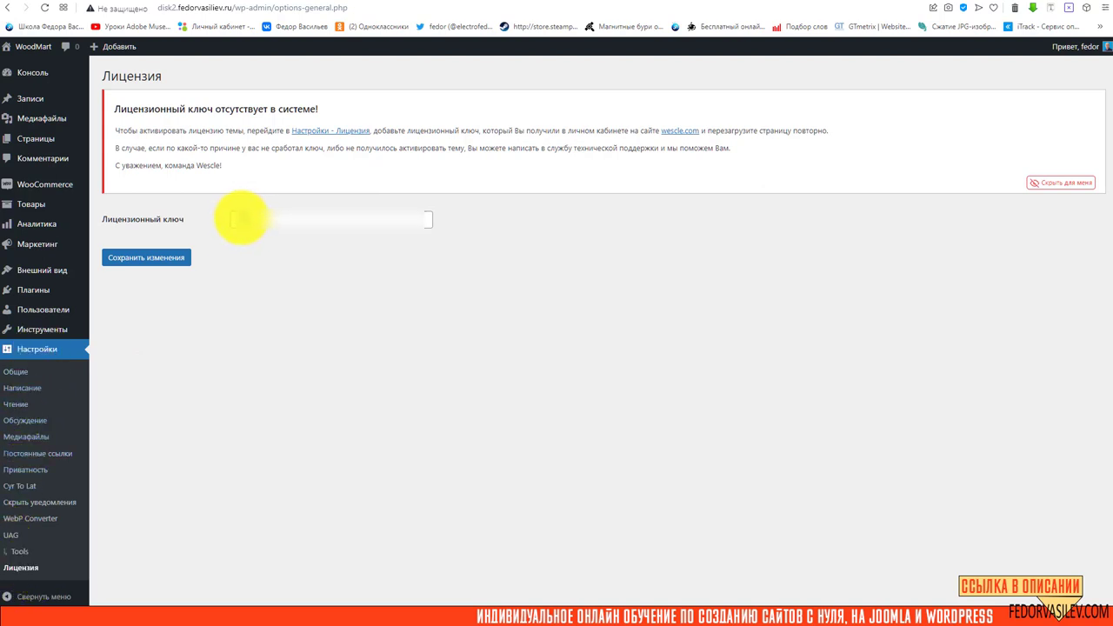
# Save the licence key settings and inspect the Wescle Child theme's title and version
pyautogui.click(148, 257)
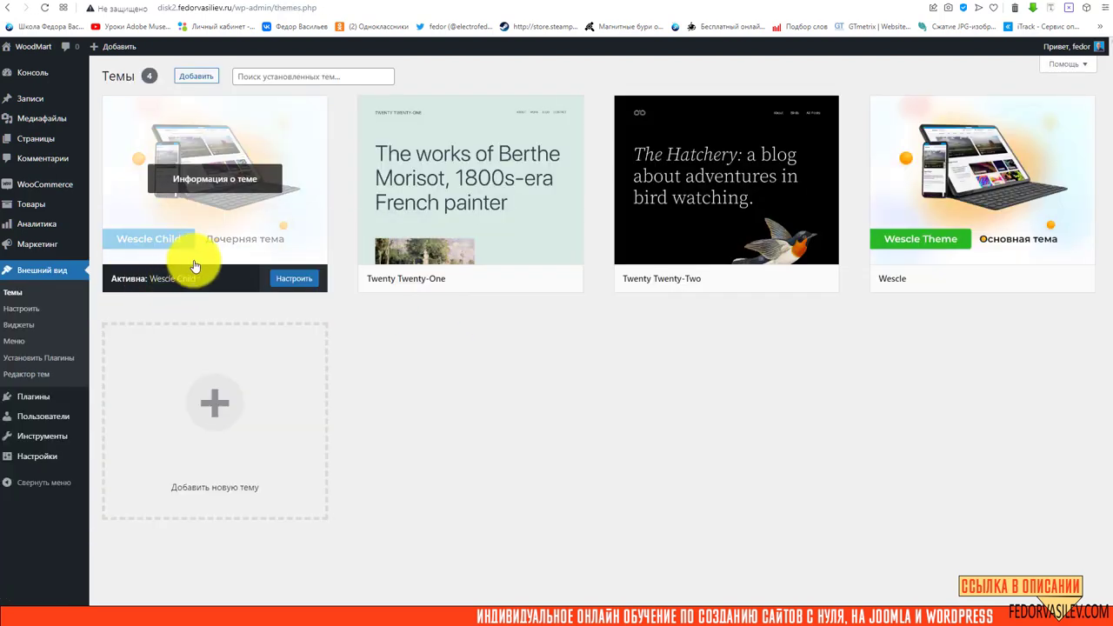
pyautogui.click(224, 181)
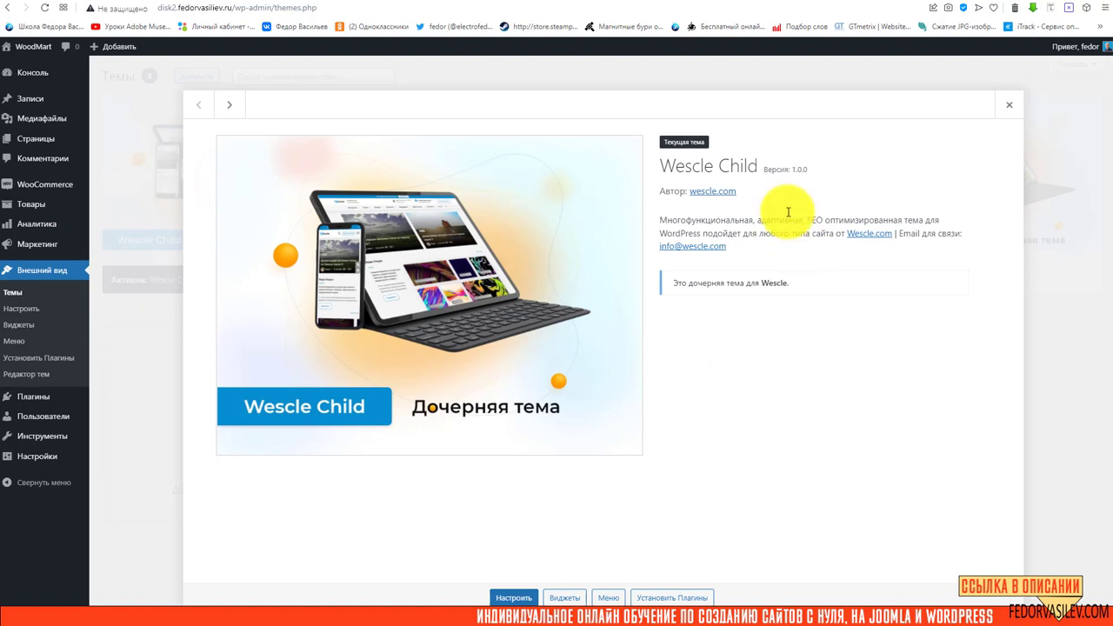
pyautogui.doubleClick(730, 167)
pyautogui.click(789, 177)
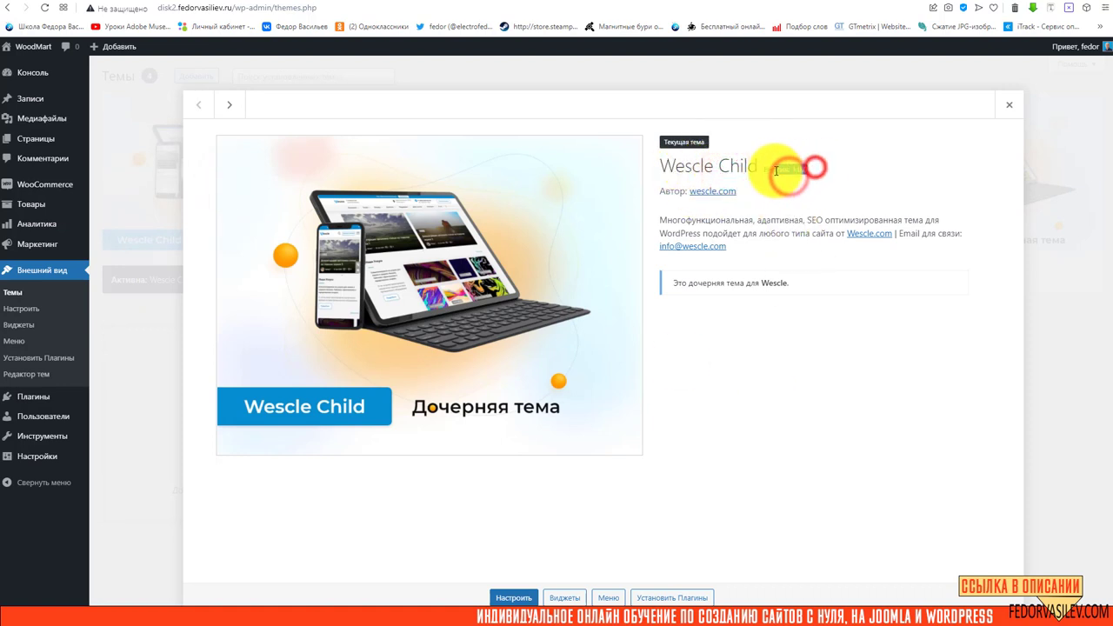
pyautogui.moveTo(766, 169); pyautogui.dragTo(820, 169)
# Read the theme's «дочерняя тема» note, then view the site's public front page
pyautogui.click(914, 165)
pyautogui.moveTo(692, 283); pyautogui.dragTo(788, 284)
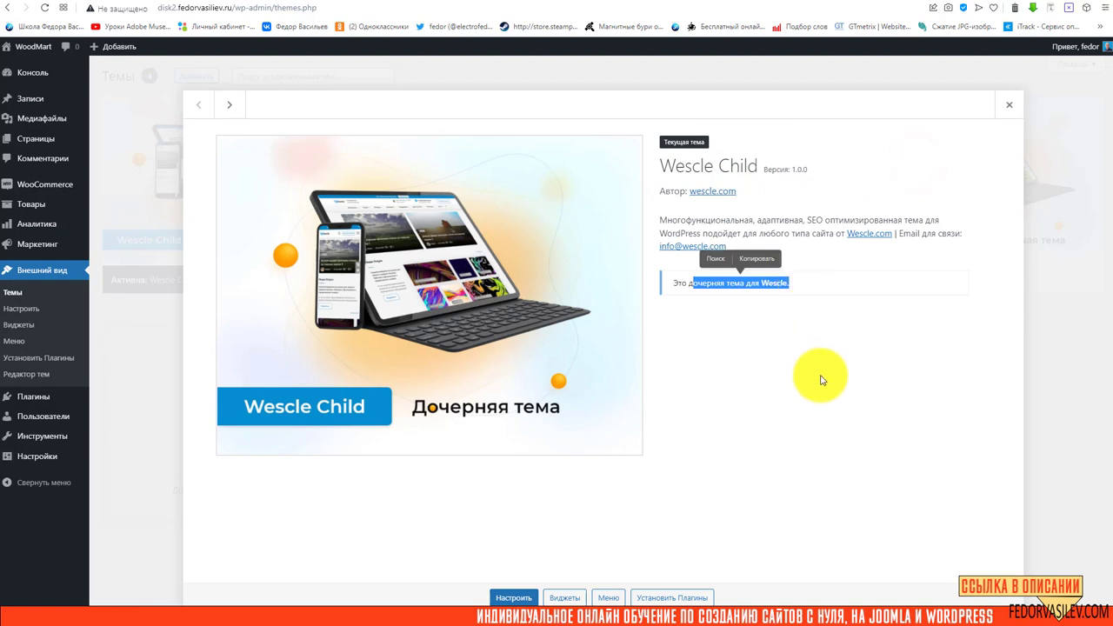
pyautogui.click(838, 362)
pyautogui.click(43, 11)
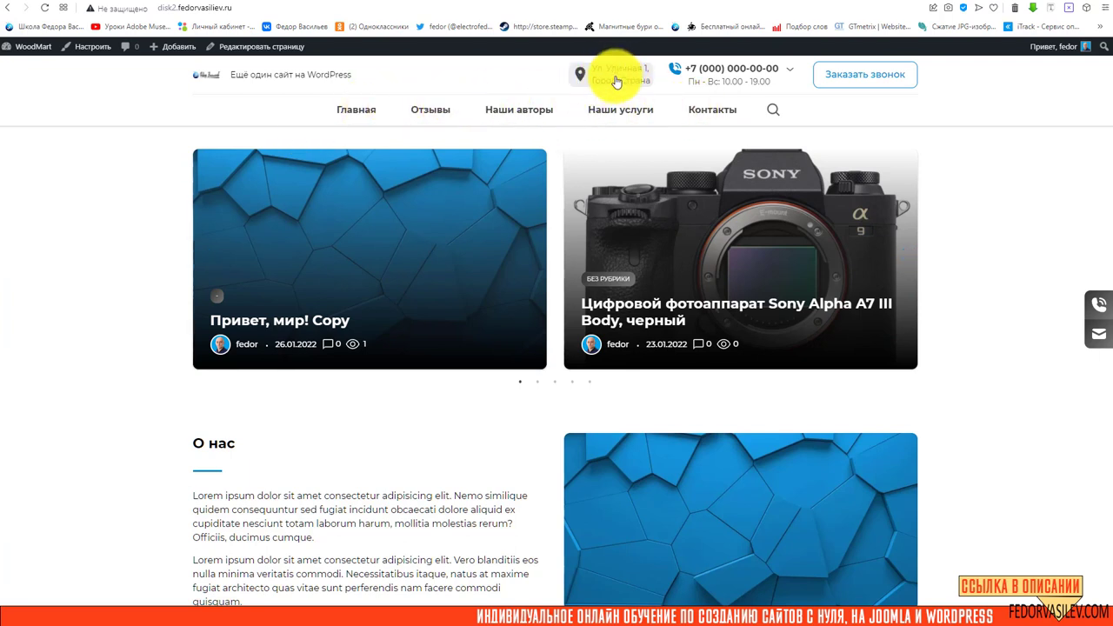
# Advance the front-page post carousel to the next slide, scrolling to check the page
pyautogui.moveTo(708, 77)
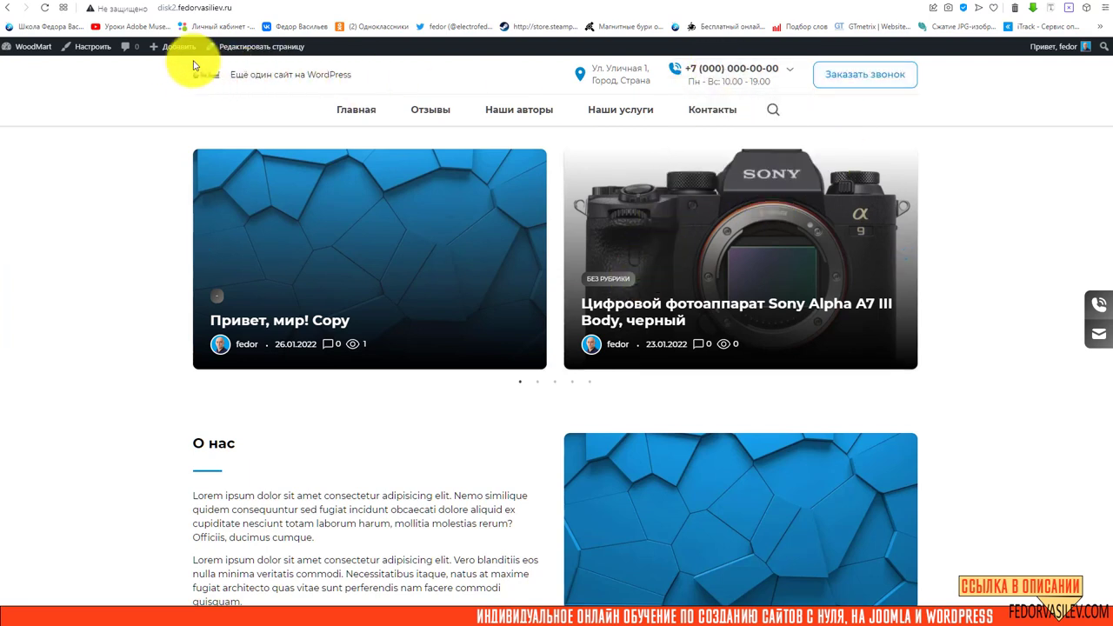
pyautogui.scroll(-1, 915, 262)
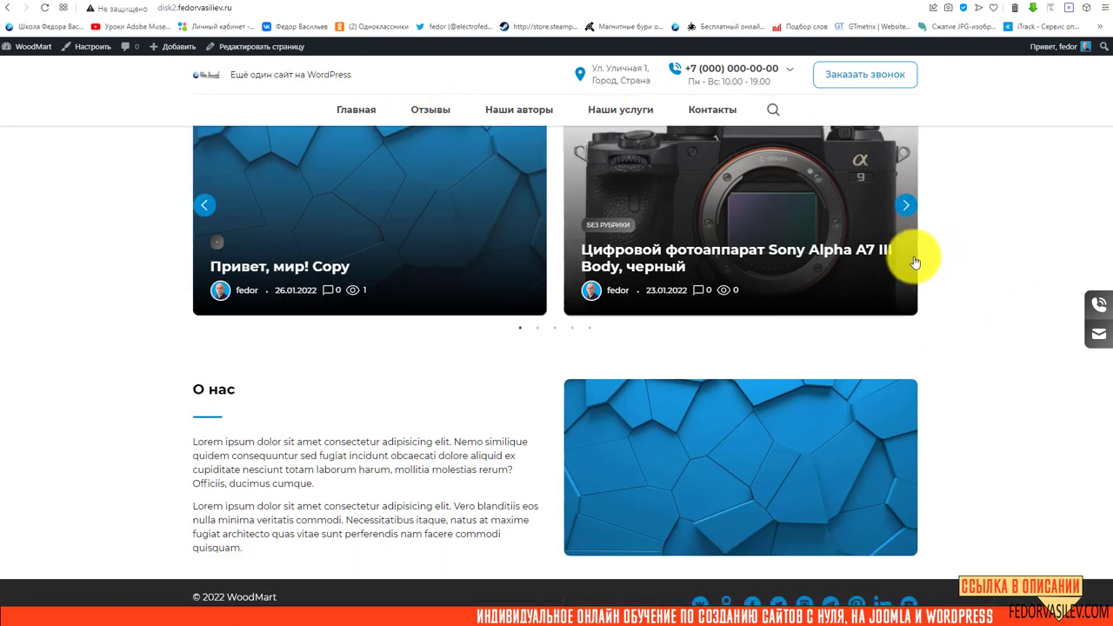
pyautogui.scroll(1, 529, 330)
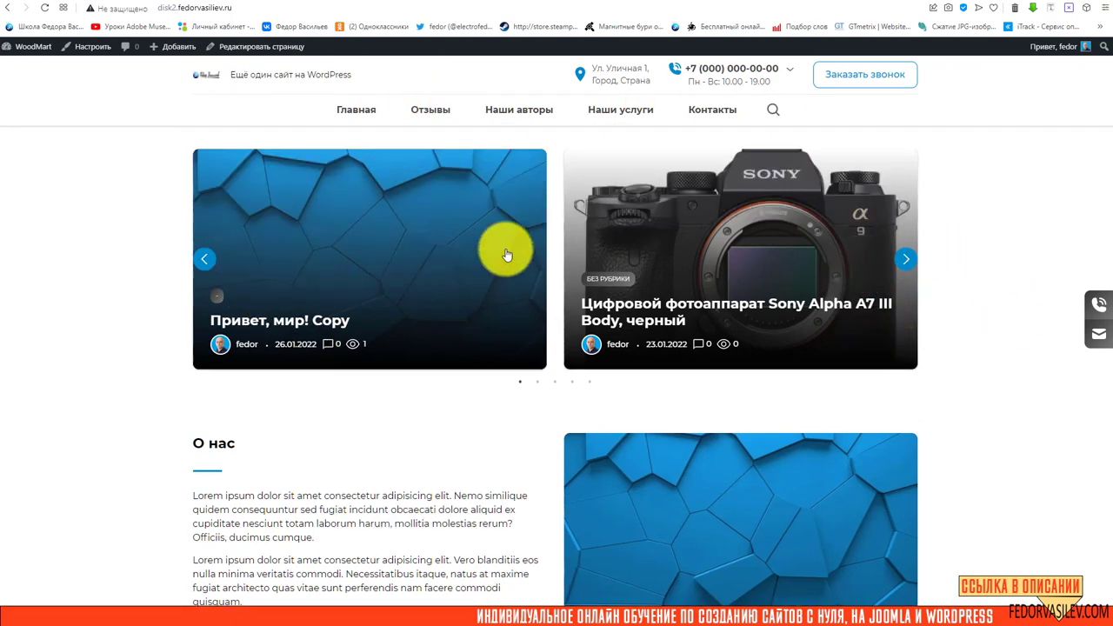
pyautogui.click(903, 261)
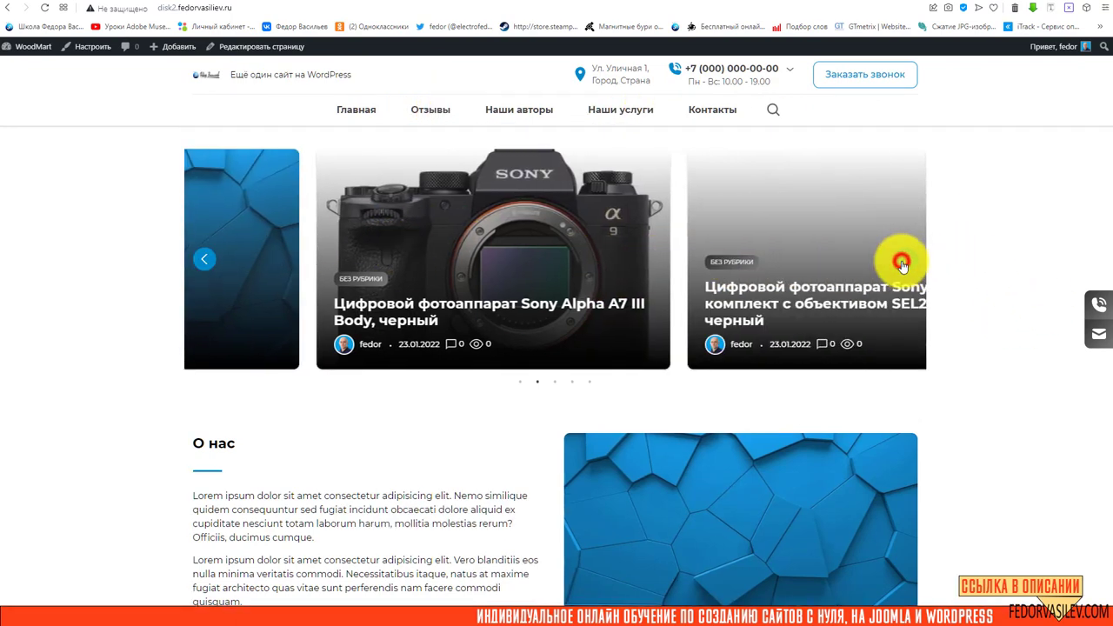
pyautogui.scroll(-1, 779, 210)
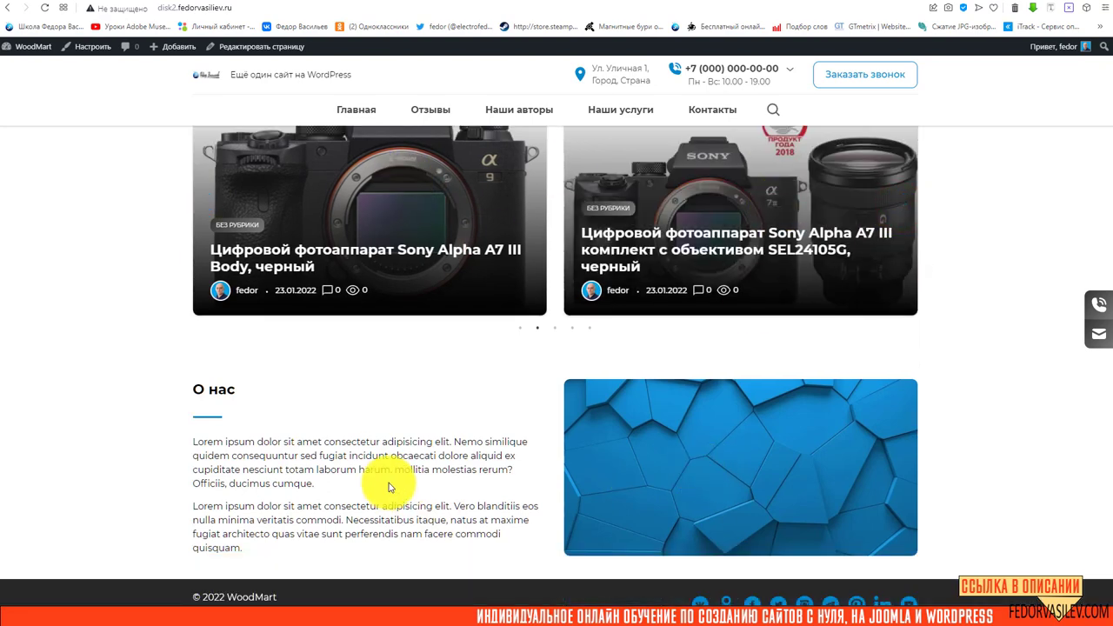
pyautogui.scroll(1, 281, 473)
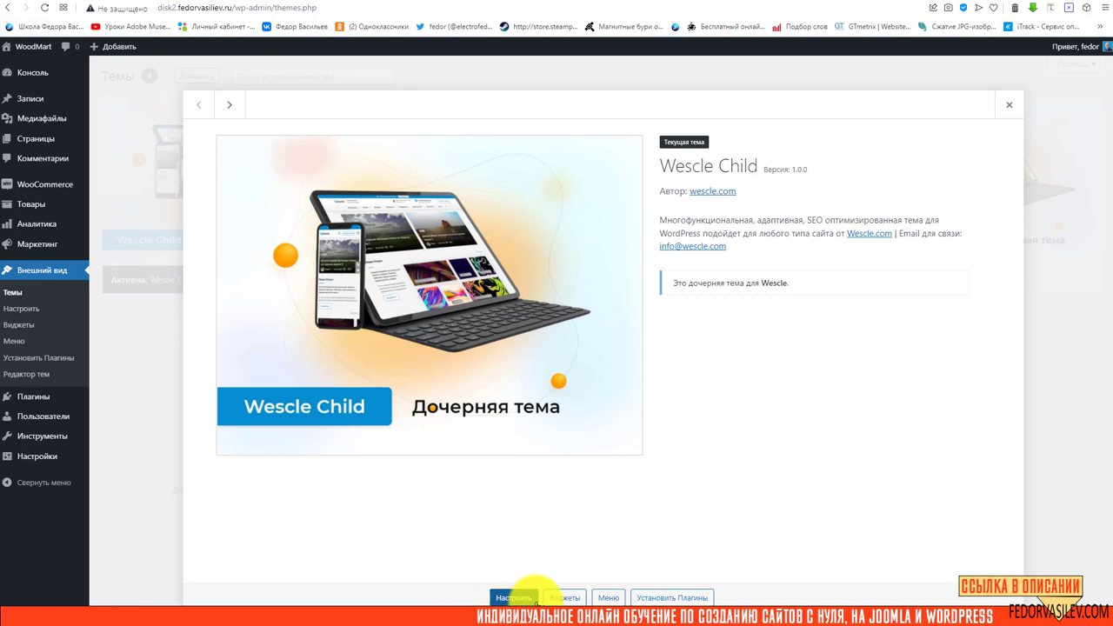
# Browse the Widgets page and scroll through the theme's available widgets
pyautogui.click(561, 598)
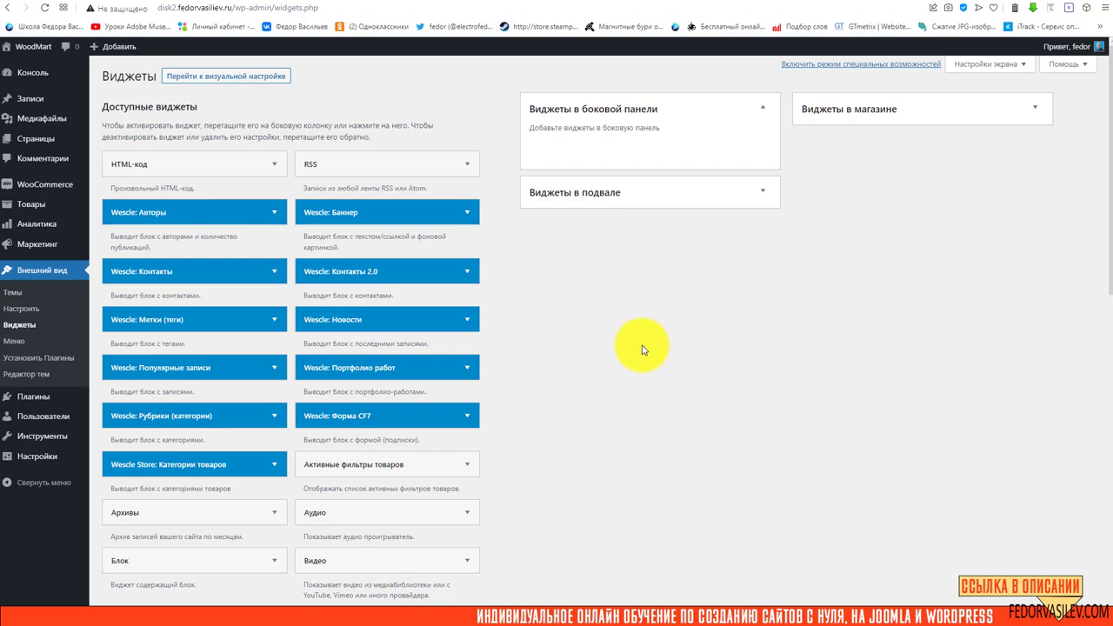
pyautogui.scroll(-3, 656, 352)
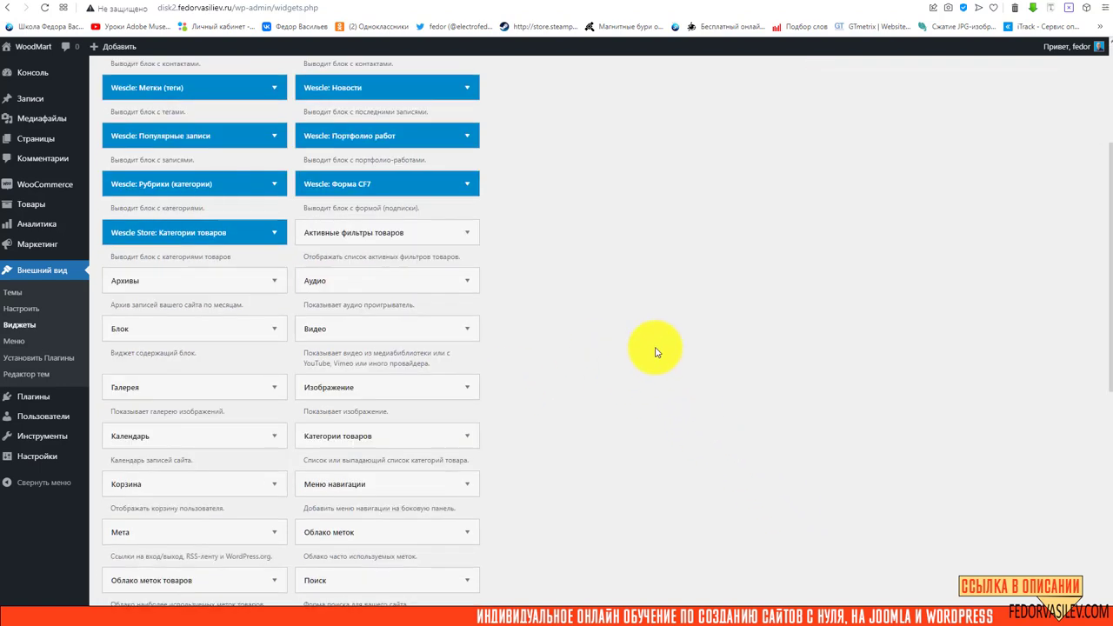
pyautogui.scroll(-3, 657, 352)
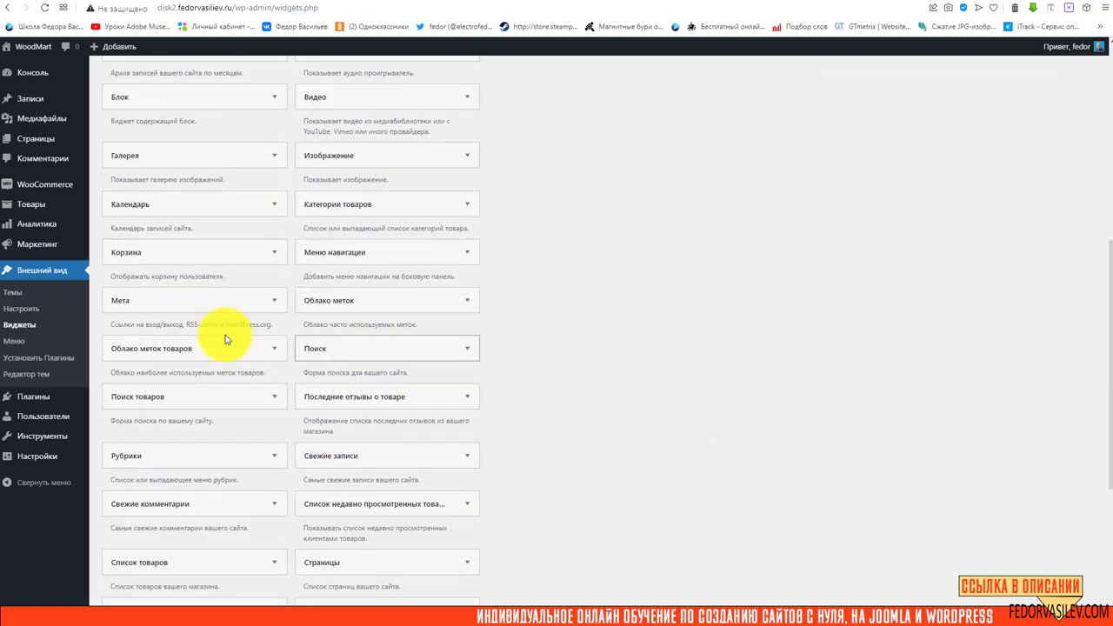
pyautogui.scroll(-3, 261, 331)
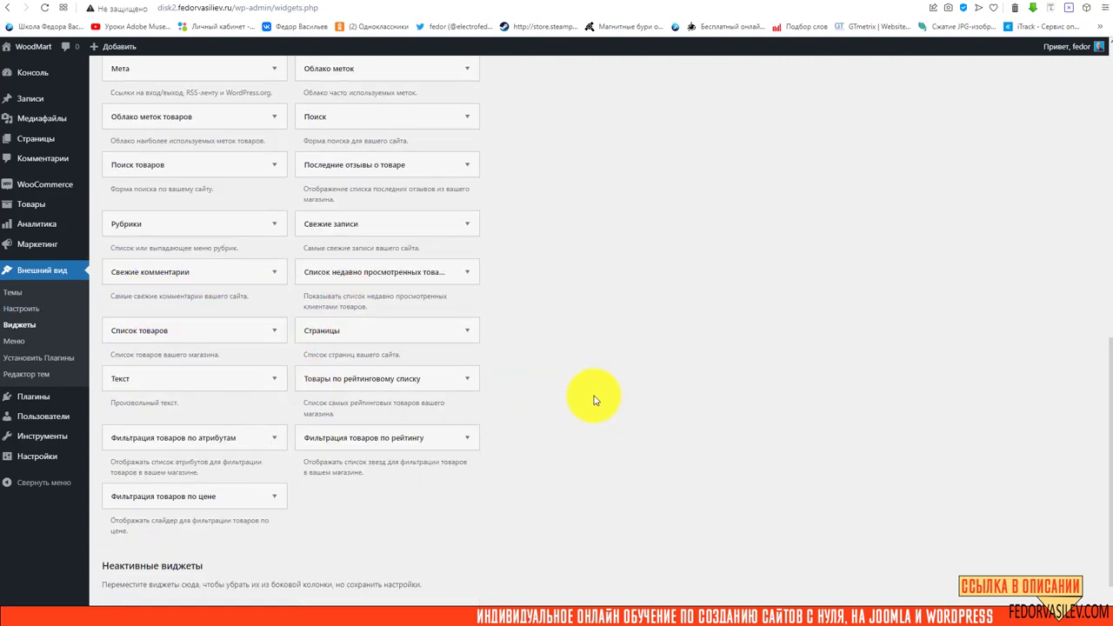
pyautogui.scroll(9, 595, 400)
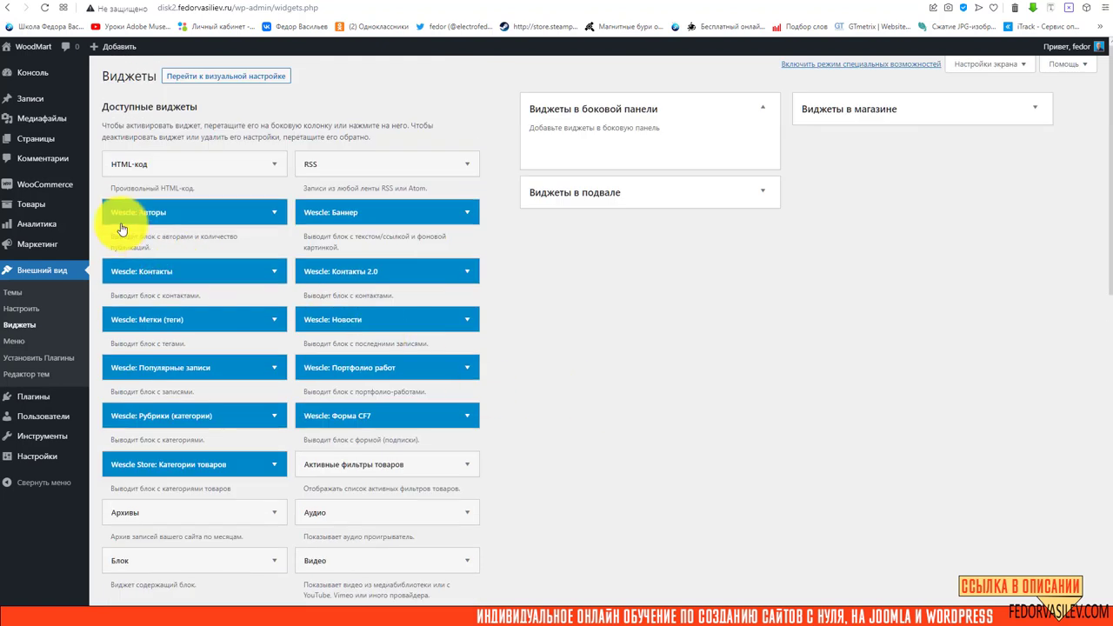
# Preview the Wescle: Баннер placement options without adding it, then list the required plugins
pyautogui.click(468, 212)
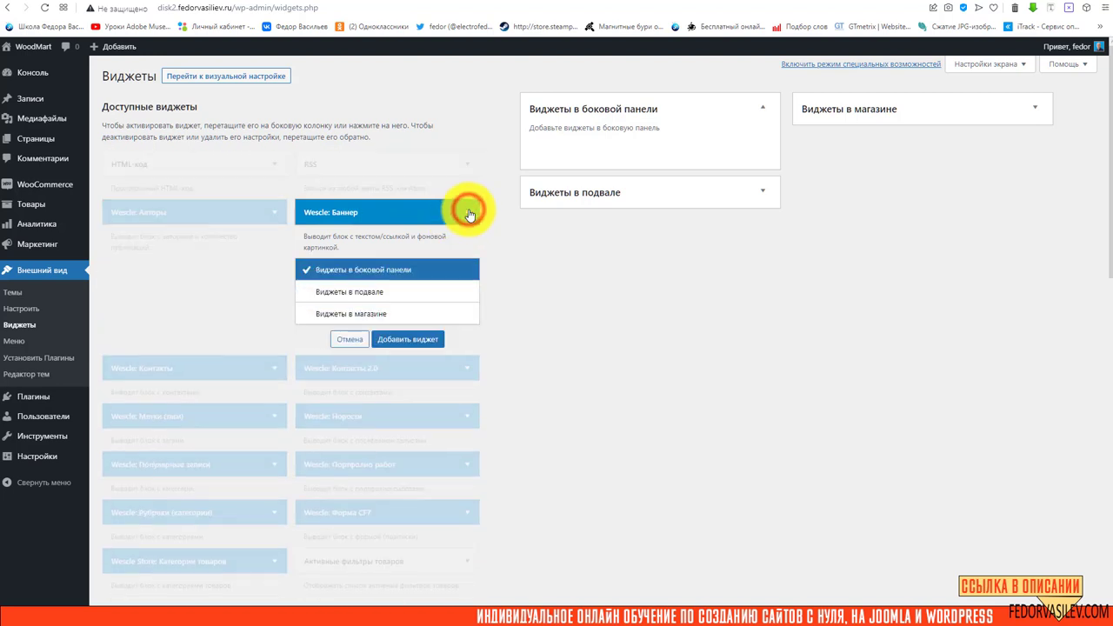
pyautogui.click(467, 213)
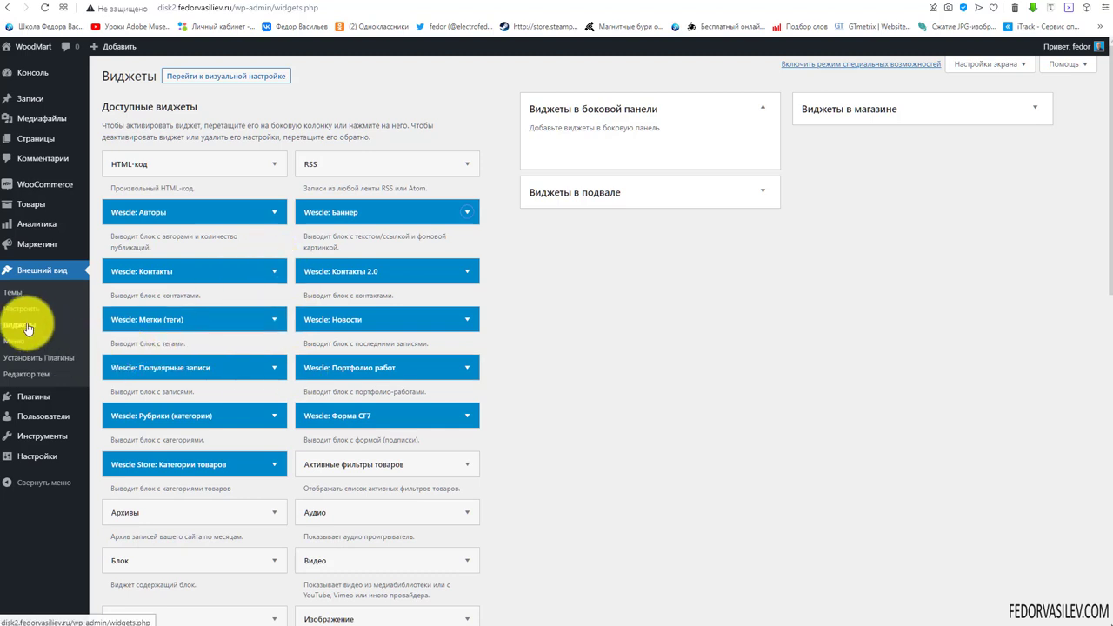
pyautogui.click(26, 266)
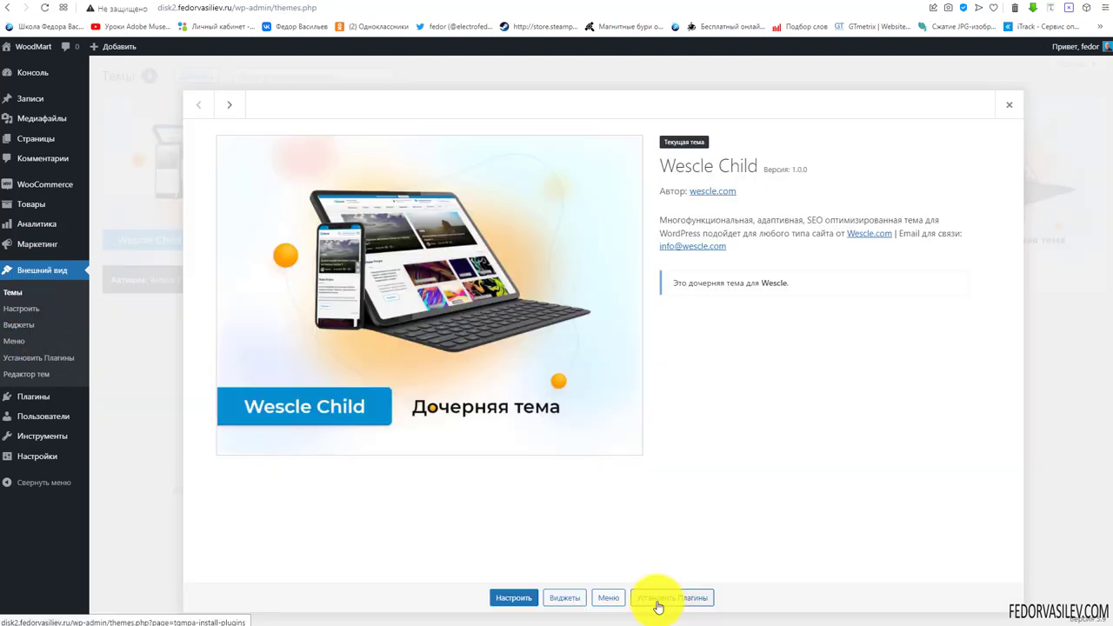
pyautogui.click(658, 598)
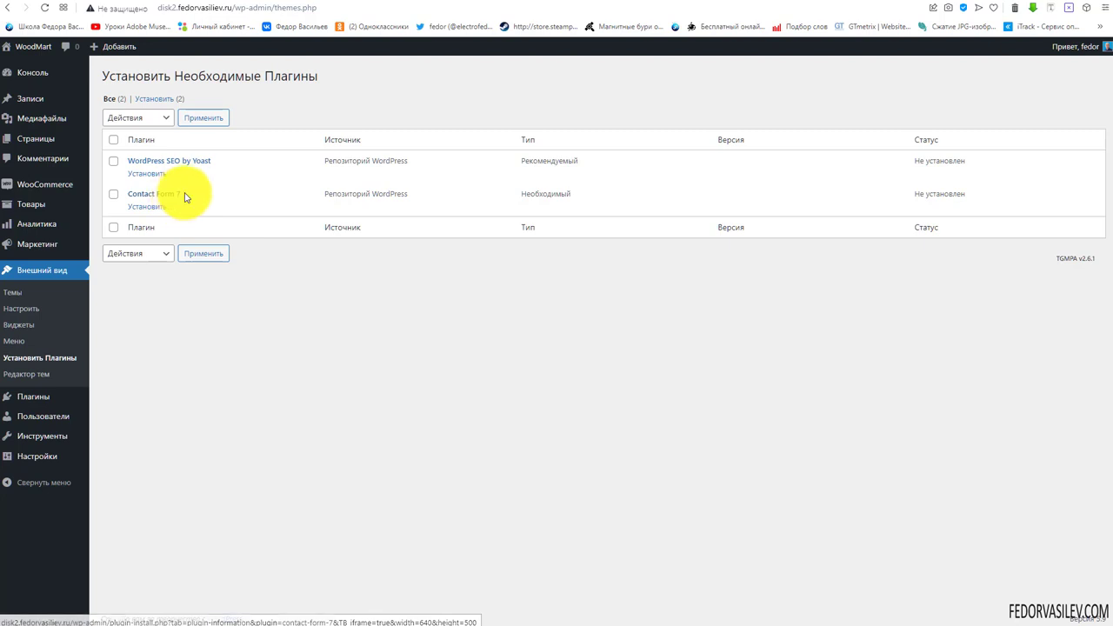
# Highlight the Contact Form 7 and WordPress SEO by Yoast plugin names to note them
pyautogui.moveTo(182, 194); pyautogui.dragTo(116, 198)
pyautogui.click(330, 385)
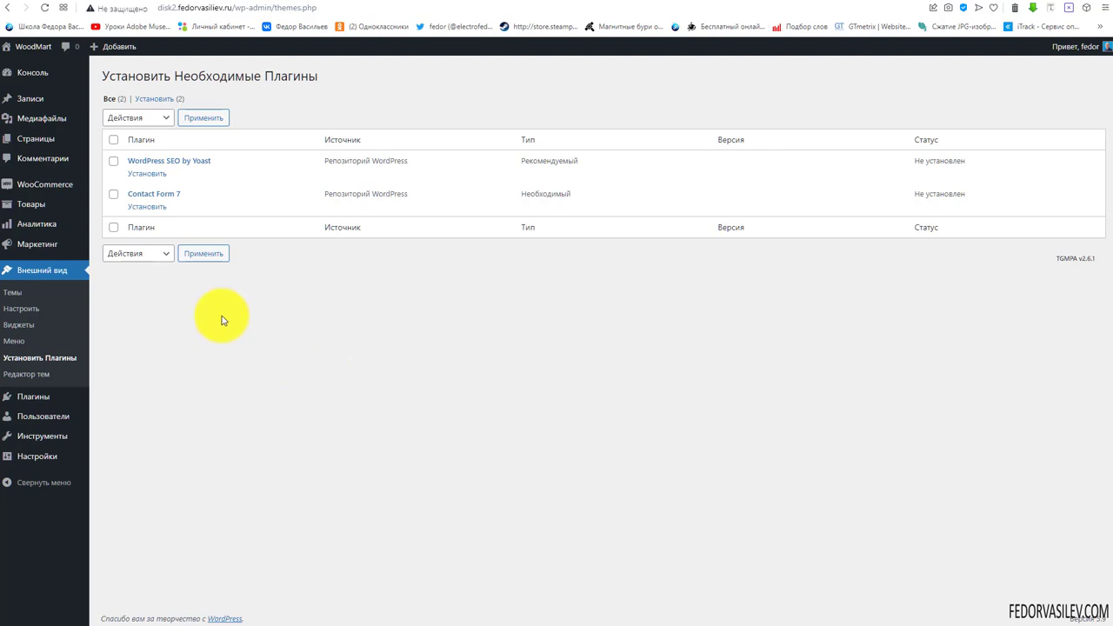
pyautogui.moveTo(191, 194); pyautogui.dragTo(127, 200)
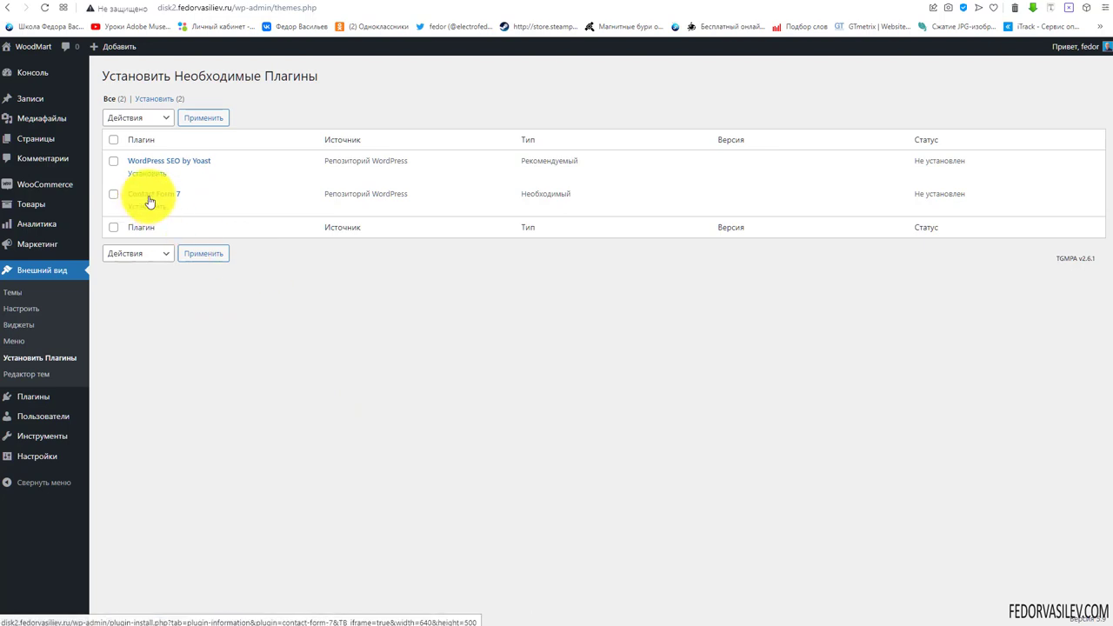
pyautogui.moveTo(192, 193); pyautogui.dragTo(127, 194)
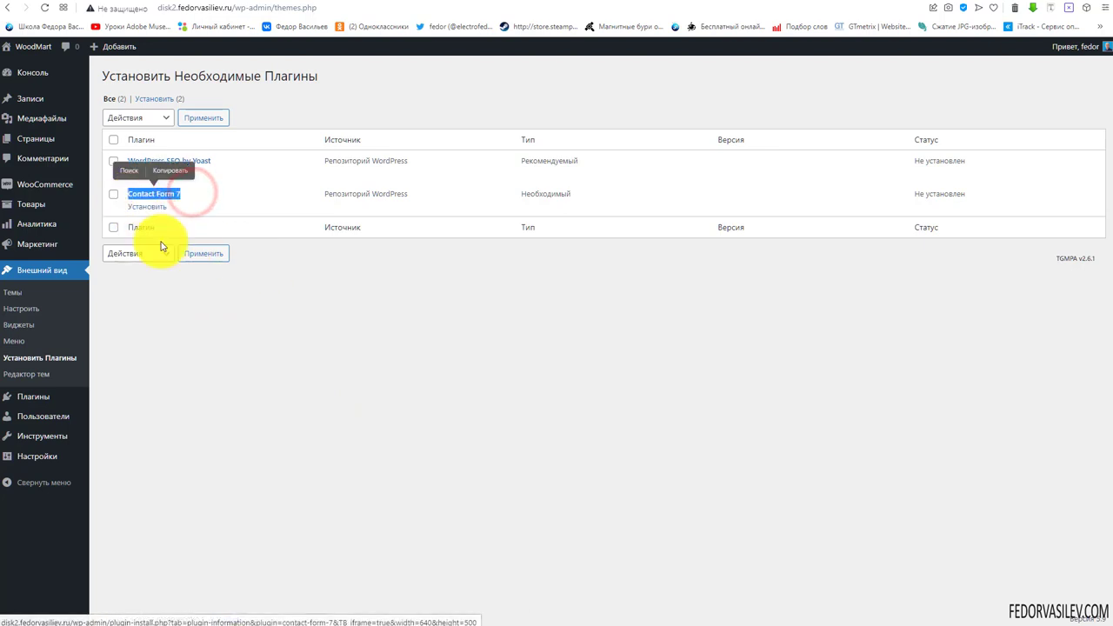
pyautogui.click(322, 288)
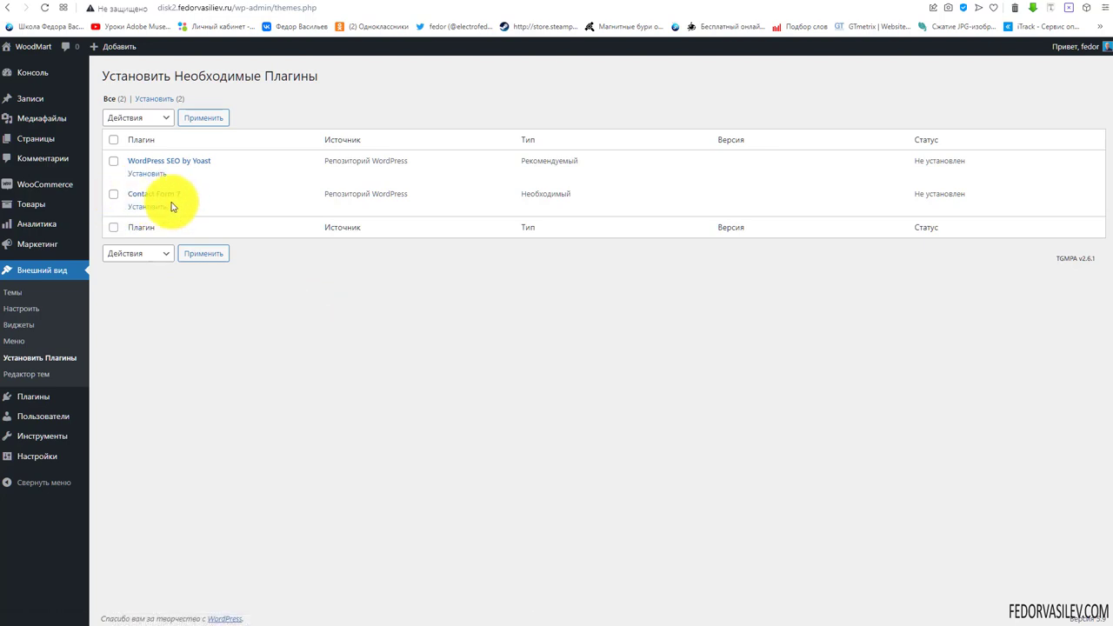
pyautogui.moveTo(211, 161)
pyautogui.mouseDown()
pyautogui.moveTo(185, 161)
pyautogui.moveTo(214, 161)
pyautogui.mouseUp()
pyautogui.click(362, 319)
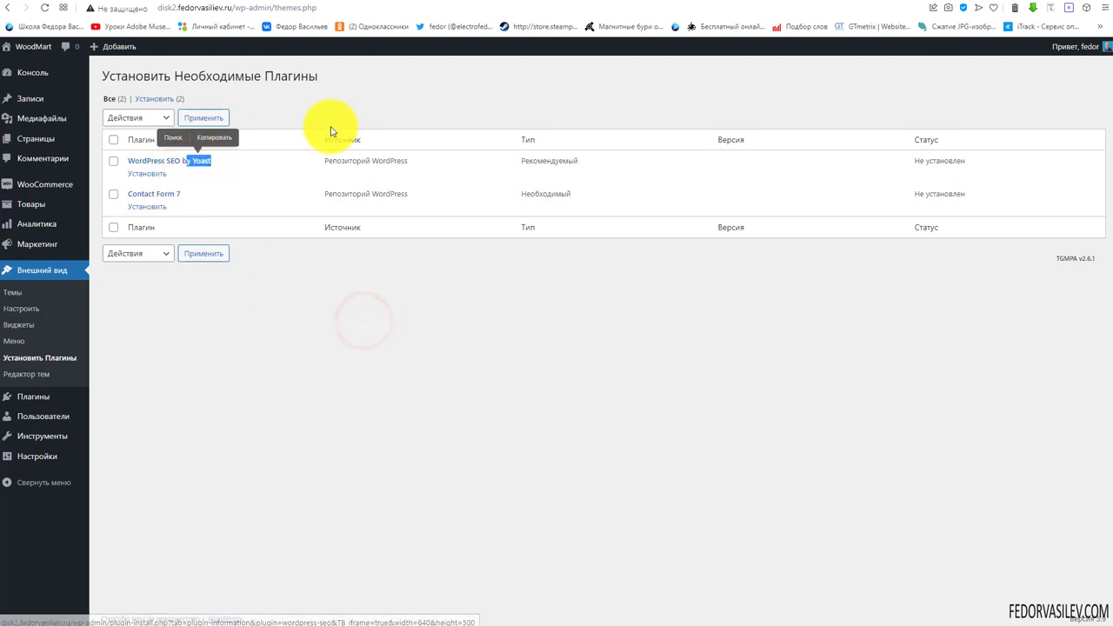
pyautogui.click(385, 118)
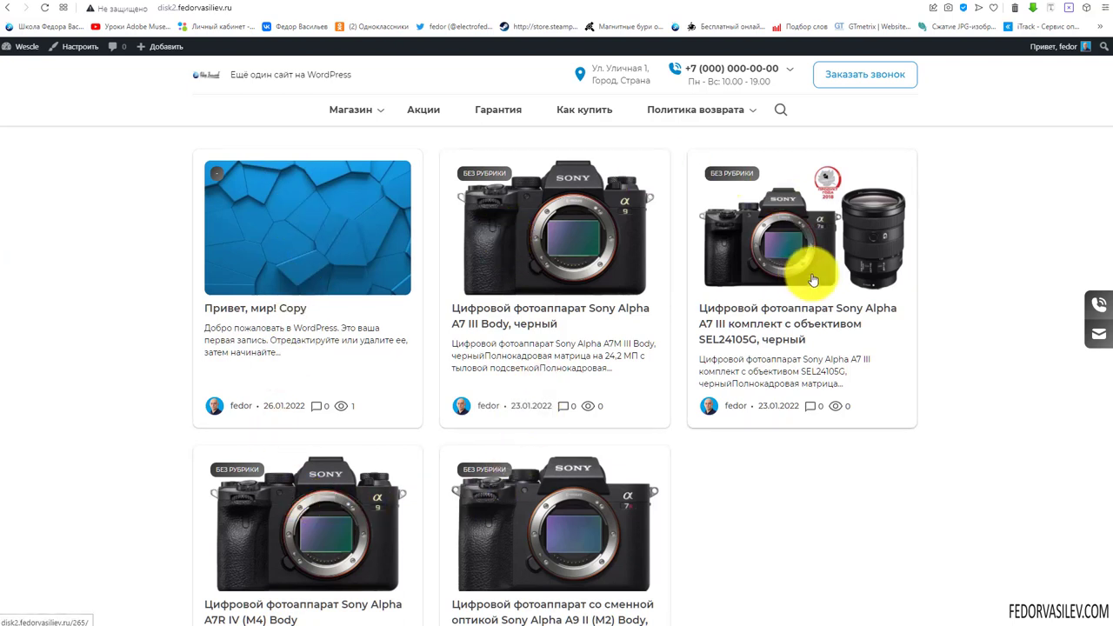
# Browse the front-page post grid and open the Sony Alpha A7 III Body post
pyautogui.scroll(-2, 740, 313)
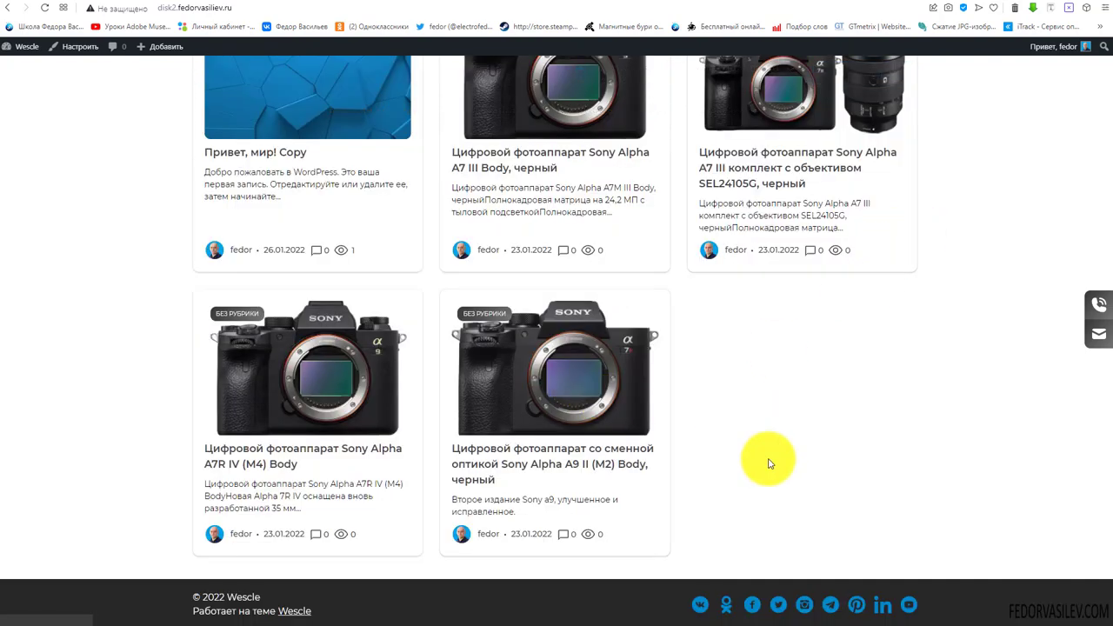
pyautogui.scroll(3, 768, 463)
pyautogui.scroll(-2, 355, 211)
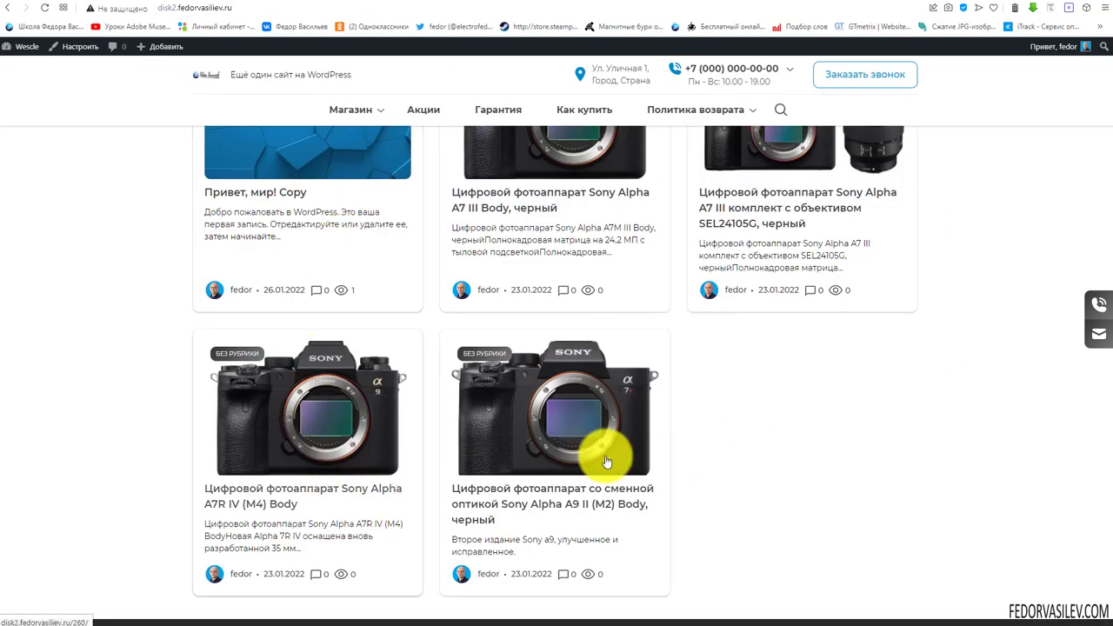
pyautogui.scroll(2, 644, 426)
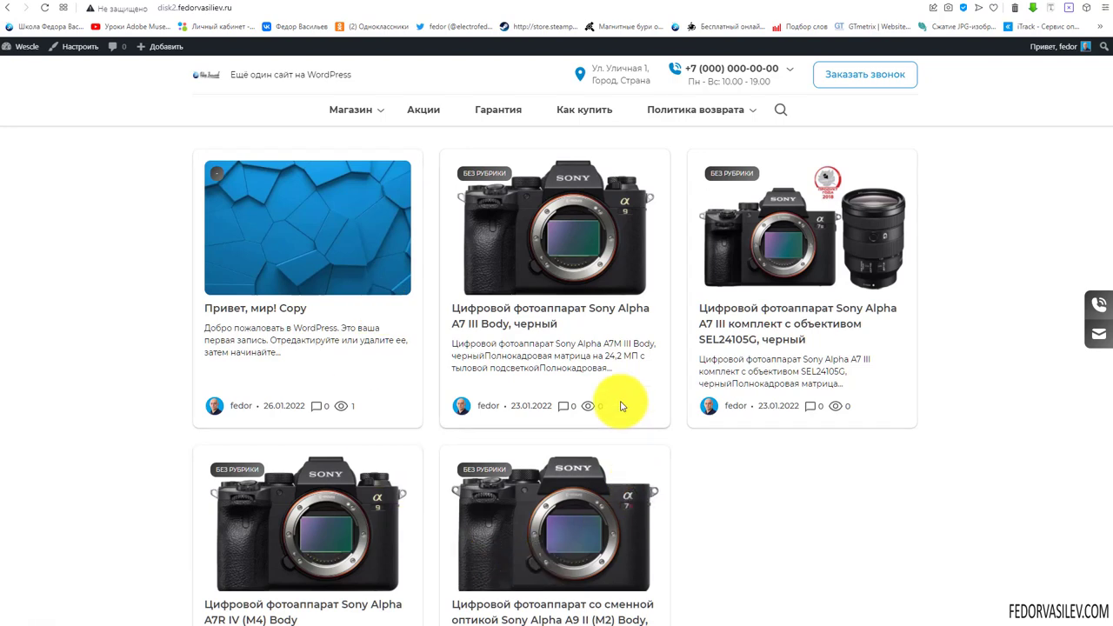
pyautogui.click(551, 245)
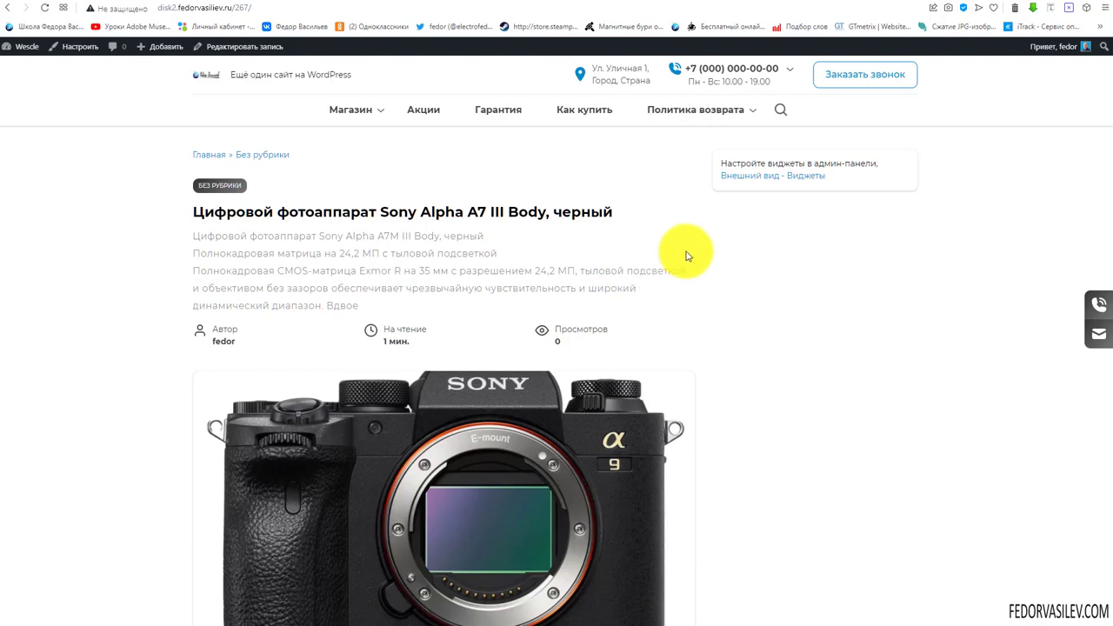
pyautogui.scroll(-15, 687, 248)
pyautogui.scroll(-4, 691, 242)
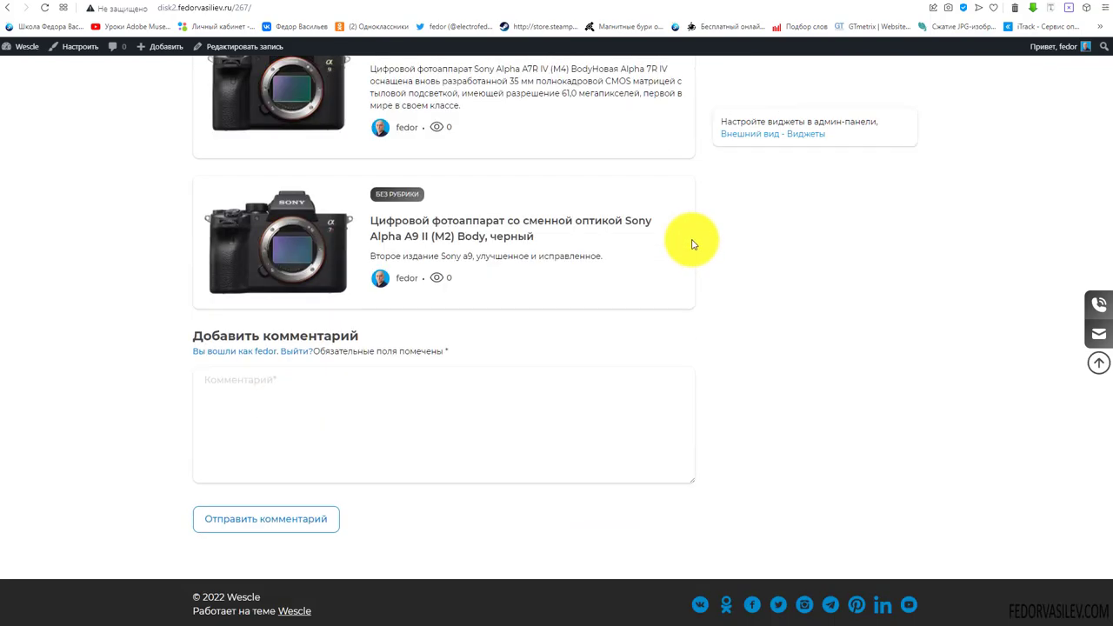
pyautogui.scroll(10, 692, 241)
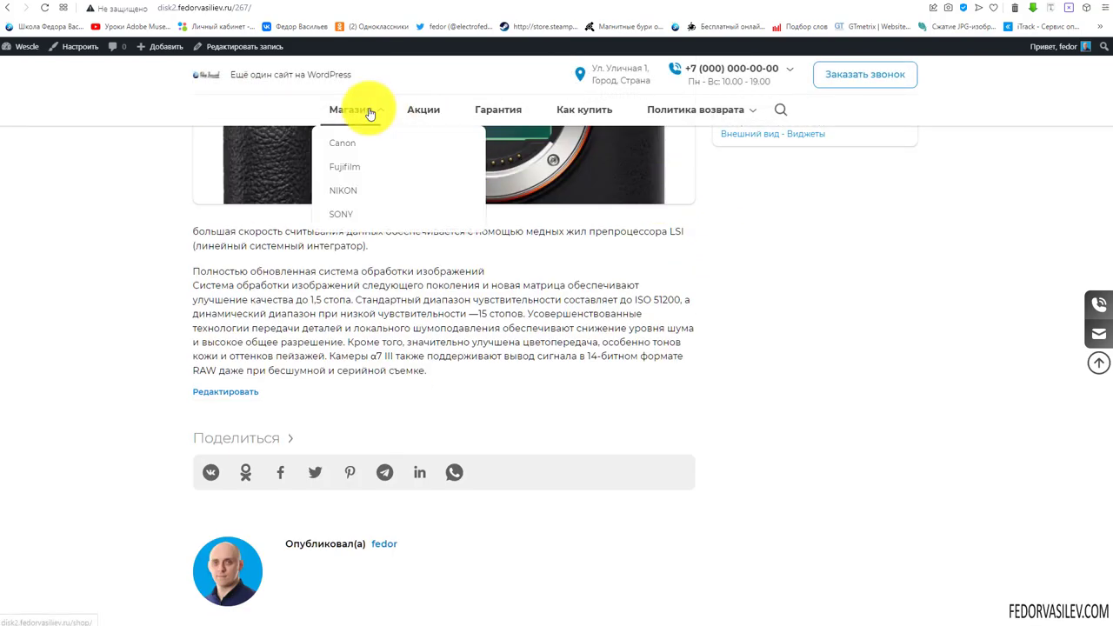
# Open the Canon shop category and scroll through its 18 camera listings
pyautogui.click(343, 140)
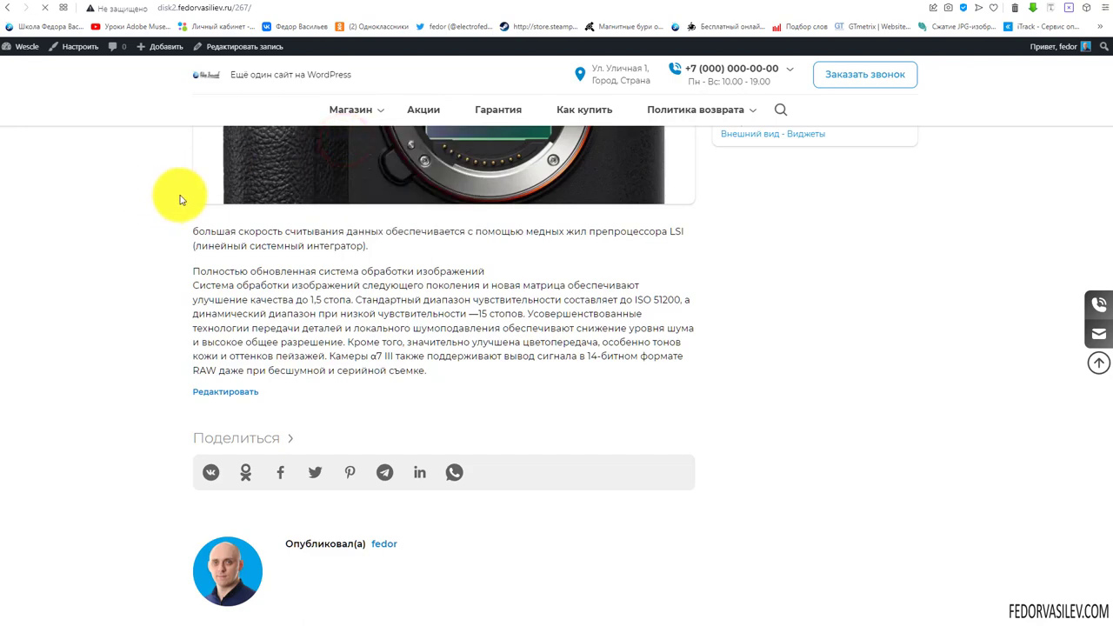
pyautogui.scroll(-1, 174, 193)
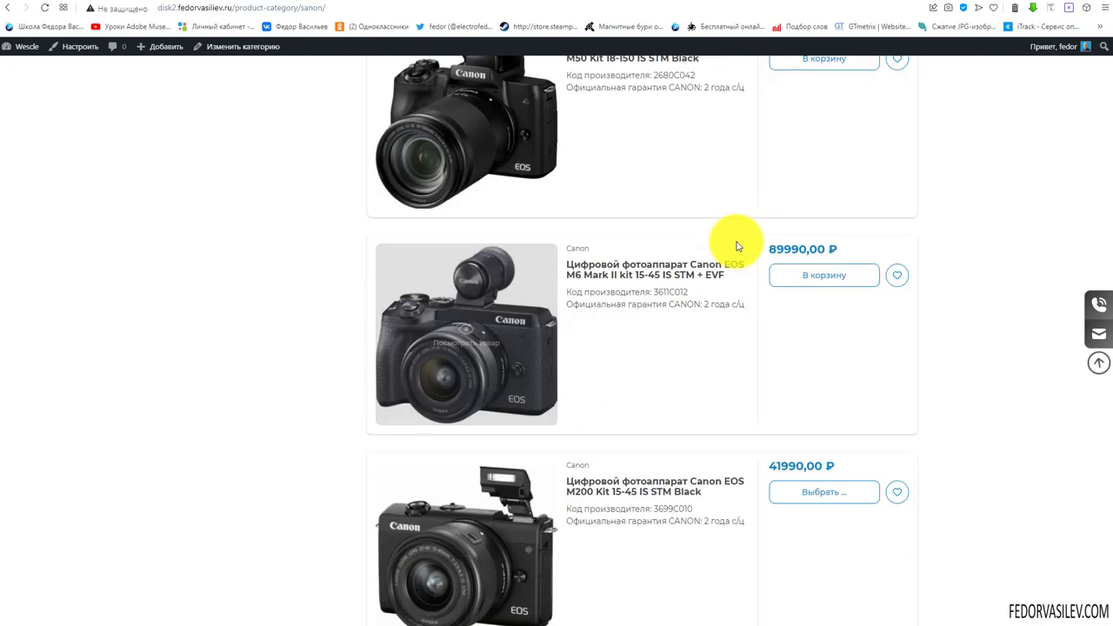
pyautogui.scroll(-15, 716, 244)
pyautogui.scroll(-5, 713, 275)
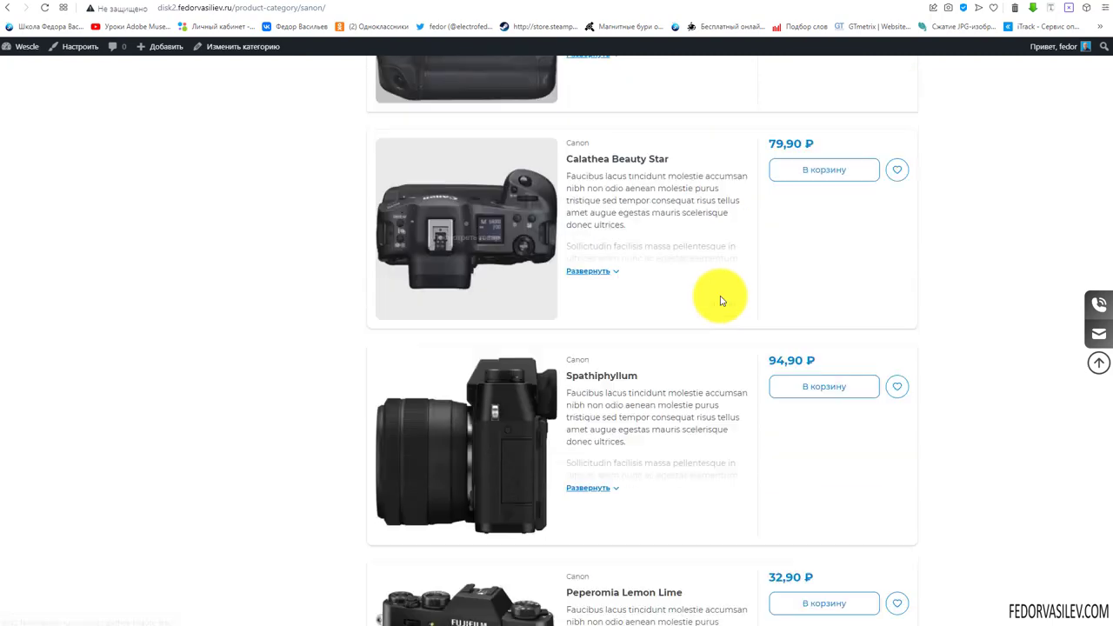
pyautogui.scroll(10, 718, 295)
pyautogui.scroll(10, 484, 400)
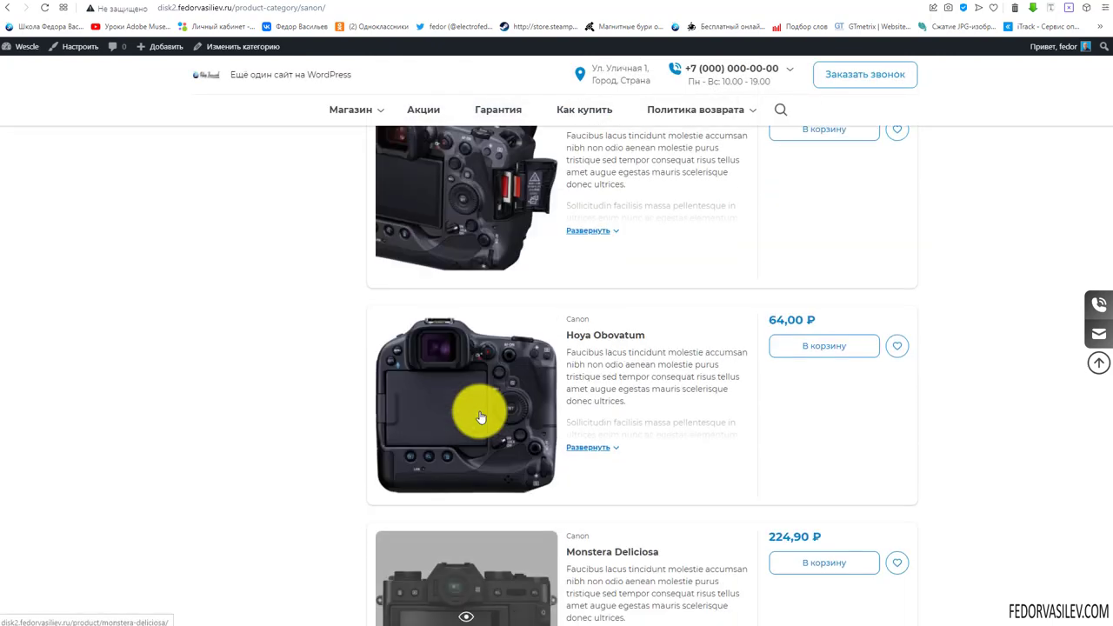
# Show Canon products as a grid, open the Canon EOS M200, and keep colour Черный
pyautogui.click(878, 278)
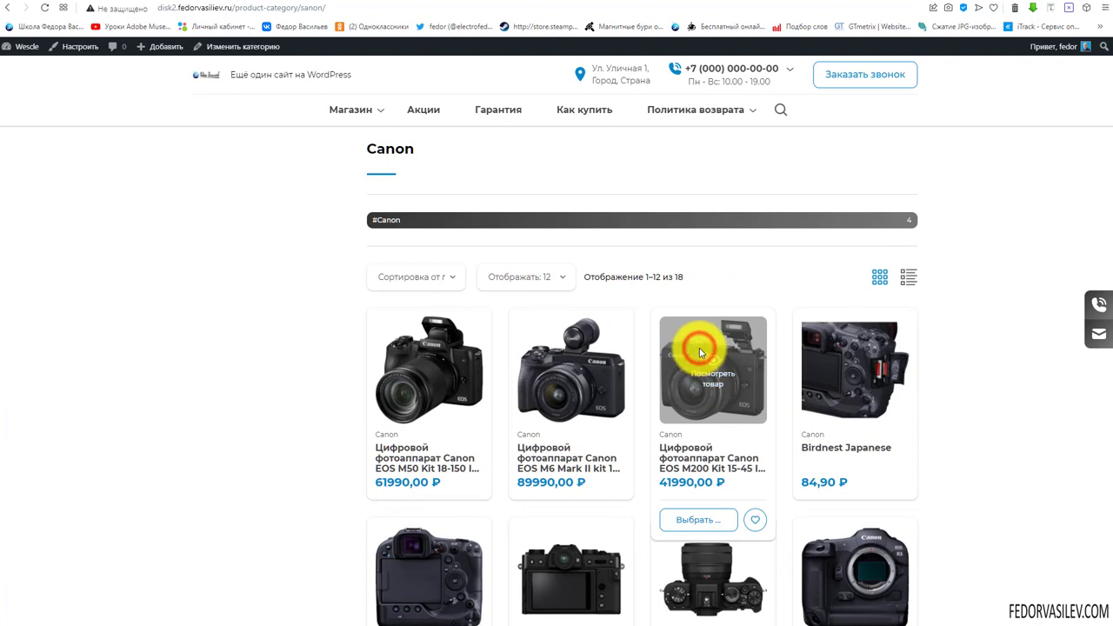
pyautogui.click(713, 374)
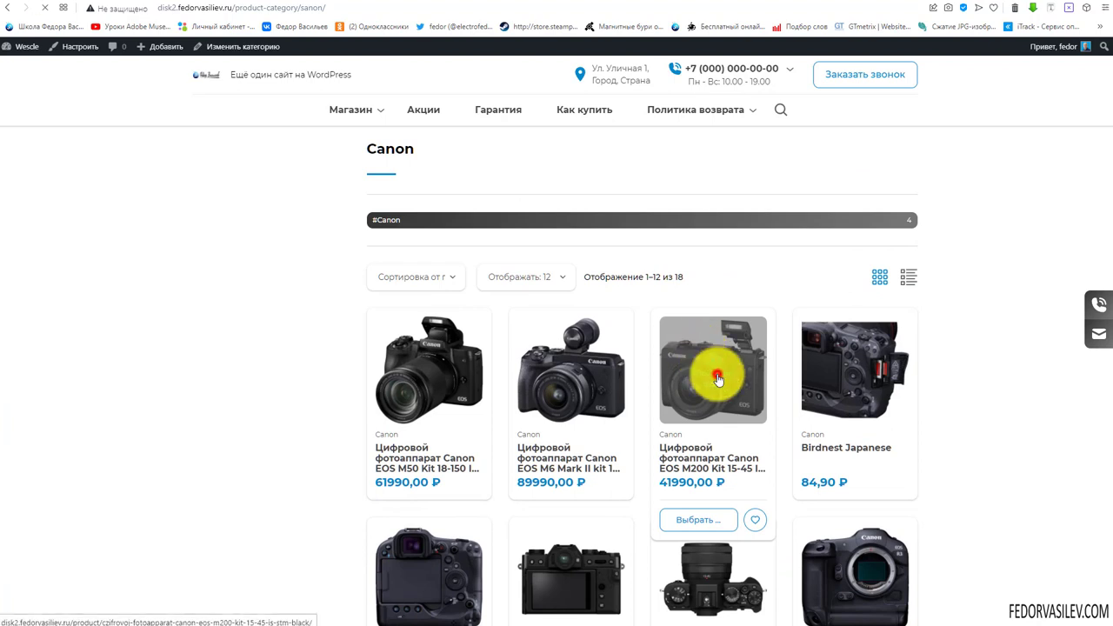
pyautogui.click(891, 322)
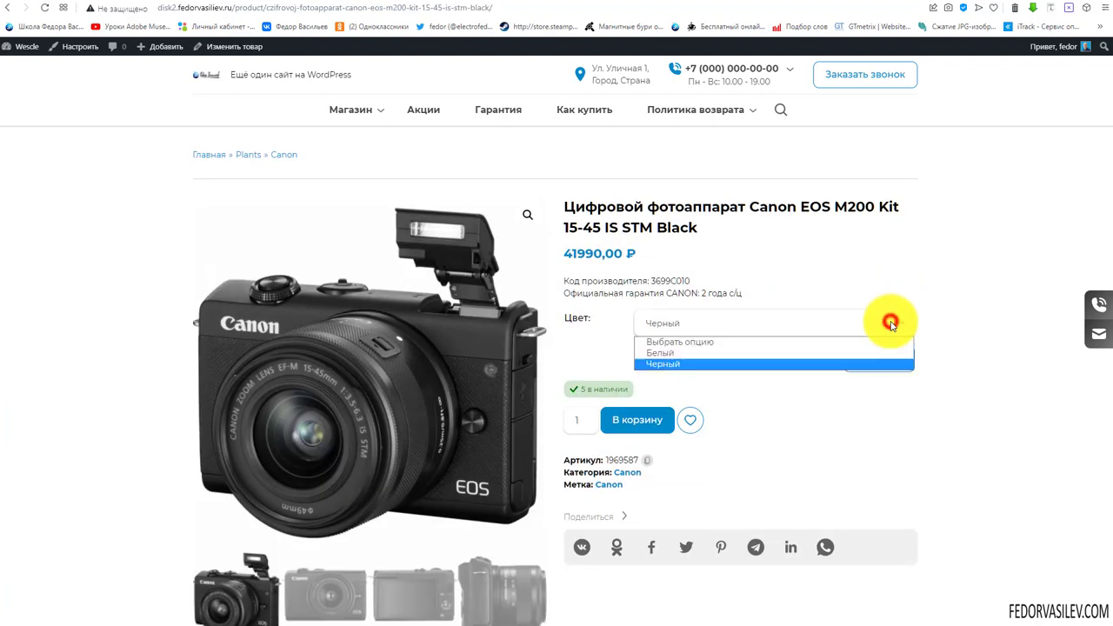
pyautogui.click(922, 266)
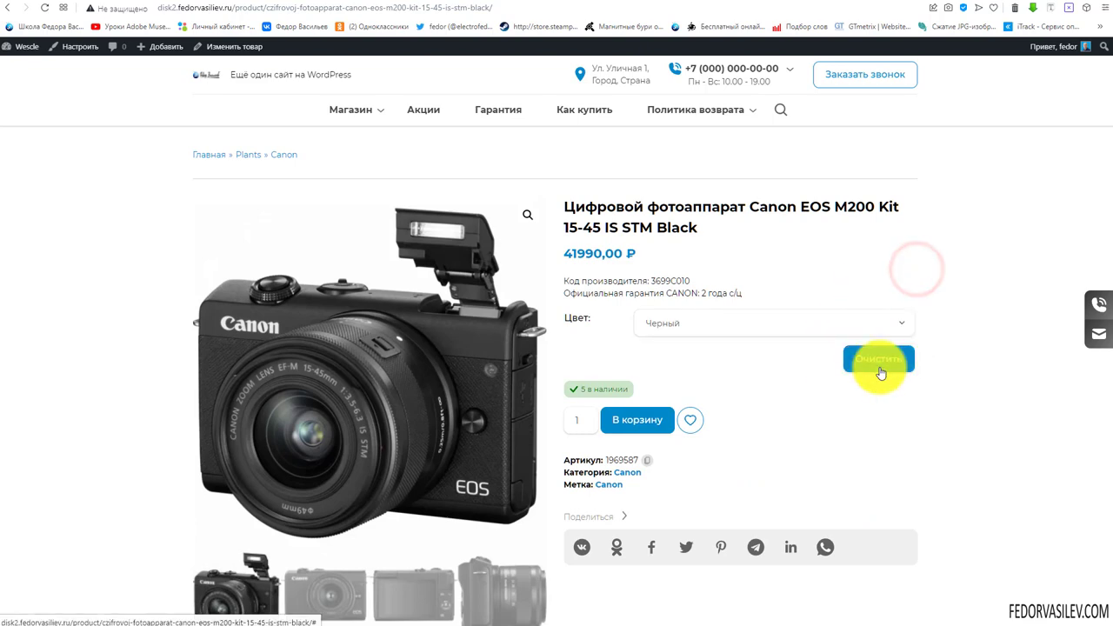
# Browse the M200 gallery photos, including the camera's back view
pyautogui.scroll(-2, 688, 244)
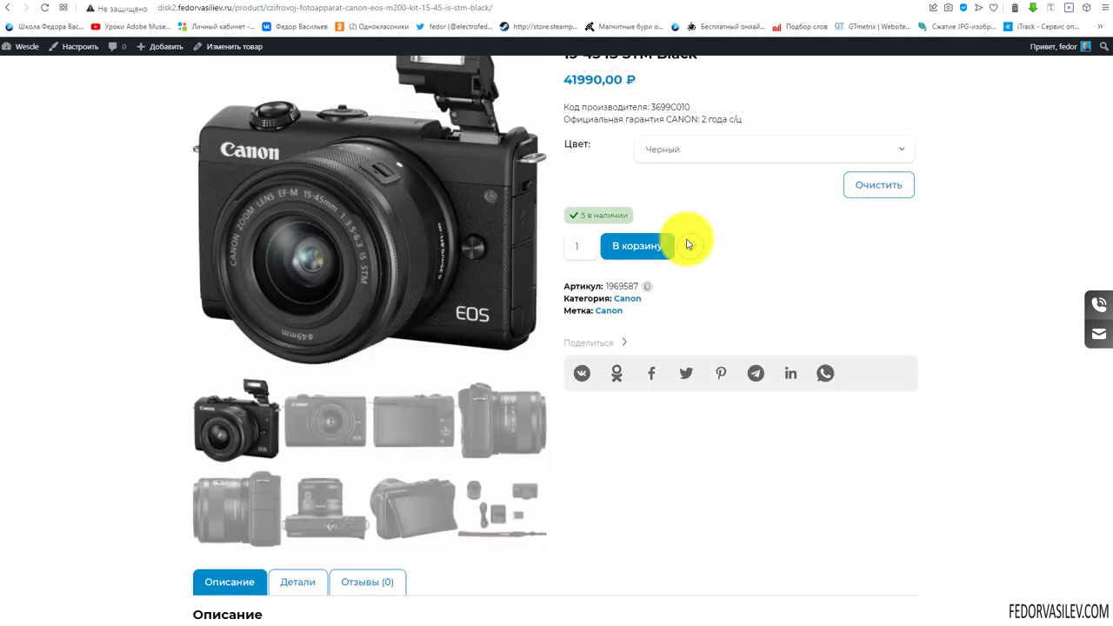
pyautogui.scroll(-1, 249, 311)
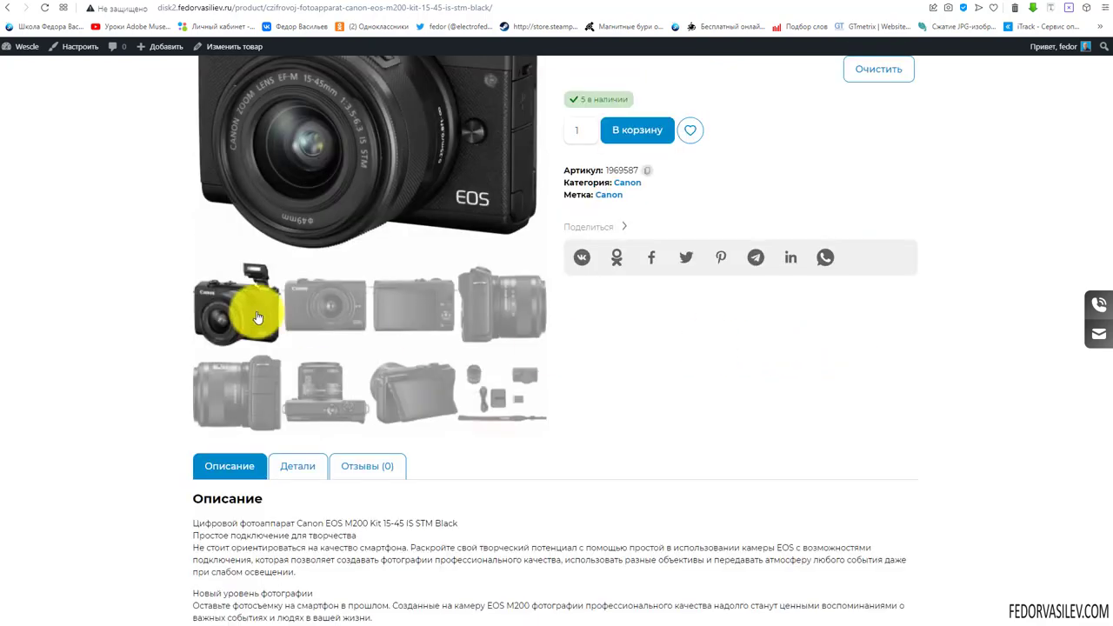
pyautogui.click(354, 318)
pyautogui.scroll(2, 676, 368)
pyautogui.click(411, 474)
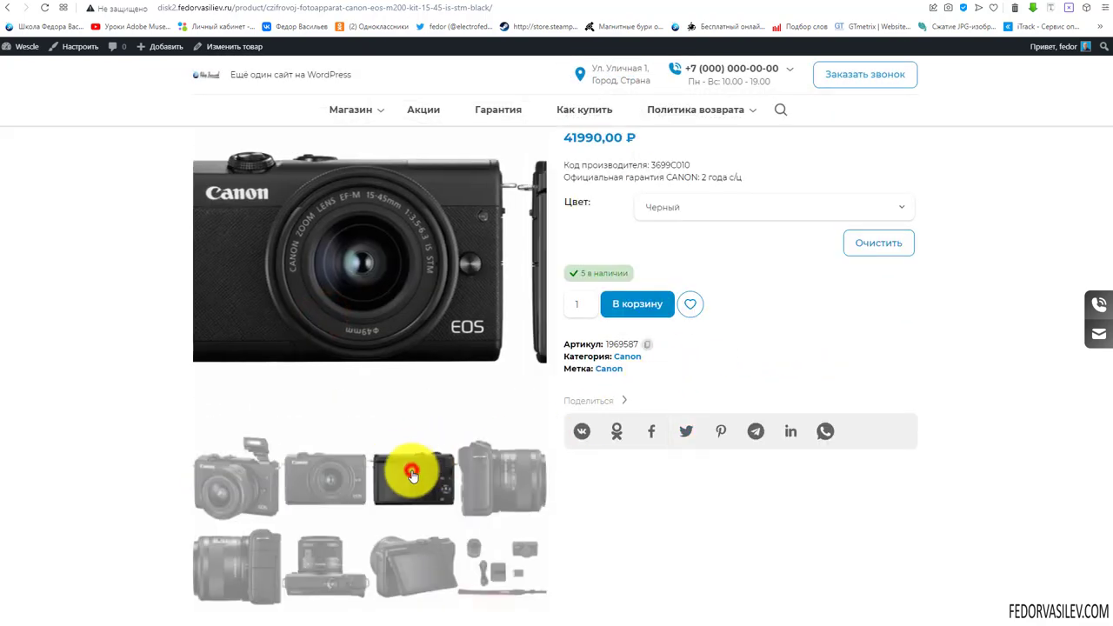
pyautogui.scroll(-2, 791, 316)
pyautogui.scroll(-2, 348, 409)
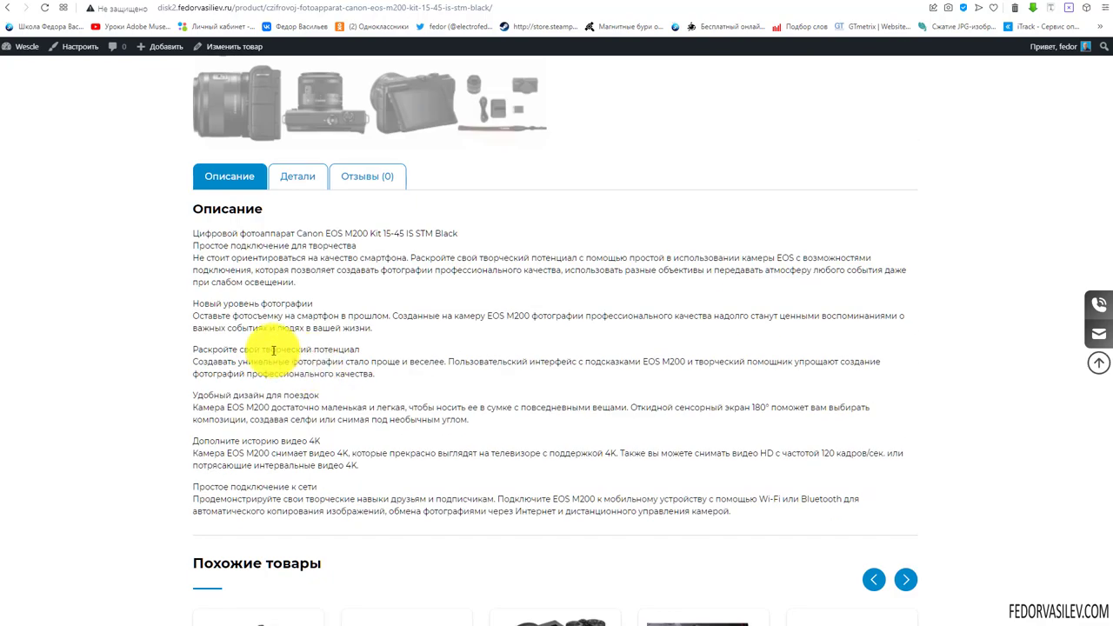
# View the product's Детали specifications and the Отзывы review form
pyautogui.click(298, 177)
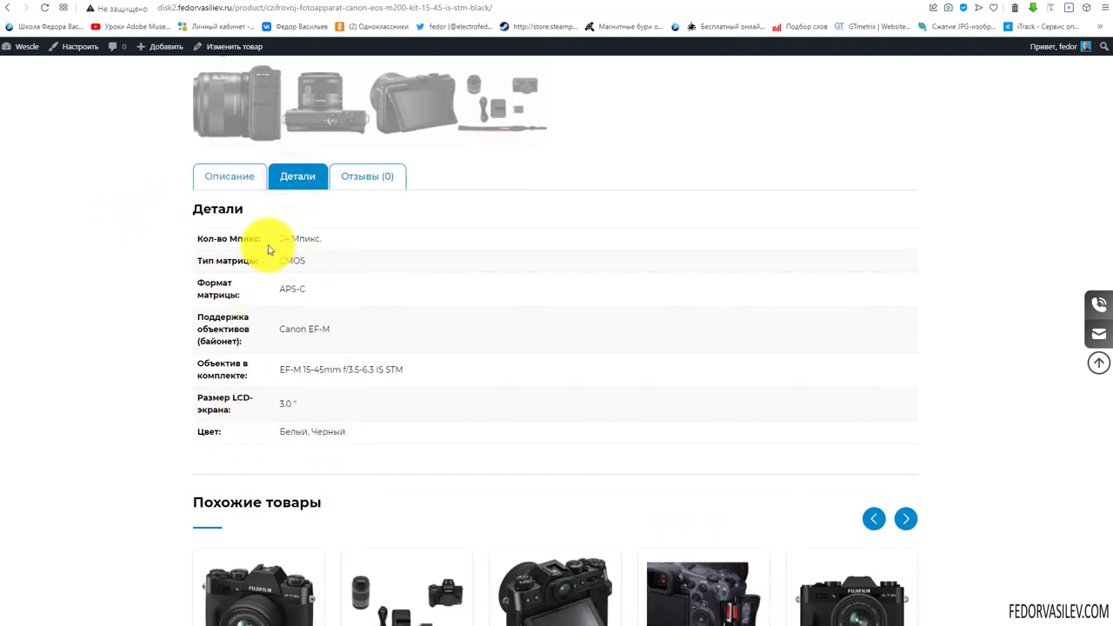
pyautogui.click(364, 181)
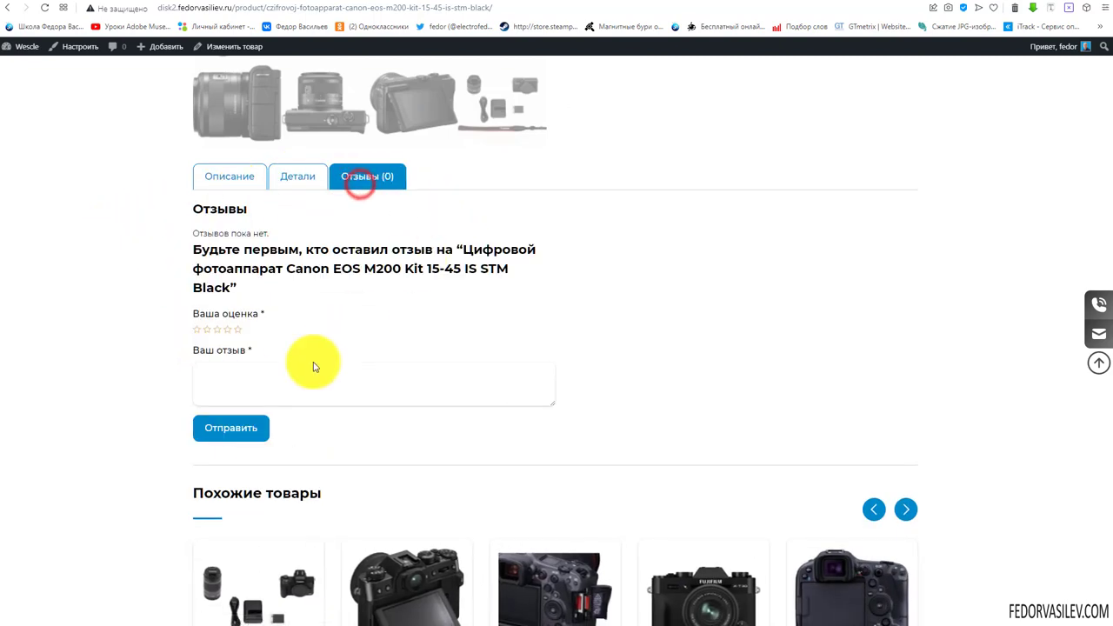
pyautogui.click(291, 379)
pyautogui.scroll(-3, 588, 251)
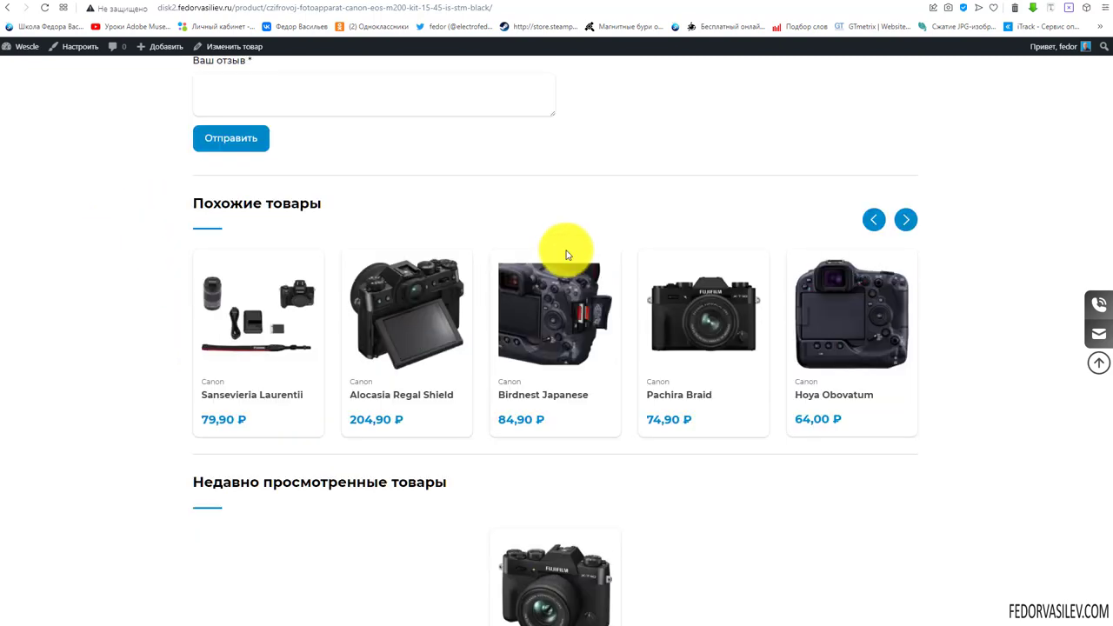
pyautogui.scroll(1, 674, 159)
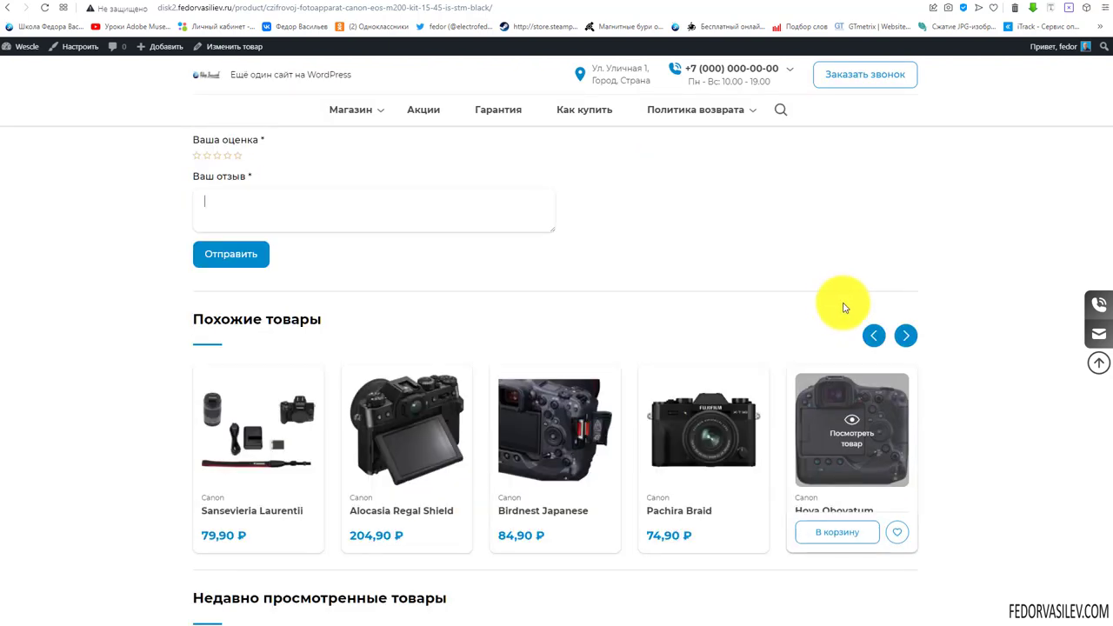
# Advance the similar-products carousel by two items
pyautogui.click(905, 335)
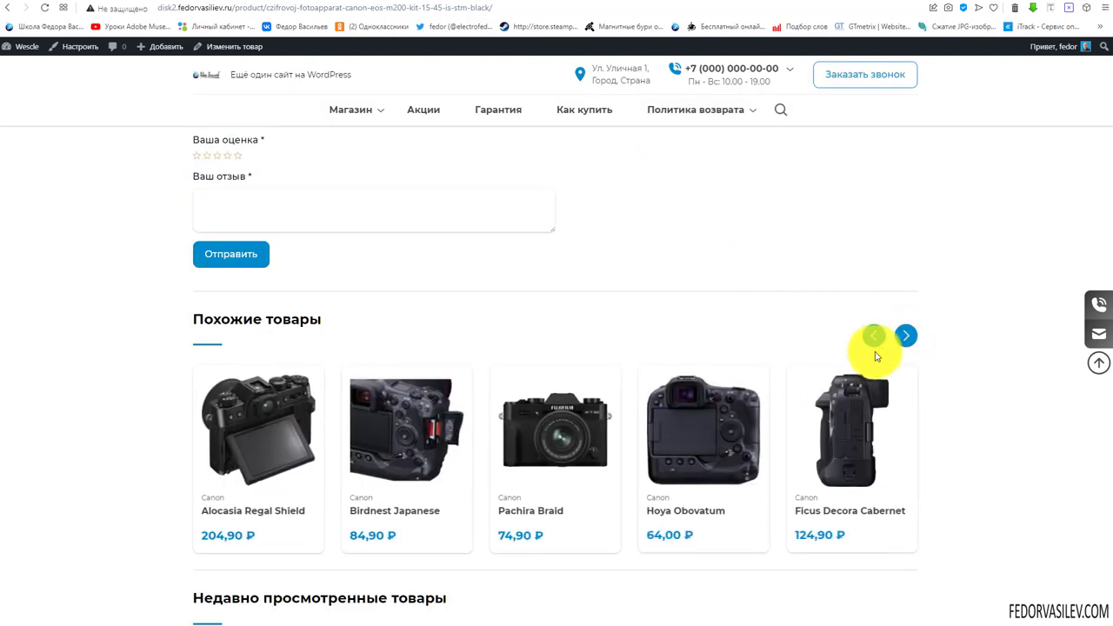
pyautogui.click(907, 335)
pyautogui.scroll(-2, 907, 278)
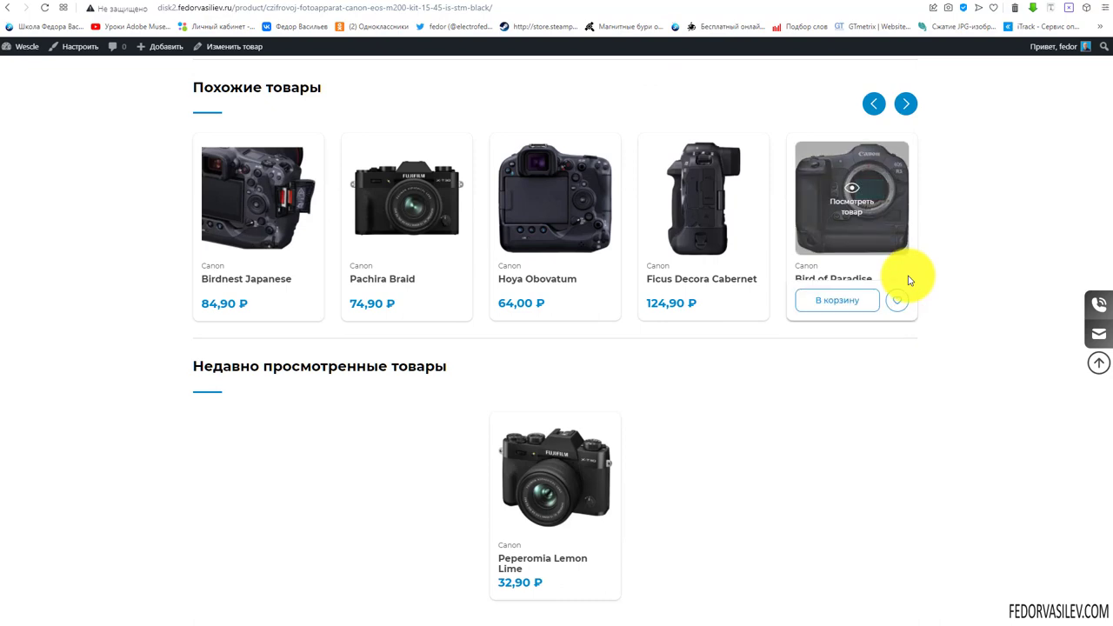
pyautogui.scroll(-1, 913, 279)
pyautogui.scroll(10, 795, 435)
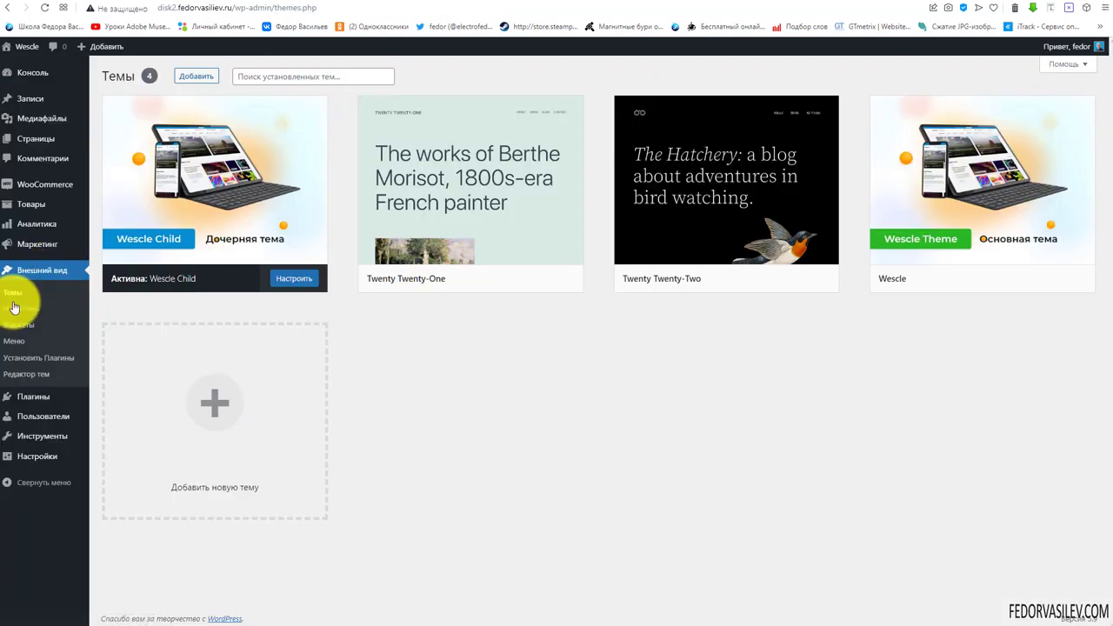
# Launch the Customizer for Wescle Child and scroll the front-page post grid preview
pyautogui.click(14, 309)
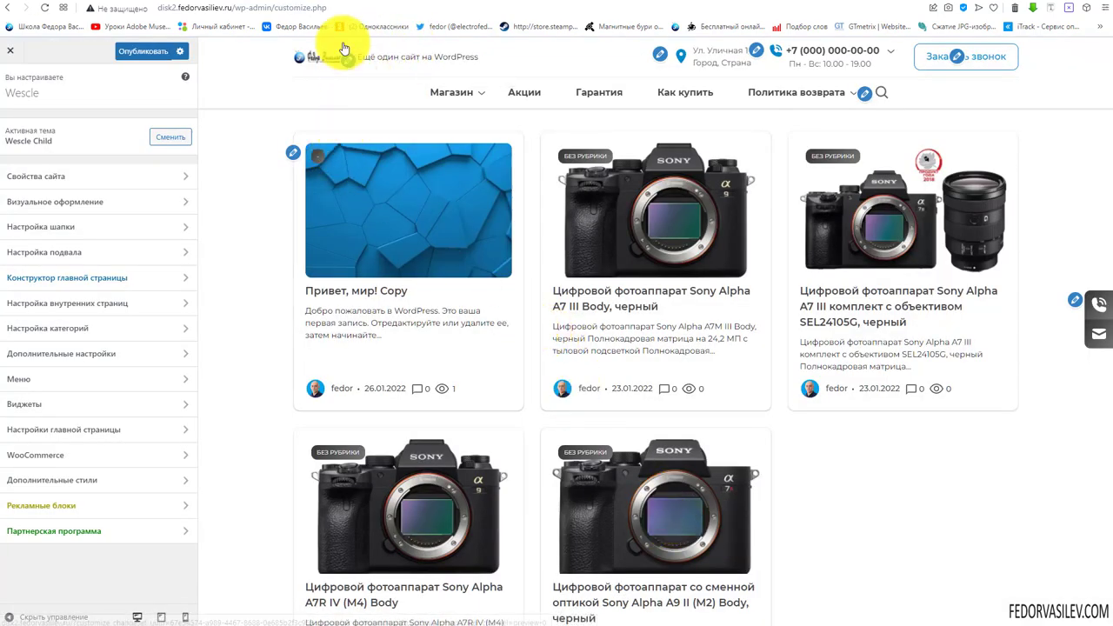
pyautogui.moveTo(758, 63)
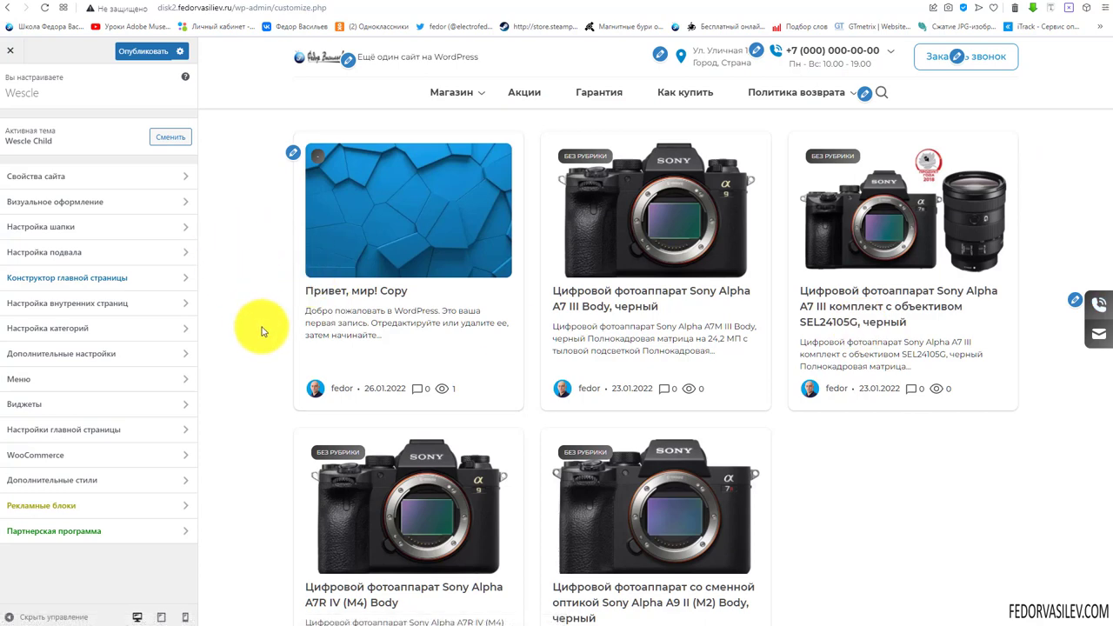
pyautogui.scroll(-2, 261, 326)
pyautogui.scroll(2, 261, 315)
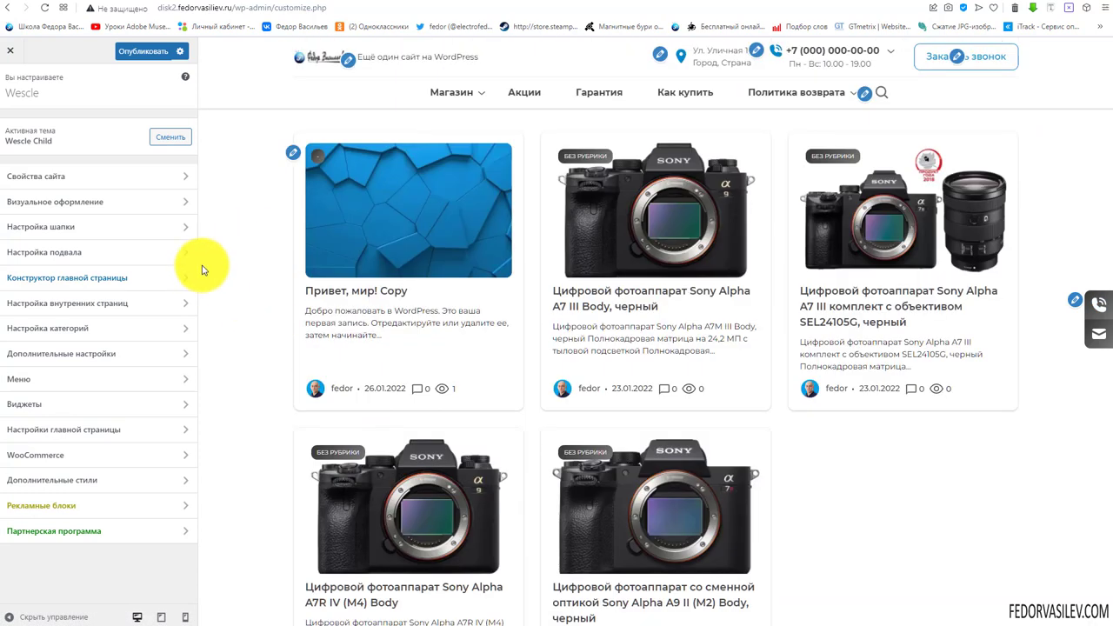
# In site identity settings, remove the current logo and review the Wescle title and description
pyautogui.click(41, 178)
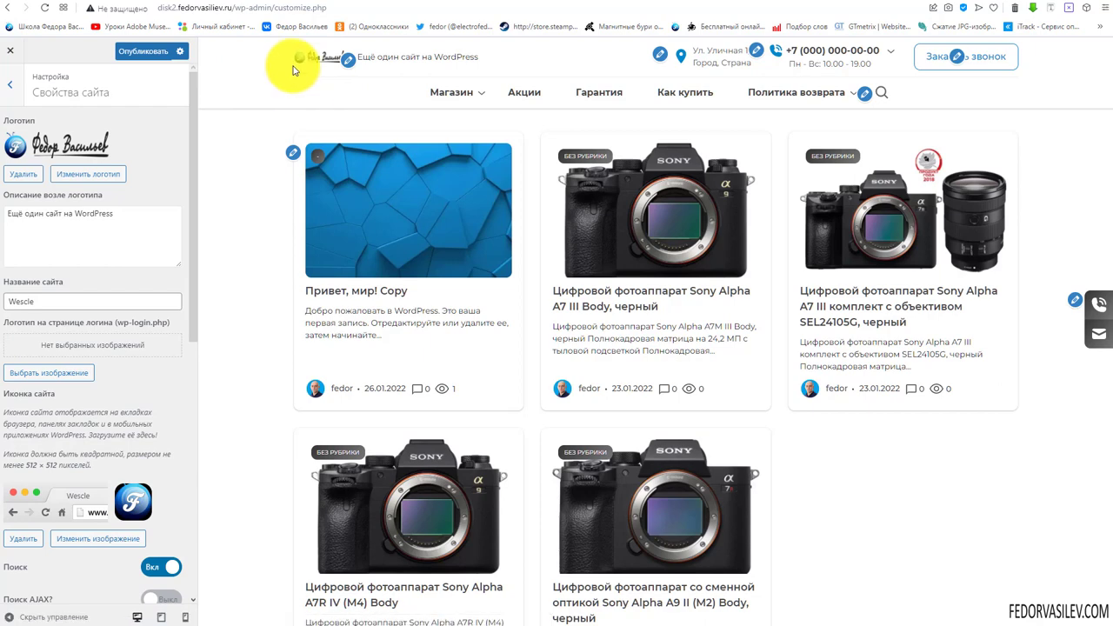
pyautogui.click(25, 174)
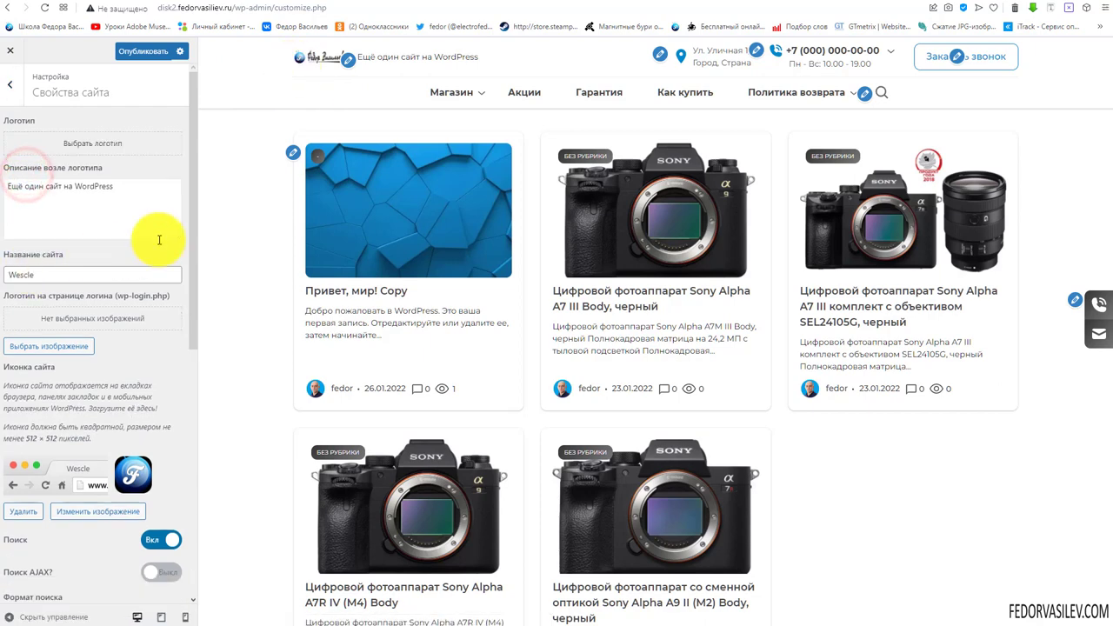
pyautogui.moveTo(65, 275); pyautogui.dragTo(7, 274)
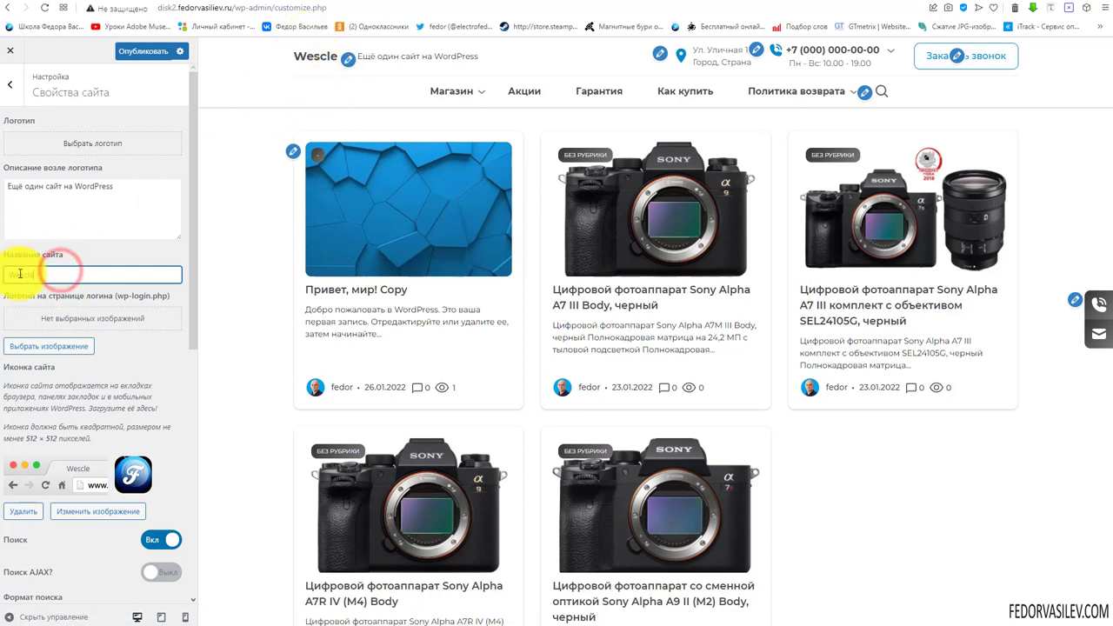
pyautogui.moveTo(148, 194); pyautogui.dragTo(2, 193)
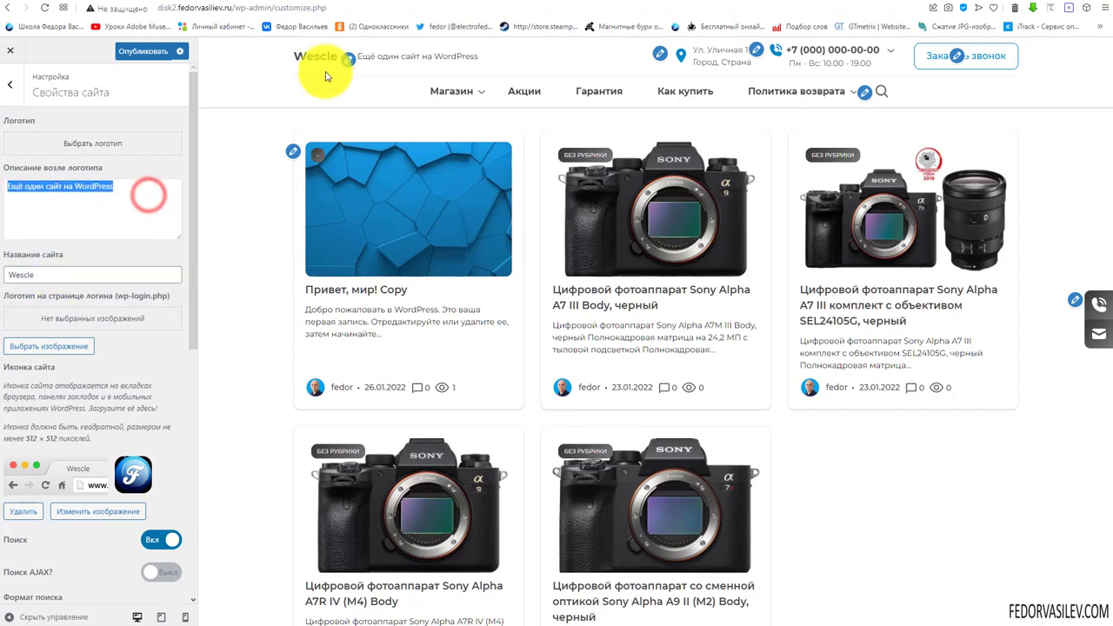
pyautogui.moveTo(439, 90)
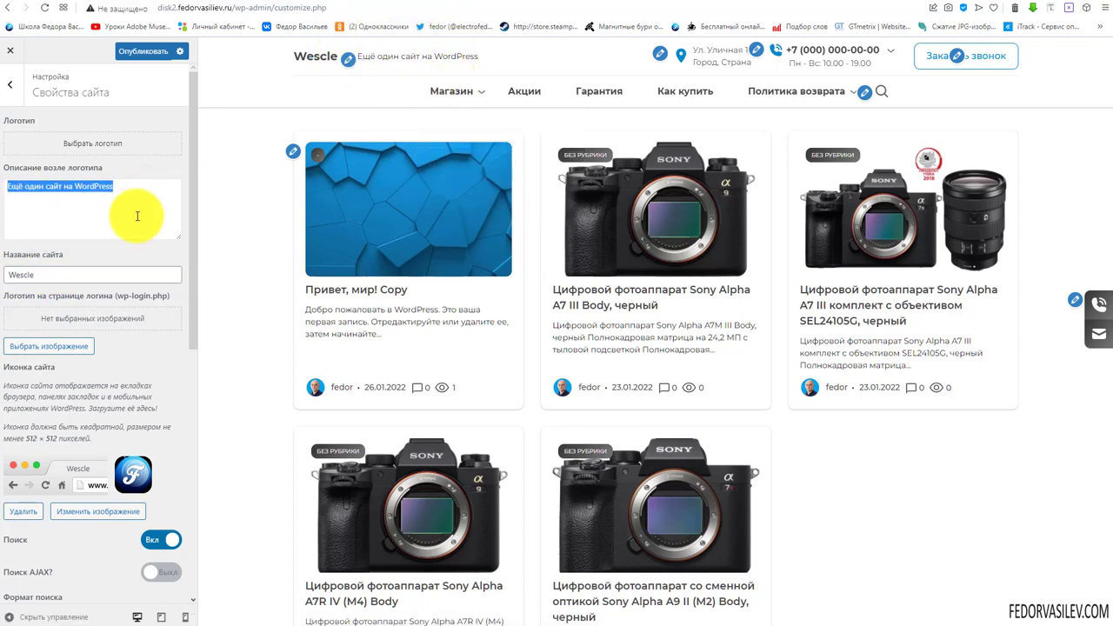
# Set 5.png, the blue F logo, from the media library as the logo without cropping
pyautogui.click(92, 142)
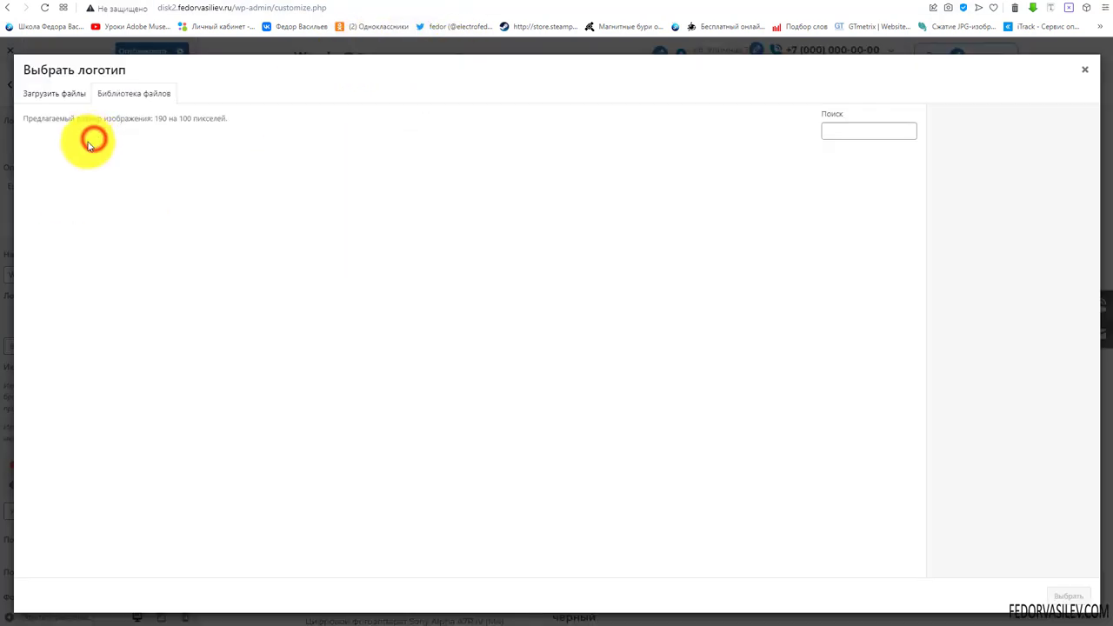
pyautogui.click(60, 98)
pyautogui.click(137, 92)
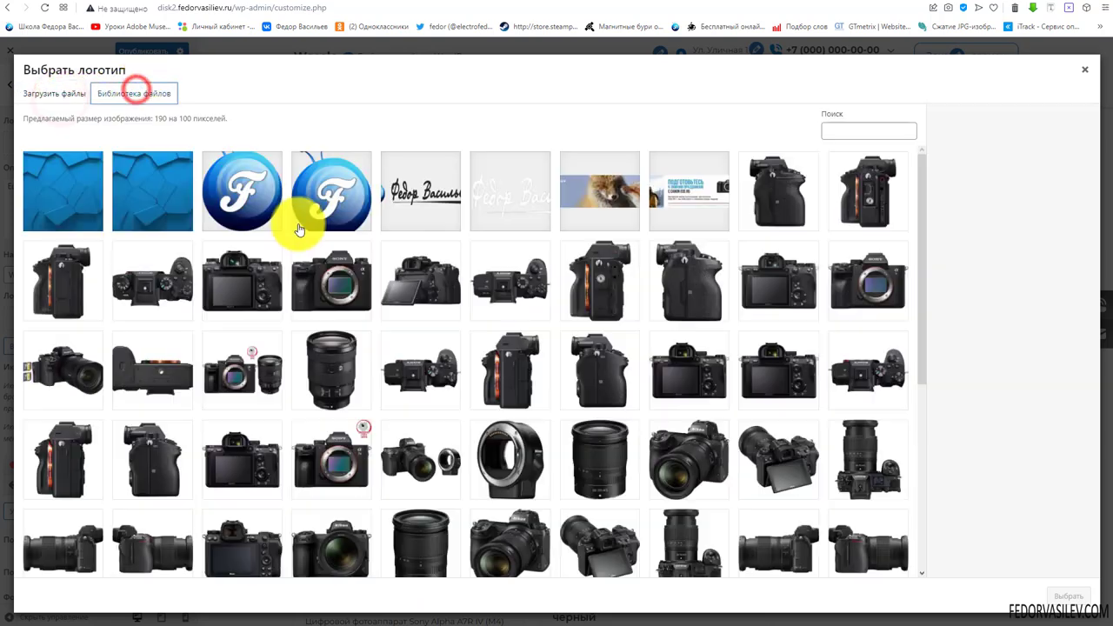
pyautogui.click(319, 197)
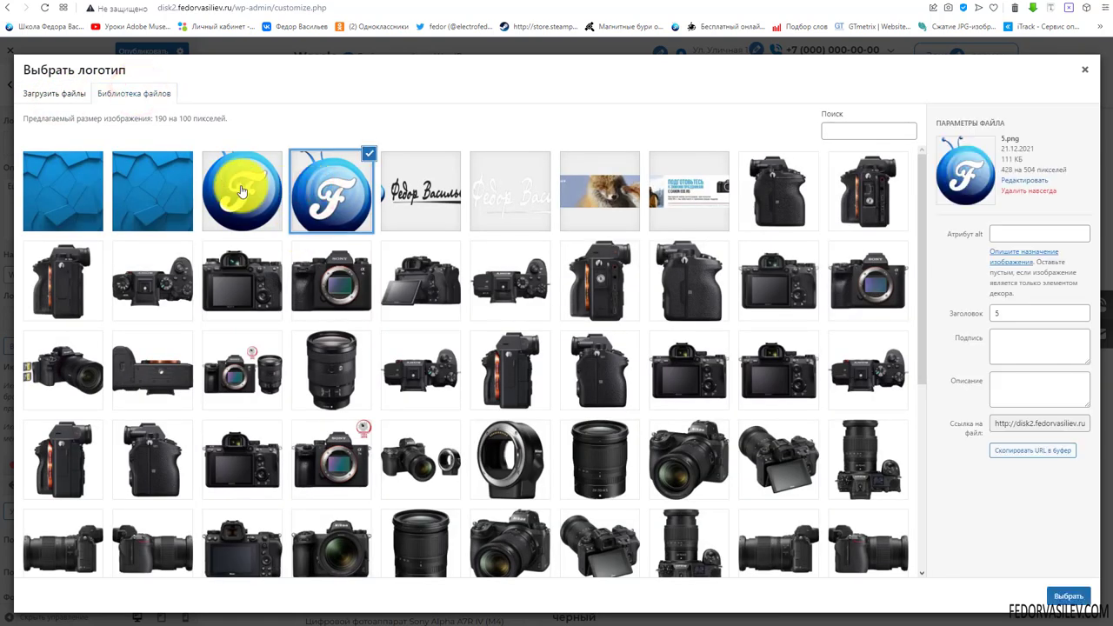
pyautogui.click(1069, 598)
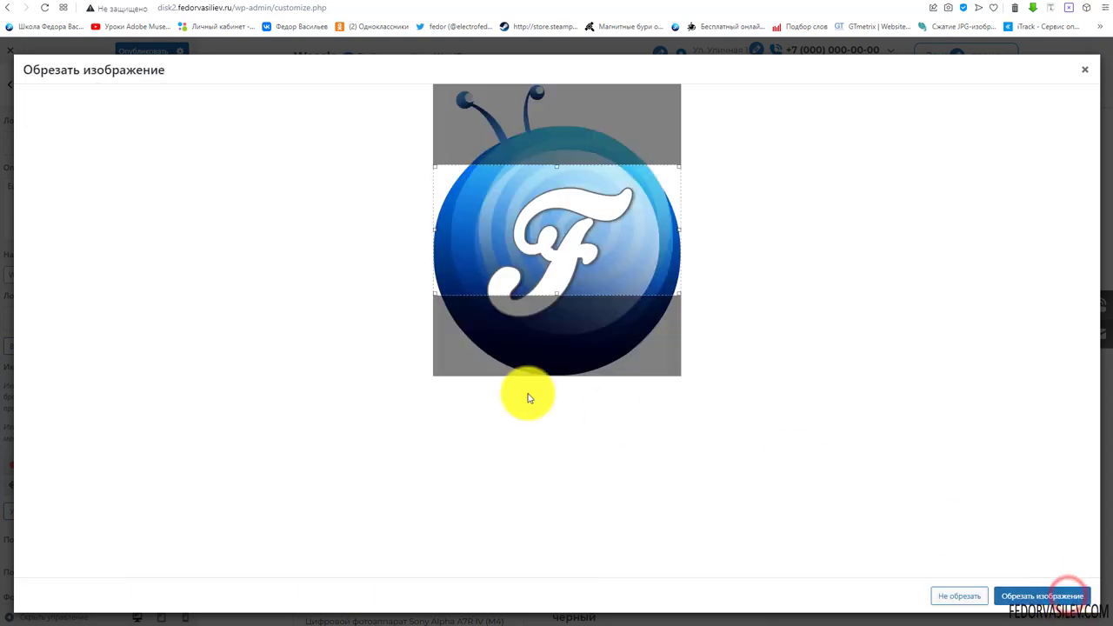
pyautogui.moveTo(555, 302); pyautogui.dragTo(565, 408)
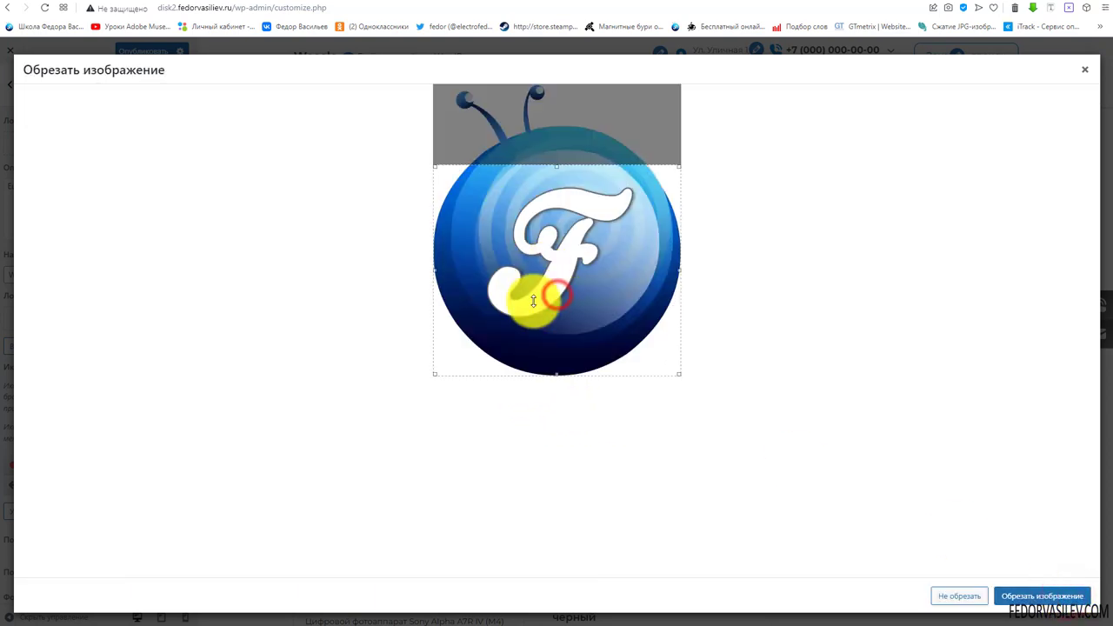
pyautogui.click(955, 597)
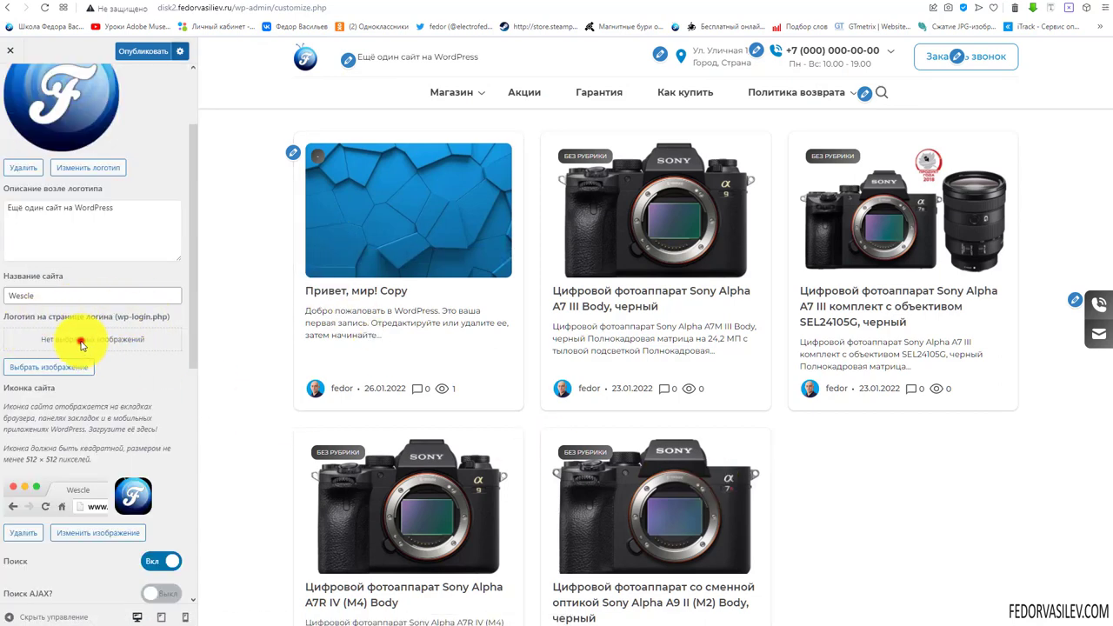
# Choose the handwritten signature image from the Media Library as the login-page logo
pyautogui.click(49, 368)
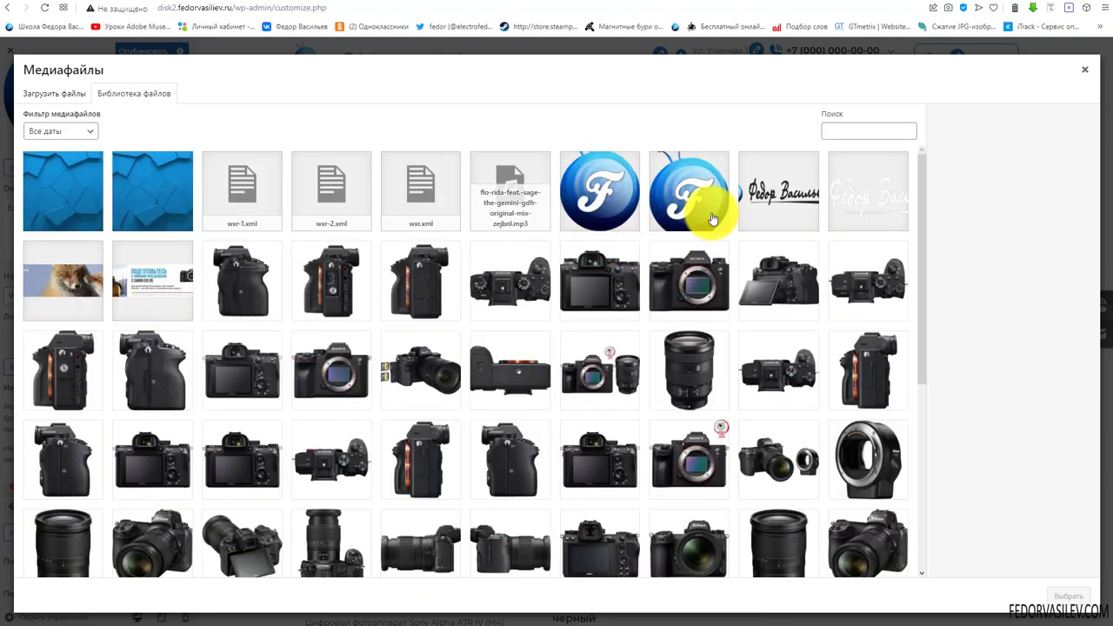
pyautogui.click(775, 194)
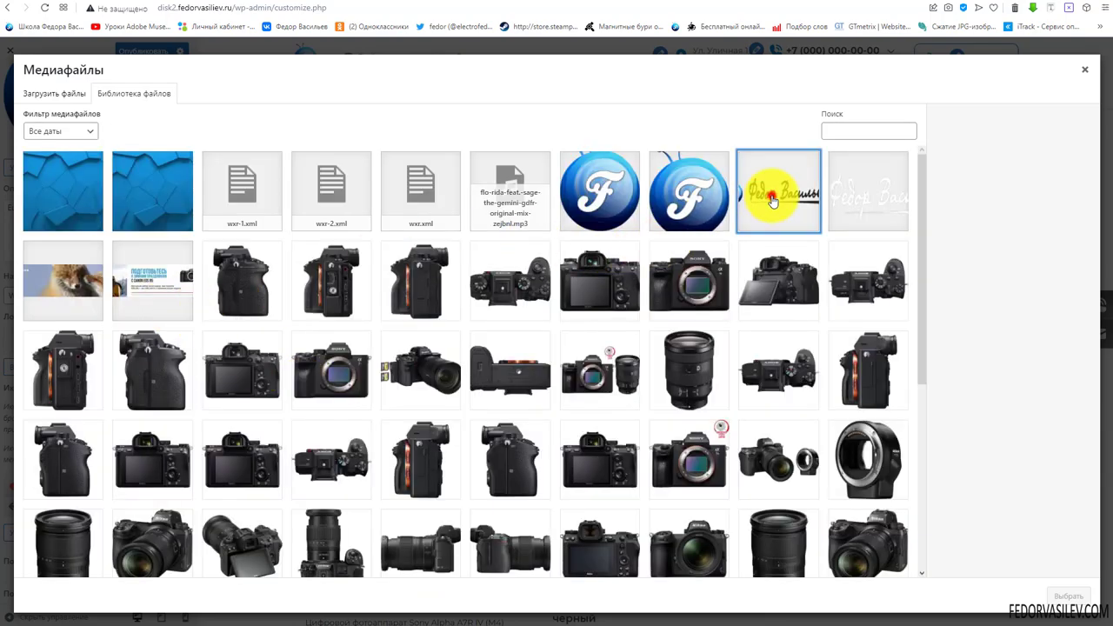
pyautogui.click(1068, 596)
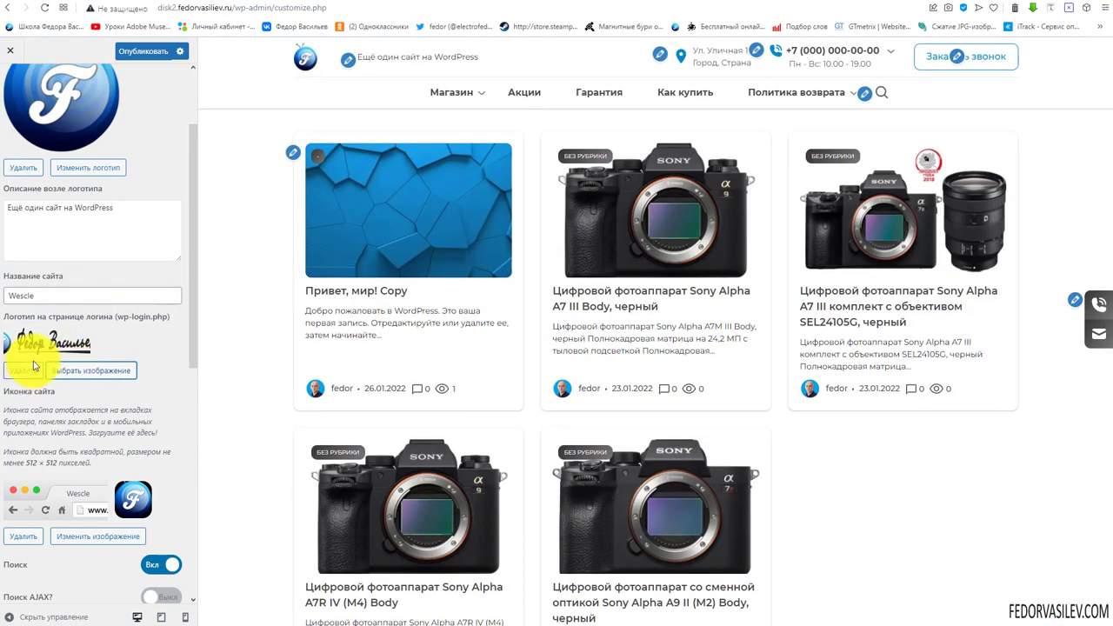
pyautogui.scroll(-1, 126, 320)
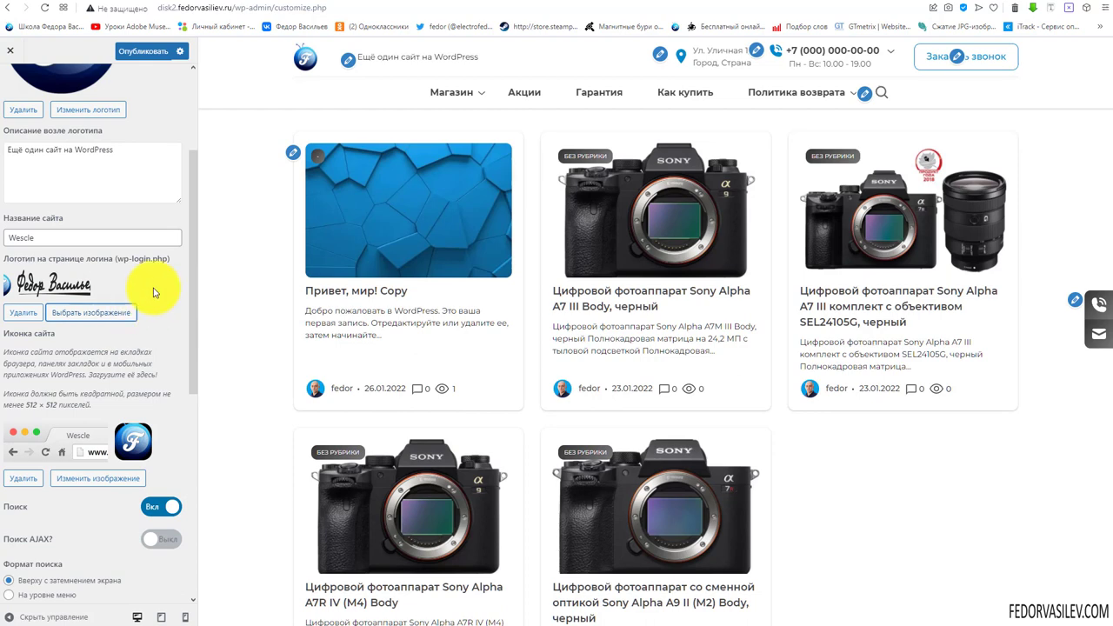
pyautogui.scroll(-2, 153, 292)
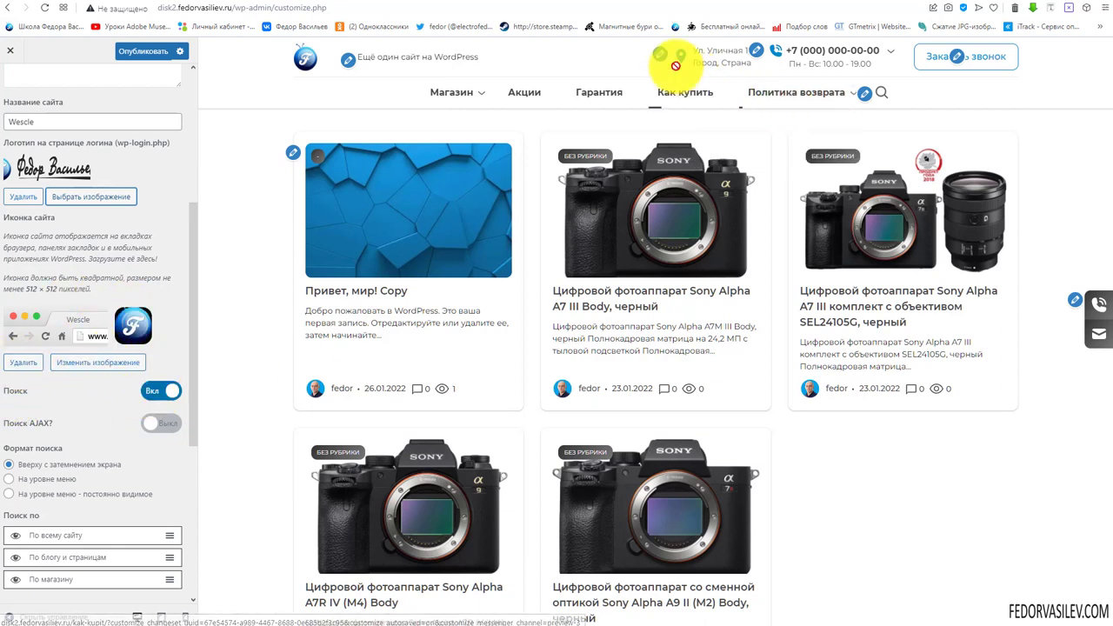
# Try the header search overlay in the preview, then leave Поиск switched on
pyautogui.click(882, 96)
pyautogui.click(1098, 58)
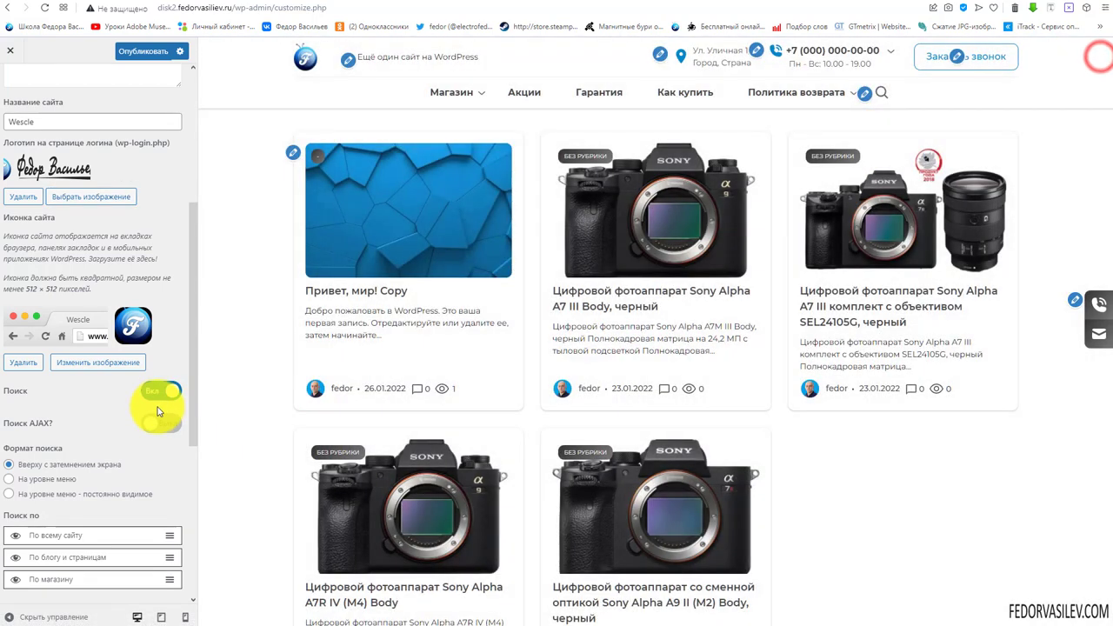
pyautogui.click(158, 393)
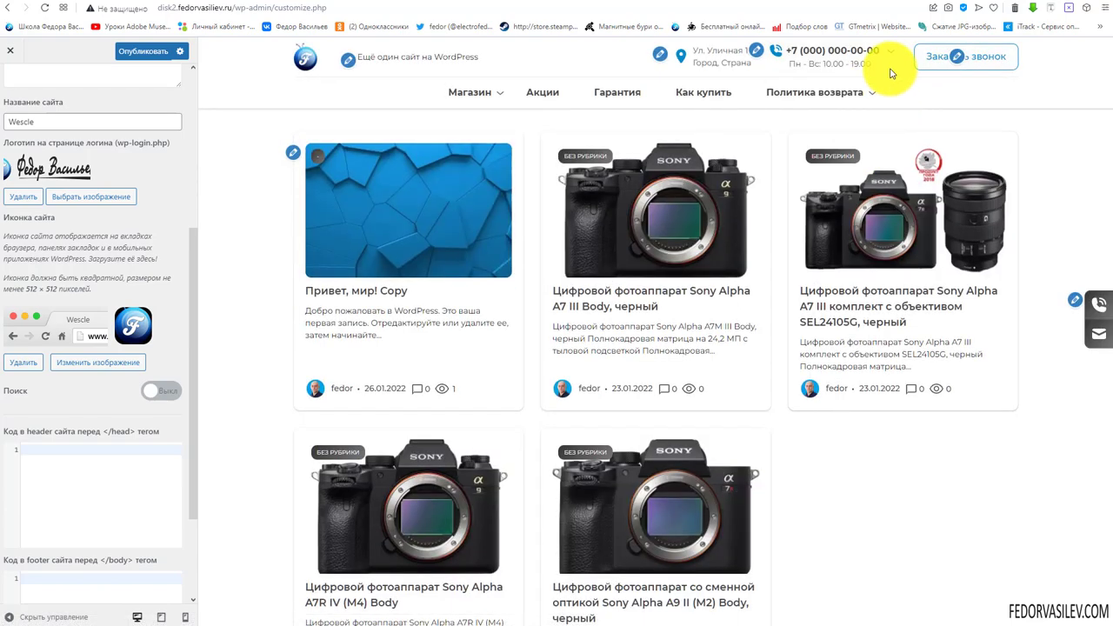
pyautogui.click(162, 392)
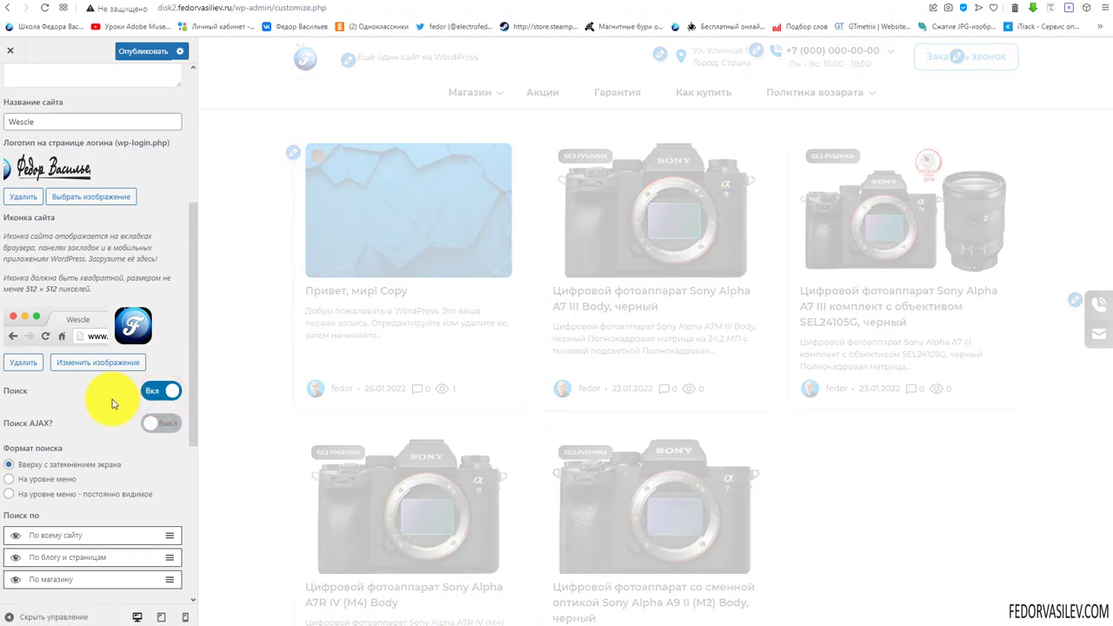
# Publish the customizer changes
pyautogui.scroll(-1, 87, 413)
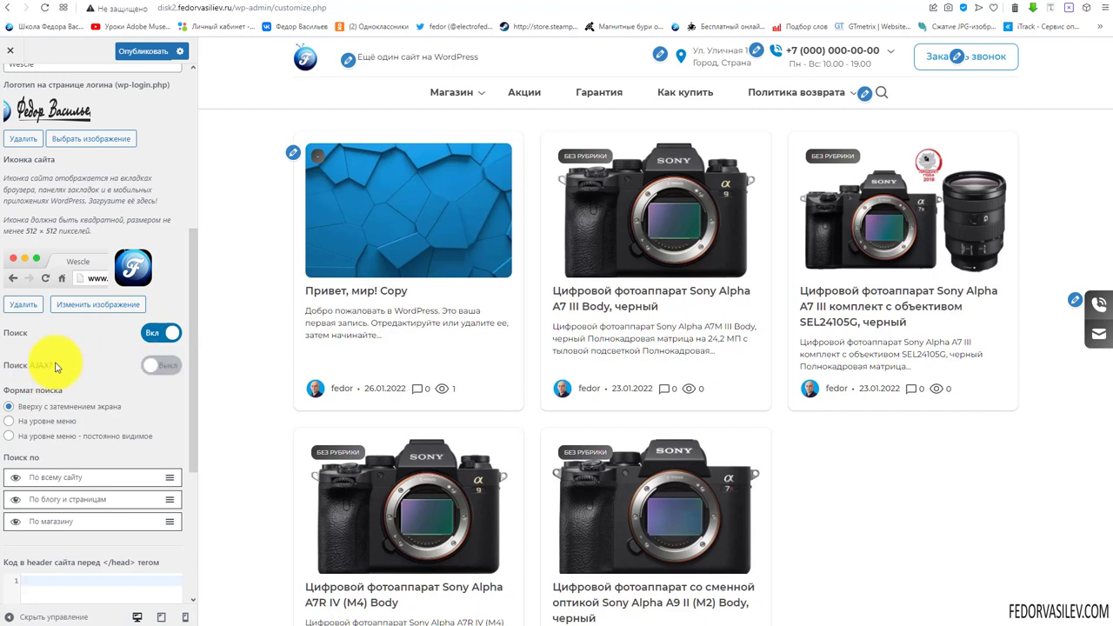
pyautogui.click(142, 50)
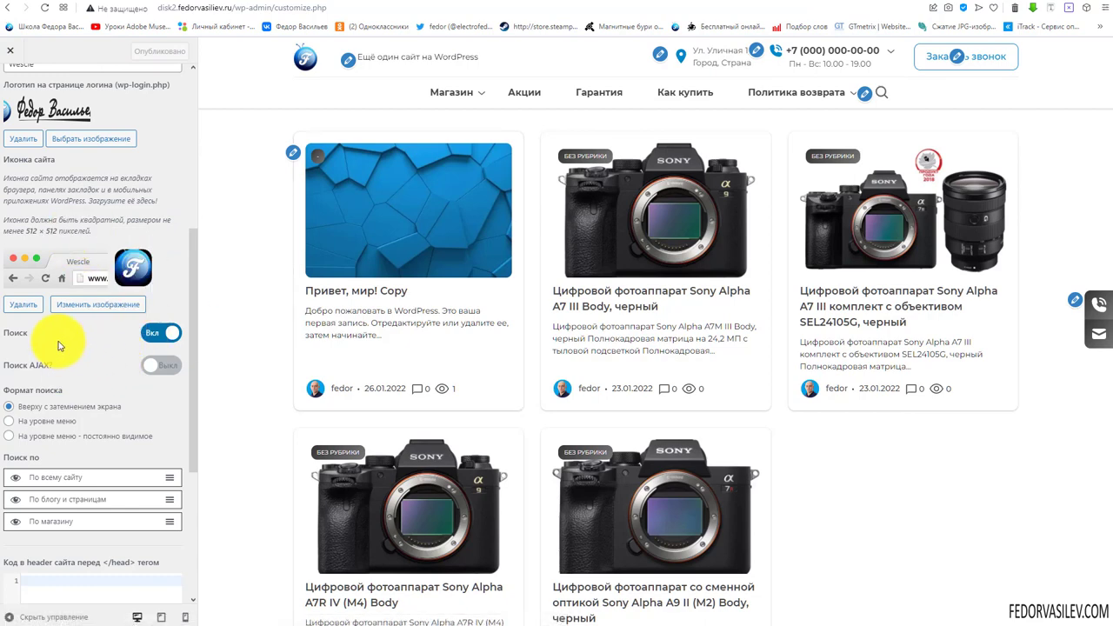
pyautogui.scroll(2, 65, 339)
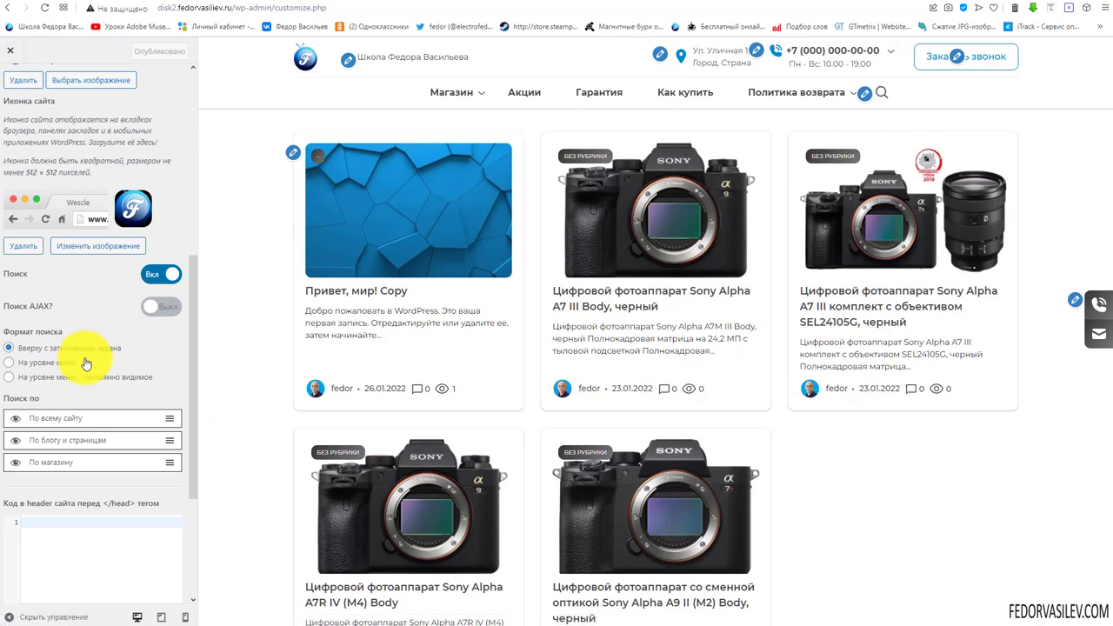
# Enable the 'Поиск AJAX?' live search, with short descriptions shown in search results
pyautogui.click(161, 306)
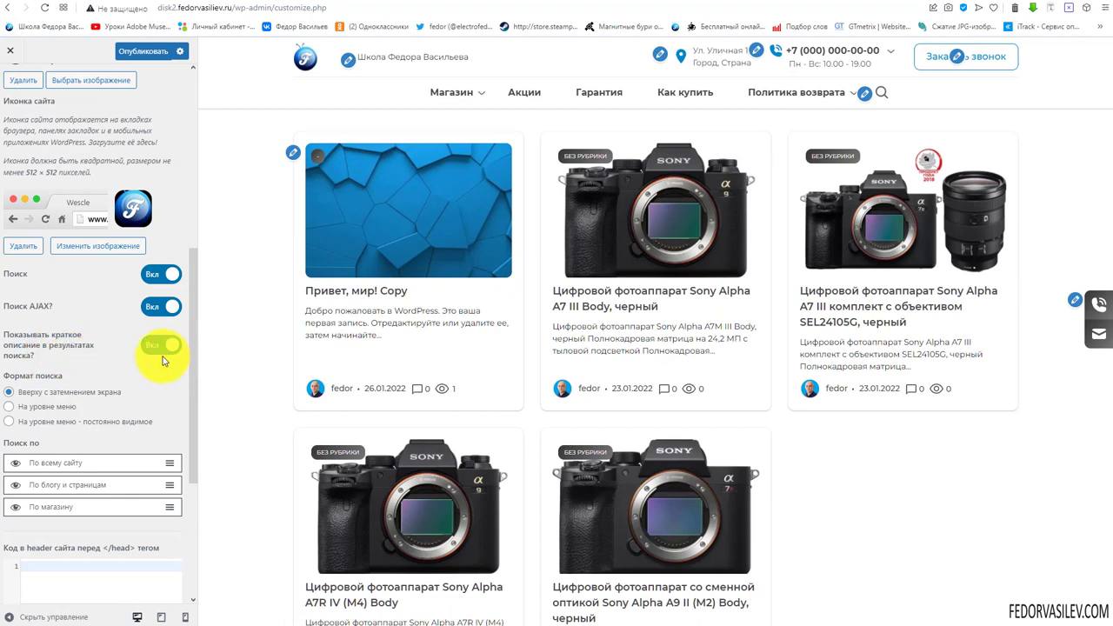
pyautogui.scroll(-1, 152, 348)
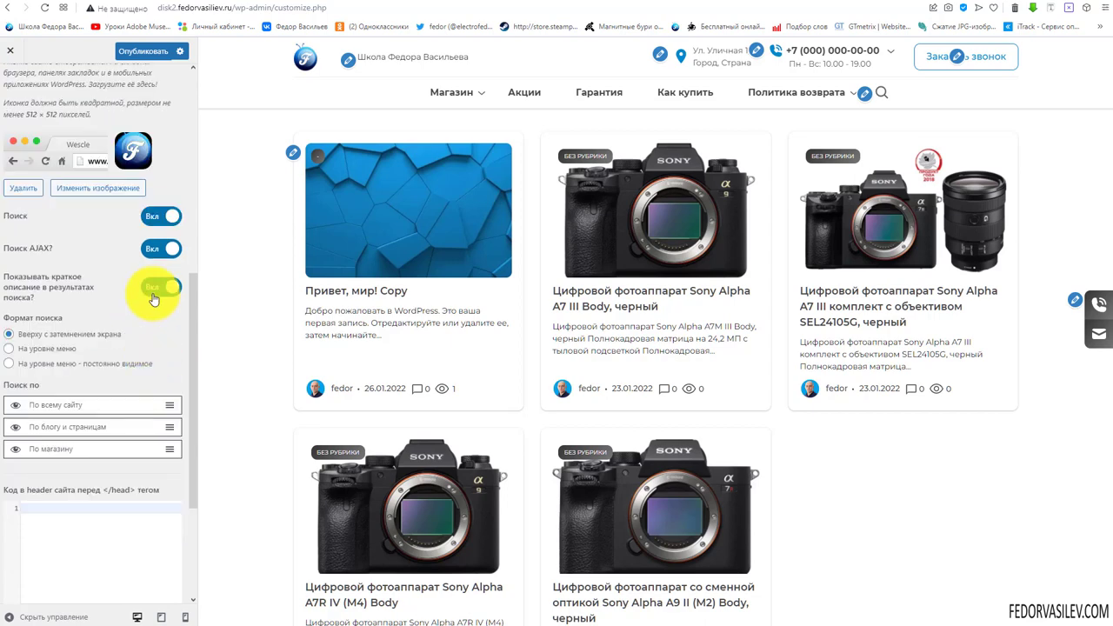
pyautogui.scroll(-2, 104, 278)
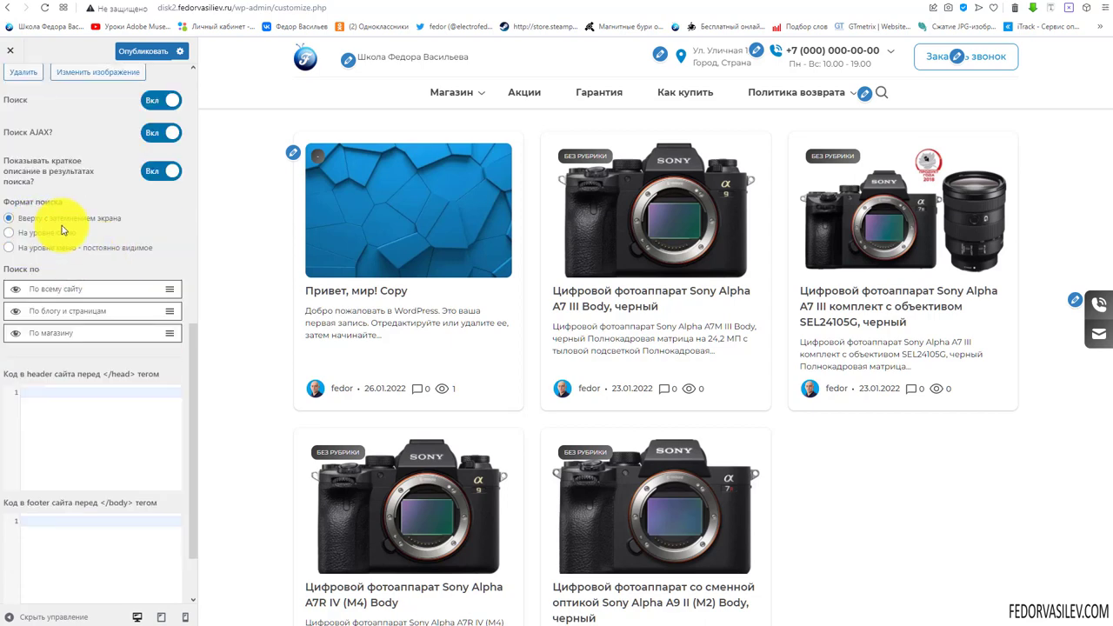
# Test the header search overlay in the preview, limiting its scope to the shop
pyautogui.click(882, 93)
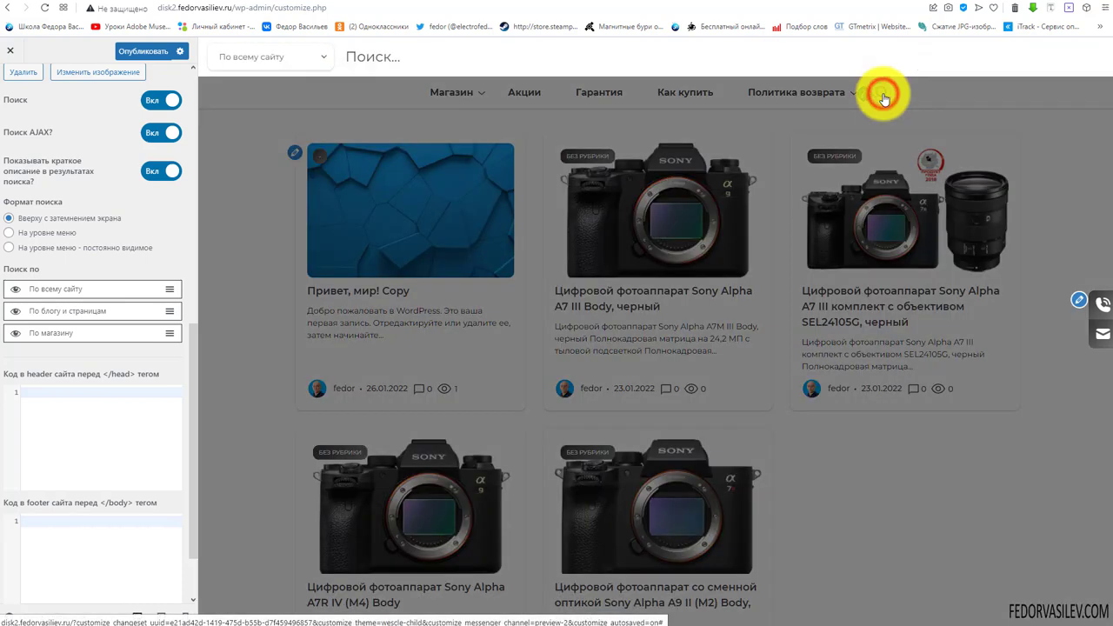
pyautogui.click(369, 55)
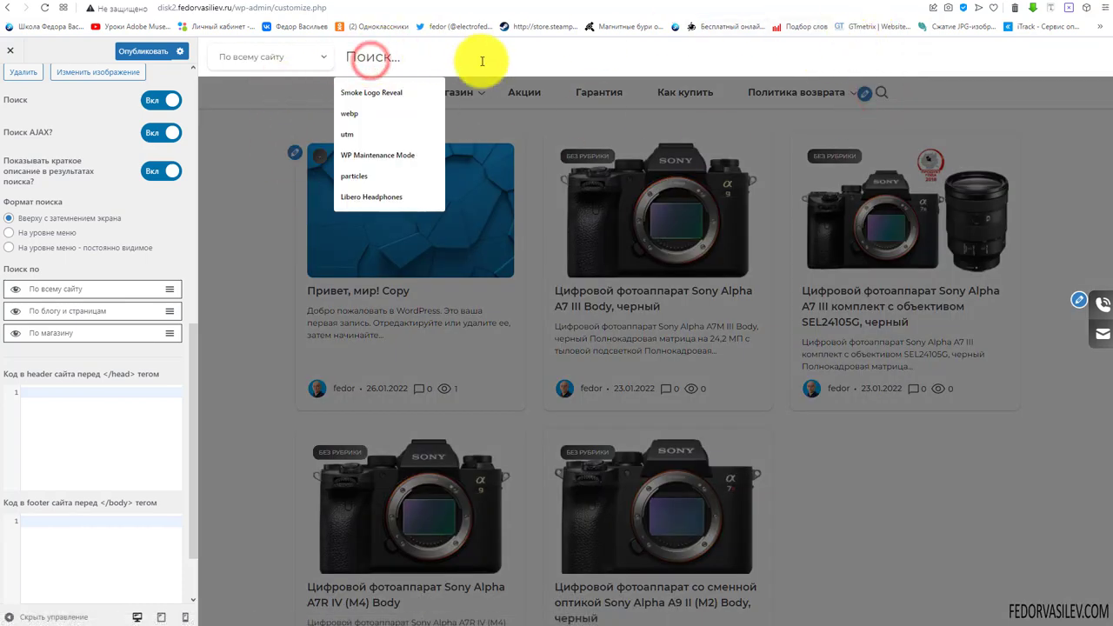
pyautogui.click(299, 58)
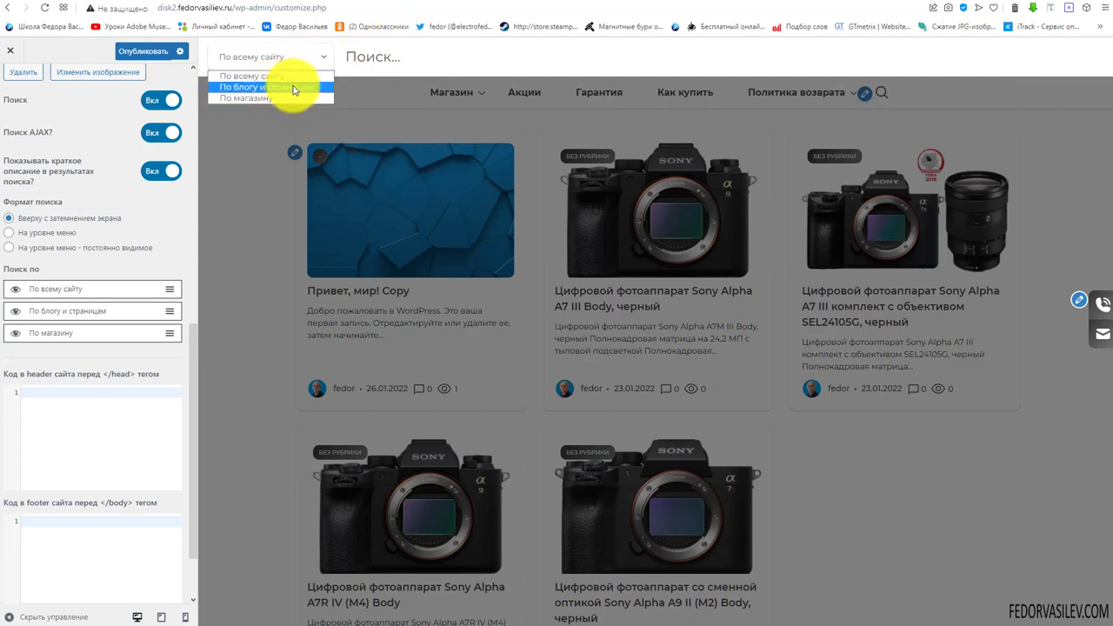
pyautogui.click(282, 98)
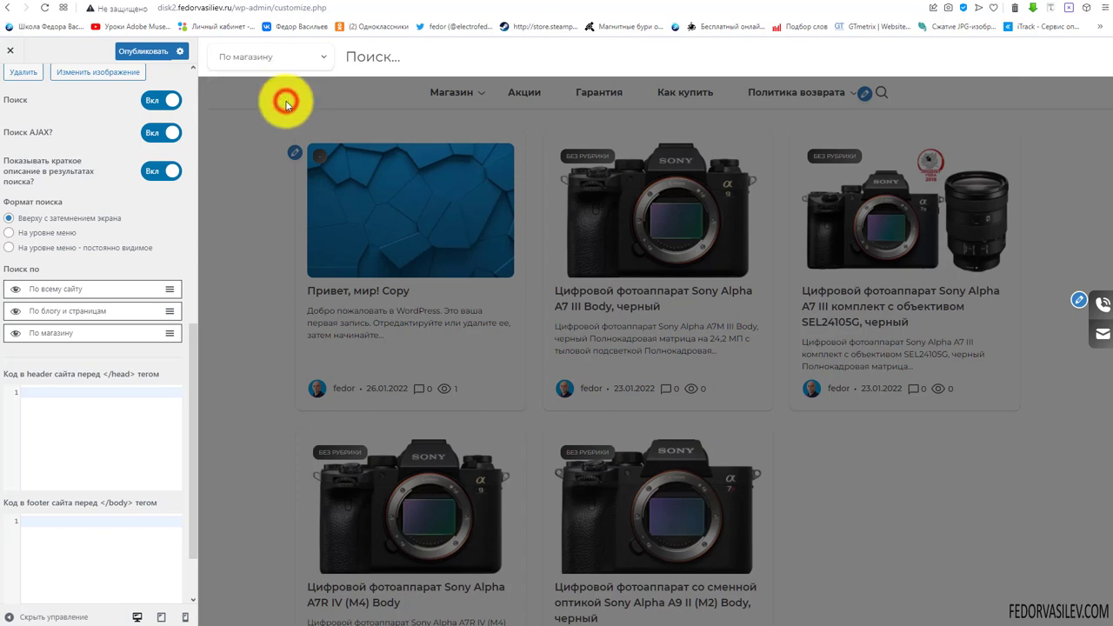
pyautogui.click(312, 63)
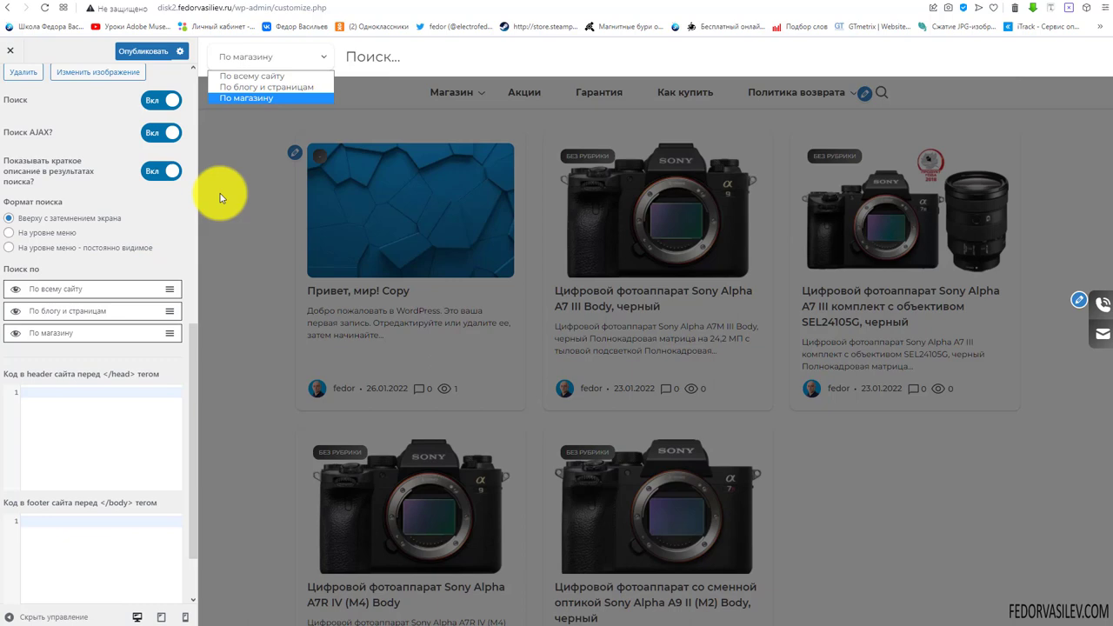
# Set the search format to 'На уровне меню', briefly trying the always-visible variant
pyautogui.click(173, 233)
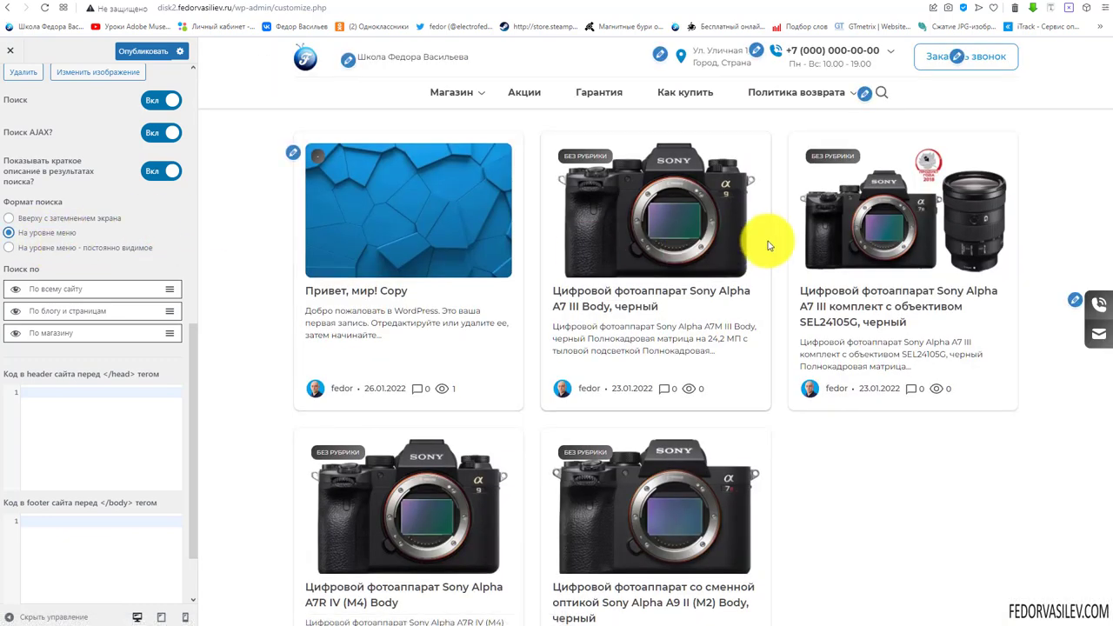
pyautogui.click(881, 93)
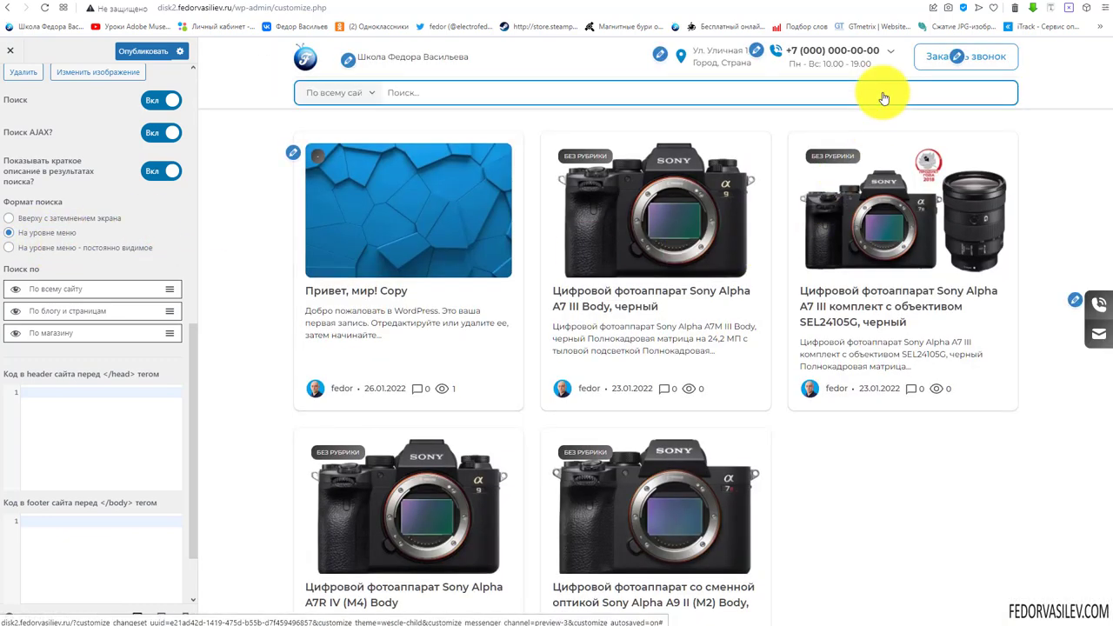
pyautogui.click(368, 94)
pyautogui.click(422, 92)
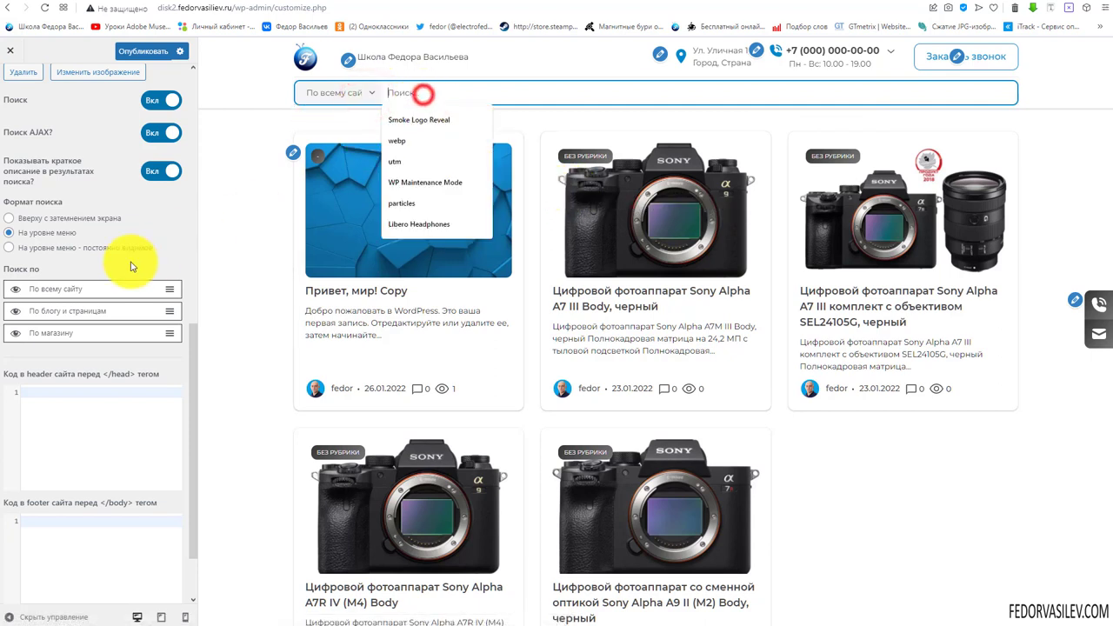
pyautogui.click(10, 249)
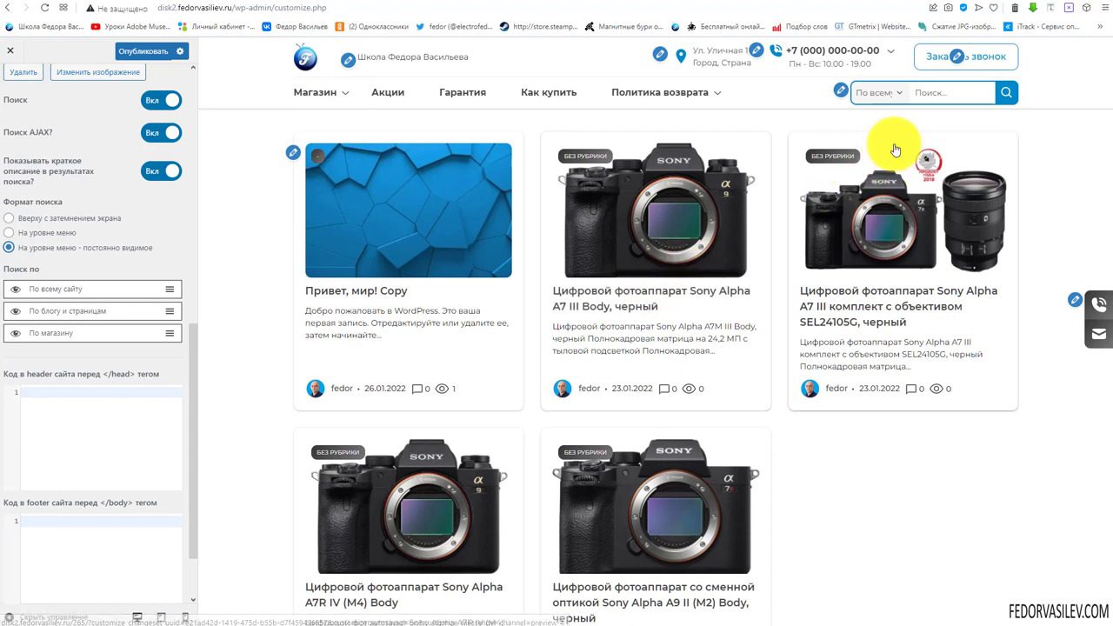
pyautogui.click(895, 96)
pyautogui.click(10, 234)
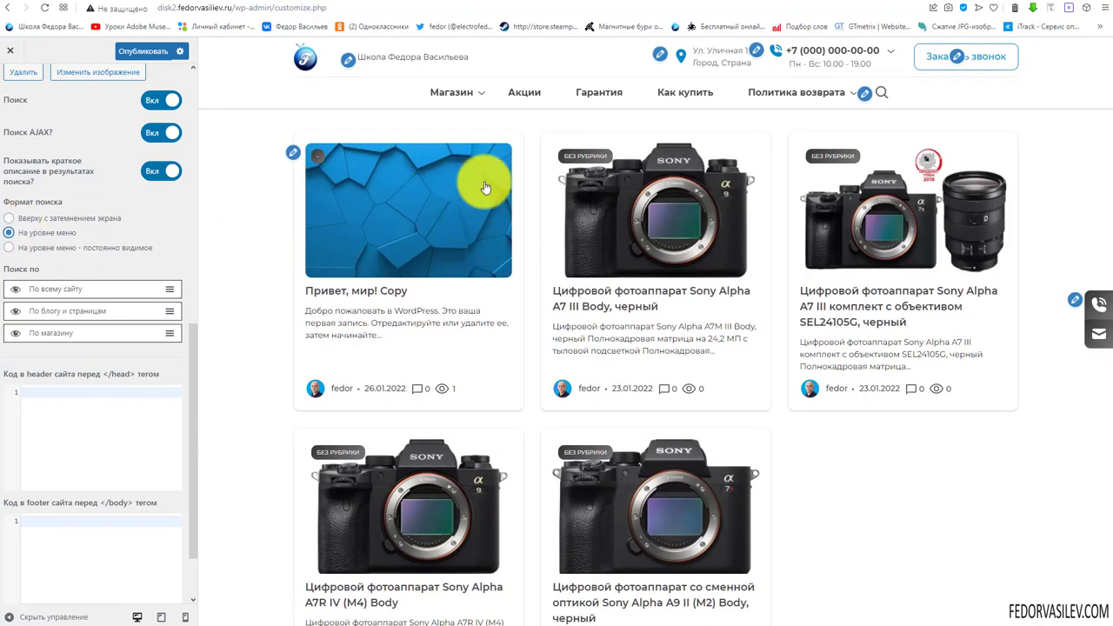
pyautogui.click(883, 94)
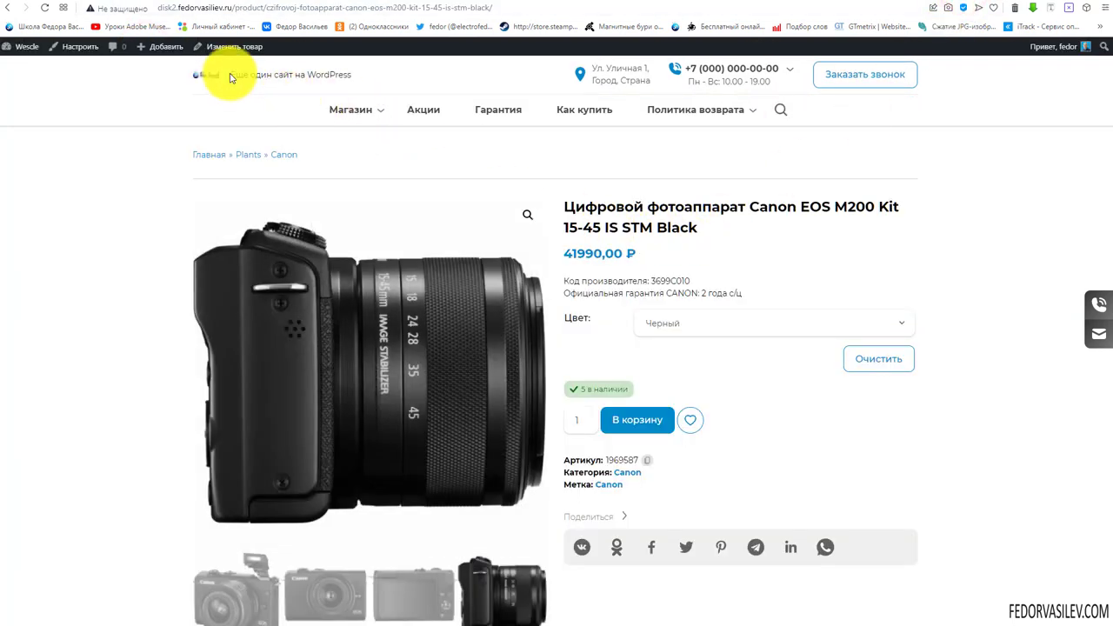
# Search the live site for 'Sony' and open the full results page
pyautogui.click(212, 92)
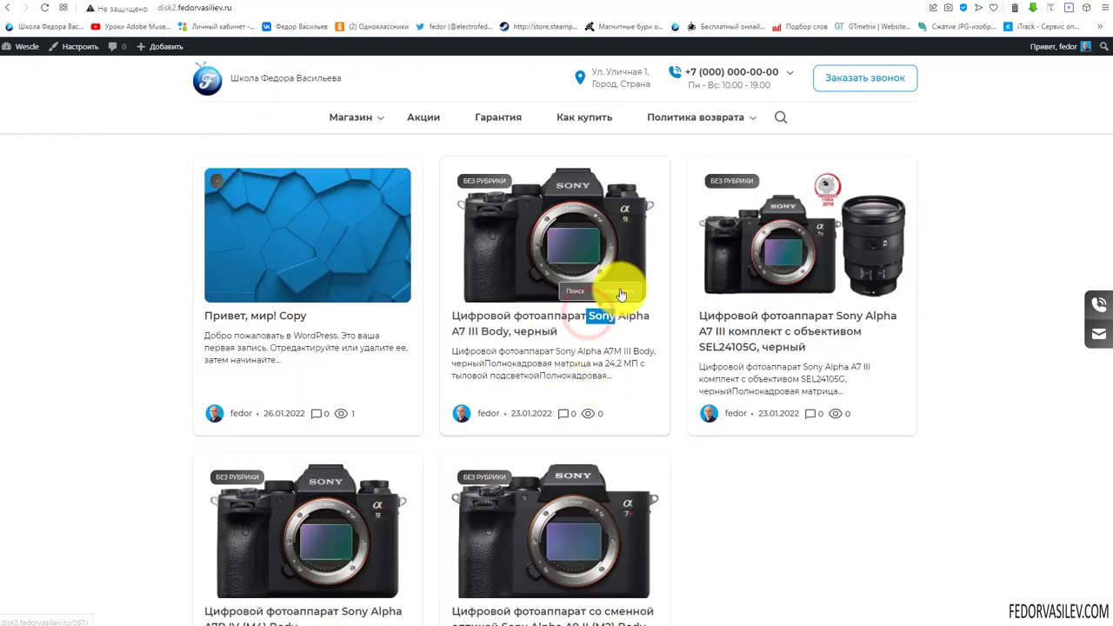
pyautogui.click(853, 553)
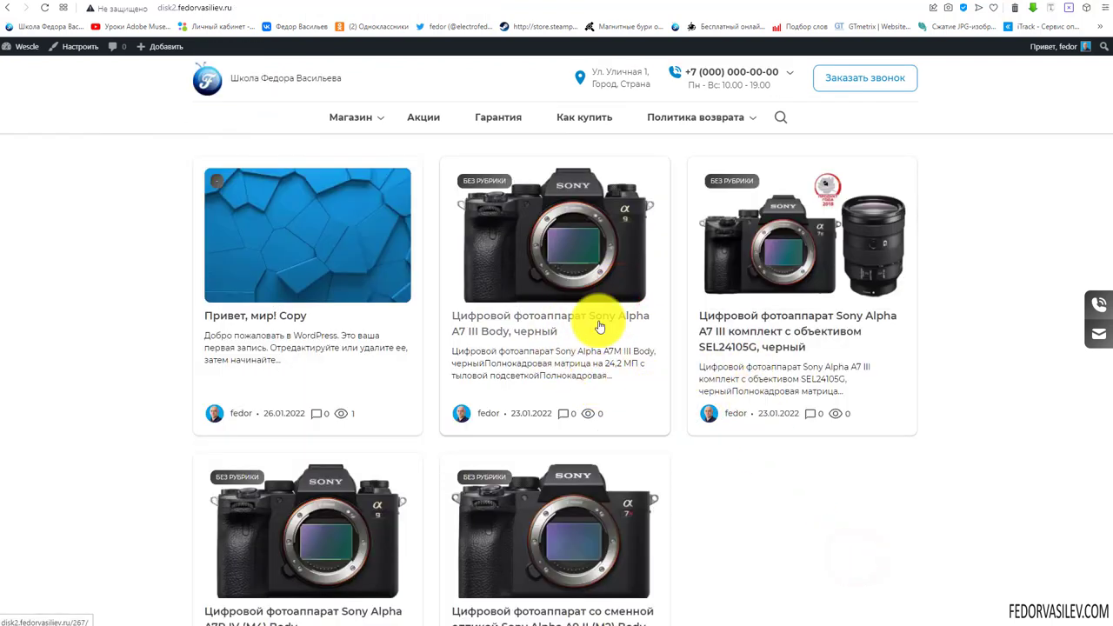
pyautogui.click(786, 117)
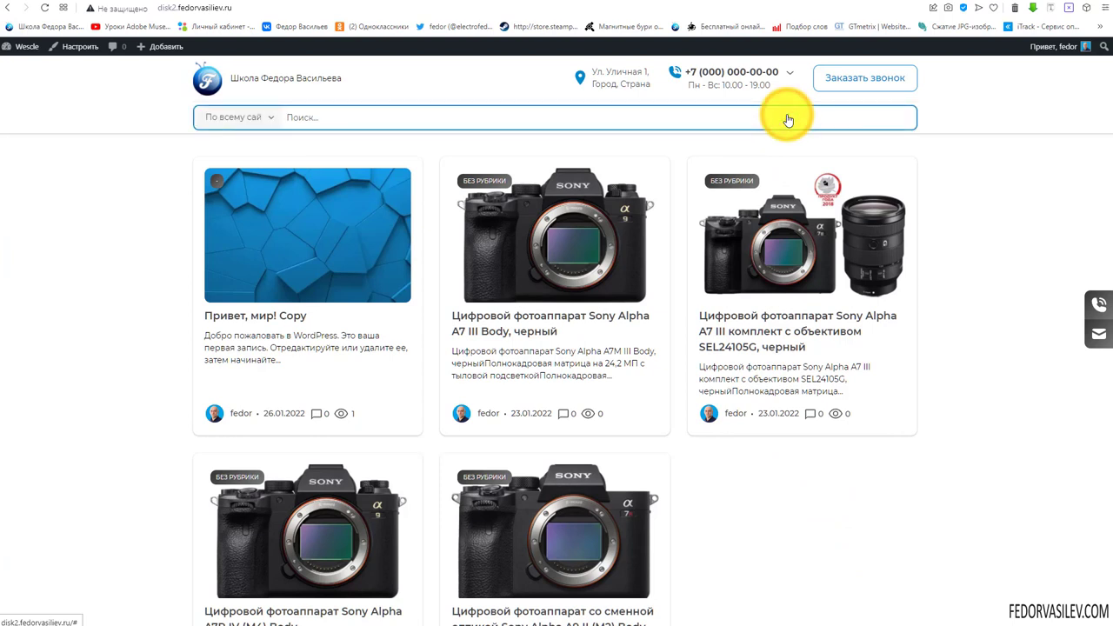
pyautogui.click(705, 113)
pyautogui.write('Sony')
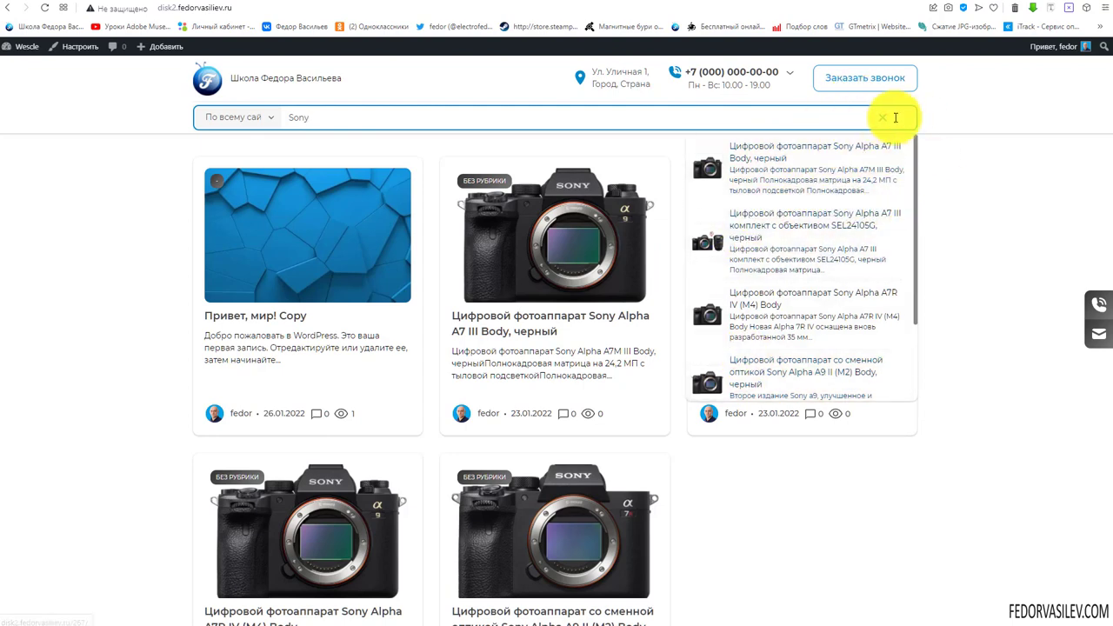
pyautogui.scroll(-5, 787, 224)
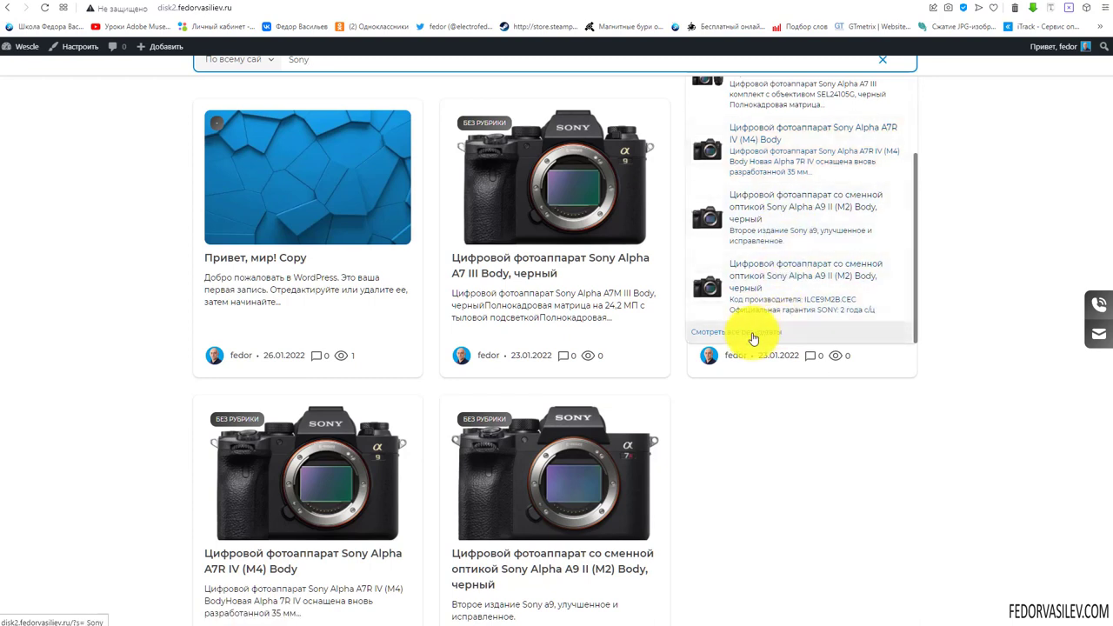
pyautogui.scroll(5, 827, 266)
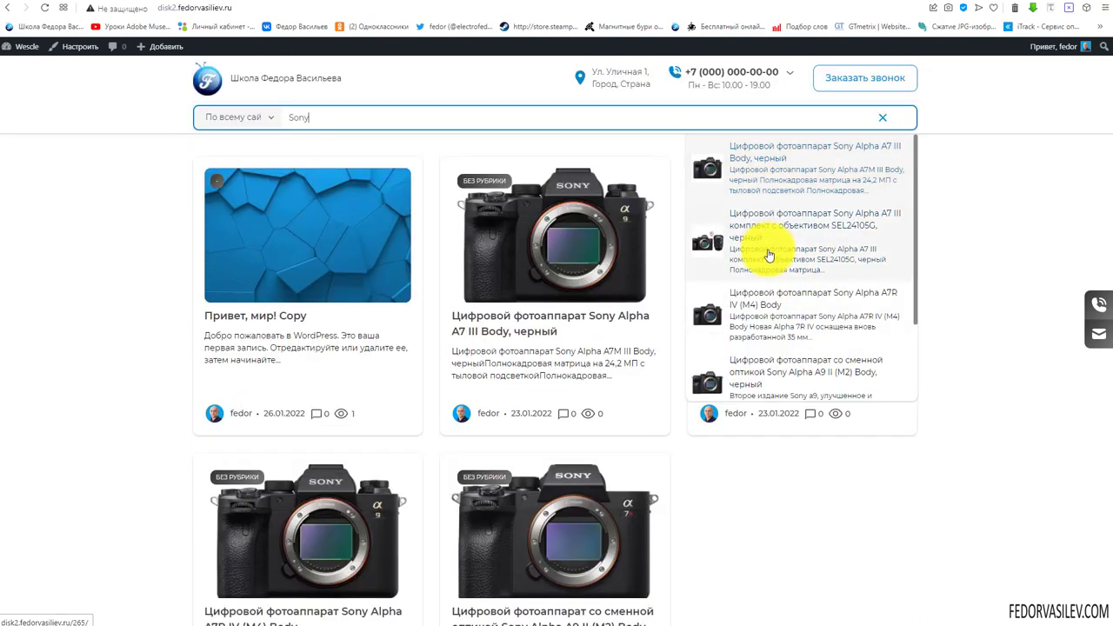
pyautogui.scroll(-4, 748, 304)
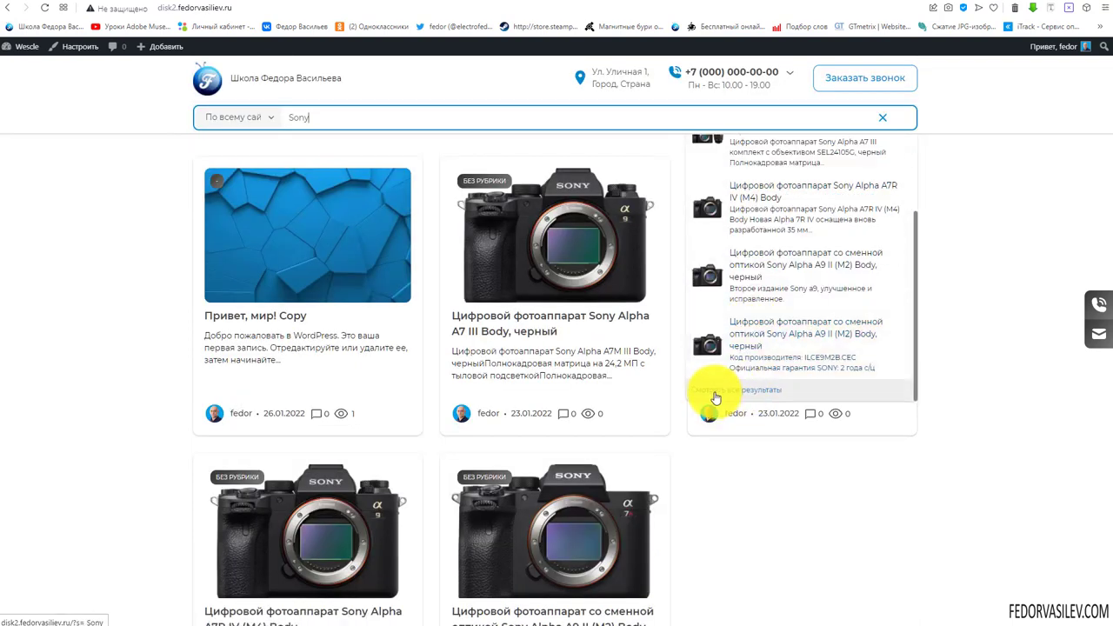
pyautogui.click(760, 392)
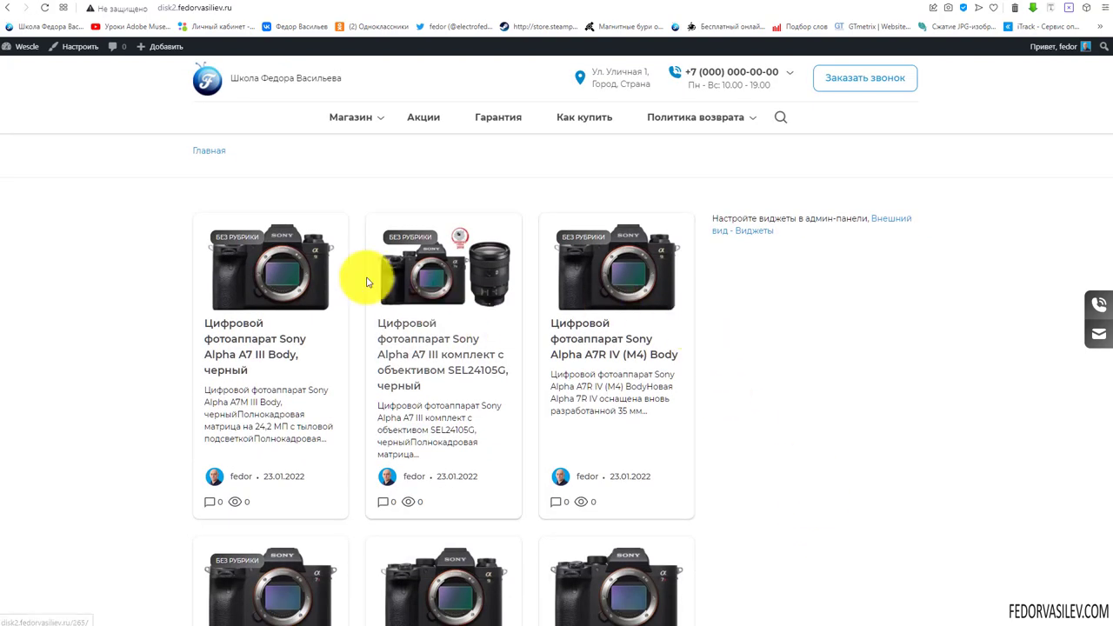
pyautogui.scroll(-2, 307, 270)
pyautogui.scroll(-4, 307, 271)
pyautogui.scroll(6, 294, 293)
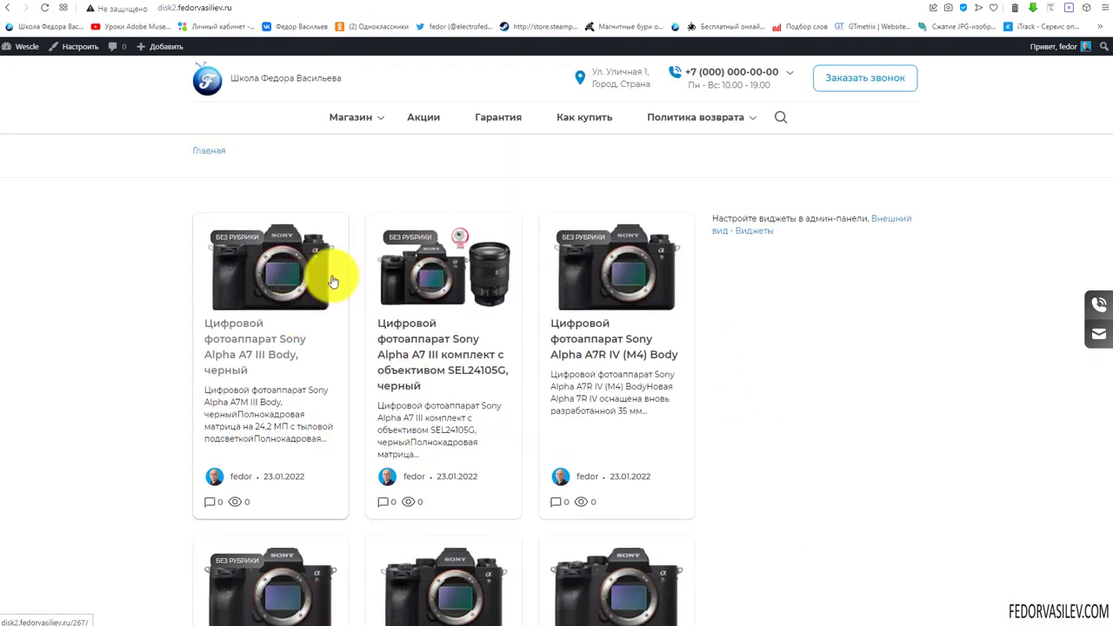
# Reopen the header search, delete 'Sony', and bring up the scope choices
pyautogui.click(781, 122)
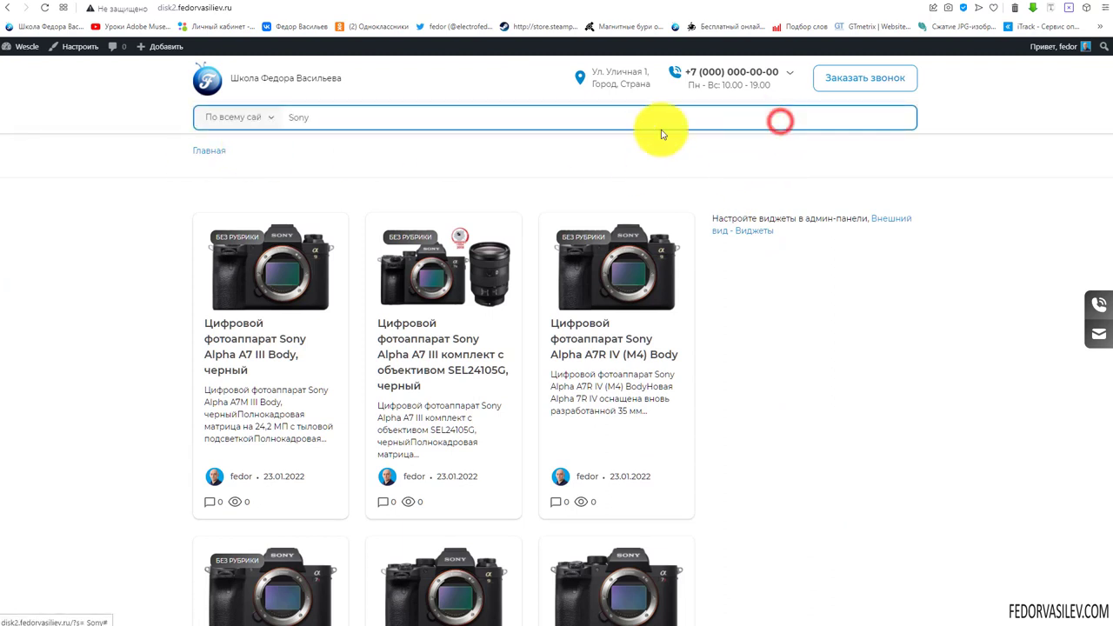
pyautogui.moveTo(369, 126)
pyautogui.mouseDown()
pyautogui.moveTo(269, 130)
pyautogui.moveTo(367, 119)
pyautogui.mouseUp()
pyautogui.press('BackSpace')
pyautogui.click(257, 119)
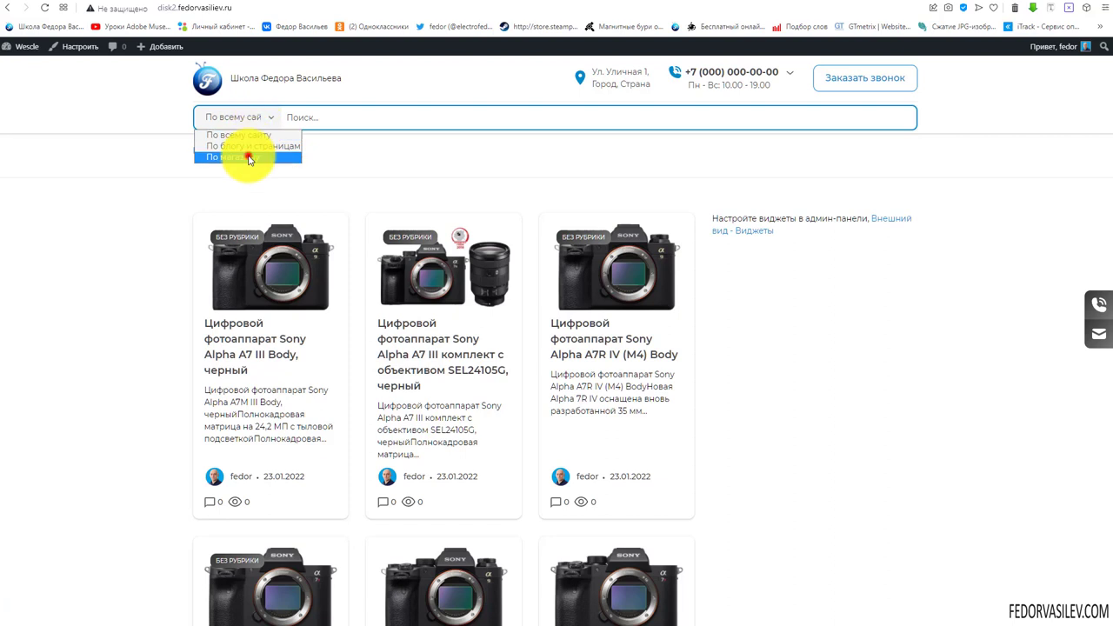
# Search only the shop ('По магазину') for 'son' to list the Sony cameras
pyautogui.click(248, 156)
pyautogui.click(311, 120)
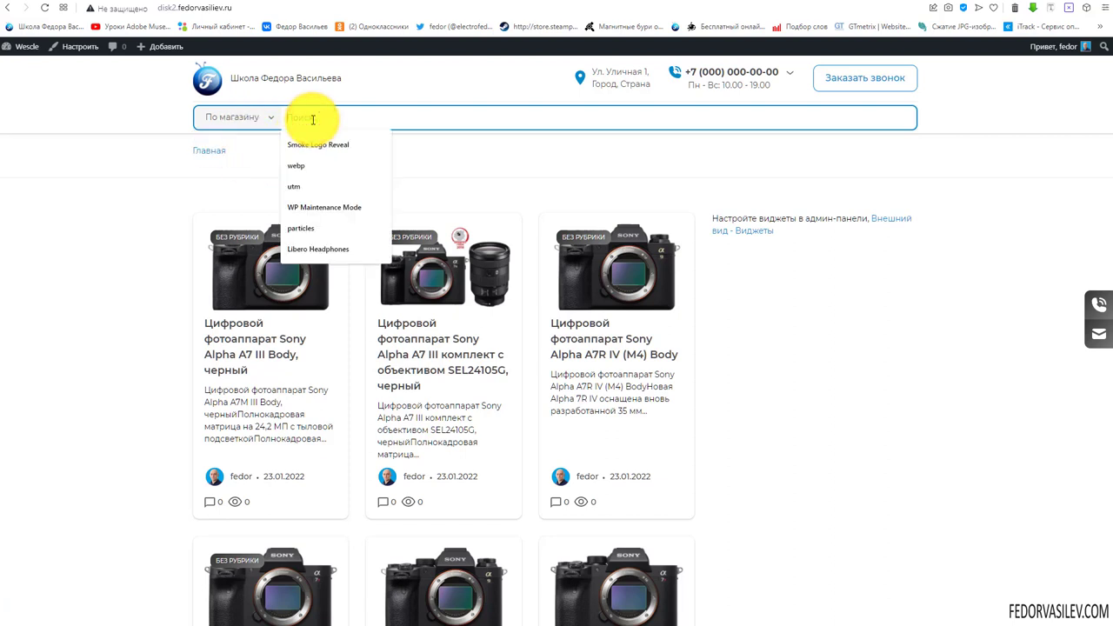
pyautogui.write('son')
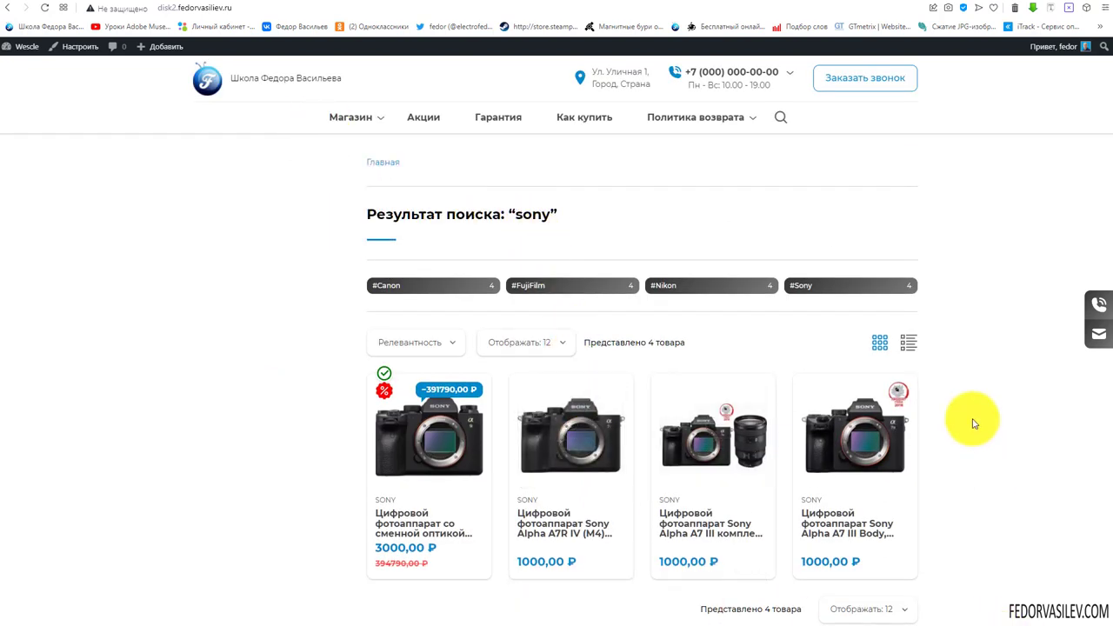
pyautogui.scroll(-1, 969, 254)
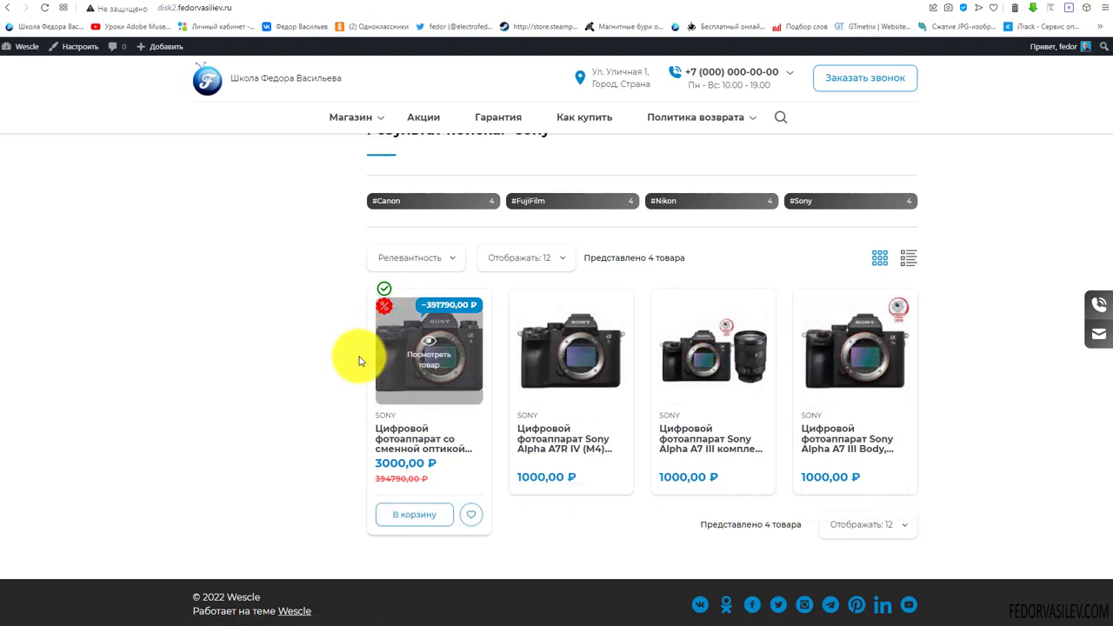
# Hide the 'По всему сайту' search scope in the Customizer
pyautogui.scroll(1, 802, 364)
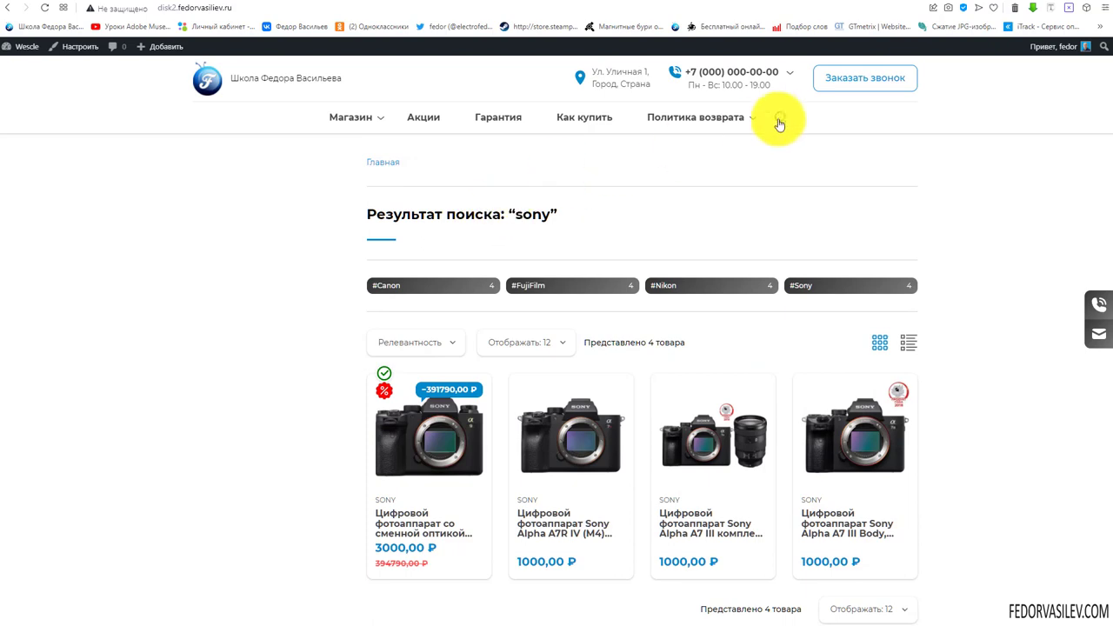
pyautogui.click(783, 118)
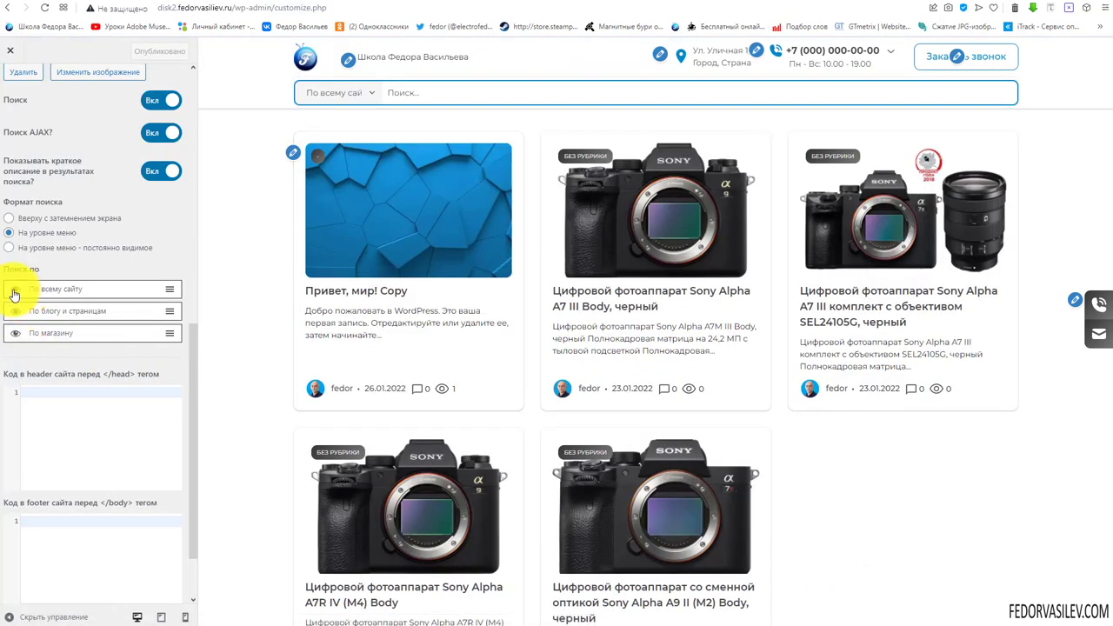
pyautogui.click(14, 293)
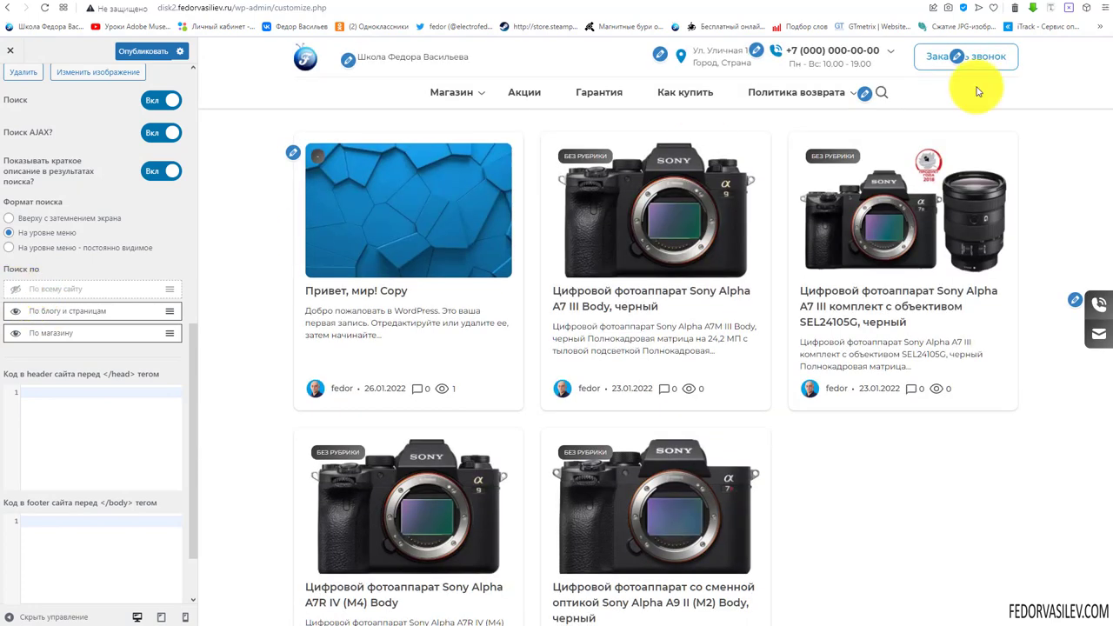
# Hide the 'По блогу и страницам' scope and check the remaining scopes in the preview
pyautogui.click(882, 92)
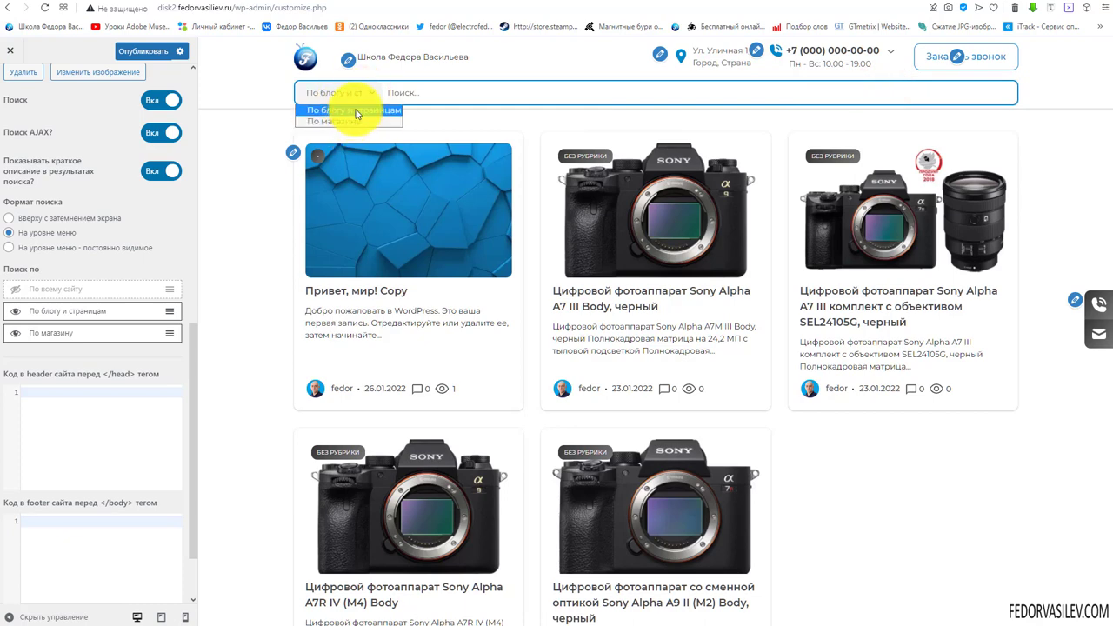
pyautogui.click(15, 318)
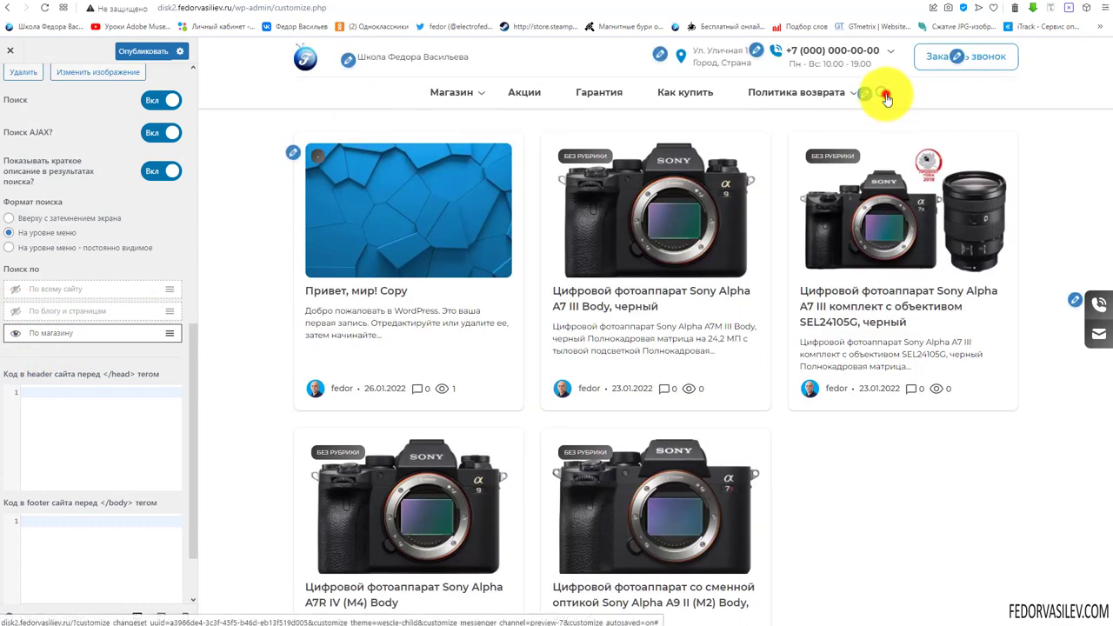
pyautogui.click(887, 94)
pyautogui.click(352, 94)
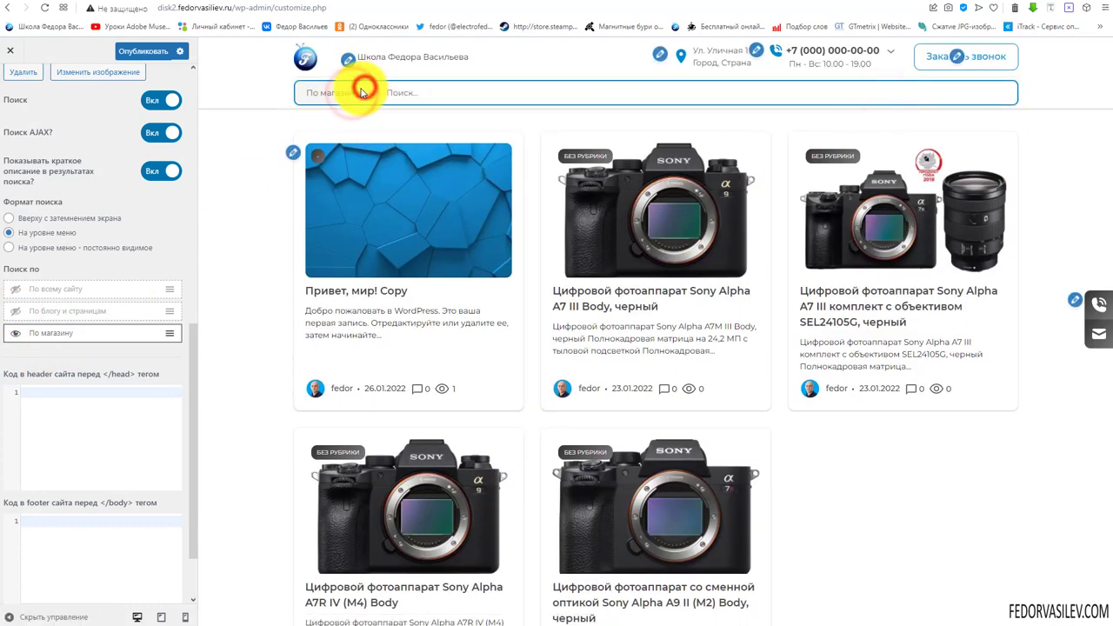
pyautogui.click(363, 93)
# Show both hidden scopes again and move 'По магазину' to the top of the list
pyautogui.click(14, 289)
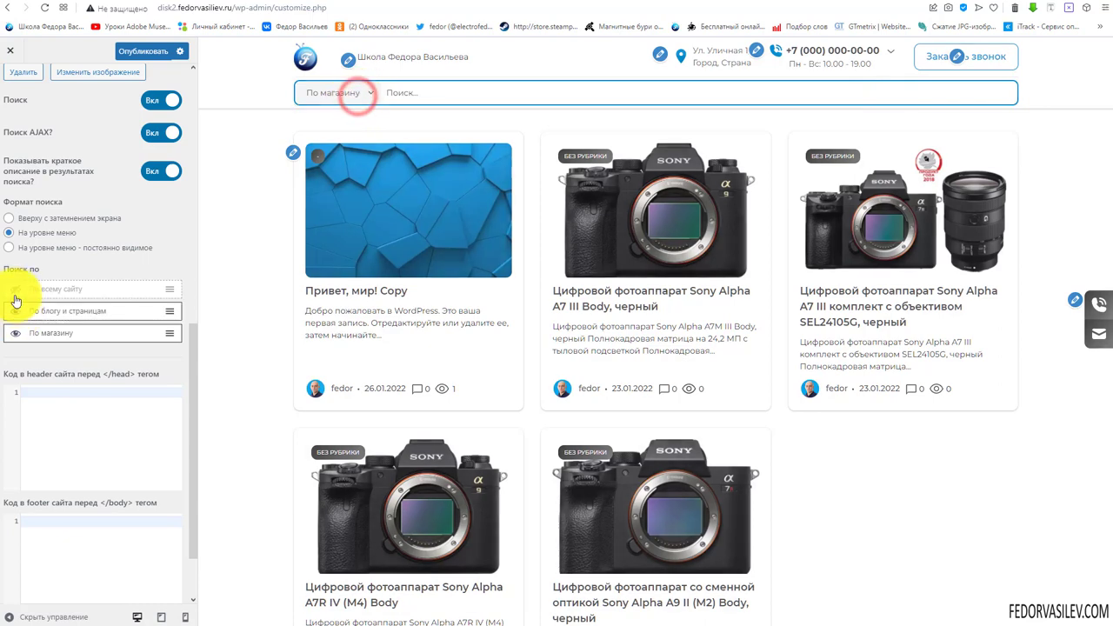
pyautogui.click(14, 311)
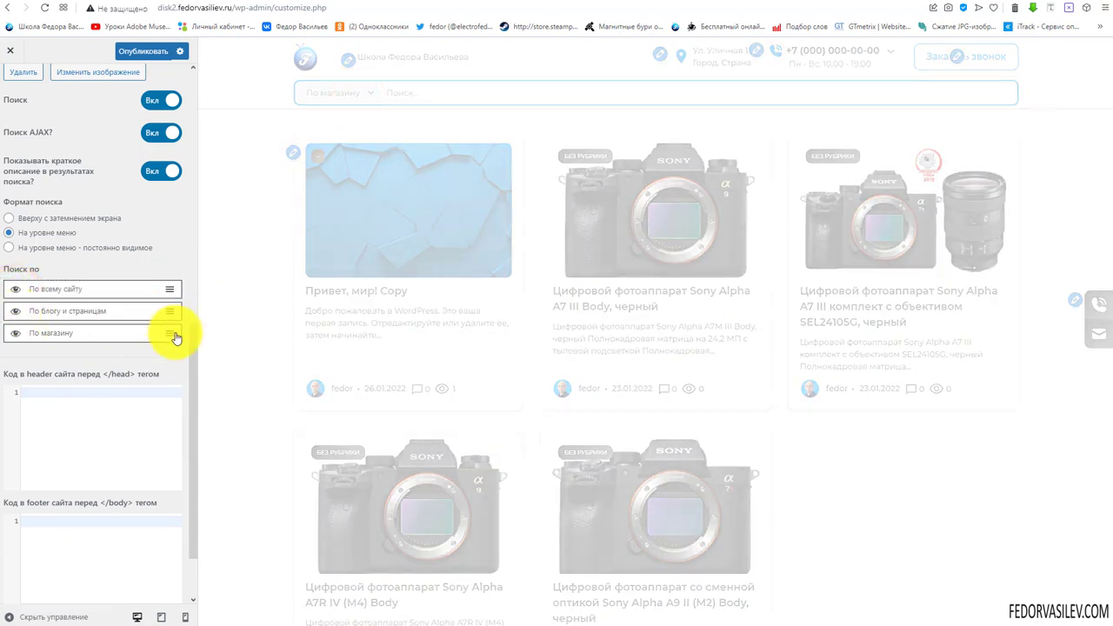
pyautogui.moveTo(161, 339); pyautogui.dragTo(119, 290)
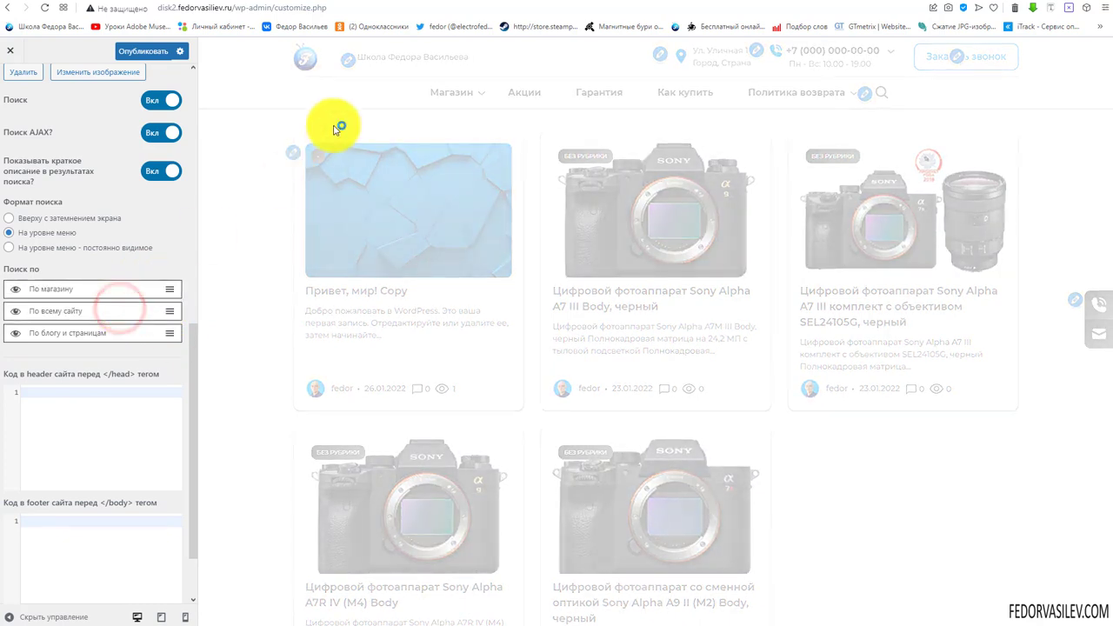
pyautogui.click(886, 95)
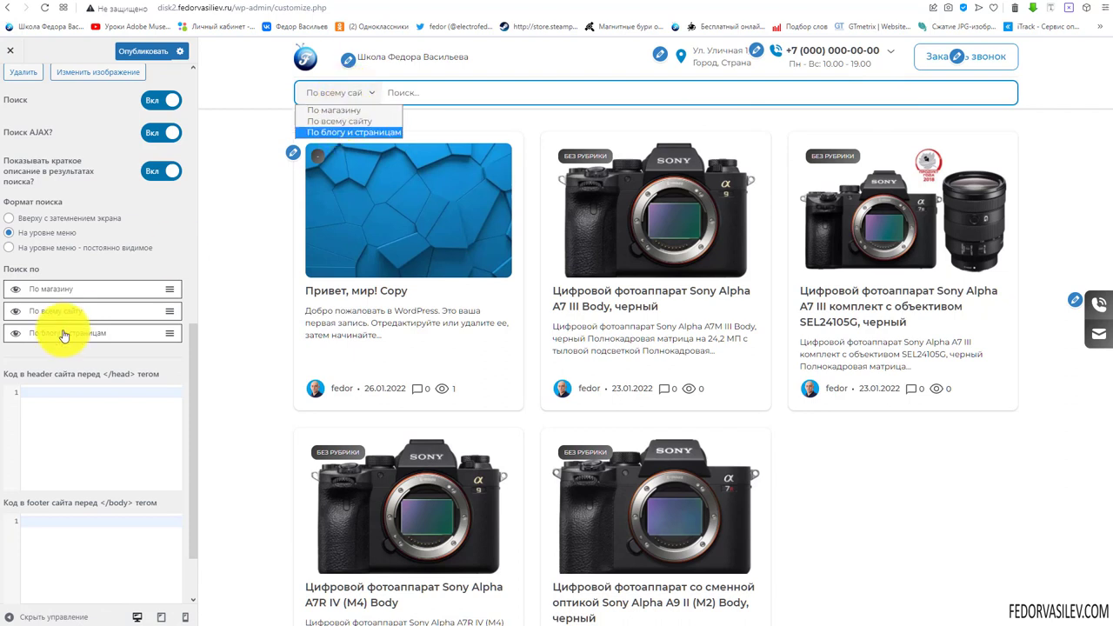
pyautogui.click(56, 272)
# Look over the header and footer code boxes, then publish the search settings
pyautogui.click(81, 434)
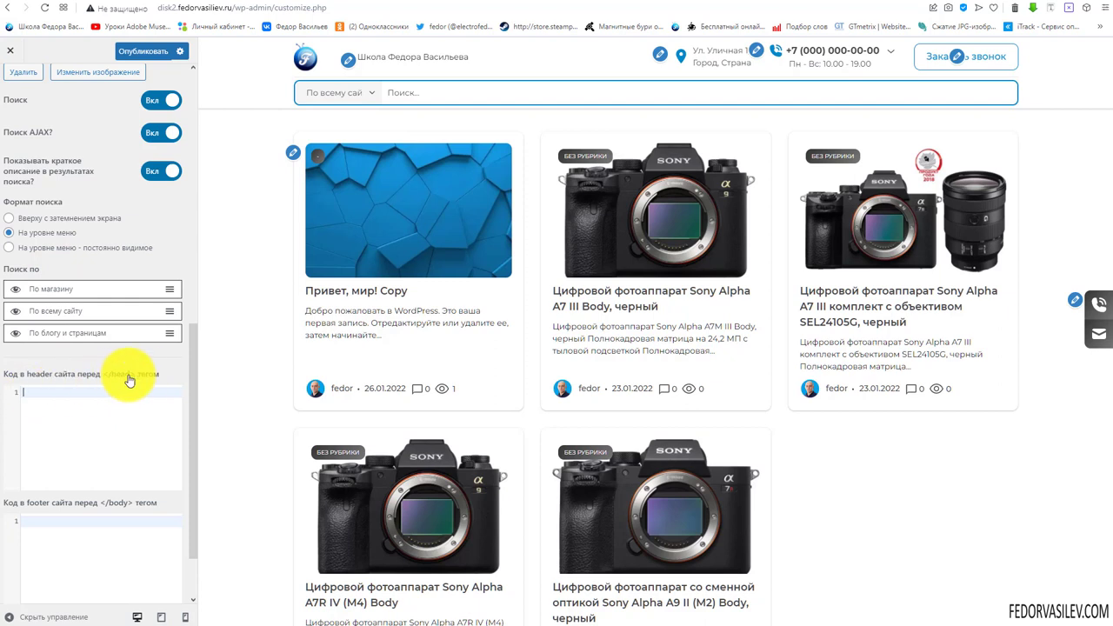
pyautogui.scroll(-1, 35, 428)
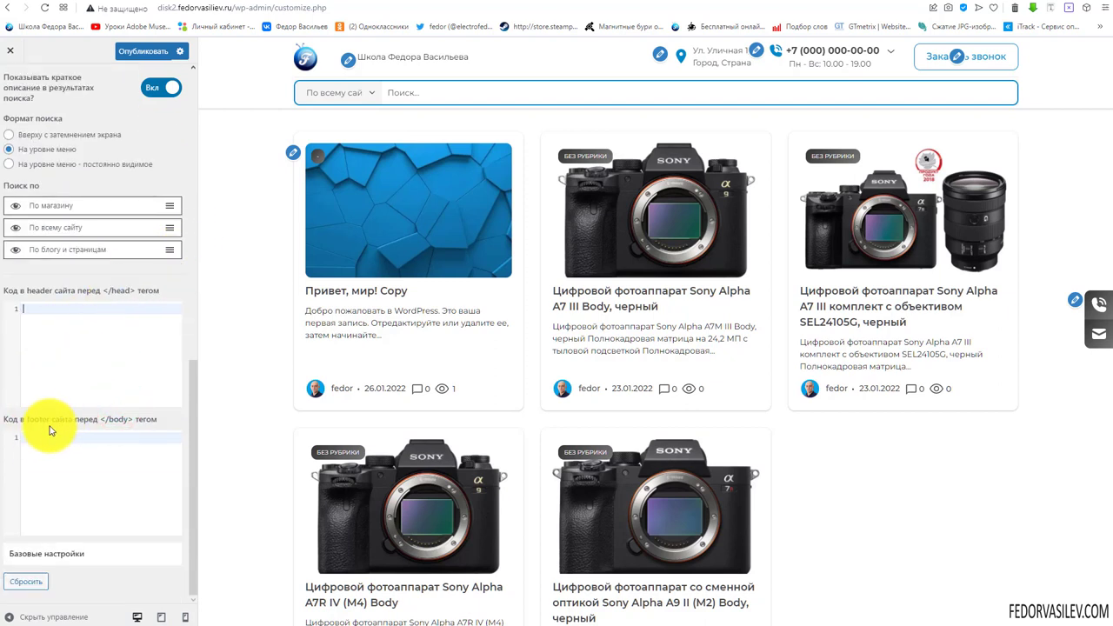
pyautogui.click(78, 468)
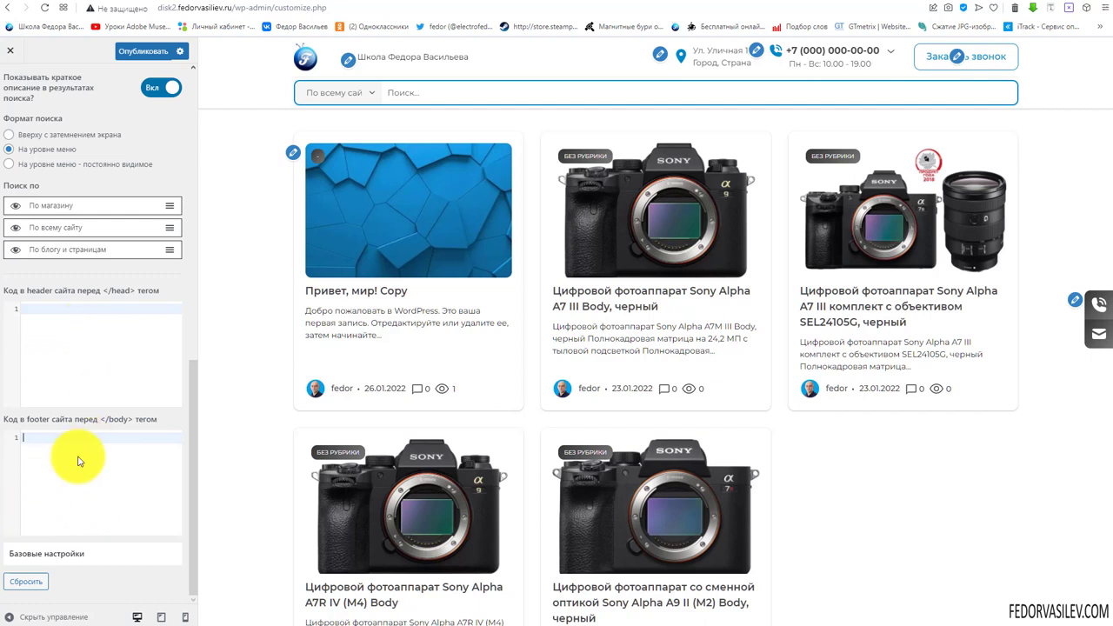
pyautogui.click(94, 360)
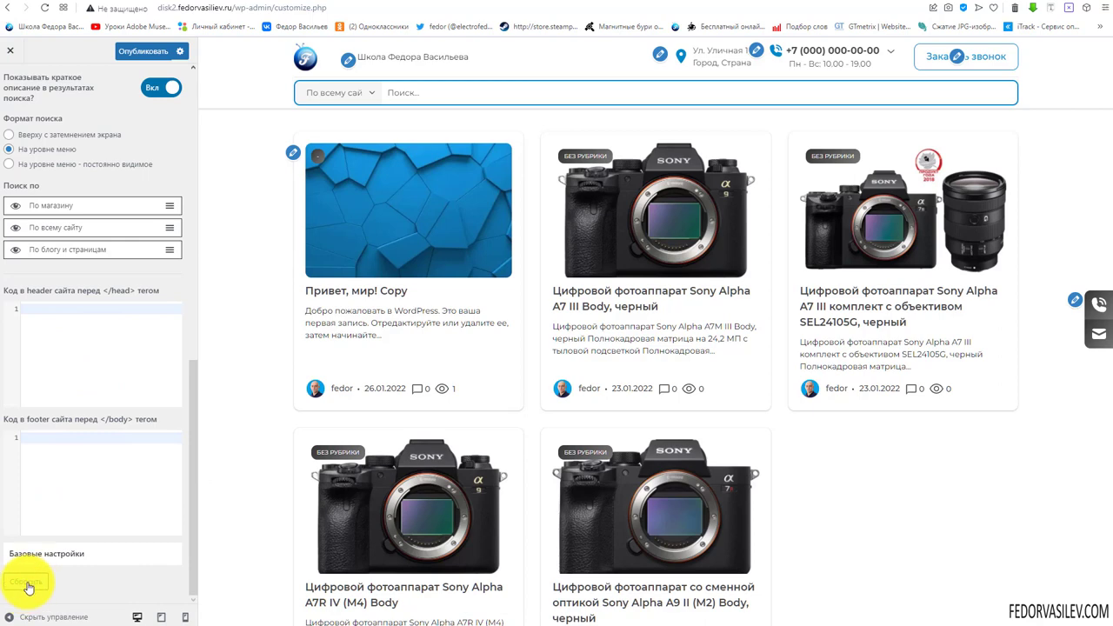
pyautogui.click(143, 50)
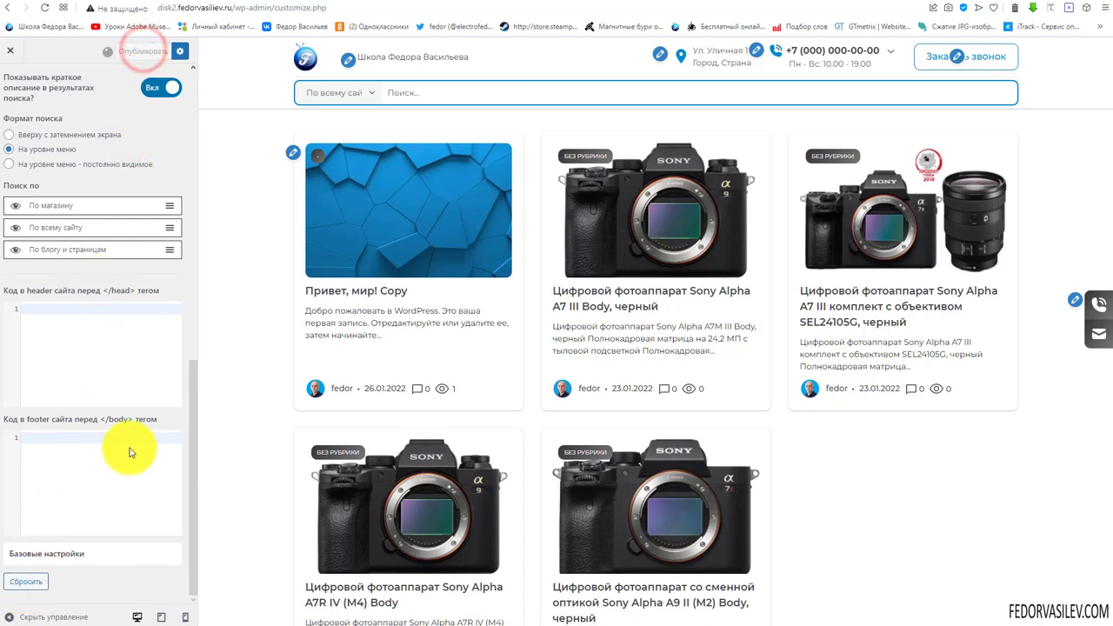
pyautogui.scroll(15, 130, 453)
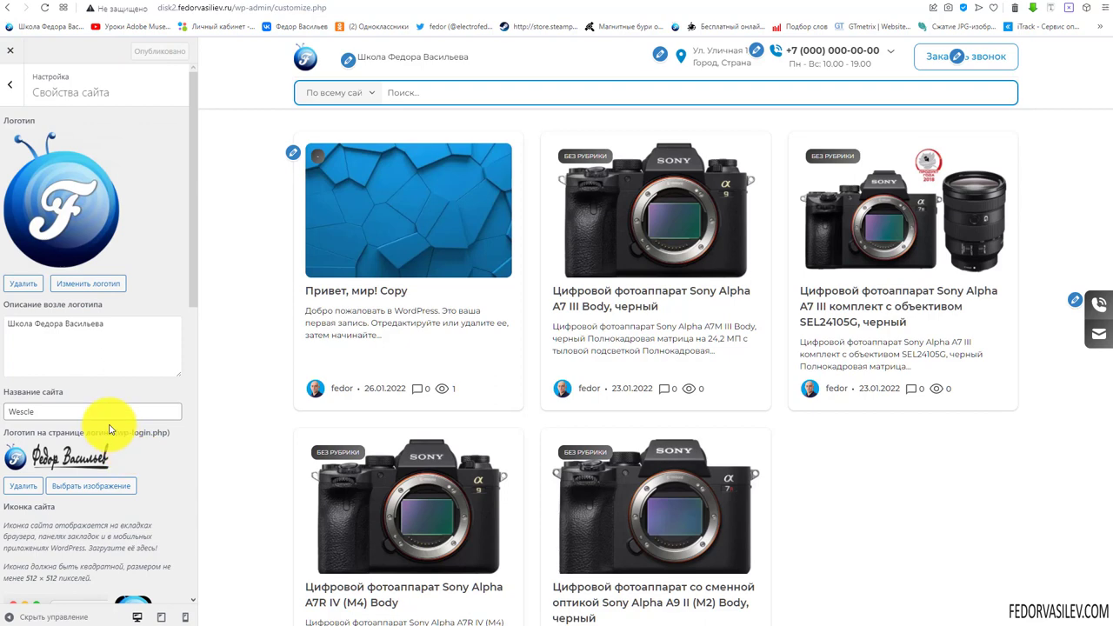
# Go to the visual design's 'Шаблон сайта' layout settings
pyautogui.click(8, 91)
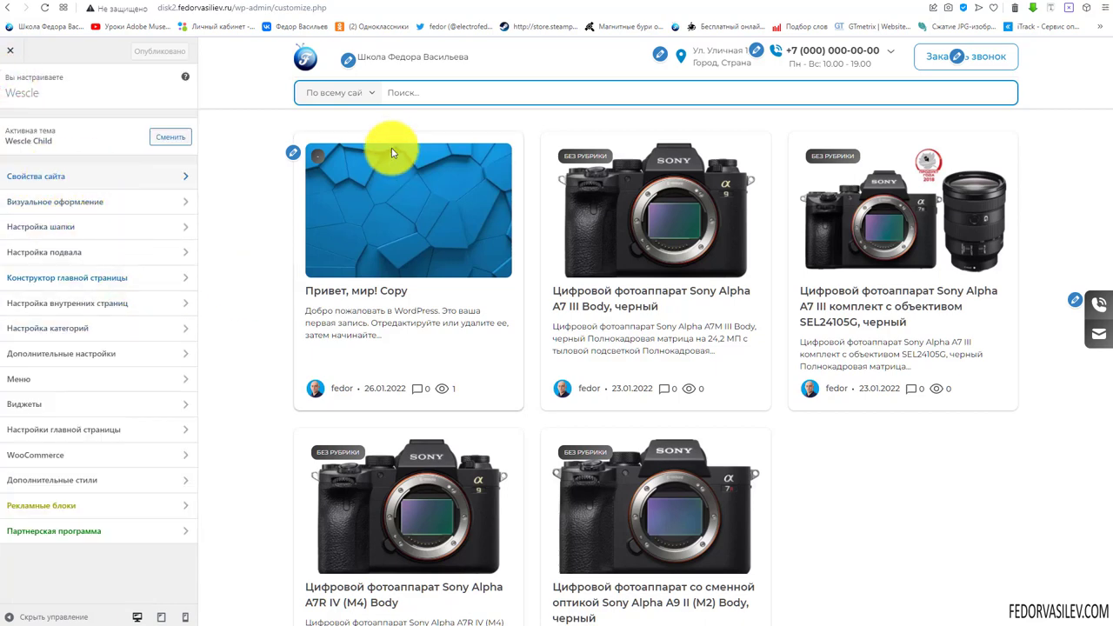
pyautogui.click(52, 178)
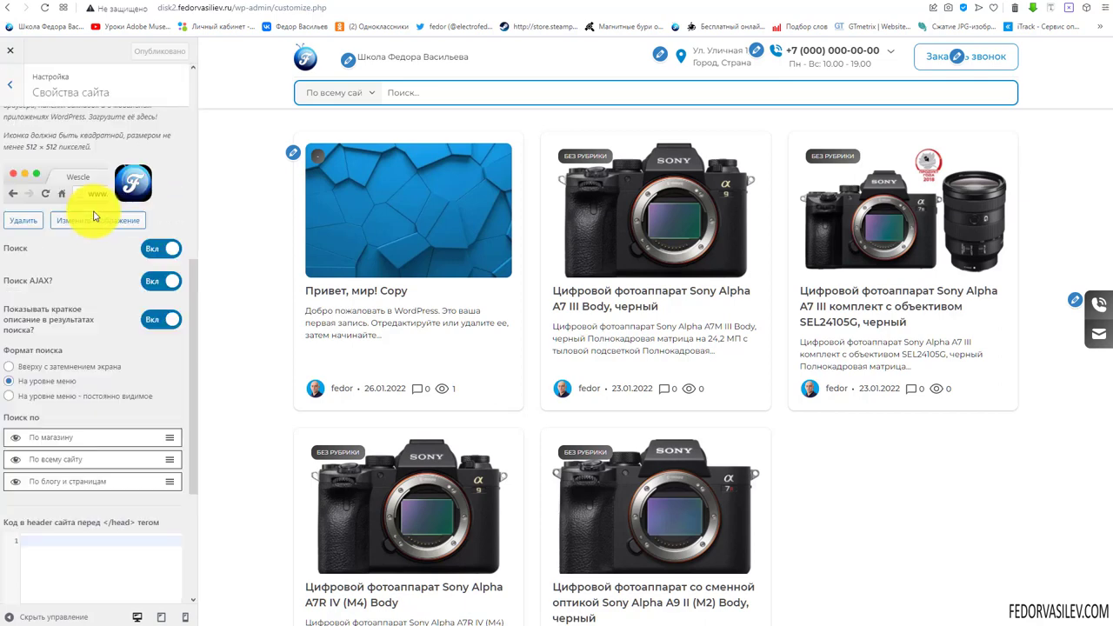
pyautogui.click(10, 87)
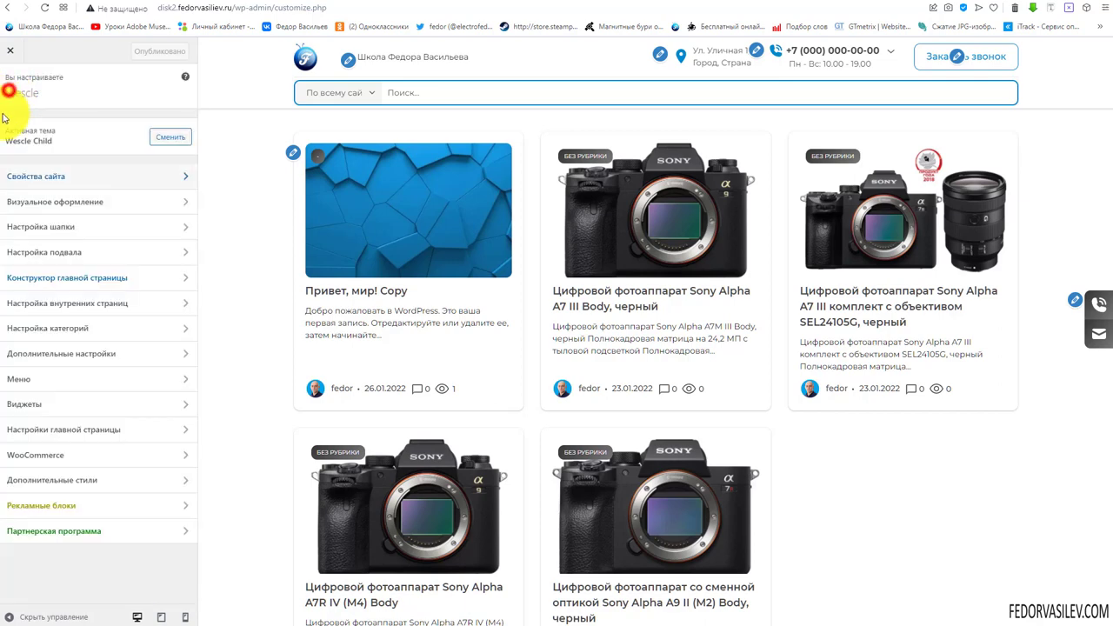
pyautogui.click(78, 203)
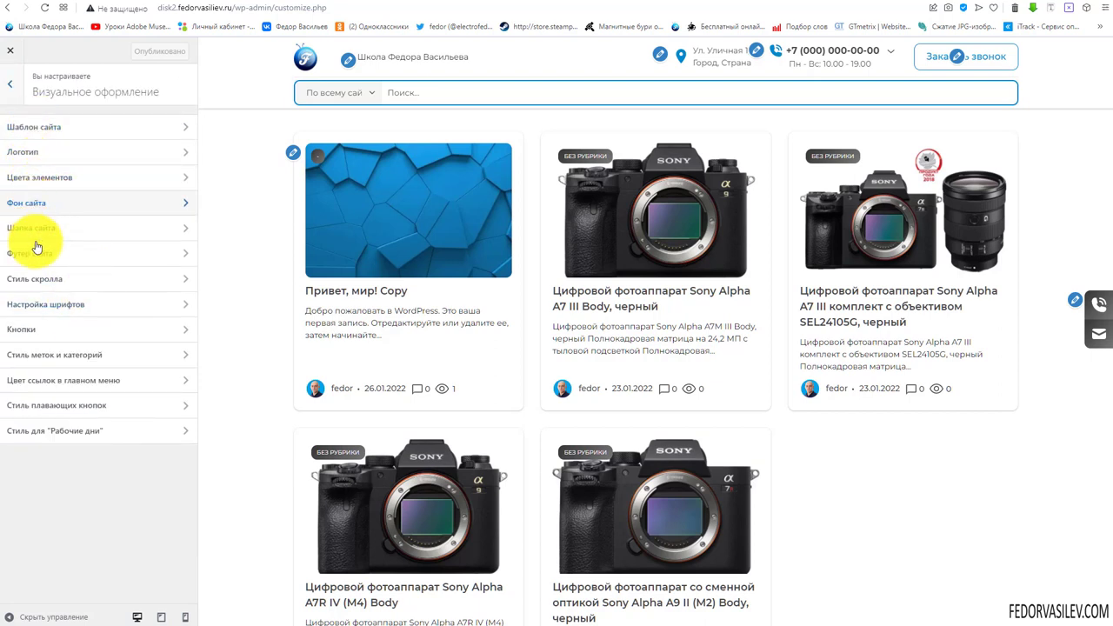
pyautogui.click(39, 127)
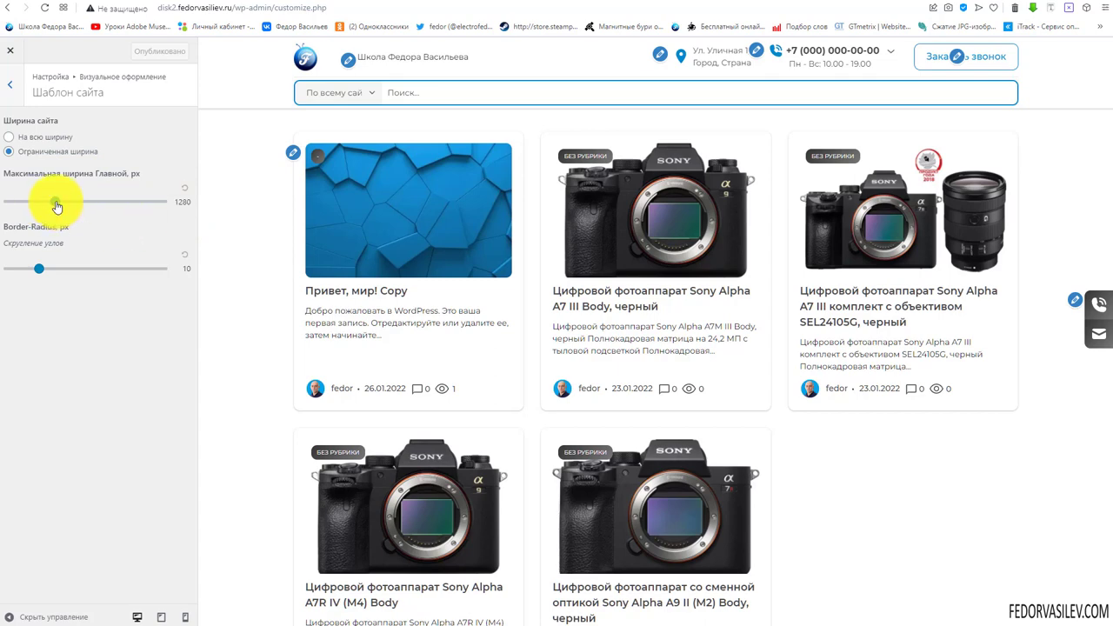
# Try max widths of 1180 and 1000 px, then set the maximum width to 1920 px
pyautogui.moveTo(56, 206); pyautogui.dragTo(32, 209)
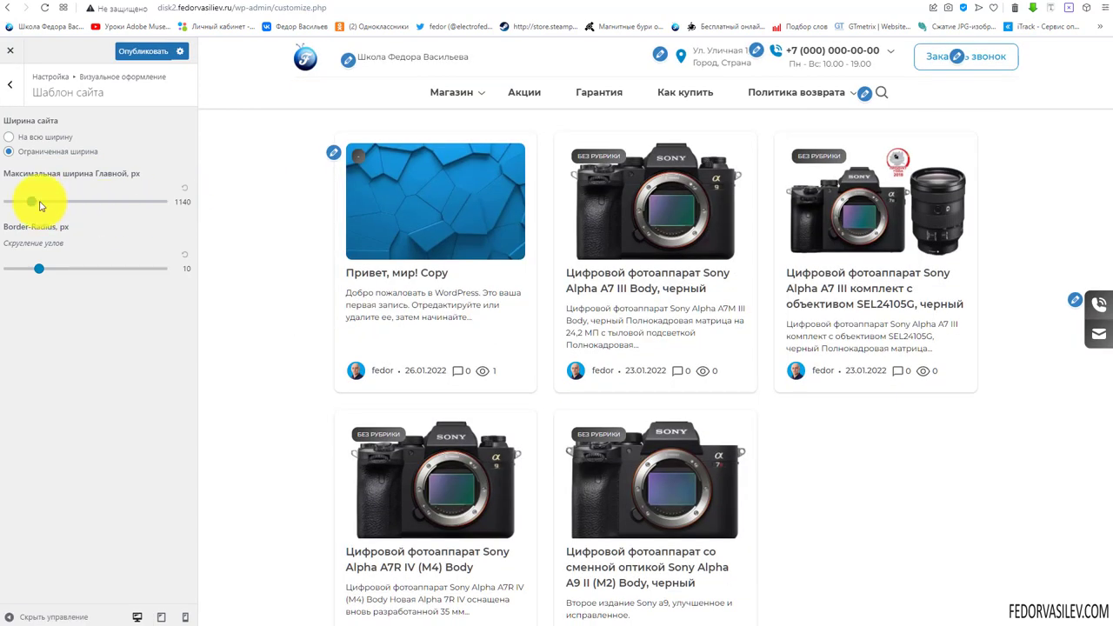
pyautogui.moveTo(15, 212); pyautogui.dragTo(9, 213)
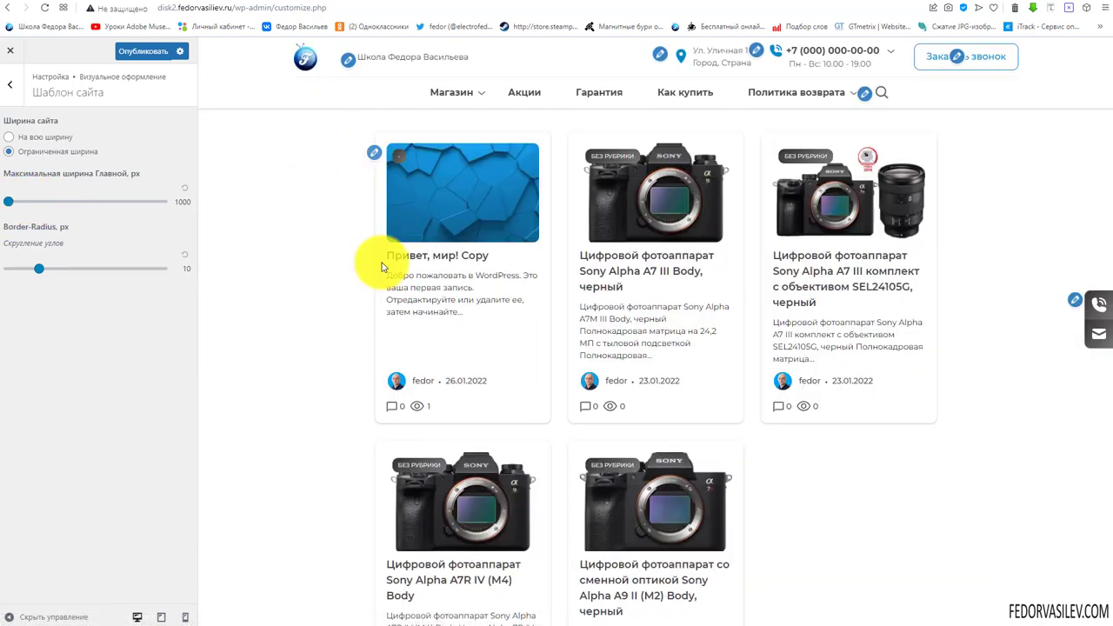
pyautogui.scroll(-2, 421, 396)
pyautogui.scroll(2, 421, 396)
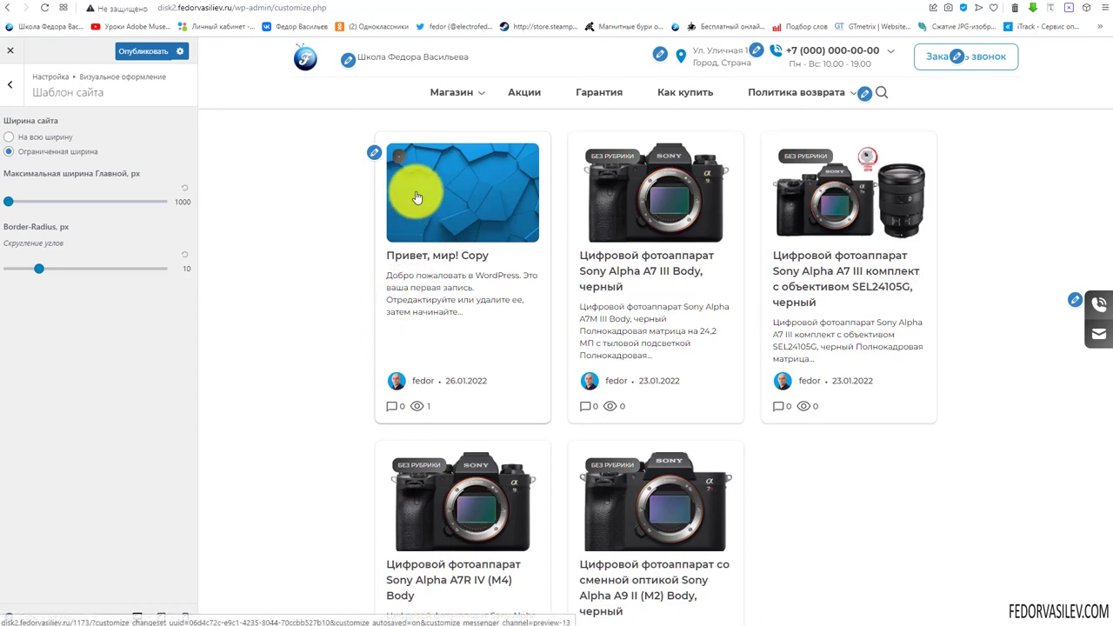
pyautogui.scroll(-2, 818, 217)
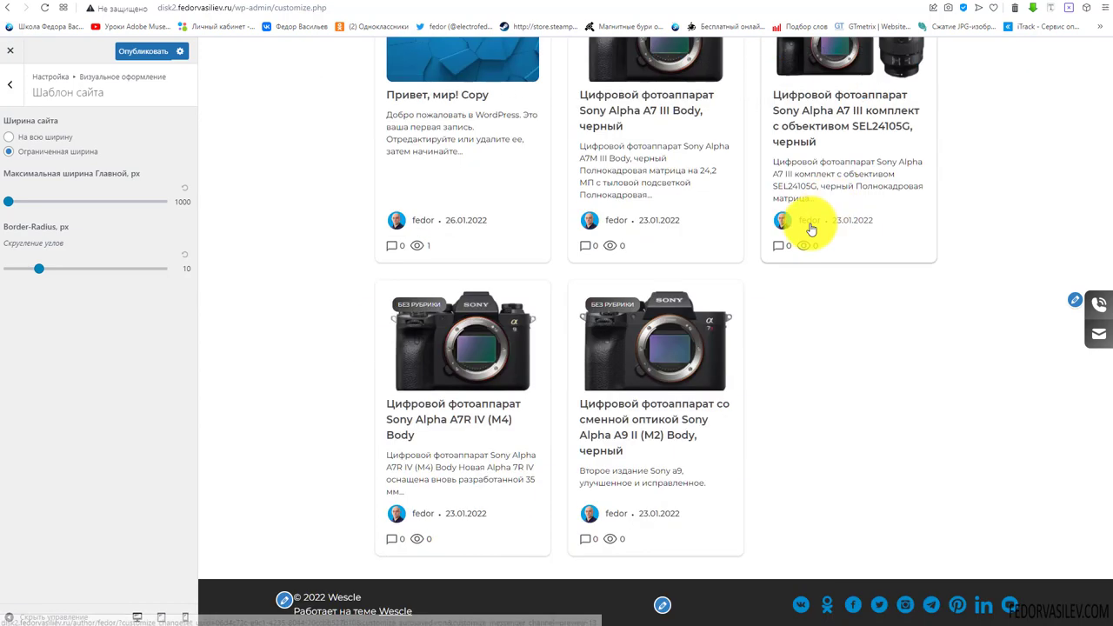
pyautogui.scroll(2, 808, 229)
pyautogui.moveTo(8, 205); pyautogui.dragTo(218, 206)
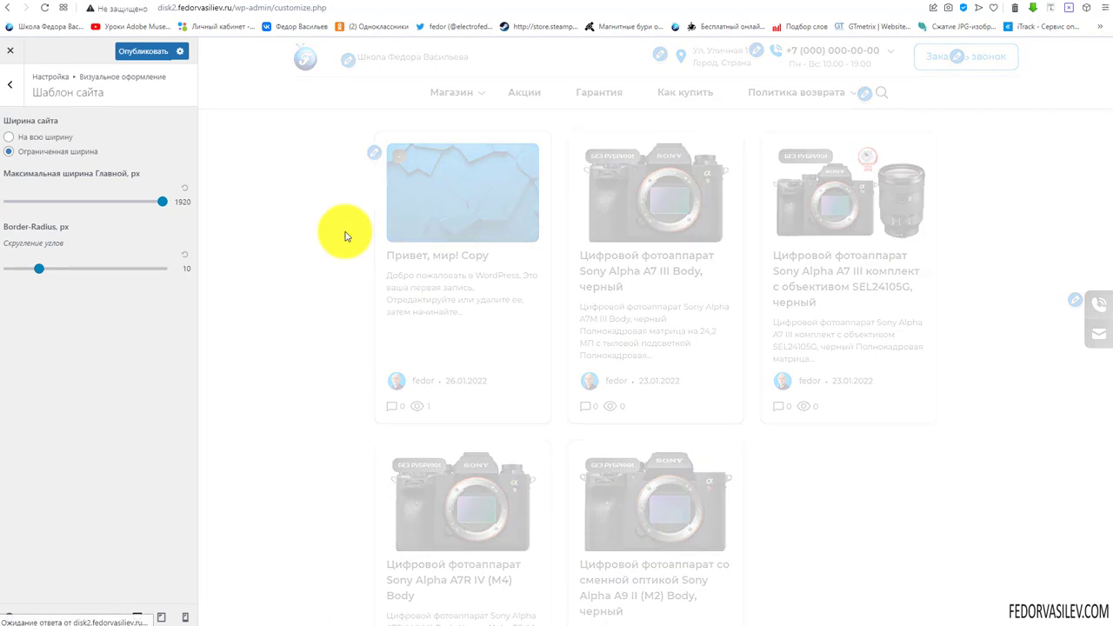
# Set the site width to 'На всю ширину'
pyautogui.click(9, 136)
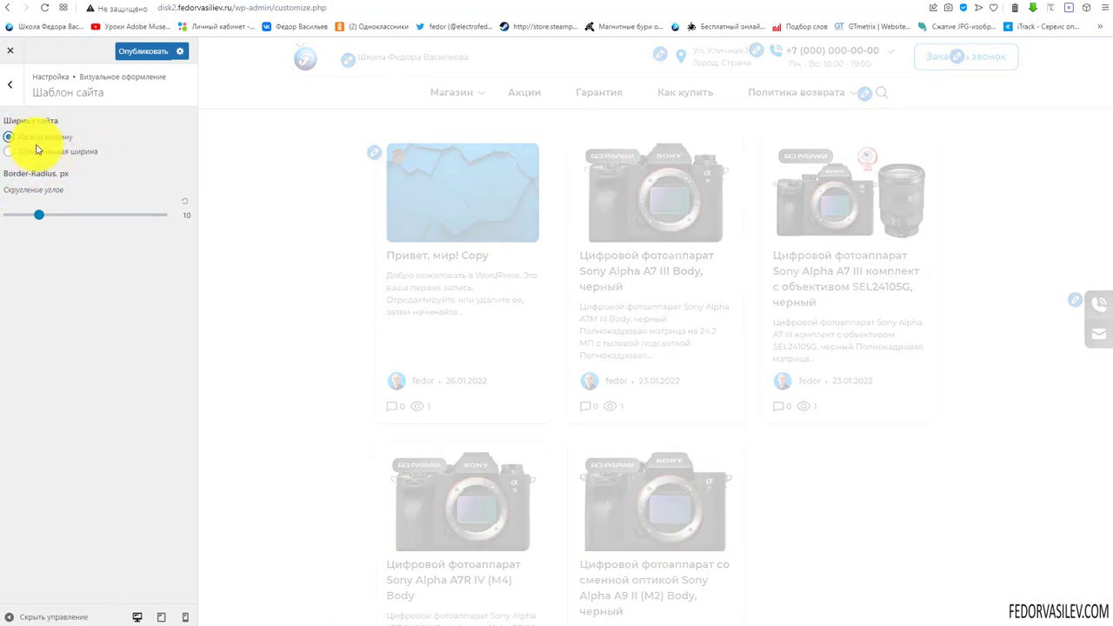
pyautogui.scroll(-3, 795, 249)
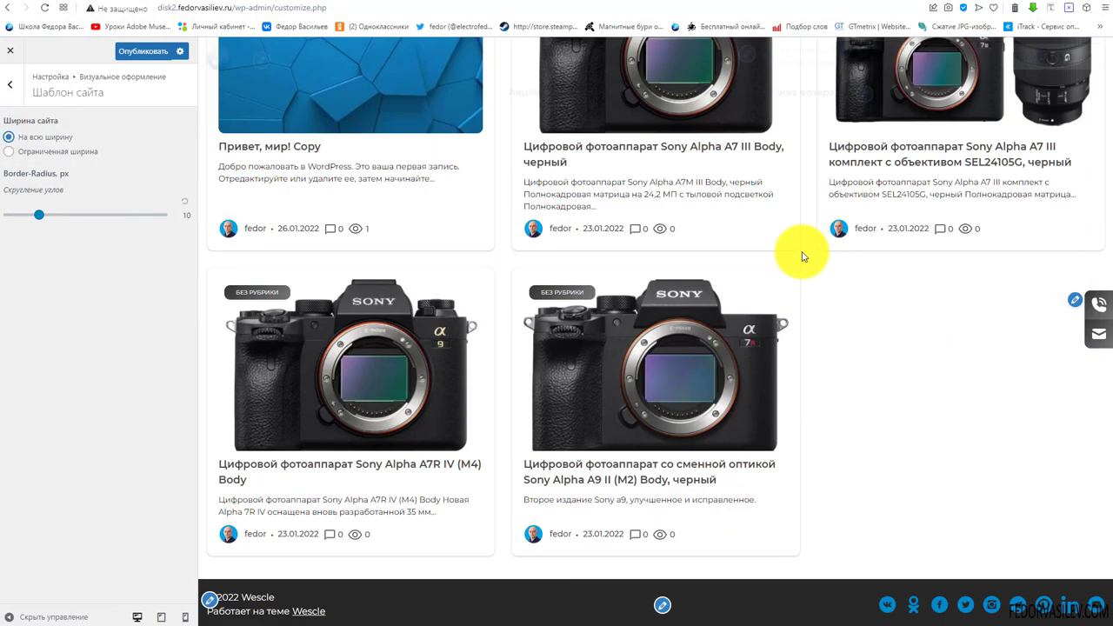
pyautogui.scroll(3, 803, 257)
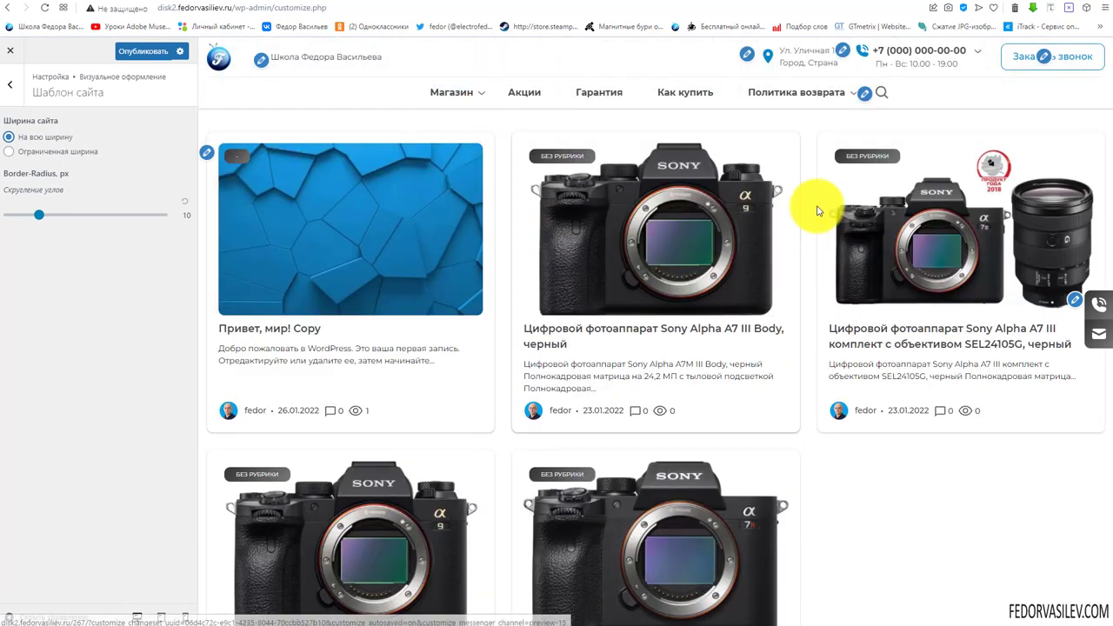
pyautogui.scroll(-3, 353, 241)
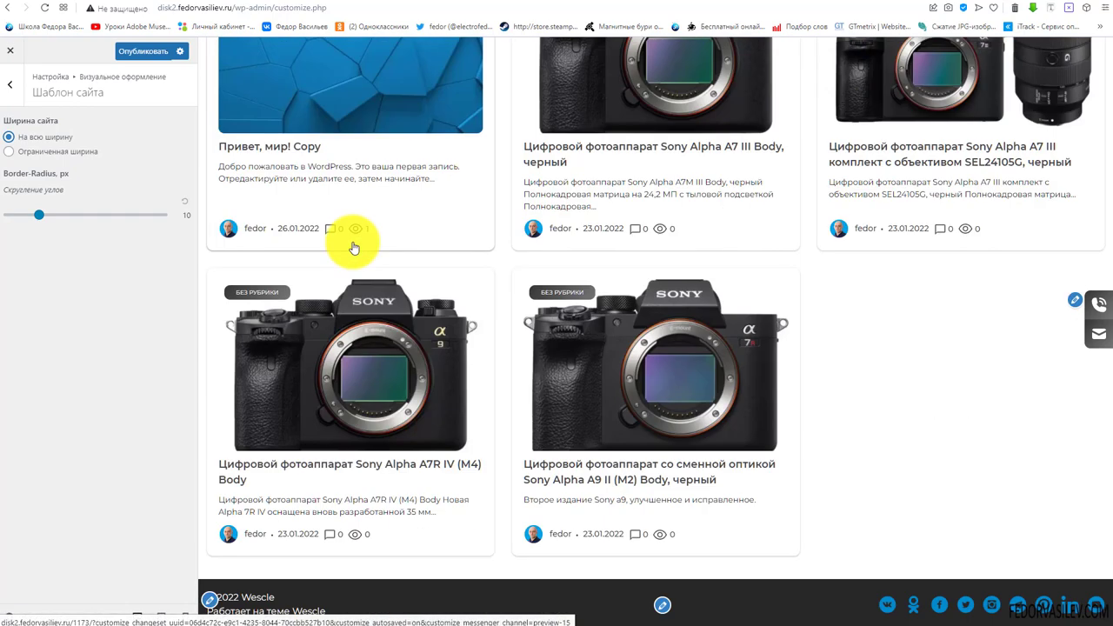
pyautogui.scroll(3, 353, 241)
# Open the Магазин > Canon category in the preview
pyautogui.moveTo(452, 89)
pyautogui.click(454, 127)
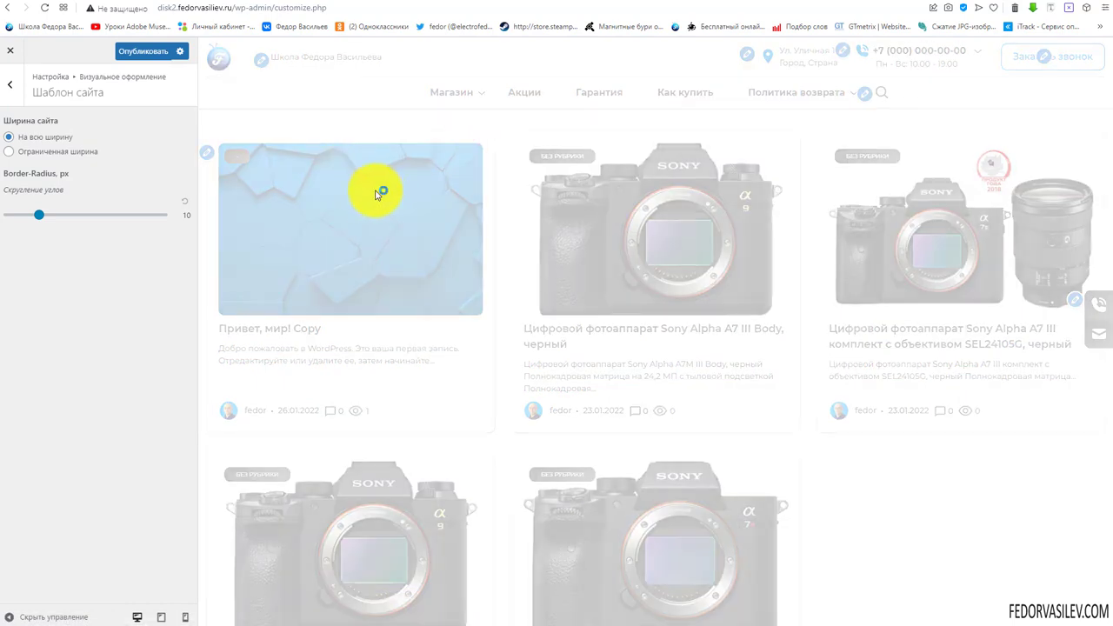
pyautogui.scroll(-4, 392, 209)
pyautogui.scroll(4, 400, 220)
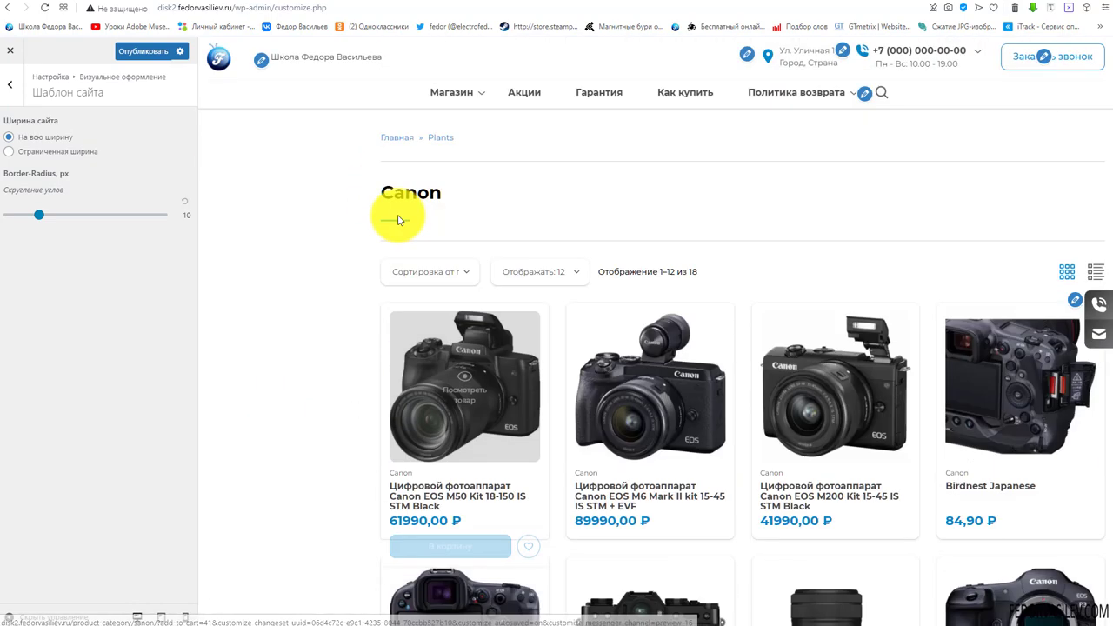
# Publish the full-width layout and reload the live site
pyautogui.click(156, 63)
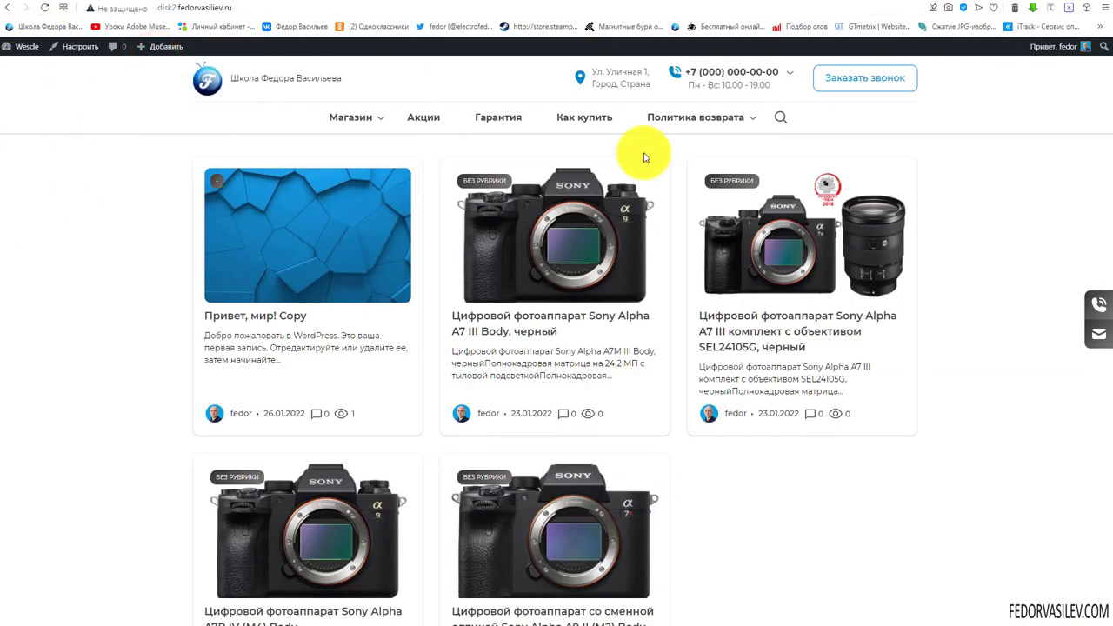
pyautogui.click(44, 9)
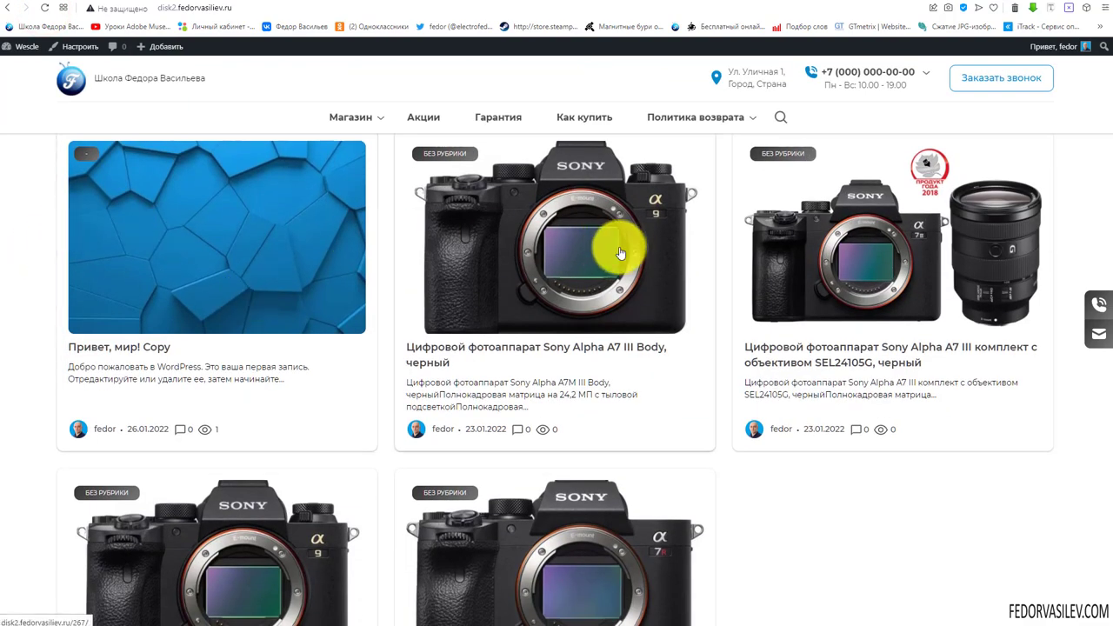
pyautogui.scroll(-3, 643, 253)
pyautogui.scroll(3, 668, 255)
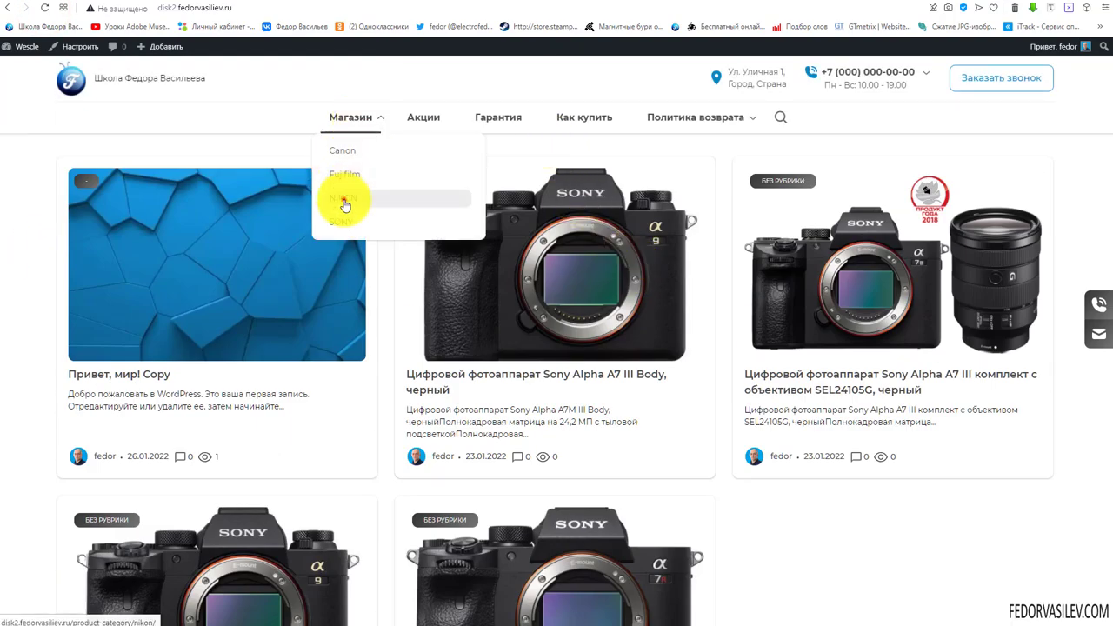
# Open the NIKON category on the live site and show its products as a list
pyautogui.click(343, 199)
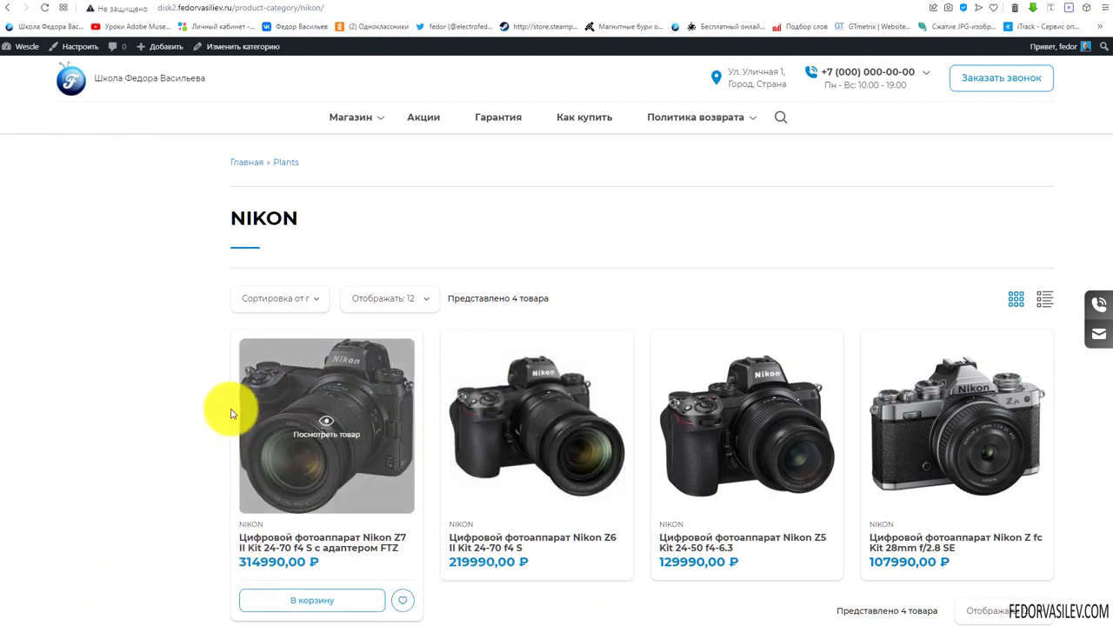
pyautogui.scroll(-1, 955, 440)
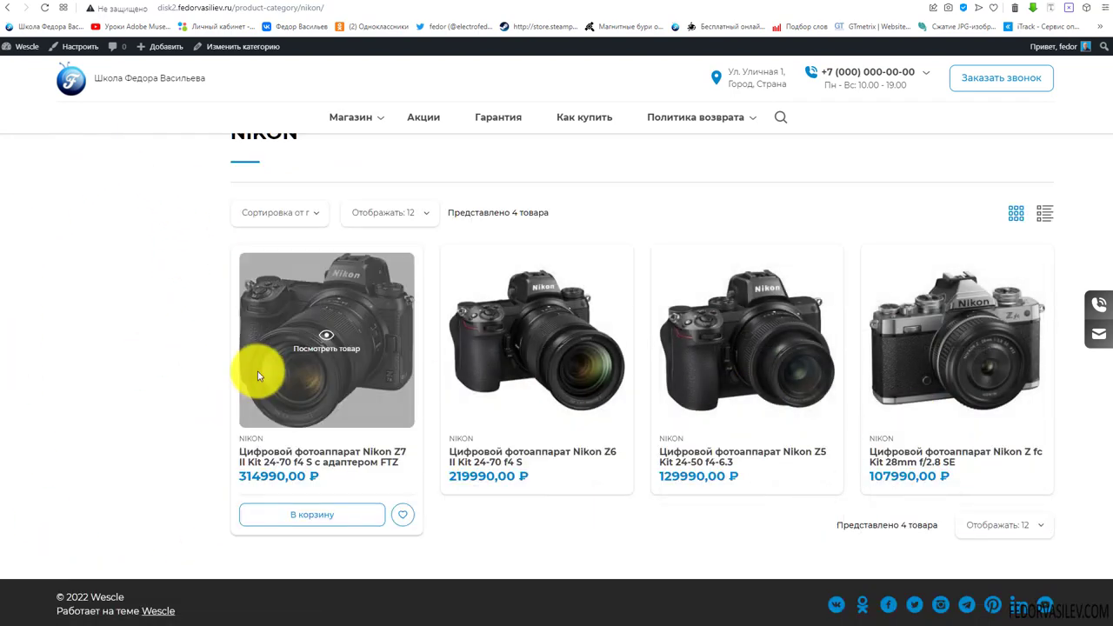
pyautogui.scroll(1, 479, 373)
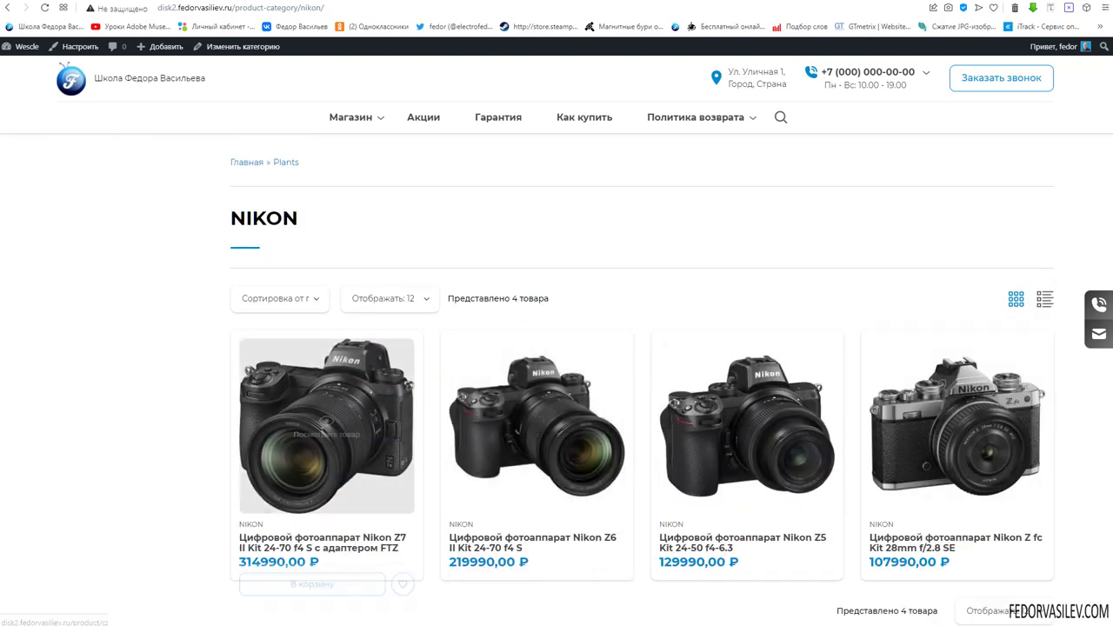
pyautogui.click(1042, 301)
pyautogui.scroll(-3, 740, 365)
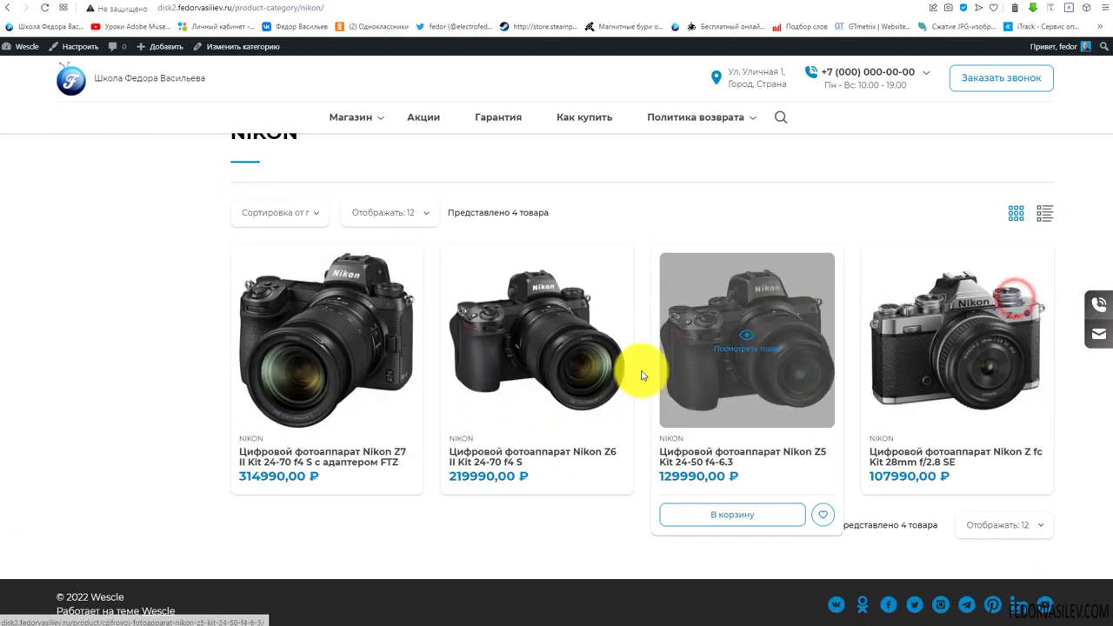
pyautogui.scroll(3, 104, 234)
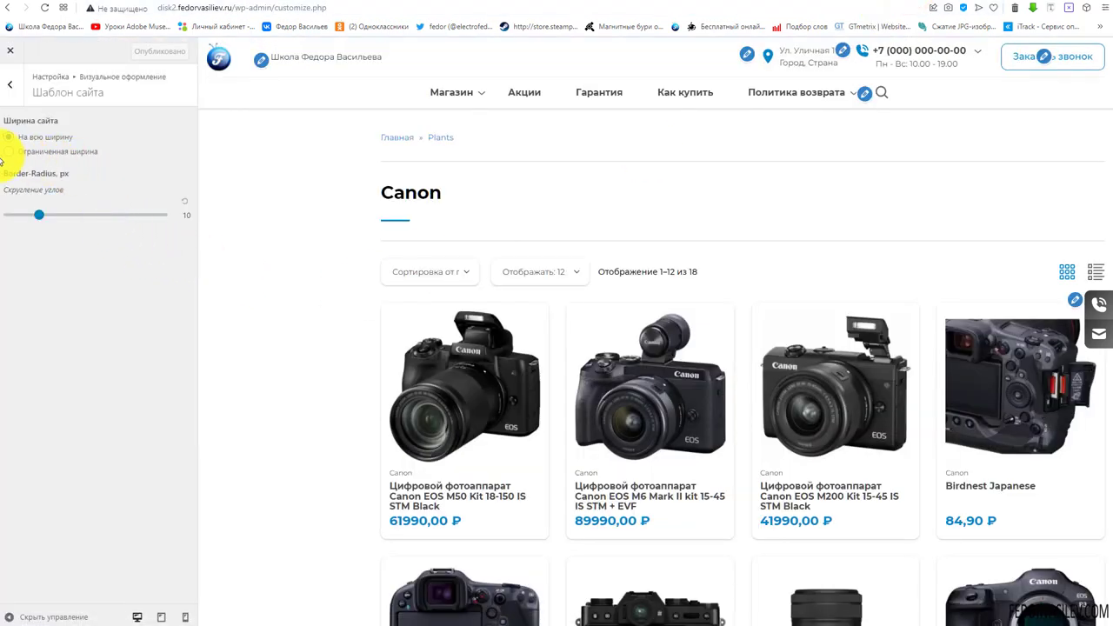
# Toggle site width to 'Ограниченная ширина' and back to 'На всю ширину', then set Border-Radius to 0
pyautogui.click(11, 152)
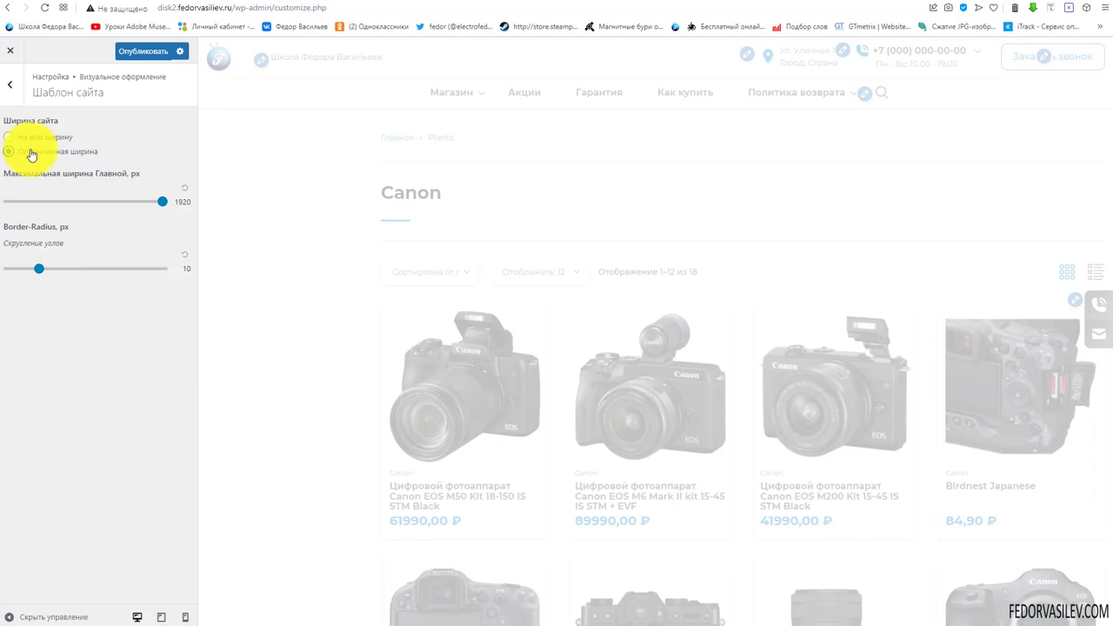
pyautogui.click(9, 139)
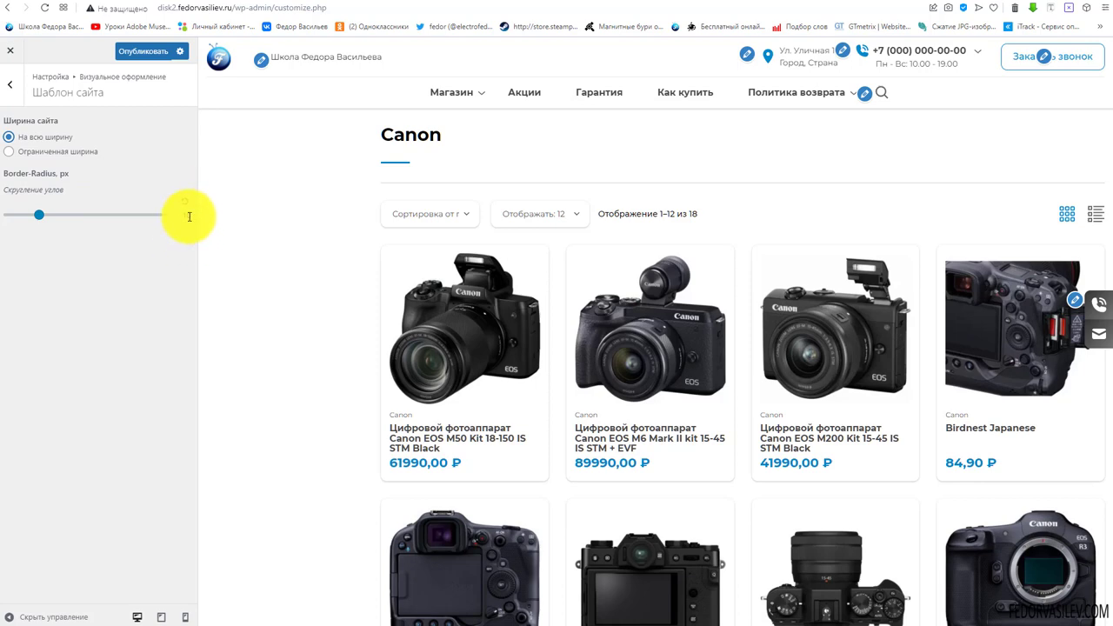
pyautogui.click(185, 209)
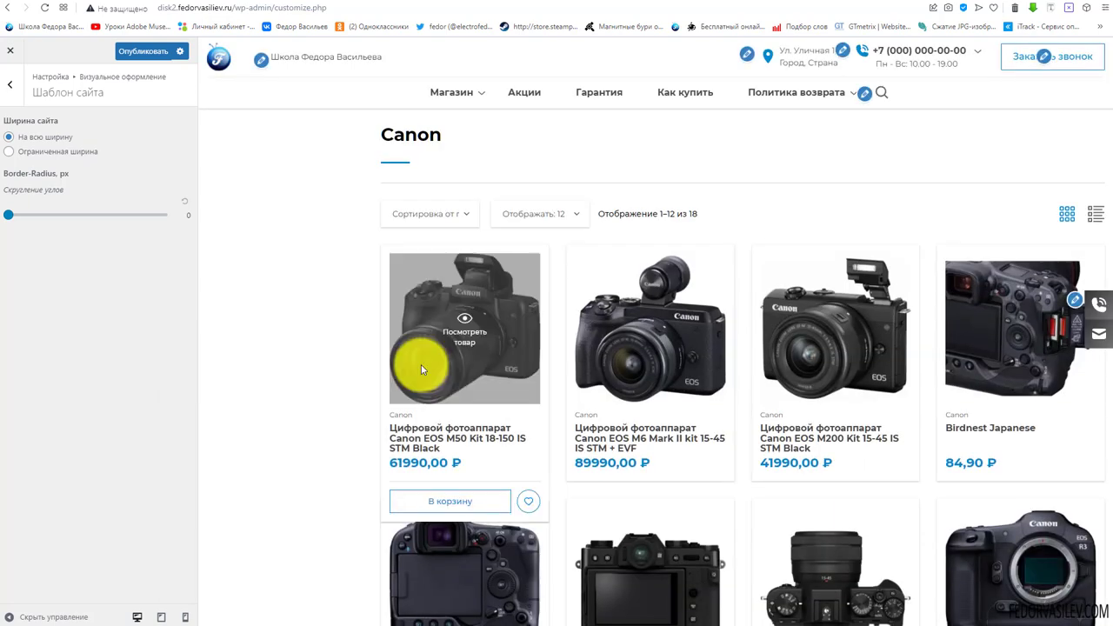
# On the live NIKON page, try the sorting and products-per-page dropdowns
pyautogui.hotkey('ctrl', 'Tab')
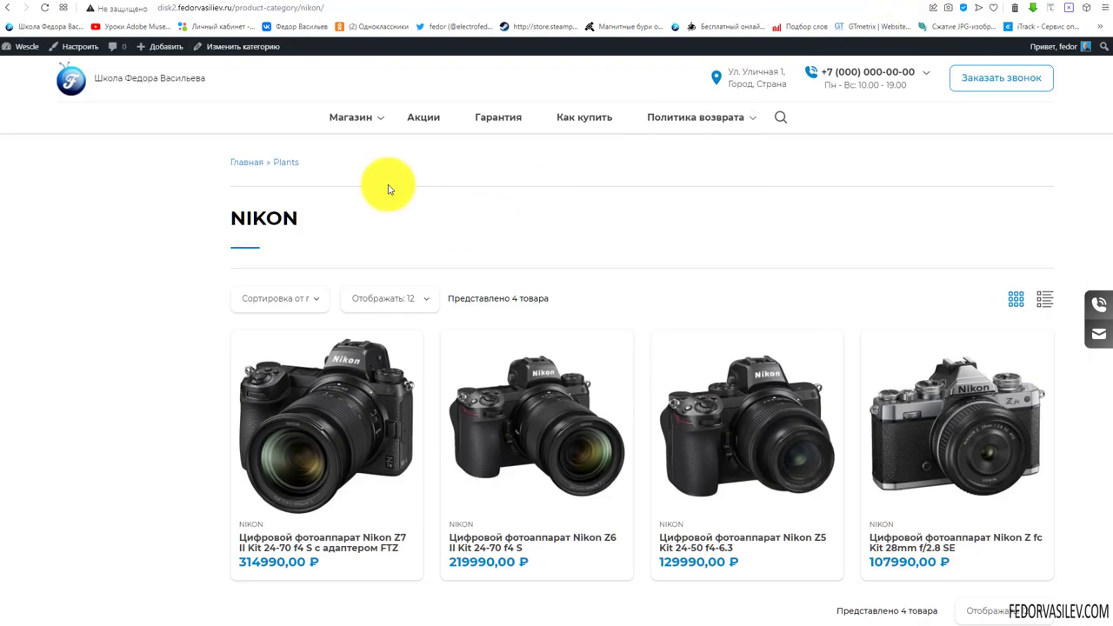
pyautogui.click(312, 245)
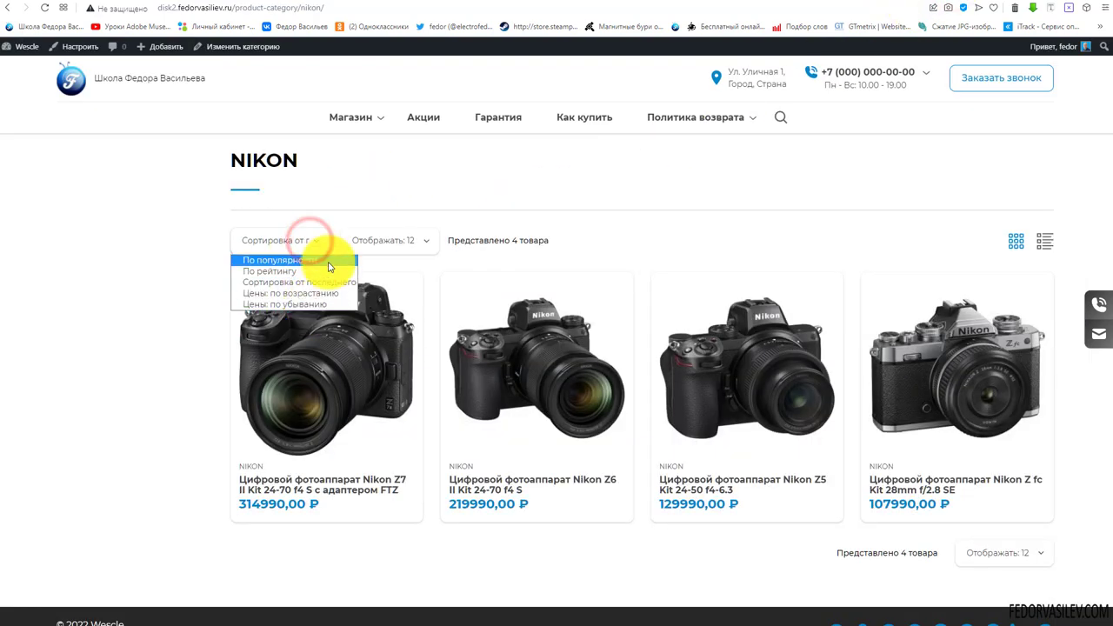
pyautogui.click(499, 168)
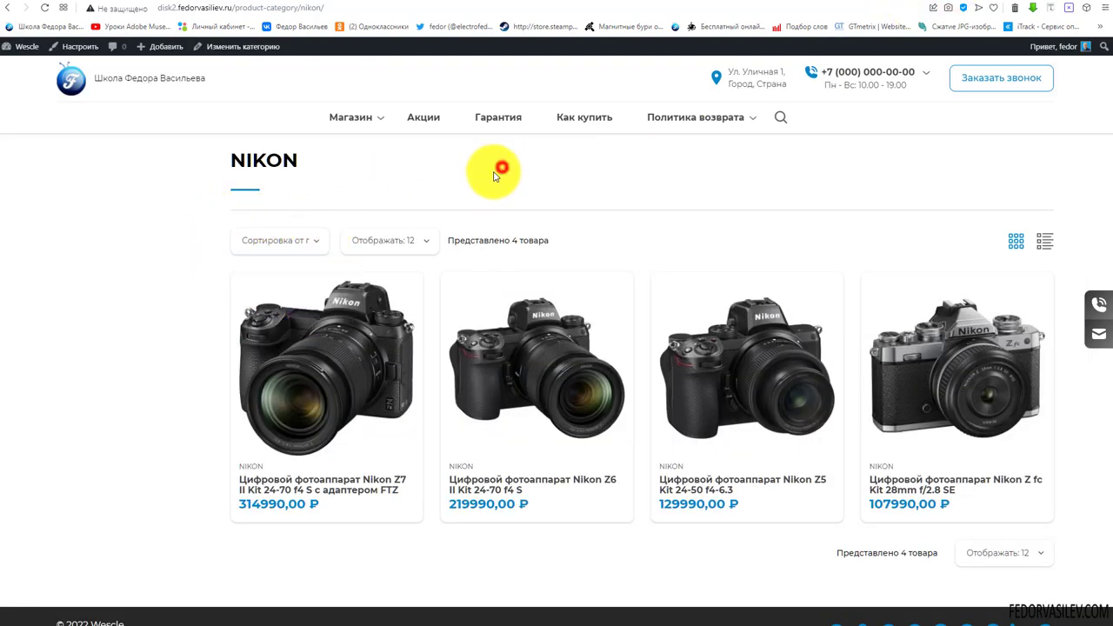
pyautogui.click(418, 242)
pyautogui.click(682, 178)
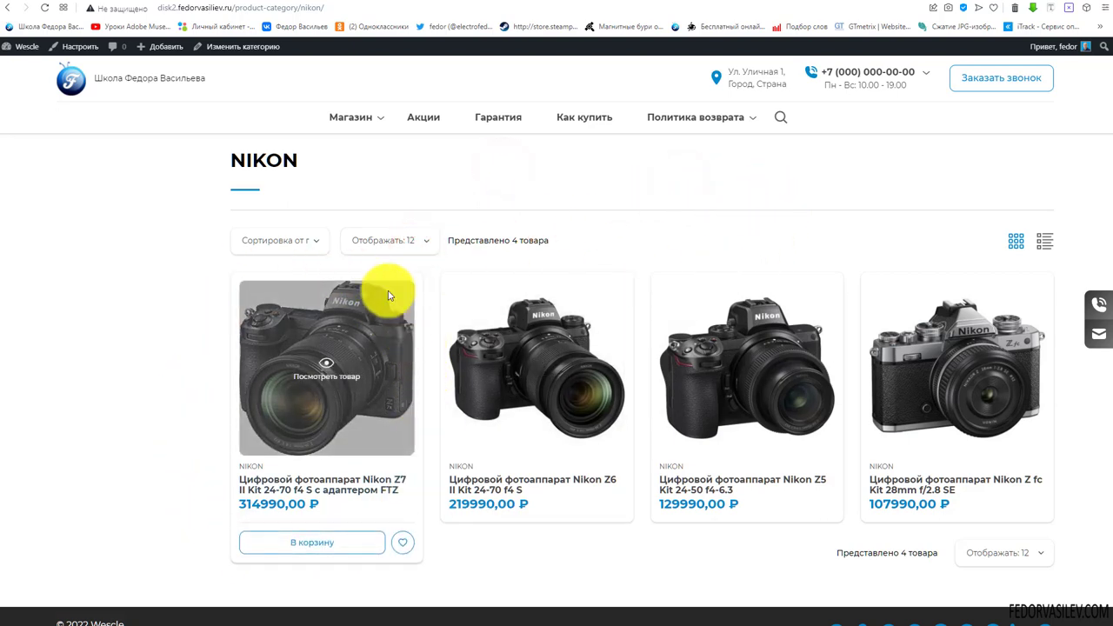
pyautogui.moveTo(316, 562)
pyautogui.moveTo(725, 135)
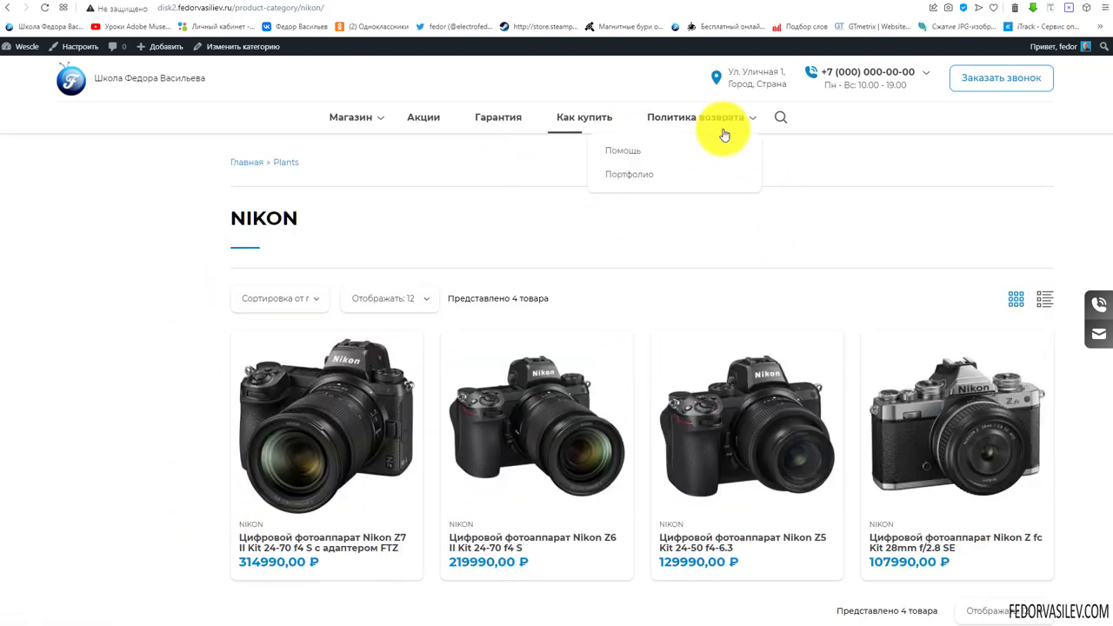
# Back in the Customizer, publish the 0 px corner rounding
pyautogui.click(907, 2)
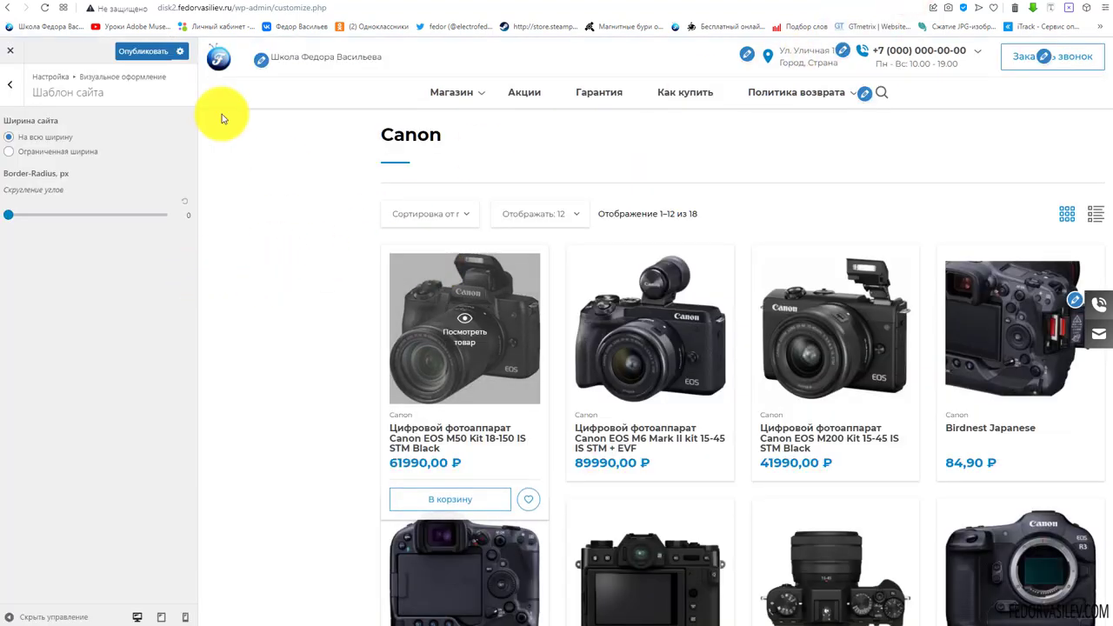
pyautogui.click(881, 93)
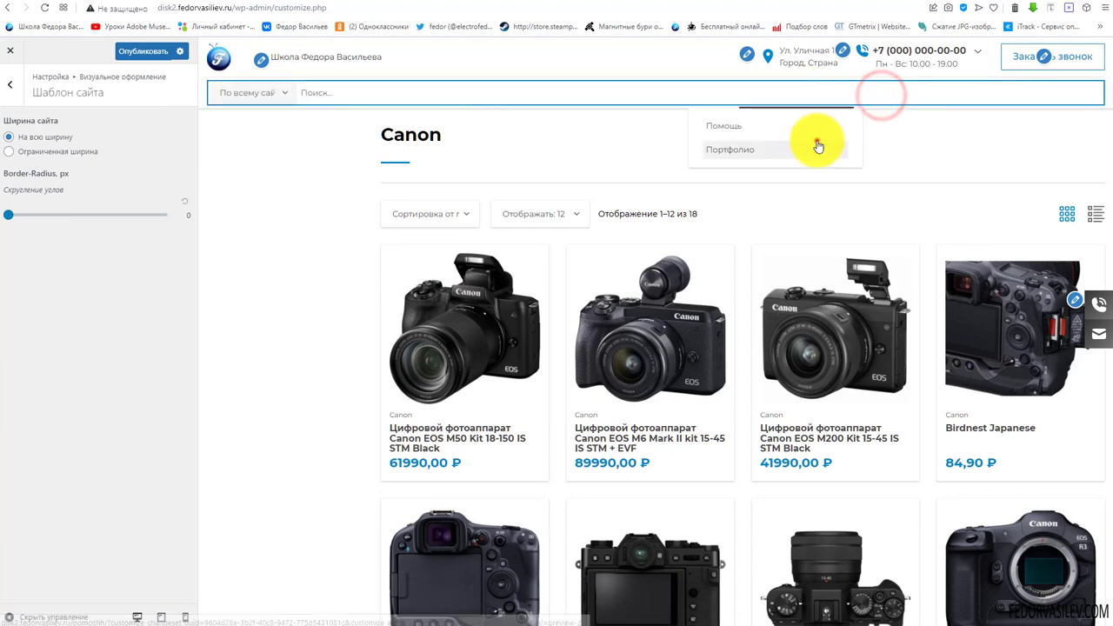
pyautogui.click(818, 140)
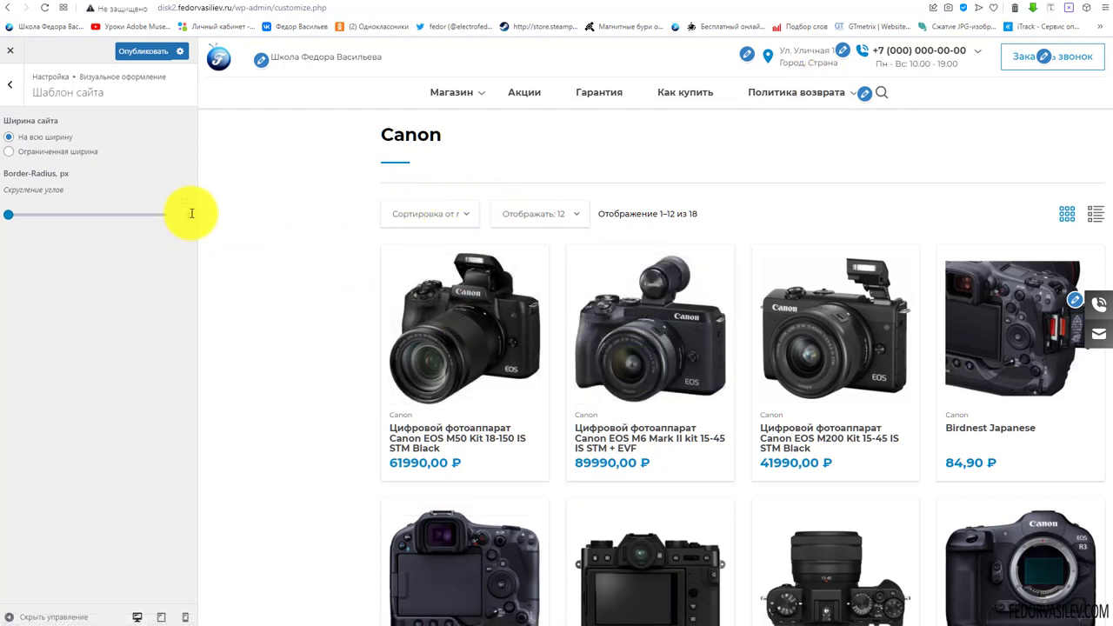
pyautogui.scroll(-5, 507, 346)
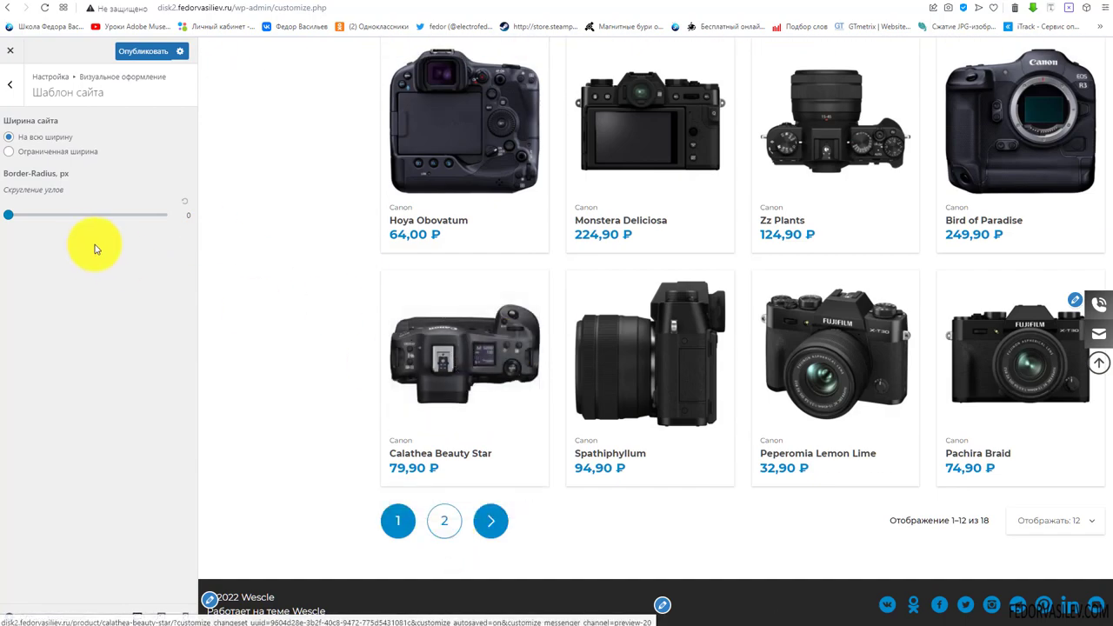
pyautogui.click(148, 52)
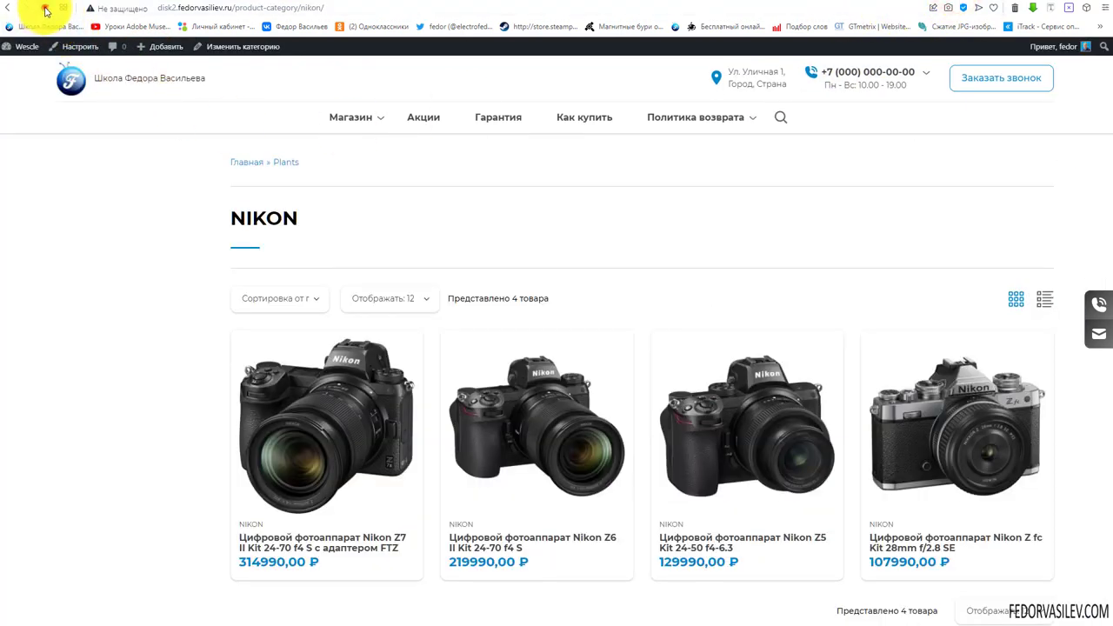
# Reload the NIKON page and switch its products to list view, then back to grid
pyautogui.click(45, 9)
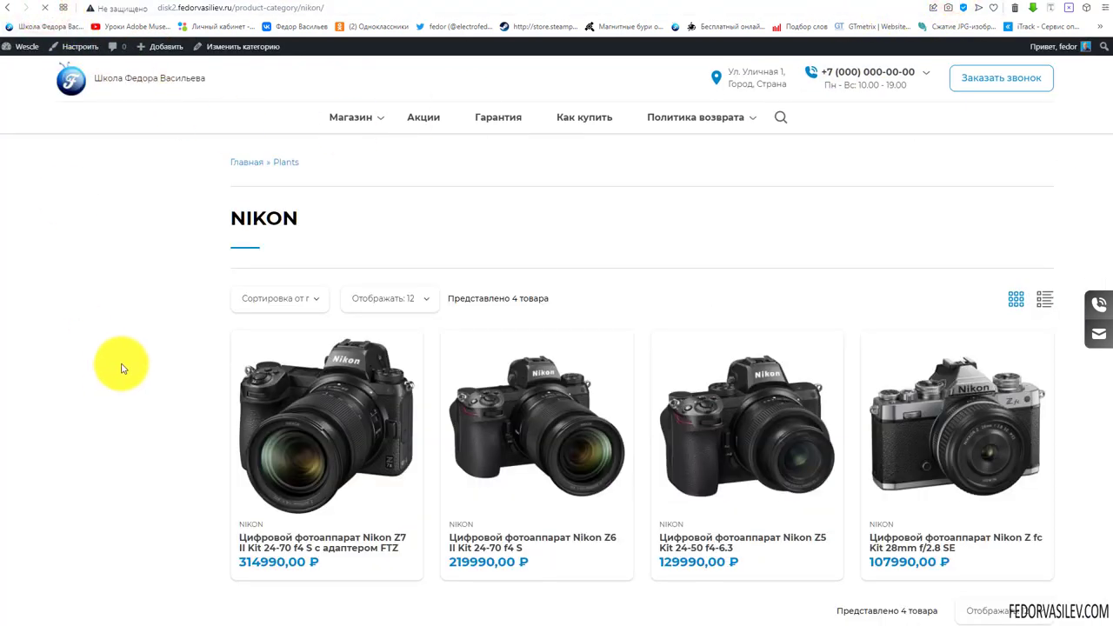
pyautogui.click(317, 274)
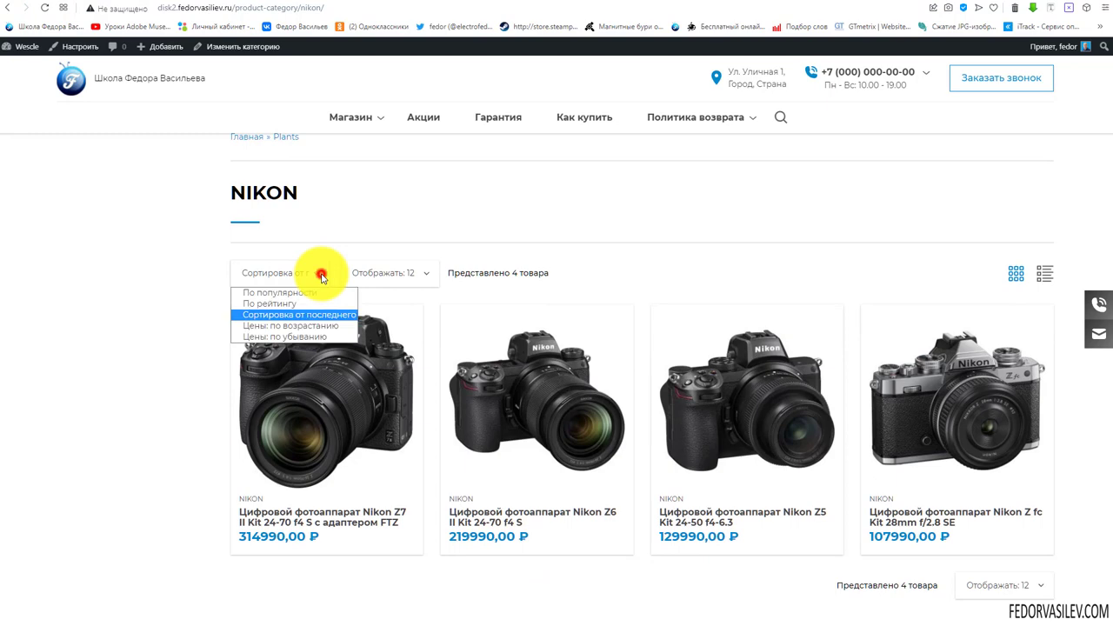
pyautogui.click(421, 275)
pyautogui.click(664, 279)
pyautogui.click(1045, 273)
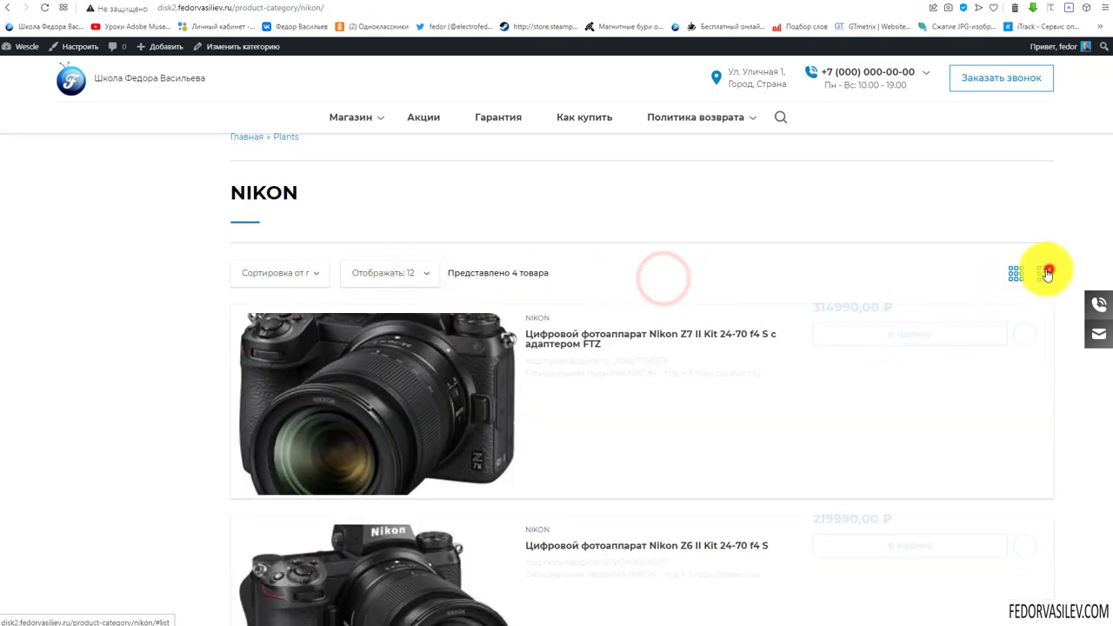
pyautogui.click(1016, 277)
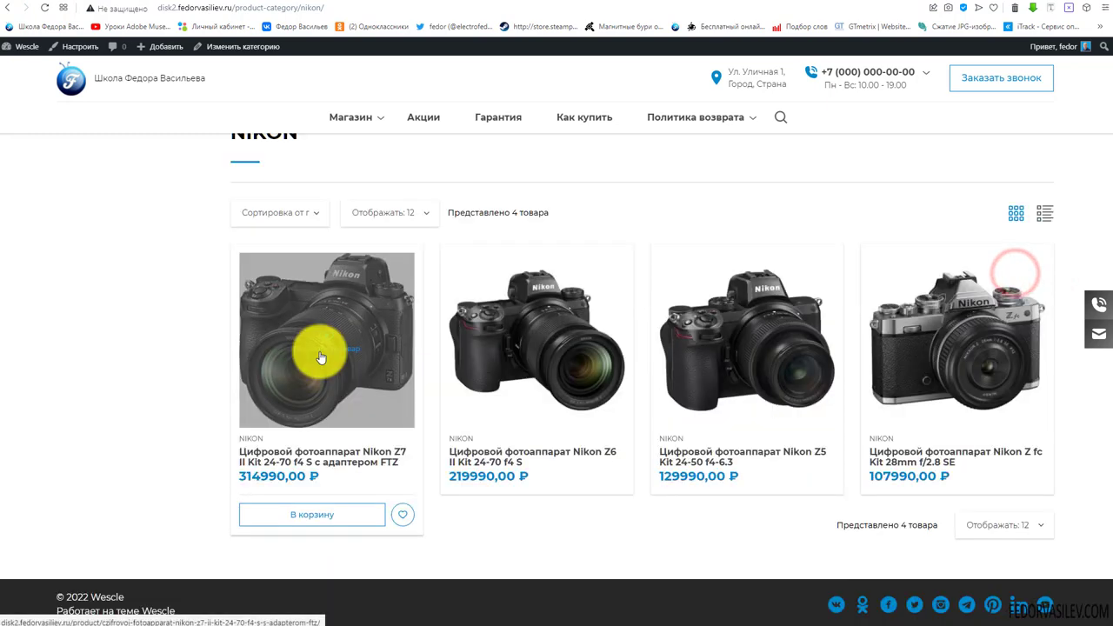
# Open and close the site search, then return to the home page via the logo
pyautogui.scroll(1, 870, 226)
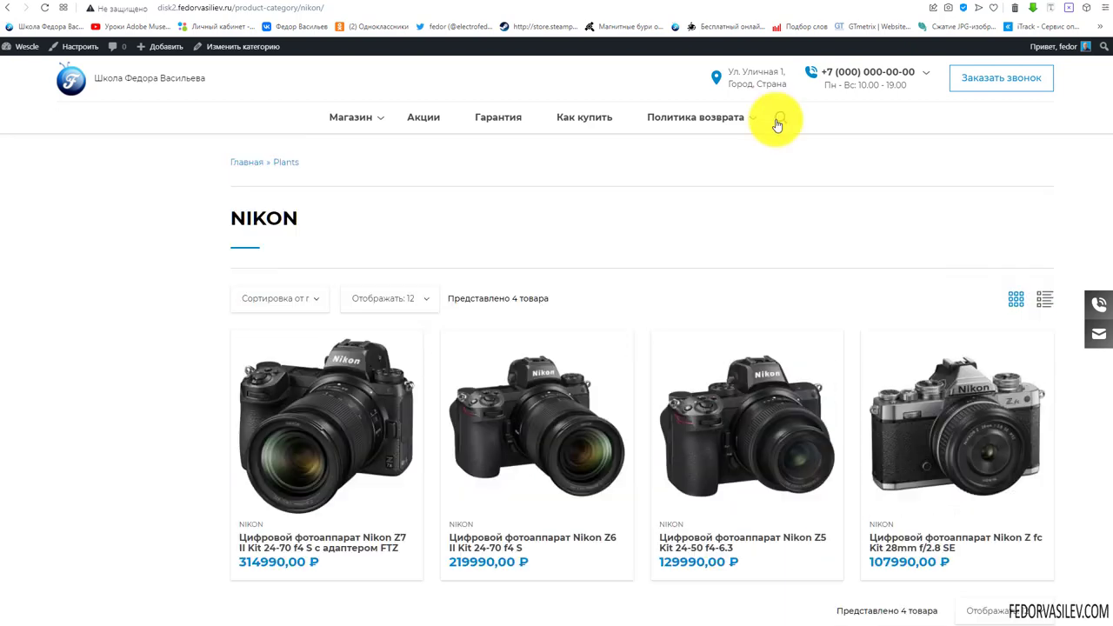
pyautogui.click(778, 117)
pyautogui.click(174, 207)
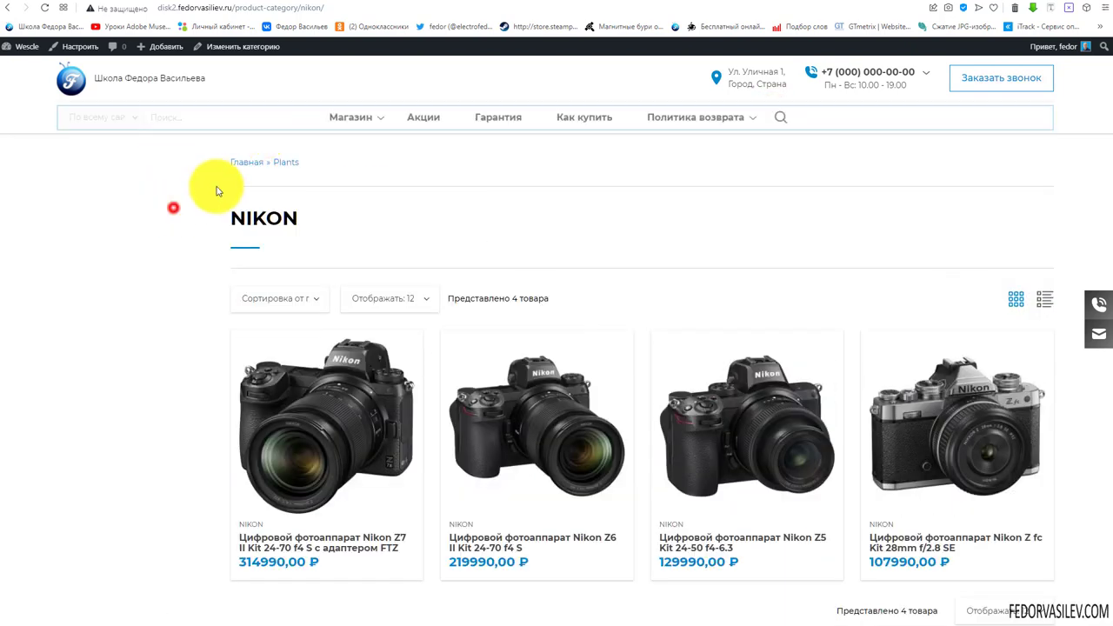
pyautogui.click(73, 82)
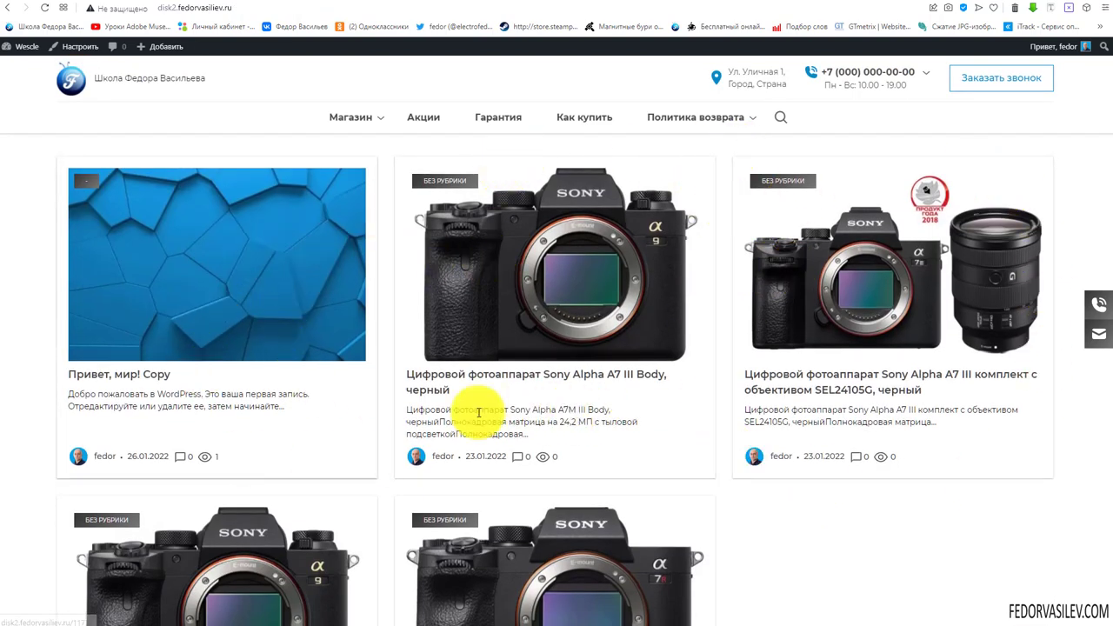
# Open the Sony Alpha A7 III Body post and scroll through it
pyautogui.scroll(-3, 611, 310)
pyautogui.click(587, 359)
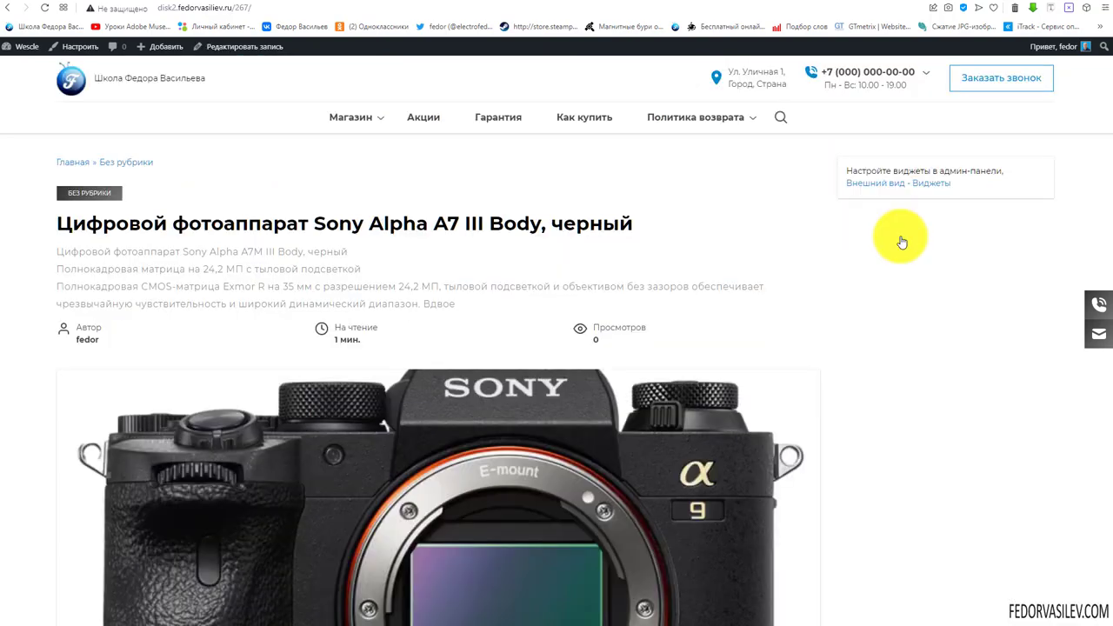
pyautogui.scroll(-10, 902, 242)
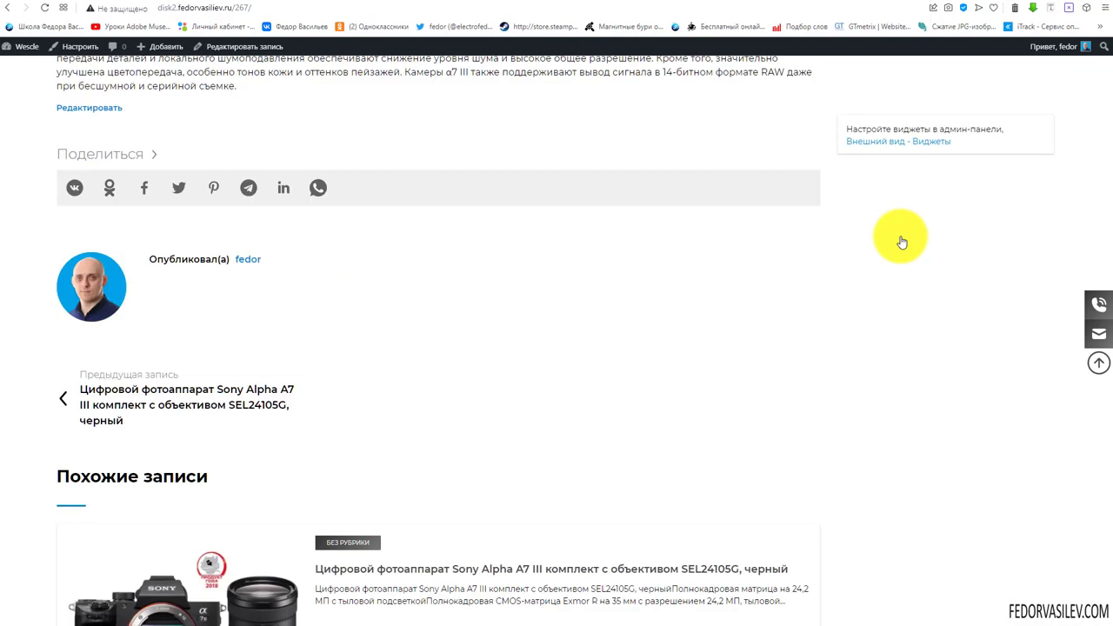
pyautogui.scroll(6, 902, 242)
pyautogui.scroll(4, 902, 242)
pyautogui.scroll(-3, 712, 346)
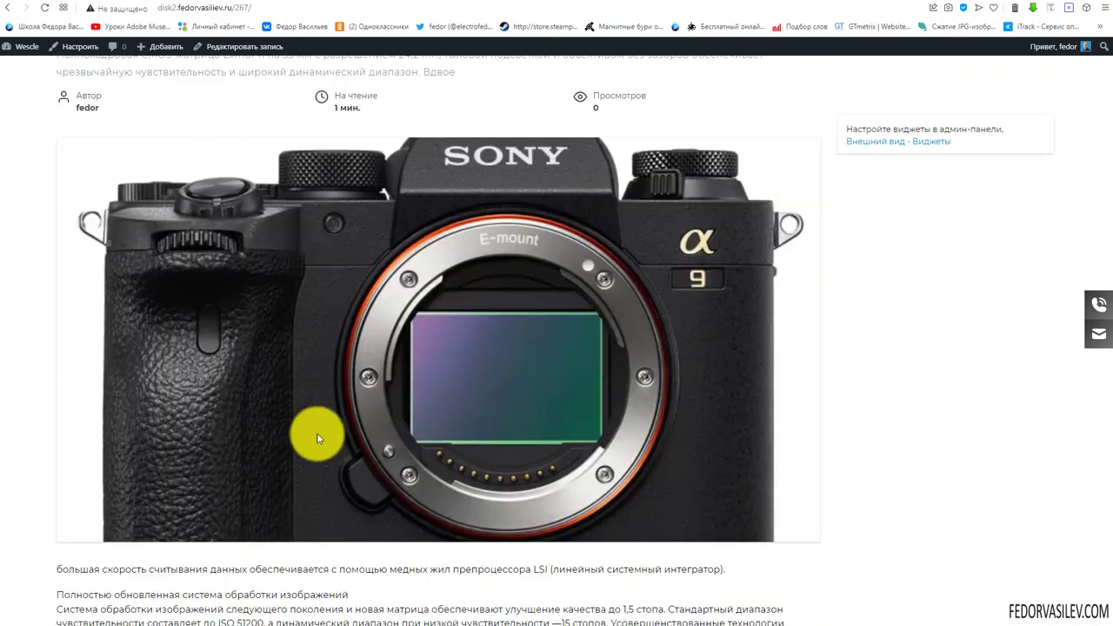
pyautogui.scroll(3, 618, 402)
pyautogui.scroll(-4, 890, 273)
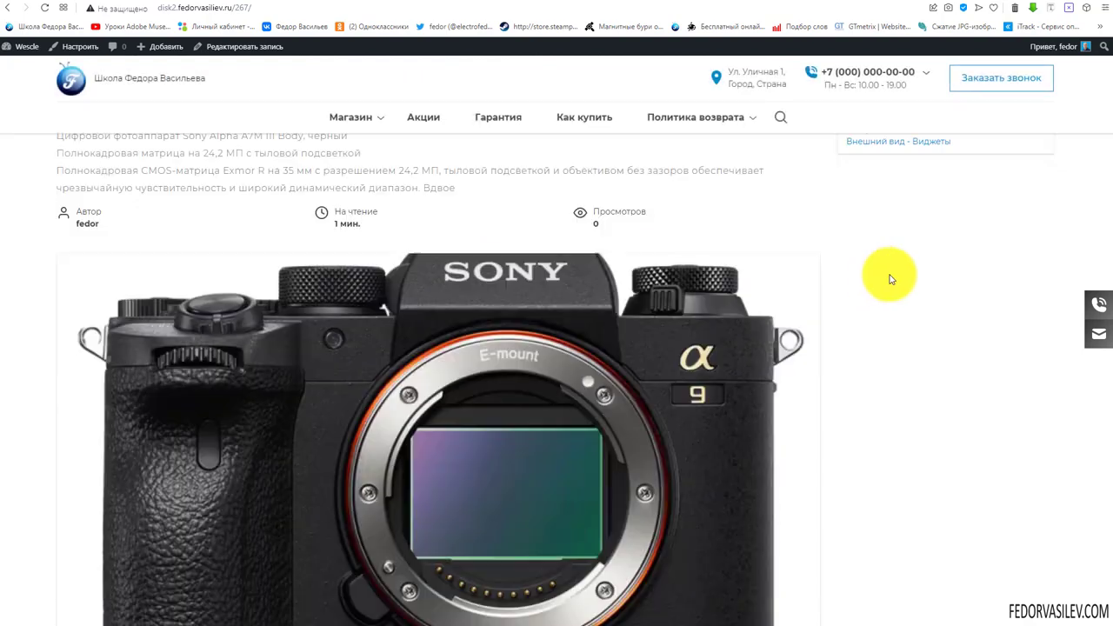
# Go back to the Customizer's Визуальное оформление section list
pyautogui.scroll(3, 522, 322)
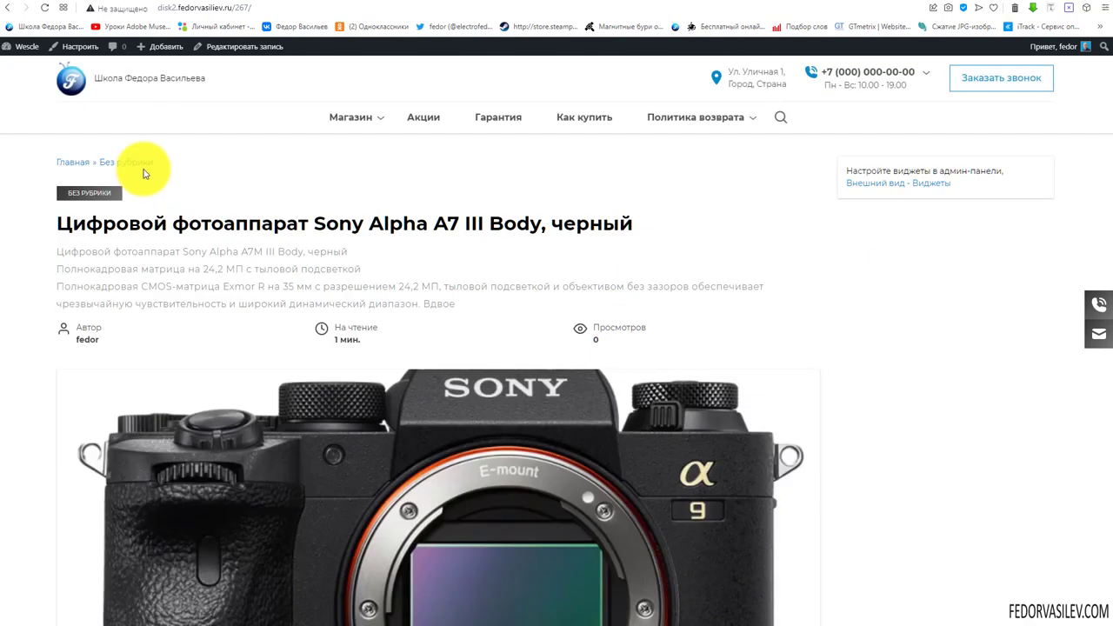
pyautogui.click(205, 83)
pyautogui.click(11, 86)
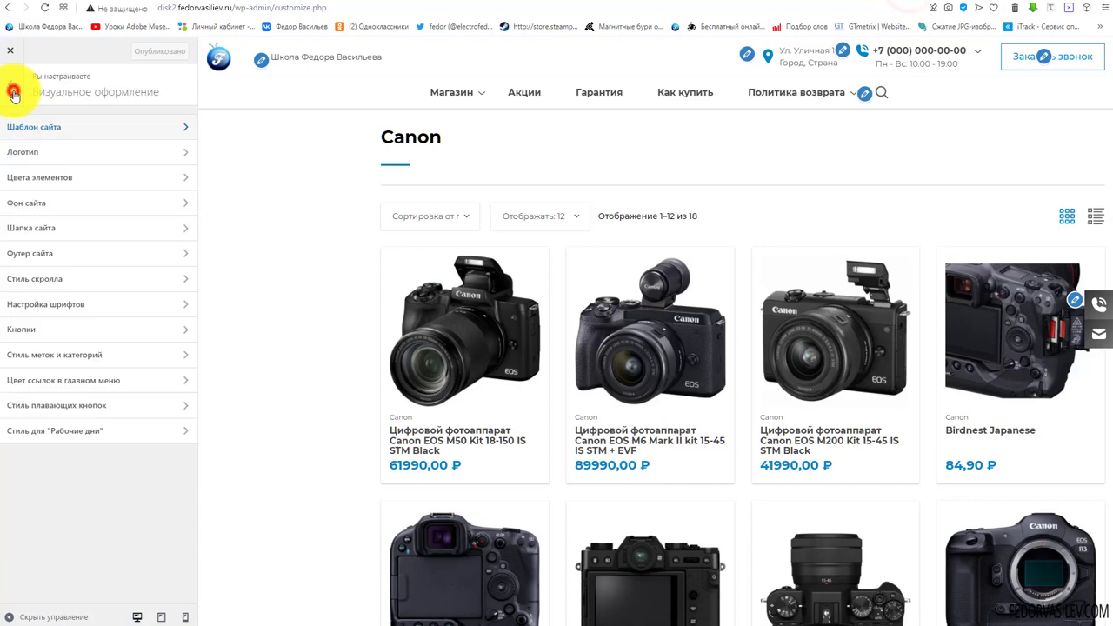
# Make the text logo pink in Логотип settings and adjust the desktop logo width slider
pyautogui.click(29, 153)
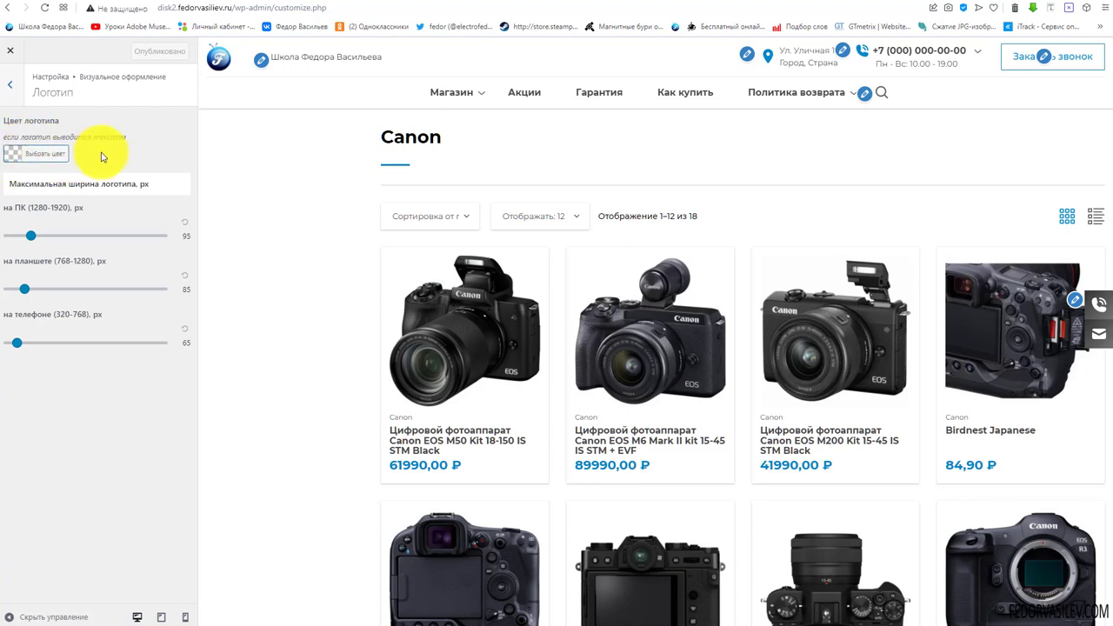
pyautogui.click(14, 153)
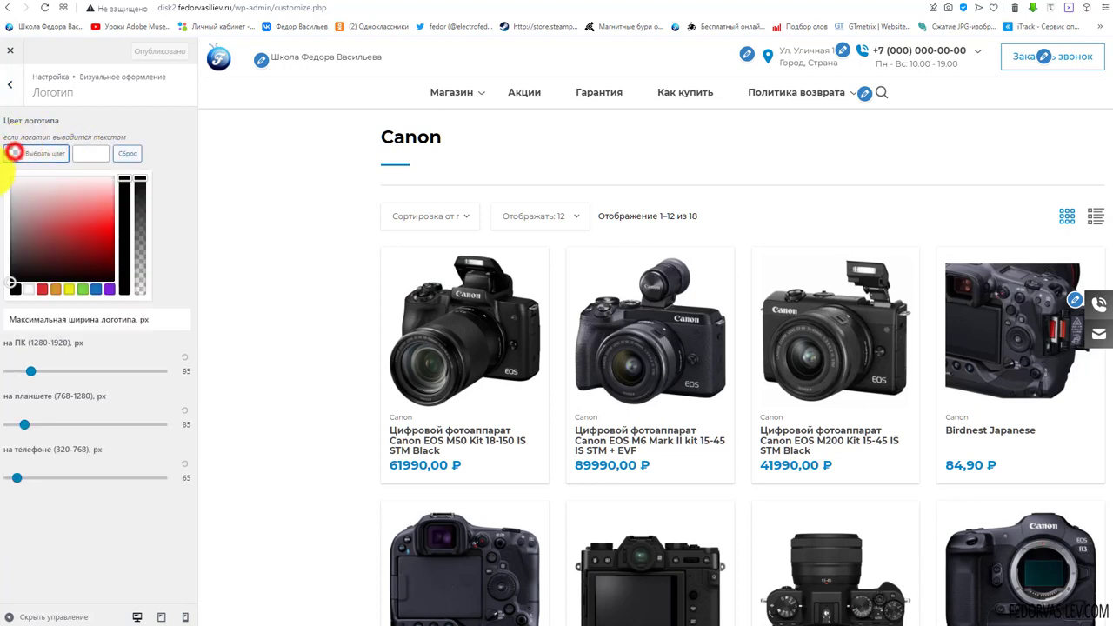
pyautogui.click(103, 209)
pyautogui.click(163, 134)
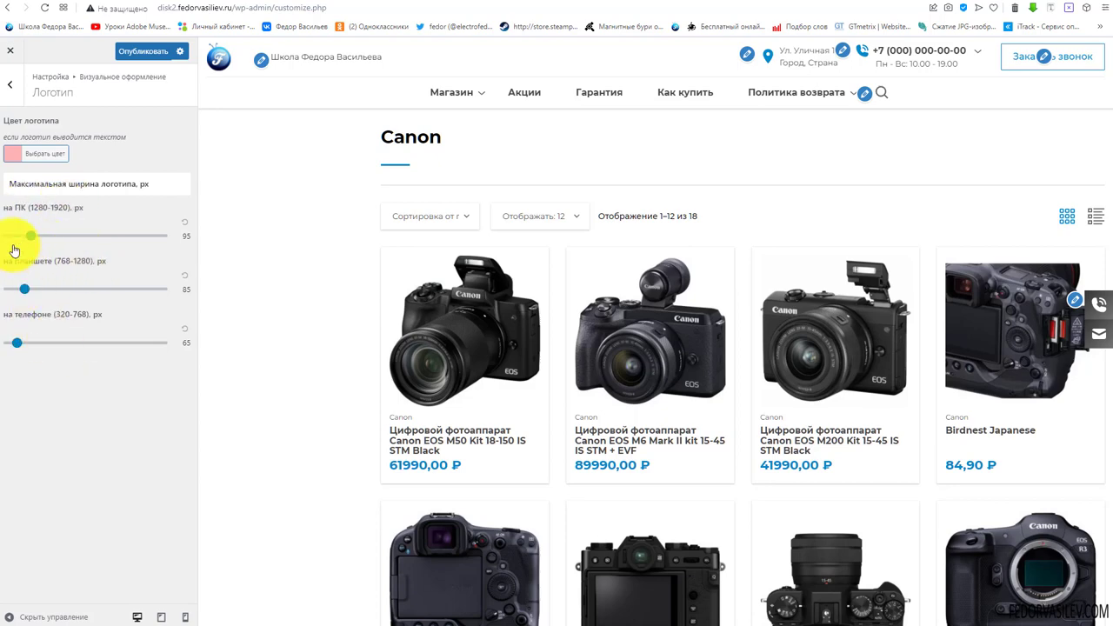
pyautogui.moveTo(54, 238)
pyautogui.mouseDown()
pyautogui.moveTo(29, 231)
pyautogui.moveTo(54, 235)
pyautogui.mouseUp()
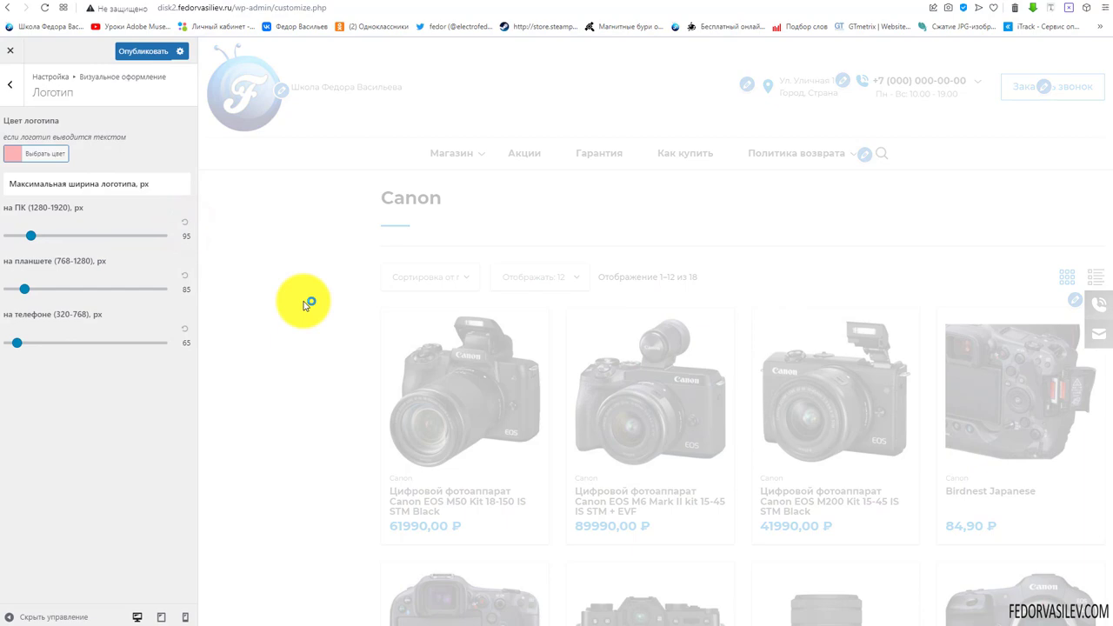
# Preview at tablet width and check the mobile menu's Магазин submenu
pyautogui.click(160, 618)
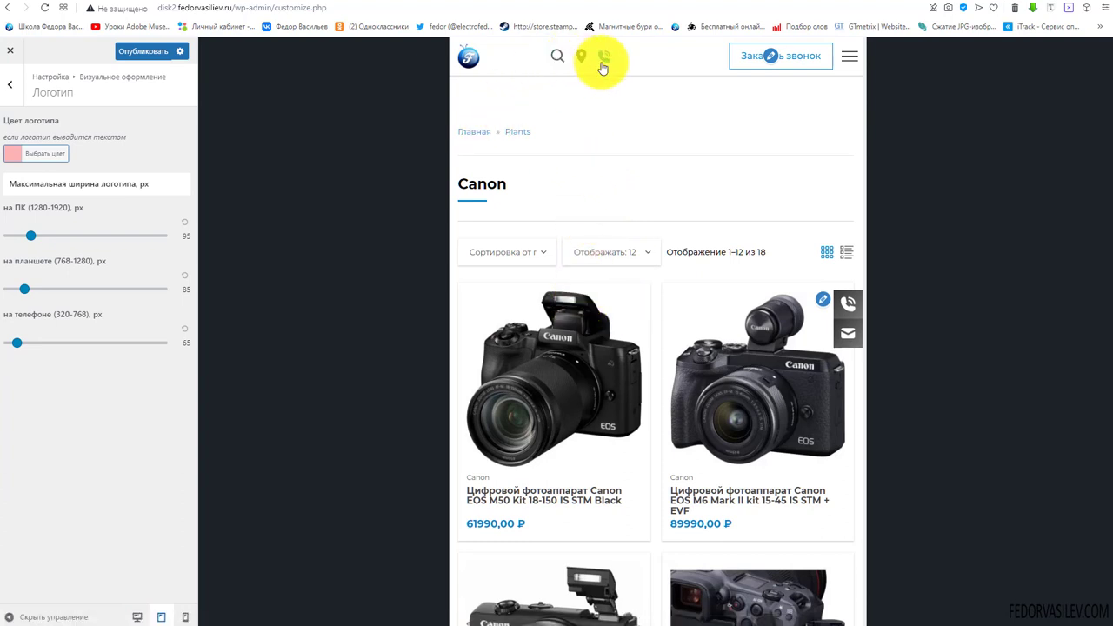
pyautogui.click(851, 57)
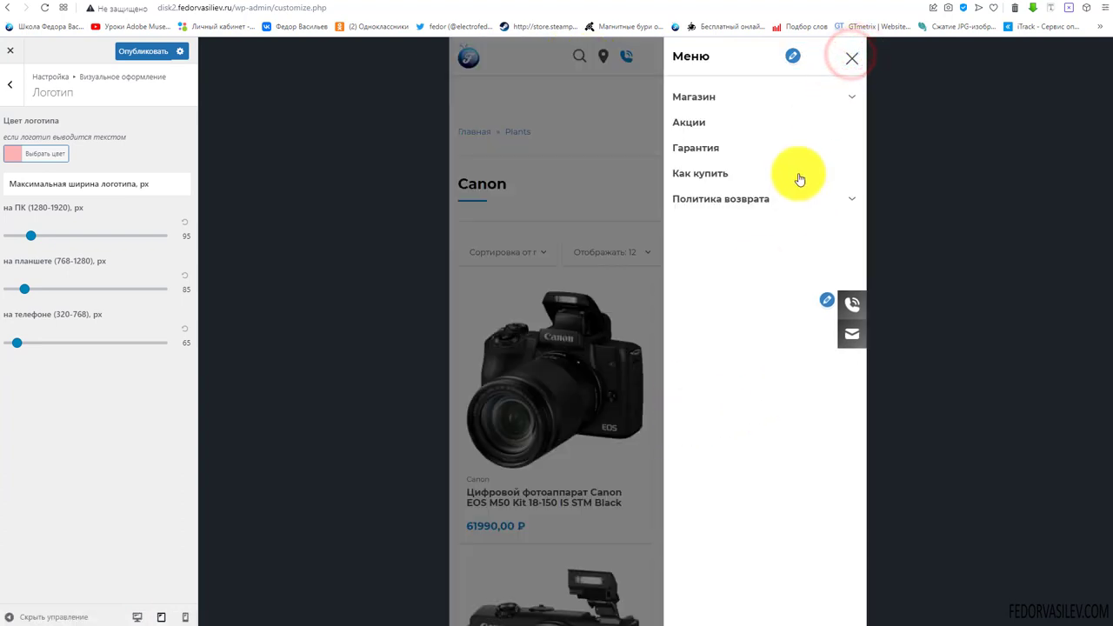
pyautogui.click(849, 98)
pyautogui.click(850, 99)
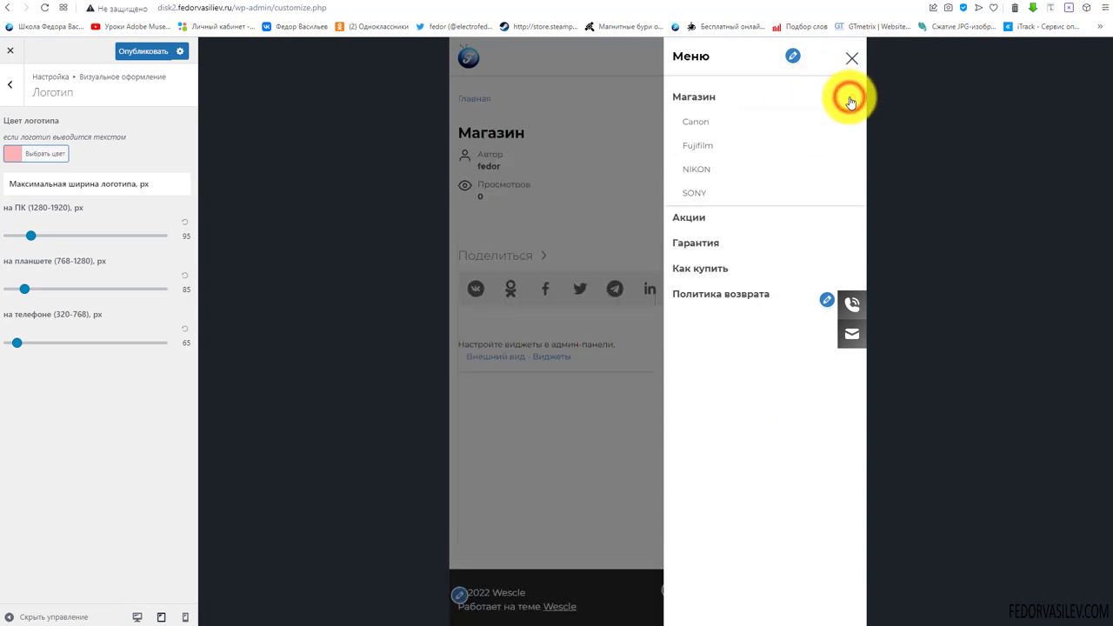
pyautogui.click(849, 99)
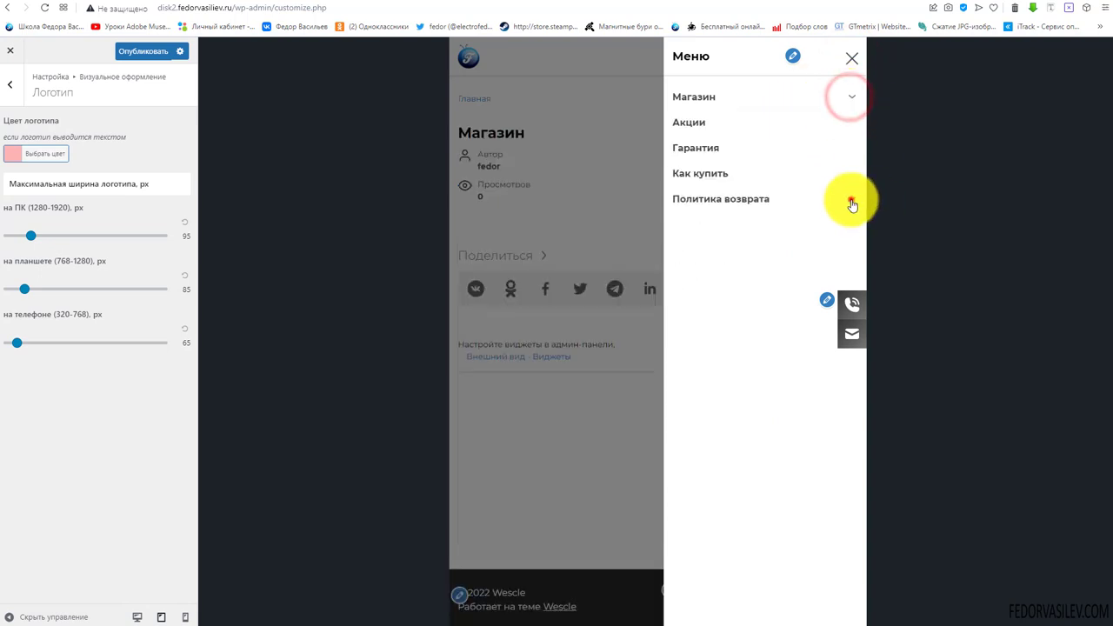
pyautogui.click(852, 59)
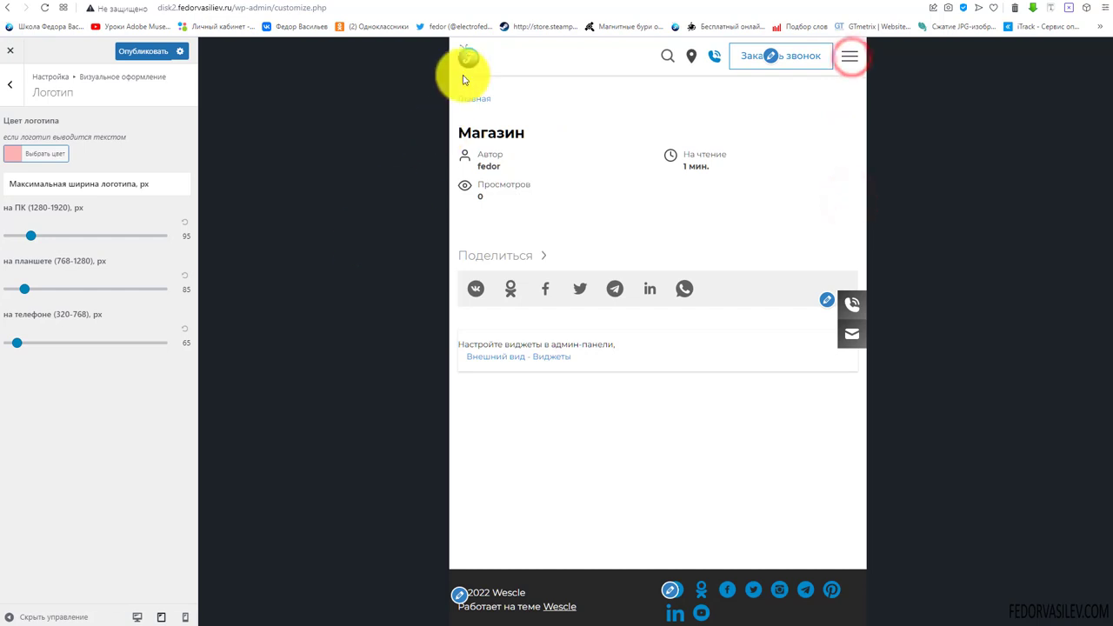
# Clear the pink logo colour
pyautogui.click(13, 158)
pyautogui.click(132, 154)
pyautogui.click(168, 140)
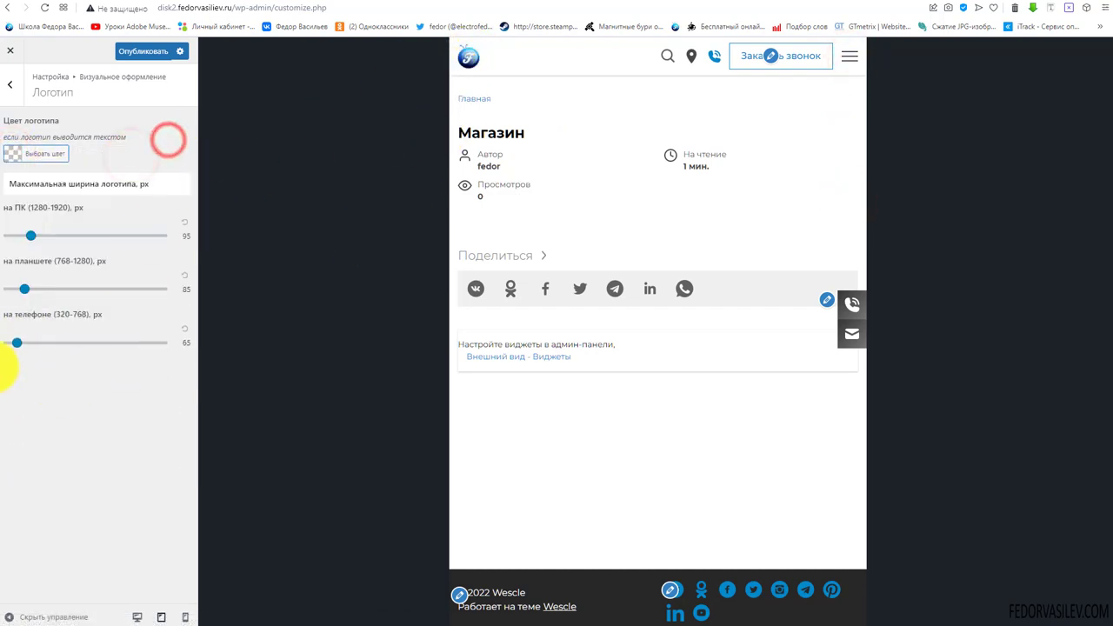
# Preview at phone width, publish, return to the sections and switch back to desktop
pyautogui.click(180, 616)
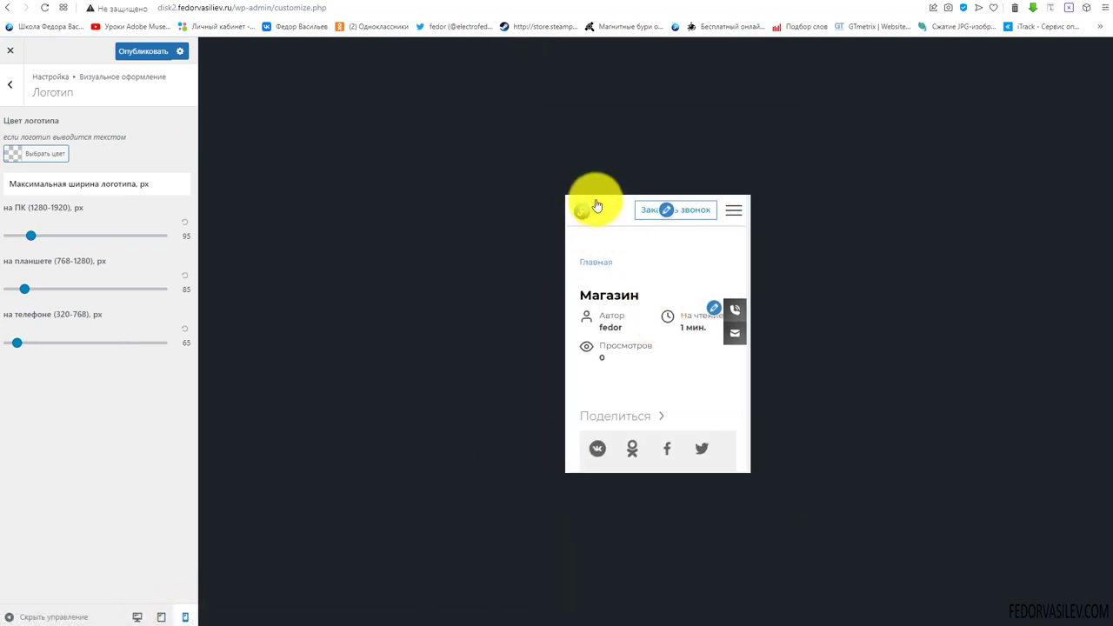
pyautogui.click(146, 52)
pyautogui.click(9, 85)
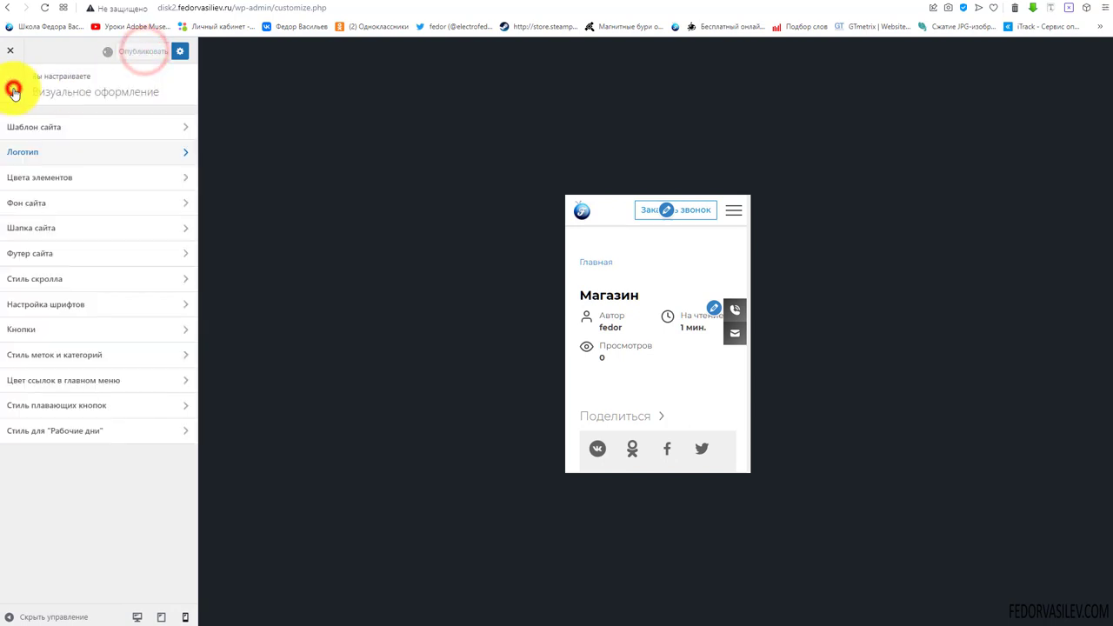
pyautogui.click(134, 616)
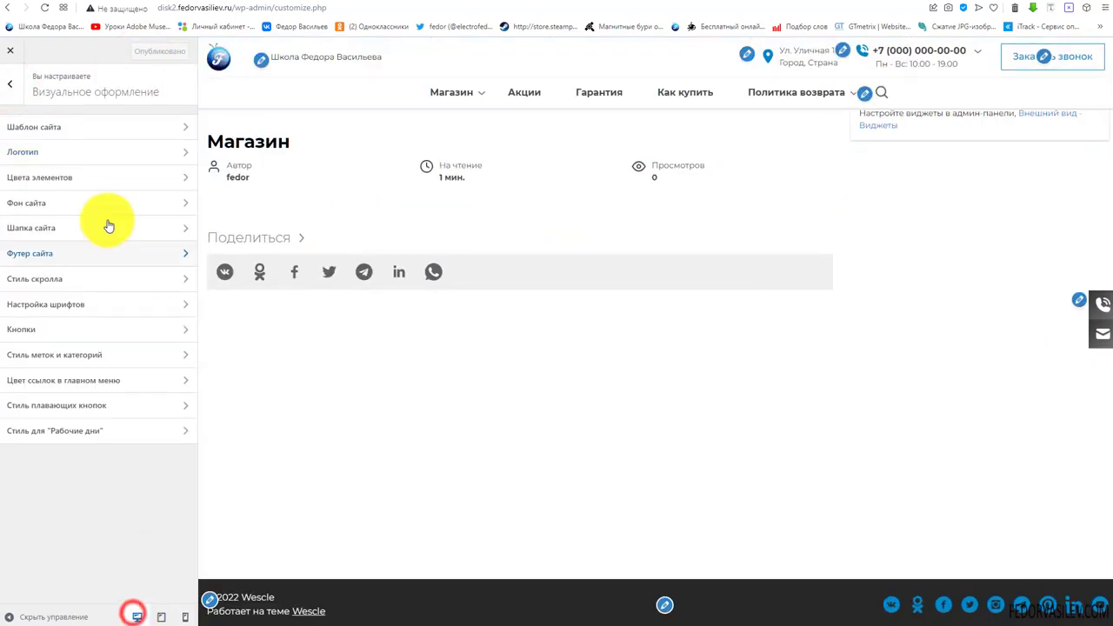
# Open the element colour settings with the home page showing in the preview
pyautogui.click(57, 179)
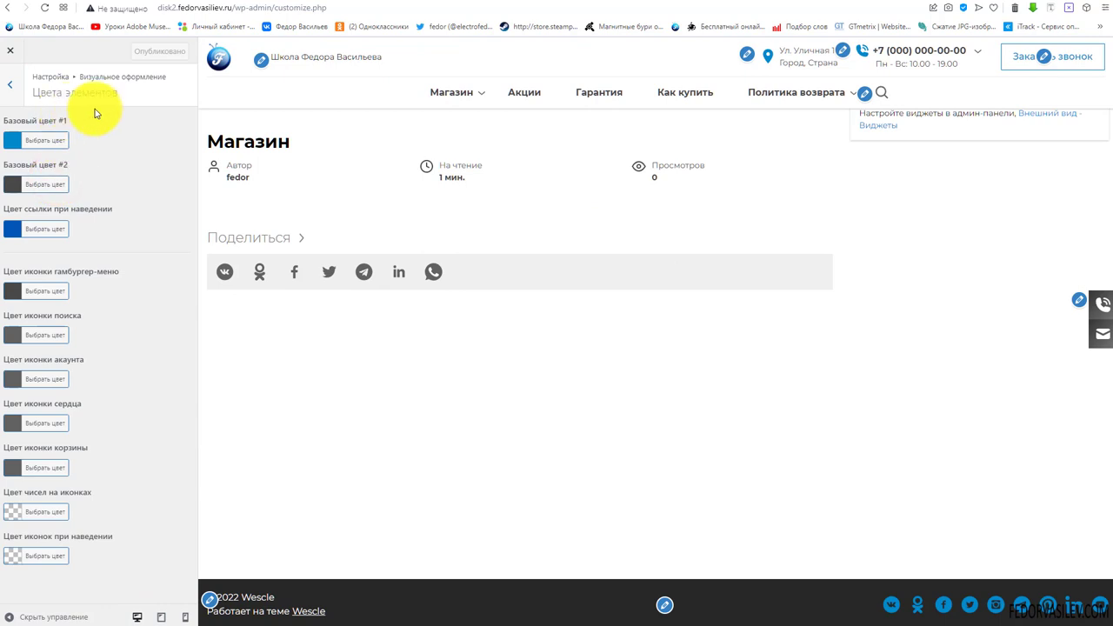
pyautogui.click(218, 61)
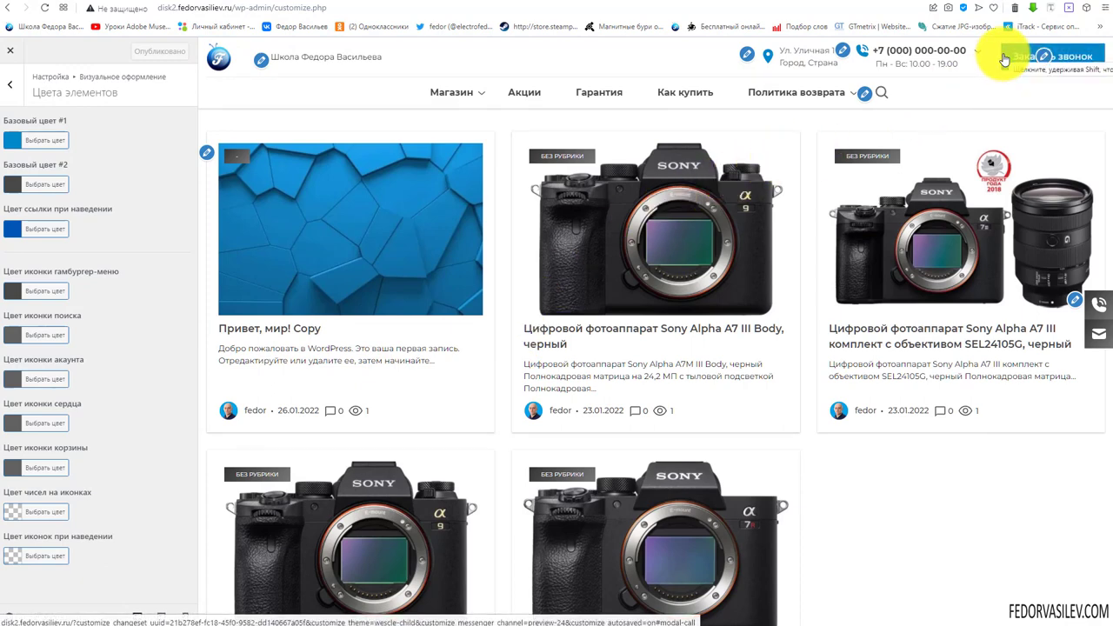
pyautogui.moveTo(939, 52)
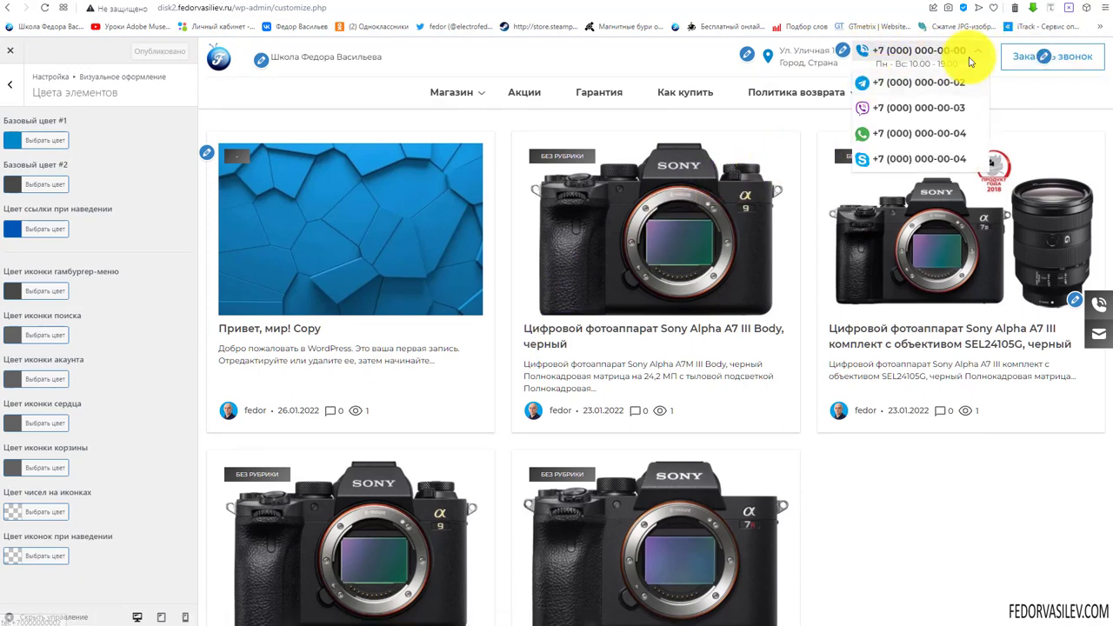
pyautogui.scroll(-3, 499, 258)
pyautogui.scroll(3, 577, 333)
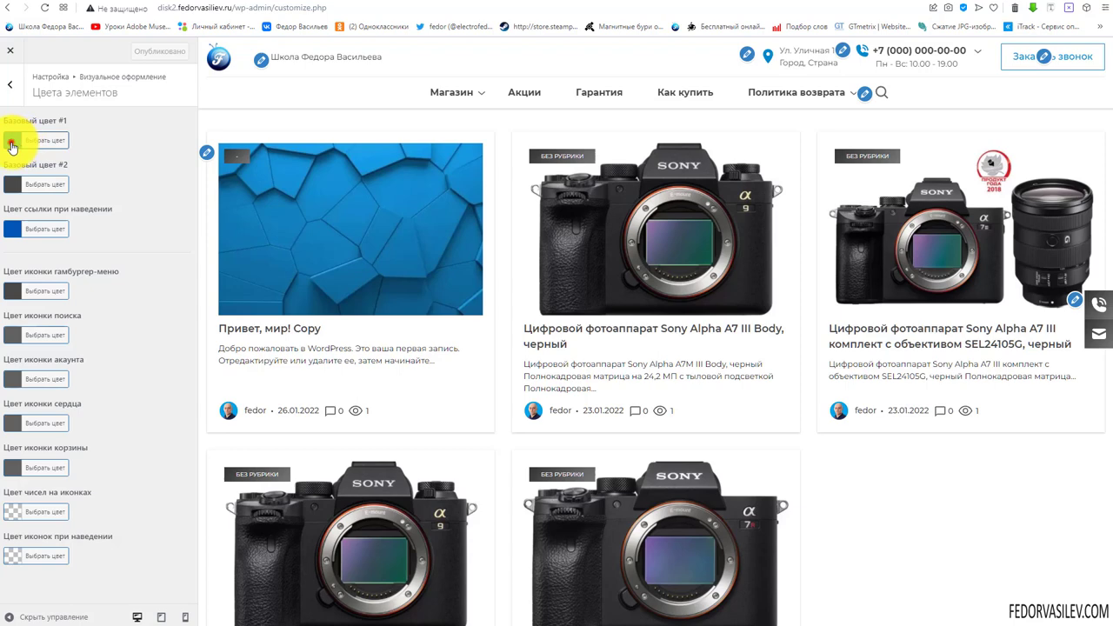
# Set base colour #1 to yellow #eeee22 after trying purple and magenta
pyautogui.click(12, 143)
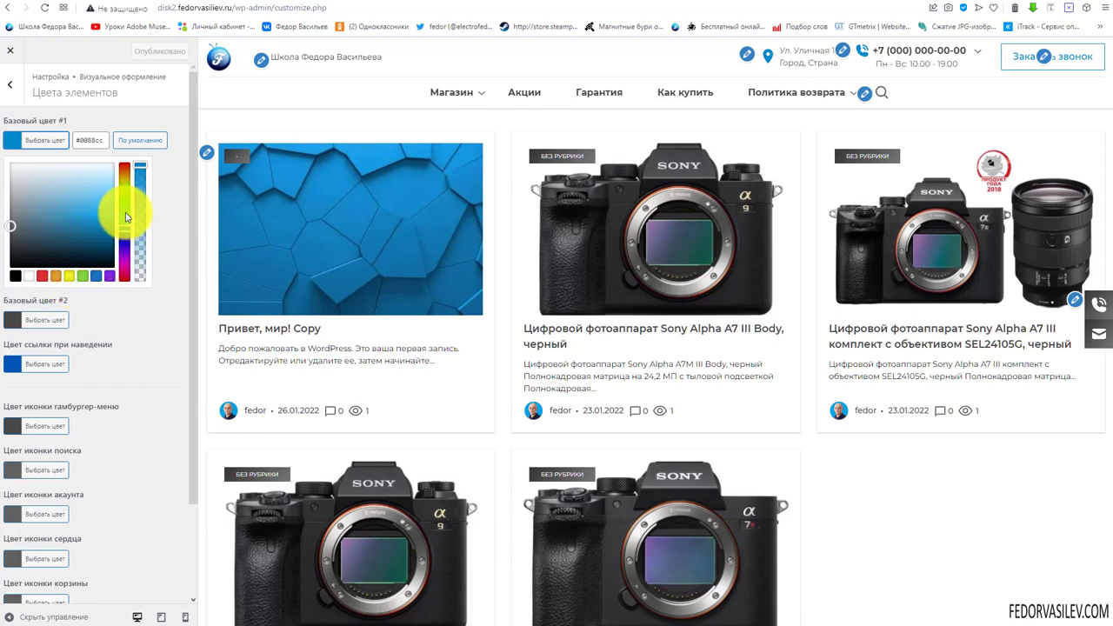
pyautogui.click(126, 265)
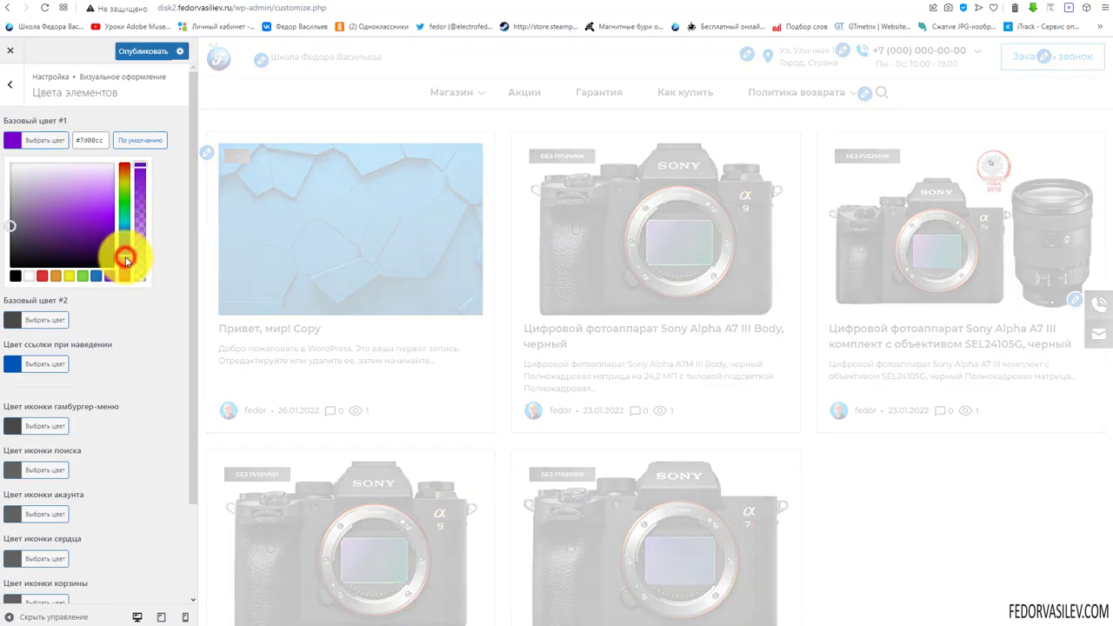
pyautogui.moveTo(124, 265); pyautogui.dragTo(125, 270)
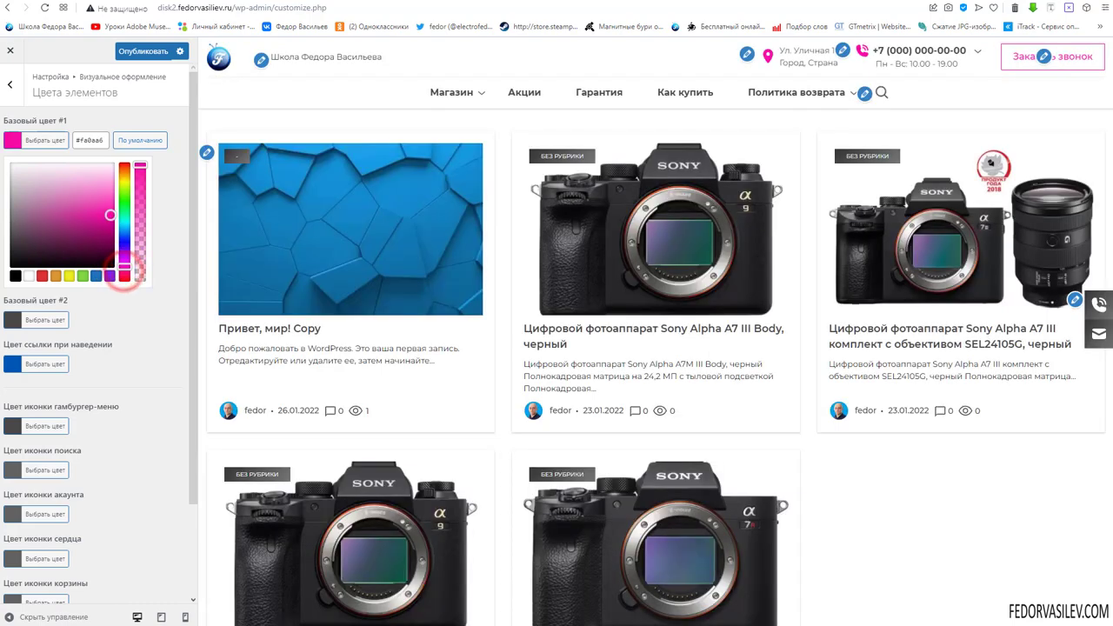
pyautogui.click(69, 276)
pyautogui.scroll(-3, 913, 443)
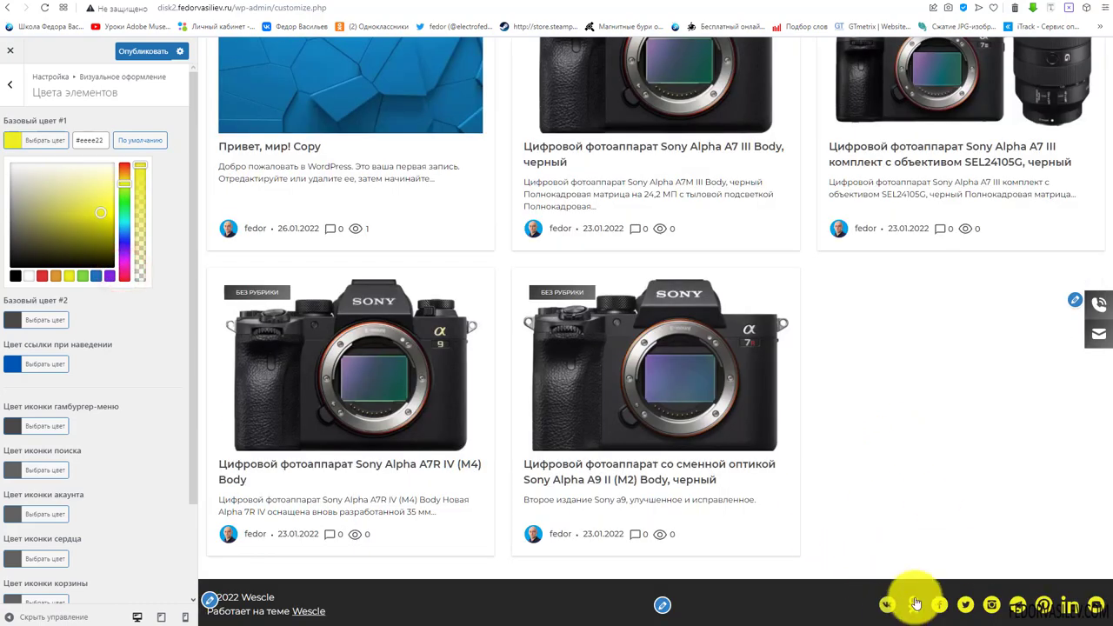
pyautogui.scroll(2, 771, 505)
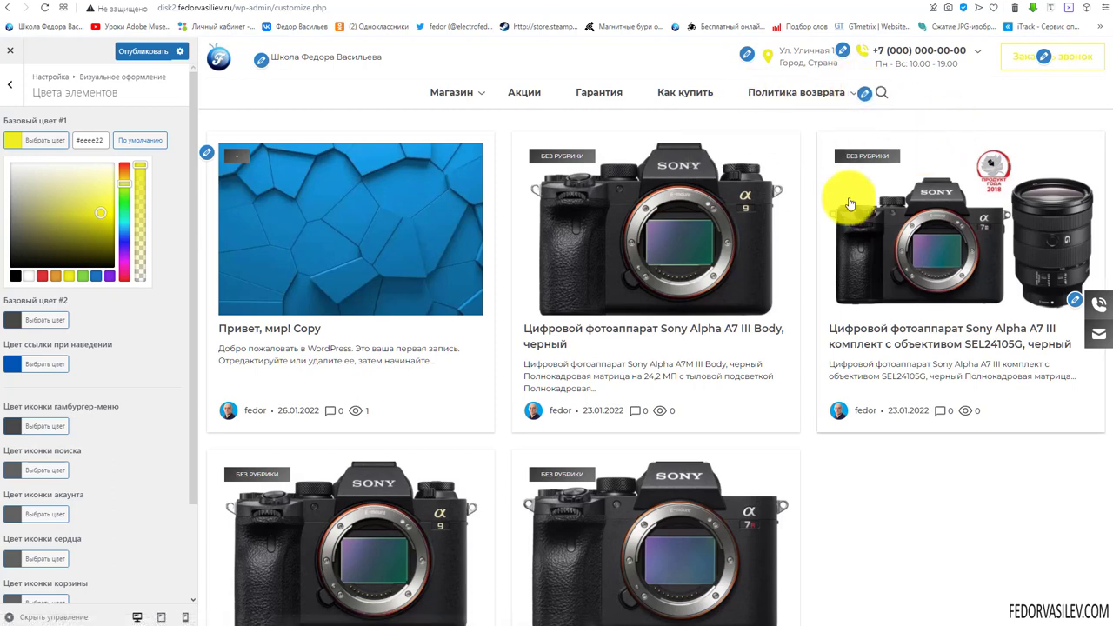
pyautogui.click(170, 209)
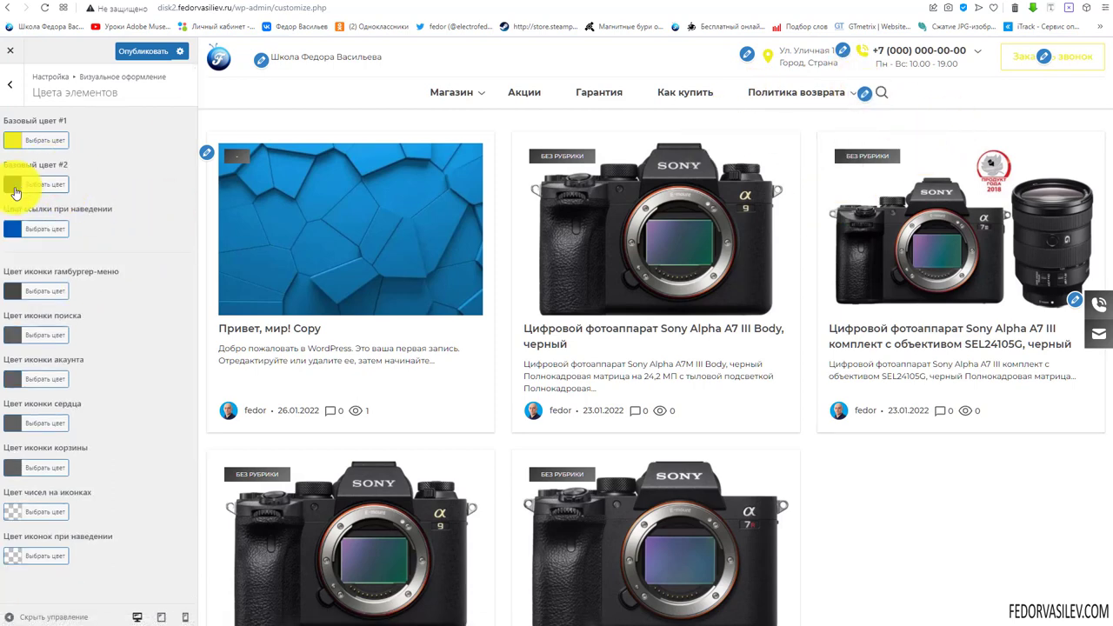
# Publish the element colour changes and return to the visual design sections
pyautogui.scroll(-3, 907, 614)
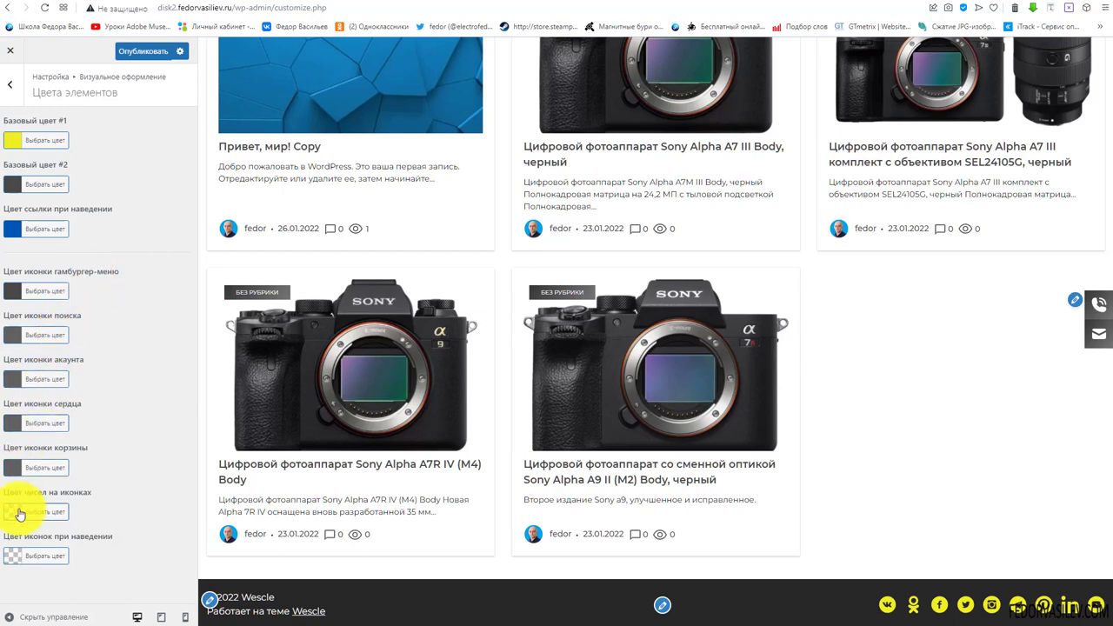
pyautogui.click(157, 50)
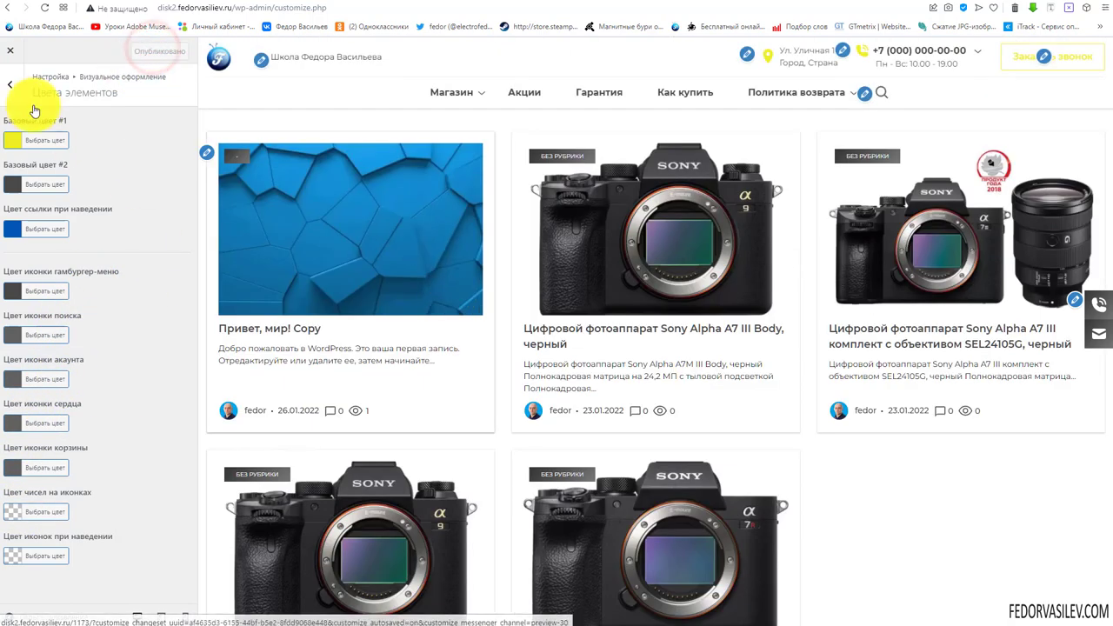
pyautogui.click(11, 84)
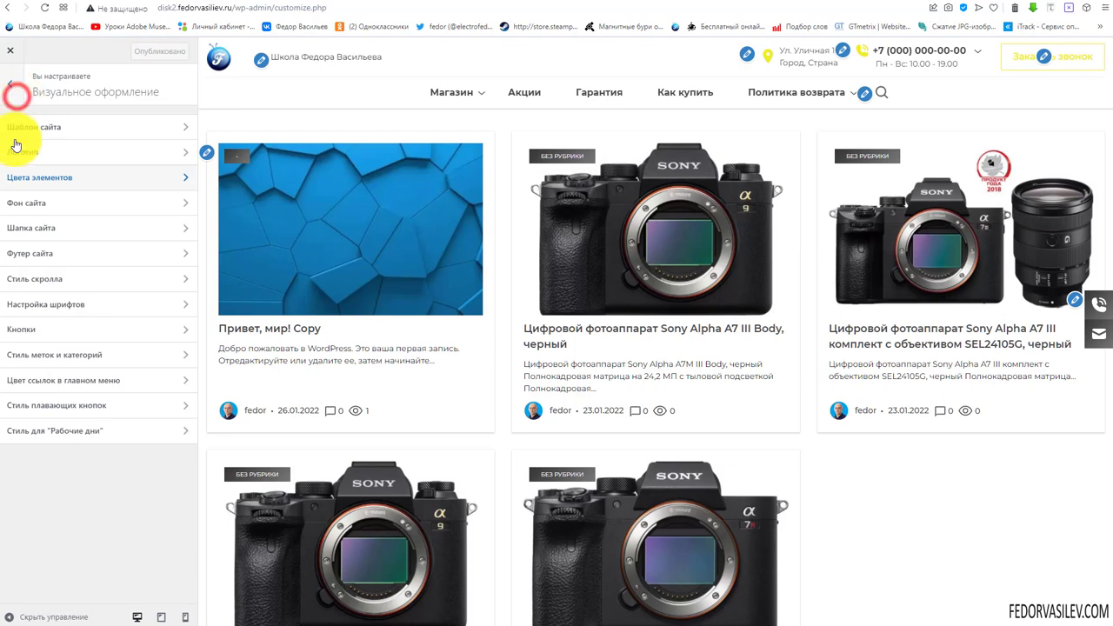
# Set the site background to Серый in Фон сайта and publish
pyautogui.click(26, 203)
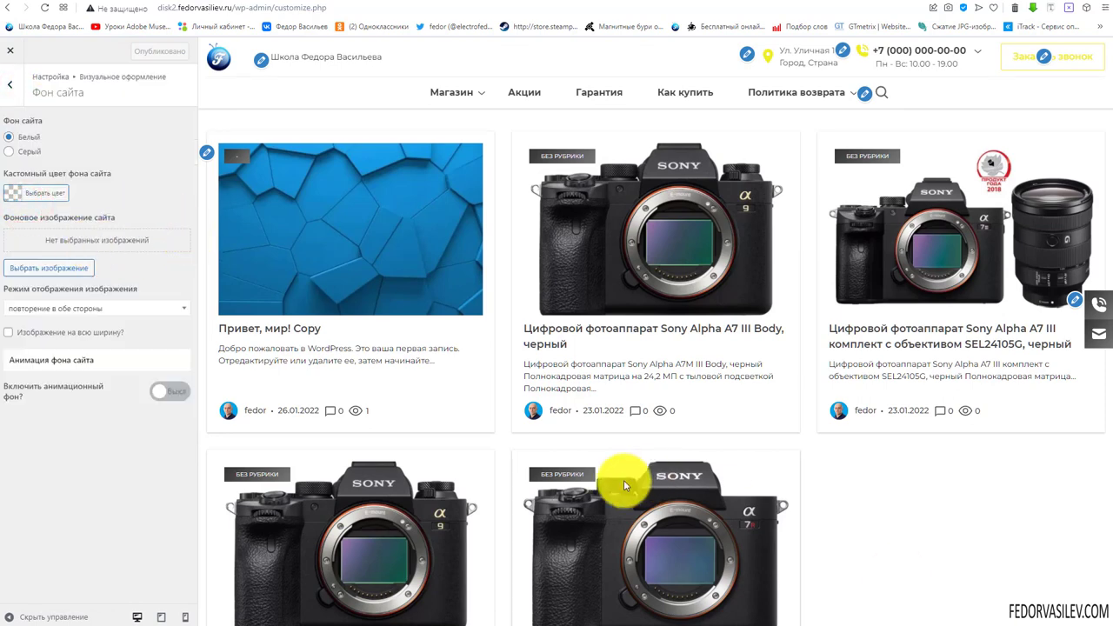
pyautogui.click(9, 152)
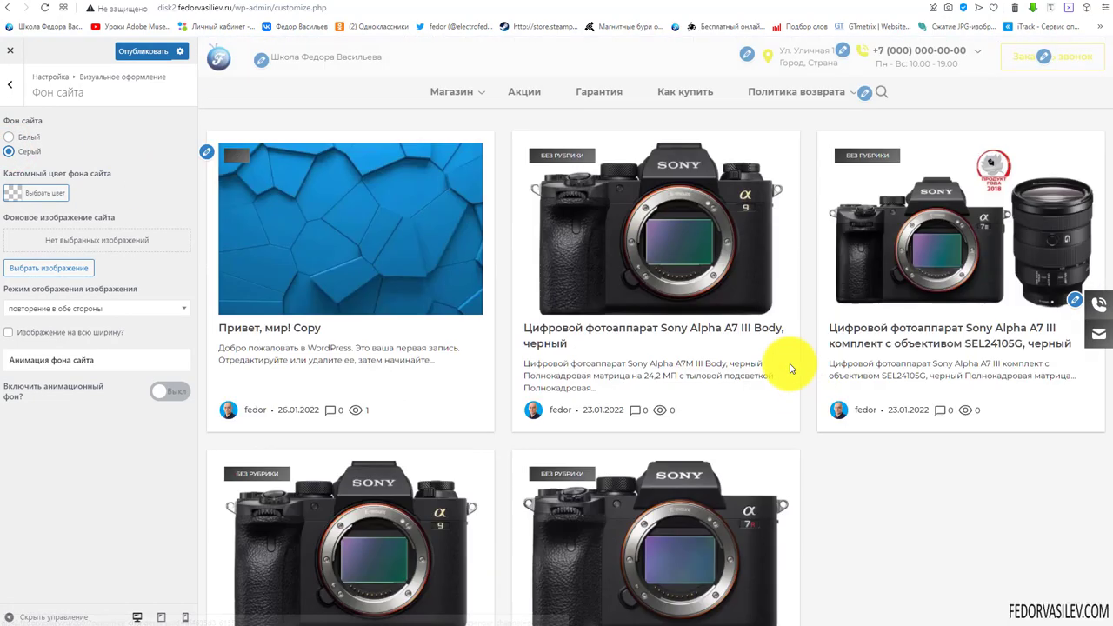
pyautogui.click(144, 51)
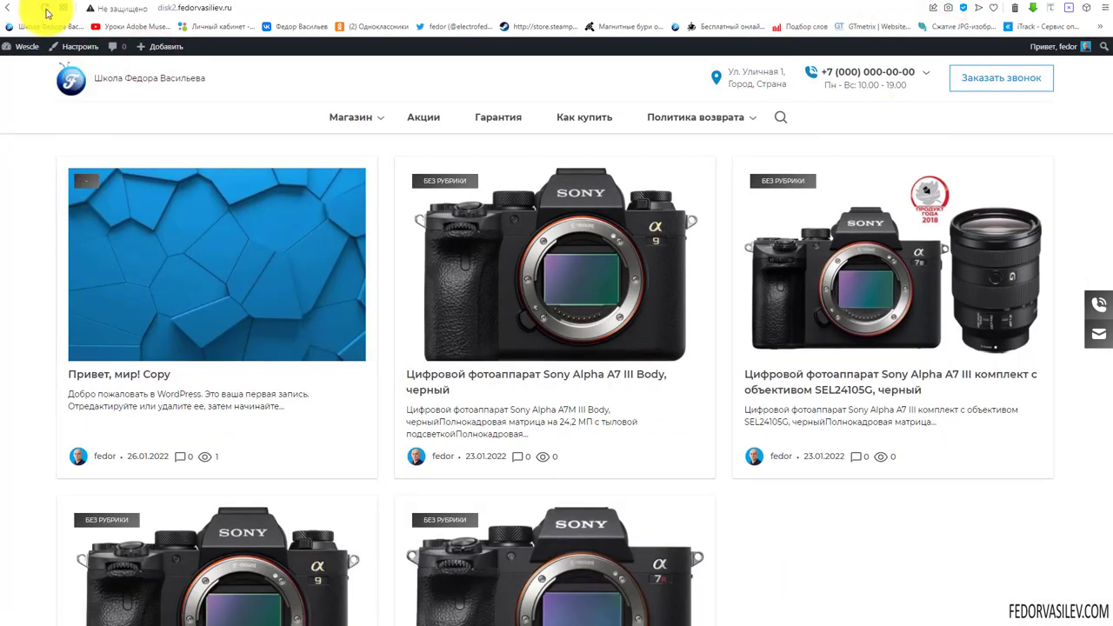
# Reload the live site and scroll to review the grey background
pyautogui.click(45, 10)
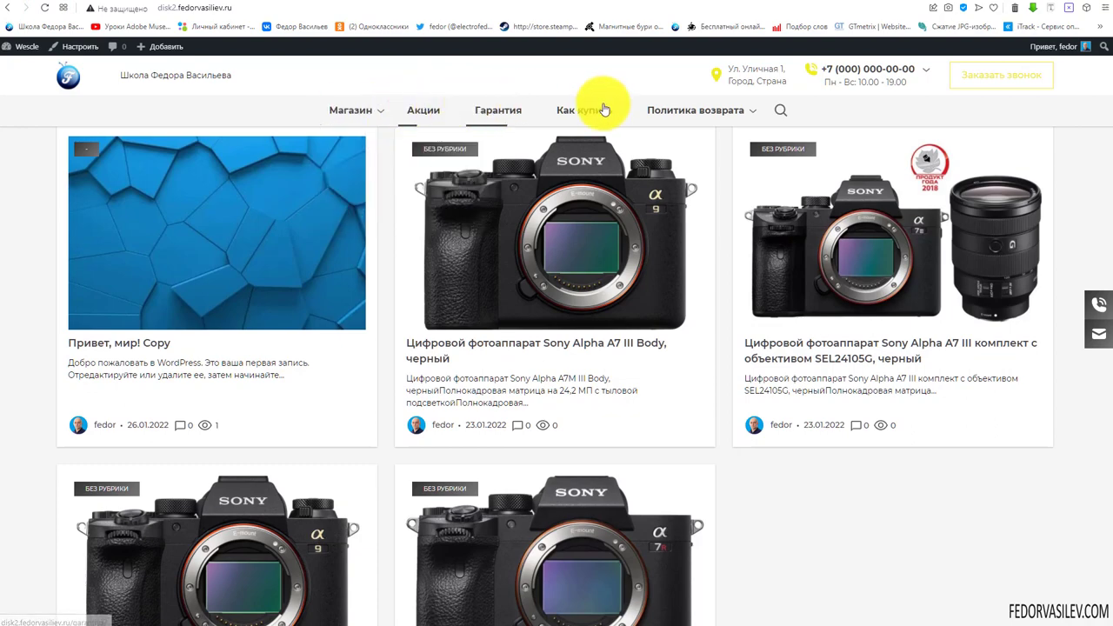
pyautogui.scroll(-3, 1035, 156)
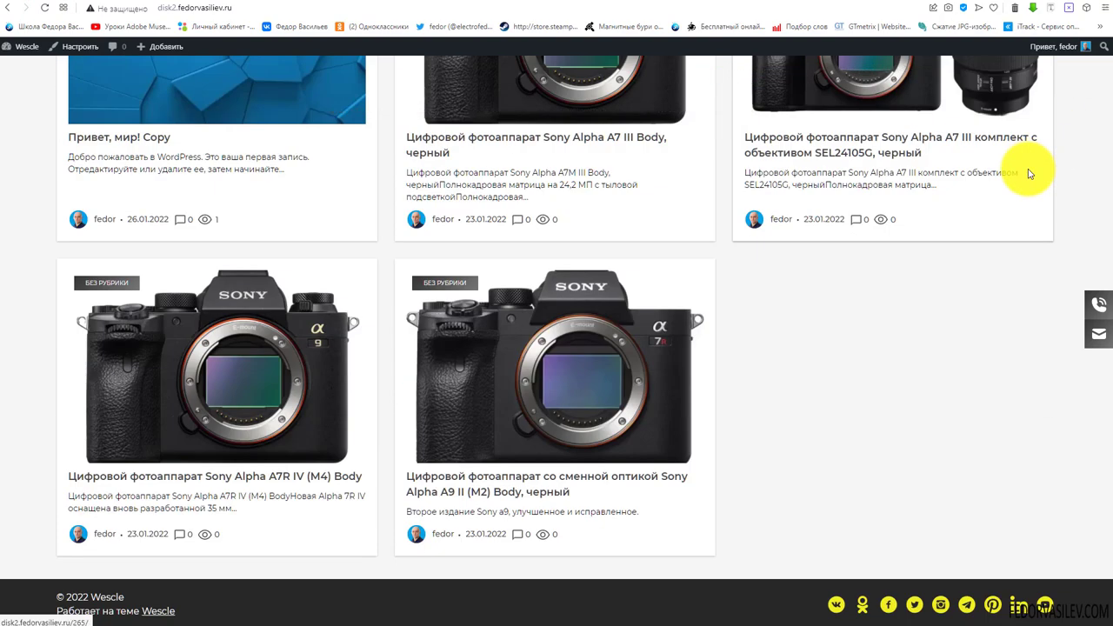
pyautogui.scroll(3, 696, 374)
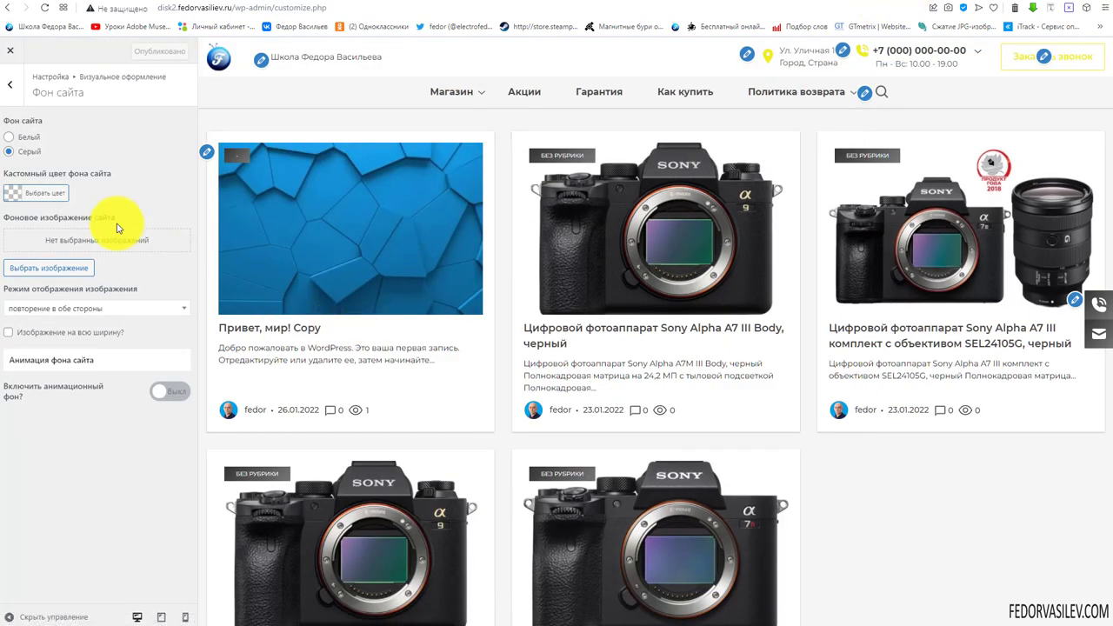
# Try a blue custom background colour, then select the Белый background
pyautogui.click(10, 193)
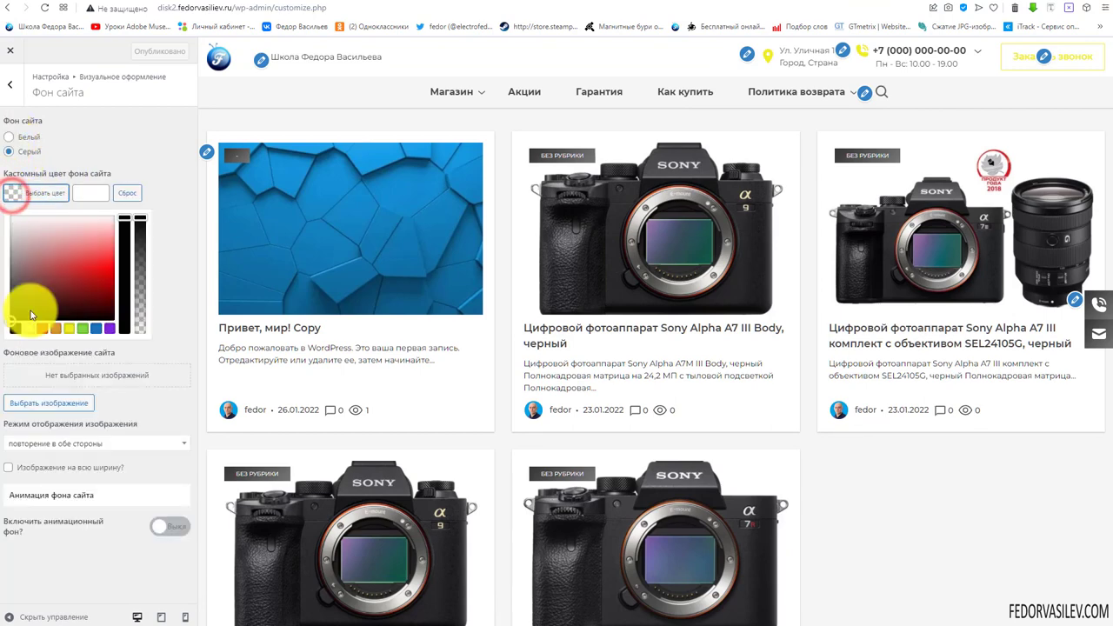
pyautogui.click(96, 329)
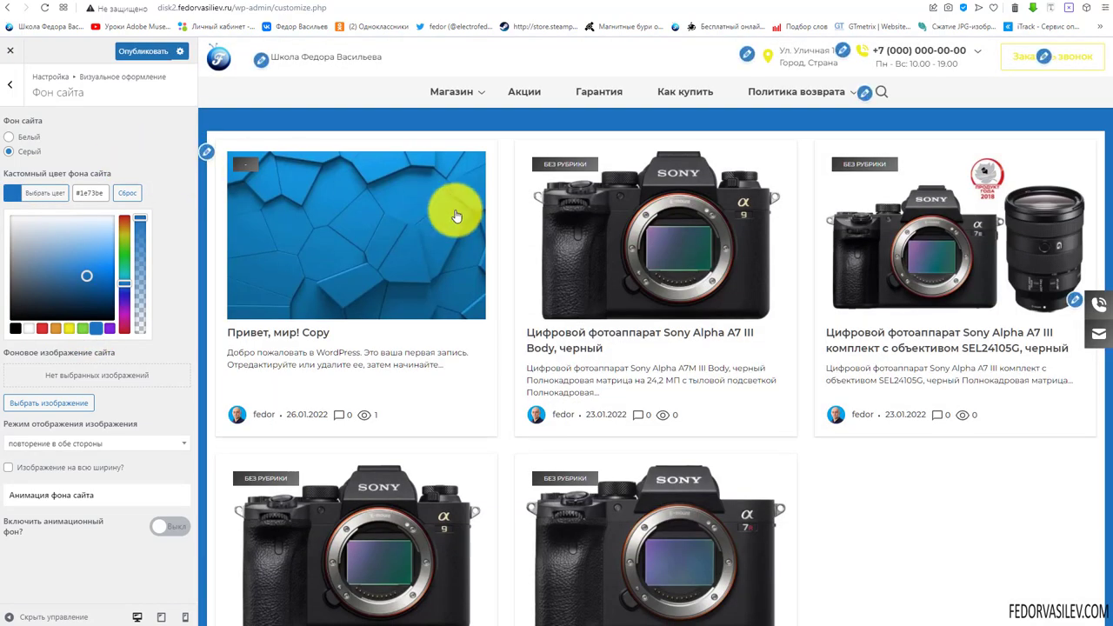
pyautogui.click(9, 137)
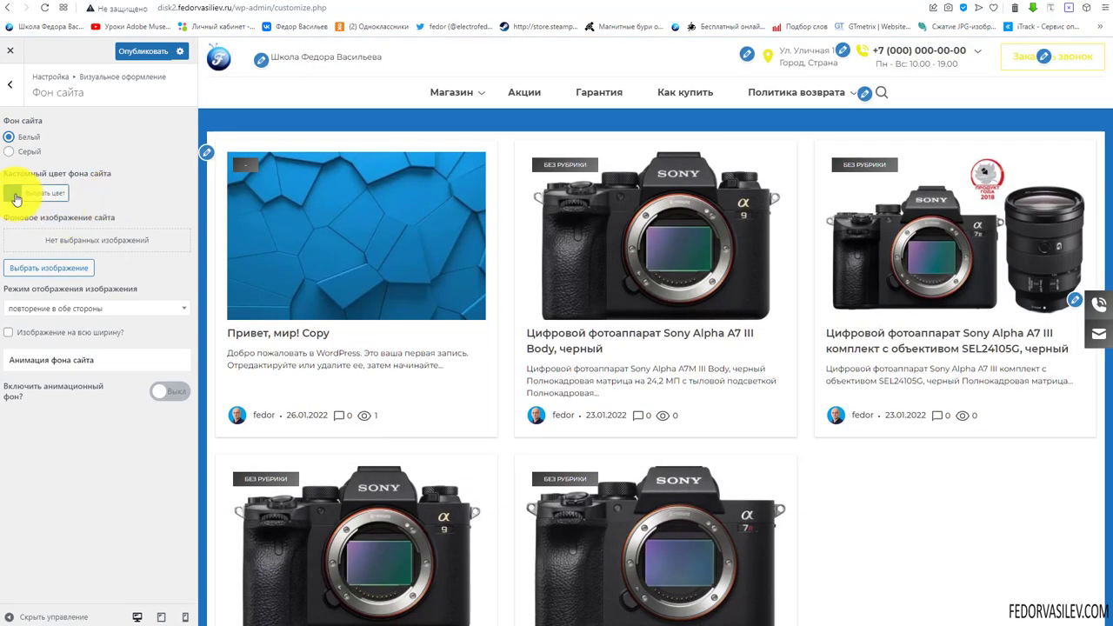
# Clear the custom background colour swatch
pyautogui.click(12, 193)
pyautogui.click(116, 193)
pyautogui.click(156, 138)
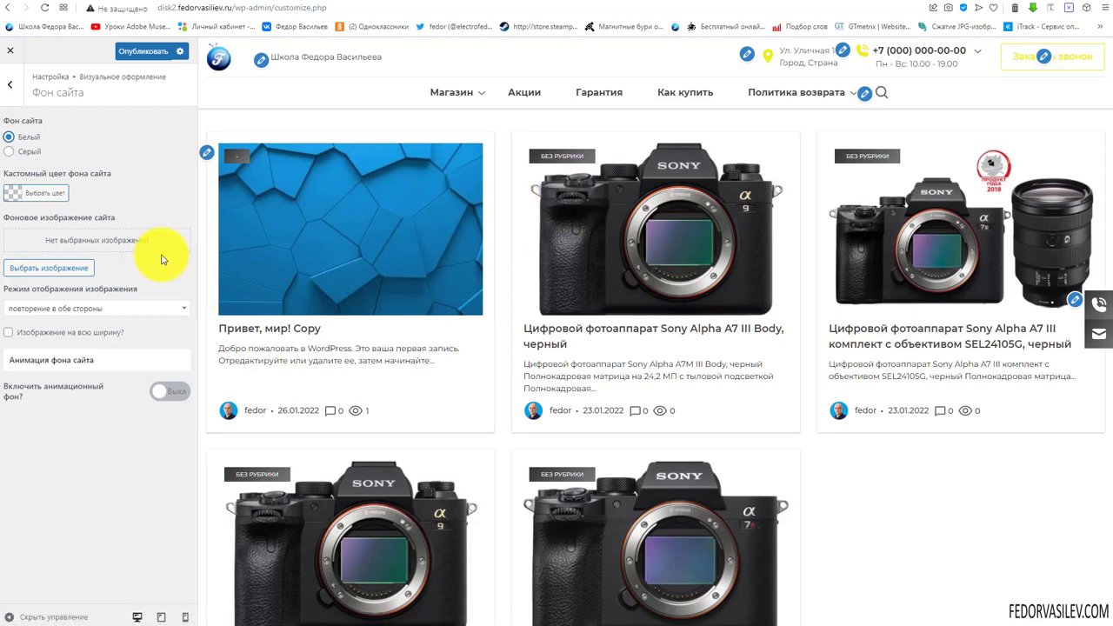
# Leave the image display mode unchanged and set Включить анимационный фон? to Вкл
pyautogui.click(123, 310)
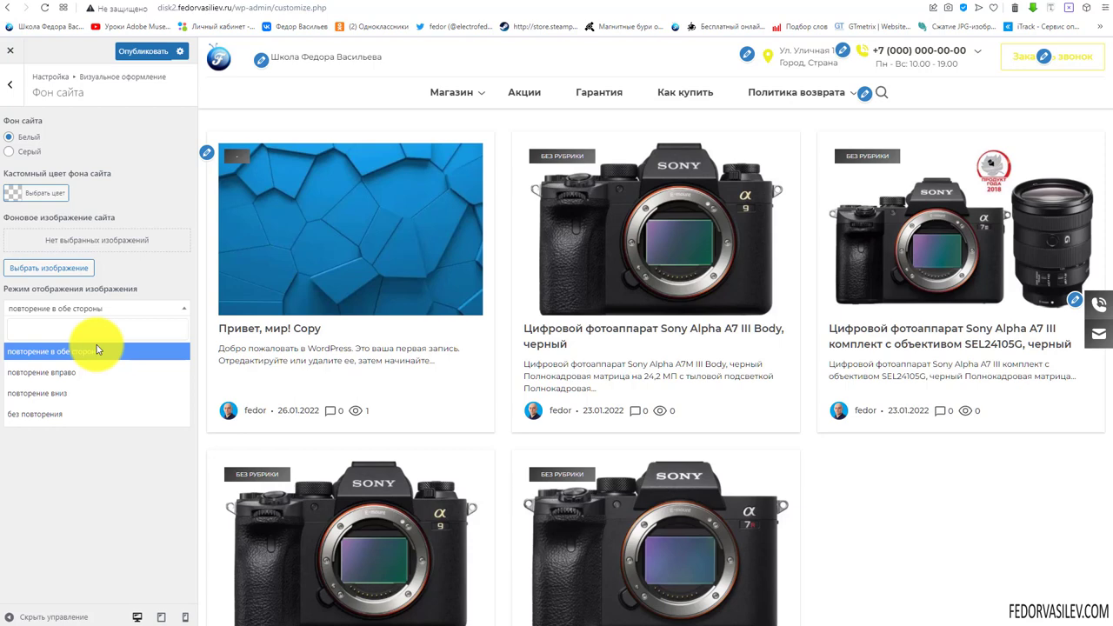
pyautogui.click(137, 256)
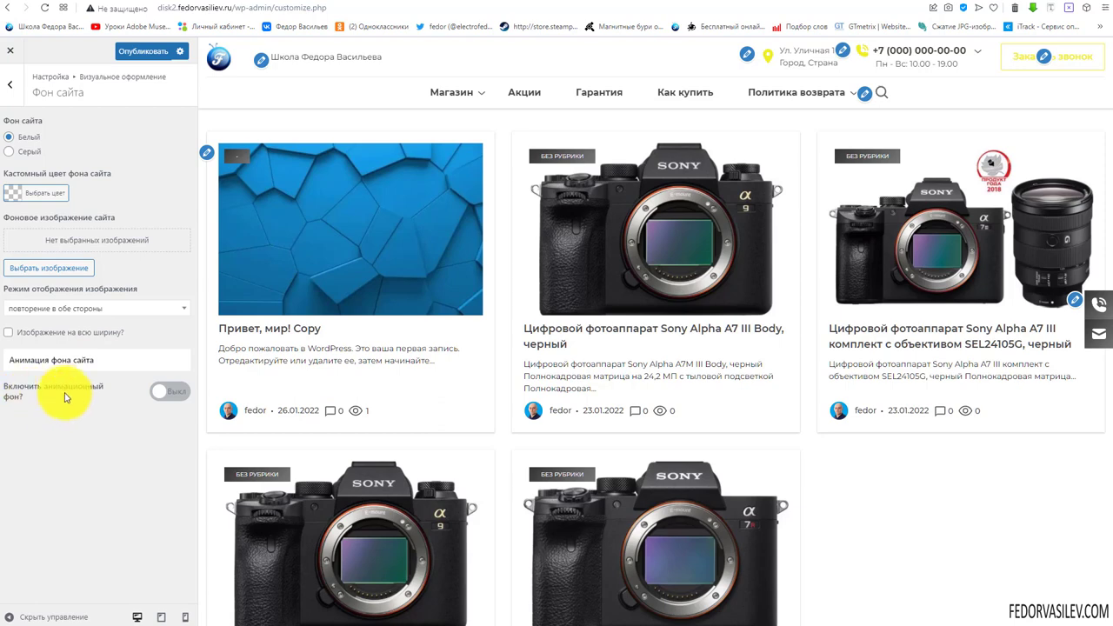
pyautogui.click(166, 393)
pyautogui.scroll(-1, 87, 400)
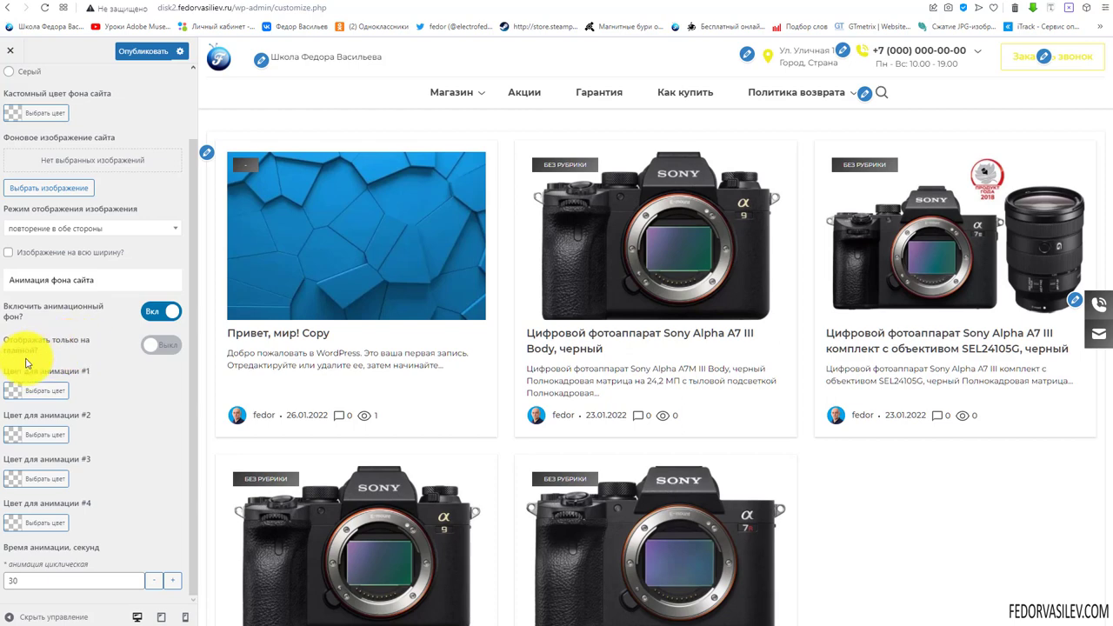
# Show the animation only on the home page and make animation colour #1 yellow
pyautogui.click(169, 351)
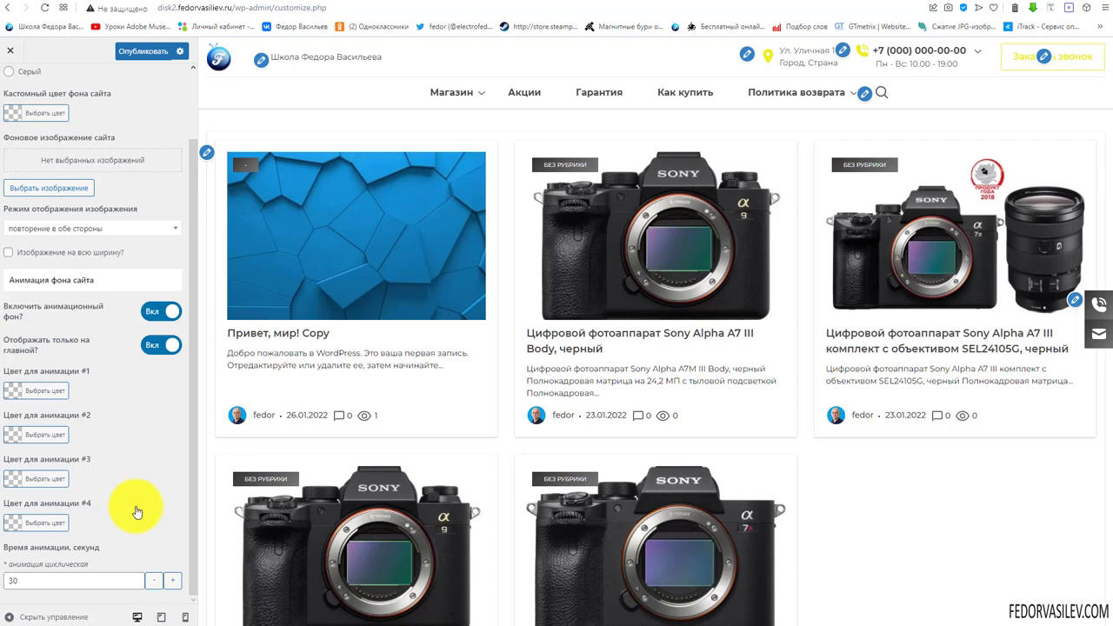
pyautogui.click(26, 579)
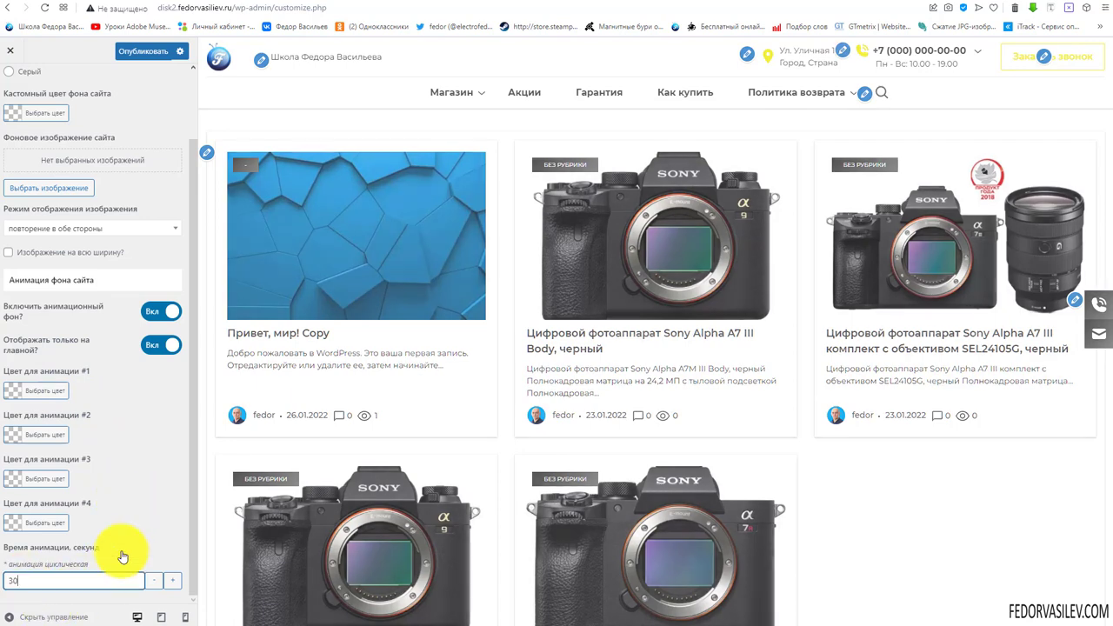
pyautogui.click(9, 393)
pyautogui.click(69, 525)
pyautogui.click(181, 418)
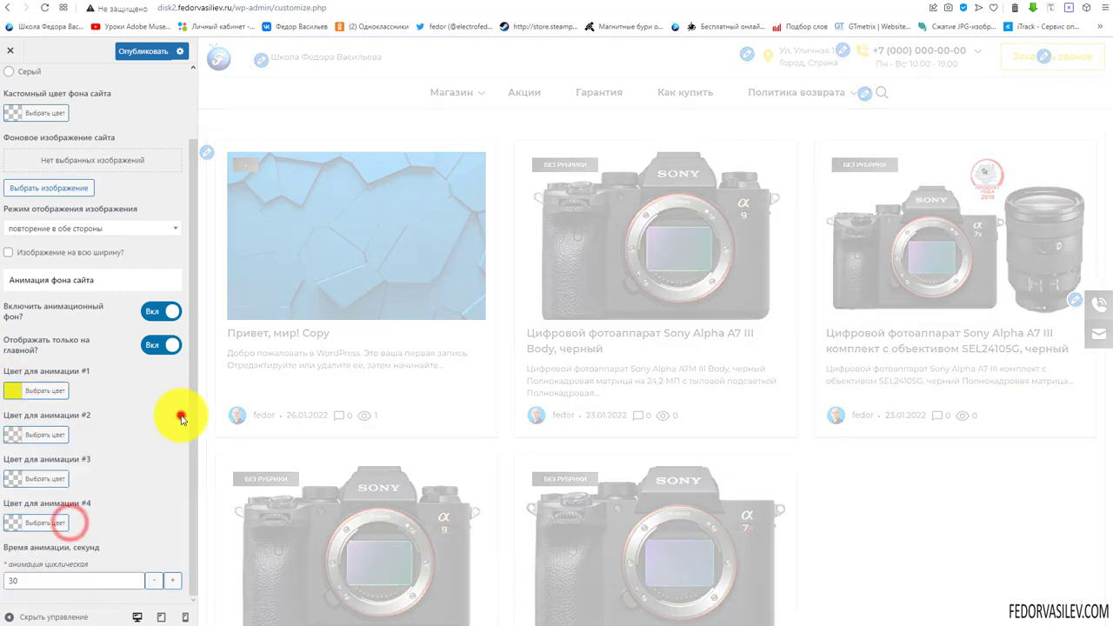
# Set animation colour #2 to pale beige after trying black and orange, then publish
pyautogui.click(14, 435)
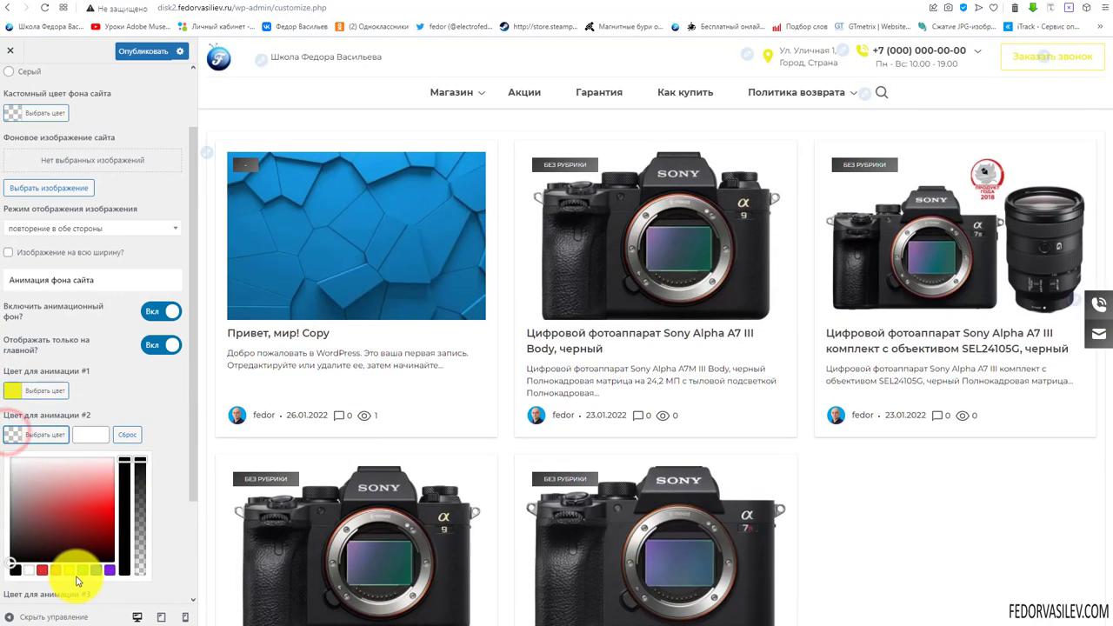
pyautogui.click(15, 570)
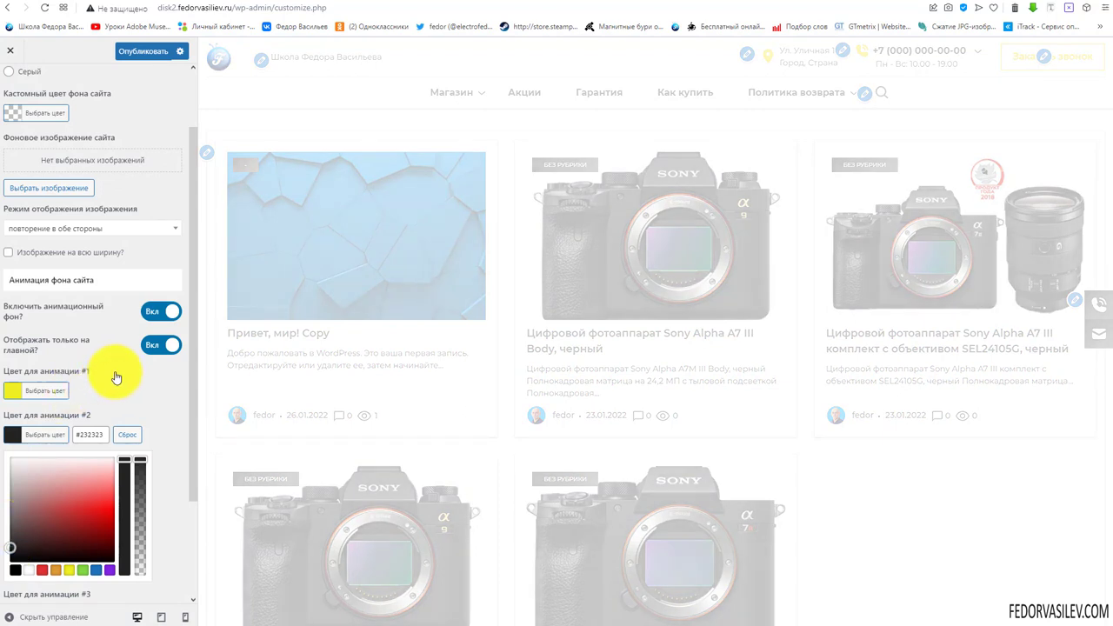
pyautogui.click(132, 394)
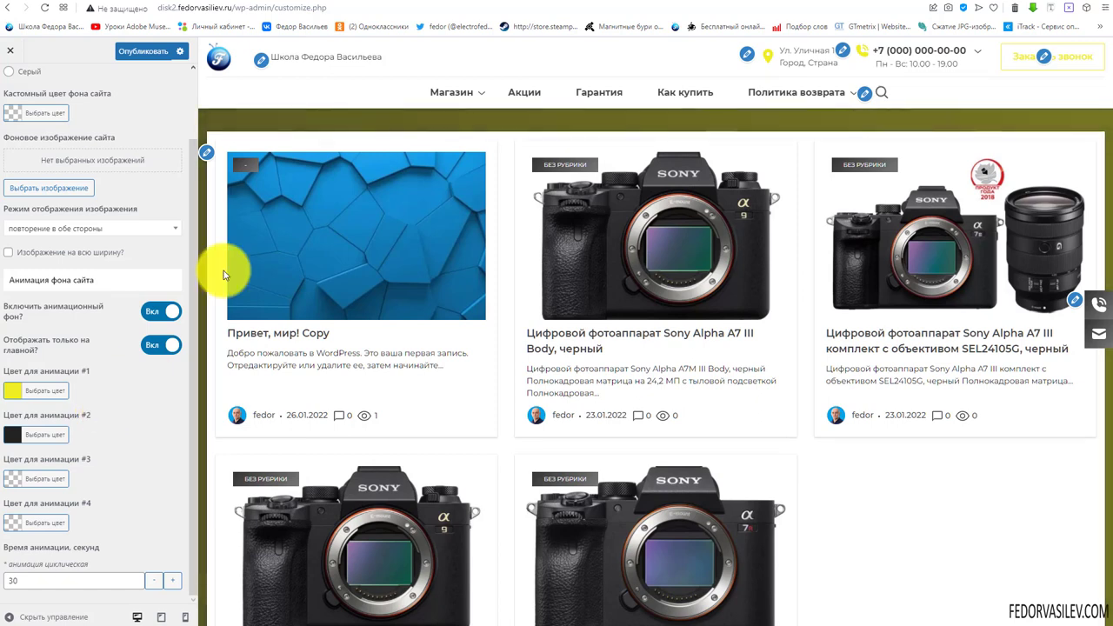
pyautogui.click(15, 434)
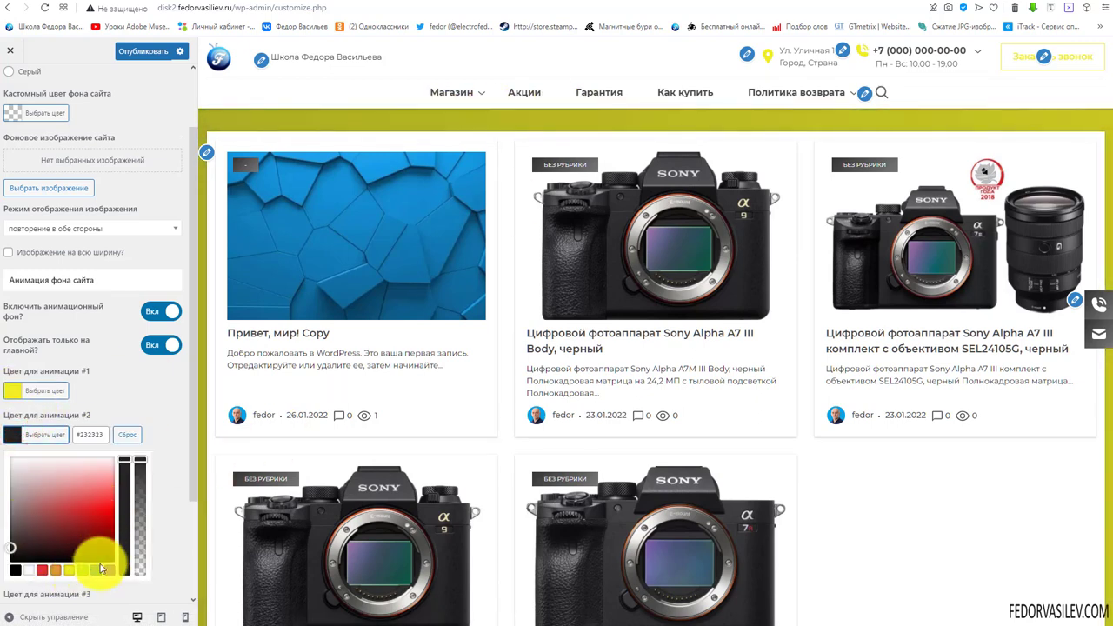
pyautogui.click(56, 570)
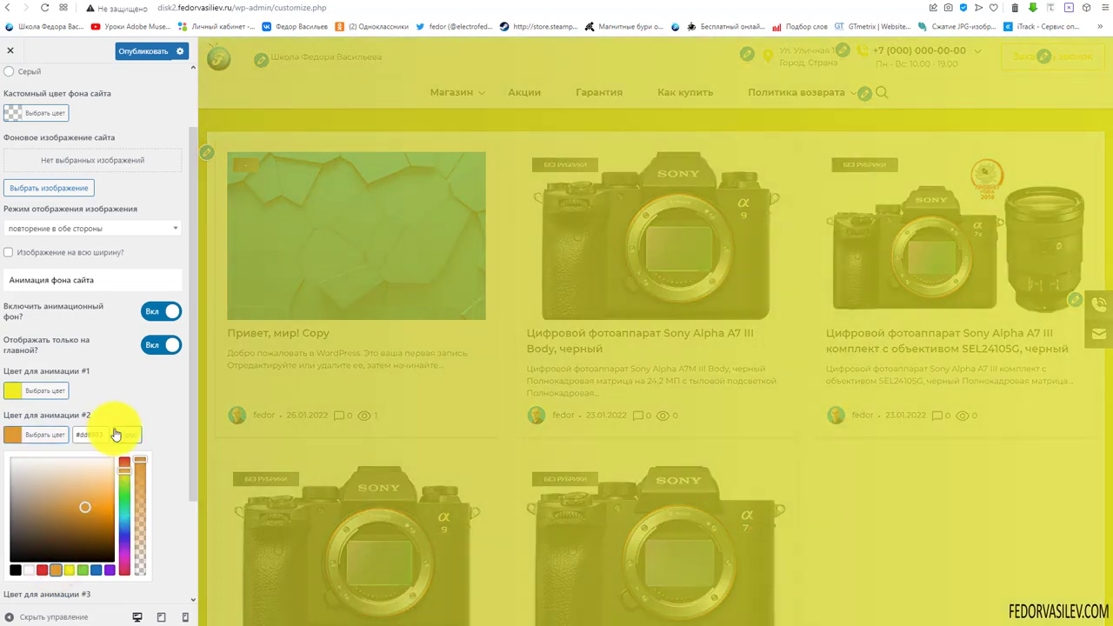
pyautogui.click(149, 393)
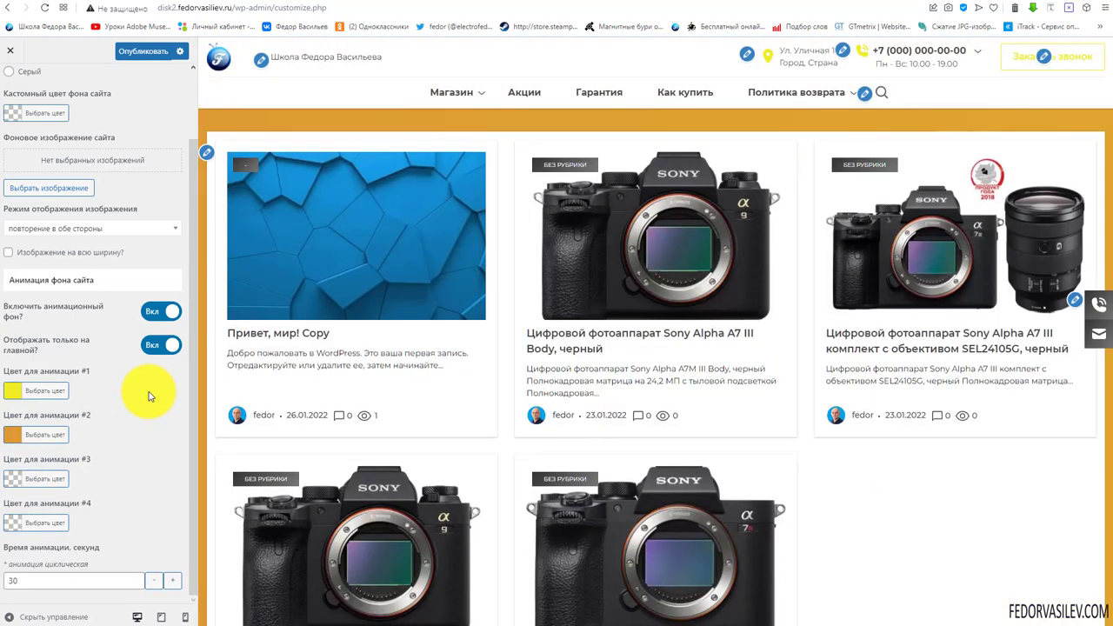
pyautogui.click(15, 442)
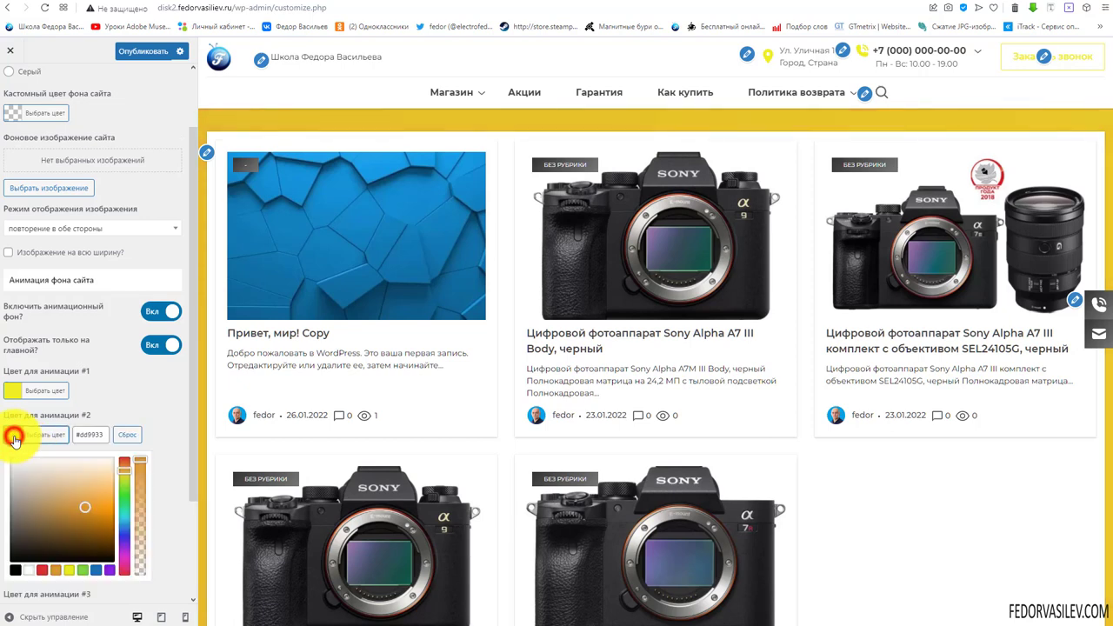
pyautogui.click(49, 477)
pyautogui.click(122, 383)
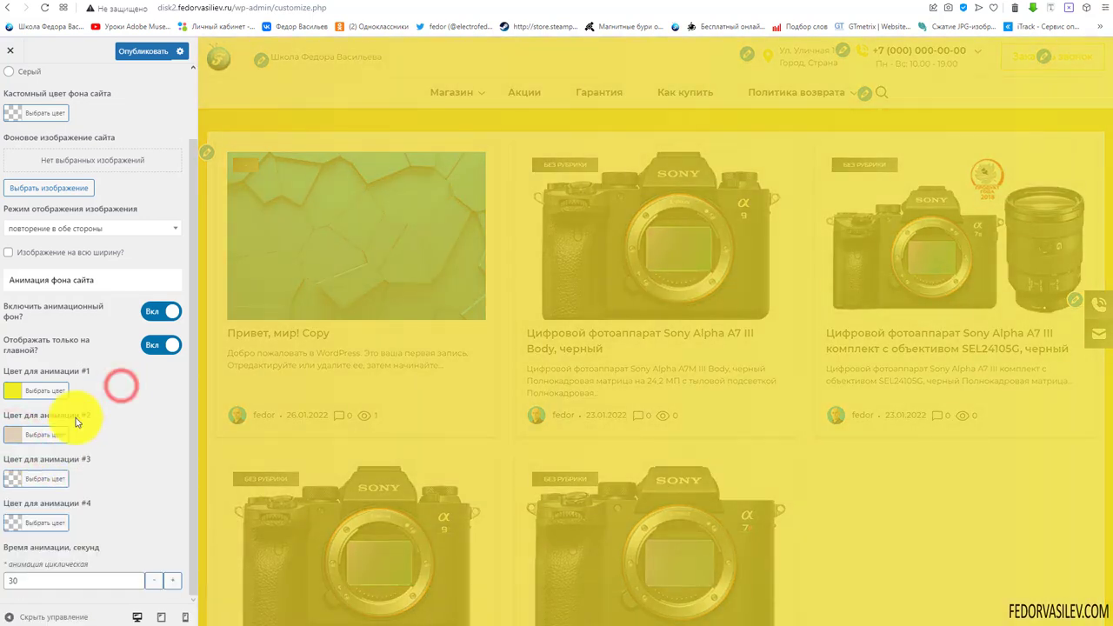
pyautogui.click(144, 51)
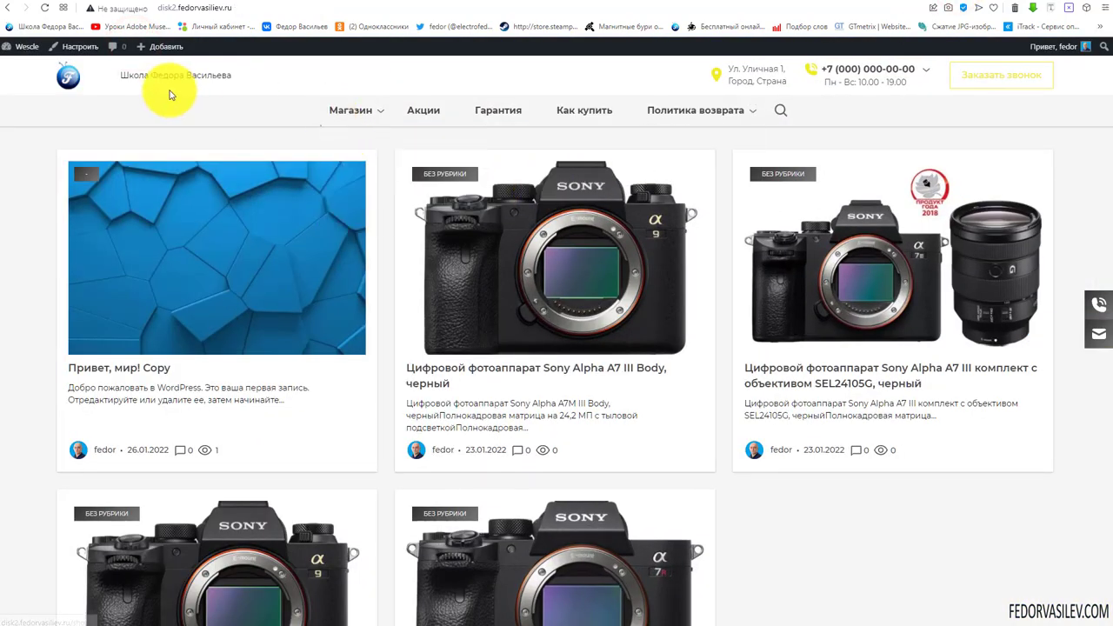
# Reload the live home page and scroll while the background cycles from yellow to beige
pyautogui.click(59, 78)
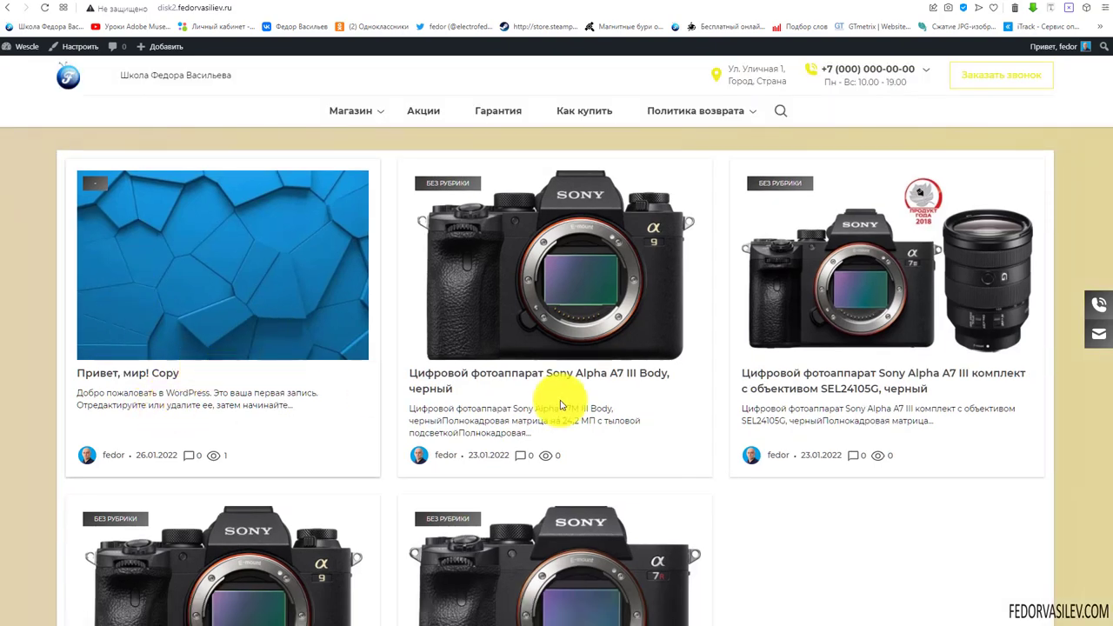
pyautogui.scroll(-3, 565, 400)
pyautogui.scroll(3, 565, 435)
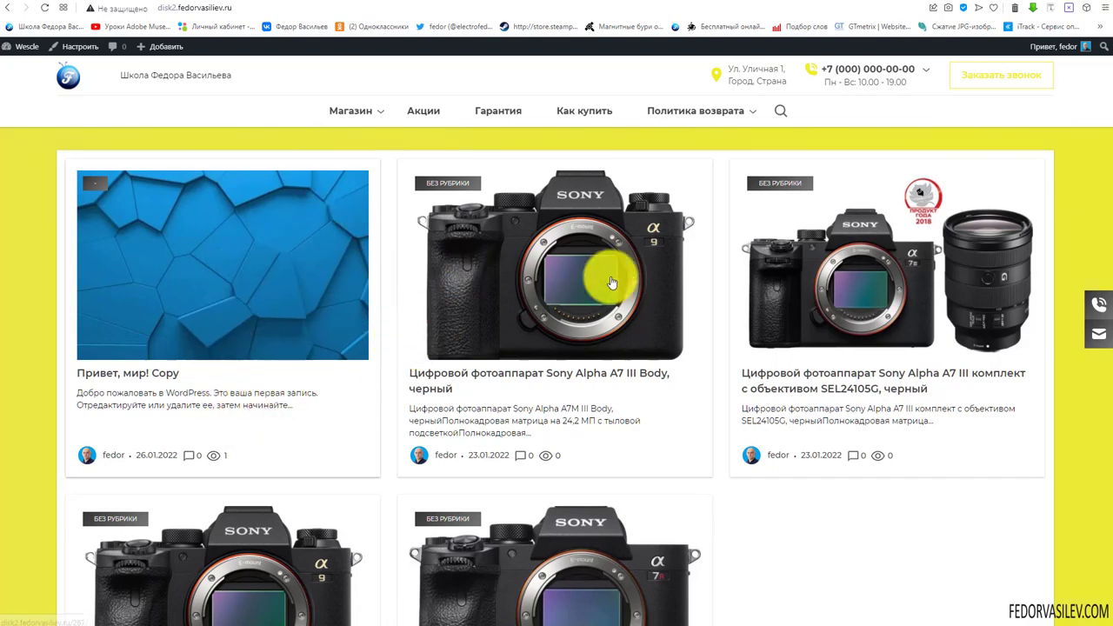
pyautogui.scroll(-3, 670, 265)
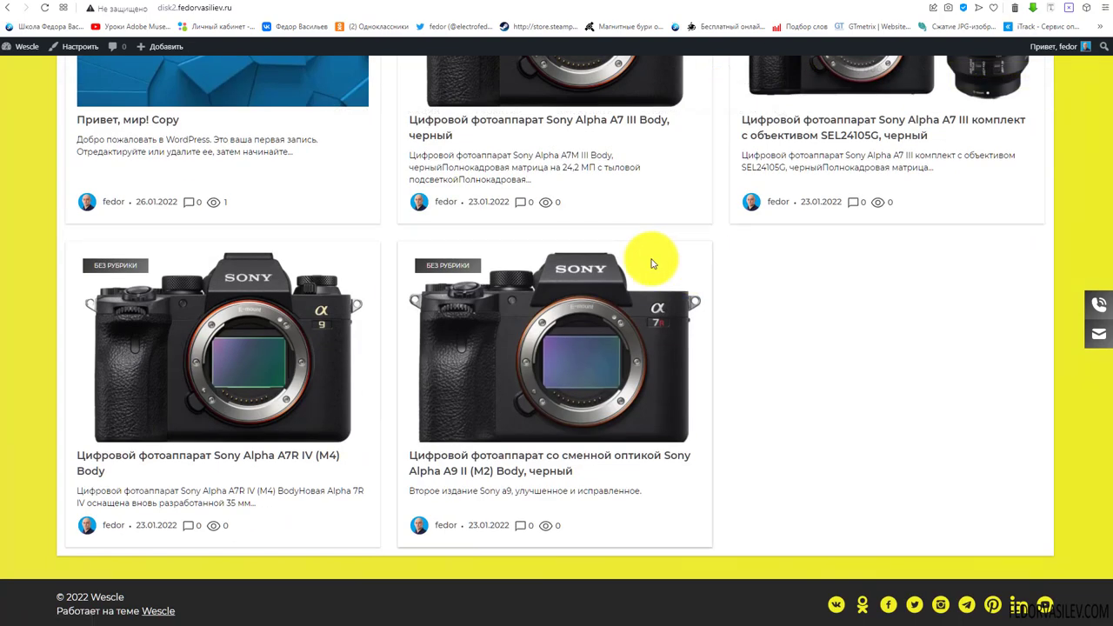
pyautogui.scroll(3, 652, 264)
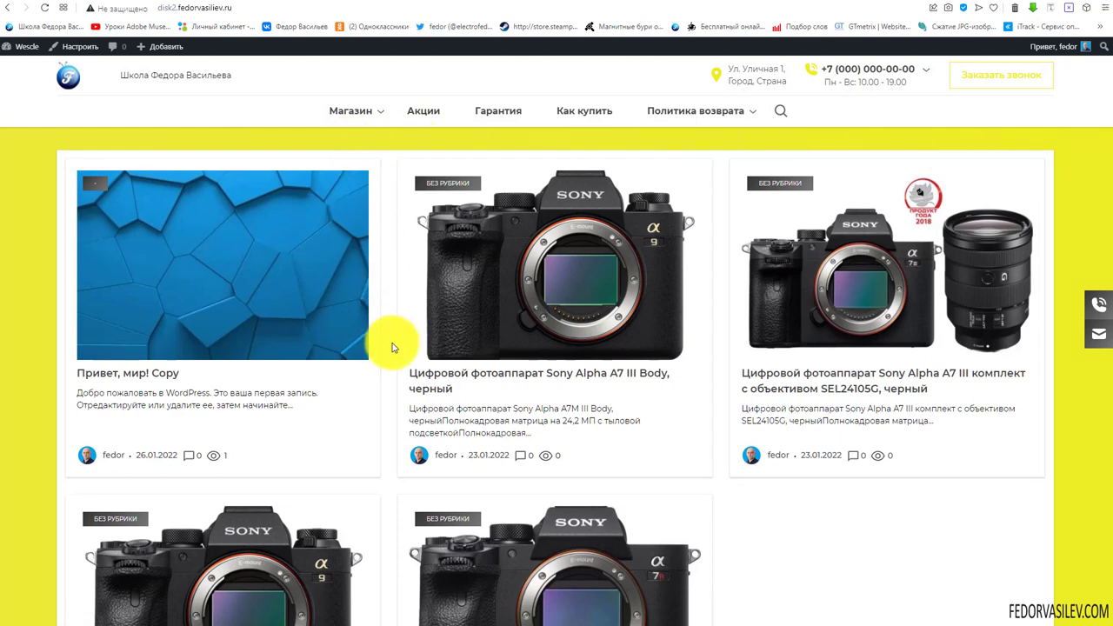
pyautogui.scroll(-3, 392, 348)
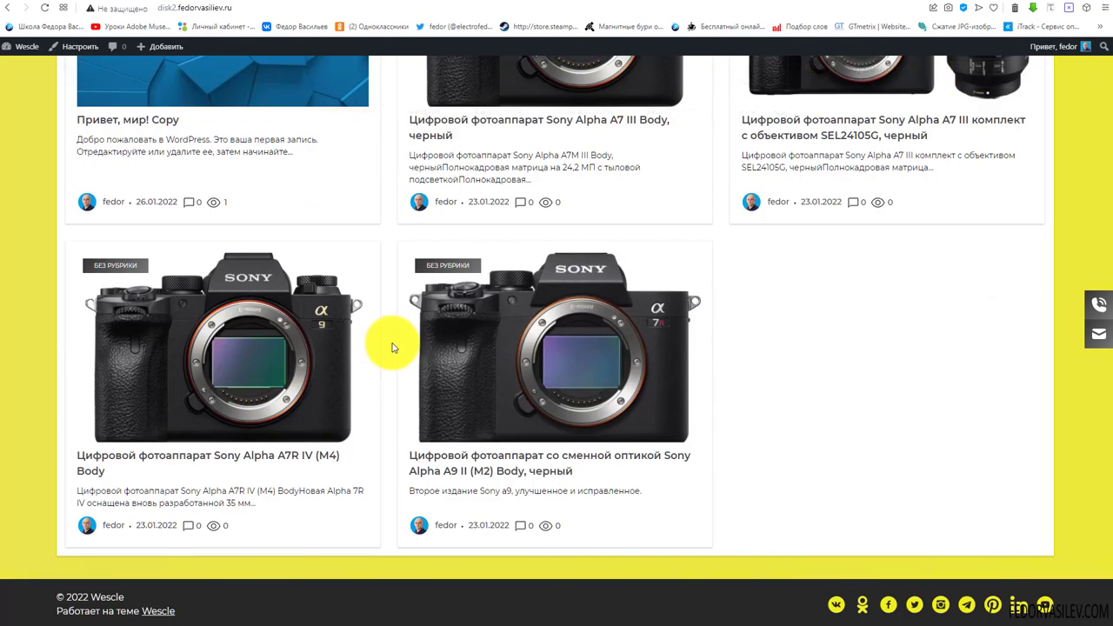
pyautogui.scroll(3, 392, 348)
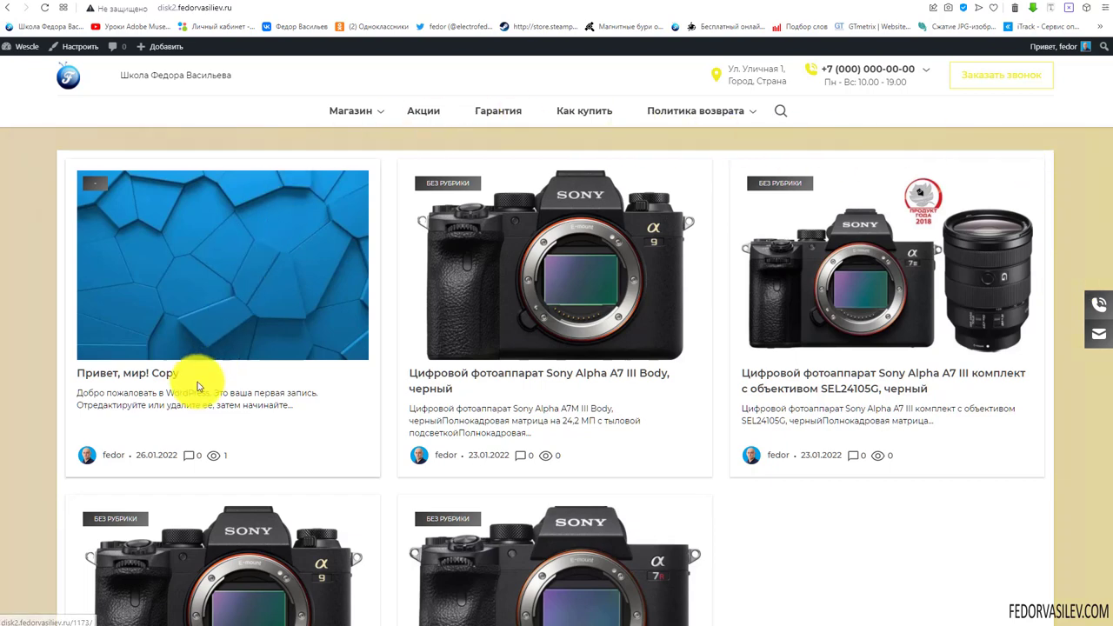
pyautogui.moveTo(751, 100)
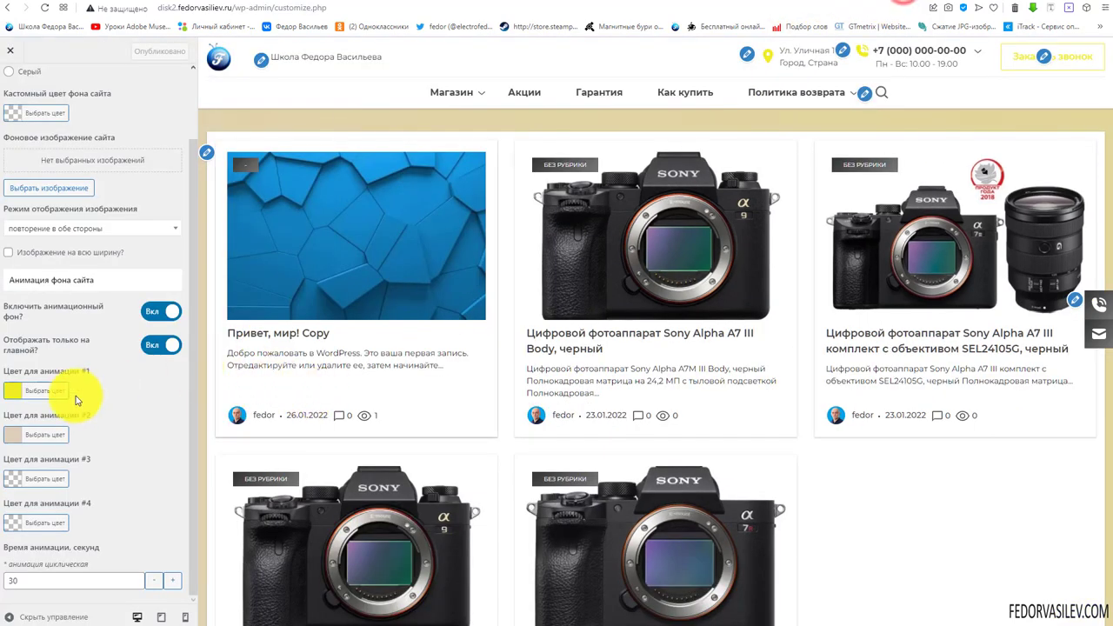
# Lighten Цвет для анимации #1 to pale cream yellow #fcfcd3
pyautogui.click(13, 393)
pyautogui.moveTo(62, 464); pyautogui.dragTo(110, 427)
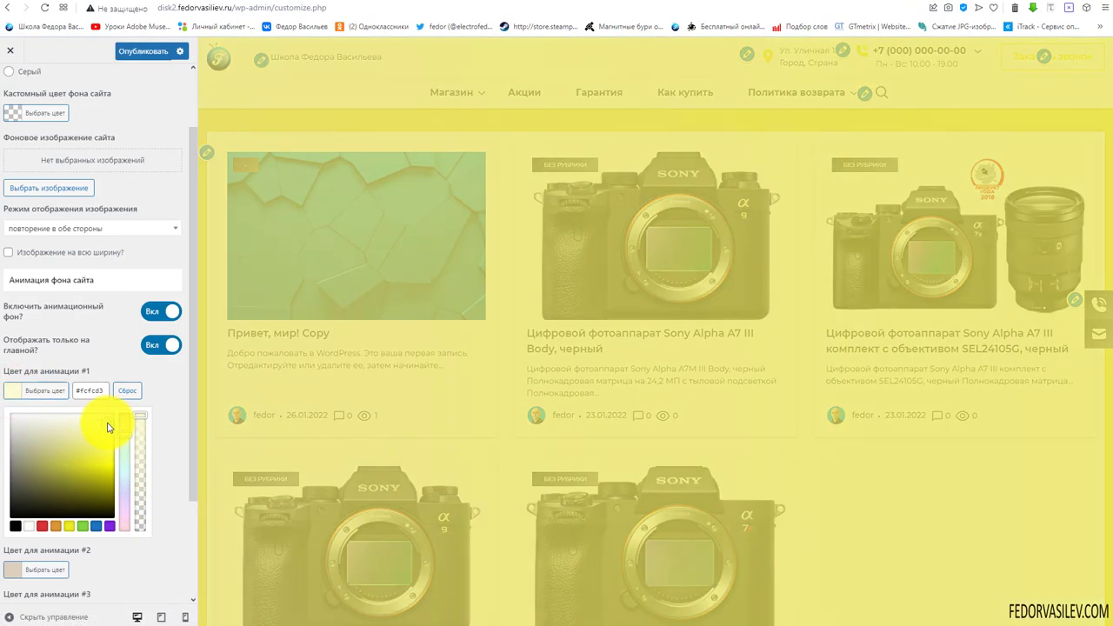
pyautogui.click(166, 389)
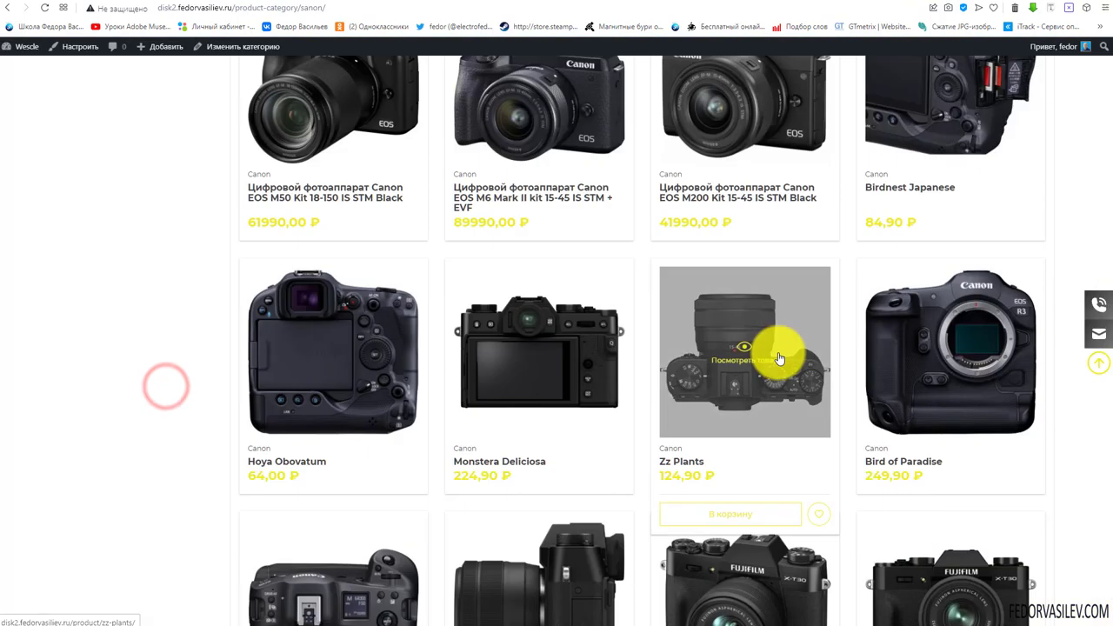
pyautogui.scroll(-3, 779, 358)
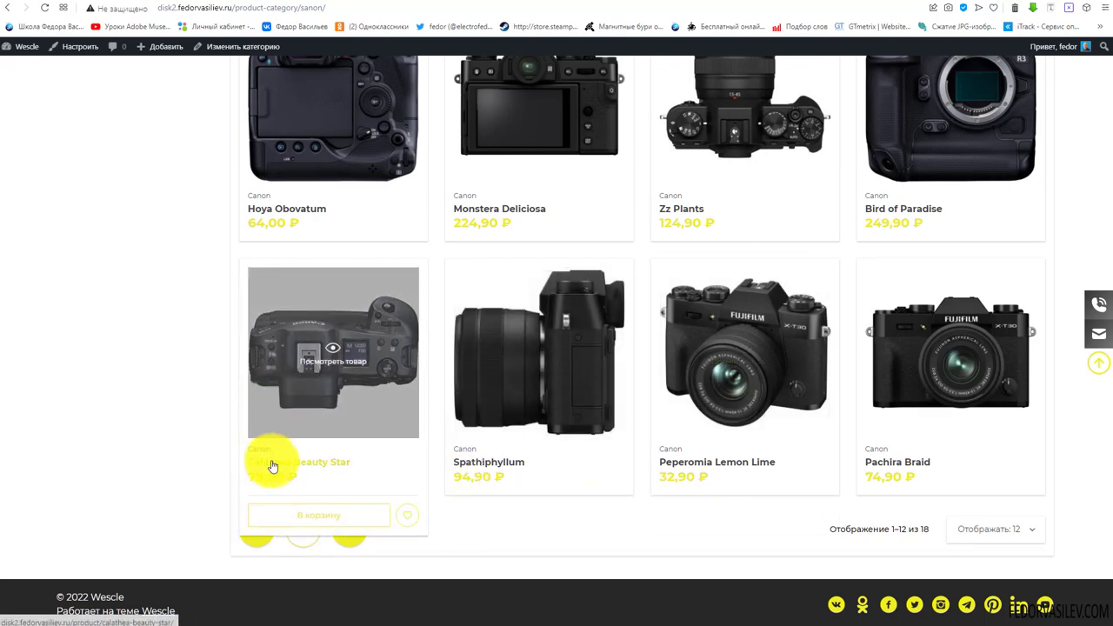
pyautogui.scroll(9, 273, 460)
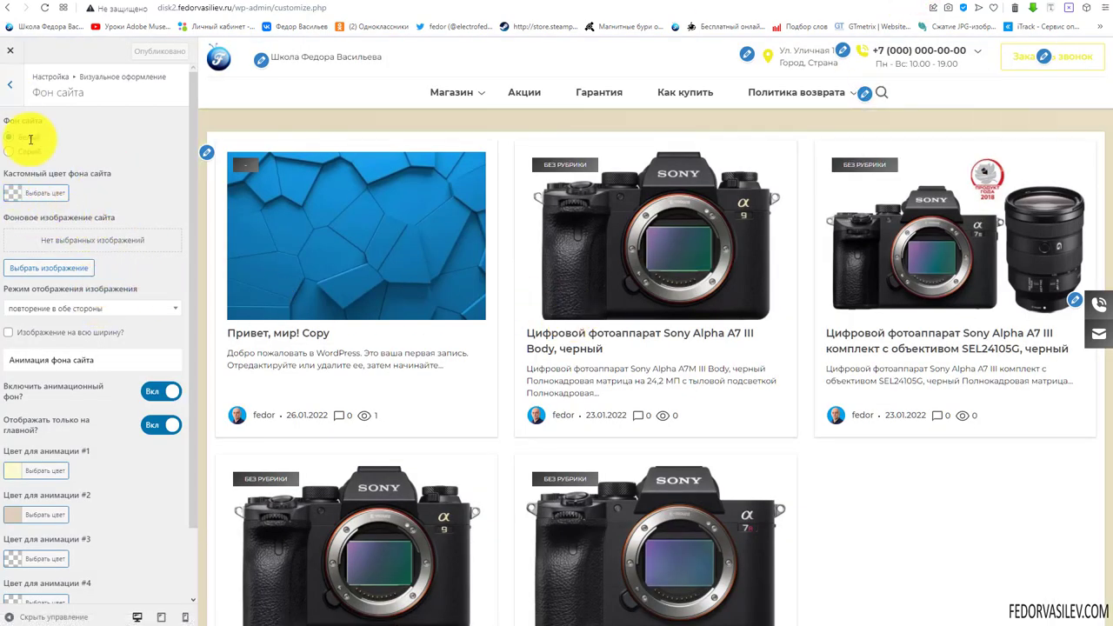
pyautogui.scroll(-1, 78, 261)
# Change base element colour #1 from yellow to the orange swatch (#dd9933) and publish
pyautogui.scroll(1, 58, 185)
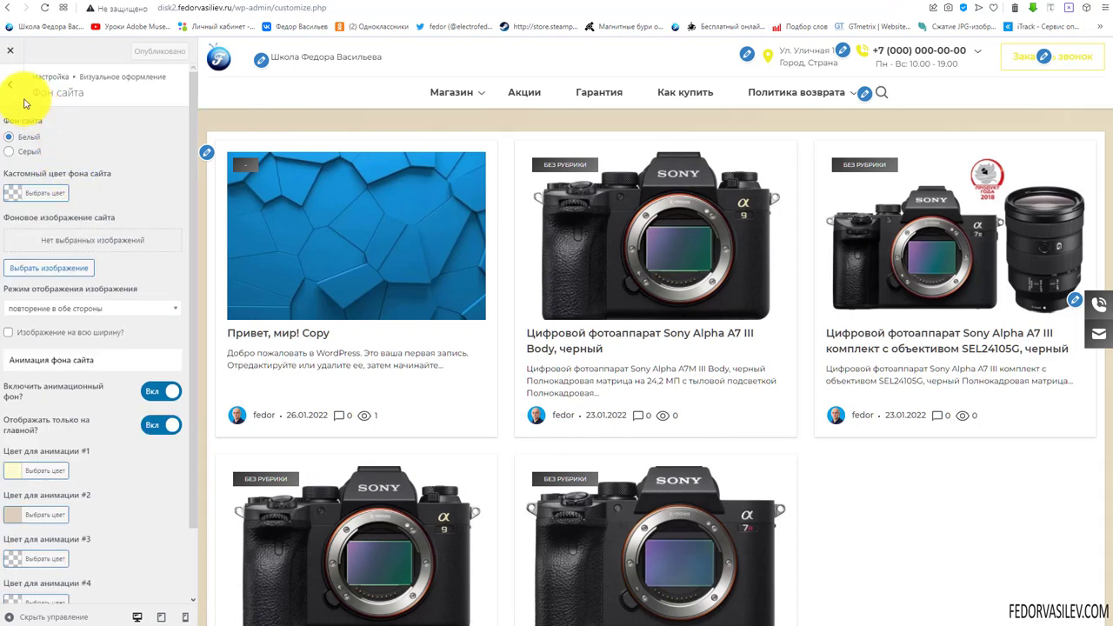
pyautogui.click(12, 87)
pyautogui.click(36, 182)
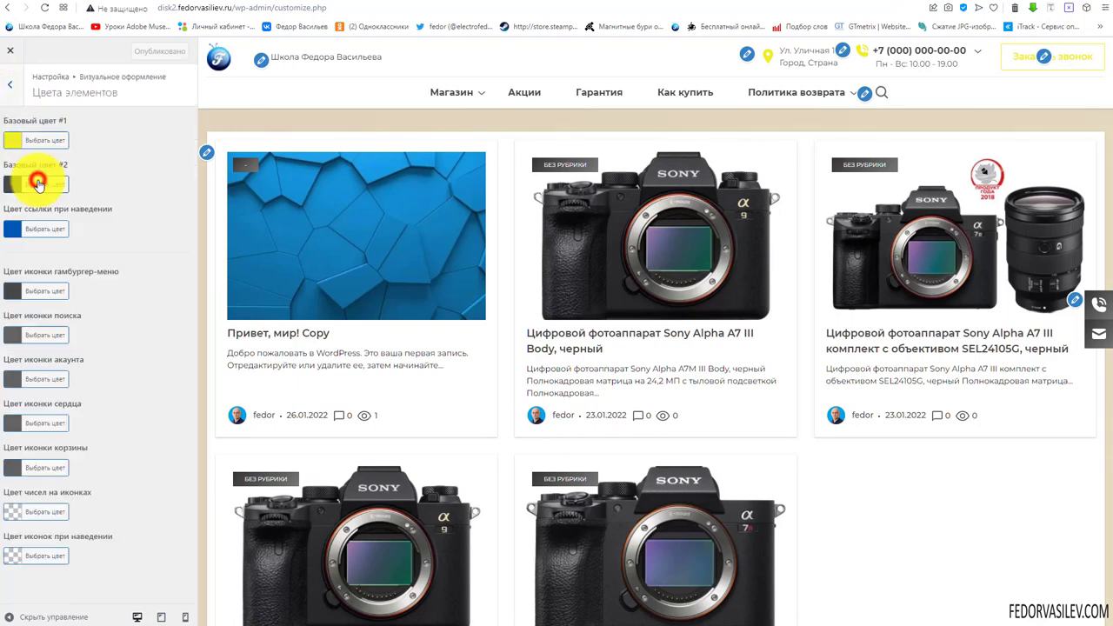
pyautogui.click(12, 140)
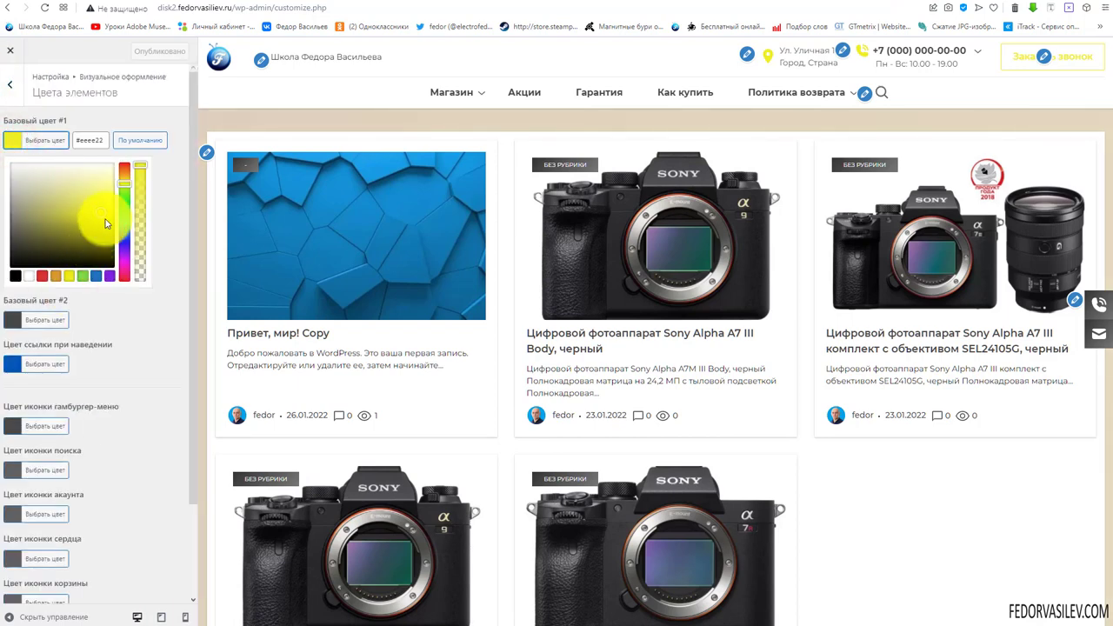
pyautogui.moveTo(105, 223); pyautogui.dragTo(126, 245)
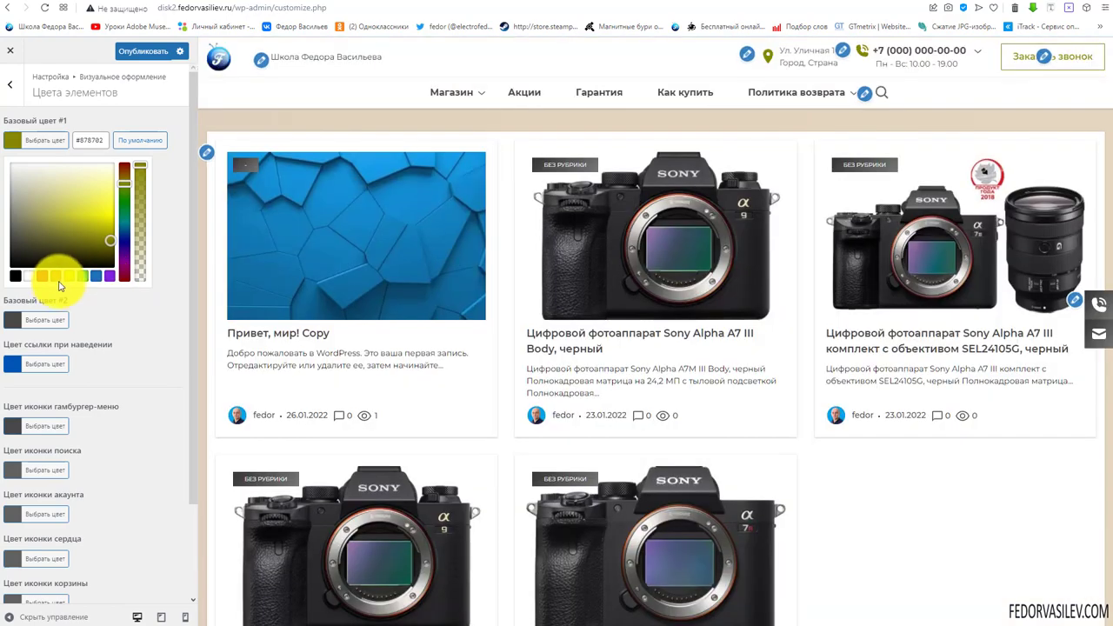
pyautogui.click(55, 278)
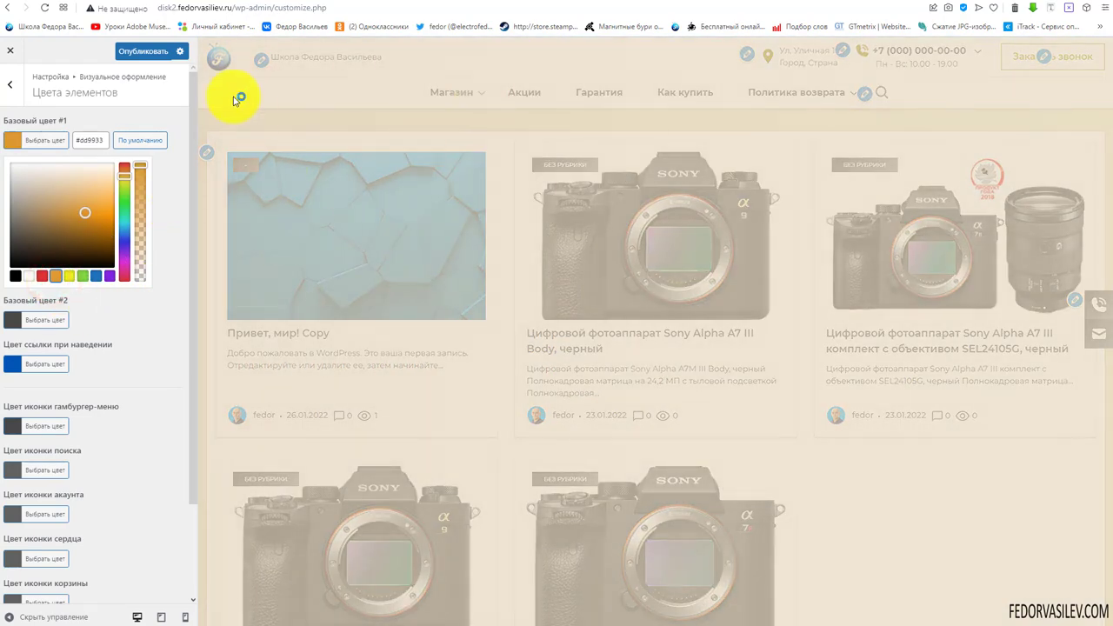
pyautogui.click(152, 56)
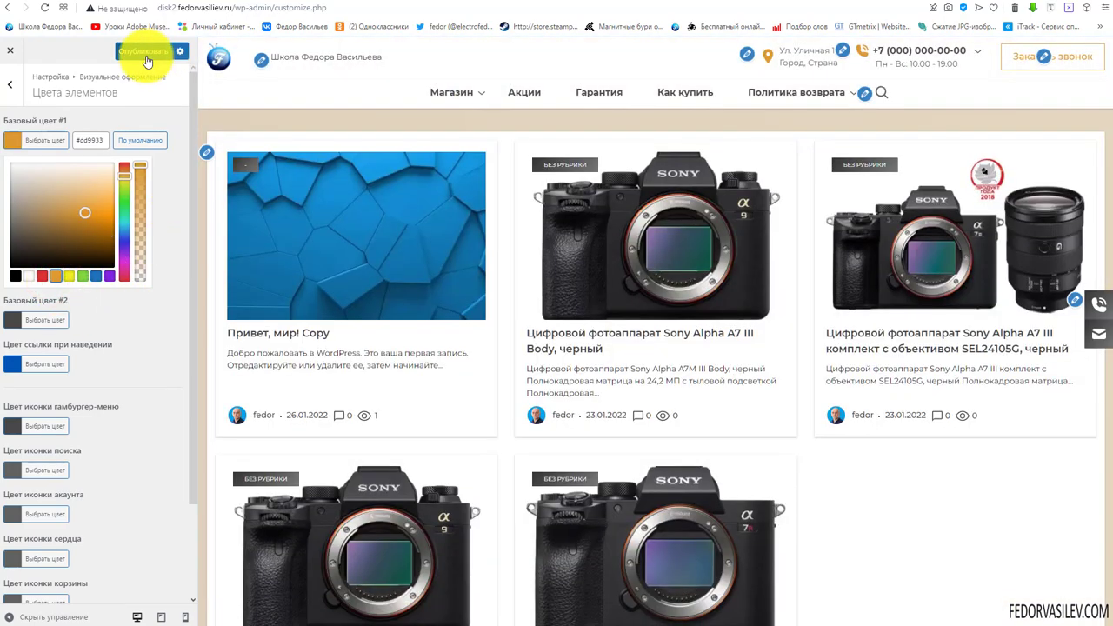
# Reload the live Canon category page and scroll through it to check the orange breadcrumb, prices and icons
pyautogui.click(10, 50)
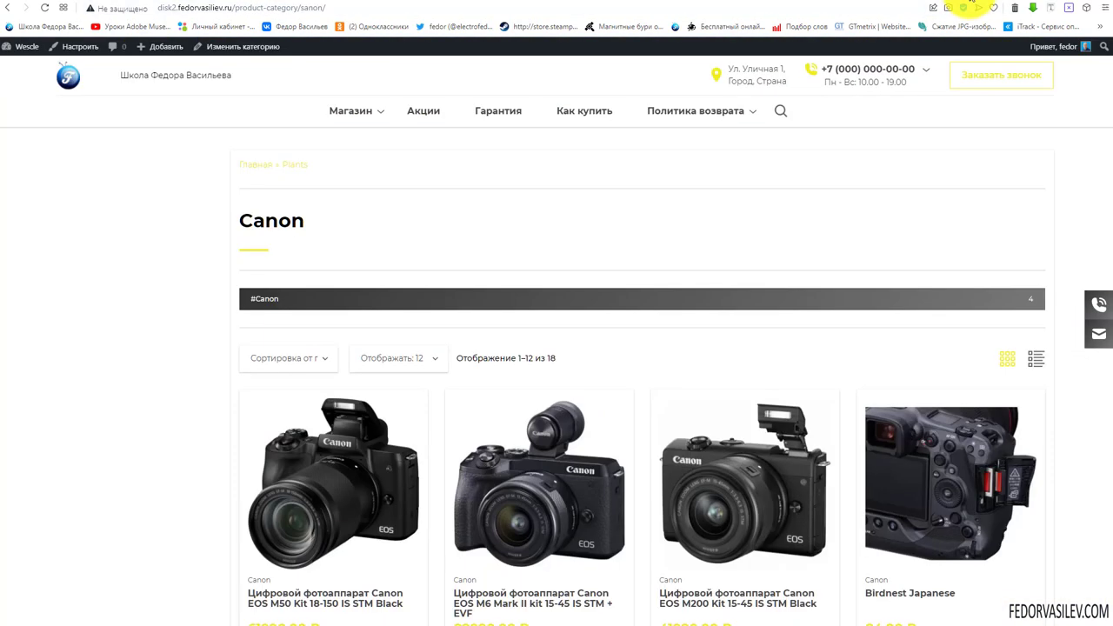
pyautogui.click(45, 8)
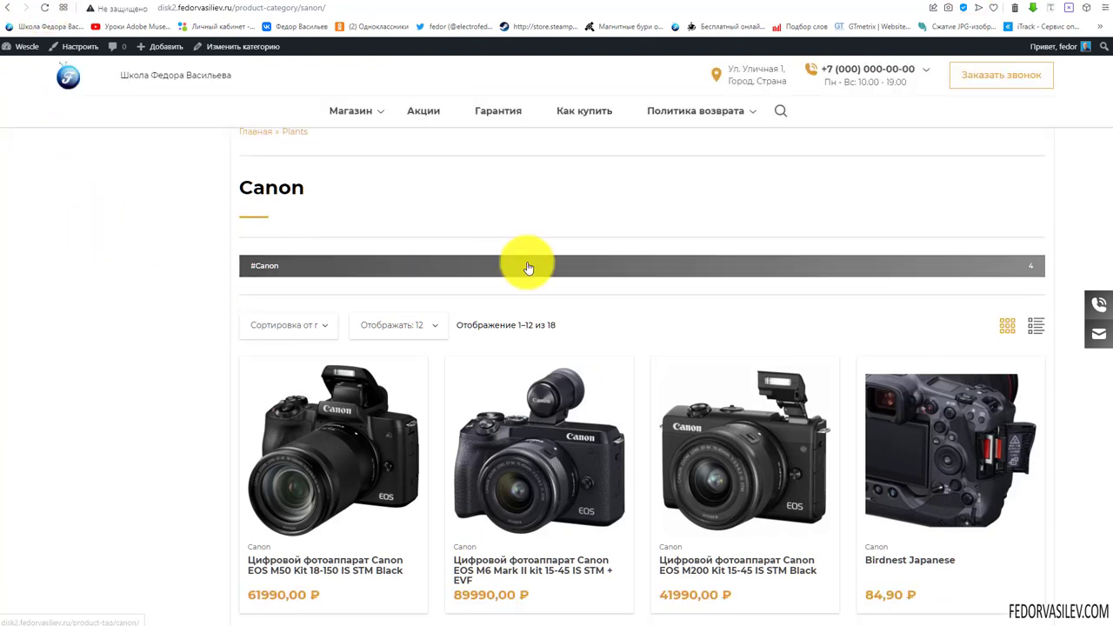
pyautogui.scroll(1, 530, 266)
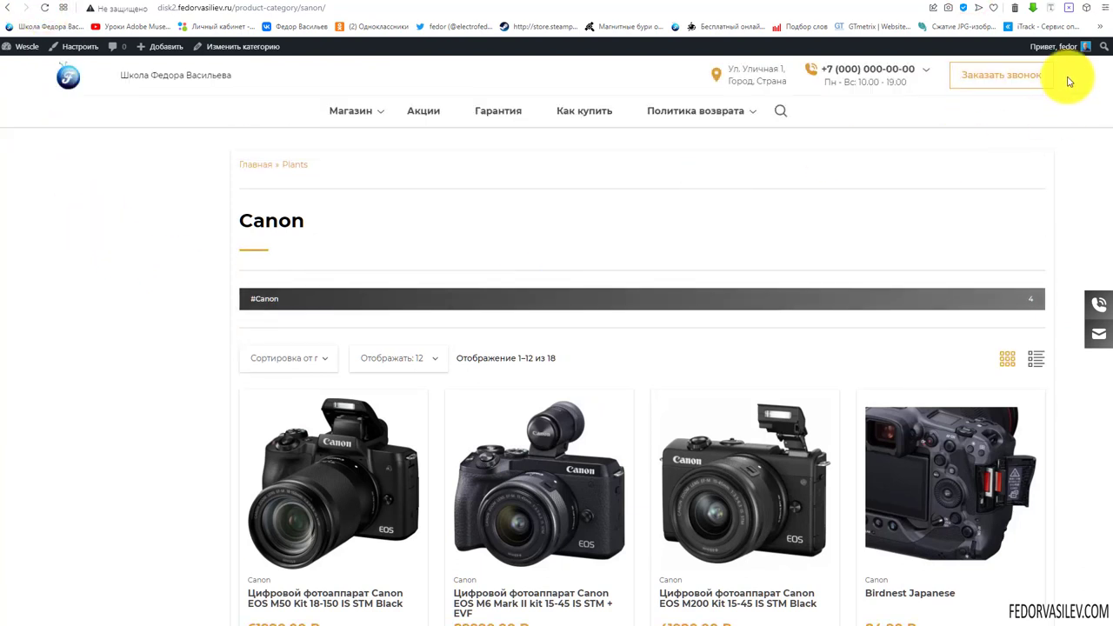
pyautogui.moveTo(320, 165); pyautogui.dragTo(240, 164)
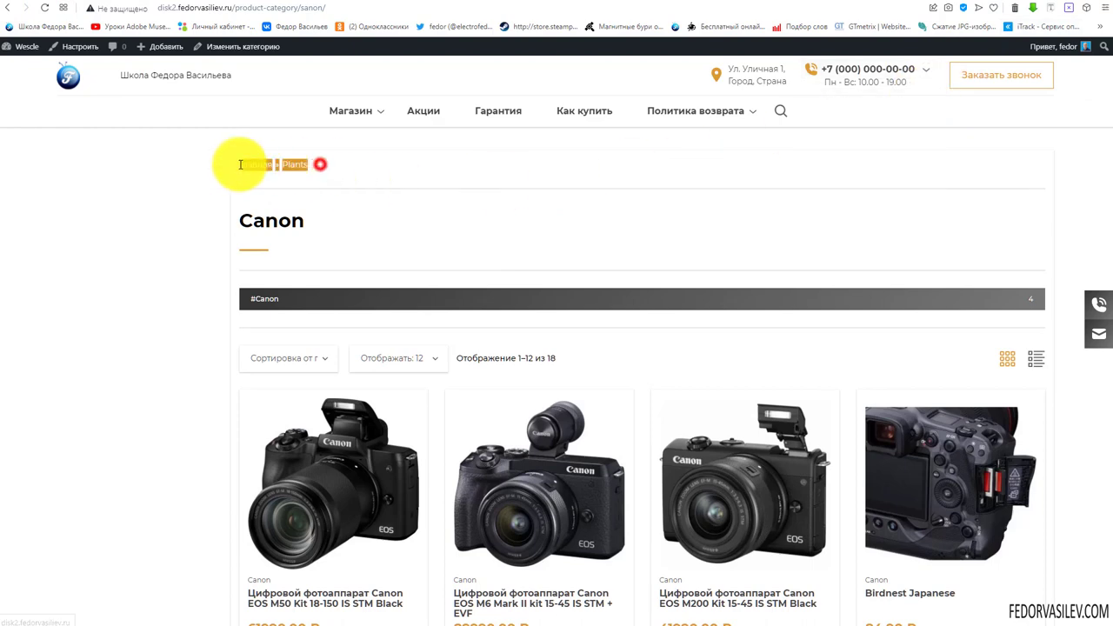
pyautogui.click(179, 213)
pyautogui.scroll(-3, 783, 352)
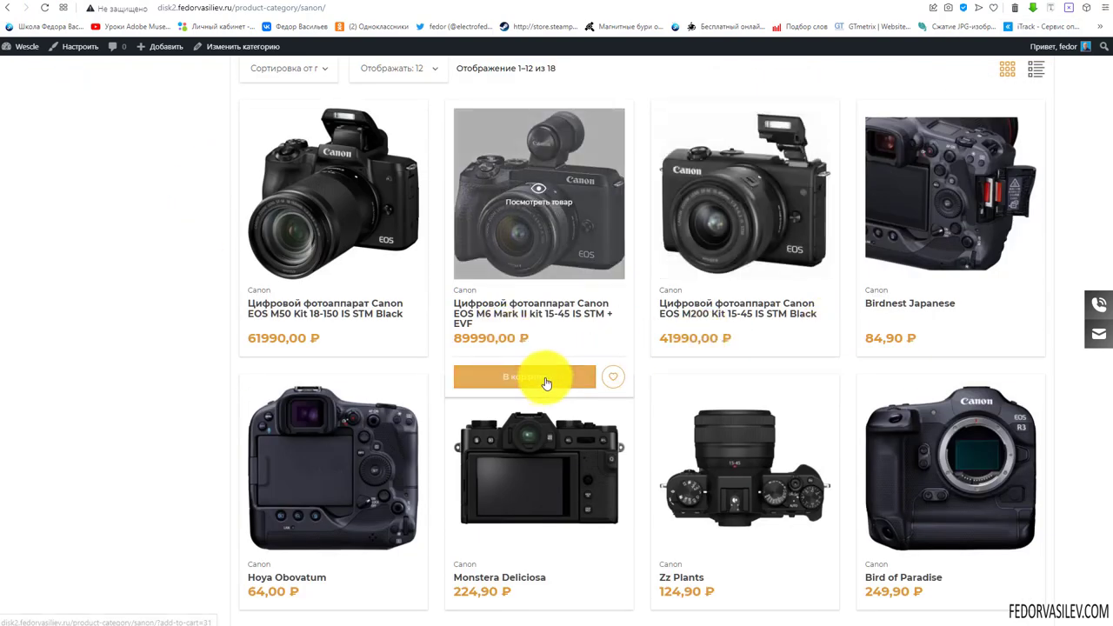
pyautogui.scroll(-4, 348, 444)
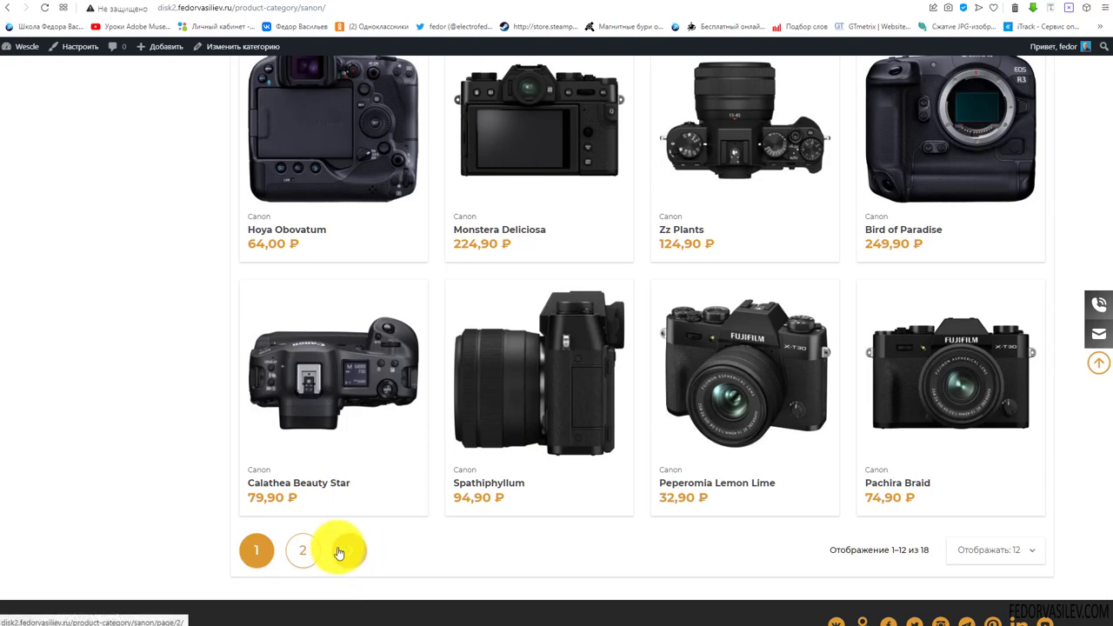
pyautogui.scroll(-1, 485, 464)
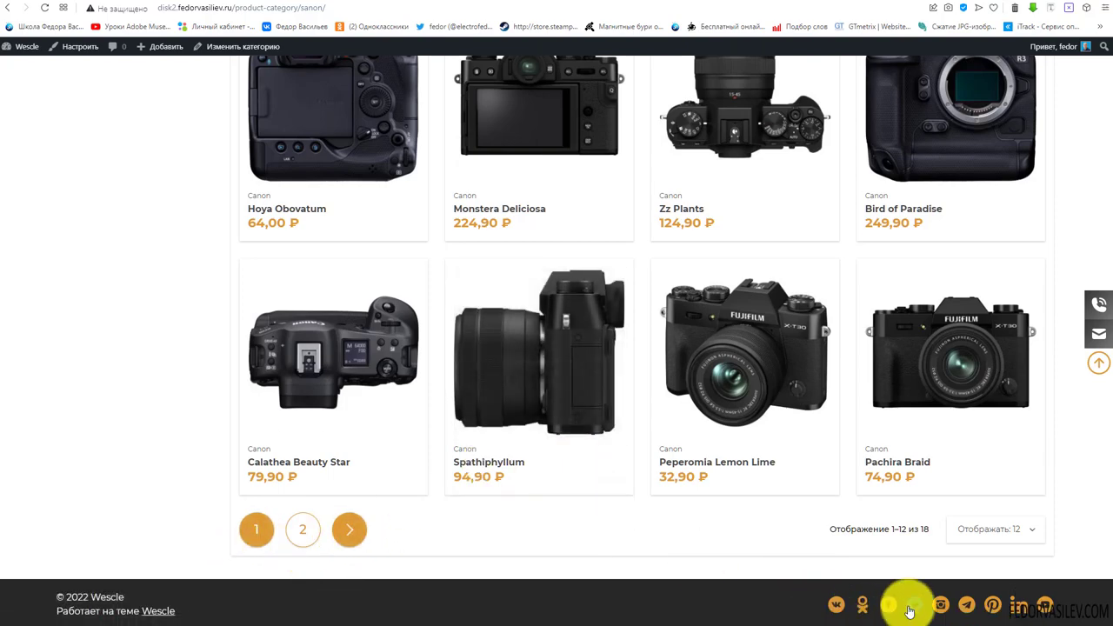
pyautogui.scroll(8, 909, 611)
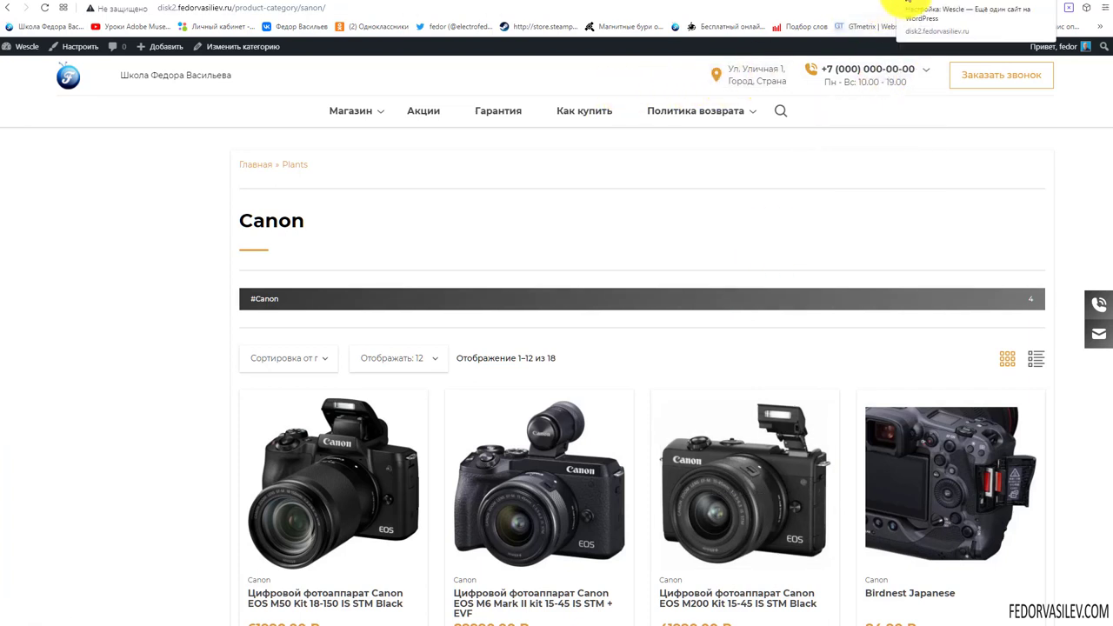
# Return to the Customizer and look over the Фон сайта (site background) settings
pyautogui.click(909, 7)
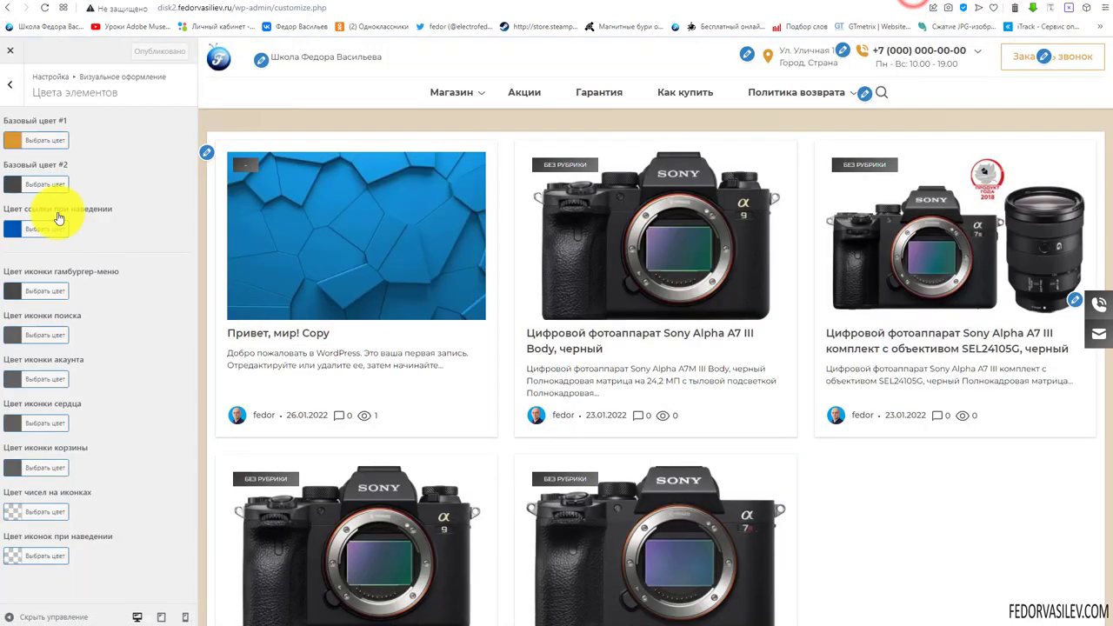
pyautogui.click(10, 86)
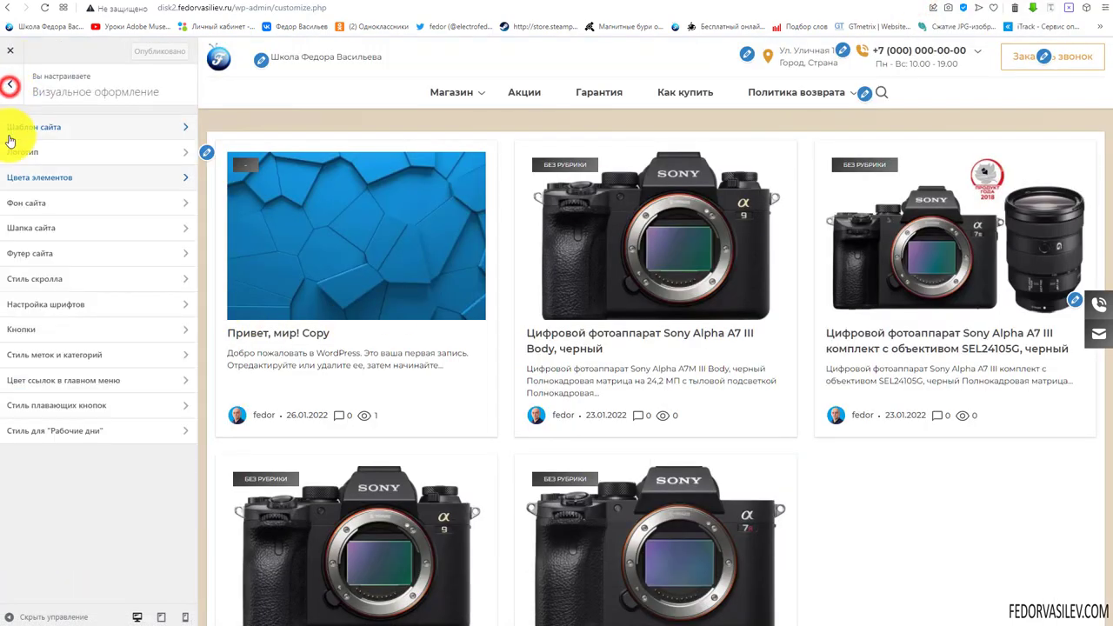
pyautogui.click(52, 212)
pyautogui.scroll(-1, 75, 224)
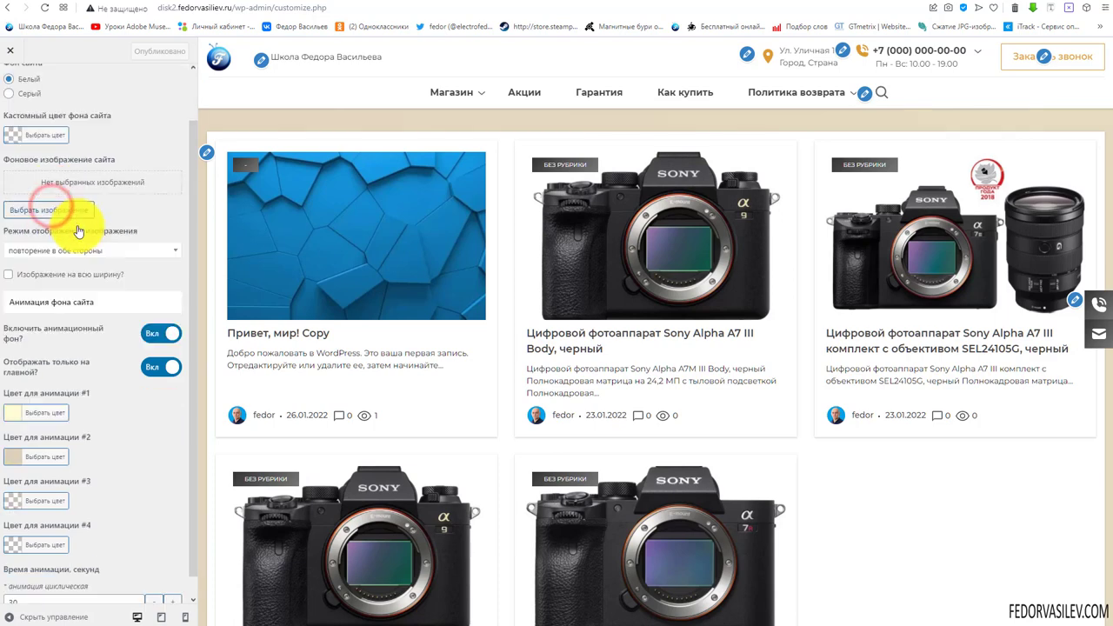
pyautogui.scroll(1, 74, 235)
# Open the Шапка сайта header settings and review its colour and background options
pyautogui.click(10, 84)
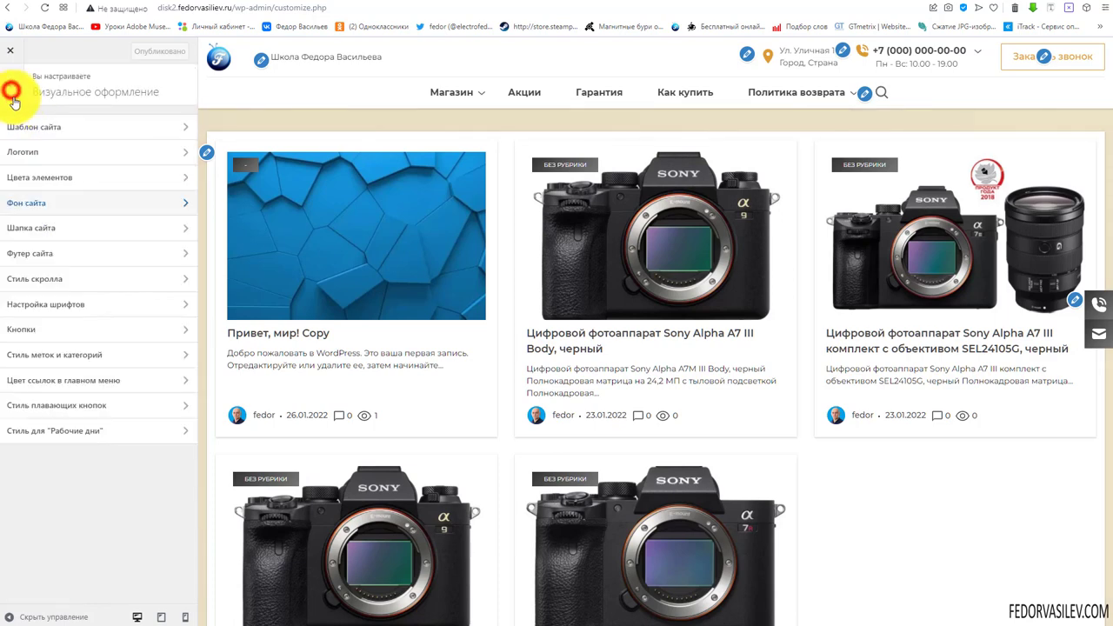
pyautogui.click(62, 235)
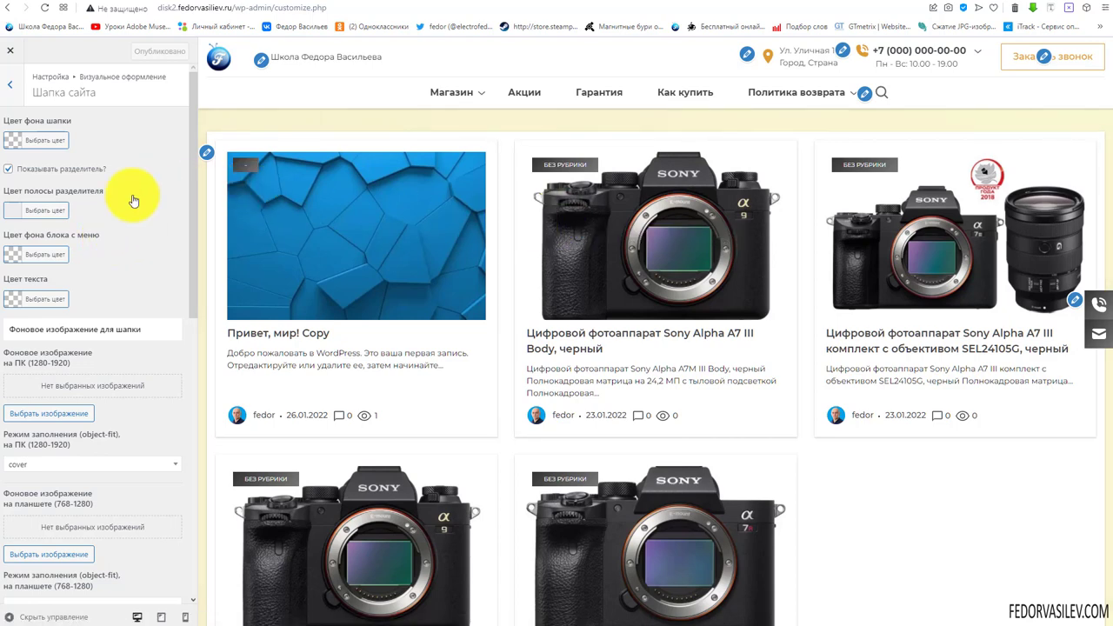
pyautogui.scroll(-7, 133, 201)
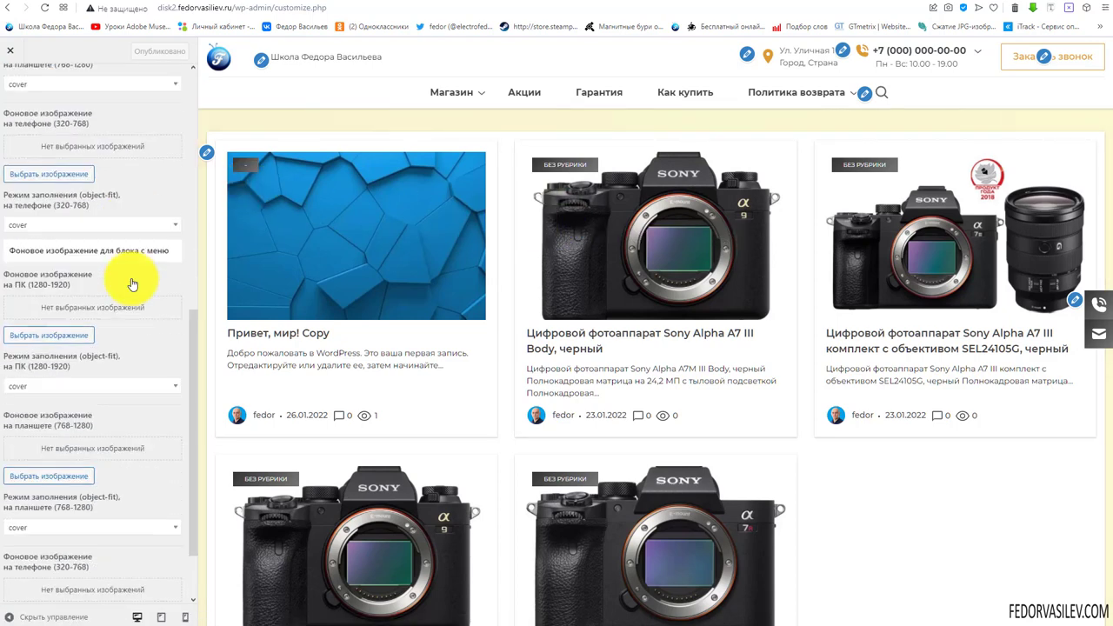
pyautogui.scroll(4, 82, 391)
pyautogui.scroll(3, 61, 169)
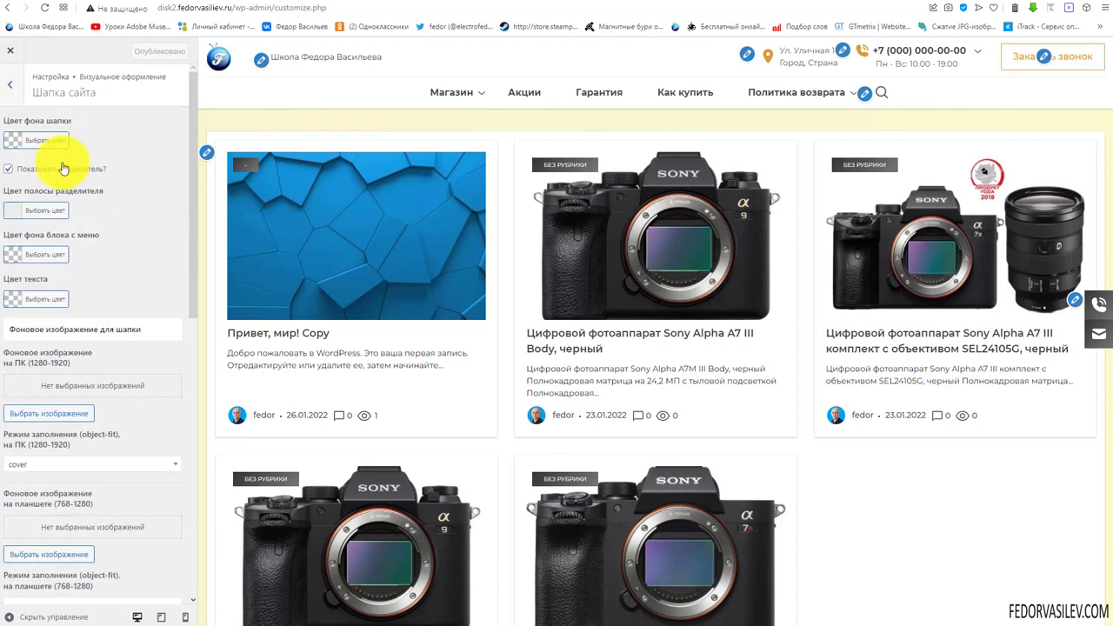
# Try a red background colour for the site header
pyautogui.click(10, 141)
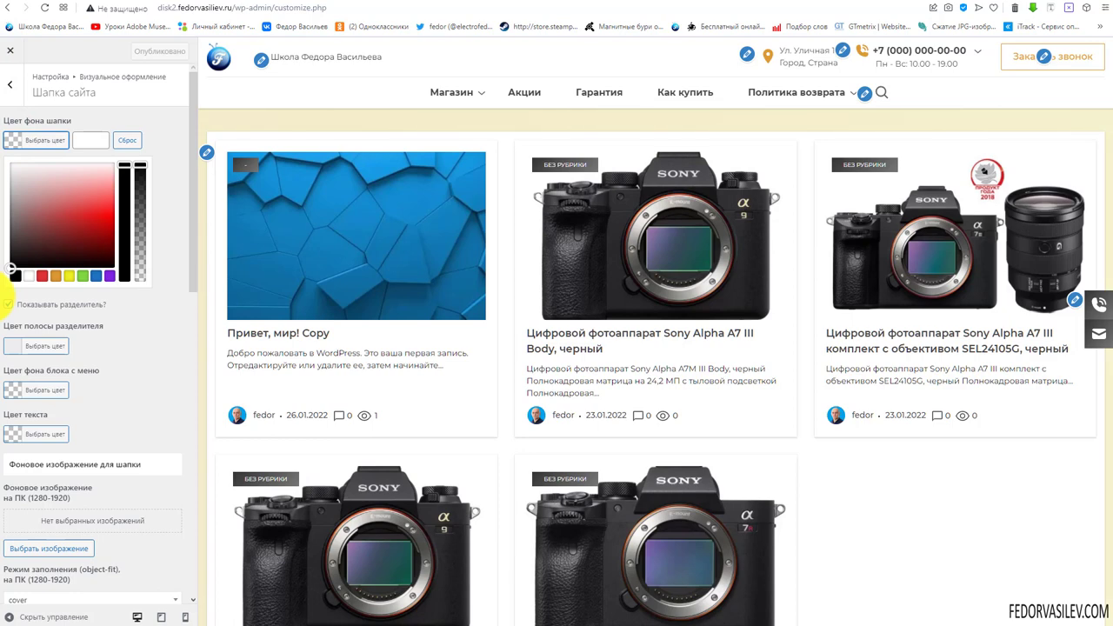
pyautogui.click(30, 276)
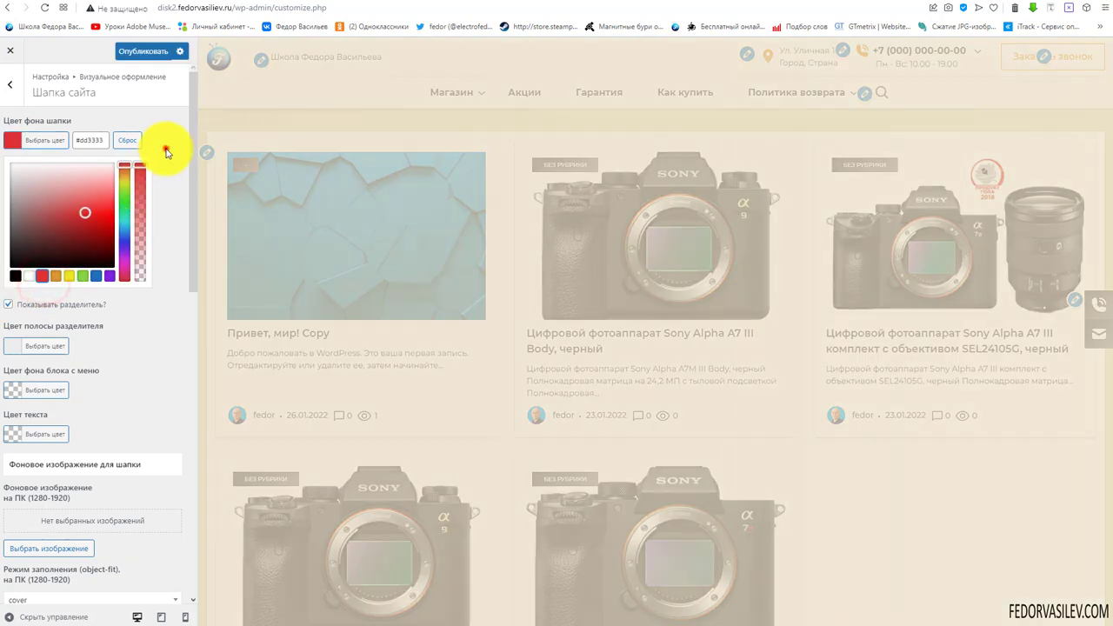
pyautogui.click(166, 150)
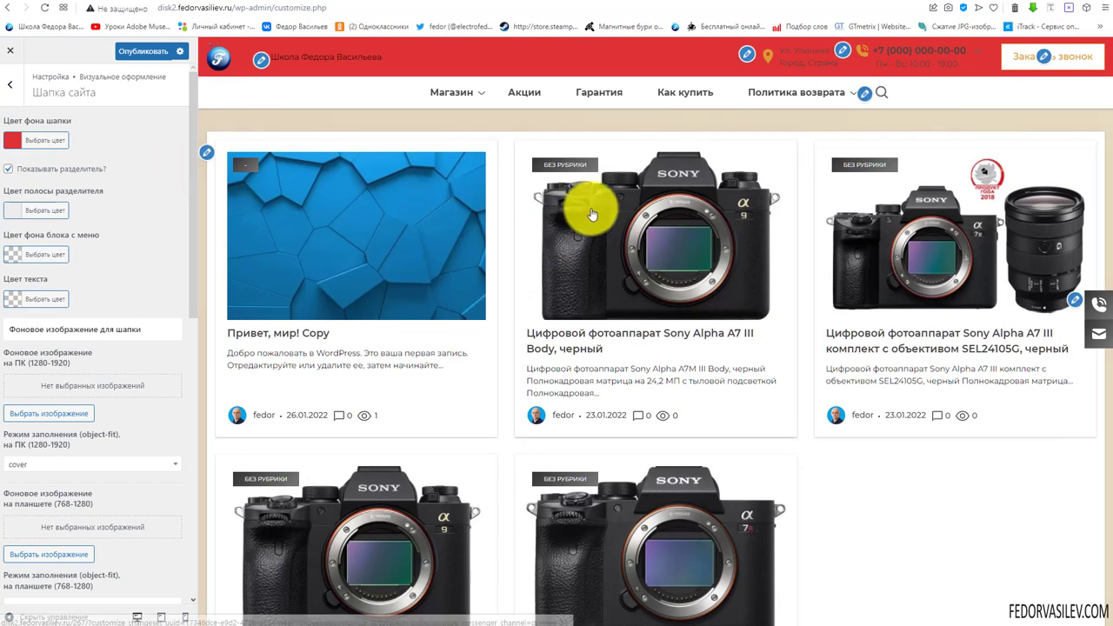
# Trial pale pink, reset the header background to default, and keep the divider line shown
pyautogui.moveTo(800, 90)
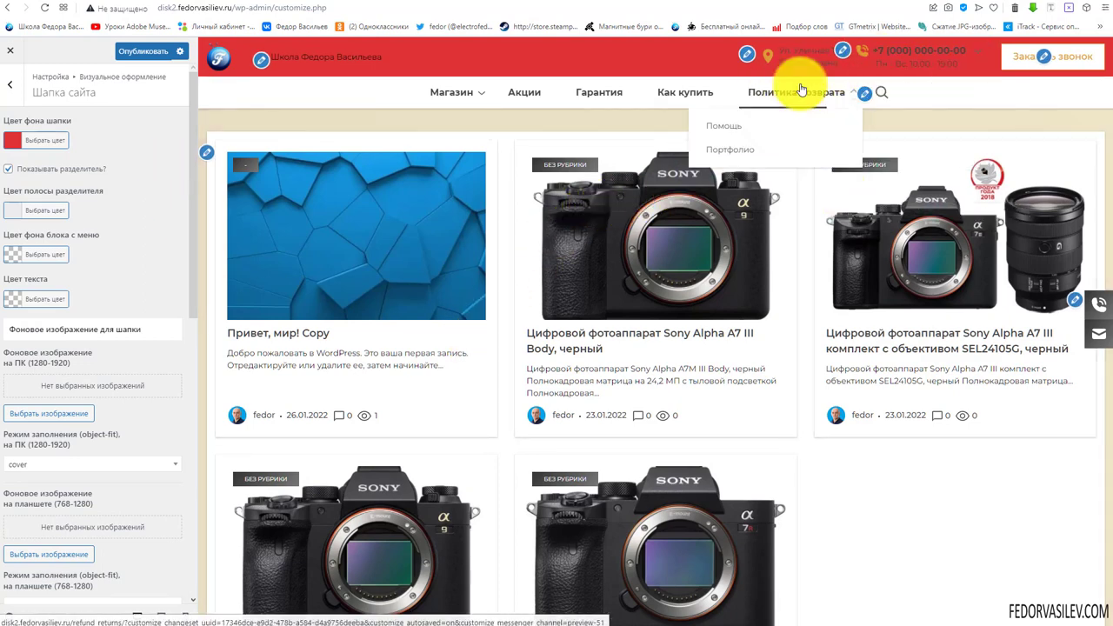
pyautogui.click(11, 143)
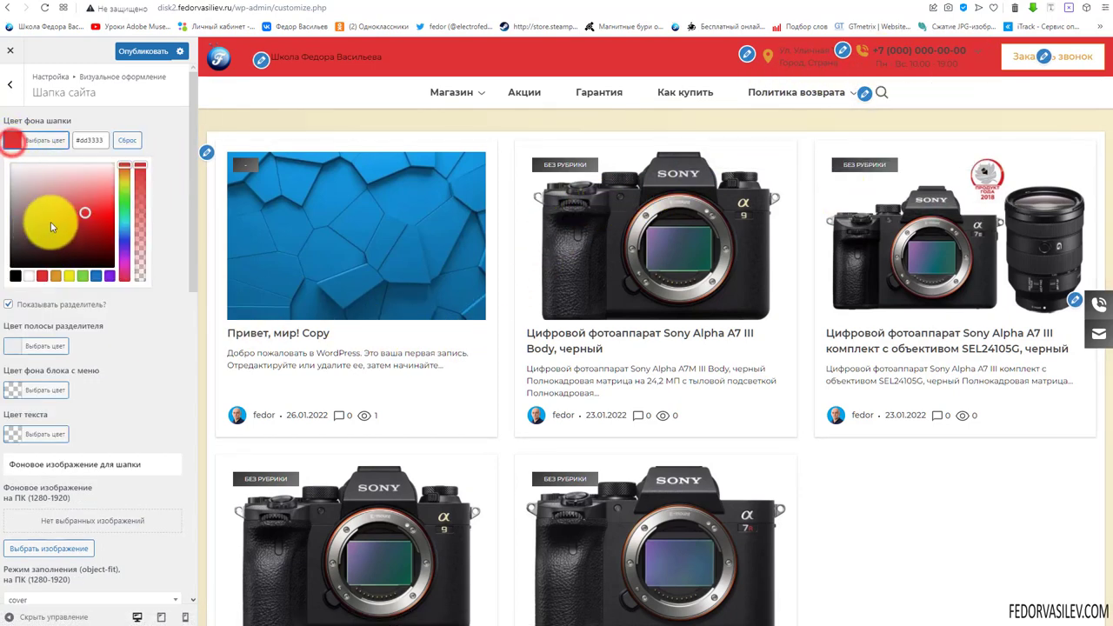
pyautogui.click(64, 201)
pyautogui.click(109, 180)
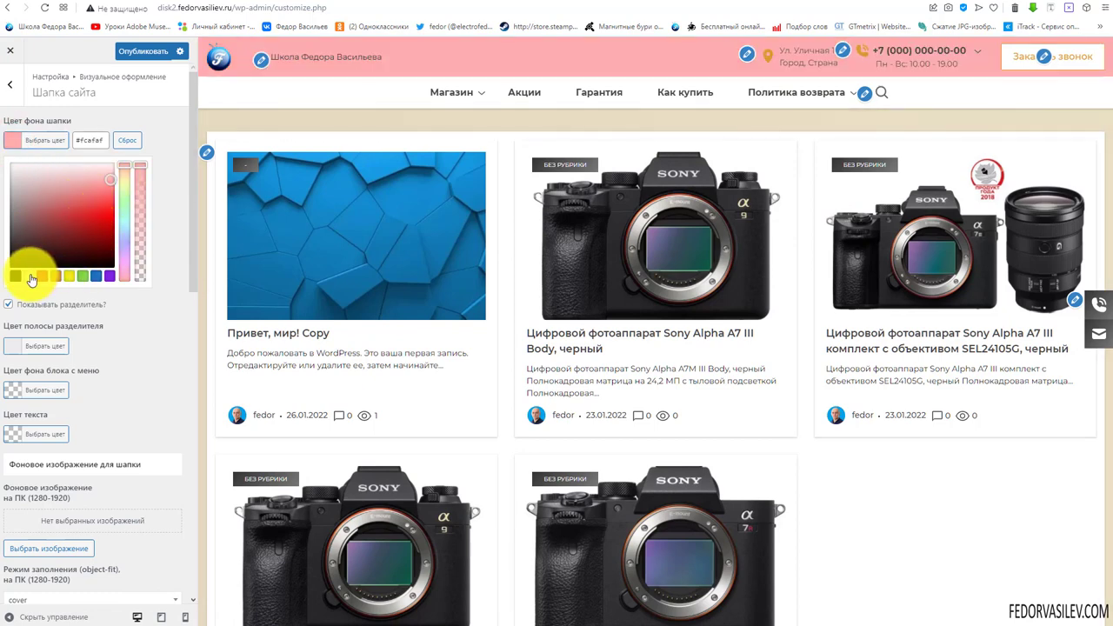
pyautogui.click(131, 140)
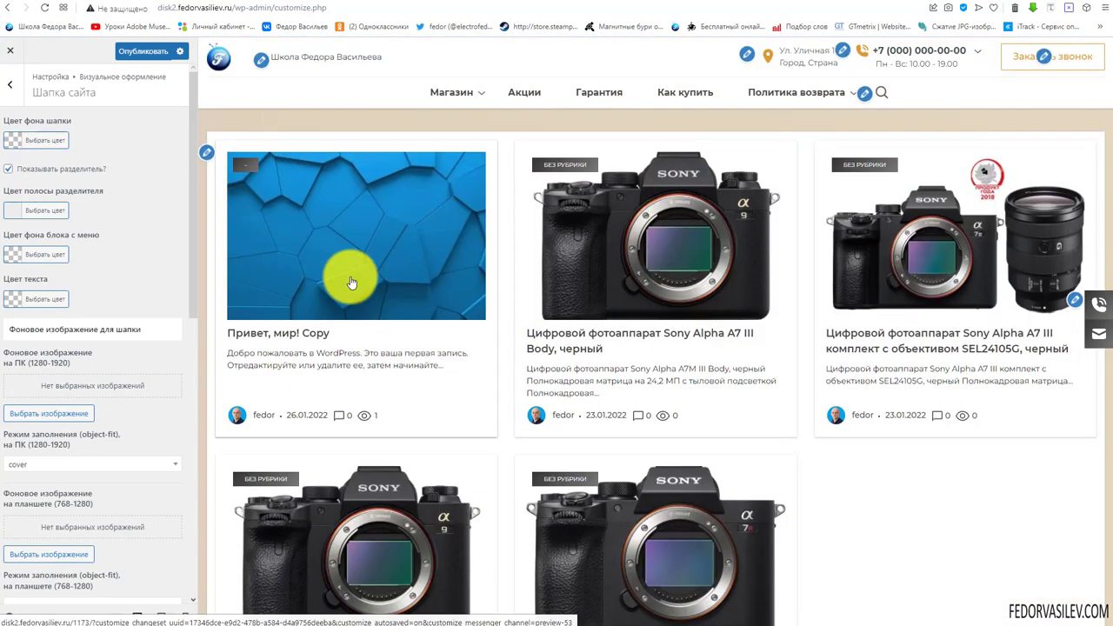
pyautogui.click(8, 169)
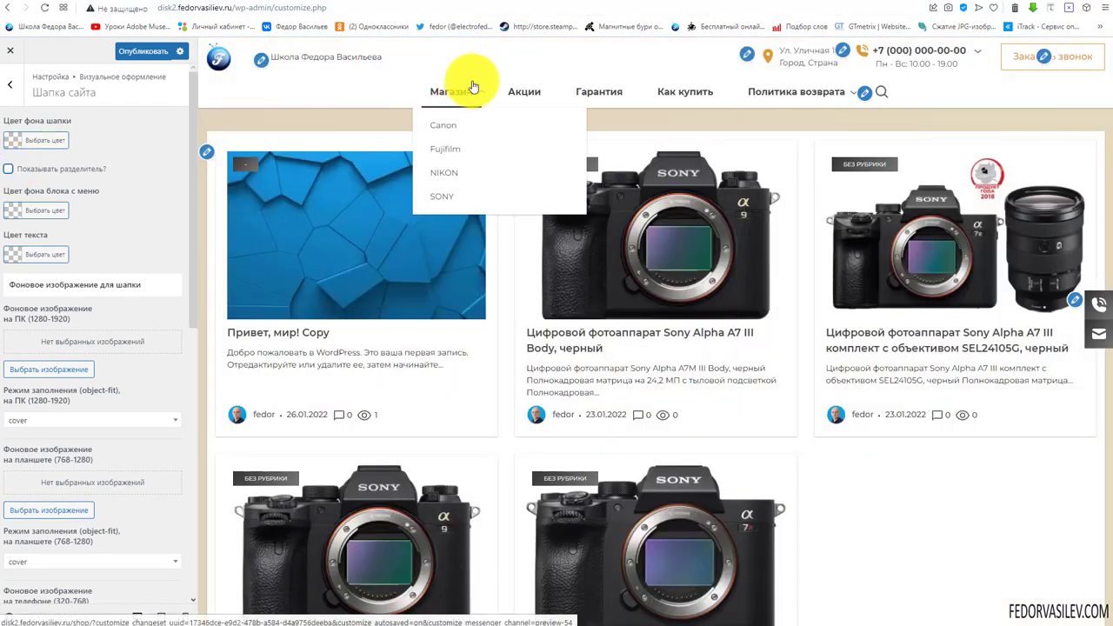
pyautogui.click(8, 169)
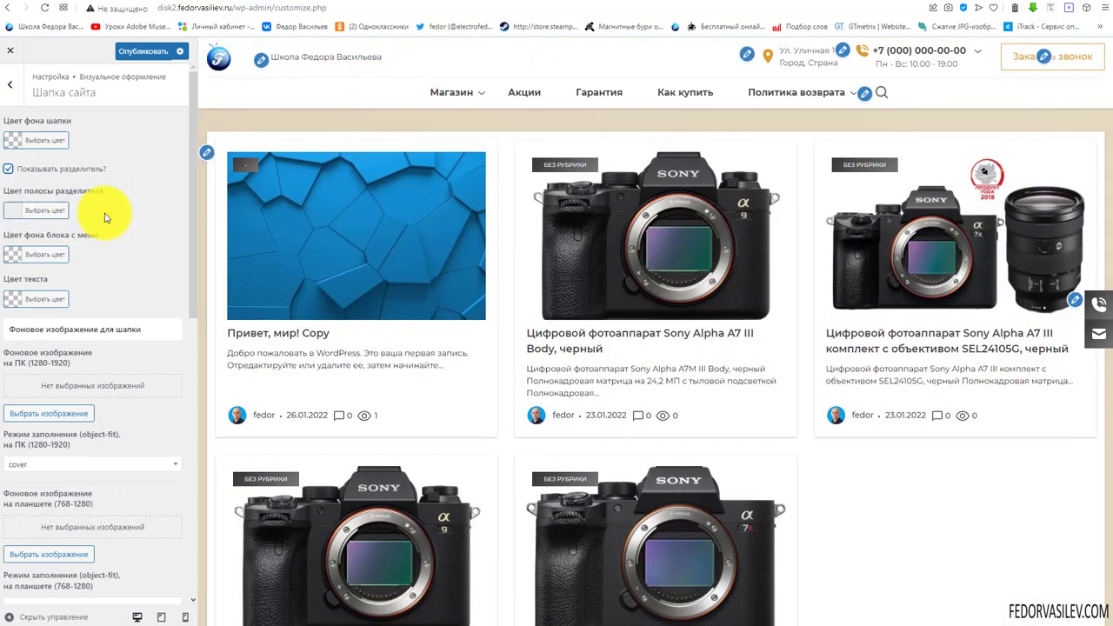
# Set the header menu-block background to orange #dd9933 after trying green, leaving the divider colour unchanged
pyautogui.click(8, 212)
pyautogui.click(143, 169)
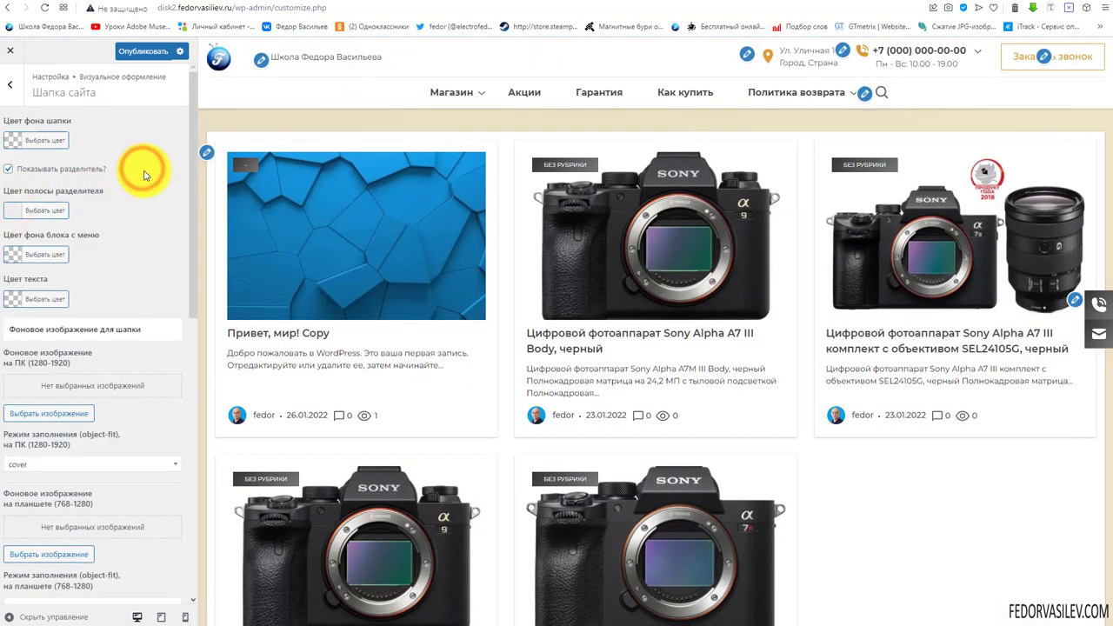
pyautogui.click(16, 254)
pyautogui.click(82, 391)
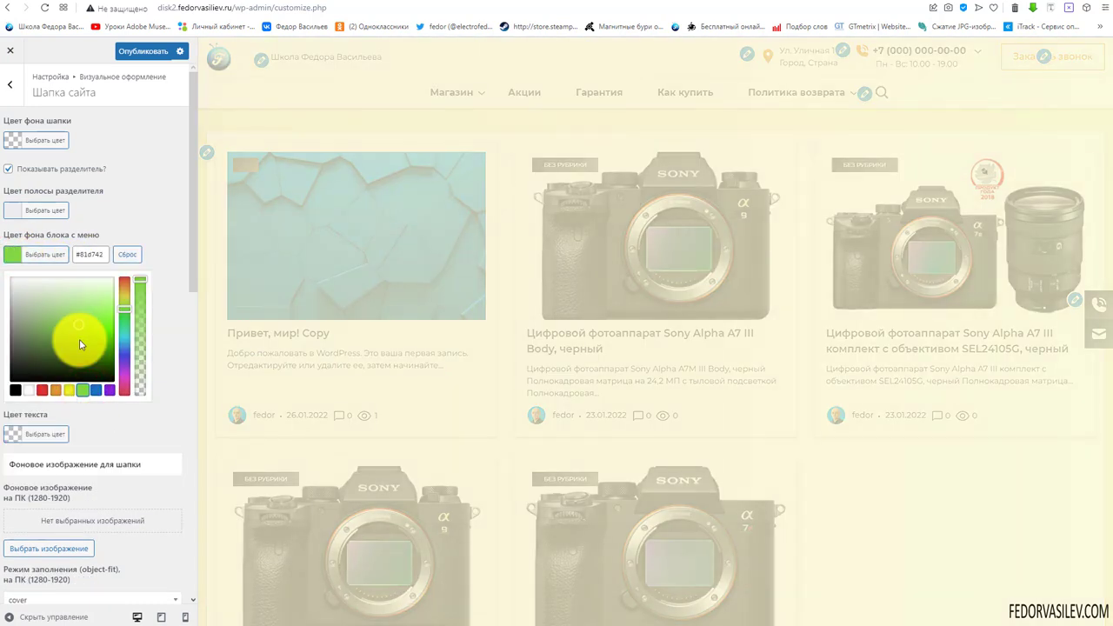
pyautogui.scroll(-1, 852, 132)
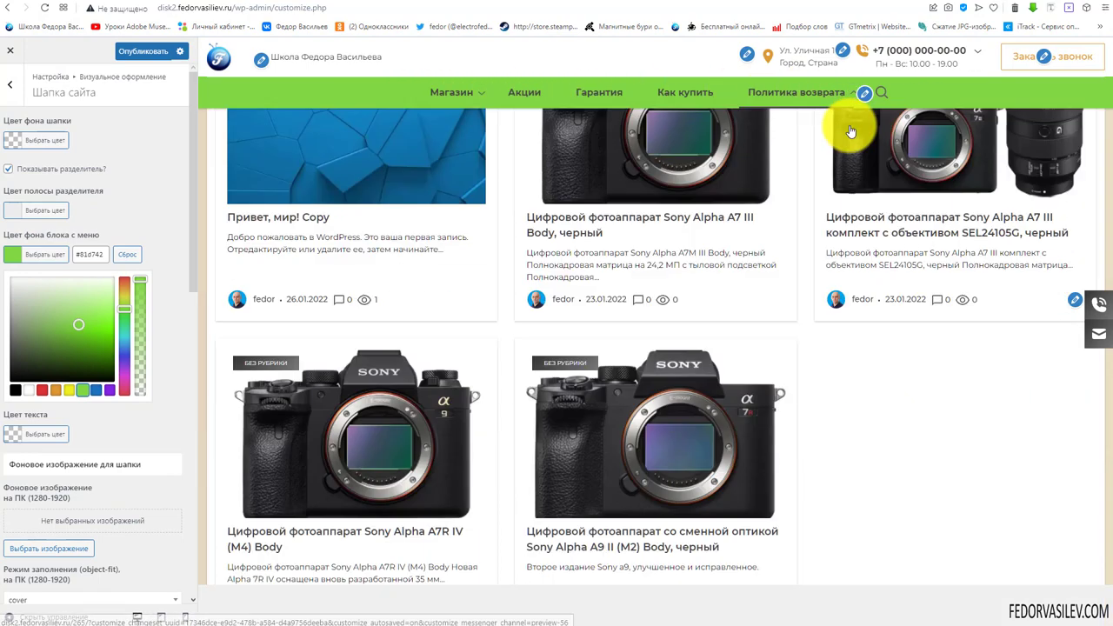
pyautogui.scroll(1, 851, 132)
pyautogui.click(55, 392)
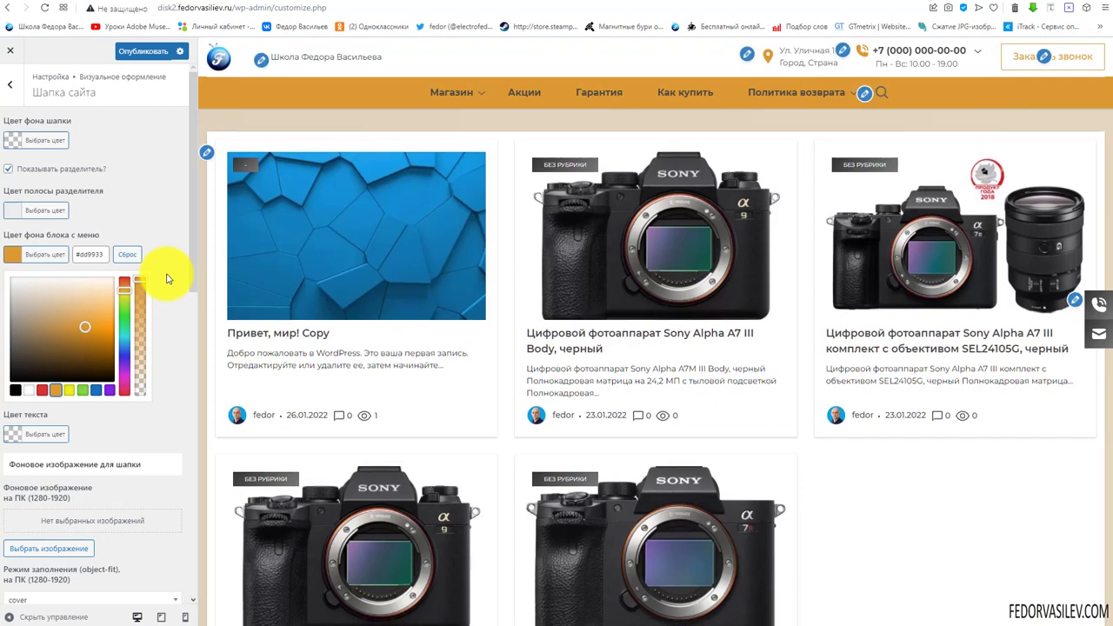
pyautogui.click(165, 275)
pyautogui.moveTo(864, 98)
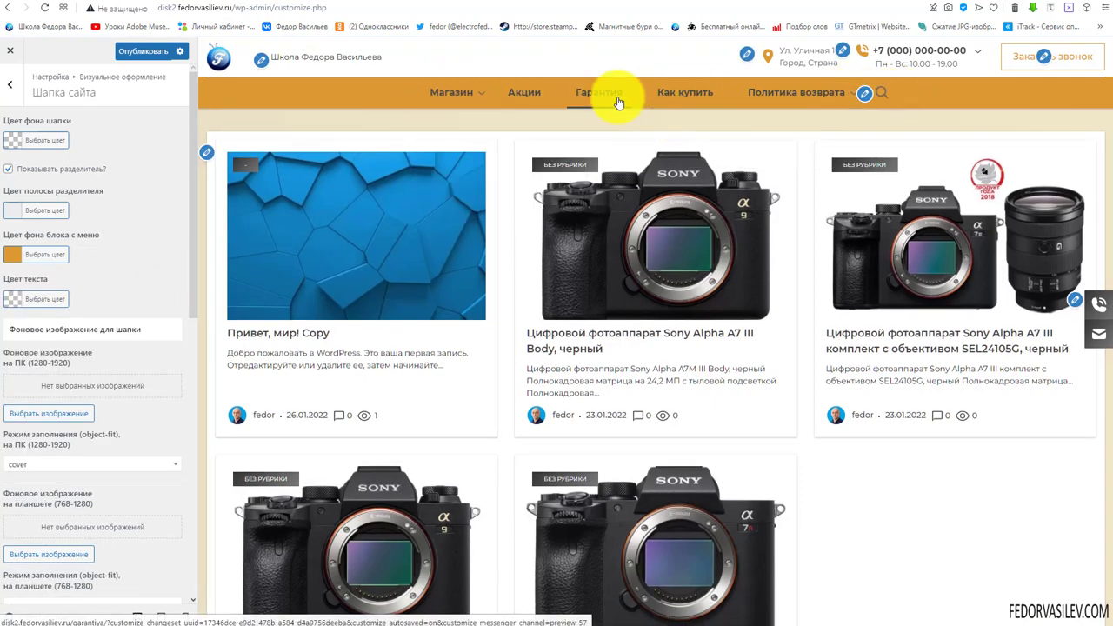
pyautogui.scroll(-2, 920, 140)
pyautogui.scroll(2, 895, 281)
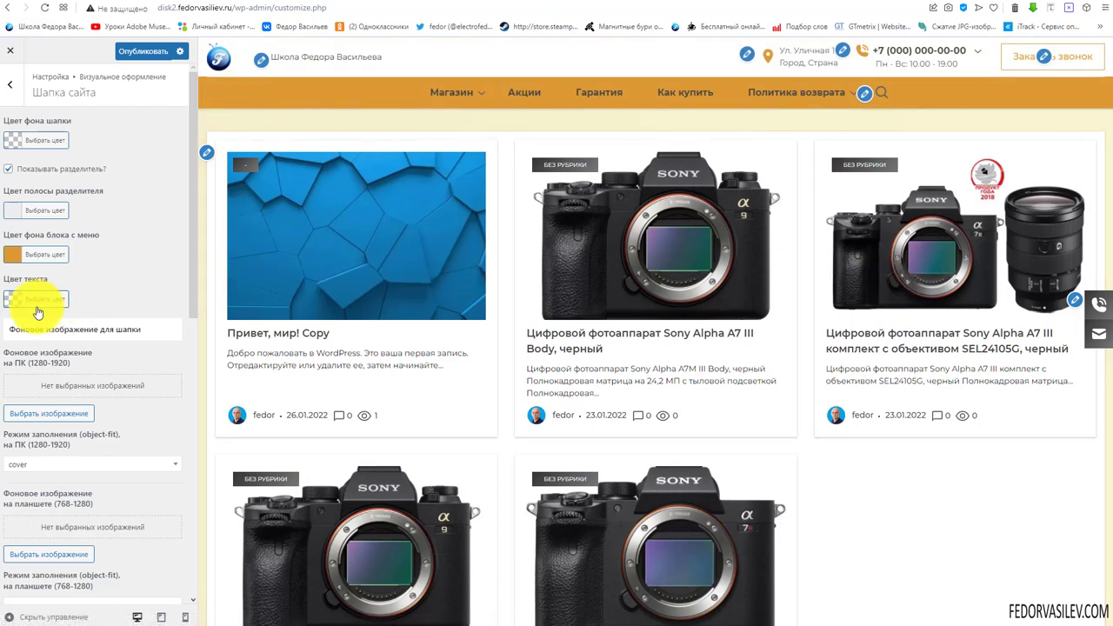
pyautogui.click(5, 300)
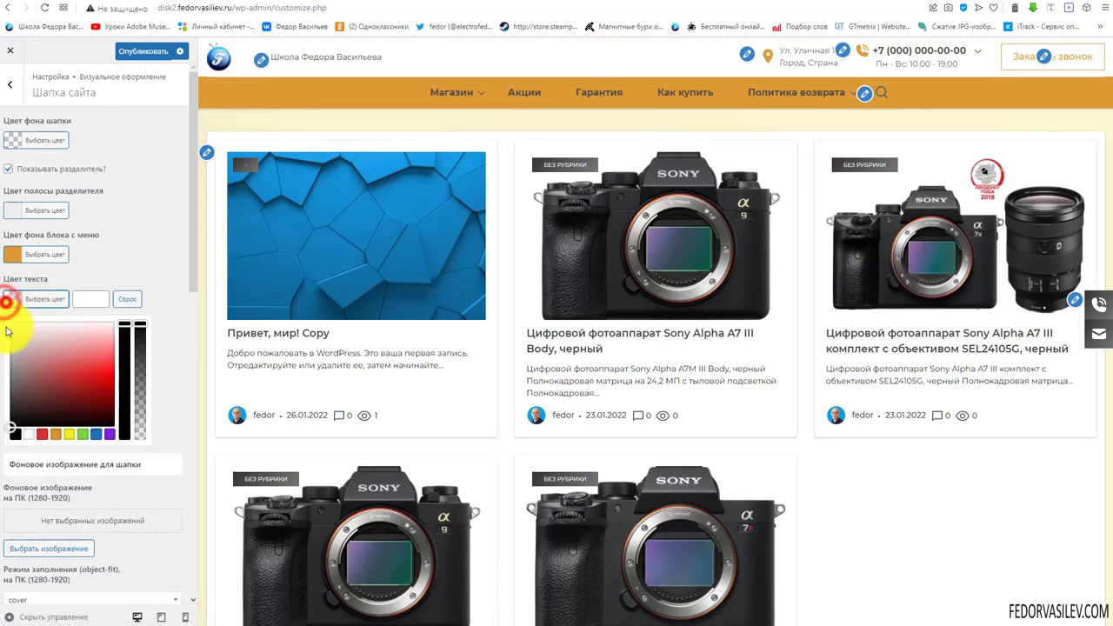
pyautogui.click(26, 435)
pyautogui.click(144, 261)
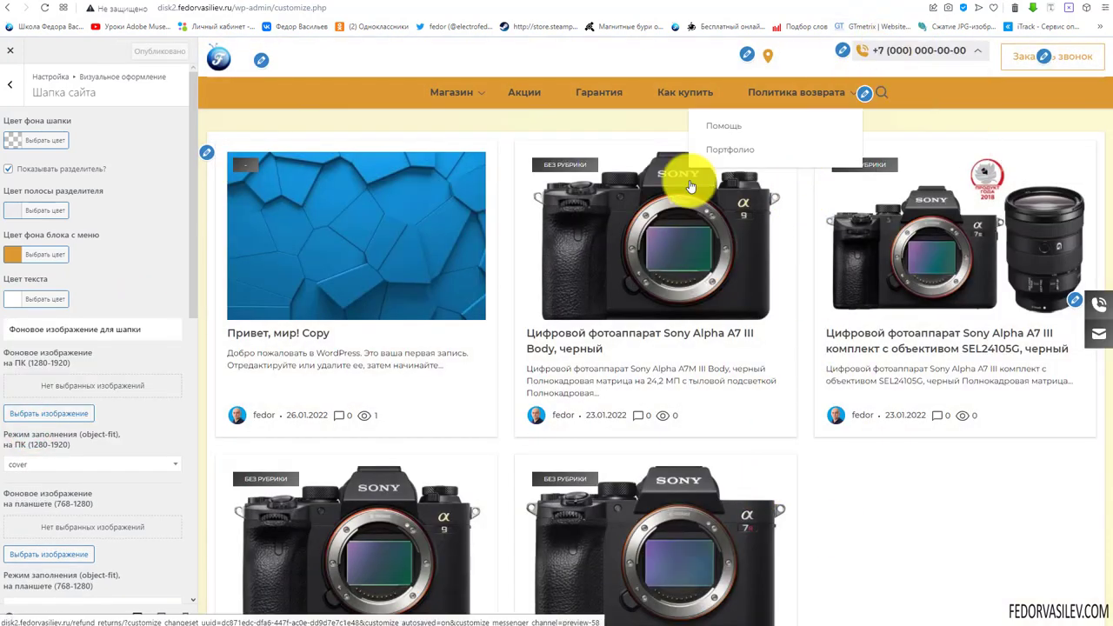
pyautogui.click(13, 299)
pyautogui.click(127, 301)
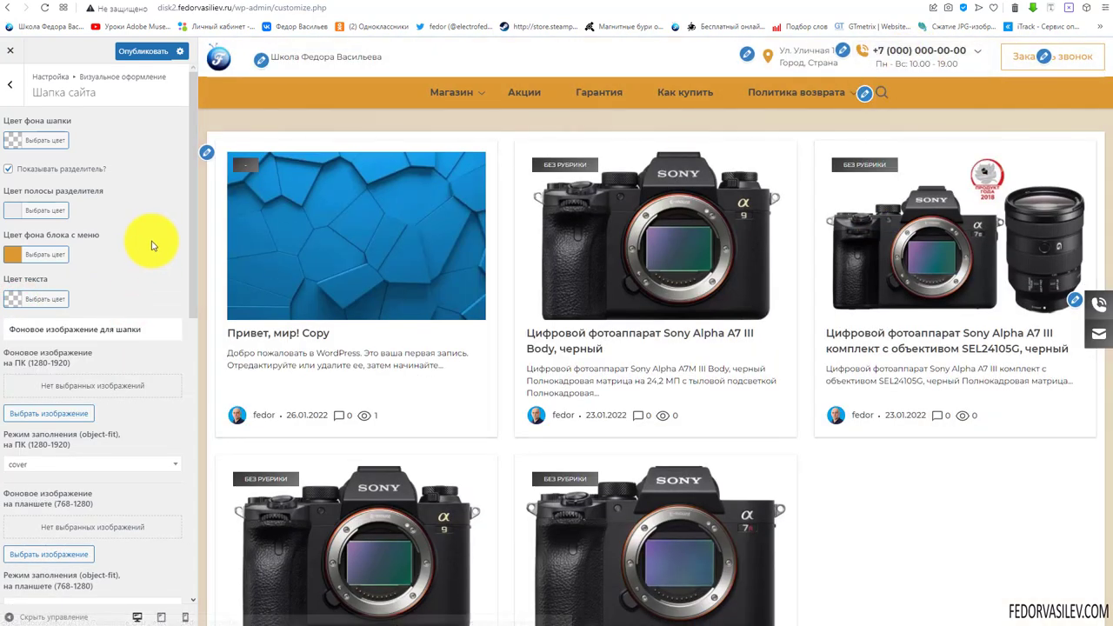
pyautogui.scroll(-2, 131, 331)
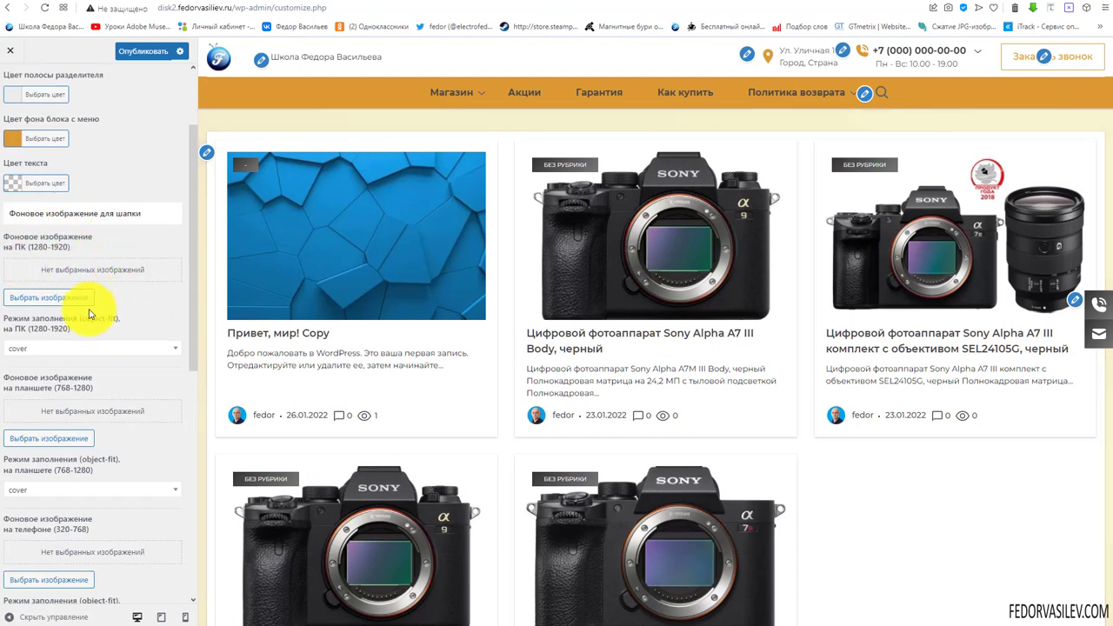
pyautogui.scroll(-1, 30, 293)
pyautogui.click(29, 297)
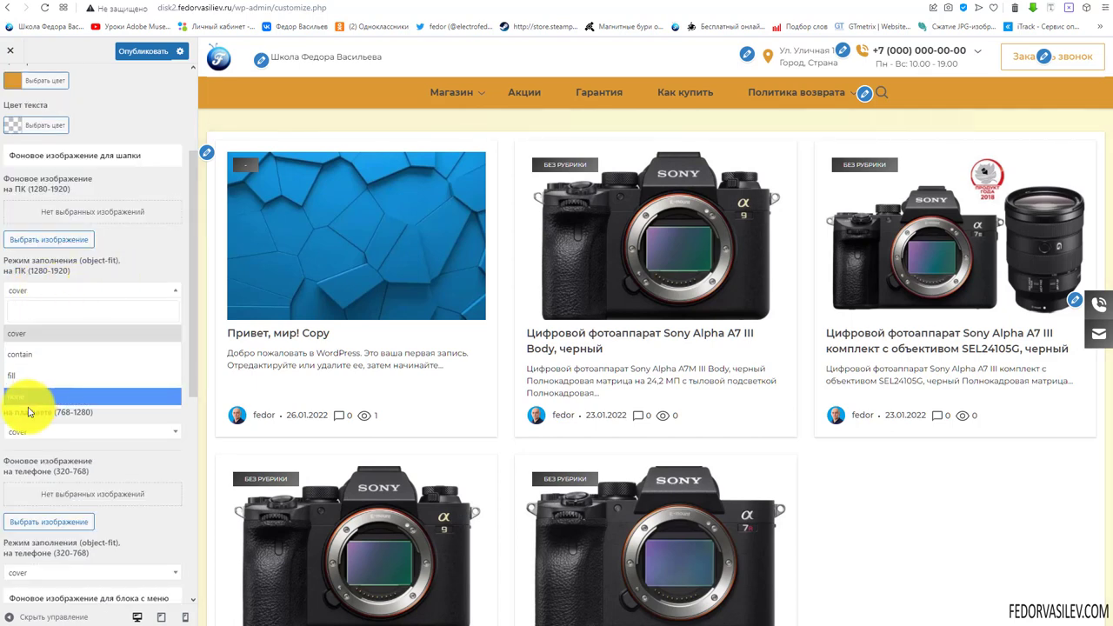
pyautogui.click(130, 261)
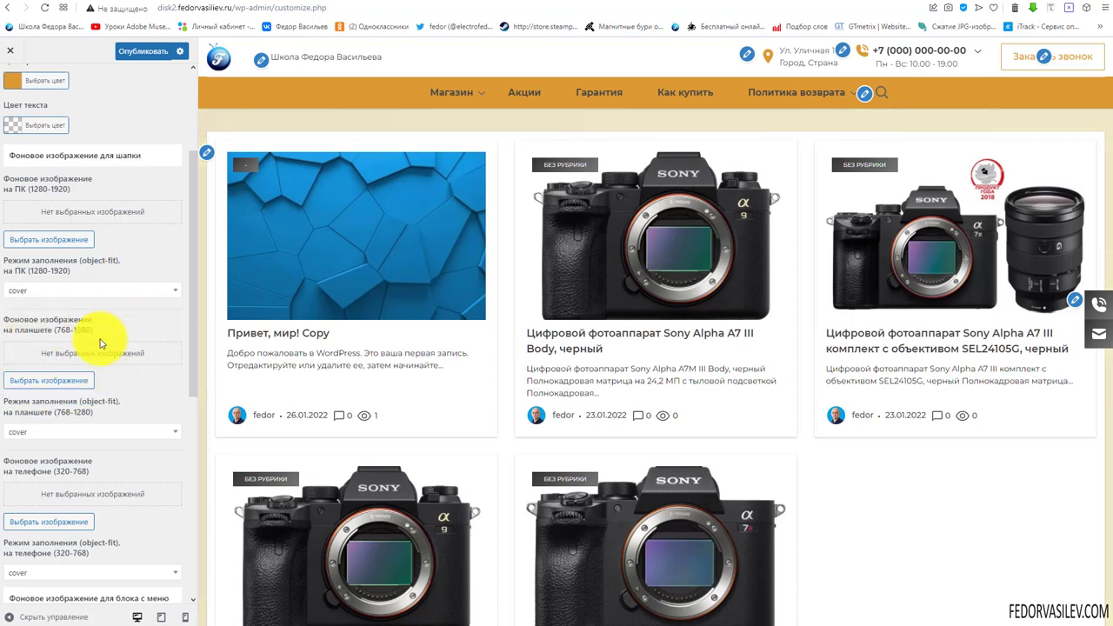
pyautogui.scroll(-2, 131, 339)
pyautogui.scroll(-2, 70, 261)
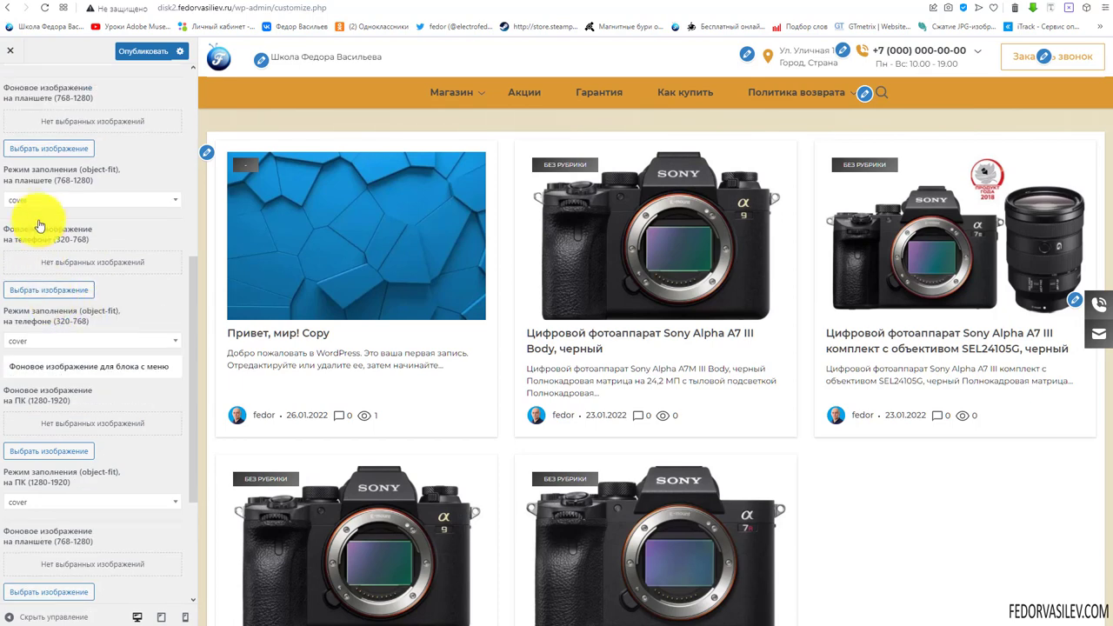
pyautogui.click(16, 200)
pyautogui.click(130, 172)
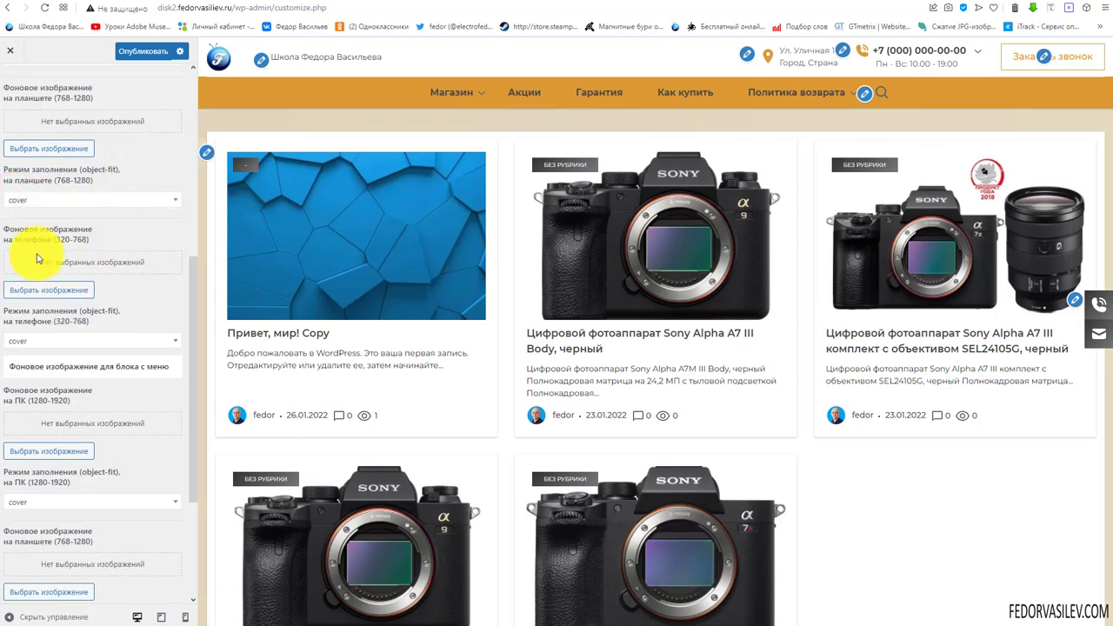
pyautogui.scroll(-3, 47, 257)
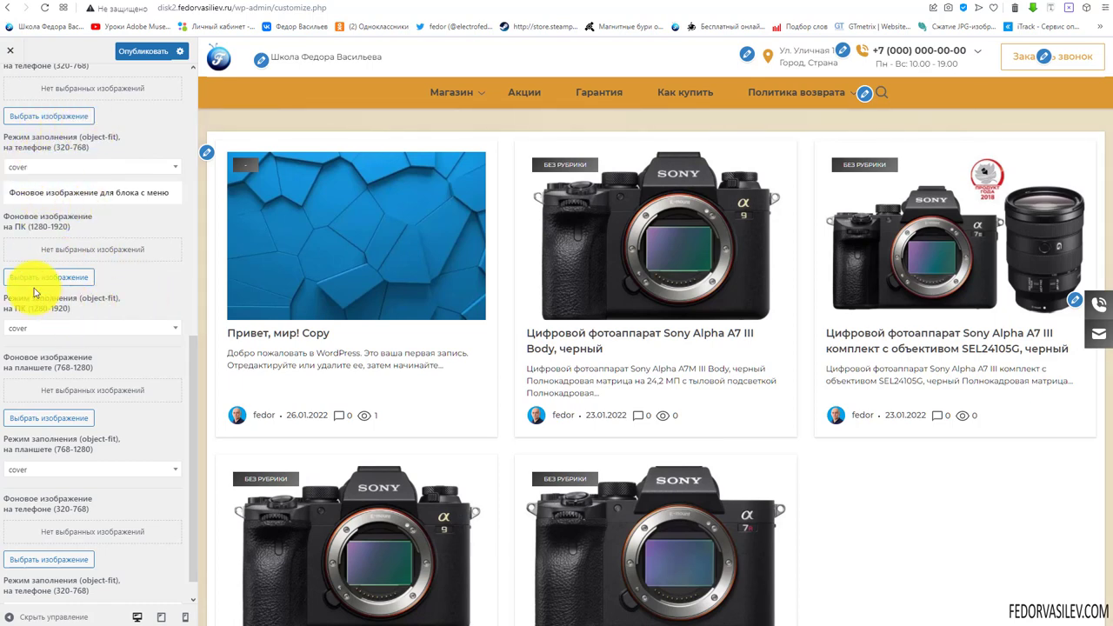
pyautogui.scroll(-1, 103, 292)
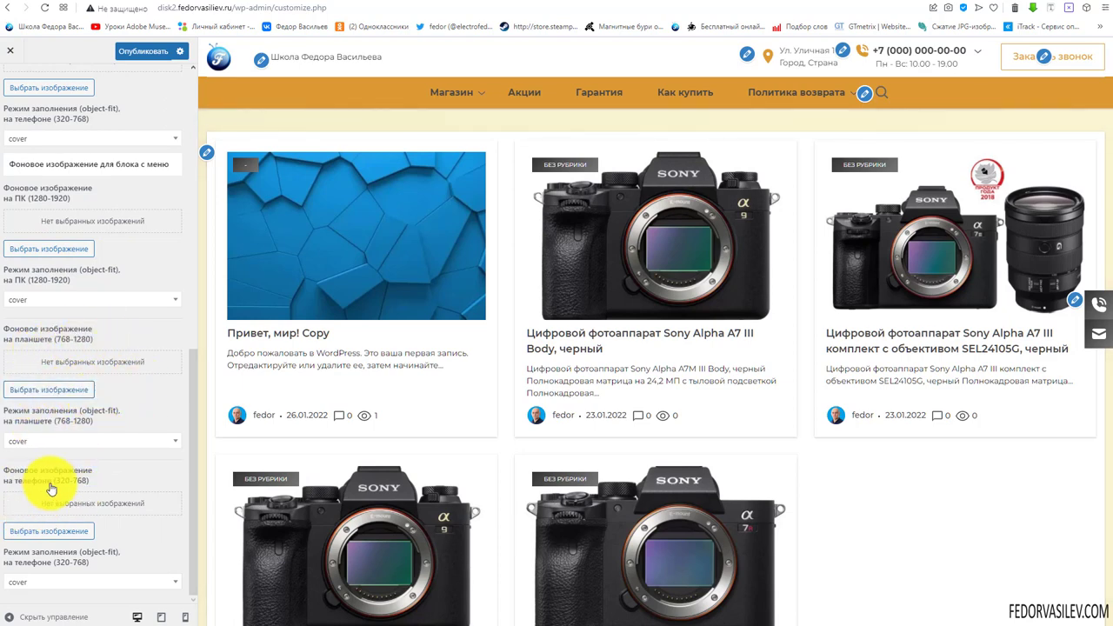
pyautogui.scroll(10, 104, 417)
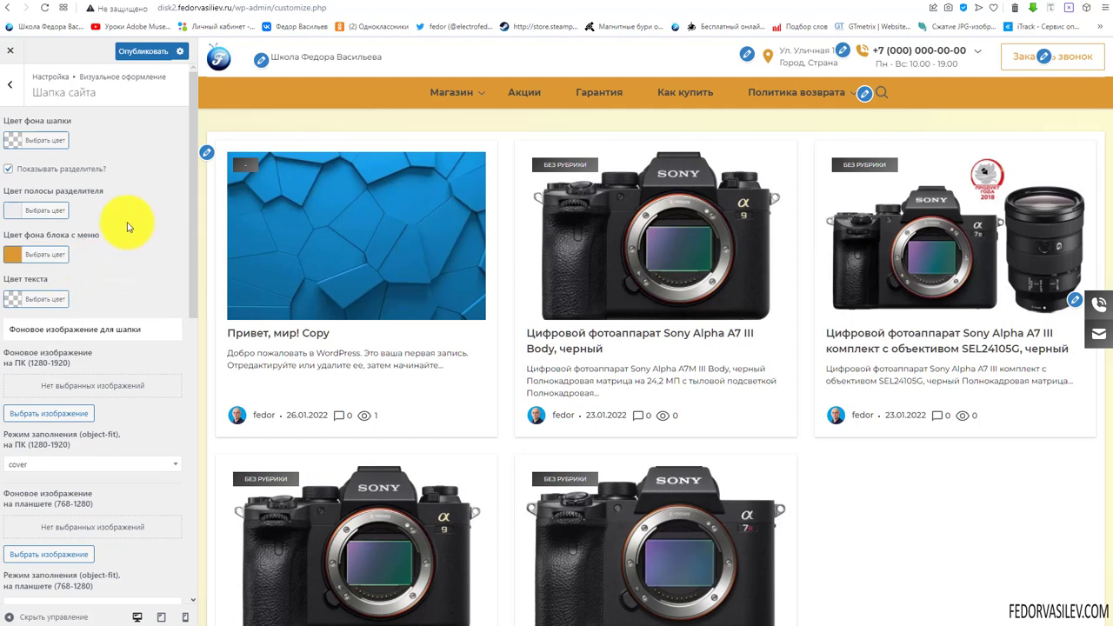
# Publish the header changes, then view the live Магазин > Canon page and return home
pyautogui.click(143, 51)
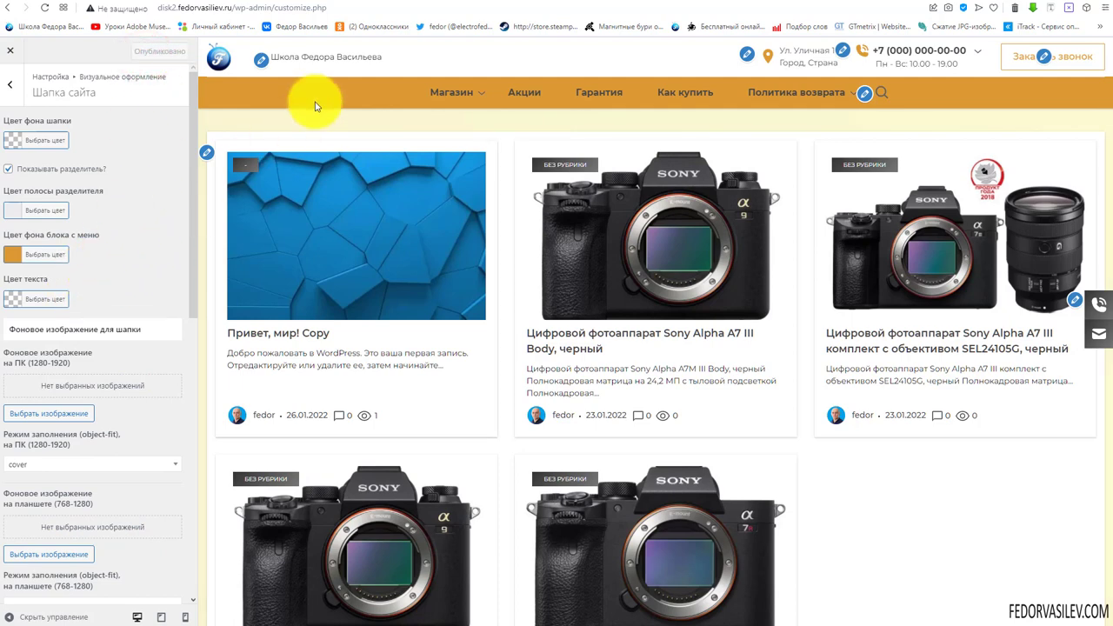
pyautogui.moveTo(468, 100)
pyautogui.click(443, 126)
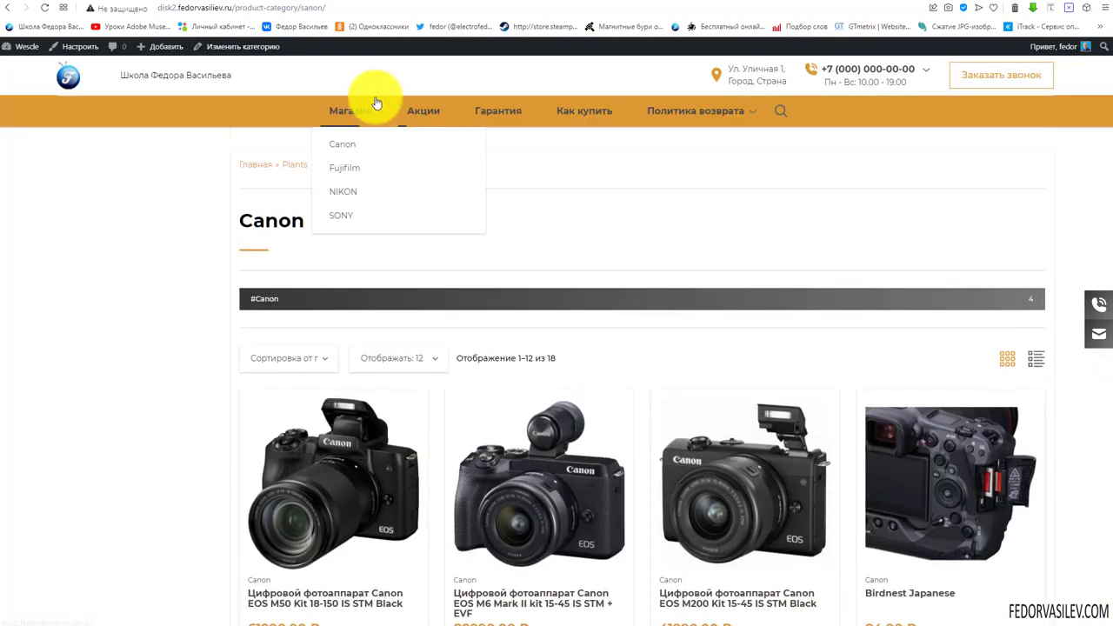
pyautogui.click(61, 78)
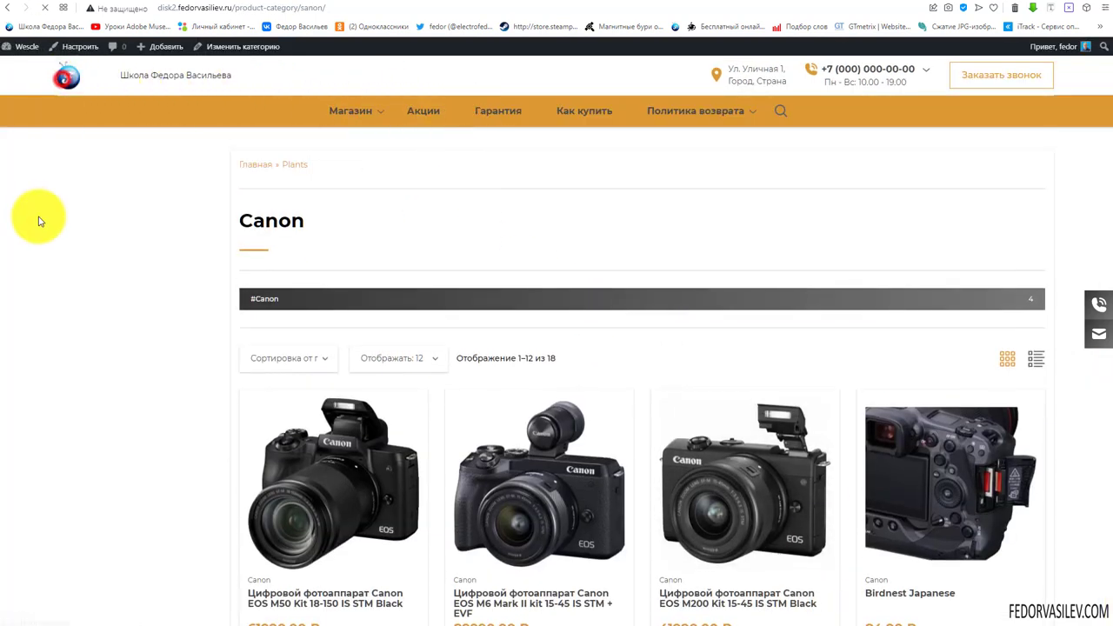
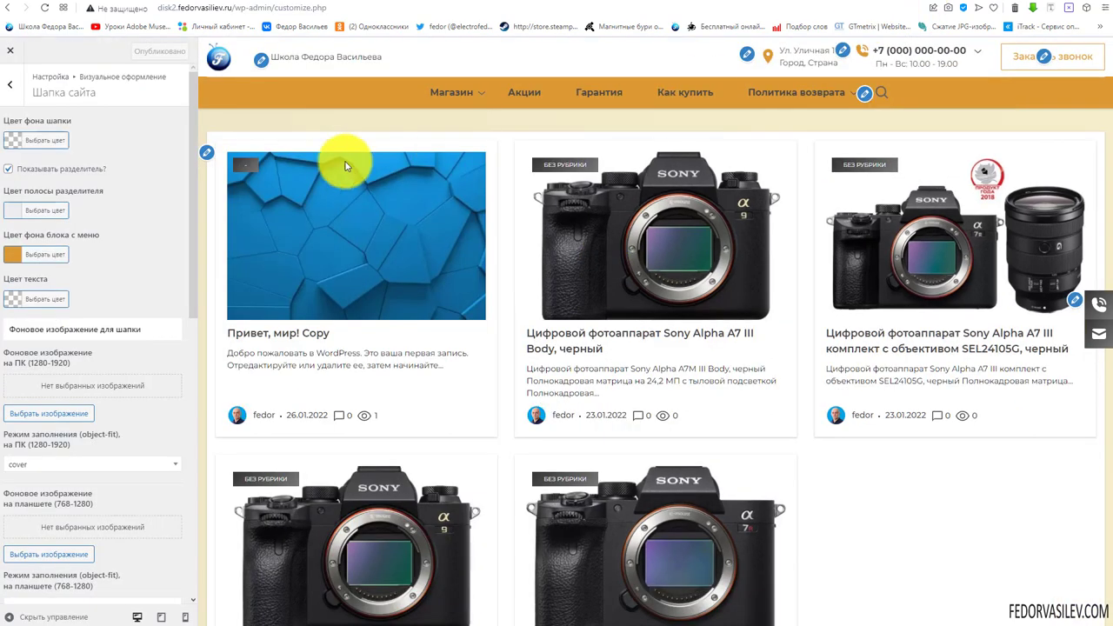
# Set the footer background colour to dark brown #6d4202
pyautogui.scroll(-5, 100, 303)
pyautogui.scroll(5, 105, 304)
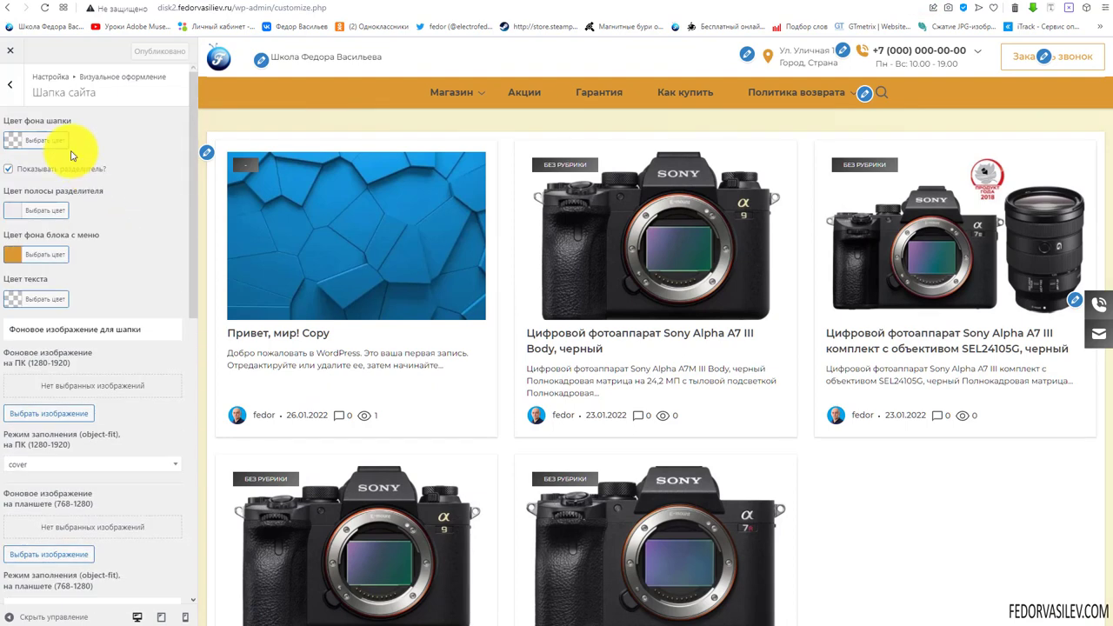
pyautogui.click(13, 89)
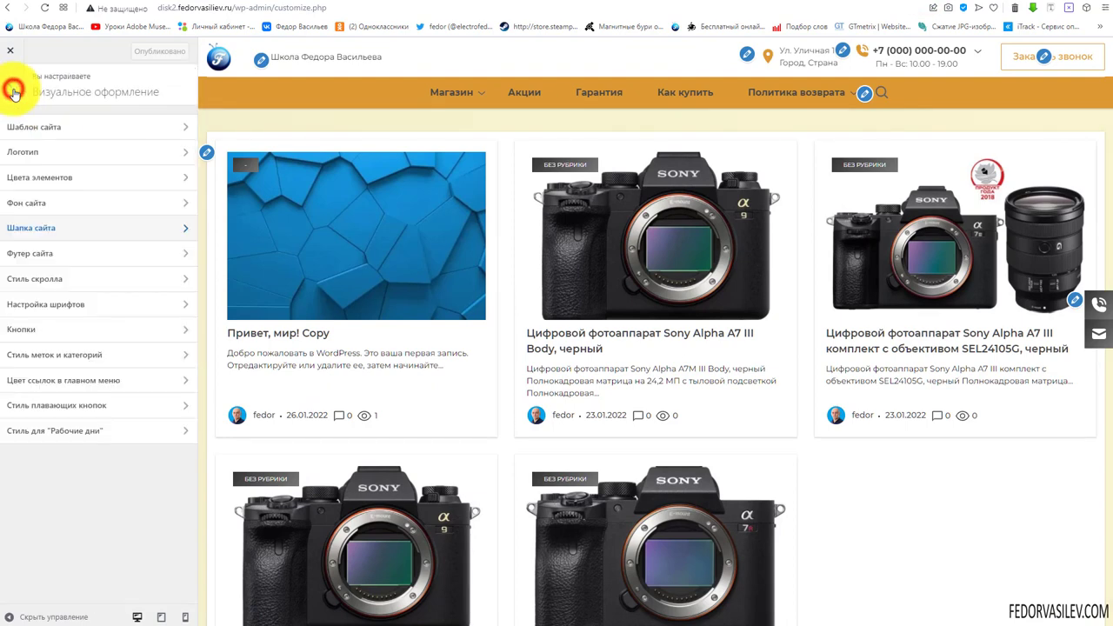
pyautogui.click(47, 261)
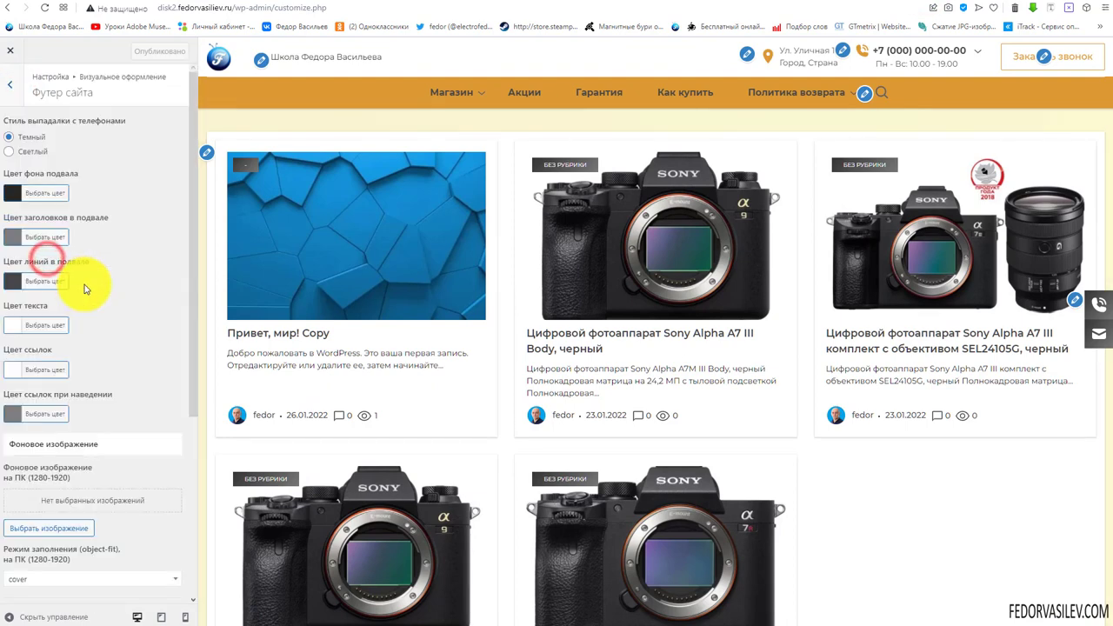
pyautogui.scroll(-3, 621, 278)
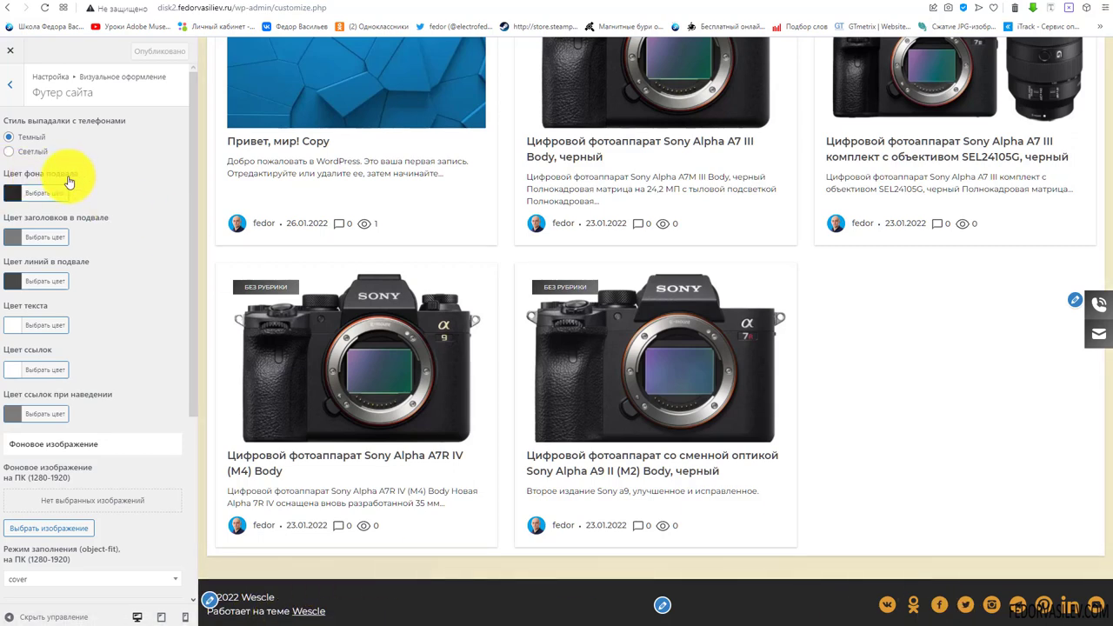
pyautogui.click(13, 199)
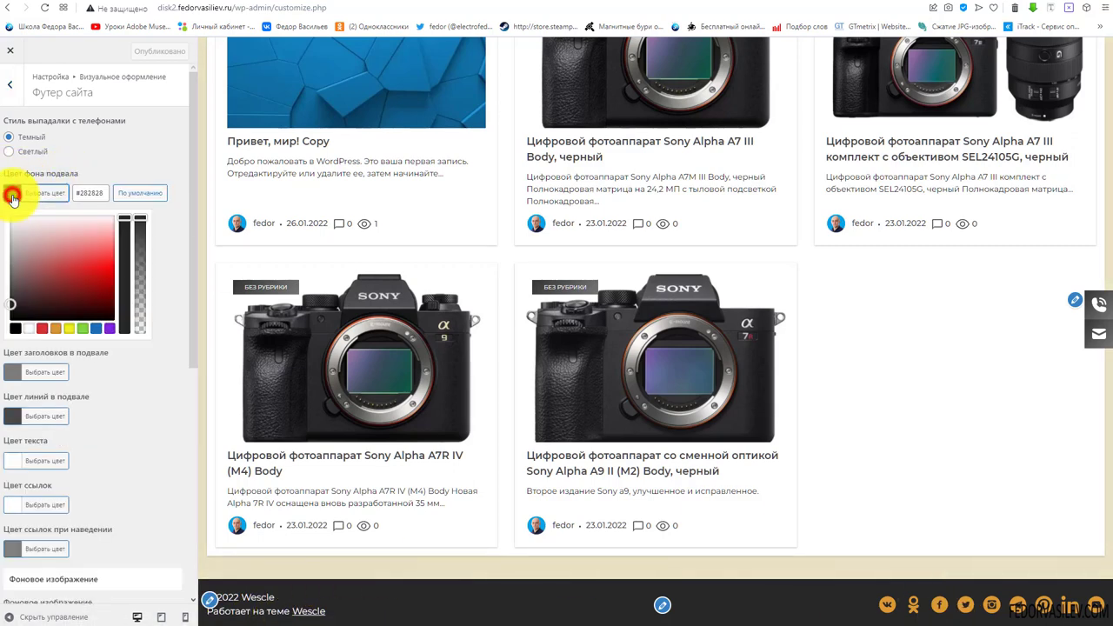
pyautogui.click(55, 328)
pyautogui.moveTo(92, 304); pyautogui.dragTo(107, 297)
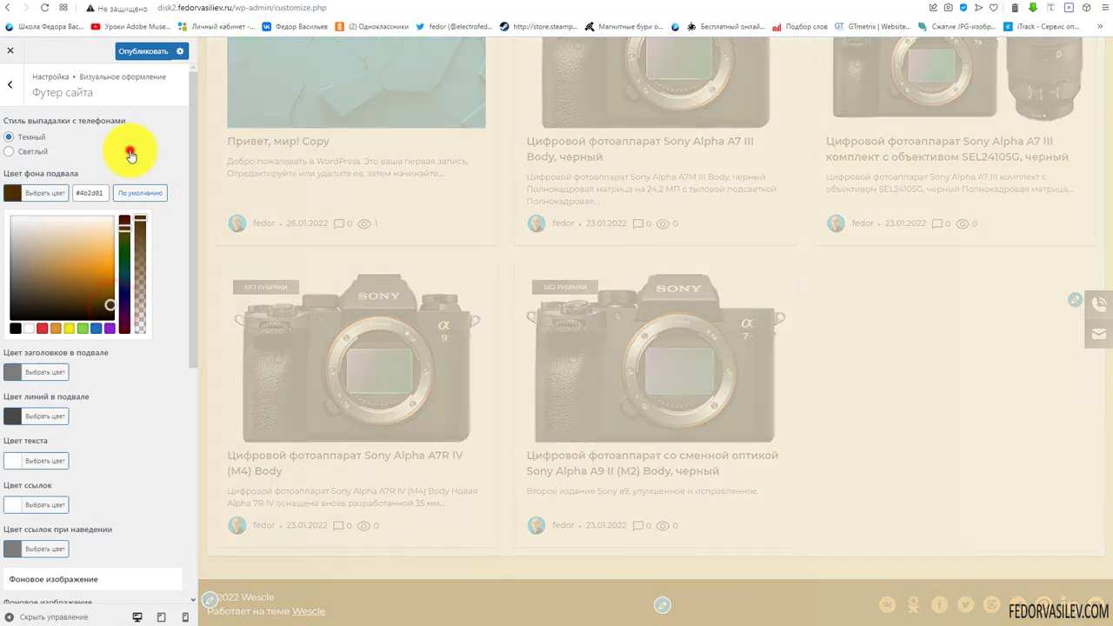
# Switch the phone dropdown style to Светлый (light)
pyautogui.click(130, 153)
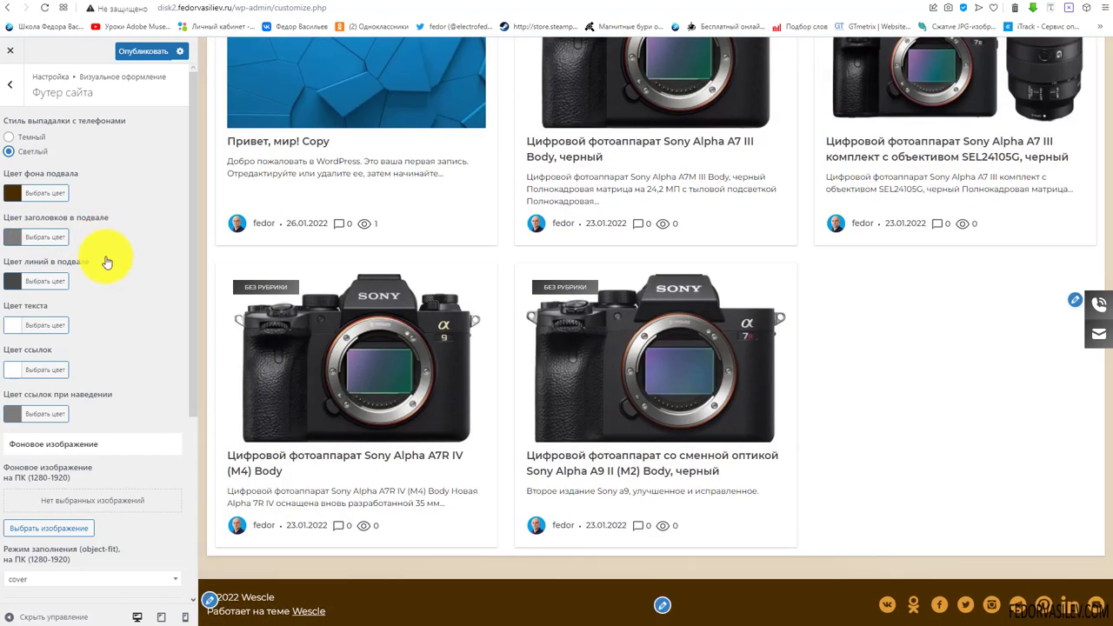
pyautogui.scroll(-5, 104, 257)
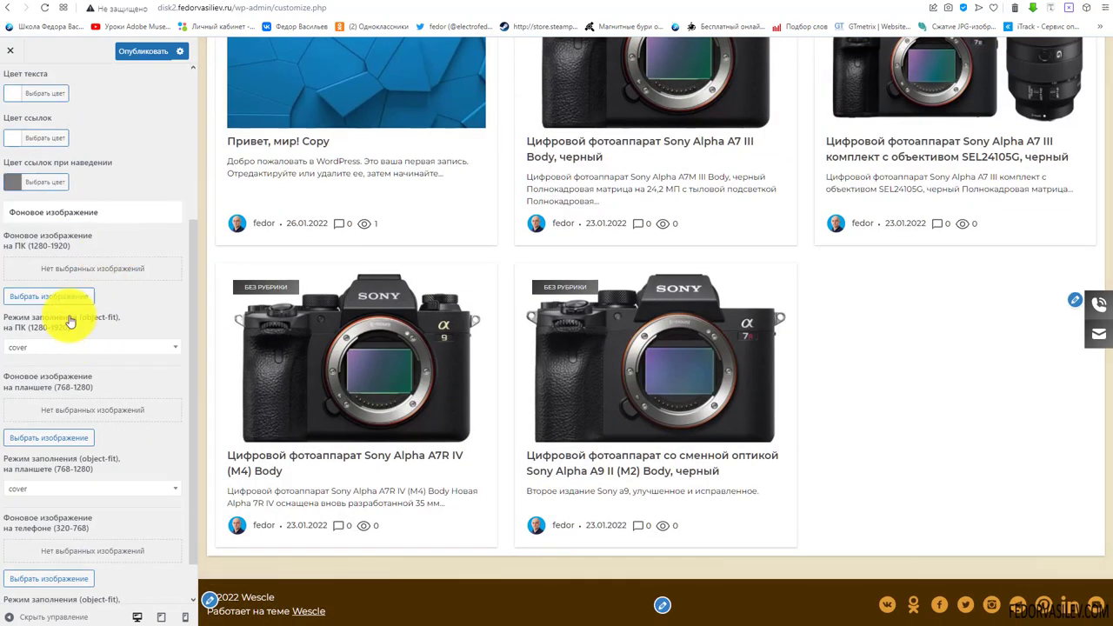
pyautogui.scroll(-1, 82, 229)
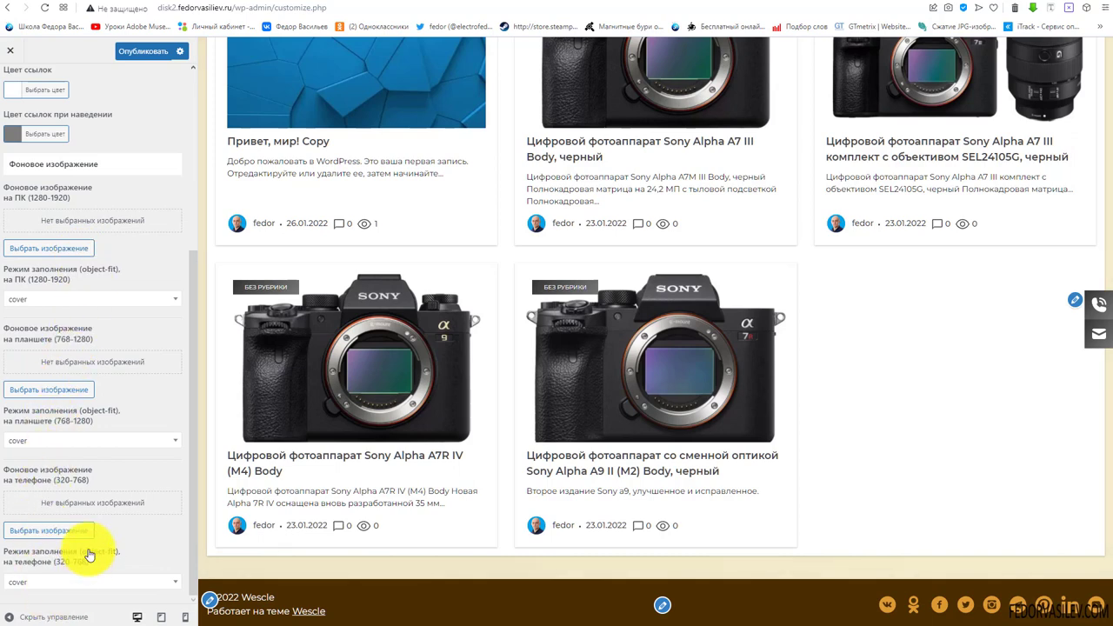
pyautogui.scroll(4, 94, 162)
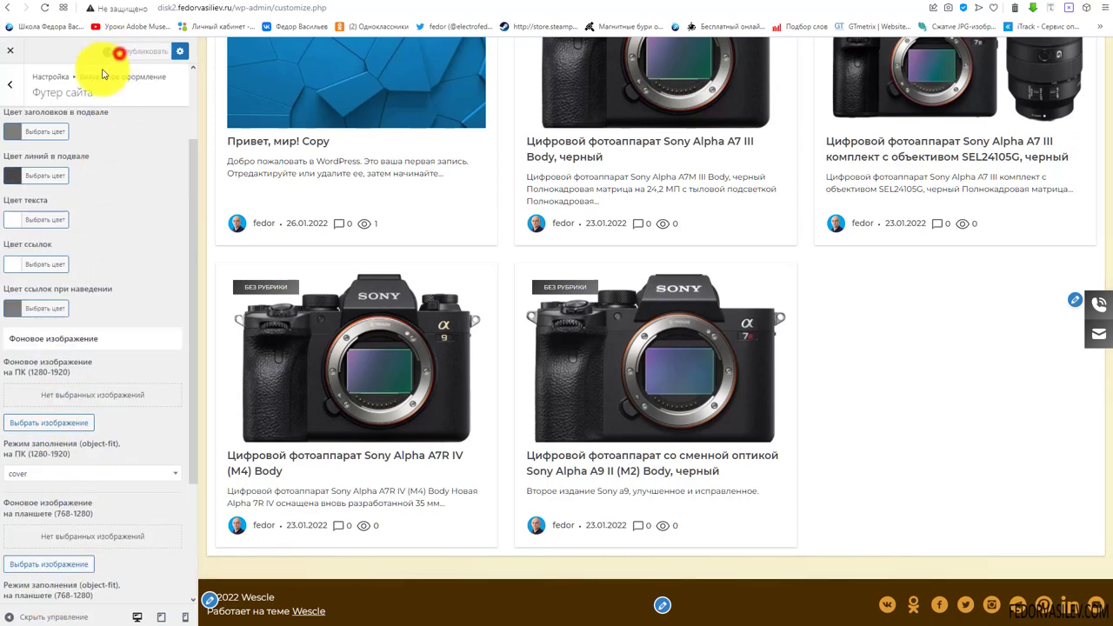
pyautogui.click(9, 91)
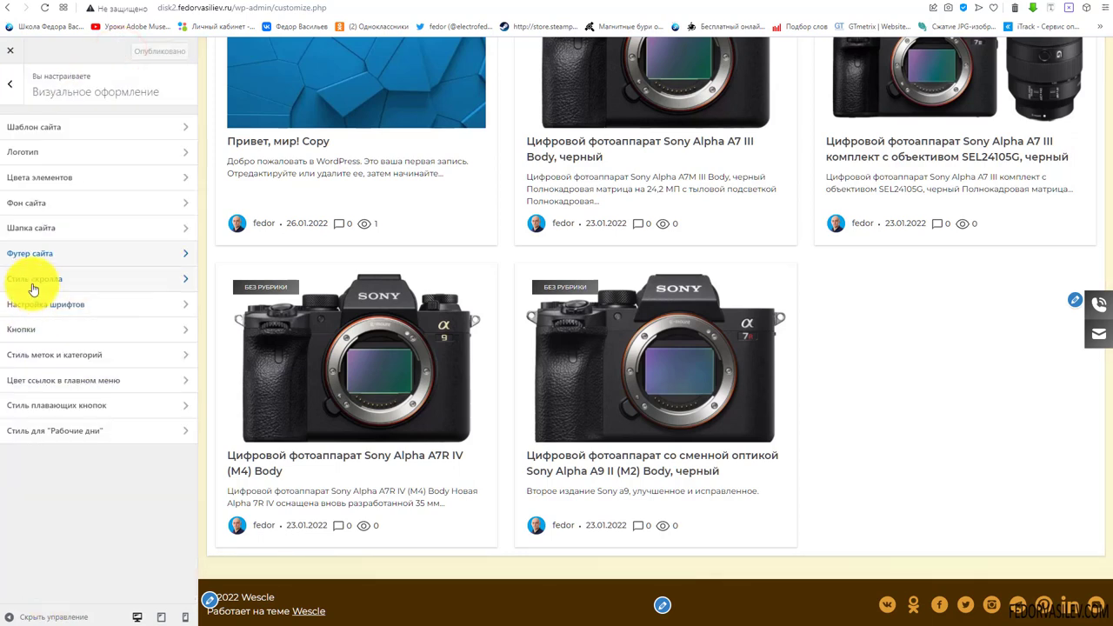
# Set the scrollbar base colour to orange #dd9933
pyautogui.click(35, 279)
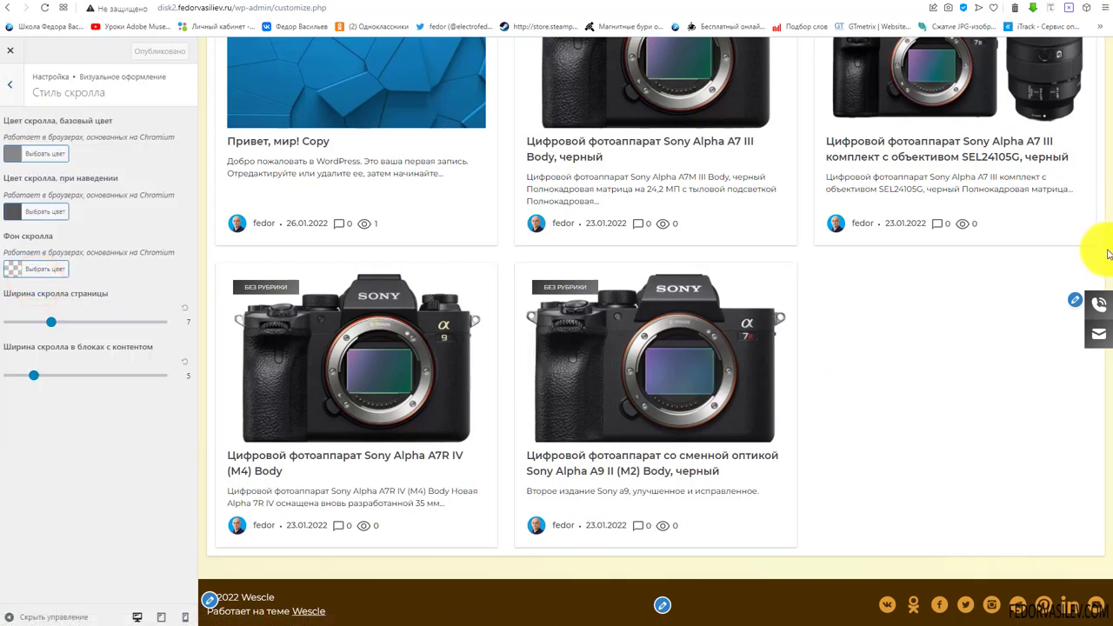
pyautogui.moveTo(1107, 252); pyautogui.dragTo(1107, 276)
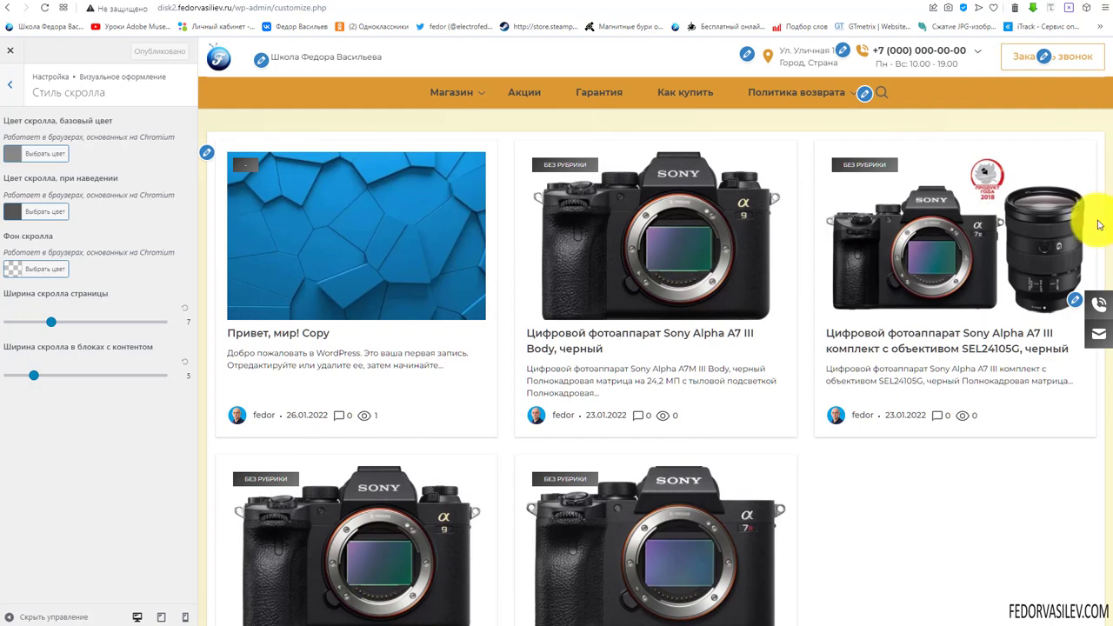
pyautogui.scroll(-5, 1096, 224)
pyautogui.scroll(5, 696, 322)
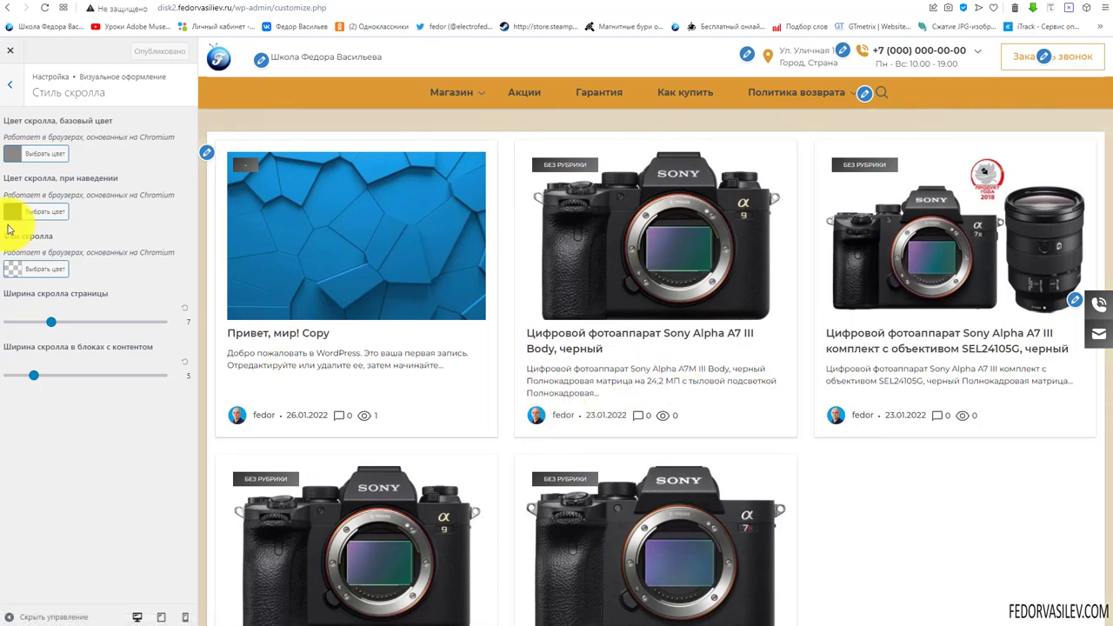
pyautogui.click(12, 154)
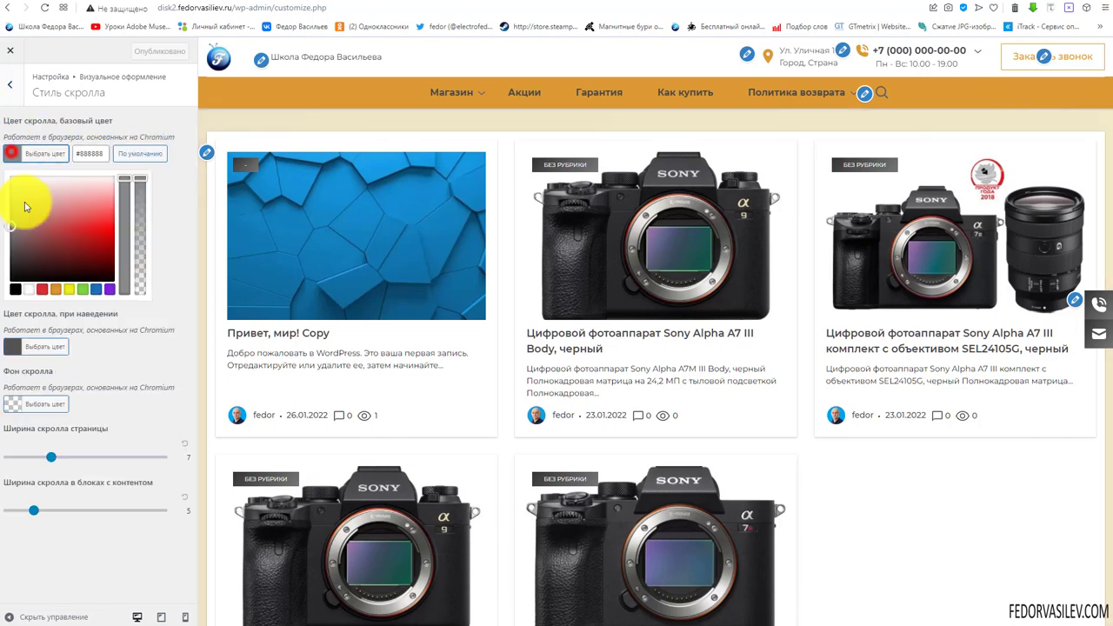
pyautogui.click(56, 289)
pyautogui.click(186, 160)
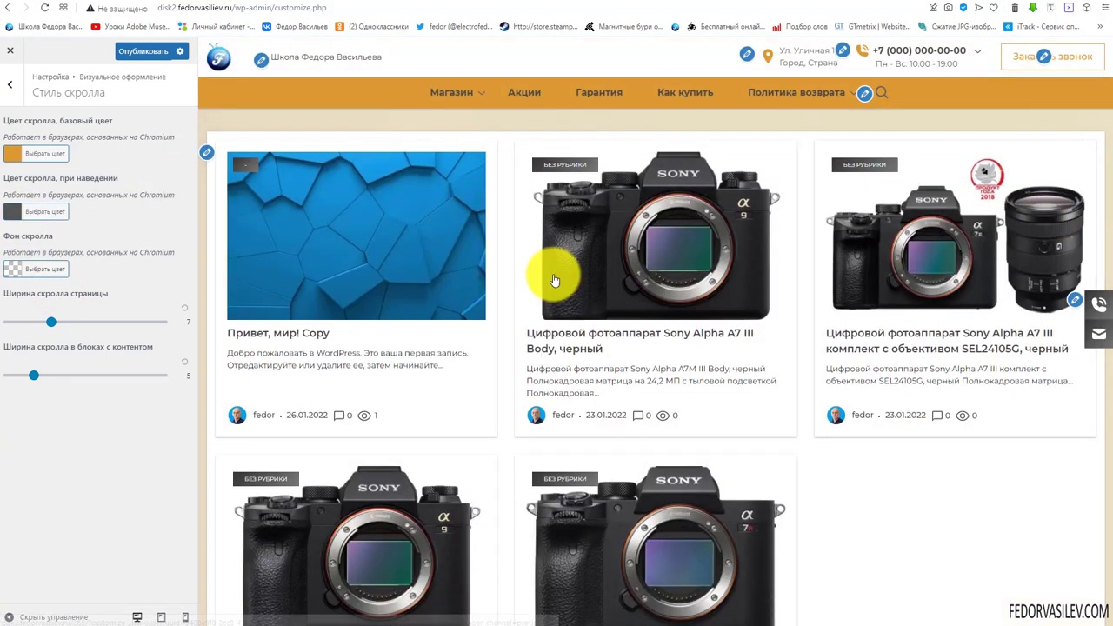
# Make the scrollbar hover colour dark brown
pyautogui.click(11, 216)
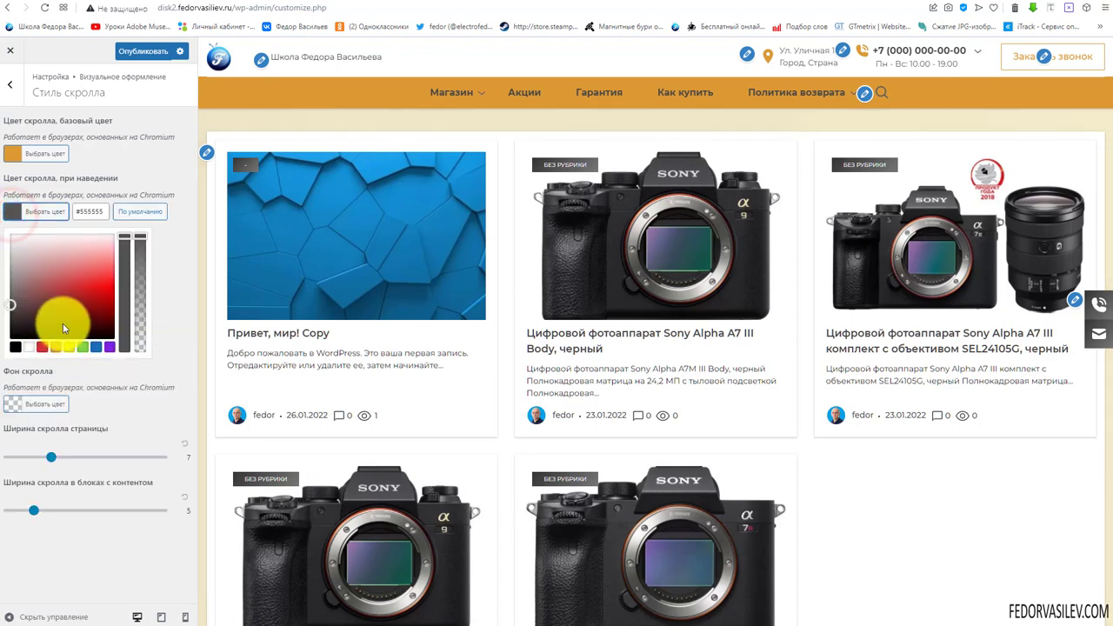
pyautogui.click(56, 347)
pyautogui.click(106, 318)
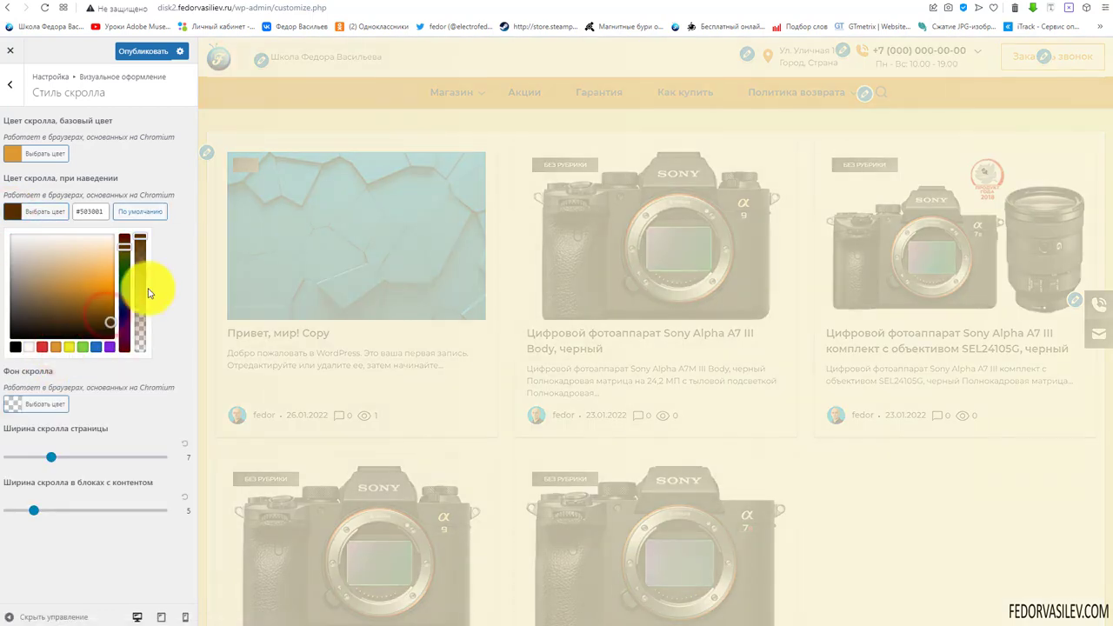
pyautogui.click(191, 220)
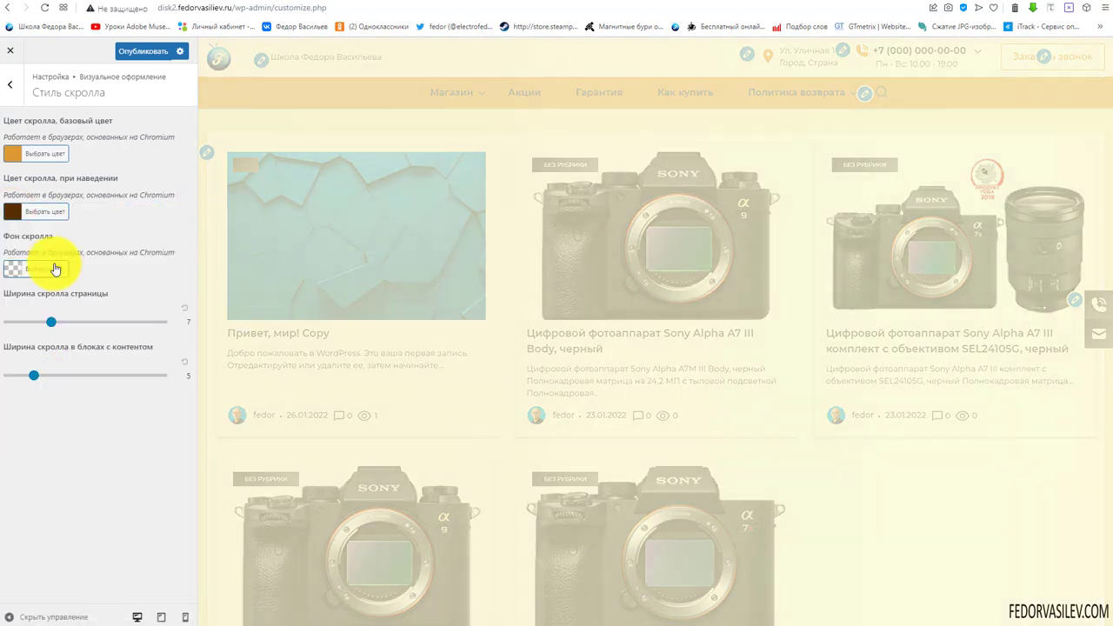
pyautogui.scroll(-3, 948, 357)
pyautogui.scroll(3, 959, 362)
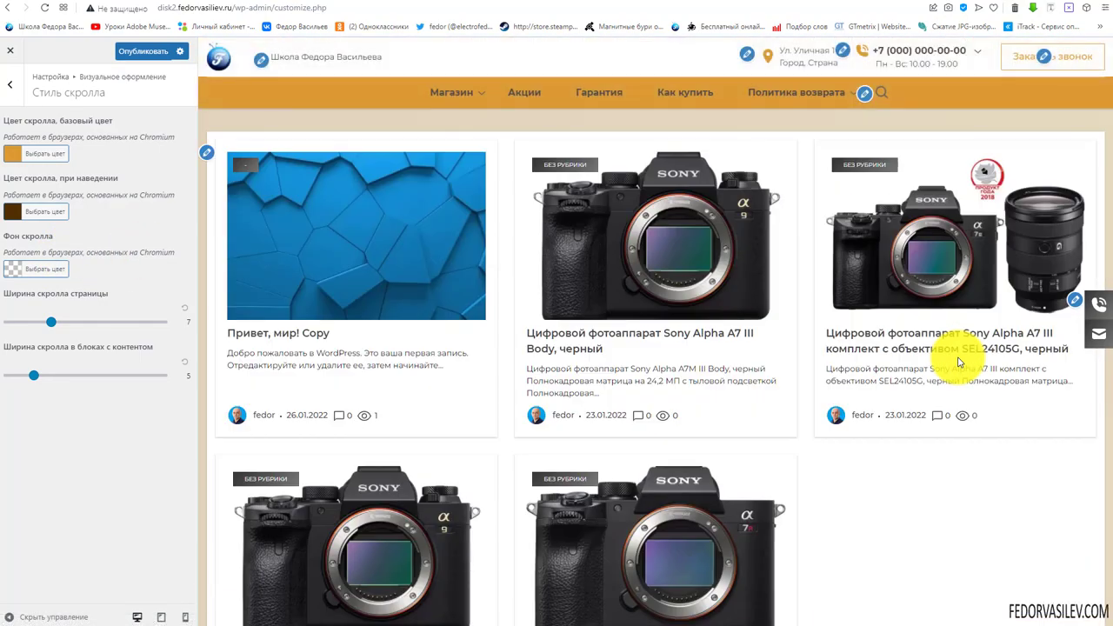
pyautogui.scroll(-3, 1103, 479)
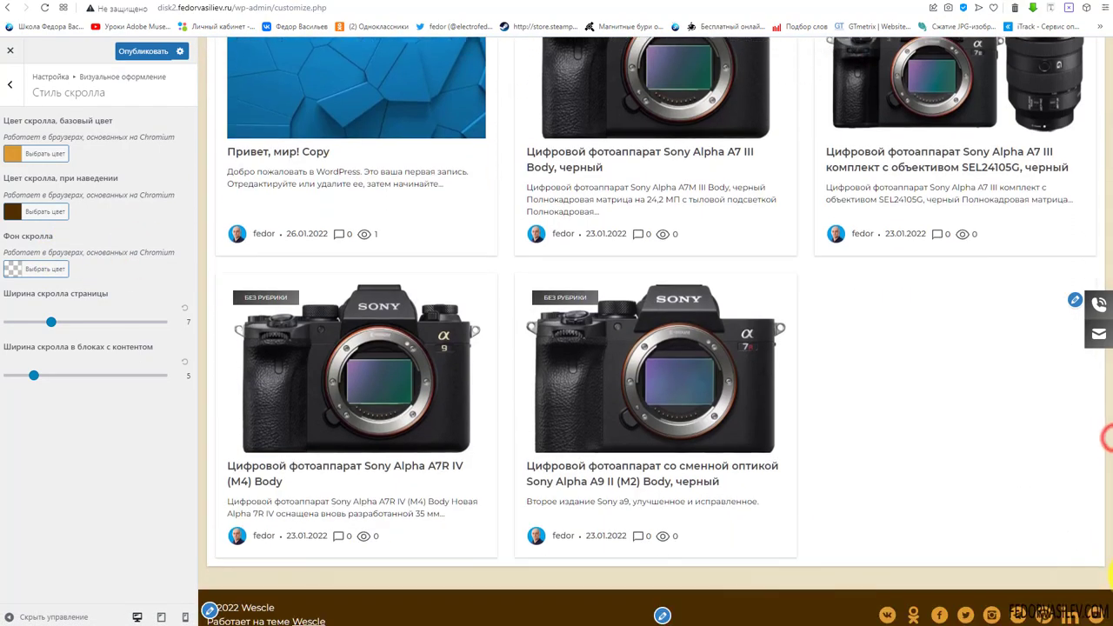
pyautogui.scroll(3, 1074, 261)
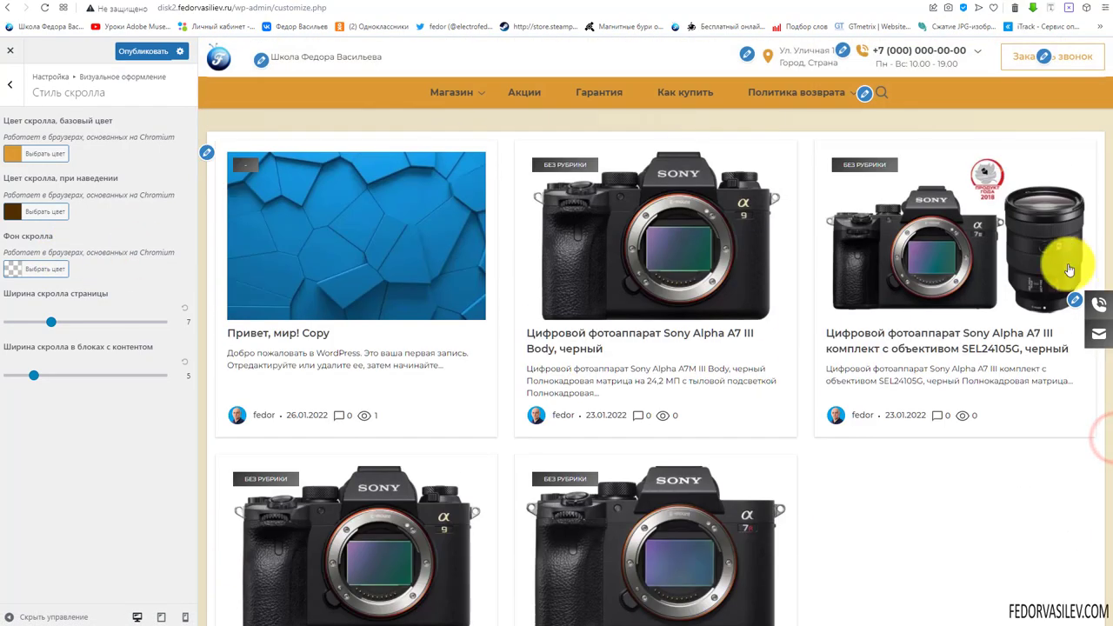
# Clear the scrollbar background, widen the page scrollbar from 7 to 10, and publish
pyautogui.click(10, 276)
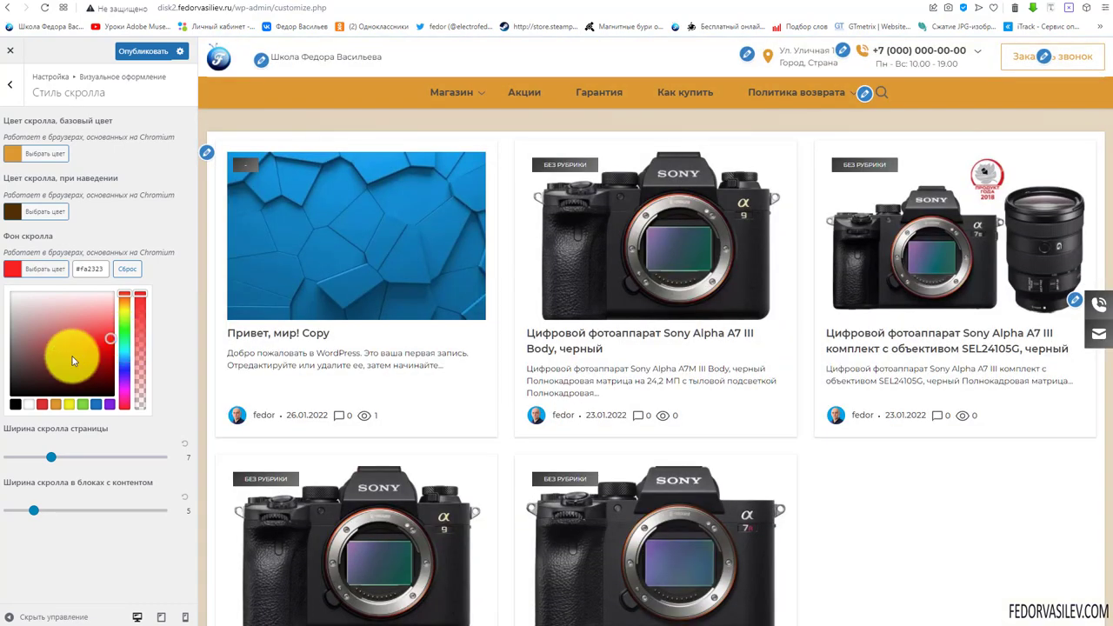
pyautogui.click(126, 270)
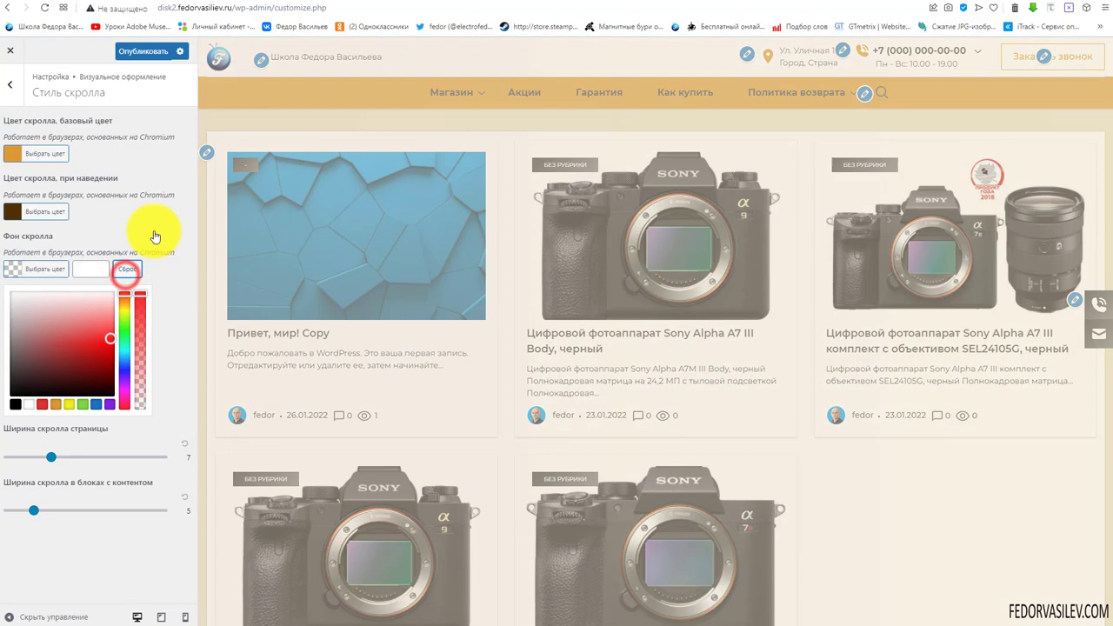
pyautogui.click(154, 232)
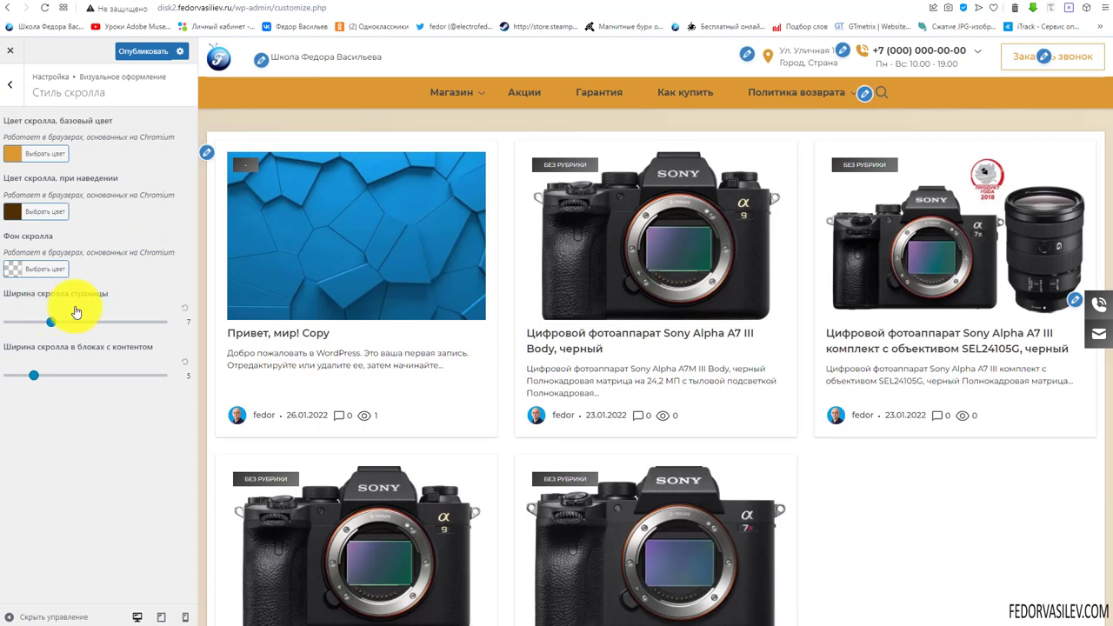
pyautogui.click(77, 320)
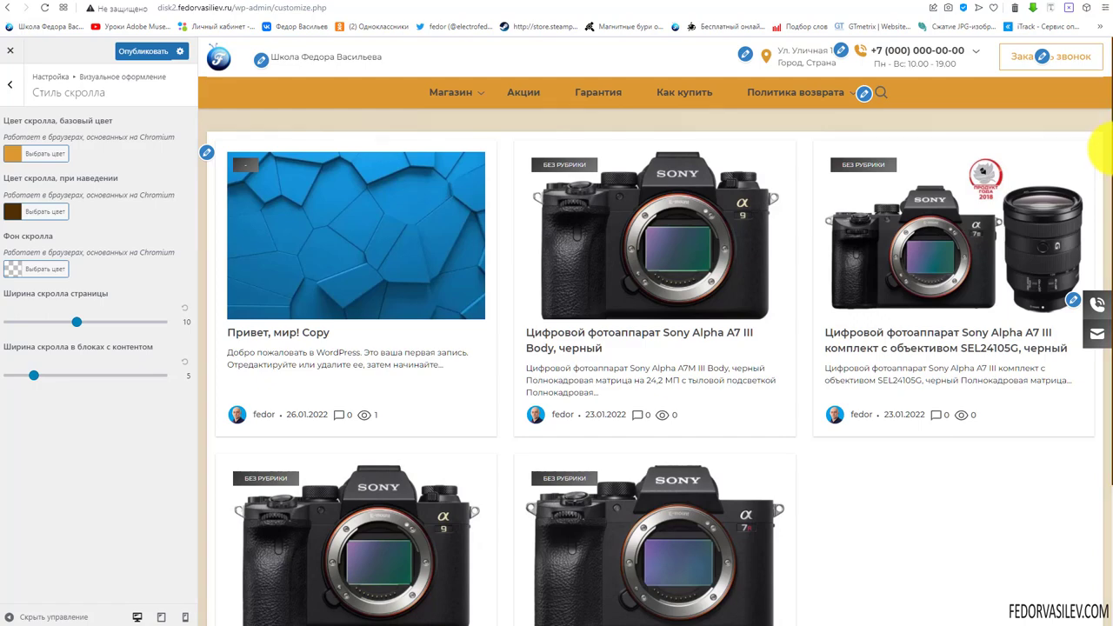
pyautogui.scroll(-4, 1101, 148)
pyautogui.scroll(4, 609, 330)
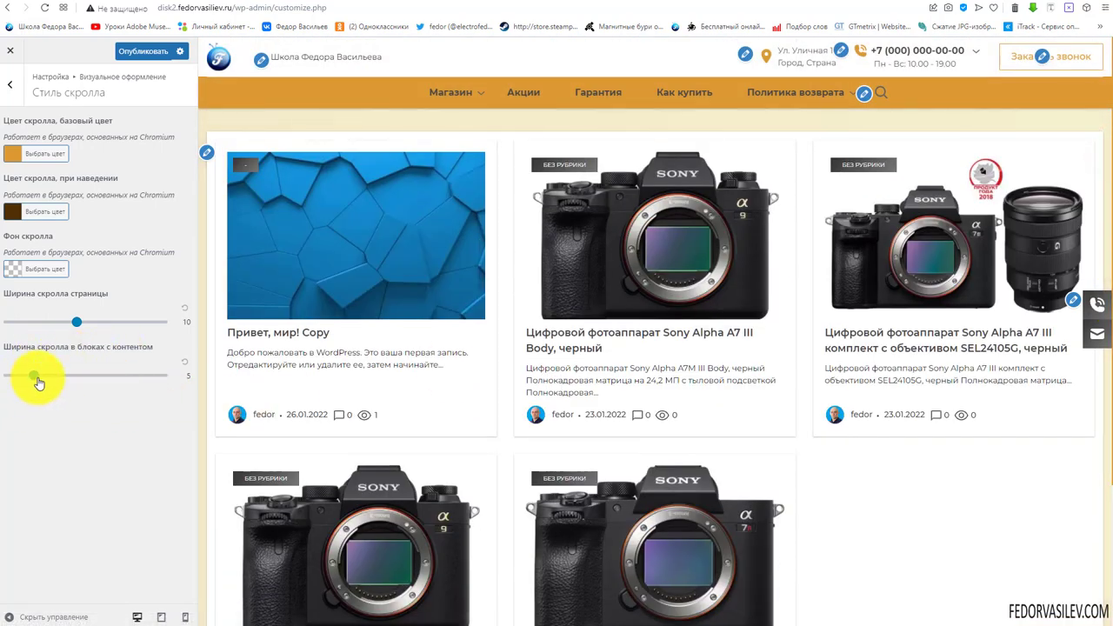
pyautogui.click(139, 51)
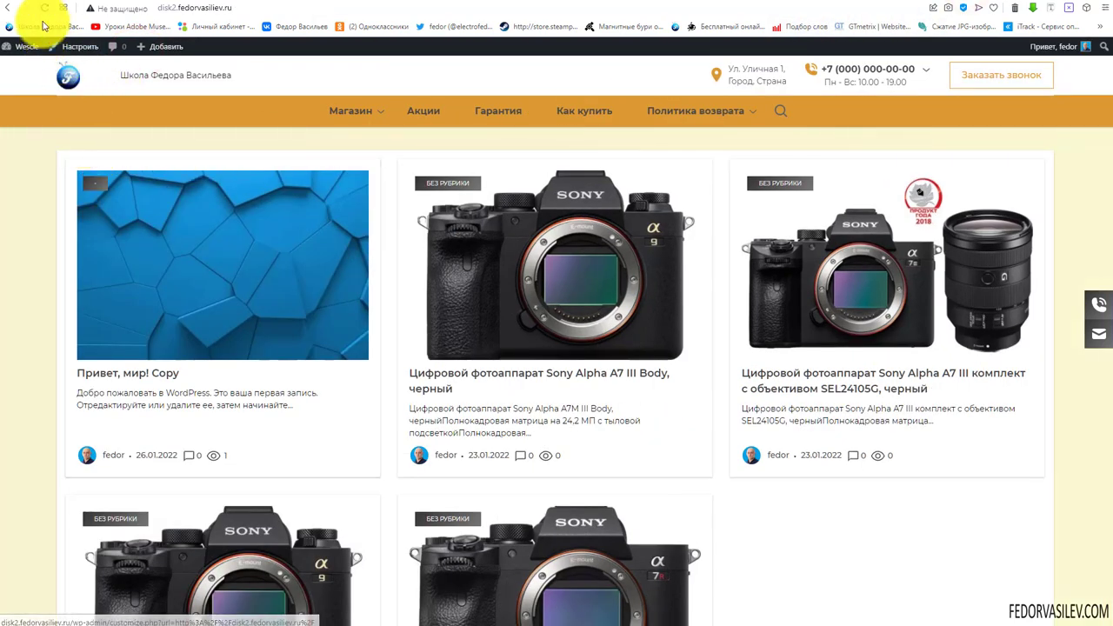
# Reload the live site to check the new scrollbar
pyautogui.click(44, 7)
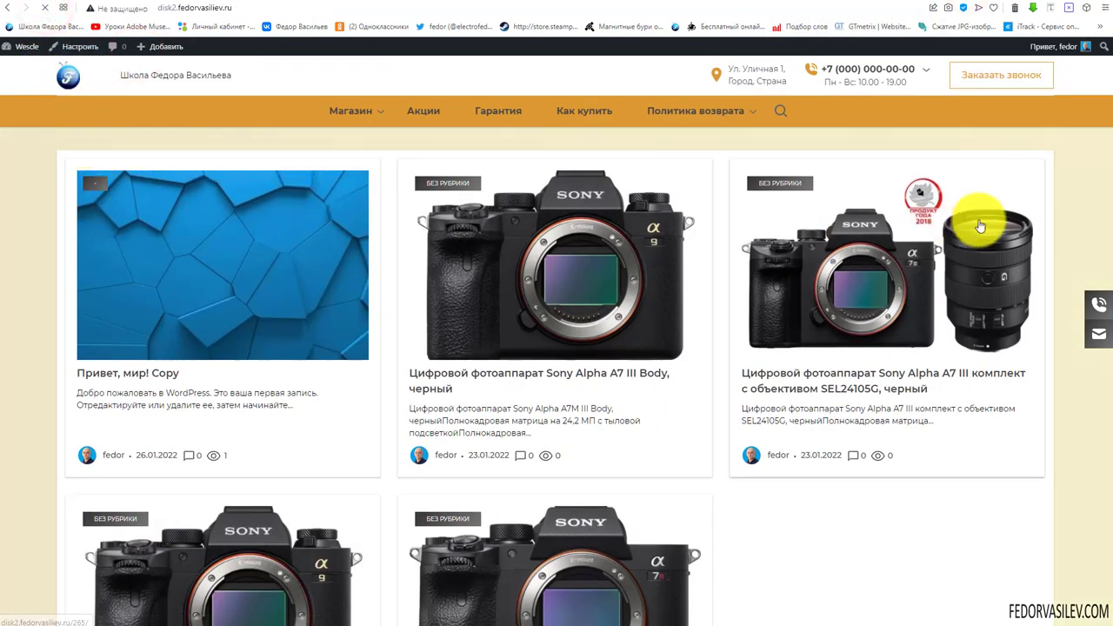
pyautogui.scroll(-3, 977, 211)
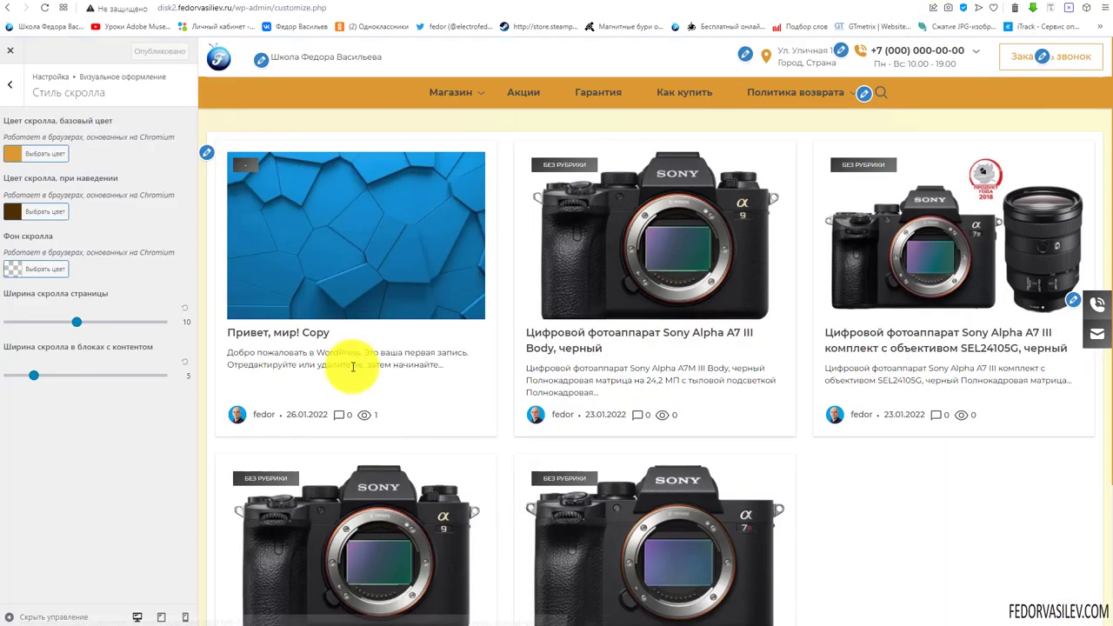
# In Настройка шрифтов, replace the Montserrat font family with Roboto from Шрифты Google
pyautogui.click(9, 83)
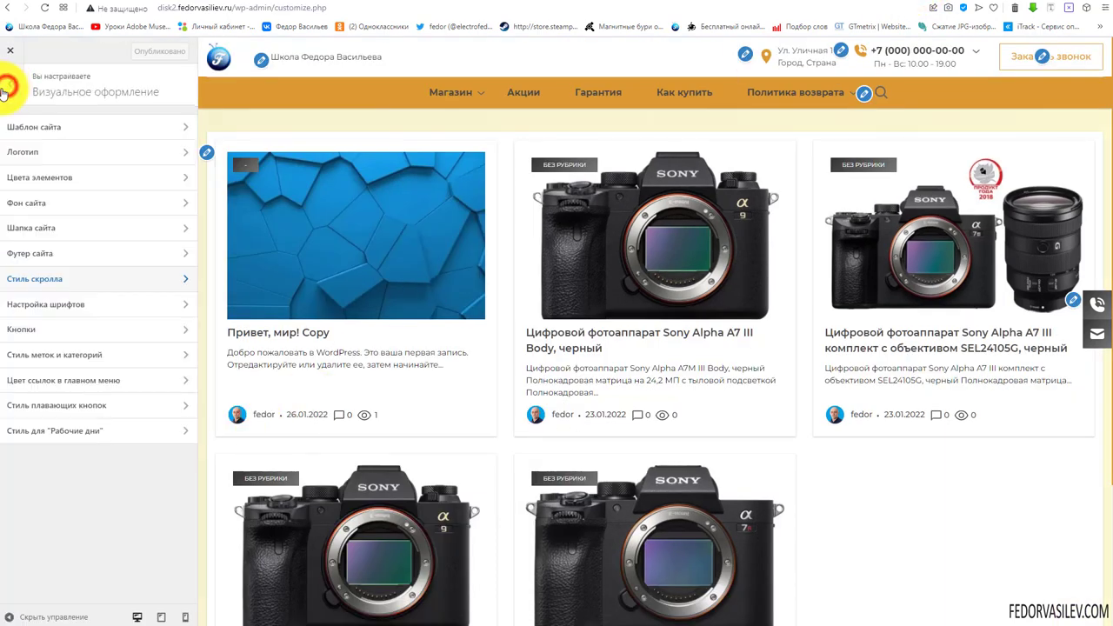
pyautogui.click(51, 306)
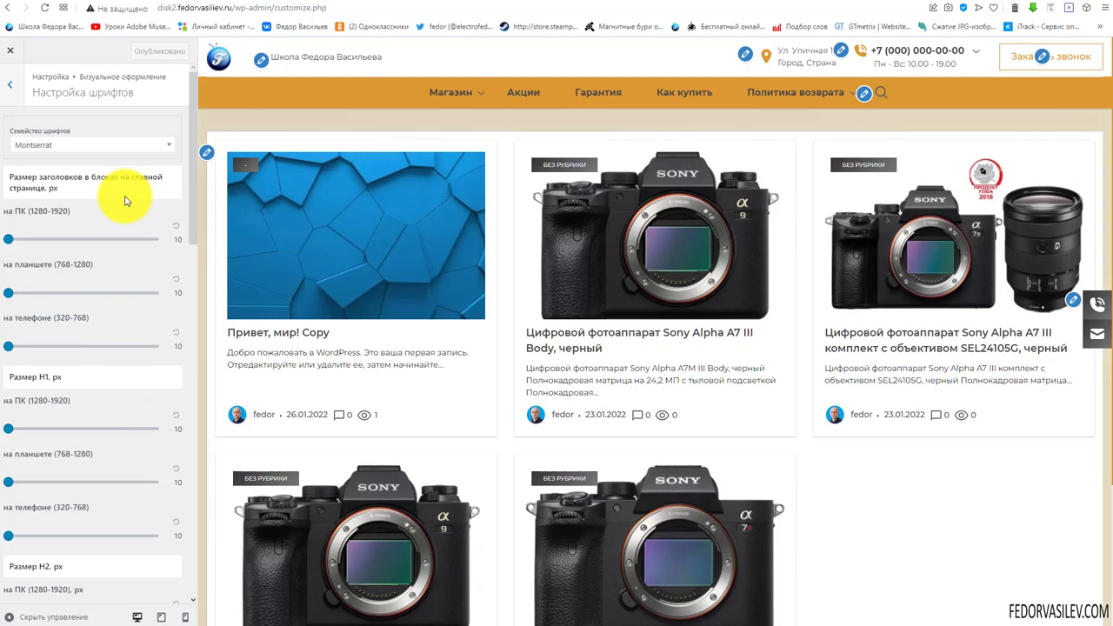
pyautogui.click(154, 152)
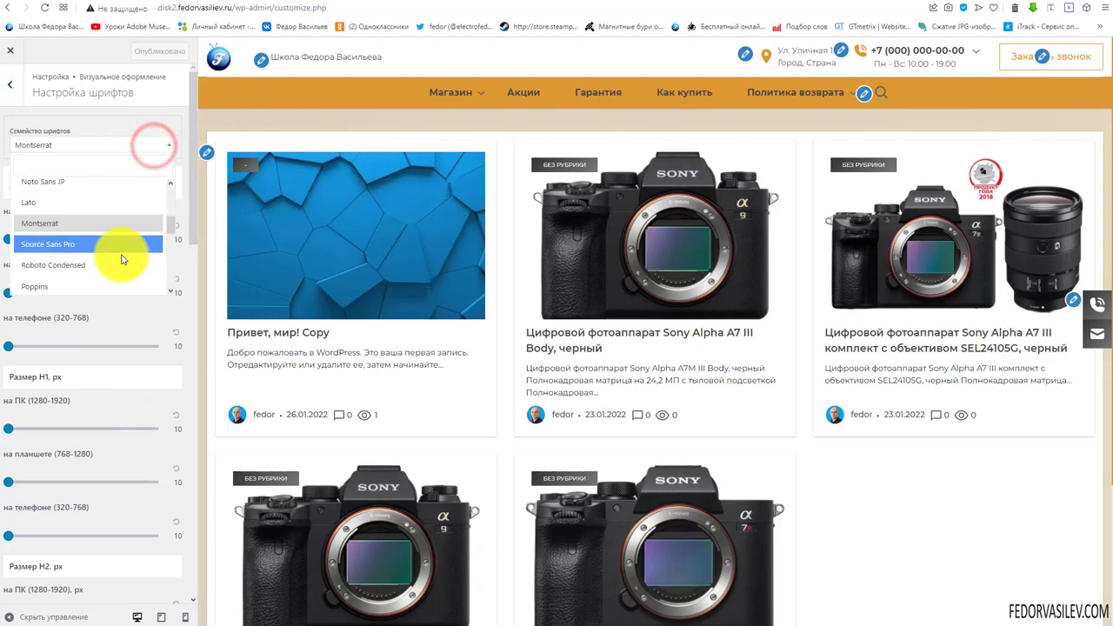
pyautogui.scroll(5, 96, 218)
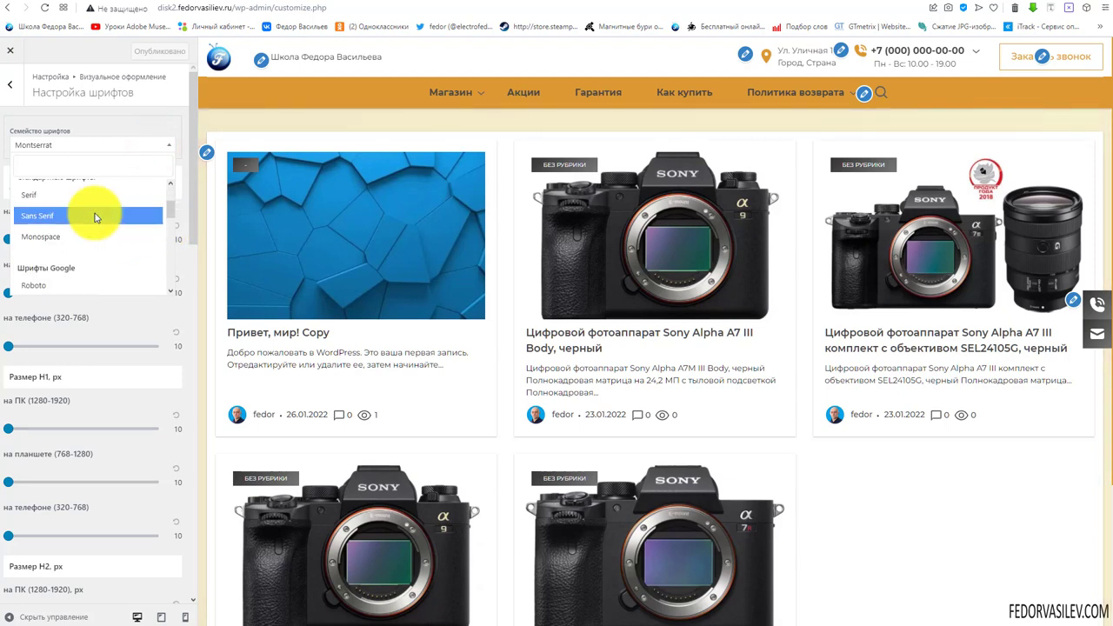
pyautogui.scroll(3, 92, 222)
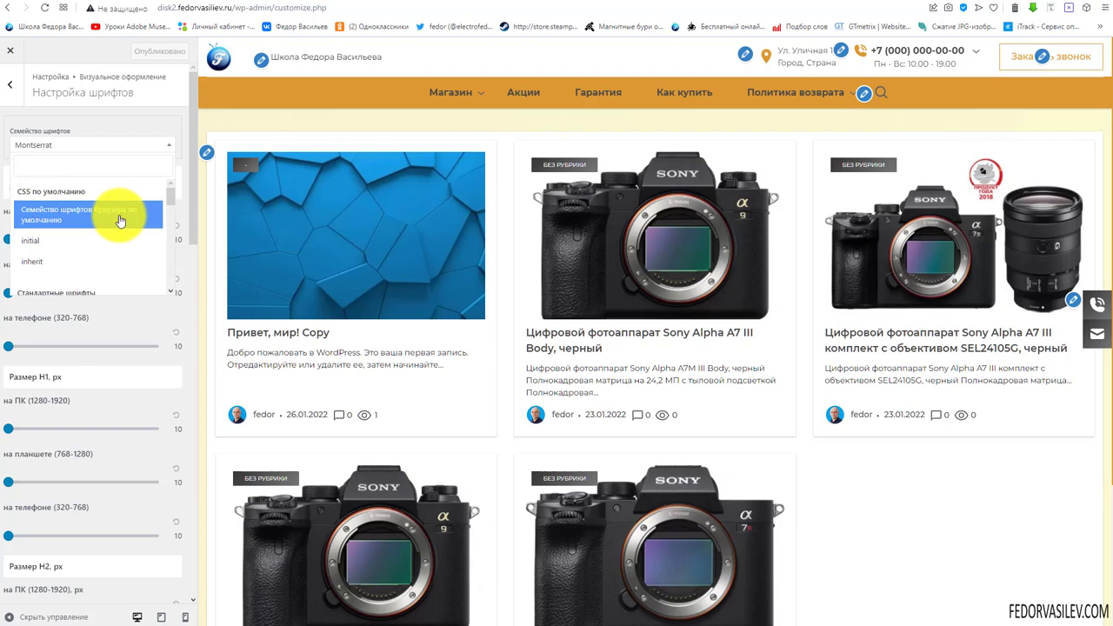
pyautogui.scroll(-3, 91, 228)
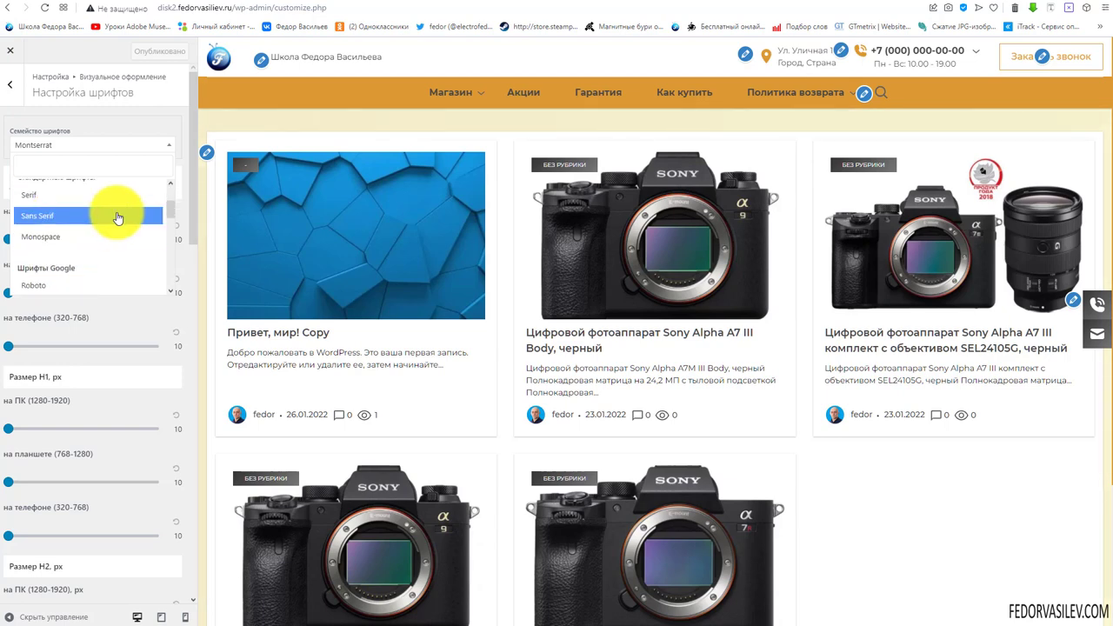
pyautogui.scroll(3, 52, 218)
pyautogui.scroll(-3, 78, 235)
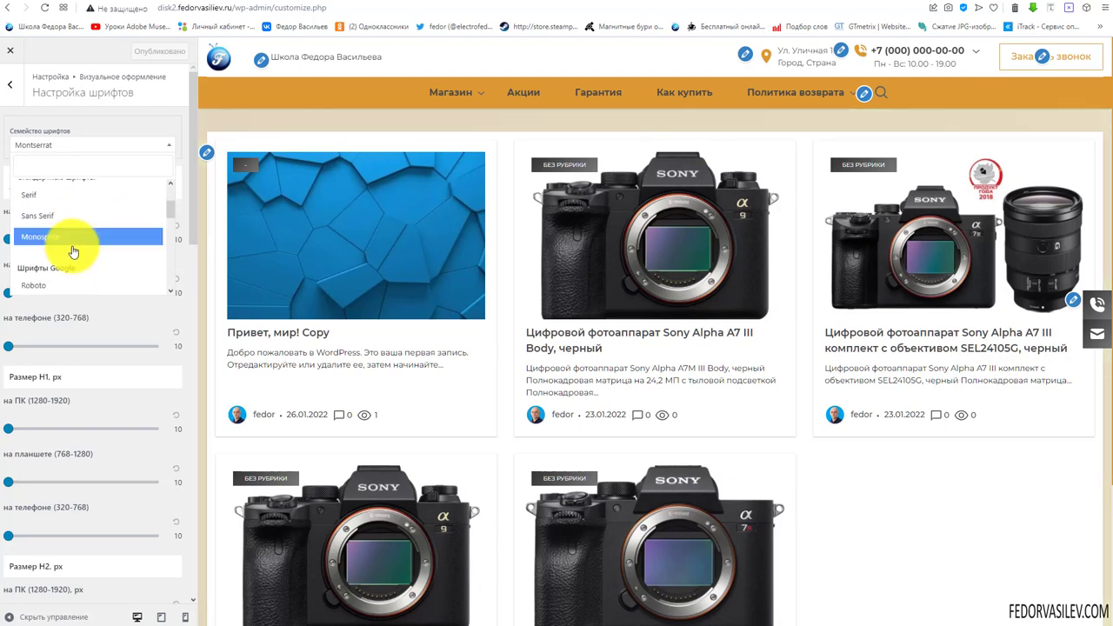
pyautogui.scroll(-2, 74, 251)
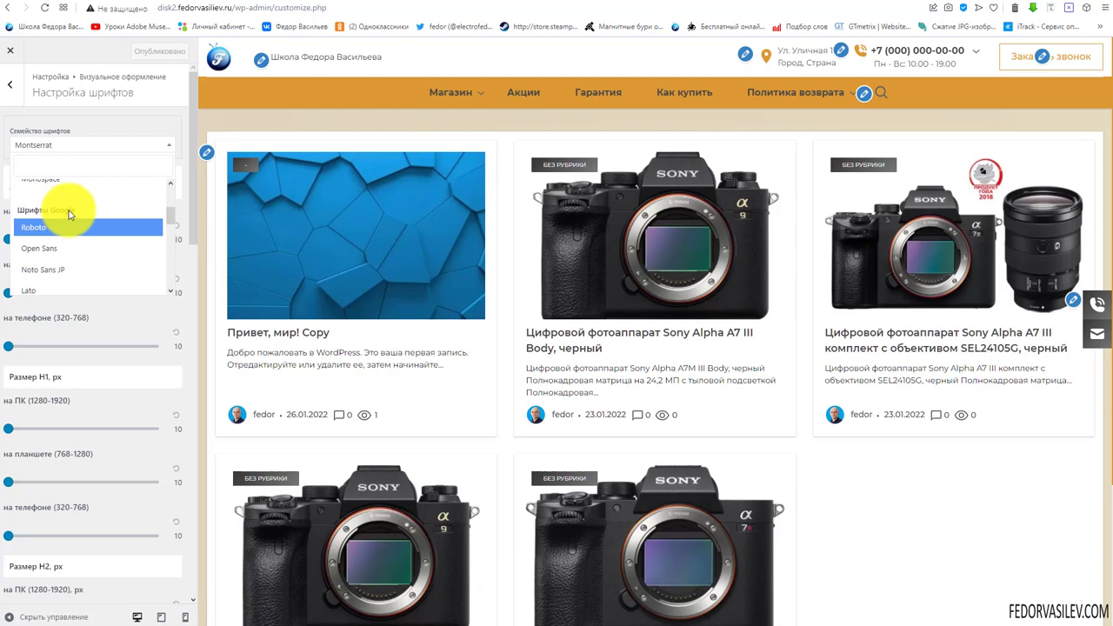
pyautogui.scroll(-4, 75, 244)
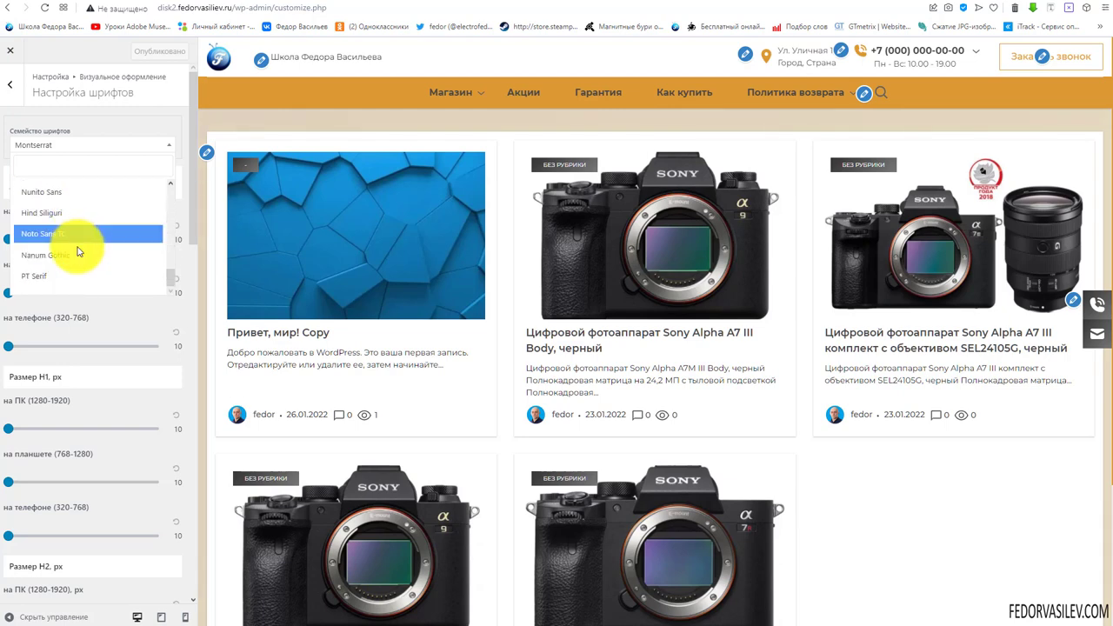
pyautogui.scroll(5, 87, 241)
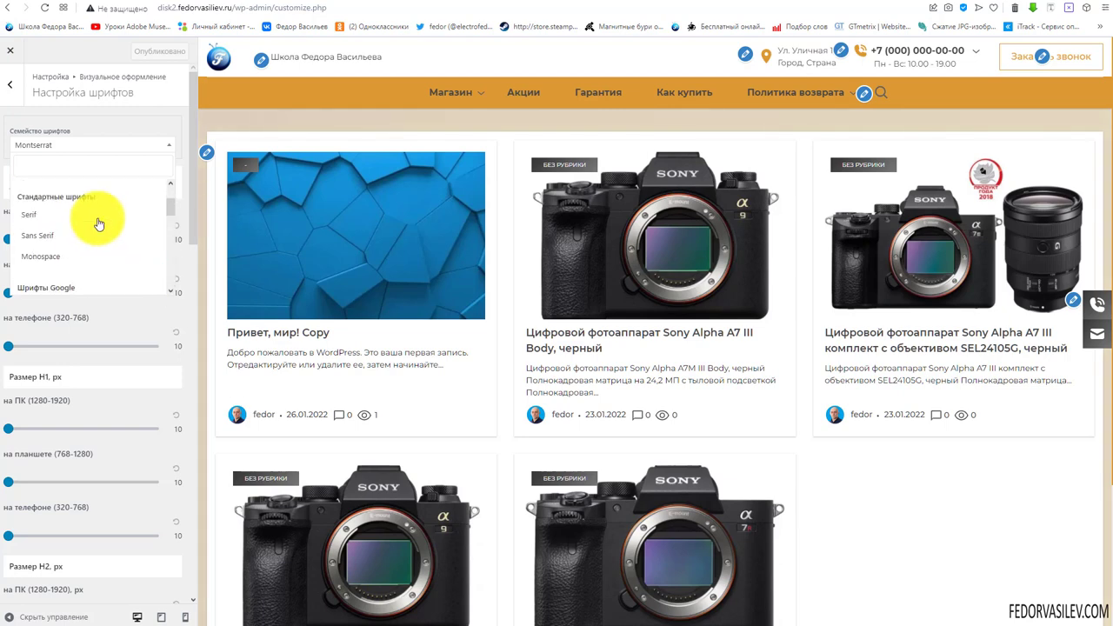
pyautogui.scroll(-3, 94, 223)
pyautogui.scroll(4, 96, 224)
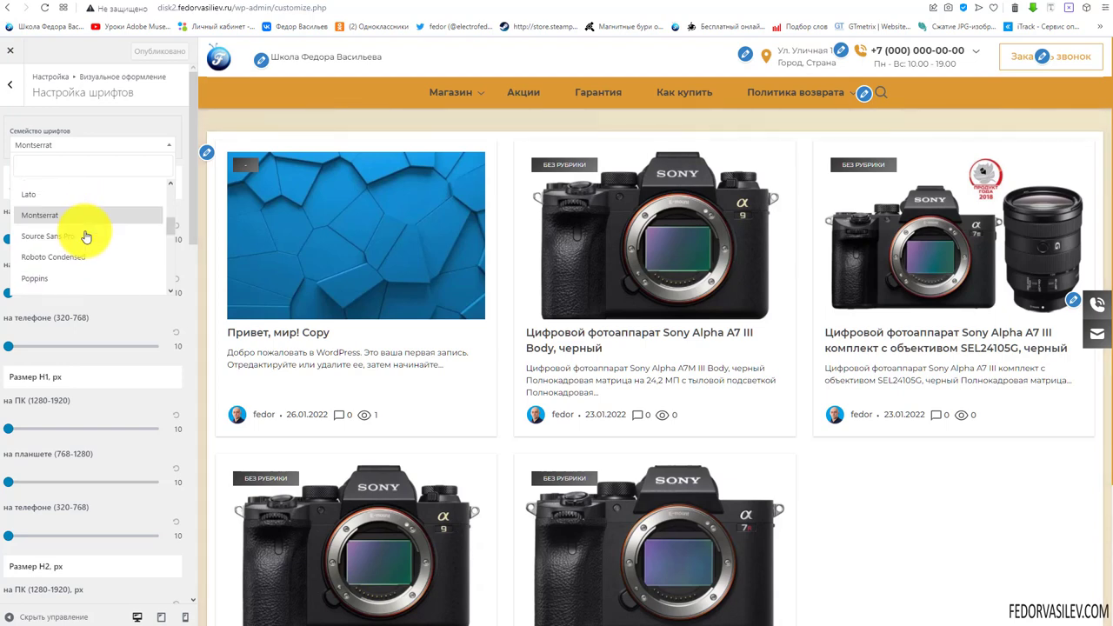
pyautogui.click(79, 247)
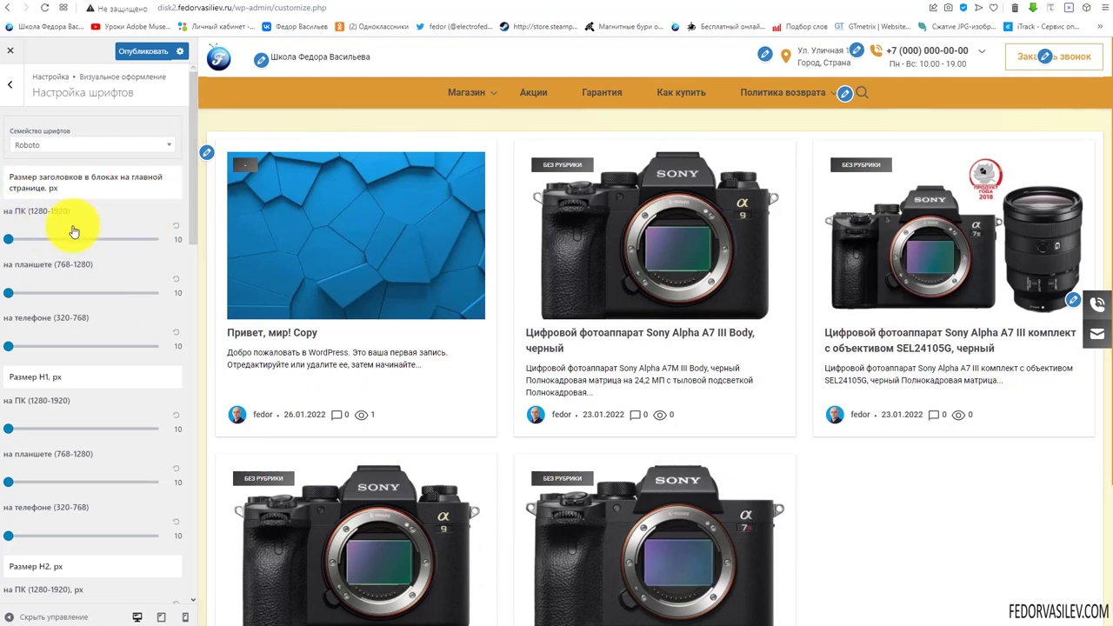
# Publish the Roboto font settings
pyautogui.scroll(-2, 87, 323)
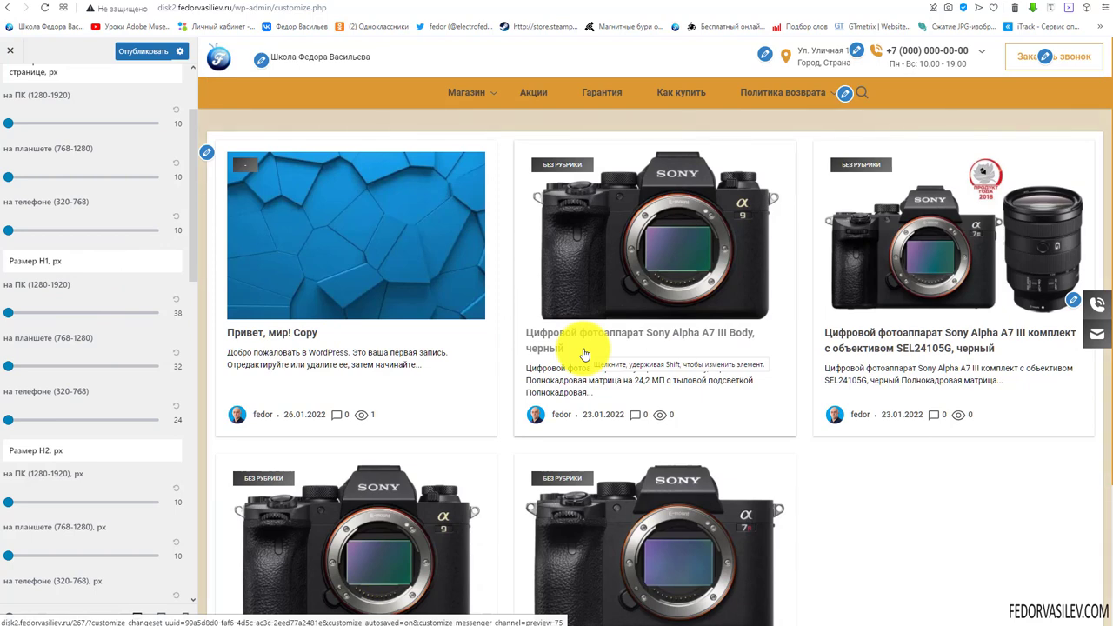
pyautogui.scroll(-2, 95, 271)
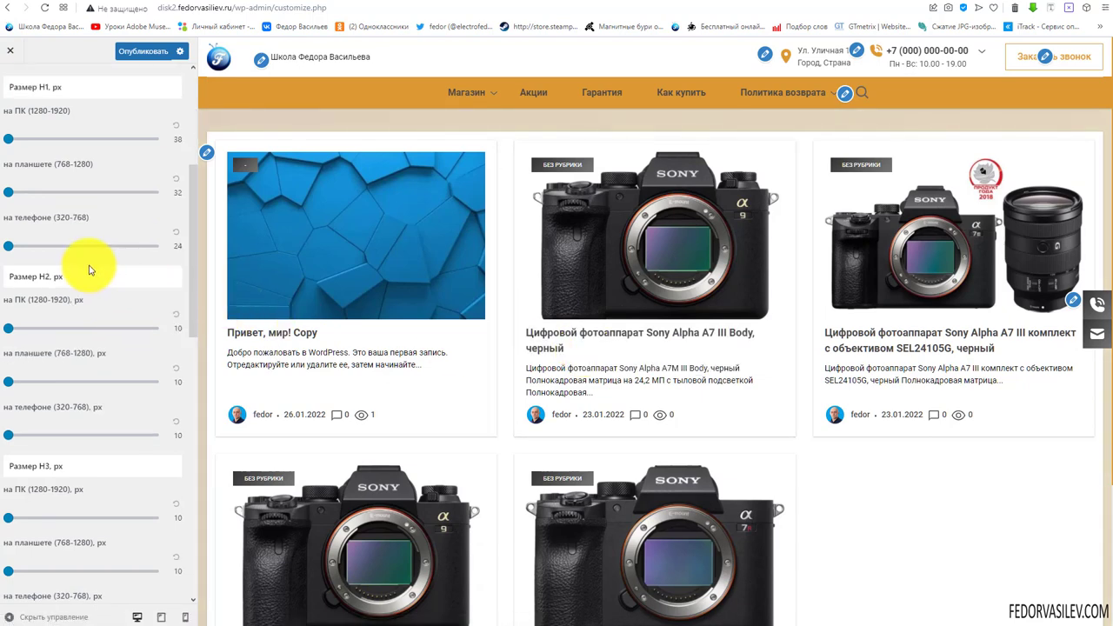
pyautogui.scroll(-1, 89, 270)
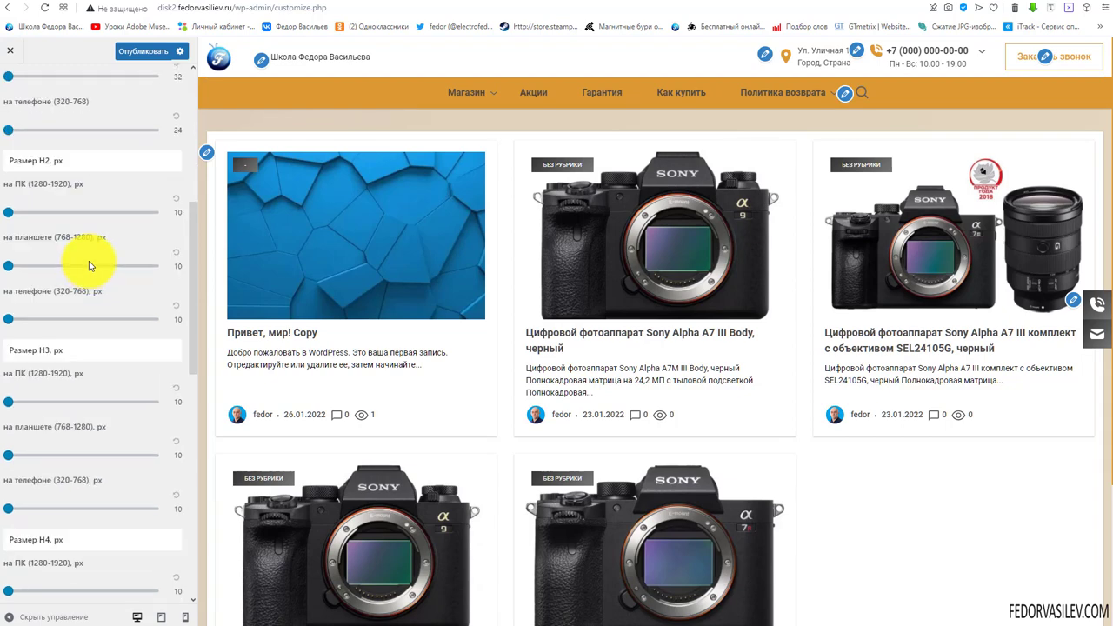
pyautogui.scroll(-6, 90, 265)
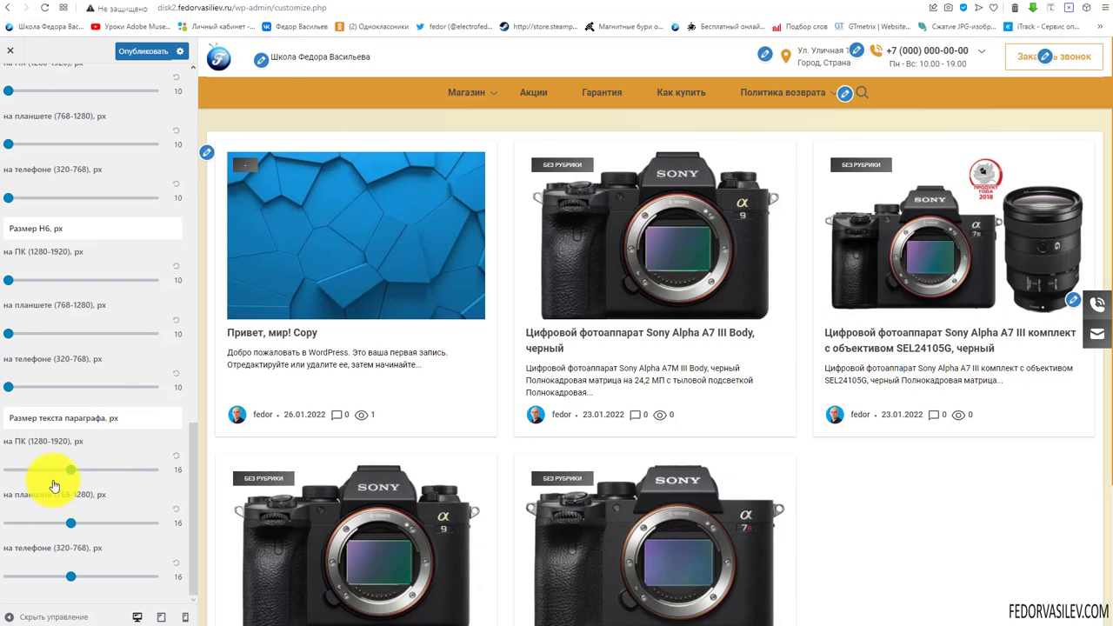
pyautogui.click(139, 47)
# Reload the live site and open the 'Привет, мир! Copy' post to check the font
pyautogui.moveTo(363, 119)
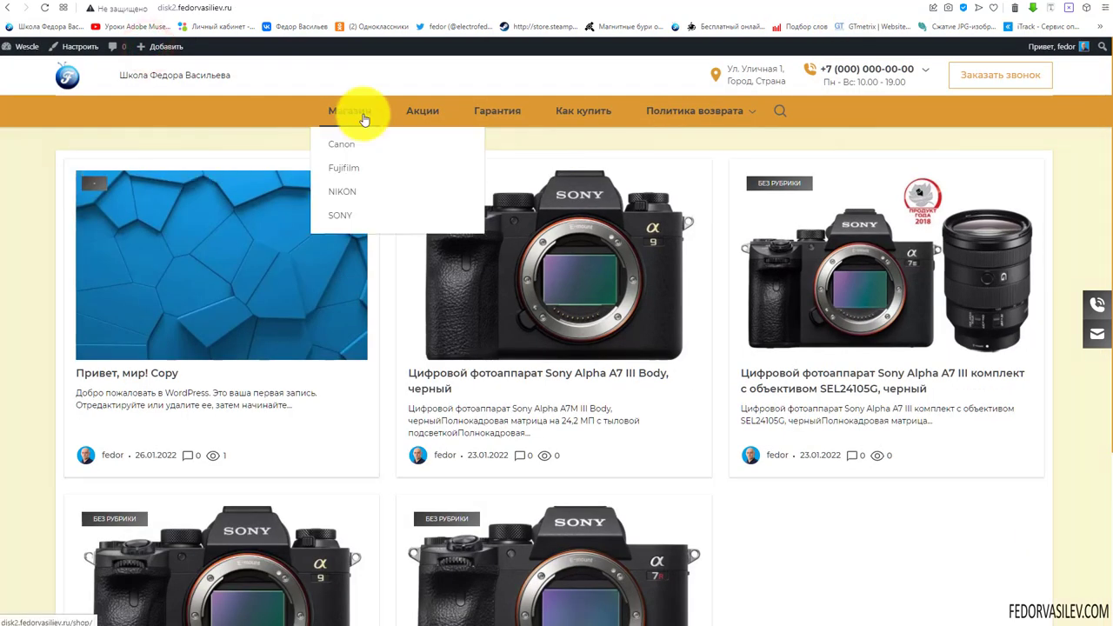
pyautogui.click(45, 9)
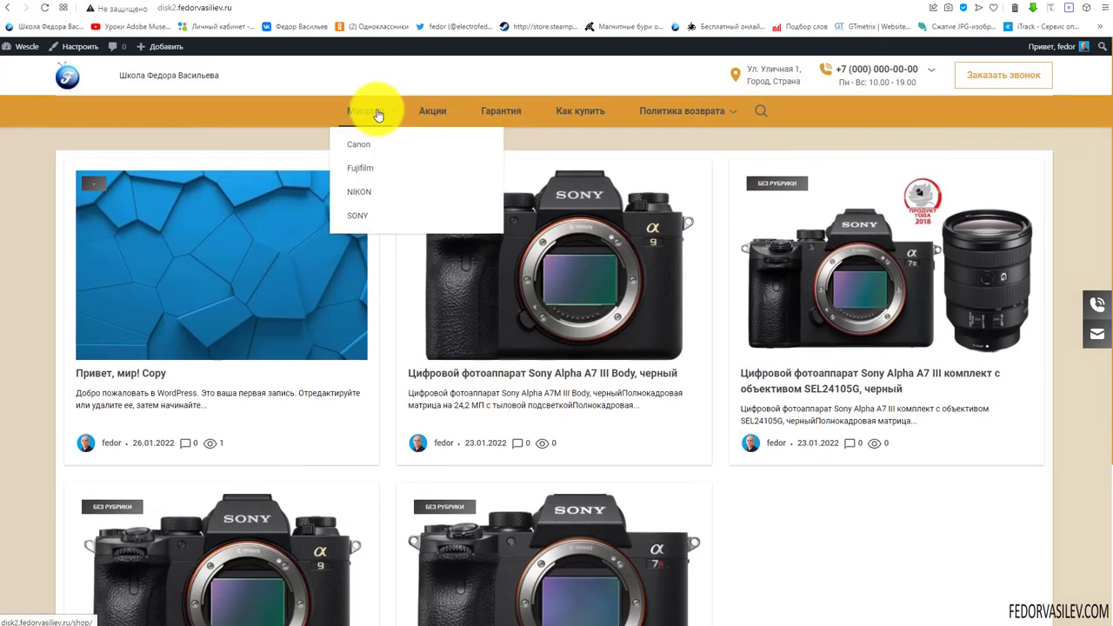
pyautogui.click(154, 374)
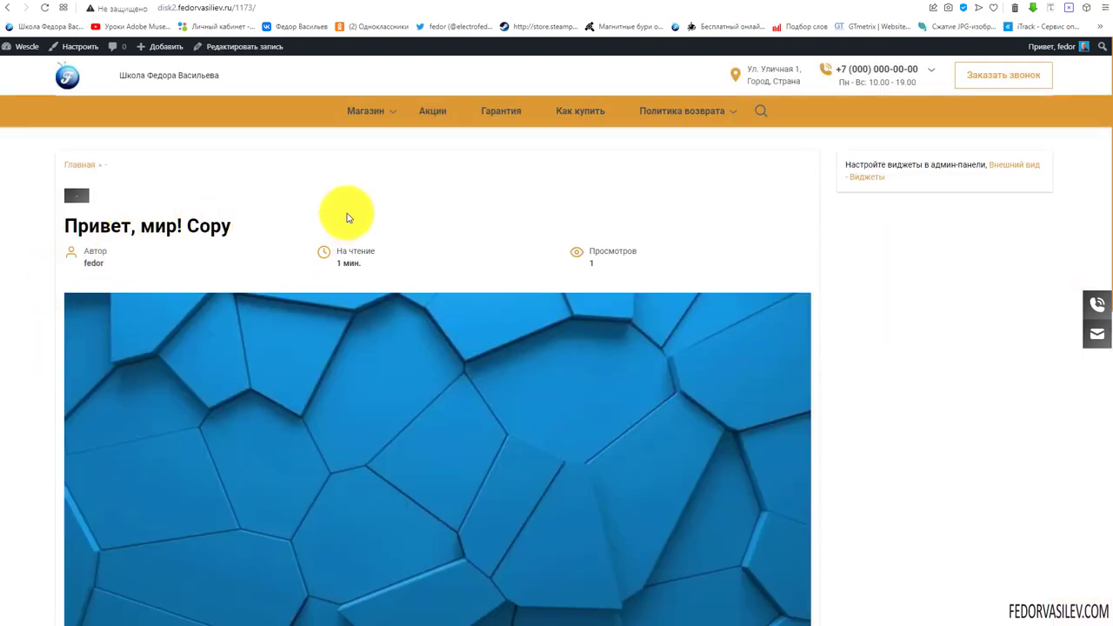
pyautogui.scroll(-4, 446, 178)
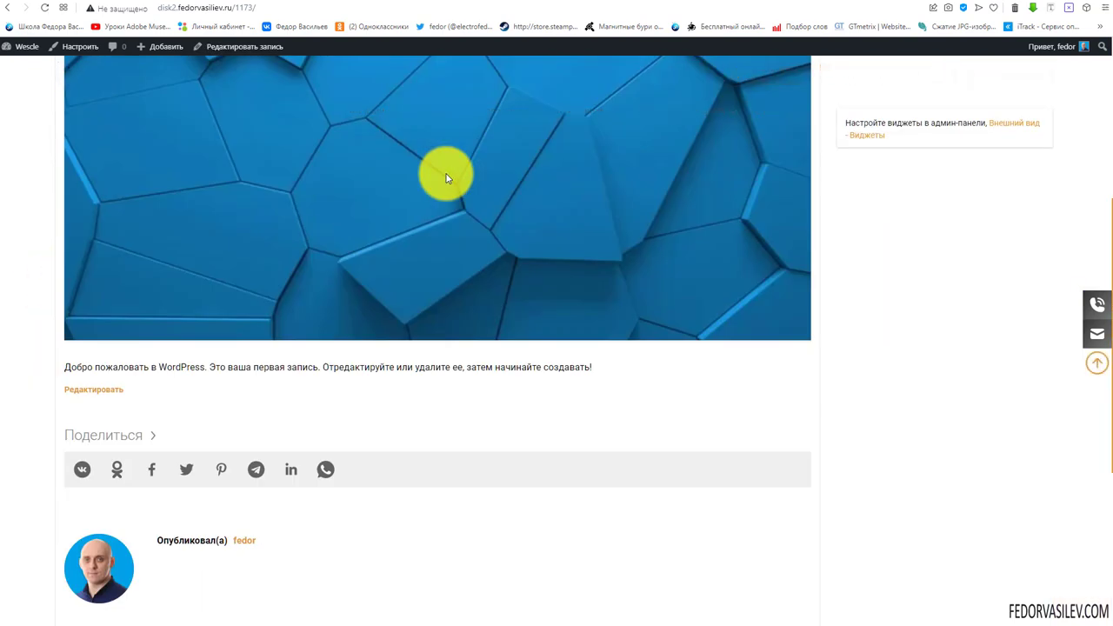
pyautogui.scroll(-4, 446, 178)
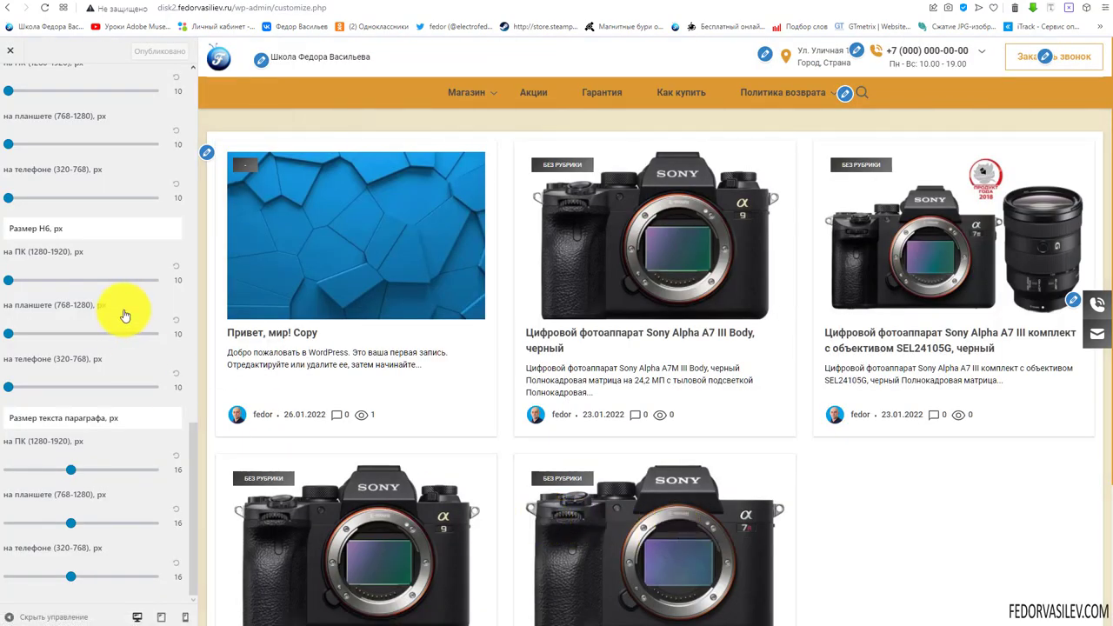
# Set the header button in the Кнопки settings to a regular (Обычная) button
pyautogui.scroll(10, 124, 316)
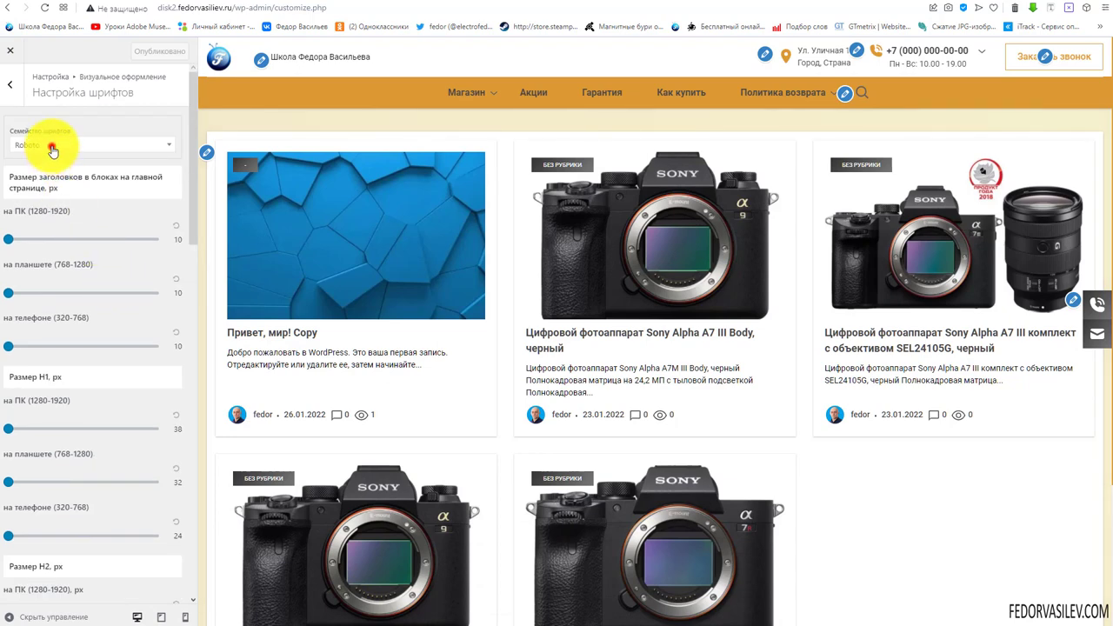
pyautogui.click(52, 148)
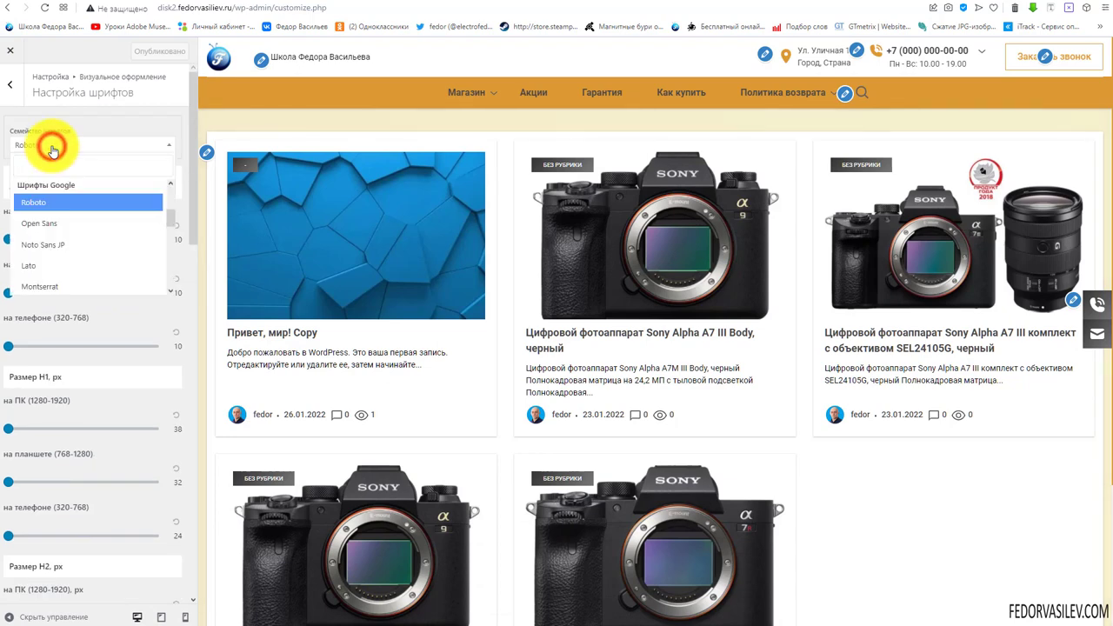
pyautogui.click(101, 140)
pyautogui.click(12, 83)
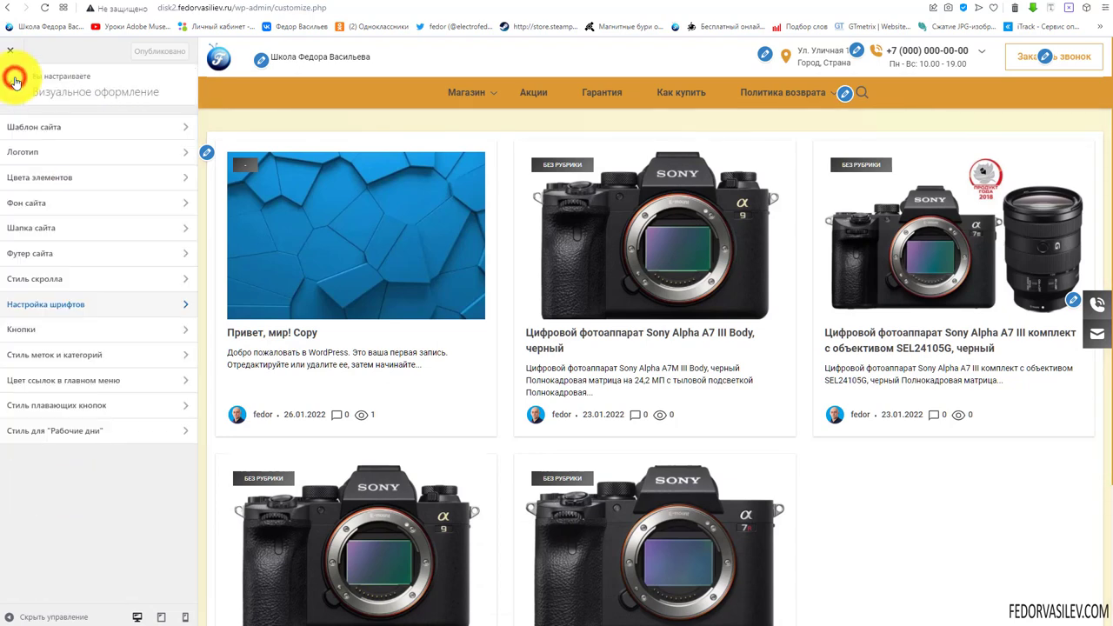
pyautogui.click(19, 339)
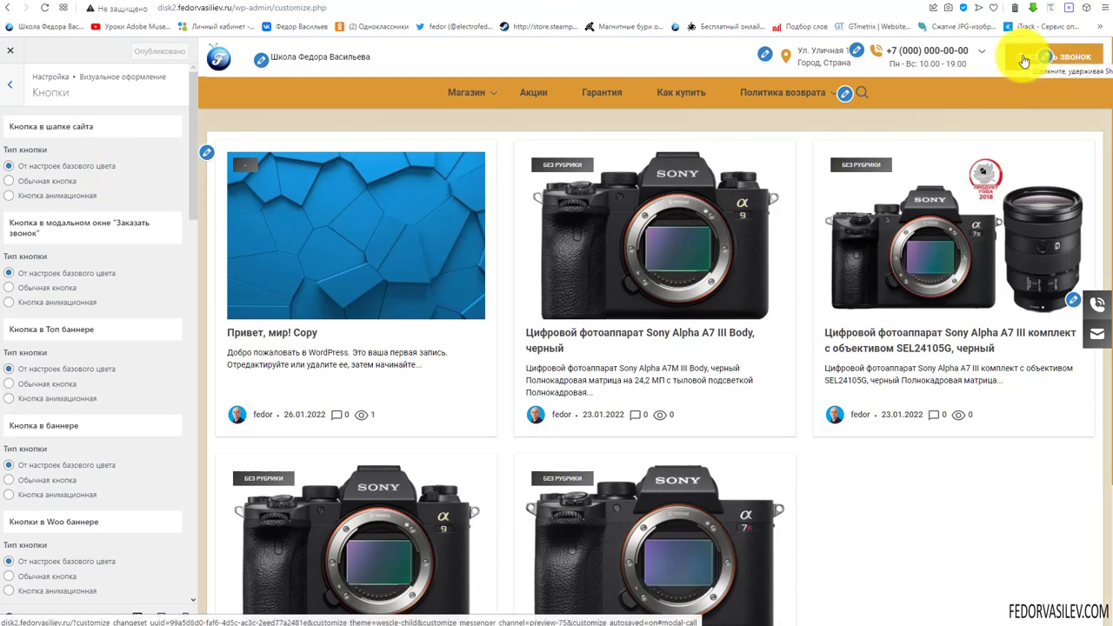
pyautogui.click(8, 181)
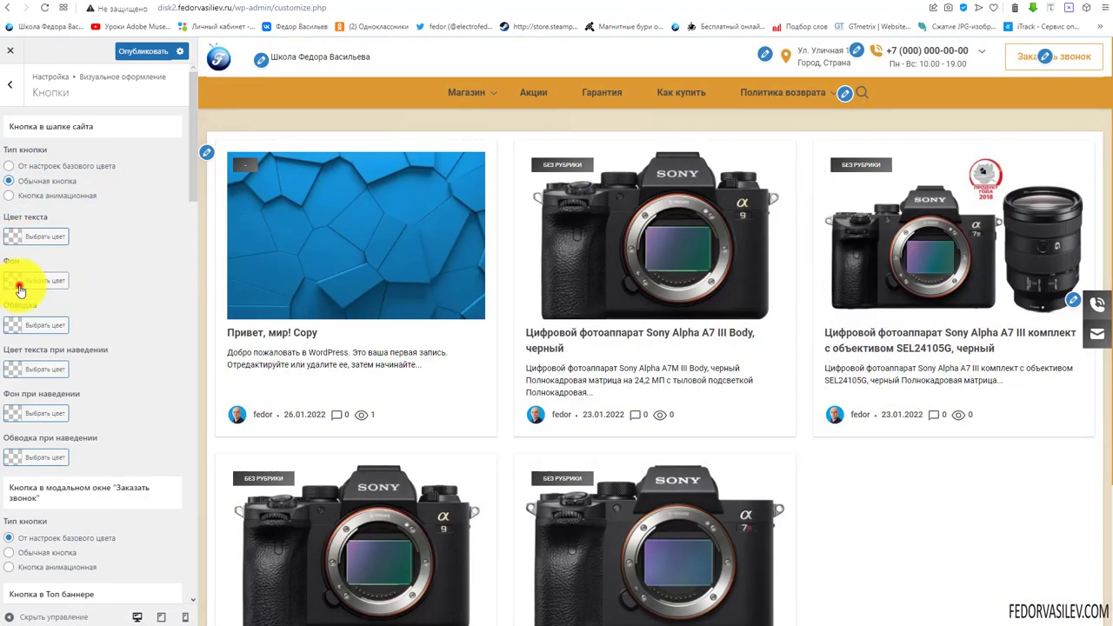
# Give the header button a pale yellow background
pyautogui.click(20, 281)
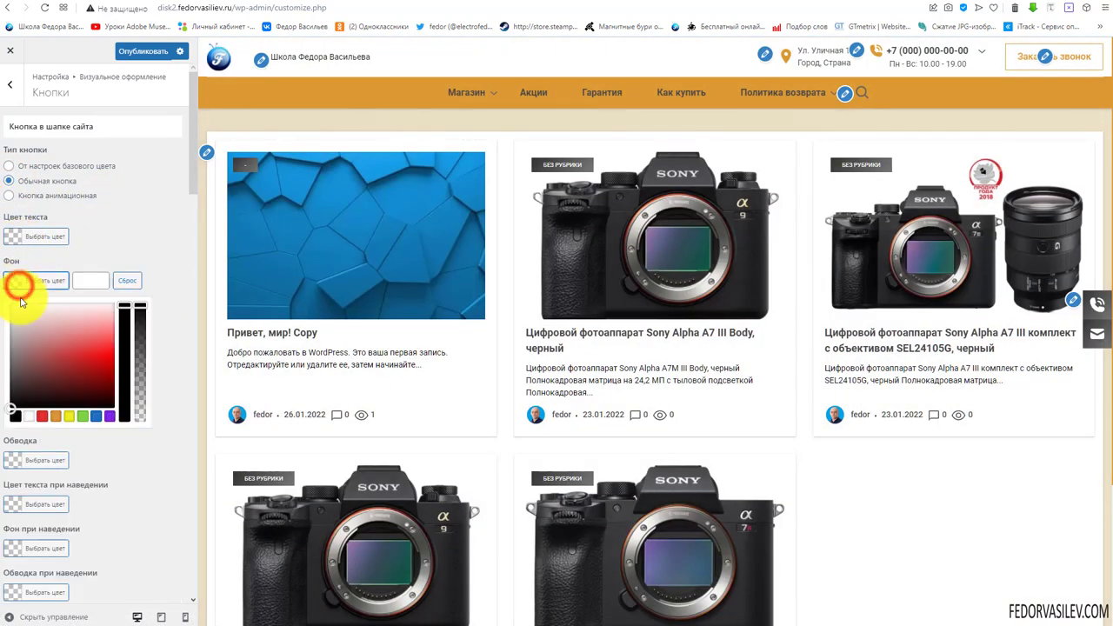
pyautogui.click(69, 415)
pyautogui.click(174, 282)
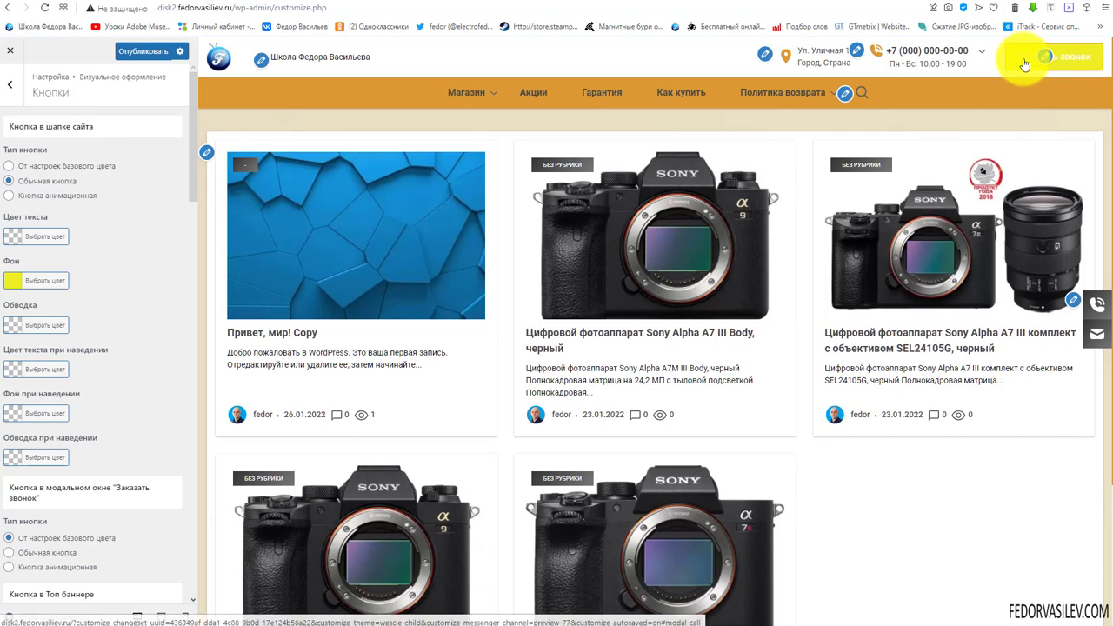
pyautogui.click(39, 280)
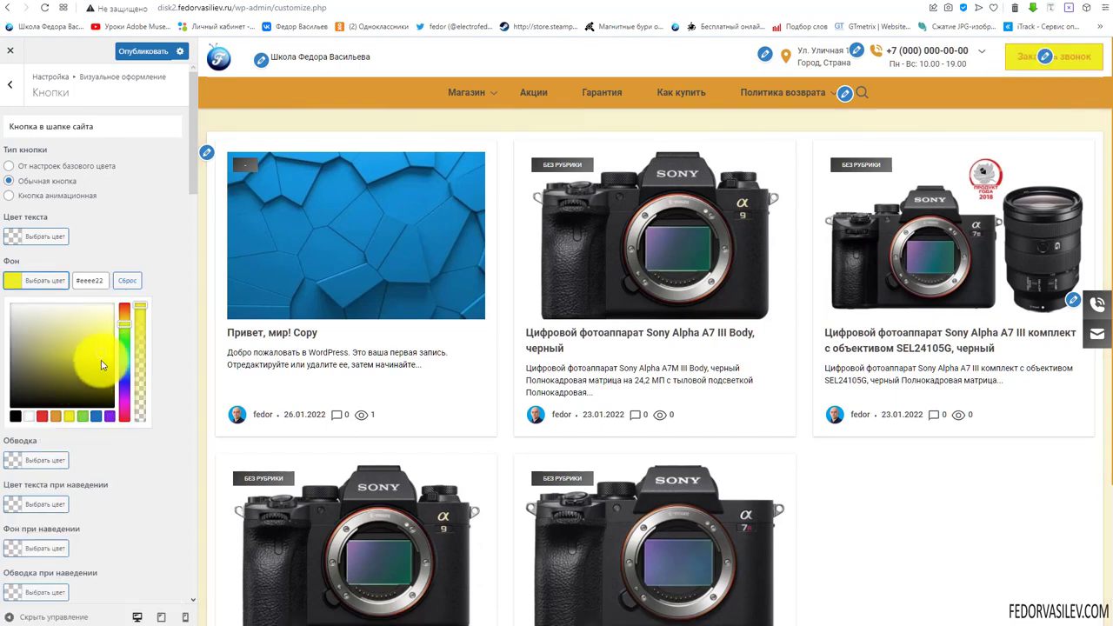
pyautogui.click(122, 323)
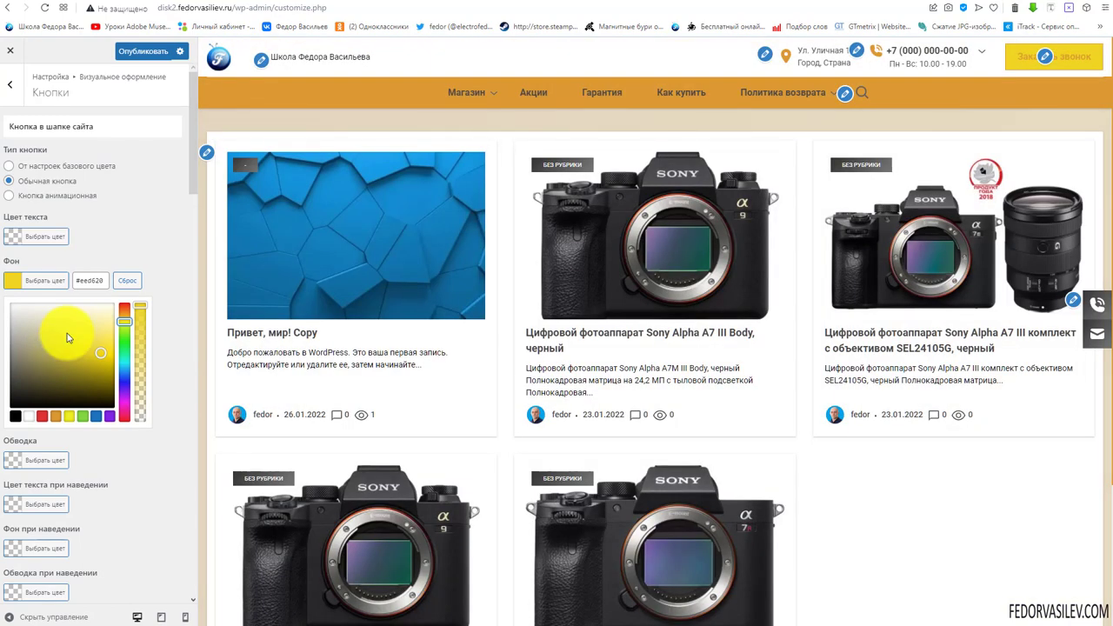
pyautogui.click(97, 341)
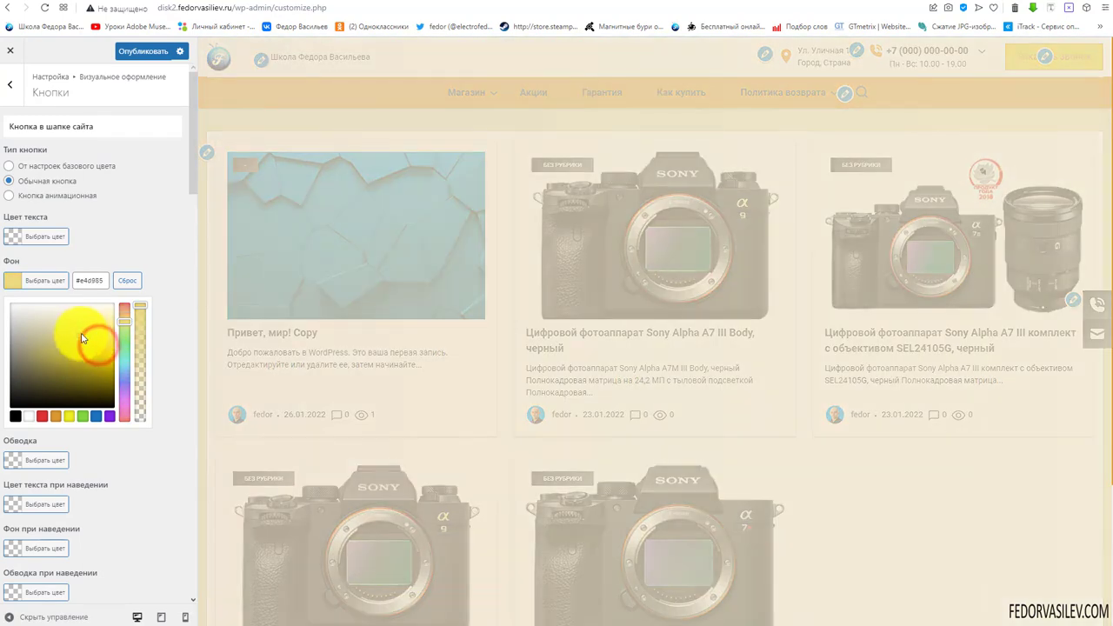
pyautogui.click(102, 331)
pyautogui.click(124, 241)
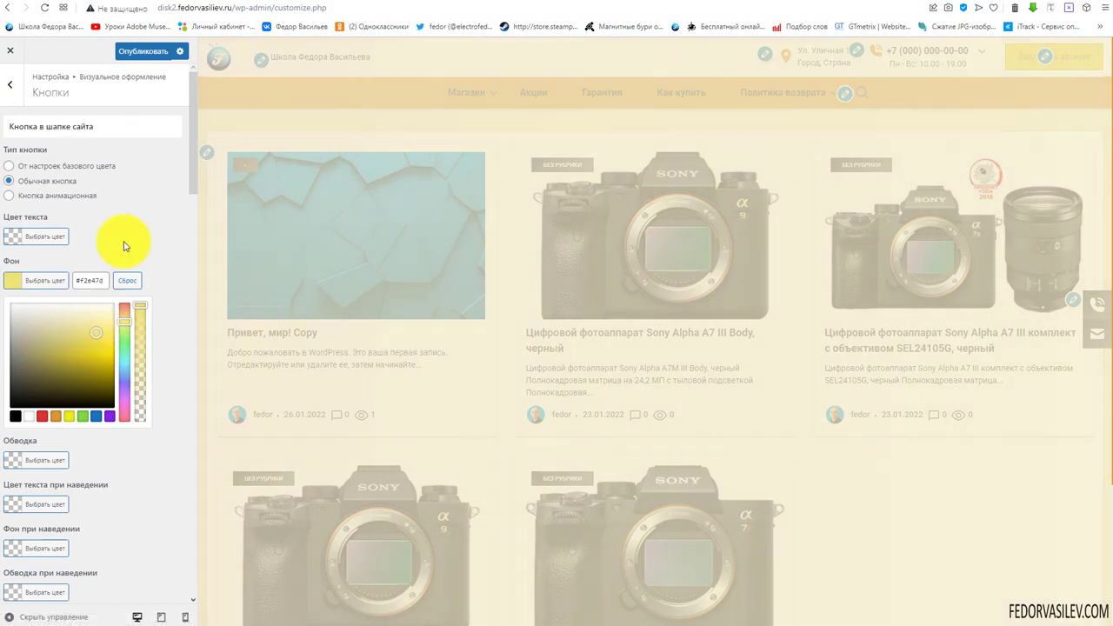
# Make the header button text white and switch it to Кнопка анимационная
pyautogui.click(12, 241)
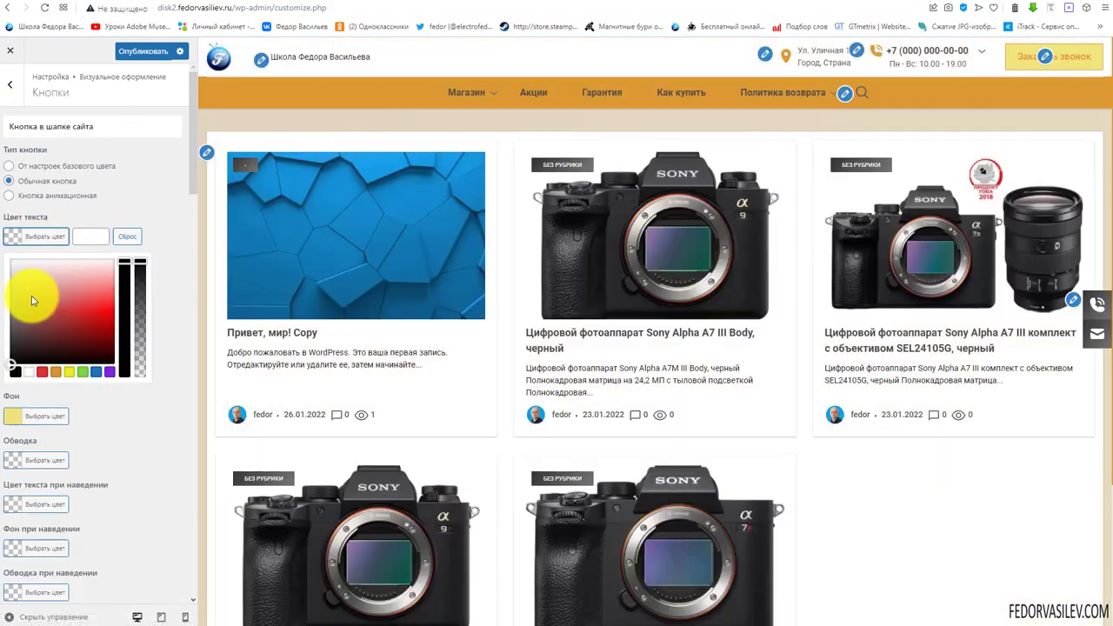
pyautogui.click(29, 371)
pyautogui.click(124, 199)
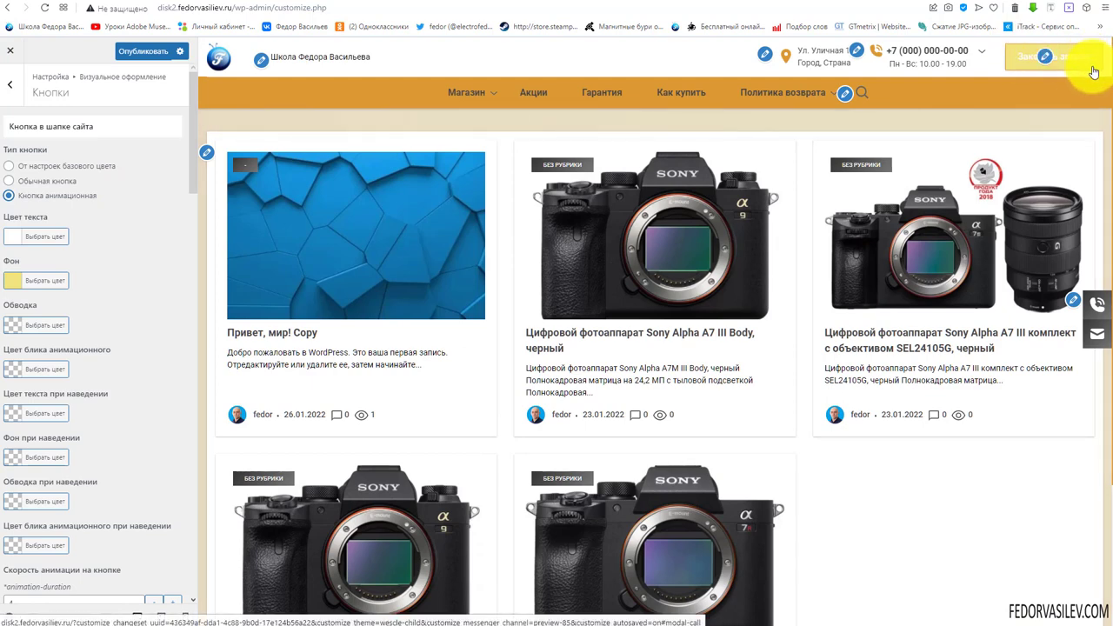
# Change the header button background to the orange palette swatch
pyautogui.click(16, 281)
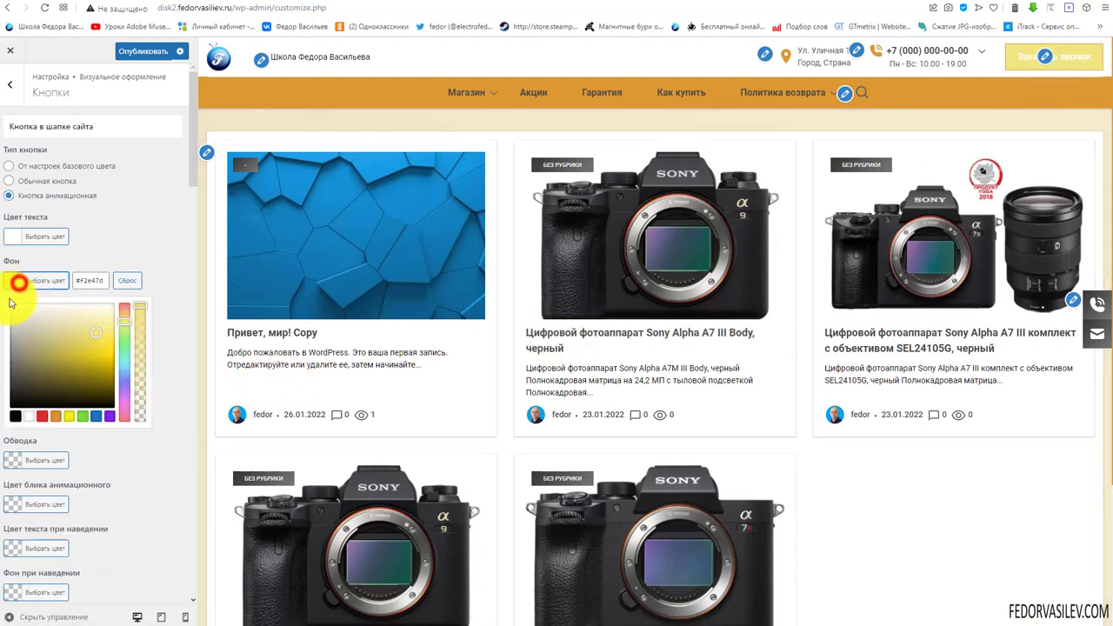
pyautogui.click(56, 418)
pyautogui.click(145, 231)
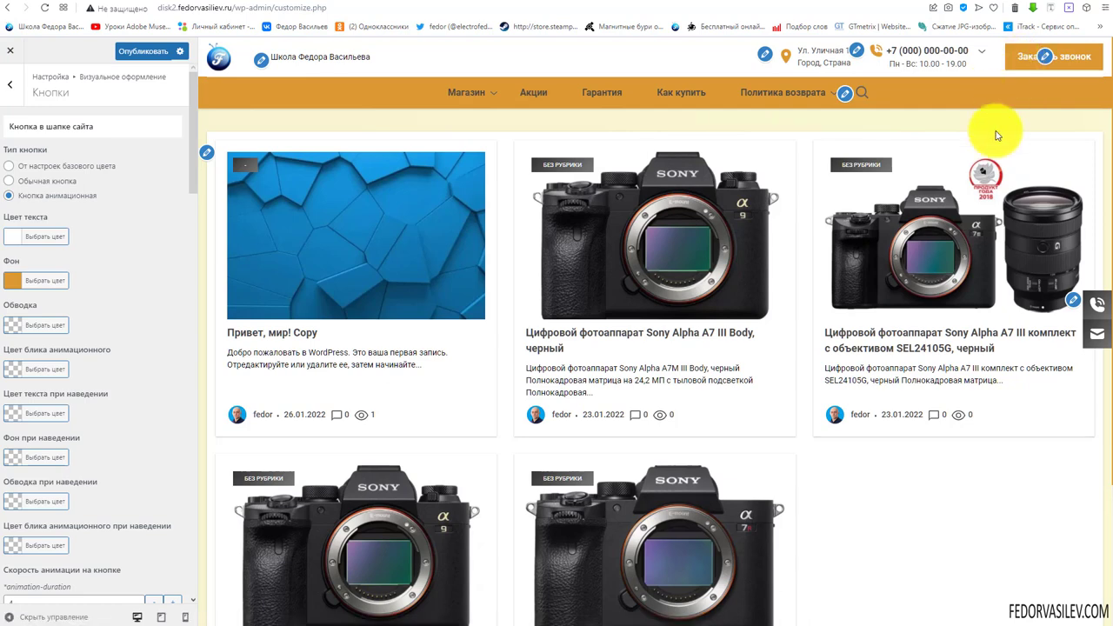
# Test the Заказать звонок button in the site preview
pyautogui.click(1024, 66)
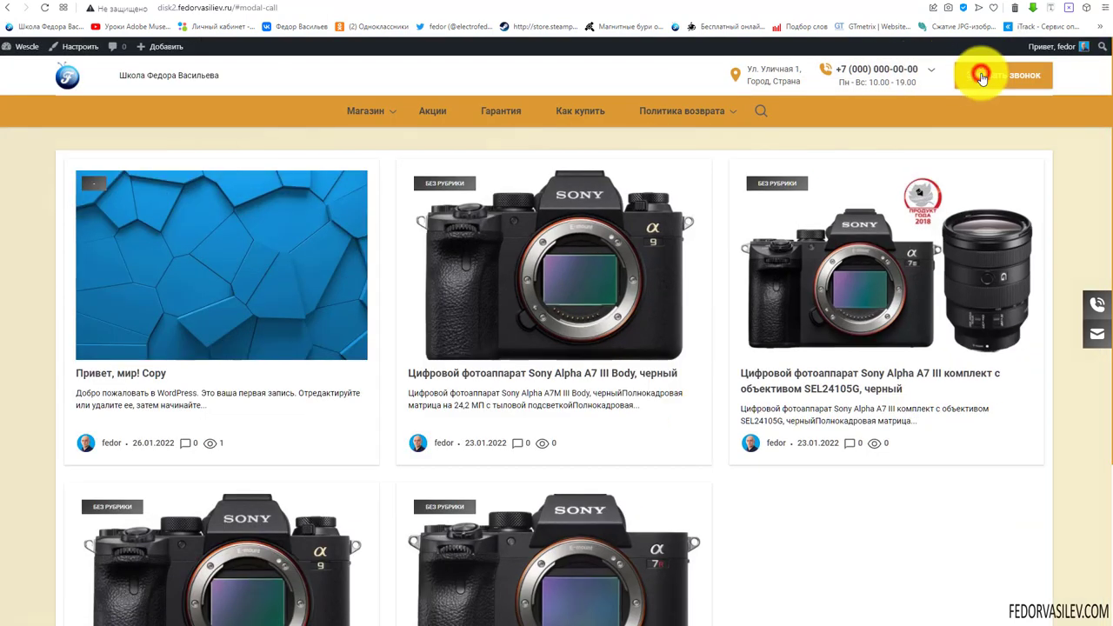
pyautogui.click(981, 71)
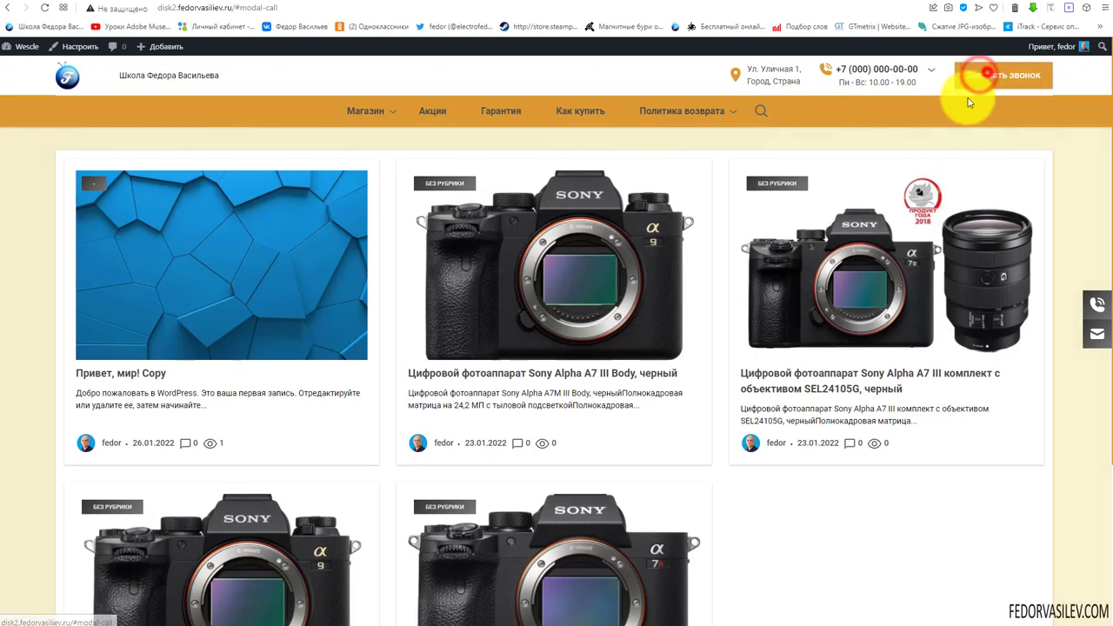
pyautogui.click(979, 76)
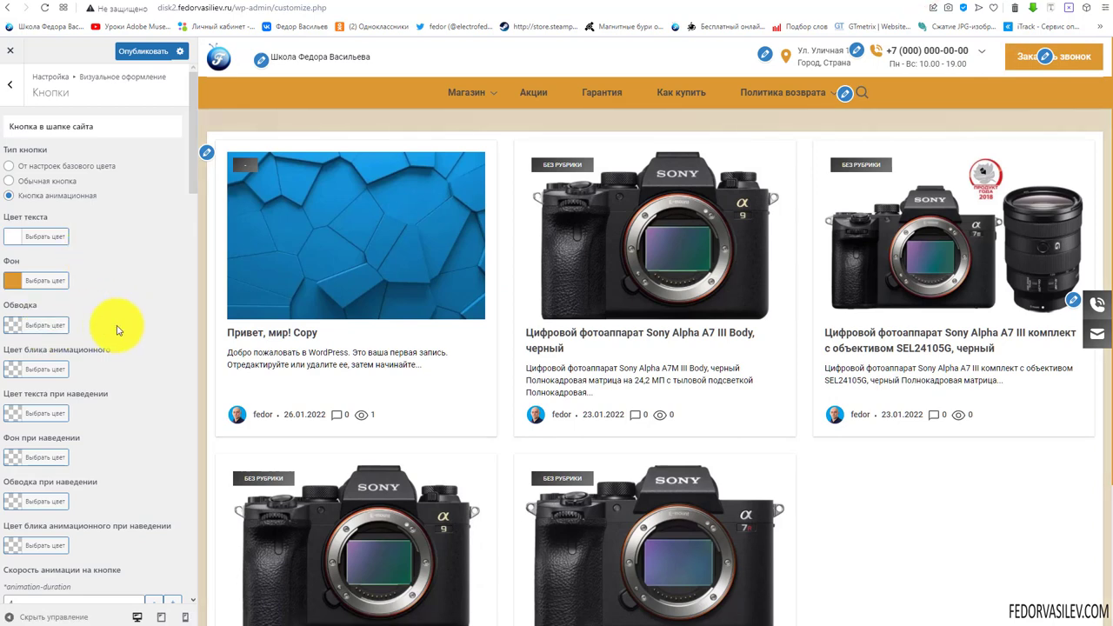
# Set the Цвет блика анимационного glint colour to white
pyautogui.click(18, 374)
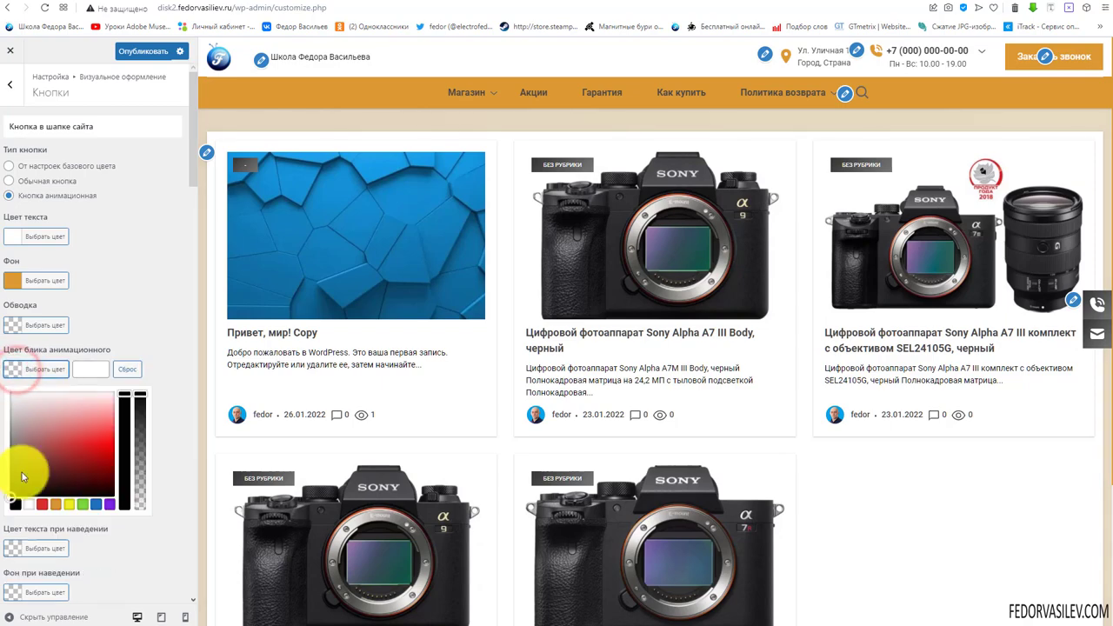
pyautogui.click(29, 503)
pyautogui.click(162, 339)
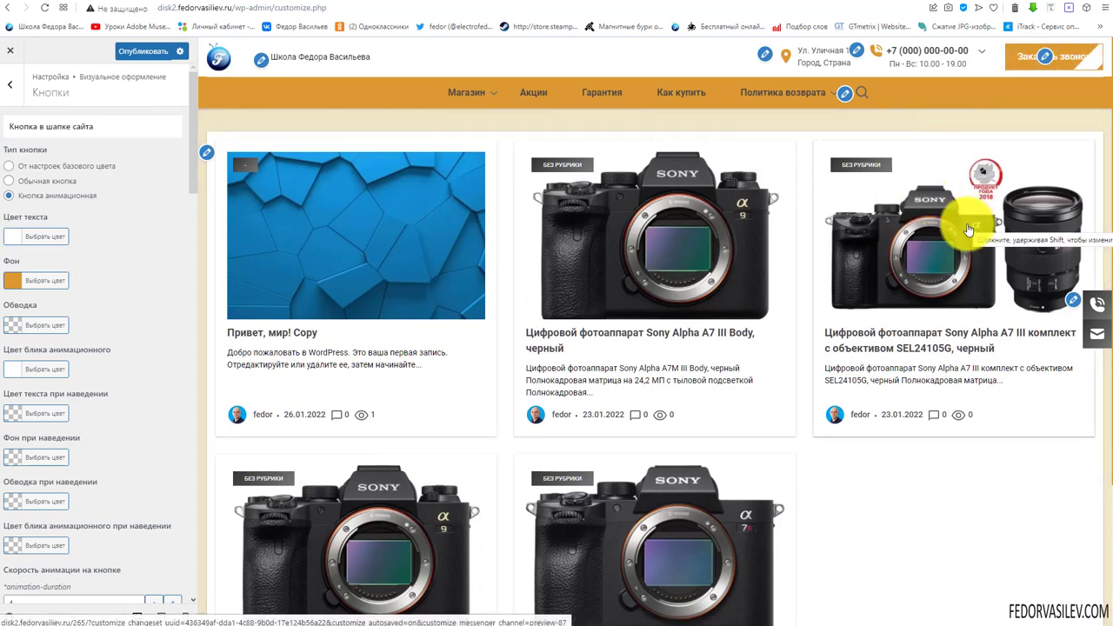
# Pick yellow for the hover glint colour
pyautogui.scroll(-3, 141, 306)
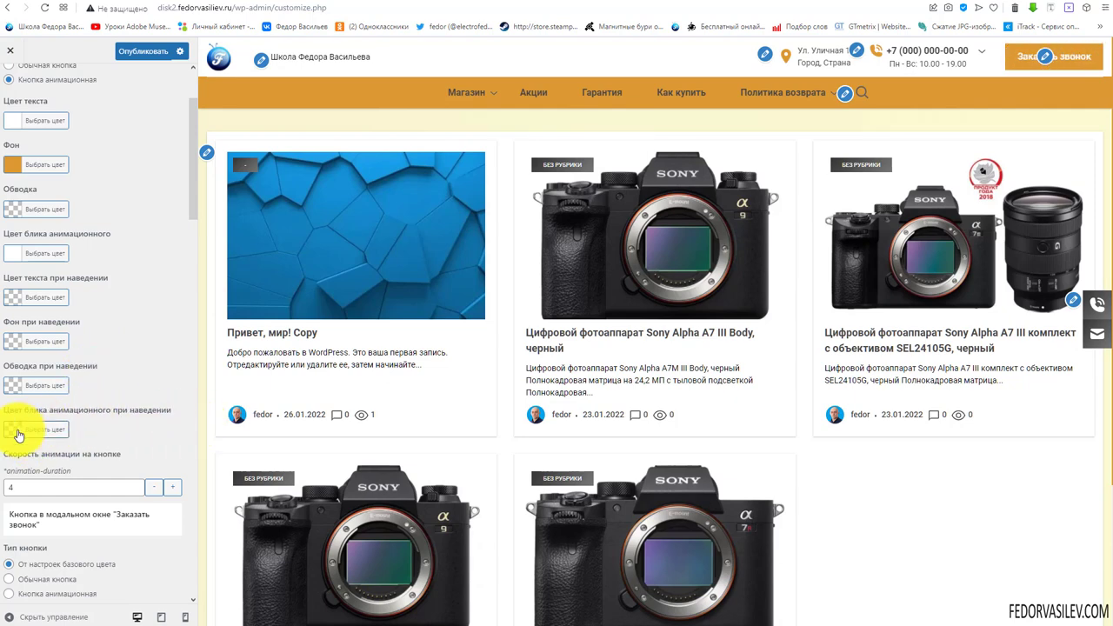
pyautogui.scroll(-2, 9, 365)
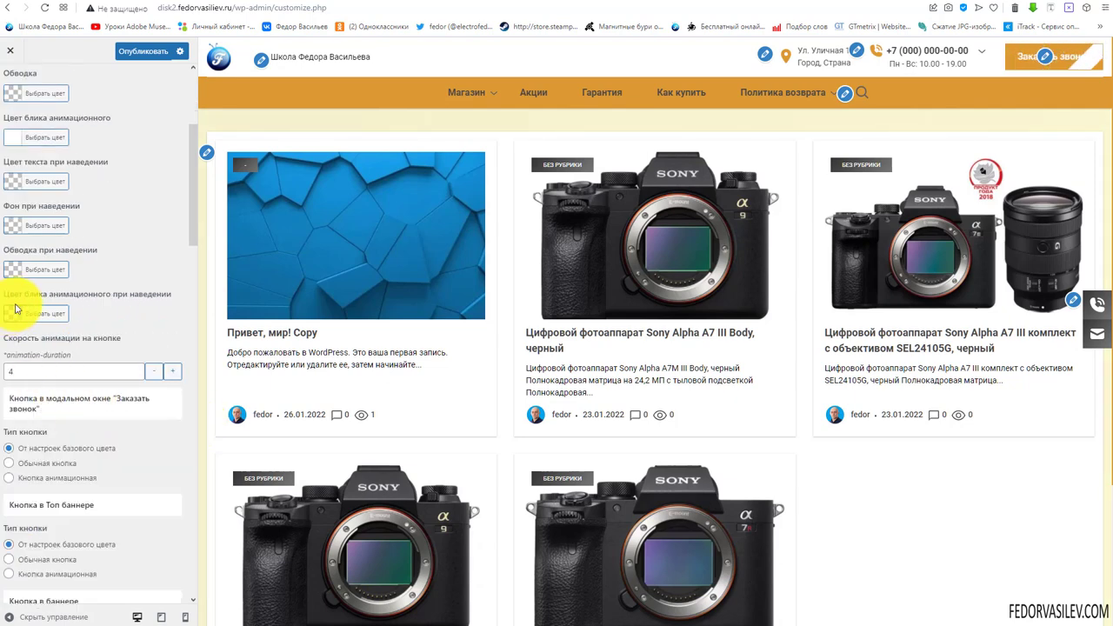
pyautogui.click(15, 314)
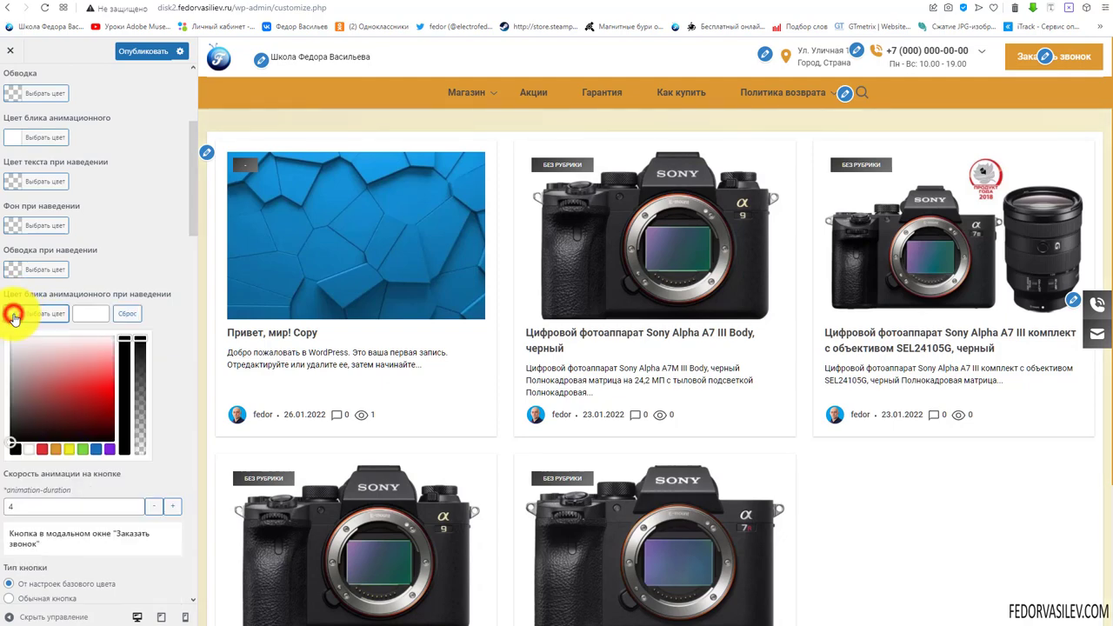
pyautogui.click(67, 447)
pyautogui.click(158, 272)
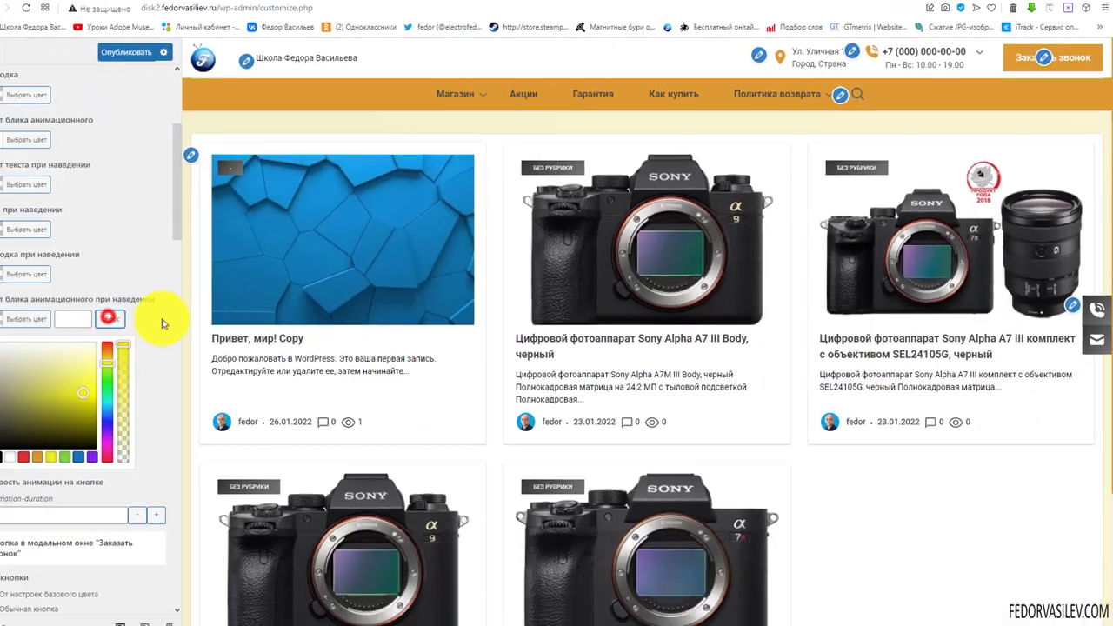
pyautogui.click(125, 311)
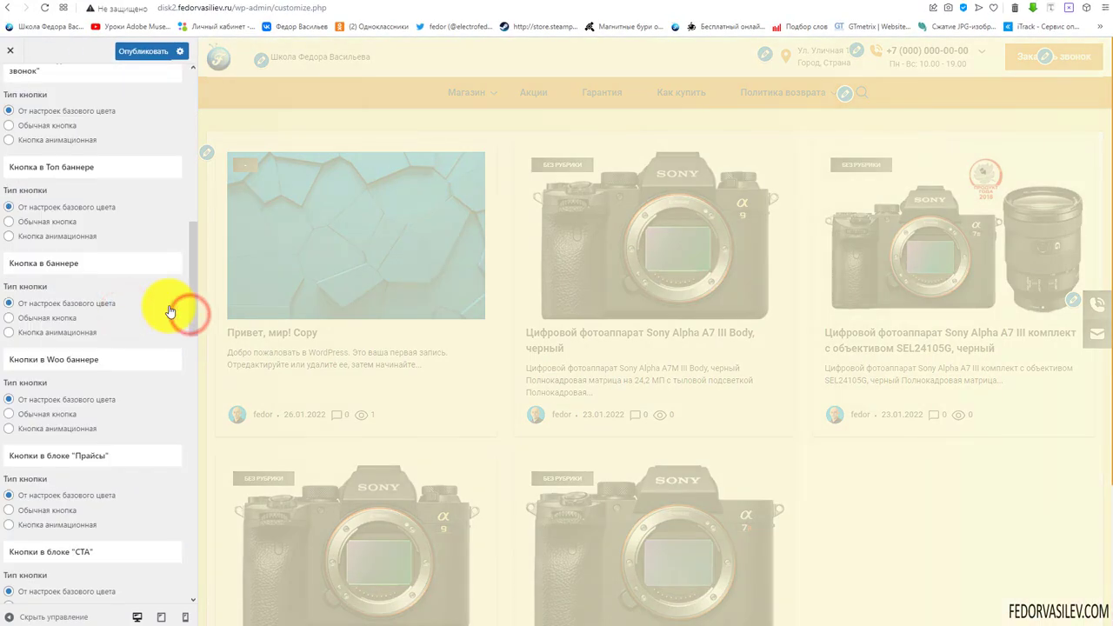
pyautogui.click(158, 258)
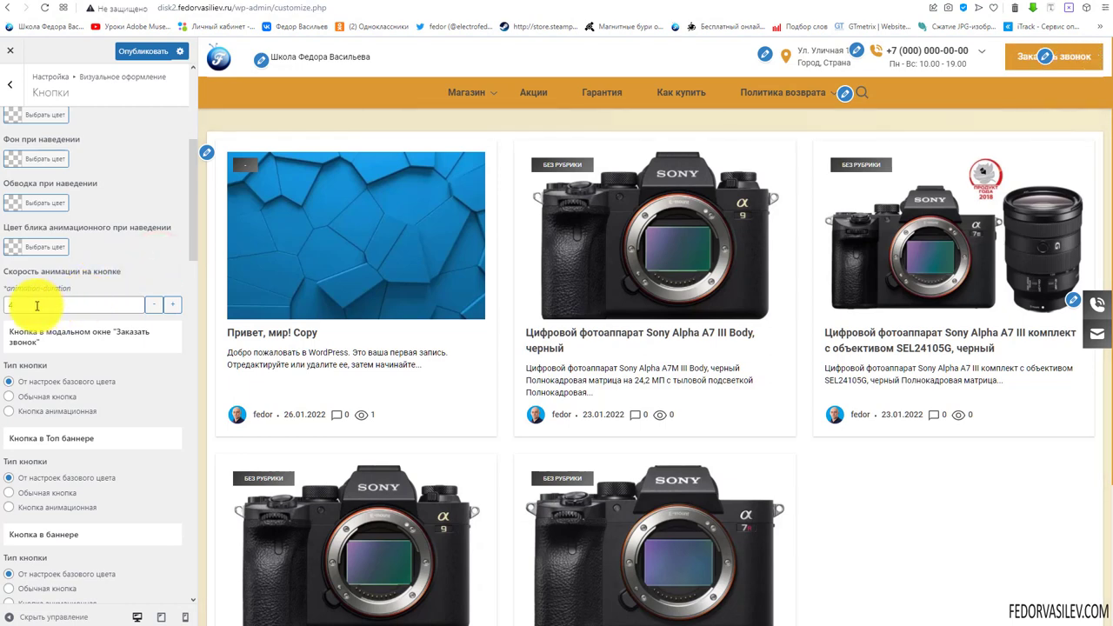
# Test the Заказать звонок button on the live site
pyautogui.scroll(-2, 34, 305)
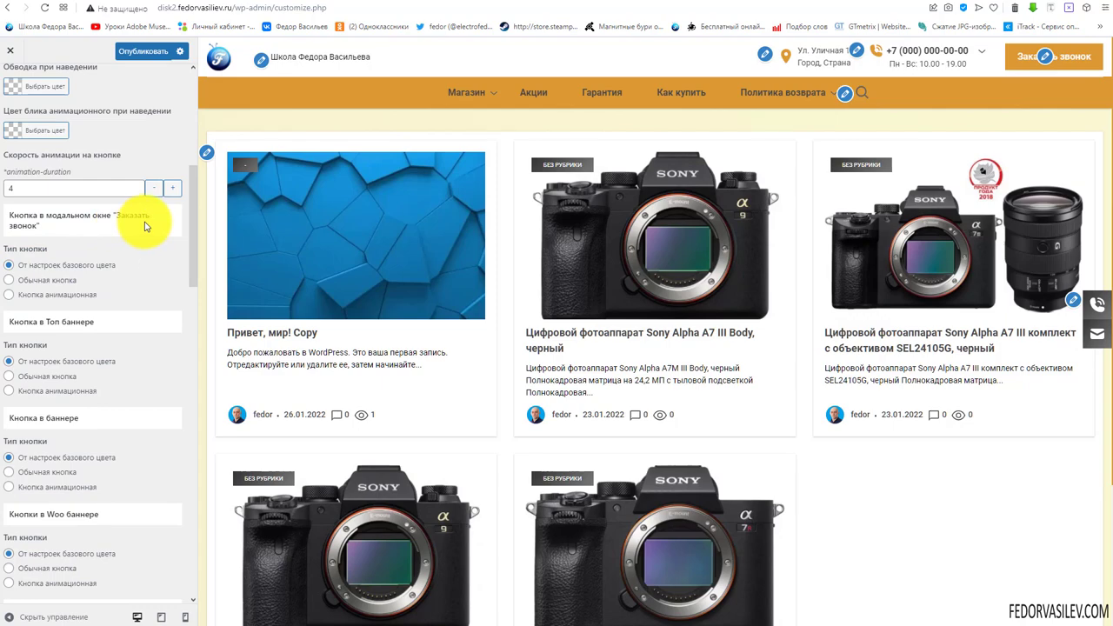
pyautogui.scroll(-2, 145, 226)
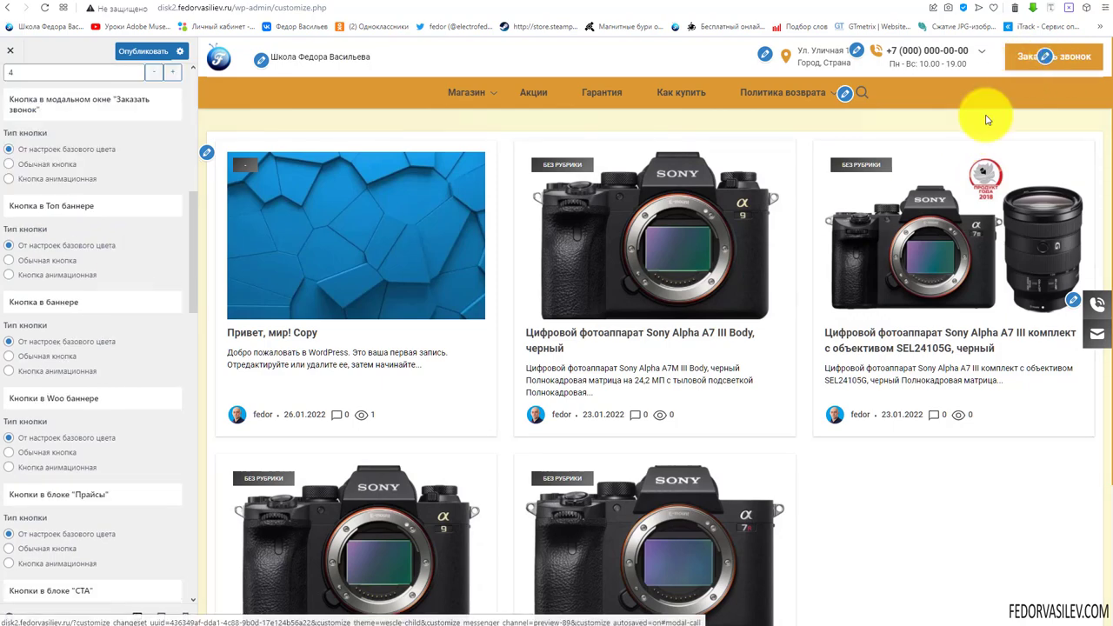
pyautogui.scroll(-3, 884, 310)
pyautogui.scroll(3, 882, 304)
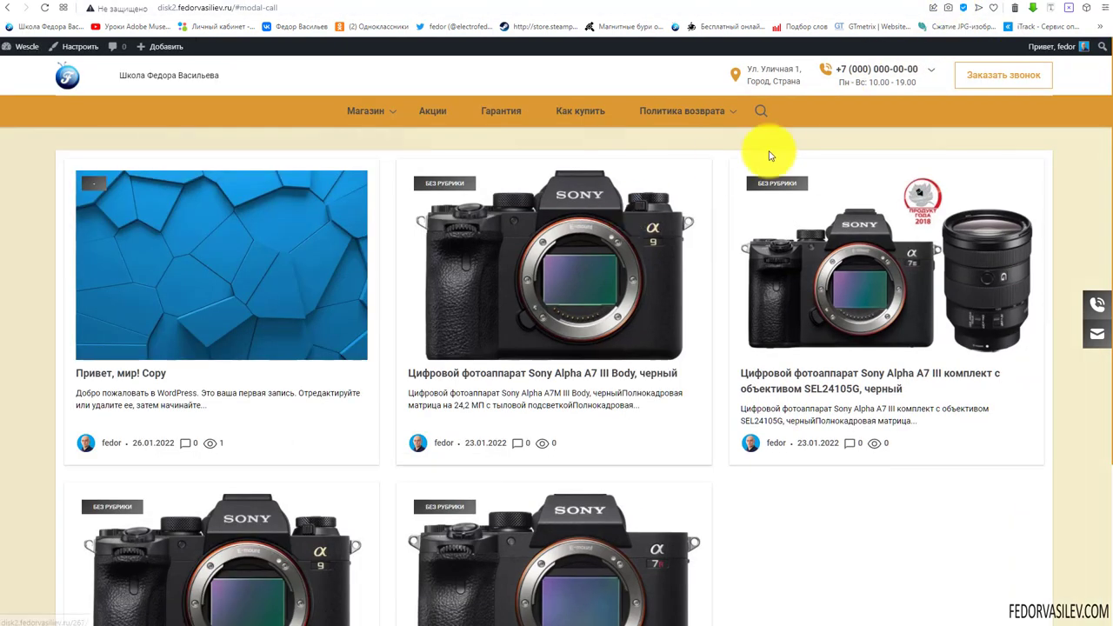
pyautogui.click(971, 74)
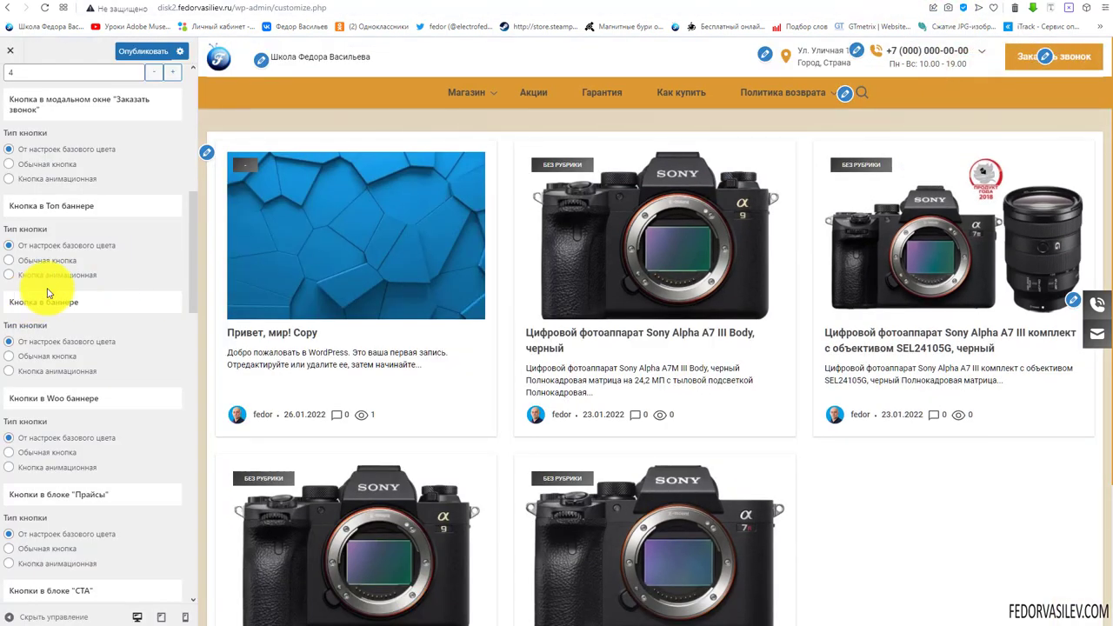
# Publish the Кнопки changes and go back to Визуальное оформление
pyautogui.scroll(-1, 84, 275)
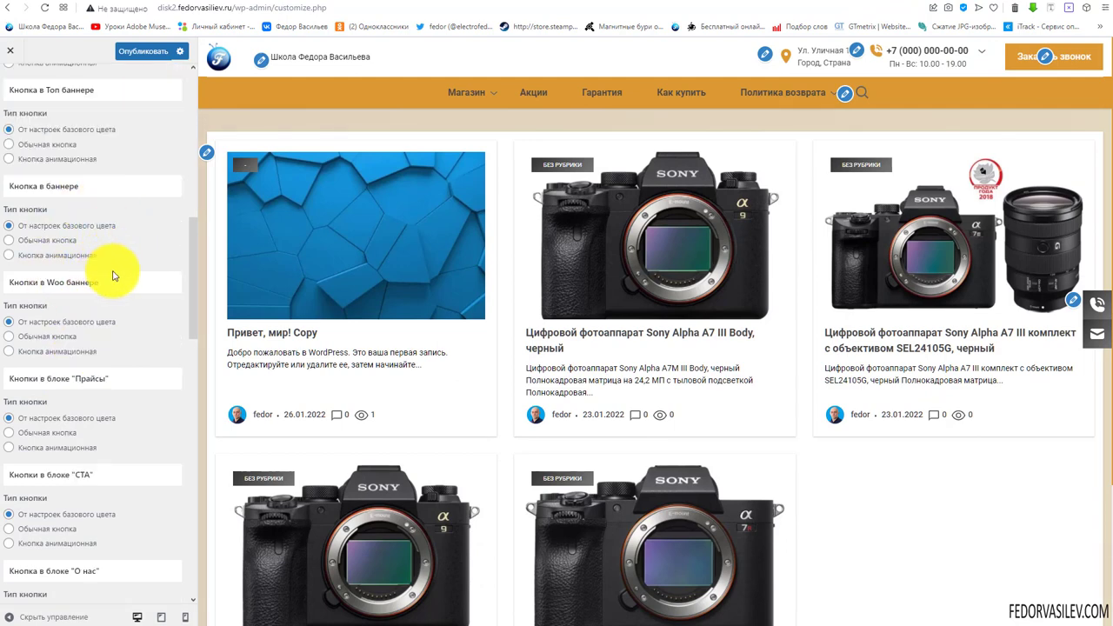
pyautogui.scroll(-2, 113, 276)
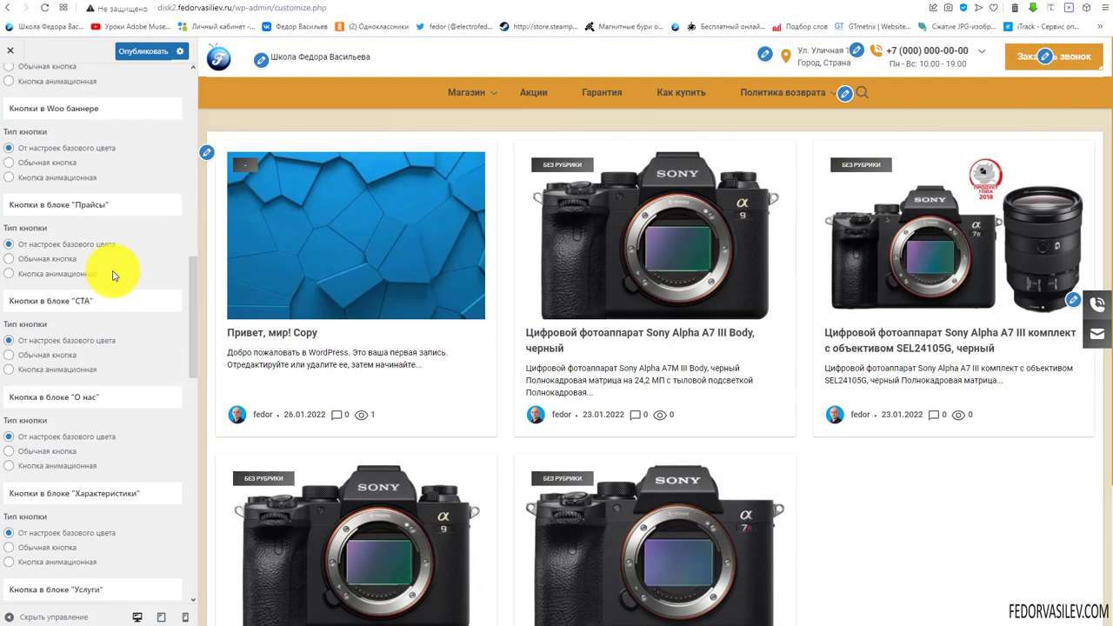
pyautogui.scroll(-6, 113, 275)
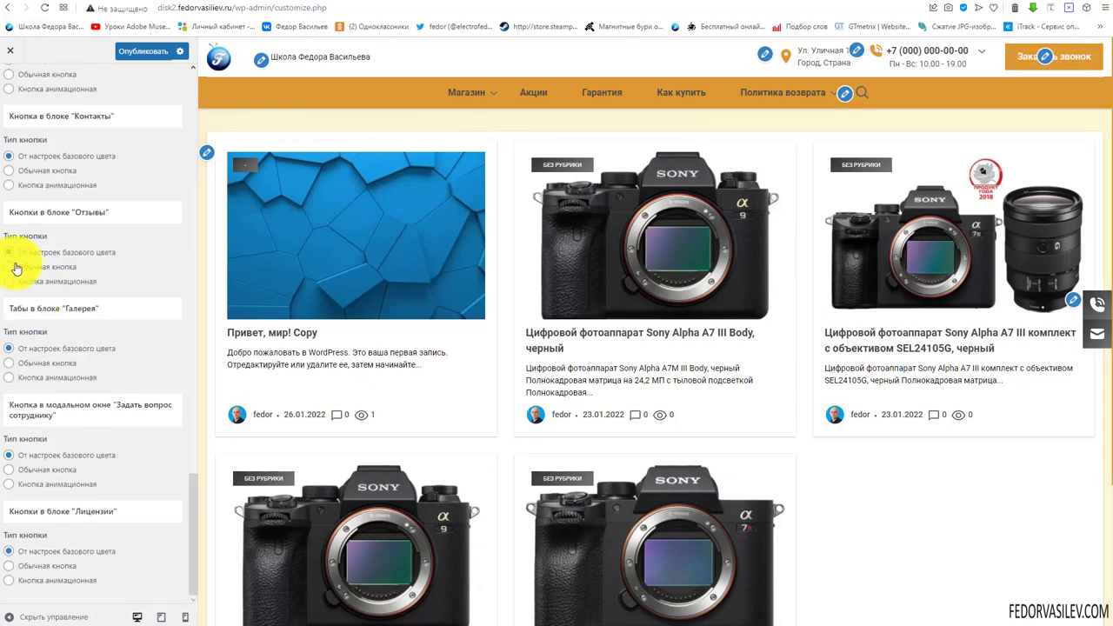
pyautogui.scroll(6, 96, 422)
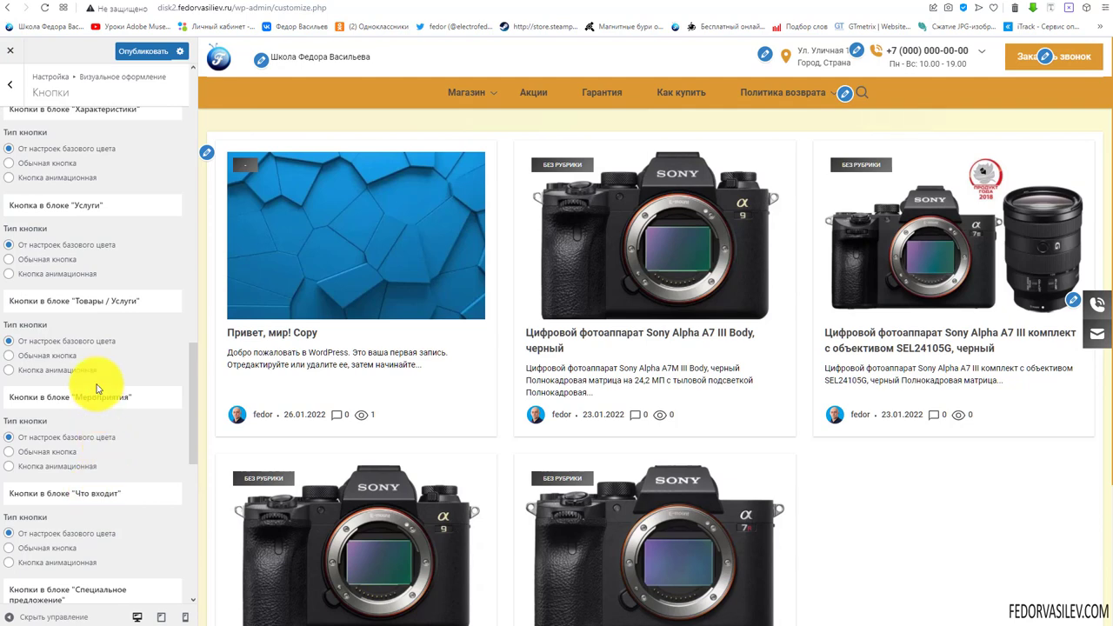
pyautogui.scroll(1, 97, 388)
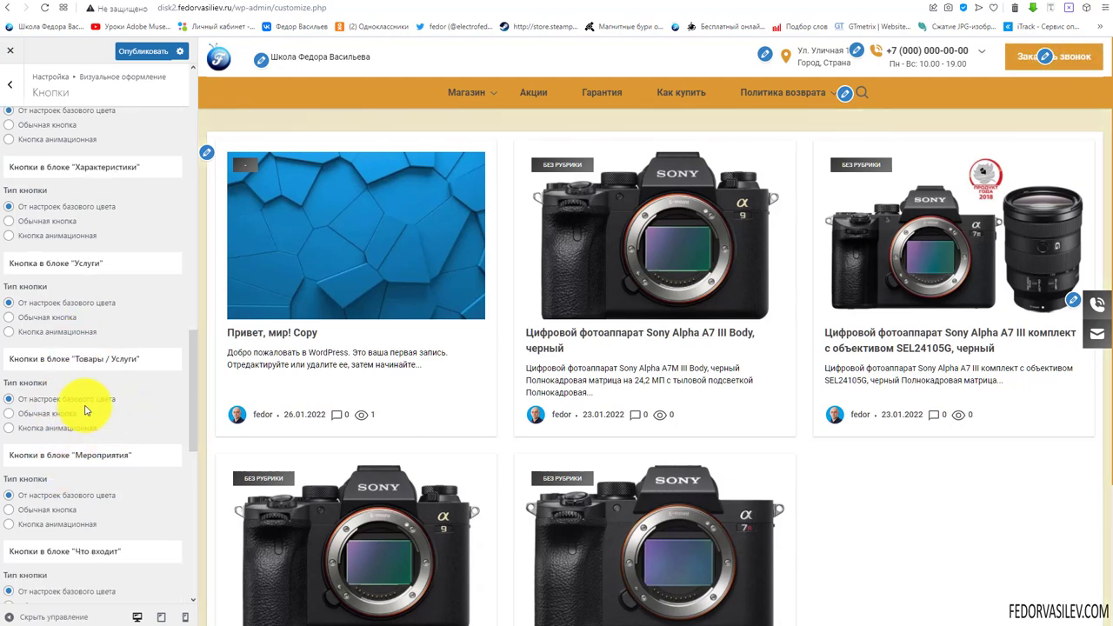
pyautogui.scroll(-2, 48, 346)
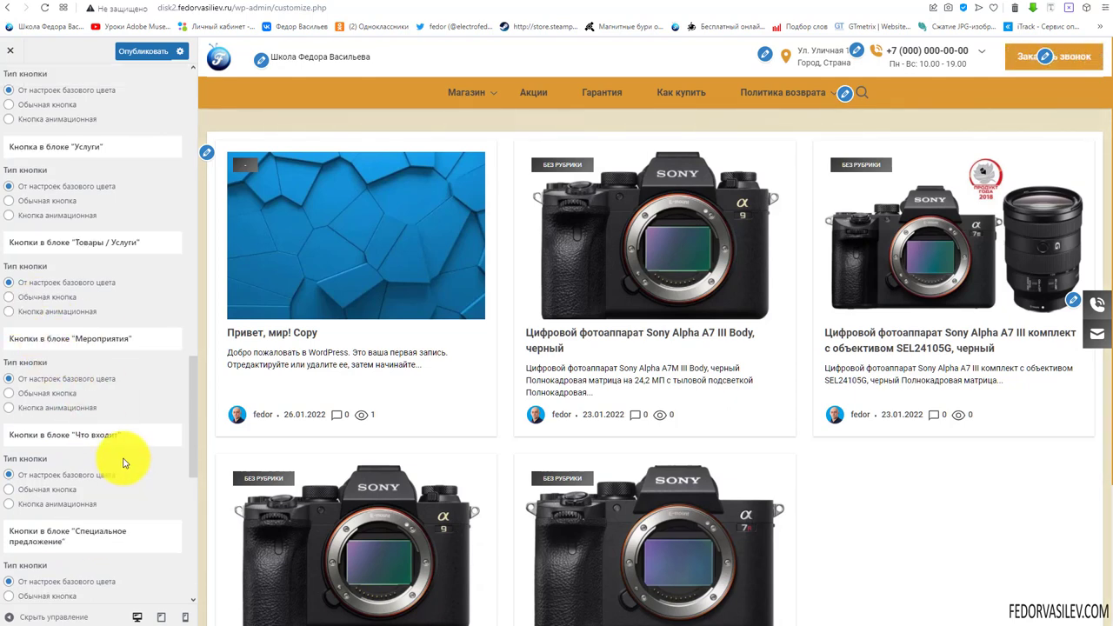
pyautogui.scroll(3, 126, 443)
pyautogui.scroll(4, 109, 380)
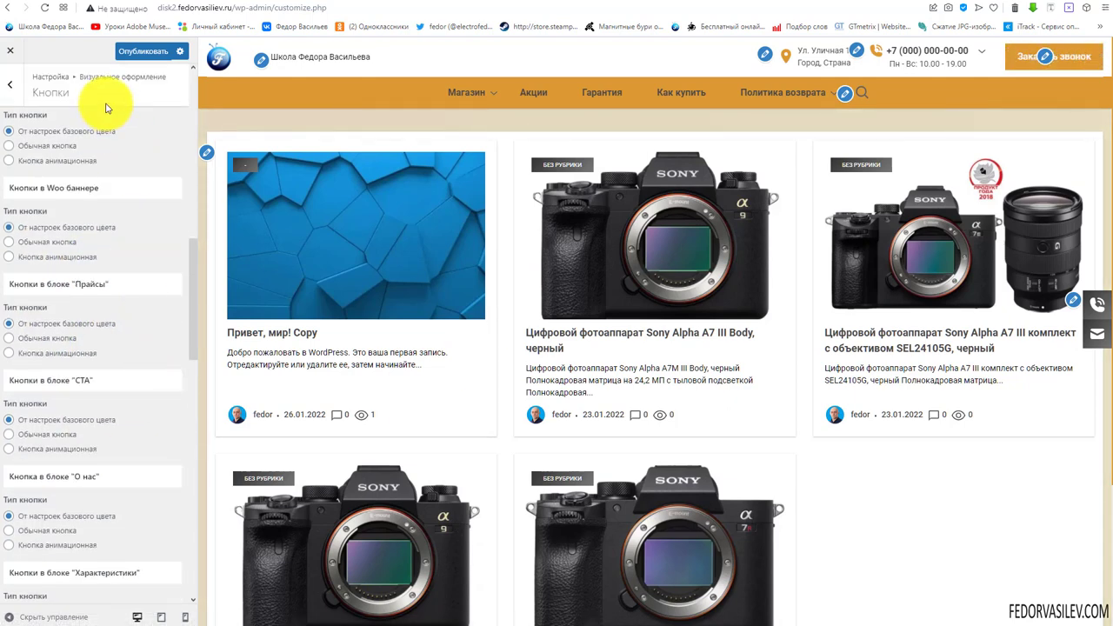
pyautogui.click(139, 52)
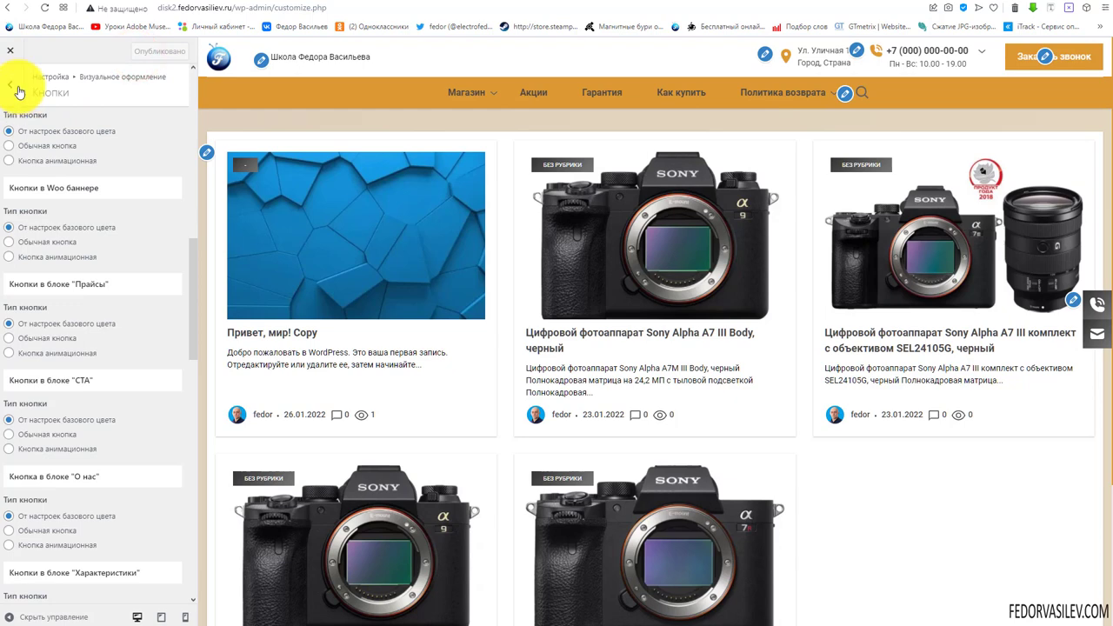
pyautogui.click(19, 91)
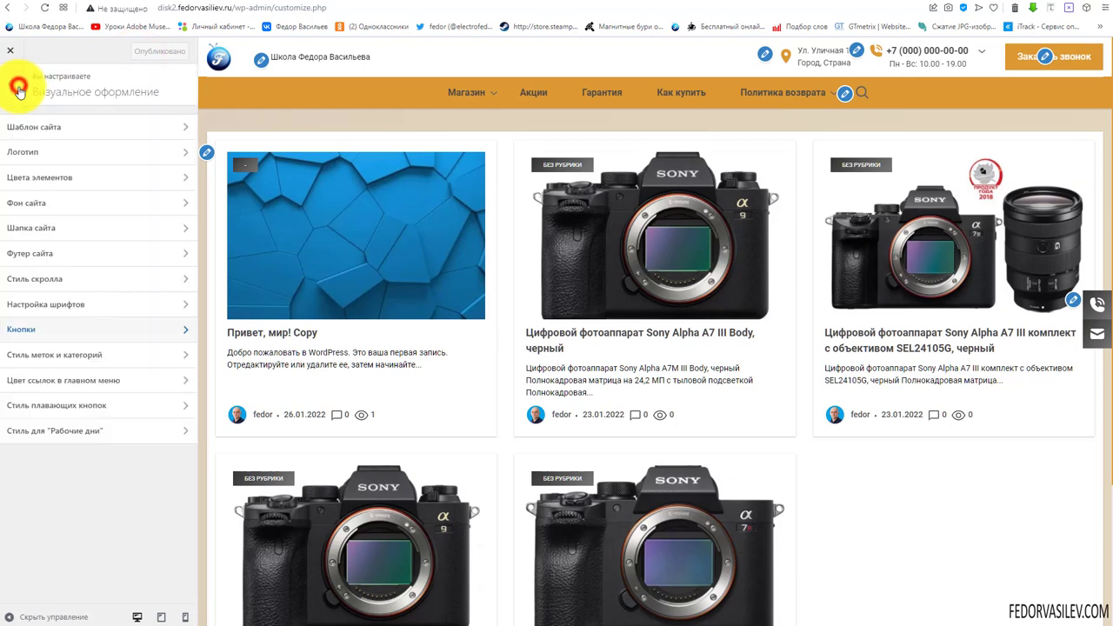
# Open Стиль меток и категорий and preview the Canon EOS M50 product and Магазин pages
pyautogui.click(75, 359)
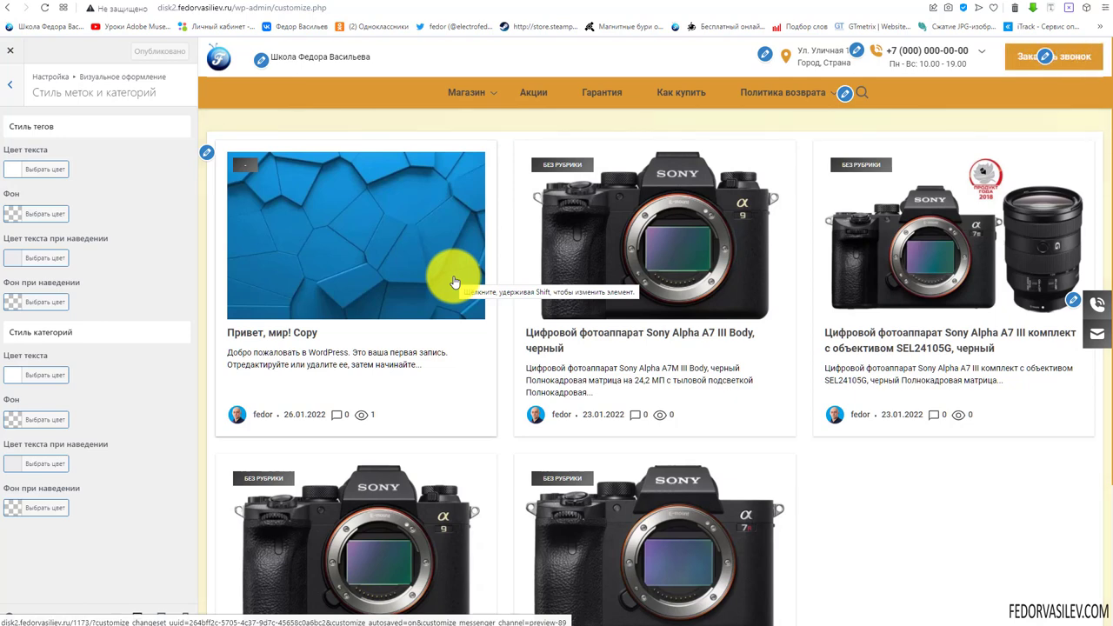
pyautogui.moveTo(467, 103)
pyautogui.click(463, 130)
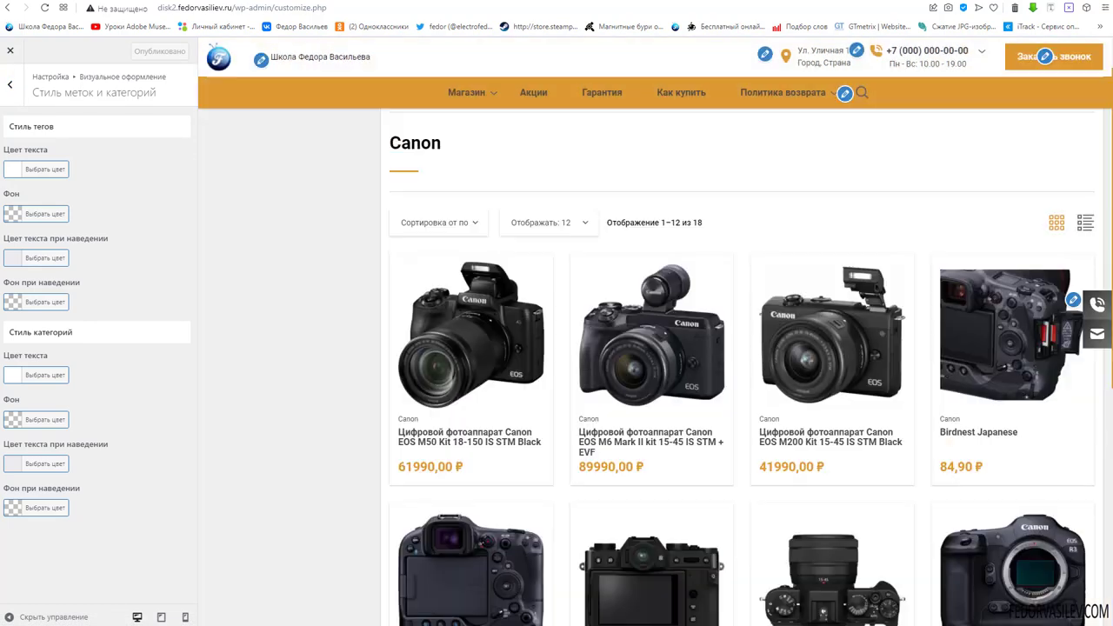
pyautogui.click(435, 314)
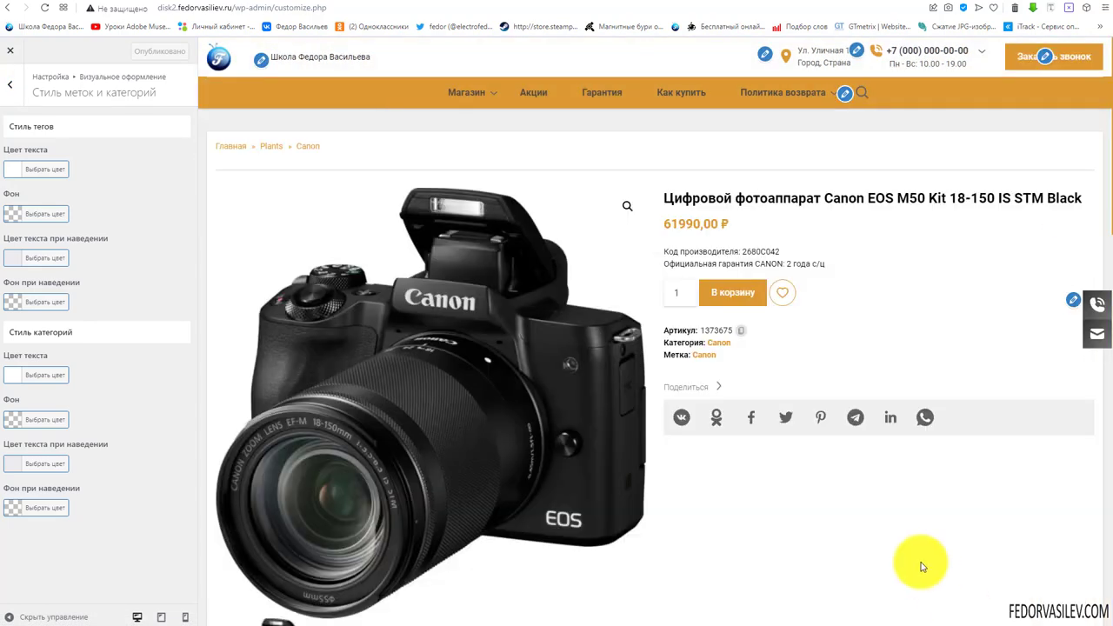
pyautogui.click(722, 356)
pyautogui.click(850, 364)
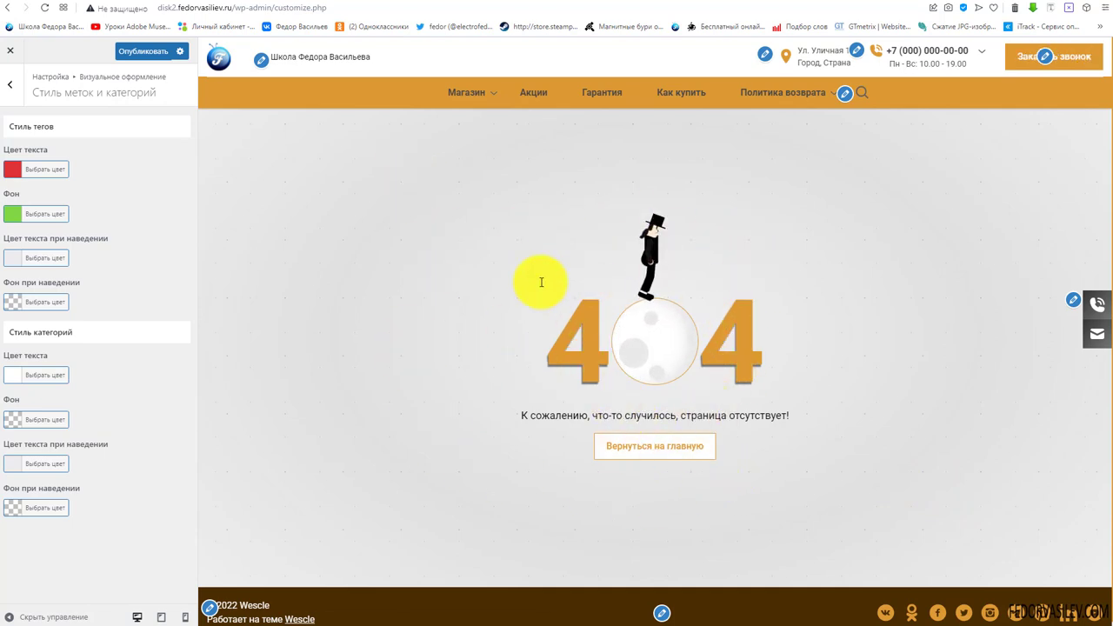
pyautogui.click(461, 91)
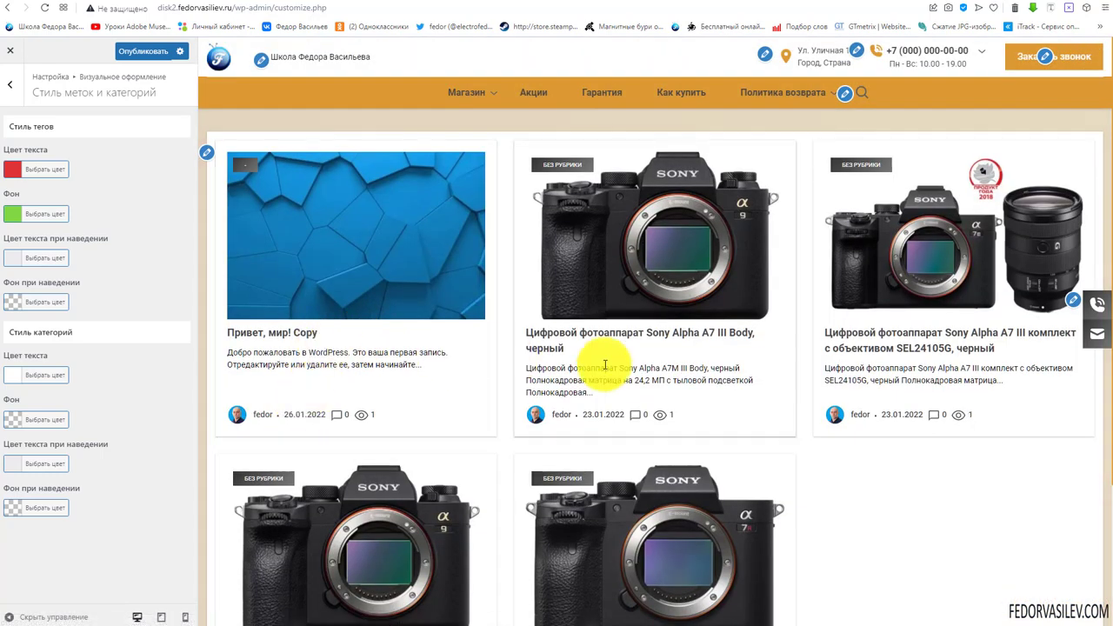
# Set the category label background colour to orange
pyautogui.click(15, 169)
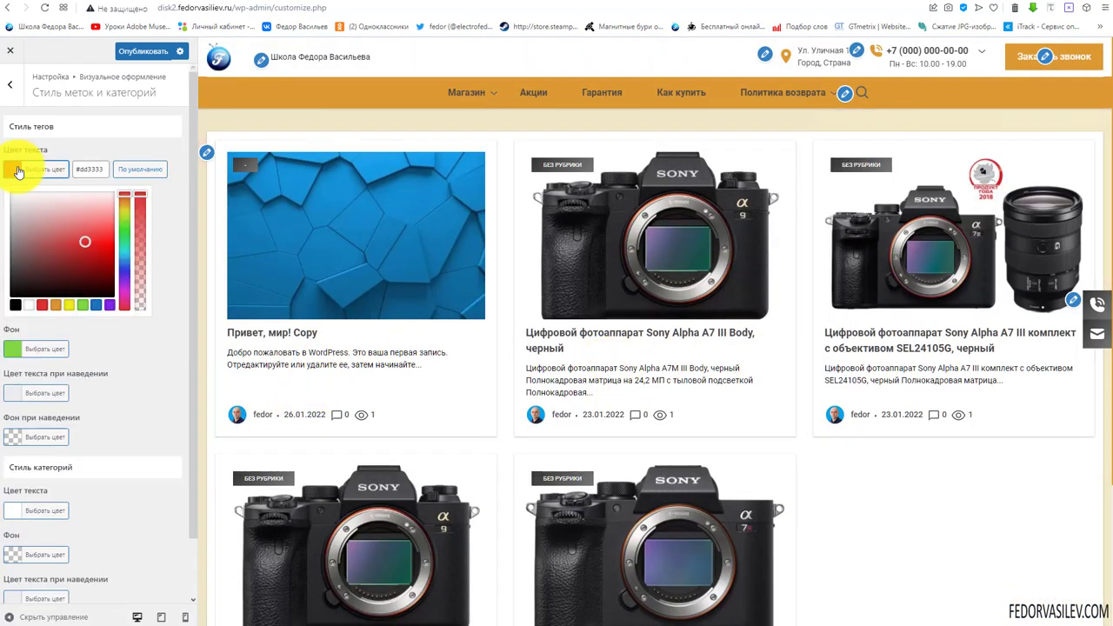
pyautogui.click(146, 150)
pyautogui.click(40, 419)
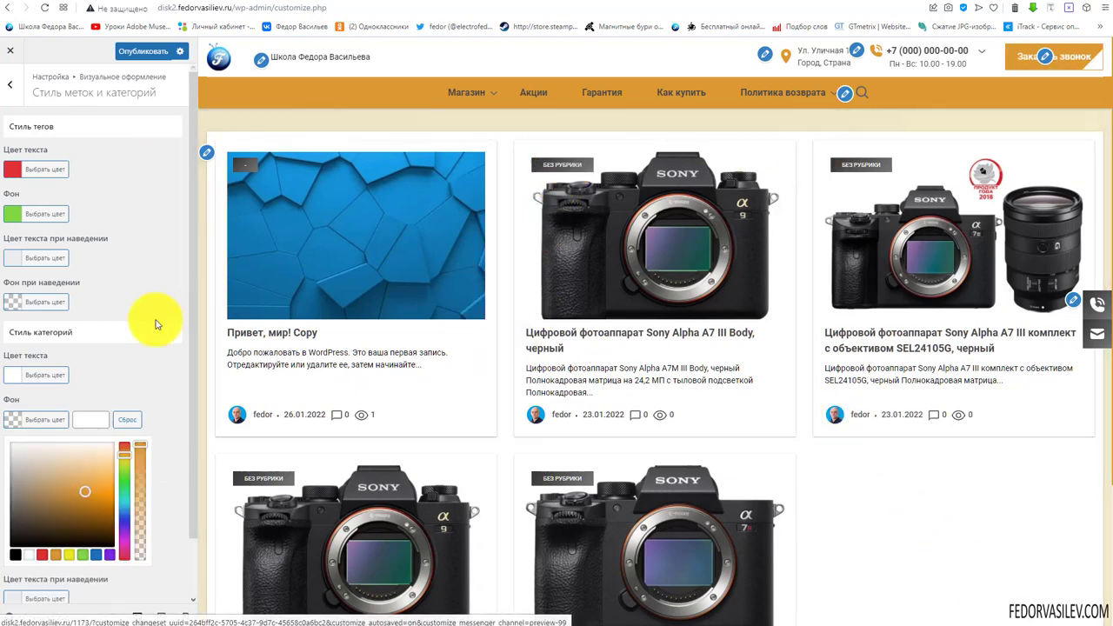
pyautogui.click(155, 376)
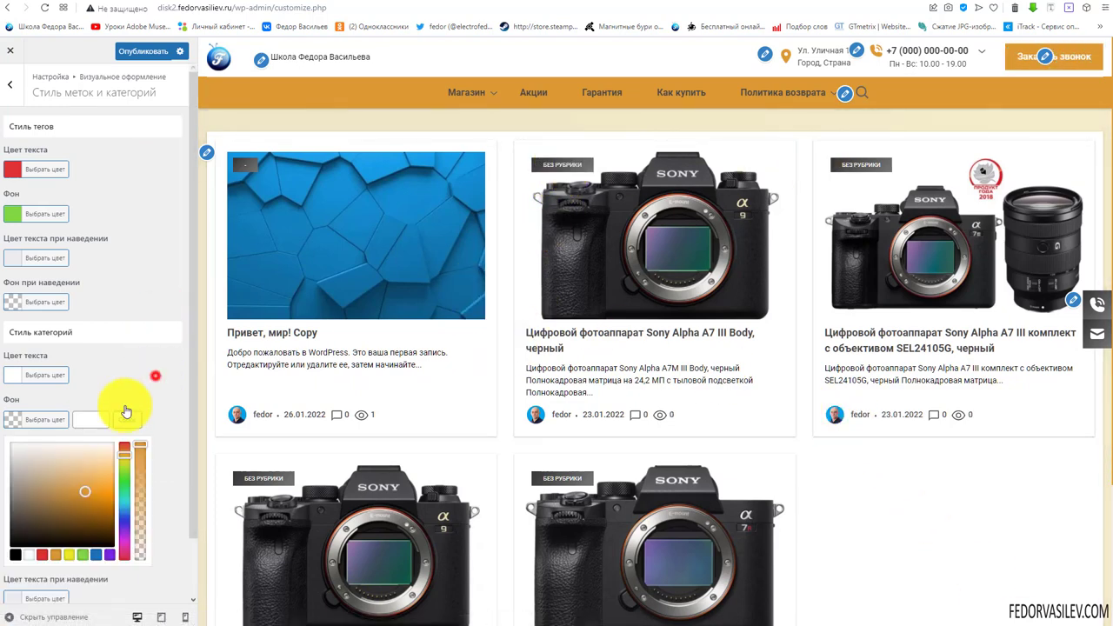
pyautogui.click(13, 420)
pyautogui.click(56, 557)
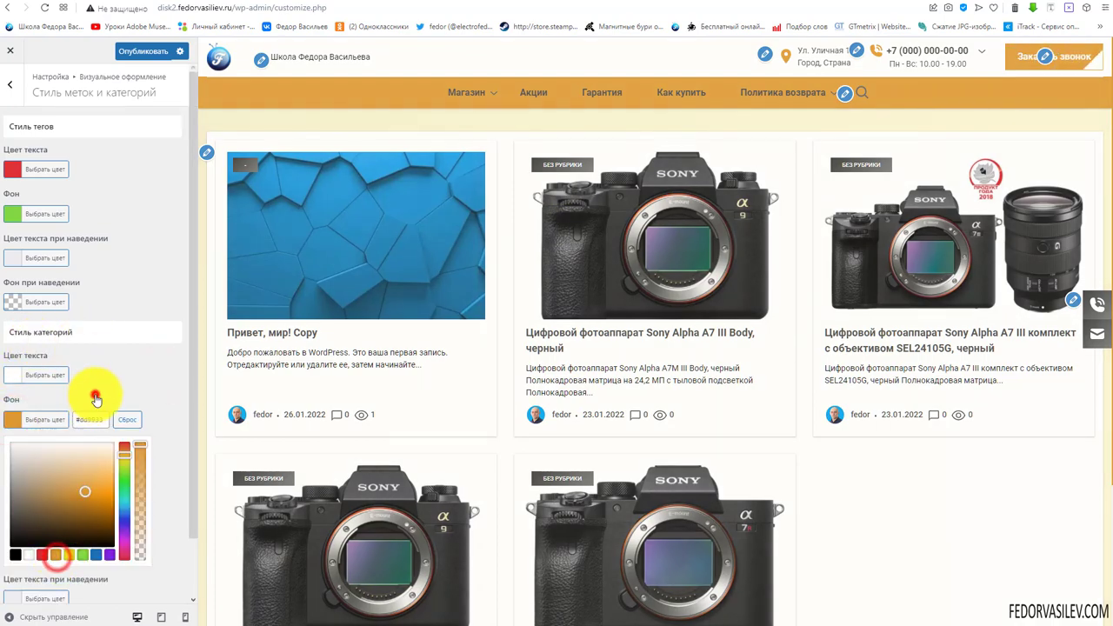
pyautogui.click(95, 391)
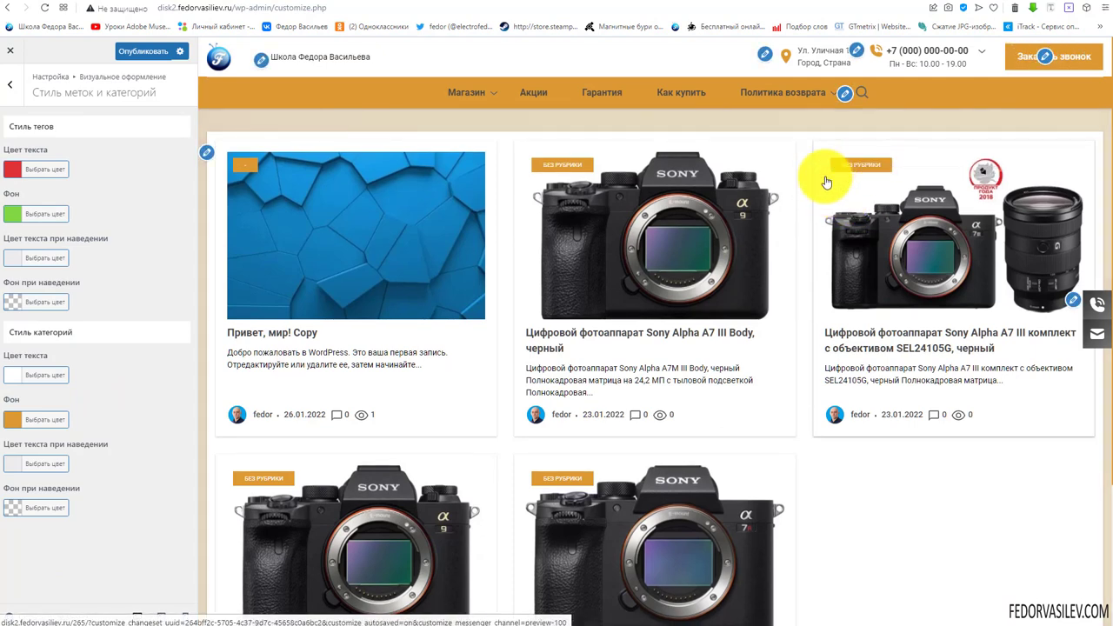
# Check the orange category labels on the Canon shop category pages
pyautogui.moveTo(454, 88)
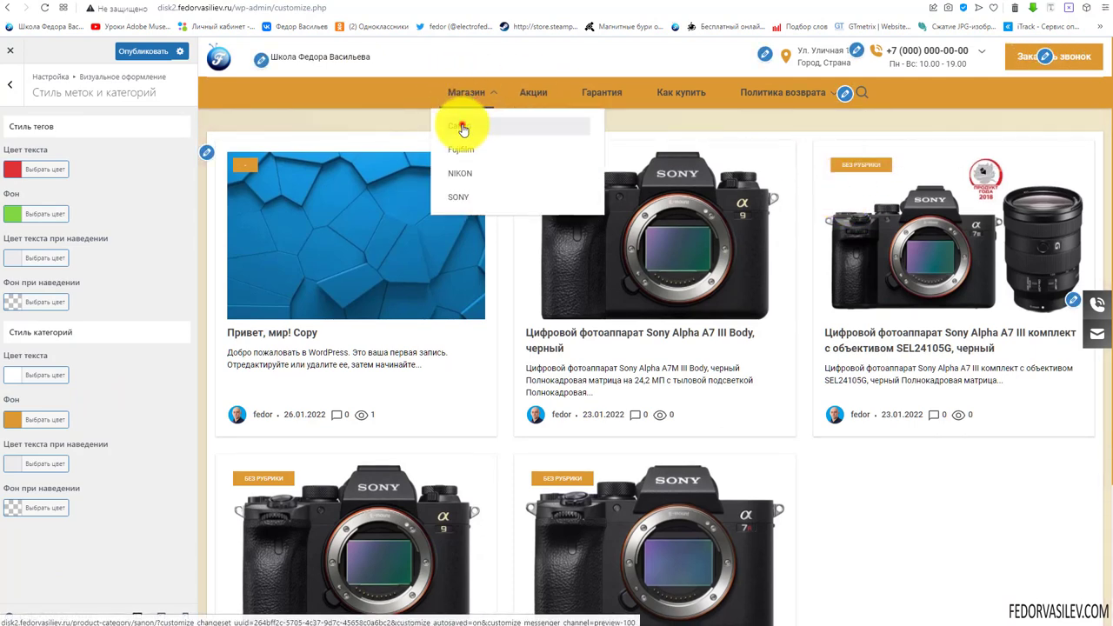
pyautogui.click(460, 125)
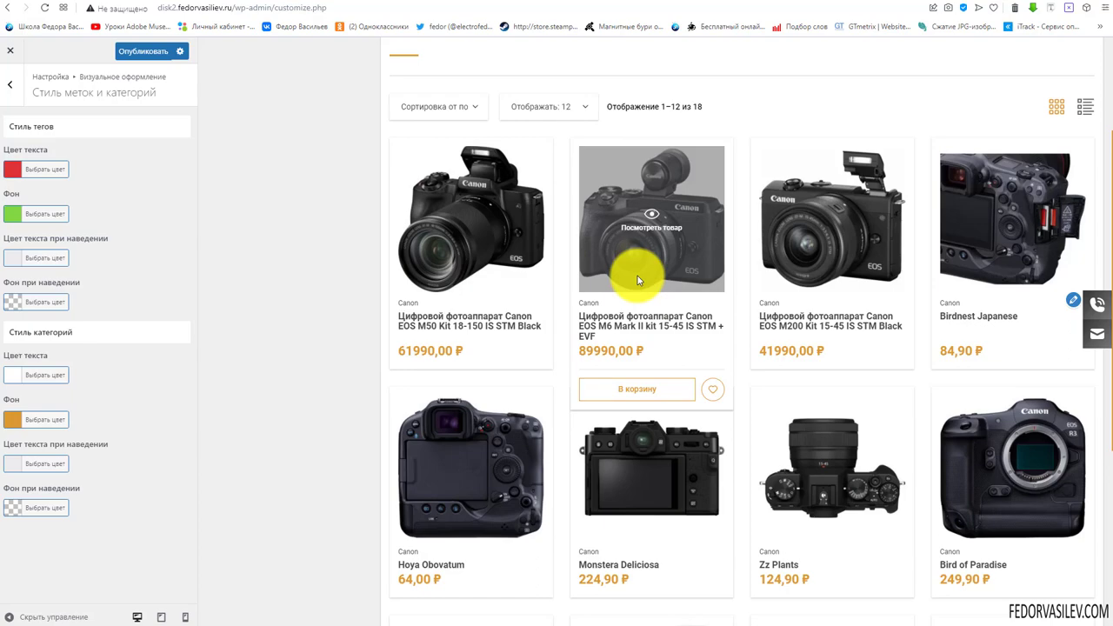
pyautogui.scroll(-4, 650, 273)
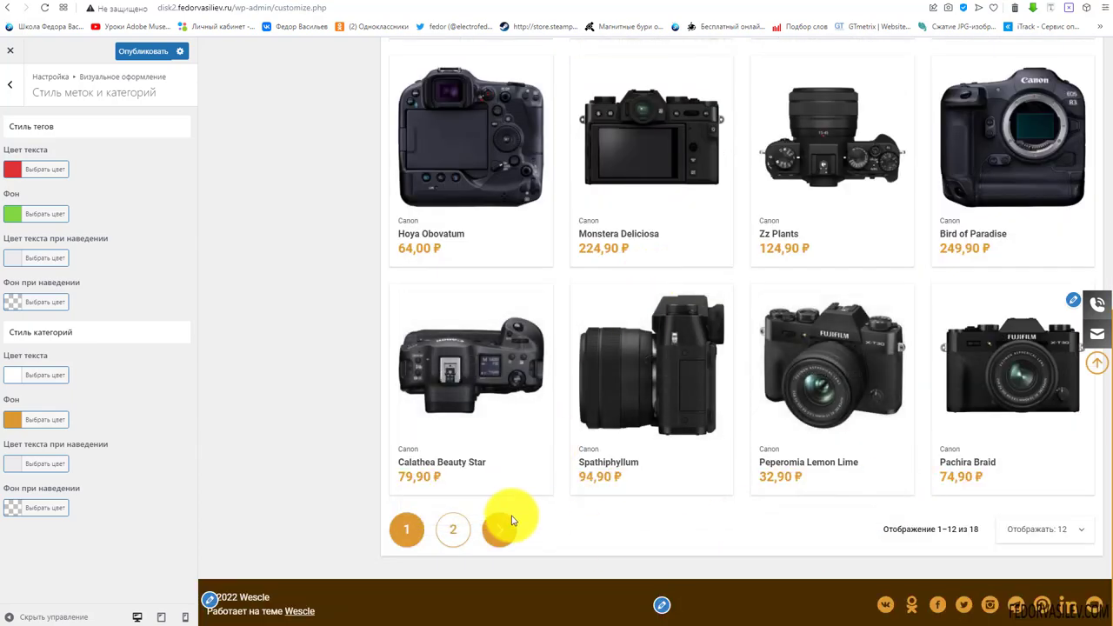
pyautogui.click(502, 531)
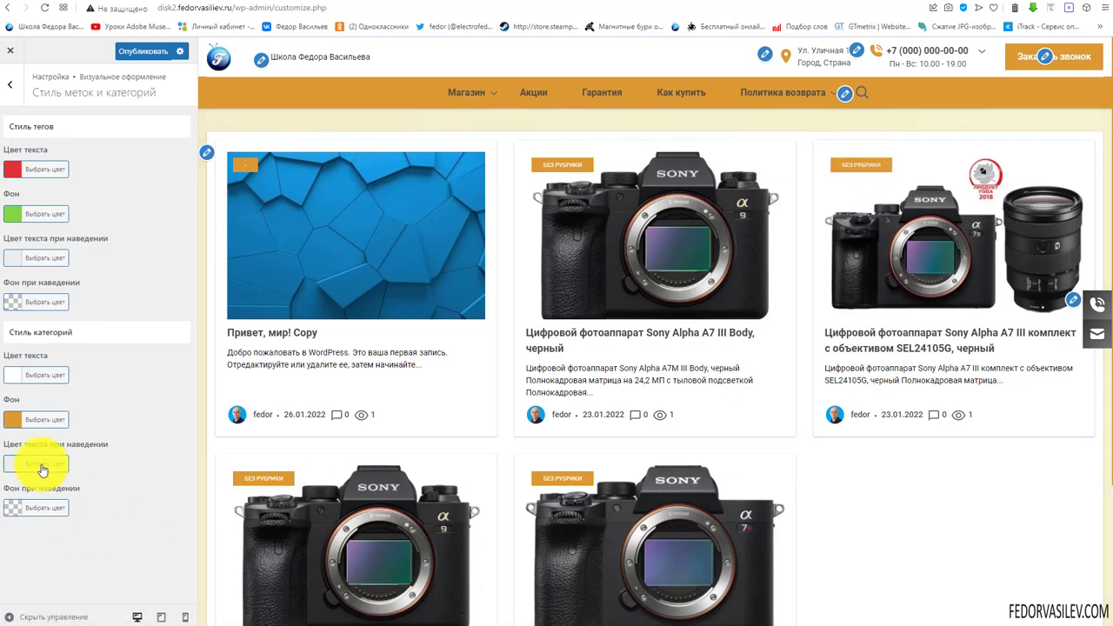
# Set the category hover text colour to dark brown #593807 and publish the label styles
pyautogui.click(13, 463)
pyautogui.scroll(-1, 111, 597)
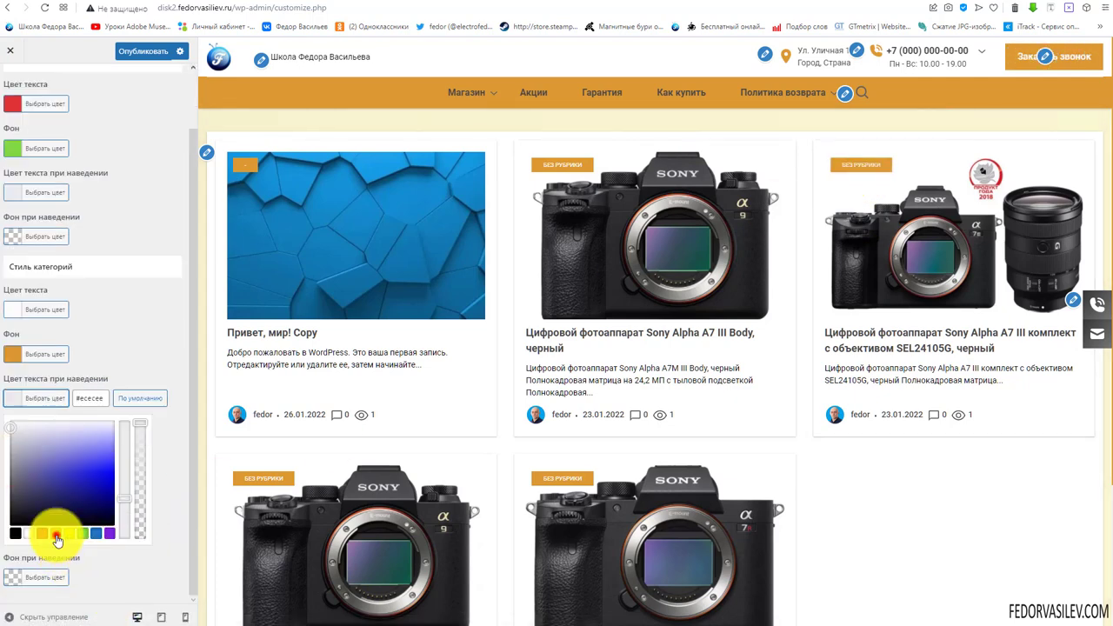
pyautogui.click(56, 533)
pyautogui.click(100, 506)
pyautogui.click(163, 369)
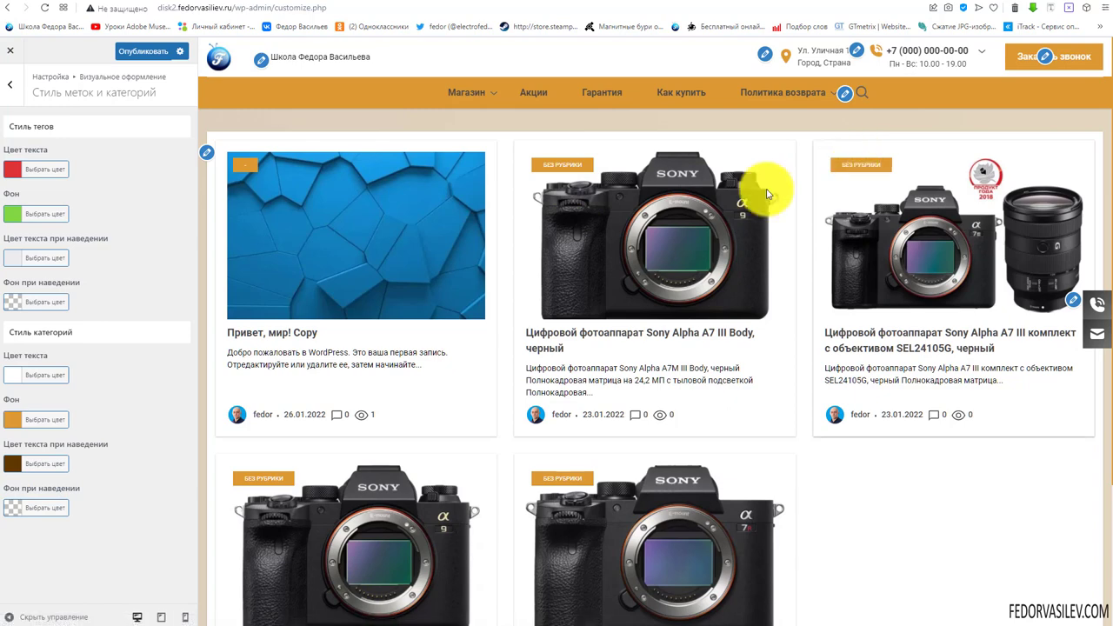
pyautogui.click(144, 50)
pyautogui.click(10, 84)
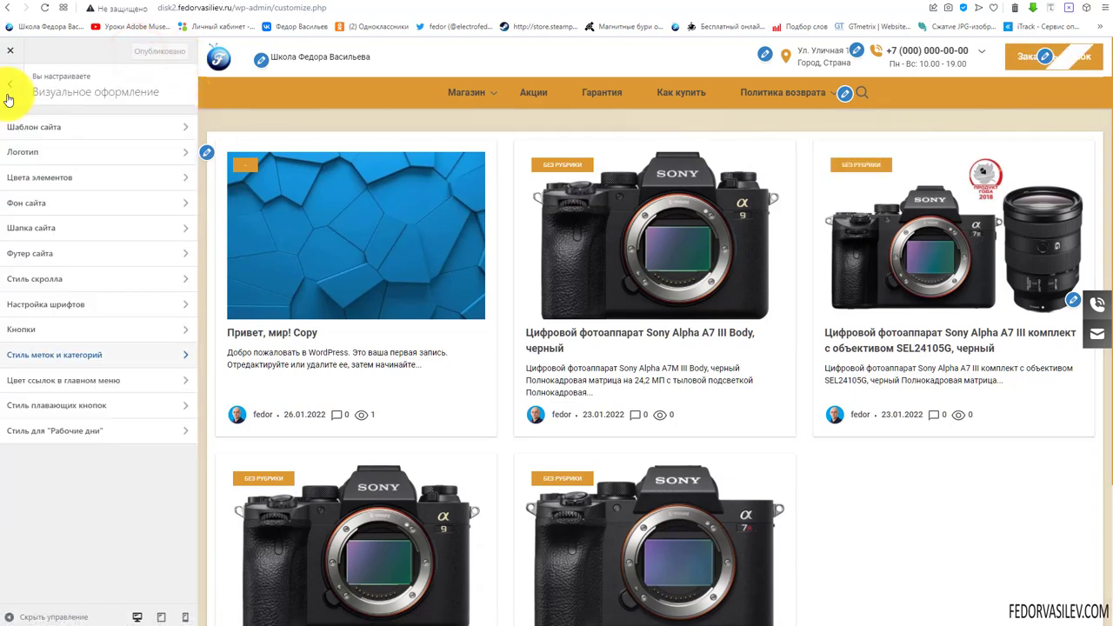
# Make the main menu's first-level links white and test one in the preview
pyautogui.click(62, 384)
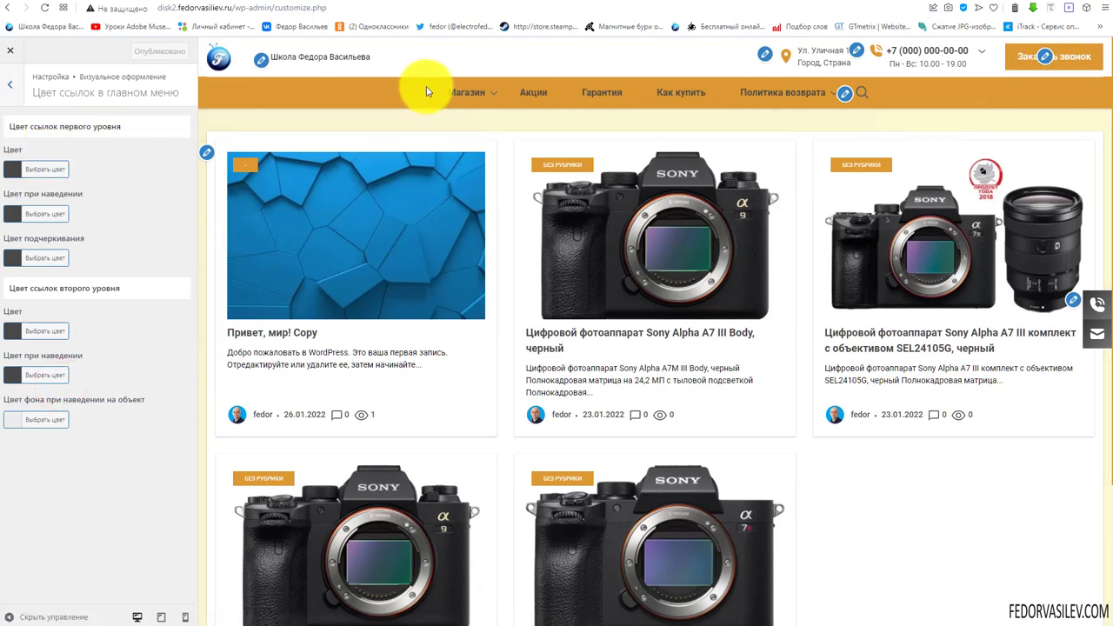
pyautogui.moveTo(505, 94)
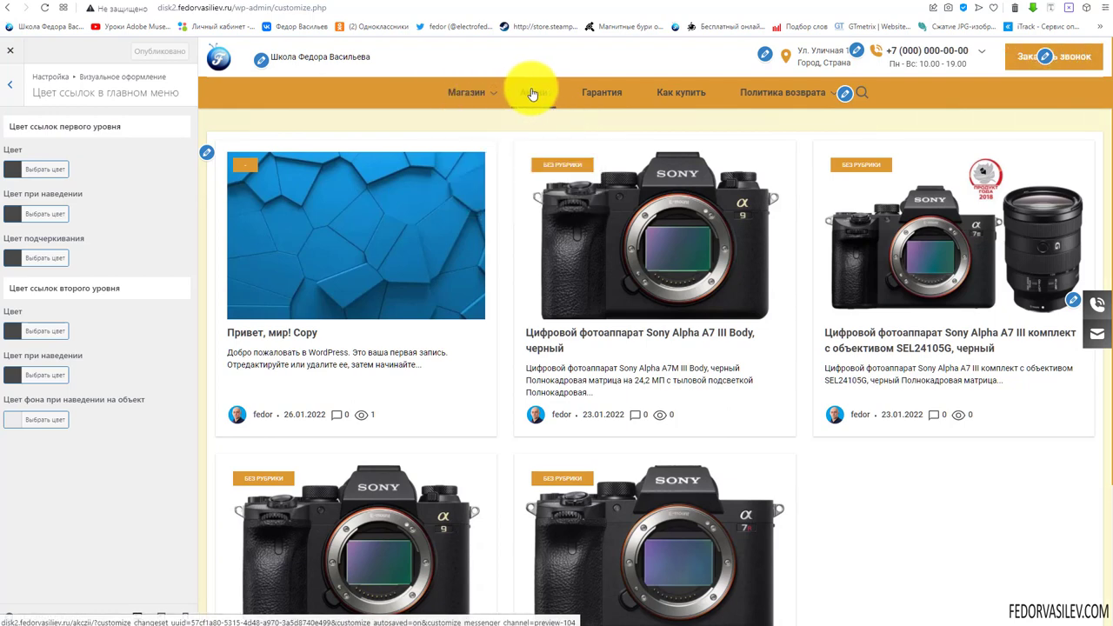
pyautogui.click(12, 171)
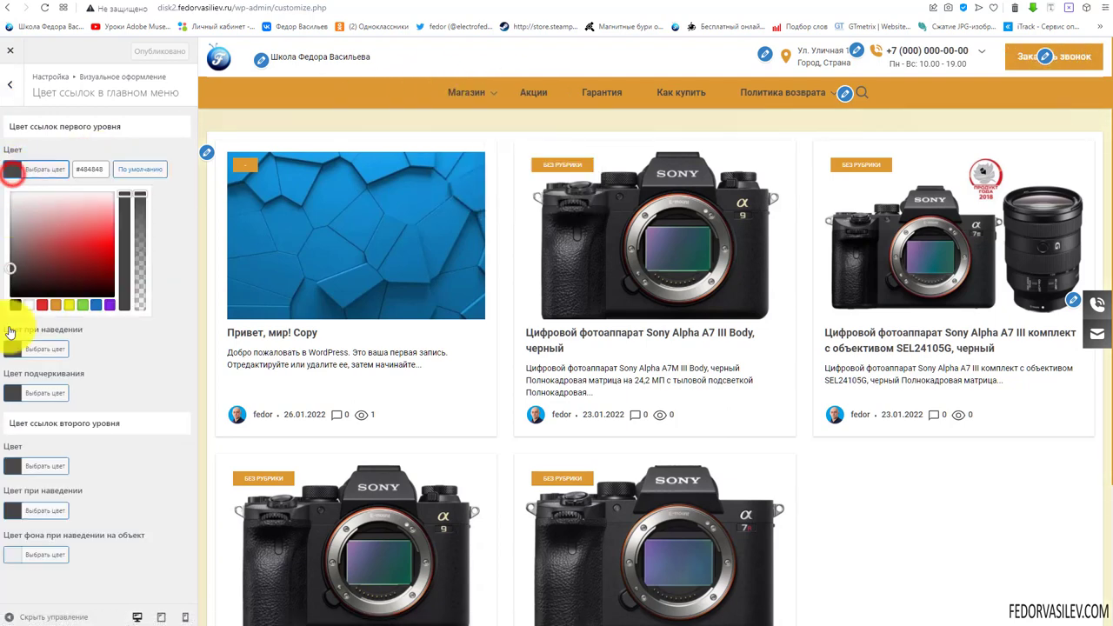
pyautogui.click(29, 304)
pyautogui.click(174, 228)
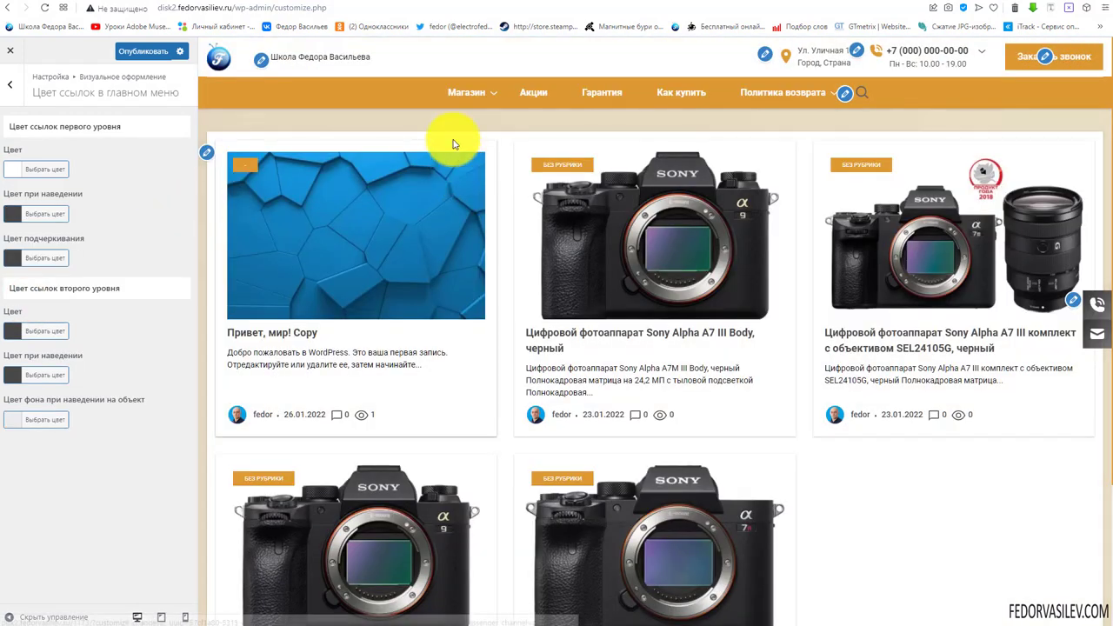
pyautogui.moveTo(463, 96)
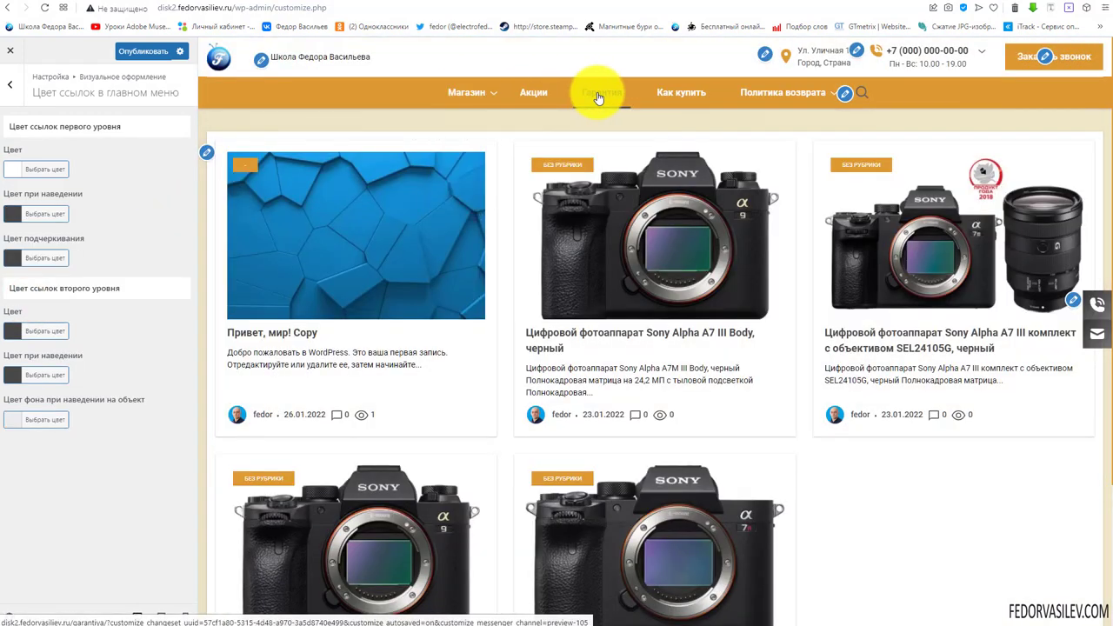
pyautogui.click(679, 98)
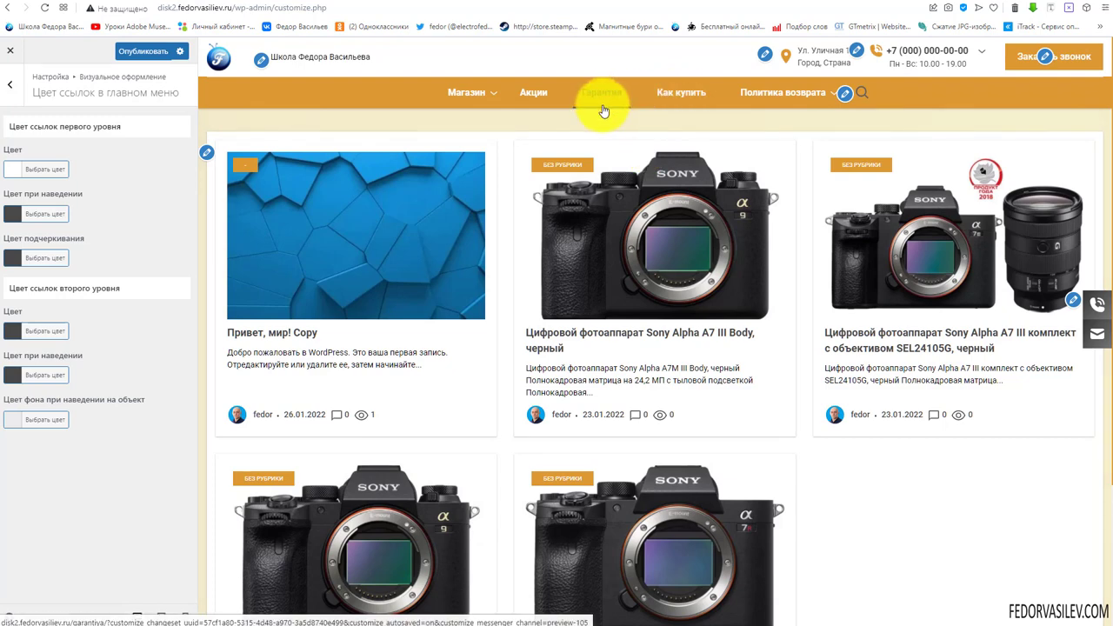
# Set the first-level menu hover colour to dark brown and the underline to white
pyautogui.click(10, 215)
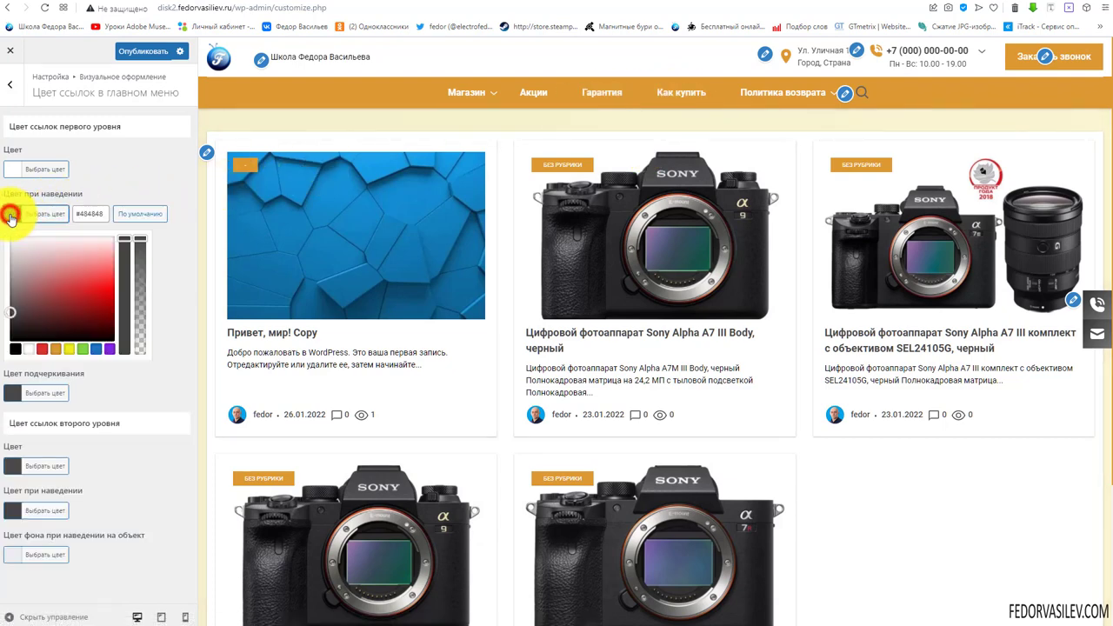
pyautogui.click(60, 351)
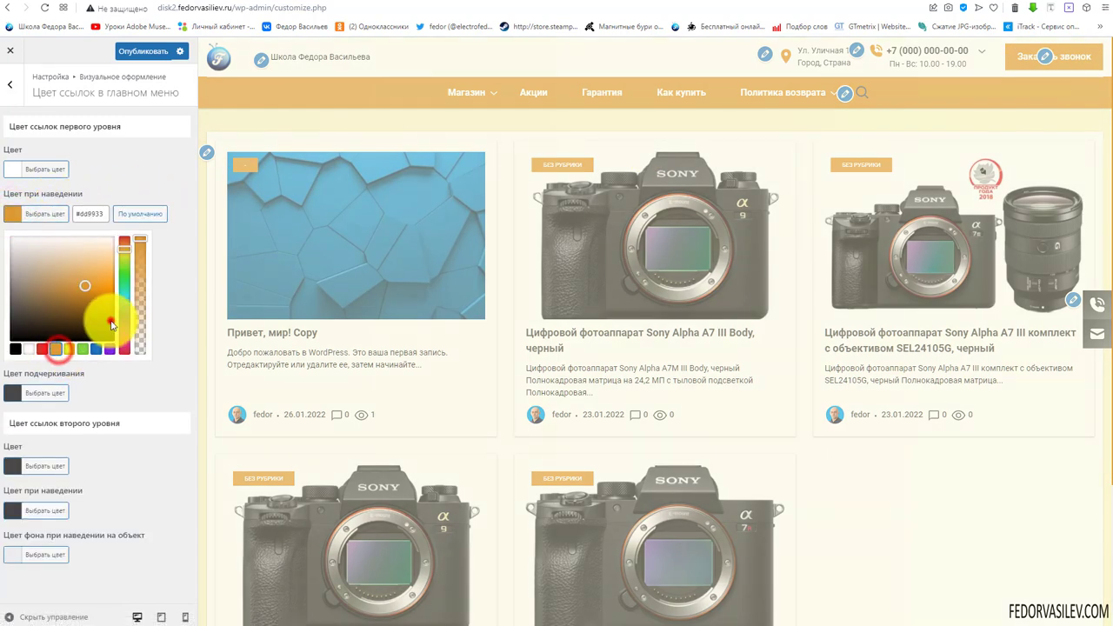
pyautogui.moveTo(105, 311); pyautogui.dragTo(110, 293)
pyautogui.click(144, 179)
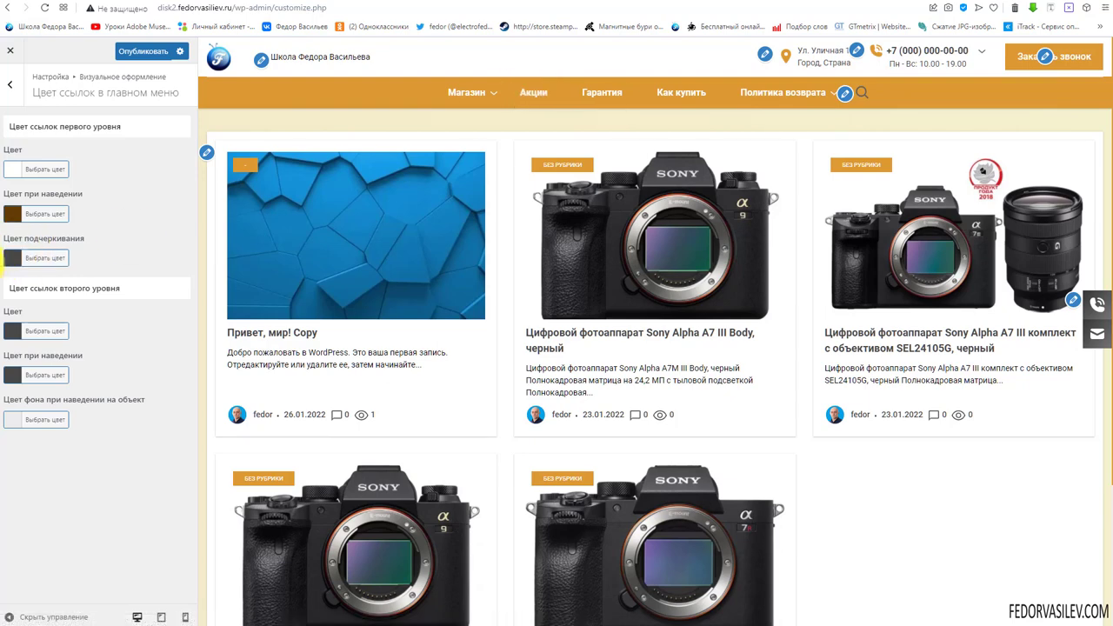
pyautogui.click(12, 259)
pyautogui.click(33, 395)
pyautogui.click(366, 235)
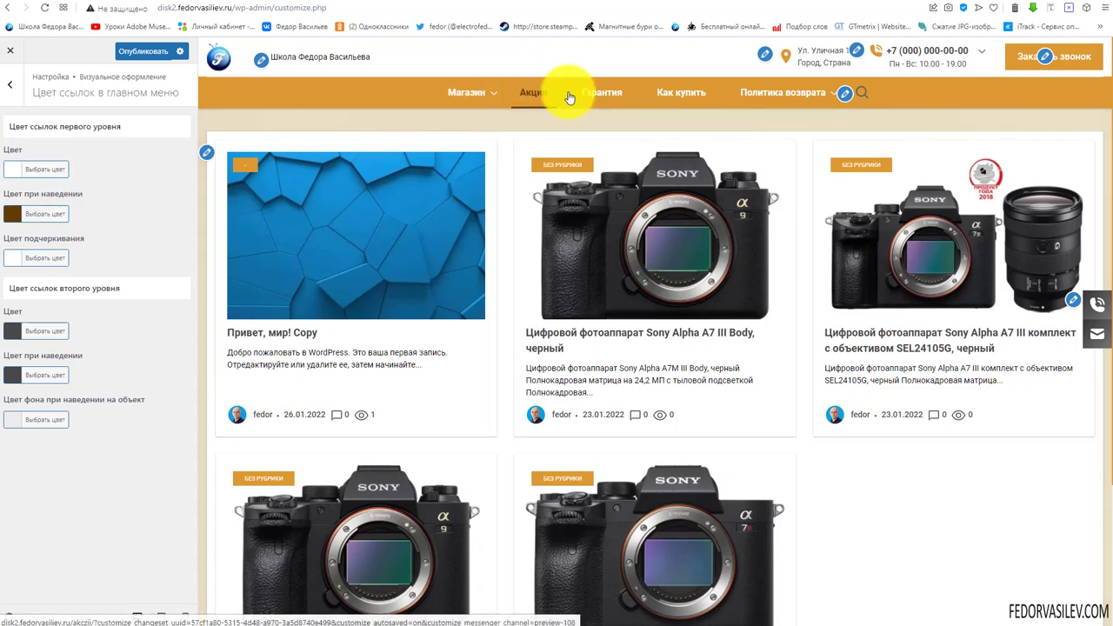
# Publish the main menu link colour changes
pyautogui.moveTo(773, 94)
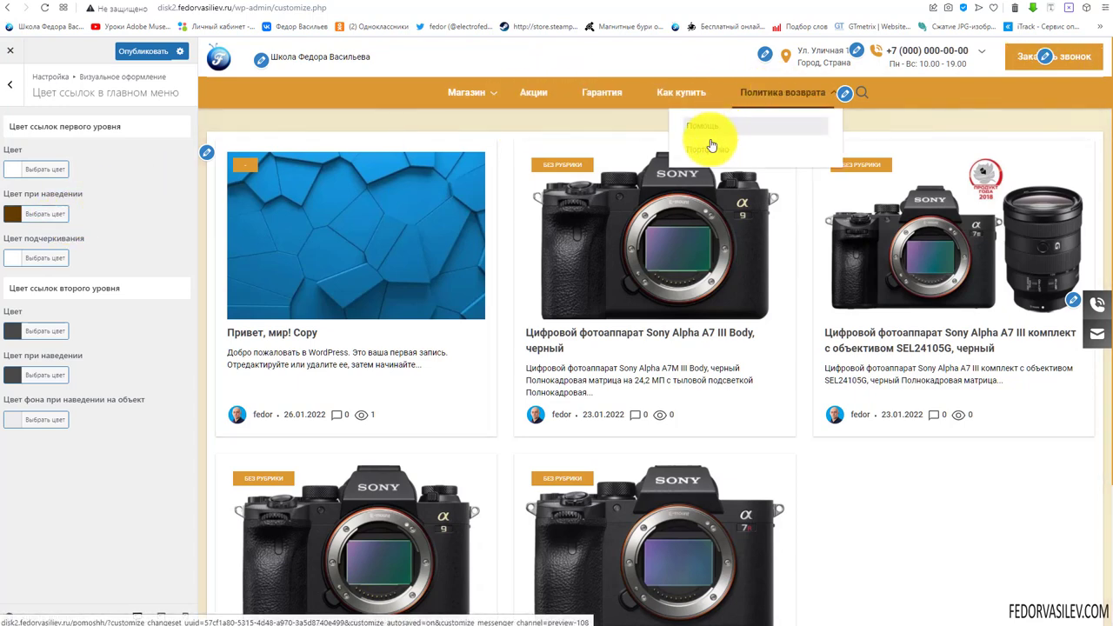
pyautogui.click(113, 53)
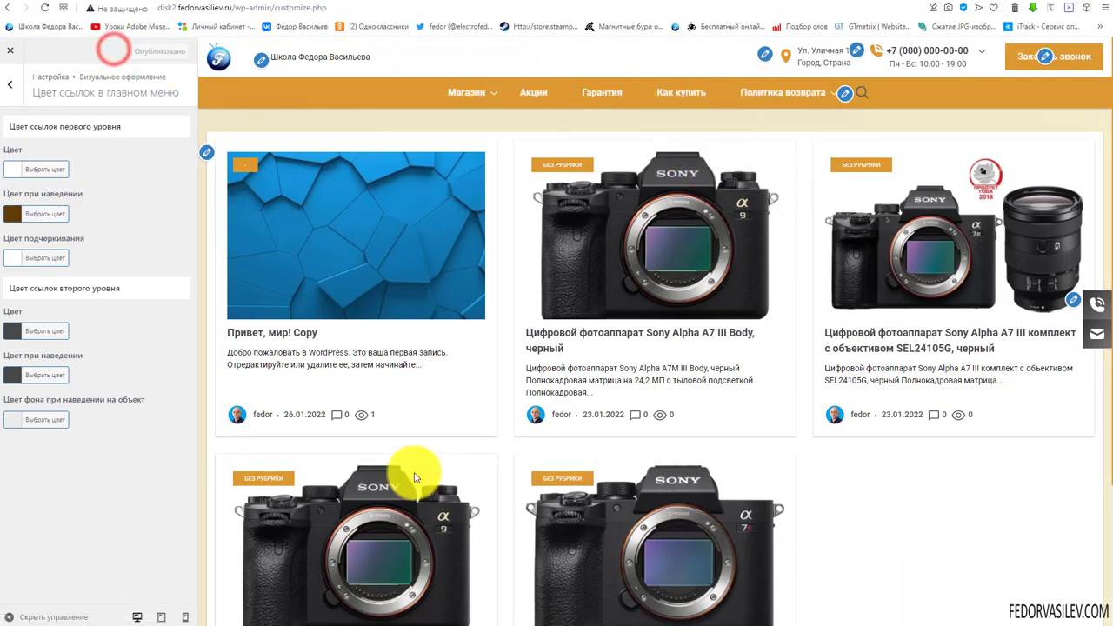
pyautogui.moveTo(484, 104)
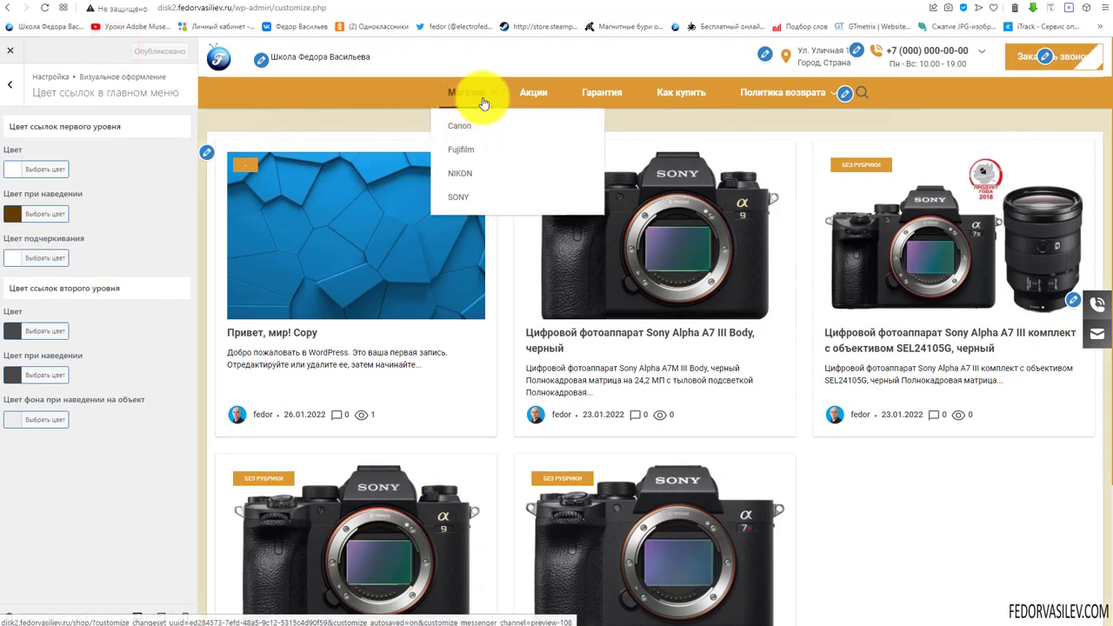
pyautogui.moveTo(812, 95)
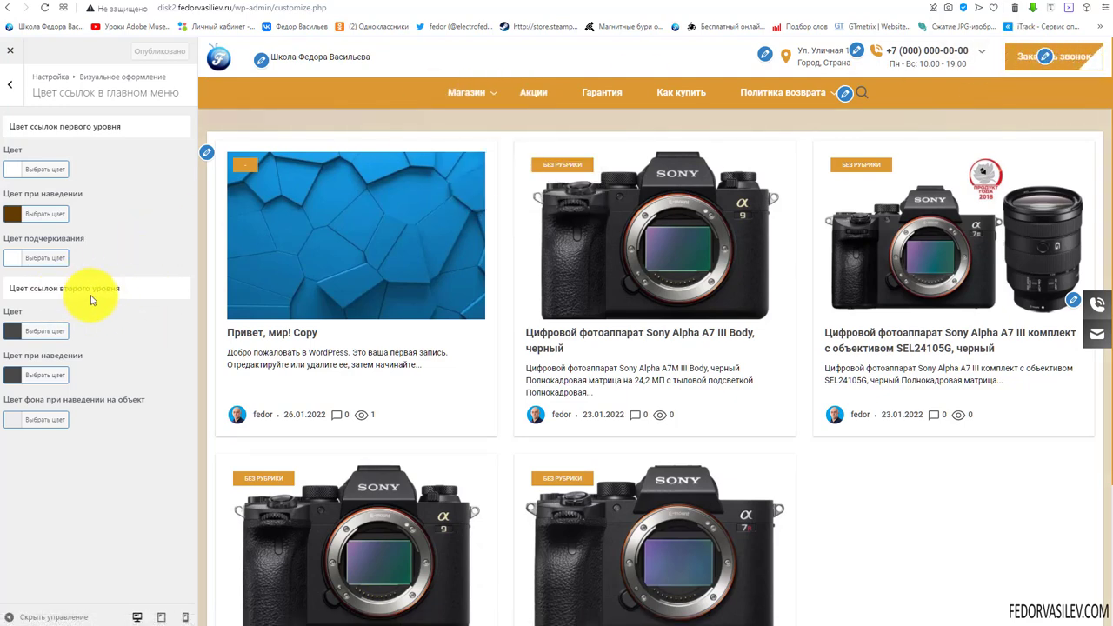
pyautogui.moveTo(771, 95)
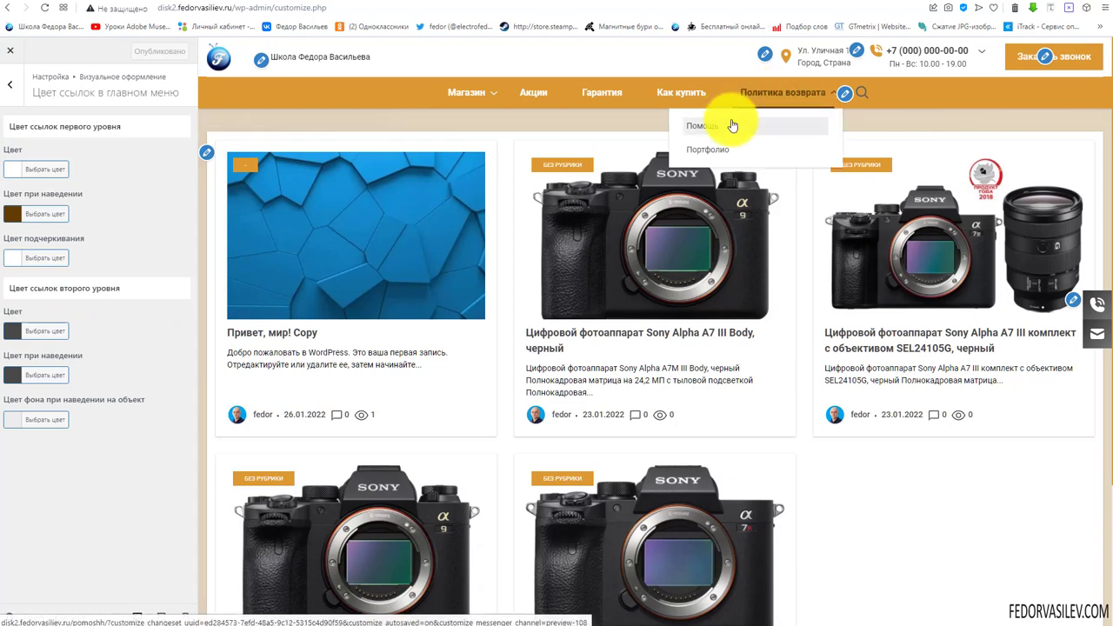
# Make second-level menu links orange with a dark brown hover colour
pyautogui.click(9, 331)
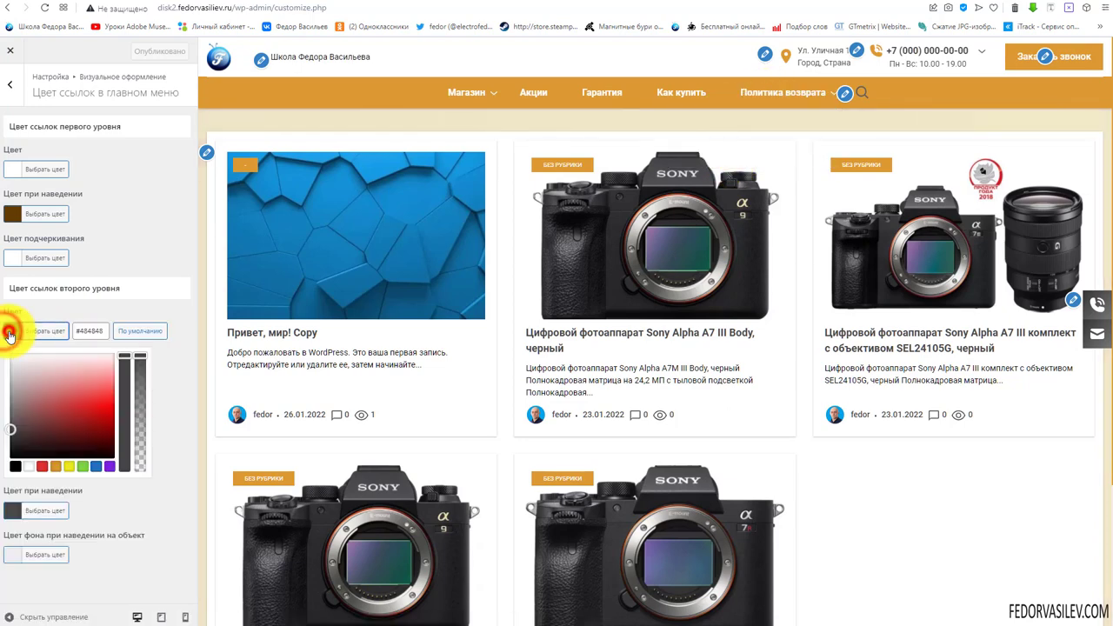
pyautogui.click(55, 467)
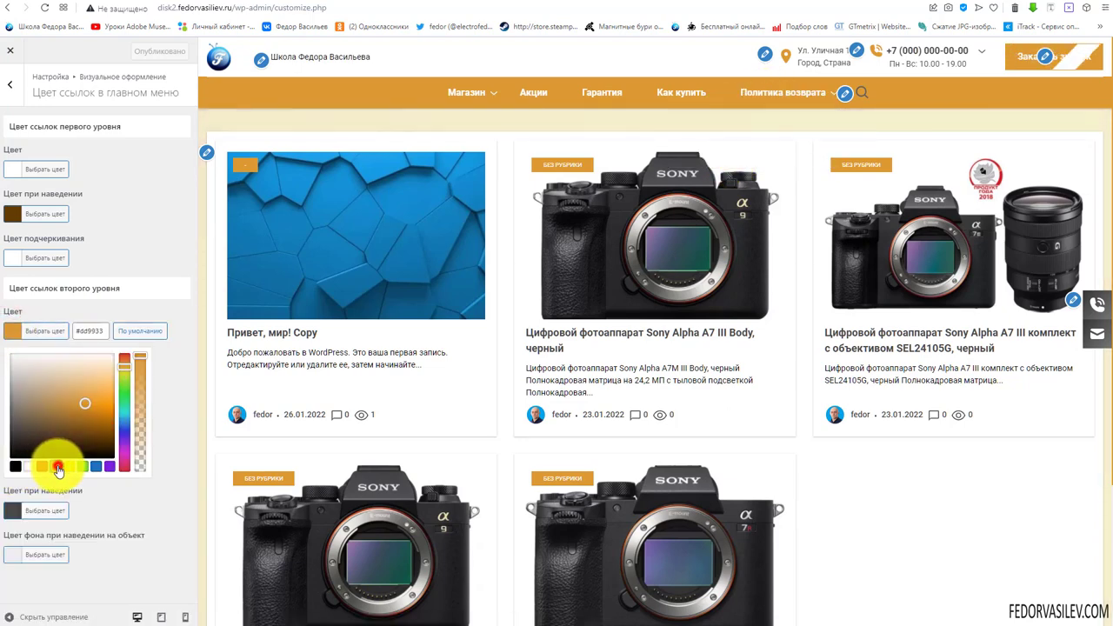
pyautogui.click(158, 243)
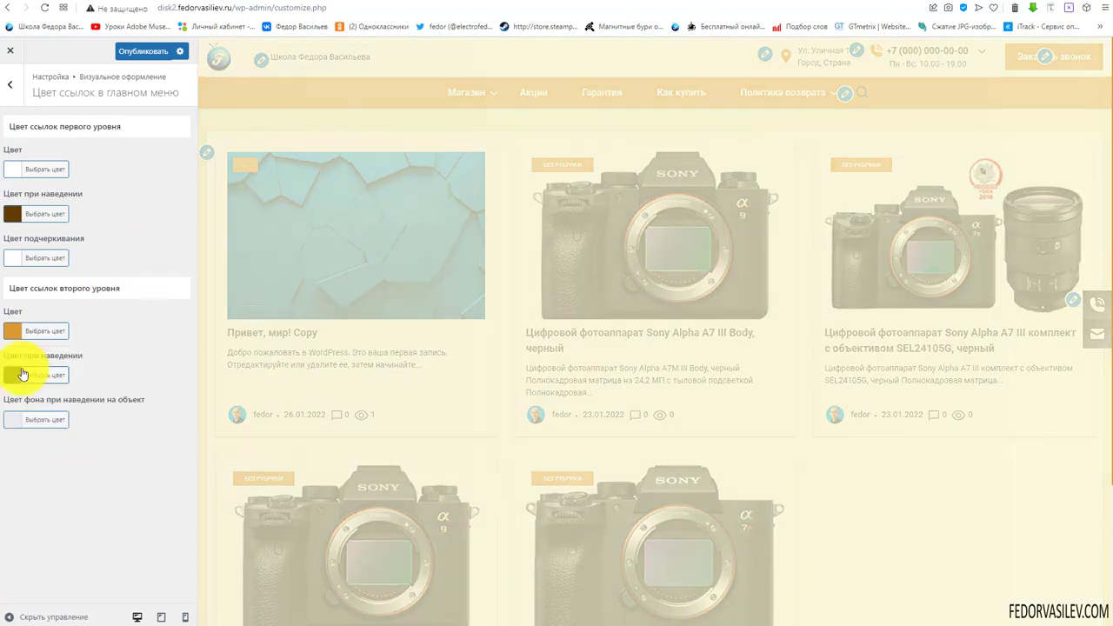
pyautogui.click(9, 377)
pyautogui.click(55, 510)
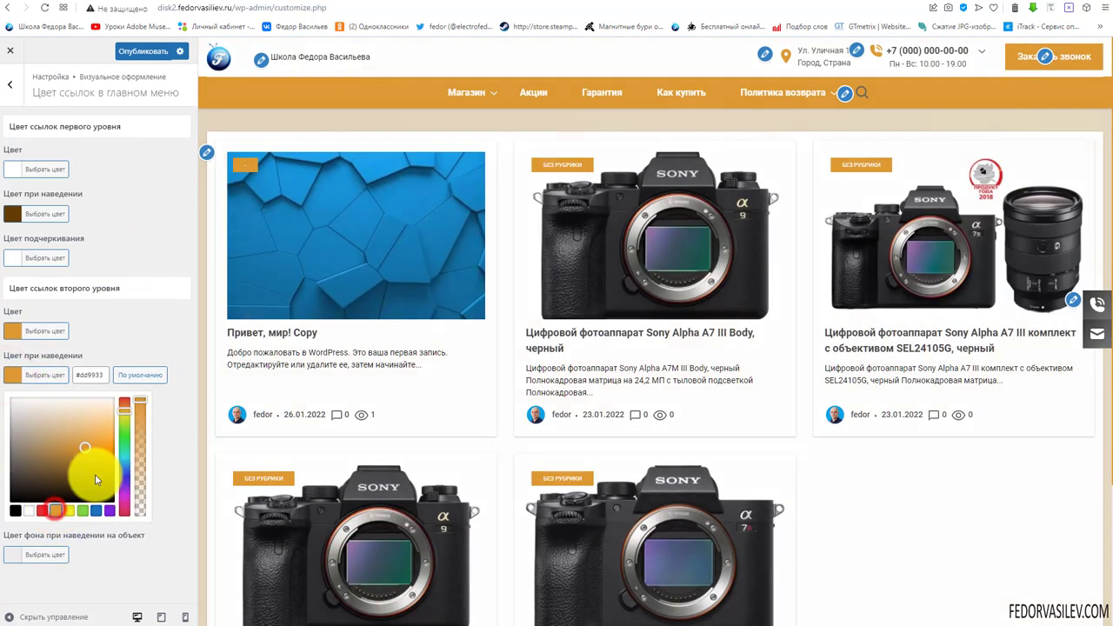
pyautogui.click(96, 474)
pyautogui.click(141, 361)
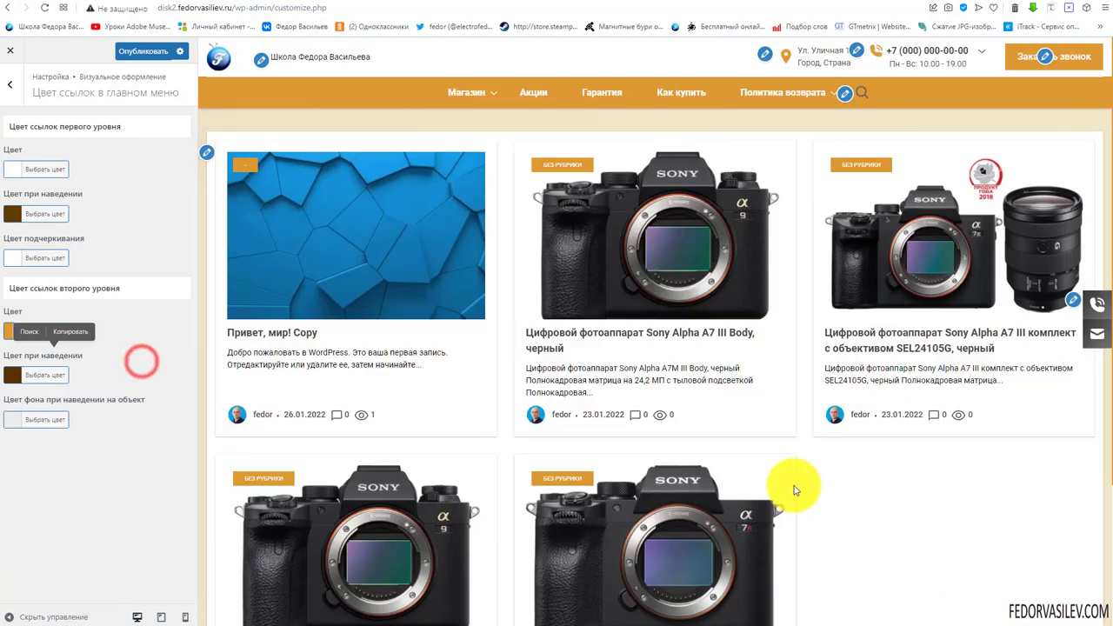
pyautogui.moveTo(783, 93)
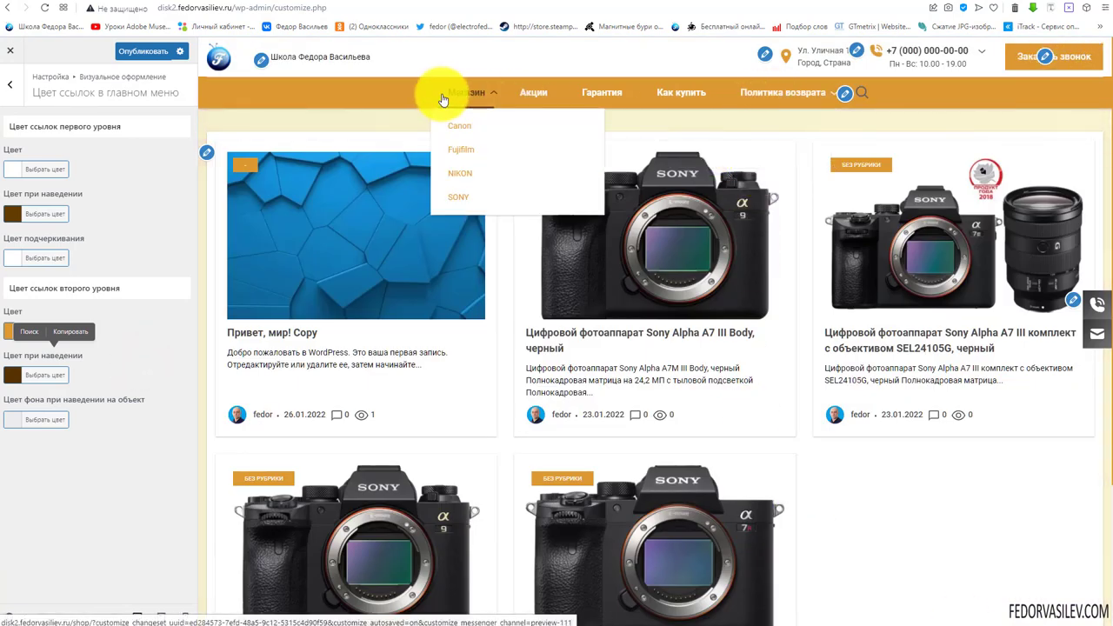
# Make the second-level link hover background fully transparent with the alpha slider
pyautogui.click(14, 423)
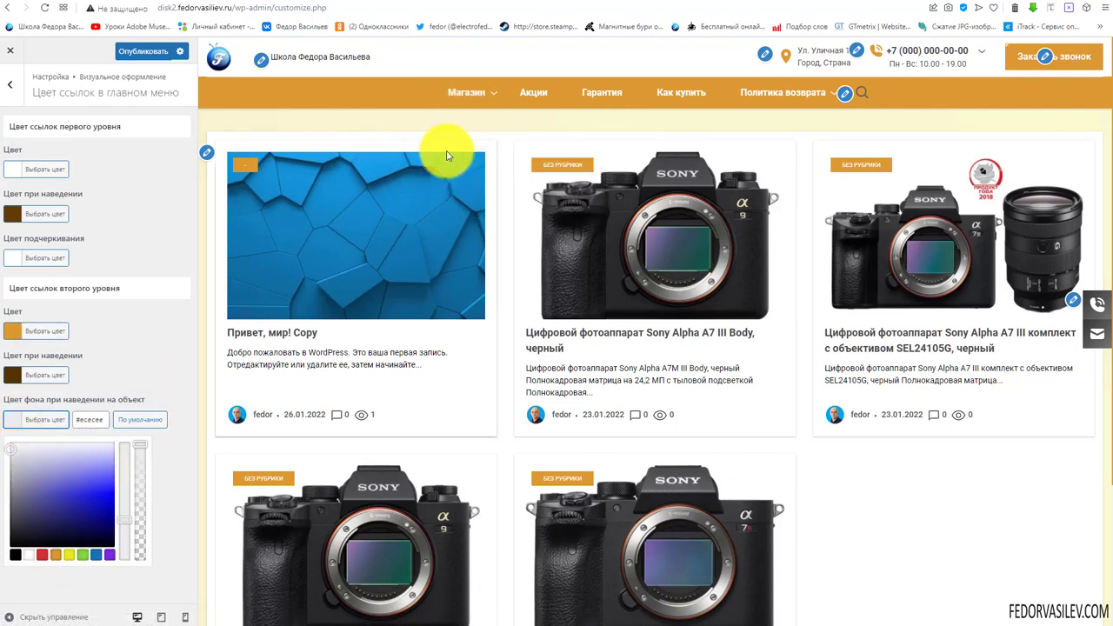
pyautogui.moveTo(466, 93)
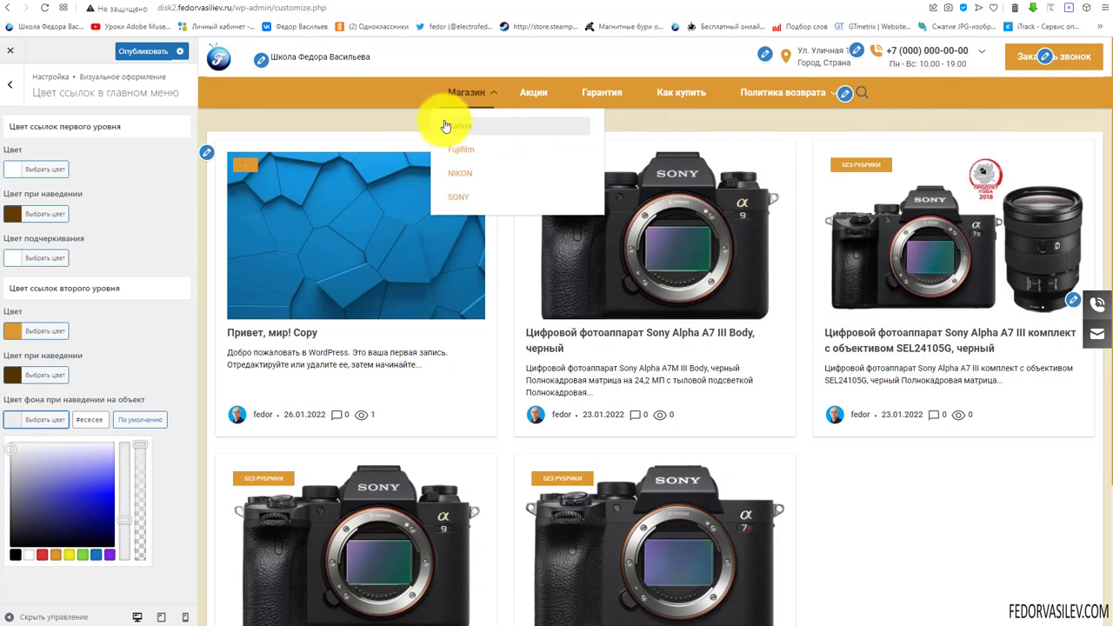
pyautogui.moveTo(136, 470); pyautogui.dragTo(141, 574)
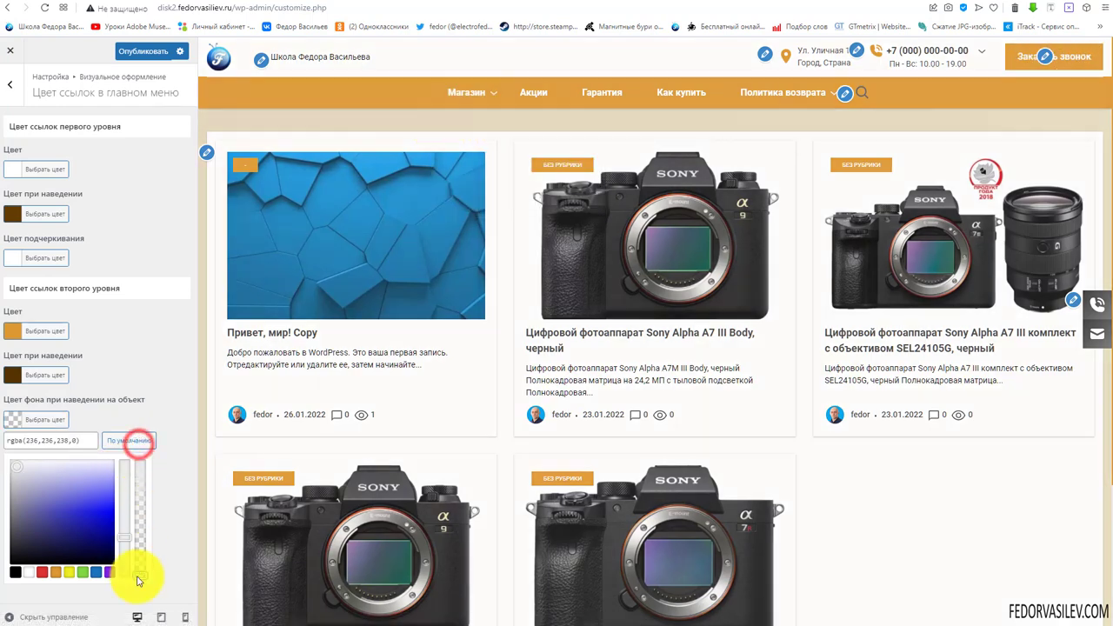
pyautogui.click(158, 402)
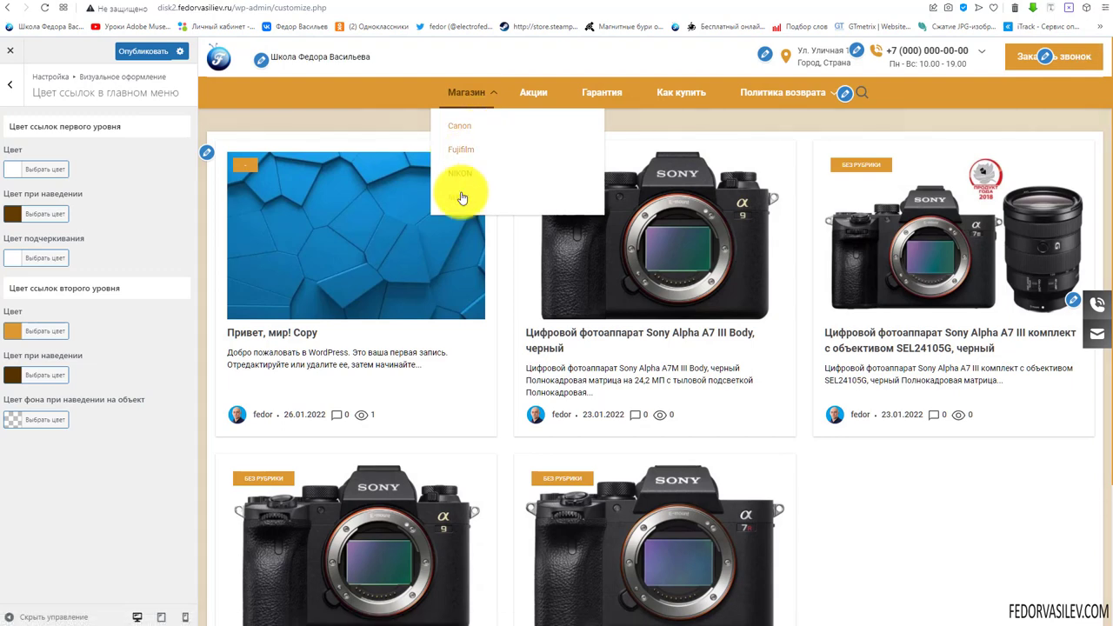
pyautogui.moveTo(745, 106)
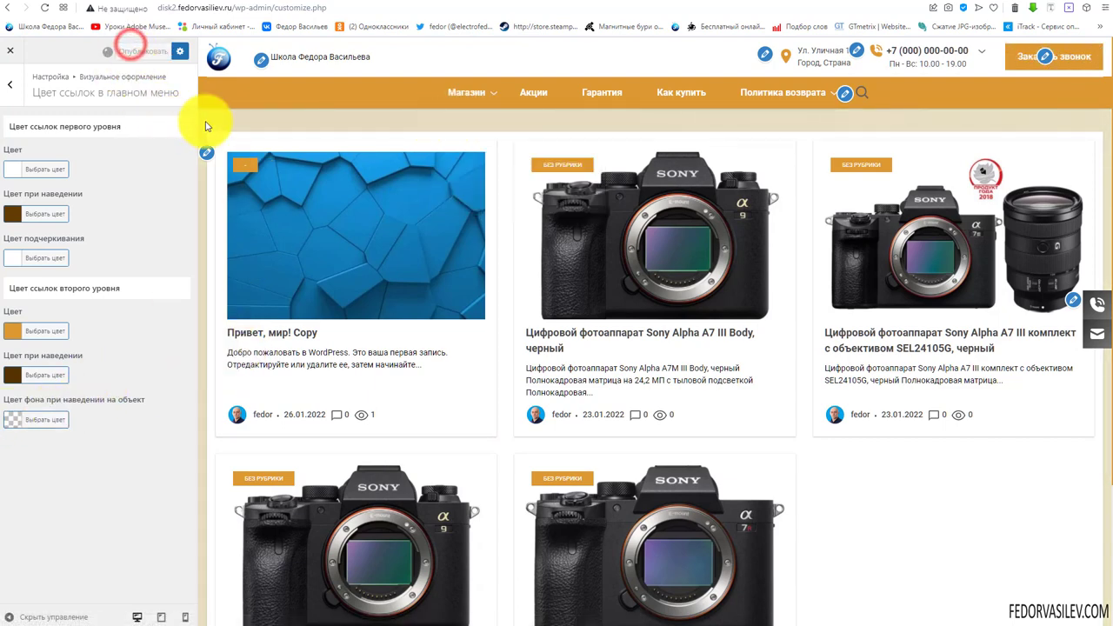
# Go back to Визуальное оформление and open Стиль плавающих кнопок
pyautogui.click(10, 91)
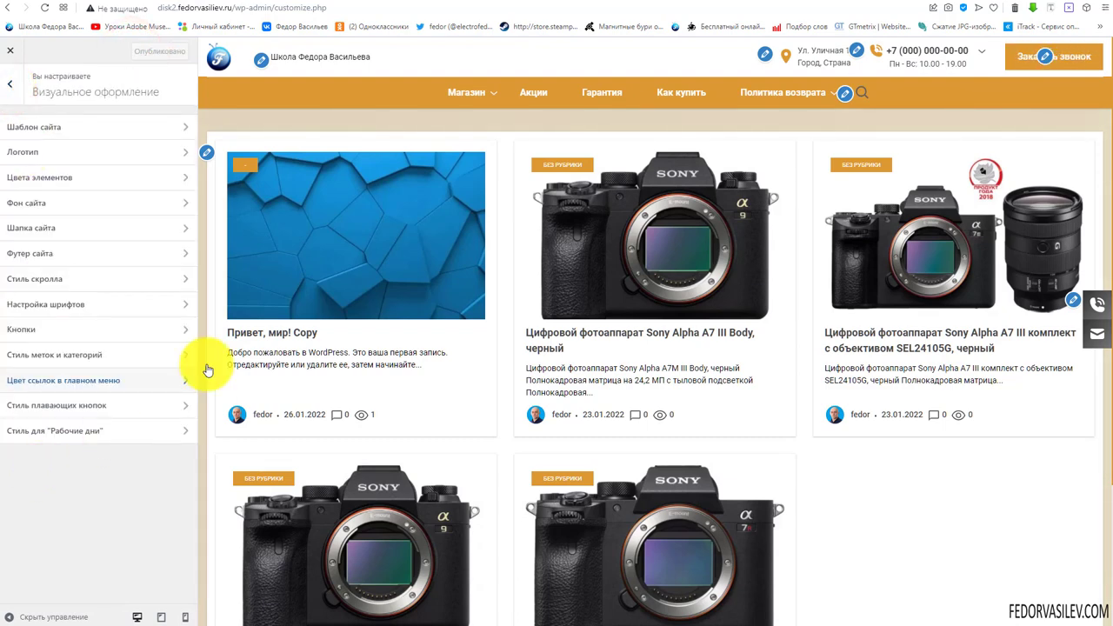
pyautogui.moveTo(815, 93)
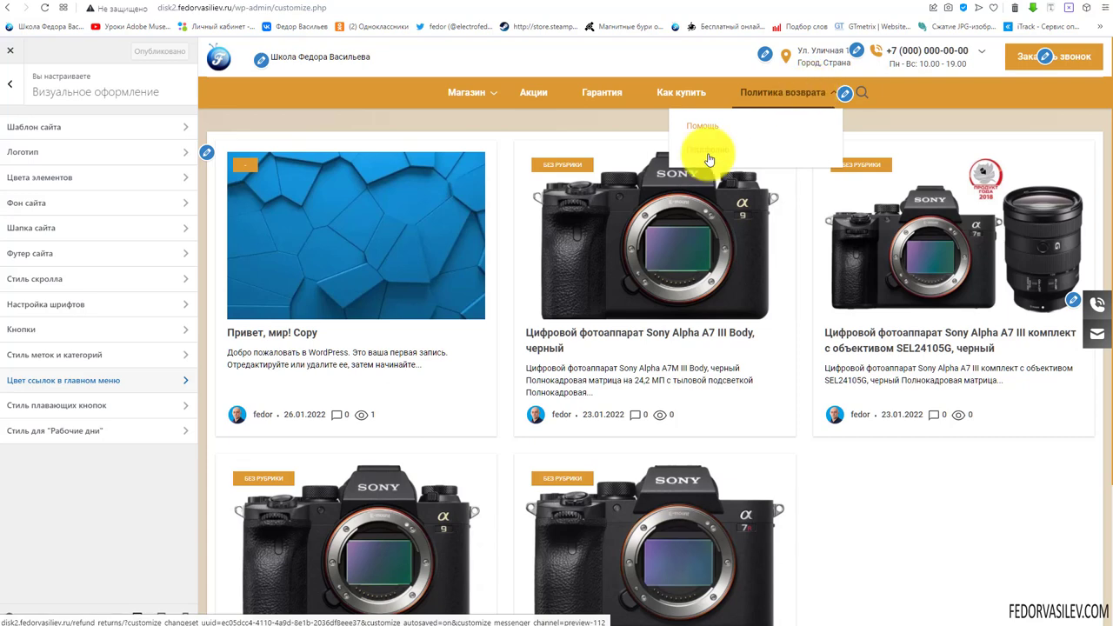
pyautogui.click(33, 412)
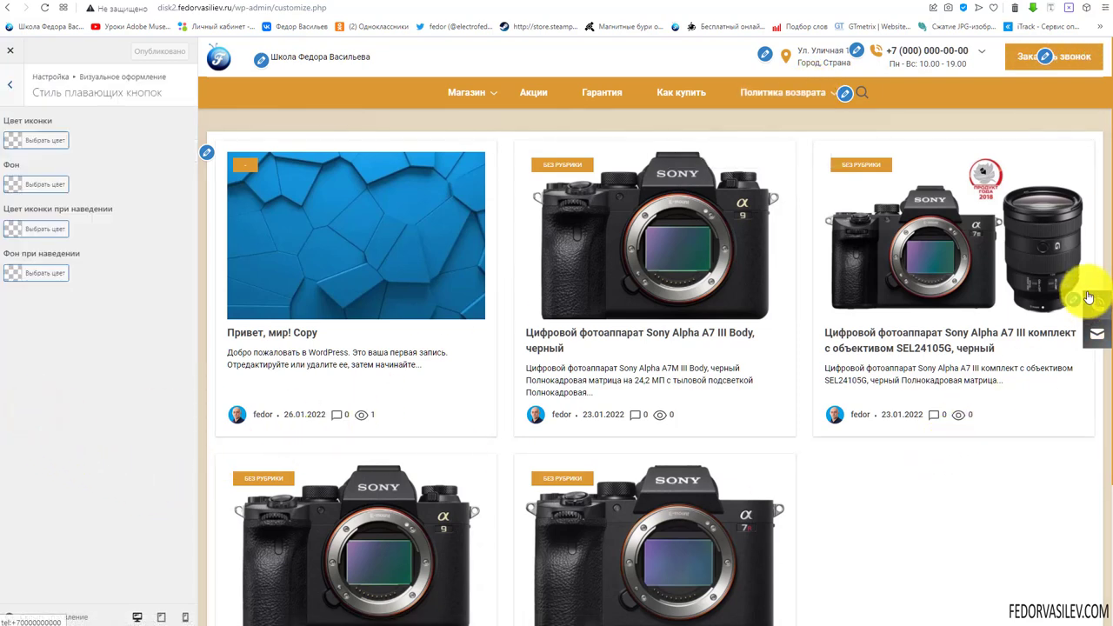
pyautogui.scroll(-2, 1011, 396)
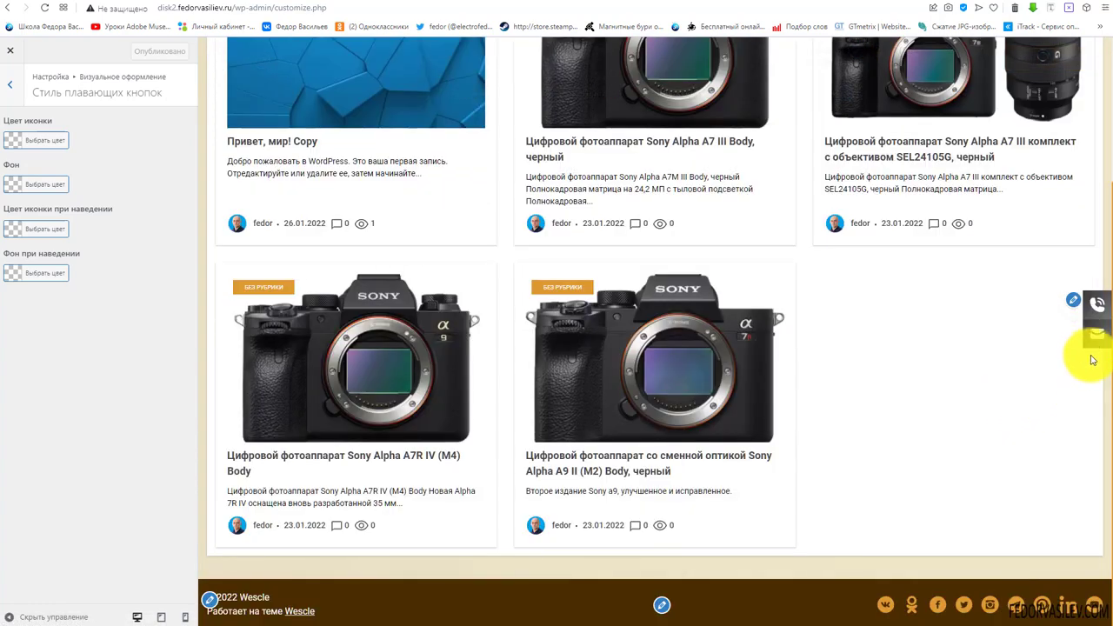
pyautogui.scroll(2, 965, 403)
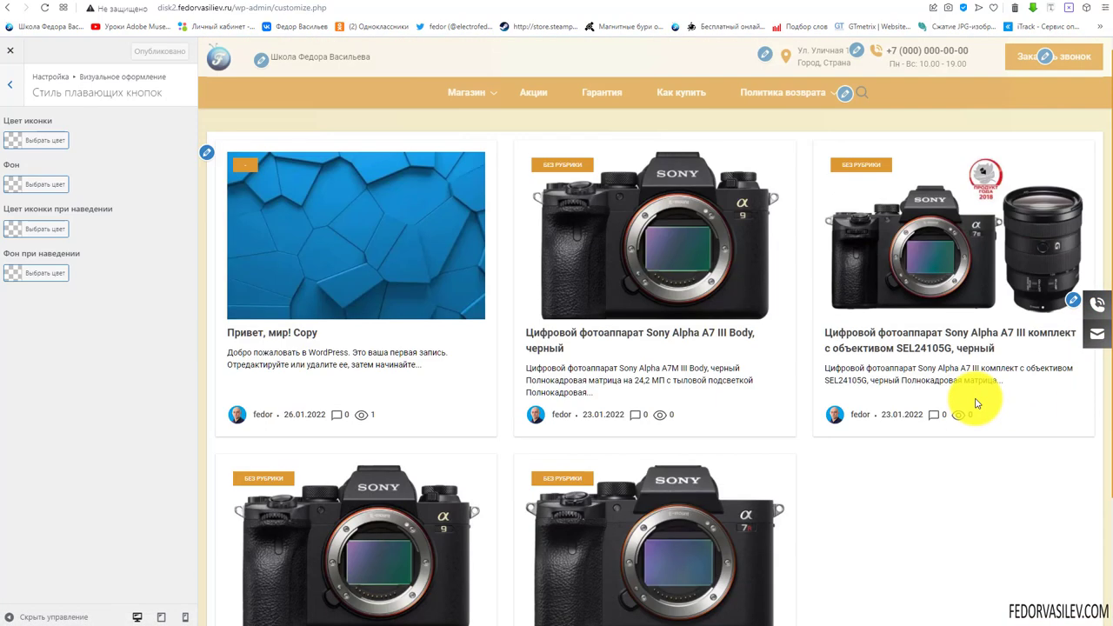
pyautogui.scroll(-2, 959, 403)
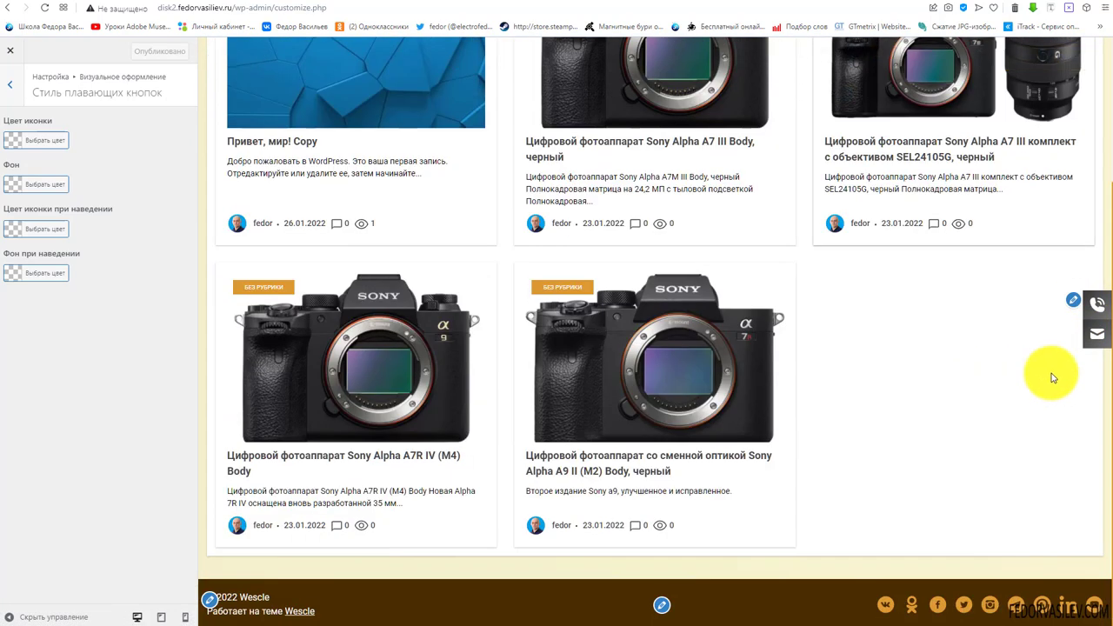
pyautogui.scroll(2, 818, 322)
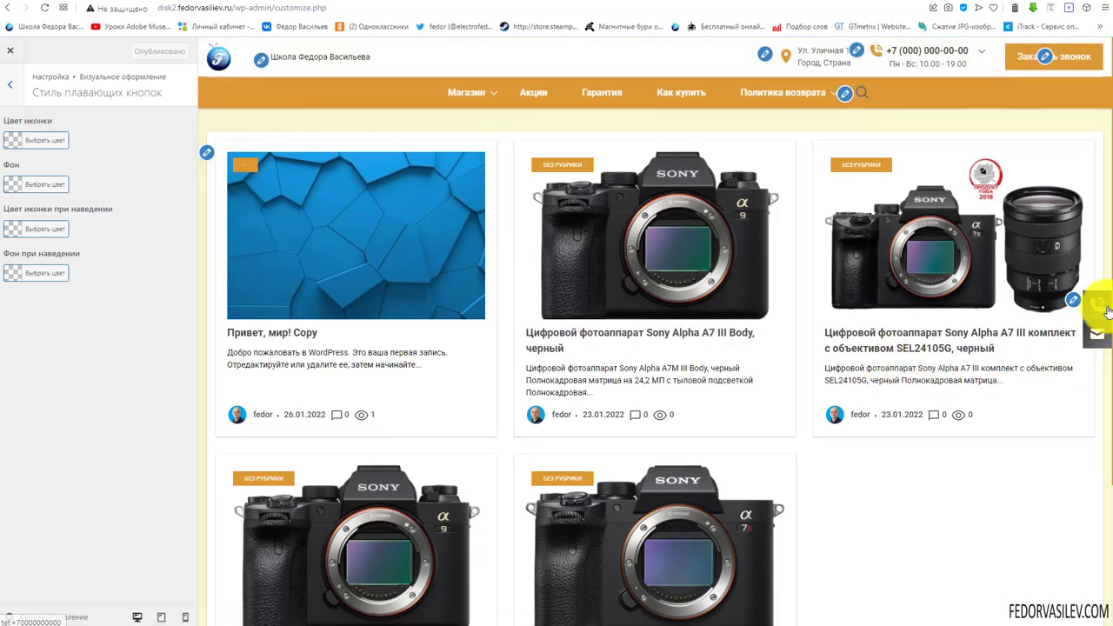
# Try white, then orange, as the floating button icon colour
pyautogui.click(16, 141)
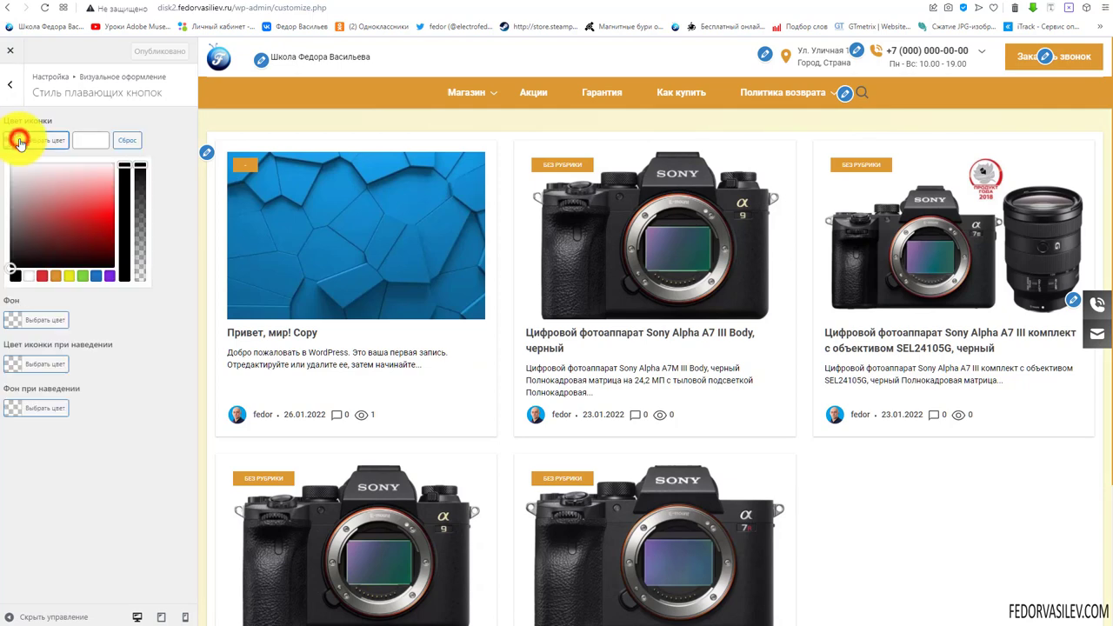
pyautogui.click(28, 276)
pyautogui.click(169, 171)
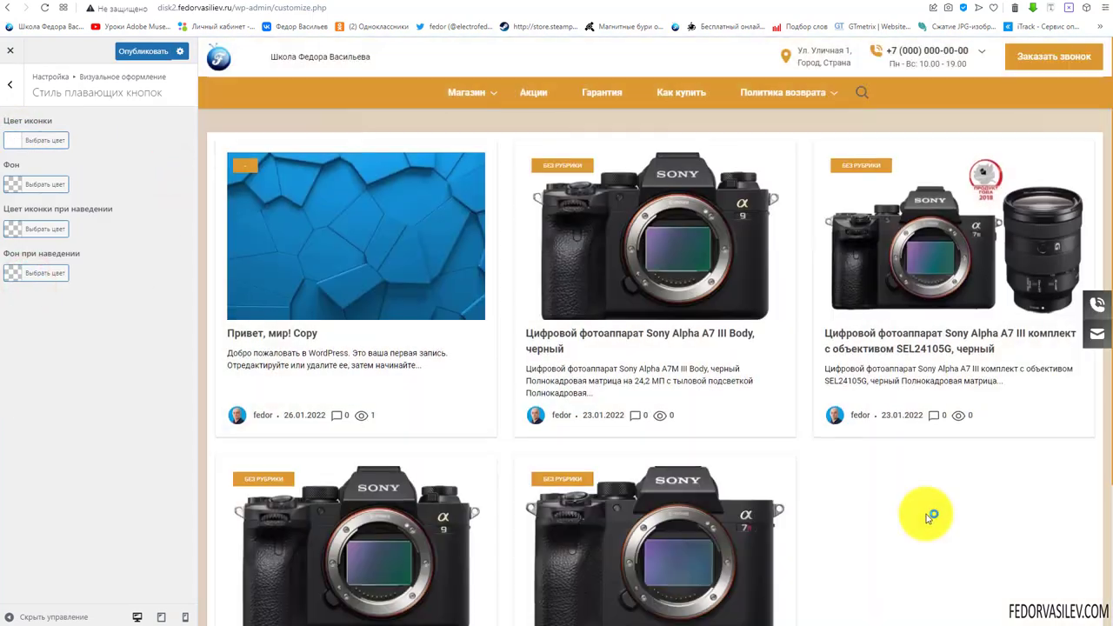
pyautogui.click(14, 138)
pyautogui.click(48, 277)
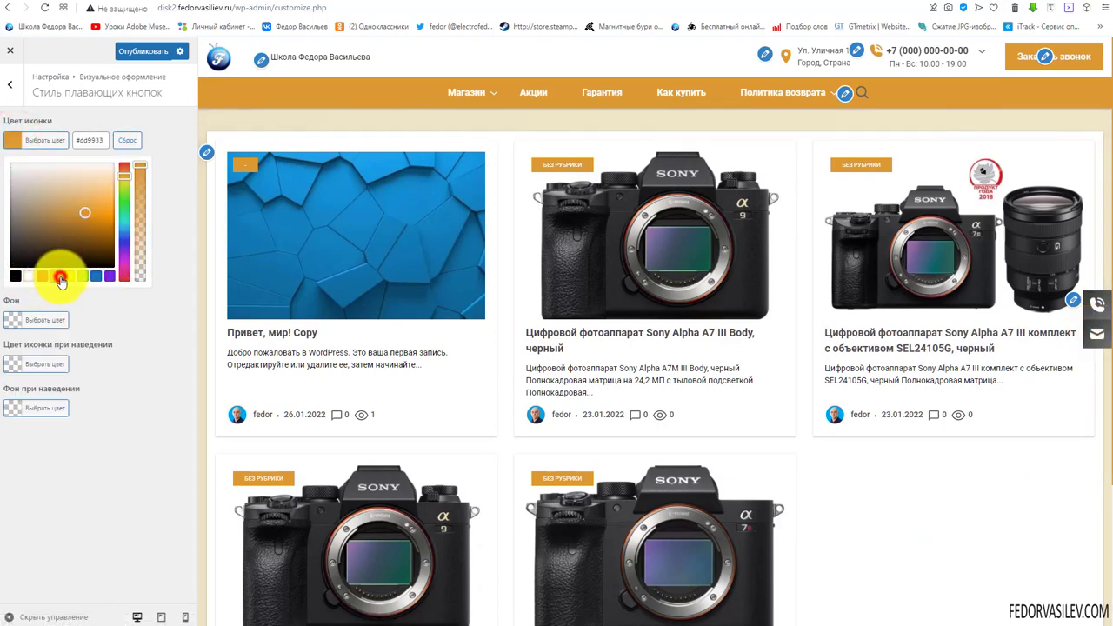
pyautogui.click(170, 148)
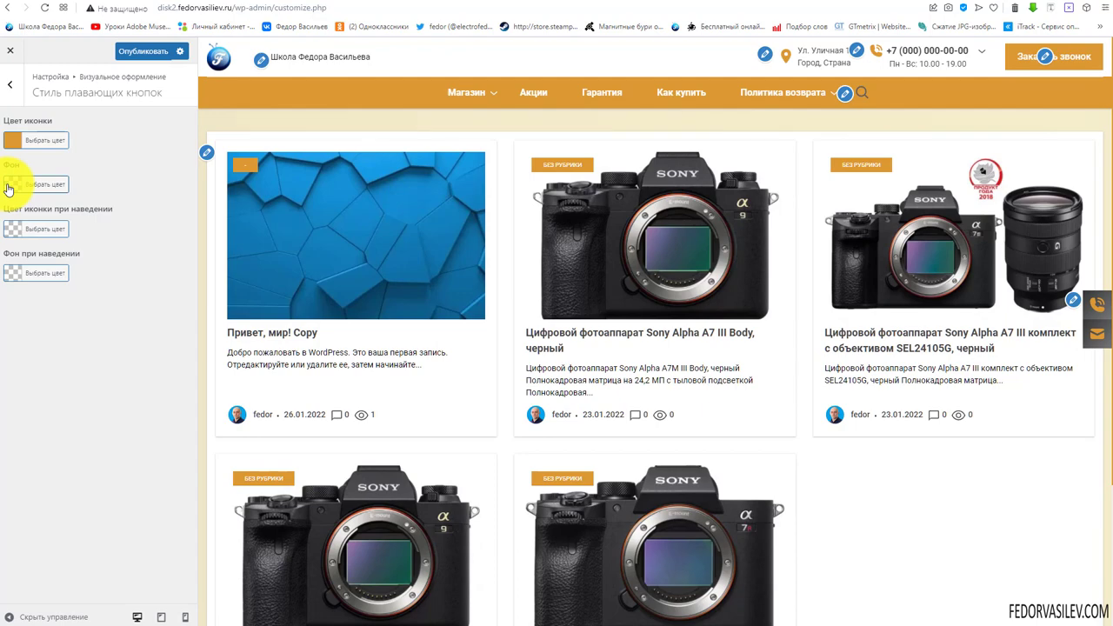
pyautogui.scroll(-3, 876, 430)
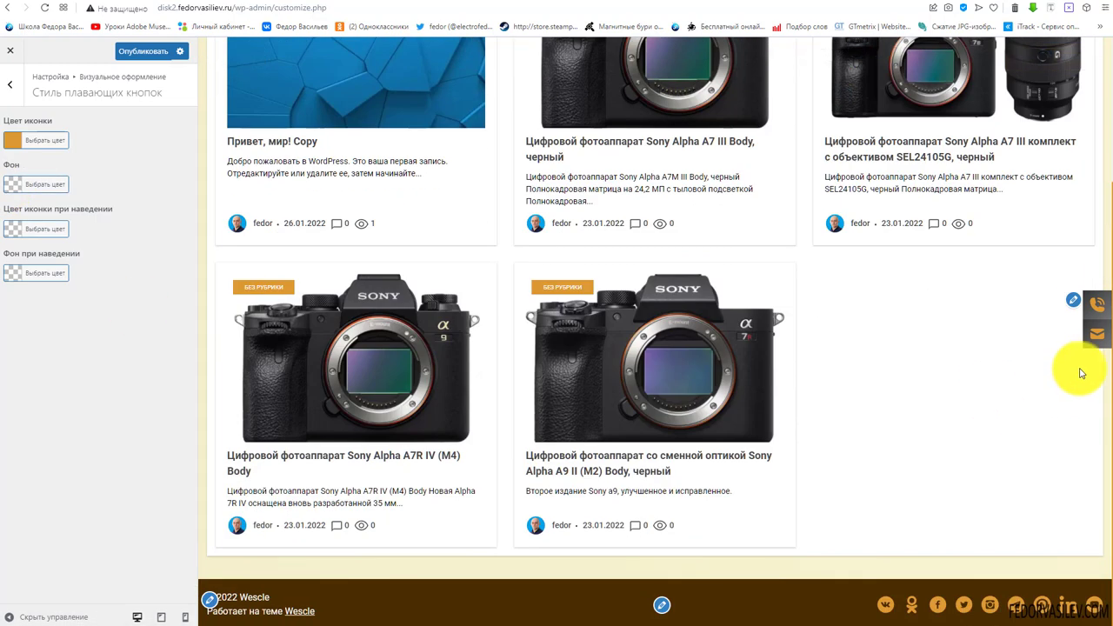
pyautogui.scroll(3, 1094, 339)
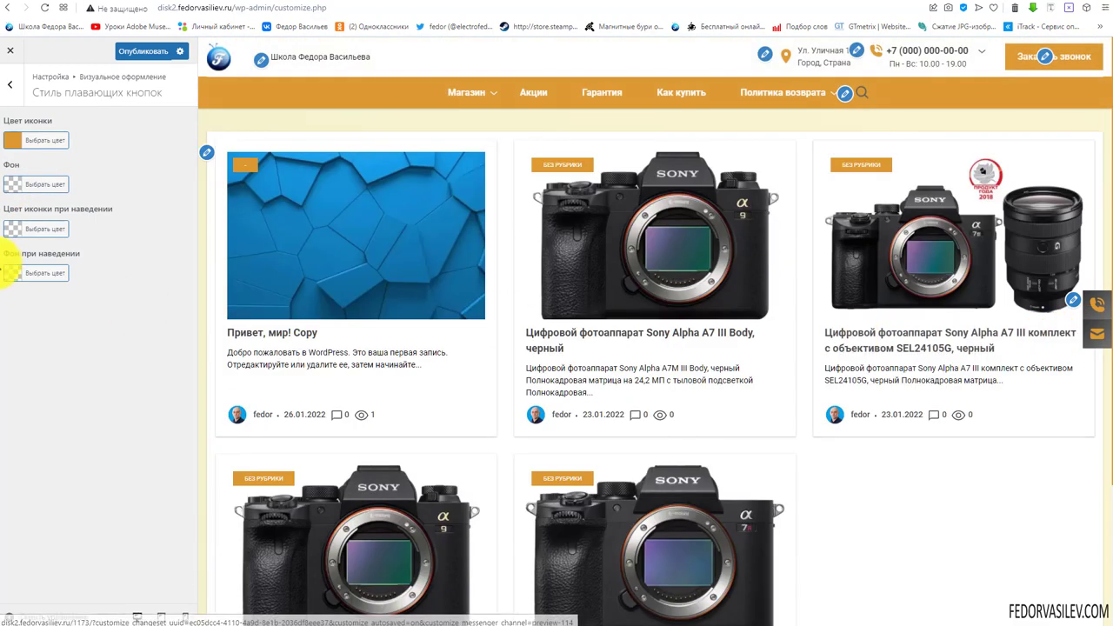
# Set the floating buttons' background to red and the icon back to white, and publish
pyautogui.click(14, 185)
pyautogui.click(42, 321)
pyautogui.click(127, 145)
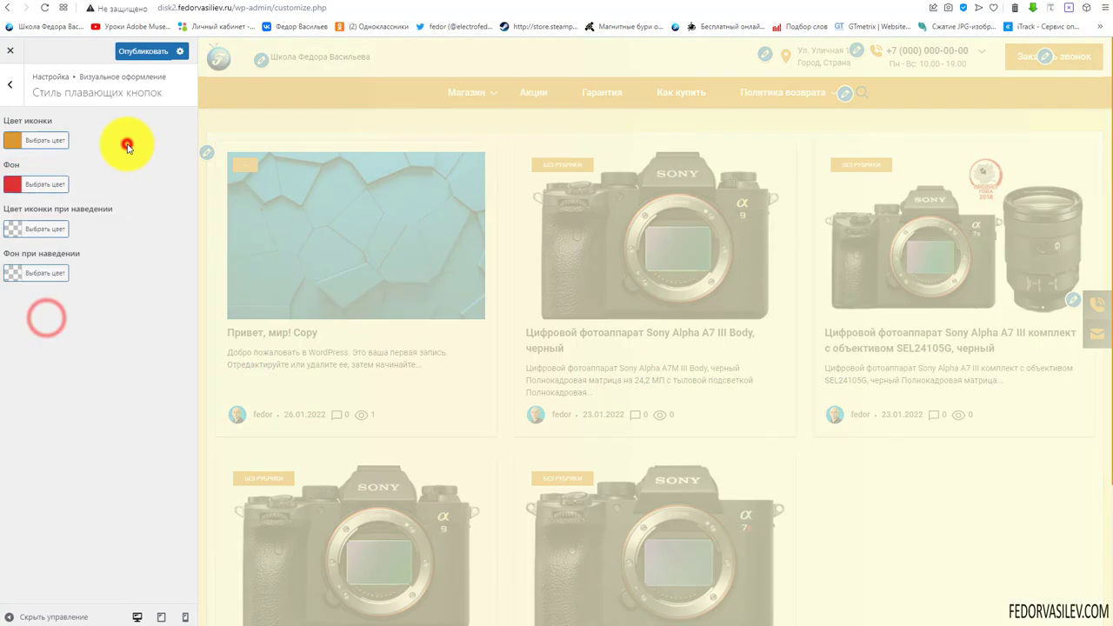
pyautogui.click(14, 141)
pyautogui.click(28, 277)
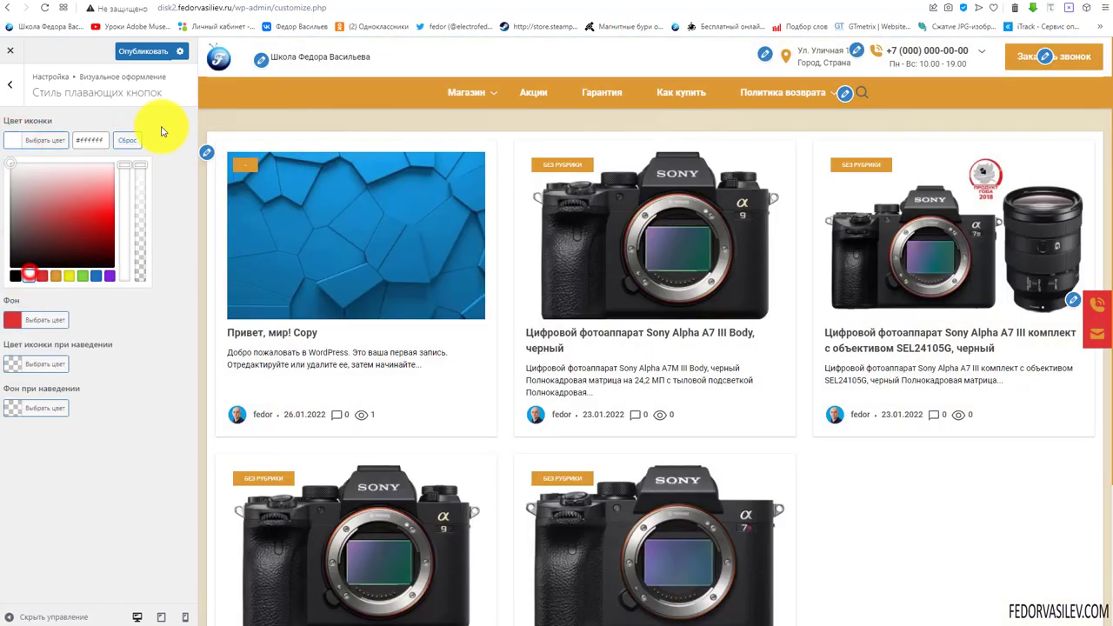
pyautogui.click(163, 124)
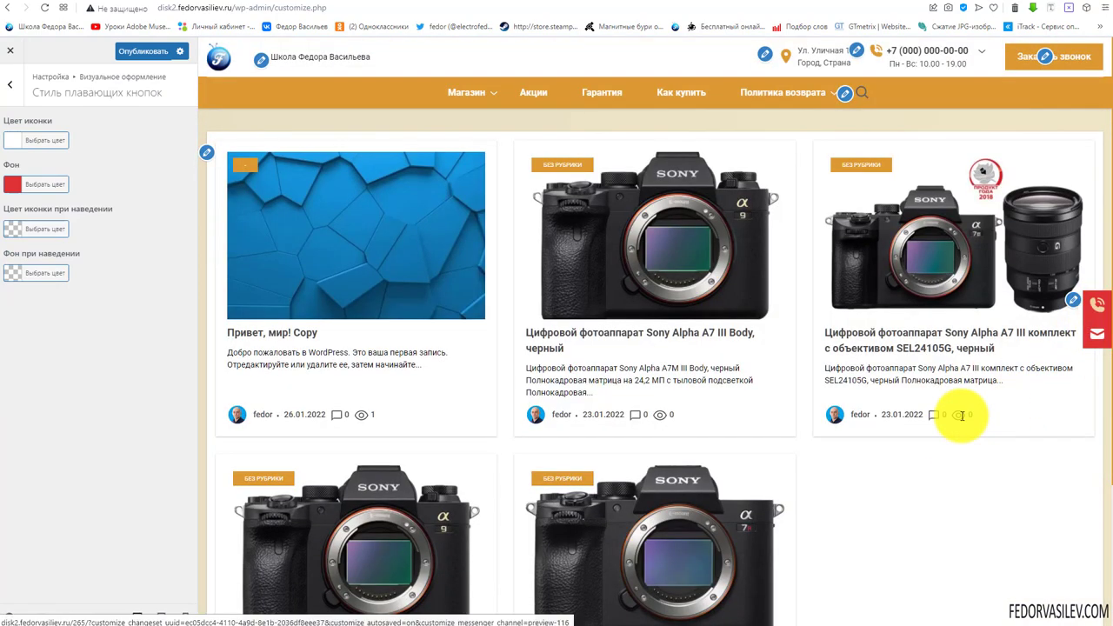
pyautogui.scroll(-3, 951, 383)
pyautogui.scroll(3, 980, 351)
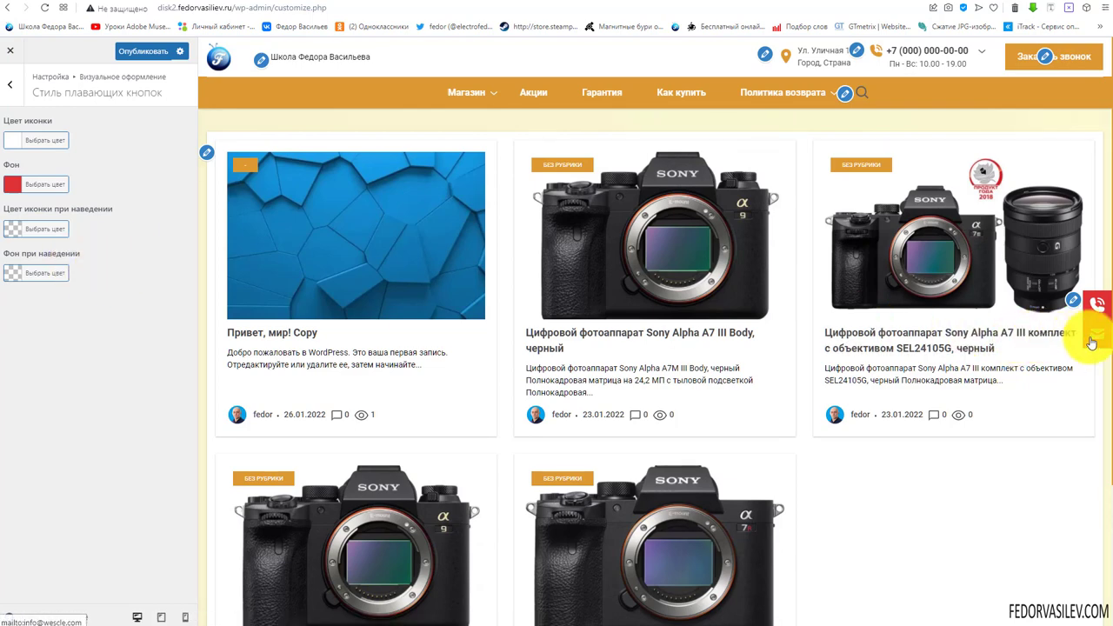
pyautogui.click(127, 52)
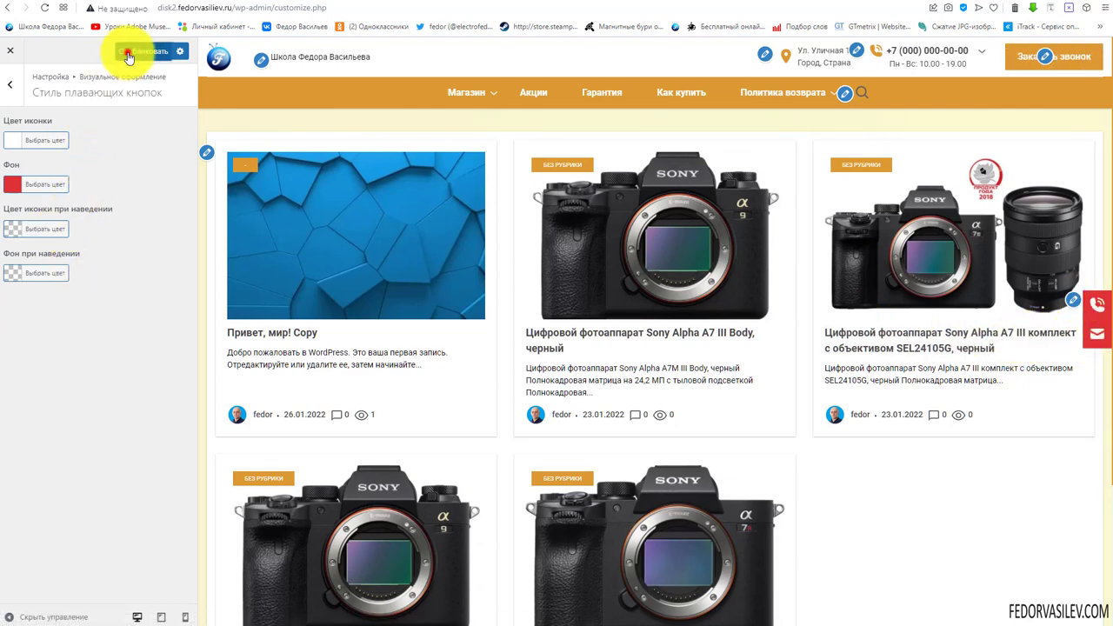
pyautogui.click(8, 94)
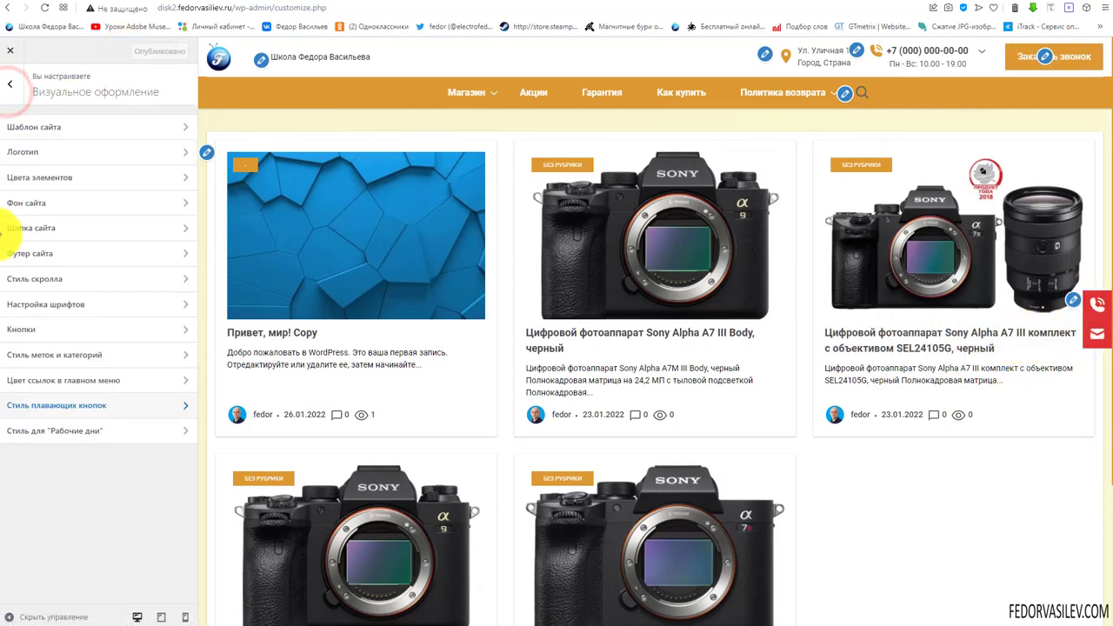
# Open Стиль для "Рабочие дни" and review its header and footer day colour options
pyautogui.click(81, 433)
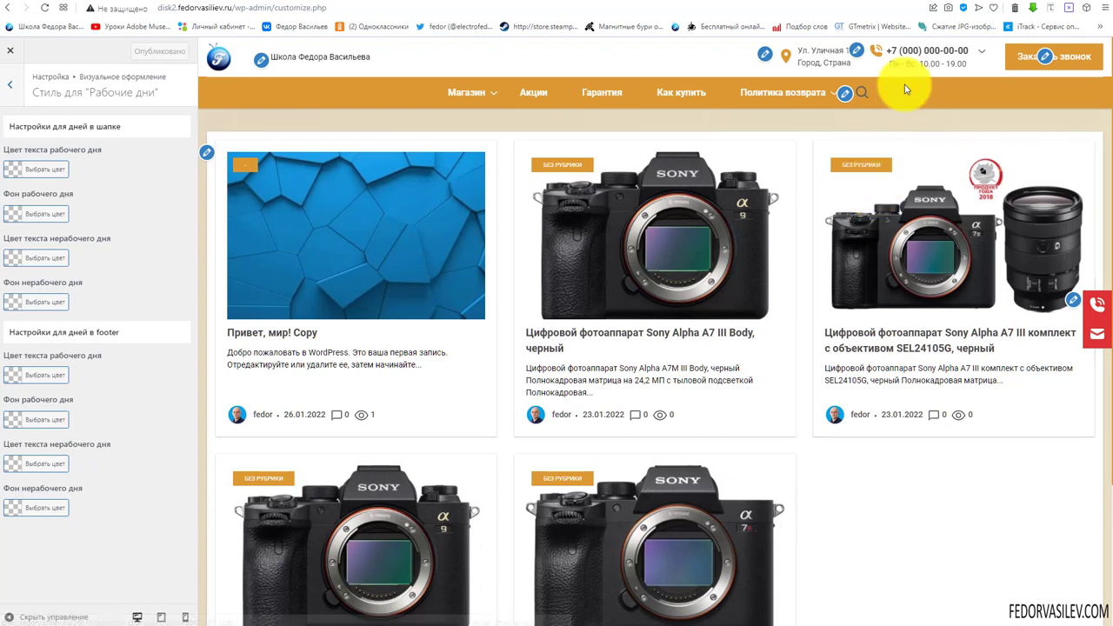
pyautogui.moveTo(914, 61)
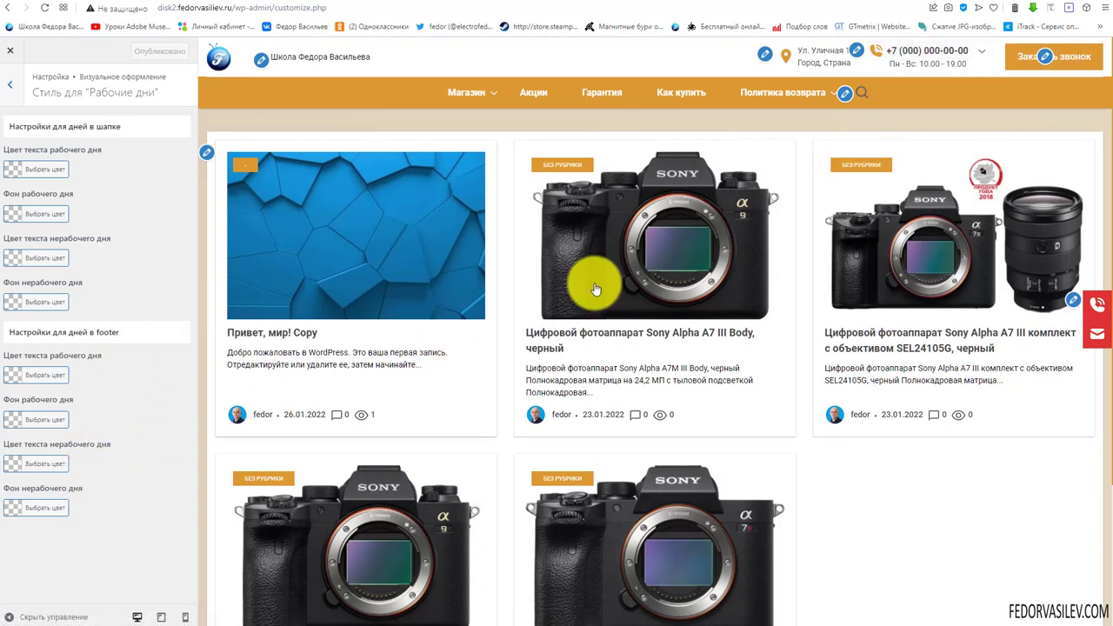
pyautogui.moveTo(893, 66)
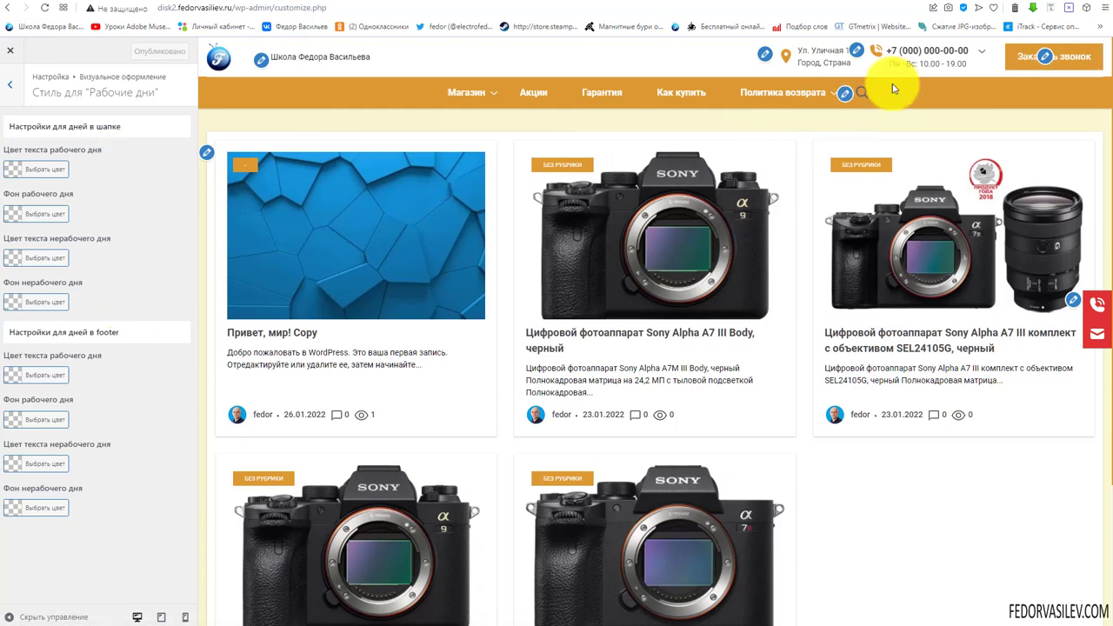
pyautogui.scroll(-3, 675, 322)
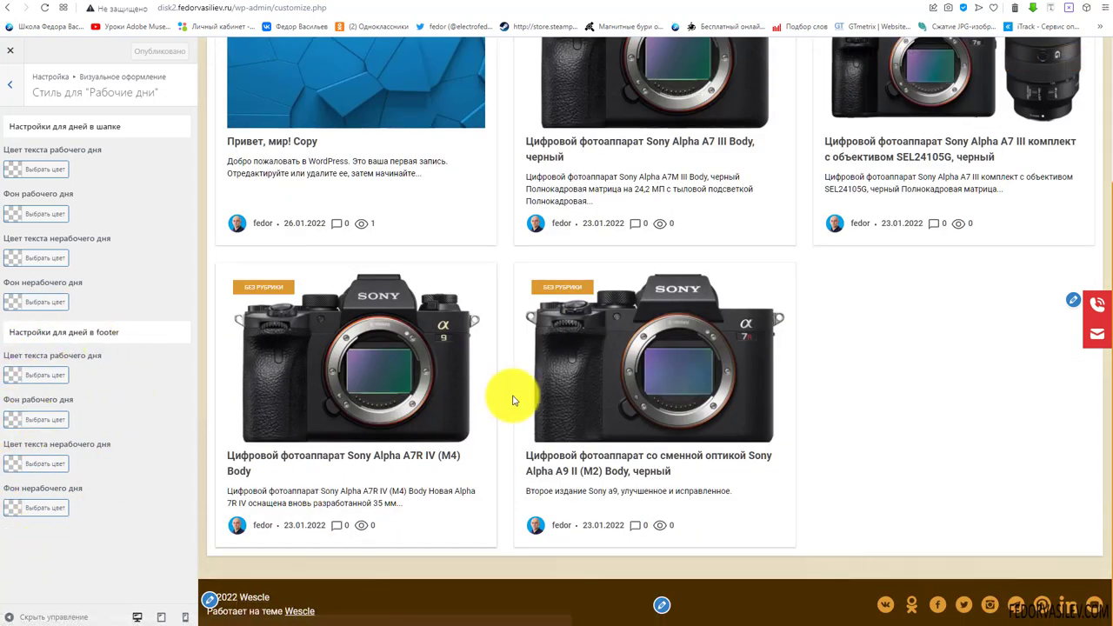
pyautogui.scroll(3, 513, 365)
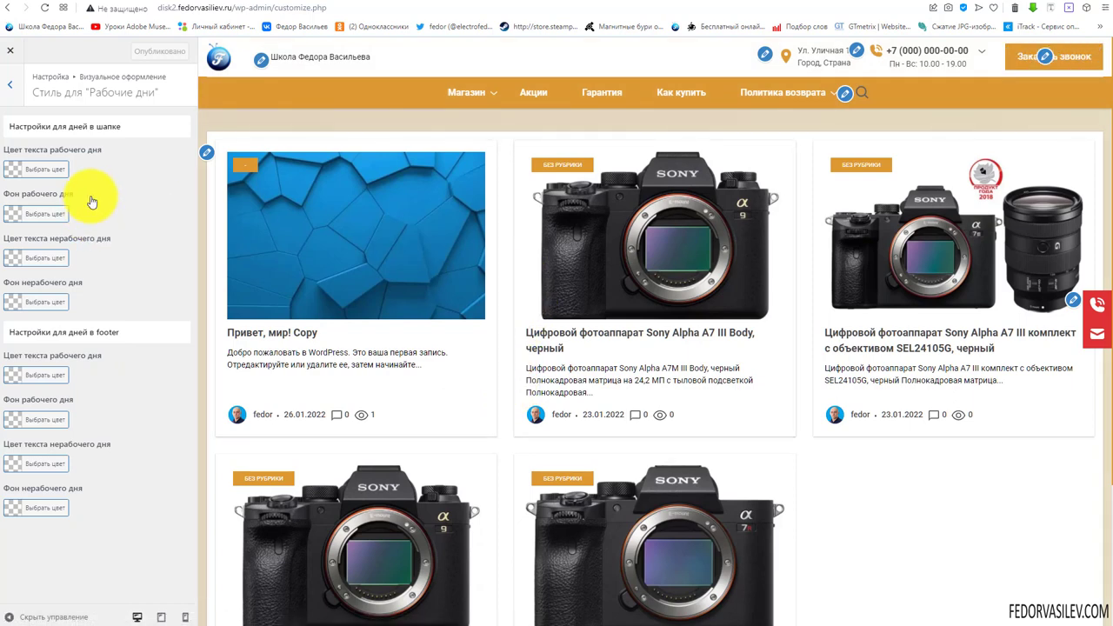
# Set the header working-day text colour to orange
pyautogui.click(12, 168)
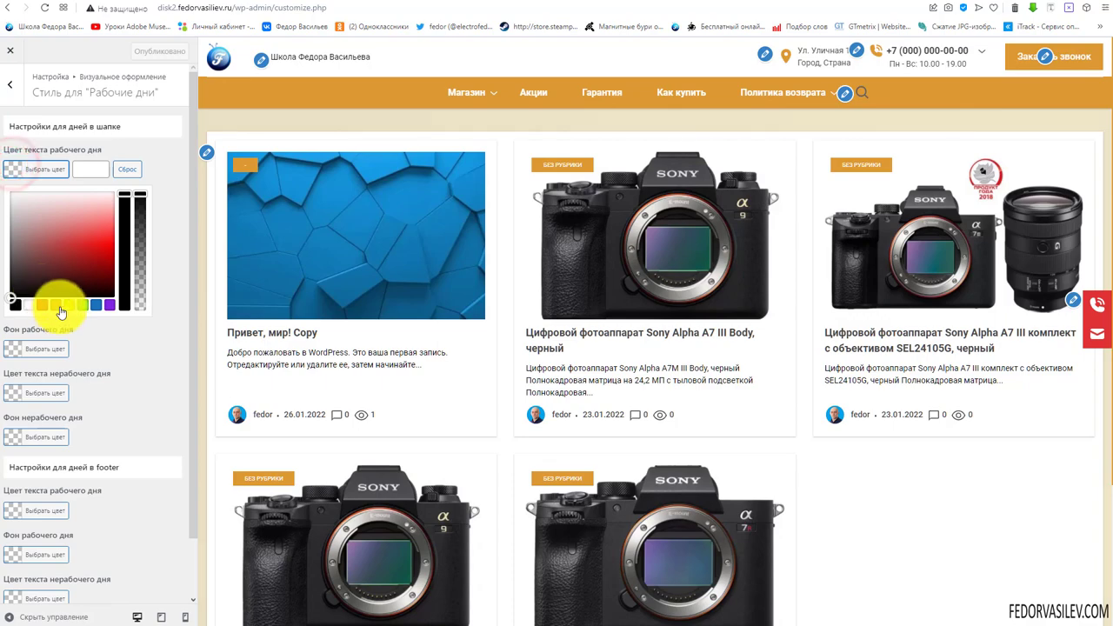
pyautogui.click(59, 305)
pyautogui.click(162, 167)
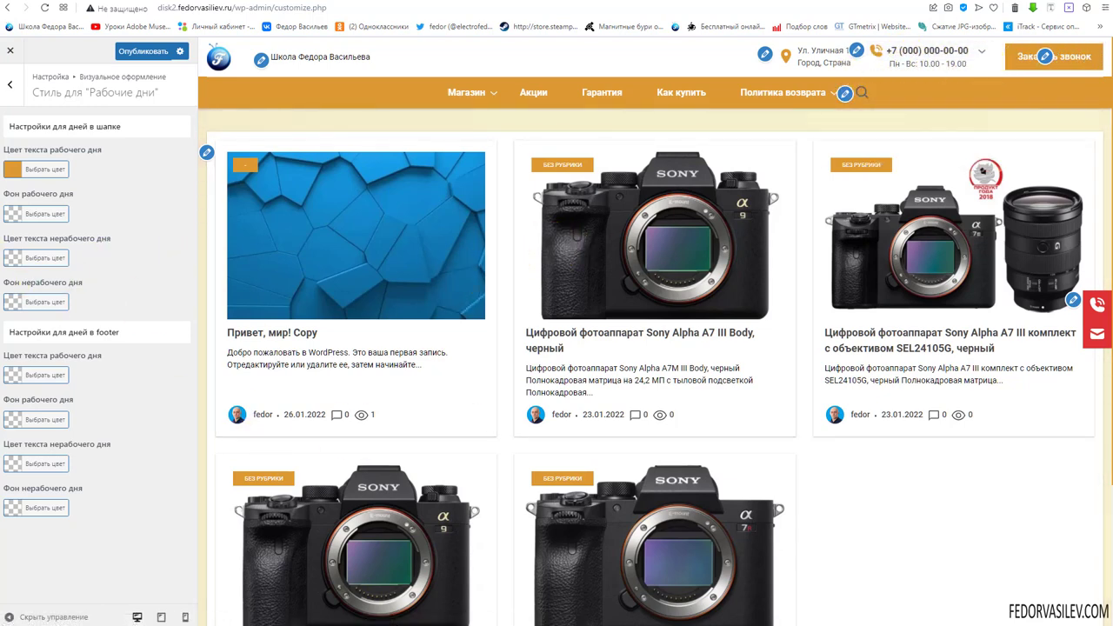
pyautogui.click(12, 174)
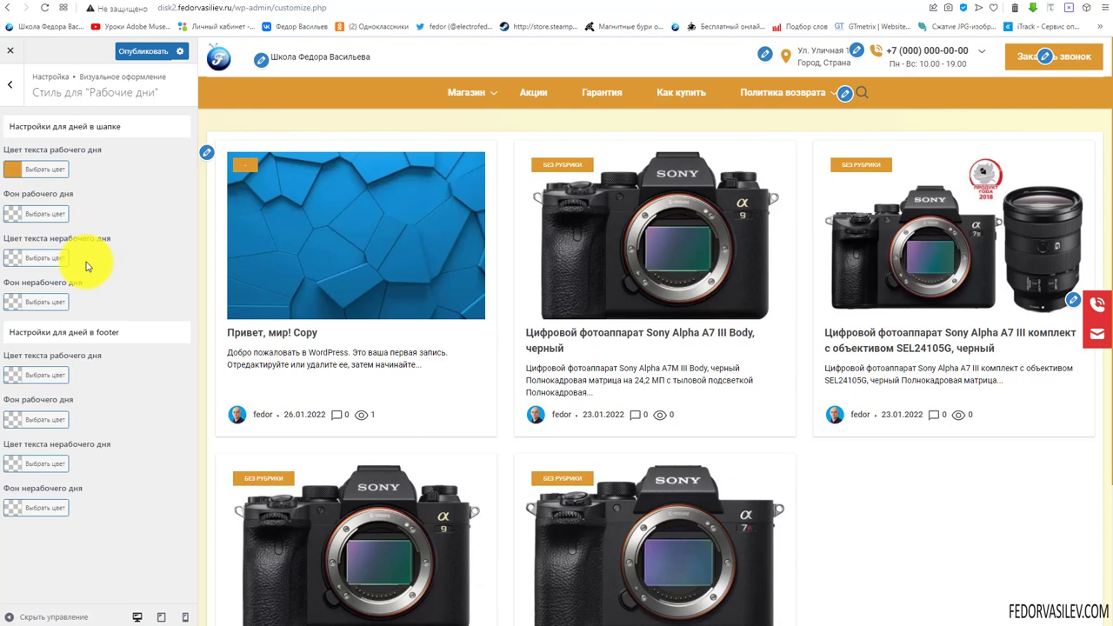
# Make the non-working day text red, publish, and return to Визуальное оформление
pyautogui.click(11, 258)
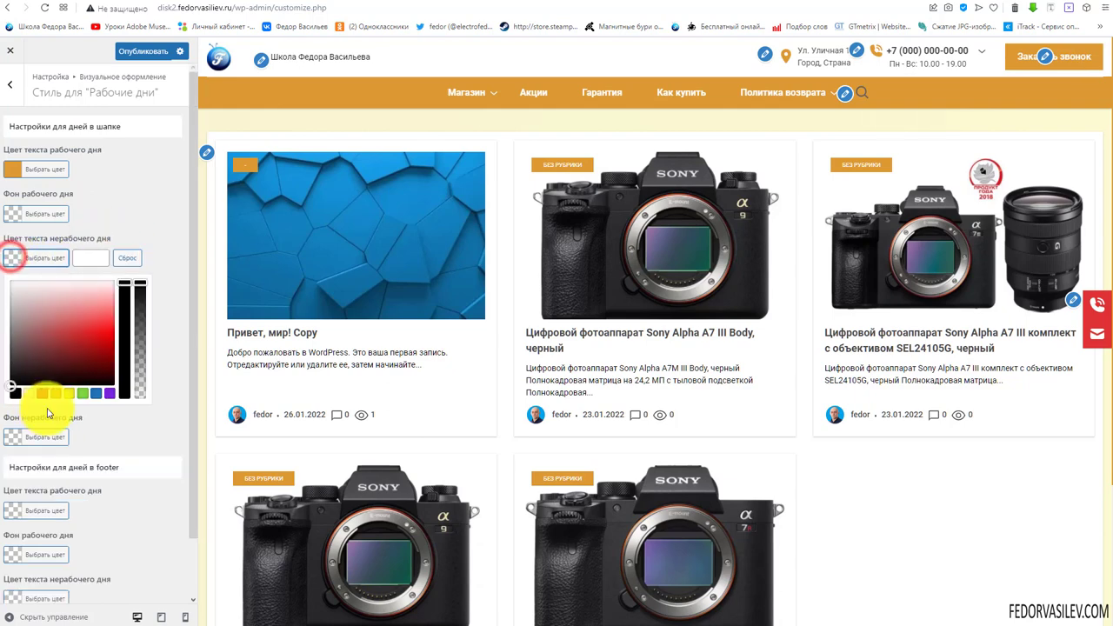
pyautogui.click(41, 394)
pyautogui.click(161, 213)
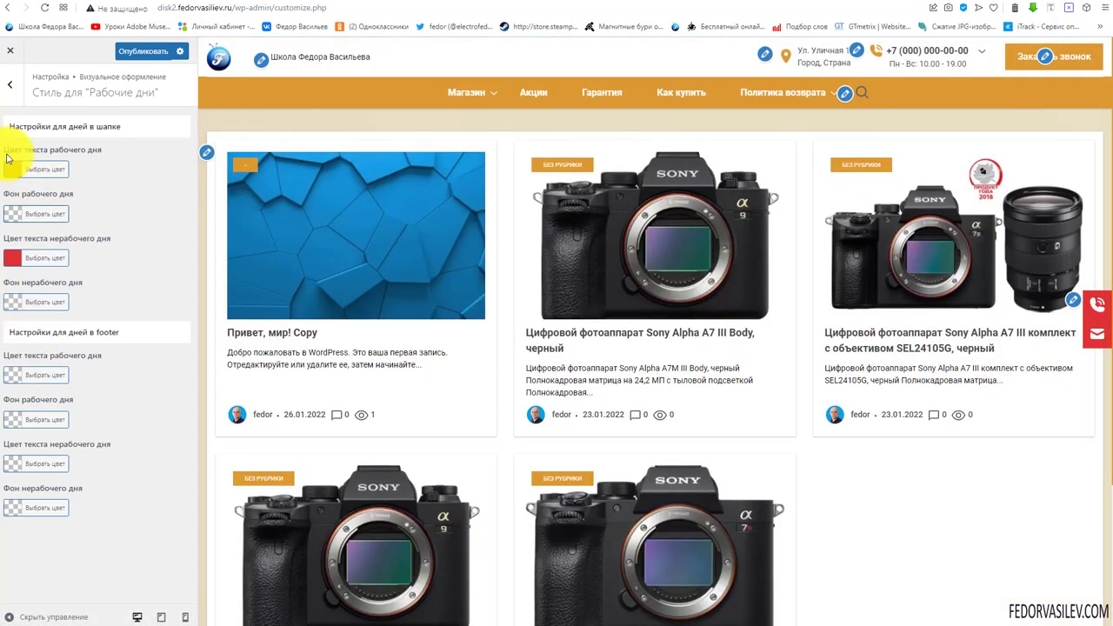
pyautogui.click(135, 57)
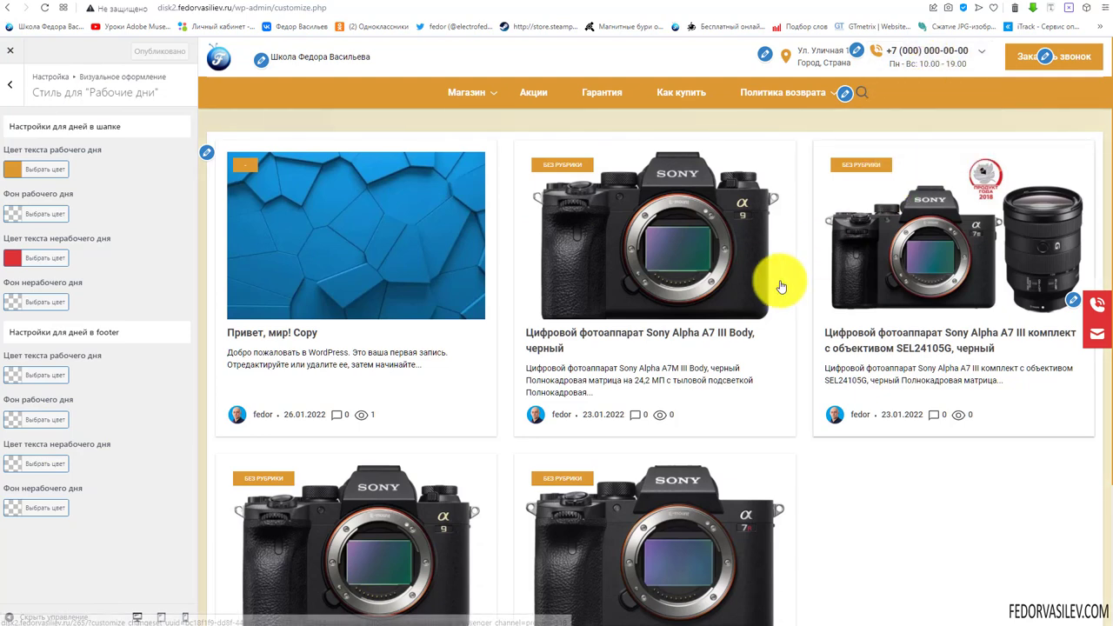
pyautogui.click(7, 87)
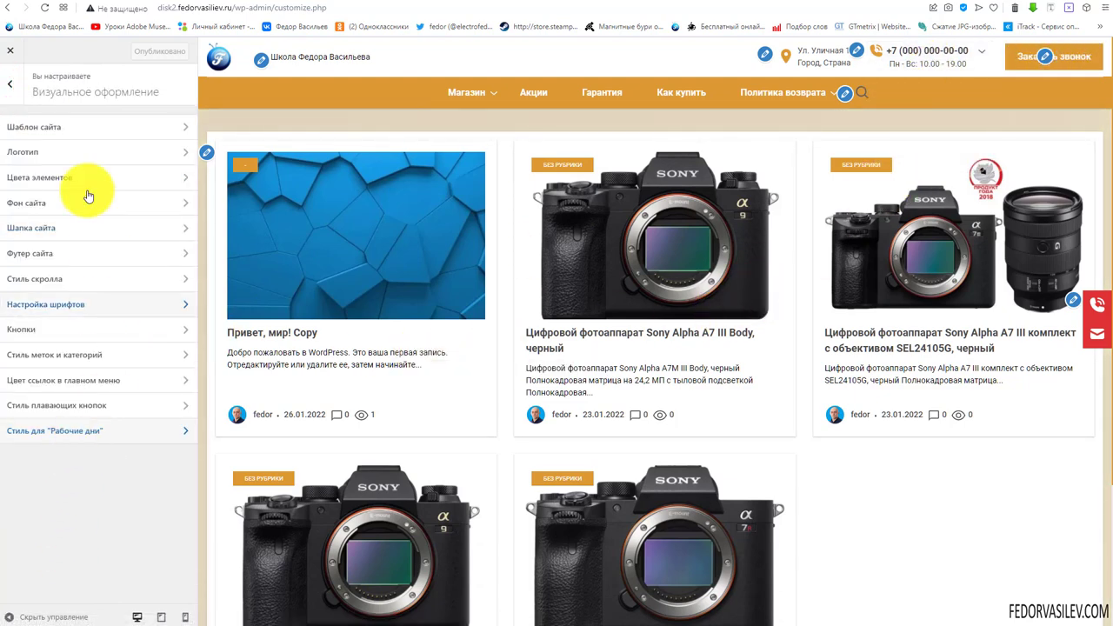
# Open Настройка шапки > Топ баннер and add a new slide
pyautogui.click(17, 87)
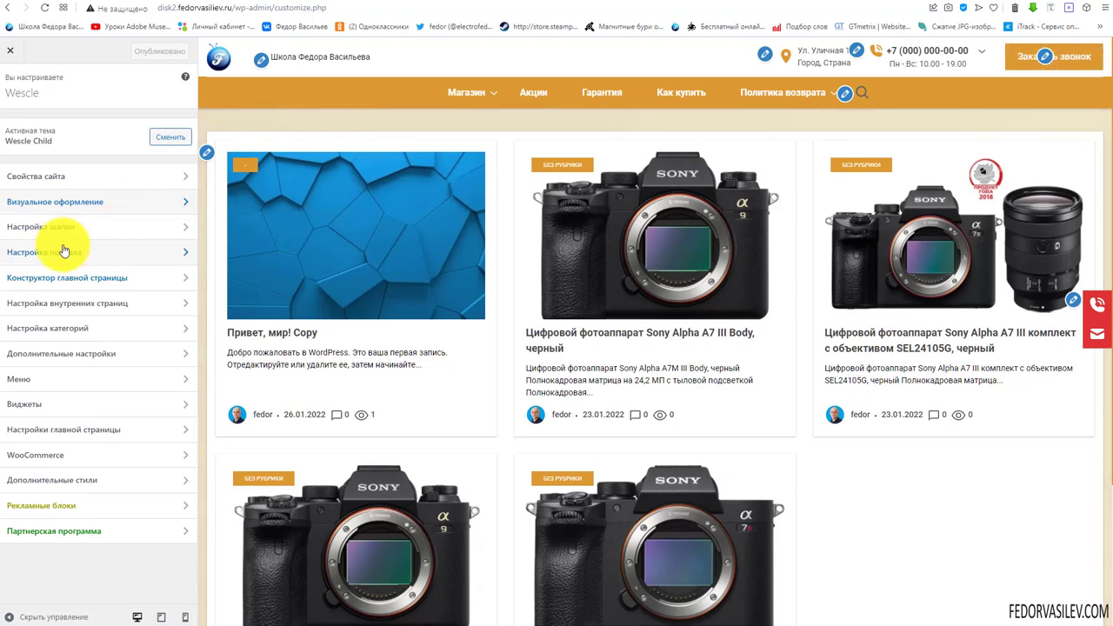
pyautogui.click(35, 228)
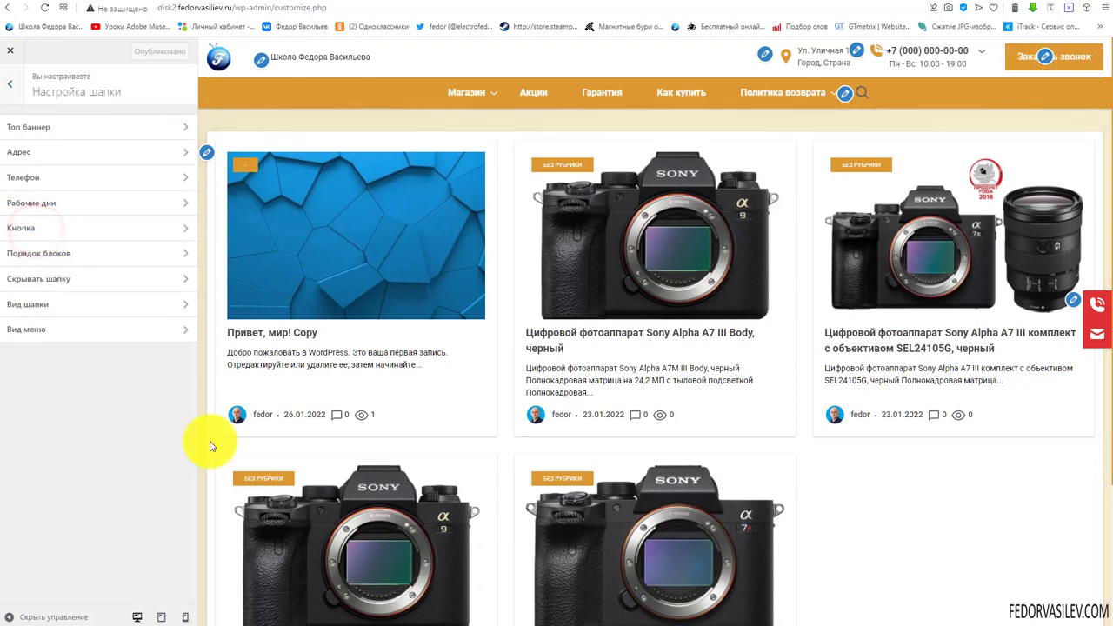
pyautogui.click(26, 129)
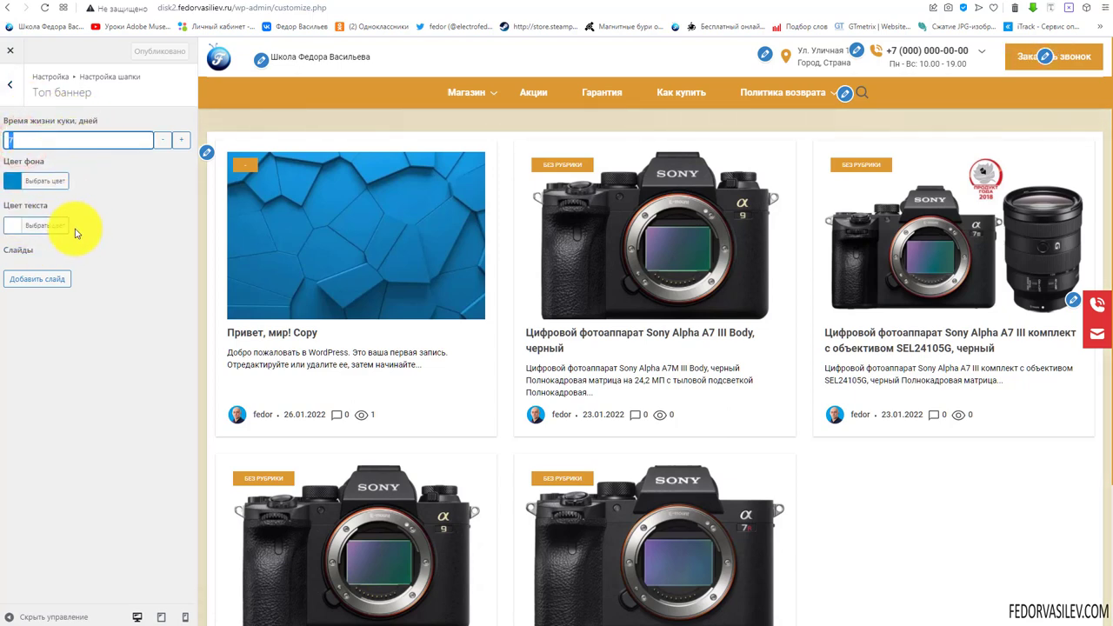
pyautogui.click(115, 347)
pyautogui.click(40, 287)
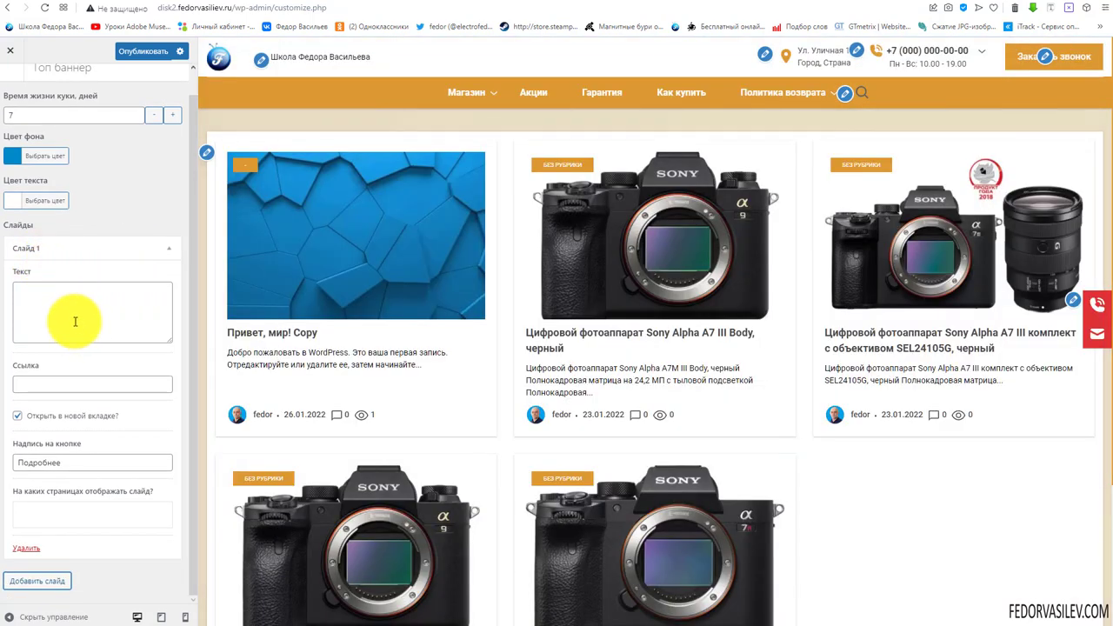
# Give the slide the text 'Примет мир', keep the Подробнее button, and show it На главной
pyautogui.write('Примет мир')
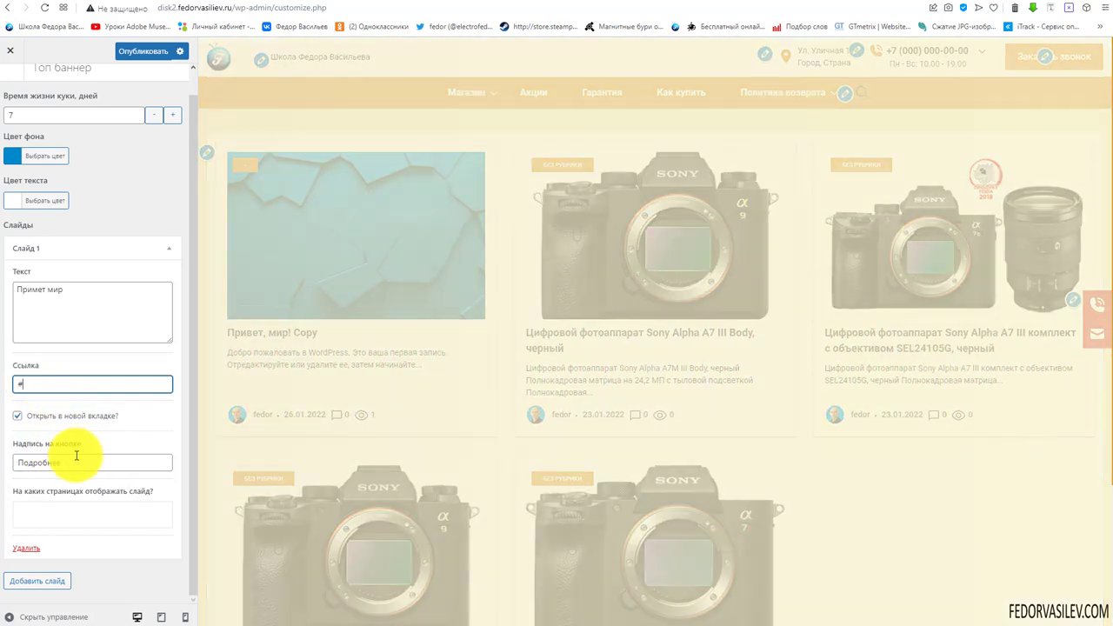
pyautogui.moveTo(76, 459); pyautogui.dragTo(45, 462)
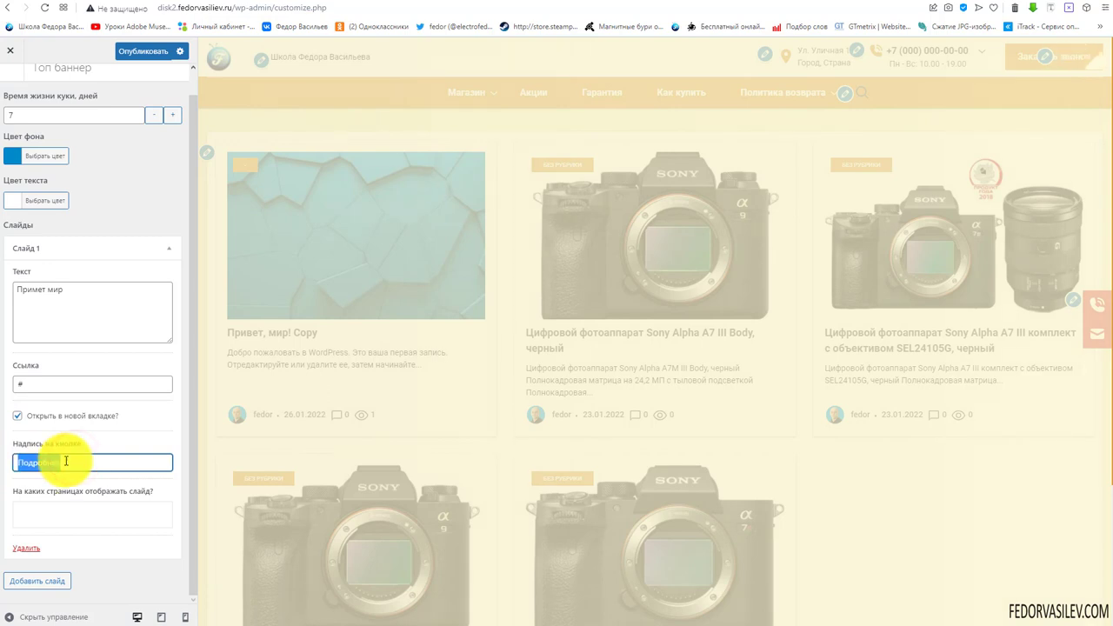
pyautogui.click(66, 461)
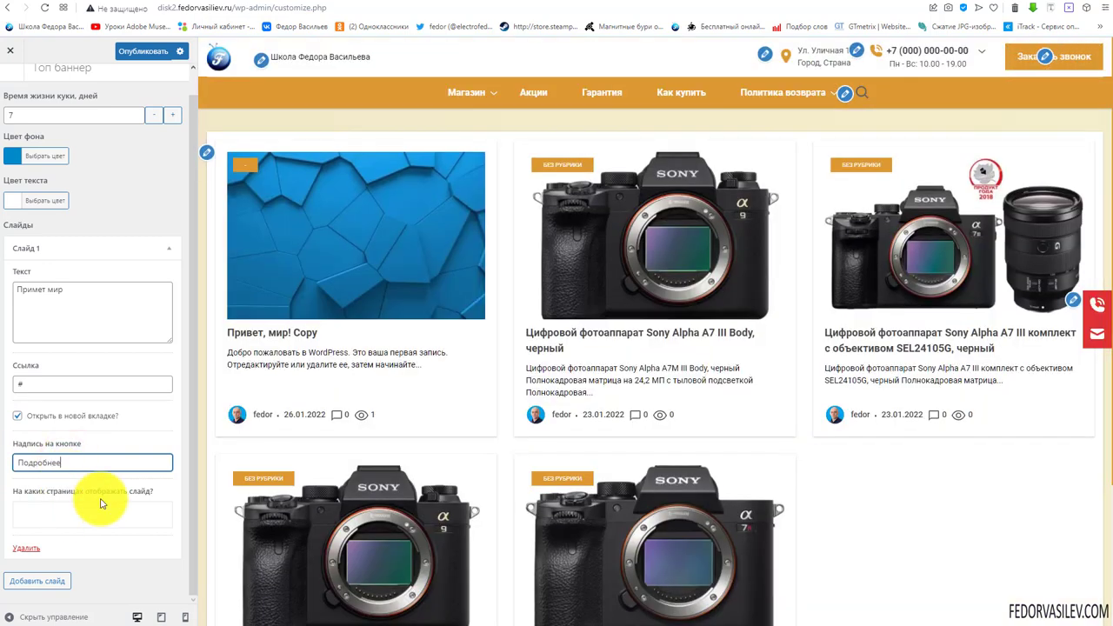
pyautogui.click(74, 509)
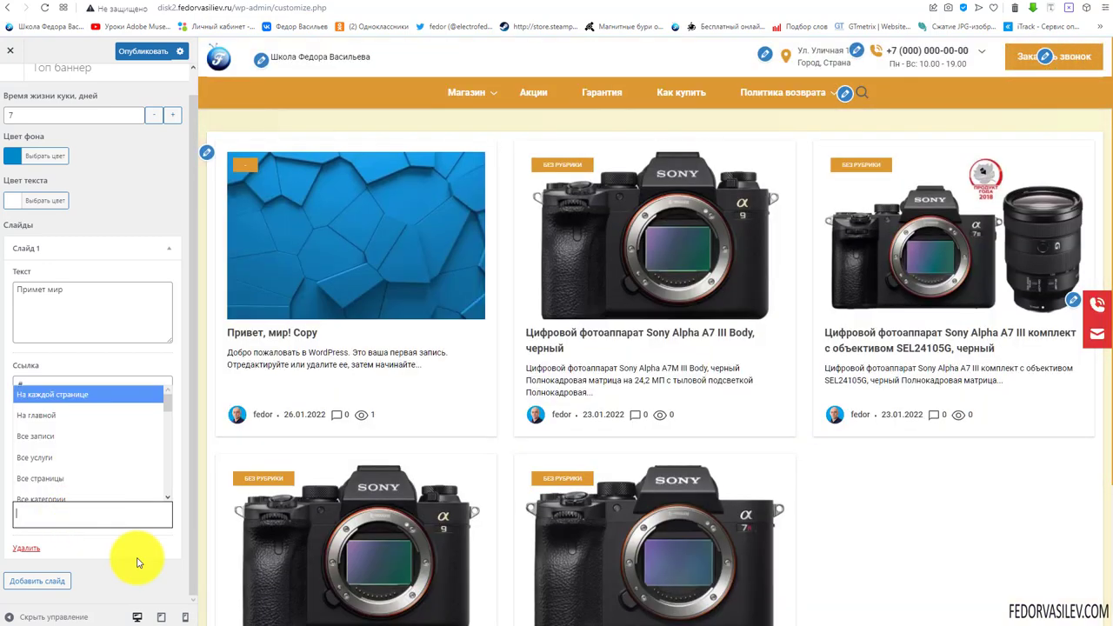
pyautogui.click(137, 549)
pyautogui.click(107, 510)
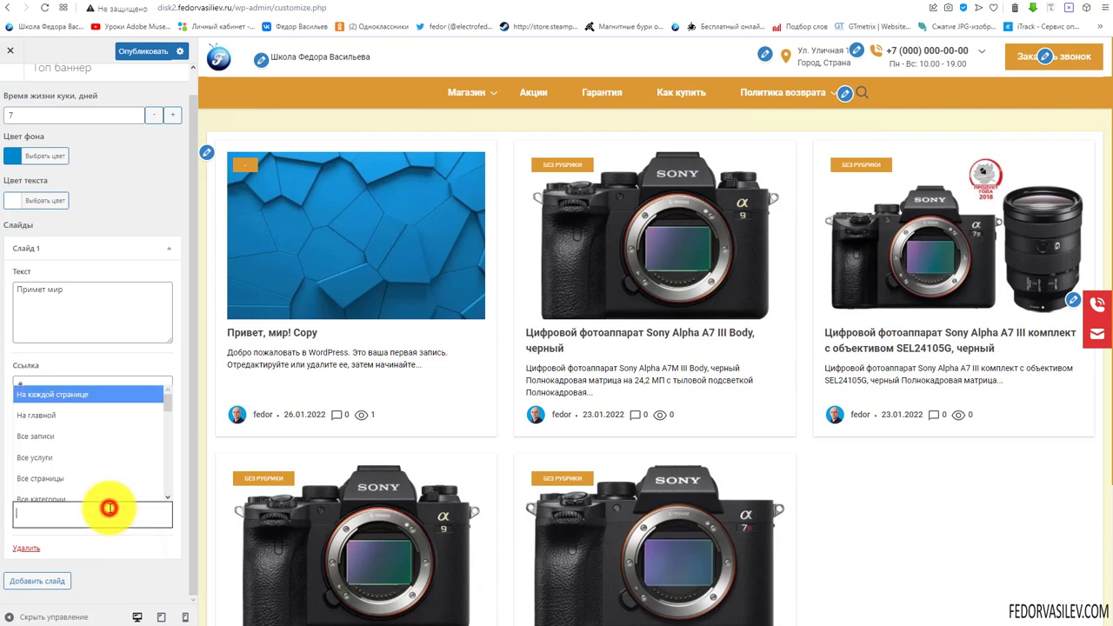
pyautogui.click(70, 417)
pyautogui.click(72, 522)
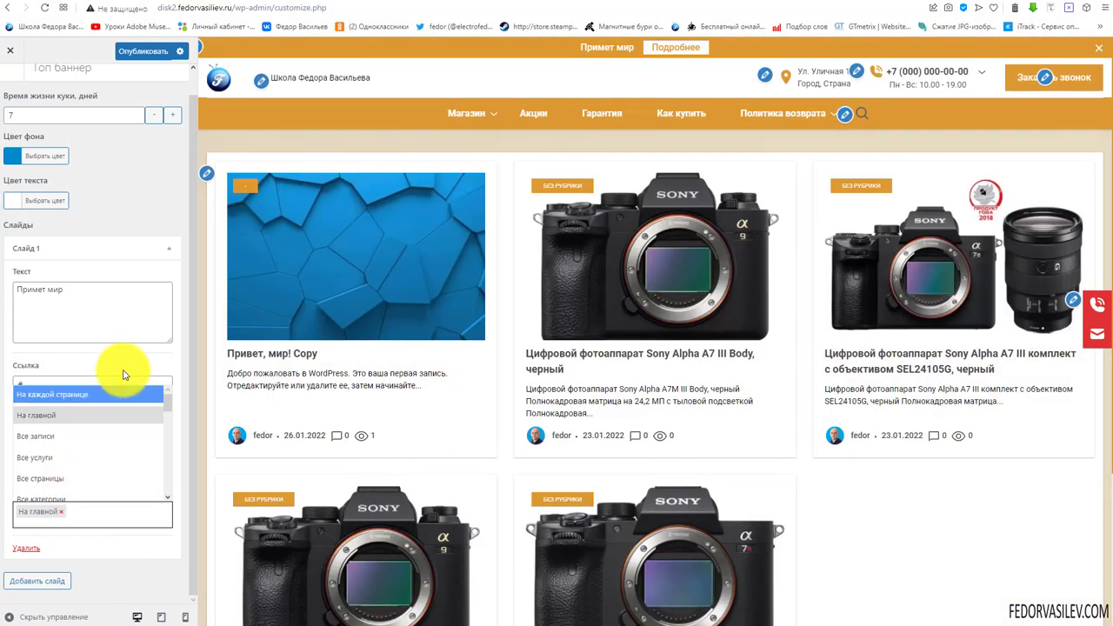
pyautogui.click(123, 373)
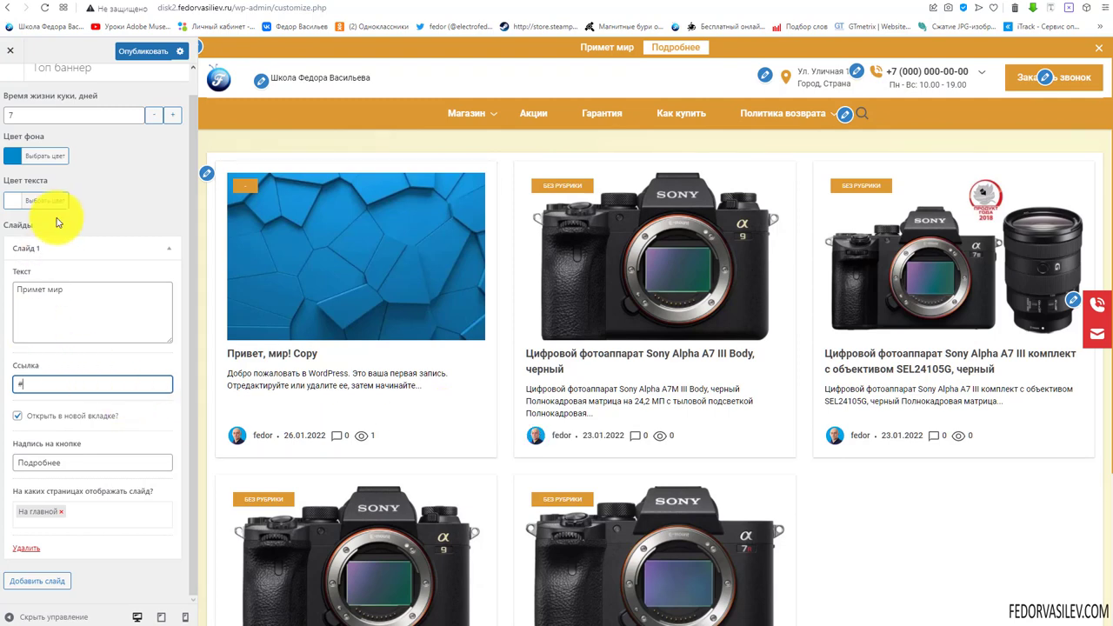
# Add a second banner slide, then delete the empty Слайд 2
pyautogui.scroll(1, 39, 174)
pyautogui.scroll(-1, 110, 313)
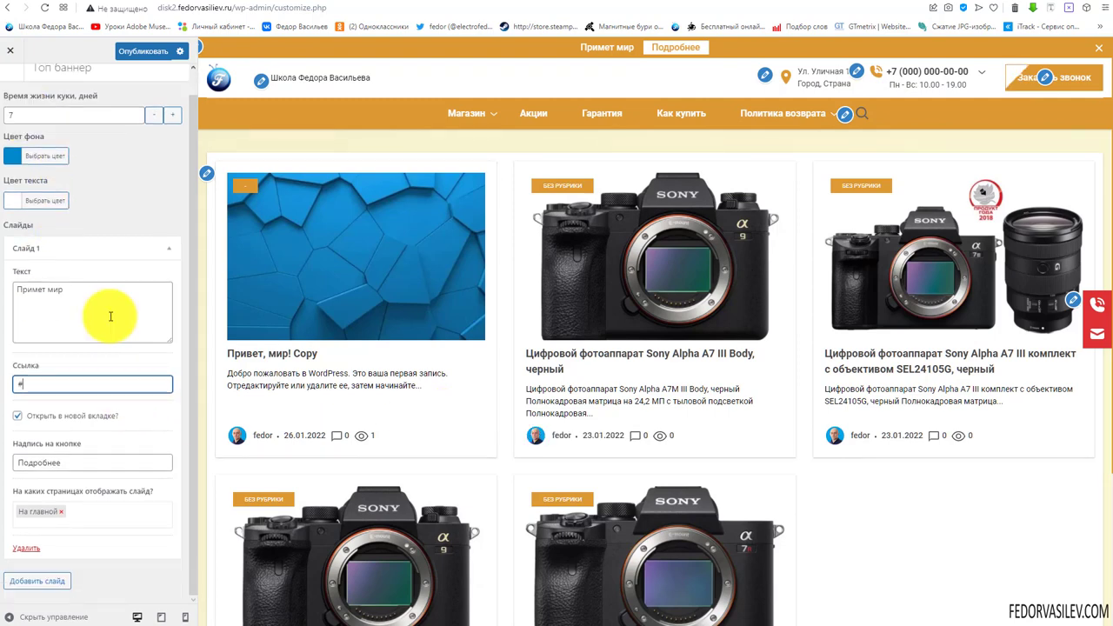
pyautogui.click(140, 250)
pyautogui.click(63, 309)
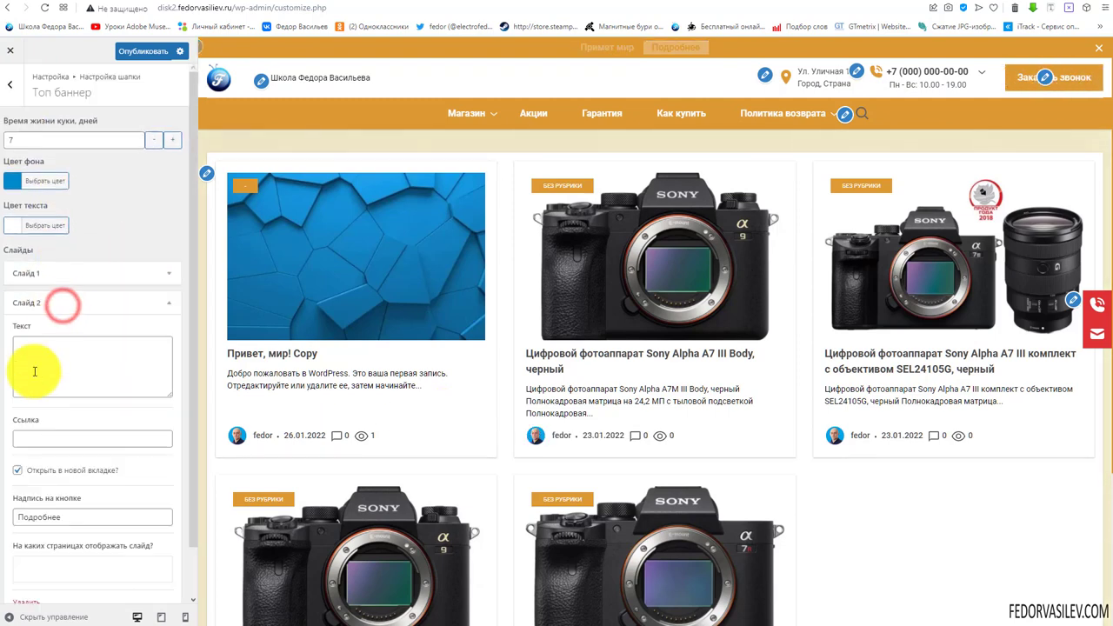
pyautogui.scroll(-1, 87, 556)
pyautogui.scroll(1, 168, 303)
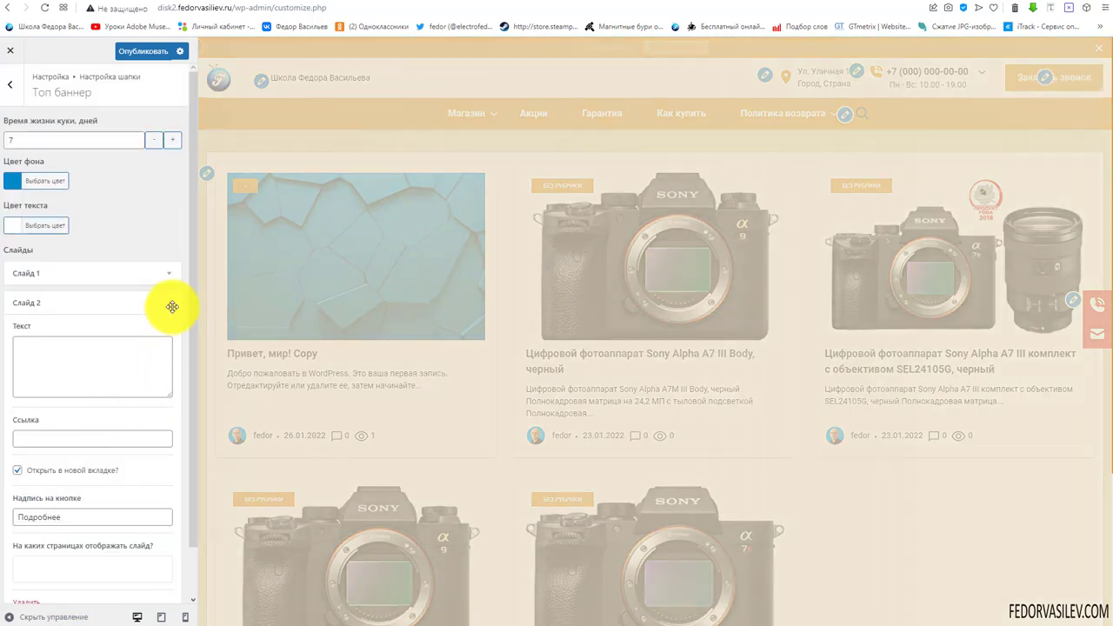
pyautogui.click(168, 303)
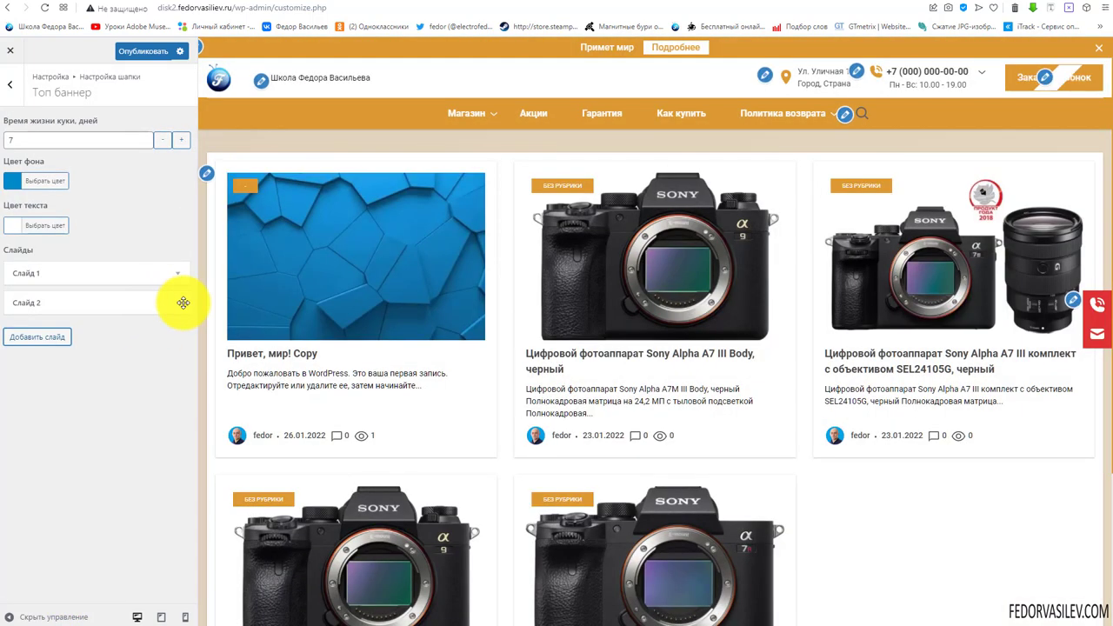
pyautogui.click(177, 302)
pyautogui.scroll(-1, 87, 479)
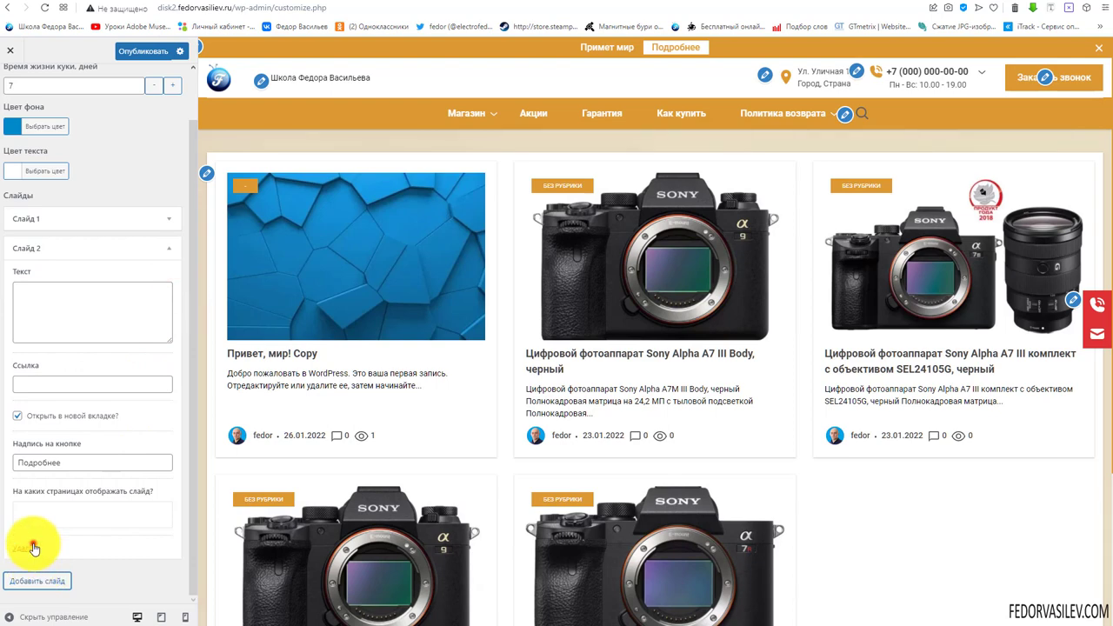
pyautogui.click(33, 548)
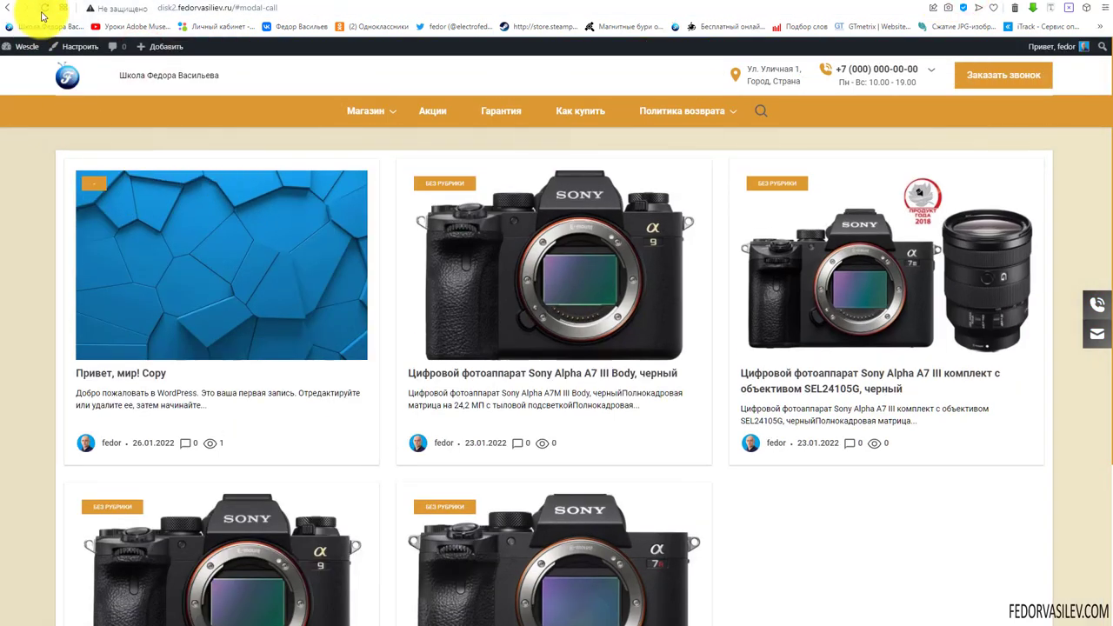
# Reload the live site, dismiss the top banner, and reload to confirm it stays closed
pyautogui.click(43, 10)
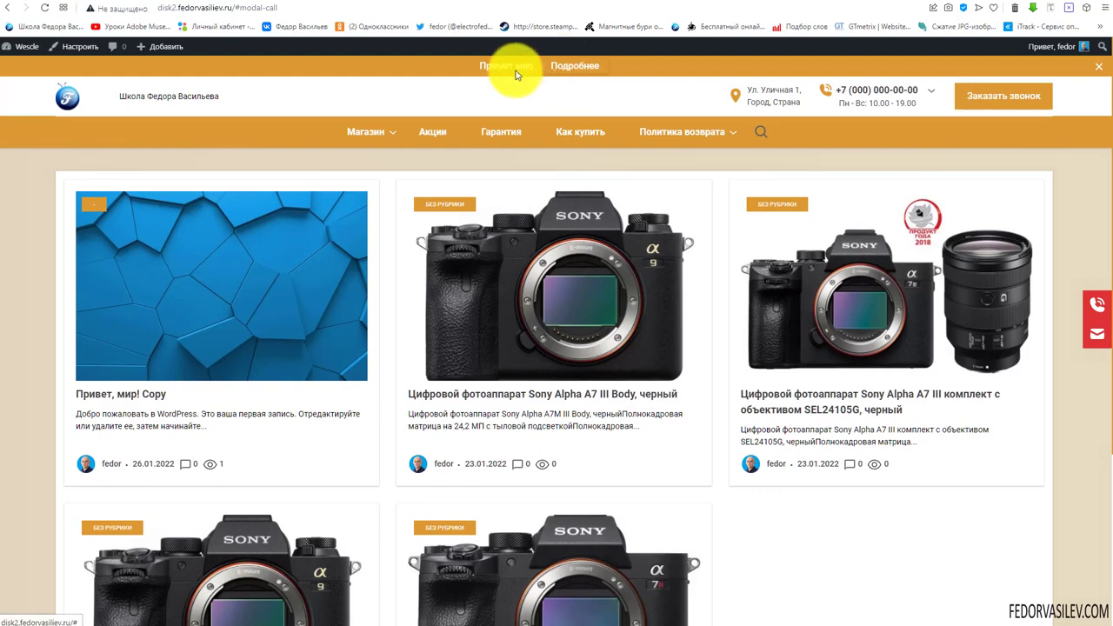
pyautogui.click(1098, 70)
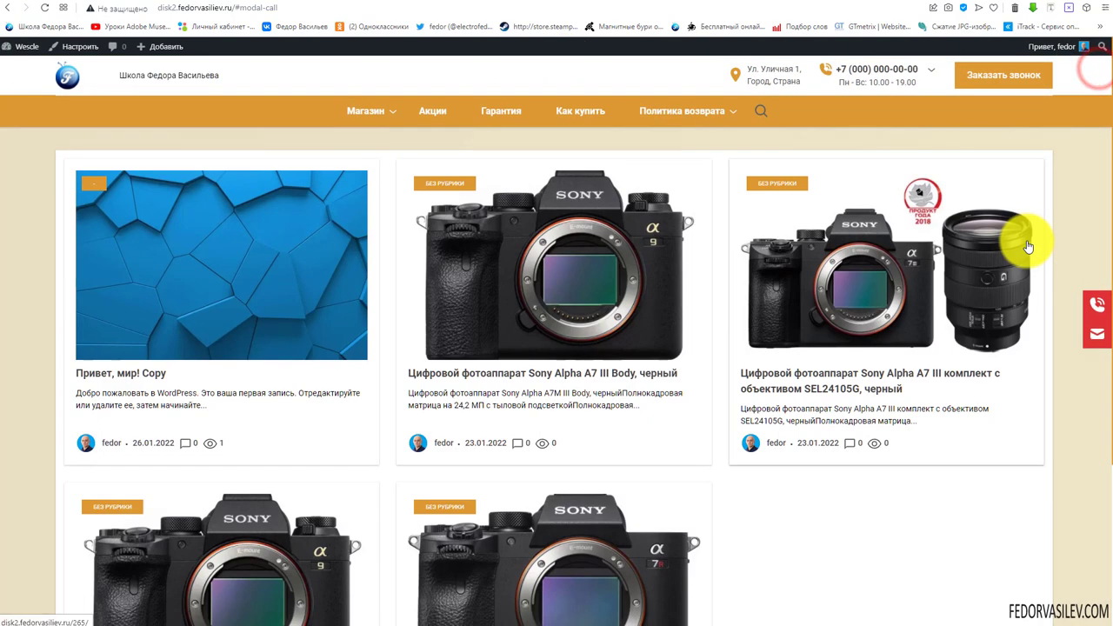
pyautogui.scroll(-3, 242, 188)
pyautogui.scroll(3, 242, 188)
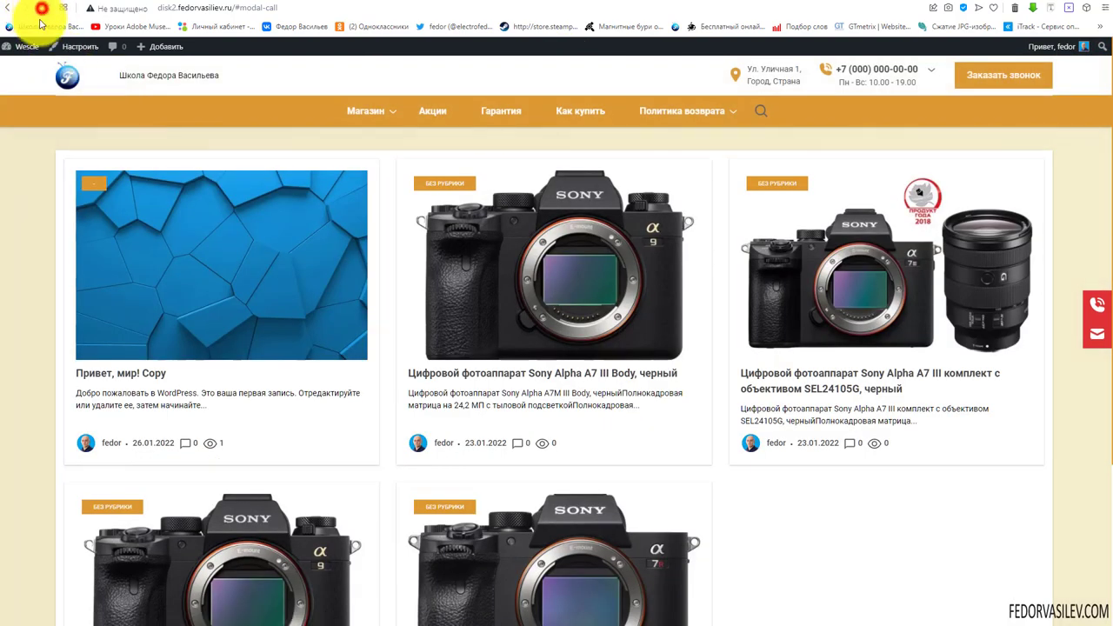
pyautogui.click(41, 11)
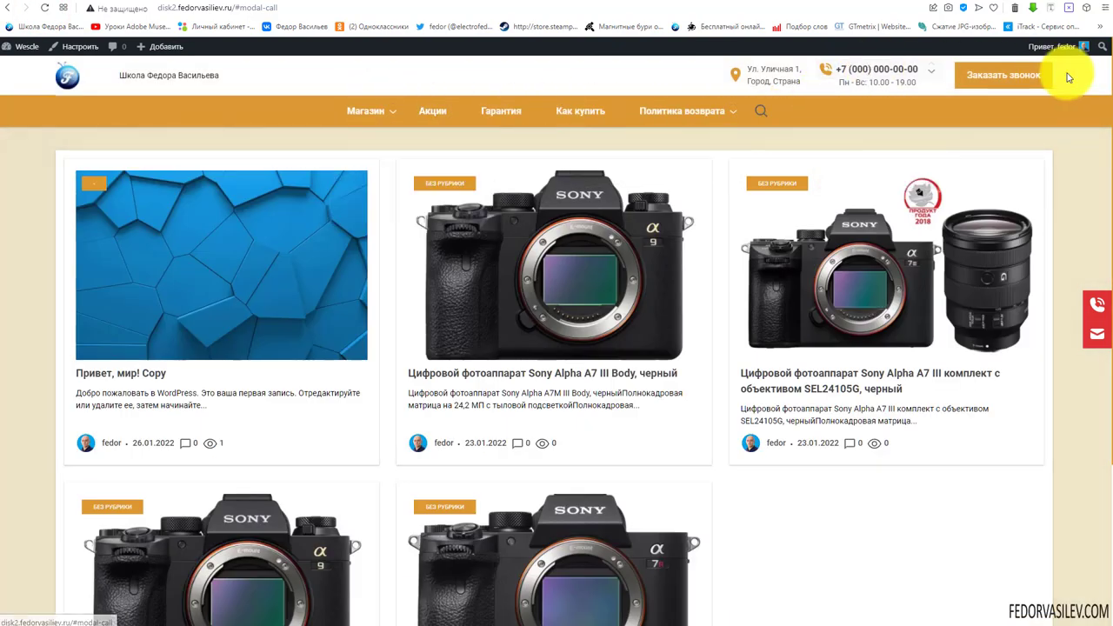
pyautogui.scroll(-3, 981, 168)
pyautogui.scroll(3, 981, 182)
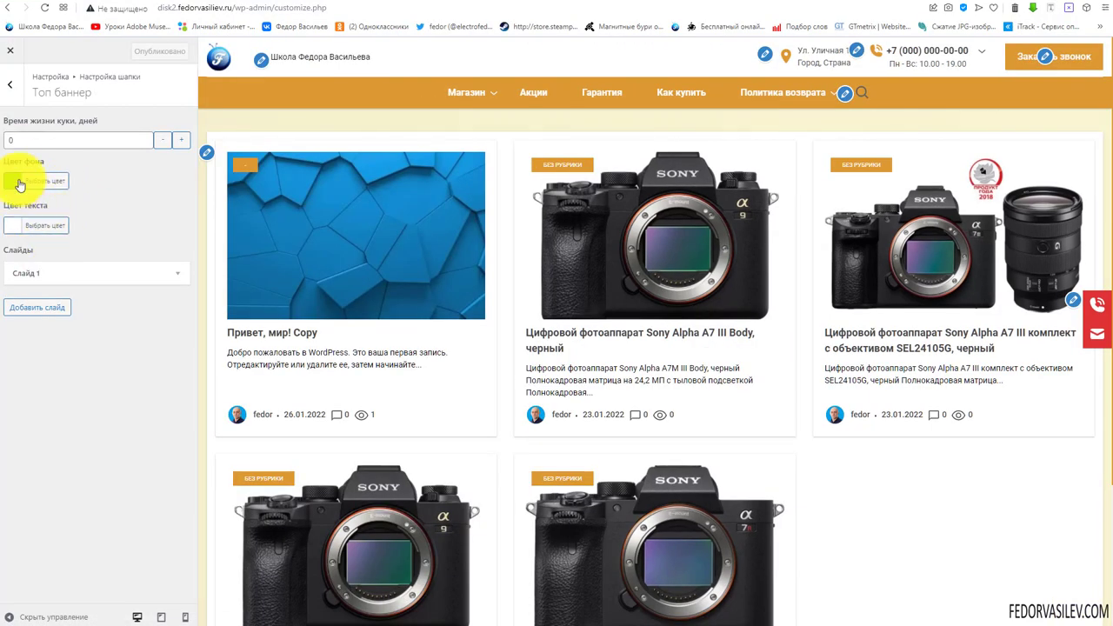
# Set the top banner cookie lifetime to 0, delete Слайд 1, and publish
pyautogui.write('0')
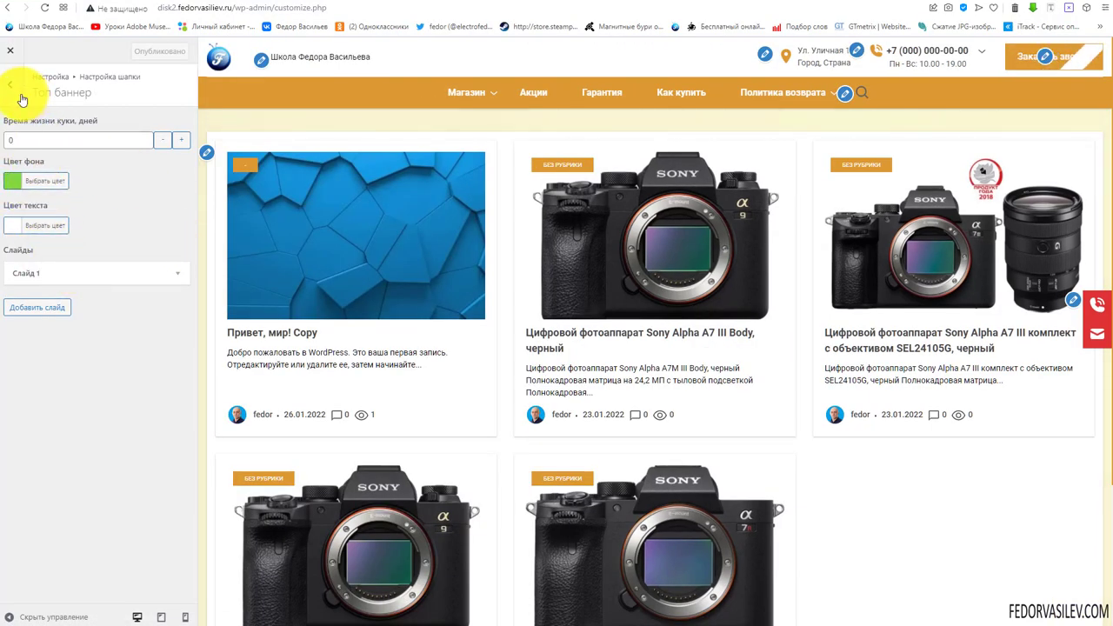
pyautogui.click(167, 273)
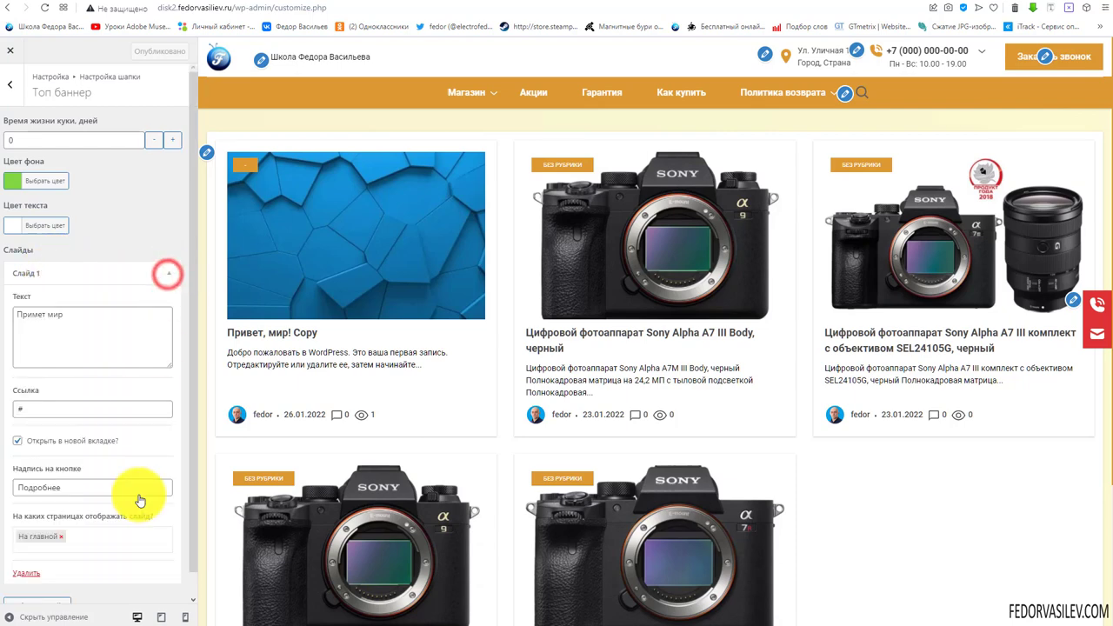
pyautogui.scroll(-1, 87, 522)
pyautogui.click(24, 553)
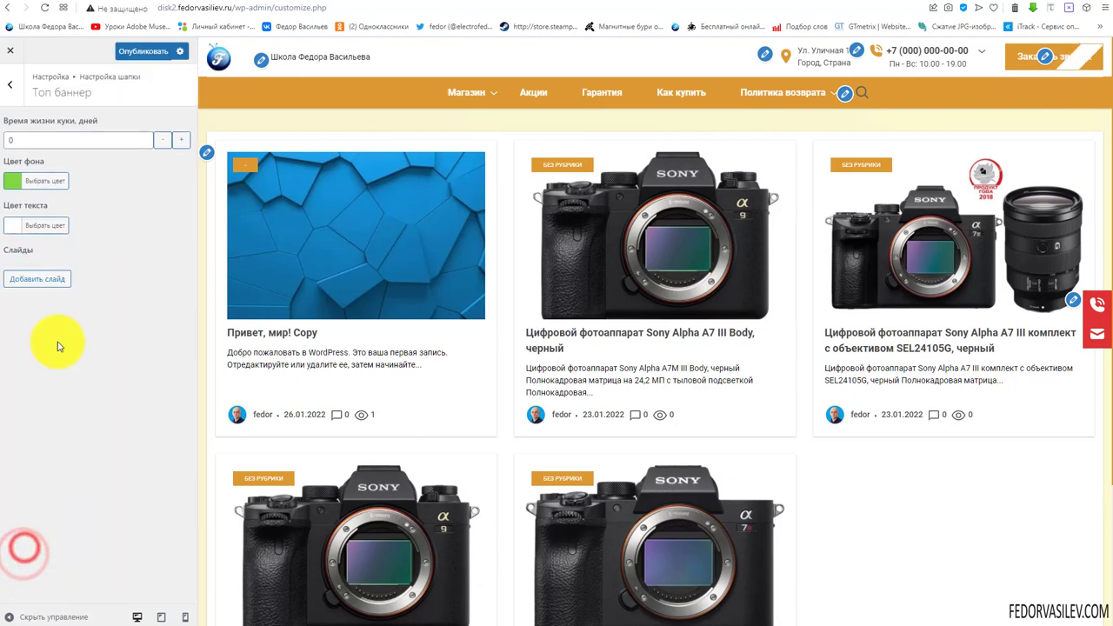
pyautogui.click(139, 52)
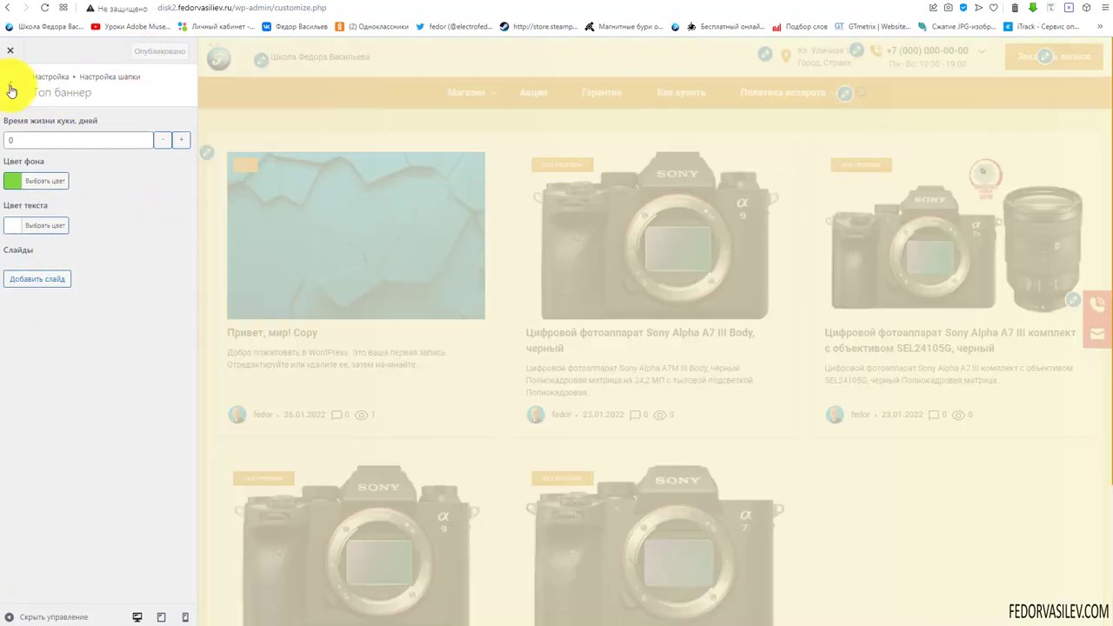
pyautogui.click(9, 85)
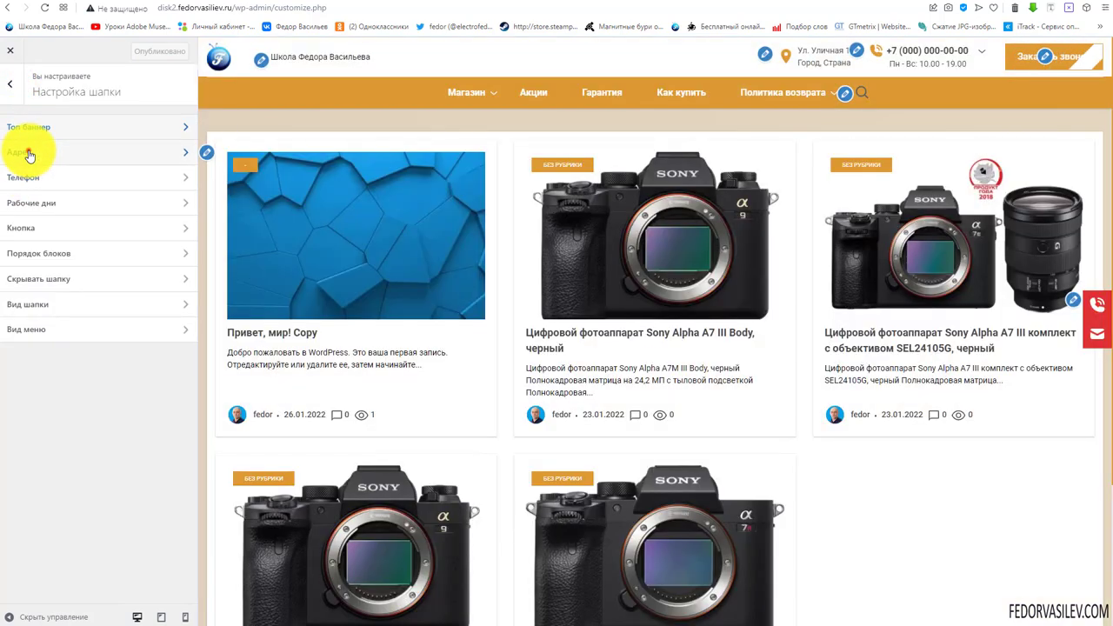
pyautogui.click(28, 152)
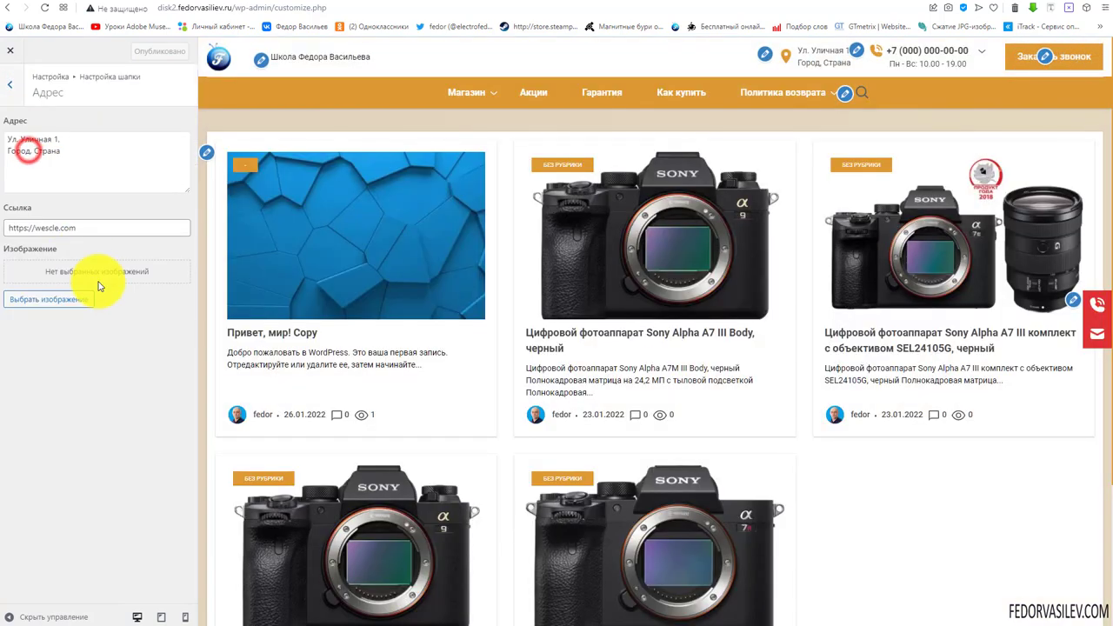
# Review the header address text and link URL, publish, and return to Настройка шапки
pyautogui.click(87, 151)
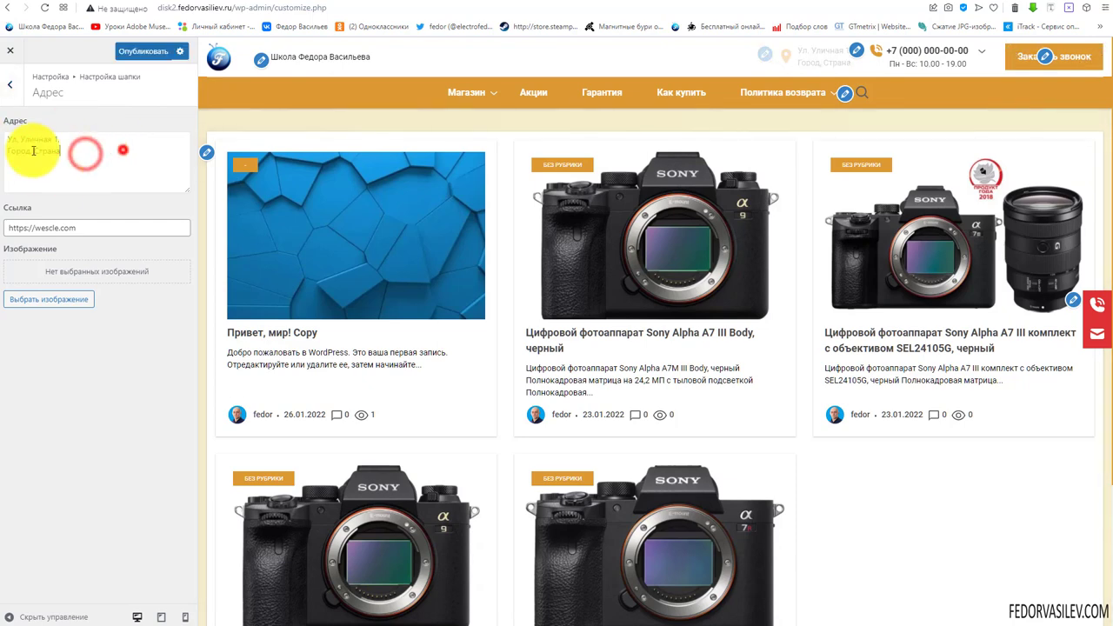
pyautogui.moveTo(95, 227); pyautogui.dragTo(12, 228)
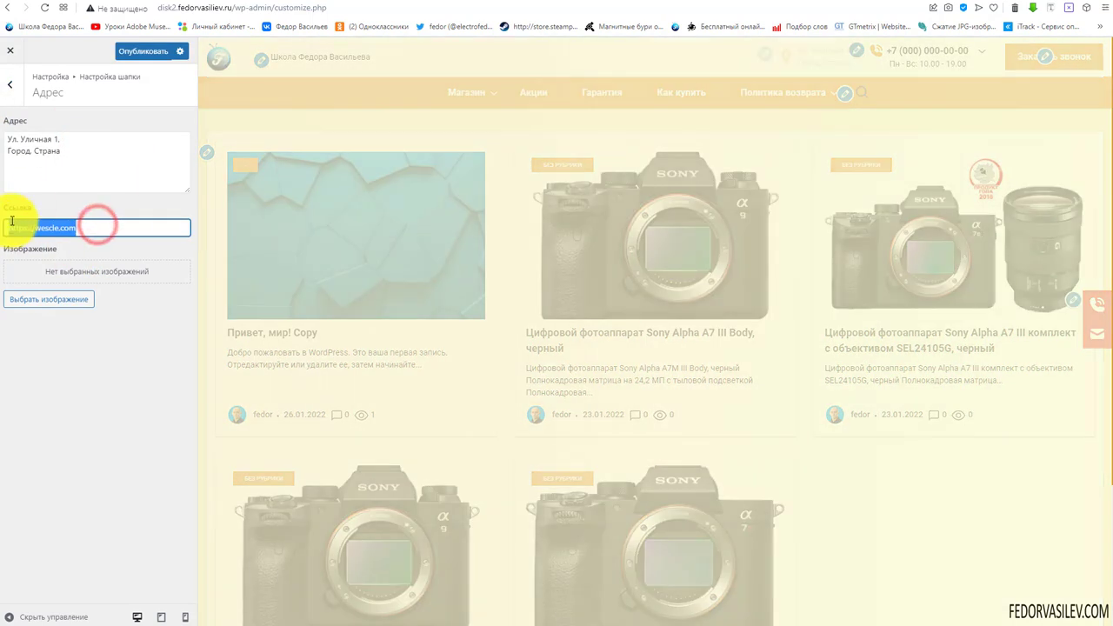
pyautogui.click(85, 144)
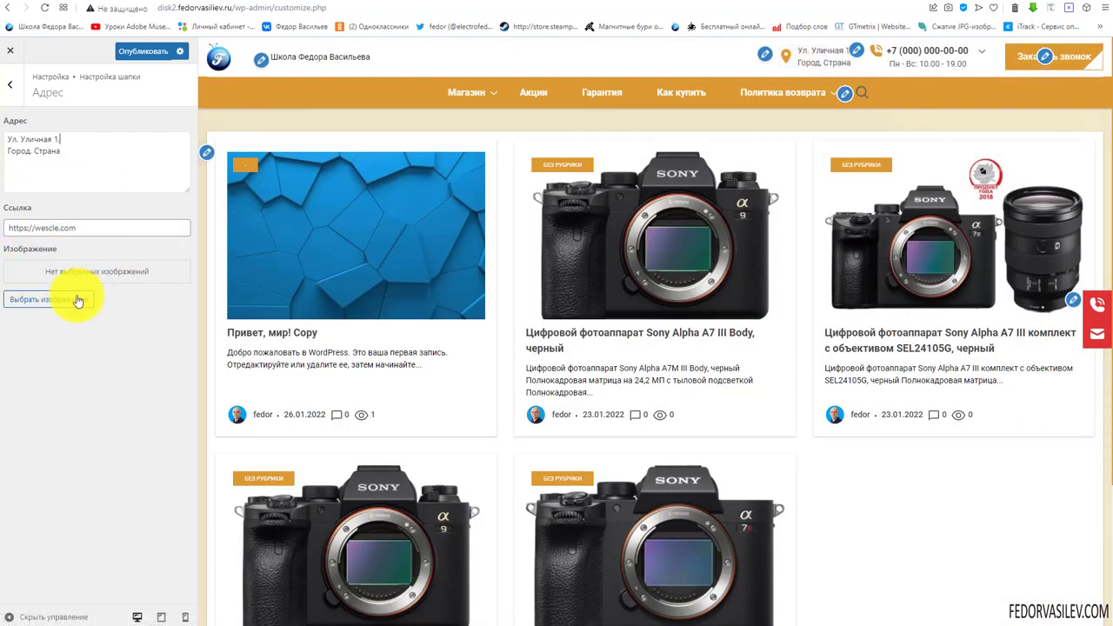
pyautogui.click(142, 51)
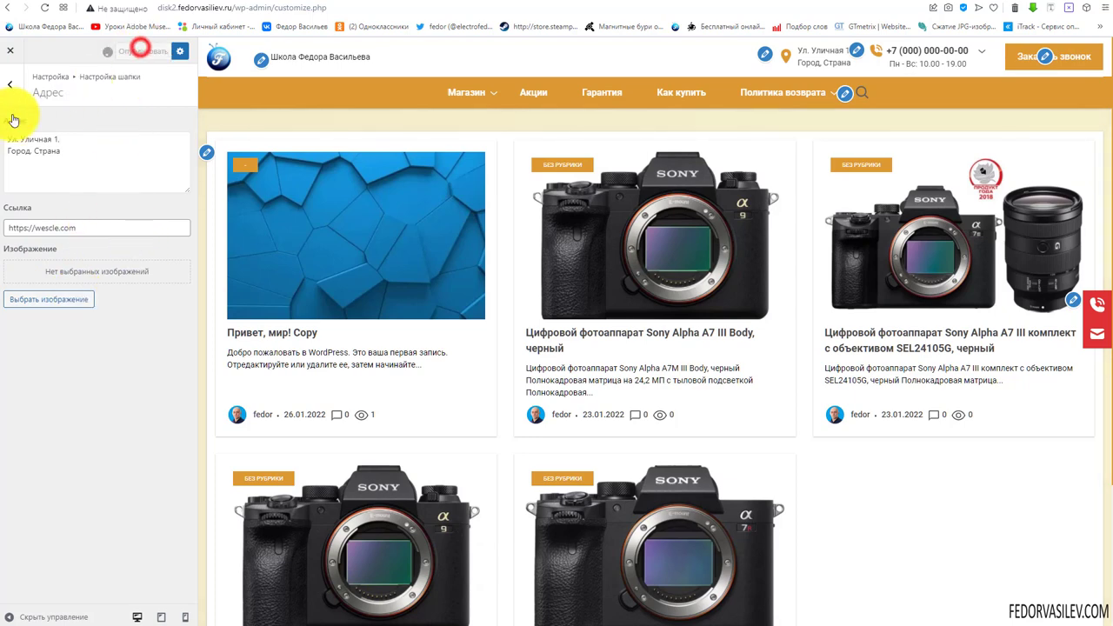
pyautogui.click(14, 88)
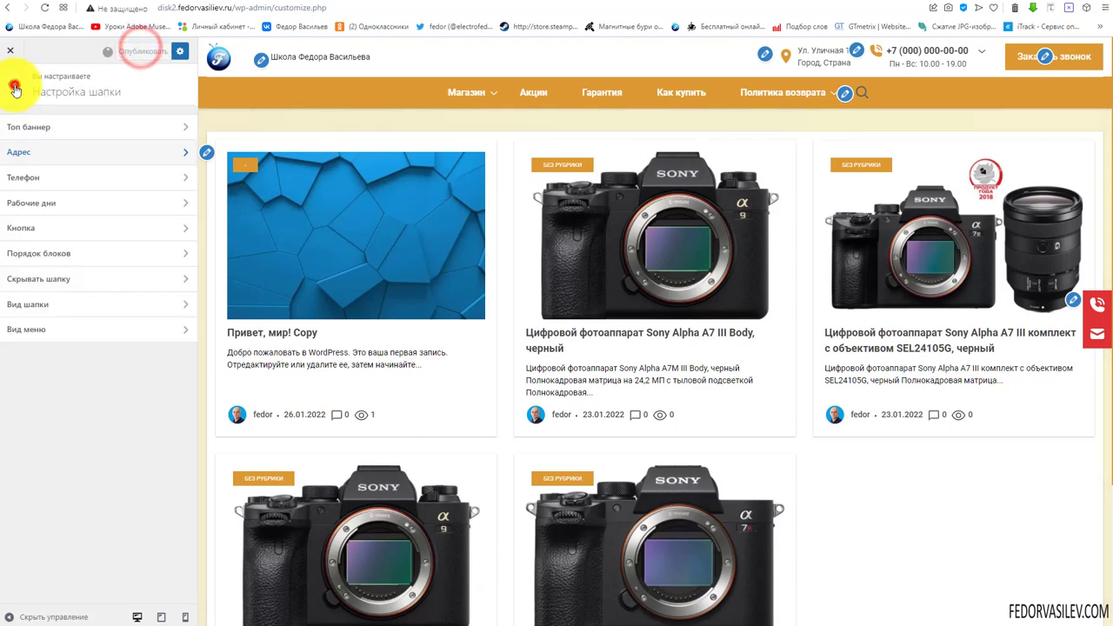
# Paste the shop's real number into the header's Телефон основной field
pyautogui.click(32, 180)
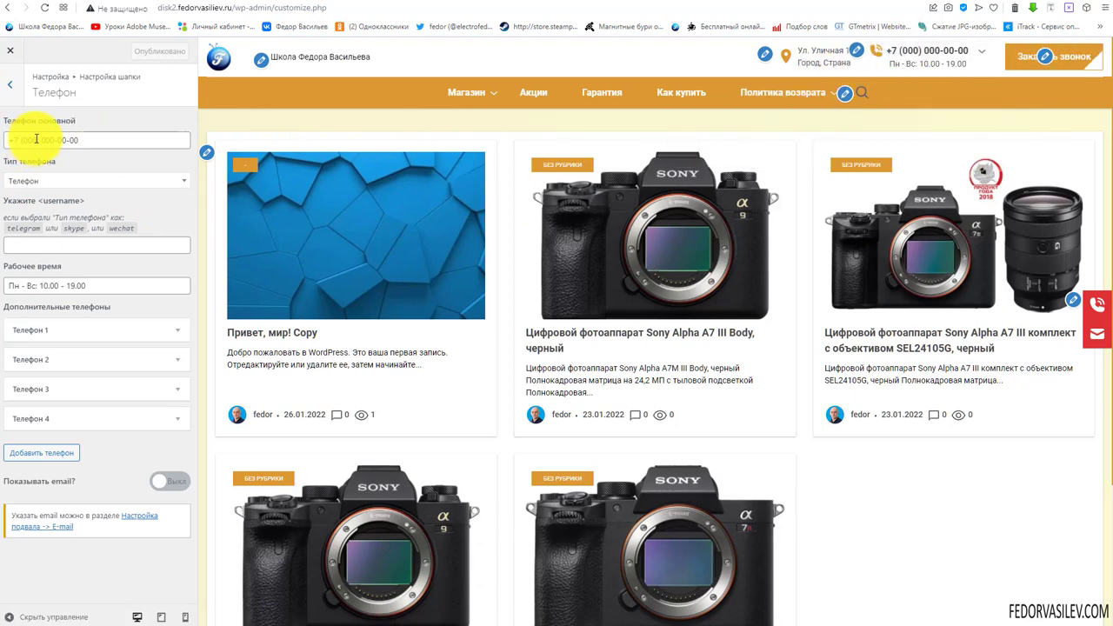
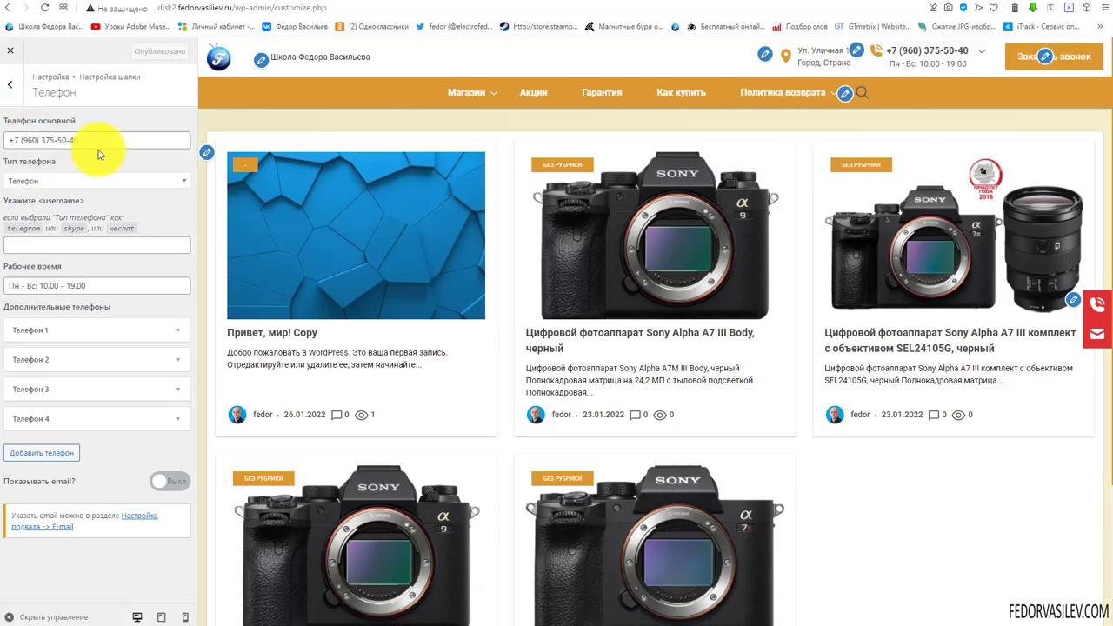
pyautogui.tripleClick(94, 144)
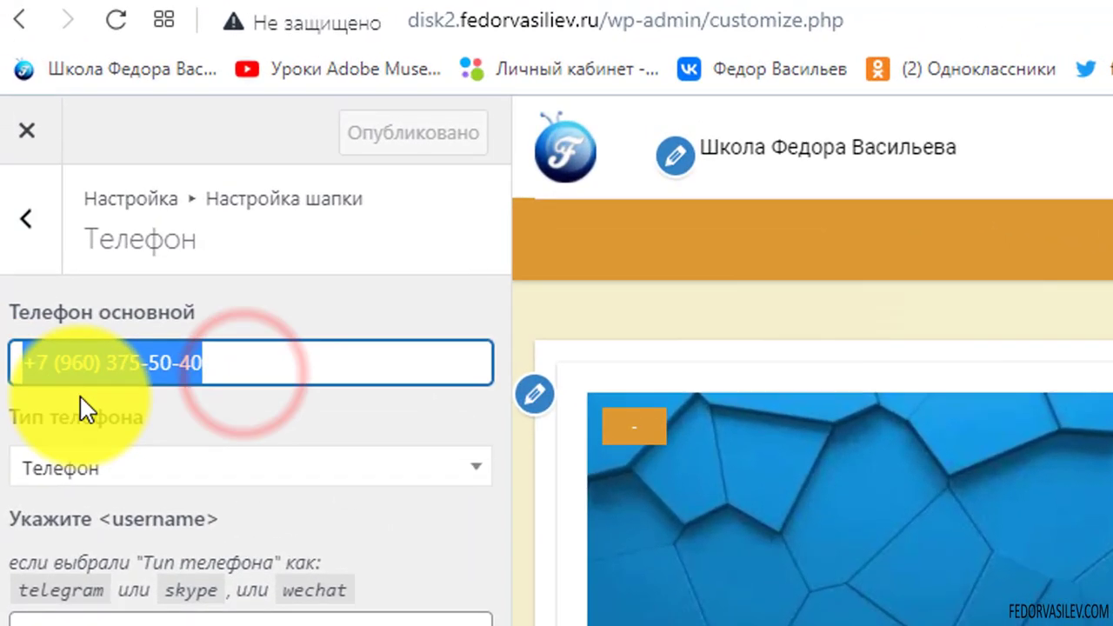
pyautogui.click(51, 141)
pyautogui.moveTo(248, 356); pyautogui.dragTo(52, 357)
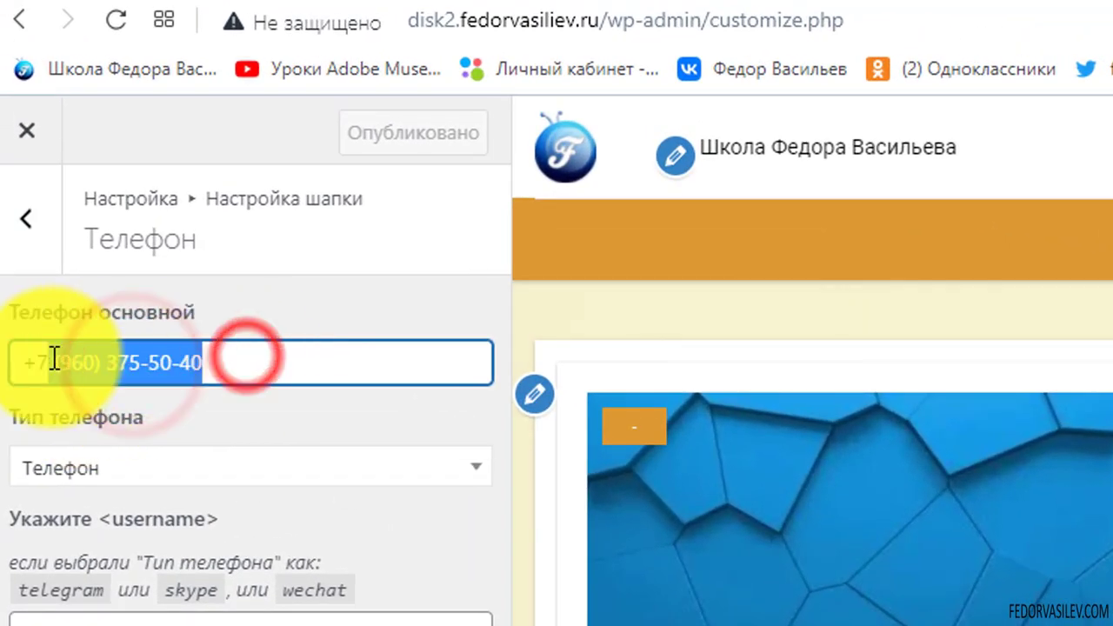
pyautogui.click(207, 370)
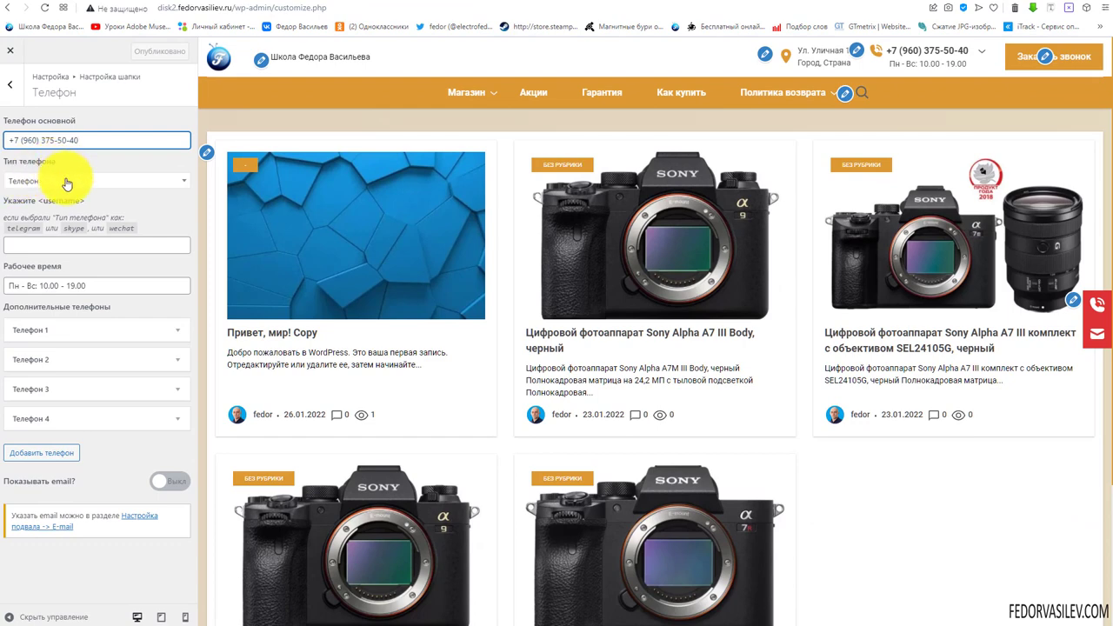
# Set the main phone's Тип телефона to WhatsApp
pyautogui.click(67, 182)
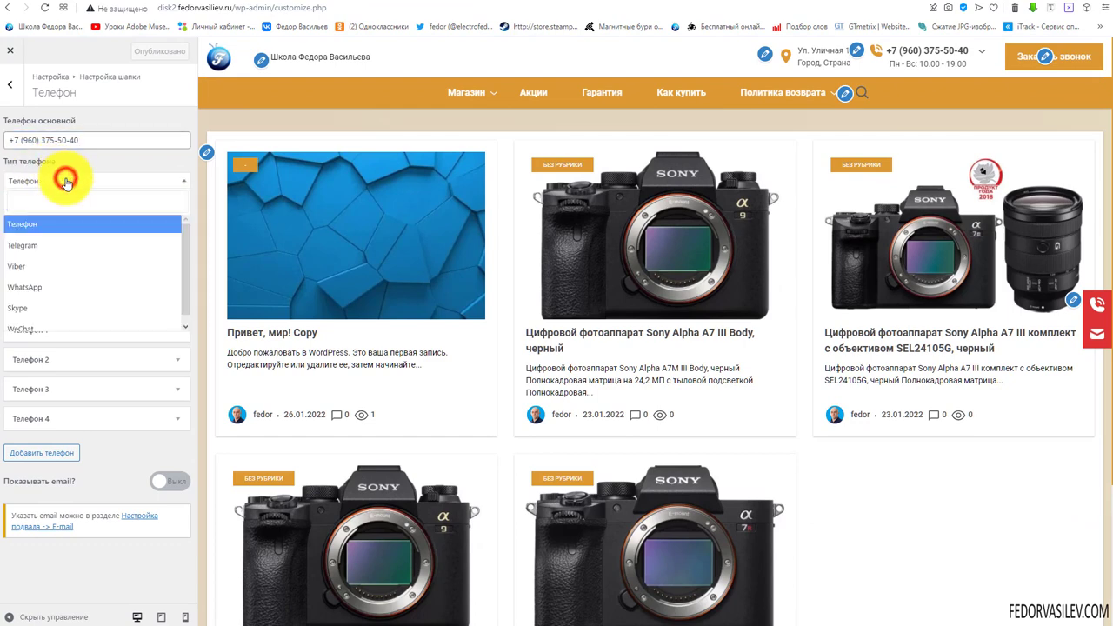
pyautogui.click(67, 182)
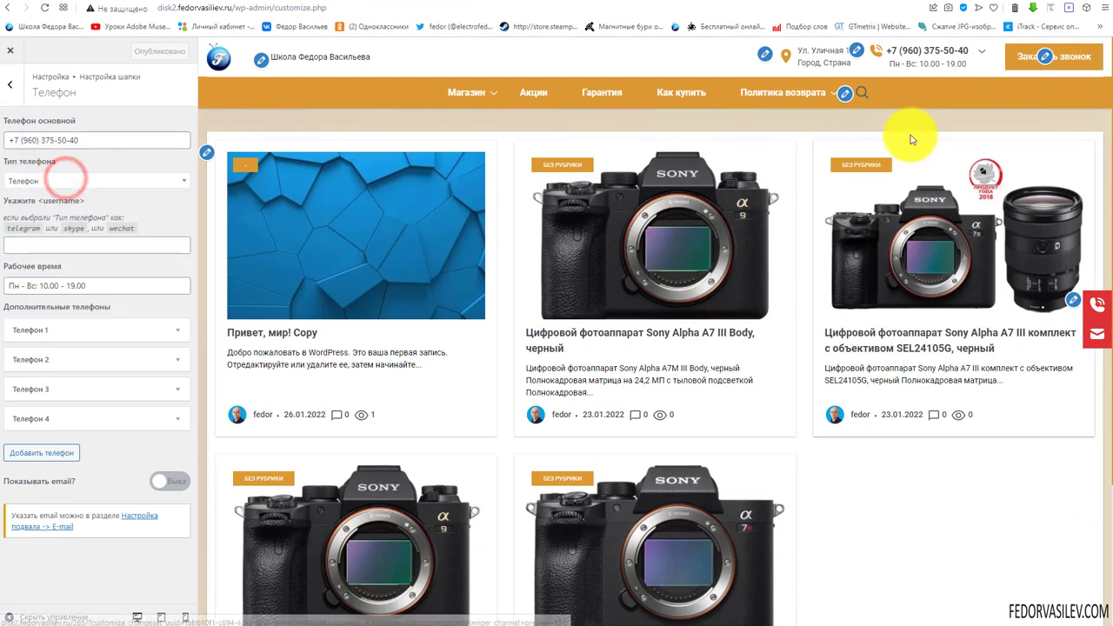
pyautogui.moveTo(913, 52)
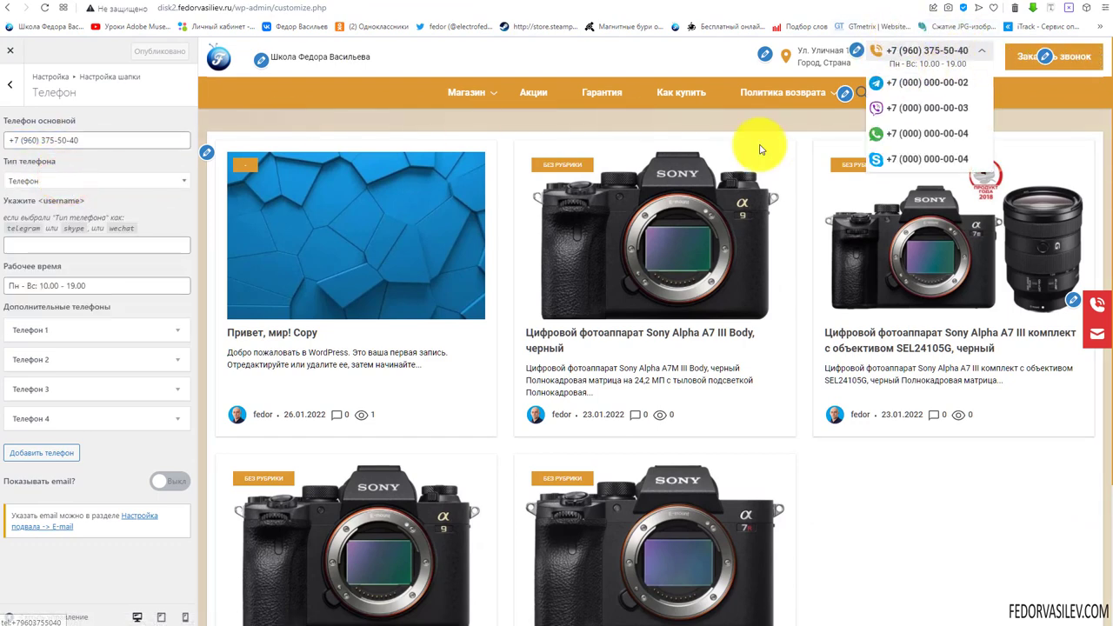
pyautogui.click(58, 183)
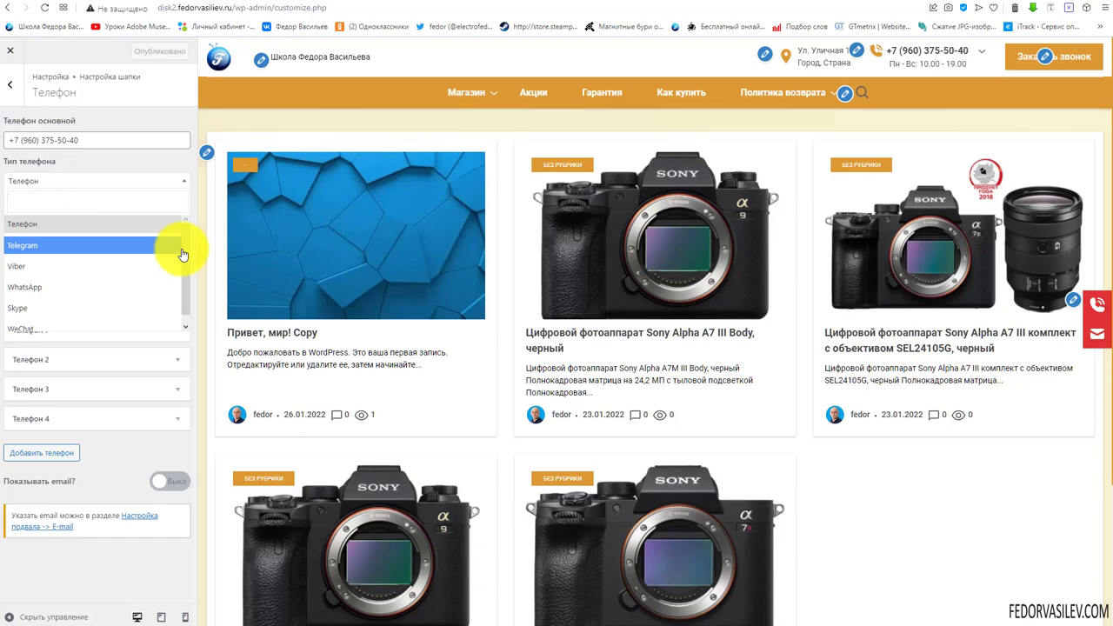
pyautogui.moveTo(187, 258); pyautogui.dragTo(187, 268)
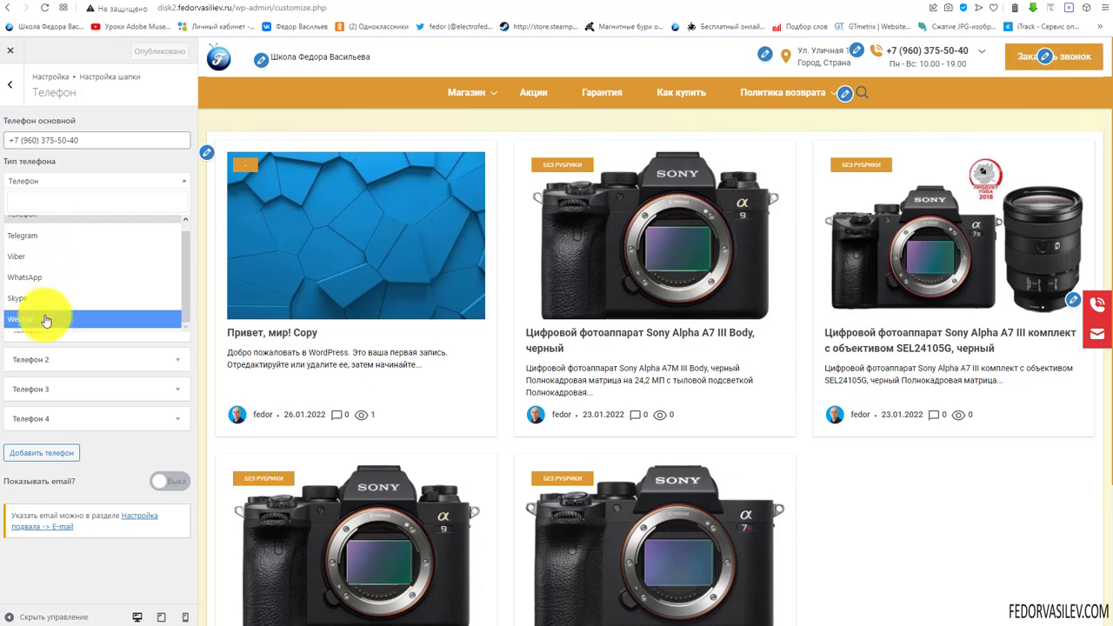
pyautogui.scroll(1, 42, 278)
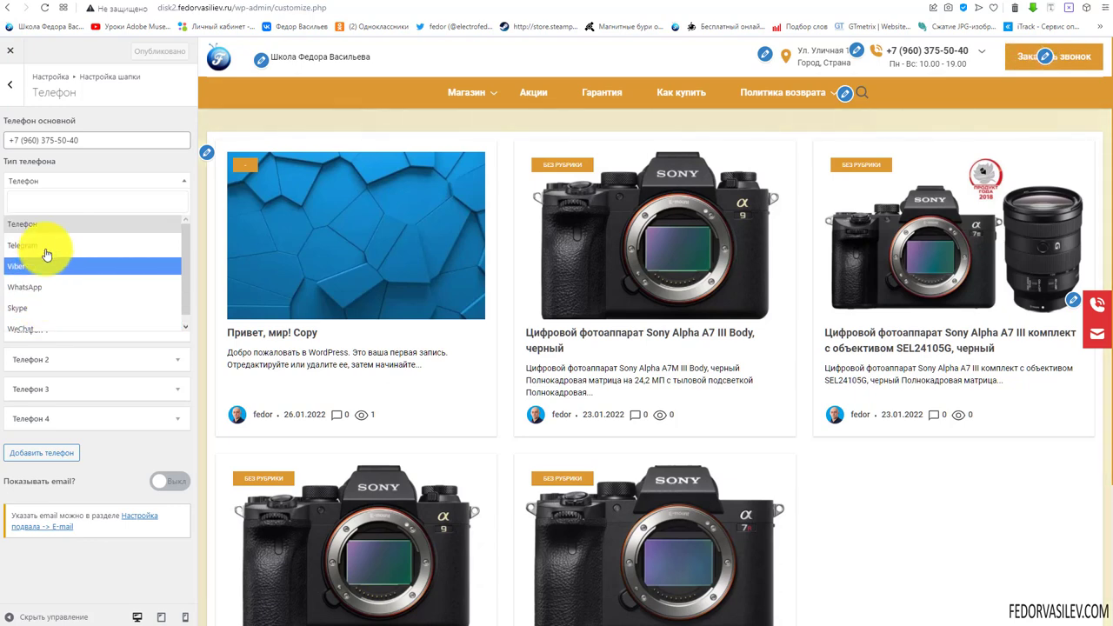
pyautogui.click(42, 287)
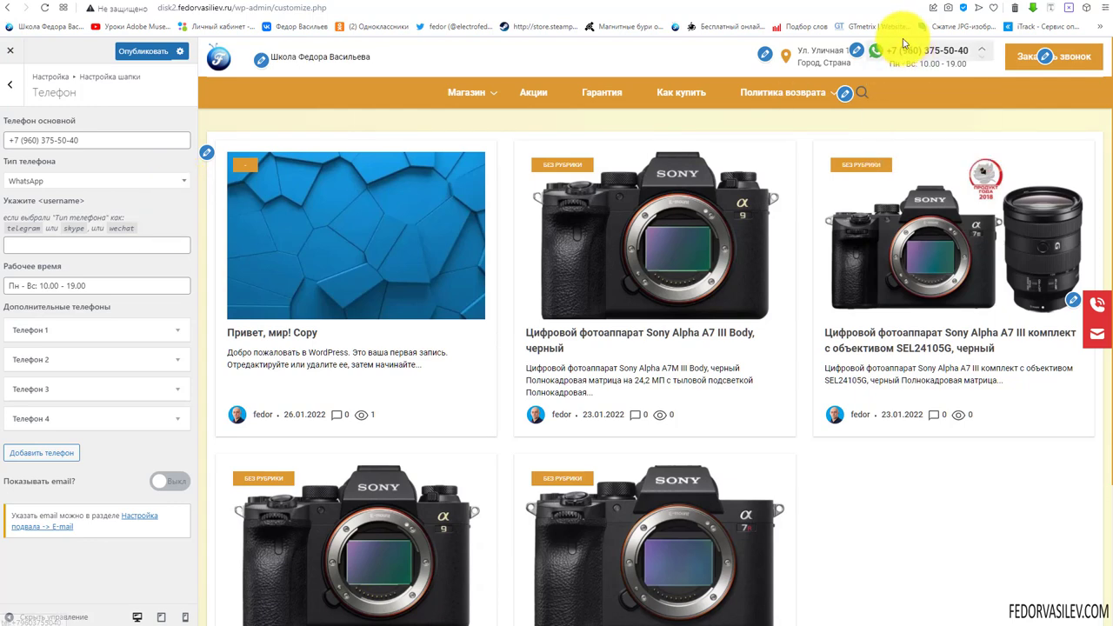
# Check the messenger username field and select the 19.00 closing time in Рабочее время
pyautogui.moveTo(927, 53)
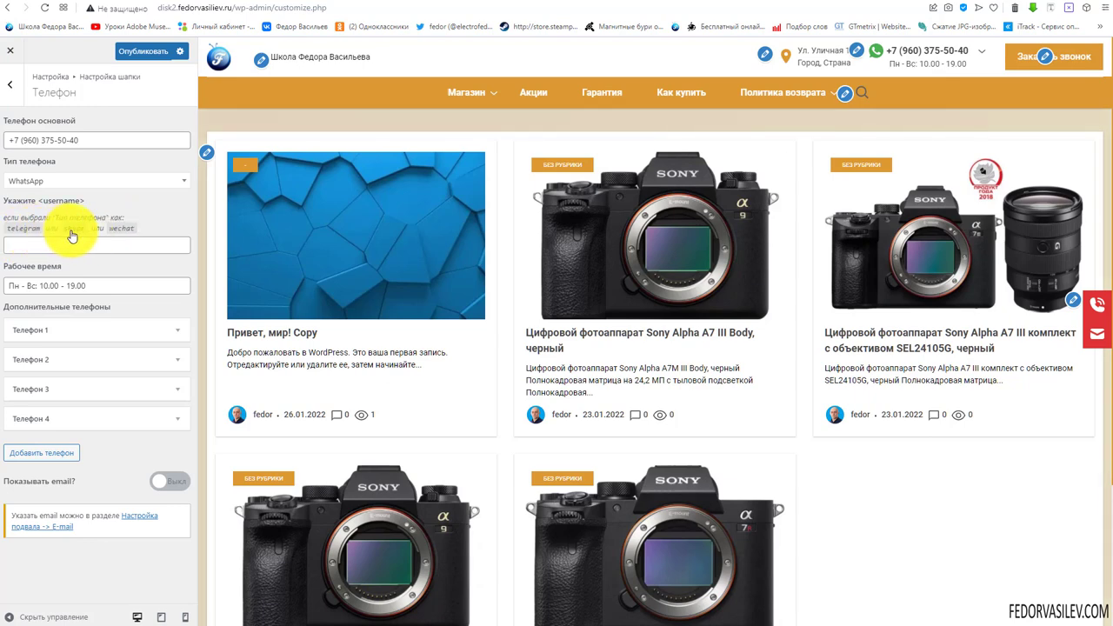
pyautogui.click(94, 244)
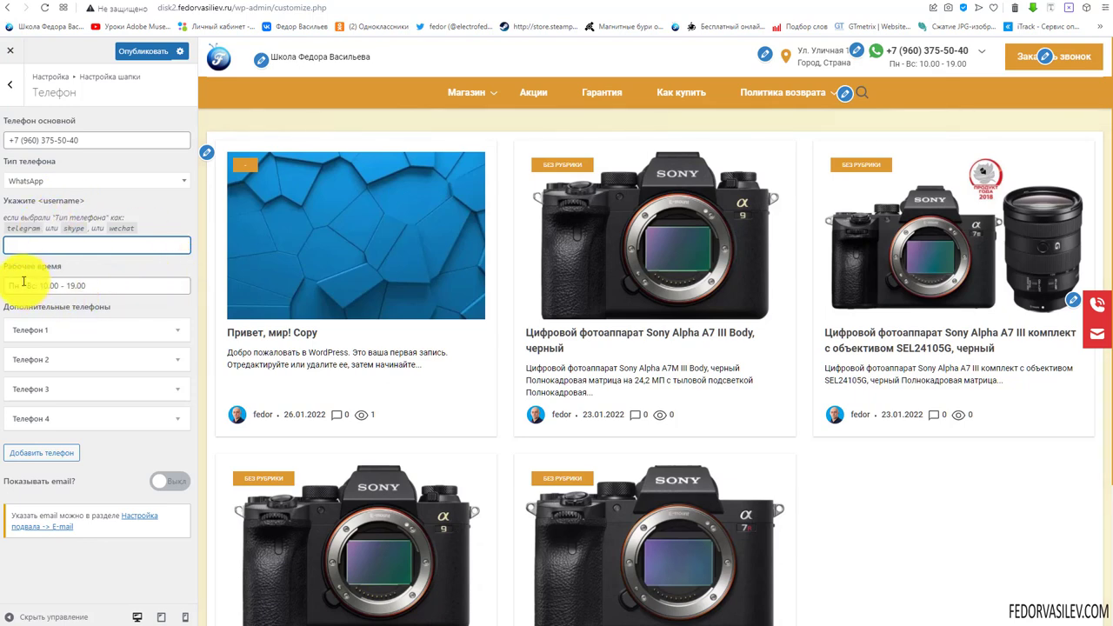
pyautogui.click(99, 285)
pyautogui.moveTo(99, 281); pyautogui.dragTo(15, 281)
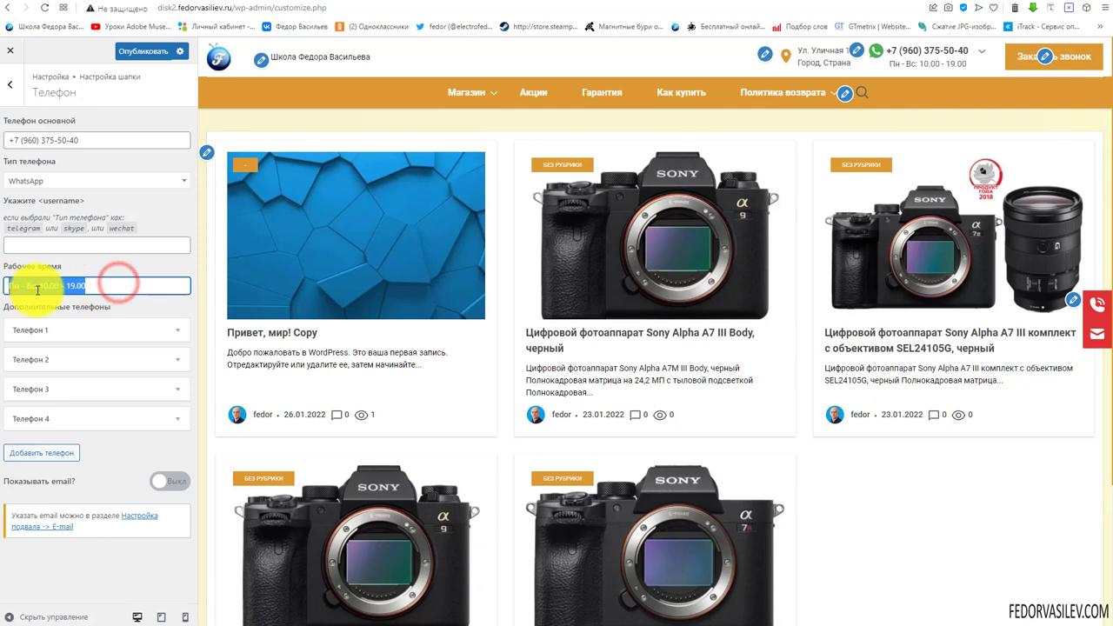
pyautogui.click(34, 289)
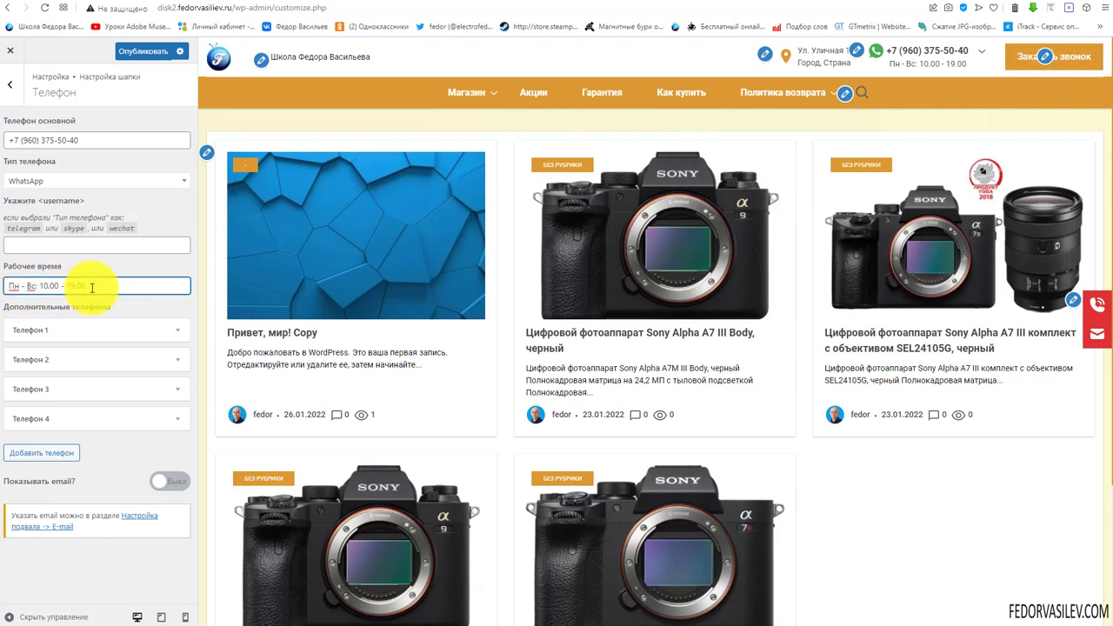
pyautogui.moveTo(99, 286); pyautogui.dragTo(65, 286)
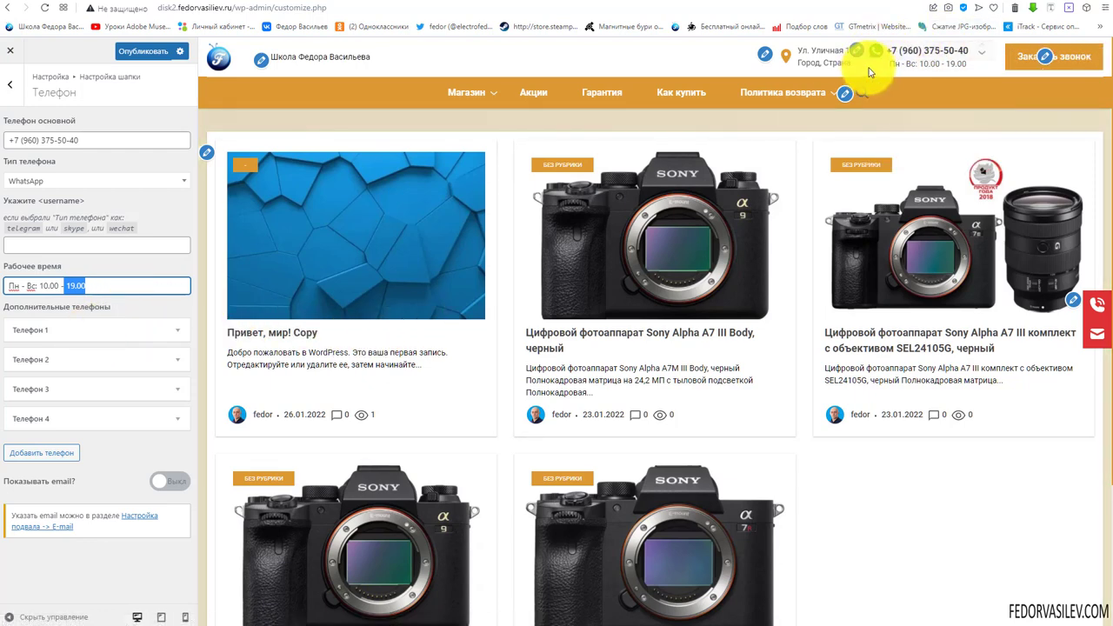
# Expand the additional phones and confirm Телефон 1 is a Telegram entry
pyautogui.click(182, 418)
pyautogui.scroll(-2, 174, 365)
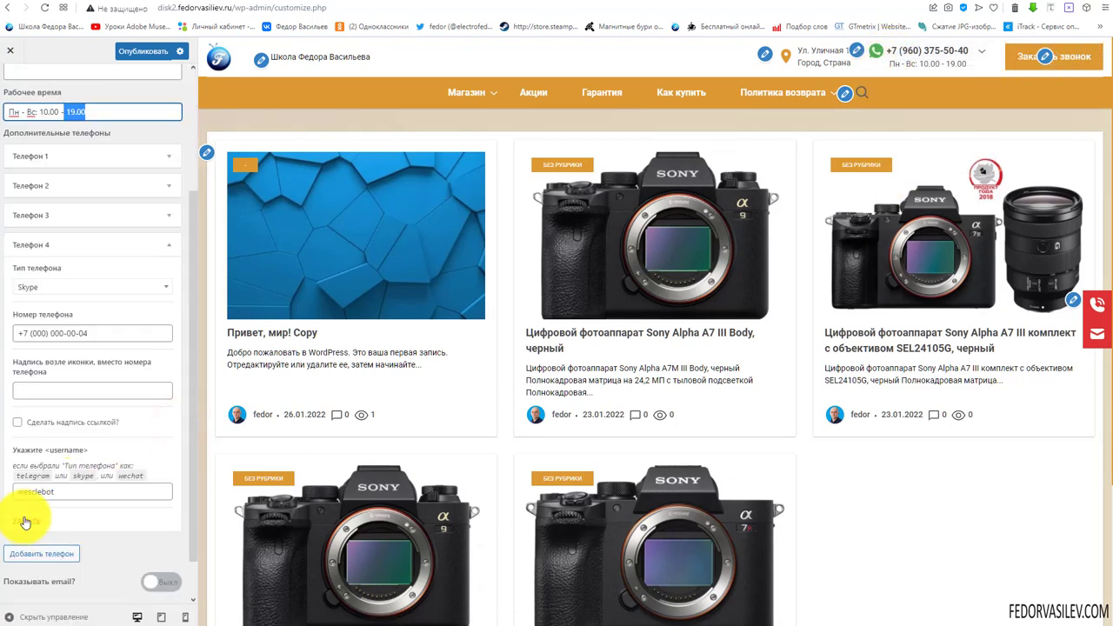
pyautogui.scroll(2, 79, 513)
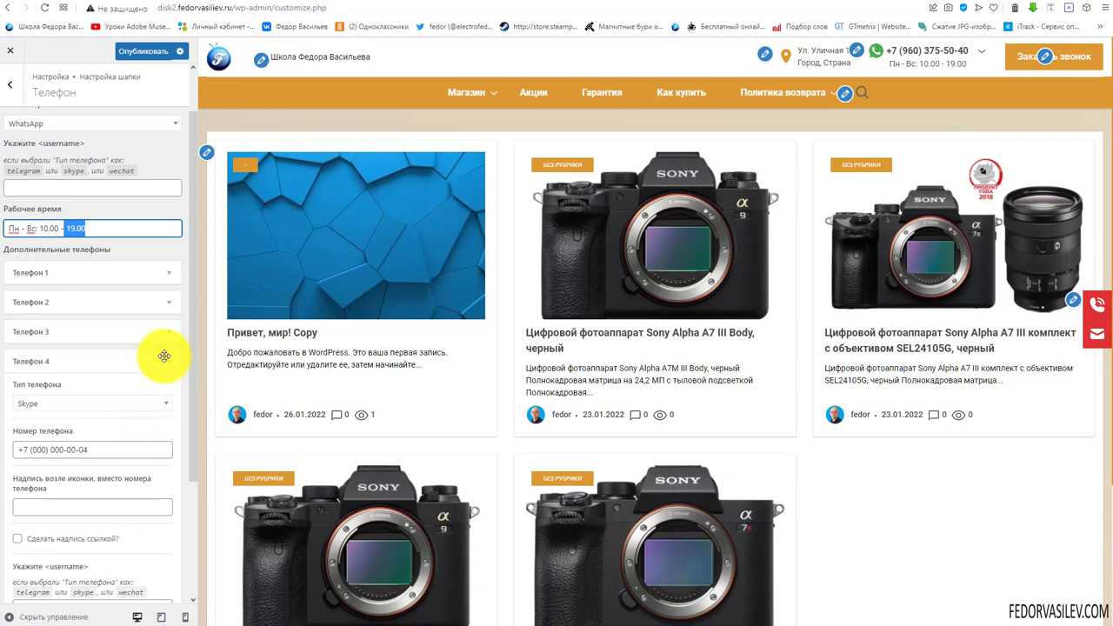
pyautogui.click(103, 277)
pyautogui.click(88, 256)
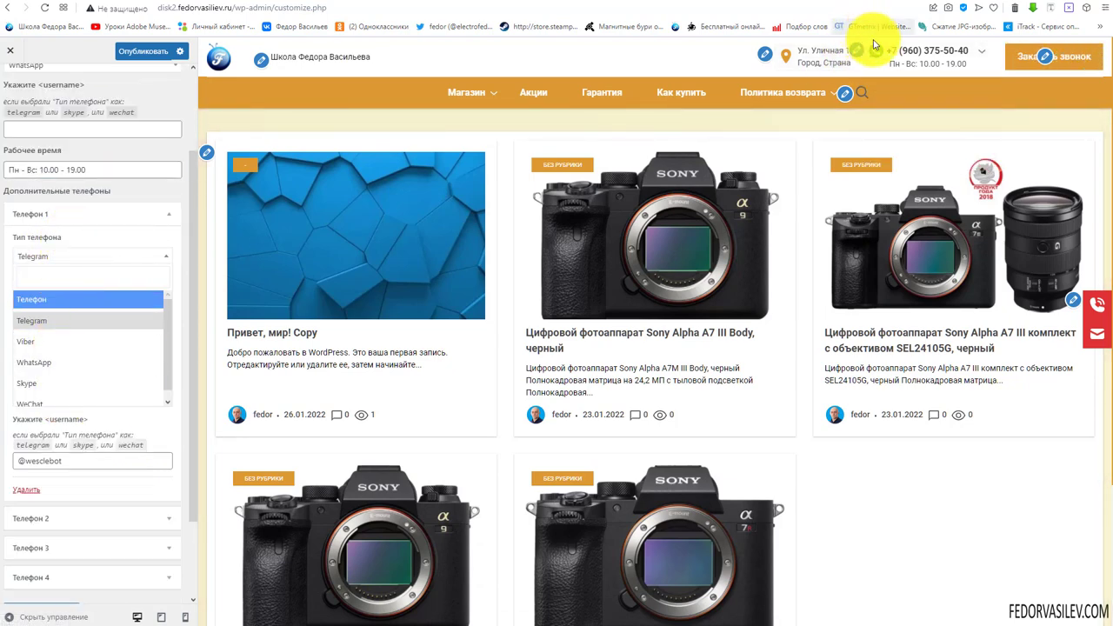
pyautogui.moveTo(910, 91)
pyautogui.click(89, 231)
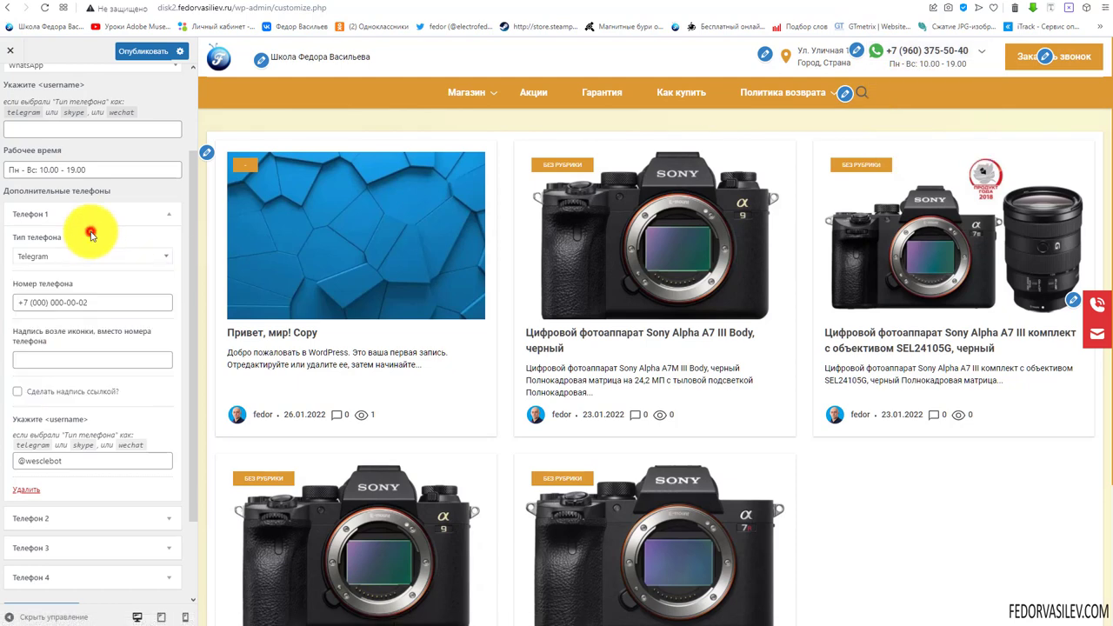
# Try and clear a 'телеграмм' caption on Телефон 1, then delete that entry
pyautogui.tripleClick(113, 301)
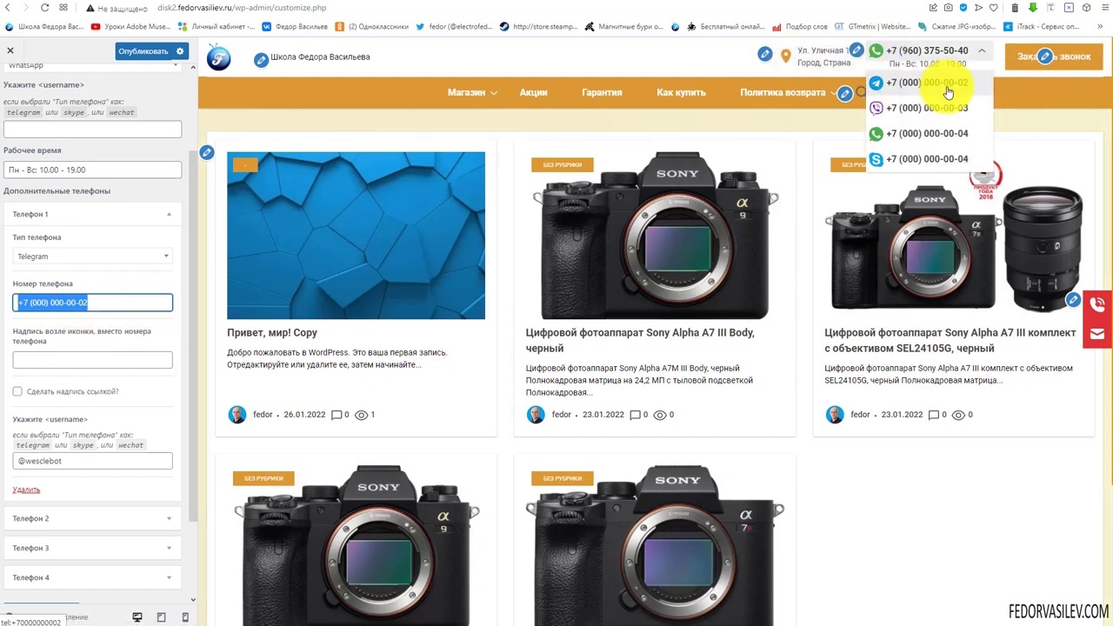
pyautogui.click(75, 357)
pyautogui.write('телеграмм')
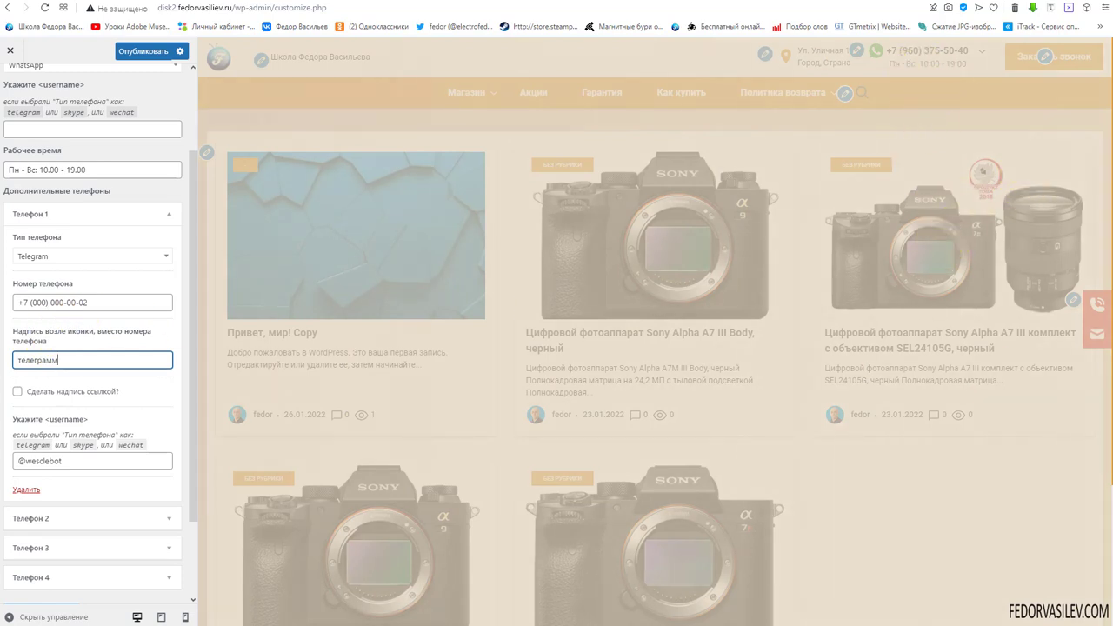
pyautogui.moveTo(927, 59)
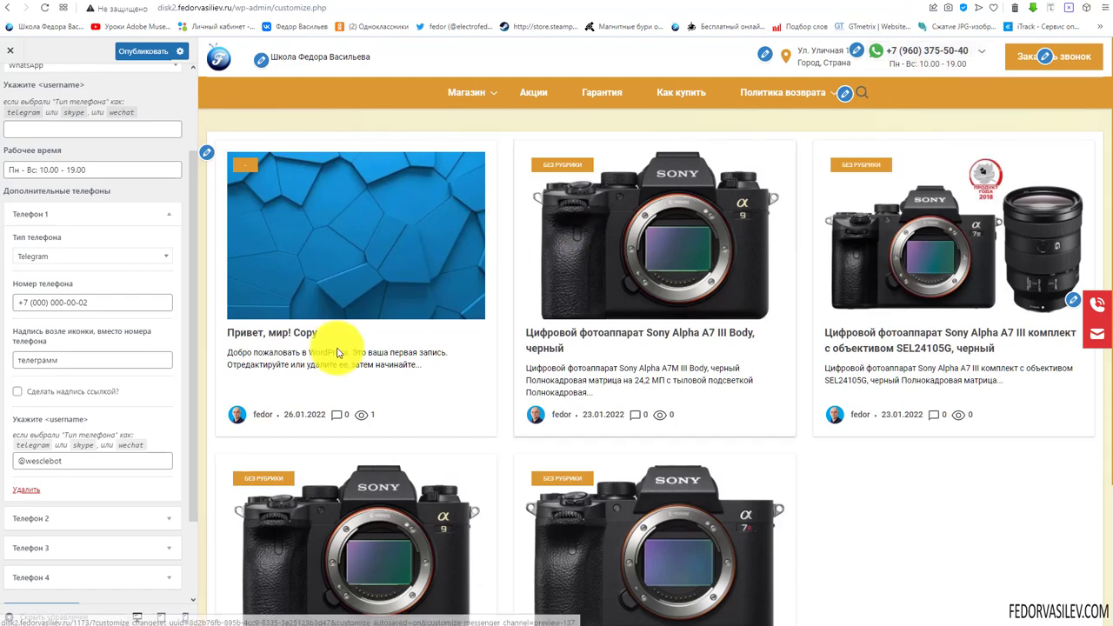
pyautogui.doubleClick(75, 362)
pyautogui.press('BackSpace')
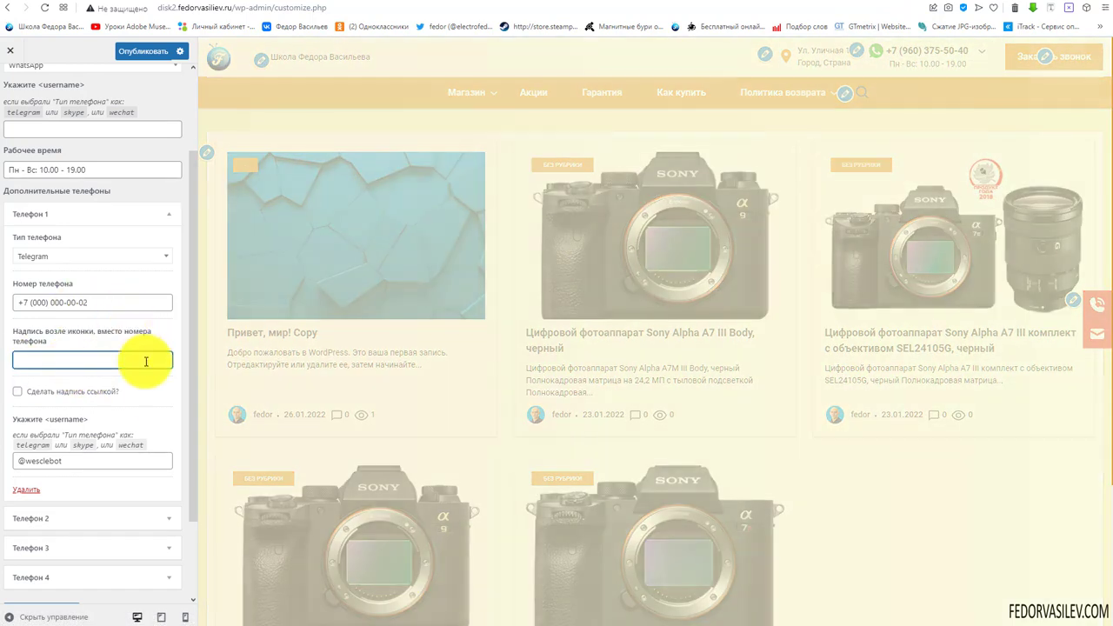
pyautogui.scroll(-1, 137, 400)
pyautogui.press('Tab')
pyautogui.press('Tab')
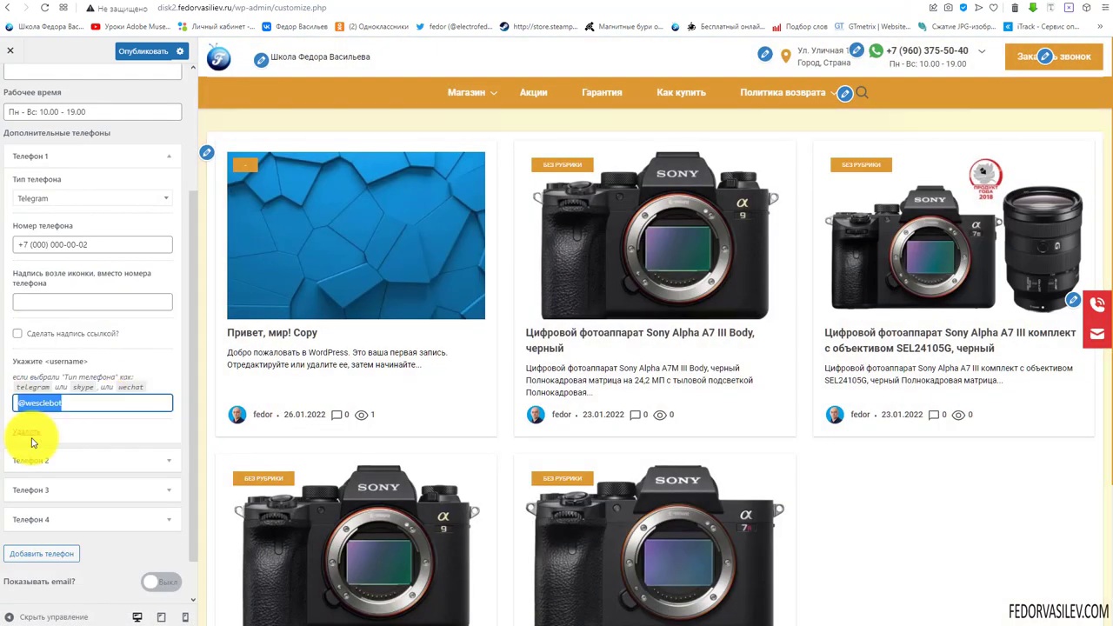
pyautogui.click(29, 435)
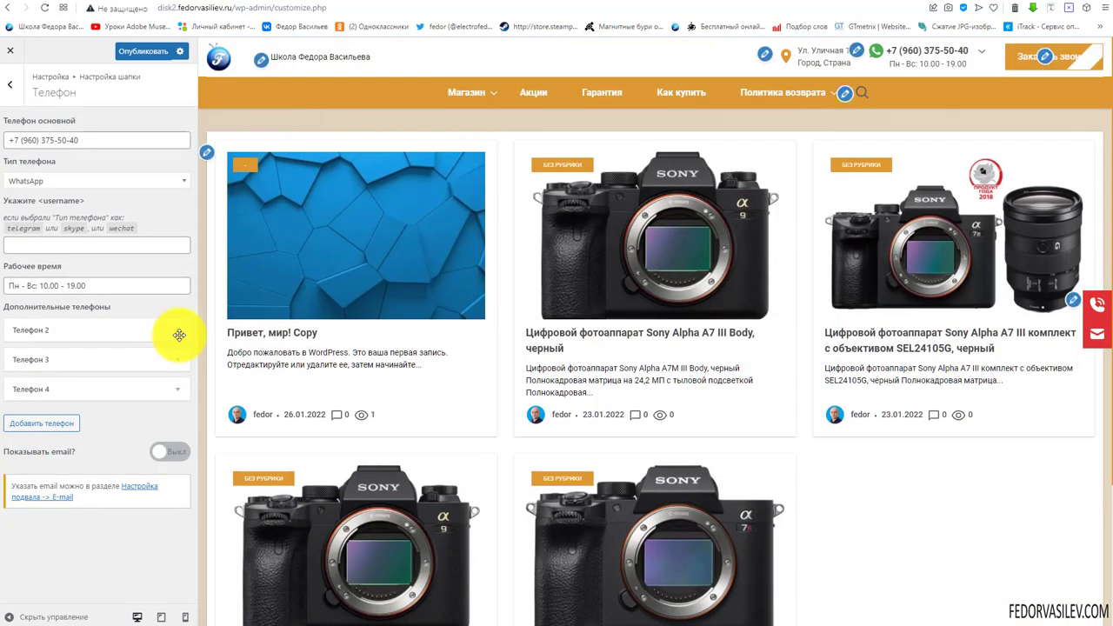
# Delete the Телефон 2, Телефон 3 and Телефон 4 entries under Дополнительные телефоны
pyautogui.click(180, 336)
pyautogui.scroll(-2, 179, 335)
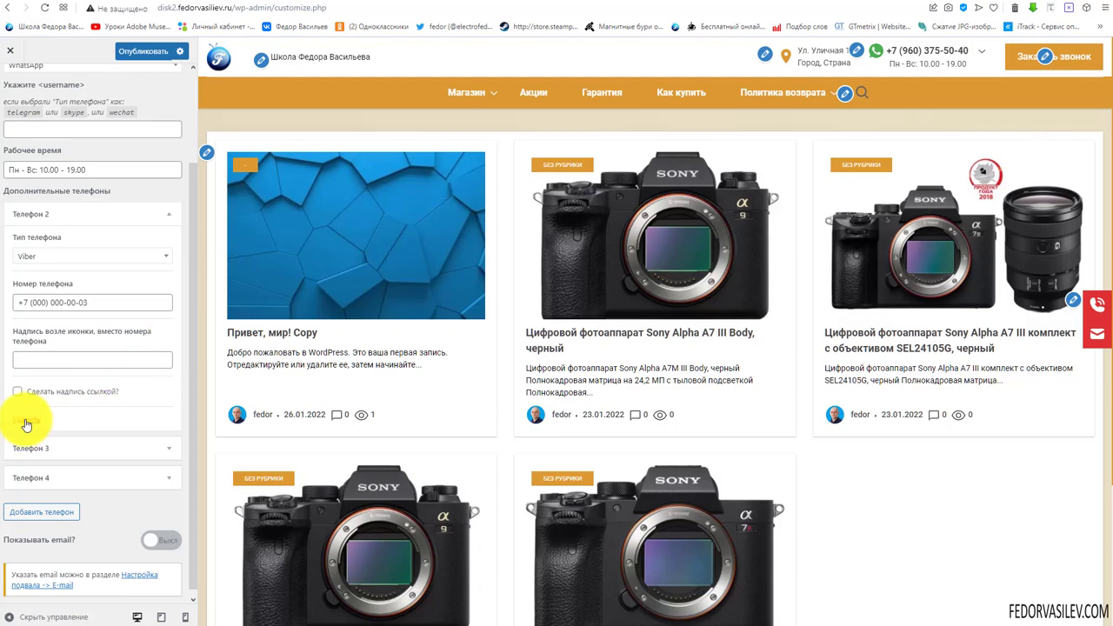
pyautogui.click(26, 421)
pyautogui.click(178, 331)
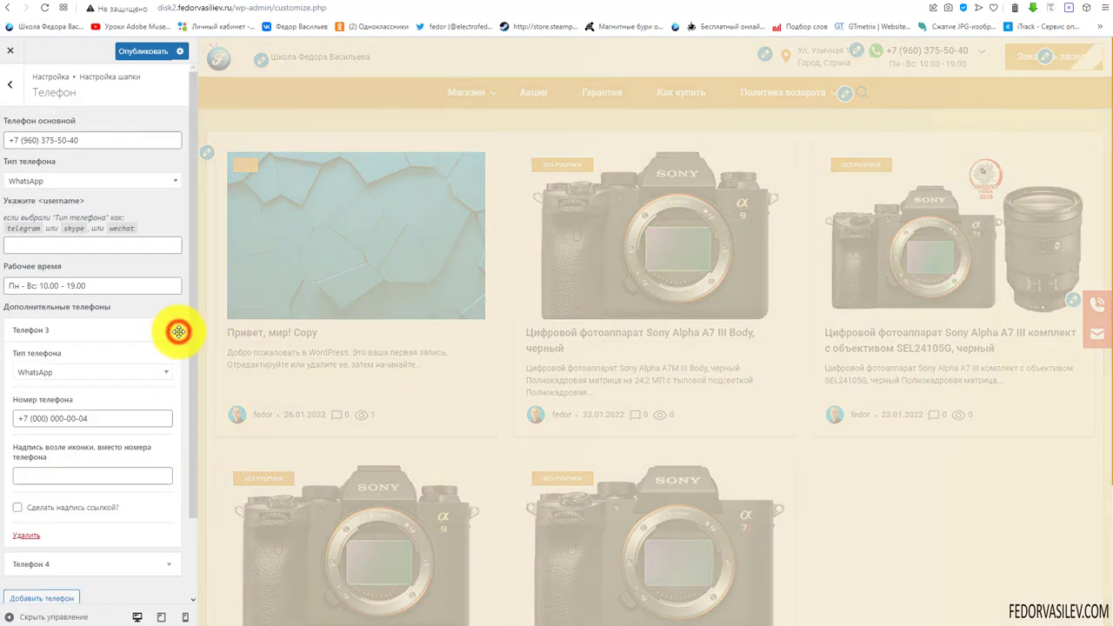
pyautogui.scroll(-2, 148, 344)
pyautogui.click(106, 324)
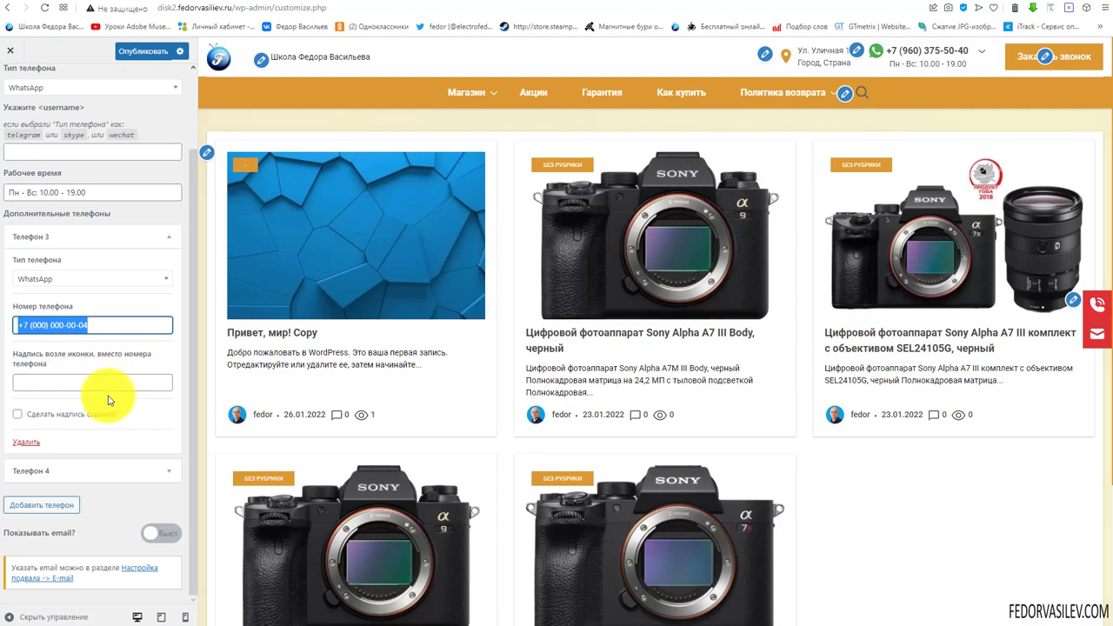
pyautogui.click(30, 447)
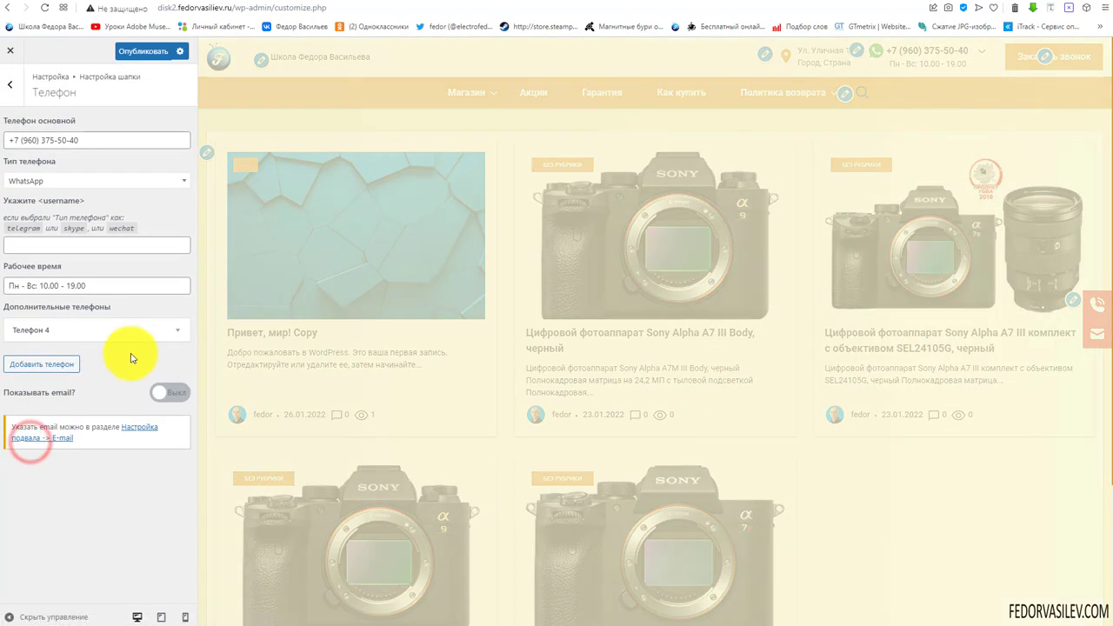
pyautogui.click(136, 326)
pyautogui.click(27, 472)
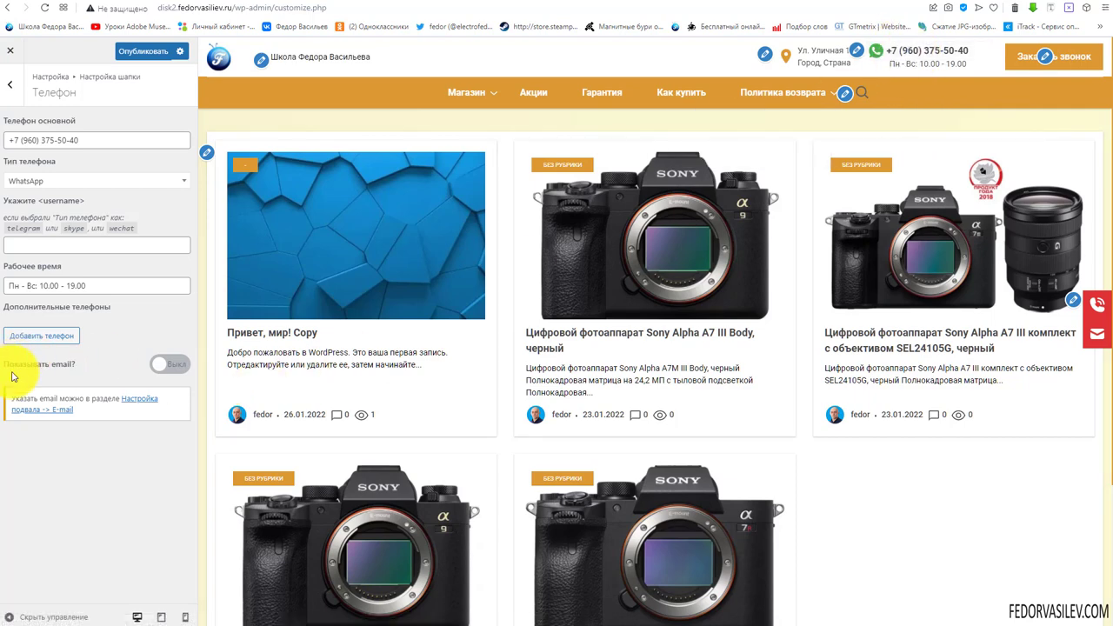
# Add a new empty additional phone entry, leaving its type unchanged
pyautogui.click(63, 338)
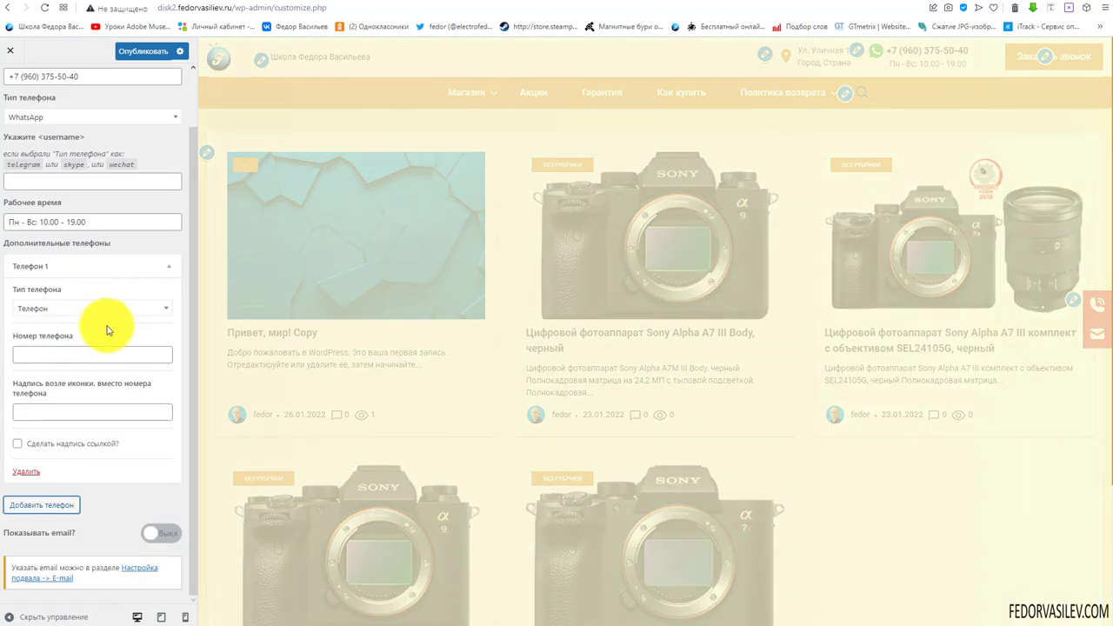
pyautogui.click(103, 313)
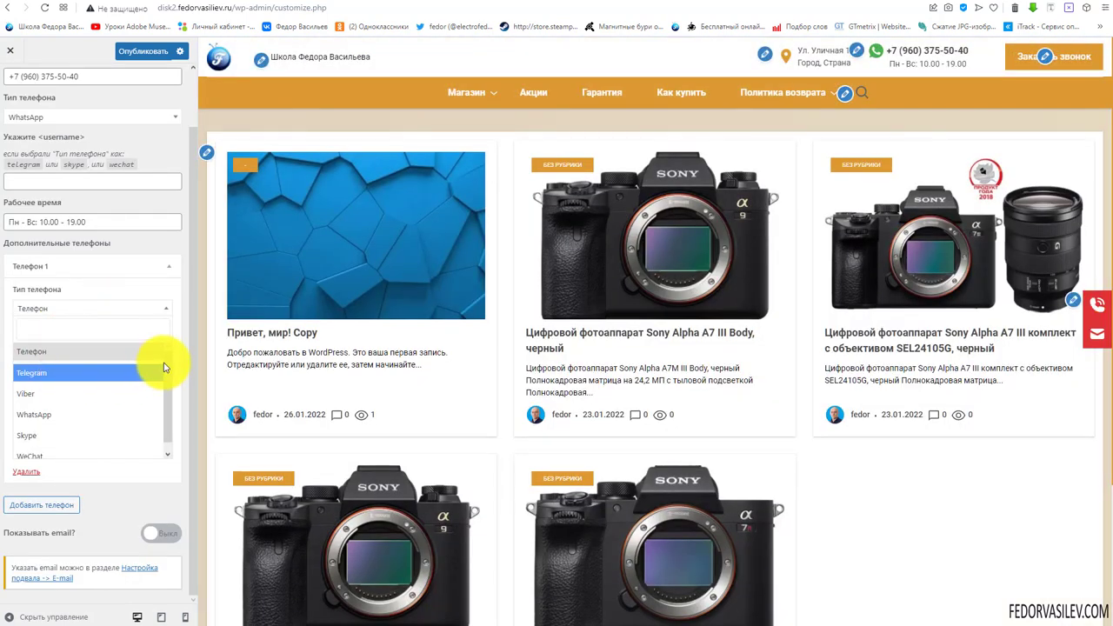
pyautogui.scroll(-1, 130, 405)
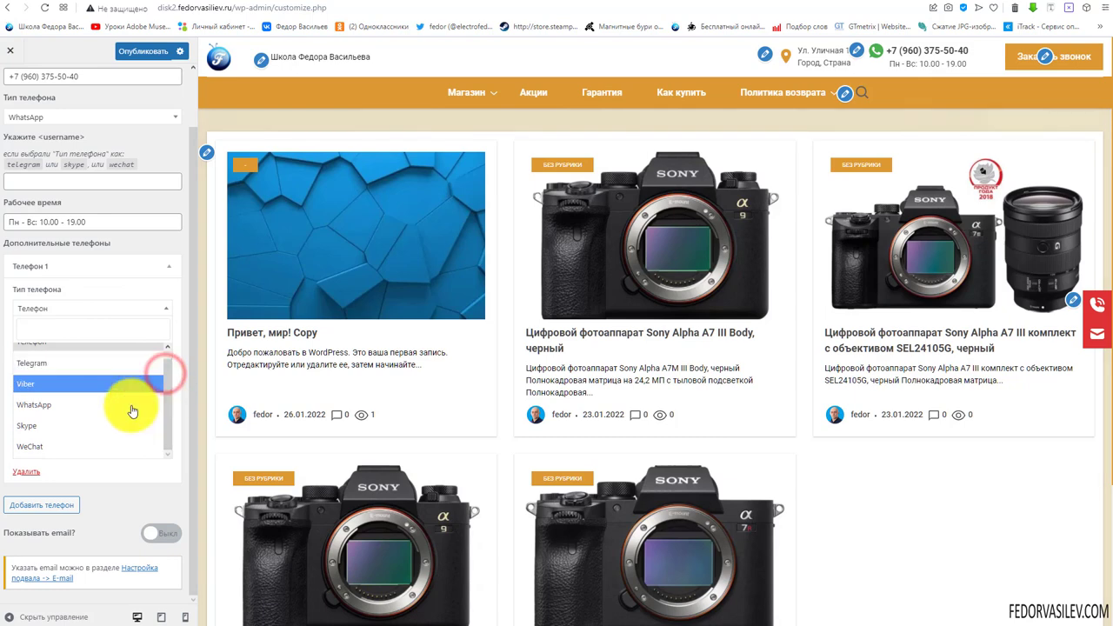
pyautogui.click(167, 268)
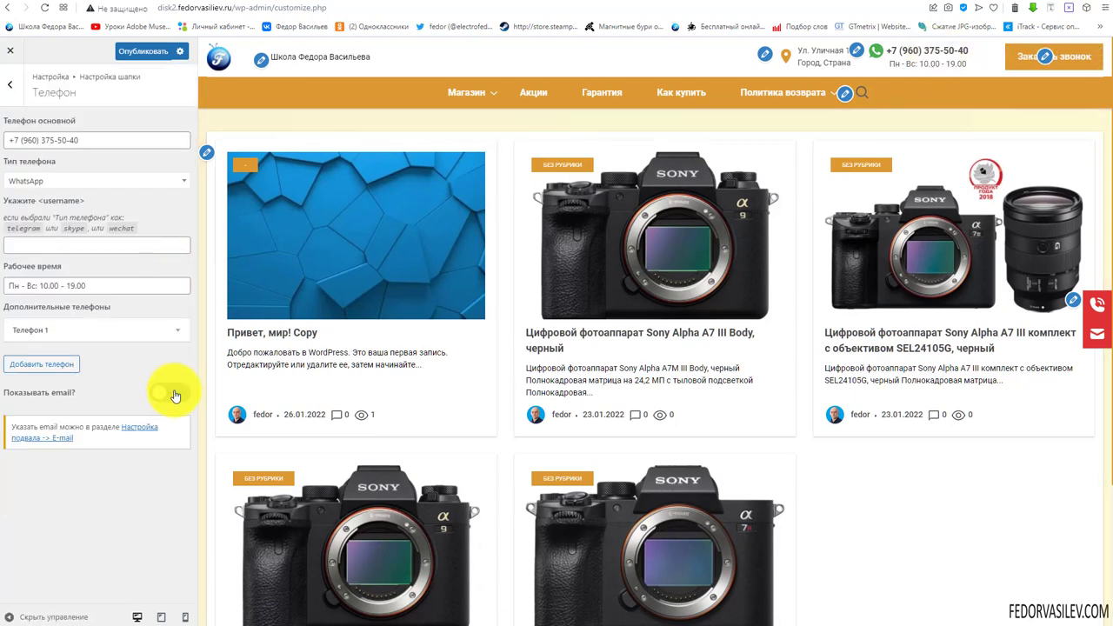
# Leave Показывать email switched off, publish, and return to the header settings list
pyautogui.click(170, 392)
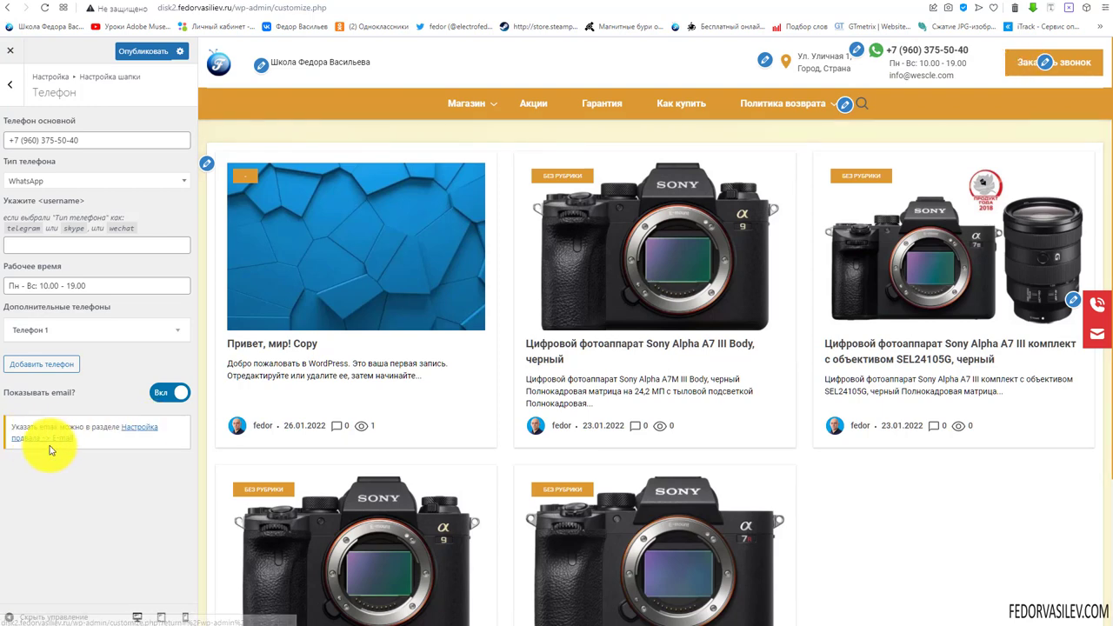
pyautogui.scroll(-3, 452, 420)
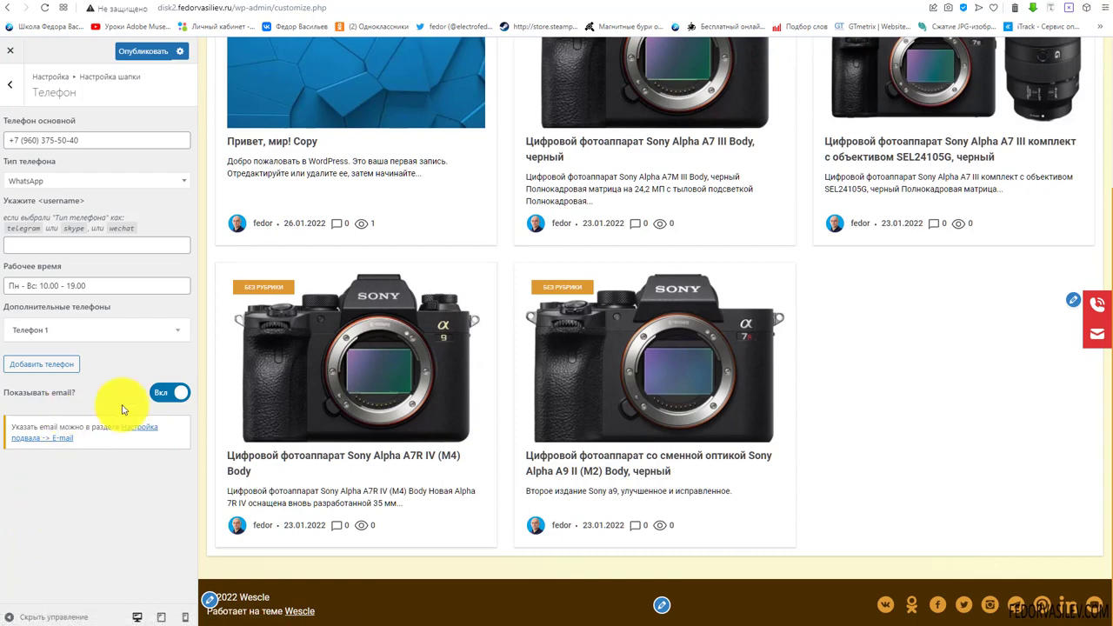
pyautogui.click(164, 392)
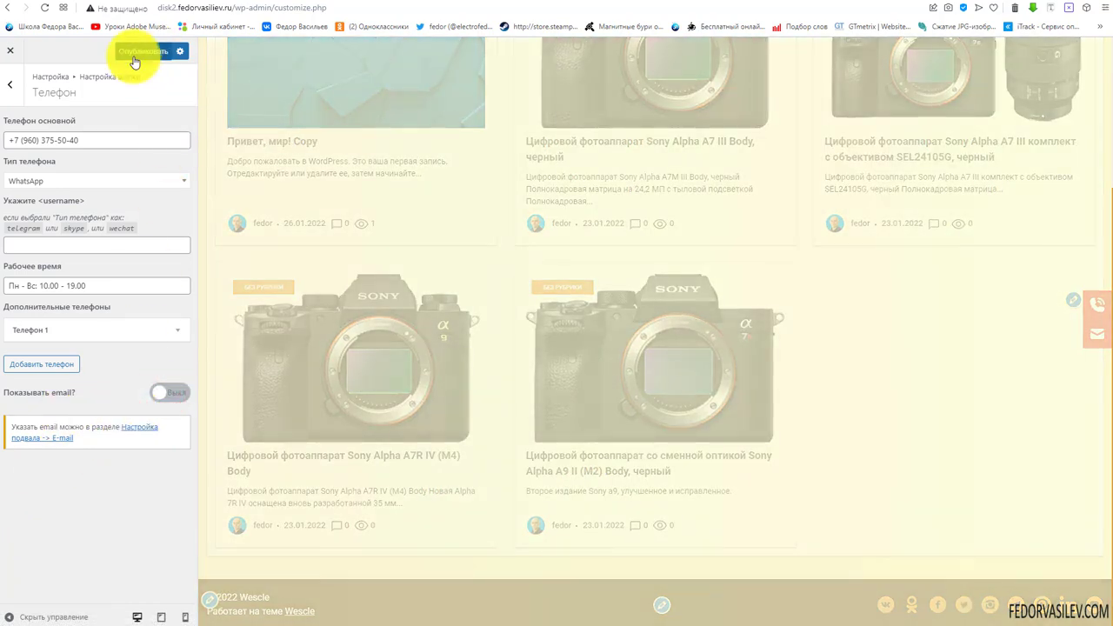
pyautogui.click(135, 52)
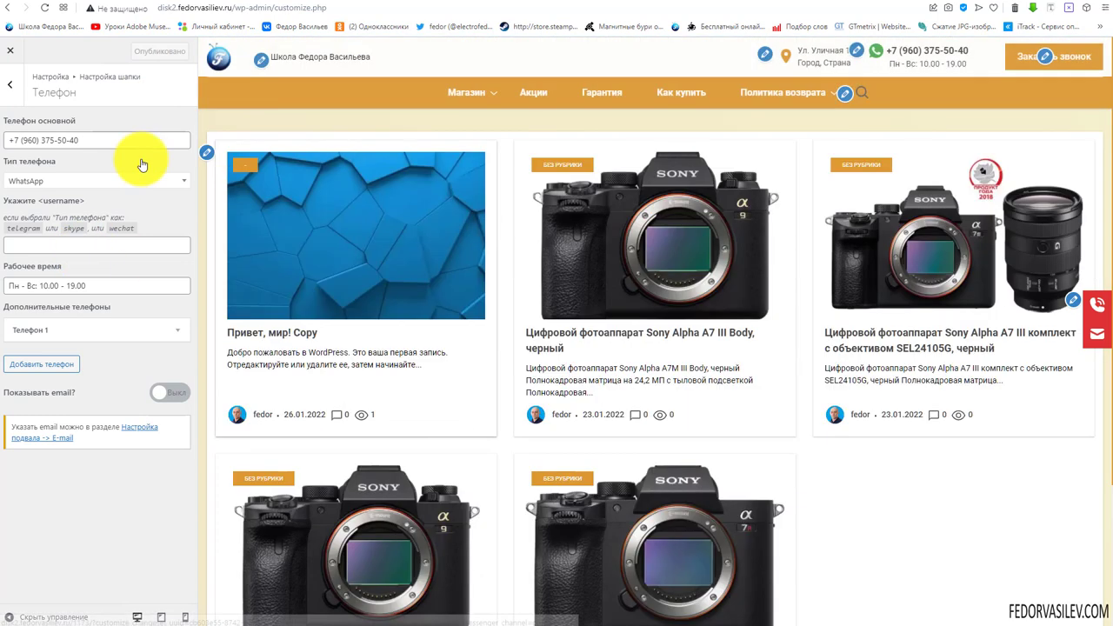
pyautogui.click(21, 90)
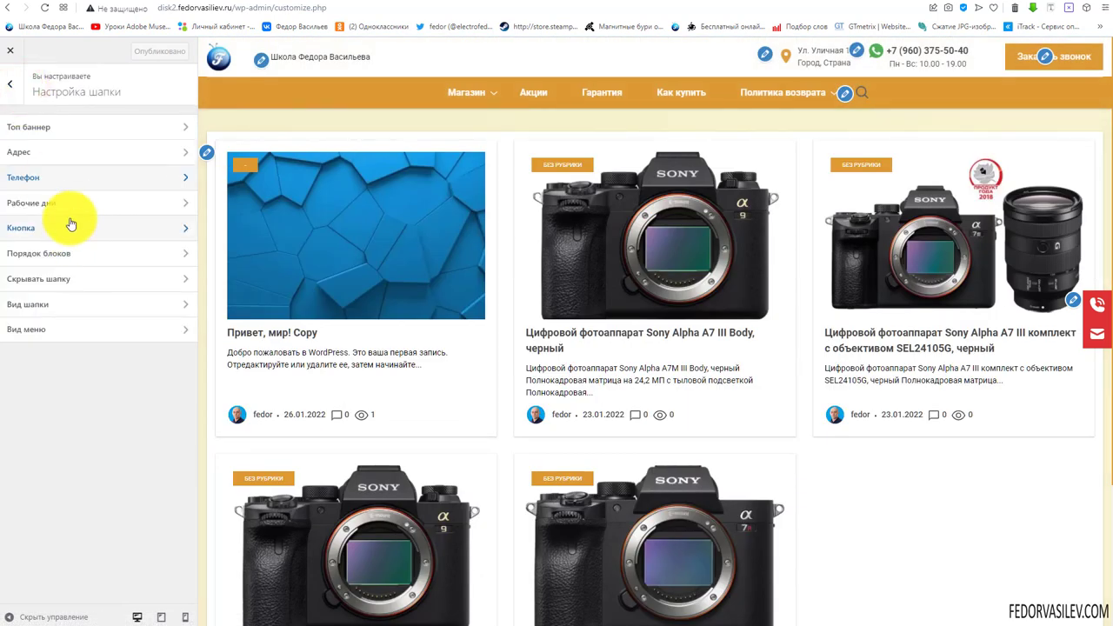
# Tick Monday to Friday under Рабочие дни and publish
pyautogui.click(40, 205)
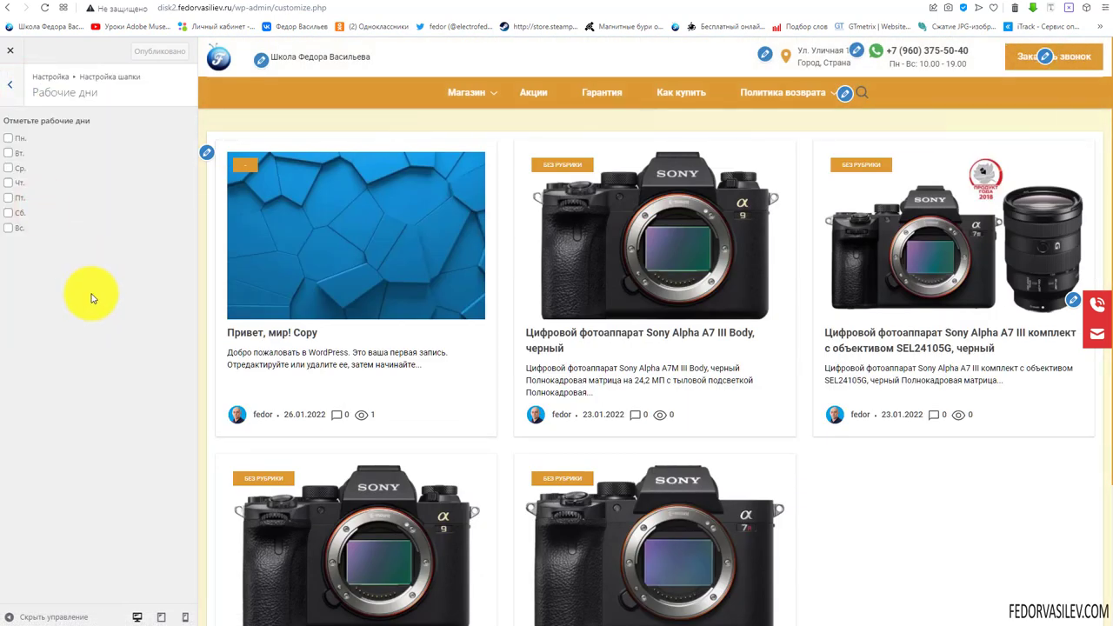
pyautogui.click(9, 138)
pyautogui.click(9, 152)
pyautogui.click(8, 168)
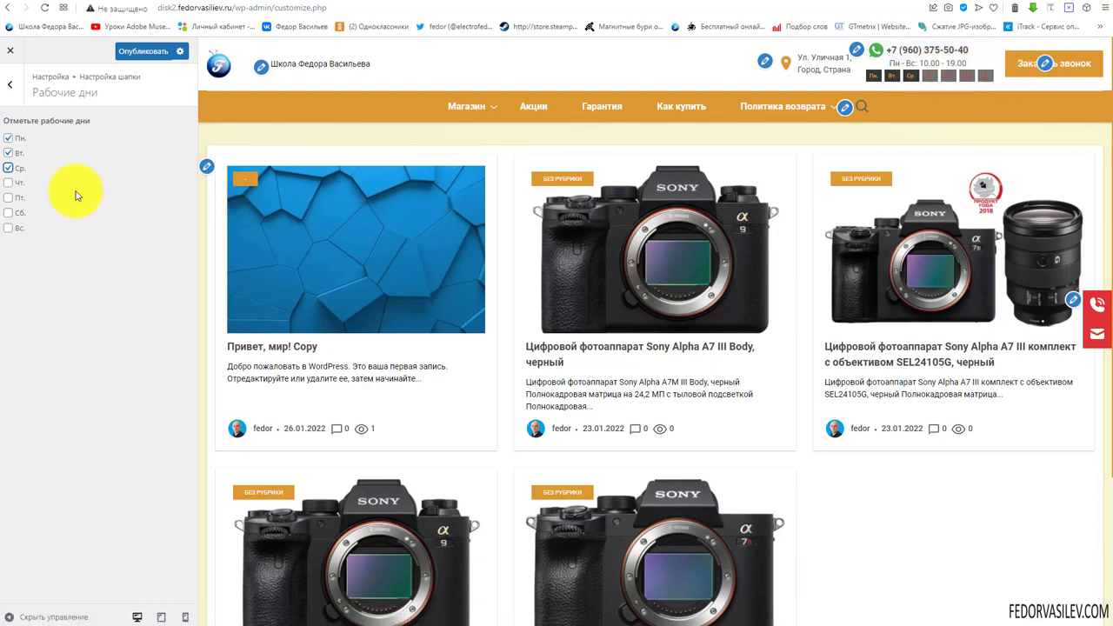
pyautogui.click(8, 198)
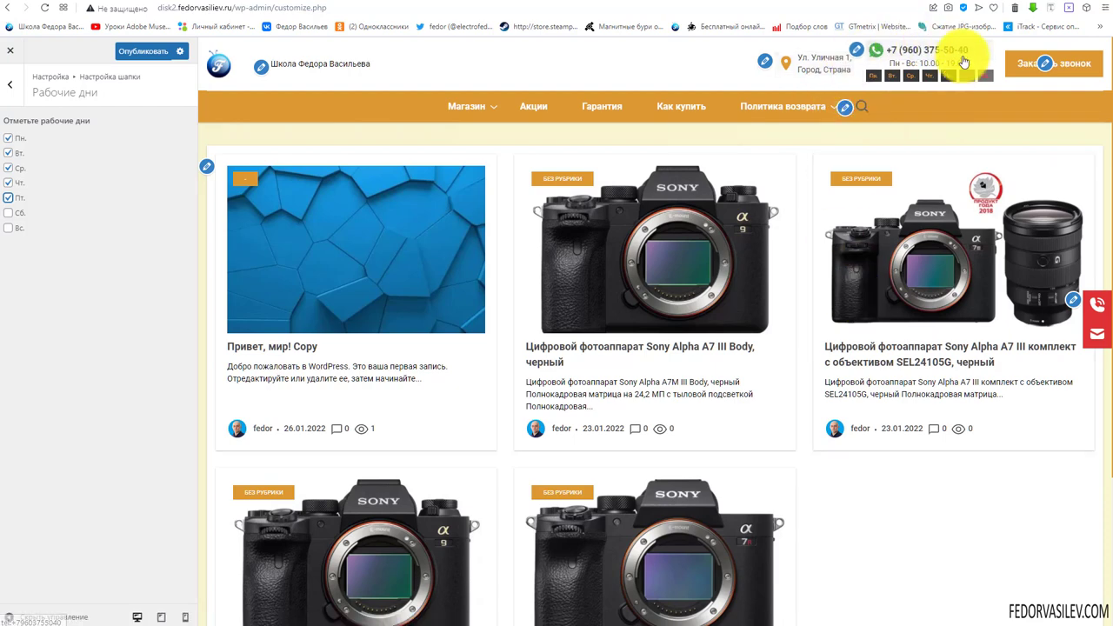
pyautogui.click(143, 53)
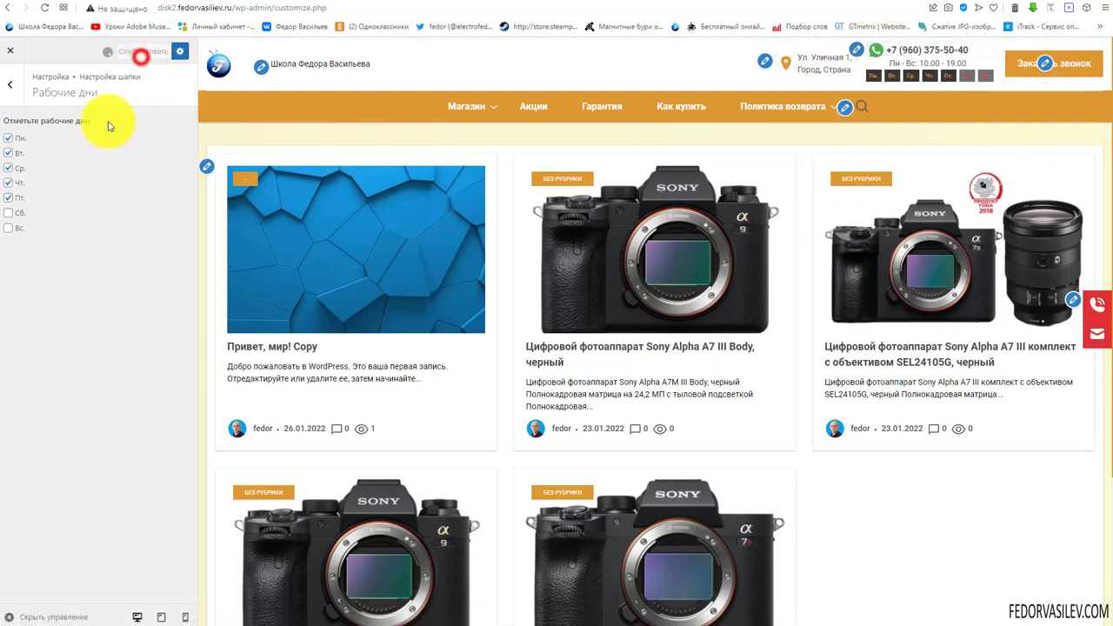
# In the Рабочие дни style, give working days an orange background with white text
pyautogui.click(9, 93)
pyautogui.click(9, 83)
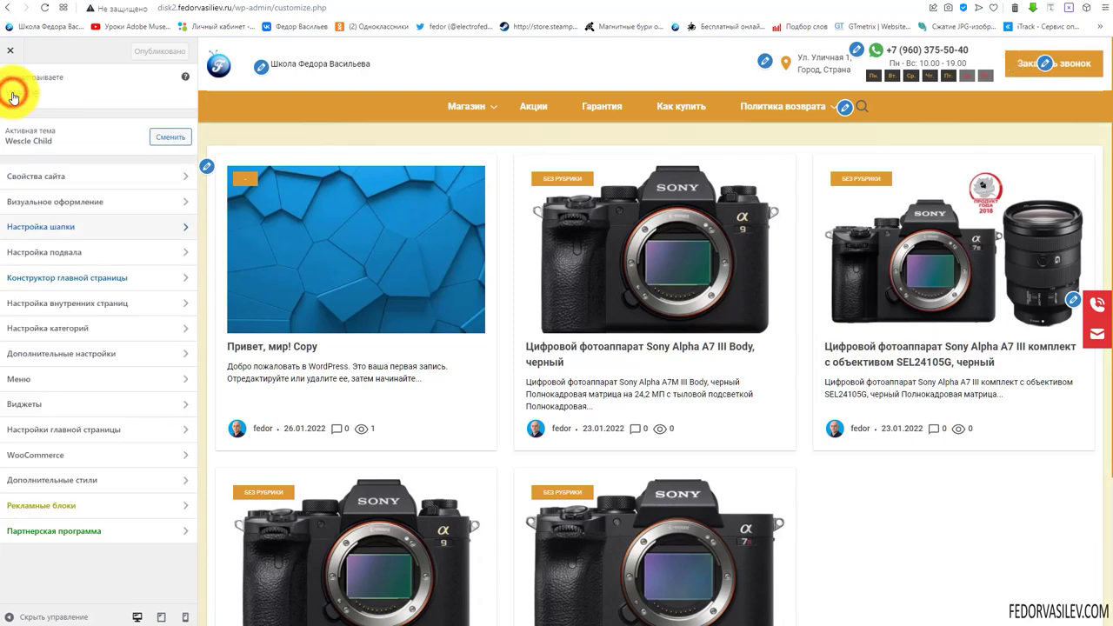
pyautogui.click(35, 203)
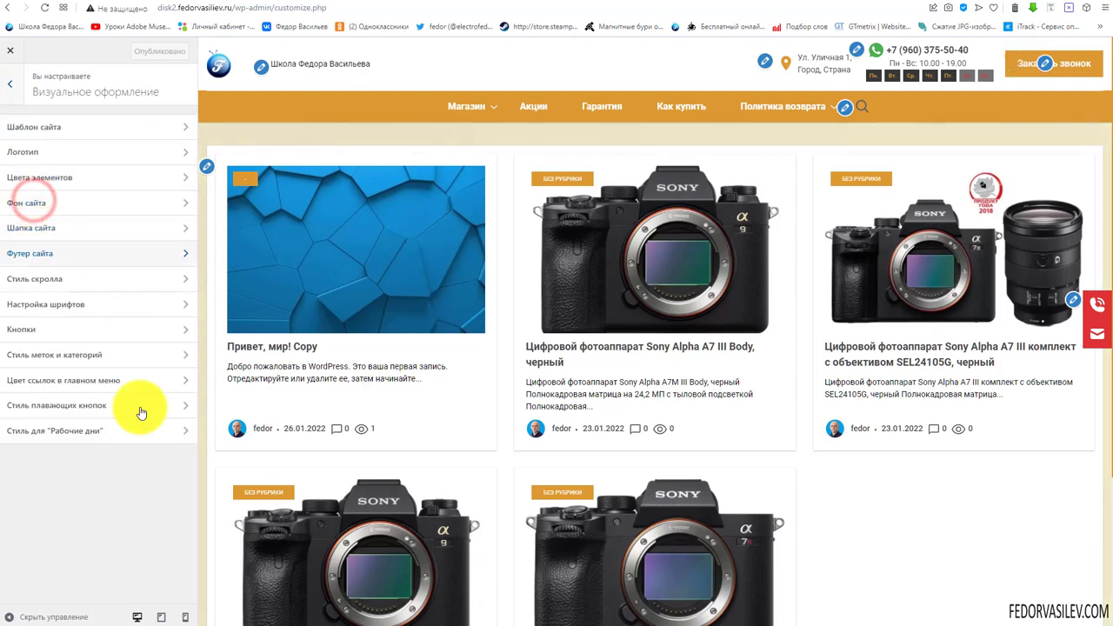
pyautogui.click(60, 433)
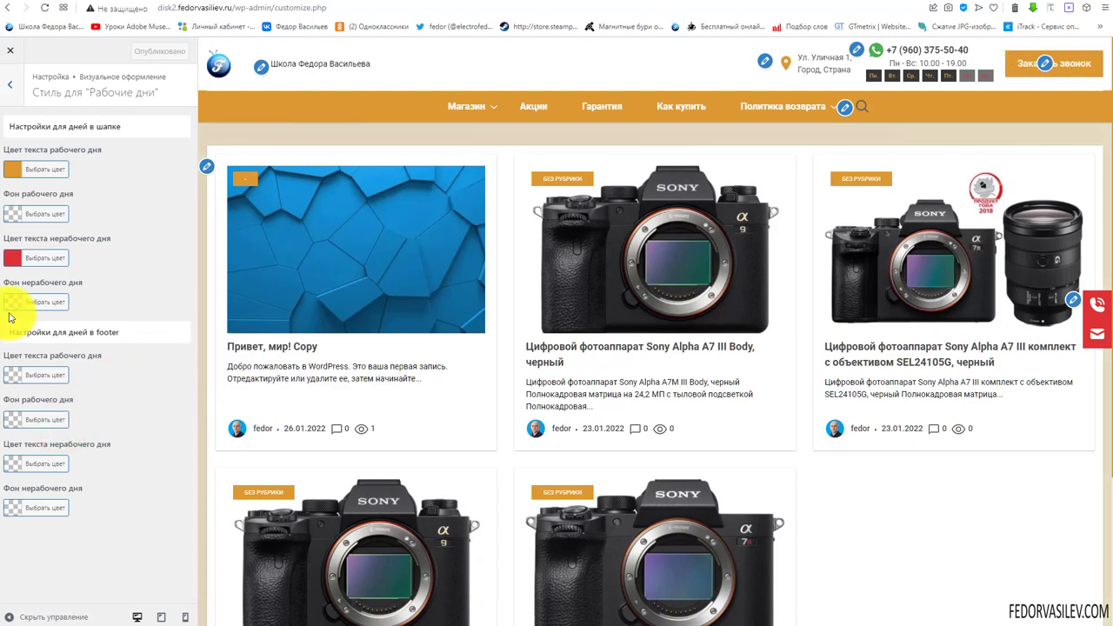
pyautogui.click(14, 217)
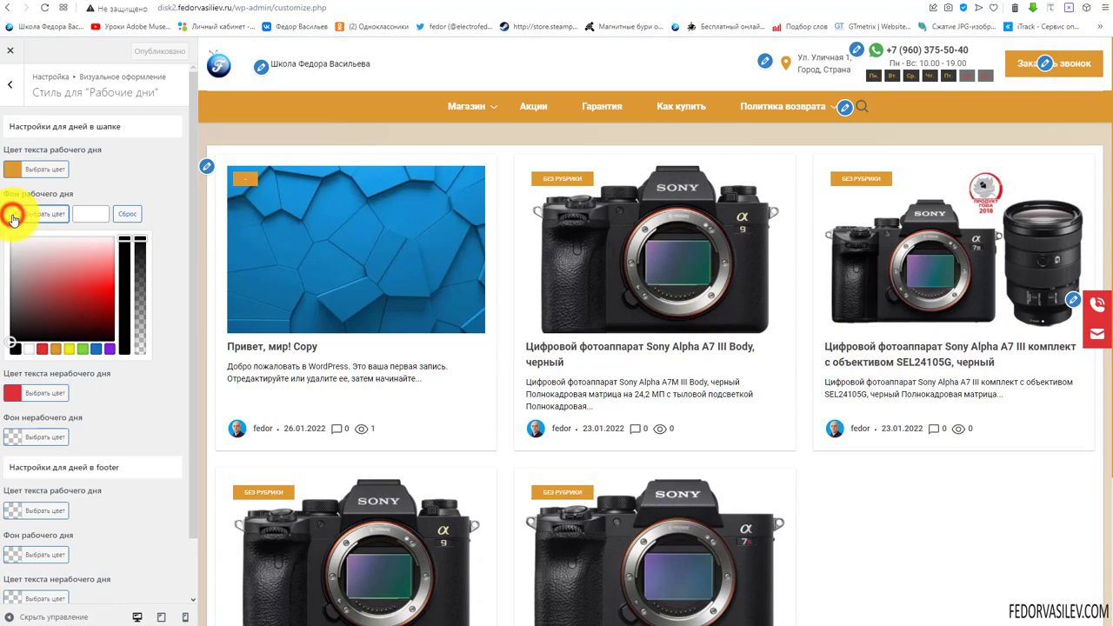
pyautogui.click(56, 350)
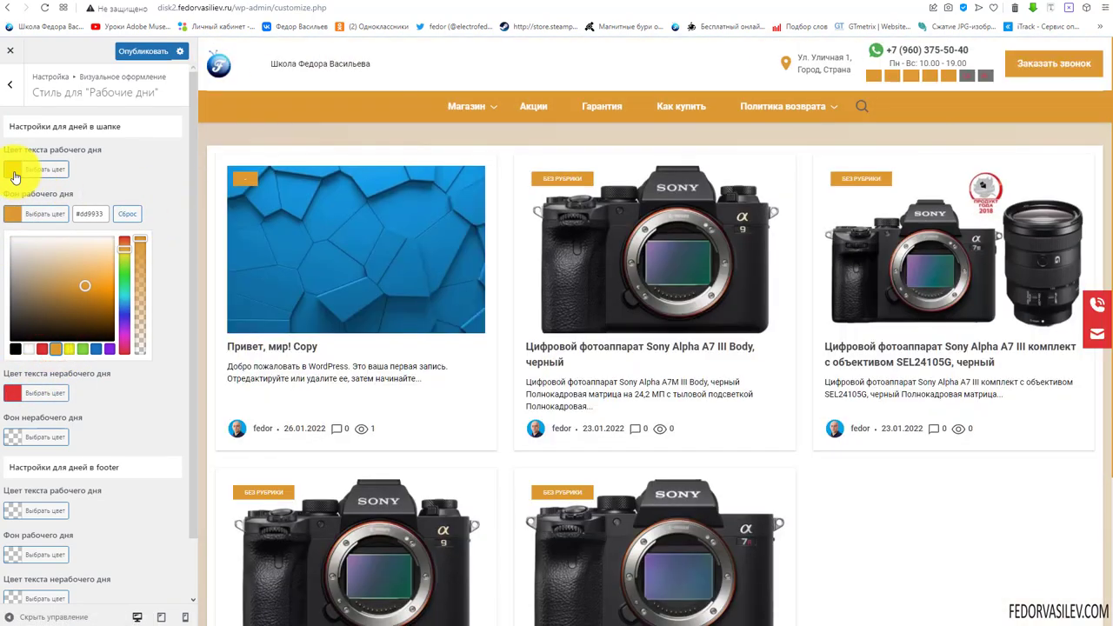
pyautogui.click(14, 177)
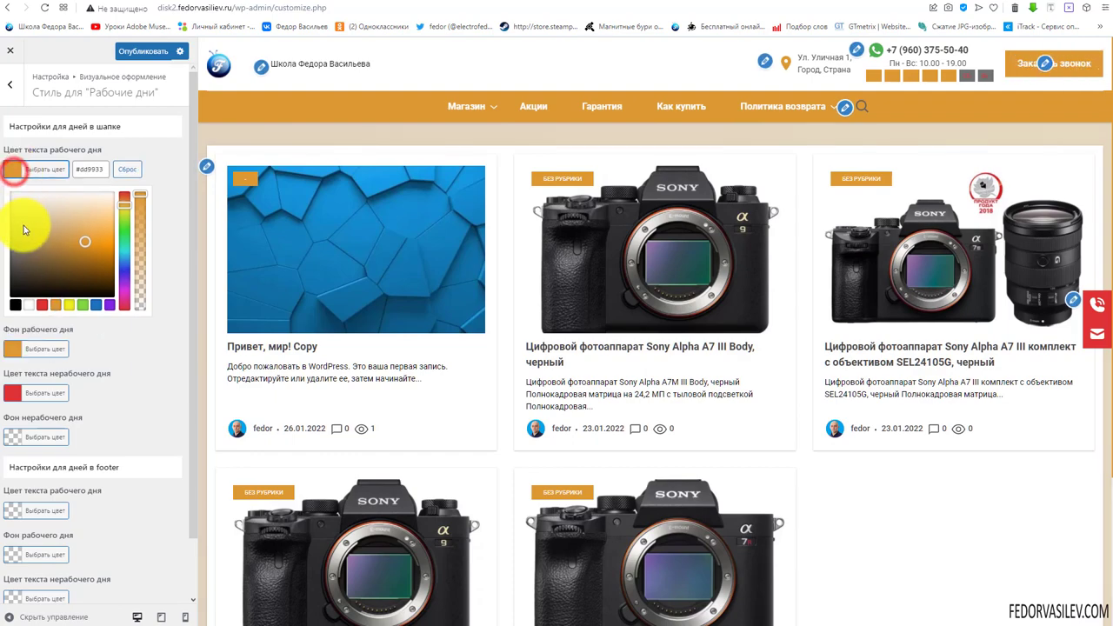
pyautogui.click(29, 304)
pyautogui.click(157, 171)
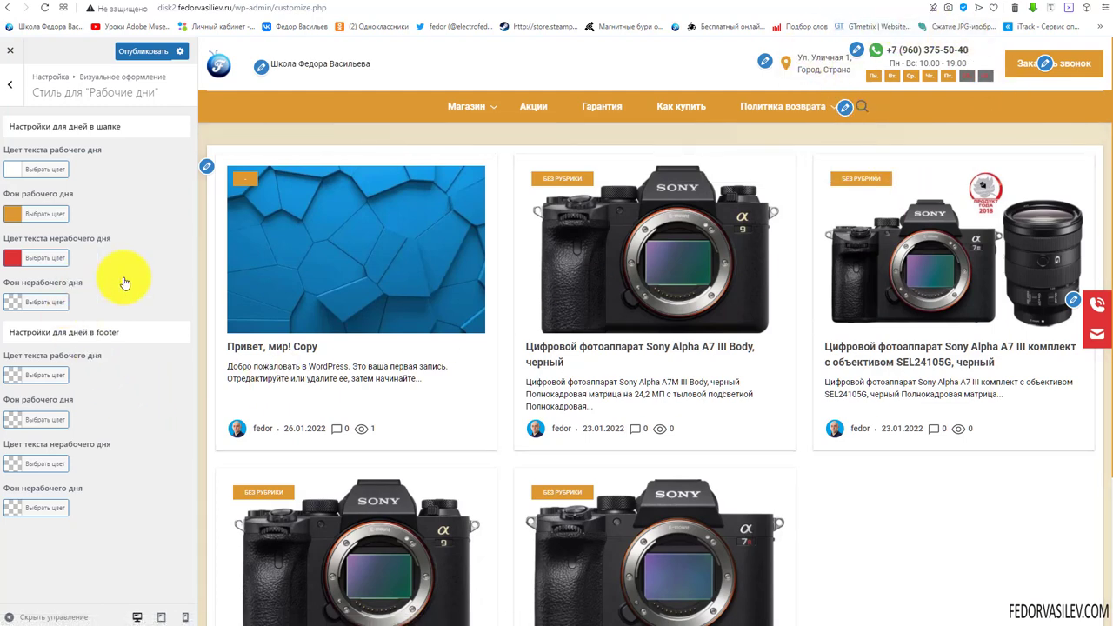
# Give days off a red background with white text and publish
pyautogui.click(39, 302)
pyautogui.click(42, 438)
pyautogui.click(15, 257)
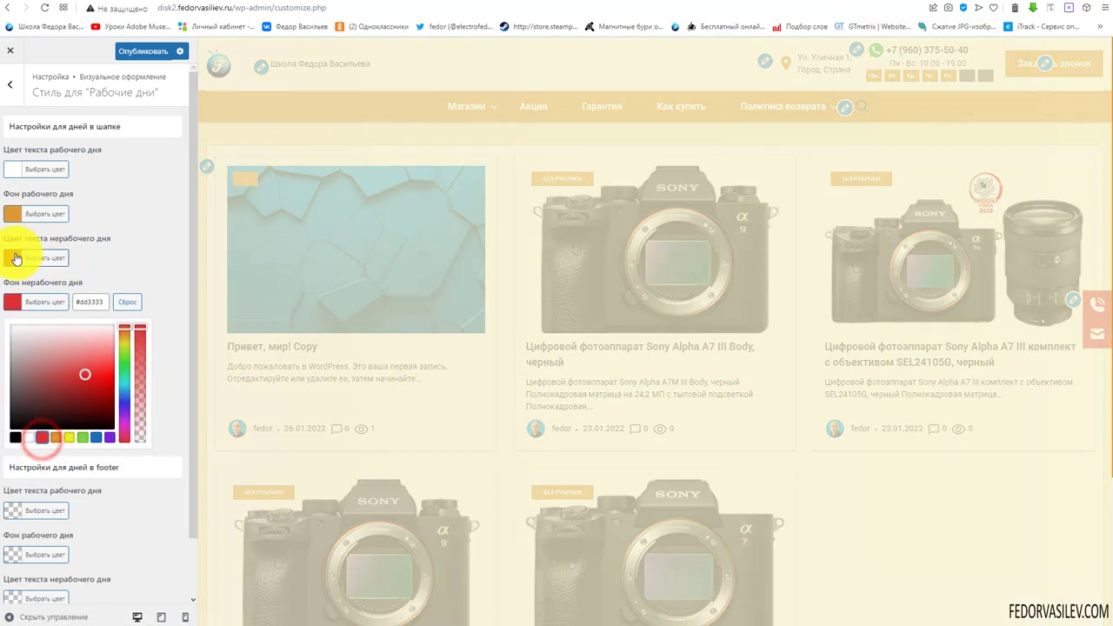
pyautogui.click(28, 393)
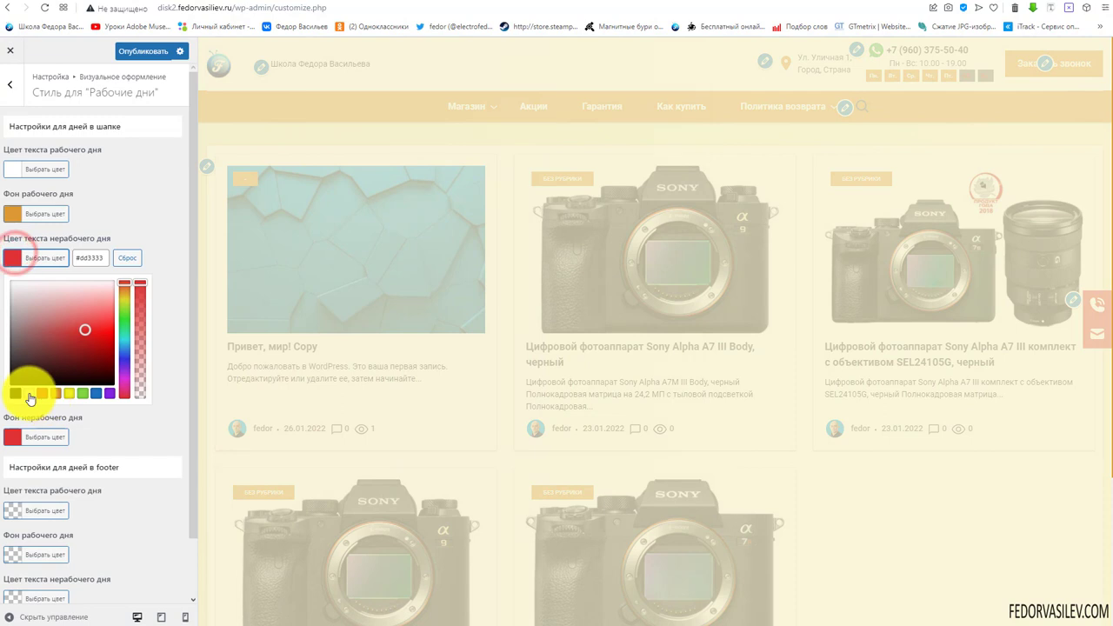
pyautogui.click(156, 223)
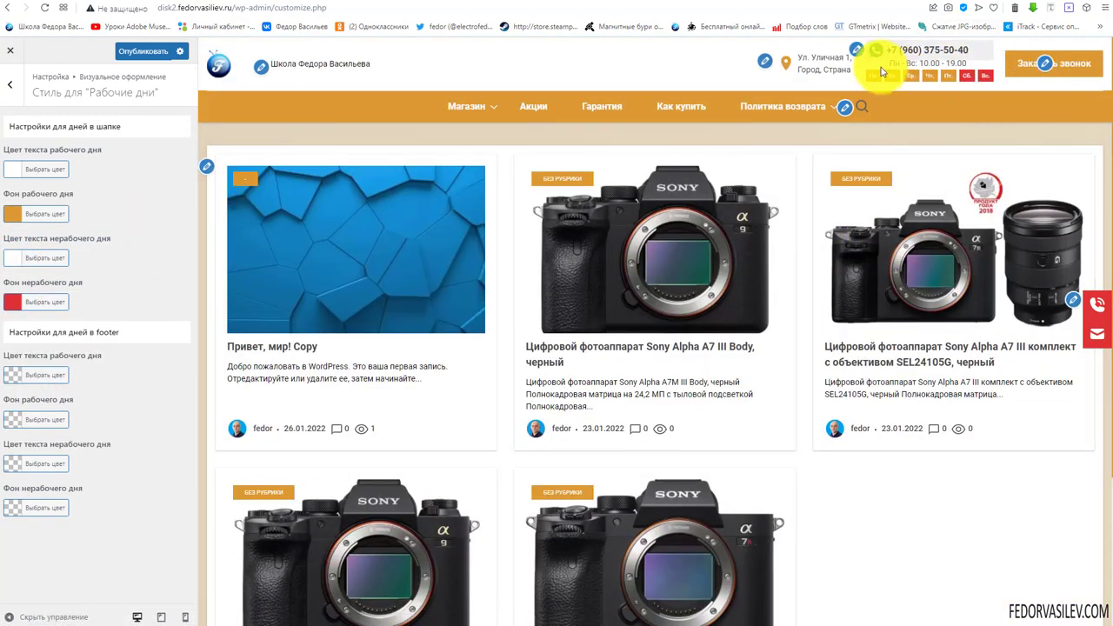
pyautogui.click(144, 49)
# Check the site menu in the tablet and mobile previews
pyautogui.click(9, 85)
pyautogui.click(160, 617)
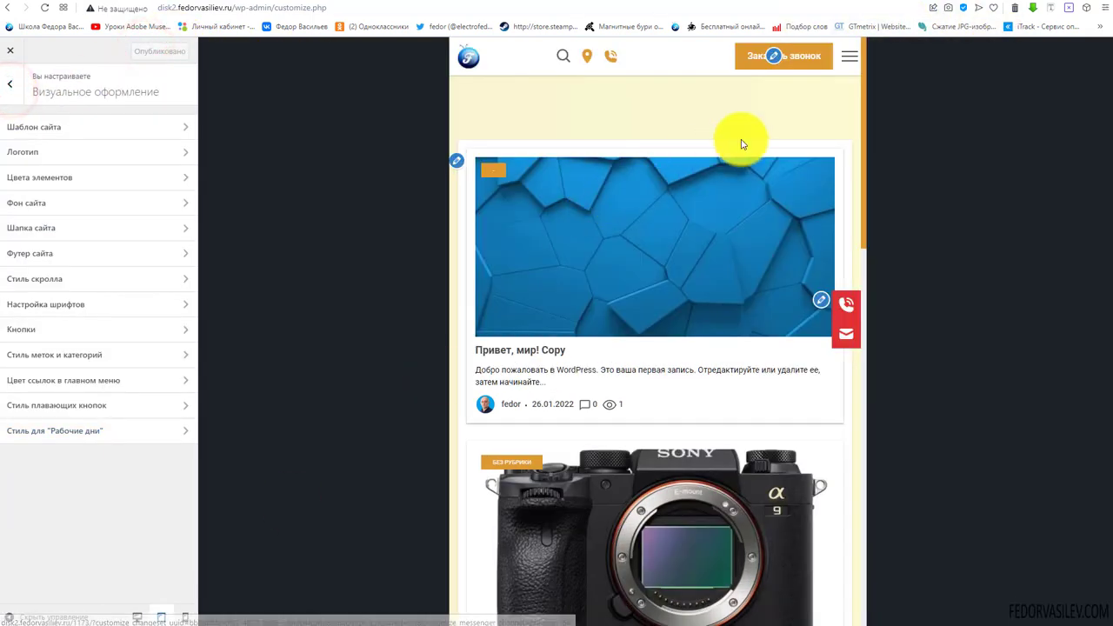
pyautogui.click(850, 61)
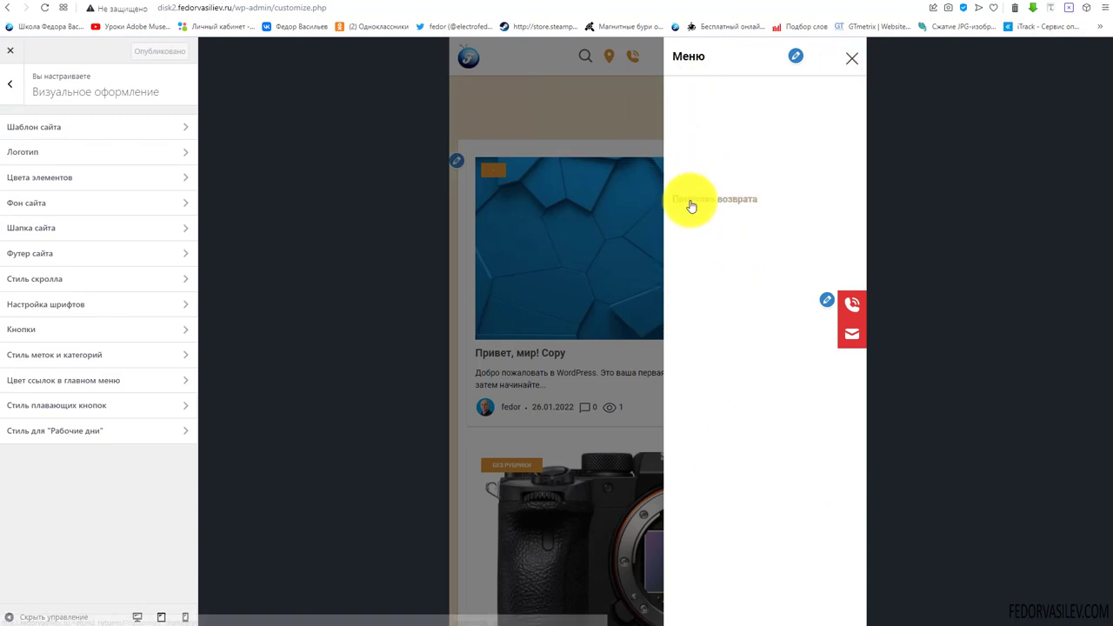
pyautogui.click(853, 59)
pyautogui.click(186, 617)
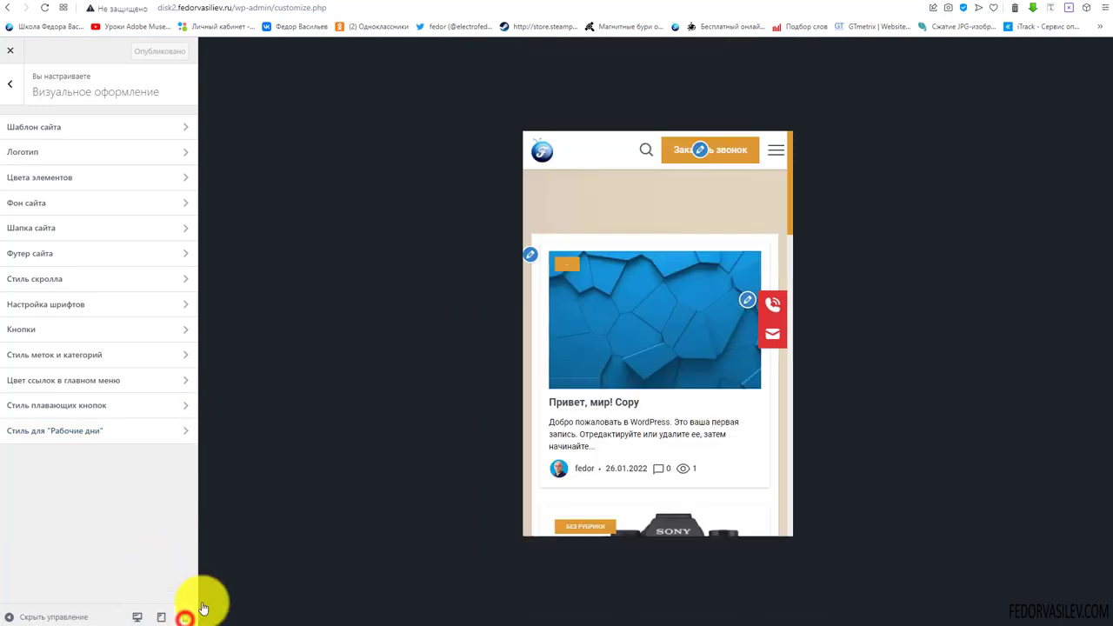
pyautogui.click(731, 211)
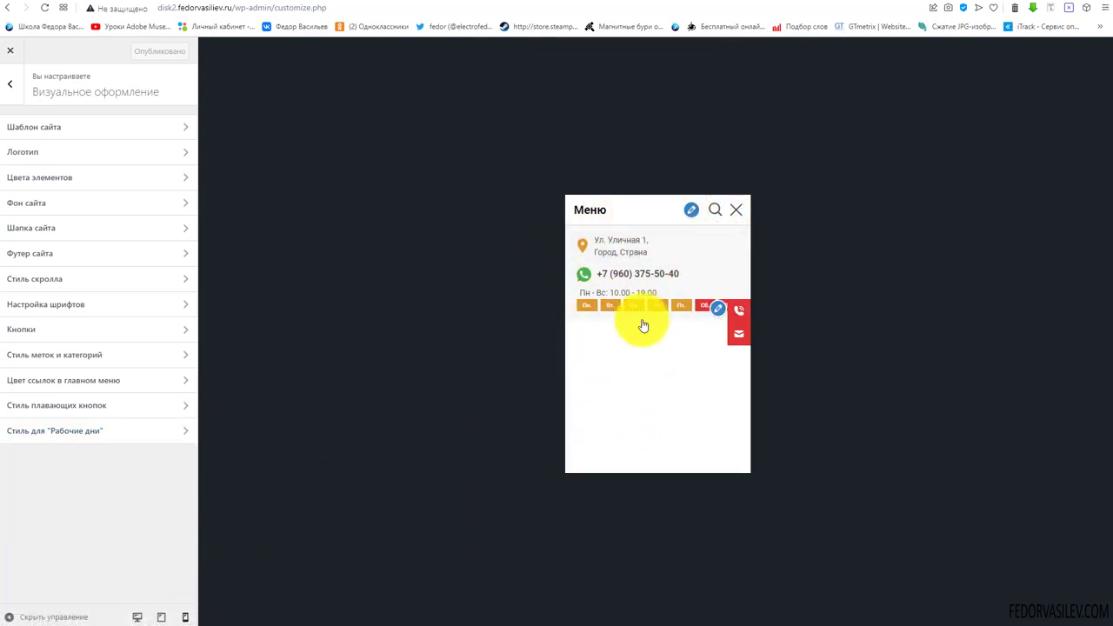
pyautogui.click(160, 618)
pyautogui.click(852, 50)
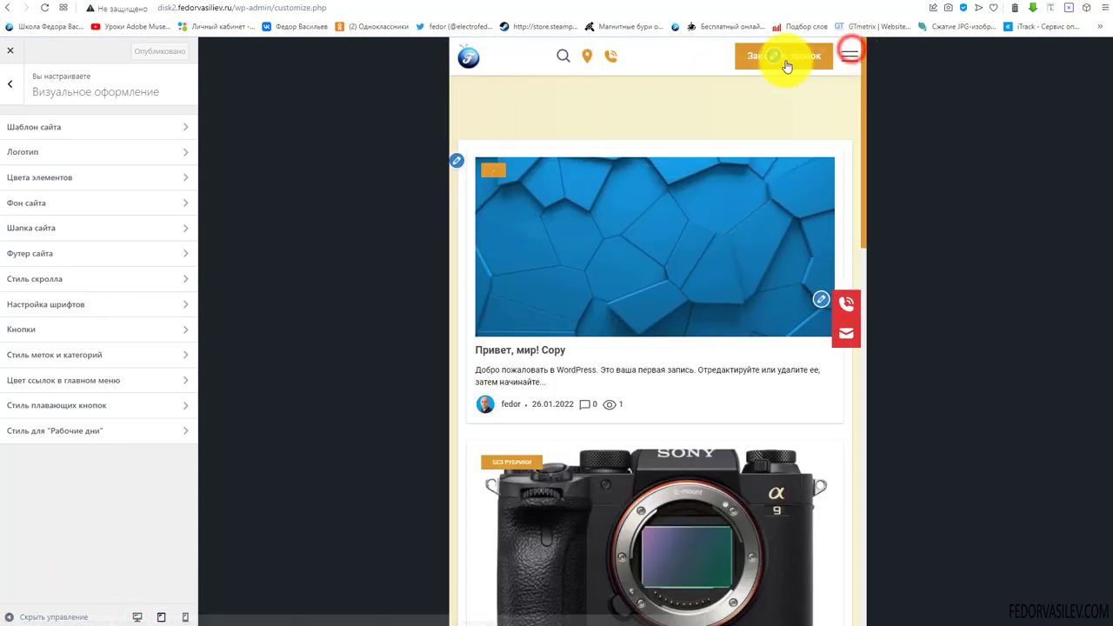
# In the tablet preview, check the header's contact, address and search dropdowns
pyautogui.click(612, 58)
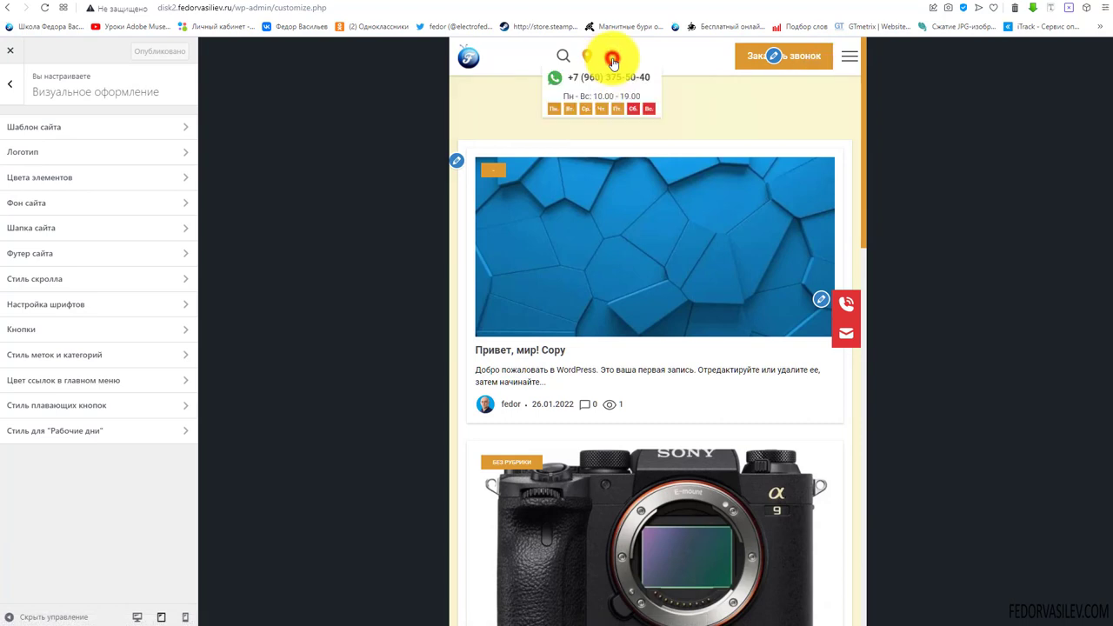
pyautogui.click(688, 55)
pyautogui.click(613, 57)
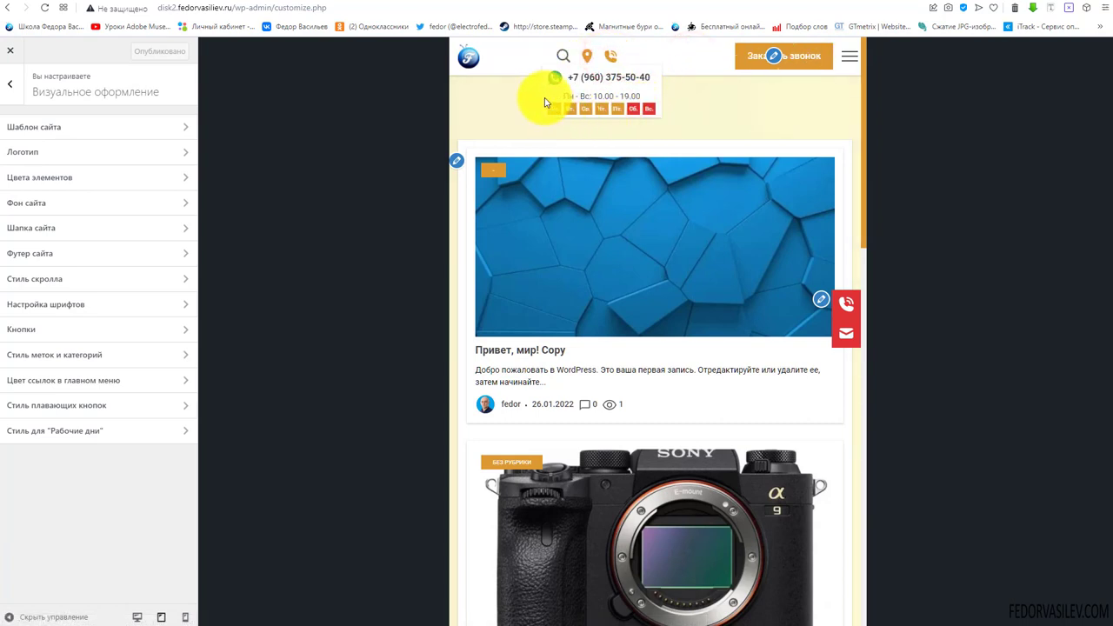
pyautogui.click(633, 56)
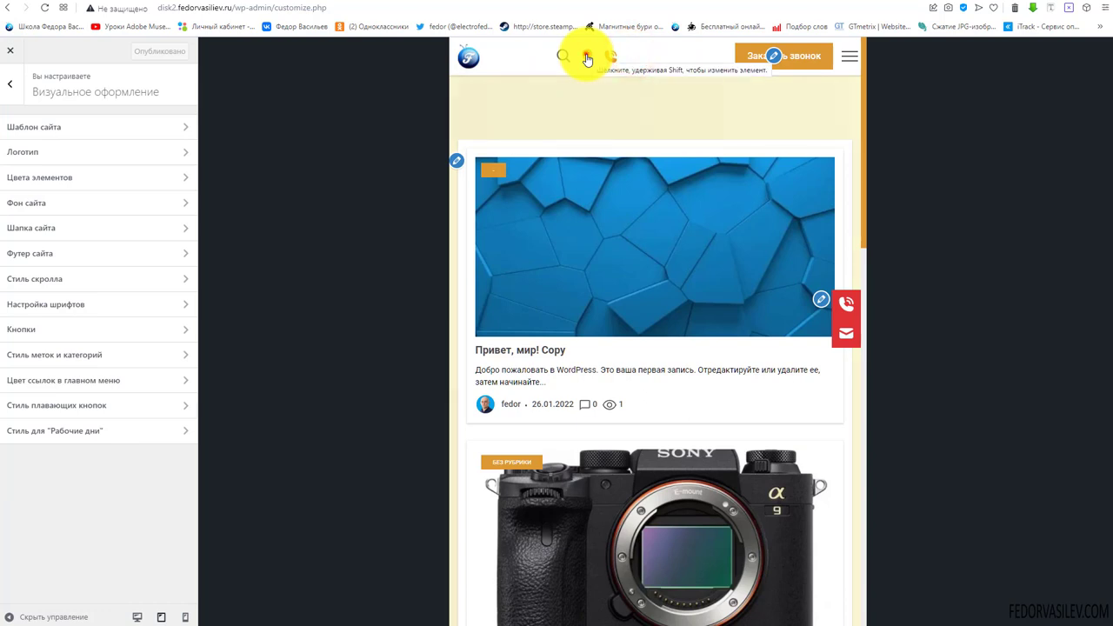
pyautogui.click(588, 56)
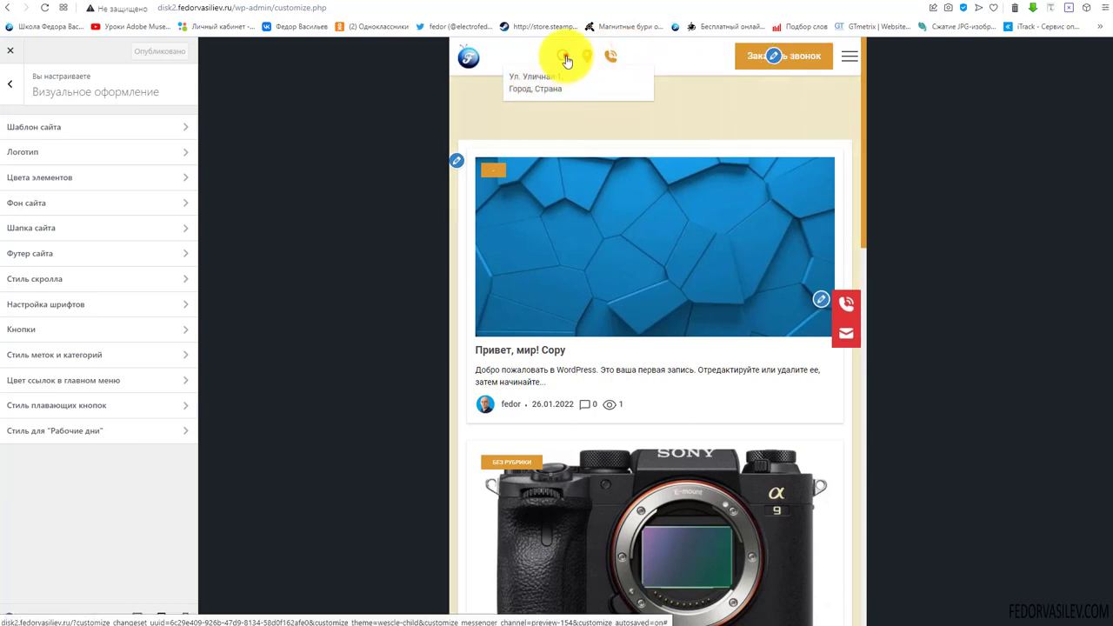
pyautogui.click(566, 58)
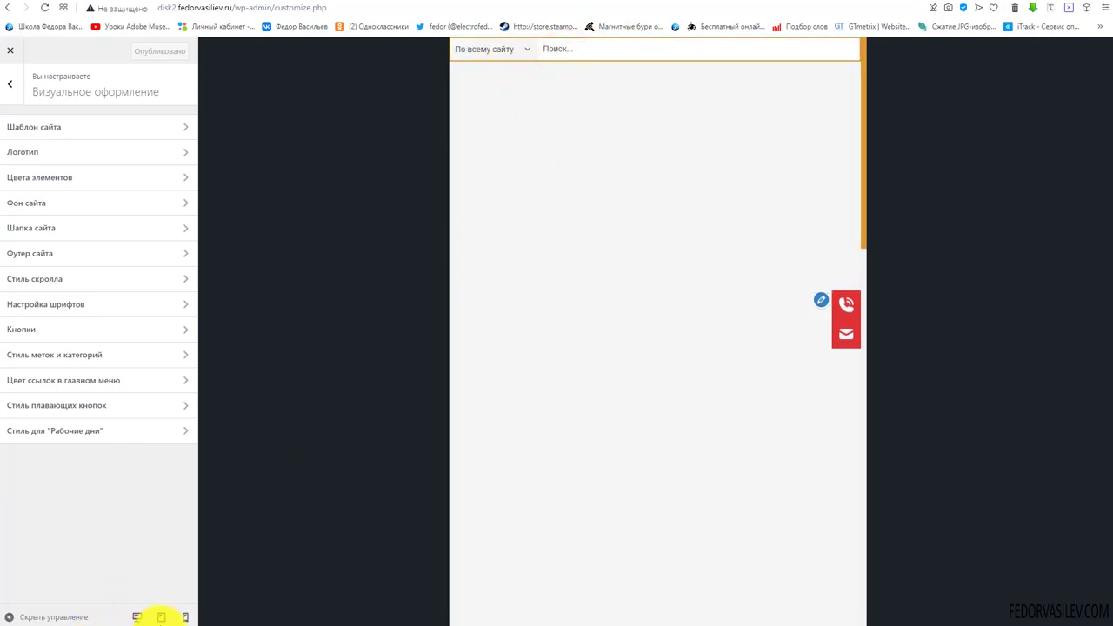
# In the mobile preview, check the menu panel with contact details
pyautogui.click(186, 617)
pyautogui.click(615, 211)
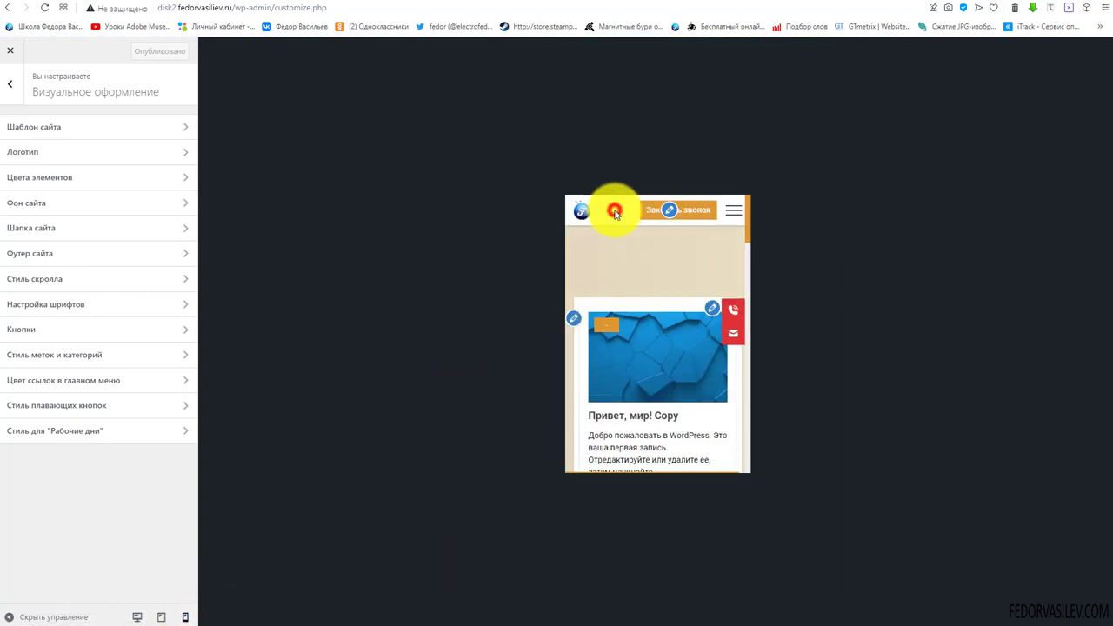
pyautogui.click(735, 211)
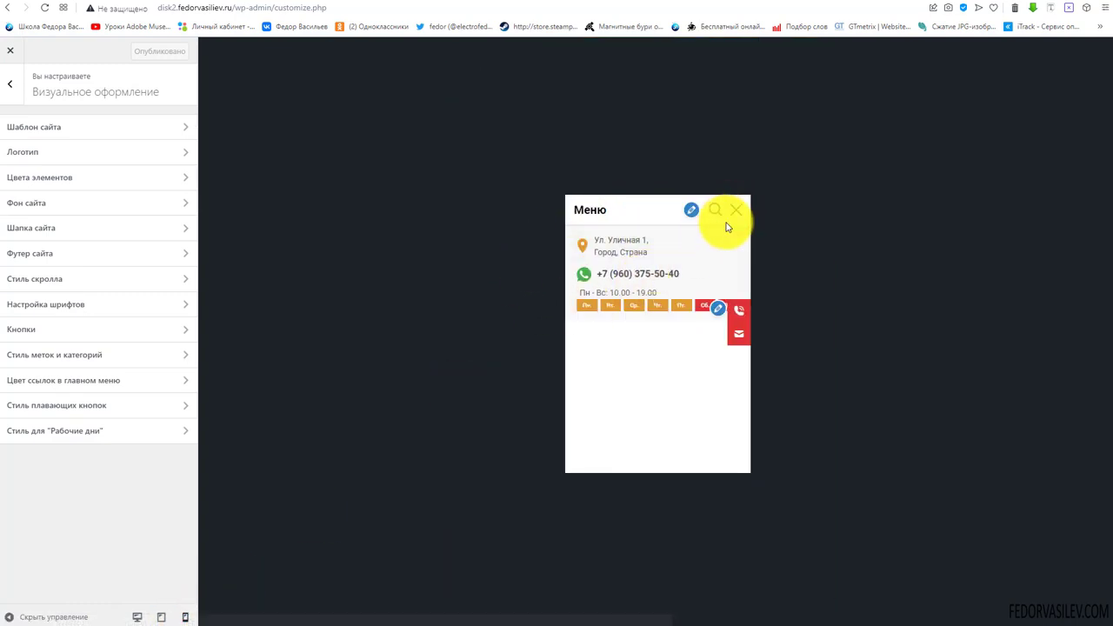
pyautogui.click(742, 212)
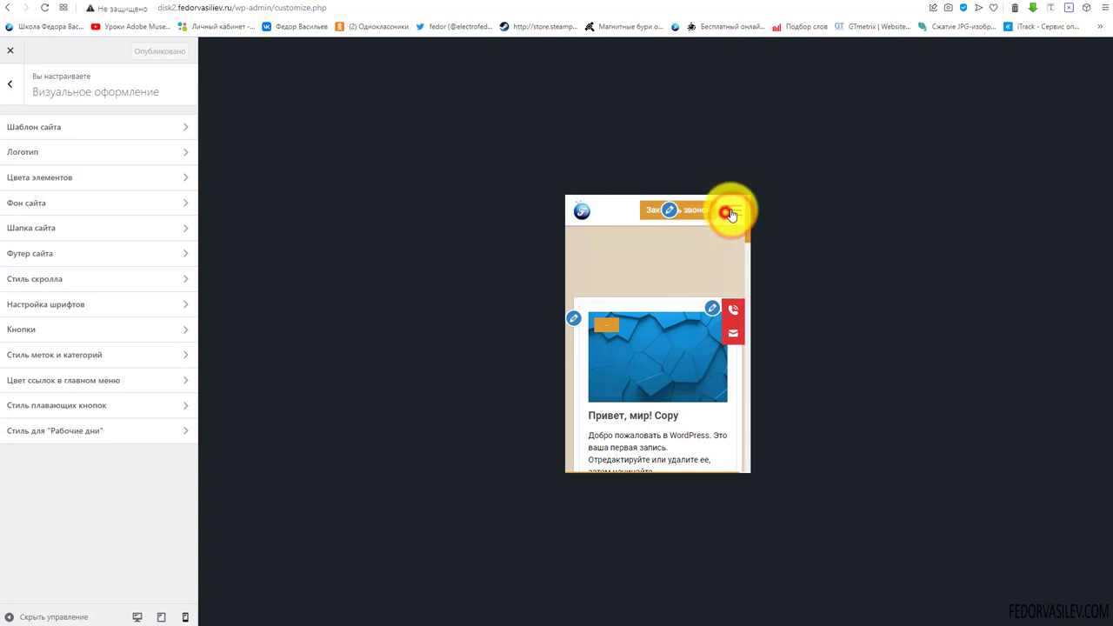
pyautogui.click(729, 210)
pyautogui.click(731, 211)
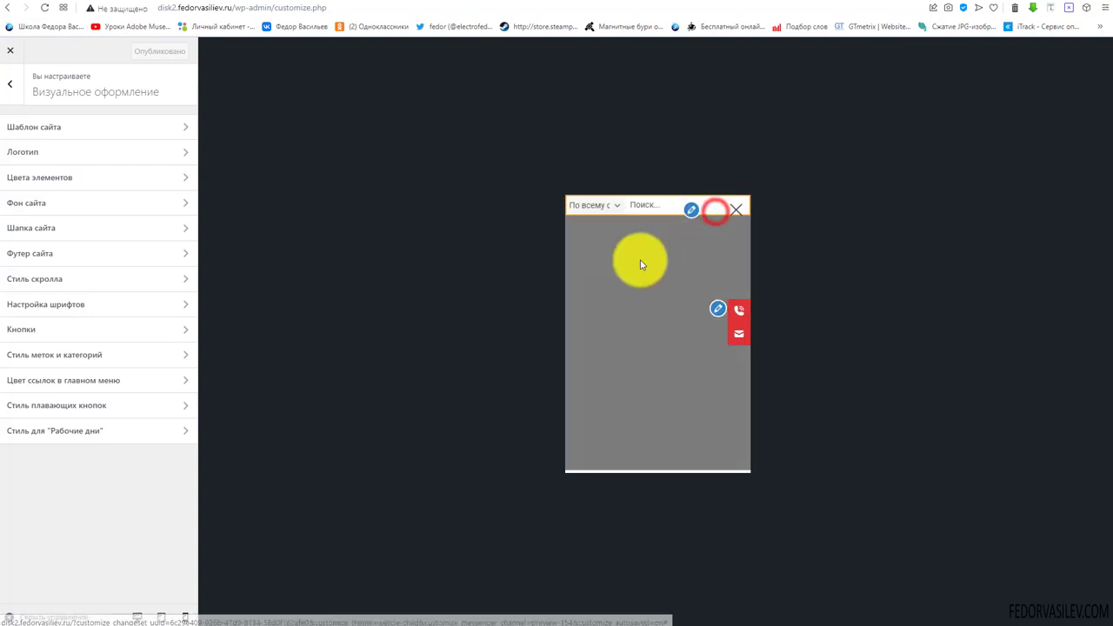
pyautogui.click(734, 211)
pyautogui.click(736, 210)
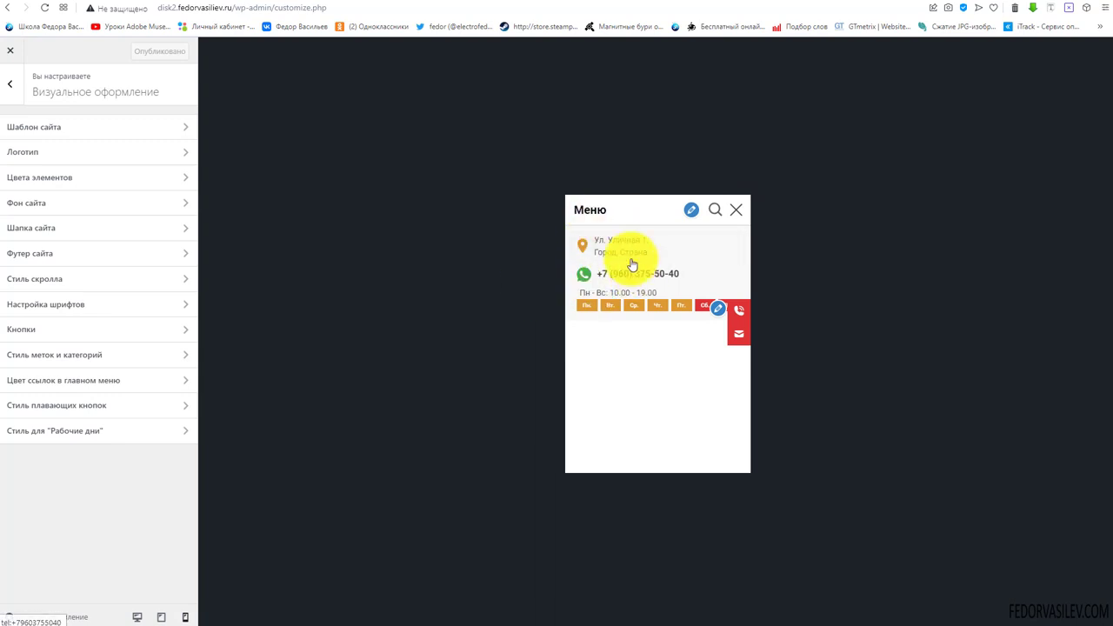
# Recheck the tablet contact popup with working hours, then return to the desktop preview
pyautogui.click(157, 620)
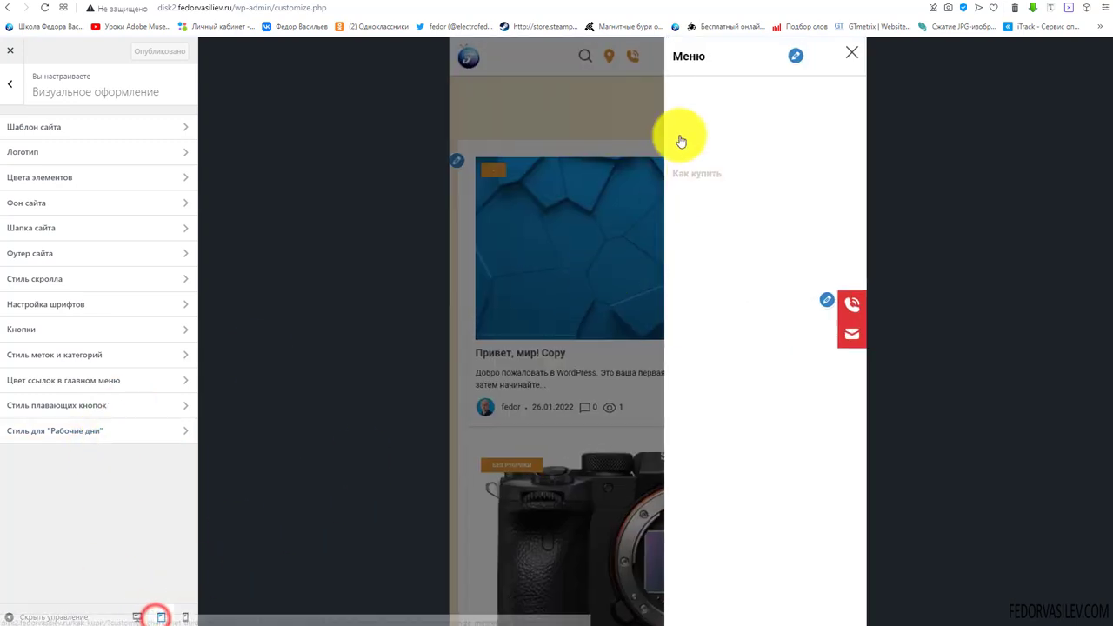
pyautogui.click(598, 97)
pyautogui.click(613, 61)
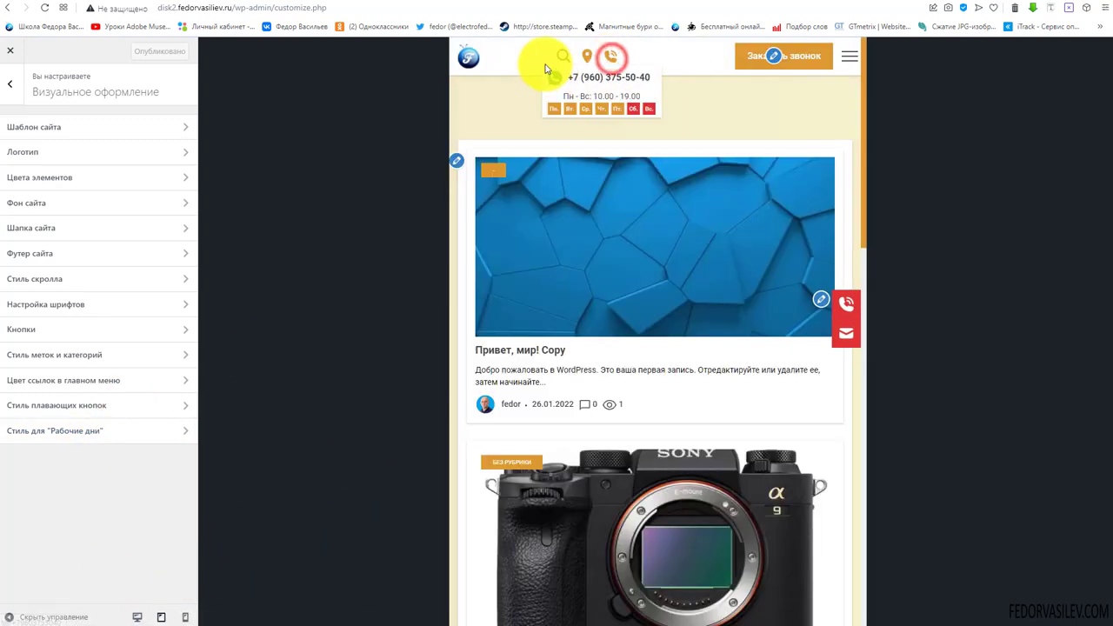
pyautogui.click(696, 61)
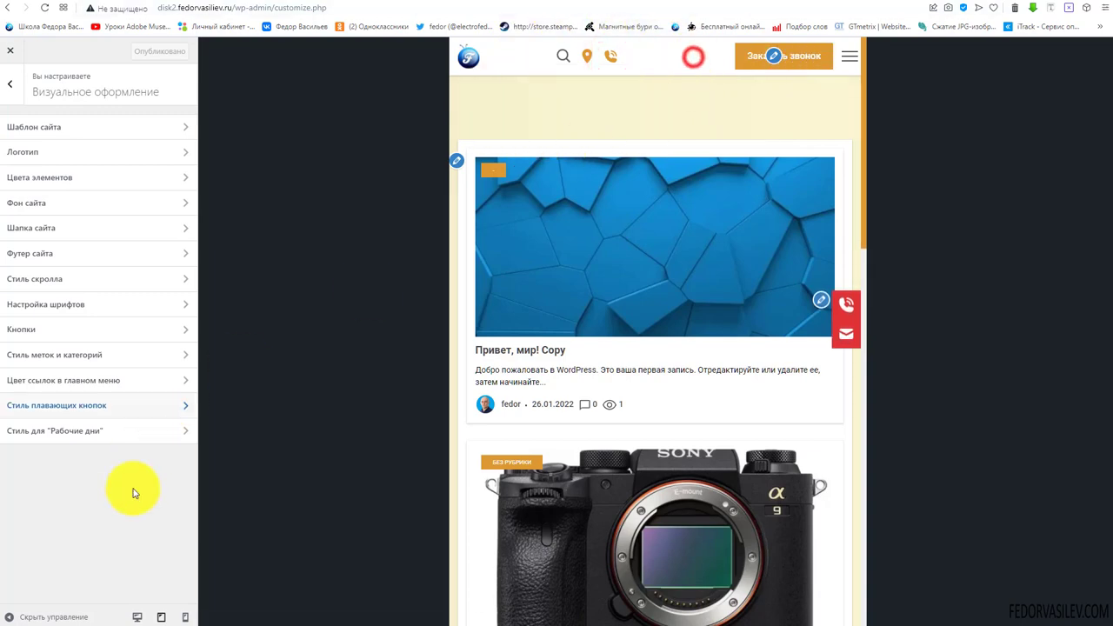
pyautogui.click(145, 616)
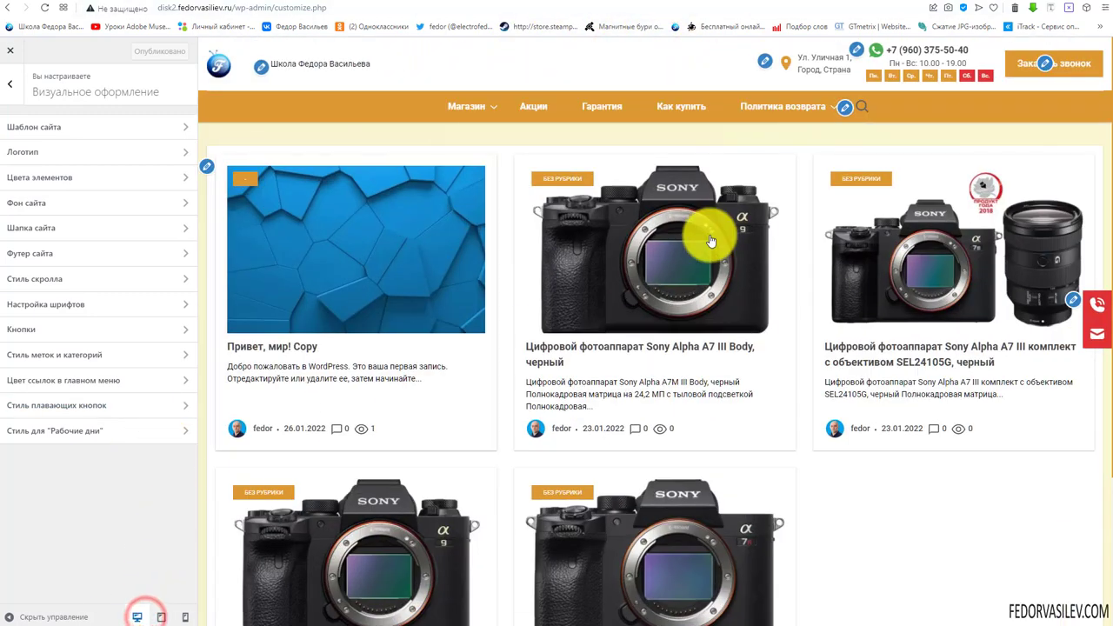
# Go to Настройка шапки > Кнопка and review the Заказать звонок button name
pyautogui.click(14, 96)
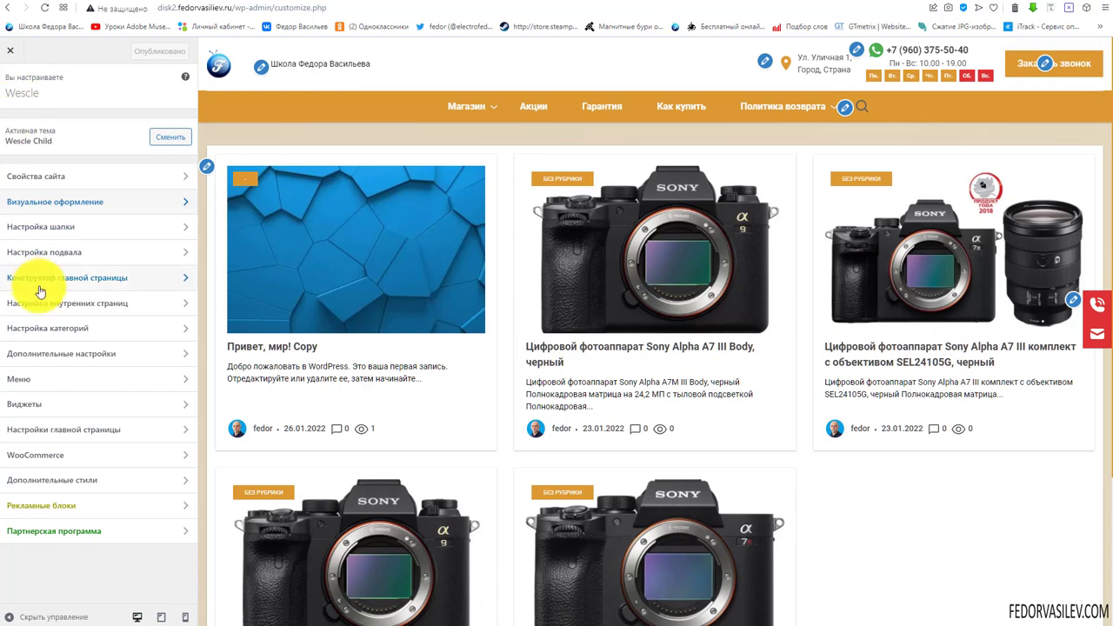
pyautogui.click(92, 229)
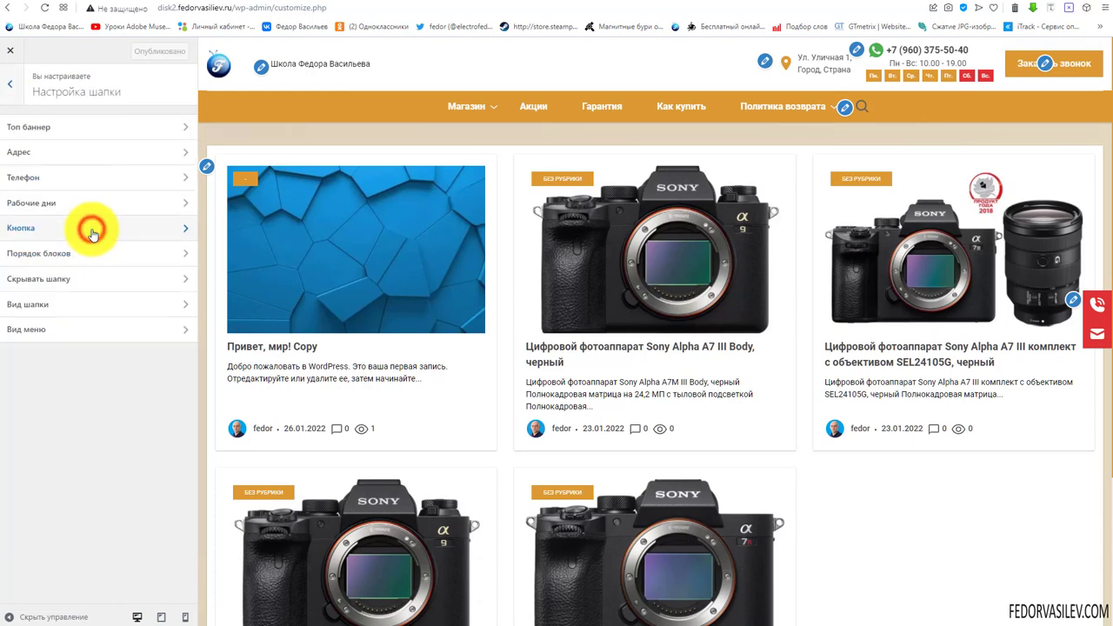
pyautogui.click(69, 205)
pyautogui.click(10, 86)
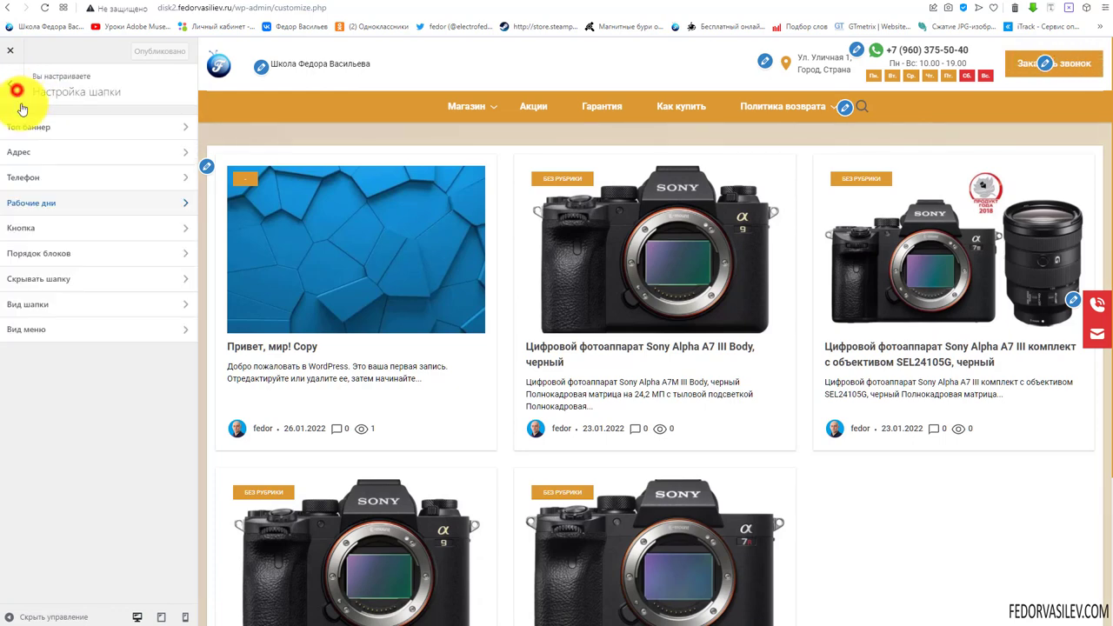
pyautogui.click(22, 232)
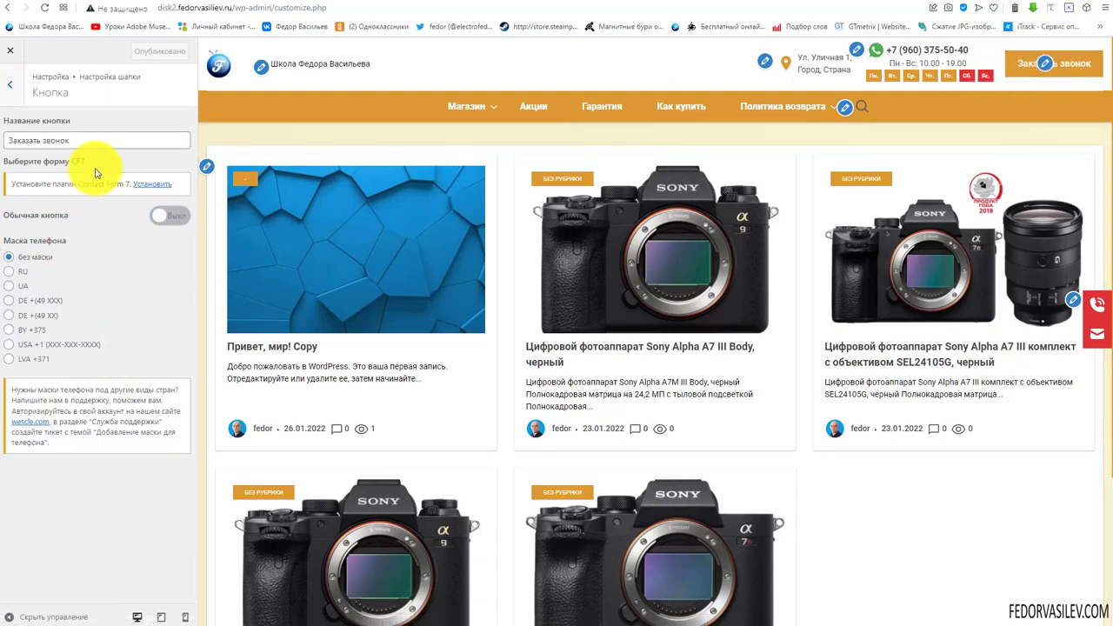
pyautogui.tripleClick(19, 139)
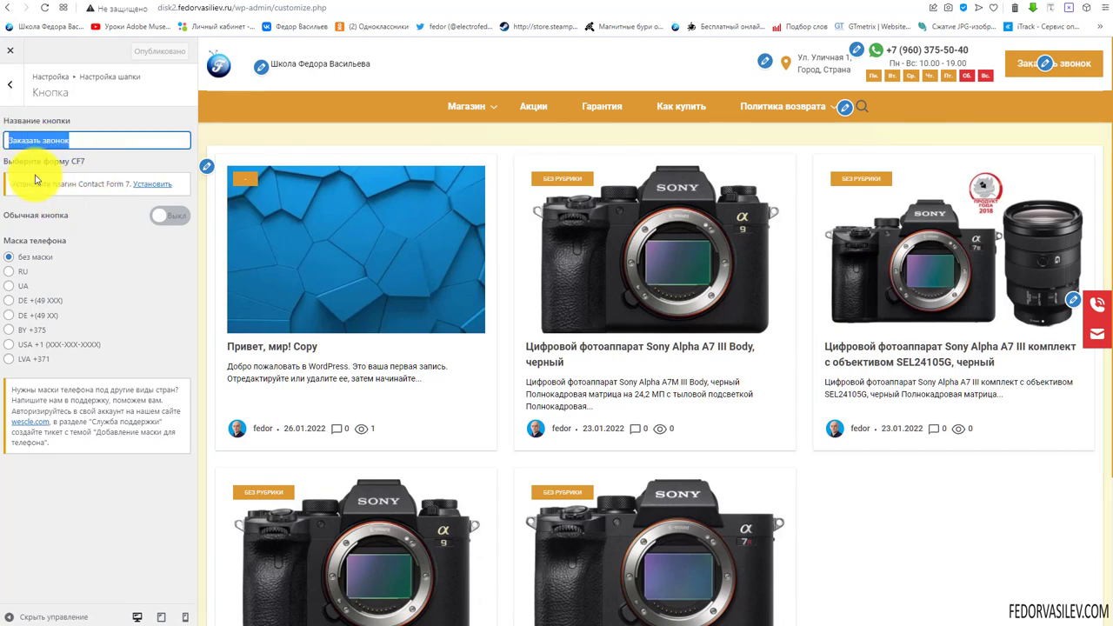
pyautogui.click(87, 161)
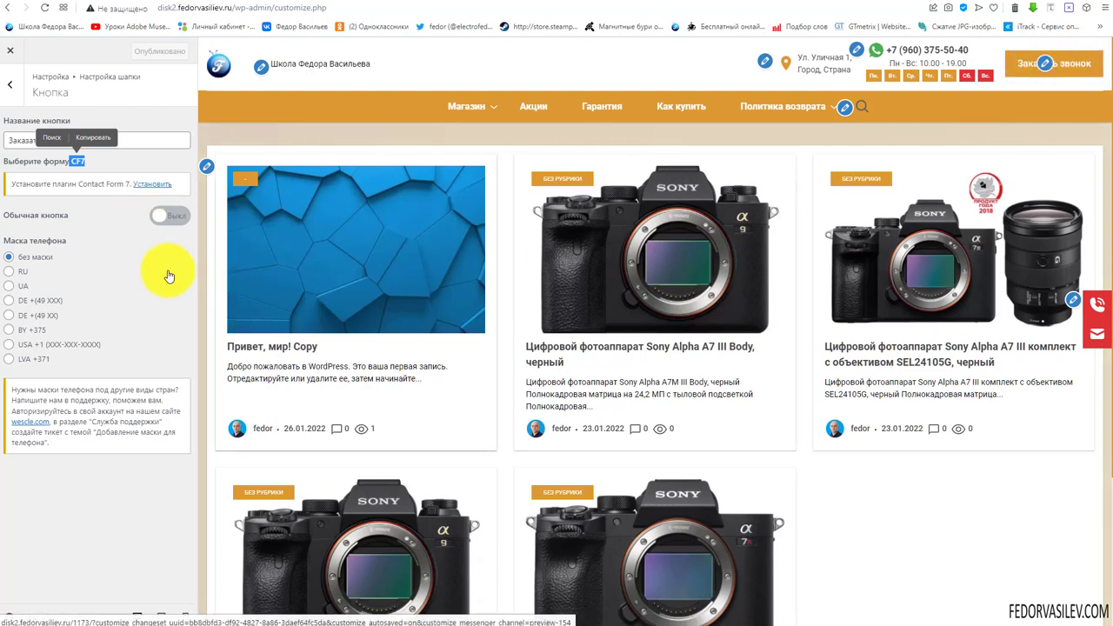
pyautogui.click(92, 218)
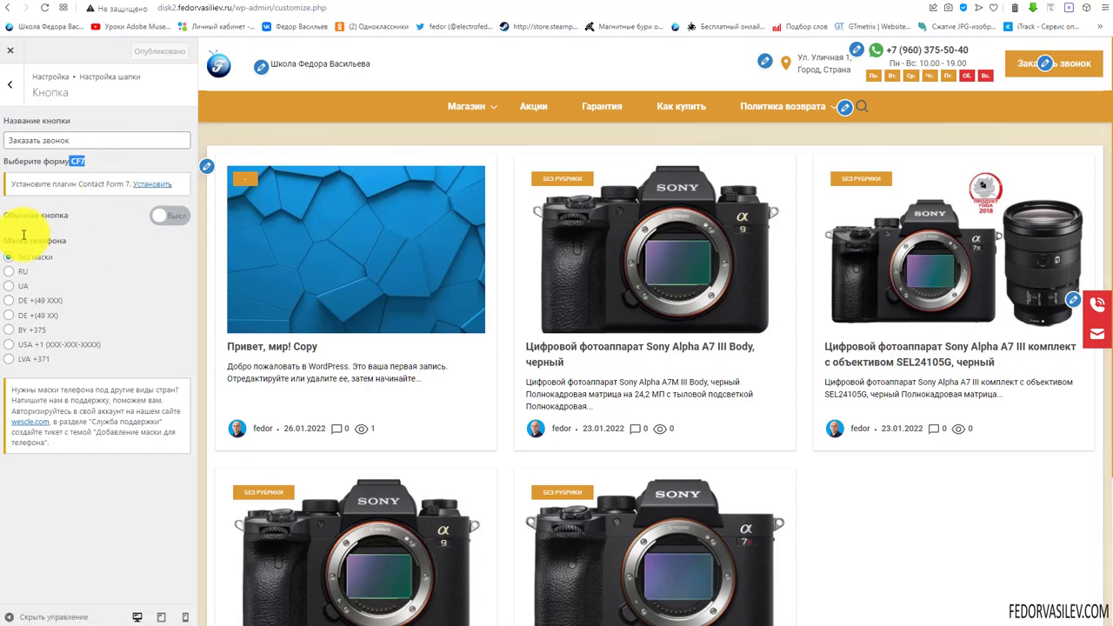
# Turn on Обычная кнопка, link the button to the Помощь page, and test it
pyautogui.click(174, 215)
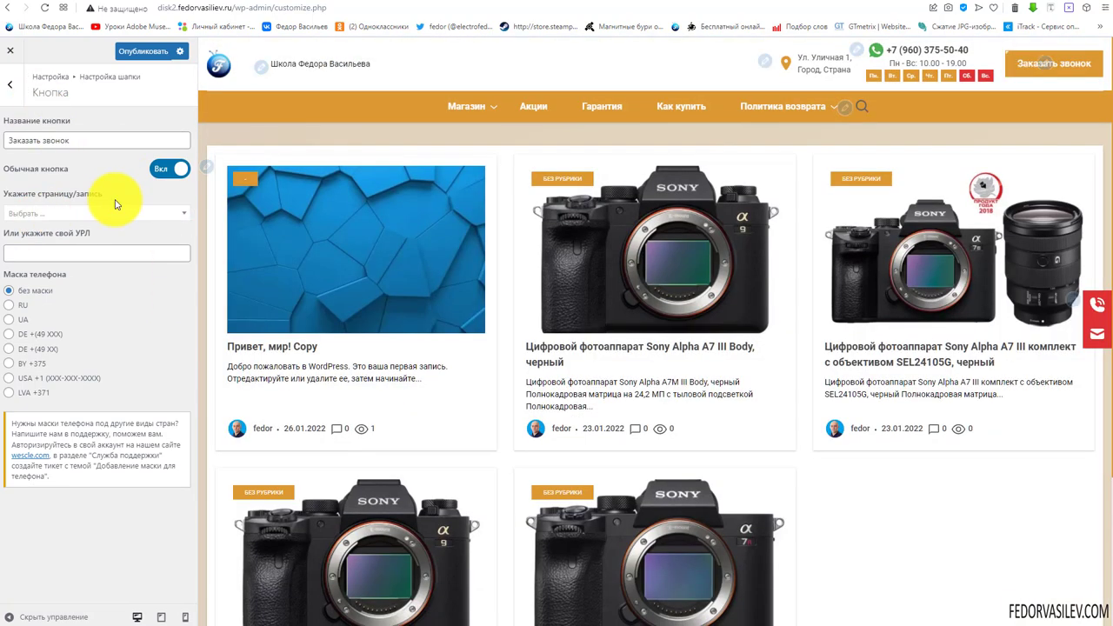
pyautogui.click(158, 165)
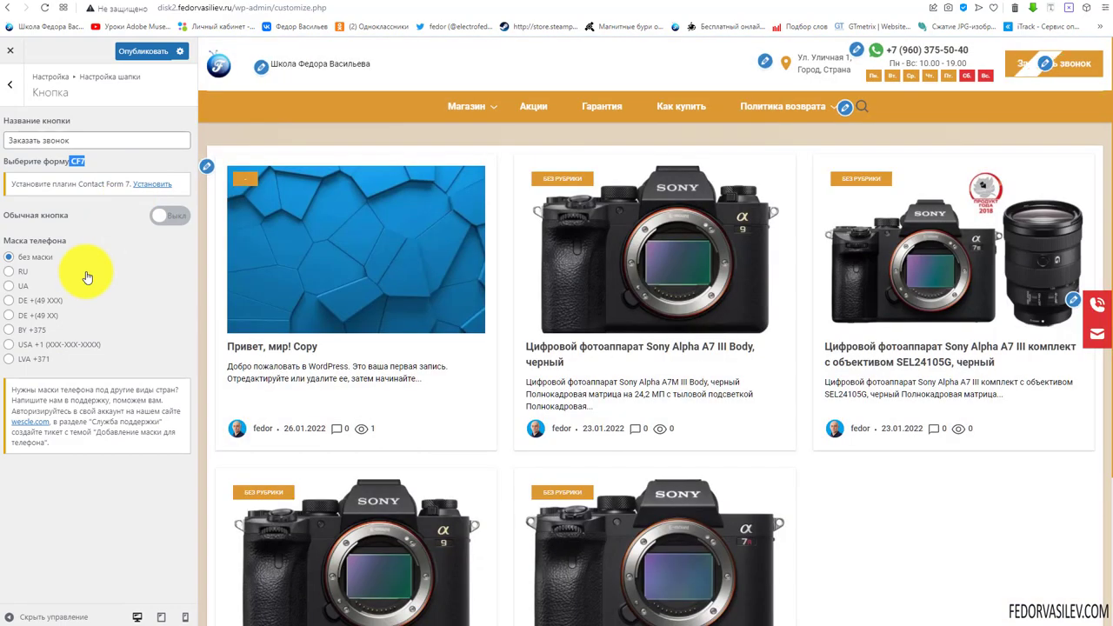
pyautogui.click(161, 216)
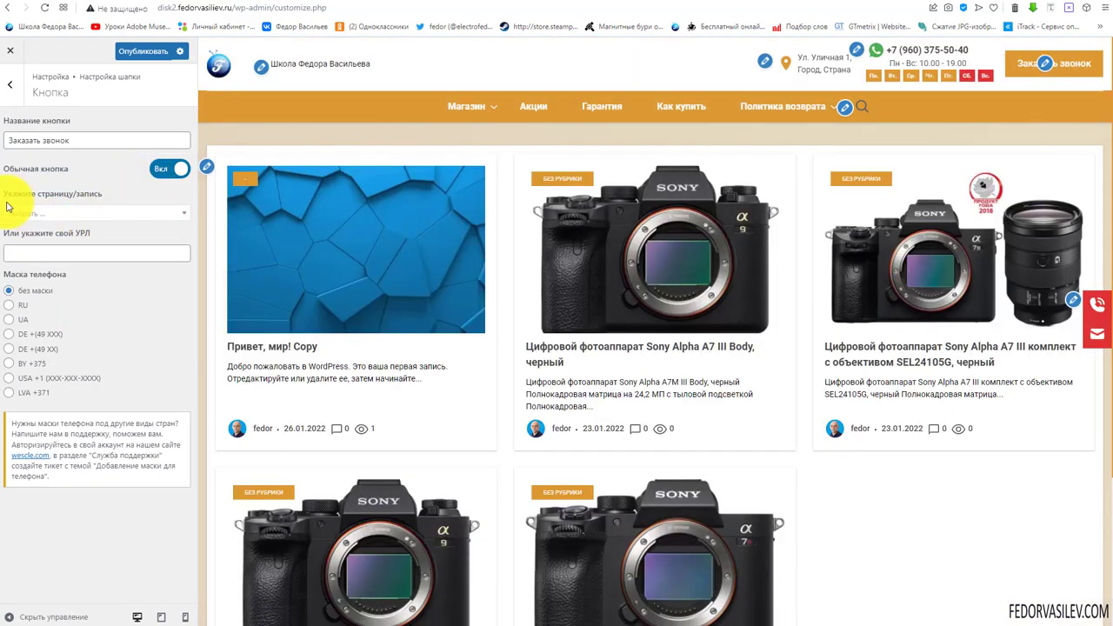
pyautogui.click(35, 213)
pyautogui.scroll(-1, 66, 265)
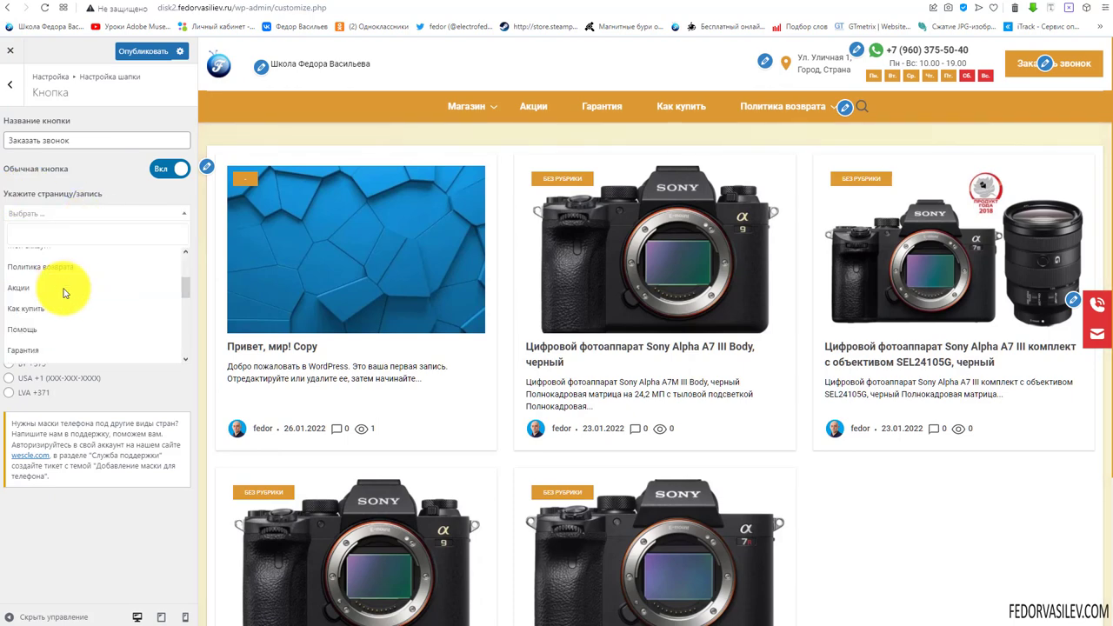
pyautogui.click(54, 309)
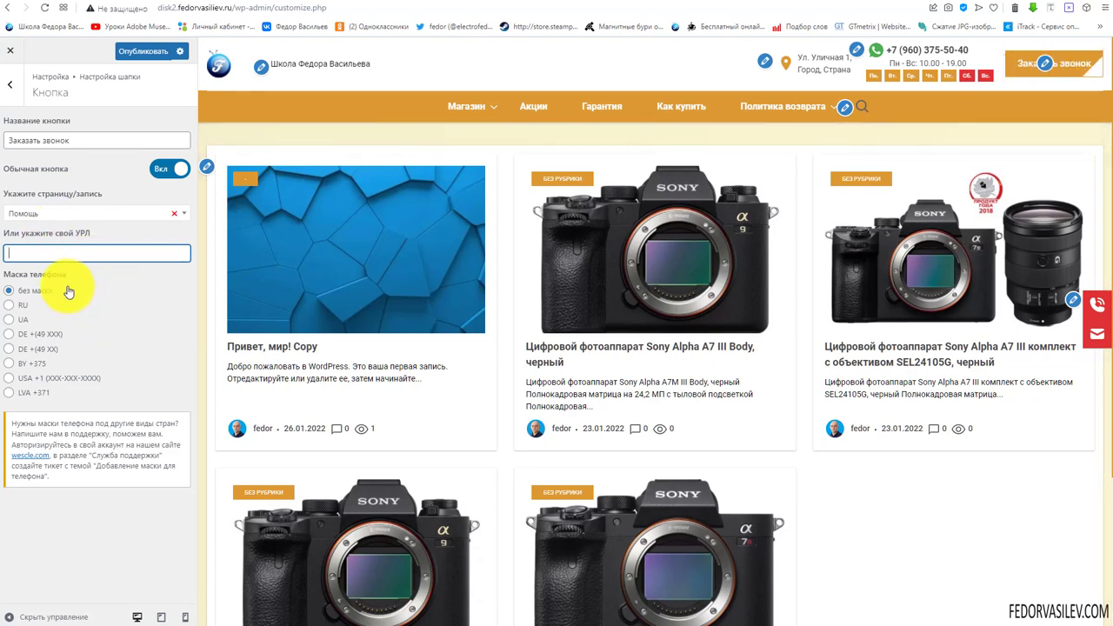
pyautogui.click(1026, 67)
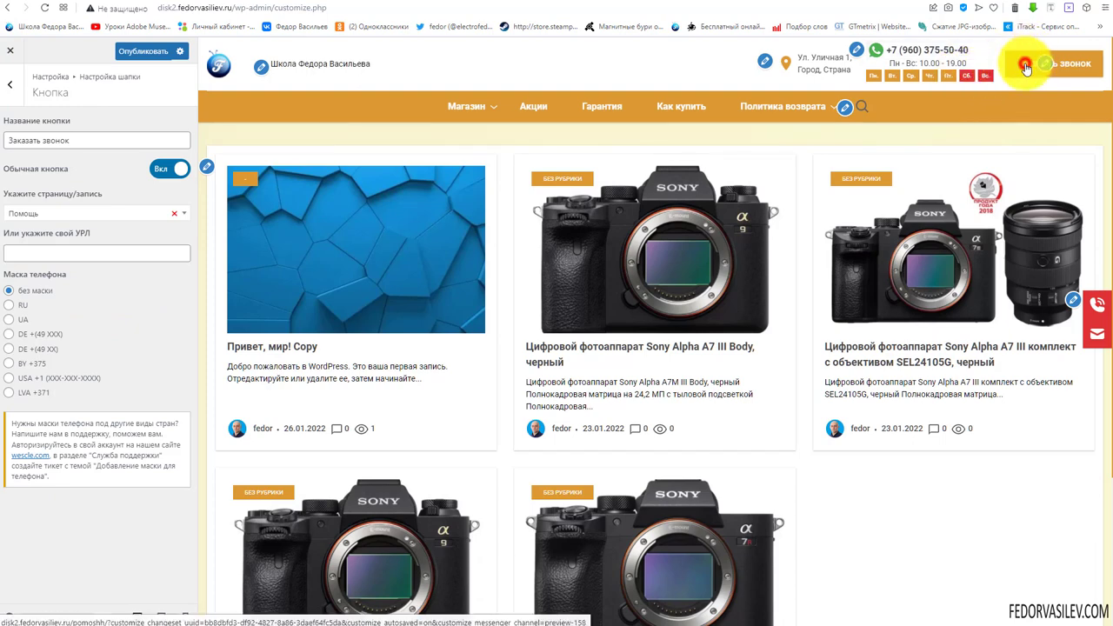
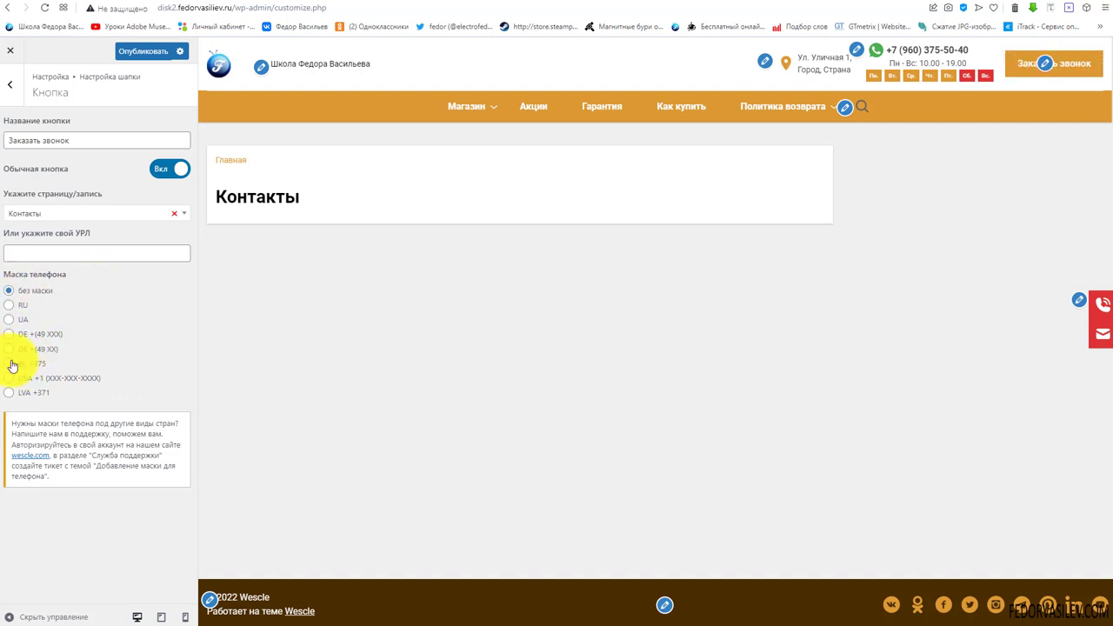
# Choose the RU phone mask for the call button and publish the change
pyautogui.click(8, 306)
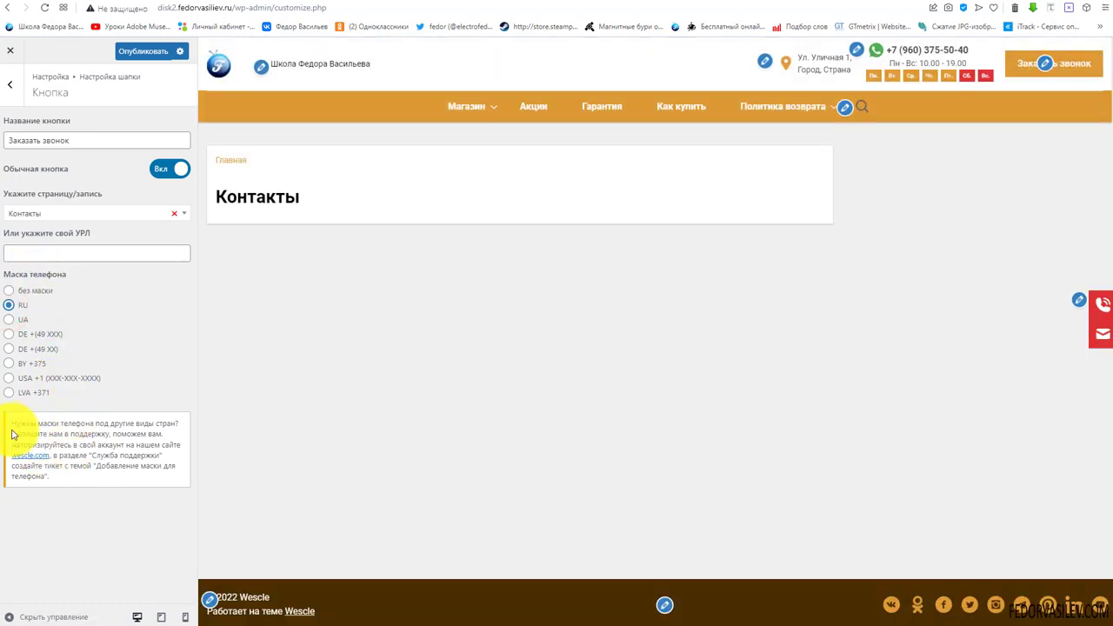
pyautogui.moveTo(16, 424); pyautogui.dragTo(74, 475)
pyautogui.click(97, 514)
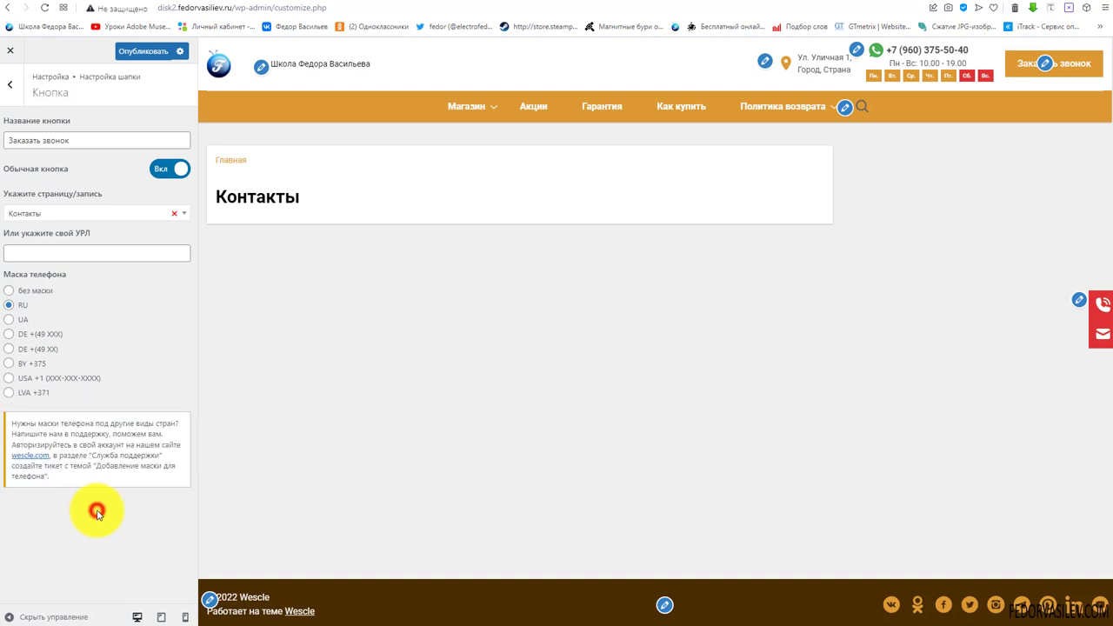
pyautogui.click(139, 51)
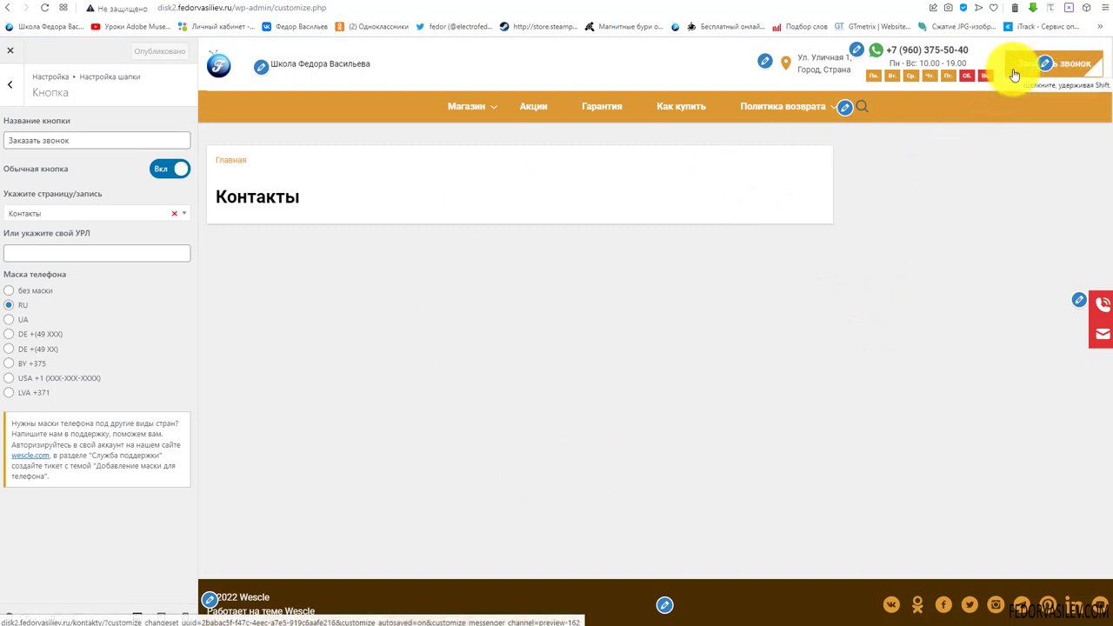
pyautogui.click(9, 86)
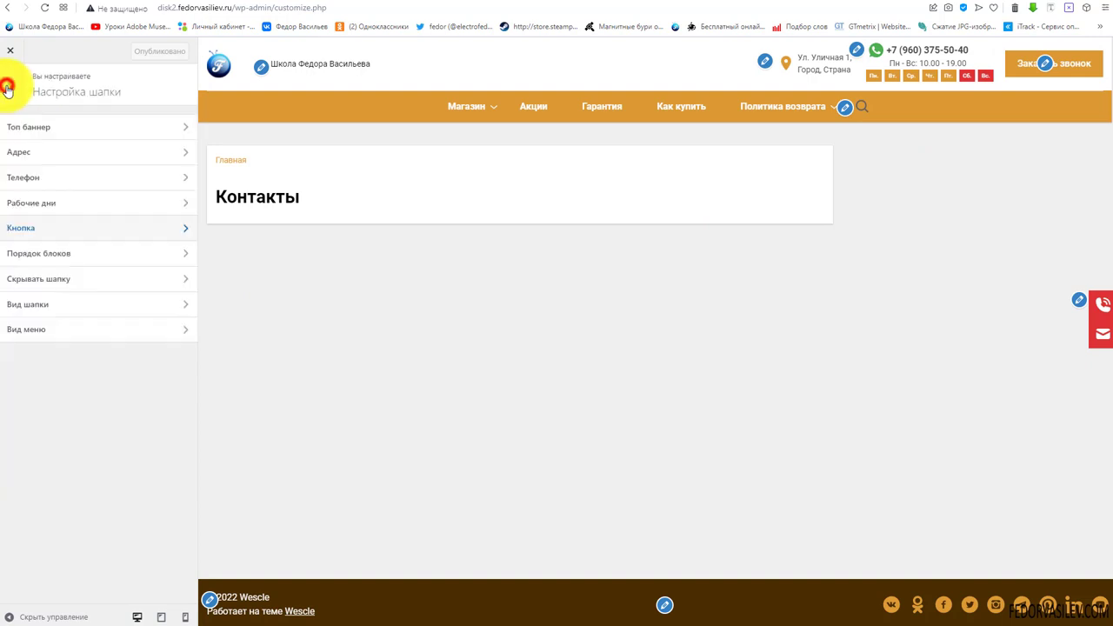
# In Порядок блоков, try the logo on the right, then keep it on the left
pyautogui.click(50, 255)
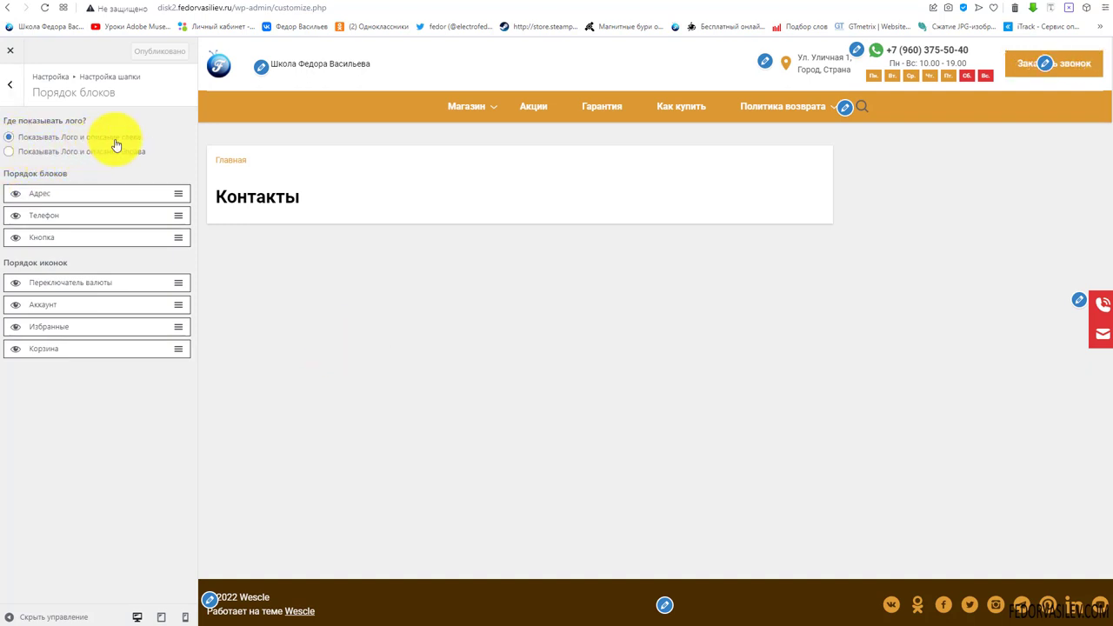
pyautogui.click(13, 151)
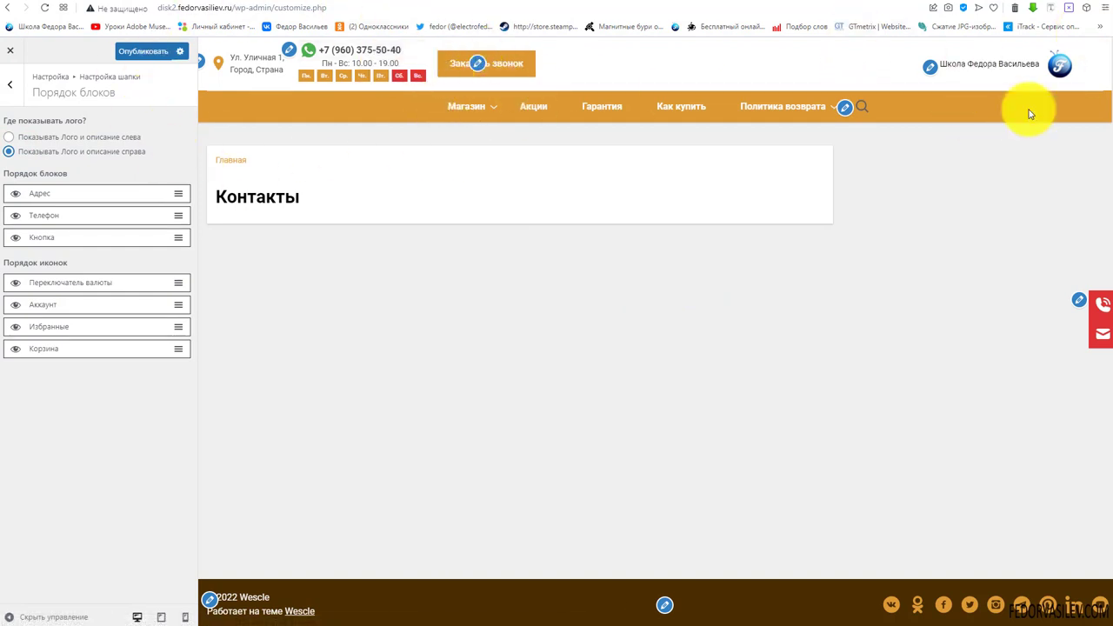
pyautogui.click(8, 137)
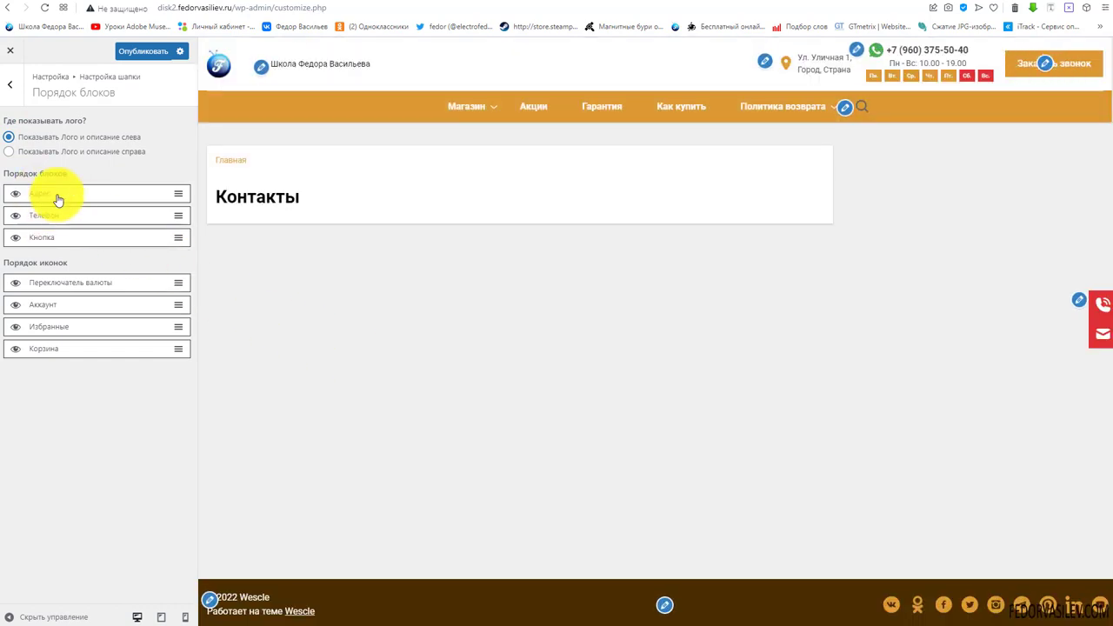
# Hide the Адрес block from the header and publish the block order
pyautogui.moveTo(139, 197)
pyautogui.mouseDown()
pyautogui.moveTo(137, 218)
pyautogui.moveTo(137, 206)
pyautogui.mouseUp()
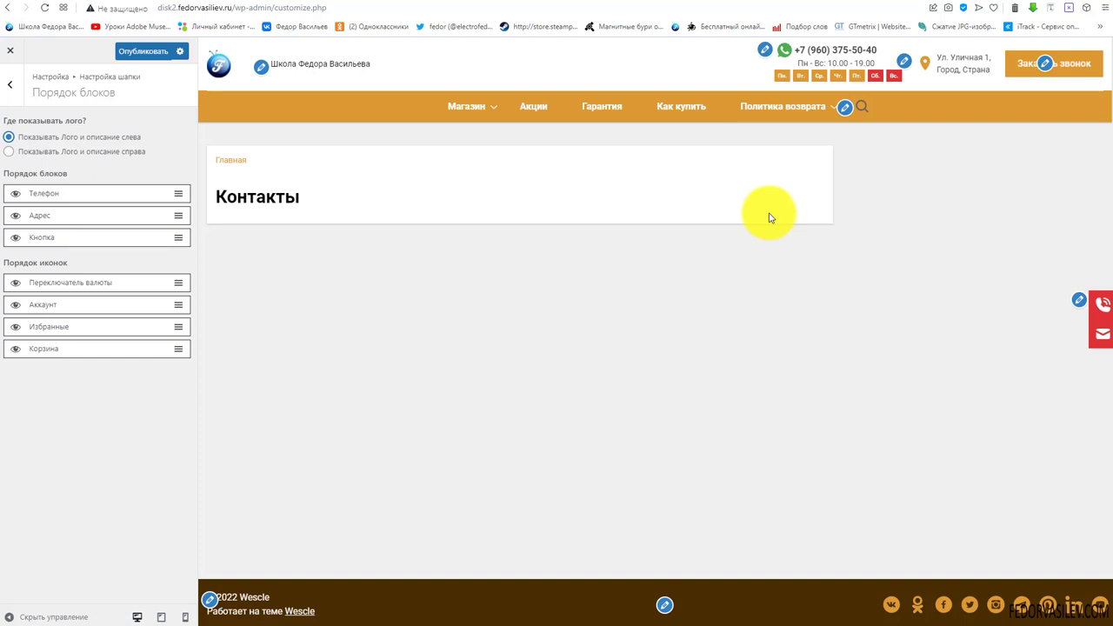
pyautogui.hotkey('ctrl', 'z')
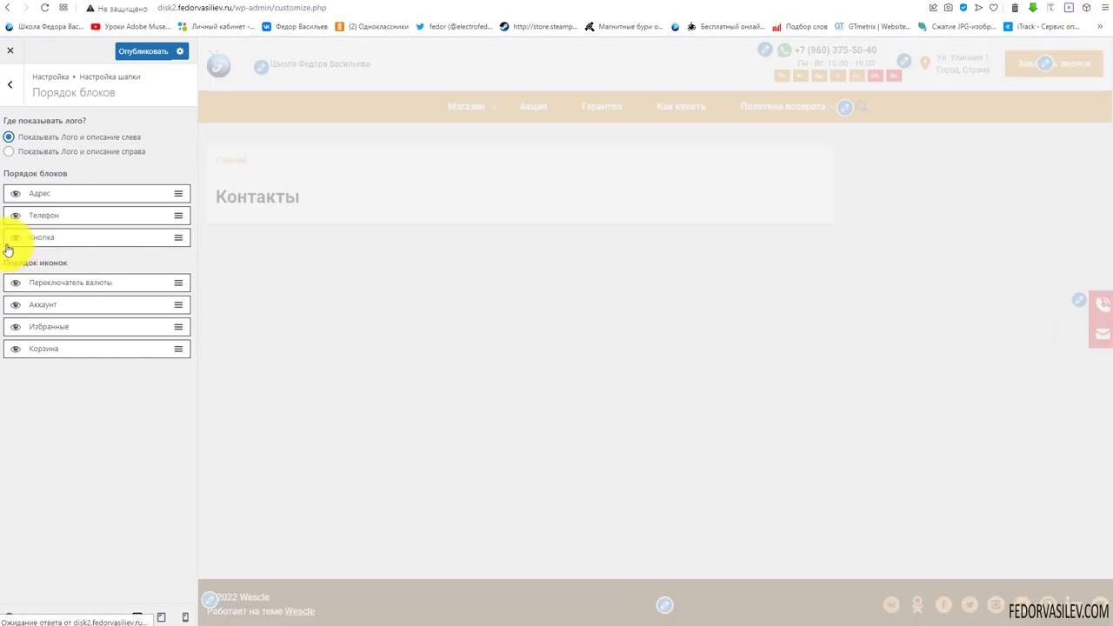
pyautogui.click(16, 194)
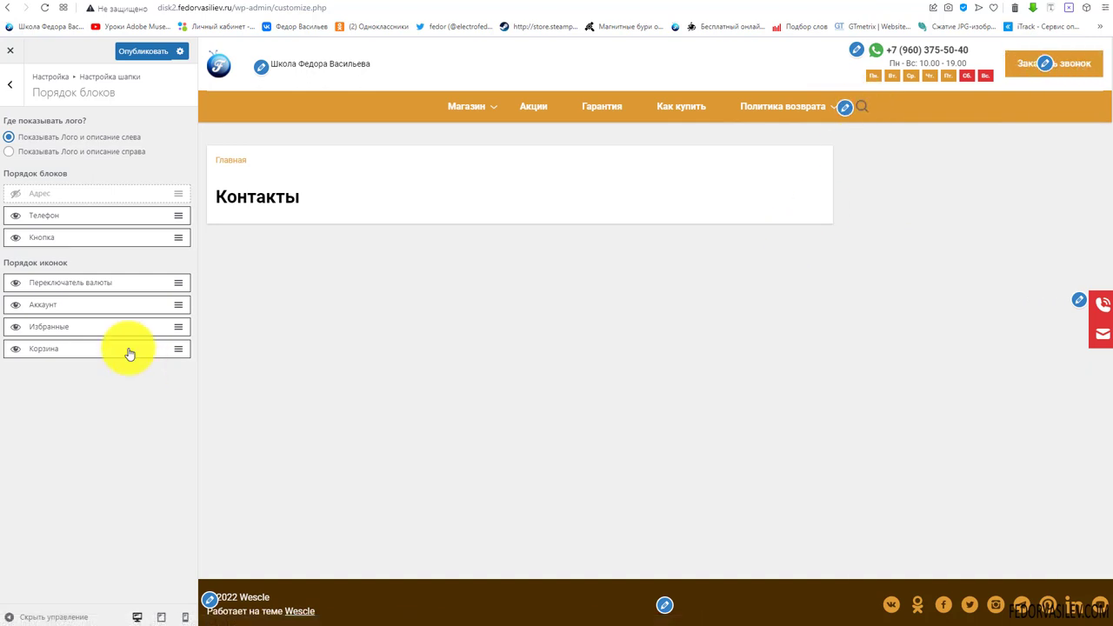
pyautogui.click(139, 52)
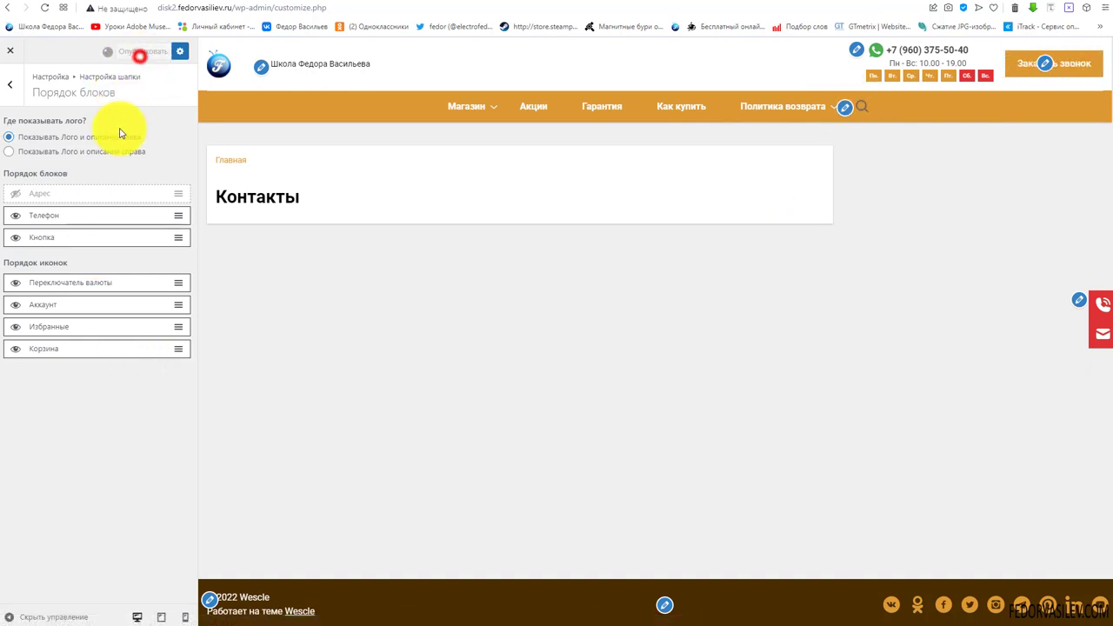
pyautogui.click(9, 85)
# Check how the header hides while scrolling the home page preview
pyautogui.click(33, 284)
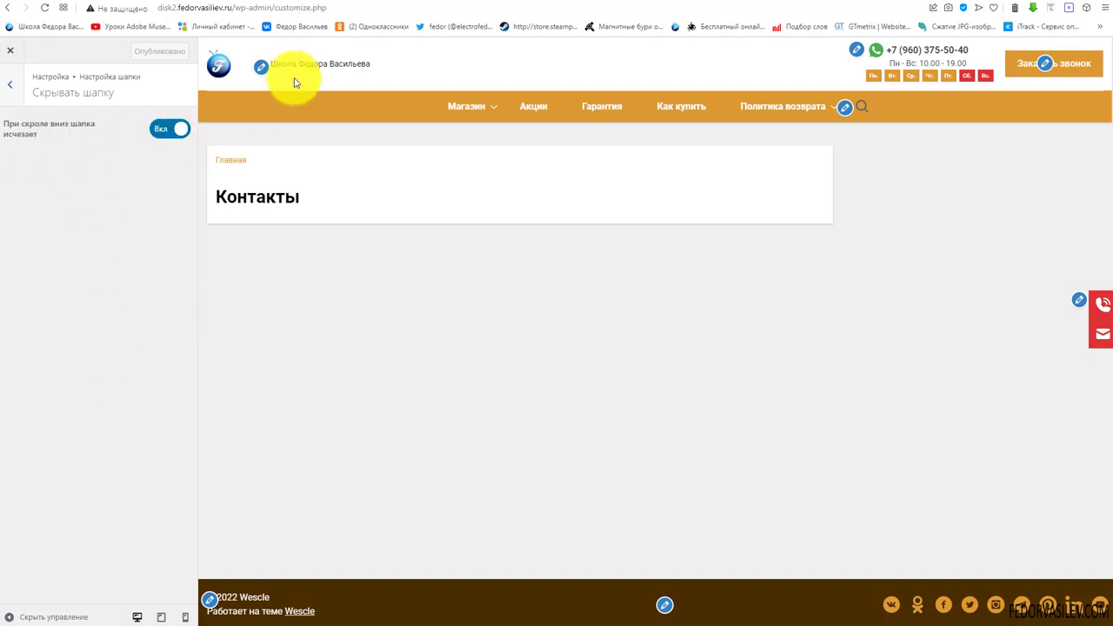
pyautogui.click(221, 65)
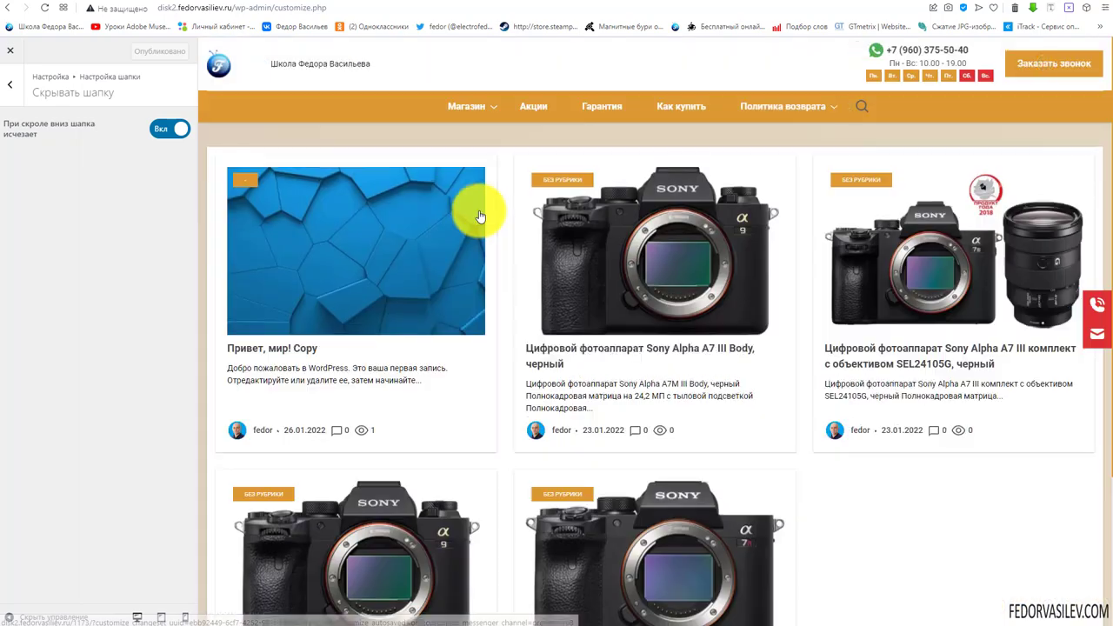
pyautogui.scroll(-3, 487, 228)
pyautogui.scroll(3, 503, 238)
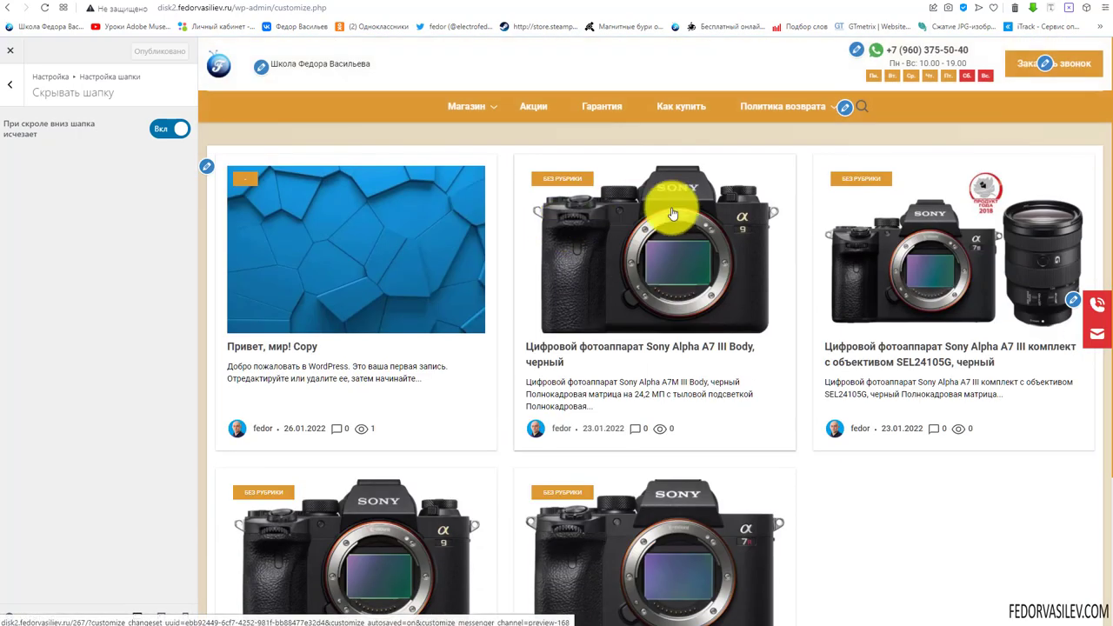
pyautogui.scroll(-3, 795, 218)
pyautogui.scroll(1, 801, 229)
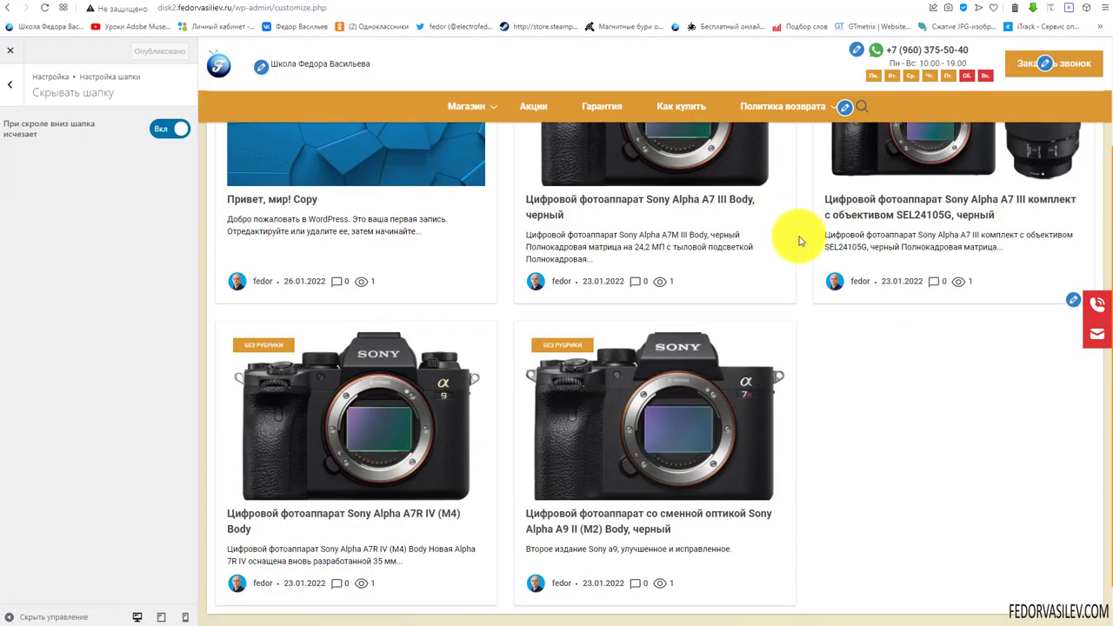
pyautogui.scroll(-1, 795, 241)
pyautogui.scroll(1, 795, 241)
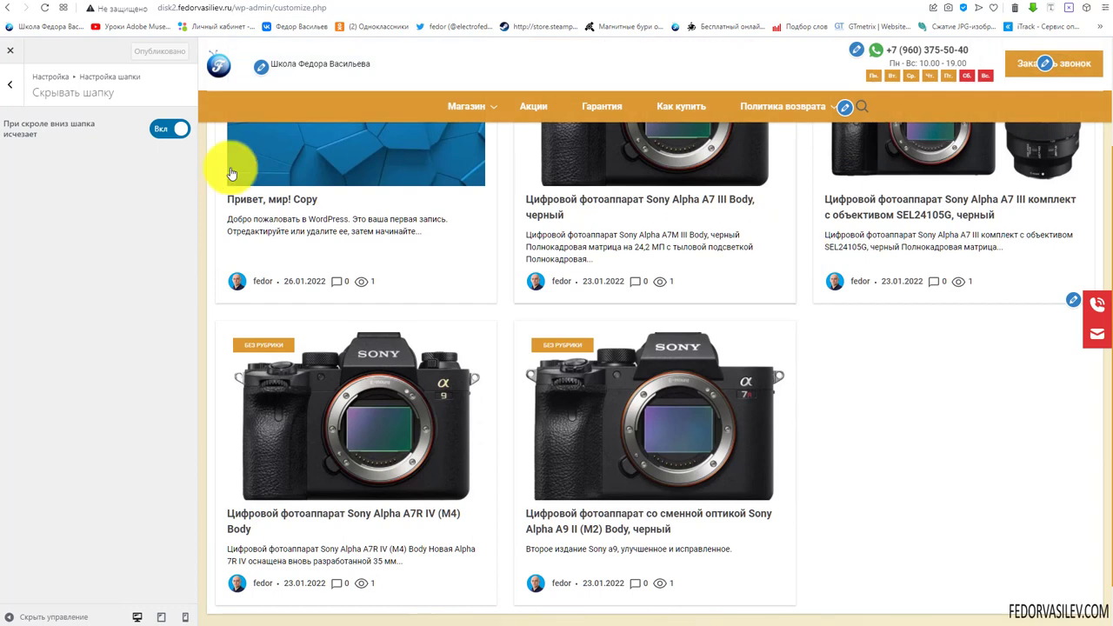
# Switch hide-header-on-scroll to Выкл, recheck scrolling, and publish
pyautogui.click(156, 132)
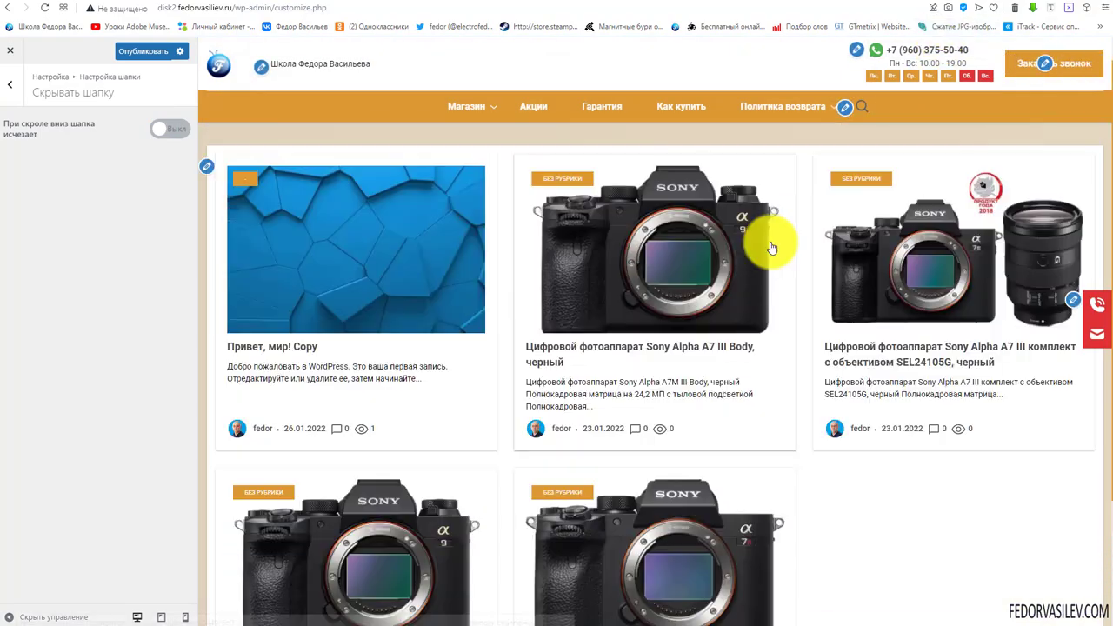
pyautogui.scroll(-3, 770, 239)
pyautogui.scroll(3, 701, 274)
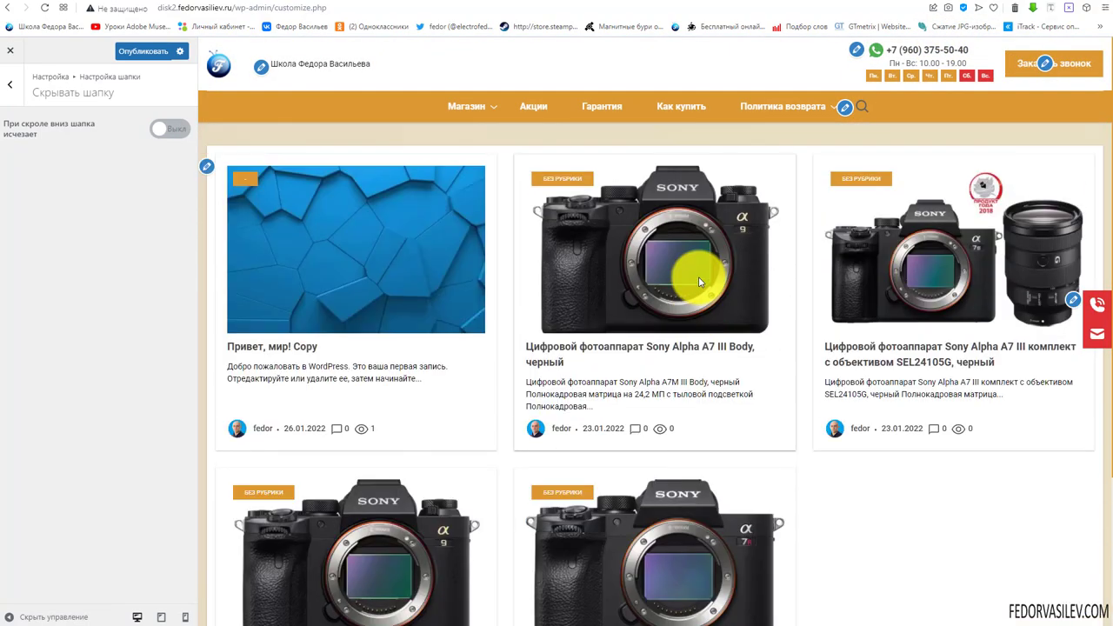
pyautogui.scroll(-3, 698, 278)
pyautogui.scroll(3, 699, 281)
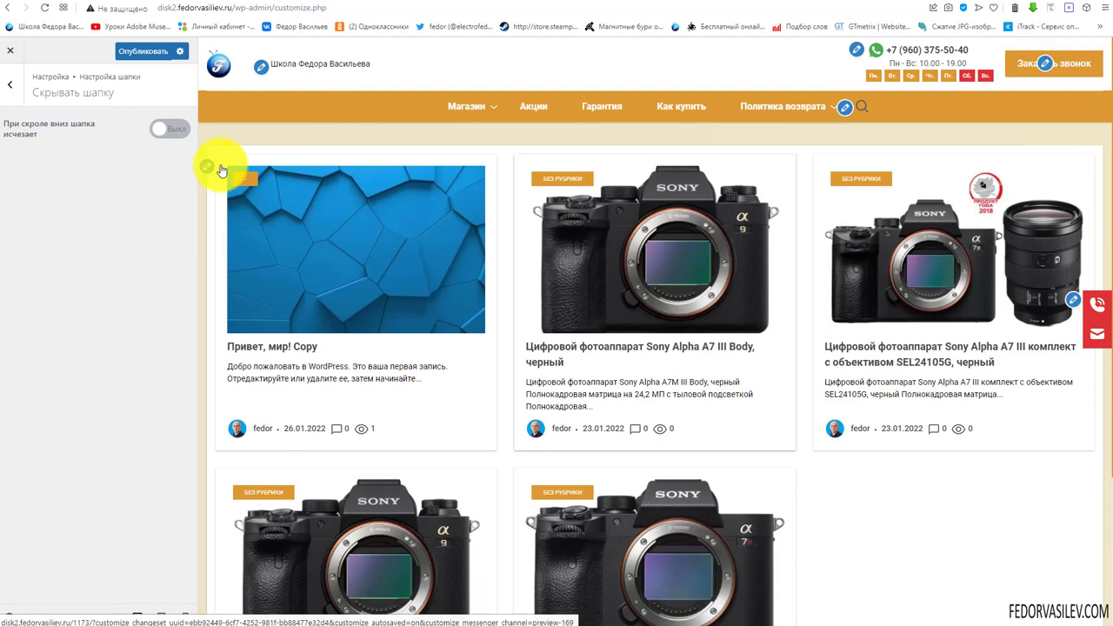
pyautogui.click(125, 50)
pyautogui.click(12, 94)
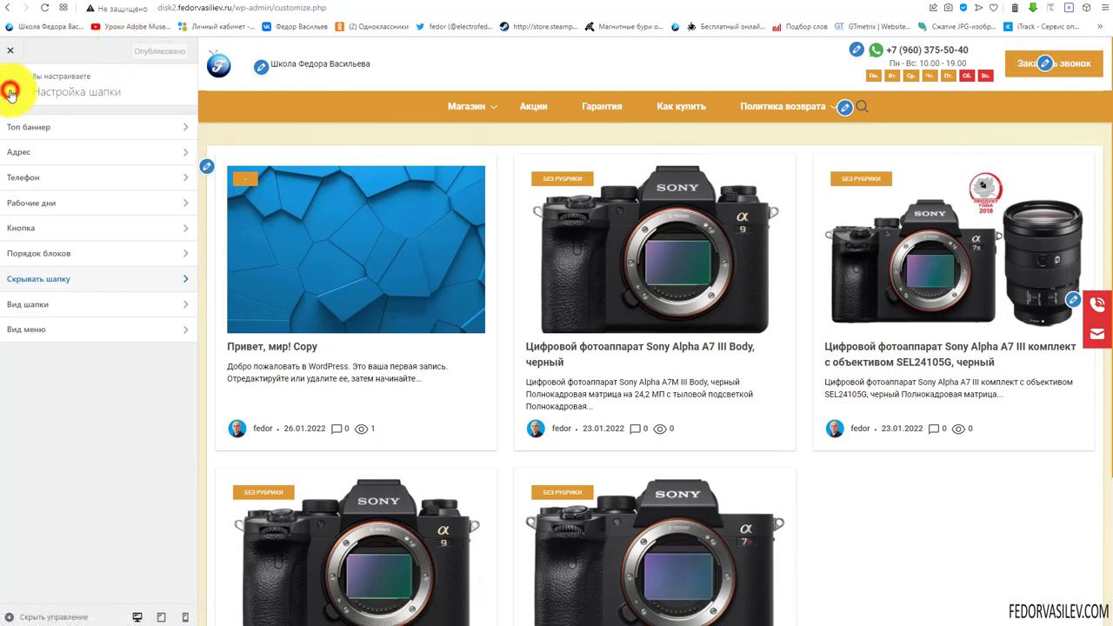
# In Вид шапки, try the centred logo layouts and settle on 'логотип справа, соц. сети слева'
pyautogui.click(24, 309)
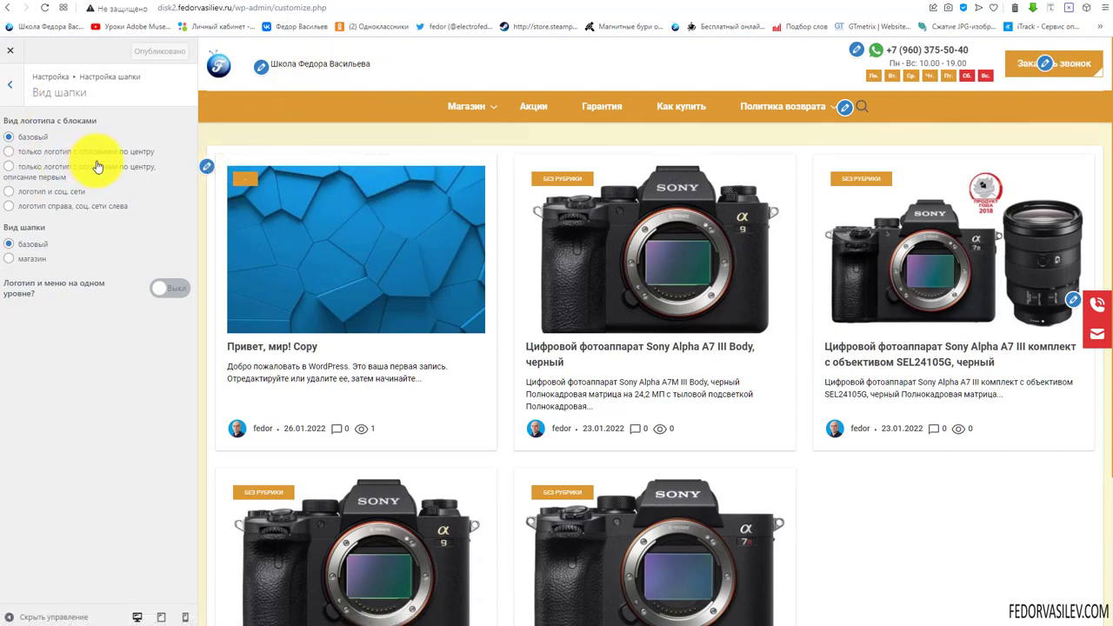
pyautogui.click(10, 152)
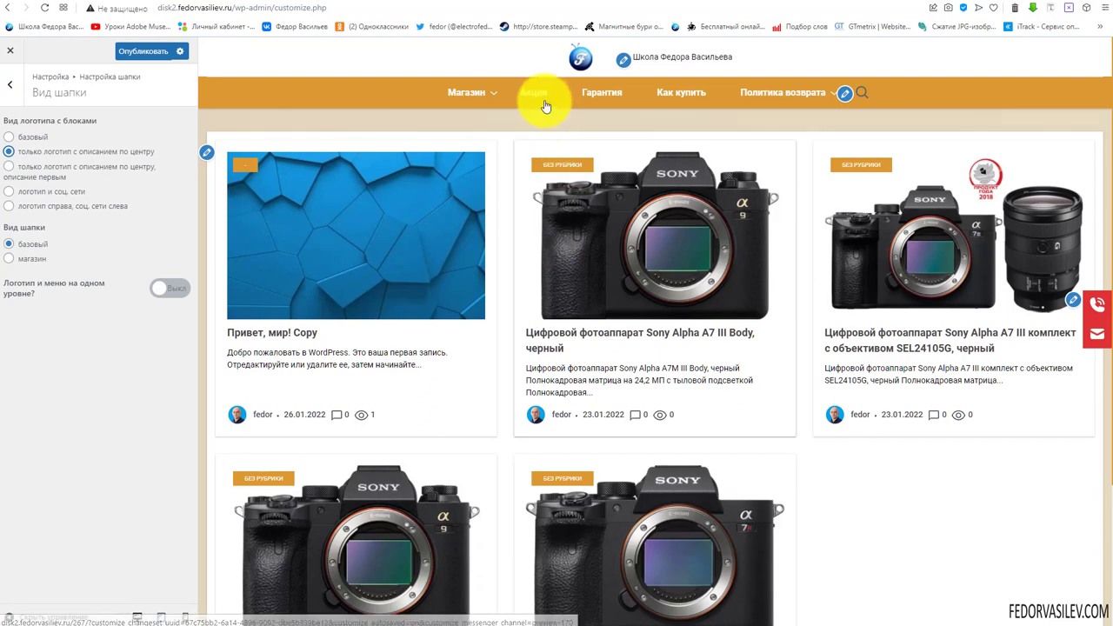
pyautogui.scroll(-2, 791, 258)
pyautogui.scroll(2, 802, 281)
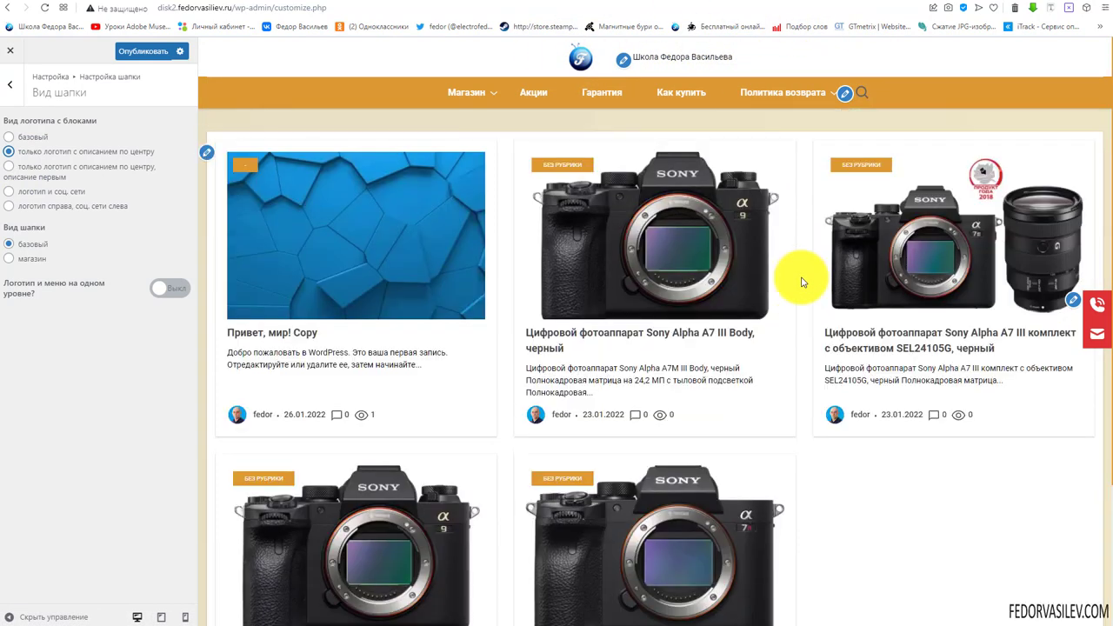
pyautogui.click(8, 167)
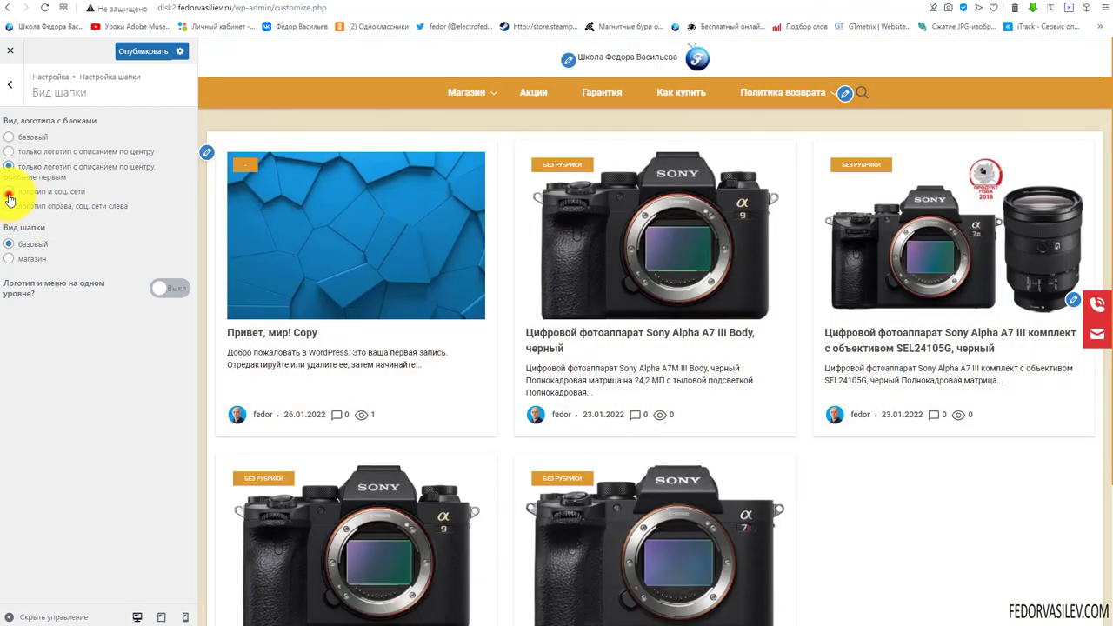
pyautogui.click(9, 193)
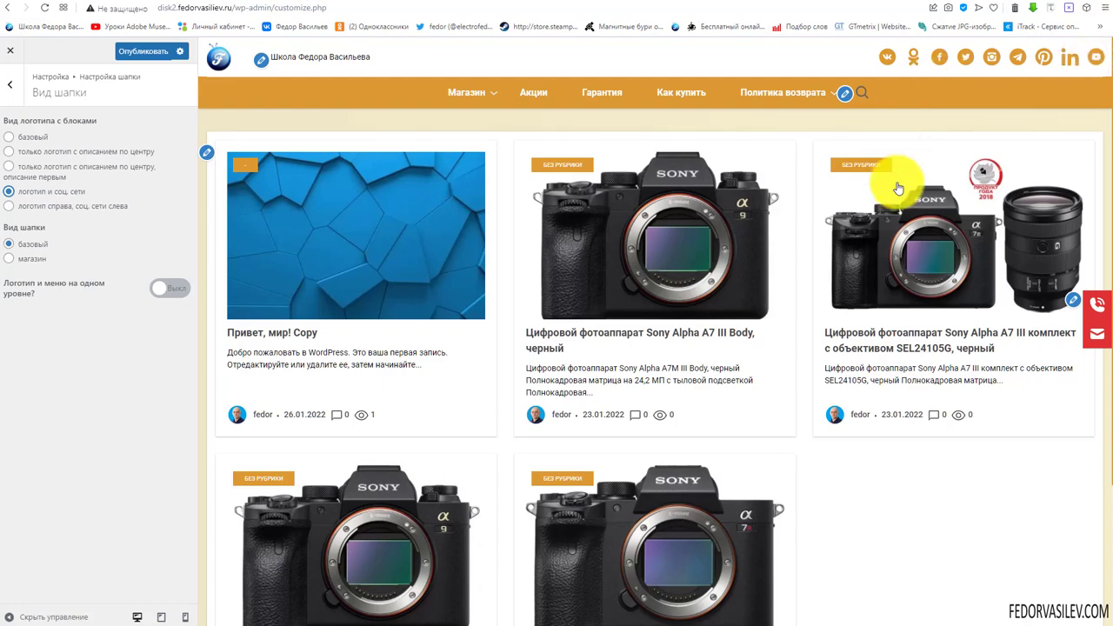
pyautogui.scroll(-2, 897, 208)
pyautogui.scroll(2, 897, 218)
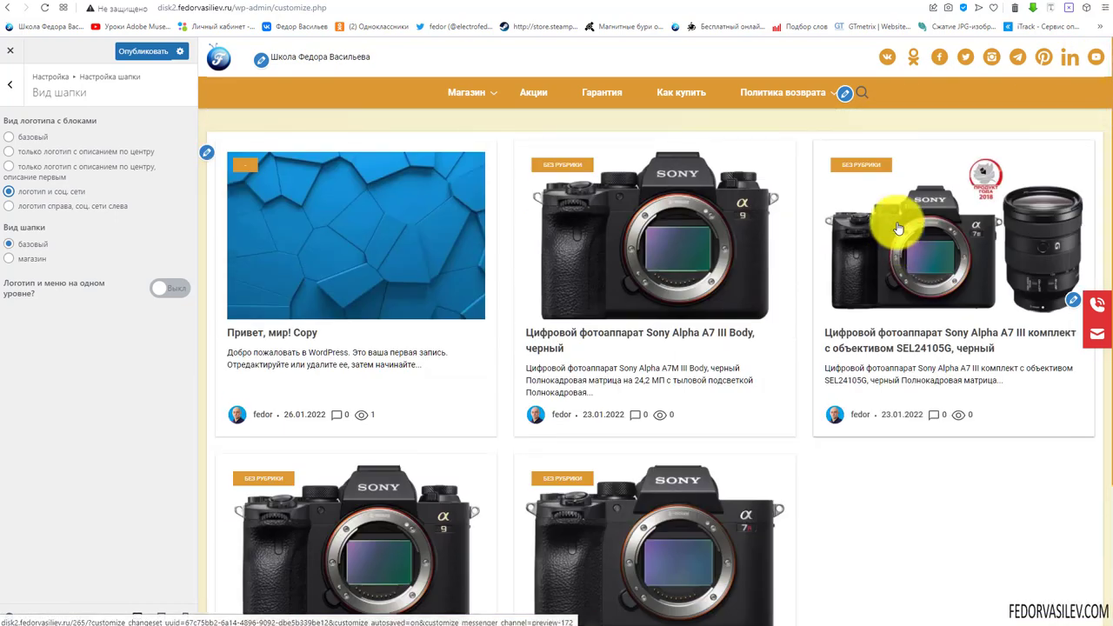
pyautogui.scroll(-2, 740, 318)
pyautogui.scroll(2, 740, 316)
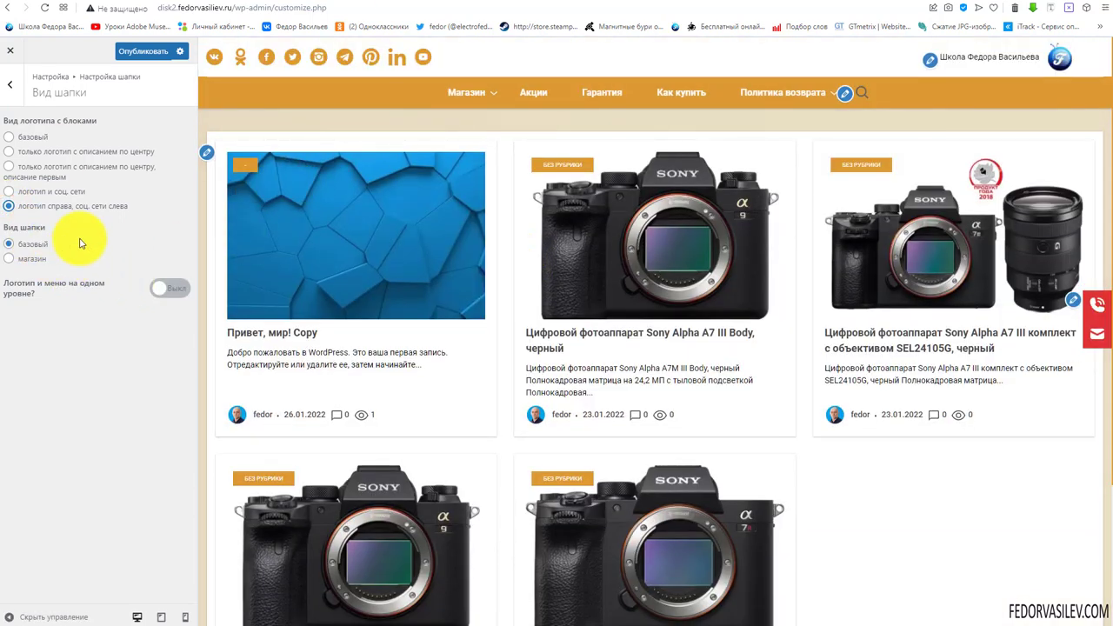
pyautogui.click(8, 259)
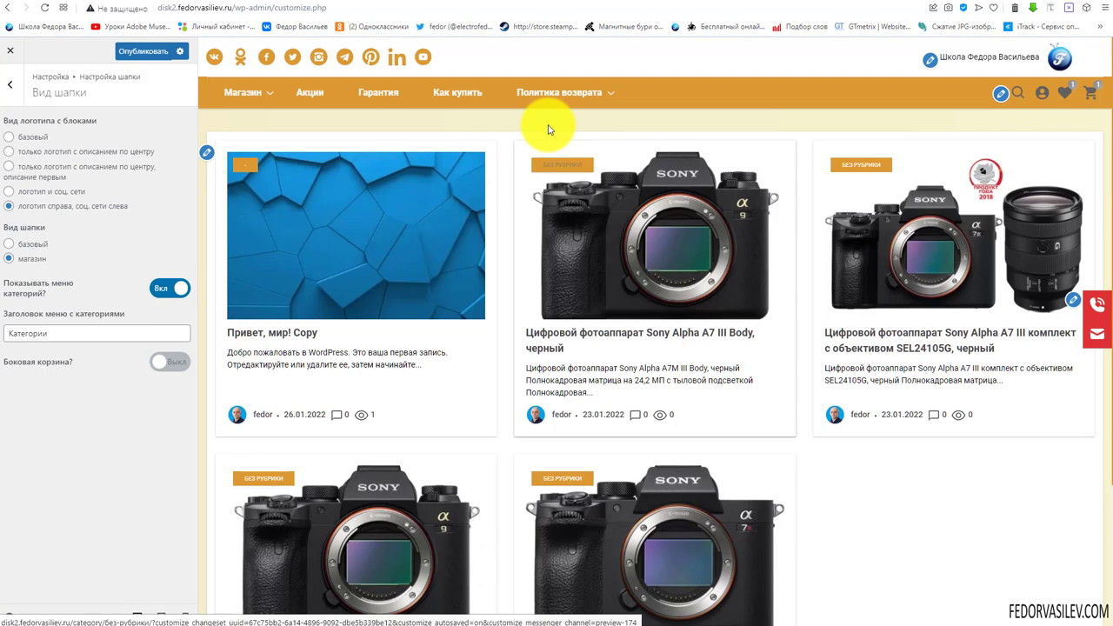
pyautogui.moveTo(552, 103)
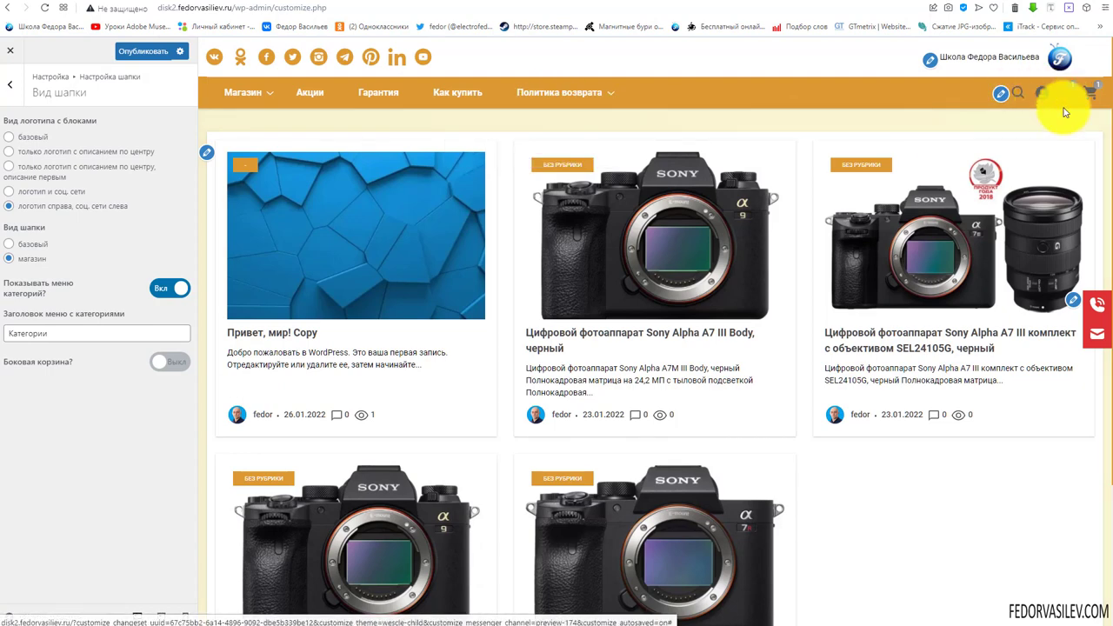
pyautogui.moveTo(1096, 96)
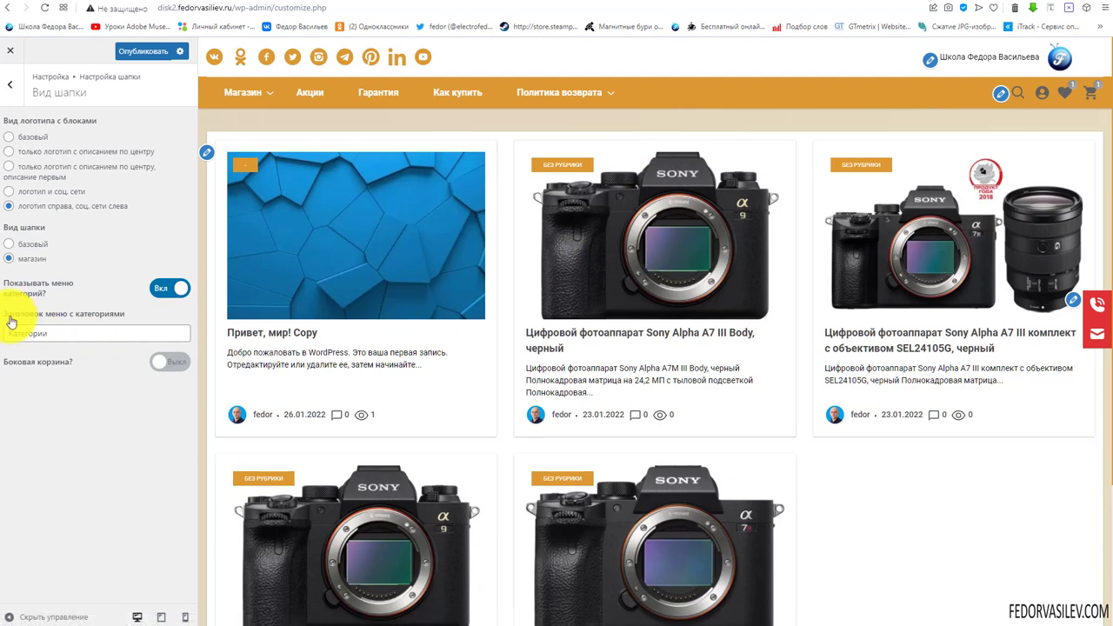
pyautogui.click(160, 294)
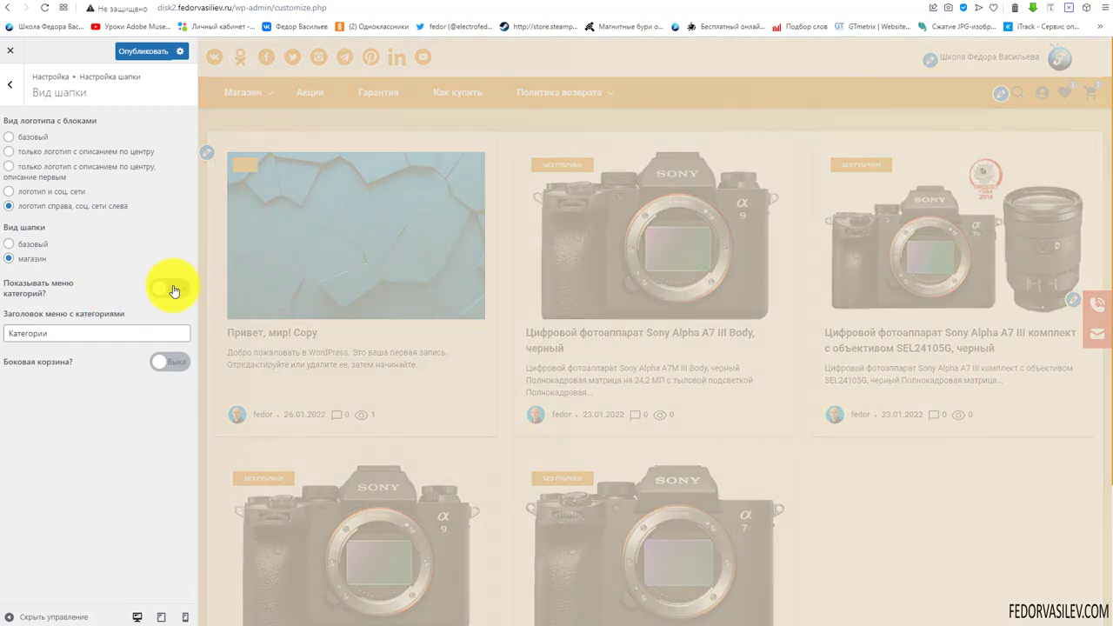
pyautogui.click(172, 290)
pyautogui.doubleClick(91, 333)
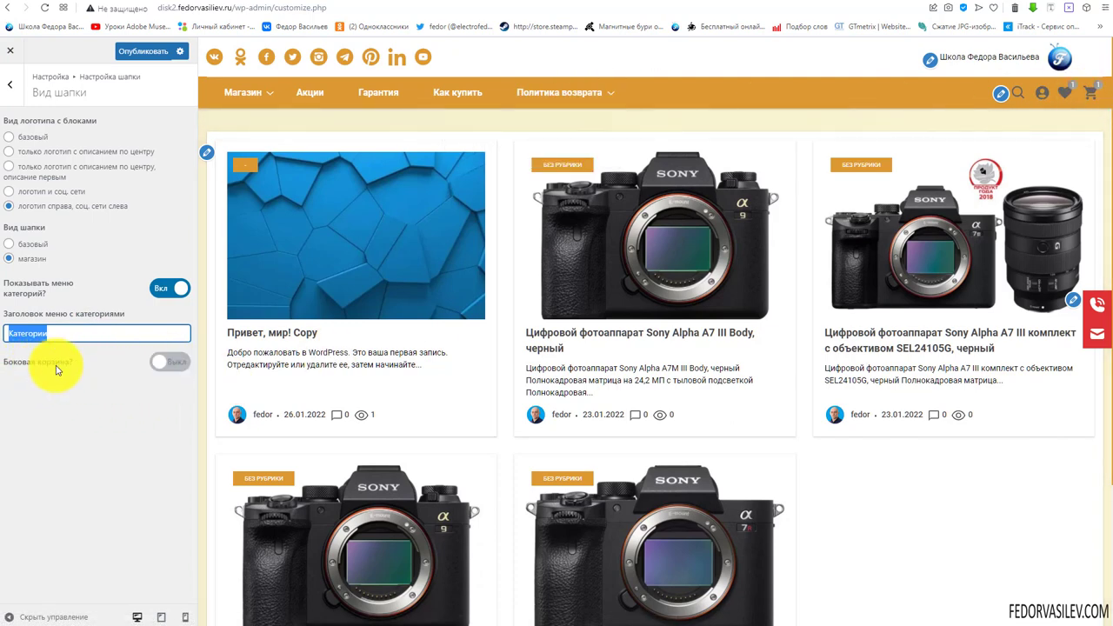
# Enable 'Боковая корзина?', comparing the side cart with the mini-cart dropdown in the preview
pyautogui.click(162, 363)
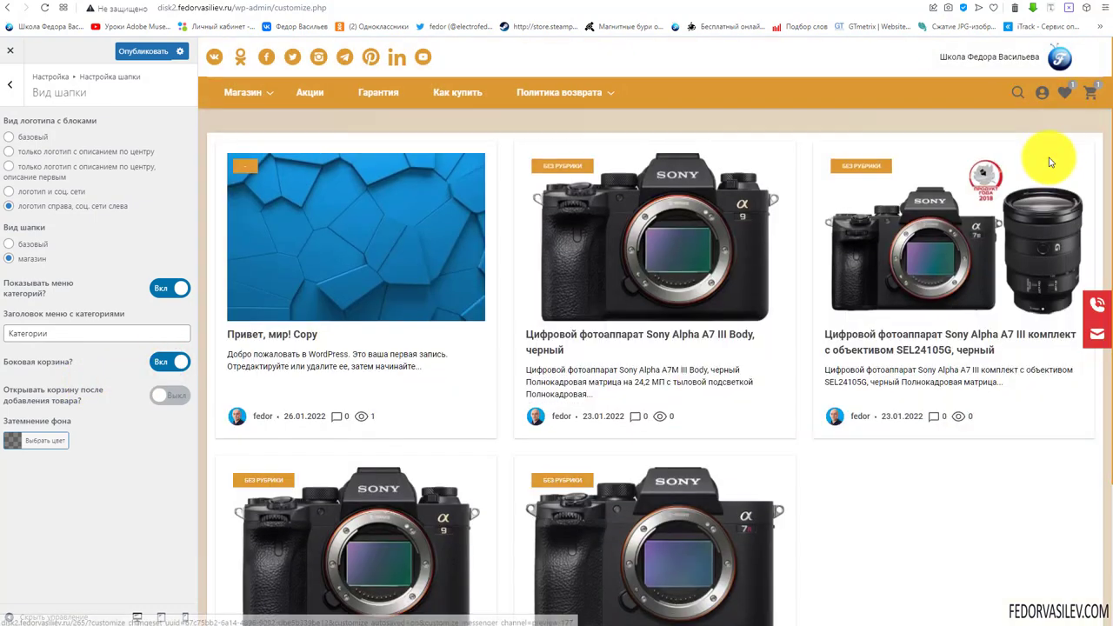
pyautogui.click(1092, 93)
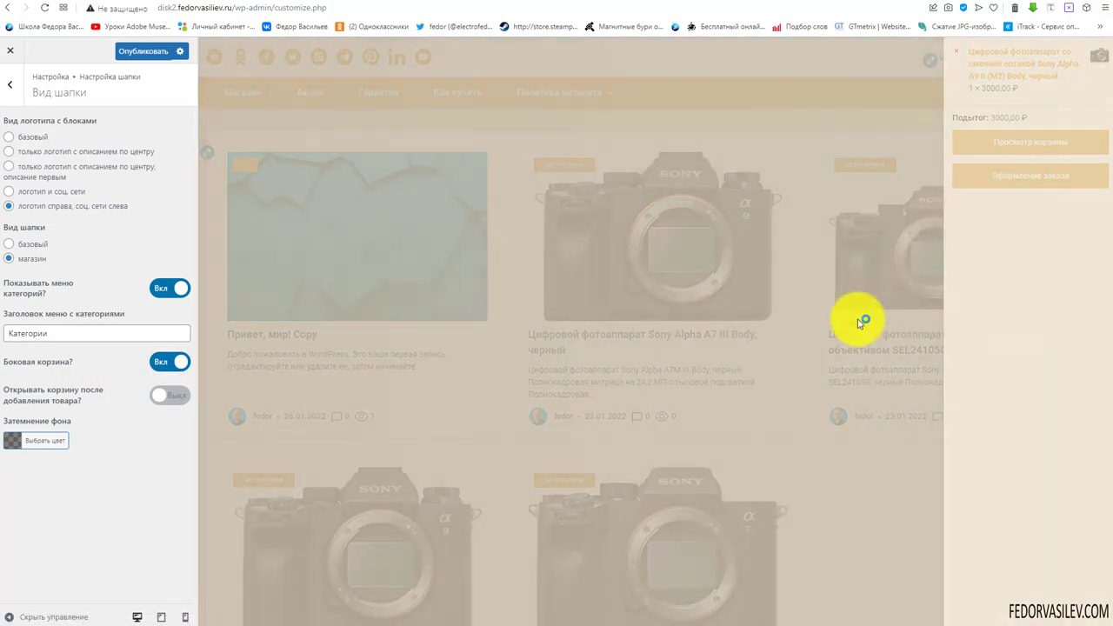
pyautogui.click(801, 477)
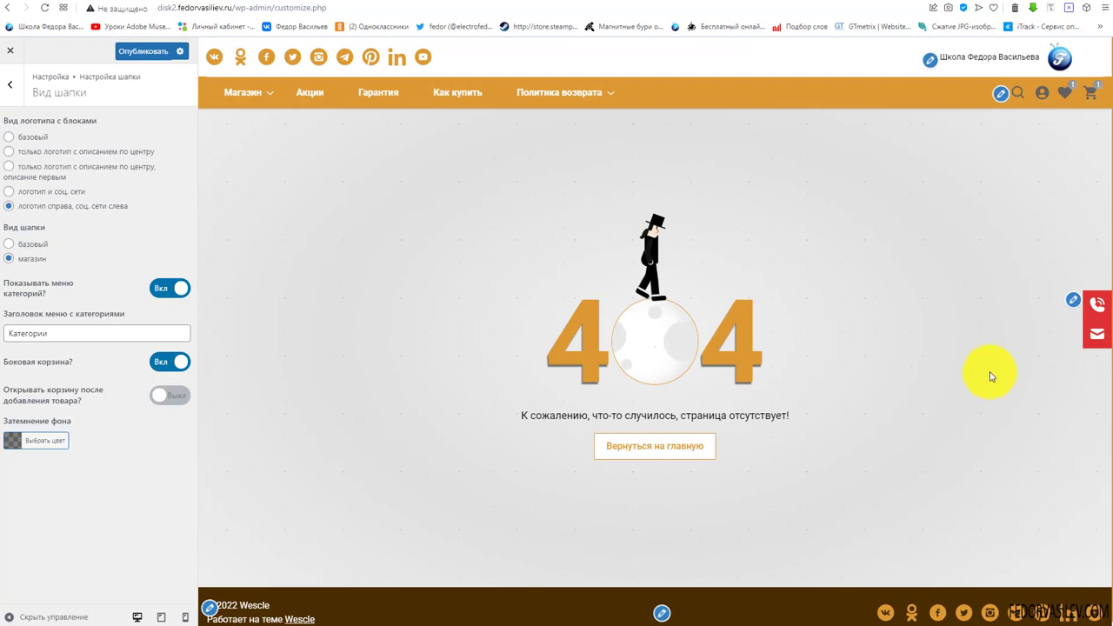
pyautogui.click(1094, 98)
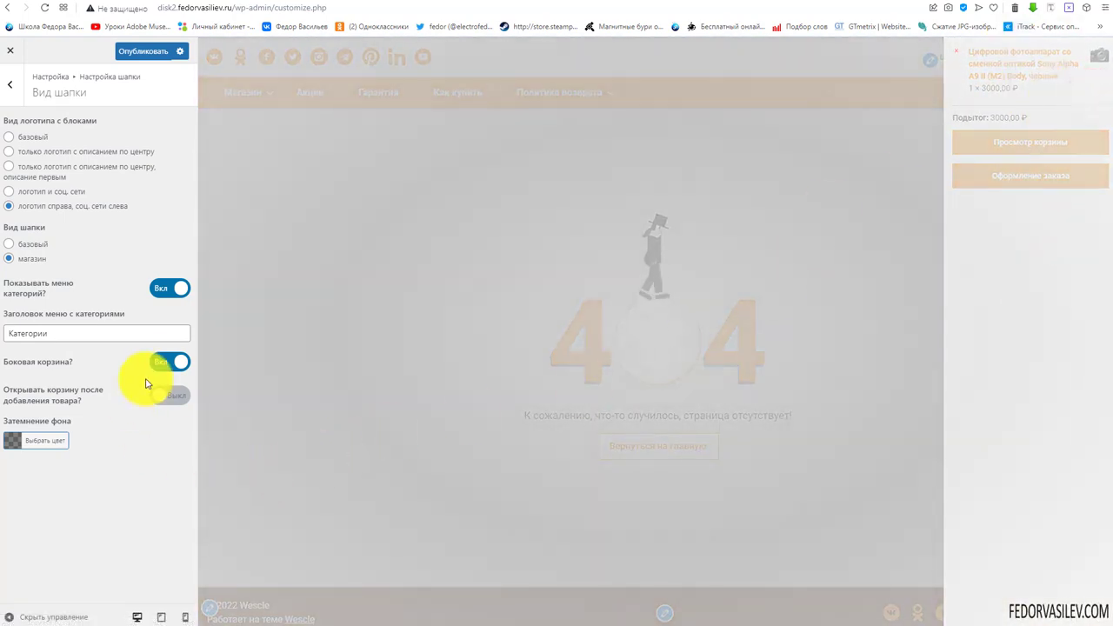
pyautogui.click(161, 365)
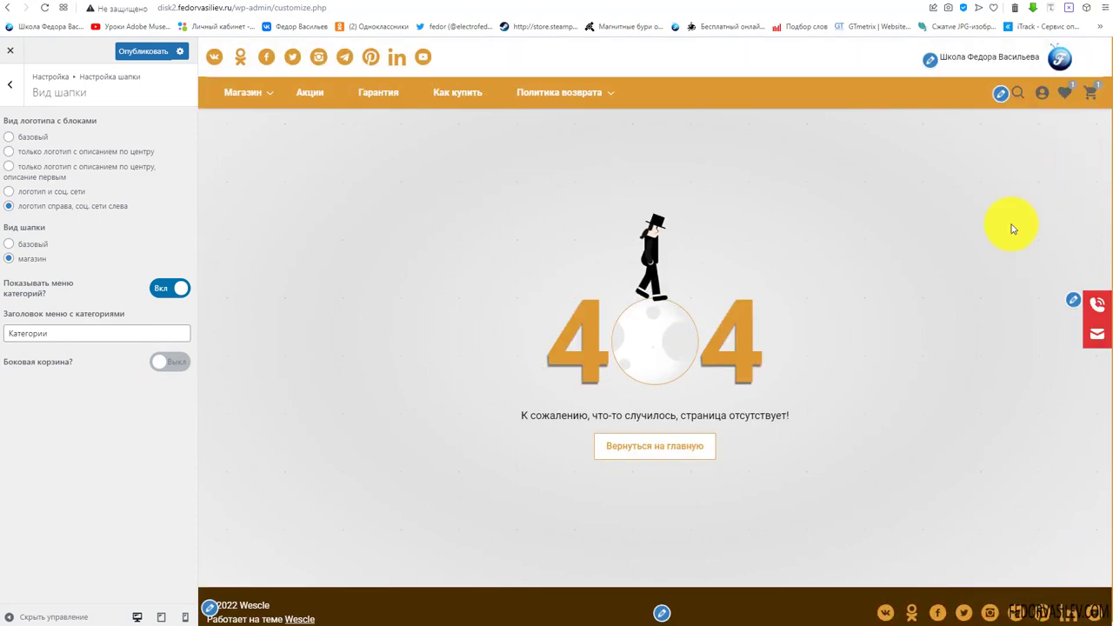
pyautogui.click(1095, 93)
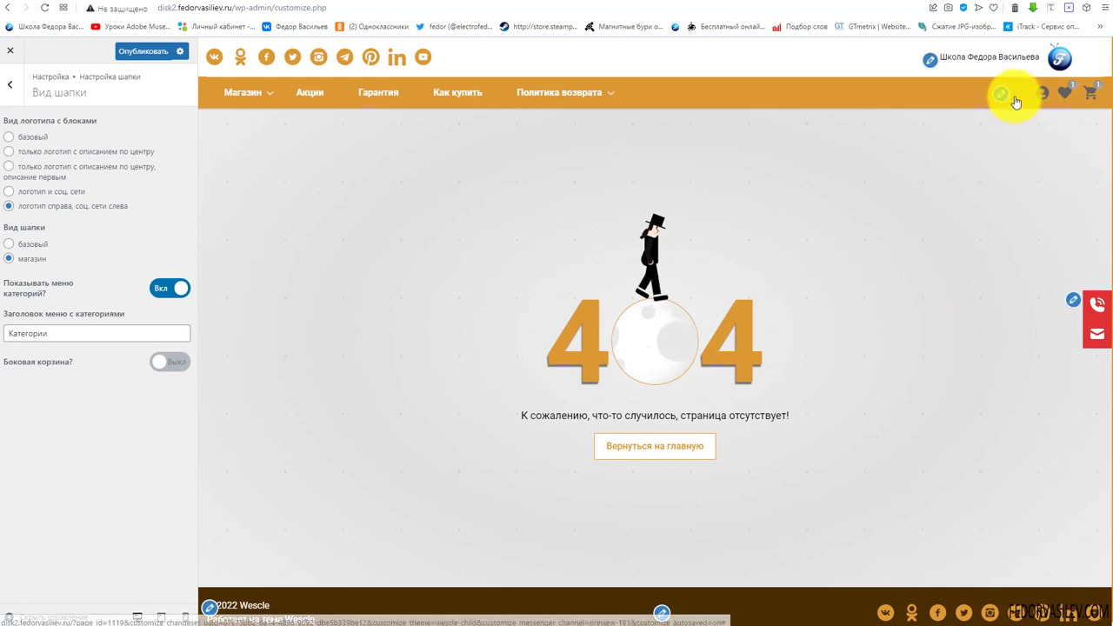
pyautogui.click(1095, 96)
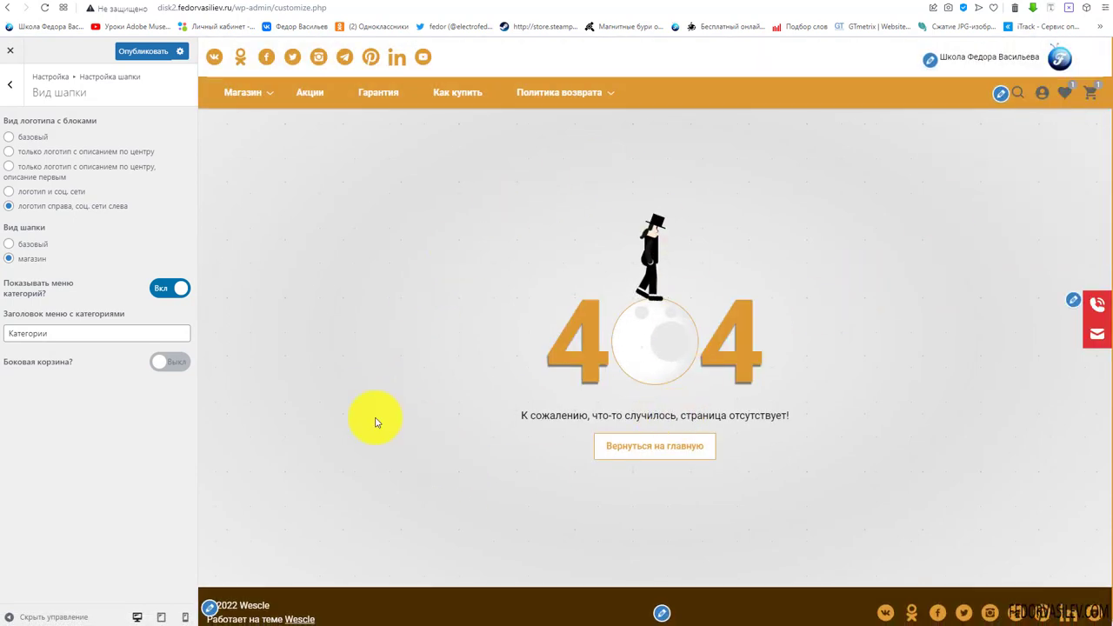
pyautogui.click(160, 361)
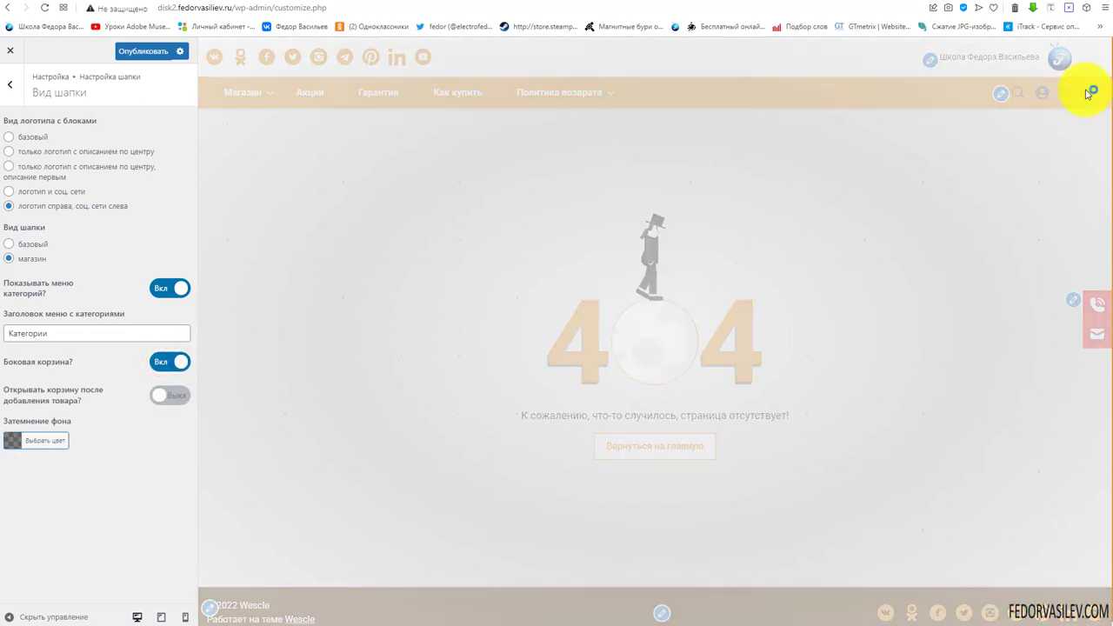
pyautogui.click(1093, 94)
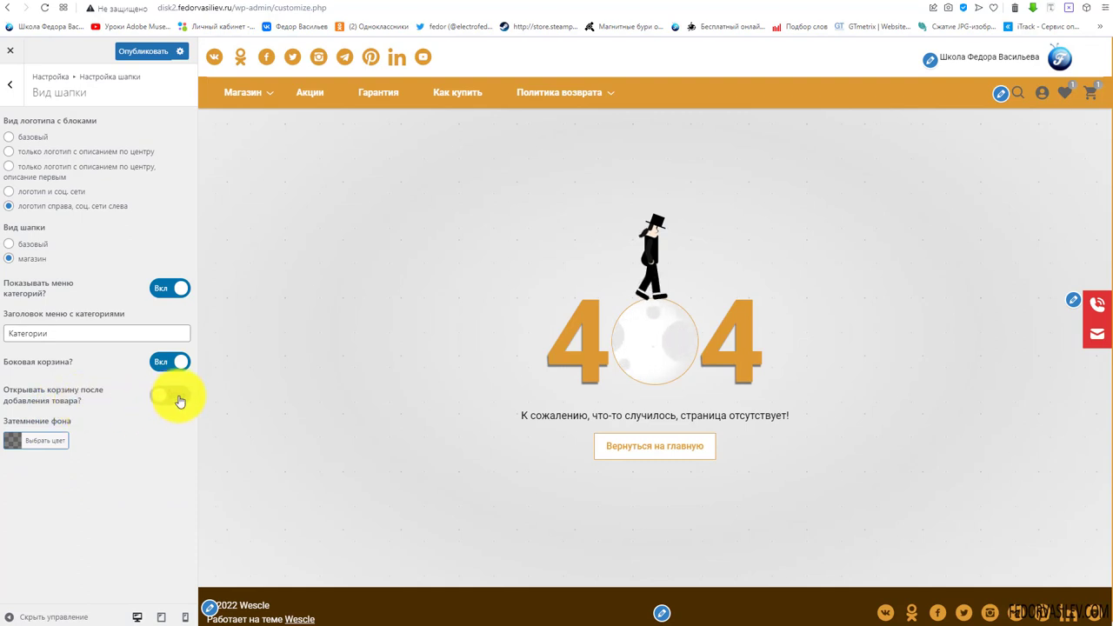
# Make the cart open after adding a product and set the dimming colour to orange
pyautogui.click(177, 399)
pyautogui.click(12, 440)
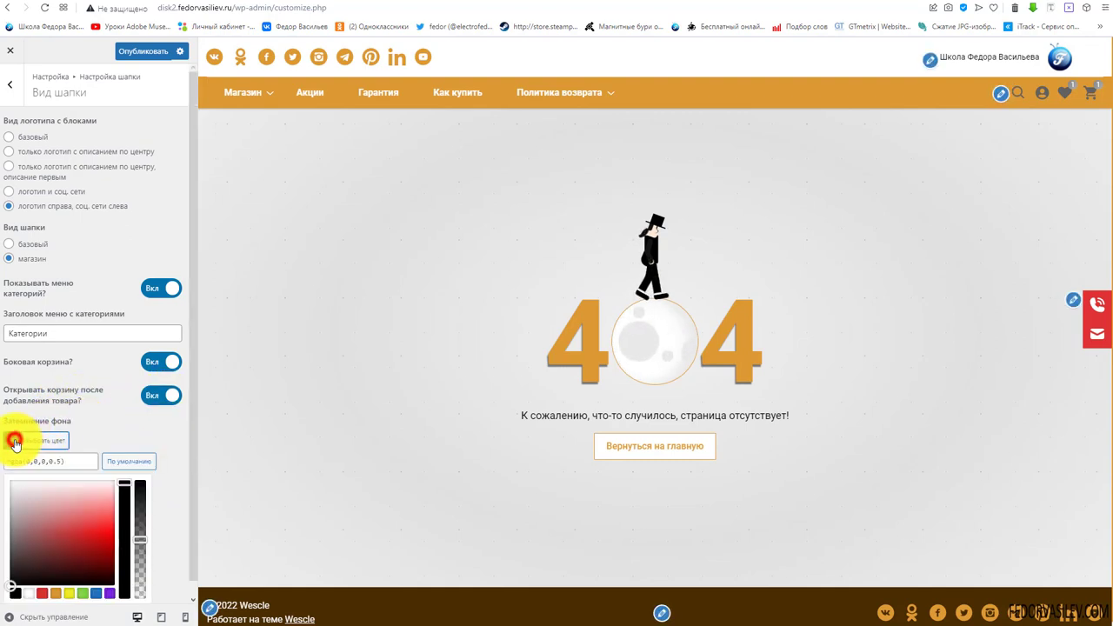
pyautogui.click(55, 578)
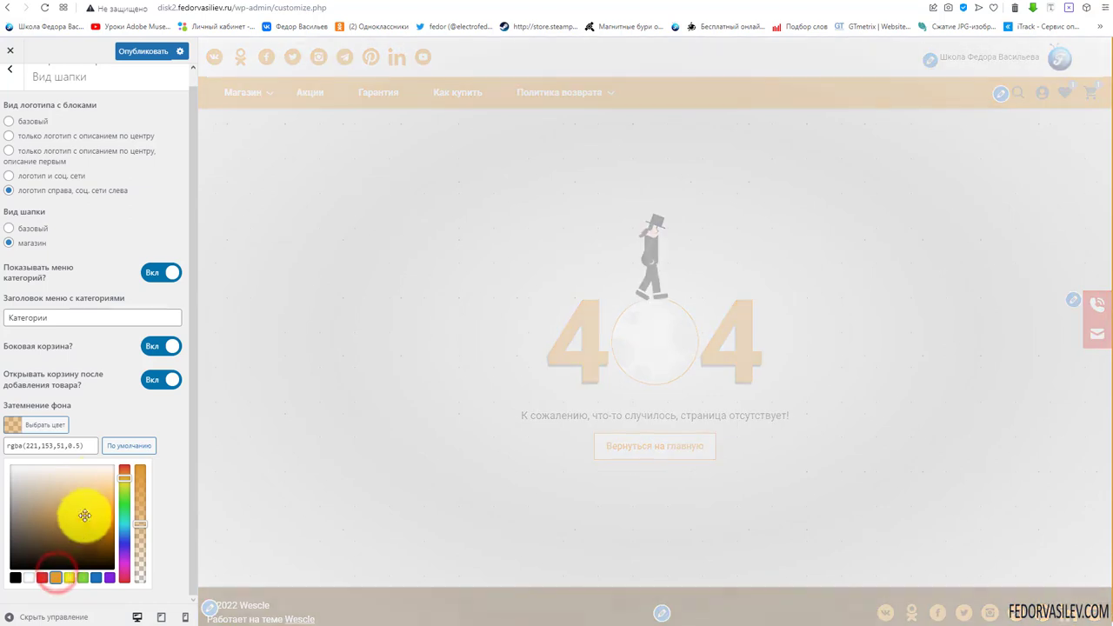
# Darken the dimming to rgba(163,104,15,0.5), choose the 'базовый' logo layout, and publish
pyautogui.click(97, 532)
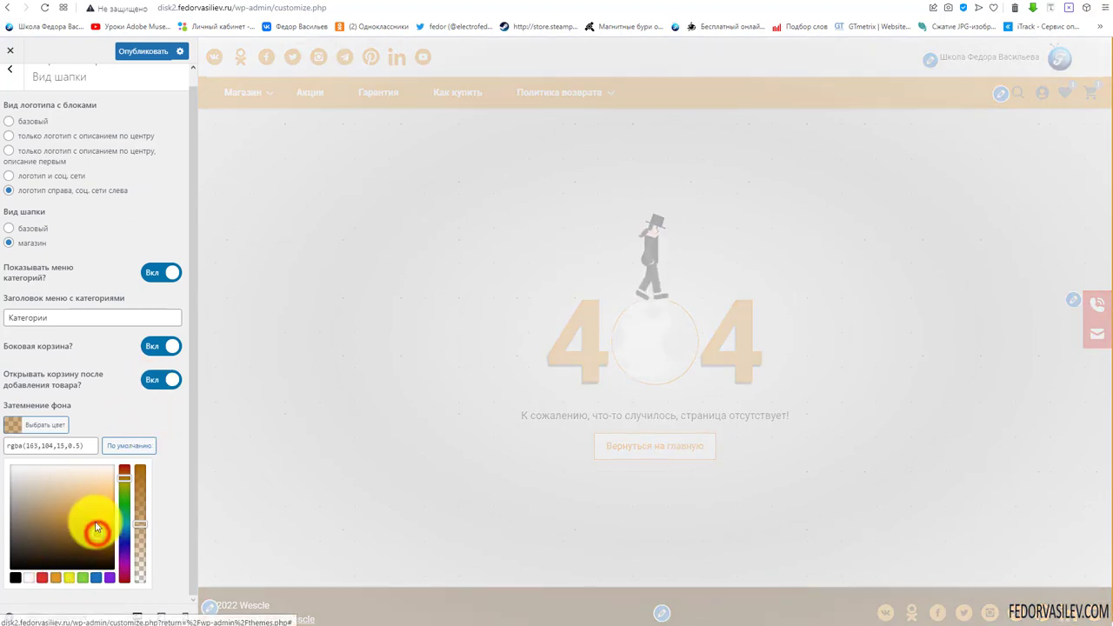
pyautogui.click(12, 122)
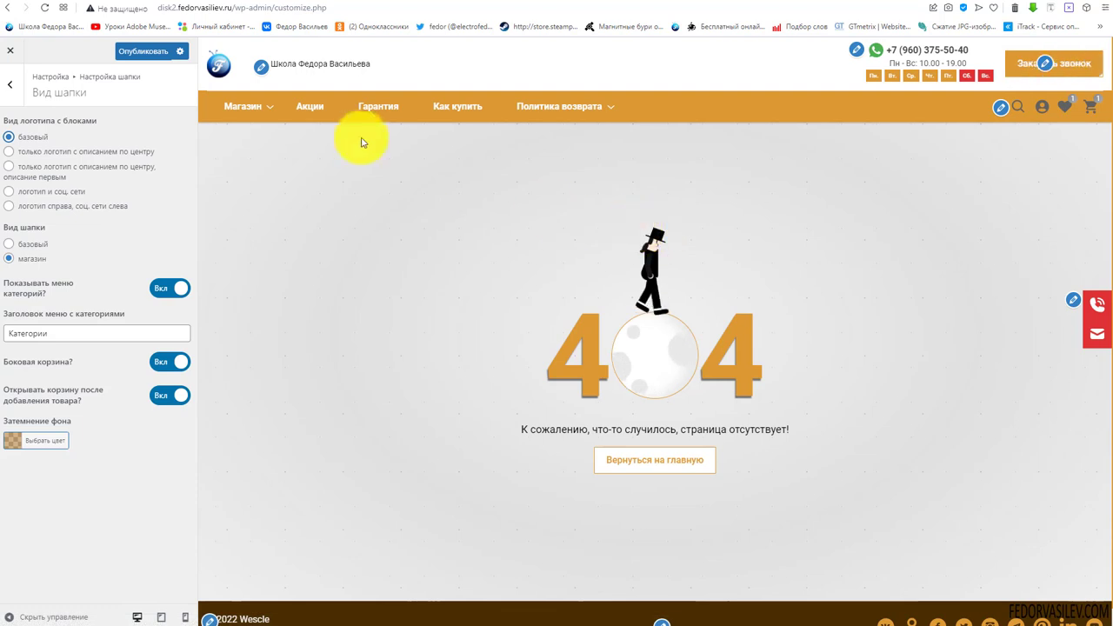
pyautogui.click(142, 50)
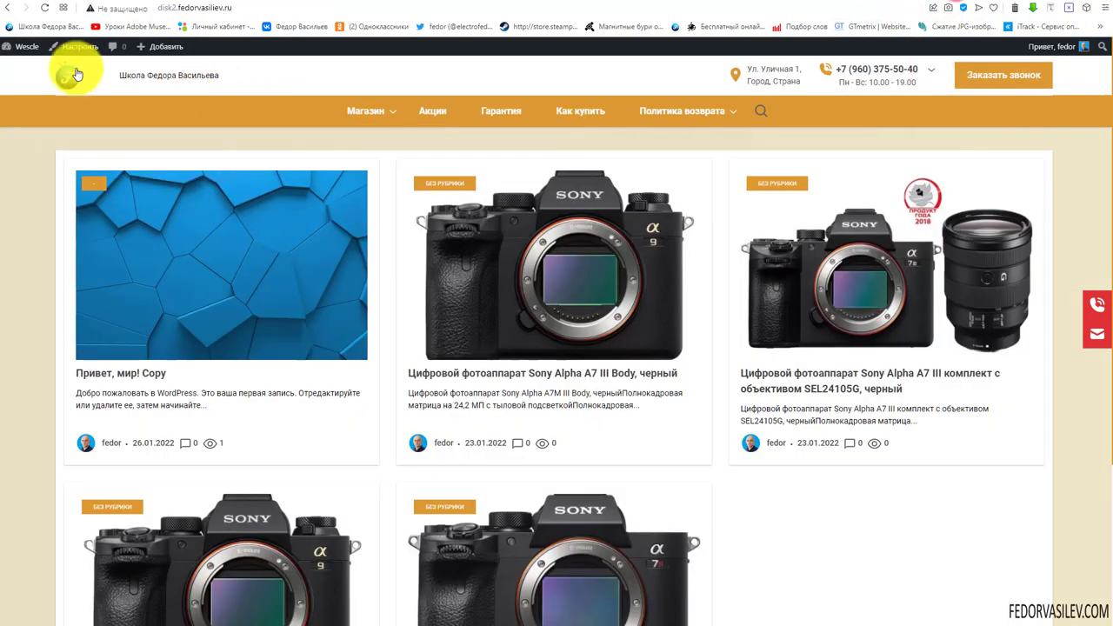
pyautogui.click(44, 8)
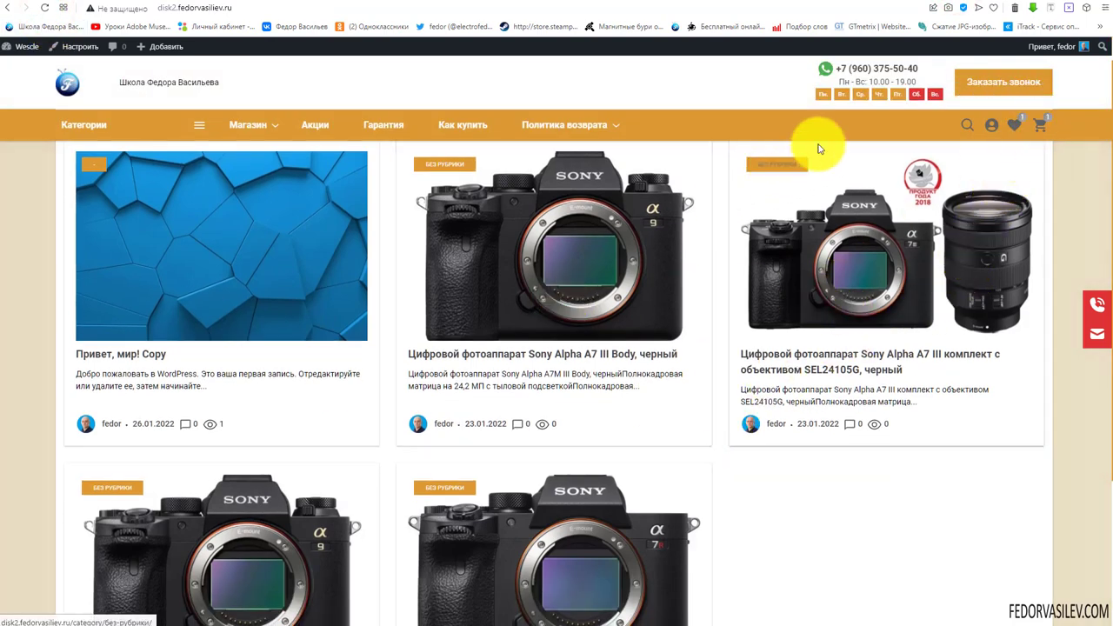
# Add the Canon EOS M50 Kit from the Canon category to the cart
pyautogui.moveTo(263, 142)
pyautogui.click(240, 161)
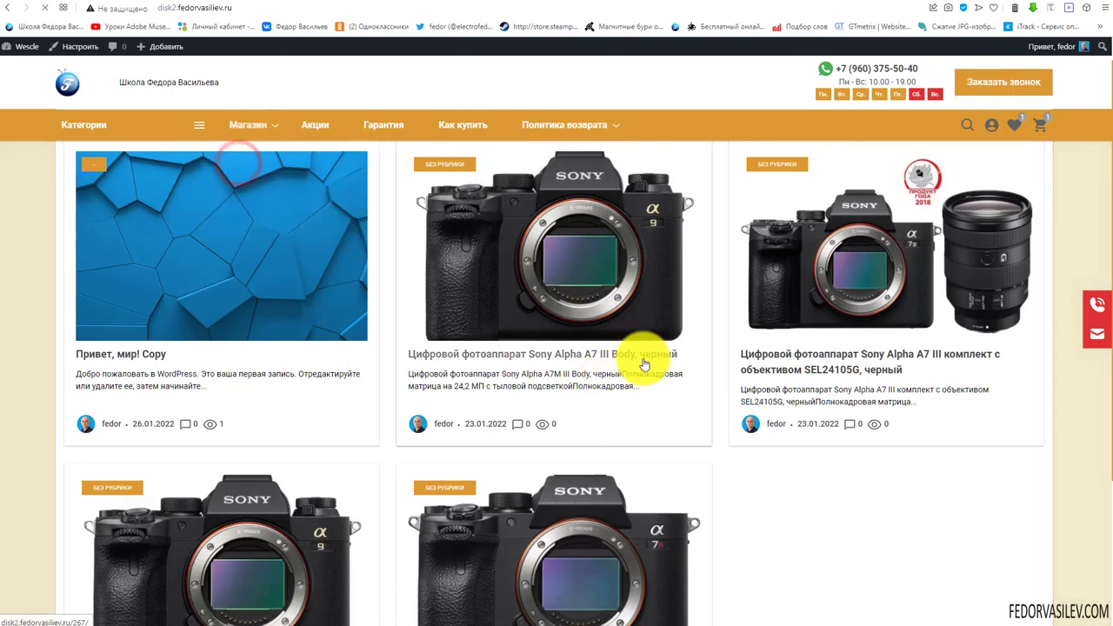
pyautogui.scroll(-3, 646, 363)
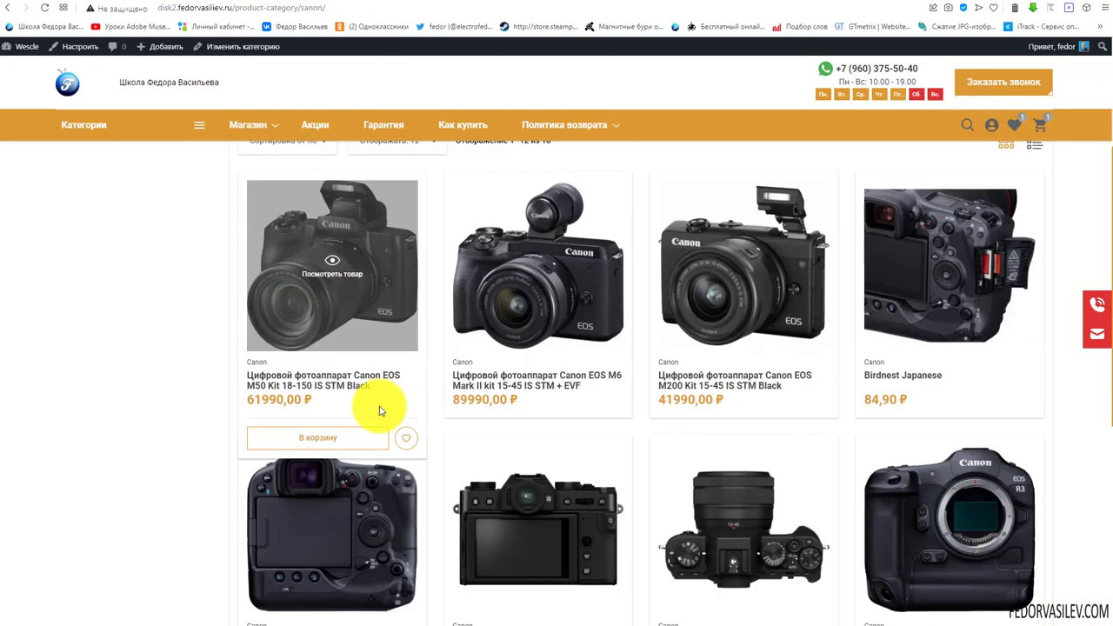
pyautogui.click(343, 439)
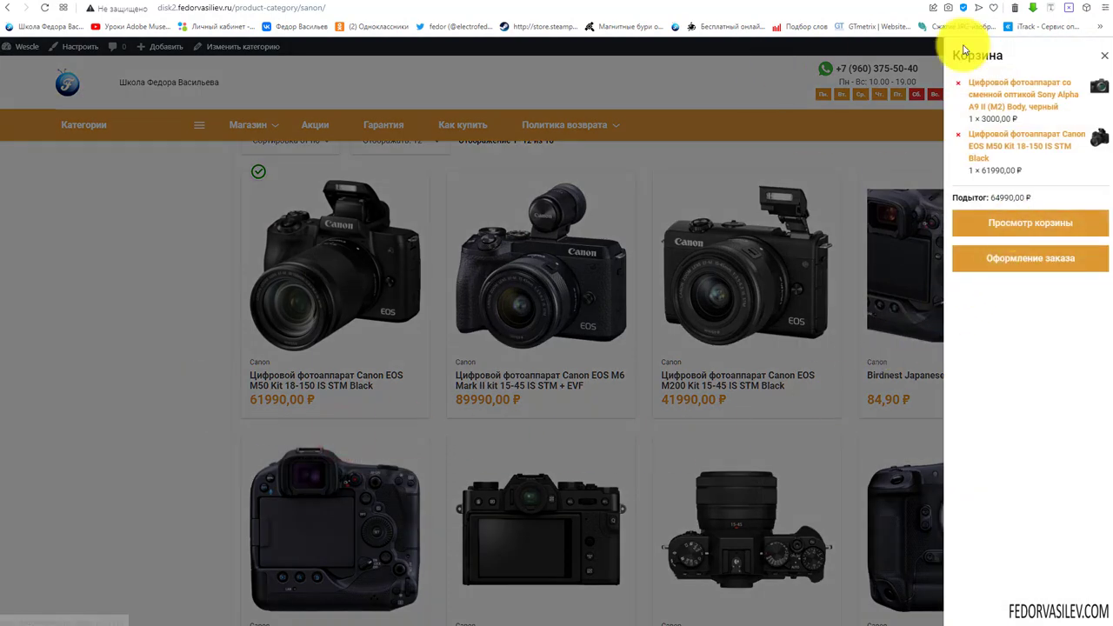
# Check the cart page, side cart and checkout, then return to the Customizer
pyautogui.click(1004, 224)
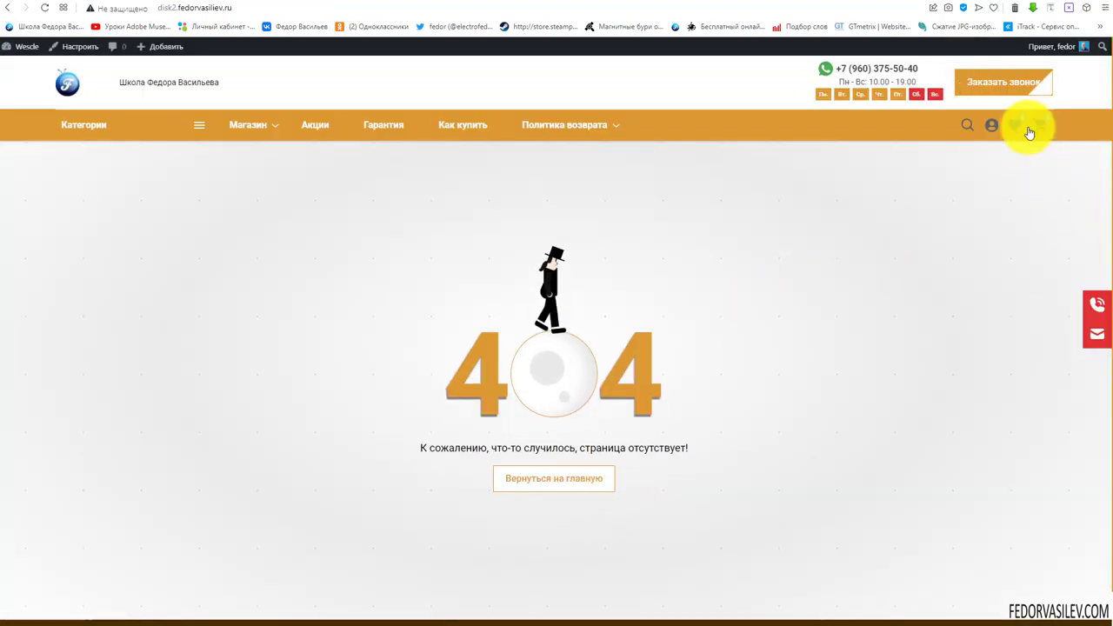
pyautogui.click(1033, 127)
pyautogui.click(1009, 237)
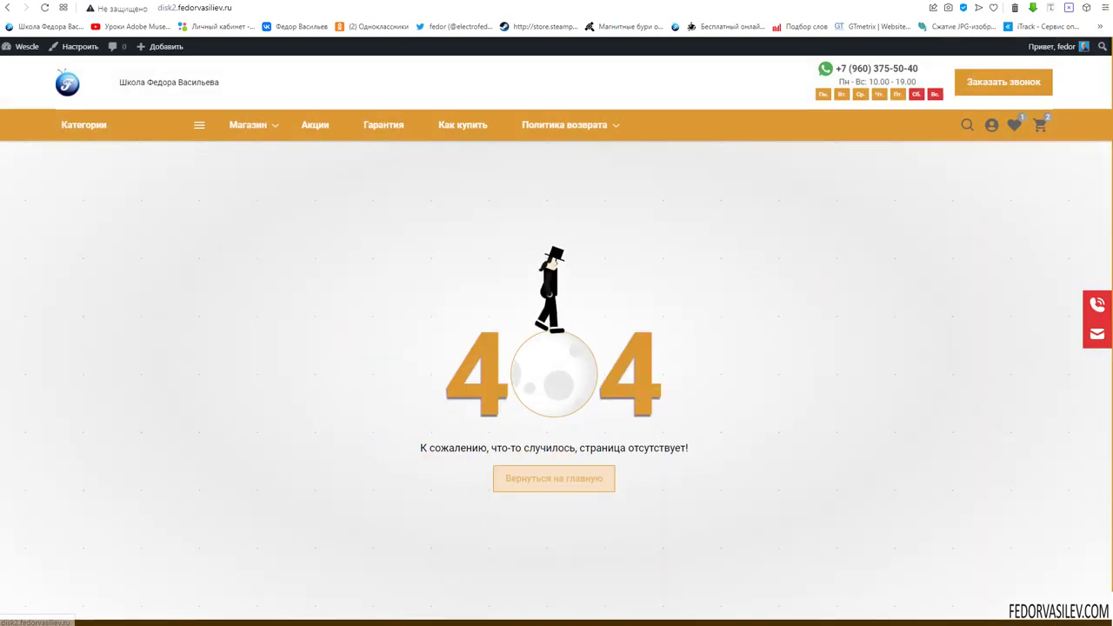
pyautogui.moveTo(87, 119)
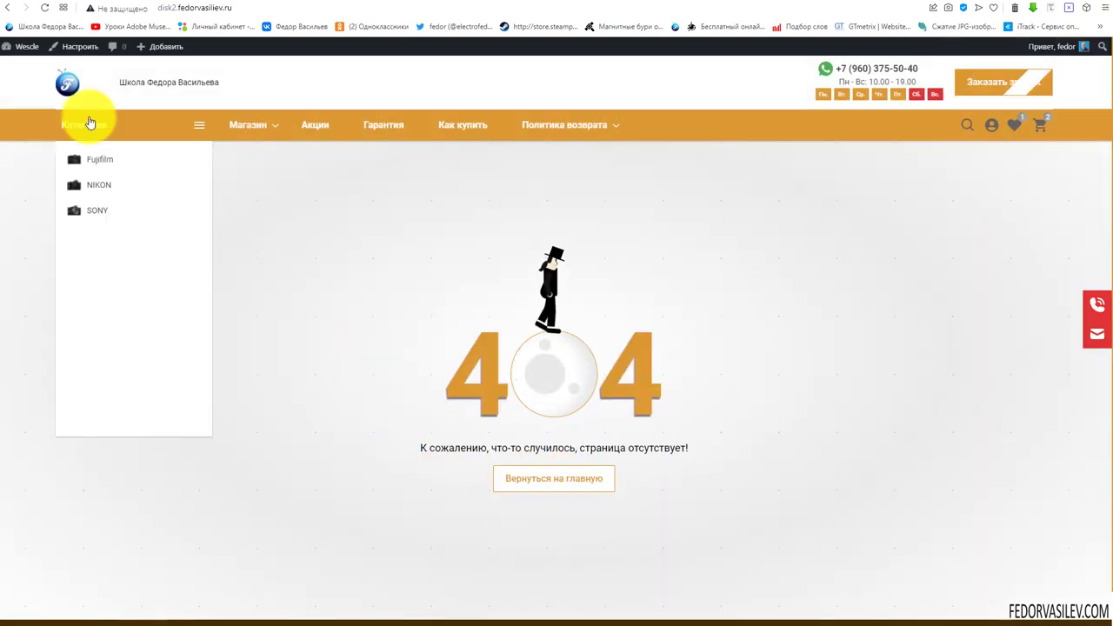
pyautogui.click(904, 7)
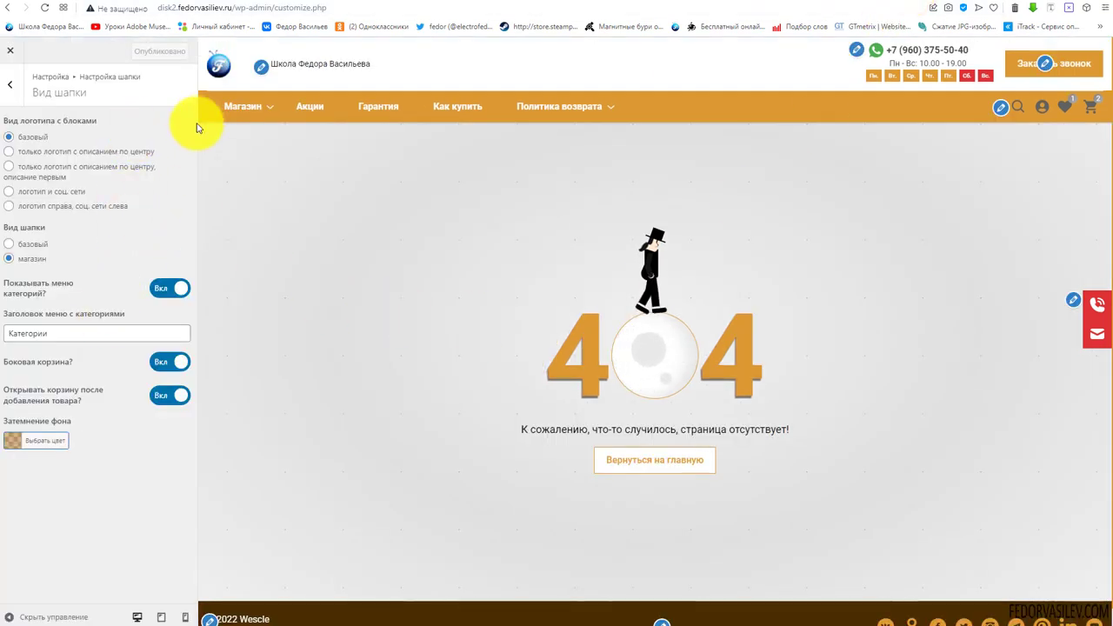
# Replace the 'Заголовок меню с категориями' text Категории with Товары
pyautogui.moveTo(584, 118)
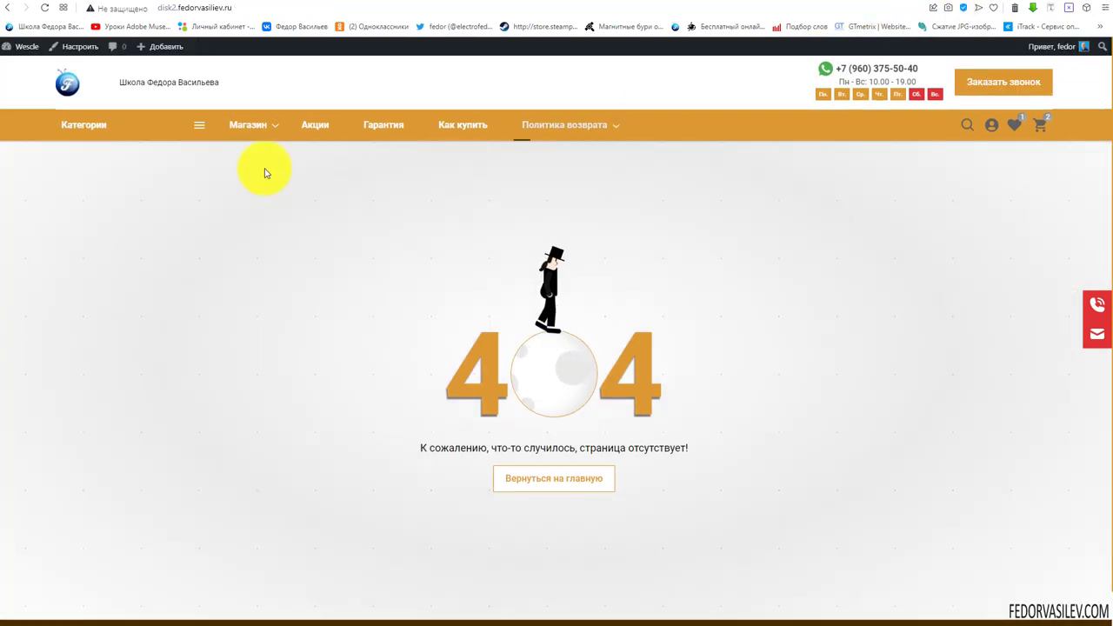
pyautogui.moveTo(75, 124)
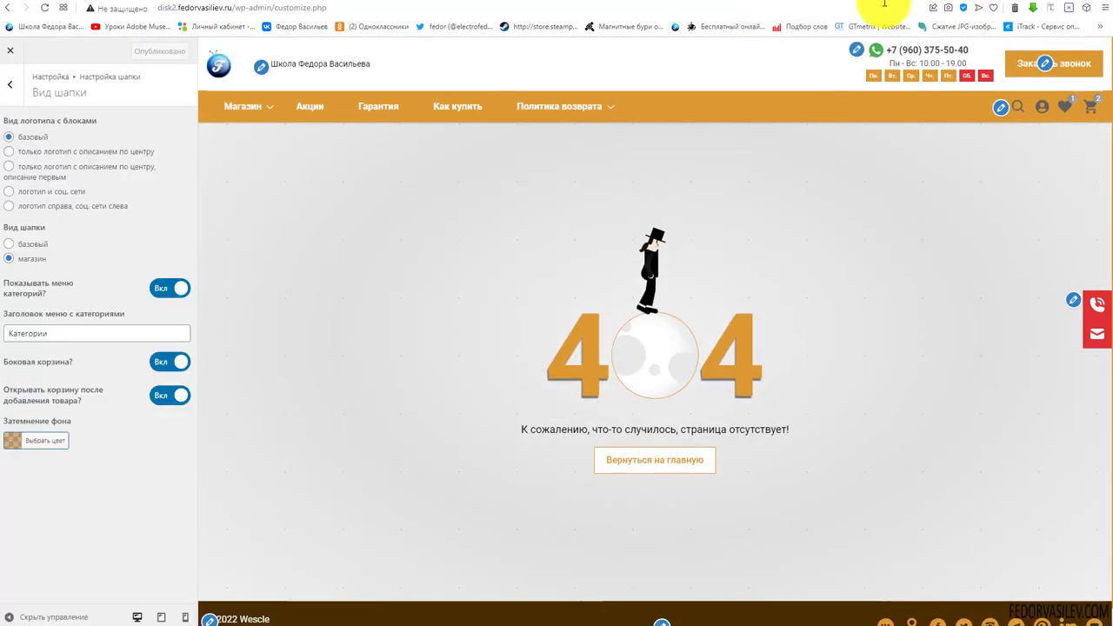
pyautogui.moveTo(12, 339); pyautogui.dragTo(73, 338)
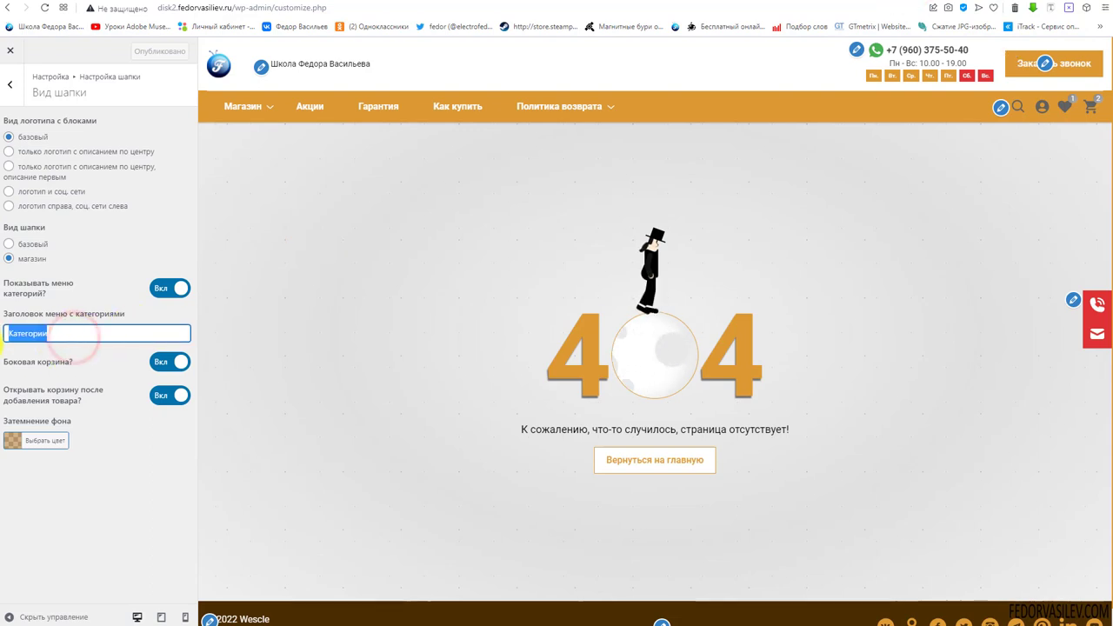
pyautogui.write('Това')
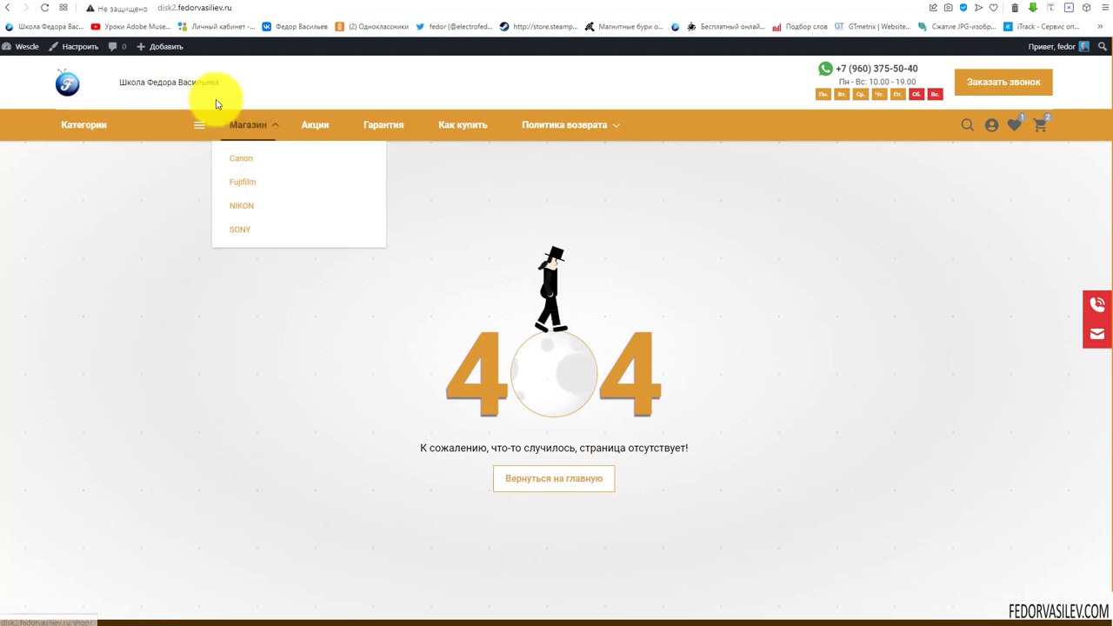
# Open the Fujifilm category from the Товары menu and inspect it in DevTools
pyautogui.click(84, 93)
pyautogui.moveTo(75, 131)
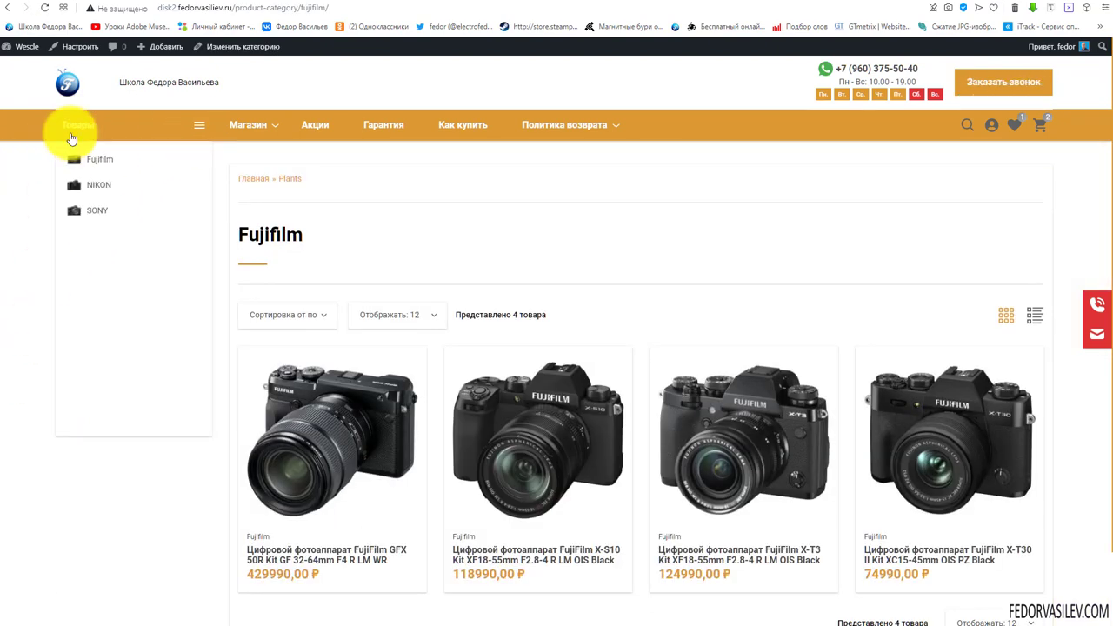
pyautogui.rightClick(641, 67)
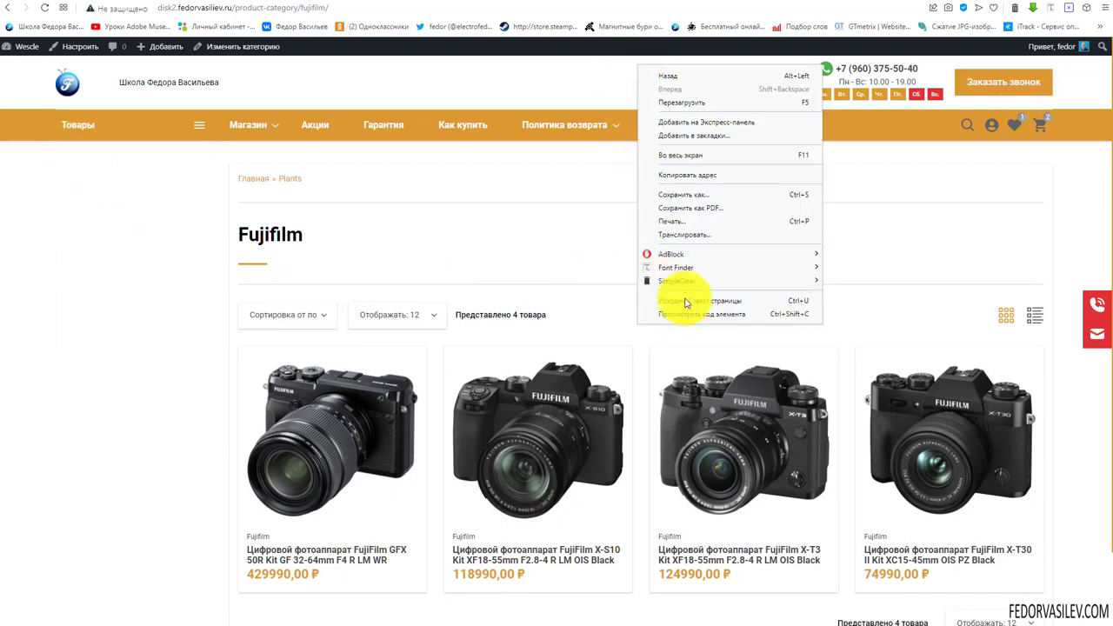
pyautogui.click(686, 326)
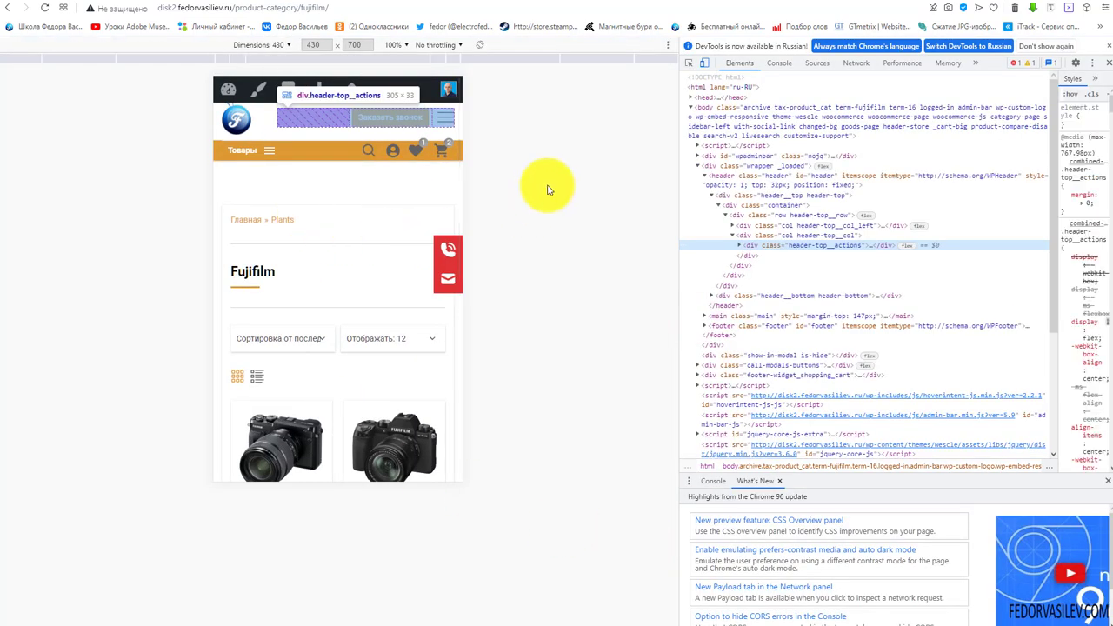
# Test the mobile Товары panel and hamburger side menu, then close DevTools
pyautogui.click(565, 172)
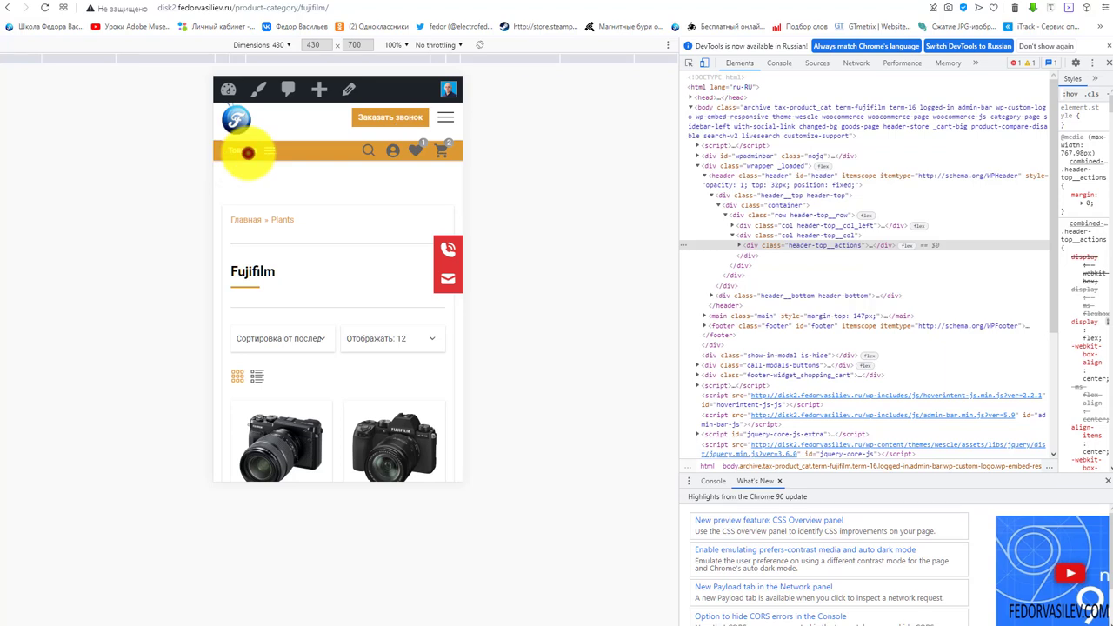
pyautogui.click(248, 154)
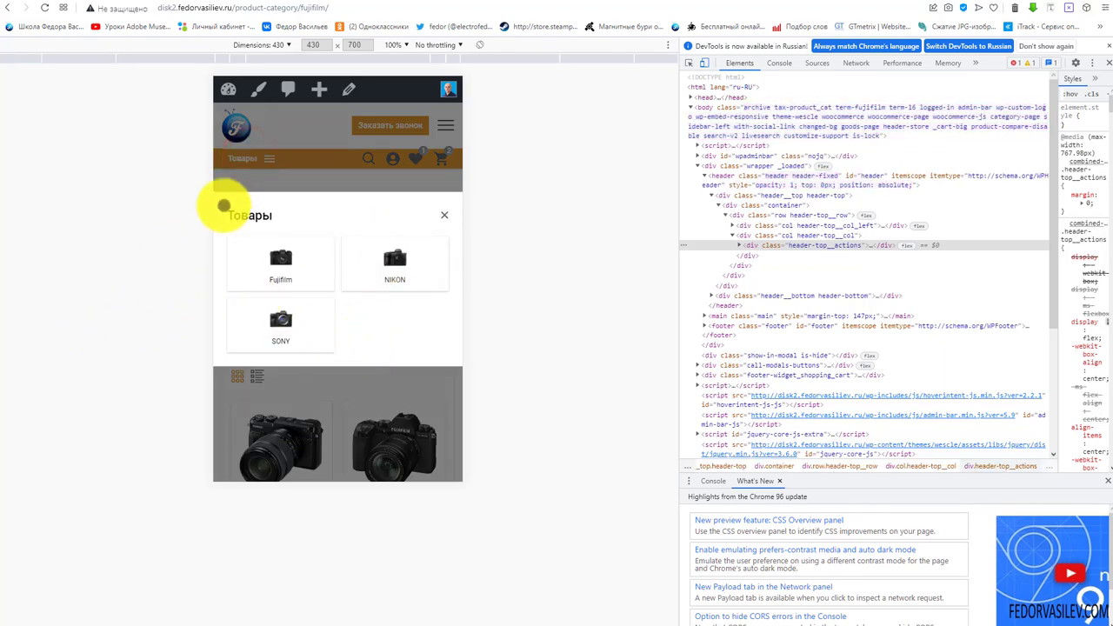
pyautogui.click(444, 215)
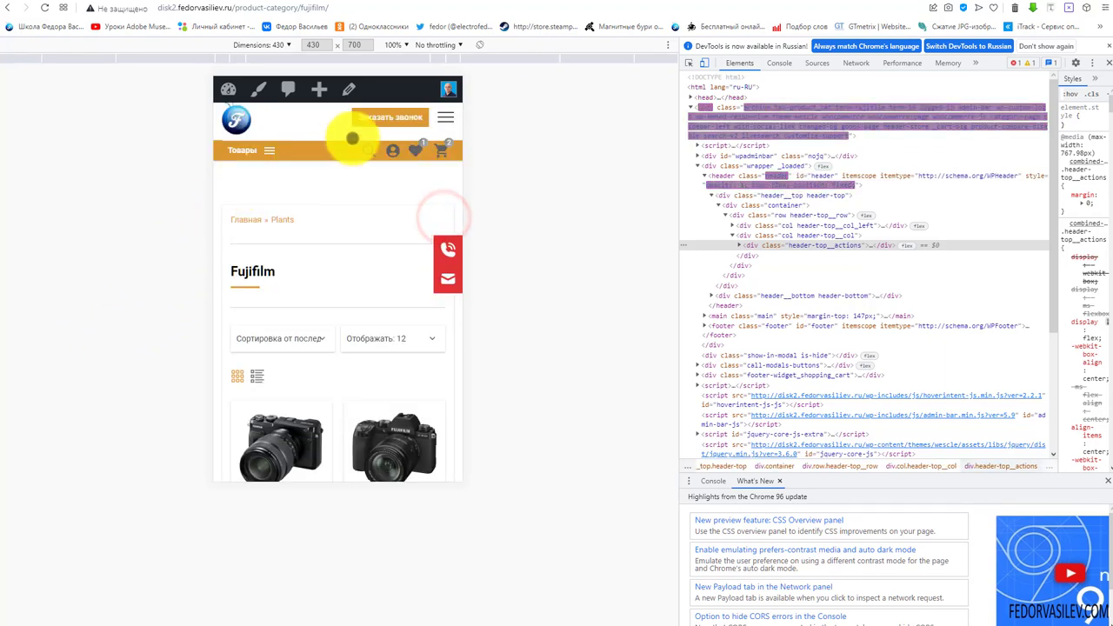
pyautogui.click(445, 119)
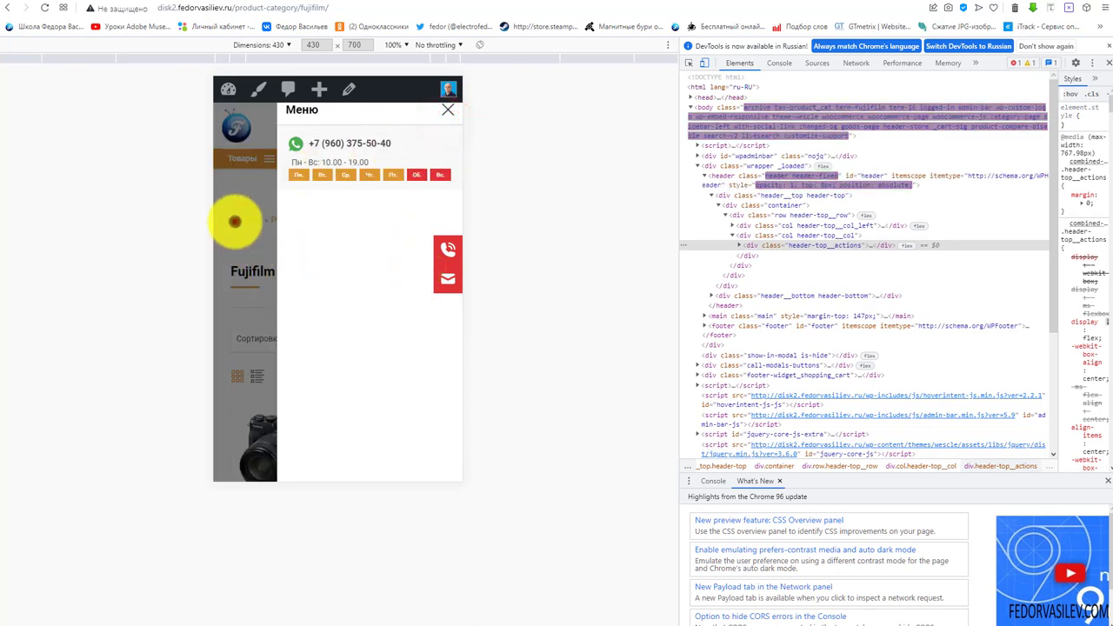
pyautogui.click(235, 220)
pyautogui.click(1107, 63)
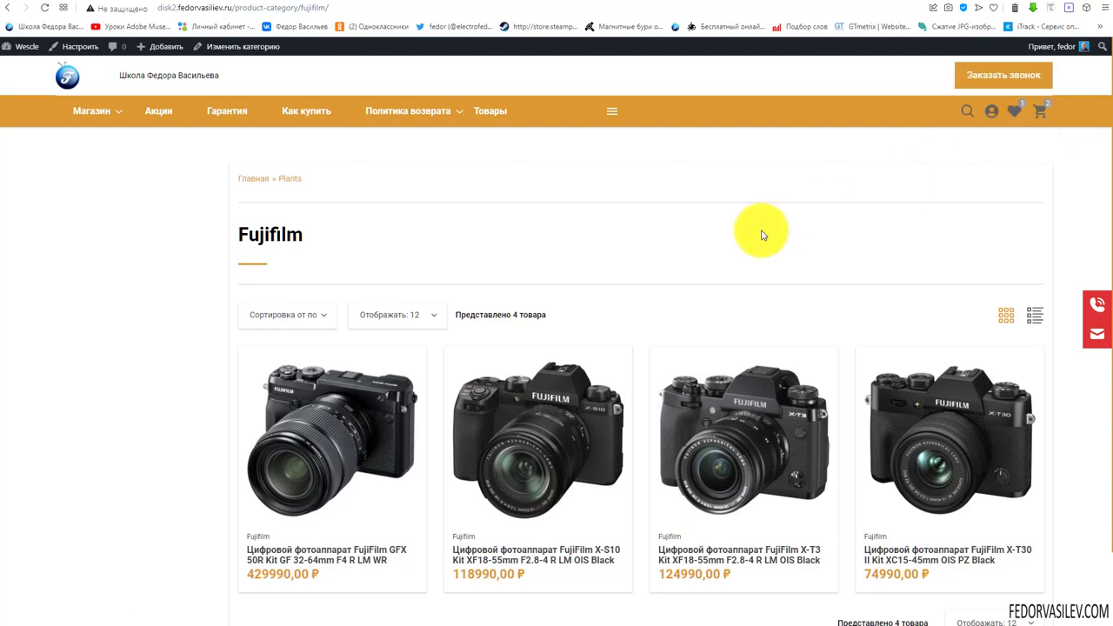
# View the mini-cart, the full cart page and the Товары menu, then return to Настройка шапки
pyautogui.click(1034, 114)
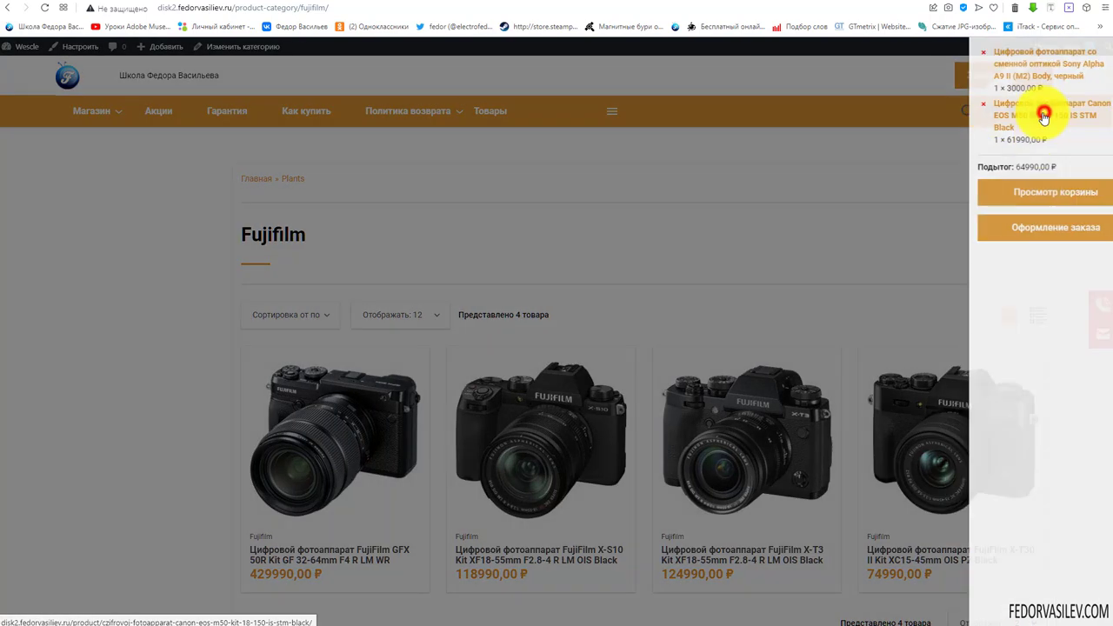
pyautogui.click(1009, 193)
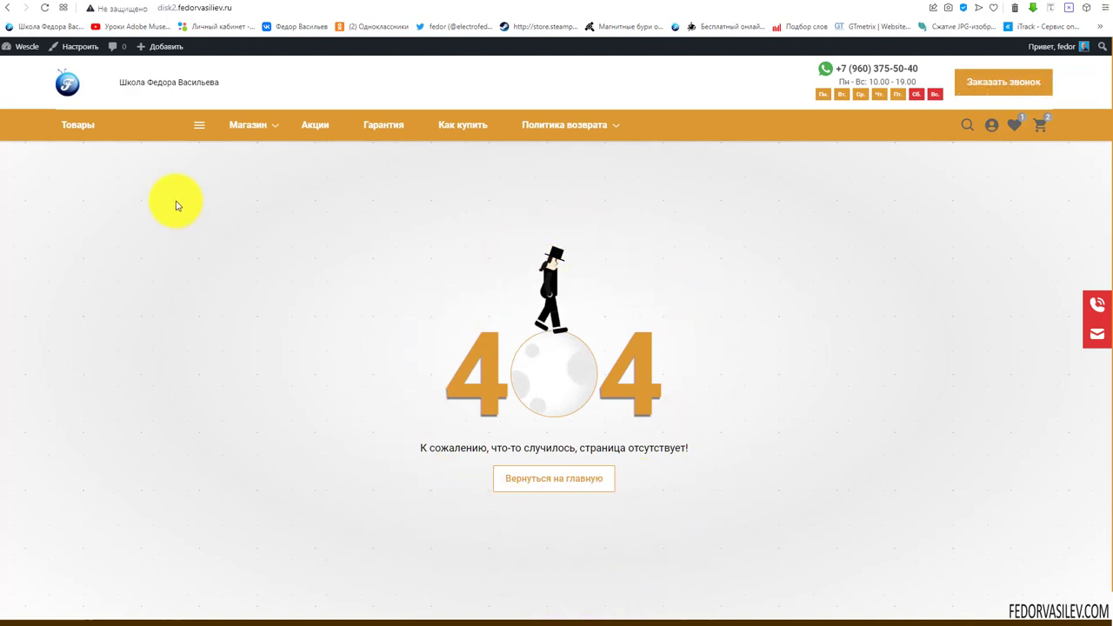
pyautogui.moveTo(69, 124)
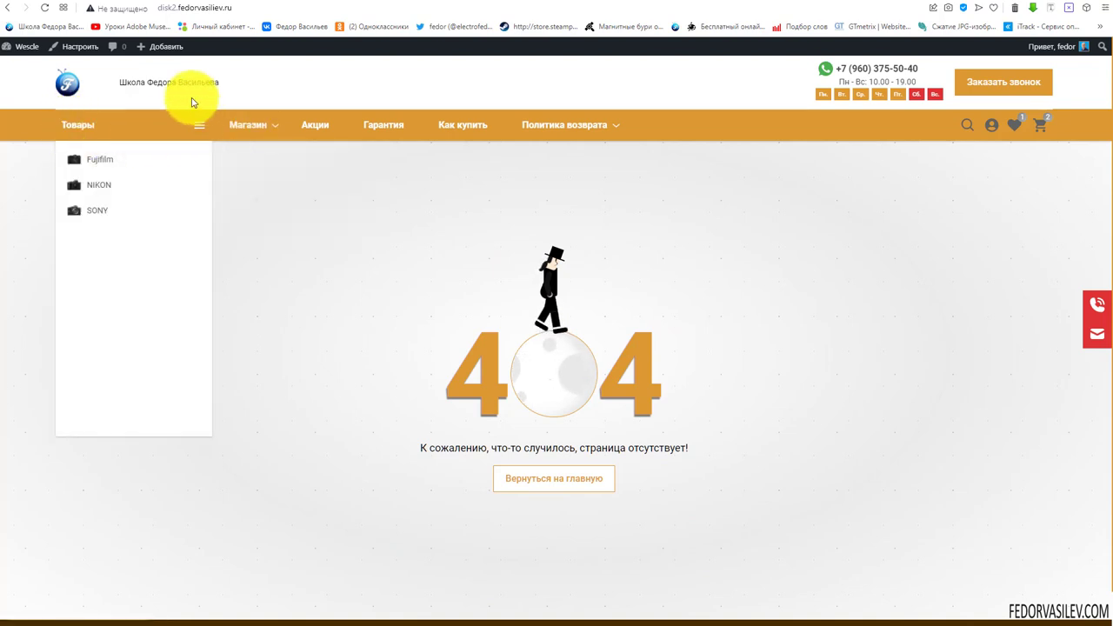
pyautogui.click(59, 83)
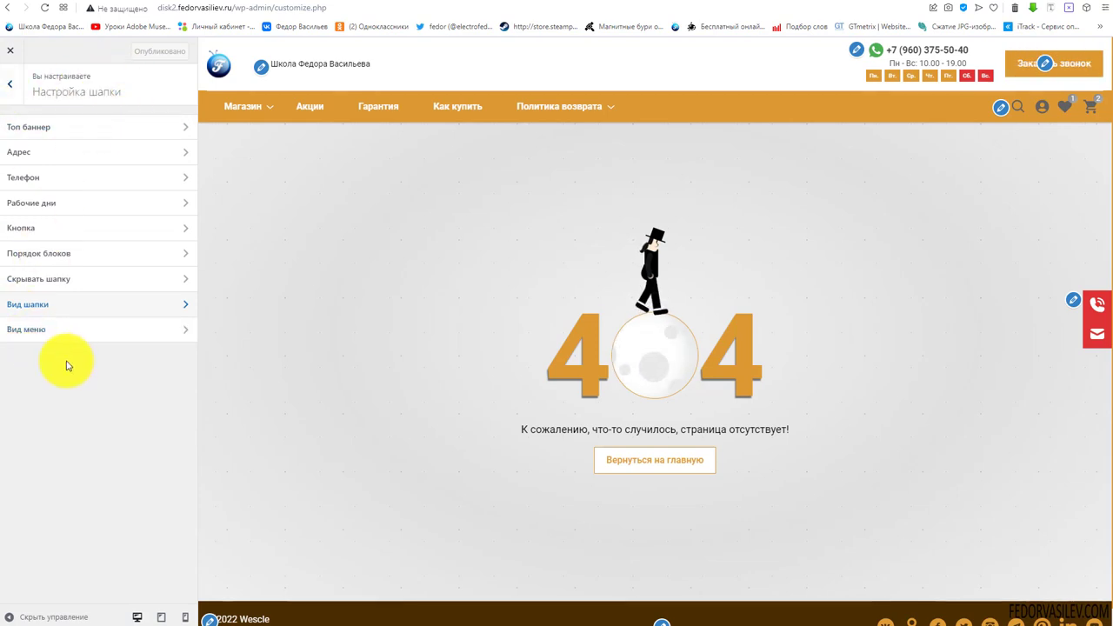
# Switch Выпадающее меню на всю ширину to Вкл under Вид меню and publish it
pyautogui.click(40, 334)
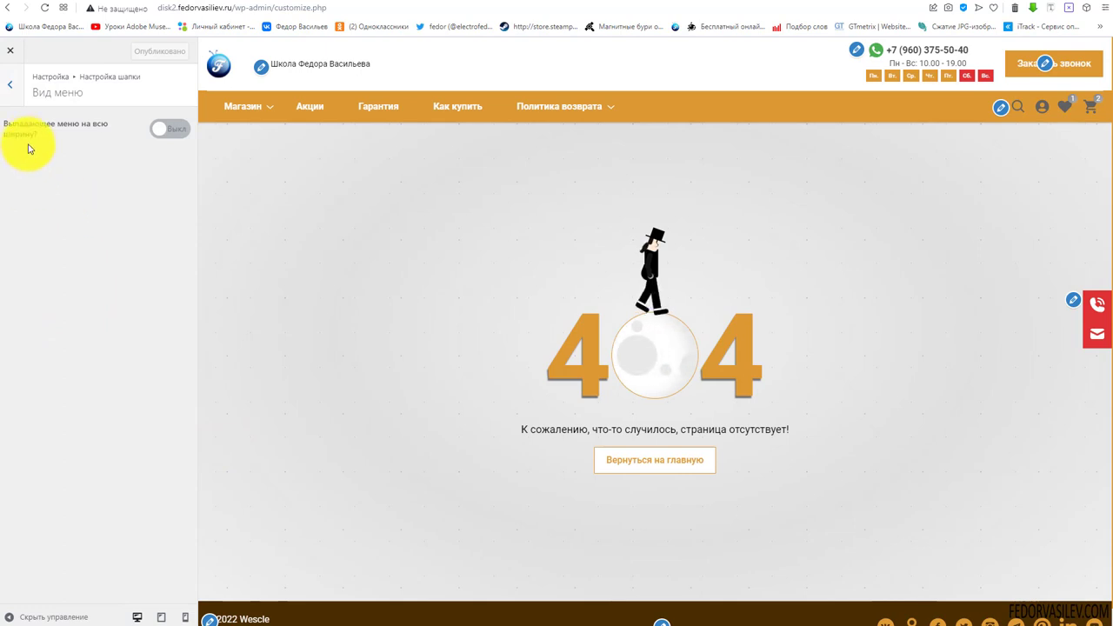
pyautogui.click(169, 130)
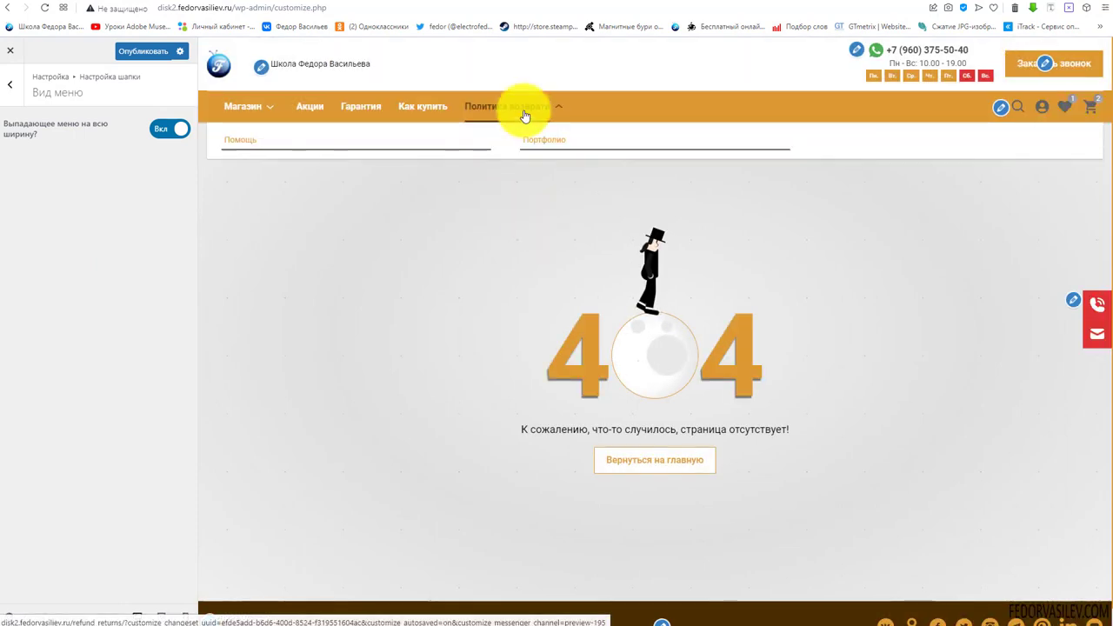
pyautogui.click(144, 50)
pyautogui.hotkey('alt', 'Left')
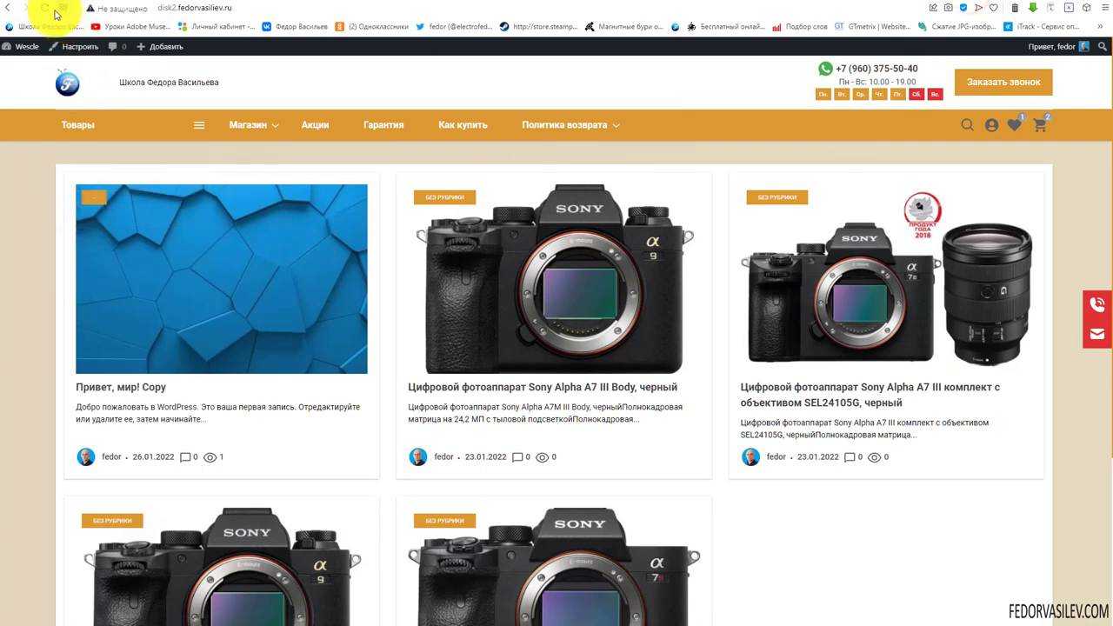
# Check the full-width Политика возврата and Товары dropdowns on the live home page
pyautogui.scroll(-1, 944, 584)
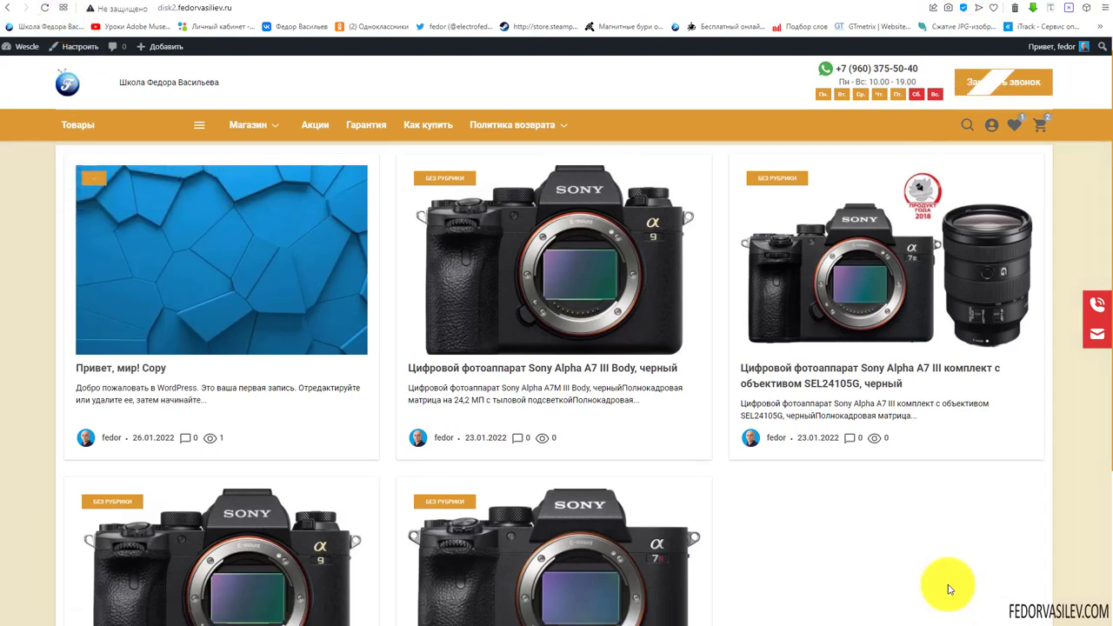
pyautogui.moveTo(528, 134)
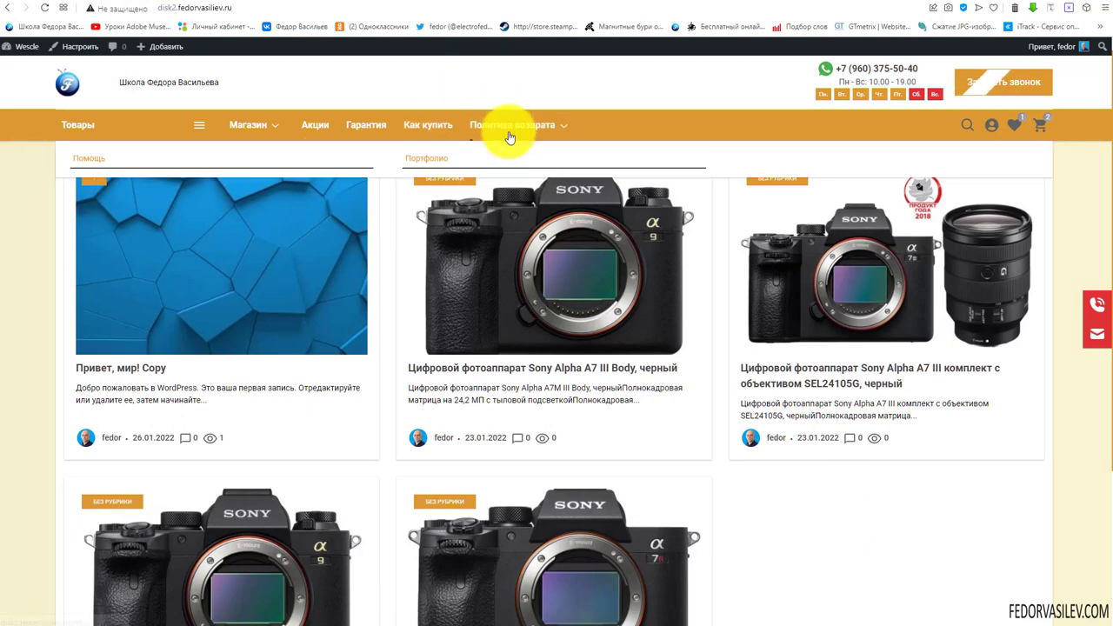
pyautogui.moveTo(100, 135)
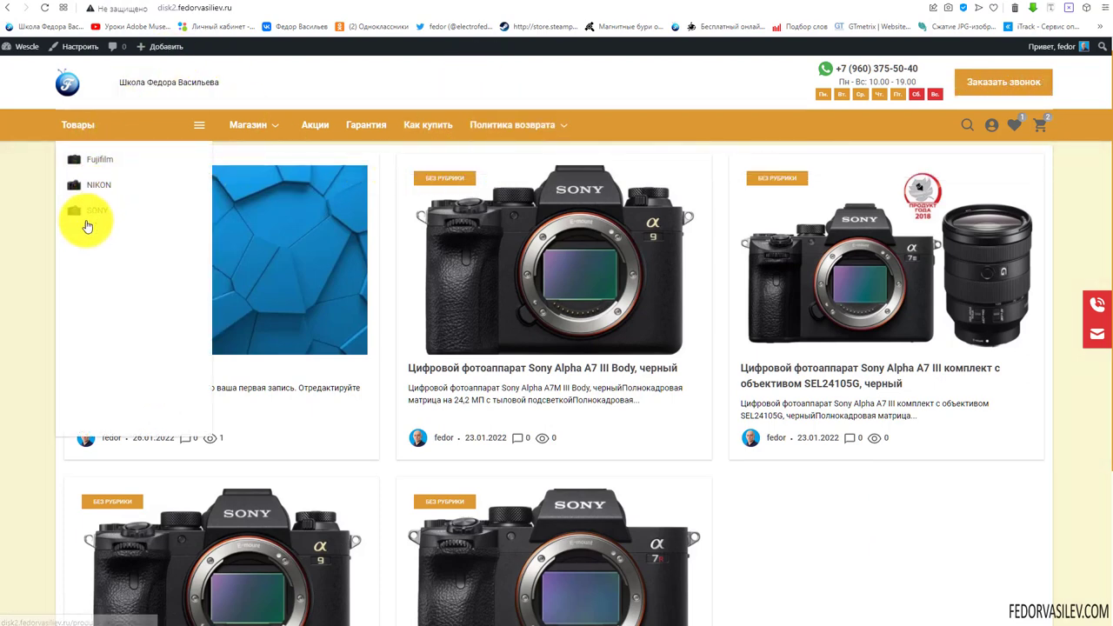
pyautogui.moveTo(497, 122)
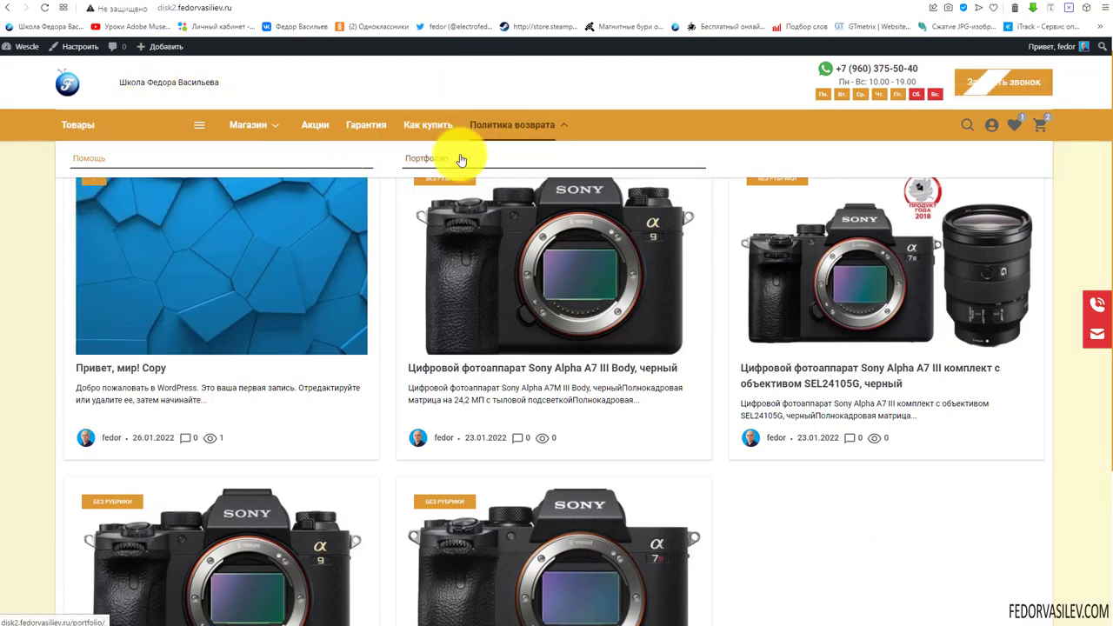
# Switch Выпадающее меню на всю ширину back to Выкл, publish, and return to the main Customizer sections
pyautogui.click(904, 2)
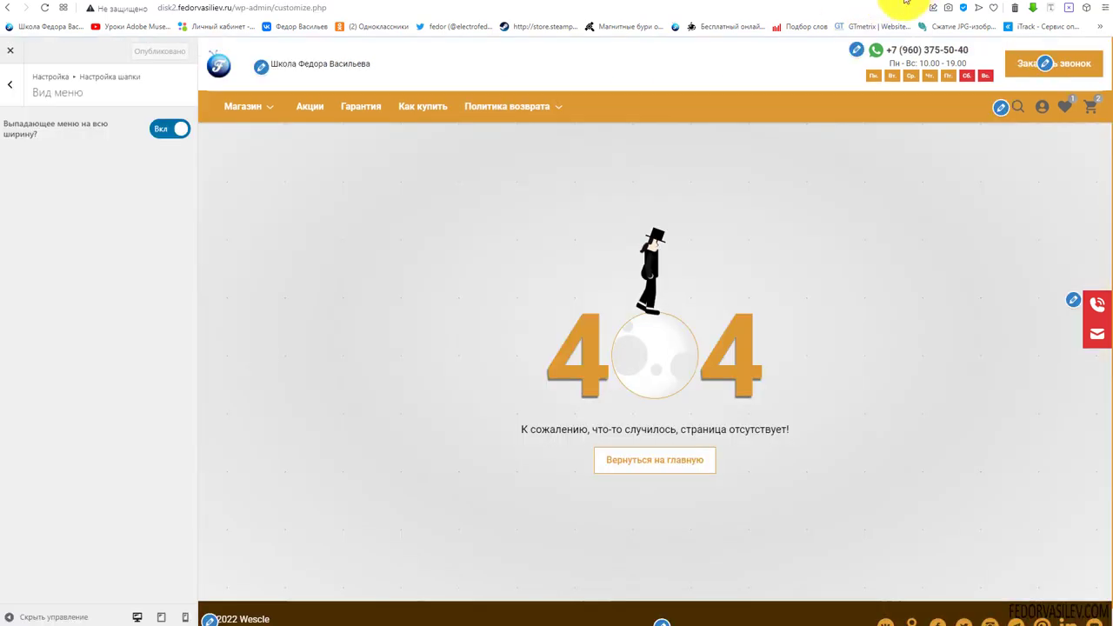
pyautogui.click(165, 130)
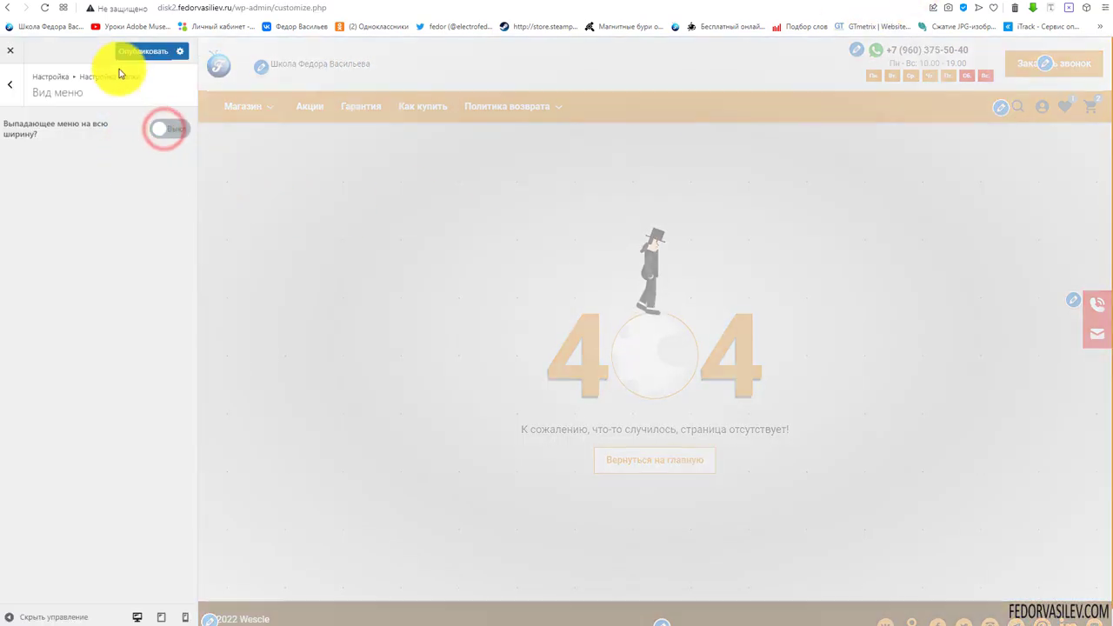
pyautogui.click(119, 52)
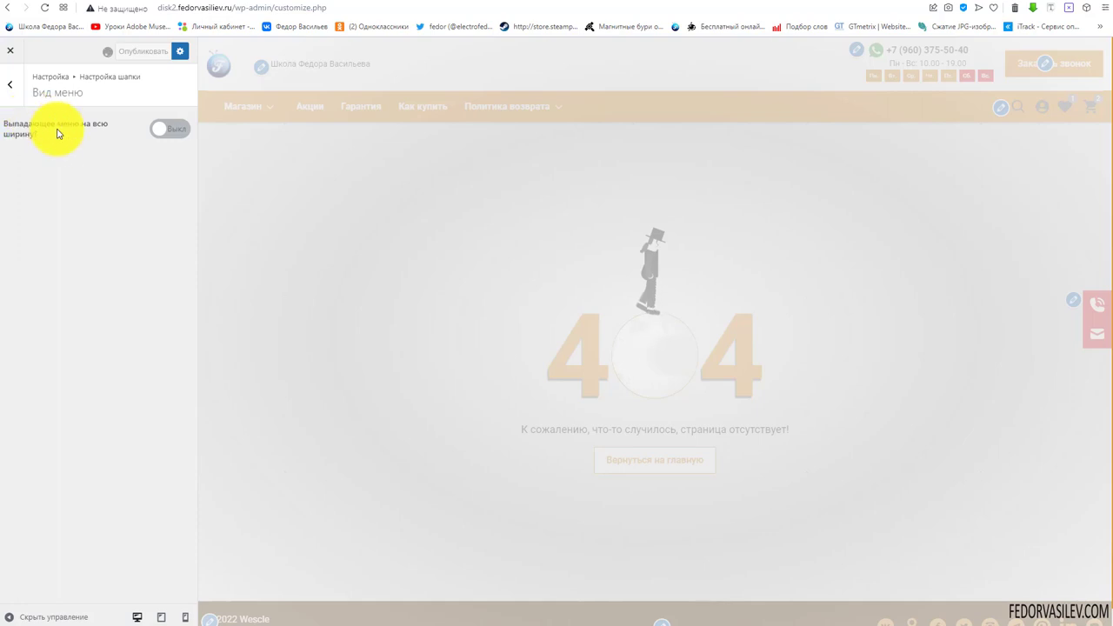
pyautogui.click(8, 87)
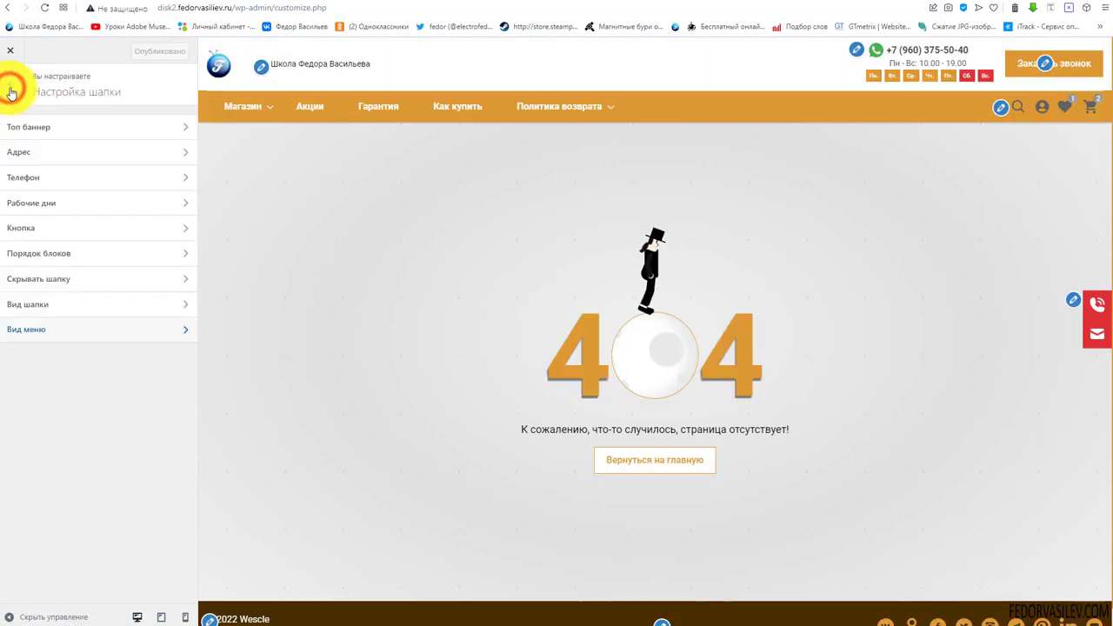
pyautogui.click(8, 92)
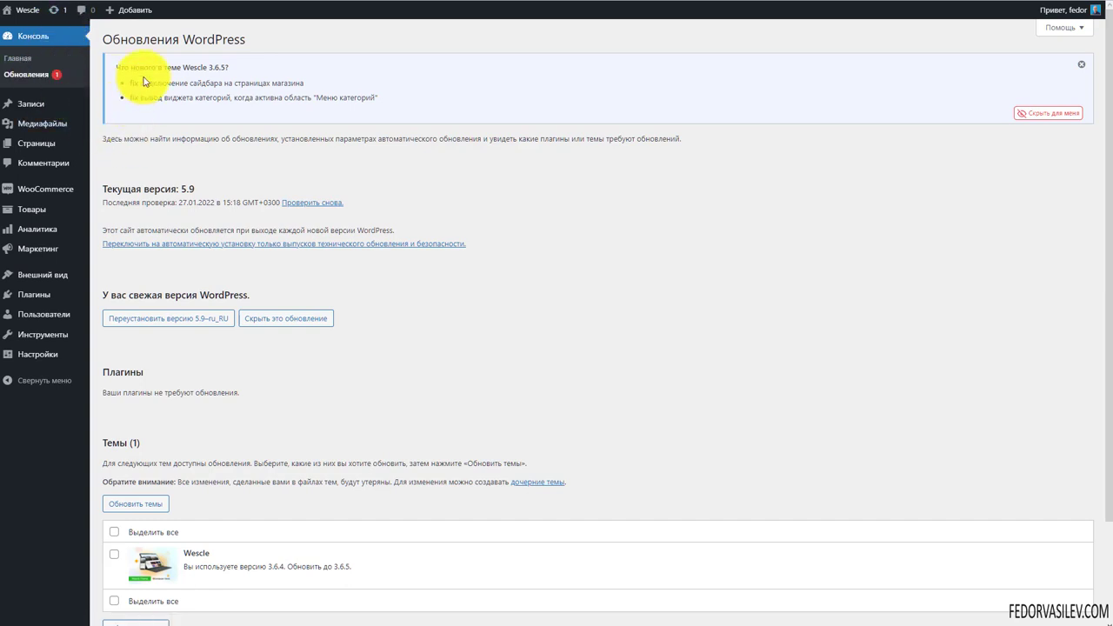
# Update the Wescle theme from 3.6.4 to 3.6.5 and dismiss its what's-new notice
pyautogui.moveTo(223, 66); pyautogui.dragTo(380, 72)
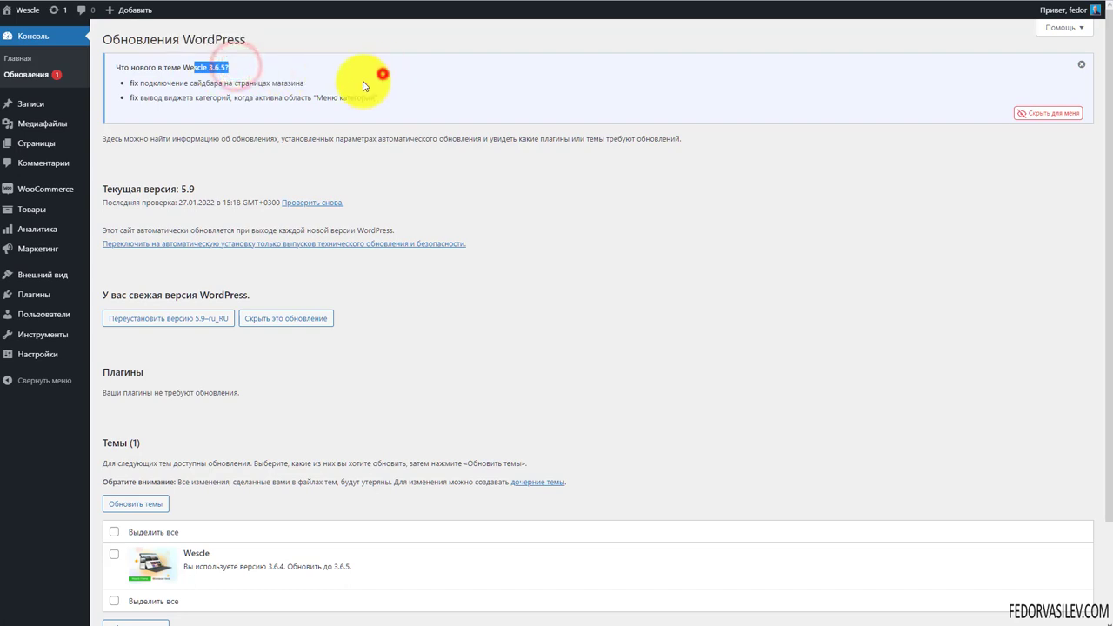
pyautogui.click(143, 97)
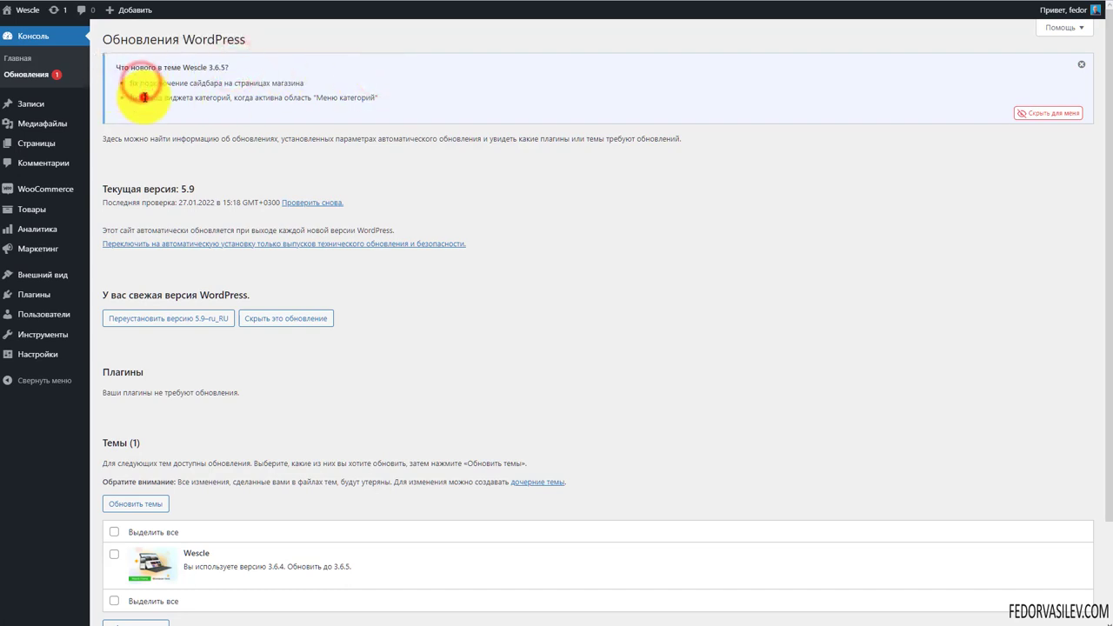
pyautogui.moveTo(137, 78); pyautogui.dragTo(398, 110)
pyautogui.click(425, 97)
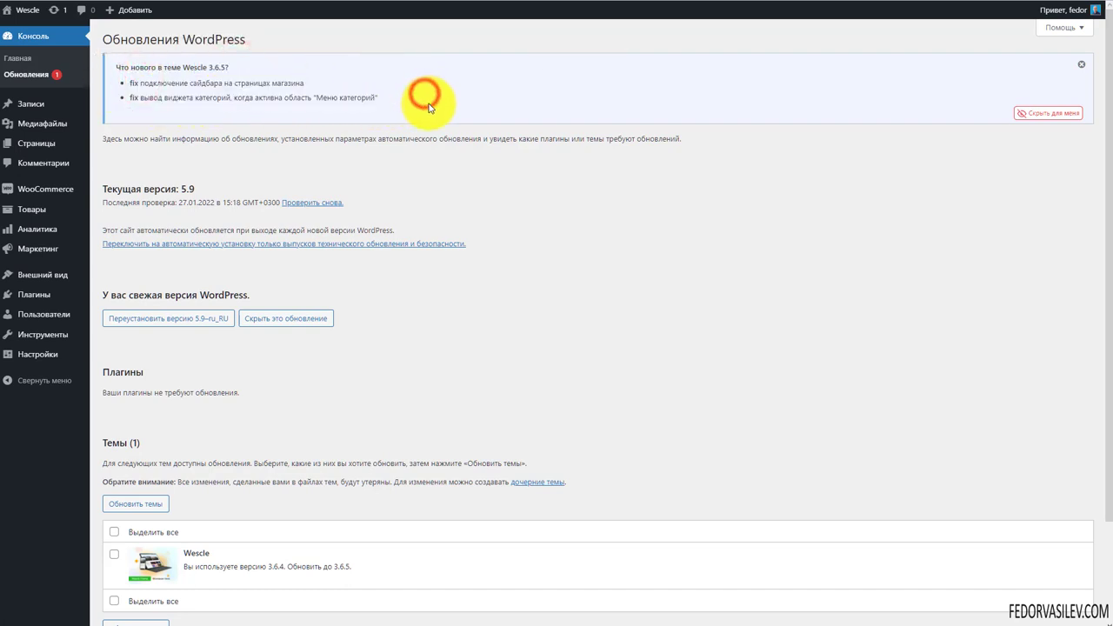
pyautogui.scroll(-3, 99, 472)
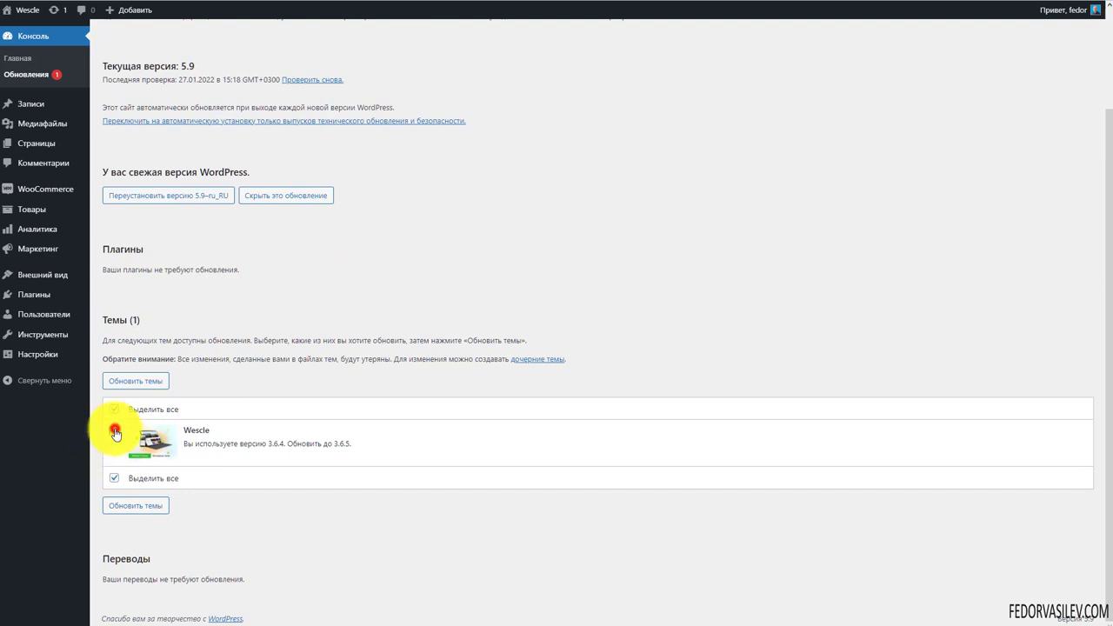
pyautogui.click(135, 381)
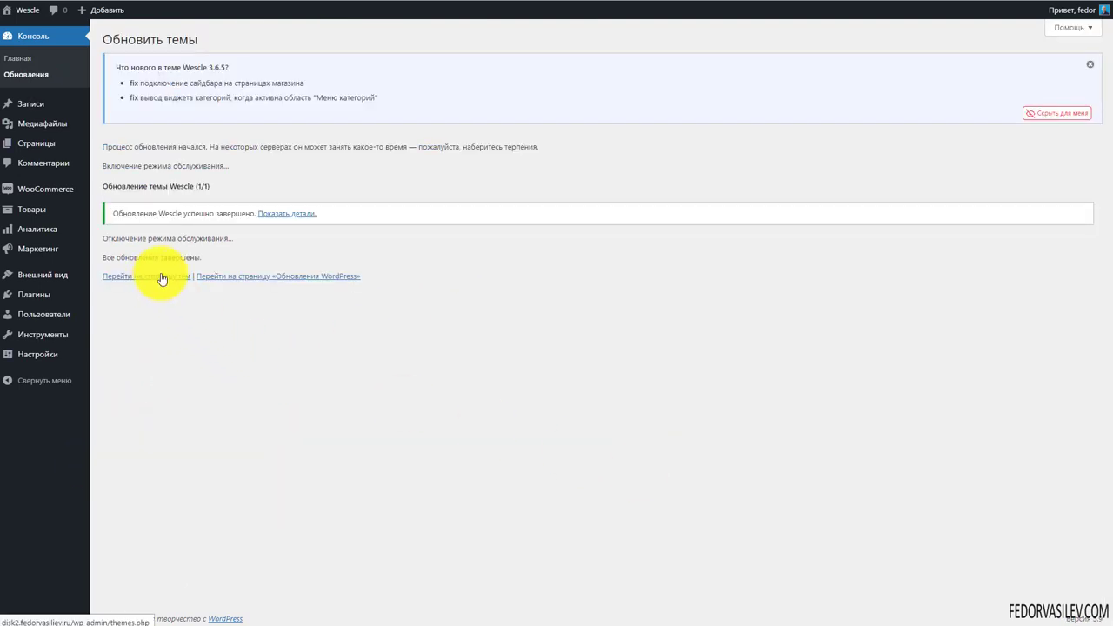
pyautogui.click(1089, 64)
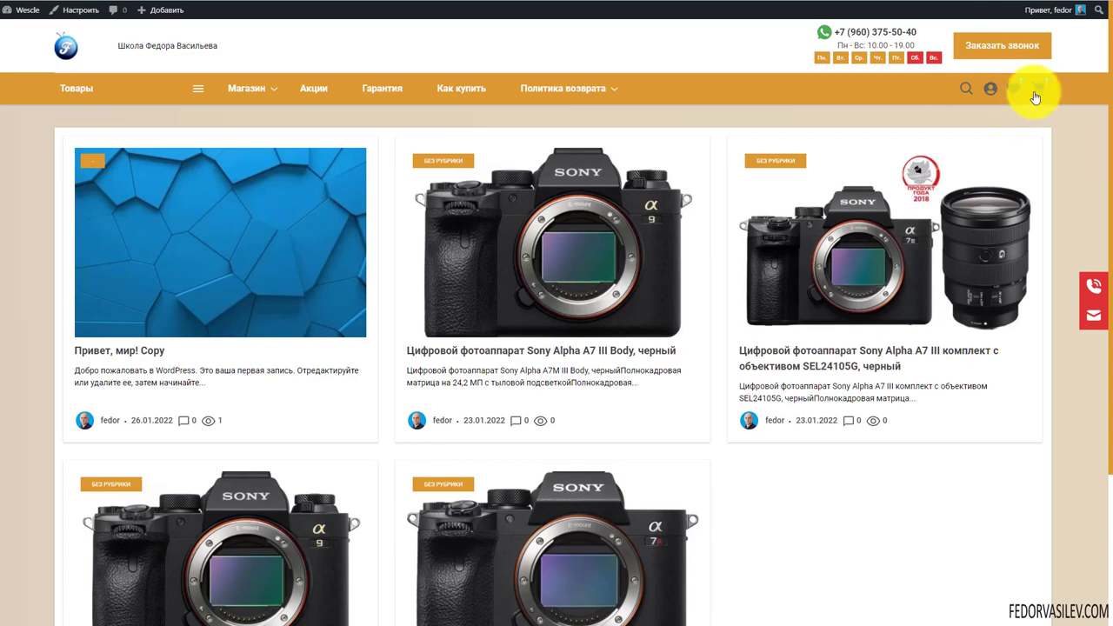
# Open the cart page from the header icon and scroll through the Canon EOS M50 kit listing
pyautogui.click(1041, 96)
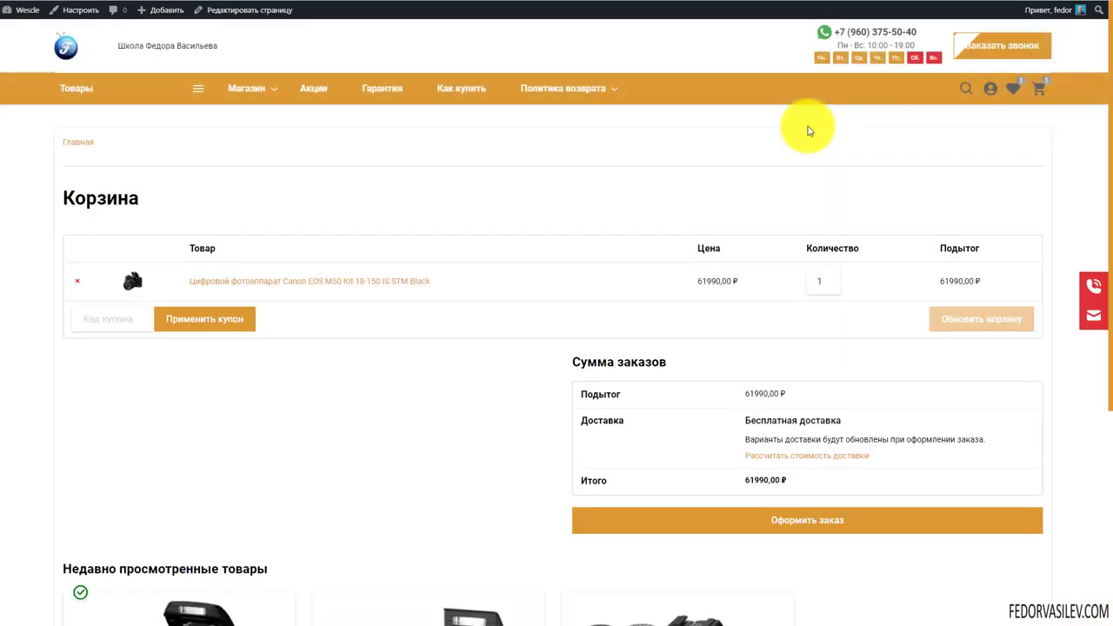
pyautogui.scroll(-3, 473, 246)
pyautogui.scroll(3, 472, 246)
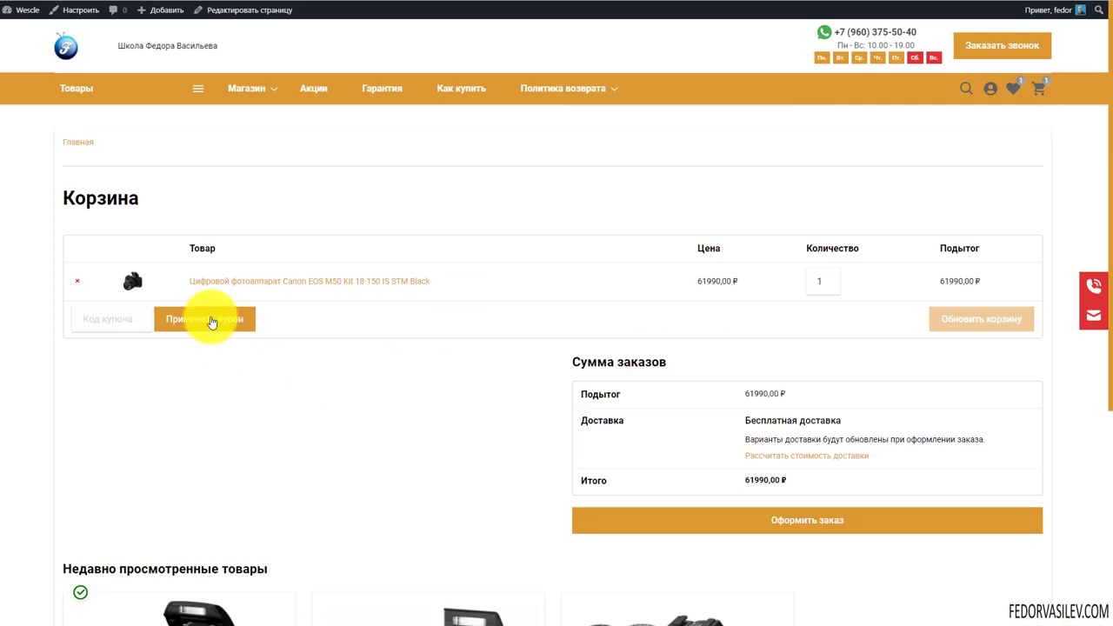
pyautogui.scroll(-4, 667, 236)
pyautogui.scroll(3, 532, 328)
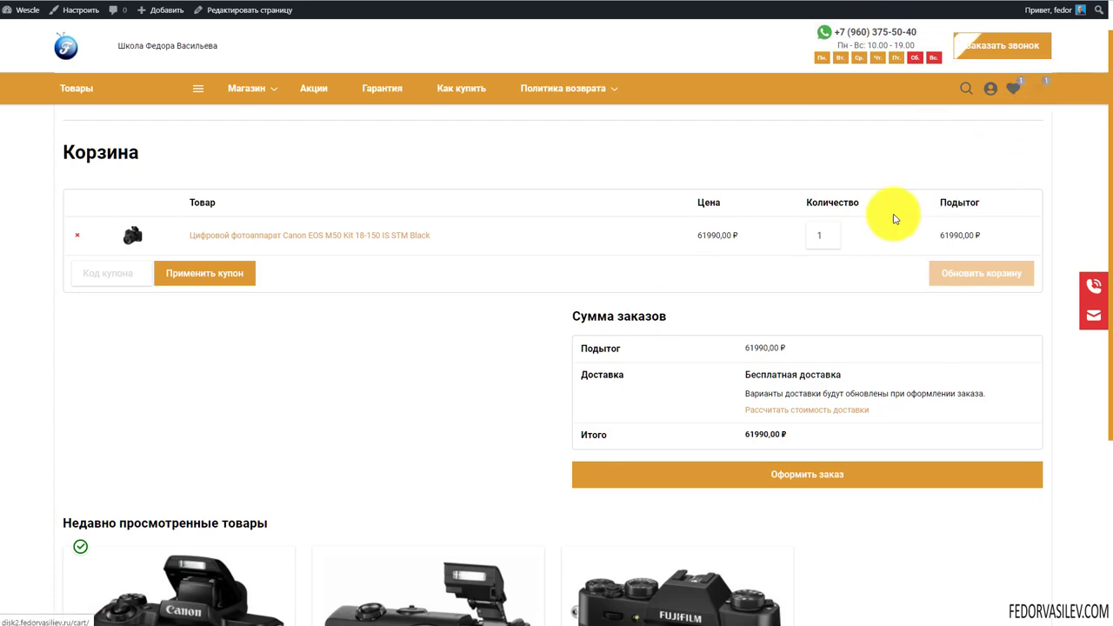
pyautogui.scroll(1, 574, 242)
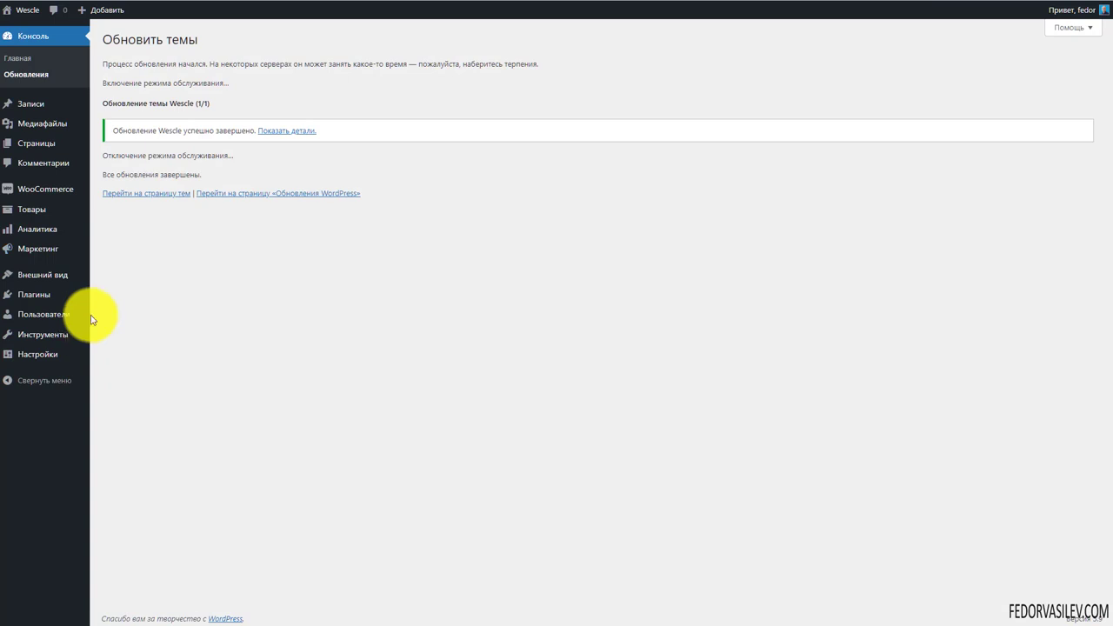
# Review the Cart page assignment in WooCommerce Advanced settings and save the changes
pyautogui.moveTo(37, 213)
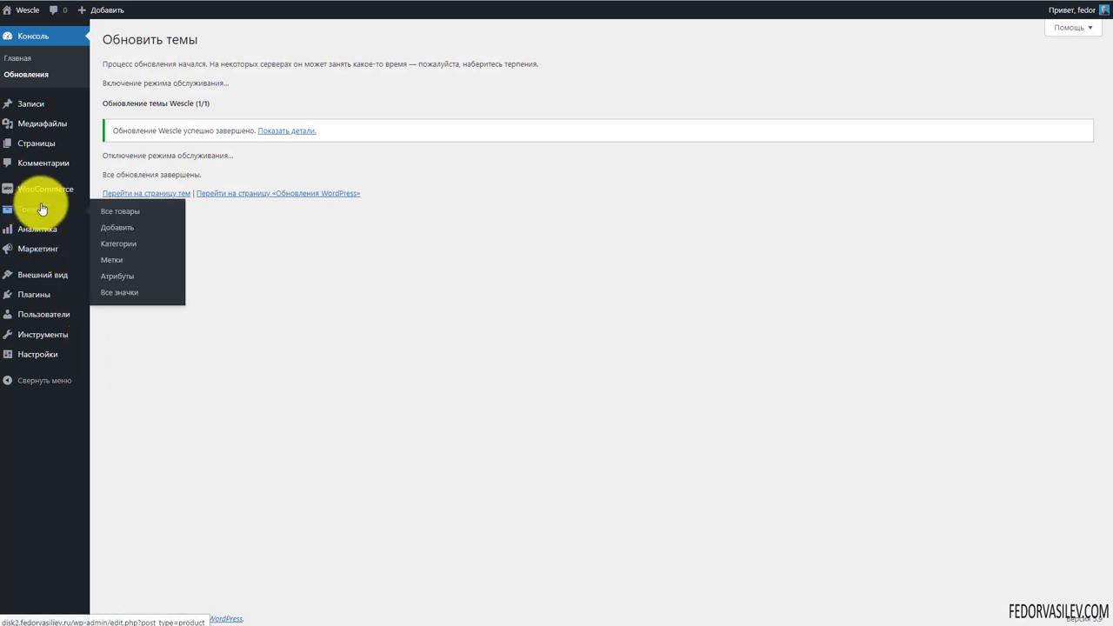
pyautogui.click(127, 273)
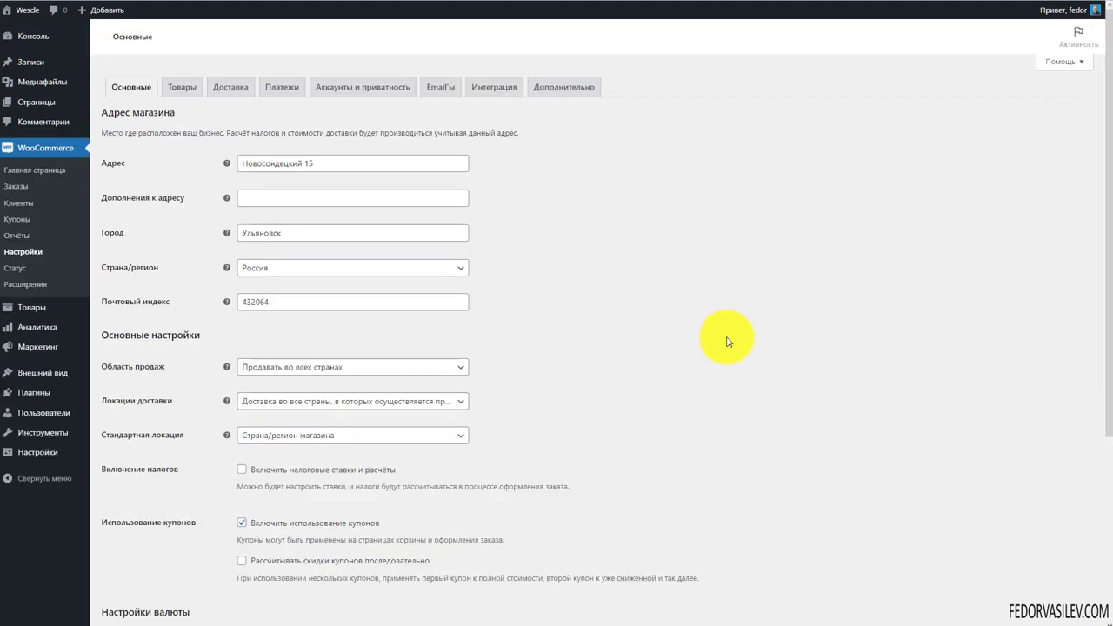
pyautogui.click(196, 90)
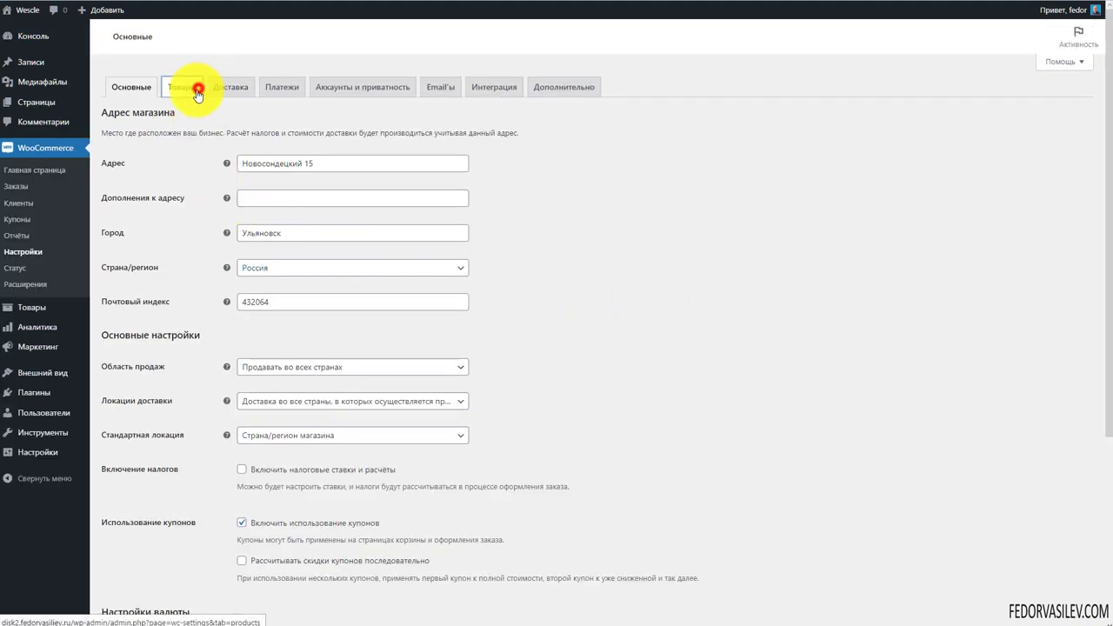
pyautogui.click(566, 87)
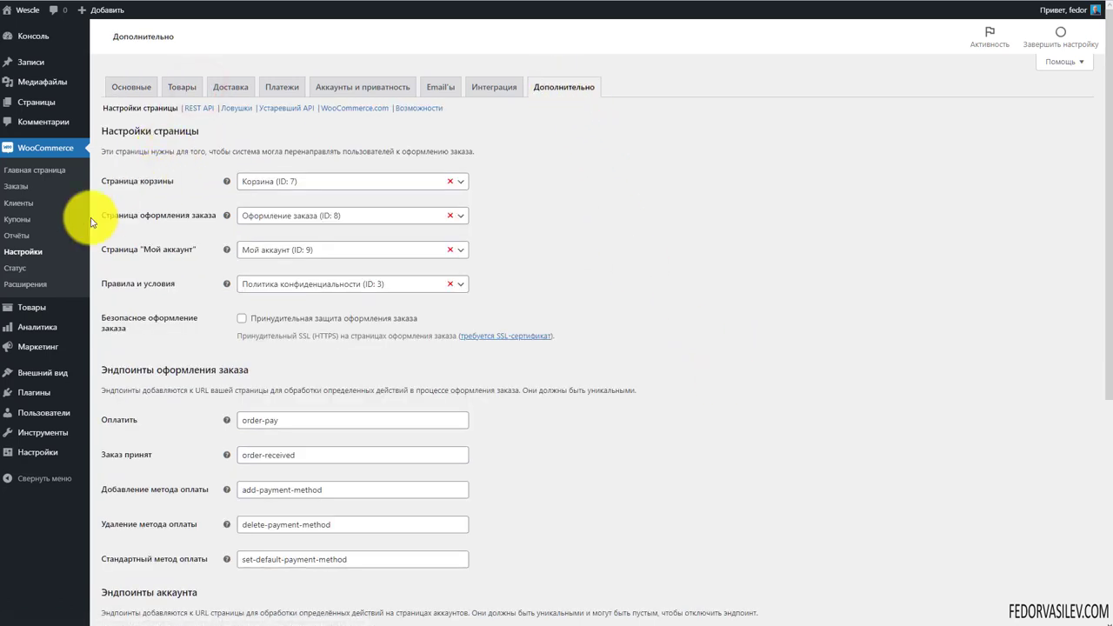
pyautogui.click(277, 181)
pyautogui.click(621, 167)
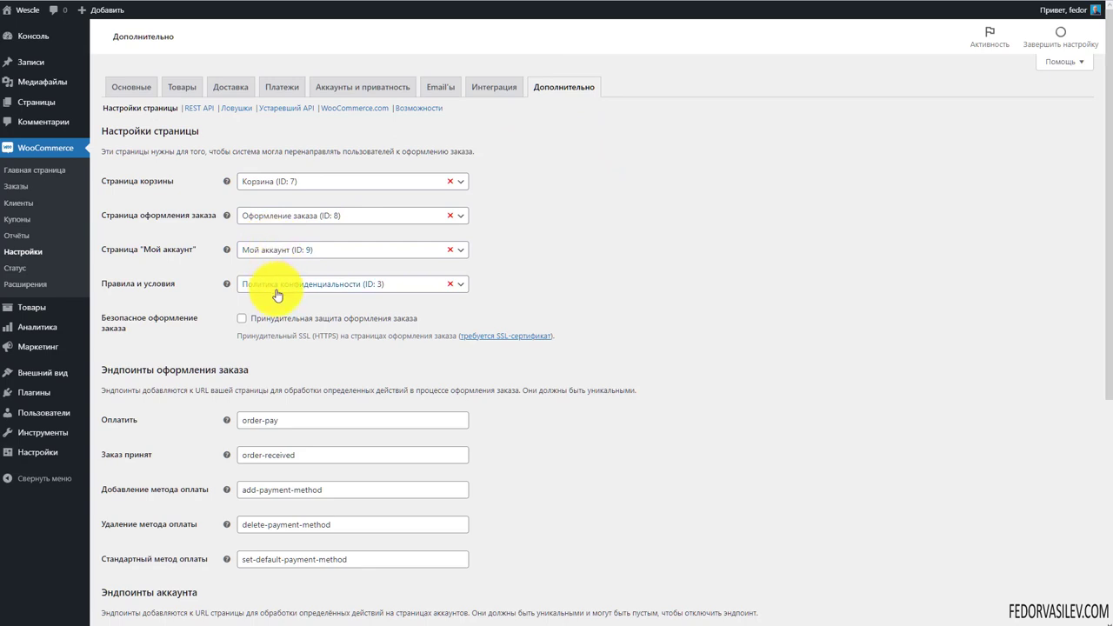
pyautogui.click(276, 186)
pyautogui.click(581, 186)
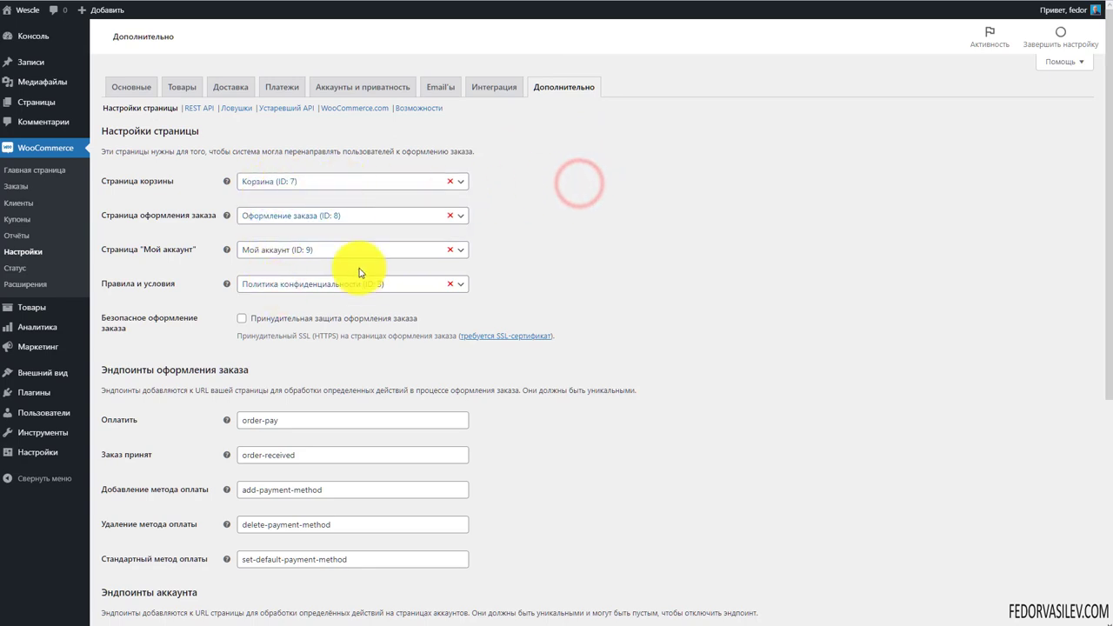
pyautogui.click(304, 186)
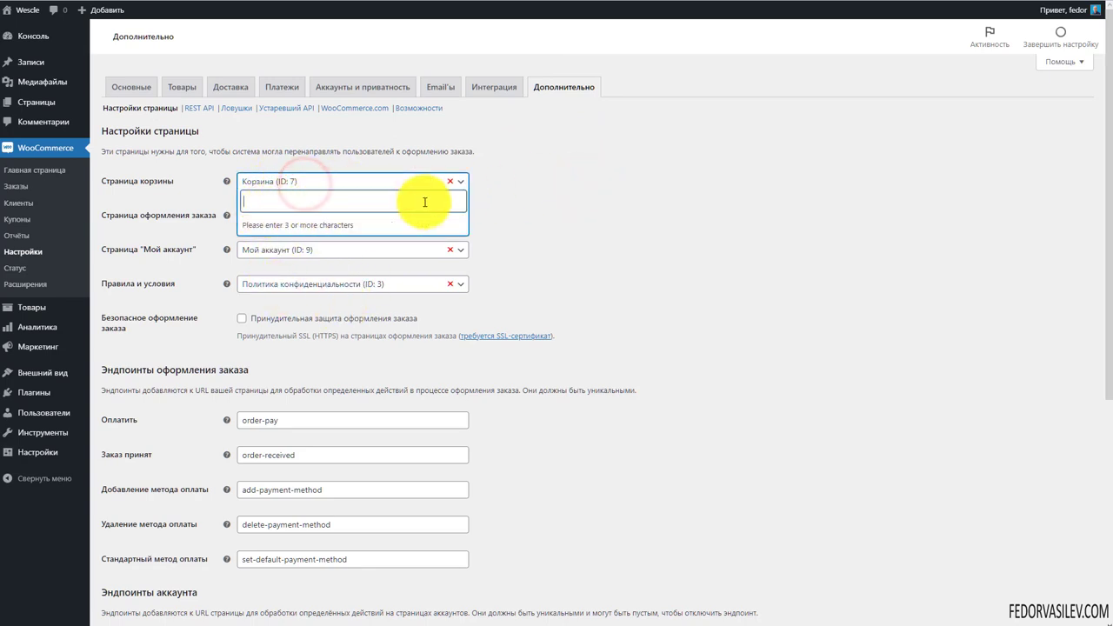
pyautogui.click(594, 207)
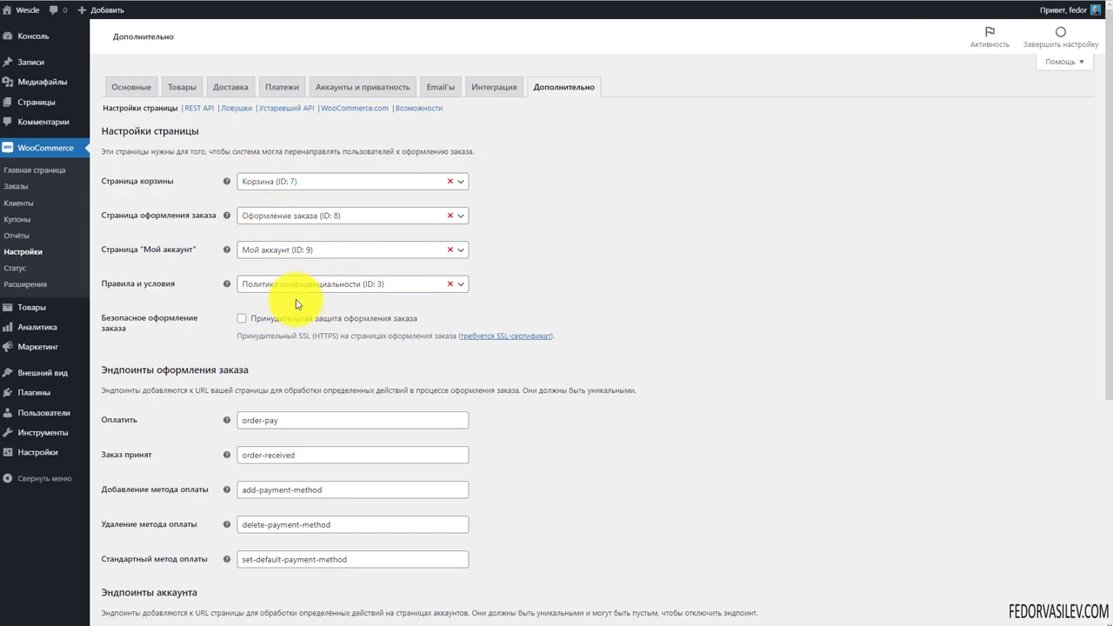
pyautogui.scroll(-4, 296, 303)
pyautogui.click(165, 578)
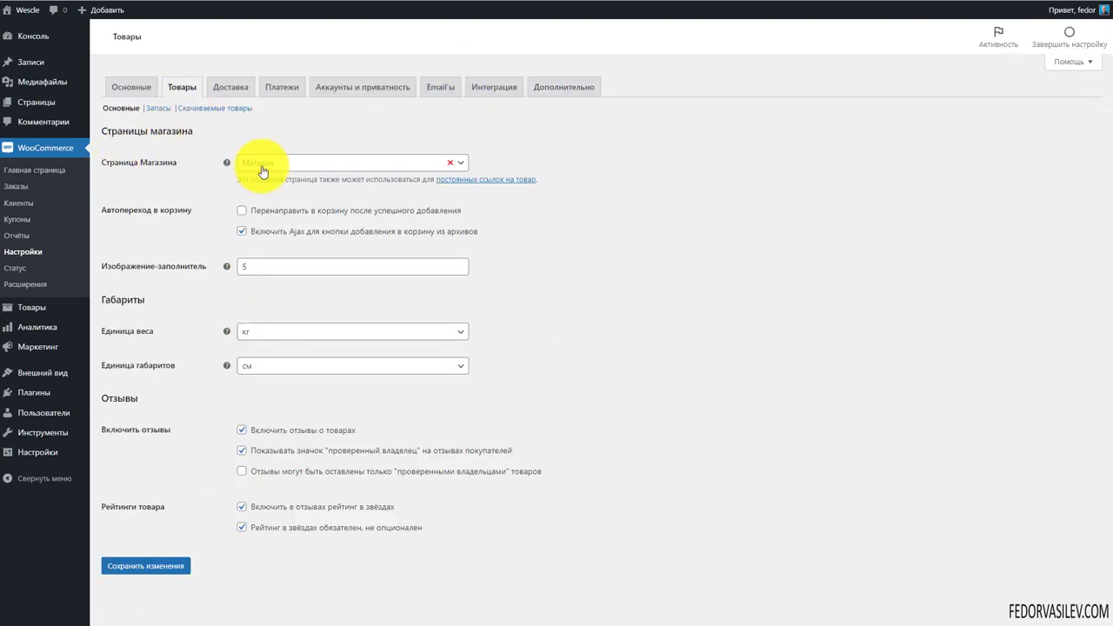
# Confirm the shop page is set to Магазин
pyautogui.click(264, 164)
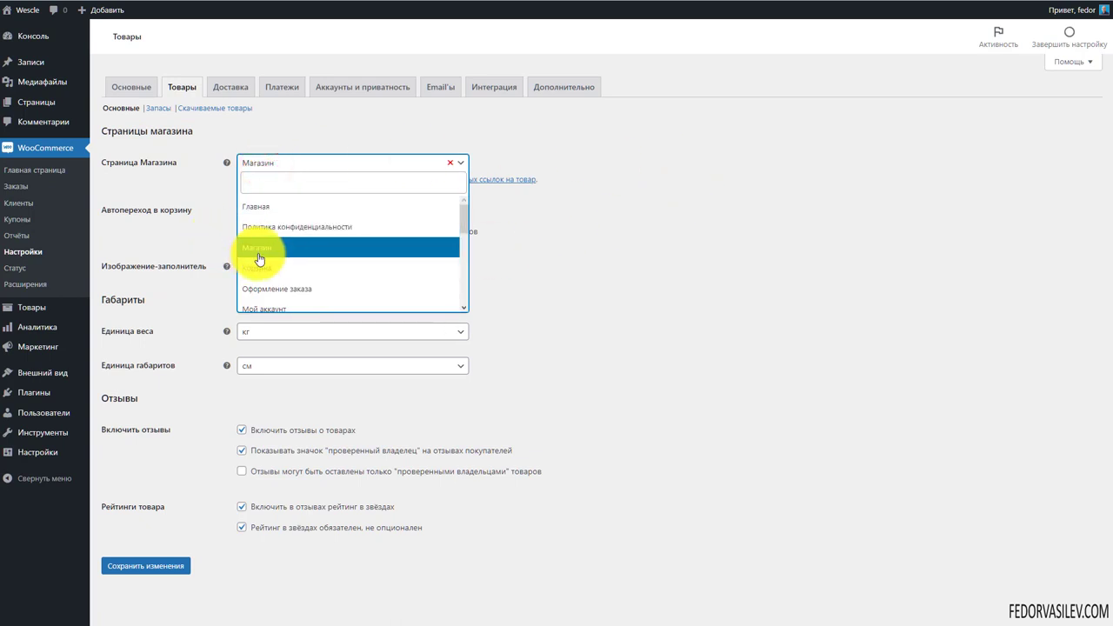
pyautogui.click(630, 248)
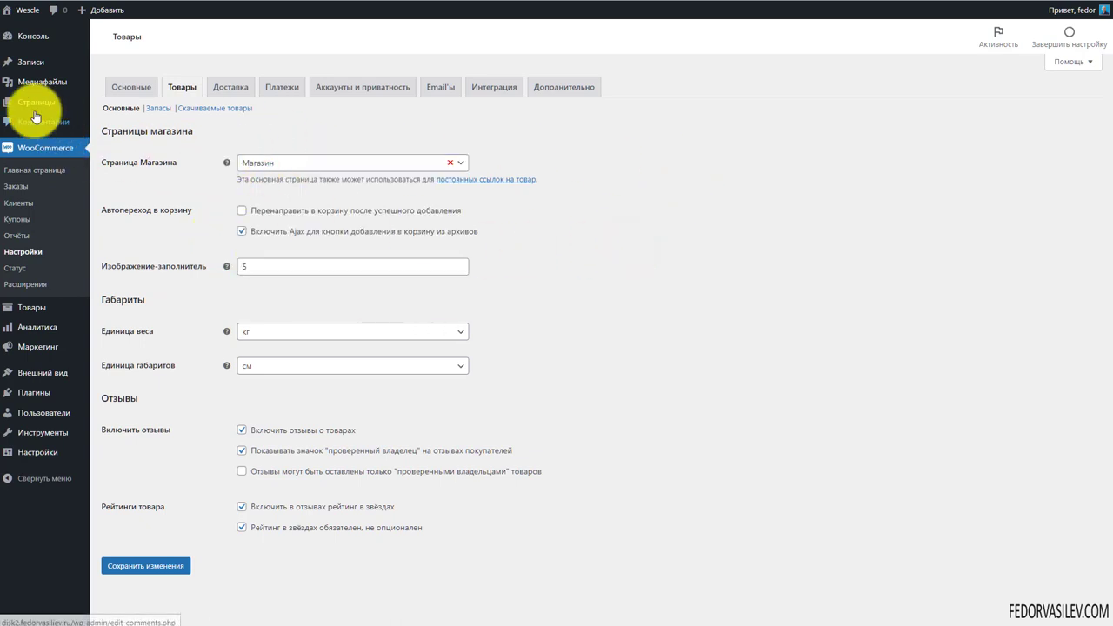
pyautogui.moveTo(30, 104)
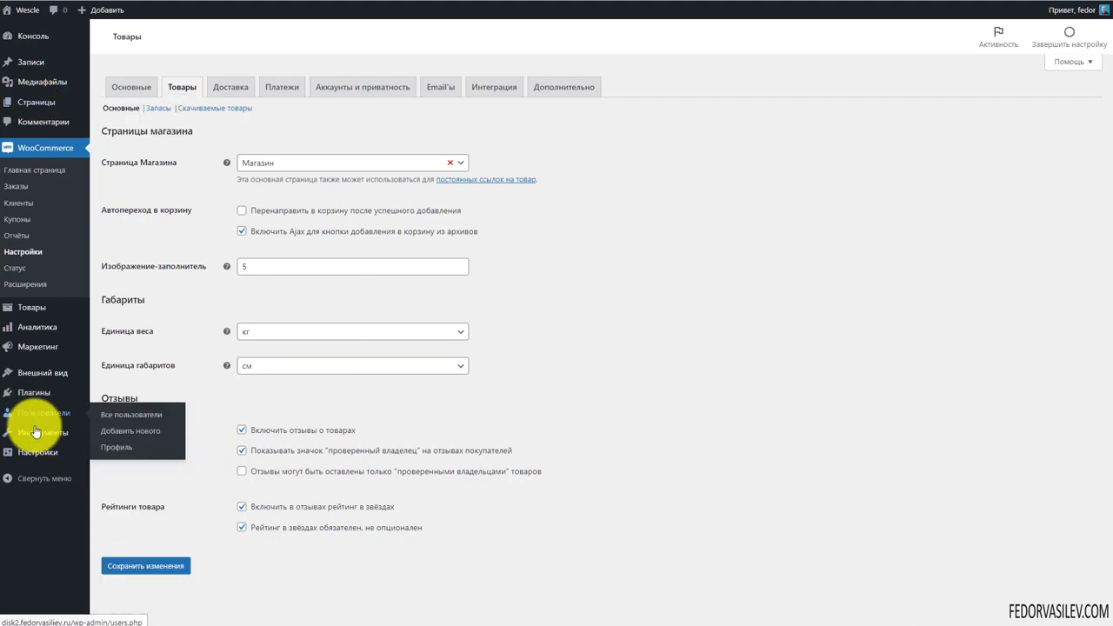
# Inspect the product permalinks' custom base /product/%product_cat%/ in Permalinks settings
pyautogui.moveTo(38, 460)
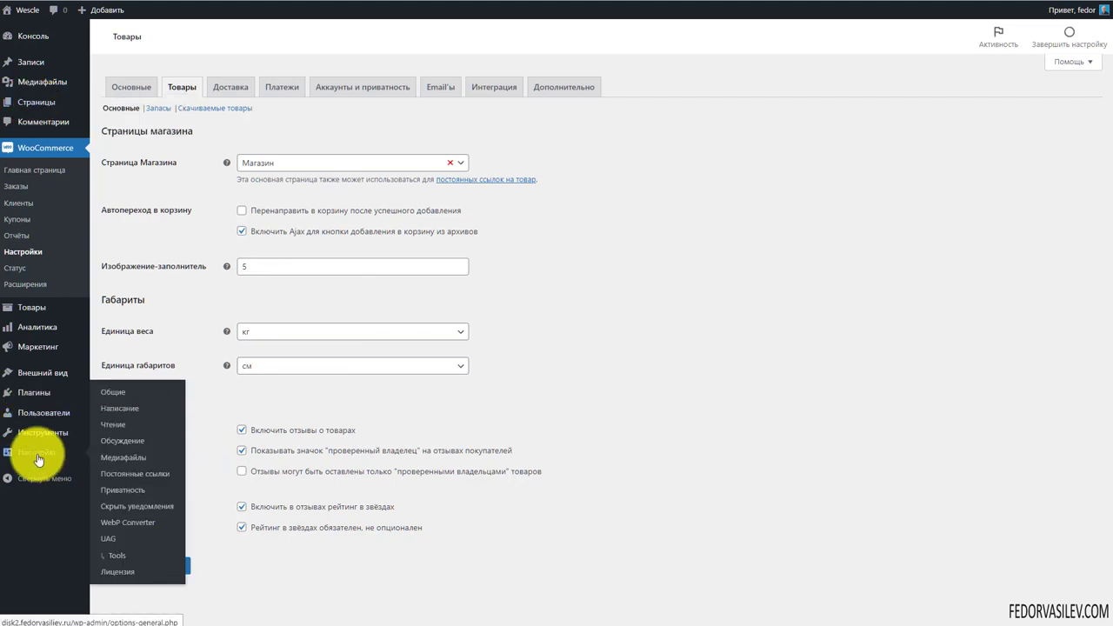
pyautogui.click(129, 473)
pyautogui.scroll(-5, 513, 376)
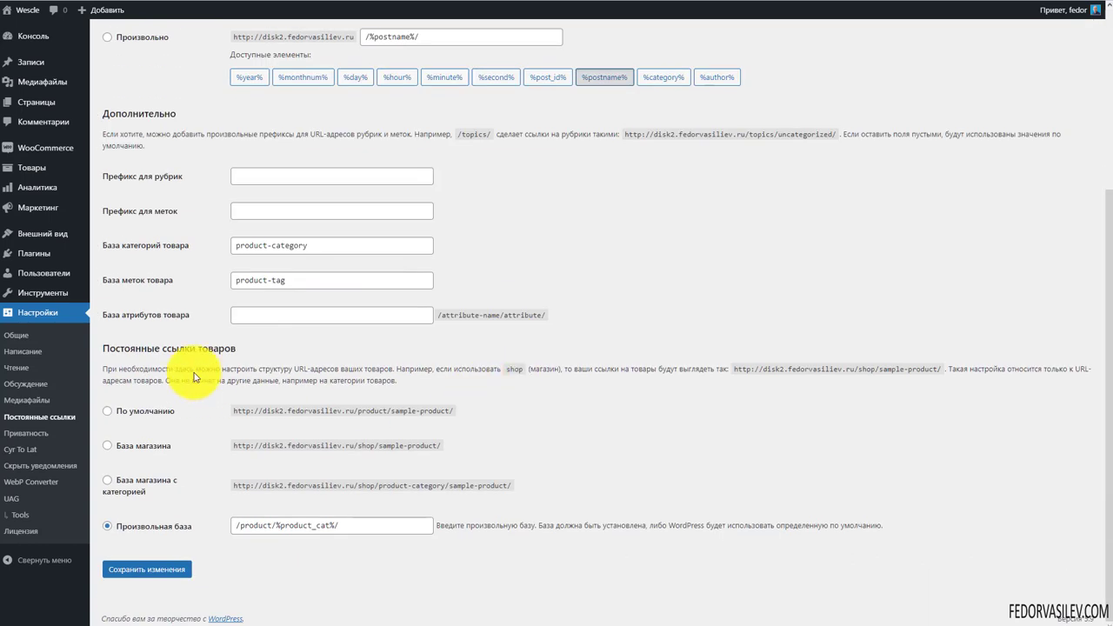
pyautogui.moveTo(251, 348); pyautogui.dragTo(106, 348)
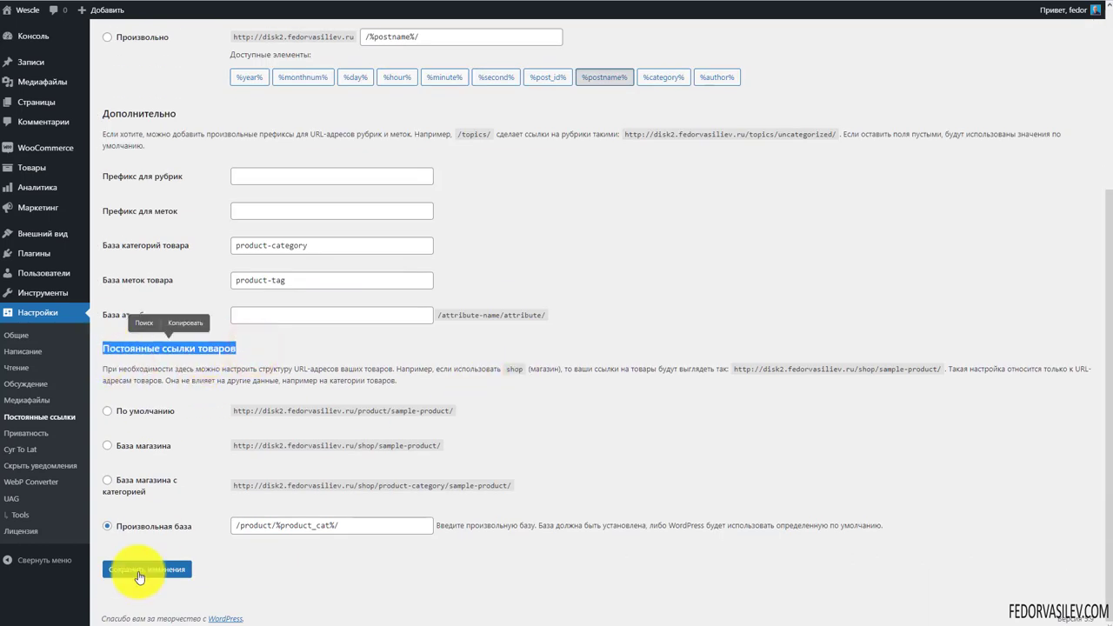
pyautogui.click(355, 523)
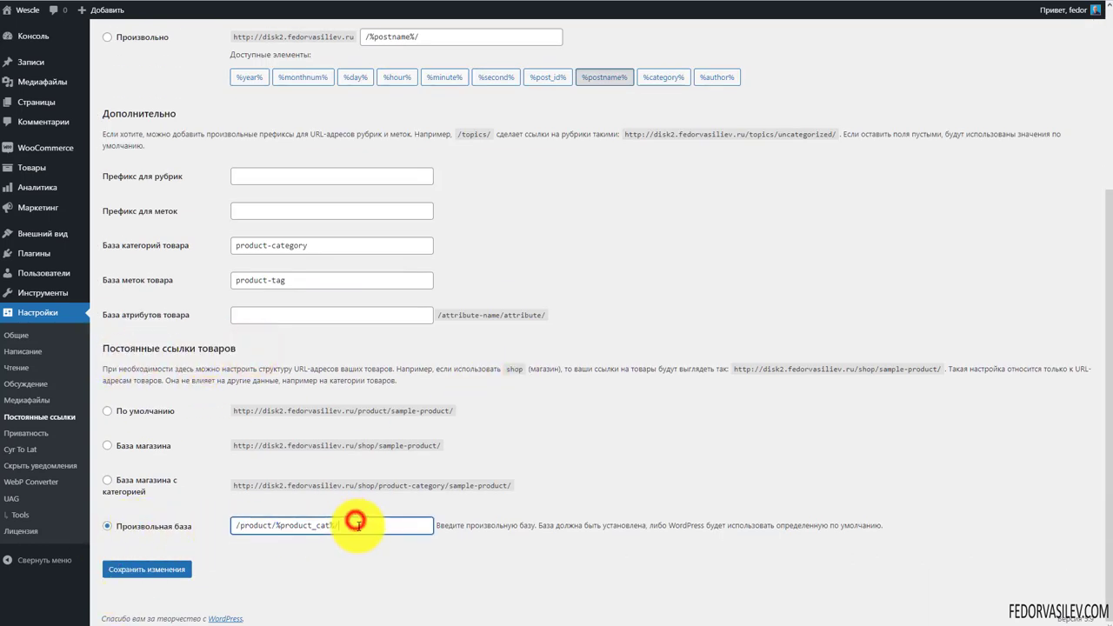
pyautogui.moveTo(385, 528); pyautogui.dragTo(162, 526)
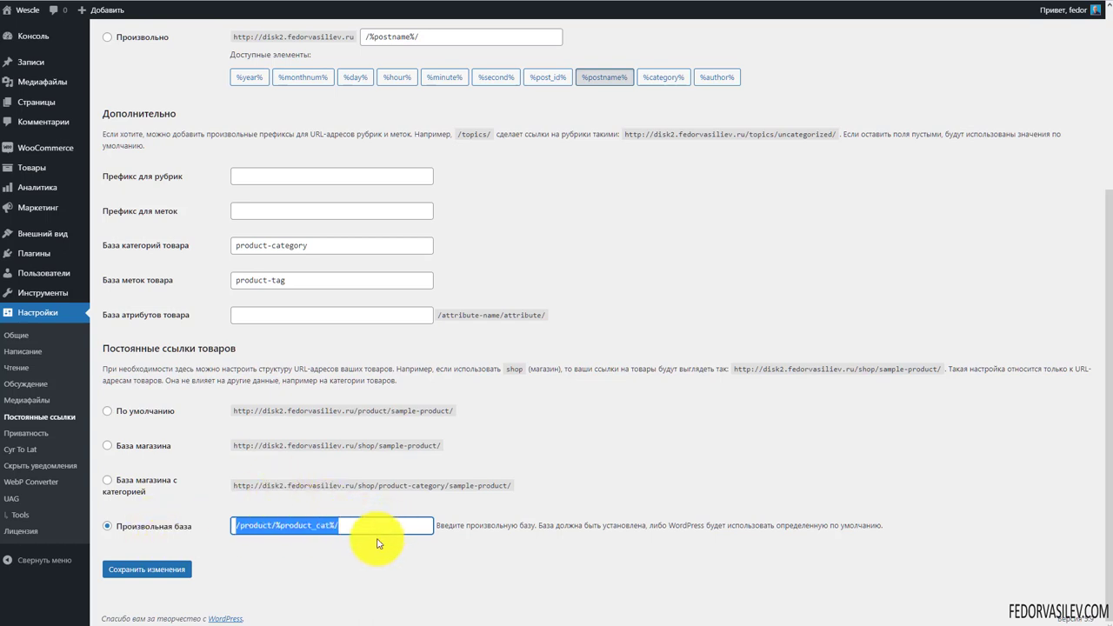
pyautogui.click(379, 537)
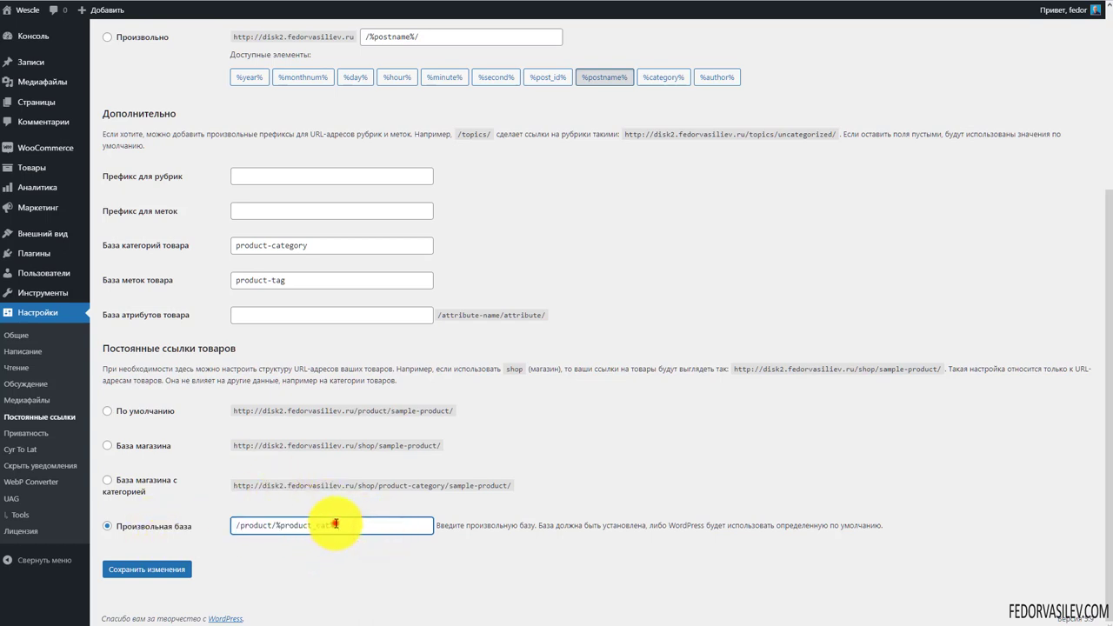
pyautogui.doubleClick(335, 525)
pyautogui.click(315, 572)
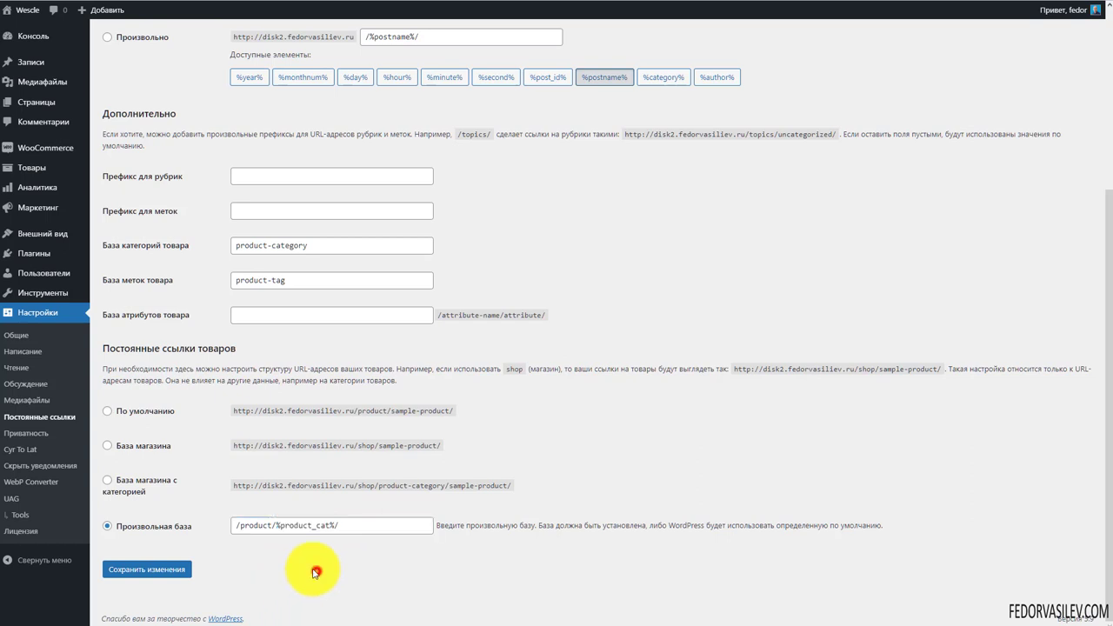
pyautogui.moveTo(273, 524); pyautogui.dragTo(237, 528)
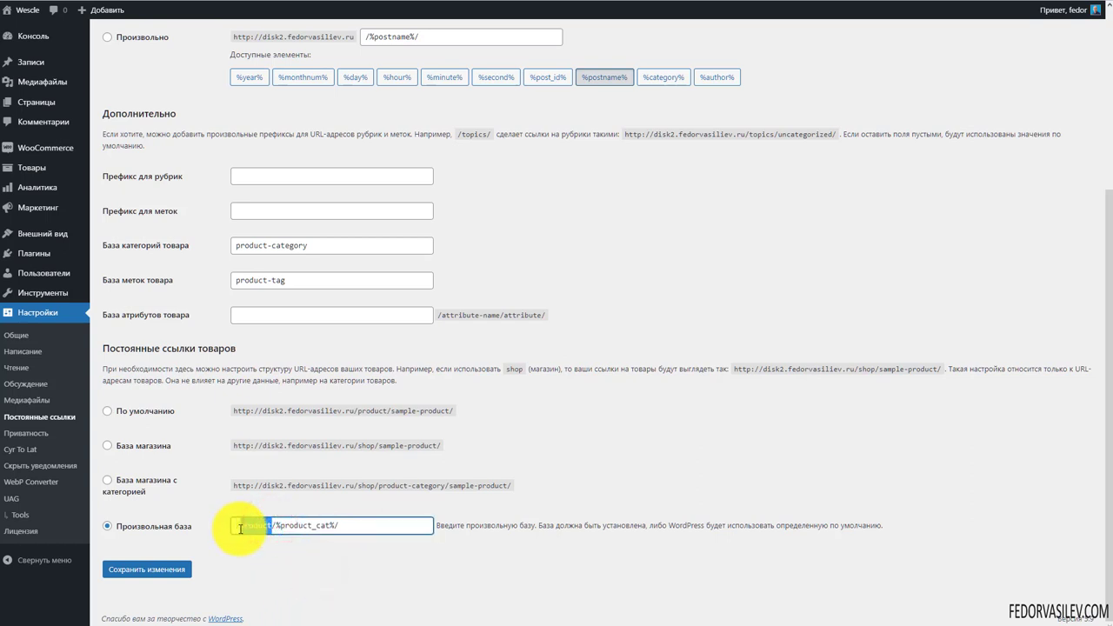
pyautogui.tripleClick(388, 524)
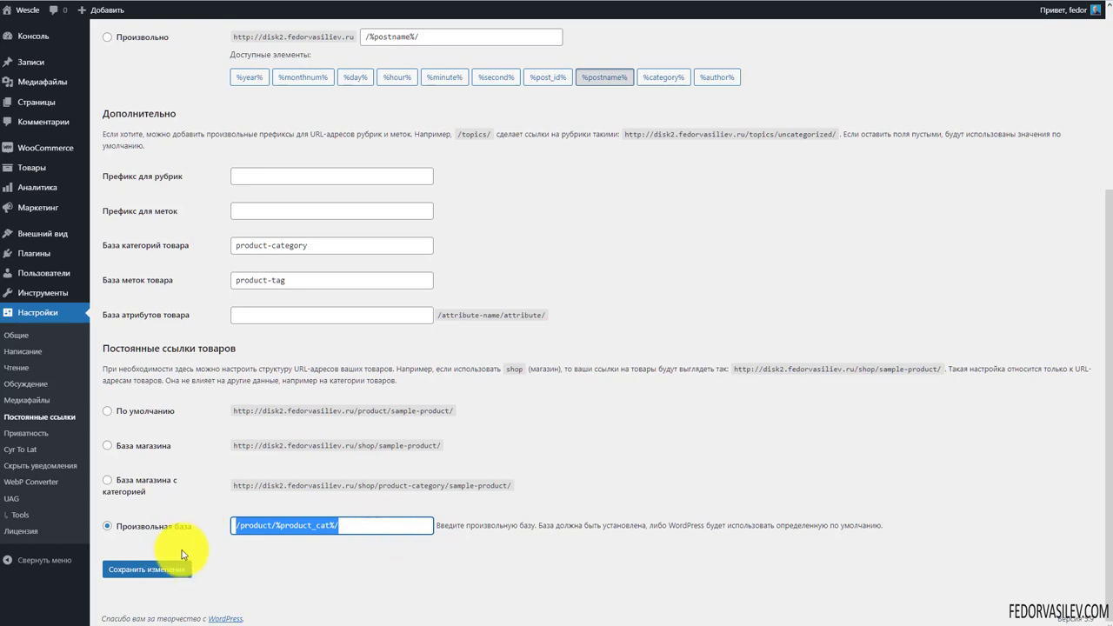
pyautogui.click(204, 517)
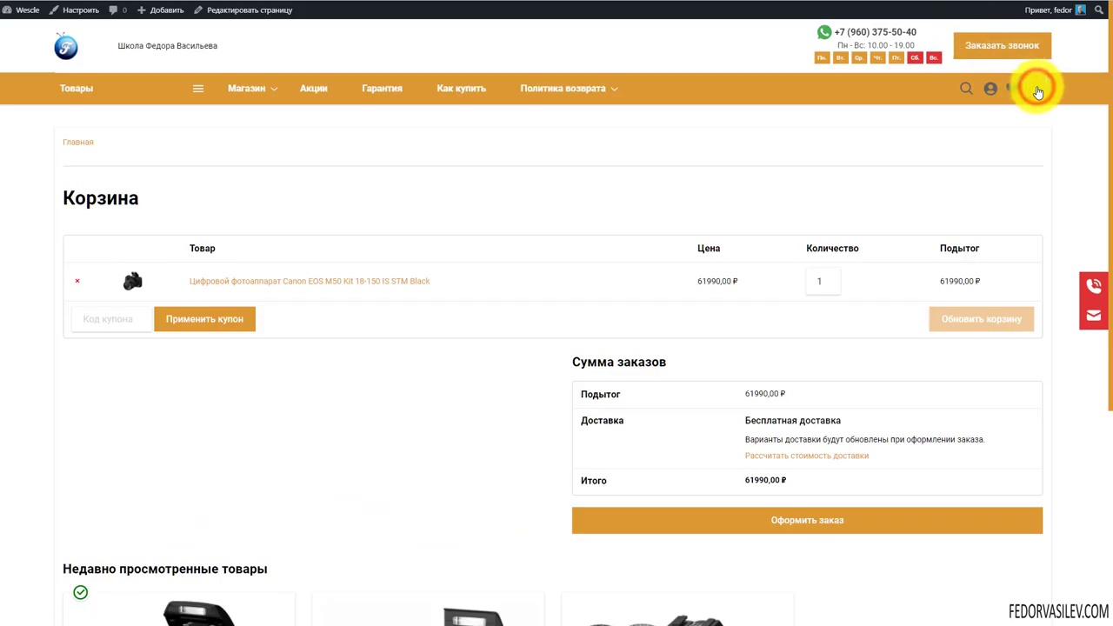
# Go from the mini-cart to the checkout page, scroll it, and return to Permalinks settings
pyautogui.click(1037, 92)
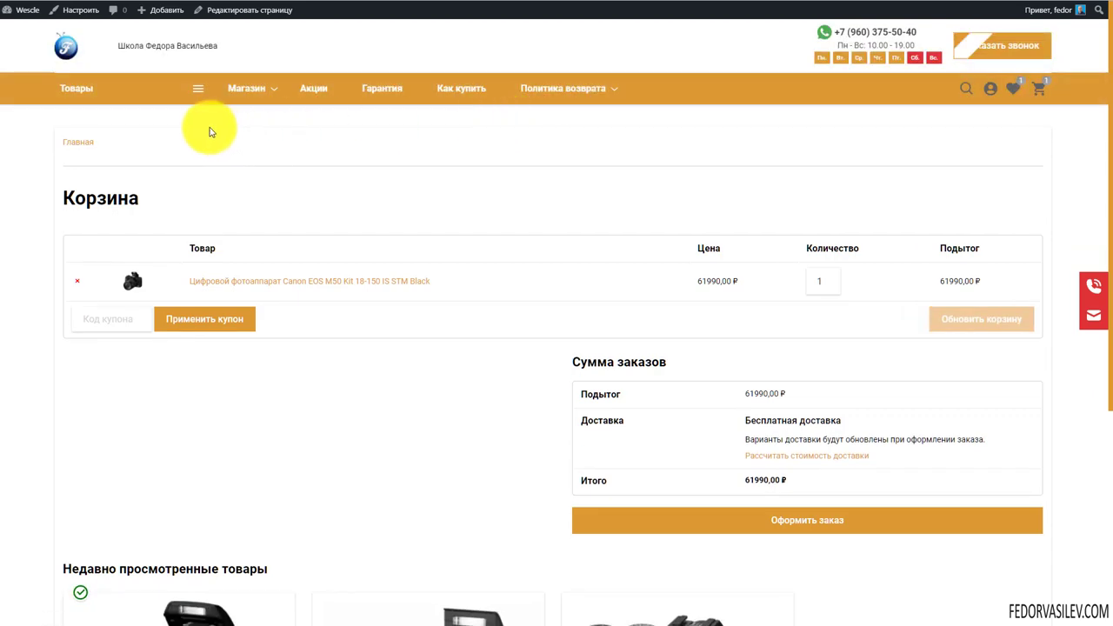
pyautogui.click(60, 54)
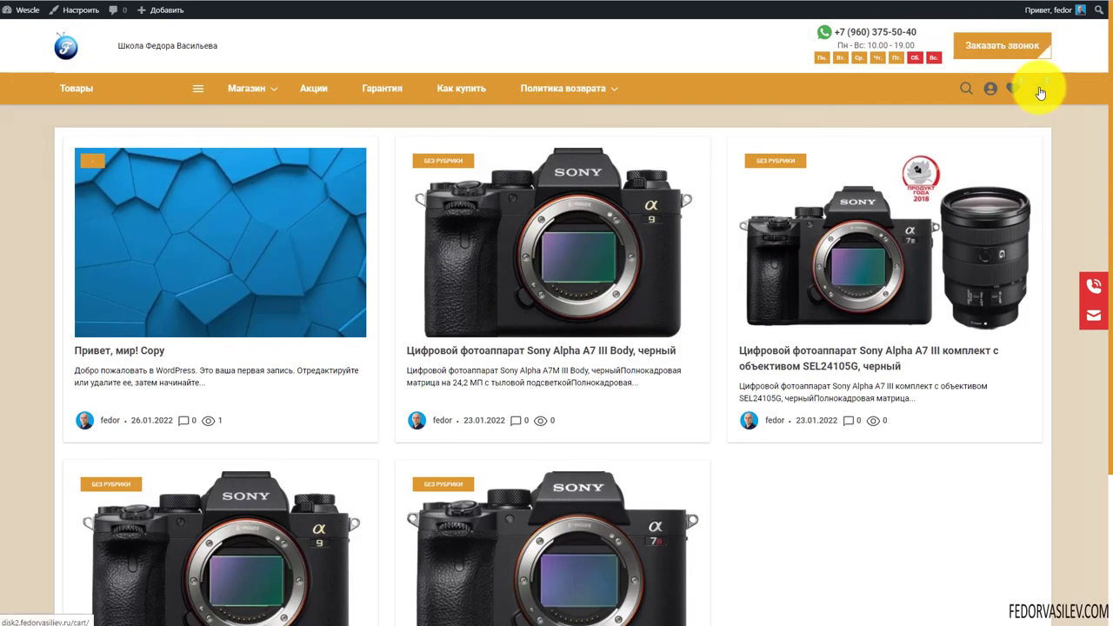
pyautogui.click(1040, 93)
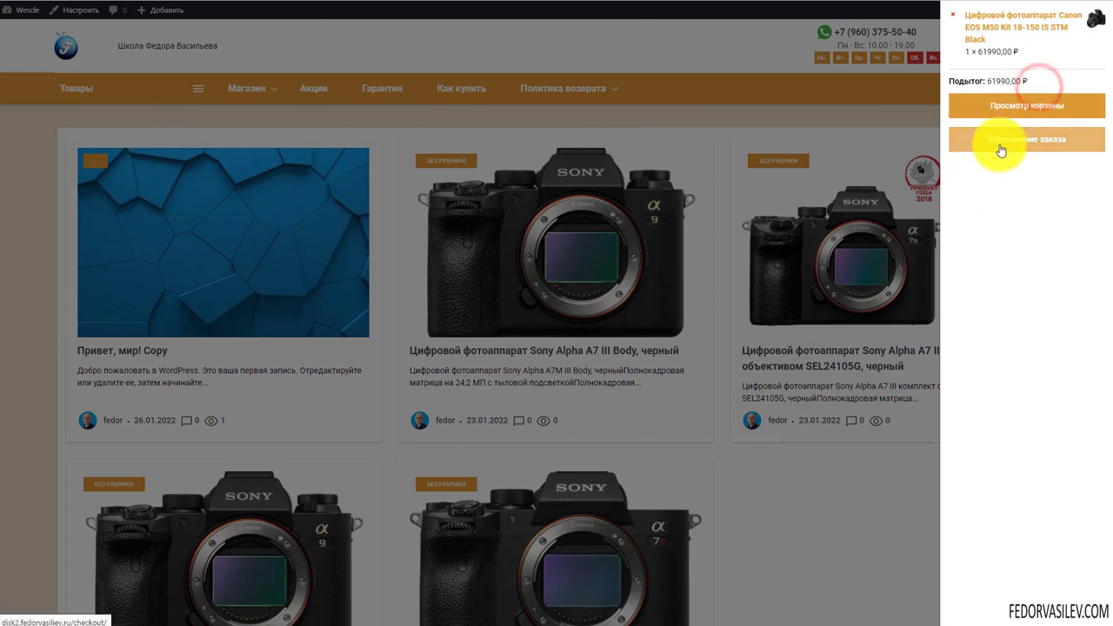
pyautogui.click(1000, 142)
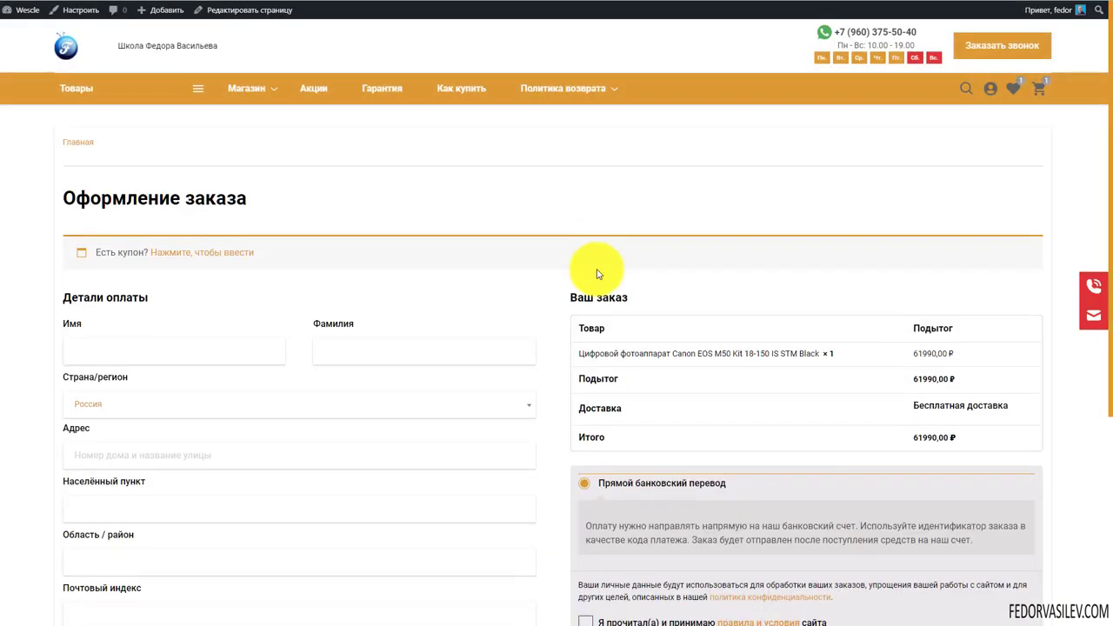
pyautogui.scroll(-4, 301, 325)
pyautogui.scroll(4, 305, 335)
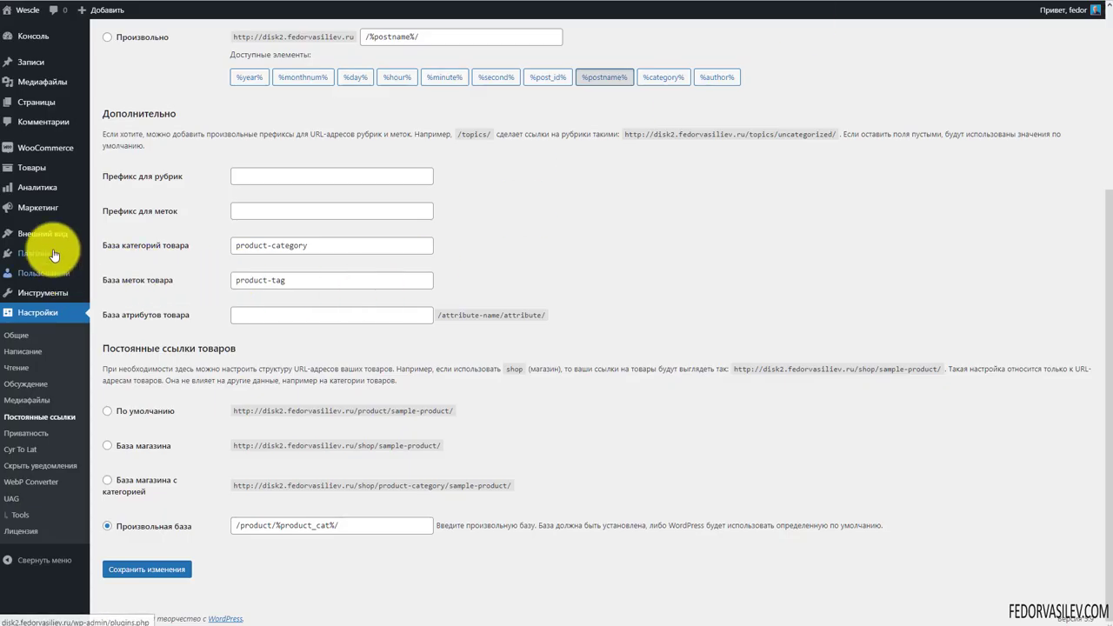
pyautogui.moveTo(50, 237)
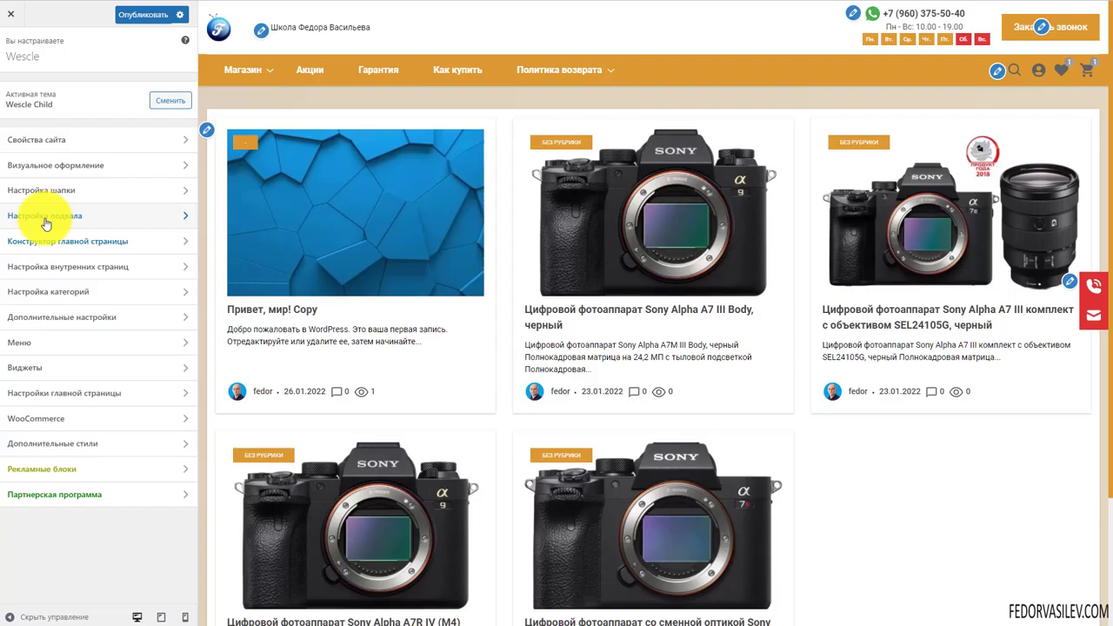
# Open Настройка подвала and review the footer subscription form settings
pyautogui.click(44, 218)
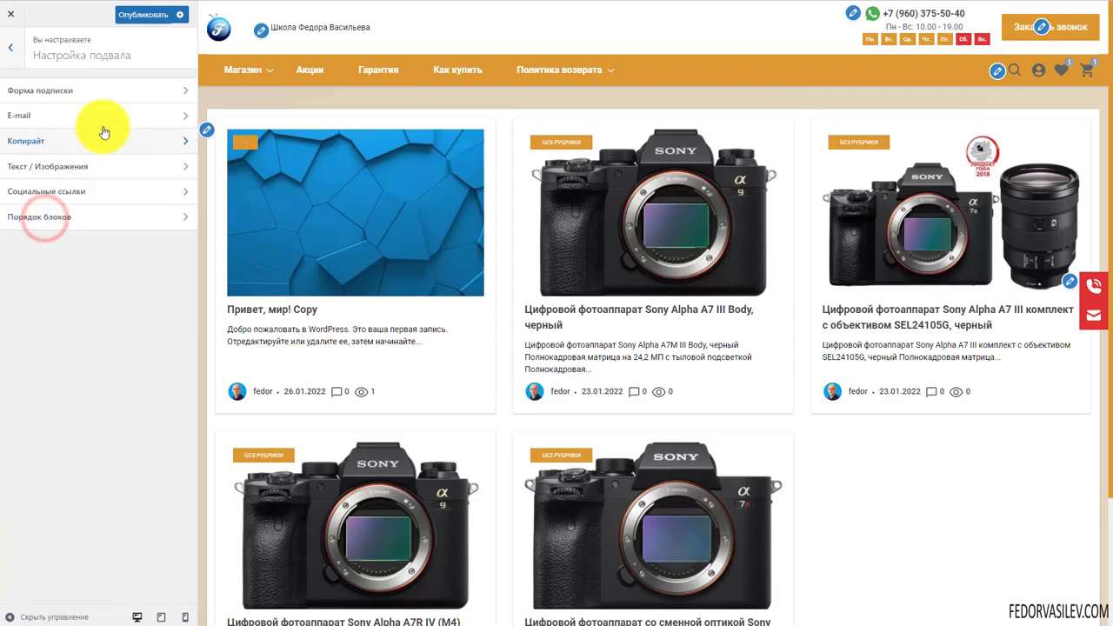
pyautogui.click(35, 94)
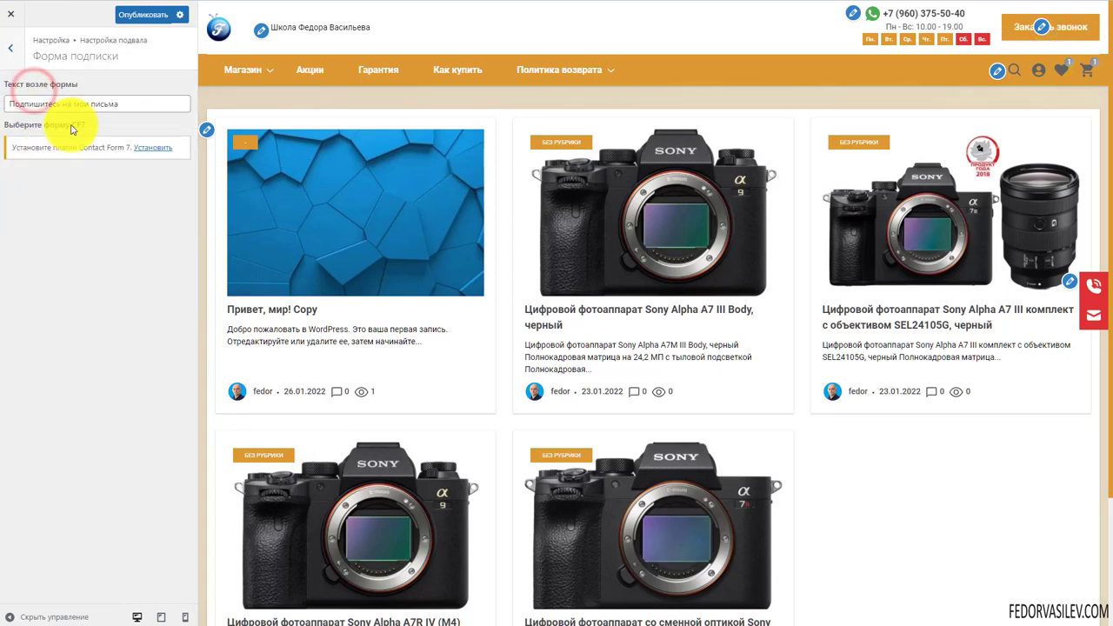
pyautogui.scroll(-3, 351, 393)
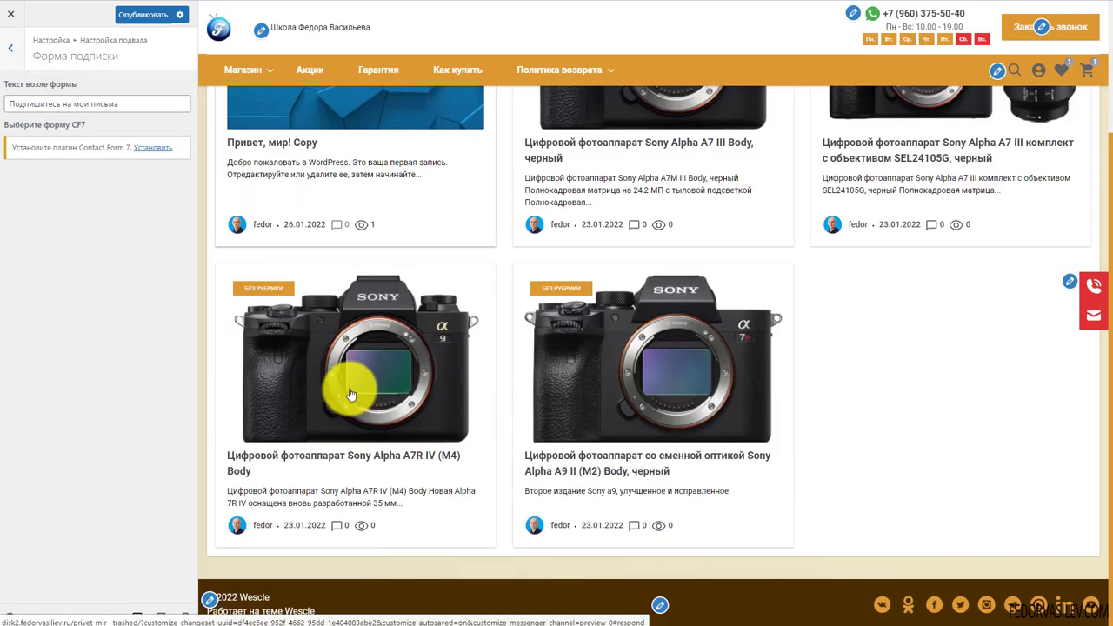
pyautogui.scroll(3, 348, 385)
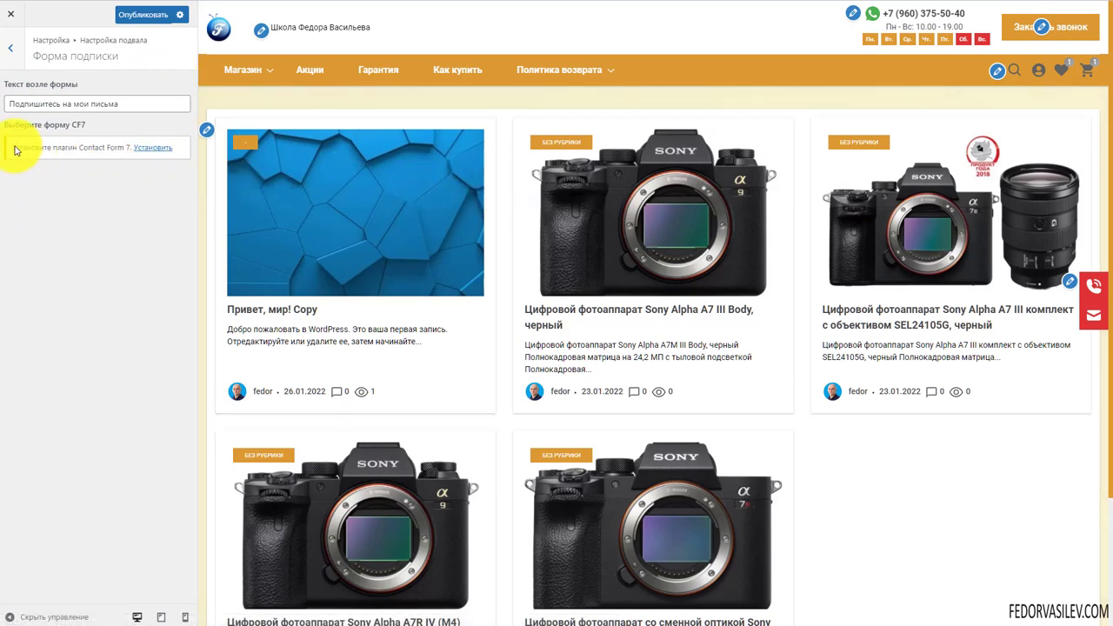
pyautogui.moveTo(53, 148); pyautogui.dragTo(134, 188)
pyautogui.click(131, 186)
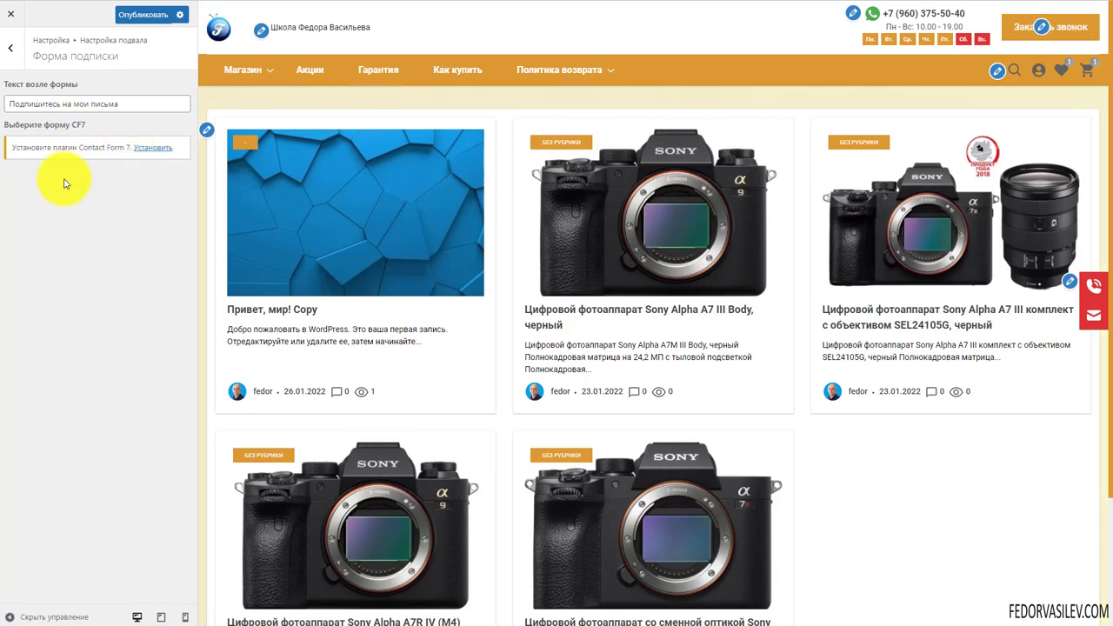
pyautogui.moveTo(84, 150); pyautogui.dragTo(124, 198)
pyautogui.click(124, 198)
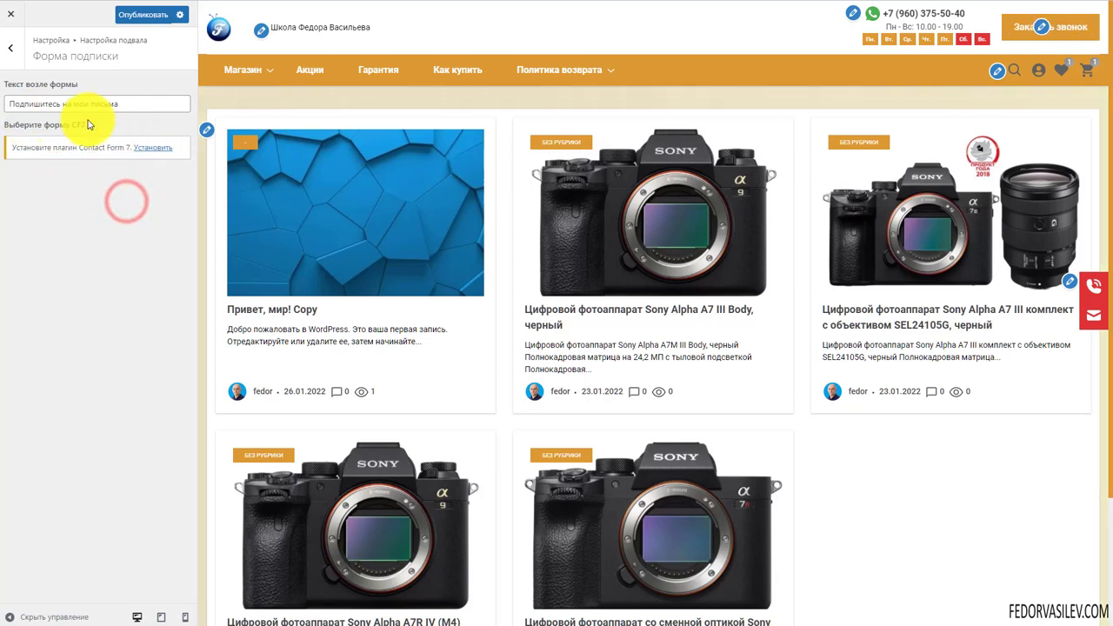
# Add an extra footer e-mail entry and paste the contact address into E-mail 1
pyautogui.click(10, 48)
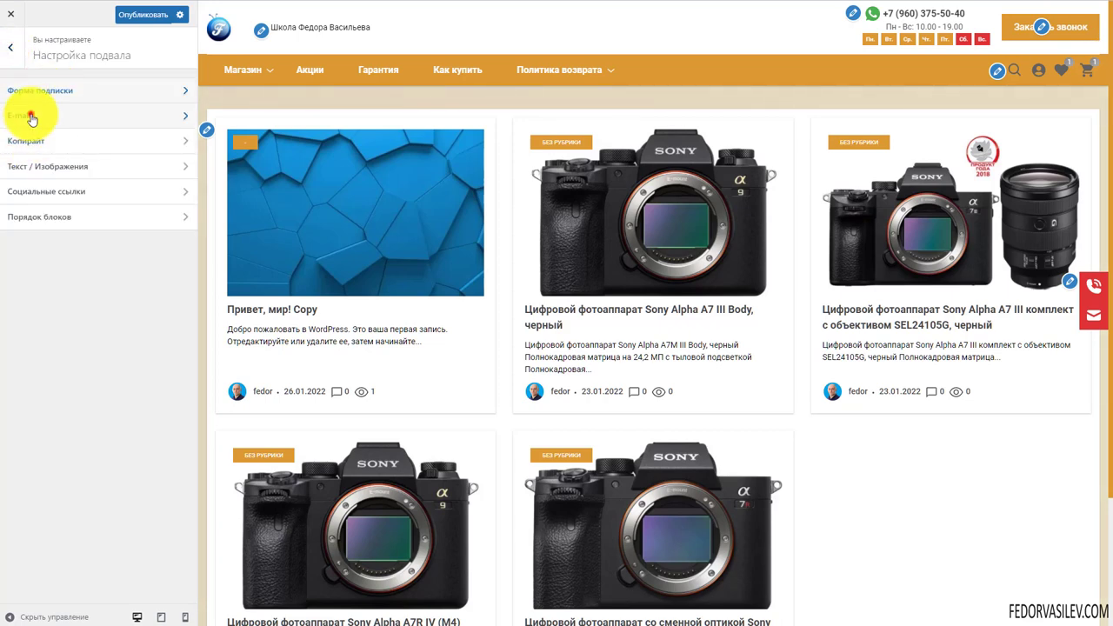
pyautogui.click(28, 115)
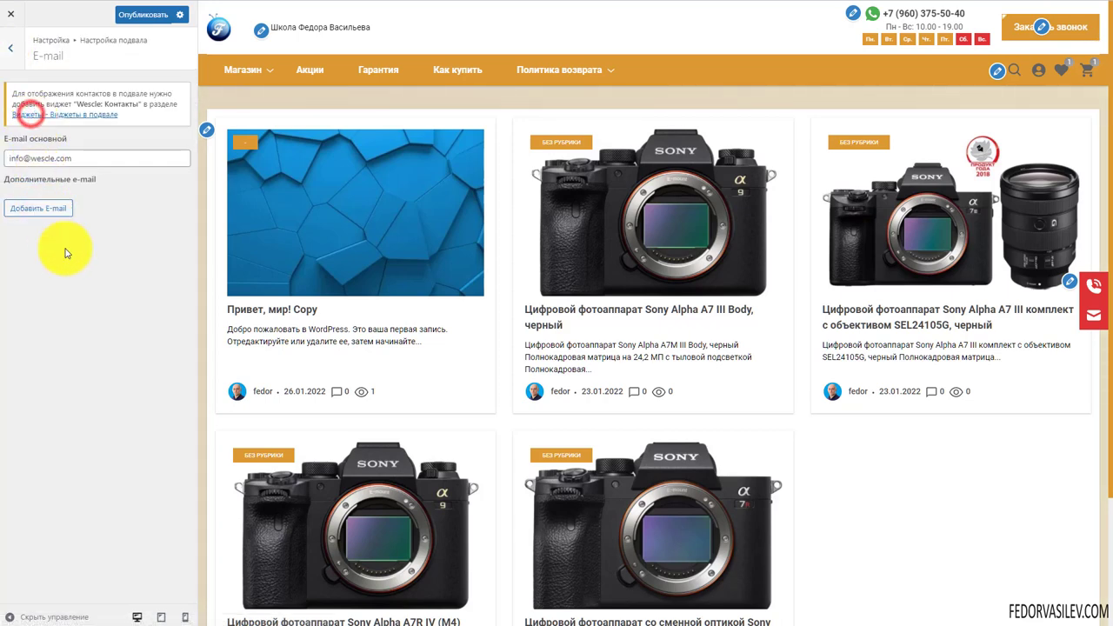
pyautogui.tripleClick(82, 155)
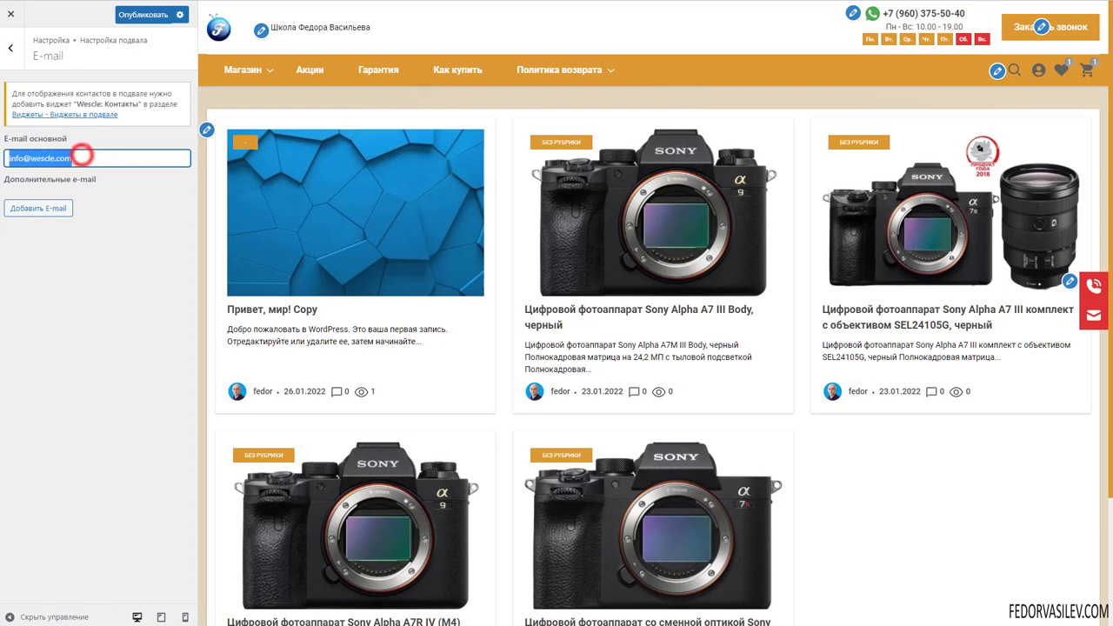
pyautogui.click(29, 218)
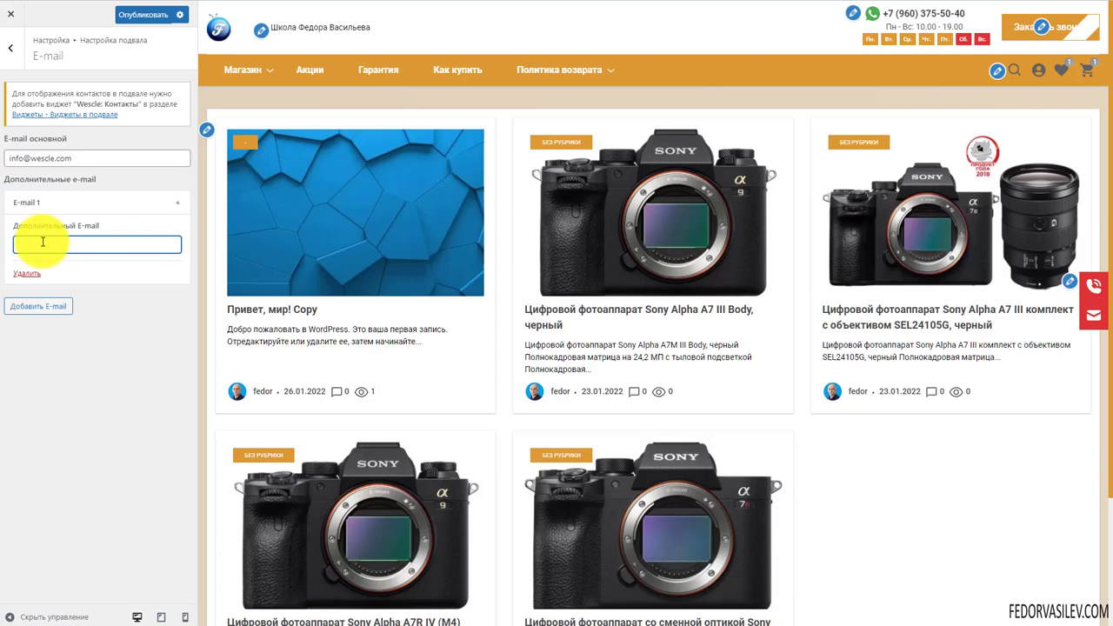
pyautogui.click(37, 306)
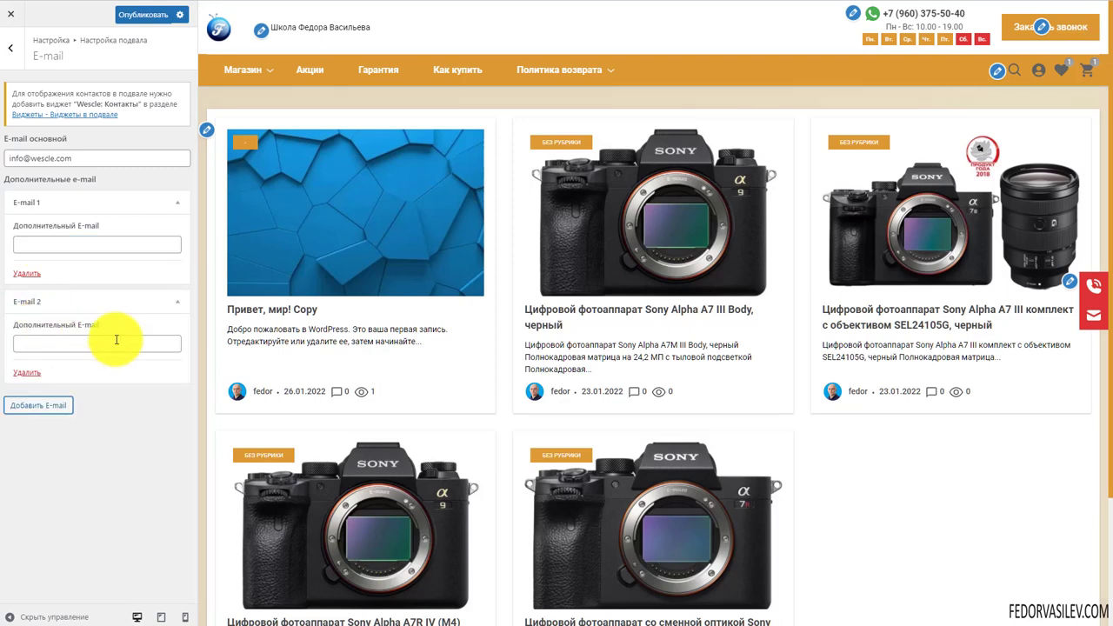
pyautogui.click(180, 304)
pyautogui.click(95, 243)
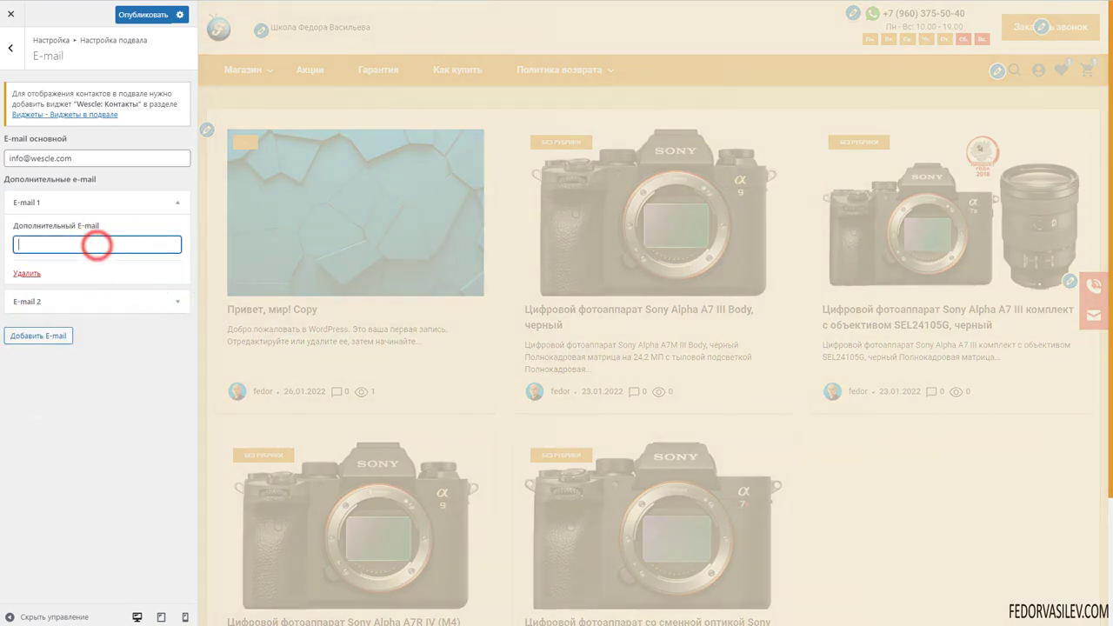
pyautogui.hotkey('ctrl', 'v')
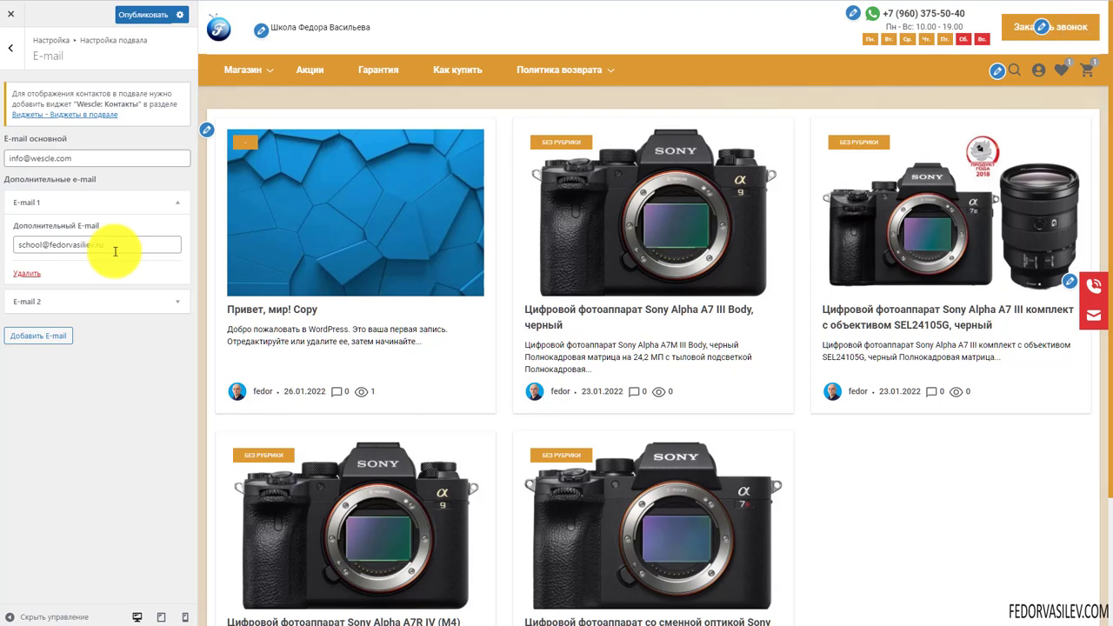
# Publish the footer e-mail change and open the Виджеты в подвале area
pyautogui.hotkey('ctrl', 's')
pyautogui.scroll(-3, 296, 261)
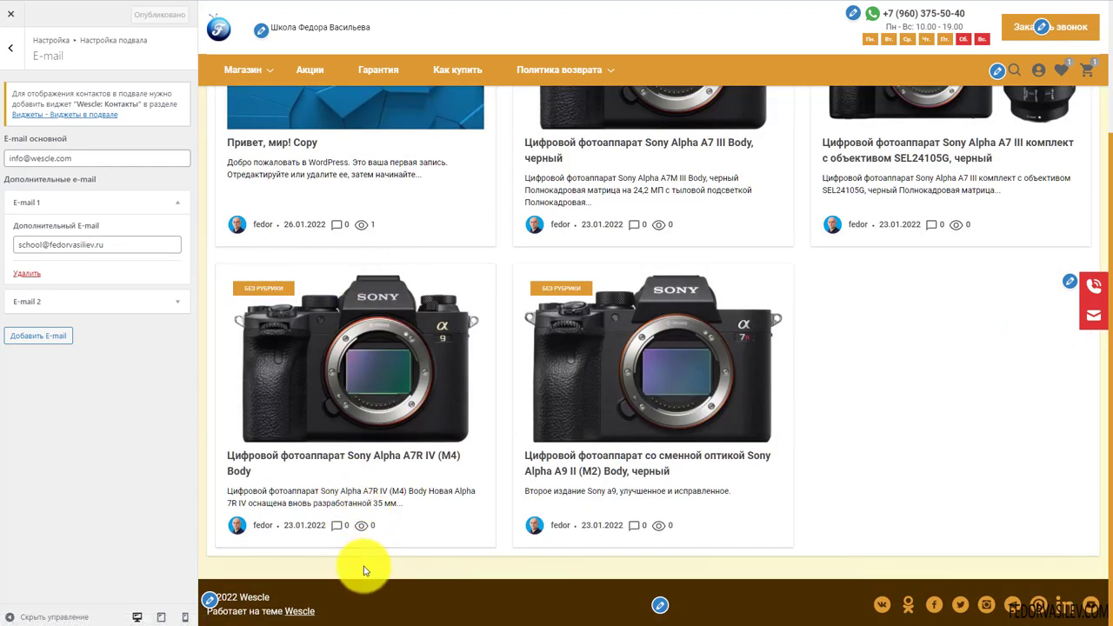
pyautogui.click(82, 116)
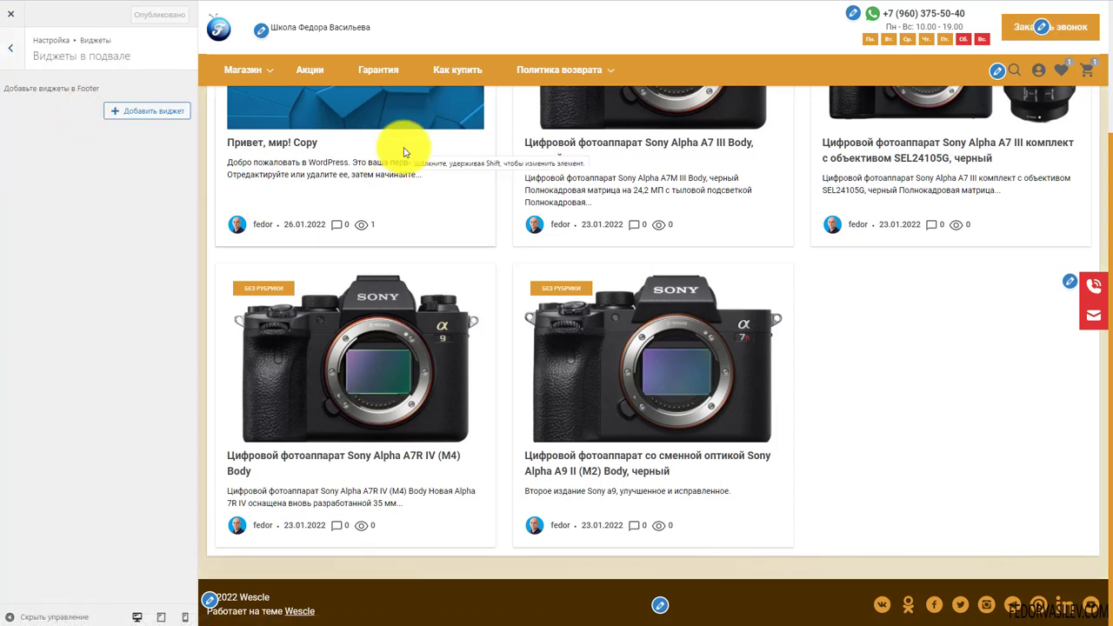
# Add the Wescle: Контакты footer widget with an empty title and text, and publish it
pyautogui.click(133, 111)
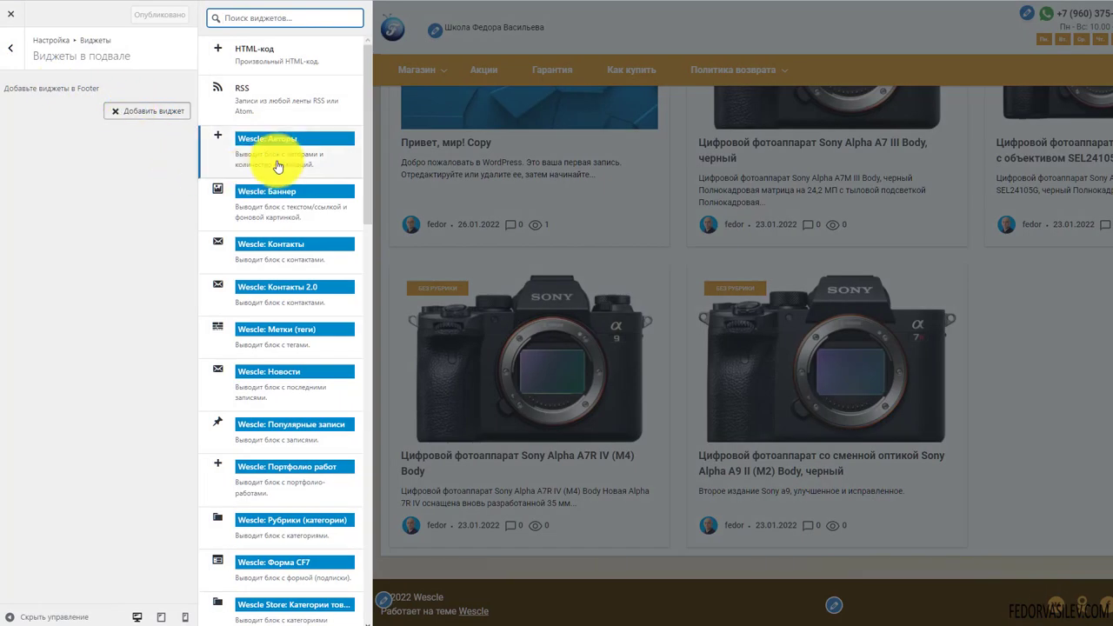
pyautogui.click(288, 251)
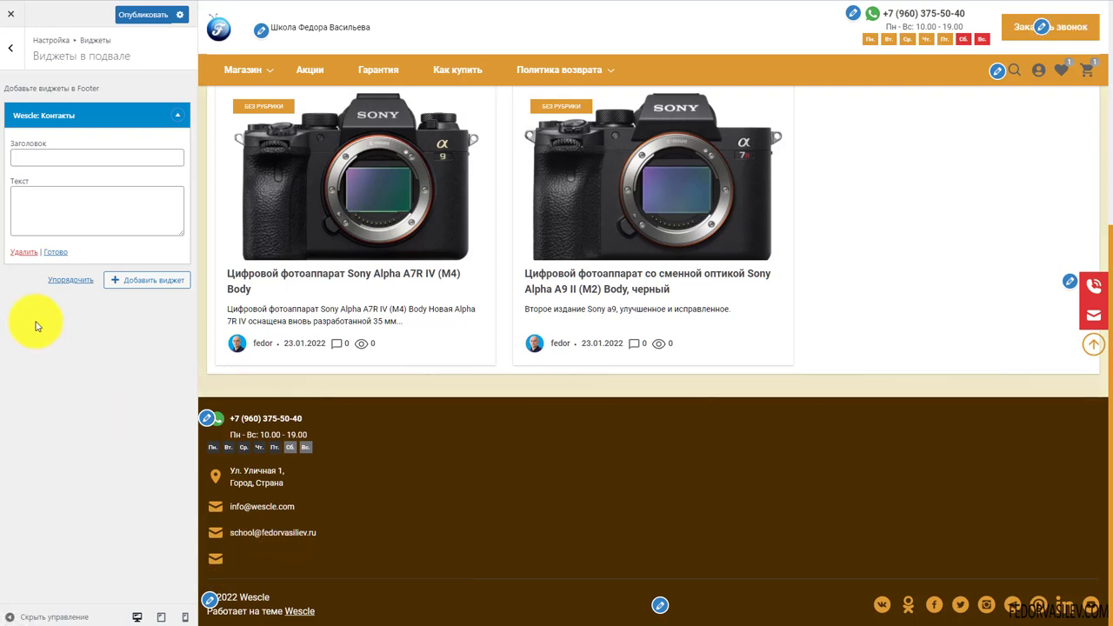
pyautogui.click(41, 162)
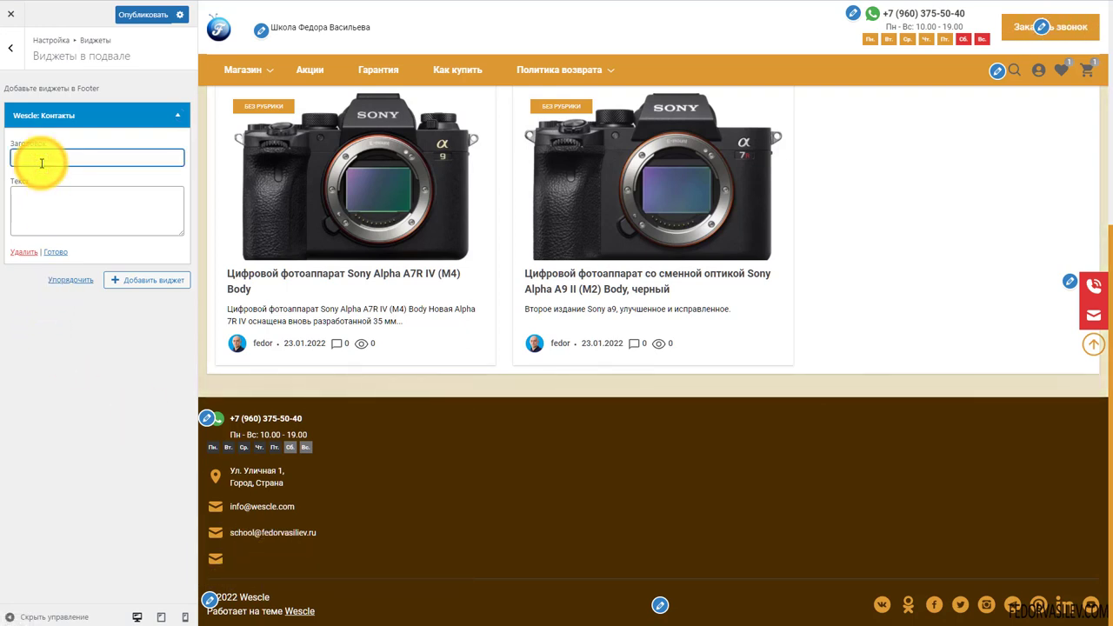
pyautogui.write('контакты')
pyautogui.click(96, 213)
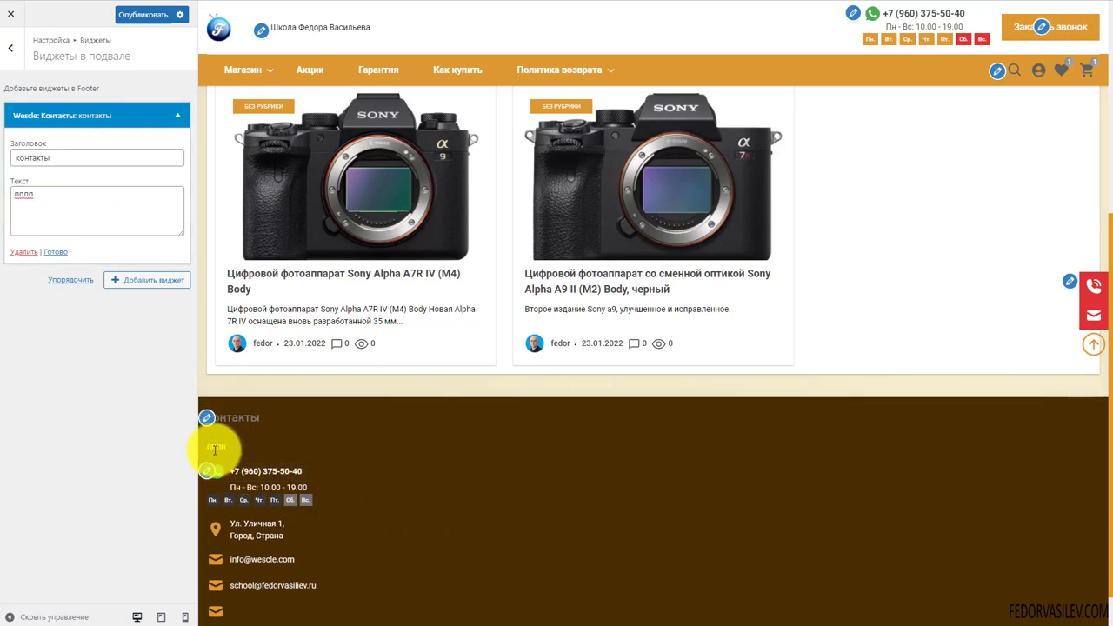
pyautogui.tripleClick(62, 207)
pyautogui.press('BackSpace')
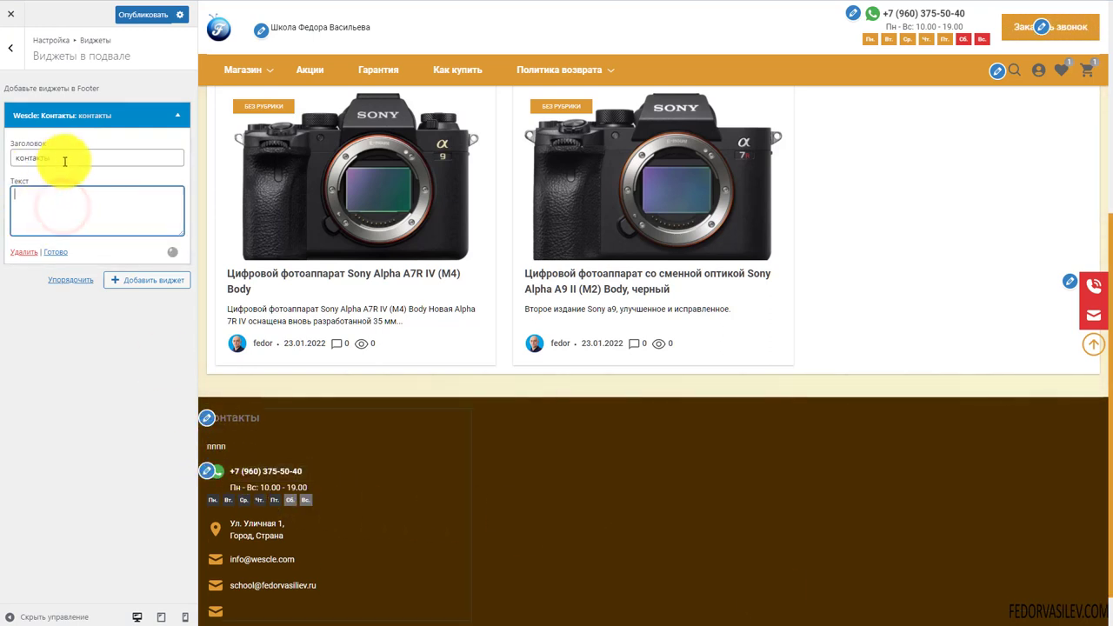
pyautogui.tripleClick(72, 155)
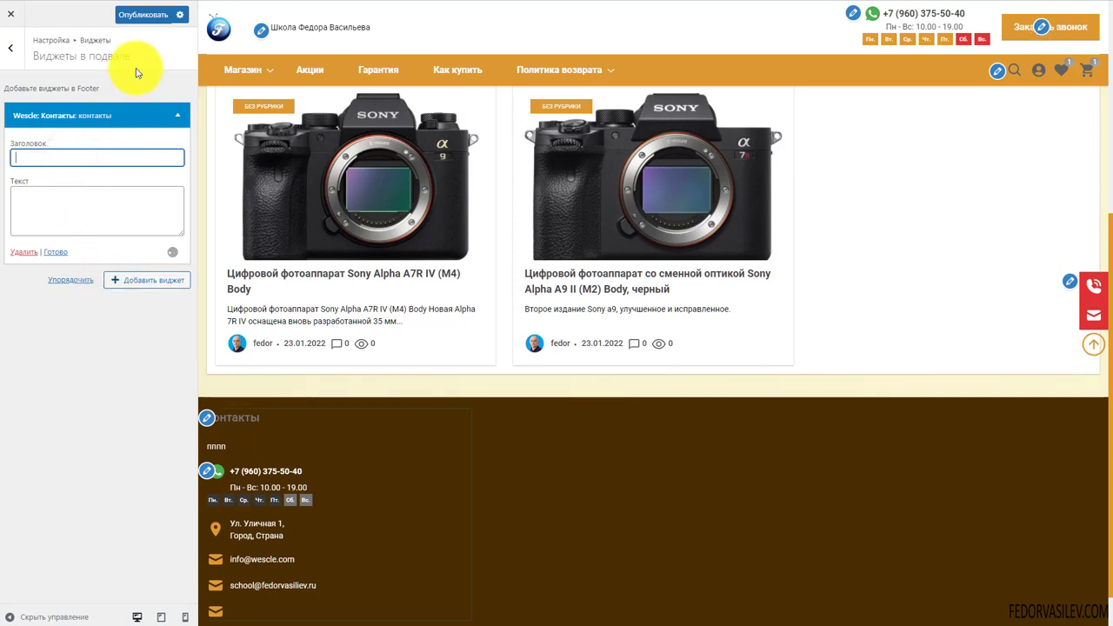
pyautogui.click(142, 21)
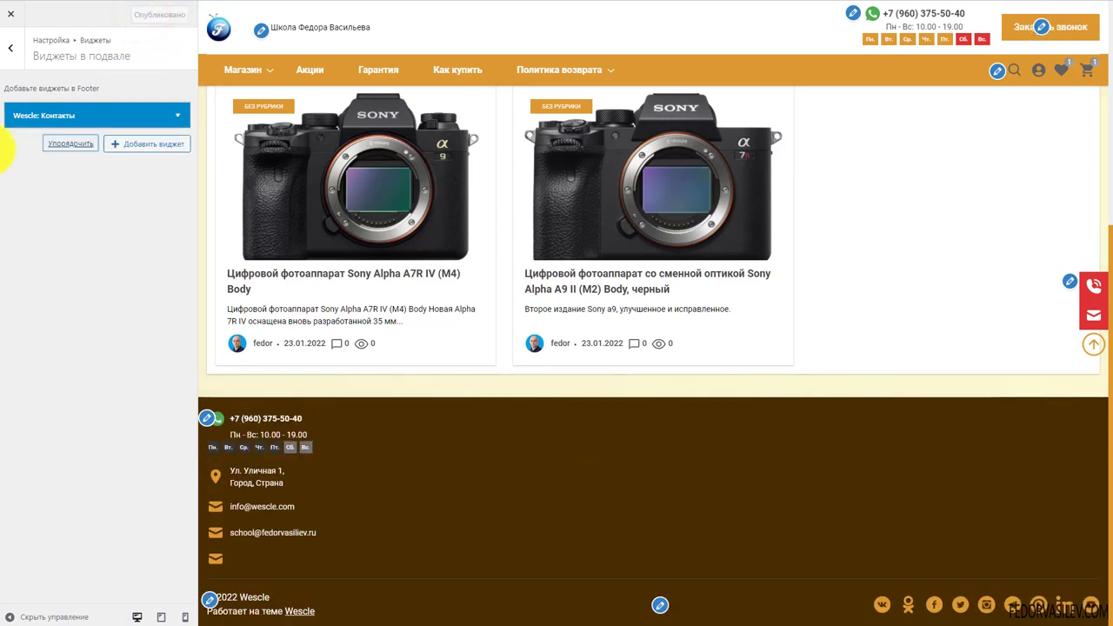
pyautogui.click(11, 55)
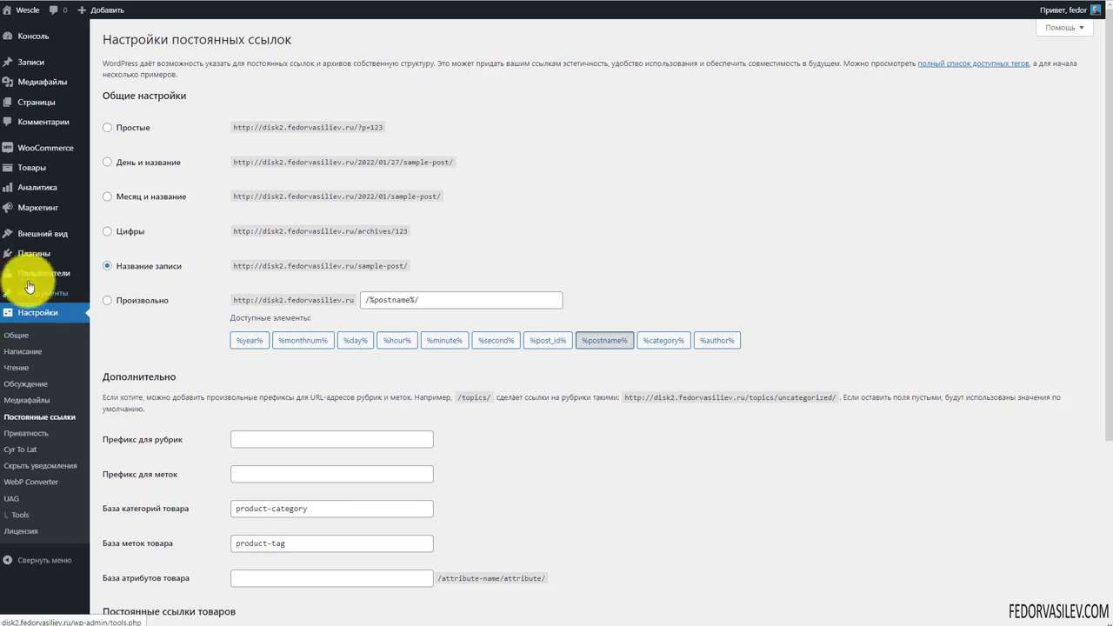
# Choose the post-name permalink structure and expand the footer and shop widget areas
pyautogui.moveTo(19, 253)
pyautogui.click(107, 265)
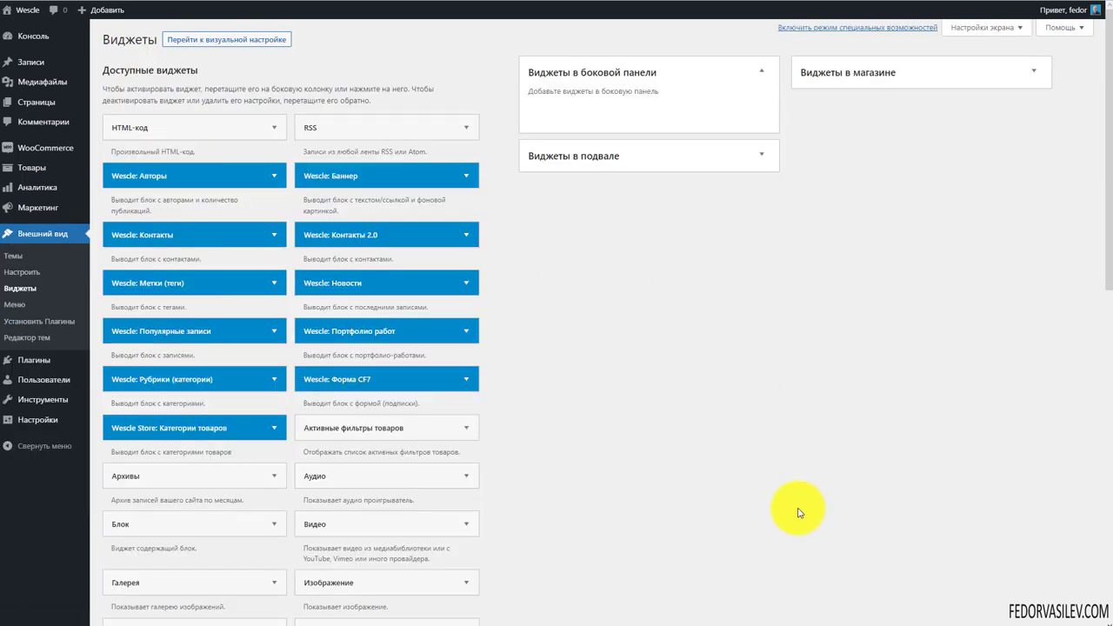
pyautogui.click(761, 154)
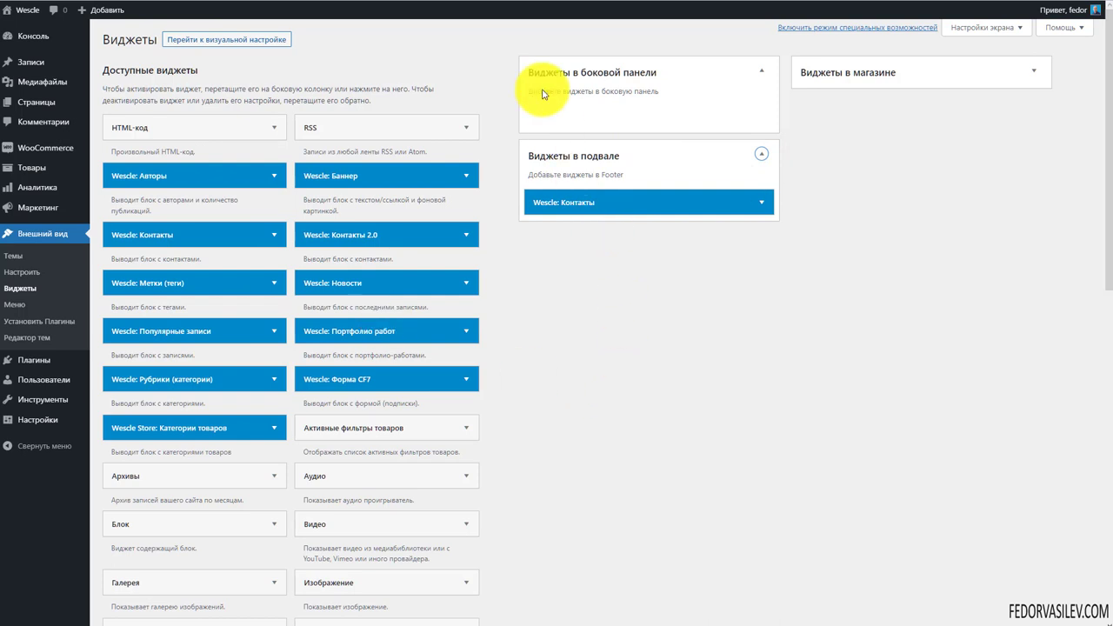
pyautogui.click(1029, 73)
pyautogui.scroll(-3, 829, 471)
pyautogui.scroll(3, 829, 470)
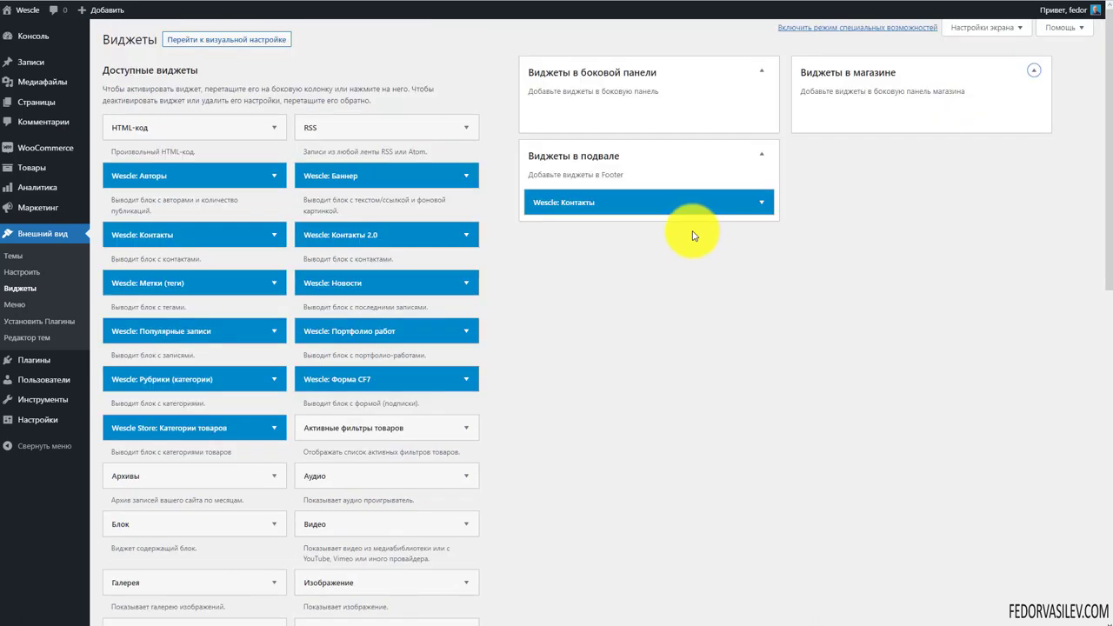
pyautogui.click(759, 204)
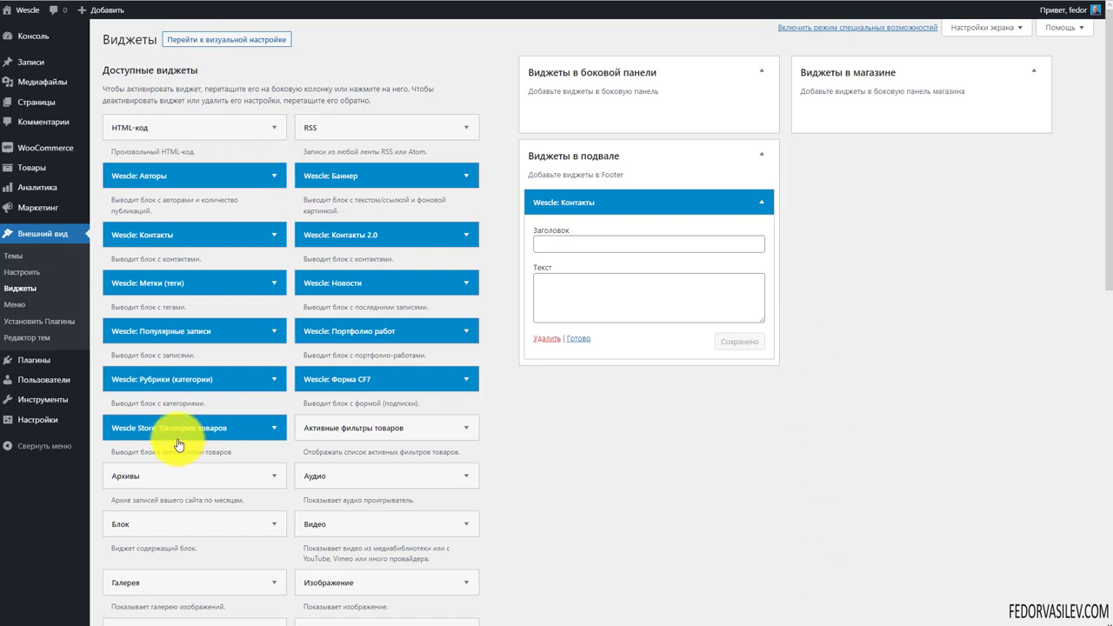
# Add the Wescle Store: Категории товаров widget to the Виджеты в магазине area
pyautogui.click(244, 425)
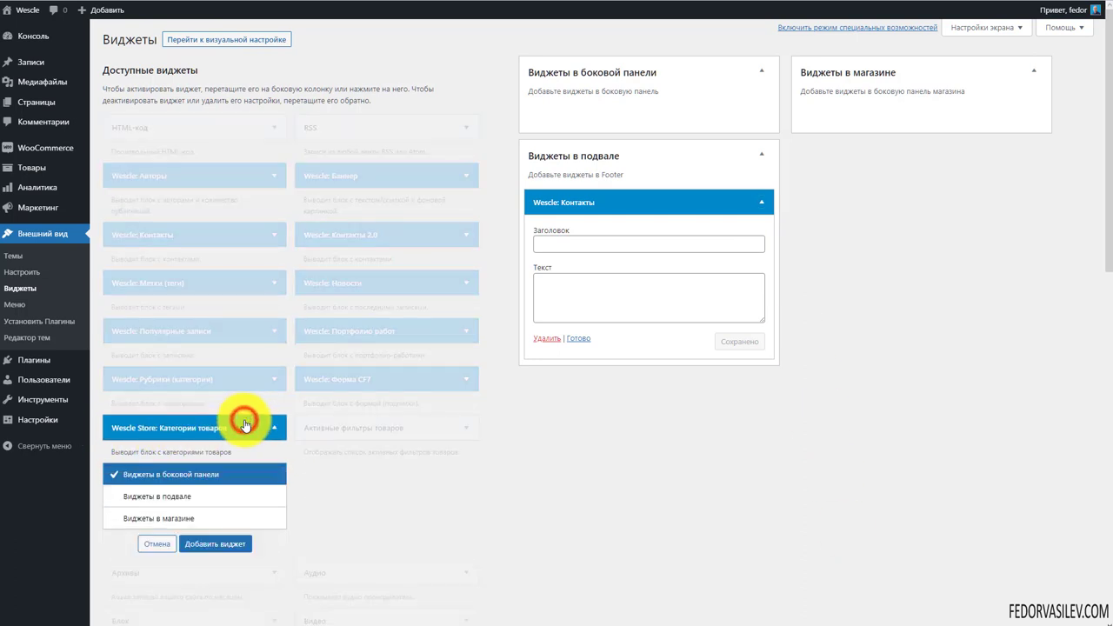
pyautogui.click(184, 519)
pyautogui.click(214, 543)
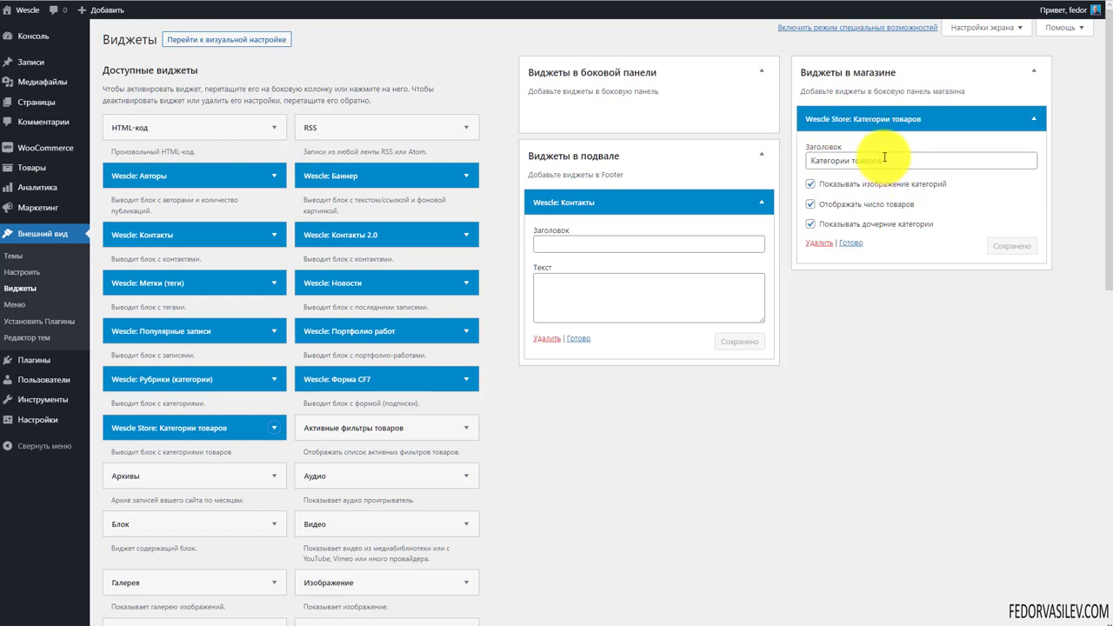
pyautogui.click(851, 242)
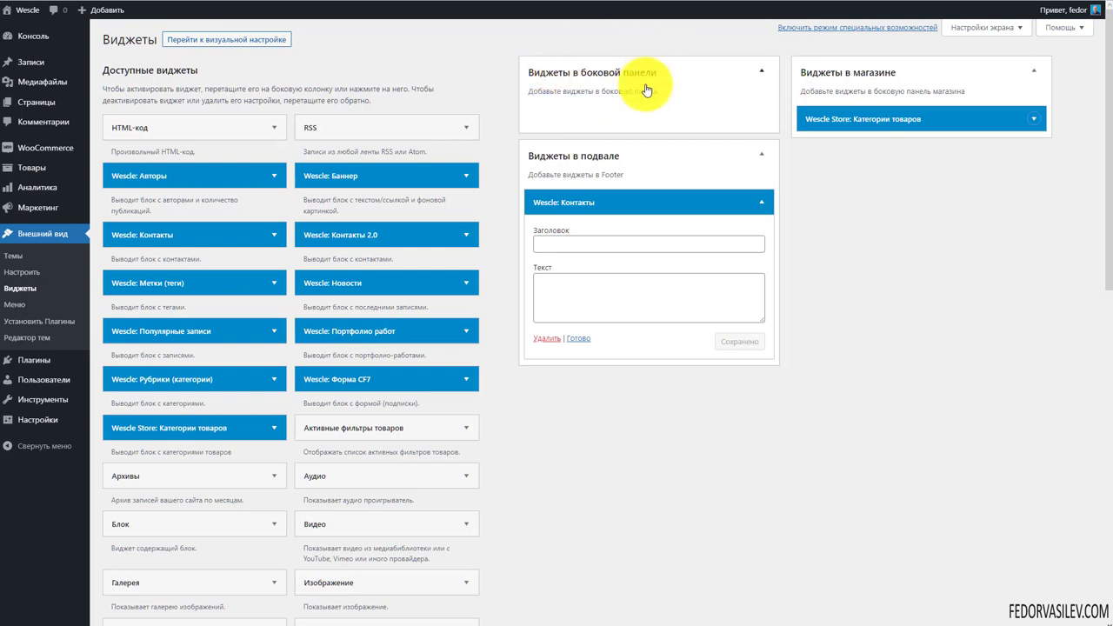
# Drag Wescle: Популярные записи into the sidebar with category Без рубрики and save it
pyautogui.moveTo(235, 330); pyautogui.dragTo(689, 118)
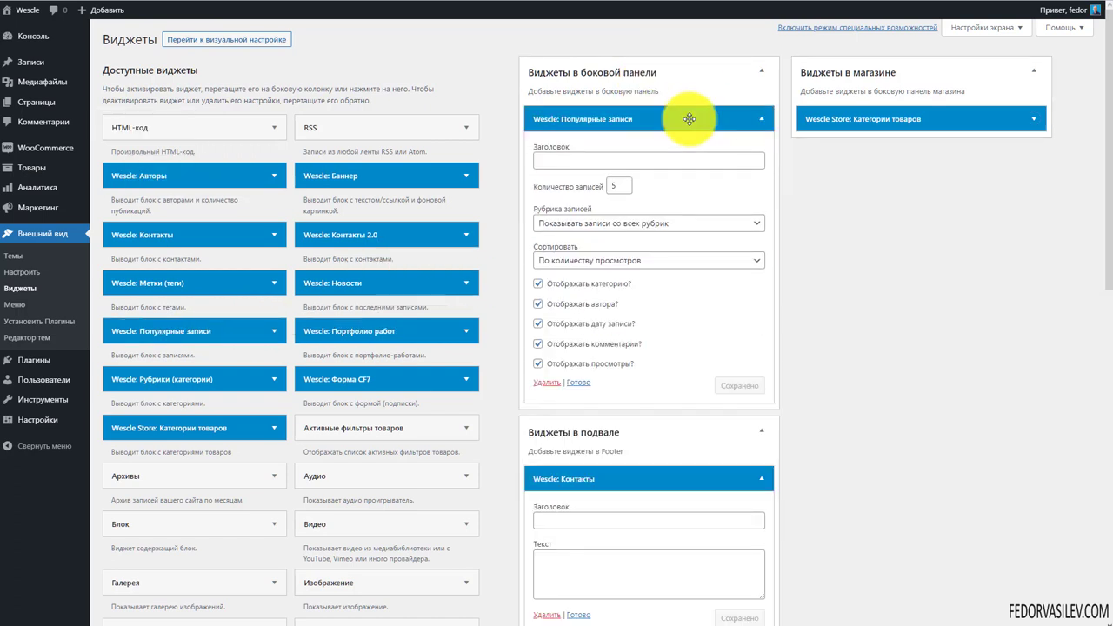
pyautogui.click(649, 259)
pyautogui.click(649, 259)
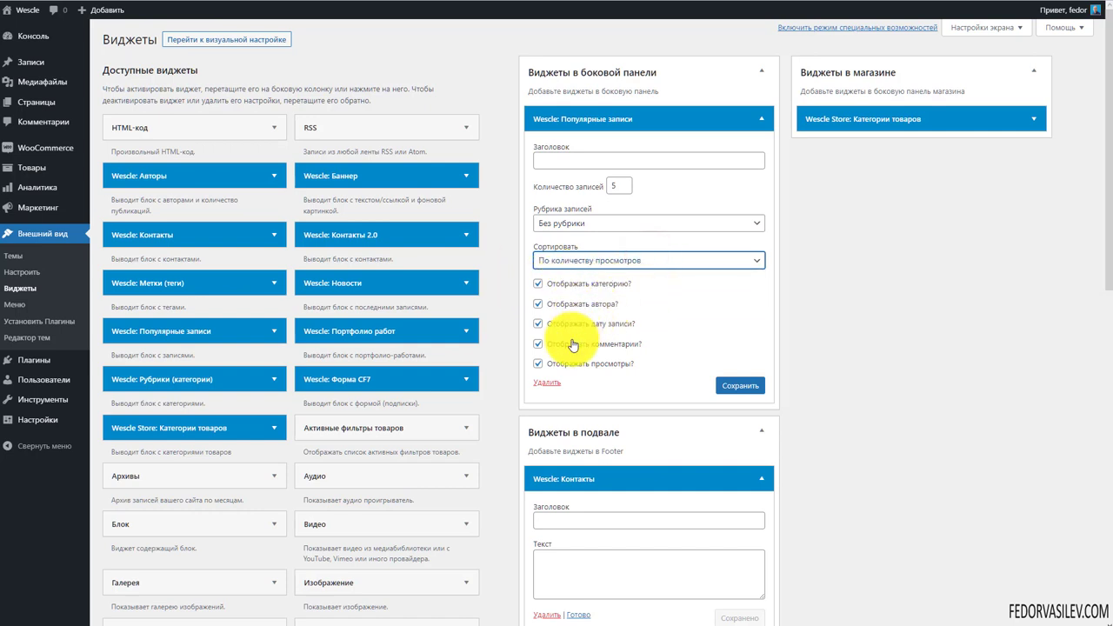
pyautogui.click(761, 388)
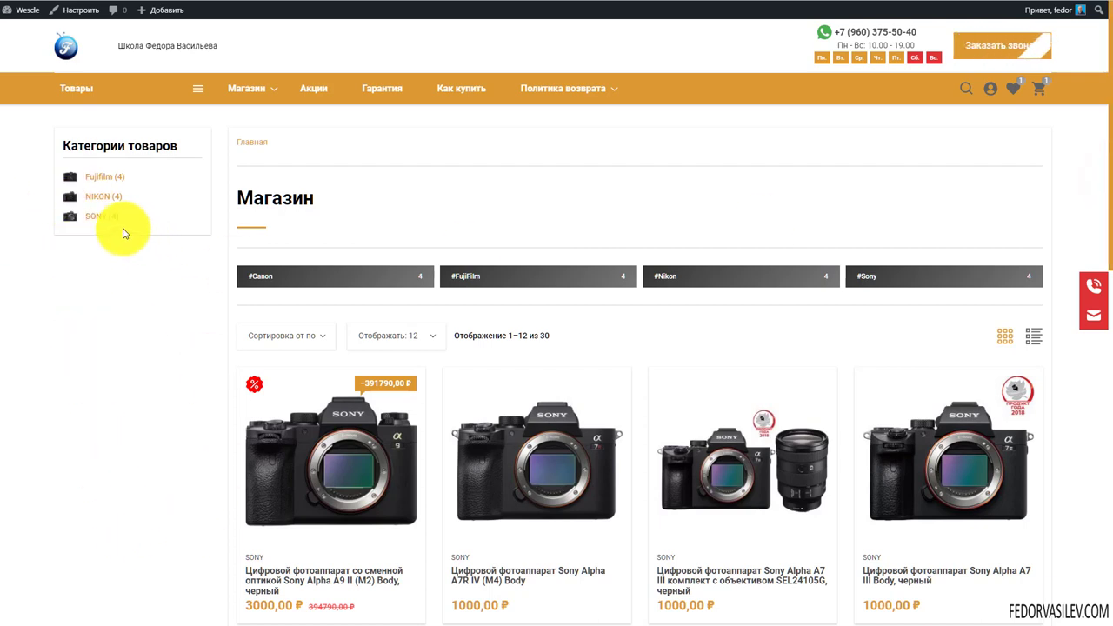
# Scroll down the shop page and back up to check the footer and sidebar
pyautogui.moveTo(1110, 175); pyautogui.dragTo(1086, 472)
pyautogui.scroll(15, 1086, 472)
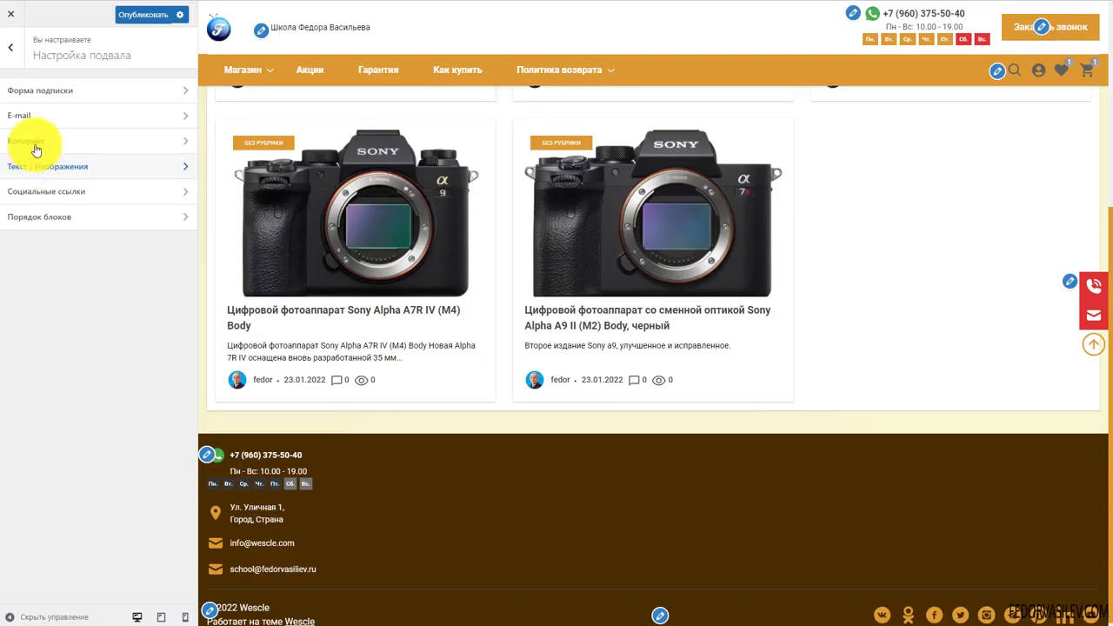
# Make the footer copyright read © #year# followed by the school's name
pyautogui.click(40, 142)
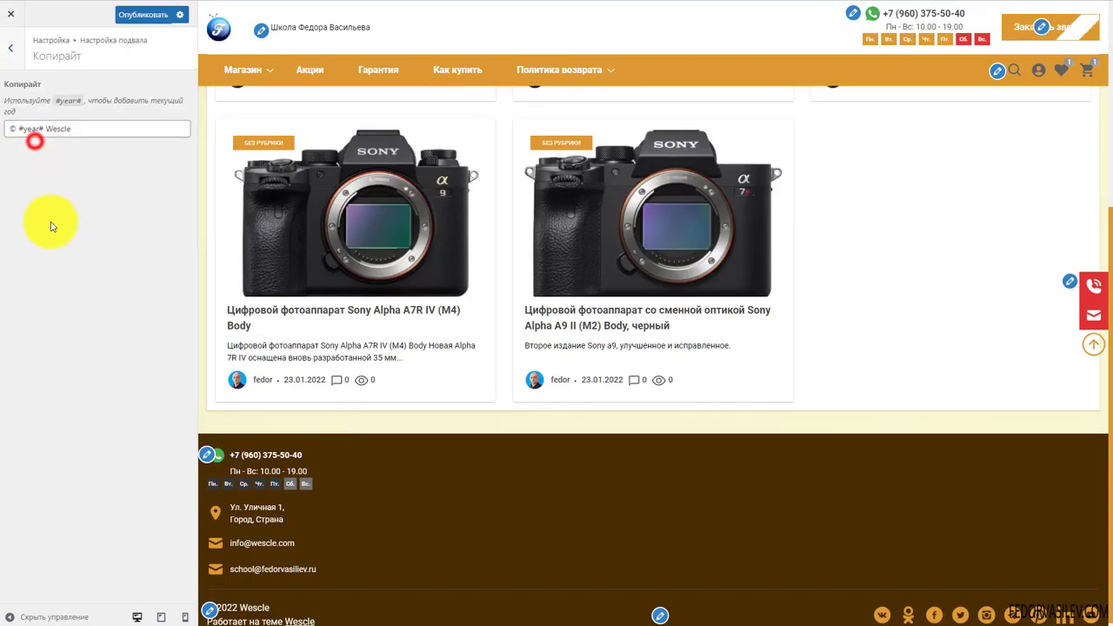
pyautogui.click(38, 128)
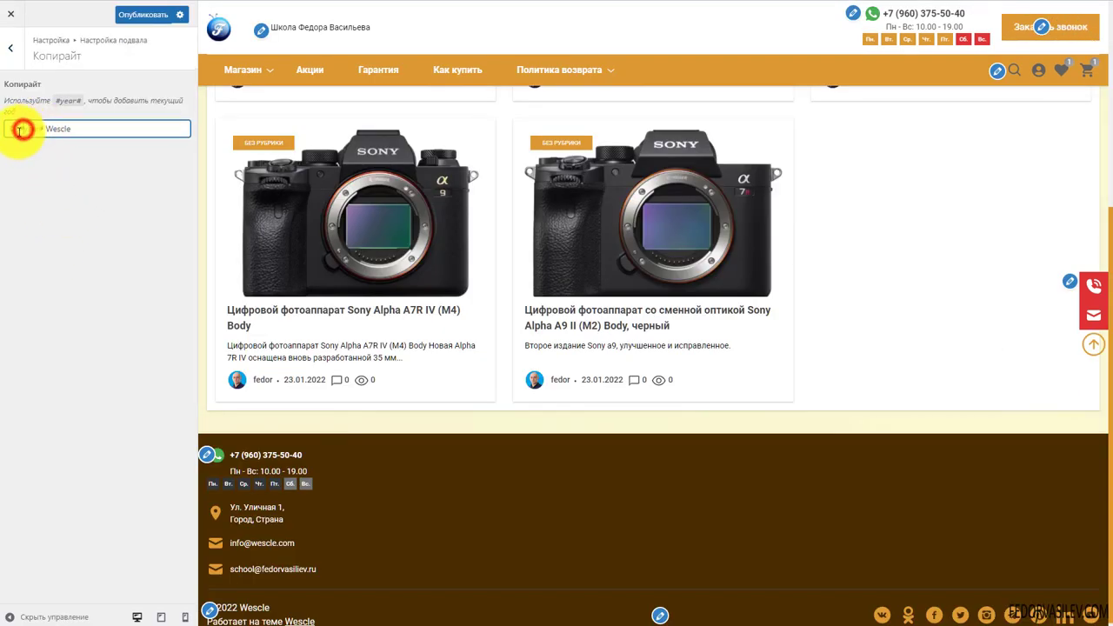
pyautogui.moveTo(10, 128); pyautogui.dragTo(17, 128)
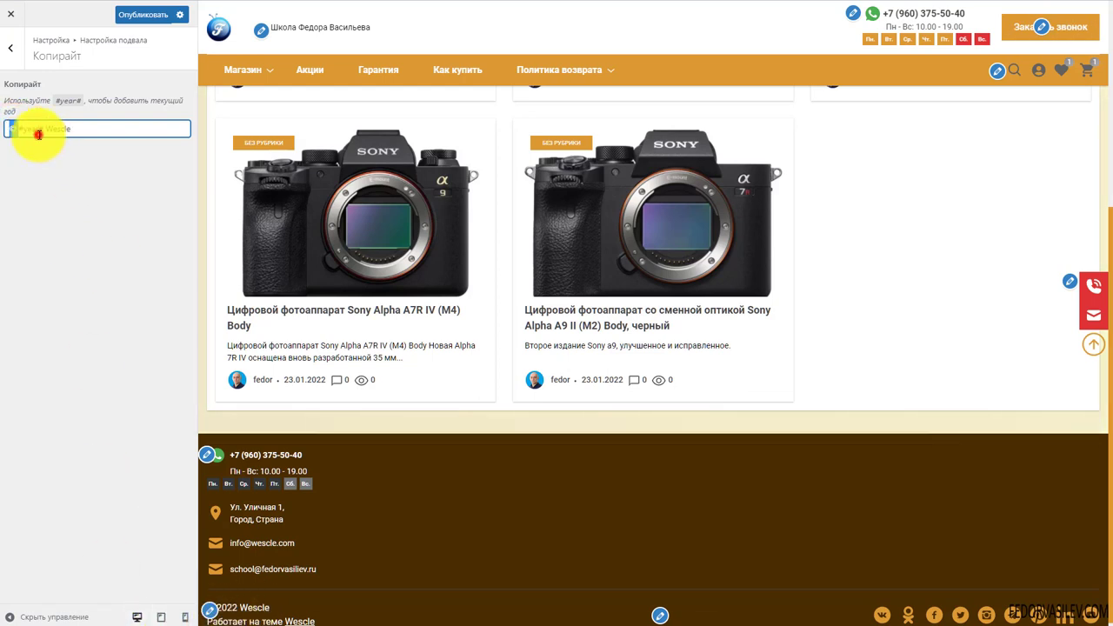
pyautogui.click(38, 133)
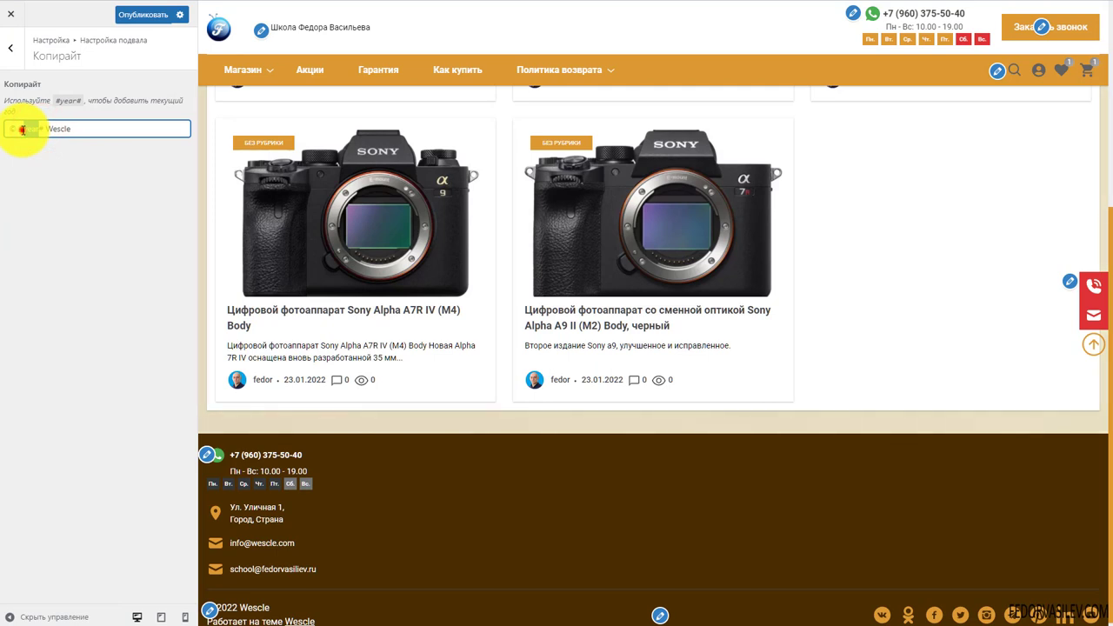
pyautogui.write('#year#')
pyautogui.moveTo(45, 128); pyautogui.dragTo(74, 168)
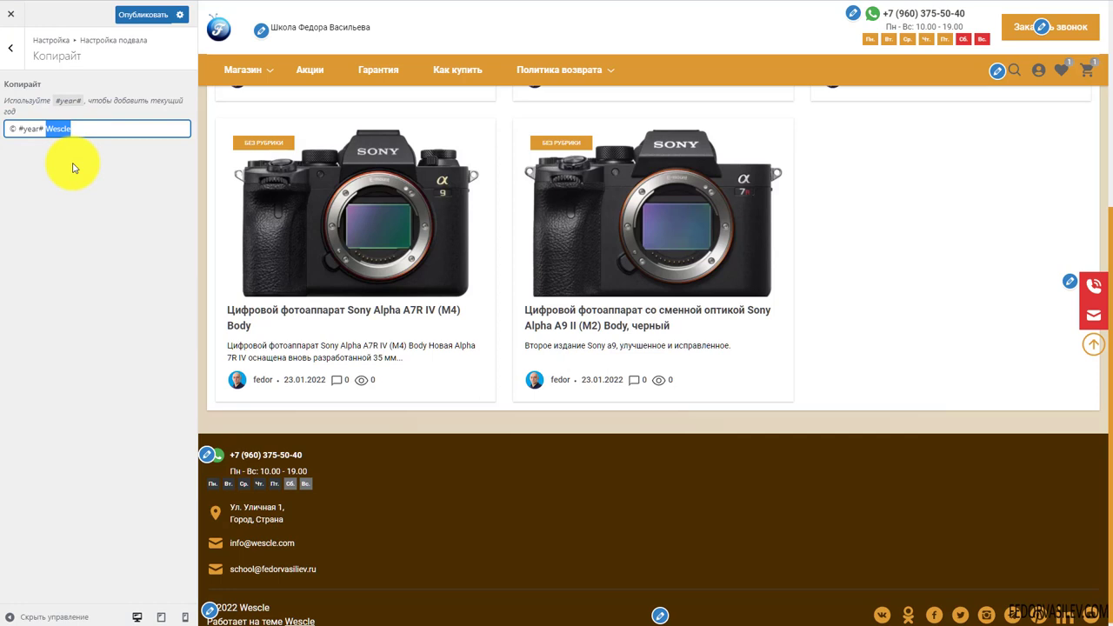
pyautogui.write('Ш')
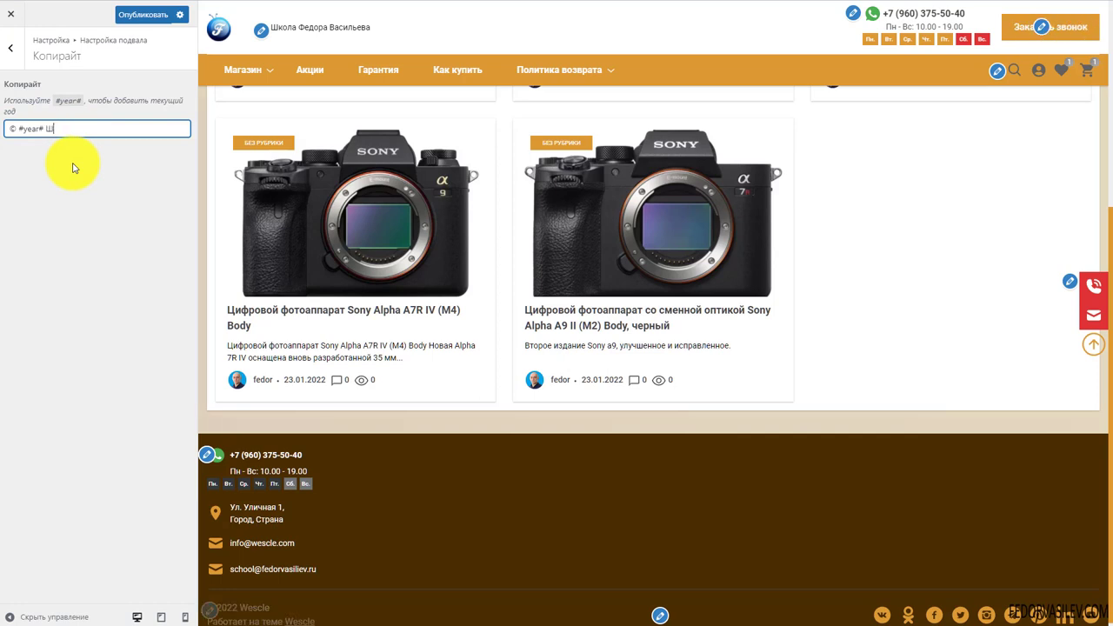
pyautogui.write('кола Федора Васильева')
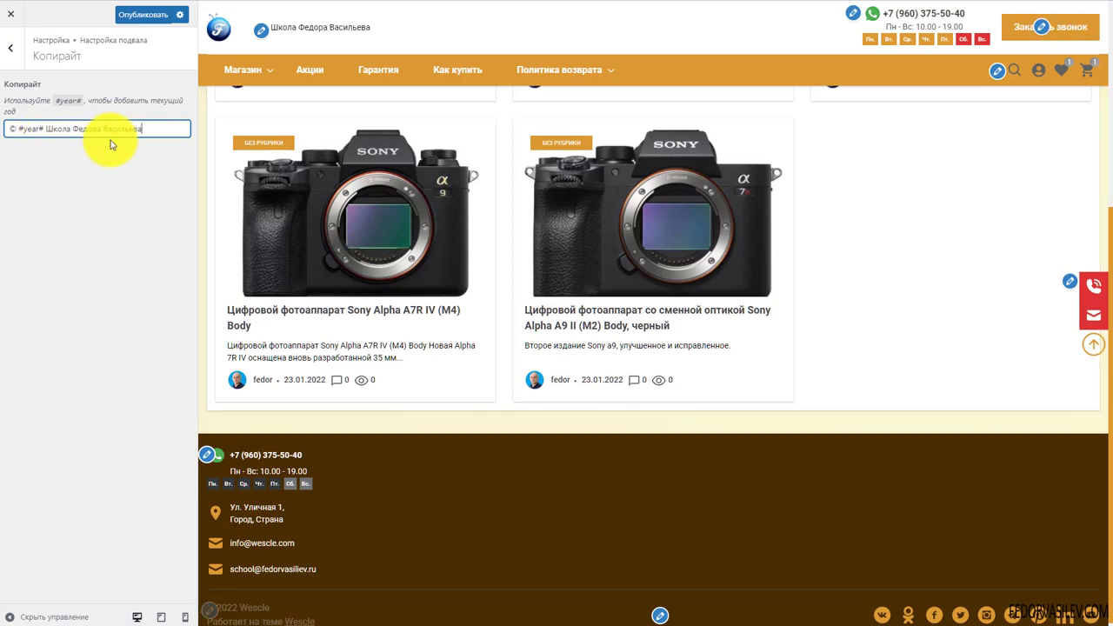
# Publish the copyright change and open the footer Текст / Изображения settings
pyautogui.click(126, 14)
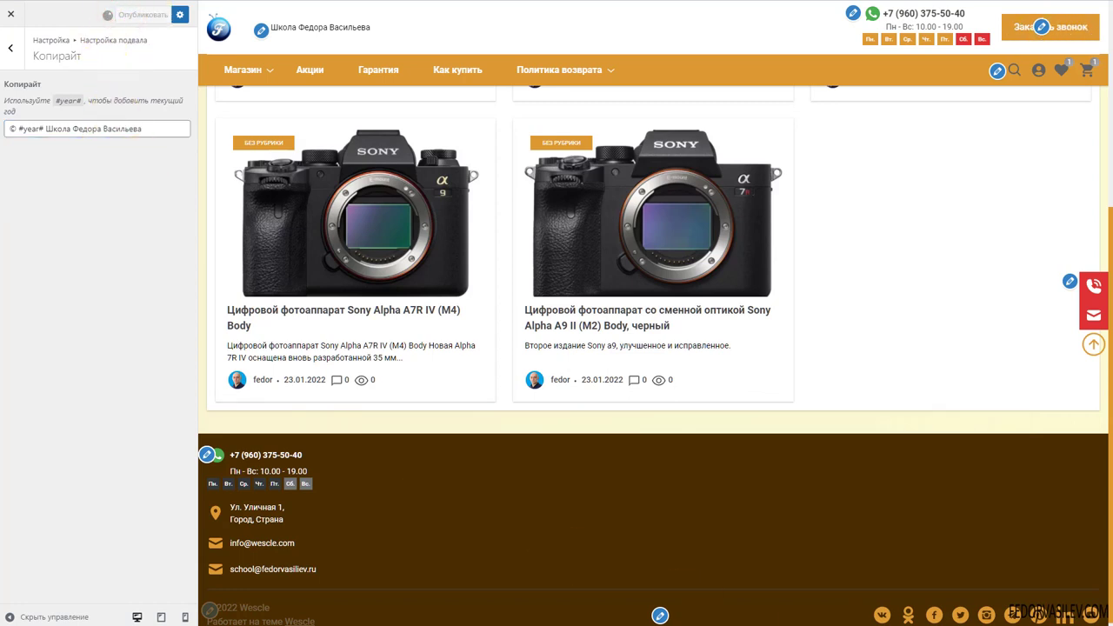
pyautogui.click(10, 48)
pyautogui.click(38, 167)
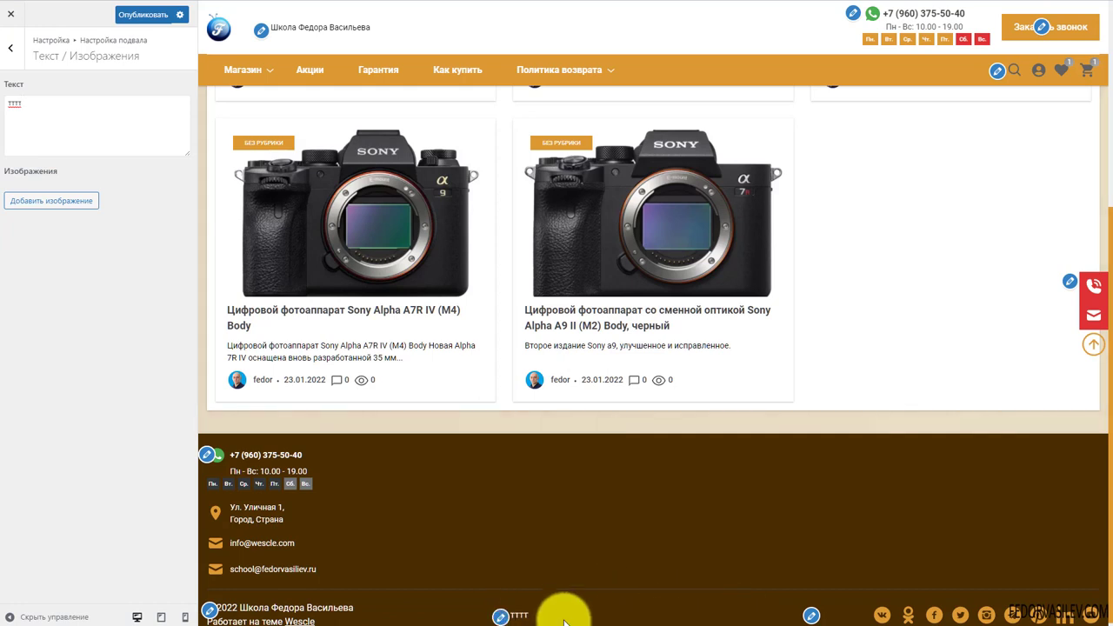
# Remove the тттт footer text and the trial logo-2015-2 image from the text/images block
pyautogui.click(38, 205)
pyautogui.click(50, 258)
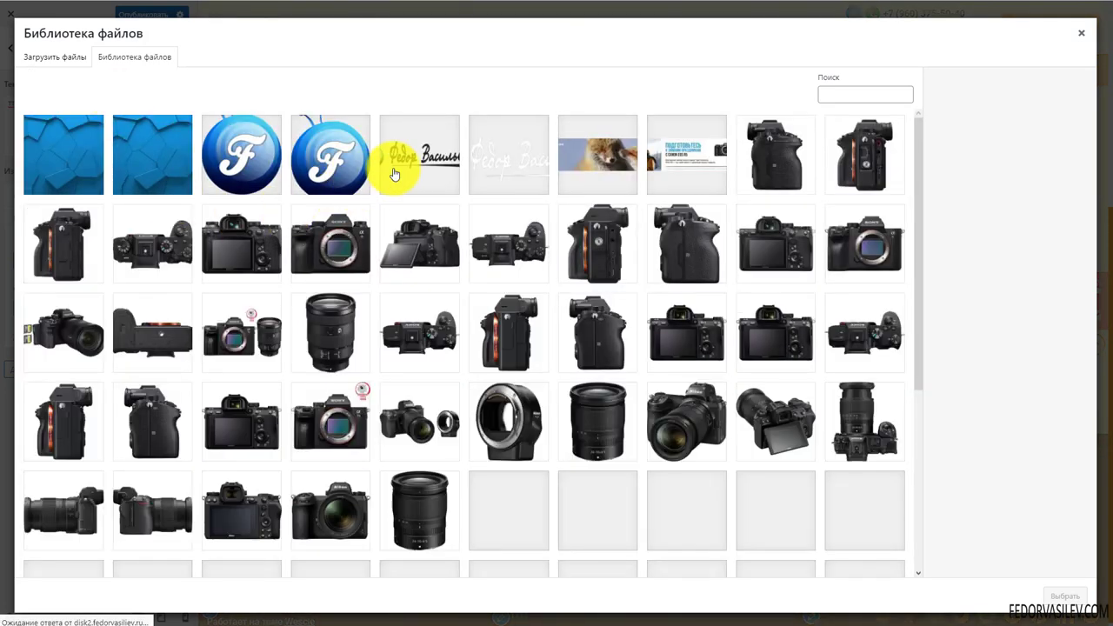
pyautogui.click(432, 153)
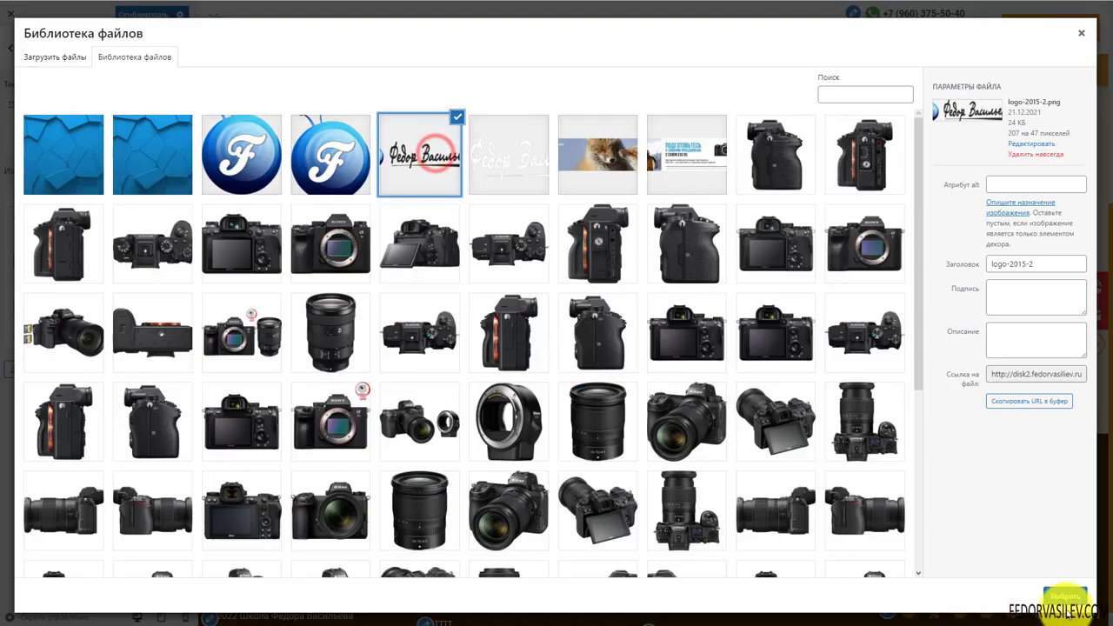
pyautogui.click(1066, 598)
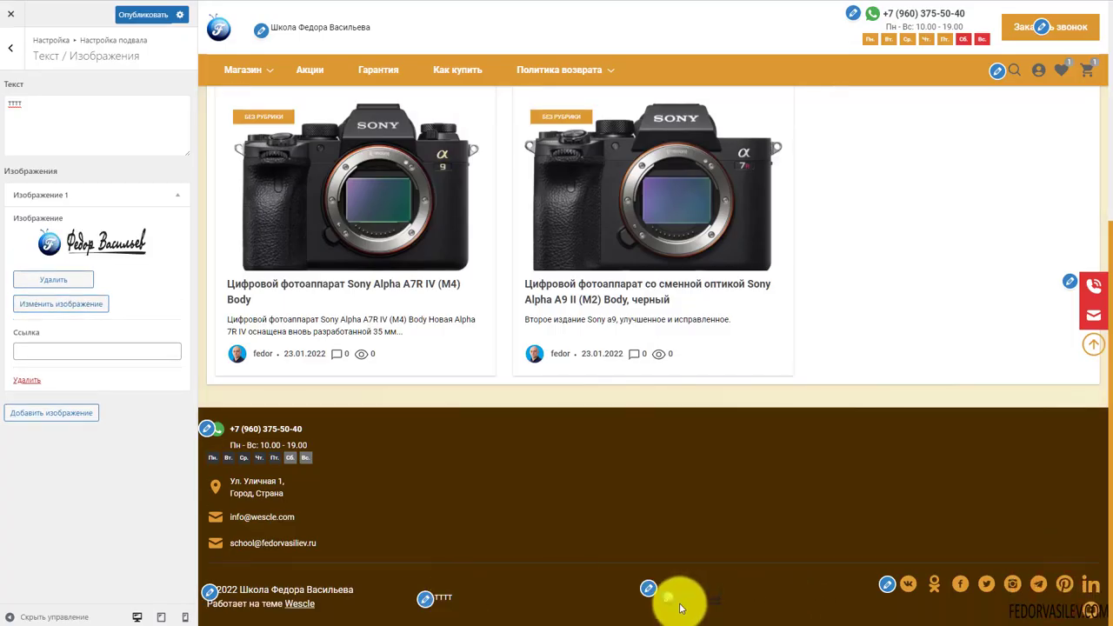
pyautogui.doubleClick(15, 103)
pyautogui.press('BackSpace')
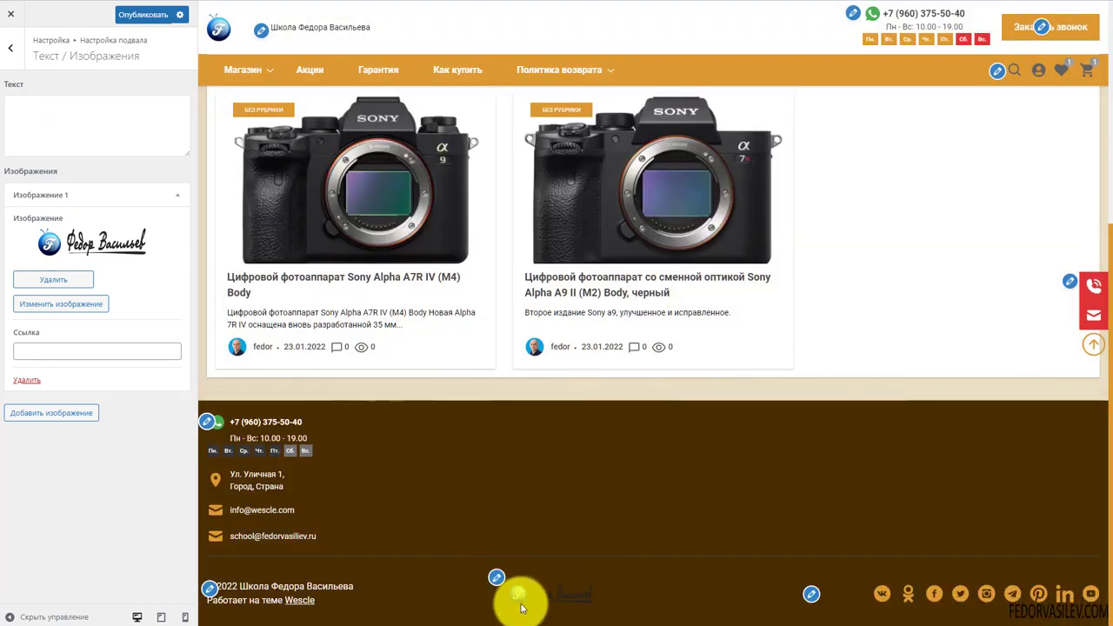
pyautogui.click(31, 387)
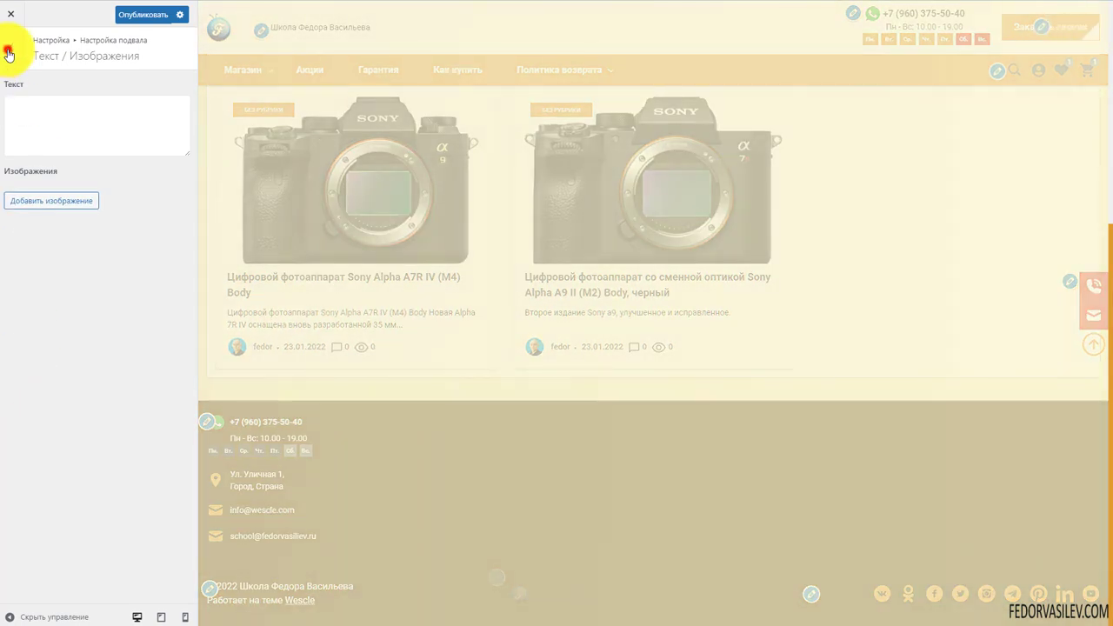
pyautogui.click(8, 54)
pyautogui.click(42, 198)
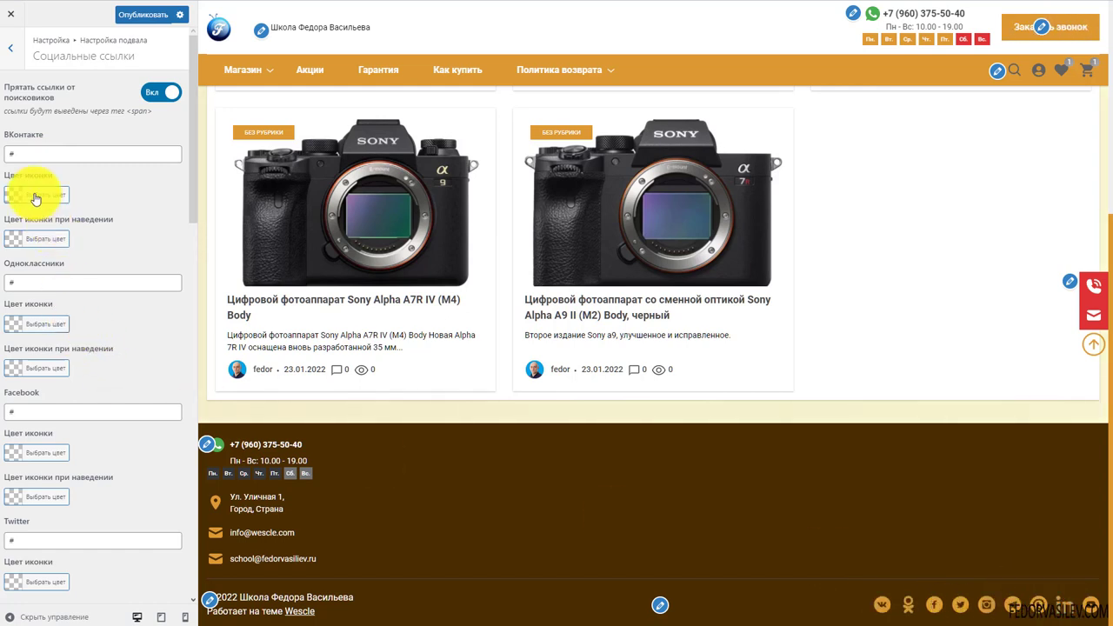
# Clear the Facebook, Twitter and Instagram footer social link fields
pyautogui.doubleClick(25, 152)
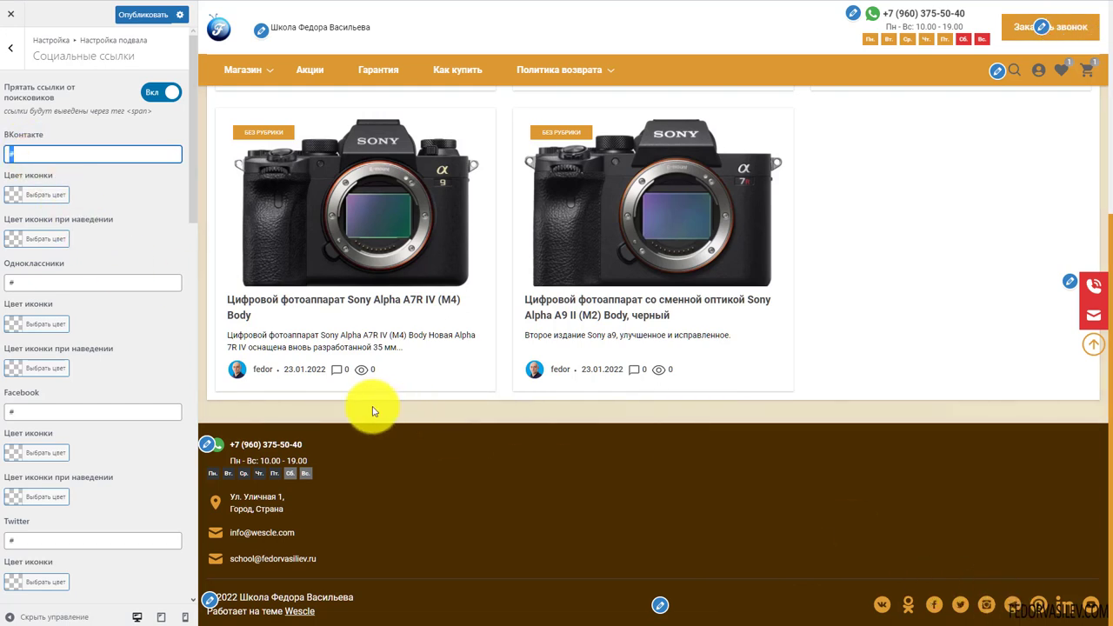
pyautogui.scroll(-1, 95, 265)
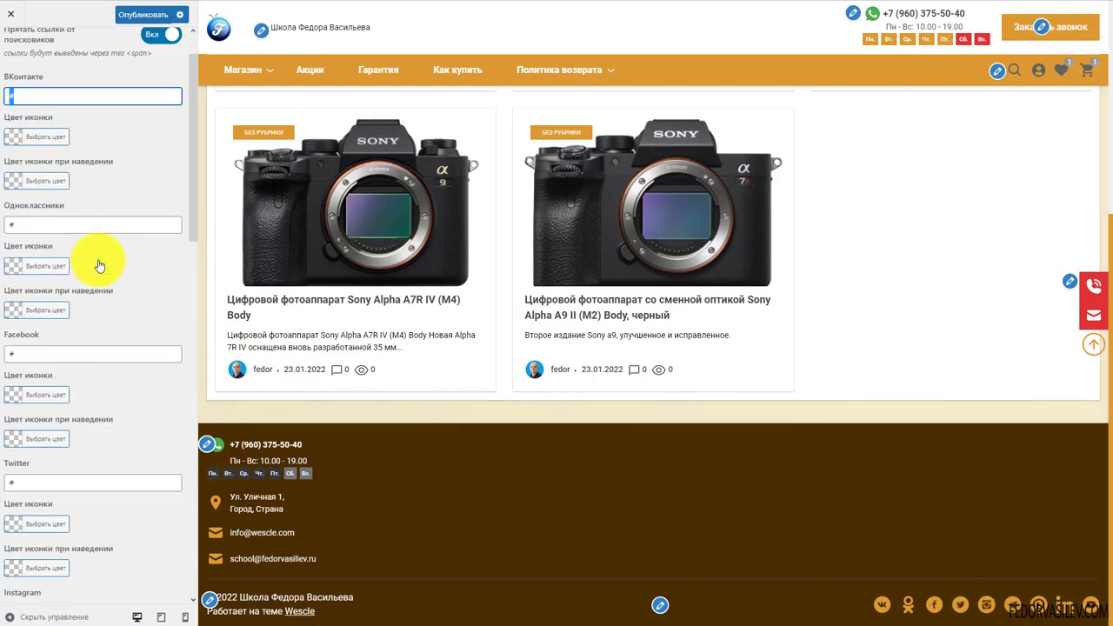
pyautogui.scroll(-2, 99, 261)
pyautogui.click(41, 237)
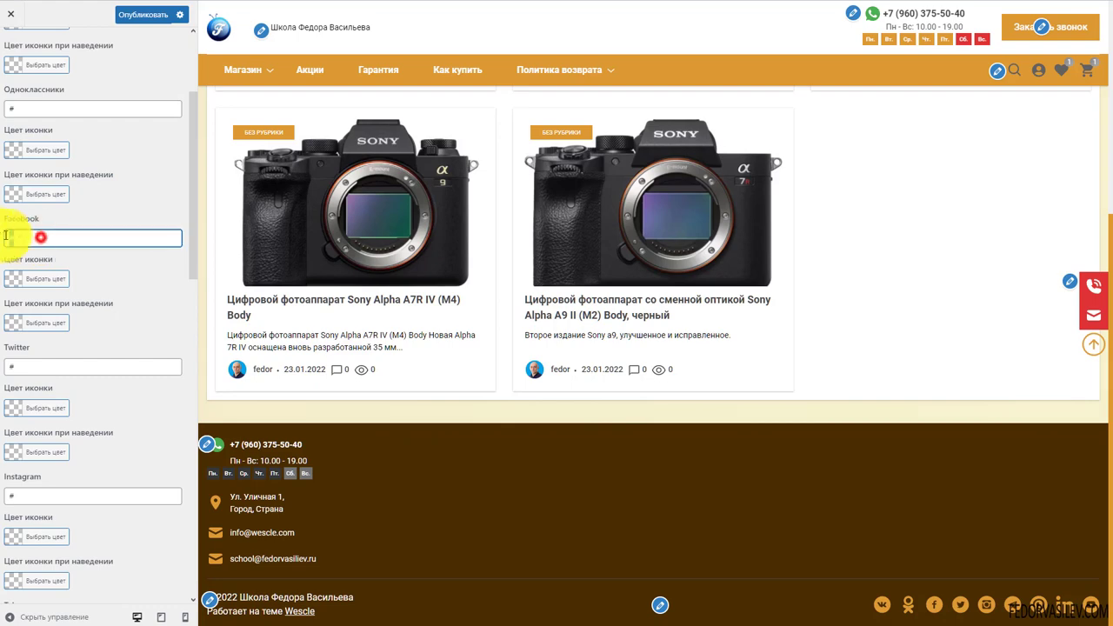
pyautogui.press('BackSpace')
pyautogui.click(66, 368)
pyautogui.press('BackSpace')
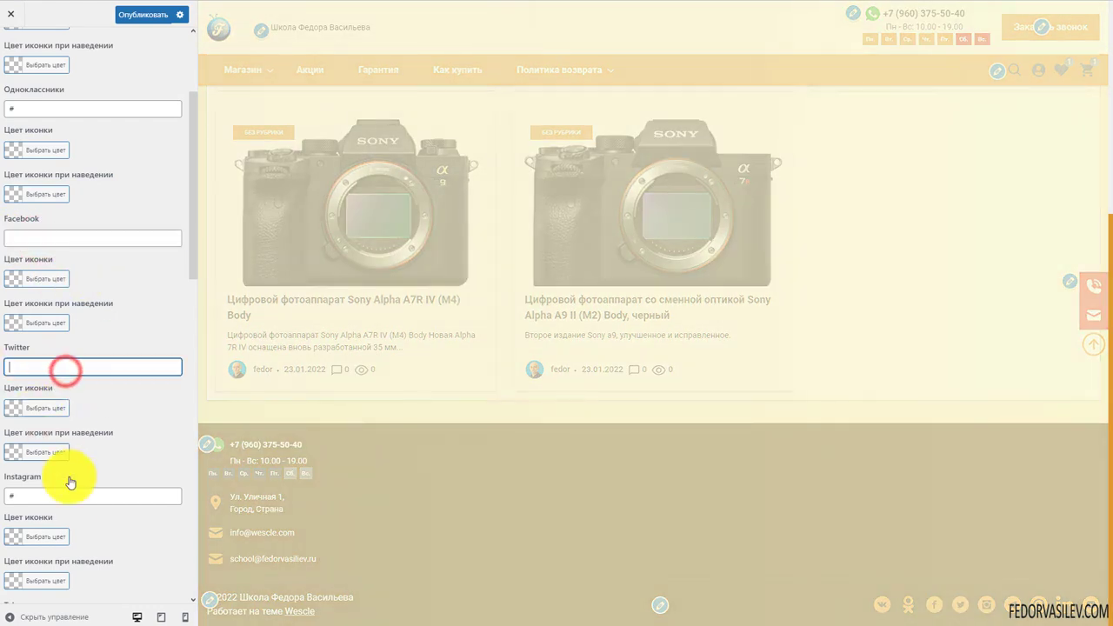
pyautogui.click(60, 495)
pyautogui.press('BackSpace')
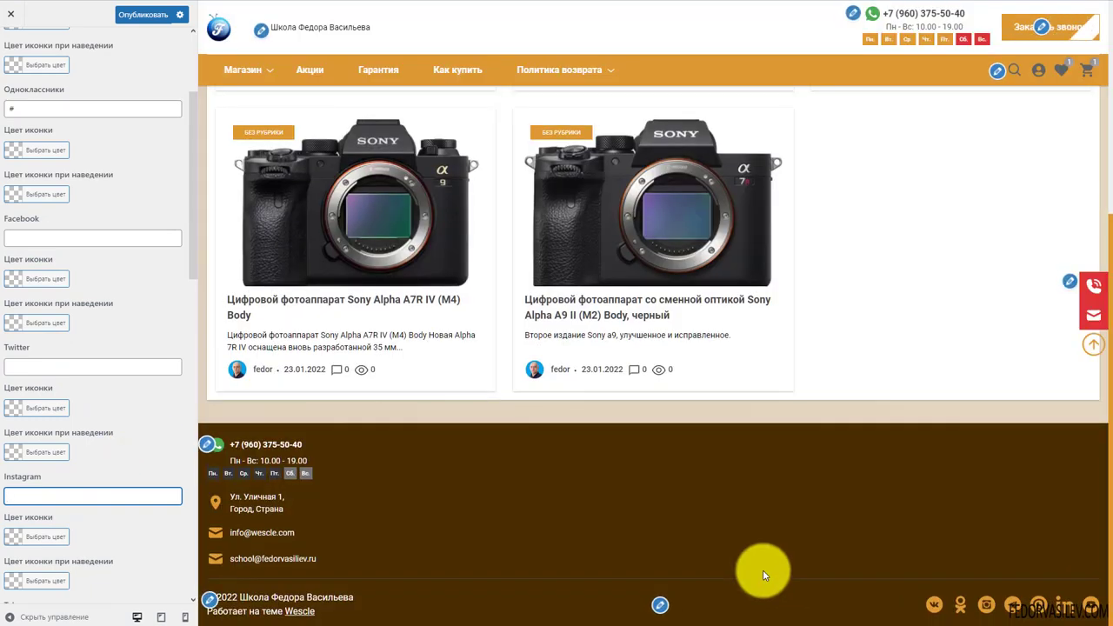
# Empty the Linkedin and Pinterest links, keeping ВКонтакте and Одноклассники as '#', and publish
pyautogui.scroll(-3, 103, 296)
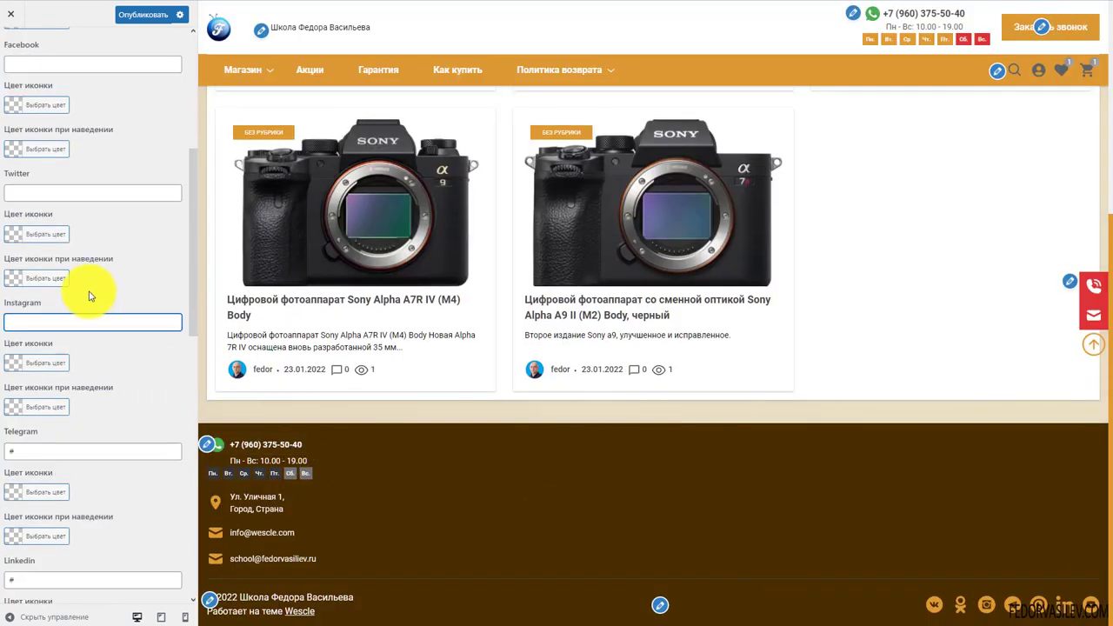
pyautogui.scroll(-1, 103, 295)
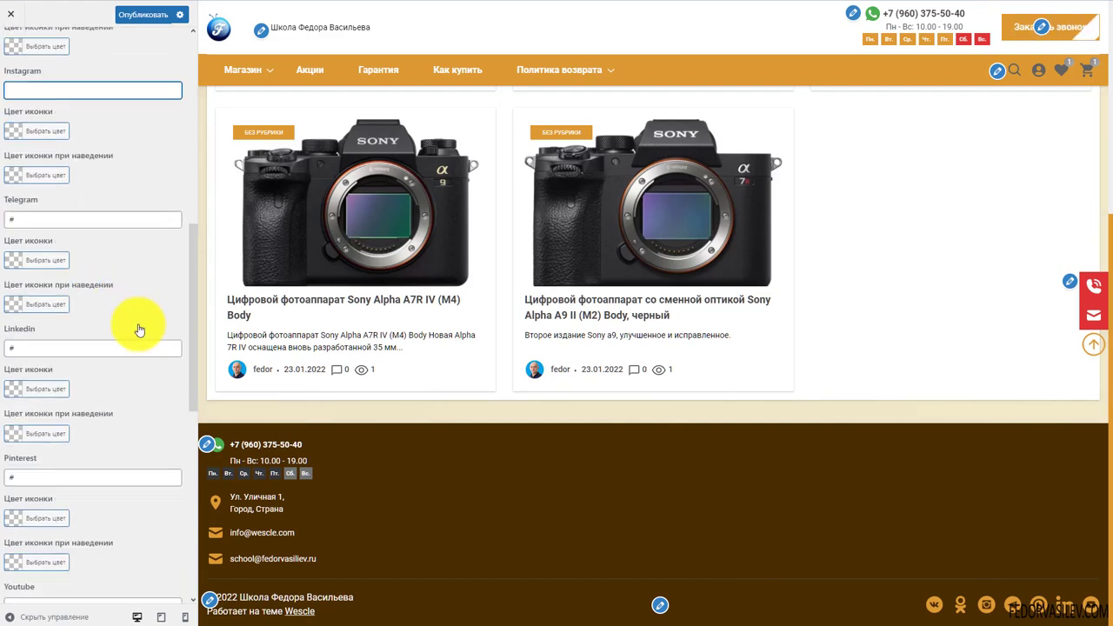
pyautogui.click(33, 348)
pyautogui.press('BackSpace')
pyautogui.click(25, 478)
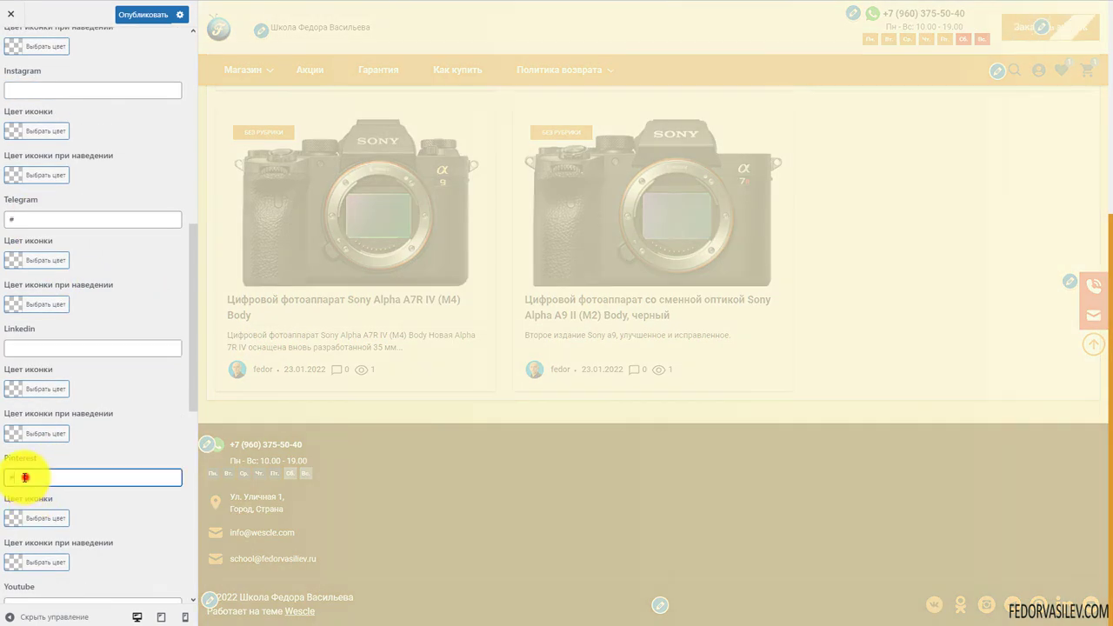
pyautogui.press('BackSpace')
pyautogui.scroll(-1, 118, 409)
pyautogui.scroll(-2, 120, 403)
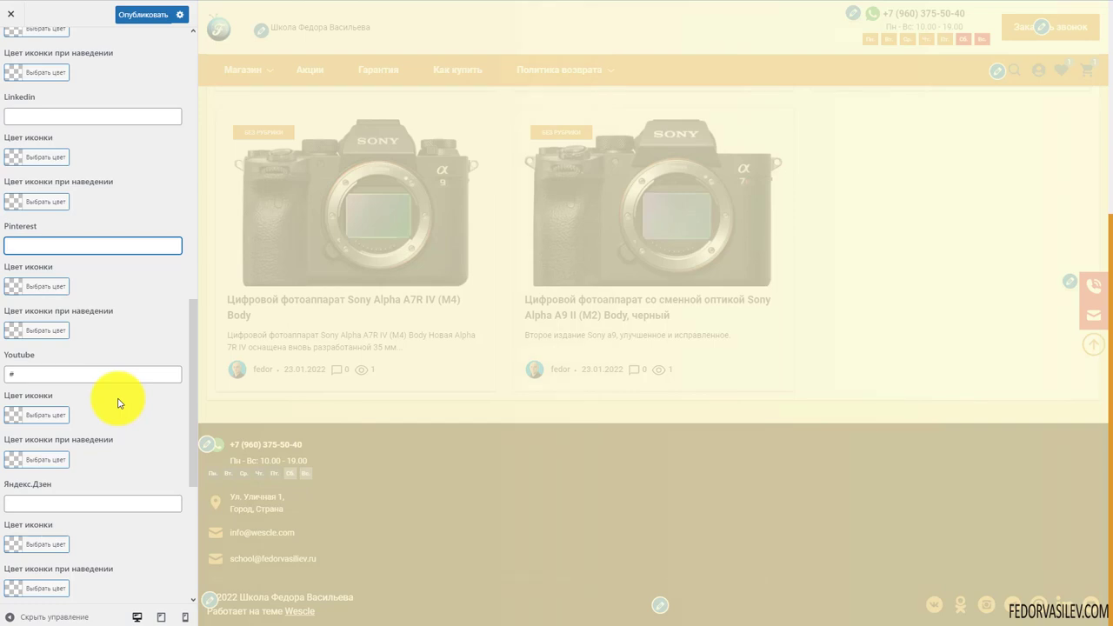
pyautogui.scroll(-3, 82, 330)
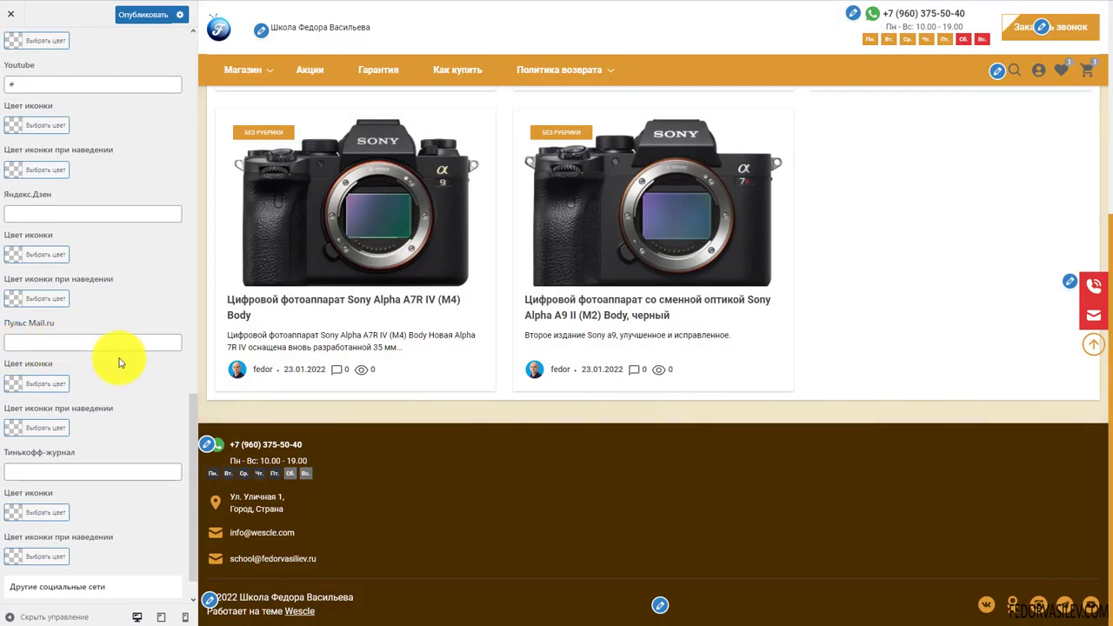
pyautogui.scroll(-1, 120, 364)
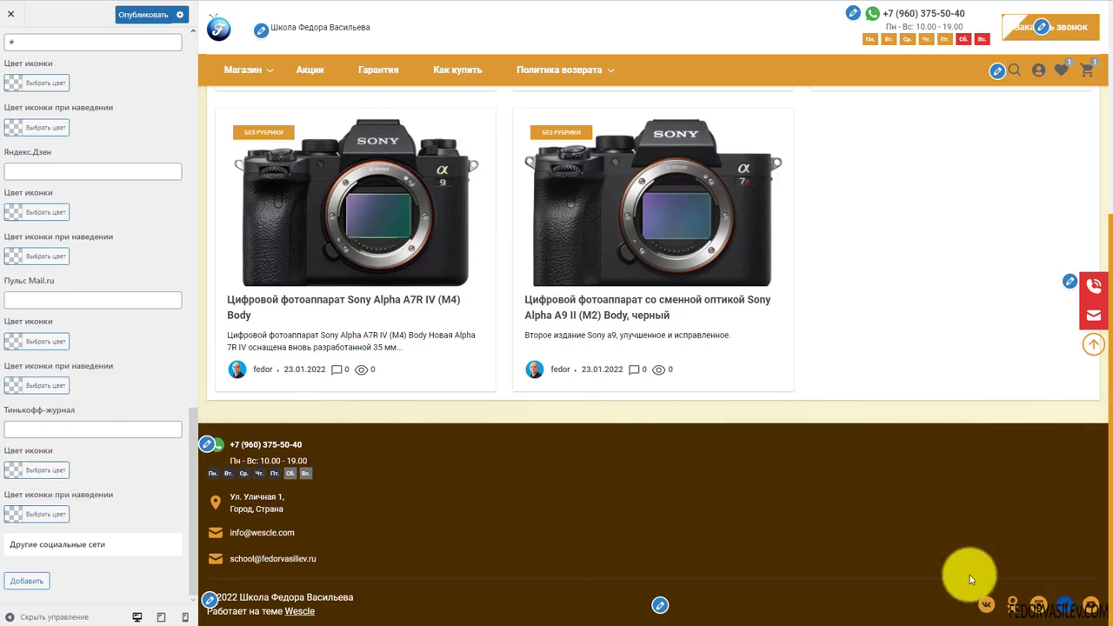
pyautogui.scroll(15, 75, 360)
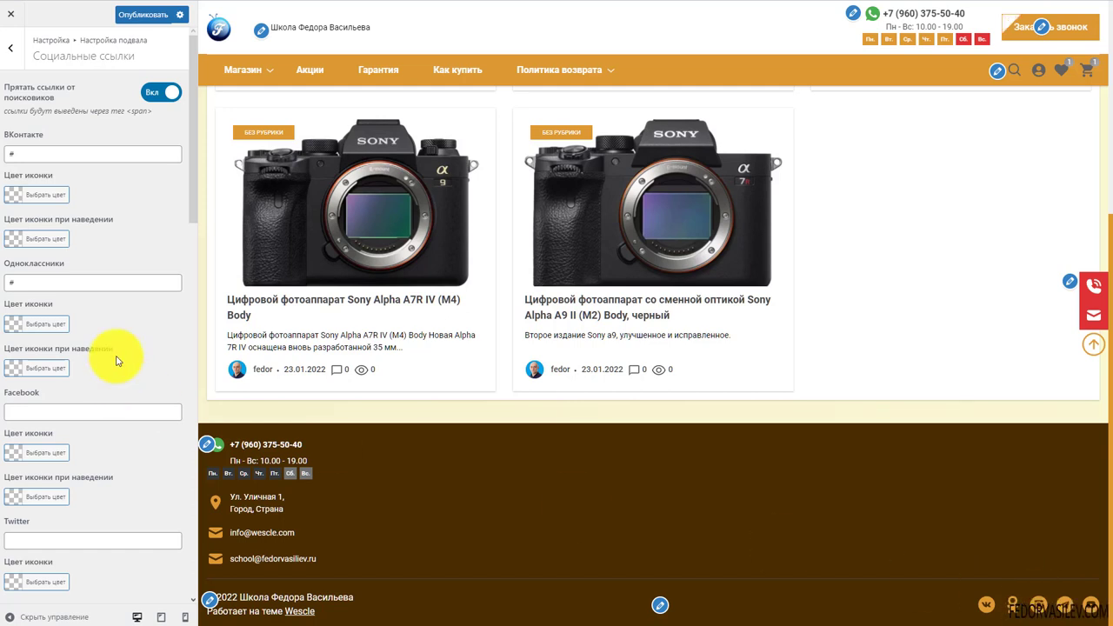
pyautogui.doubleClick(44, 283)
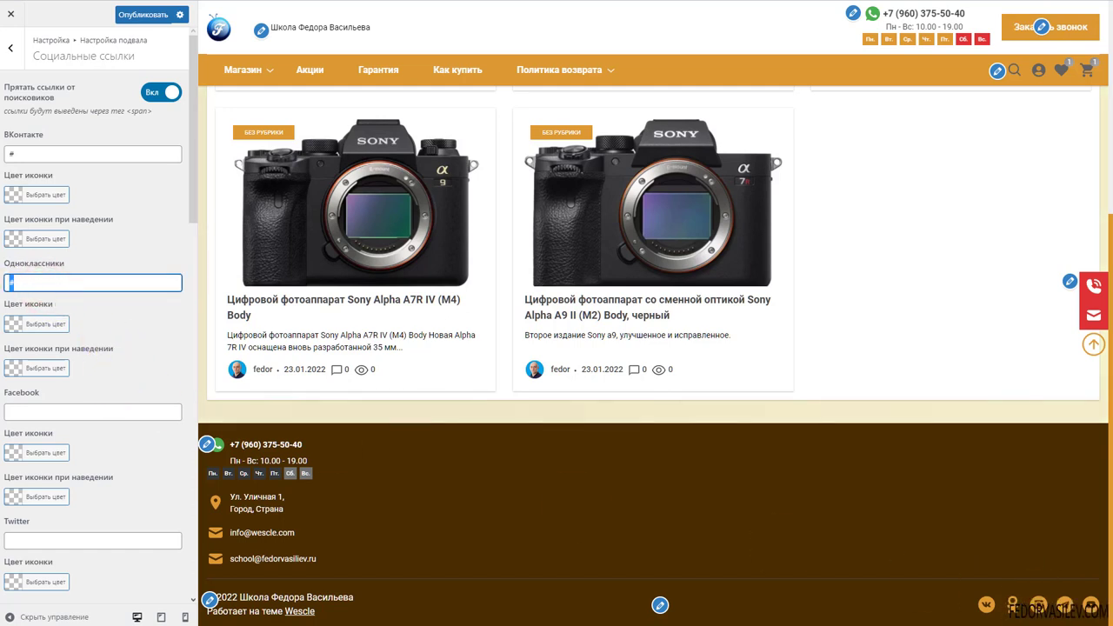
pyautogui.click(131, 14)
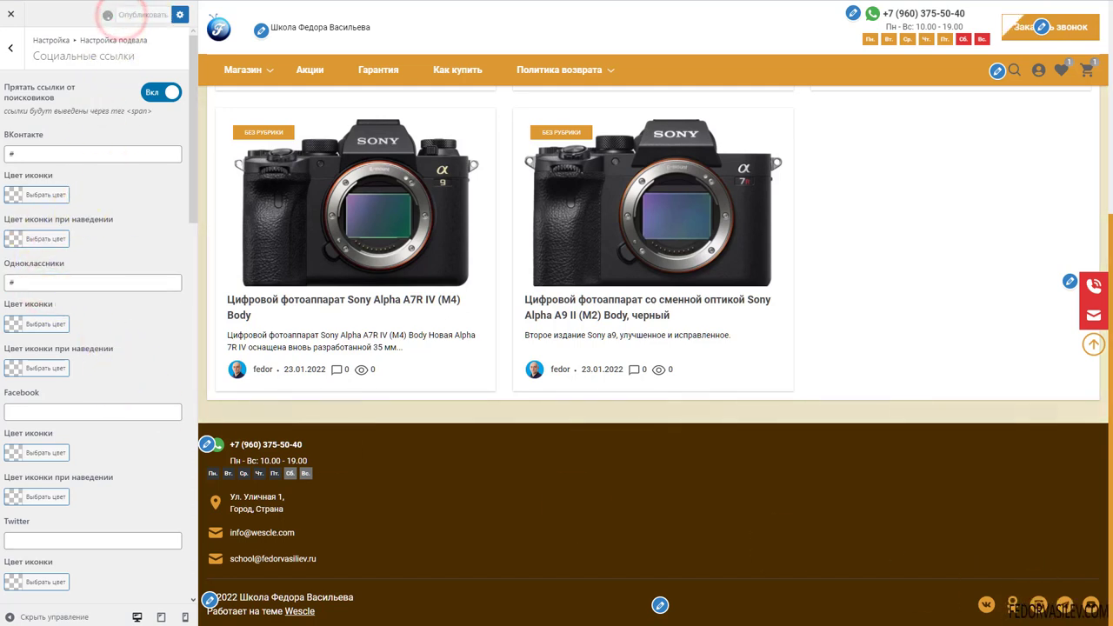
# In the footer Порядок блоков, hide the Копирайт block and show it again
pyautogui.click(11, 58)
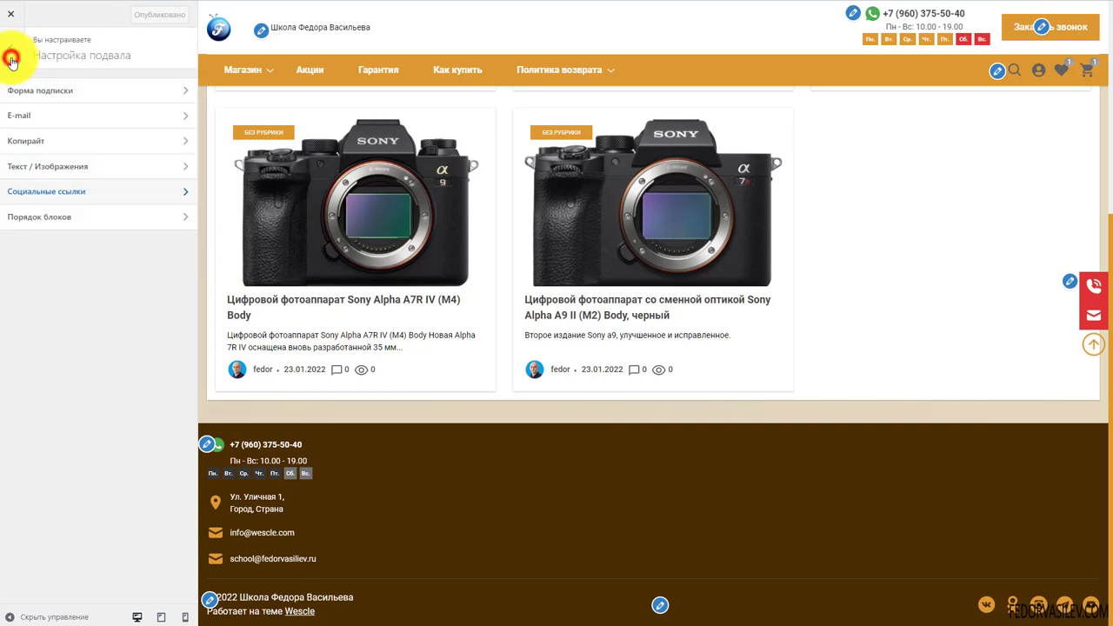
pyautogui.click(41, 217)
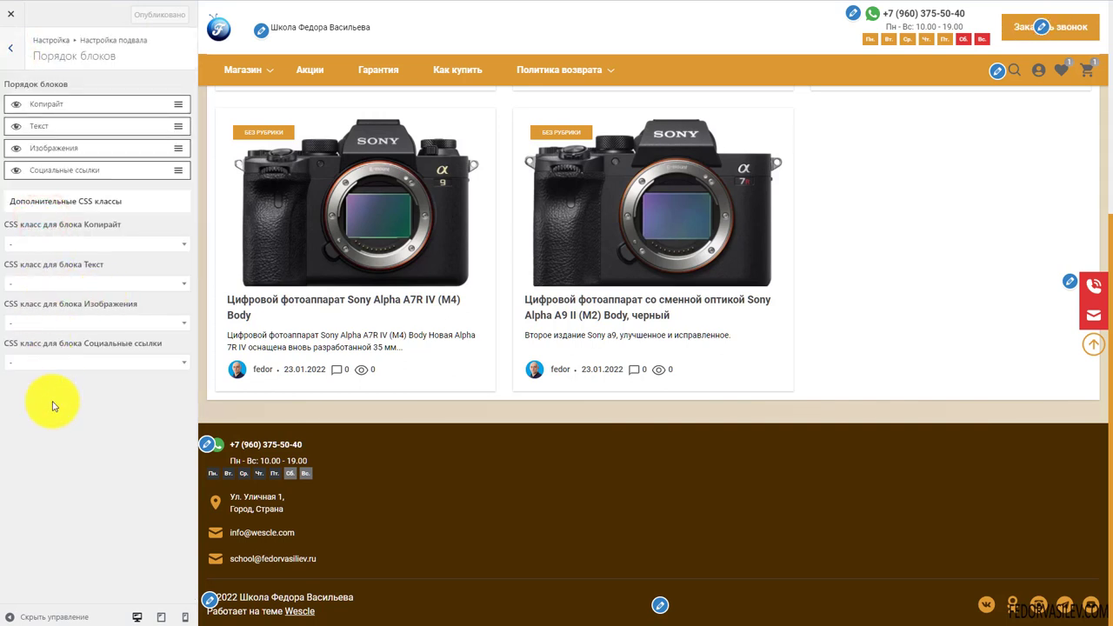
pyautogui.click(14, 106)
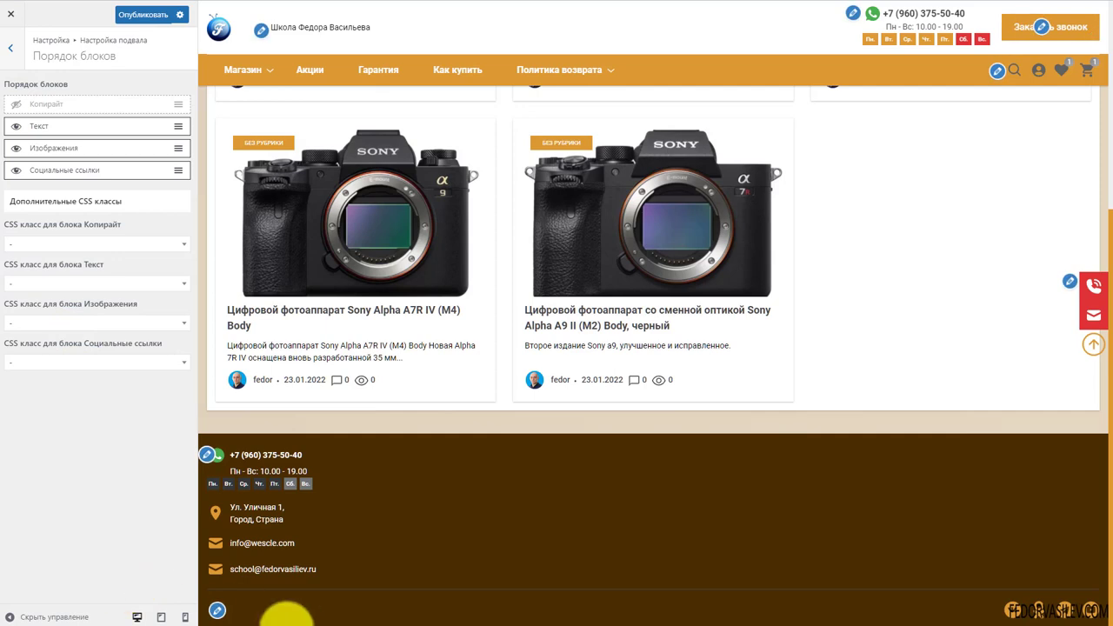
pyautogui.click(12, 104)
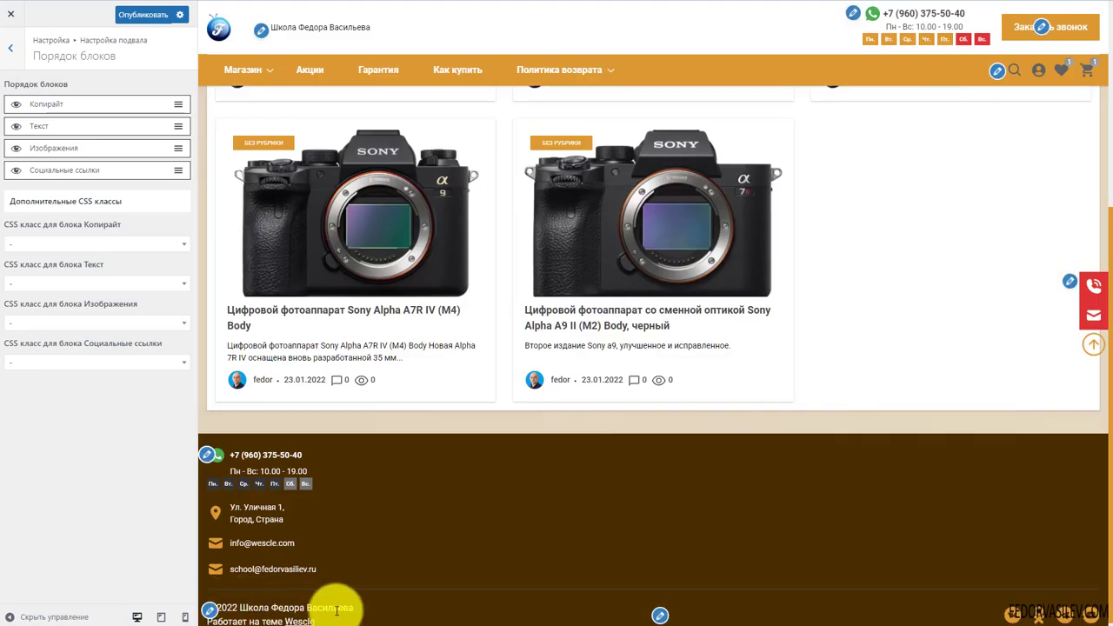
pyautogui.scroll(-1, 339, 604)
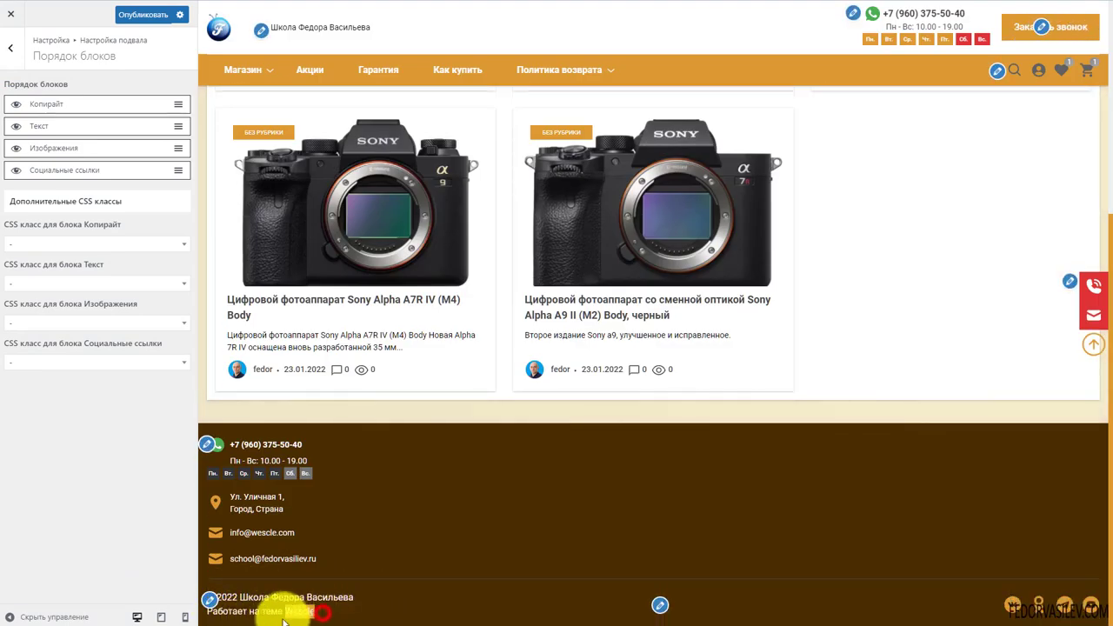
# Try reordering Копирайт, show the Текст block, and hide the Социальные ссылки block
pyautogui.moveTo(326, 611); pyautogui.dragTo(212, 623)
pyautogui.click(353, 615)
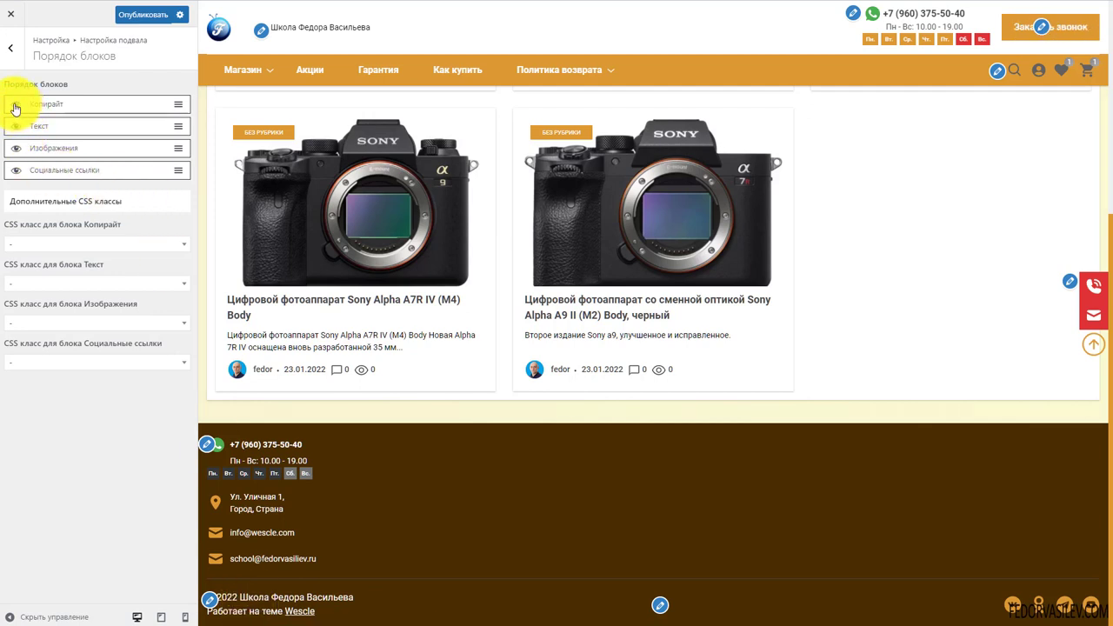
pyautogui.moveTo(330, 614); pyautogui.dragTo(187, 609)
pyautogui.click(417, 613)
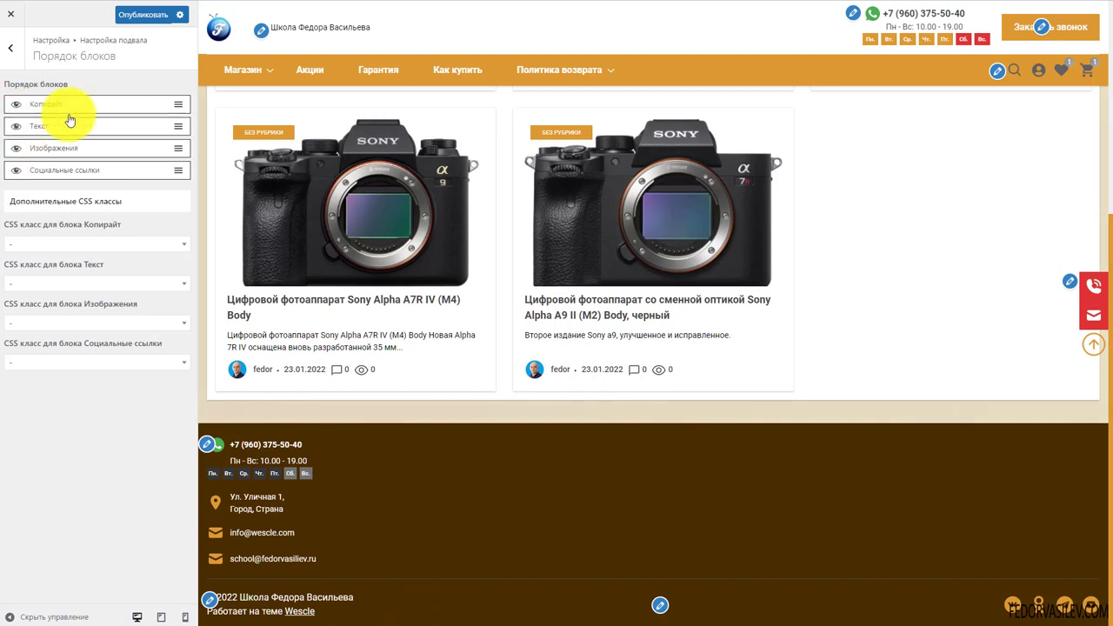
pyautogui.moveTo(98, 106)
pyautogui.mouseDown()
pyautogui.moveTo(94, 154)
pyautogui.moveTo(95, 96)
pyautogui.mouseUp()
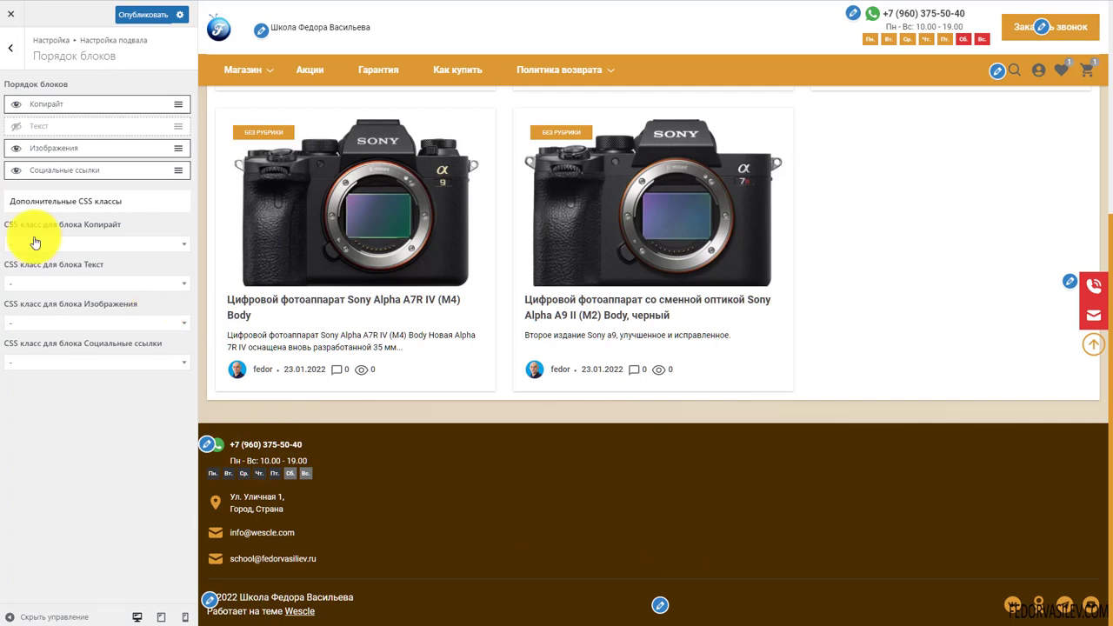
pyautogui.click(15, 126)
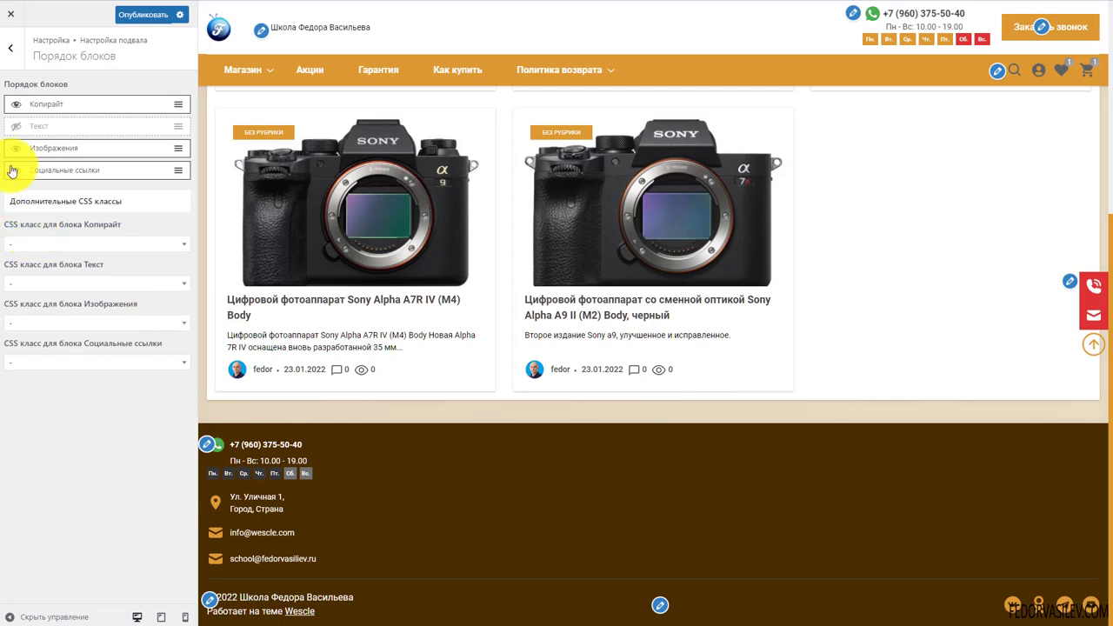
pyautogui.click(15, 170)
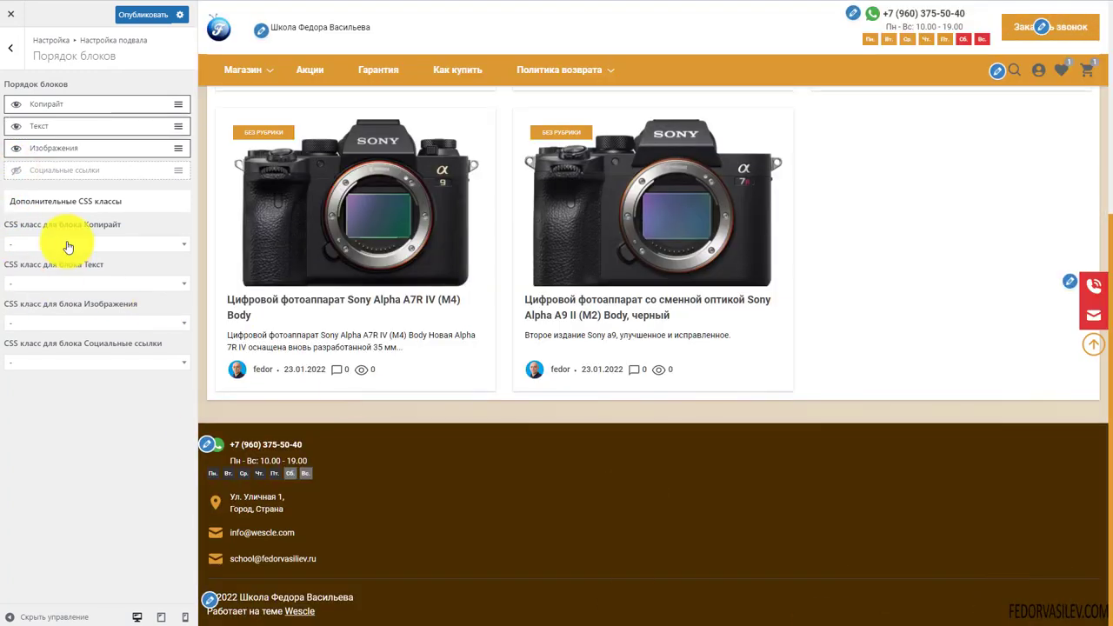
# Show Социальные ссылки again, reset Копирайт's CSS class from align-right to '-', and publish
pyautogui.click(15, 172)
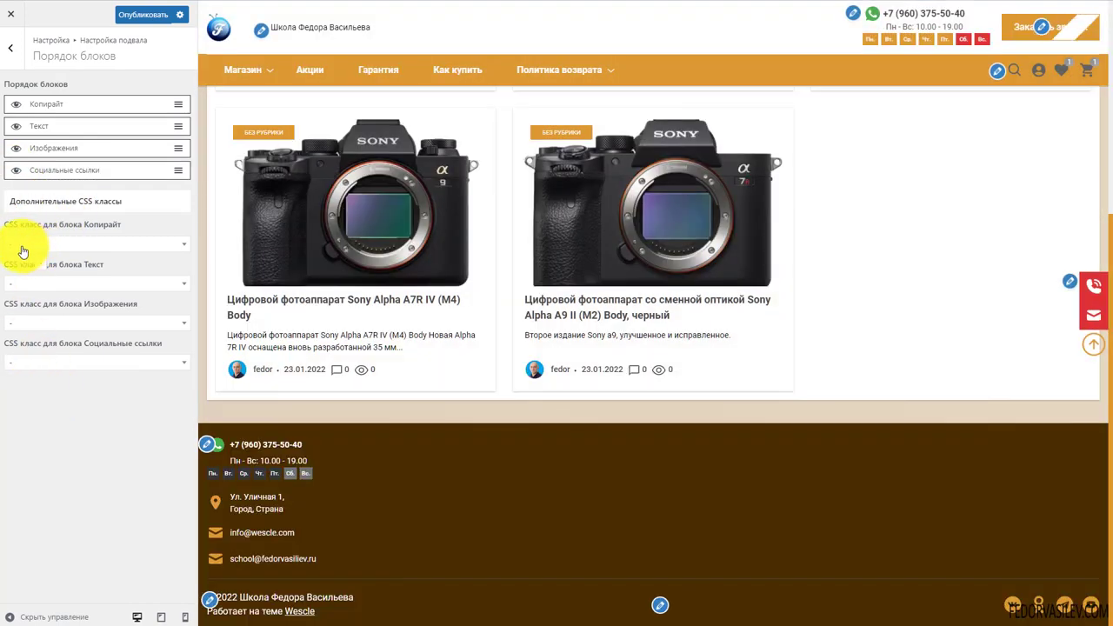
pyautogui.click(17, 248)
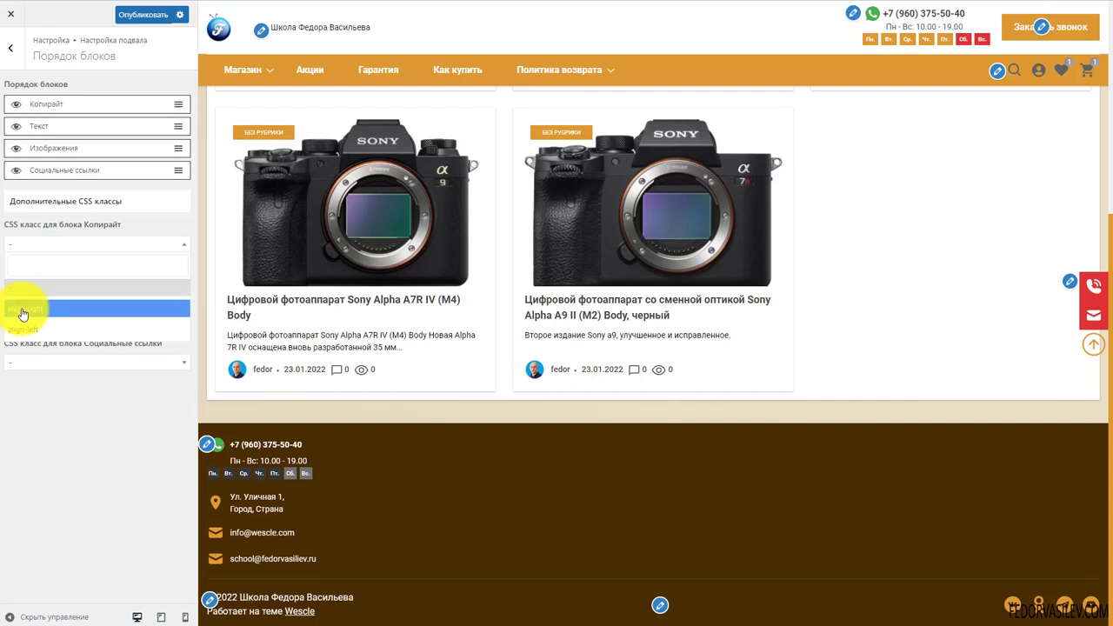
pyautogui.click(59, 213)
pyautogui.click(93, 244)
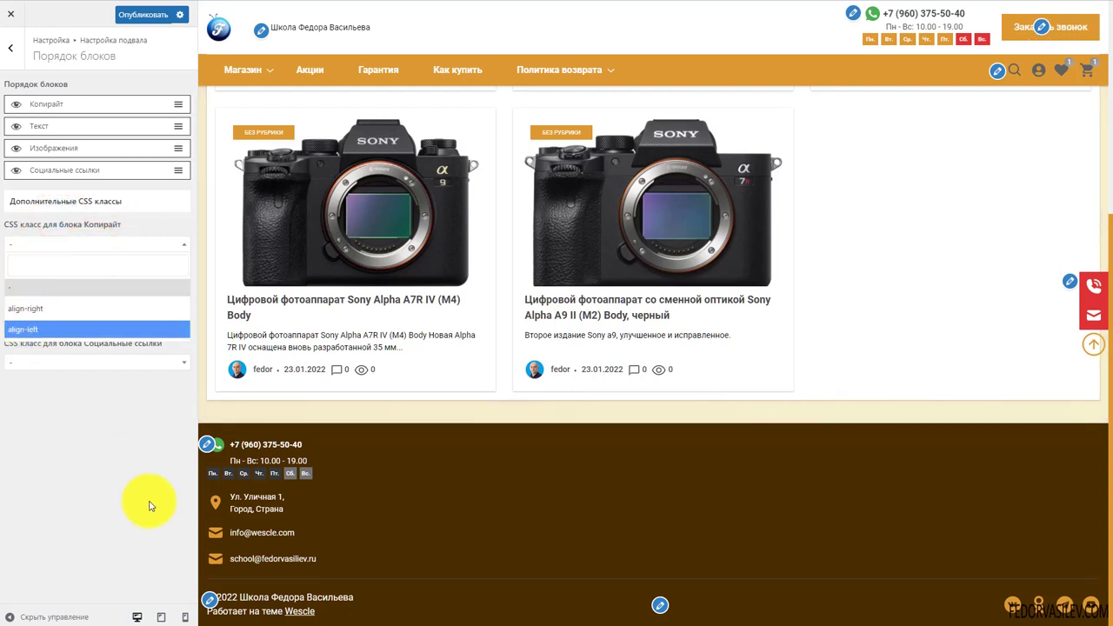
pyautogui.click(10, 315)
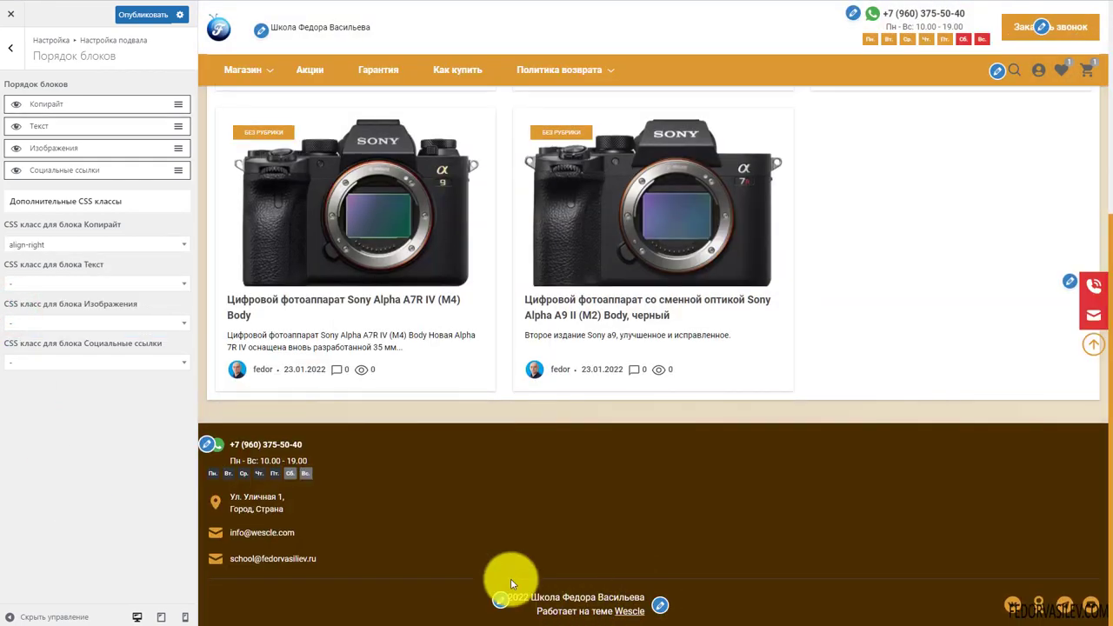
pyautogui.click(37, 245)
pyautogui.click(24, 297)
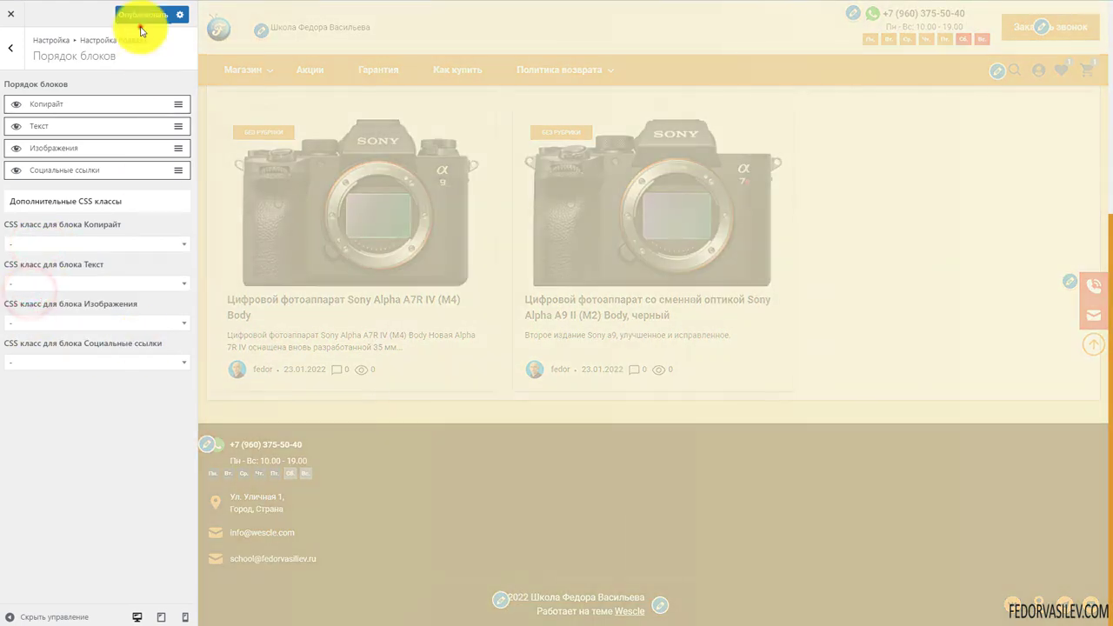
pyautogui.click(140, 23)
pyautogui.press('Escape')
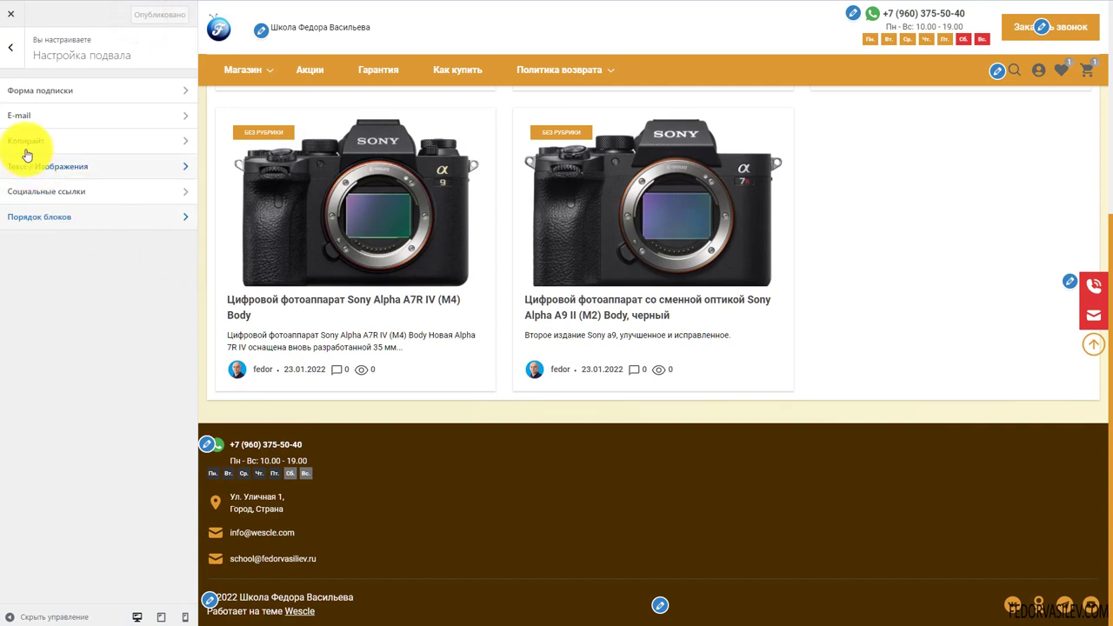
# Return from the footer block order to the main Wescle Customizer menu
pyautogui.click(39, 217)
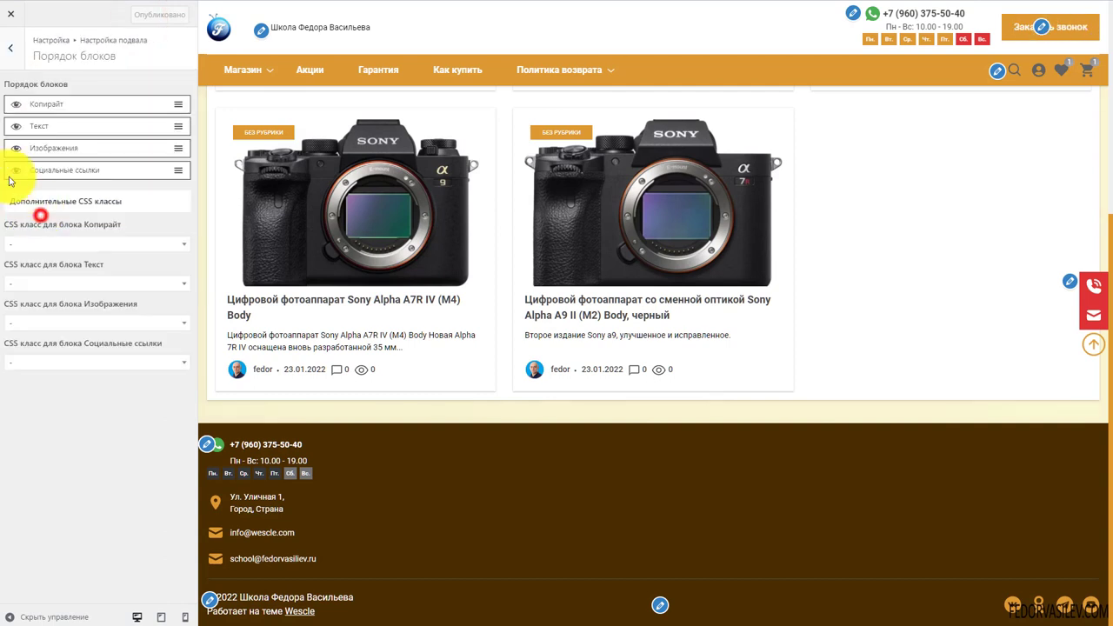
pyautogui.click(11, 49)
pyautogui.click(11, 52)
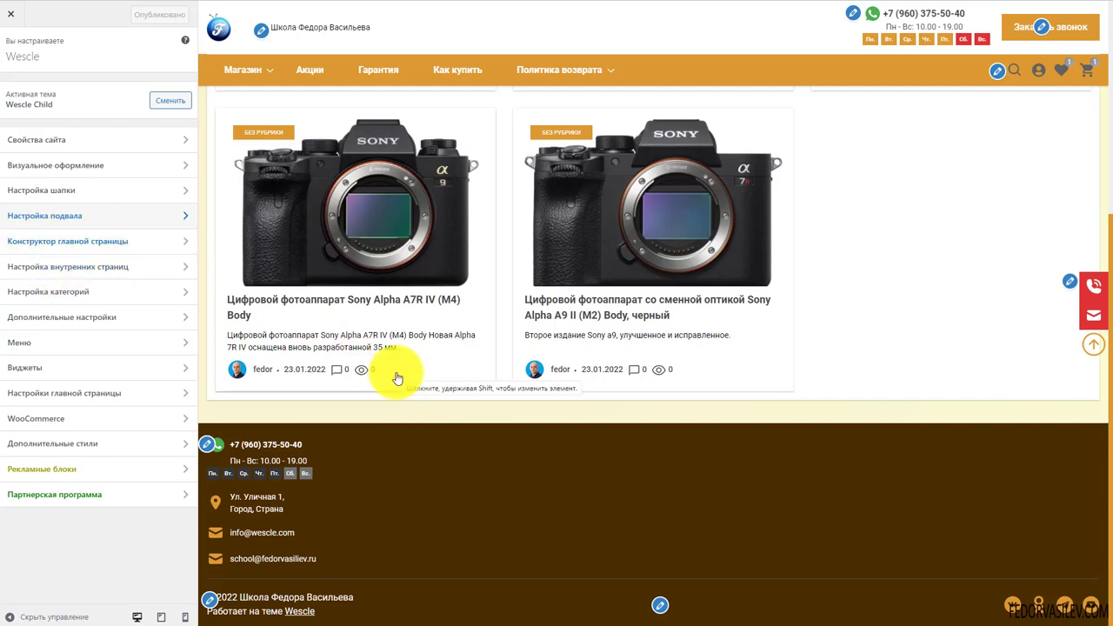
pyautogui.scroll(4, 396, 378)
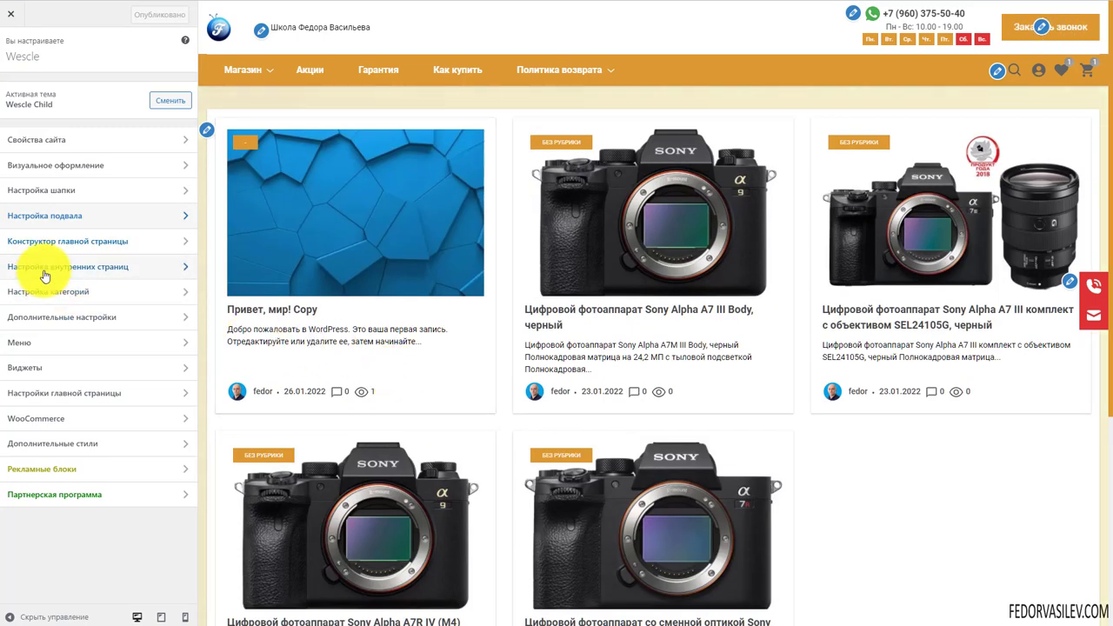
# Browse the Конструктор главной страницы block list, then close the Customizer
pyautogui.click(44, 241)
pyautogui.scroll(-4, 61, 171)
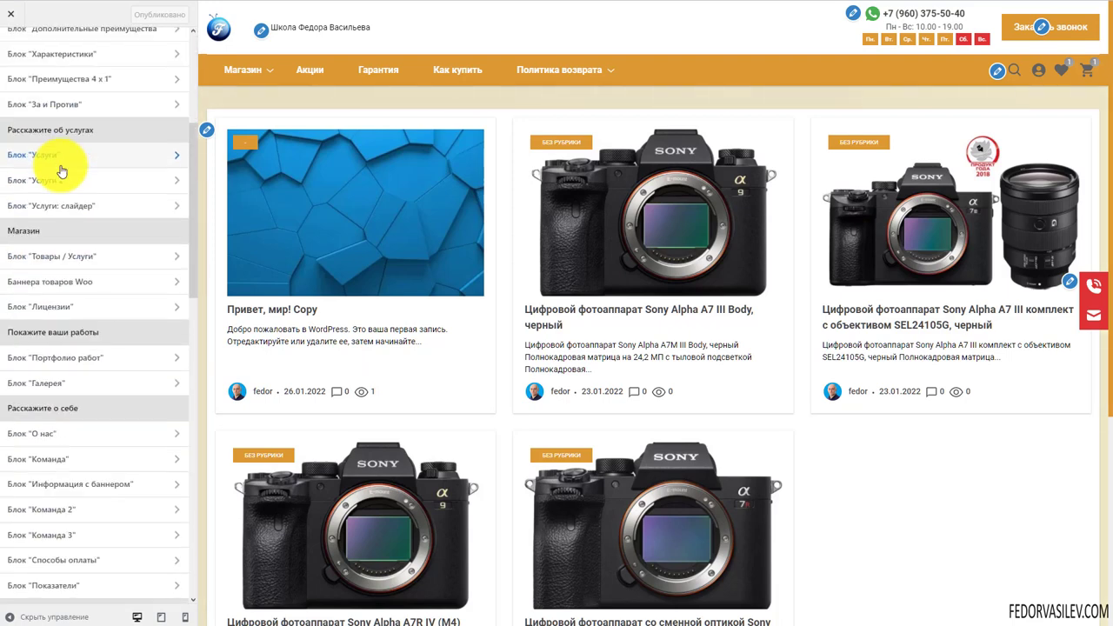
pyautogui.scroll(-10, 61, 171)
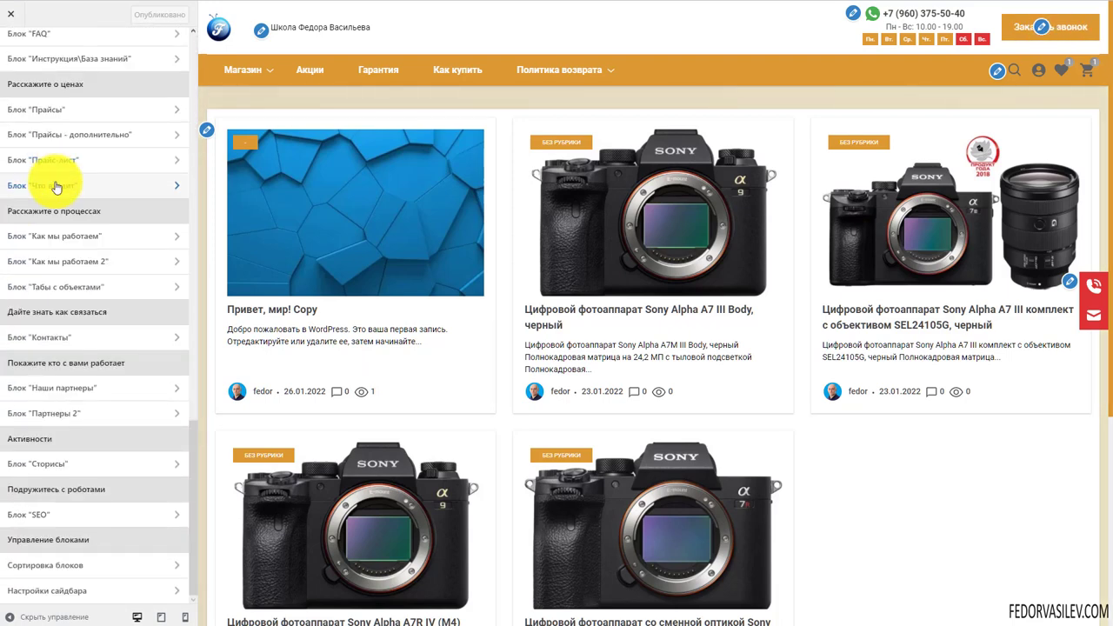
pyautogui.scroll(10, 57, 183)
pyautogui.scroll(10, 55, 188)
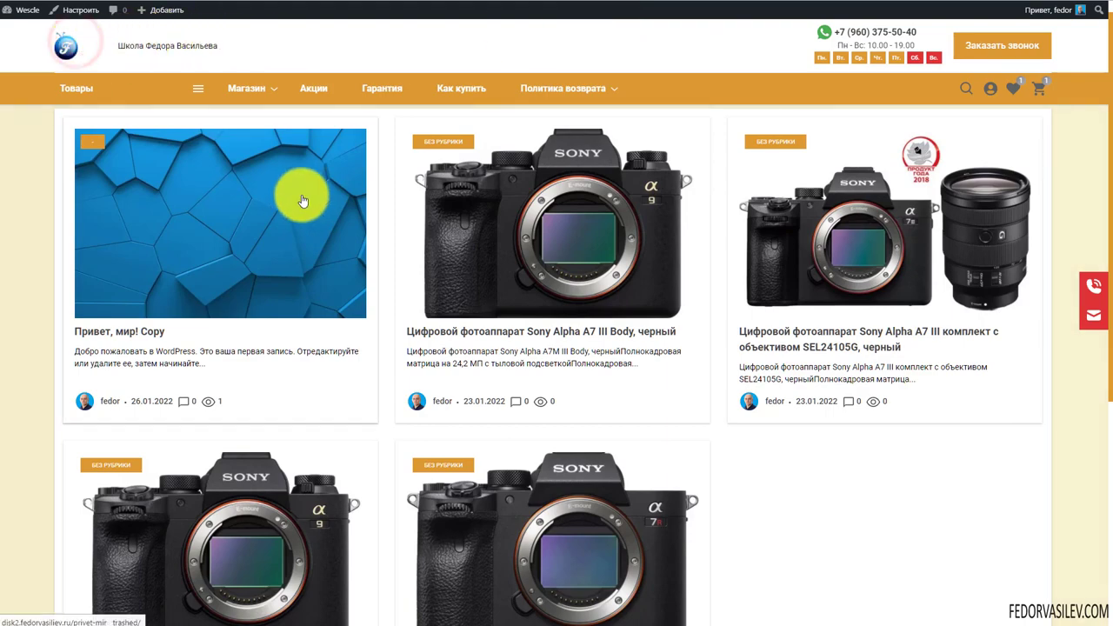
pyautogui.scroll(-5, 327, 293)
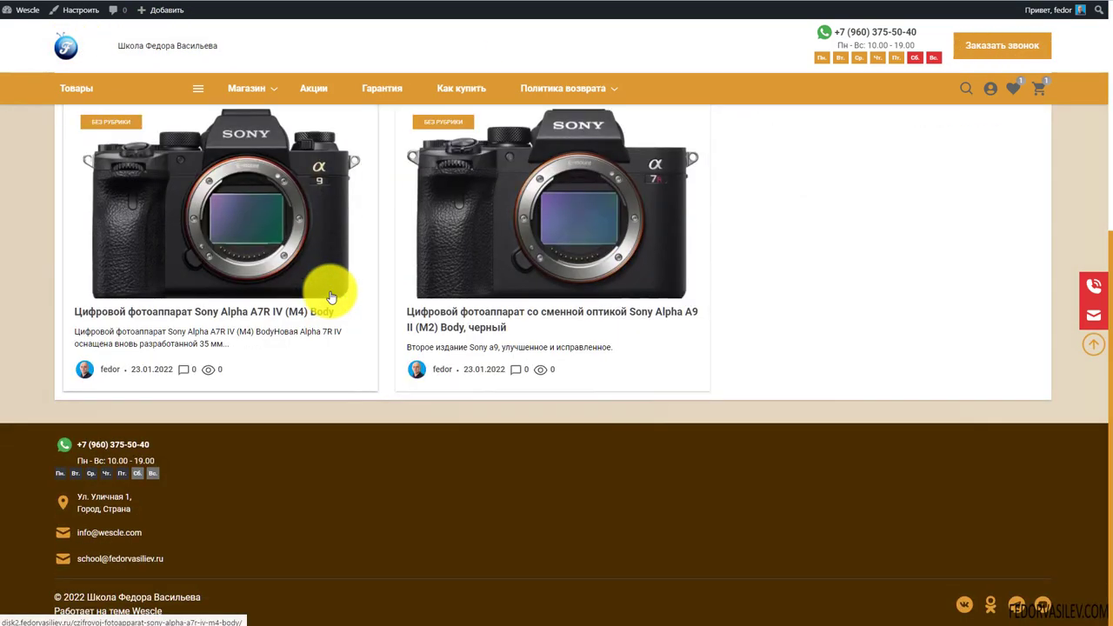
pyautogui.scroll(5, 330, 296)
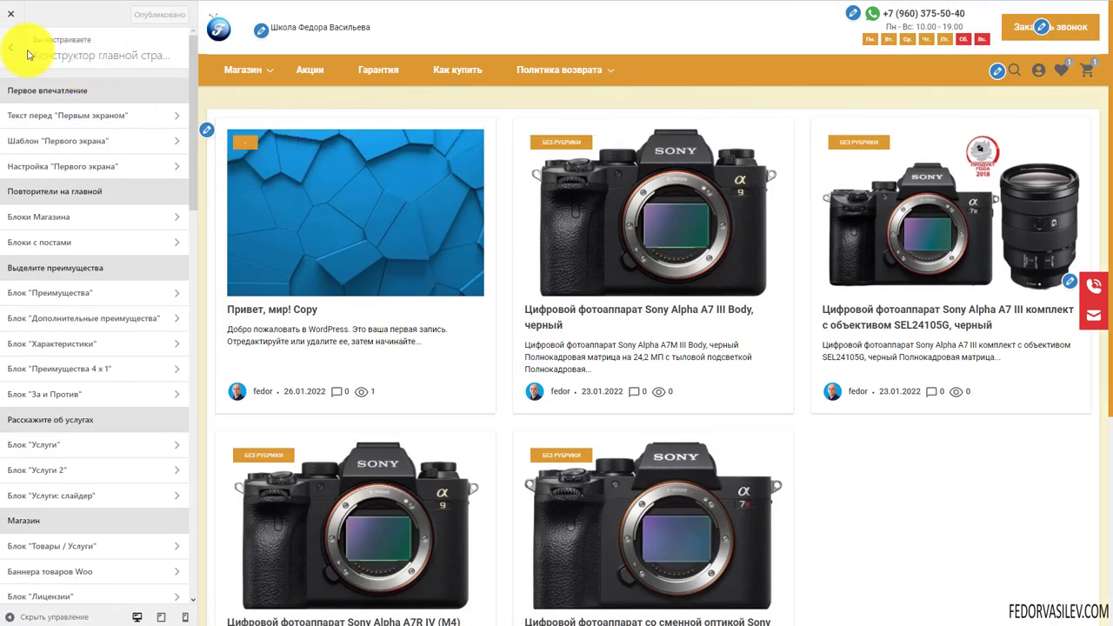
pyautogui.click(12, 49)
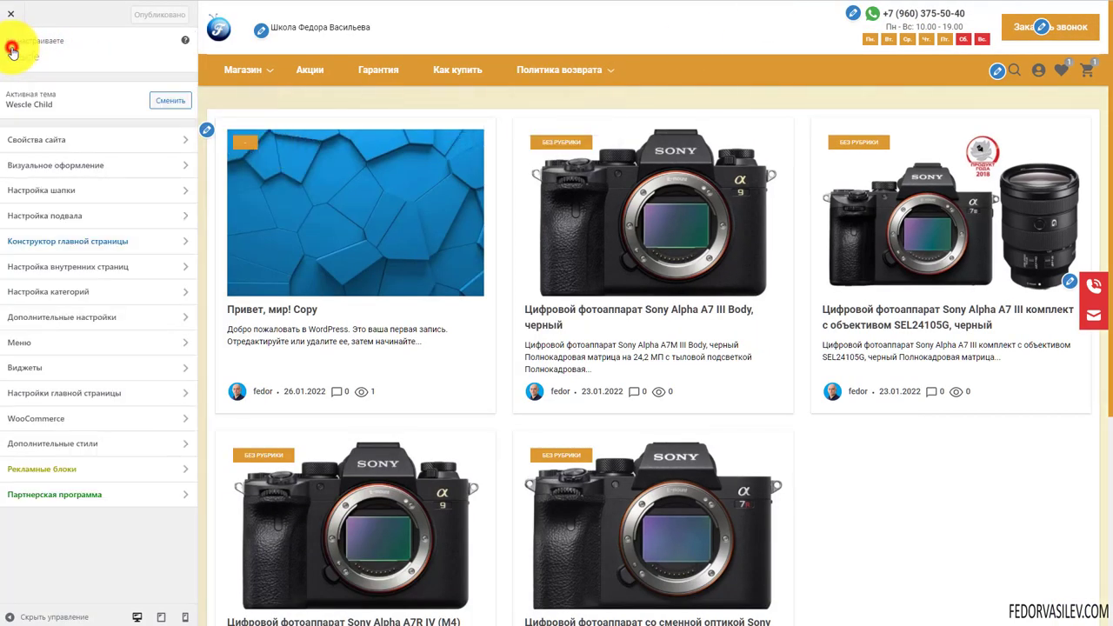
pyautogui.click(11, 15)
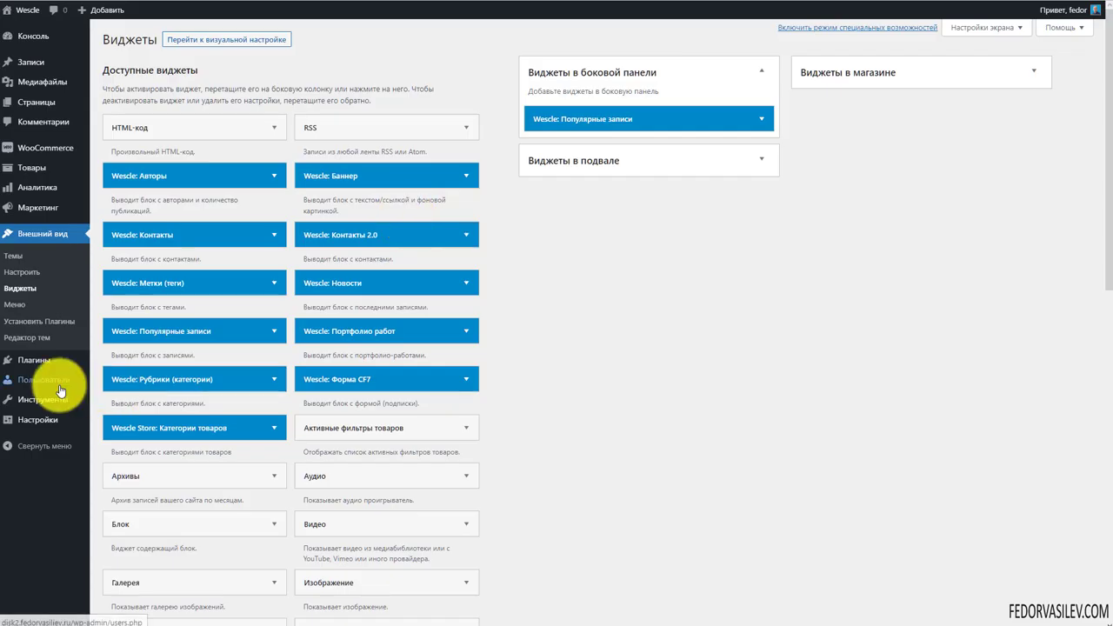
# In Reading settings, make the static page Главная the front page and save
pyautogui.moveTo(48, 405)
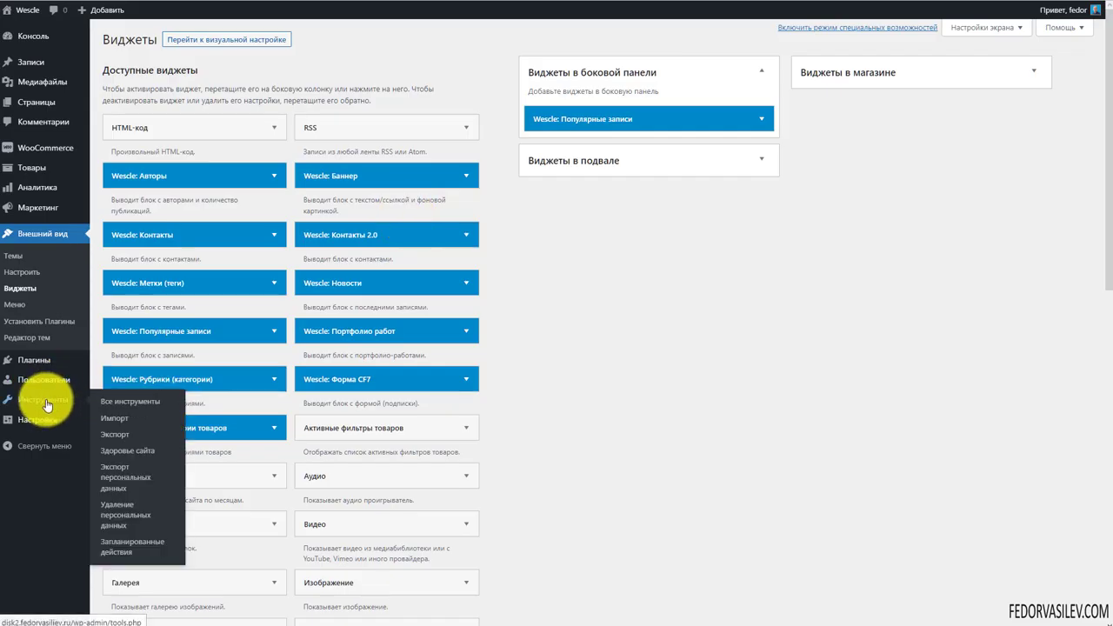
pyautogui.click(106, 402)
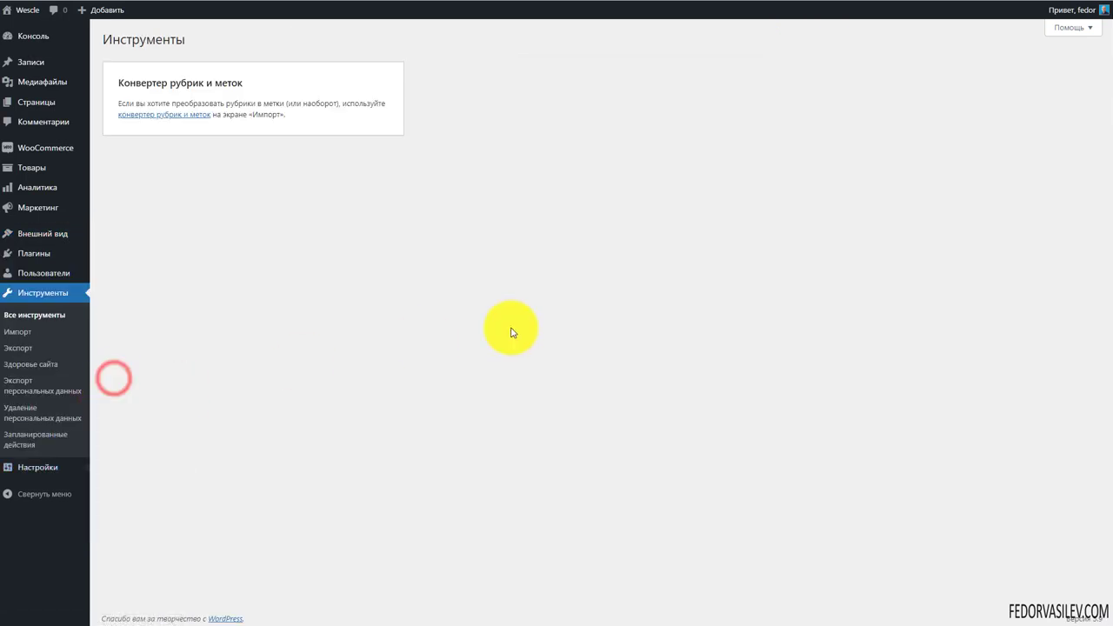
pyautogui.click(131, 502)
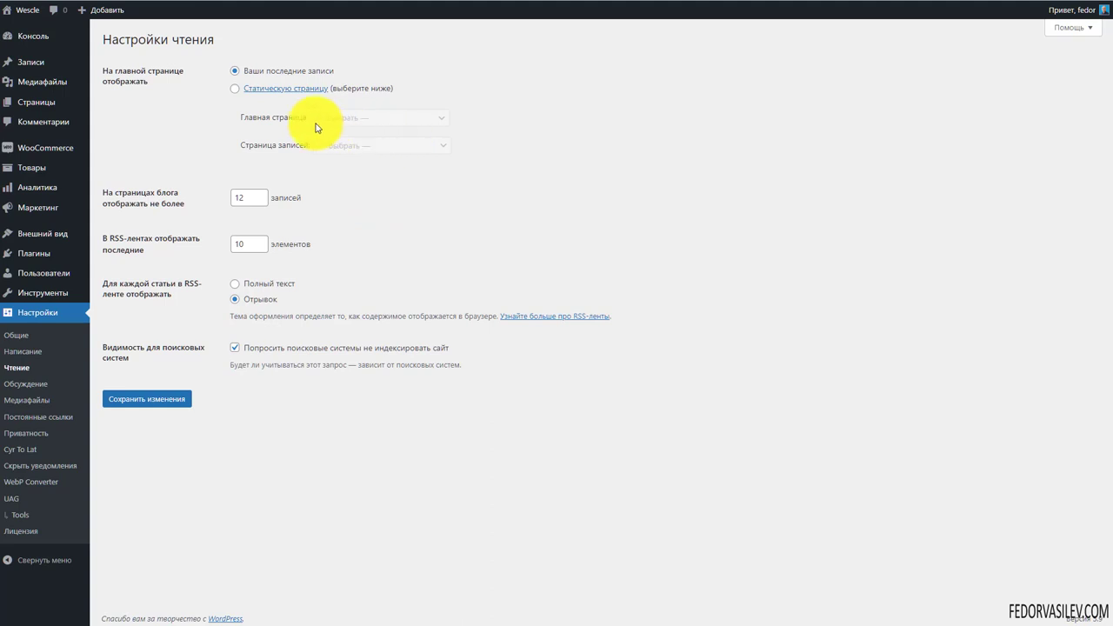
pyautogui.click(233, 89)
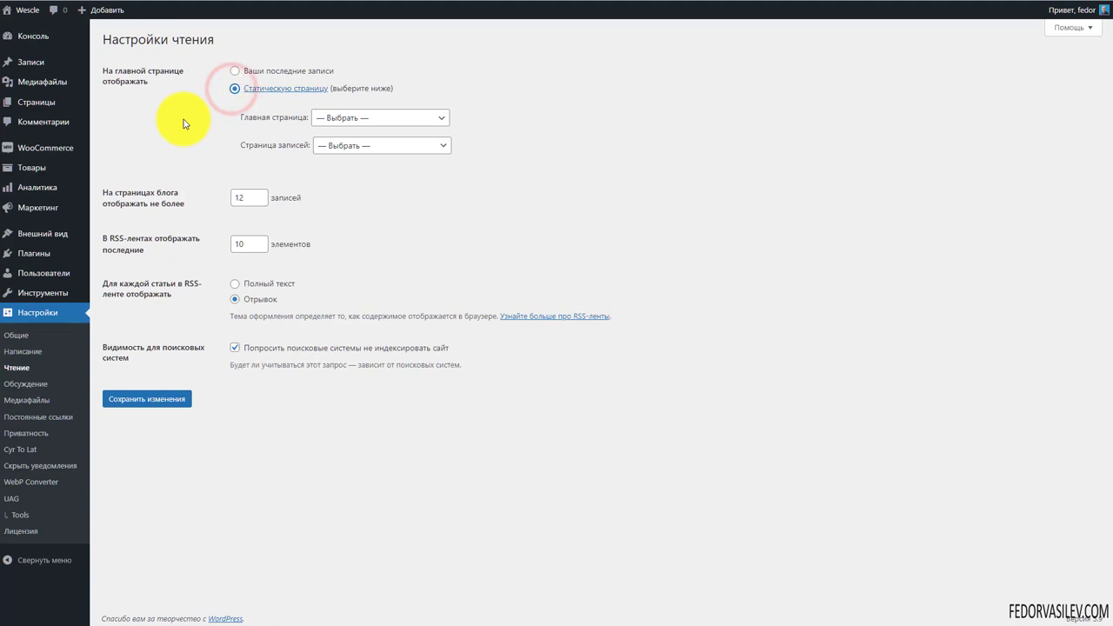
pyautogui.click(338, 117)
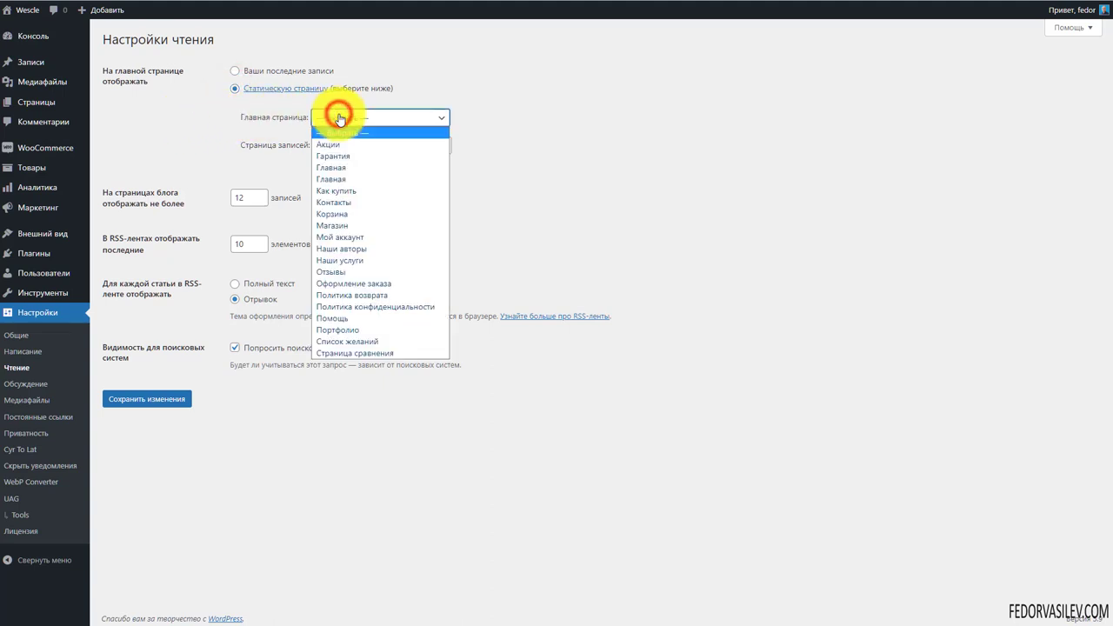
pyautogui.click(361, 173)
pyautogui.click(368, 146)
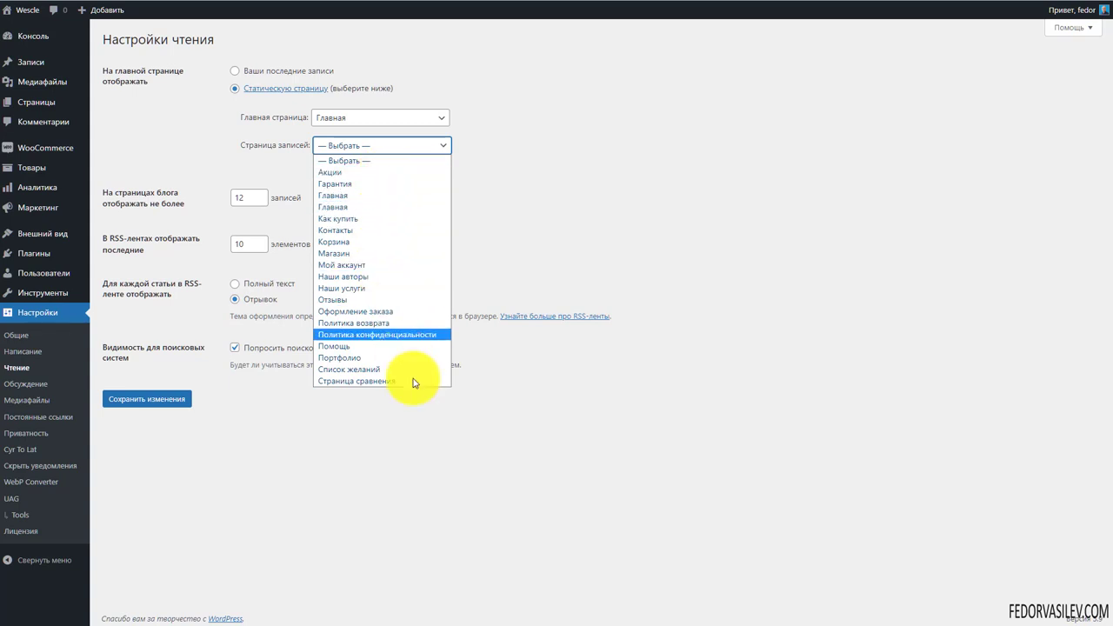
pyautogui.click(144, 400)
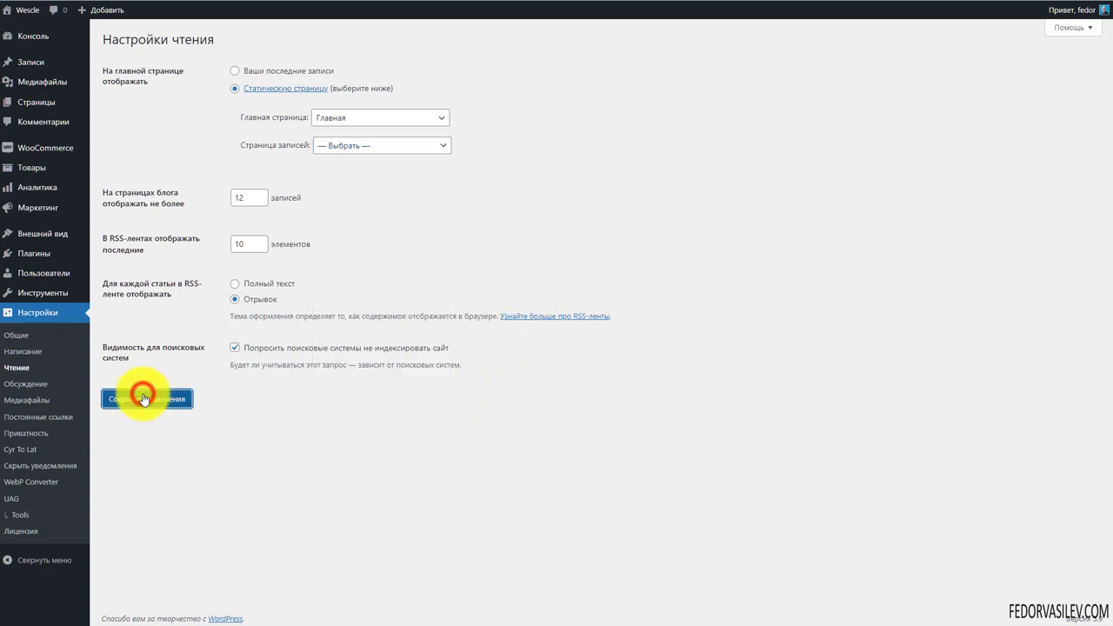
pyautogui.click(144, 399)
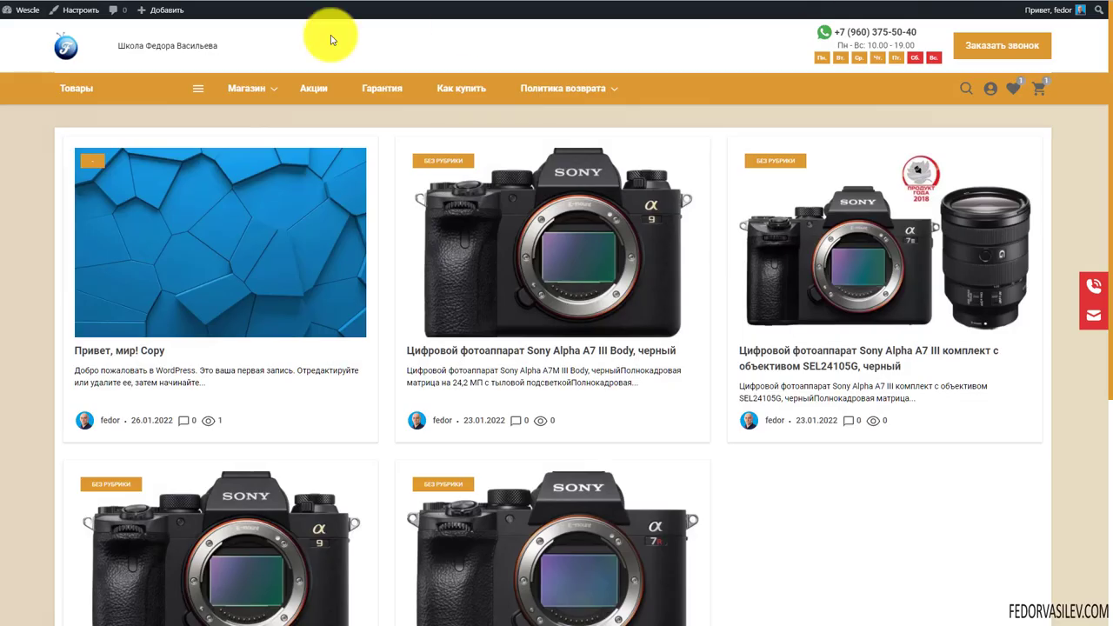
# View the home page and move the post slider back two slides
pyautogui.click(59, 45)
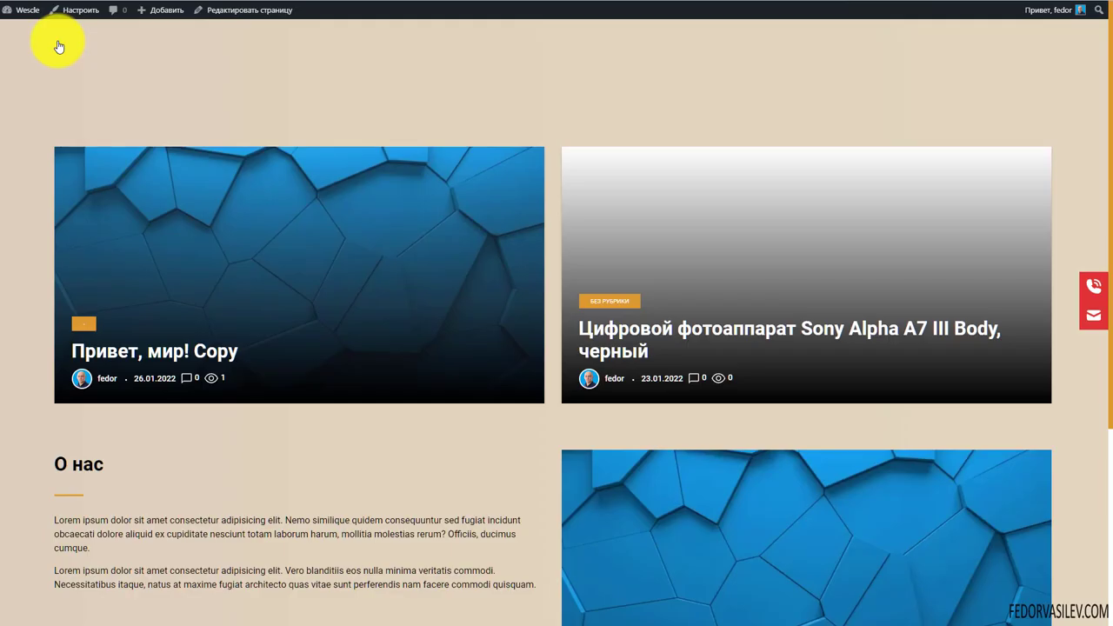
pyautogui.click(66, 256)
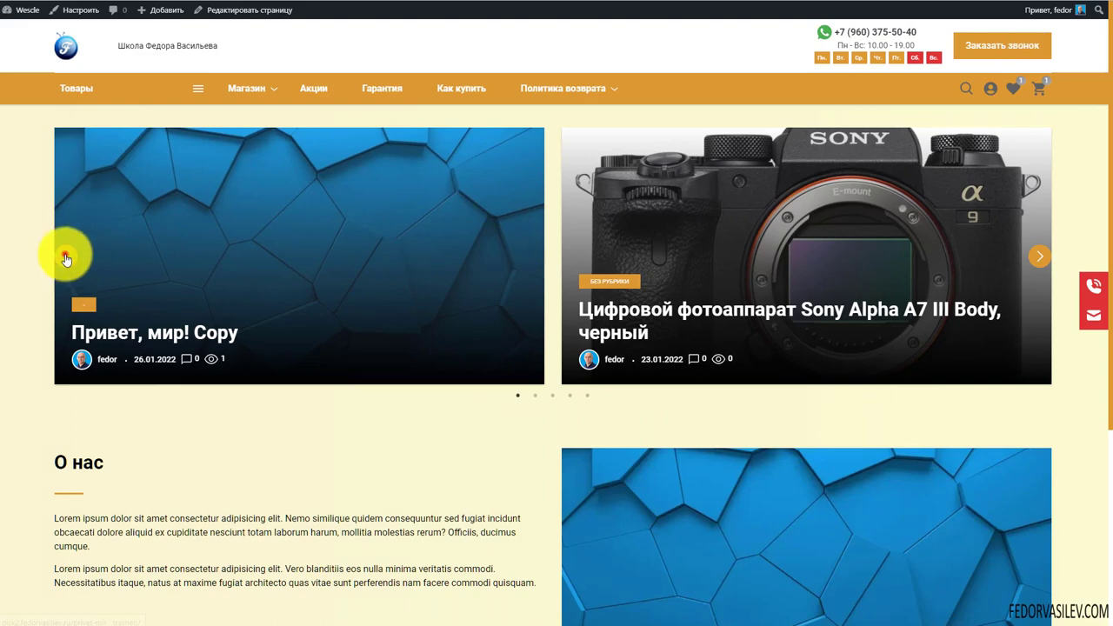
pyautogui.click(65, 255)
# Open the Sony Alpha A9 II post from its slide and scroll through it
pyautogui.click(99, 318)
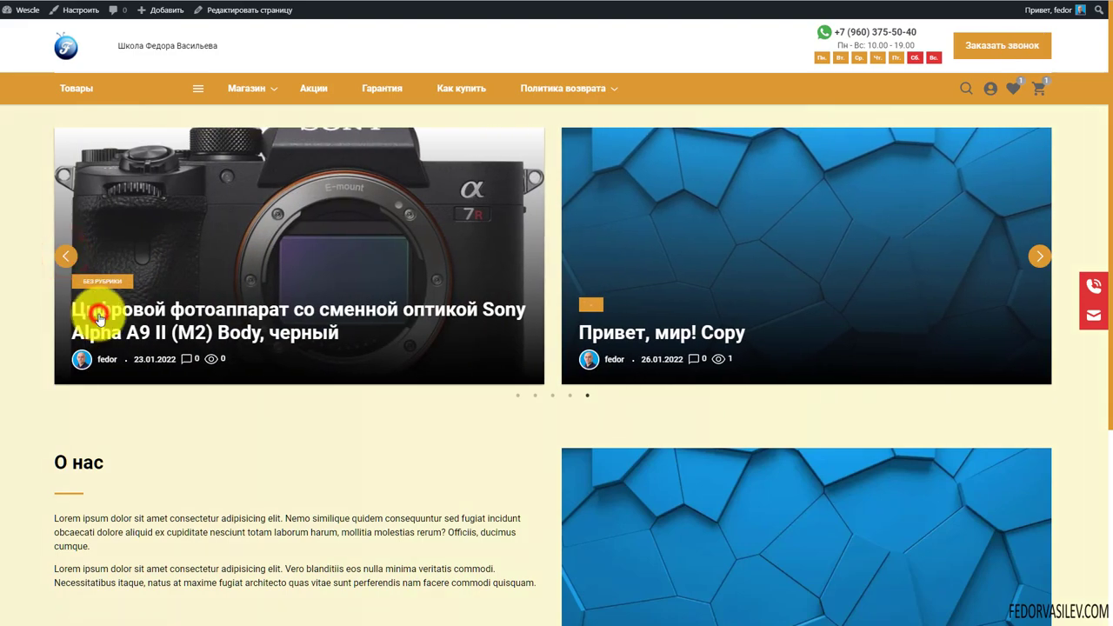
pyautogui.scroll(-15, 323, 178)
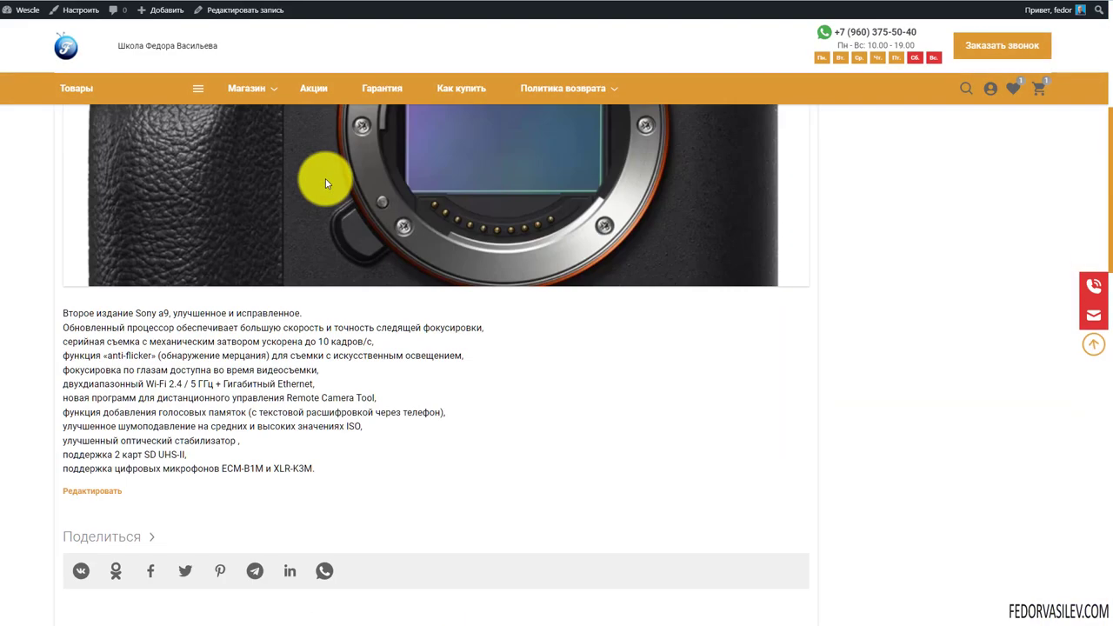
pyautogui.scroll(-8, 321, 190)
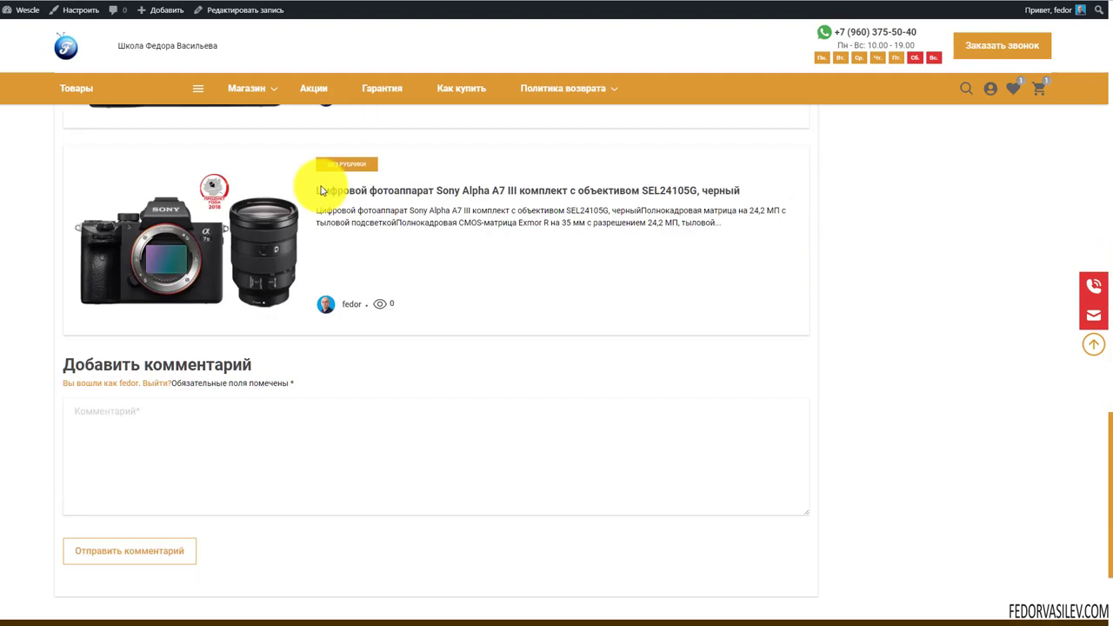
pyautogui.scroll(12, 321, 190)
pyautogui.scroll(10, 321, 191)
# Return to the slider home page via the logo and look over the page
pyautogui.click(57, 39)
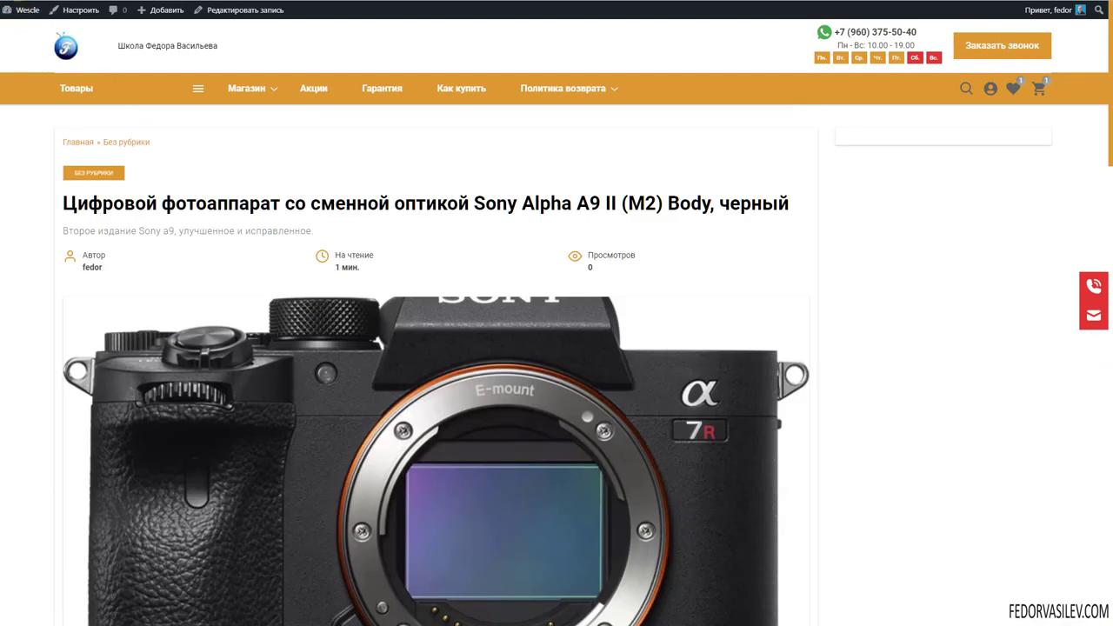
pyautogui.scroll(1, 391, 235)
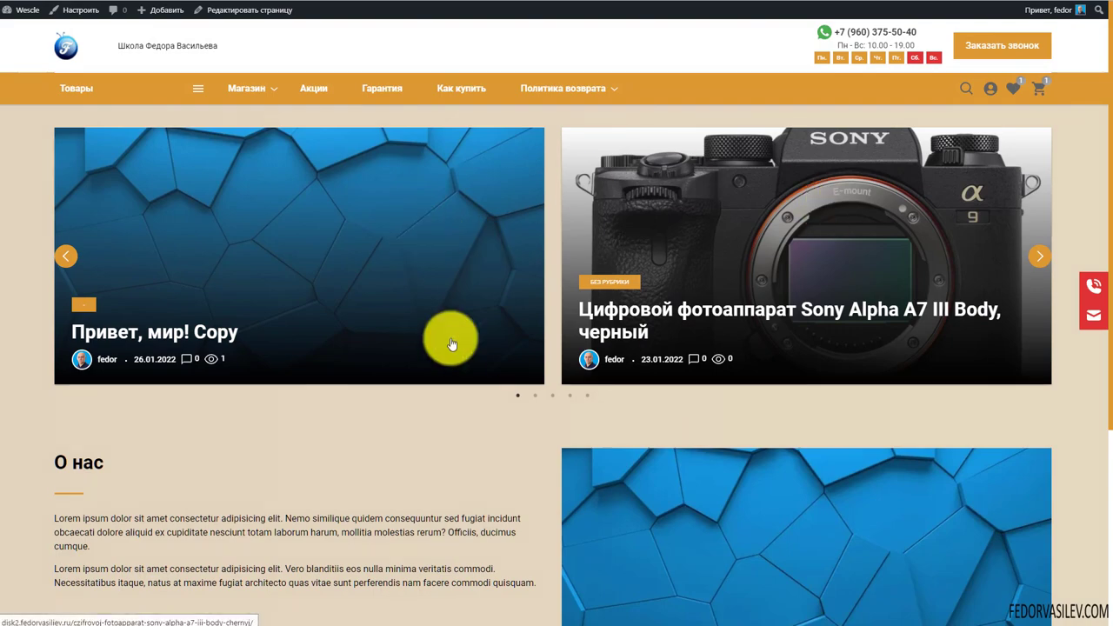
pyautogui.scroll(-3, 968, 247)
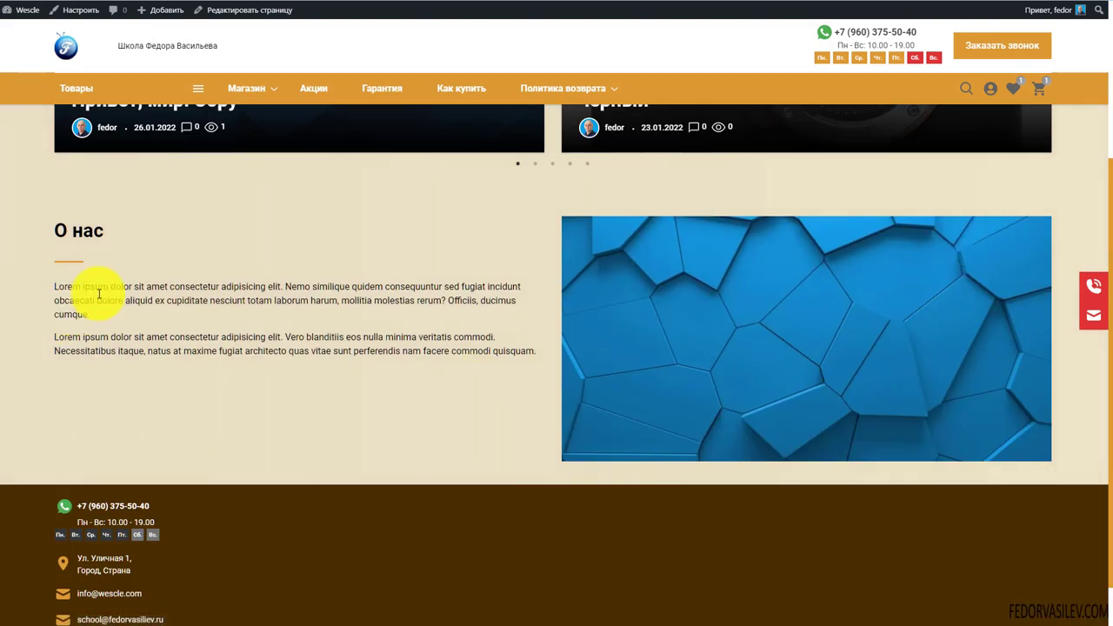
pyautogui.moveTo(47, 235); pyautogui.dragTo(427, 391)
pyautogui.scroll(3, 390, 363)
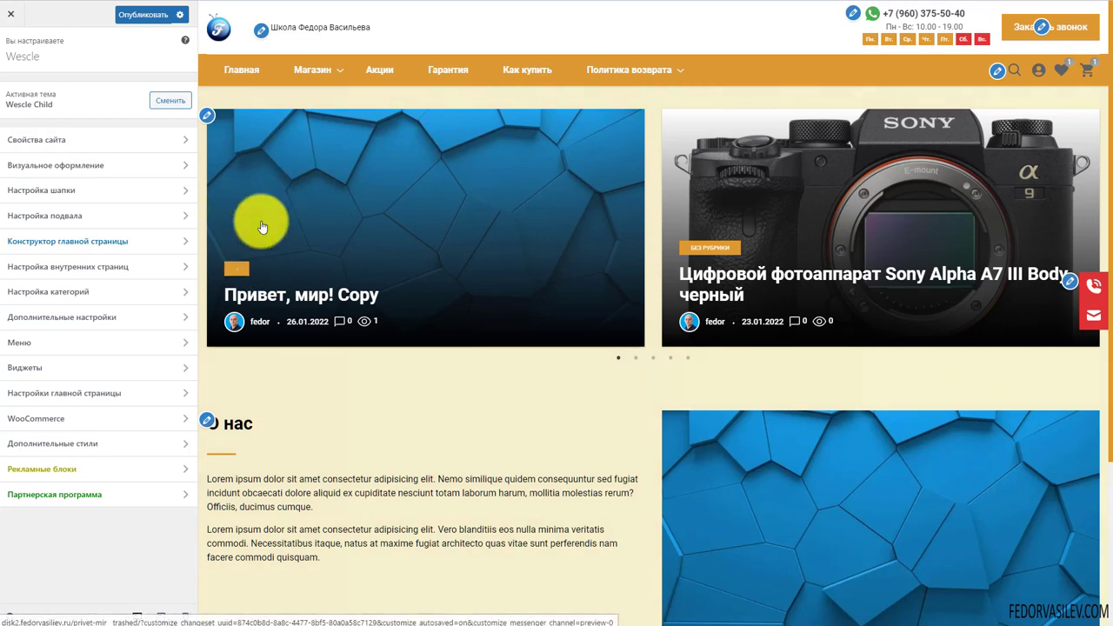
# Open the first-screen template settings in the homepage builder, stepping through the preview slides
pyautogui.click(634, 359)
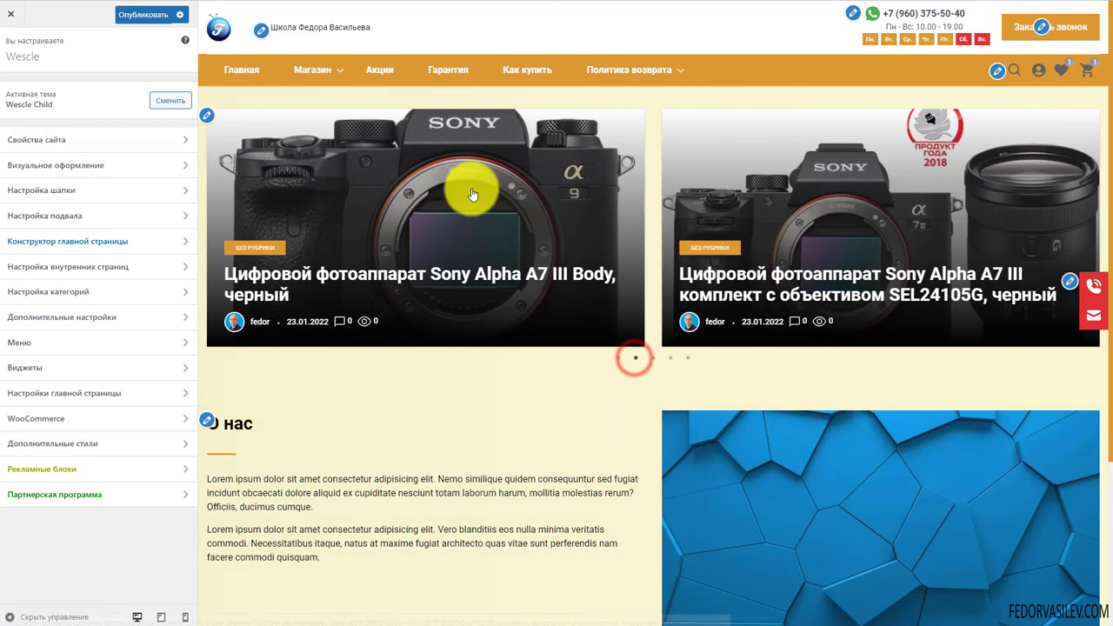
pyautogui.scroll(-2, 455, 330)
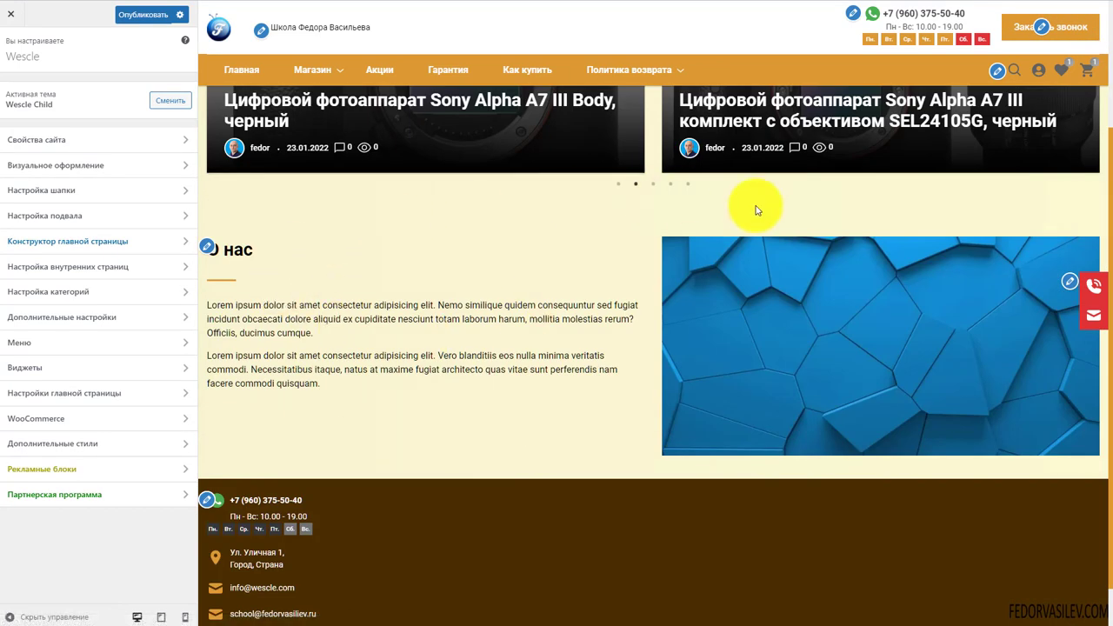
pyautogui.scroll(1, 339, 309)
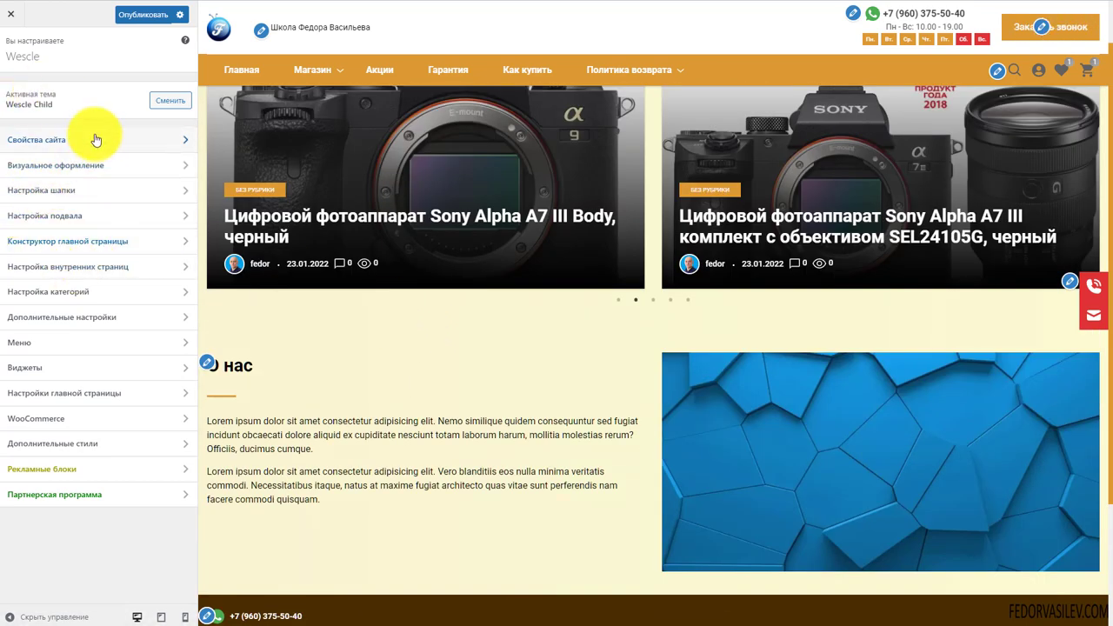
pyautogui.click(86, 242)
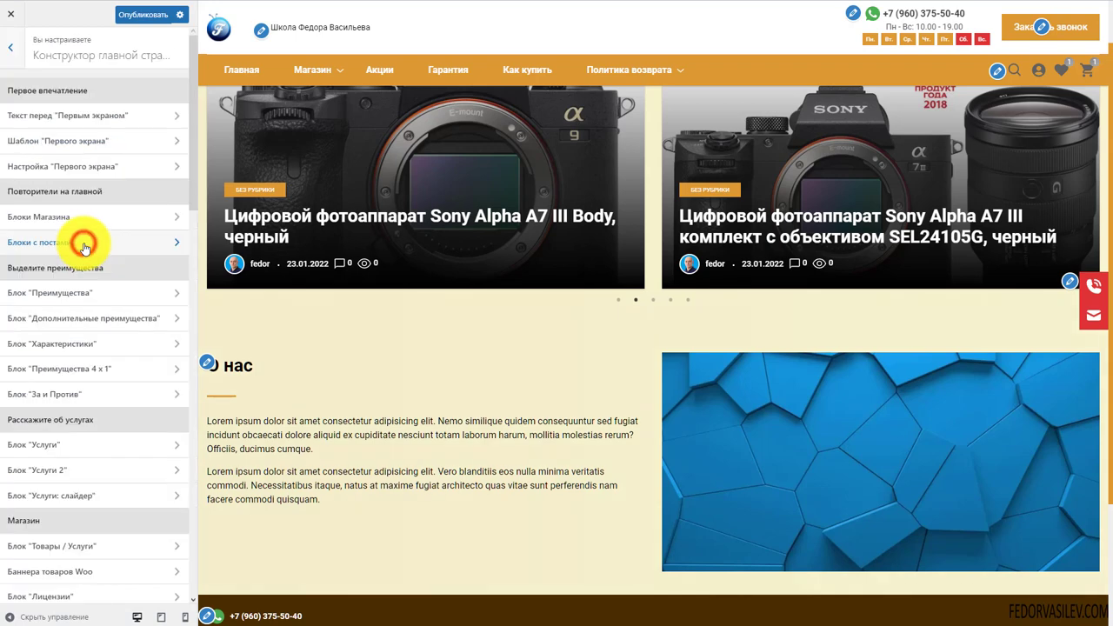
pyautogui.click(82, 141)
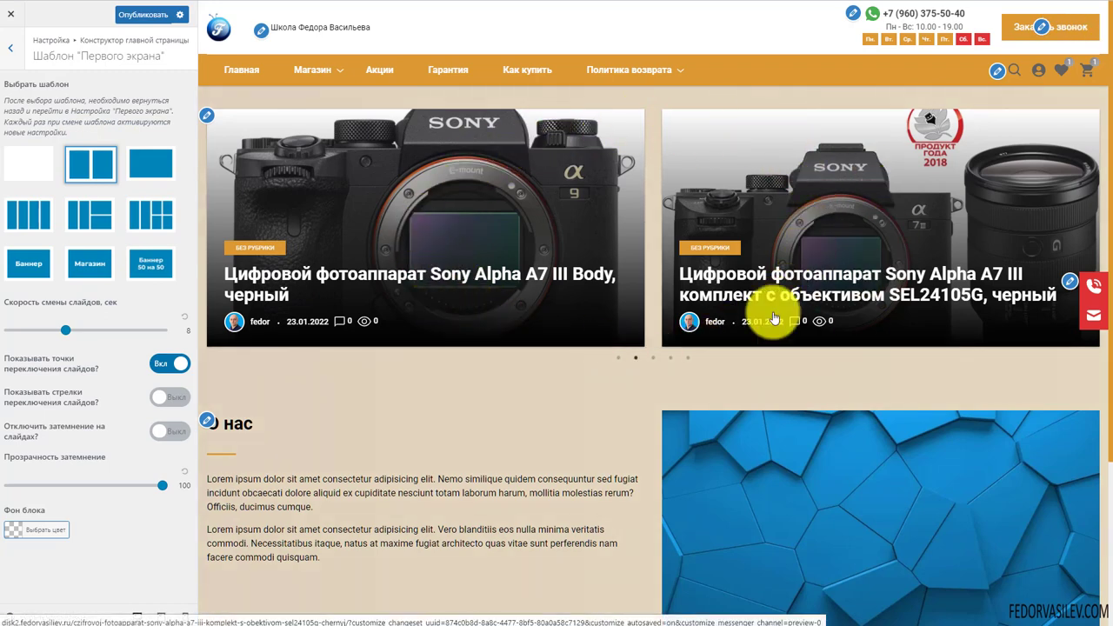
pyautogui.click(652, 360)
pyautogui.click(618, 358)
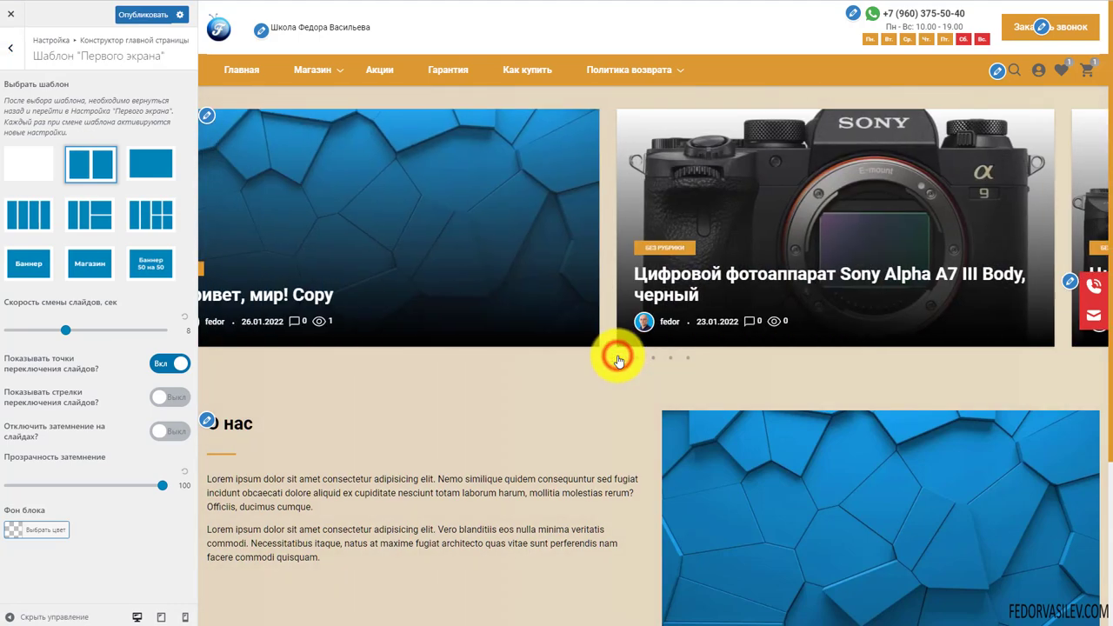
# Try the blank and wide-slider templates, checking the slides, then choose the three-column layout
pyautogui.click(36, 179)
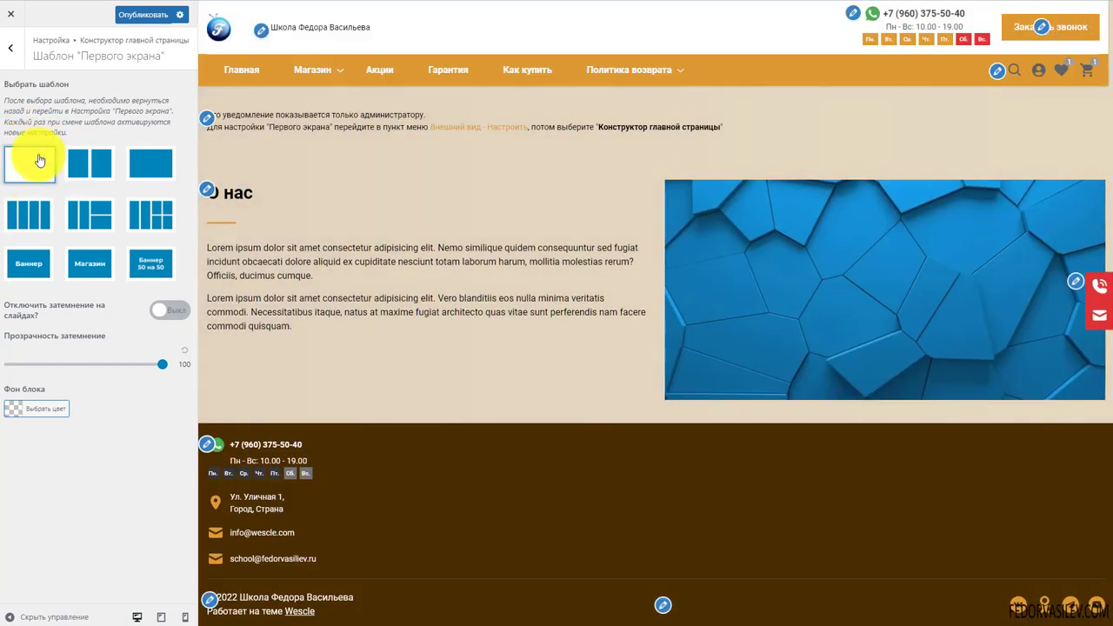
pyautogui.click(151, 168)
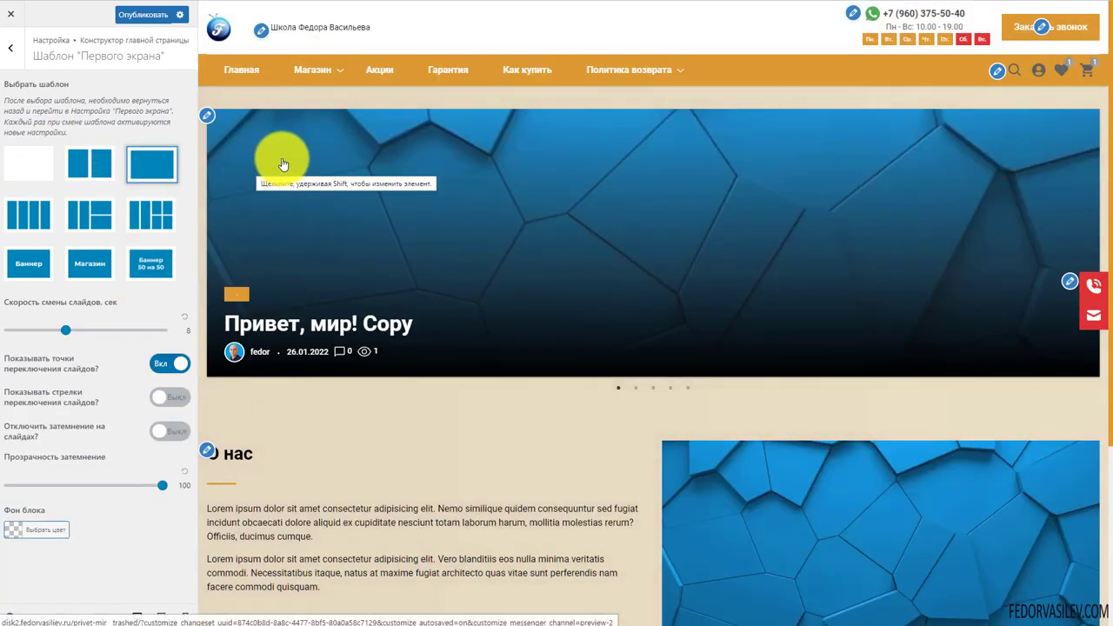
pyautogui.click(636, 388)
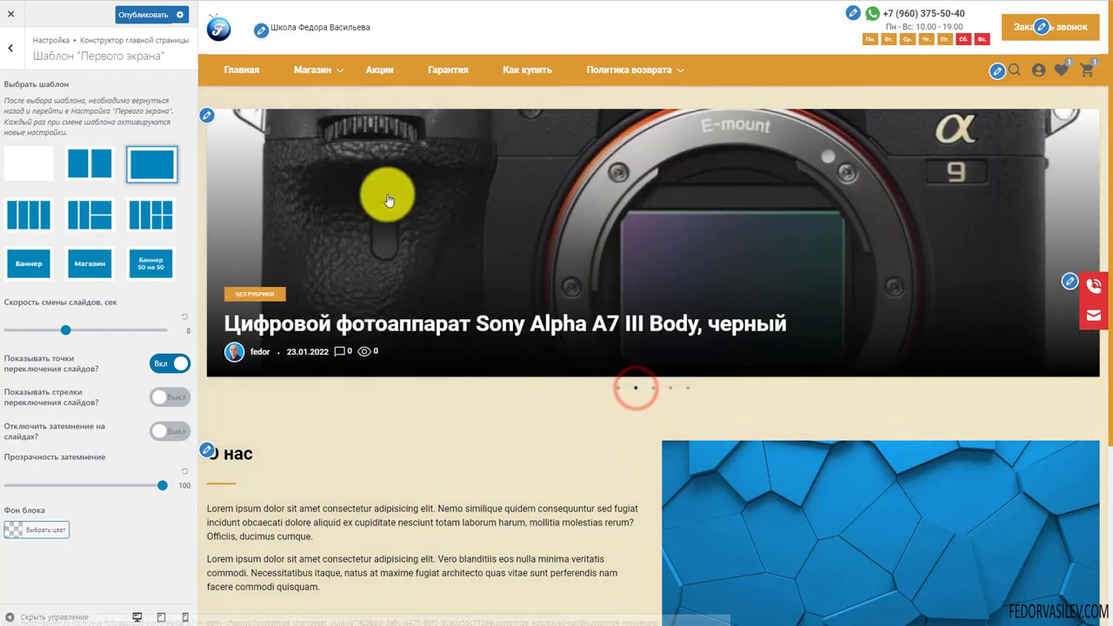
pyautogui.click(653, 388)
pyautogui.click(618, 387)
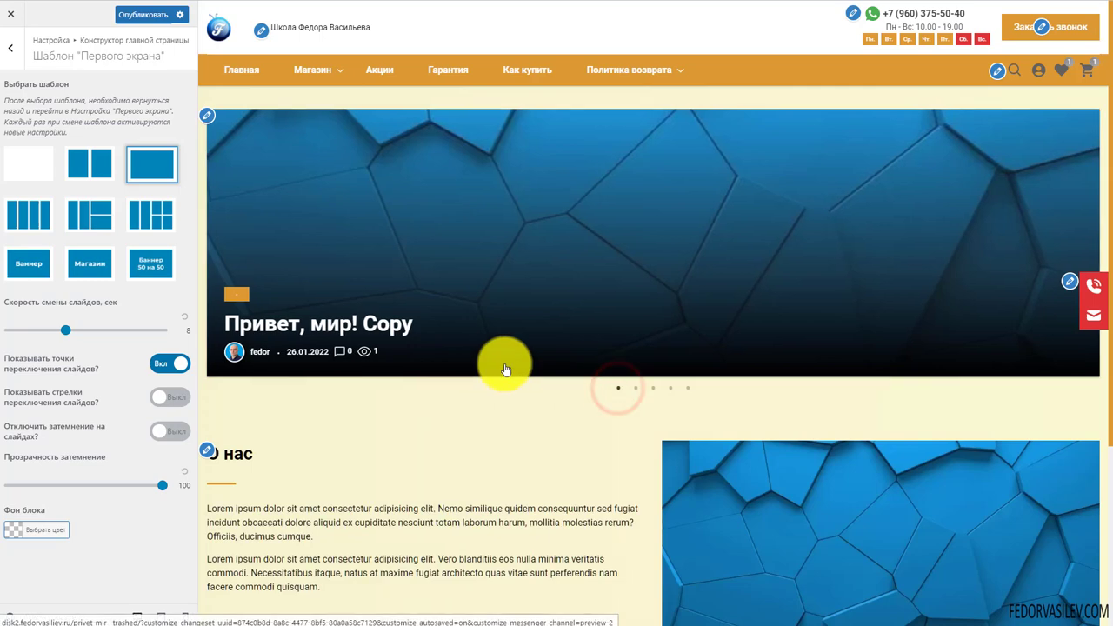
pyautogui.click(32, 217)
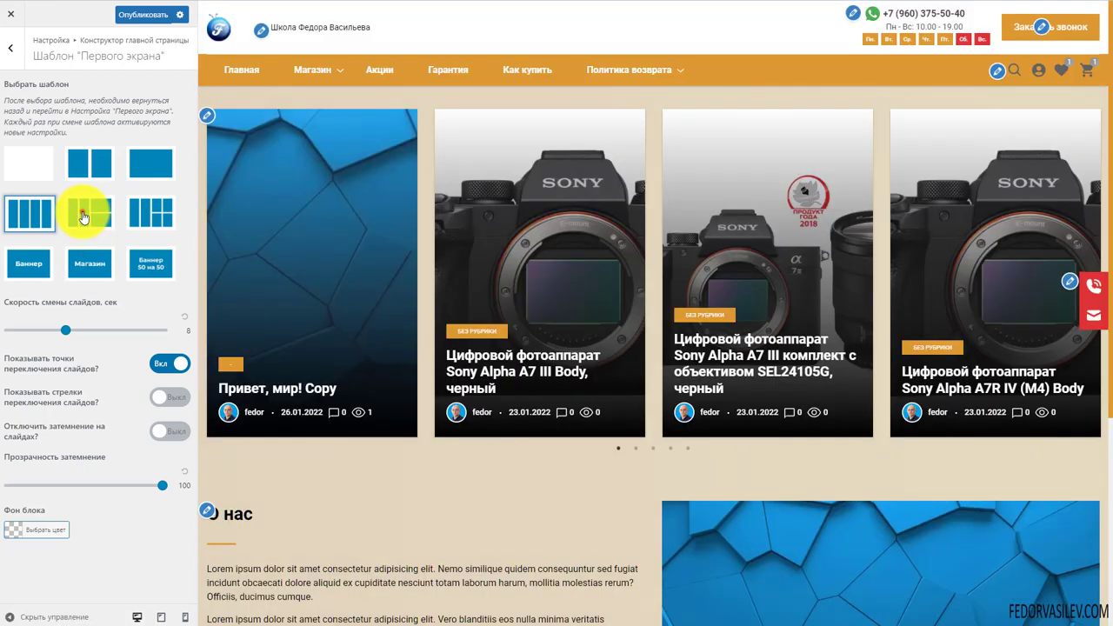
# Try the one-large-two-small, Баннер and Магазин templates, hide the slide dots, then return to the wide slider
pyautogui.click(83, 218)
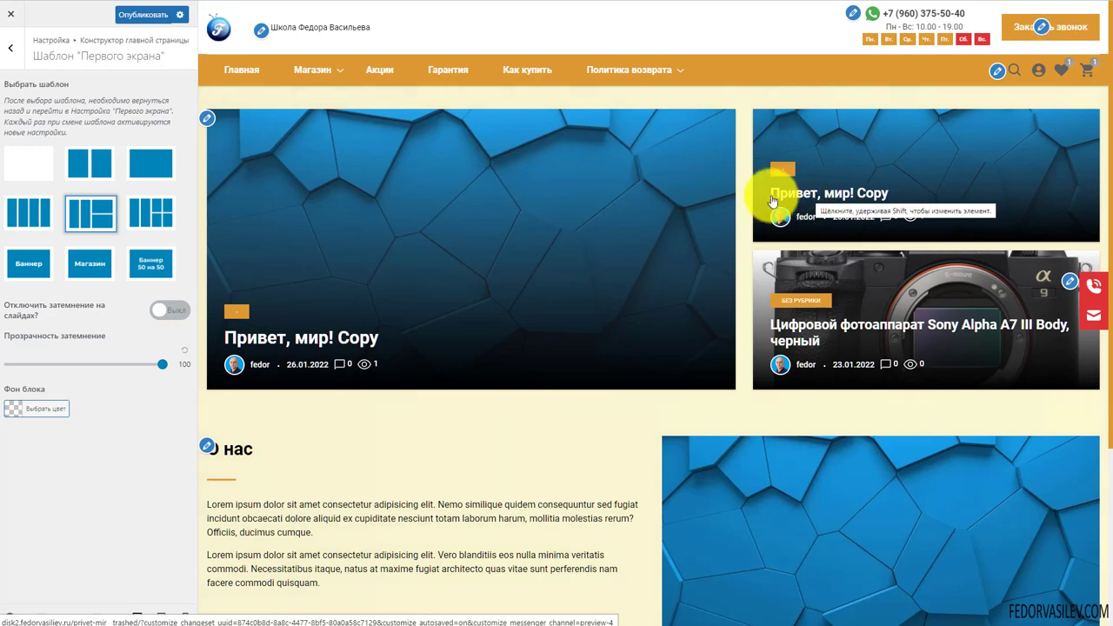
pyautogui.click(15, 263)
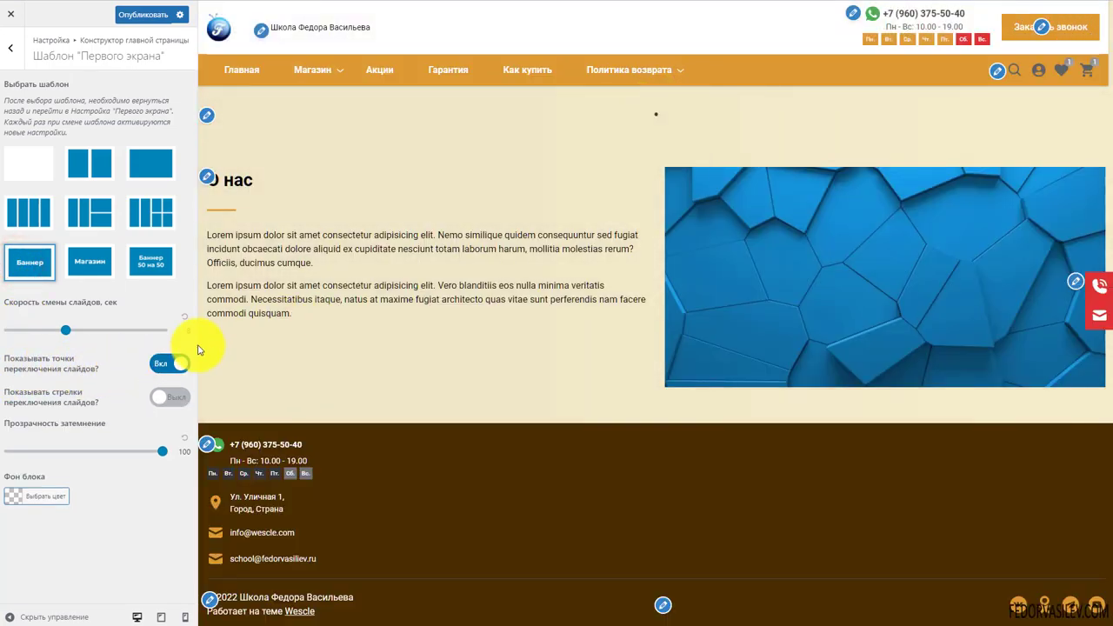
pyautogui.click(166, 364)
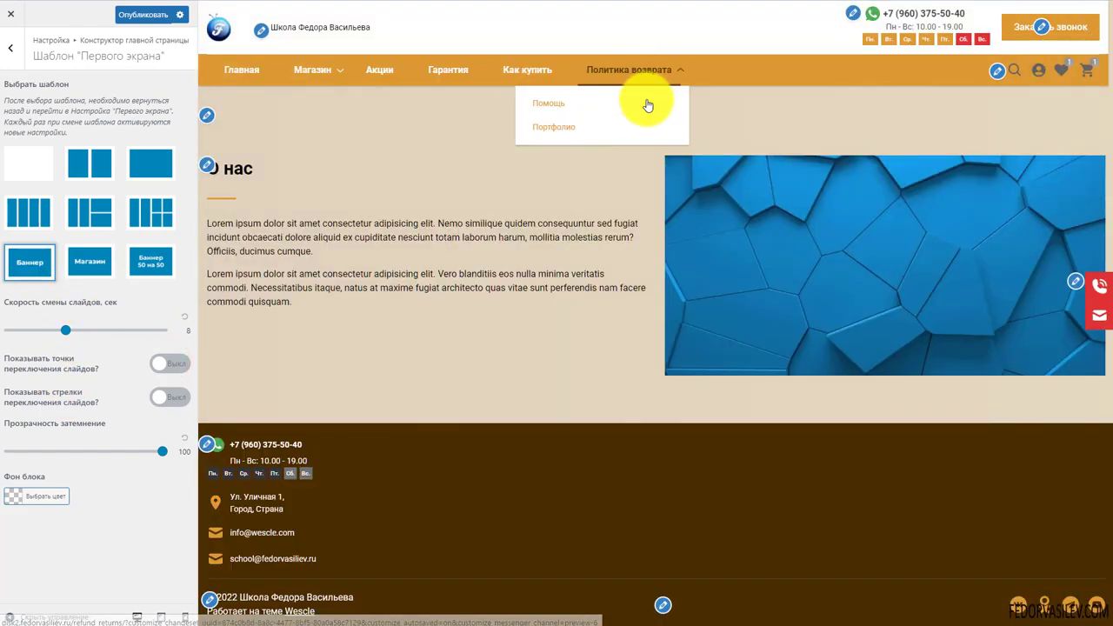
pyautogui.click(89, 263)
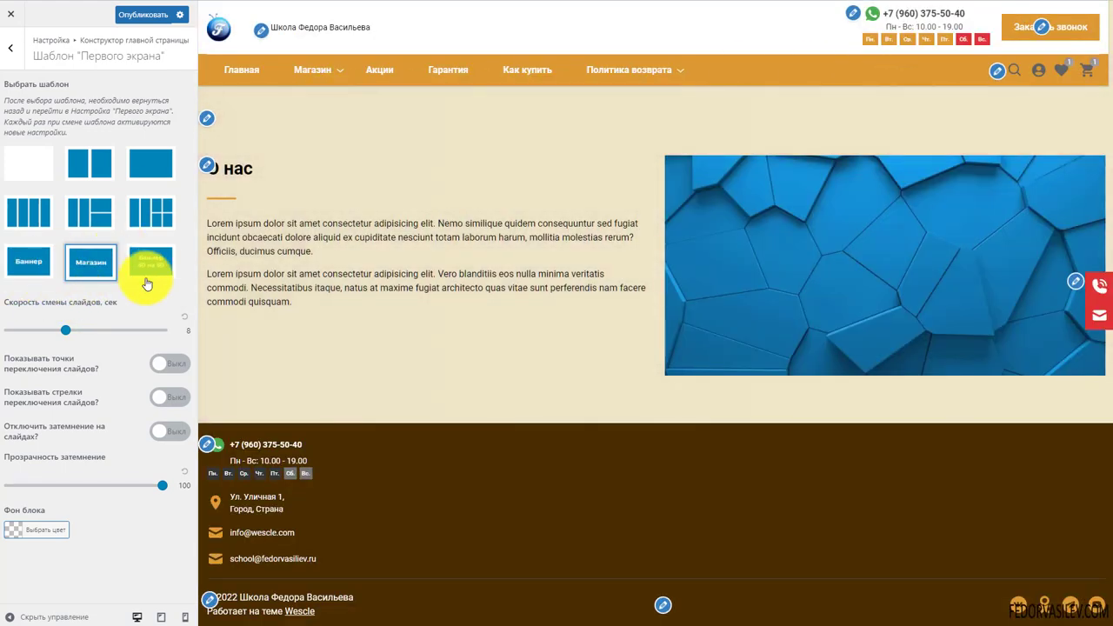
pyautogui.click(150, 164)
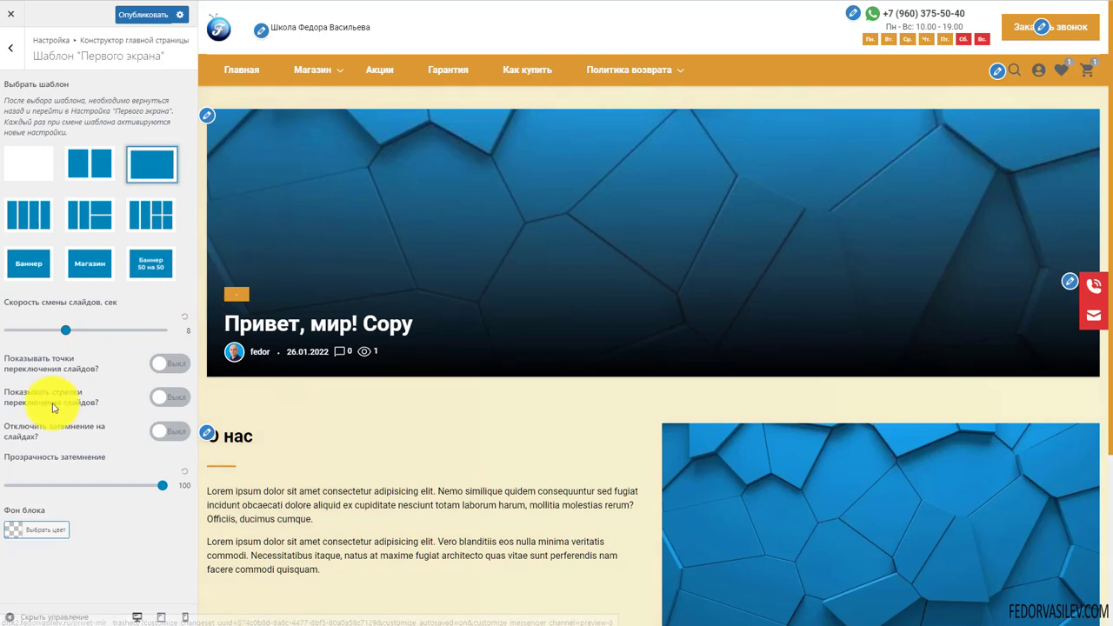
# Turn on 'Показывать стрелки', try a green 'Фон блока', then reset the background
pyautogui.click(157, 397)
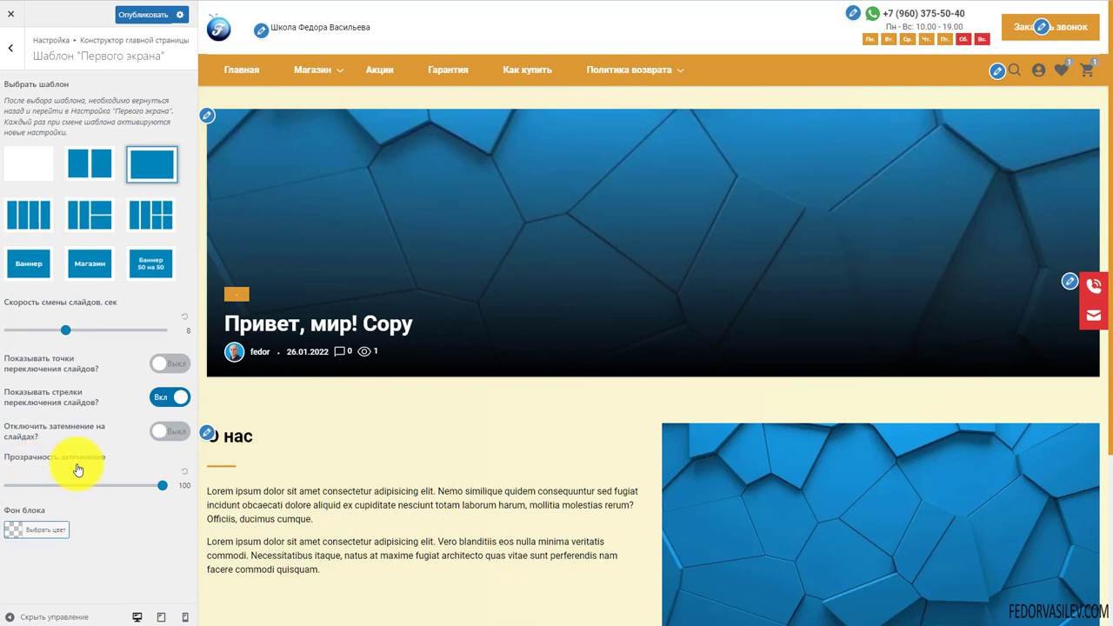
pyautogui.click(21, 535)
pyautogui.click(83, 578)
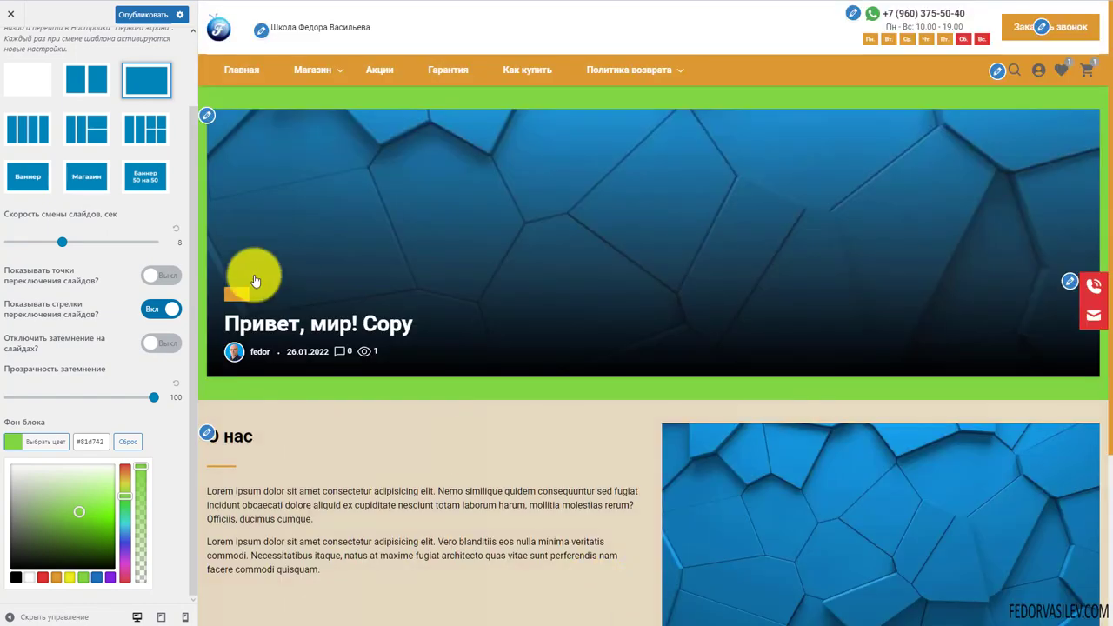
pyautogui.scroll(-2, 962, 378)
pyautogui.scroll(2, 332, 203)
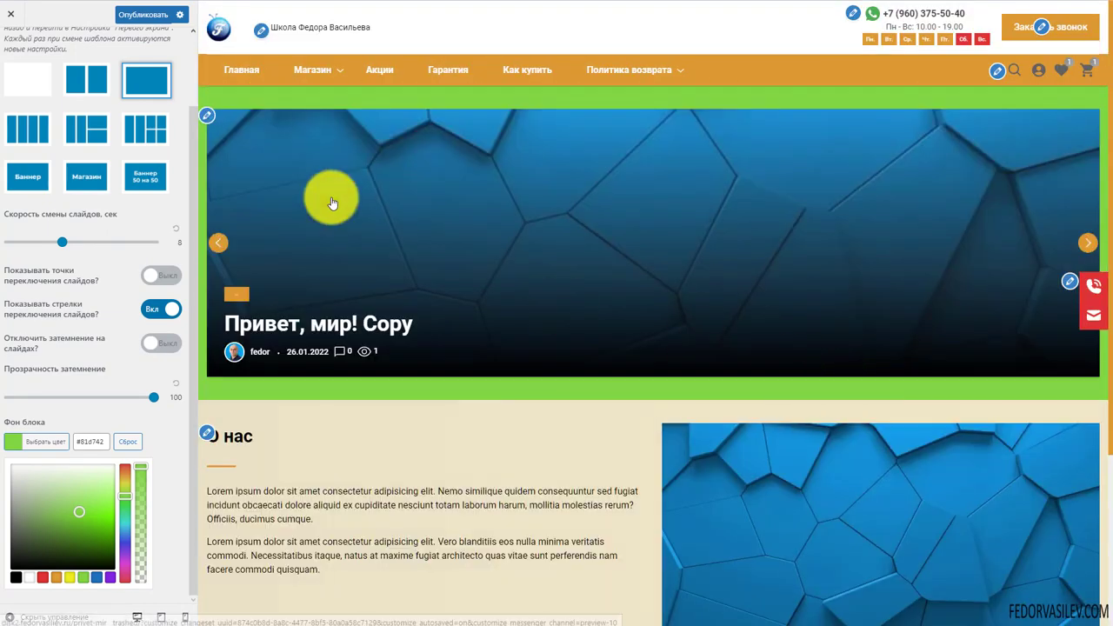
pyautogui.click(131, 450)
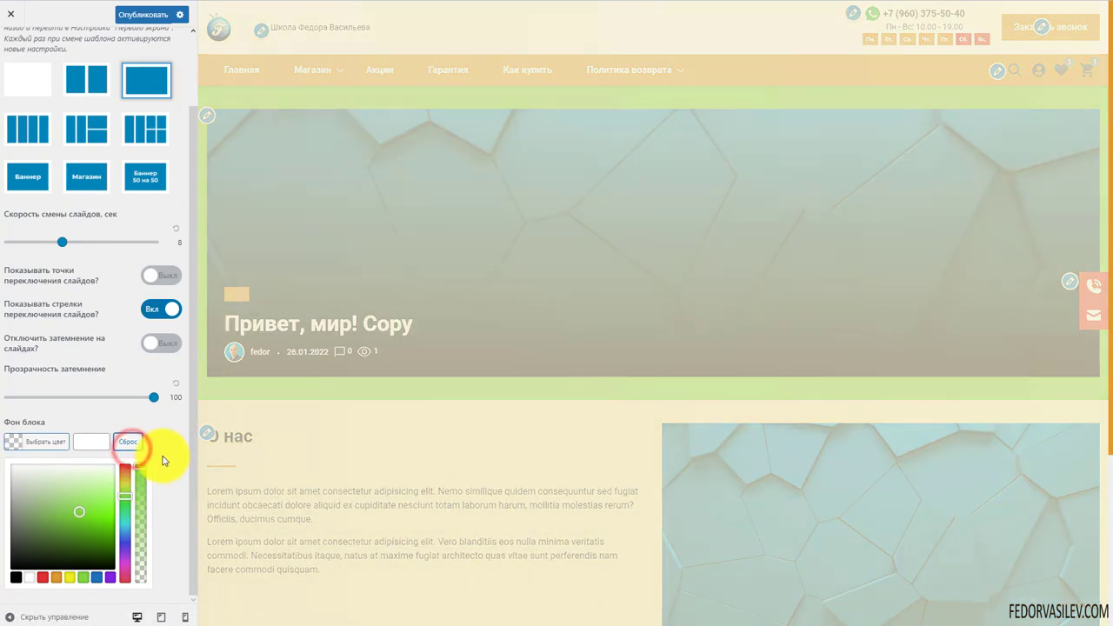
# Publish the first-screen template settings and go back to the home page constructor sections
pyautogui.click(147, 16)
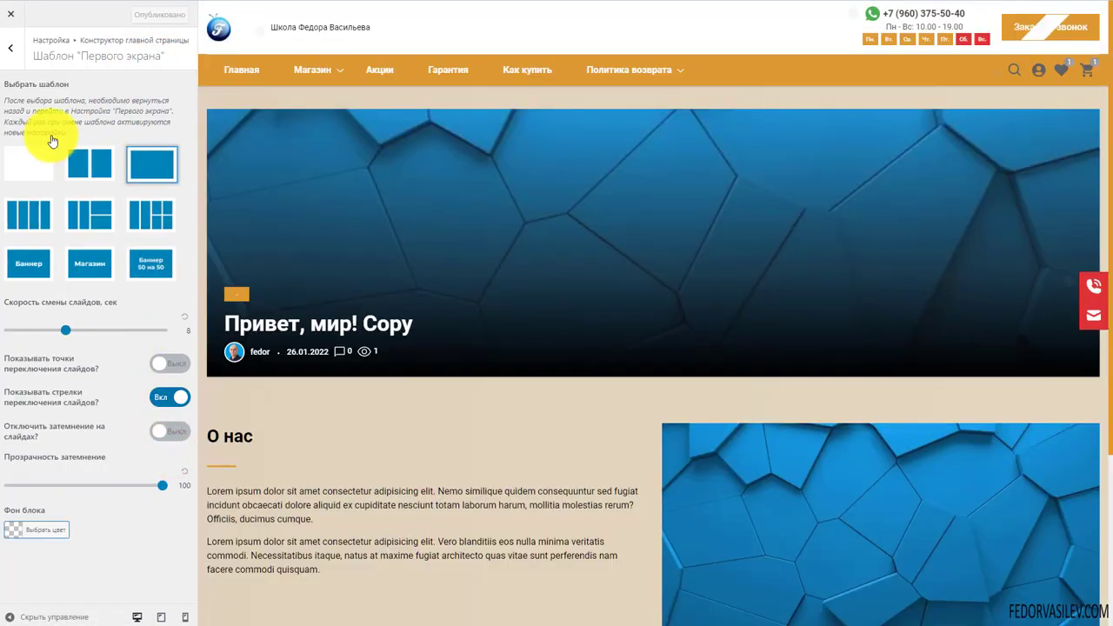
pyautogui.moveTo(81, 134); pyautogui.dragTo(7, 106)
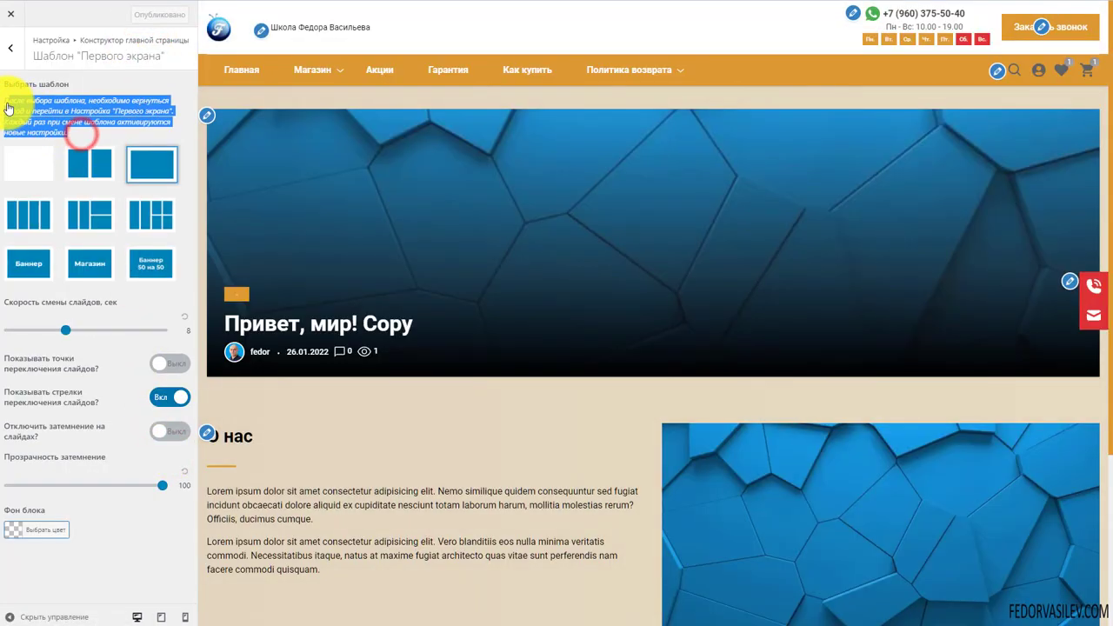
pyautogui.click(52, 111)
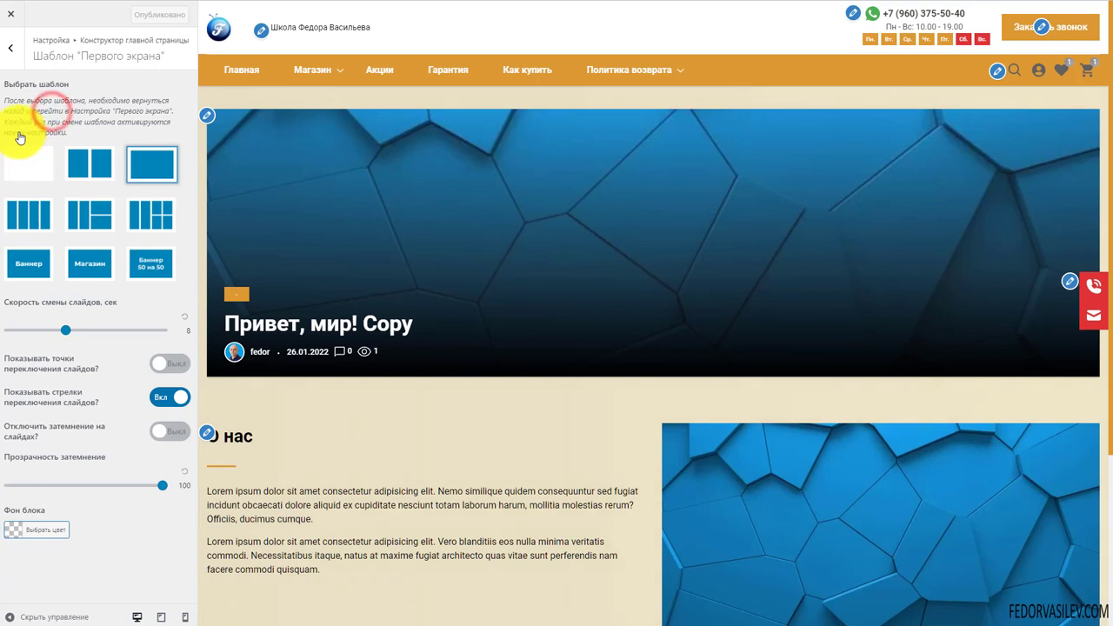
pyautogui.click(10, 48)
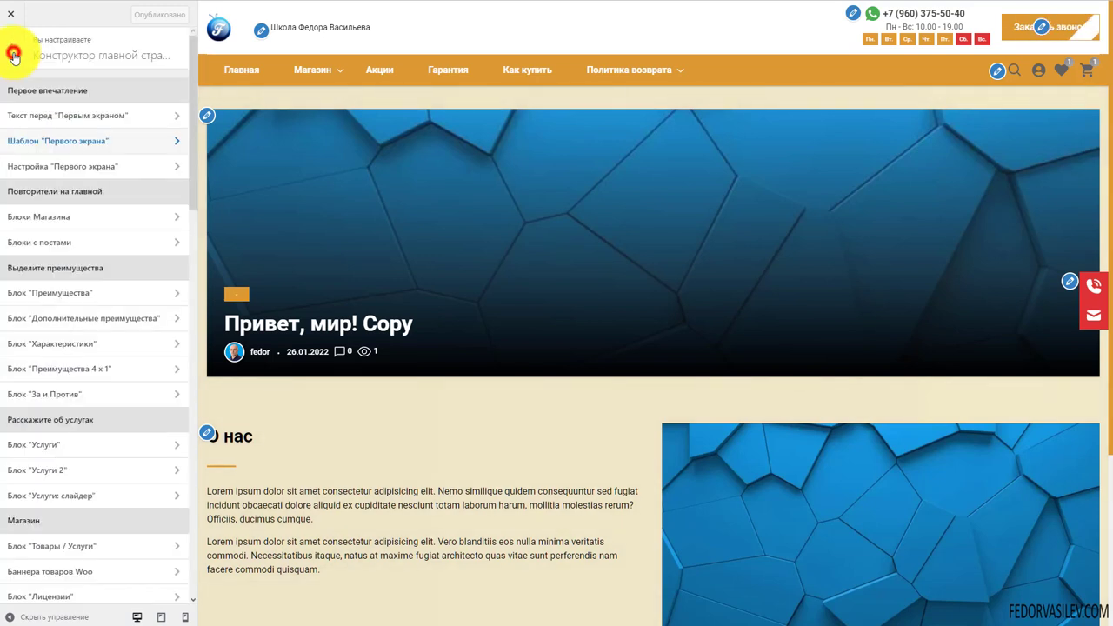
# In 'Настройка "Первого экрана"', toggle the slide Автор option off and back on
pyautogui.click(92, 167)
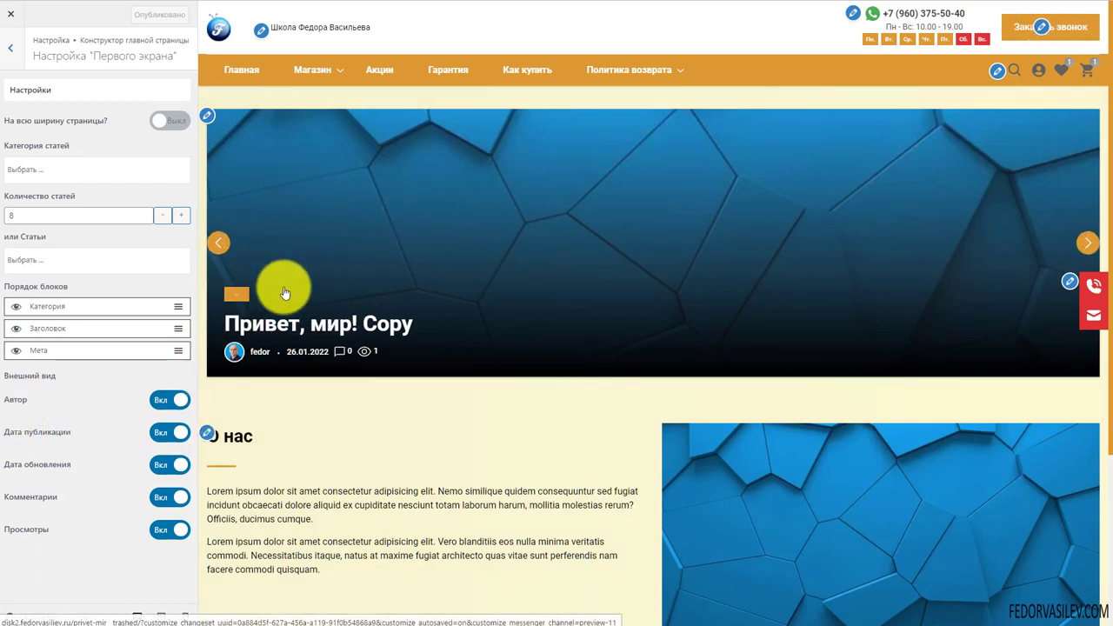
pyautogui.click(164, 400)
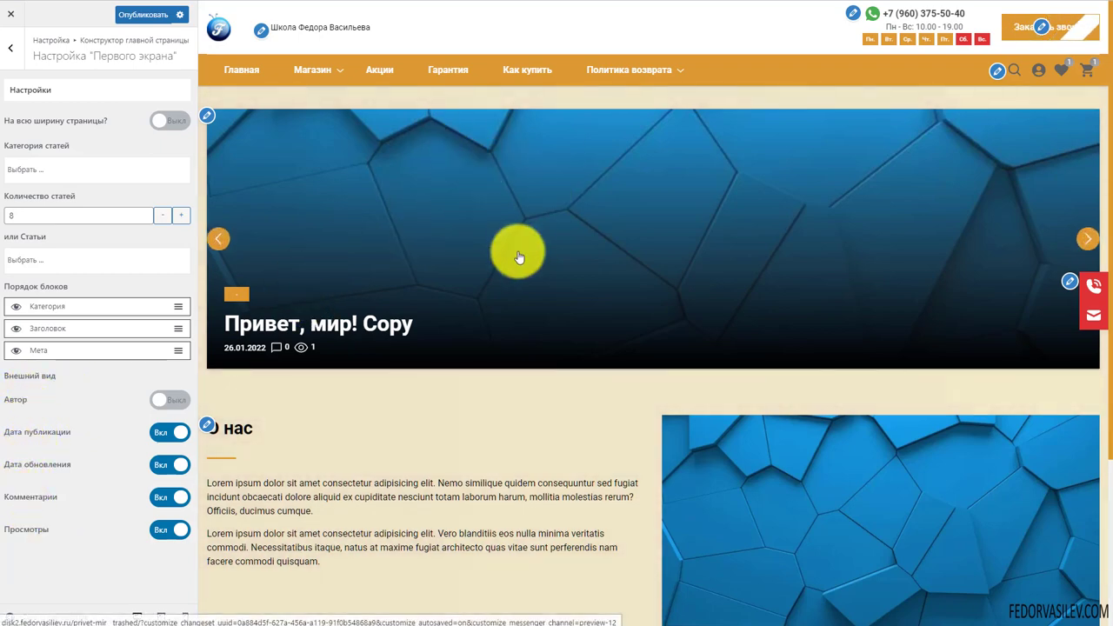
pyautogui.click(165, 399)
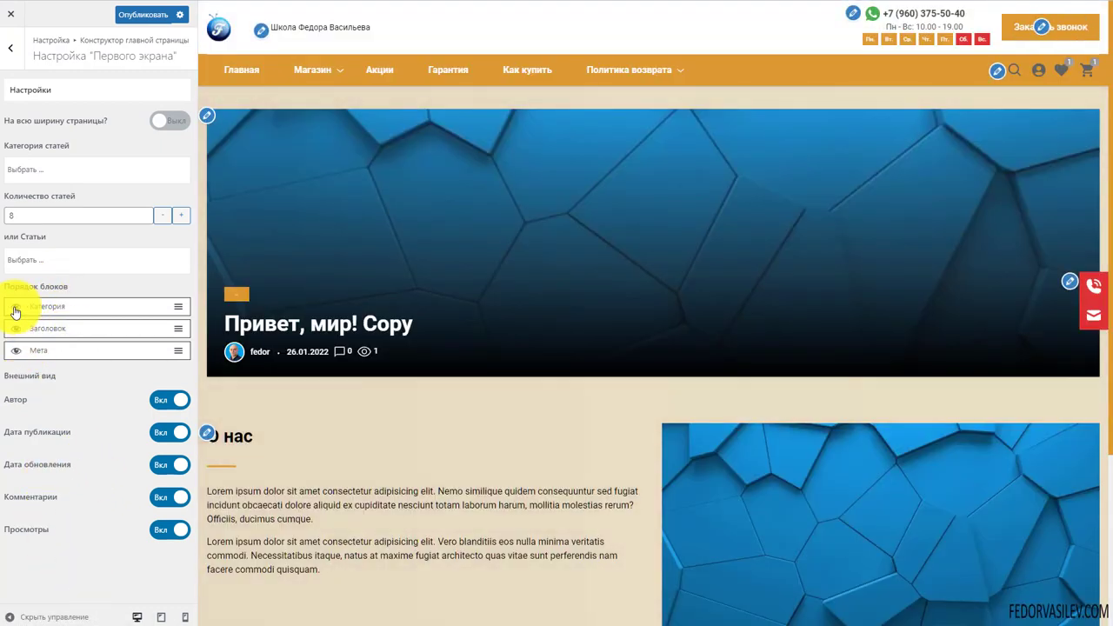
# Browse the posts and category lists unchanged, then turn on 'На всю ширину страницы?'
pyautogui.click(38, 264)
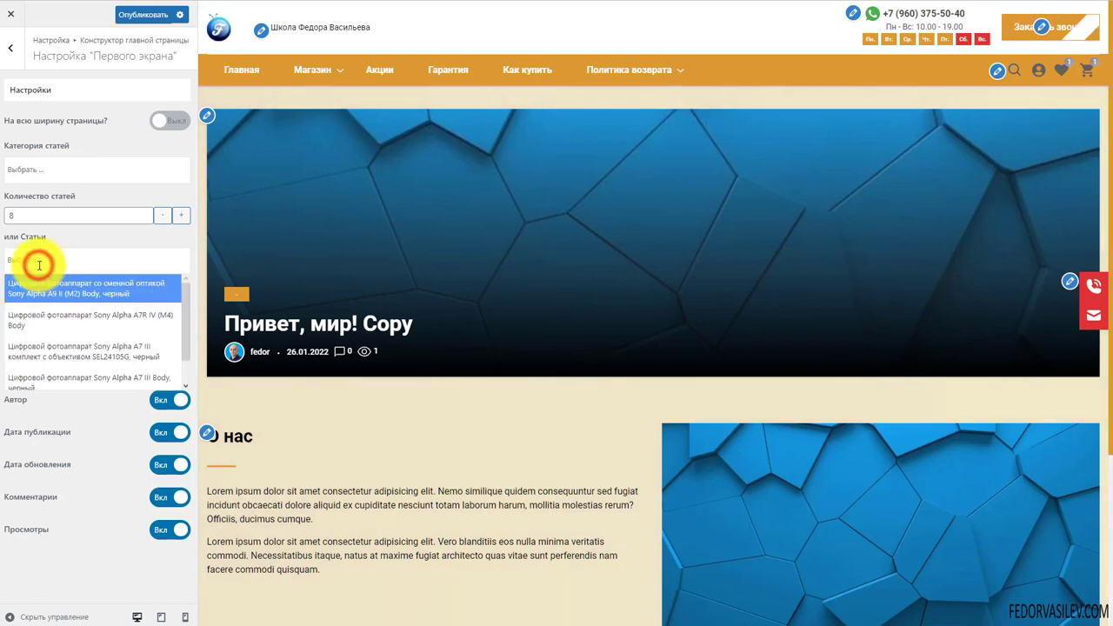
pyautogui.click(44, 233)
pyautogui.click(31, 165)
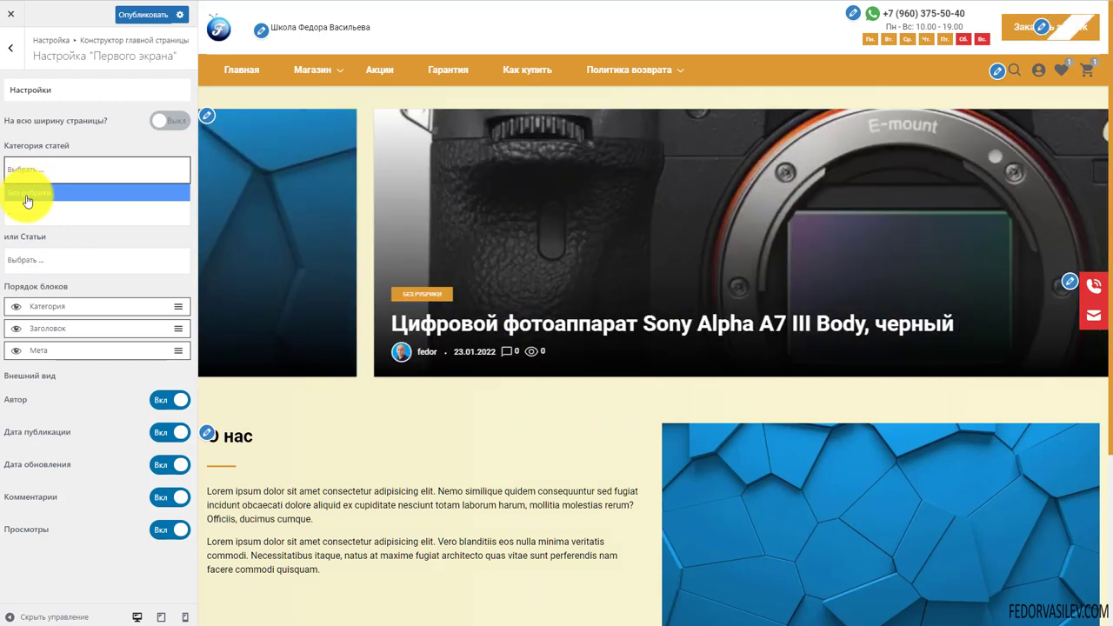
pyautogui.click(50, 134)
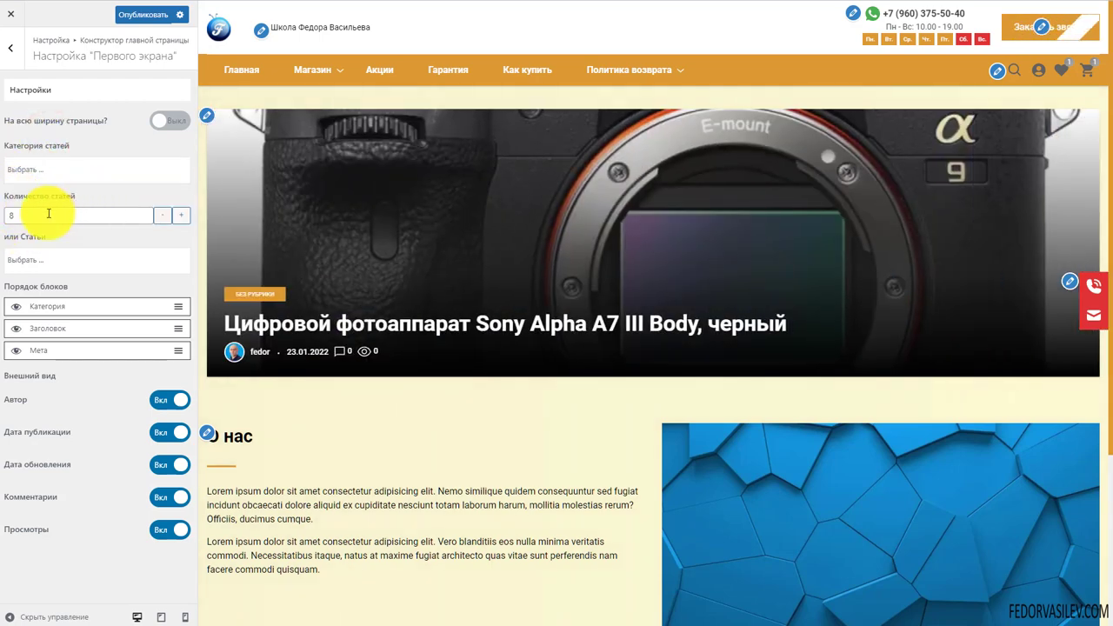
pyautogui.click(162, 122)
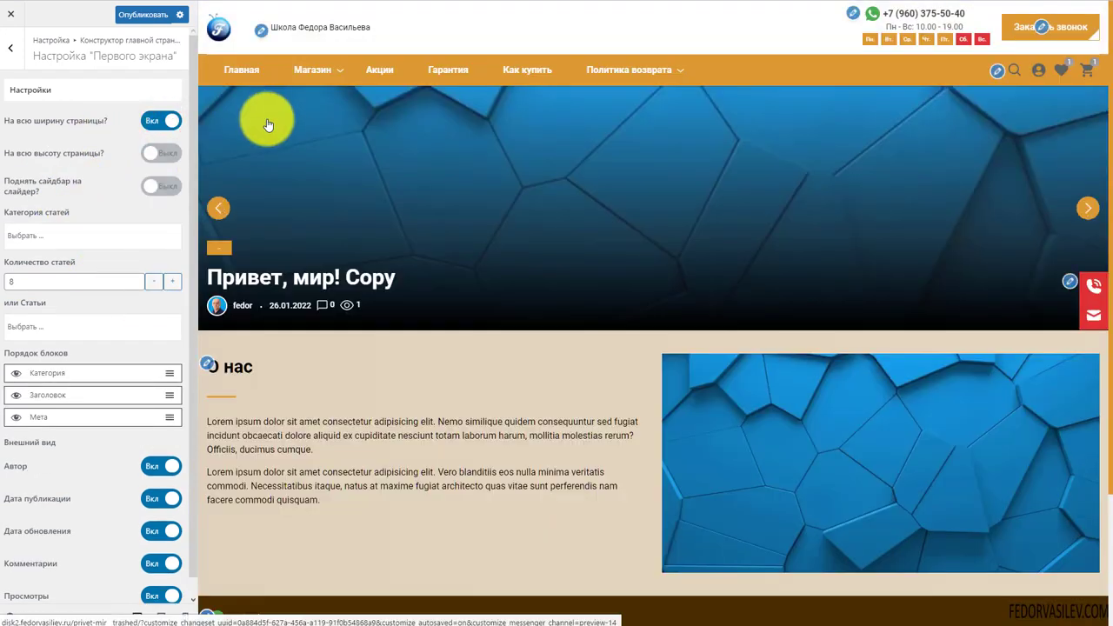
pyautogui.click(216, 204)
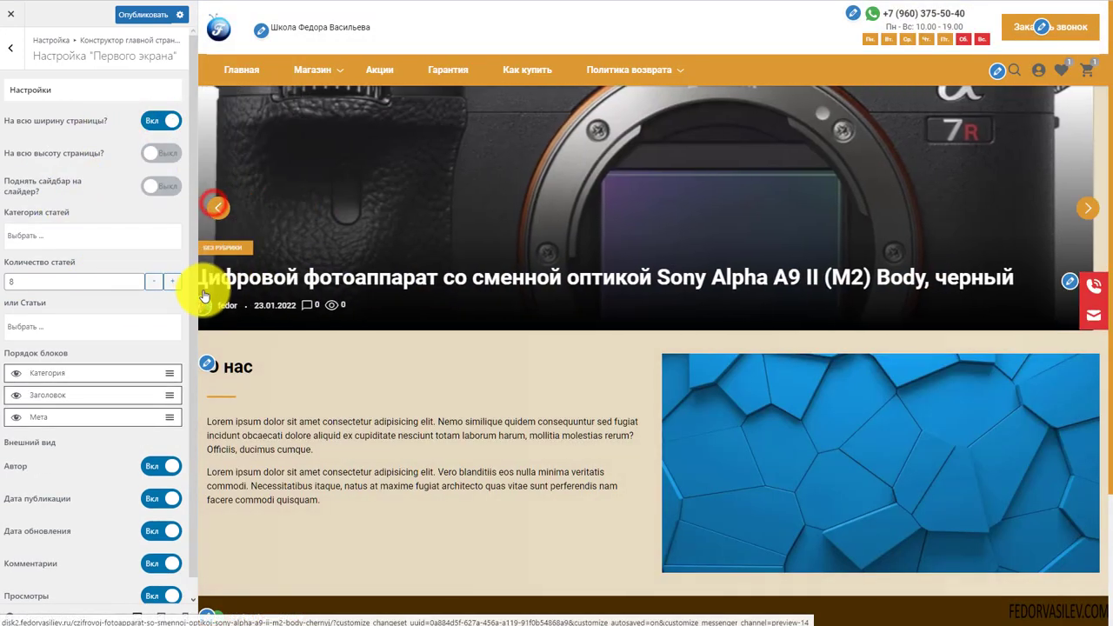
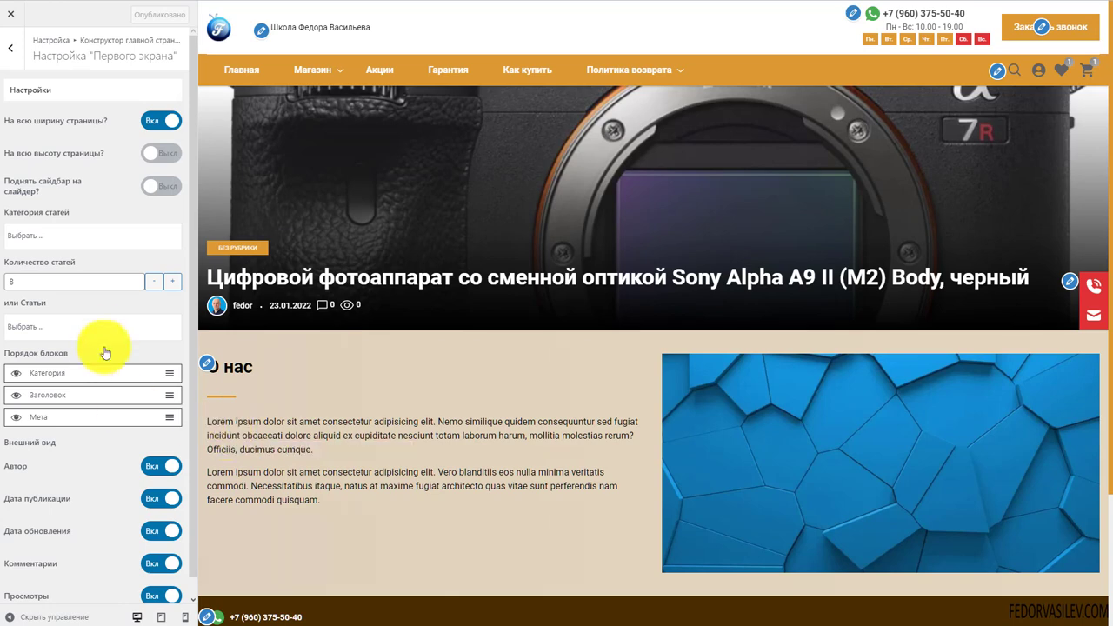
# Type 'привет!' into the Текст перед «Первым экраном» editor
pyautogui.scroll(-1, 92, 331)
pyautogui.scroll(1, 92, 261)
pyautogui.click(5, 51)
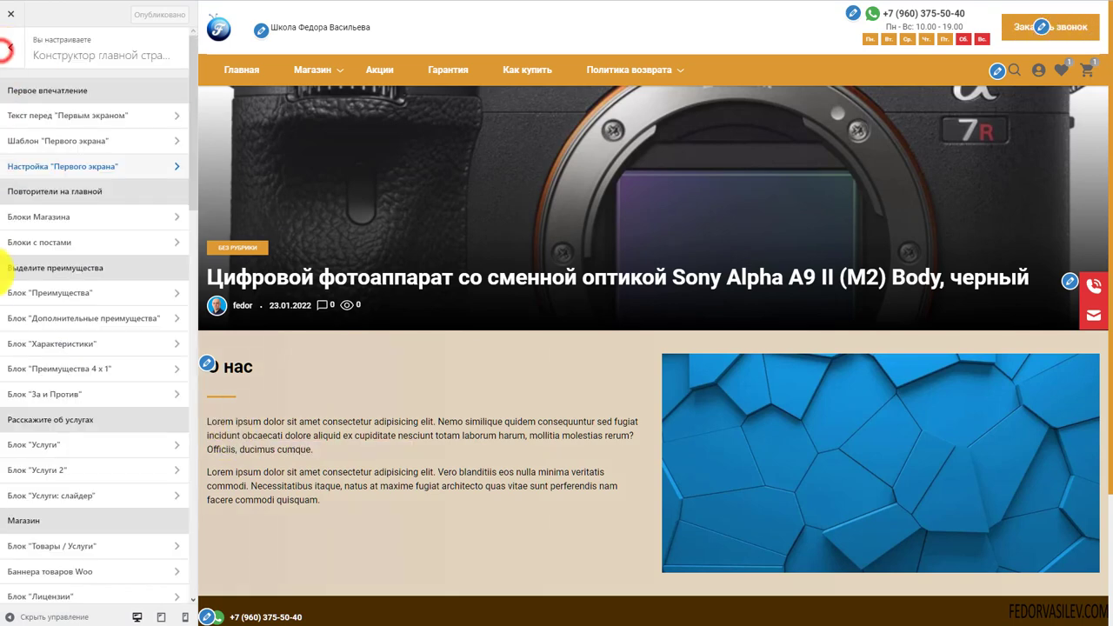
pyautogui.click(86, 117)
pyautogui.click(42, 222)
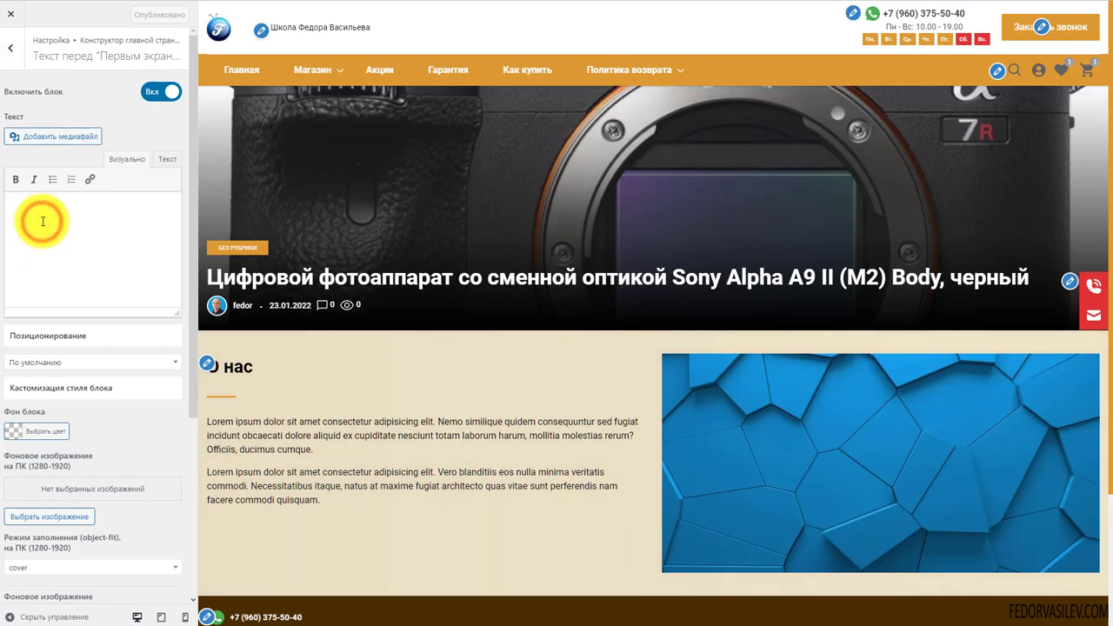
pyautogui.write('привет!')
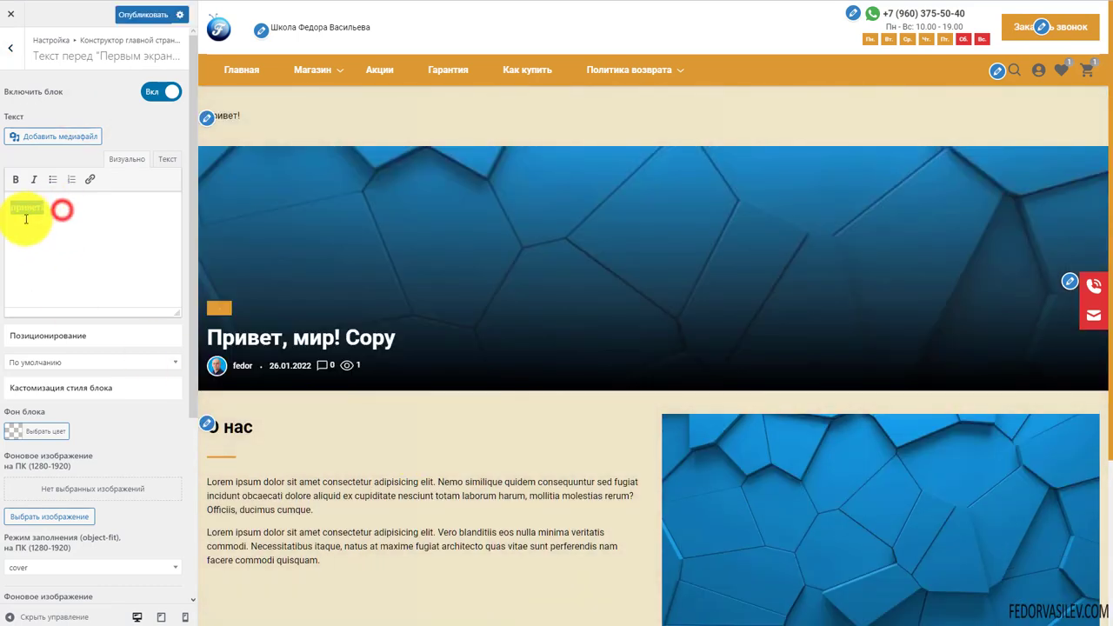
# Set the text block's Позиционирование to Центр
pyautogui.click(43, 215)
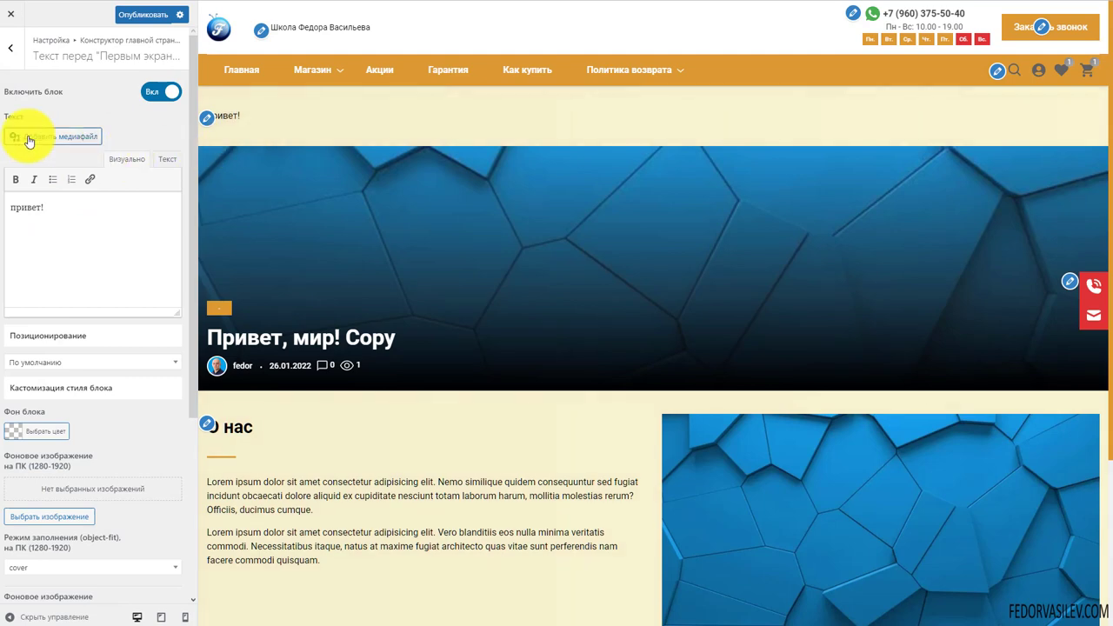
pyautogui.scroll(-1, 29, 141)
pyautogui.click(48, 301)
pyautogui.click(41, 387)
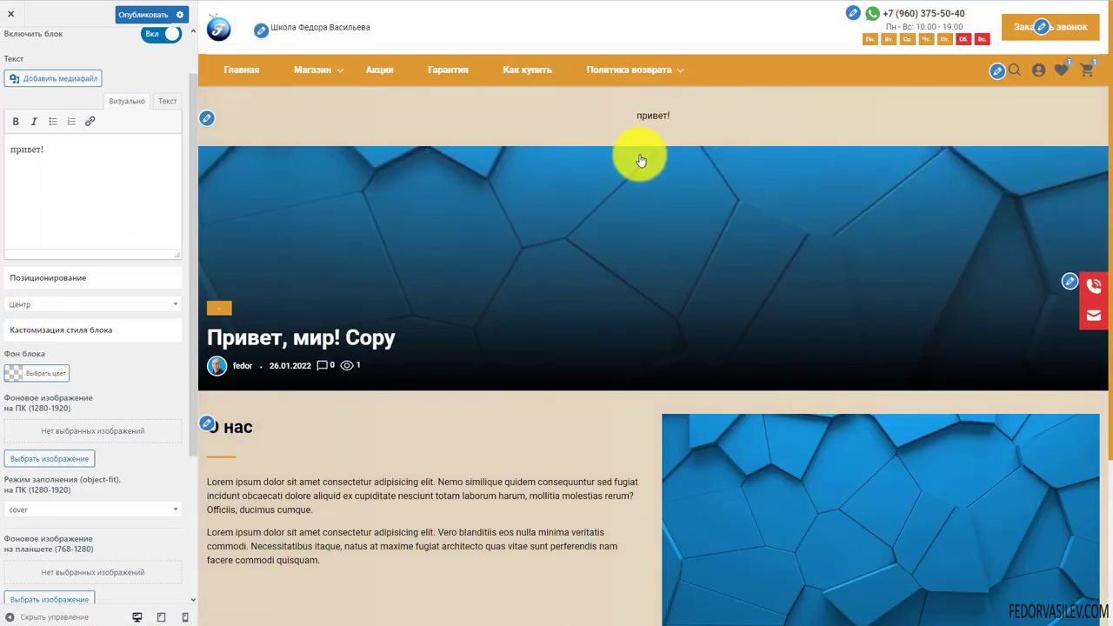
pyautogui.scroll(-1, 10, 258)
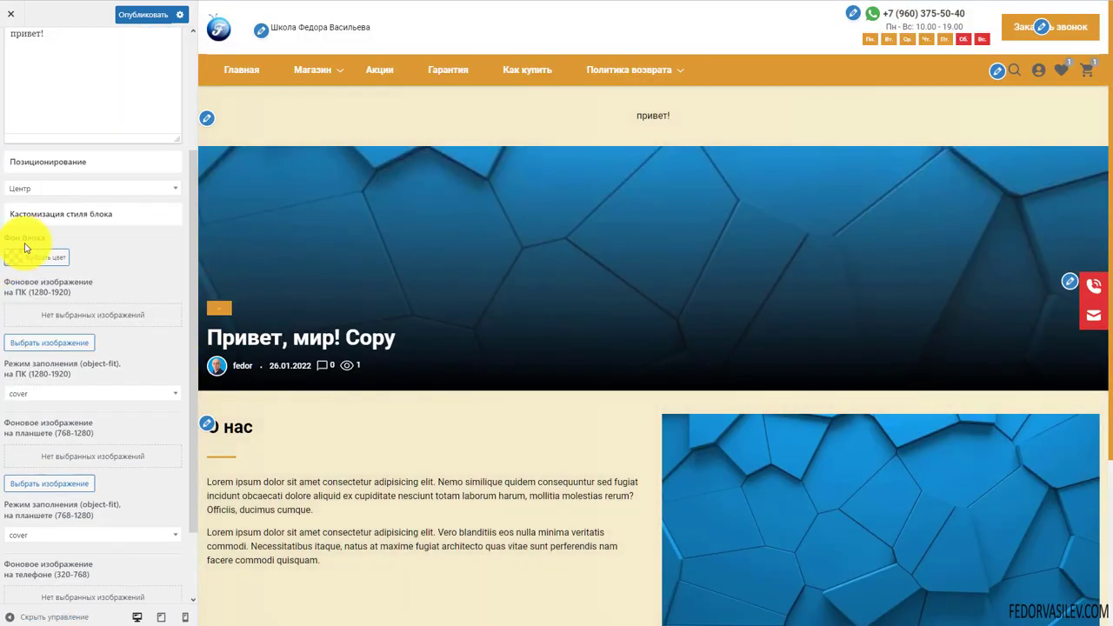
# Give the greeting block a red background colour
pyautogui.click(13, 259)
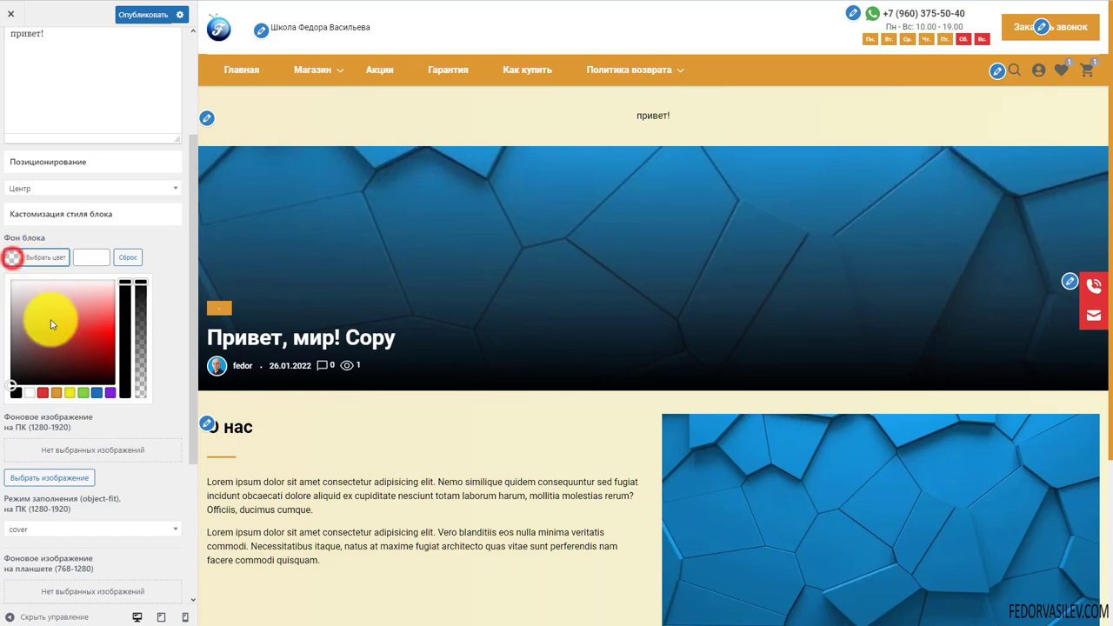
pyautogui.click(42, 391)
pyautogui.click(162, 255)
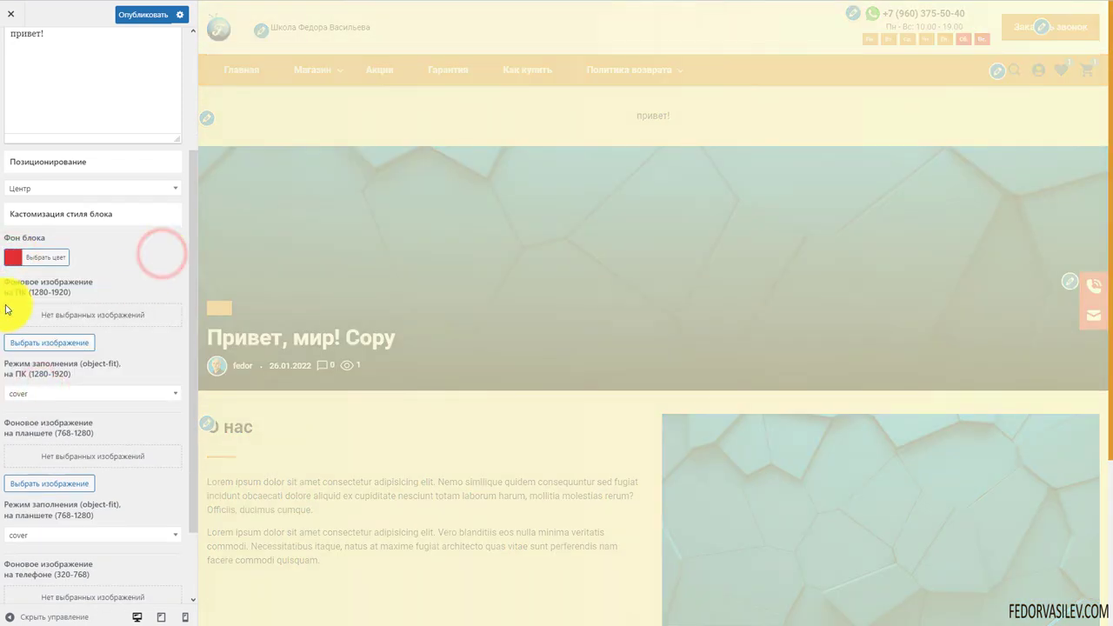
# Check the tablet and desktop background-image fit options, leaving both at cover
pyautogui.scroll(-1, 96, 296)
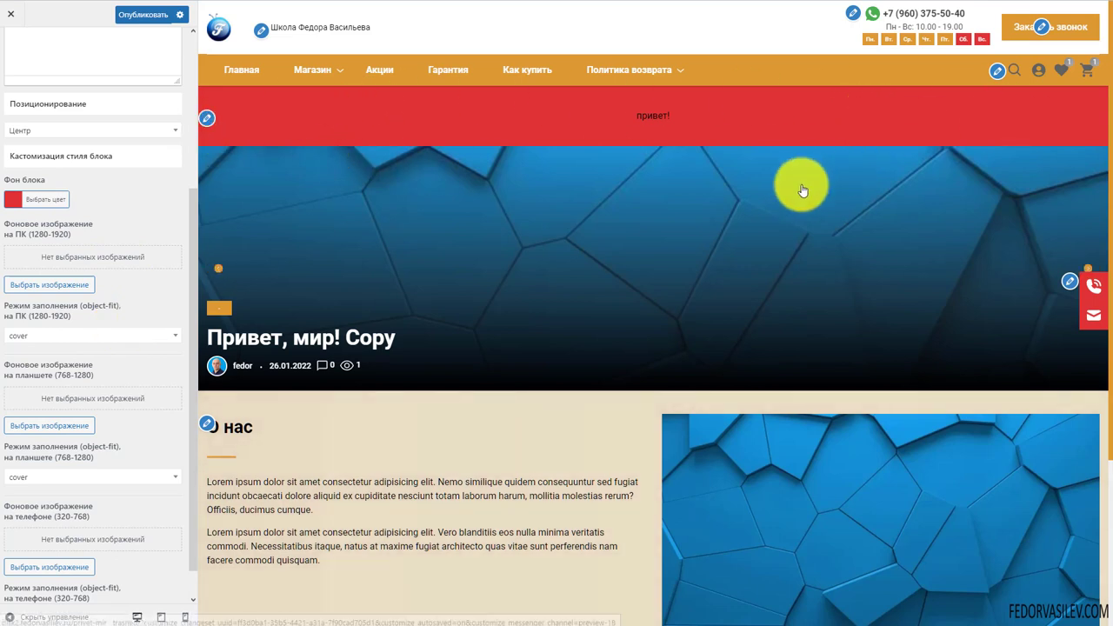
pyautogui.scroll(-1, 40, 305)
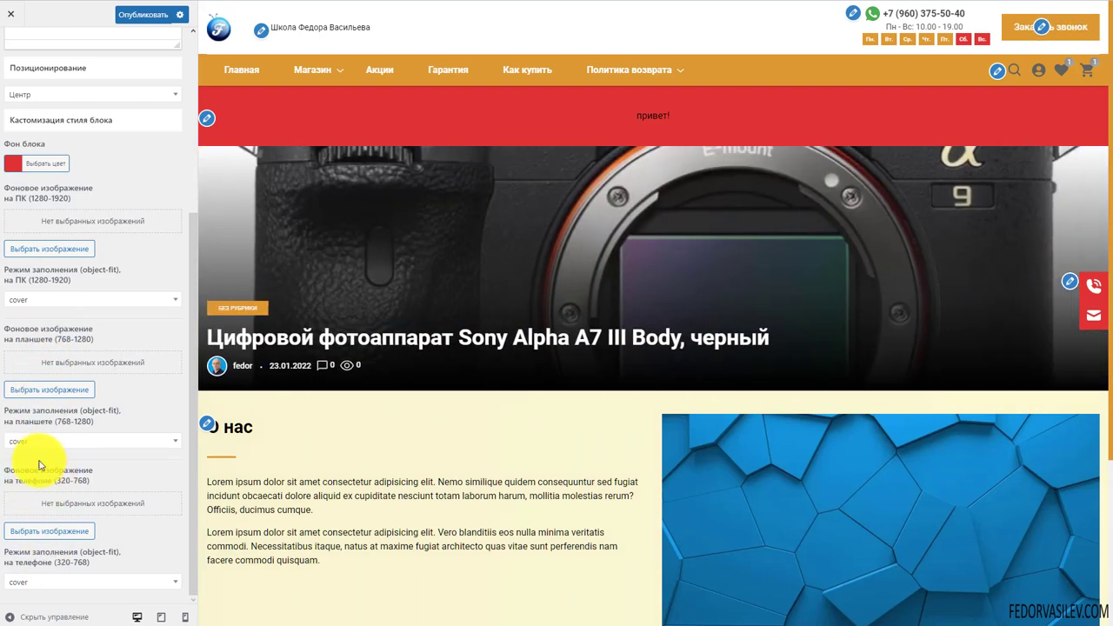
pyautogui.click(37, 432)
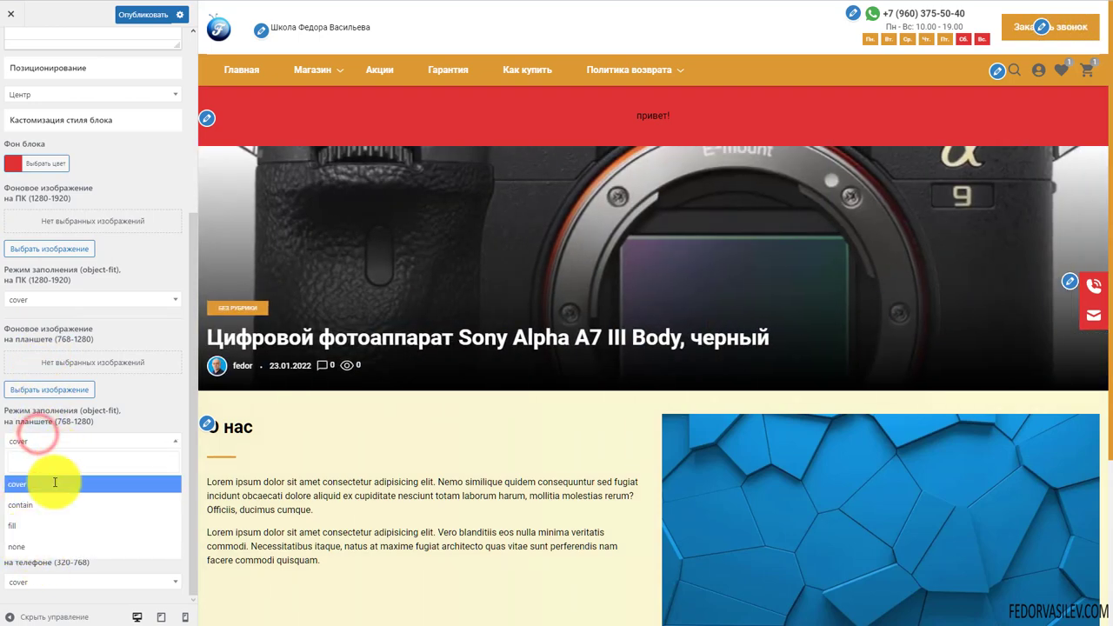
pyautogui.click(150, 423)
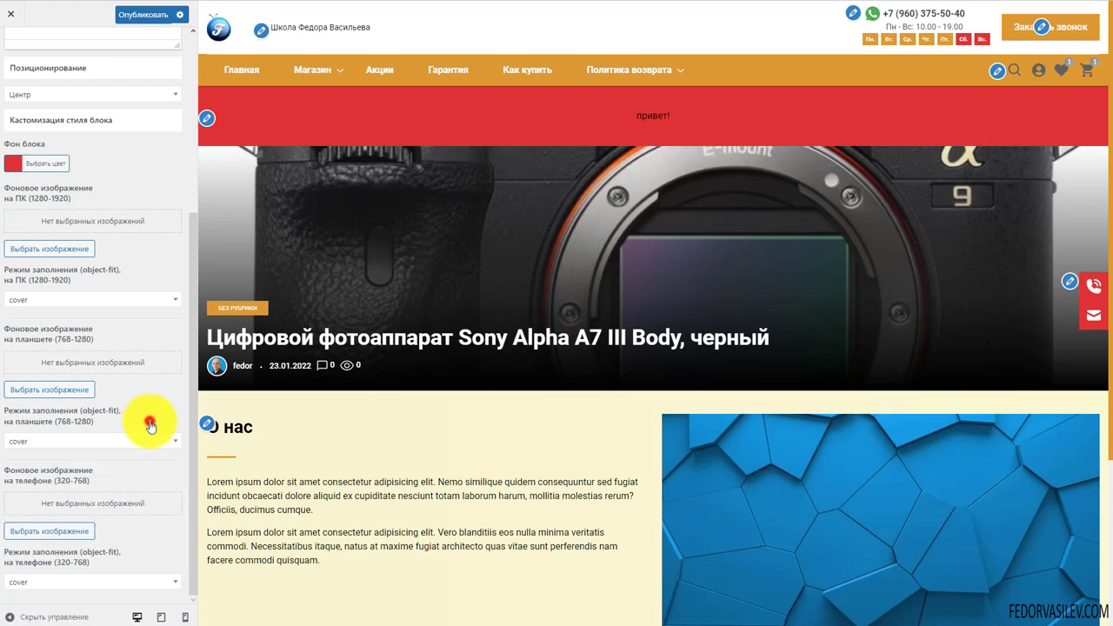
pyautogui.click(44, 303)
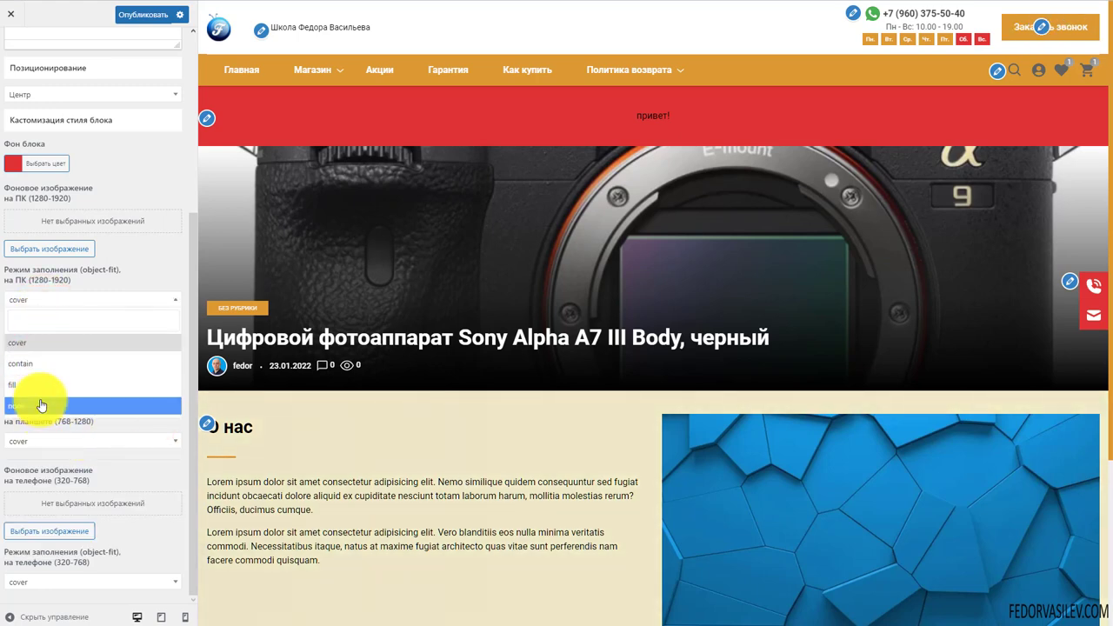
pyautogui.click(127, 268)
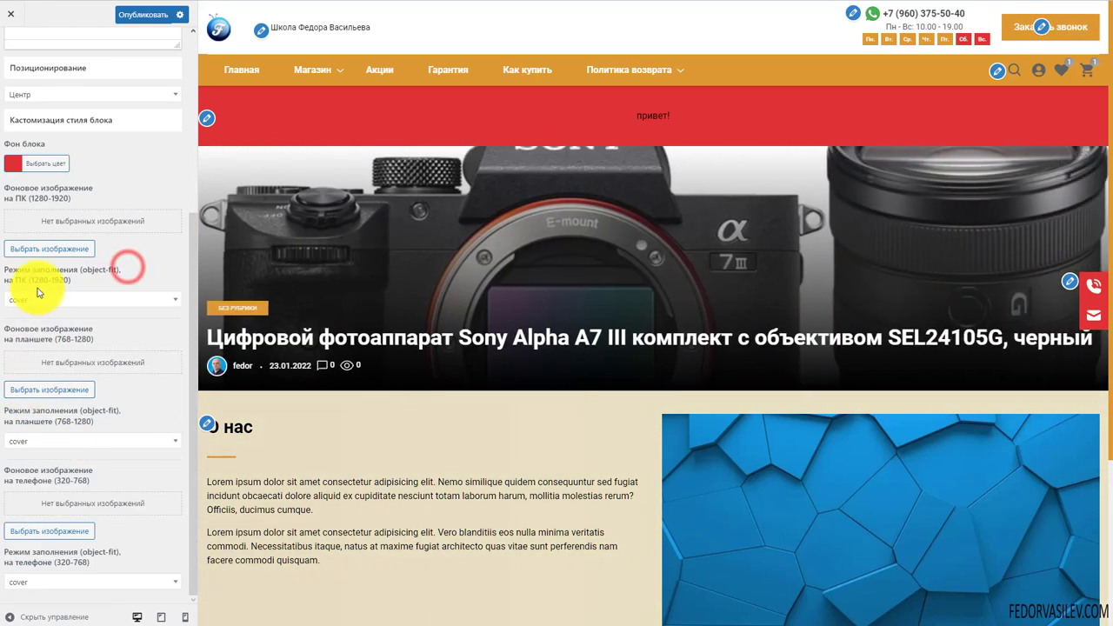
pyautogui.click(30, 297)
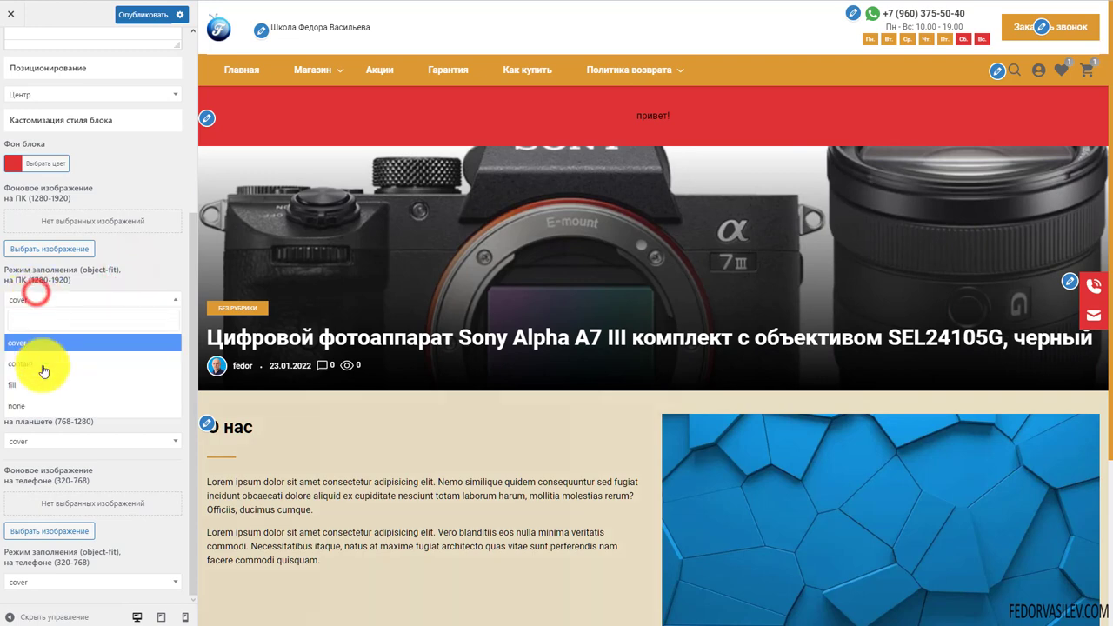
pyautogui.click(148, 256)
pyautogui.scroll(3, 112, 360)
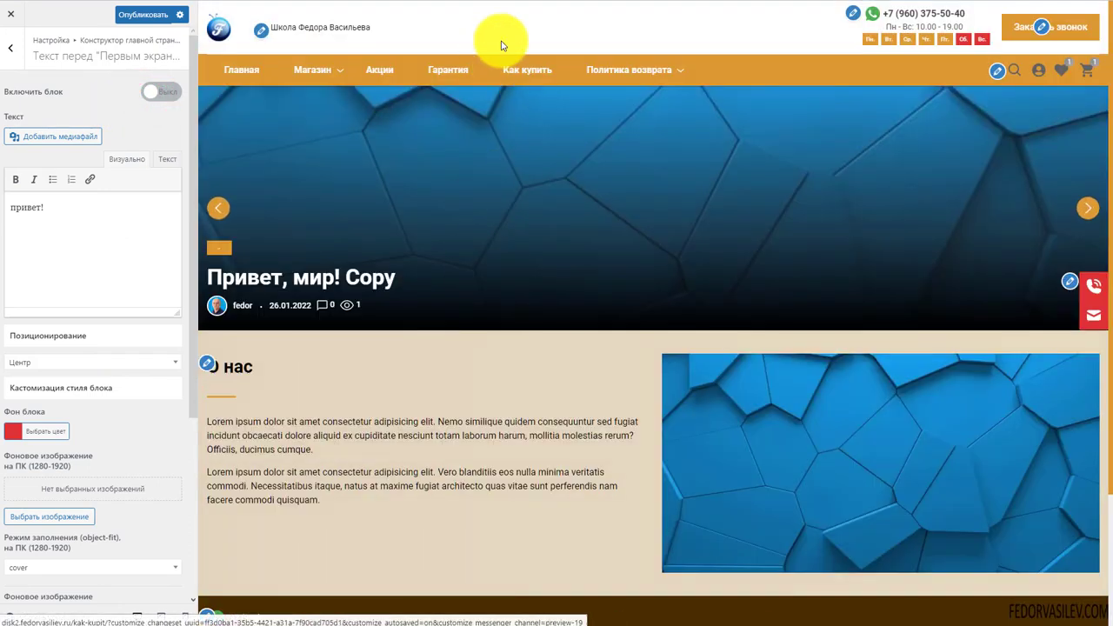
# Delete the 'привет!' text from the pre-first-screen editor
pyautogui.tripleClick(117, 209)
pyautogui.press('BackSpace')
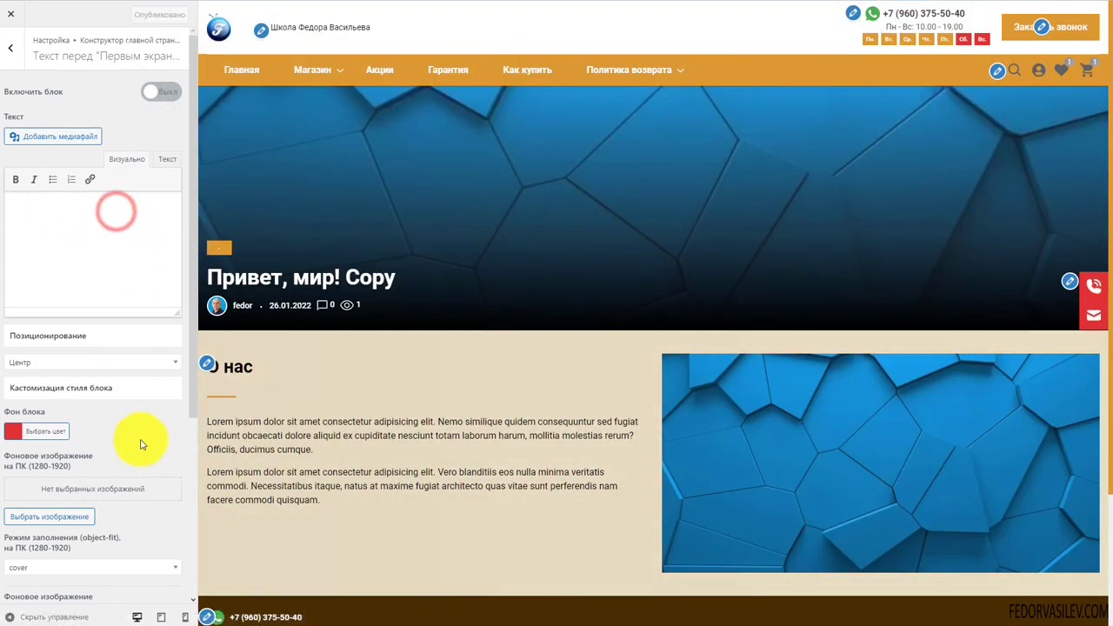
pyautogui.moveTo(348, 512); pyautogui.dragTo(257, 397)
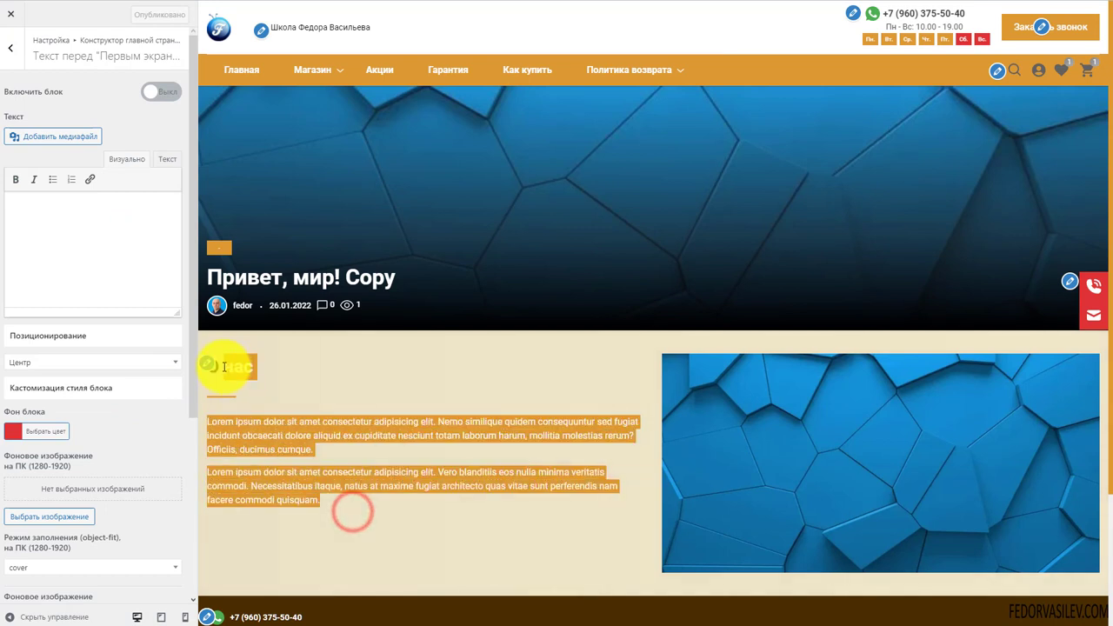
pyautogui.click(320, 378)
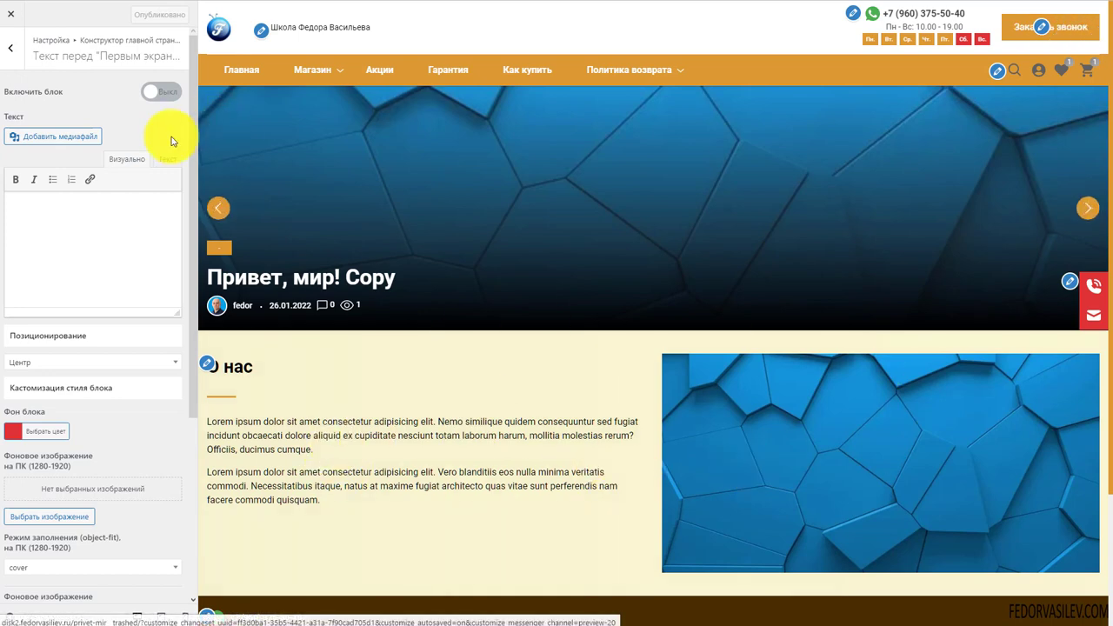
# Open Блок «О нас» from the home page builder section list
pyautogui.click(7, 54)
pyautogui.scroll(-3, 130, 174)
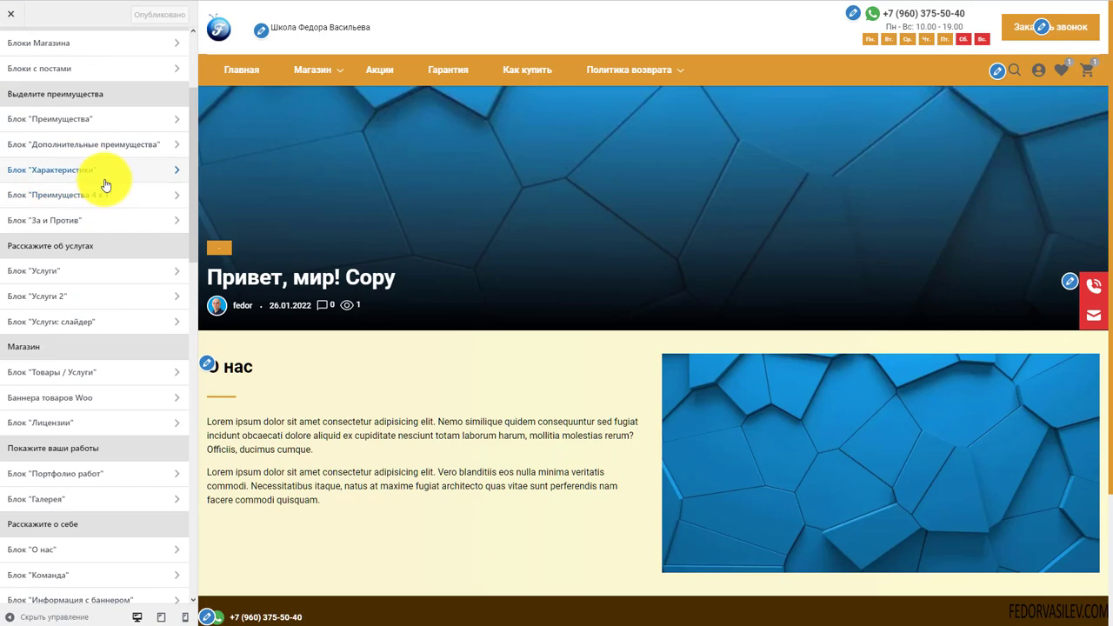
pyautogui.scroll(-2, 104, 182)
pyautogui.scroll(-2, 20, 397)
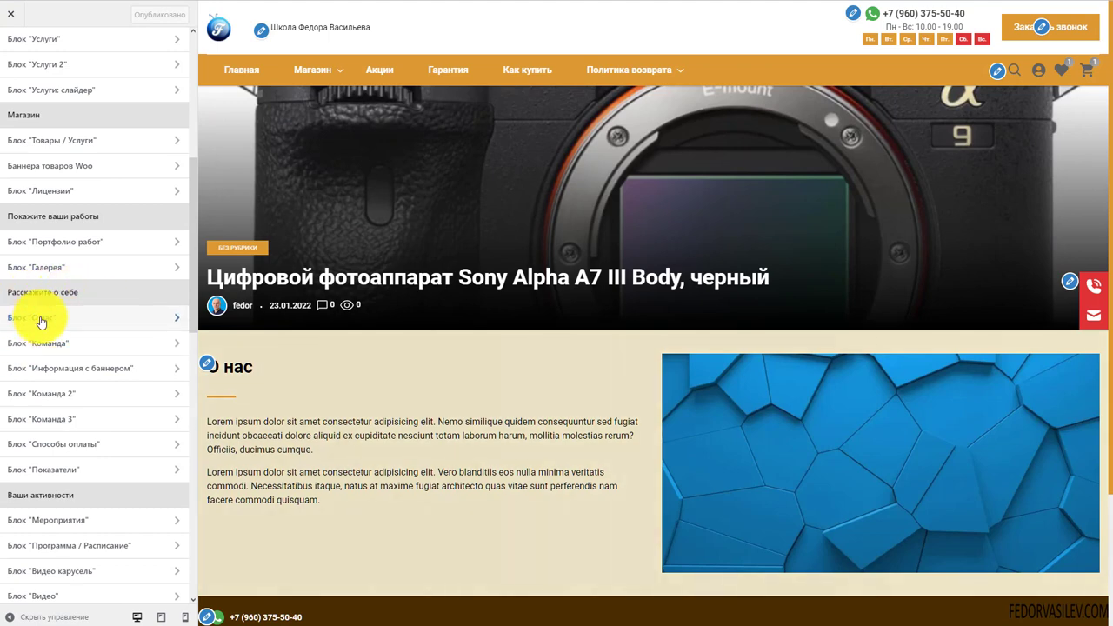
pyautogui.click(116, 319)
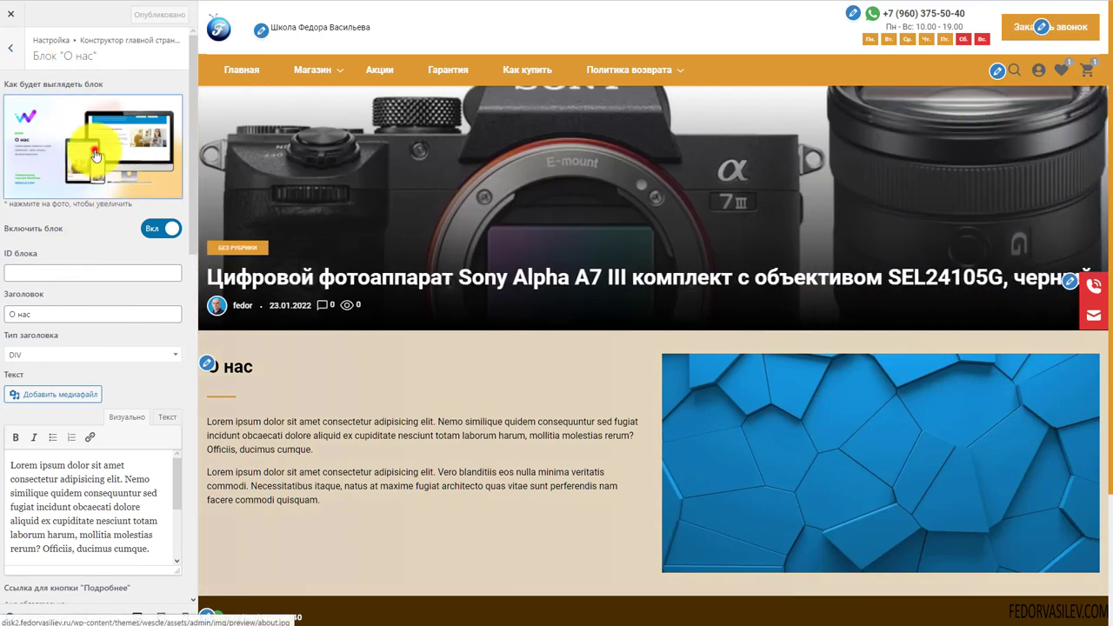
pyautogui.click(96, 155)
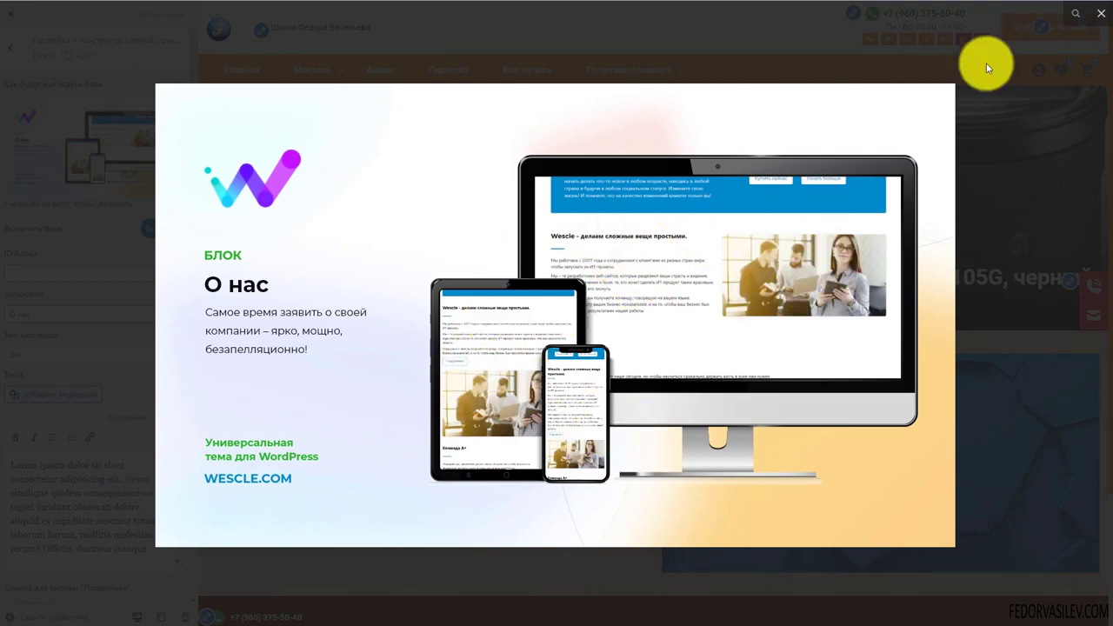
pyautogui.click(1098, 15)
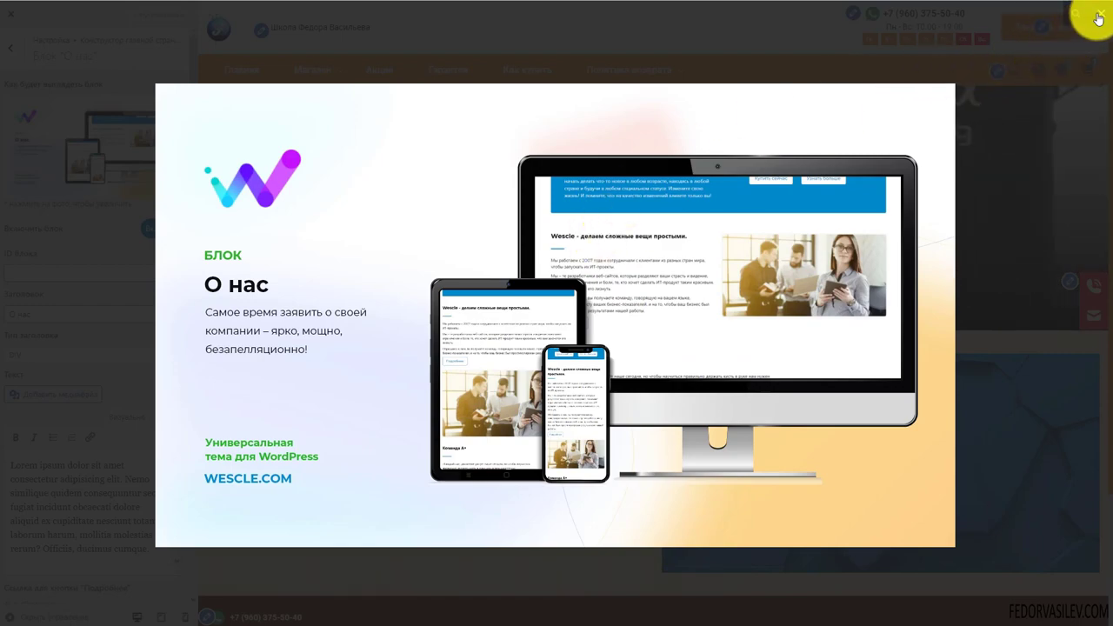
pyautogui.click(1098, 17)
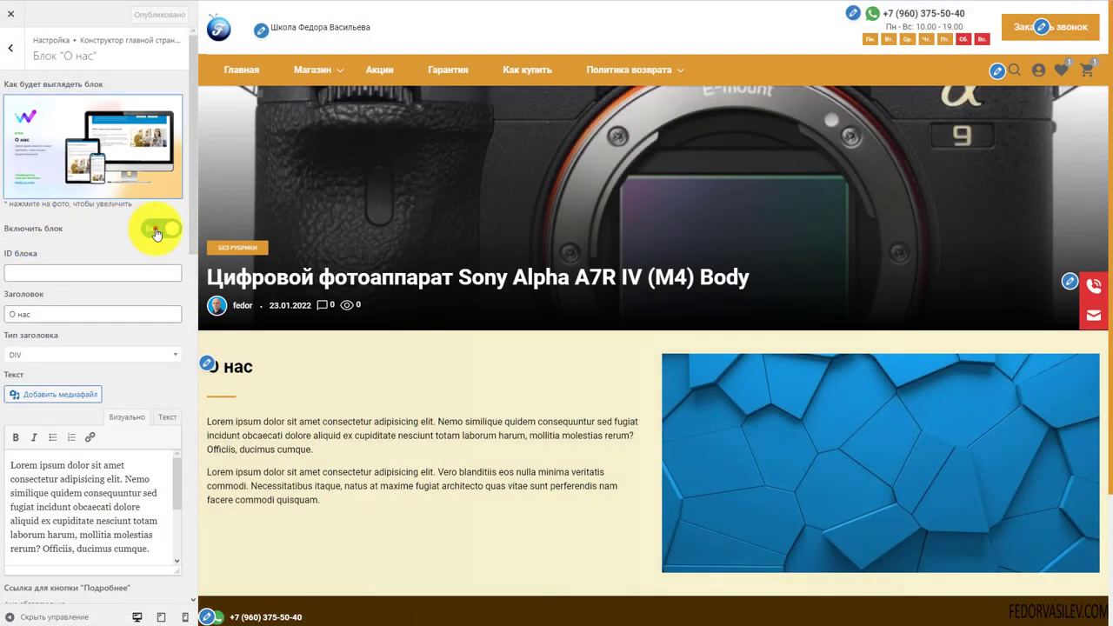
pyautogui.click(157, 232)
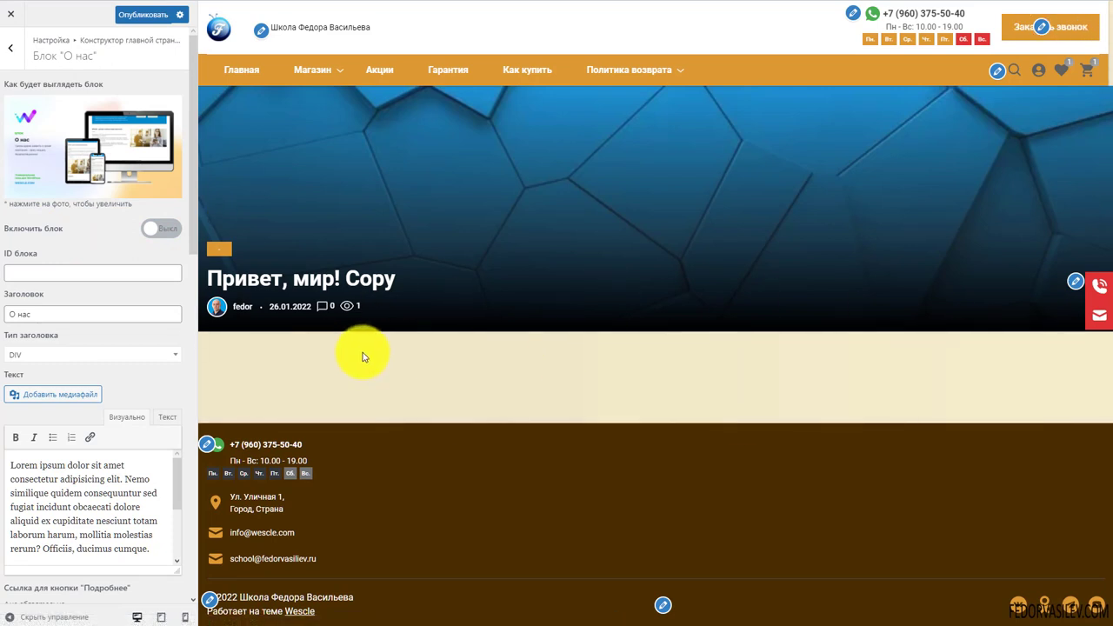
pyautogui.click(161, 228)
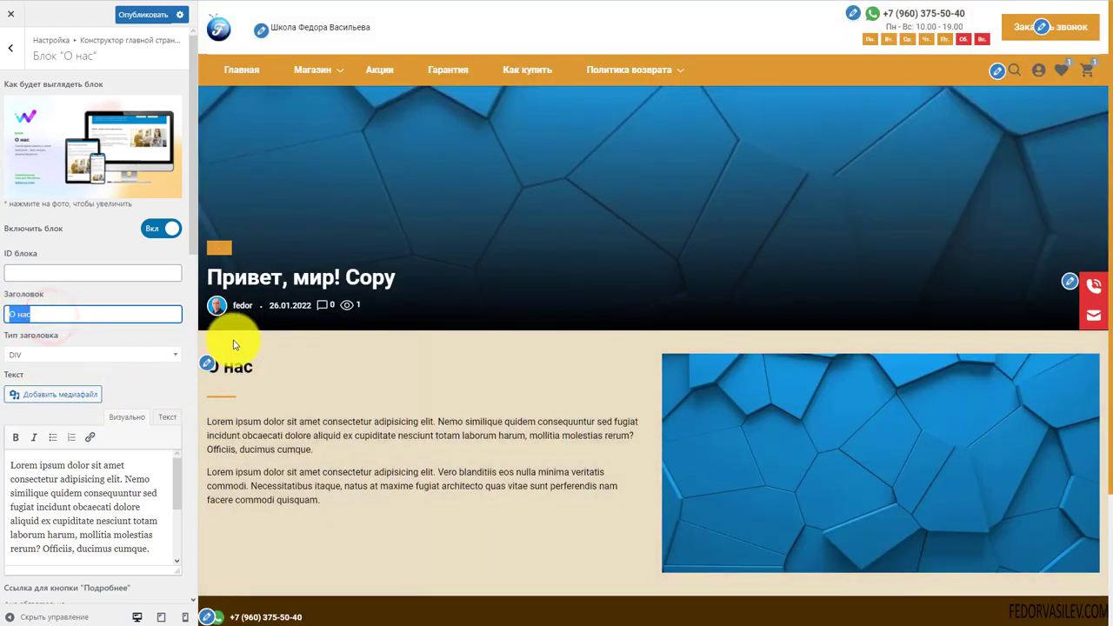
# Review the О нас heading type, keeping DIV, and its paragraph text
pyautogui.click(74, 354)
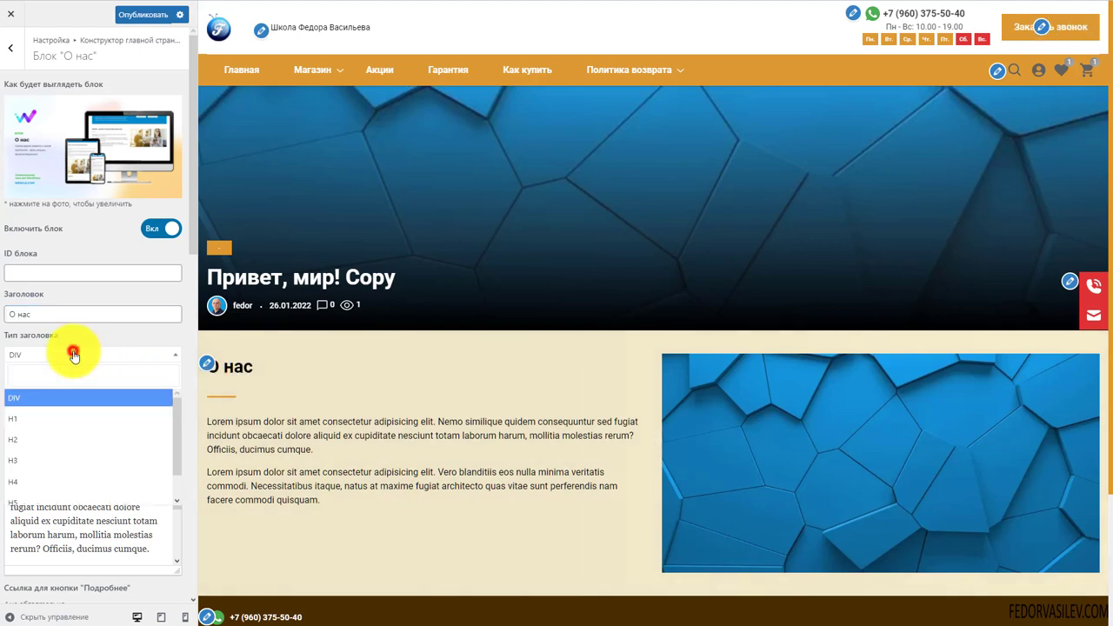
pyautogui.scroll(-1, 81, 450)
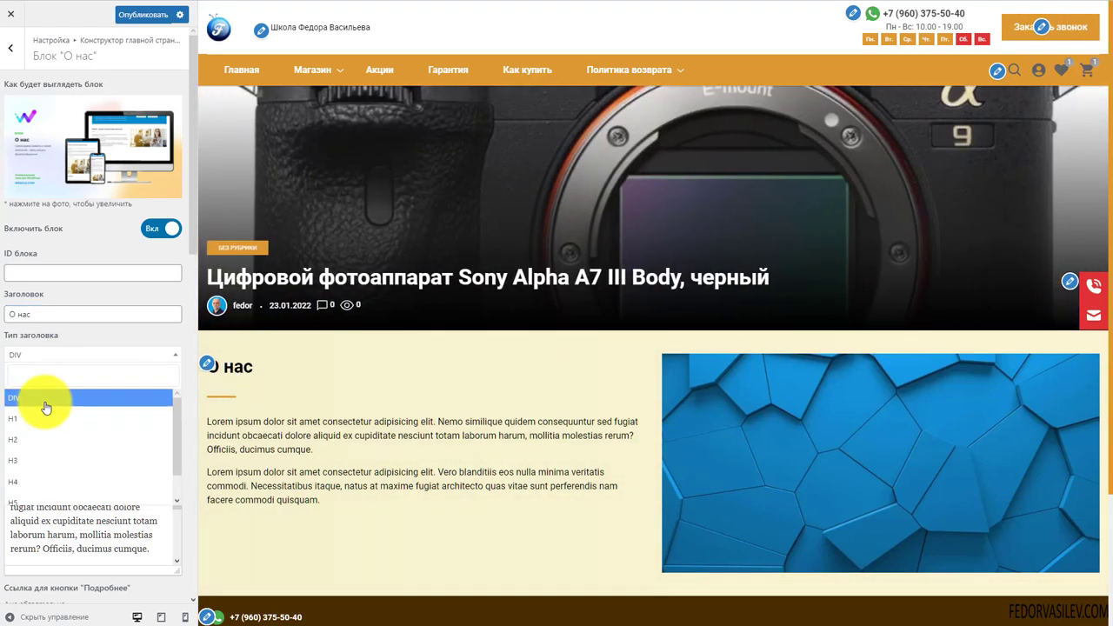
pyautogui.scroll(1, 44, 405)
pyautogui.click(71, 347)
pyautogui.scroll(-3, 67, 348)
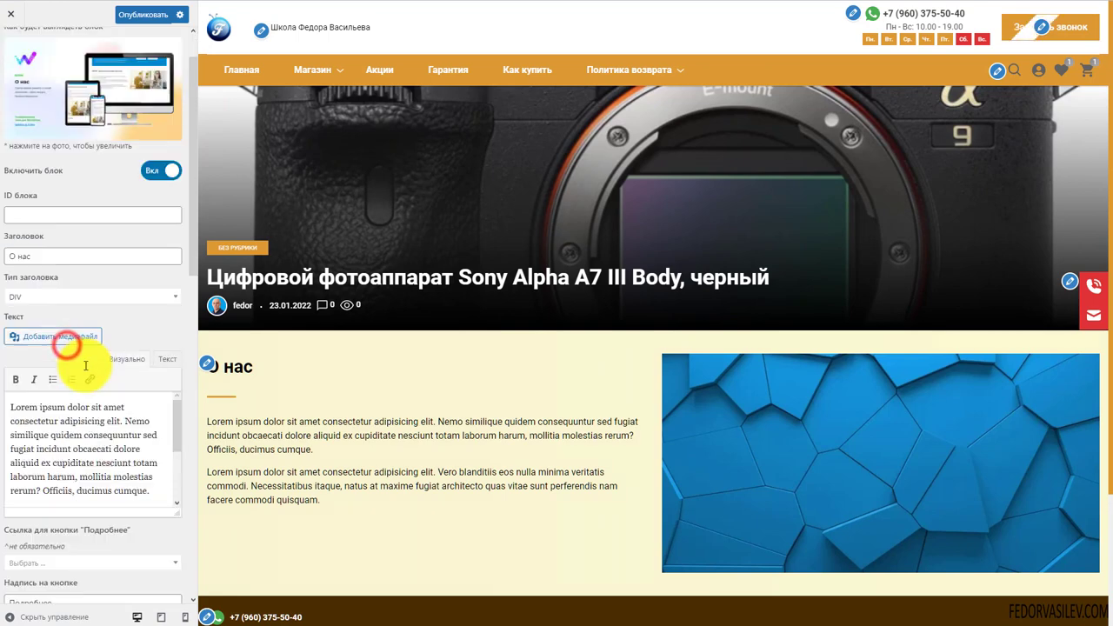
pyautogui.moveTo(323, 505); pyautogui.dragTo(223, 460)
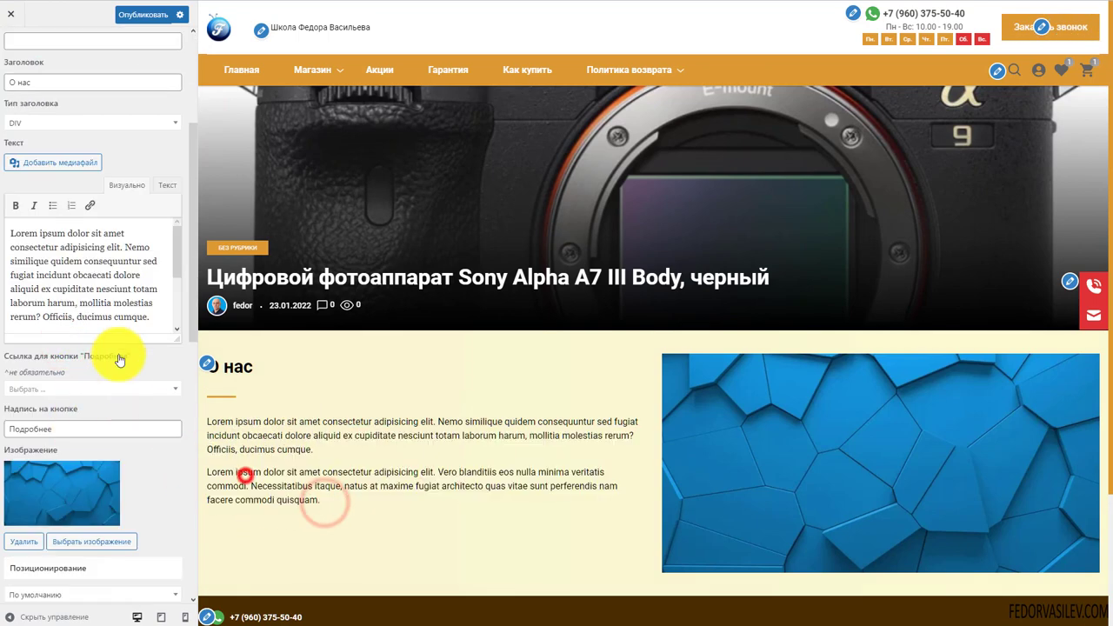
pyautogui.moveTo(157, 315); pyautogui.dragTo(5, 219)
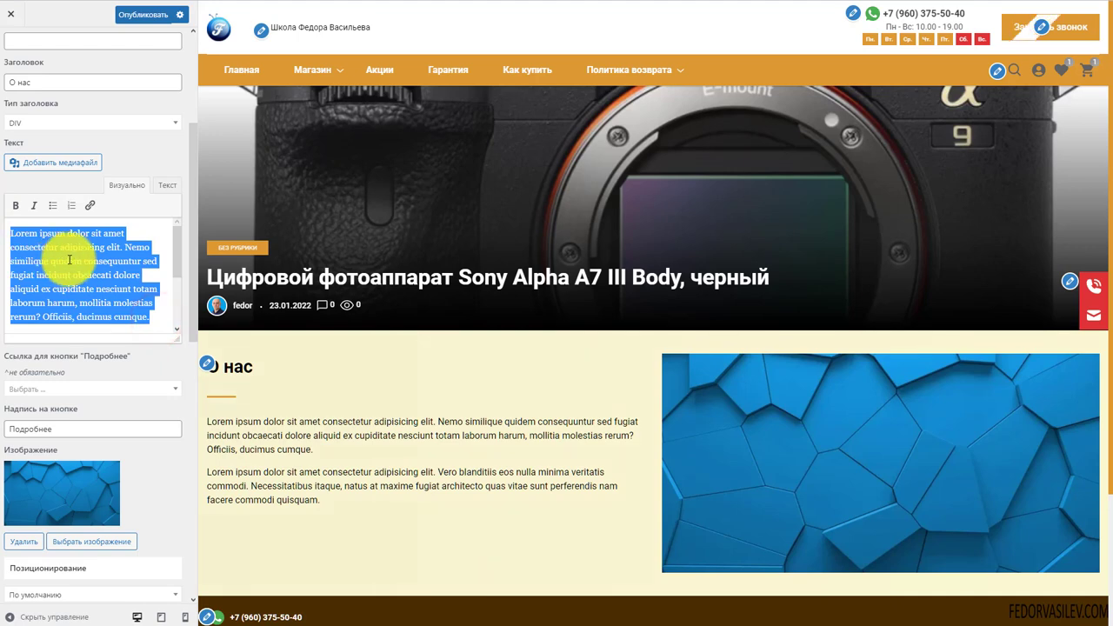
pyautogui.click(136, 261)
pyautogui.scroll(-4, 87, 348)
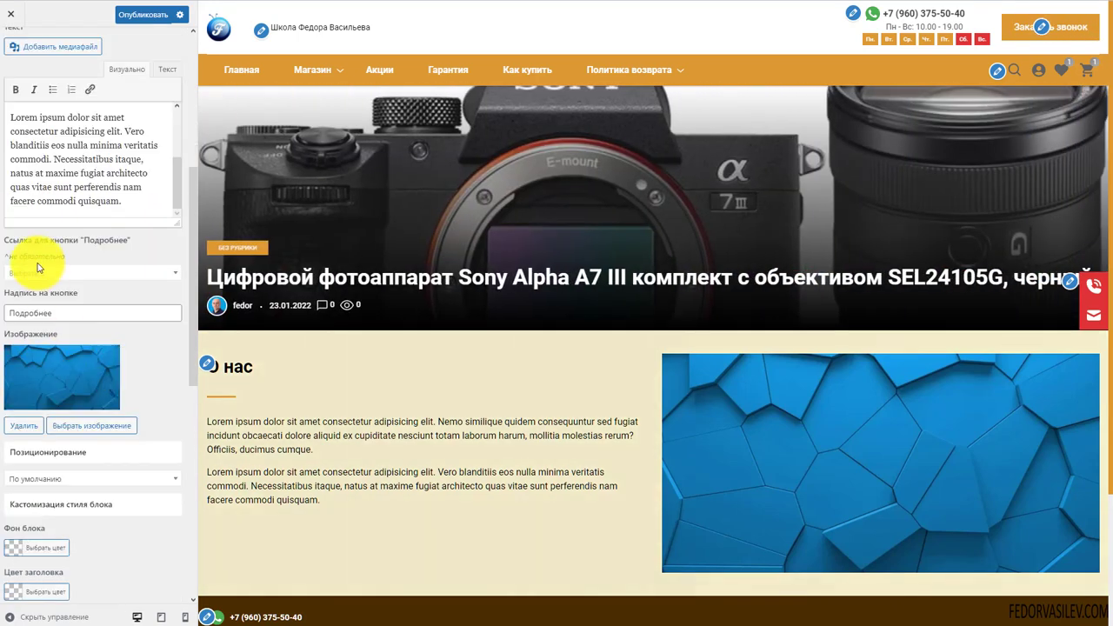
# Link the Подробнее button to the Политика конфиденциальности page
pyautogui.click(68, 277)
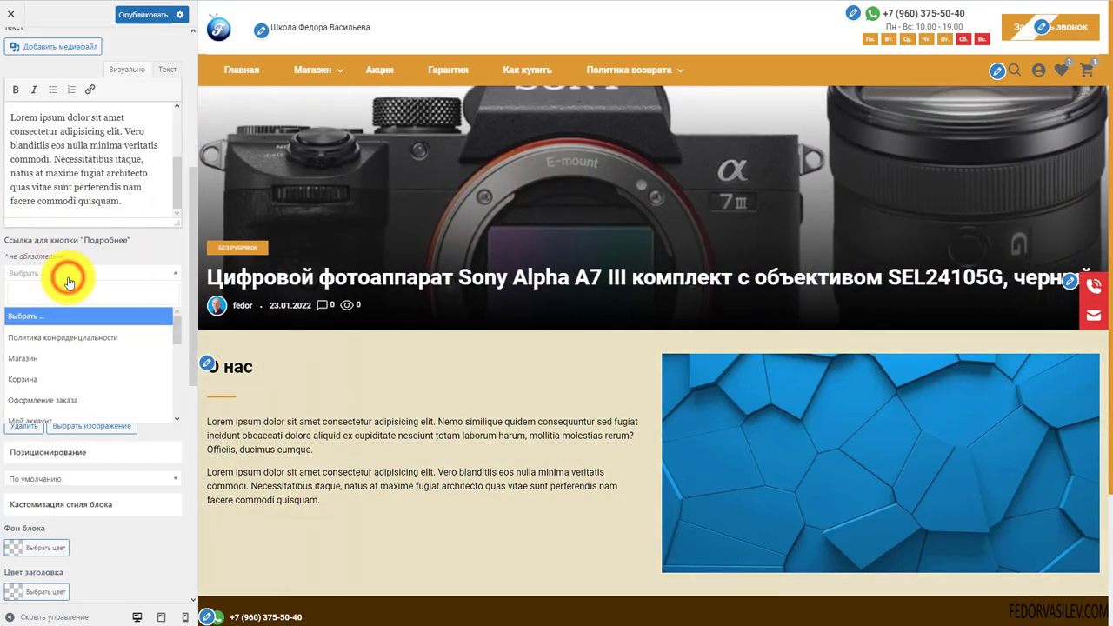
pyautogui.click(69, 339)
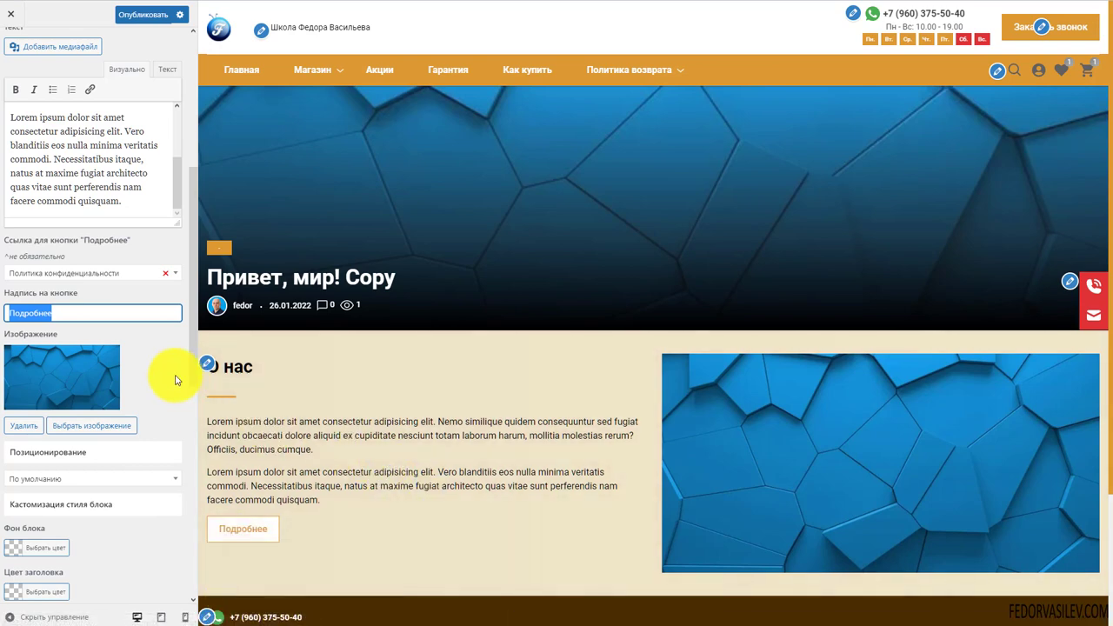
pyautogui.scroll(-3, 175, 380)
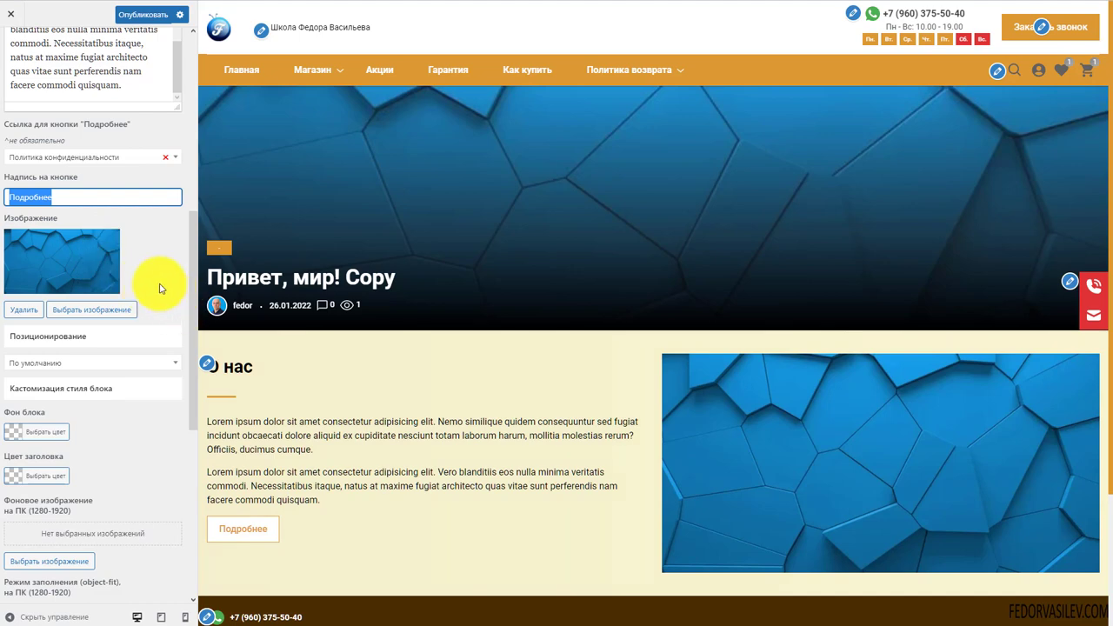
pyautogui.scroll(-3, 159, 288)
pyautogui.click(50, 220)
# Import the block's demo content, then switch the О нас block off
pyautogui.scroll(-8, 59, 292)
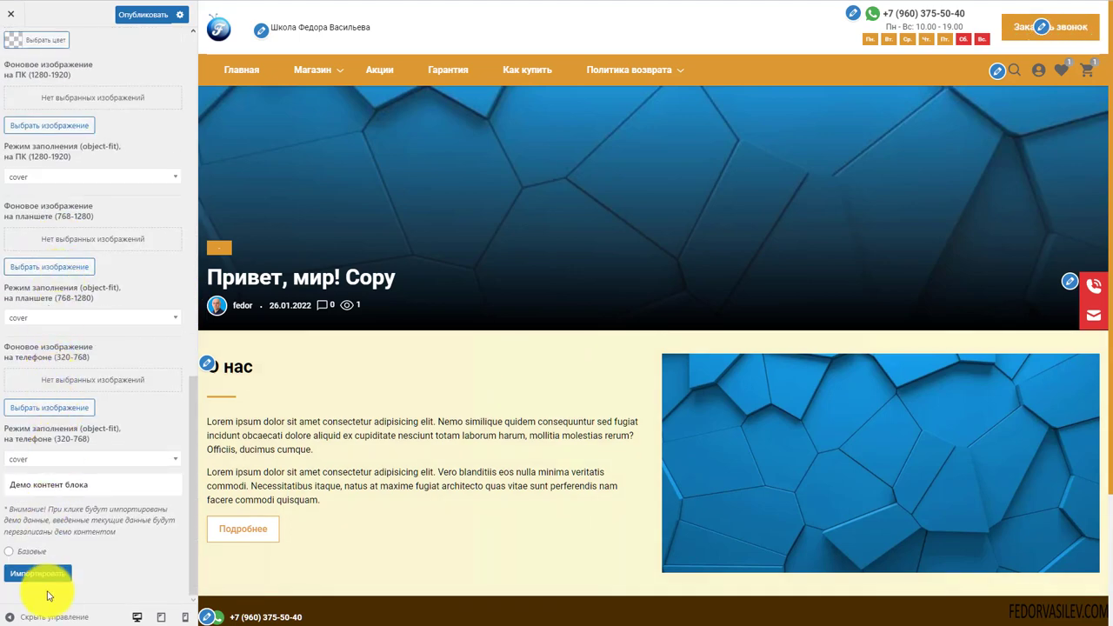
pyautogui.click(39, 575)
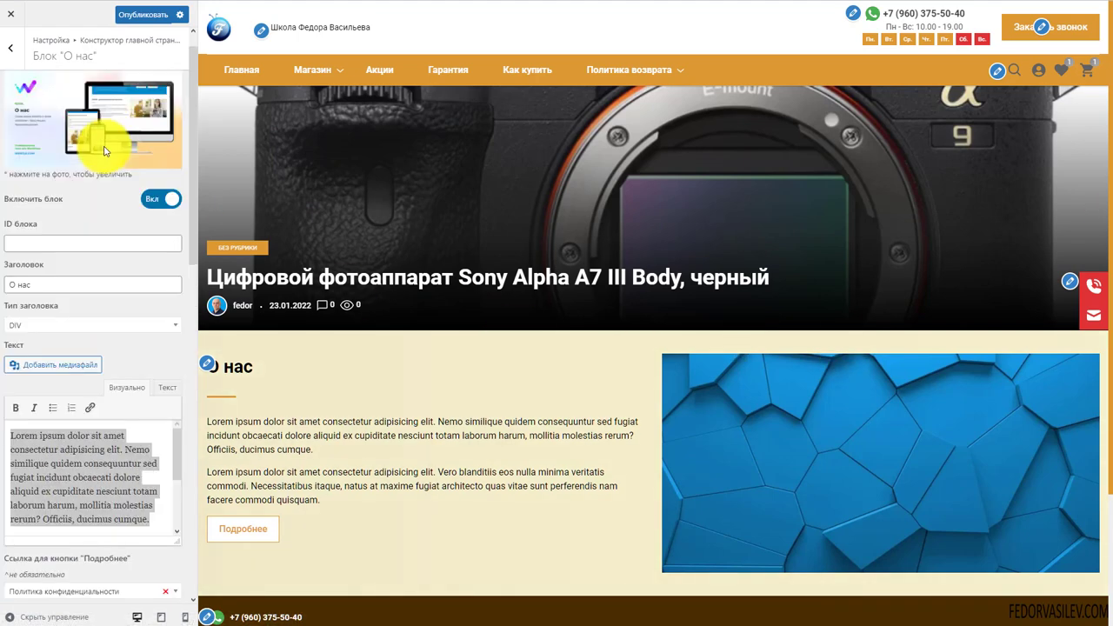
pyautogui.scroll(1, 124, 241)
pyautogui.click(151, 228)
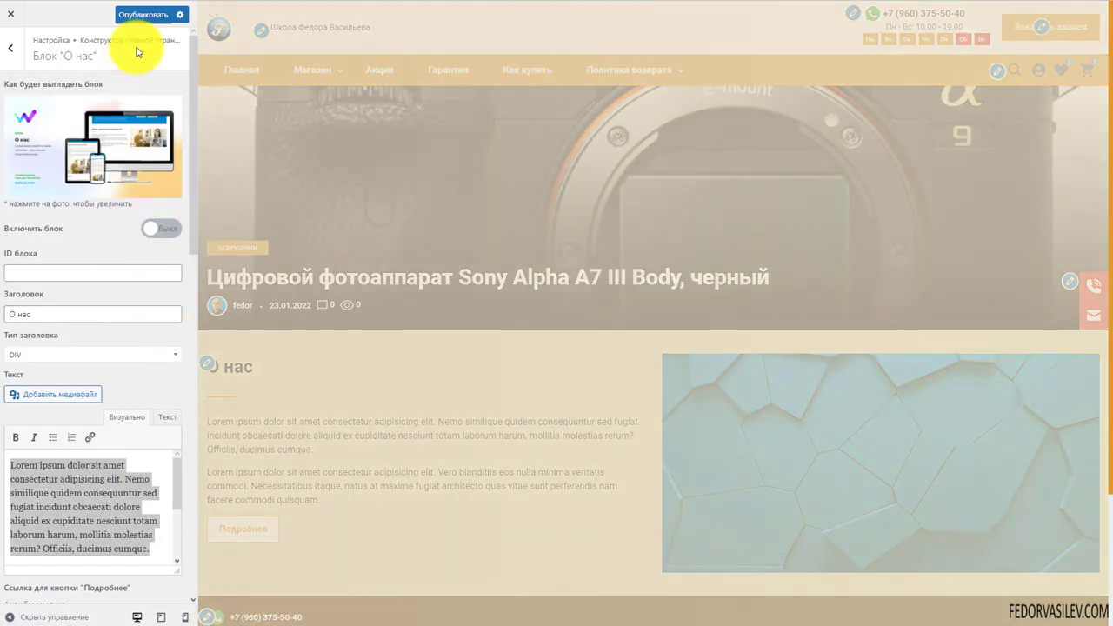
# Close the Customizer and page through the post slider on the live front page
pyautogui.click(10, 13)
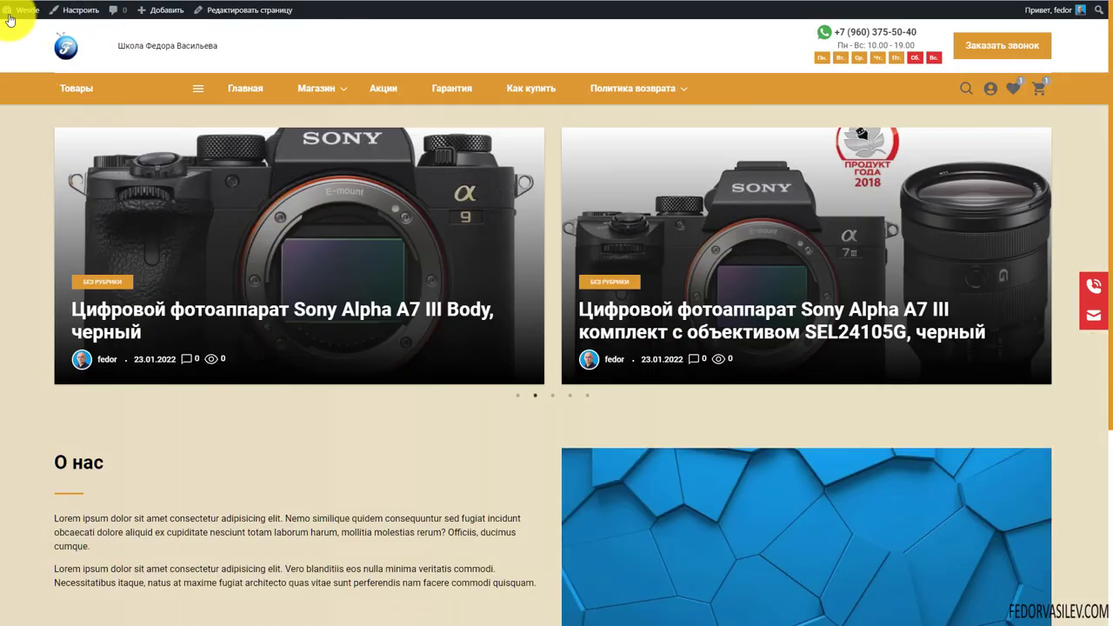
pyautogui.moveTo(223, 100)
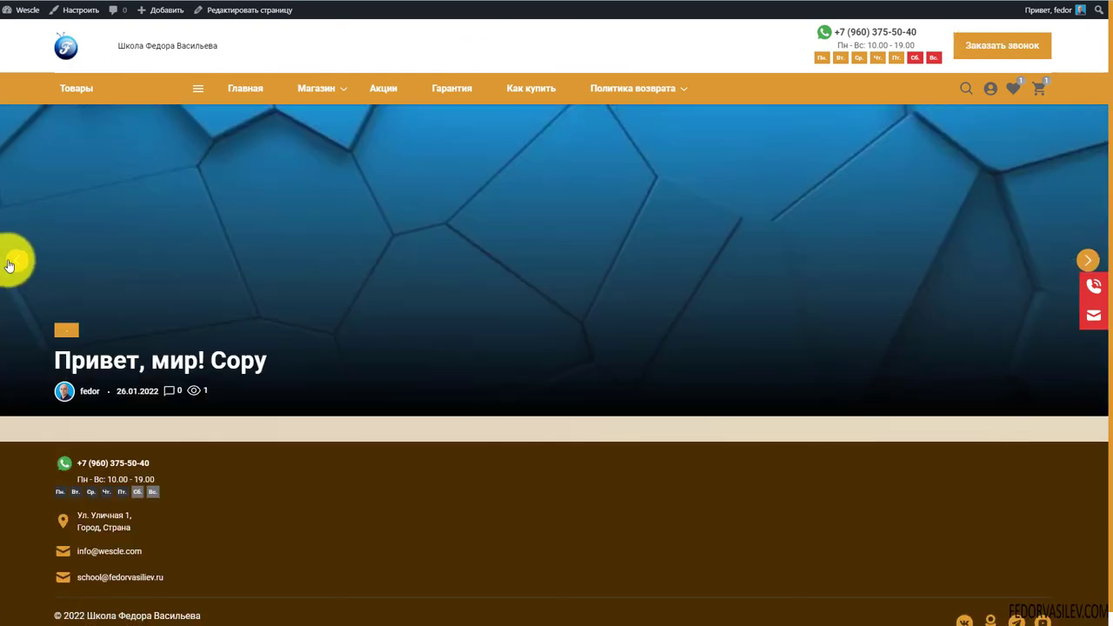
pyautogui.click(12, 261)
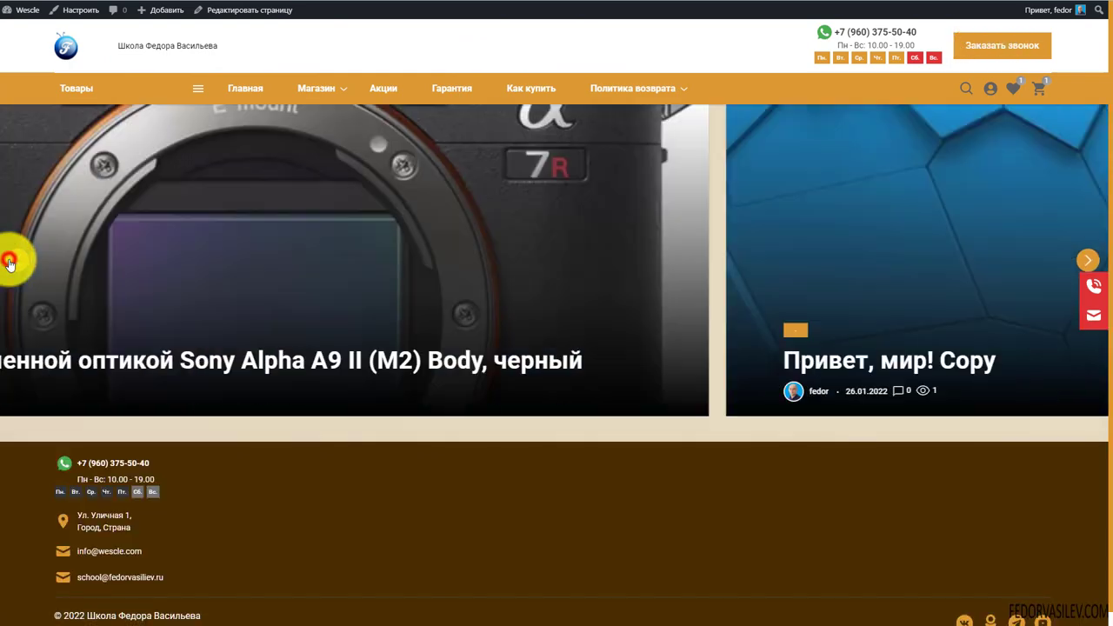
pyautogui.click(1083, 261)
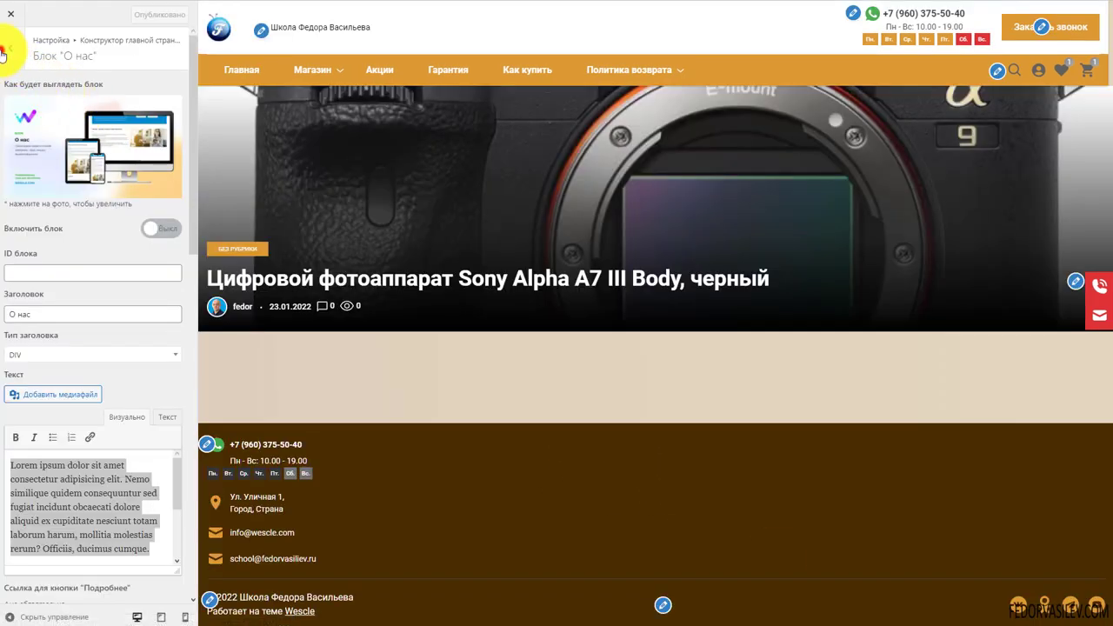
# Choose the blank first-screen template under Шаблон Первого экрана
pyautogui.click(4, 55)
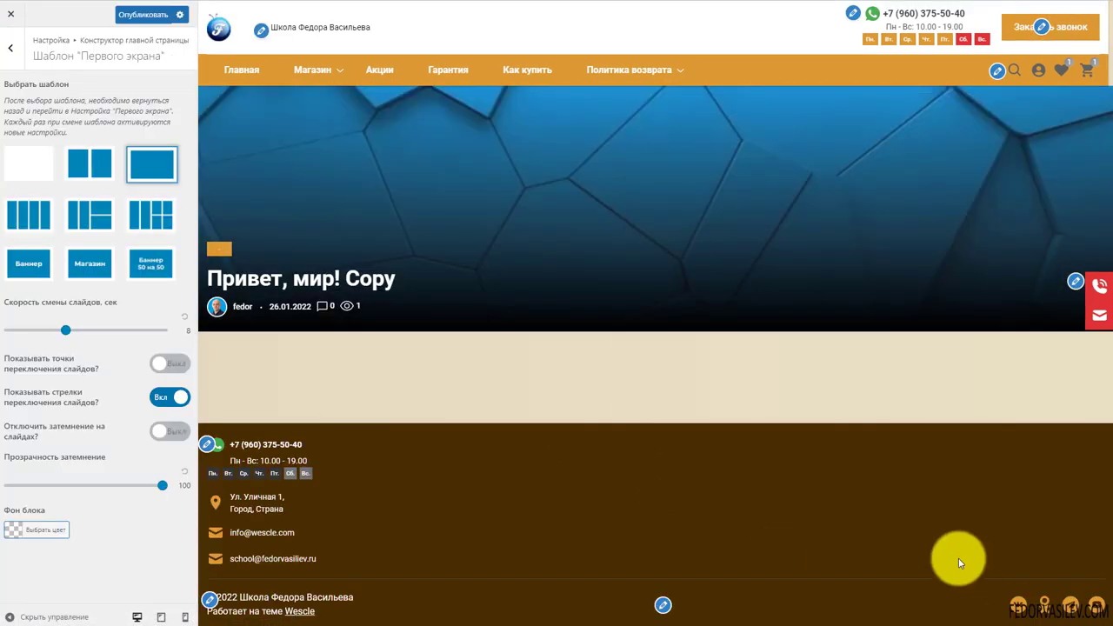
pyautogui.moveTo(479, 314)
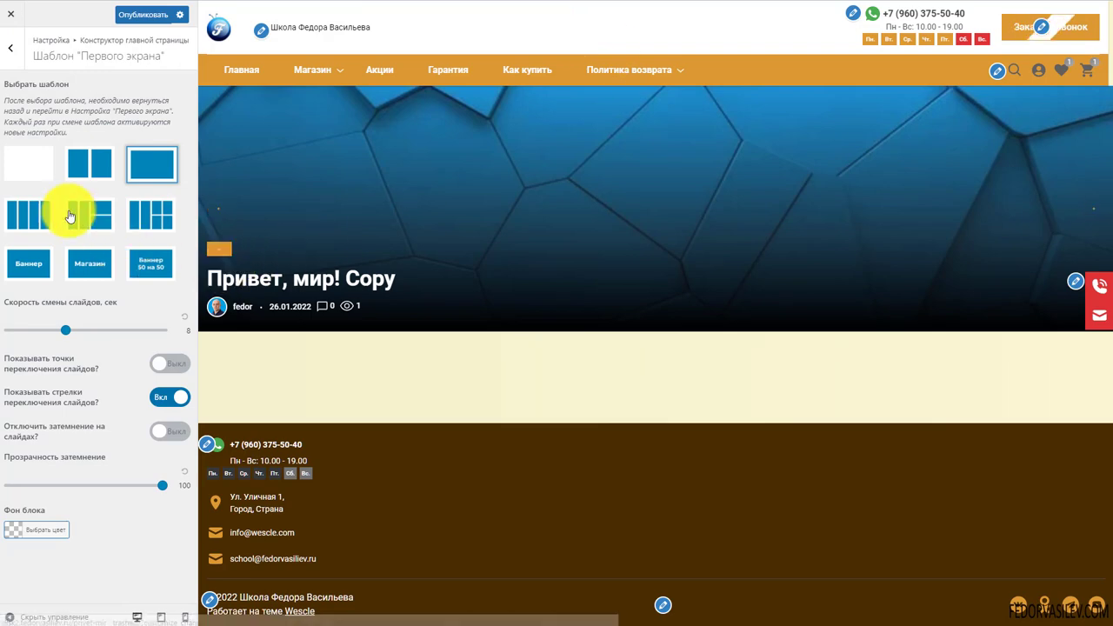
pyautogui.click(34, 164)
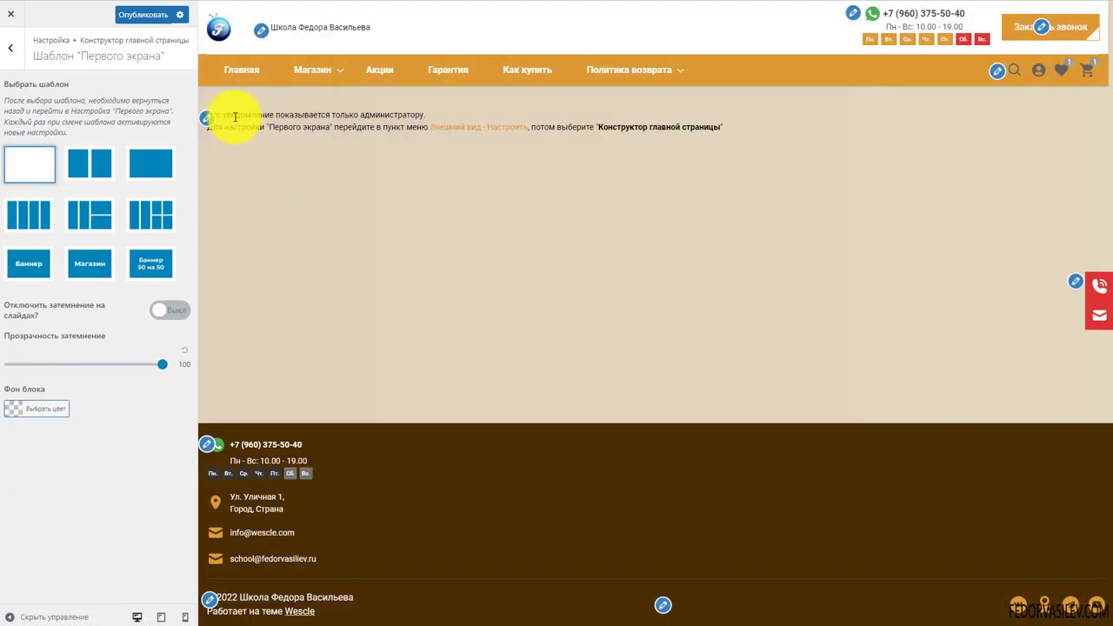
# Read the resulting admin notice, then return to Конструктор главной страницы
pyautogui.moveTo(235, 114); pyautogui.dragTo(348, 124)
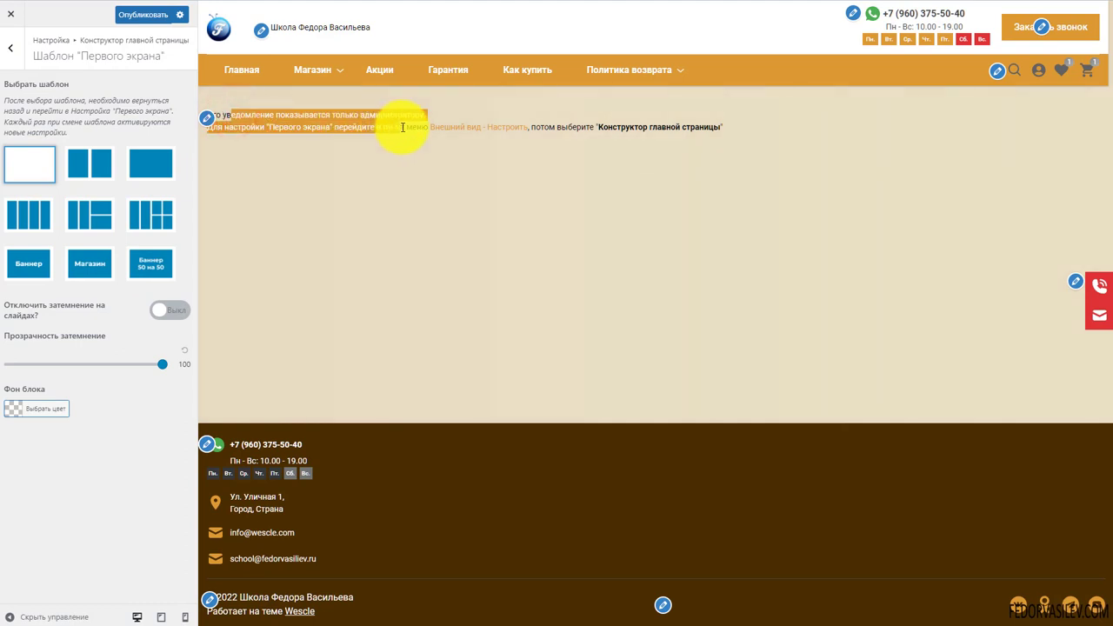
pyautogui.moveTo(492, 126); pyautogui.dragTo(730, 132)
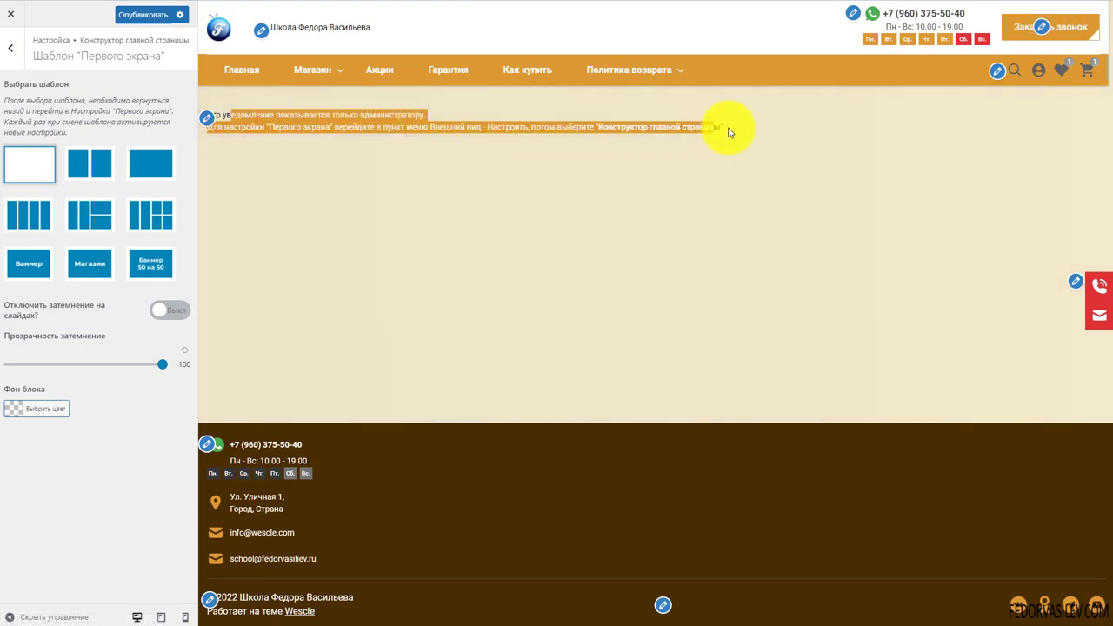
pyautogui.click(675, 252)
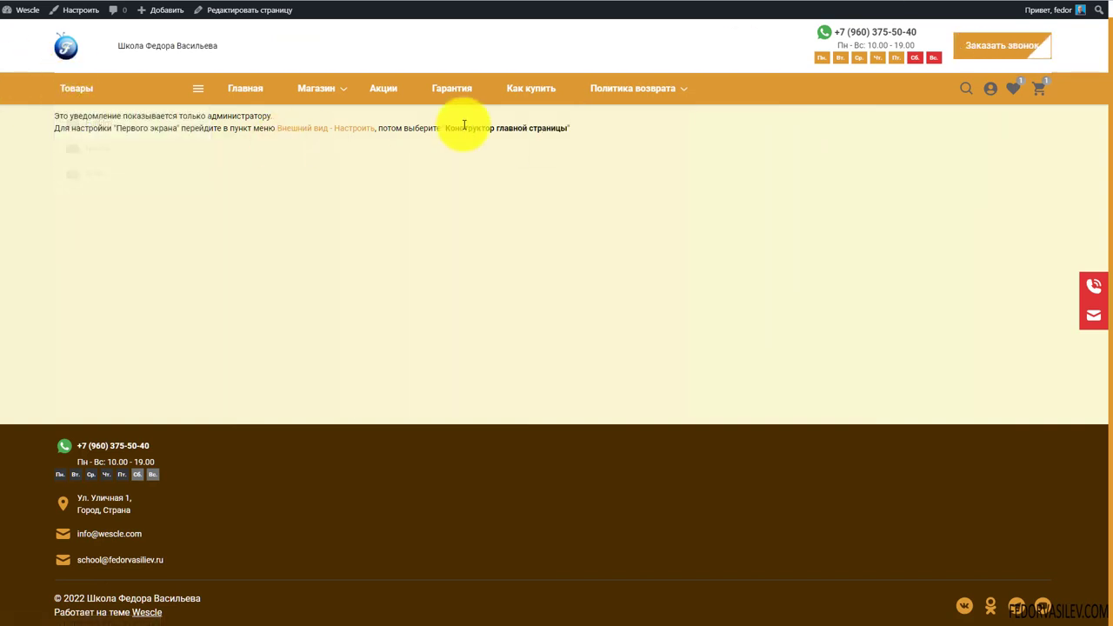
pyautogui.moveTo(613, 132); pyautogui.dragTo(277, 141)
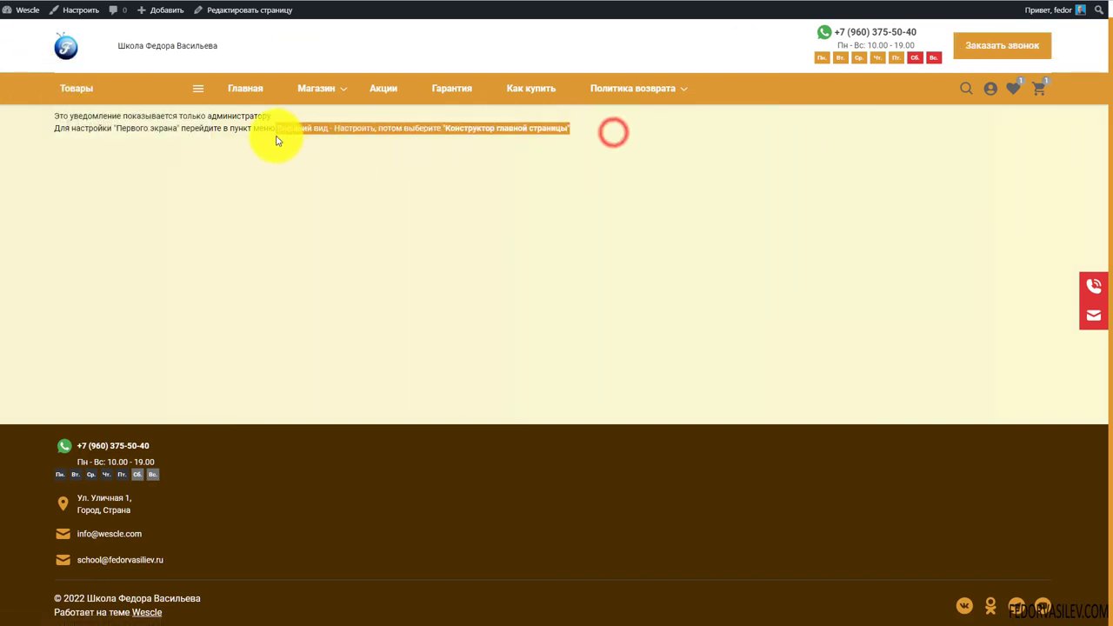
pyautogui.click(377, 193)
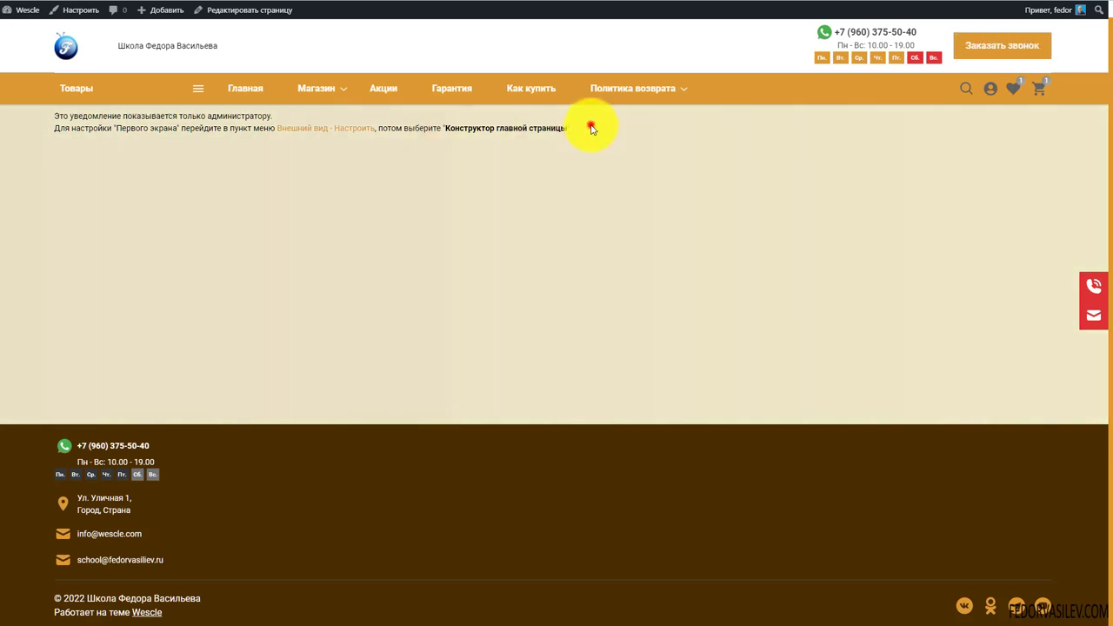
pyautogui.moveTo(592, 128); pyautogui.dragTo(29, 119)
pyautogui.click(438, 242)
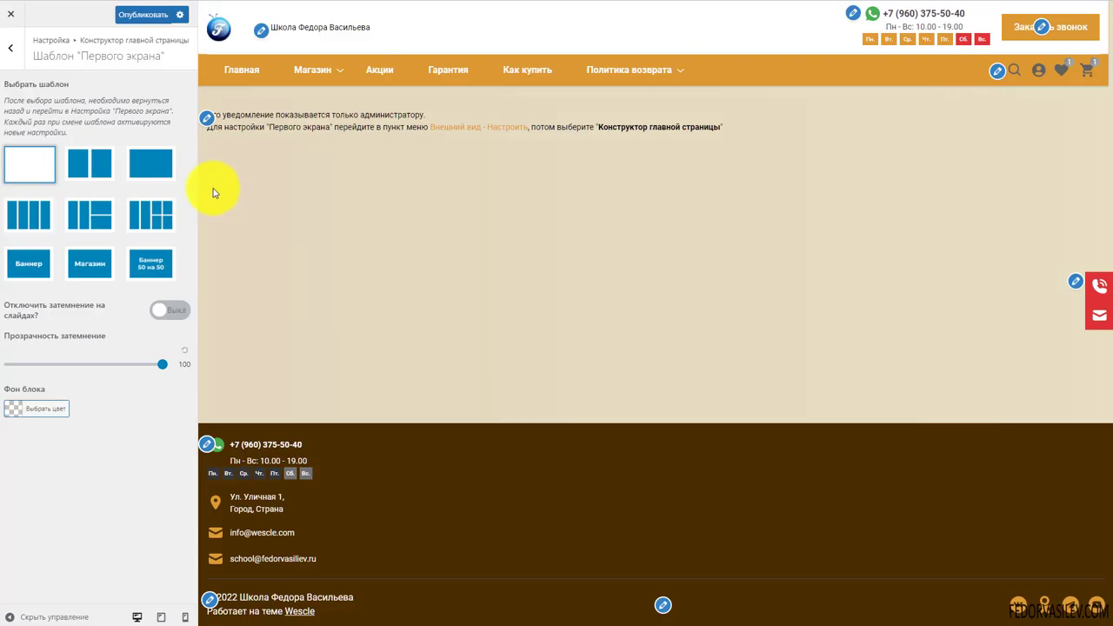
pyautogui.click(10, 48)
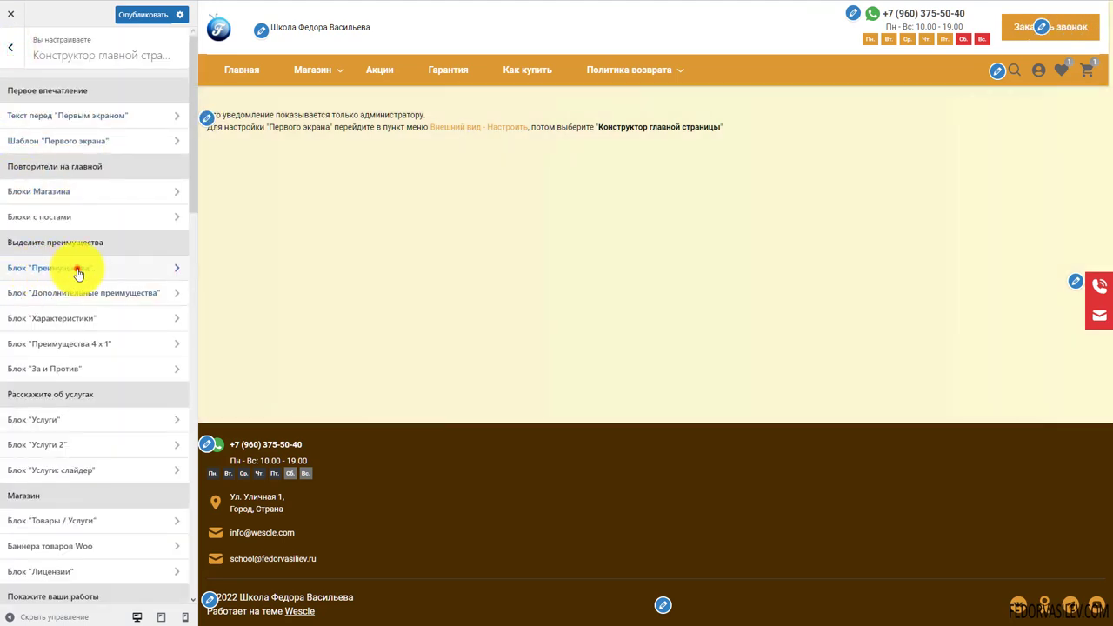
# Open Блок Преимущества, preview its sample image, and switch the block on
pyautogui.click(78, 271)
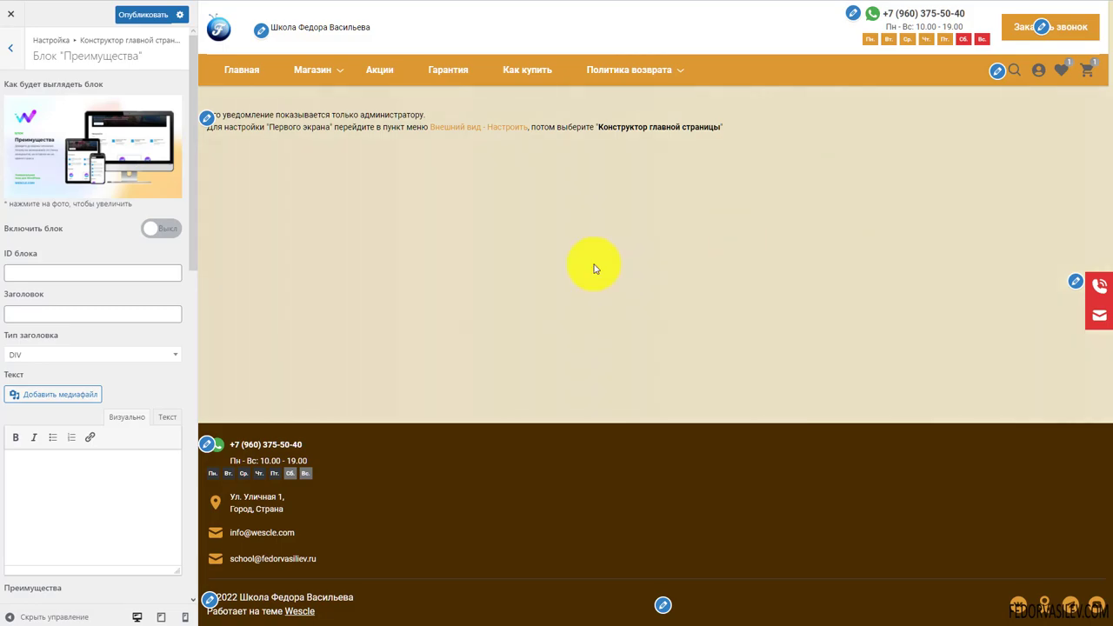
pyautogui.click(96, 143)
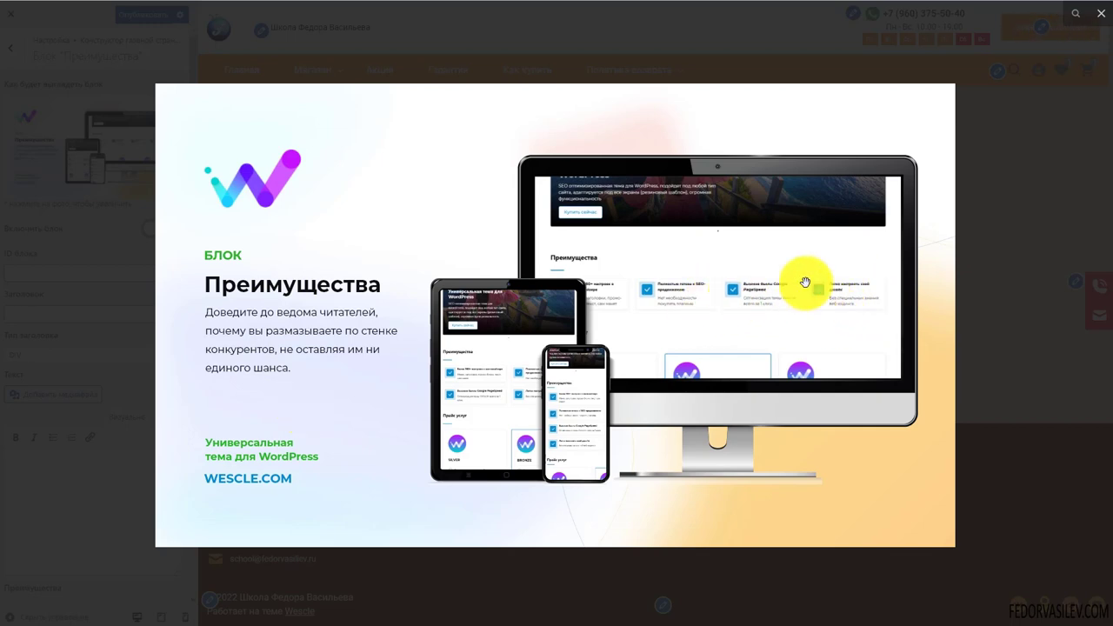
pyautogui.click(1040, 193)
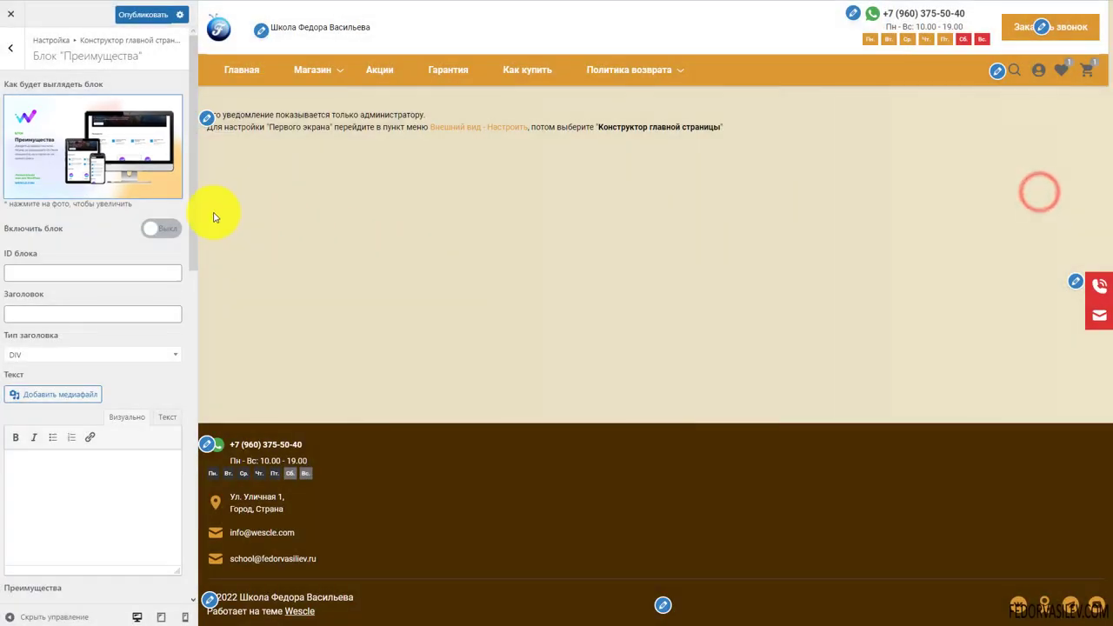
pyautogui.click(152, 228)
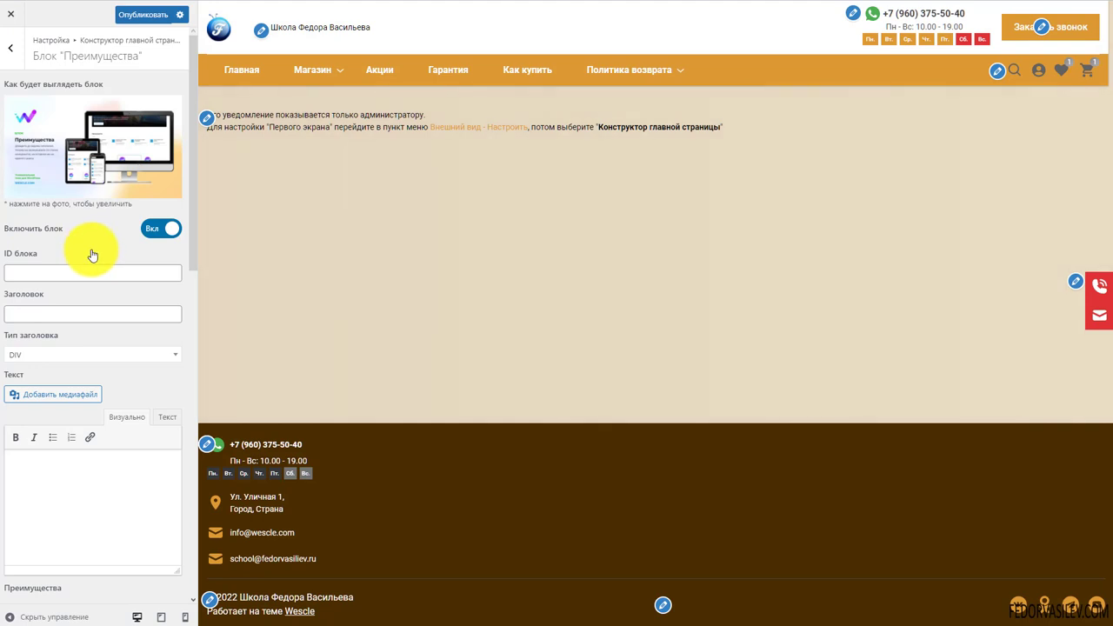
# Paste a heading into the Преимущества block and start editing its body text
pyautogui.scroll(-2, 80, 181)
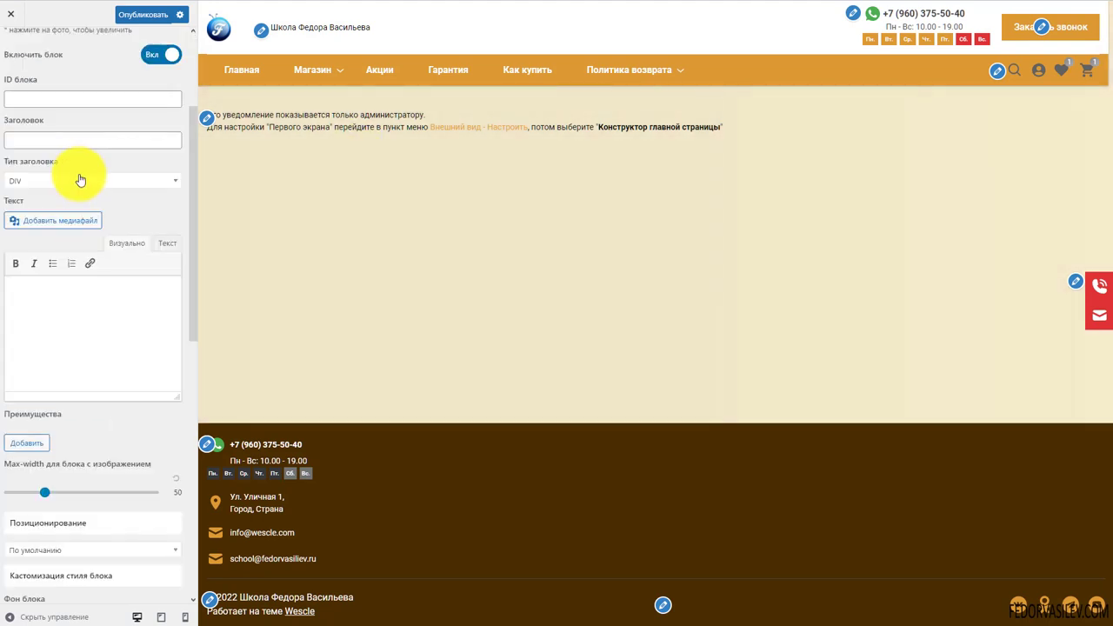
pyautogui.scroll(2, 86, 185)
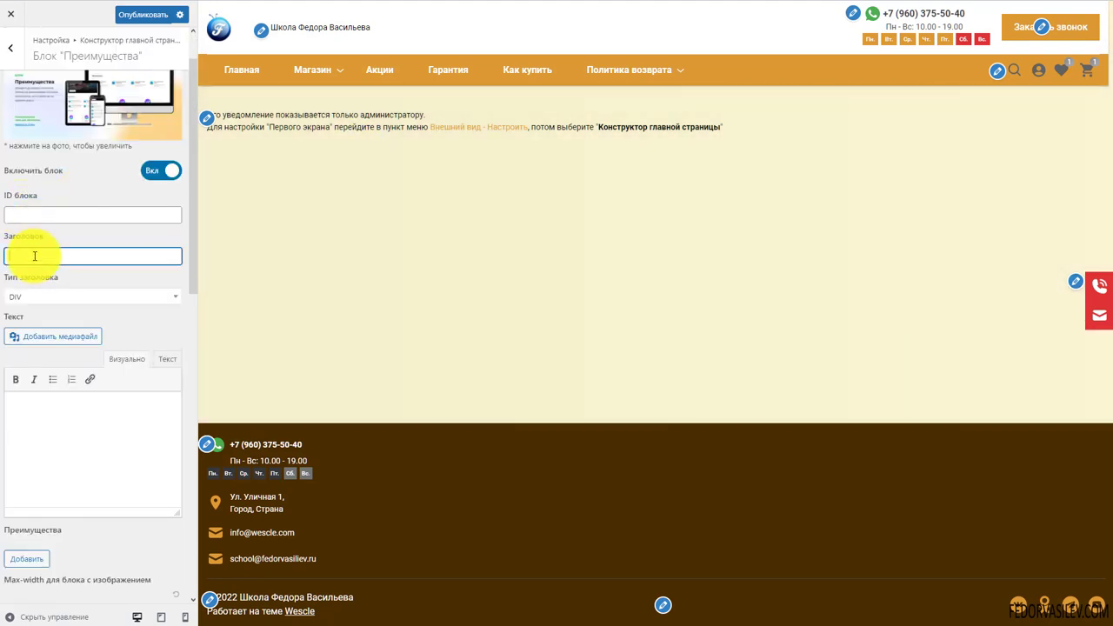
pyautogui.write('заголовок')
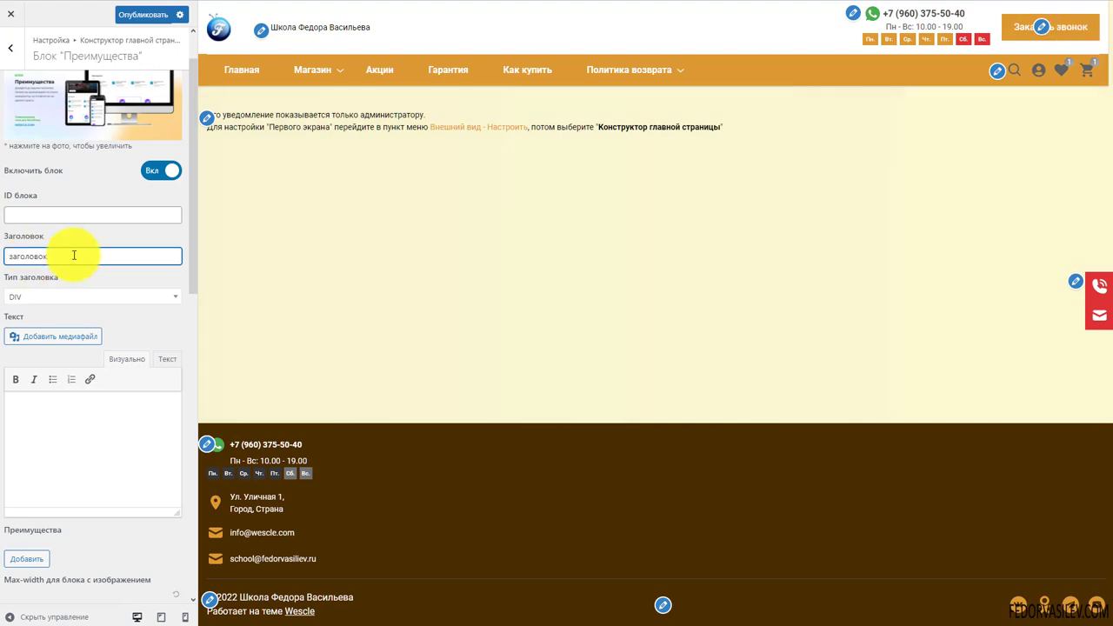
pyautogui.scroll(-1, 98, 270)
pyautogui.click(44, 309)
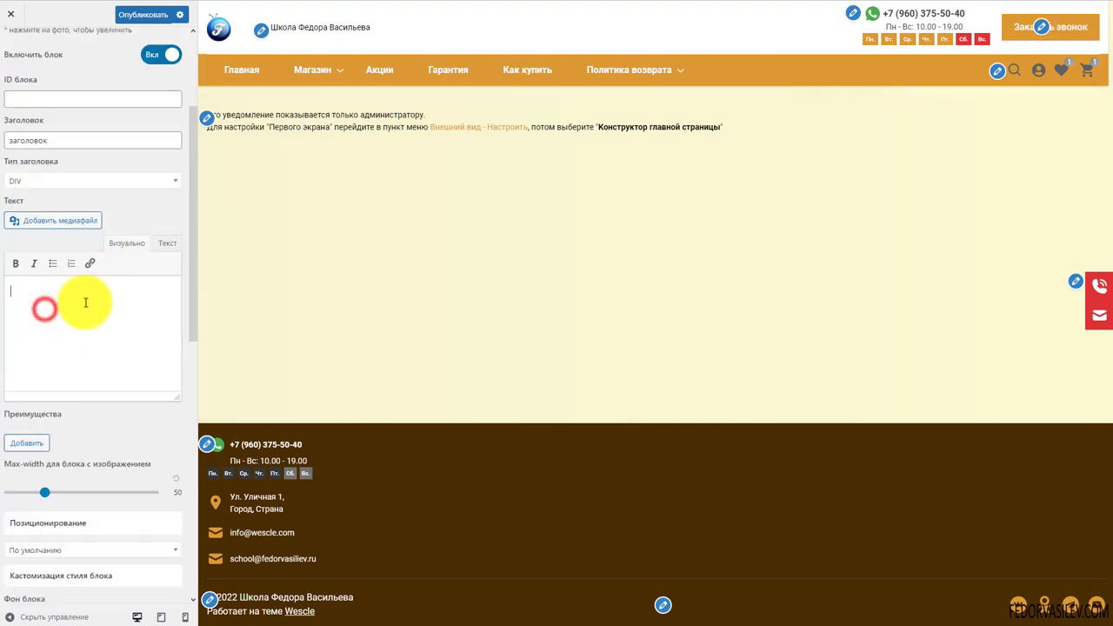
# Add Преимущество 1 and open the media library for its image
pyautogui.scroll(2, 108, 309)
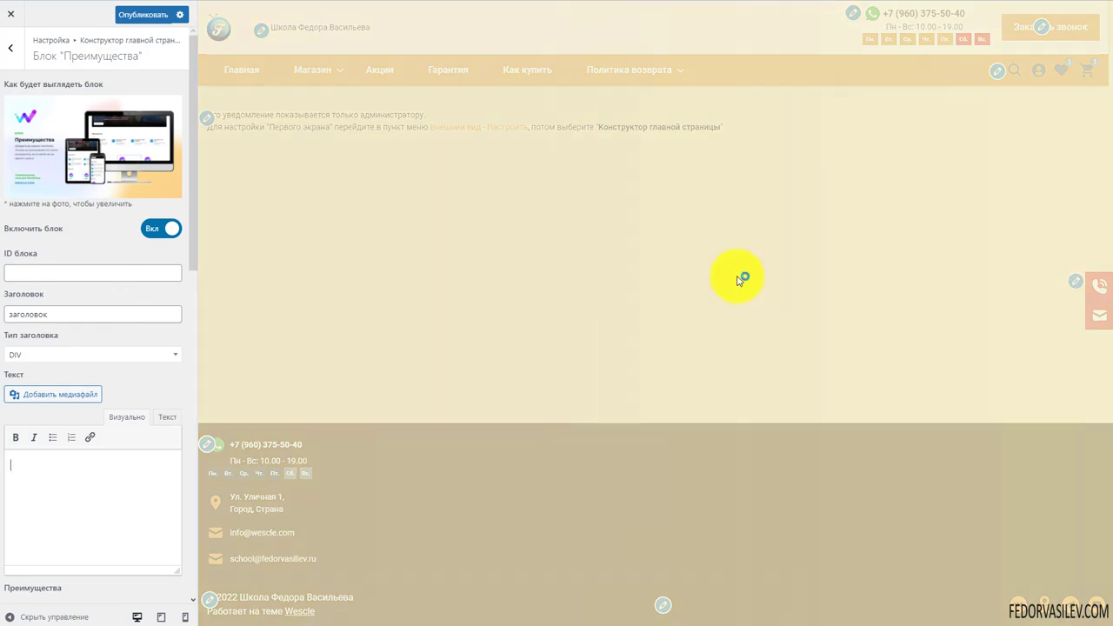
pyautogui.scroll(-4, 12, 269)
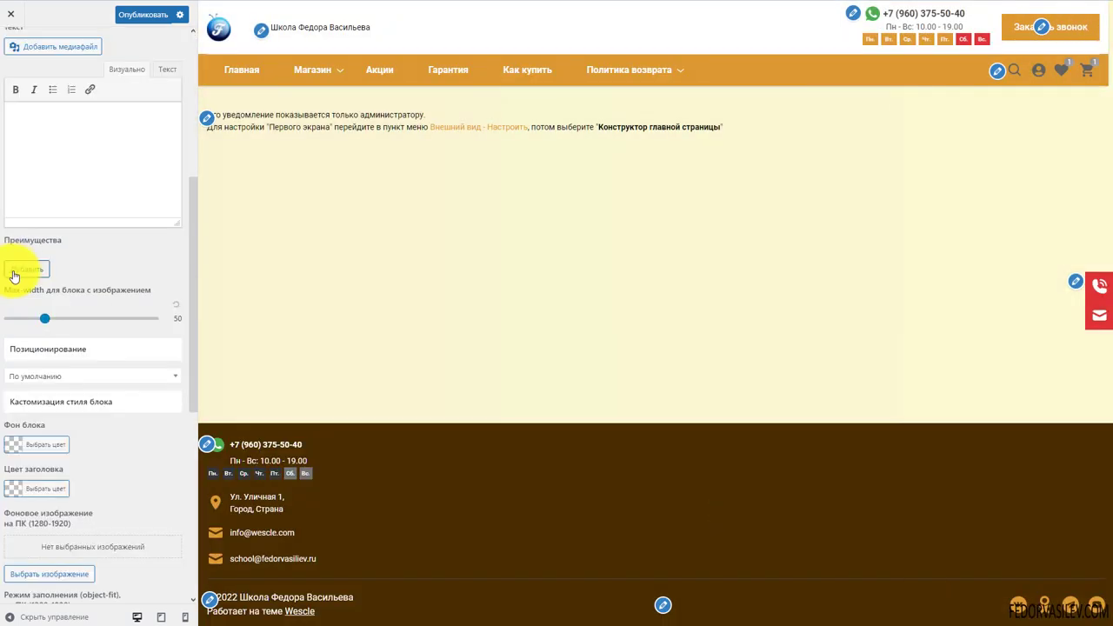
pyautogui.click(12, 269)
pyautogui.scroll(-2, 48, 204)
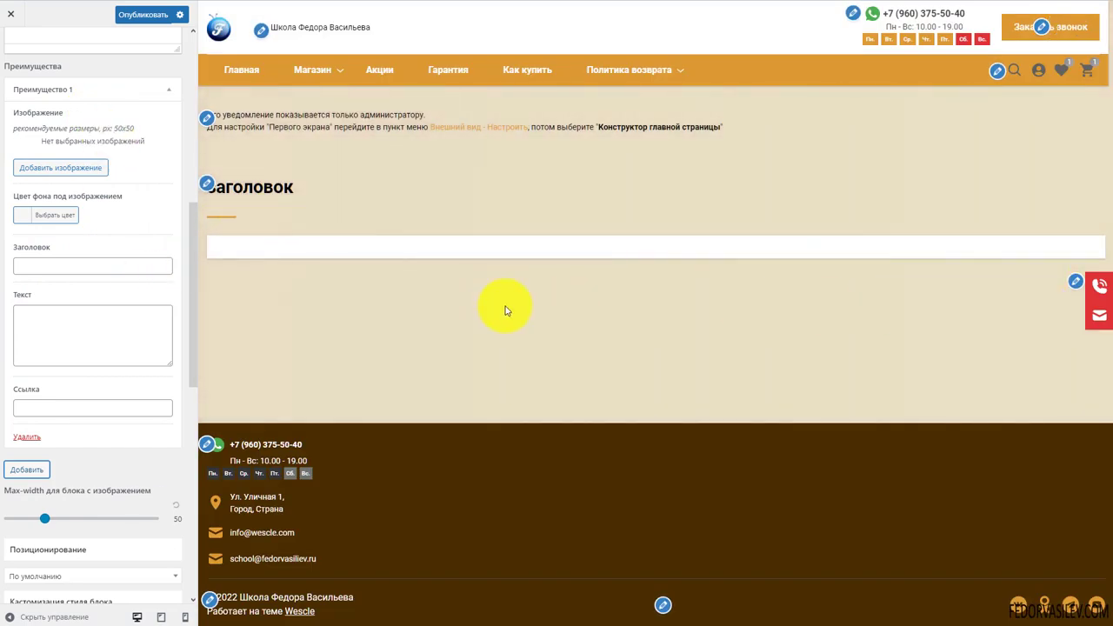
pyautogui.click(57, 169)
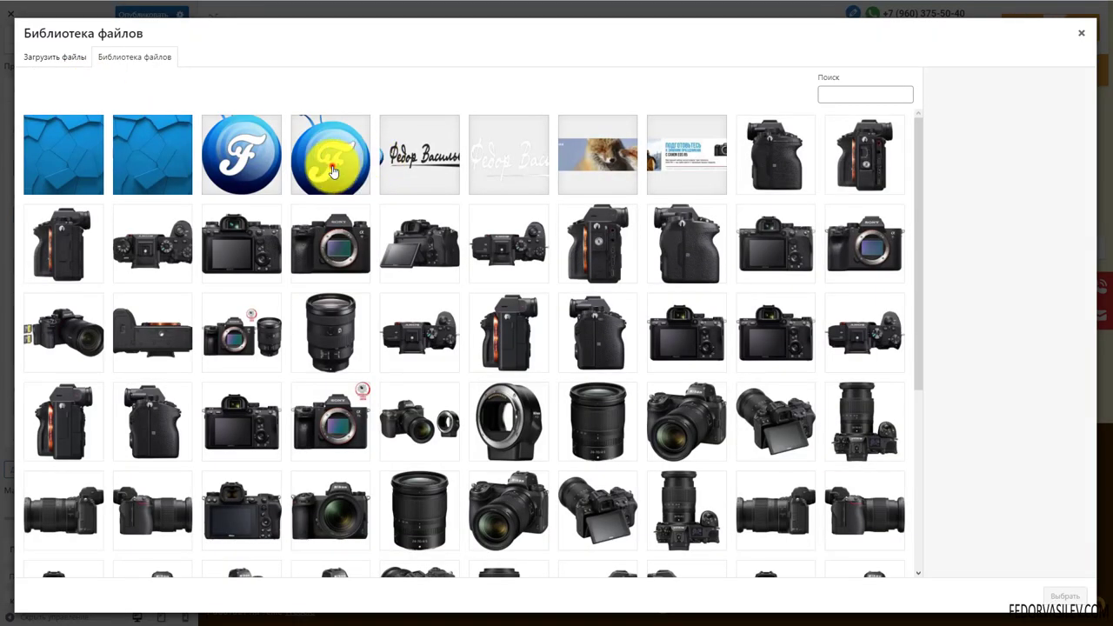
# Give Преимущество 1 the blue F logo image, title 'текст', and a link
pyautogui.click(331, 172)
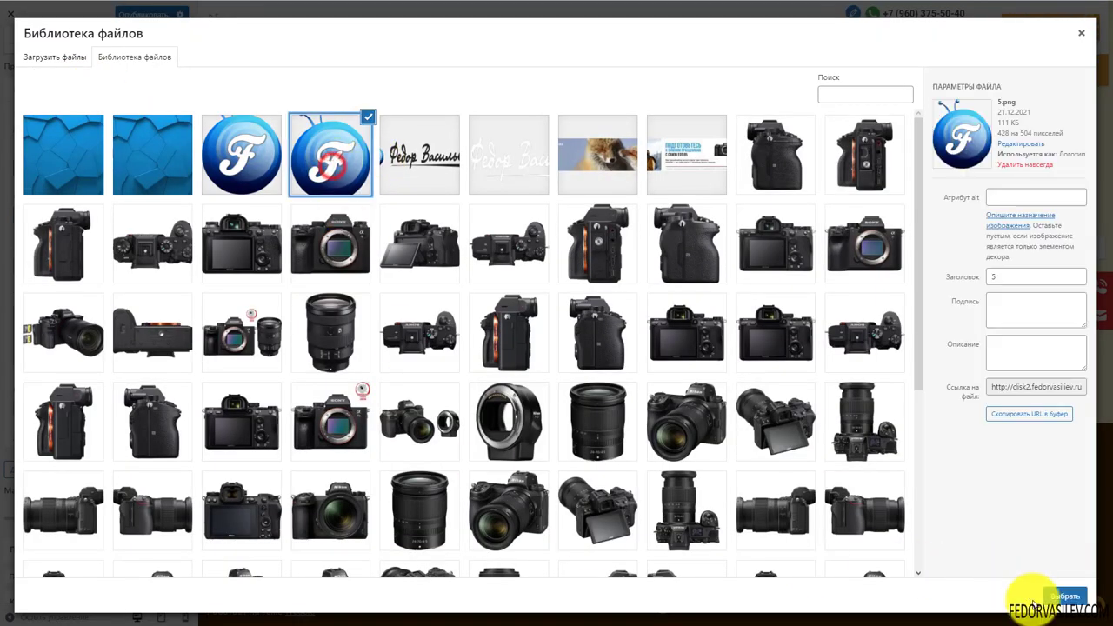
pyautogui.click(1064, 596)
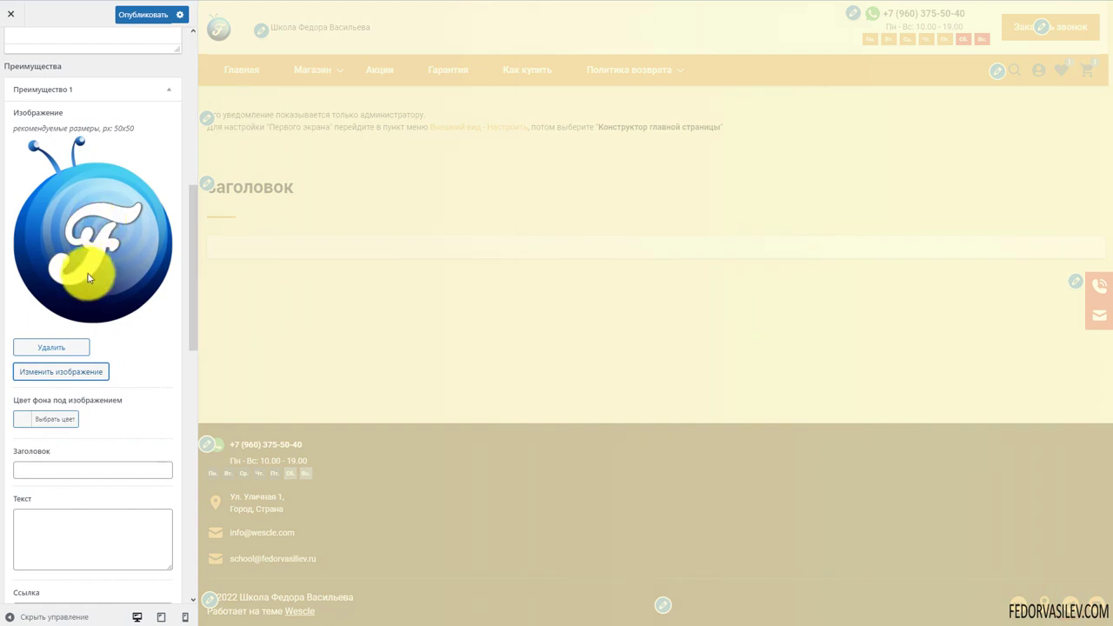
pyautogui.scroll(-2, 78, 265)
pyautogui.click(48, 300)
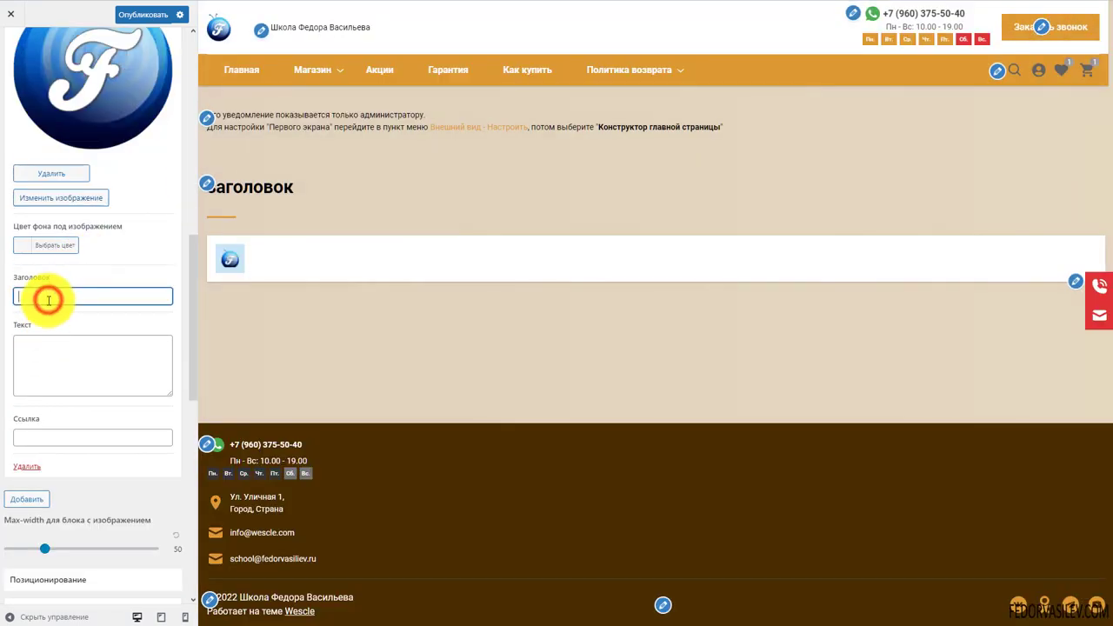
pyautogui.write('текст')
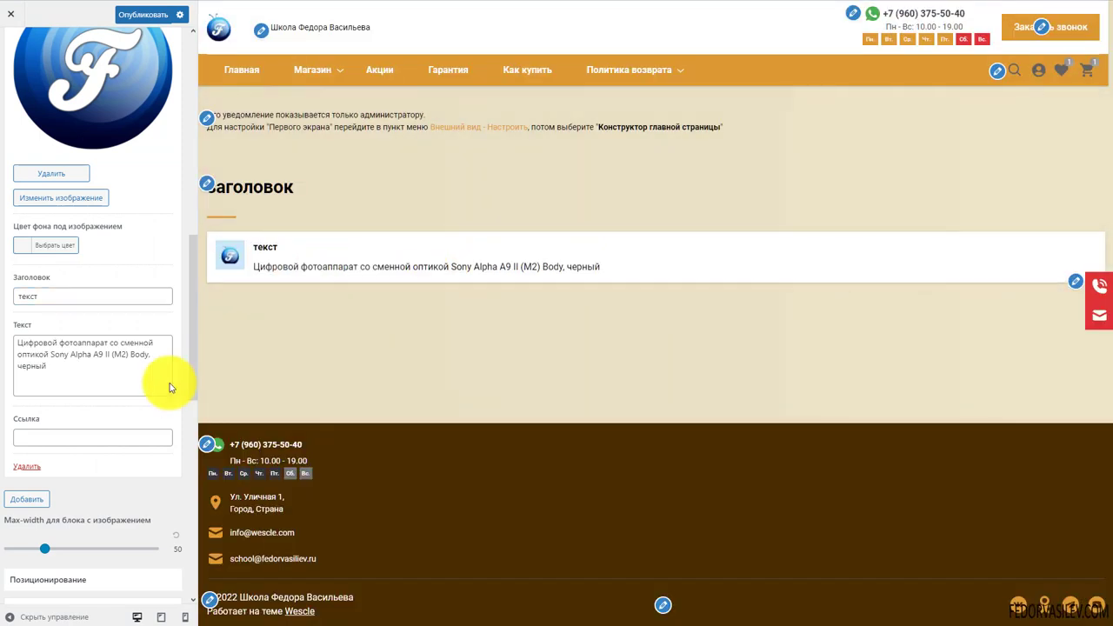
pyautogui.click(33, 322)
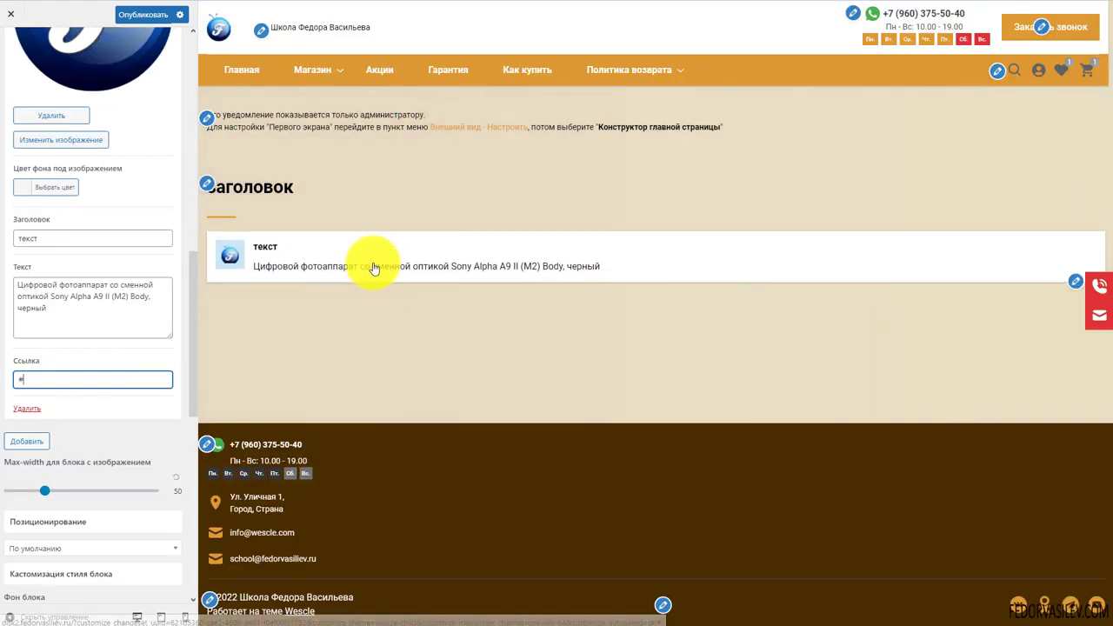
pyautogui.scroll(5, 112, 294)
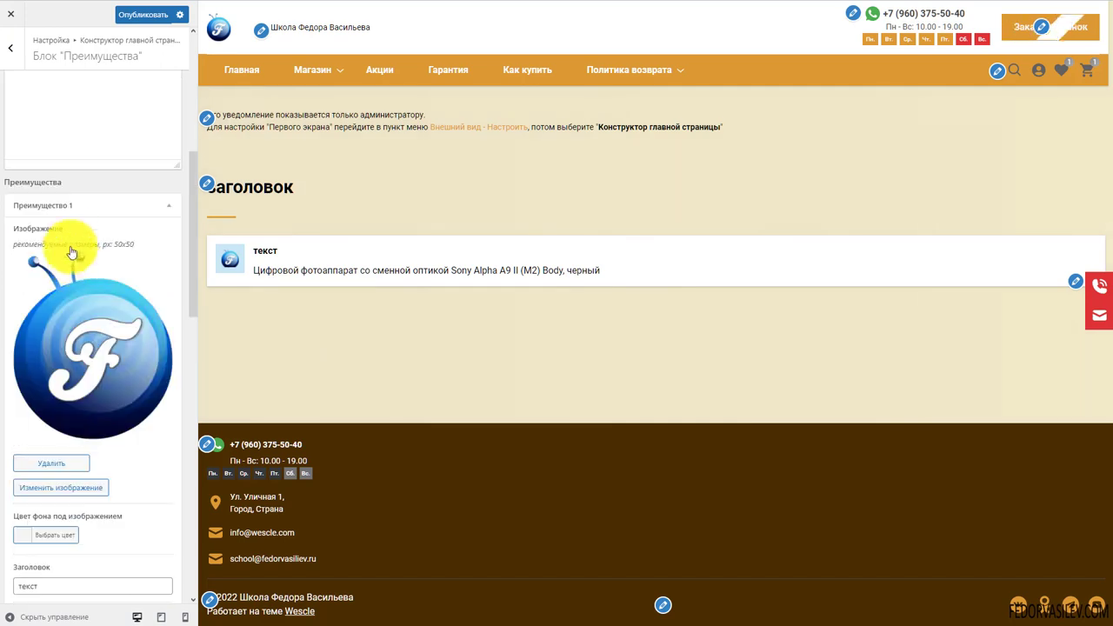
# Collapse the first item, add a second advantage, and begin its image and title
pyautogui.click(169, 204)
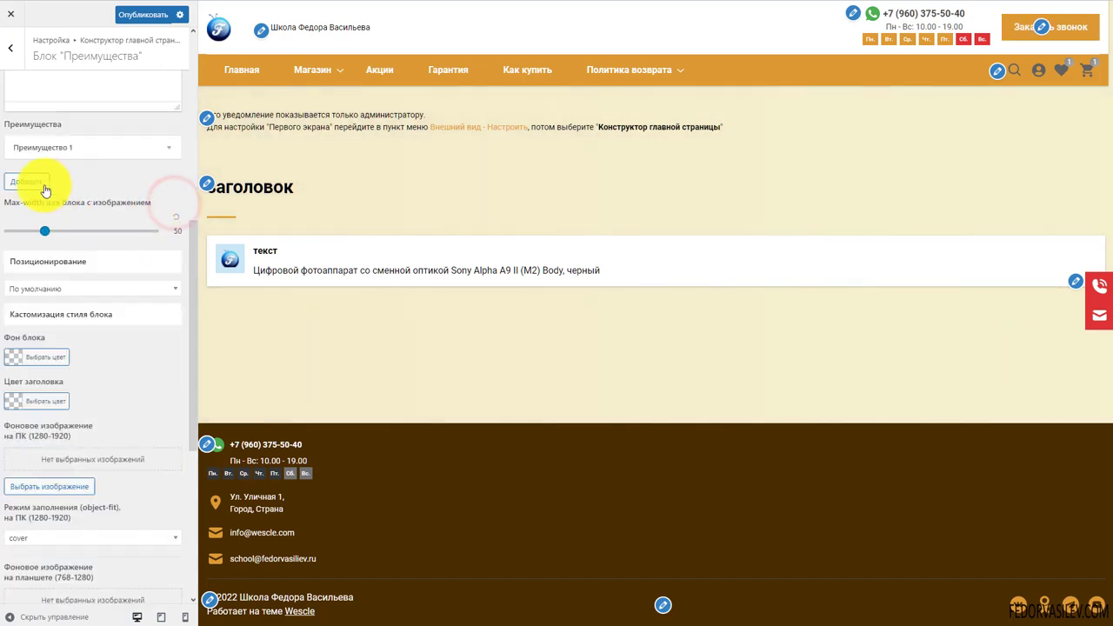
pyautogui.click(30, 183)
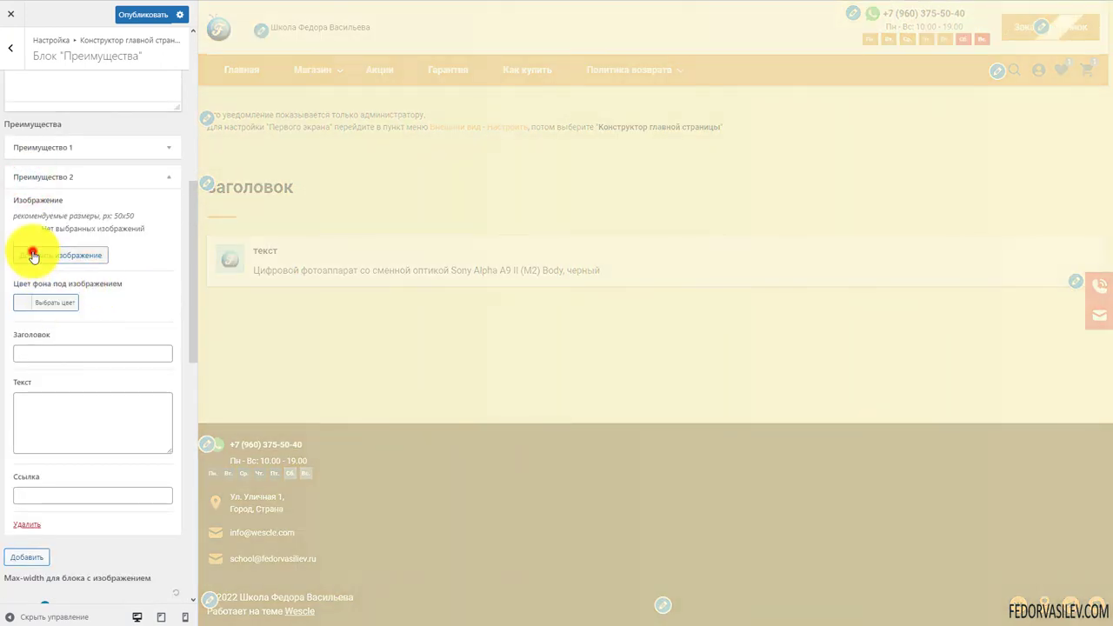
pyautogui.click(32, 251)
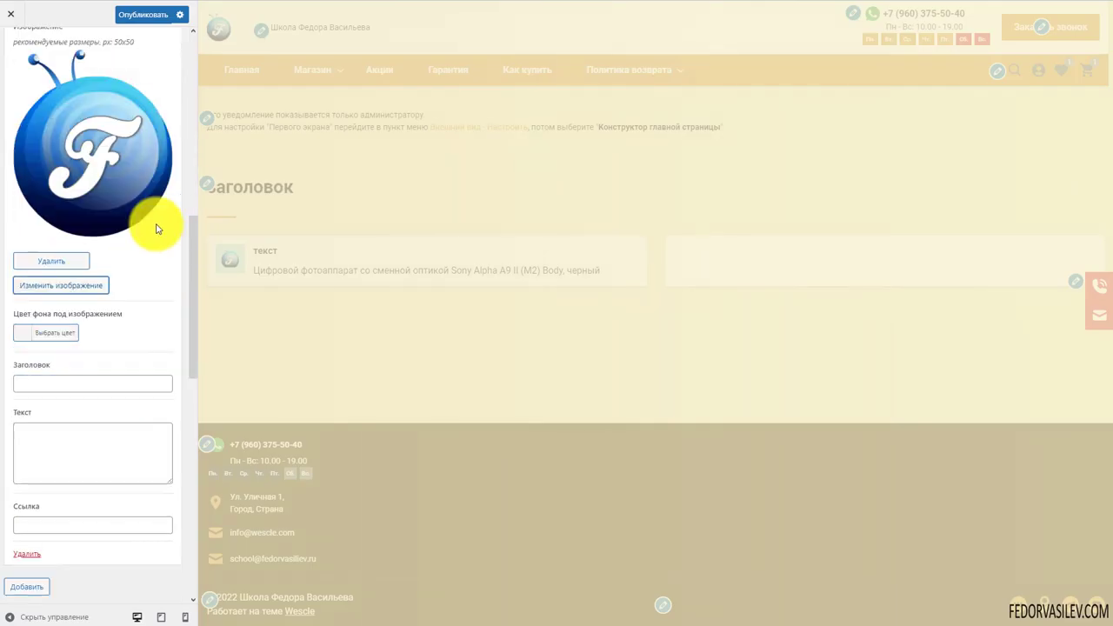
pyautogui.scroll(-2, 122, 261)
pyautogui.click(68, 266)
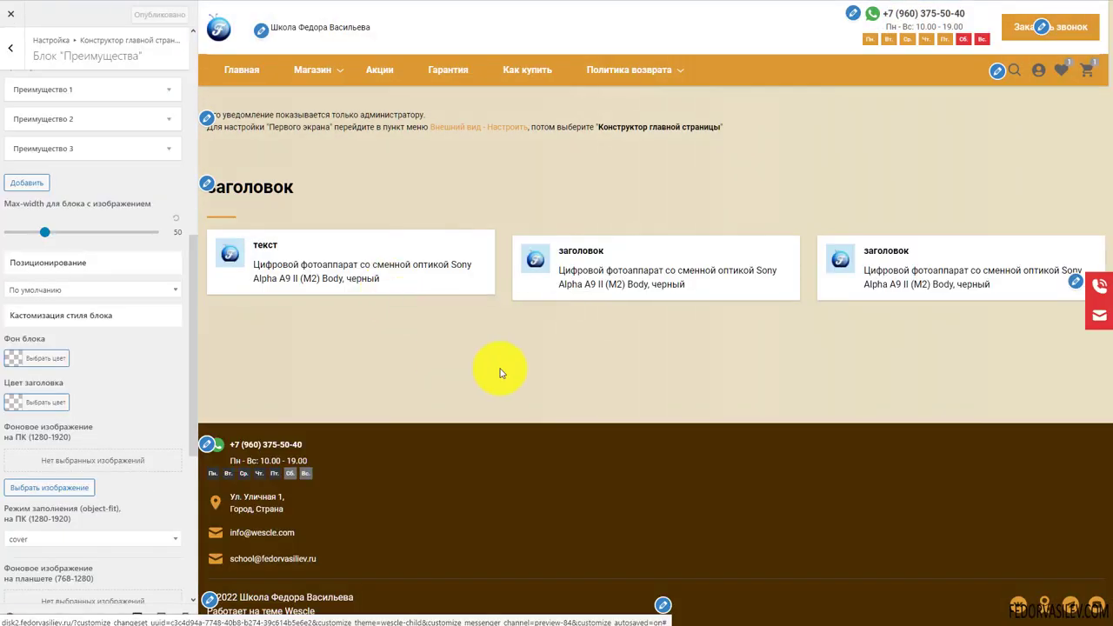
pyautogui.click(161, 616)
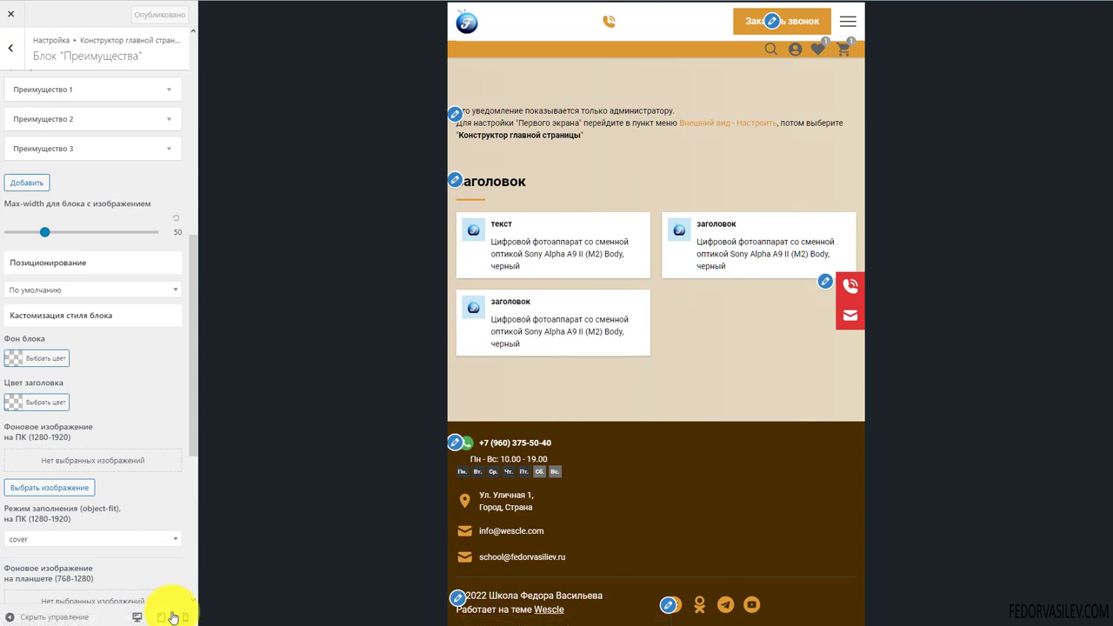
pyautogui.click(182, 618)
pyautogui.scroll(-5, 634, 281)
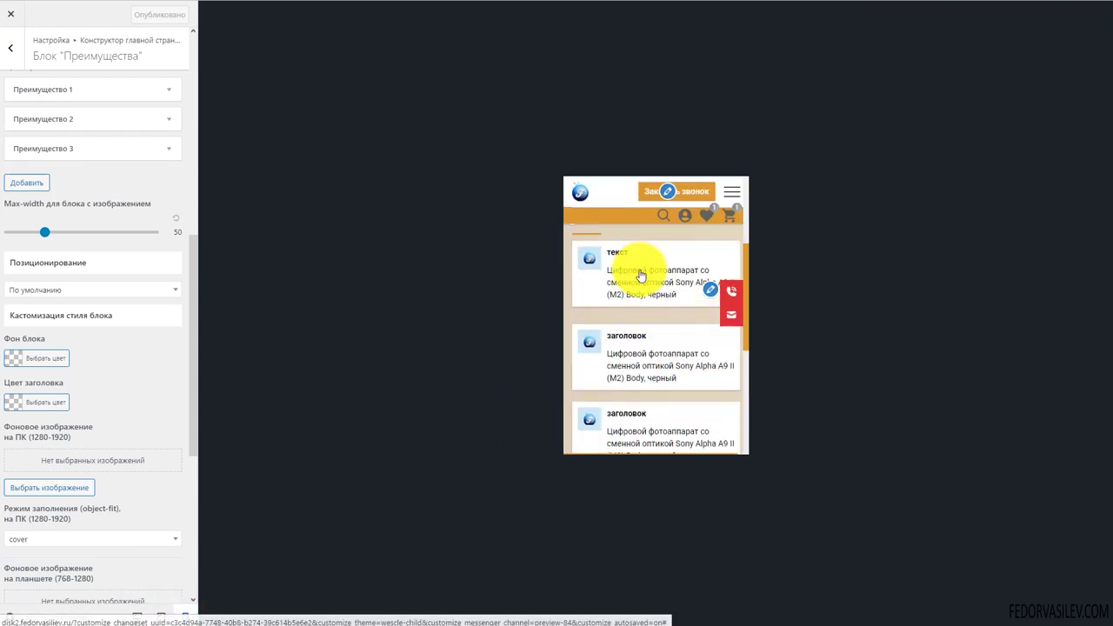
pyautogui.scroll(-2, 631, 303)
pyautogui.scroll(3, 609, 340)
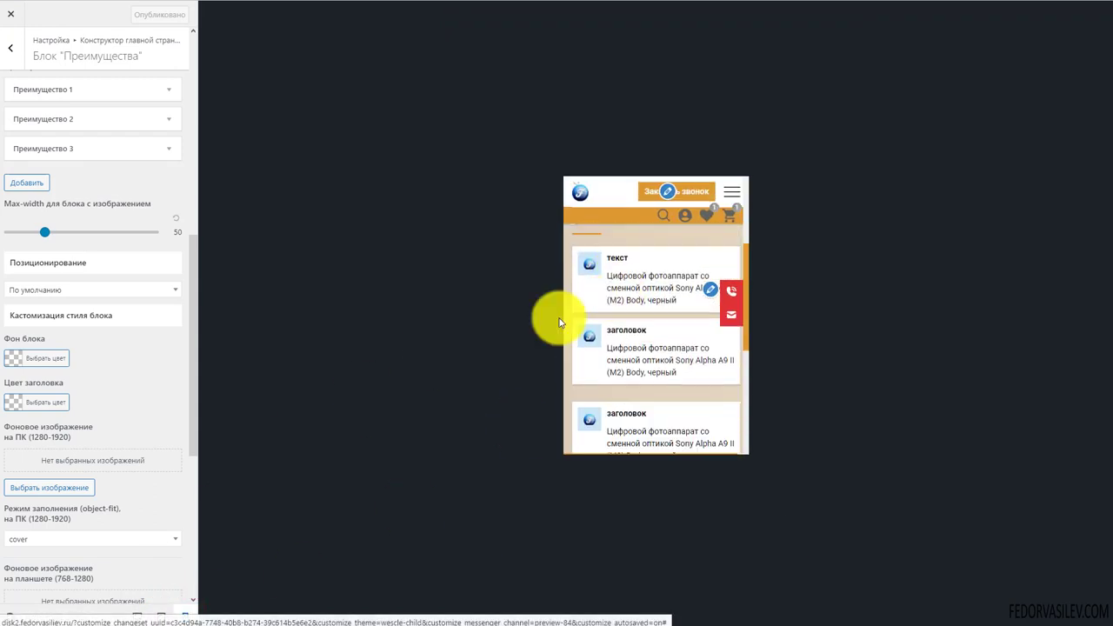
pyautogui.click(136, 618)
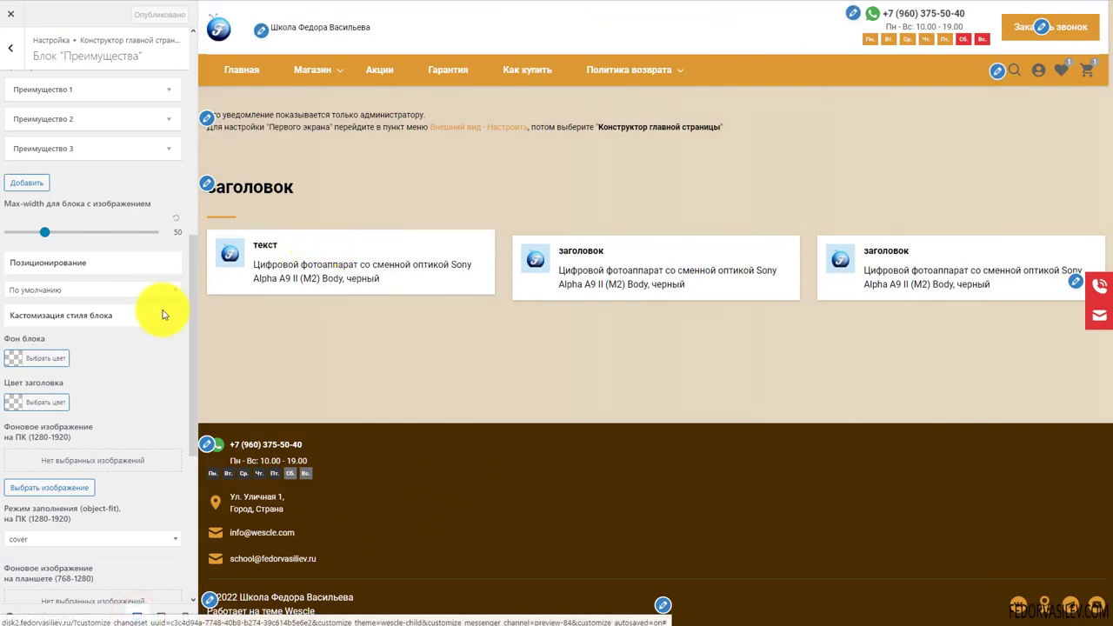
pyautogui.scroll(2, 75, 287)
pyautogui.scroll(2, 75, 287)
# Delete the Преимущества block's 'заголовок' heading
pyautogui.click(61, 139)
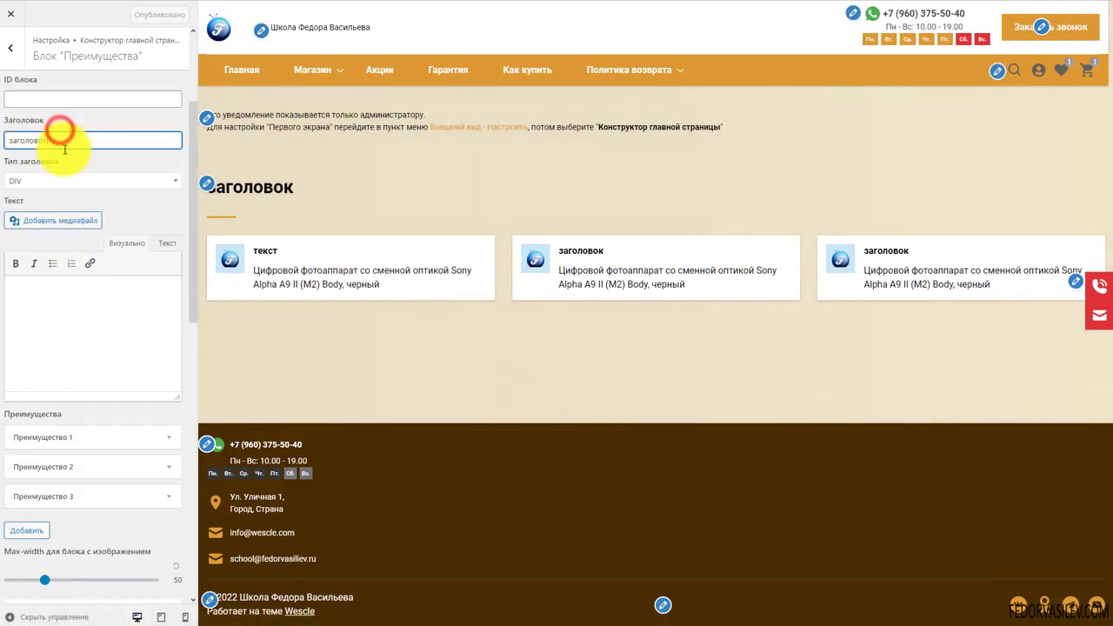
pyautogui.press('BackSpace')
pyautogui.scroll(2, 62, 186)
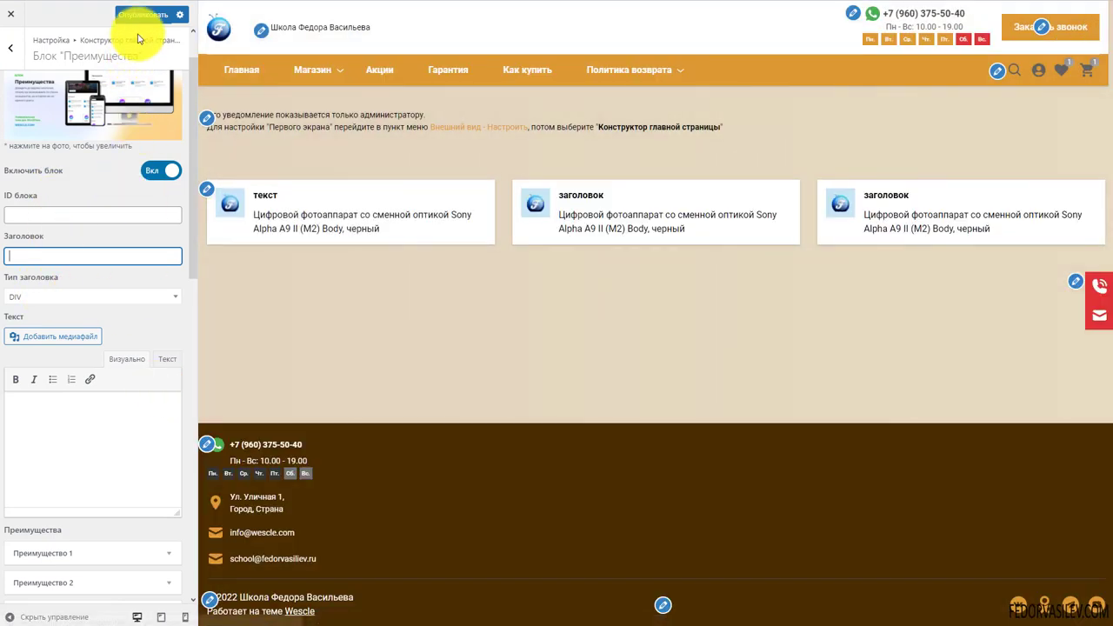
# Publish the Customizer changes and reload the live front page
pyautogui.click(140, 14)
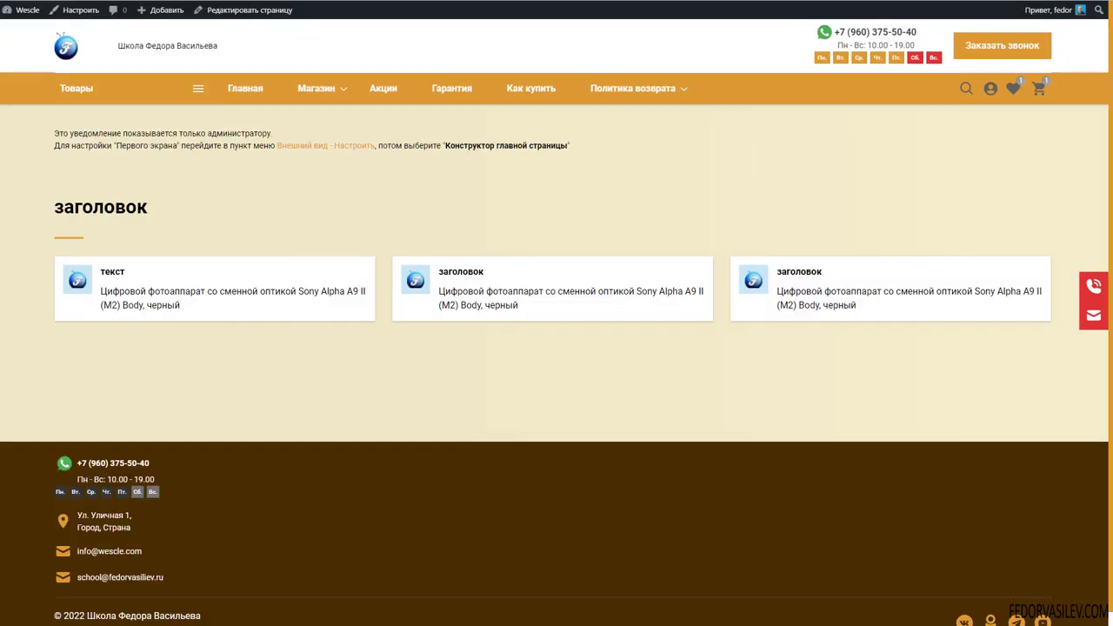
pyautogui.press('F5')
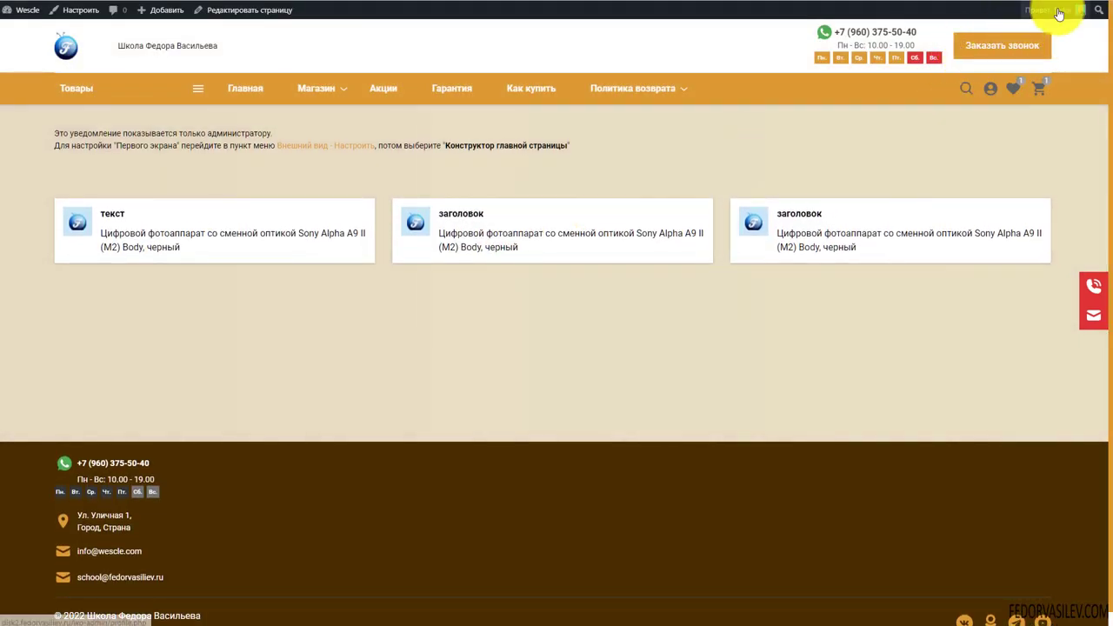
pyautogui.moveTo(1046, 11)
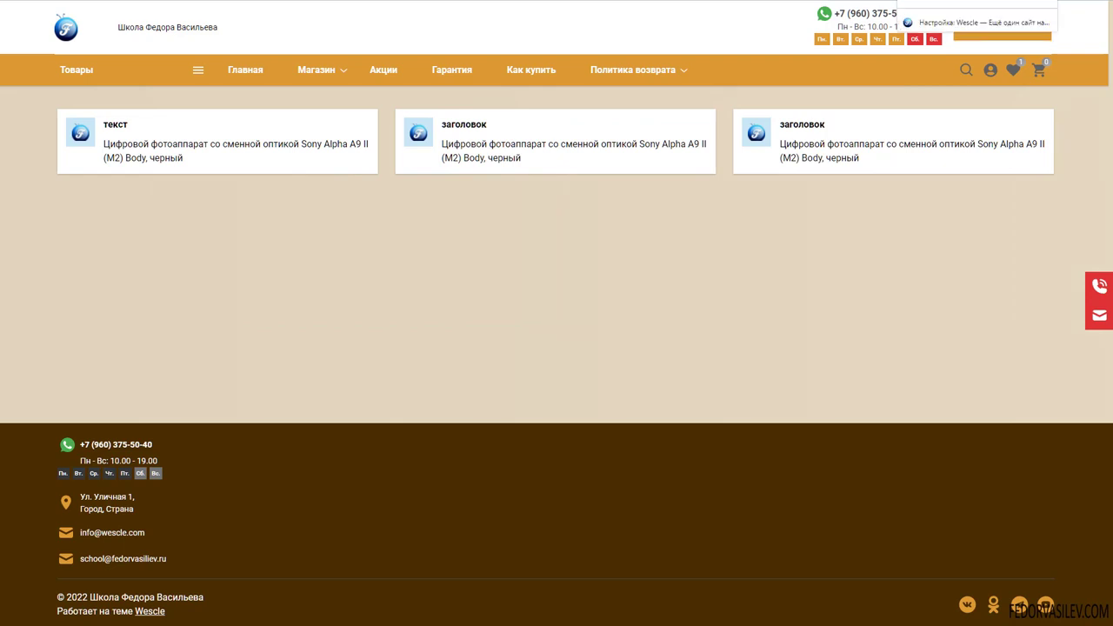
# Enable the Преимущества (Advantages) block, publish it, and return to the homepage builder's section list
pyautogui.click(956, 1)
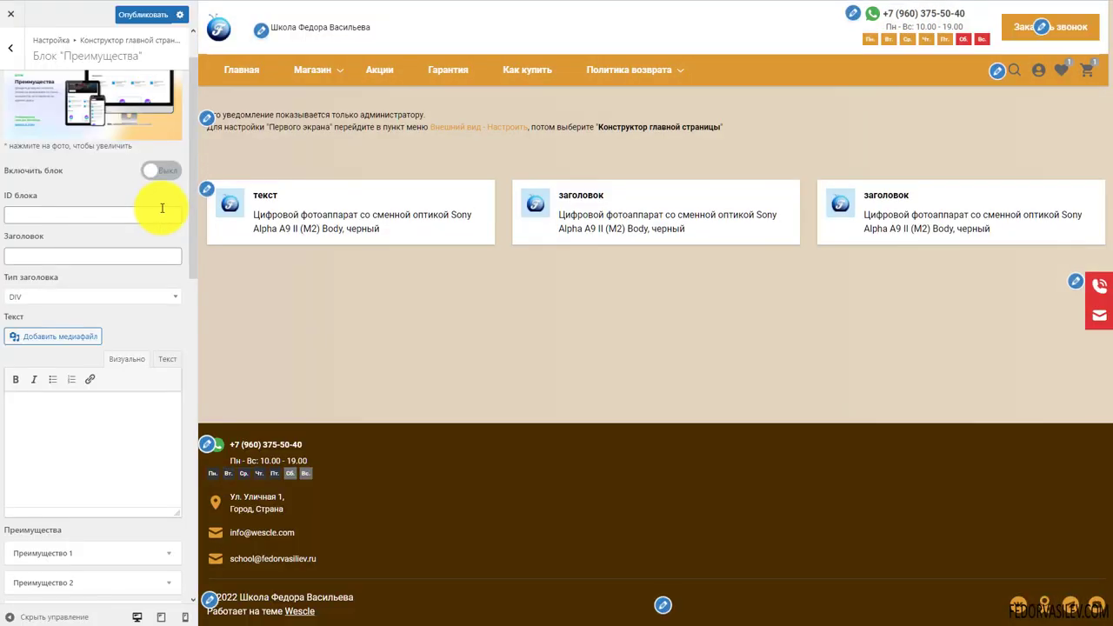
pyautogui.scroll(1, 124, 211)
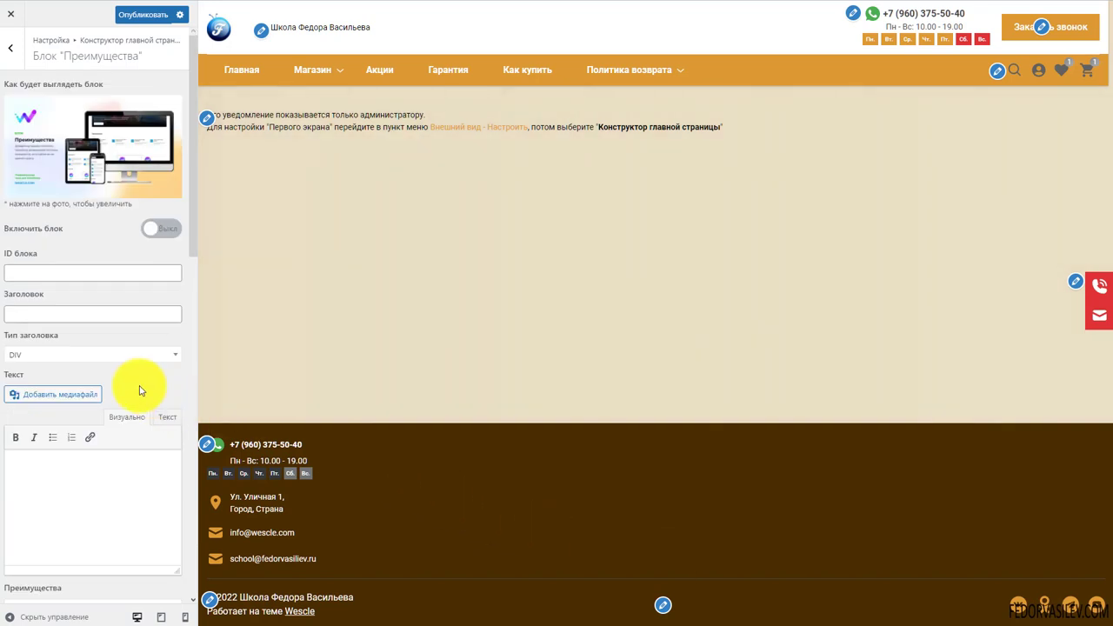
pyautogui.click(164, 229)
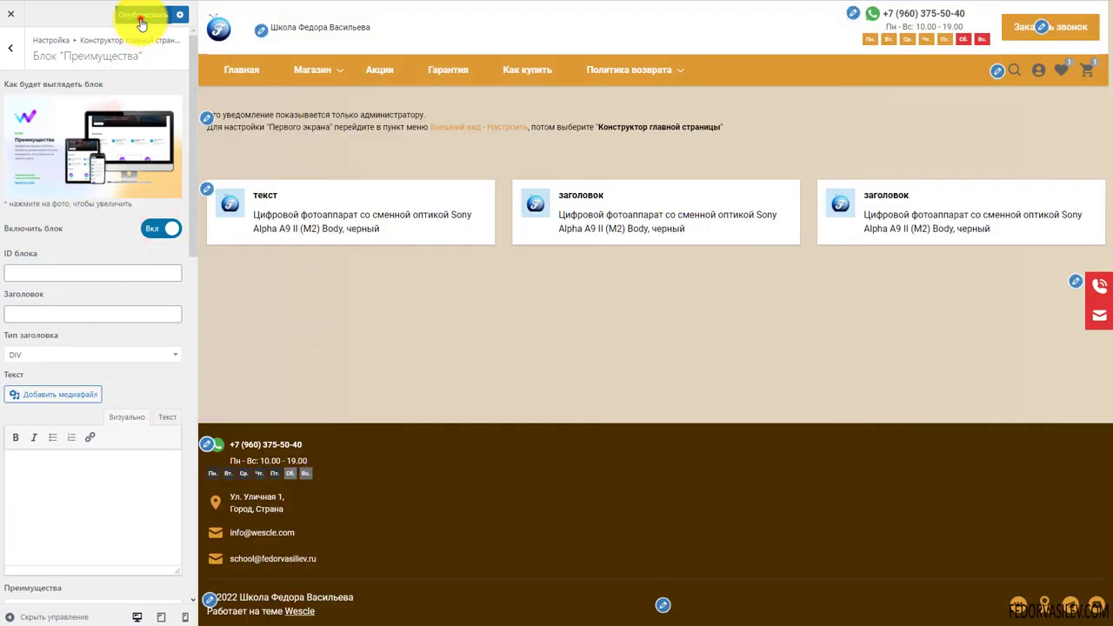
pyautogui.click(140, 18)
pyautogui.click(13, 54)
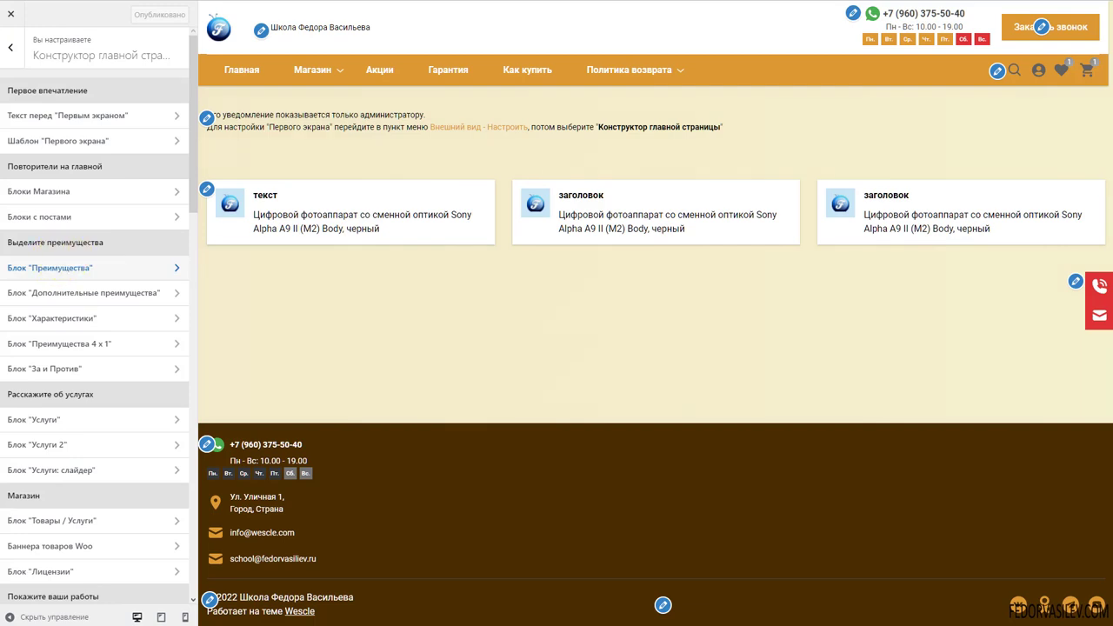
# Open Блоки Магазина and make sure Блок 1 is enabled
pyautogui.click(42, 193)
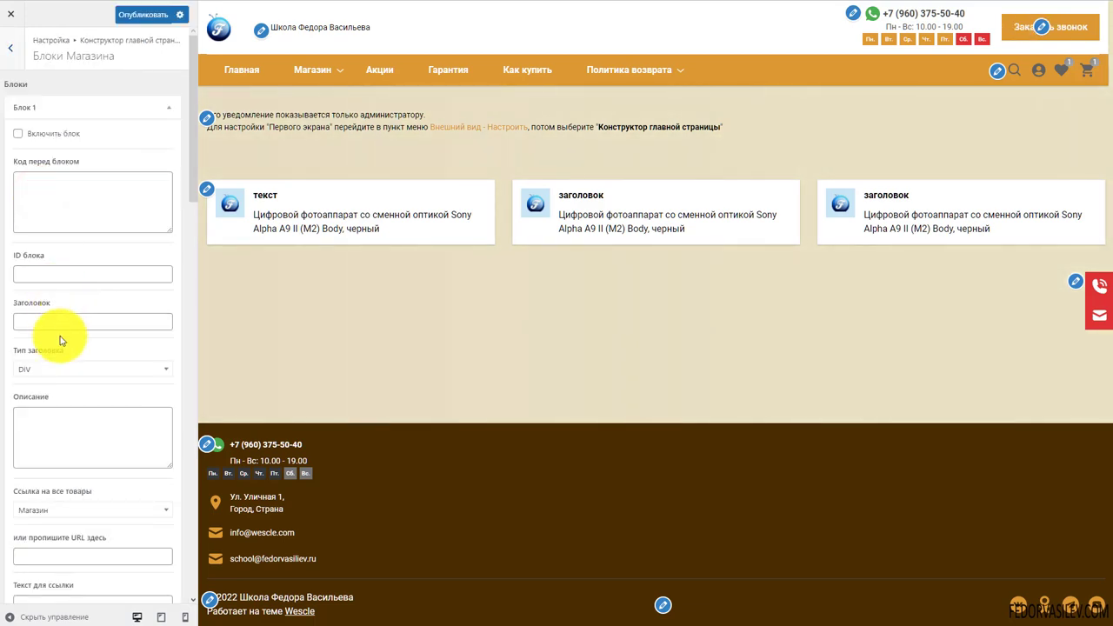
pyautogui.click(40, 107)
pyautogui.click(36, 108)
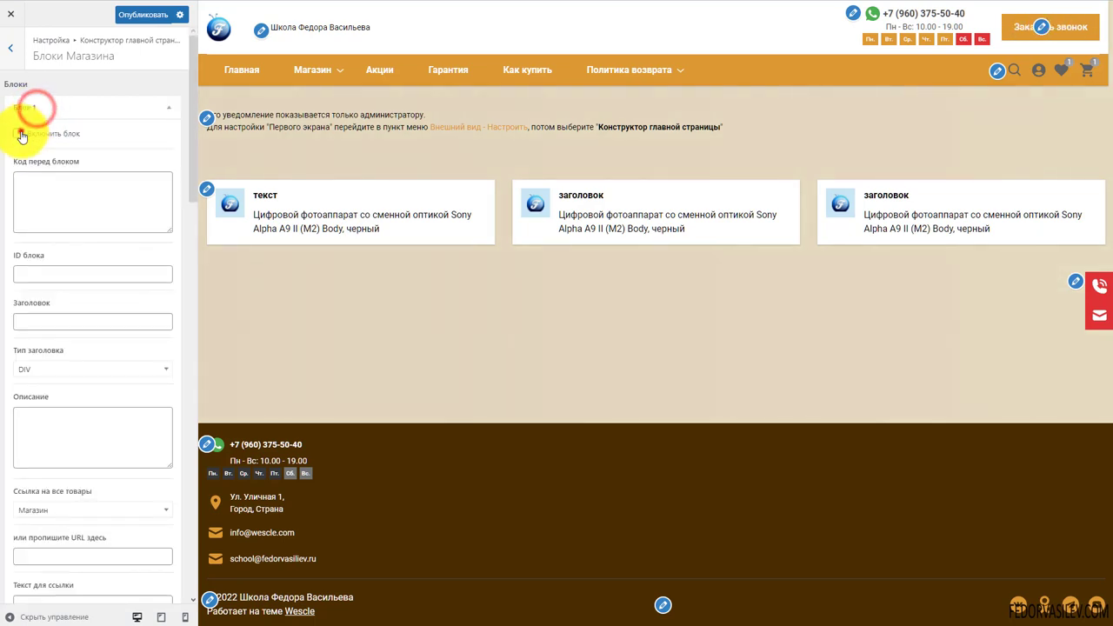
pyautogui.click(18, 134)
pyautogui.click(59, 191)
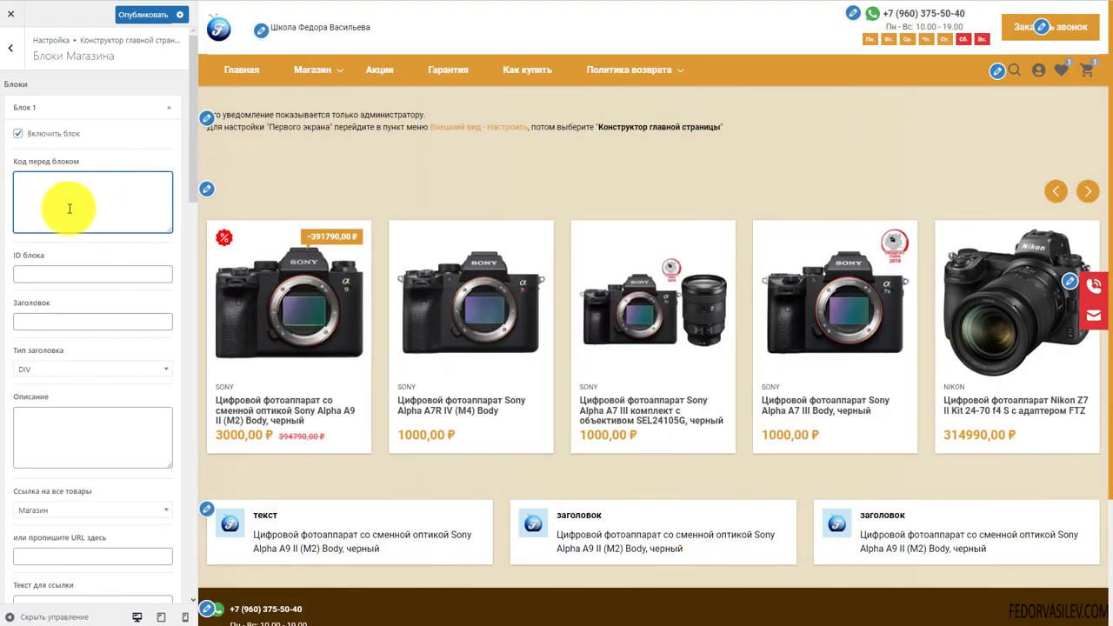
pyautogui.scroll(-5, 73, 199)
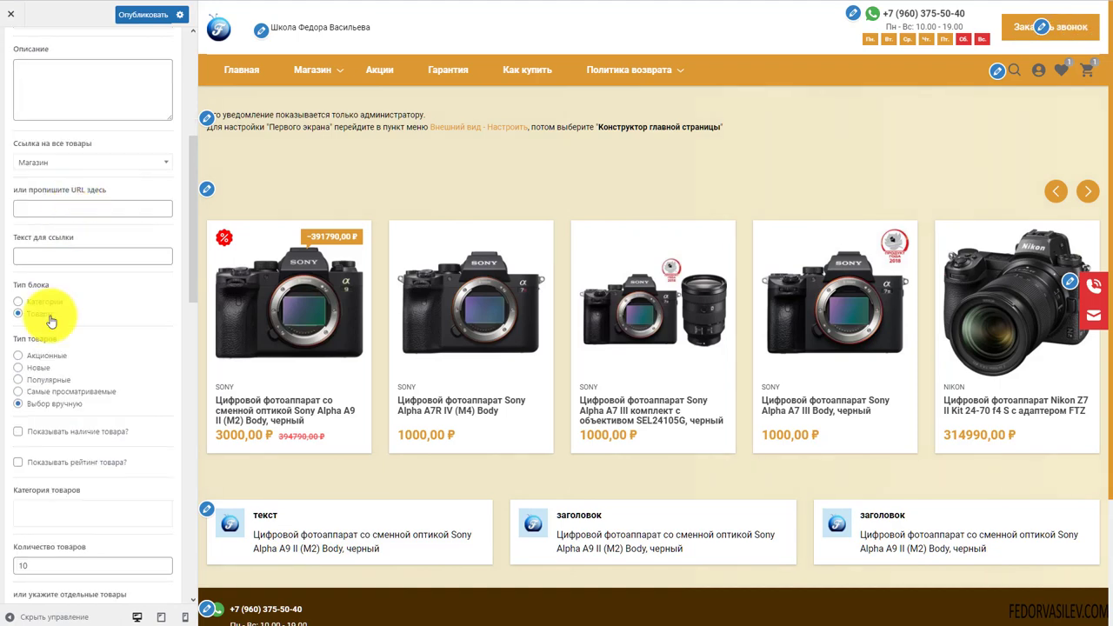
# Keep Магазин as the all-products link and set Тип блока to Товары
pyautogui.click(16, 302)
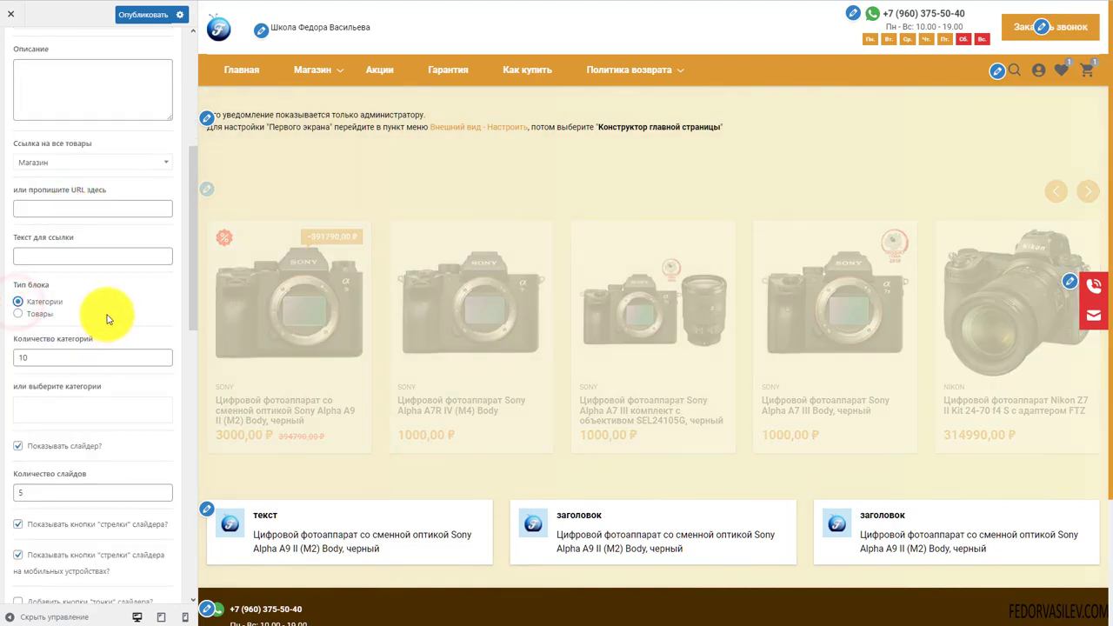
pyautogui.scroll(3, 107, 318)
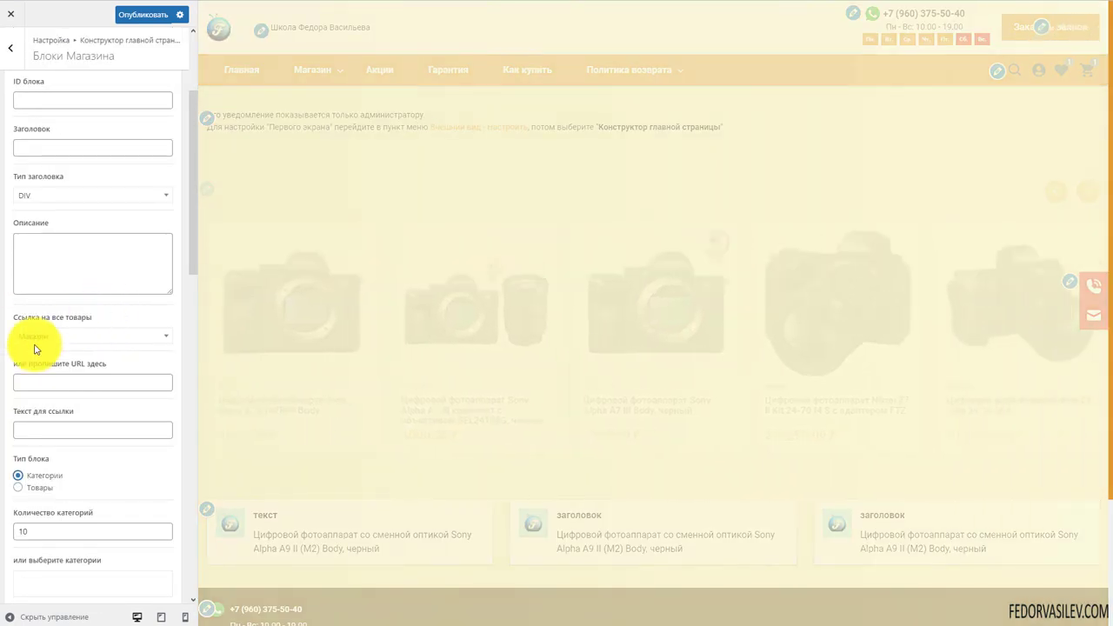
pyautogui.click(53, 337)
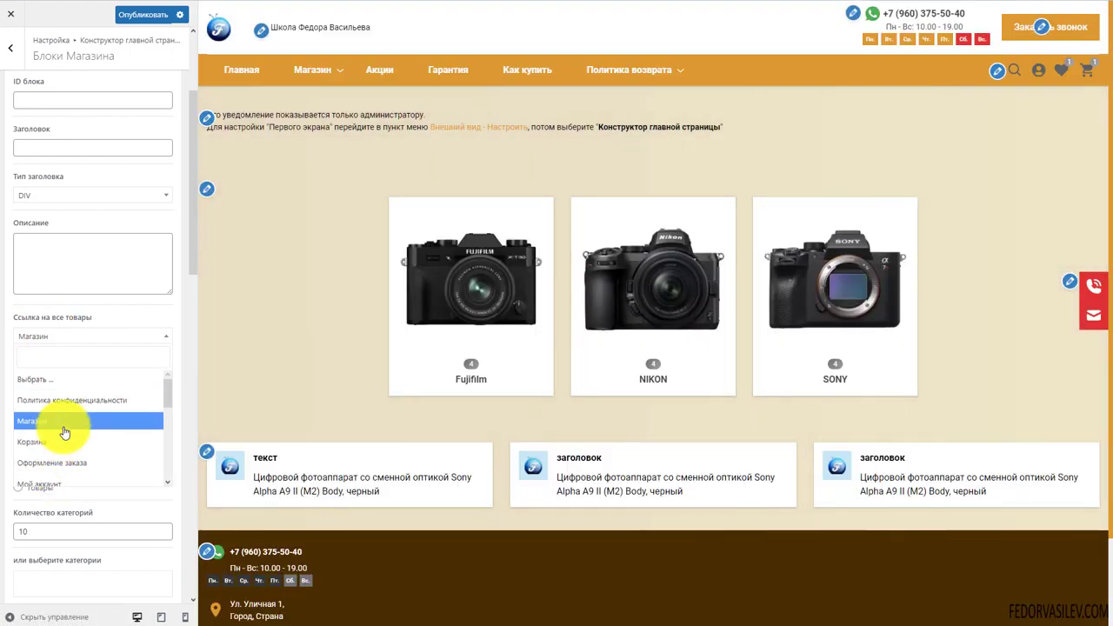
pyautogui.click(54, 314)
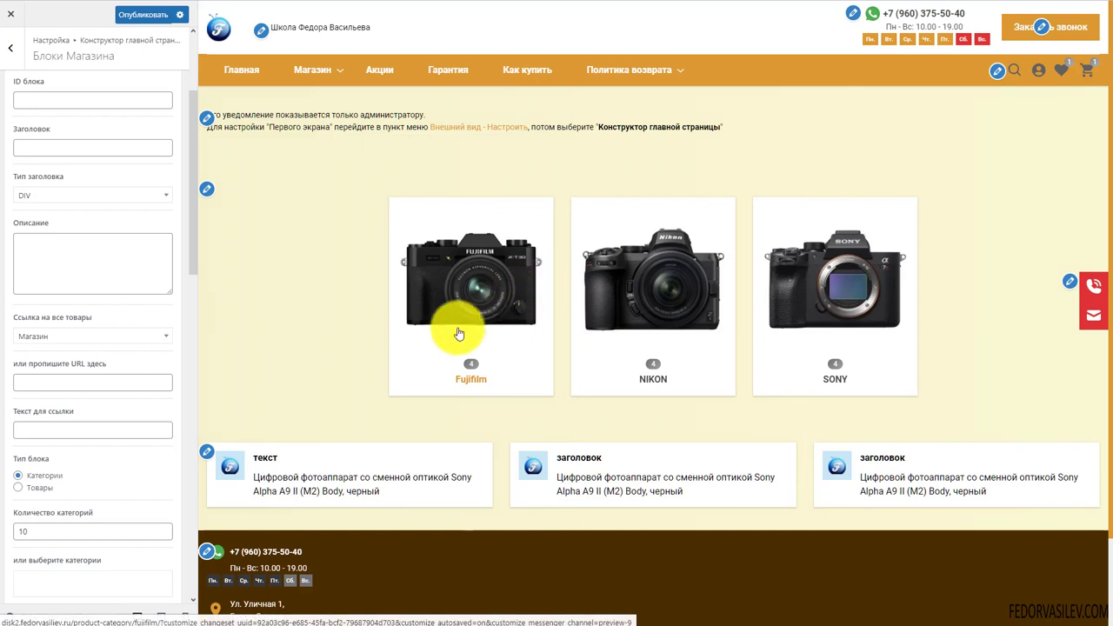
pyautogui.scroll(-2, 104, 313)
pyautogui.click(19, 373)
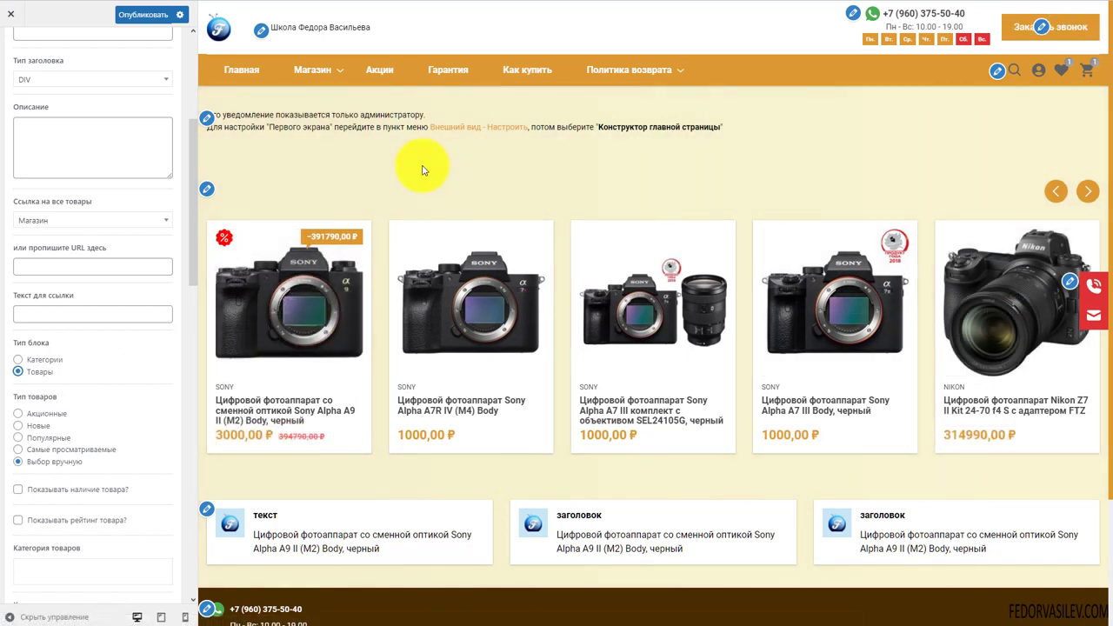
pyautogui.scroll(-3, 135, 308)
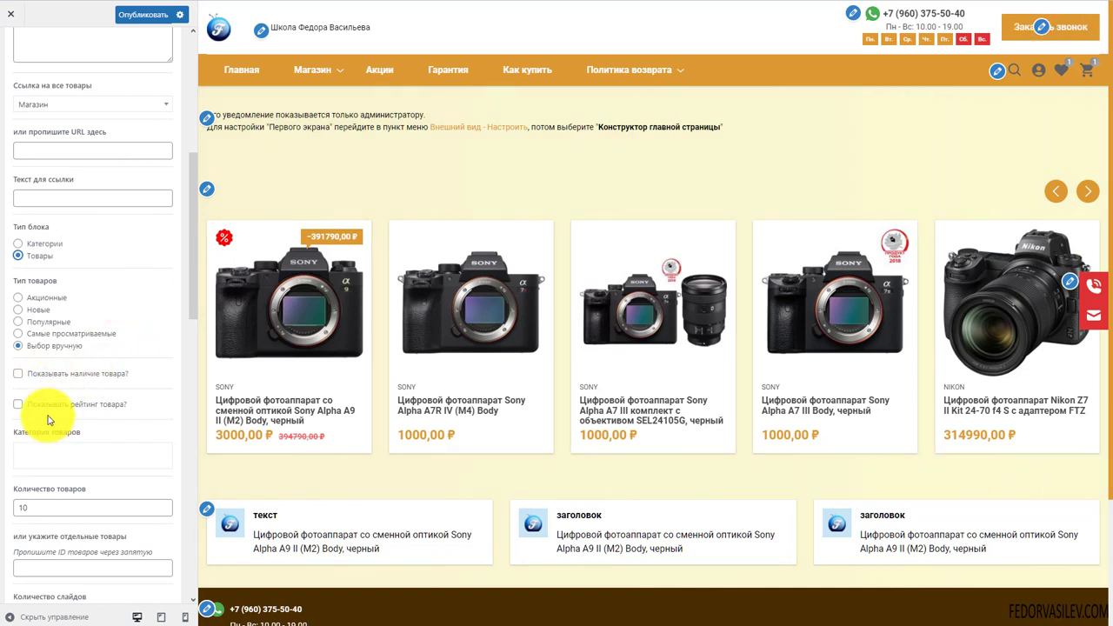
pyautogui.scroll(-3, 119, 405)
pyautogui.click(55, 340)
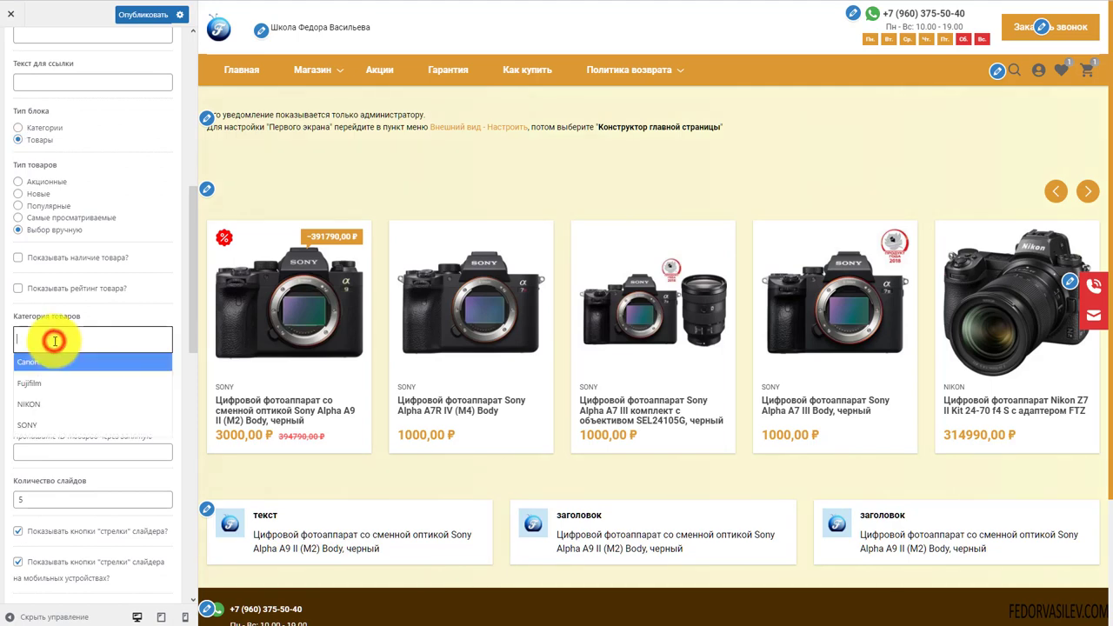
pyautogui.click(87, 311)
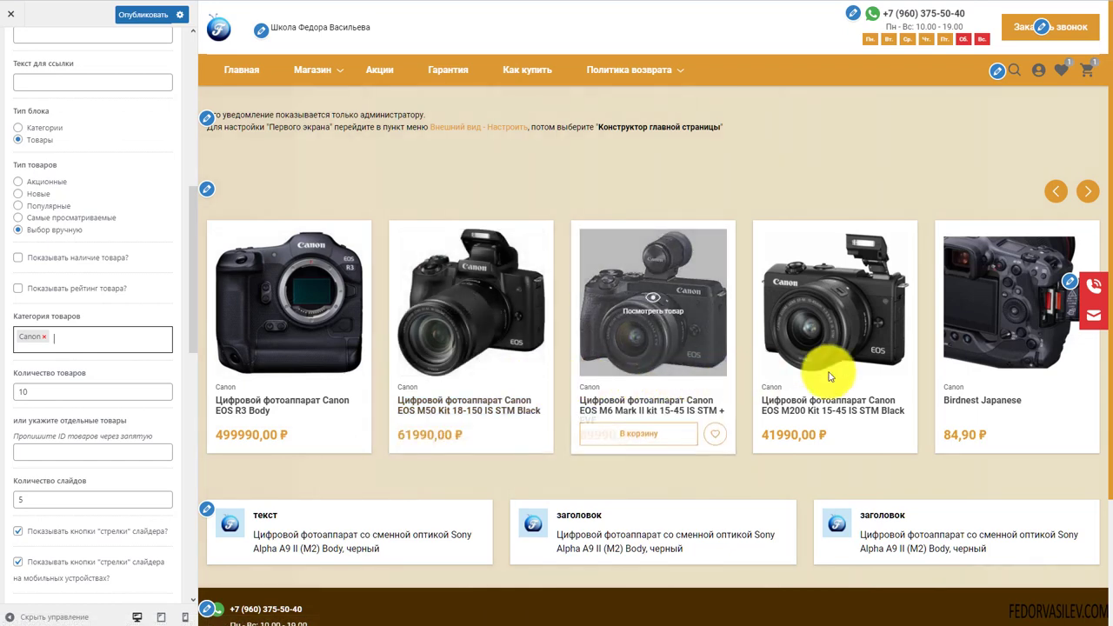
pyautogui.click(53, 336)
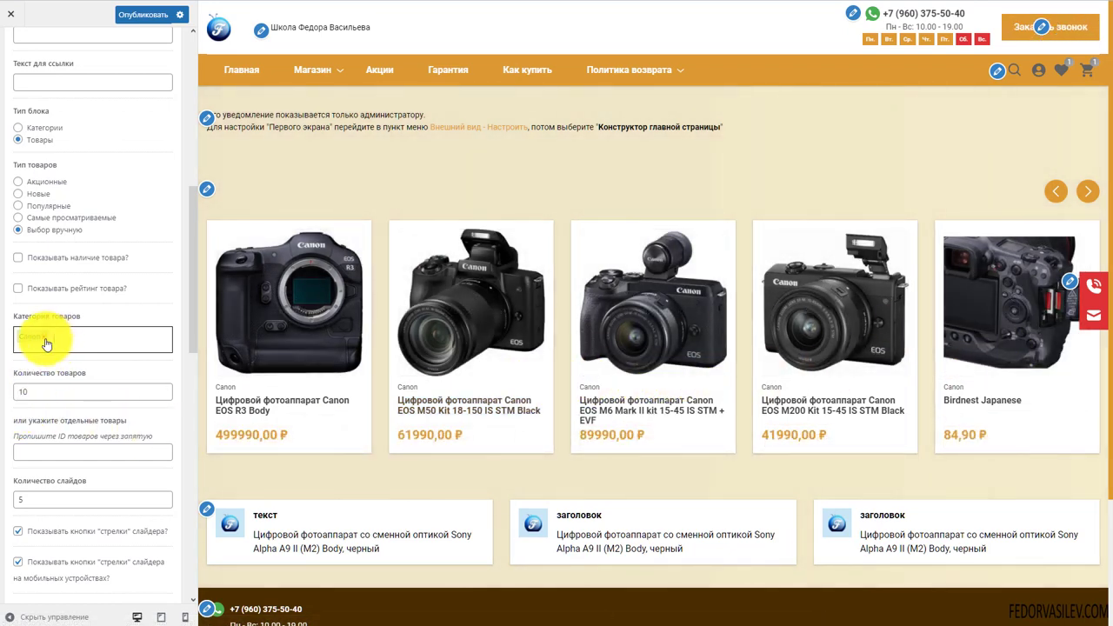
pyautogui.click(46, 341)
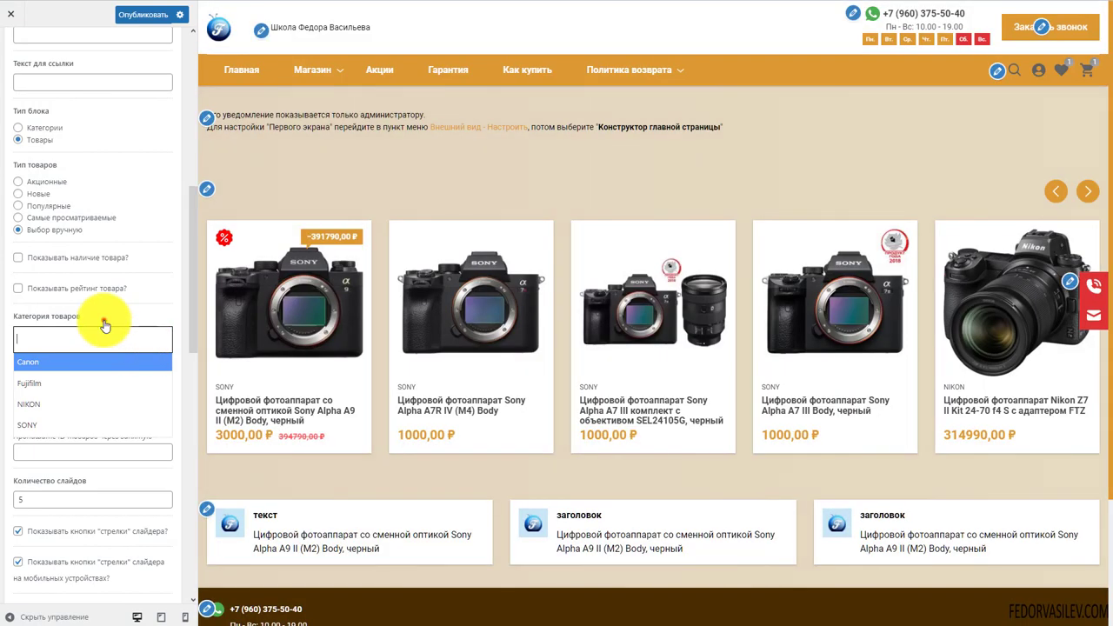
pyautogui.click(101, 320)
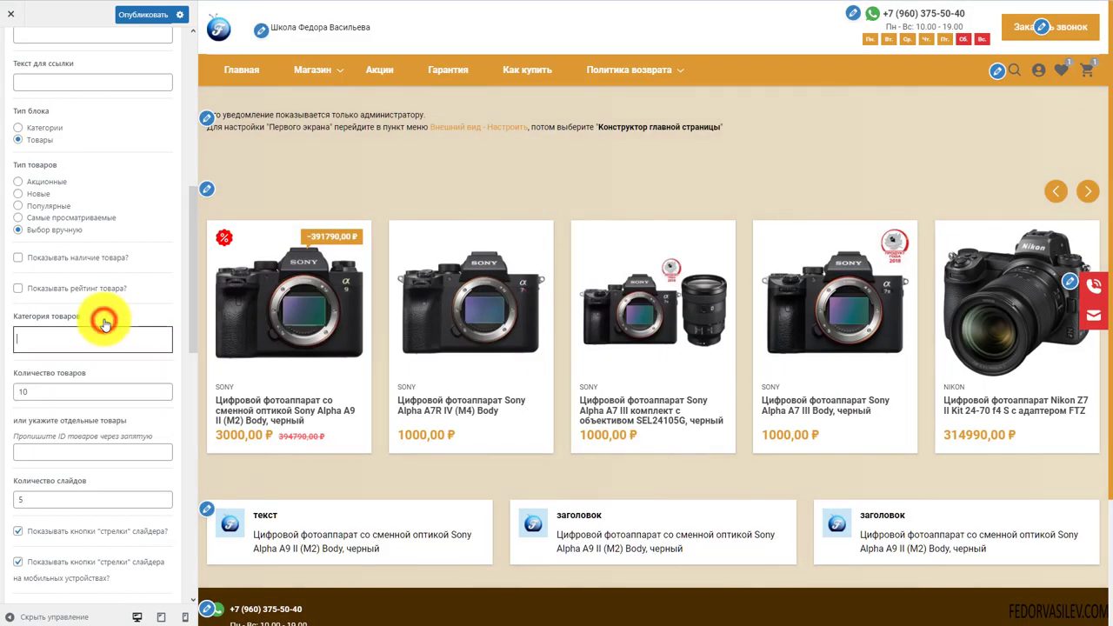
pyautogui.scroll(-1, 104, 324)
pyautogui.scroll(-6, 104, 320)
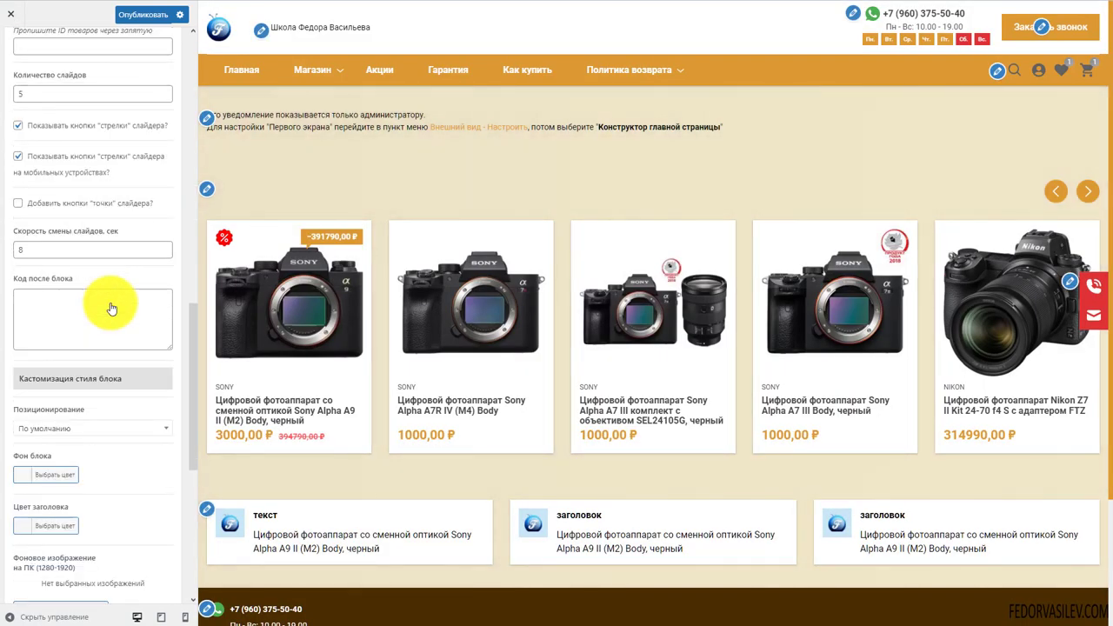
pyautogui.scroll(4, 77, 440)
pyautogui.scroll(10, 84, 425)
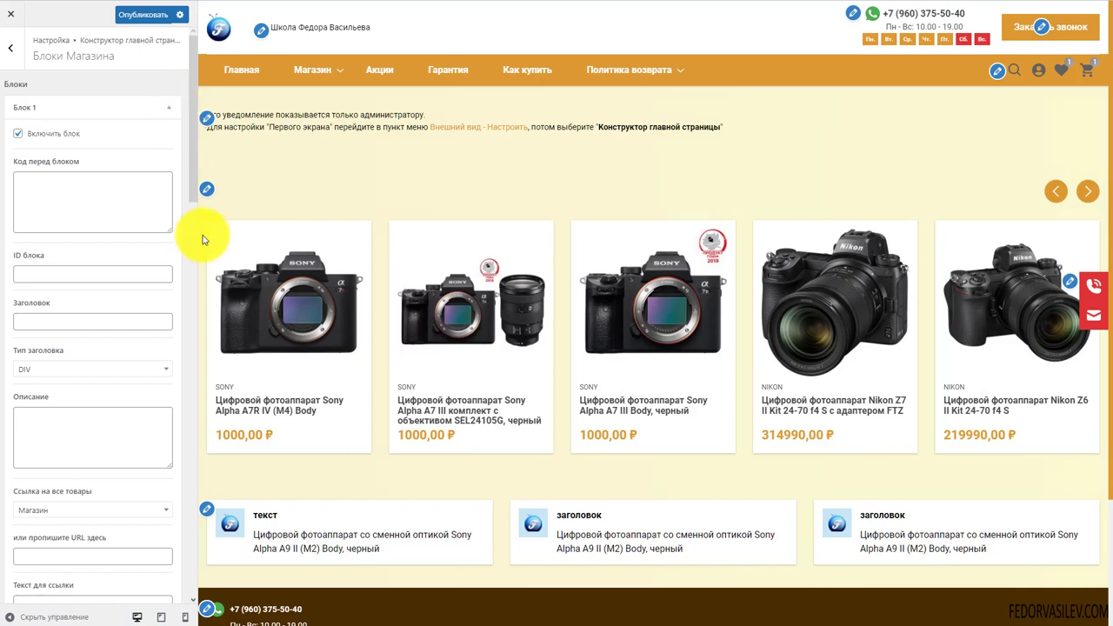
# Add Блок 2 below Блок 1 in the shop blocks, leaving its all-products page unset, and publish
pyautogui.click(164, 106)
pyautogui.click(33, 144)
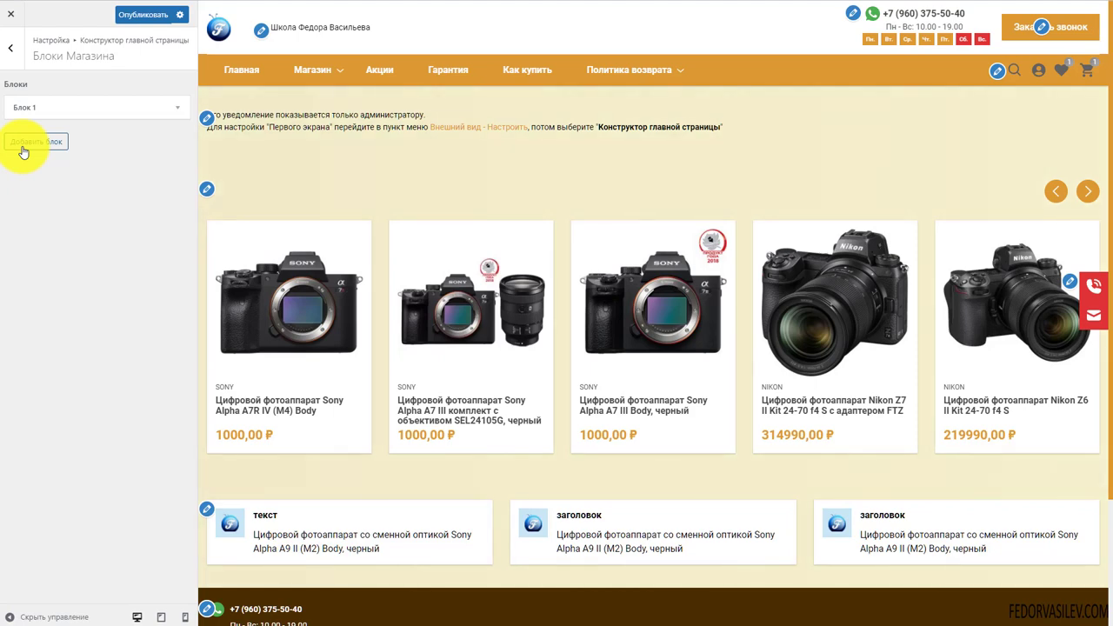
pyautogui.scroll(-3, 53, 388)
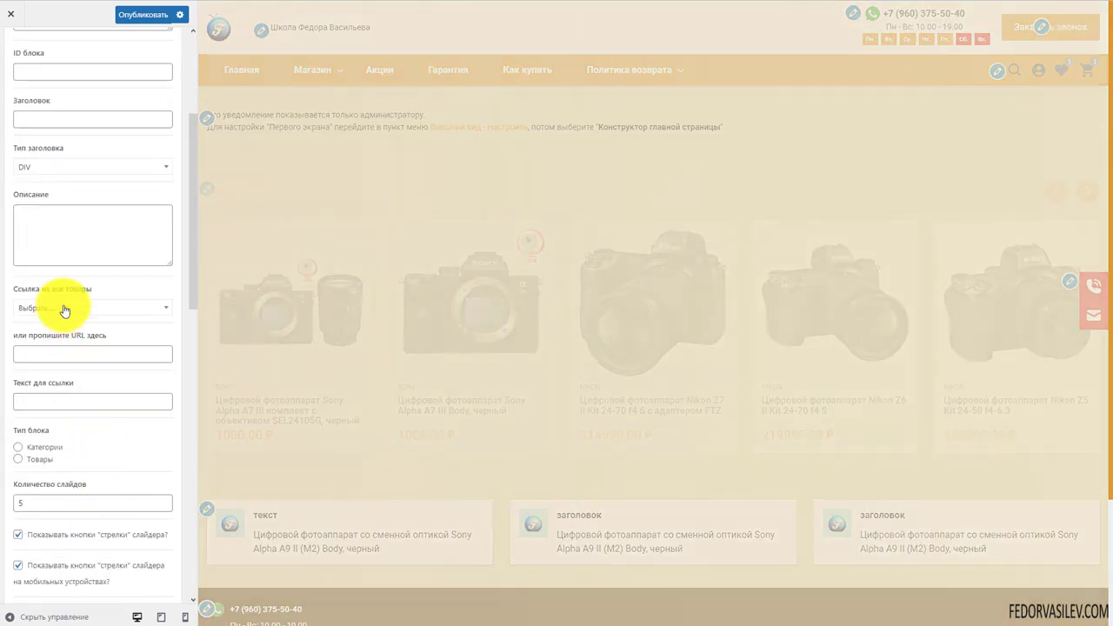
pyautogui.click(64, 307)
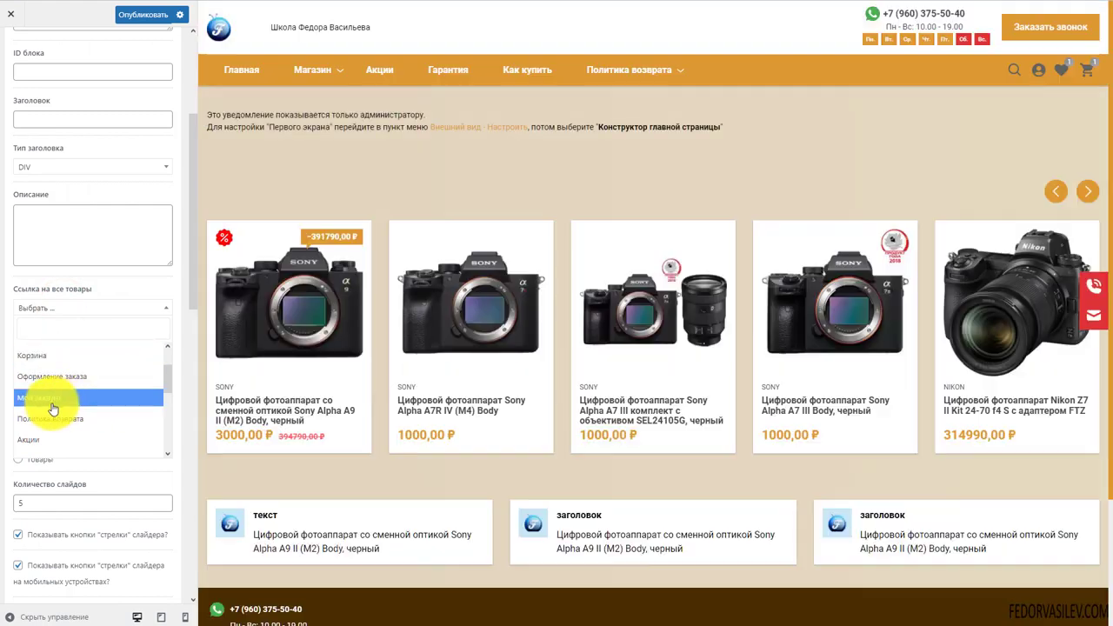
pyautogui.scroll(-1, 75, 406)
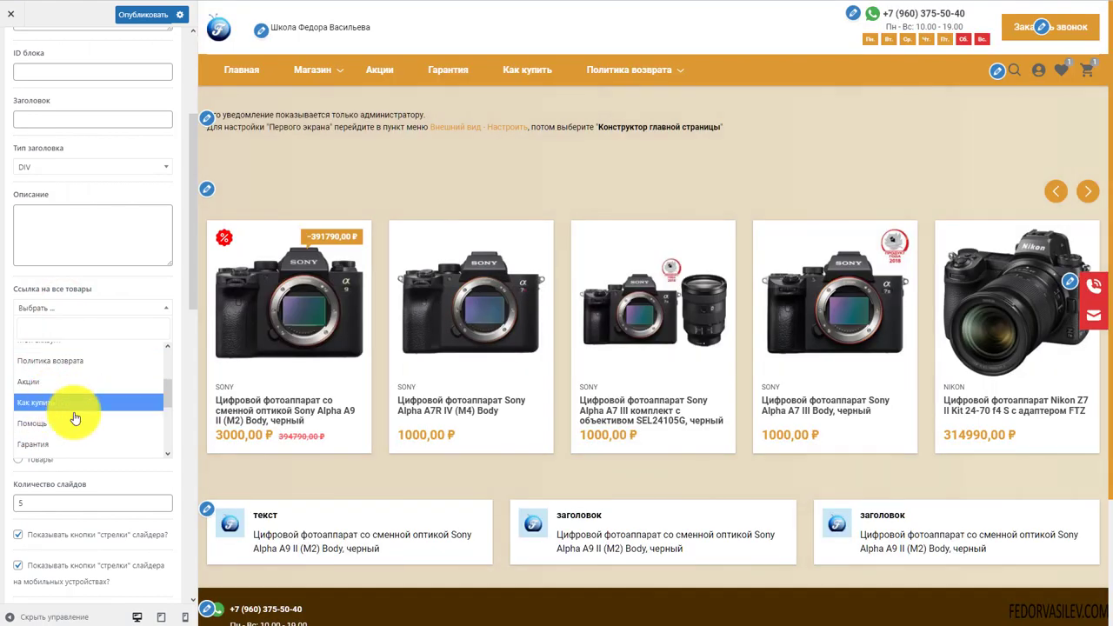
pyautogui.click(87, 232)
pyautogui.scroll(5, 87, 231)
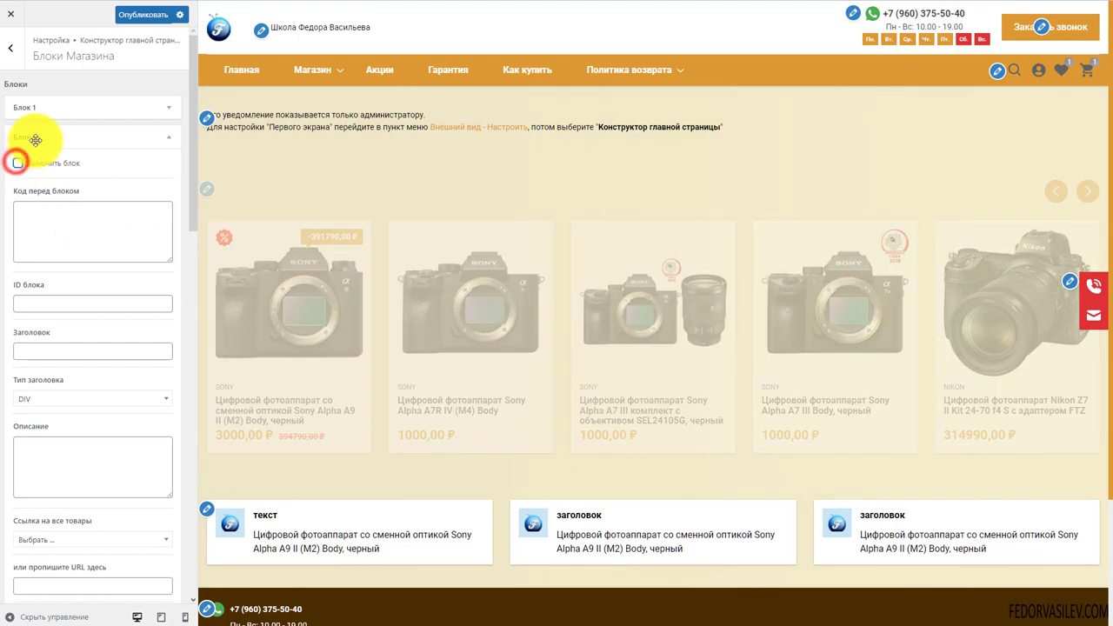
pyautogui.click(35, 137)
pyautogui.click(143, 18)
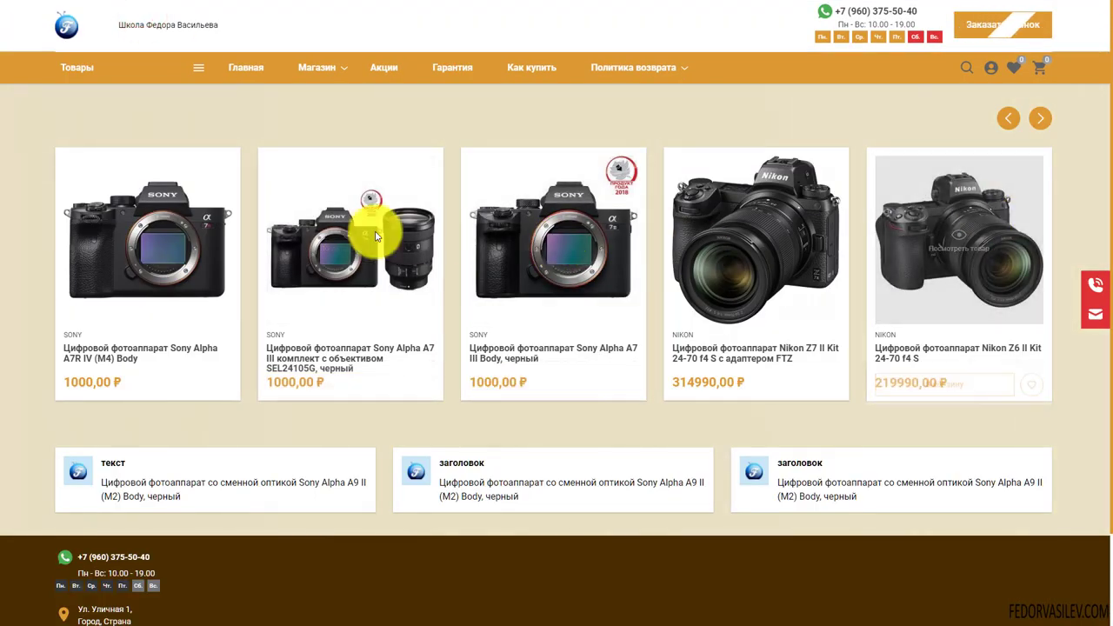
# On the live site, slide the product carousel forward one card
pyautogui.scroll(-2, 374, 261)
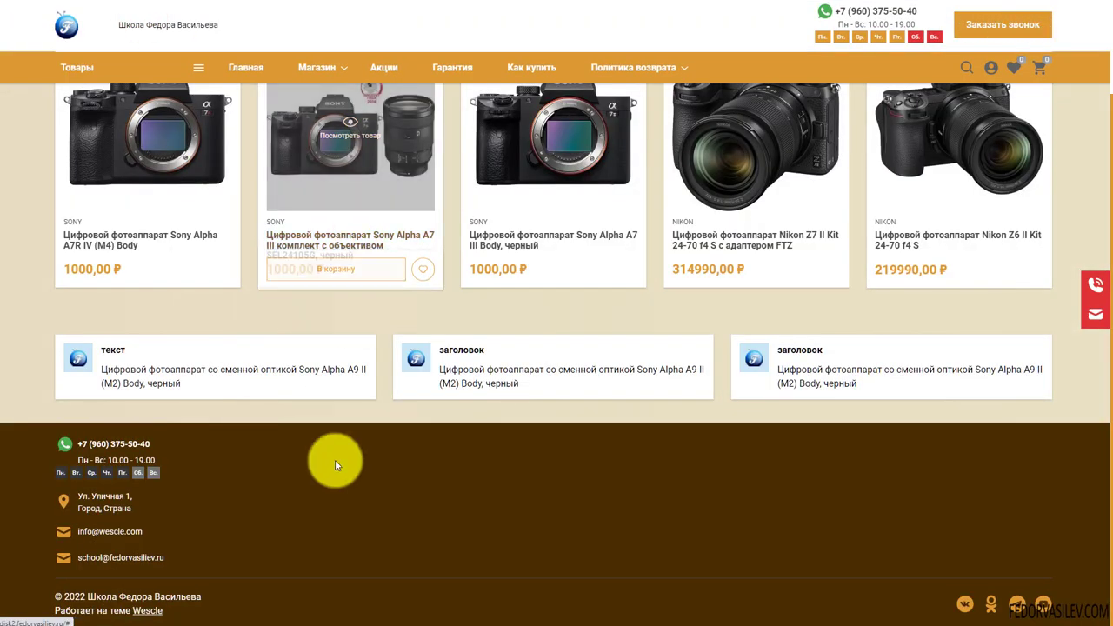
pyautogui.scroll(2, 418, 512)
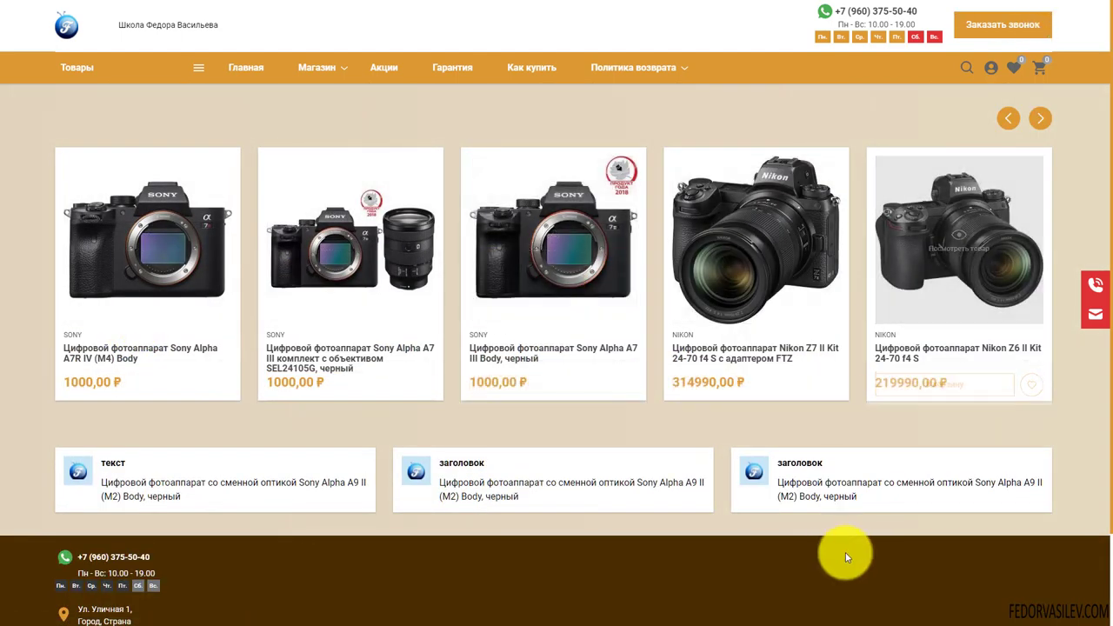
pyautogui.moveTo(969, 286); pyautogui.dragTo(158, 296)
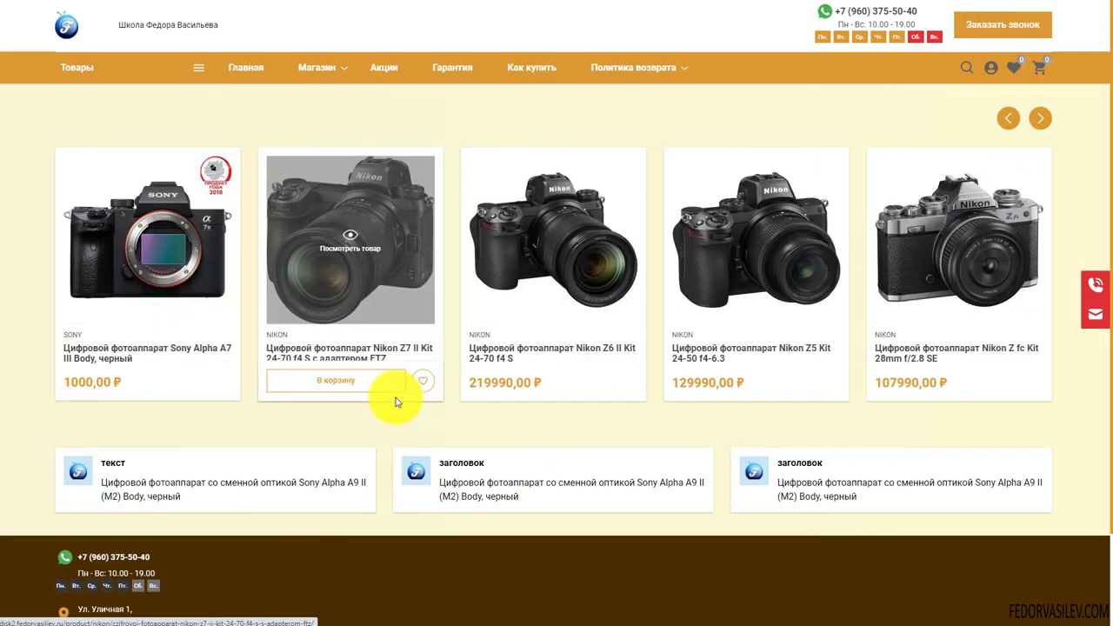
# Open the Nikon Z7 II Kit product page and scroll through it
pyautogui.click(396, 402)
pyautogui.scroll(-2, 349, 291)
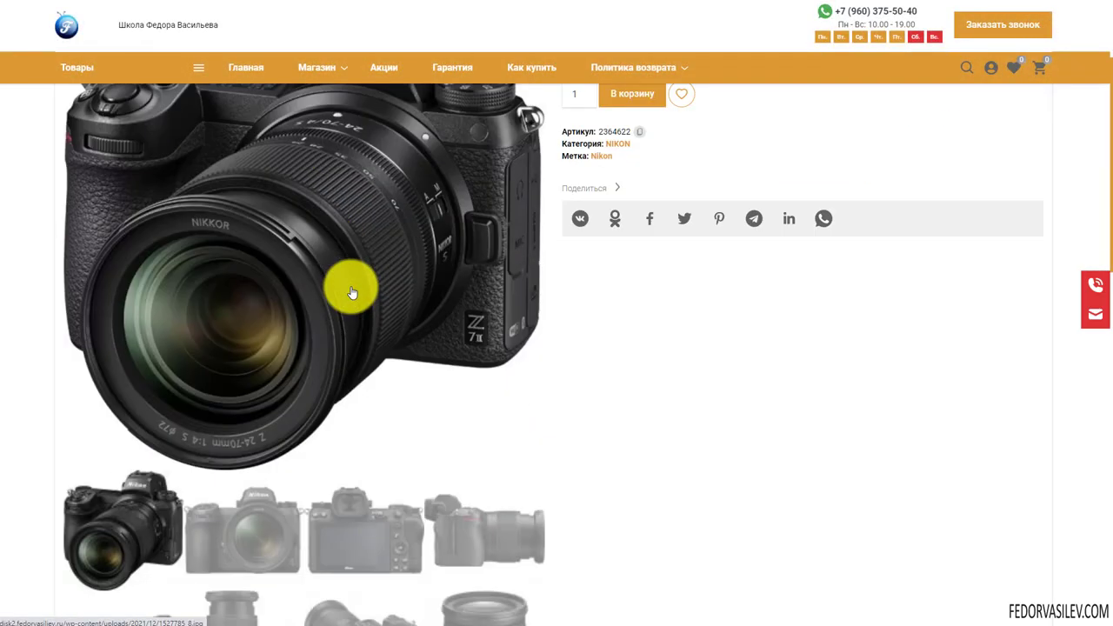
pyautogui.scroll(-4, 351, 293)
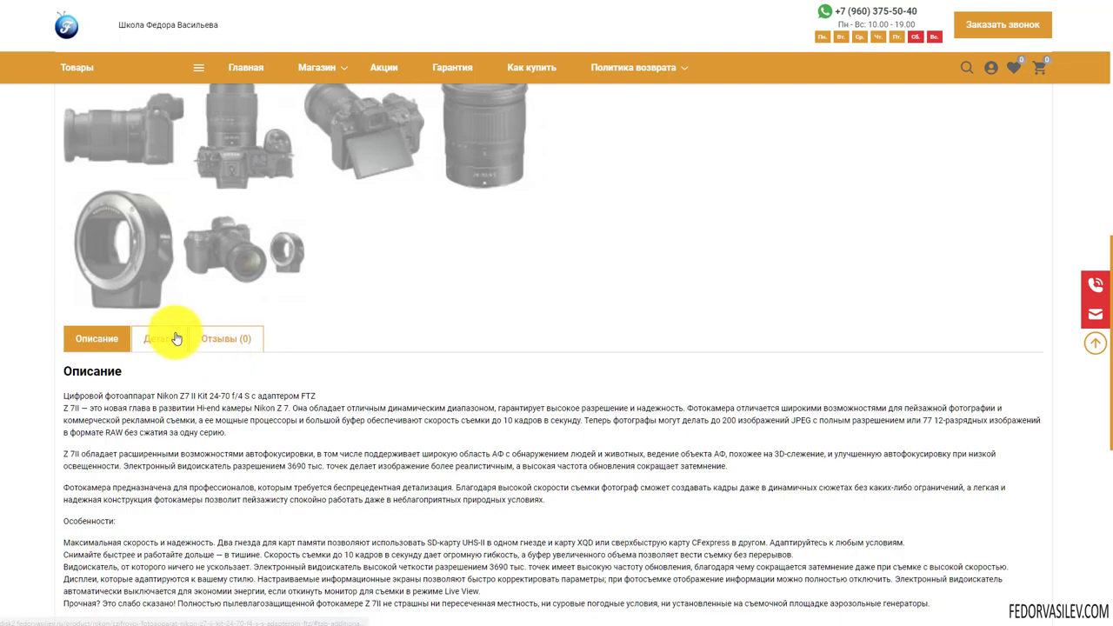
pyautogui.scroll(-6, 306, 311)
pyautogui.scroll(5, 310, 368)
pyautogui.scroll(6, 331, 414)
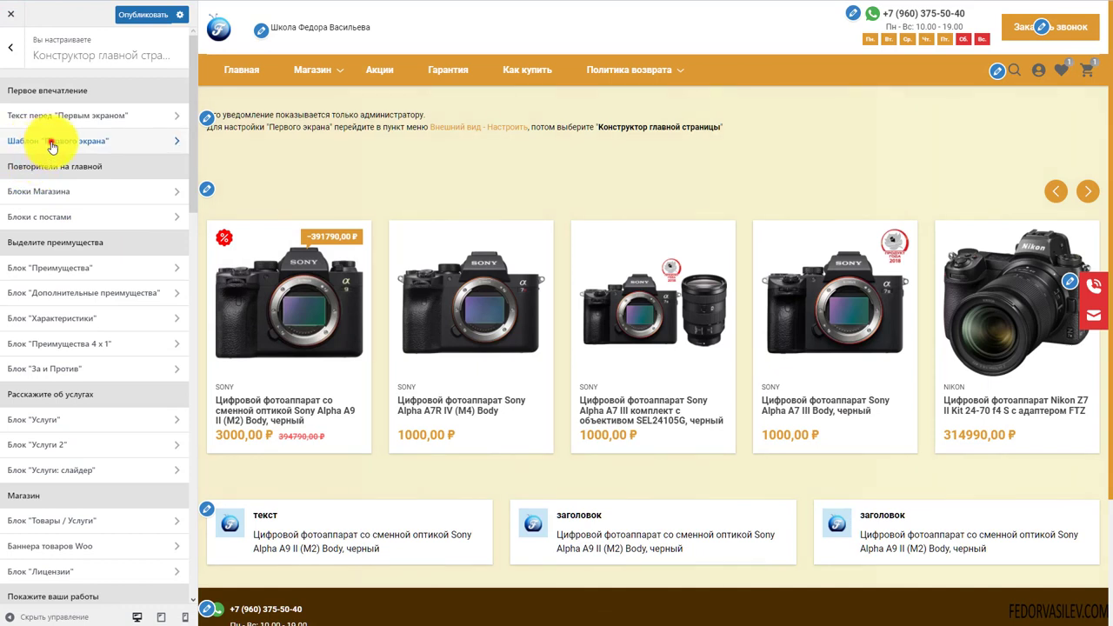
# Choose the Магазин first-screen template so a product slider banner heads the home page
pyautogui.click(51, 146)
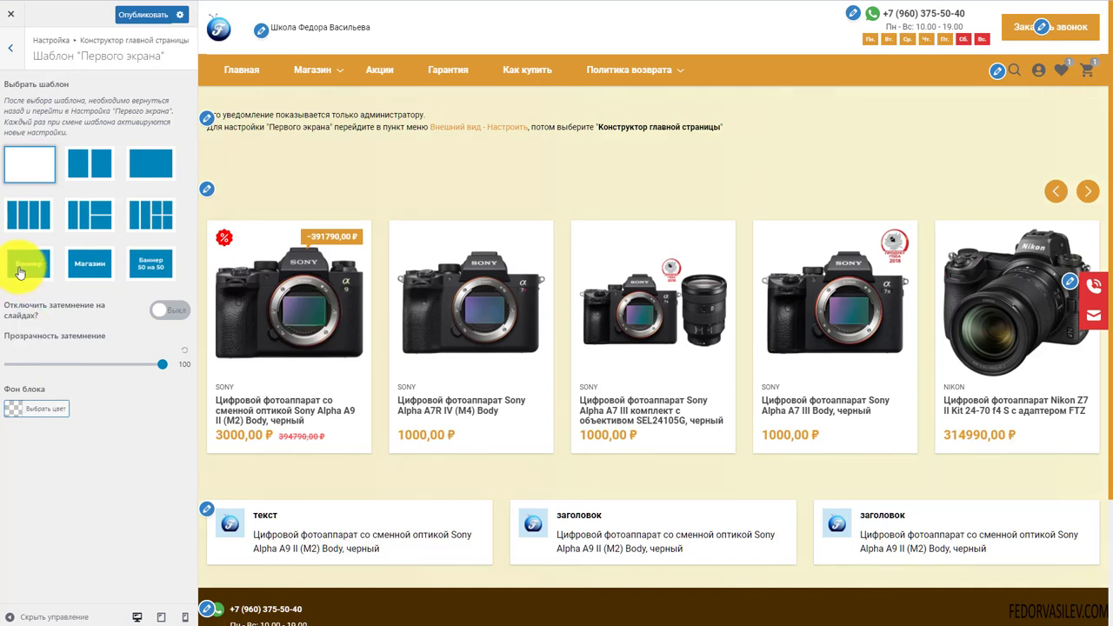
pyautogui.moveTo(72, 133); pyautogui.dragTo(25, 137)
pyautogui.click(77, 122)
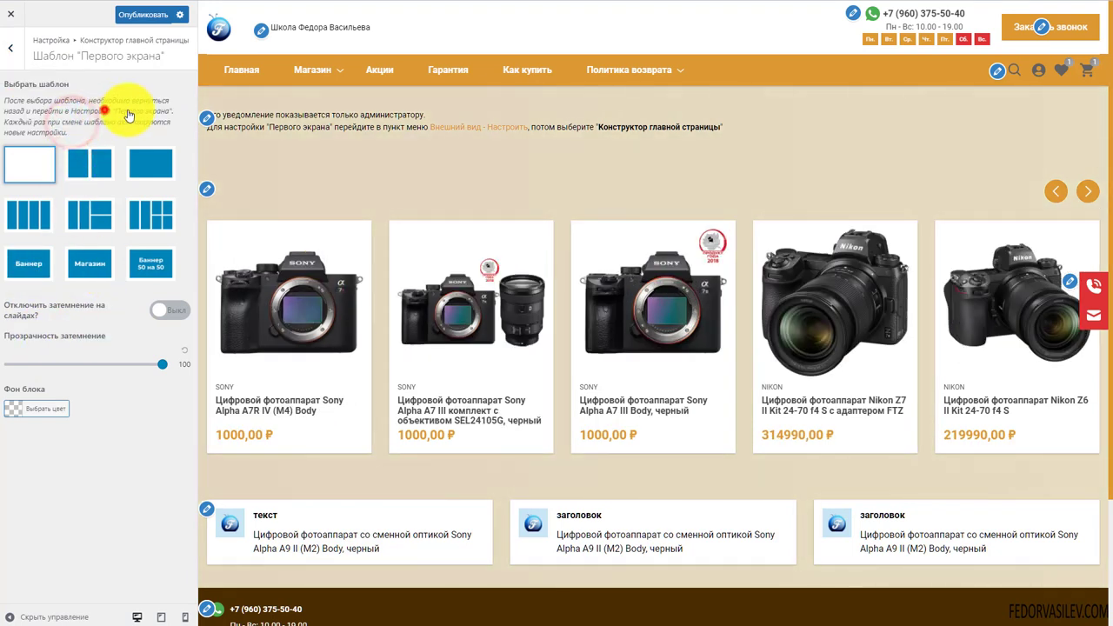
pyautogui.moveTo(170, 116); pyautogui.dragTo(172, 113)
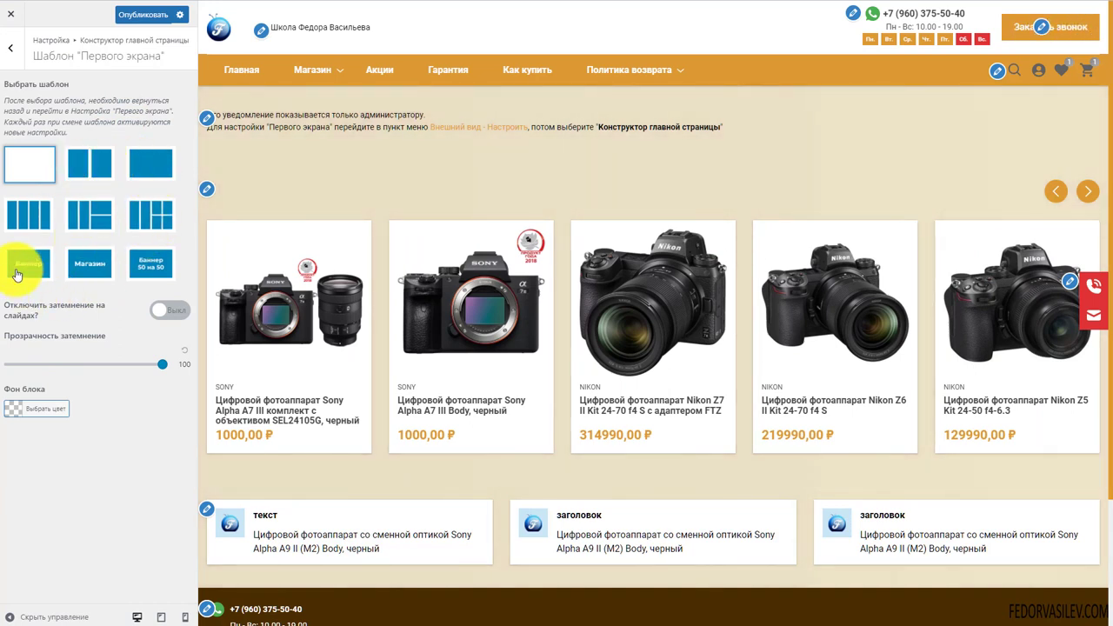
pyautogui.click(83, 275)
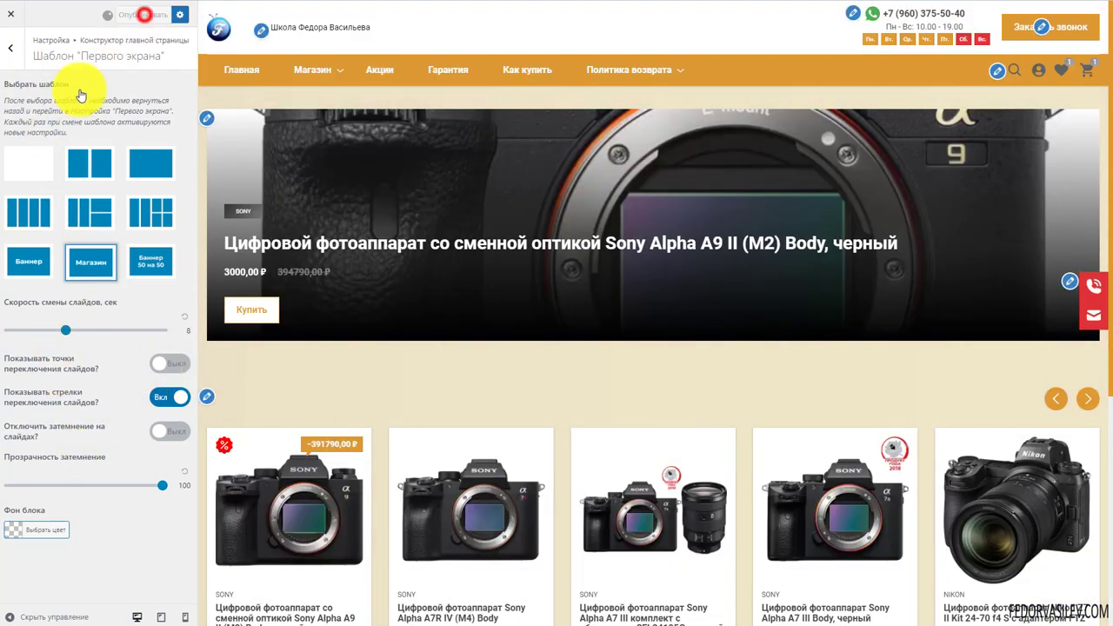
pyautogui.click(13, 51)
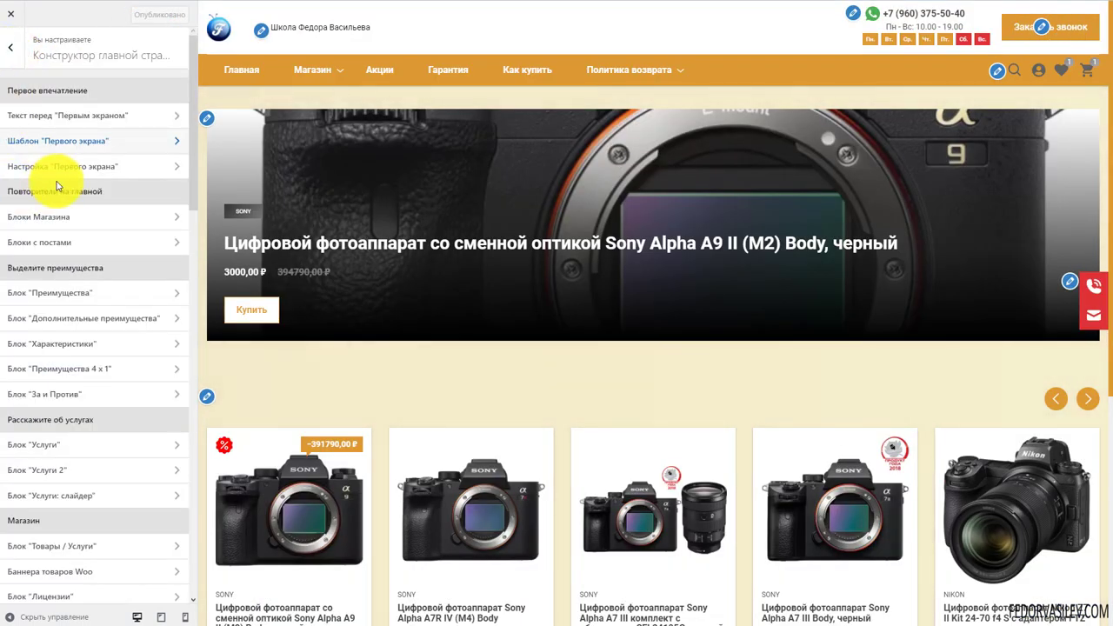
# In first-screen settings, switch the first banner's H1 off and the category menu on
pyautogui.click(86, 167)
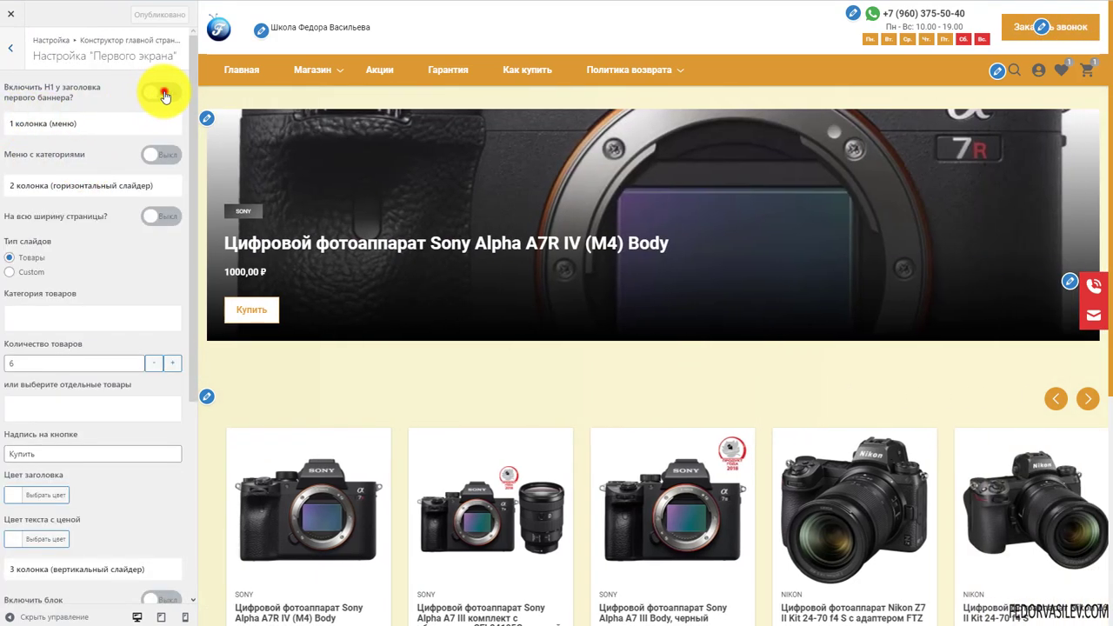
pyautogui.click(162, 92)
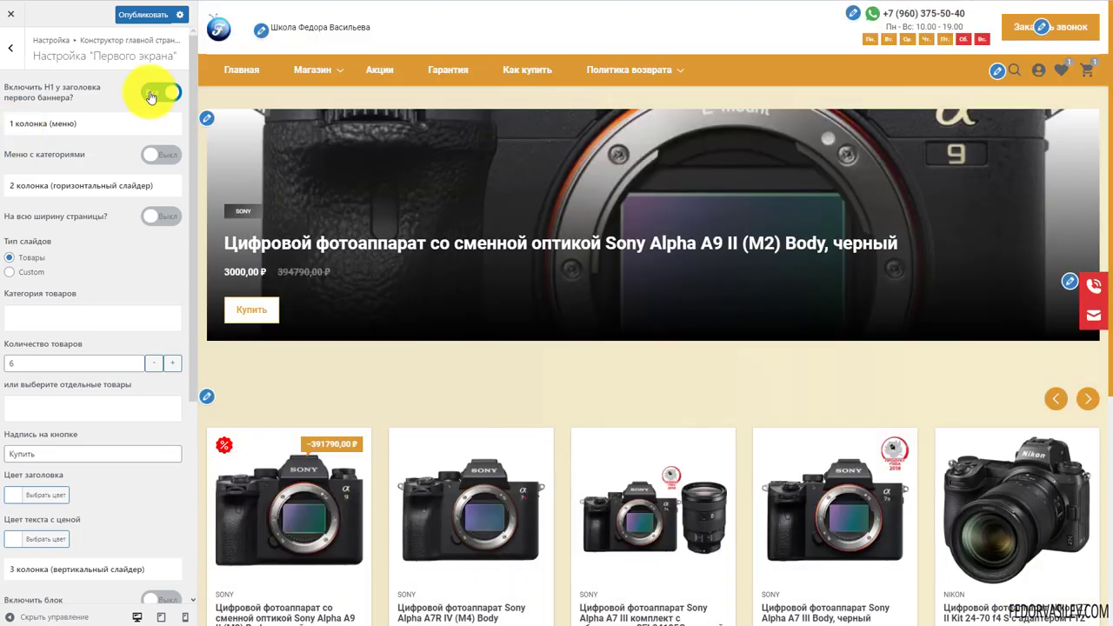
pyautogui.click(154, 92)
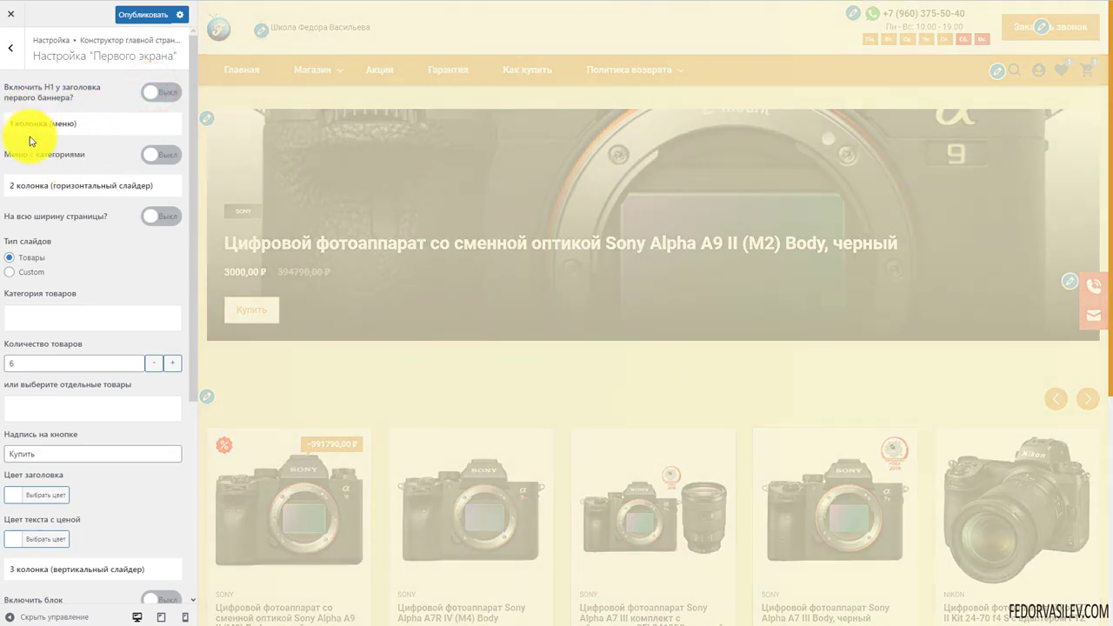
pyautogui.scroll(-5, 67, 179)
pyautogui.scroll(-2, 142, 374)
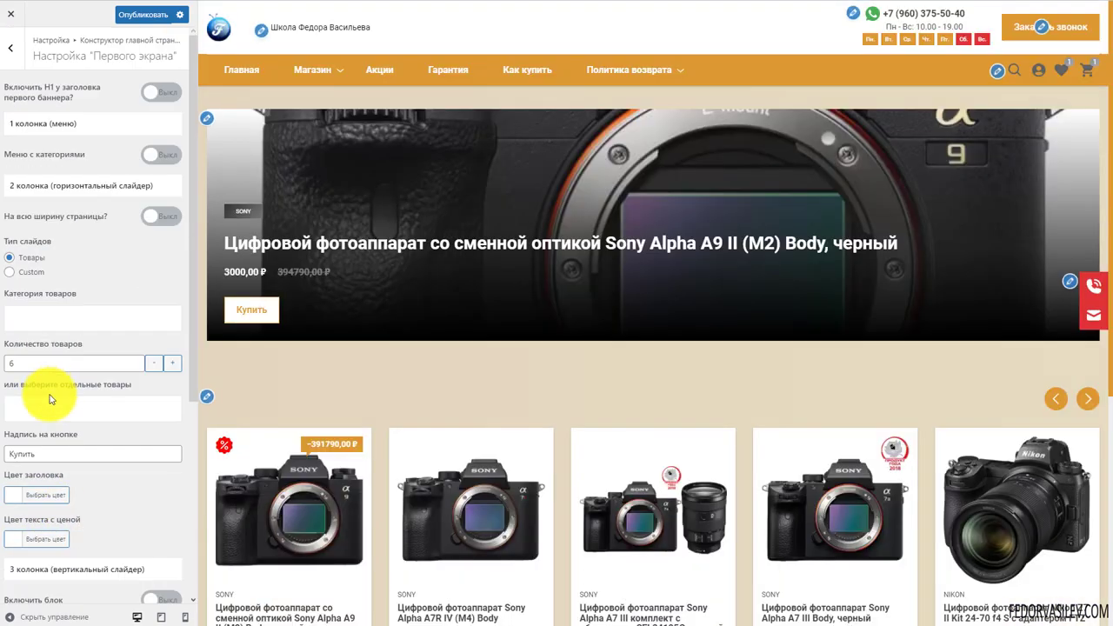
pyautogui.click(160, 157)
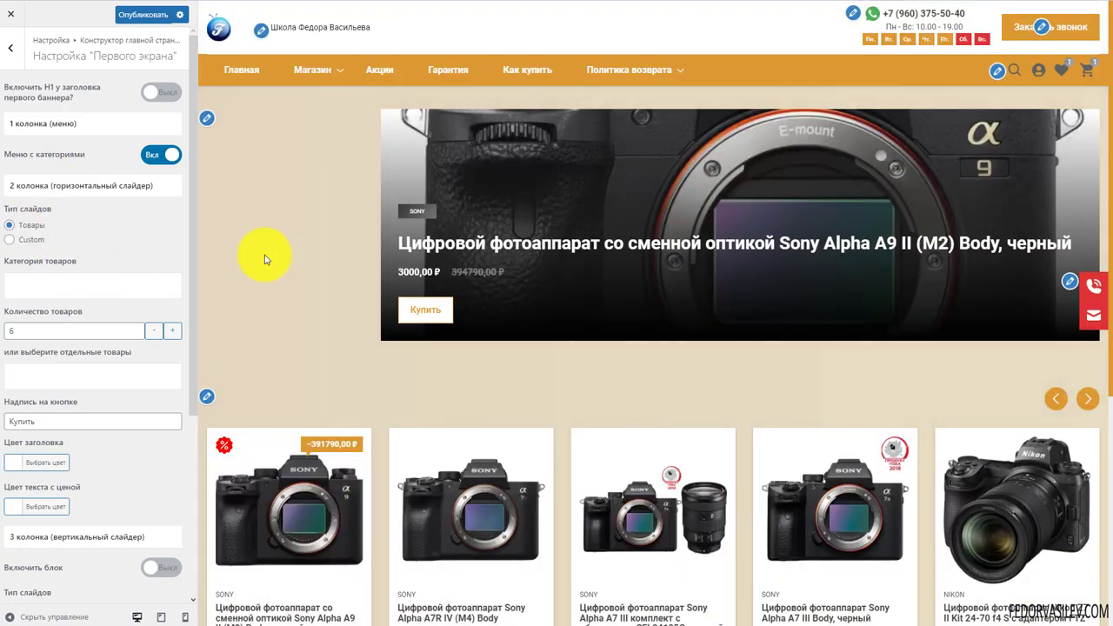
pyautogui.scroll(-3, 109, 435)
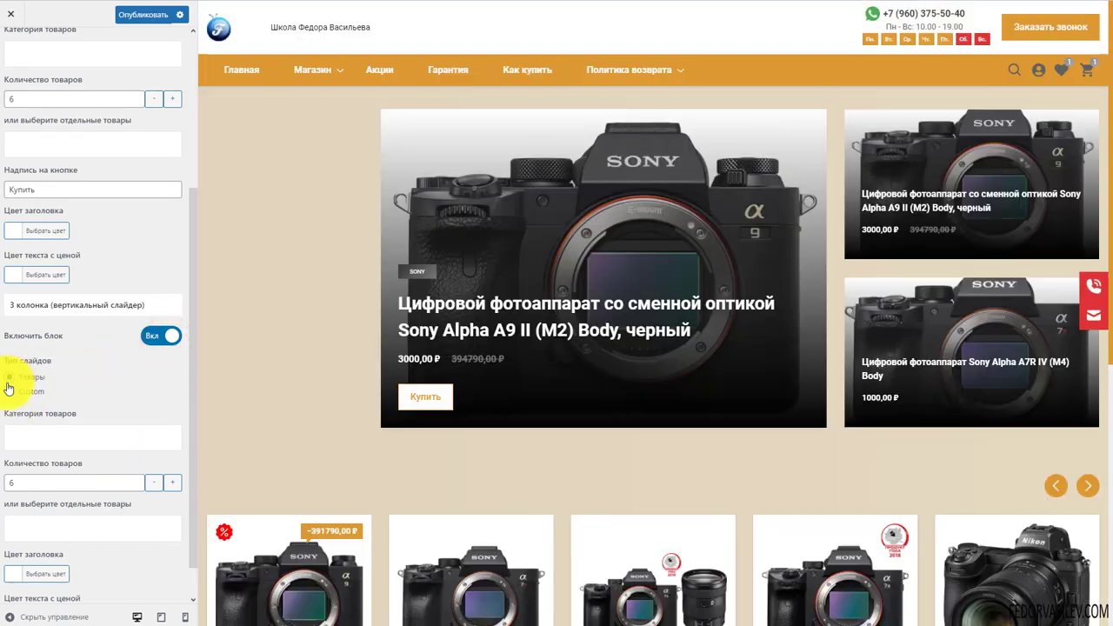
# Browse the preview sliders and turn off the third-column vertical slider
pyautogui.click(805, 271)
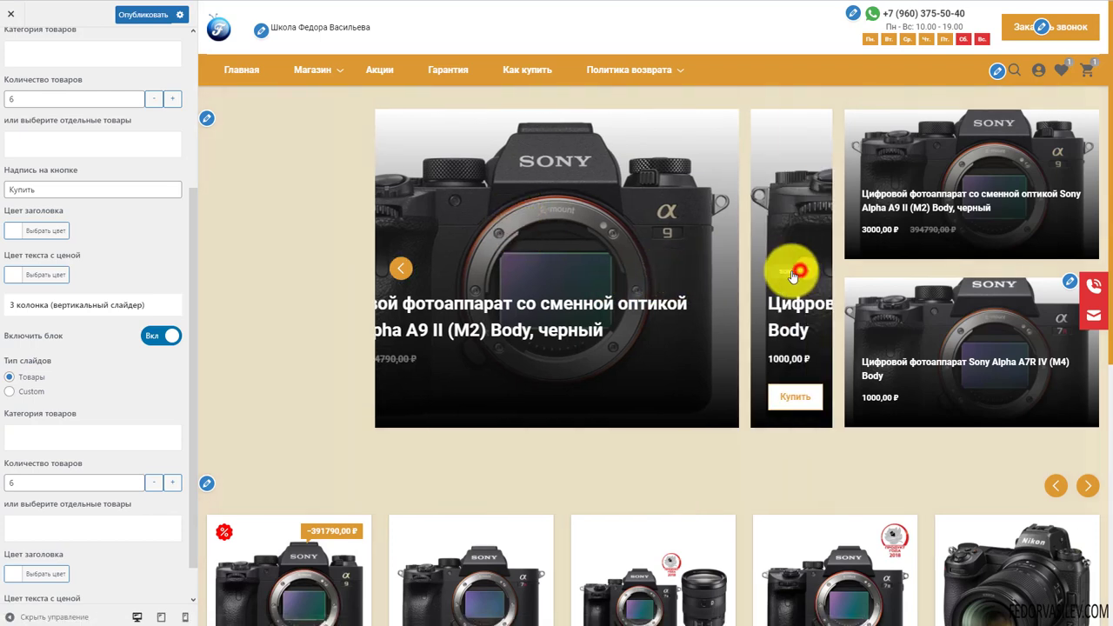
pyautogui.click(976, 132)
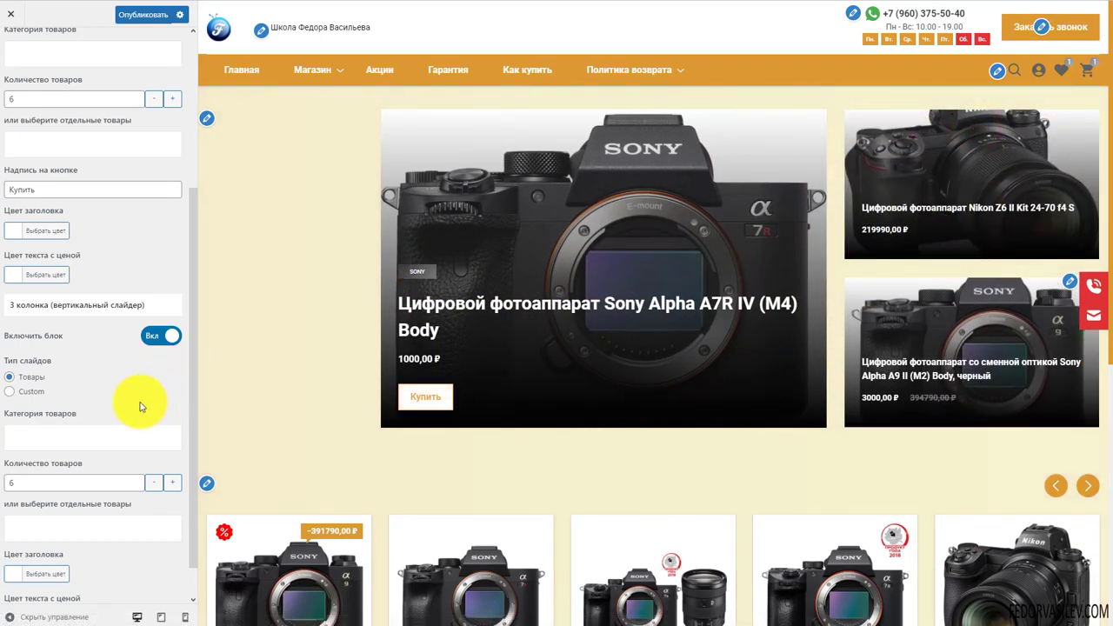
pyautogui.scroll(-1, 130, 395)
pyautogui.click(47, 398)
pyautogui.click(9, 350)
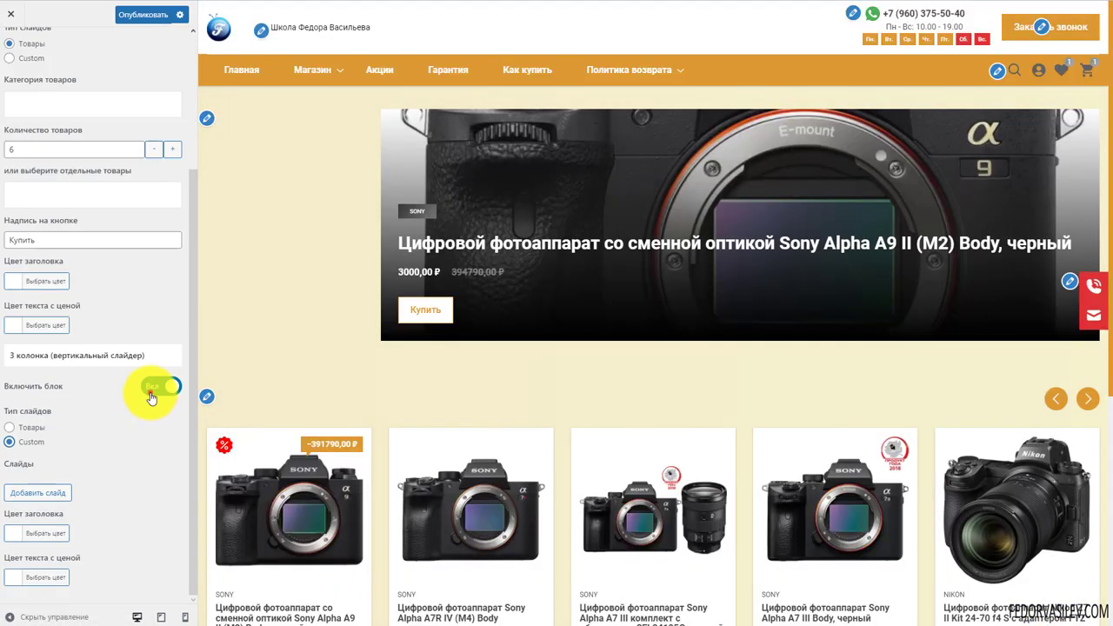
pyautogui.click(152, 391)
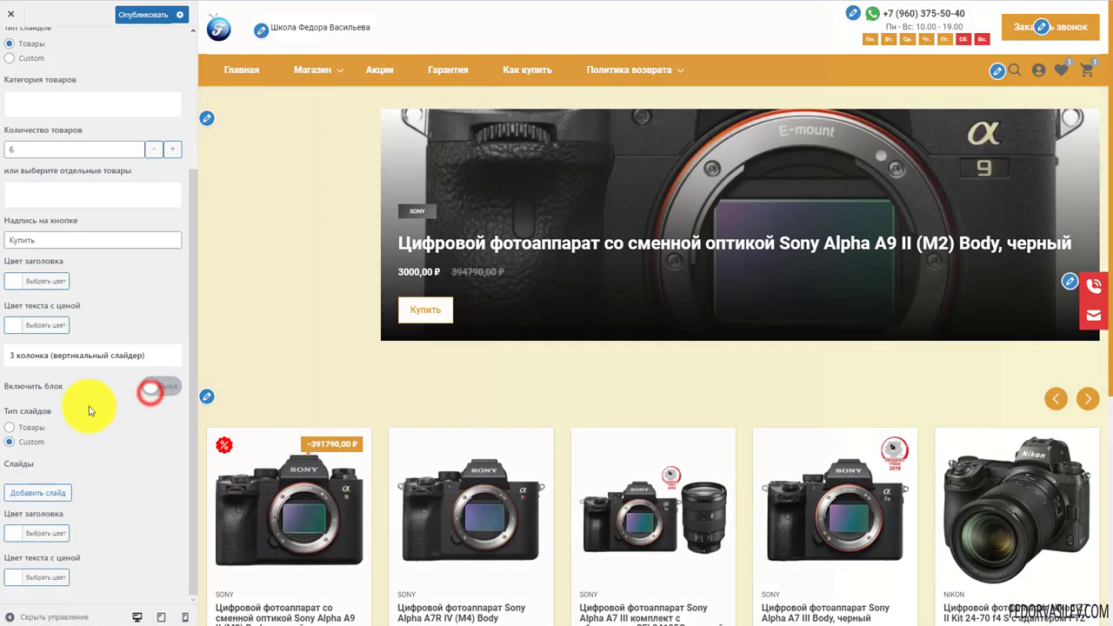
# Turn off the category menu and make the first-screen slider full page width
pyautogui.scroll(3, 97, 372)
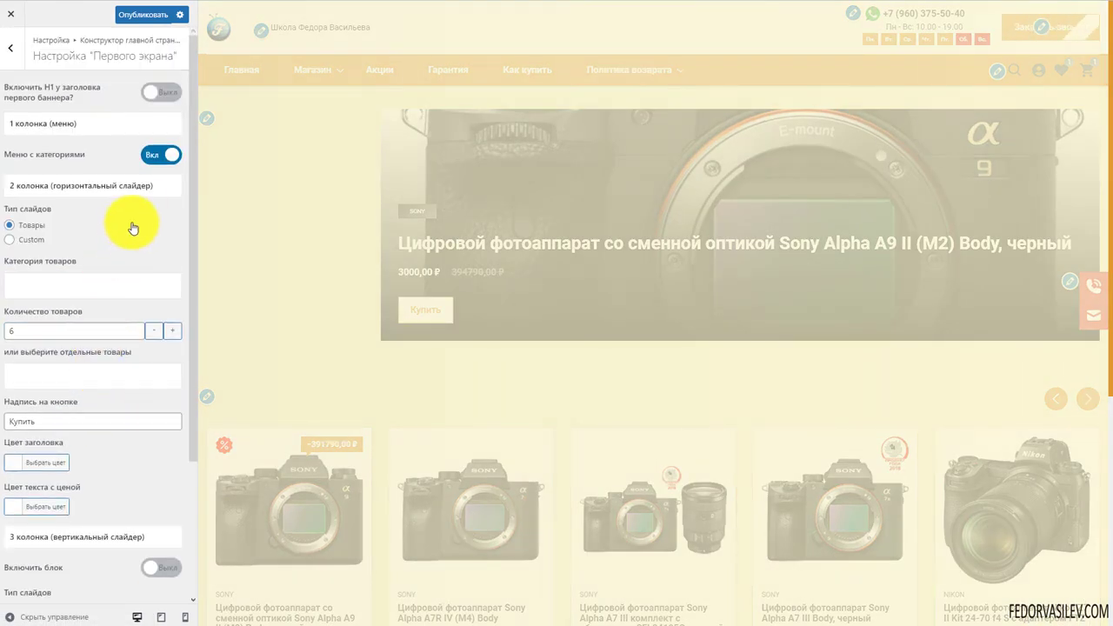
pyautogui.click(152, 157)
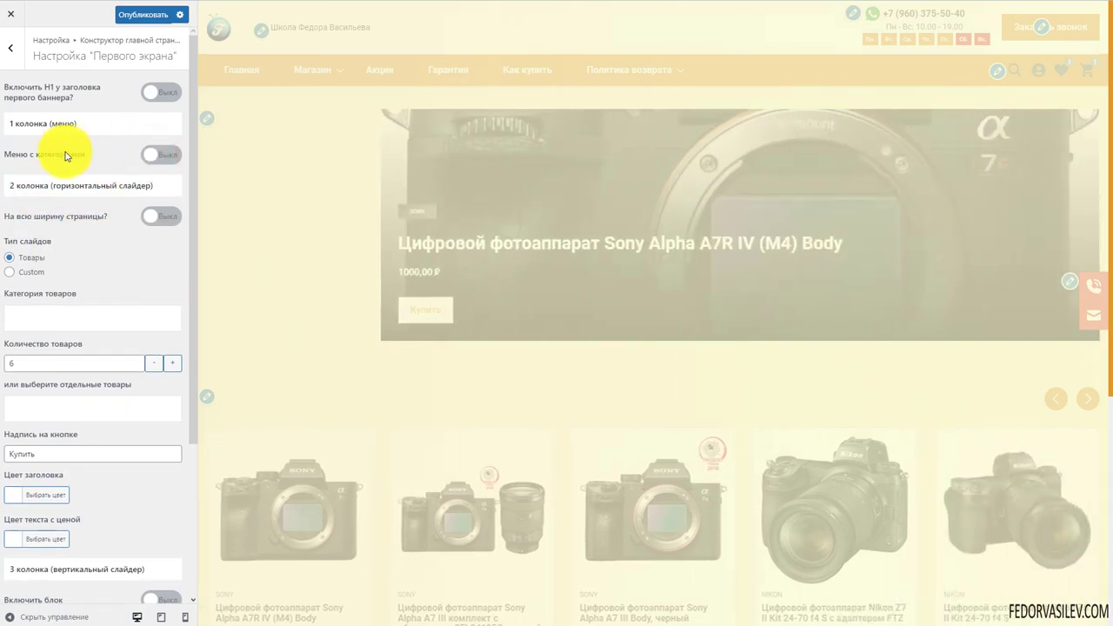
pyautogui.click(151, 217)
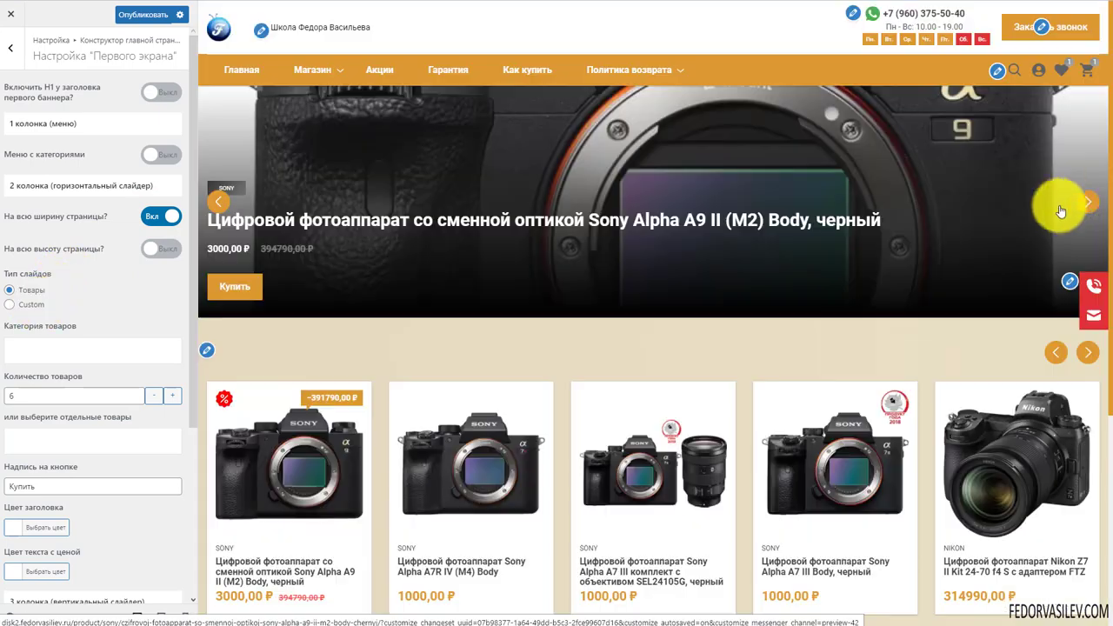
pyautogui.click(1086, 201)
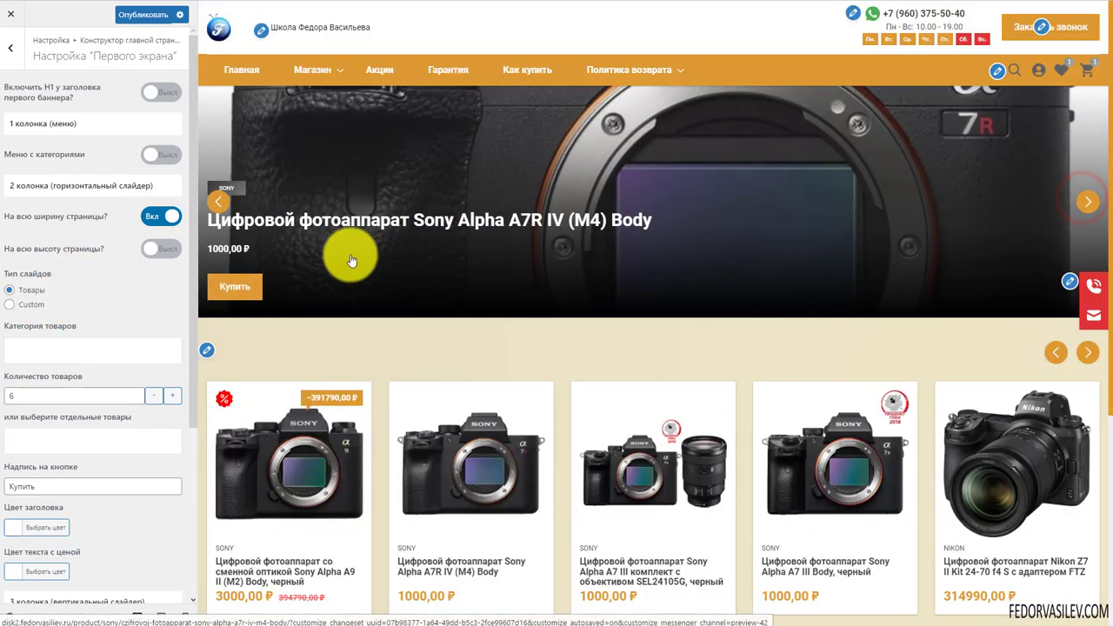
pyautogui.click(58, 359)
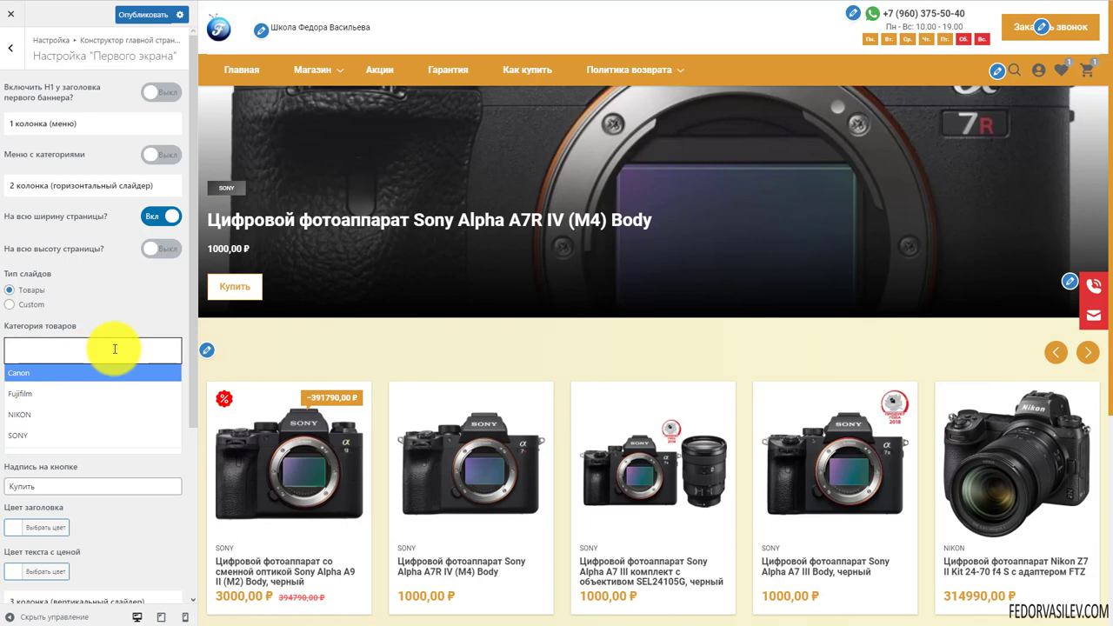
pyautogui.click(146, 299)
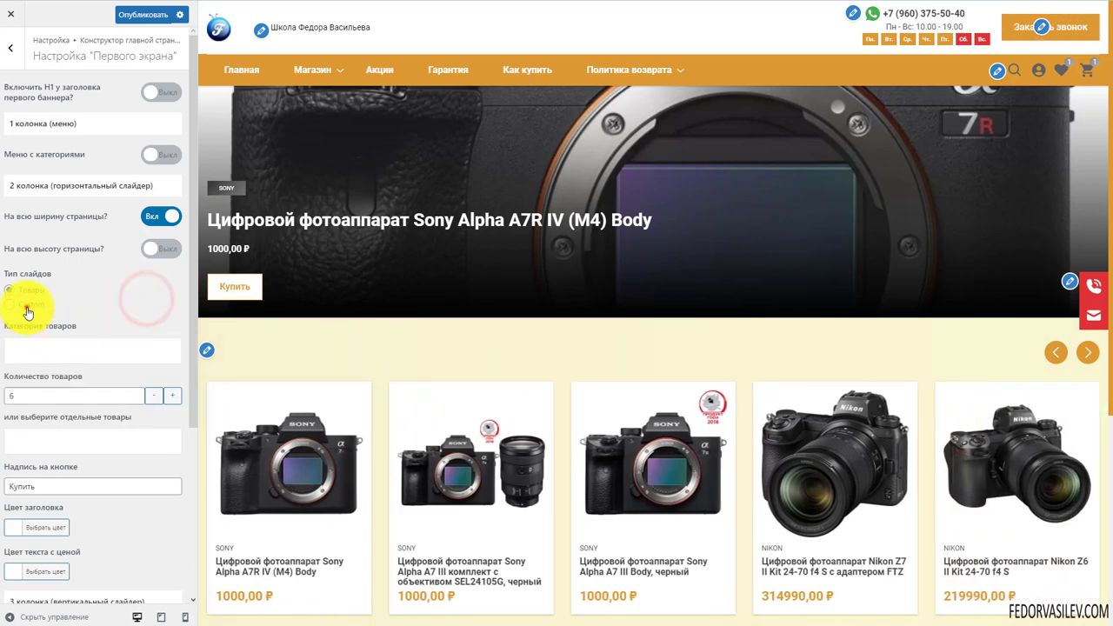
# Keep Тип слайдов on Товары after briefly trying custom slides
pyautogui.click(28, 306)
pyautogui.scroll(-2, 122, 287)
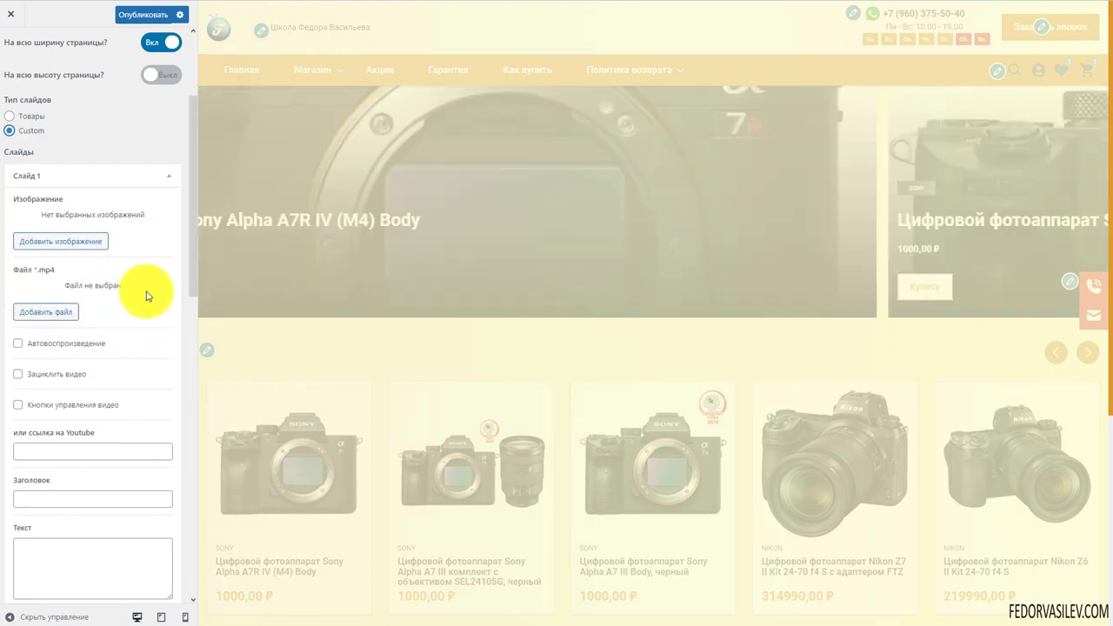
pyautogui.scroll(-3, 128, 331)
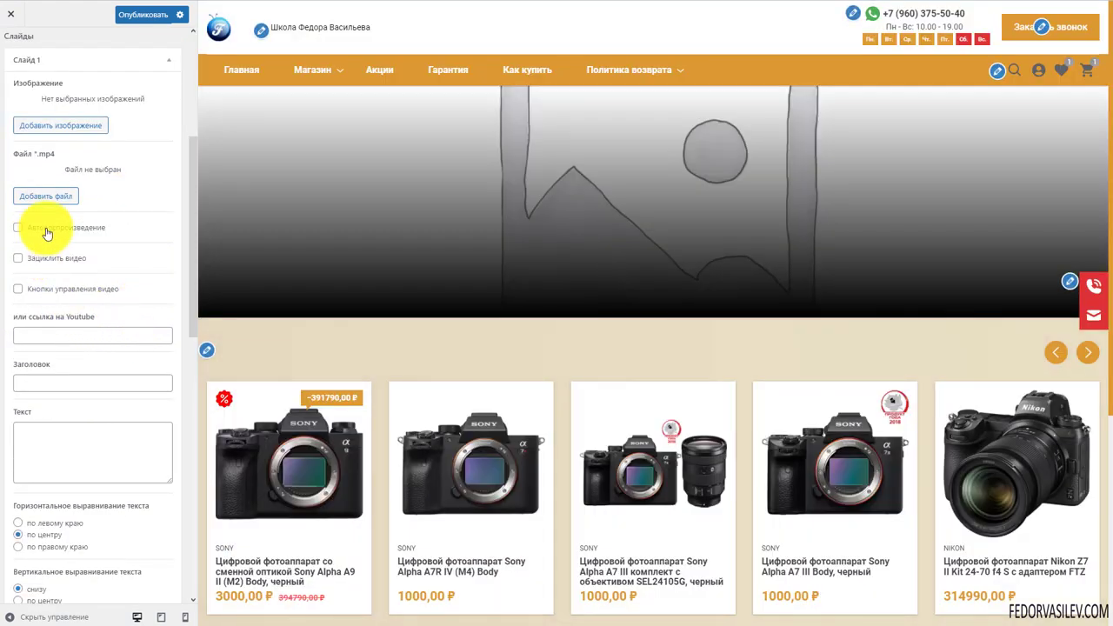
pyautogui.scroll(-1, 137, 289)
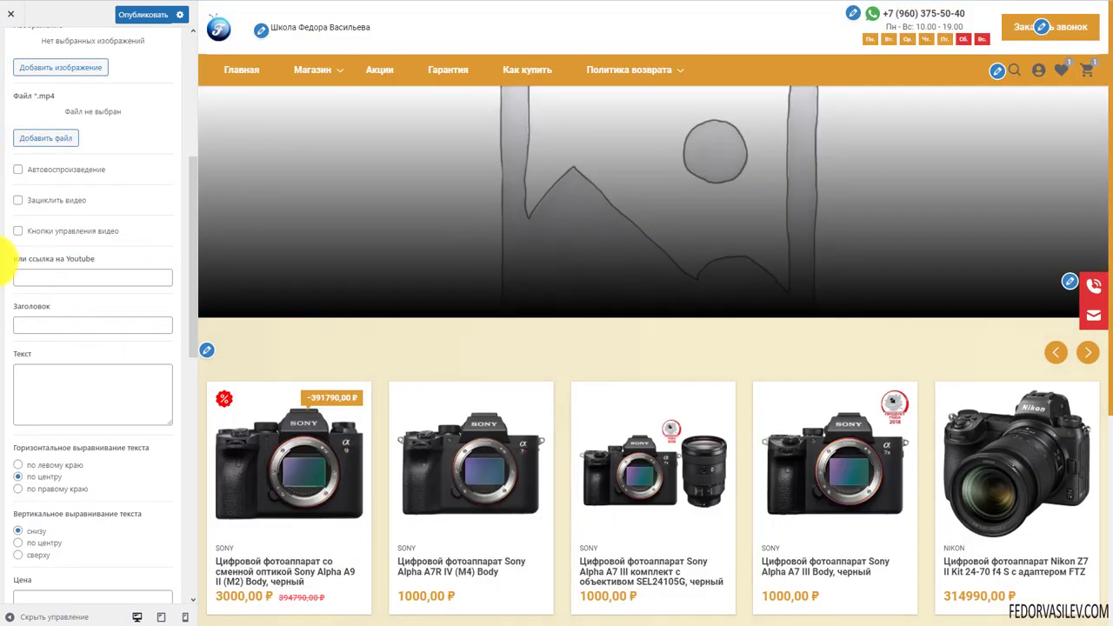
pyautogui.scroll(-10, 141, 274)
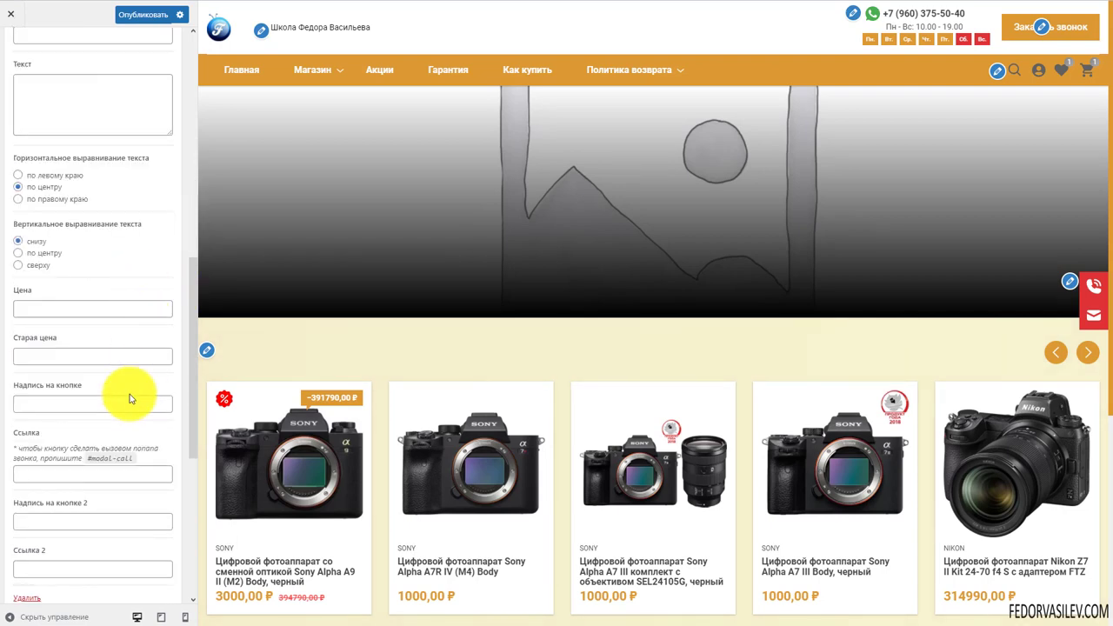
pyautogui.scroll(6, 123, 358)
pyautogui.scroll(8, 123, 358)
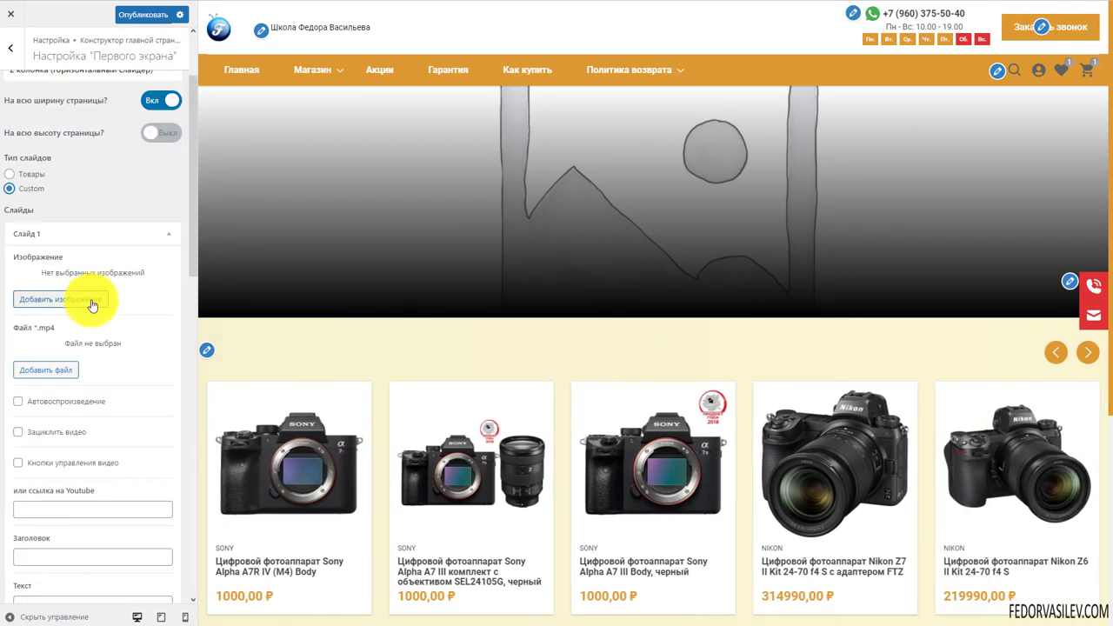
pyautogui.click(33, 176)
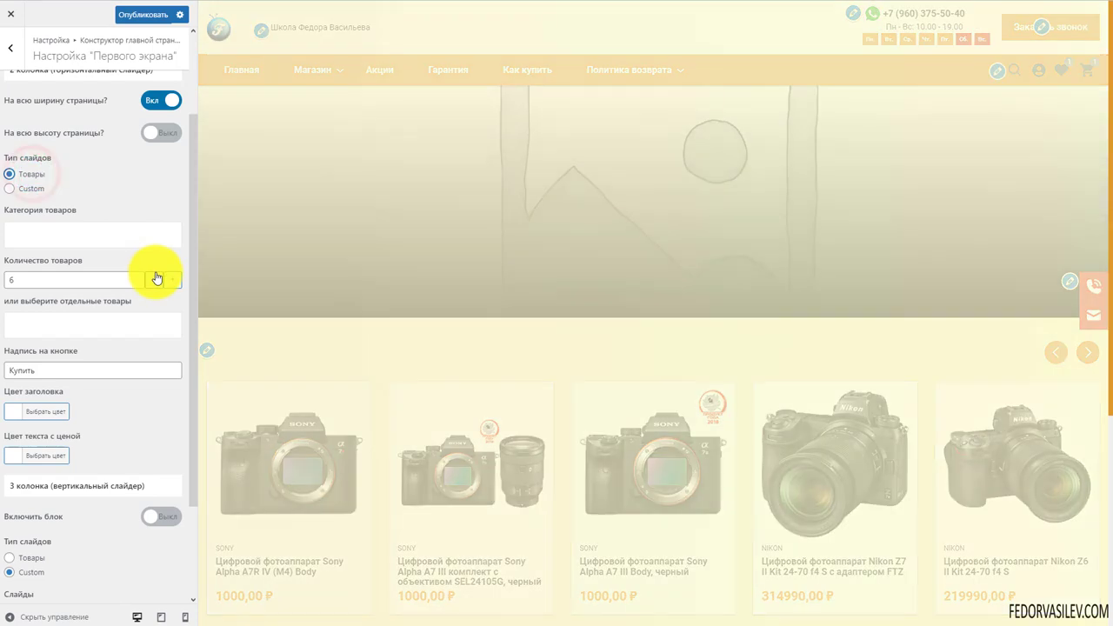
# Limit the slider to the Canon, Fujifilm, NIKON and SONY product categories
pyautogui.click(80, 234)
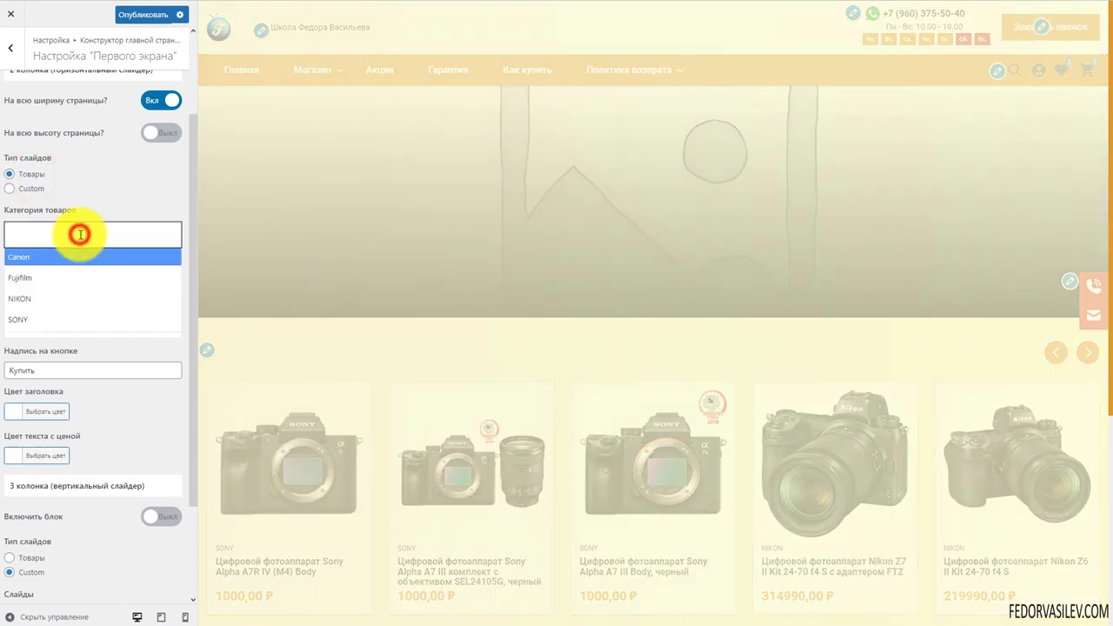
pyautogui.click(25, 256)
pyautogui.click(54, 229)
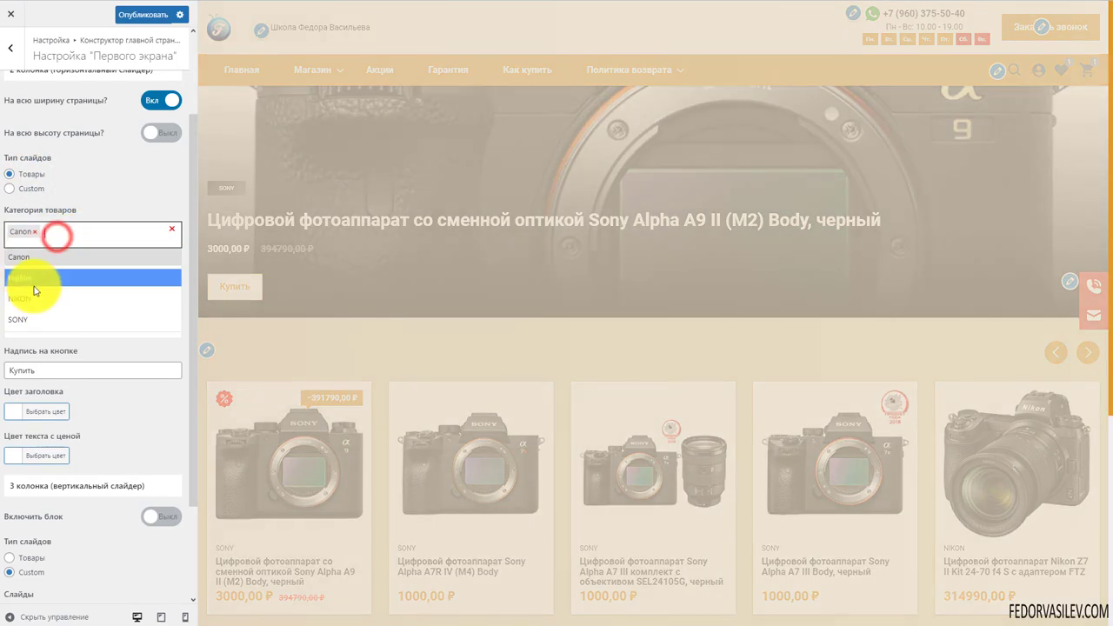
pyautogui.click(33, 280)
pyautogui.click(90, 235)
pyautogui.click(30, 299)
pyautogui.click(99, 233)
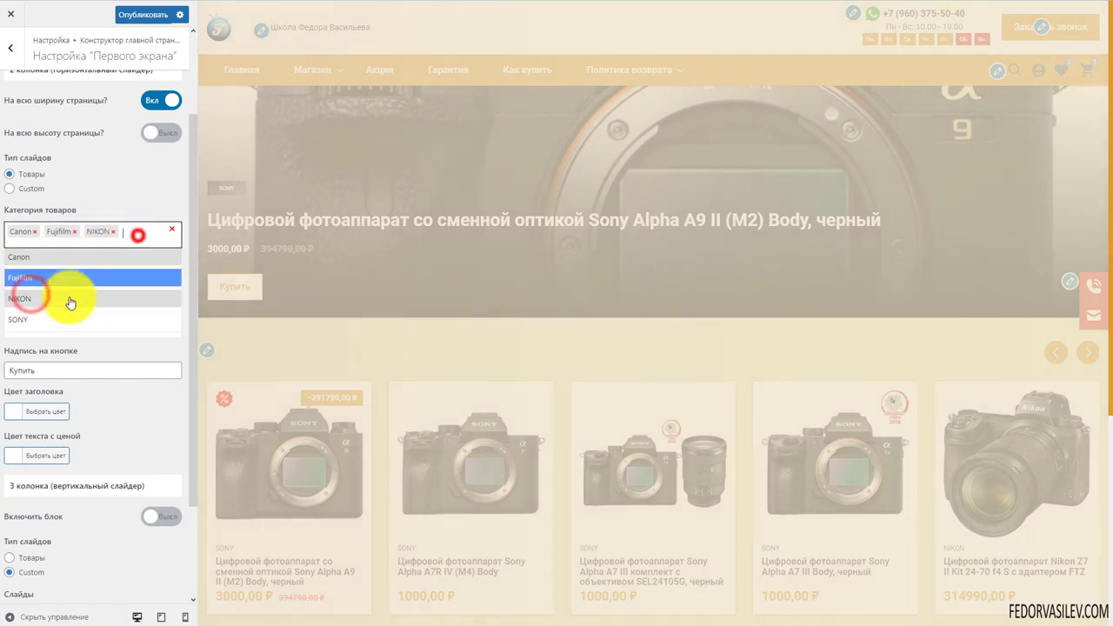
pyautogui.click(29, 322)
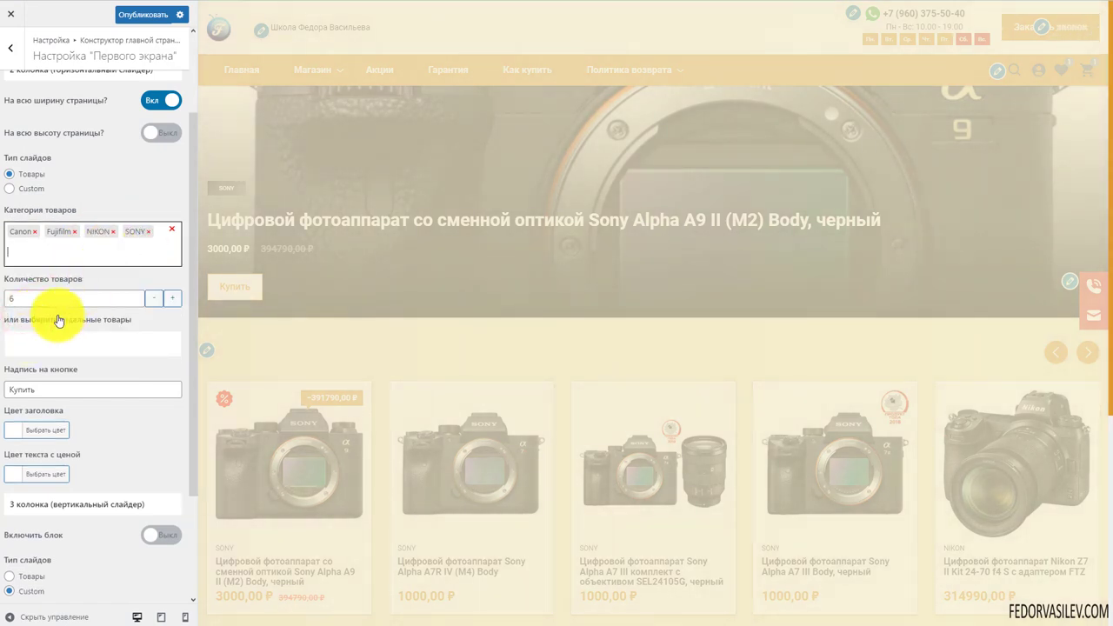
# Publish the first-screen slider changes, leaving individual products unselected
pyautogui.scroll(-1, 116, 318)
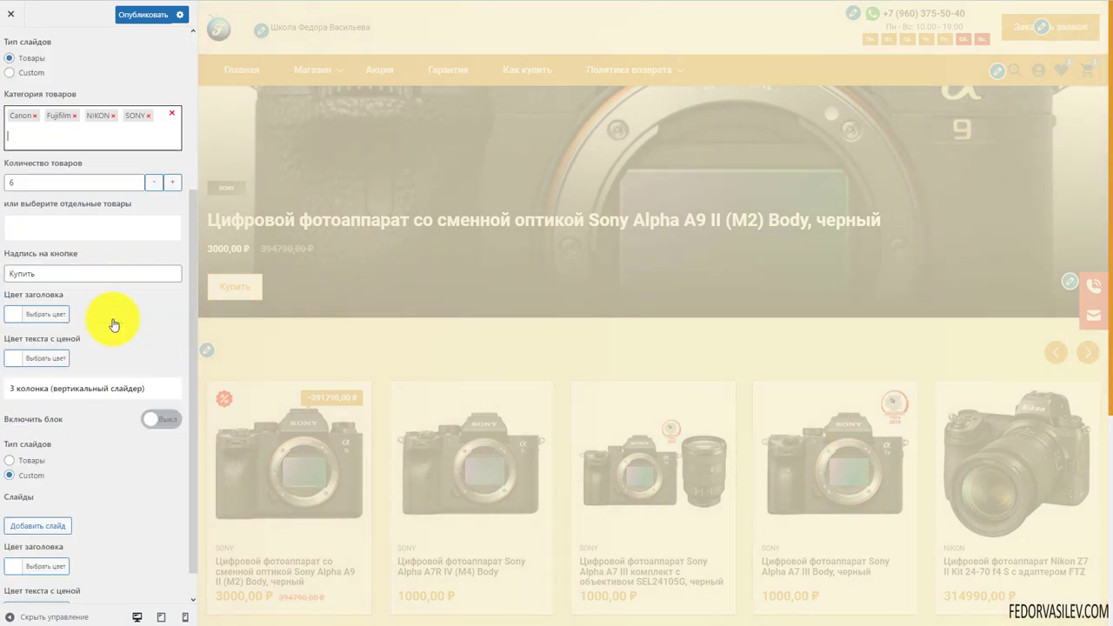
pyautogui.click(71, 224)
pyautogui.click(134, 310)
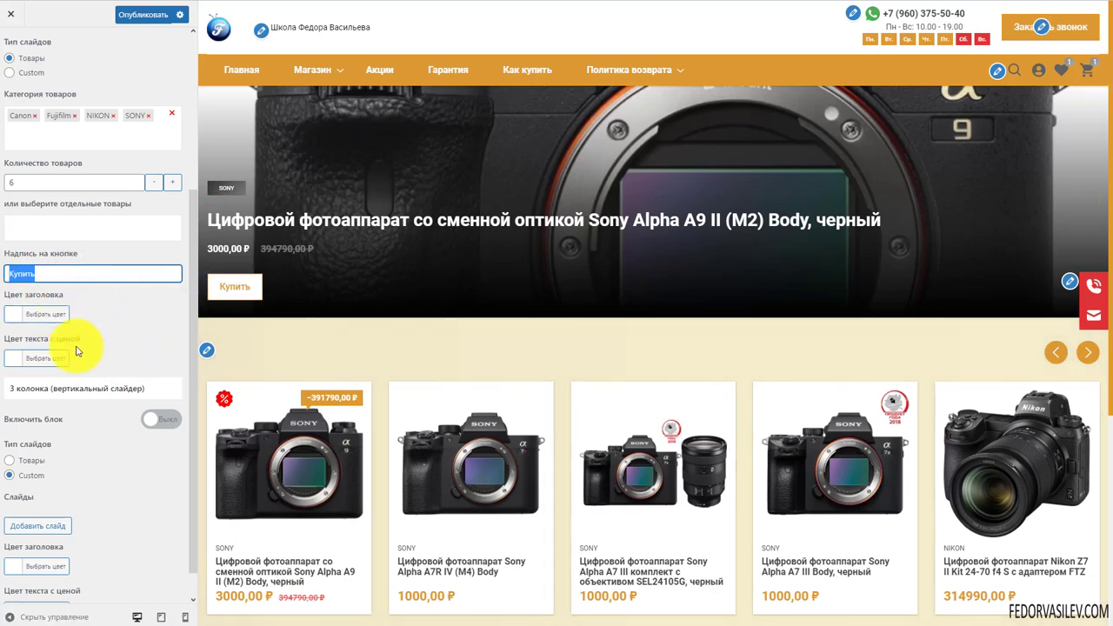
pyautogui.scroll(-1, 141, 299)
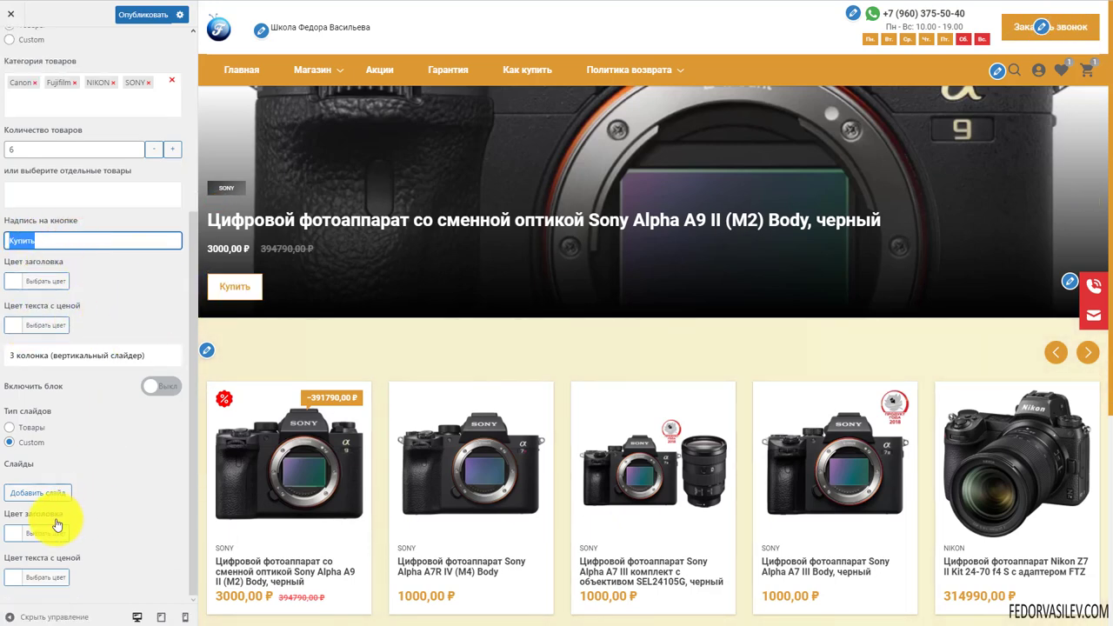
pyautogui.scroll(6, 57, 522)
pyautogui.click(144, 15)
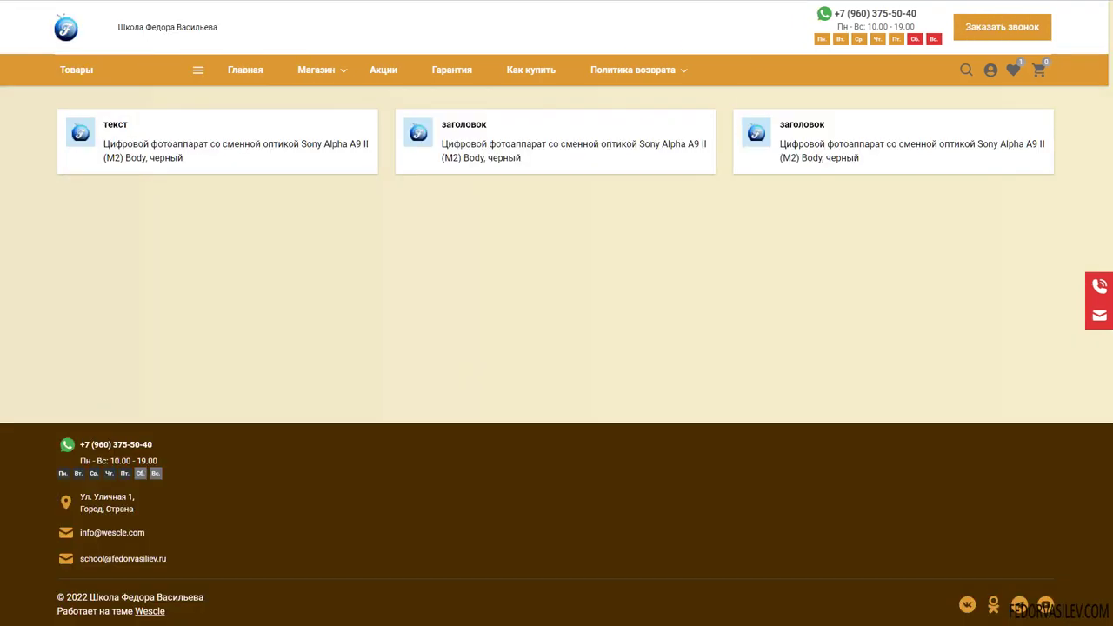
pyautogui.click(76, 25)
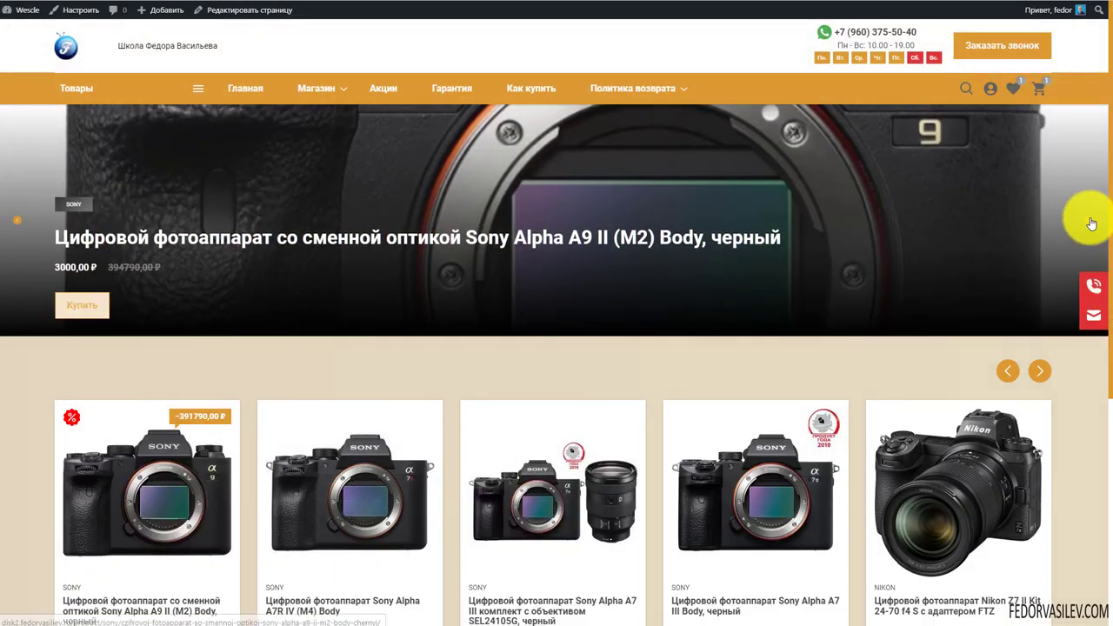
pyautogui.click(1087, 220)
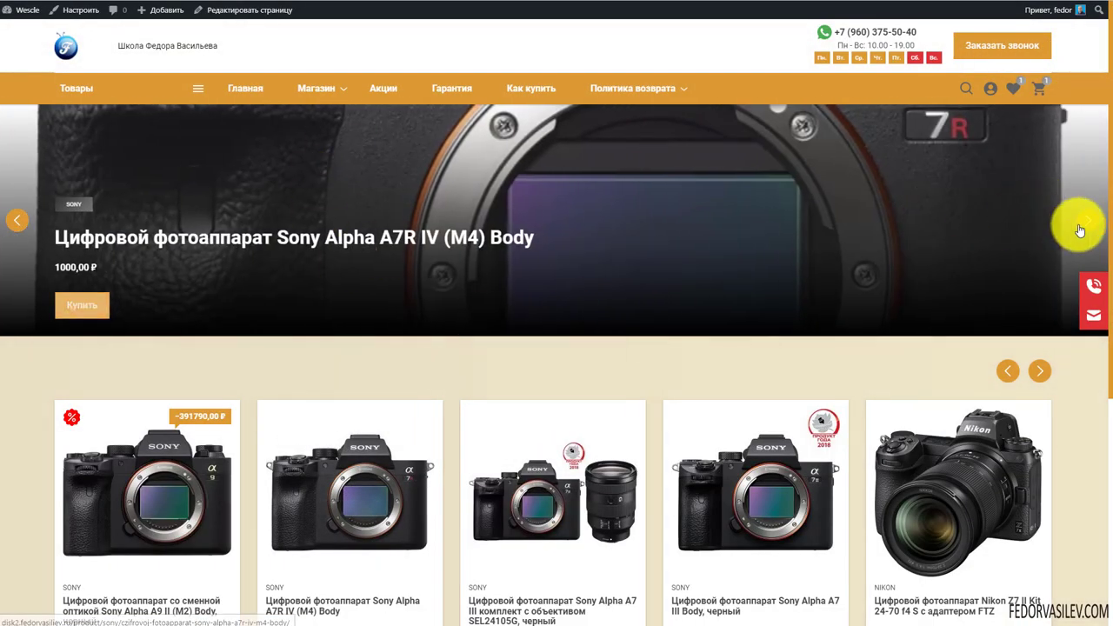
pyautogui.click(1087, 219)
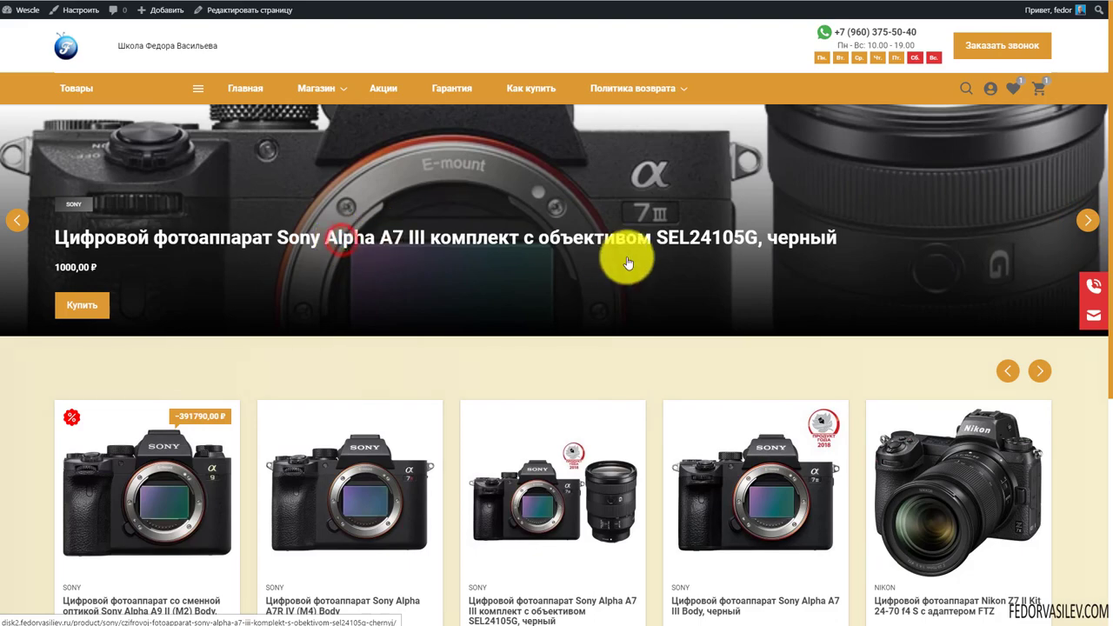
pyautogui.click(682, 237)
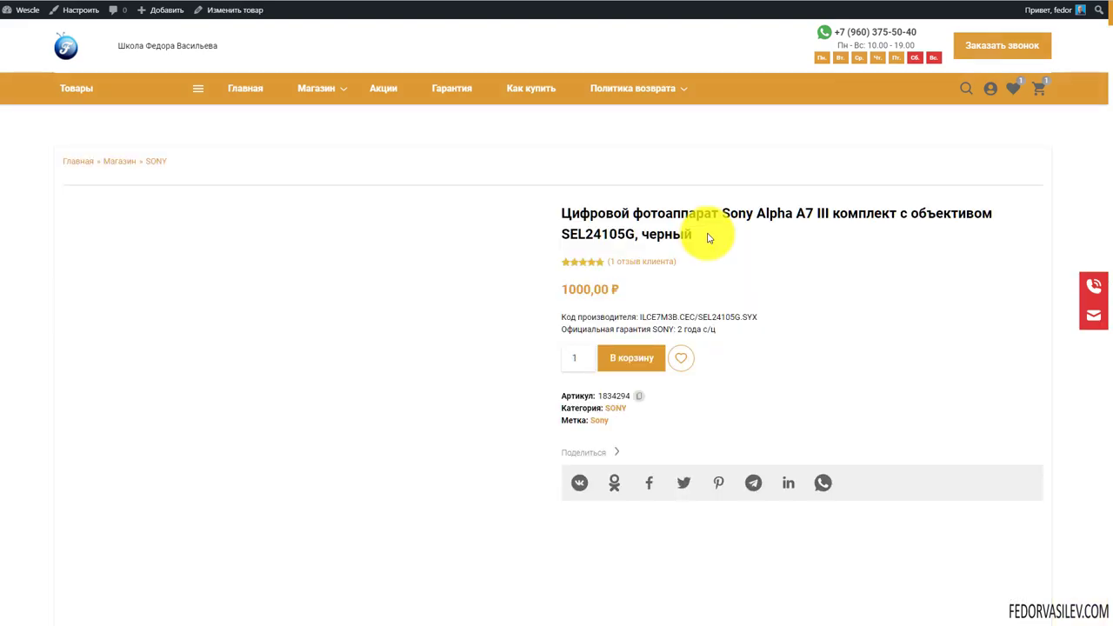
pyautogui.scroll(-3, 367, 318)
pyautogui.scroll(-3, 364, 318)
pyautogui.scroll(10, 360, 308)
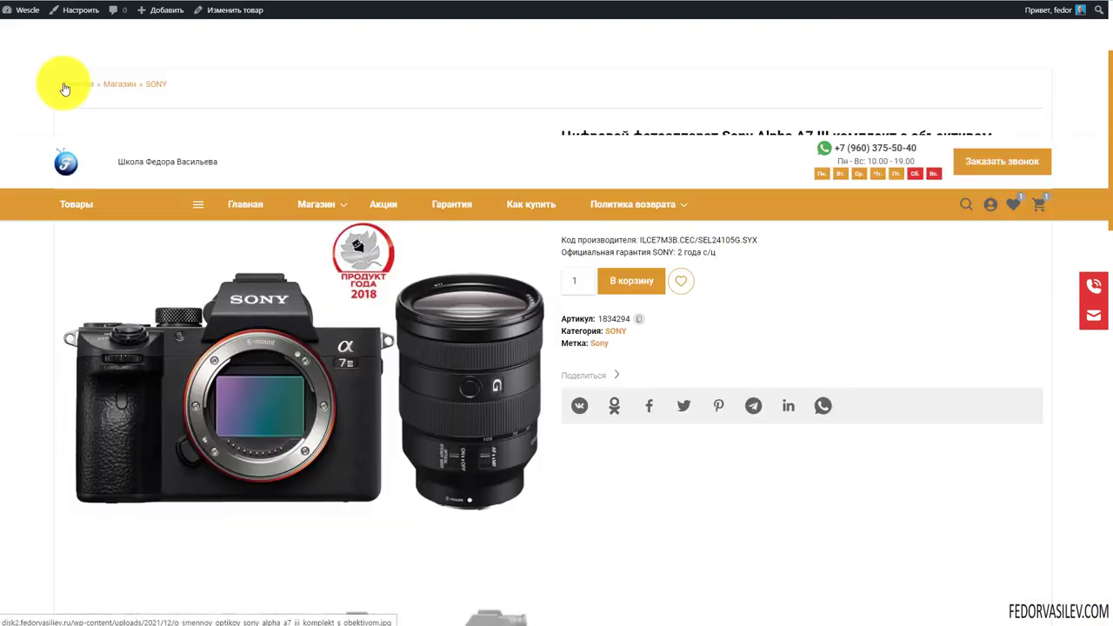
pyautogui.click(28, 10)
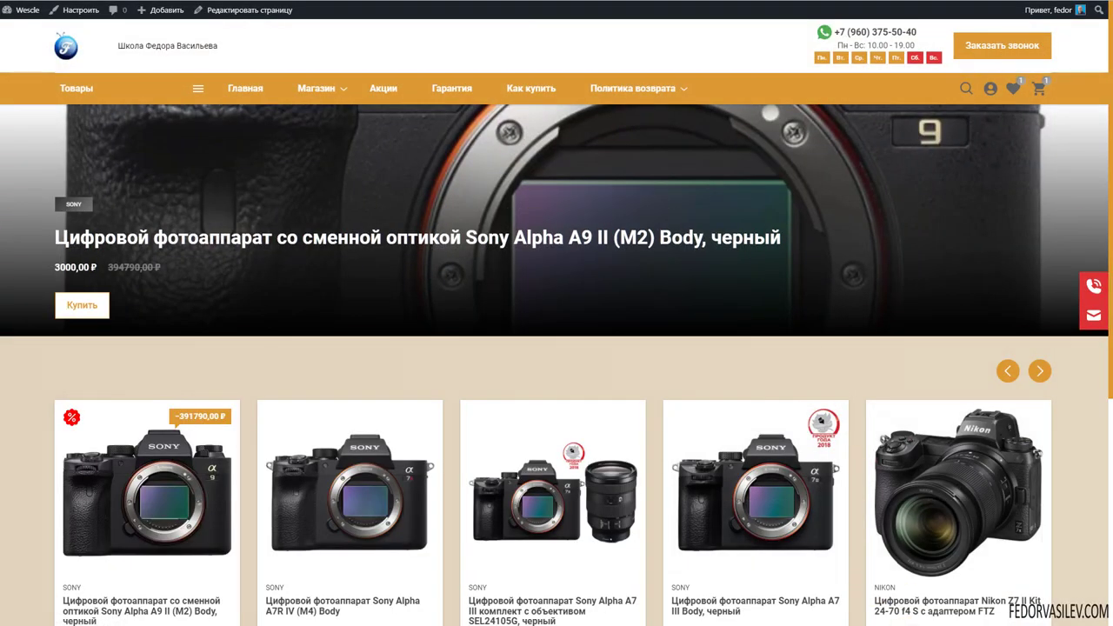
pyautogui.scroll(-3, 790, 372)
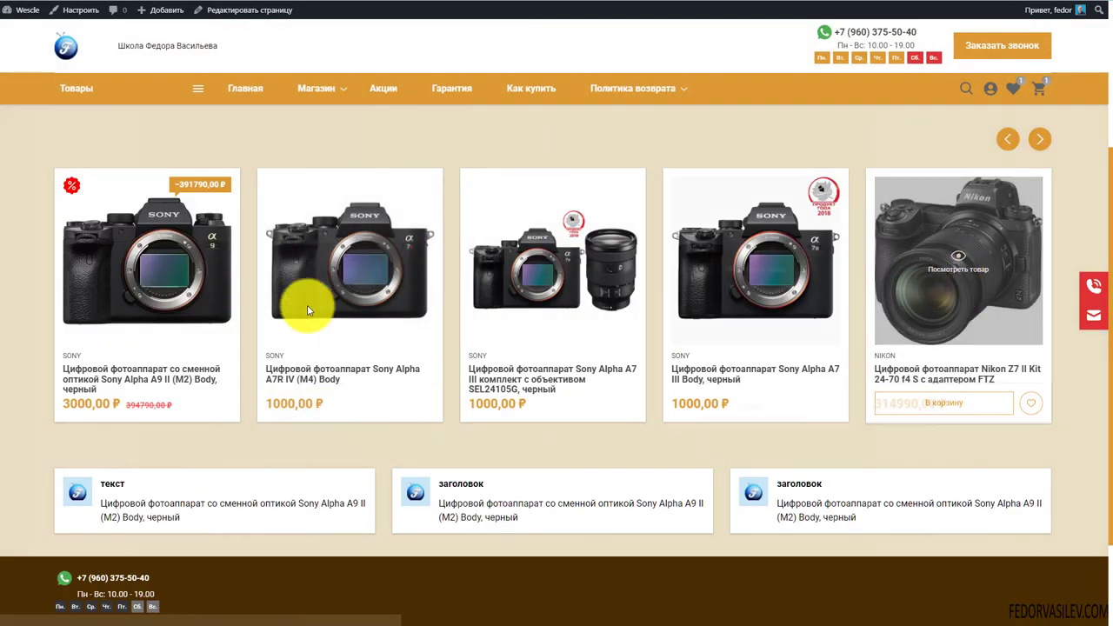
pyautogui.scroll(-2, 331, 311)
pyautogui.scroll(5, 398, 398)
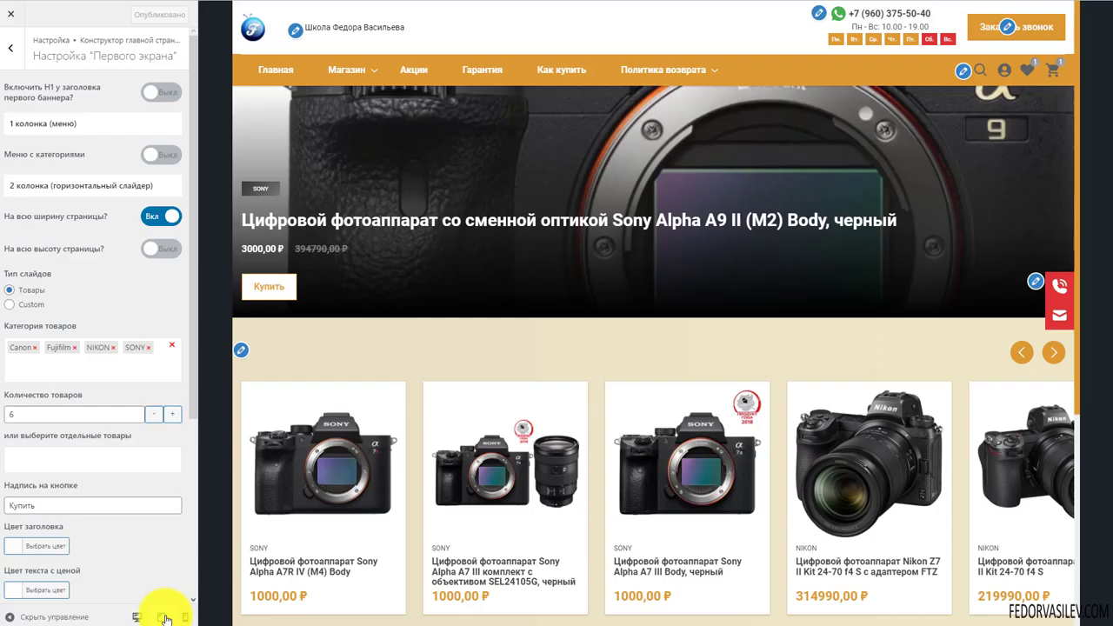
# Open the Customizer and preview the front page at tablet, then mobile width
pyautogui.click(157, 613)
pyautogui.click(467, 203)
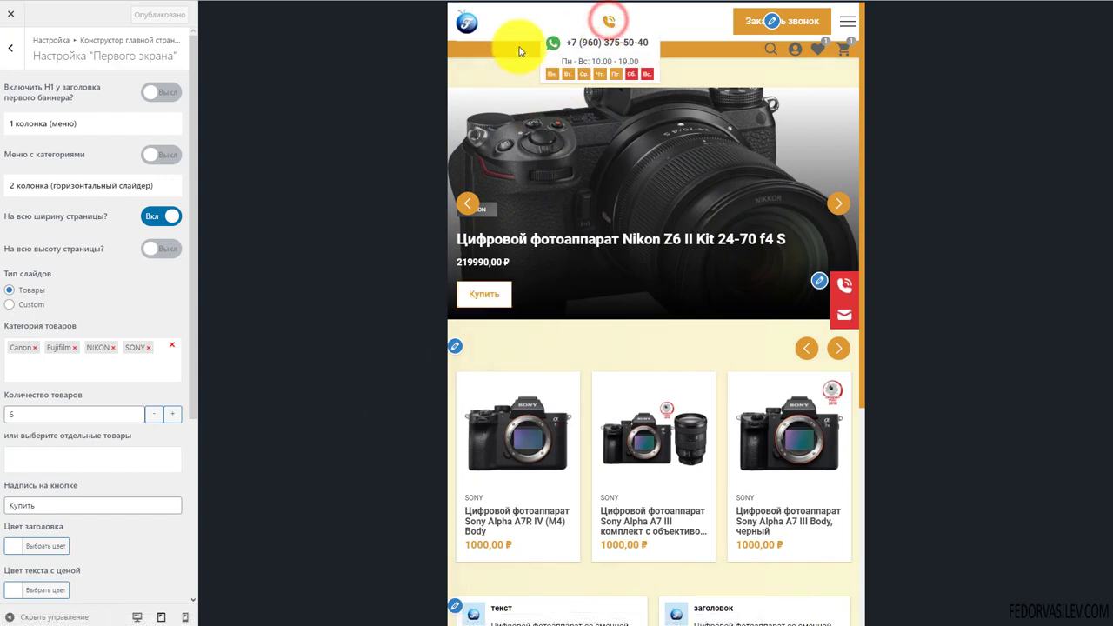
pyautogui.click(185, 617)
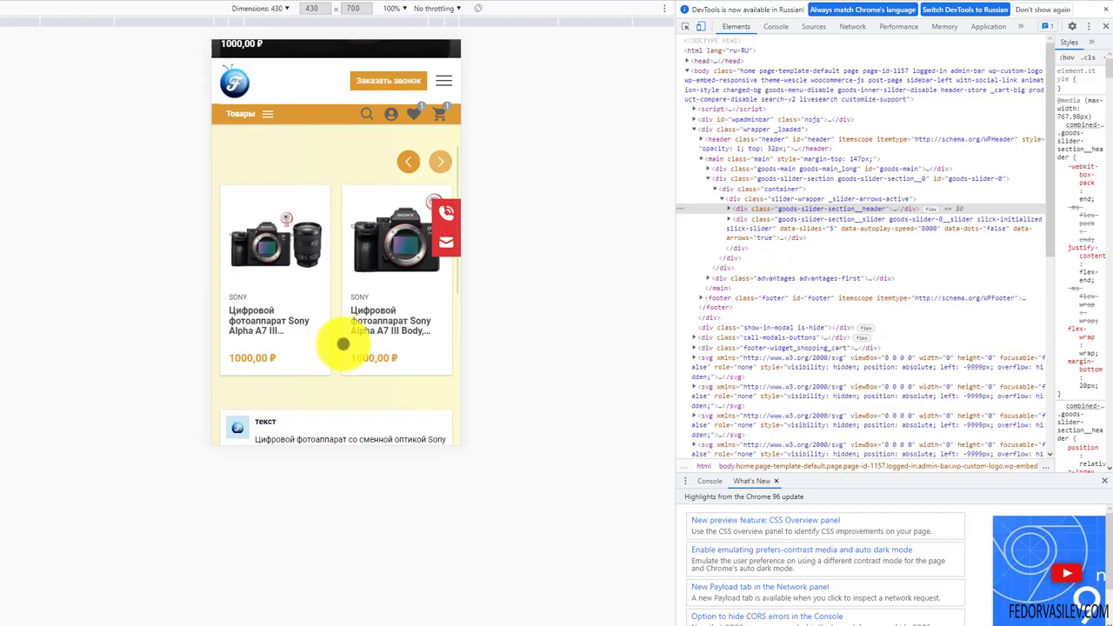
# At mobile width, cycle the carousels until the hero shows the Sony Alpha A7 III Body, черный slide
pyautogui.scroll(1, 344, 344)
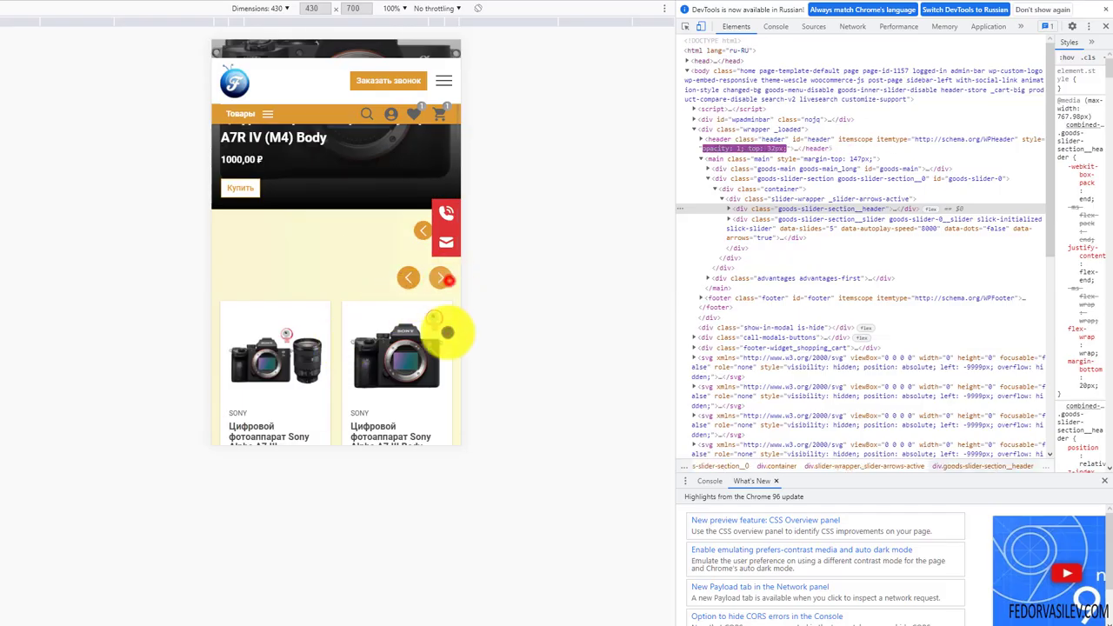
pyautogui.click(443, 278)
pyautogui.click(404, 287)
pyautogui.scroll(1, 319, 378)
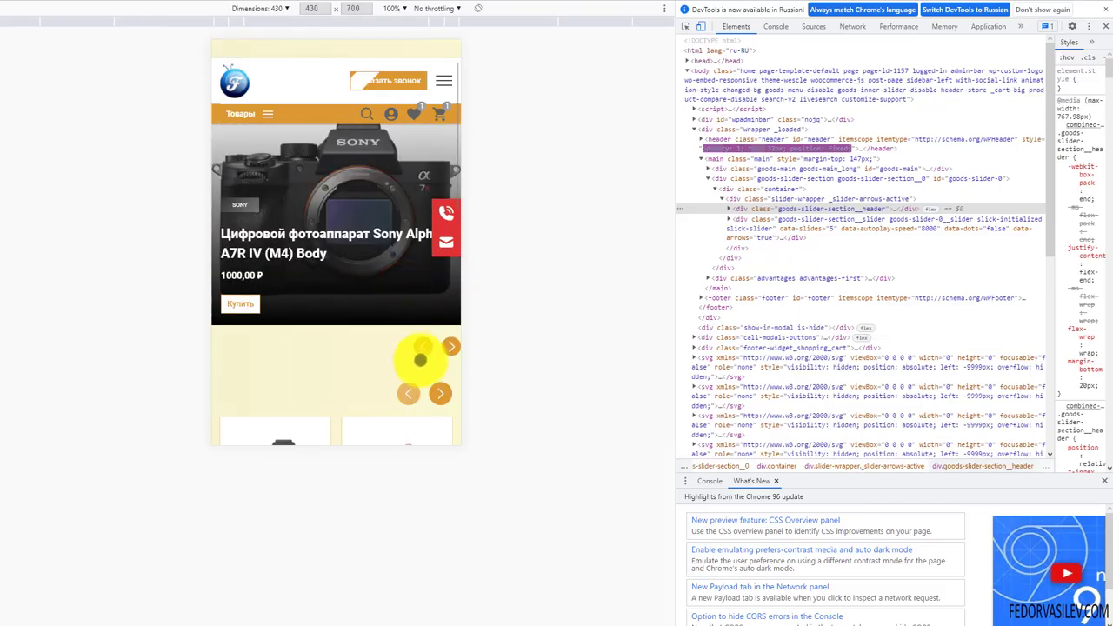
pyautogui.click(424, 346)
pyautogui.click(450, 348)
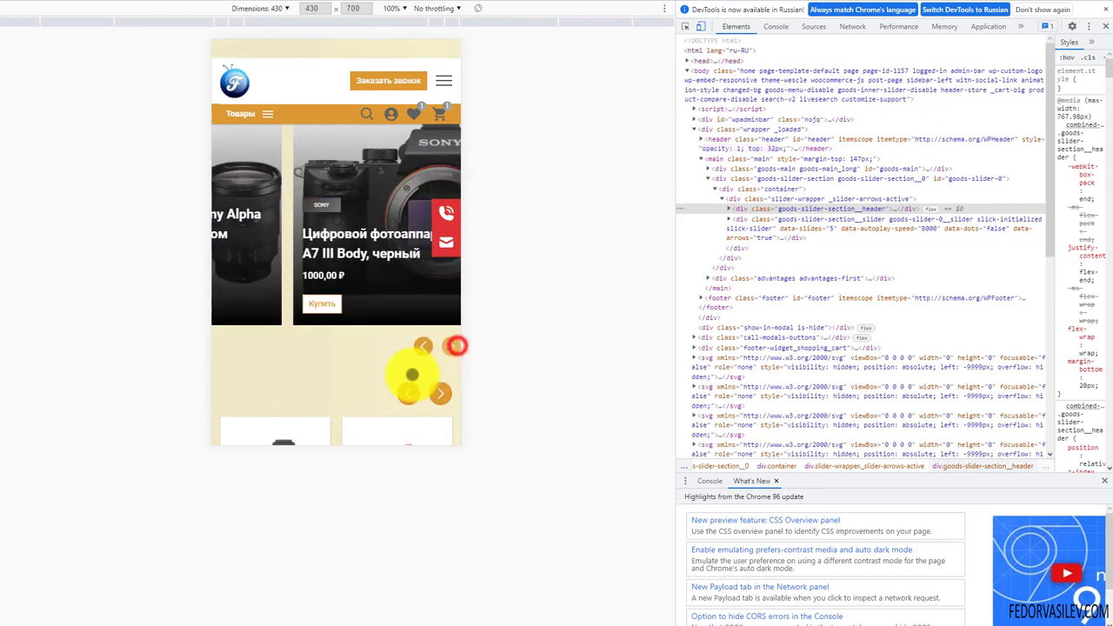
pyautogui.scroll(-4, 291, 203)
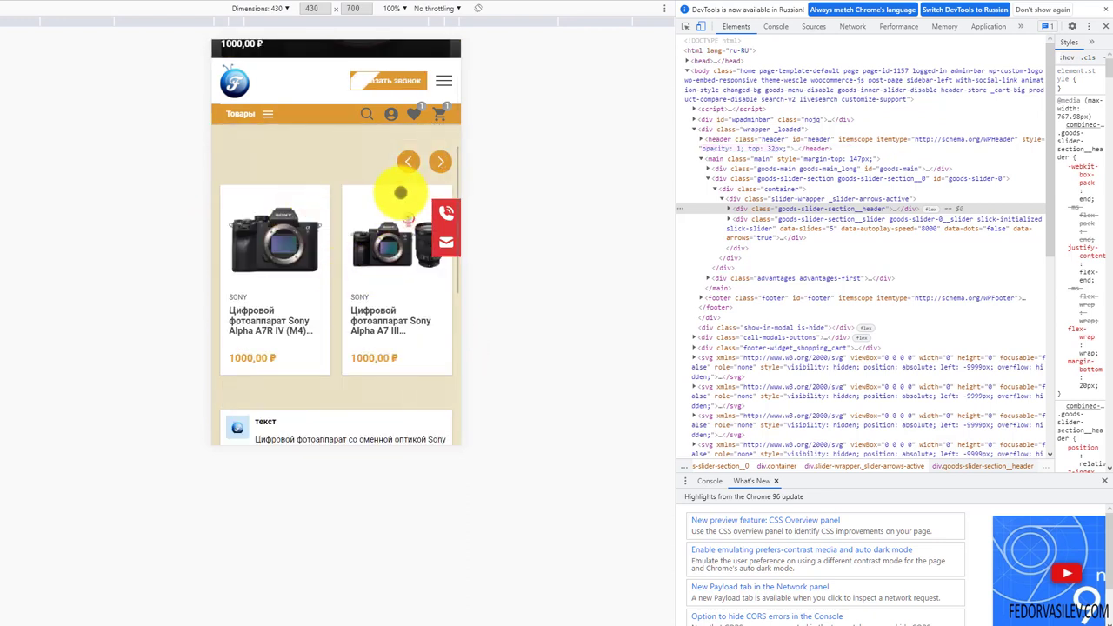
pyautogui.click(413, 167)
pyautogui.scroll(3, 365, 343)
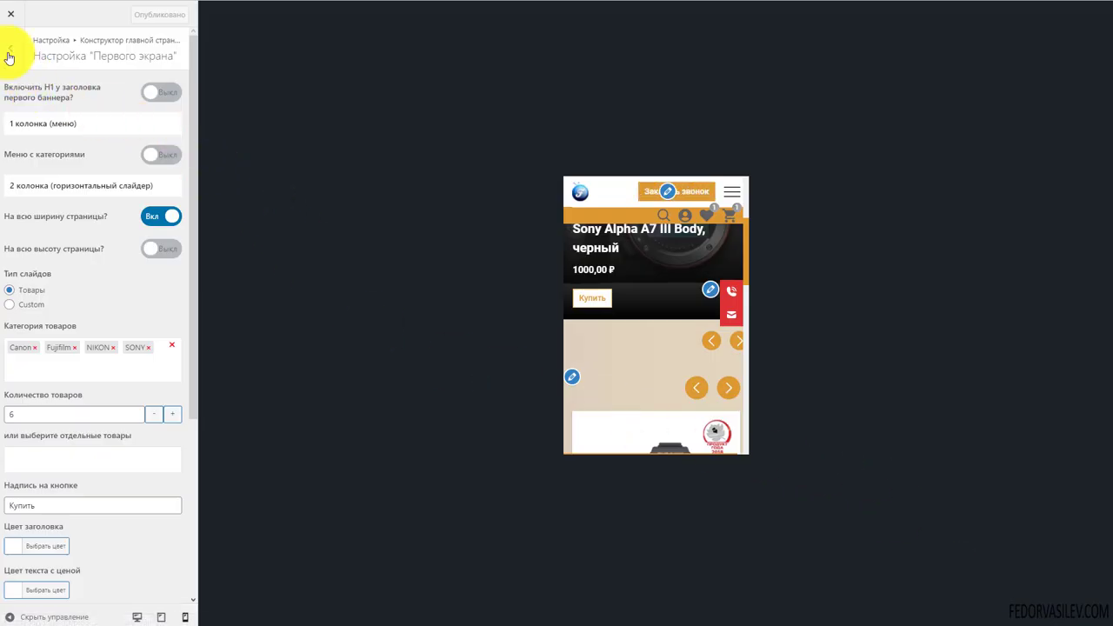
# In the first-screen template settings, turn off Показывать стрелки переключения слайдов
pyautogui.click(10, 54)
pyautogui.click(78, 141)
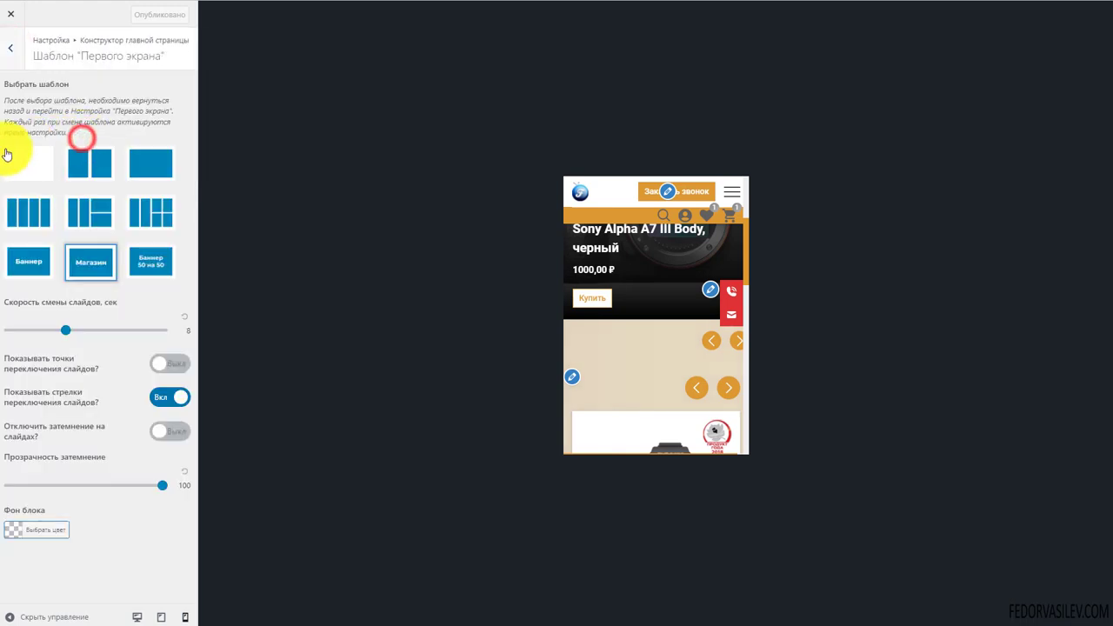
pyautogui.click(79, 251)
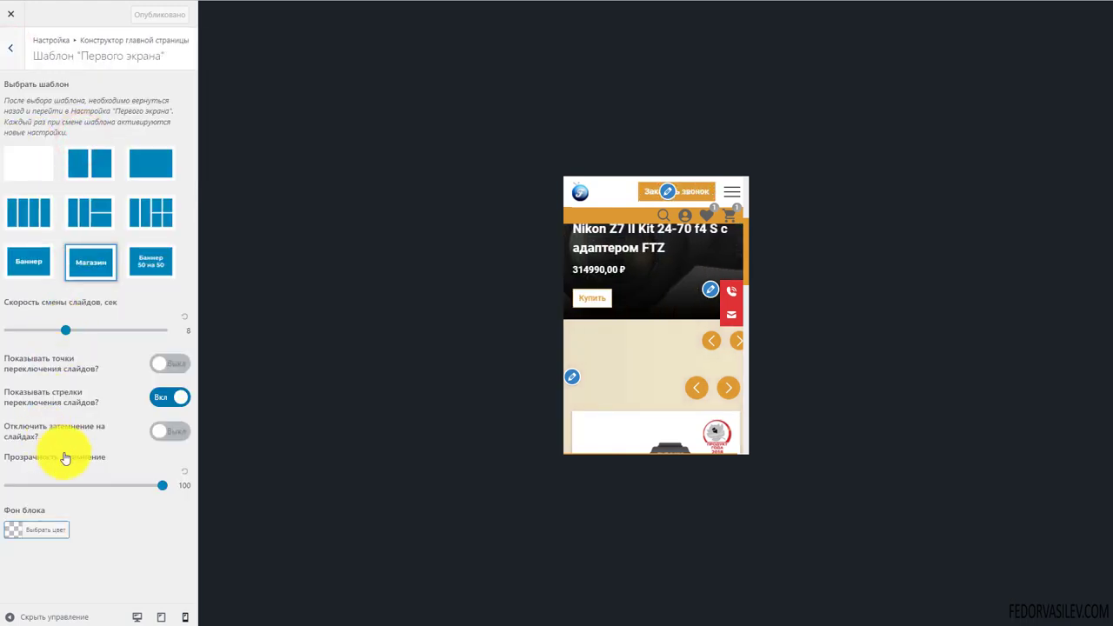
pyautogui.click(149, 409)
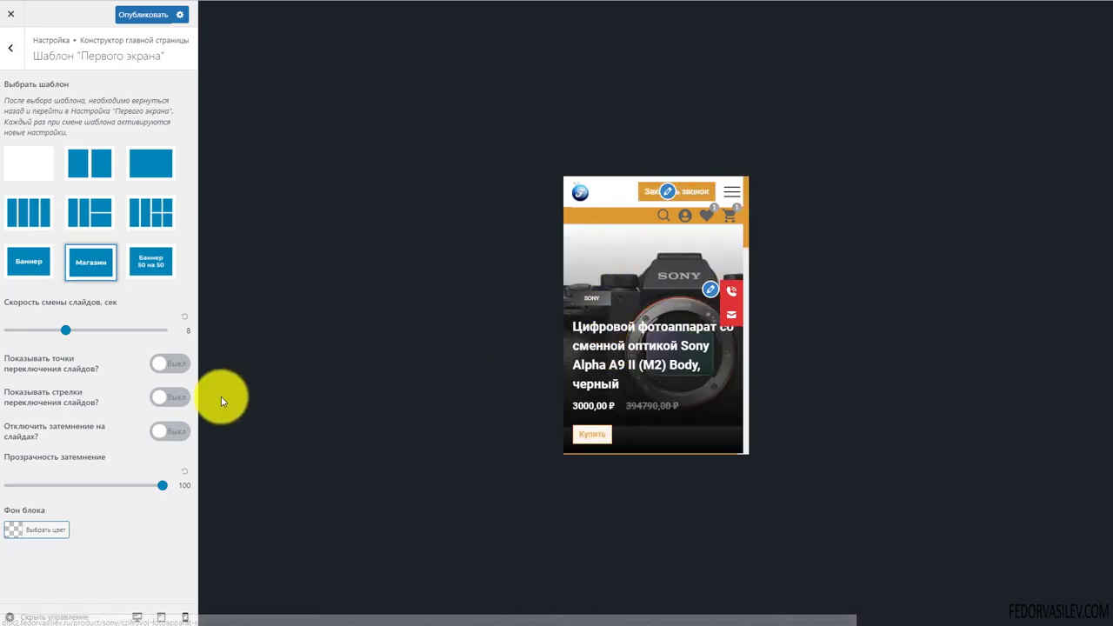
# Check the arrow-free slider at desktop and mobile widths, then return to the section list
pyautogui.click(131, 615)
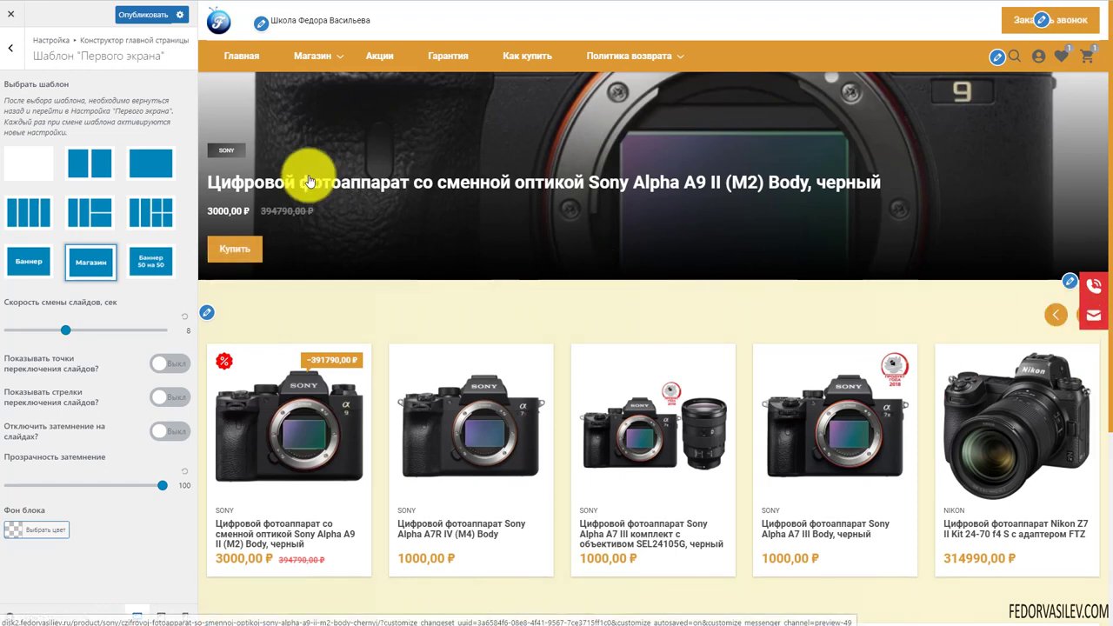
pyautogui.click(180, 617)
pyautogui.scroll(-5, 653, 292)
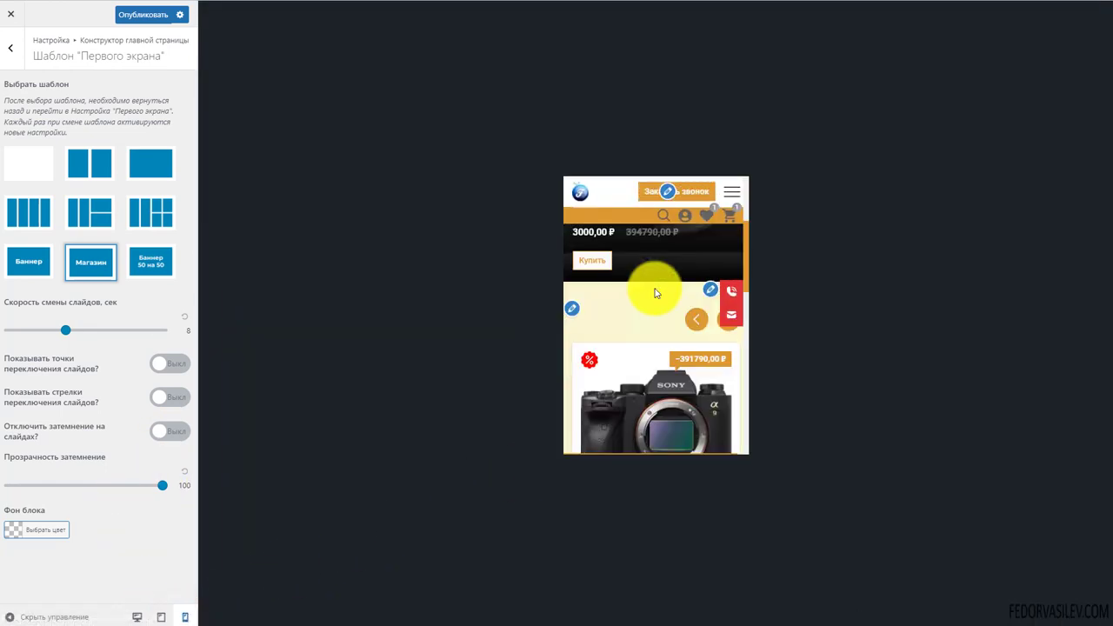
pyautogui.scroll(3, 618, 303)
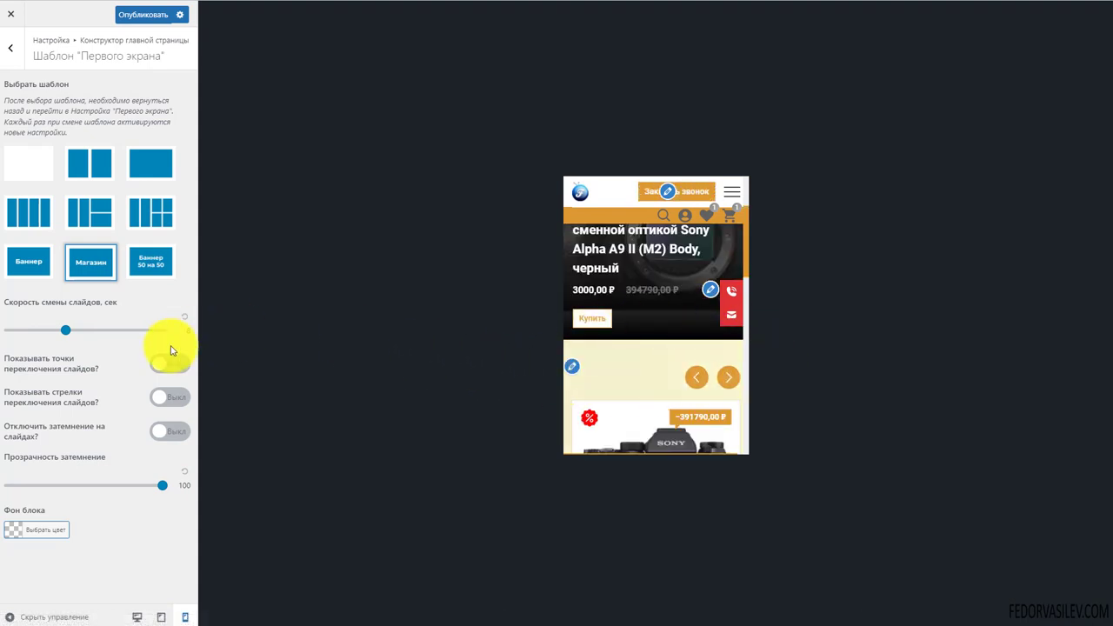
pyautogui.click(15, 48)
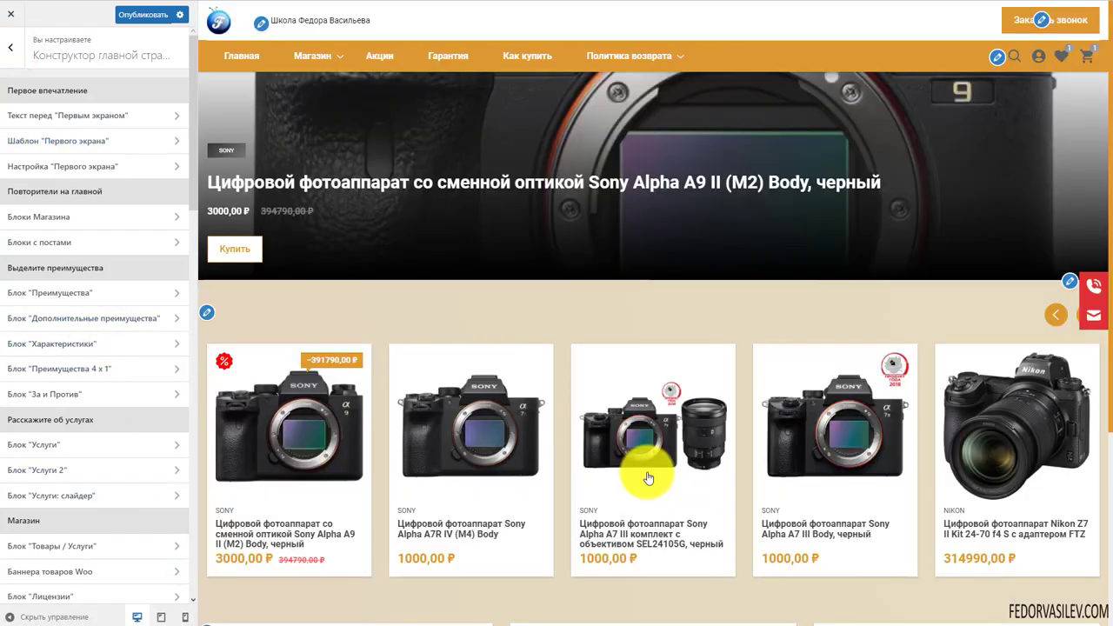
pyautogui.scroll(-2, 790, 331)
pyautogui.scroll(1, 564, 326)
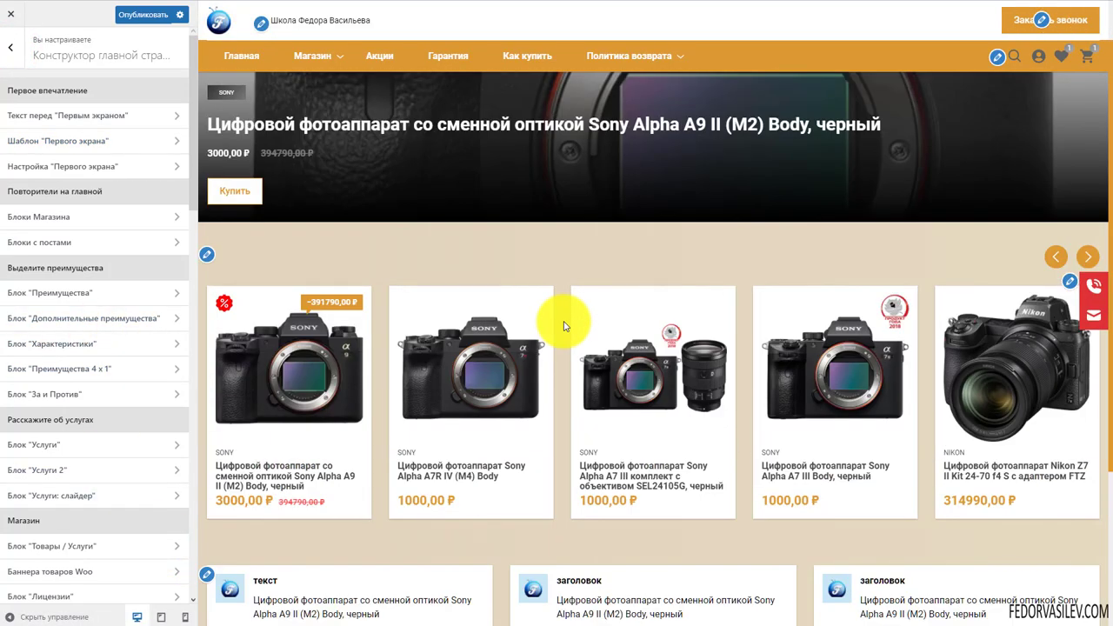
pyautogui.click(126, 316)
pyautogui.scroll(-6, 79, 348)
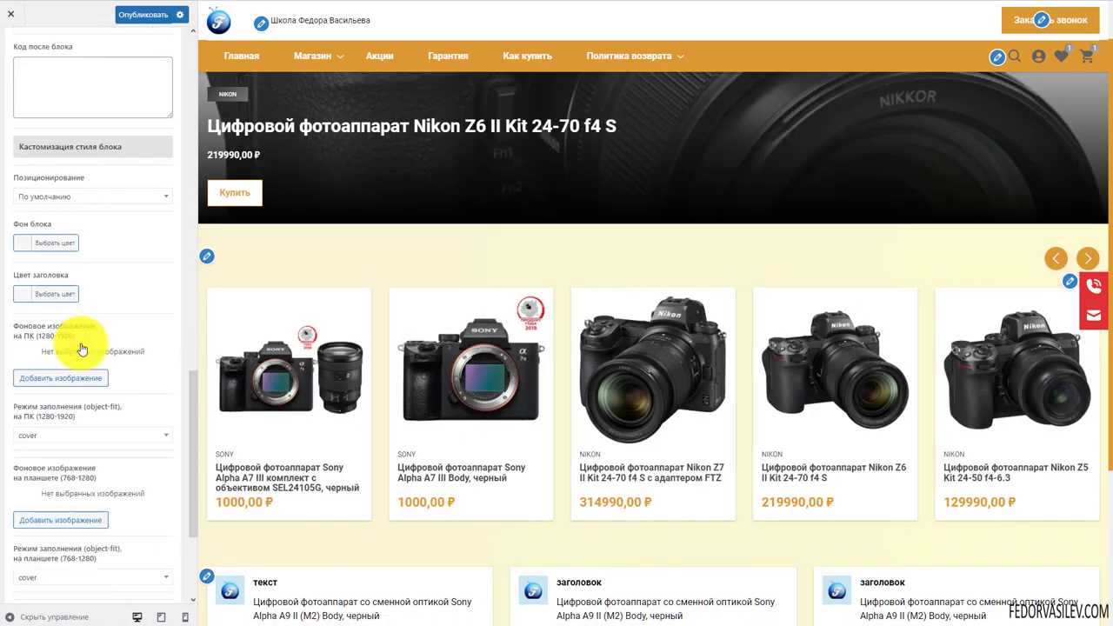
pyautogui.scroll(7, 81, 349)
pyautogui.scroll(-3, 75, 427)
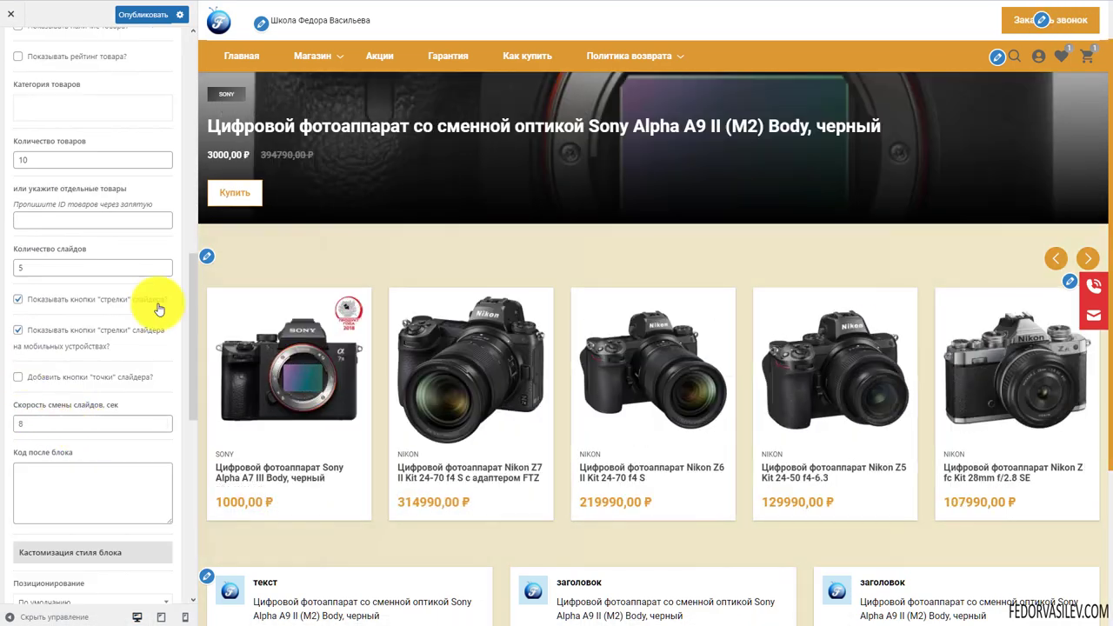
pyautogui.click(19, 332)
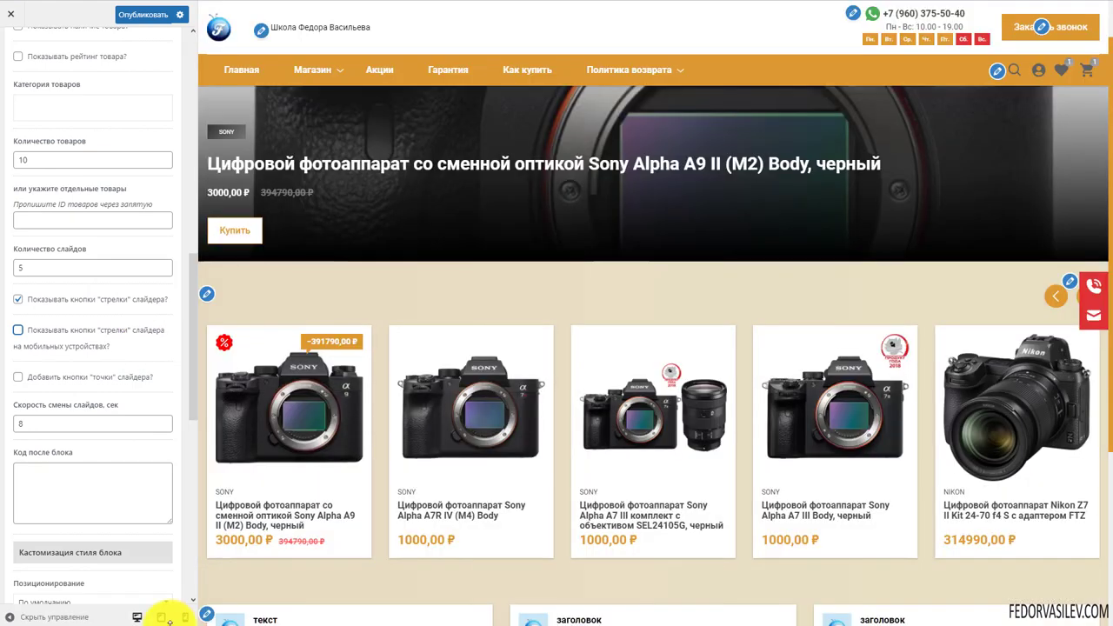
pyautogui.click(185, 617)
pyautogui.scroll(2, 655, 342)
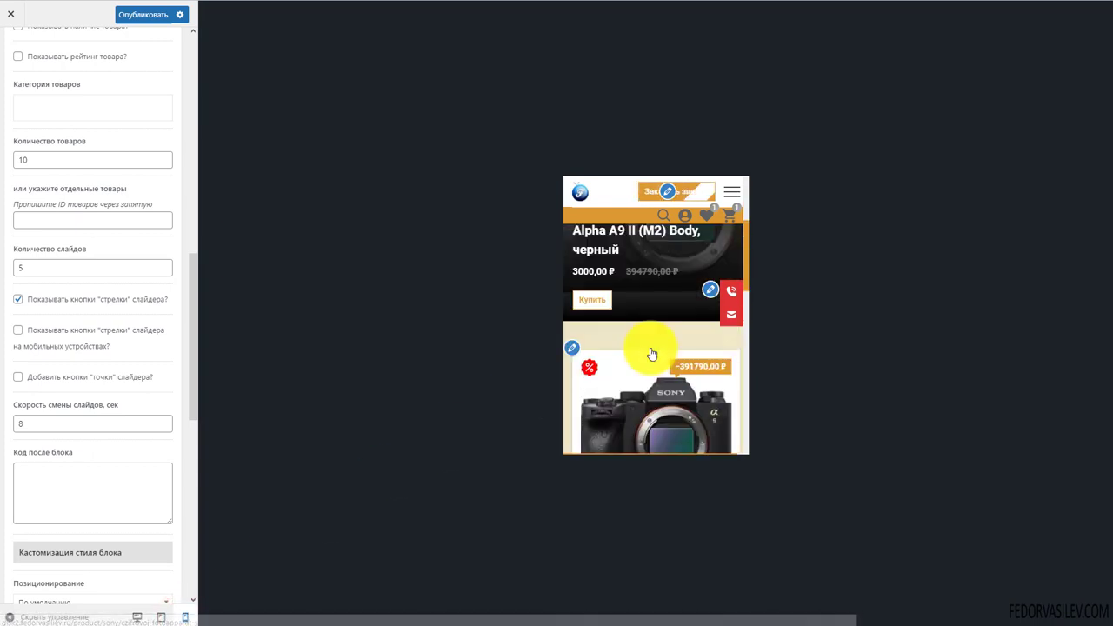
pyautogui.scroll(-5, 661, 368)
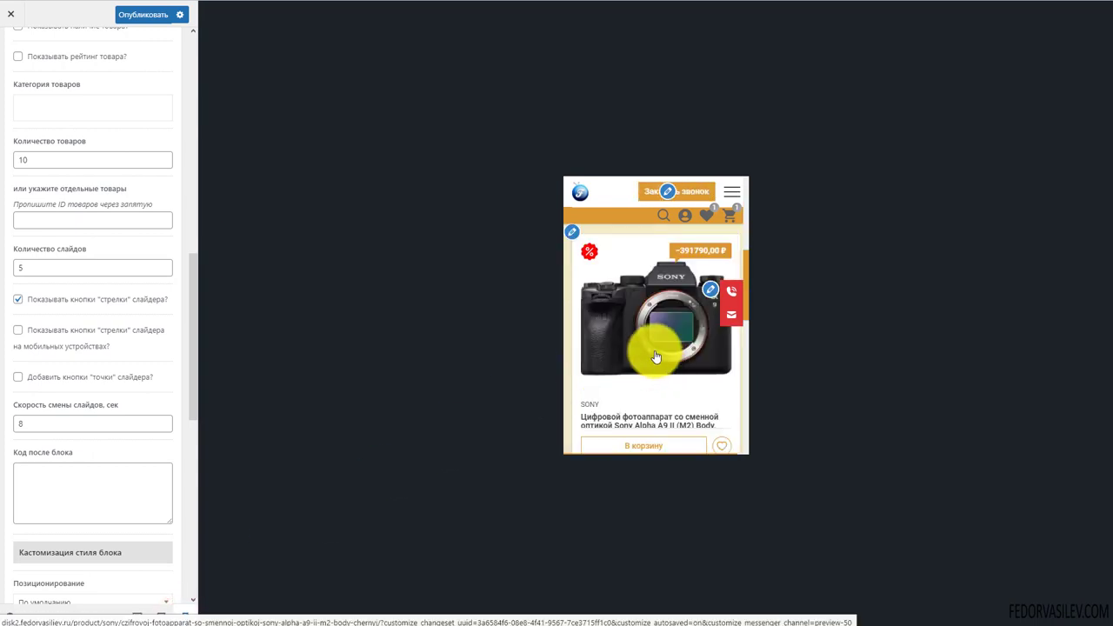
pyautogui.scroll(4, 658, 361)
pyautogui.scroll(3, 656, 357)
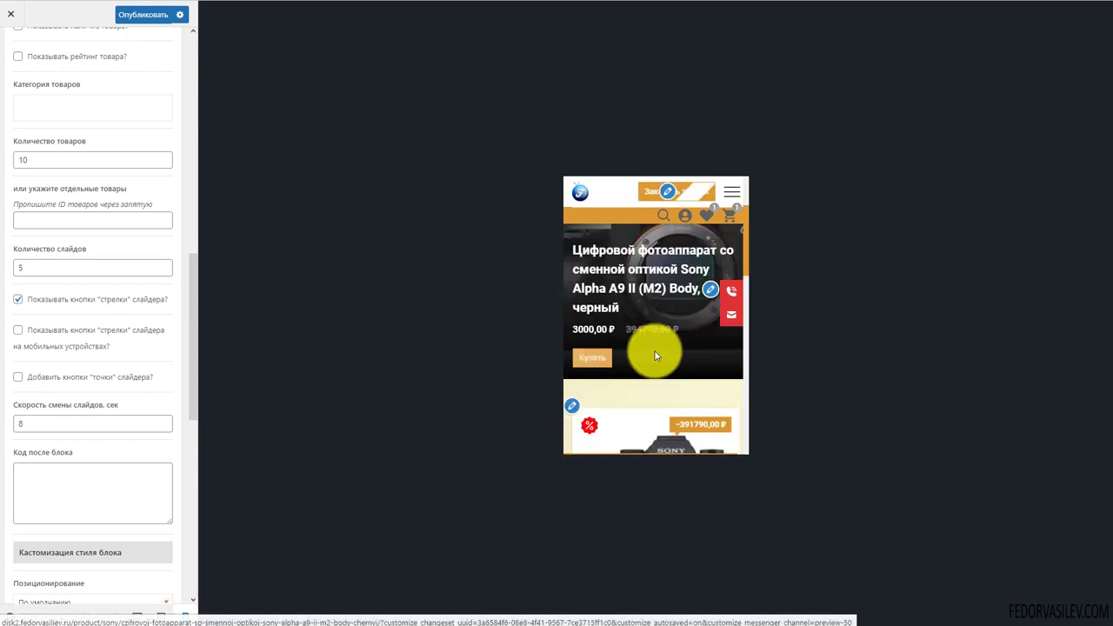
pyautogui.scroll(-2, 657, 356)
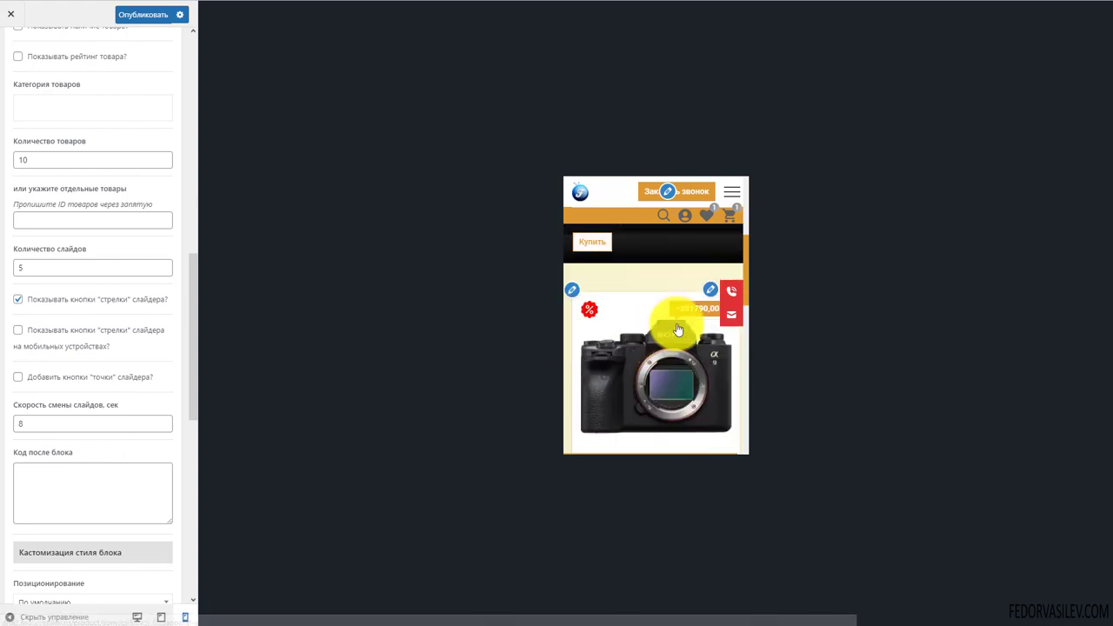
pyautogui.click(160, 617)
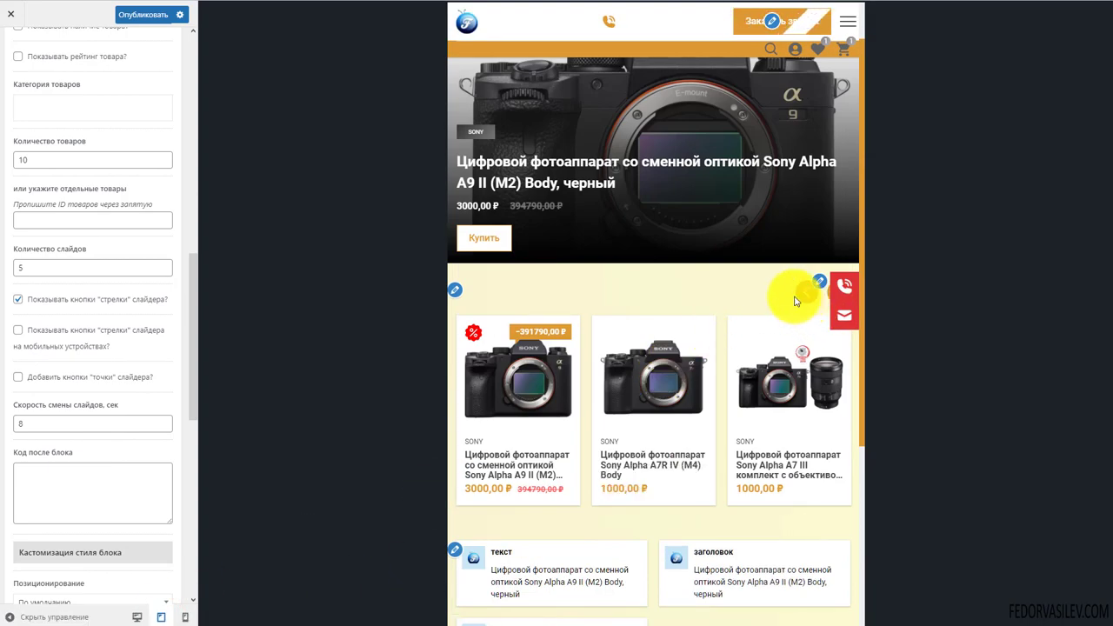
pyautogui.click(136, 617)
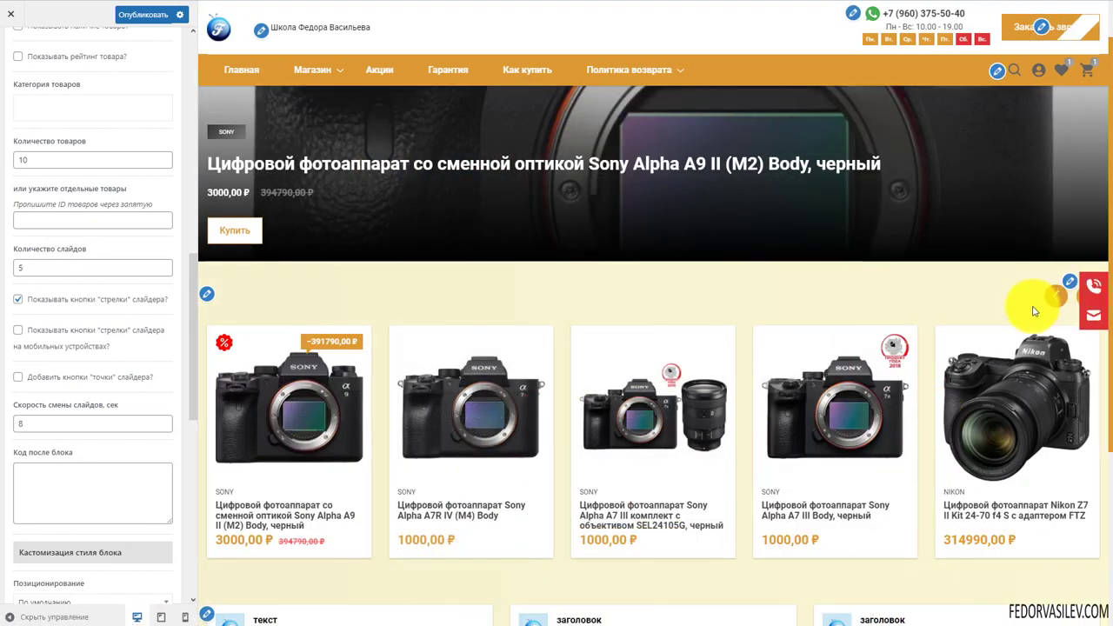
pyautogui.click(137, 15)
pyautogui.scroll(10, 22, 131)
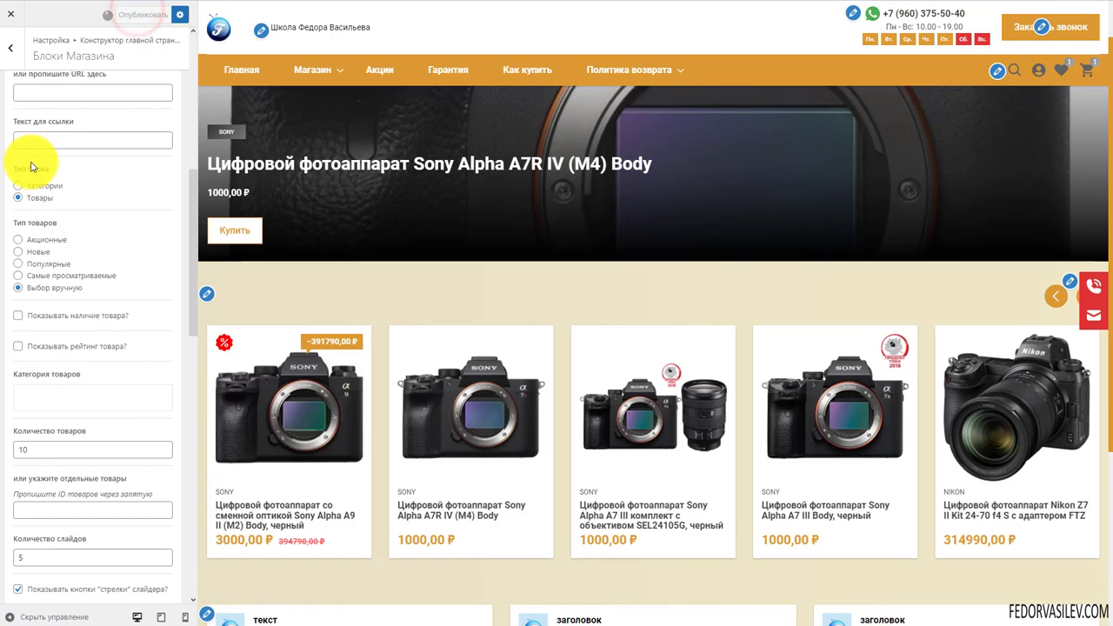
pyautogui.click(14, 57)
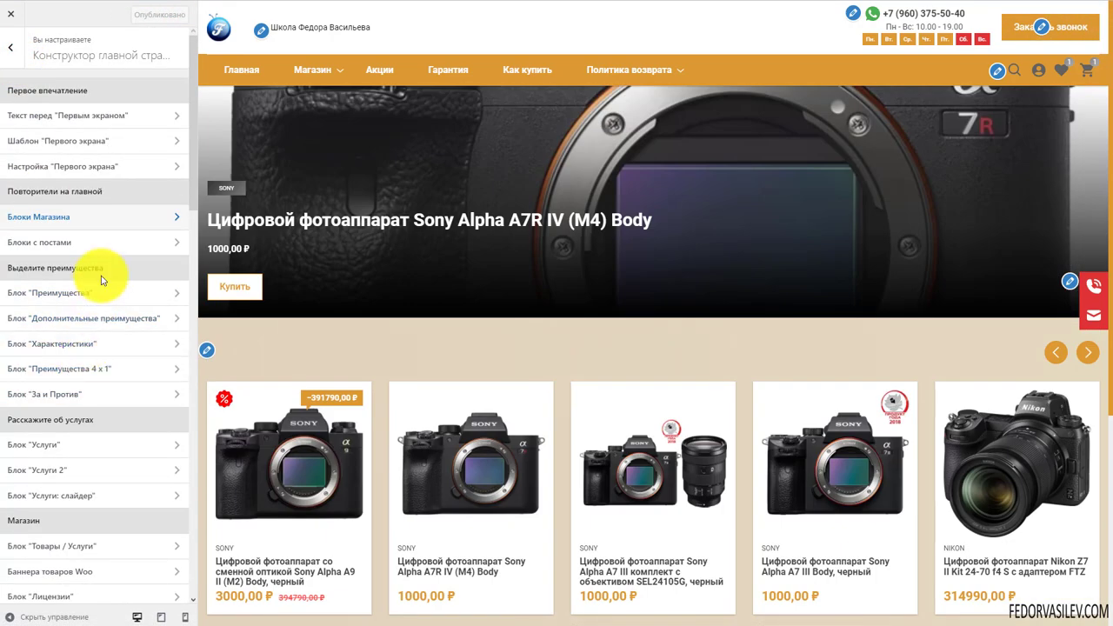
pyautogui.scroll(-4, 409, 370)
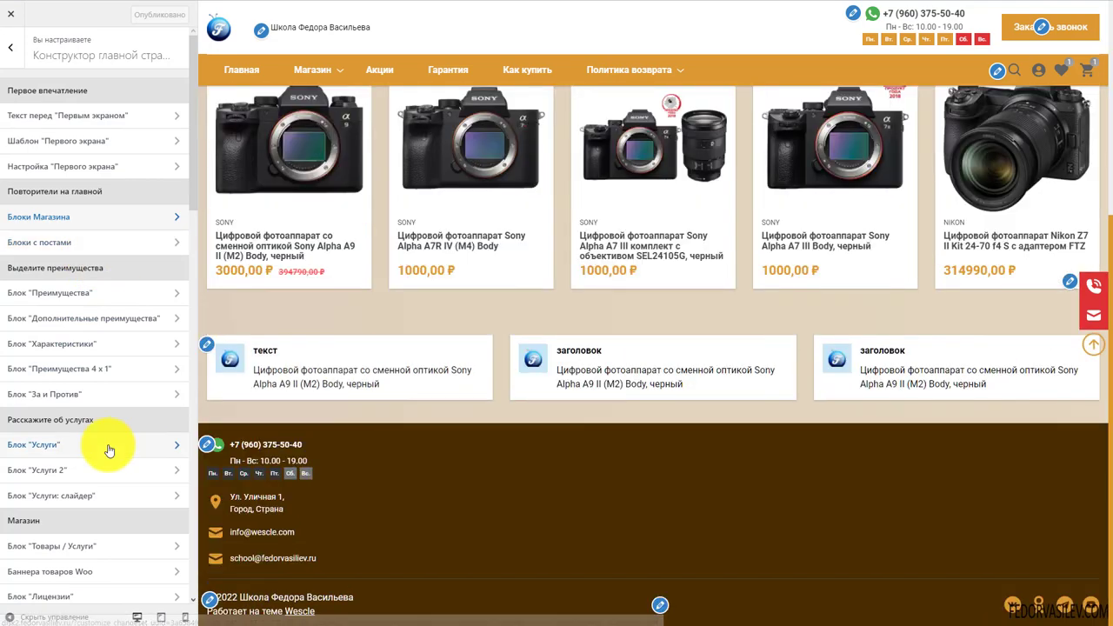
pyautogui.scroll(3, 415, 333)
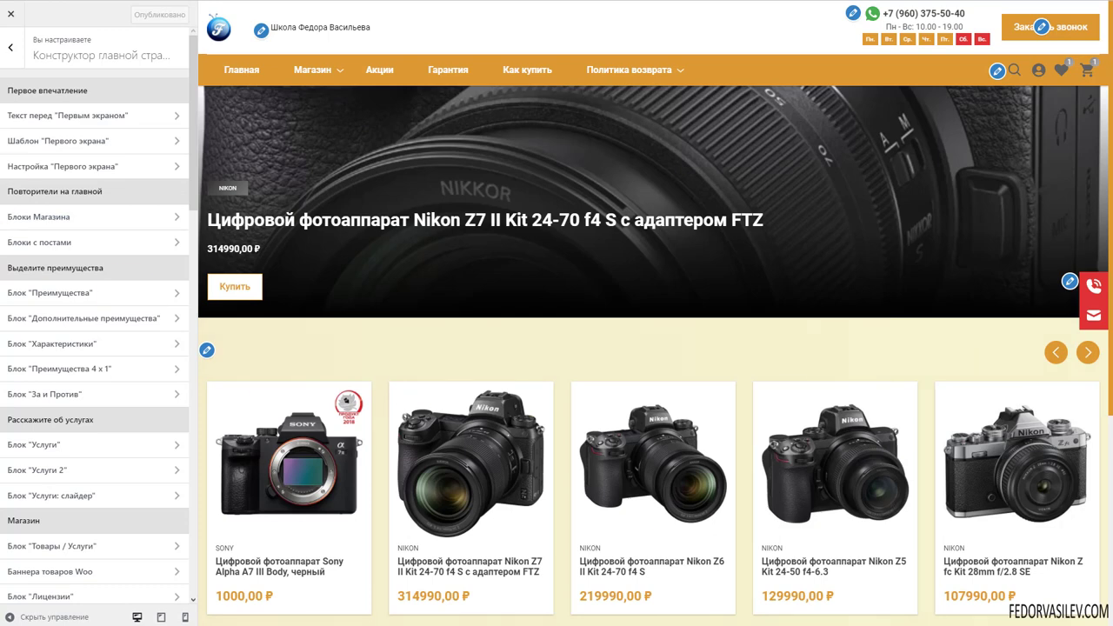
# Set the Блоки с постами positioning to Центр
pyautogui.click(44, 241)
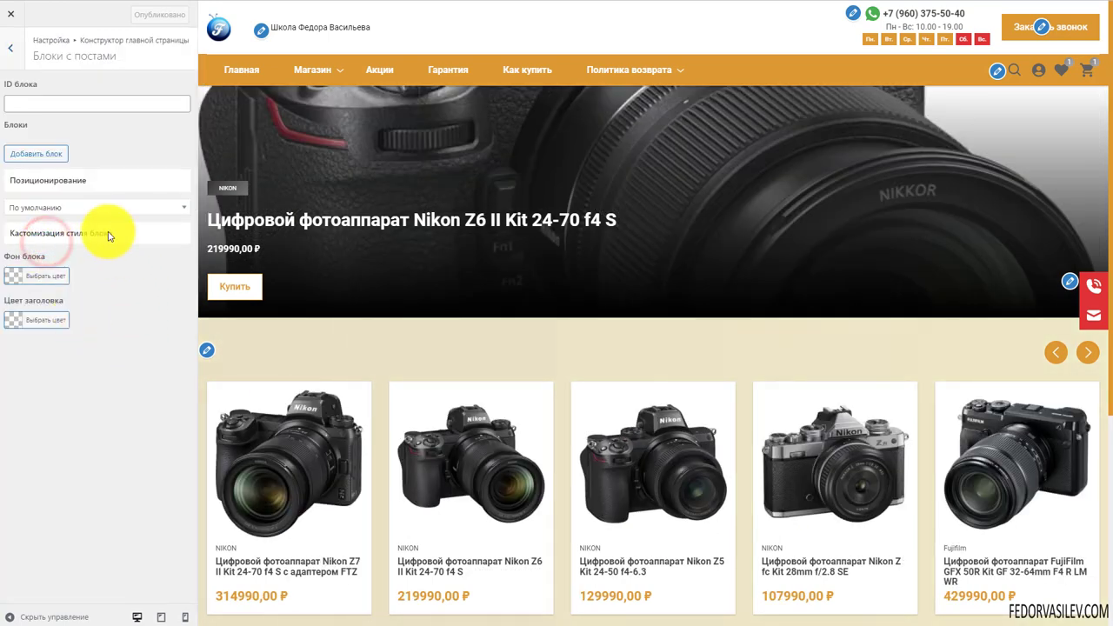
pyautogui.click(64, 210)
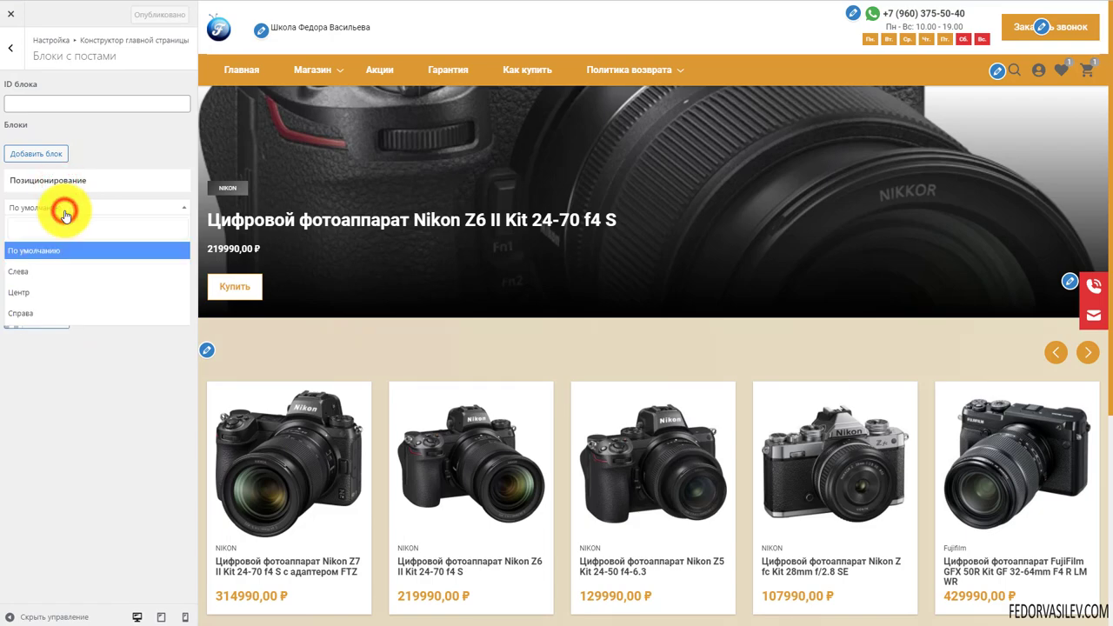
pyautogui.click(69, 296)
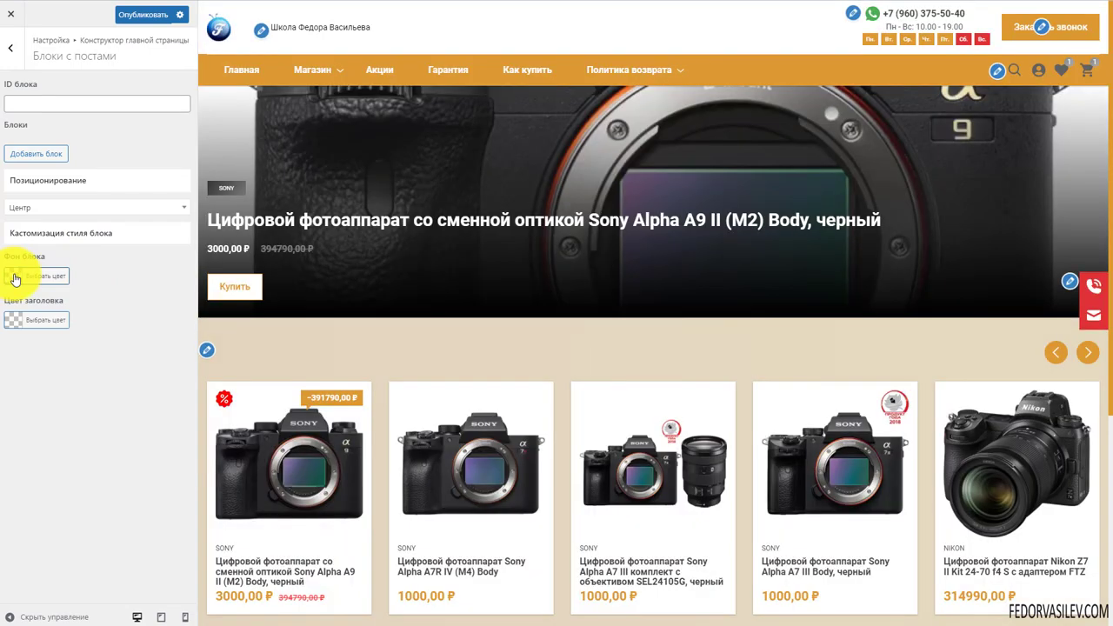
# Add a first posts block and review its fields, including the HTML shown before posts
pyautogui.click(31, 157)
pyautogui.scroll(-2, 122, 178)
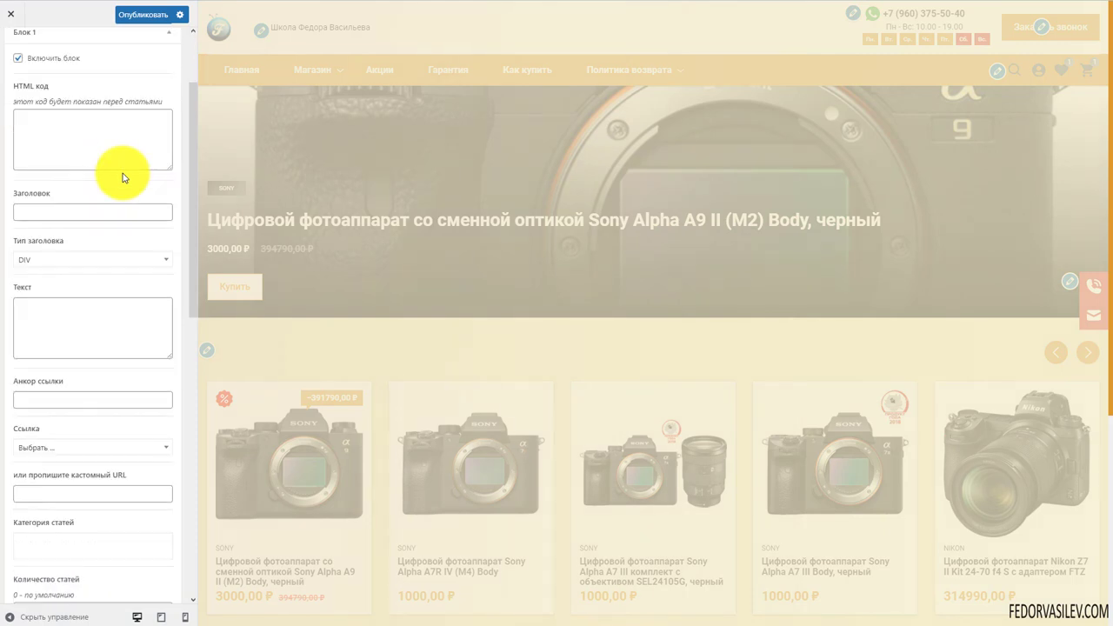
pyautogui.scroll(-1, 86, 217)
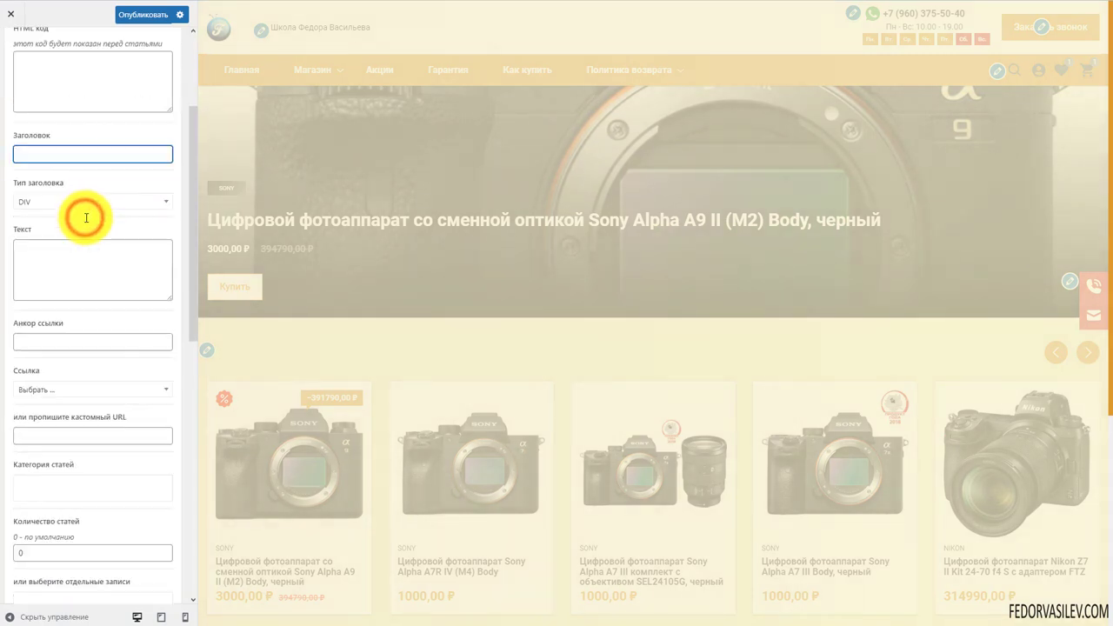
pyautogui.scroll(-3, 86, 231)
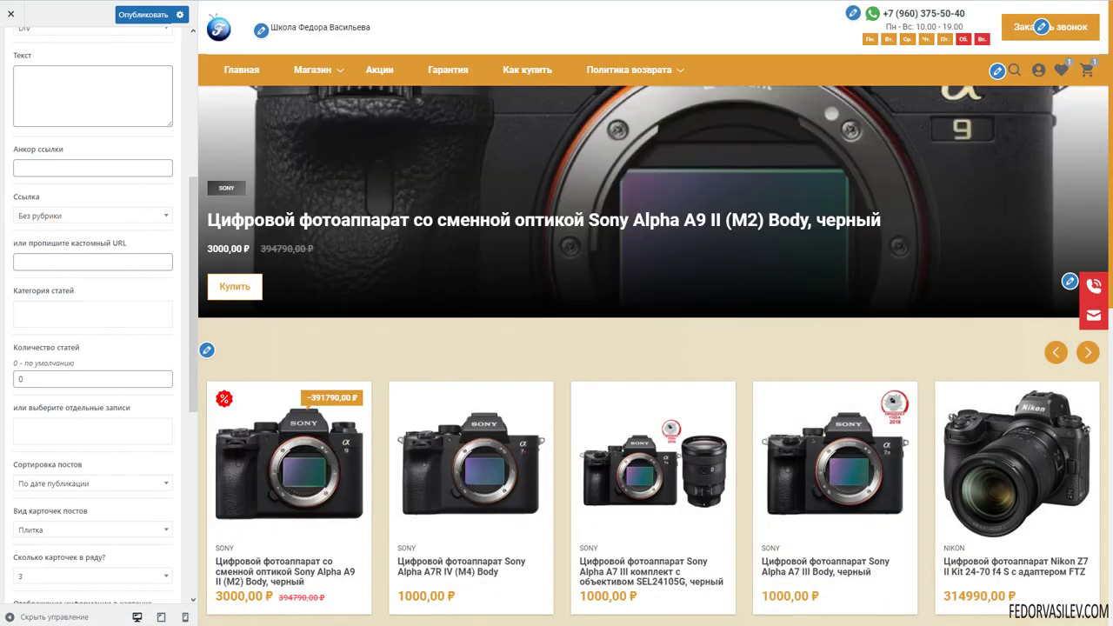
pyautogui.scroll(-5, 684, 306)
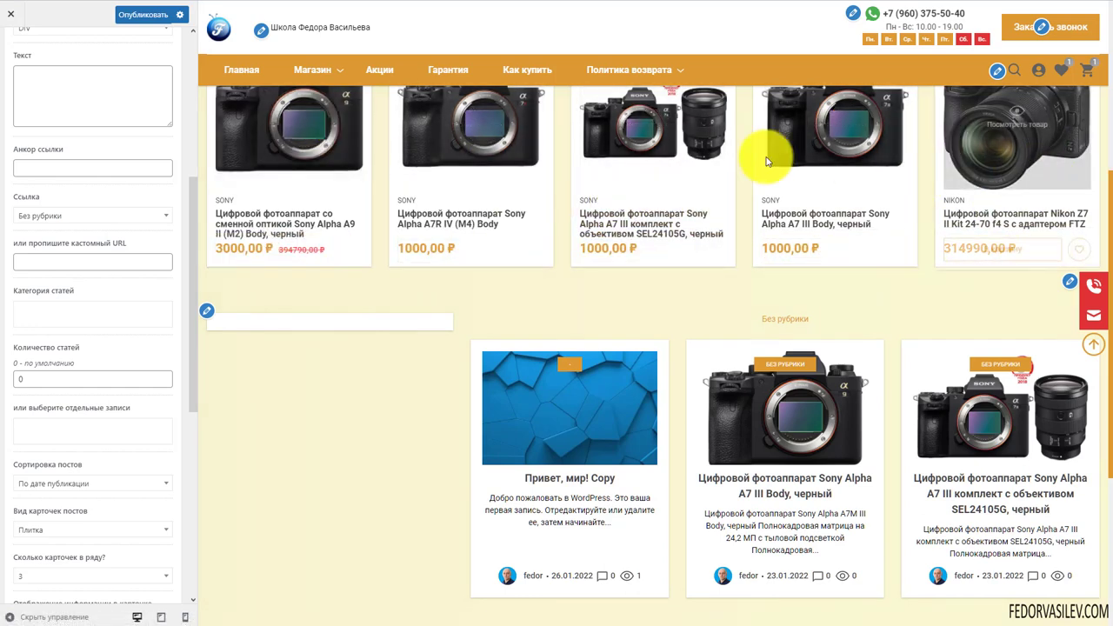
pyautogui.scroll(-2, 376, 183)
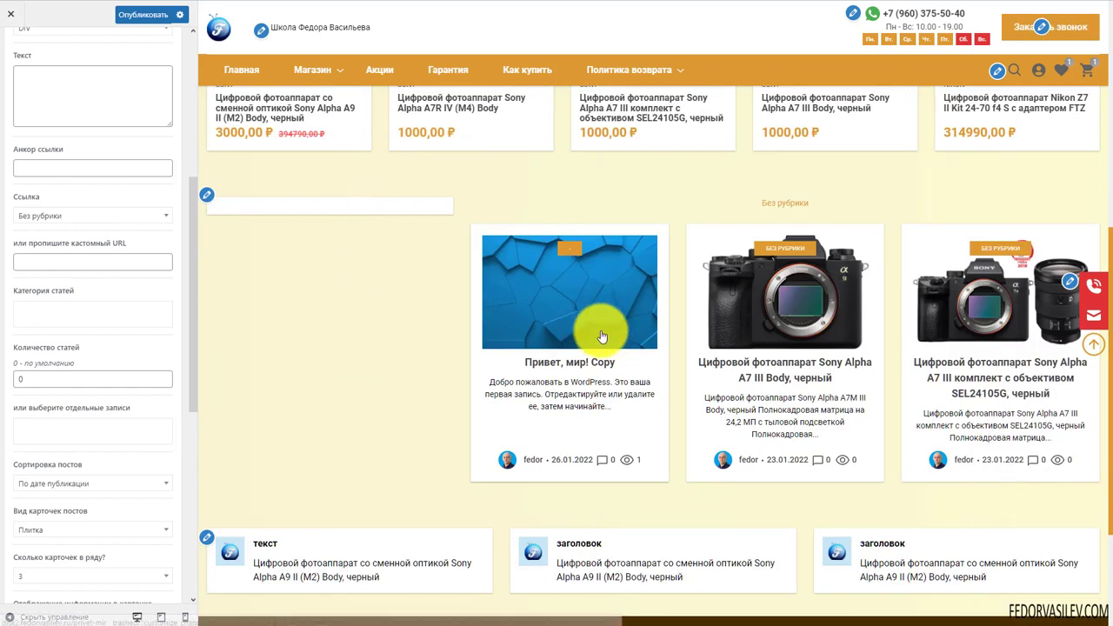
pyautogui.scroll(-2, 587, 306)
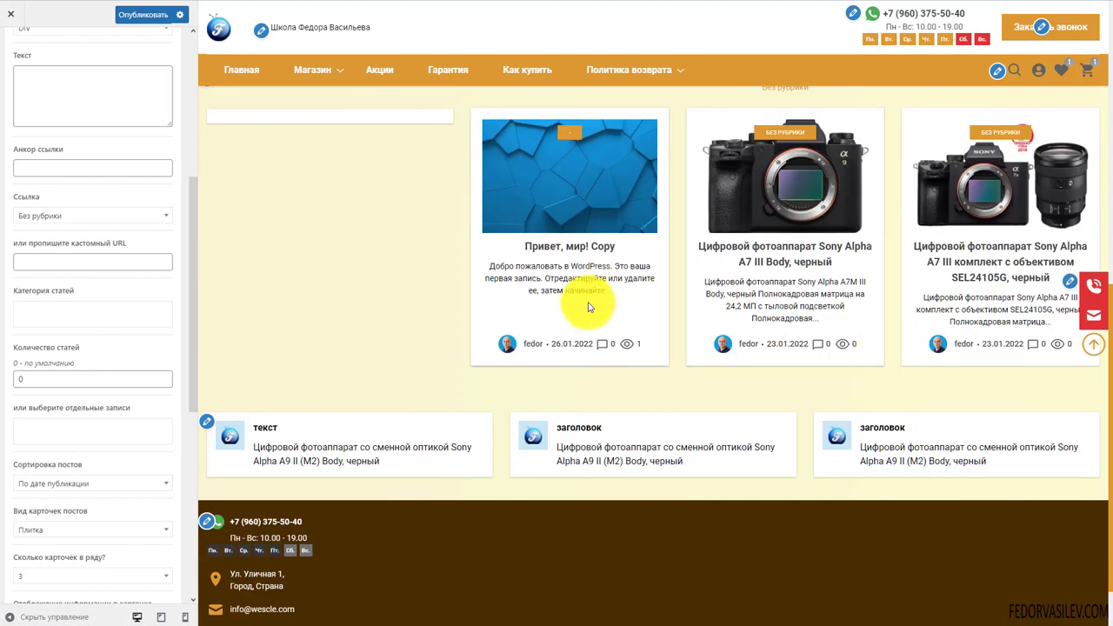
pyautogui.scroll(2, 585, 325)
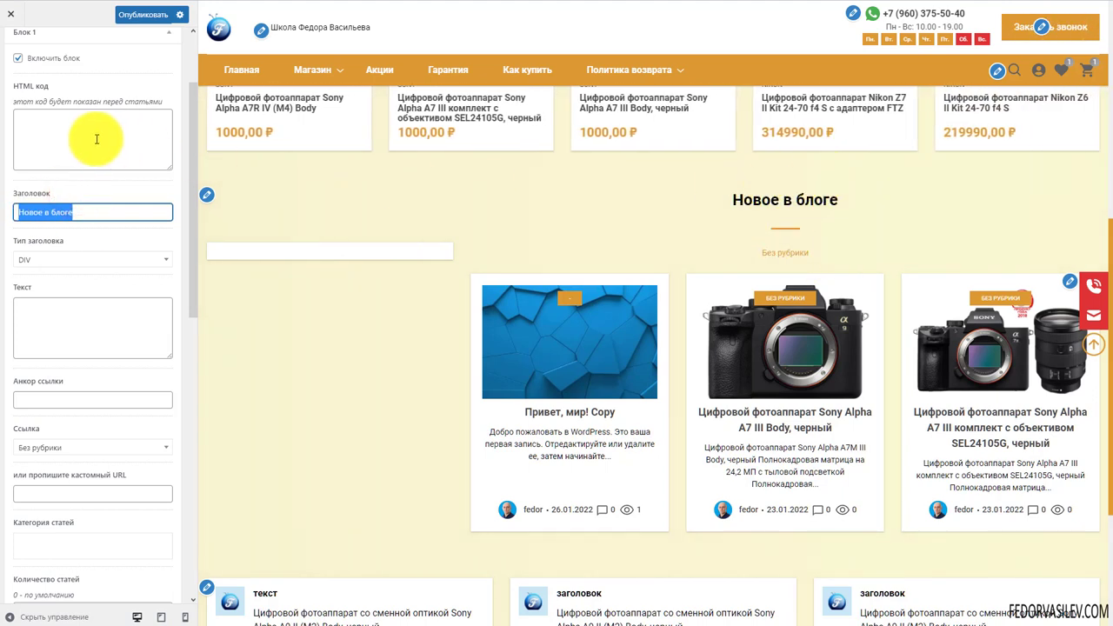
pyautogui.click(45, 127)
pyautogui.scroll(3, 53, 245)
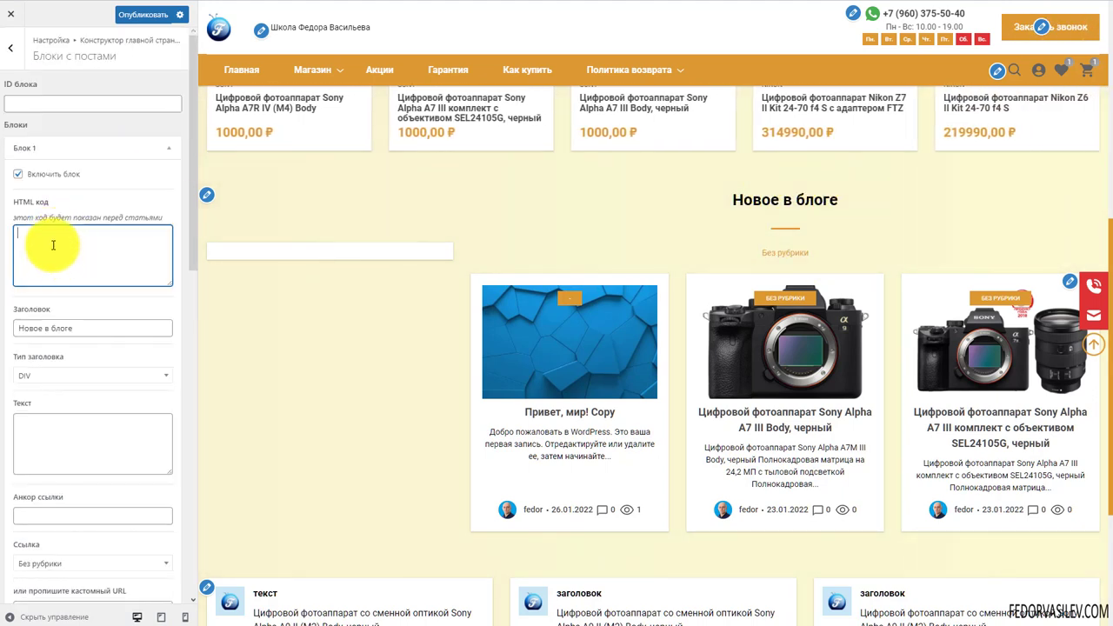
pyautogui.scroll(-6, 100, 174)
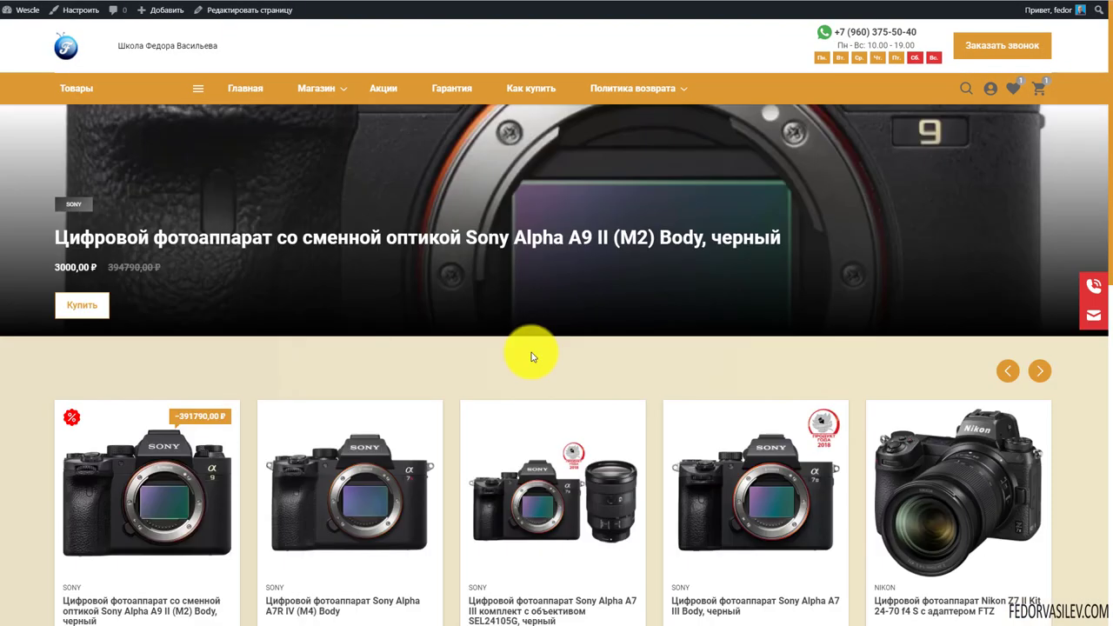
pyautogui.scroll(-6, 500, 261)
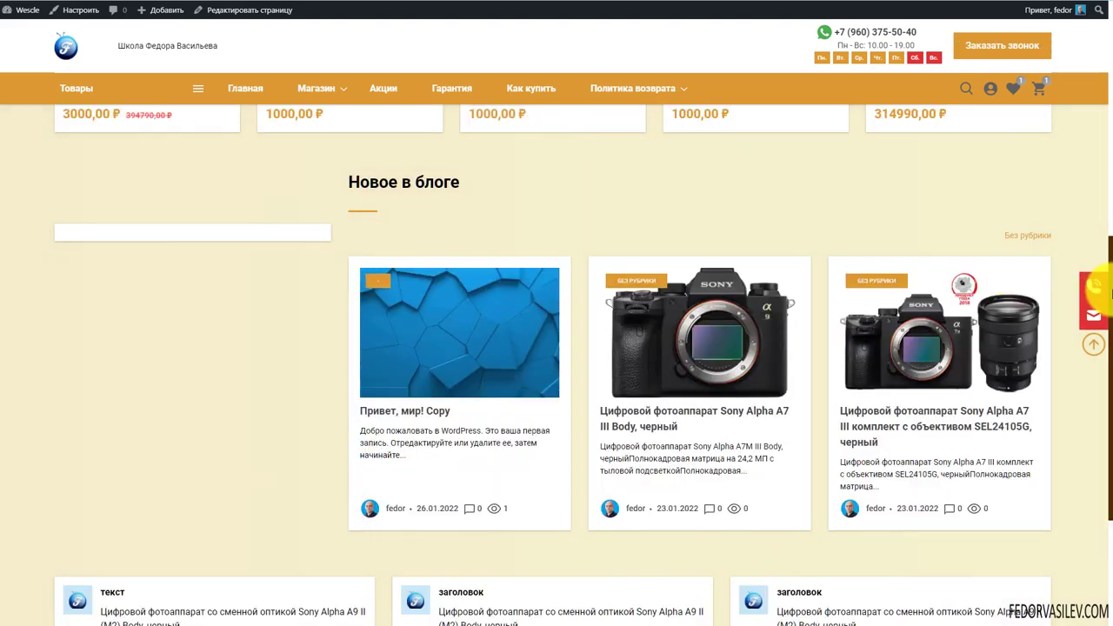
# Scroll the live home page to inspect the new Новое в блоге section
pyautogui.scroll(-3, 609, 348)
pyautogui.scroll(2, 348, 261)
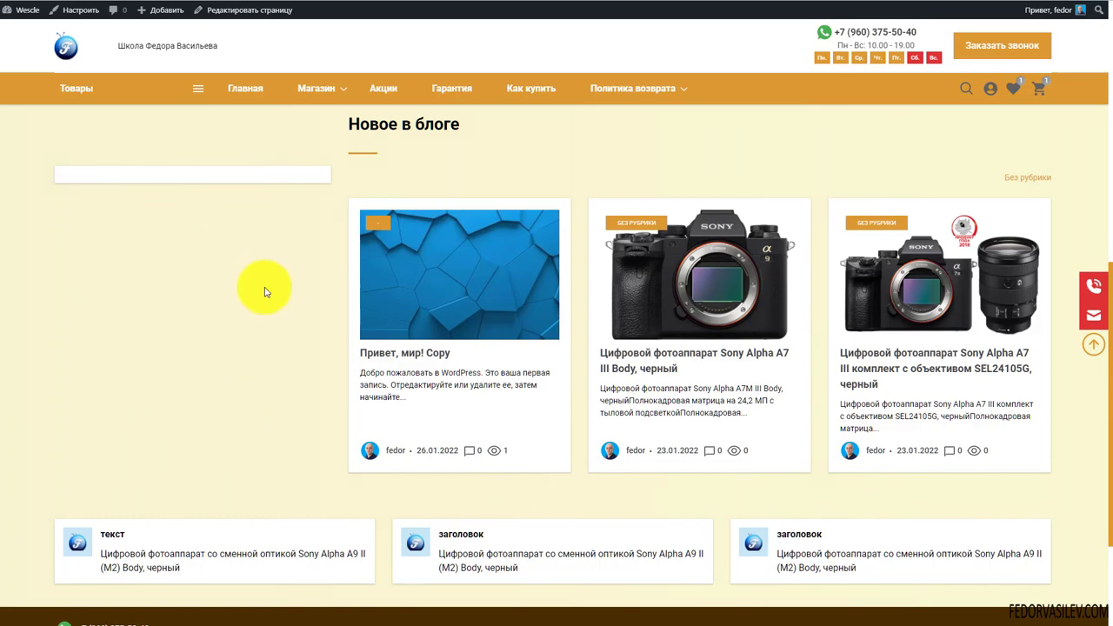
pyautogui.scroll(-1, 127, 256)
pyautogui.scroll(2, 174, 261)
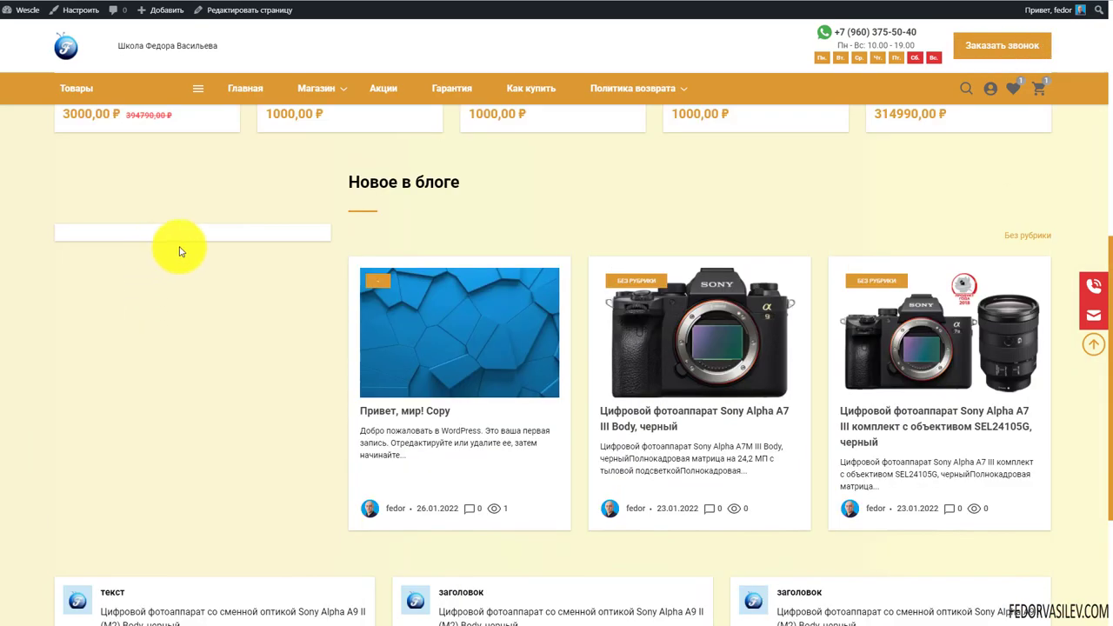
pyautogui.scroll(-2, 244, 240)
pyautogui.scroll(4, 260, 244)
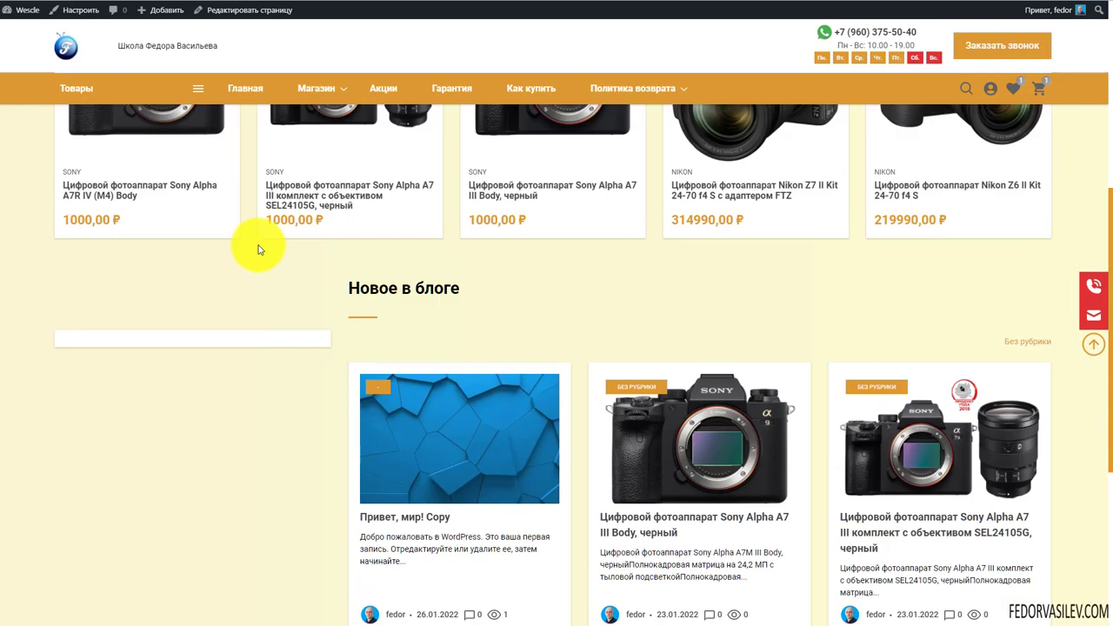
pyautogui.scroll(-3, 243, 287)
pyautogui.scroll(1, 300, 279)
pyautogui.scroll(-1, 287, 317)
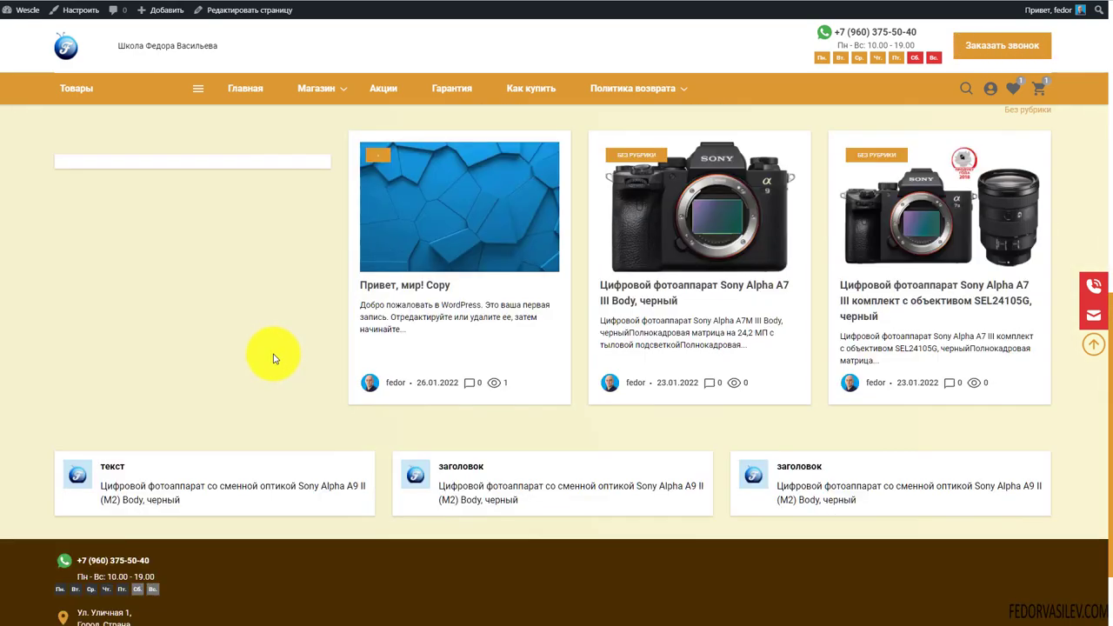
pyautogui.scroll(2, 273, 356)
pyautogui.scroll(-1, 139, 283)
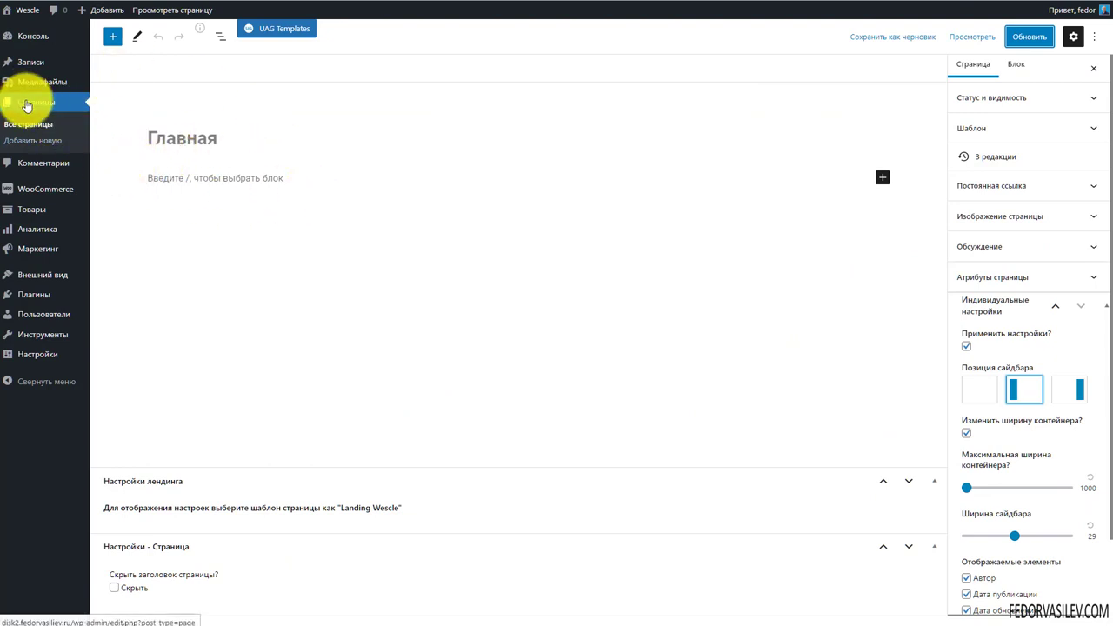
# Keep Главная's individual settings enabled, choose the no-sidebar position, and update the page
pyautogui.click(999, 306)
pyautogui.click(997, 309)
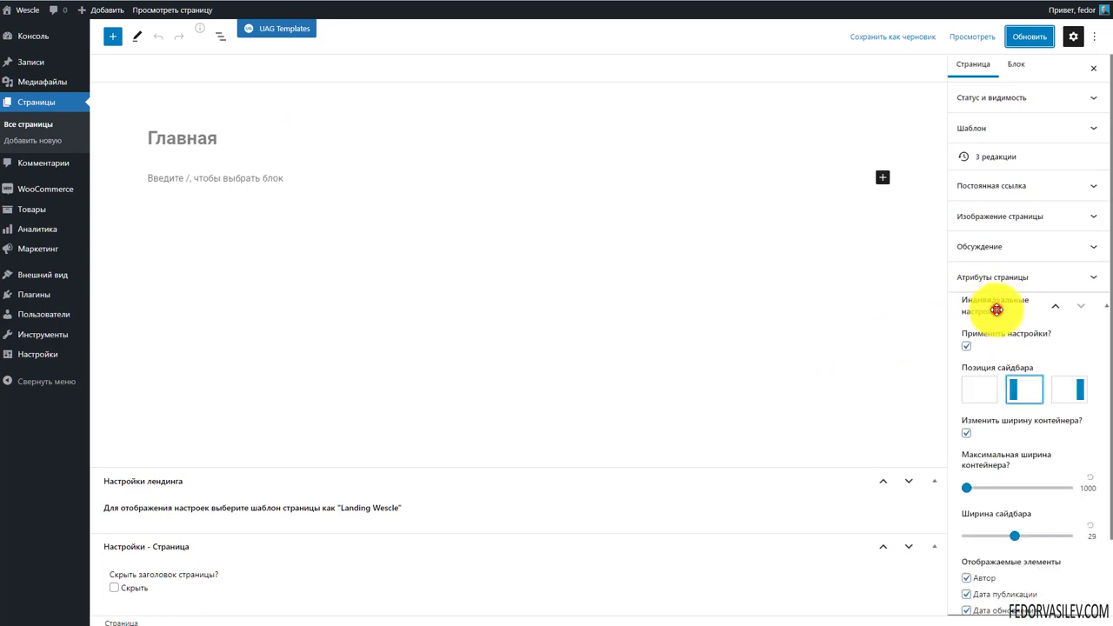
pyautogui.click(967, 345)
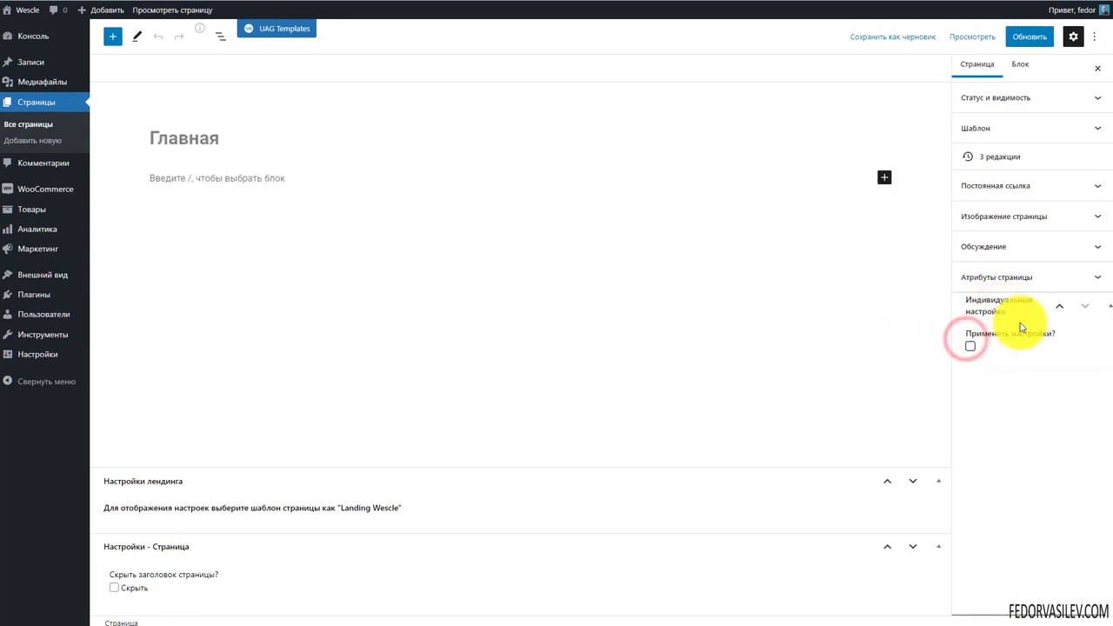
pyautogui.click(967, 347)
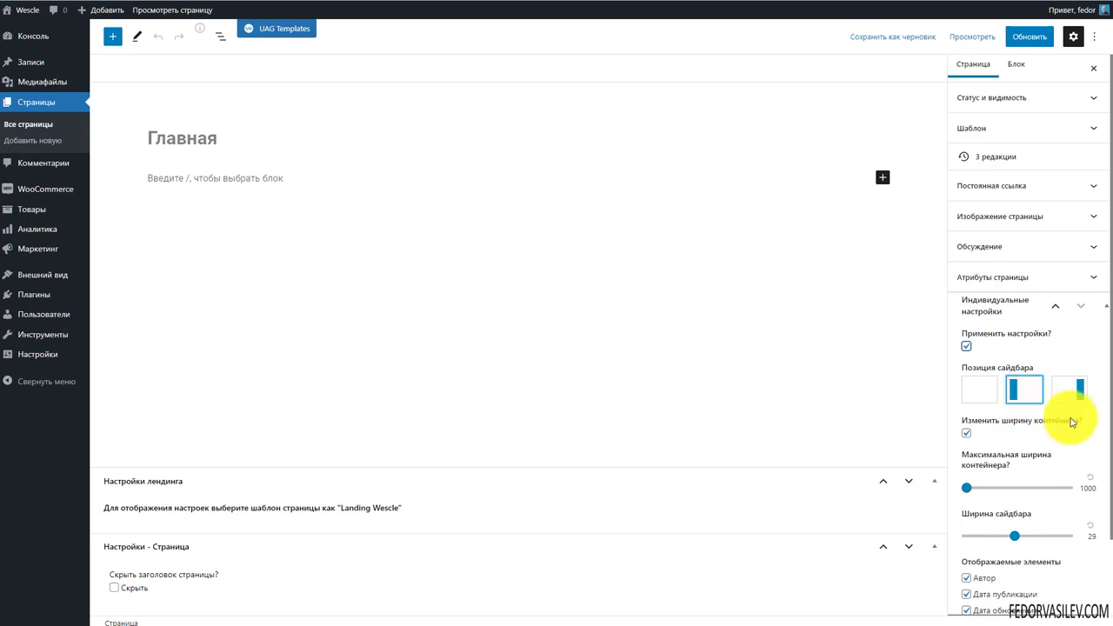
pyautogui.scroll(-1, 1066, 431)
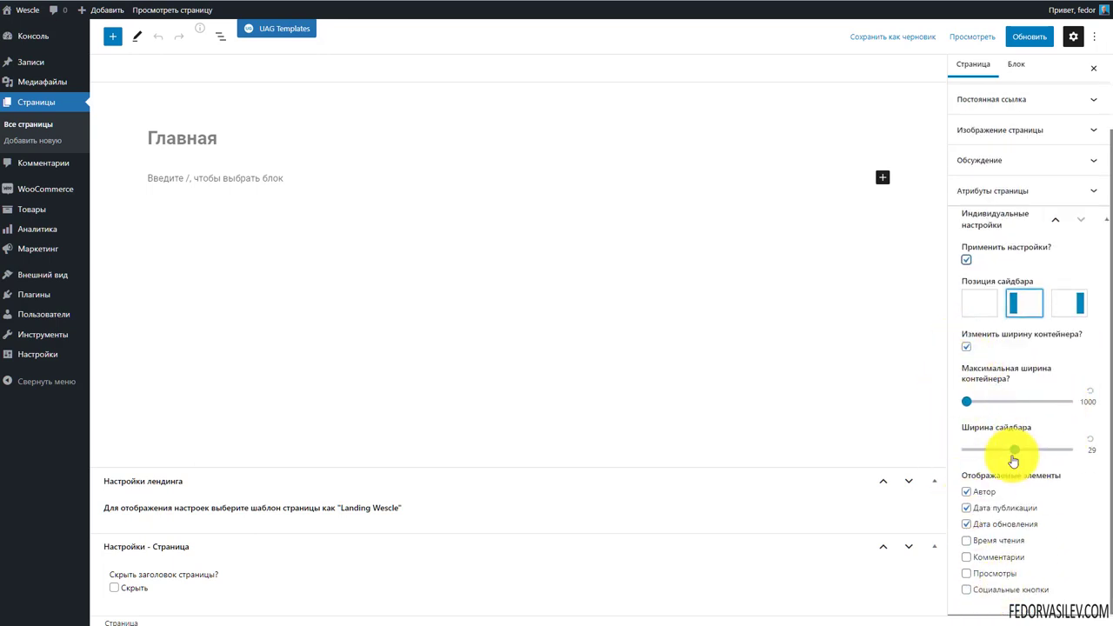
pyautogui.scroll(1, 1000, 444)
pyautogui.click(983, 396)
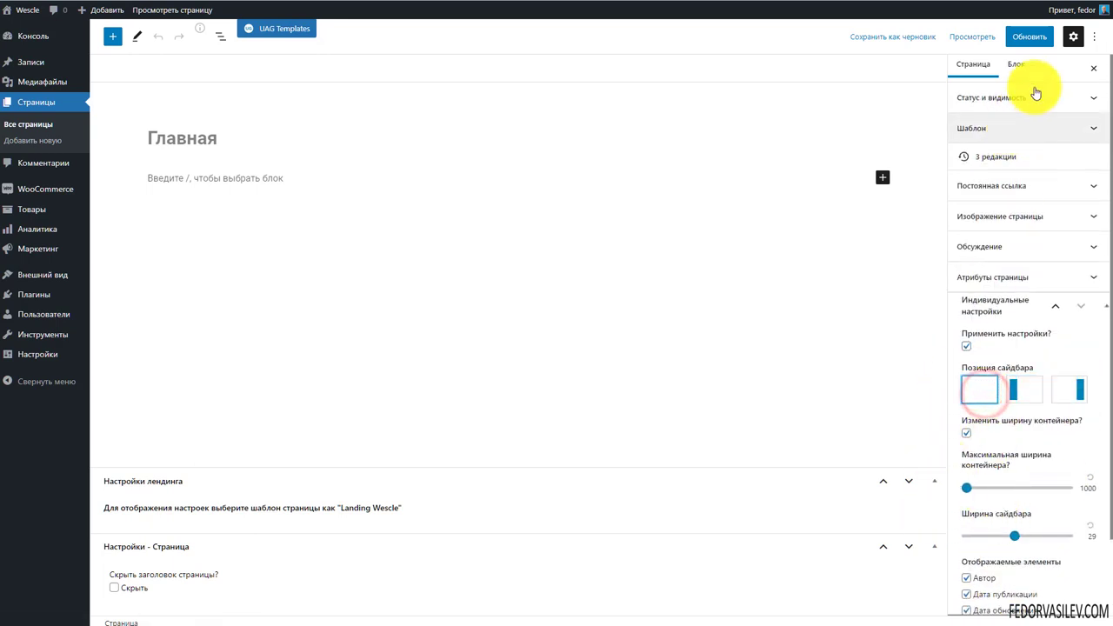
pyautogui.click(1030, 36)
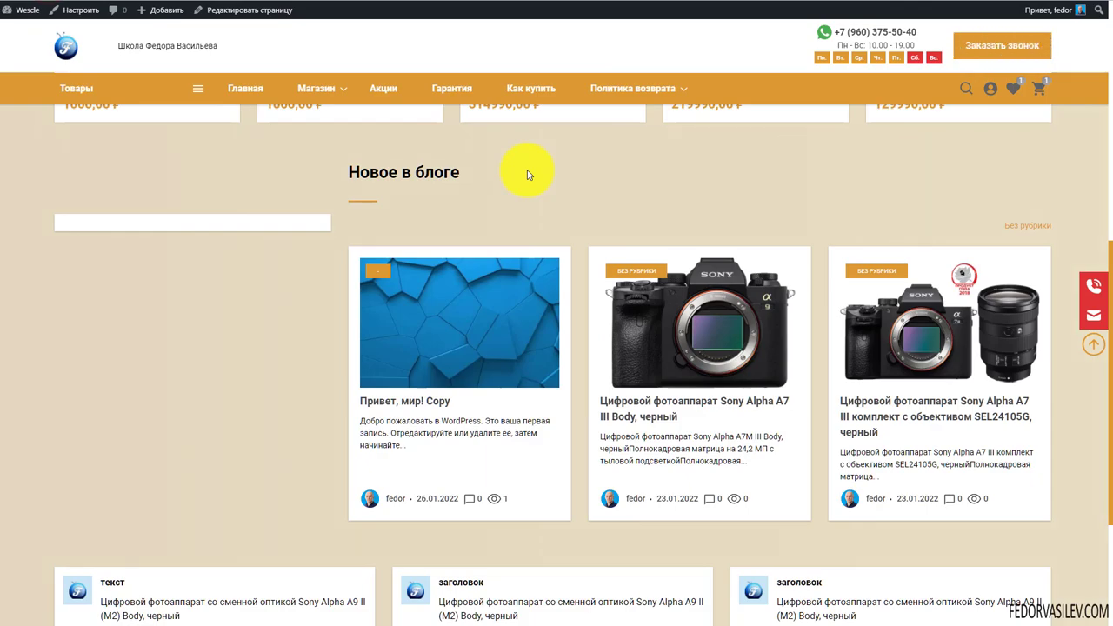
pyautogui.press('F5')
pyautogui.scroll(-2, 611, 222)
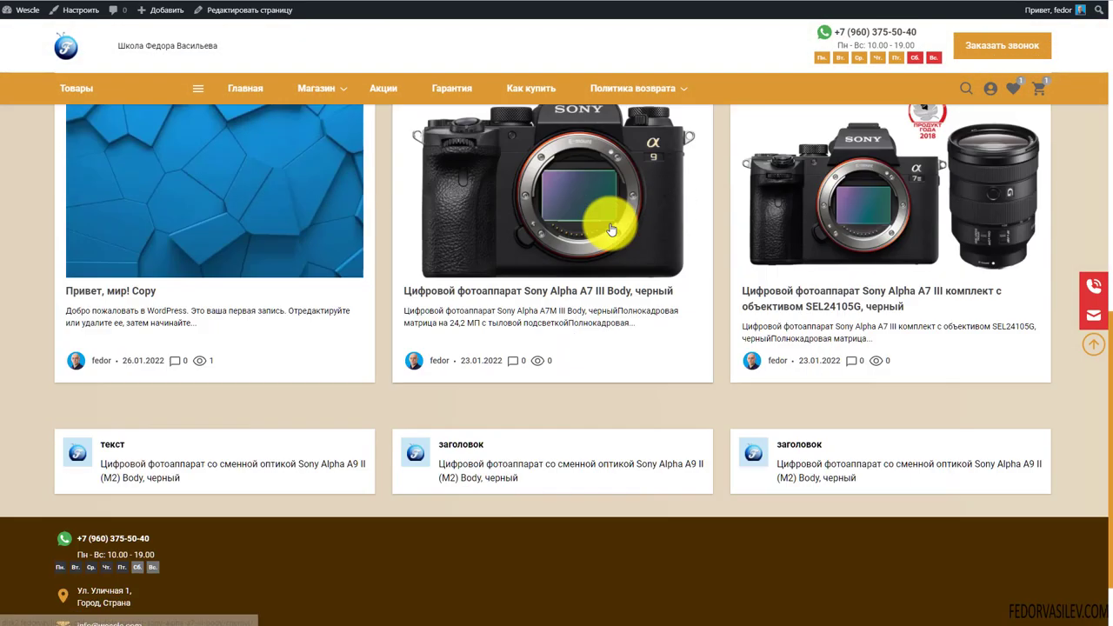
pyautogui.scroll(3, 435, 313)
pyautogui.scroll(-1, 952, 374)
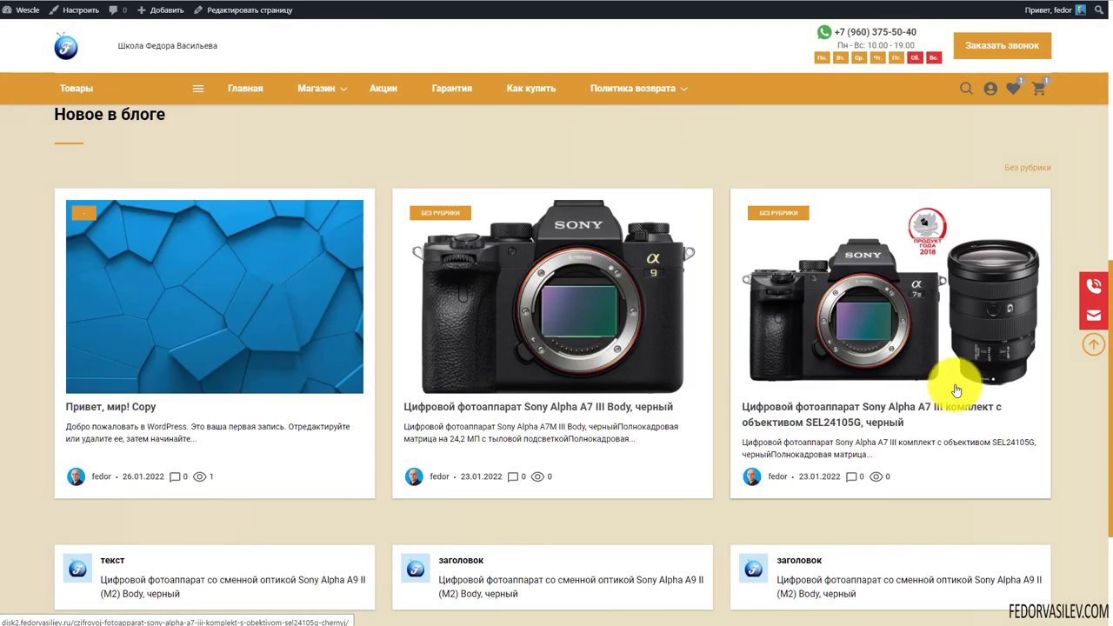
pyautogui.scroll(5, 1103, 287)
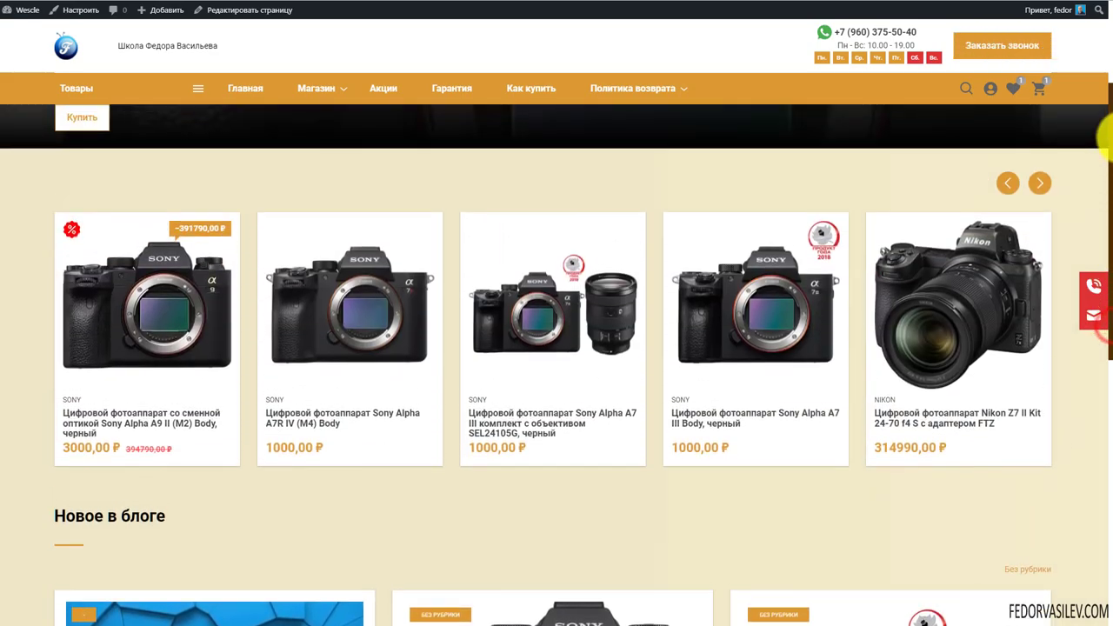
pyautogui.scroll(-2, 840, 303)
pyautogui.scroll(3, 111, 361)
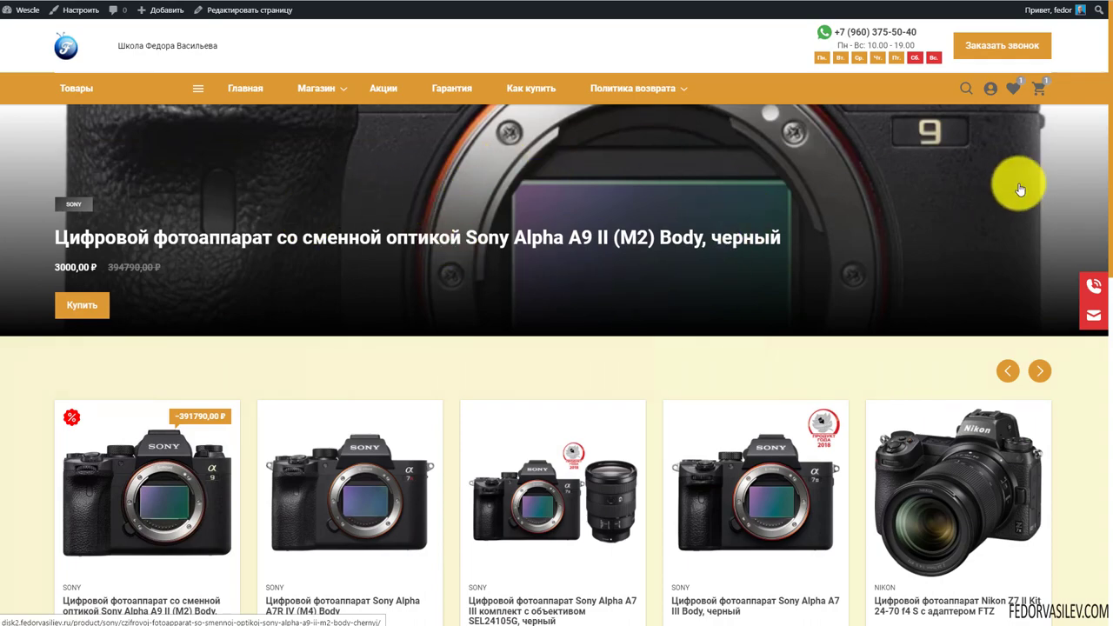
pyautogui.scroll(-4, 261, 183)
pyautogui.scroll(1, 261, 235)
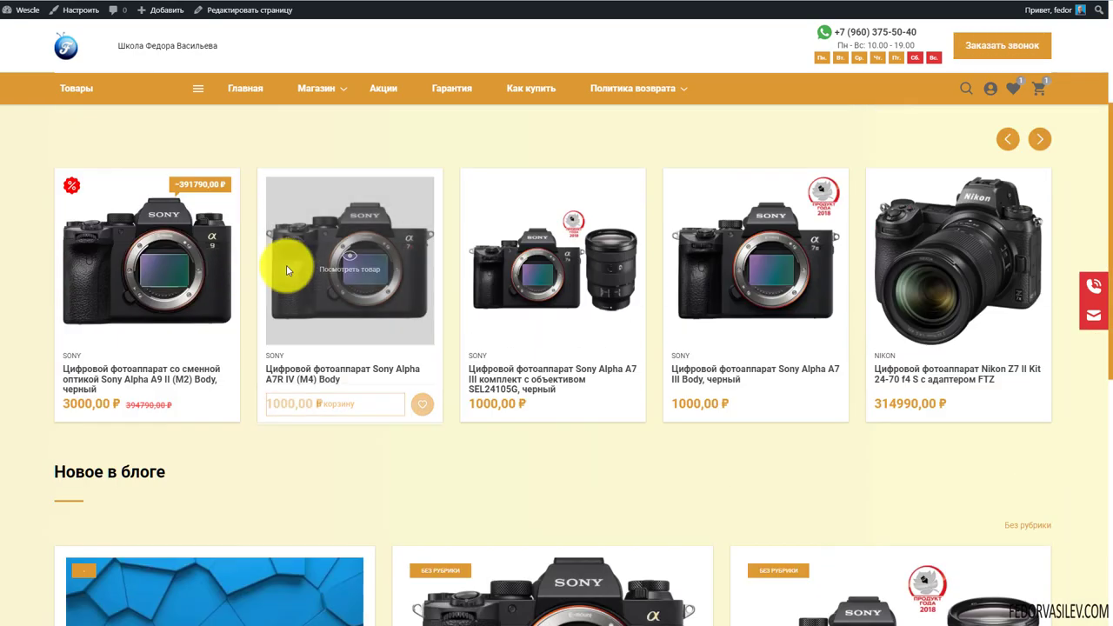
pyautogui.scroll(-3, 540, 292)
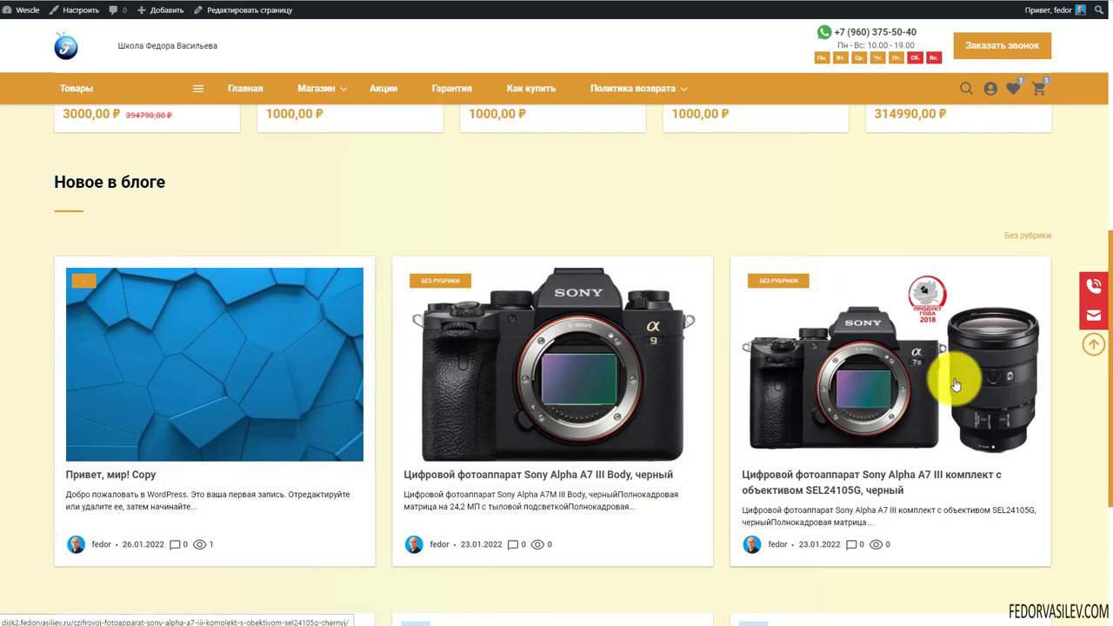
pyautogui.scroll(-3, 748, 278)
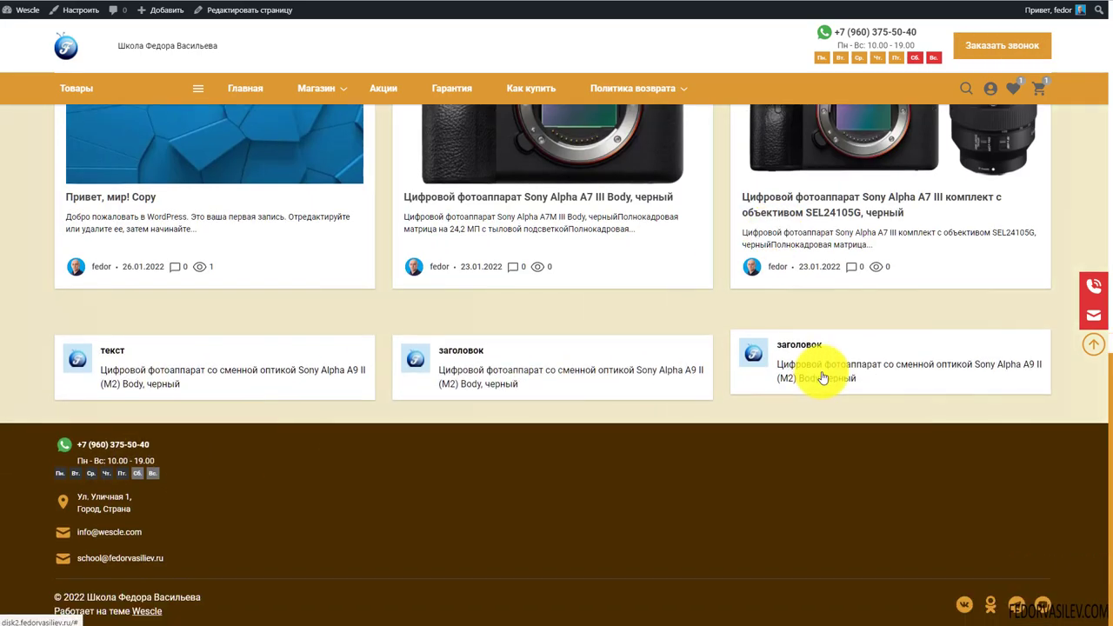
pyautogui.scroll(4, 729, 323)
pyautogui.scroll(5, 770, 274)
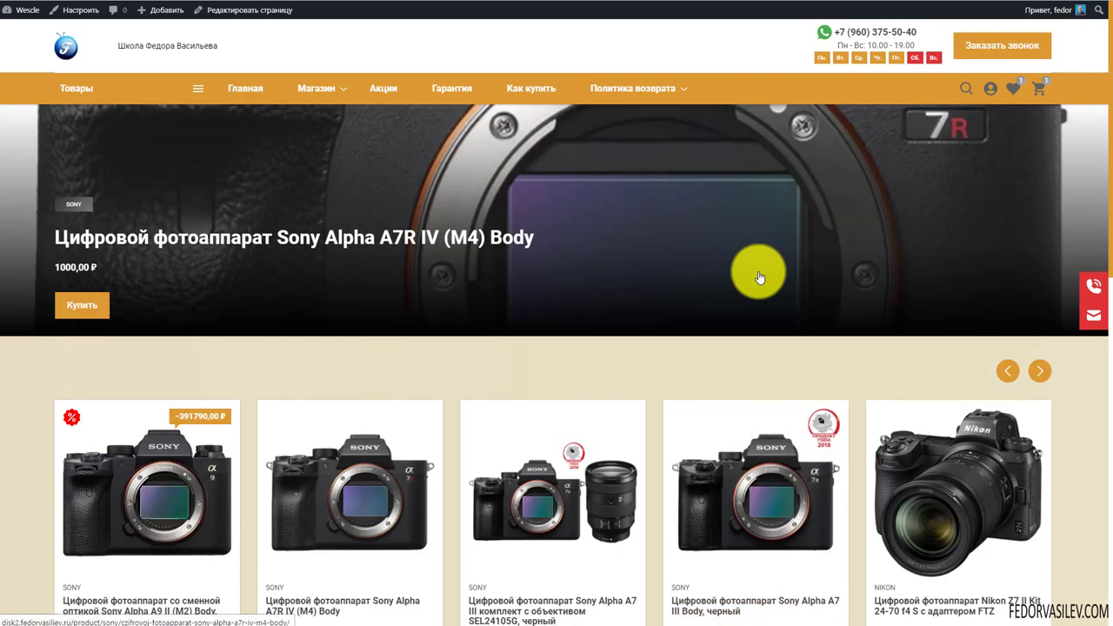
pyautogui.scroll(-3, 768, 265)
pyautogui.scroll(-5, 768, 261)
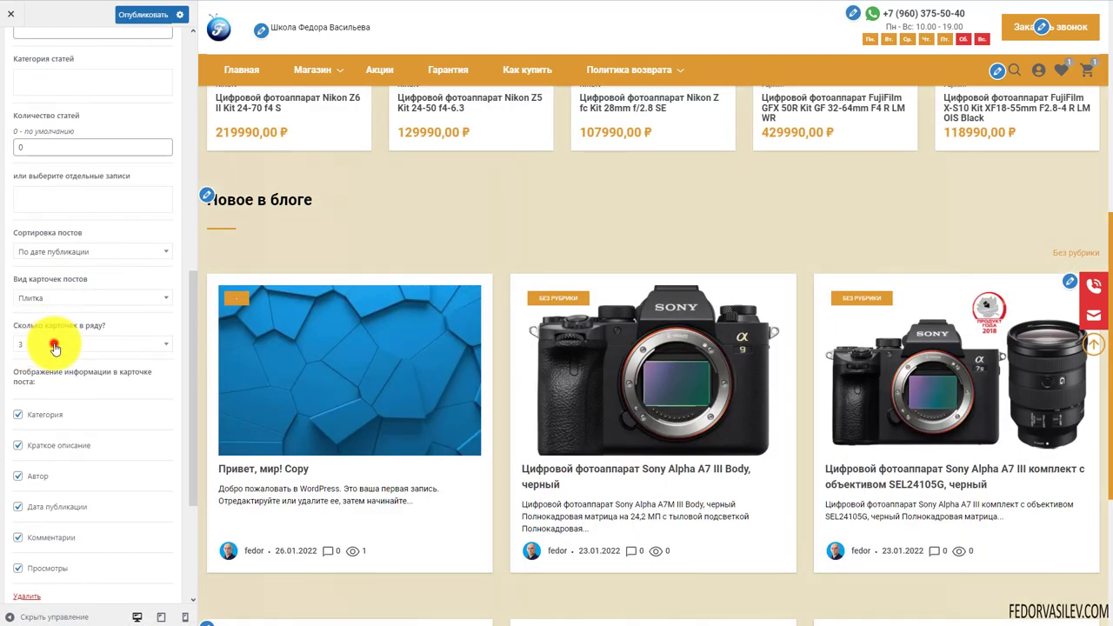
pyautogui.click(54, 346)
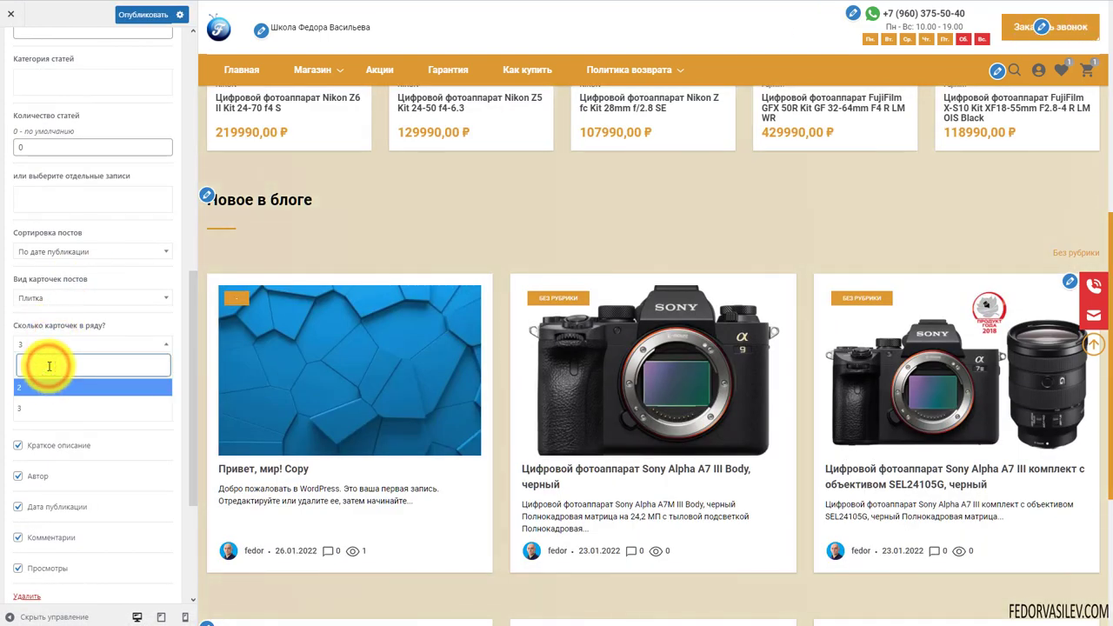
pyautogui.click(26, 387)
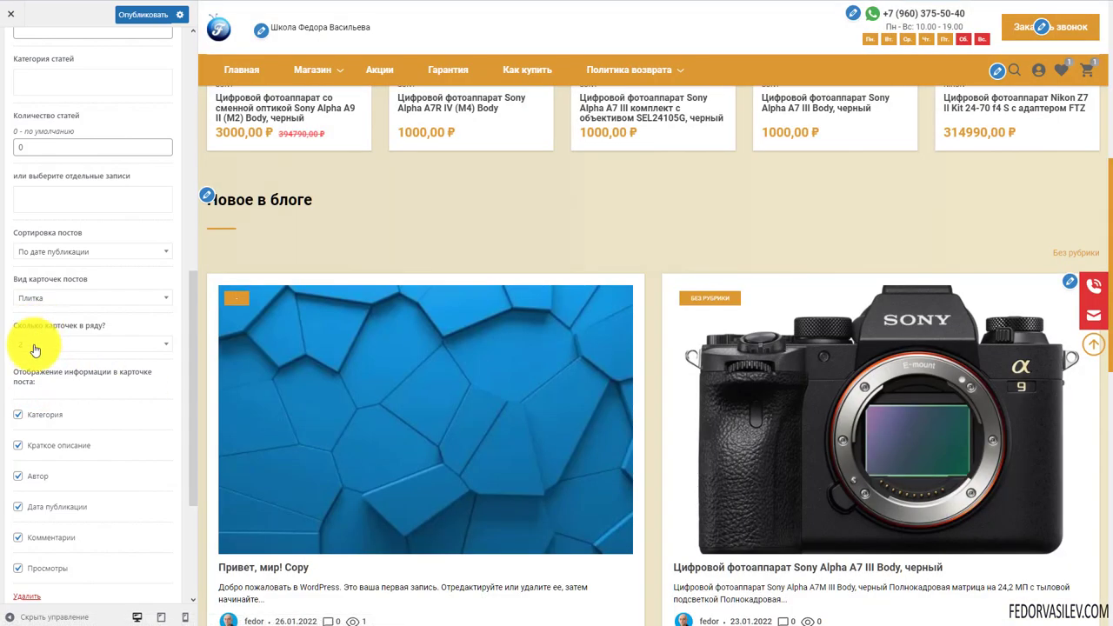
pyautogui.click(33, 344)
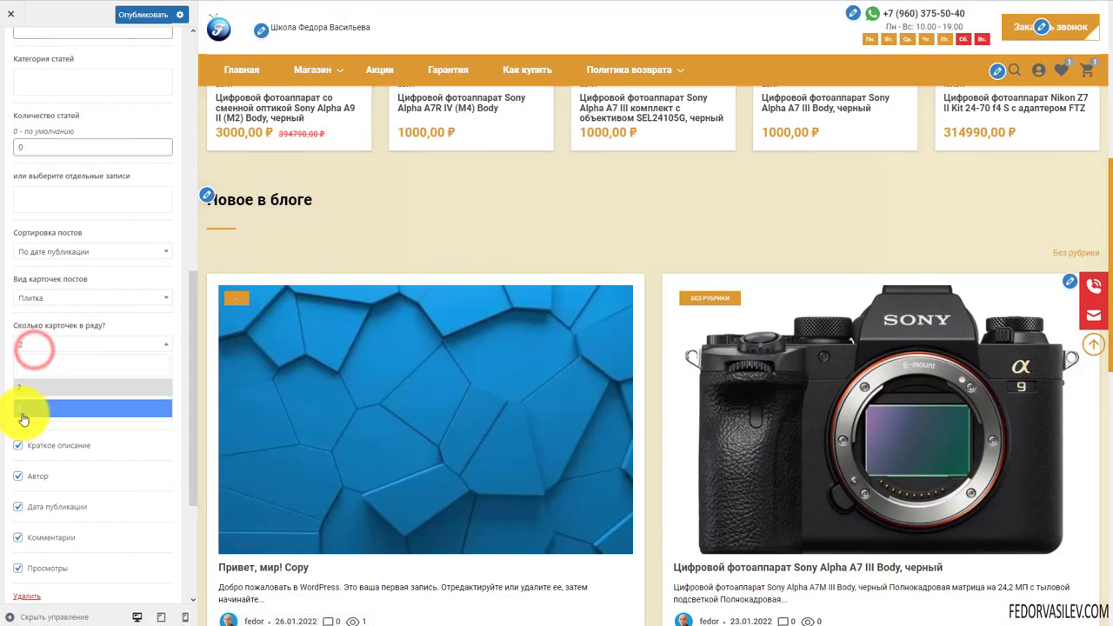
pyautogui.click(28, 402)
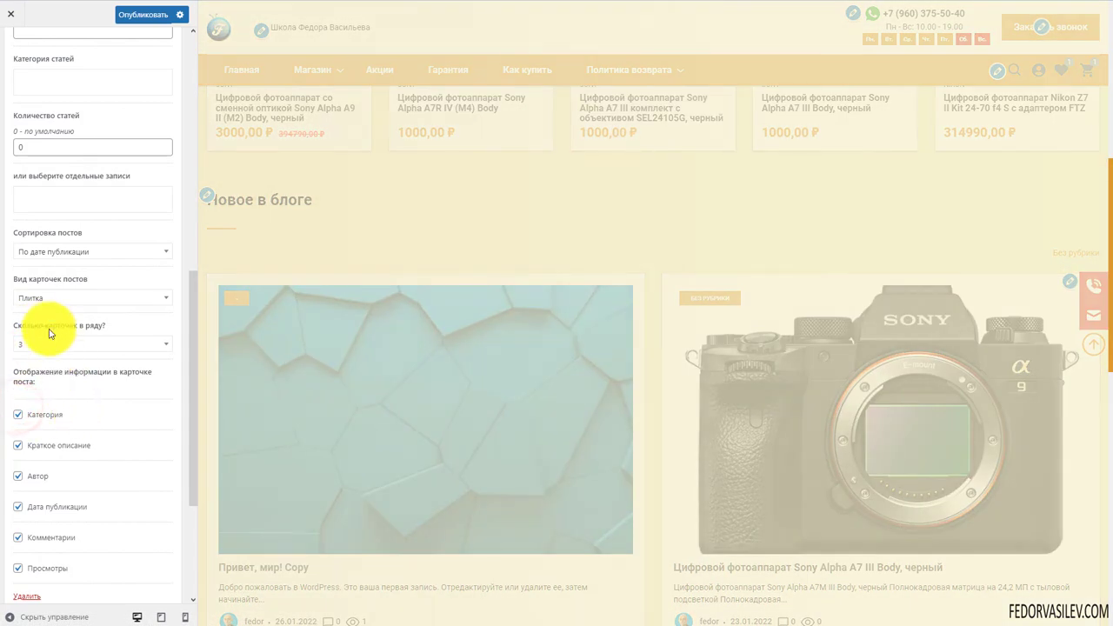
pyautogui.click(50, 300)
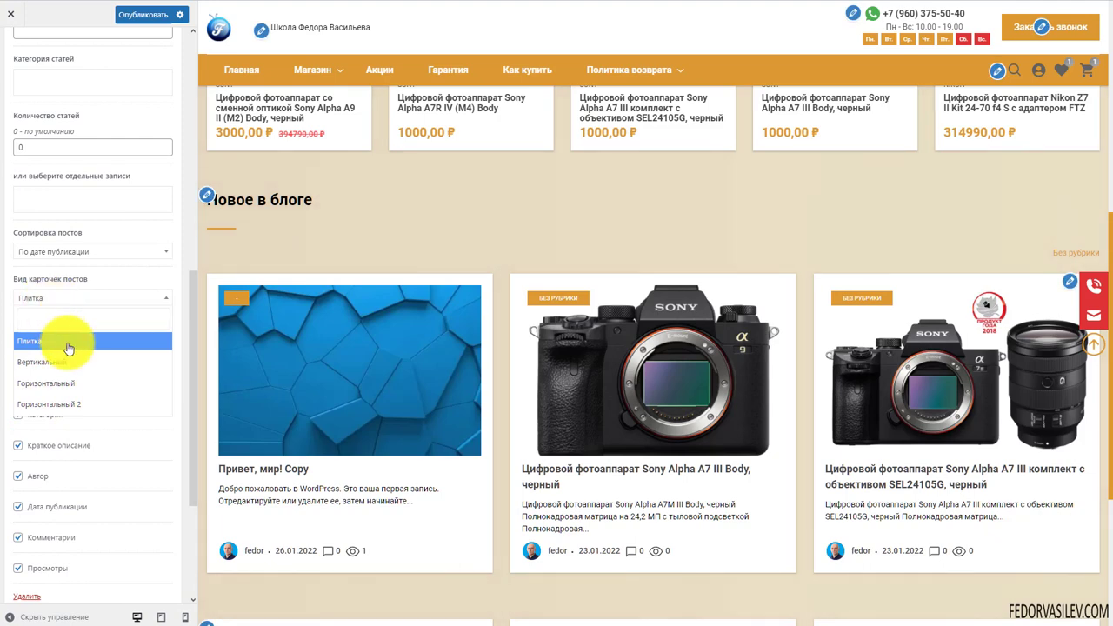
pyautogui.click(62, 406)
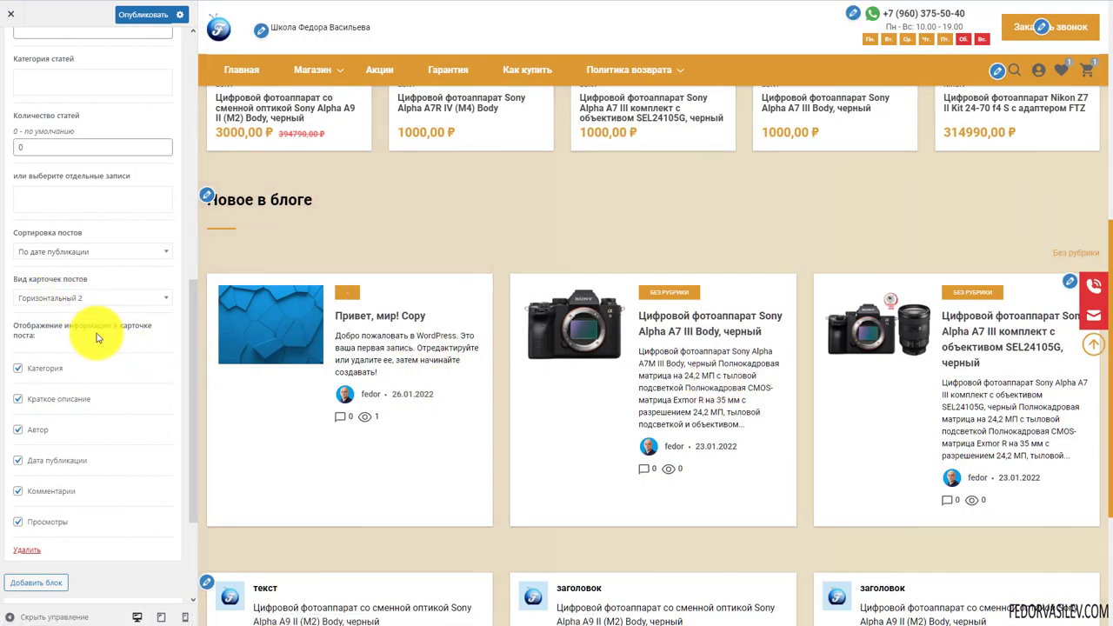
pyautogui.click(63, 299)
pyautogui.click(54, 392)
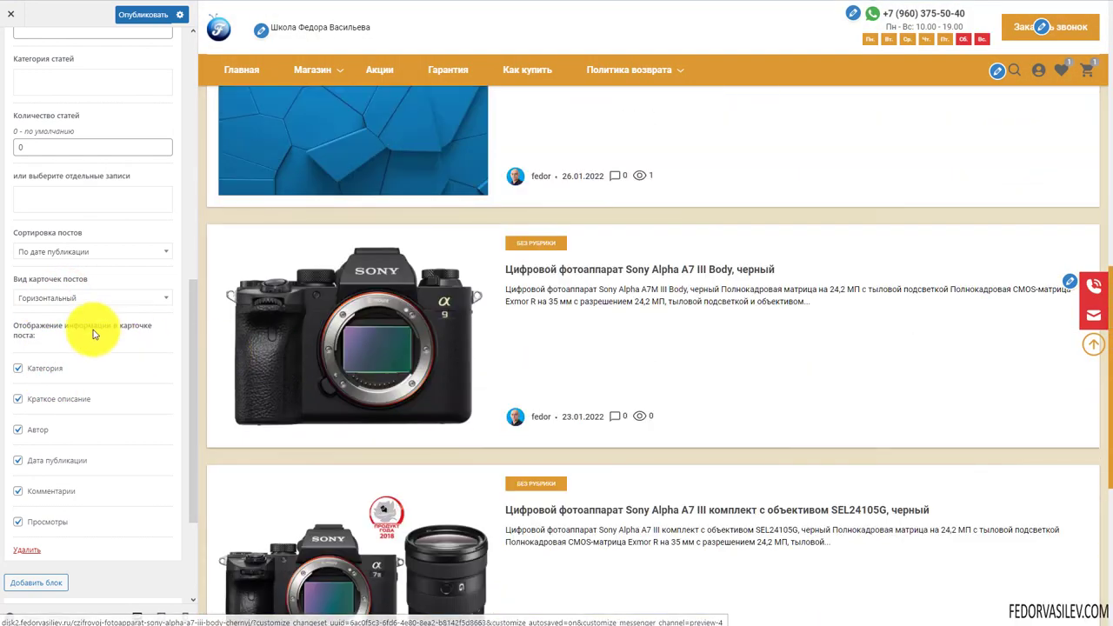
pyautogui.click(80, 301)
pyautogui.click(70, 364)
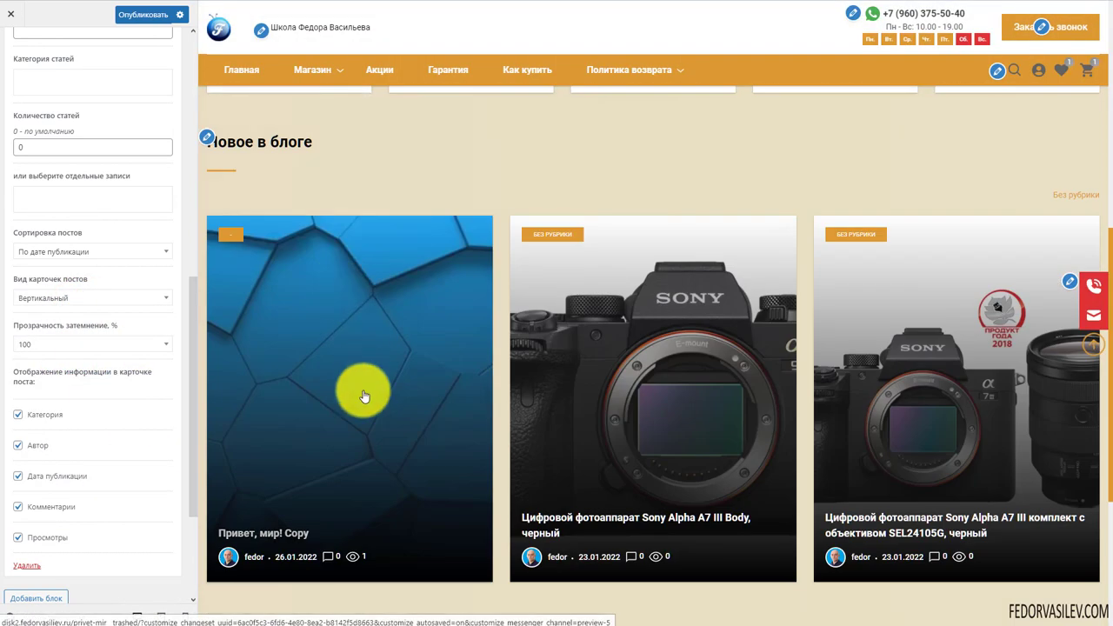
pyautogui.scroll(-5, 681, 417)
pyautogui.scroll(5, 522, 427)
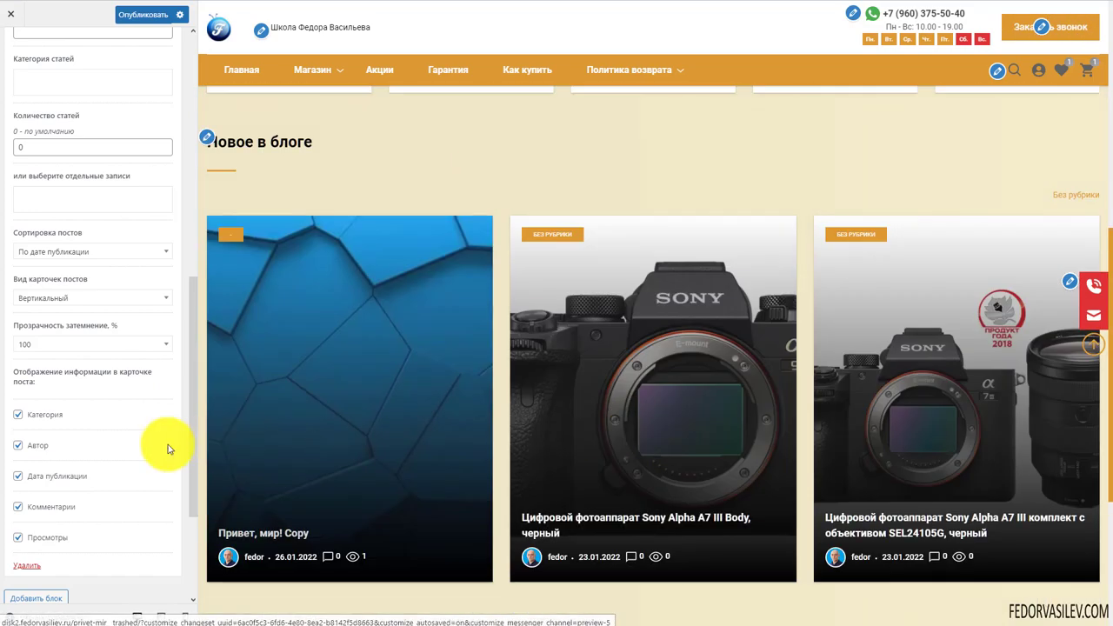
pyautogui.click(42, 298)
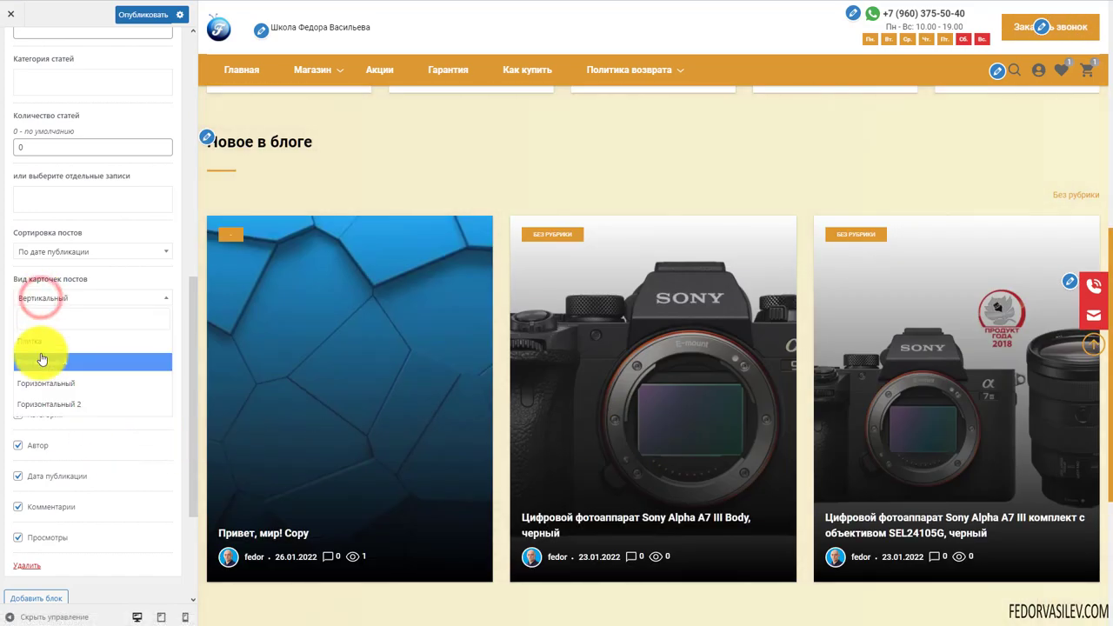
pyautogui.click(46, 343)
pyautogui.scroll(-1, 99, 391)
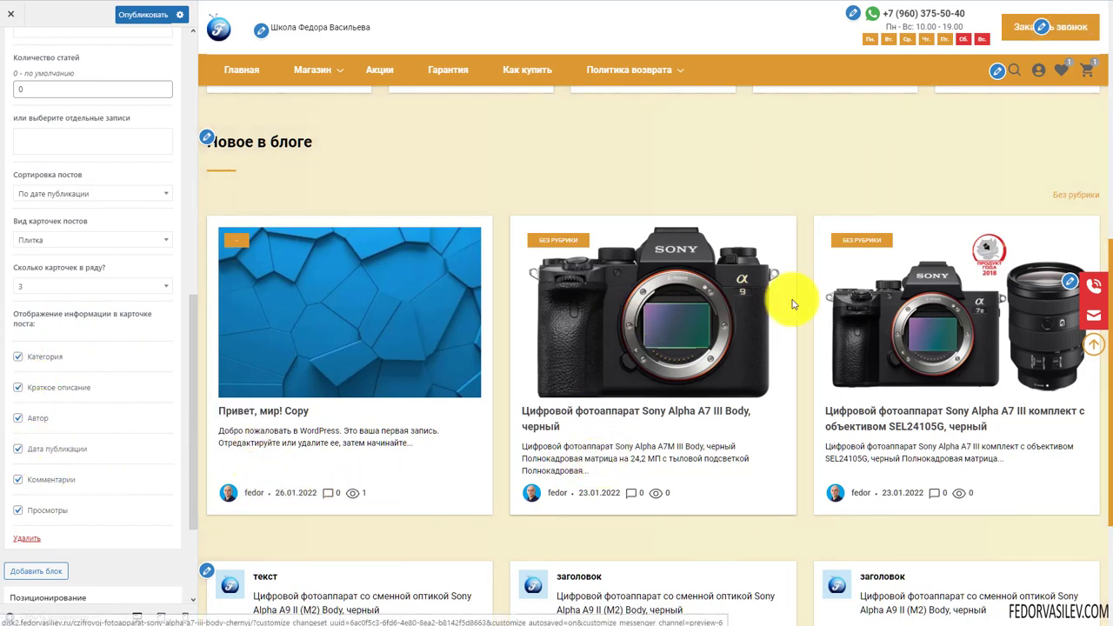
pyautogui.scroll(-2, 792, 305)
pyautogui.scroll(-1, 139, 382)
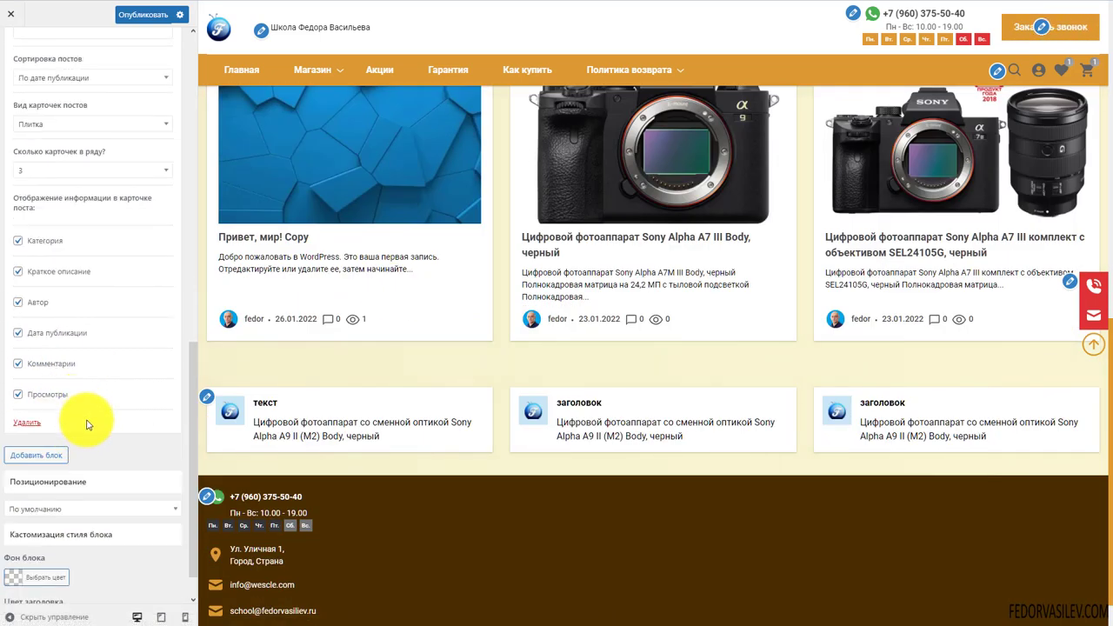
pyautogui.scroll(-1, 87, 424)
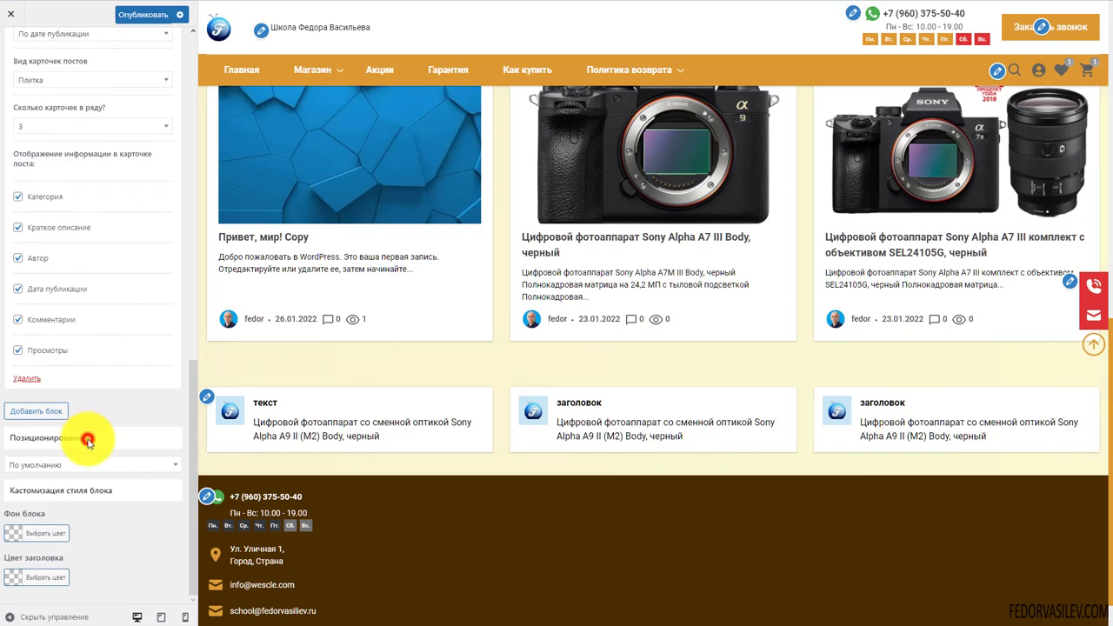
pyautogui.click(83, 466)
pyautogui.click(87, 493)
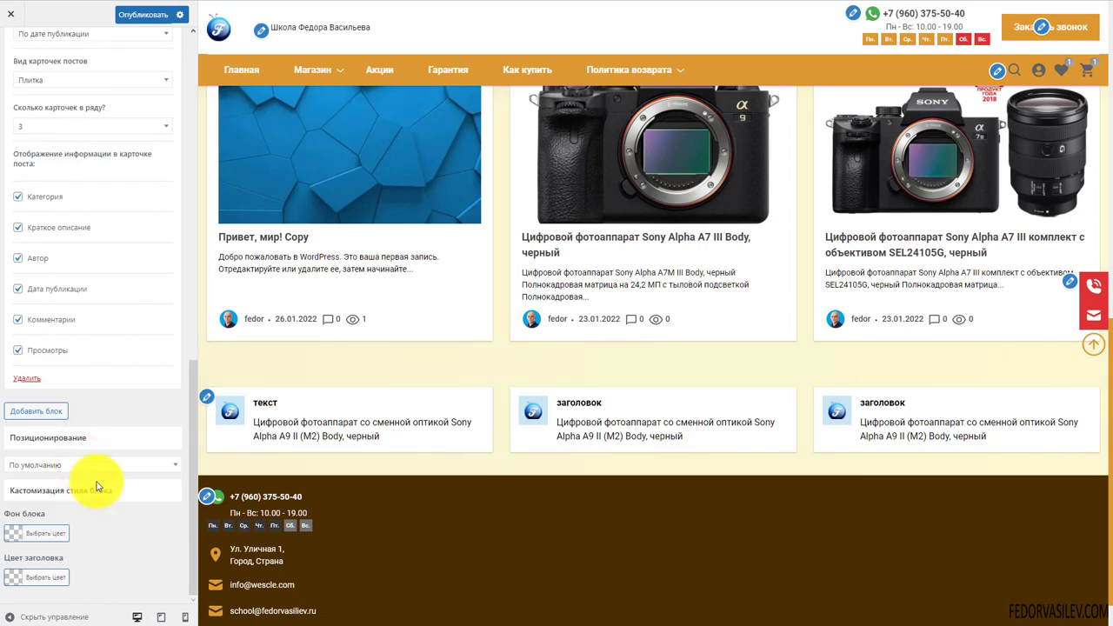
pyautogui.scroll(10, 97, 488)
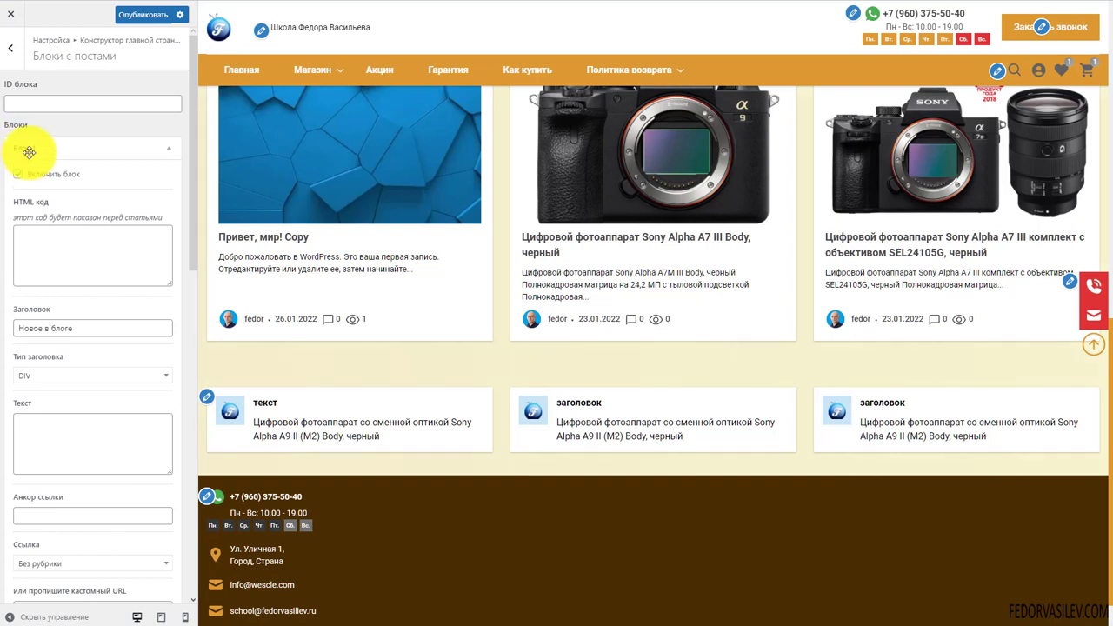
# Collapse Блок 1 and publish the front-page posts block changes
pyautogui.click(29, 152)
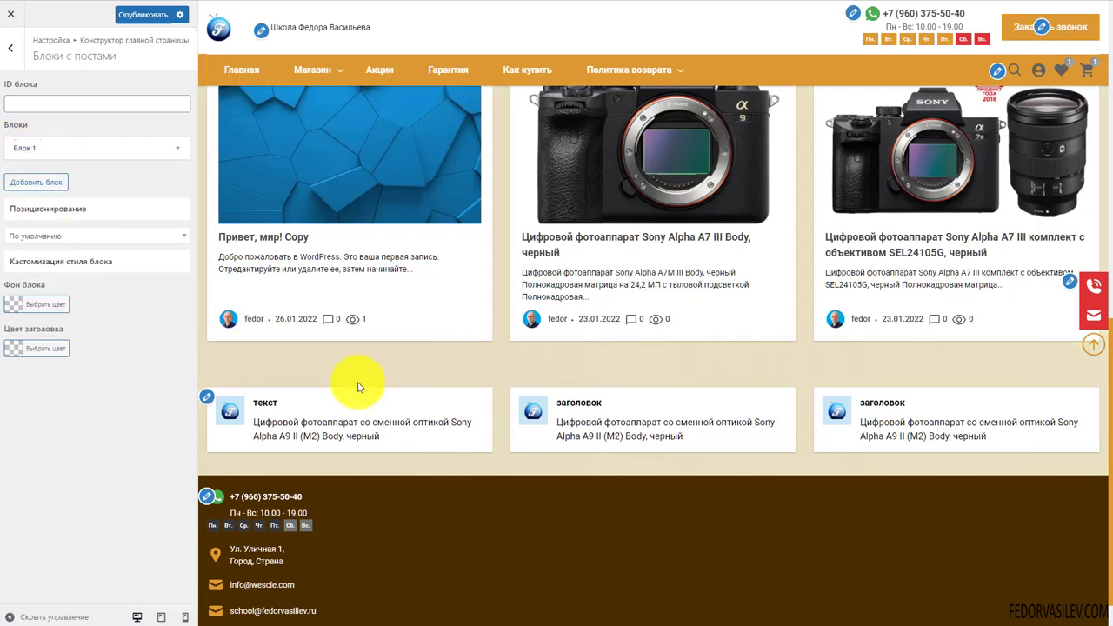
pyautogui.scroll(2, 298, 355)
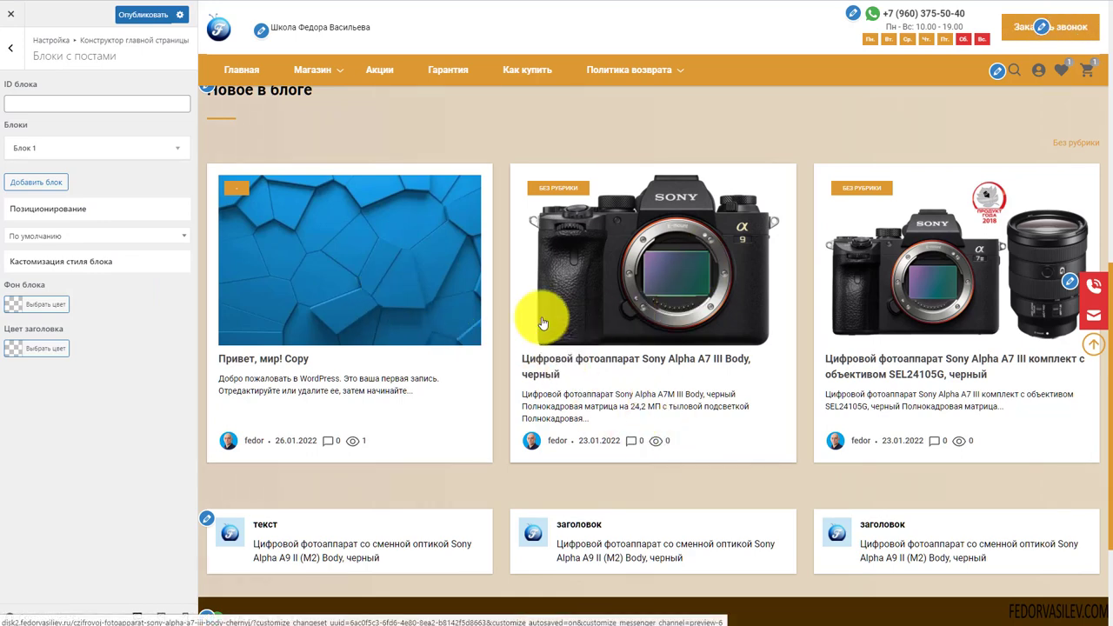
pyautogui.scroll(2, 351, 337)
pyautogui.click(139, 14)
# Preview the front page at tablet, phone and then desktop widths
pyautogui.scroll(-2, 496, 298)
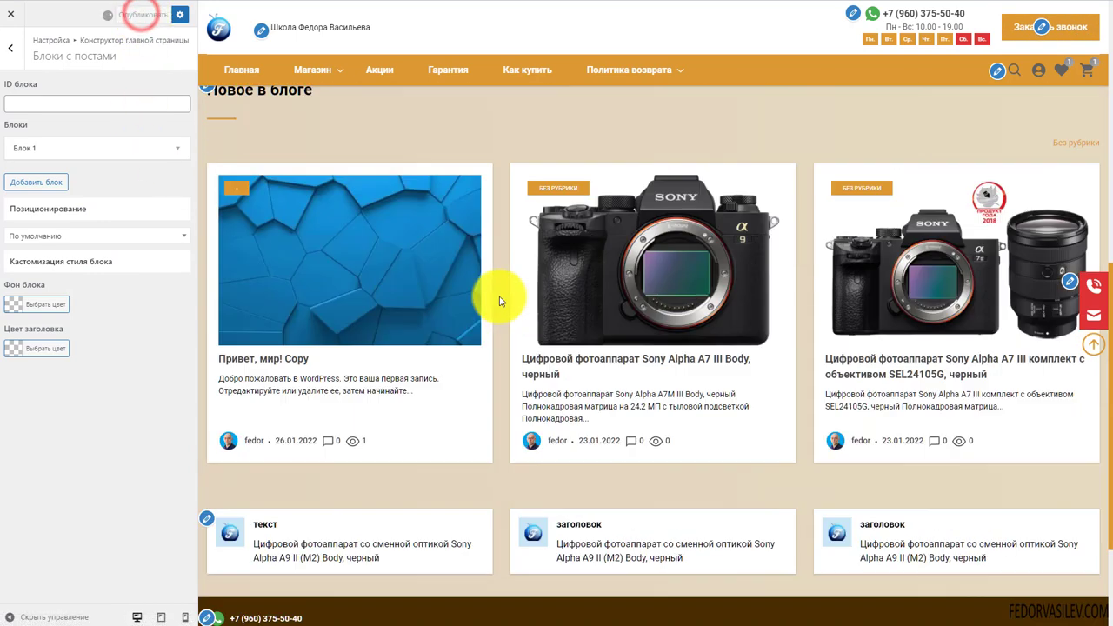
pyautogui.click(161, 617)
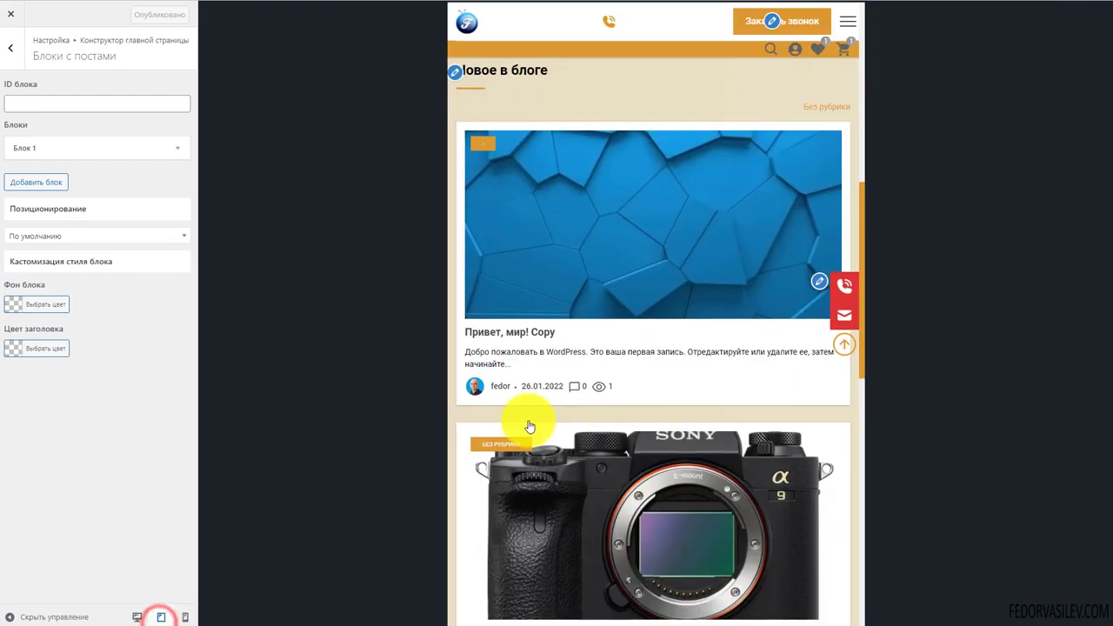
pyautogui.scroll(4, 647, 289)
pyautogui.scroll(-9, 647, 290)
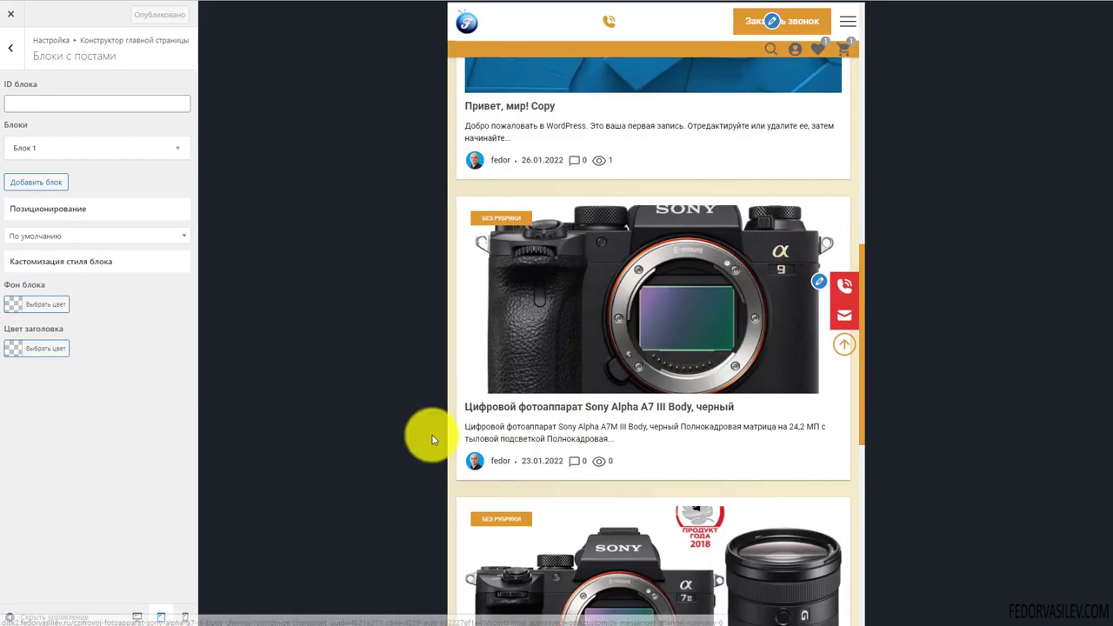
pyautogui.click(181, 614)
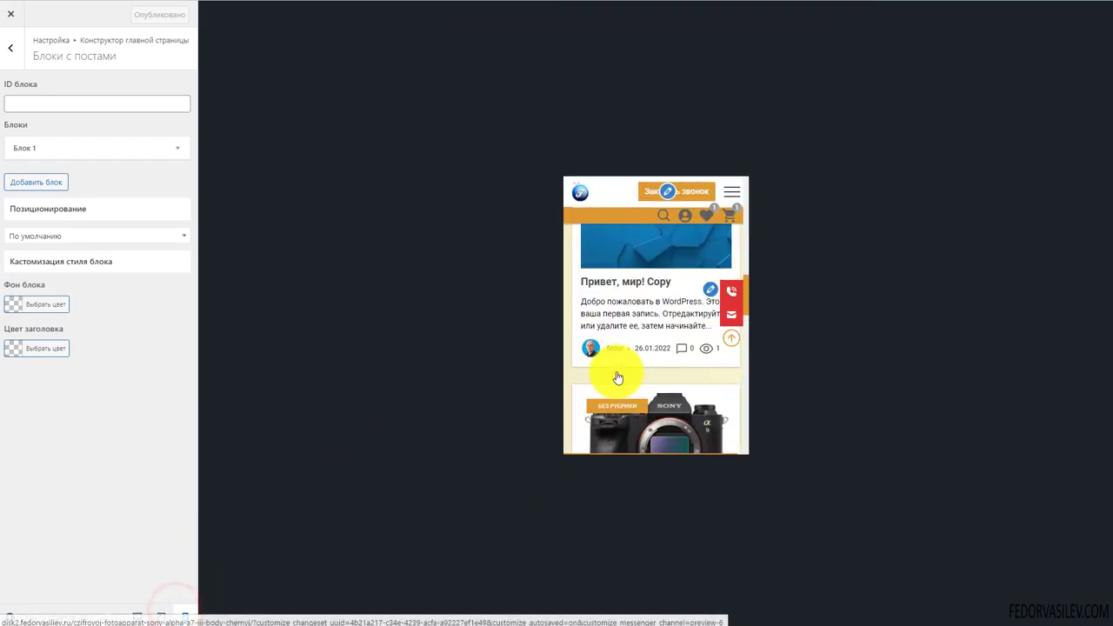
pyautogui.scroll(-3, 617, 377)
pyautogui.scroll(-3, 618, 377)
pyautogui.click(138, 615)
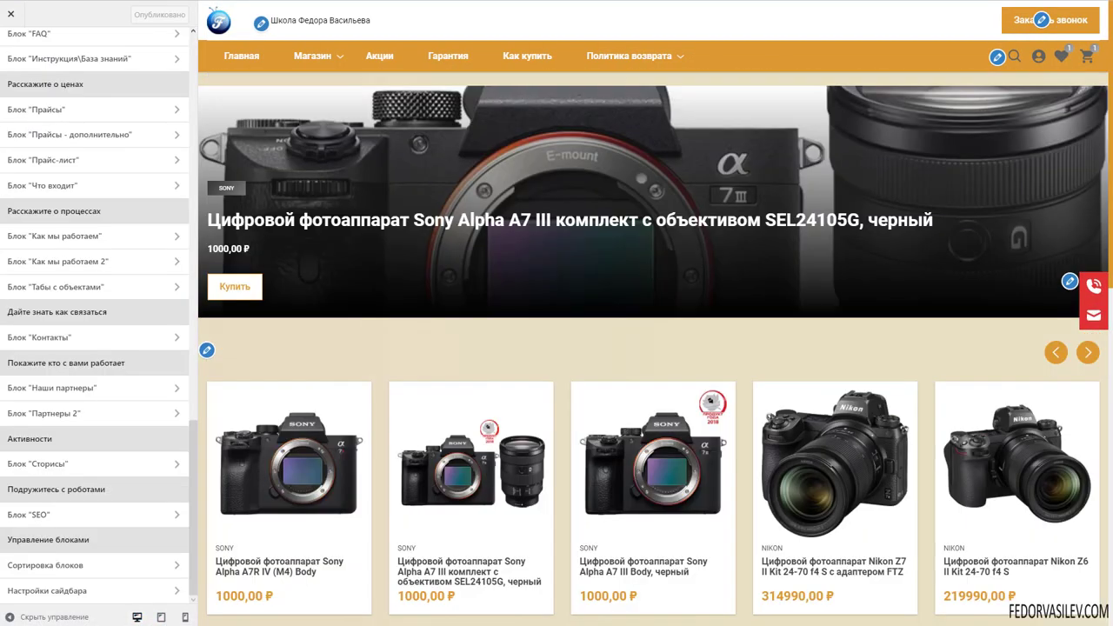
# Open the Сортировка блоков ordering of front-page blocks
pyautogui.scroll(-7, 645, 349)
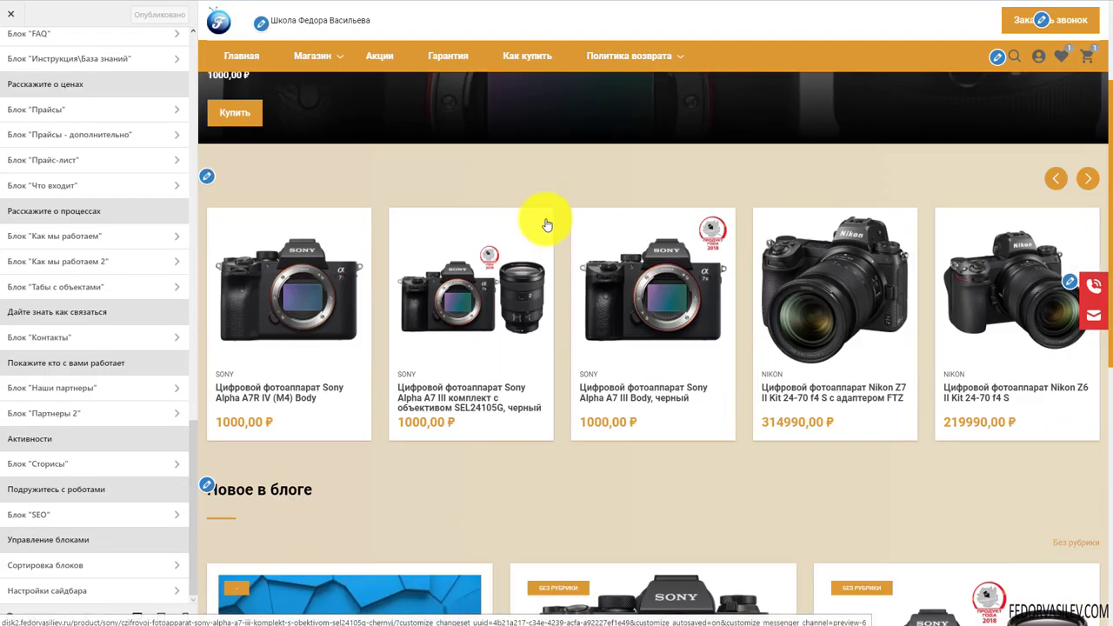
pyautogui.scroll(5, 551, 311)
pyautogui.scroll(3, 405, 291)
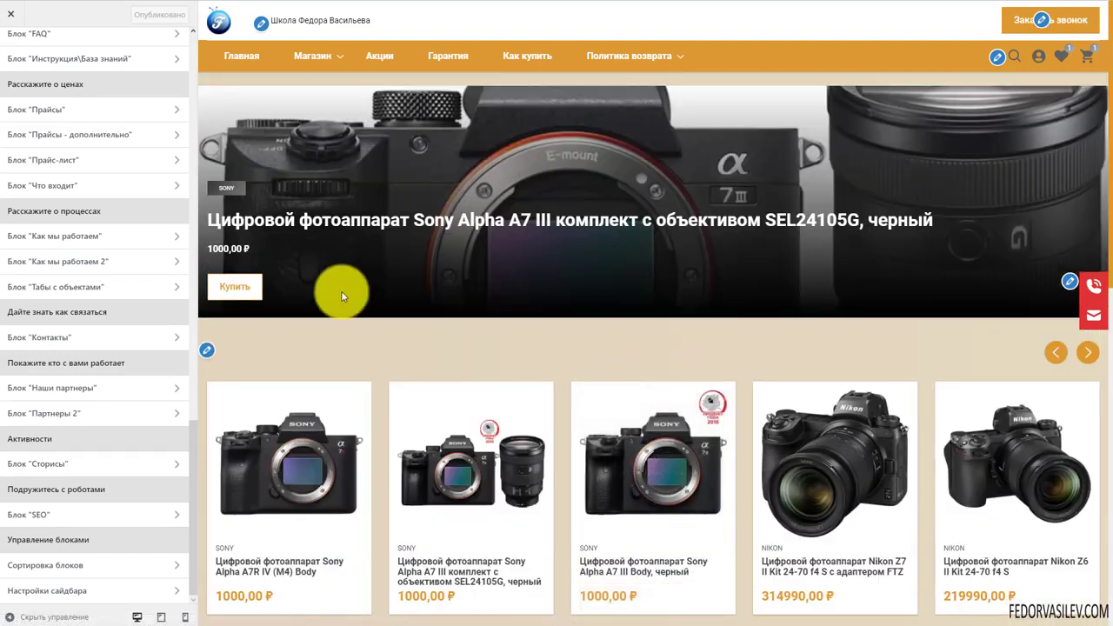
pyautogui.scroll(-8, 448, 217)
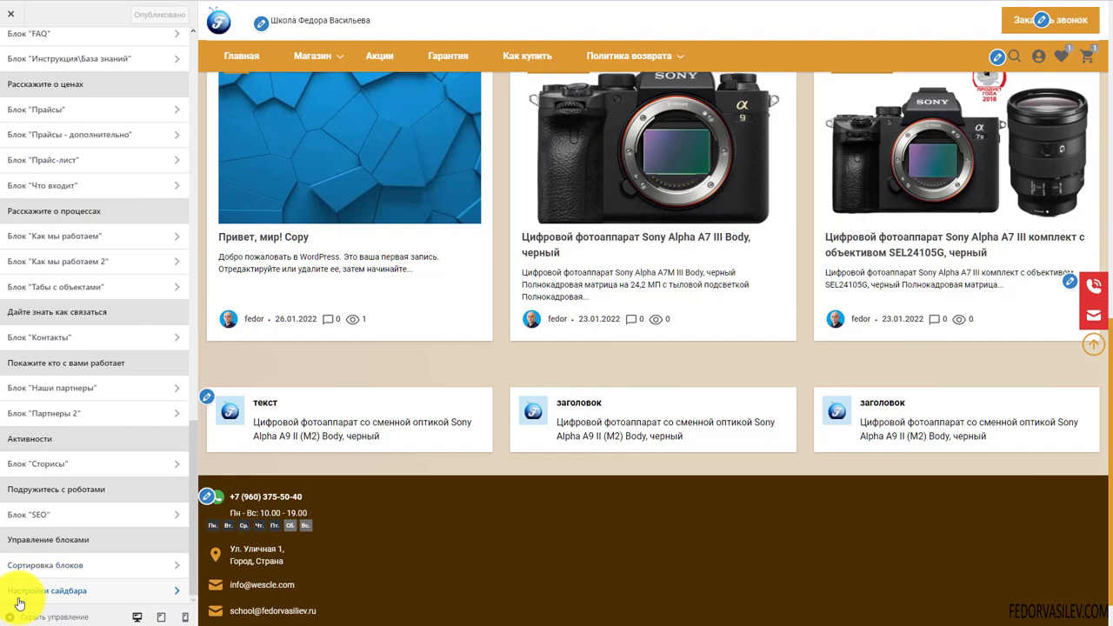
pyautogui.click(39, 568)
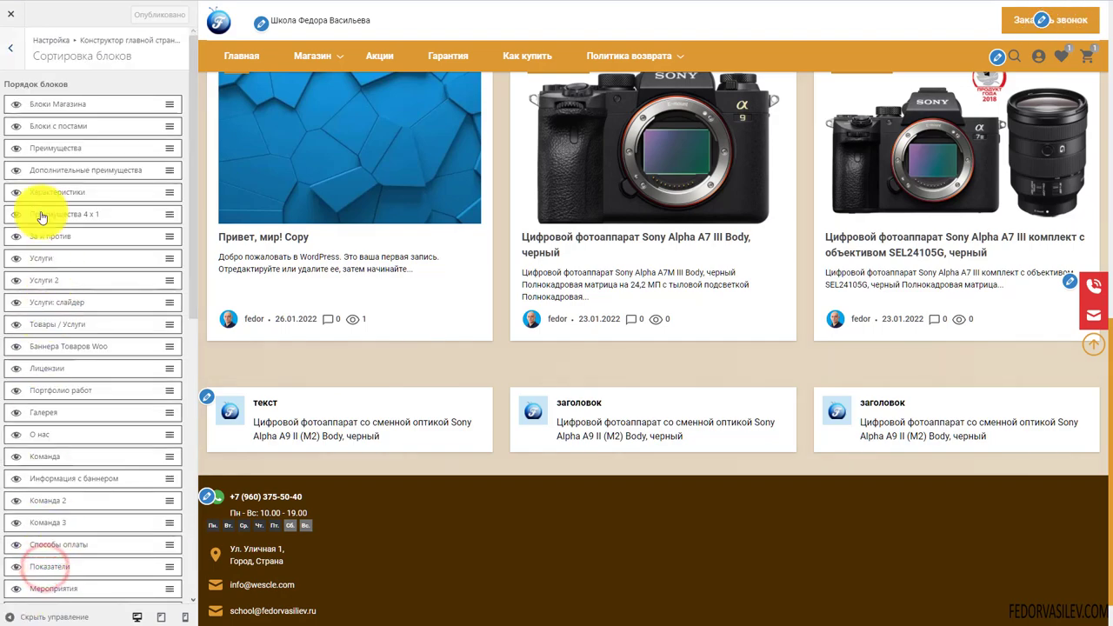
pyautogui.scroll(4, 331, 217)
pyautogui.scroll(4, 329, 215)
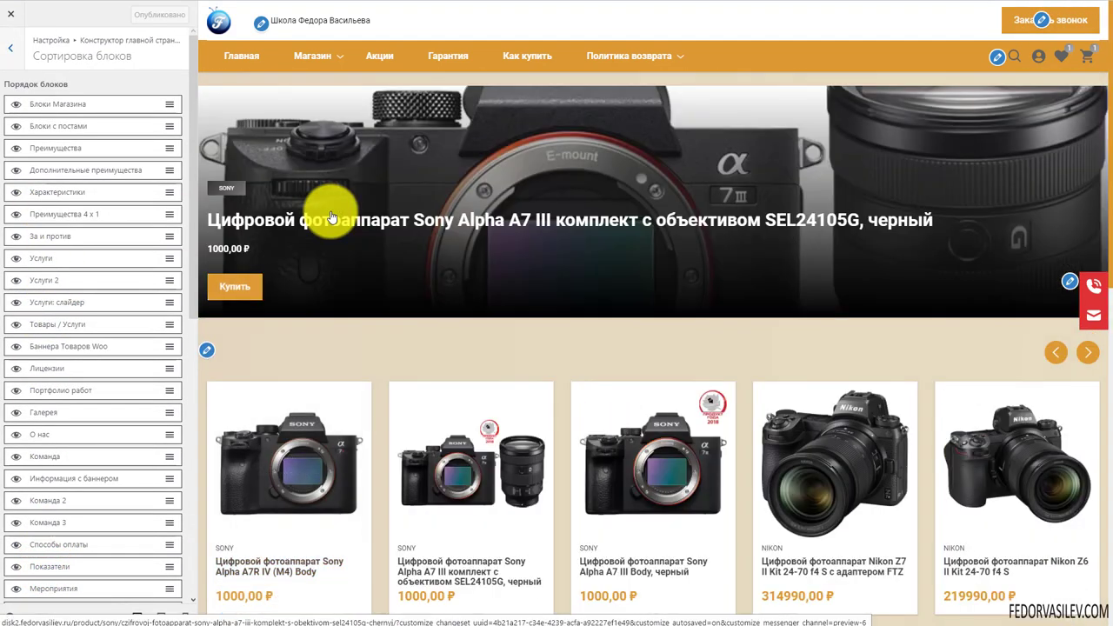
# Toggle Блоки Магазина visibility off and on, then drag Блоки с постами above it
pyautogui.click(16, 103)
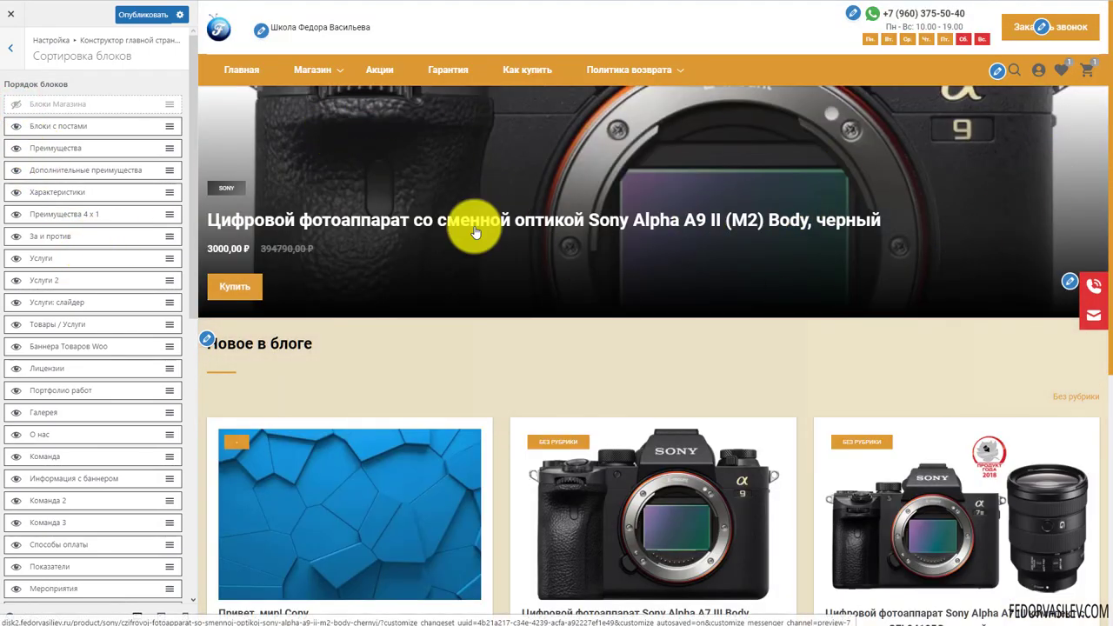
pyautogui.scroll(-3, 659, 185)
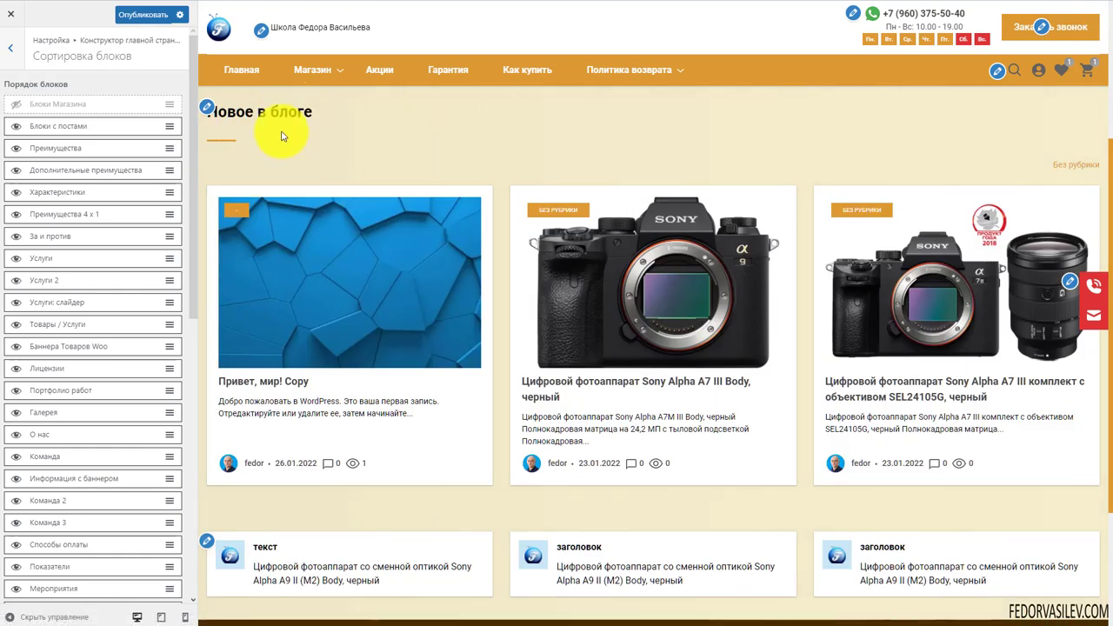
pyautogui.click(16, 104)
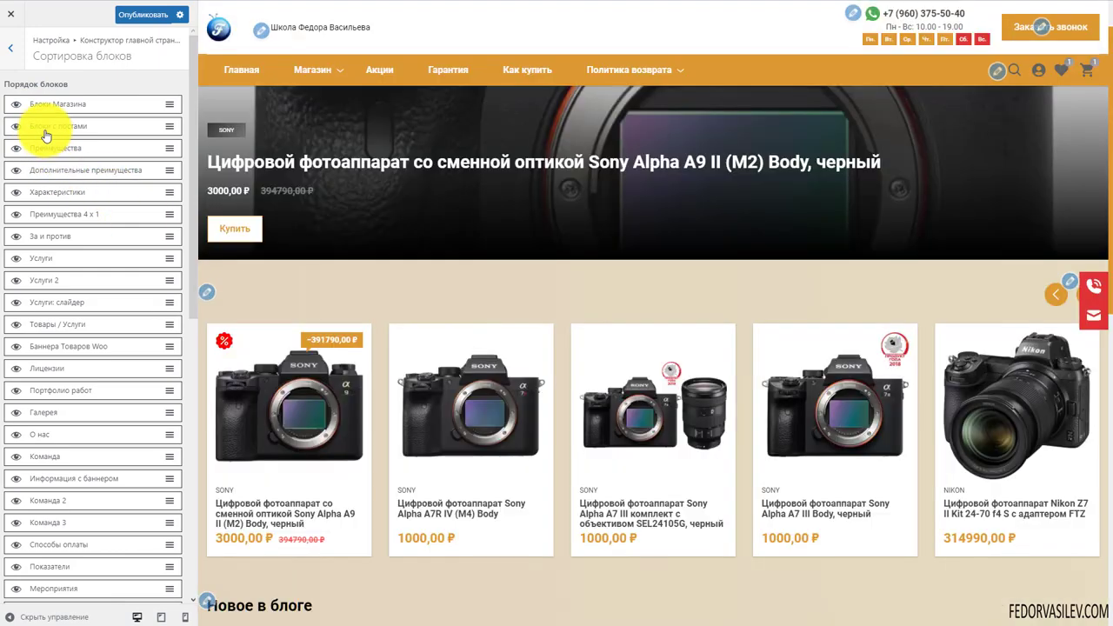
pyautogui.moveTo(55, 127); pyautogui.dragTo(55, 104)
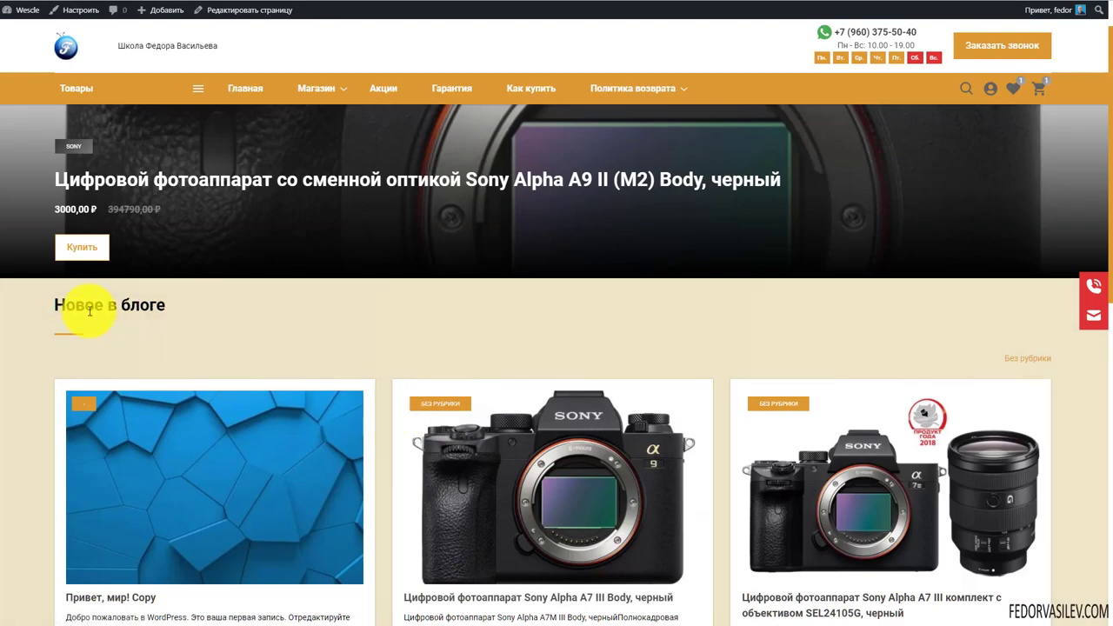
# Scroll the sorting list, then return to the front-page constructor's section list
pyautogui.scroll(-2, 137, 306)
pyautogui.scroll(-6, 255, 259)
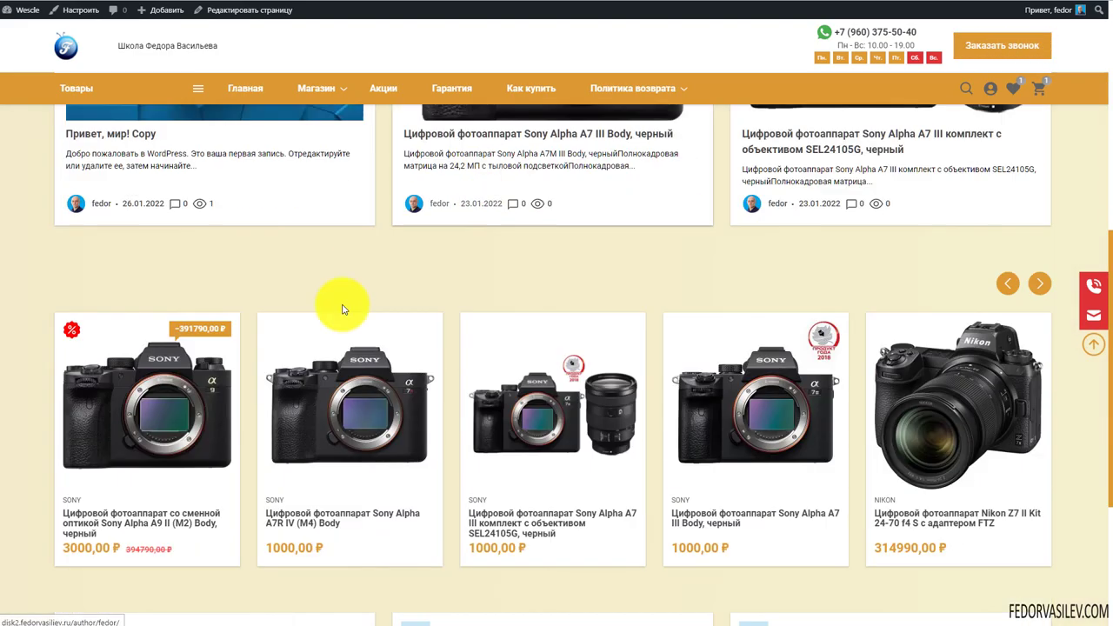
pyautogui.scroll(-3, 544, 243)
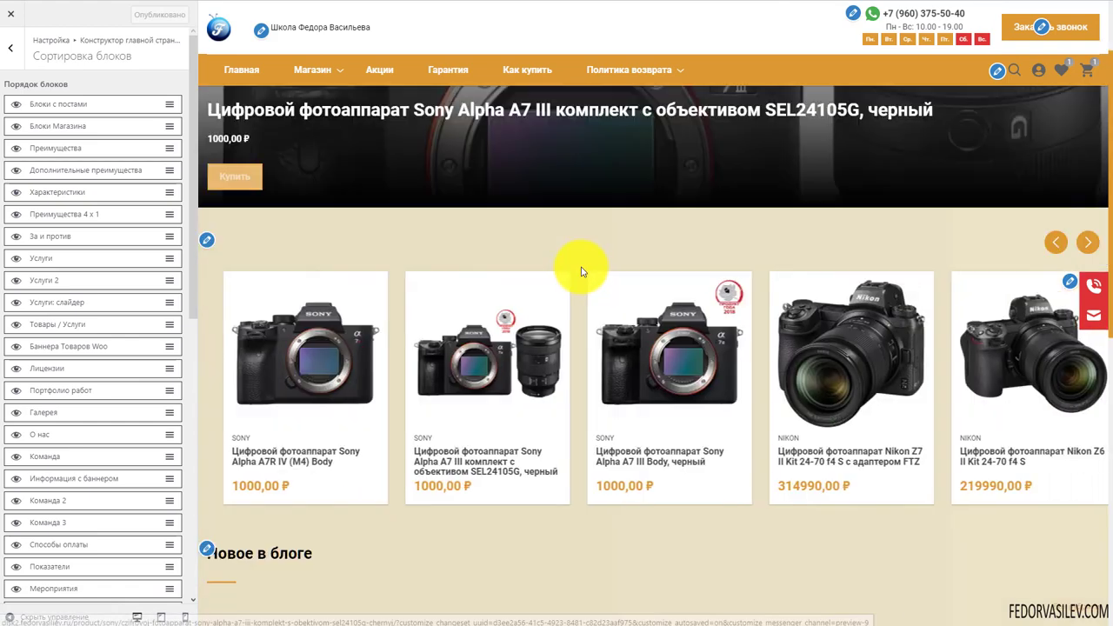
pyautogui.scroll(-6, 410, 228)
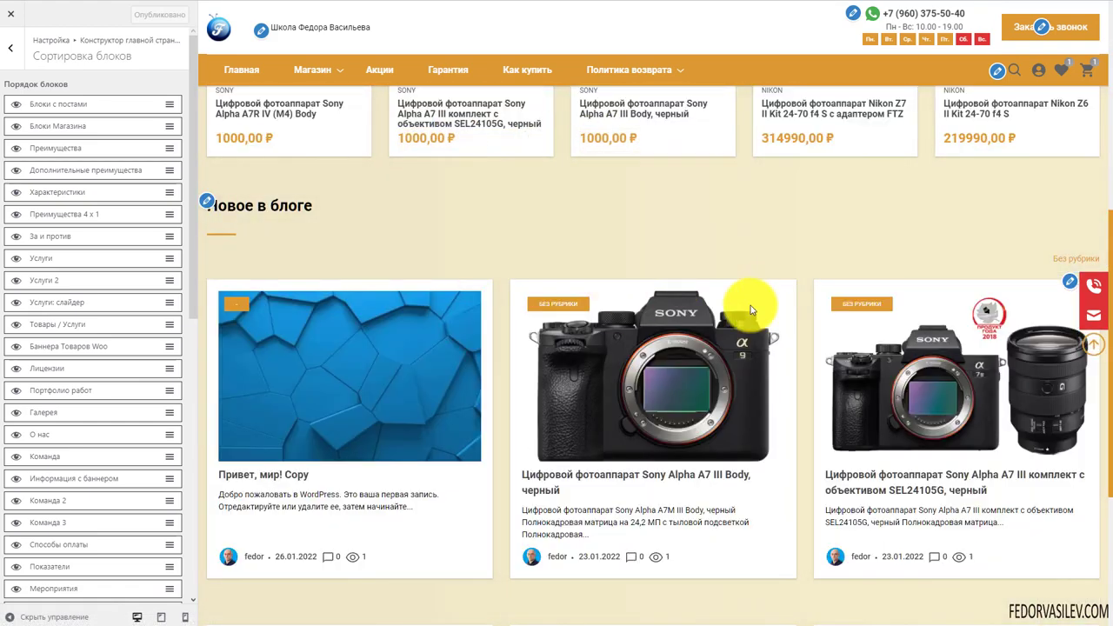
pyautogui.scroll(3, 453, 248)
pyautogui.scroll(-2, 365, 281)
pyautogui.scroll(-7, 124, 294)
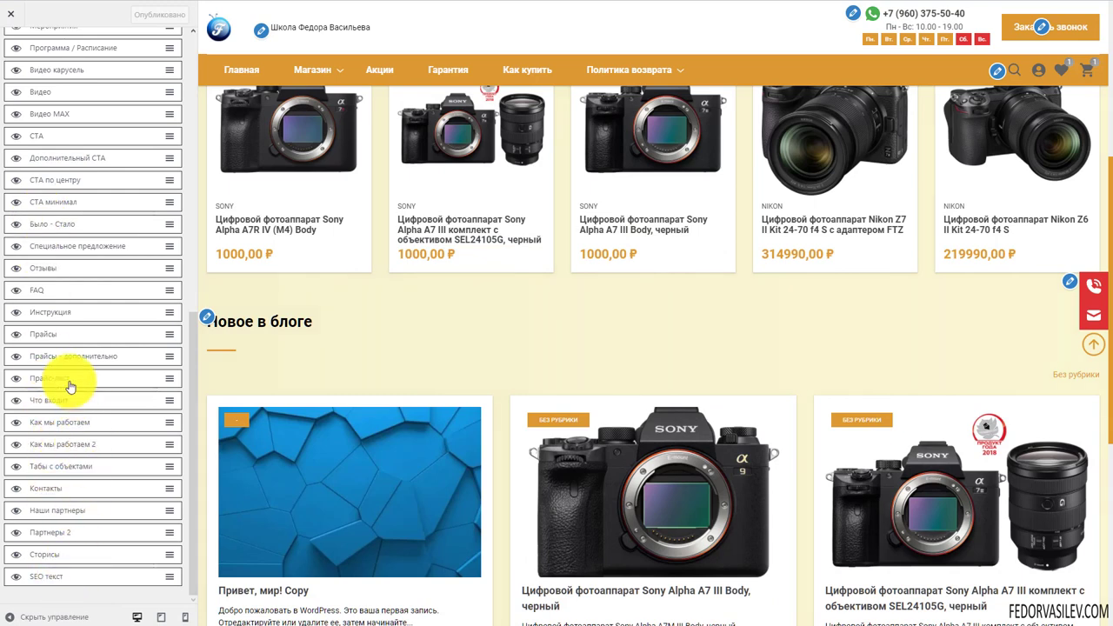
pyautogui.scroll(10, 69, 387)
pyautogui.click(14, 61)
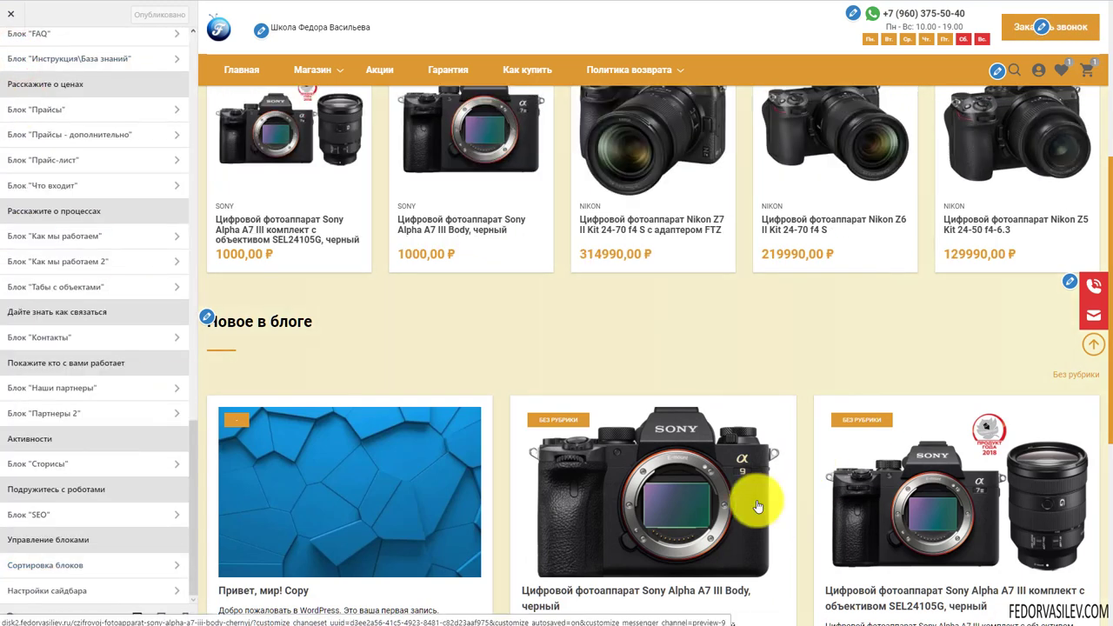
# Open the front page's Настройки сайдбара panel
pyautogui.scroll(3, 294, 316)
pyautogui.scroll(-2, 281, 235)
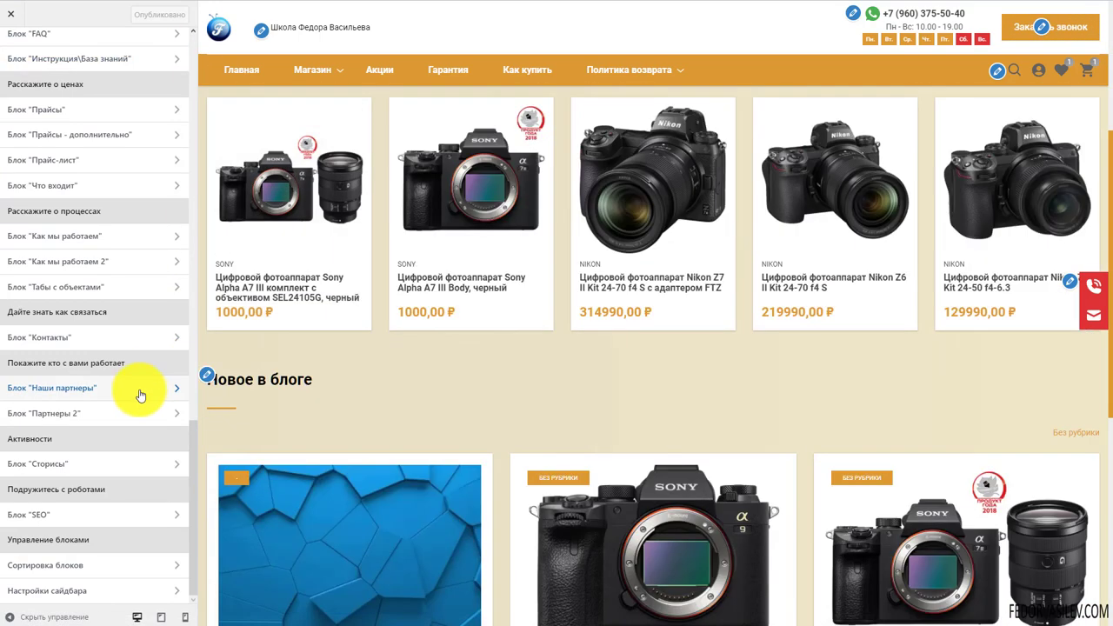
pyautogui.click(48, 594)
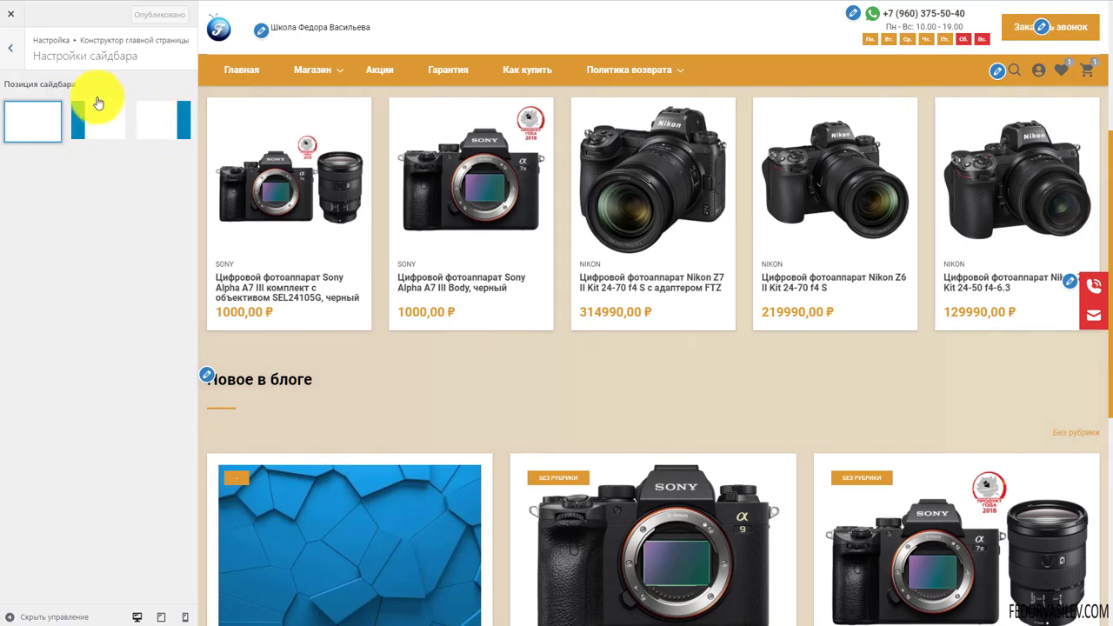
# Look over the Позиция сайдбара options without changes and go back to the section list
pyautogui.scroll(3, 385, 441)
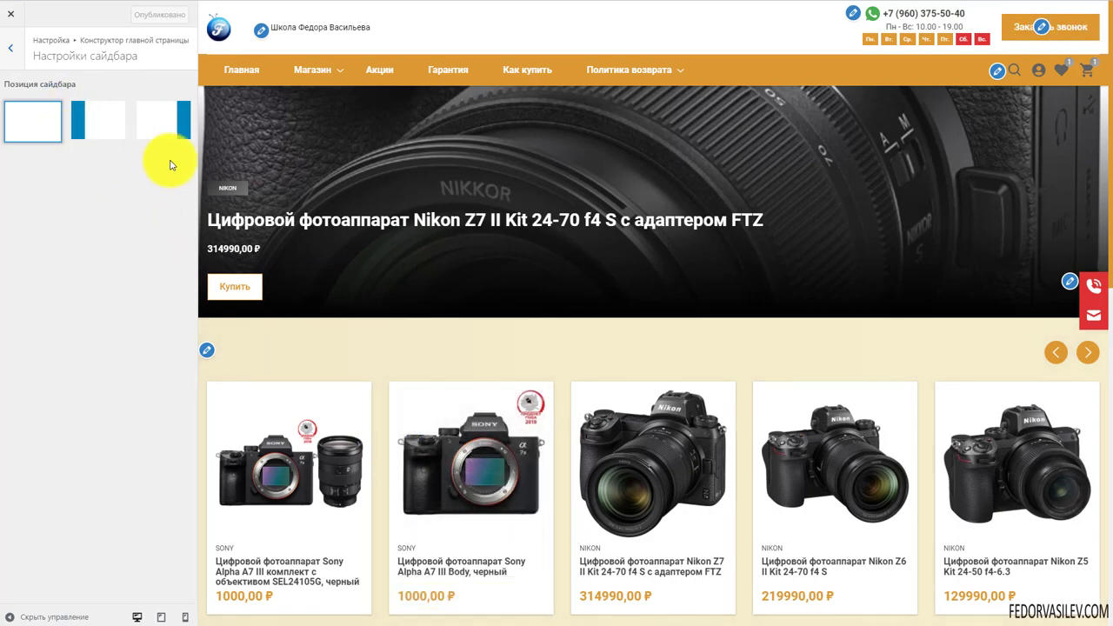
pyautogui.scroll(-4, 409, 233)
pyautogui.click(10, 49)
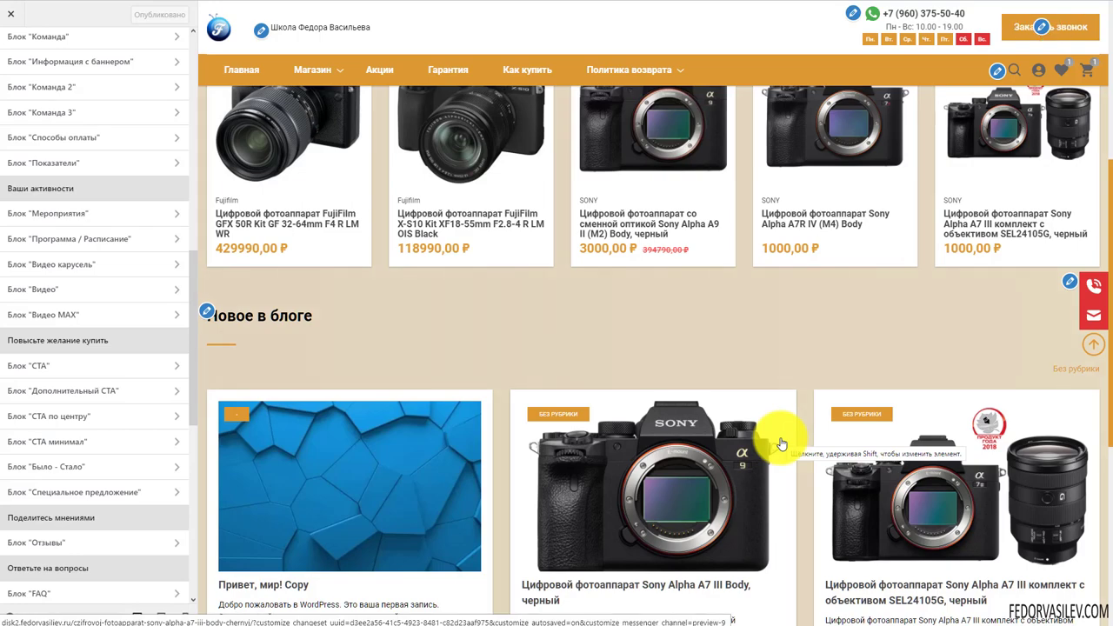
pyautogui.scroll(3, 472, 443)
pyautogui.scroll(-6, 455, 414)
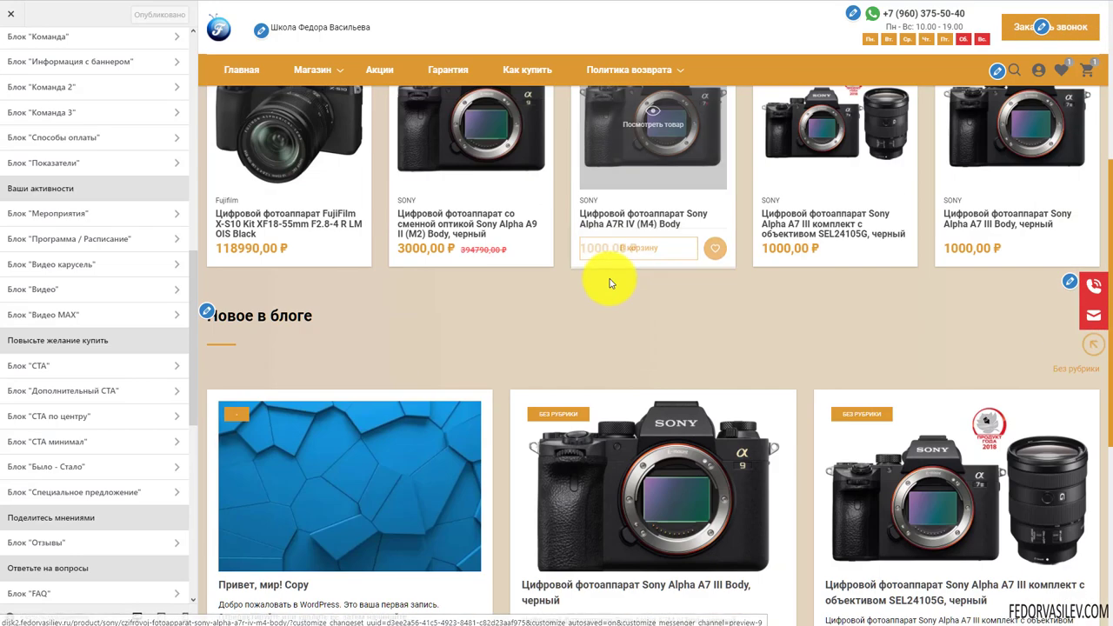
pyautogui.scroll(4, 600, 331)
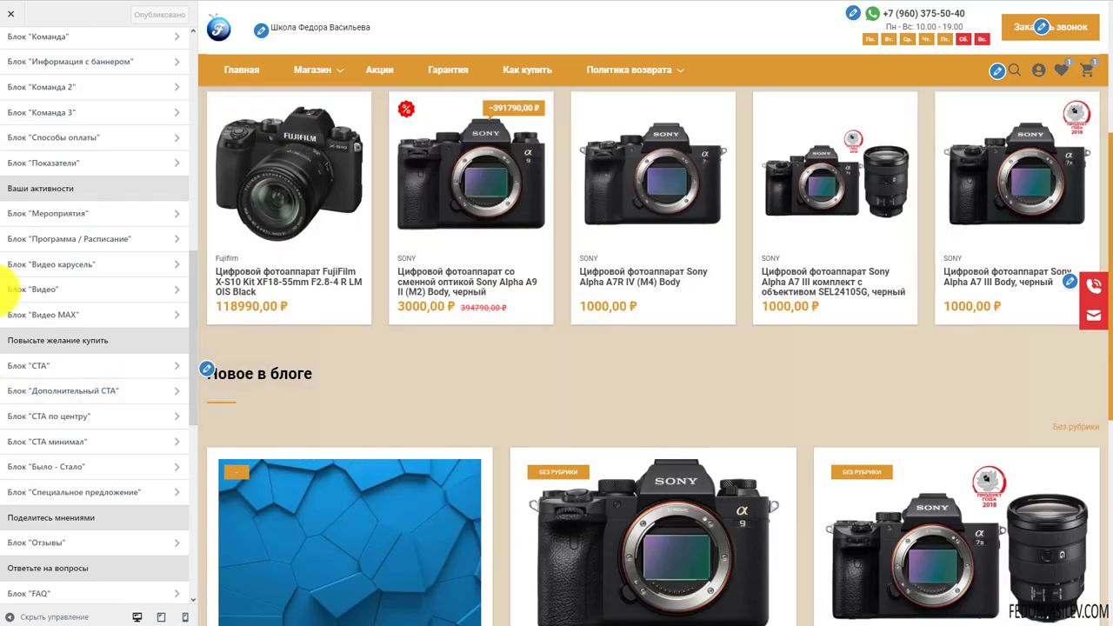
# Switch Блок "Видео MAX" on, publish, and follow the link to the admin Видео list
pyautogui.click(44, 315)
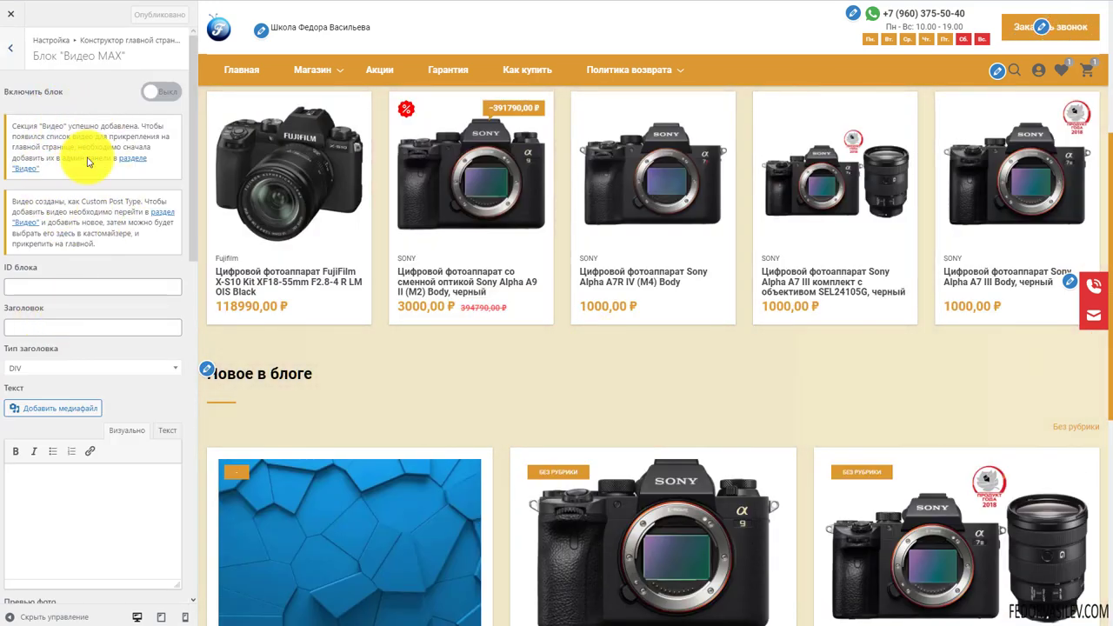
pyautogui.click(164, 93)
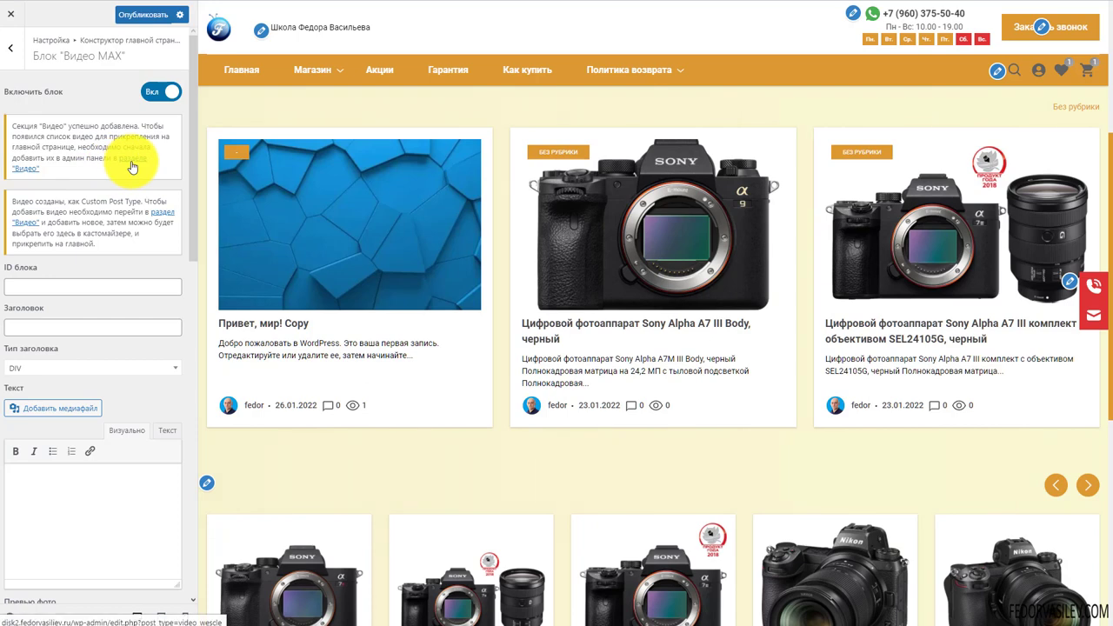
pyautogui.click(172, 90)
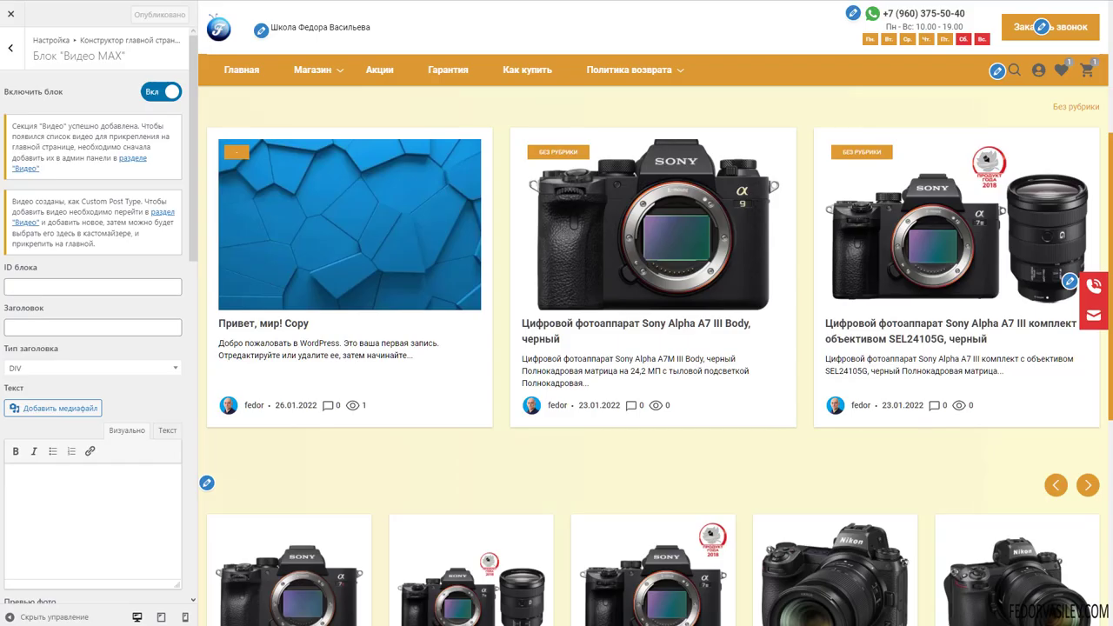
pyautogui.click(132, 159)
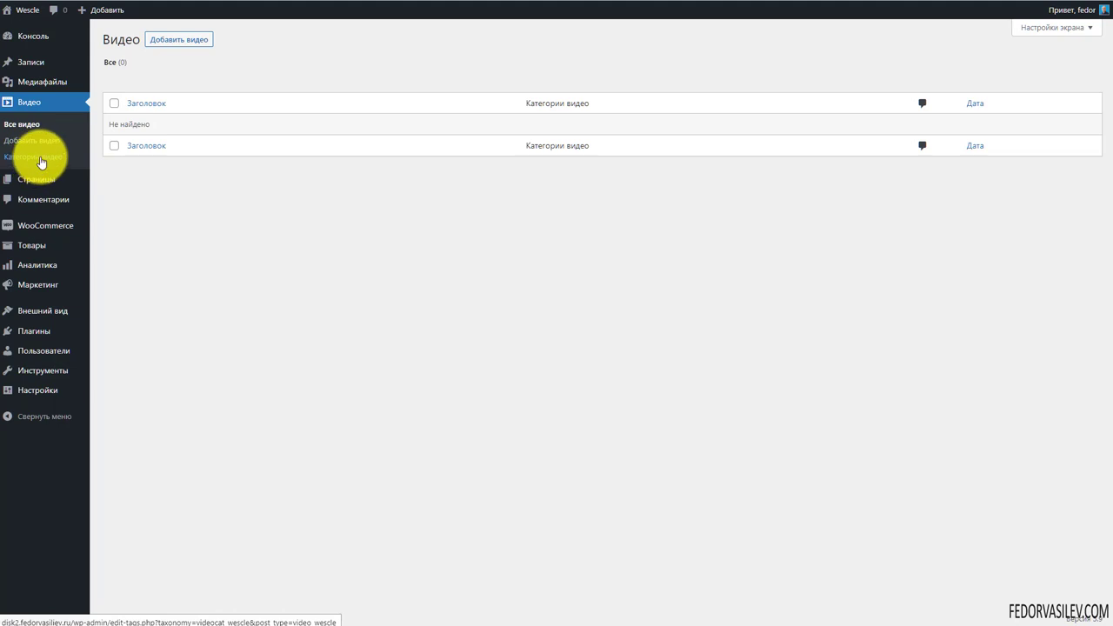
# Create a new video post titled '1 видео' and paste its YouTube link
pyautogui.click(161, 40)
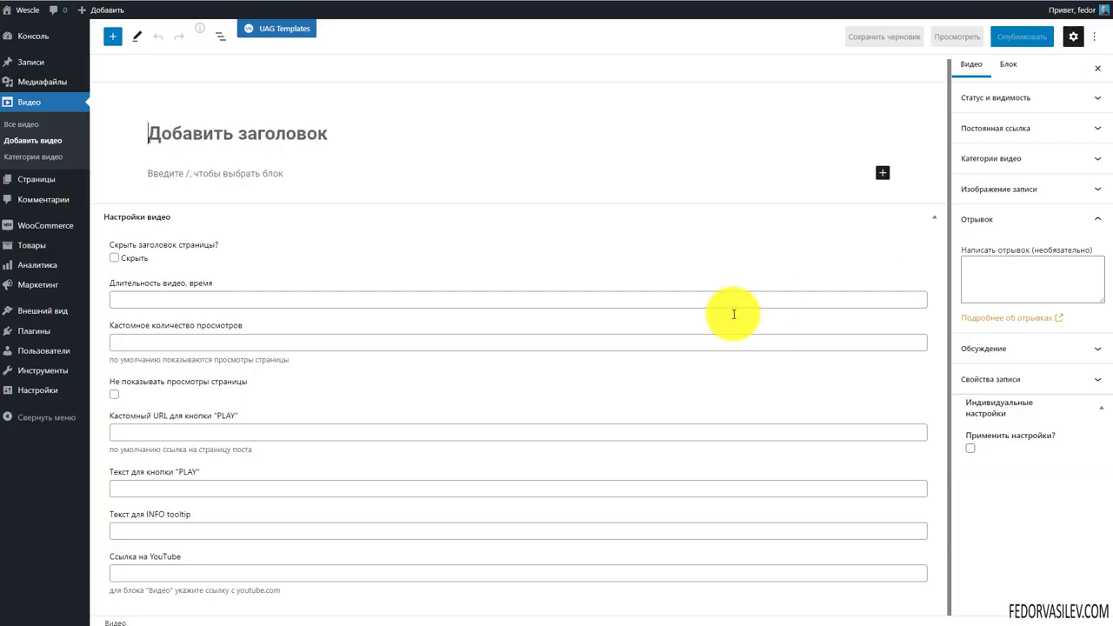
pyautogui.click(220, 136)
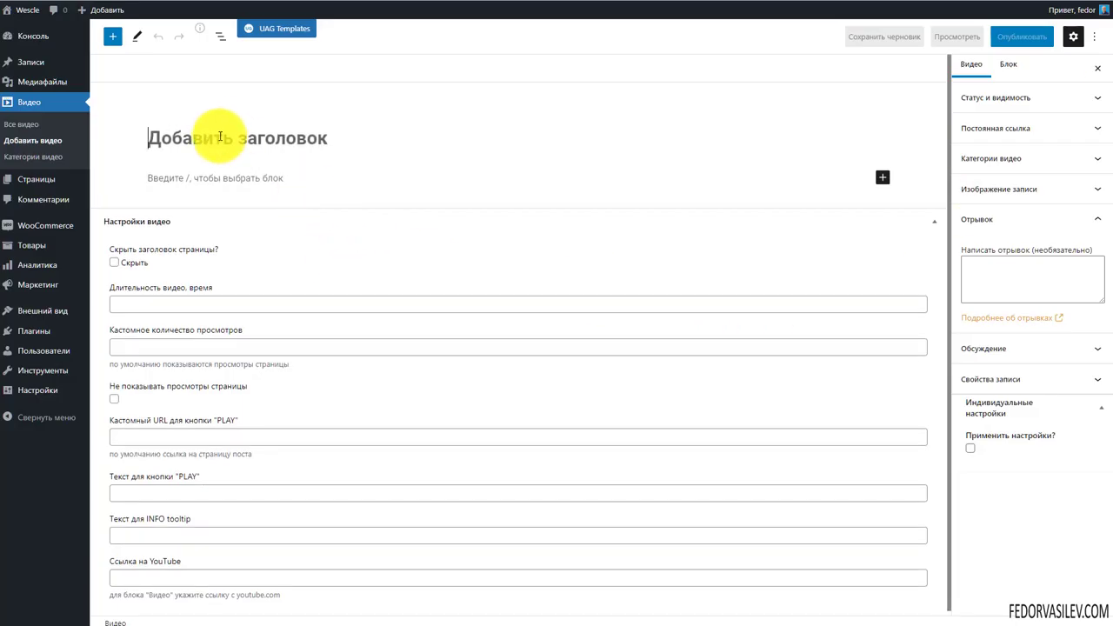
pyautogui.write('1')
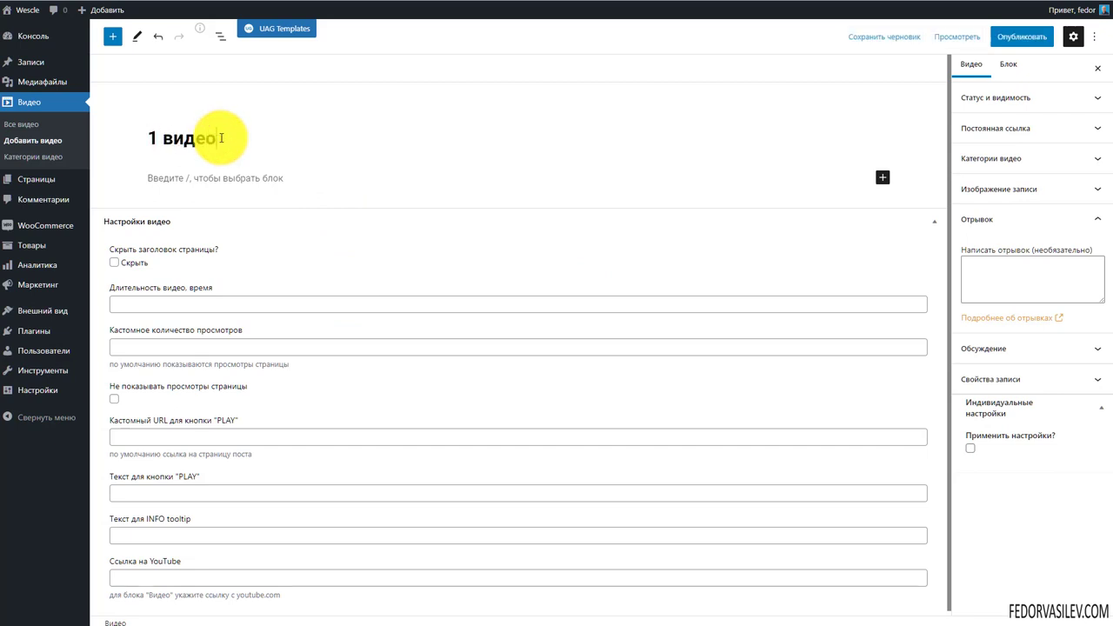
pyautogui.write(' видео')
pyautogui.scroll(-1, 209, 550)
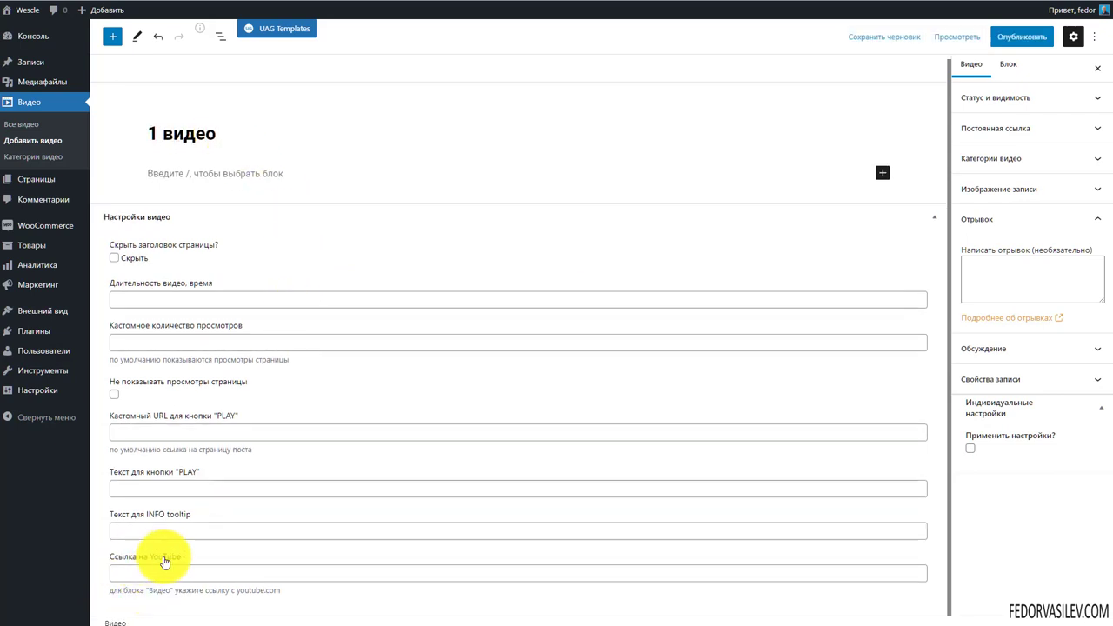
pyautogui.click(162, 573)
pyautogui.write('https://www.youtube.com/watch?v=ixRGOeG7xtI')
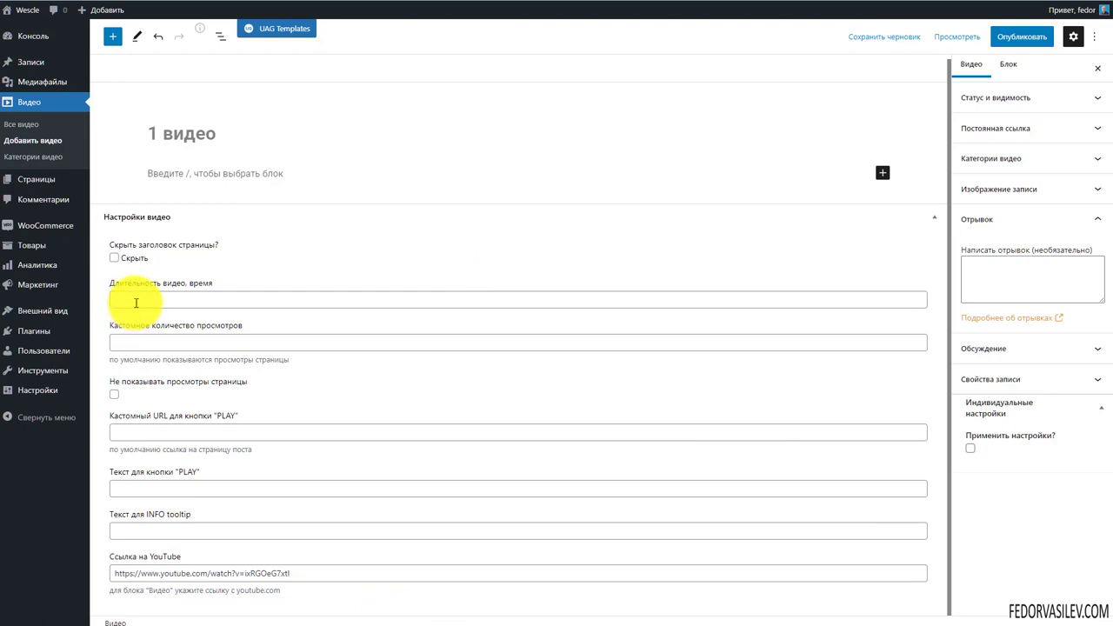
# Pass over the duration and view-count fields, then publish the video post
pyautogui.click(205, 299)
pyautogui.click(203, 341)
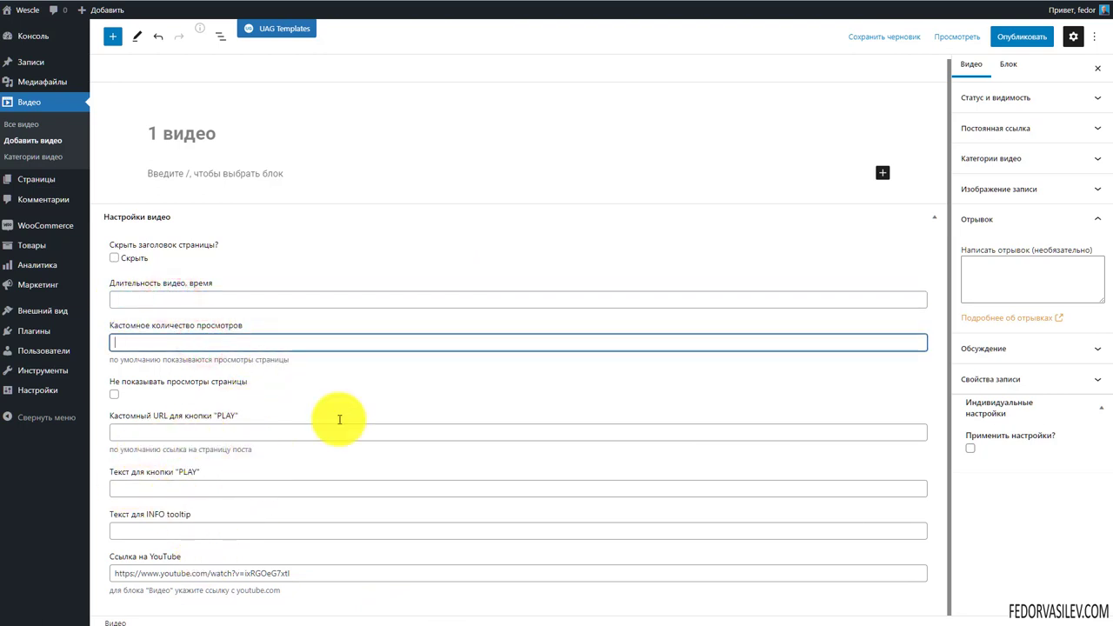
pyautogui.click(1022, 36)
pyautogui.click(998, 36)
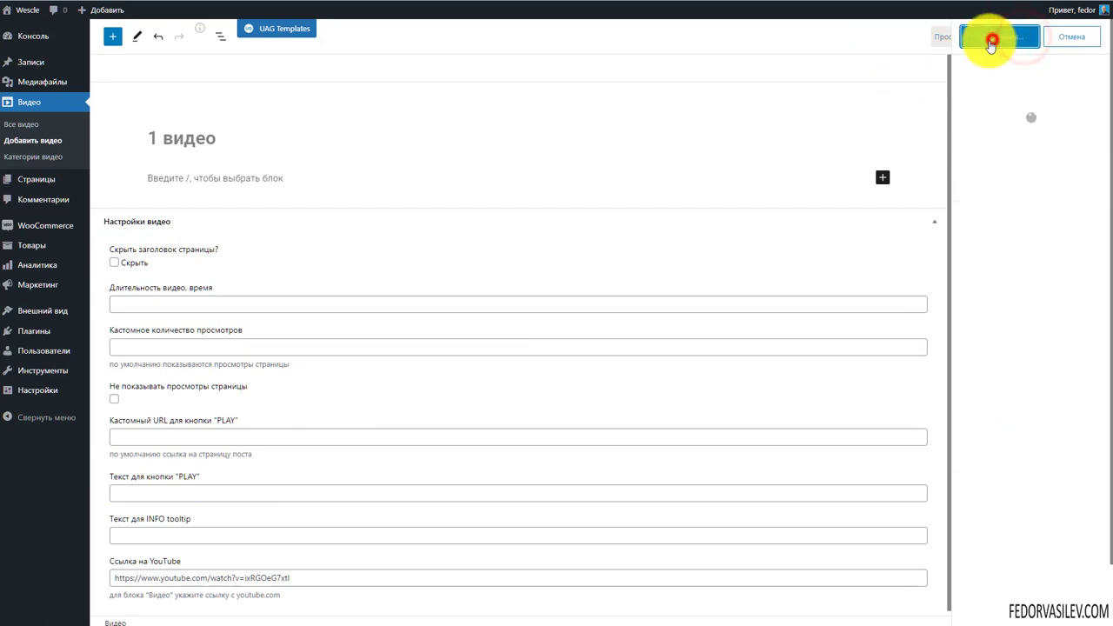
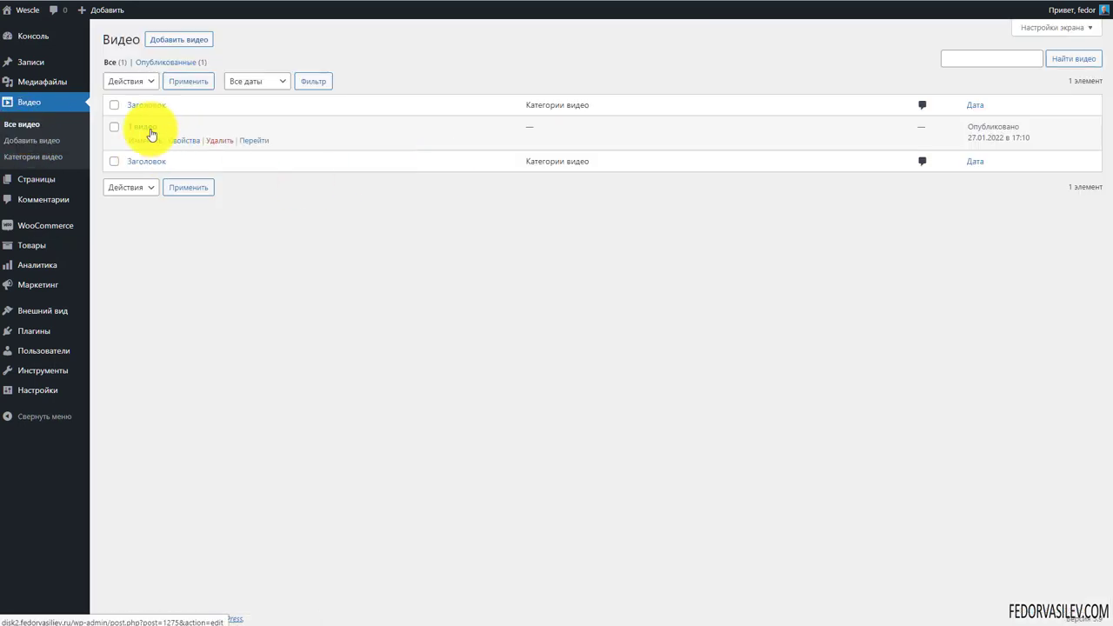
# Add the видео video category, tick it for '1 видео', and update that video
pyautogui.click(179, 42)
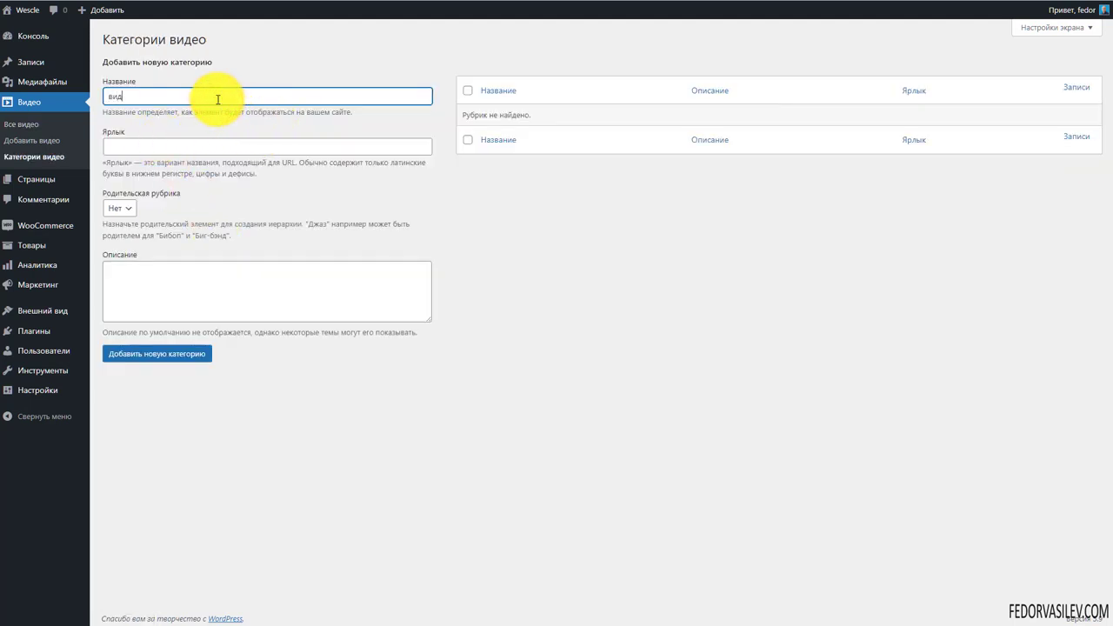
pyautogui.click(193, 354)
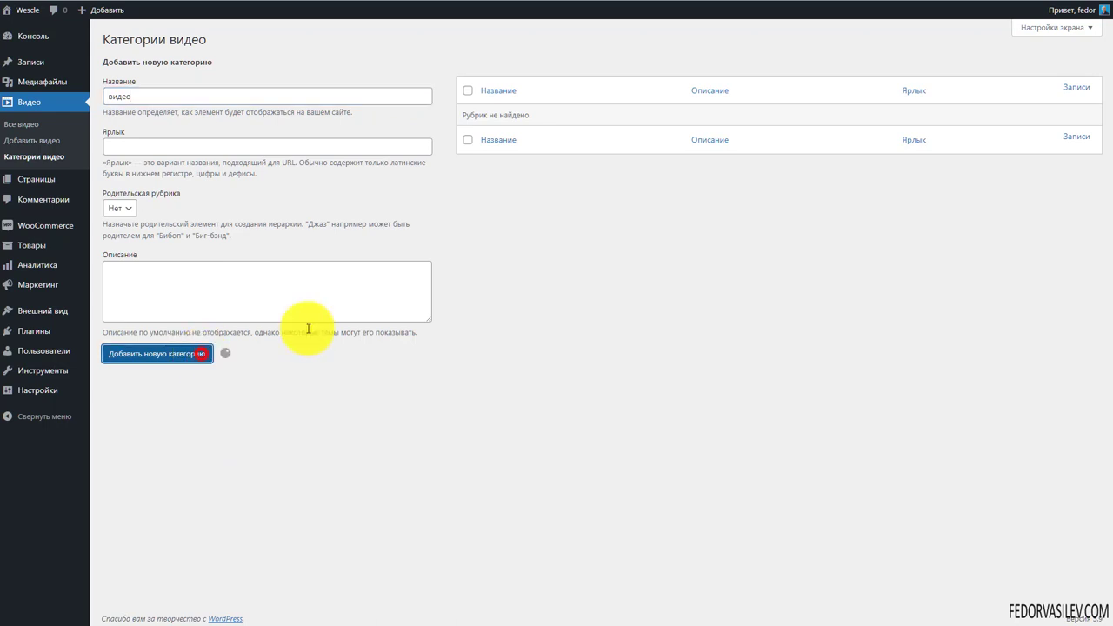
pyautogui.click(21, 127)
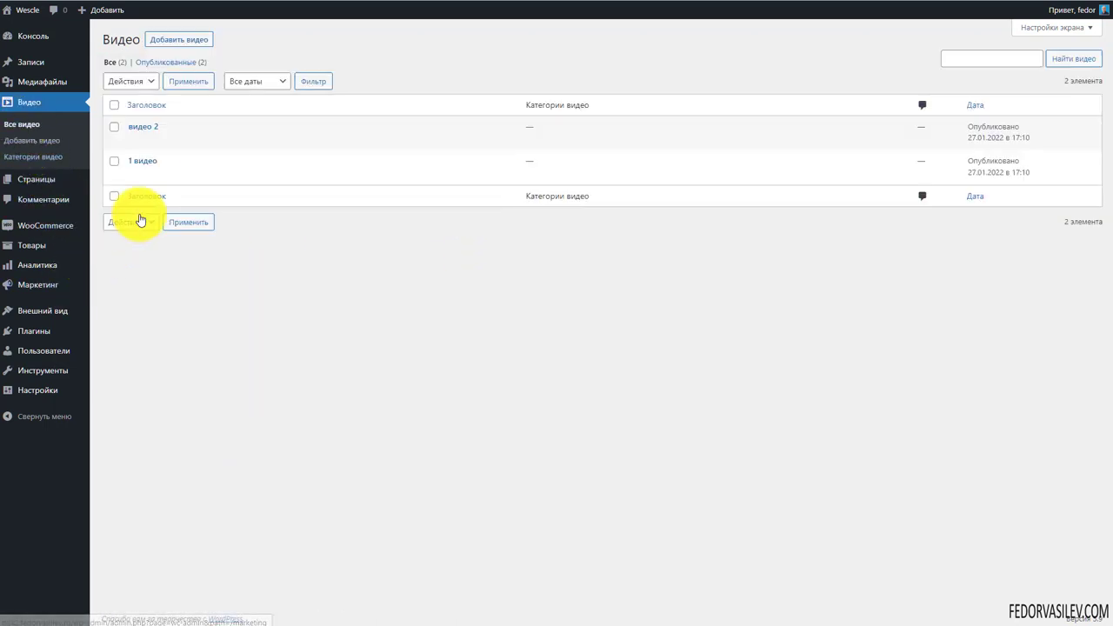
pyautogui.click(144, 161)
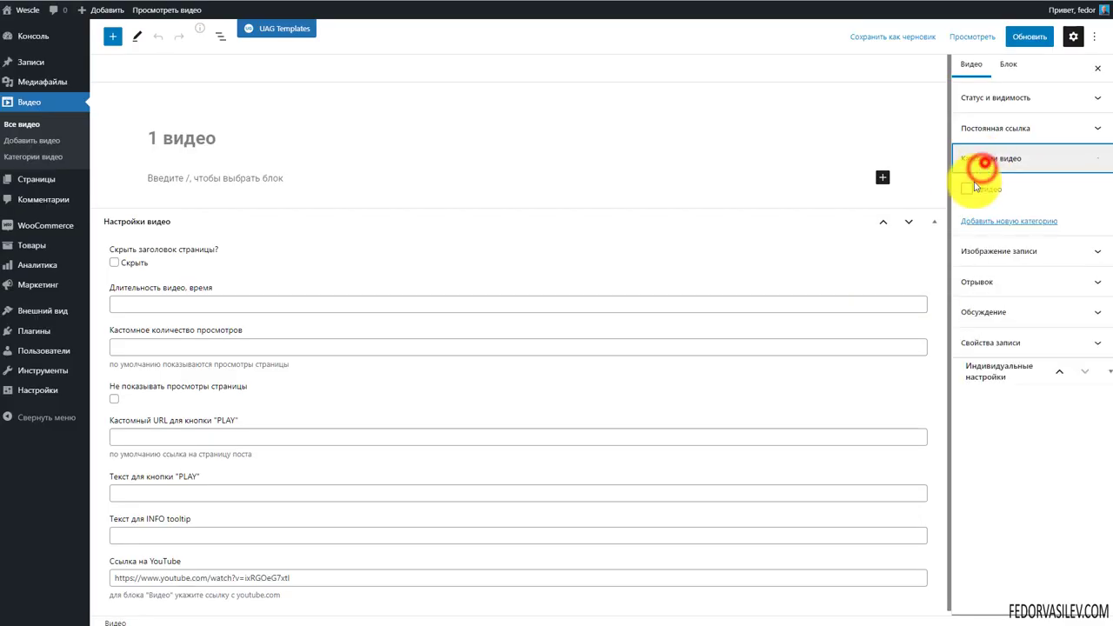
pyautogui.click(967, 189)
pyautogui.click(1027, 42)
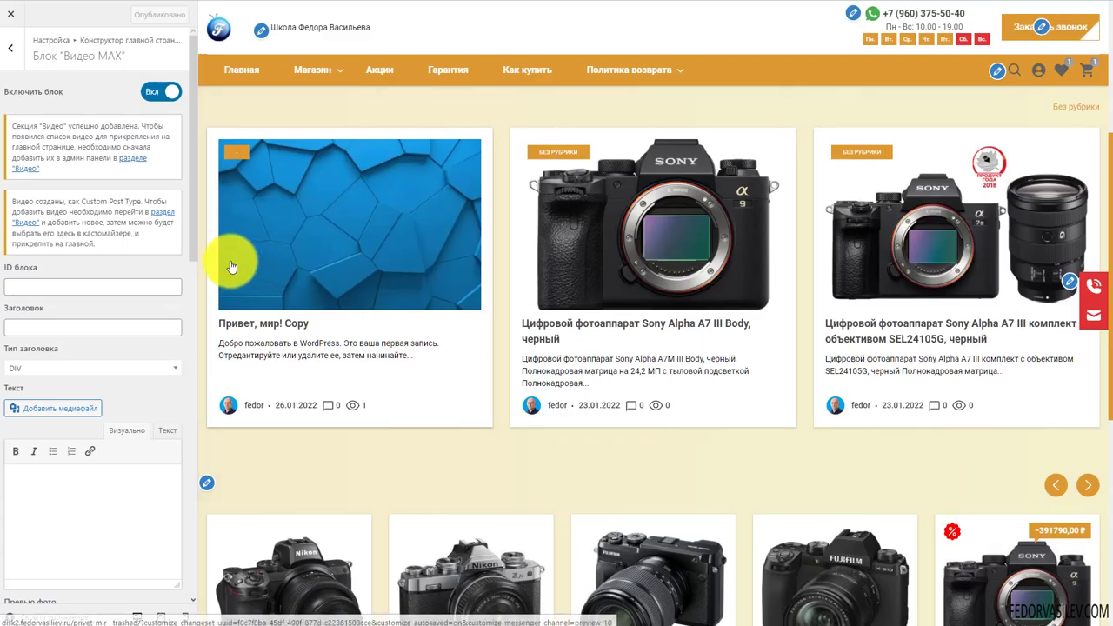
# Reload the Customizer, then play видео 2 and 1 видео in the Video MAX playlist
pyautogui.moveTo(50, 156); pyautogui.dragTo(21, 126)
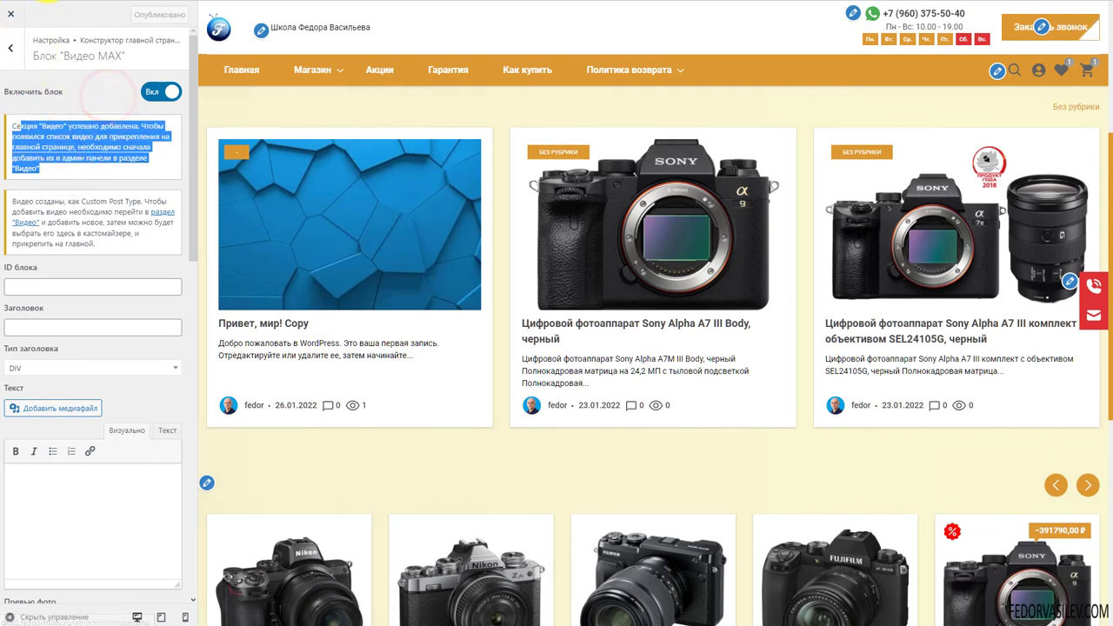
pyautogui.click(752, 439)
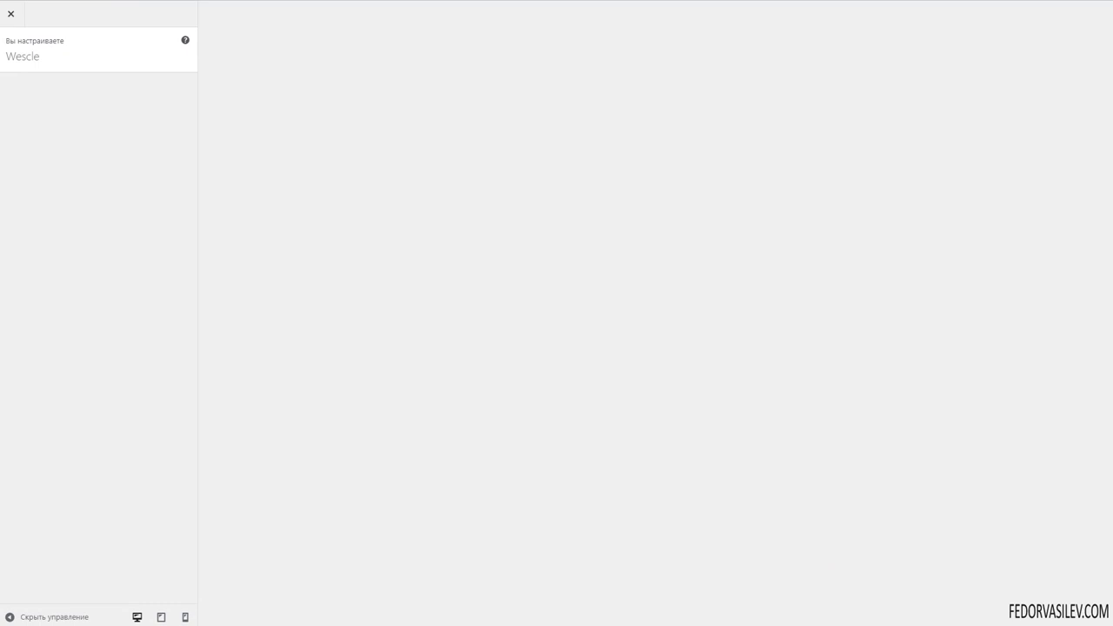
pyautogui.scroll(-6, 746, 323)
pyautogui.scroll(1, 708, 356)
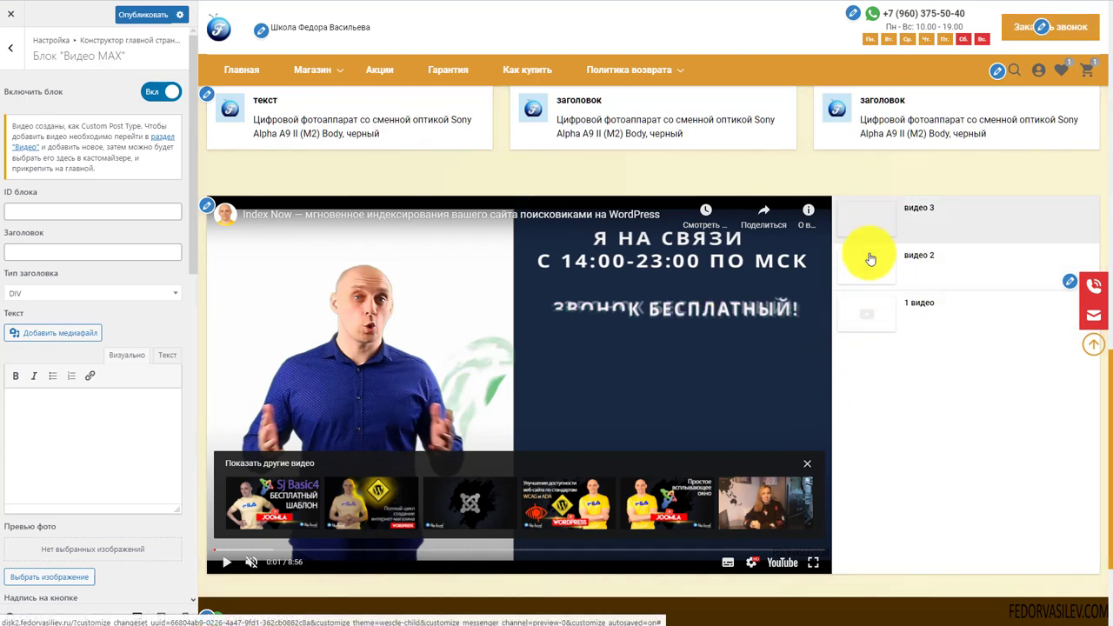
pyautogui.click(877, 254)
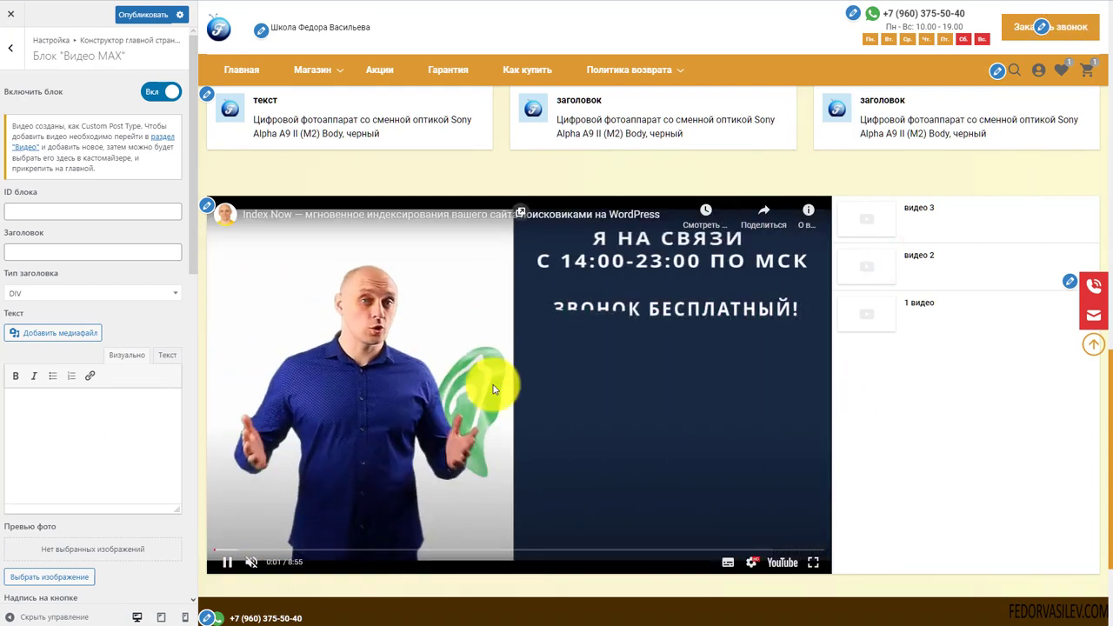
pyautogui.click(474, 548)
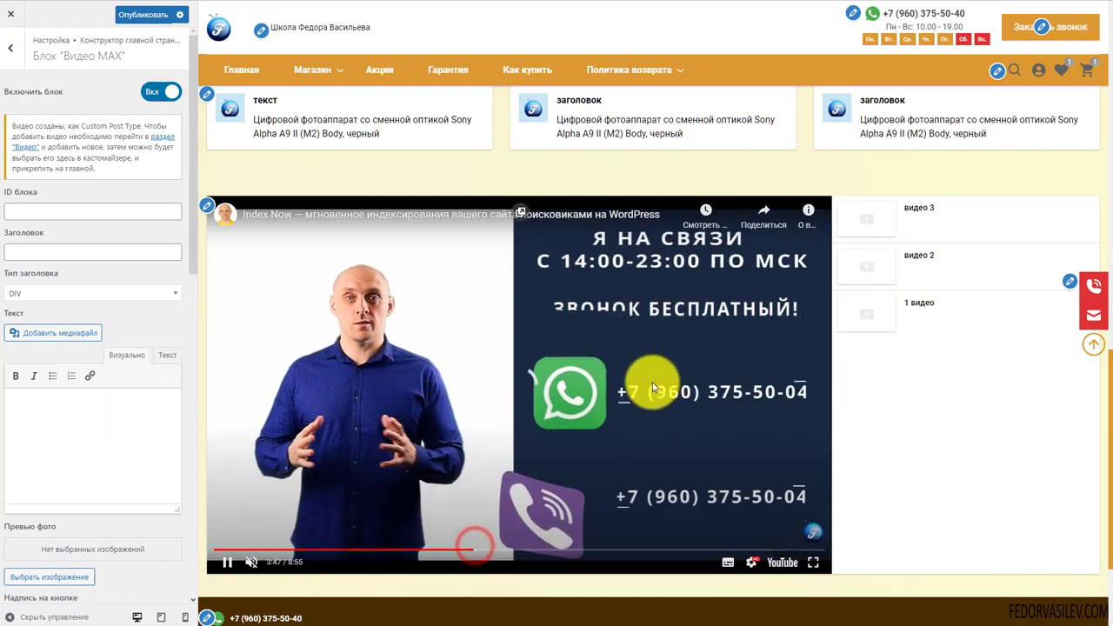
pyautogui.click(862, 323)
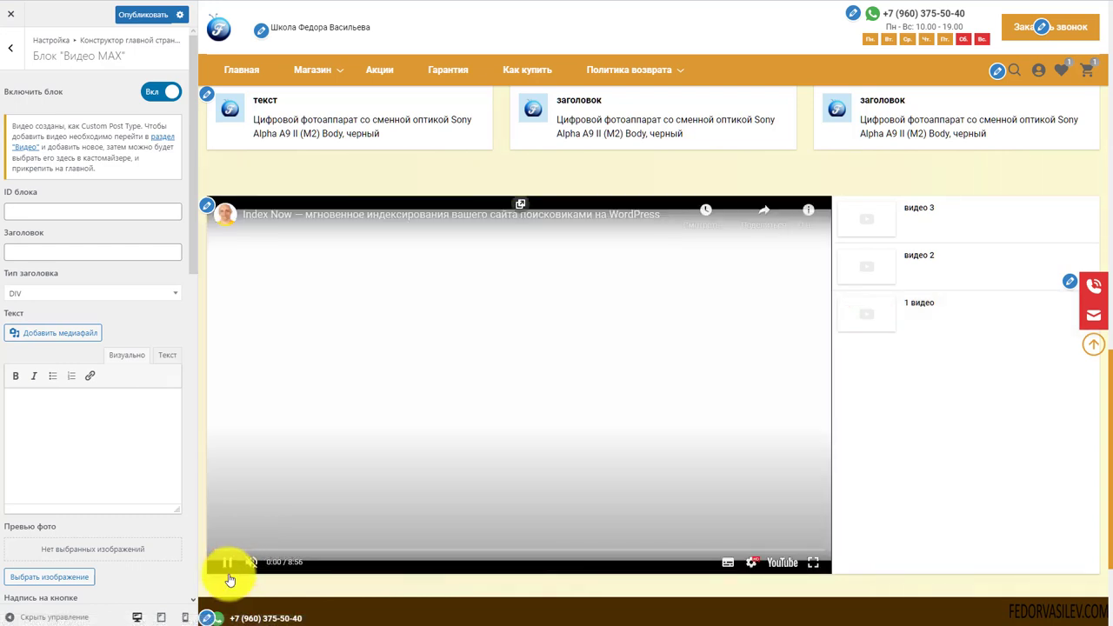
pyautogui.click(226, 562)
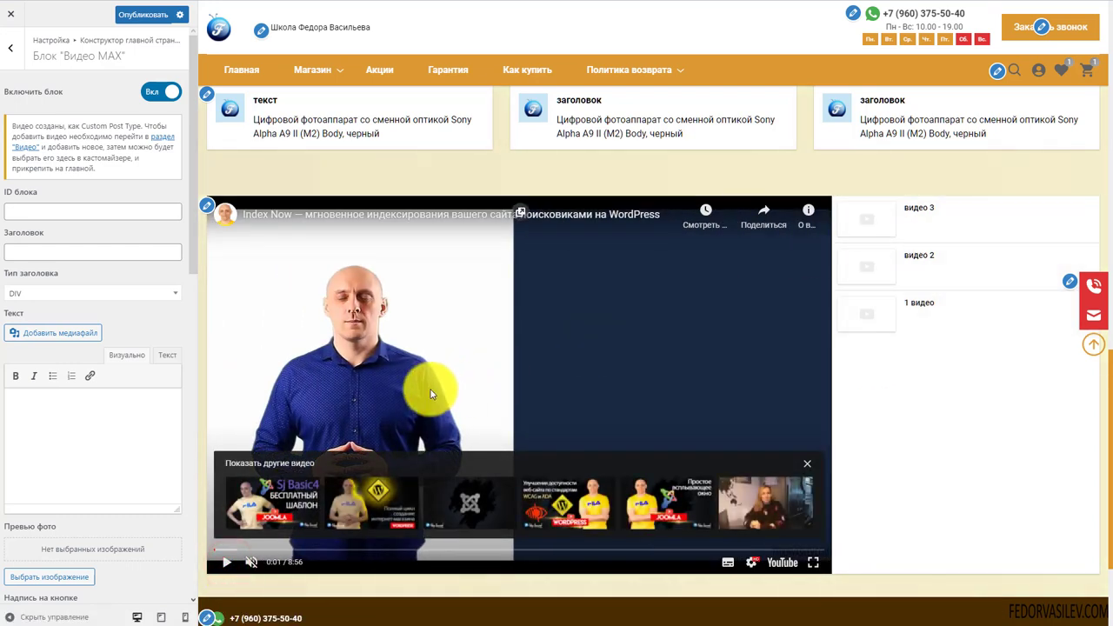
# Preview the Video MAX block at tablet, phone and desktop widths
pyautogui.click(160, 617)
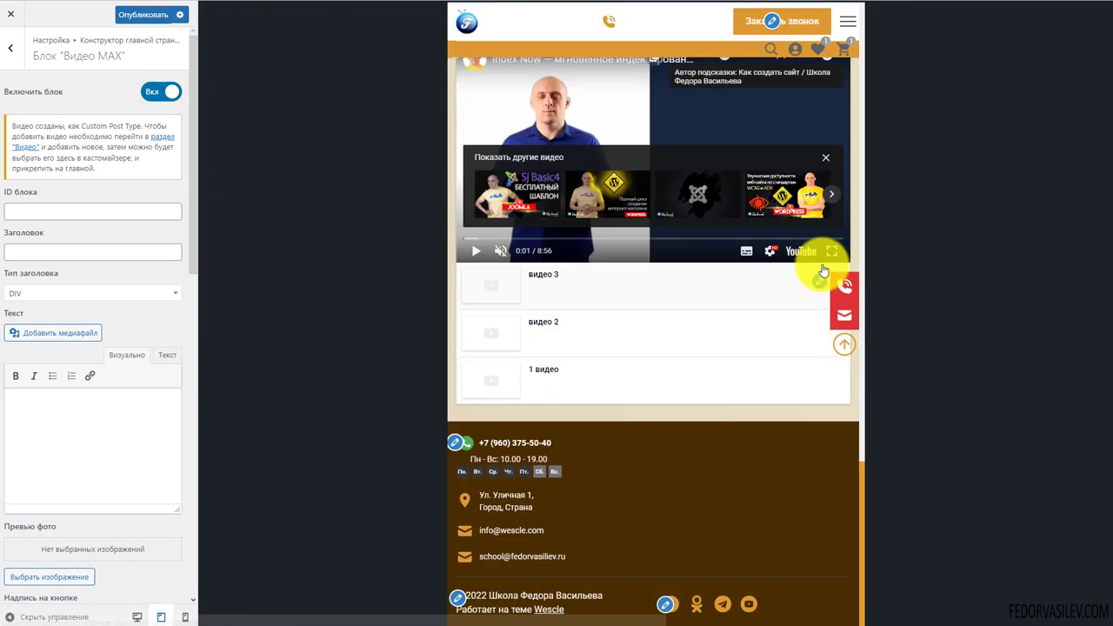
pyautogui.scroll(1, 609, 217)
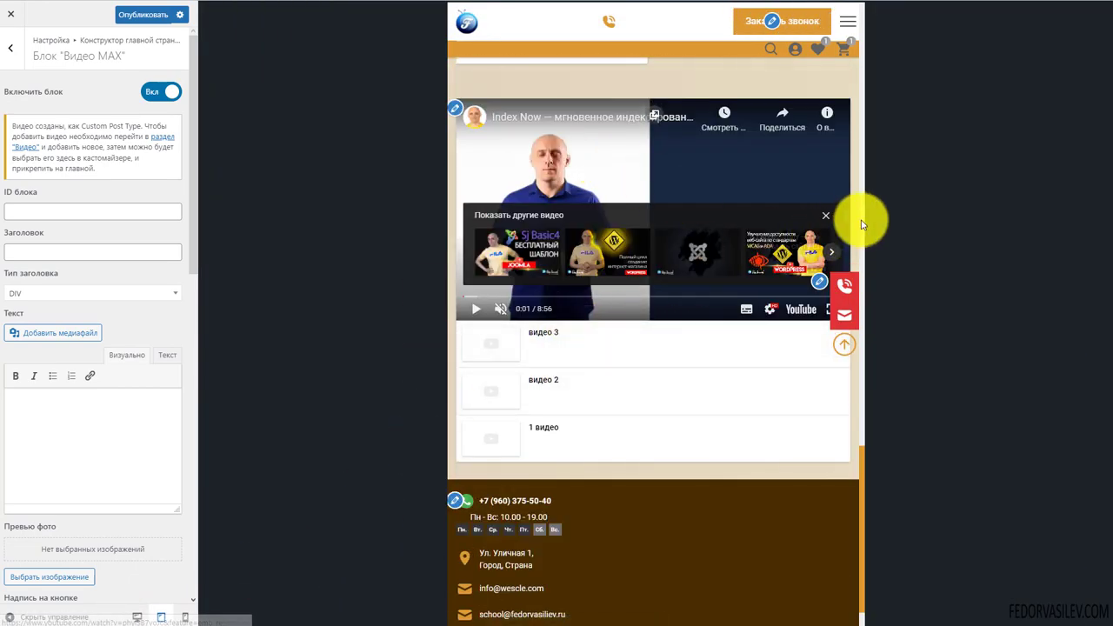
pyautogui.click(184, 617)
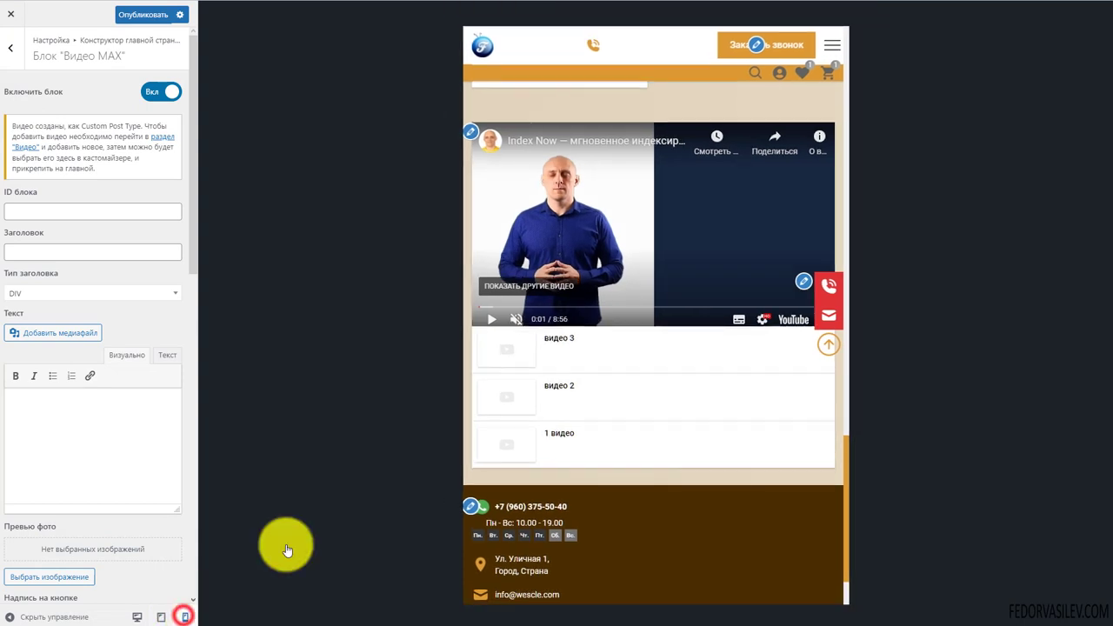
pyautogui.scroll(-2, 653, 264)
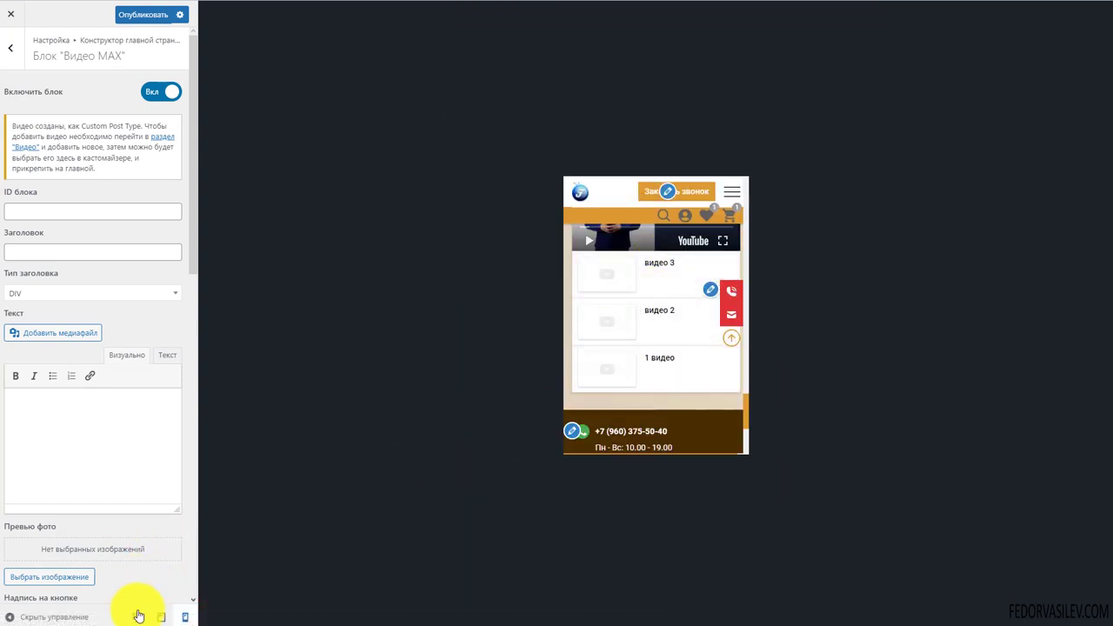
pyautogui.click(137, 616)
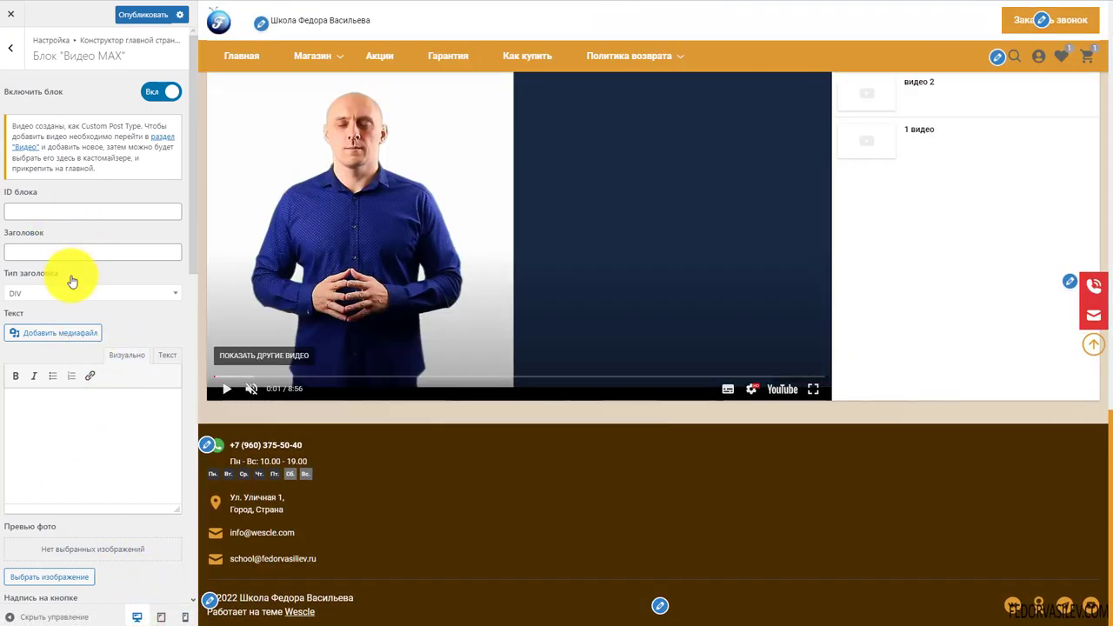
pyautogui.scroll(3, 343, 288)
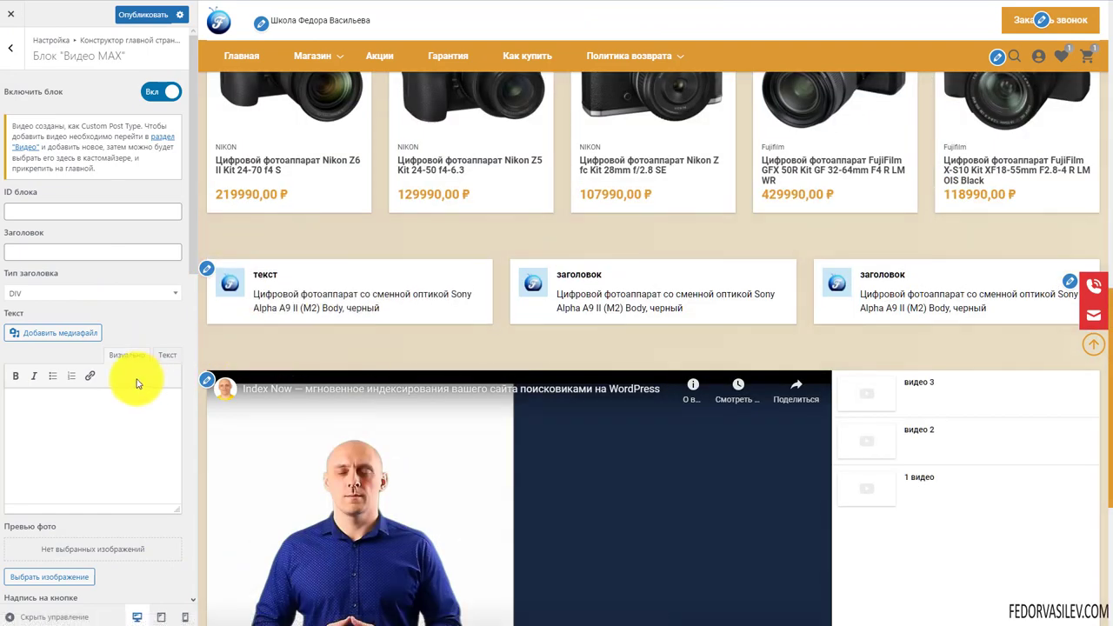
# Enter the heading видео for the Video MAX block
pyautogui.write('ы')
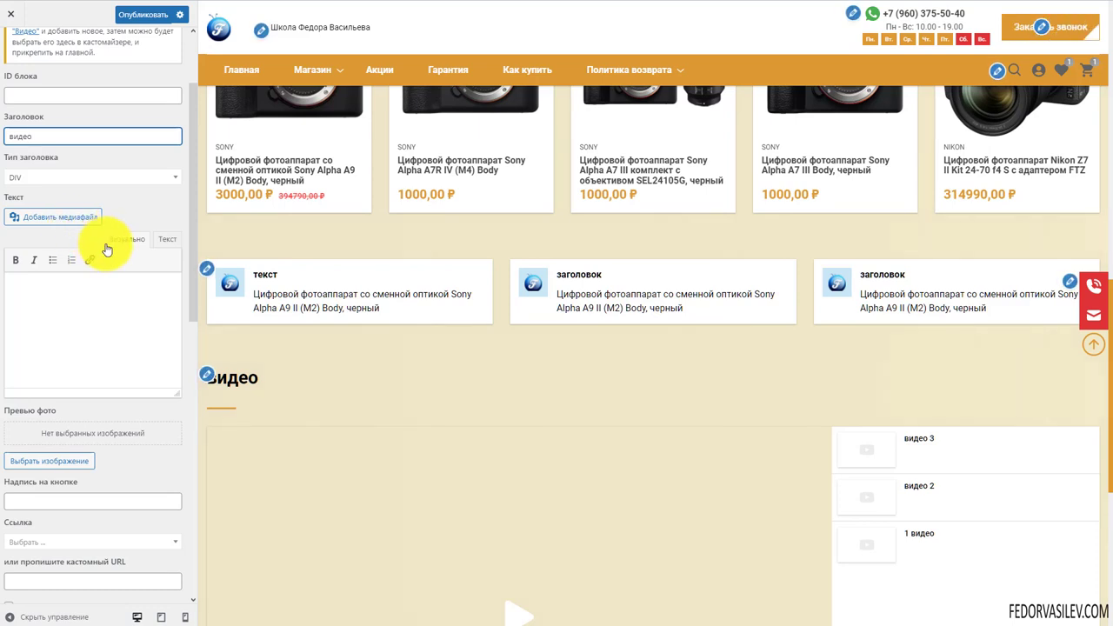
pyautogui.scroll(-3, 111, 249)
pyautogui.scroll(-2, 261, 268)
pyautogui.scroll(-4, 381, 385)
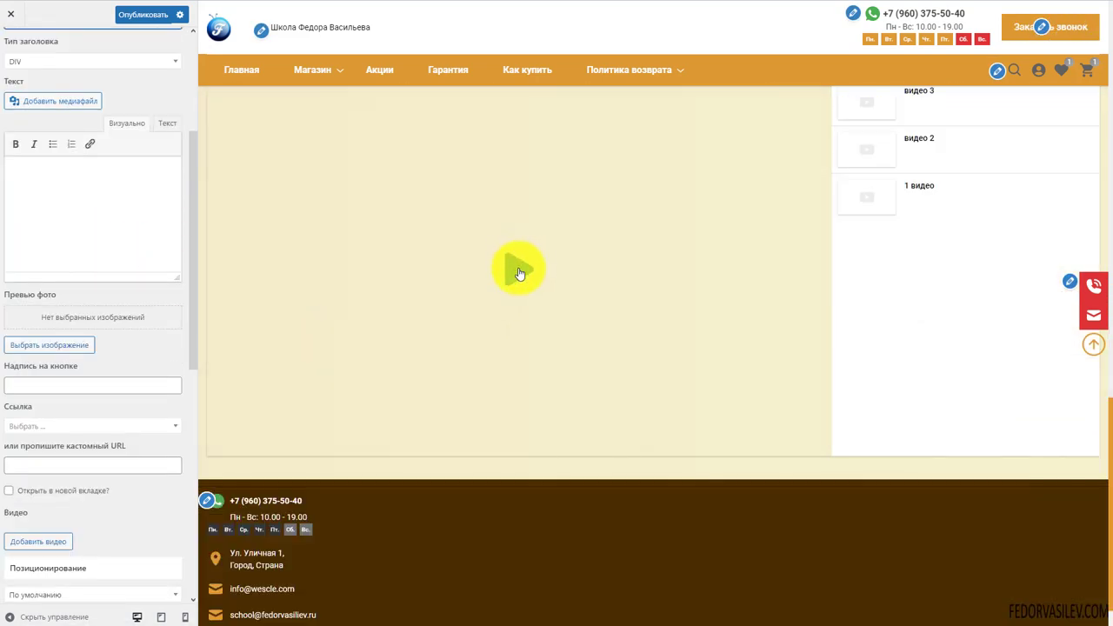
pyautogui.scroll(2, 522, 376)
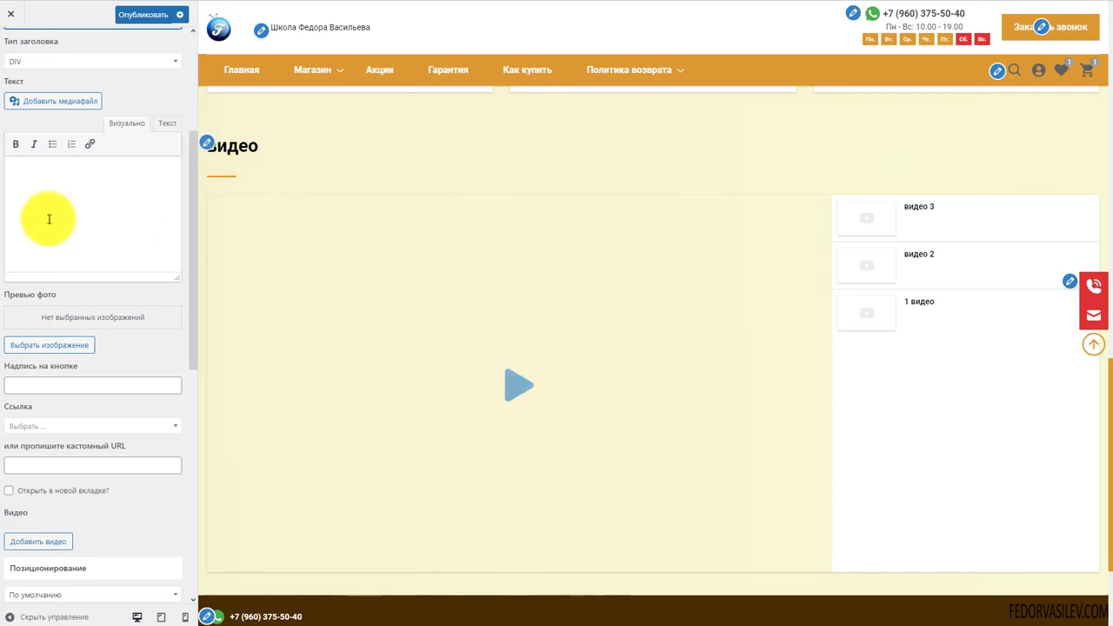
pyautogui.click(51, 170)
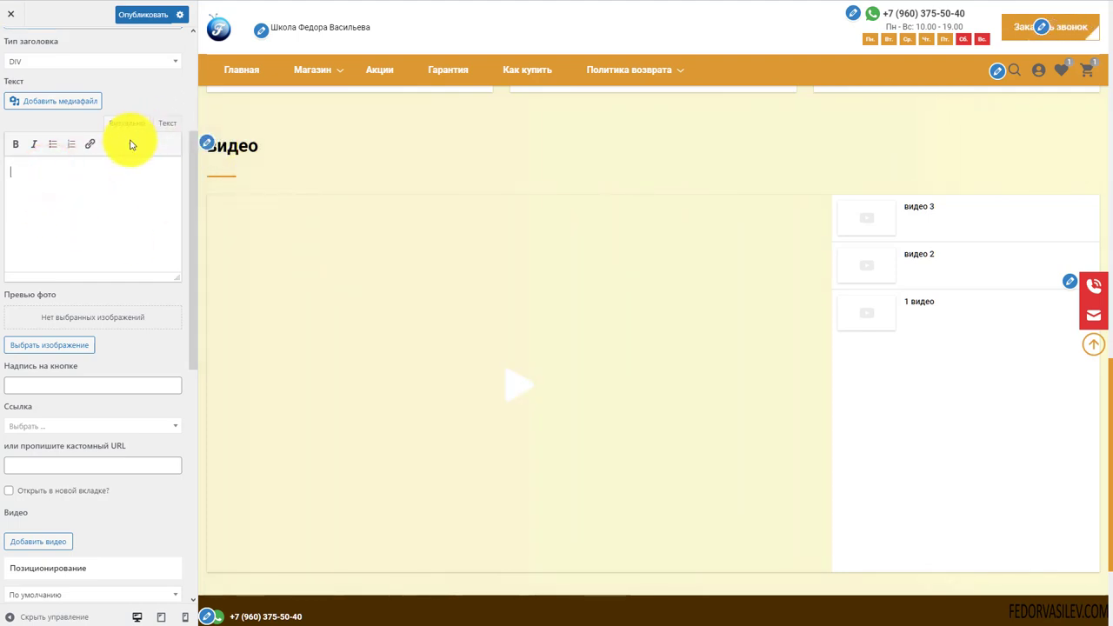
pyautogui.scroll(-2, 125, 206)
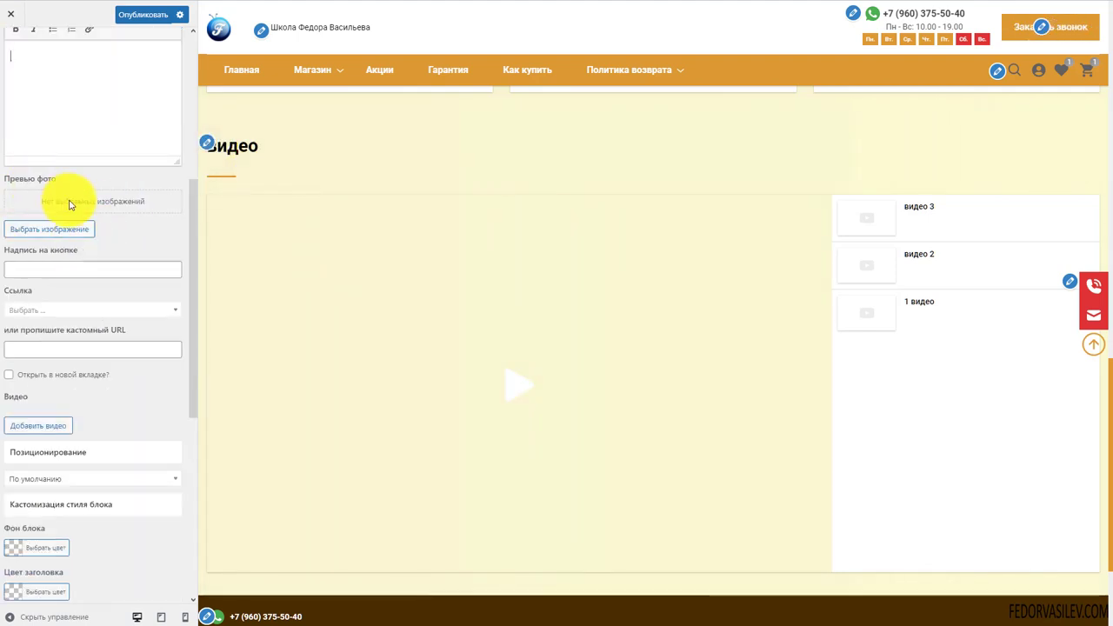
# Set the blue placeholder.jpg from the Media Library as the block's preview photo
pyautogui.click(48, 230)
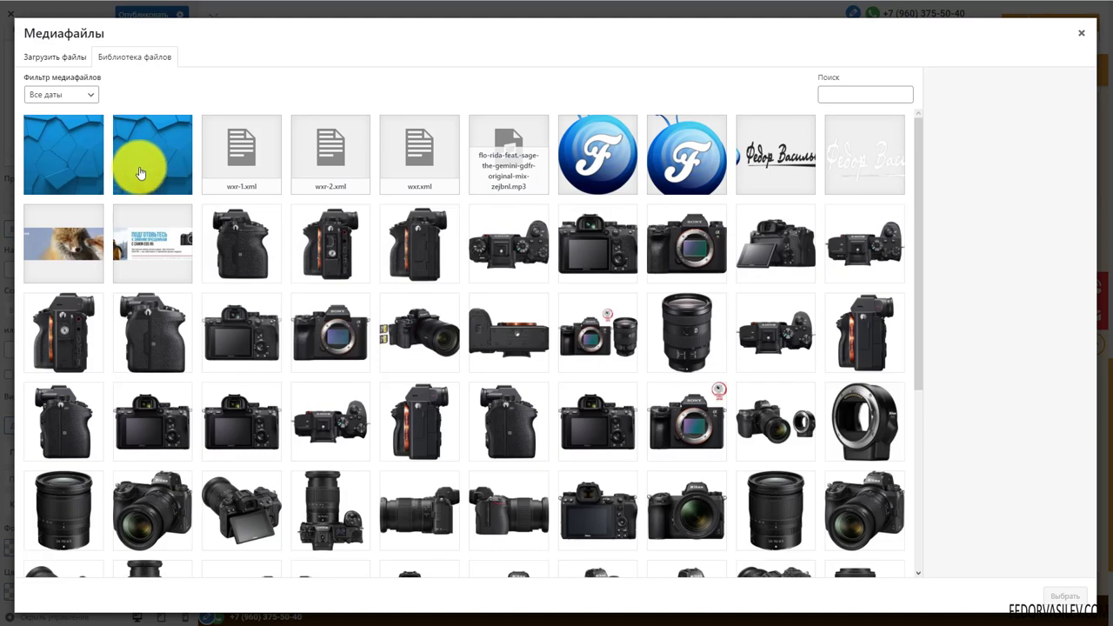
pyautogui.click(139, 167)
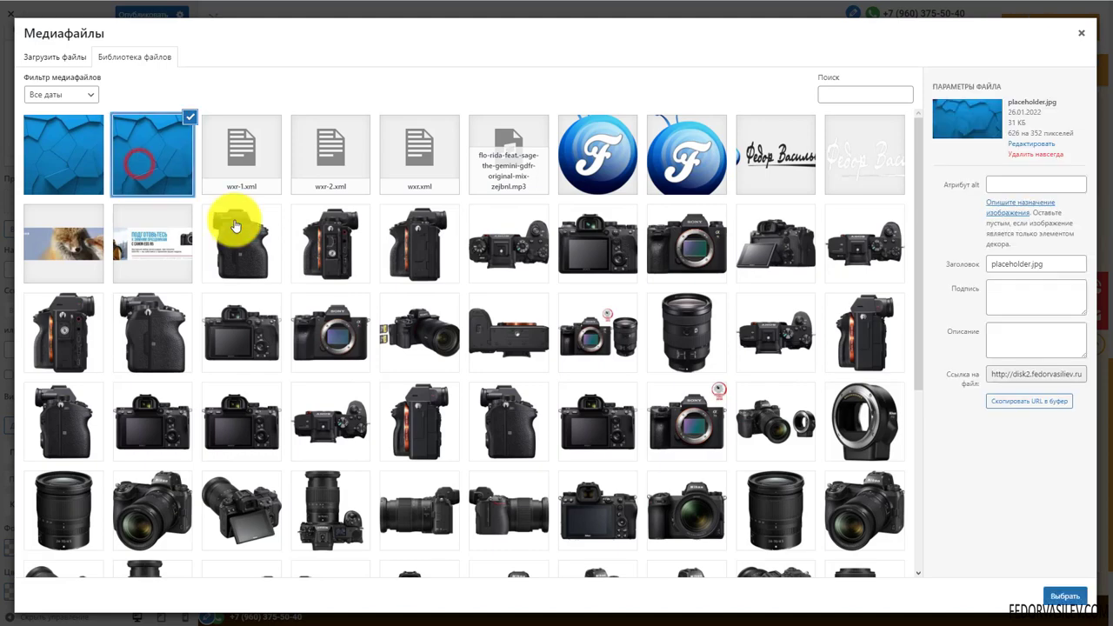
pyautogui.click(1066, 596)
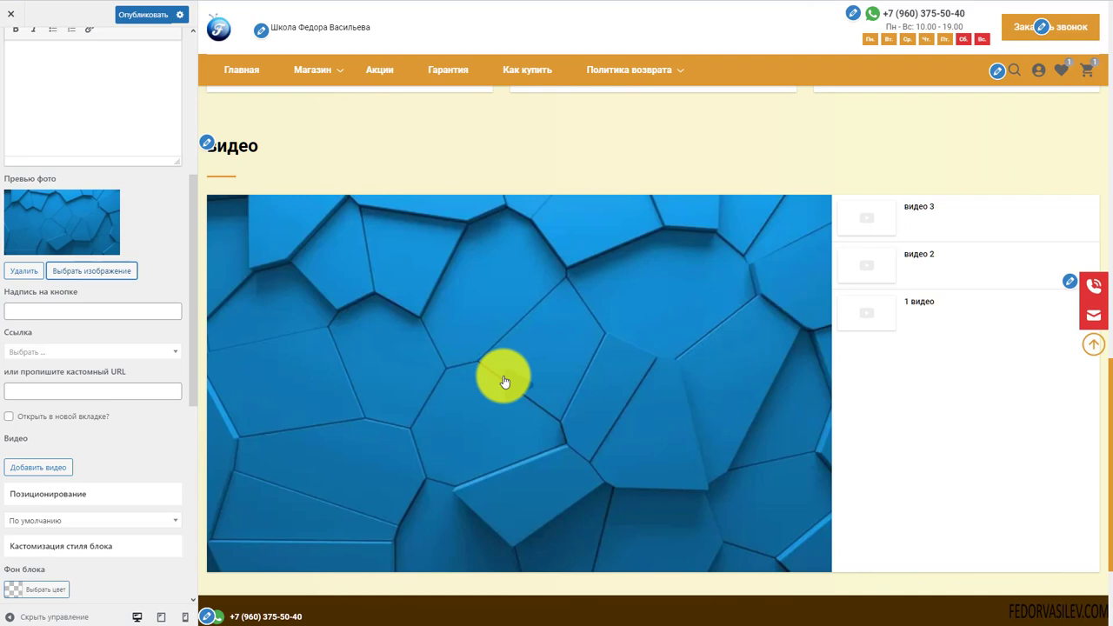
# Test playback of the block's first video and видео 2 in the preview
pyautogui.click(510, 380)
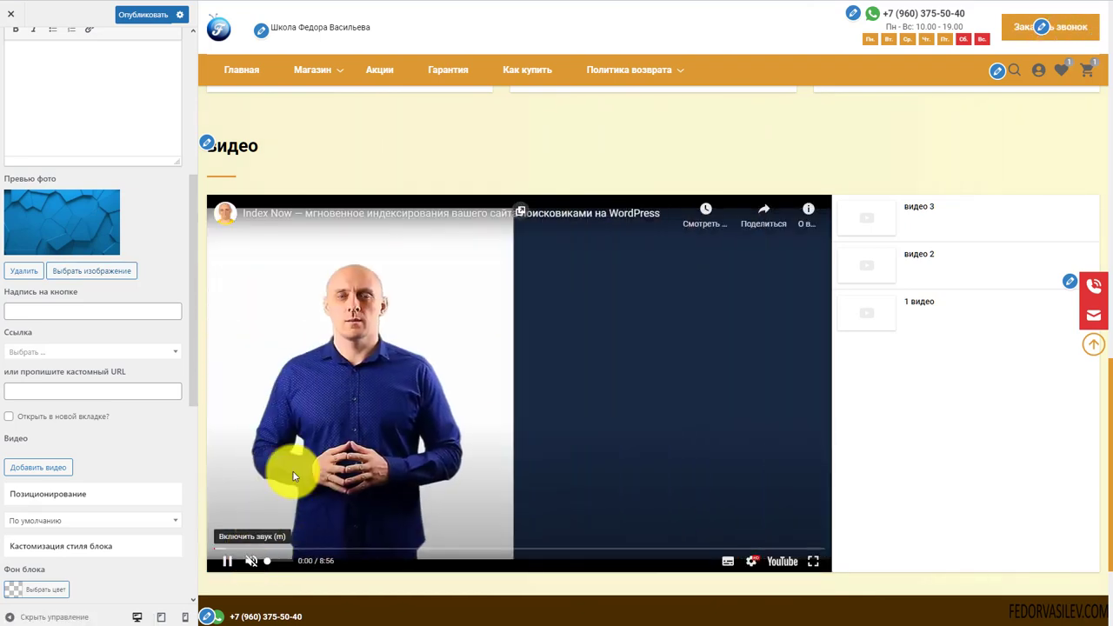
pyautogui.click(291, 390)
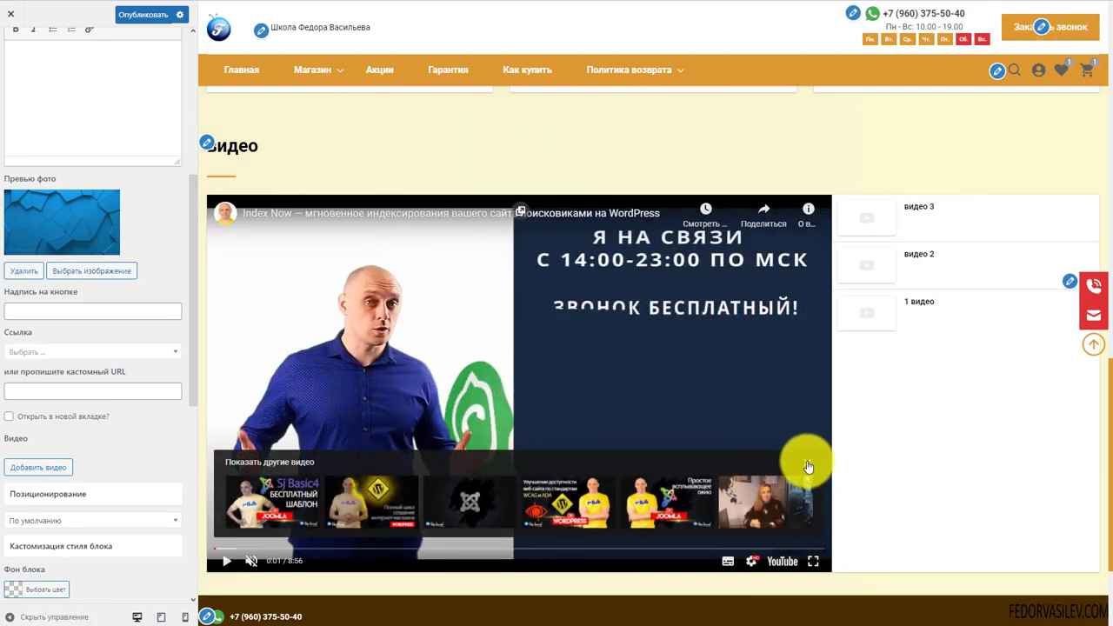
pyautogui.click(807, 462)
pyautogui.click(853, 270)
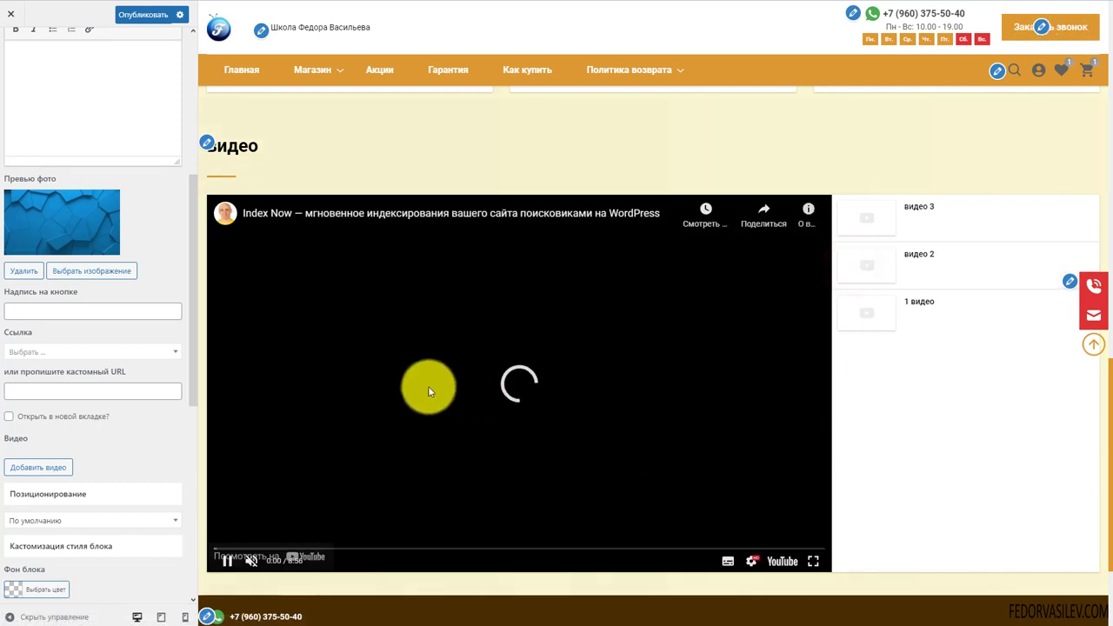
pyautogui.click(405, 377)
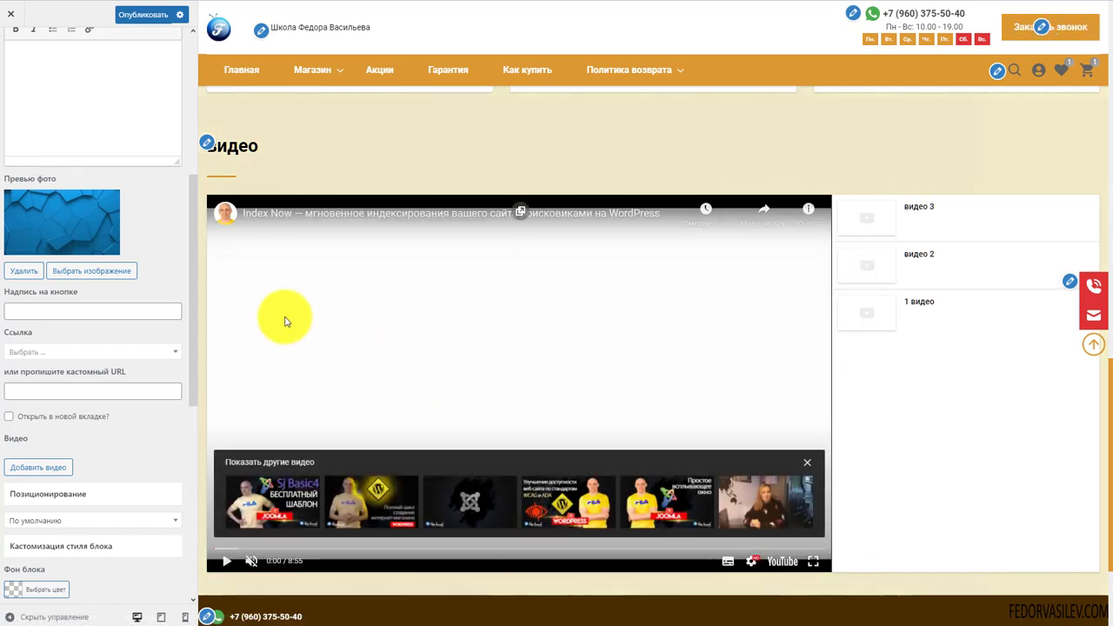
# Caption the block's button 'подробнее' and link it to the Политика конфиденциальности page
pyautogui.click(67, 311)
pyautogui.write('подробнее')
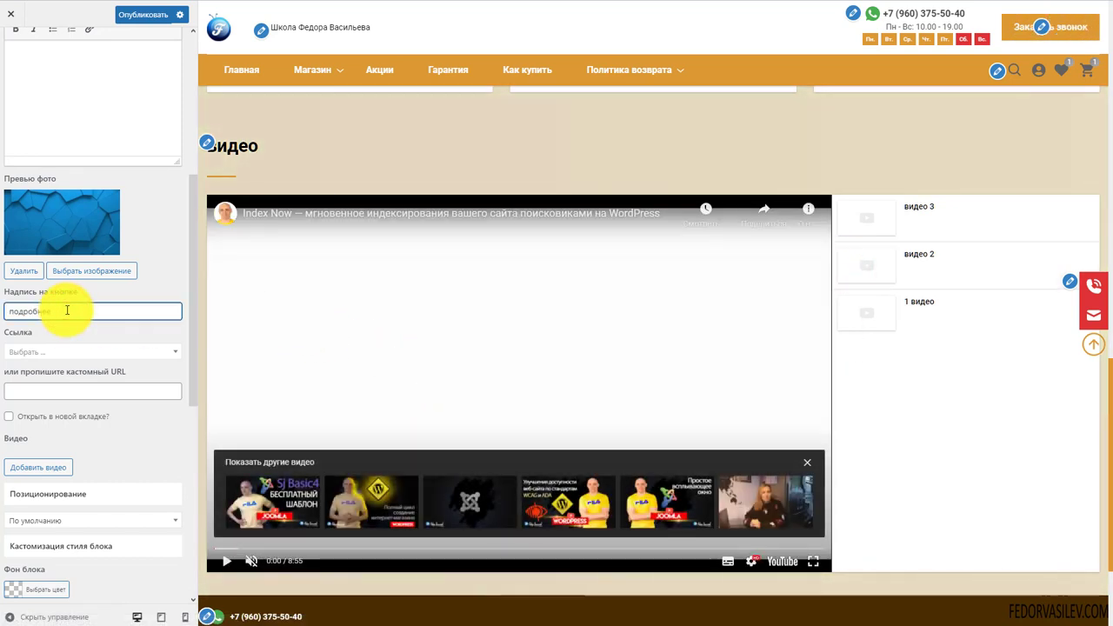
pyautogui.click(26, 351)
pyautogui.scroll(-3, 60, 433)
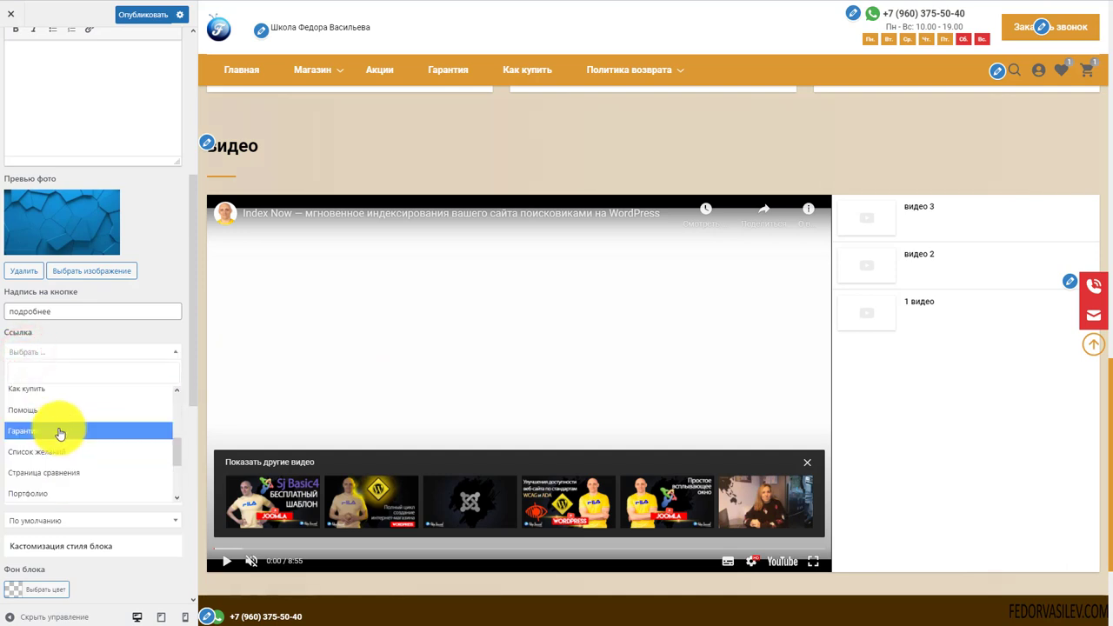
pyautogui.scroll(3, 35, 428)
pyautogui.click(44, 337)
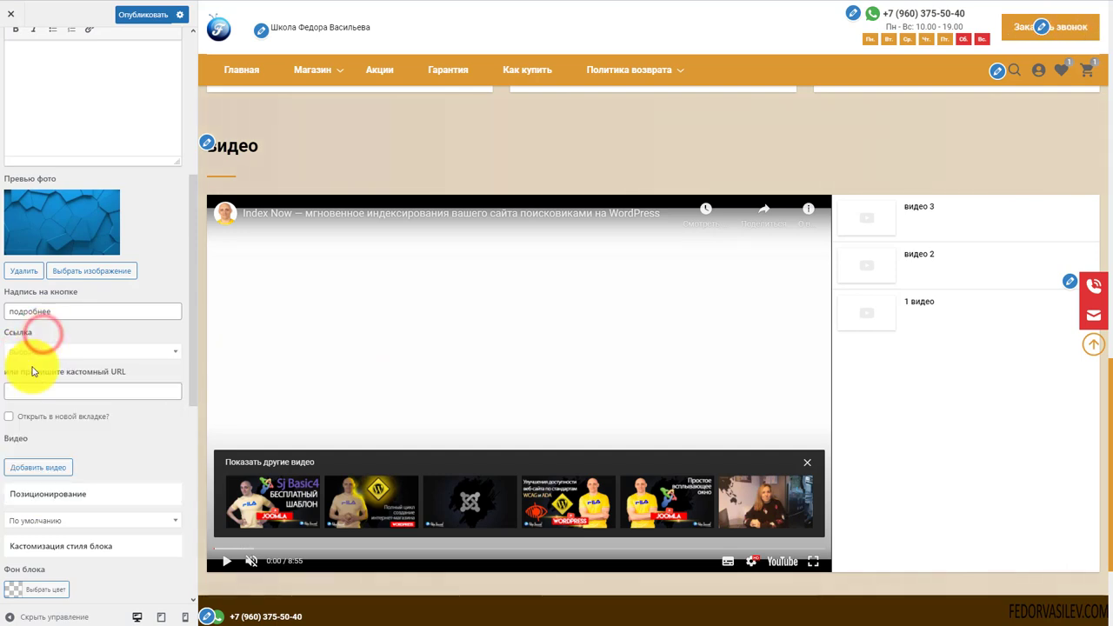
pyautogui.click(57, 393)
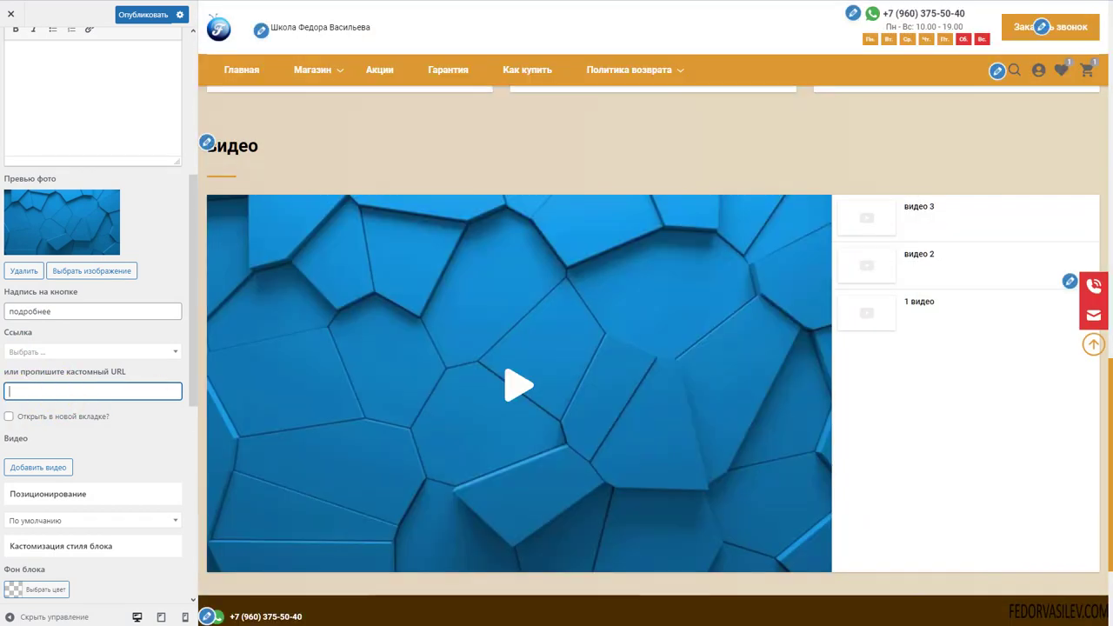
pyautogui.scroll(-2, 99, 323)
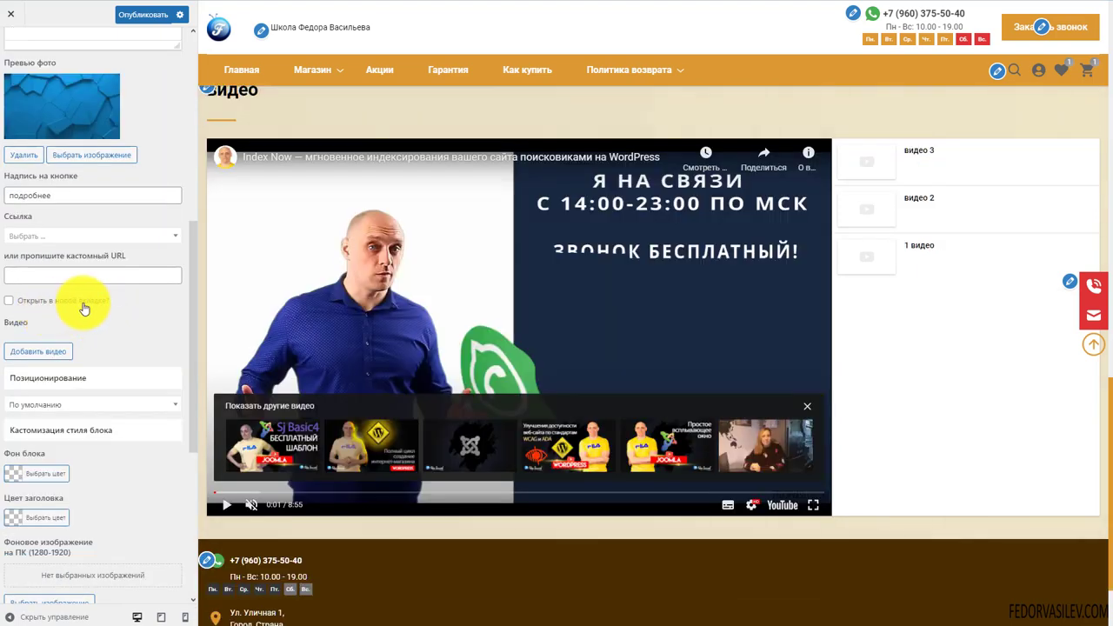
pyautogui.scroll(-2, 82, 304)
pyautogui.click(22, 236)
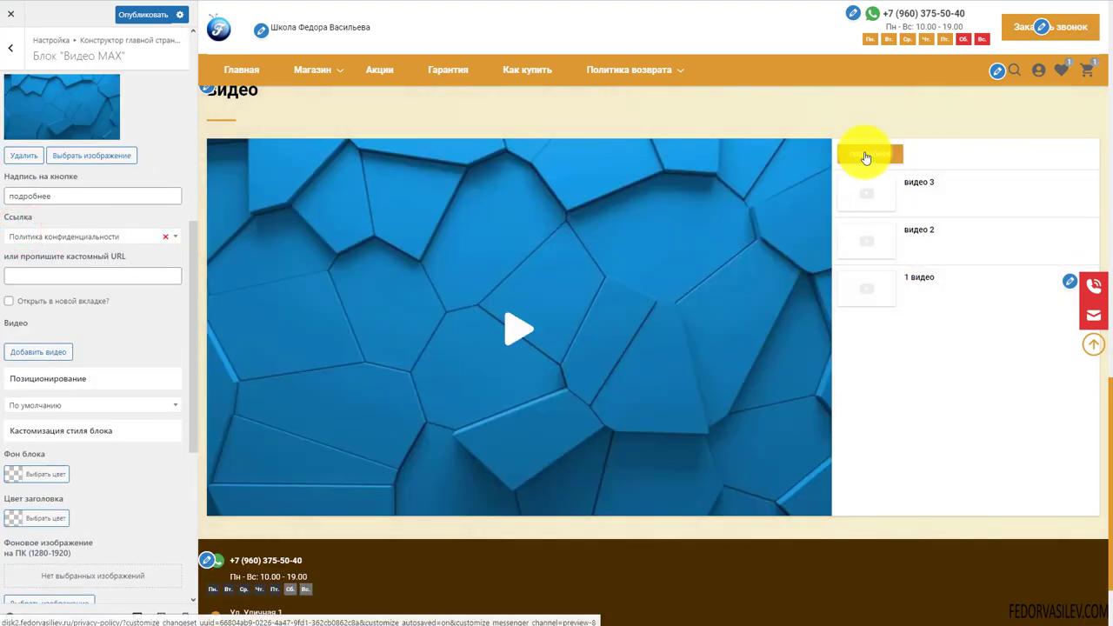
pyautogui.click(52, 237)
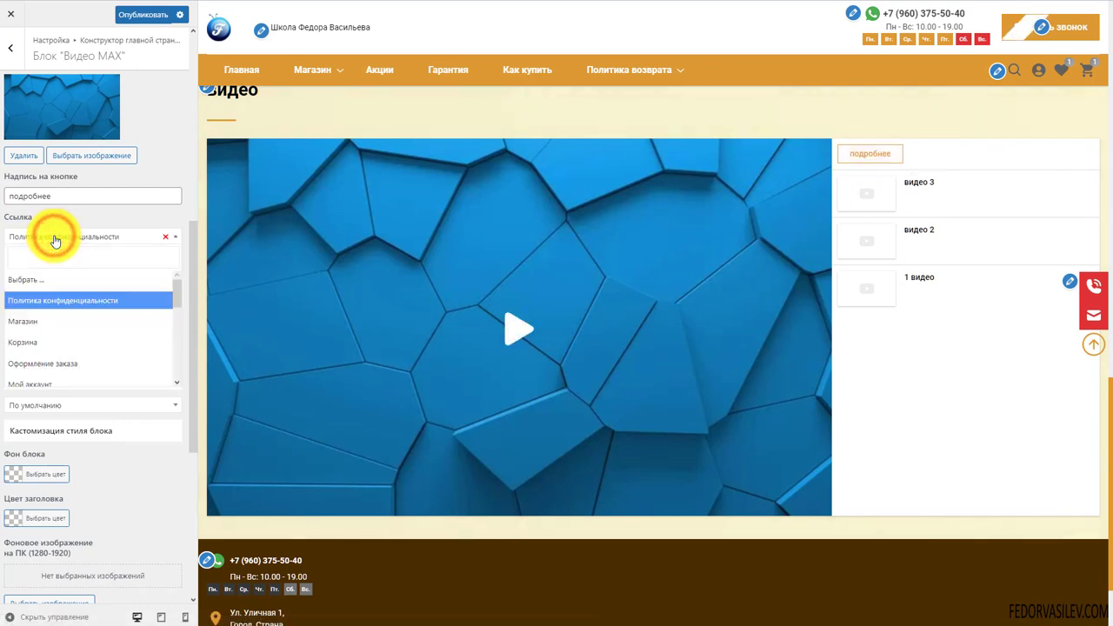
pyautogui.click(55, 239)
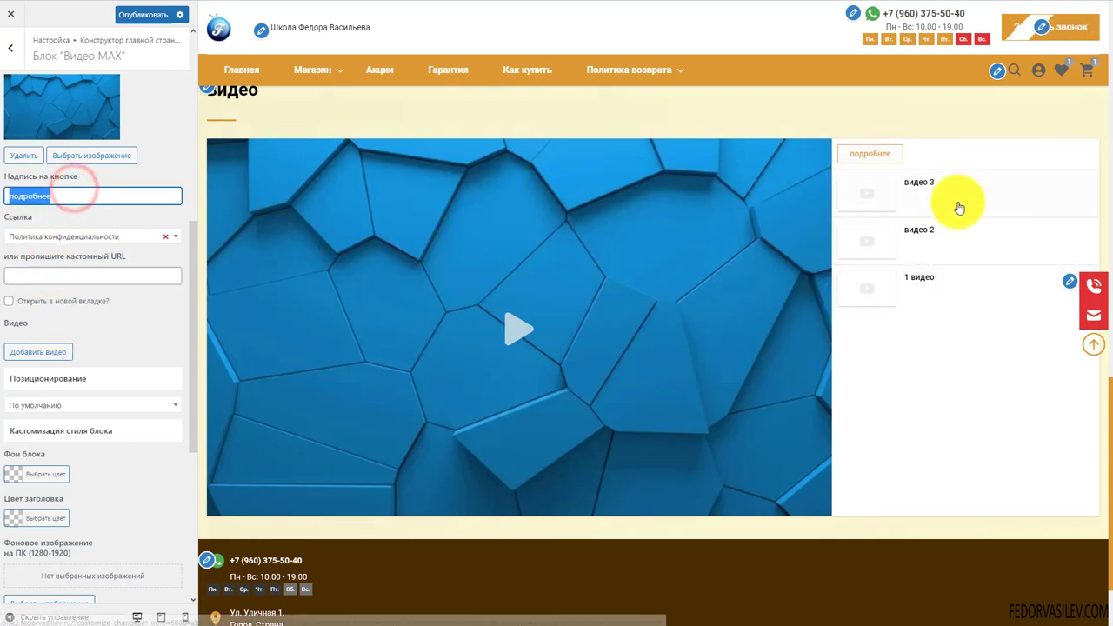
pyautogui.scroll(2, 868, 261)
pyautogui.scroll(-3, 681, 253)
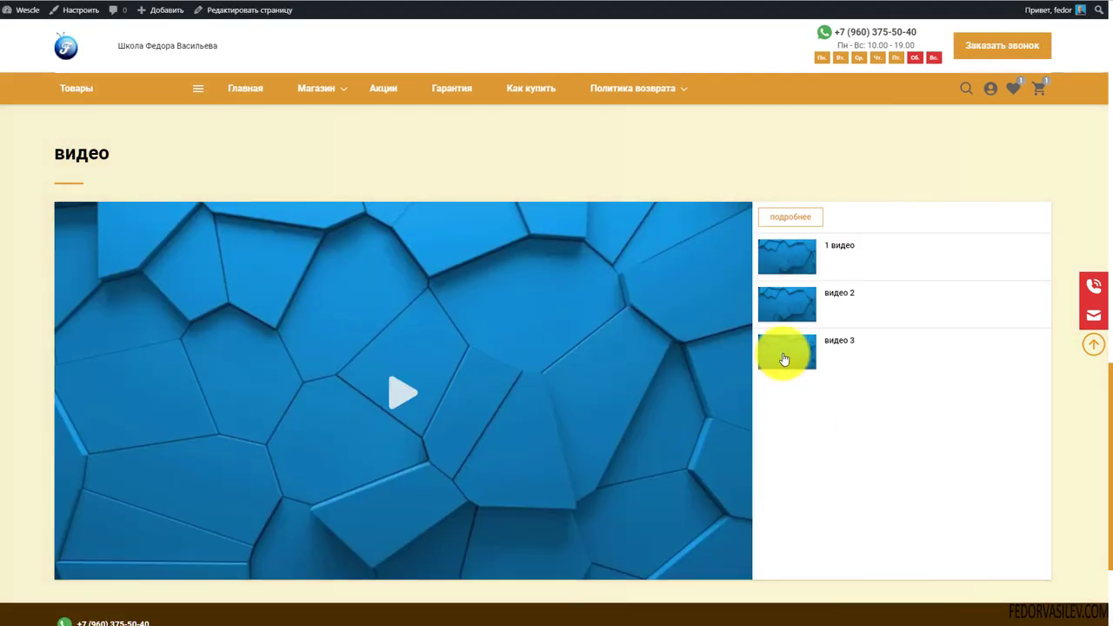
# Play and pause видео 2 and видео 3 in the live homepage player
pyautogui.click(787, 303)
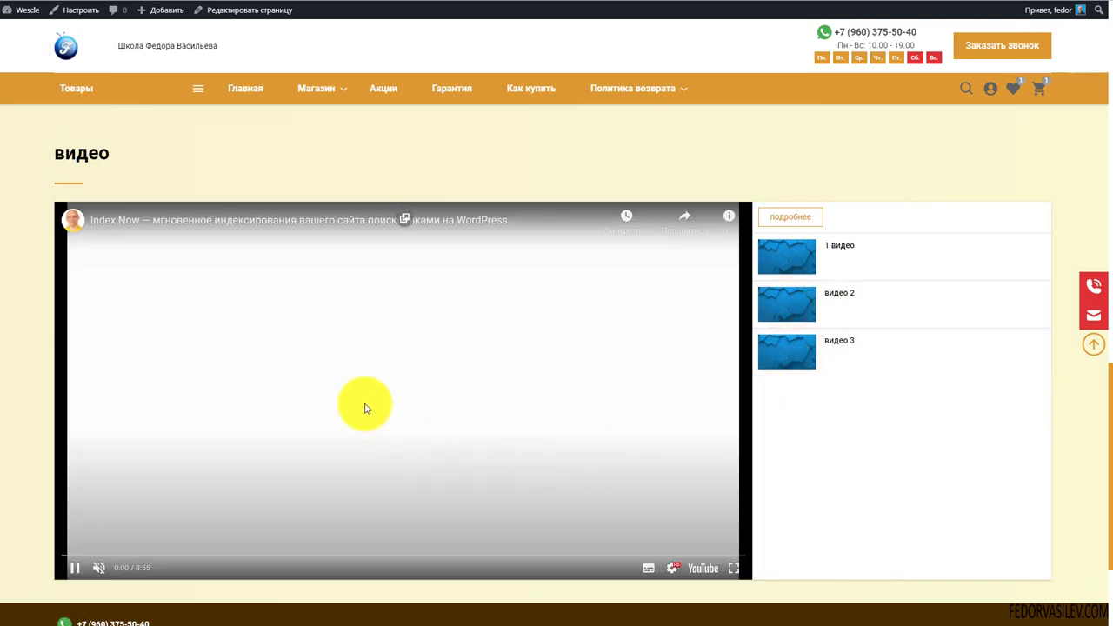
pyautogui.click(455, 390)
pyautogui.click(788, 361)
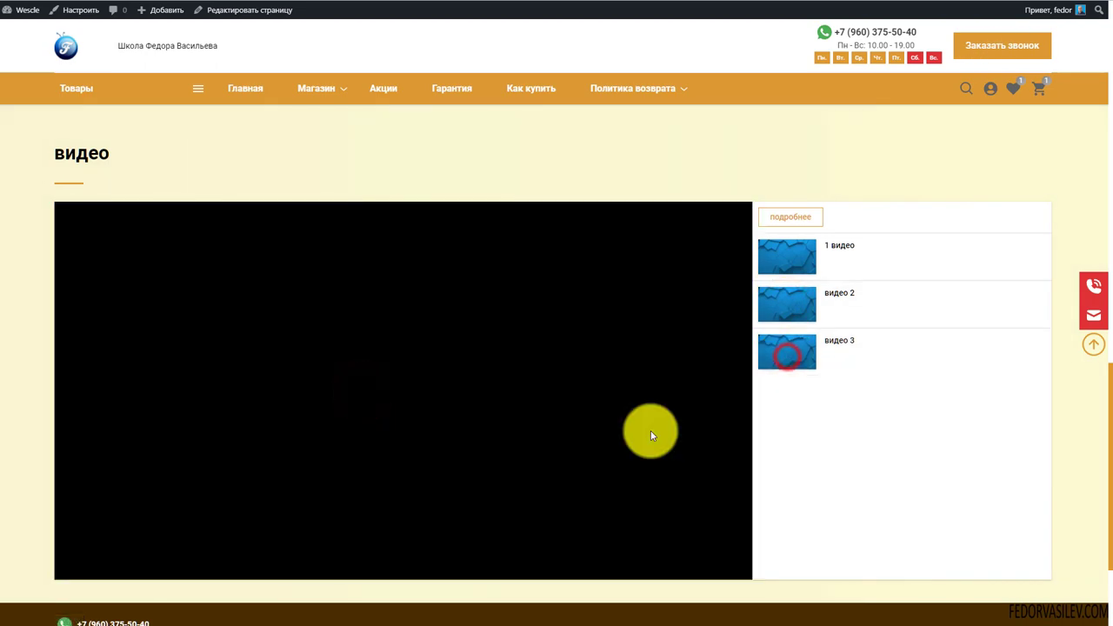
pyautogui.click(382, 331)
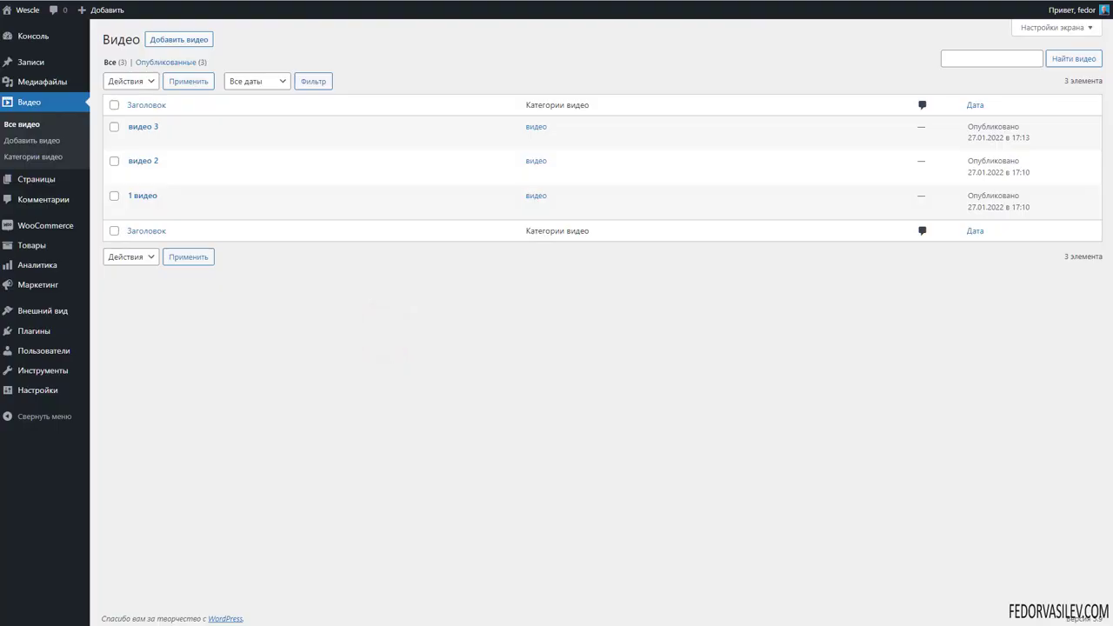
# Inspect the '1 видео' post's title, settings and featured image in the editor
pyautogui.click(137, 195)
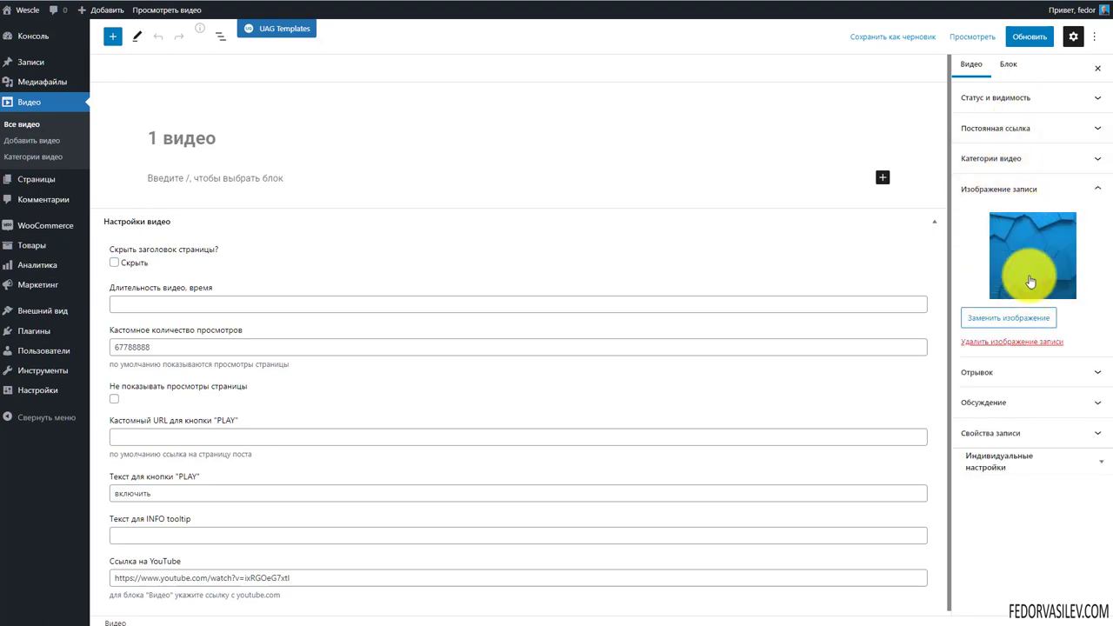
pyautogui.moveTo(241, 140); pyautogui.dragTo(161, 160)
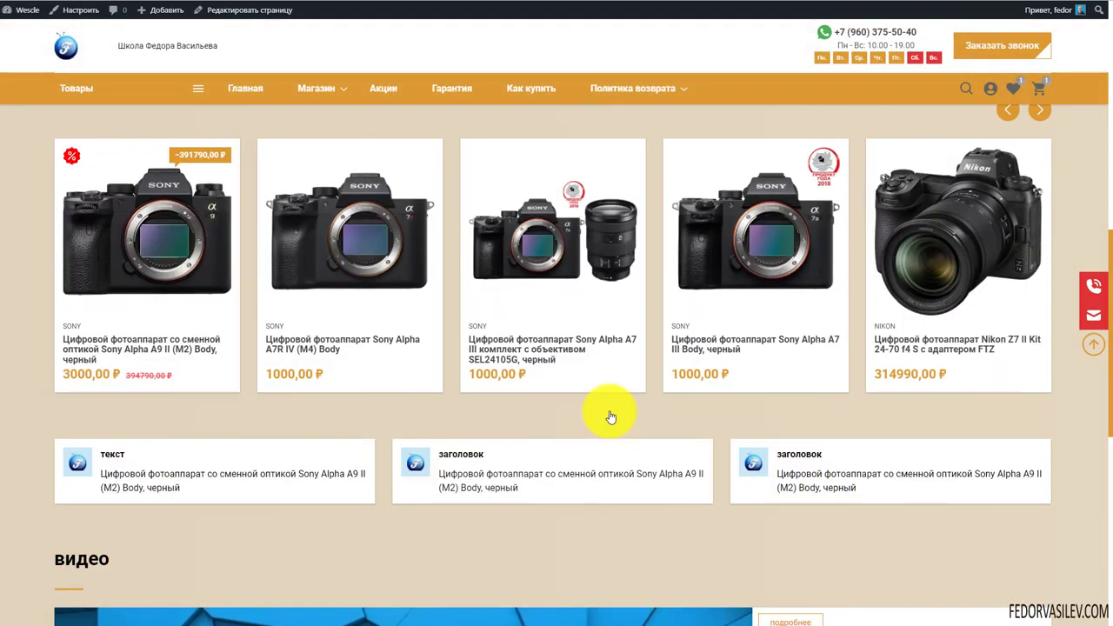
pyautogui.scroll(8, 610, 416)
pyautogui.scroll(-7, 577, 366)
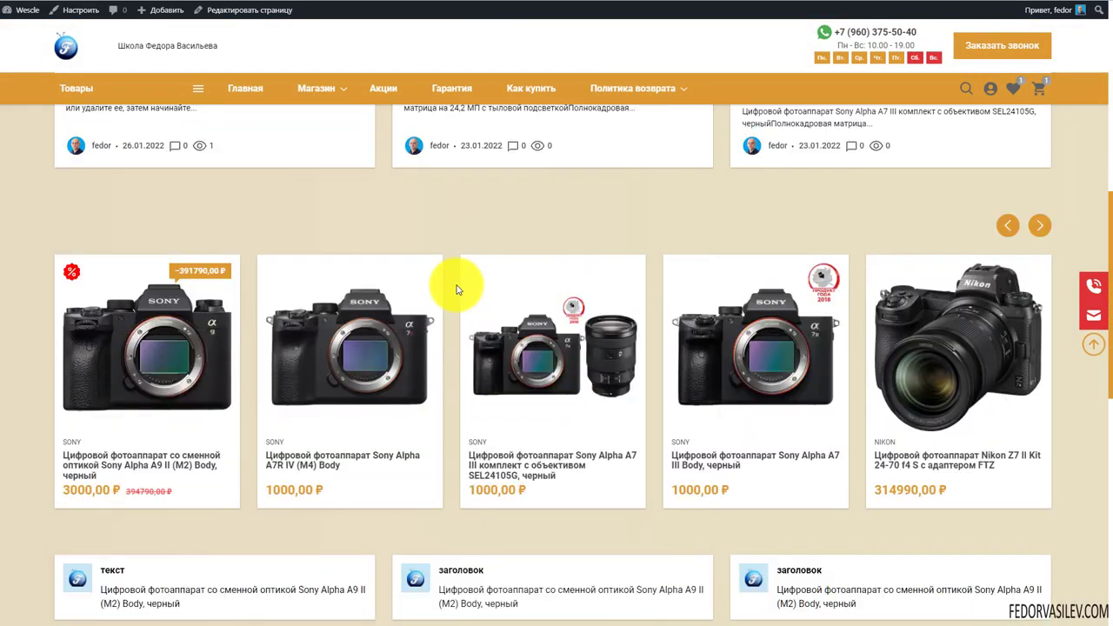
pyautogui.scroll(-3, 457, 290)
pyautogui.scroll(-3, 394, 226)
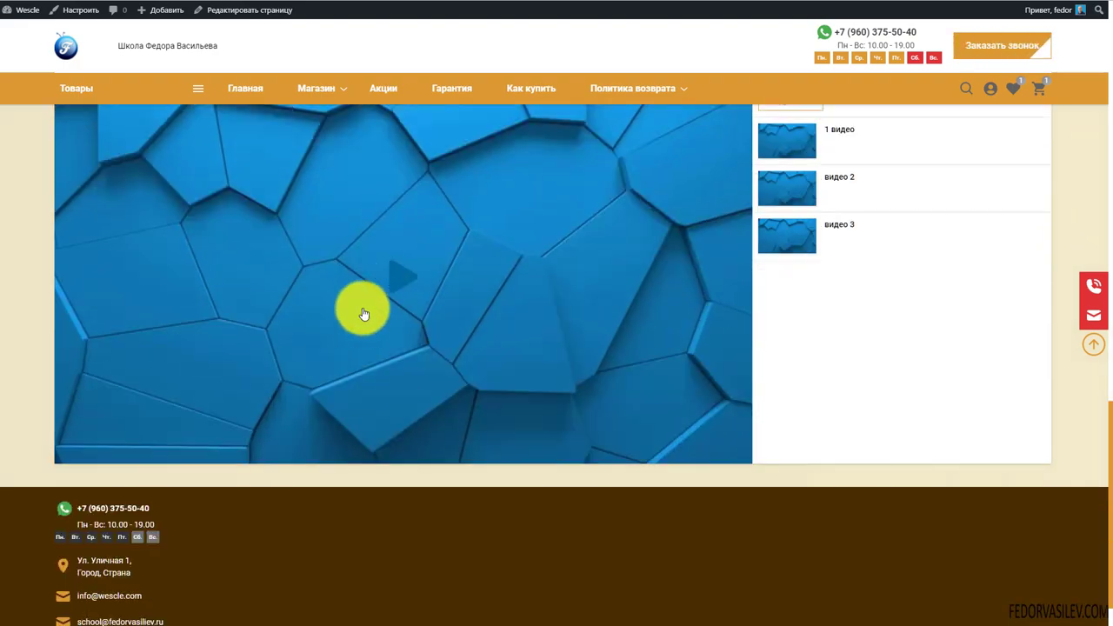
pyautogui.scroll(1, 366, 314)
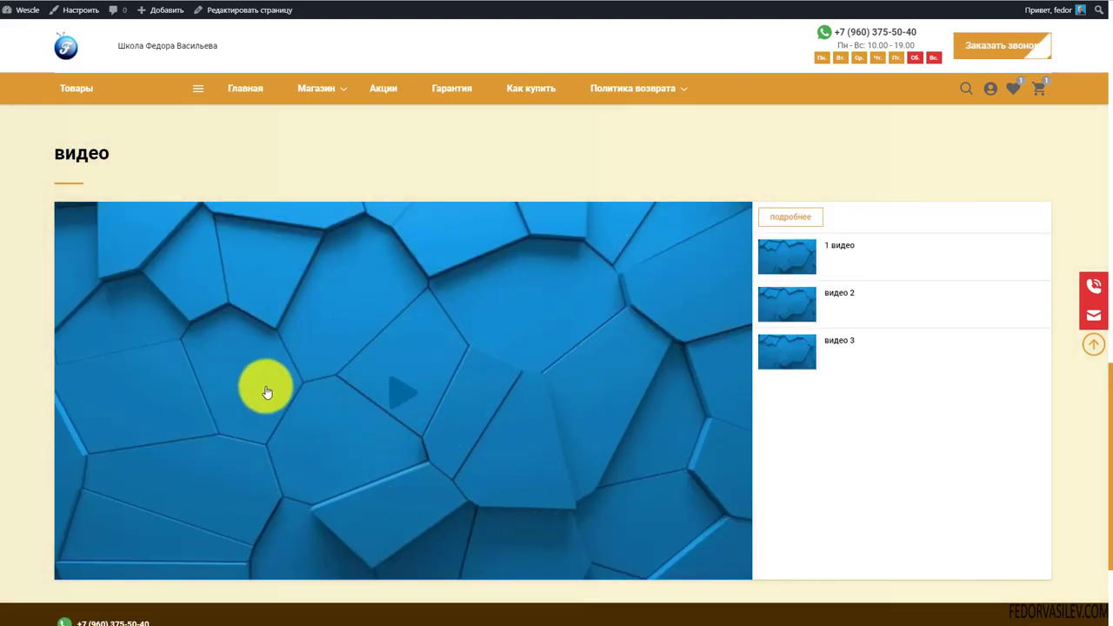
pyautogui.scroll(5, 266, 390)
pyautogui.scroll(2, 269, 374)
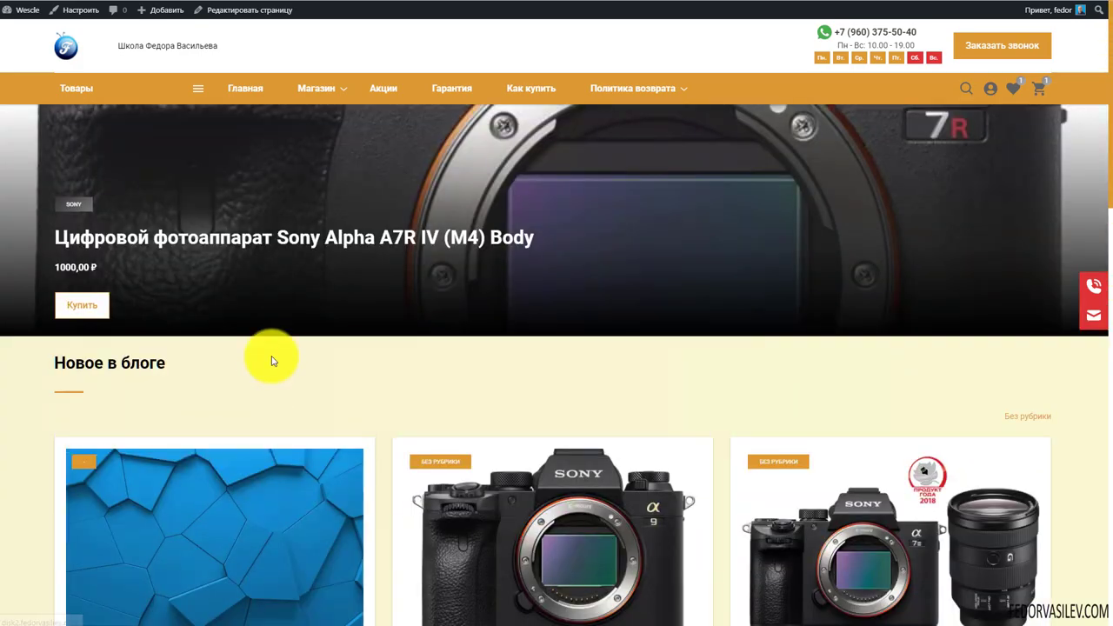
pyautogui.scroll(-8, 278, 347)
pyautogui.scroll(-2, 522, 366)
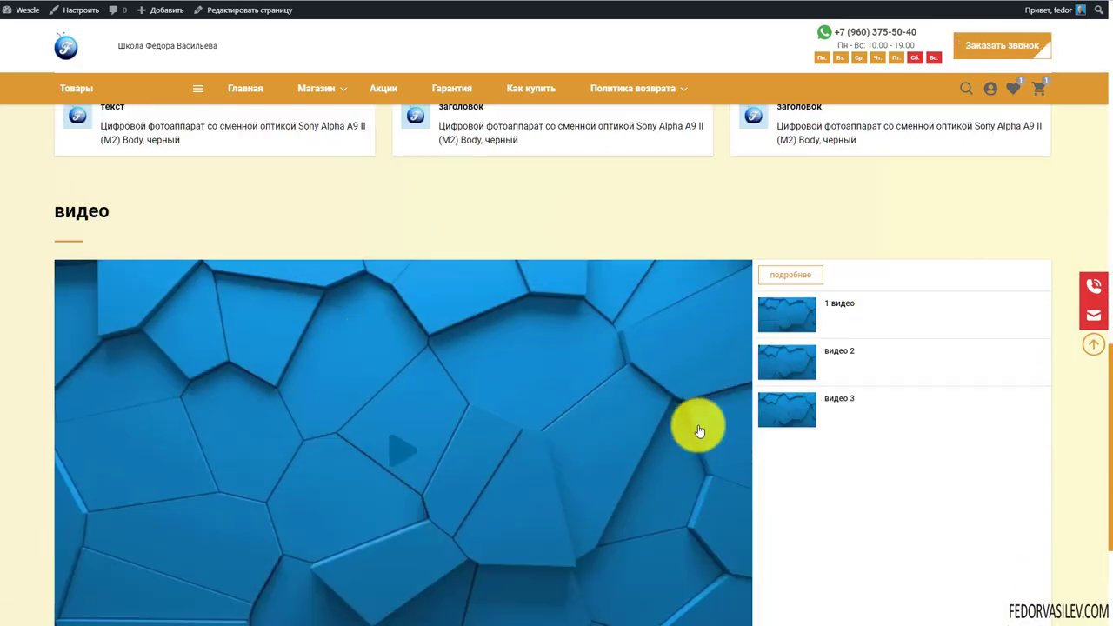
pyautogui.scroll(-2, 748, 331)
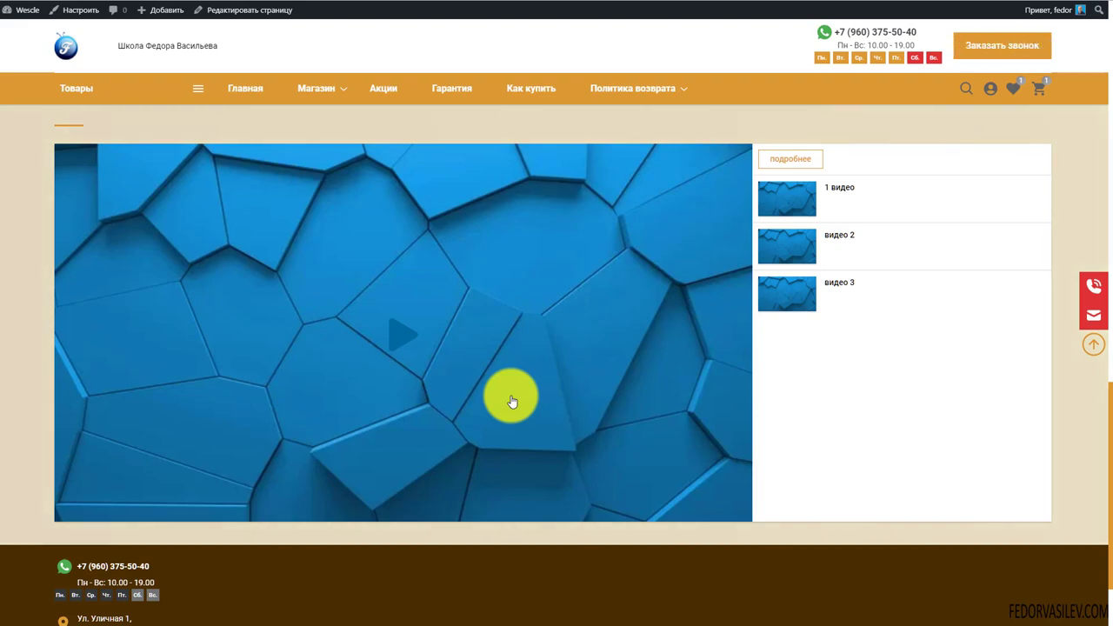
pyautogui.scroll(10, 486, 440)
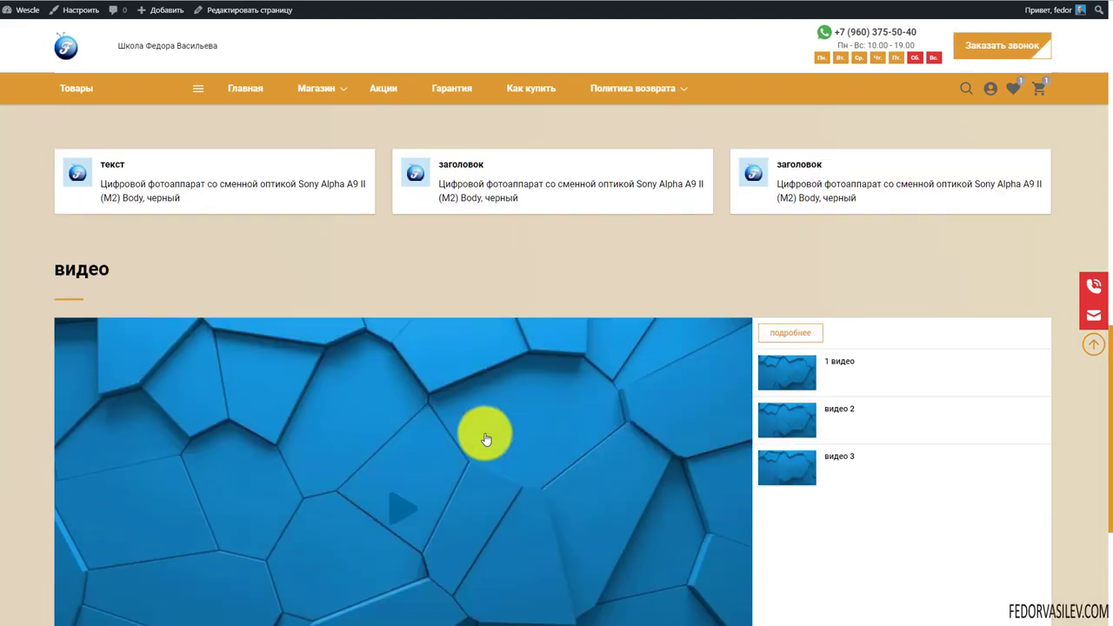
pyautogui.scroll(4, 485, 438)
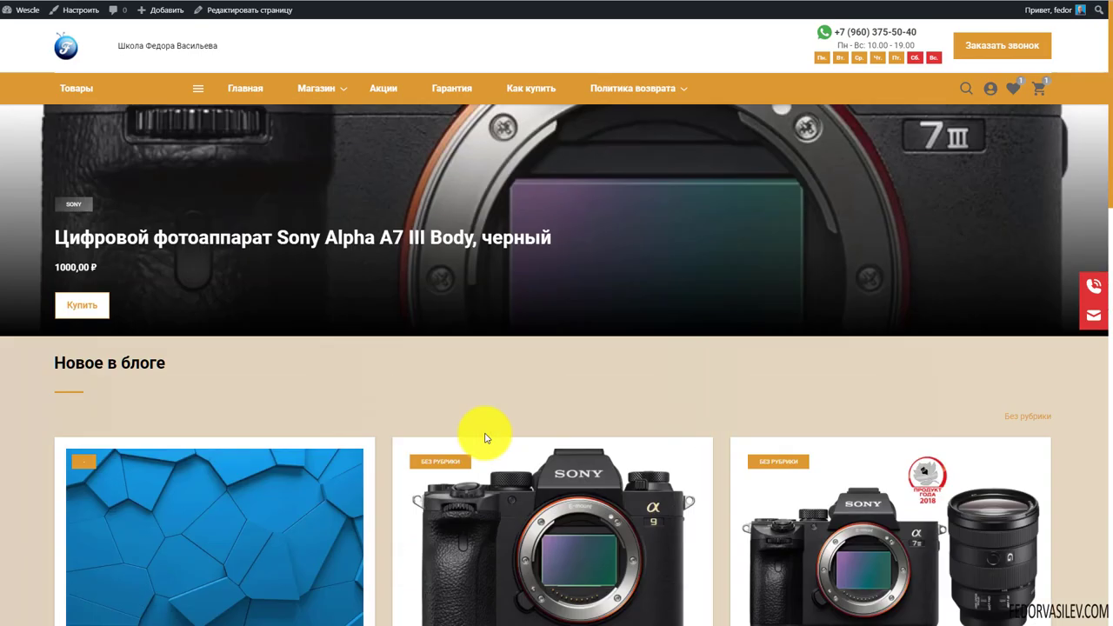
pyautogui.scroll(-4, 535, 273)
pyautogui.scroll(-7, 547, 267)
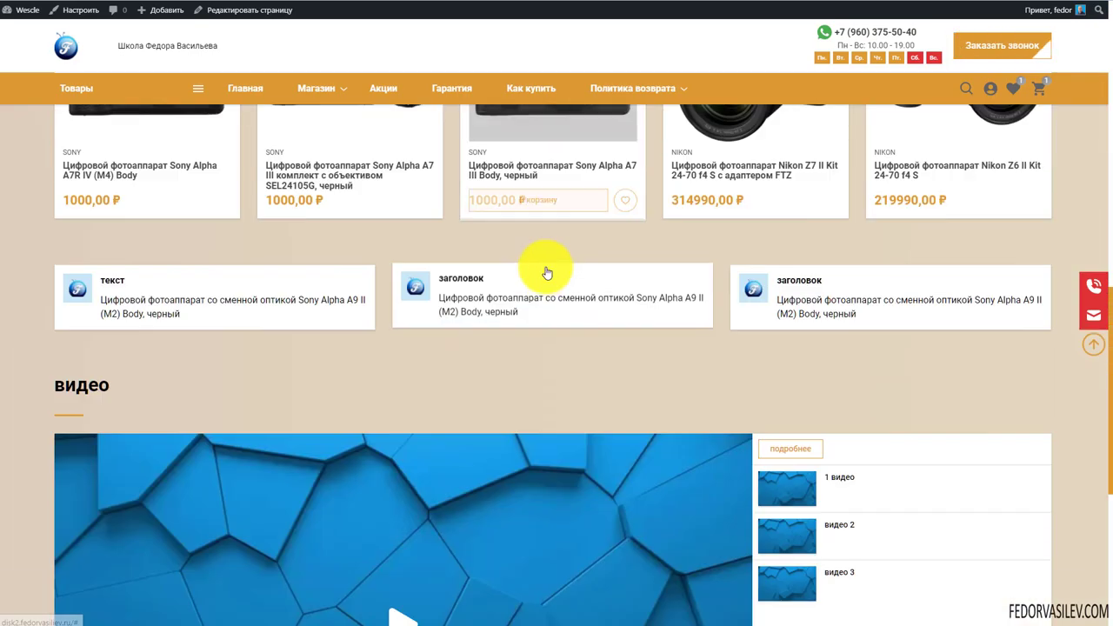
pyautogui.scroll(2, 539, 273)
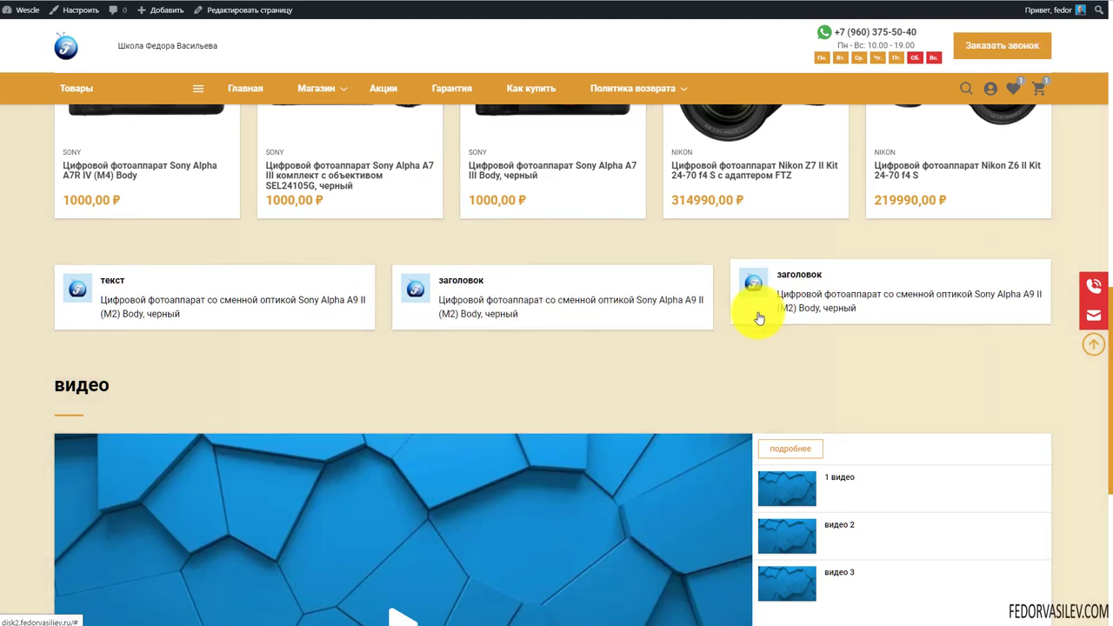
pyautogui.scroll(3, 736, 368)
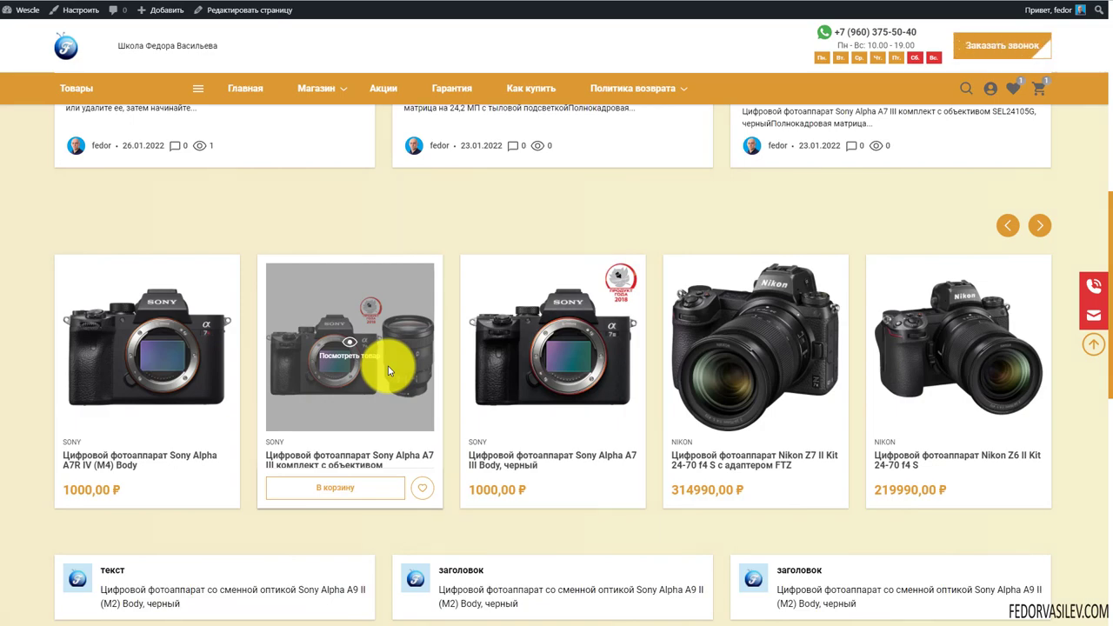
pyautogui.scroll(6, 389, 371)
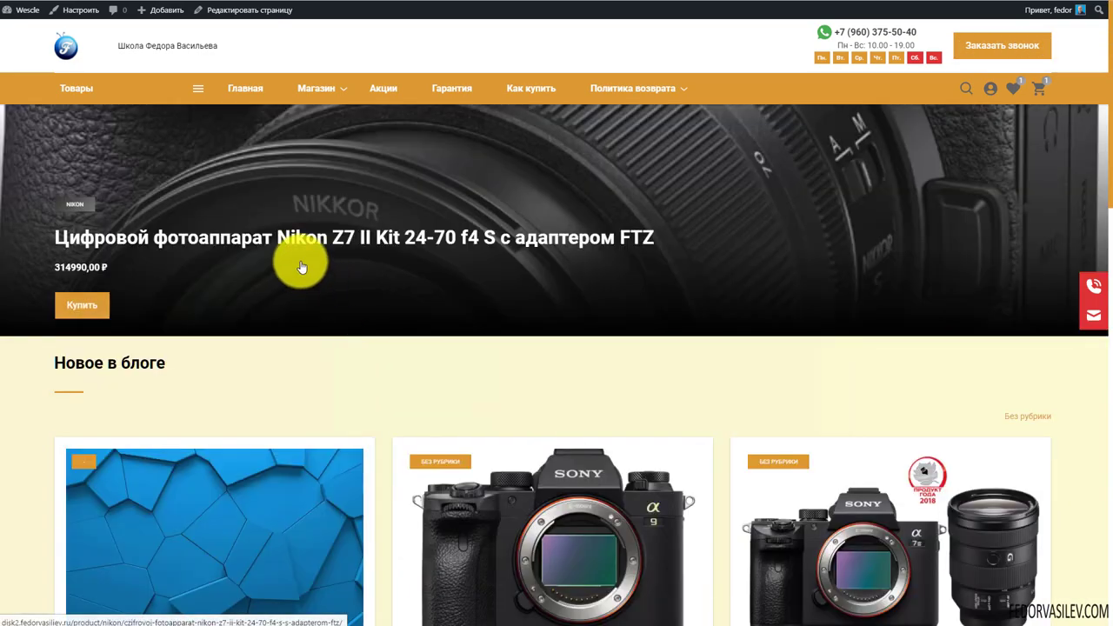
pyautogui.scroll(-10, 301, 259)
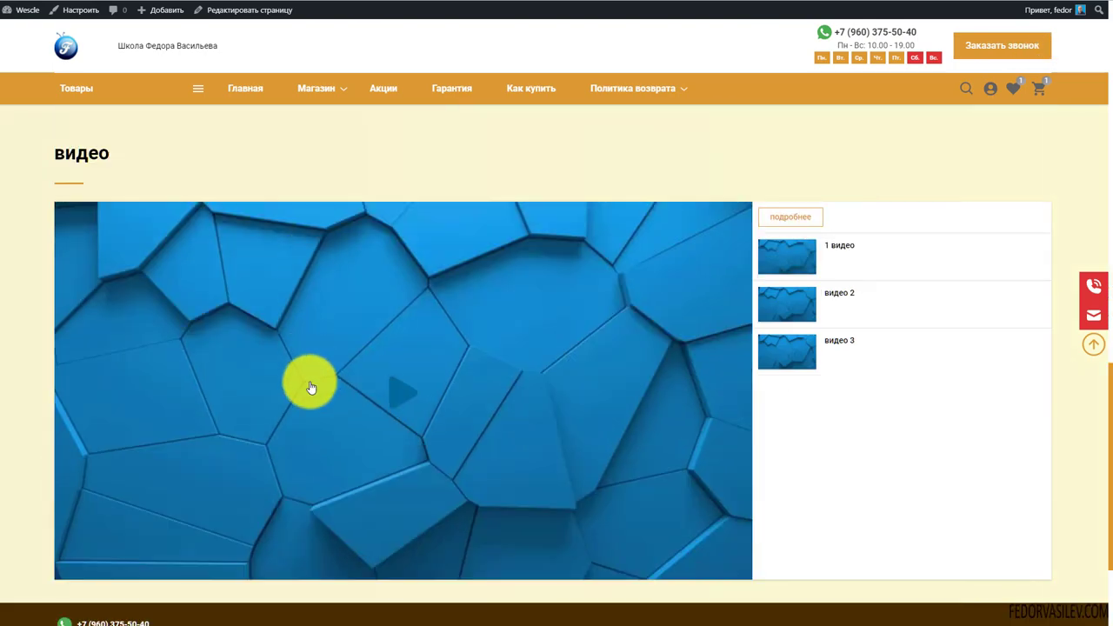
# Play the video in the live homepage's видео section
pyautogui.click(385, 408)
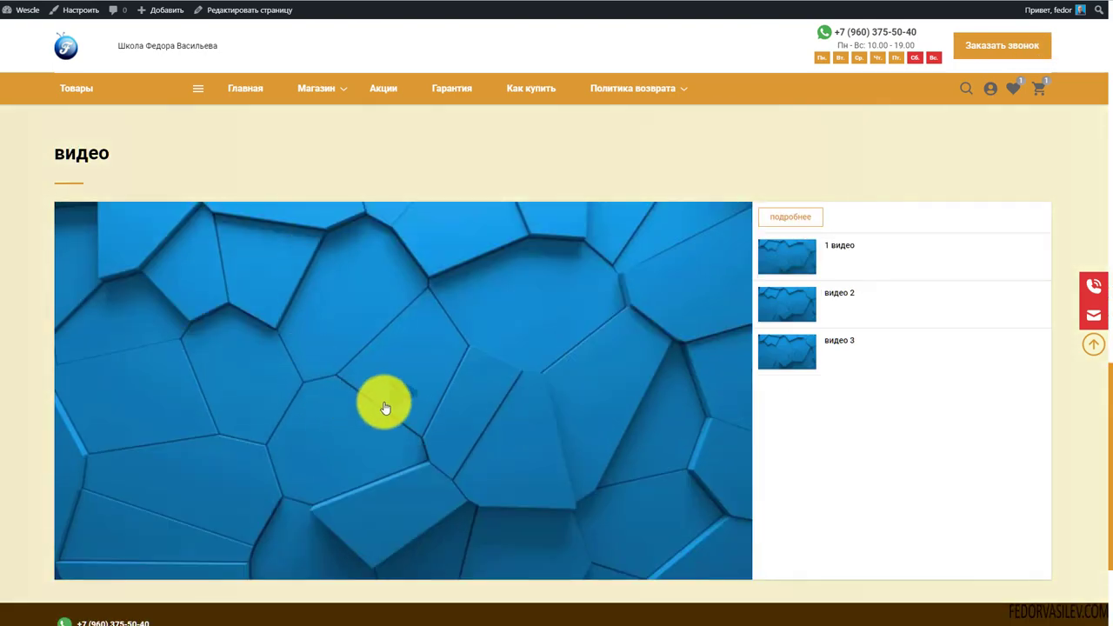
pyautogui.scroll(3, 385, 408)
pyautogui.scroll(7, 385, 408)
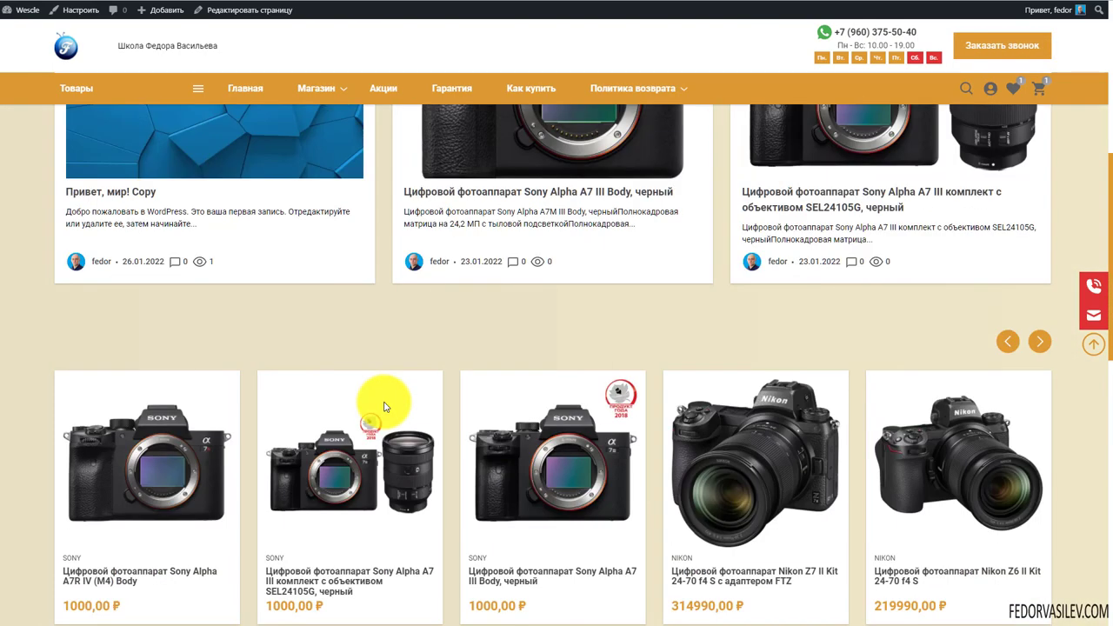
# Scroll the home-page block list to locate the Instructions/Knowledge Base block
pyautogui.scroll(-12, 457, 303)
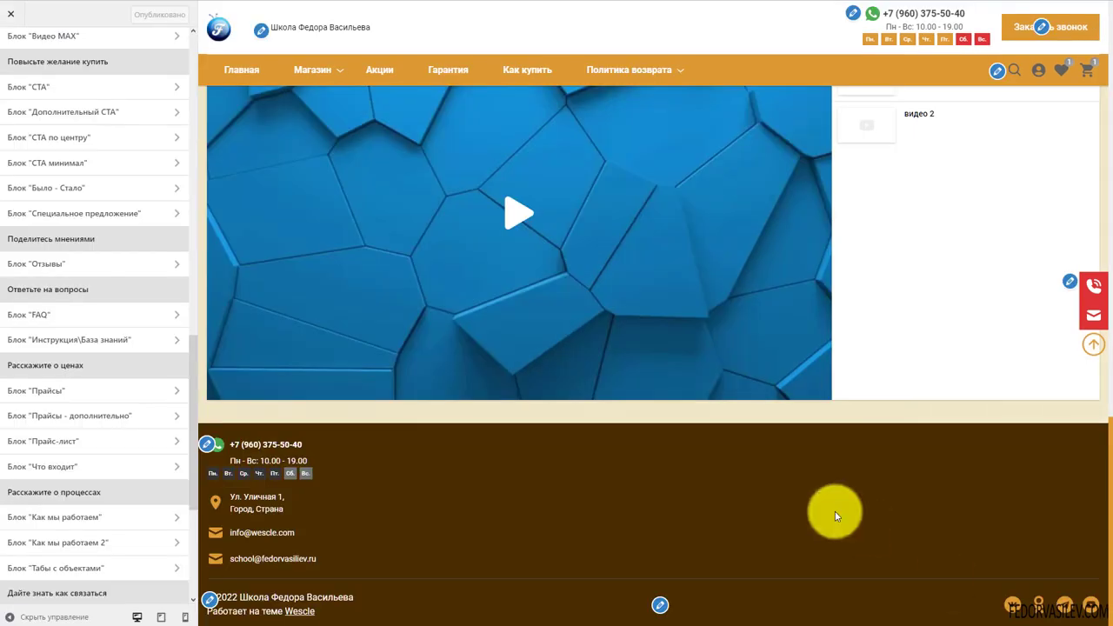
pyautogui.scroll(4, 638, 463)
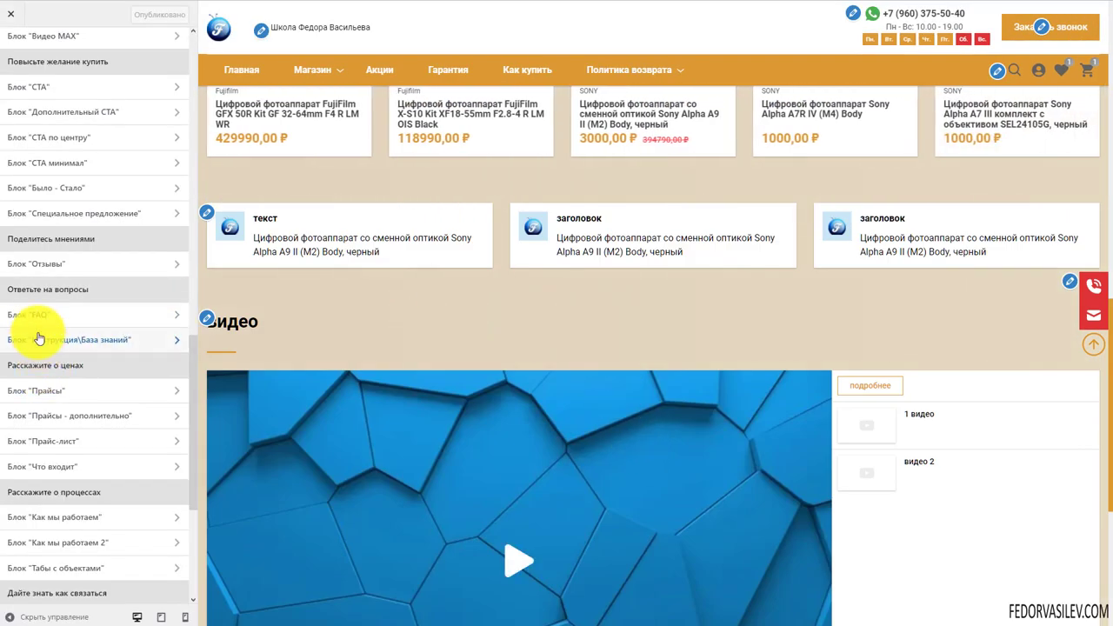
pyautogui.scroll(-1, 45, 305)
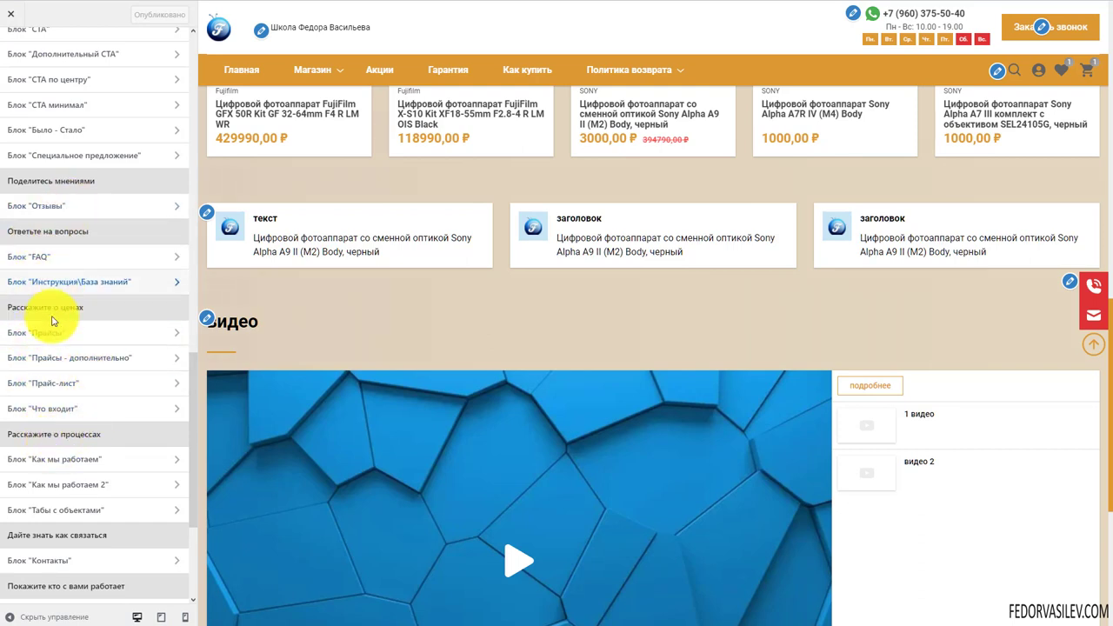
pyautogui.scroll(-4, 54, 339)
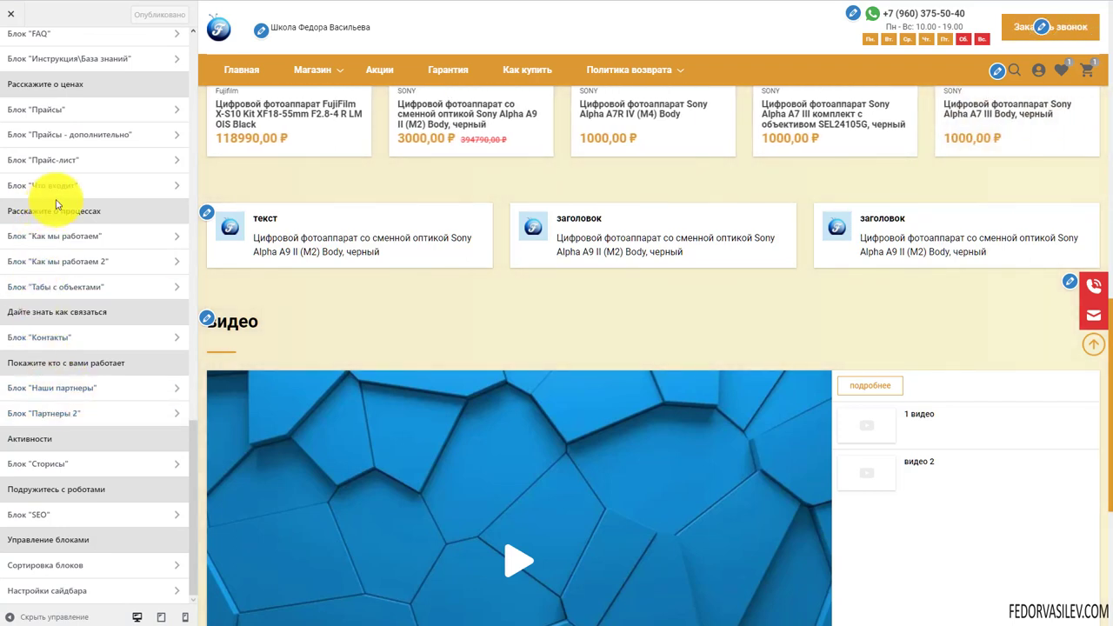
pyautogui.scroll(3, 78, 425)
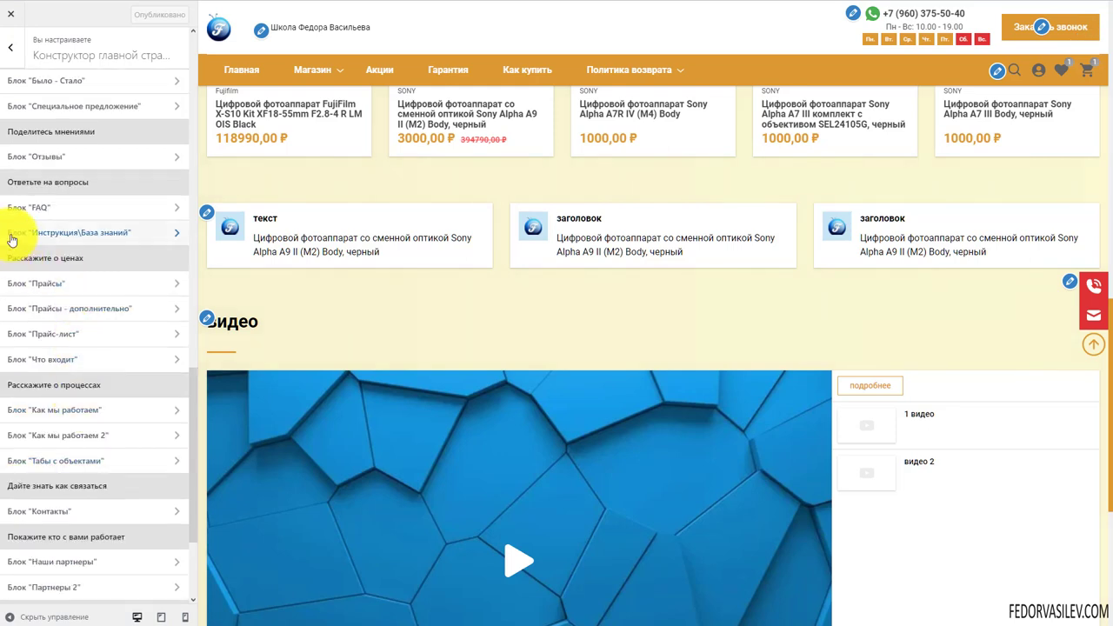
# Enable the Instructions/Knowledge Base block and view its enlarged preview image
pyautogui.click(93, 232)
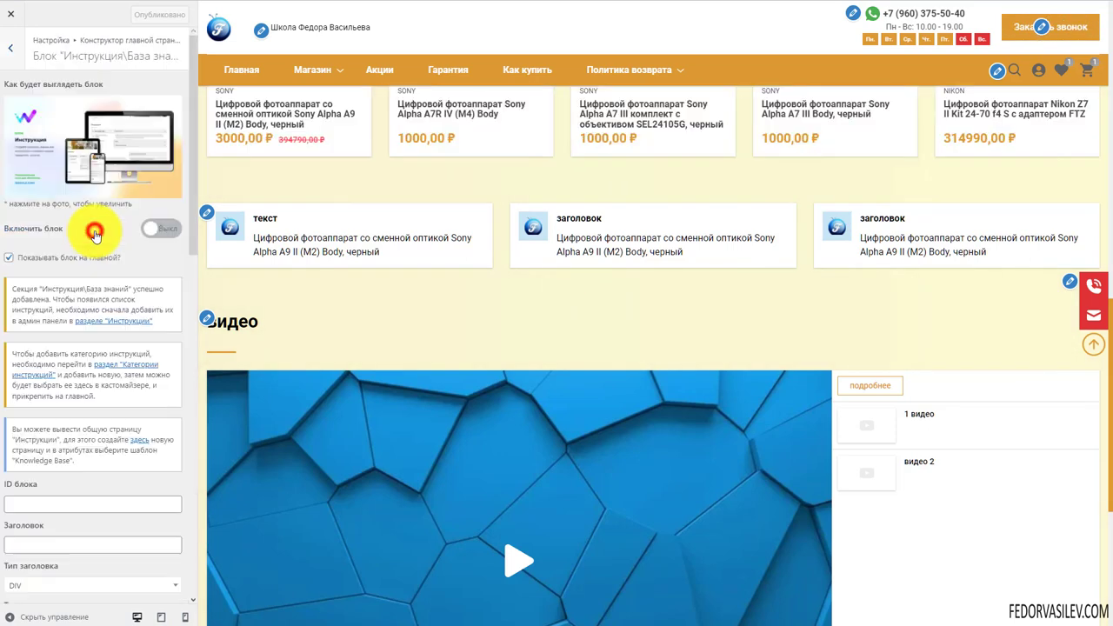
pyautogui.click(160, 229)
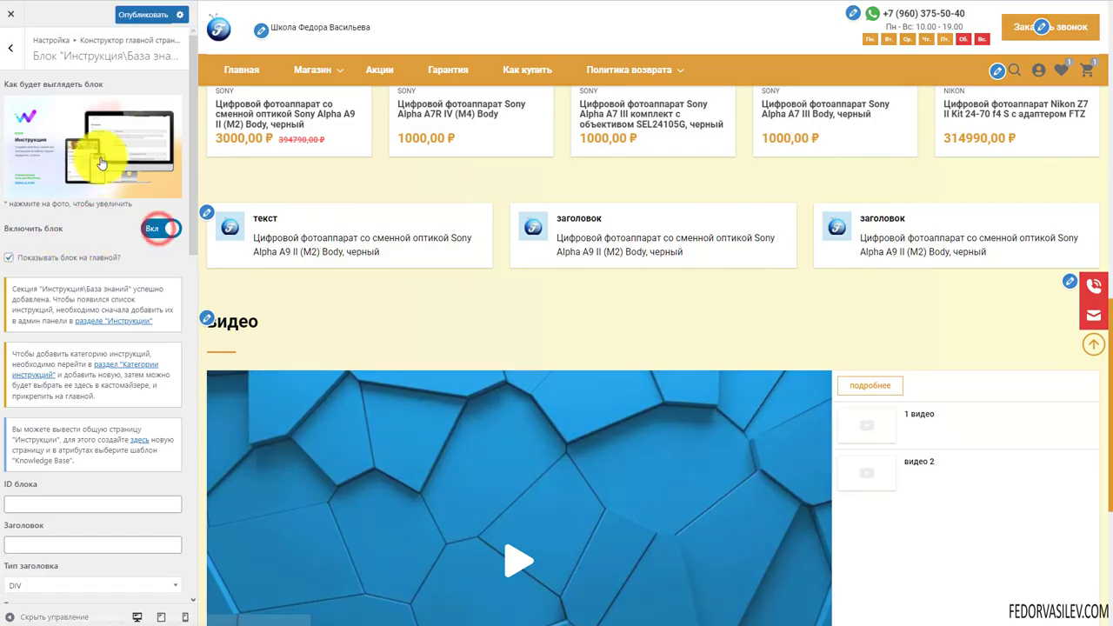
pyautogui.click(100, 156)
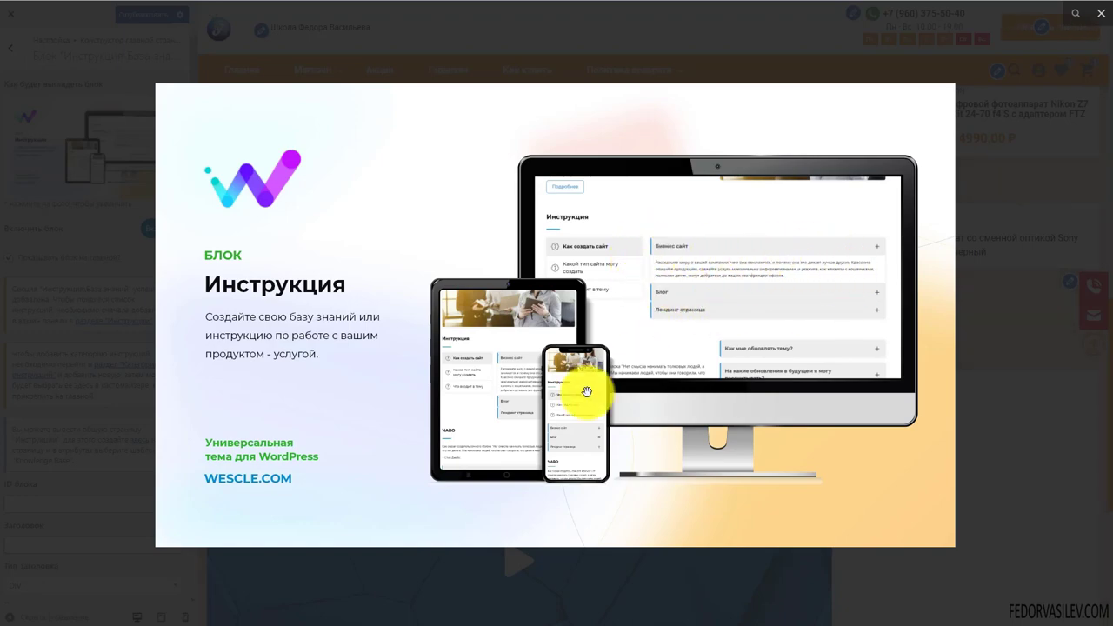
pyautogui.click(582, 302)
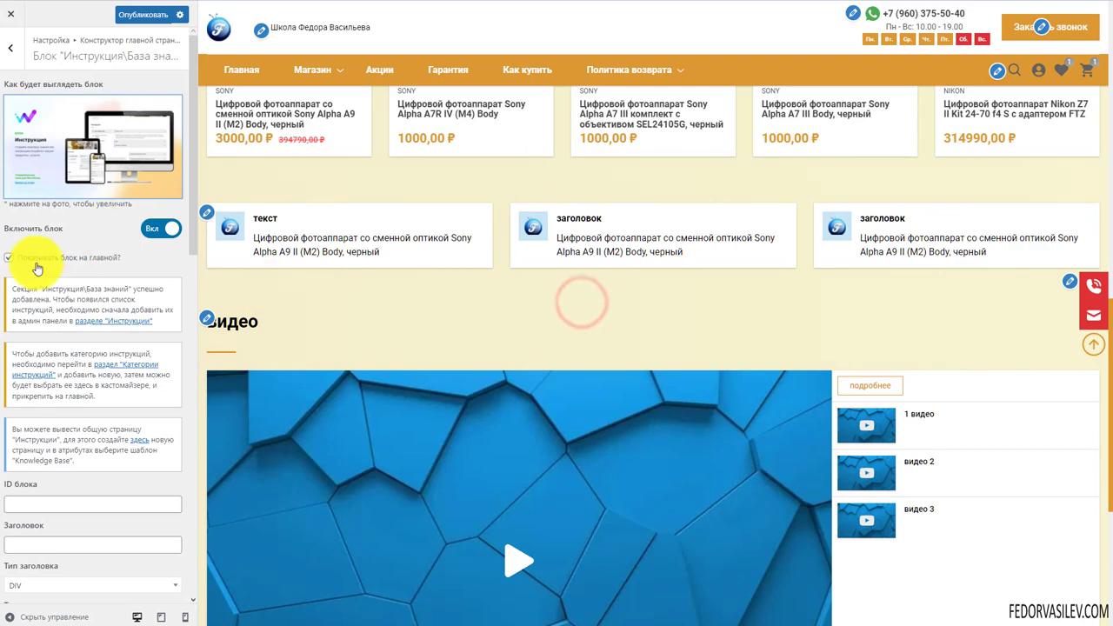
# Follow the block's link to the admin Инструкции section
pyautogui.scroll(-4, 437, 290)
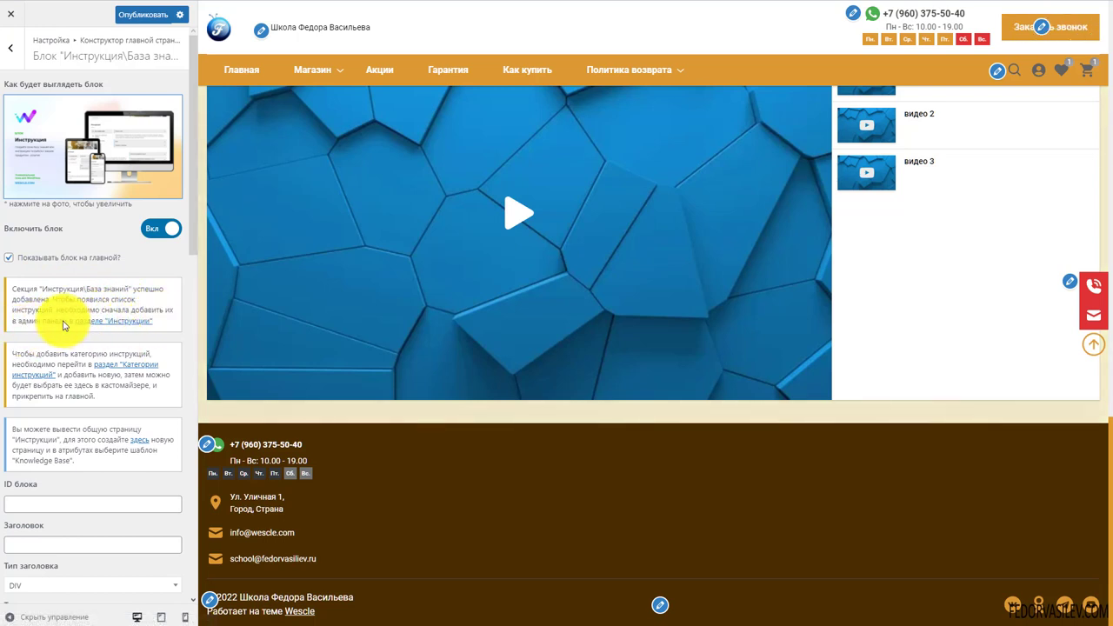
pyautogui.scroll(-5, 63, 326)
pyautogui.scroll(4, 63, 325)
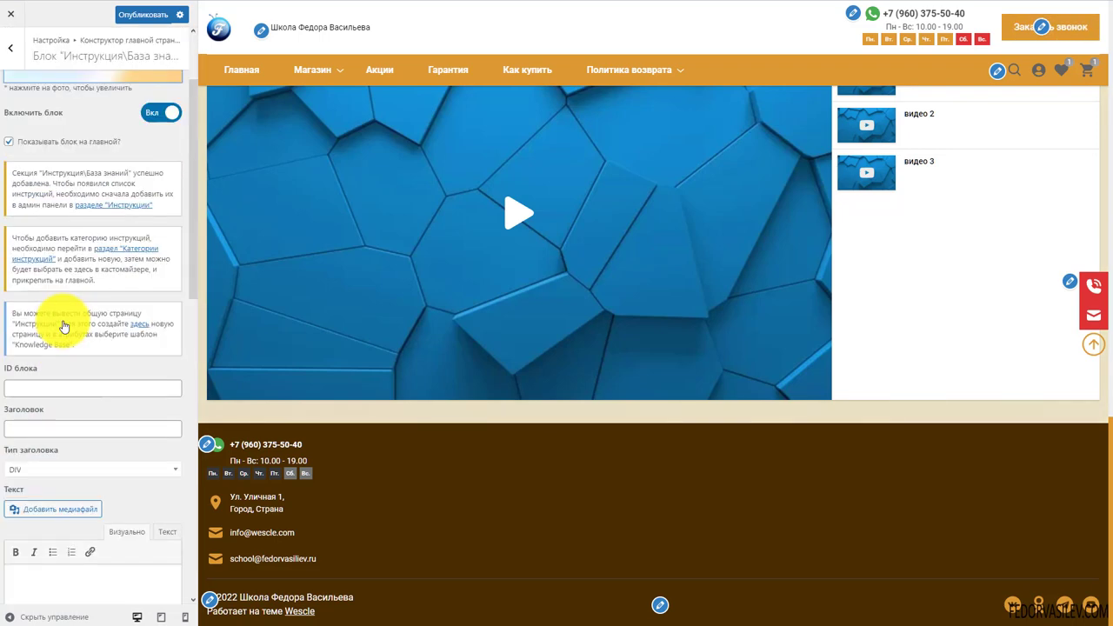
pyautogui.click(103, 264)
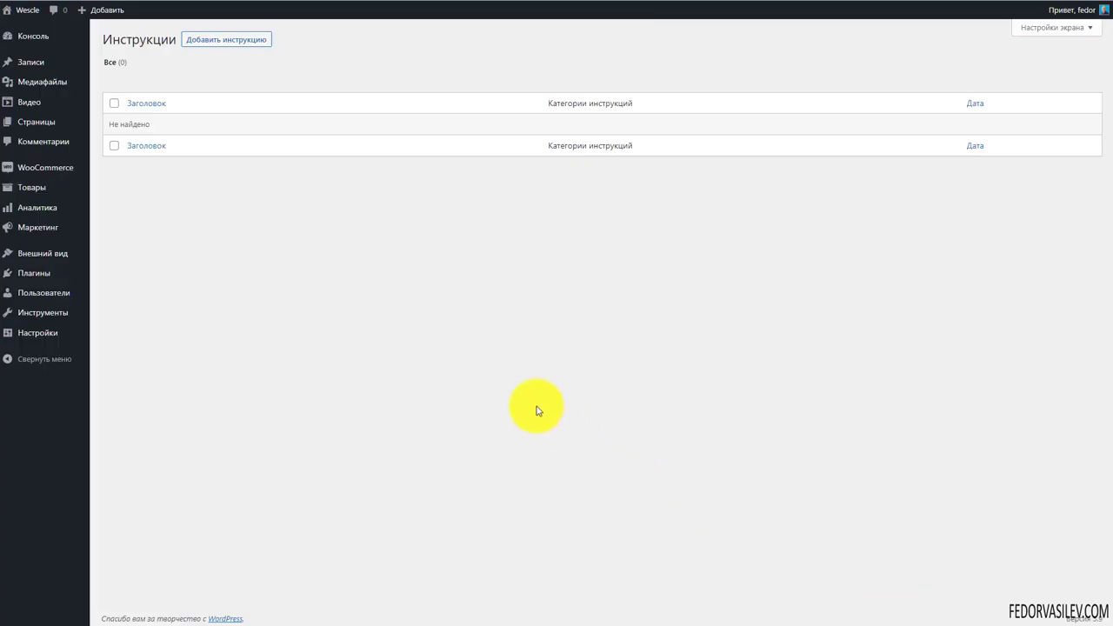
# Publish instruction 'вопрос?' with the pasted course description in a new category категорию
pyautogui.click(232, 47)
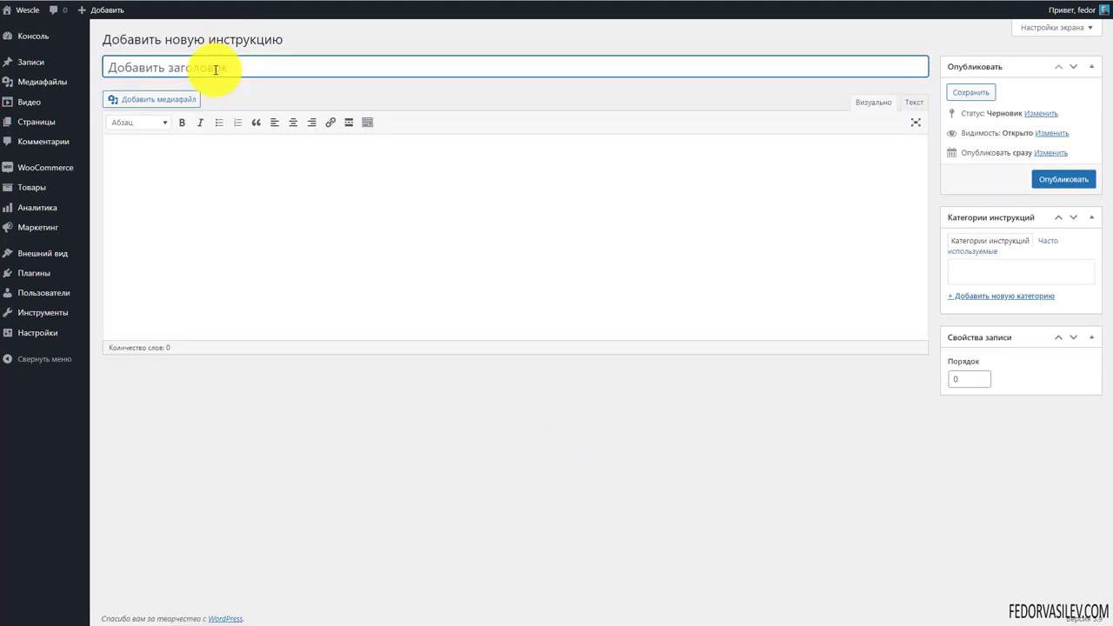
pyautogui.write('вопрос?')
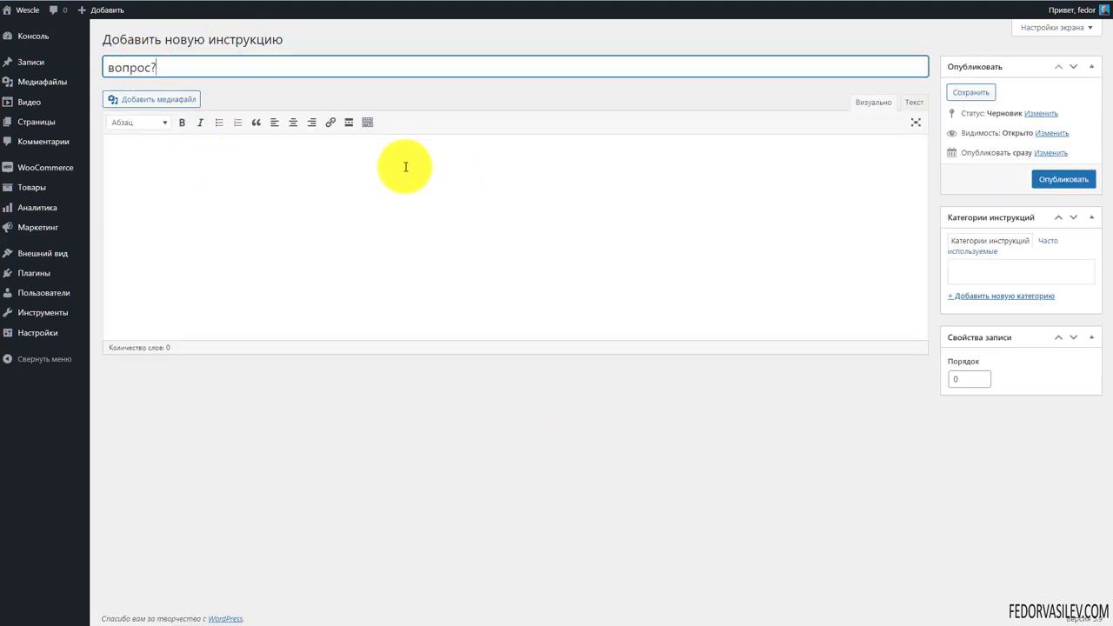
pyautogui.click(405, 167)
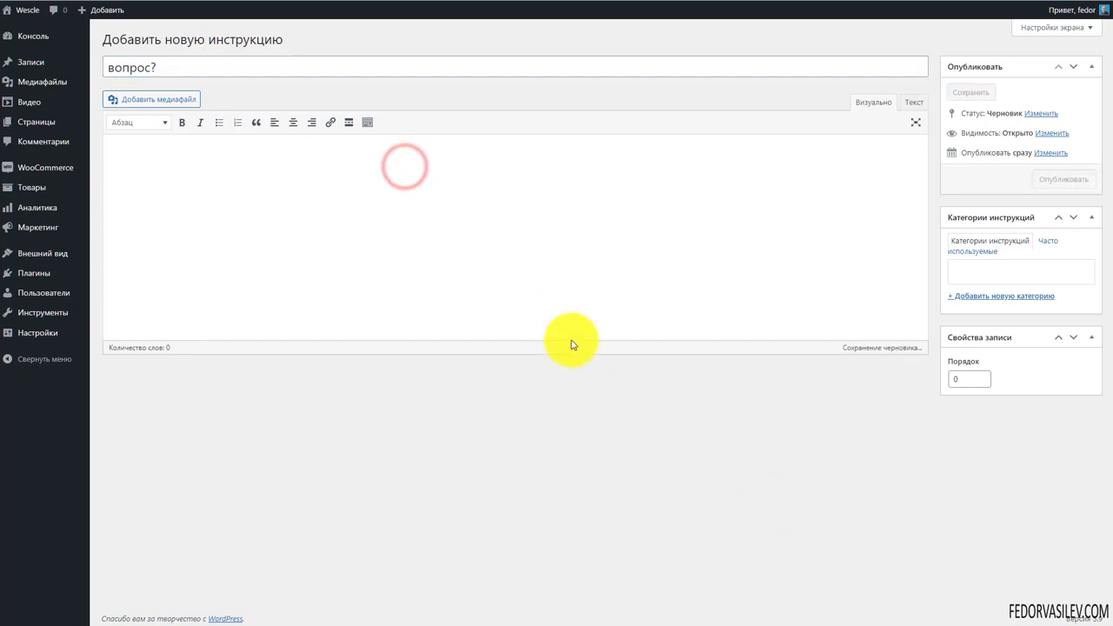
pyautogui.write('Представляю вам свой авторский видео курс для начинающих по созданию сайтов без единой строчки кода. Курс основан на движке CMS Joomla и в дополнение конструктор страниц Gridbox. В курсе я показываю как создать продающий Landing page по правилам интернет маркетинга, что позволит получить лучшую конверсию. А так же научу вас создавать блоги, сайт-портфолио и многостраничные сайты.')
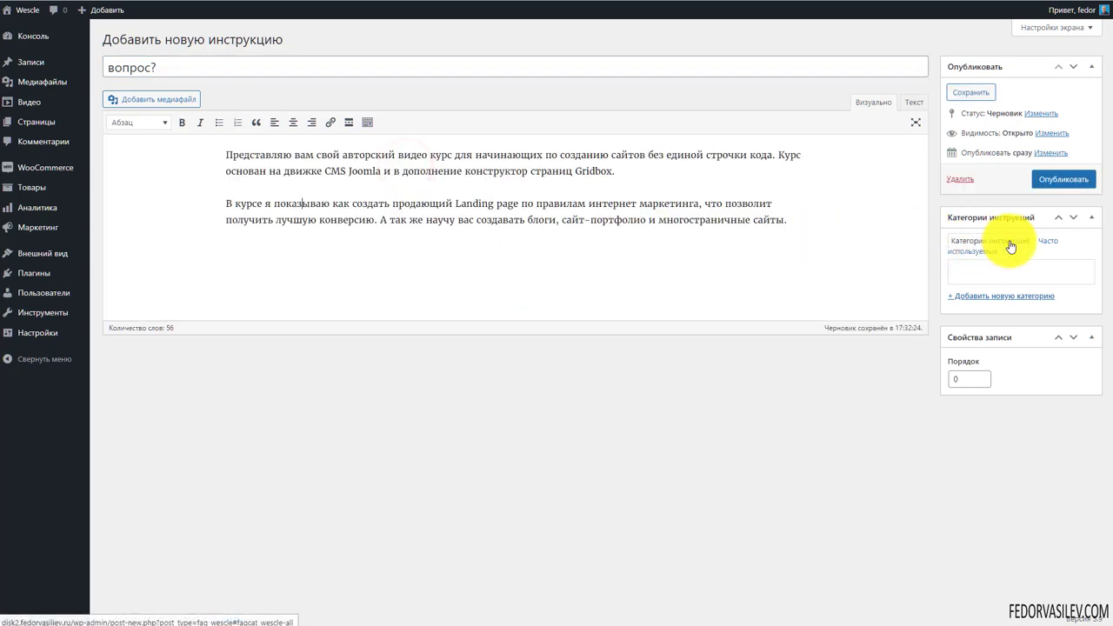
pyautogui.click(990, 297)
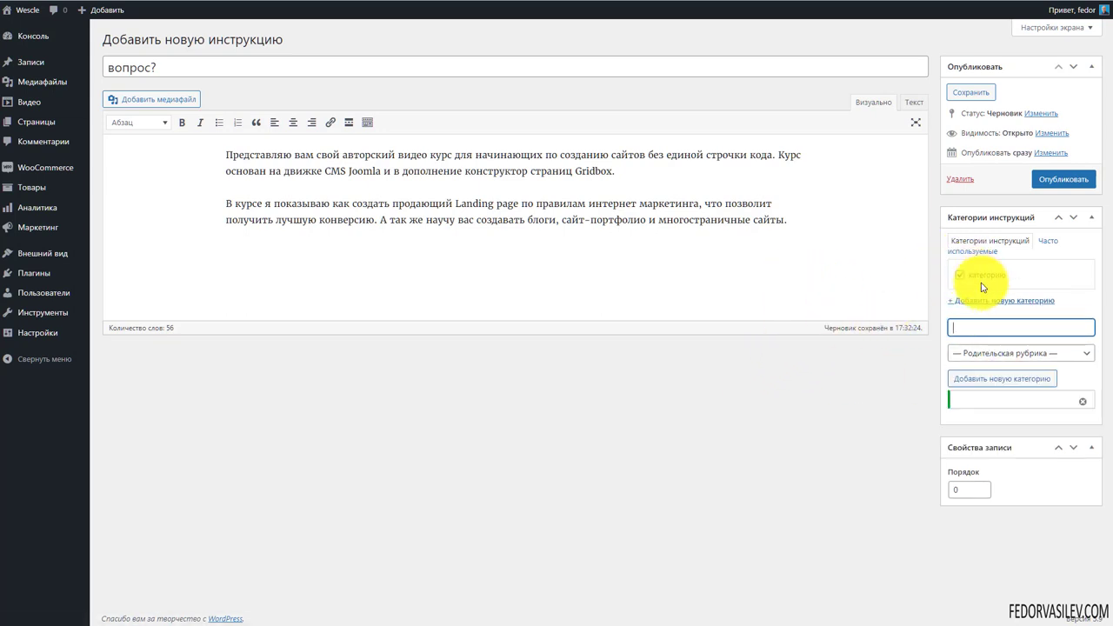
pyautogui.click(1052, 179)
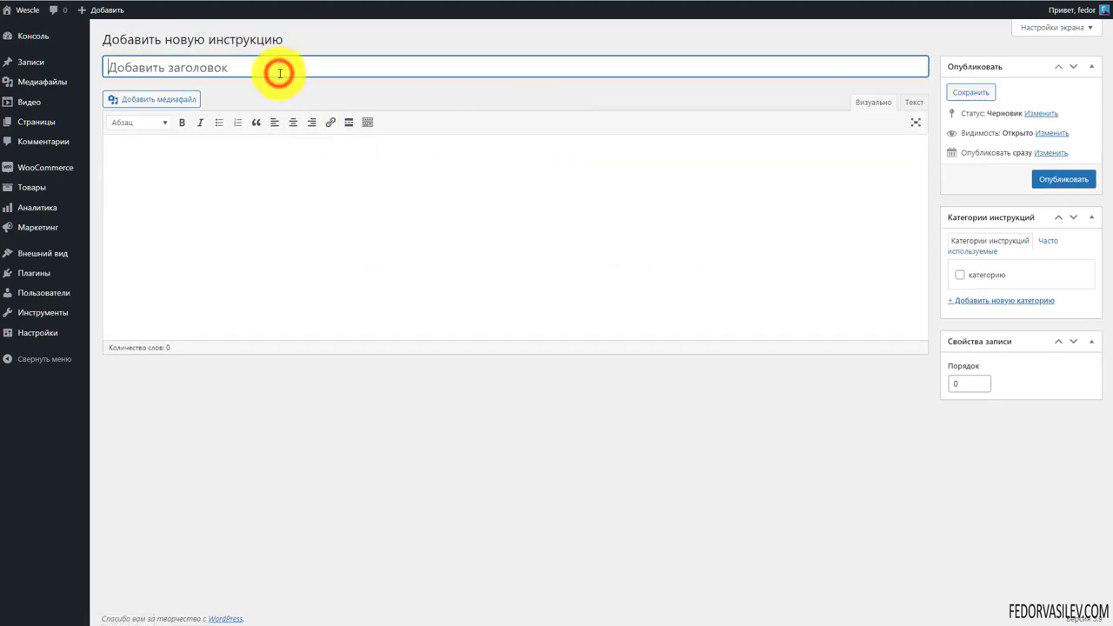
# Publish a second instruction 'Вопрос 2?' under категорию
pyautogui.write('В')
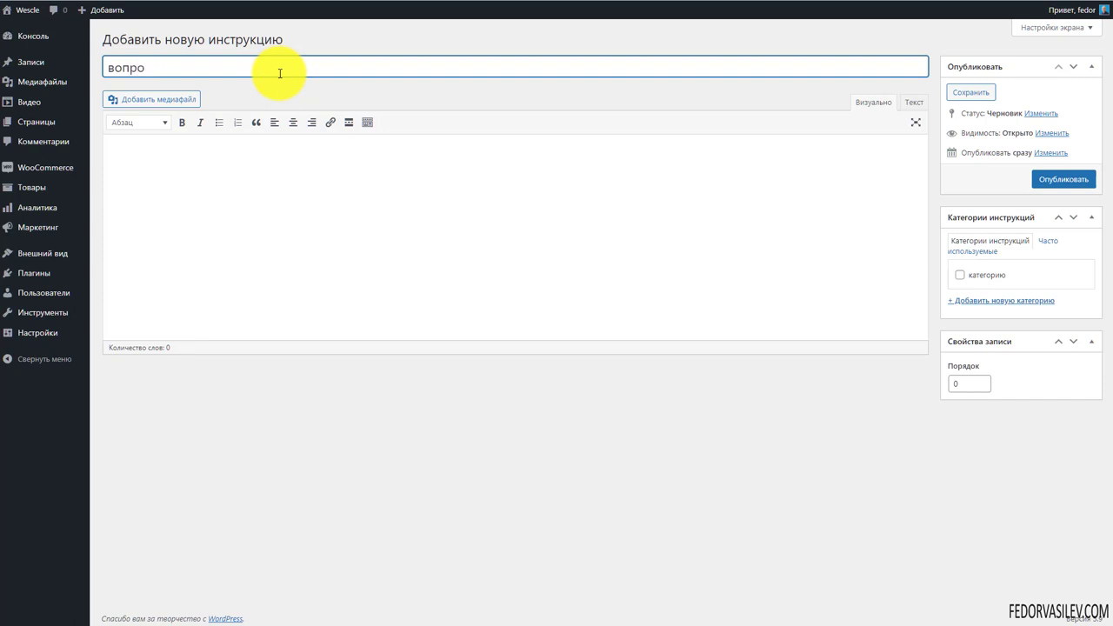
pyautogui.write('опрос')
pyautogui.write('2?')
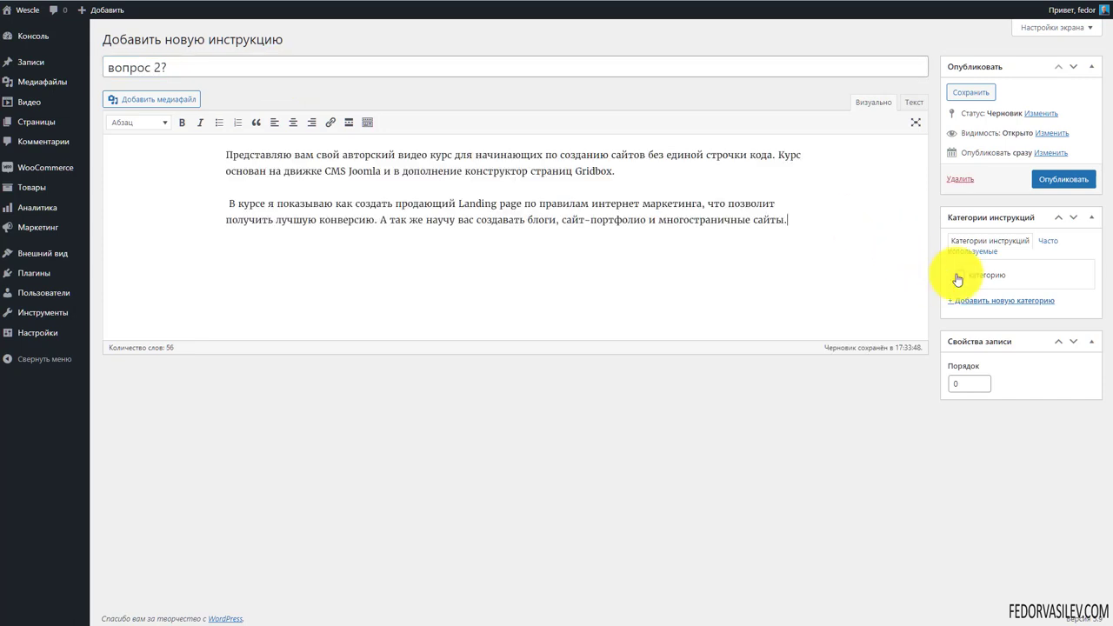
pyautogui.click(960, 275)
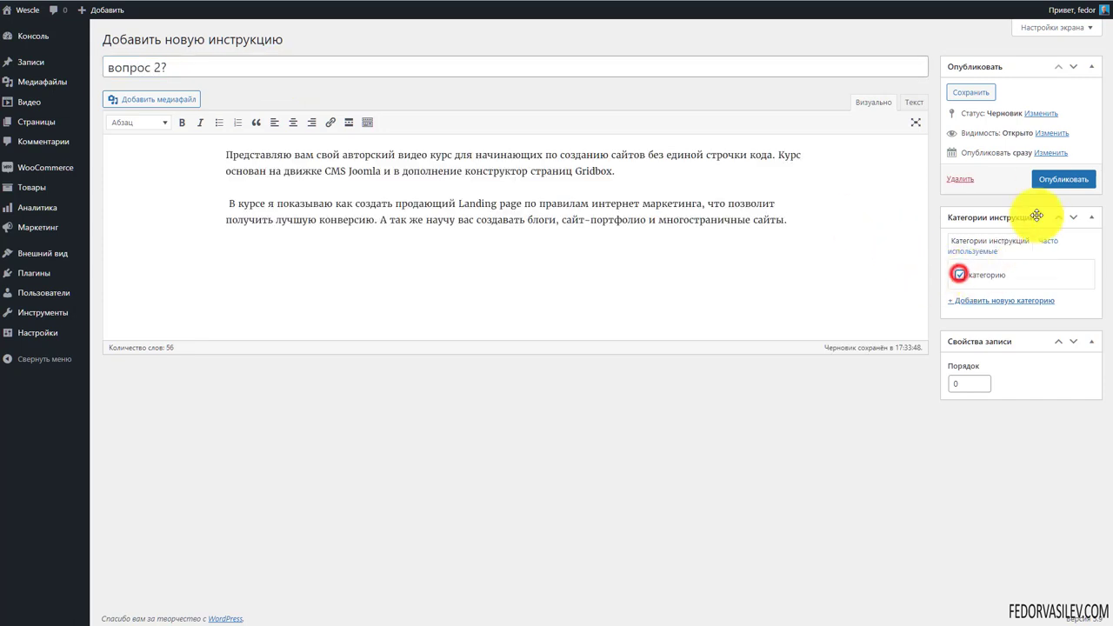
pyautogui.click(1050, 179)
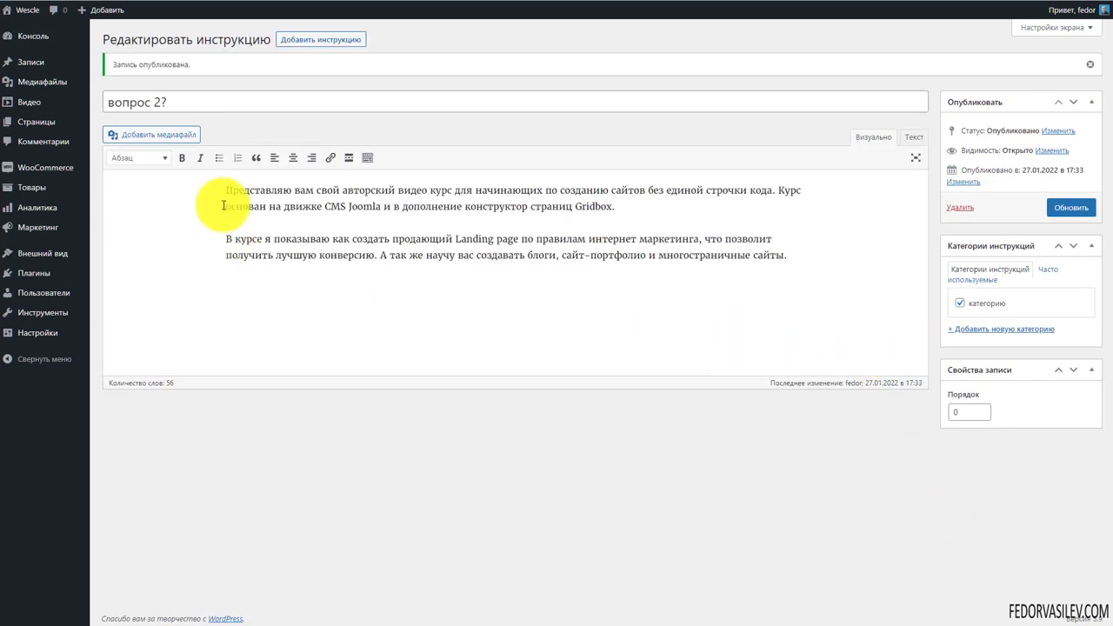
pyautogui.click(304, 39)
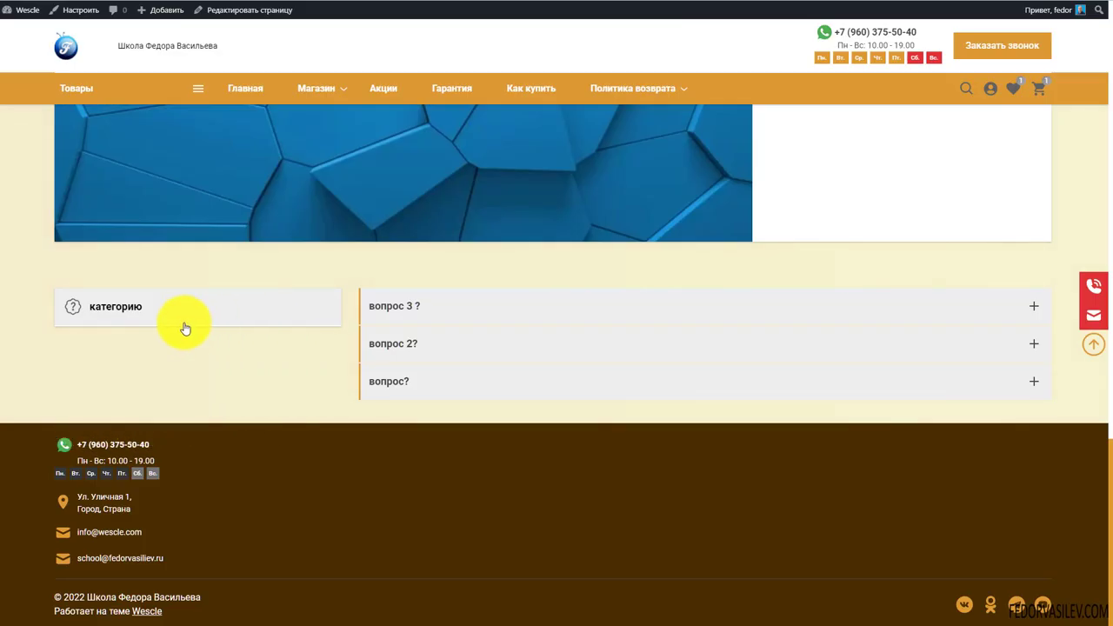
# Expand the вопрос 3 ?, вопрос 2? and вопрос? answers on the home page
pyautogui.click(920, 311)
pyautogui.scroll(-1, 556, 229)
pyautogui.moveTo(702, 331); pyautogui.dragTo(385, 278)
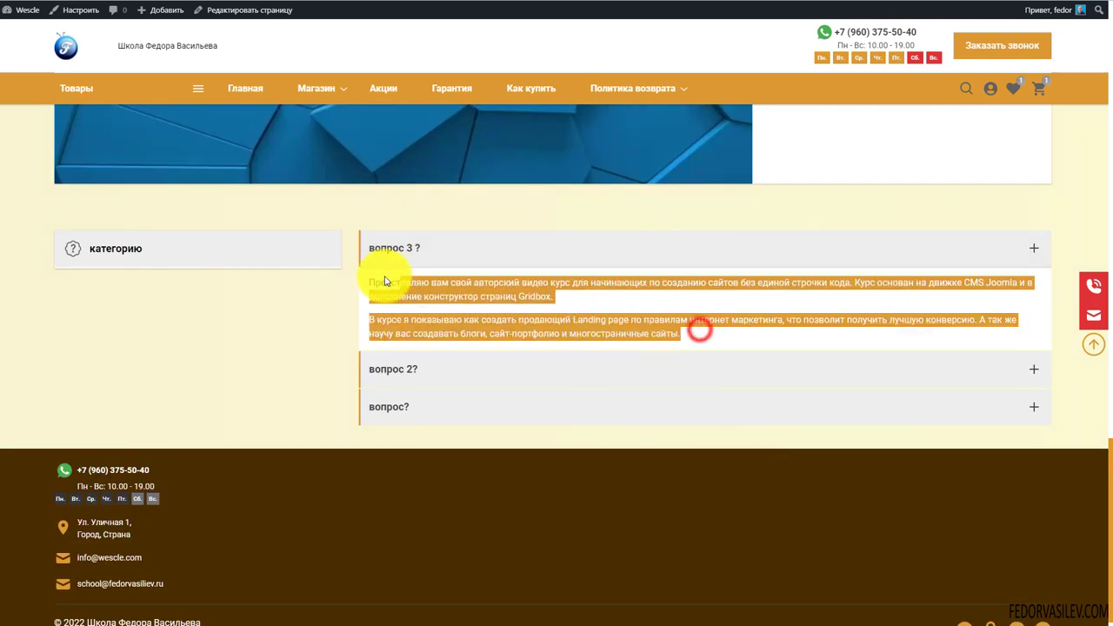
pyautogui.click(321, 314)
pyautogui.click(402, 369)
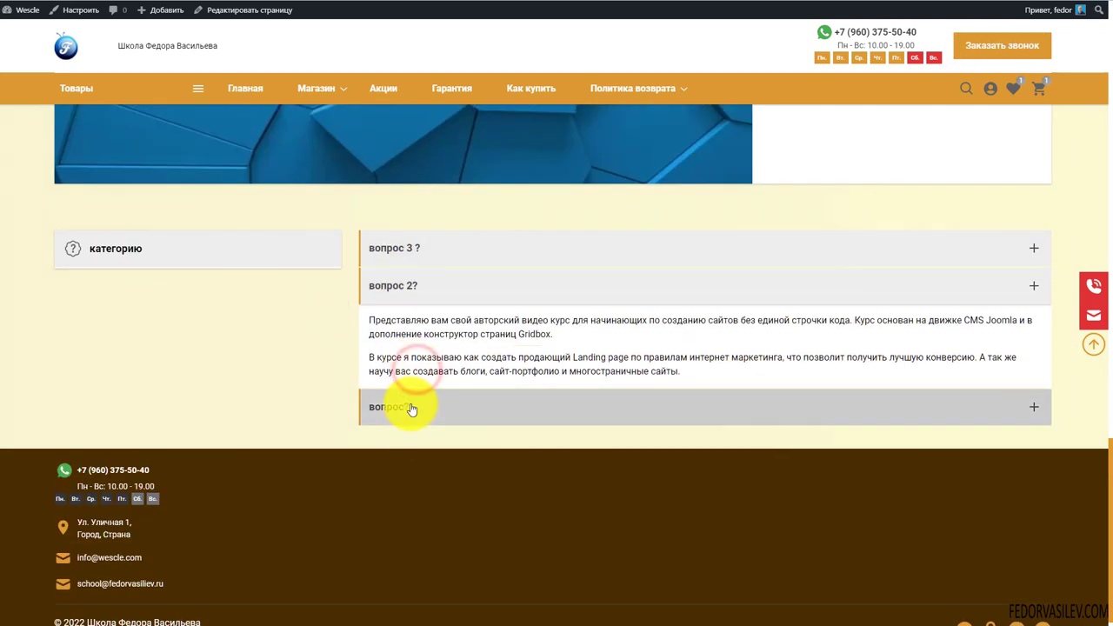
pyautogui.click(411, 404)
pyautogui.moveTo(505, 395); pyautogui.dragTo(423, 356)
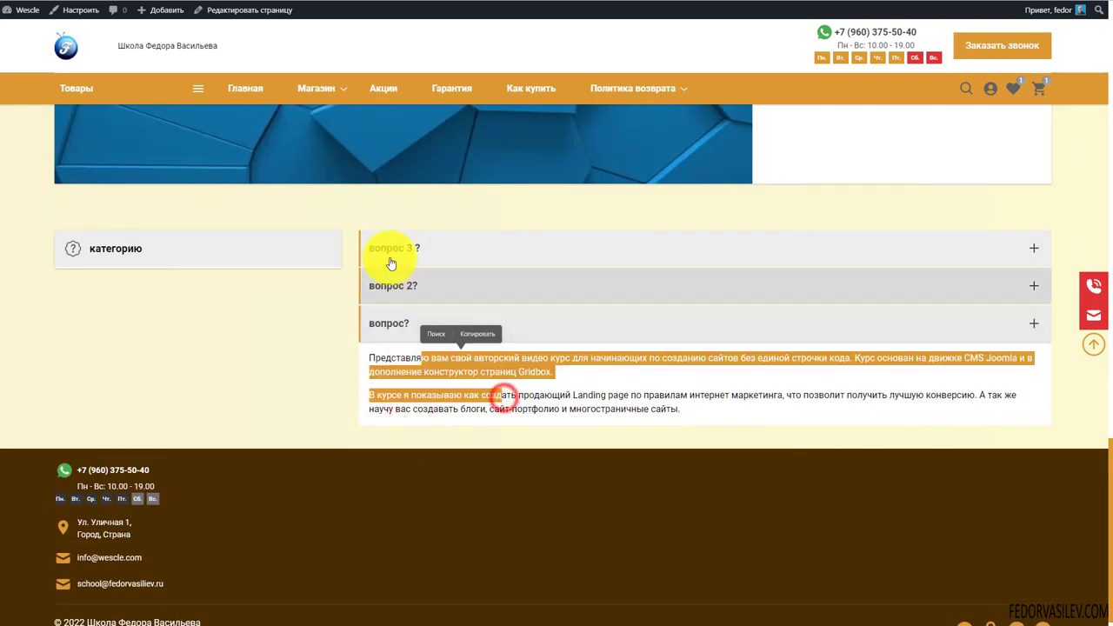
pyautogui.click(391, 248)
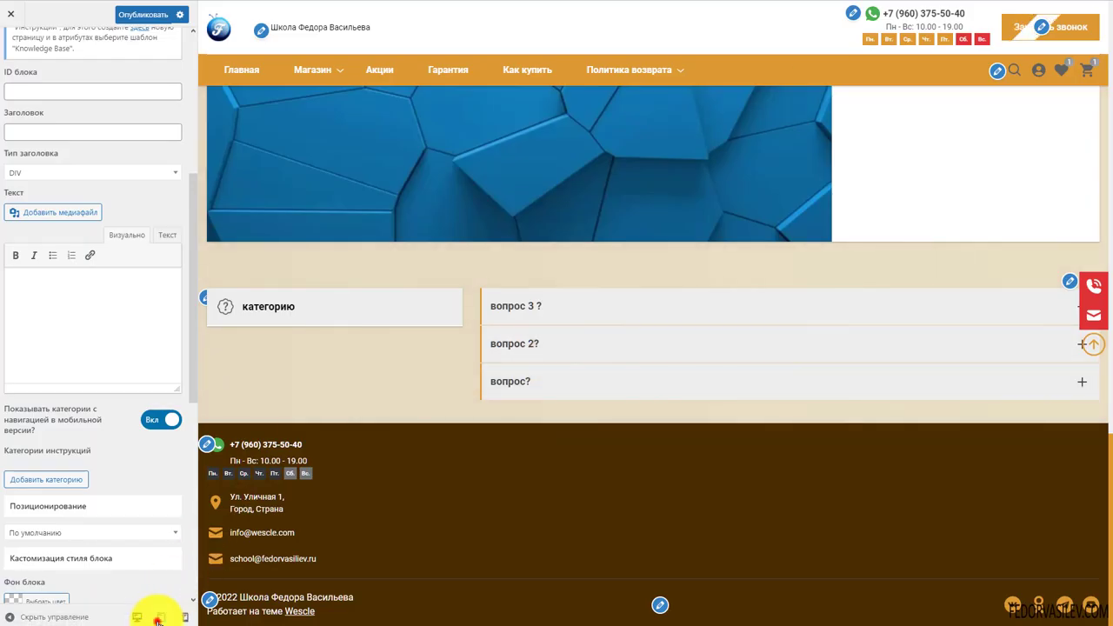
pyautogui.click(158, 621)
pyautogui.scroll(-3, 567, 298)
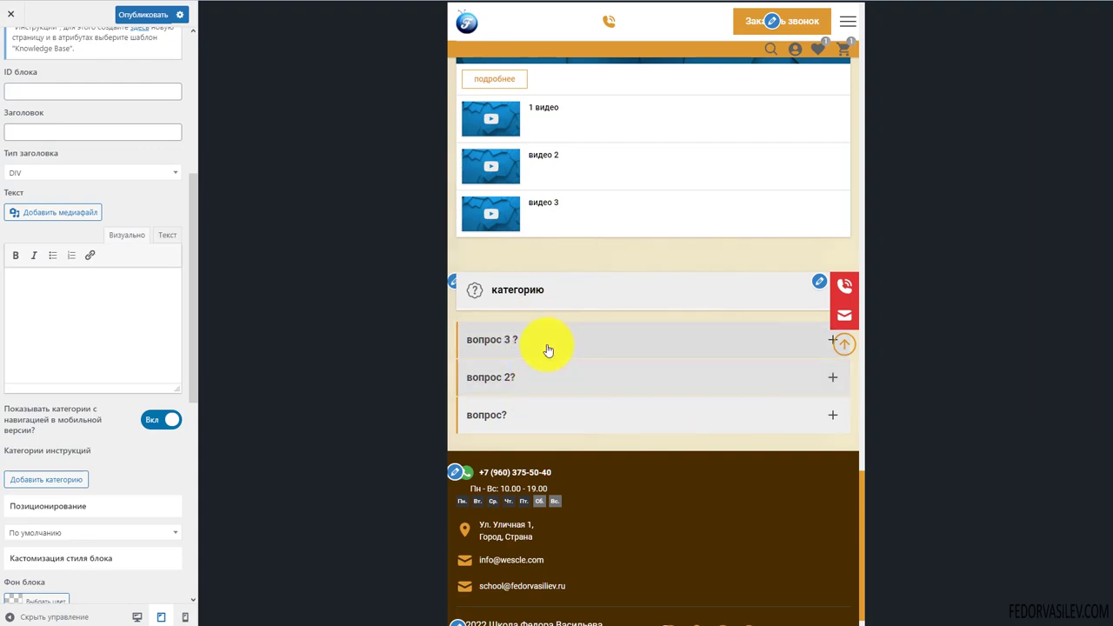
pyautogui.click(548, 350)
pyautogui.click(184, 617)
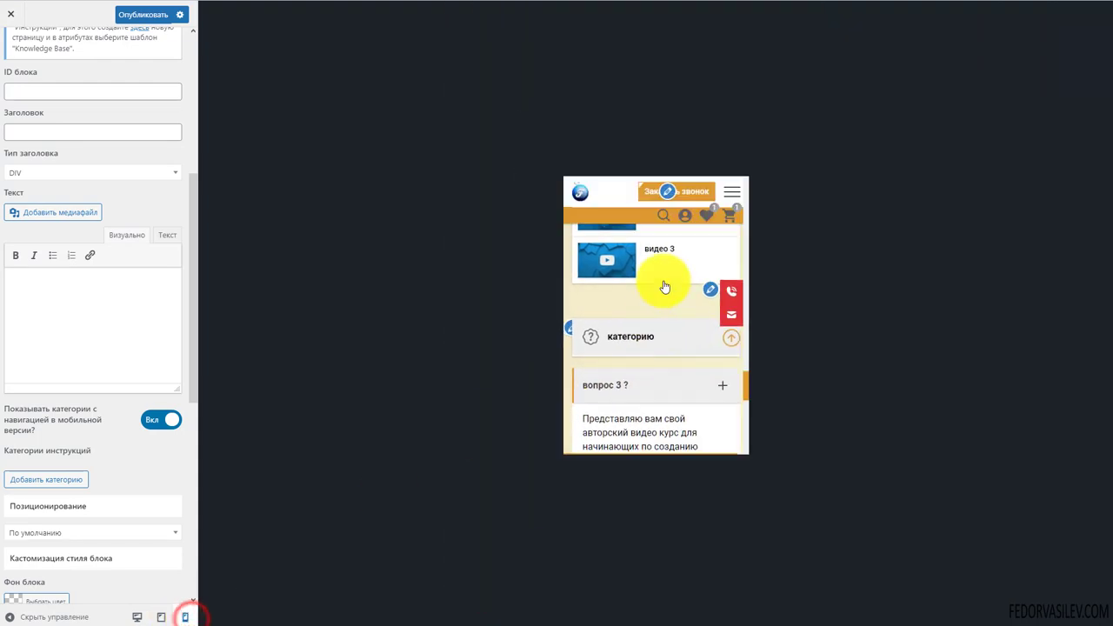
pyautogui.scroll(-5, 661, 291)
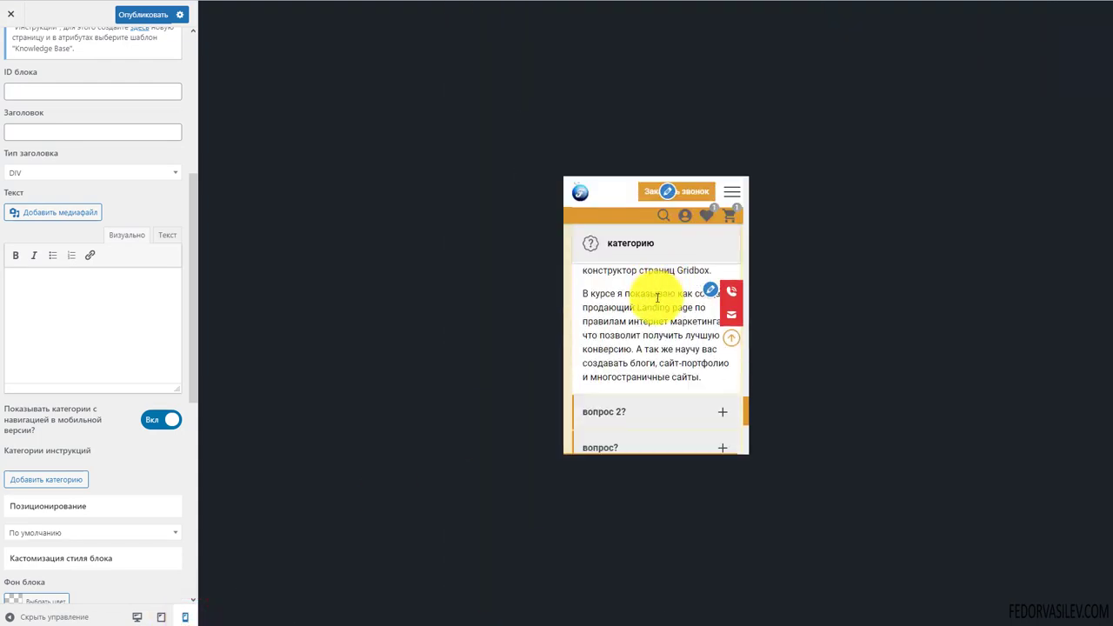
pyautogui.click(134, 617)
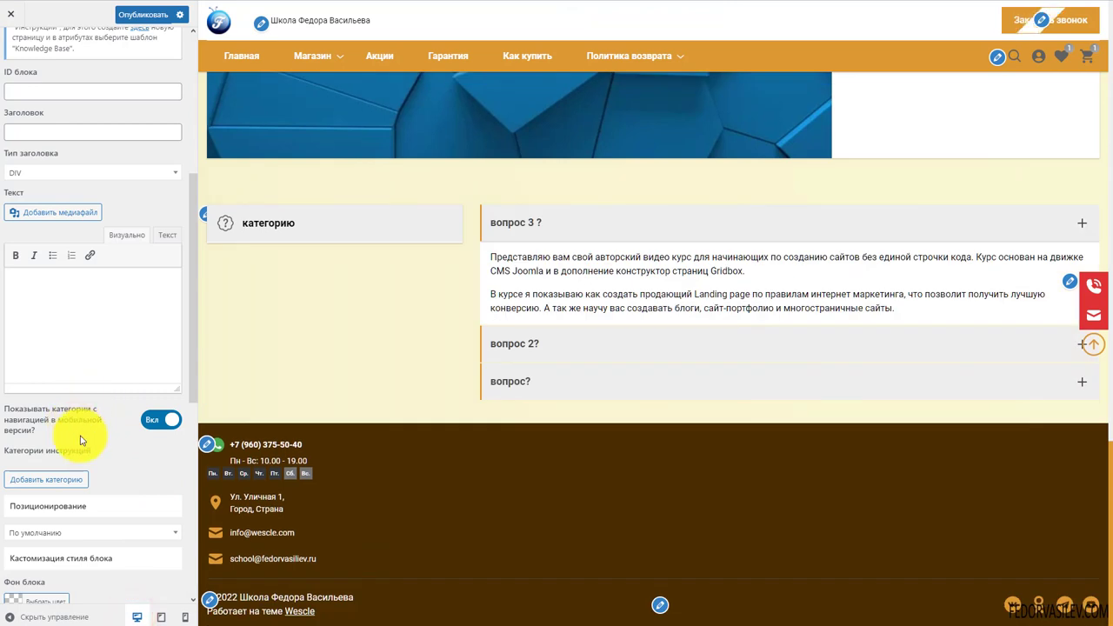
pyautogui.scroll(1, 81, 441)
pyautogui.scroll(5, 82, 430)
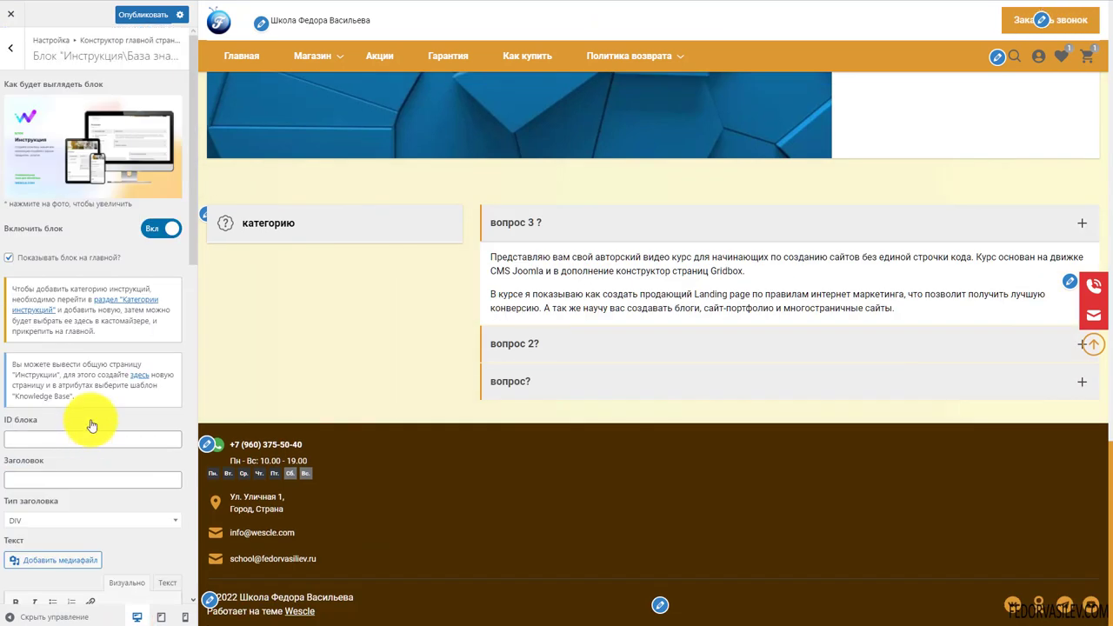
pyautogui.scroll(-10, 87, 299)
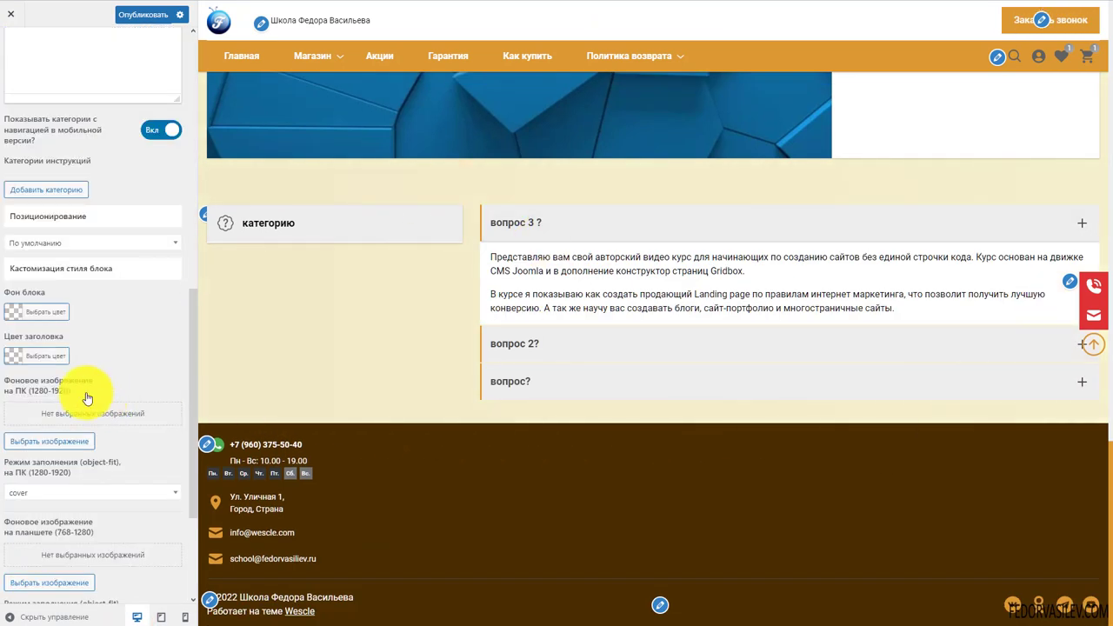
pyautogui.scroll(2, 47, 411)
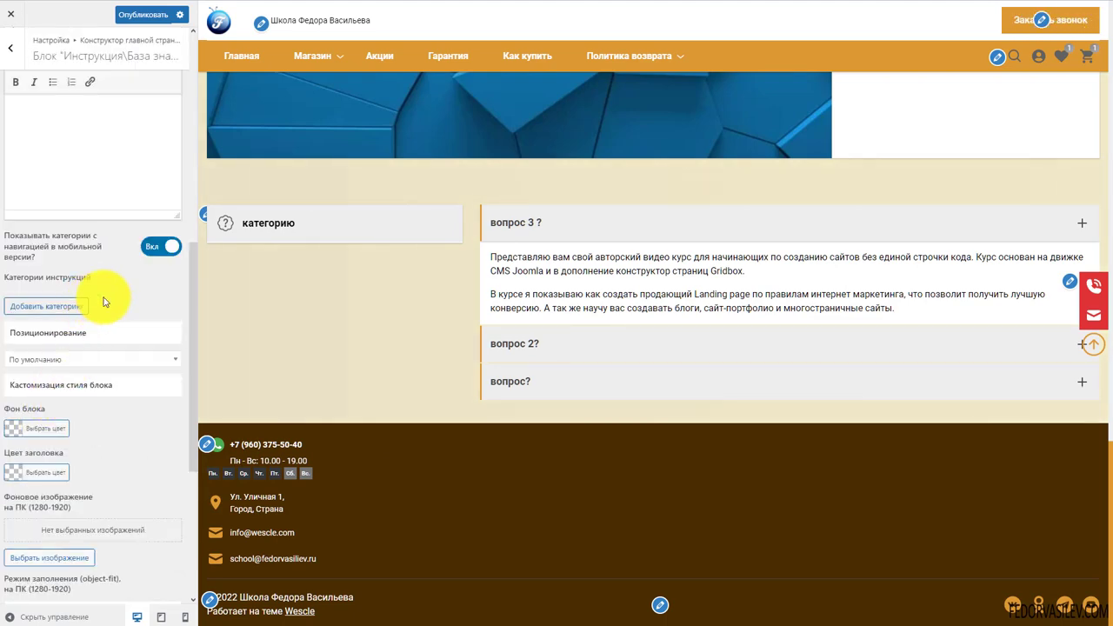
pyautogui.click(157, 248)
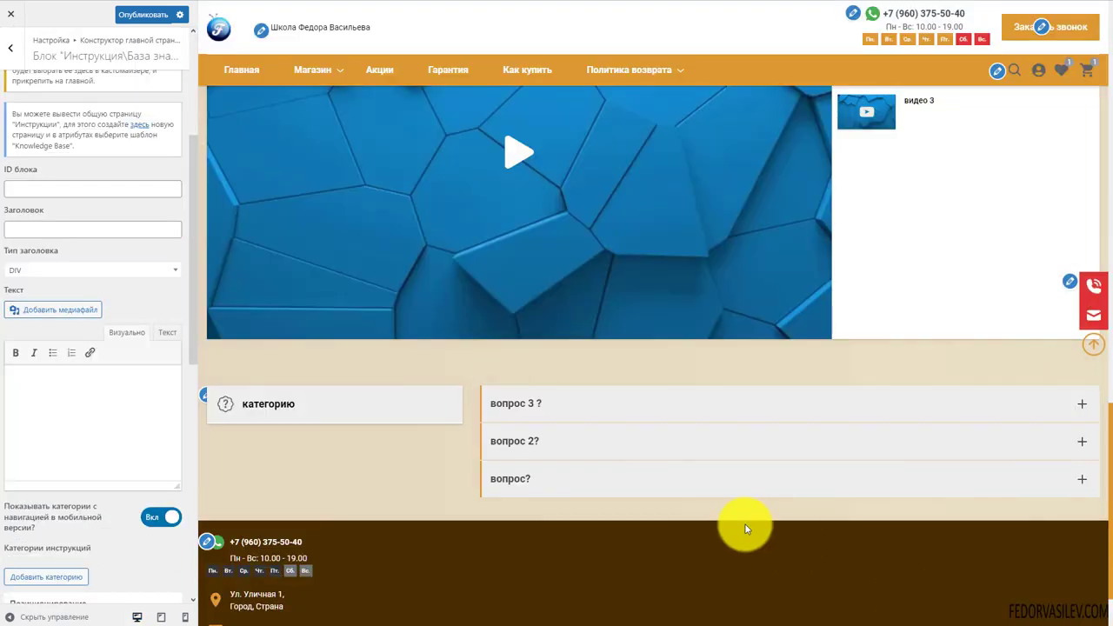
pyautogui.scroll(4, 87, 380)
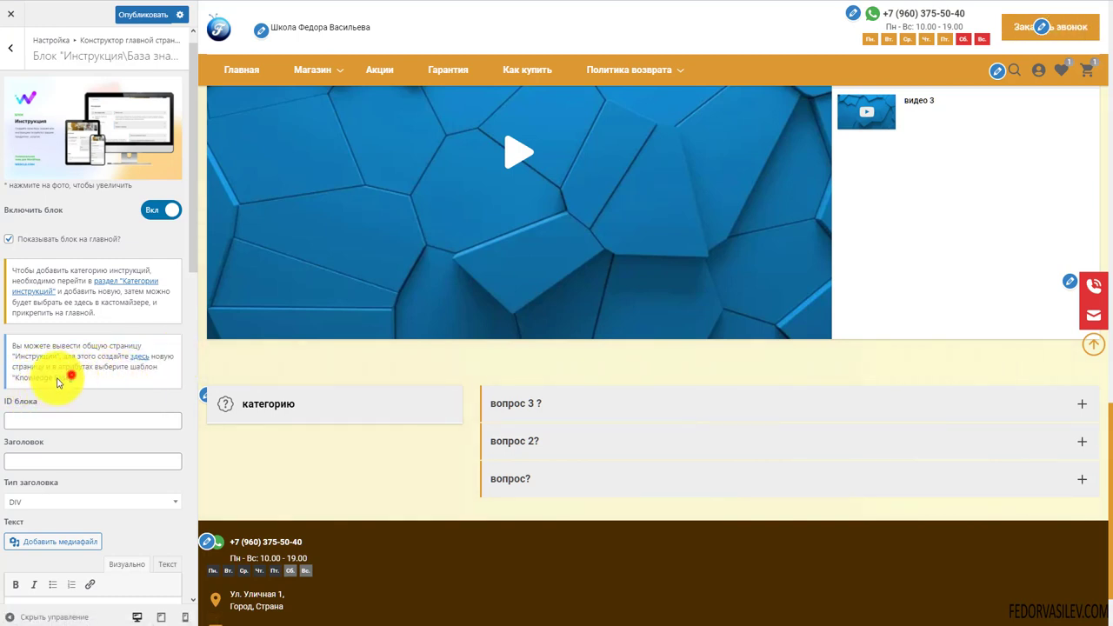
# Highlight the 'Knowledge Base' template name in the block's note and start a new blank page
pyautogui.moveTo(71, 376); pyautogui.dragTo(10, 385)
pyautogui.click(136, 385)
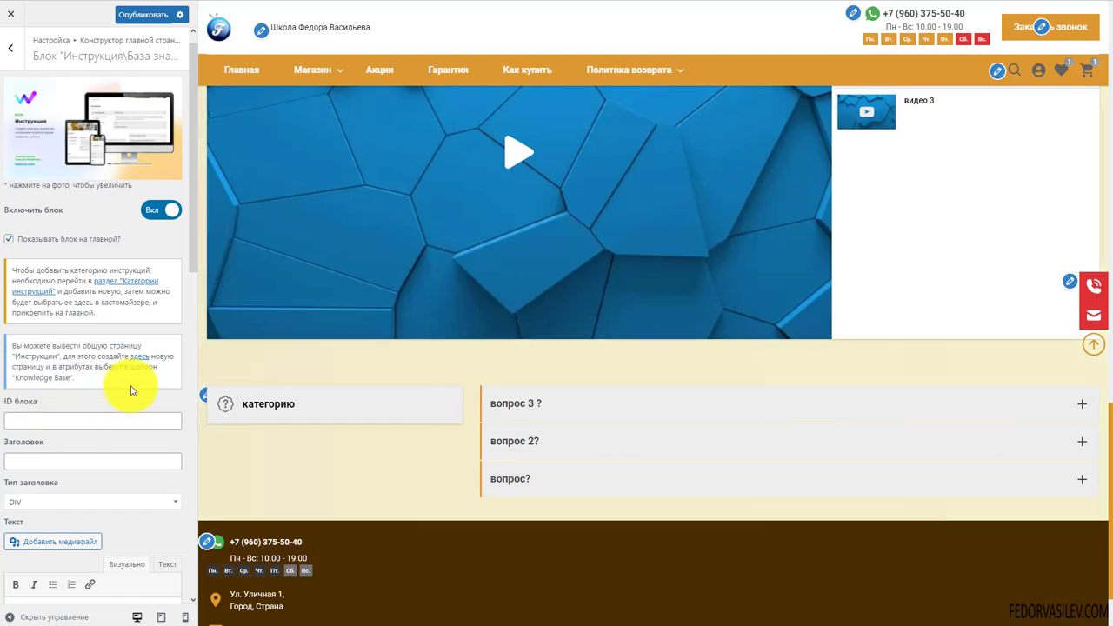
pyautogui.click(137, 357)
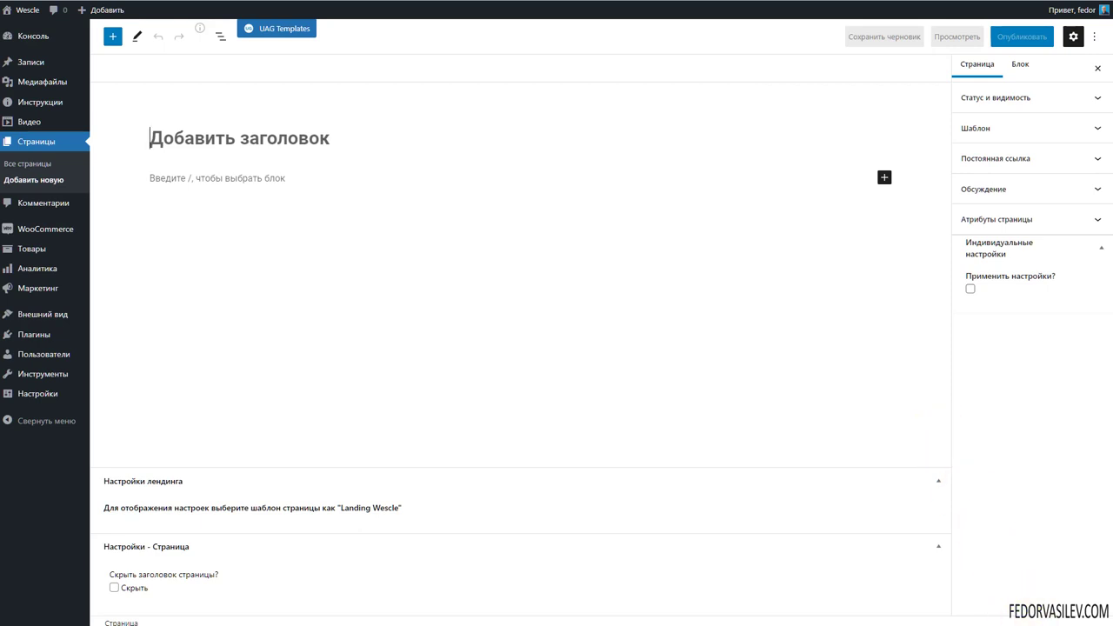
# Publish a new page titled 'faq' using the Knowledge Base template
pyautogui.click(987, 128)
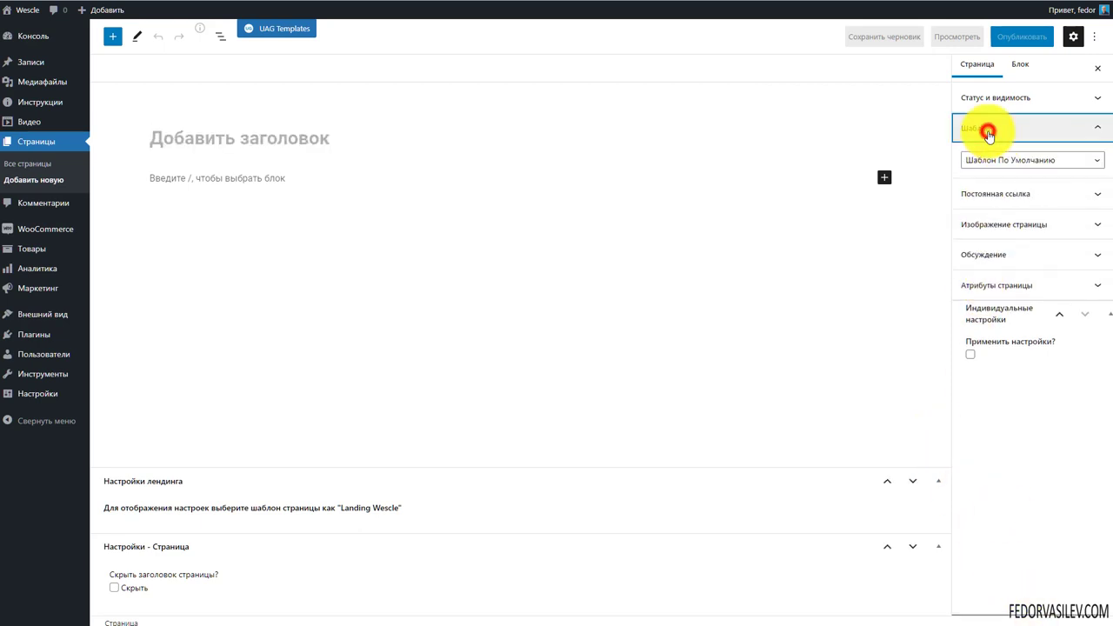
pyautogui.click(1004, 163)
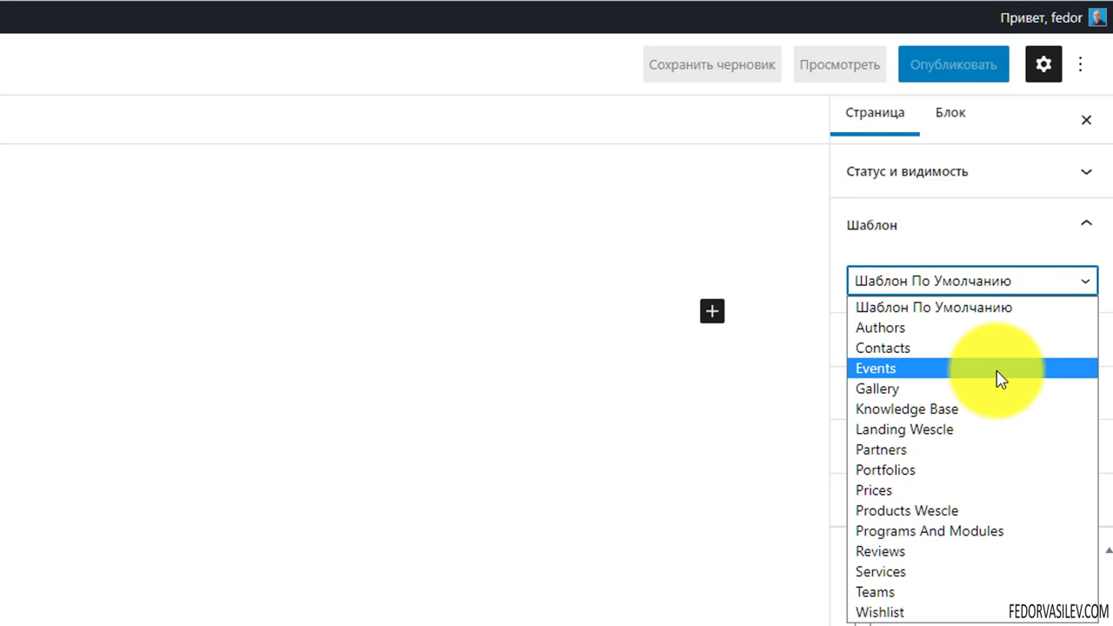
pyautogui.click(992, 419)
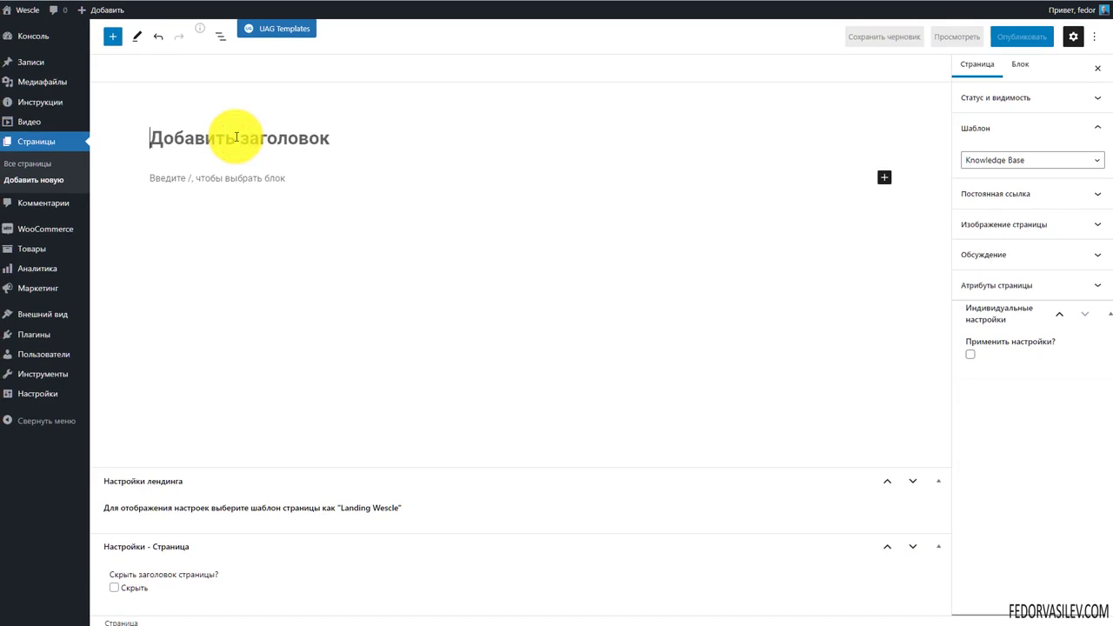
pyautogui.write('faq')
pyautogui.click(1004, 36)
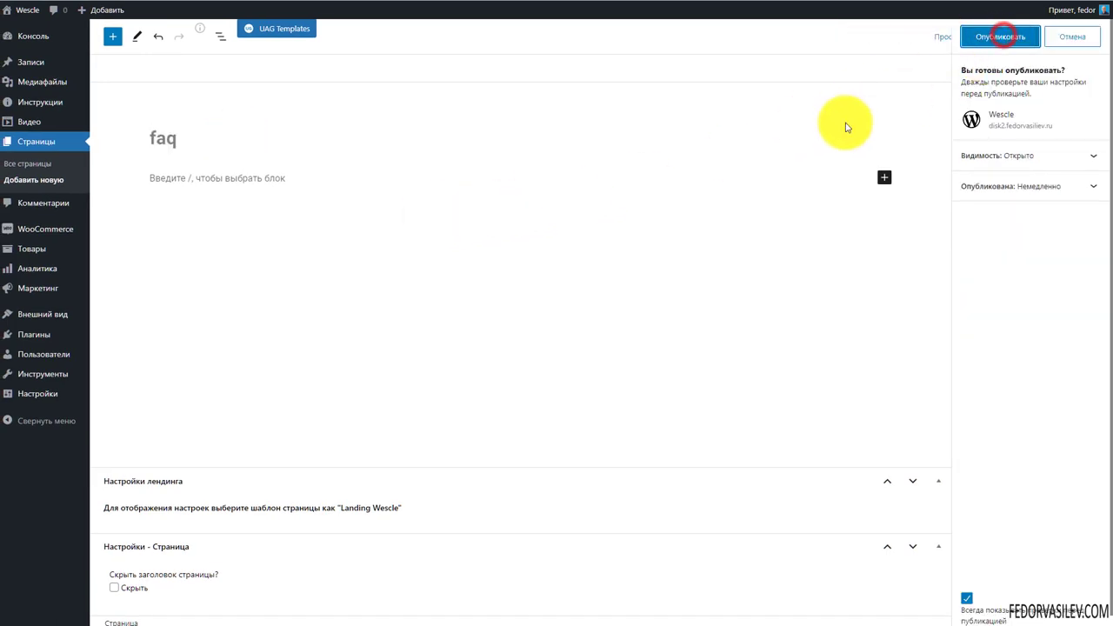
pyautogui.click(991, 38)
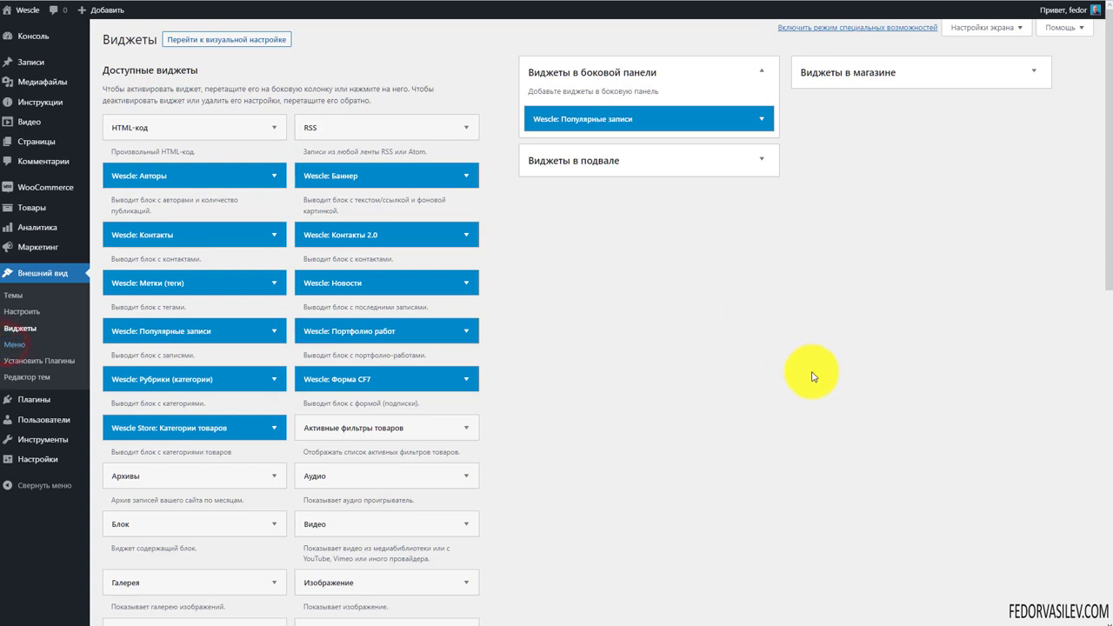
# Add the faq page to Menu 1 and save the menu
pyautogui.click(122, 232)
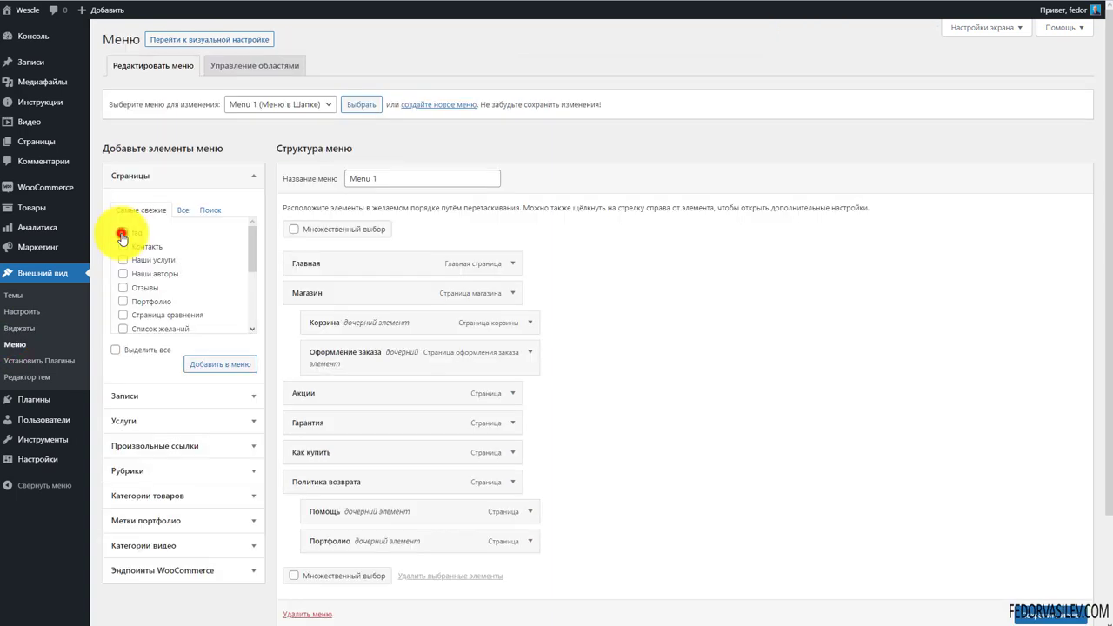
pyautogui.click(196, 365)
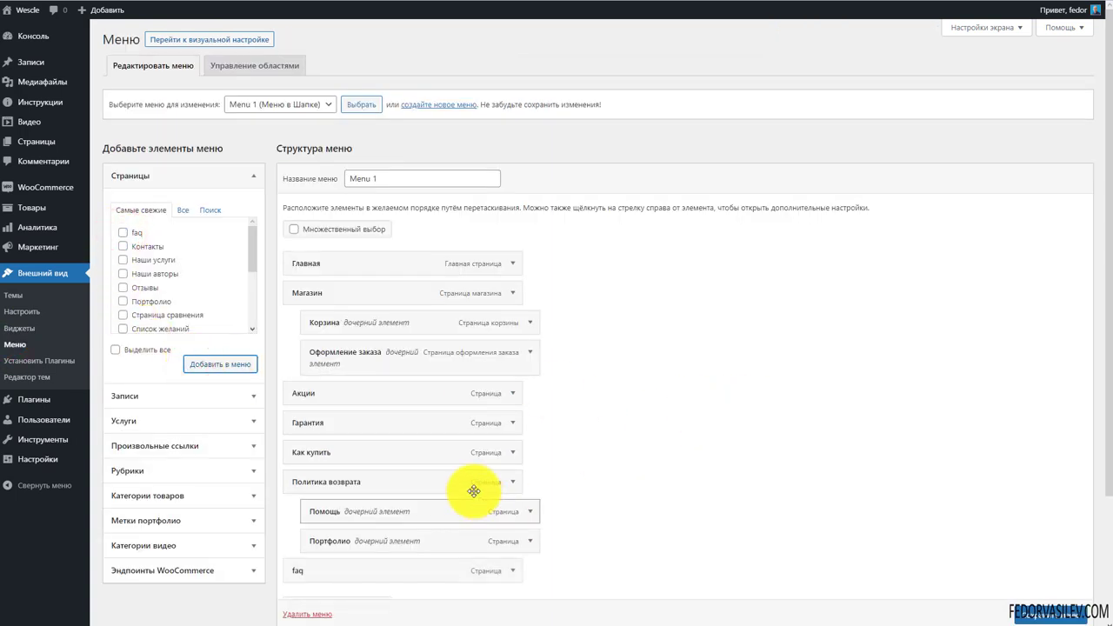
pyautogui.scroll(-3, 472, 490)
pyautogui.scroll(-1, 1057, 591)
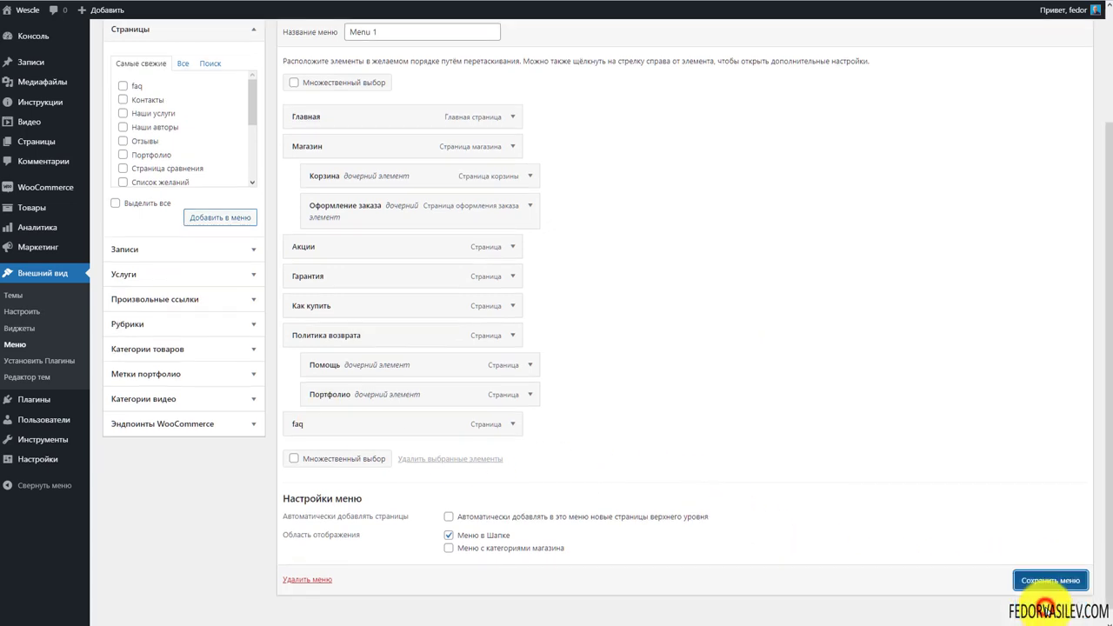
pyautogui.click(1044, 581)
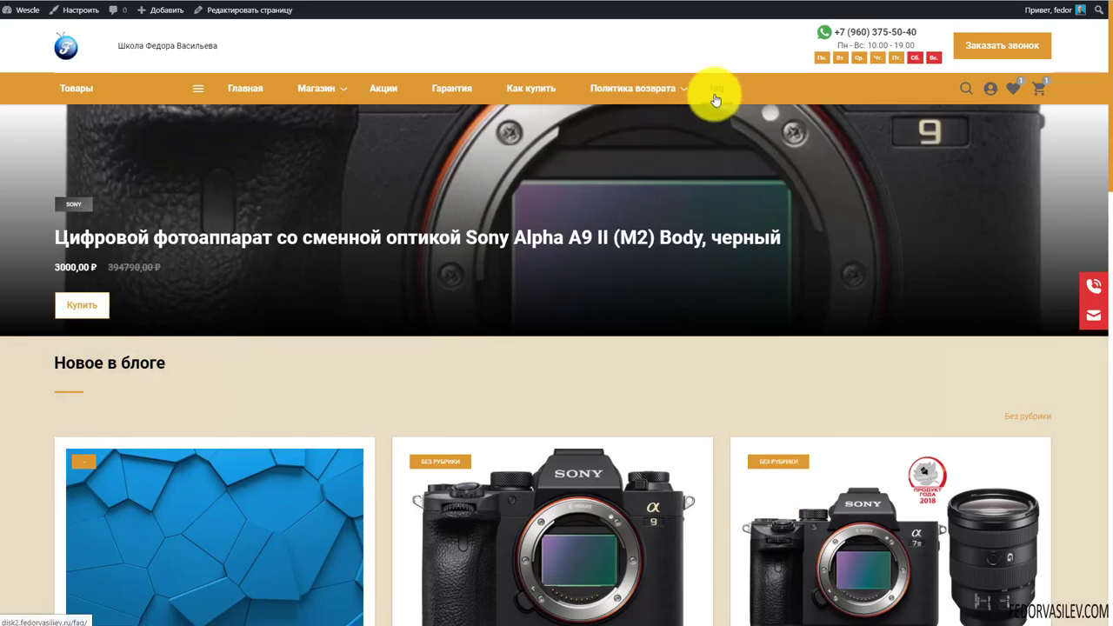
# Open the faq page and expand and collapse the answers to вопрос, вопрос 2 and вопрос 3
pyautogui.click(718, 88)
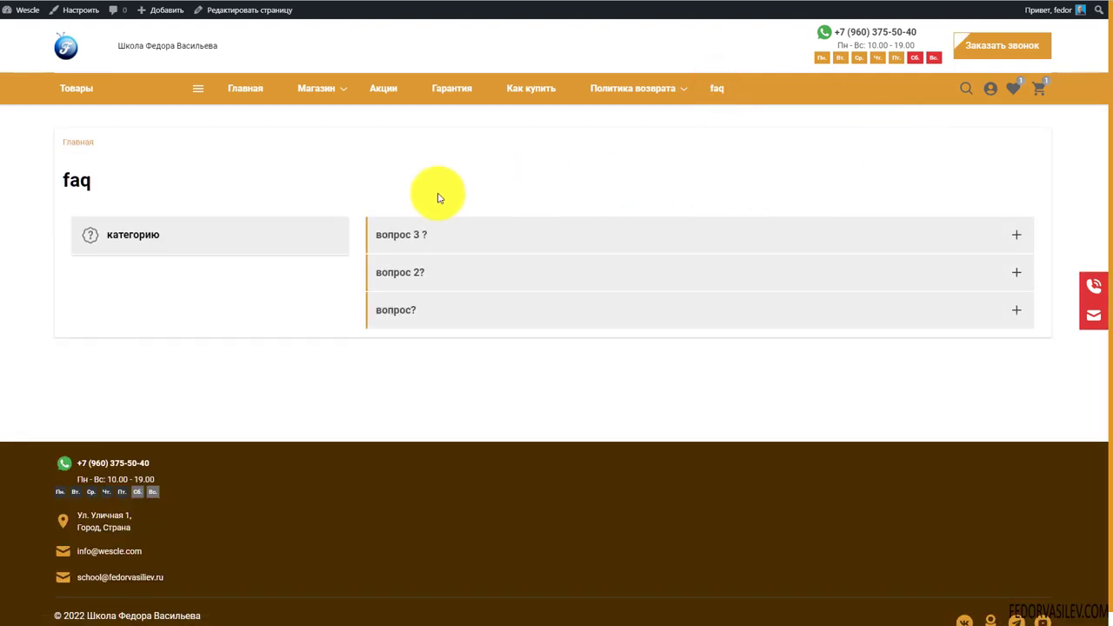
pyautogui.click(422, 245)
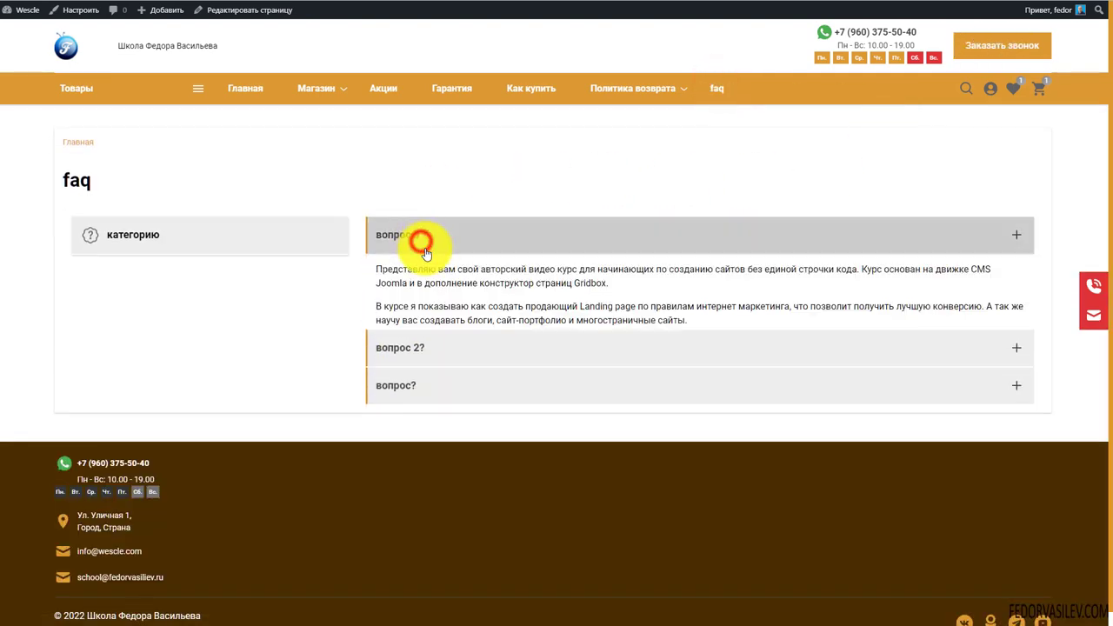
pyautogui.click(410, 354)
pyautogui.click(415, 405)
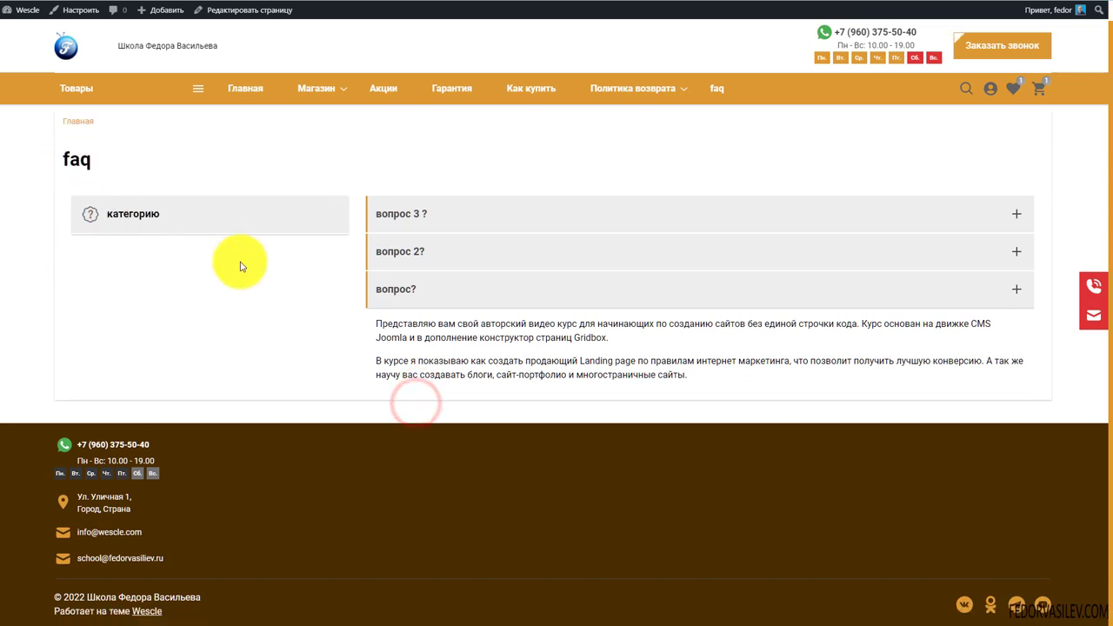
pyautogui.click(409, 233)
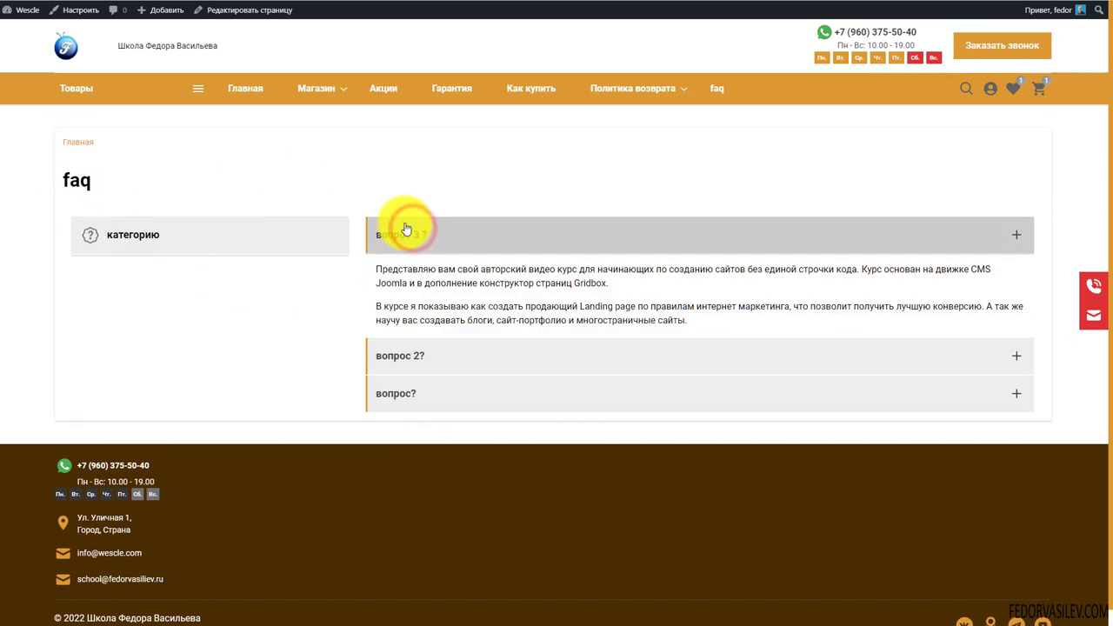
pyautogui.click(427, 355)
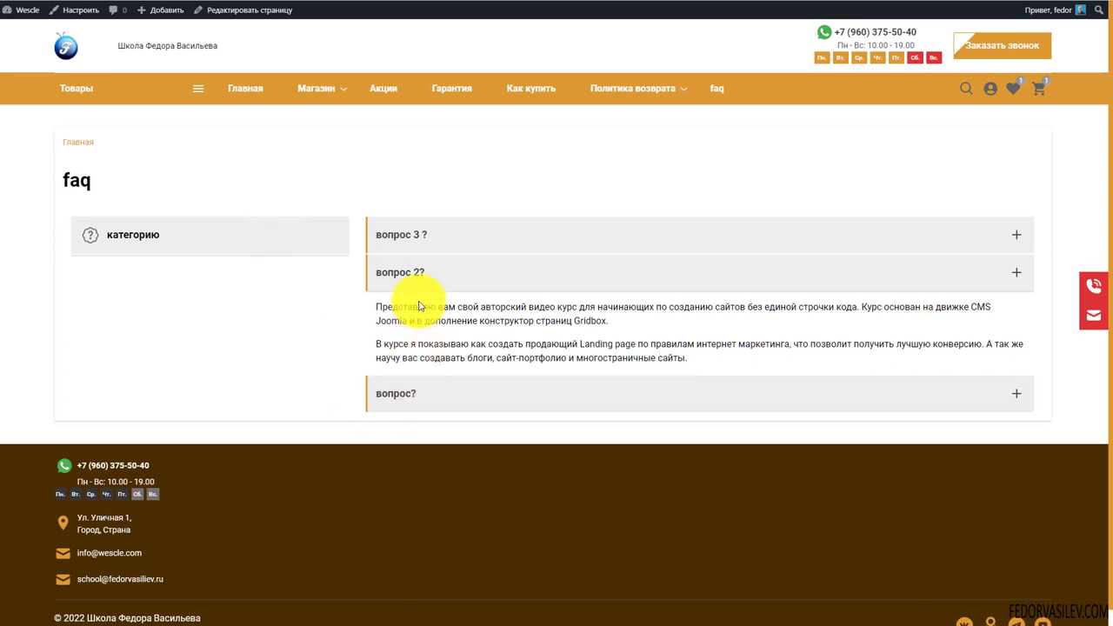
pyautogui.click(427, 271)
pyautogui.click(418, 233)
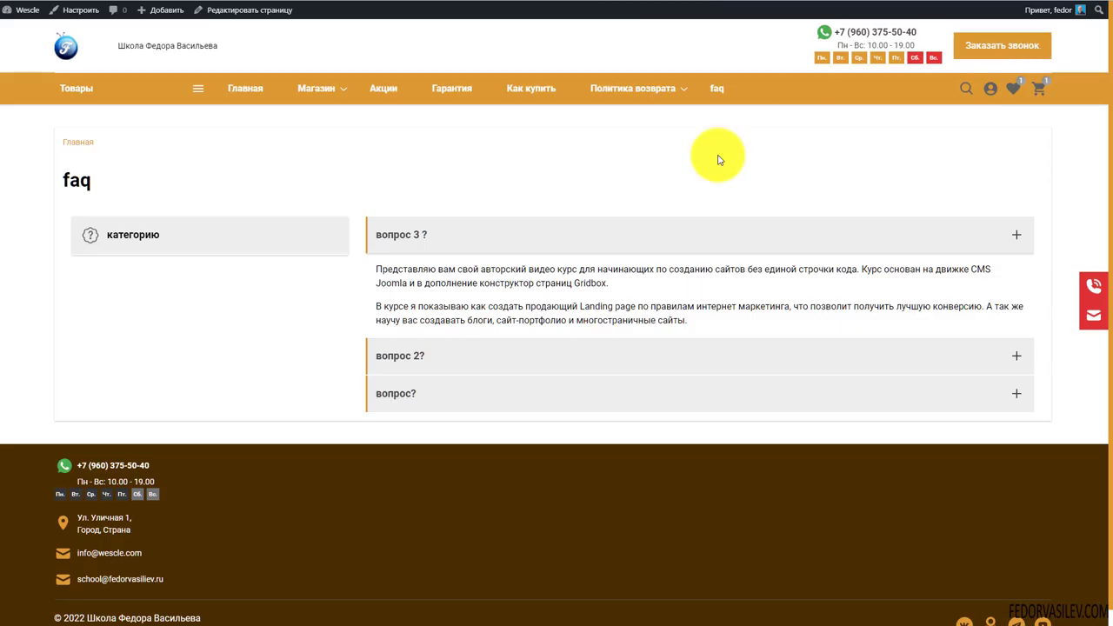
pyautogui.click(453, 360)
pyautogui.click(442, 395)
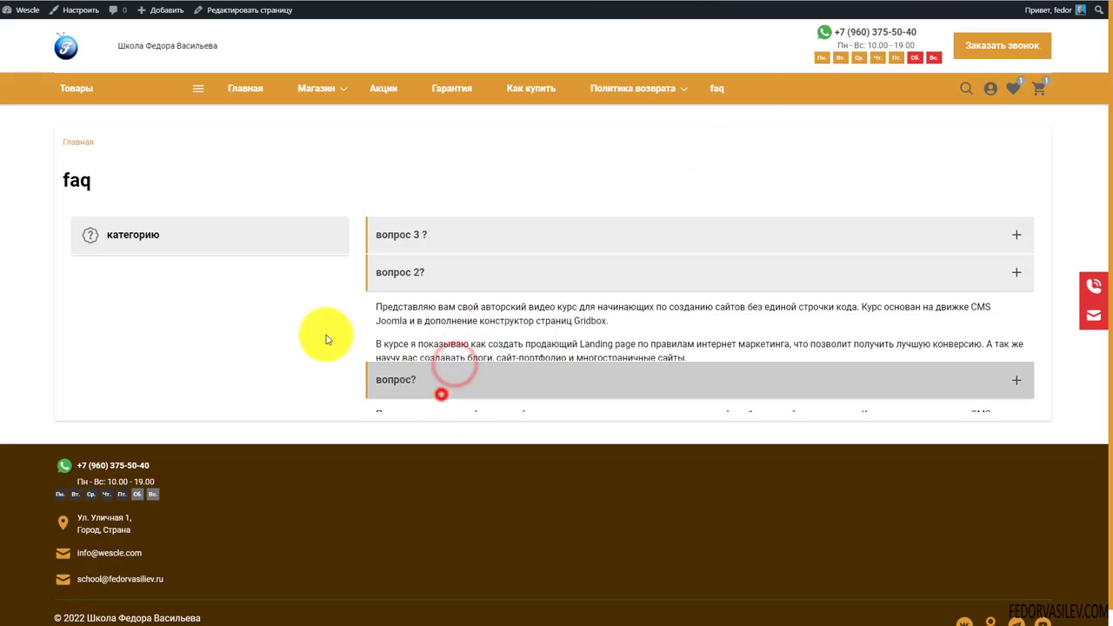
pyautogui.click(165, 236)
pyautogui.click(432, 239)
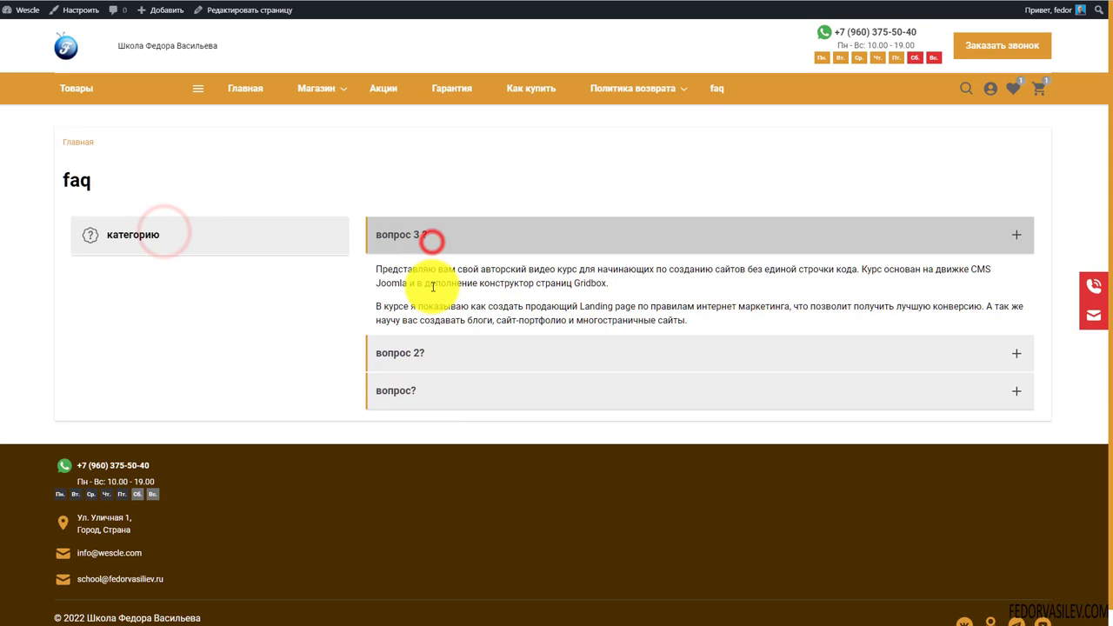
pyautogui.click(427, 357)
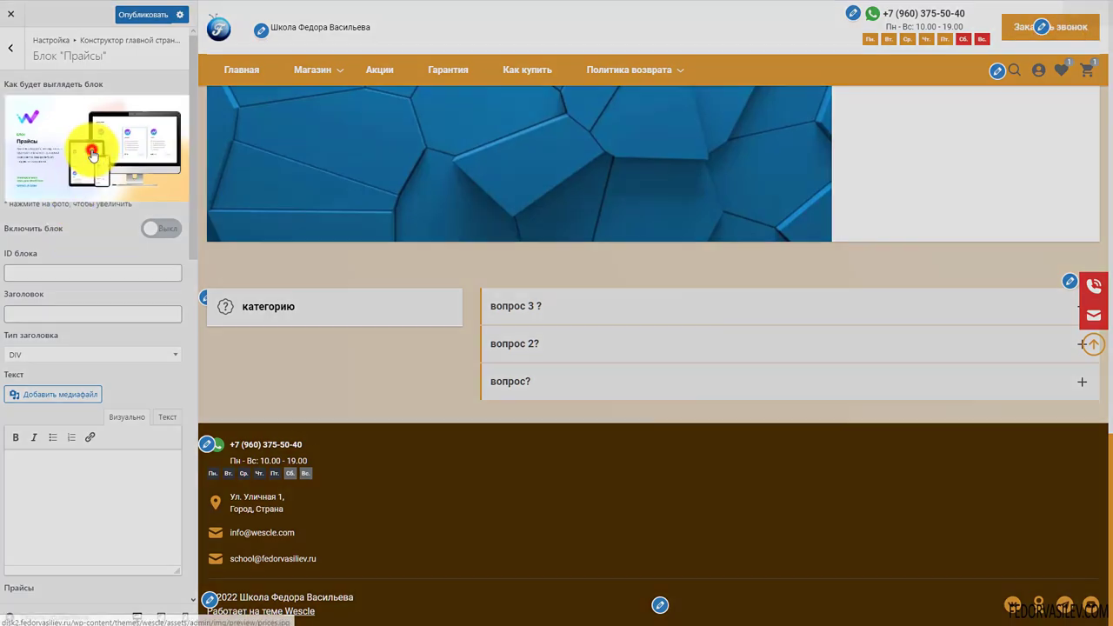
# View the enlarged Прайсы preview image, then switch Включить блок to Вкл
pyautogui.click(92, 155)
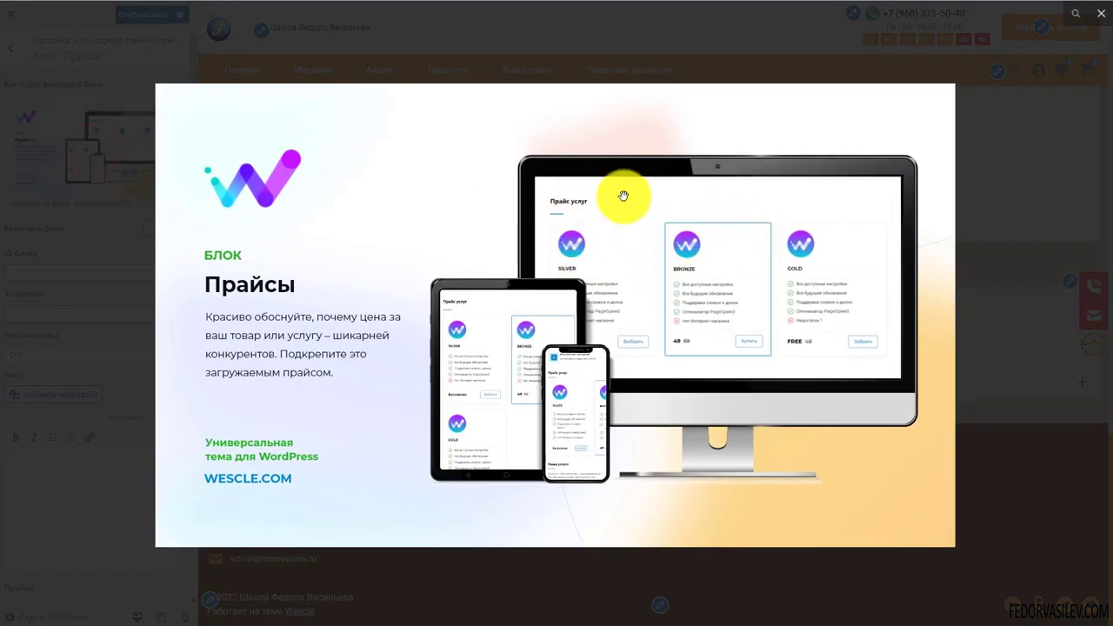
pyautogui.click(625, 290)
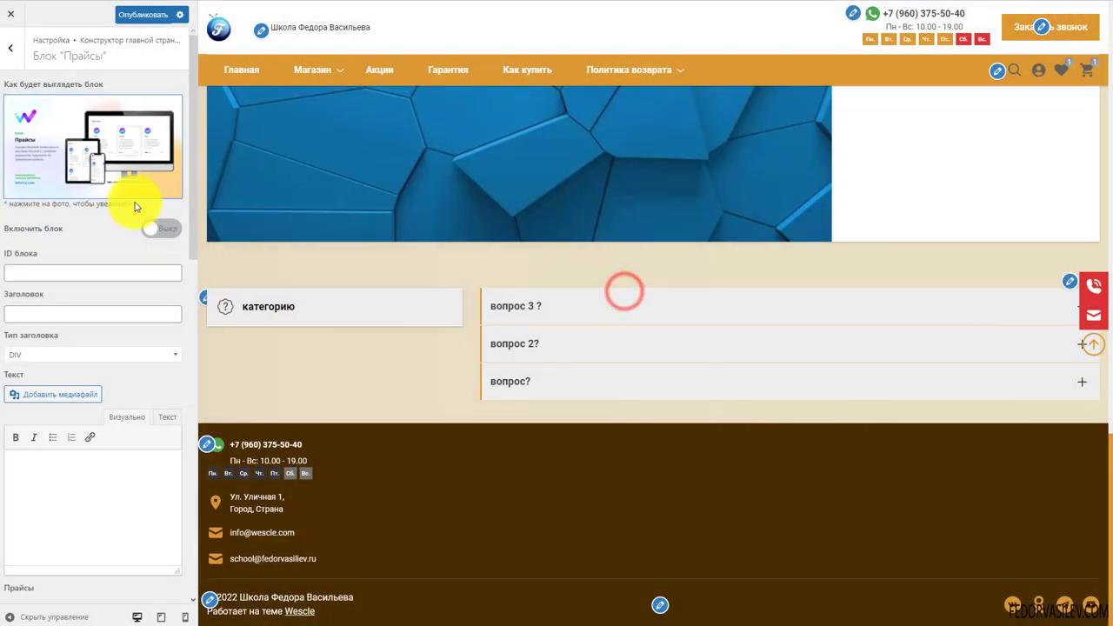
pyautogui.click(164, 228)
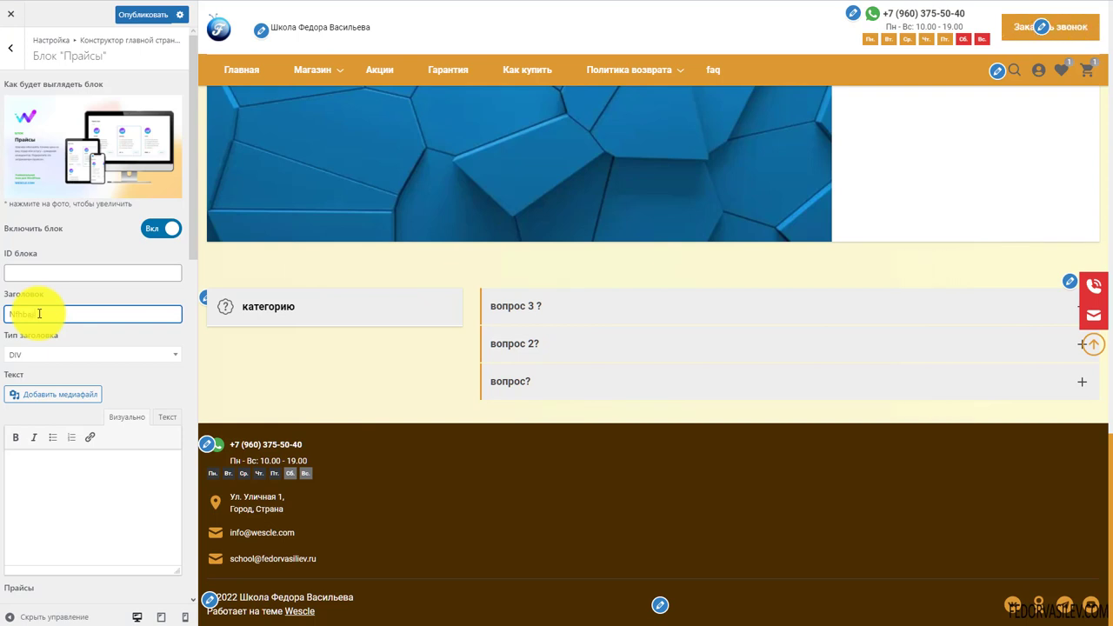
pyautogui.scroll(-5, 39, 313)
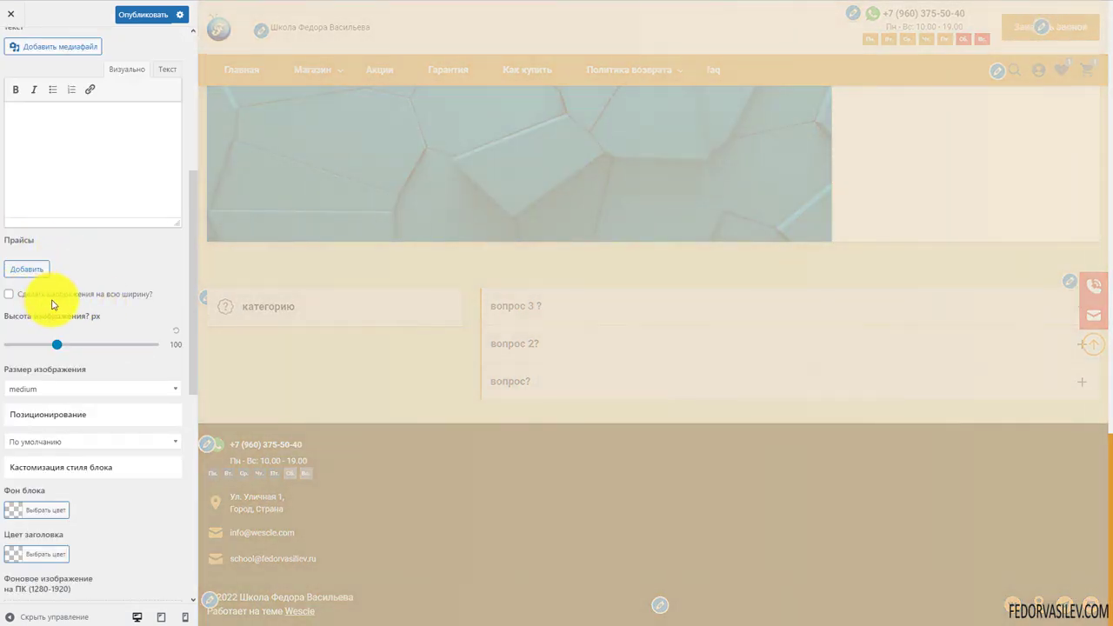
# Add a first price card, mark it recommended and give it the blue F logo icon
pyautogui.click(27, 270)
pyautogui.scroll(-1, 121, 324)
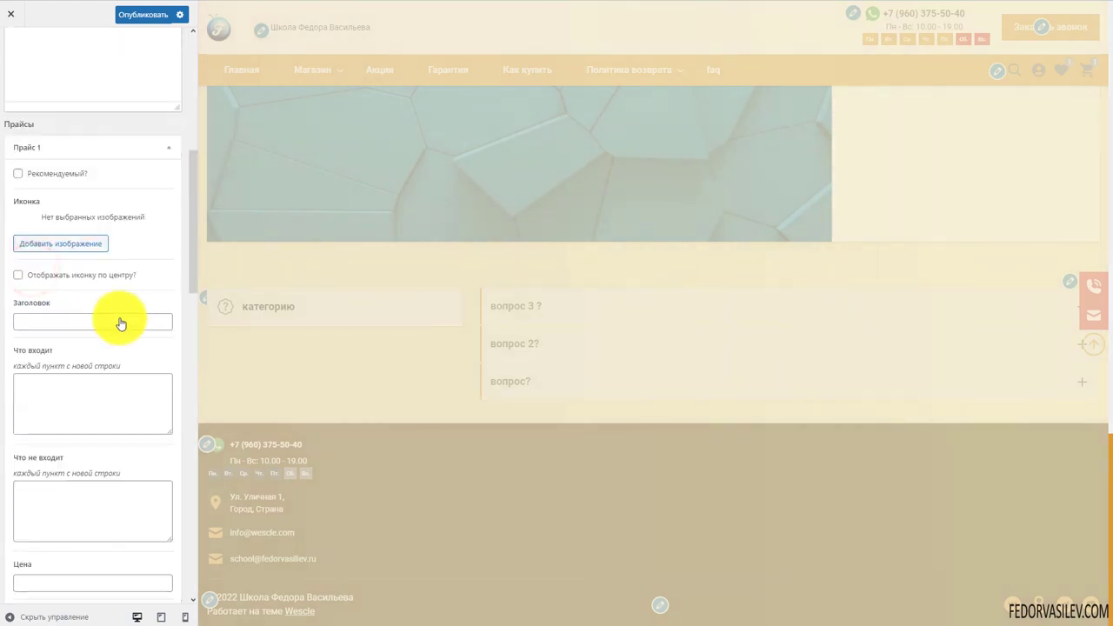
pyautogui.click(17, 173)
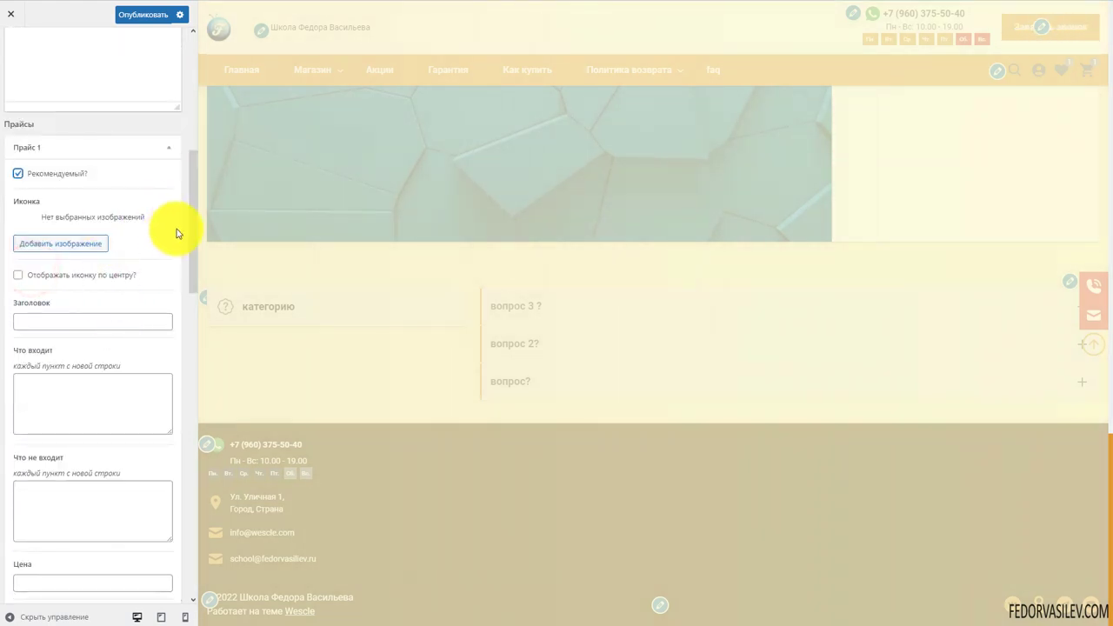
pyautogui.click(39, 241)
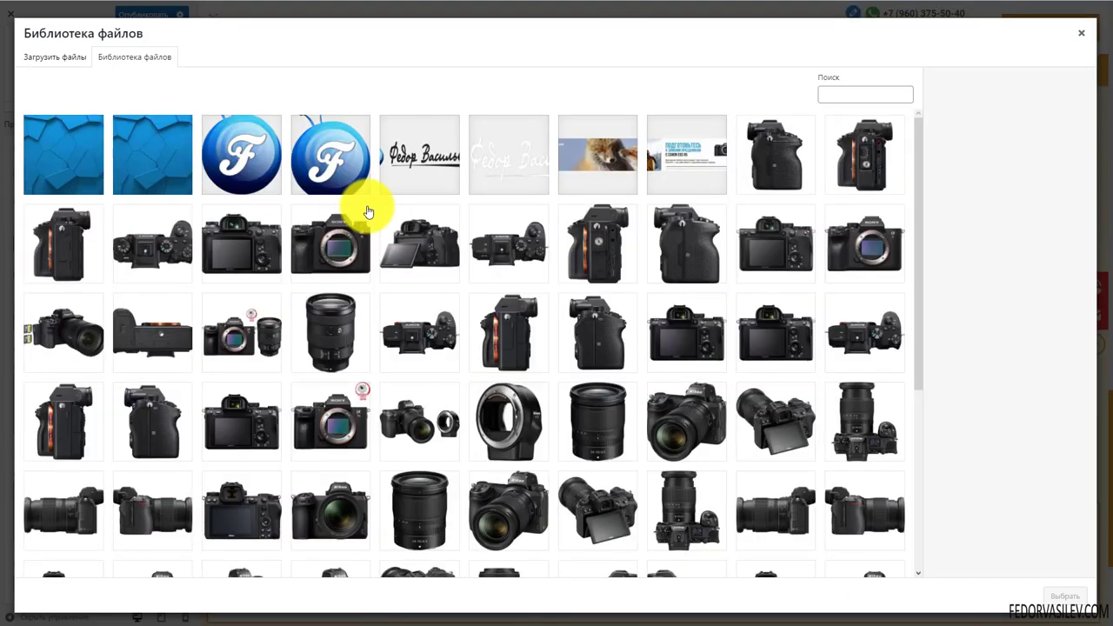
pyautogui.click(344, 174)
pyautogui.click(1068, 596)
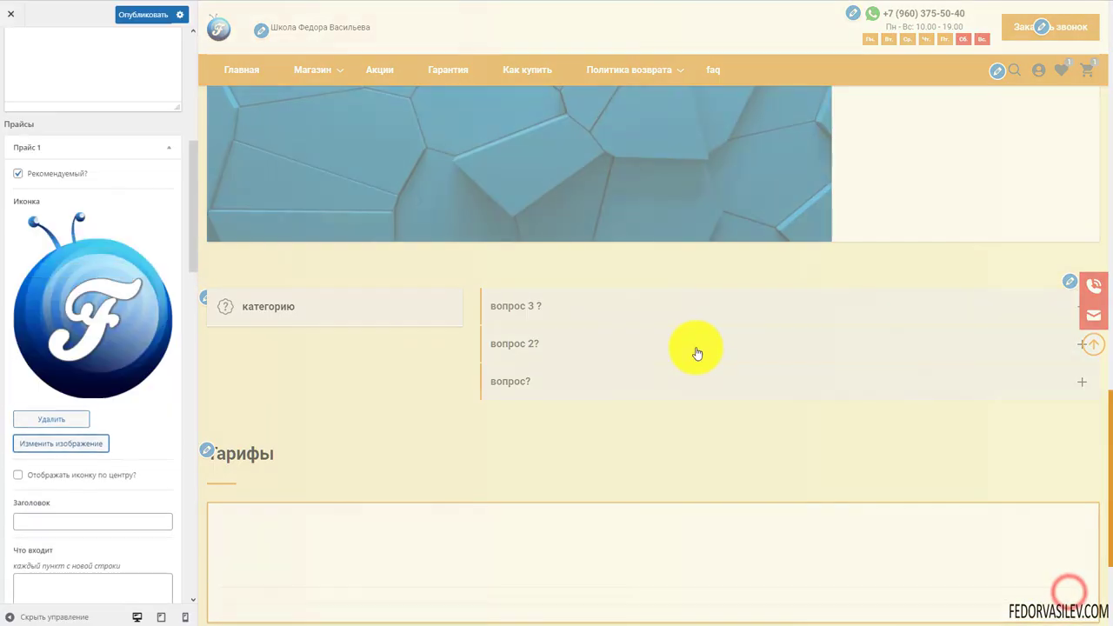
# Fill the Что входит list with 'пример' items and edit the Что не входит list
pyautogui.scroll(-3, 99, 241)
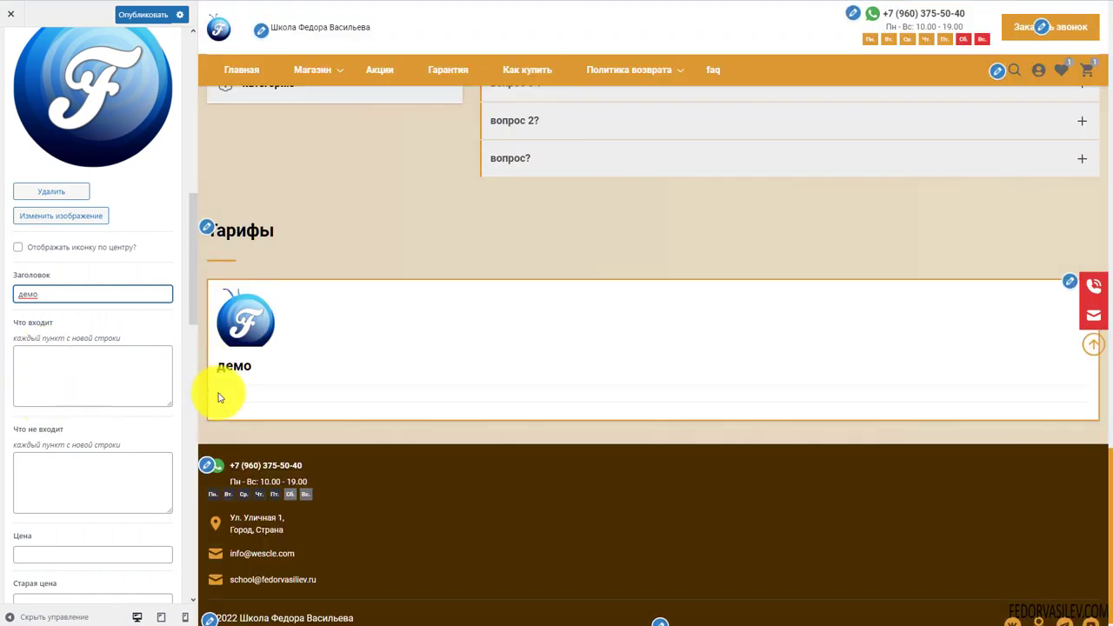
pyautogui.click(55, 363)
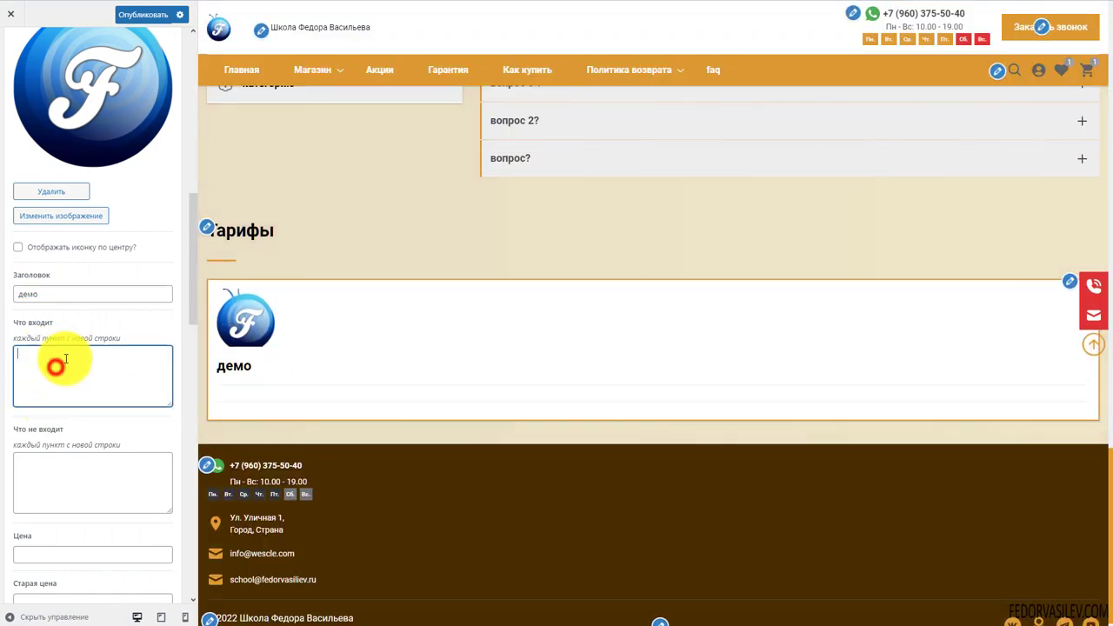
pyautogui.scroll(-1, 58, 361)
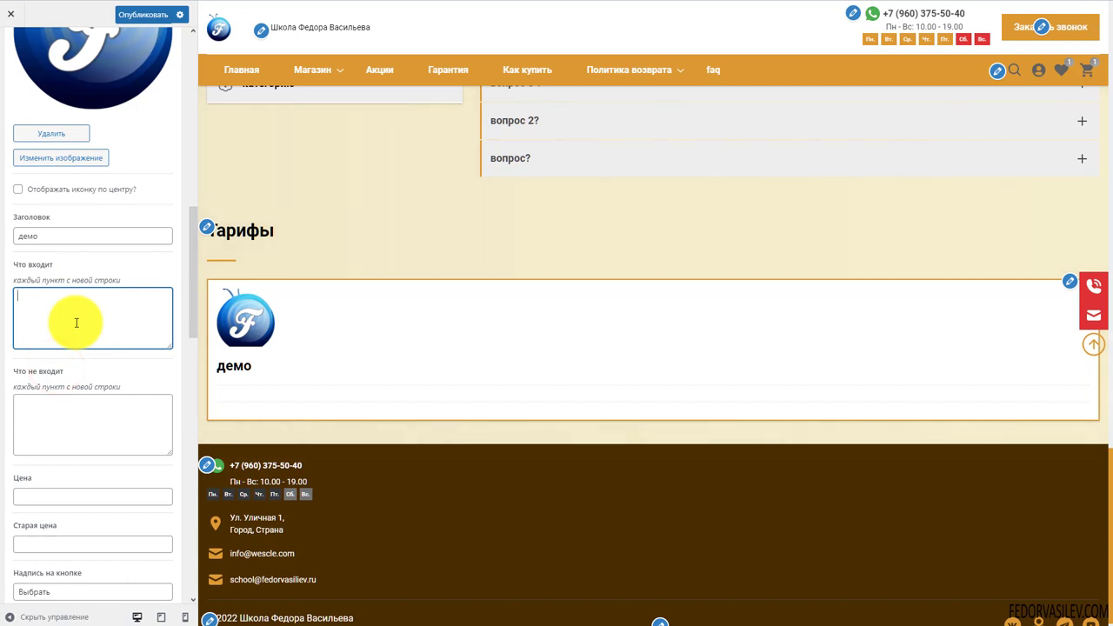
pyautogui.write('пример -1')
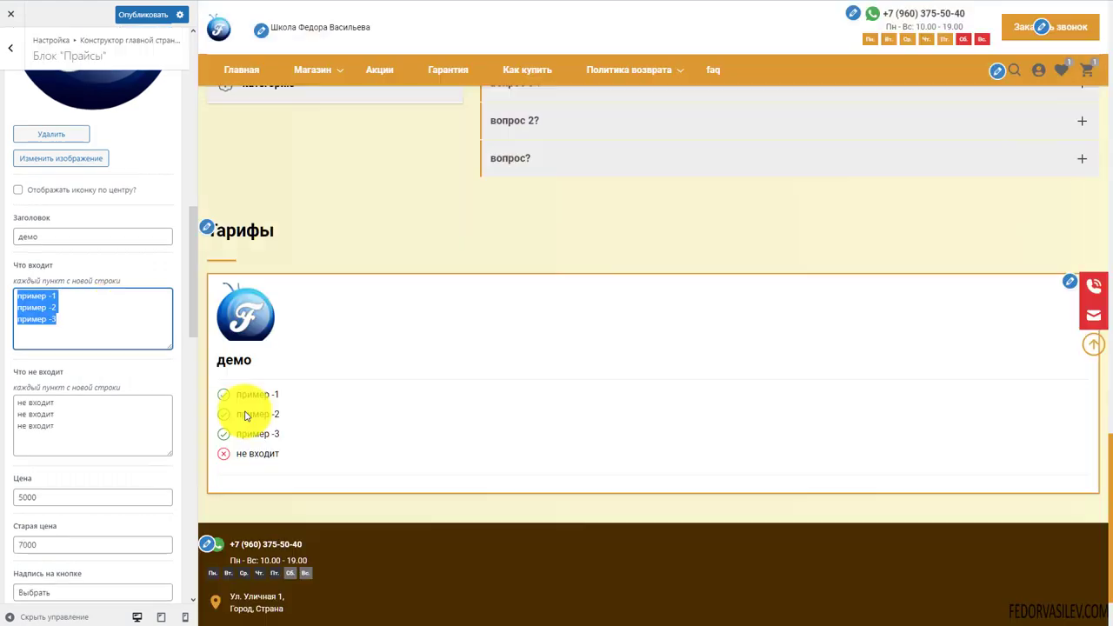
pyautogui.click(81, 417)
pyautogui.click(68, 428)
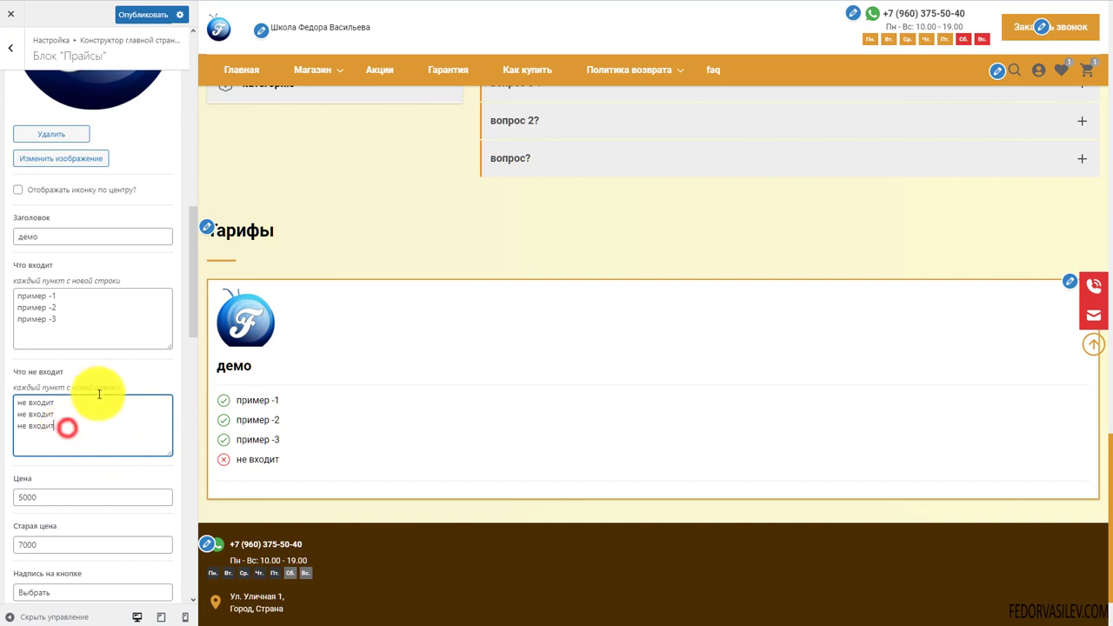
pyautogui.scroll(-2, 68, 426)
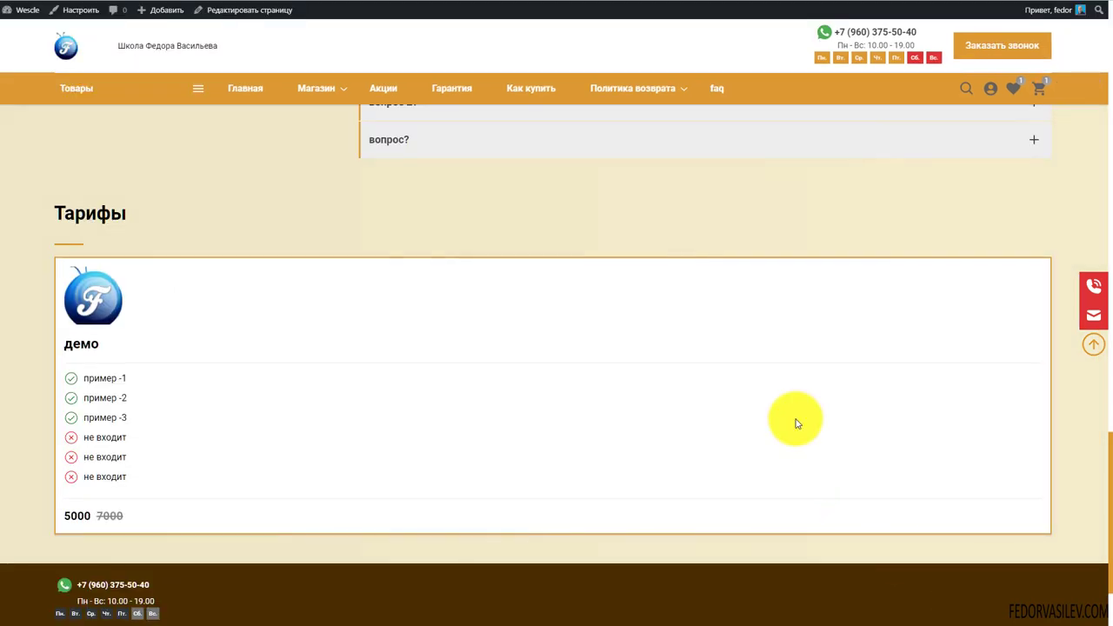
# Inspect the published демо card's items and its 5000 and 7000 prices
pyautogui.scroll(-2, 731, 361)
pyautogui.scroll(2, 460, 328)
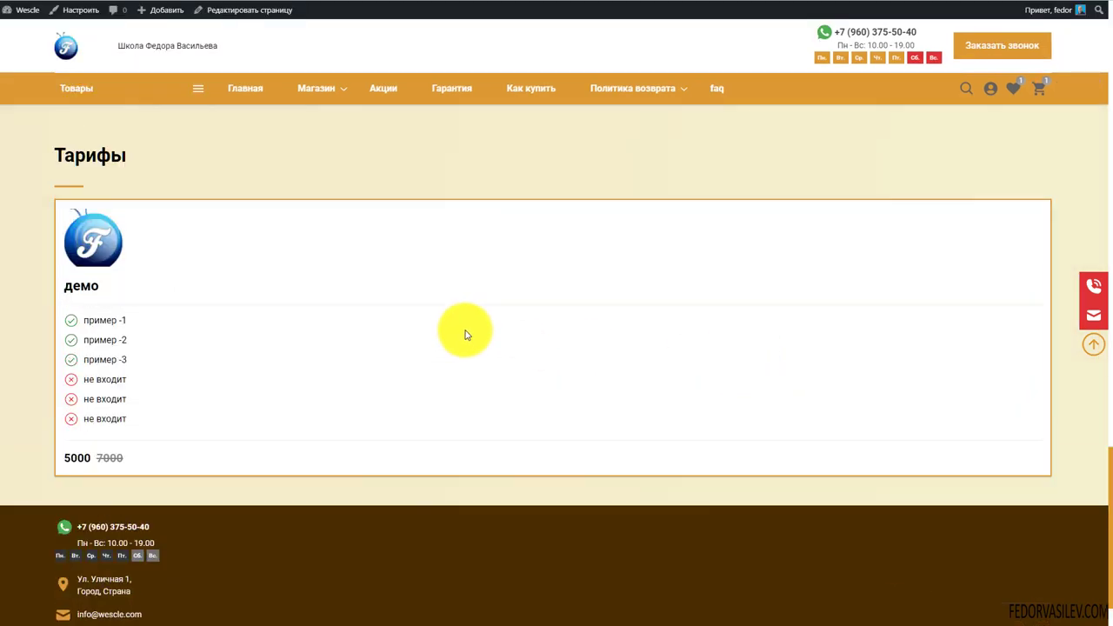
pyautogui.scroll(-1, 331, 360)
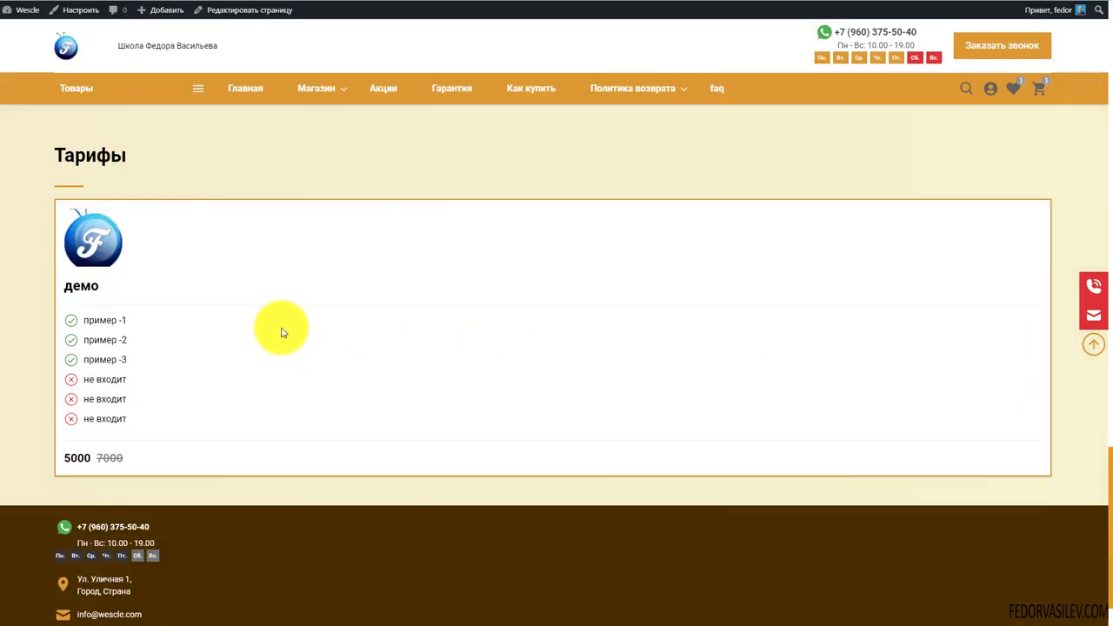
pyautogui.click(107, 289)
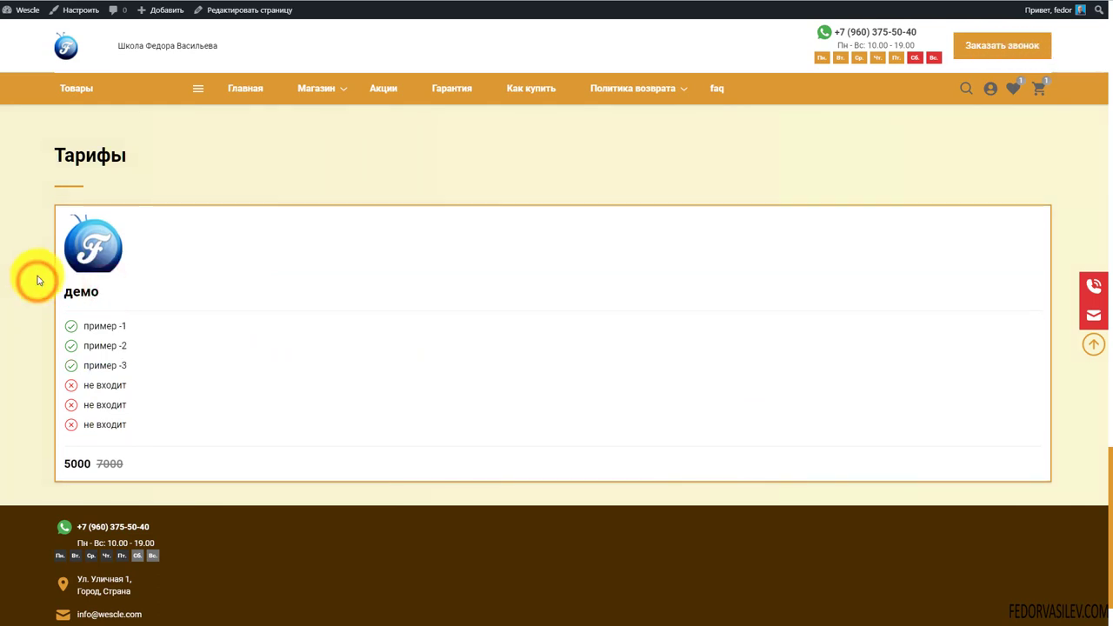
pyautogui.scroll(-1, 37, 279)
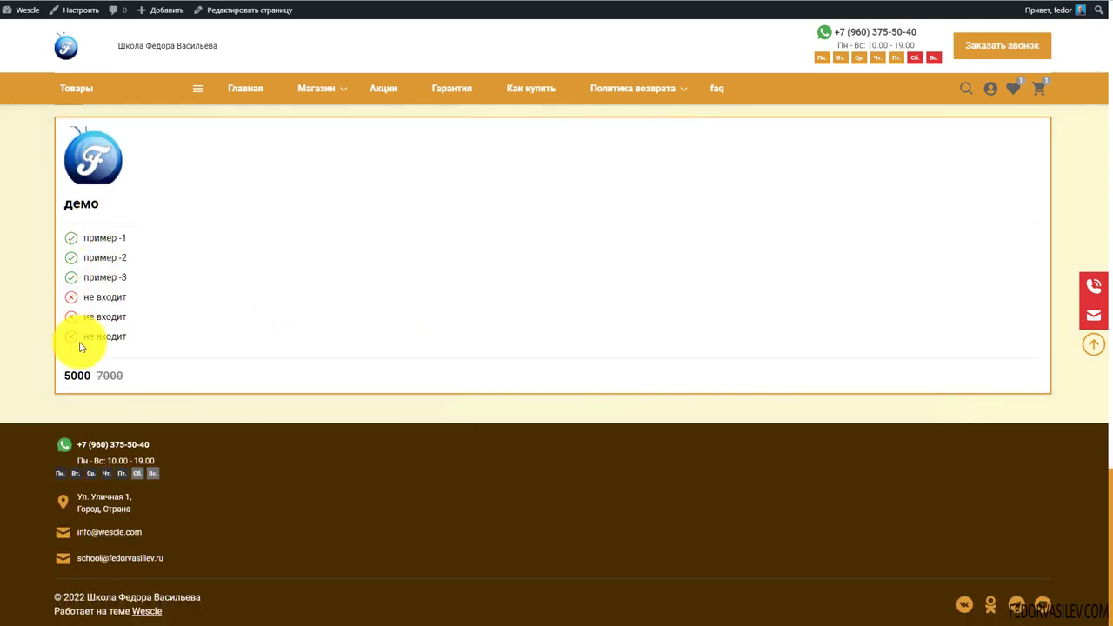
pyautogui.moveTo(127, 375); pyautogui.dragTo(44, 383)
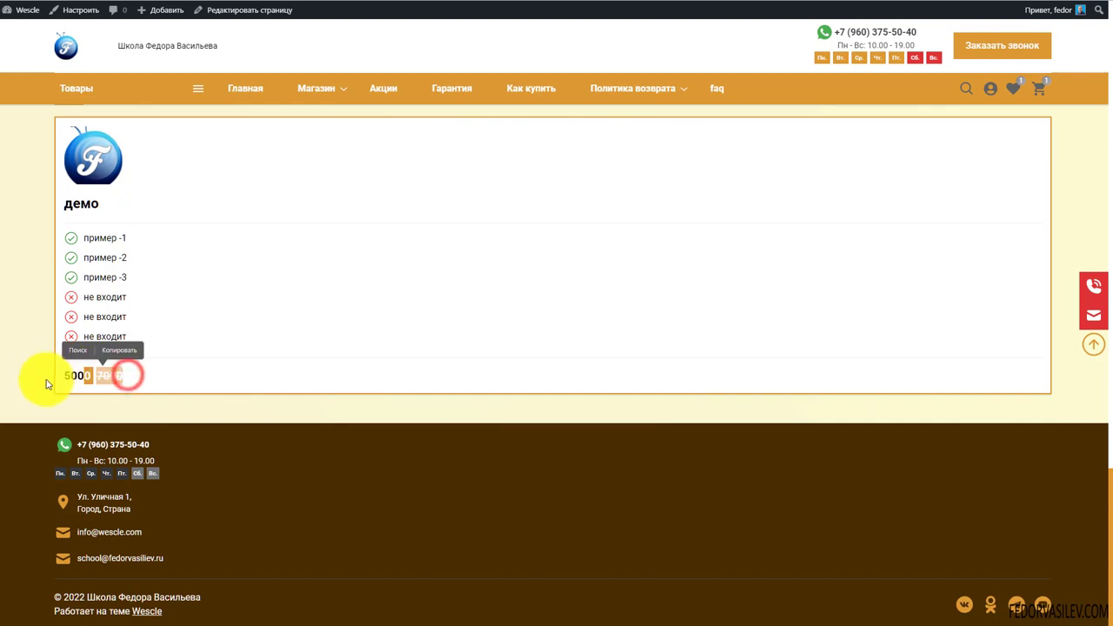
pyautogui.click(40, 373)
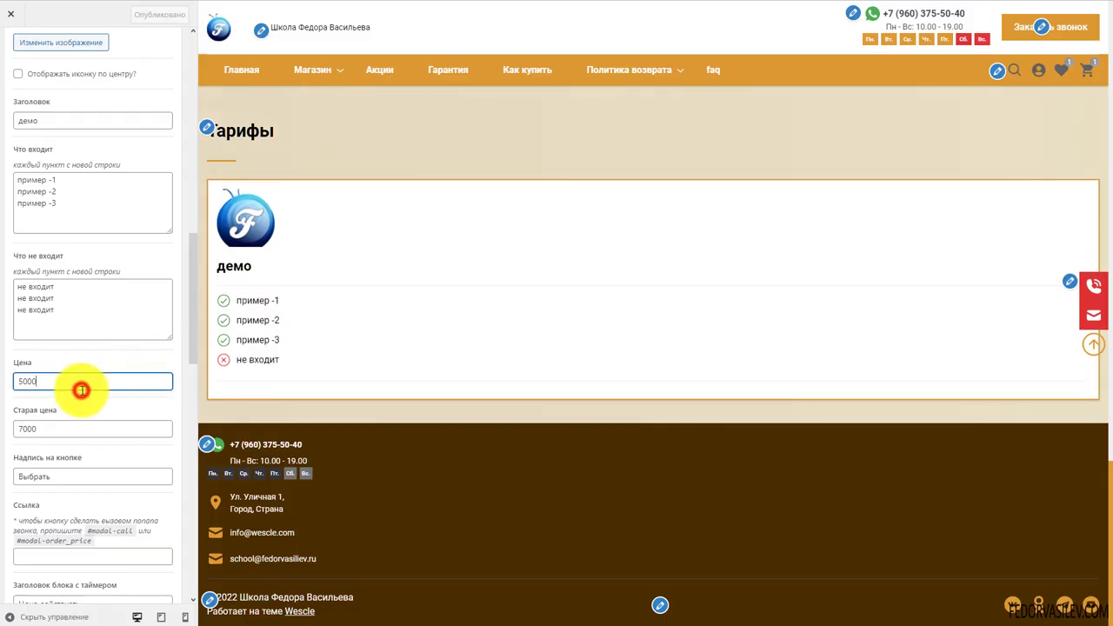
# Append 'р' to Цена and Старая цена and set the Выбрать button's link
pyautogui.write('р')
pyautogui.click(83, 429)
pyautogui.write('р')
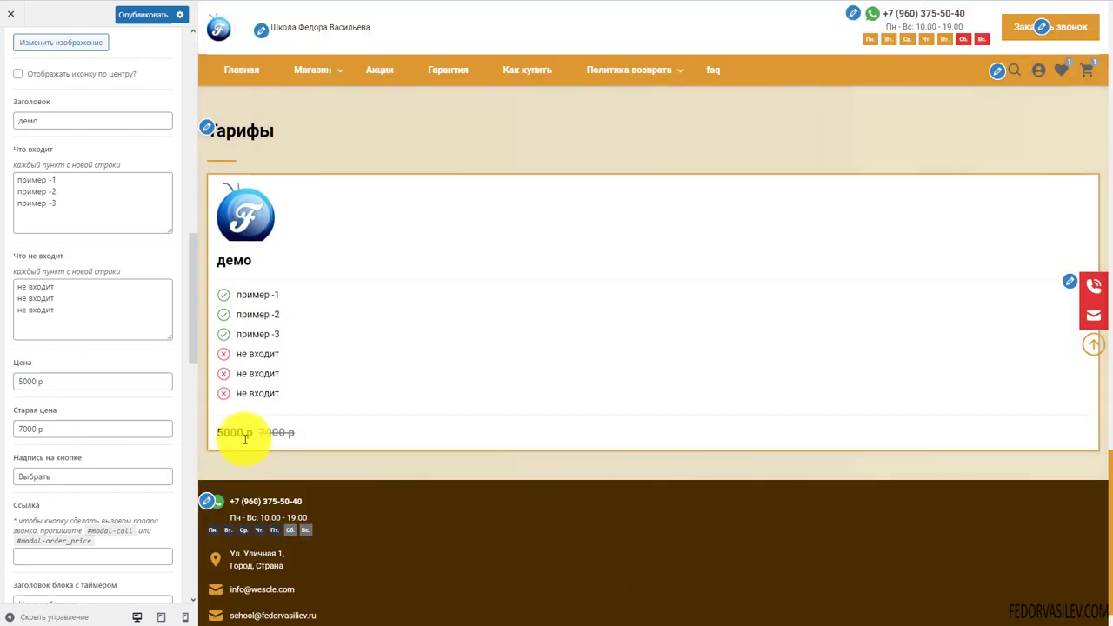
pyautogui.scroll(-2, 113, 310)
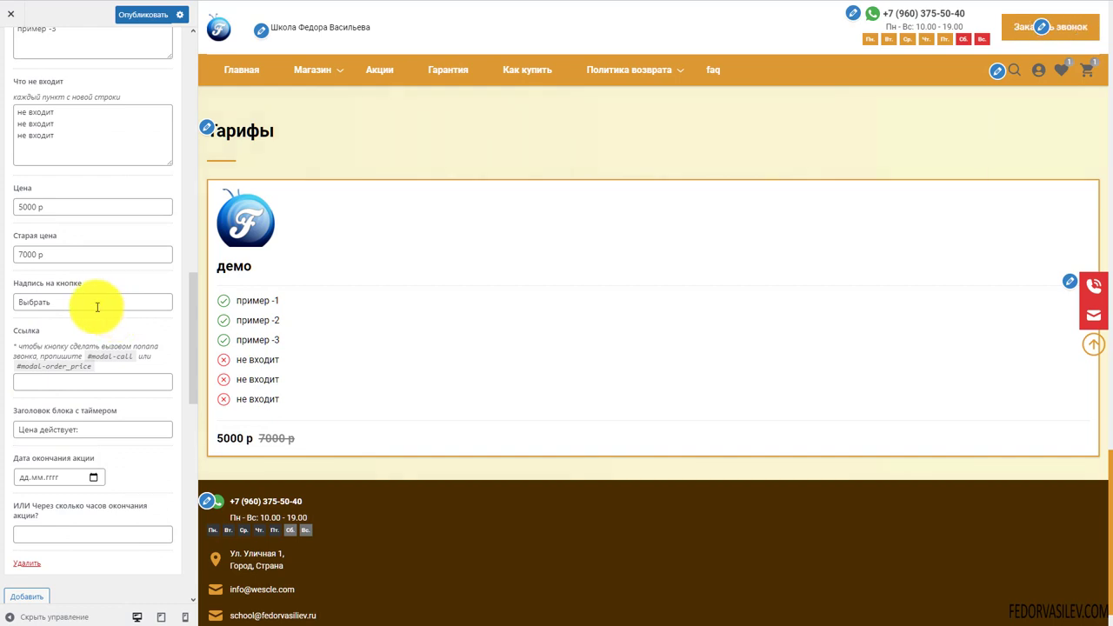
pyautogui.click(76, 381)
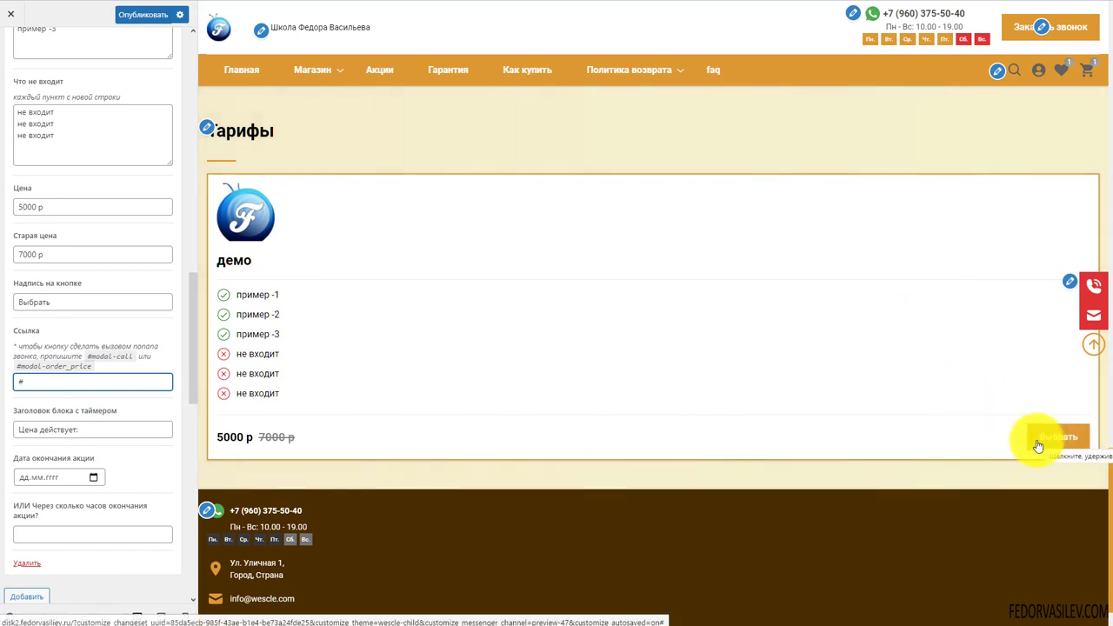
pyautogui.moveTo(62, 301); pyautogui.dragTo(15, 301)
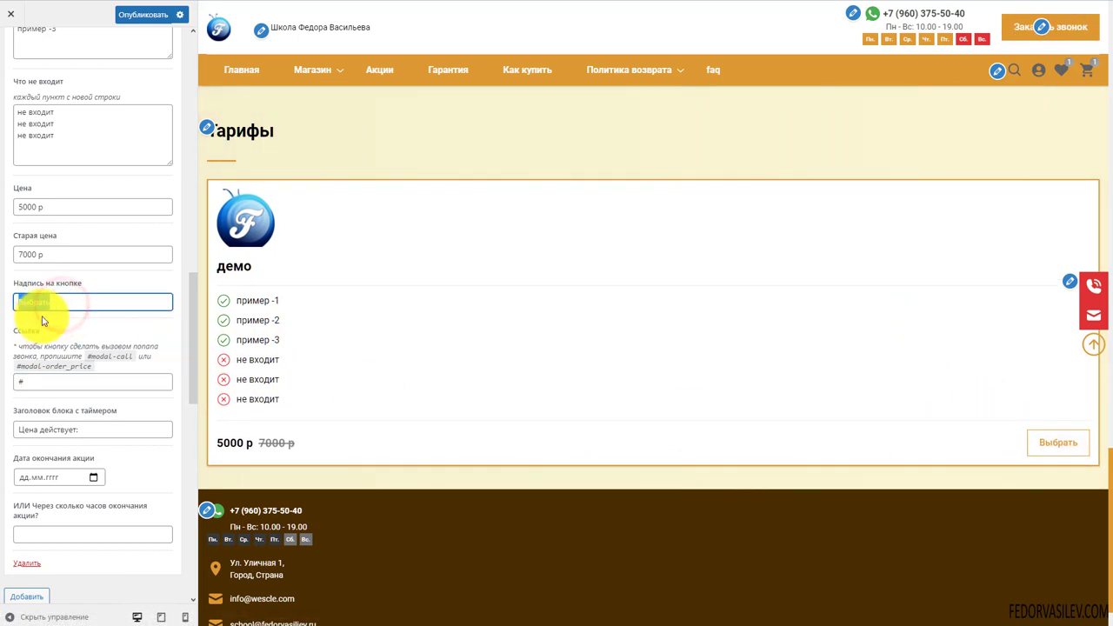
# Set the offer end date to 06.02.2022, leave hours blank, and choose medium_large image size
pyautogui.scroll(-1, 117, 337)
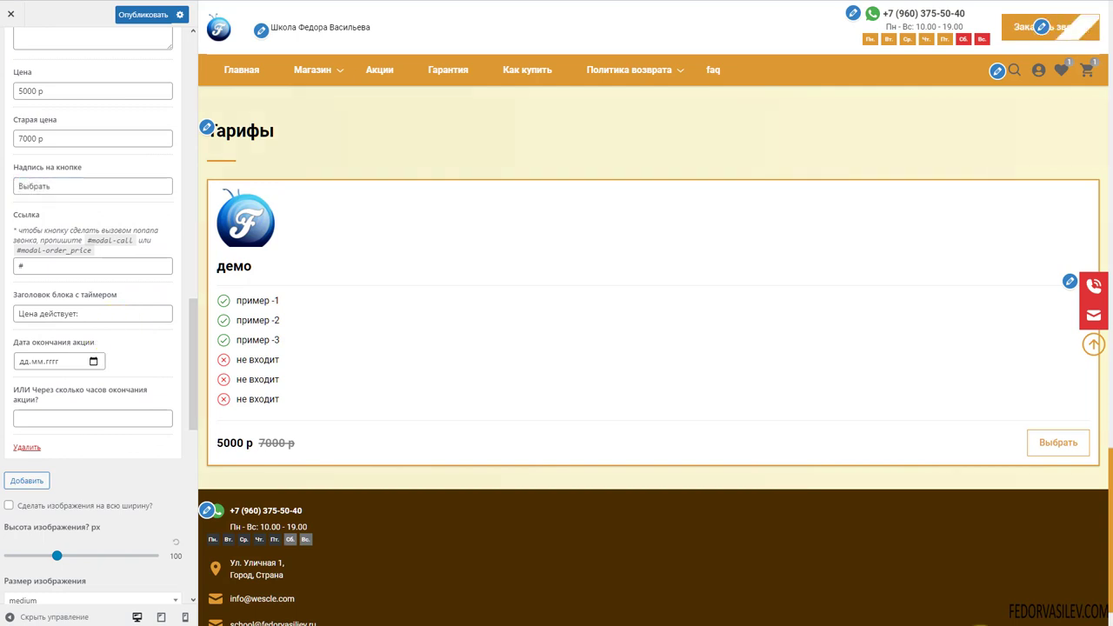
pyautogui.moveTo(94, 314); pyautogui.dragTo(9, 313)
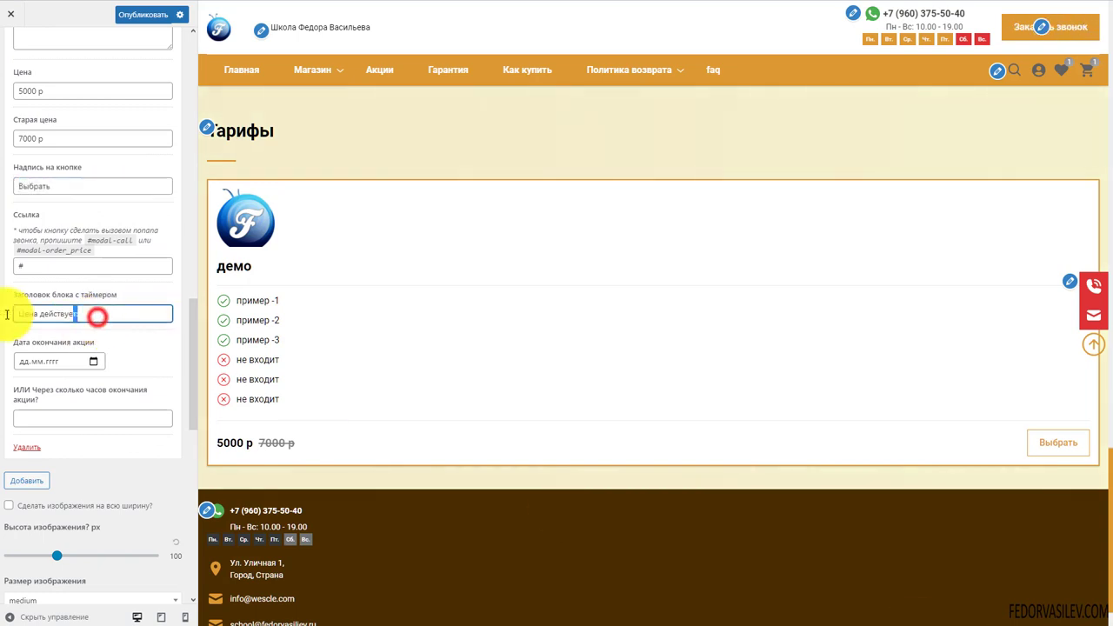
pyautogui.click(93, 361)
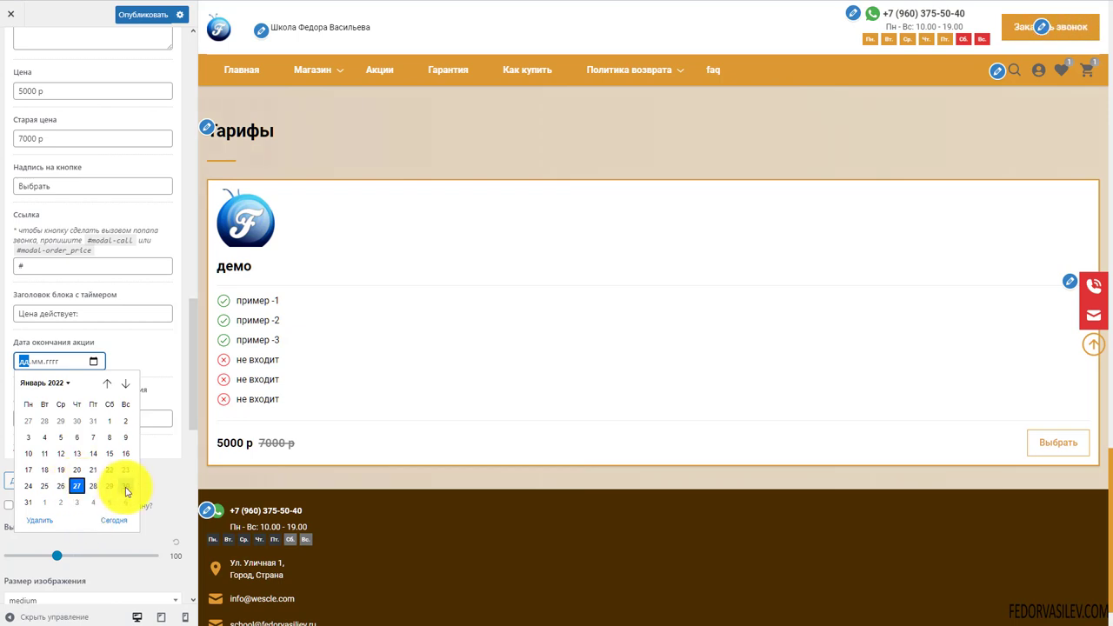
pyautogui.click(125, 503)
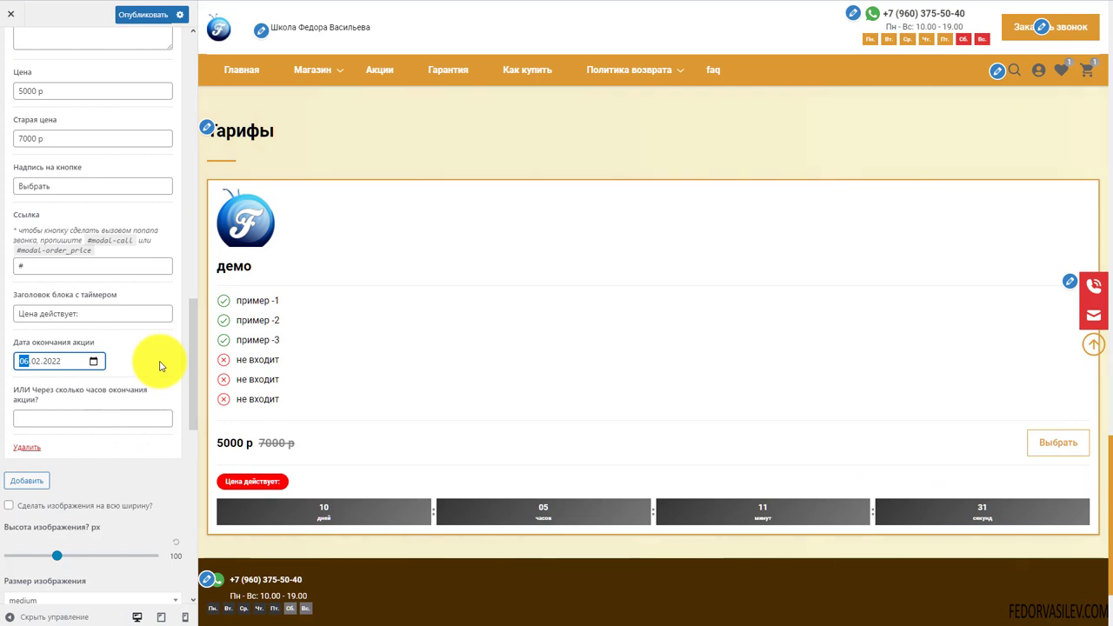
pyautogui.click(67, 417)
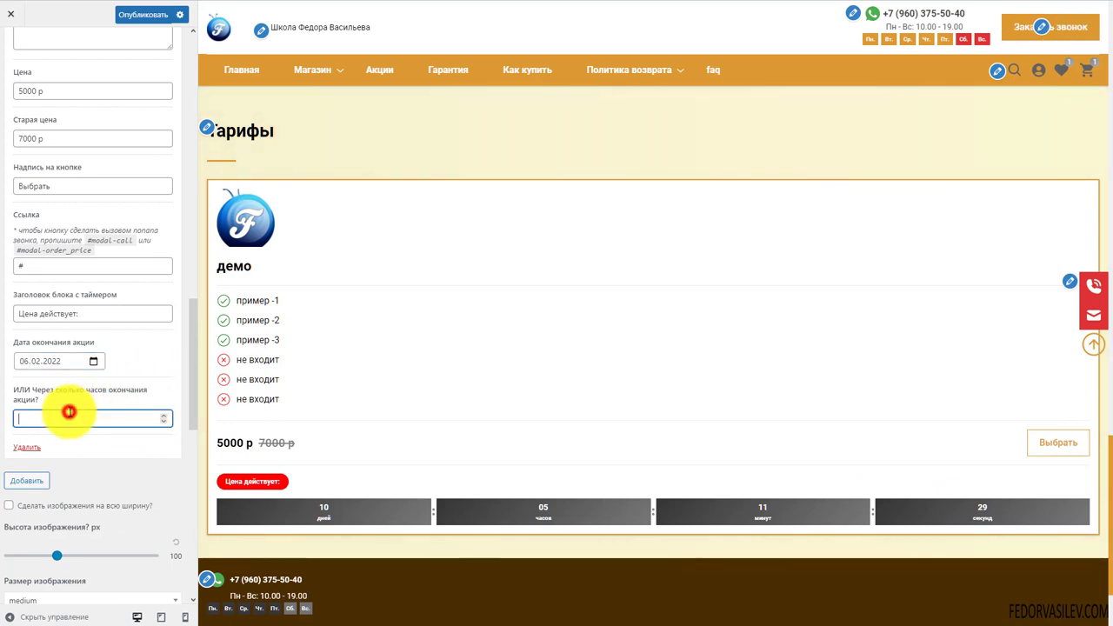
pyautogui.scroll(-1, 121, 376)
pyautogui.scroll(-1, 132, 374)
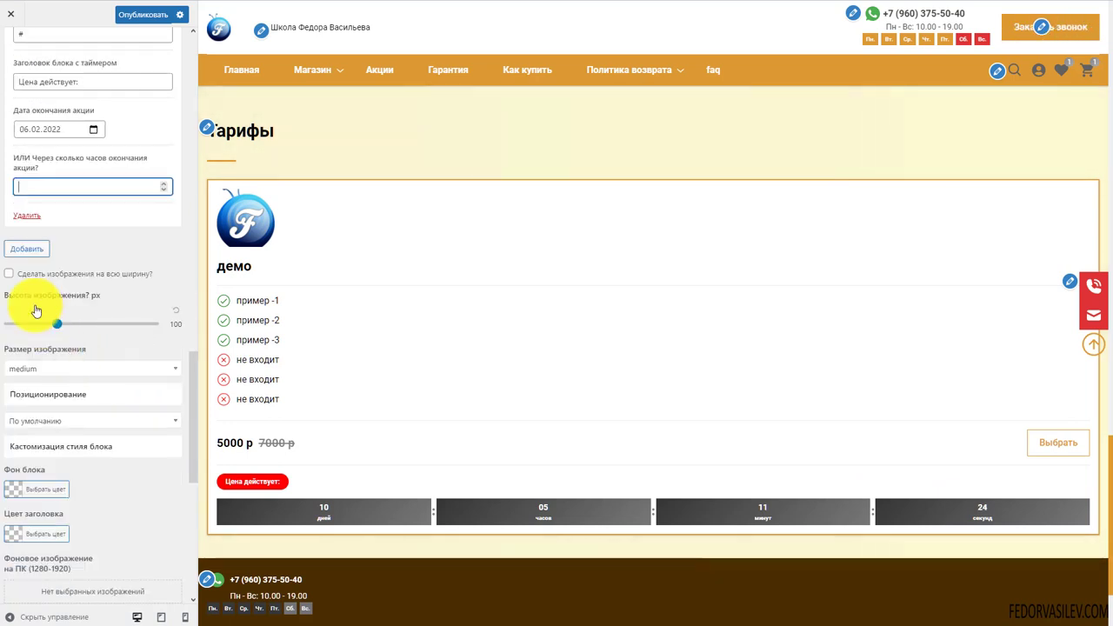
pyautogui.click(540, 602)
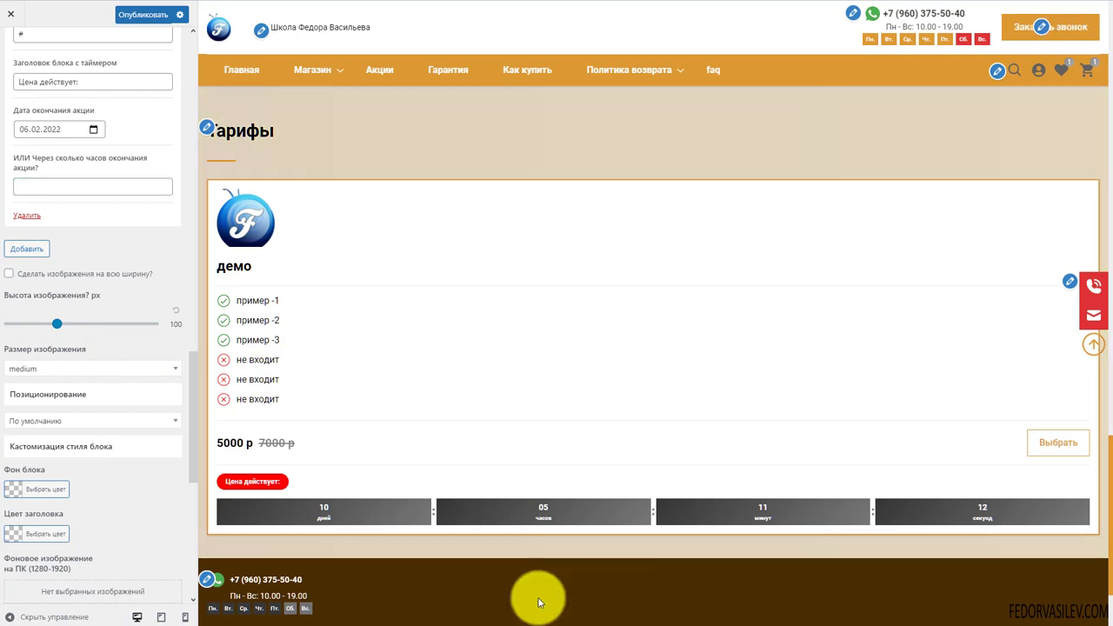
pyautogui.click(99, 369)
pyautogui.click(99, 393)
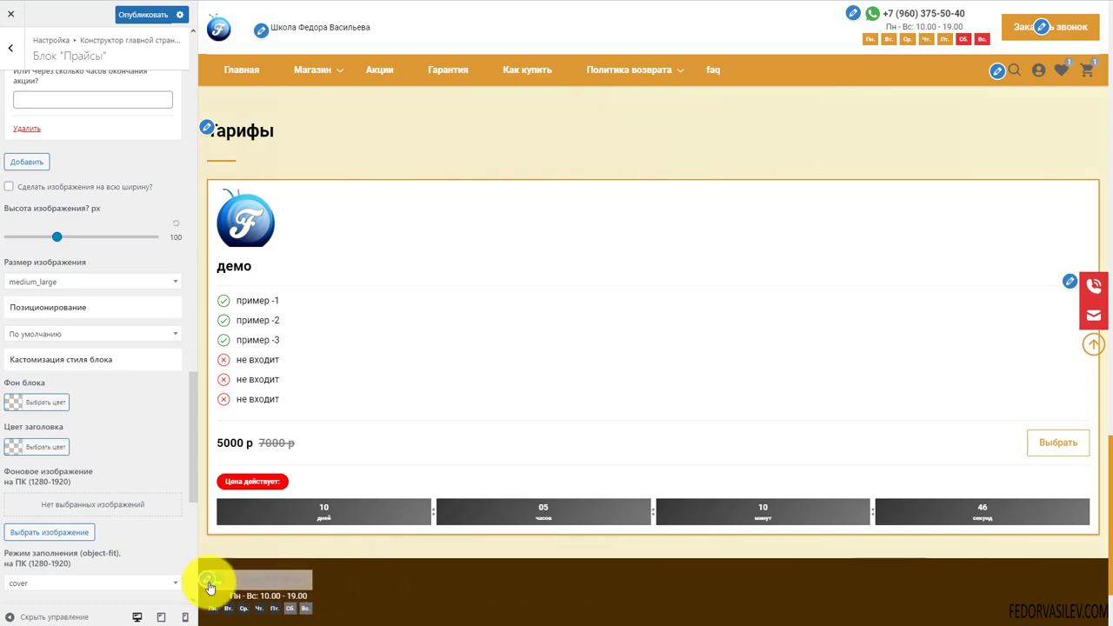
# Review the Прайс 1 item settings and collapse the item
pyautogui.scroll(1, 69, 466)
pyautogui.scroll(10, 70, 469)
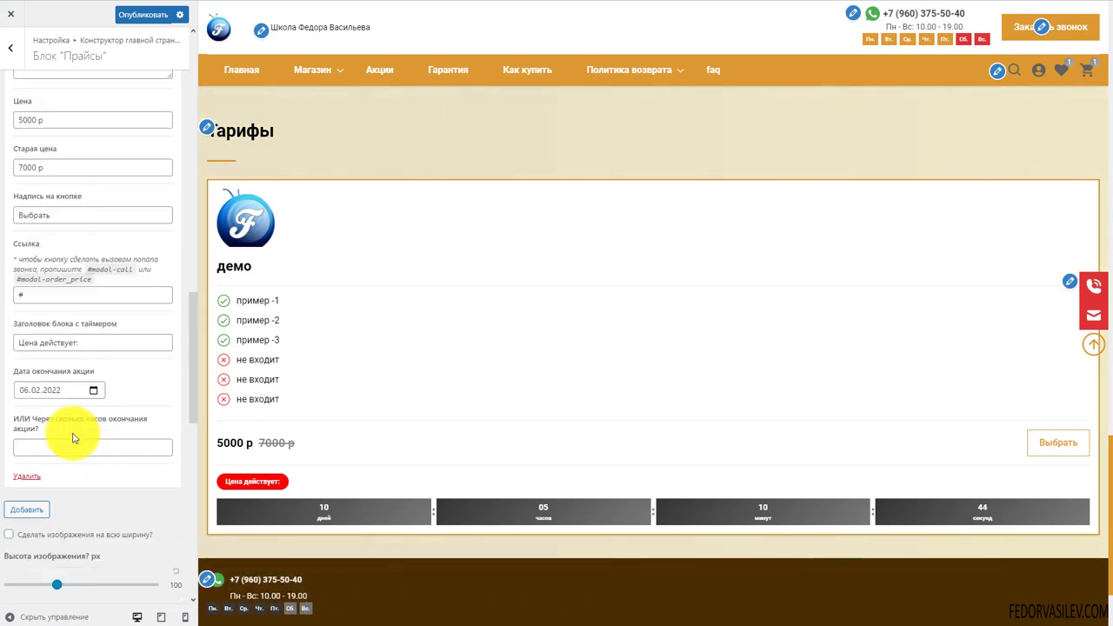
pyautogui.scroll(3, 52, 261)
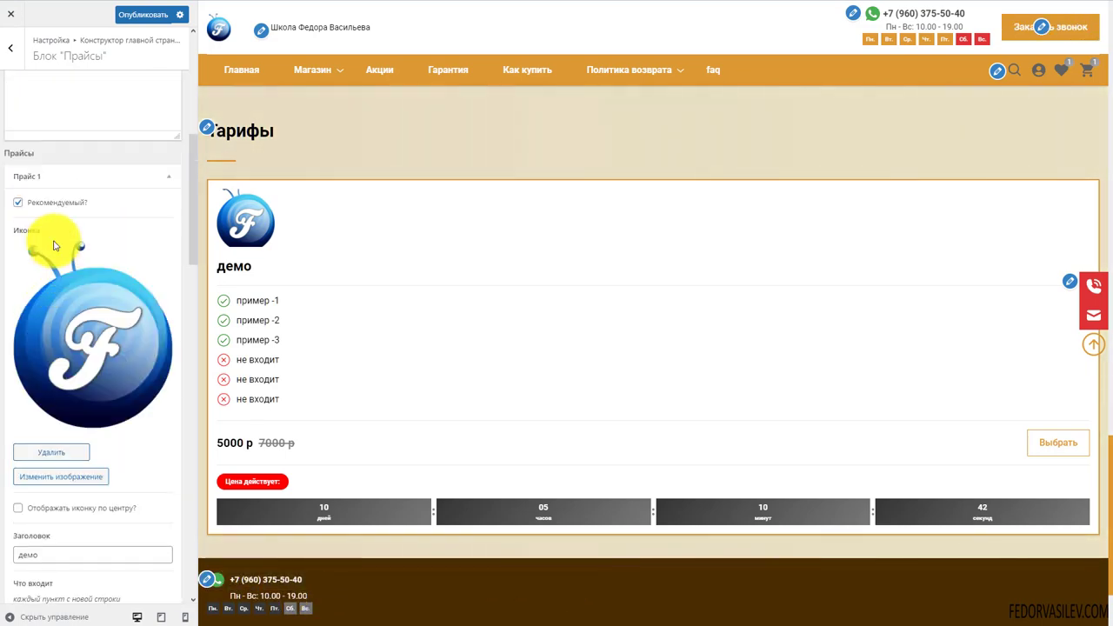
pyautogui.click(54, 175)
pyautogui.click(171, 178)
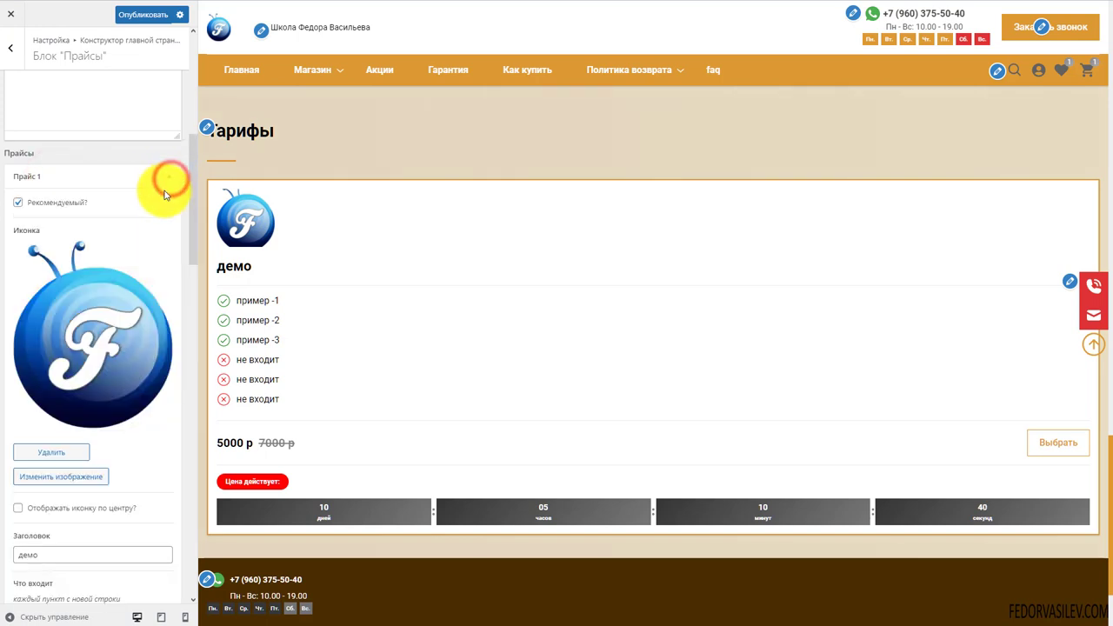
pyautogui.scroll(-2, 150, 232)
pyautogui.scroll(-8, 149, 229)
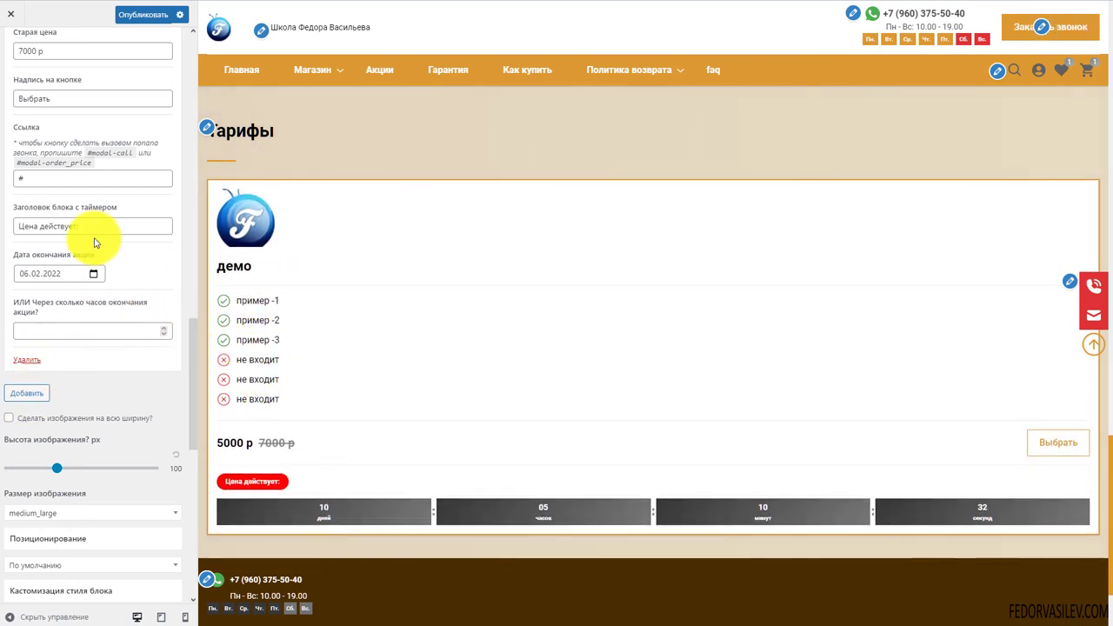
pyautogui.scroll(3, 83, 328)
pyautogui.scroll(5, 83, 328)
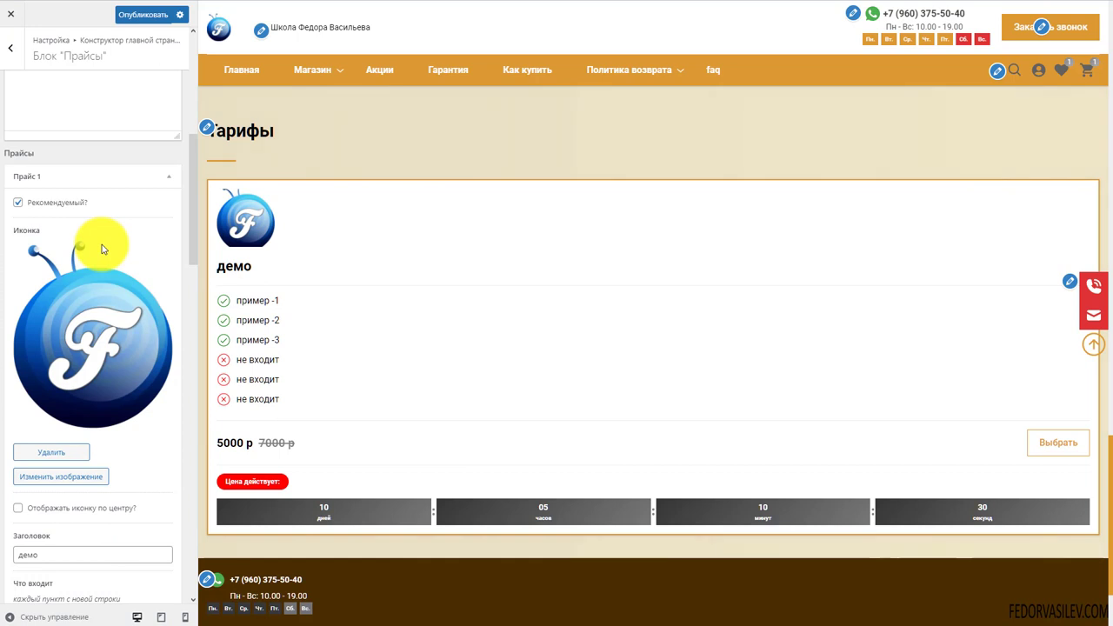
pyautogui.click(169, 175)
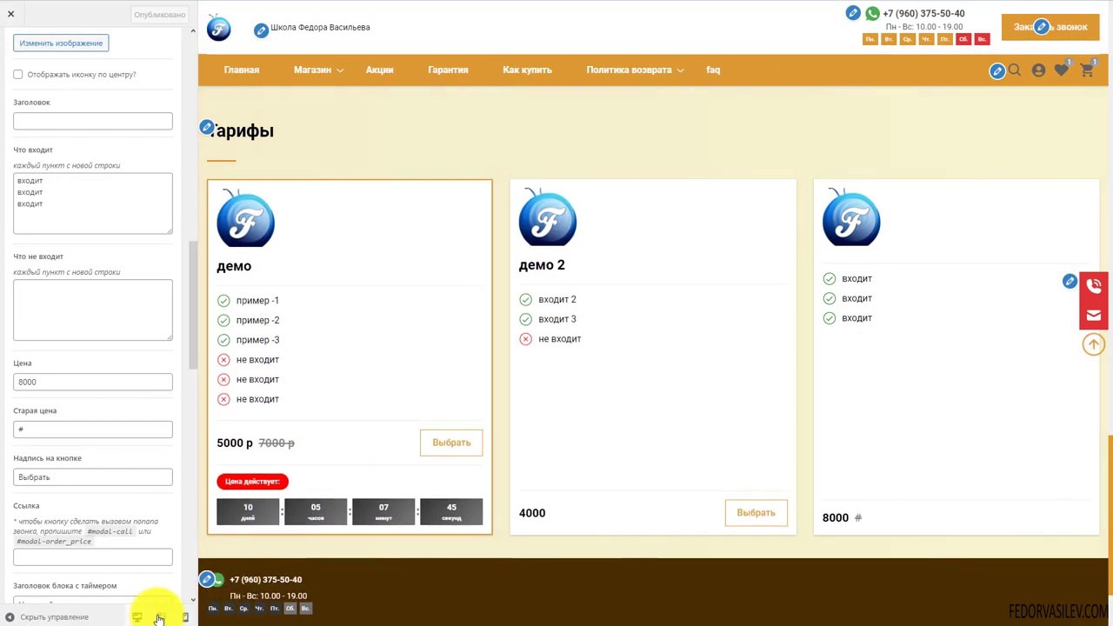
# Check the home page preview at tablet and phone widths, then return to desktop width
pyautogui.click(165, 613)
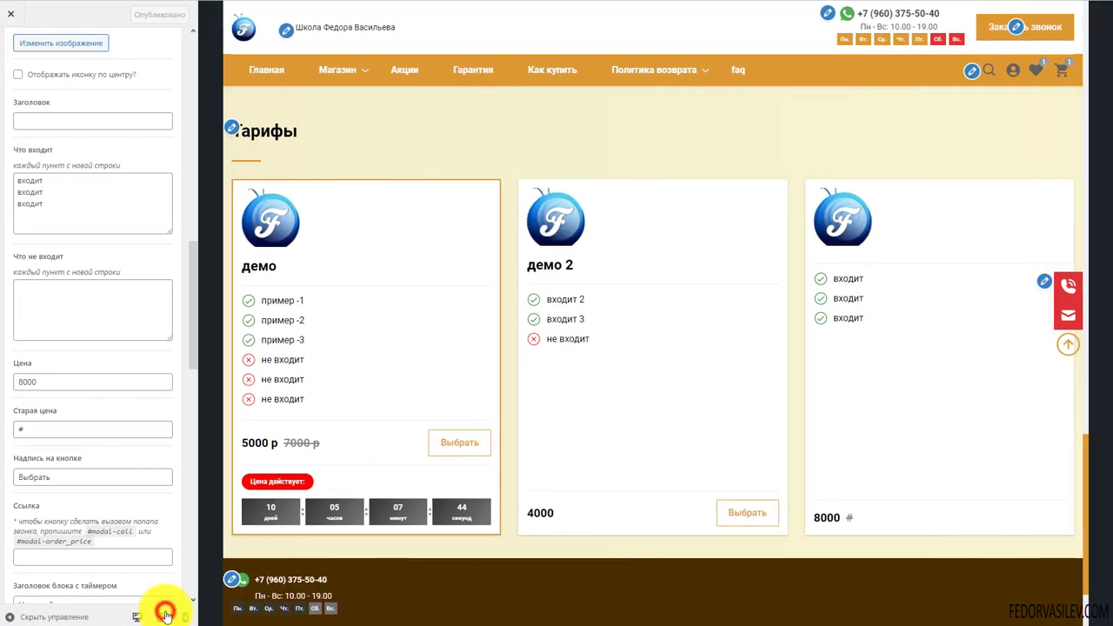
pyautogui.scroll(-5, 596, 304)
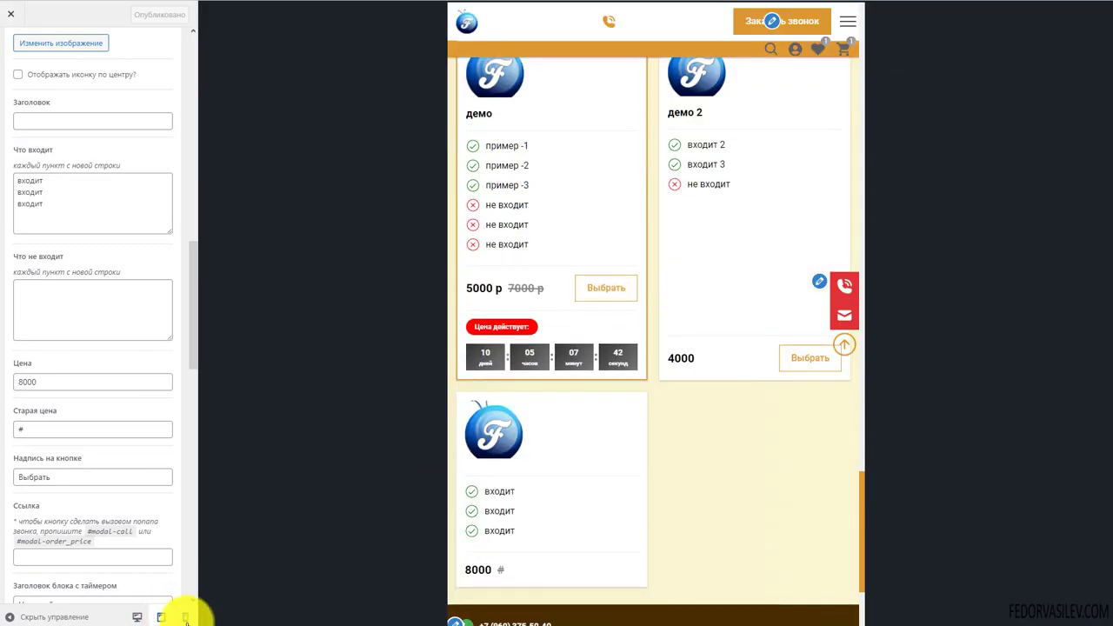
pyautogui.click(185, 616)
pyautogui.scroll(-5, 624, 296)
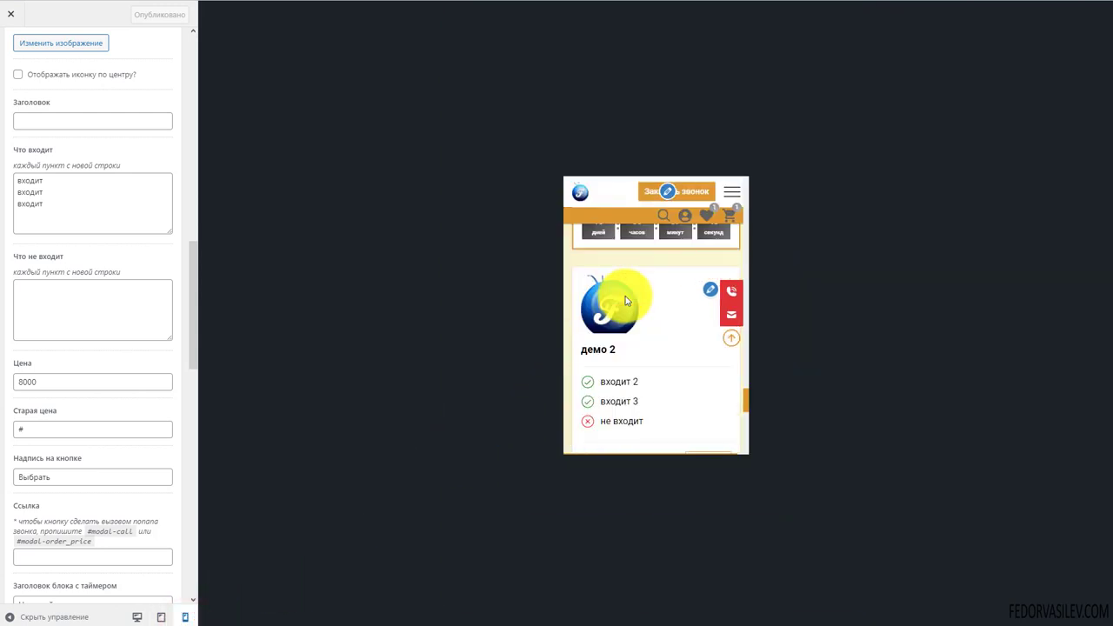
pyautogui.scroll(-5, 625, 300)
pyautogui.scroll(8, 624, 300)
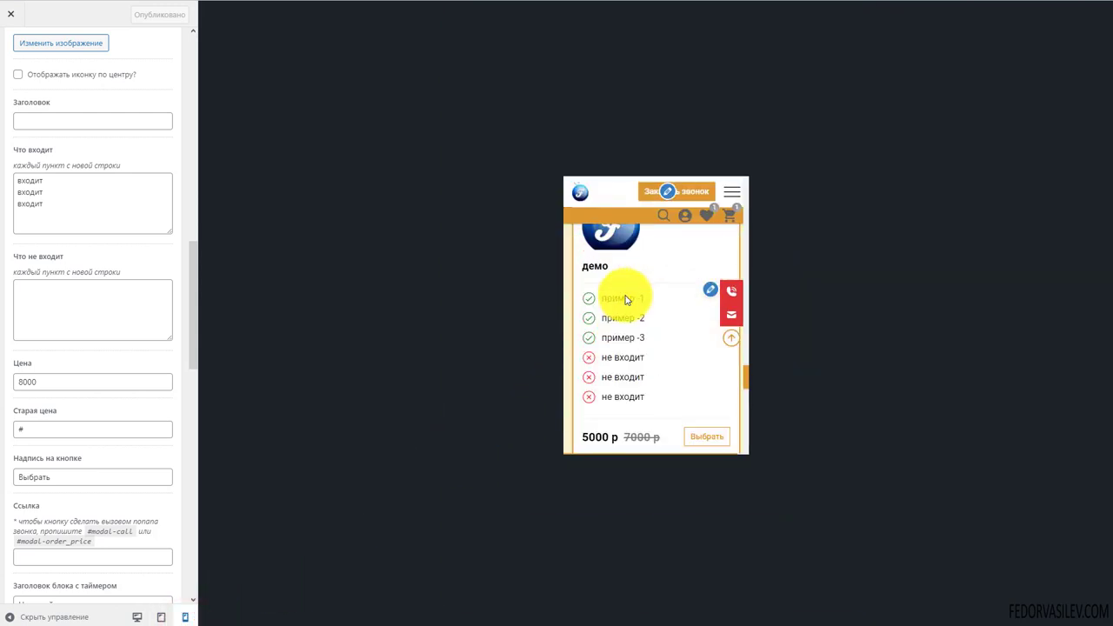
pyautogui.click(137, 616)
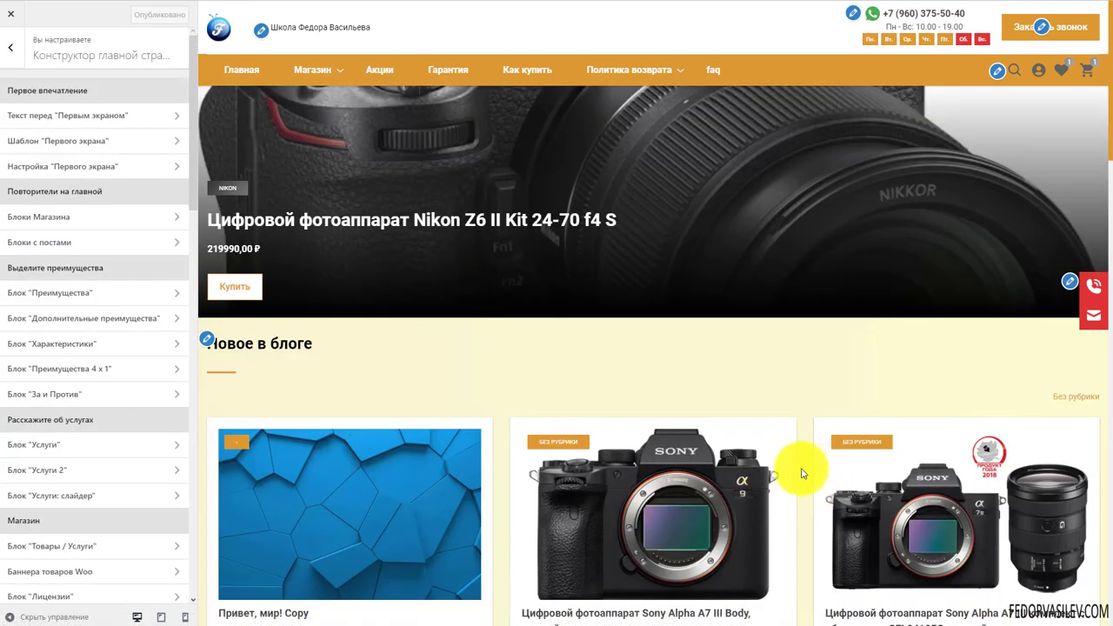
pyautogui.scroll(-15, 530, 298)
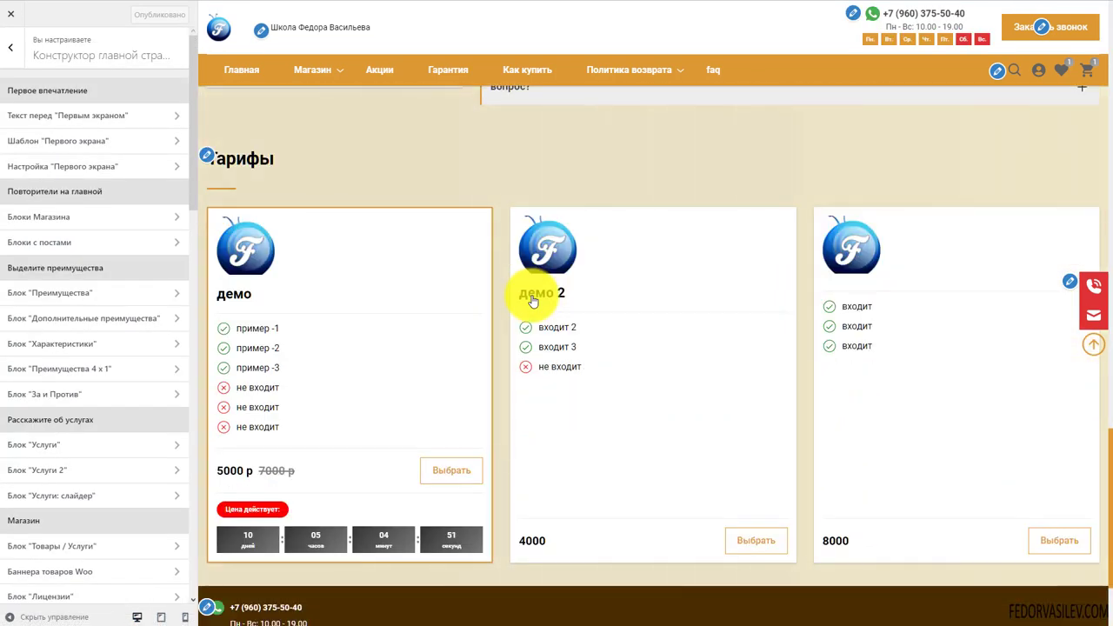
pyautogui.scroll(-2, 530, 298)
pyautogui.scroll(17, 529, 298)
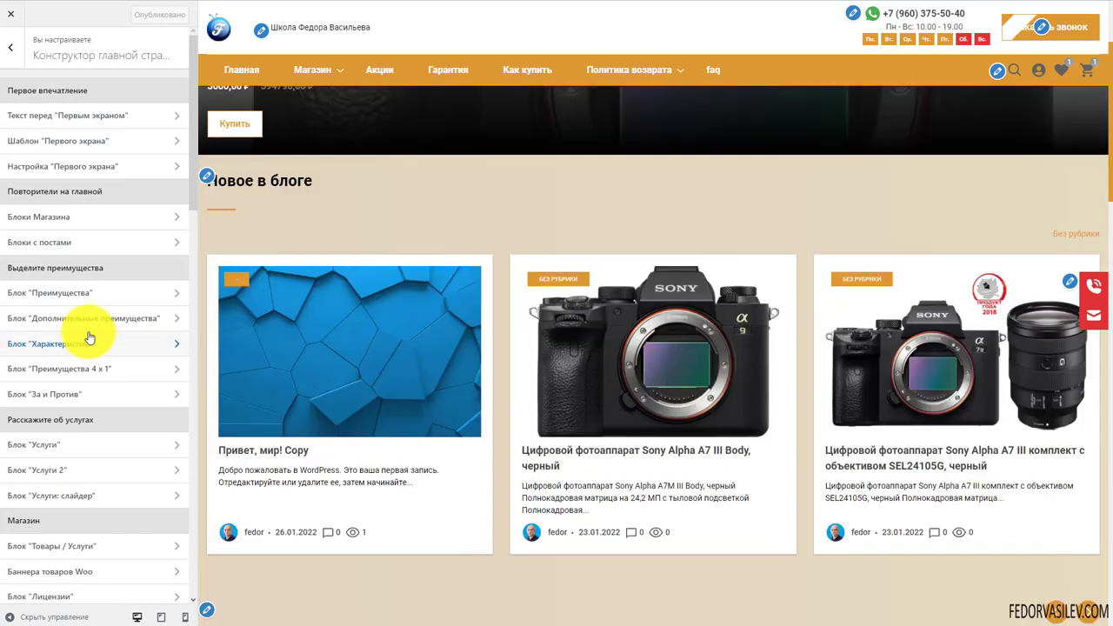
pyautogui.scroll(-3, 92, 259)
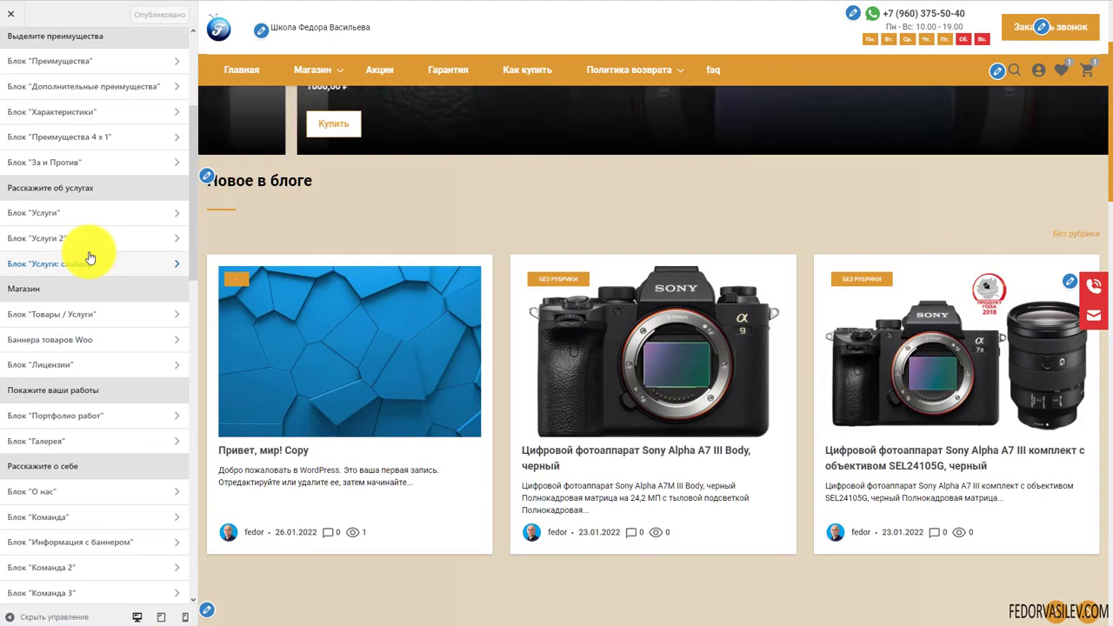
pyautogui.scroll(-3, 90, 258)
pyautogui.scroll(-3, 91, 258)
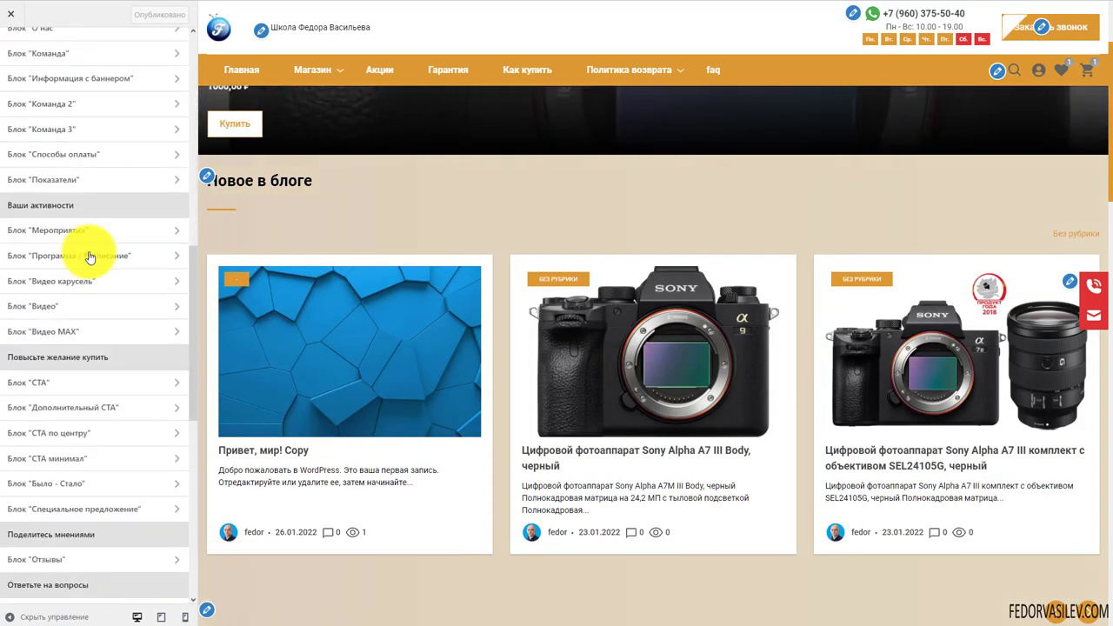
pyautogui.scroll(-7, 91, 261)
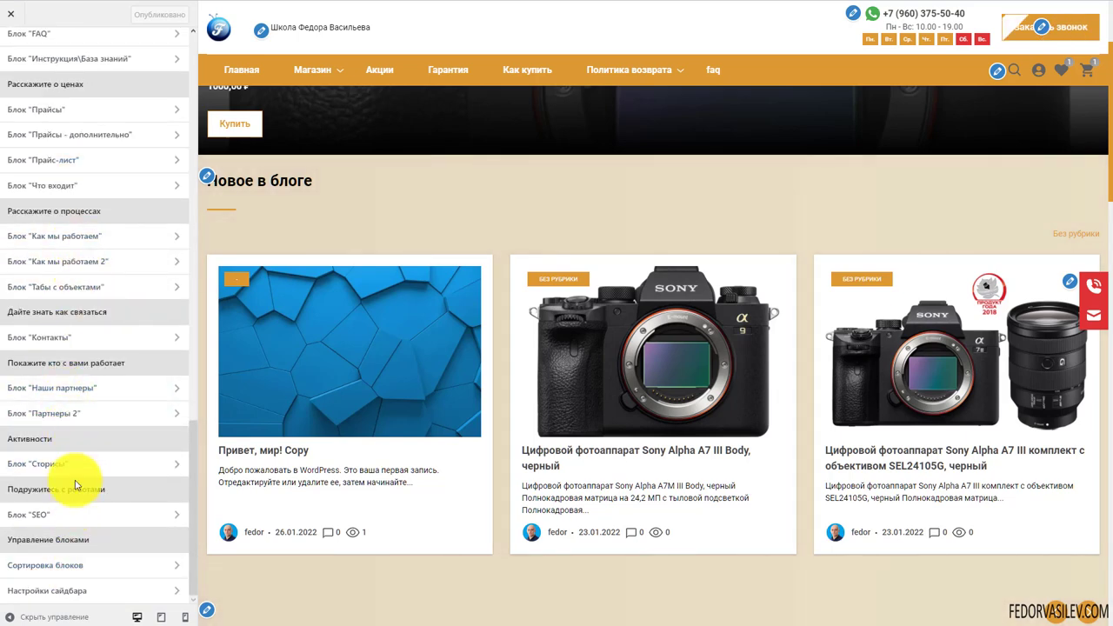
pyautogui.scroll(5, 76, 474)
pyautogui.scroll(10, 73, 465)
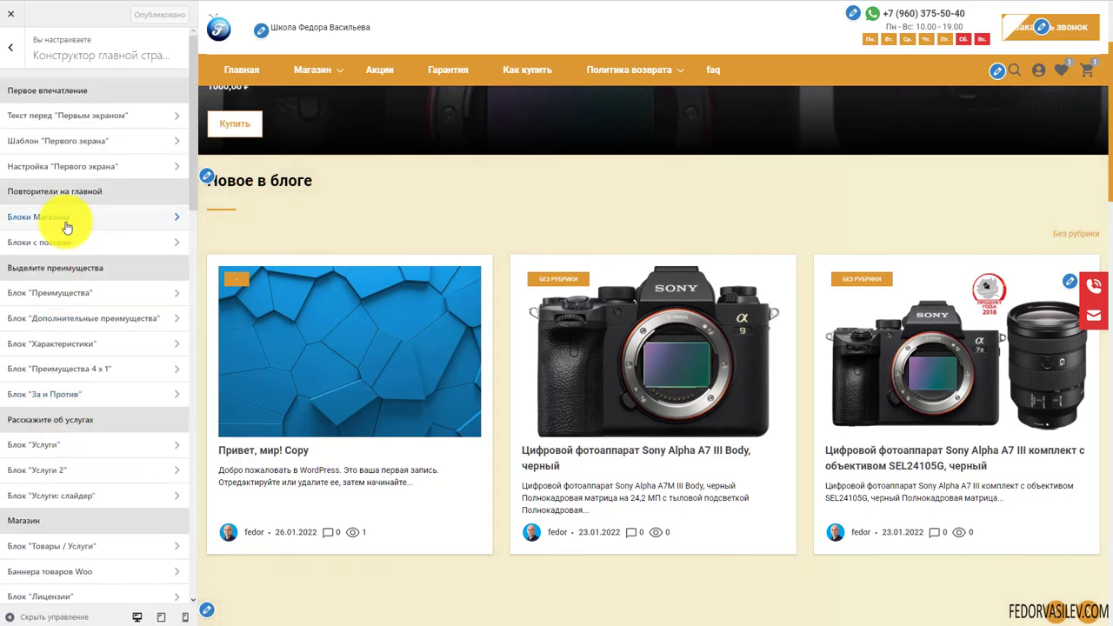
pyautogui.scroll(-8, 409, 236)
pyautogui.scroll(-10, 522, 261)
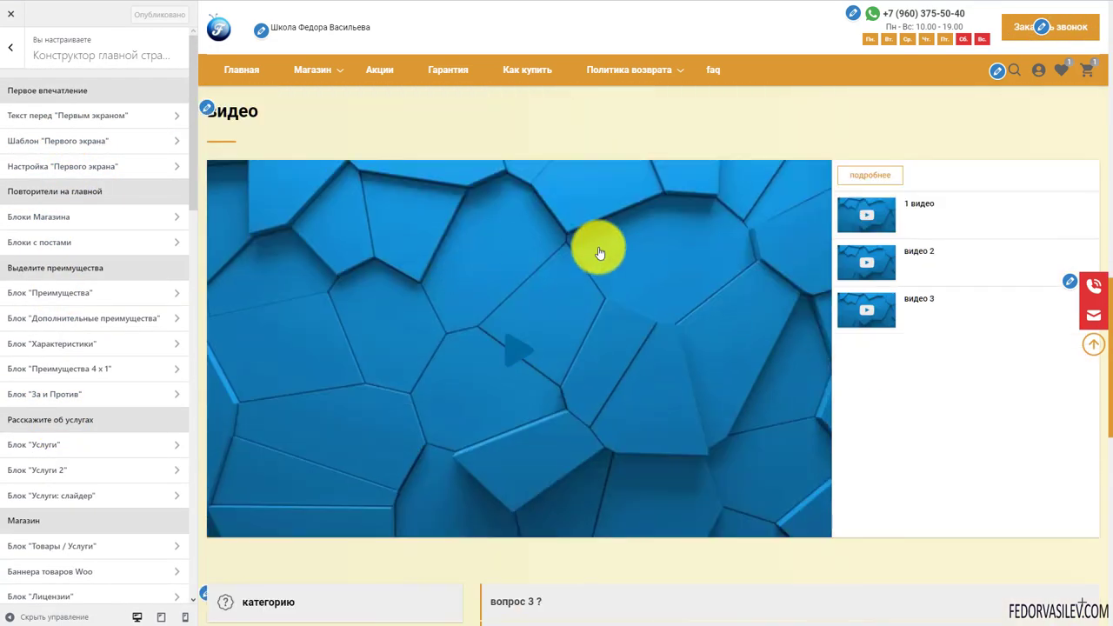
pyautogui.scroll(2, 696, 420)
pyautogui.scroll(5, 609, 409)
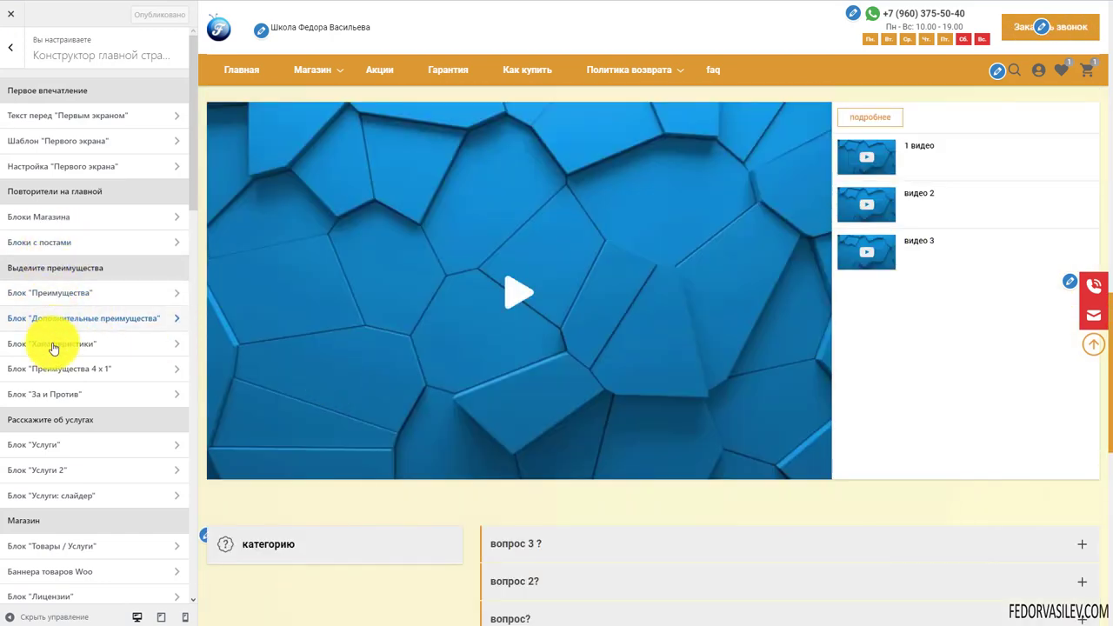
pyautogui.scroll(-5, 434, 372)
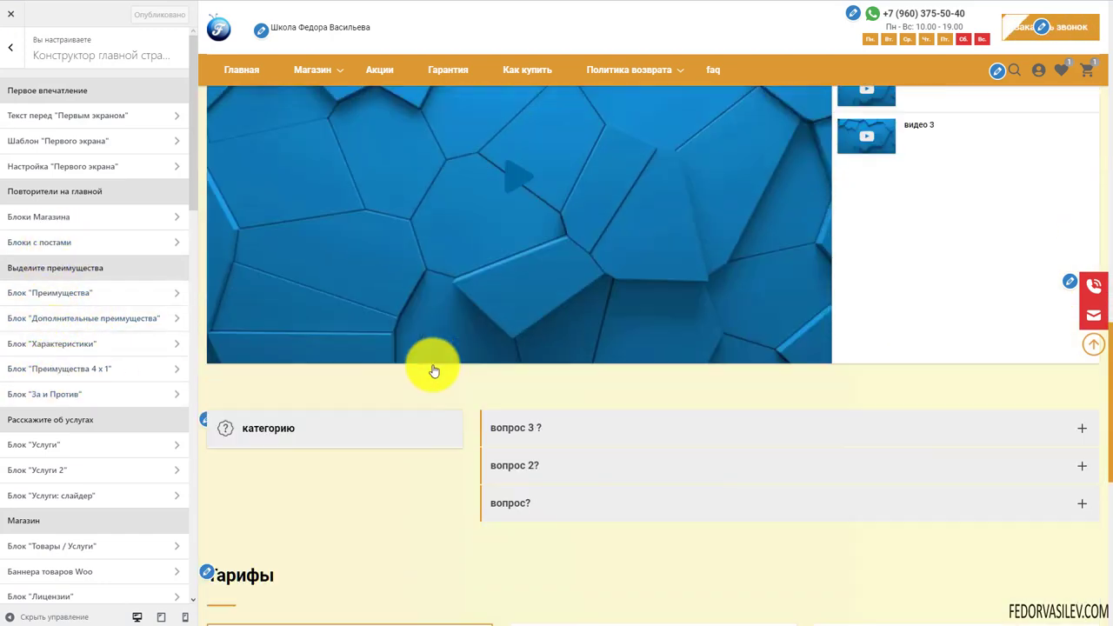
pyautogui.scroll(10, 434, 372)
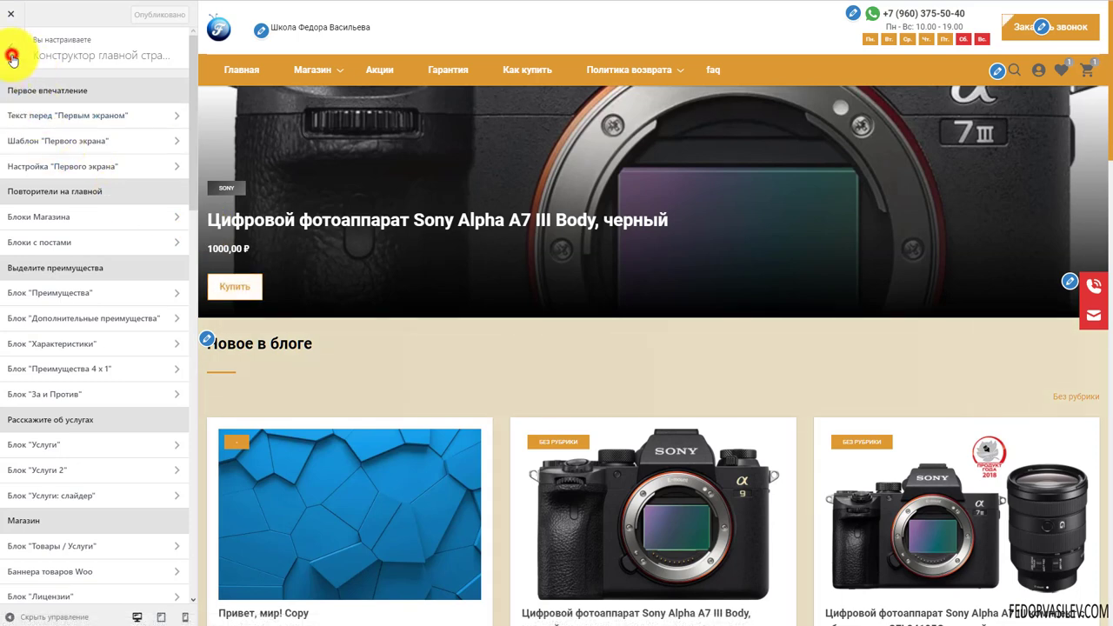
# Open the Настройка записи panel under Настройка внутренних страниц
pyautogui.click(12, 57)
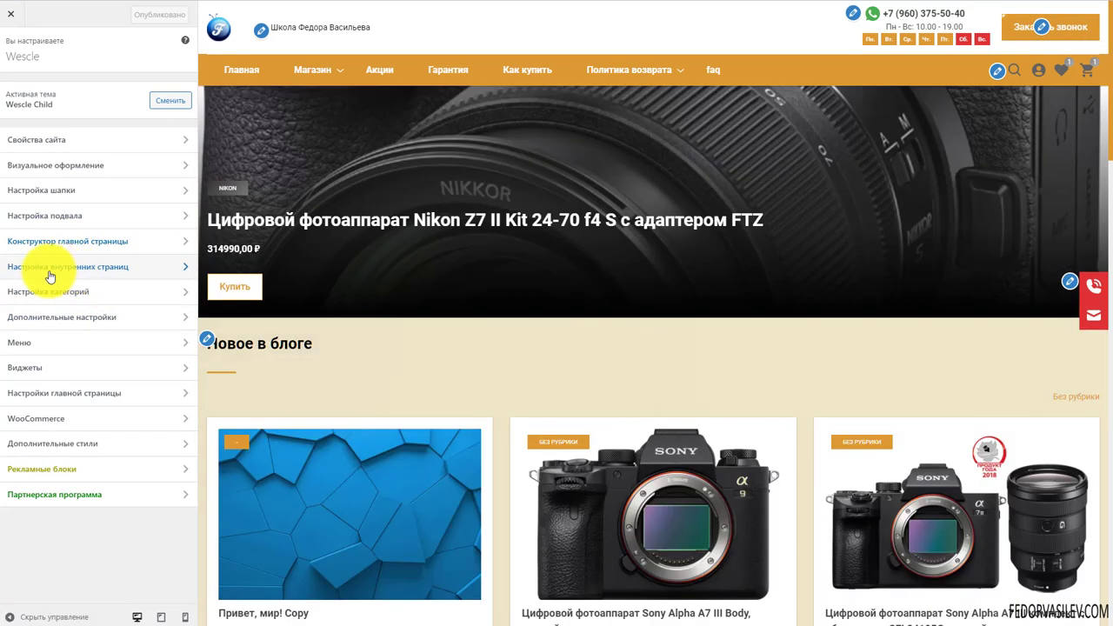
pyautogui.click(71, 270)
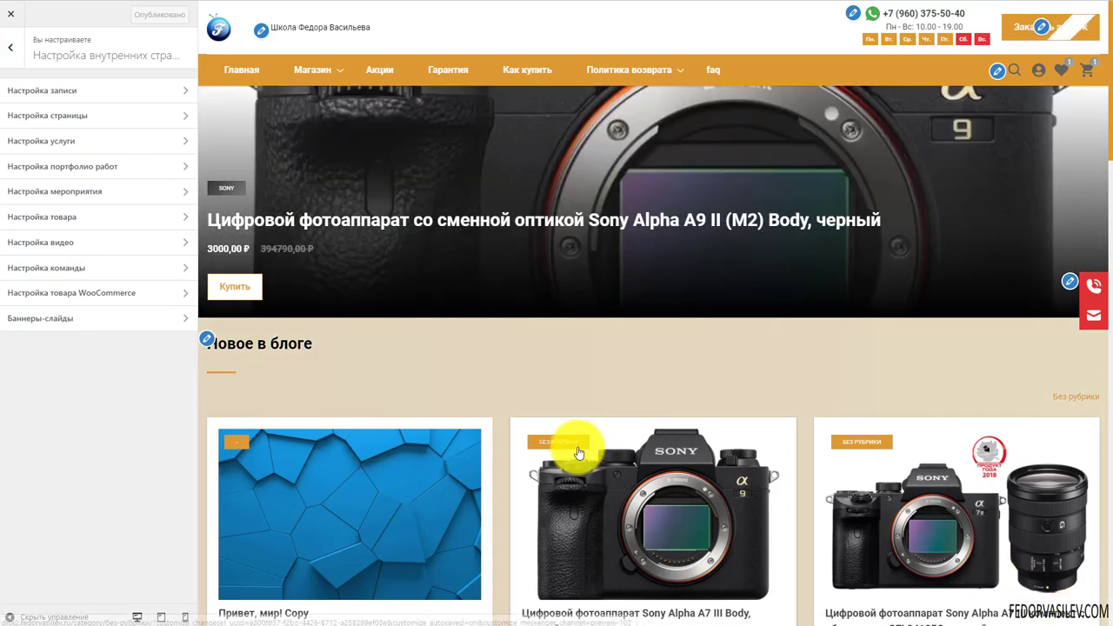
pyautogui.click(94, 91)
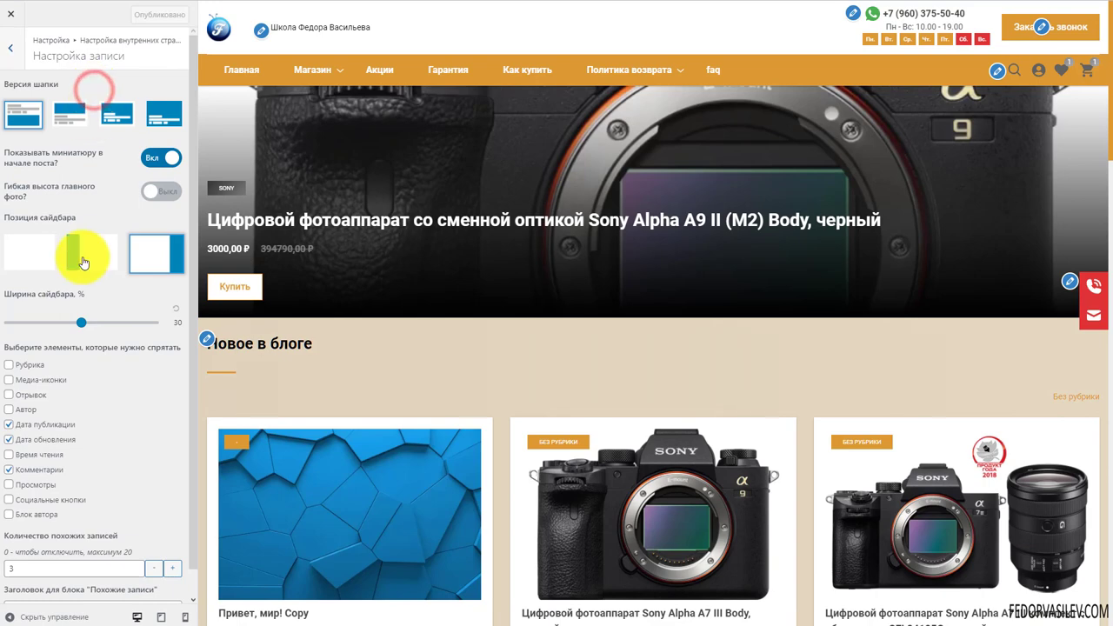
pyautogui.scroll(2, 441, 312)
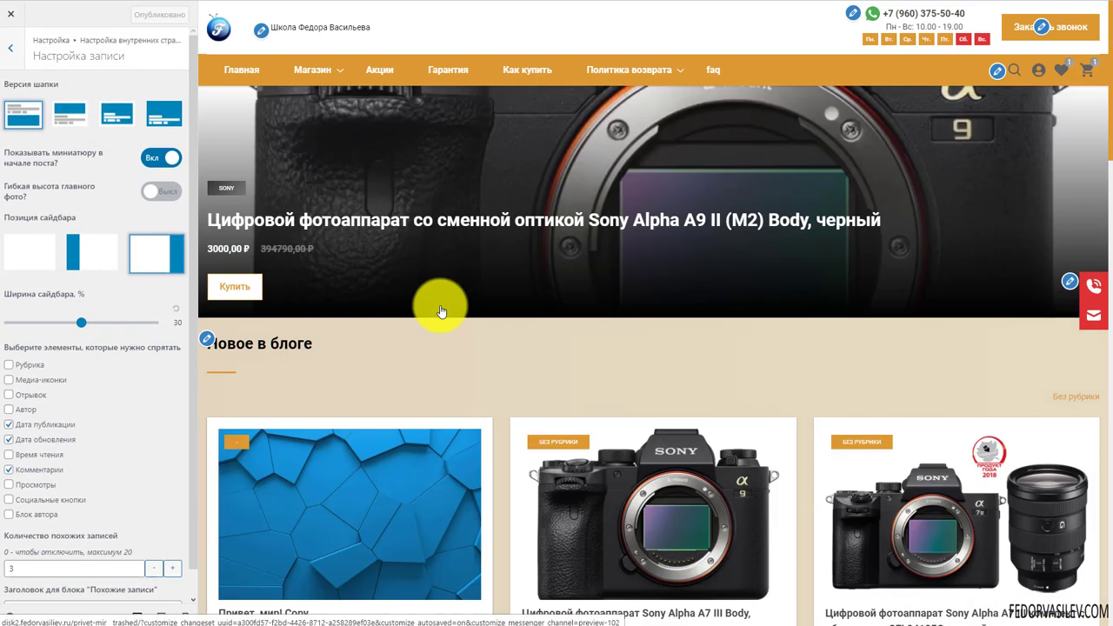
# Load the Блог page in the preview from the Политика возврата menu
pyautogui.moveTo(309, 76)
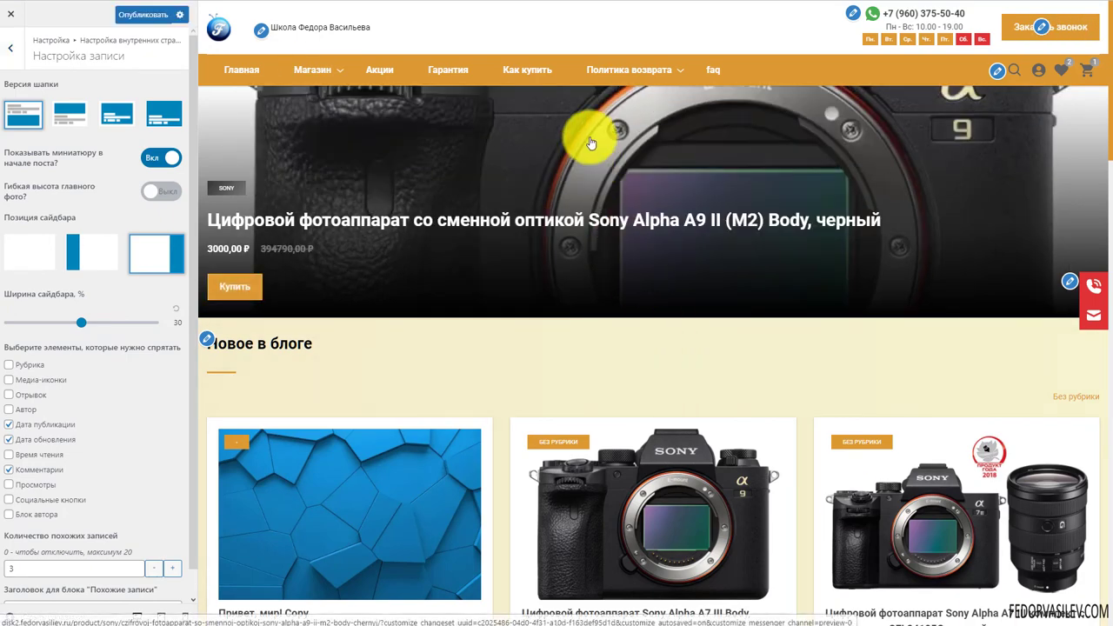
pyautogui.moveTo(596, 75)
pyautogui.click(553, 106)
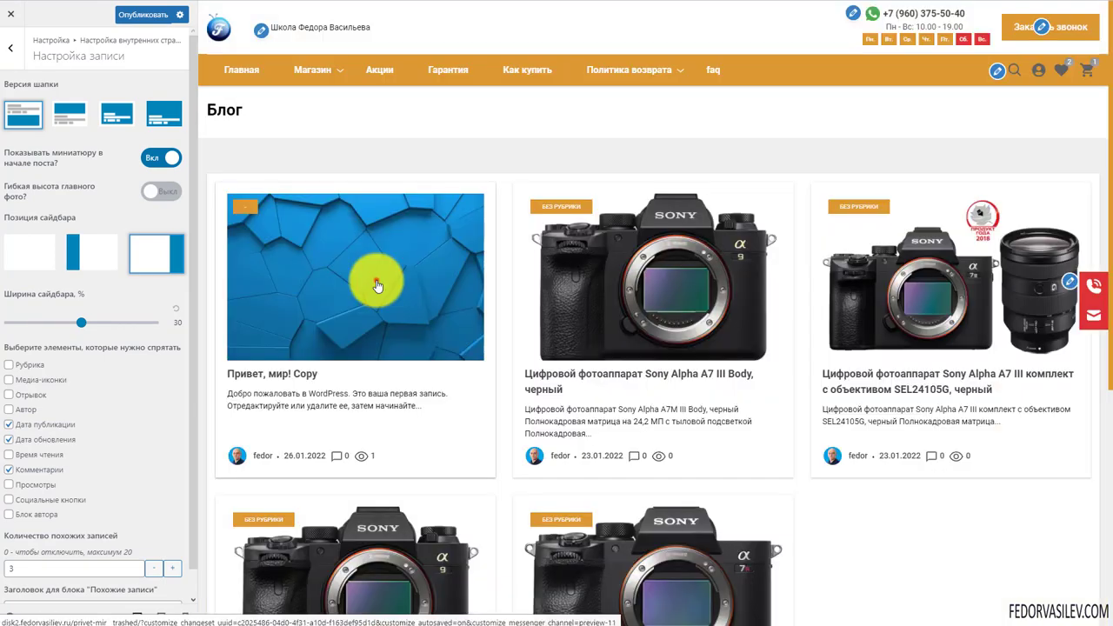
# Open the first blog post, Привет, мир! Copy, in the preview and scroll through it
pyautogui.click(374, 278)
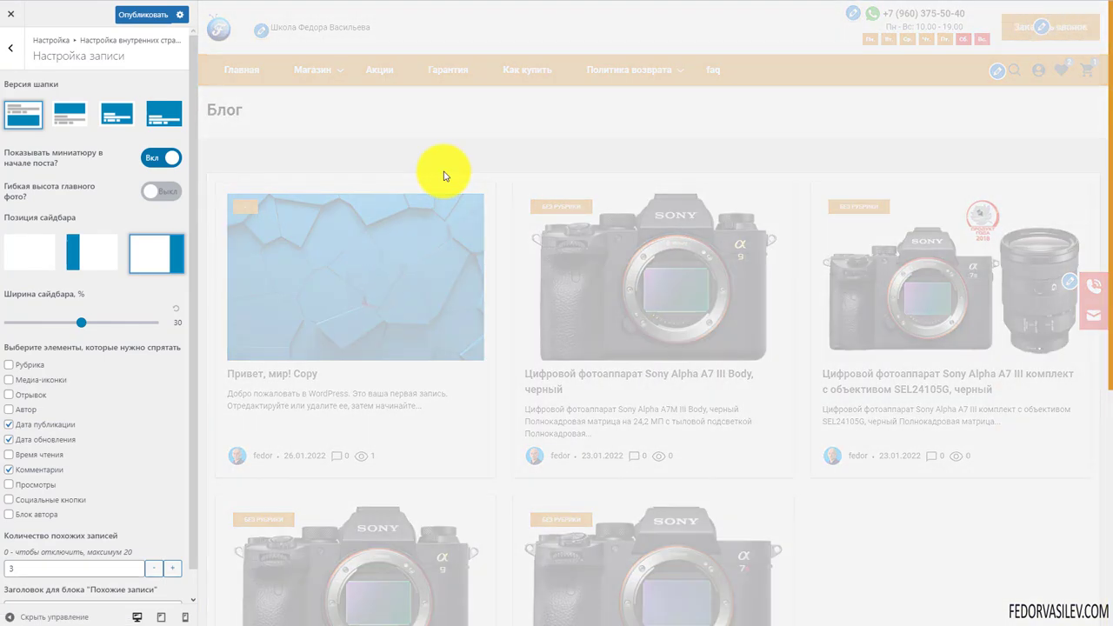
pyautogui.scroll(-5, 472, 318)
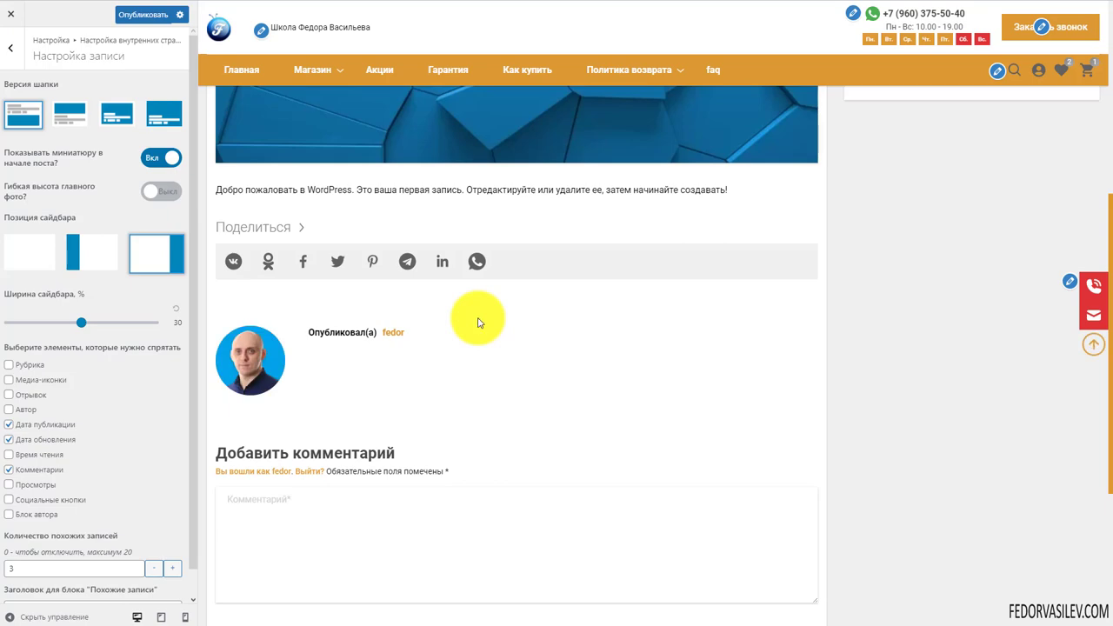
pyautogui.scroll(-3, 357, 307)
pyautogui.click(343, 296)
pyautogui.scroll(5, 365, 392)
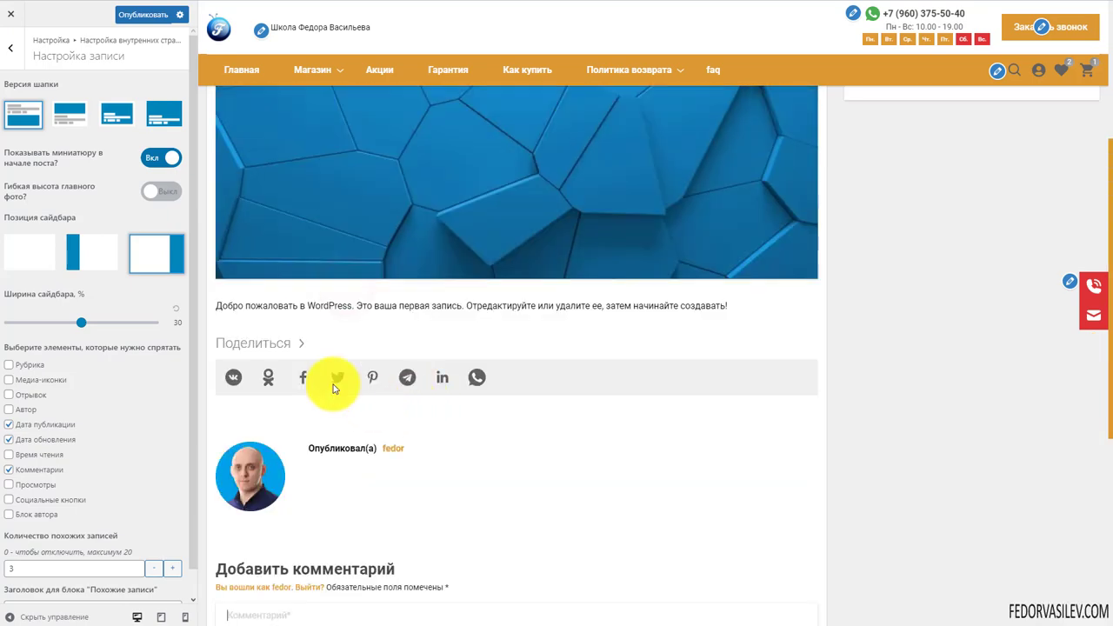
pyautogui.scroll(3, 370, 418)
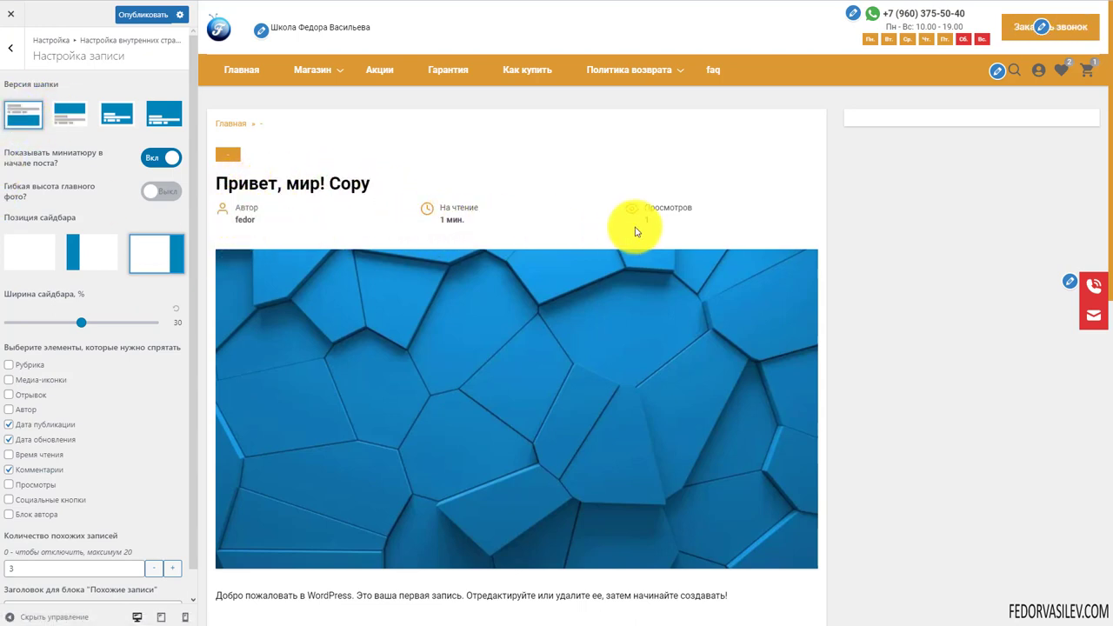
# Try post header versions two, three and four, then settle on the first header layout
pyautogui.click(71, 115)
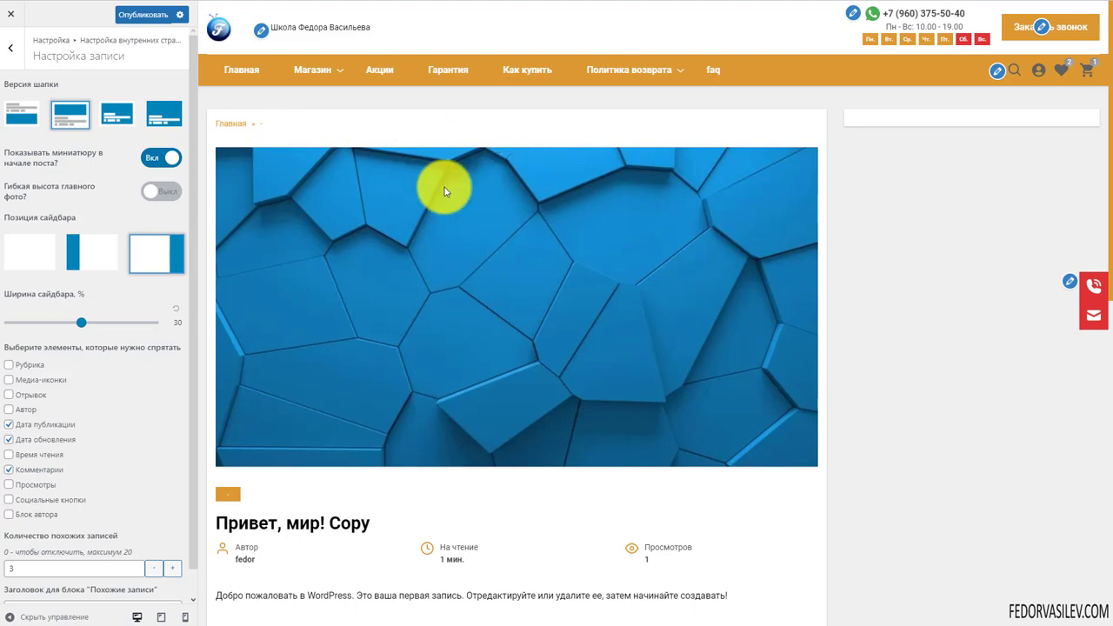
pyautogui.scroll(-2, 270, 287)
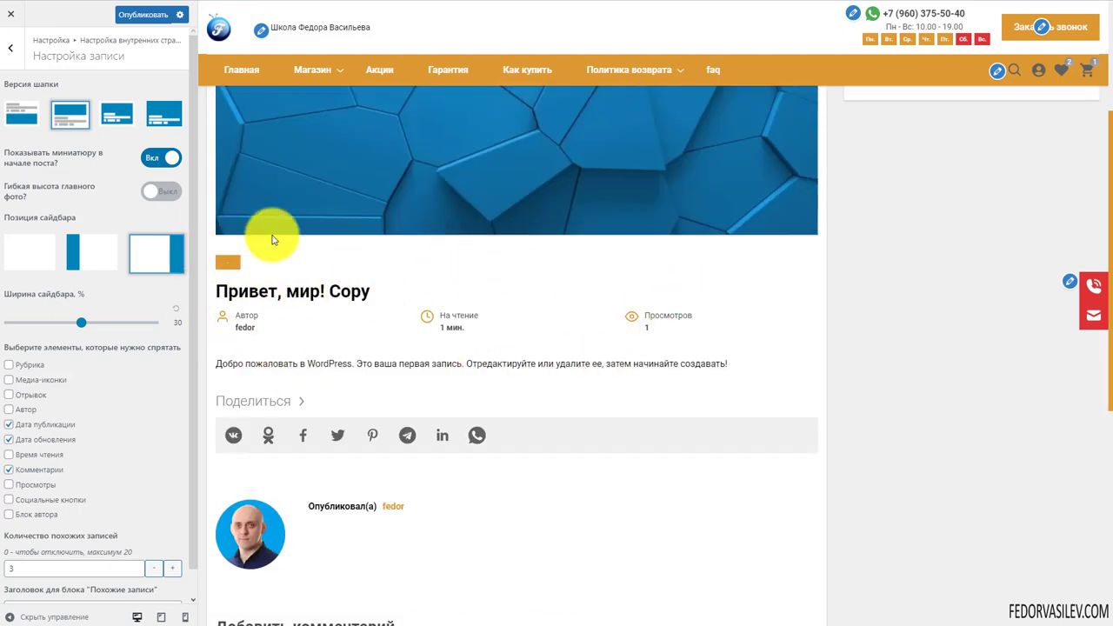
pyautogui.scroll(3, 487, 333)
pyautogui.click(116, 111)
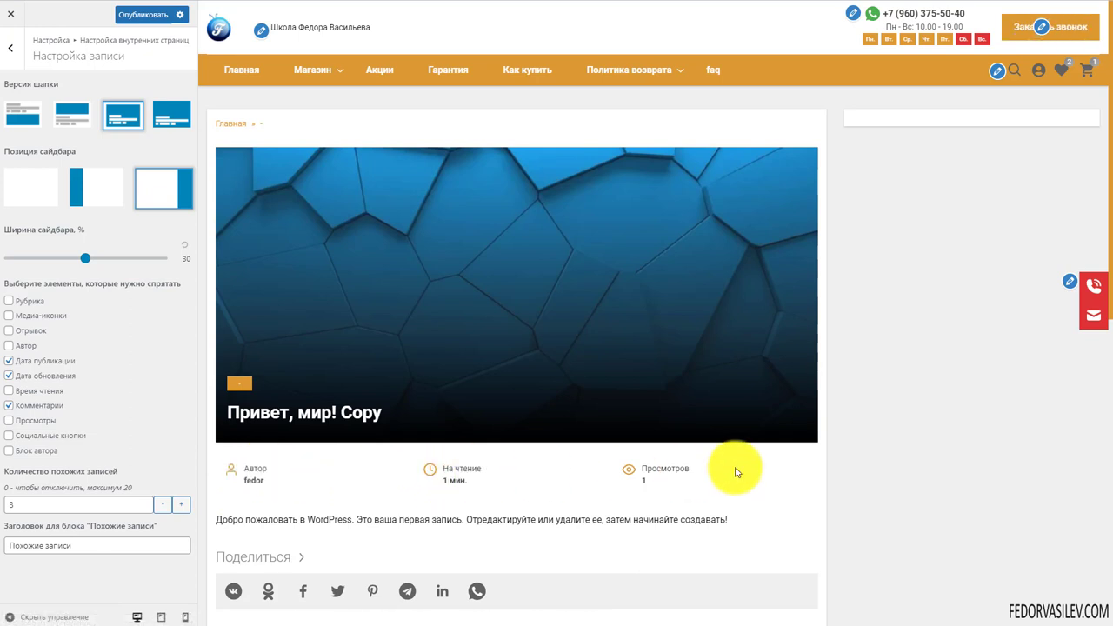
pyautogui.click(170, 114)
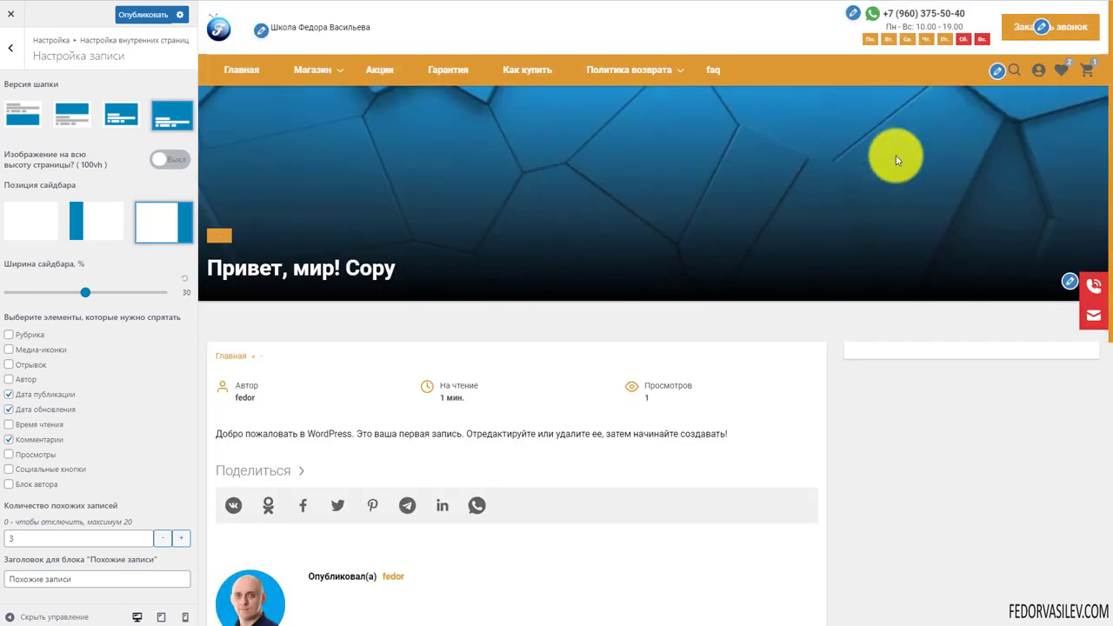
pyautogui.scroll(-2, 783, 186)
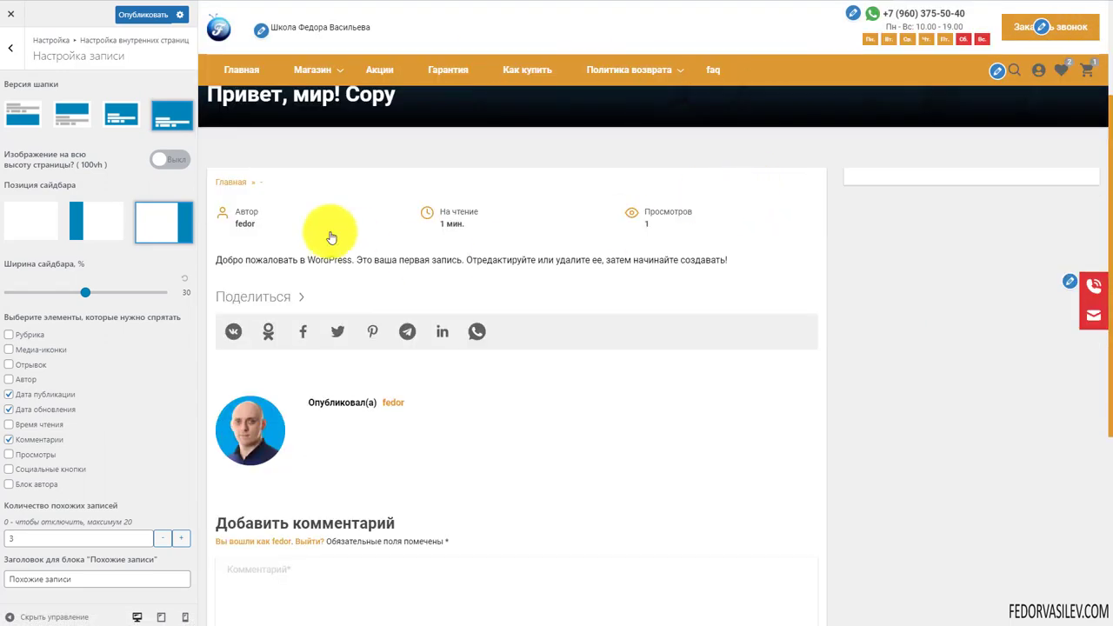
pyautogui.scroll(2, 423, 411)
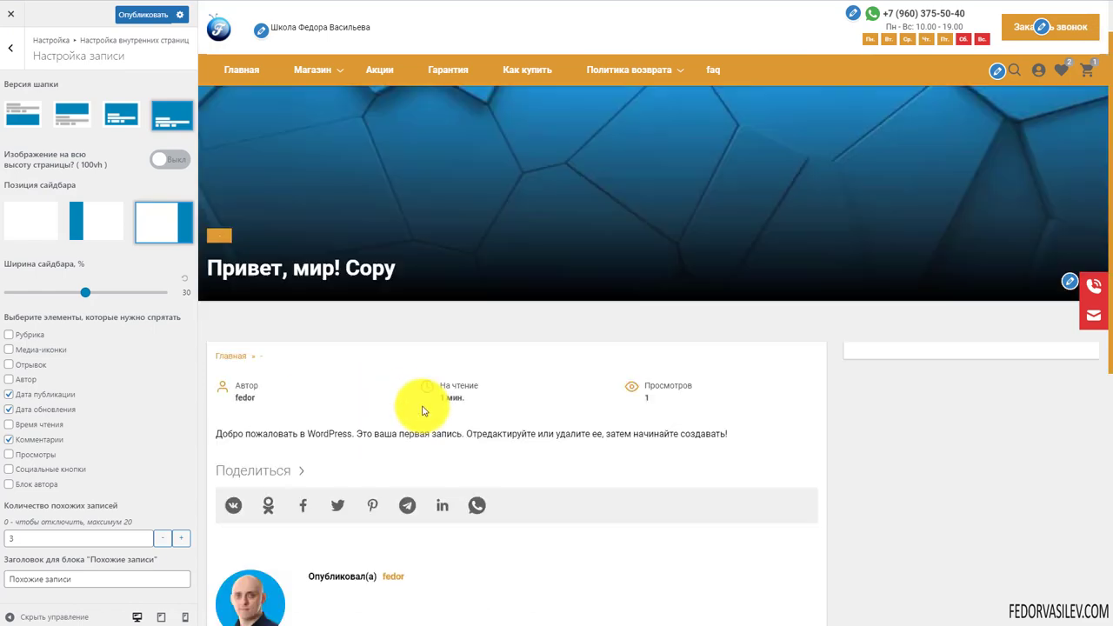
pyautogui.scroll(-2, 791, 351)
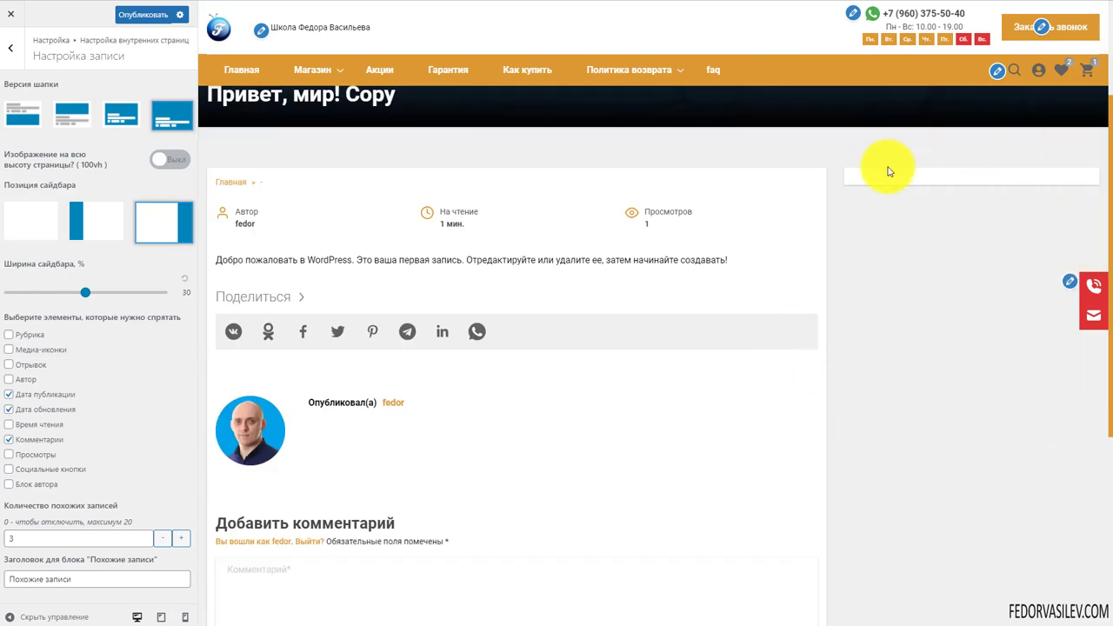
pyautogui.scroll(-4, 890, 248)
pyautogui.scroll(6, 885, 274)
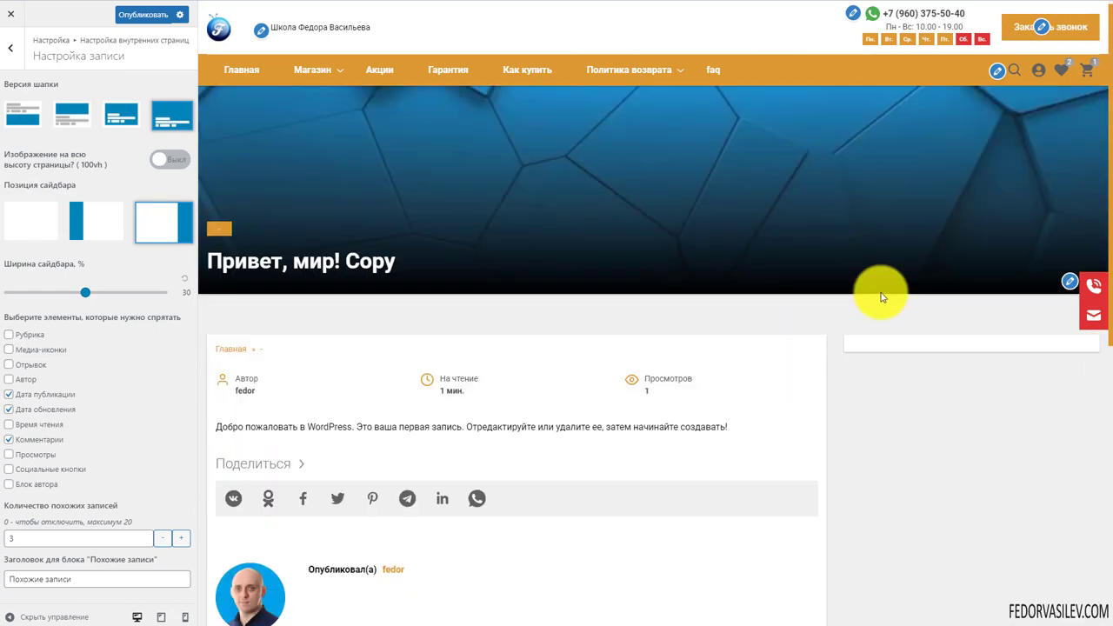
pyautogui.scroll(-2, 881, 298)
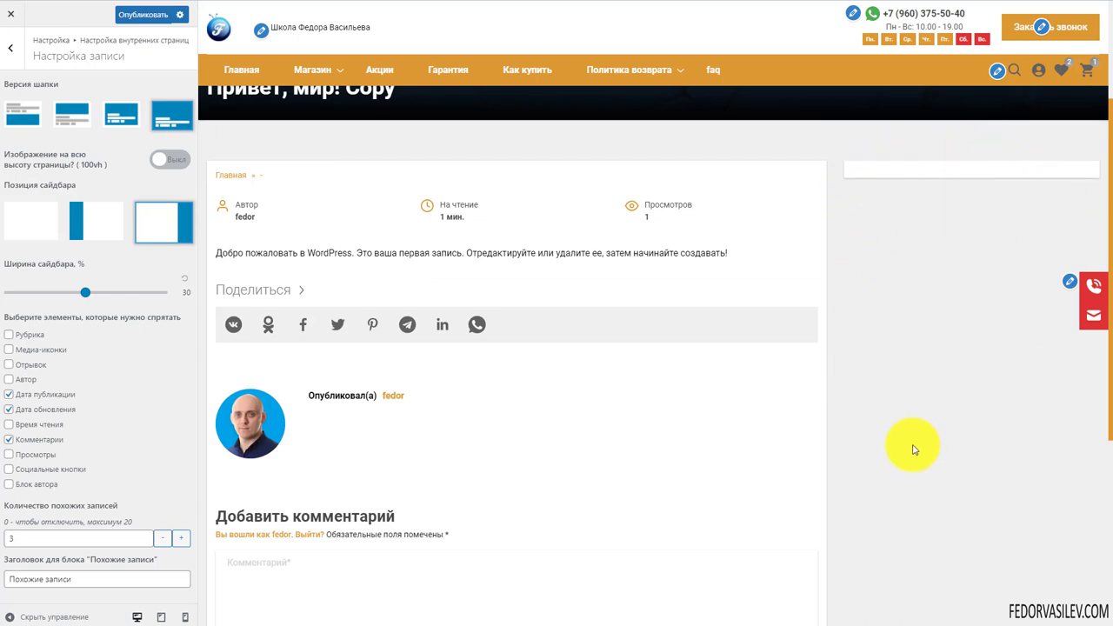
pyautogui.scroll(2, 913, 409)
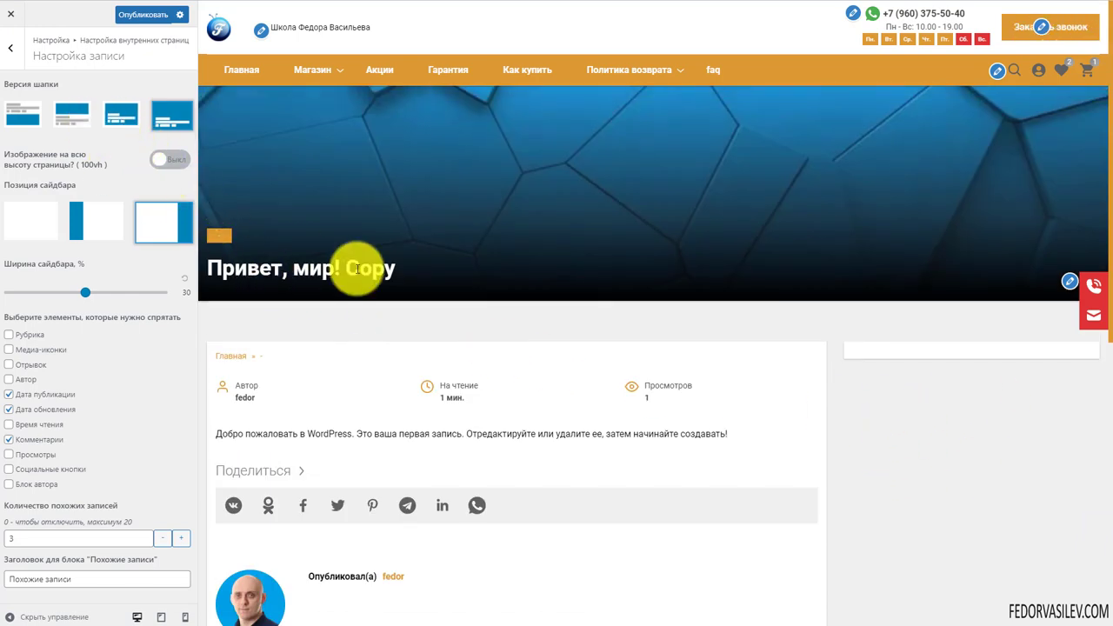
pyautogui.click(25, 117)
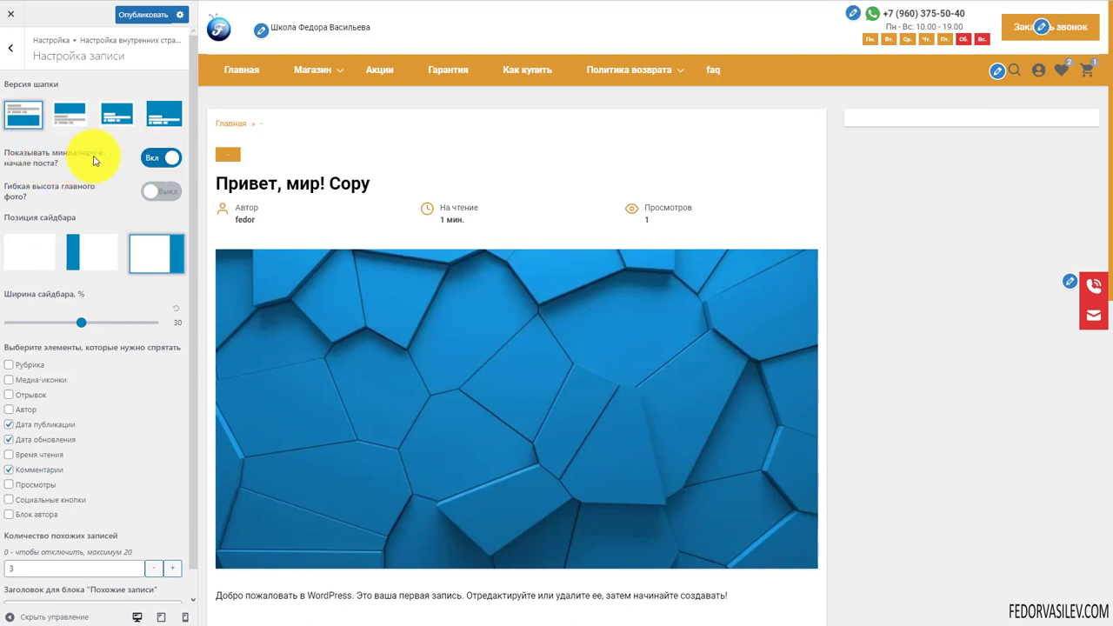
pyautogui.click(146, 162)
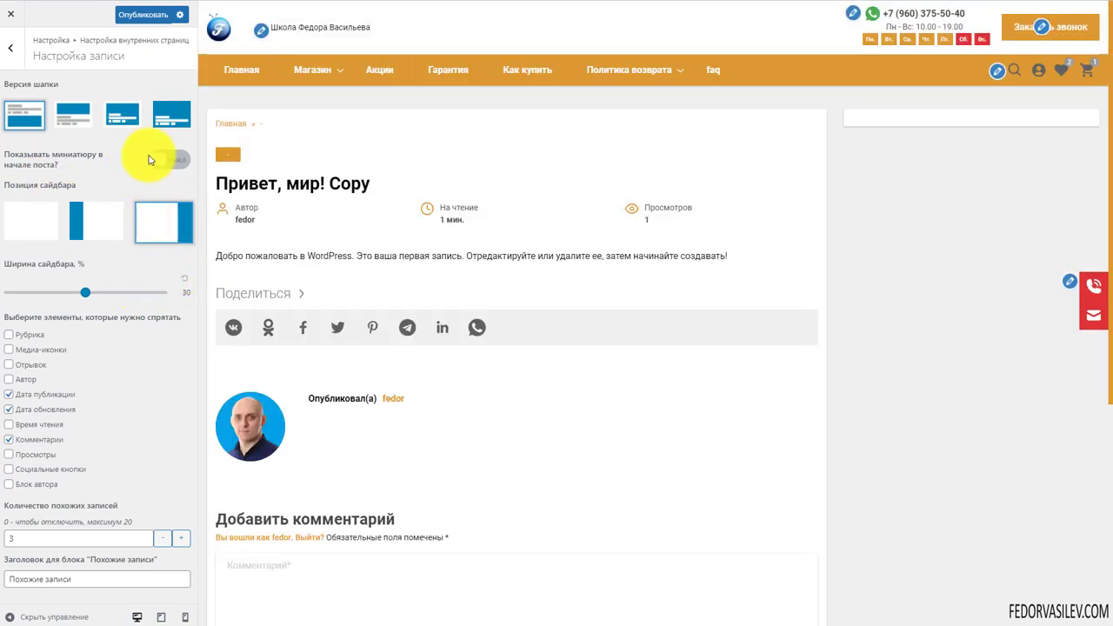
pyautogui.click(173, 162)
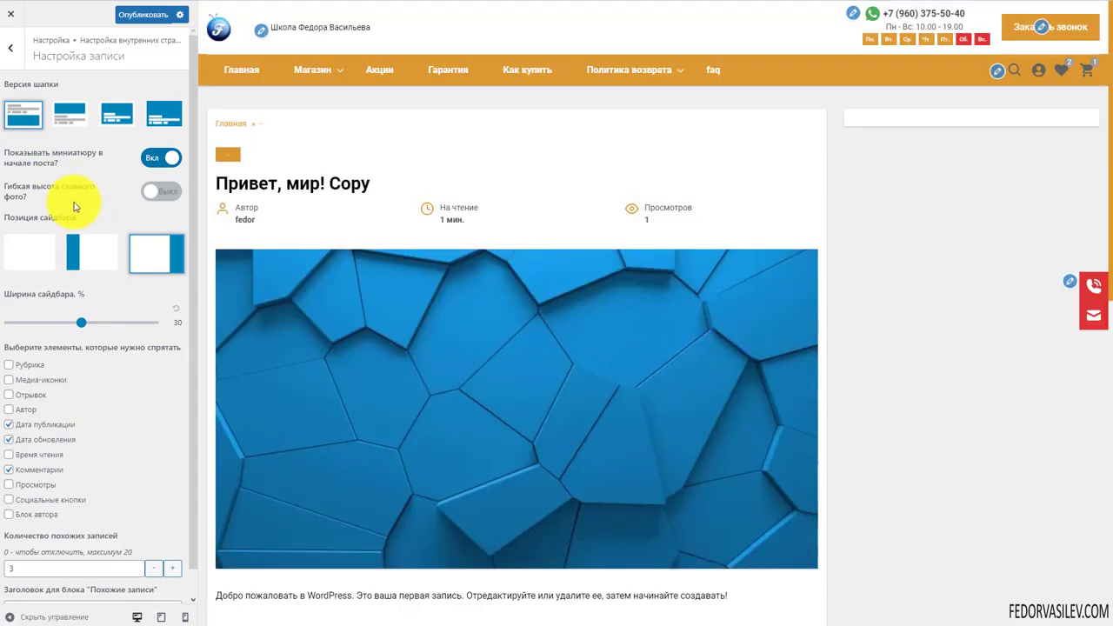
pyautogui.scroll(-10, 614, 234)
pyautogui.scroll(10, 497, 340)
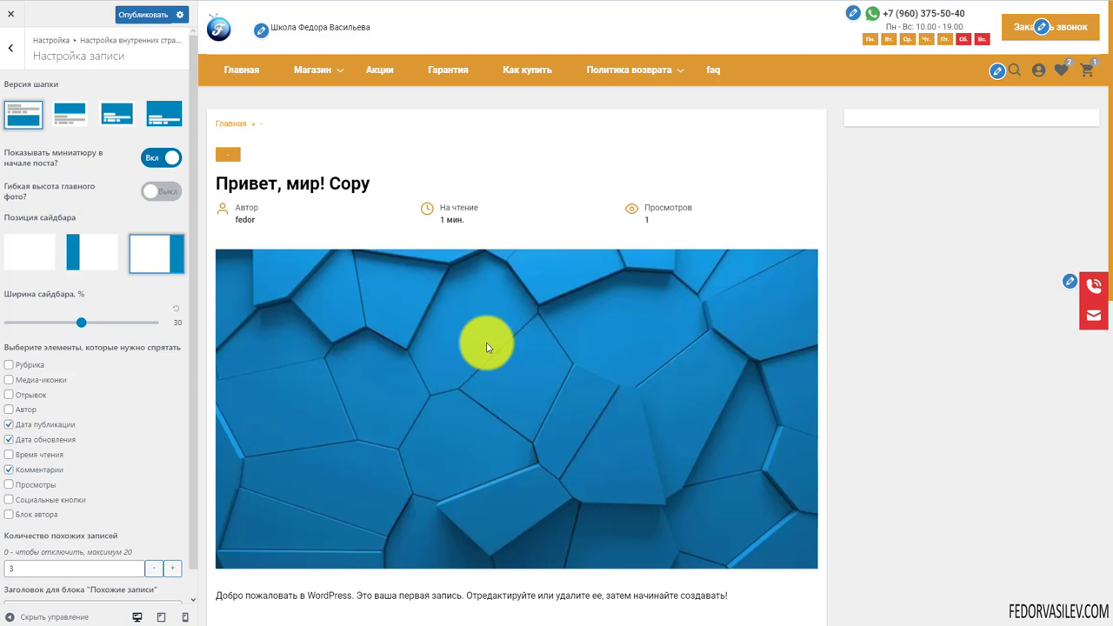
pyautogui.click(21, 251)
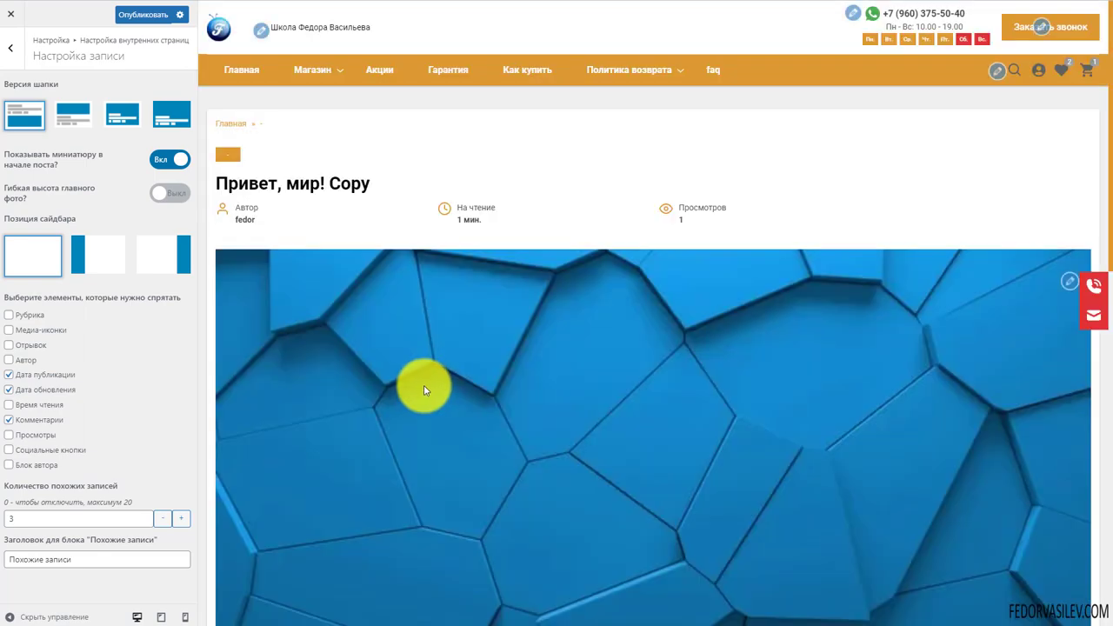
pyautogui.scroll(-5, 425, 293)
pyautogui.scroll(5, 433, 200)
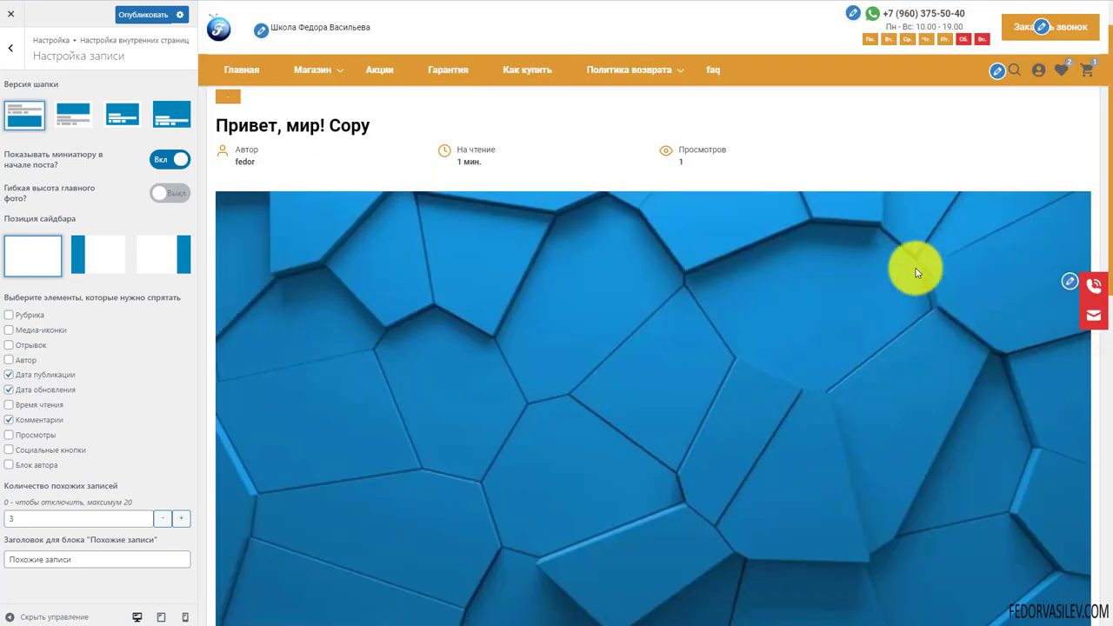
pyautogui.scroll(1, 826, 274)
pyautogui.click(163, 252)
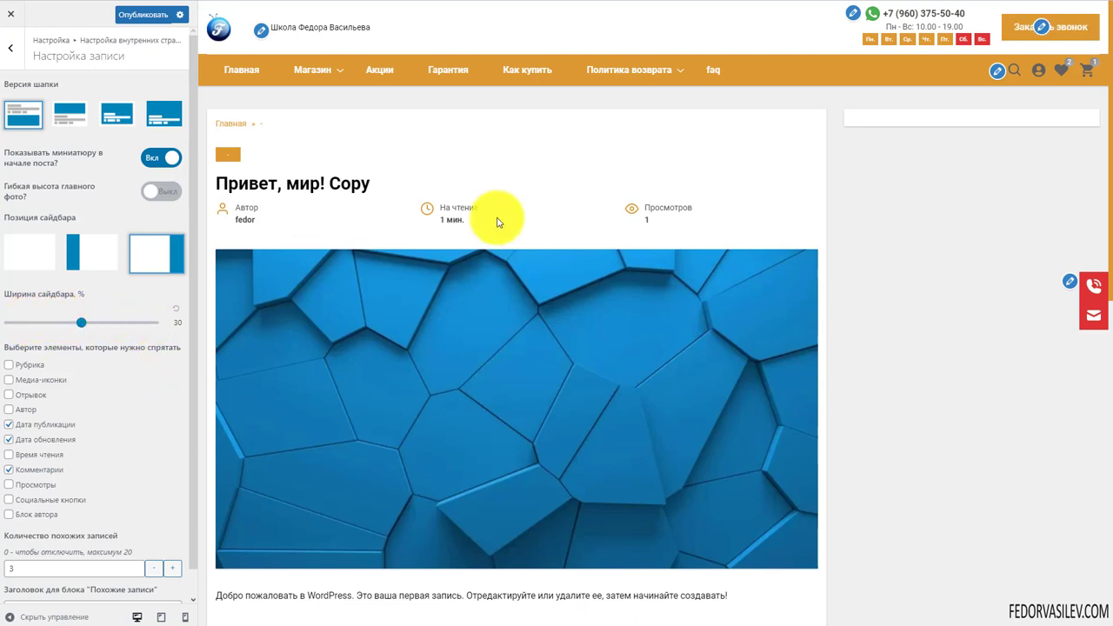
# Toggle Блок автора off and back on so the author block stays visible
pyautogui.scroll(-2, 497, 218)
pyautogui.scroll(2, 497, 219)
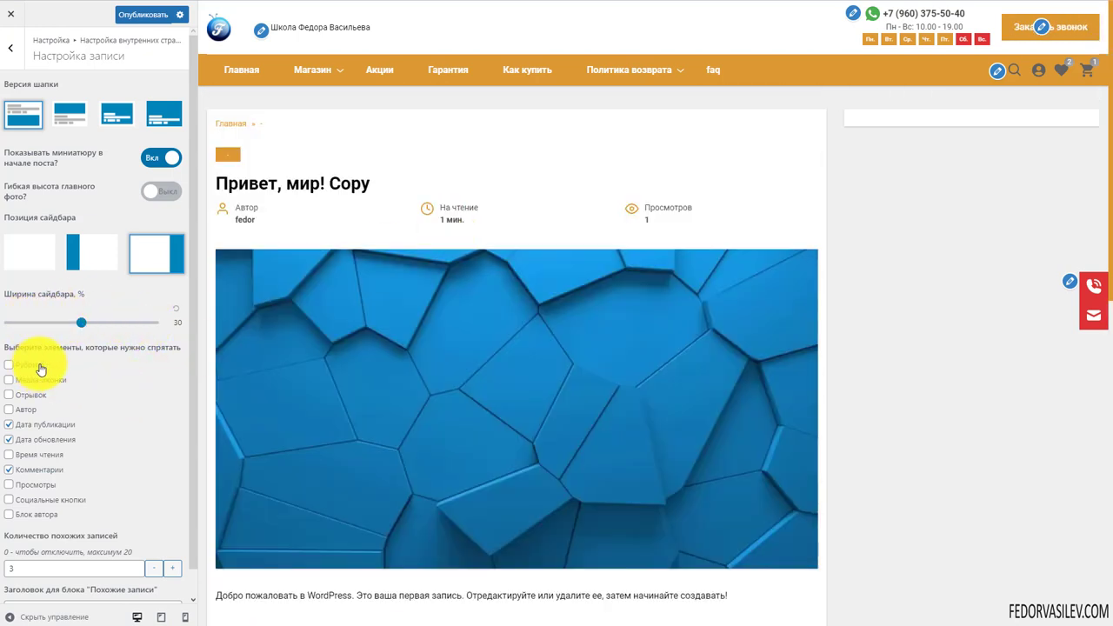
pyautogui.scroll(-1, 122, 376)
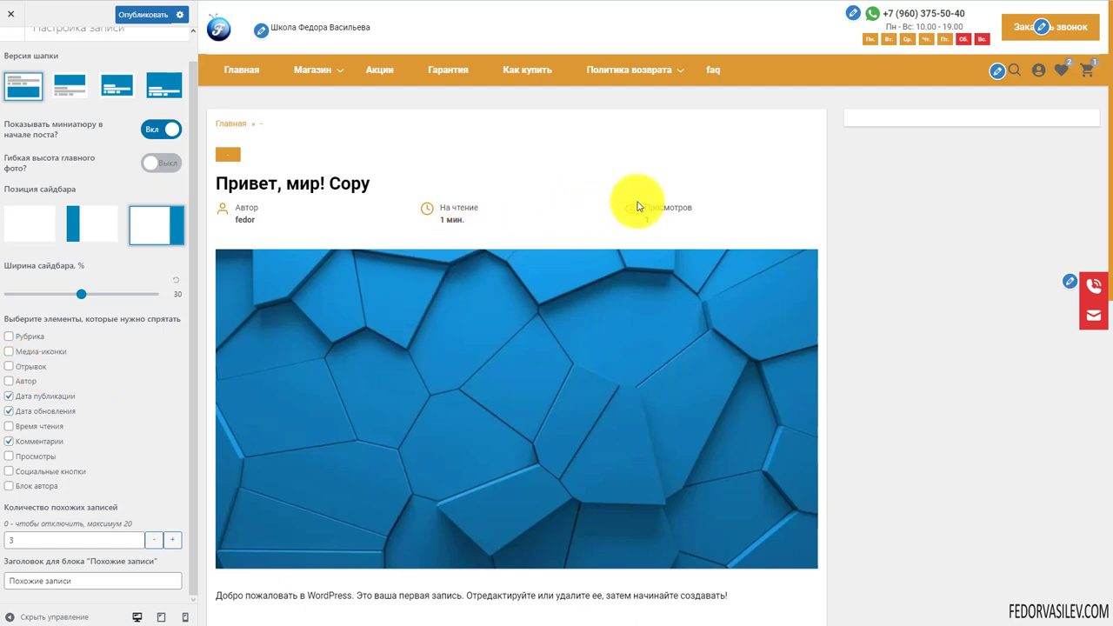
pyautogui.scroll(-2, 632, 218)
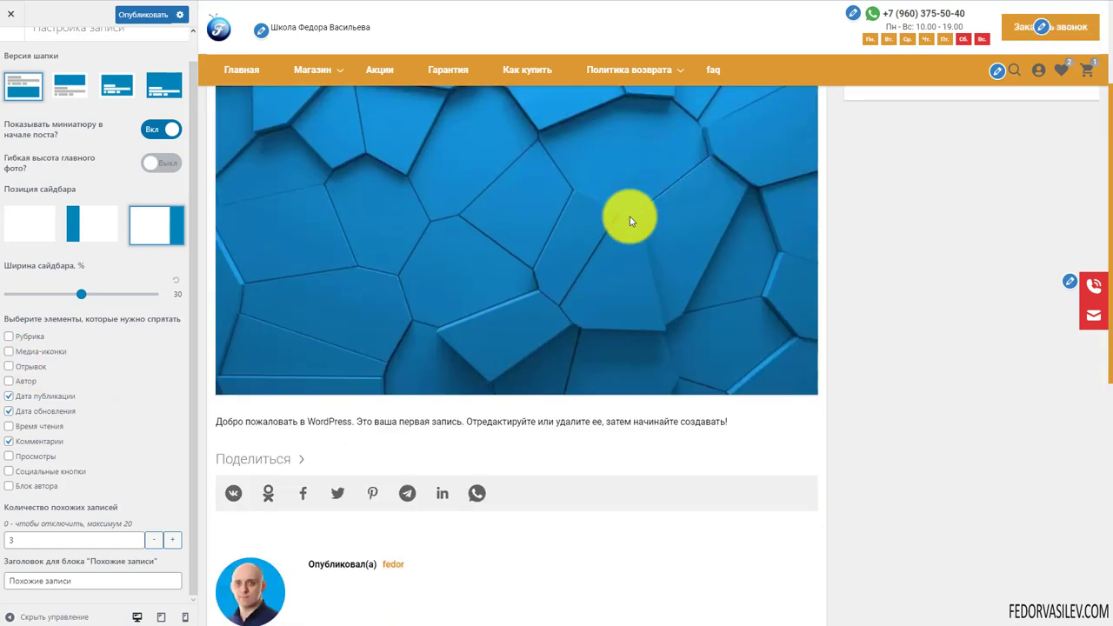
pyautogui.scroll(-3, 632, 221)
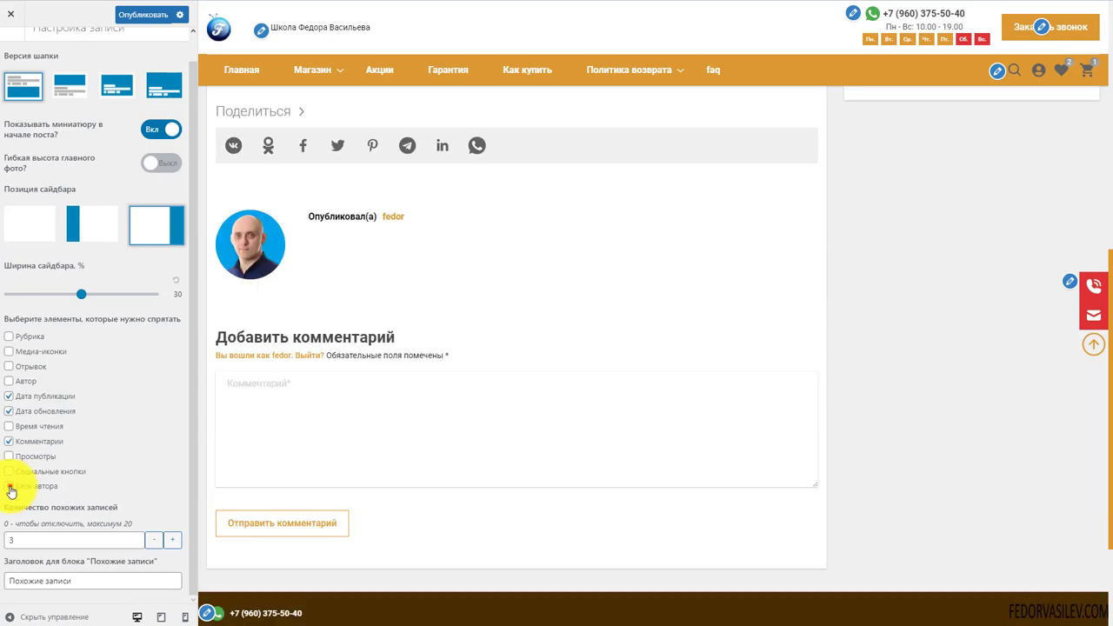
pyautogui.click(10, 485)
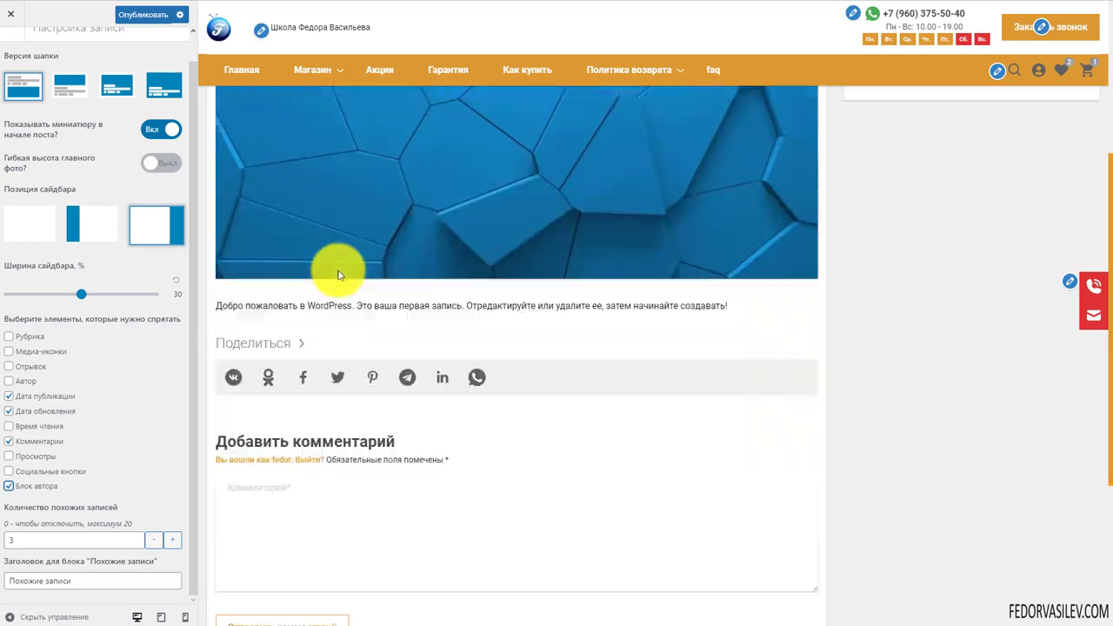
pyautogui.click(9, 487)
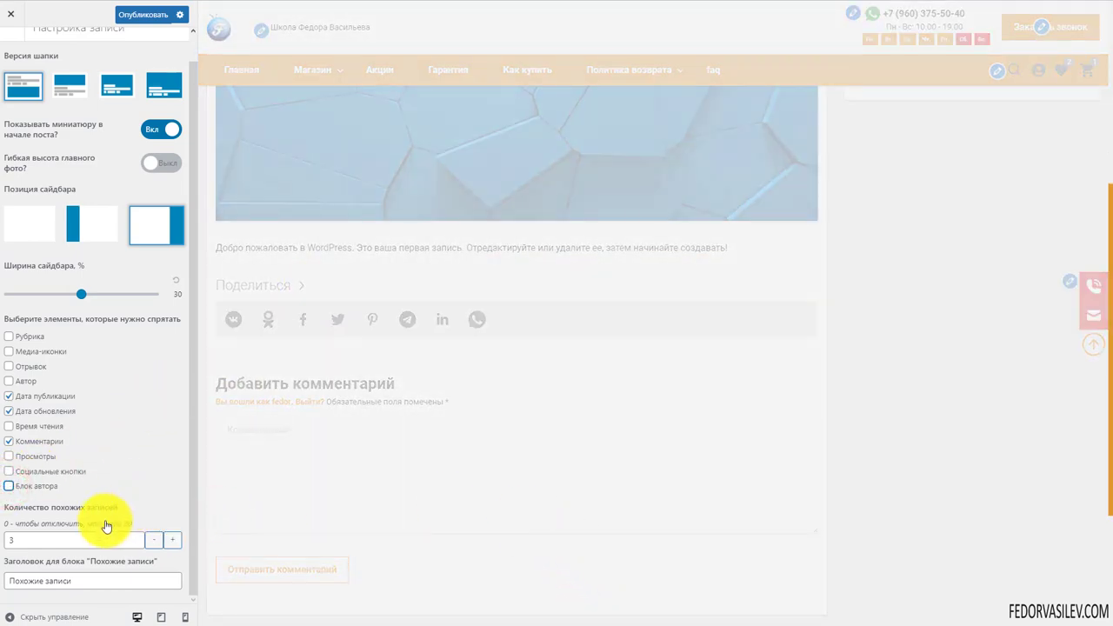
# Set Количество похожих записей to 3 and select the Похожие записи heading text
pyautogui.scroll(-4, 410, 336)
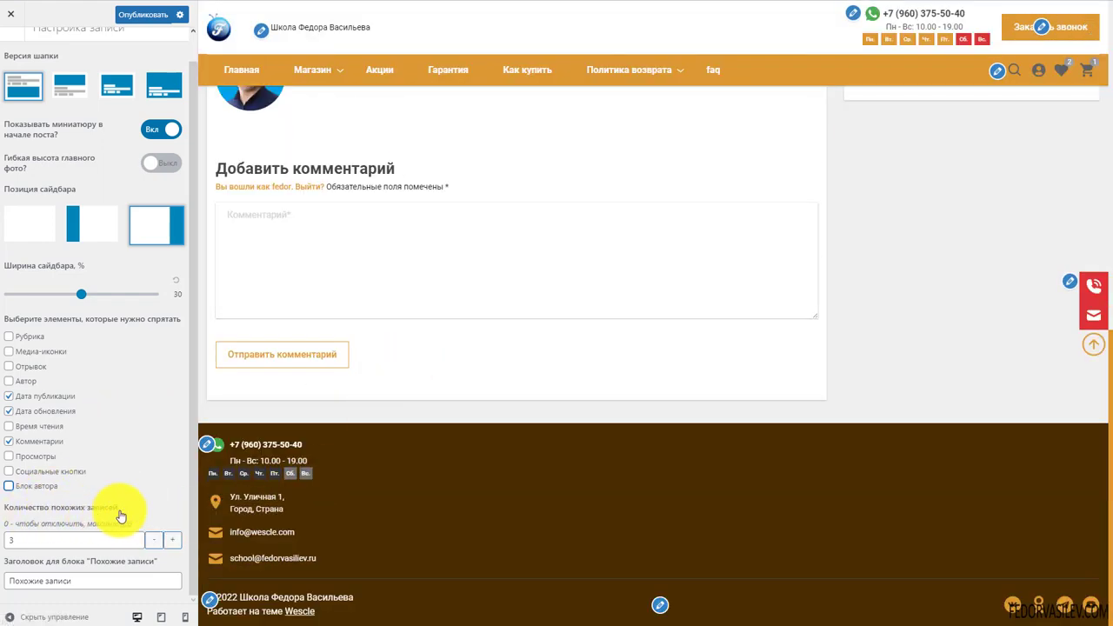
pyautogui.write('3')
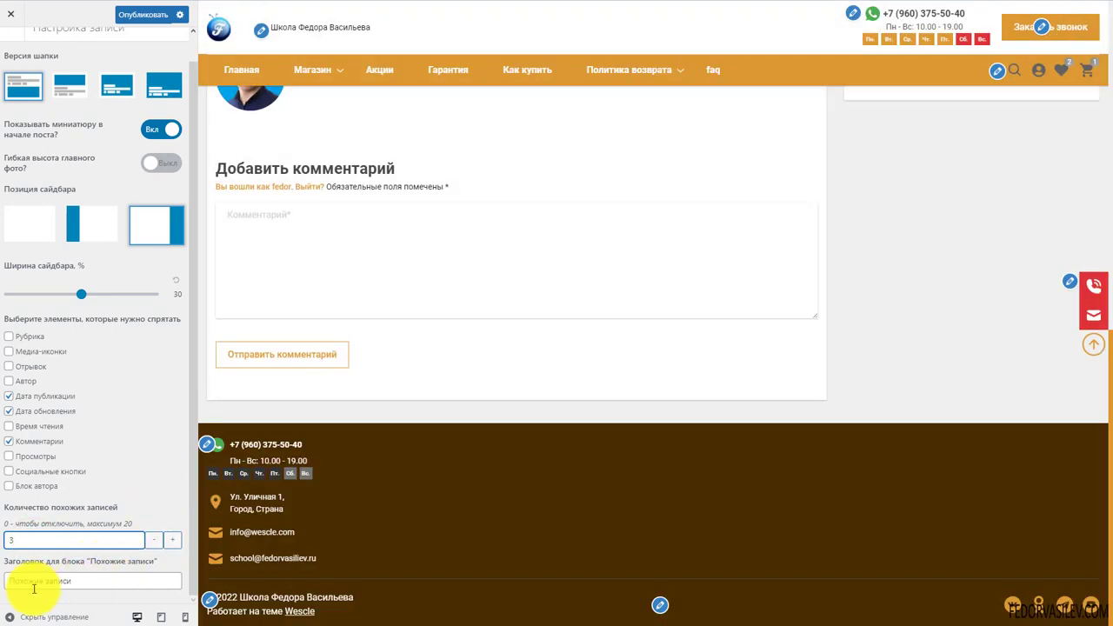
pyautogui.click(33, 586)
pyautogui.tripleClick(88, 580)
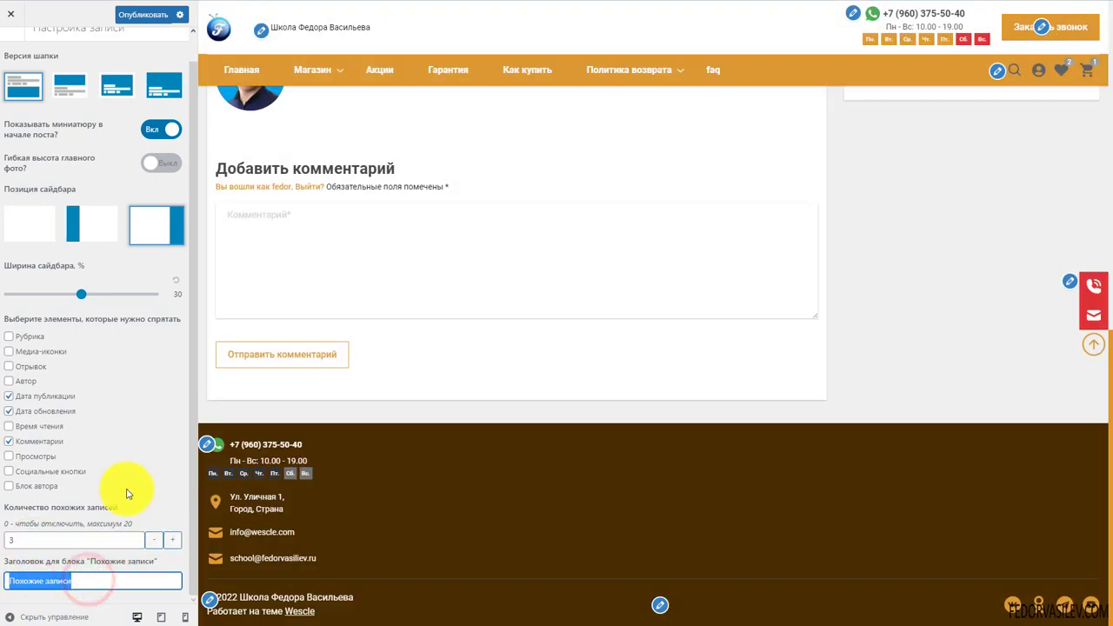
# Review the post preview, clearing a stray text selection on the page
pyautogui.scroll(3, 344, 380)
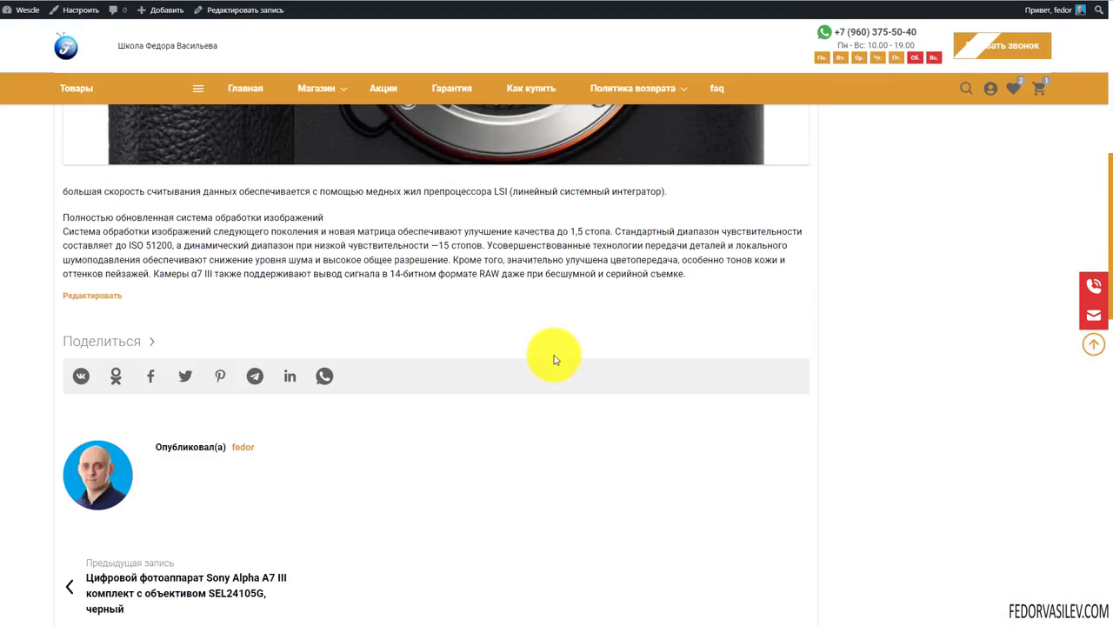
pyautogui.scroll(10, 552, 356)
pyautogui.scroll(-15, 559, 228)
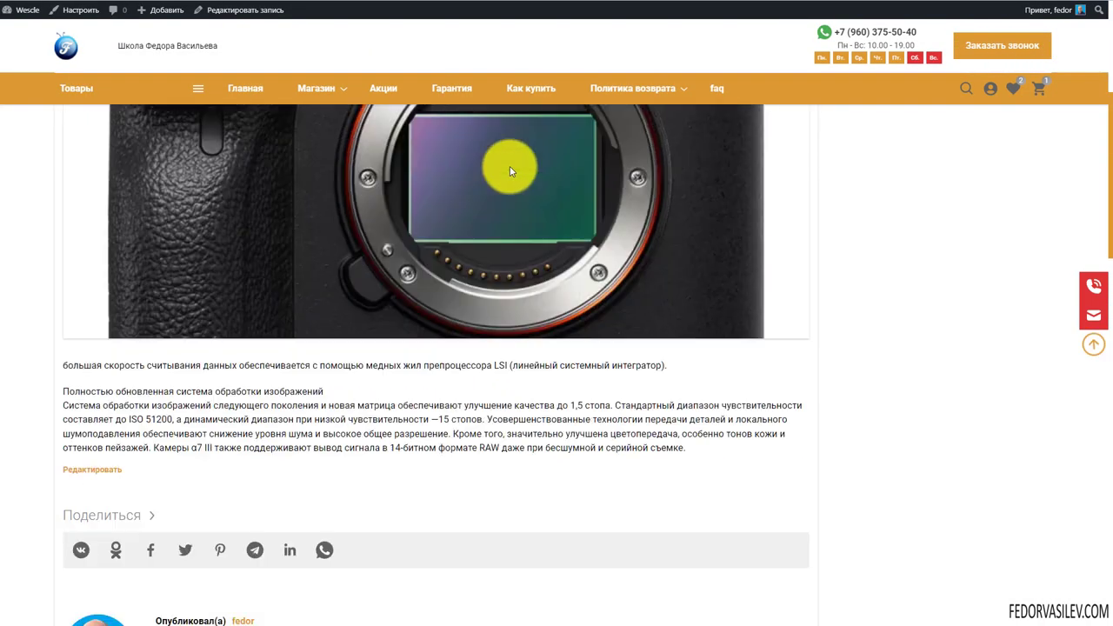
pyautogui.moveTo(204, 318); pyautogui.dragTo(87, 318)
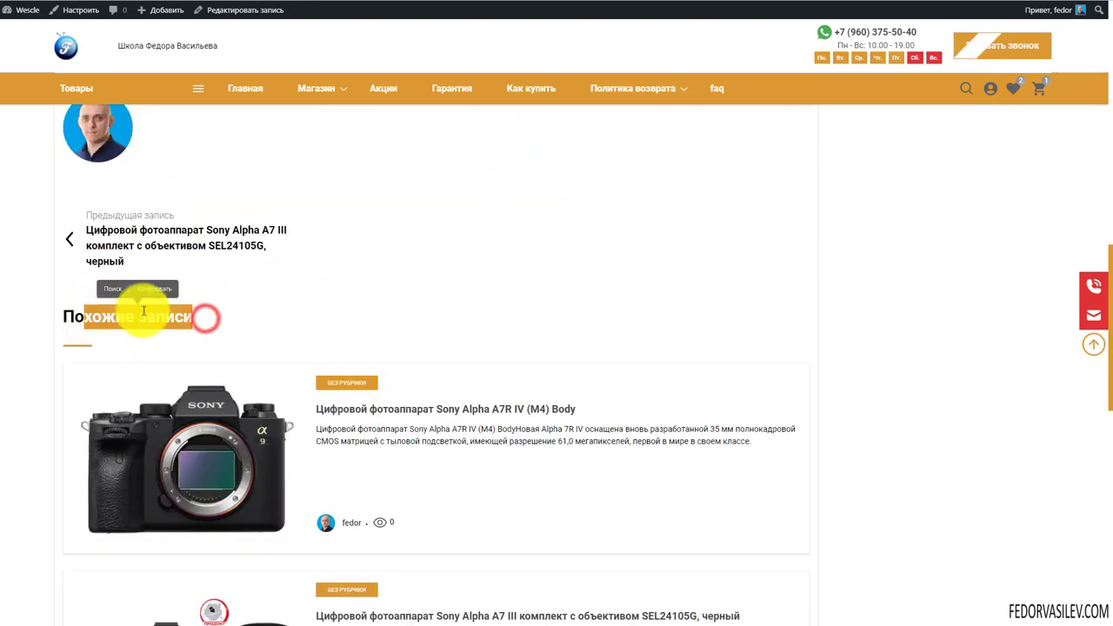
pyautogui.click(487, 291)
pyautogui.scroll(-1, 532, 246)
pyautogui.scroll(-5, 532, 247)
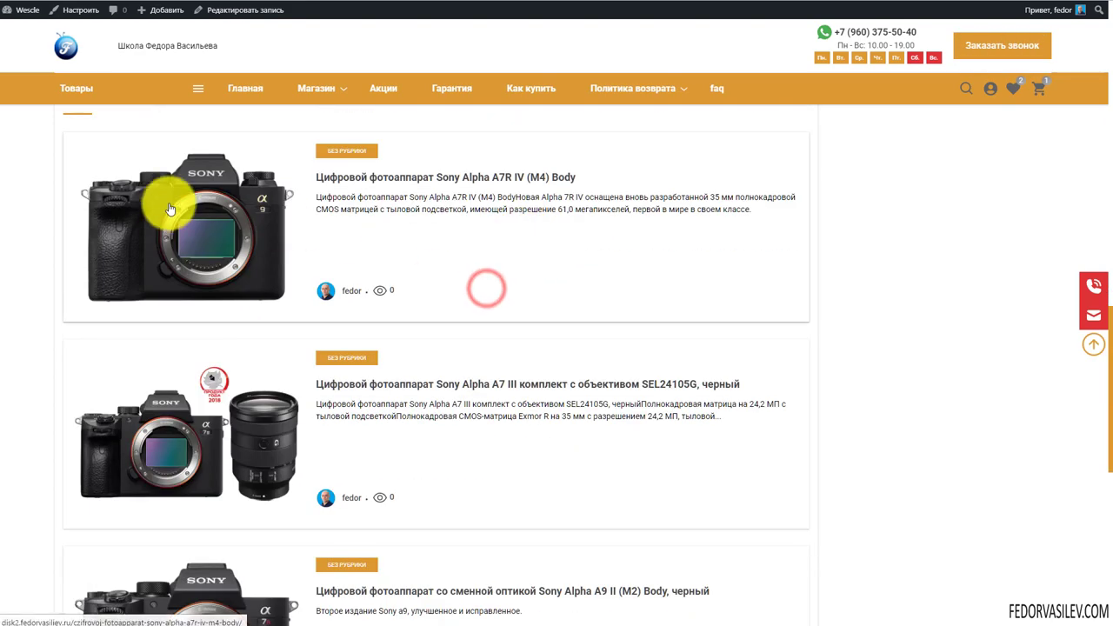
pyautogui.scroll(4, 210, 393)
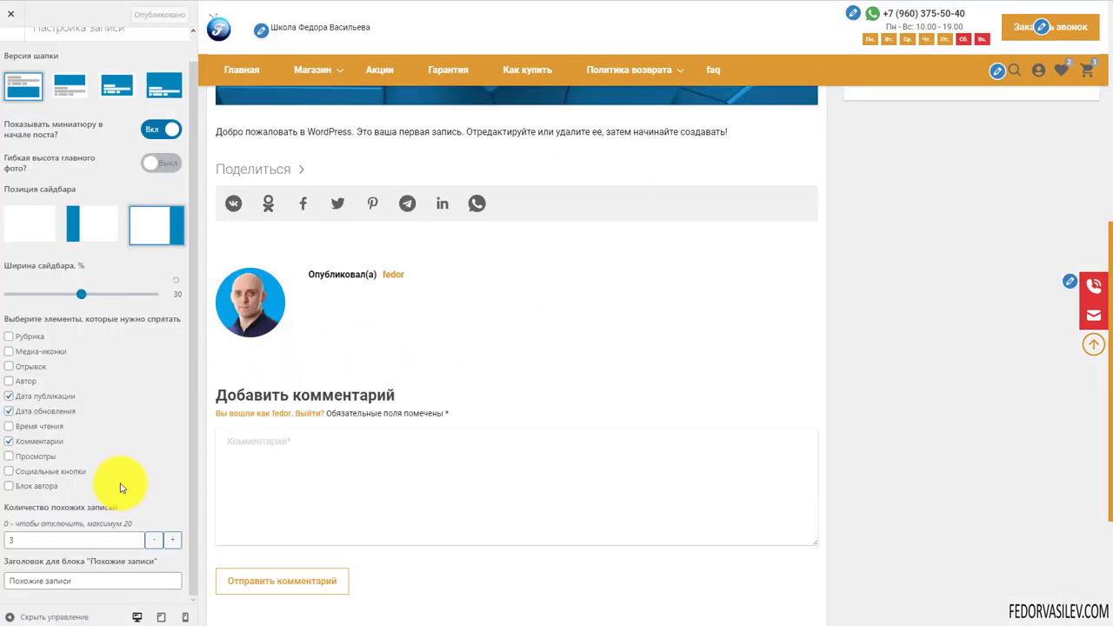
pyautogui.scroll(2, 127, 414)
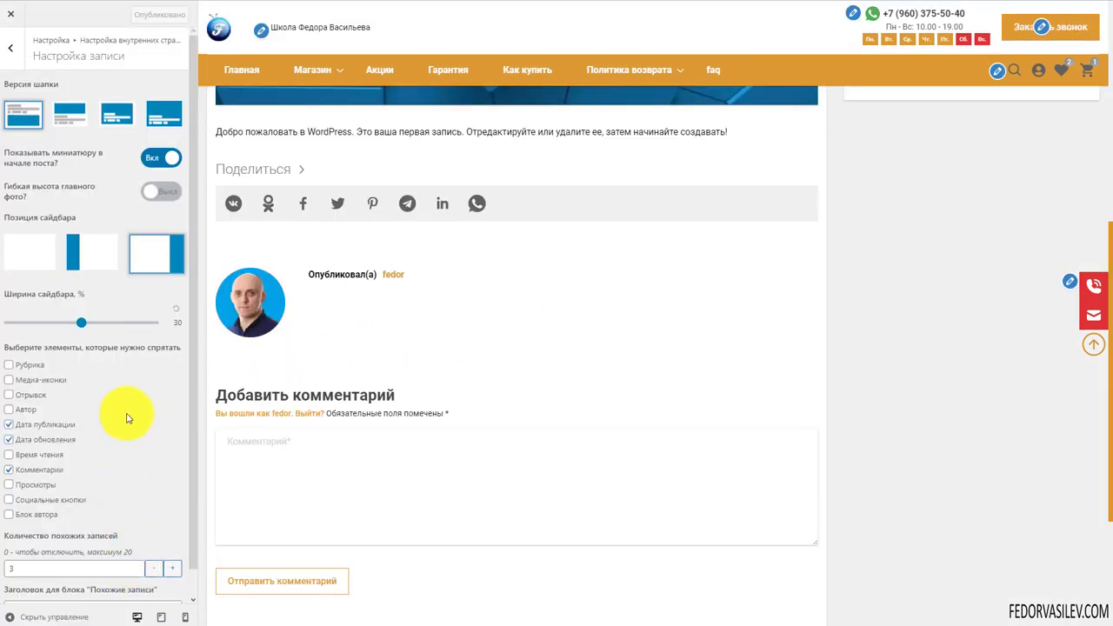
# Open Настройка страницы and preview the Политика возврата page
pyautogui.click(19, 56)
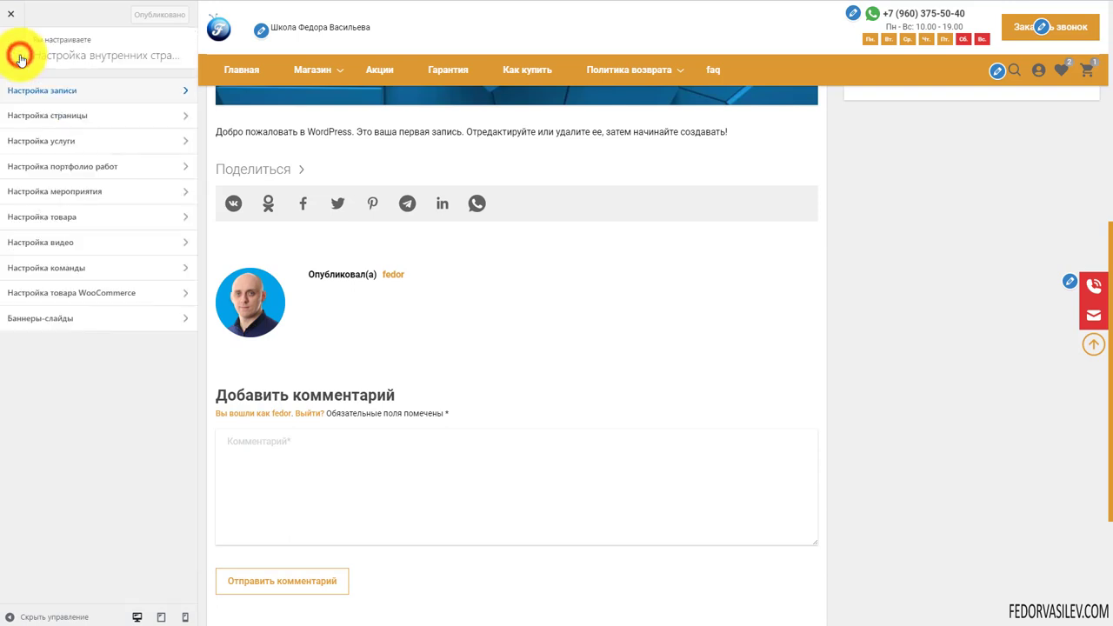
pyautogui.click(64, 121)
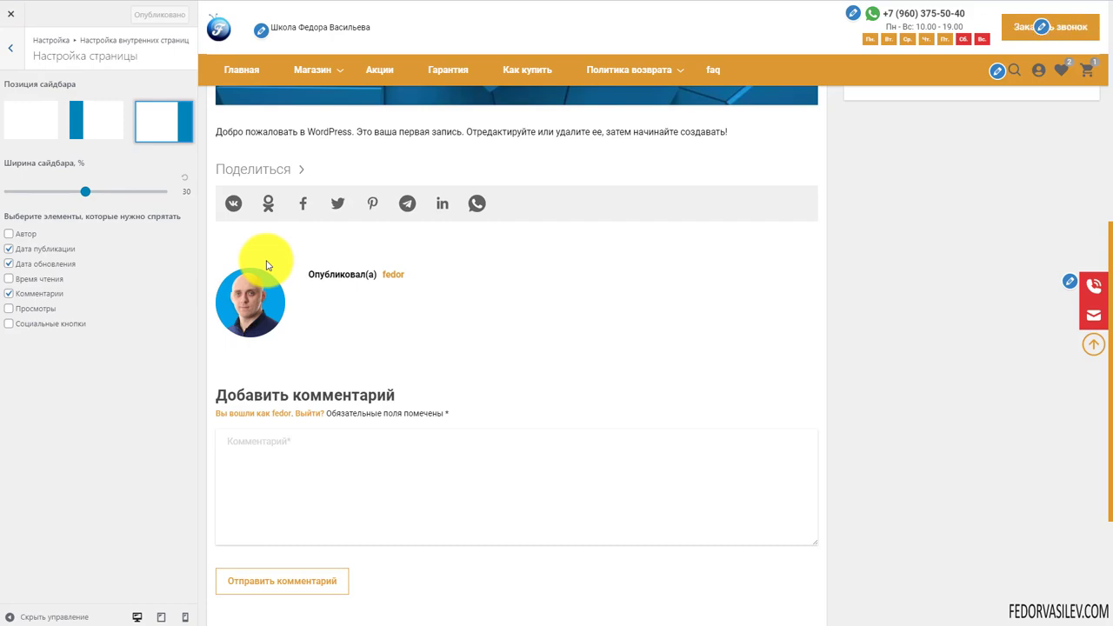
pyautogui.scroll(10, 267, 265)
pyautogui.click(653, 69)
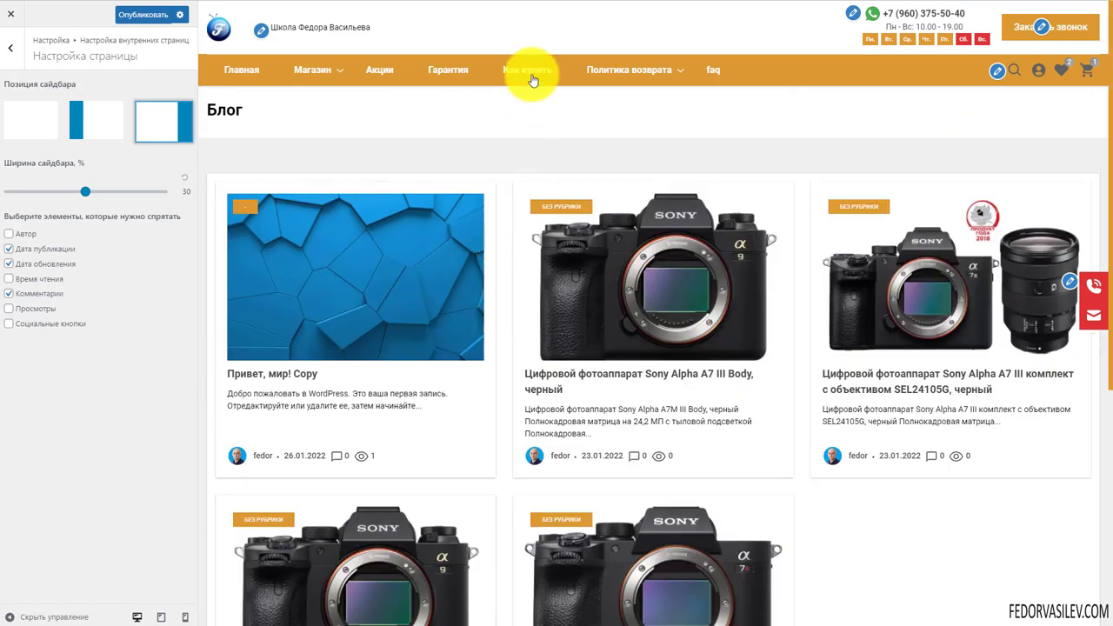
pyautogui.click(604, 69)
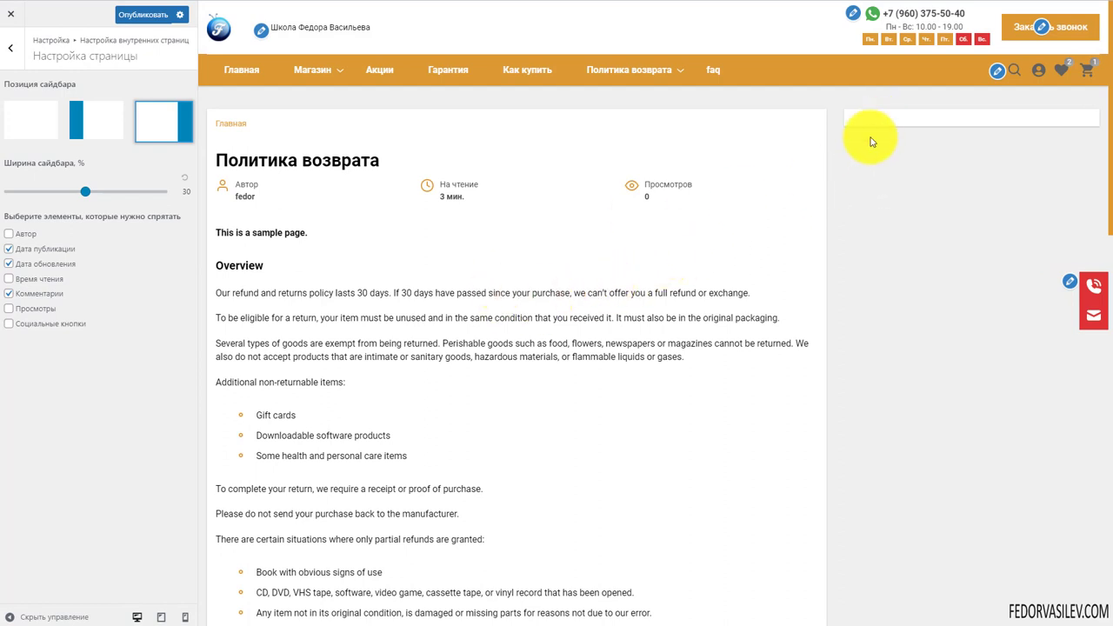
# Try removing the page sidebar, then restore it on the right
pyautogui.click(30, 121)
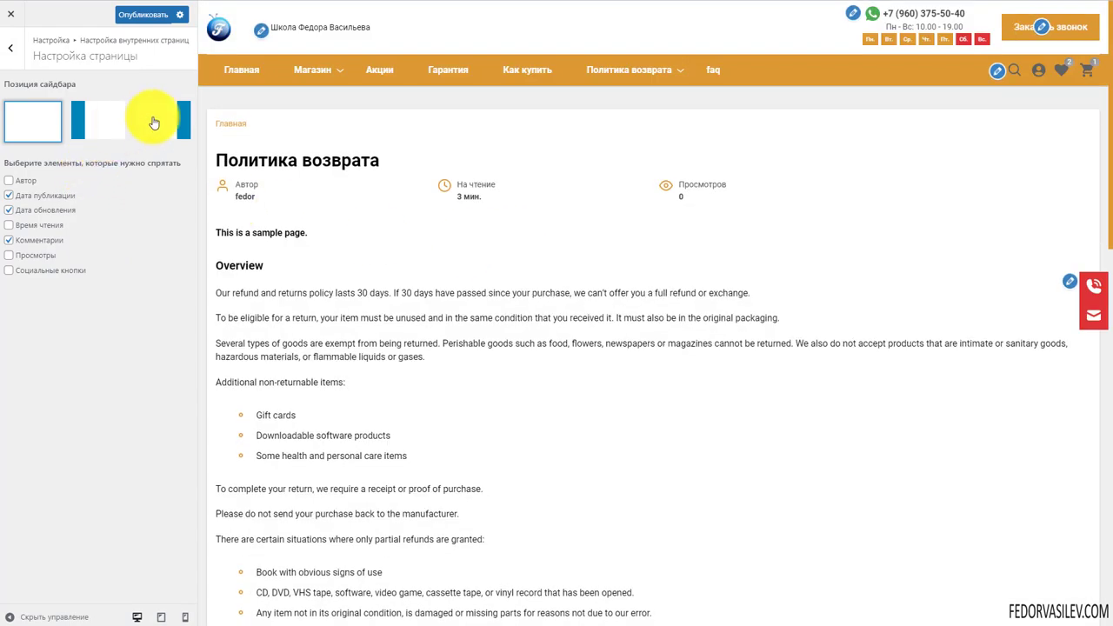
pyautogui.click(154, 122)
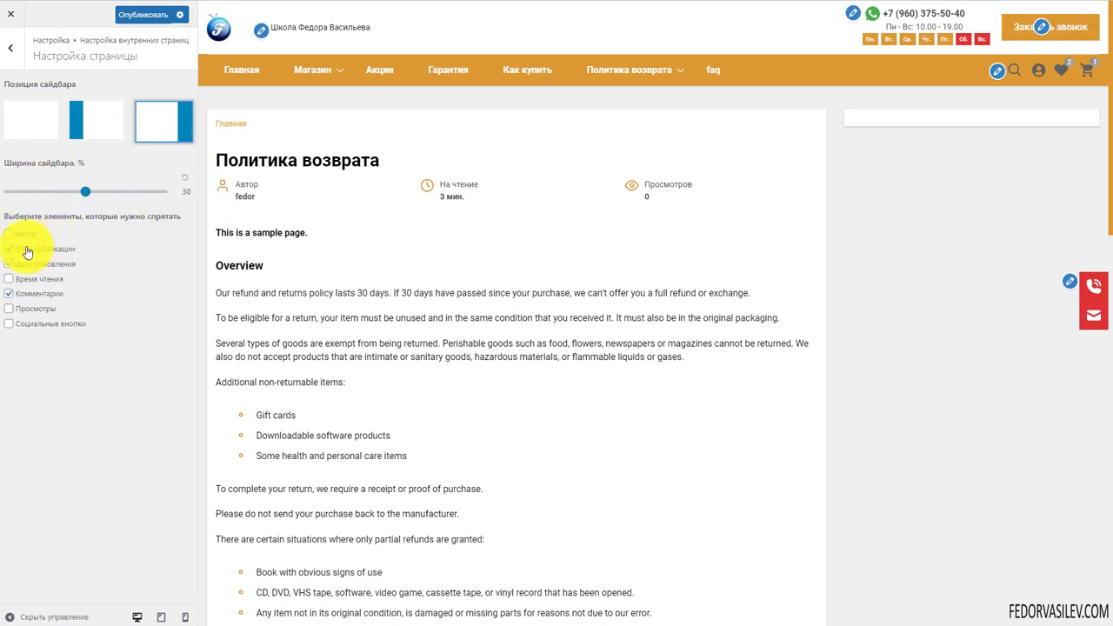
pyautogui.click(356, 161)
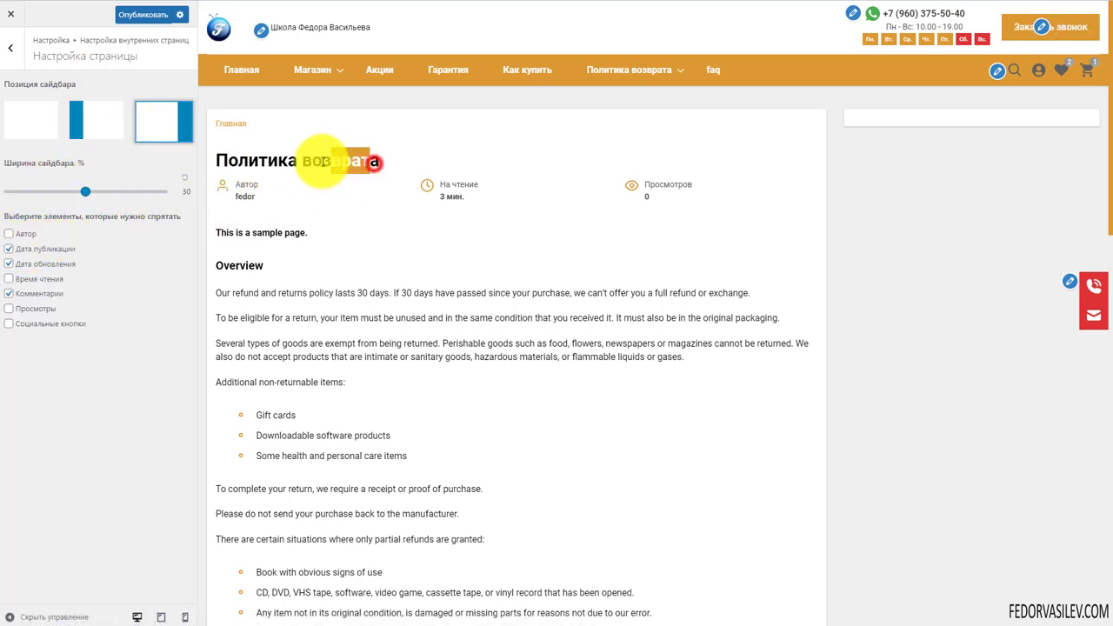
pyautogui.click(313, 224)
# Hide the author, reading time and views count on static pages
pyautogui.click(8, 233)
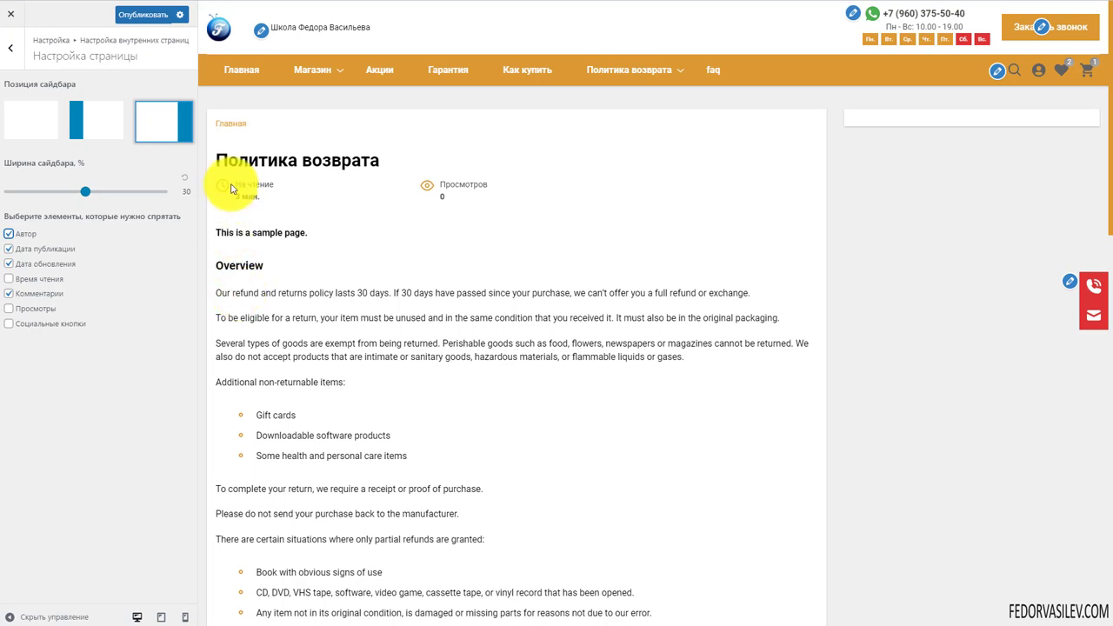
pyautogui.click(7, 278)
pyautogui.click(9, 309)
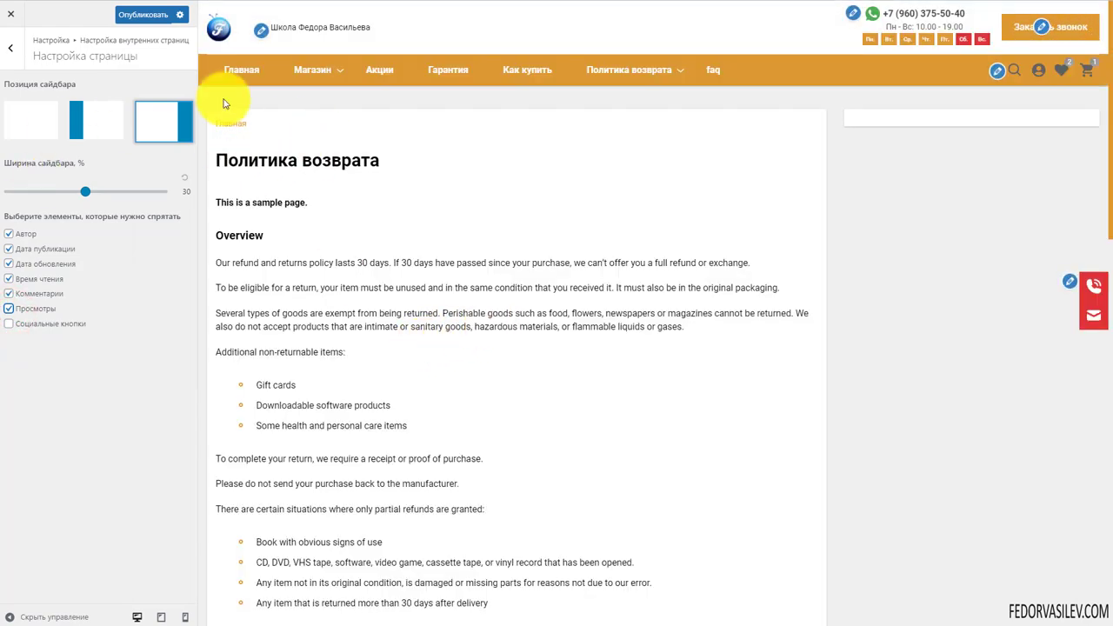
# Test the VK share link on the page and return to the inner-page settings list
pyautogui.scroll(-5, 365, 250)
pyautogui.scroll(-5, 365, 250)
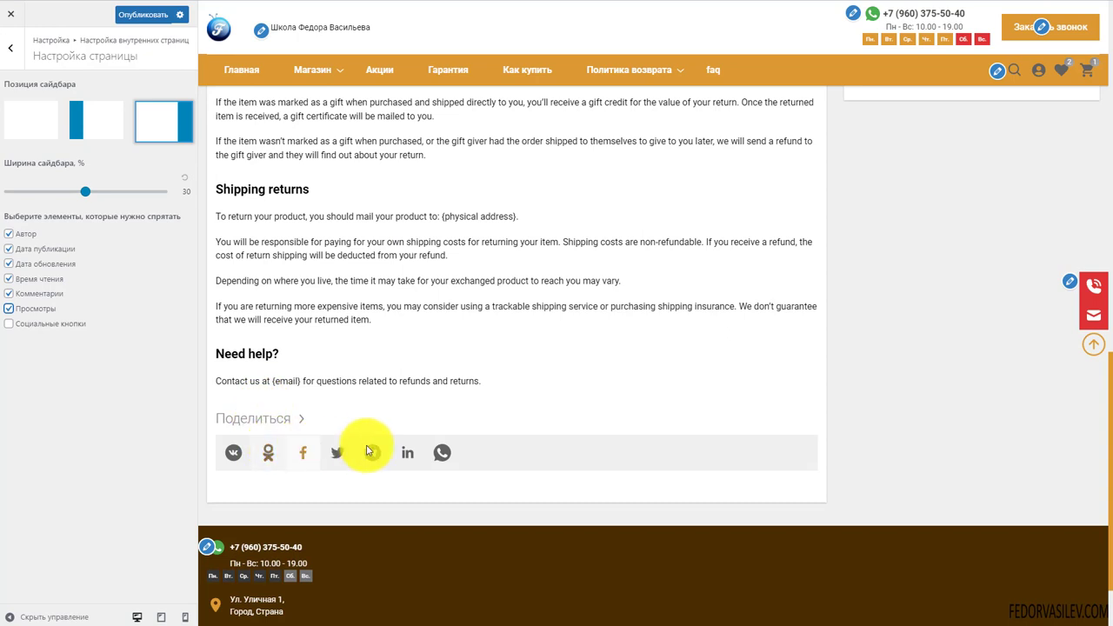
pyautogui.scroll(-1, 261, 365)
pyautogui.click(233, 352)
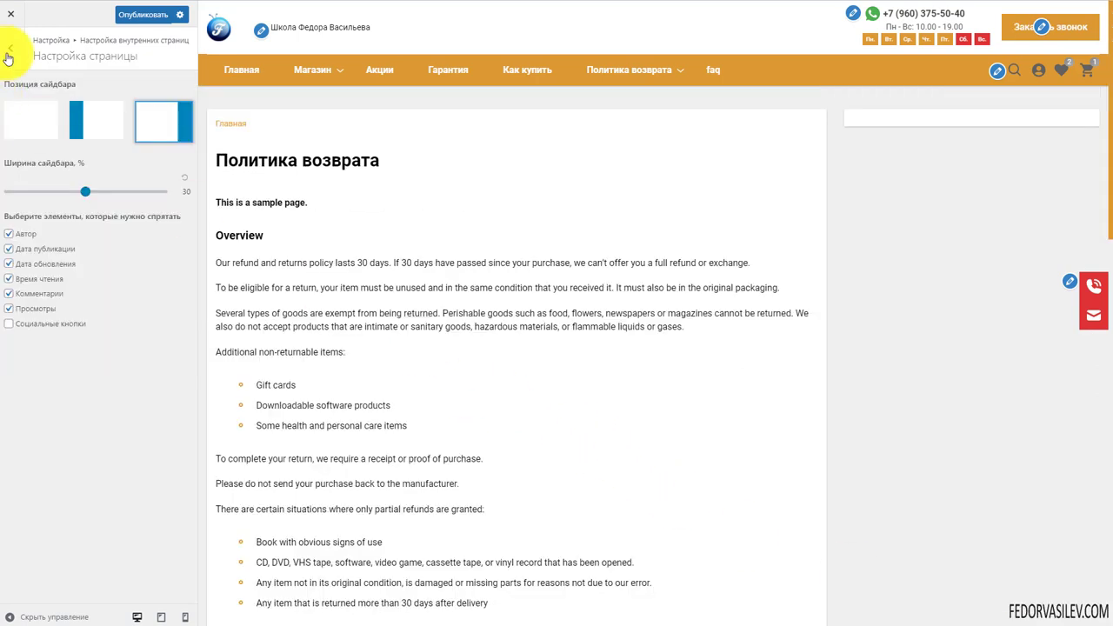
pyautogui.click(9, 54)
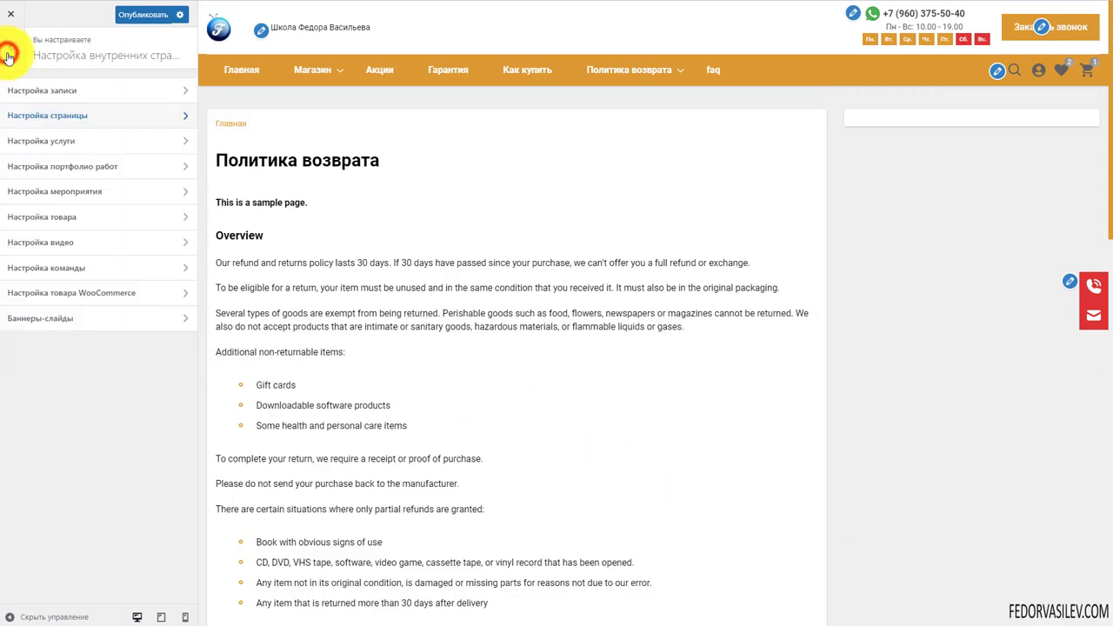
# Look over the service and Настройка мероприятия page settings
pyautogui.click(37, 146)
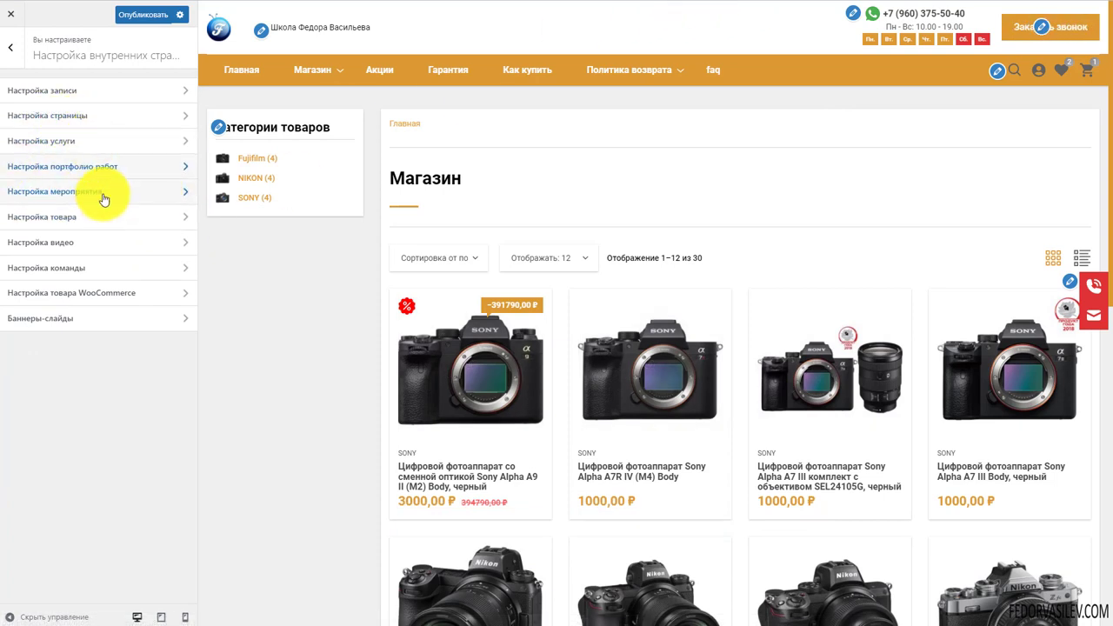
pyautogui.click(94, 198)
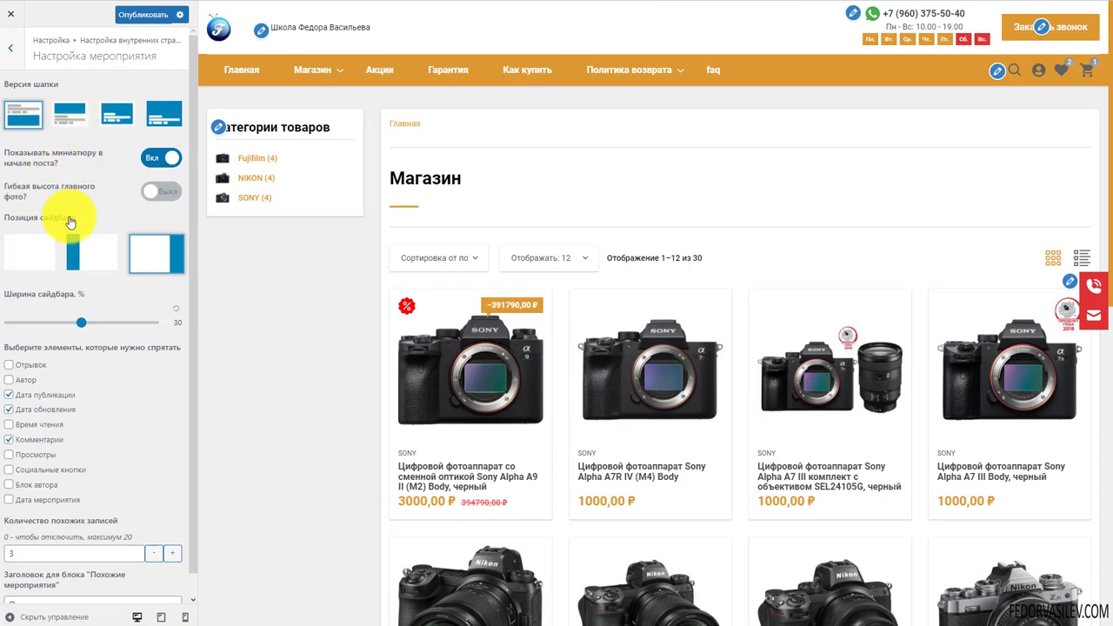
pyautogui.scroll(-1, 52, 287)
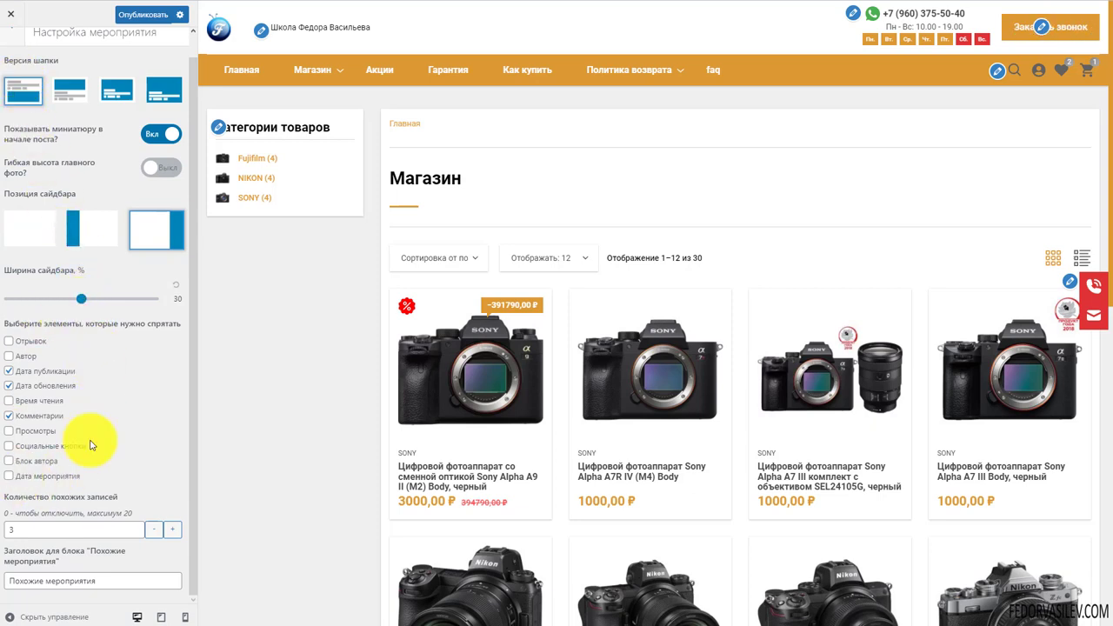
pyautogui.scroll(1, 25, 43)
pyautogui.click(11, 50)
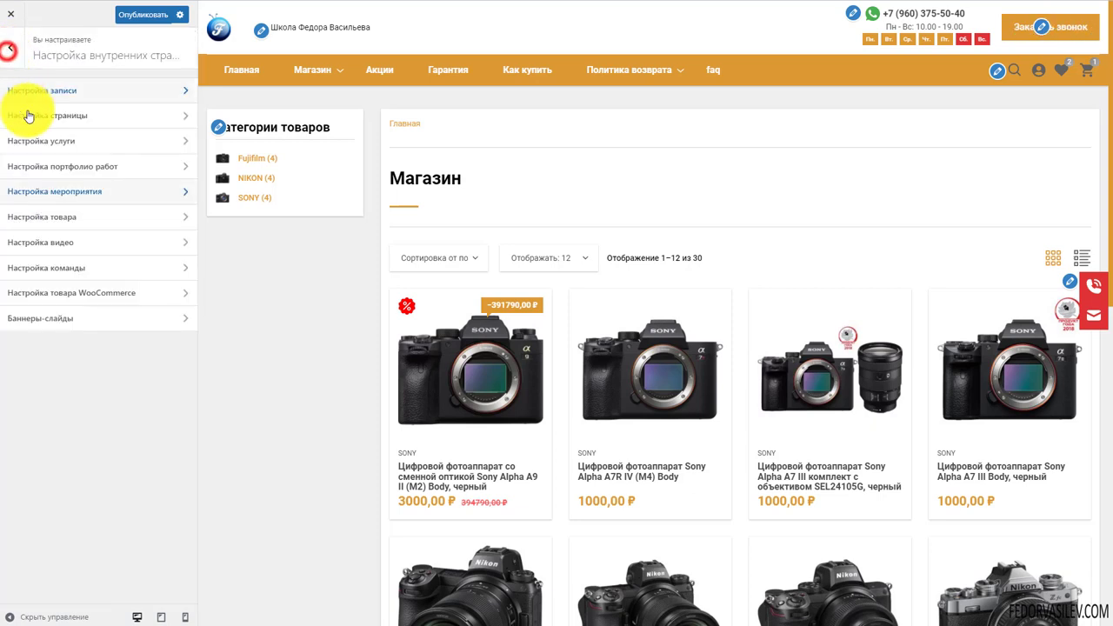
# Glance at Настройка товара WooCommerce, then close the Customizer
pyautogui.click(31, 292)
pyautogui.click(10, 49)
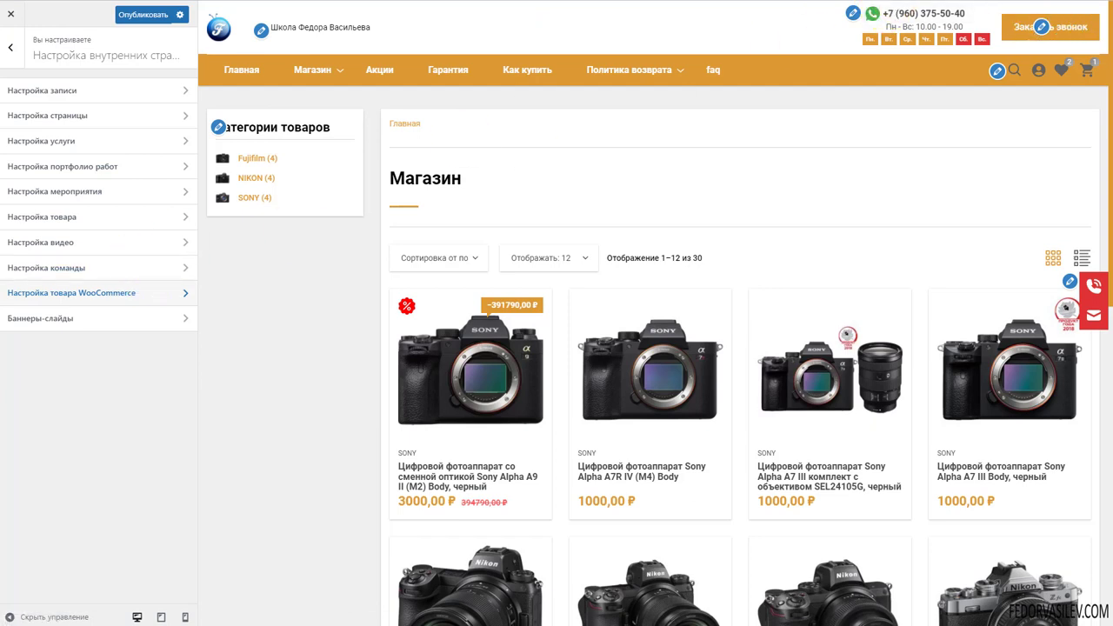
pyautogui.click(11, 14)
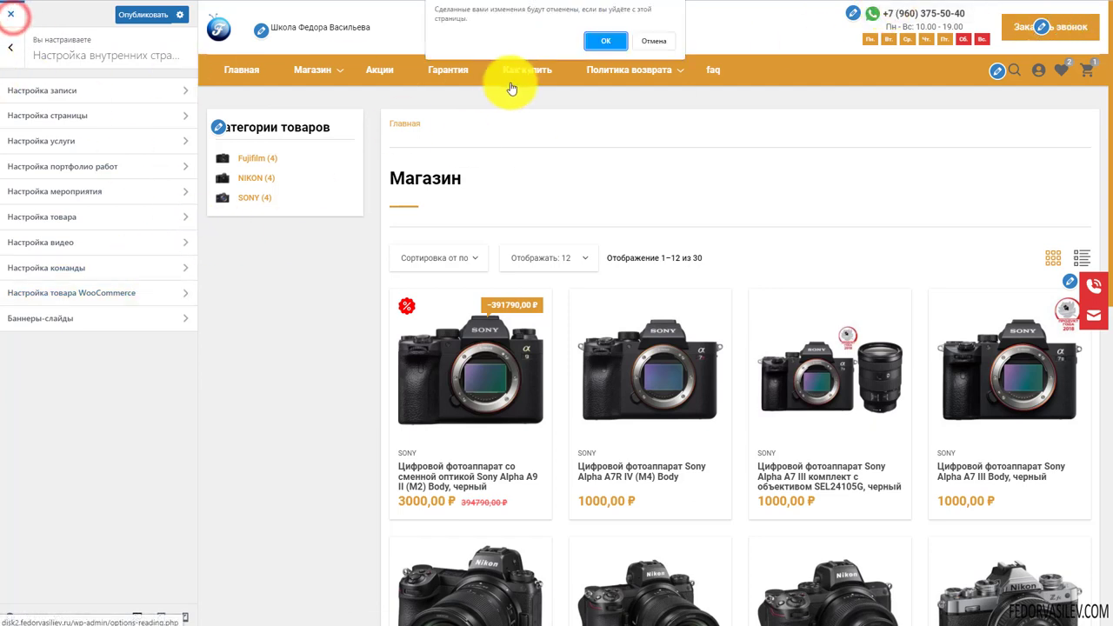
# Confirm leaving, check the faq page's Knowledge Base template unchanged, and return to the Customizer
pyautogui.click(611, 40)
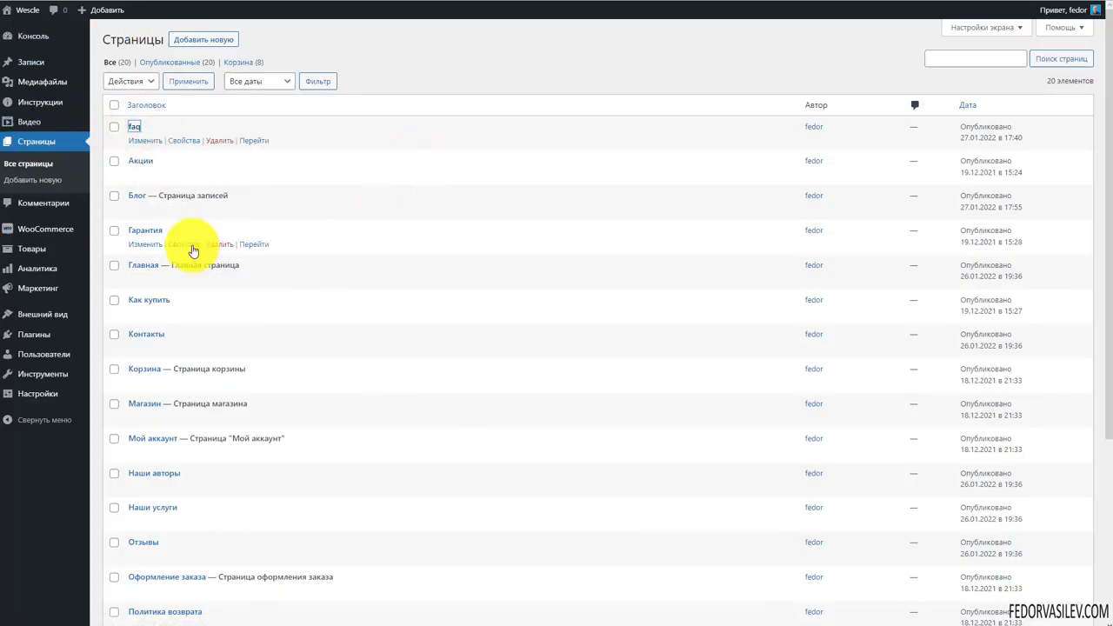
pyautogui.click(193, 252)
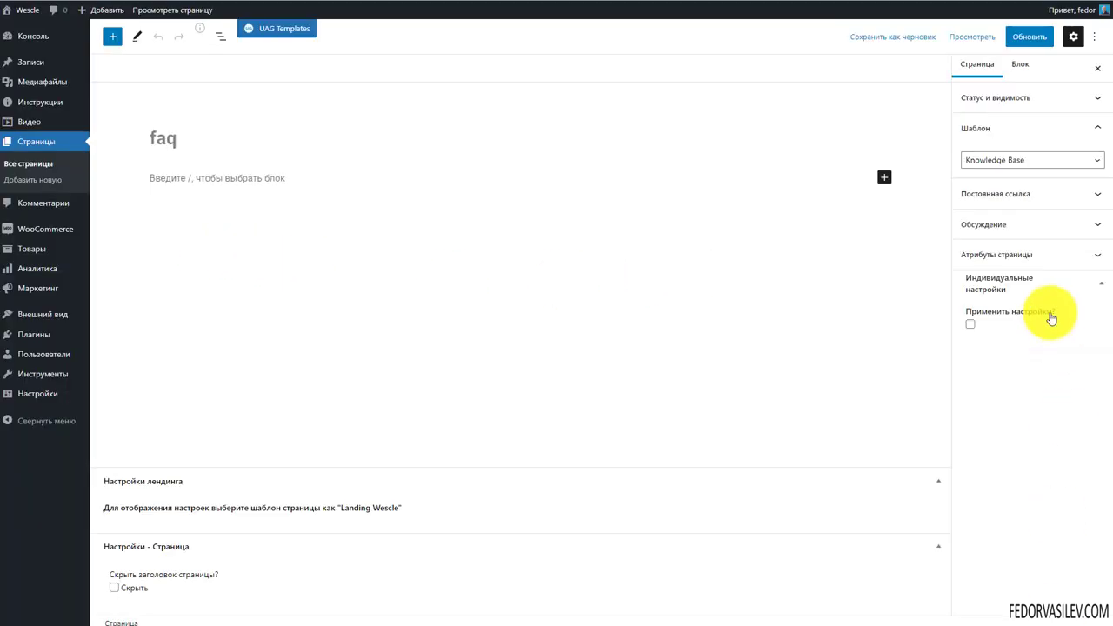
pyautogui.click(1016, 162)
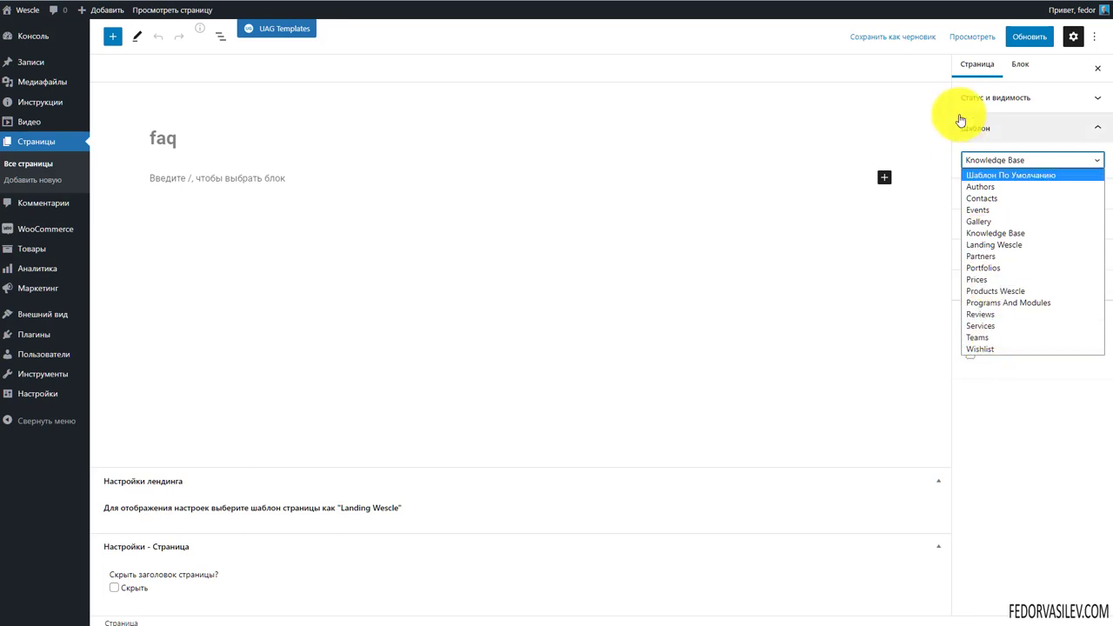
pyautogui.click(982, 131)
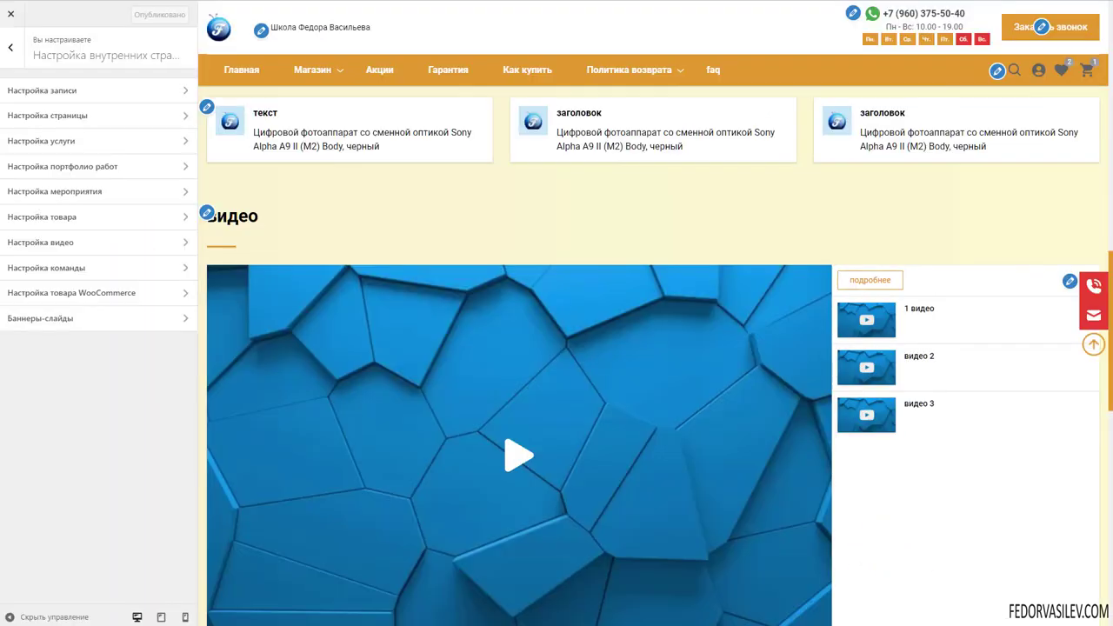
pyautogui.click(656, 464)
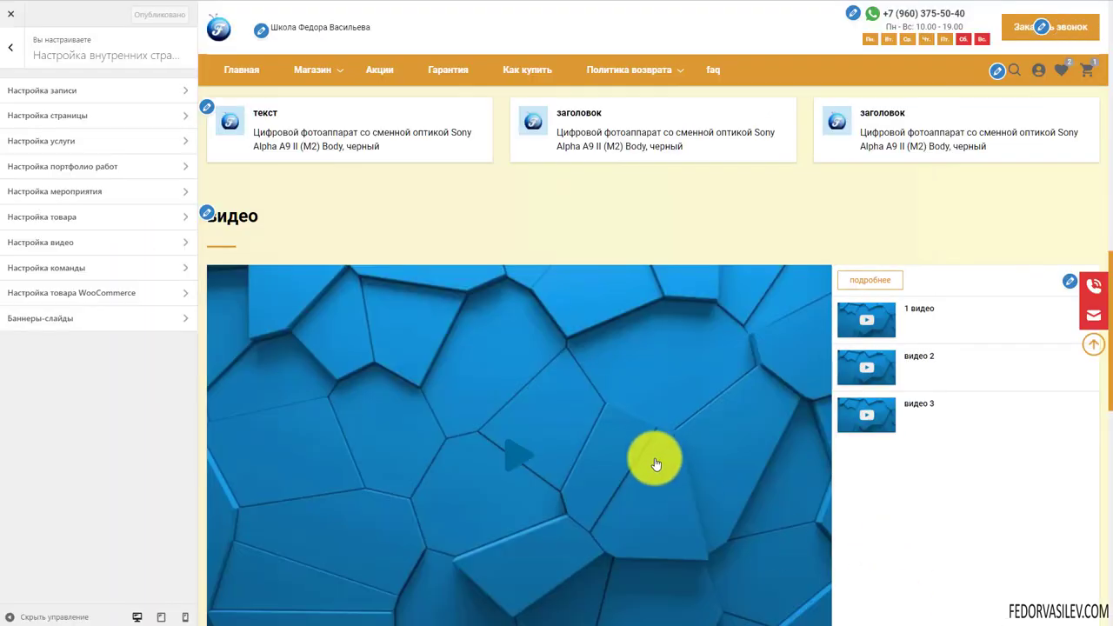
# Open Баннеры-слайды and review Slide 1's title, button text and Политика возврата page assignment
pyautogui.click(64, 320)
pyautogui.click(42, 106)
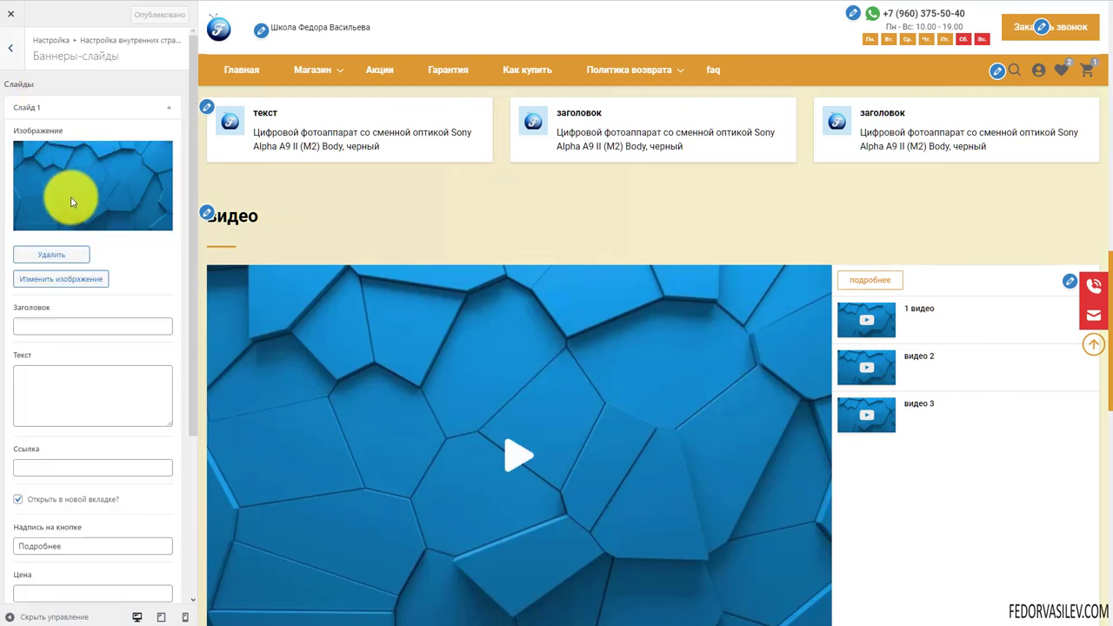
pyautogui.scroll(-2, 56, 234)
pyautogui.click(25, 212)
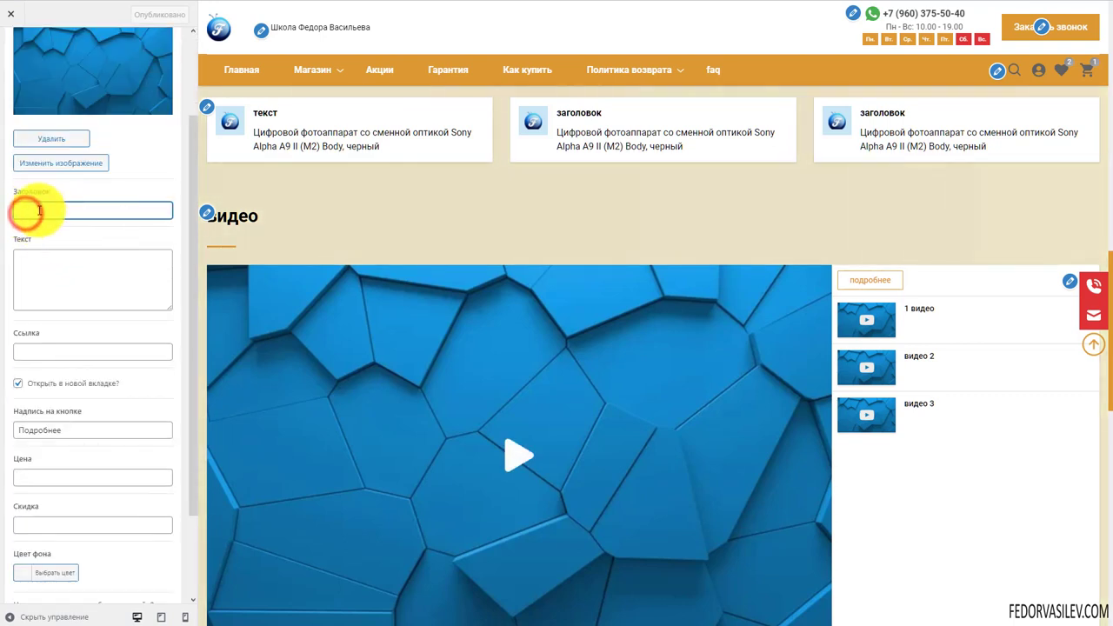
pyautogui.scroll(-2, 111, 247)
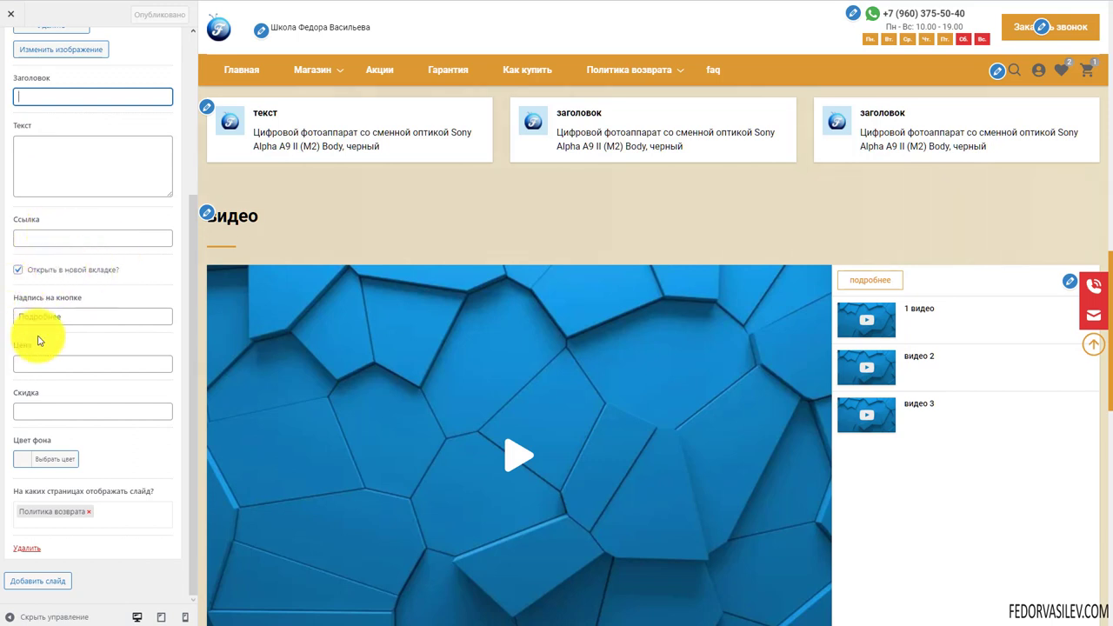
pyautogui.click(71, 314)
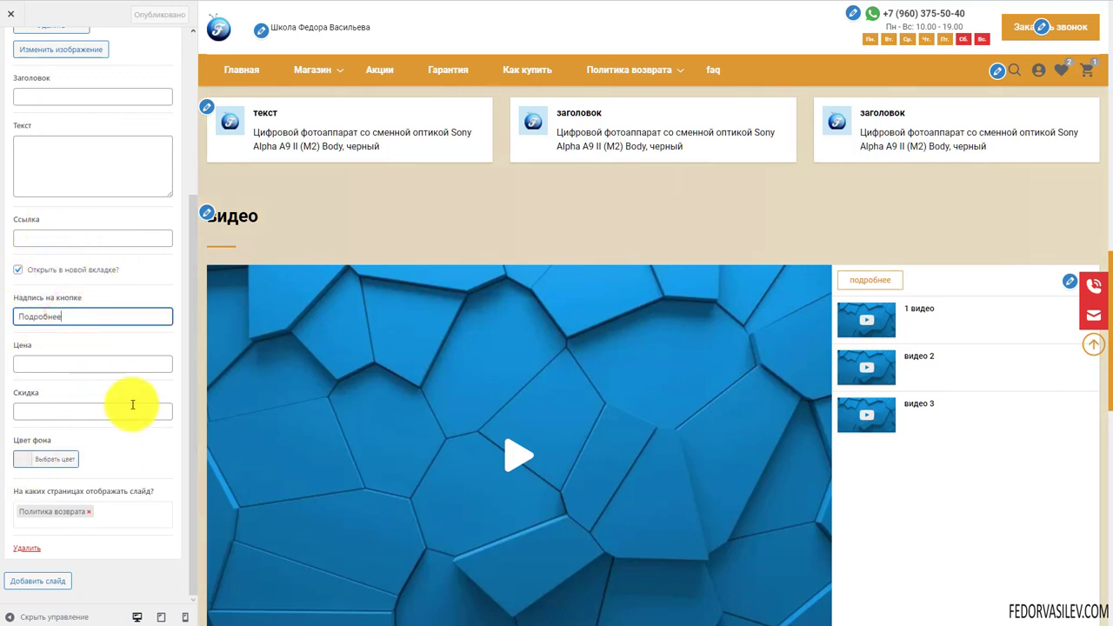
pyautogui.click(105, 512)
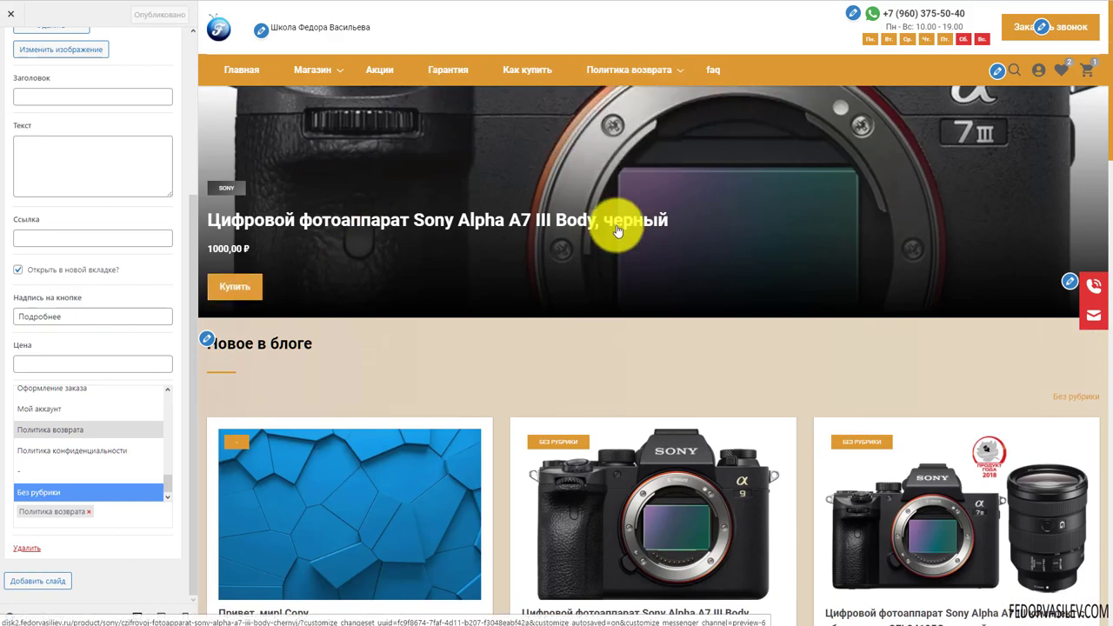
pyautogui.click(129, 531)
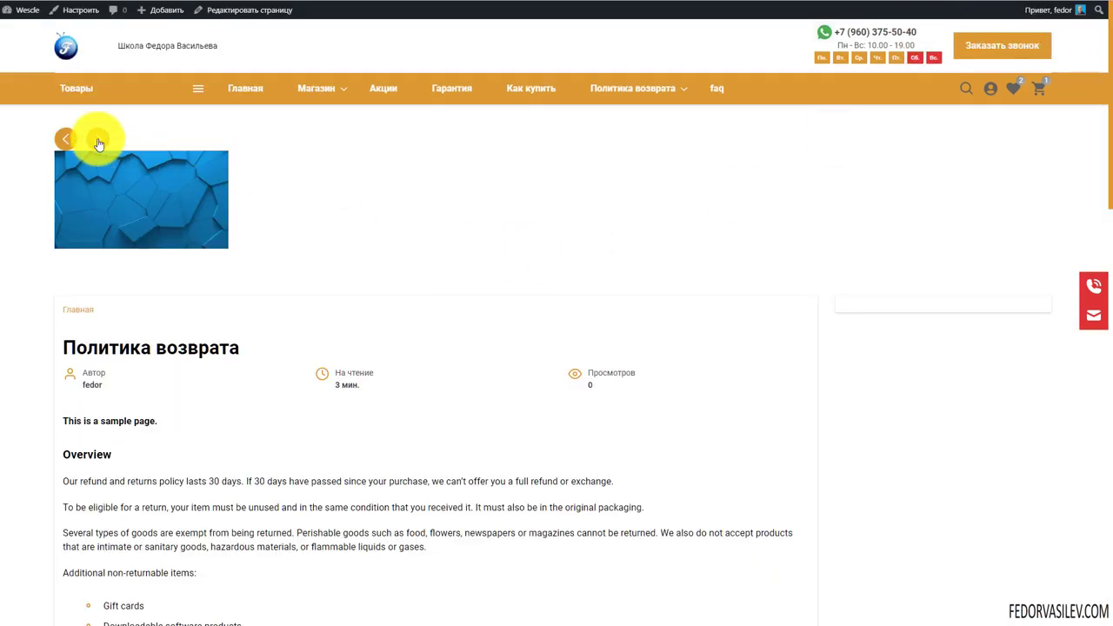
pyautogui.click(65, 139)
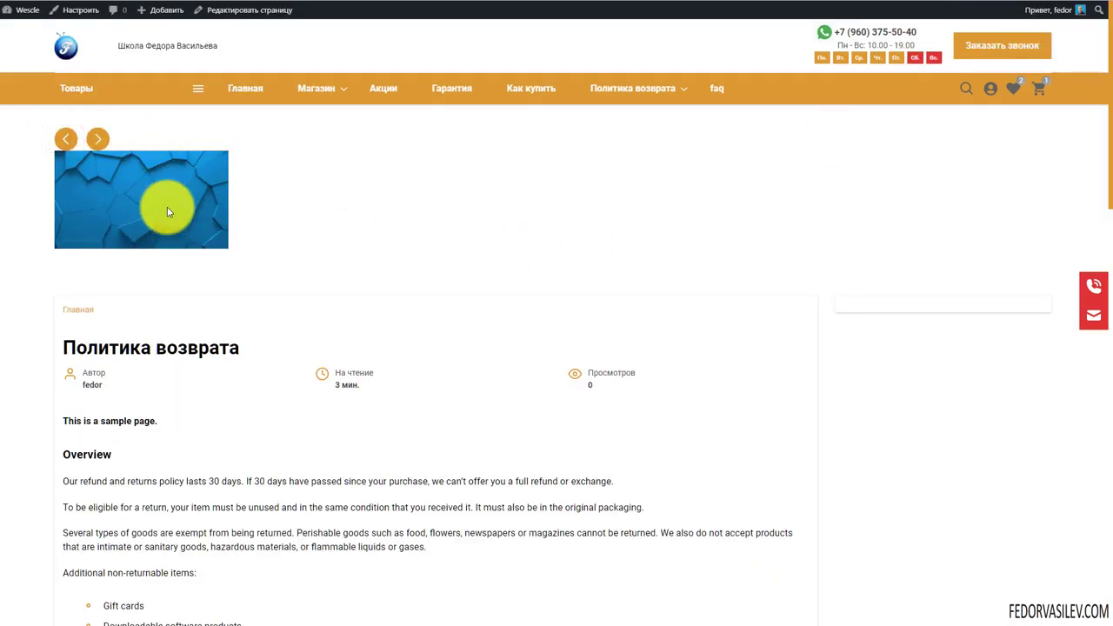
pyautogui.click(65, 141)
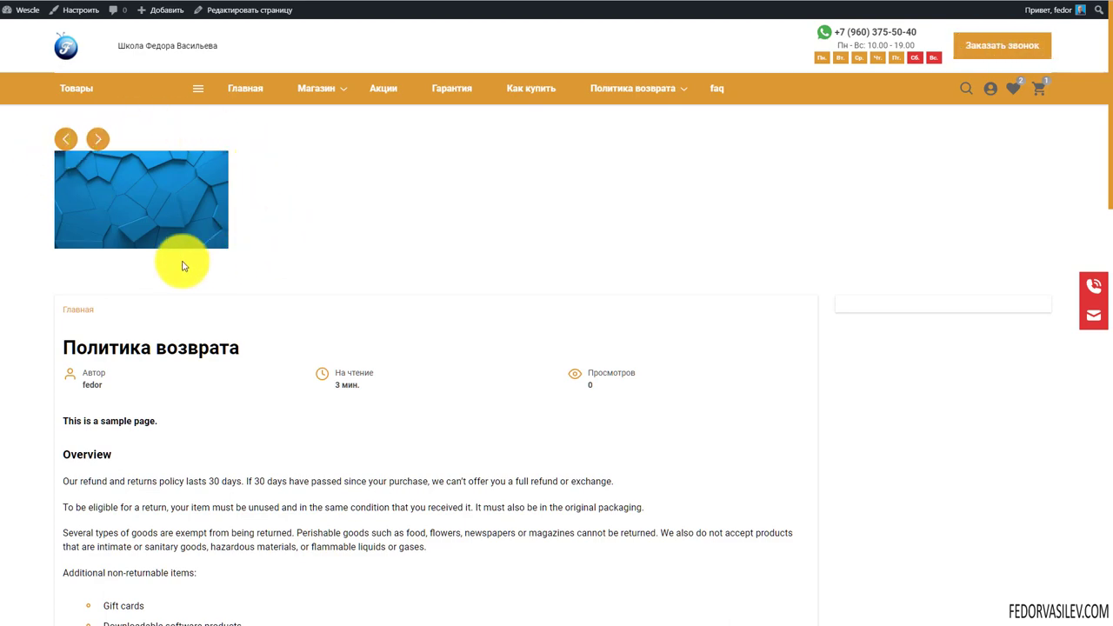
pyautogui.scroll(-7, 106, 197)
pyautogui.scroll(7, 99, 187)
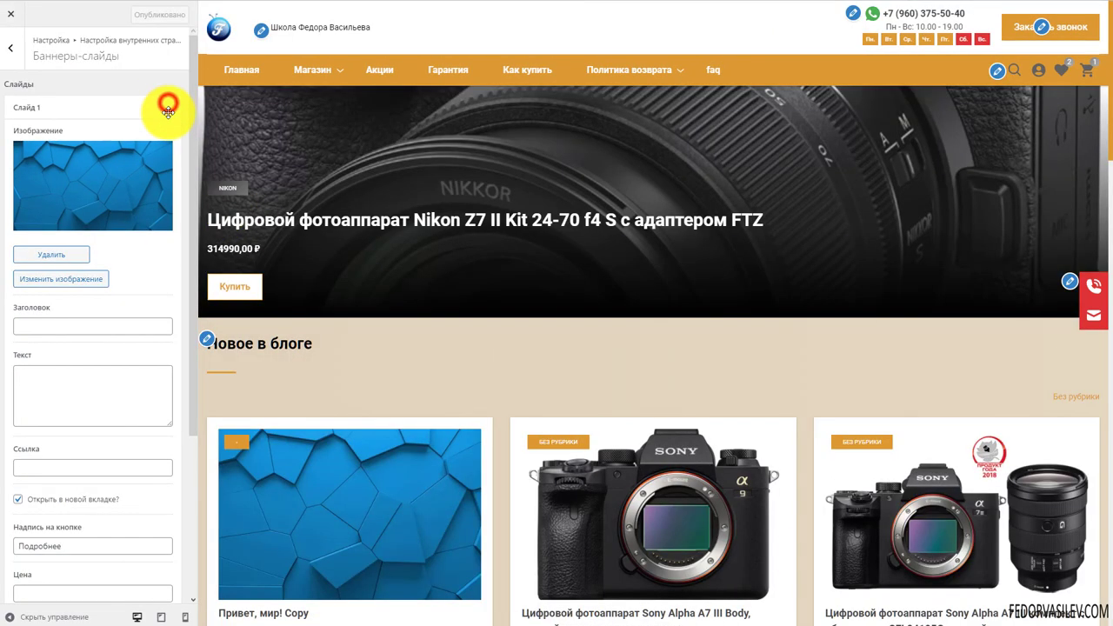
# Delete Слайд 1 from the banner slides and publish the change
pyautogui.click(168, 108)
pyautogui.click(95, 112)
pyautogui.click(183, 111)
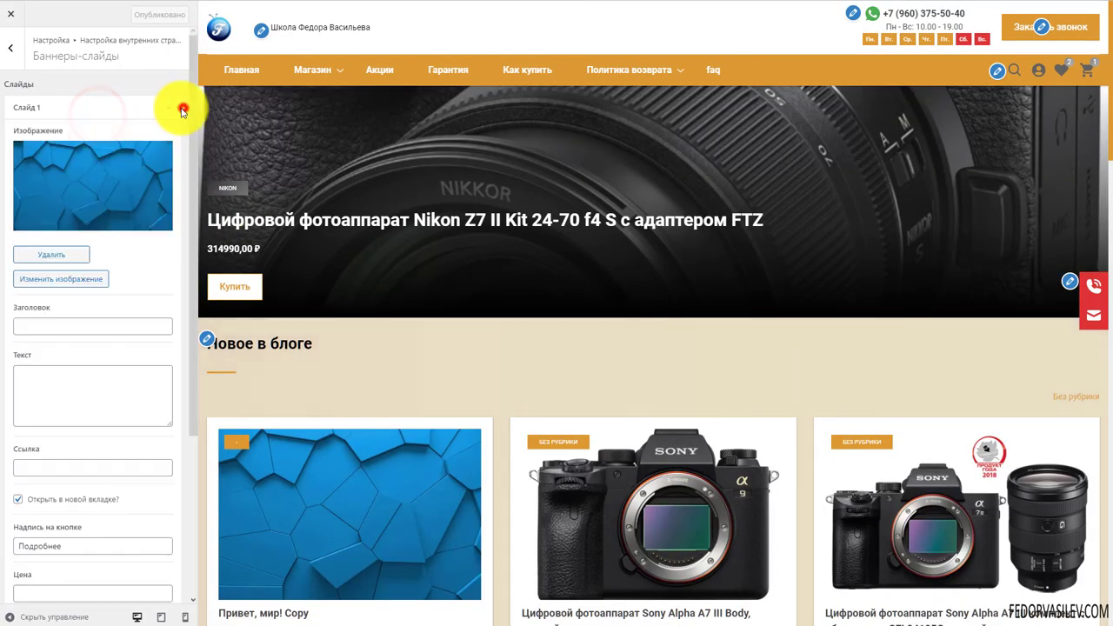
pyautogui.scroll(-3, 99, 435)
pyautogui.click(29, 546)
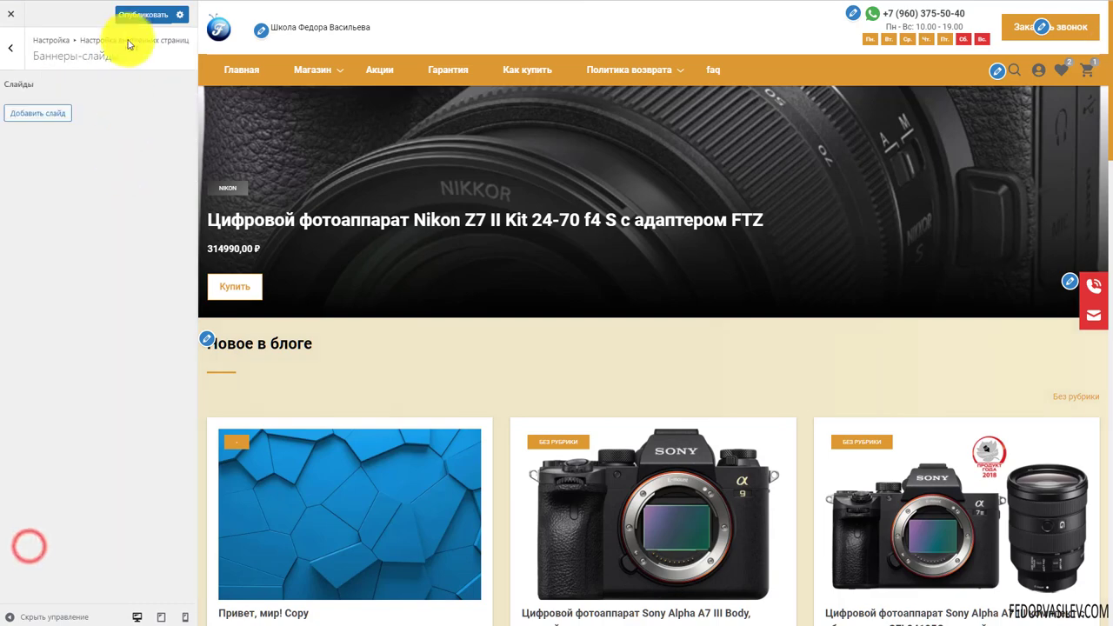
pyautogui.click(141, 15)
# Go back to the top-level sections and open Настройка категорий
pyautogui.click(11, 48)
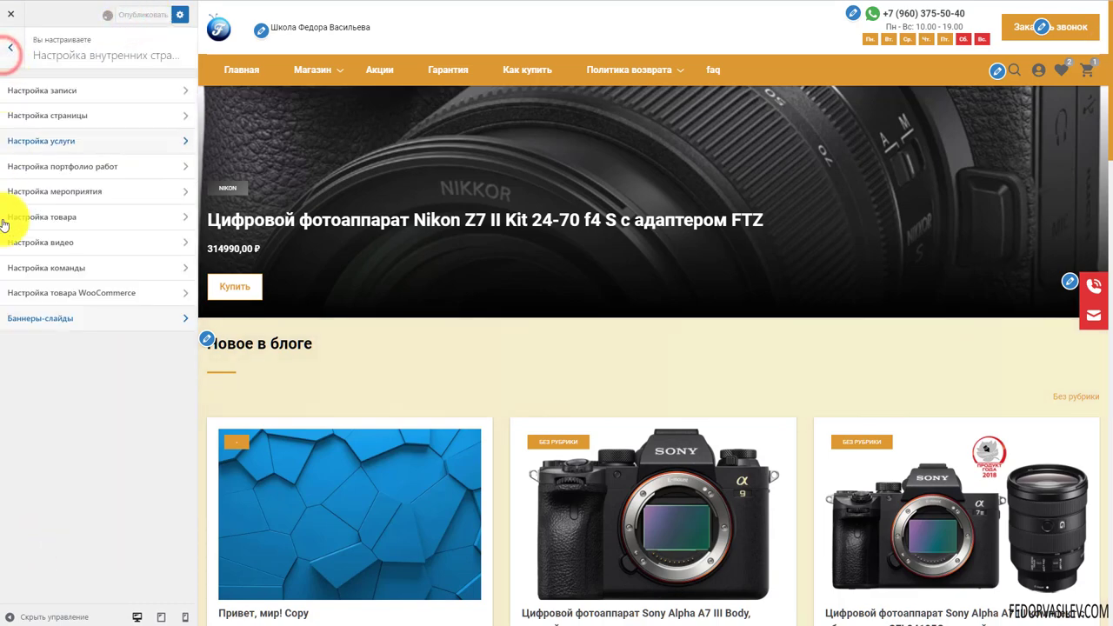
pyautogui.click(10, 48)
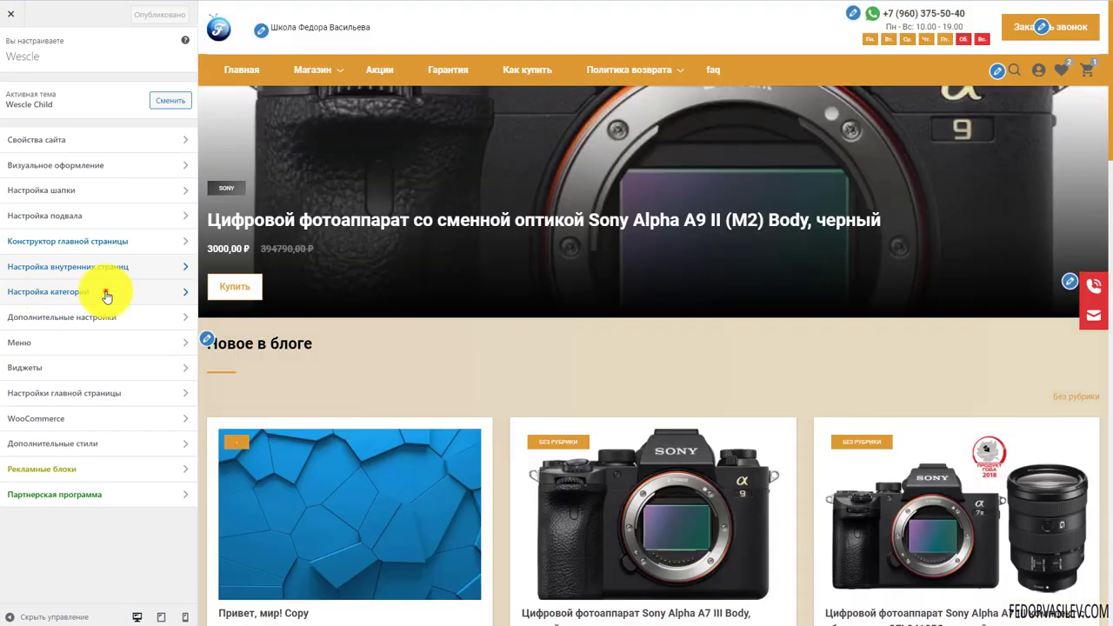
pyautogui.click(101, 293)
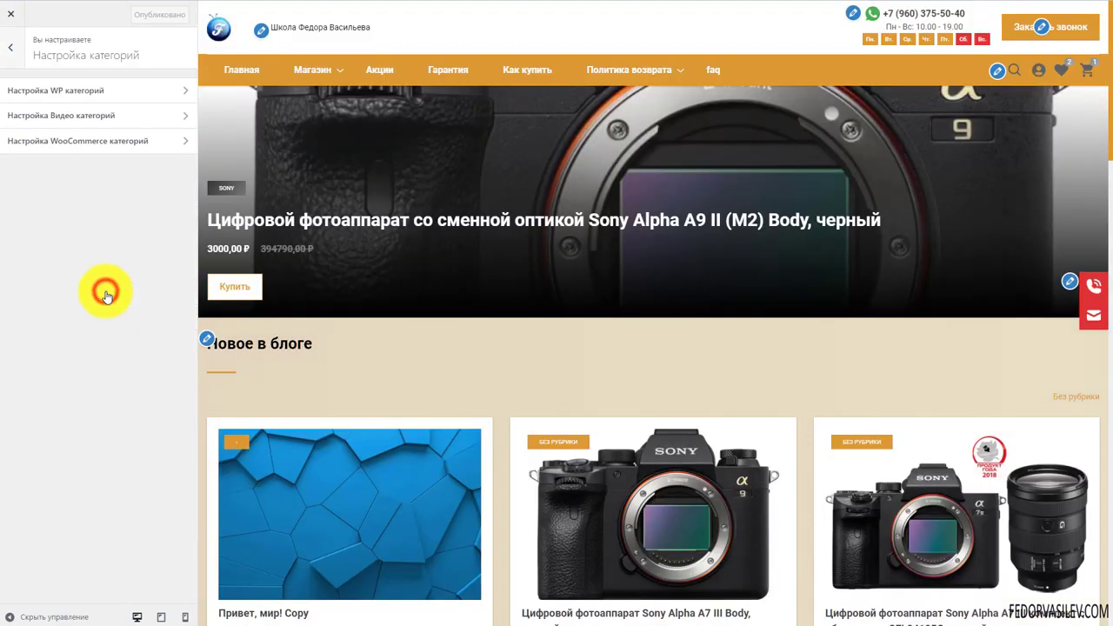
# Check the WP category card view options, keeping Плитка
pyautogui.click(80, 92)
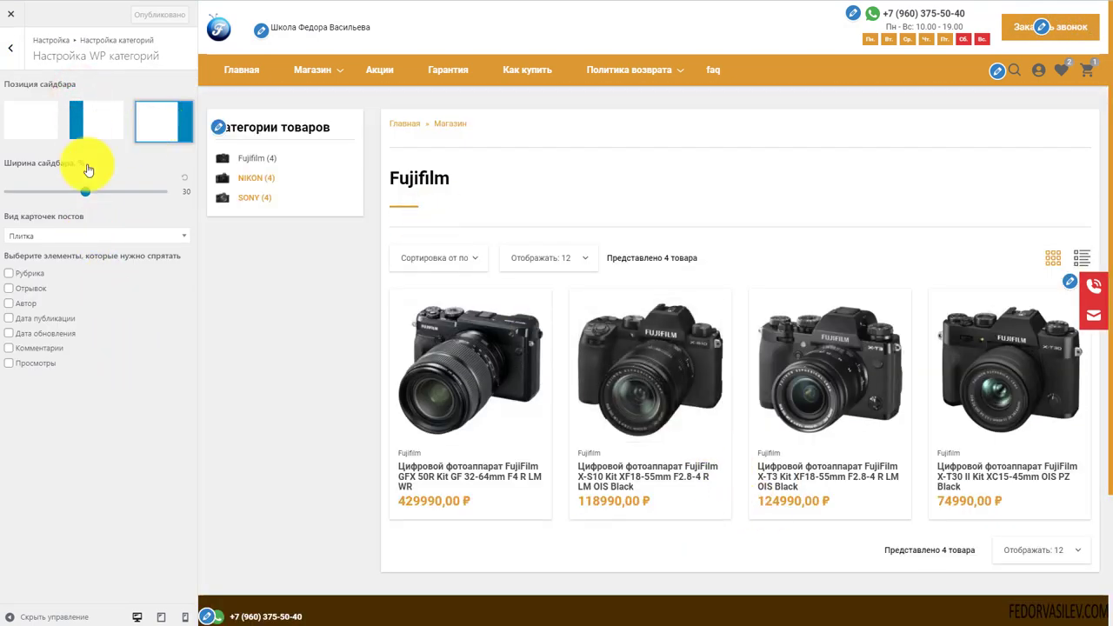
pyautogui.click(52, 236)
pyautogui.click(130, 207)
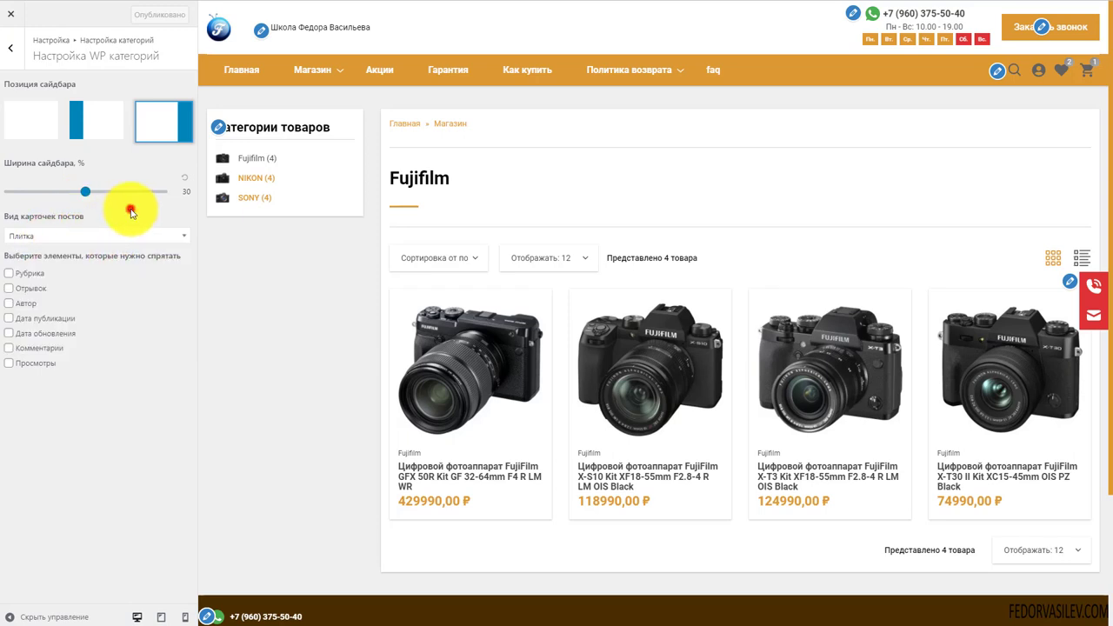
pyautogui.click(11, 48)
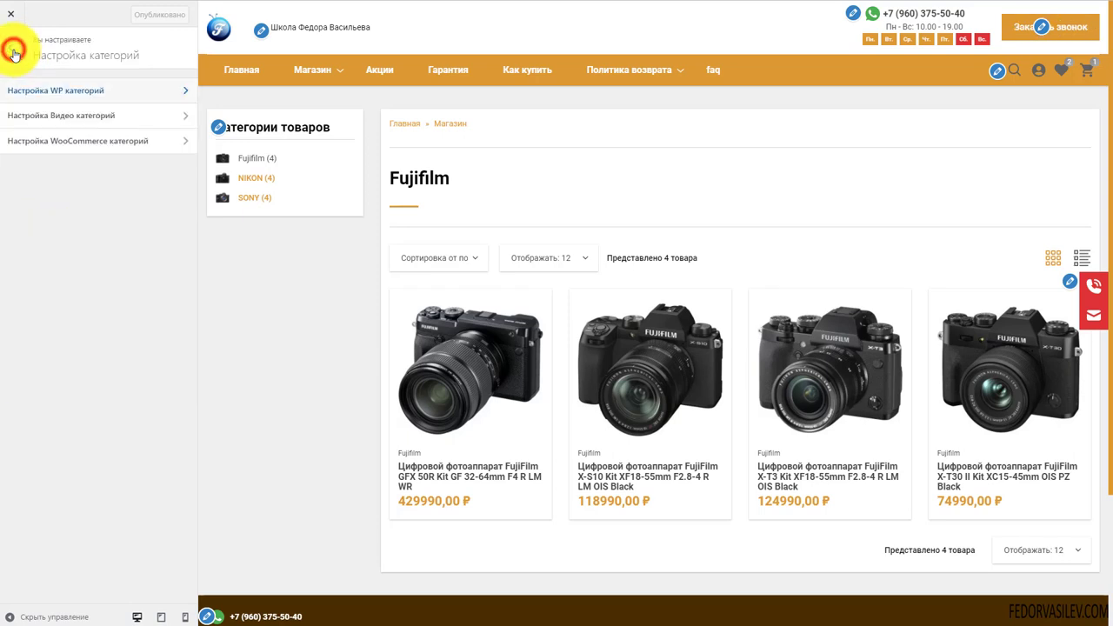
# Review the video category card styles, leaving Карточки с блока «Видео карусель» unchanged
pyautogui.click(84, 122)
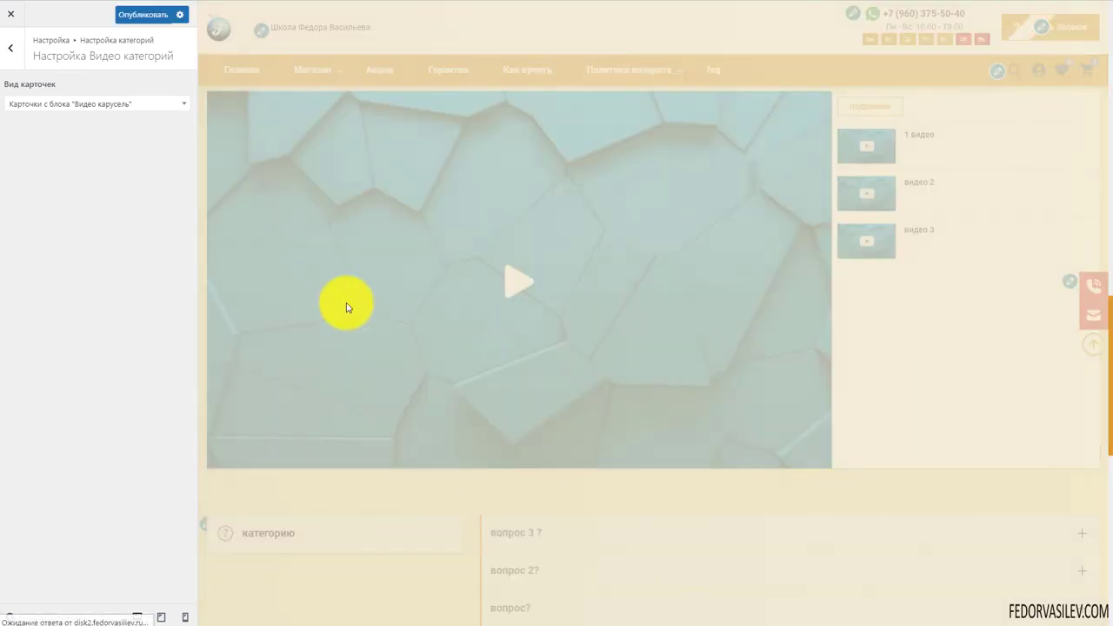
pyautogui.click(110, 104)
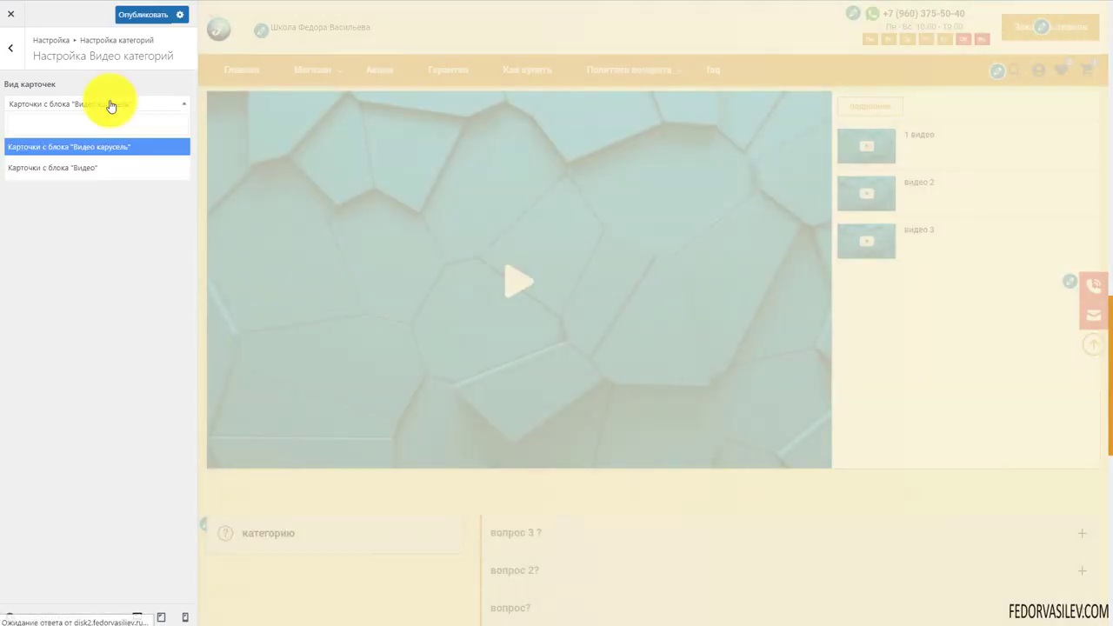
pyautogui.press('Escape')
pyautogui.press('Escape')
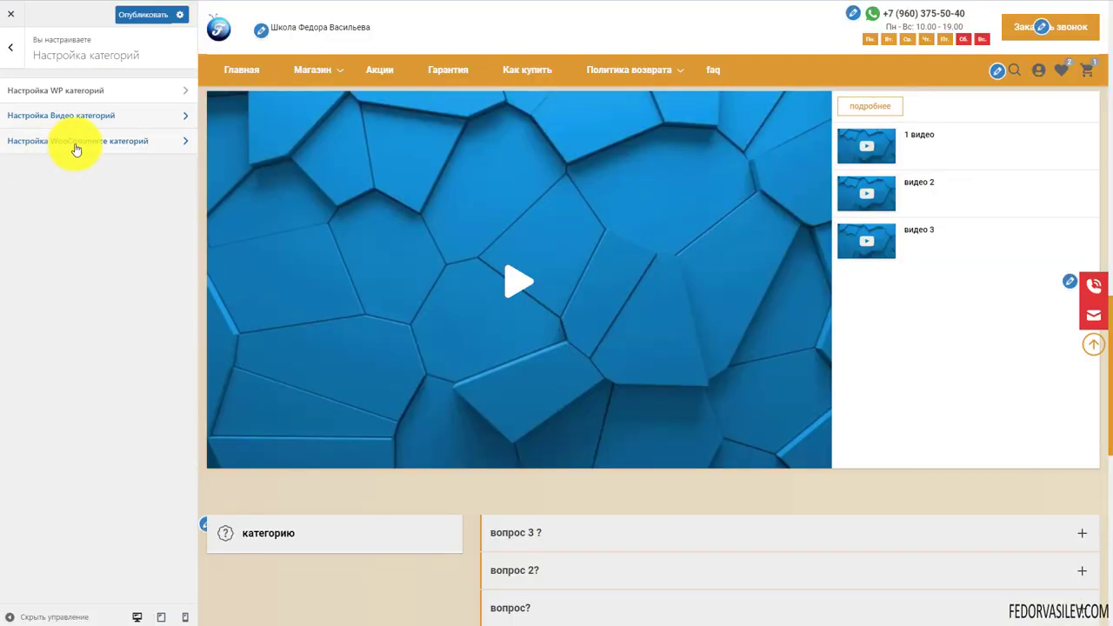
# In Настройка WooCommerce категорий, try right and no sidebar, then set the shop sidebar left
pyautogui.click(76, 142)
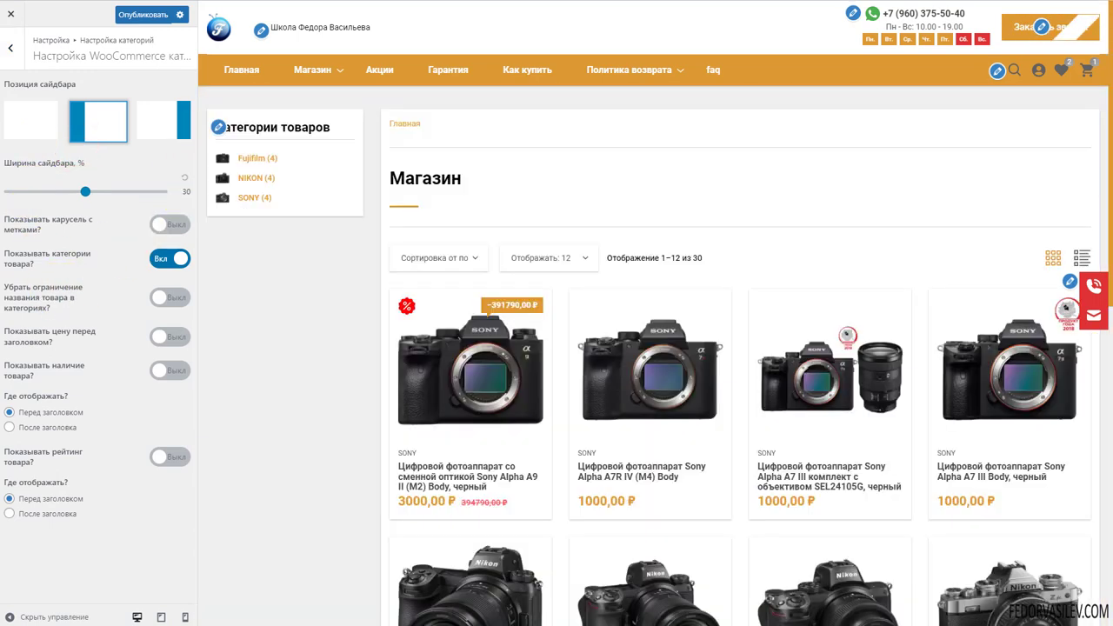
pyautogui.scroll(-5, 489, 305)
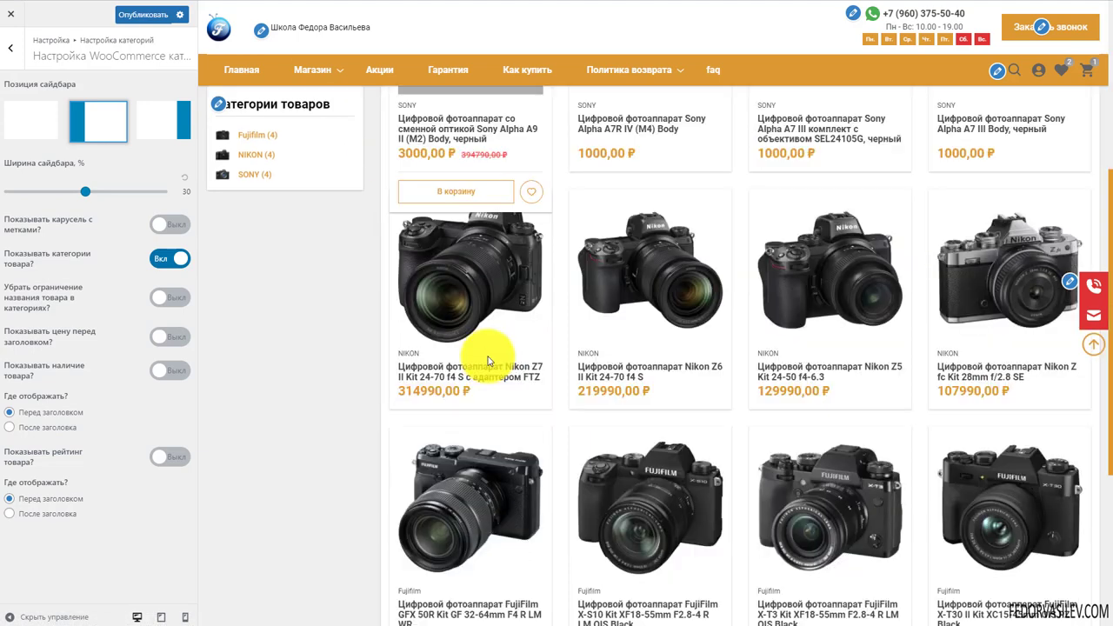
pyautogui.scroll(5, 461, 348)
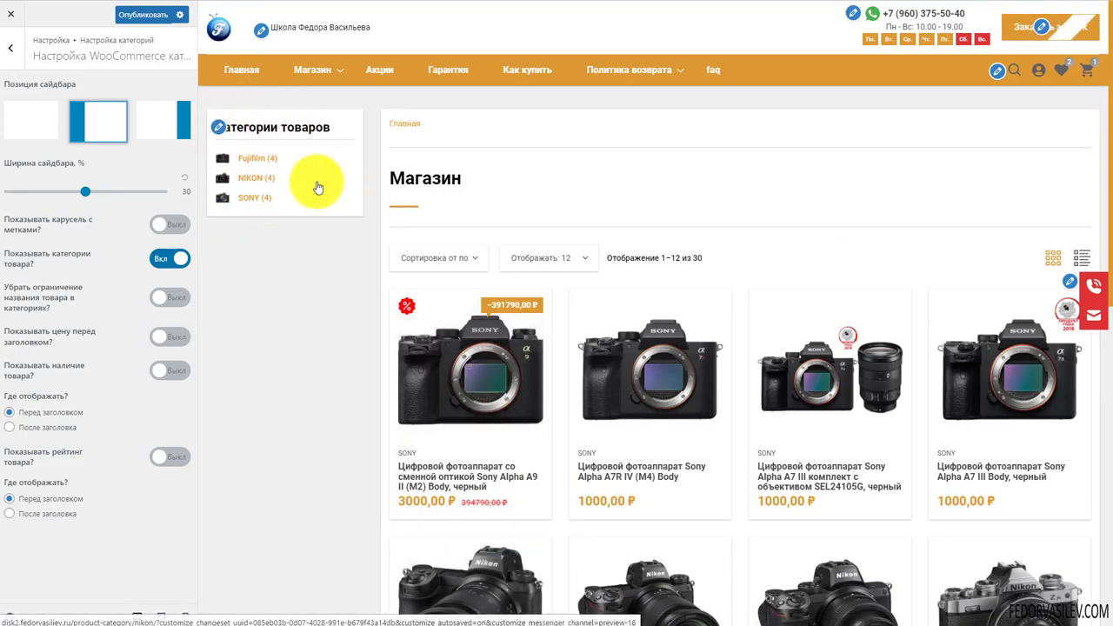
pyautogui.click(161, 120)
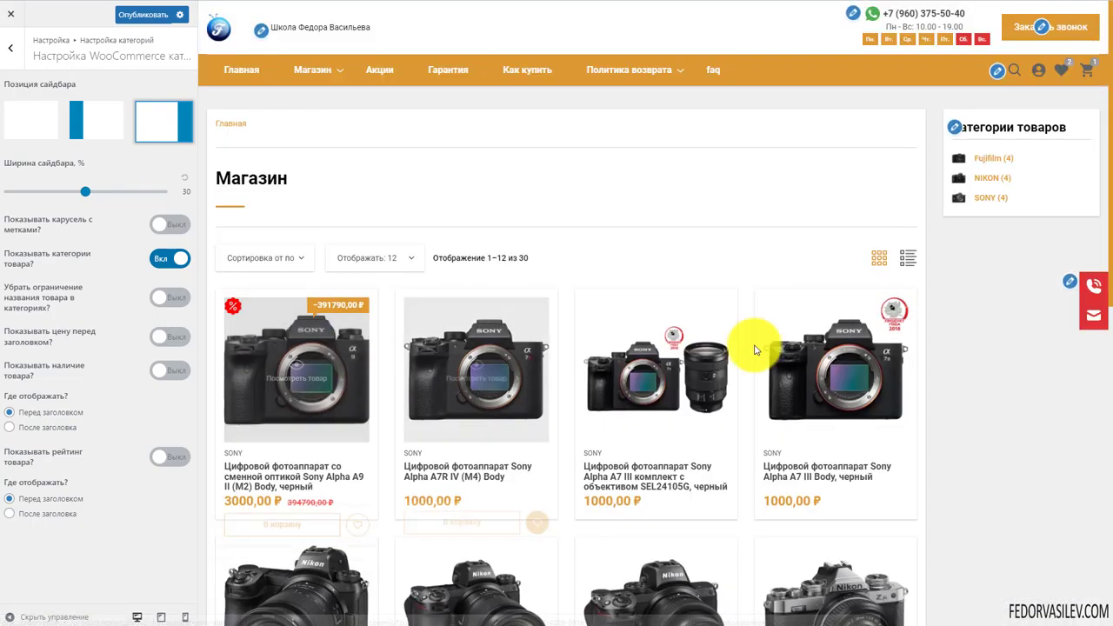
pyautogui.scroll(-10, 986, 368)
pyautogui.scroll(10, 987, 368)
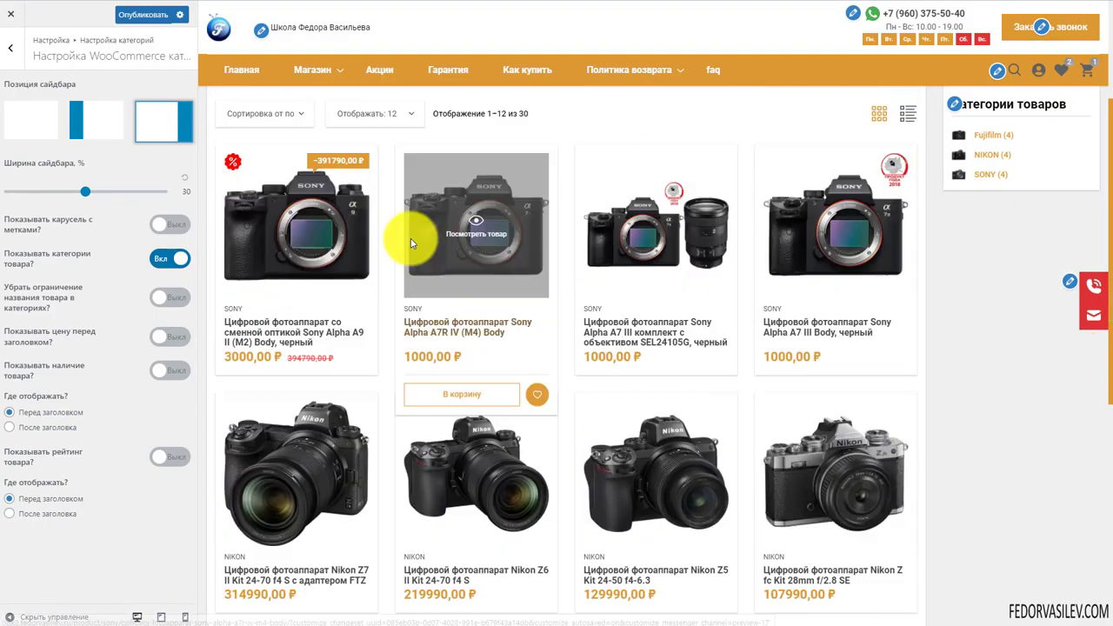
pyautogui.click(35, 122)
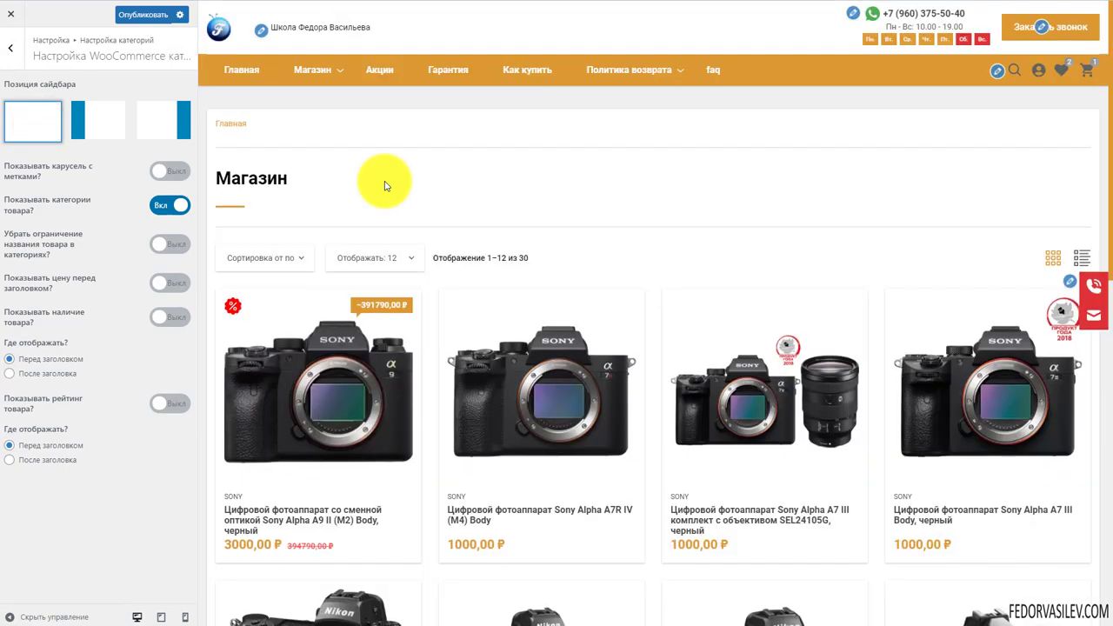
pyautogui.scroll(-2, 396, 208)
pyautogui.scroll(2, 393, 226)
pyautogui.click(102, 121)
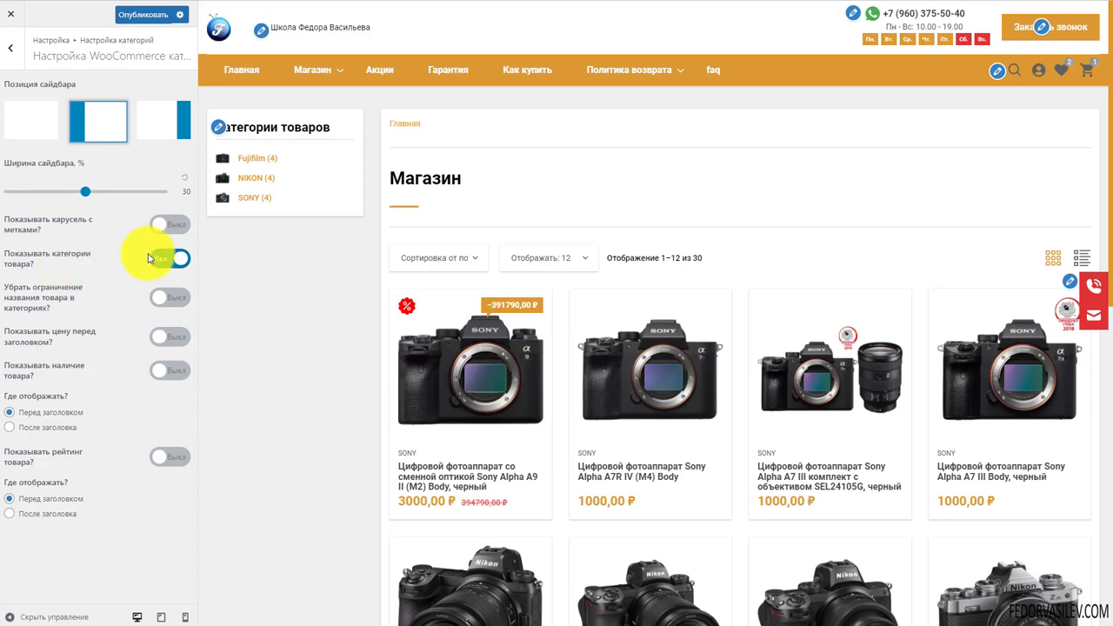
# Try the tag carousel above the shop products, then leave it switched off
pyautogui.click(170, 224)
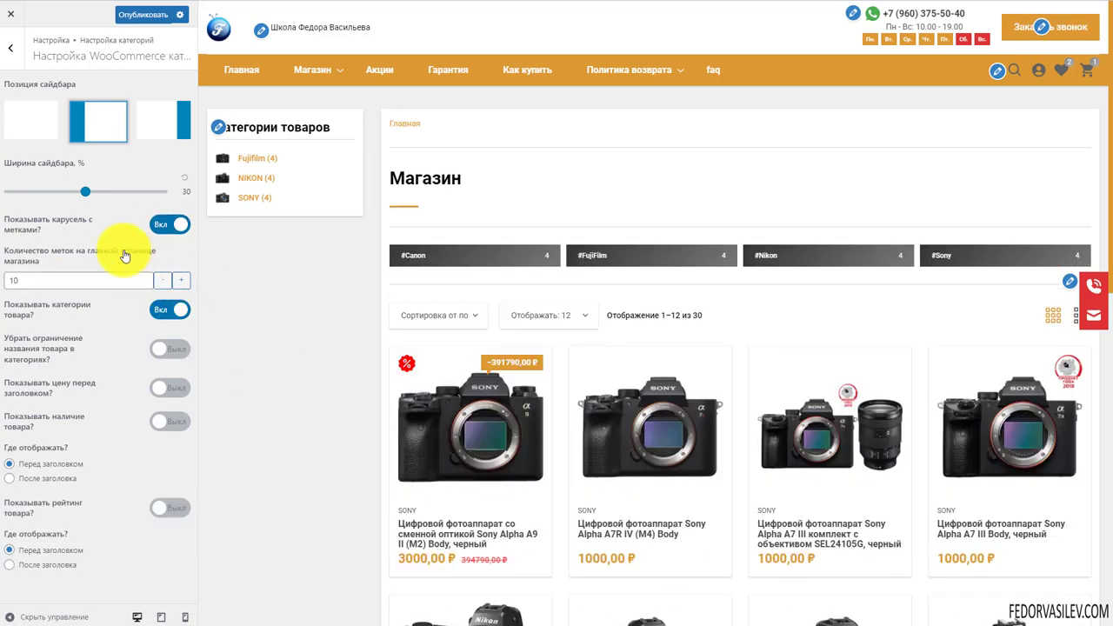
pyautogui.moveTo(638, 263); pyautogui.dragTo(480, 261)
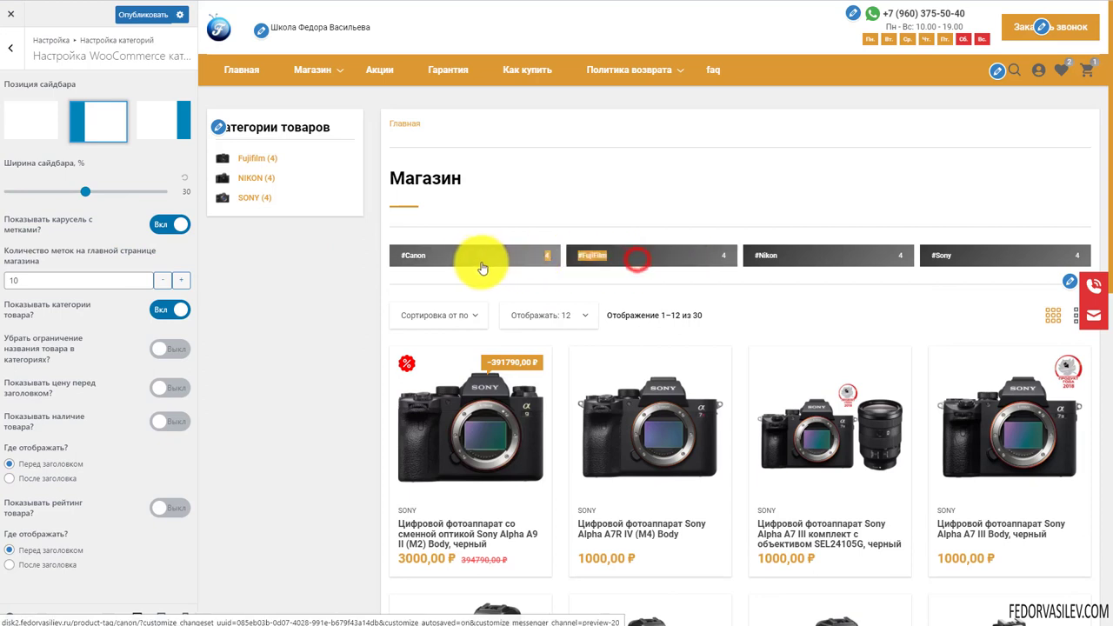
pyautogui.click(922, 200)
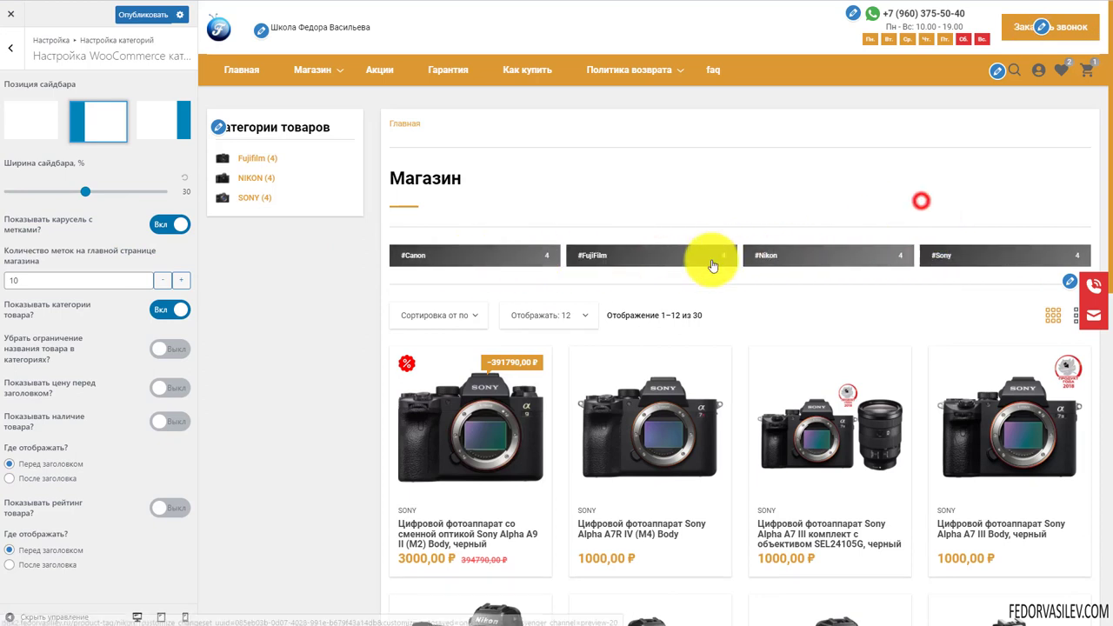
pyautogui.click(172, 225)
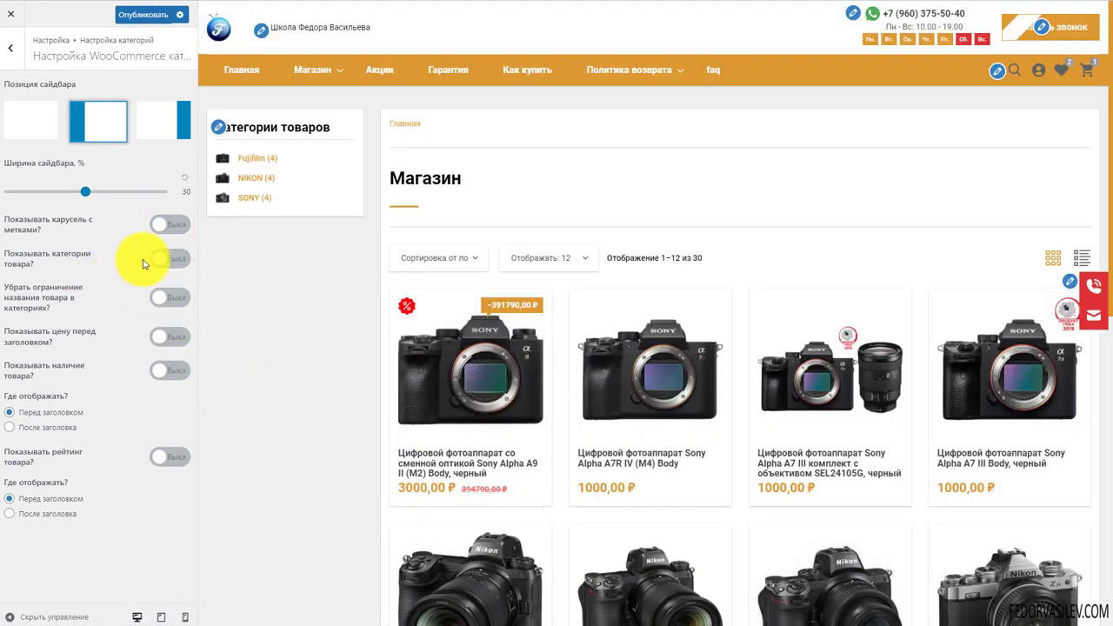
# Keep category labels on the product cards and turn on stock availability
pyautogui.click(150, 257)
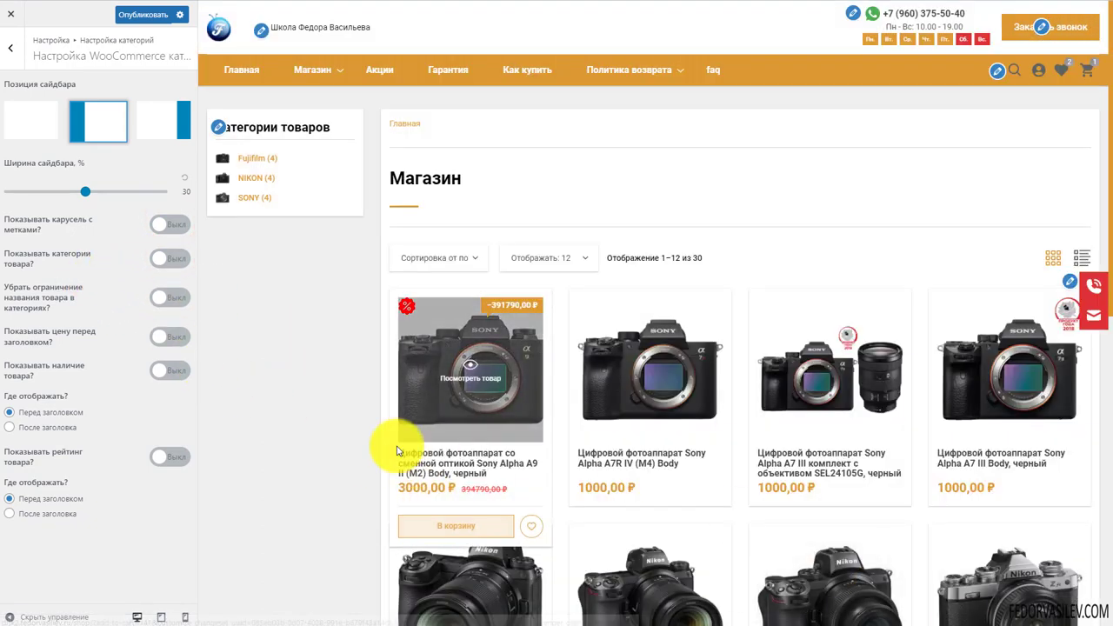
pyautogui.click(52, 257)
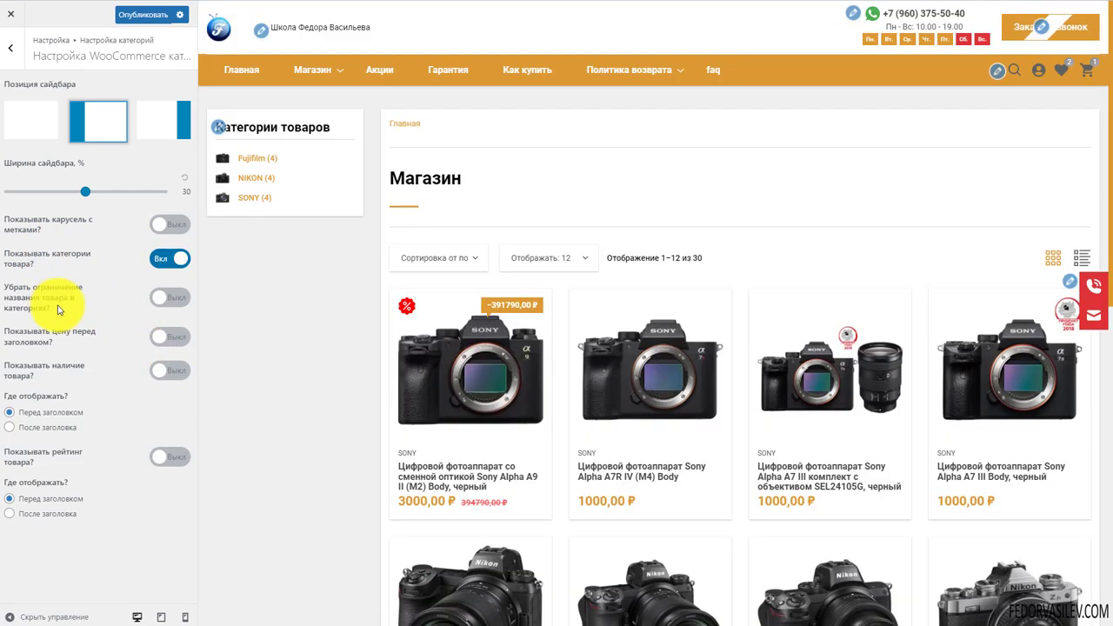
pyautogui.moveTo(436, 402)
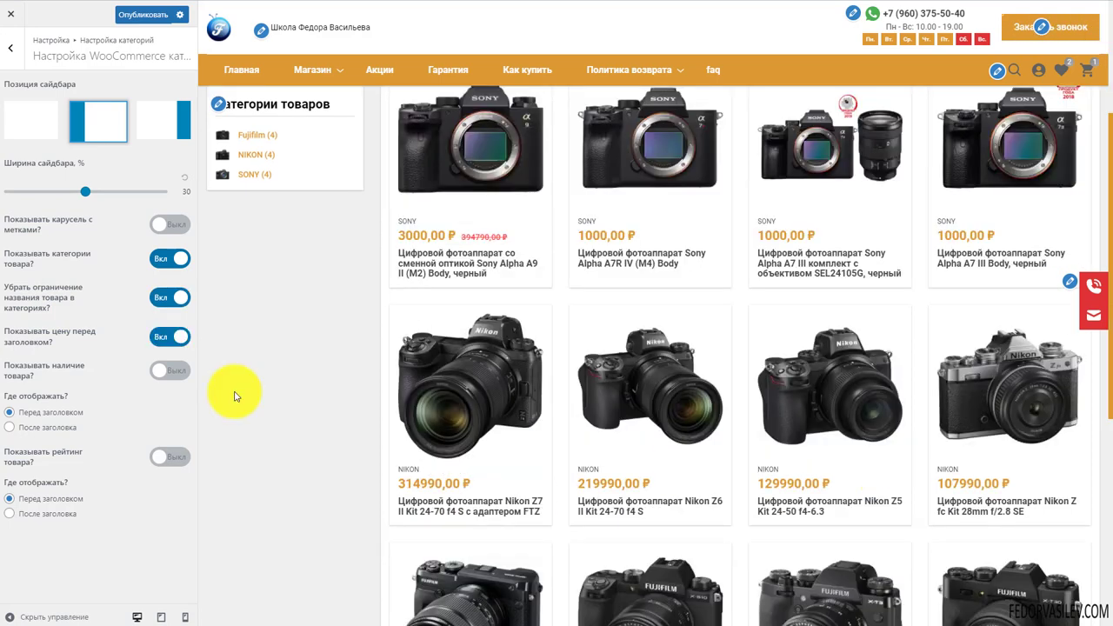
pyautogui.click(170, 371)
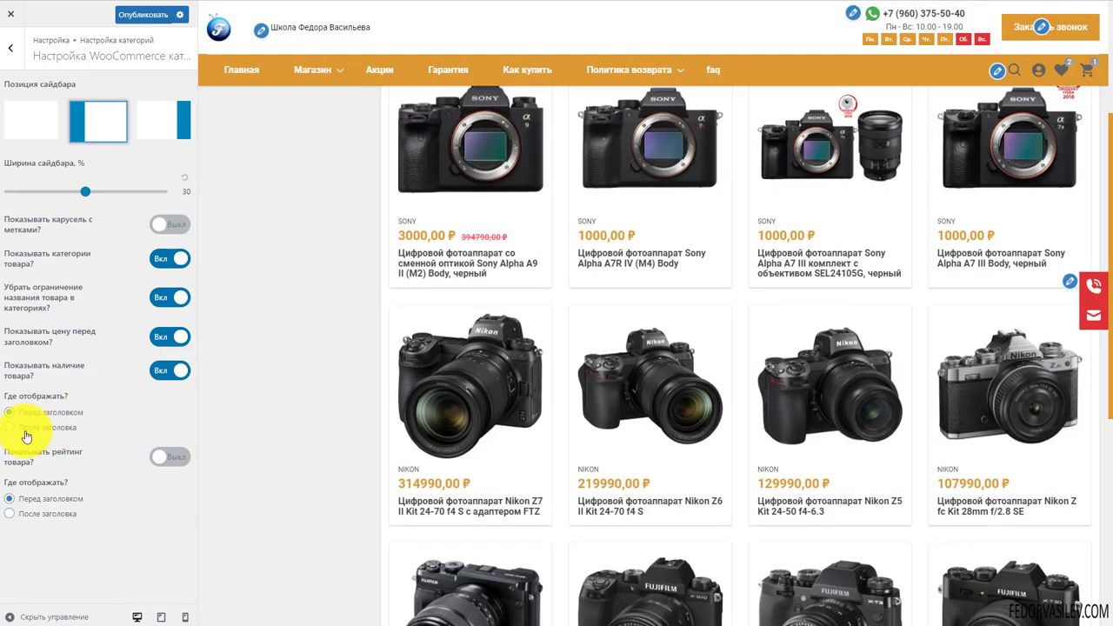
pyautogui.scroll(3, 442, 422)
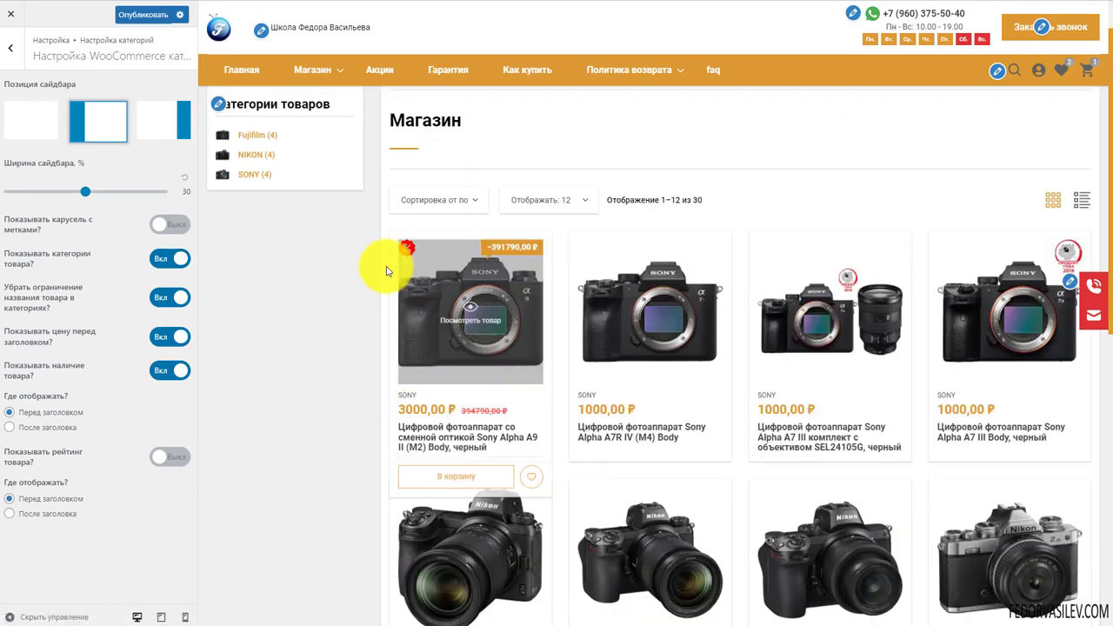
pyautogui.scroll(-2, 323, 275)
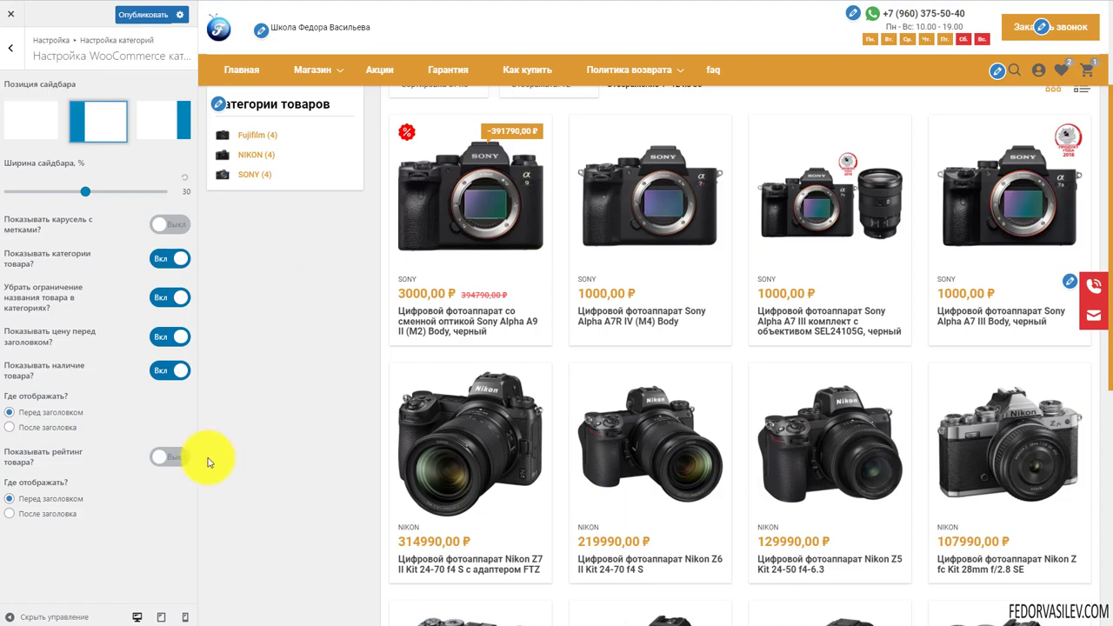
# Turn on 'Показывать рейтинг товара?' to show product ratings on the shop cards
pyautogui.click(170, 457)
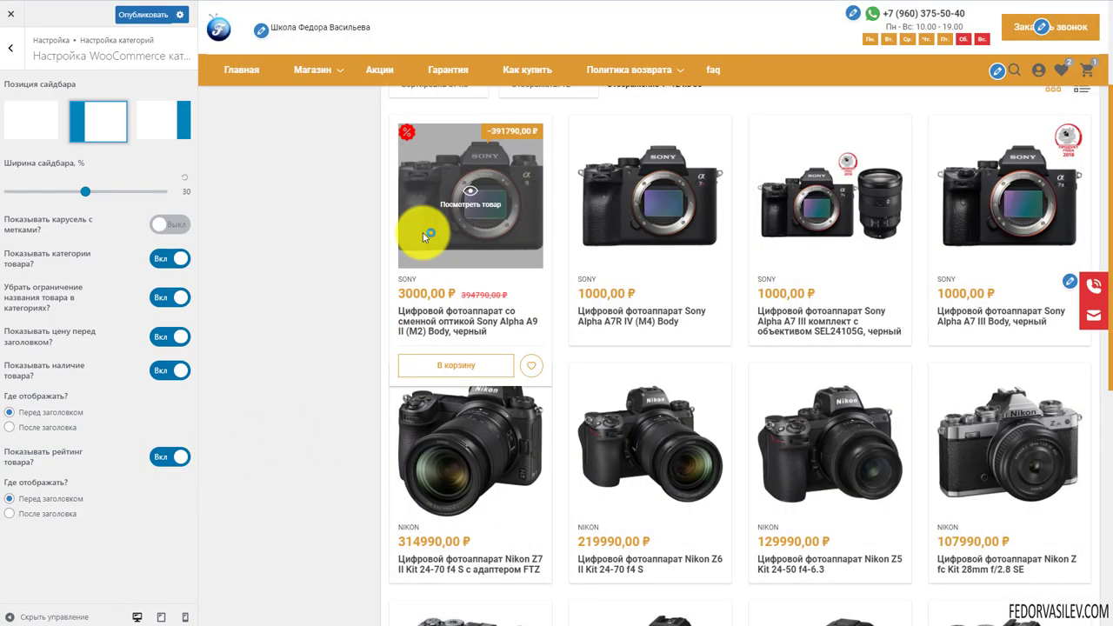
pyautogui.scroll(-5, 423, 233)
pyautogui.moveTo(423, 234)
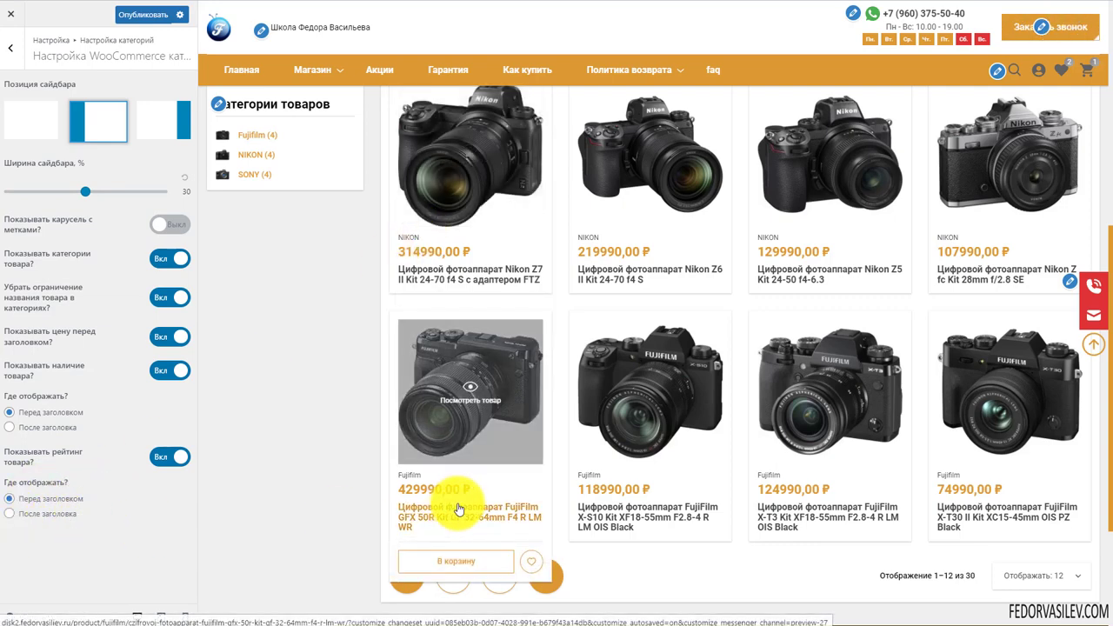
pyautogui.scroll(4, 455, 509)
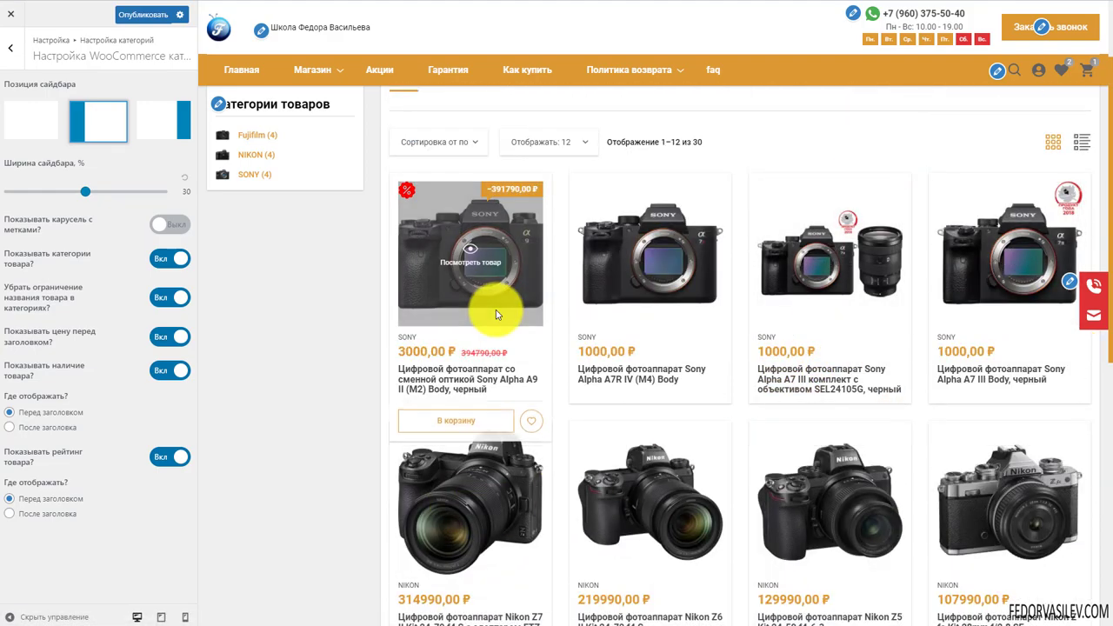
pyautogui.scroll(-3, 683, 265)
pyautogui.scroll(-3, 683, 265)
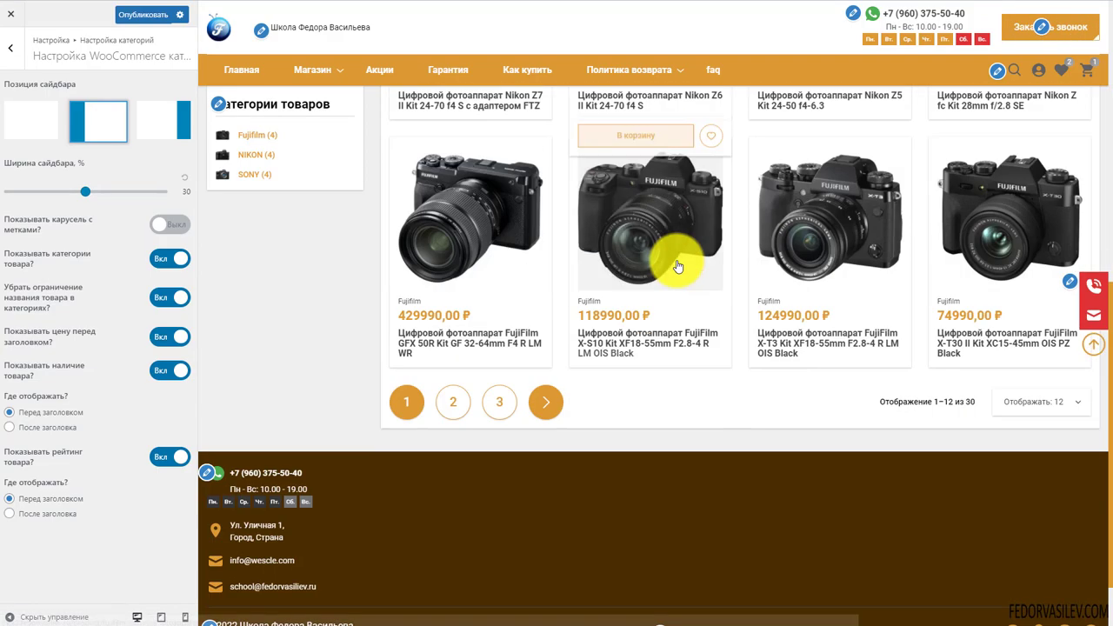
pyautogui.scroll(7, 658, 273)
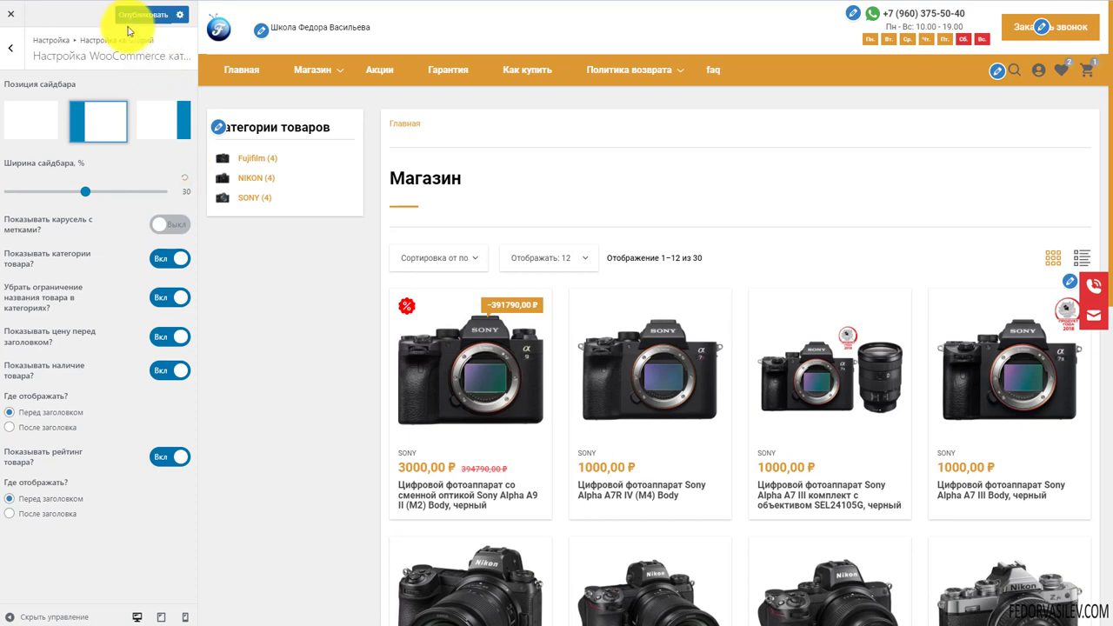
# Publish the customizer changes and go back to the top-level customizer menu
pyautogui.click(126, 25)
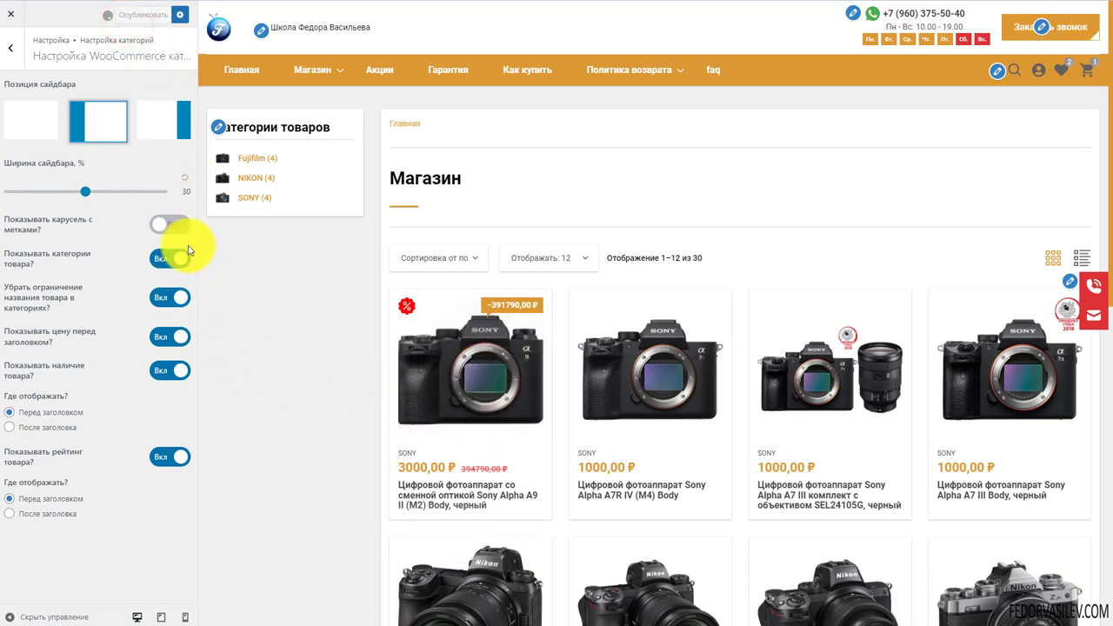
pyautogui.click(8, 54)
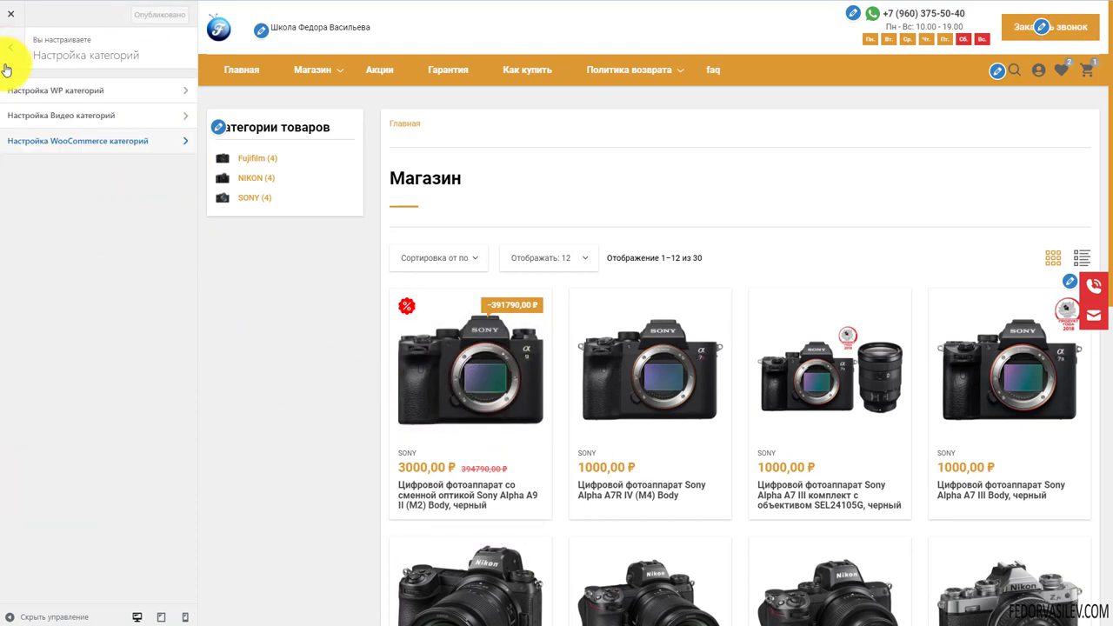
pyautogui.click(10, 54)
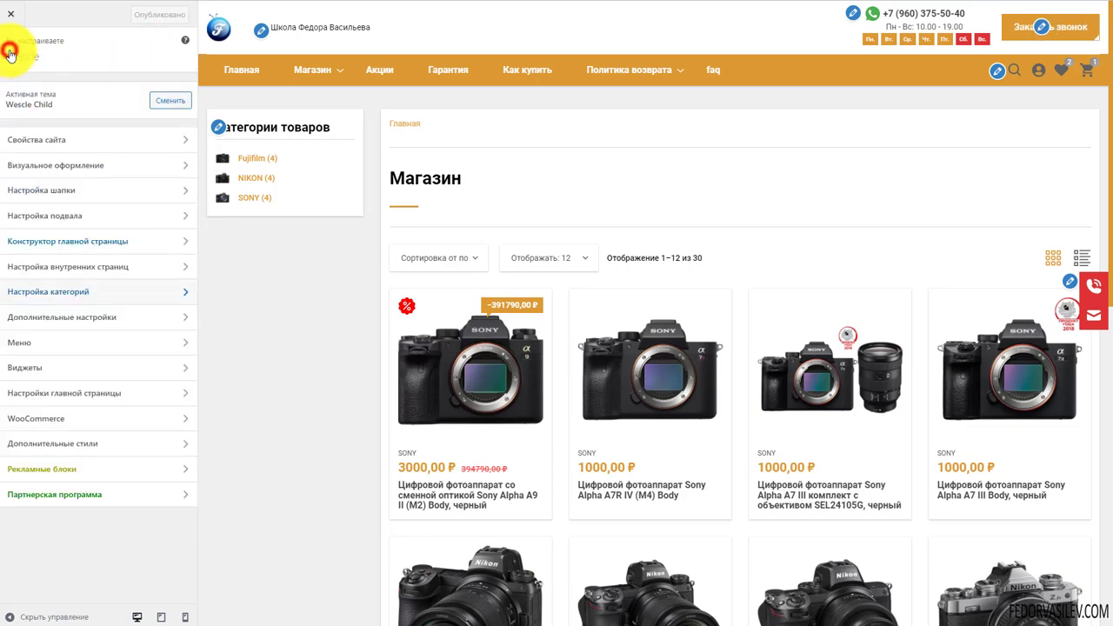
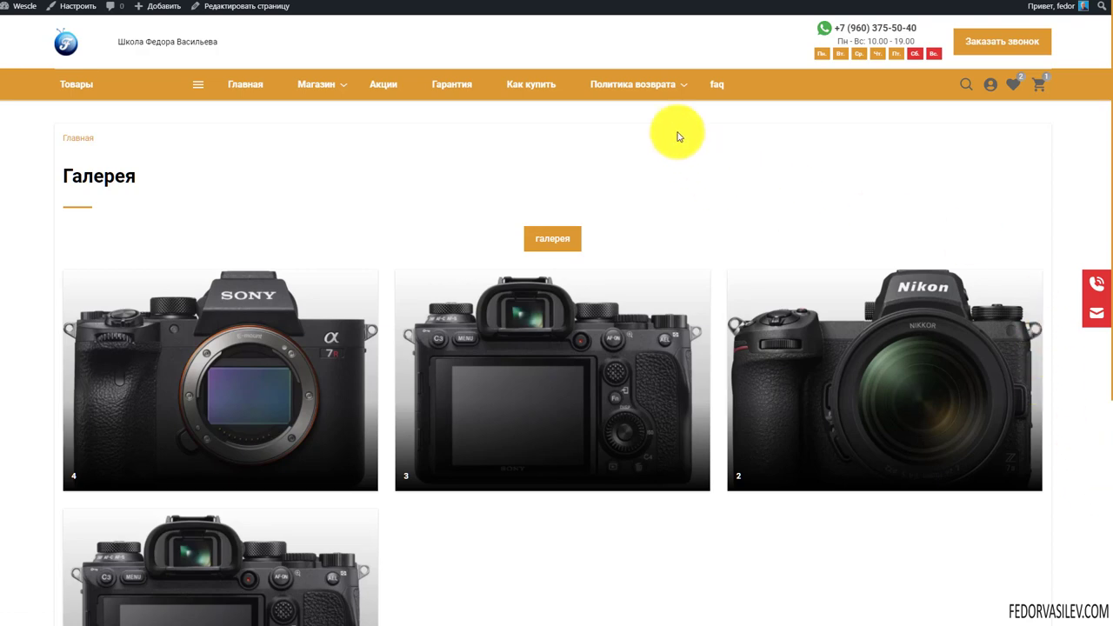
# Enlarge the Sony camera photo on the live gallery, step through two photos, and close it
pyautogui.moveTo(636, 90)
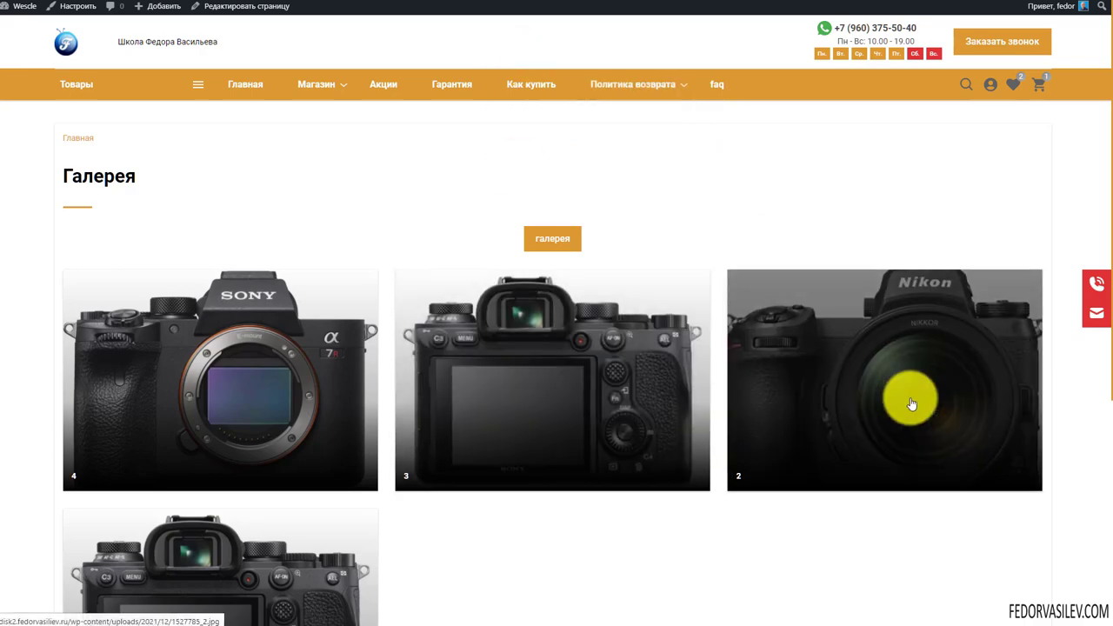
pyautogui.scroll(-3, 235, 348)
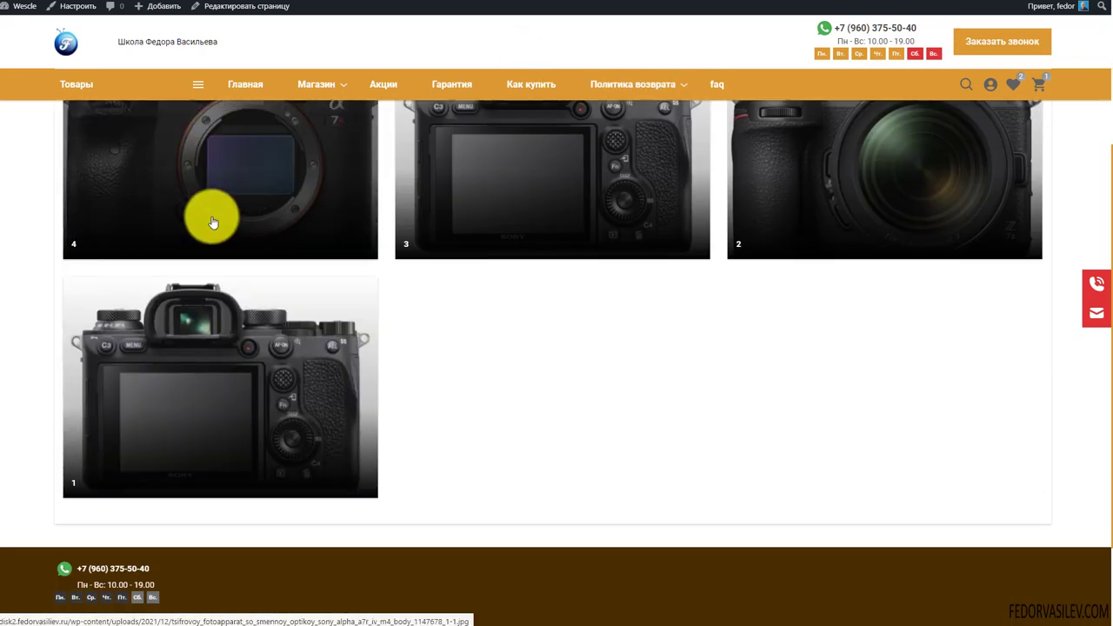
pyautogui.scroll(2, 211, 335)
pyautogui.click(211, 335)
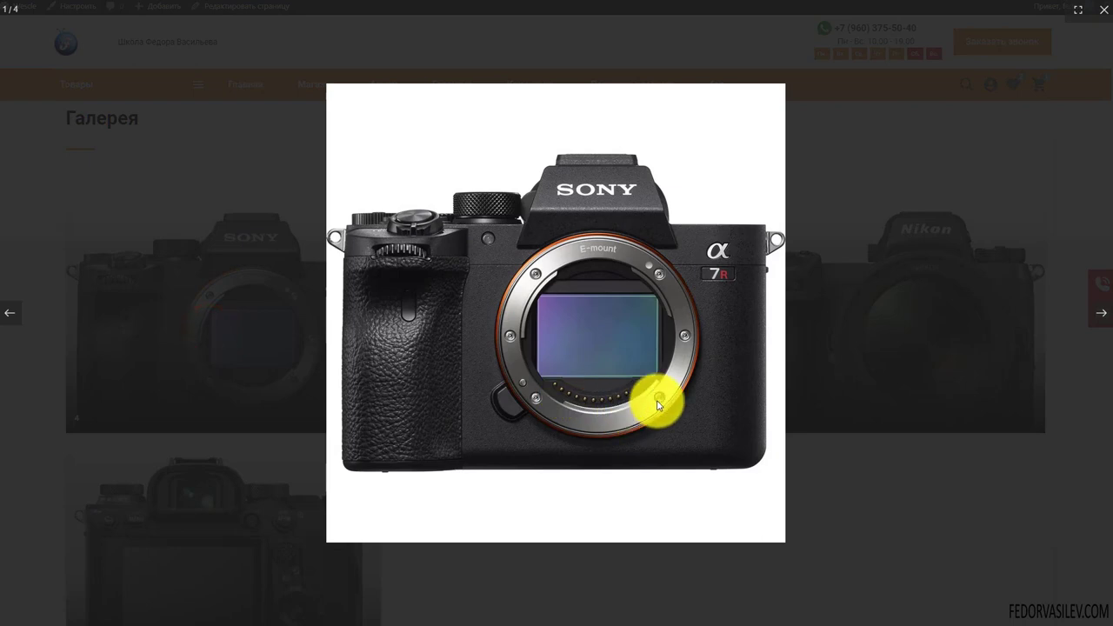
pyautogui.click(1100, 315)
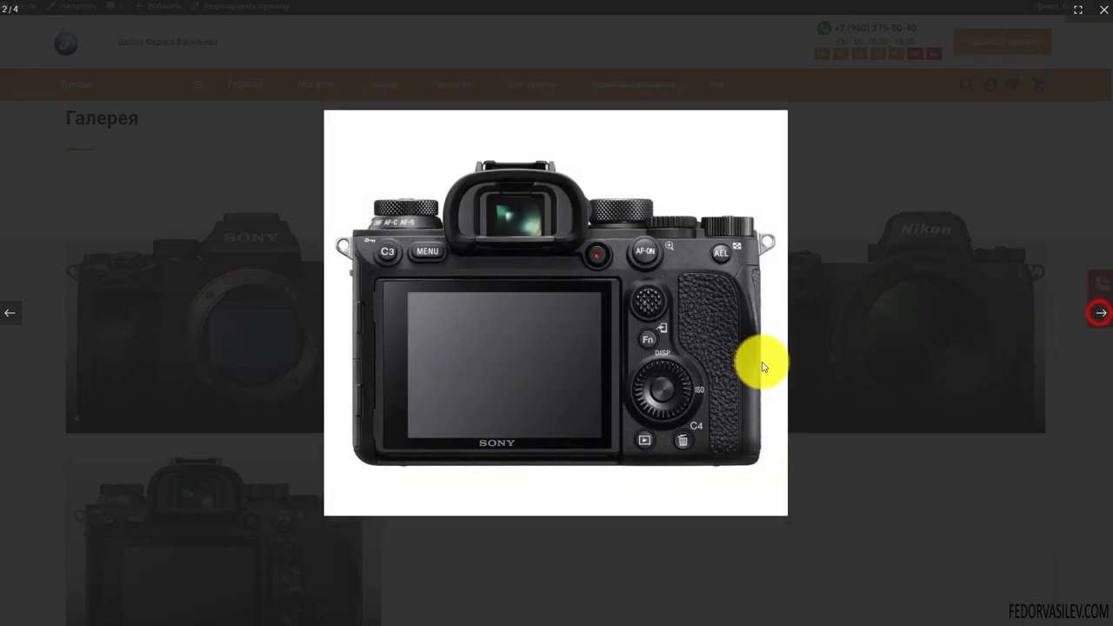
pyautogui.click(1100, 315)
pyautogui.click(878, 492)
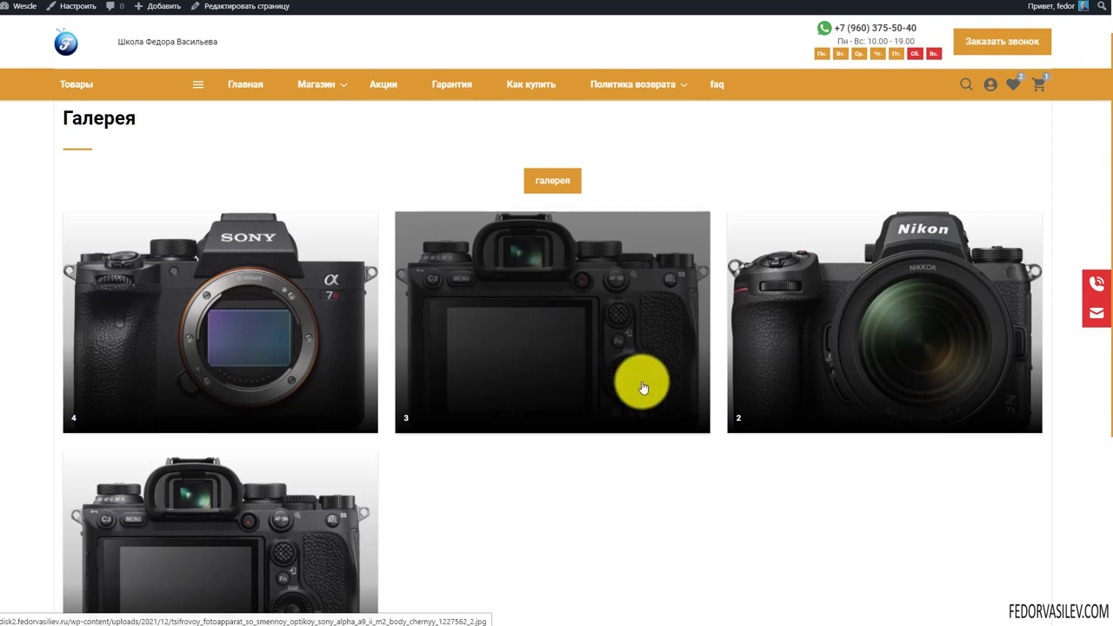
# Reopen the gallery photos enlarged and advance to the camera's rear view photo
pyautogui.scroll(1, 577, 398)
pyautogui.scroll(-2, 753, 348)
pyautogui.scroll(2, 753, 352)
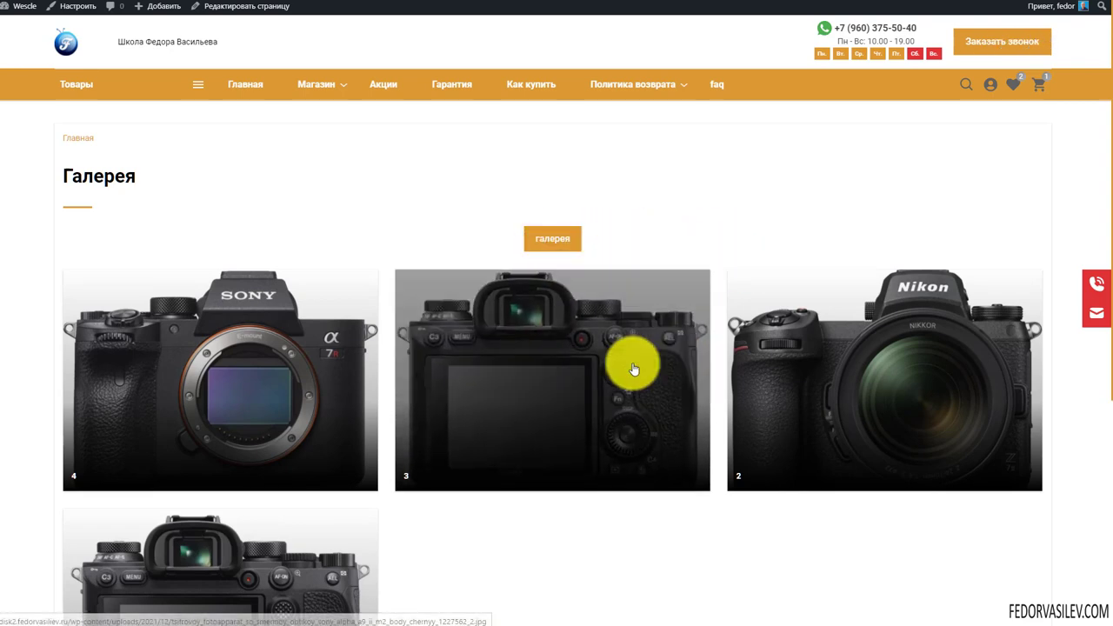
pyautogui.scroll(-2, 219, 322)
pyautogui.scroll(2, 273, 298)
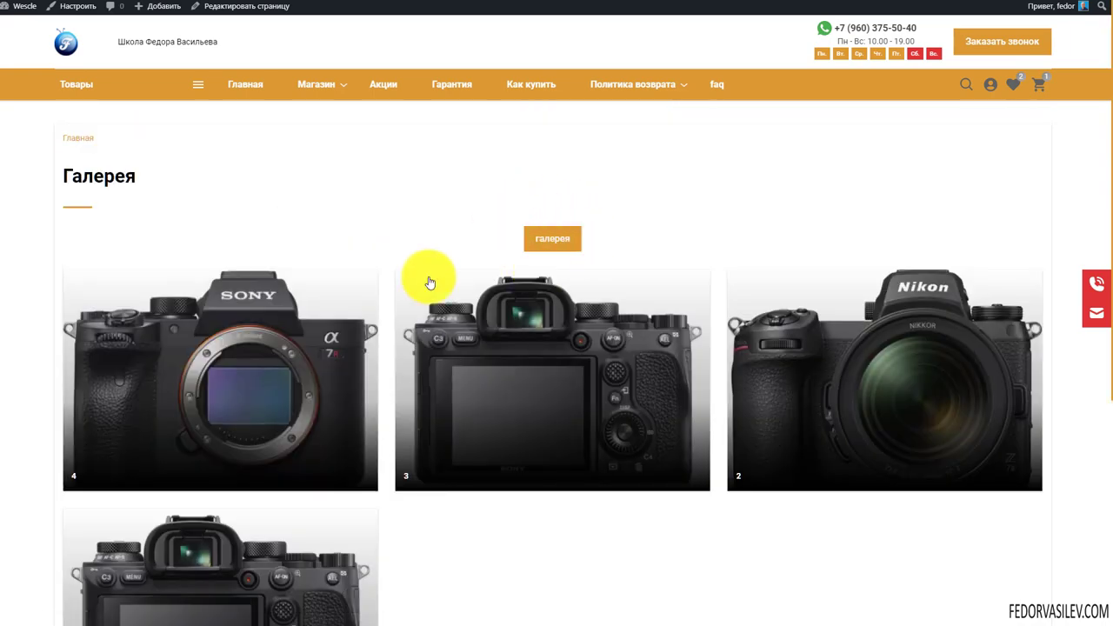
pyautogui.scroll(-2, 430, 281)
pyautogui.click(298, 424)
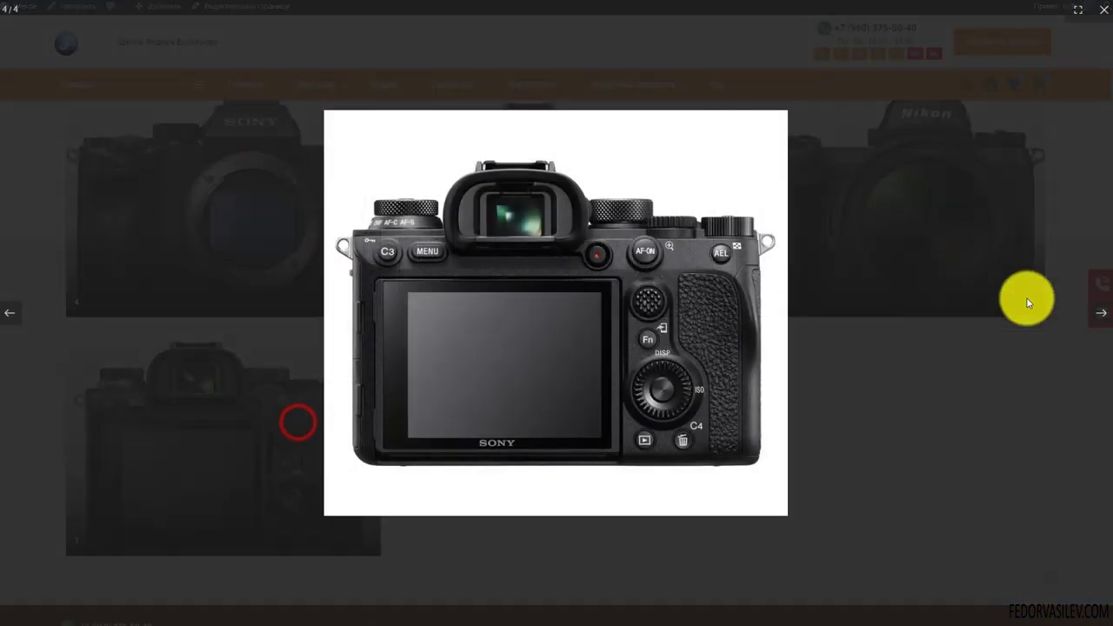
pyautogui.click(1099, 318)
pyautogui.click(1099, 318)
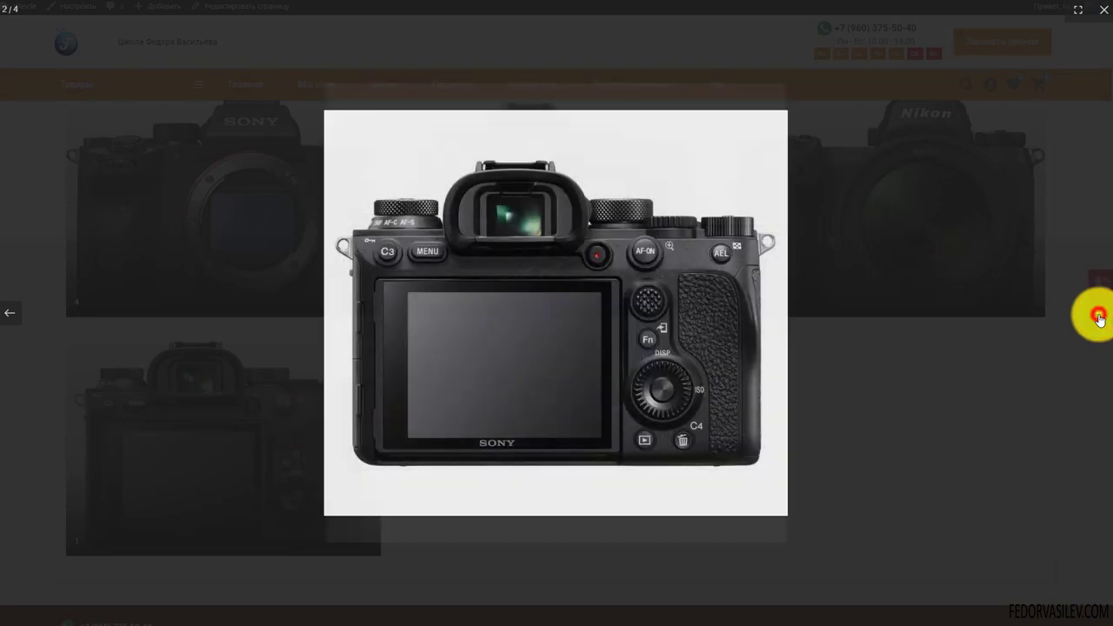
pyautogui.click(1105, 16)
pyautogui.scroll(2, 738, 540)
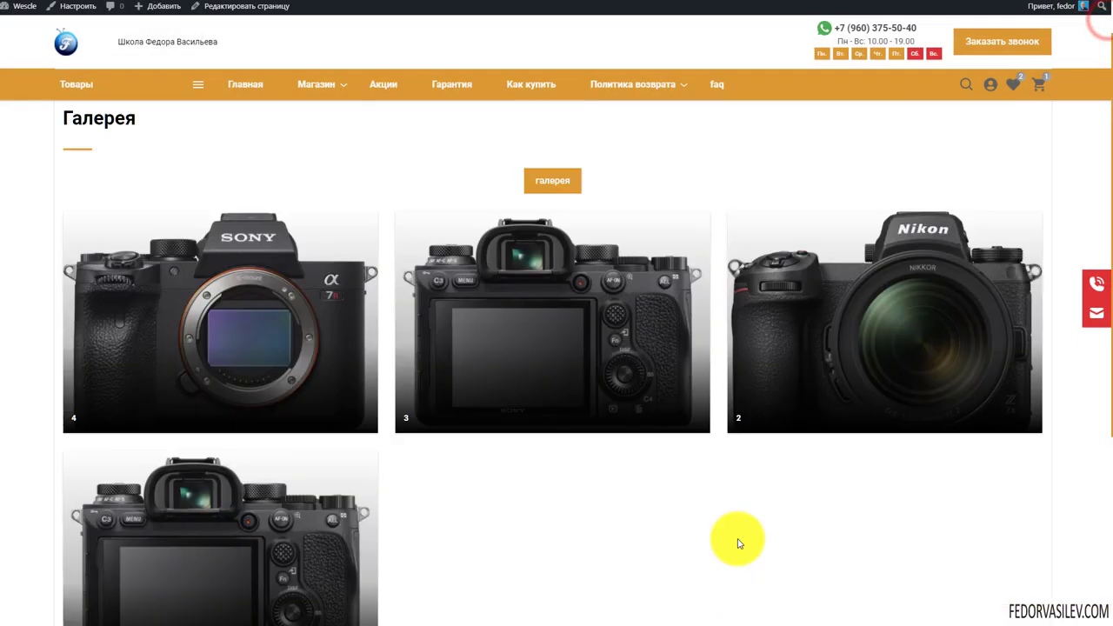
pyautogui.scroll(-5, 925, 580)
pyautogui.scroll(5, 779, 533)
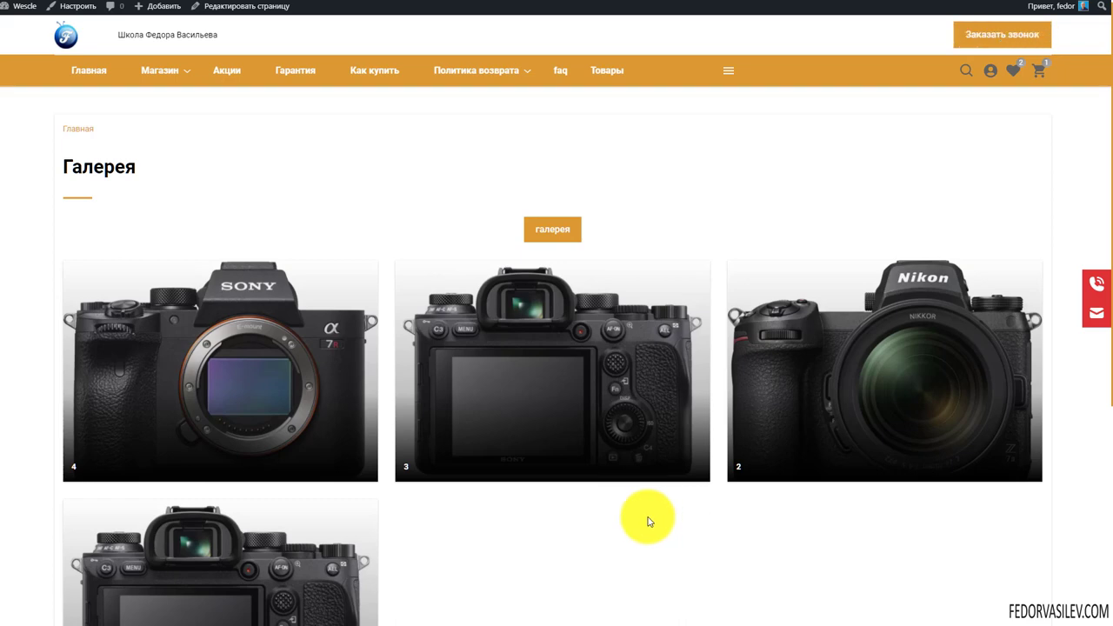
pyautogui.scroll(1, 647, 522)
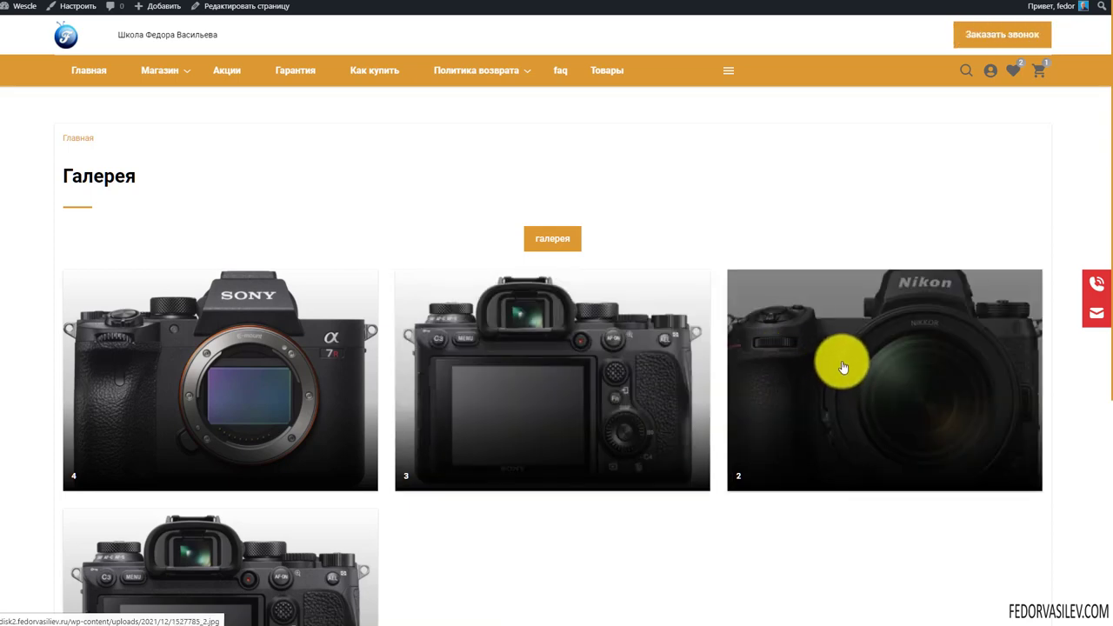
pyautogui.scroll(-3, 708, 305)
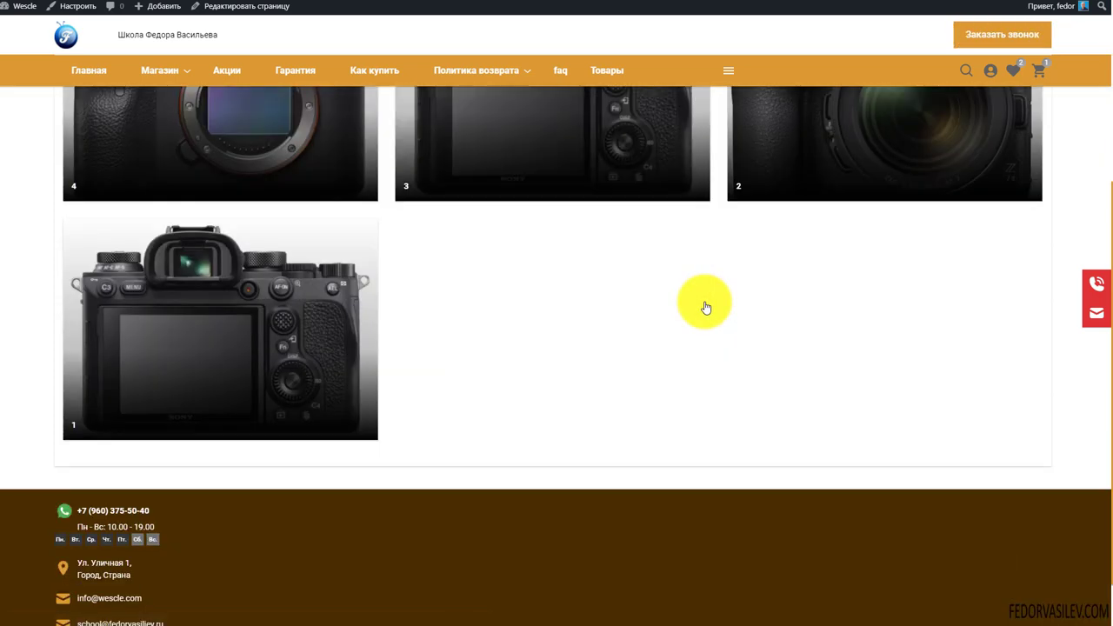
pyautogui.scroll(3, 707, 307)
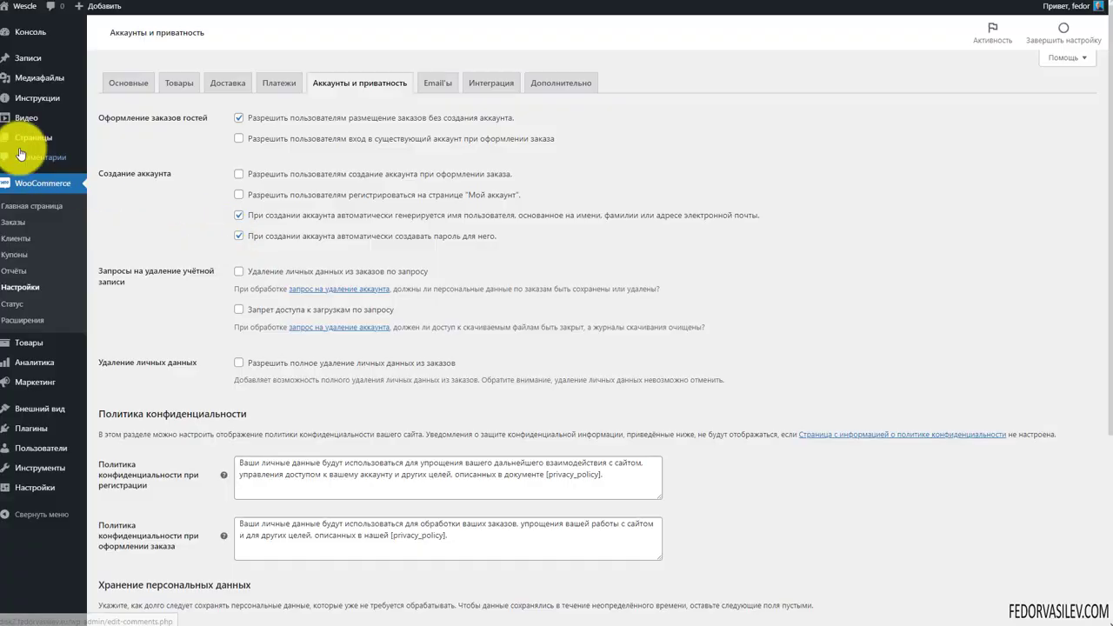
# Open the галерея page in the block editor from the Страницы list
pyautogui.moveTo(42, 90)
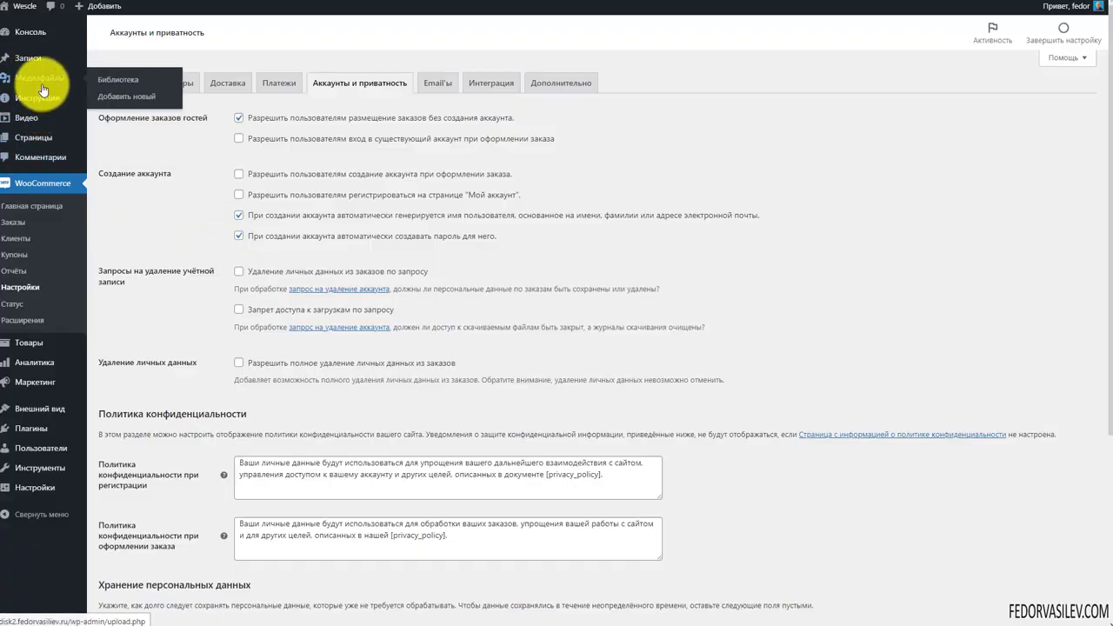
pyautogui.click(37, 133)
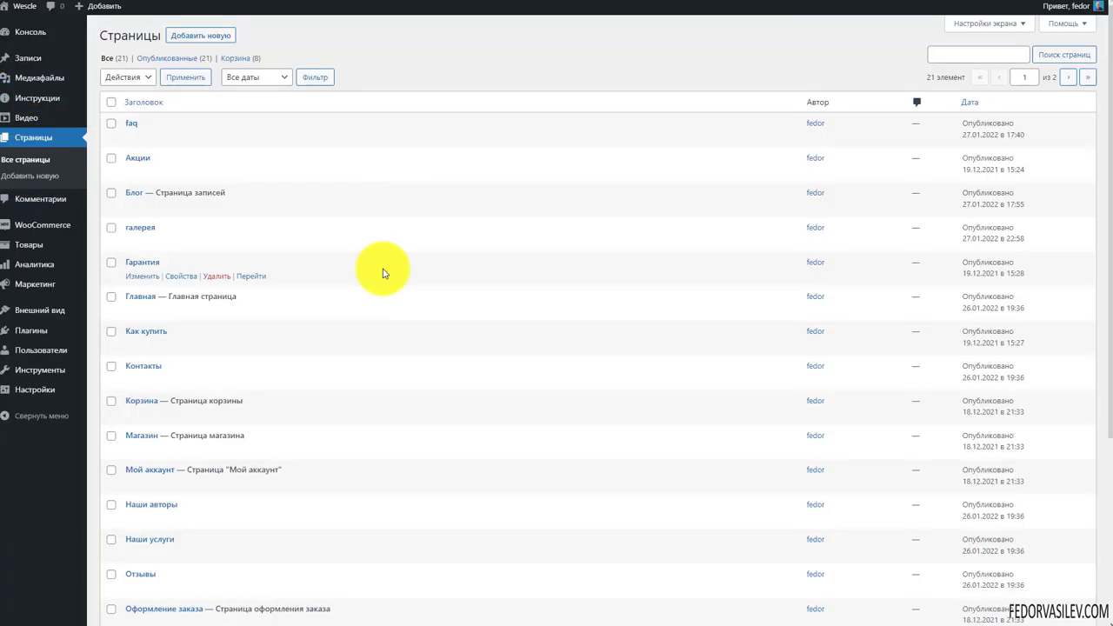
pyautogui.scroll(-2, 386, 270)
pyautogui.scroll(3, 383, 273)
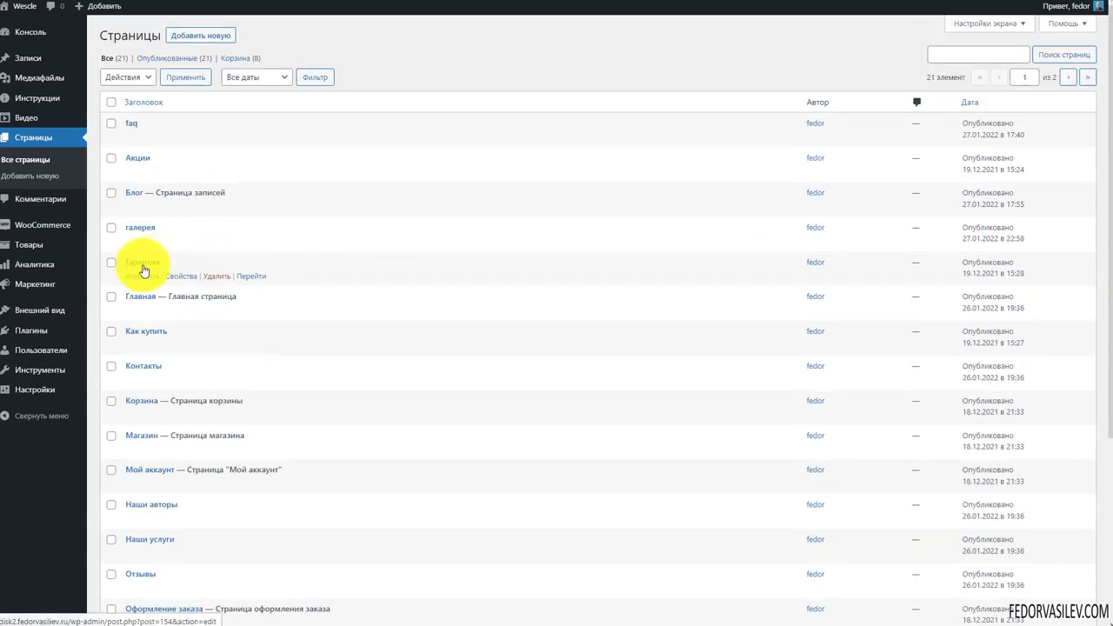
pyautogui.click(139, 228)
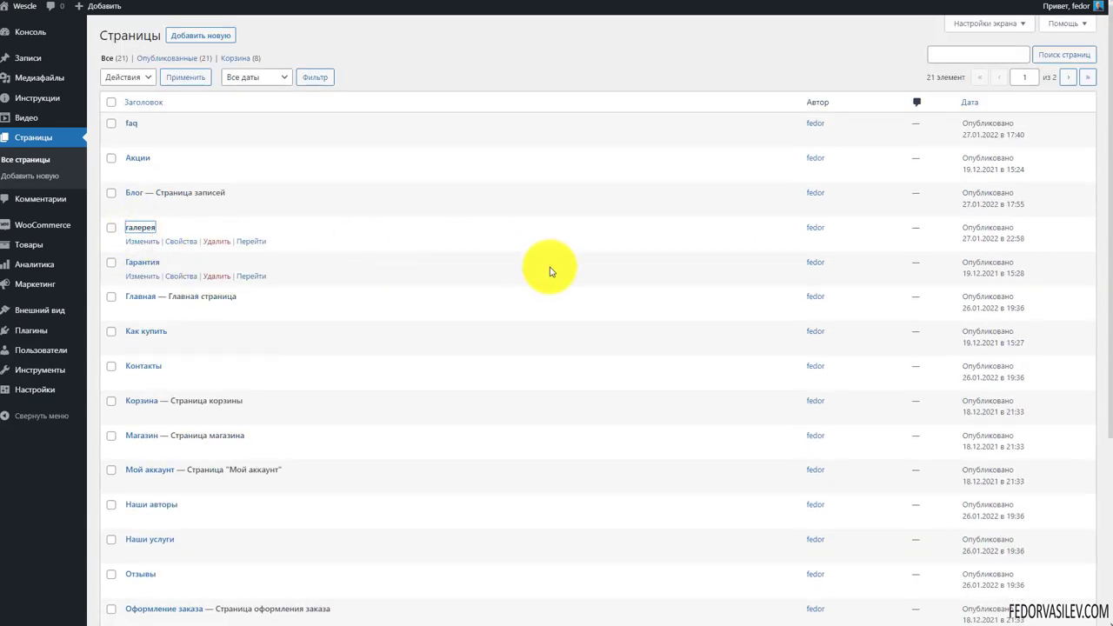
# Select the Wescle: Галерея block and start adding a new block after it
pyautogui.scroll(-3, 331, 278)
pyautogui.scroll(3, 362, 340)
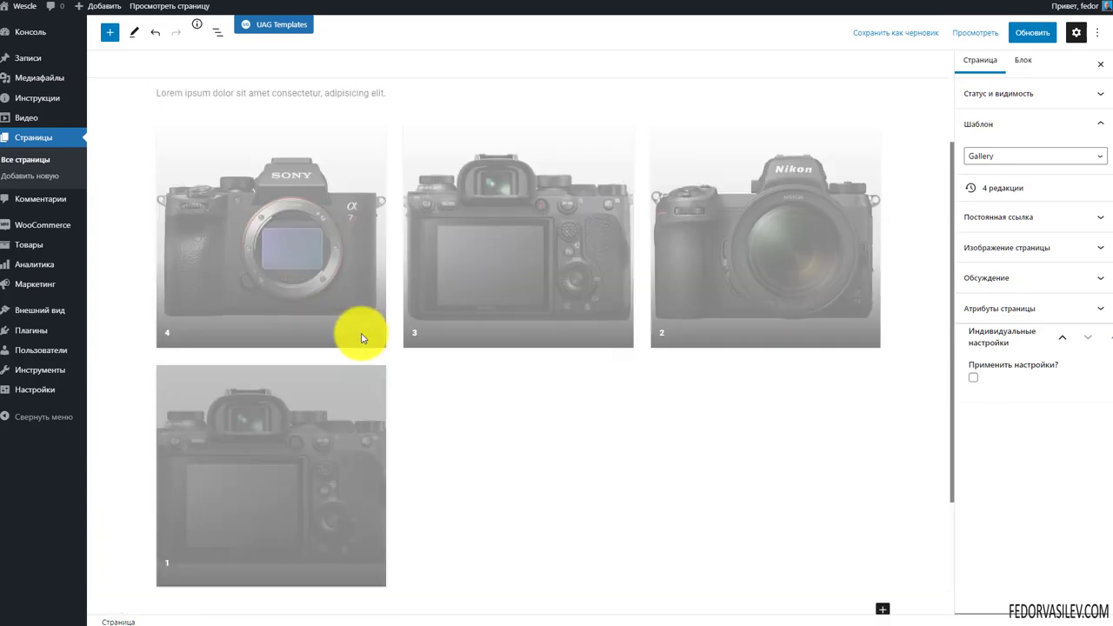
pyautogui.click(270, 289)
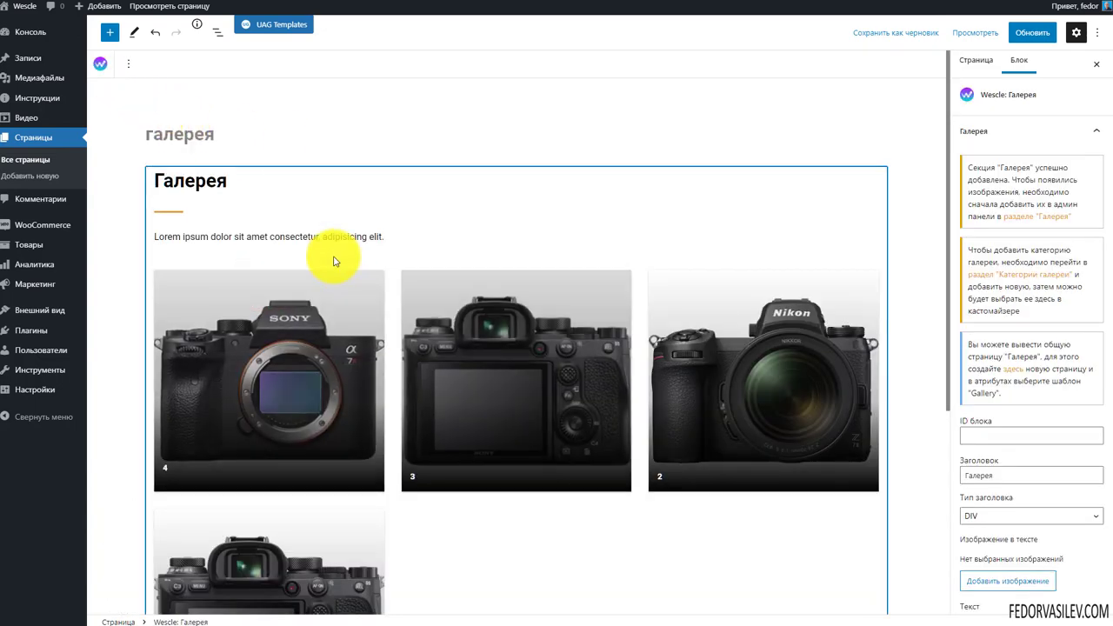
pyautogui.scroll(-4, 600, 261)
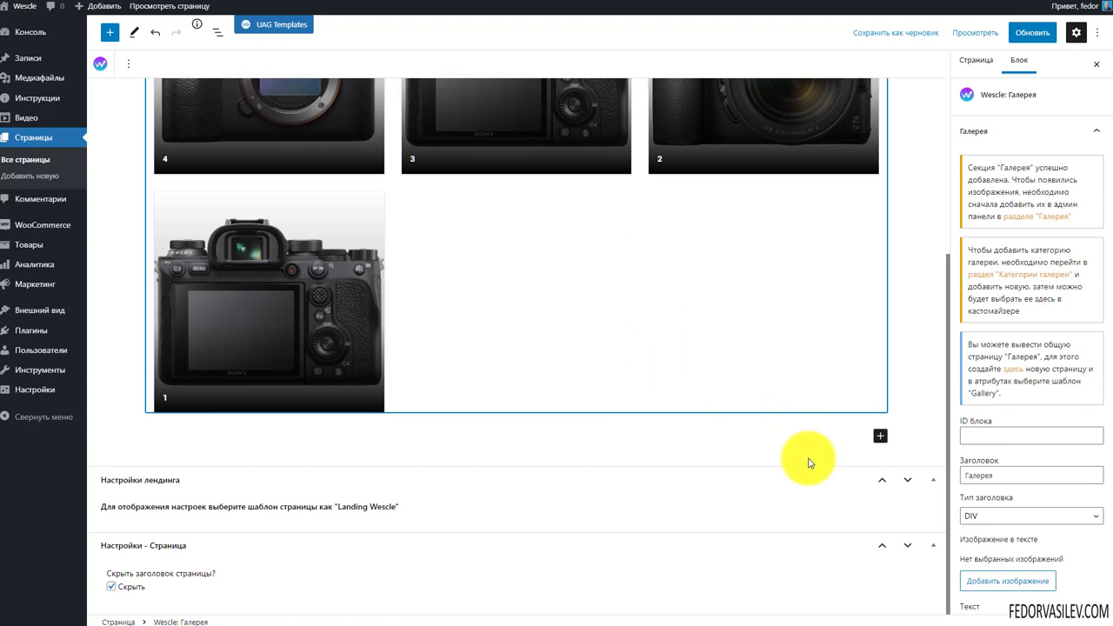
pyautogui.click(878, 439)
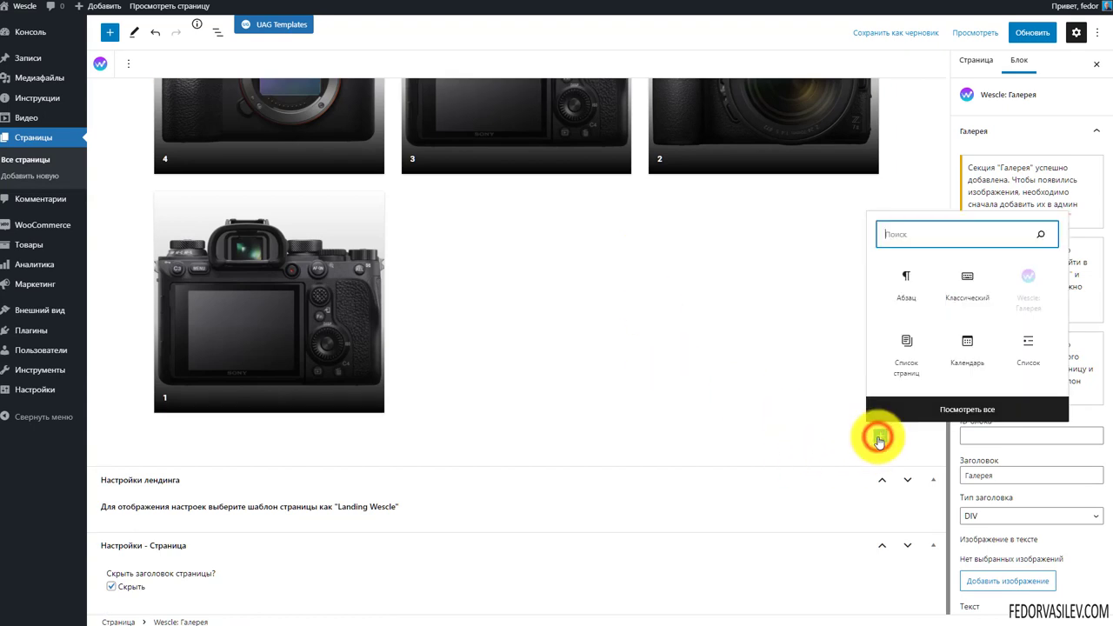
# Show the full block library and browse the available Wescle blocks
pyautogui.click(968, 409)
pyautogui.scroll(-5, 224, 169)
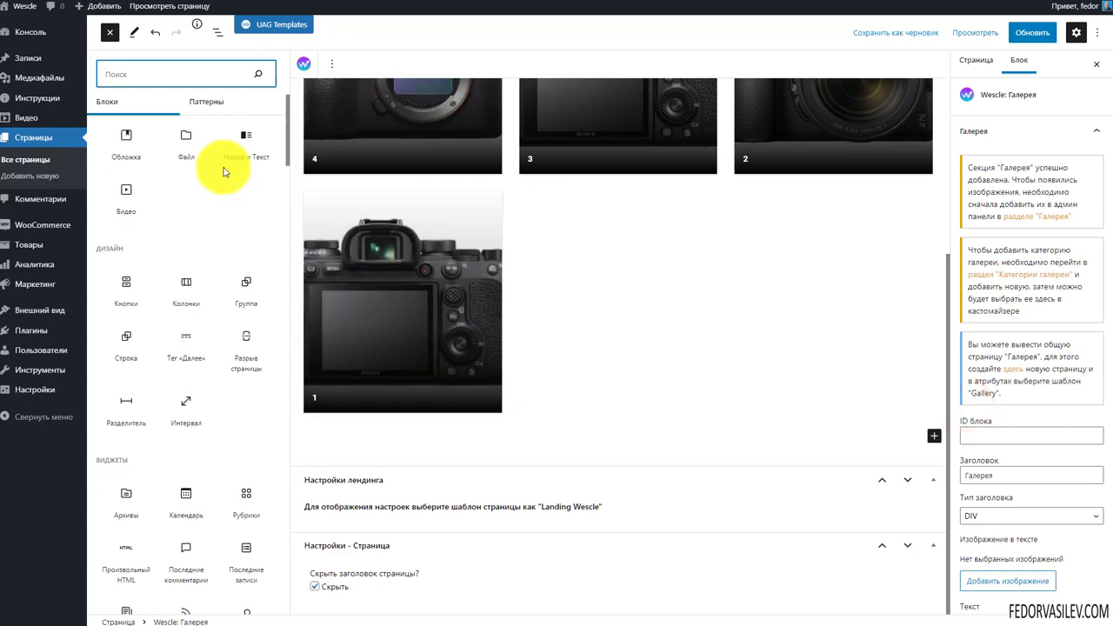
pyautogui.scroll(-10, 226, 235)
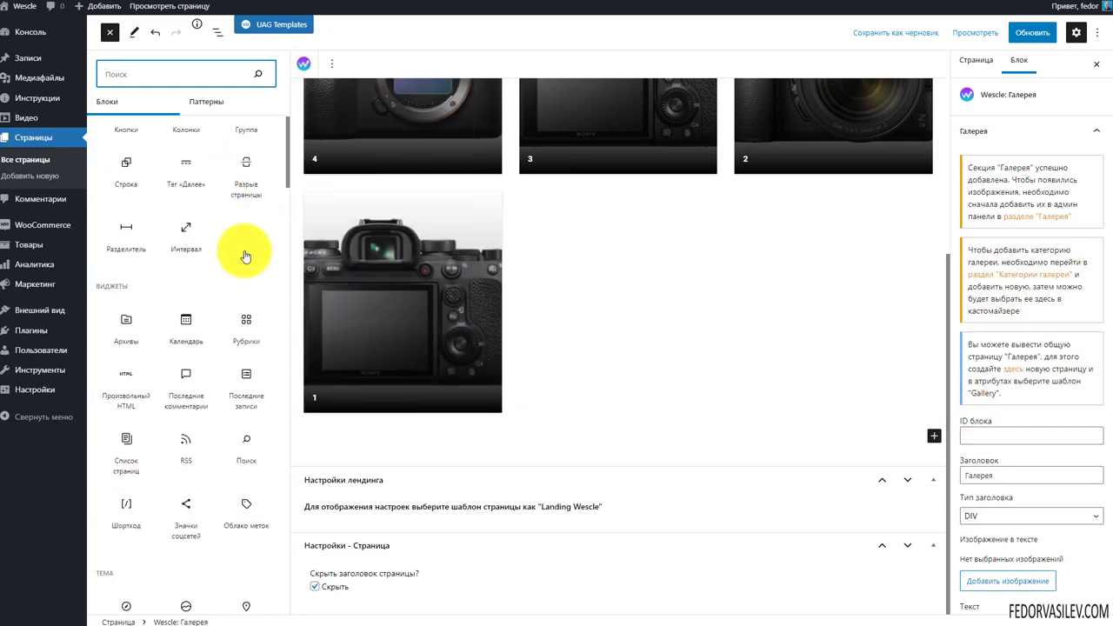
pyautogui.scroll(-15, 195, 230)
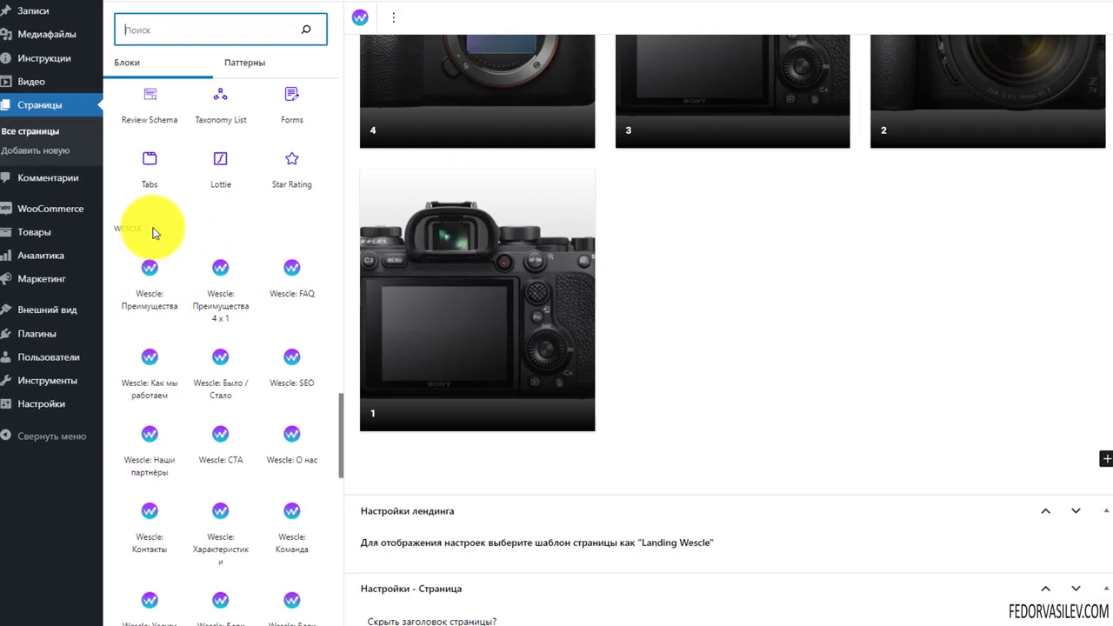
pyautogui.click(125, 242)
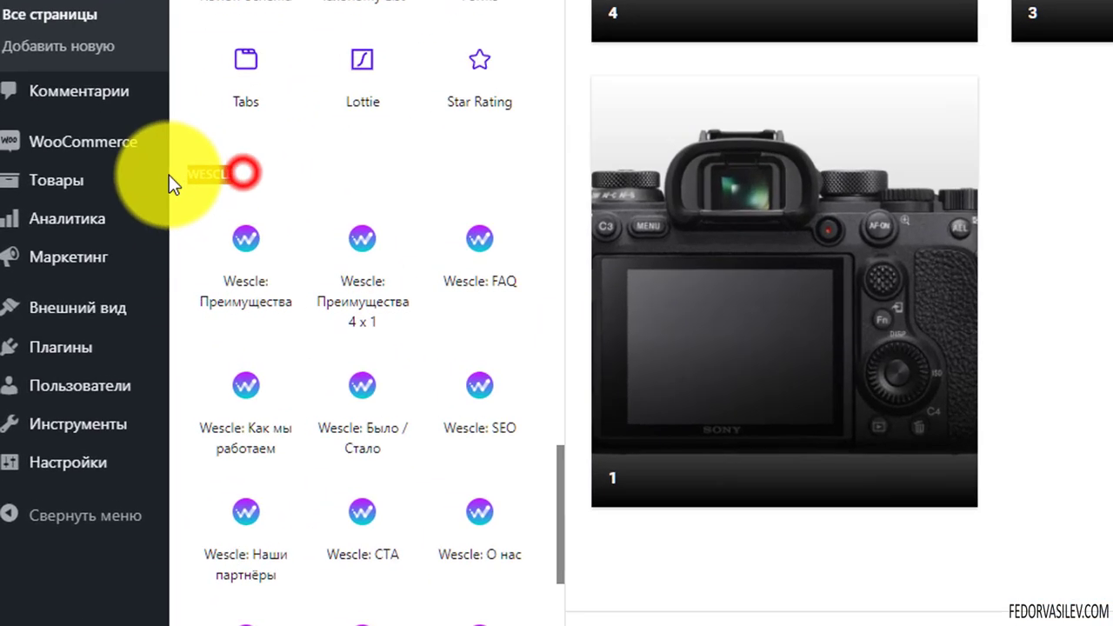
pyautogui.click(455, 154)
# Scroll through the remaining blocks, then close the library and reselect the Галерея block
pyautogui.scroll(-3, 256, 182)
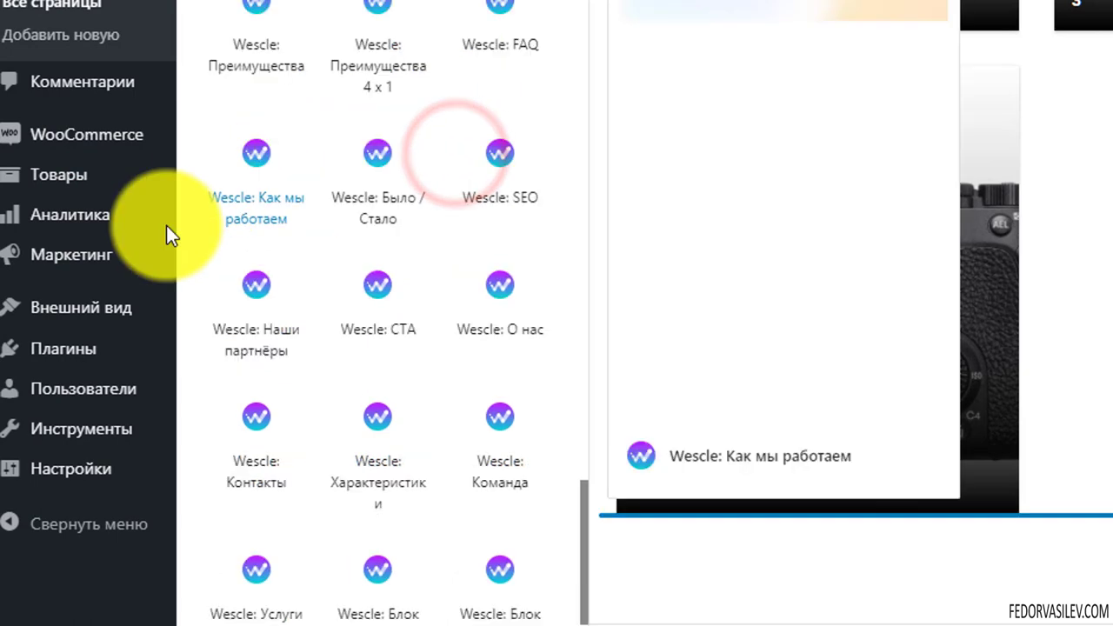
pyautogui.scroll(-2, 235, 48)
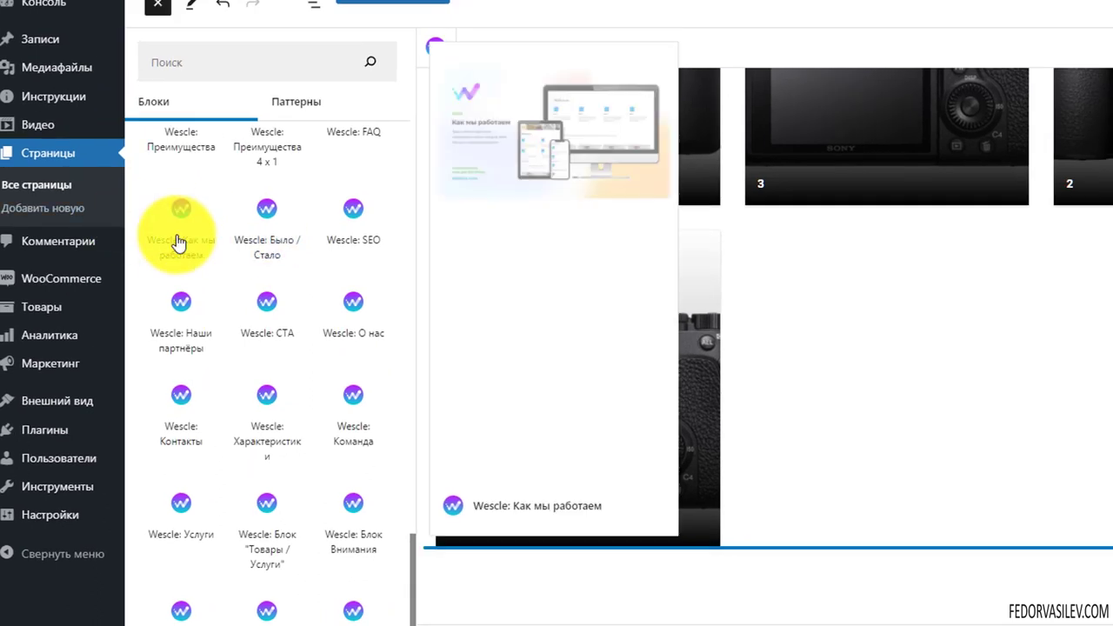
pyautogui.scroll(-3, 258, 338)
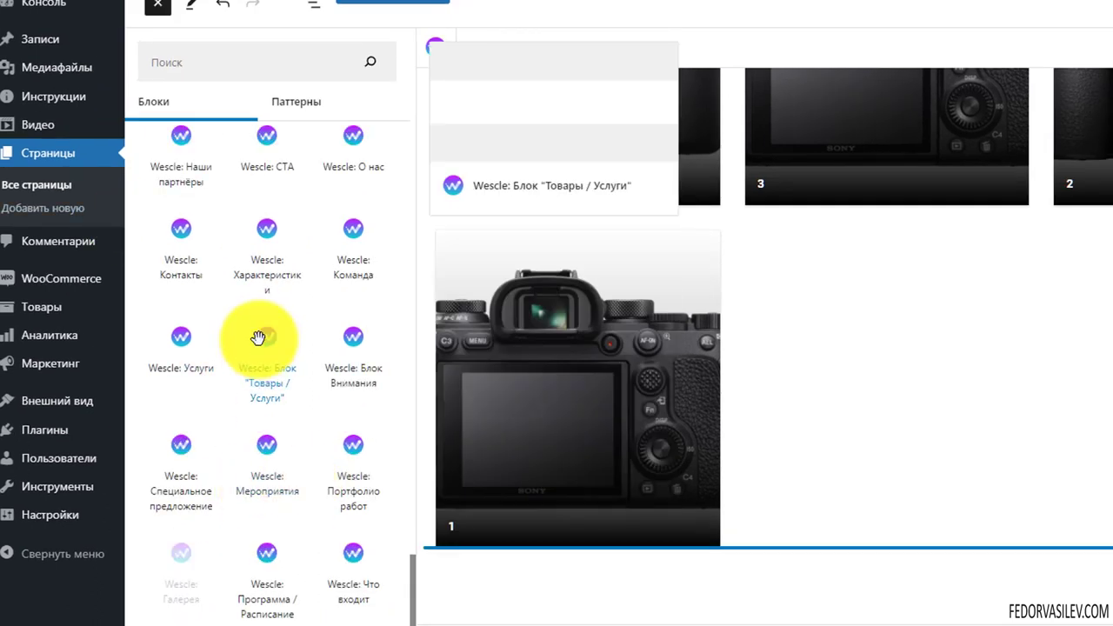
pyautogui.scroll(-3, 258, 338)
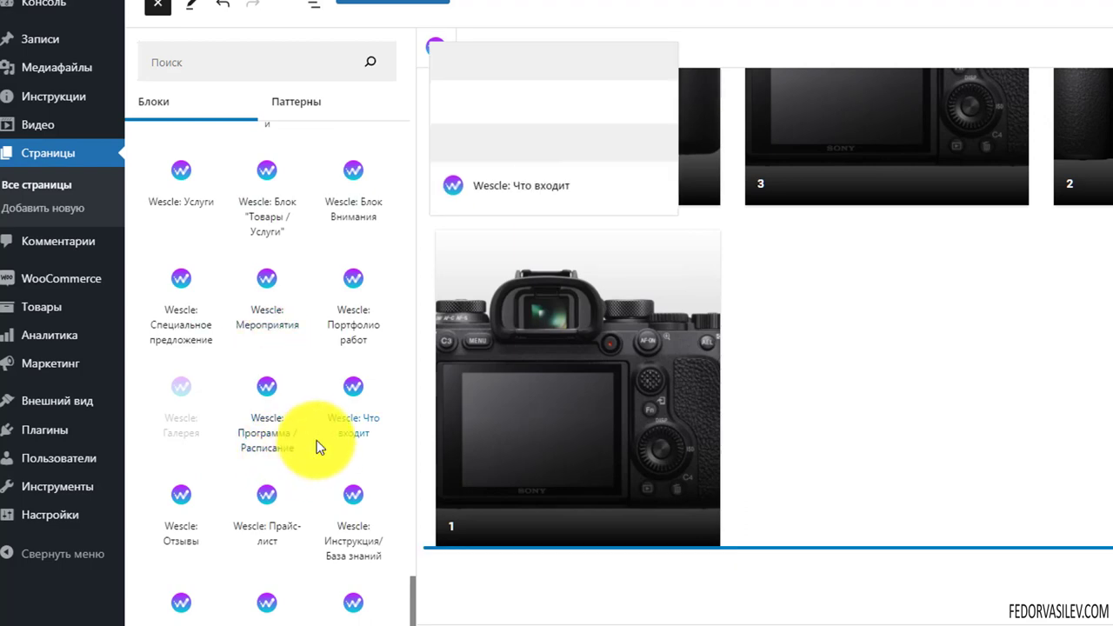
pyautogui.scroll(-6, 294, 439)
pyautogui.scroll(3, 211, 315)
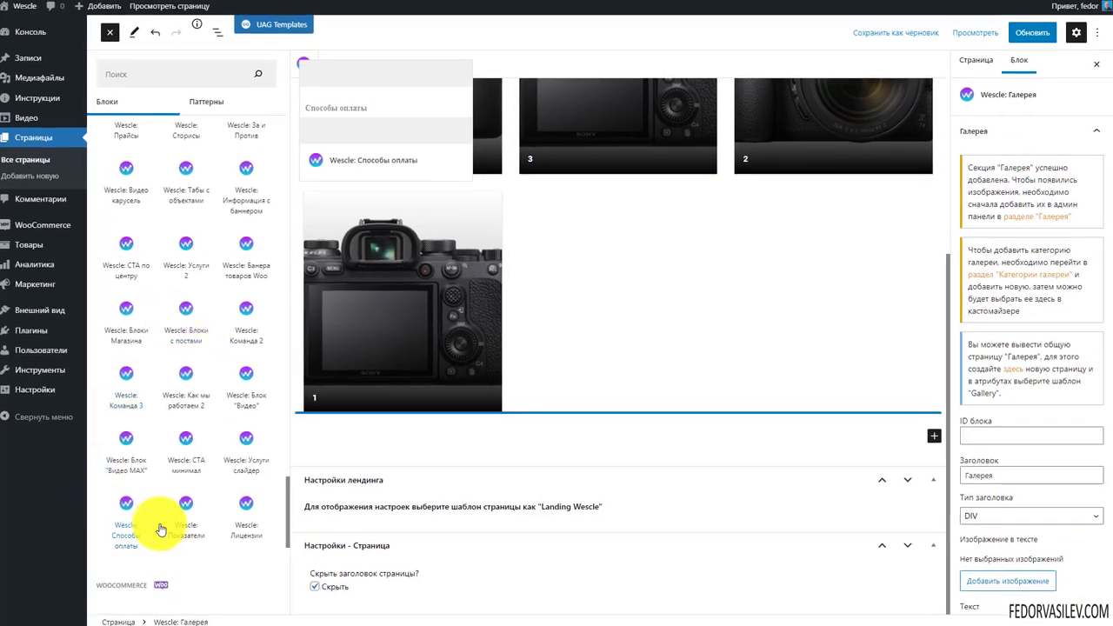
pyautogui.scroll(8, 170, 323)
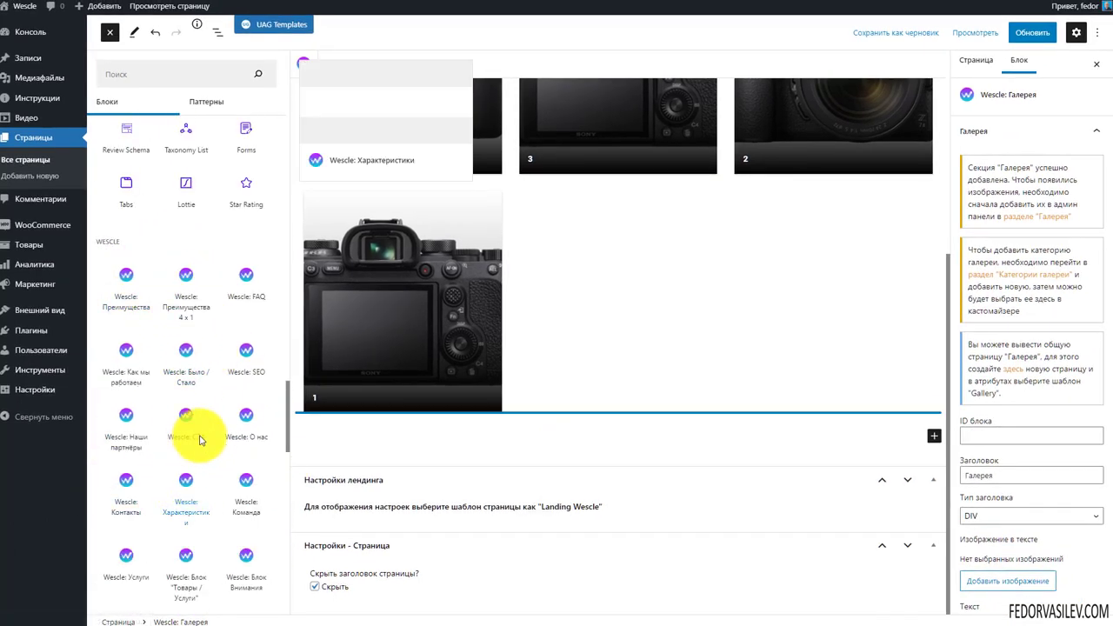
pyautogui.click(653, 319)
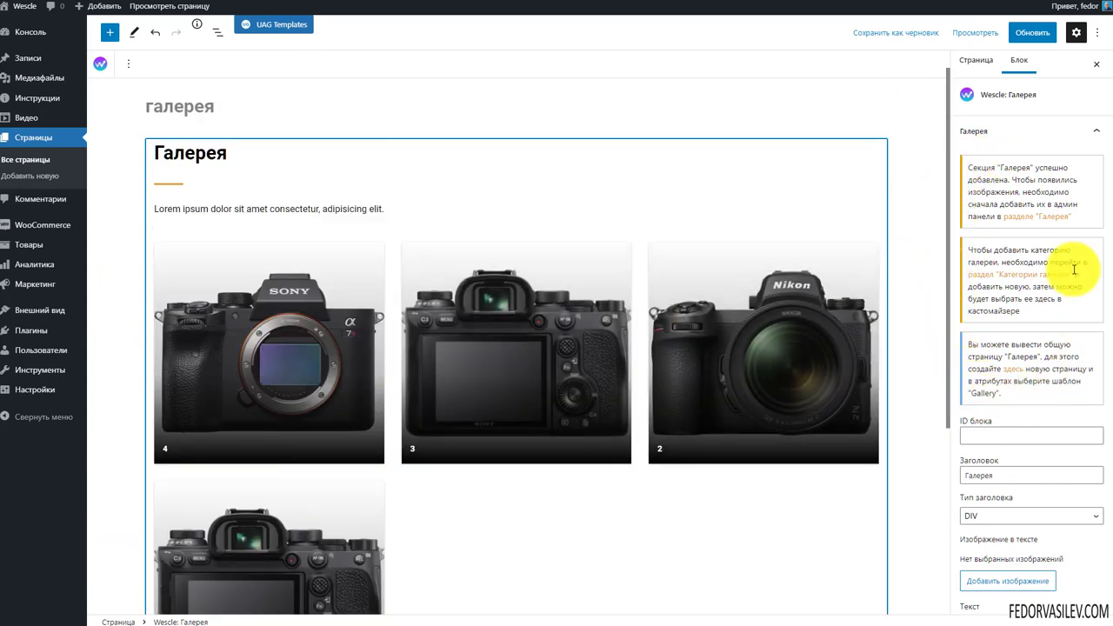
# Follow 'в раздел Галерея' to the gallery items and inspect gallery item '1'
pyautogui.click(1026, 222)
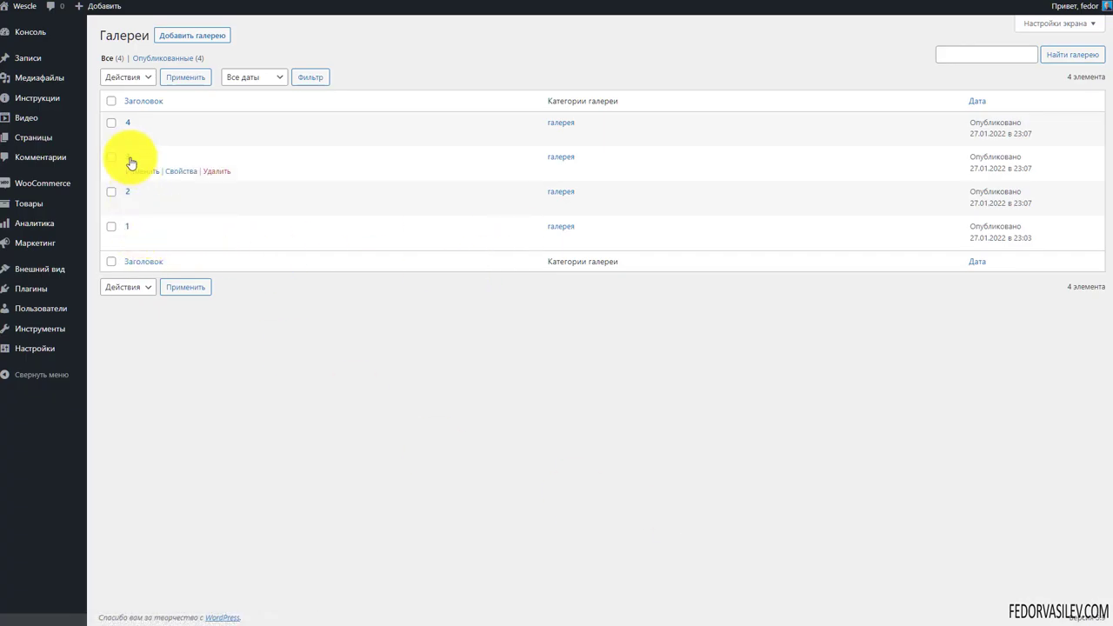
pyautogui.click(128, 229)
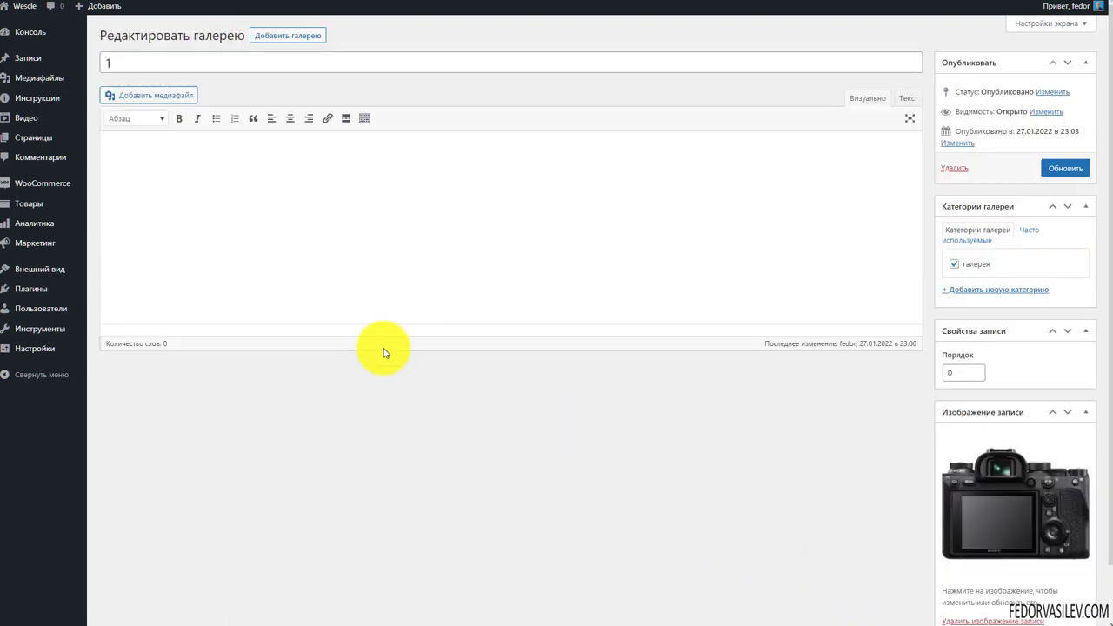
pyautogui.doubleClick(137, 71)
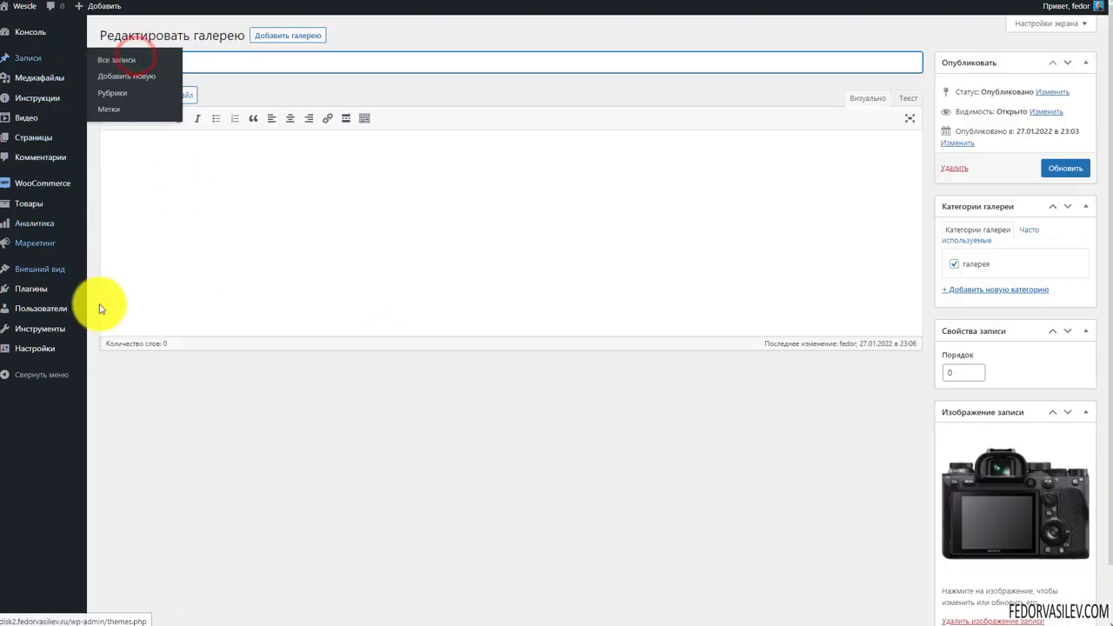
pyautogui.scroll(-1, 715, 456)
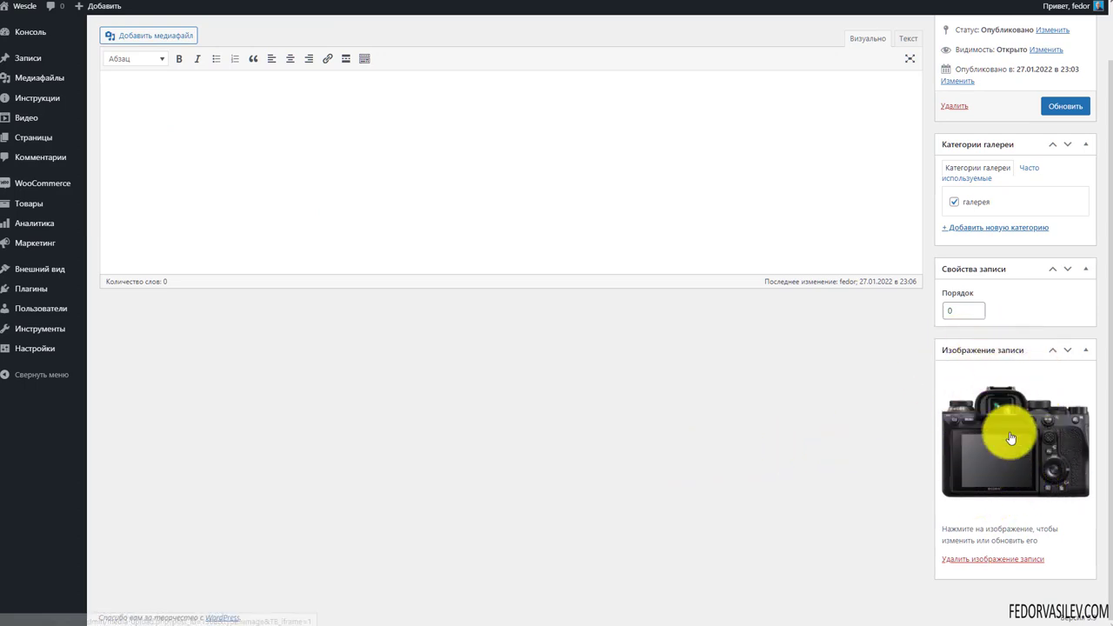
pyautogui.scroll(1, 984, 277)
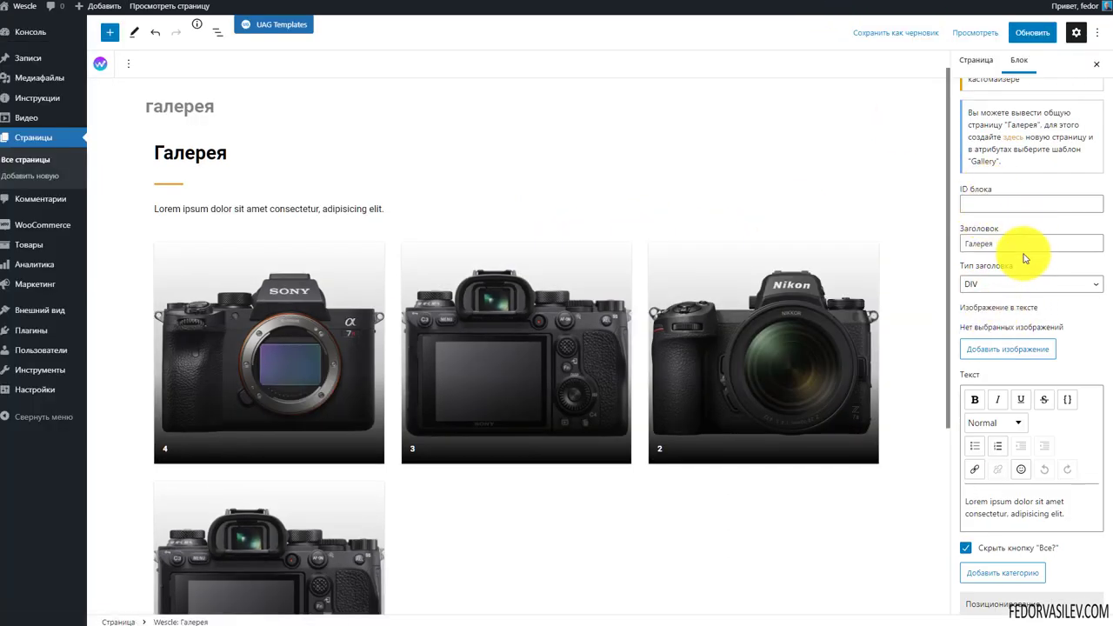
# Scroll through the gallery block settings: heading 'Галерея' with DIV heading type
pyautogui.scroll(-3, 1021, 235)
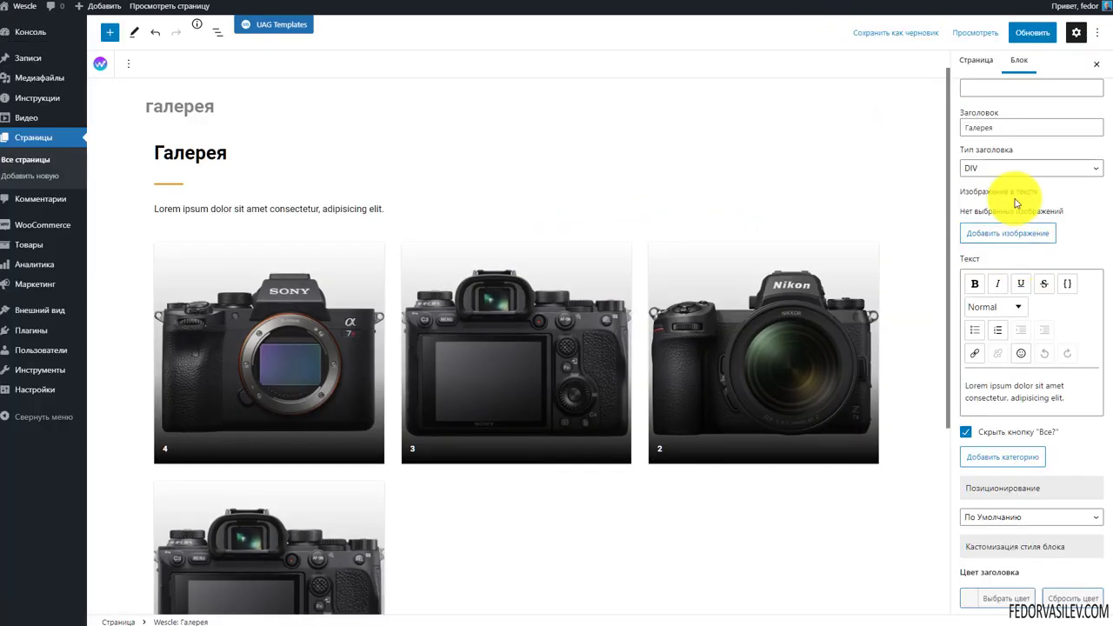
pyautogui.scroll(-2, 999, 274)
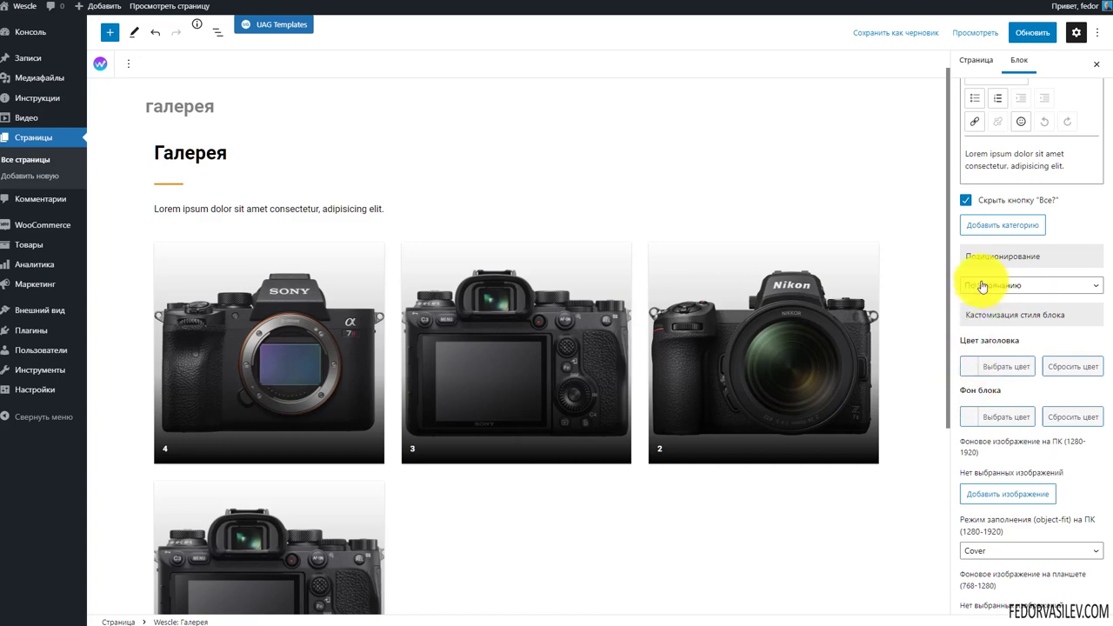
pyautogui.scroll(-5, 1017, 379)
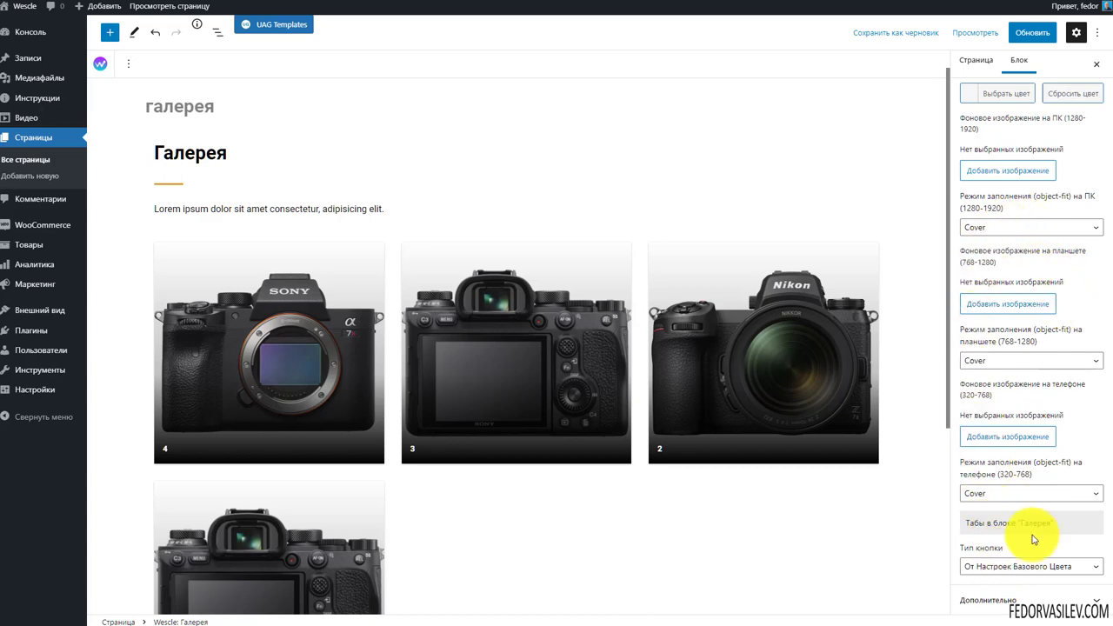
pyautogui.scroll(8, 1043, 370)
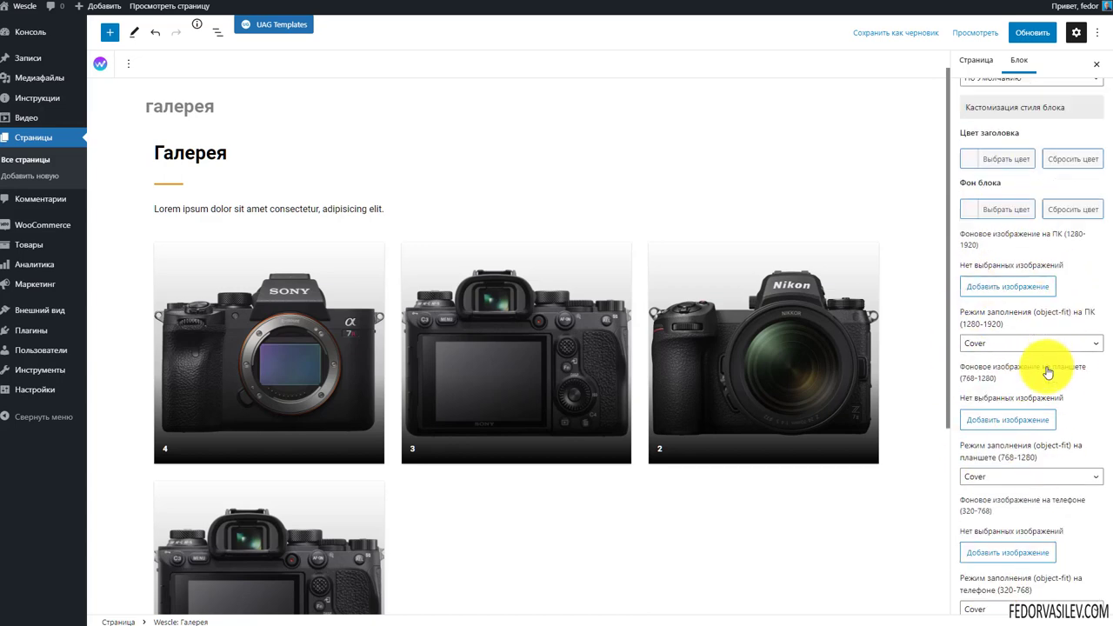
pyautogui.scroll(4, 990, 370)
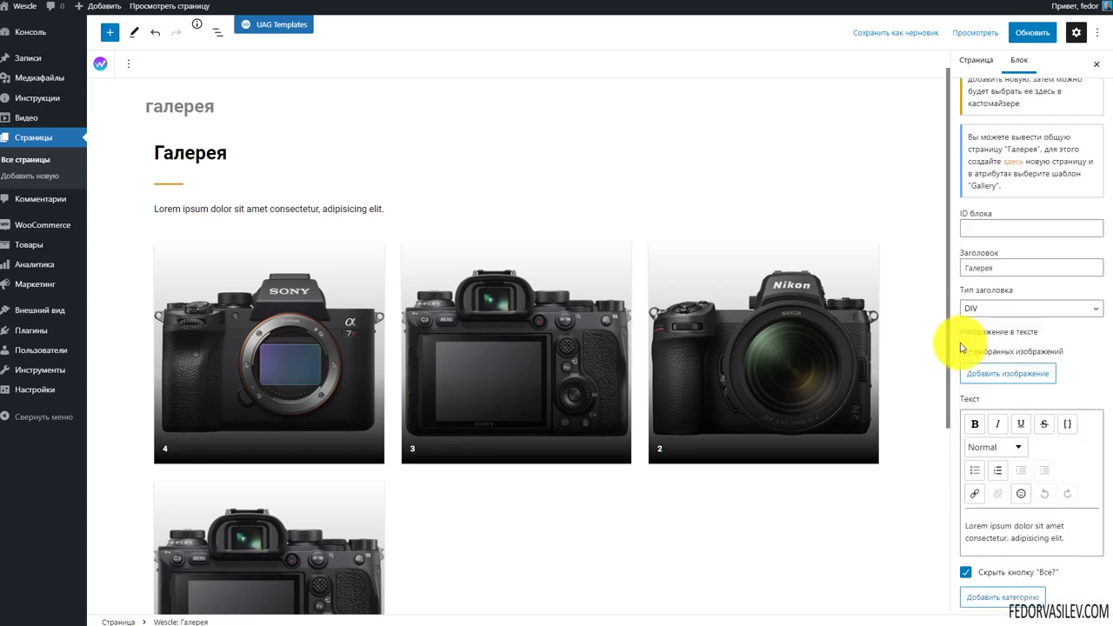
# Change the page's Шаблон from Gallery to Шаблон По Умолчанию and save with Обновить
pyautogui.click(856, 133)
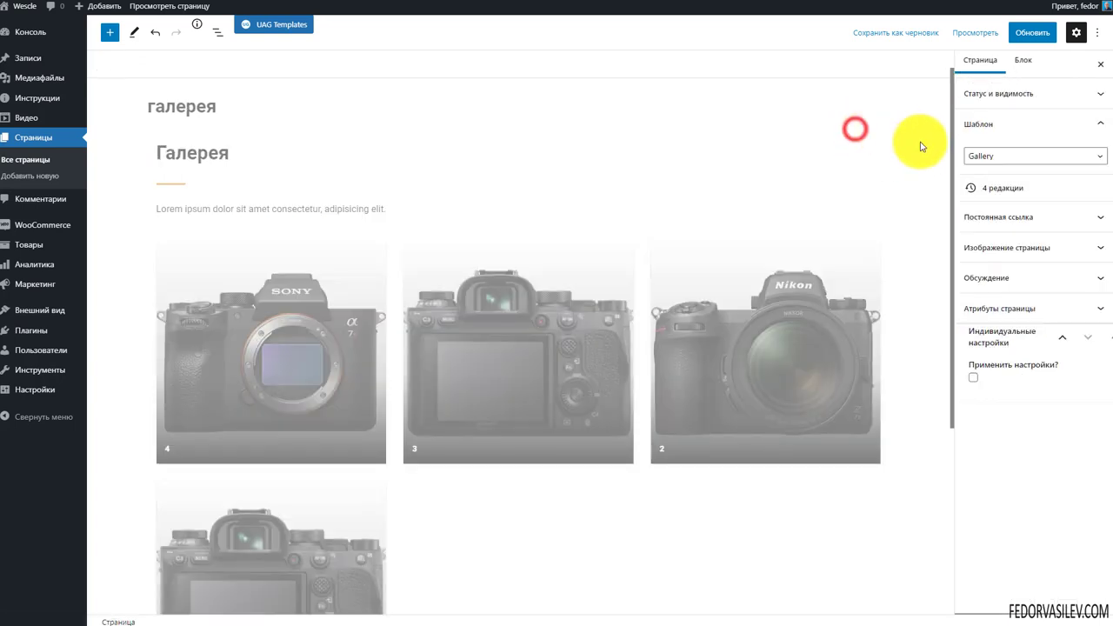
pyautogui.click(1003, 156)
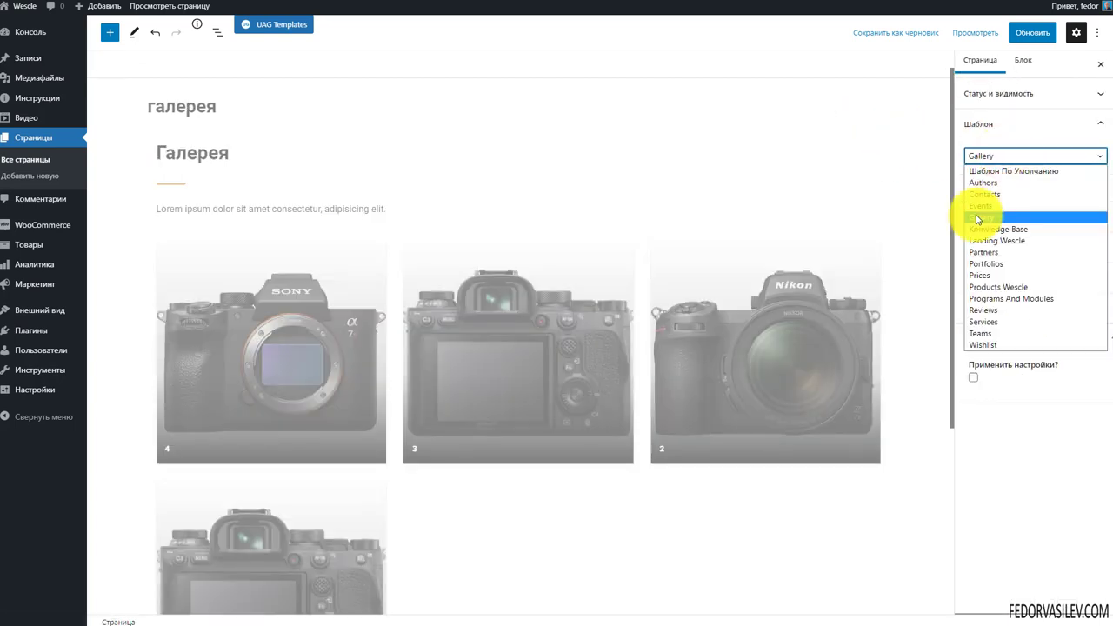
pyautogui.click(872, 120)
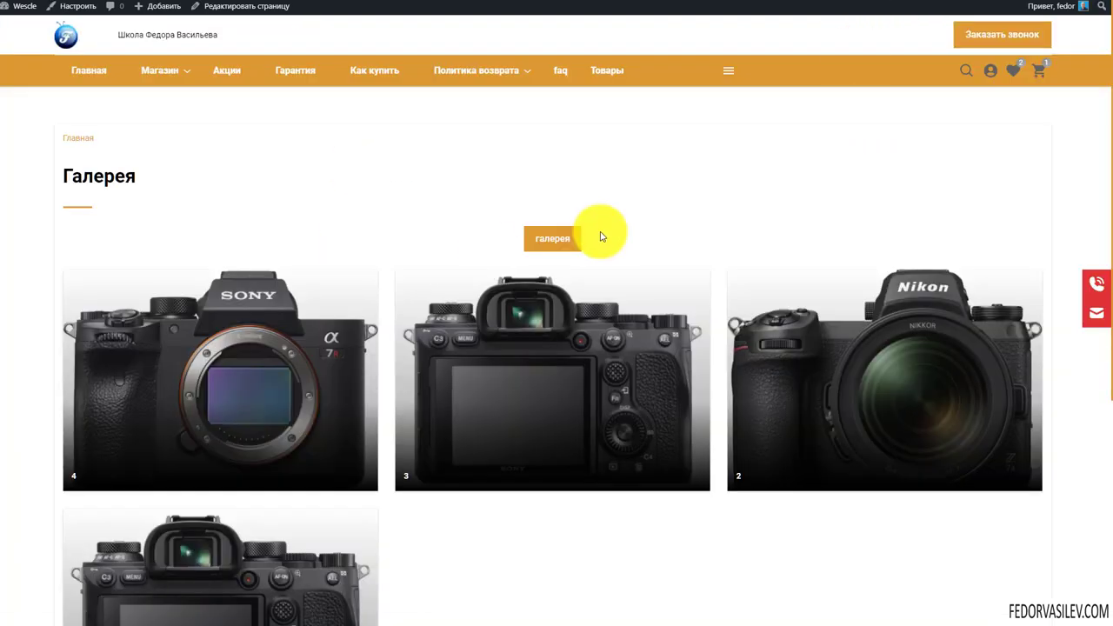
pyautogui.scroll(-3, 472, 241)
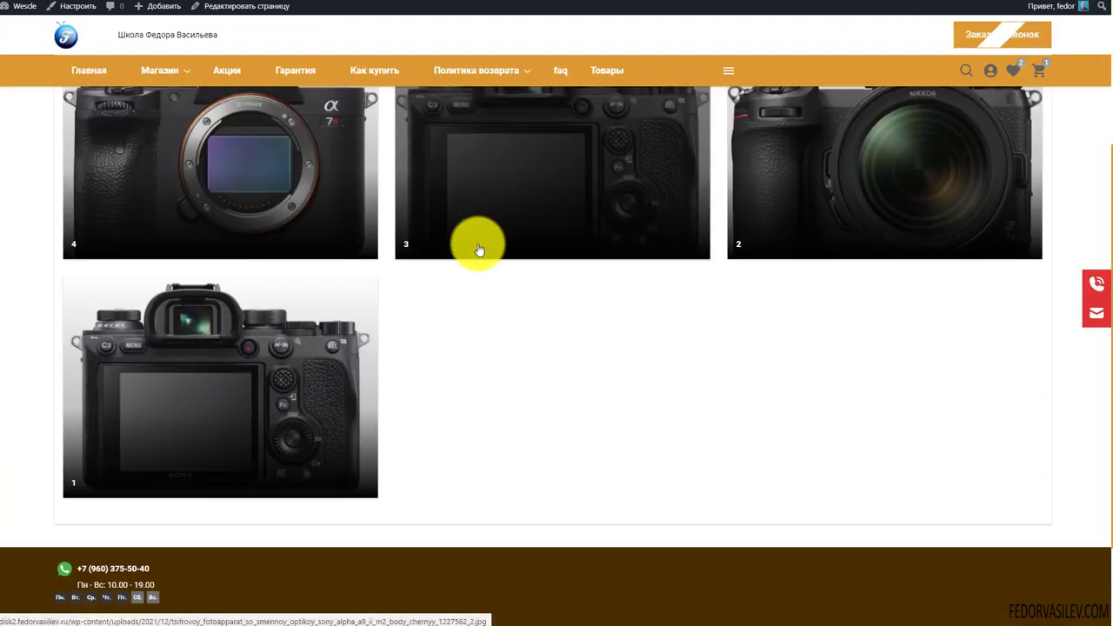
pyautogui.scroll(3, 291, 372)
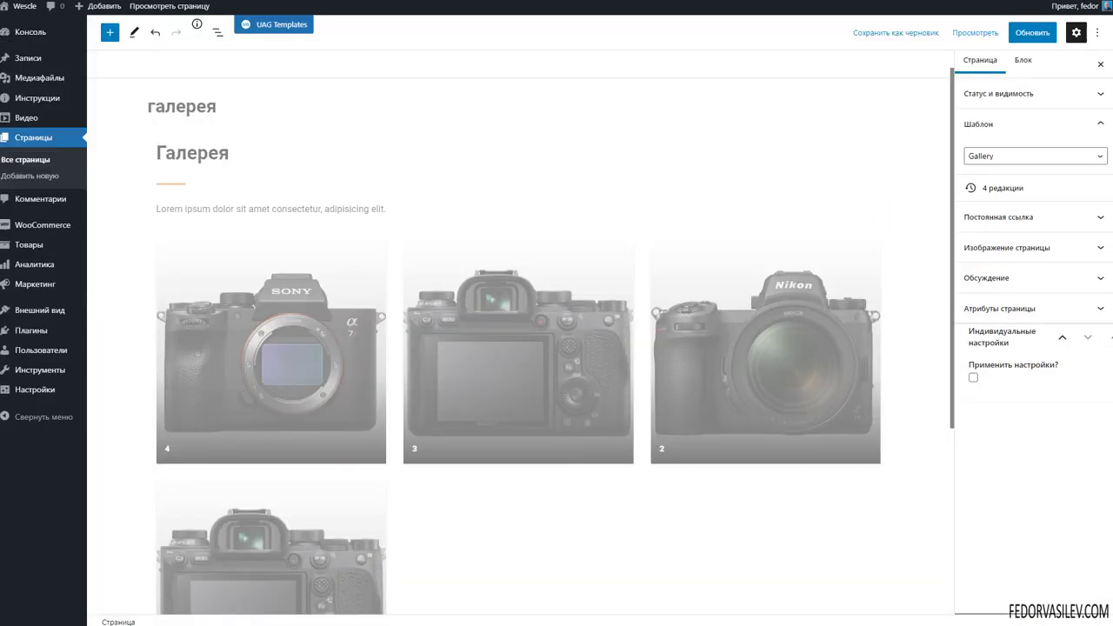
pyautogui.click(966, 157)
pyautogui.click(977, 167)
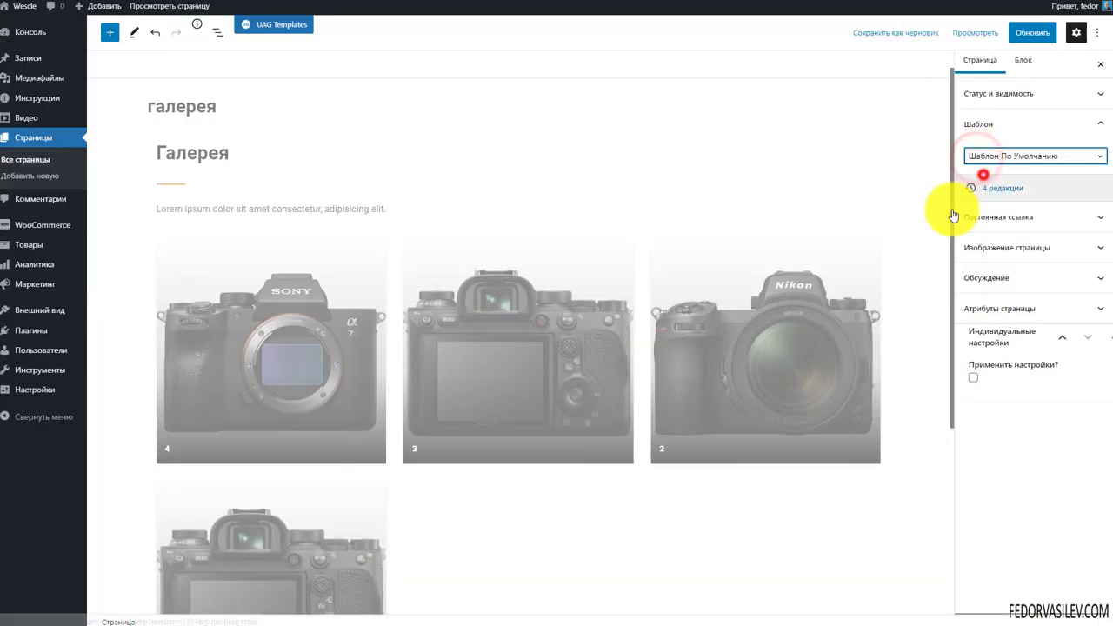
pyautogui.click(1026, 31)
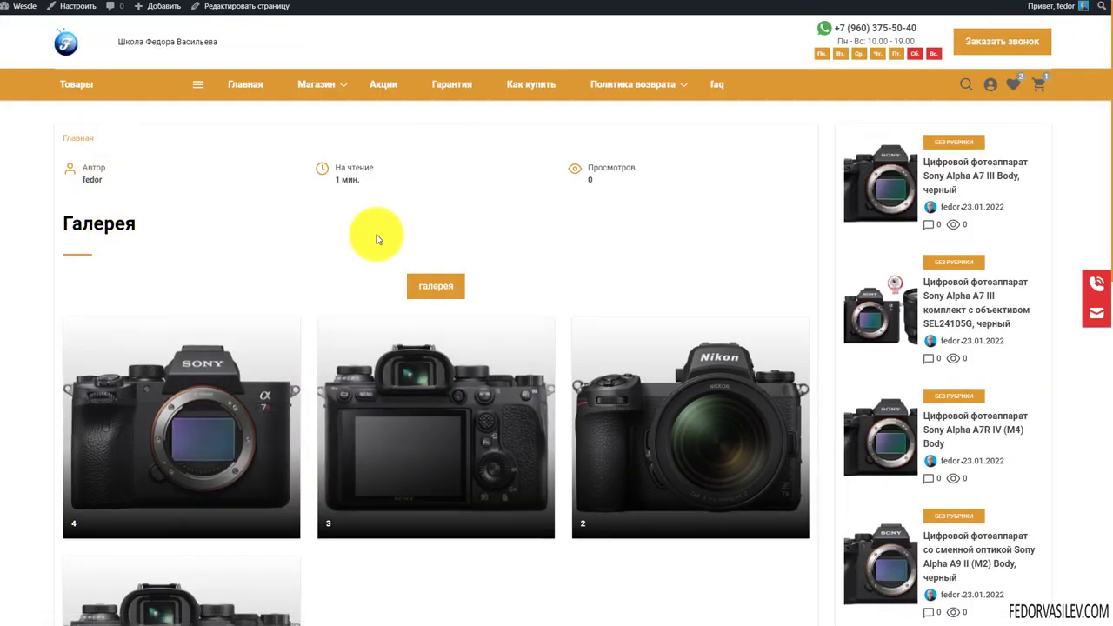
# Select the author and reading-time details on the live галерея page
pyautogui.moveTo(661, 172); pyautogui.dragTo(111, 173)
pyautogui.click(215, 176)
pyautogui.moveTo(376, 187); pyautogui.dragTo(340, 174)
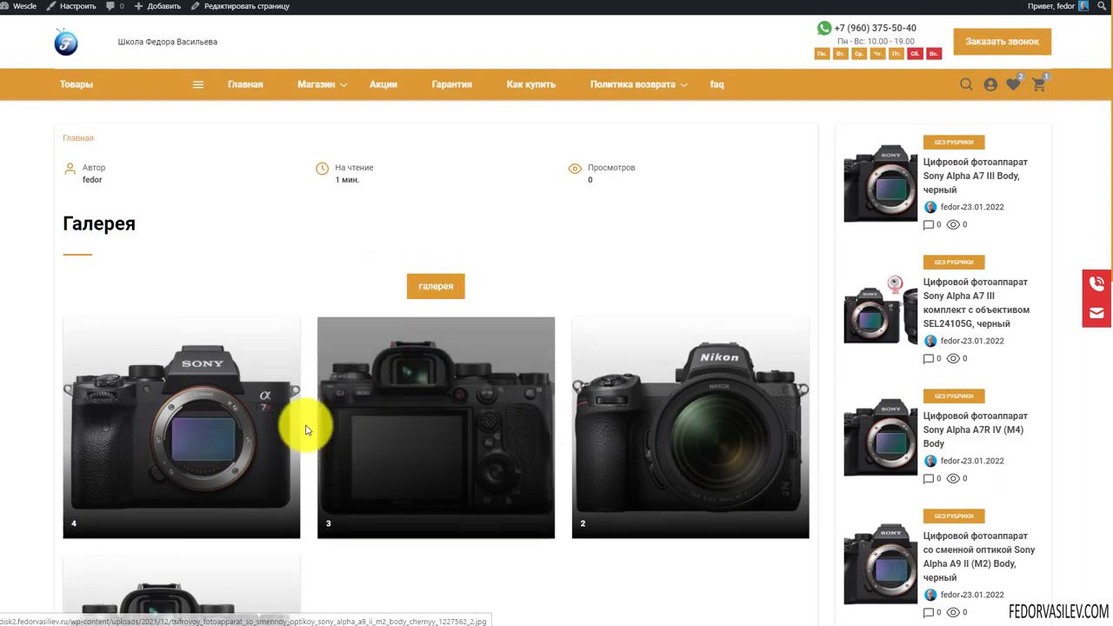
# Enlarge the third camera image in the lightbox, view the next one, and close it
pyautogui.scroll(-2, 373, 288)
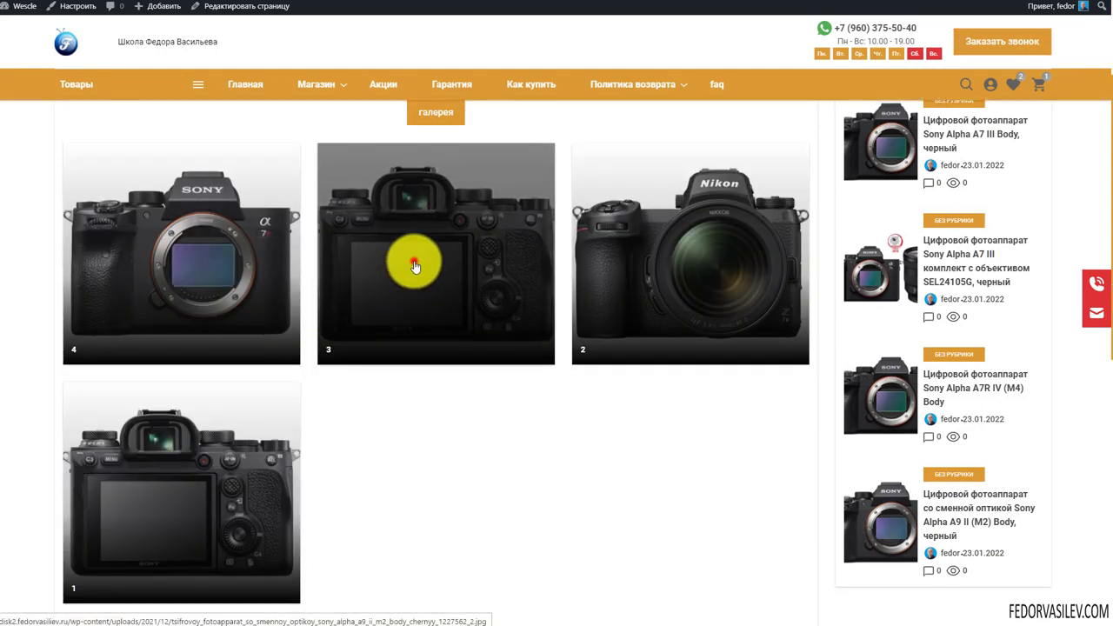
pyautogui.click(414, 261)
pyautogui.click(836, 144)
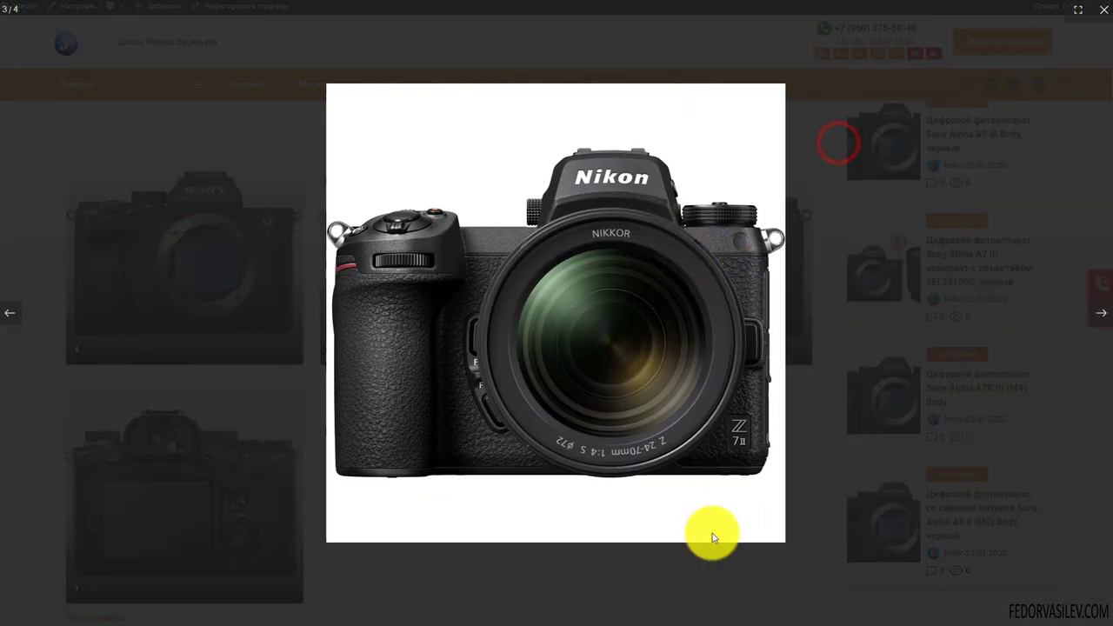
pyautogui.click(700, 602)
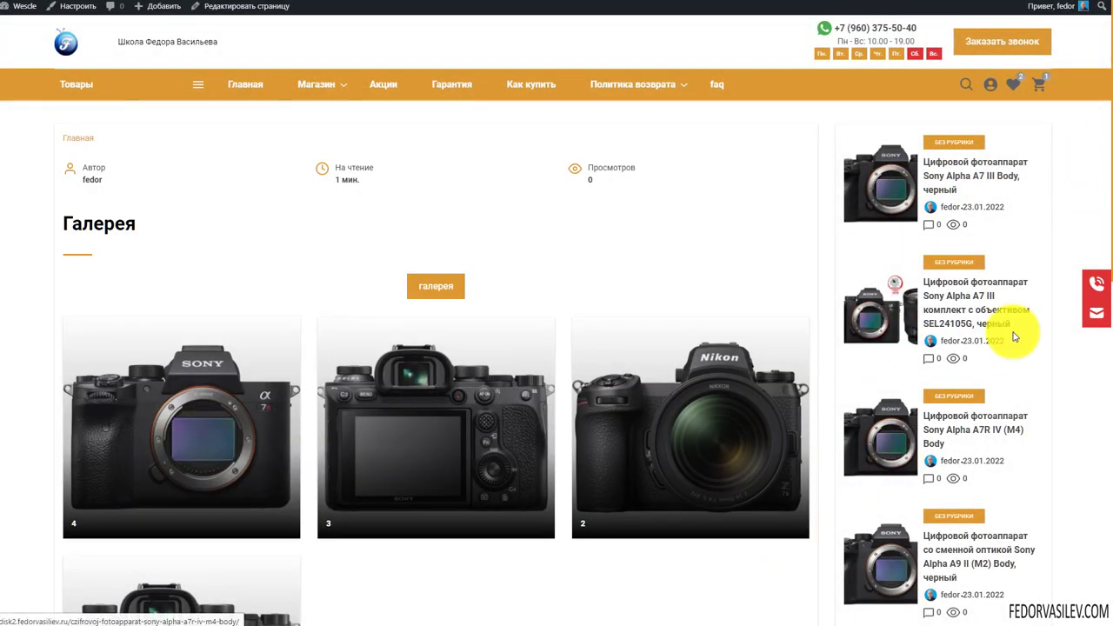
# Scroll down to focus the comment field, then scroll back to the top
pyautogui.scroll(-7, 573, 284)
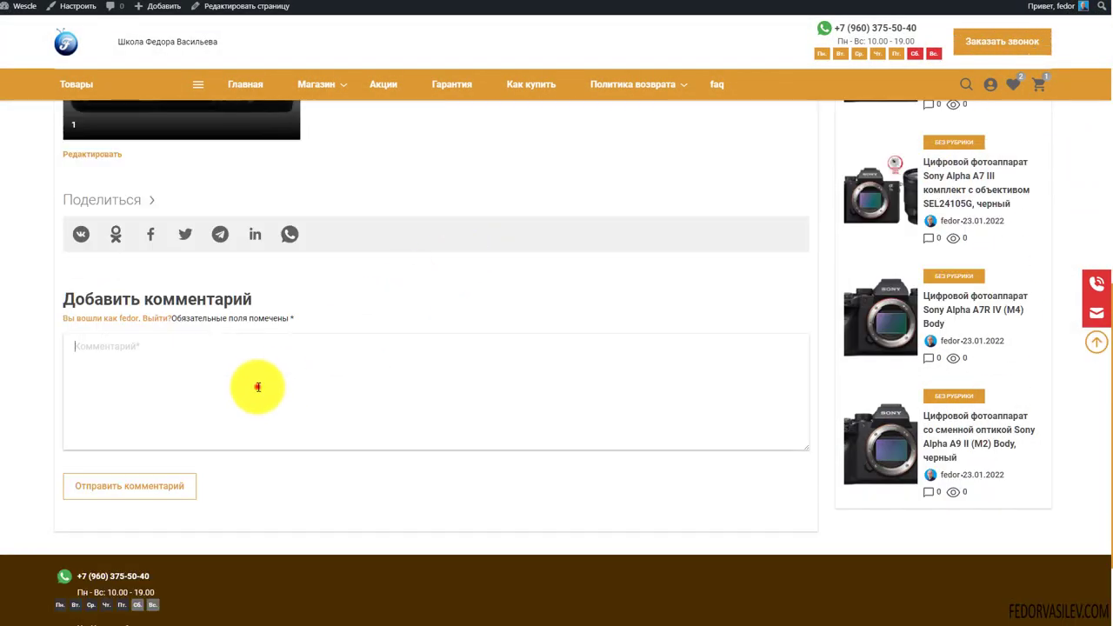
pyautogui.click(257, 387)
pyautogui.scroll(-1, 363, 327)
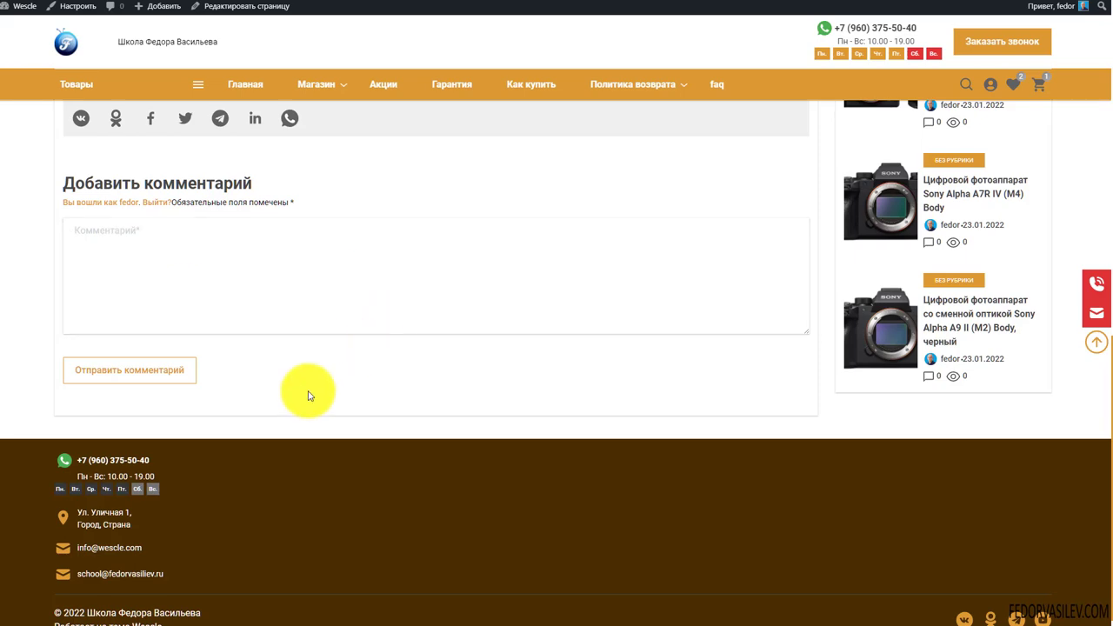
pyautogui.scroll(3, 307, 391)
pyautogui.scroll(3, 232, 347)
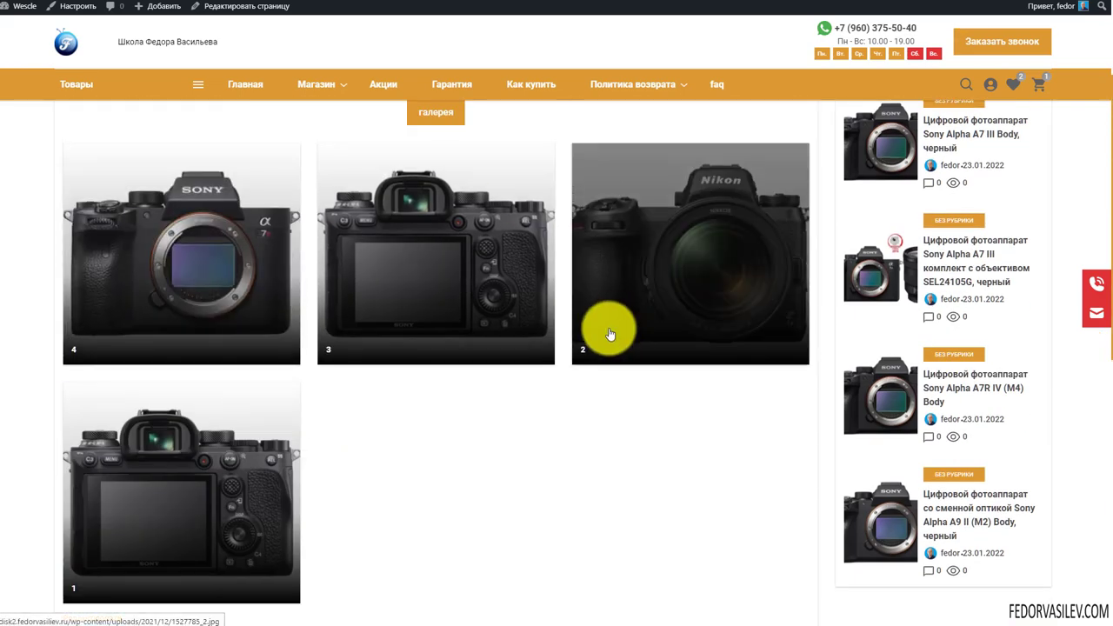
pyautogui.scroll(2, 611, 334)
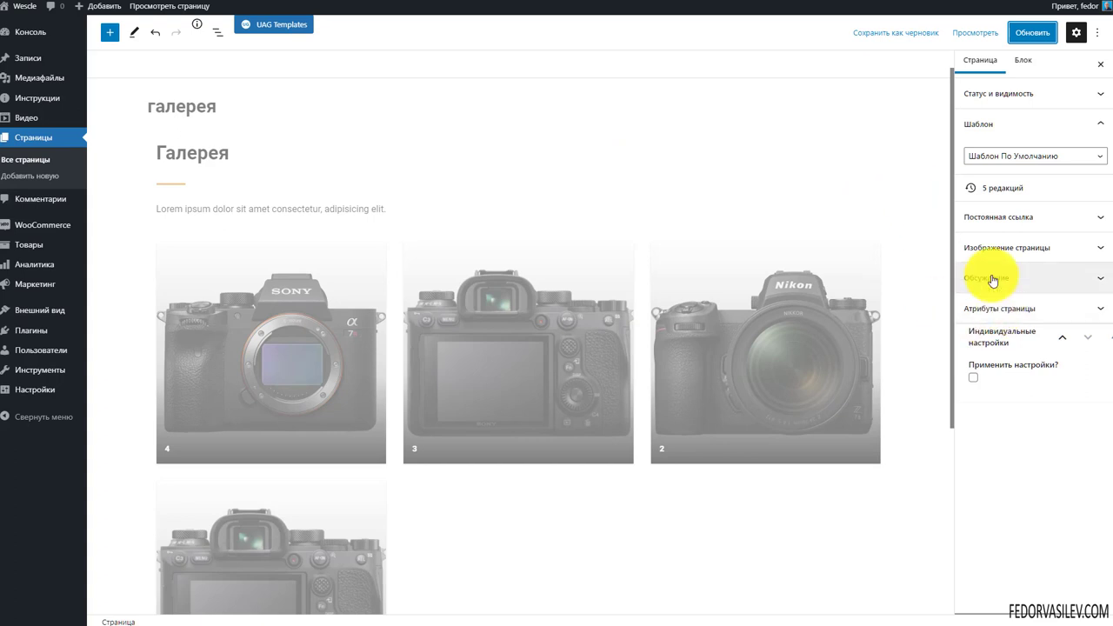
# Enable individual layout settings, set the template to Landing Wescle, and save with Обновить
pyautogui.click(979, 308)
pyautogui.click(974, 381)
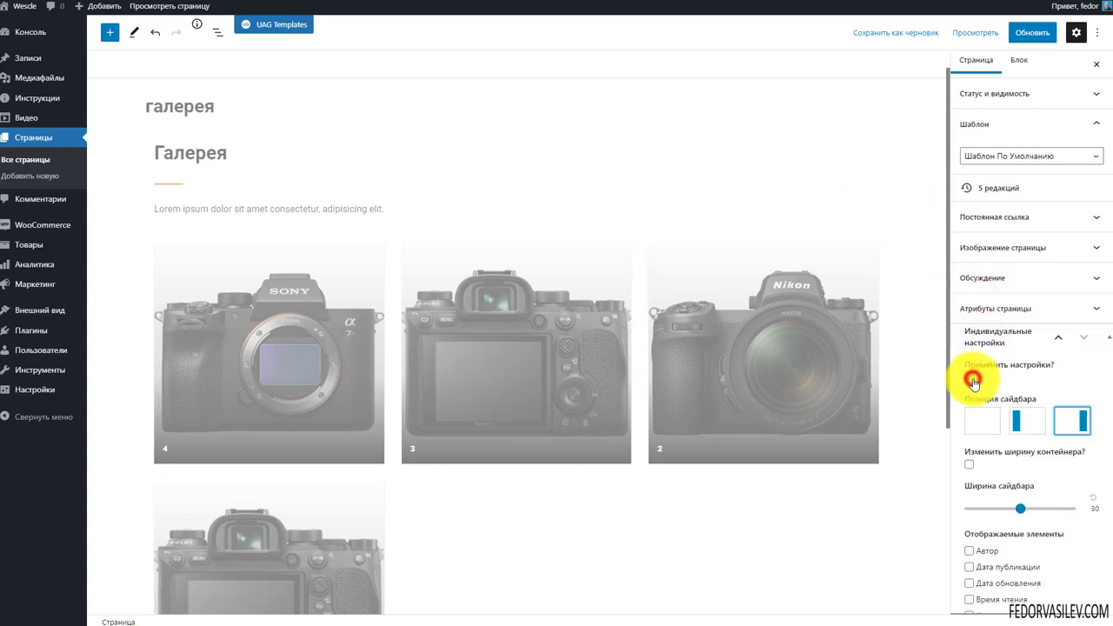
pyautogui.scroll(-1, 980, 386)
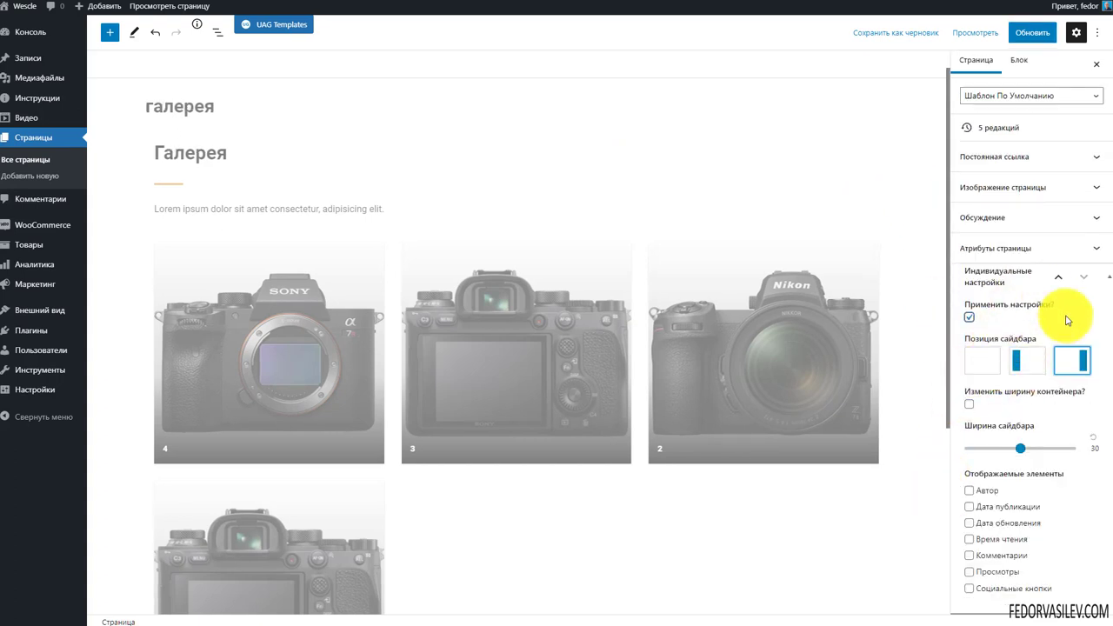
pyautogui.scroll(1, 957, 530)
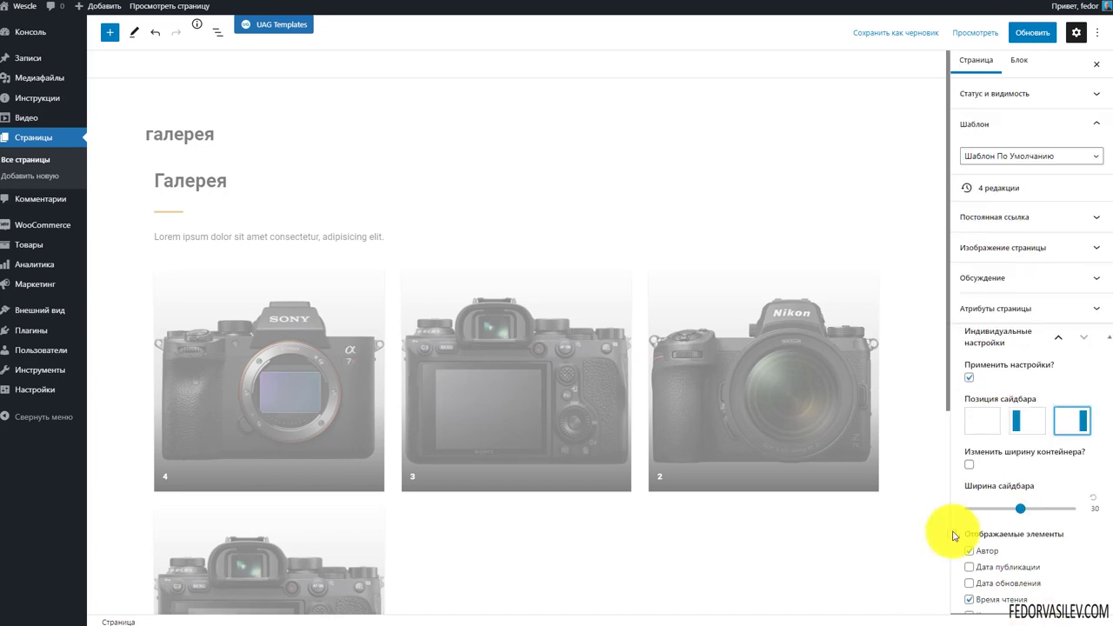
pyautogui.click(997, 158)
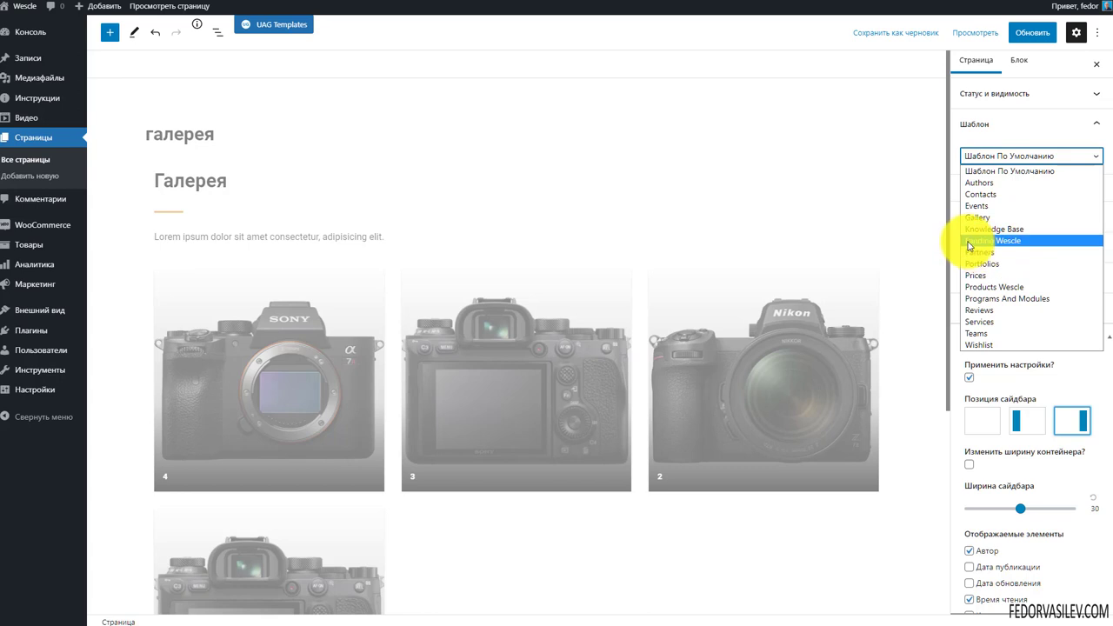
pyautogui.click(1013, 242)
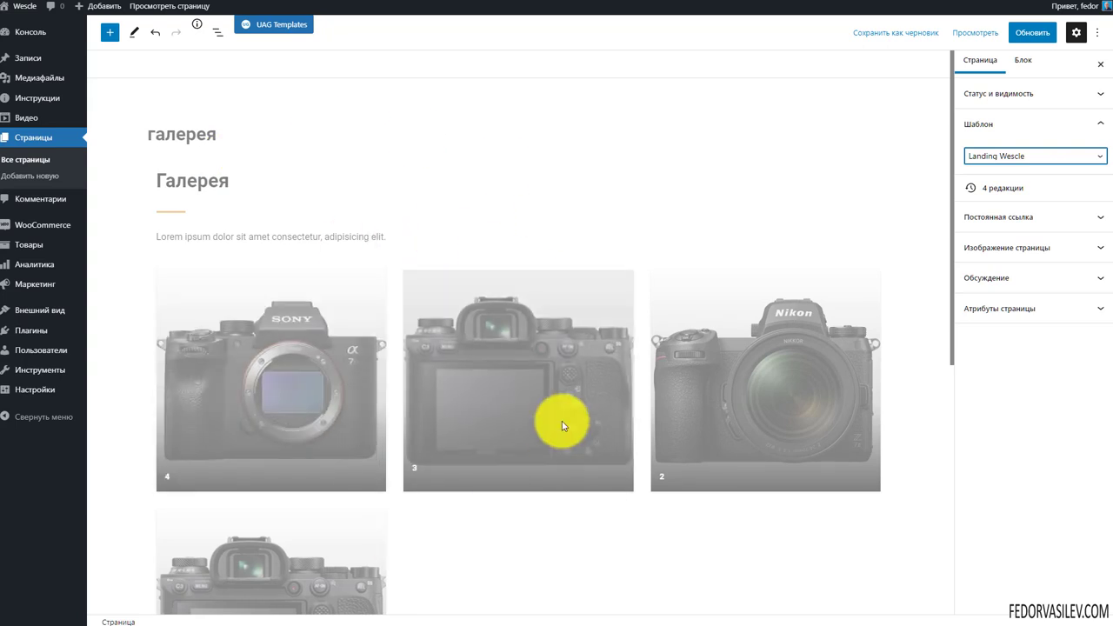
pyautogui.click(1014, 38)
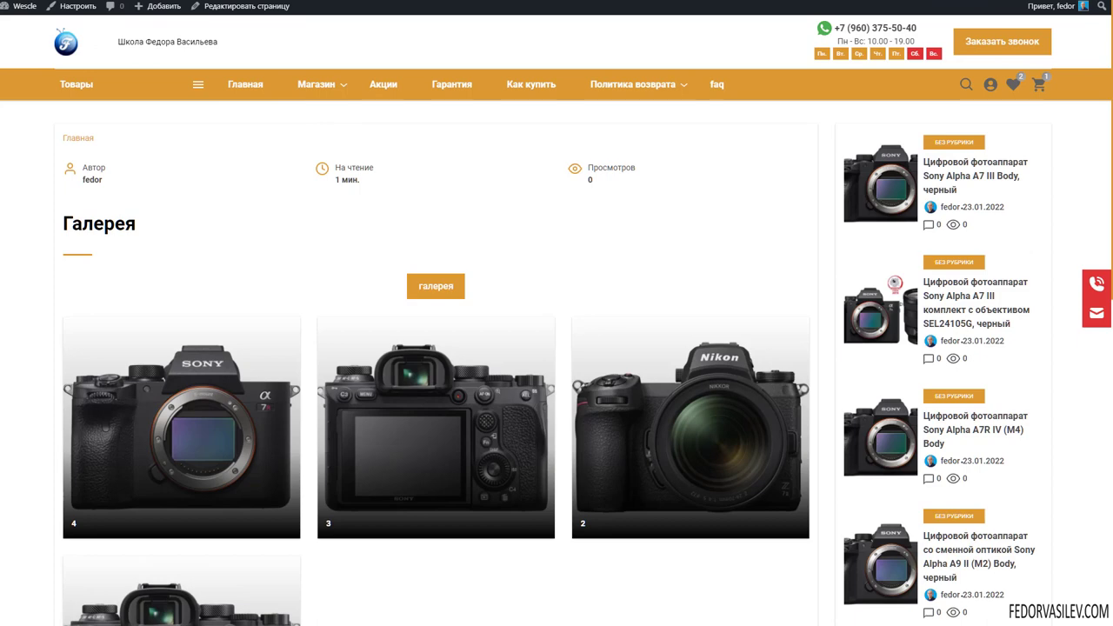
# Refresh the live галерея page and scroll the full-width gallery down to the footer
pyautogui.press('F5')
pyautogui.scroll(-6, 577, 348)
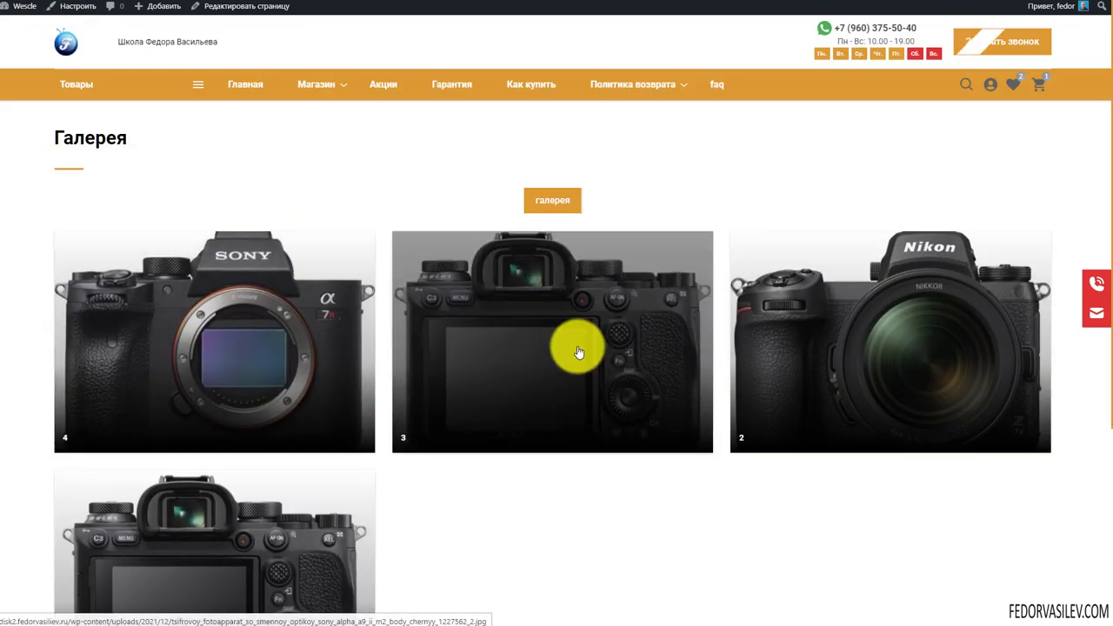
pyautogui.scroll(6, 348, 426)
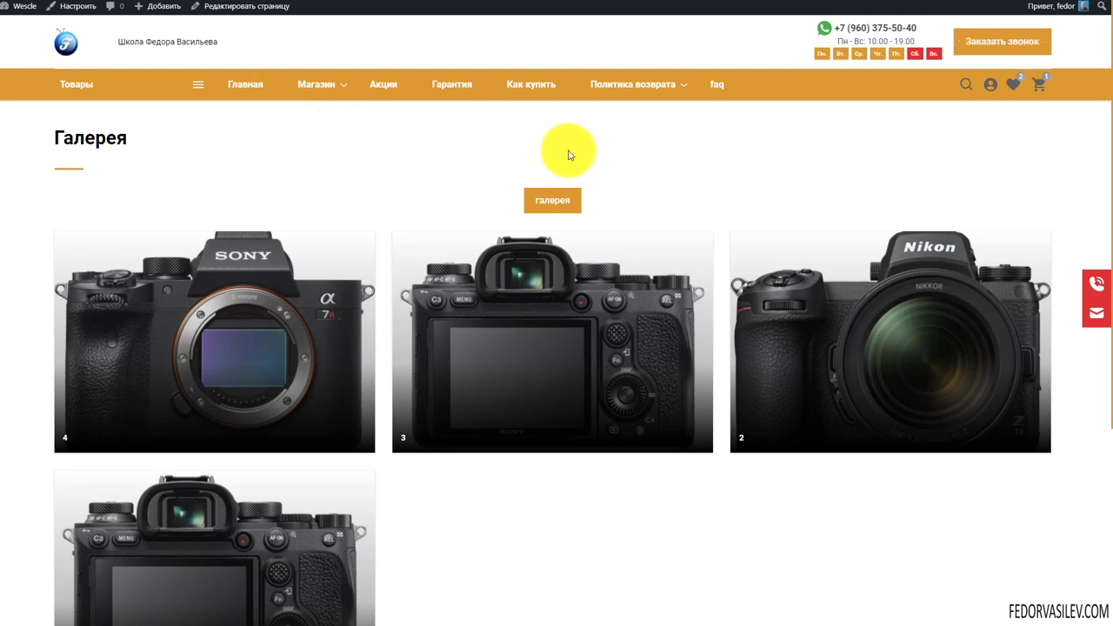
pyautogui.scroll(-3, 330, 182)
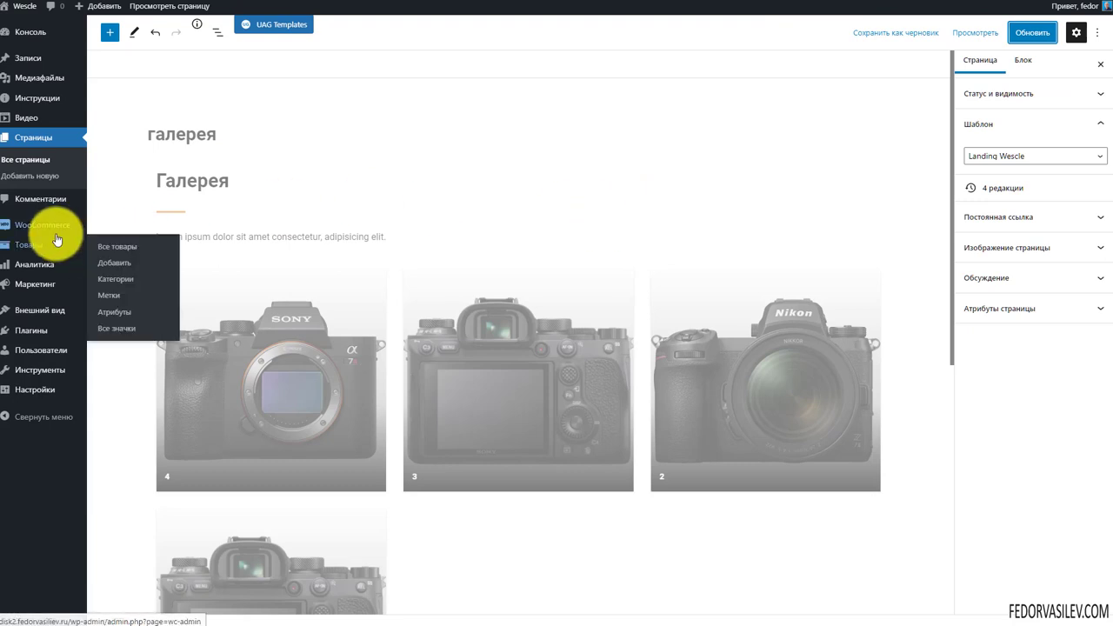
# Add the Популярные записи widget to Виджеты в подвале on the Widgets page
pyautogui.moveTo(57, 240)
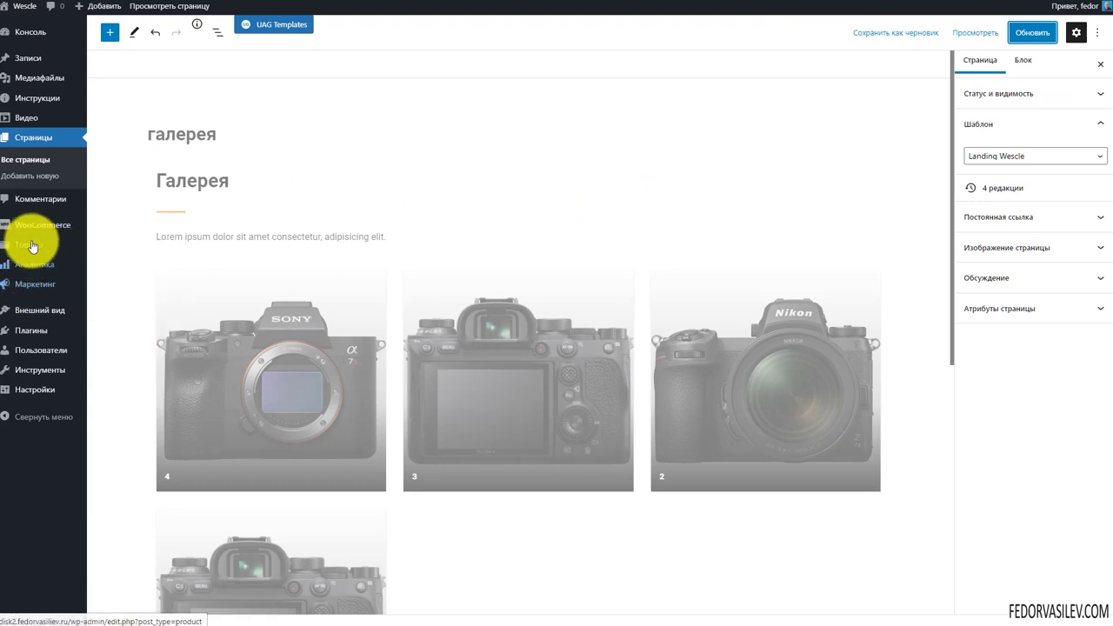
pyautogui.moveTo(29, 306)
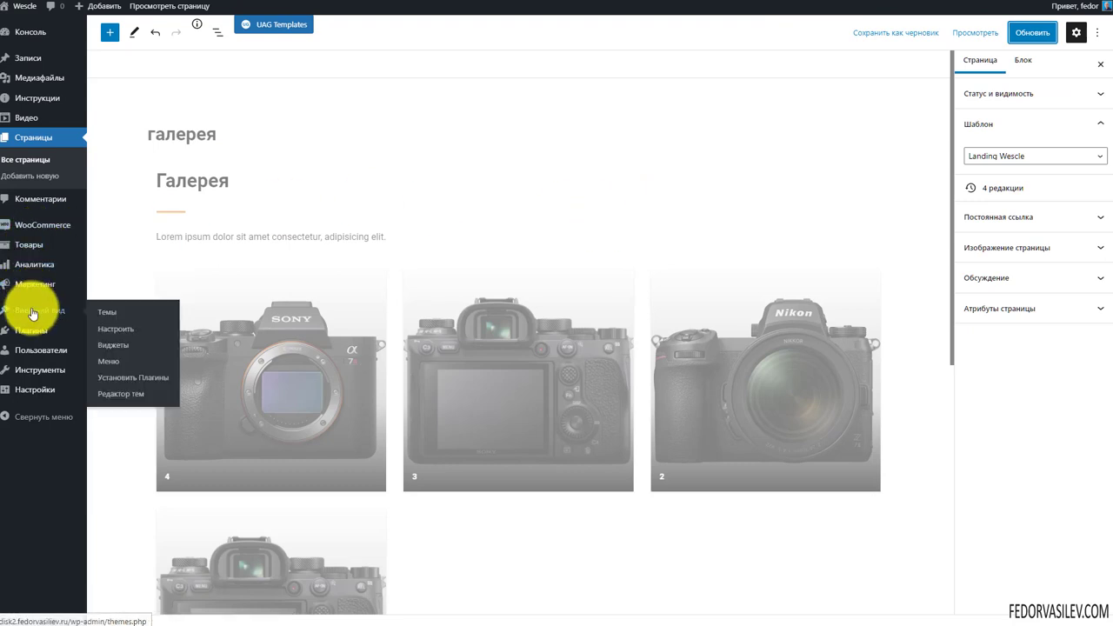
pyautogui.click(107, 348)
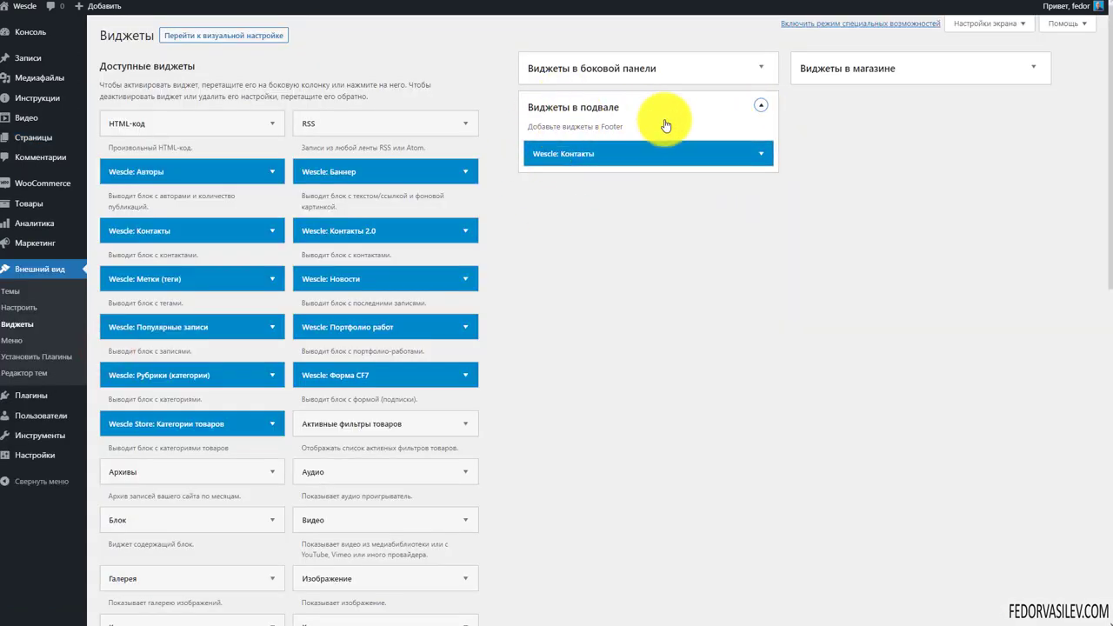
pyautogui.moveTo(191, 328); pyautogui.dragTo(623, 182)
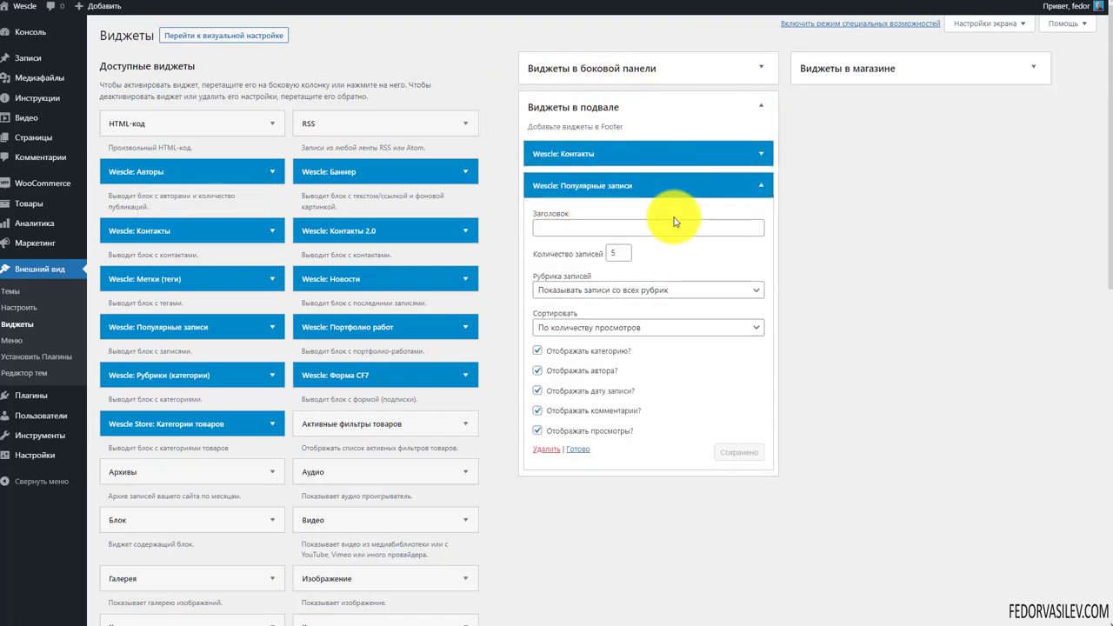
pyautogui.click(762, 190)
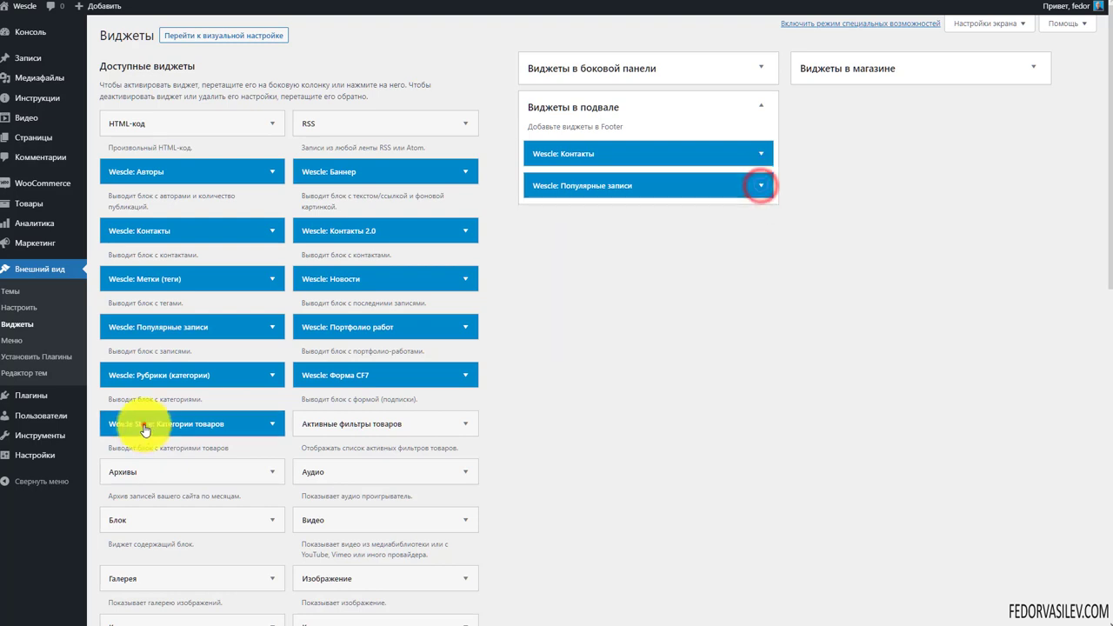
# Add Wescle Store: Категории товаров to the footer with Показывать изображение категорий unchecked
pyautogui.moveTo(143, 424); pyautogui.dragTo(576, 228)
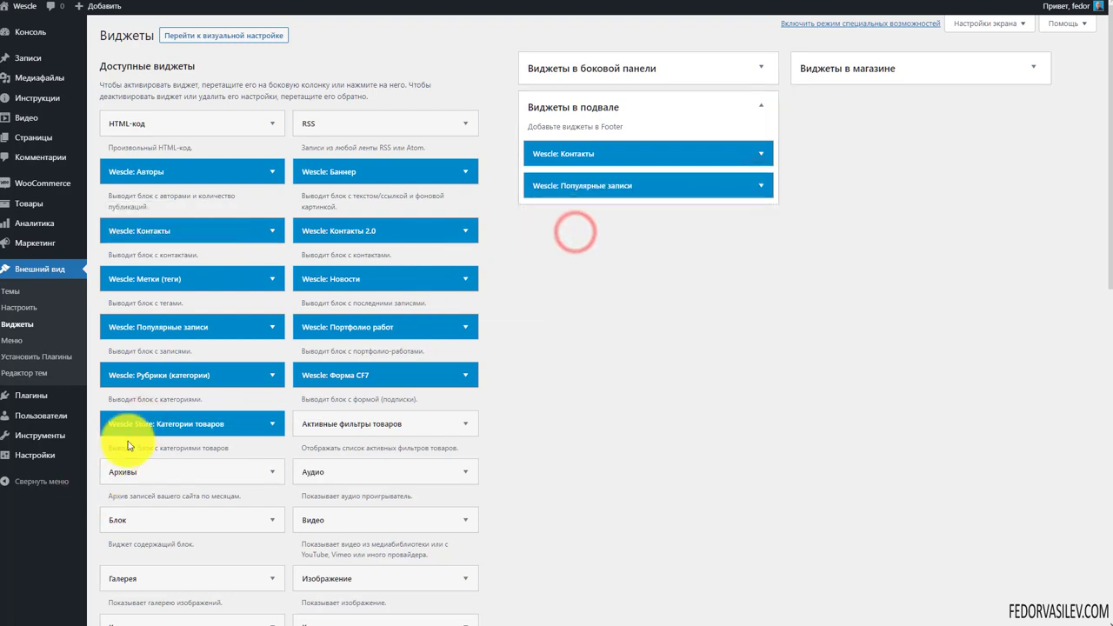
pyautogui.moveTo(136, 427); pyautogui.dragTo(574, 217)
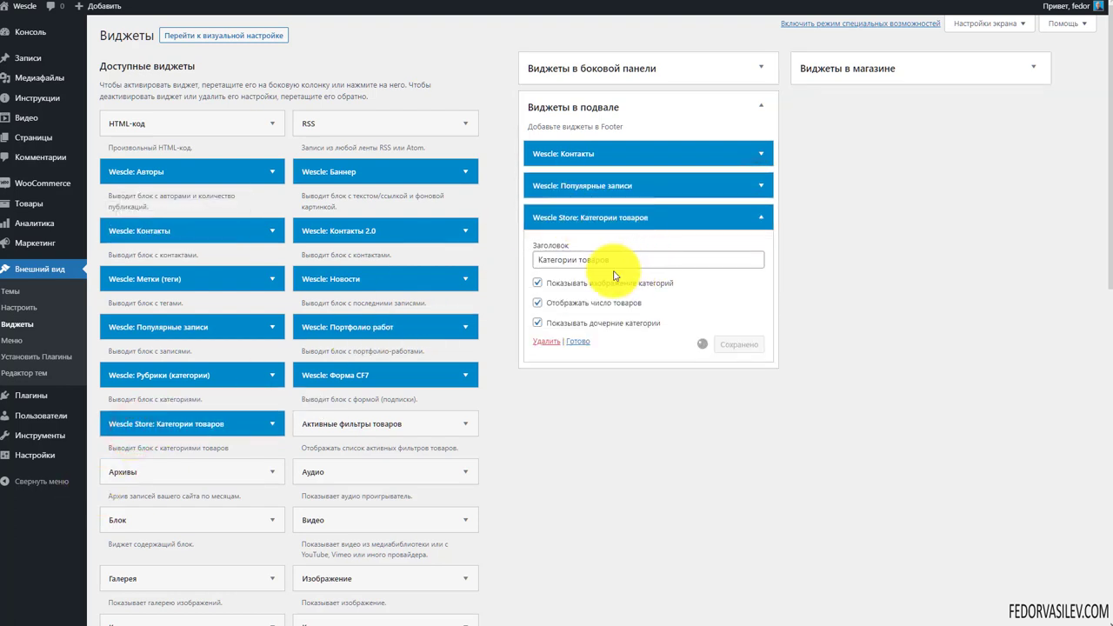
pyautogui.click(537, 283)
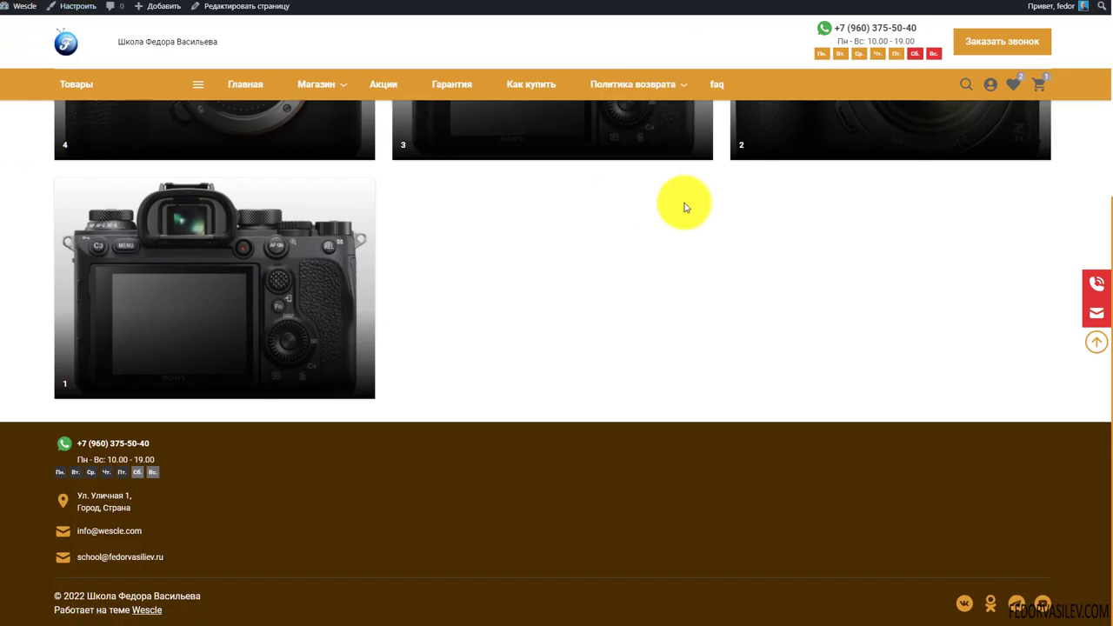
# Check the footer's Категории товаров widget on the live site
pyautogui.scroll(-1, 670, 225)
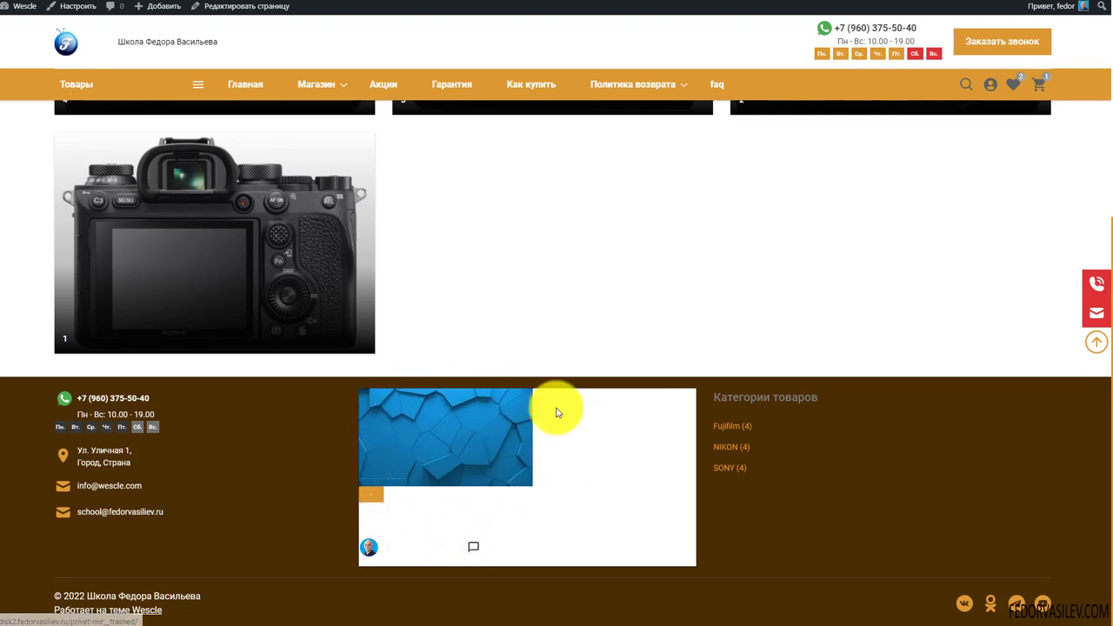
pyautogui.moveTo(808, 398); pyautogui.dragTo(749, 395)
pyautogui.click(800, 512)
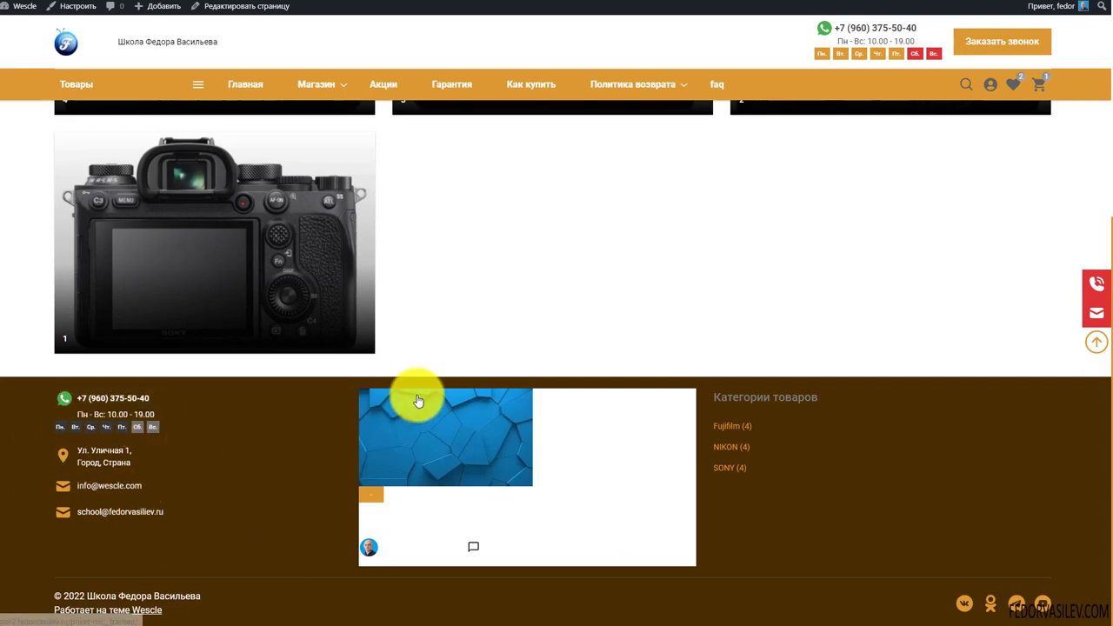
# Delete the Популярные записи widget from the footer widgets
pyautogui.scroll(5, 273, 510)
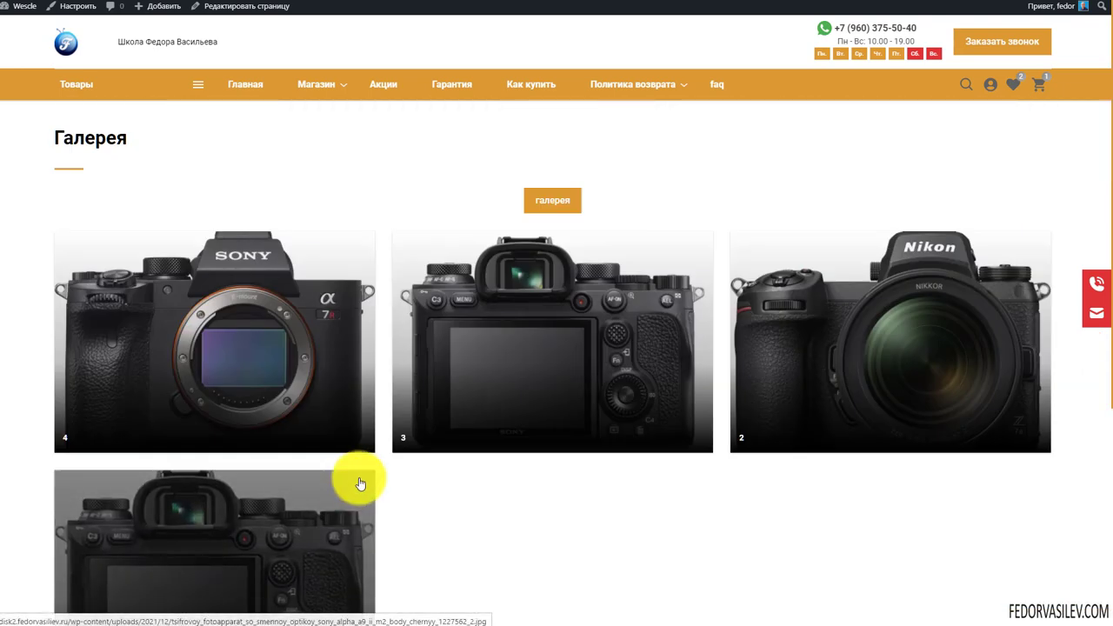
pyautogui.scroll(-5, 360, 480)
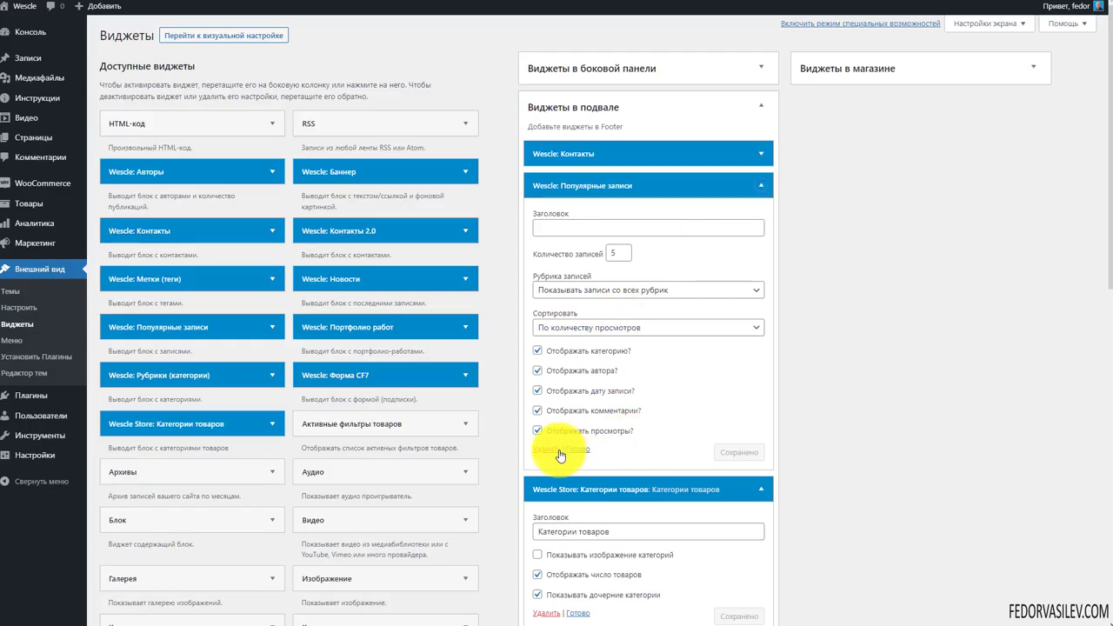
pyautogui.click(547, 450)
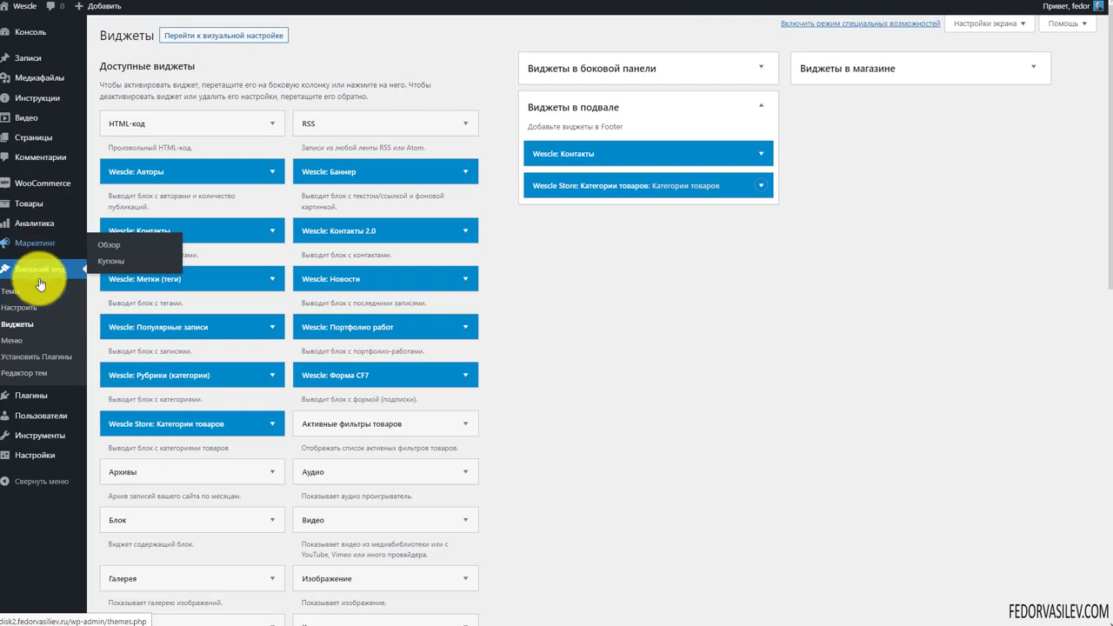
# Go back to the main Customizer list and open Дополнительные настройки to see its modules
pyautogui.click(10, 313)
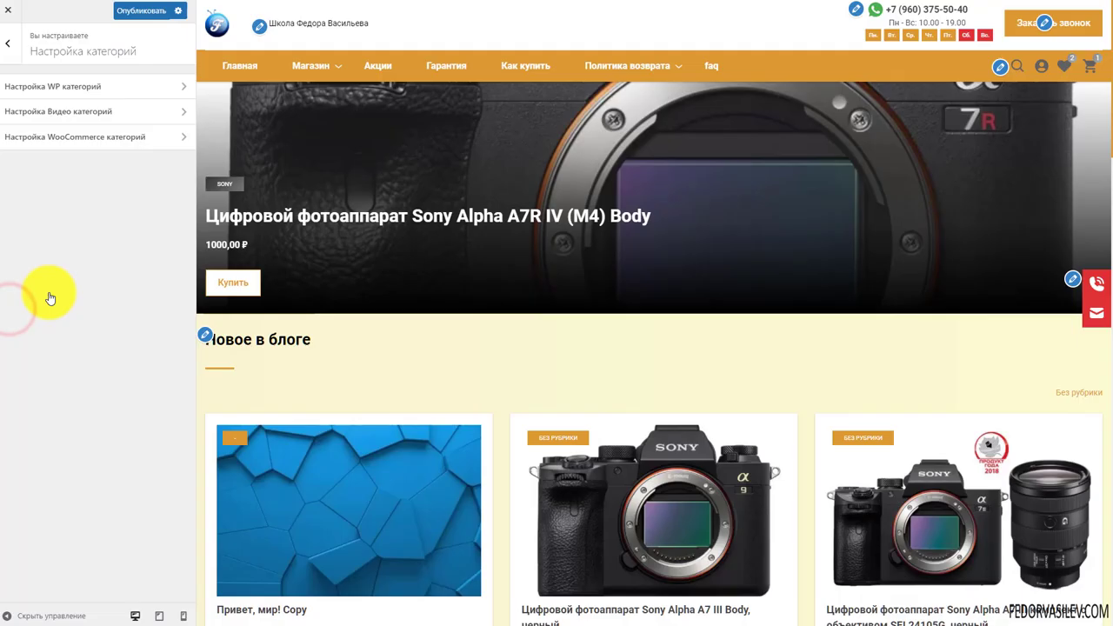
pyautogui.click(15, 54)
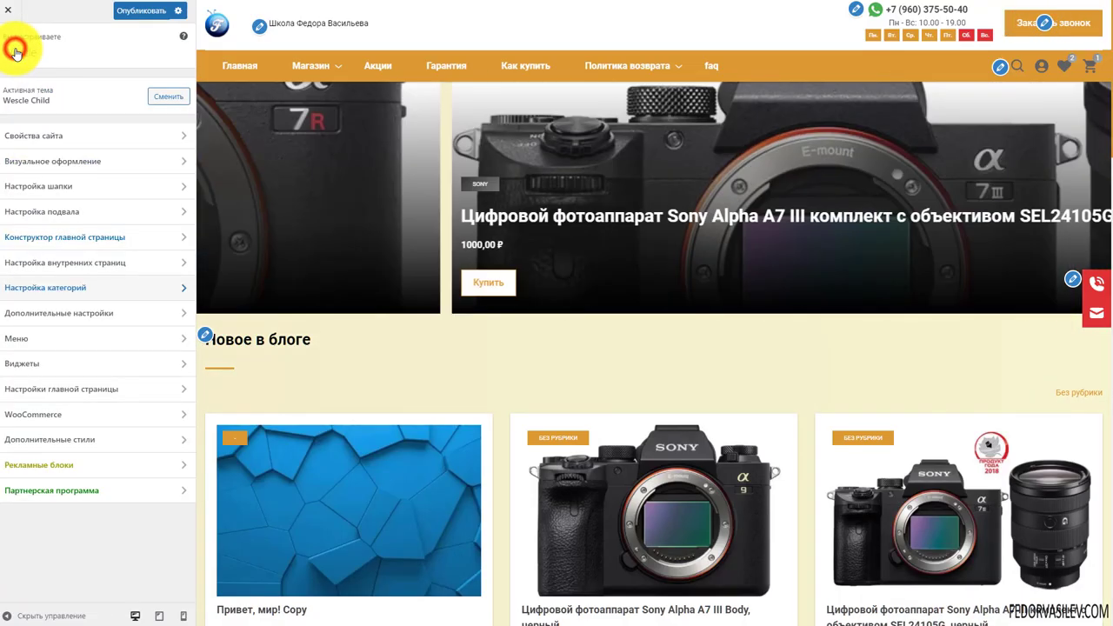
pyautogui.click(69, 314)
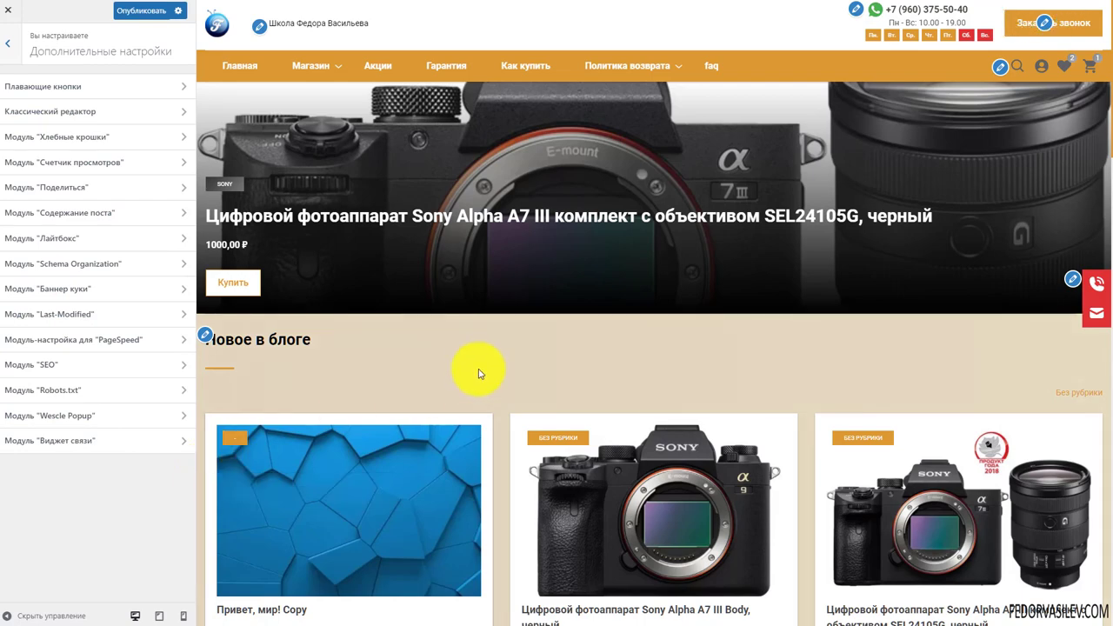
pyautogui.scroll(-6, 477, 372)
pyautogui.scroll(2, 477, 372)
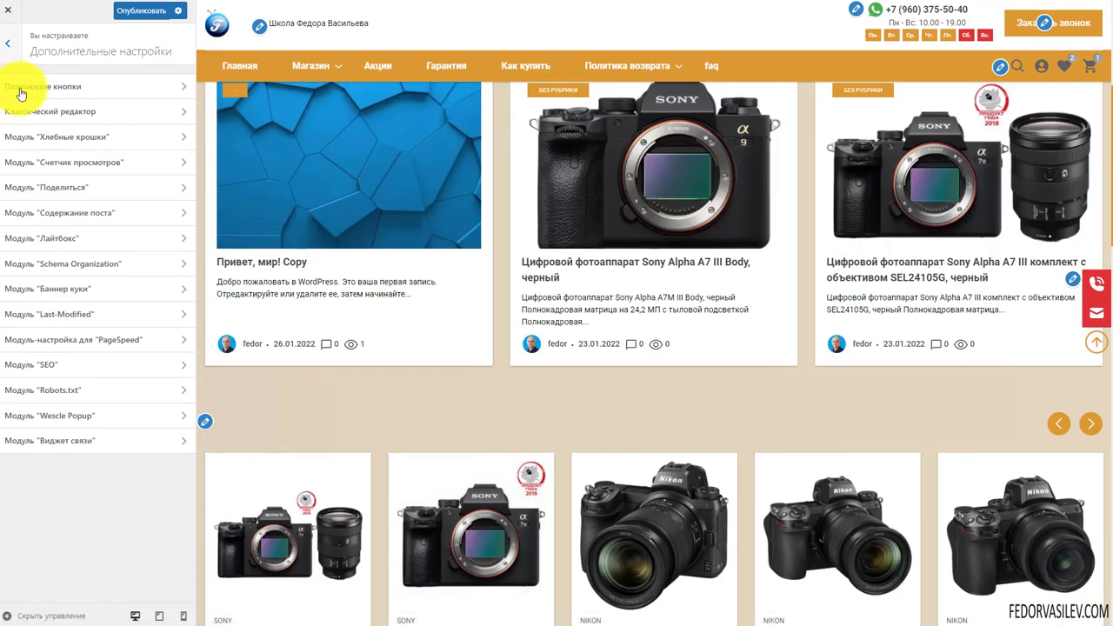
# In Плавающие кнопки, hide the email button and keep the phone button switched on
pyautogui.click(64, 88)
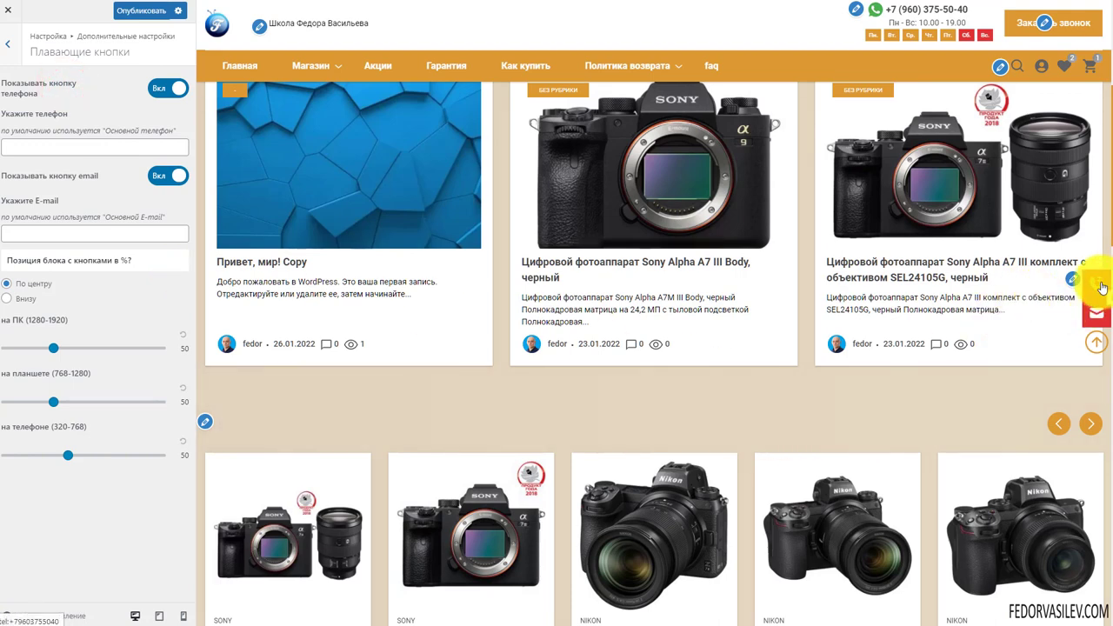
pyautogui.scroll(2, 974, 424)
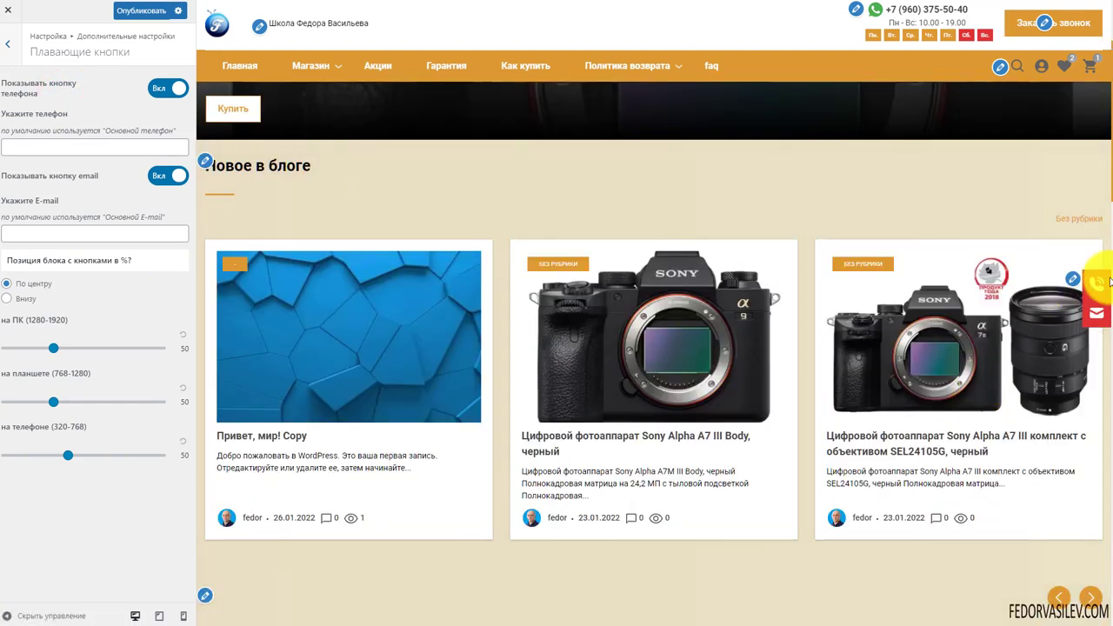
pyautogui.scroll(-7, 1065, 294)
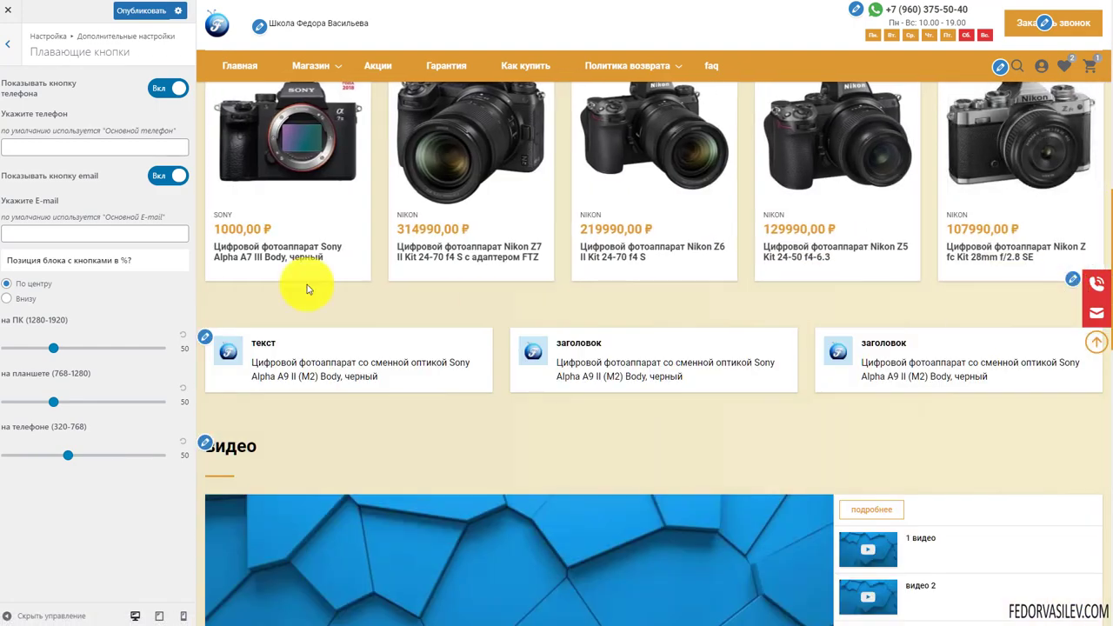
pyautogui.click(162, 88)
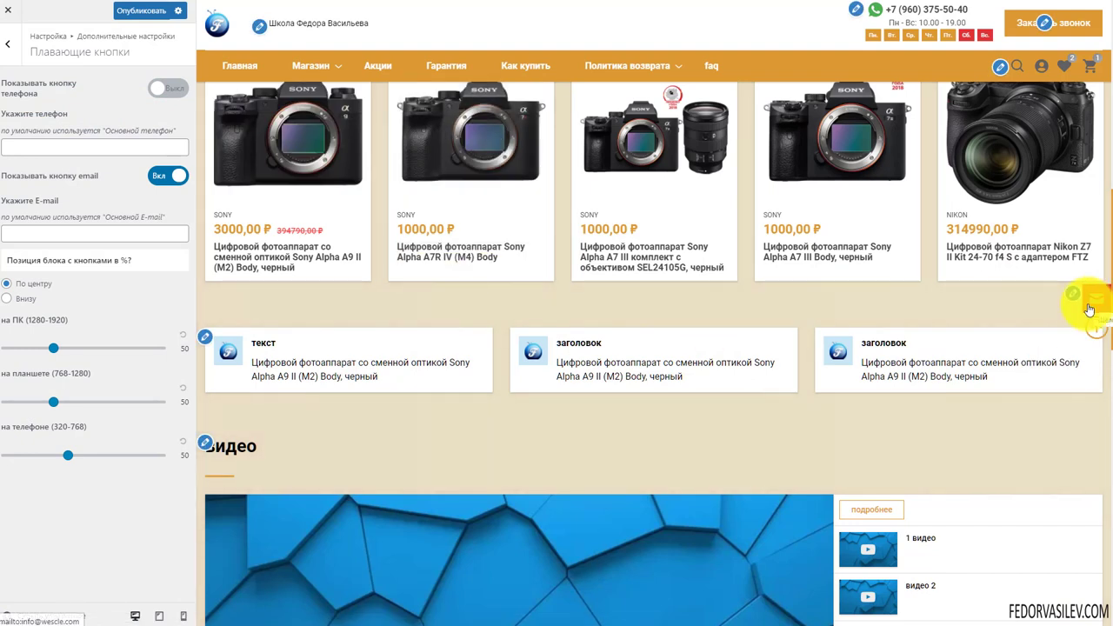
pyautogui.click(168, 175)
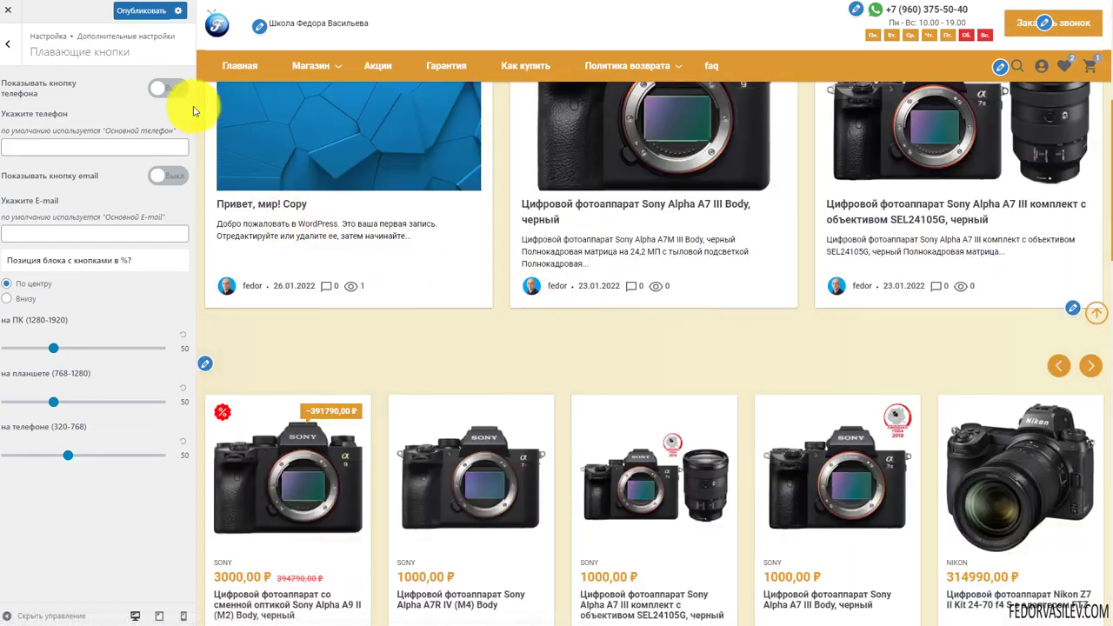
pyautogui.click(168, 87)
pyautogui.click(11, 147)
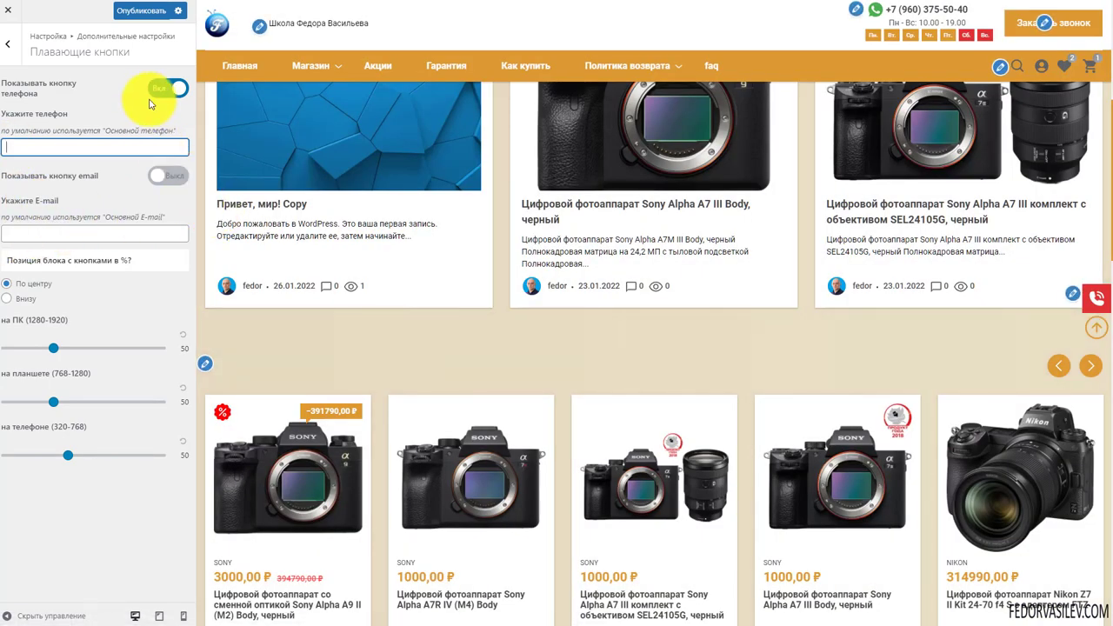
pyautogui.click(165, 91)
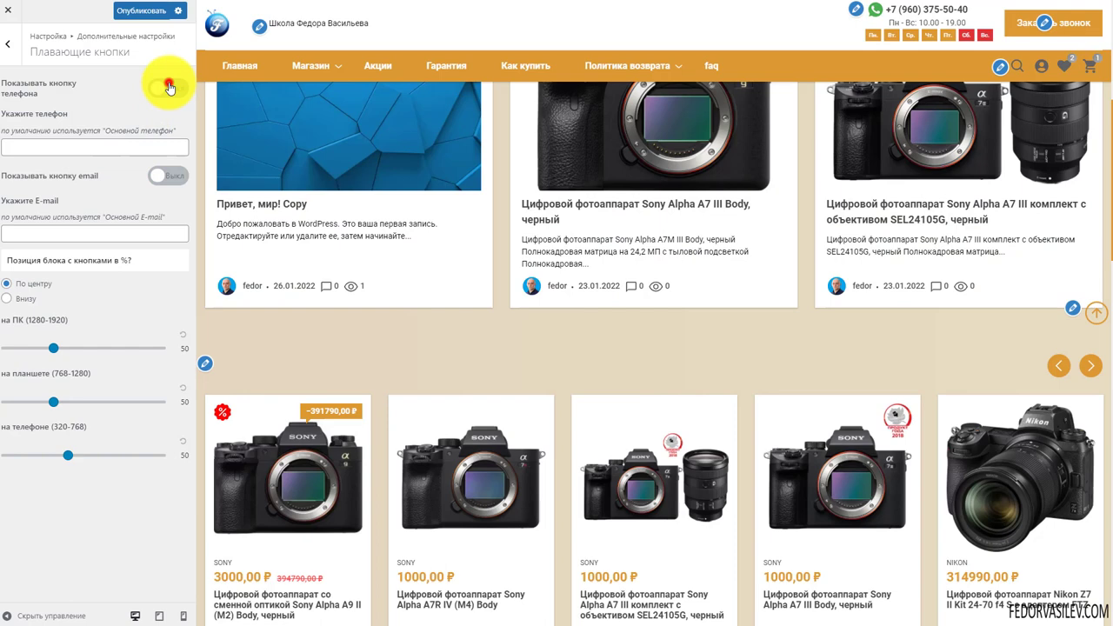
pyautogui.click(168, 88)
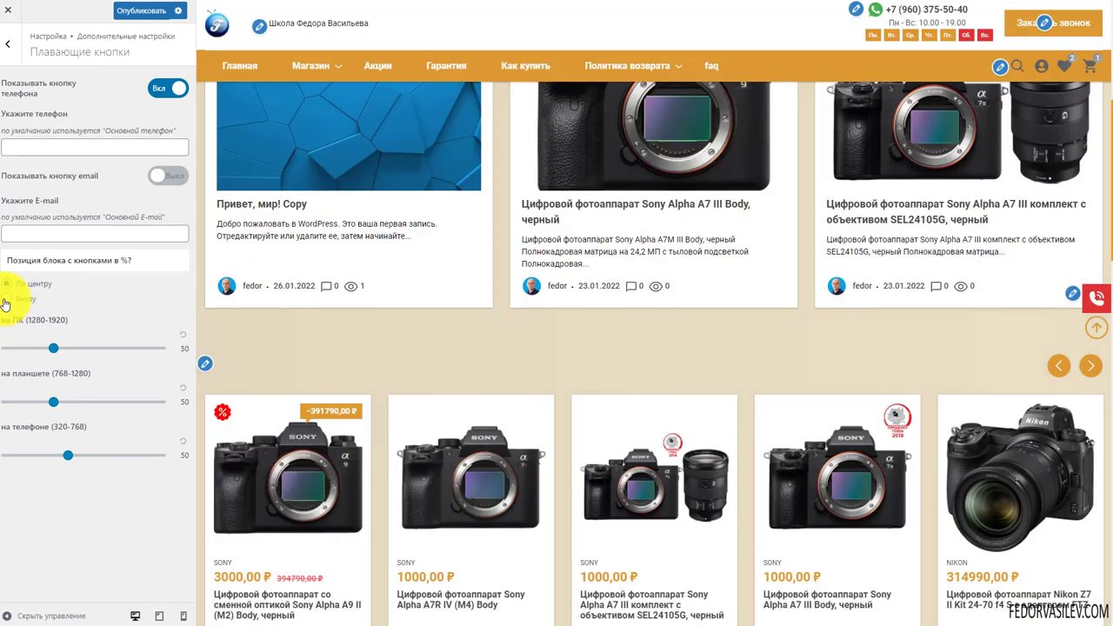
# Anchor the floating buttons block Внизу and check it in the preview
pyautogui.click(5, 300)
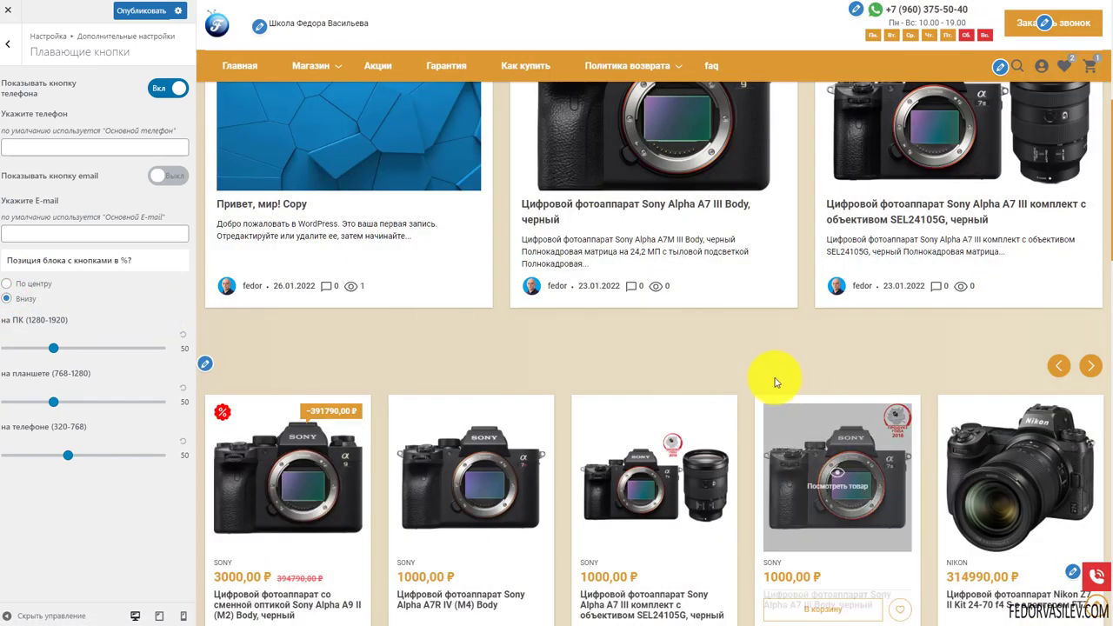
pyautogui.scroll(-3, 800, 409)
pyautogui.scroll(-10, 884, 514)
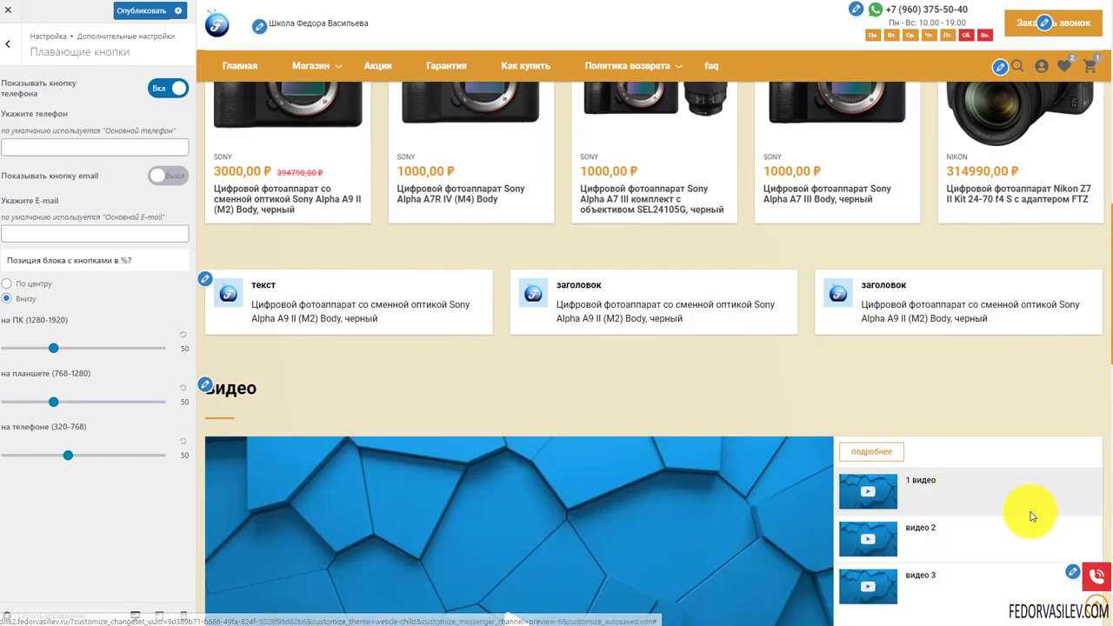
pyautogui.scroll(5, 1094, 600)
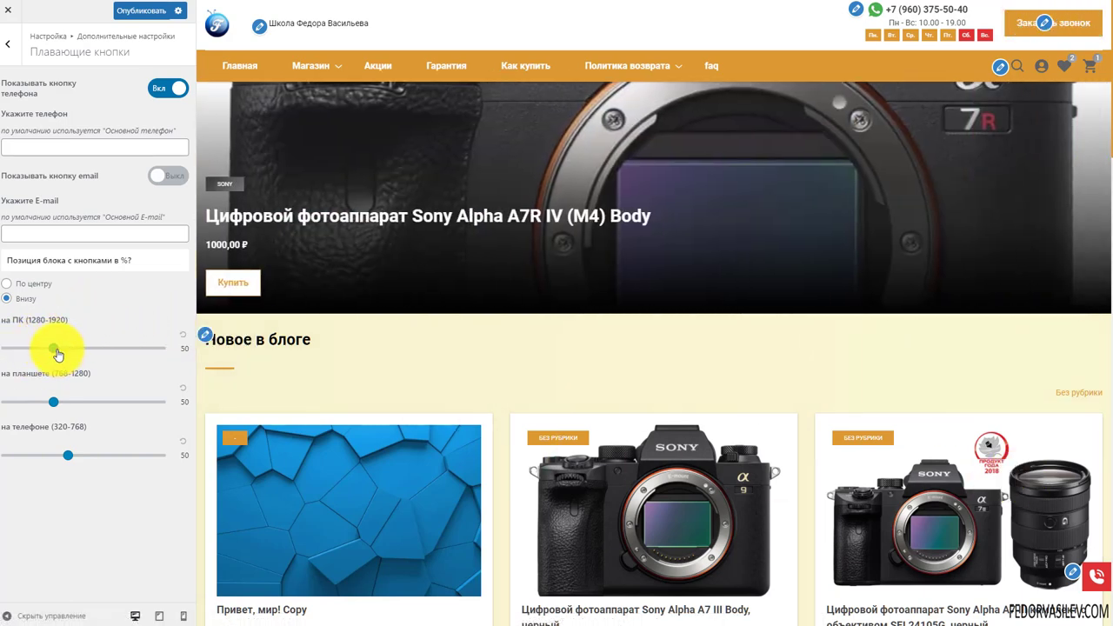
# Drag the 'на ПК' position slider to 95
pyautogui.moveTo(104, 352); pyautogui.dragTo(113, 348)
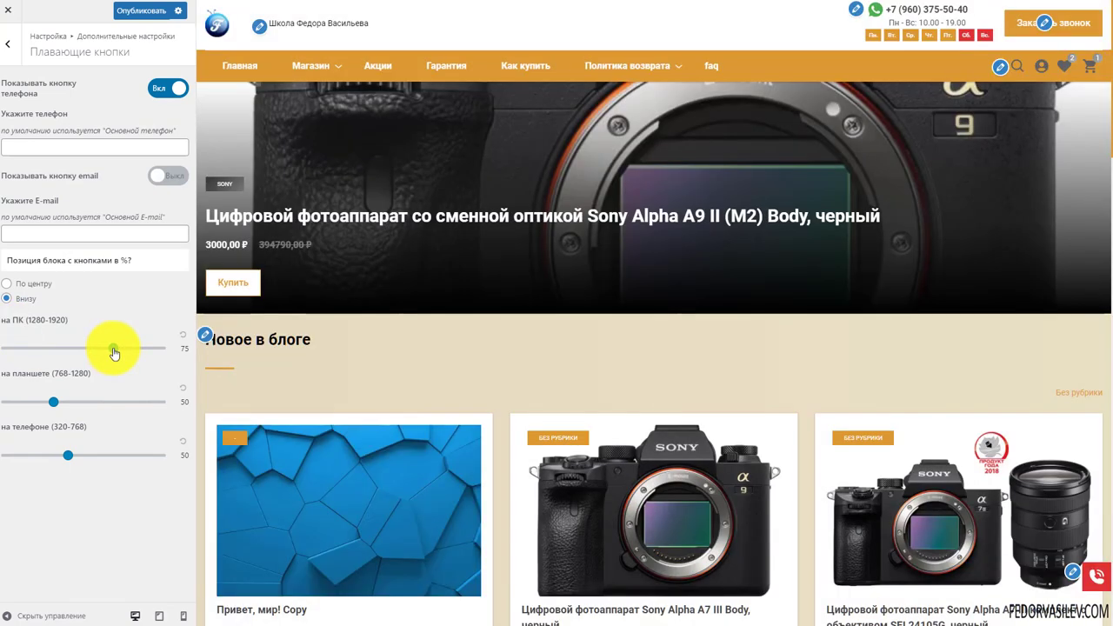
pyautogui.moveTo(113, 348); pyautogui.dragTo(6, 348)
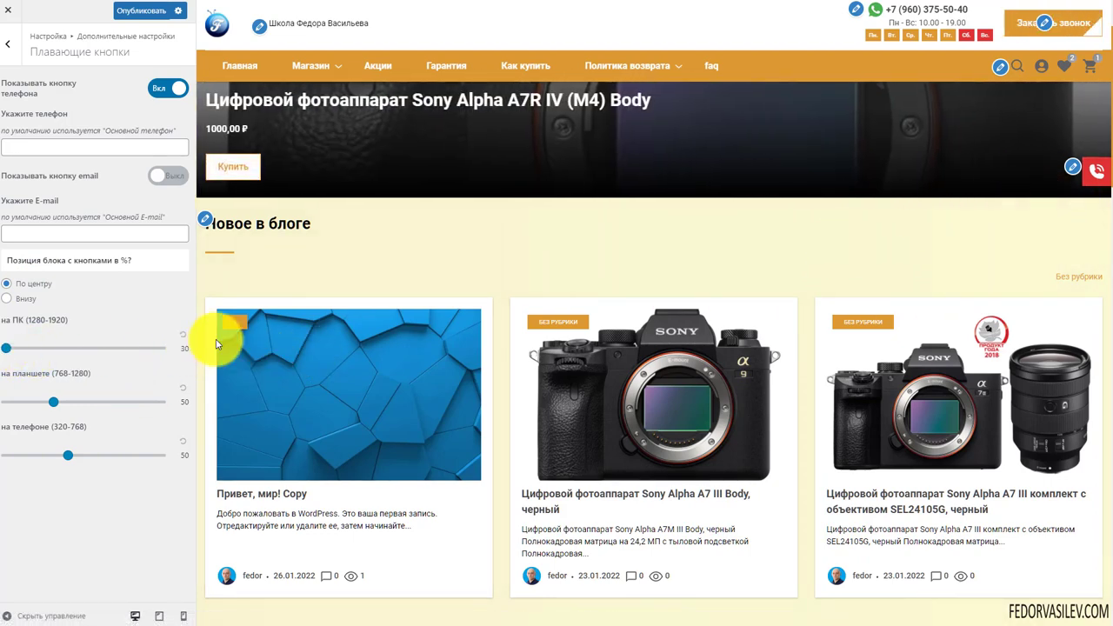
pyautogui.scroll(-5, 1084, 189)
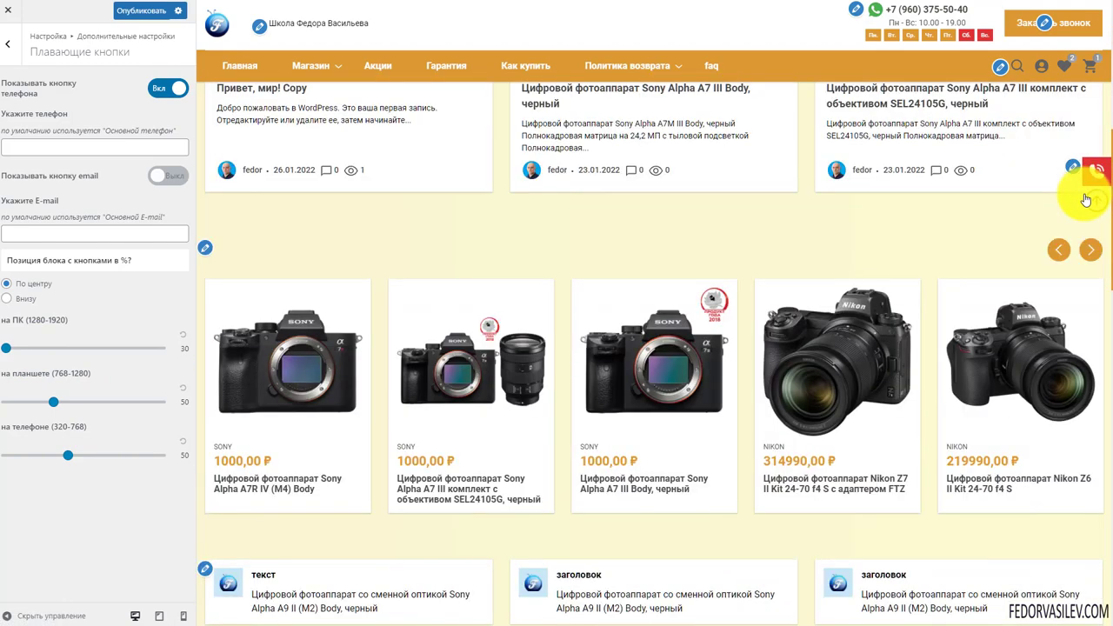
pyautogui.scroll(7, 1076, 186)
pyautogui.moveTo(7, 349); pyautogui.dragTo(187, 345)
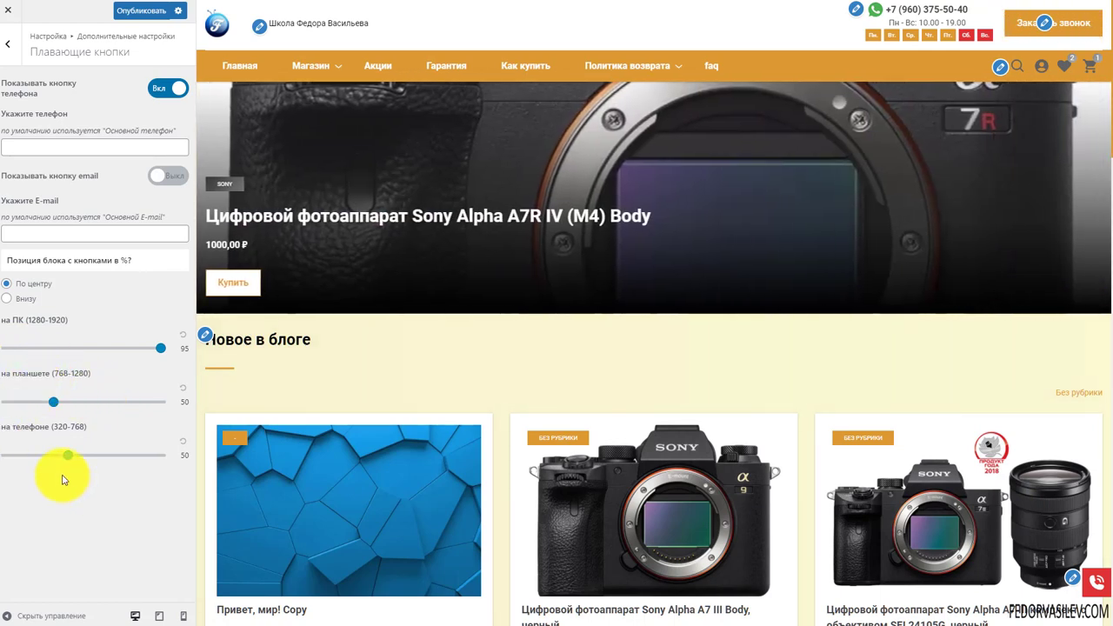
# Switch off the phone button, keep desktop position 95 at Внизу, and return to Дополнительные настройки
pyautogui.click(165, 87)
pyautogui.click(144, 14)
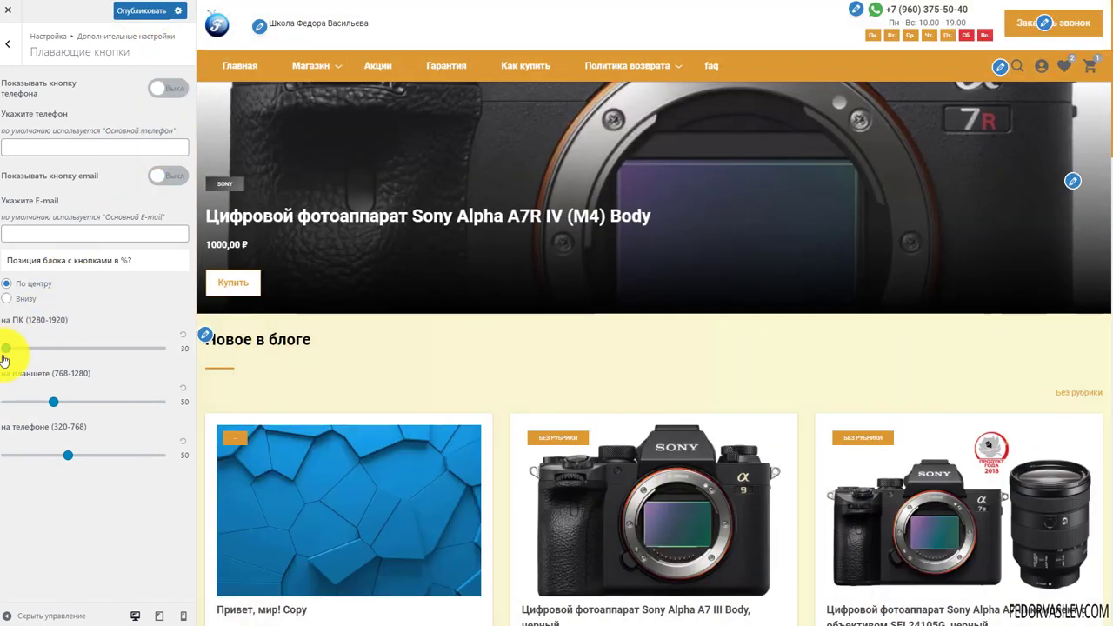
pyautogui.scroll(-10, 864, 305)
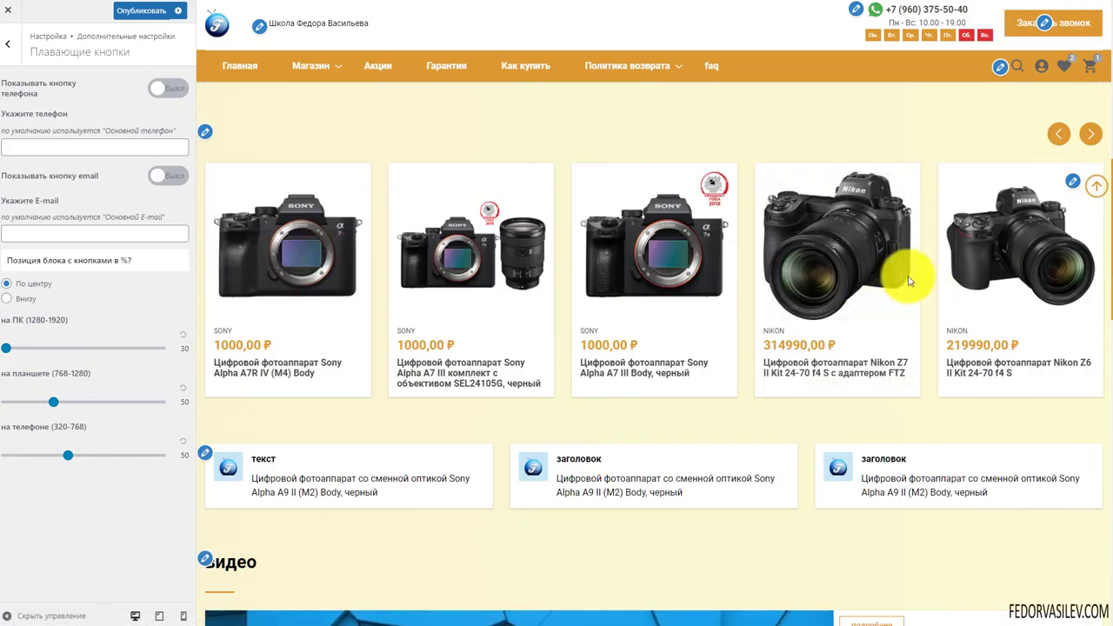
pyautogui.scroll(7, 1095, 189)
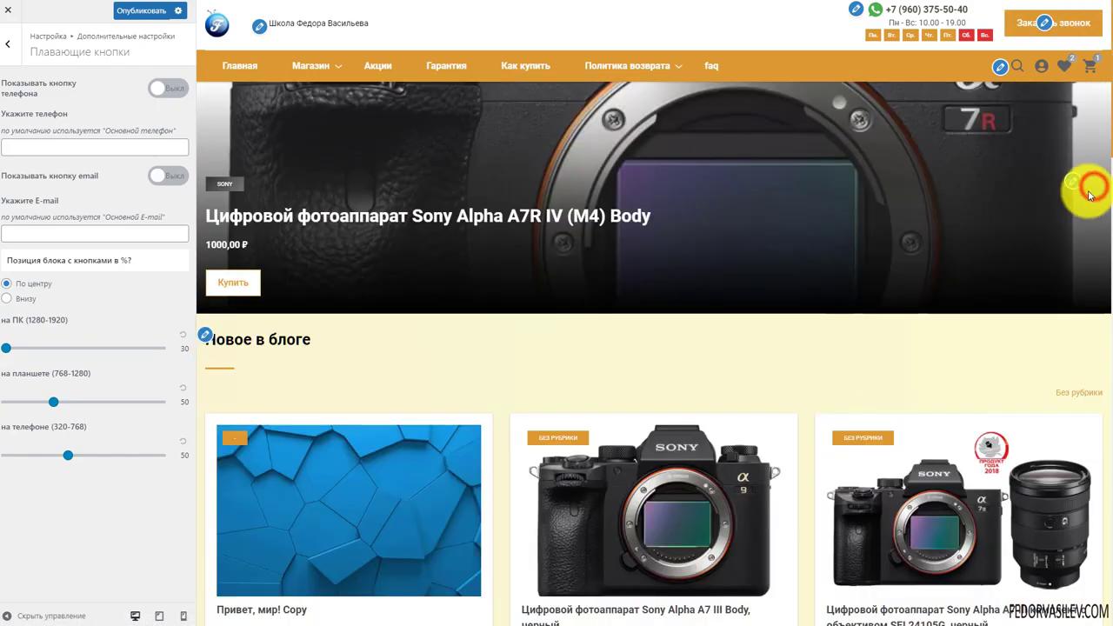
pyautogui.scroll(-13, 1095, 190)
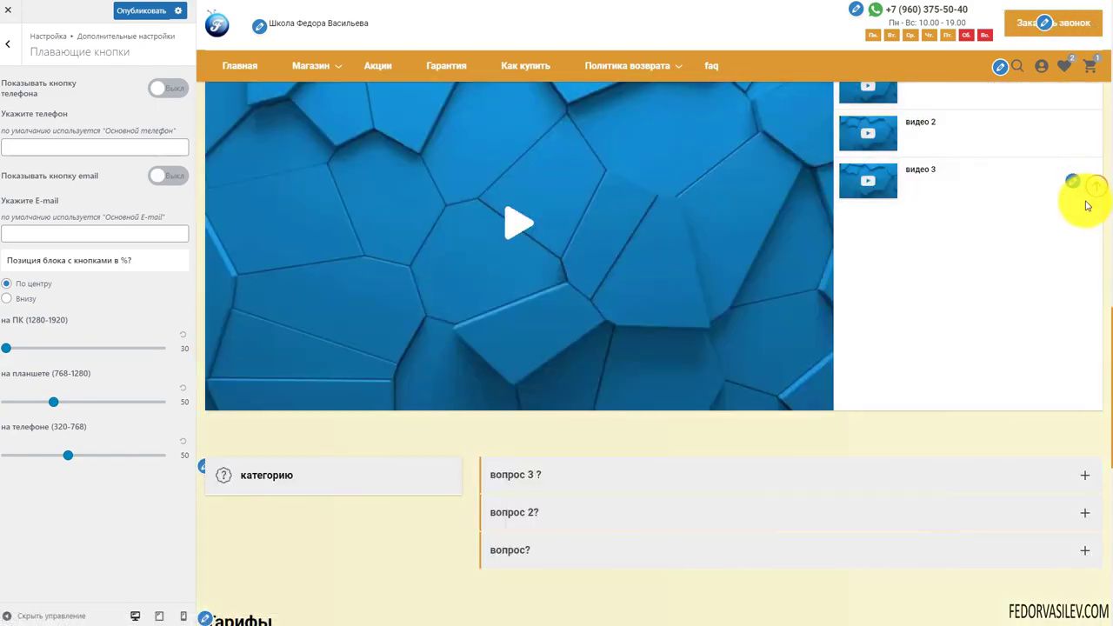
pyautogui.scroll(10, 1098, 189)
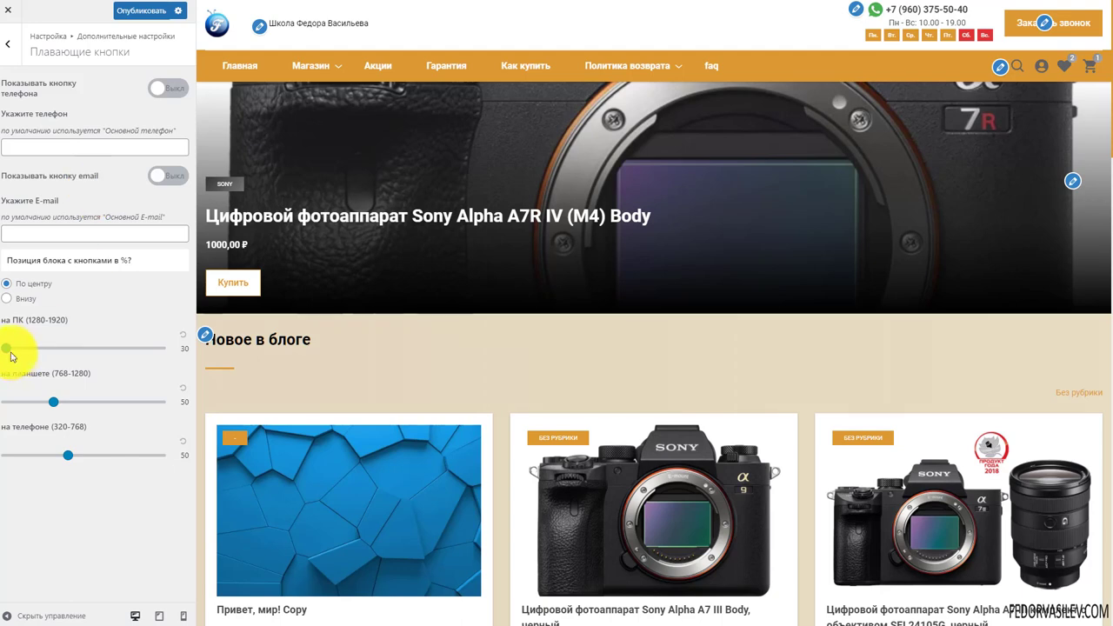
pyautogui.moveTo(12, 354); pyautogui.dragTo(207, 366)
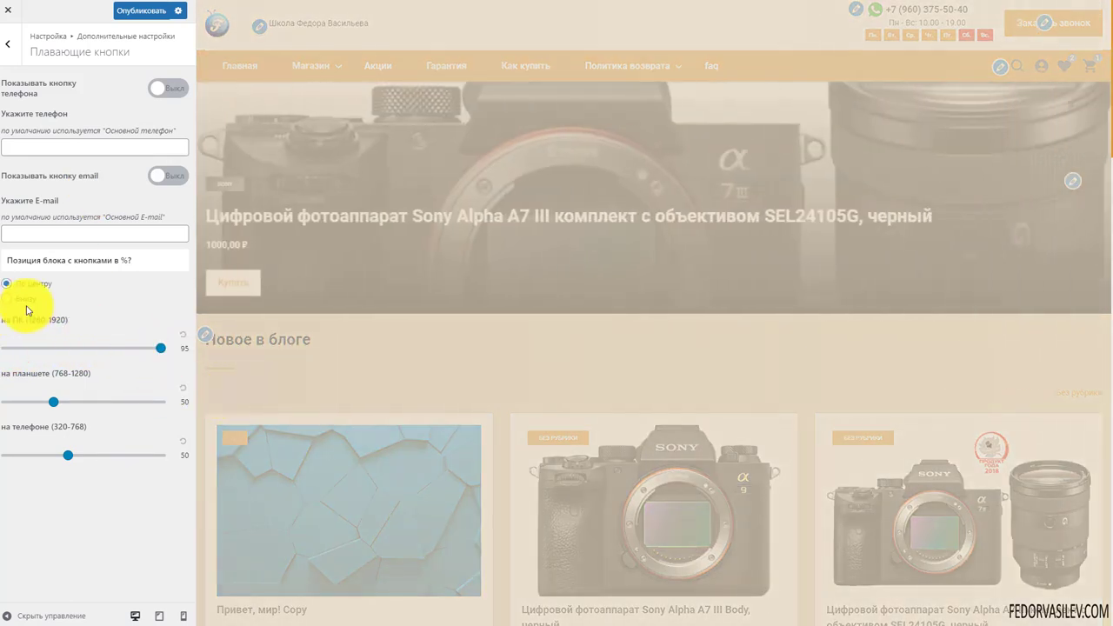
pyautogui.click(7, 300)
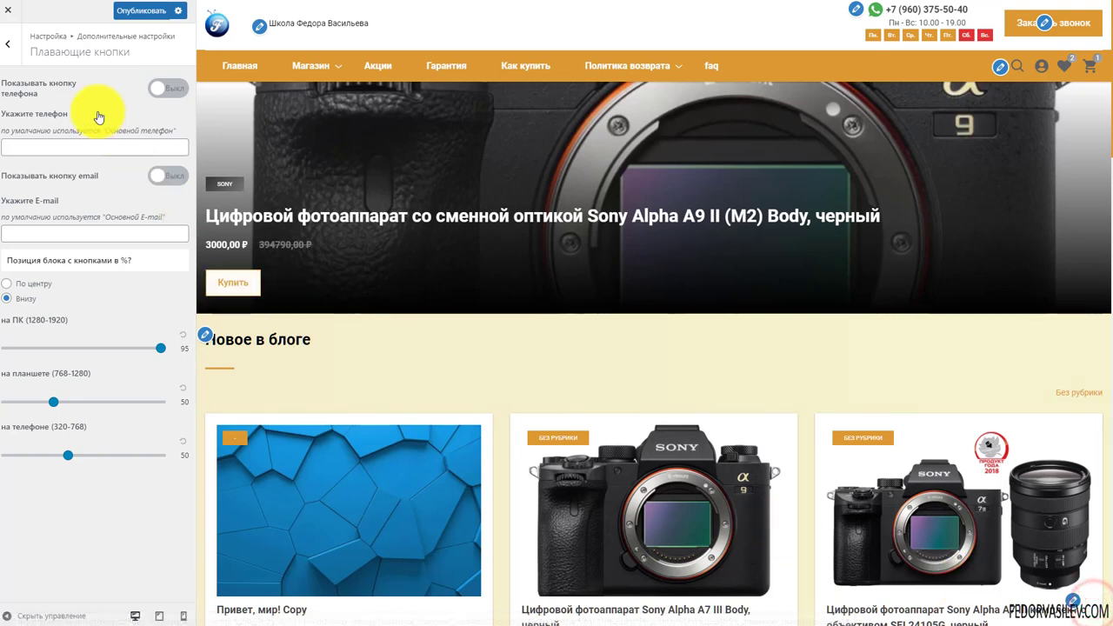
pyautogui.click(8, 43)
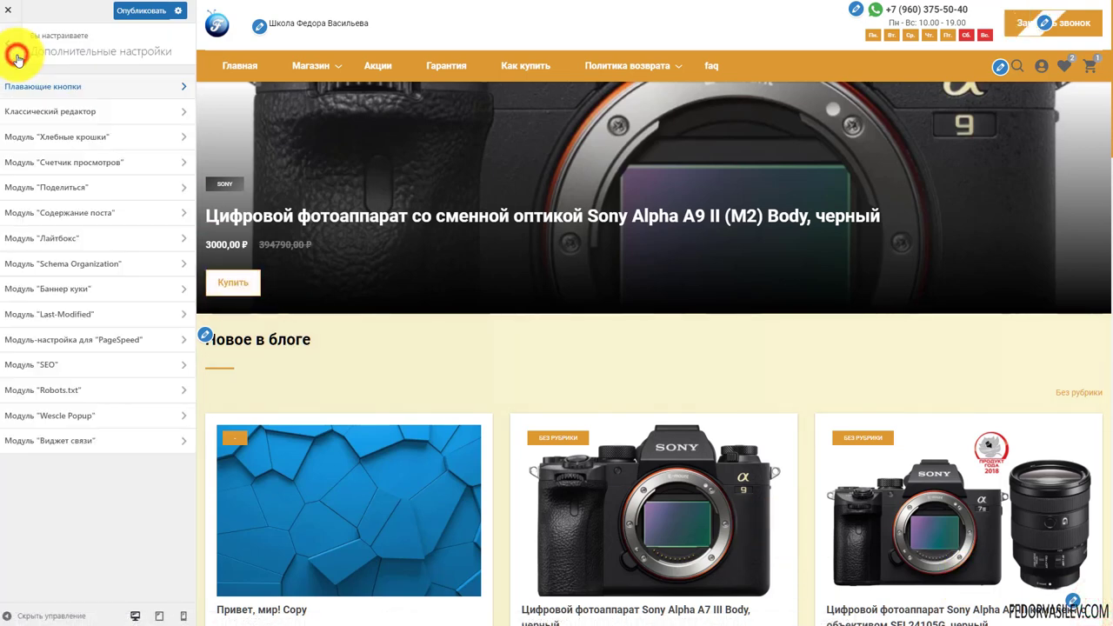
# Set 'Включить стили для классического редактора?' to Вкл and return to Дополнительные настройки
pyautogui.click(54, 113)
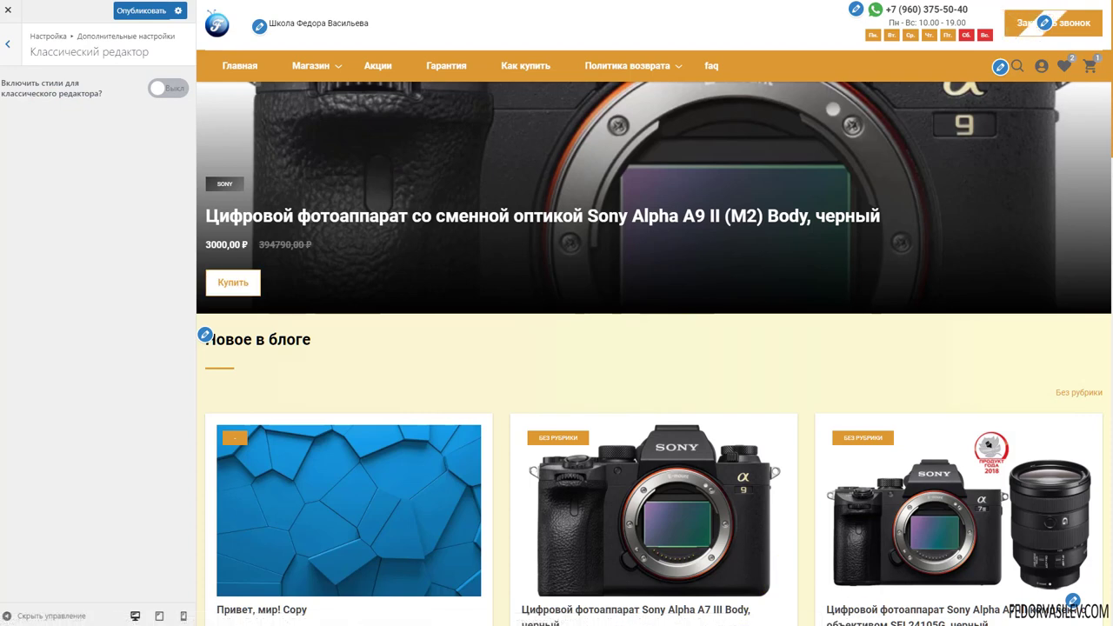
pyautogui.click(167, 88)
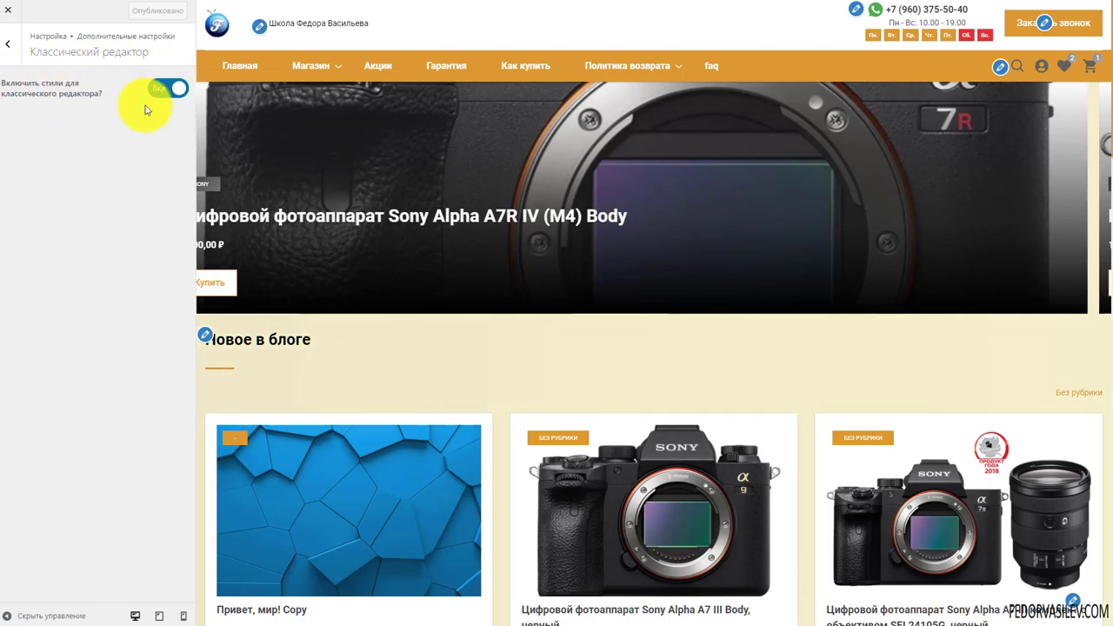
pyautogui.click(8, 44)
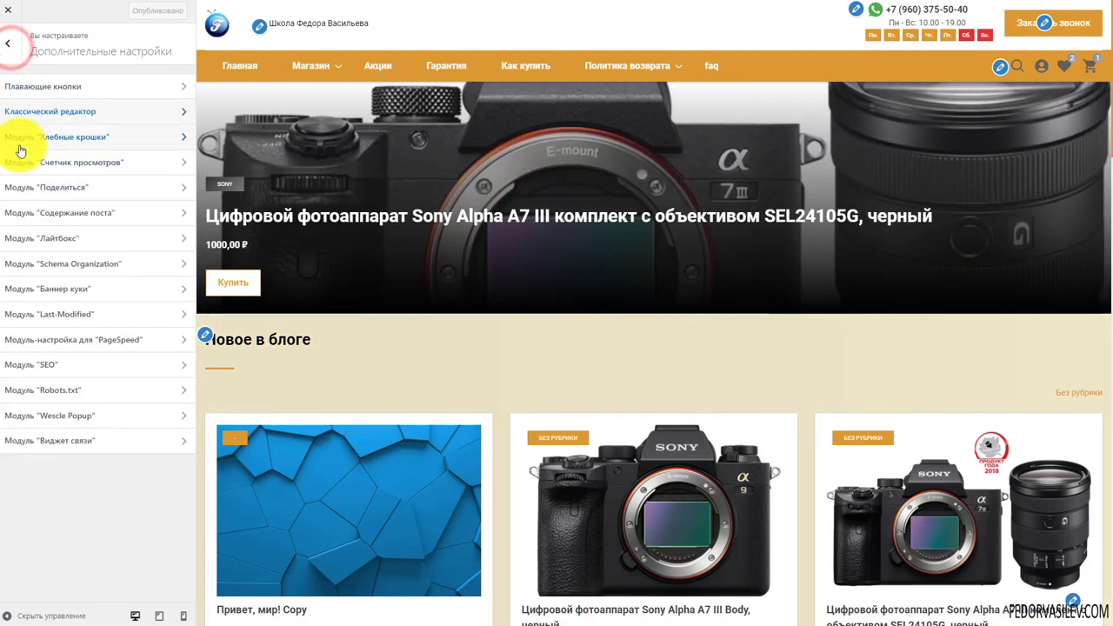
pyautogui.click(8, 111)
# Open Модуль "Хлебные крошки" and review its options, including the Главная home label and Yoast note
pyautogui.click(150, 83)
pyautogui.click(8, 44)
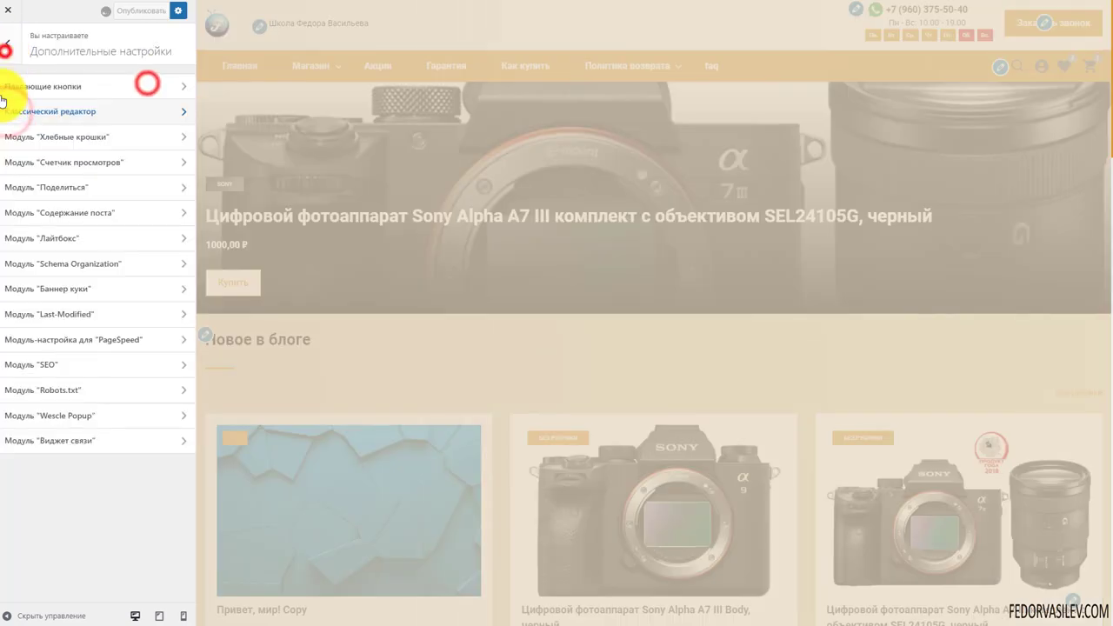
pyautogui.click(40, 138)
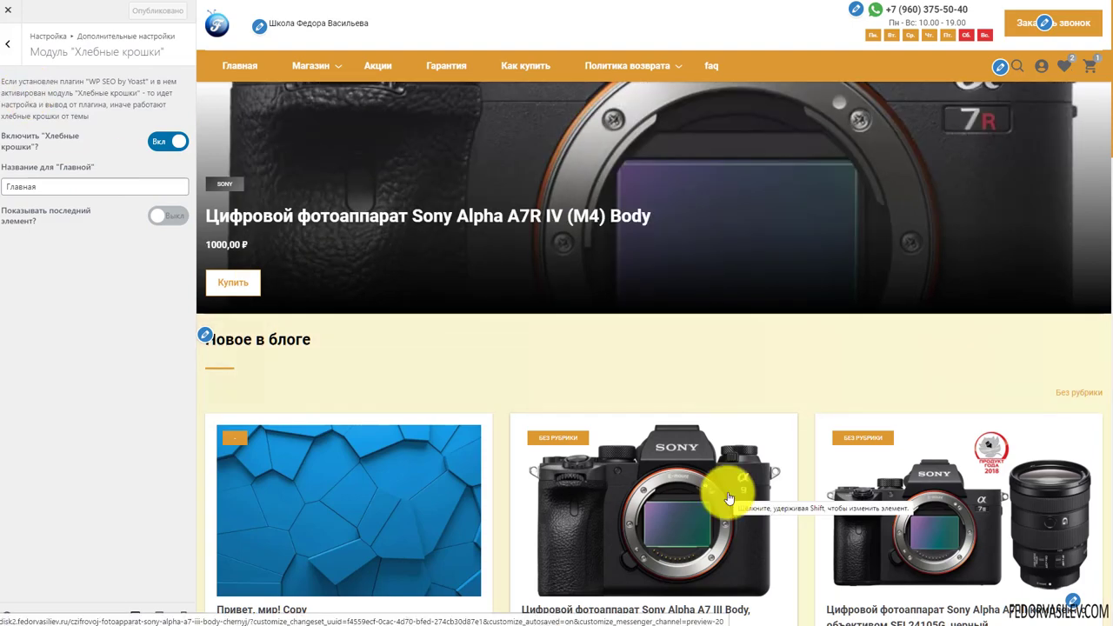
pyautogui.scroll(-5, 623, 350)
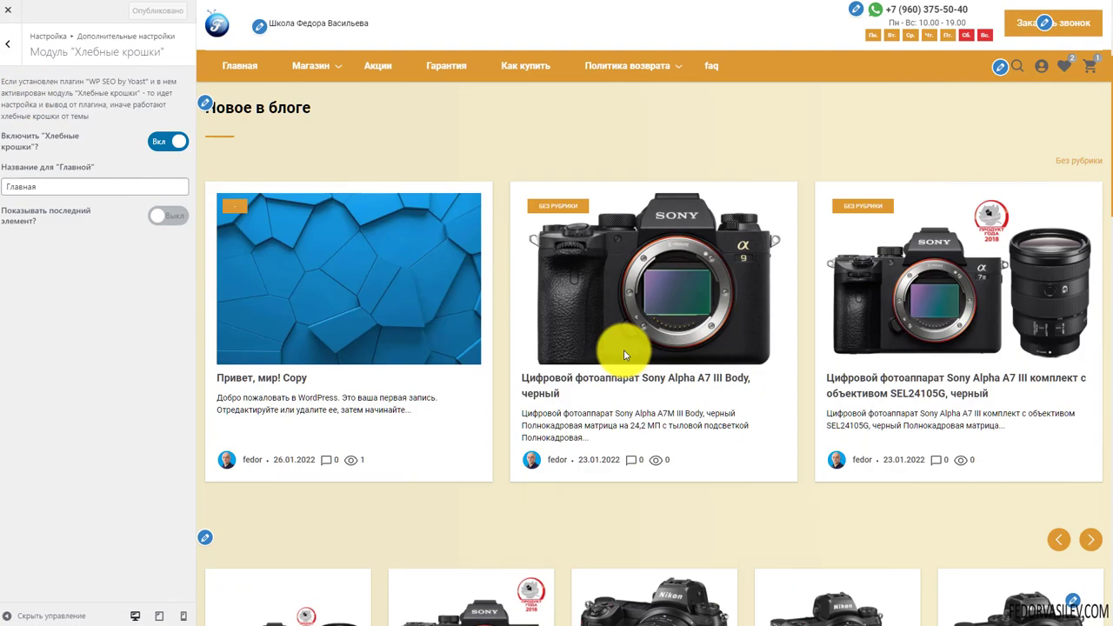
pyautogui.scroll(-4, 624, 355)
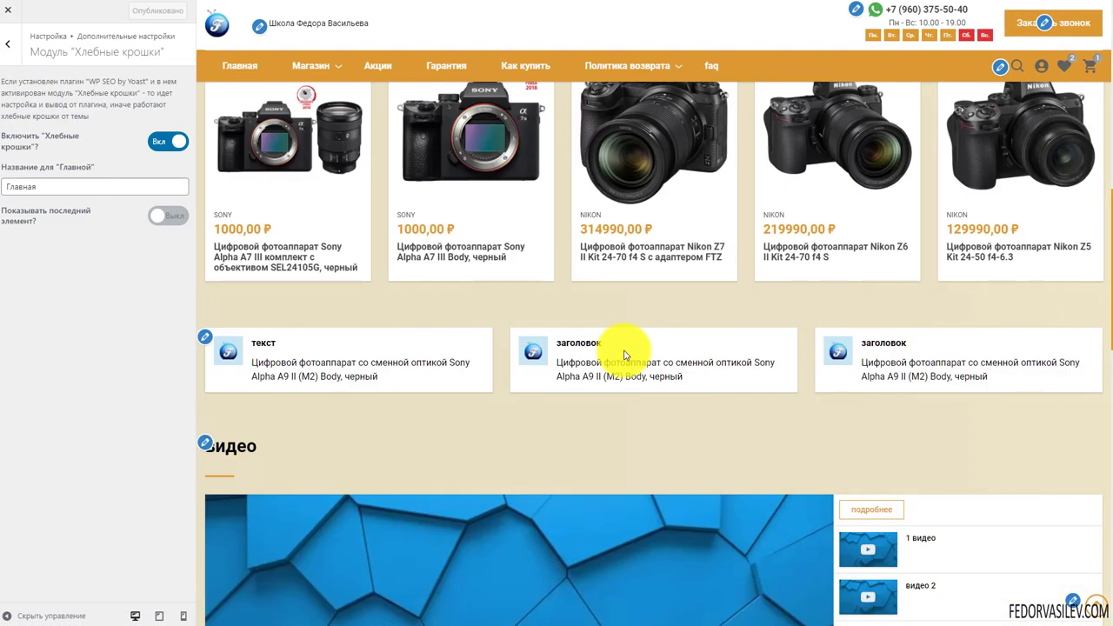
pyautogui.scroll(-2, 624, 355)
pyautogui.scroll(-7, 624, 355)
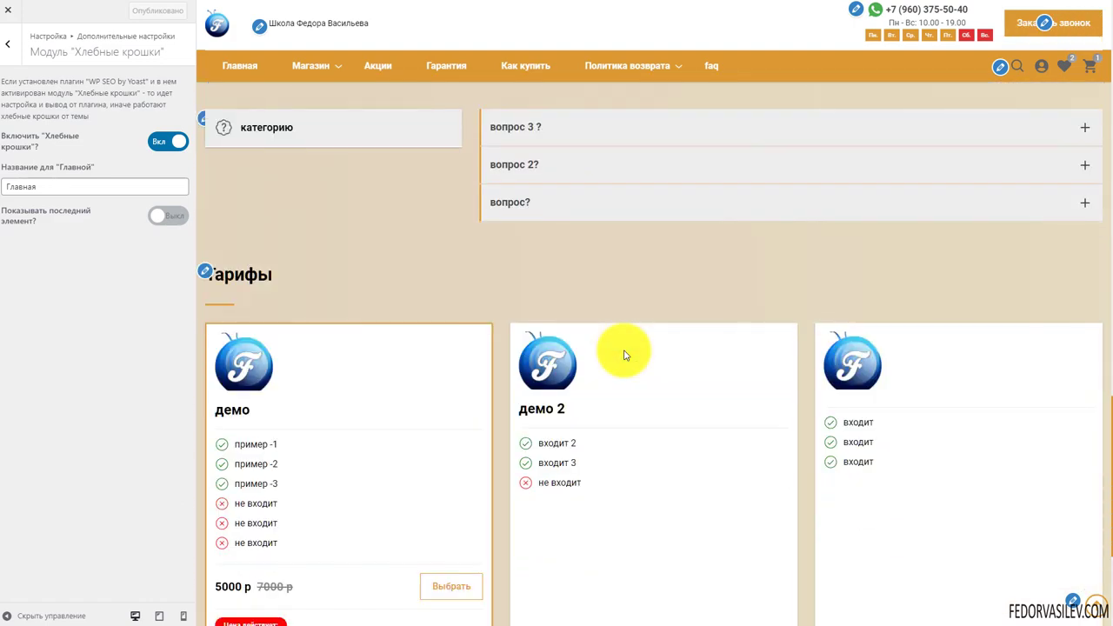
pyautogui.scroll(-3, 624, 355)
pyautogui.scroll(9, 624, 355)
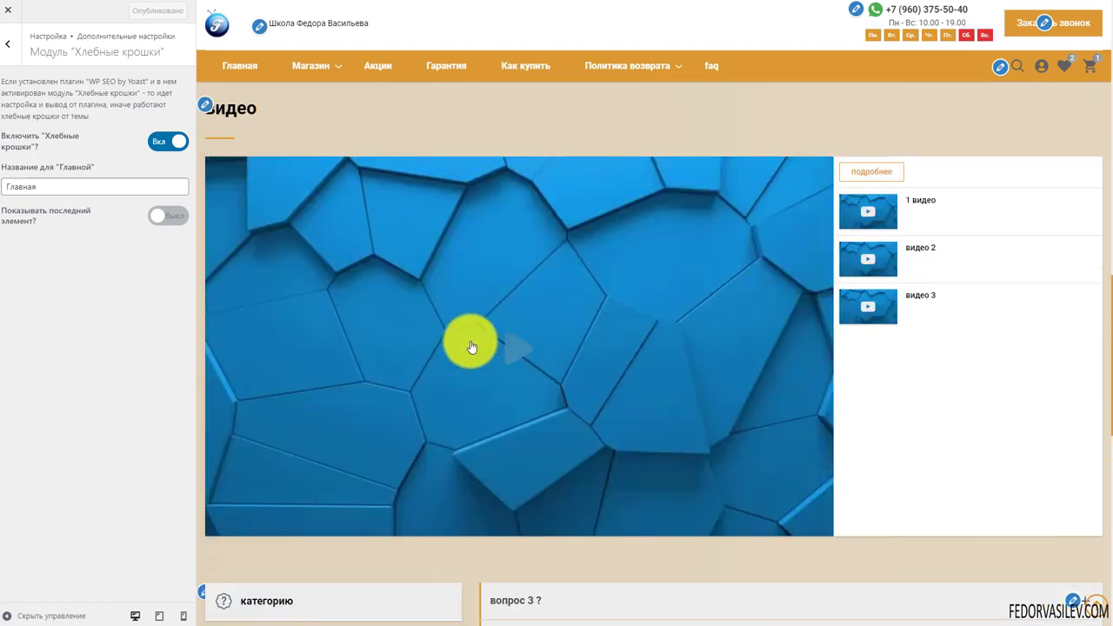
pyautogui.scroll(5, 471, 347)
pyautogui.moveTo(86, 84); pyautogui.dragTo(166, 93)
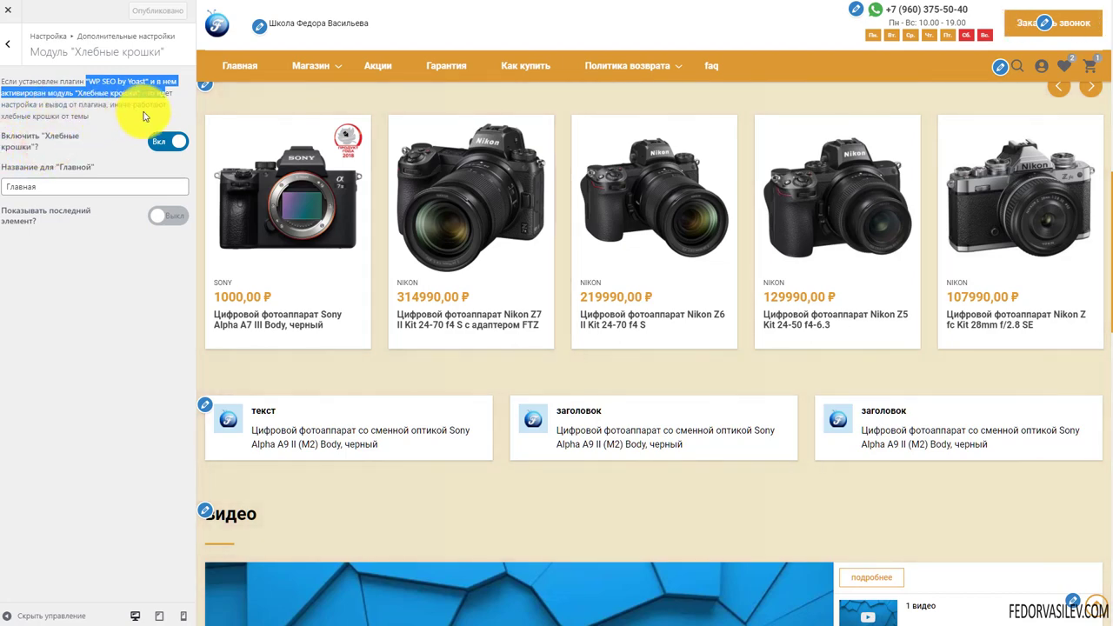
pyautogui.scroll(8, 427, 373)
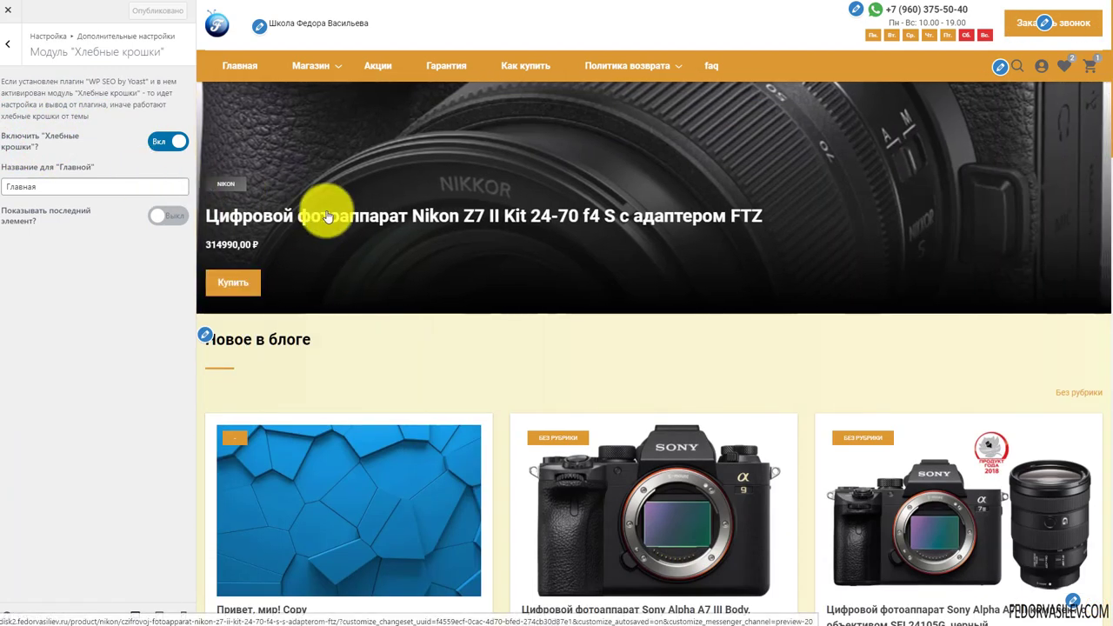
pyautogui.scroll(-3, 346, 298)
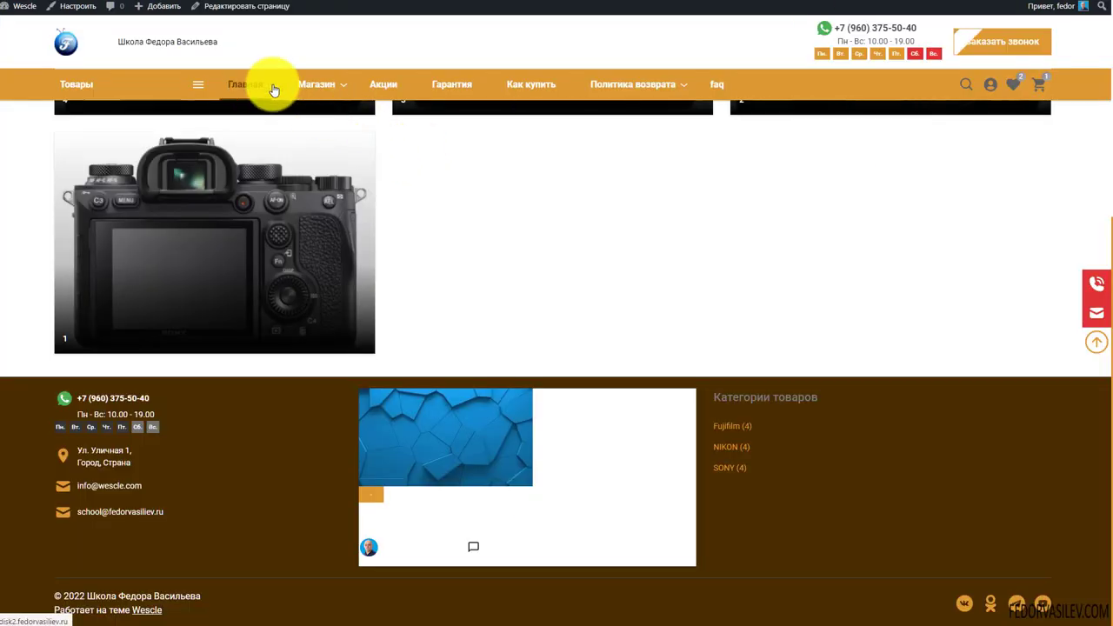
# Preview the post Привет, мир! Copy, turn on 'Показывать последний элемент' and publish
pyautogui.moveTo(300, 88)
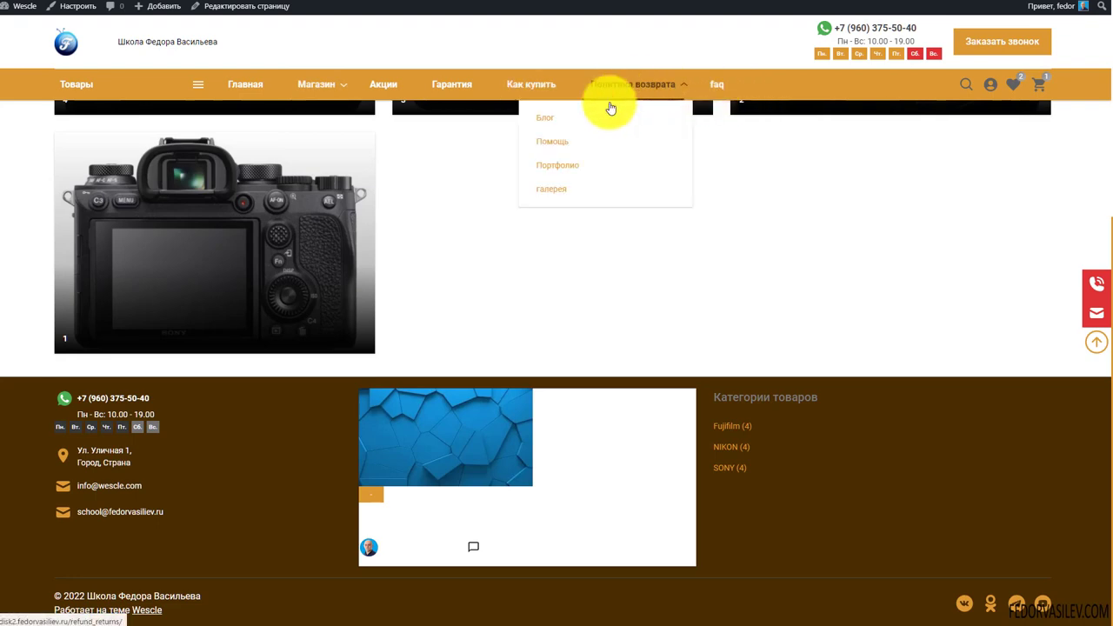
pyautogui.click(601, 117)
pyautogui.click(259, 327)
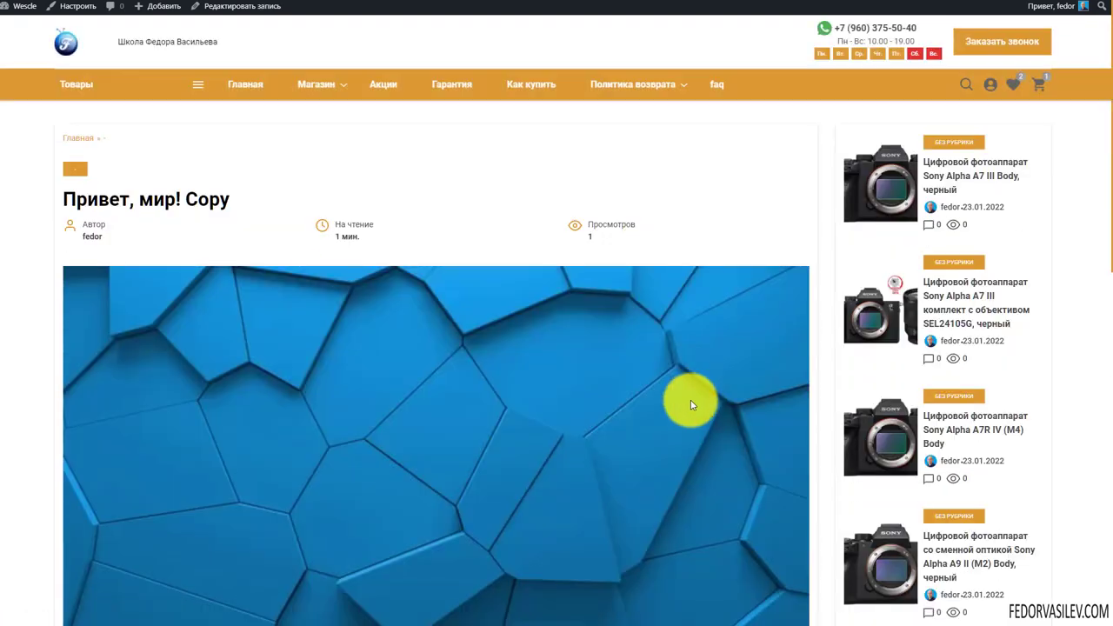
pyautogui.click(60, 137)
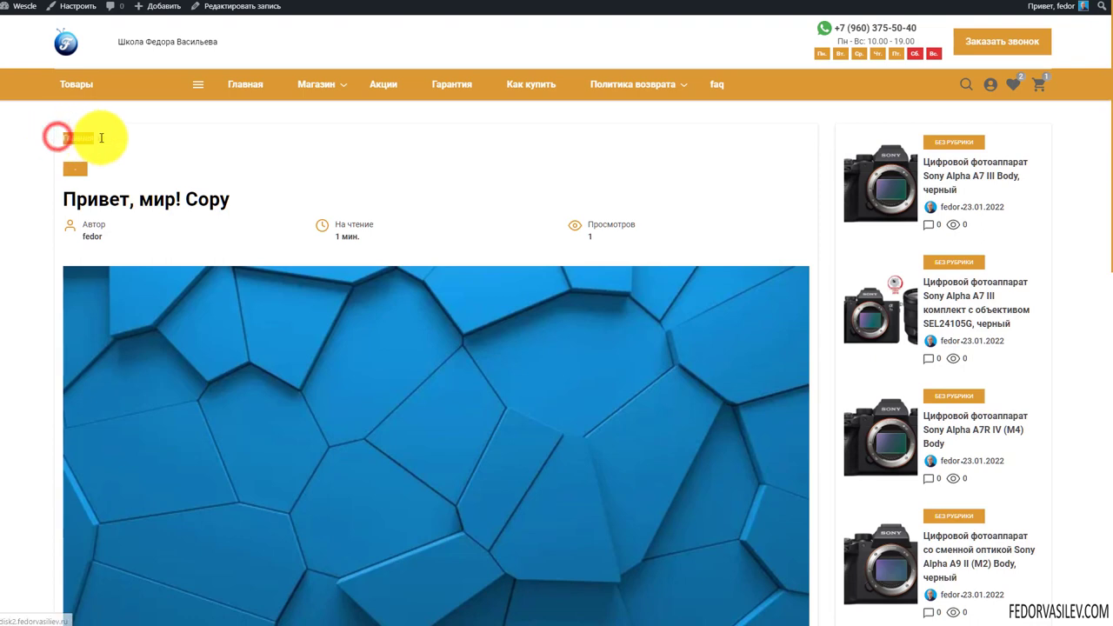
pyautogui.click(216, 156)
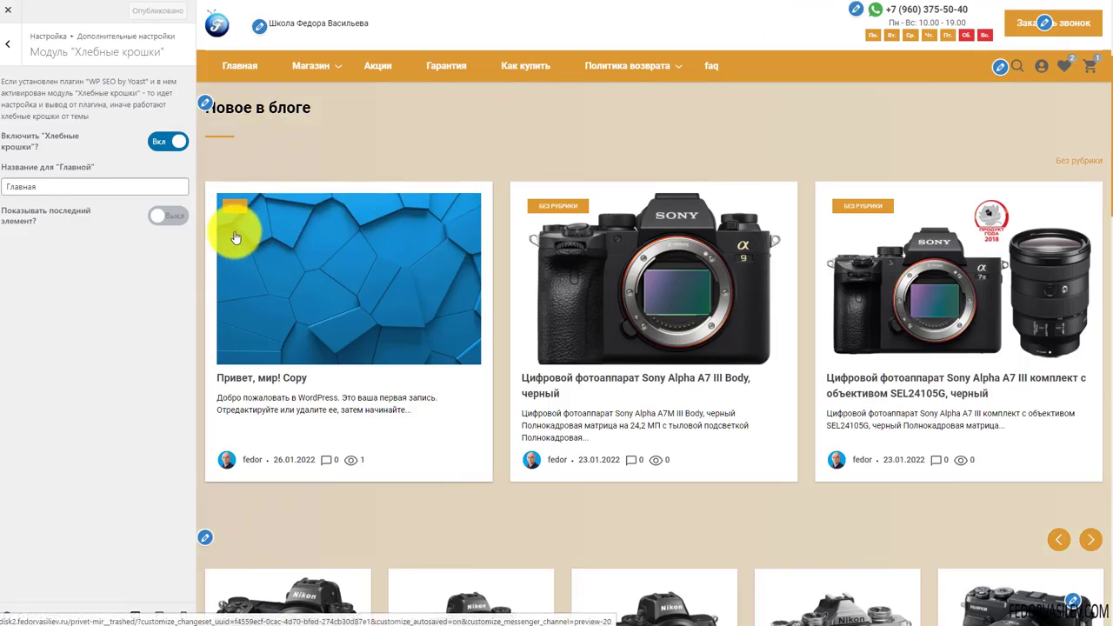
pyautogui.click(165, 217)
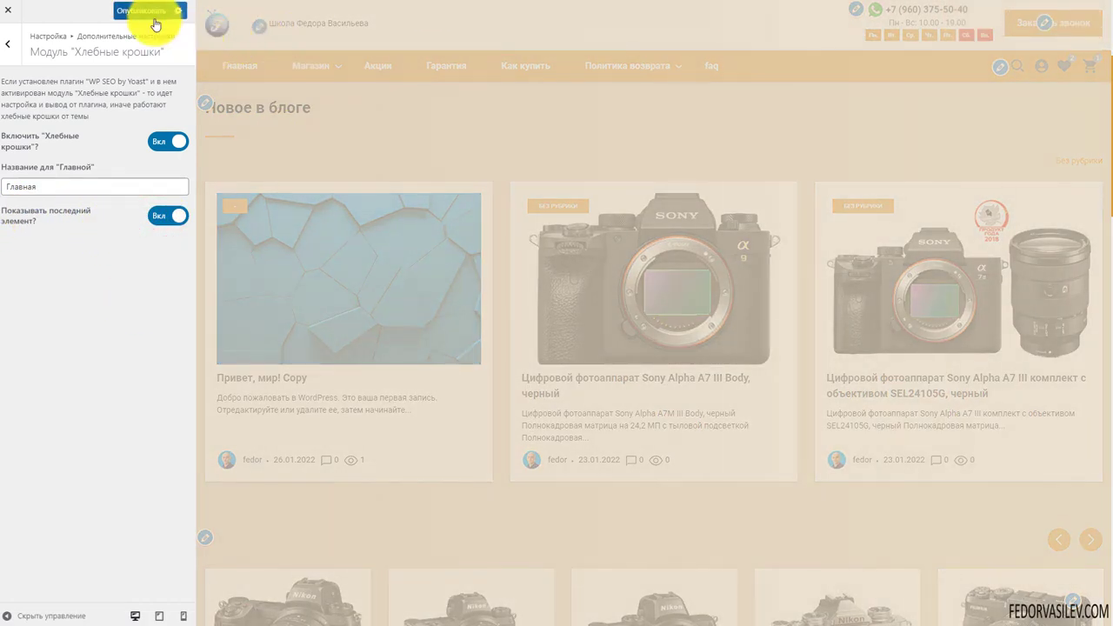
pyautogui.click(142, 11)
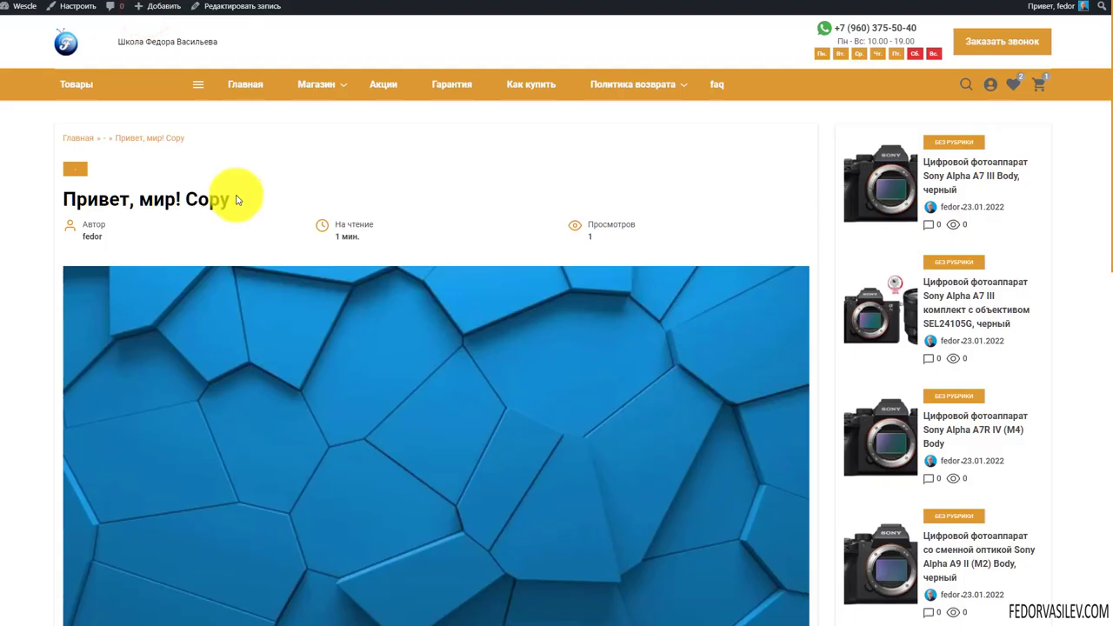
# Turn off the last element and 'Включить Хлебные крошки', publish, and go back to the module list
pyautogui.moveTo(236, 193); pyautogui.dragTo(117, 150)
pyautogui.click(254, 159)
pyautogui.click(300, 154)
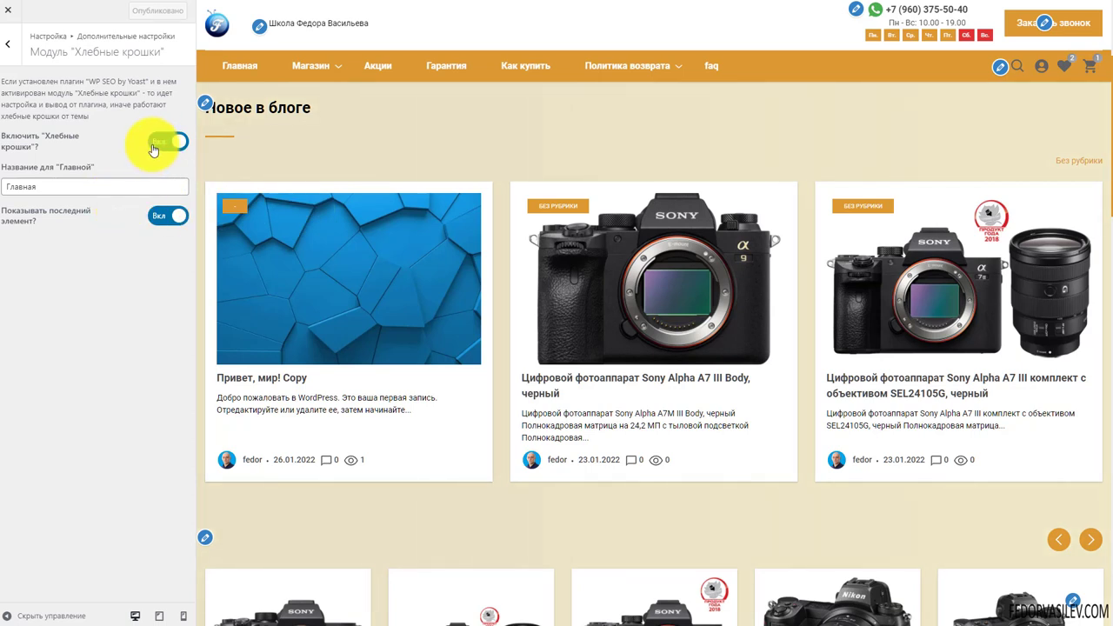
pyautogui.doubleClick(48, 186)
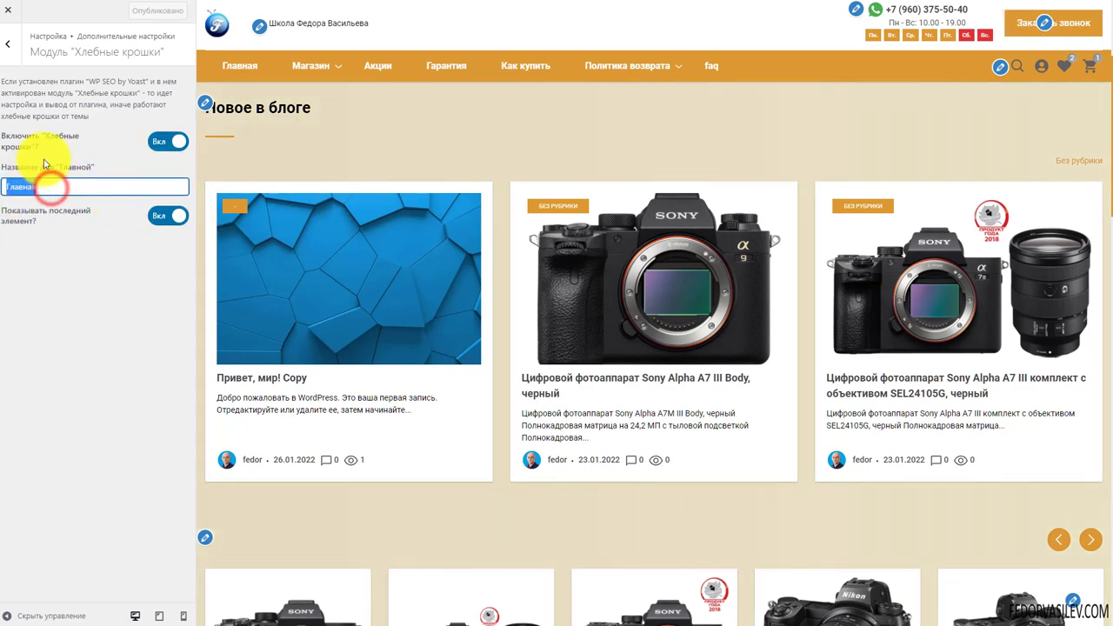
pyautogui.click(158, 219)
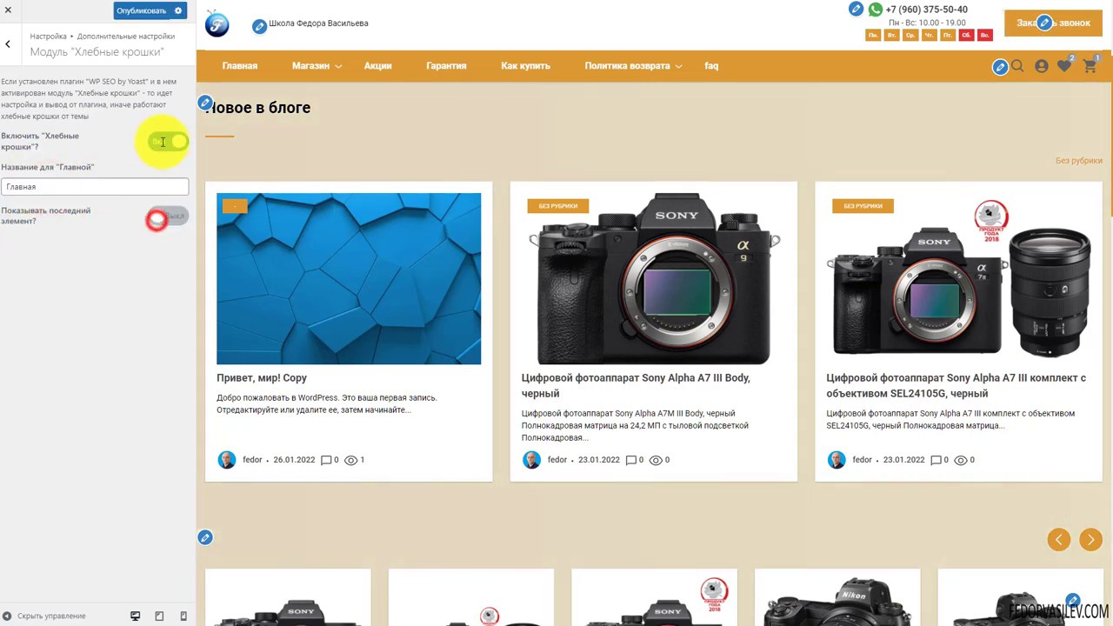
pyautogui.click(162, 142)
pyautogui.click(144, 11)
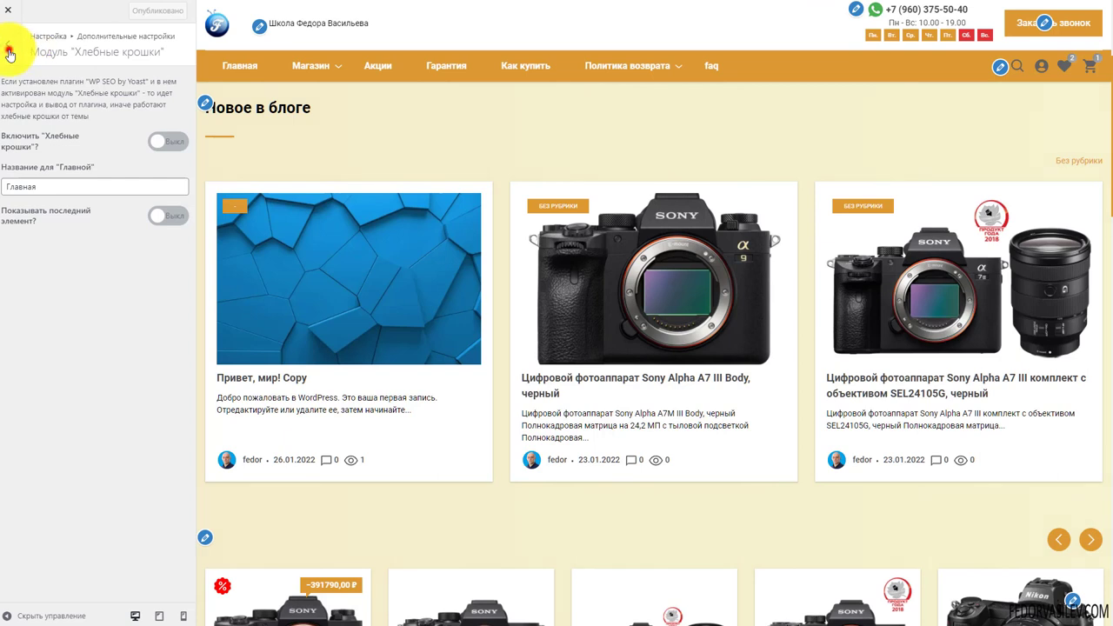
pyautogui.click(10, 54)
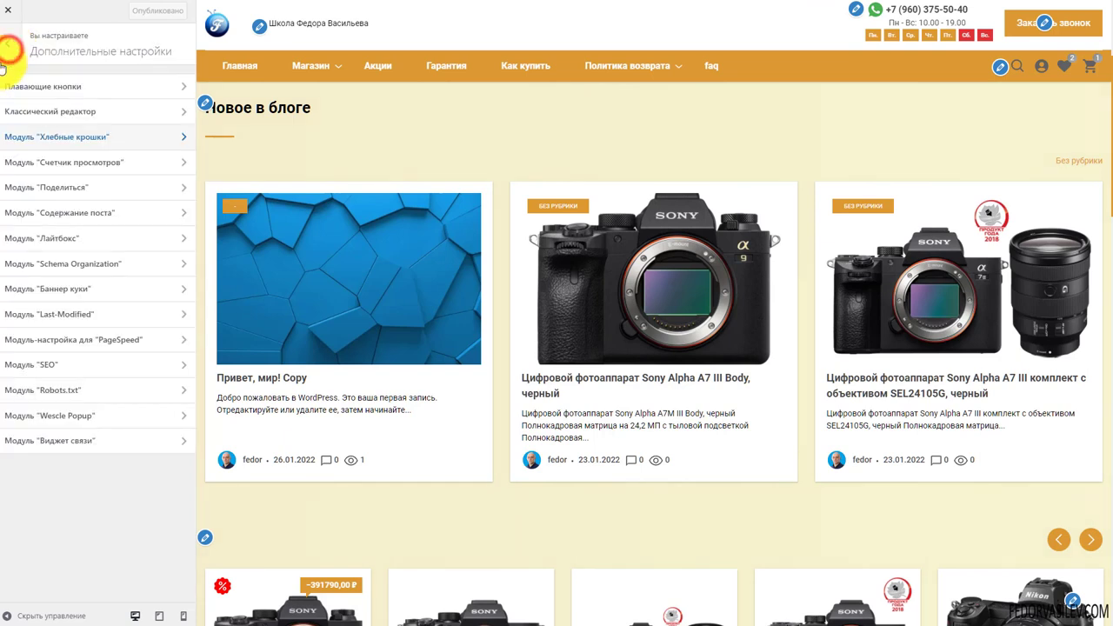
# Set Модуль 'Счетчик просмотров' to Выкл, confirm in the preview, and return to the list
pyautogui.click(96, 164)
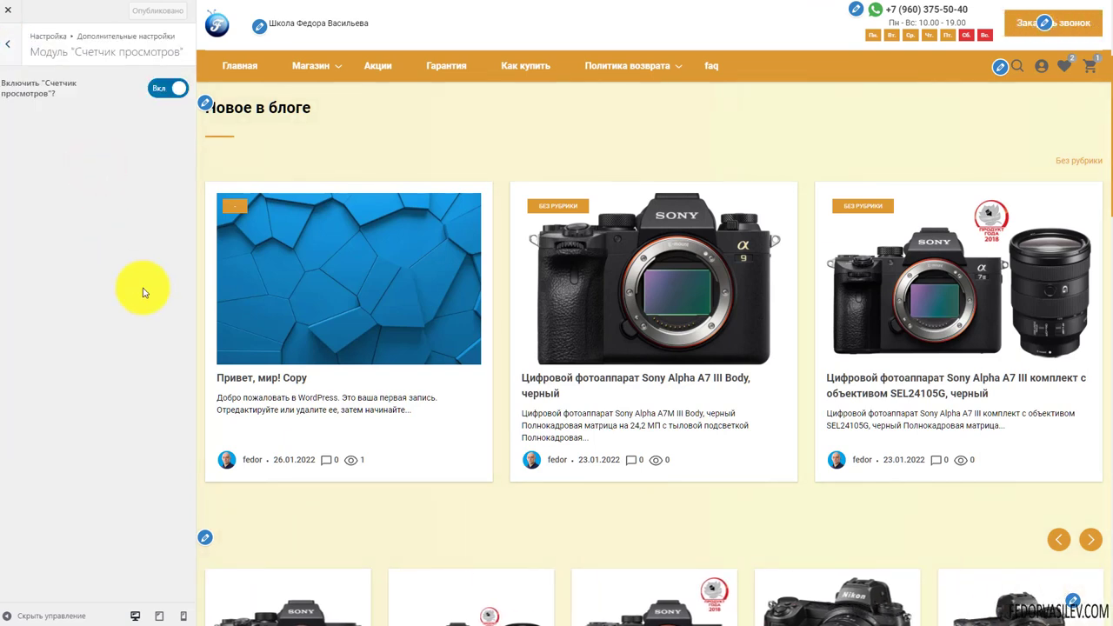
pyautogui.click(165, 88)
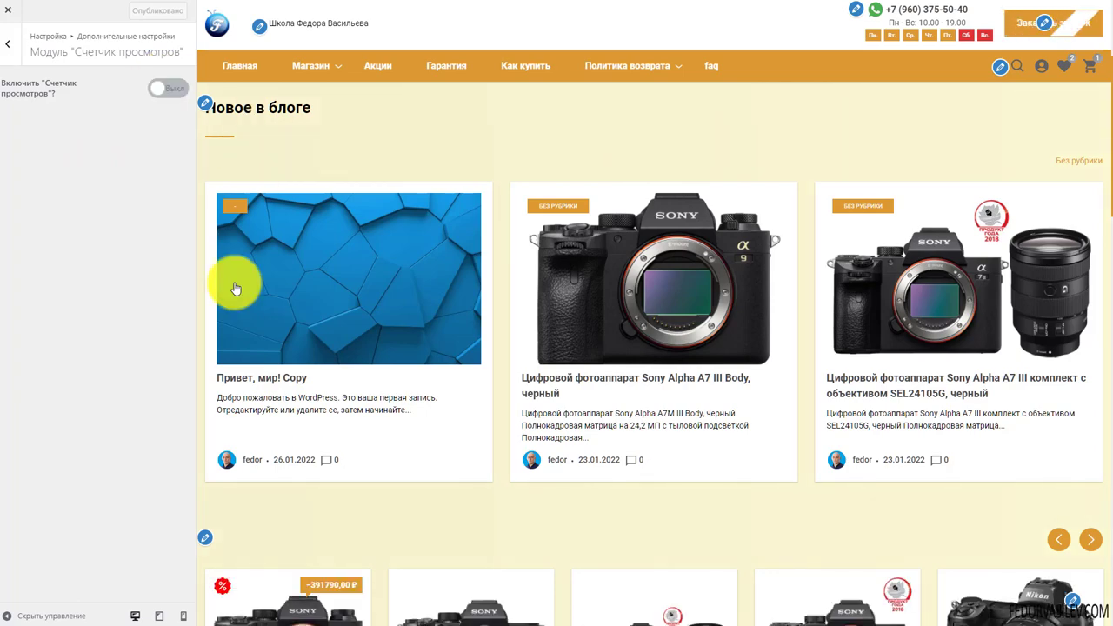
pyautogui.scroll(-3, 706, 277)
pyautogui.scroll(-4, 706, 275)
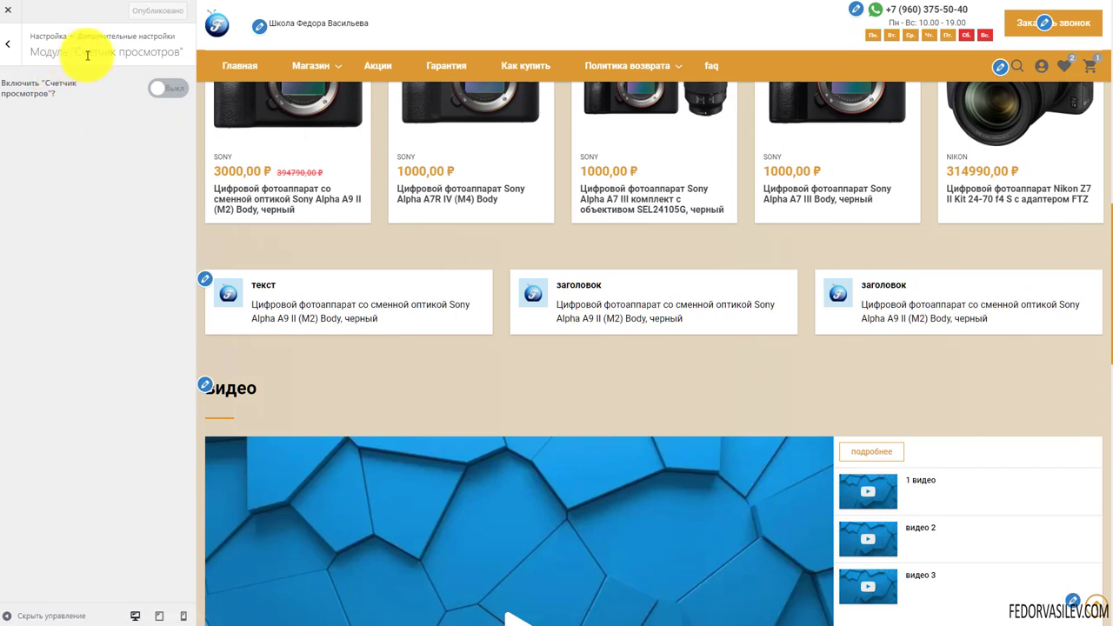
pyautogui.click(7, 43)
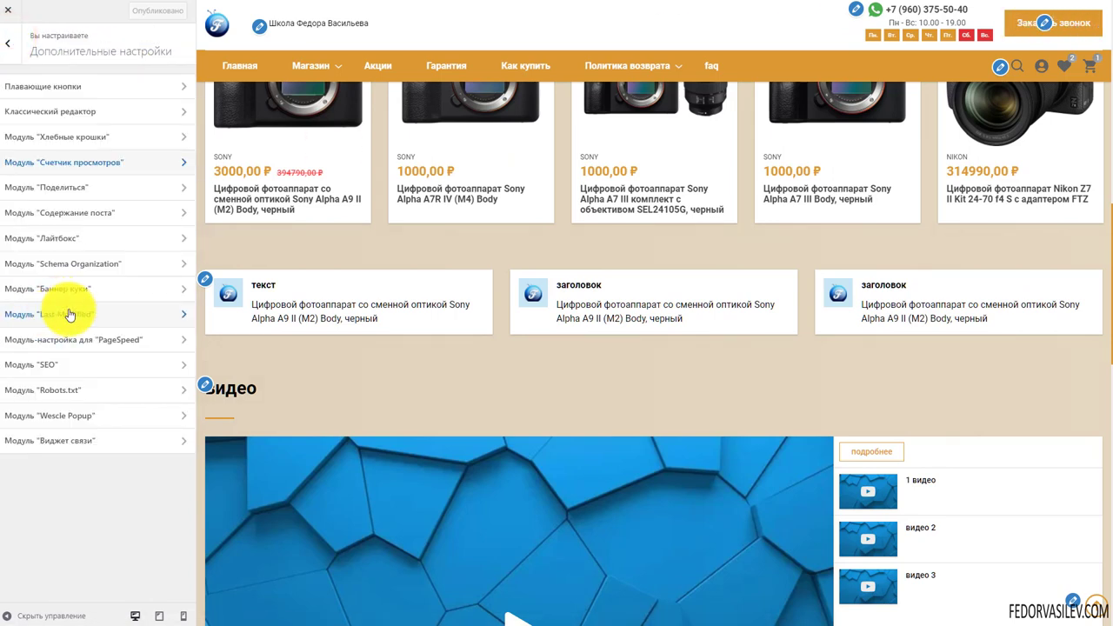
# In Модуль 'Поделиться', hide Facebook, Twitter, Pinterest and Linkedin, then publish
pyautogui.click(74, 186)
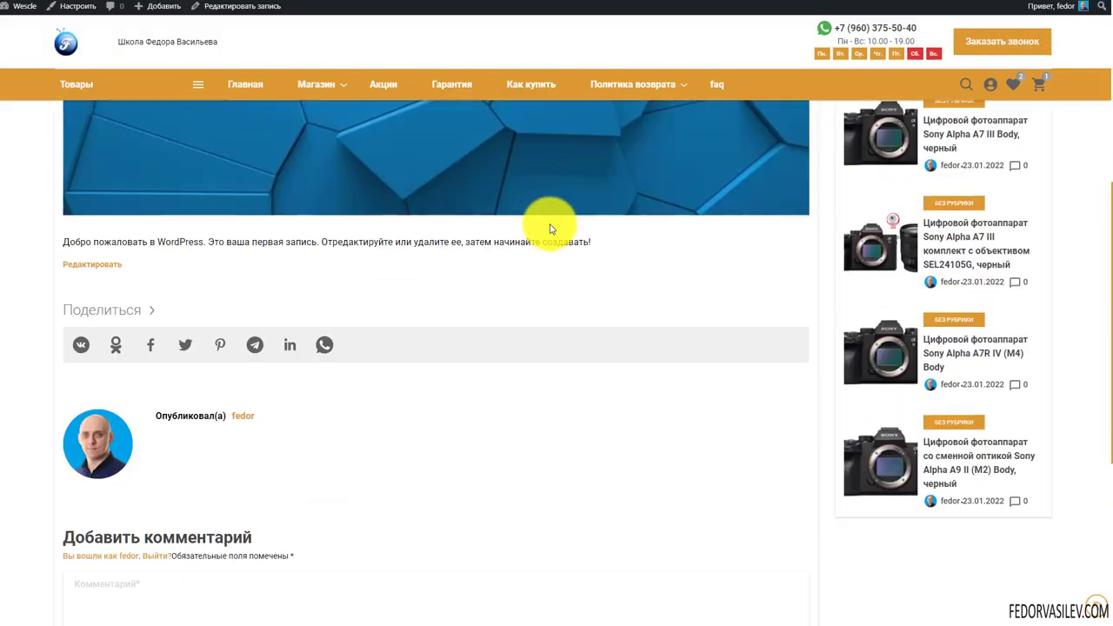
pyautogui.scroll(-1, 385, 297)
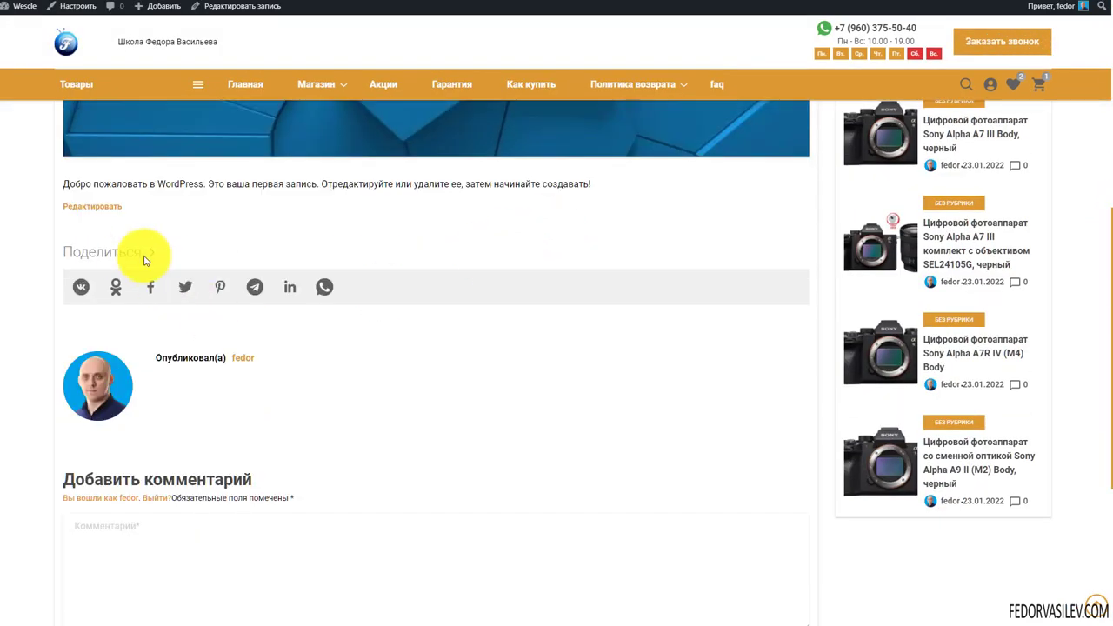
pyautogui.moveTo(164, 250); pyautogui.dragTo(67, 246)
pyautogui.click(347, 368)
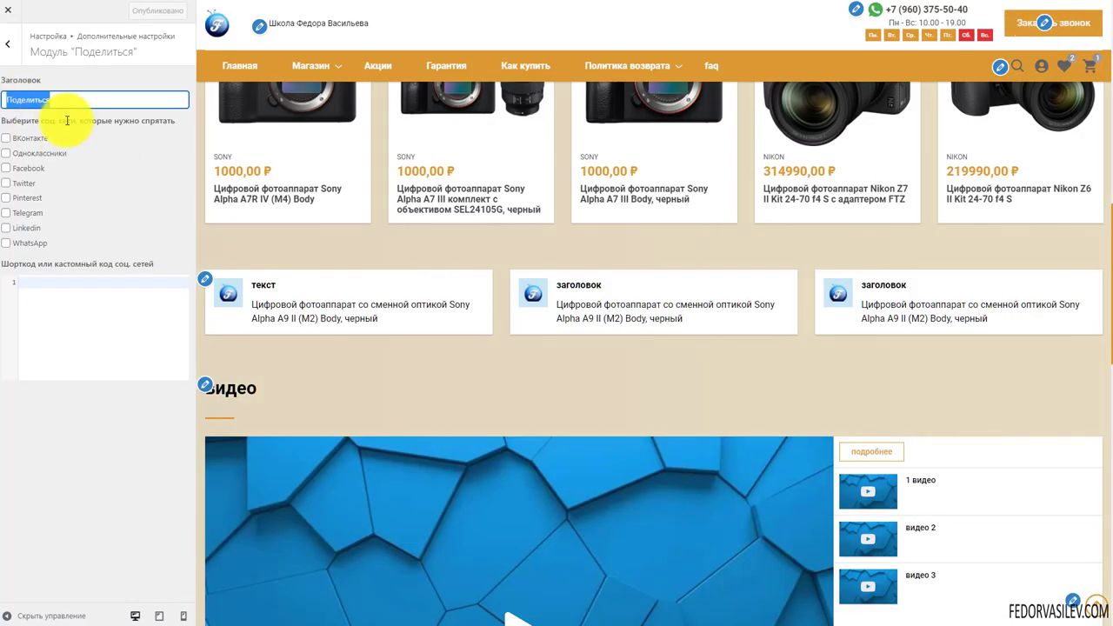
pyautogui.click(63, 100)
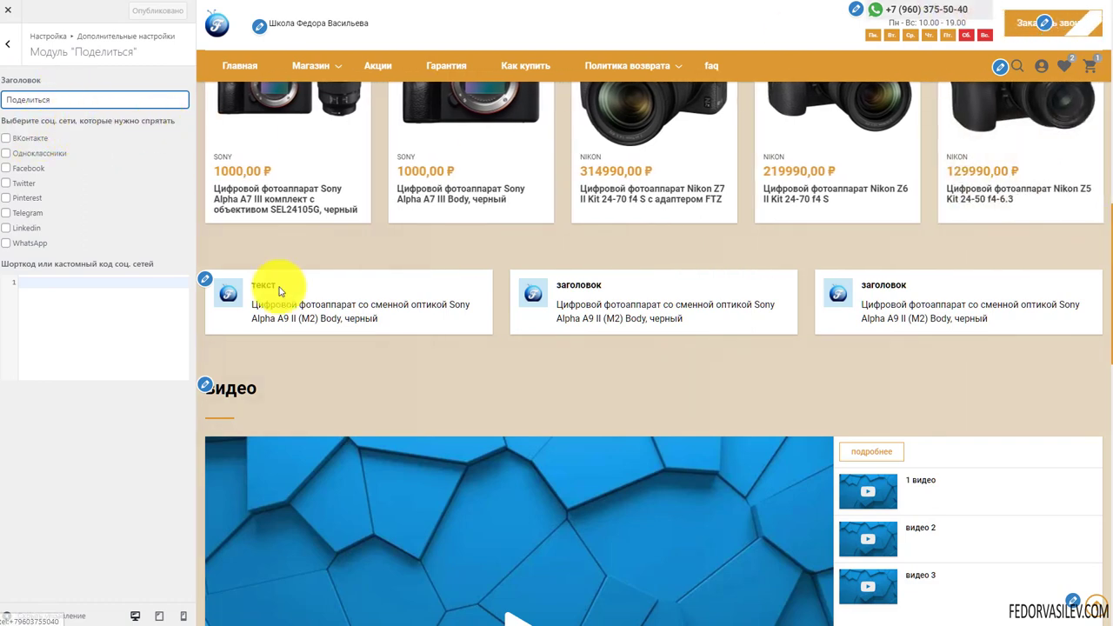
pyautogui.click(6, 229)
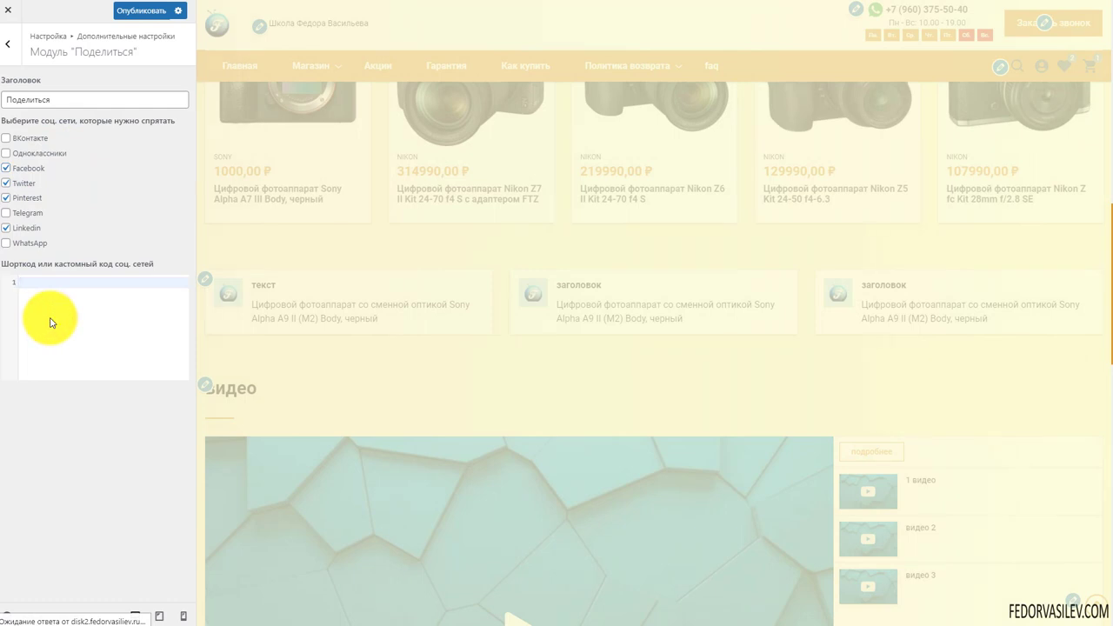
pyautogui.moveTo(149, 261); pyautogui.dragTo(75, 266)
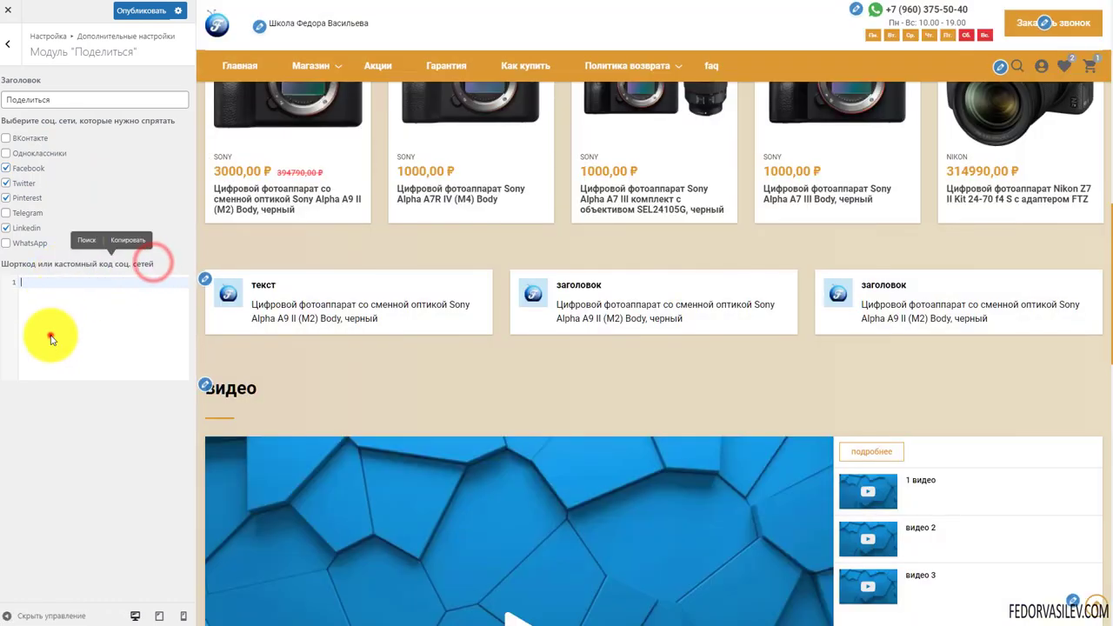
pyautogui.click(51, 340)
pyautogui.click(130, 11)
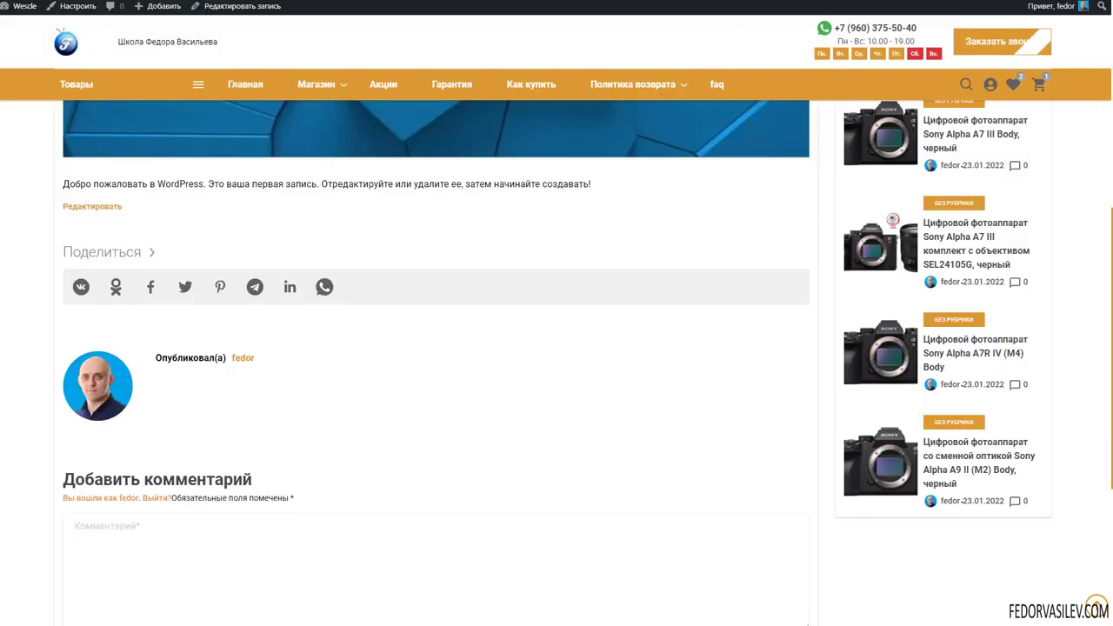
pyautogui.scroll(-3, 366, 294)
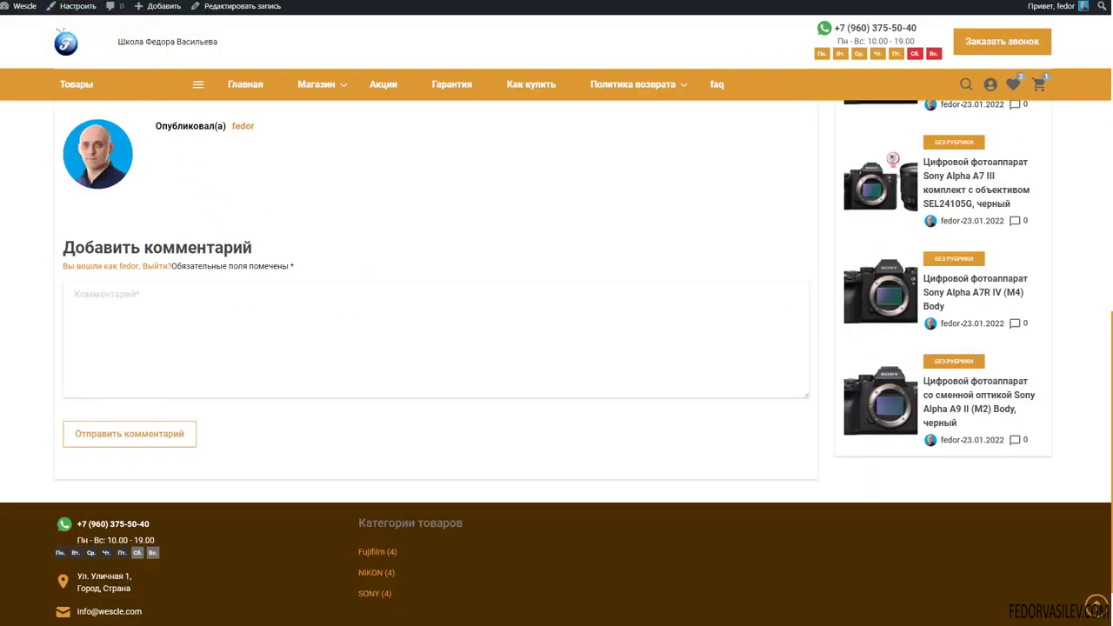
pyautogui.scroll(3, 386, 336)
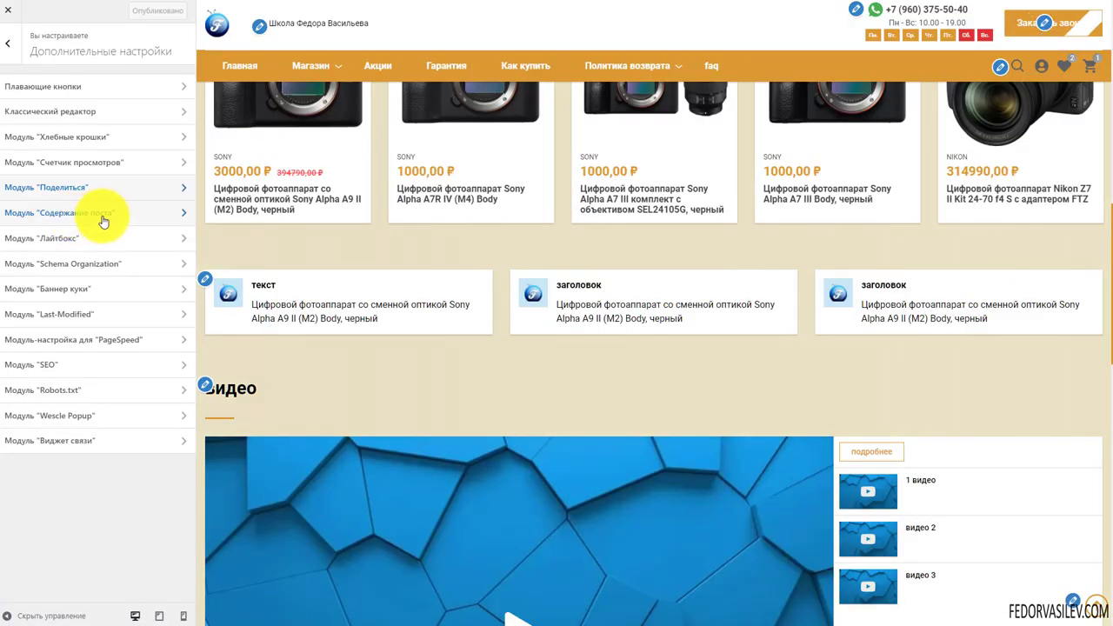
# Inspect Модуль "Содержание поста" ([contents] shortcode, heading Содержание), then return to Дополнительные настройки
pyautogui.click(102, 217)
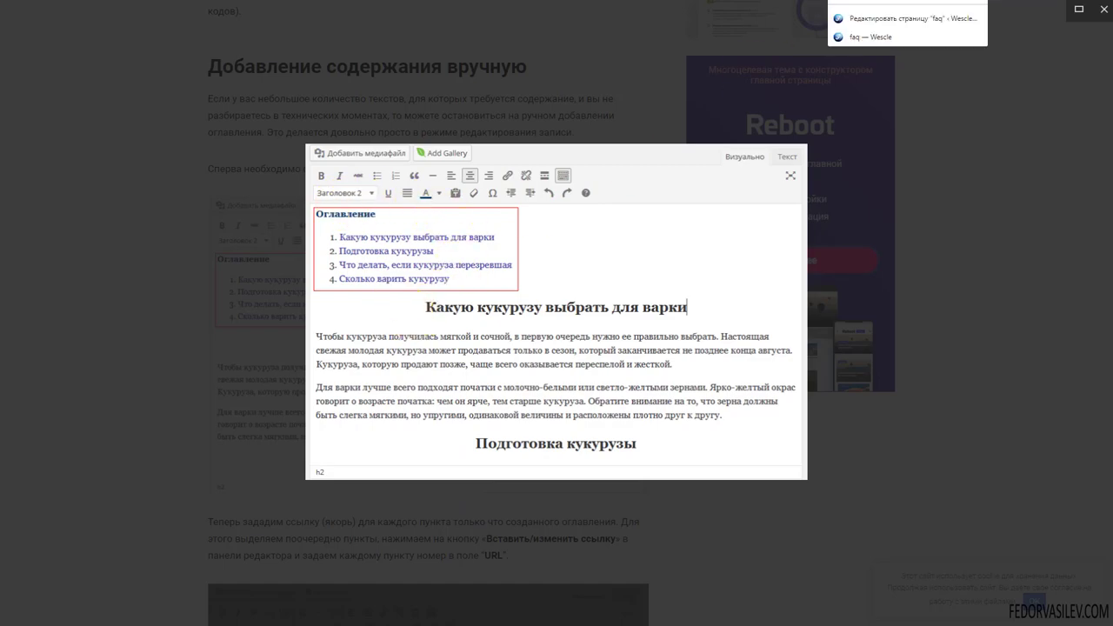
pyautogui.click(905, 35)
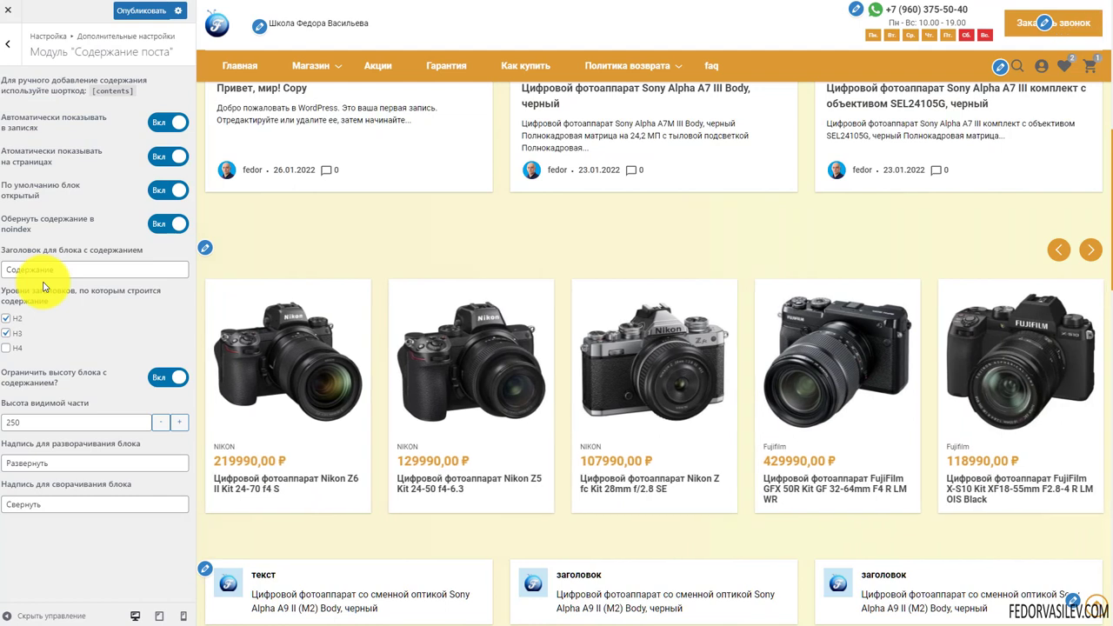
pyautogui.click(131, 91)
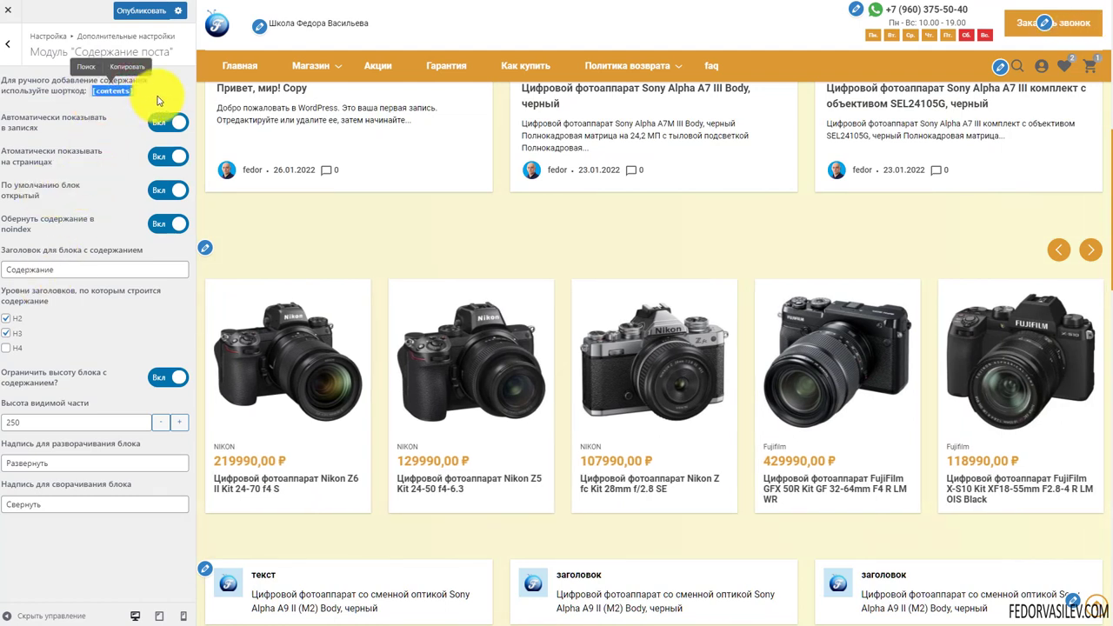
pyautogui.moveTo(155, 97); pyautogui.dragTo(70, 94)
pyautogui.click(63, 98)
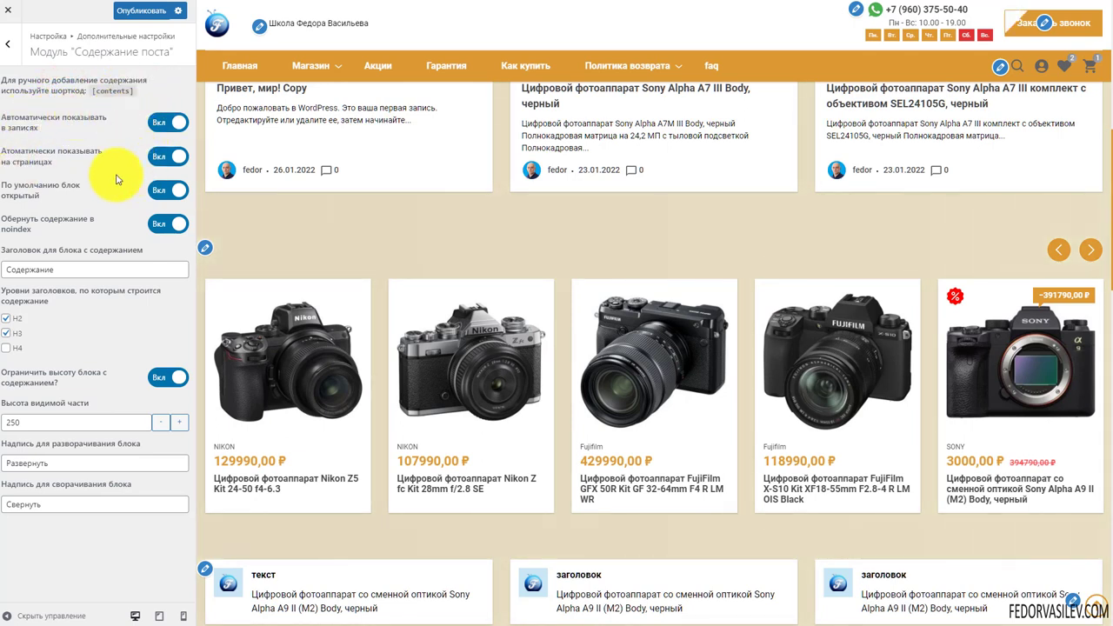
pyautogui.click(63, 271)
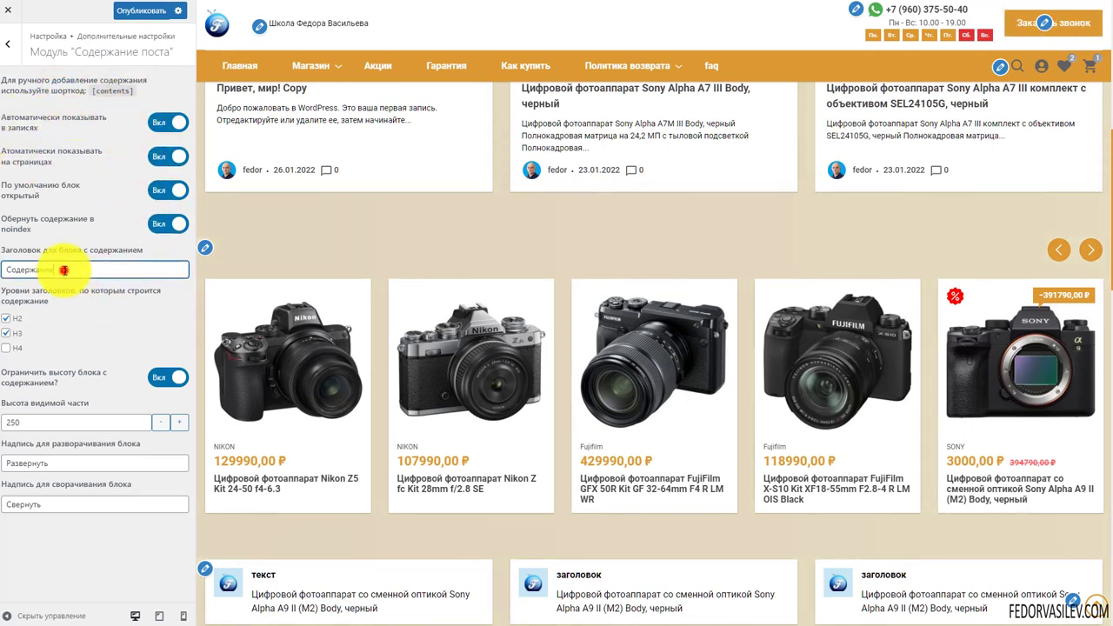
pyautogui.doubleClick(64, 271)
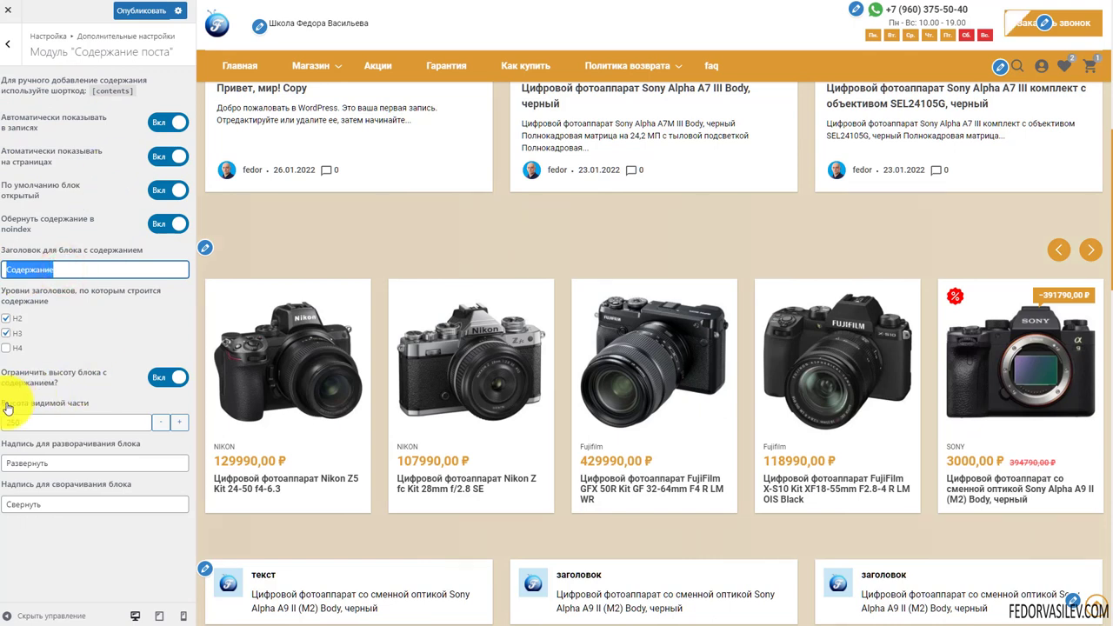
pyautogui.click(7, 51)
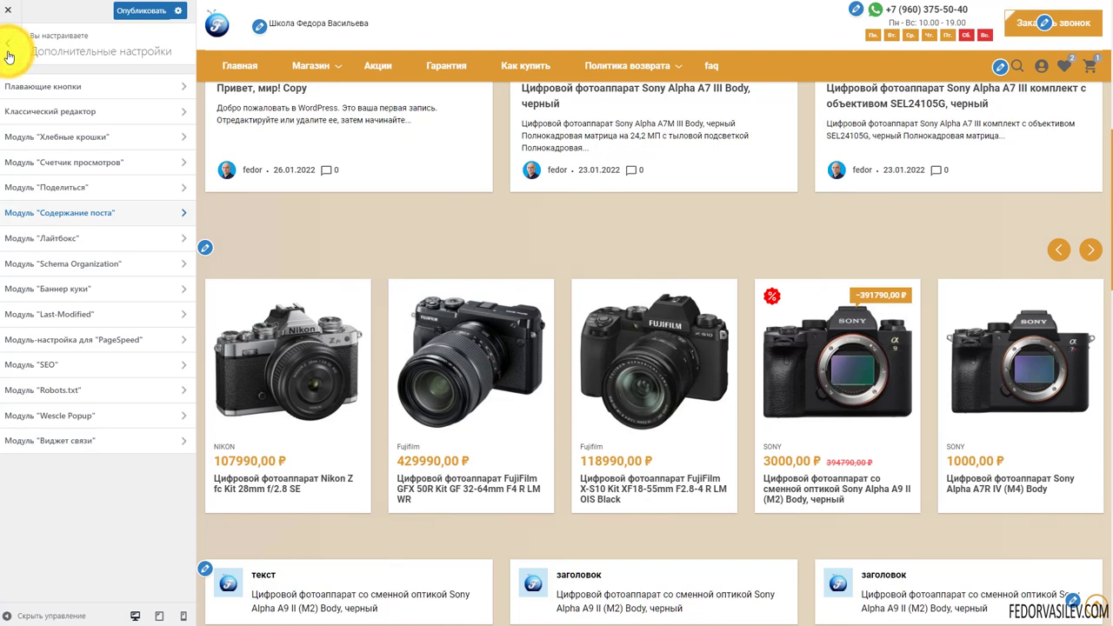
pyautogui.click(66, 238)
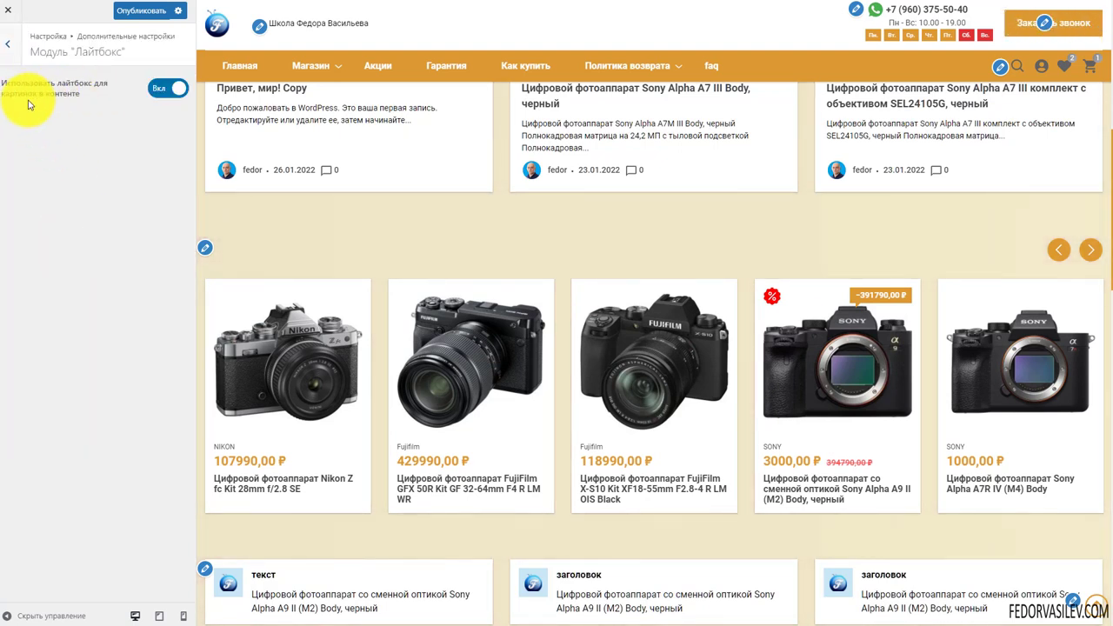
pyautogui.click(168, 89)
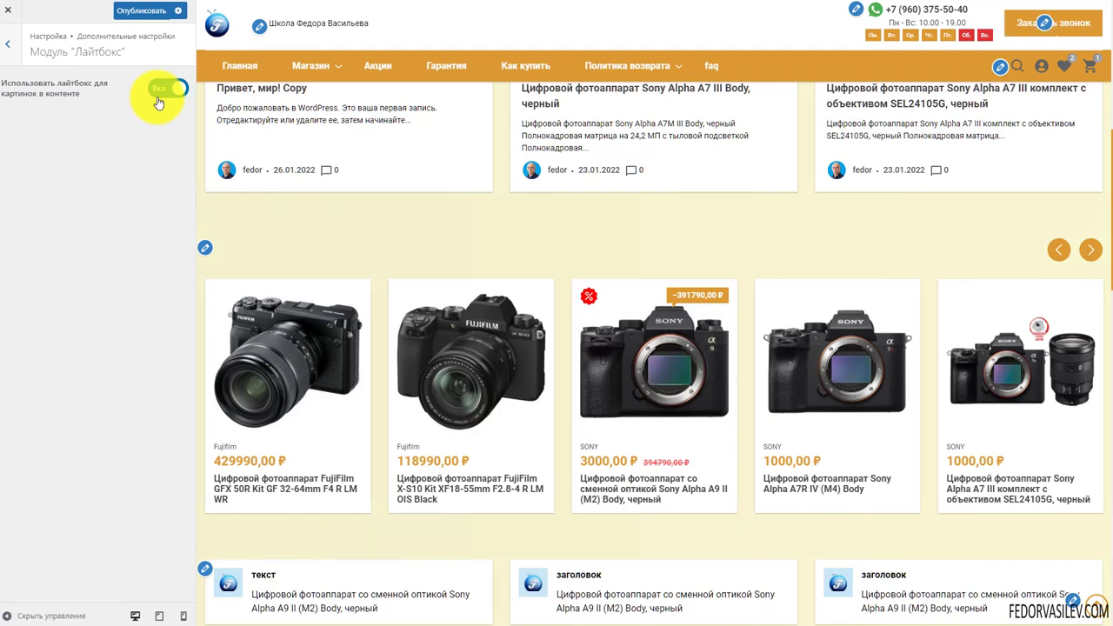
pyautogui.click(7, 44)
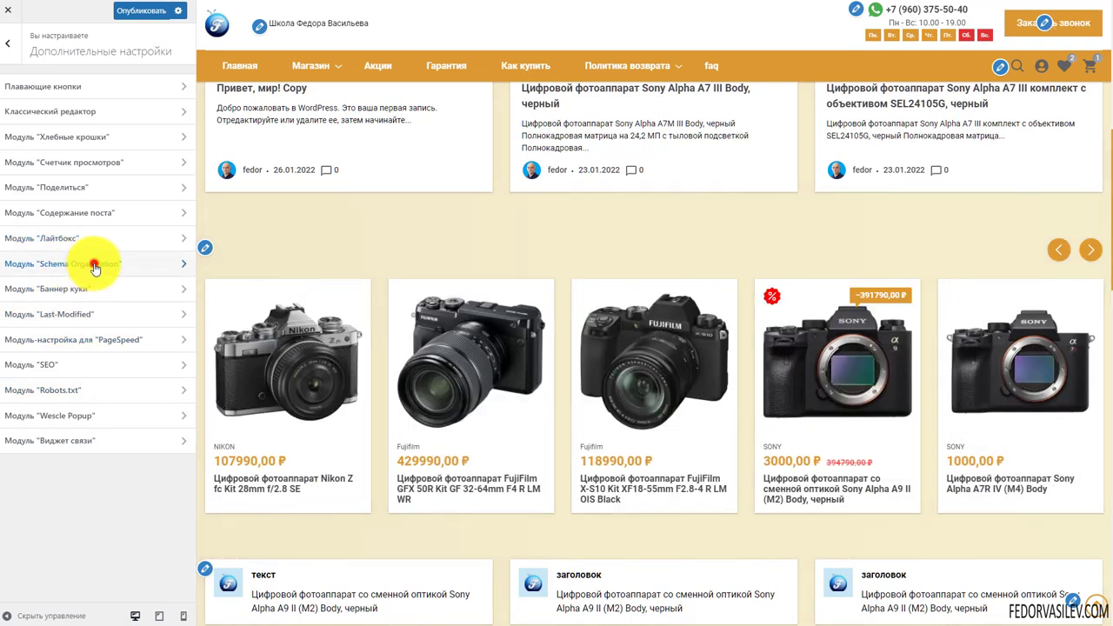
# Switch Включить Schema Organization to Вкл and set the website type to Организация
pyautogui.doubleClick(95, 267)
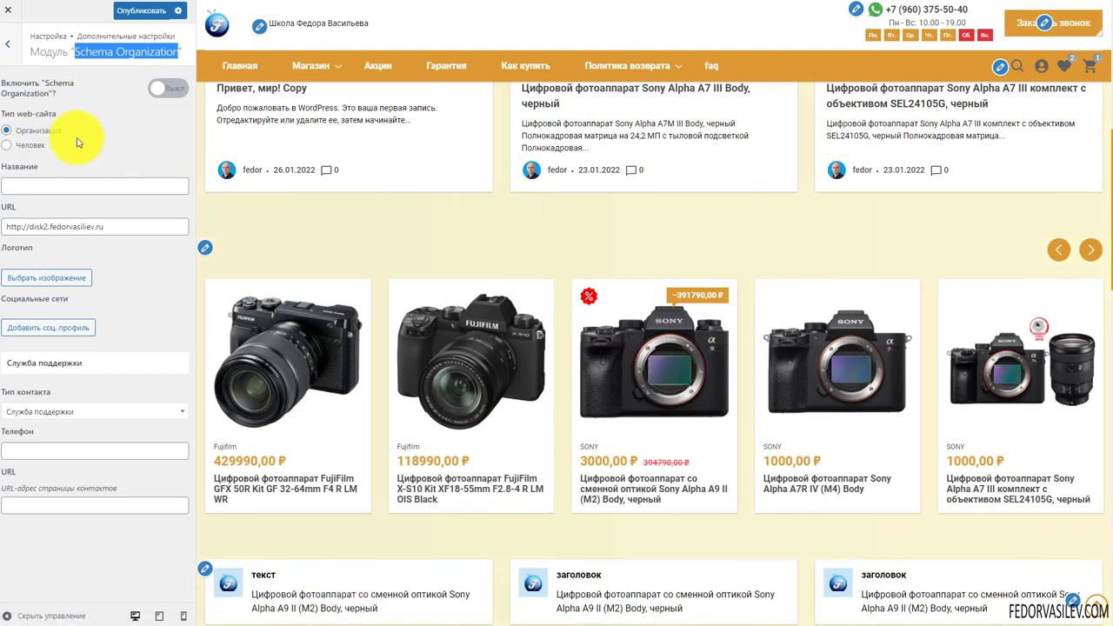
pyautogui.click(109, 129)
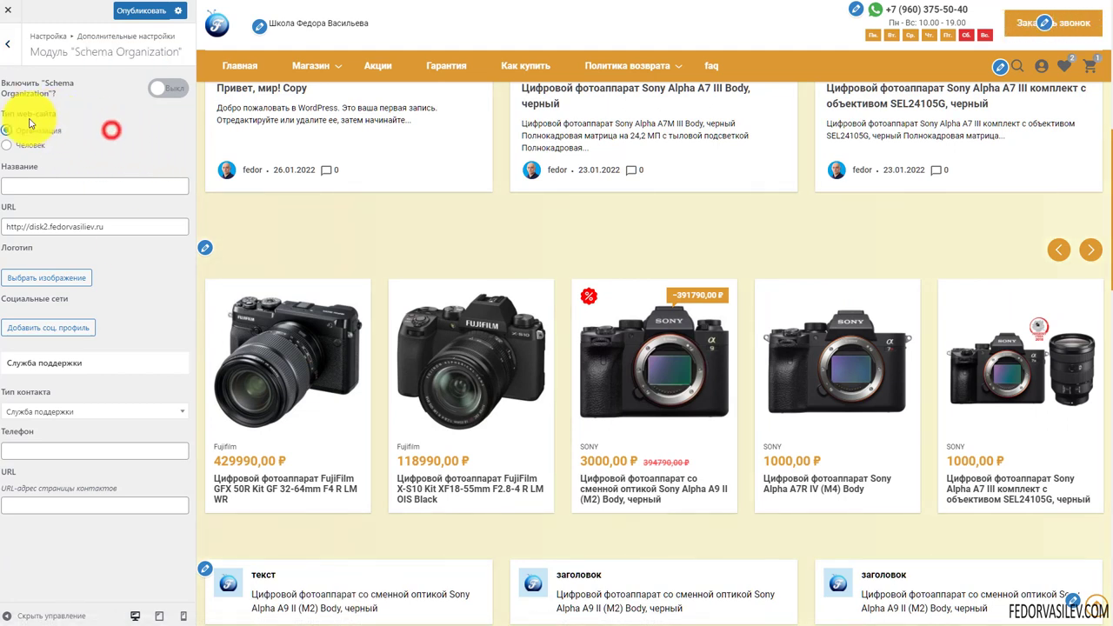
pyautogui.click(164, 89)
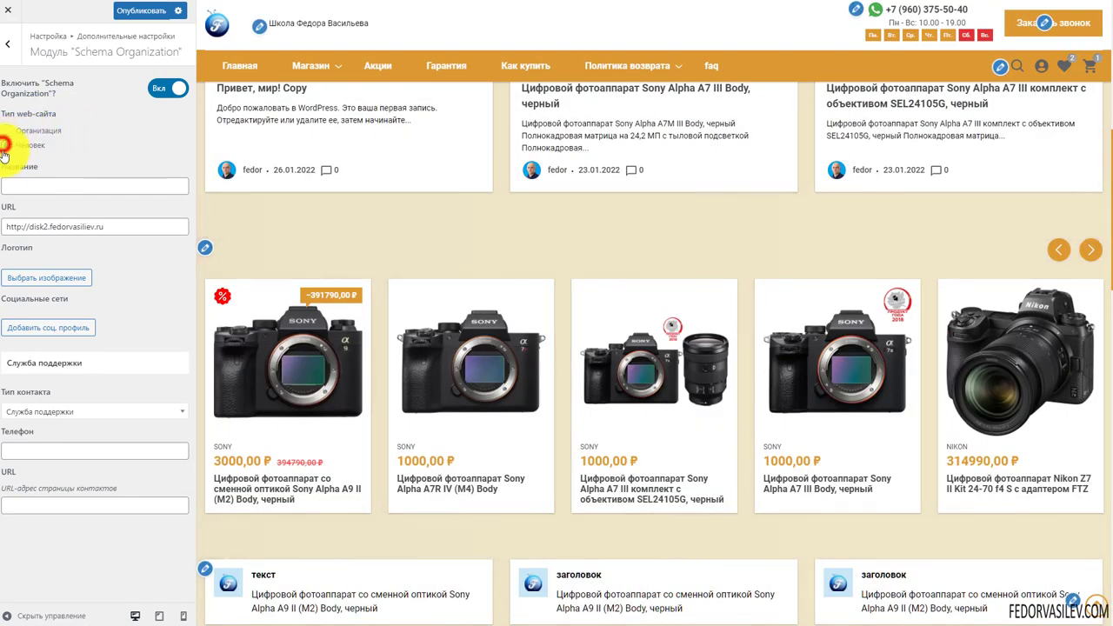
pyautogui.click(4, 144)
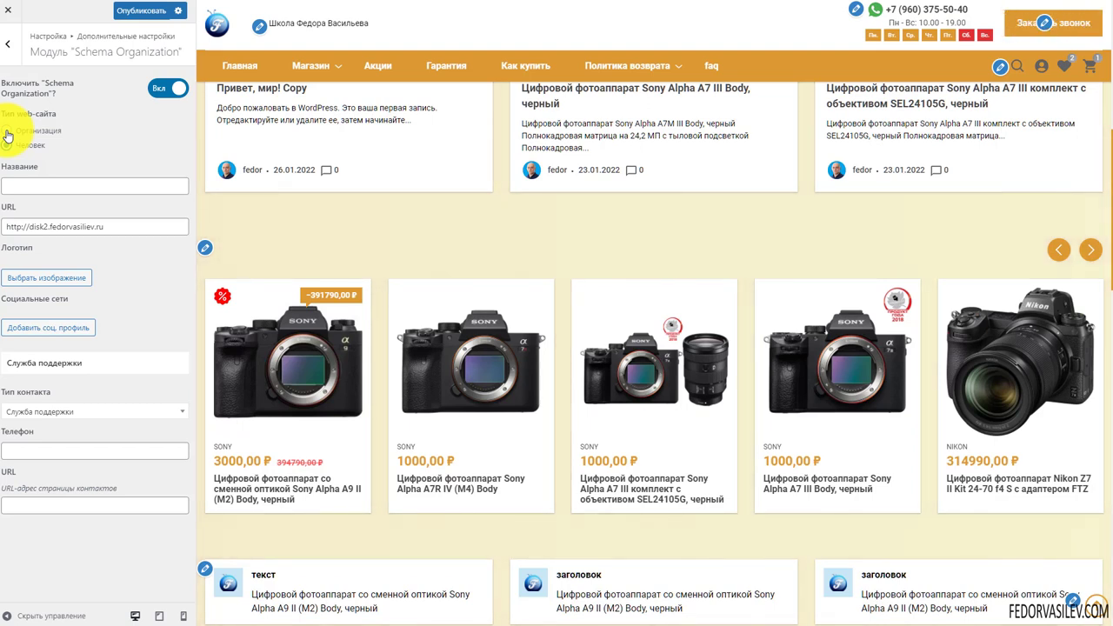
pyautogui.click(7, 131)
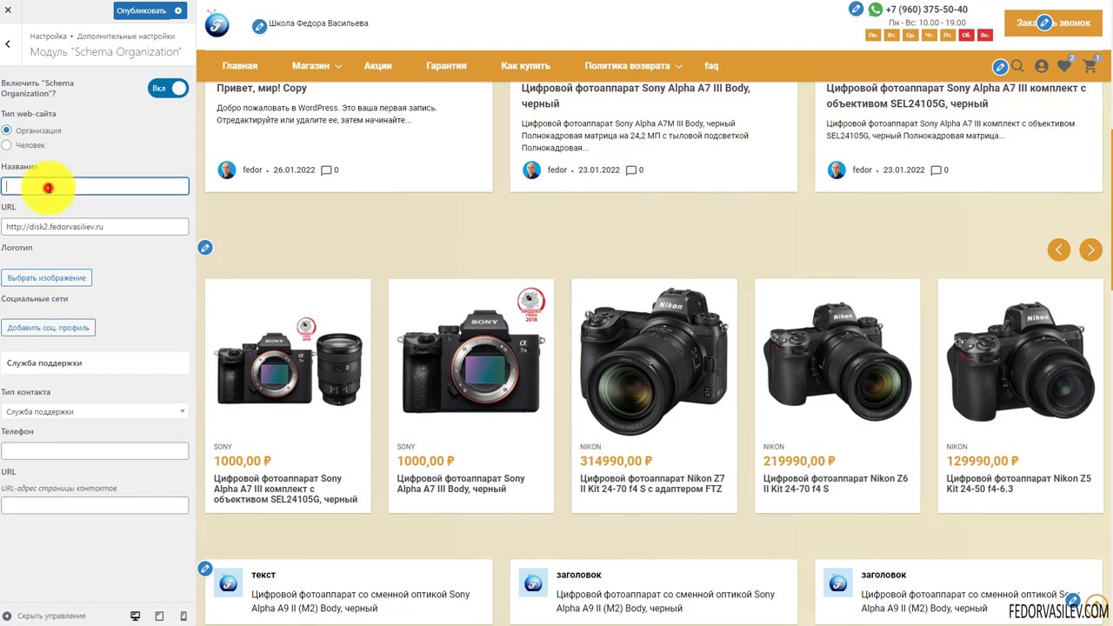
# Look over the organization name and site URL, then add an empty social profile entry
pyautogui.click(44, 185)
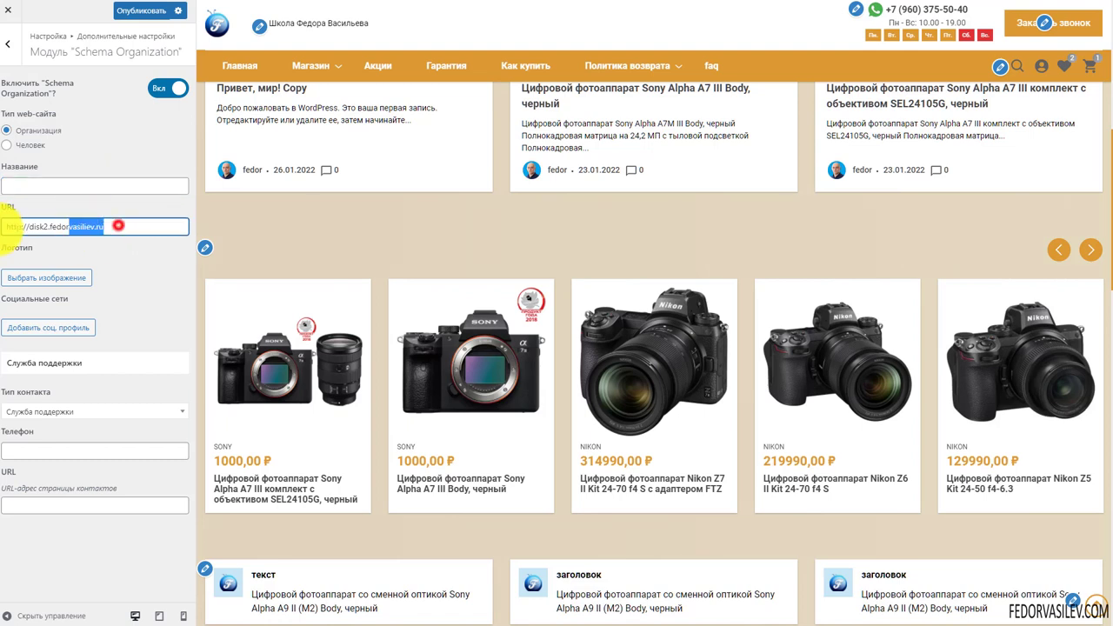
pyautogui.moveTo(12, 225); pyautogui.dragTo(118, 226)
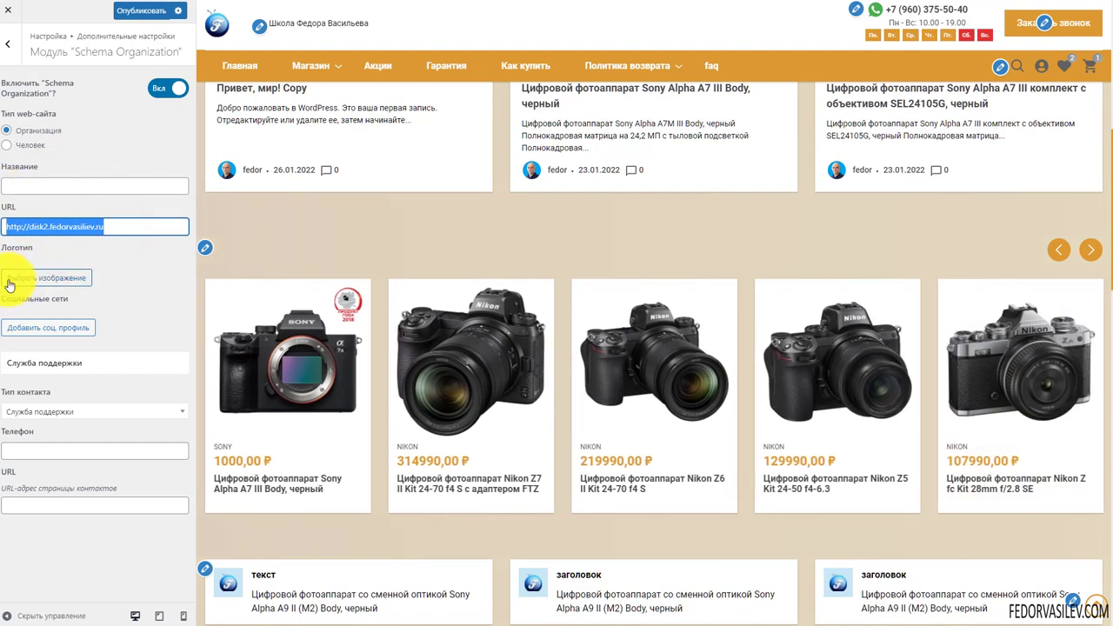
pyautogui.click(17, 327)
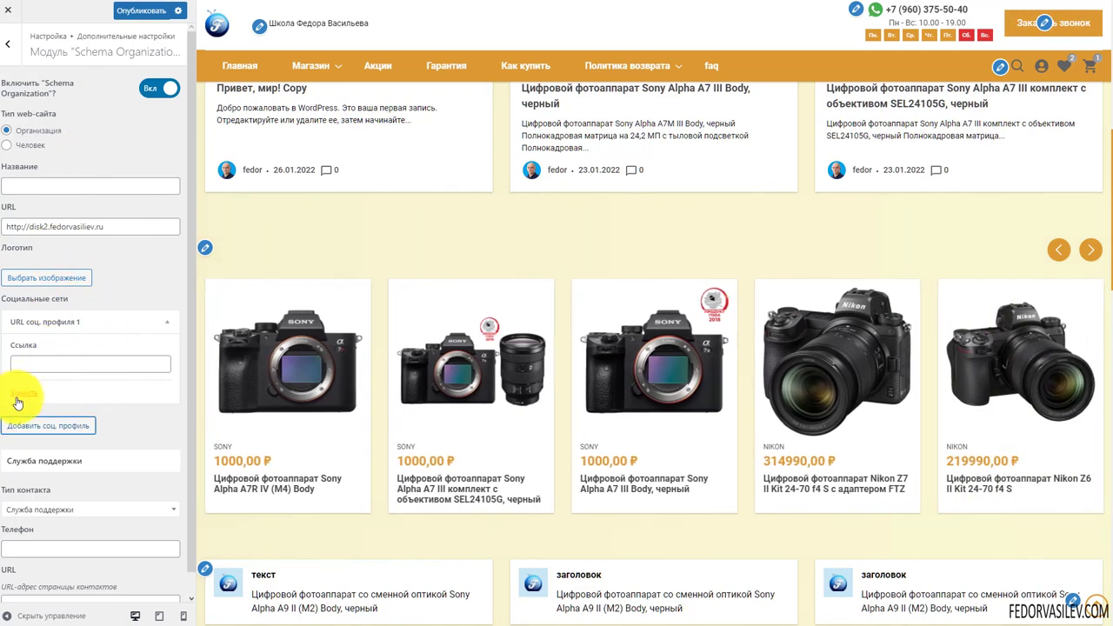
pyautogui.click(164, 321)
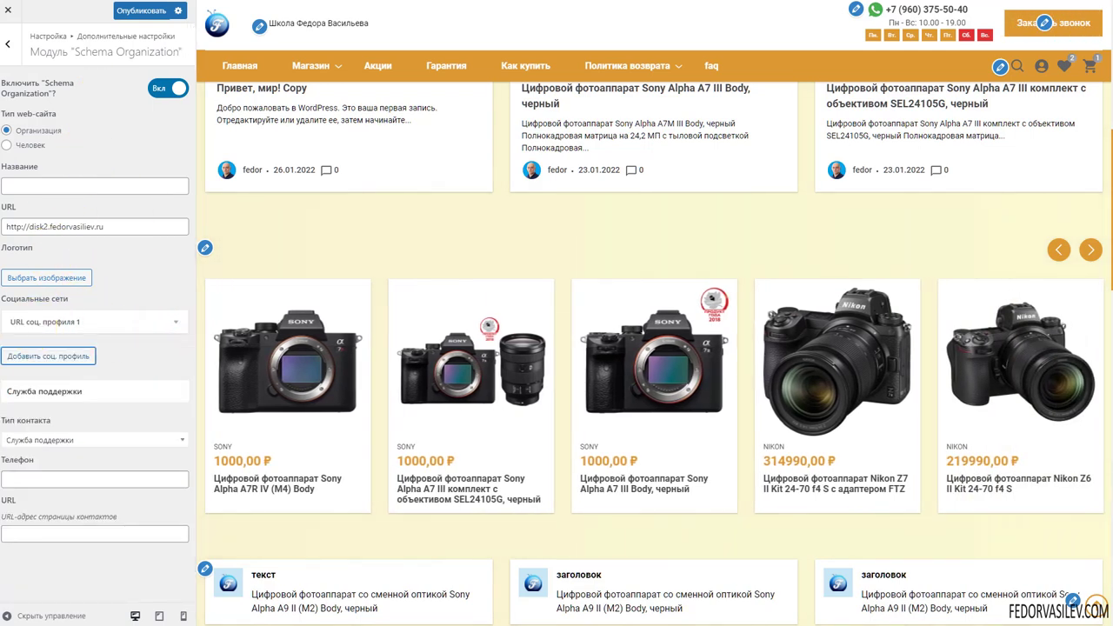
pyautogui.click(75, 323)
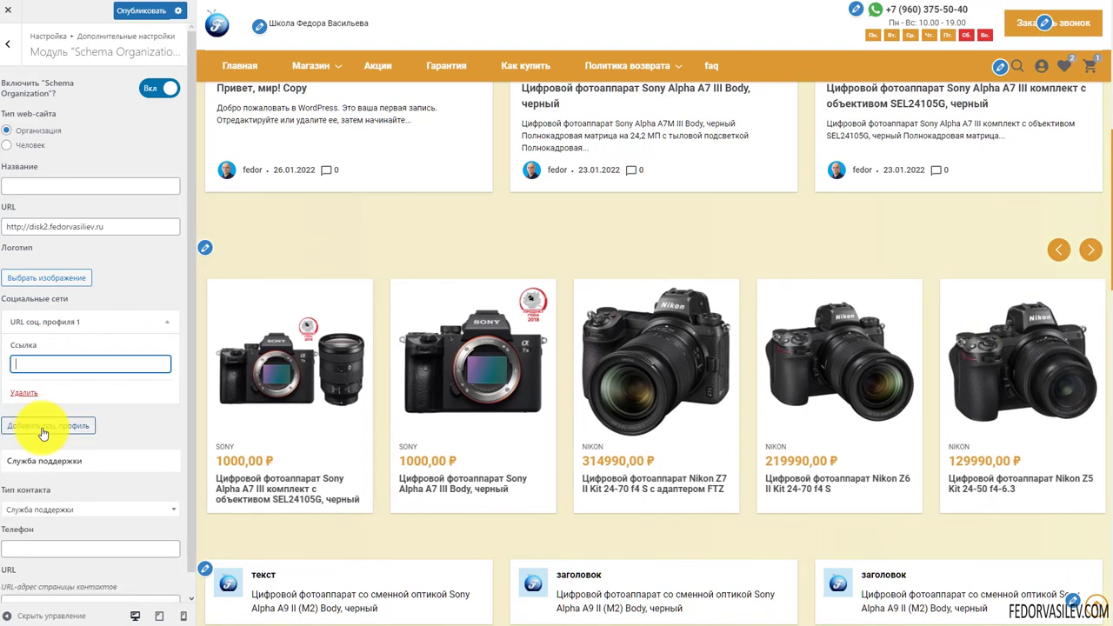
pyautogui.click(163, 323)
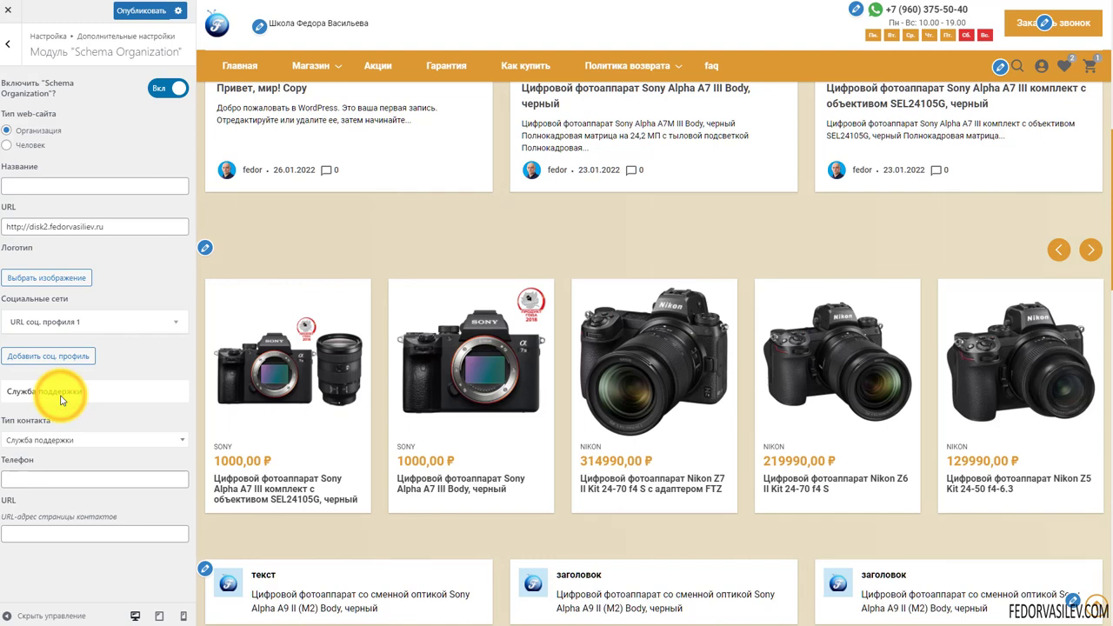
# Keep the contact type as Служба поддержки and click into the support phone field
pyautogui.click(87, 440)
pyautogui.scroll(-1, 95, 506)
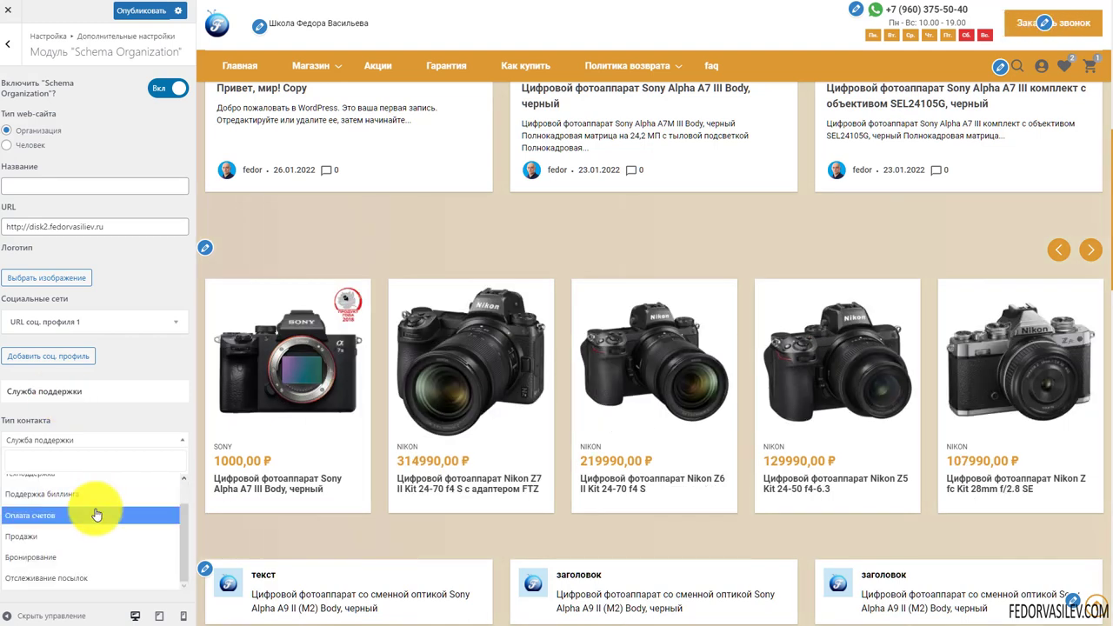
pyautogui.scroll(2, 41, 589)
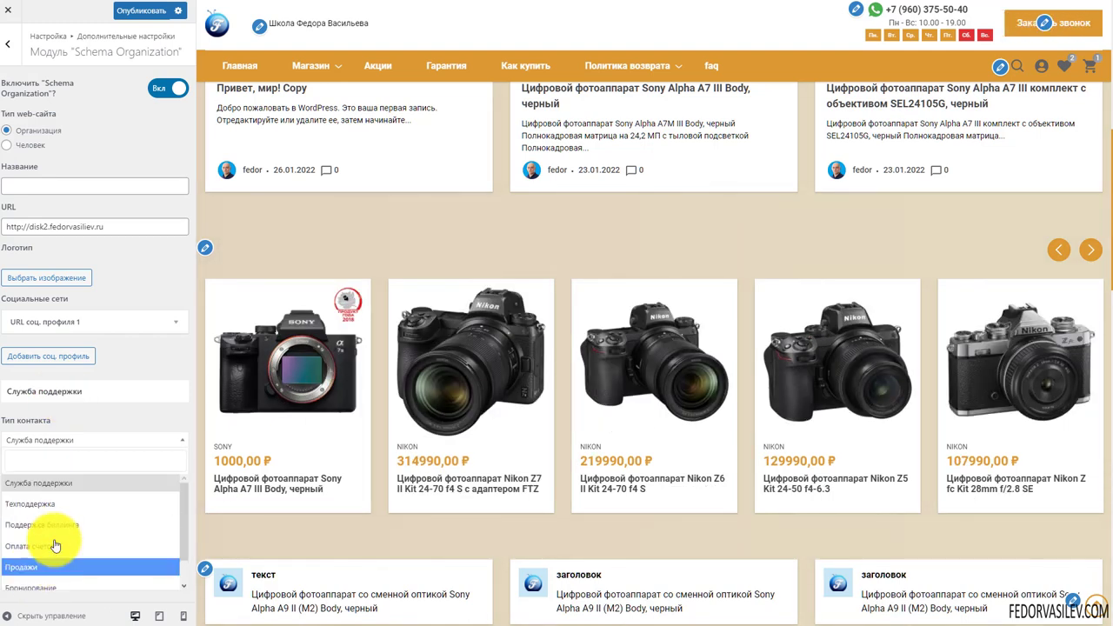
pyautogui.scroll(-2, 36, 555)
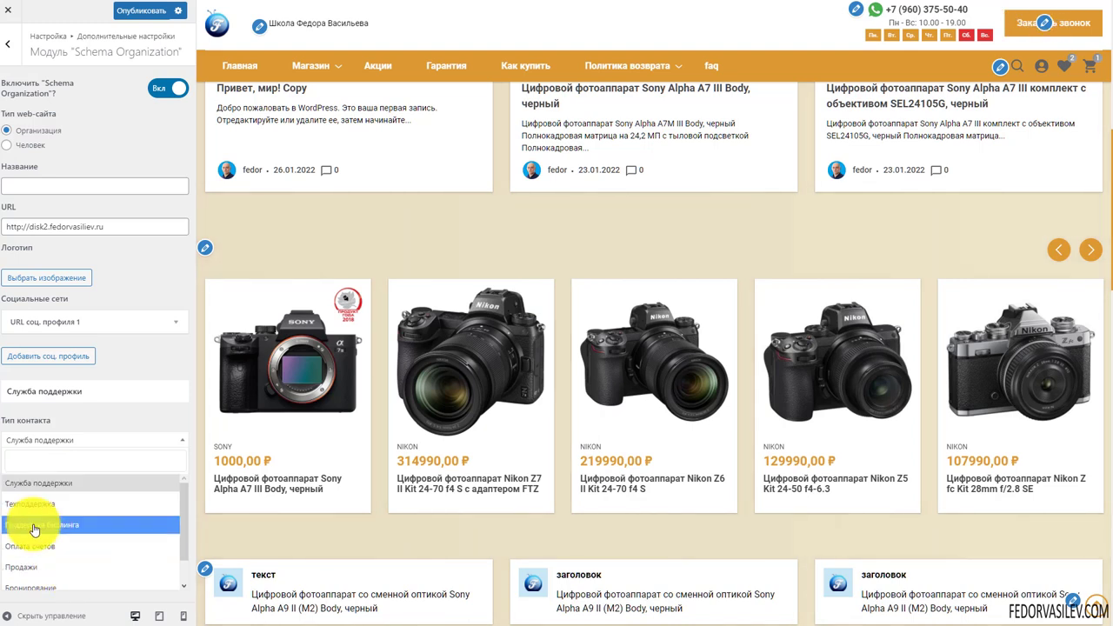
pyautogui.click(100, 415)
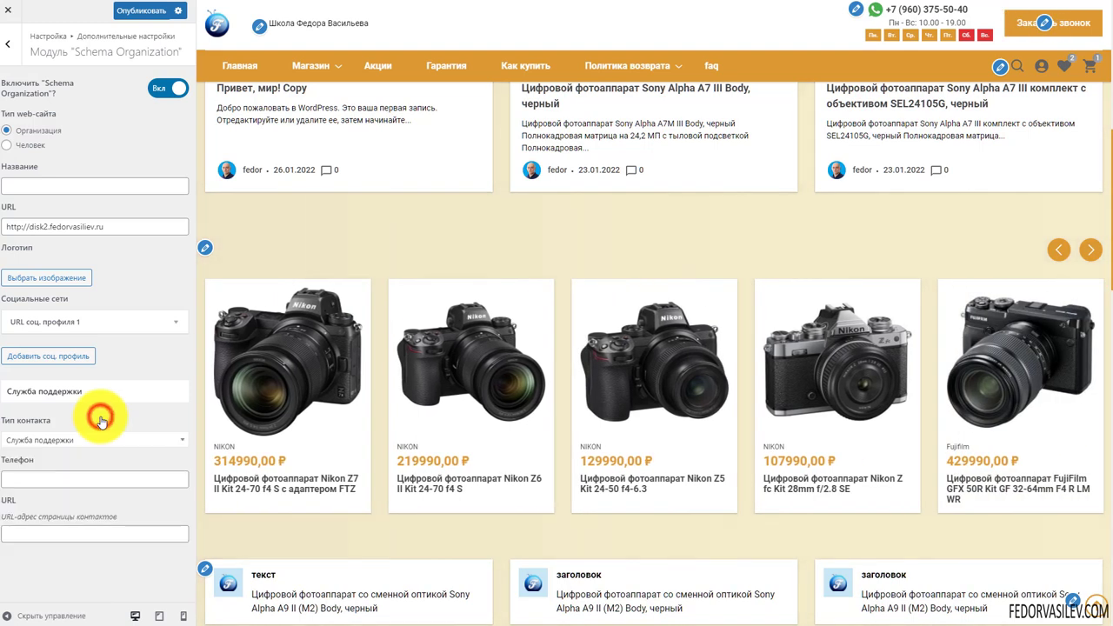
pyautogui.click(40, 479)
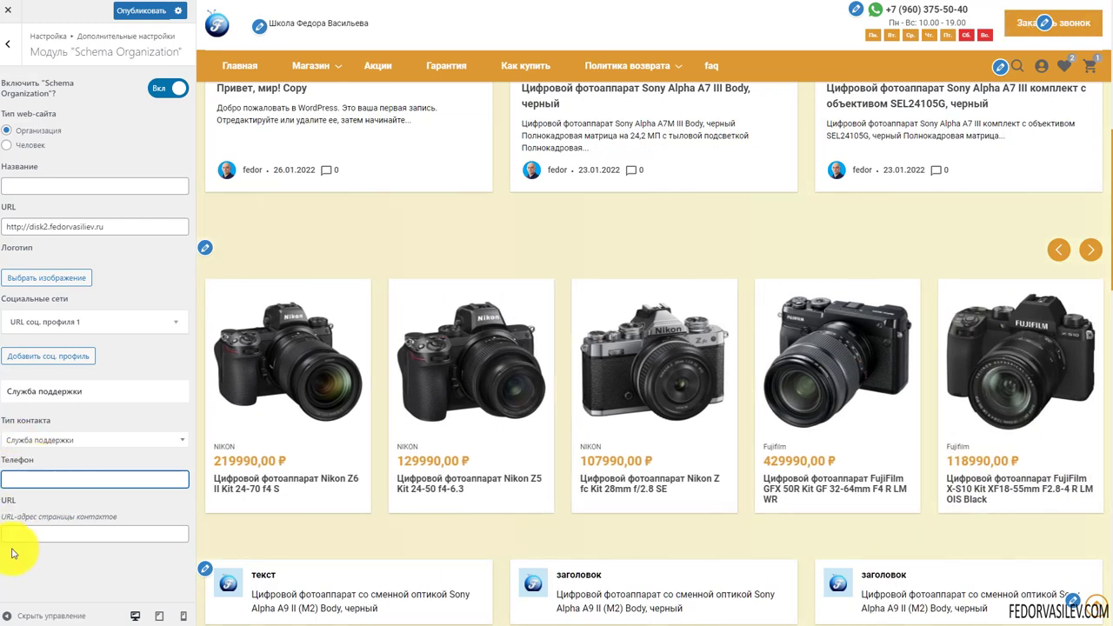
# Switch Schema Organization markup off and publish the change
pyautogui.click(158, 88)
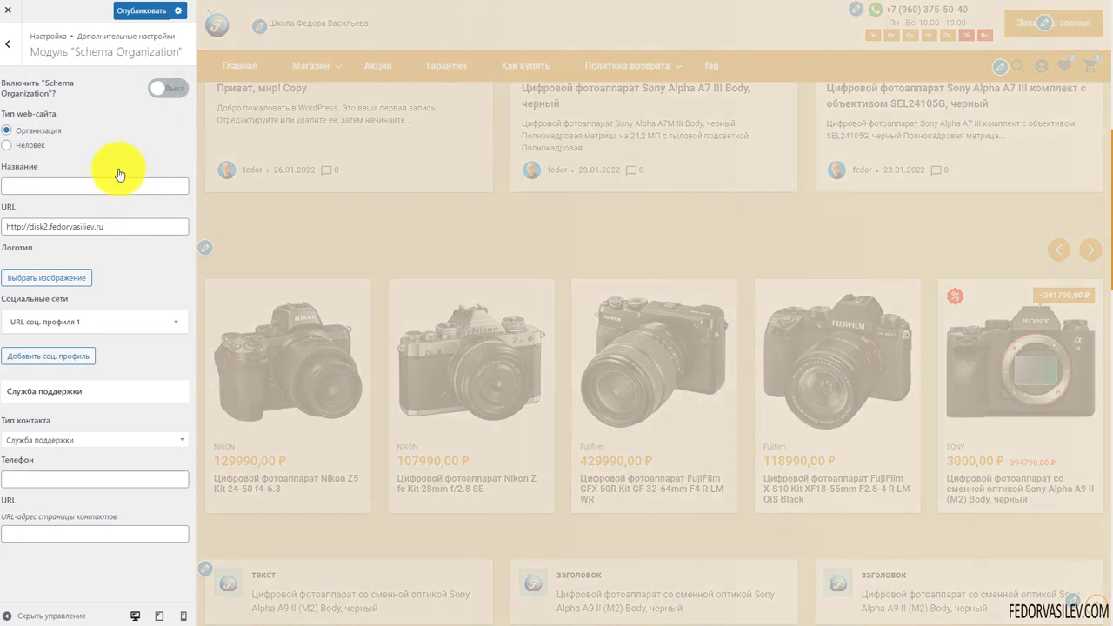
pyautogui.click(146, 19)
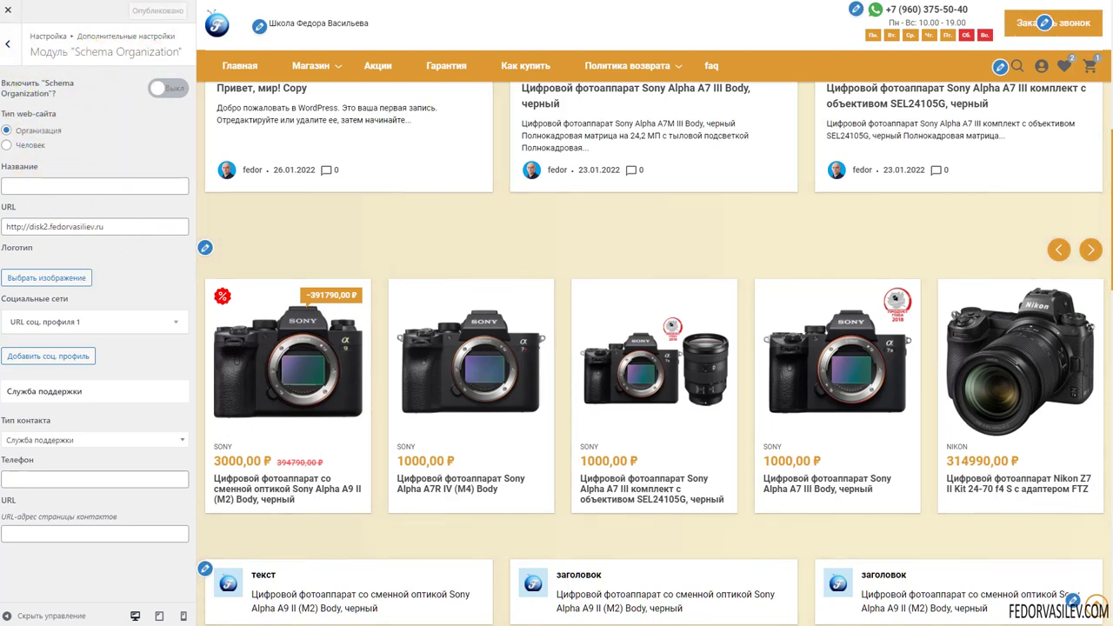
pyautogui.click(8, 43)
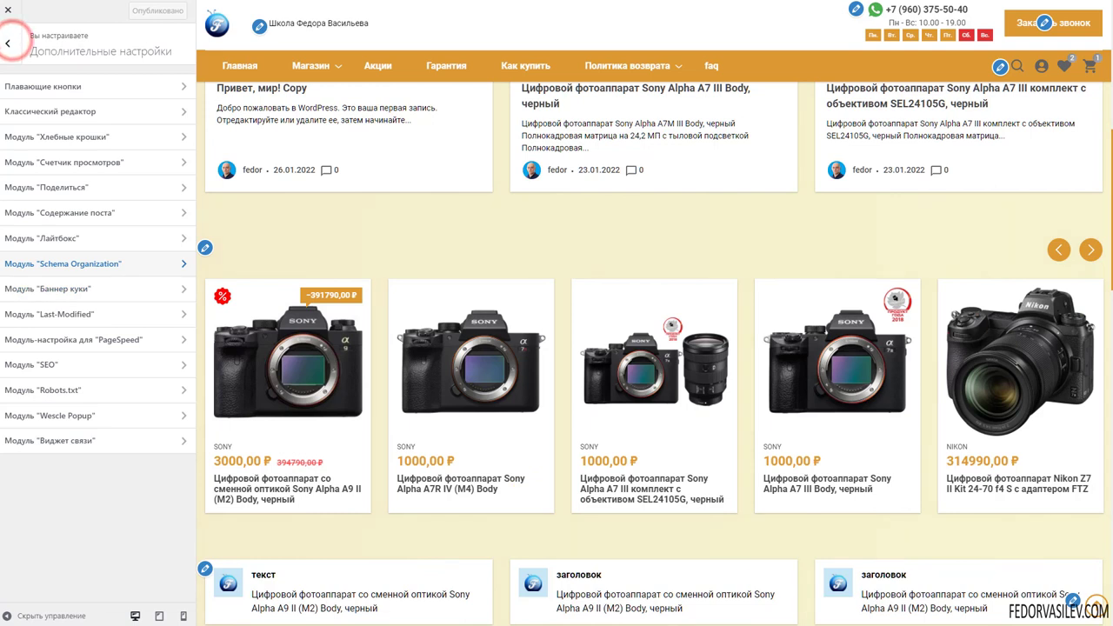
# Review the cookie banner's 30-day lifetime, notice text and Закрыть button caption
pyautogui.click(96, 289)
pyautogui.tripleClick(74, 358)
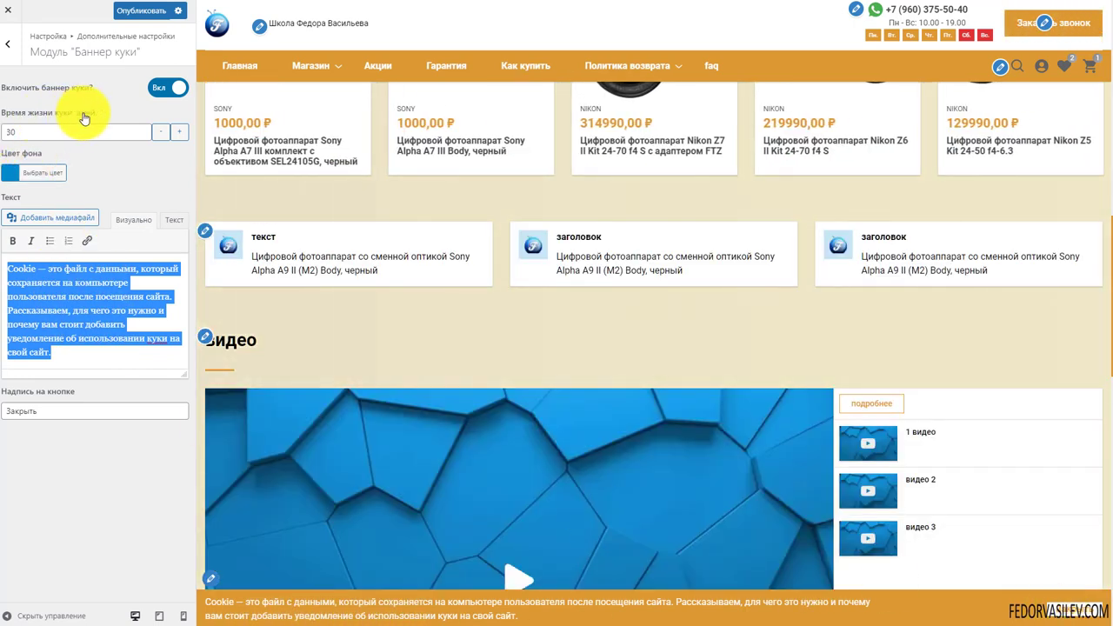
pyautogui.click(30, 131)
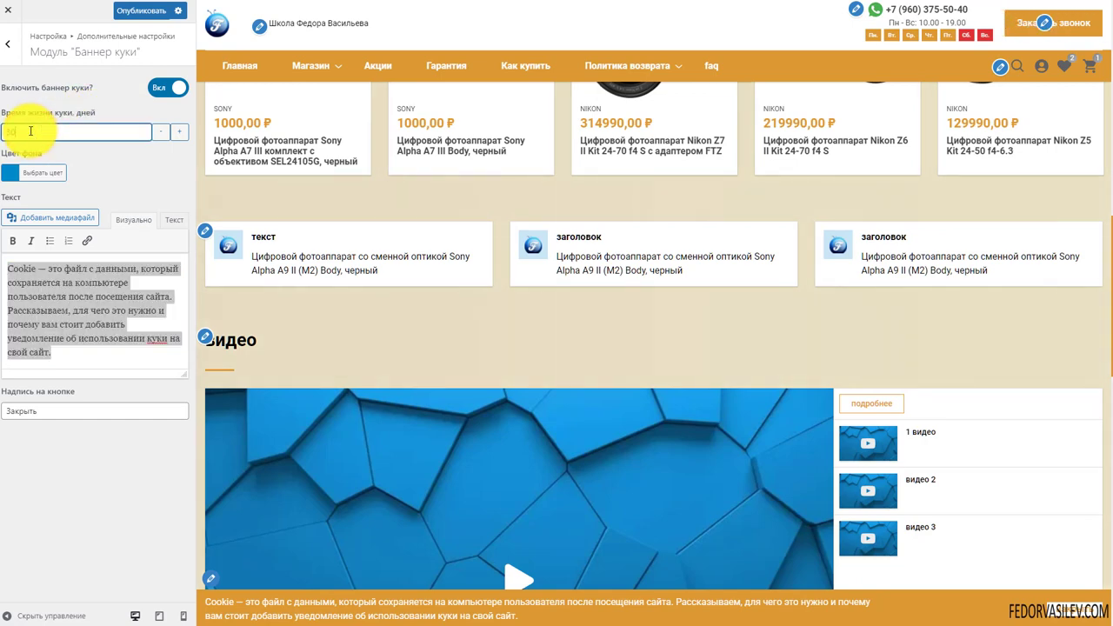
pyautogui.scroll(-3, 455, 400)
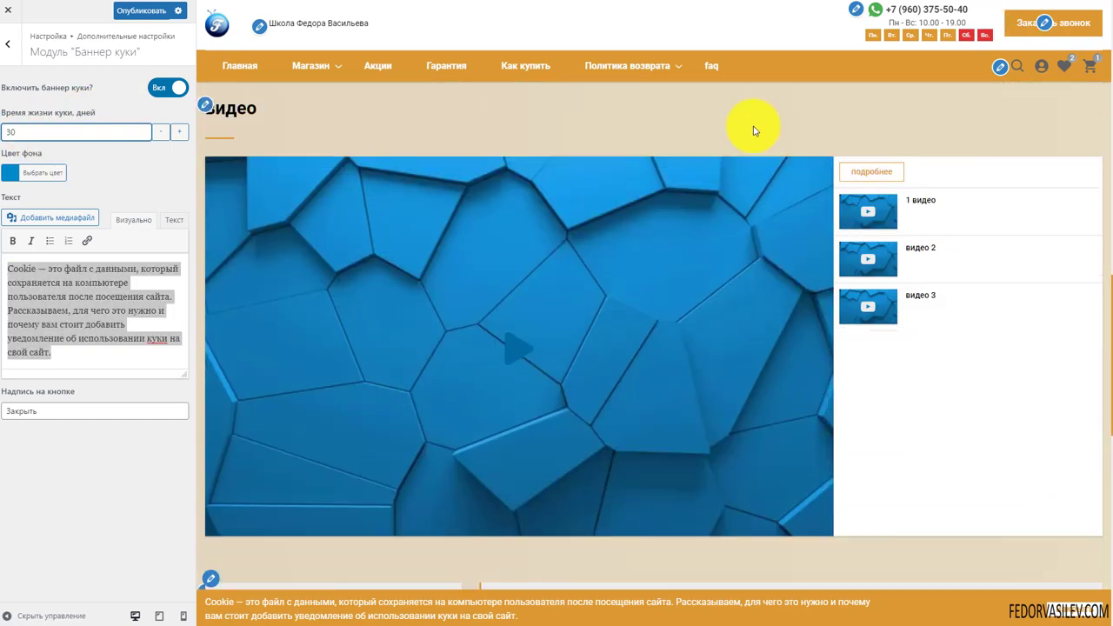
pyautogui.scroll(-4, 439, 605)
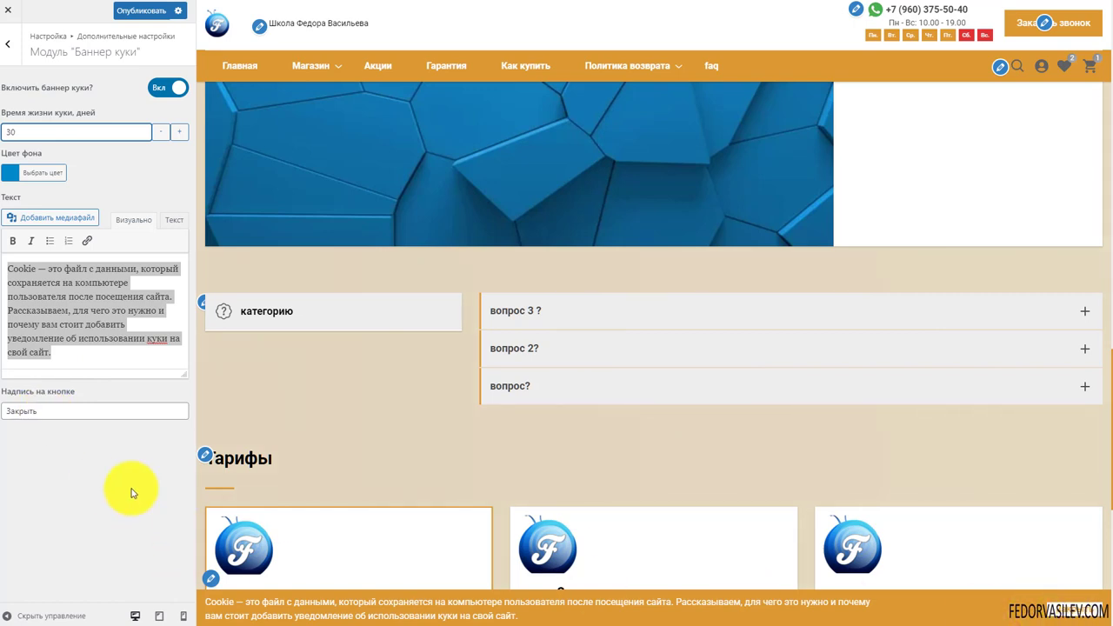
pyautogui.click(49, 410)
pyautogui.doubleClick(66, 409)
pyautogui.moveTo(51, 348); pyautogui.dragTo(8, 270)
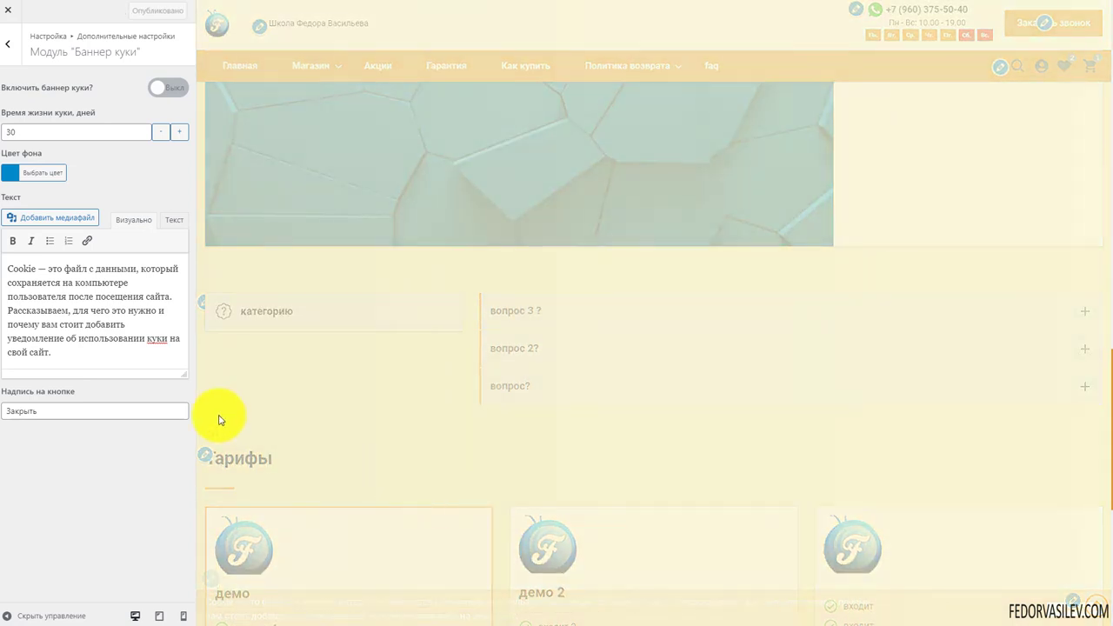
# In the Last-Modified module, leave the 304 Not Modified header switched off
pyautogui.click(9, 44)
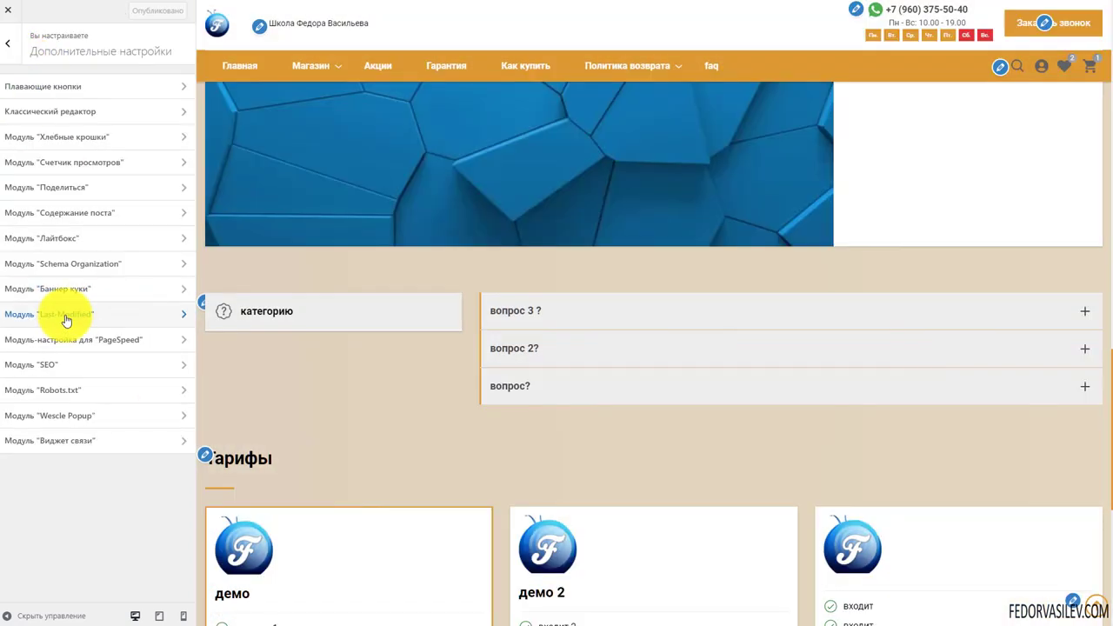
pyautogui.click(65, 314)
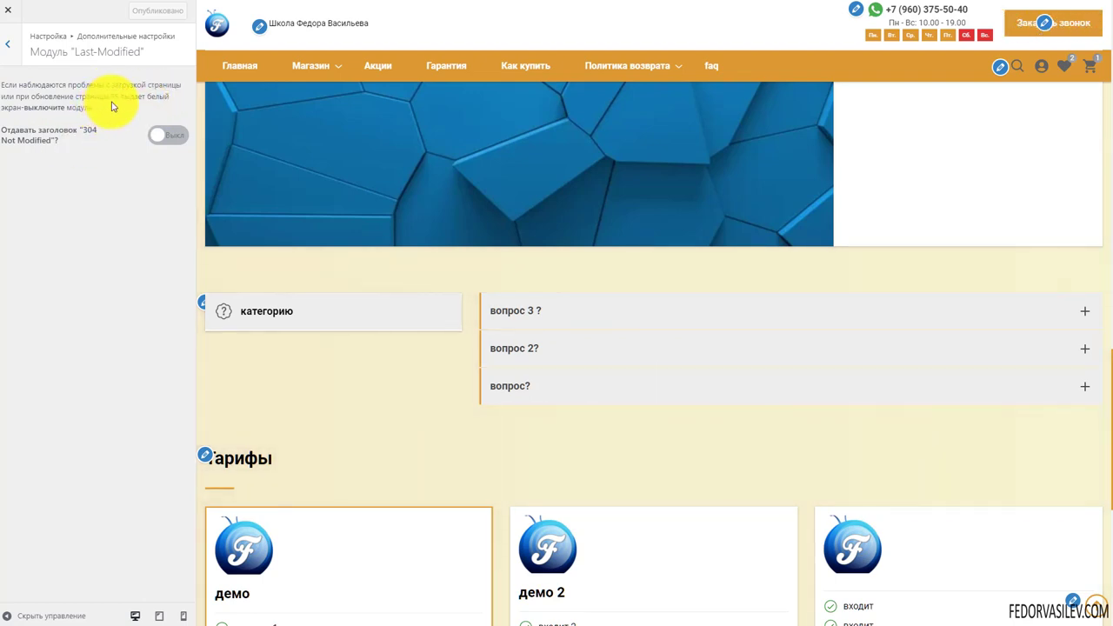
pyautogui.click(160, 136)
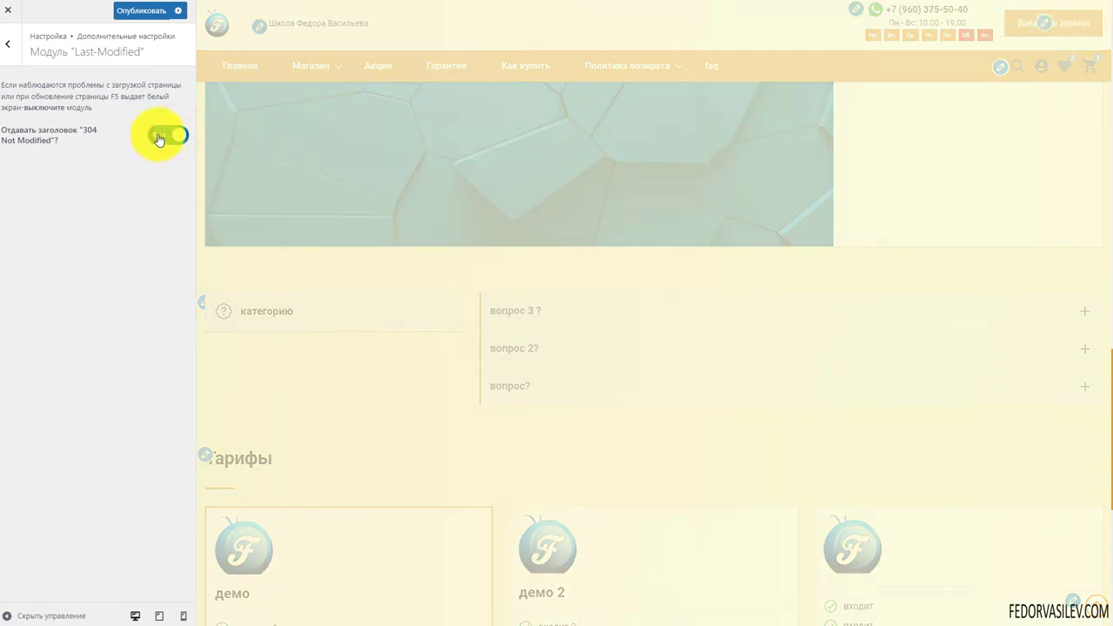
pyautogui.click(160, 137)
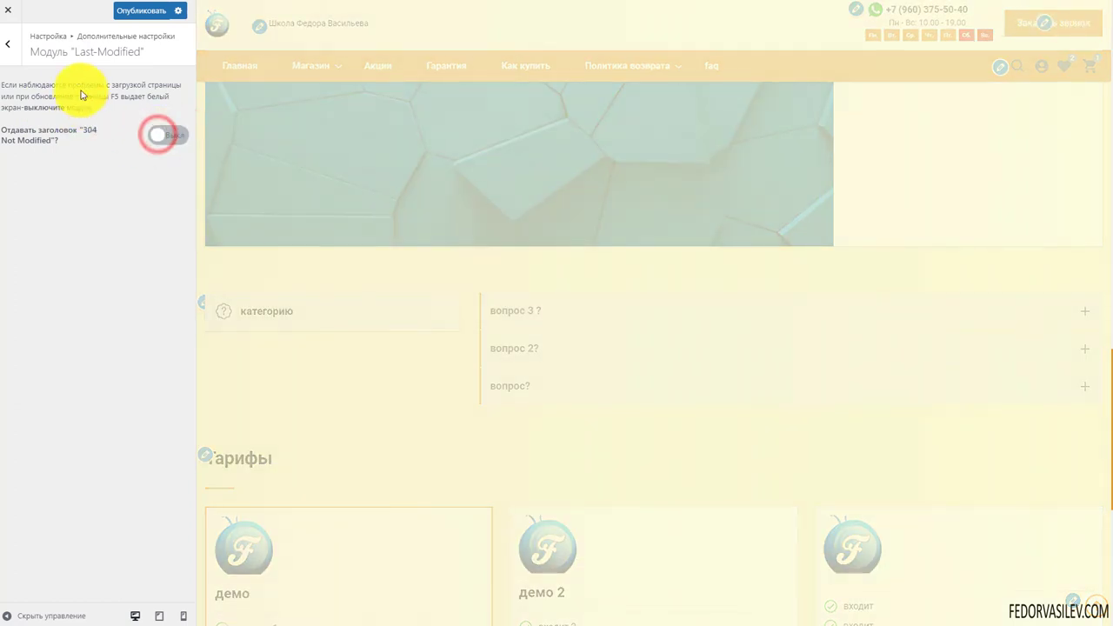
pyautogui.click(8, 53)
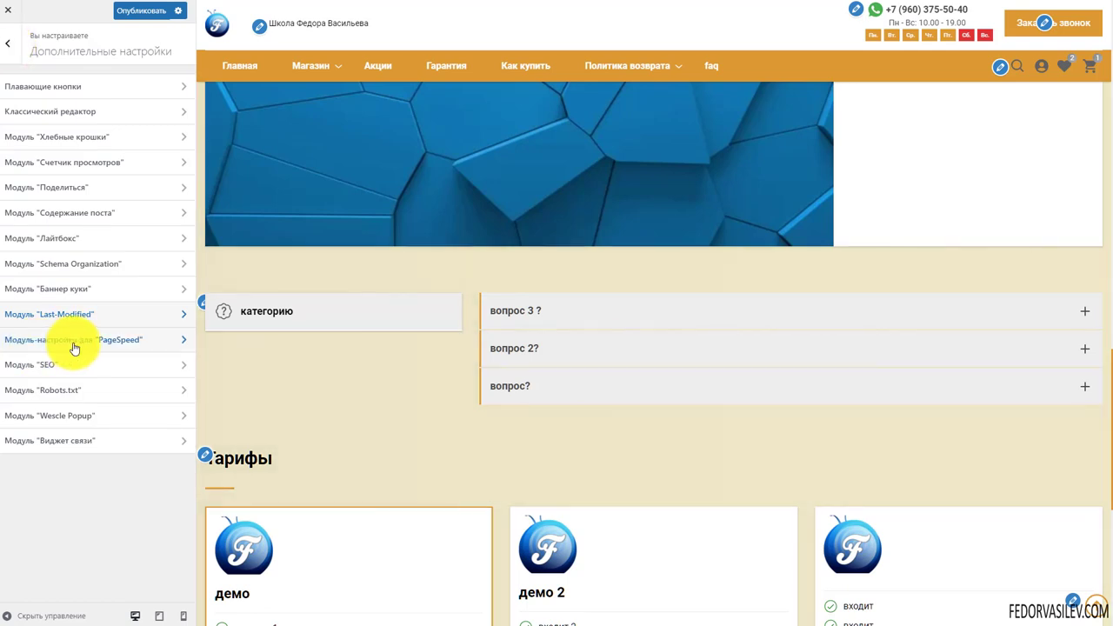
# Open the PageSpeed module and look through its optimisation toggles
pyautogui.click(74, 346)
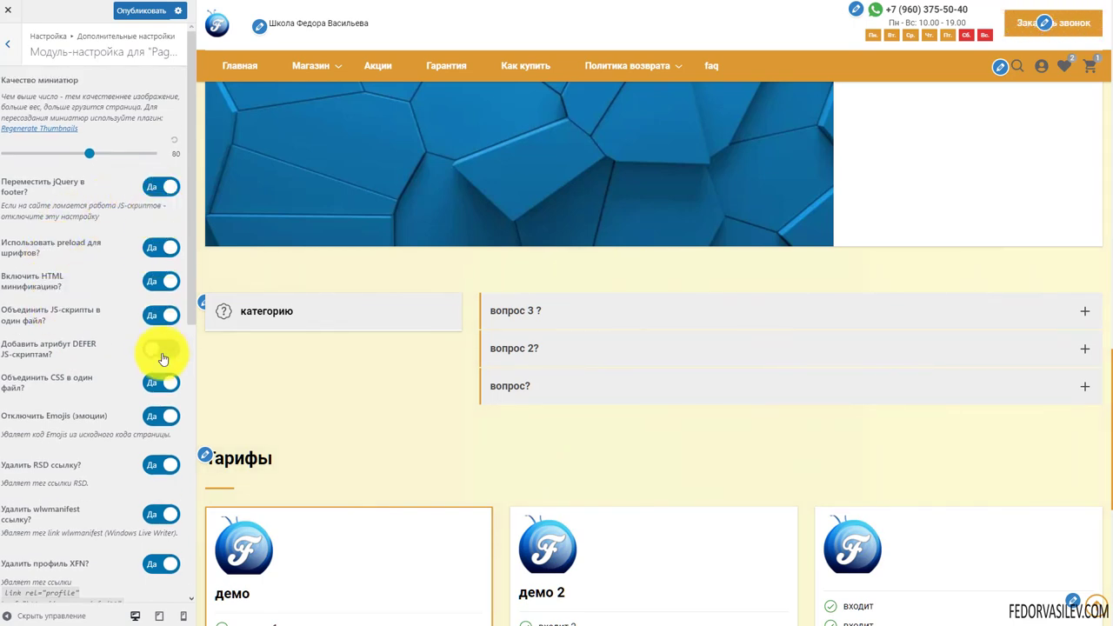
pyautogui.scroll(-6, 162, 358)
pyautogui.scroll(4, 158, 366)
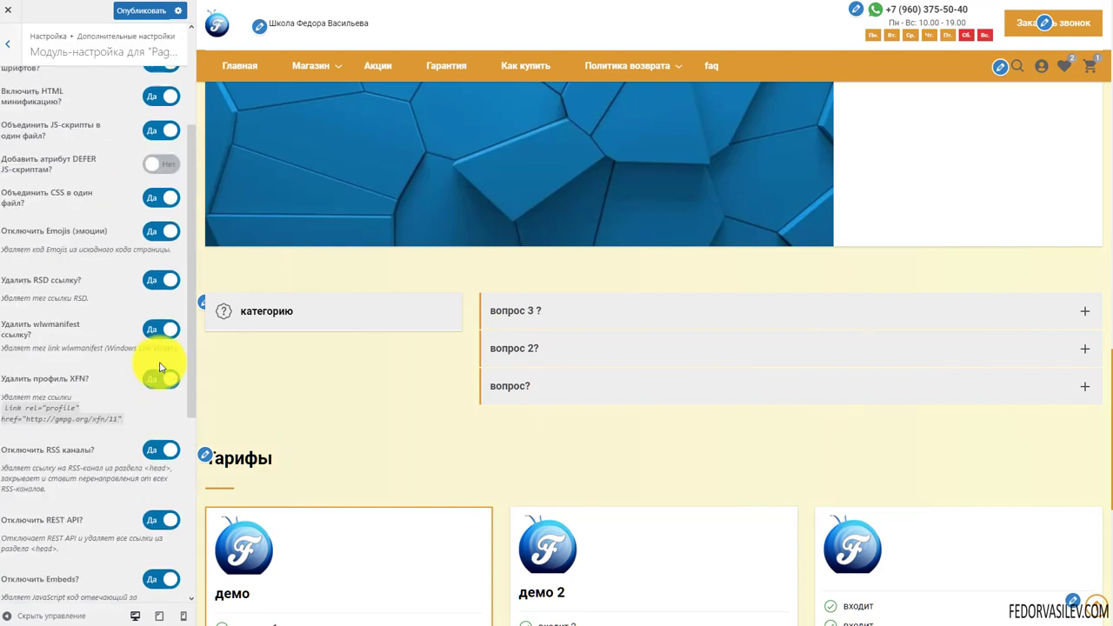
pyautogui.scroll(3, 160, 367)
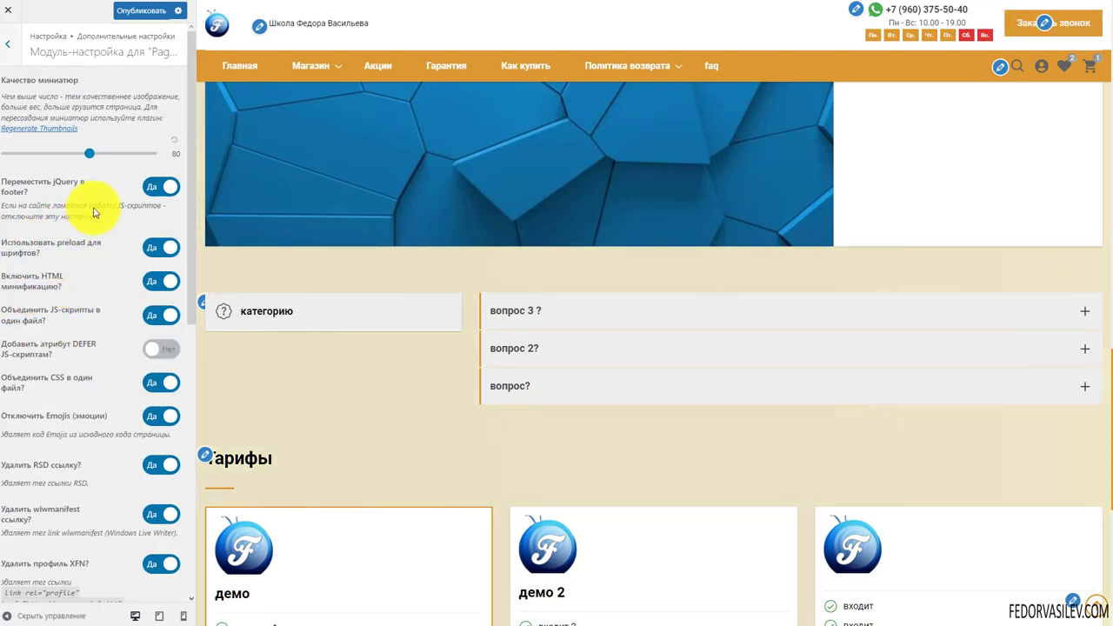
pyautogui.scroll(-4, 70, 221)
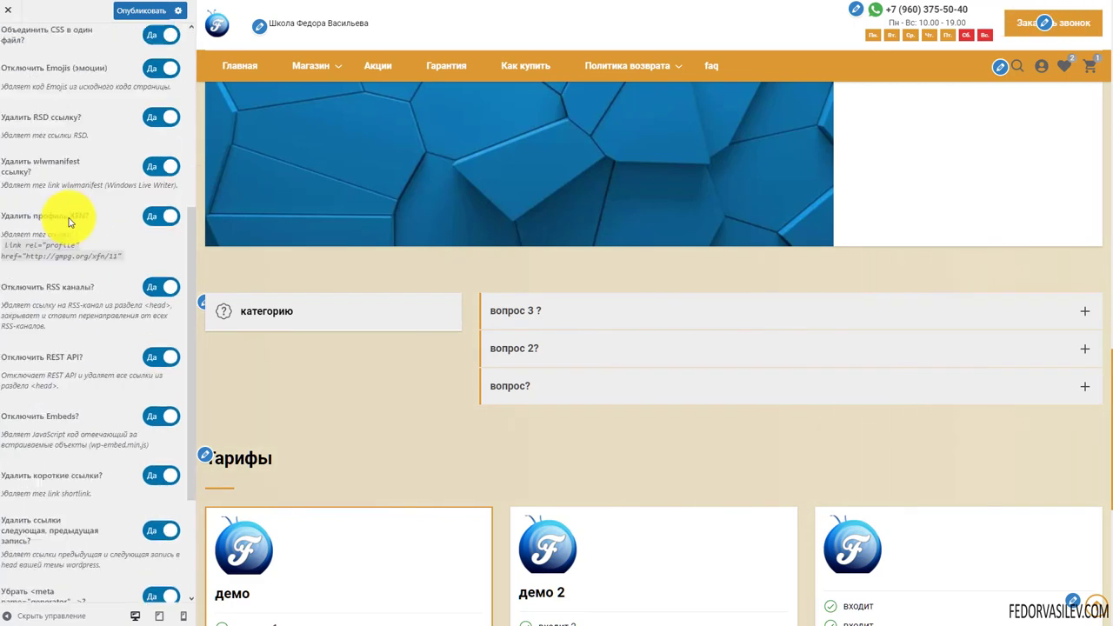
pyautogui.scroll(4, 69, 222)
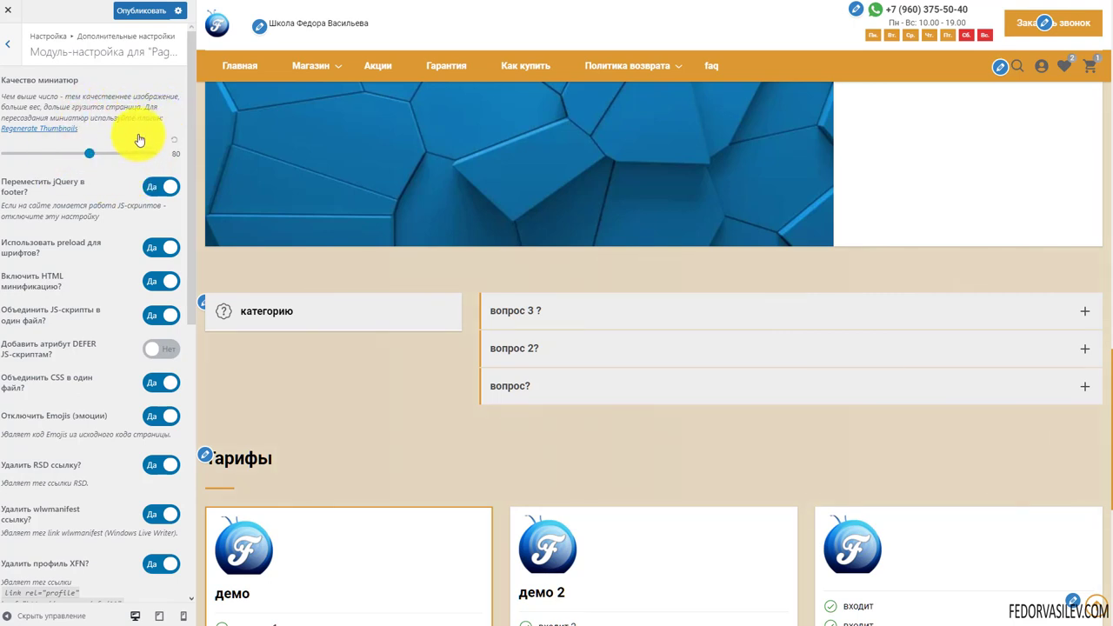
pyautogui.scroll(-2, 121, 191)
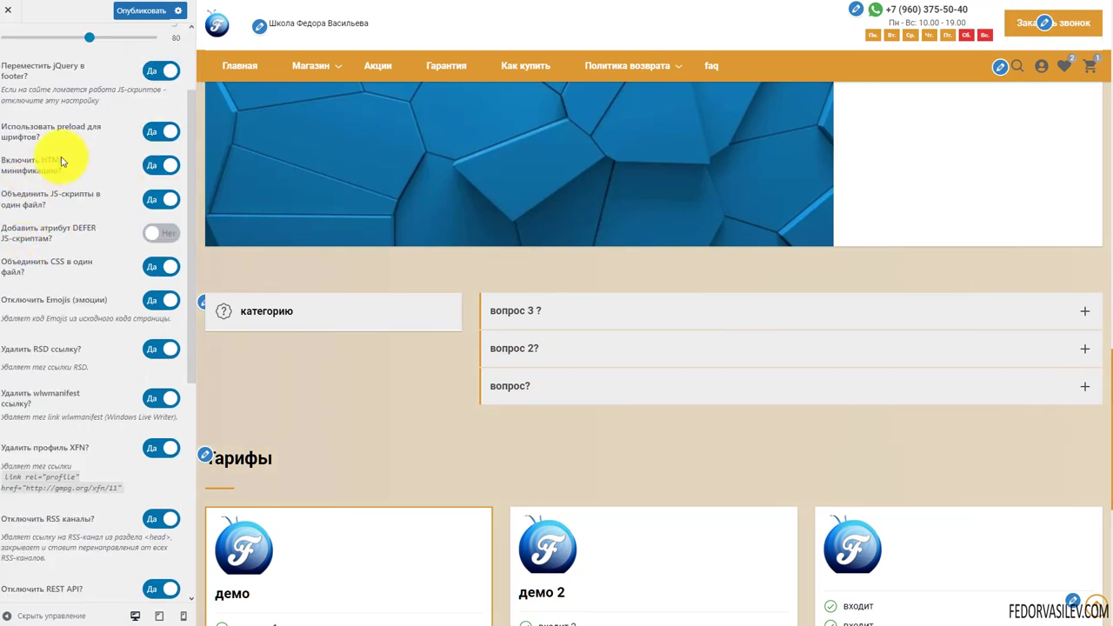
pyautogui.scroll(-7, 61, 161)
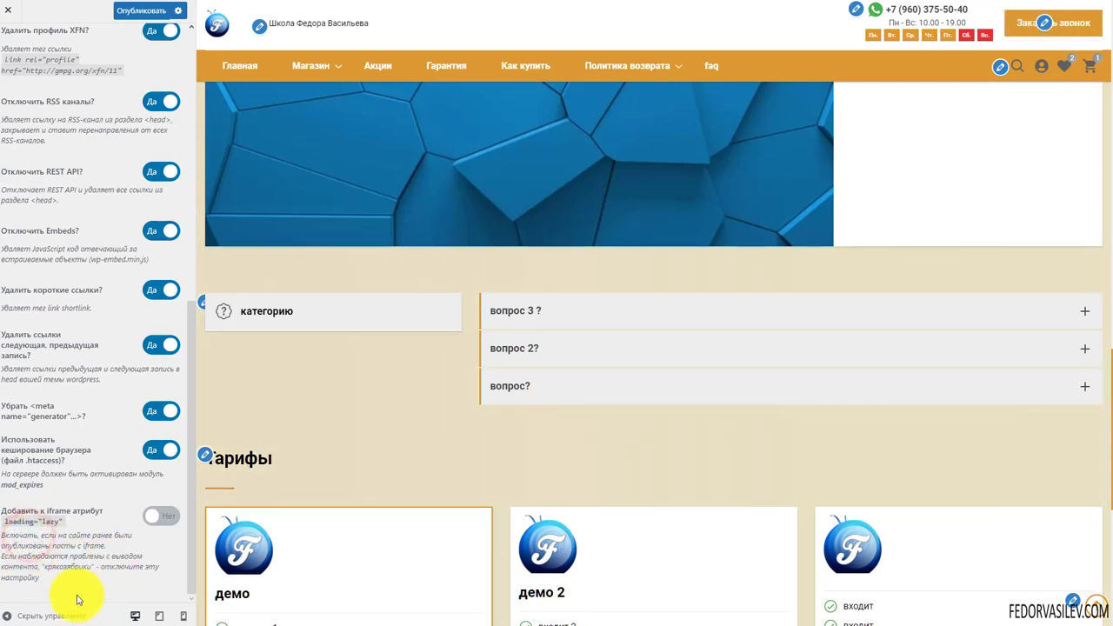
# Leave iframe loading="lazy" off and publish the customizer changes
pyautogui.click(163, 515)
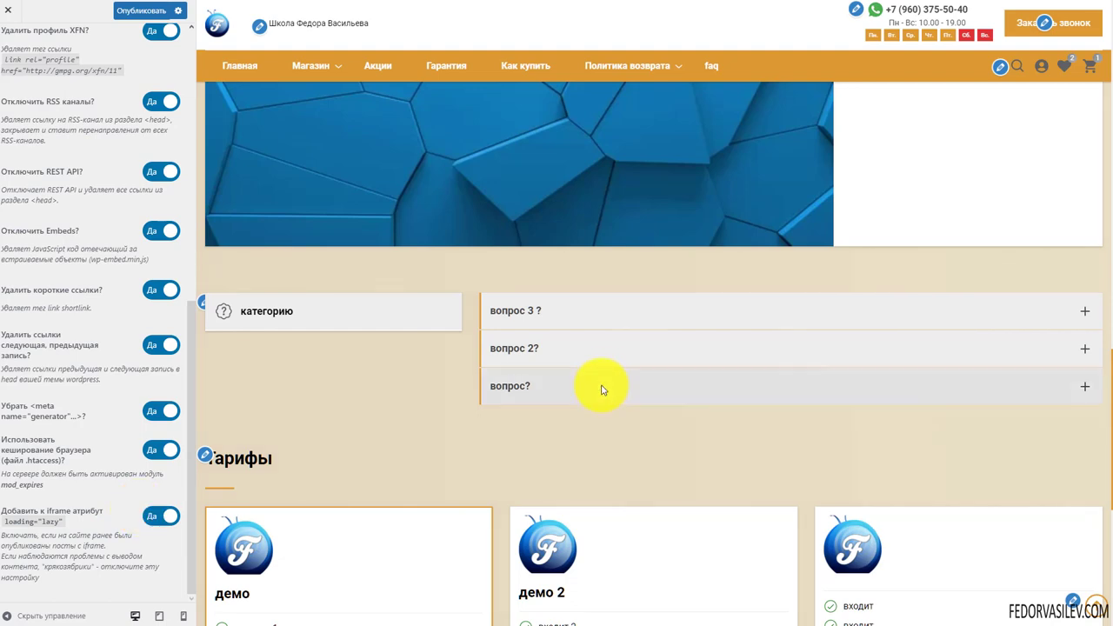
pyautogui.scroll(-5, 600, 389)
pyautogui.scroll(-1, 597, 410)
pyautogui.click(163, 515)
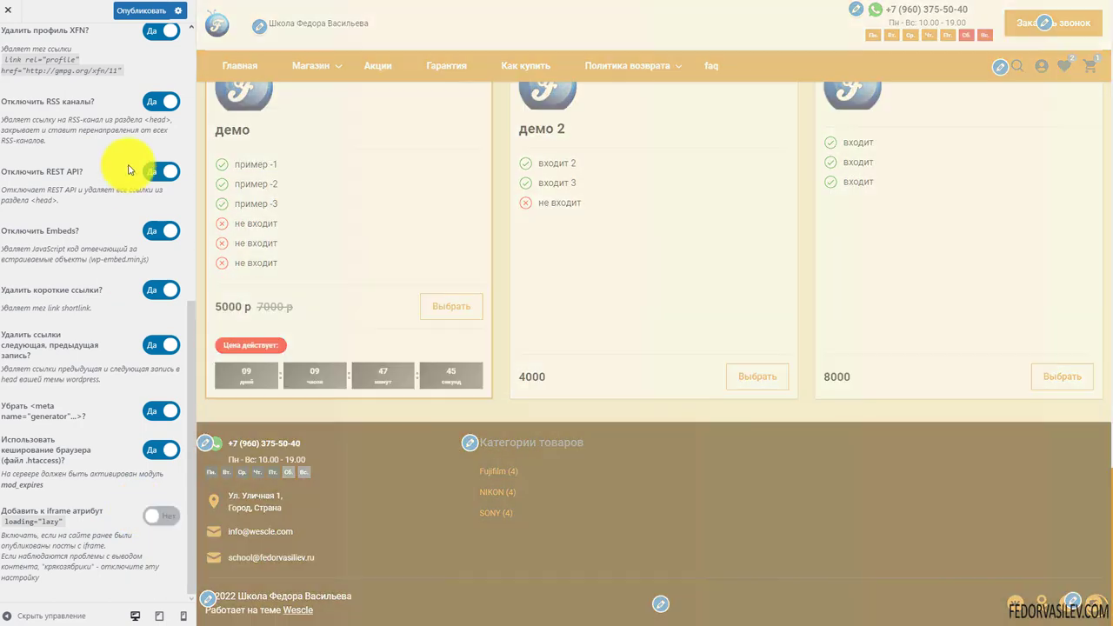
pyautogui.click(139, 10)
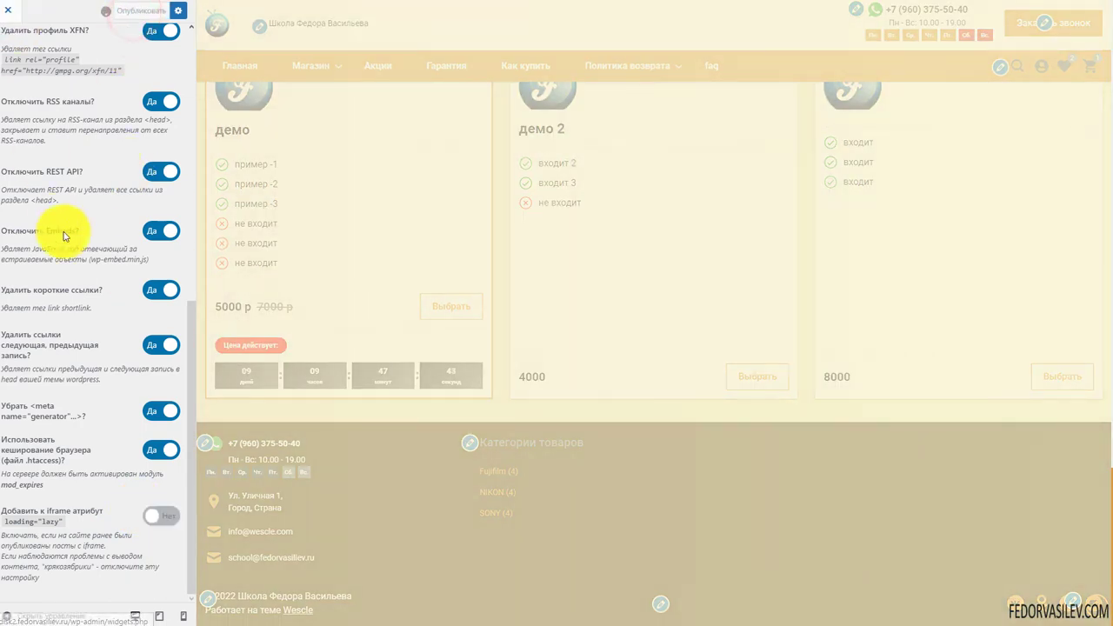
pyautogui.scroll(10, 64, 235)
pyautogui.click(10, 44)
# Turn off 'Выводить SEO метатеги от темы?' and publish, then open the Robots.txt module
pyautogui.click(120, 367)
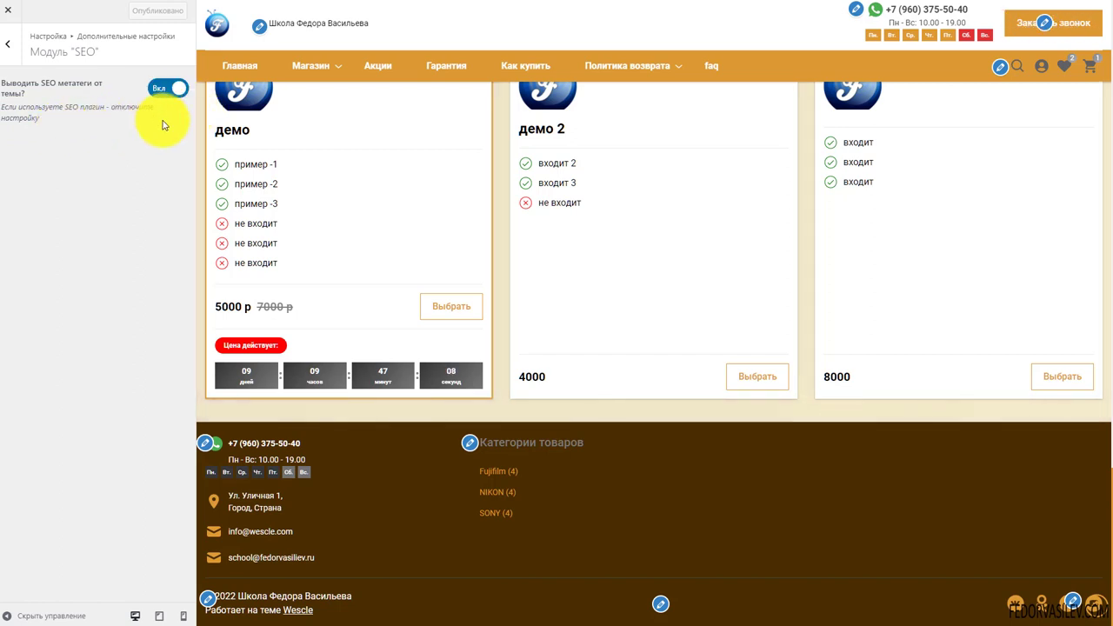
pyautogui.click(158, 88)
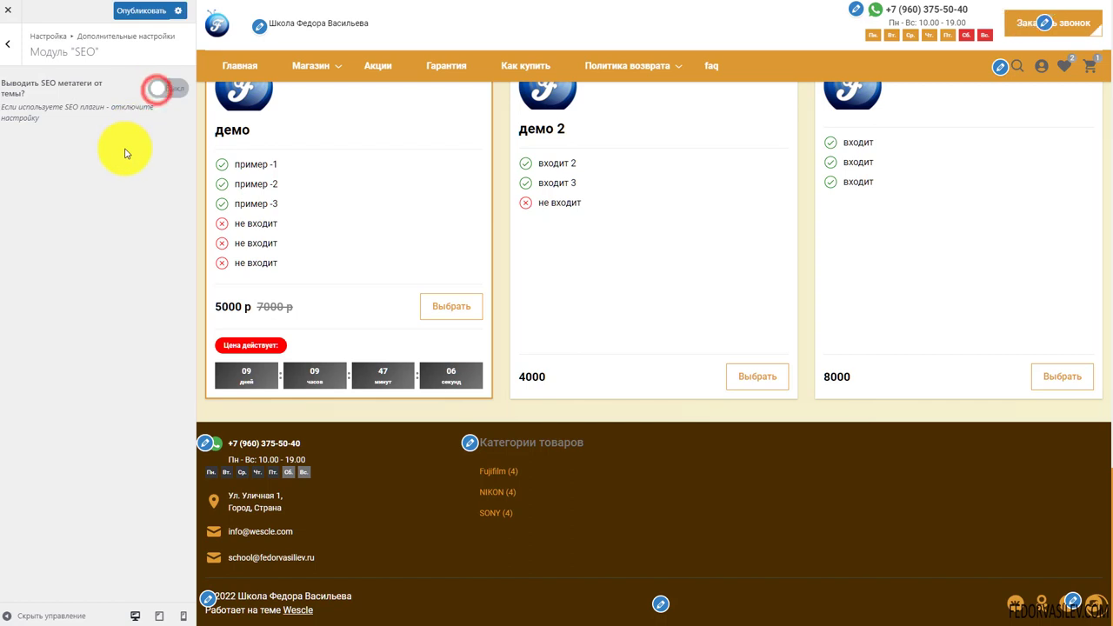
pyautogui.click(139, 11)
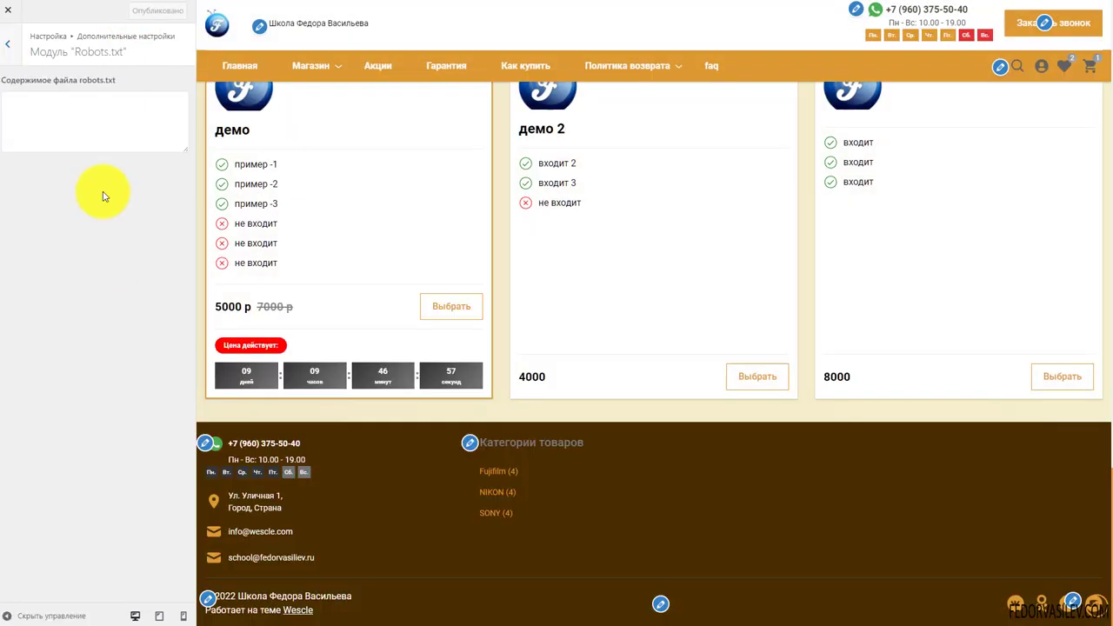
pyautogui.click(110, 116)
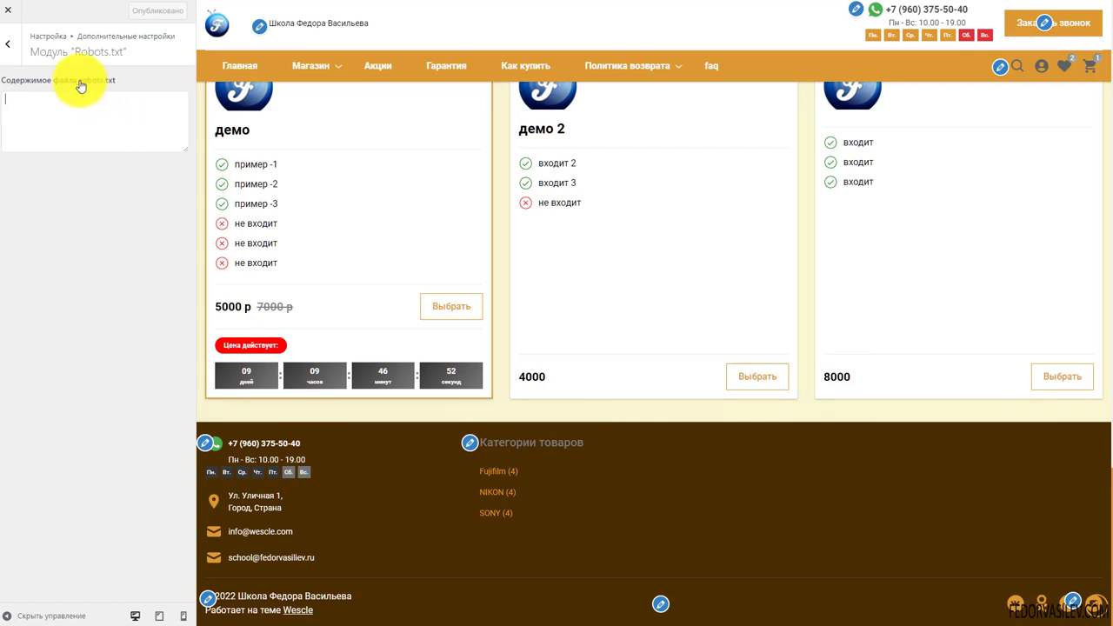
# Inspect the empty 'Содержимое файла robots.txt' box and leave it blank
pyautogui.moveTo(77, 81); pyautogui.dragTo(109, 82)
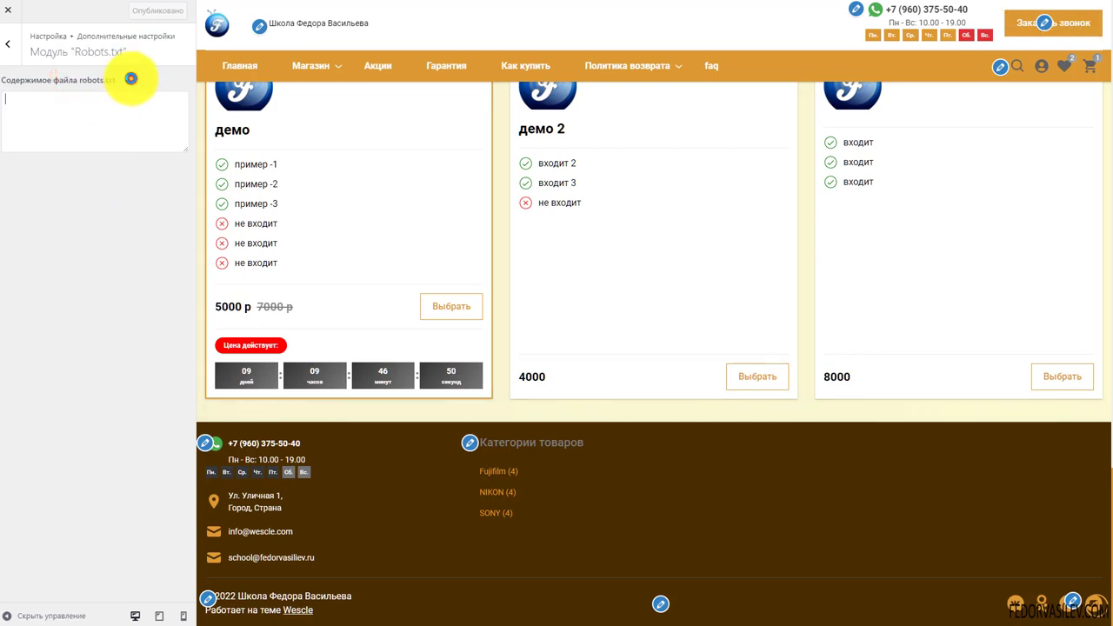
pyautogui.click(126, 130)
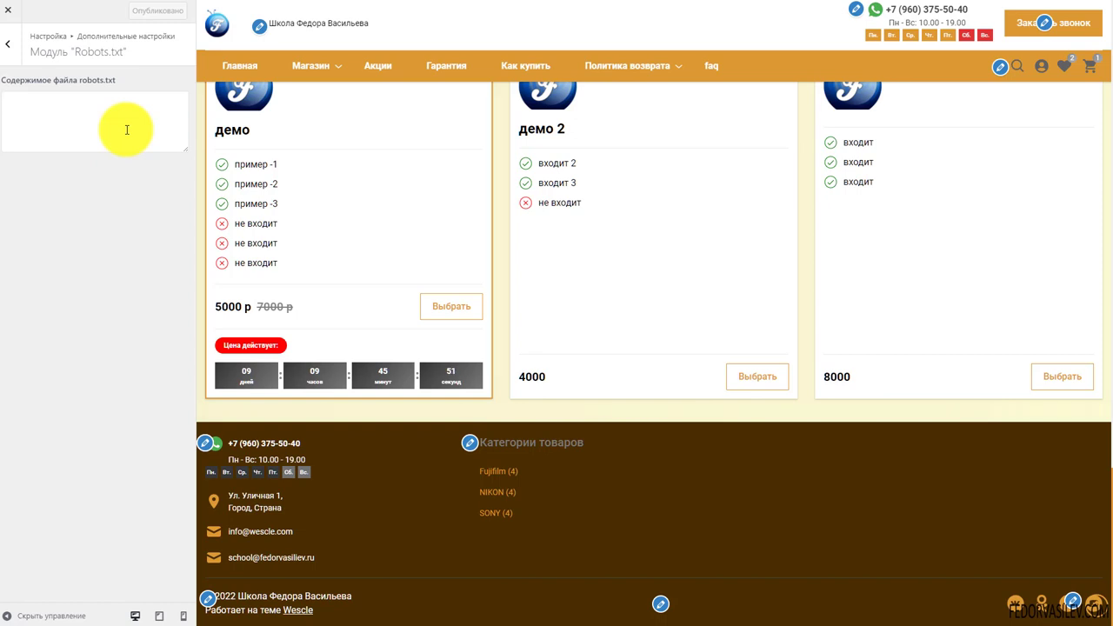
pyautogui.click(127, 130)
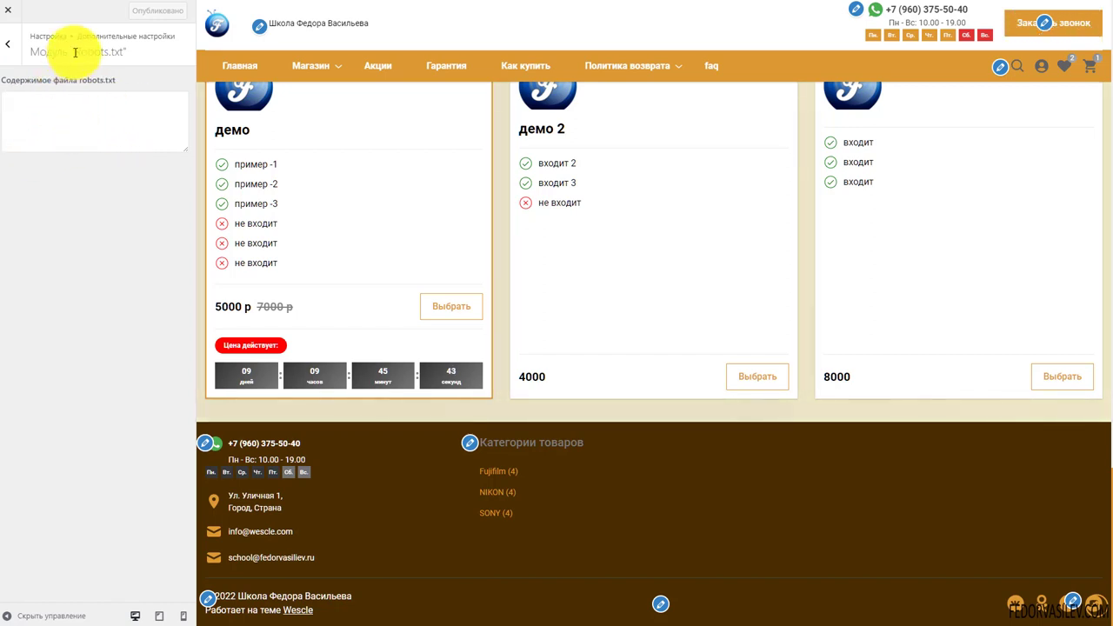
pyautogui.click(75, 99)
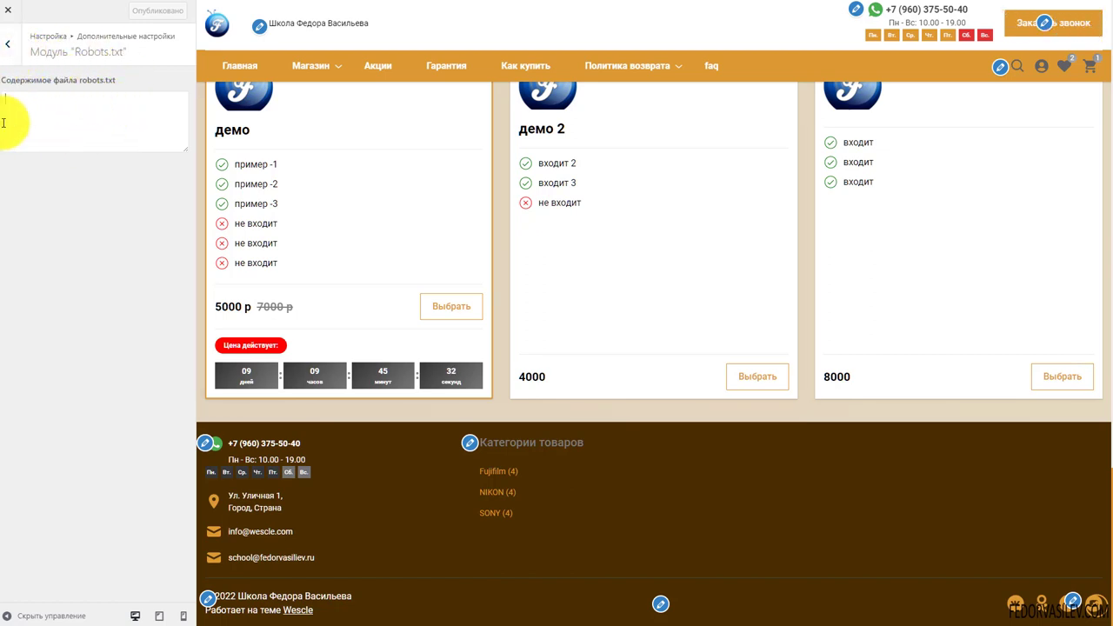
pyautogui.click(9, 46)
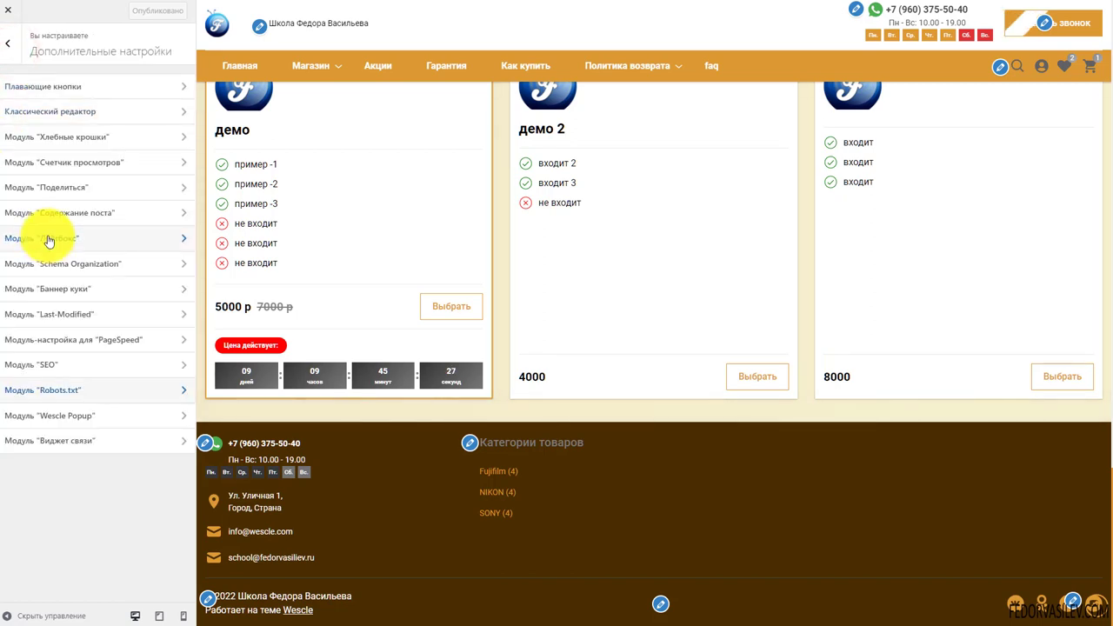
# Enable the theme's modal windows in the Wescle Popup module
pyautogui.click(79, 416)
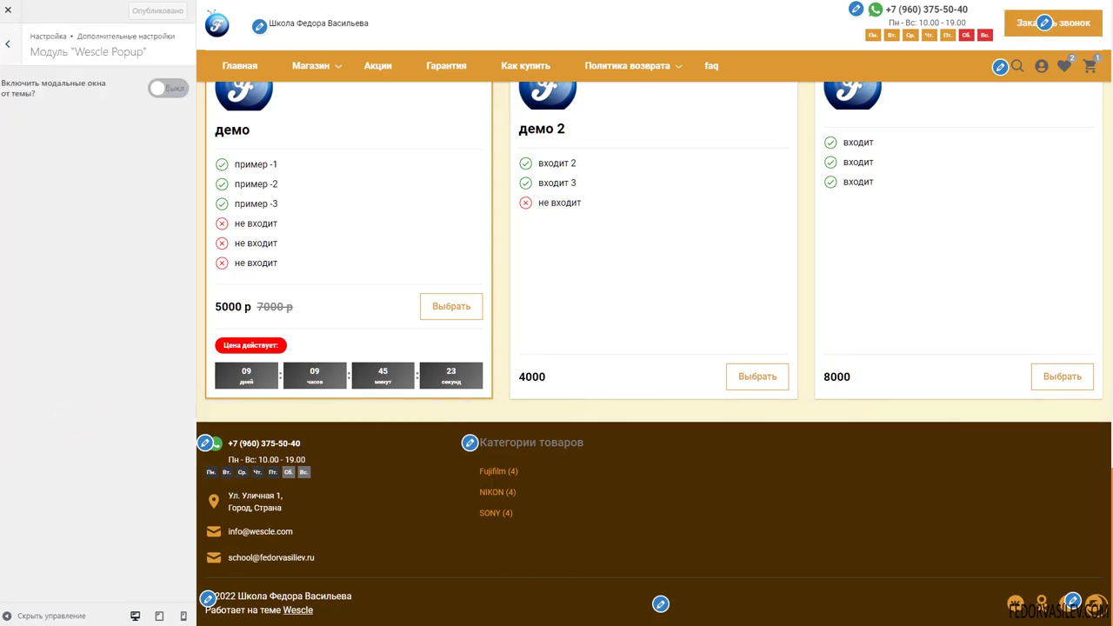
pyautogui.click(165, 91)
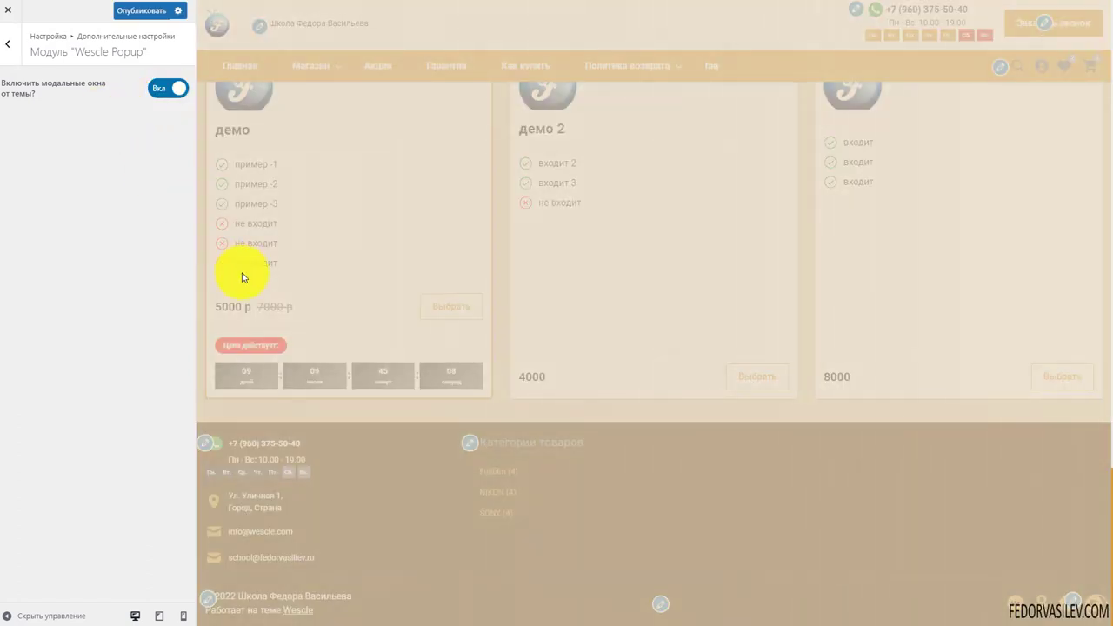
pyautogui.click(11, 61)
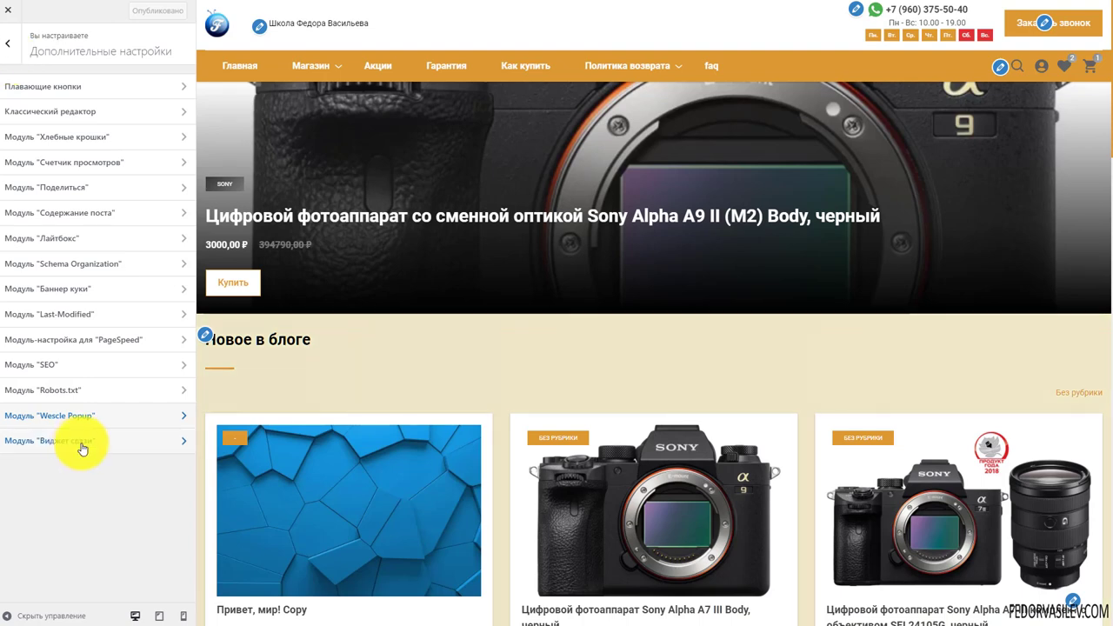
# Set the contact widget's bottom offset to 10, checking the widget in the preview
pyautogui.click(84, 441)
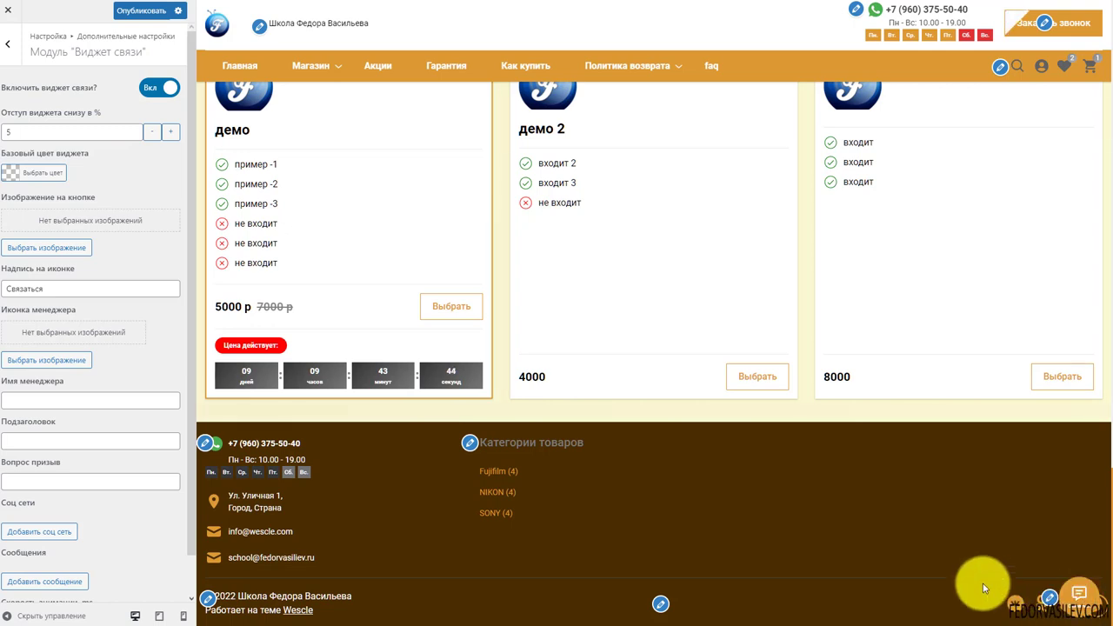
pyautogui.click(1091, 553)
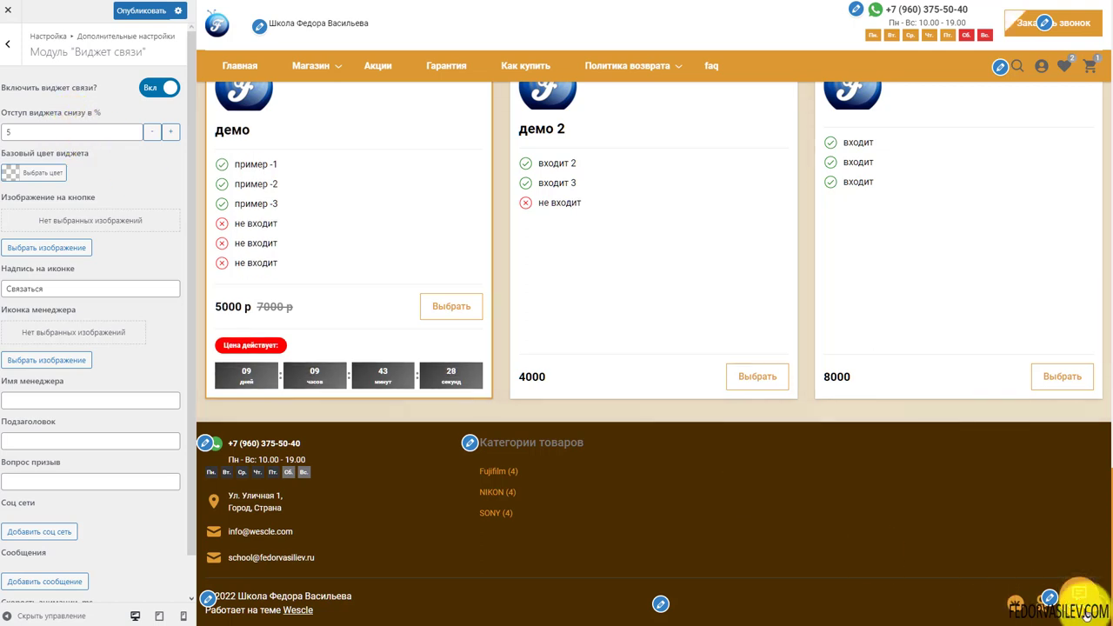
pyautogui.click(173, 133)
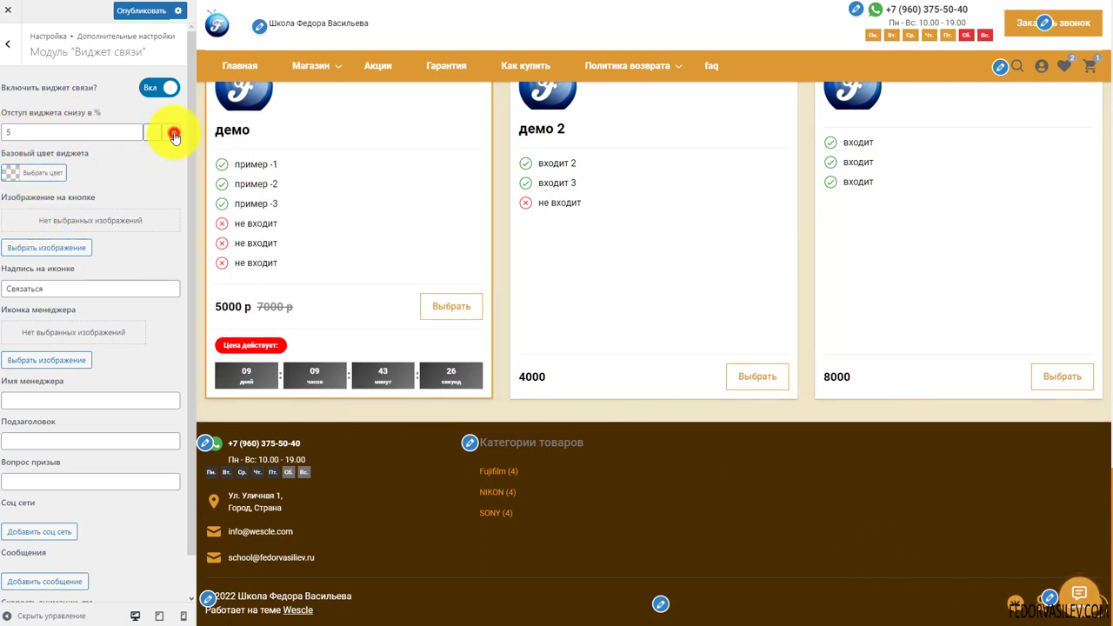
pyautogui.click(14, 129)
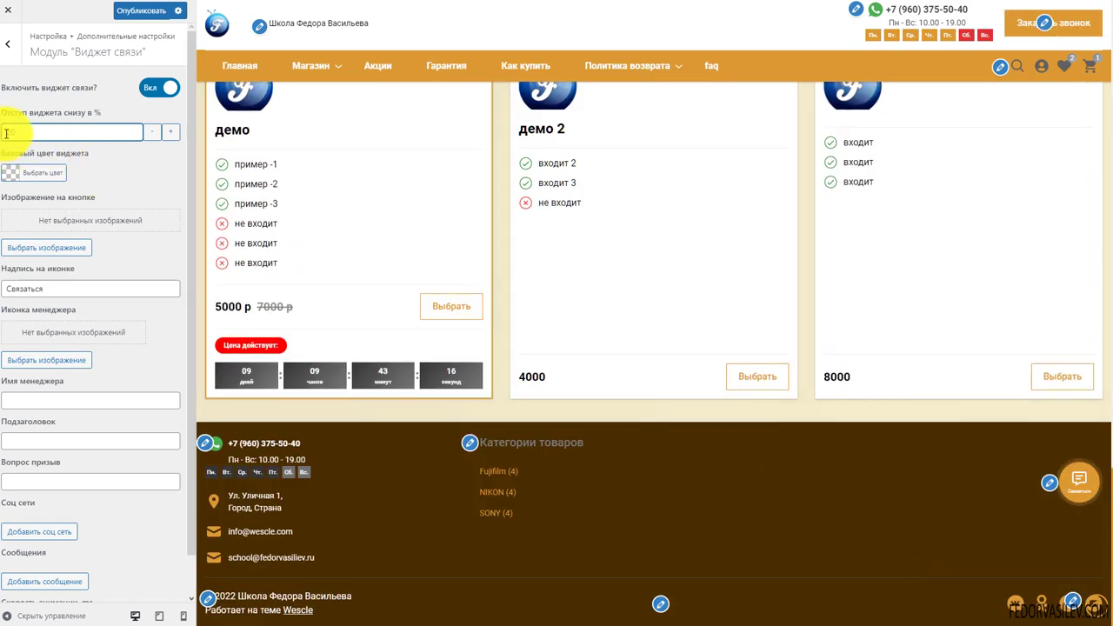
pyautogui.write('10')
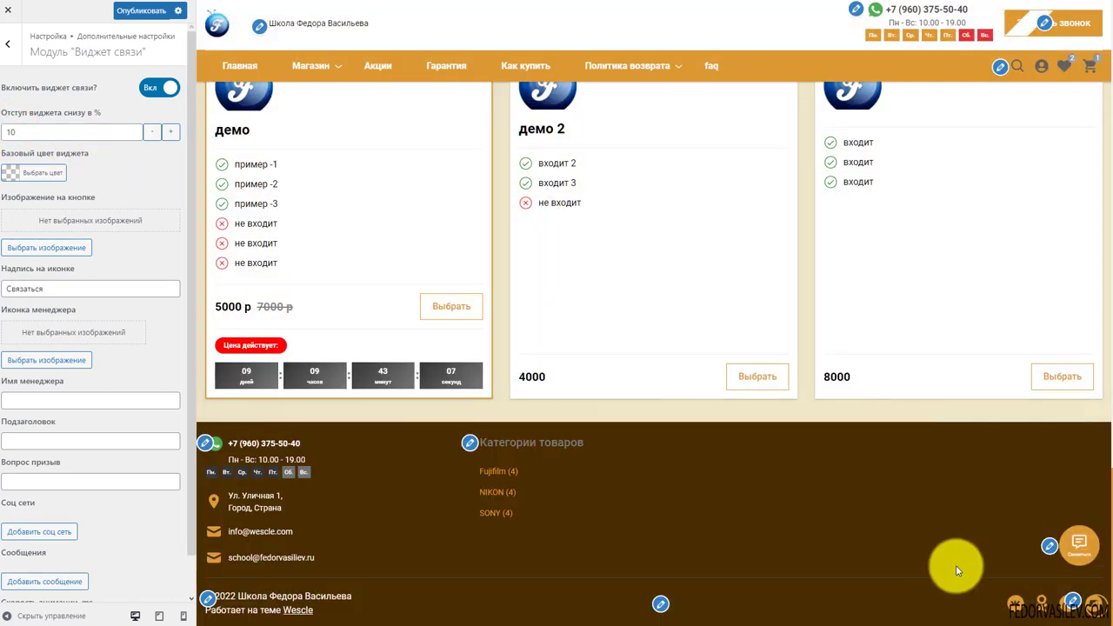
# Make the widget's base colour red
pyautogui.click(8, 178)
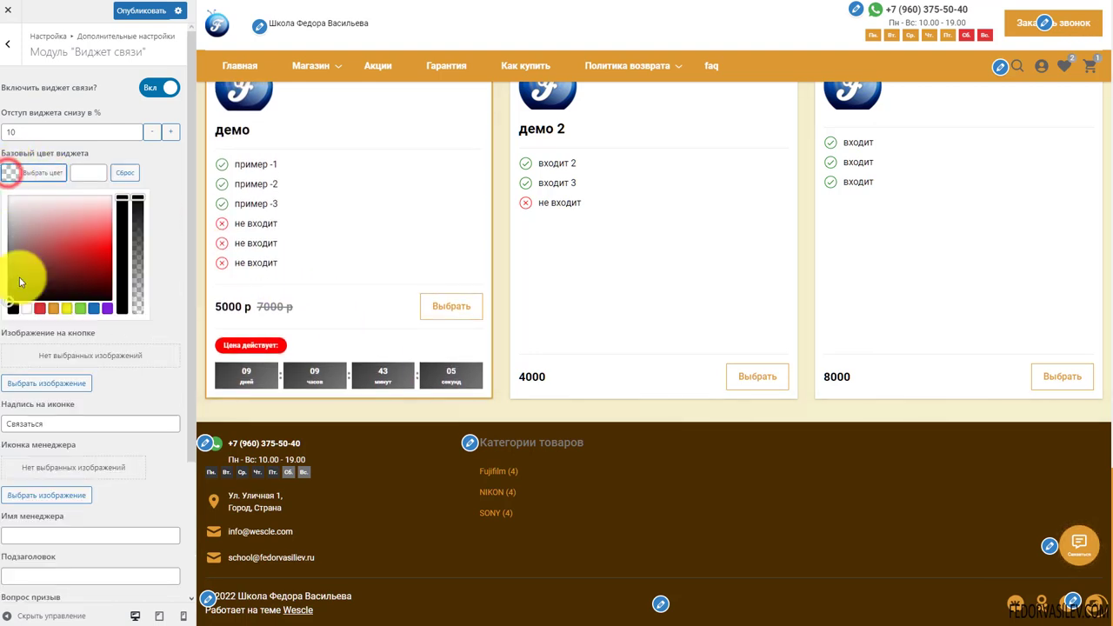
pyautogui.click(40, 310)
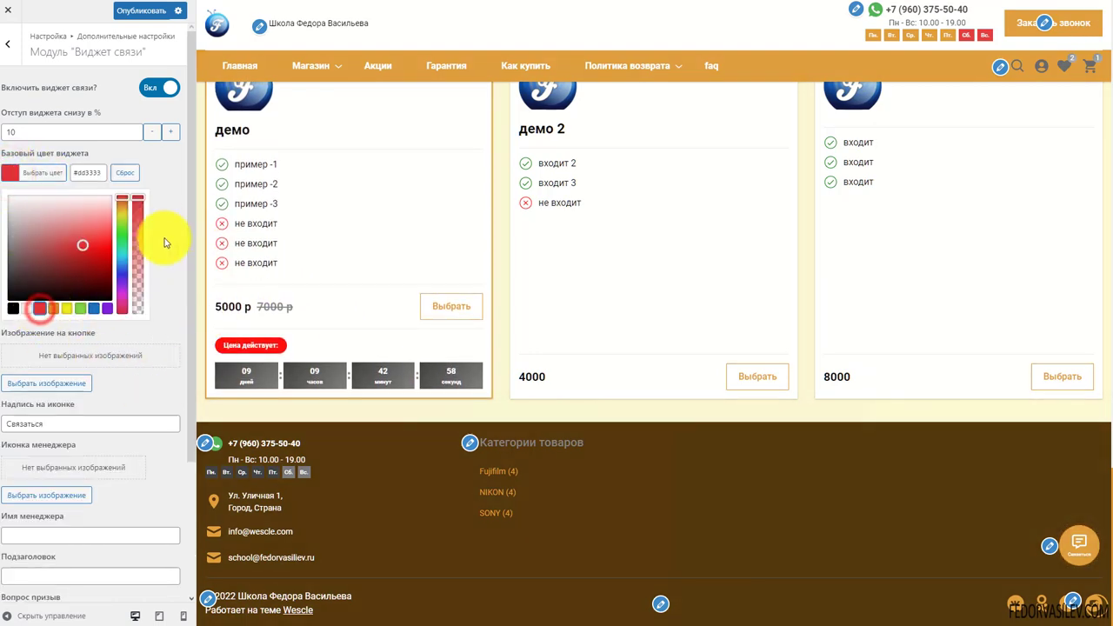
pyautogui.click(162, 174)
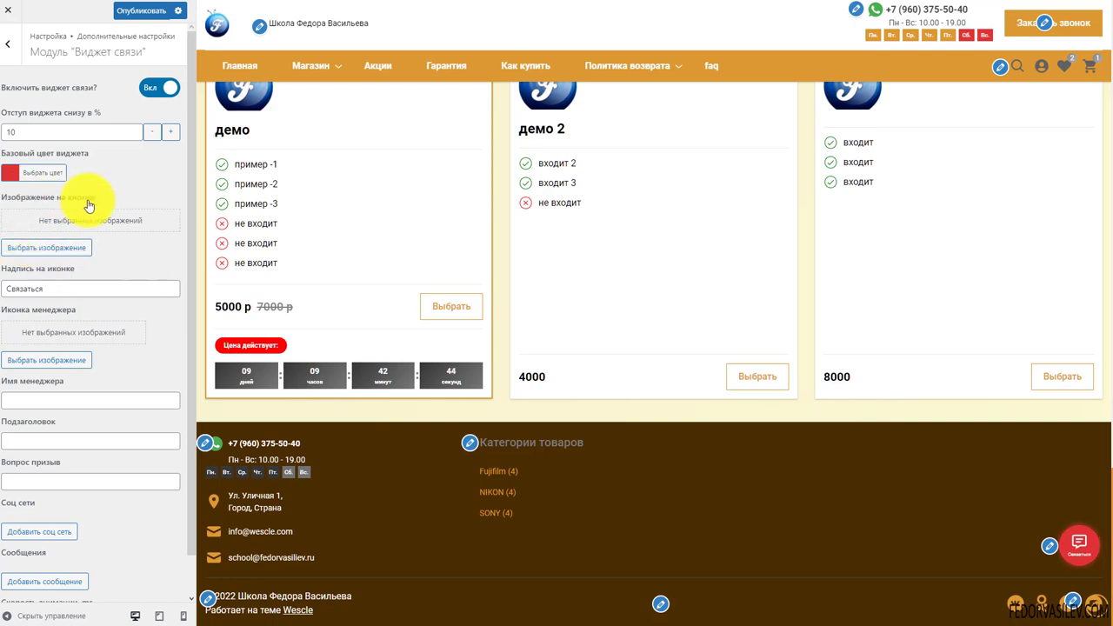
# Try the F logo as the button image, then remove it, keeping the Связаться caption
pyautogui.click(39, 253)
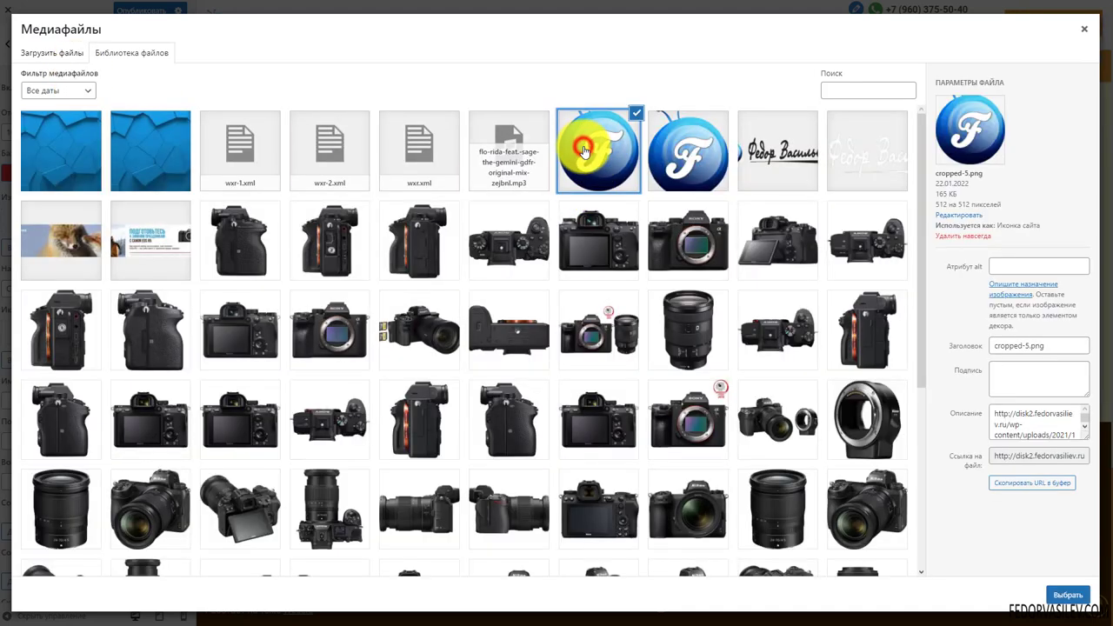
pyautogui.doubleClick(668, 161)
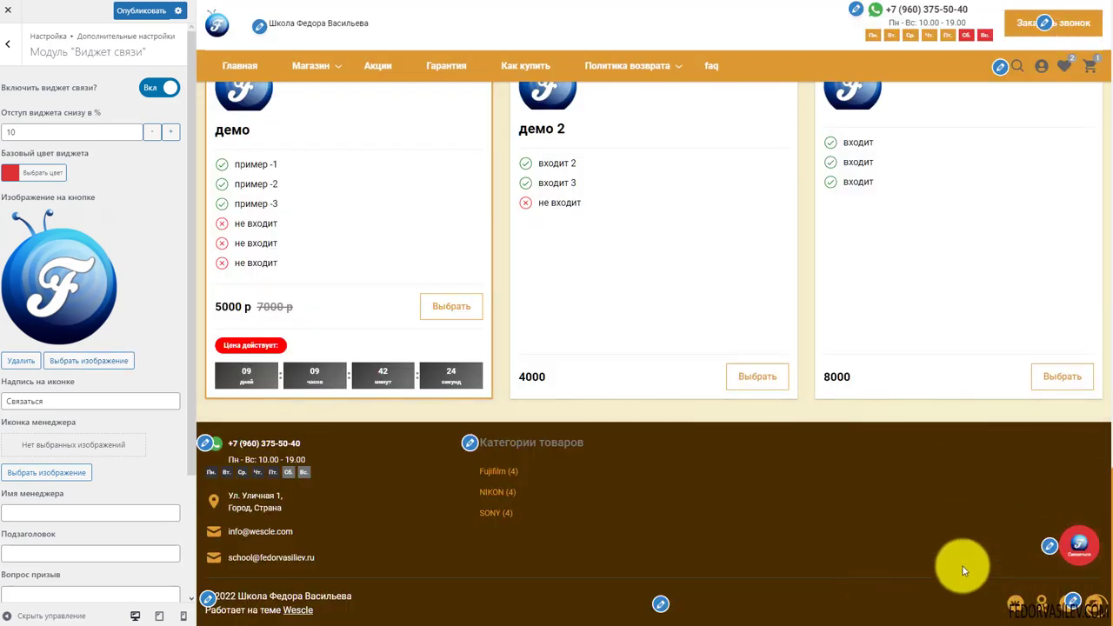
pyautogui.click(1076, 544)
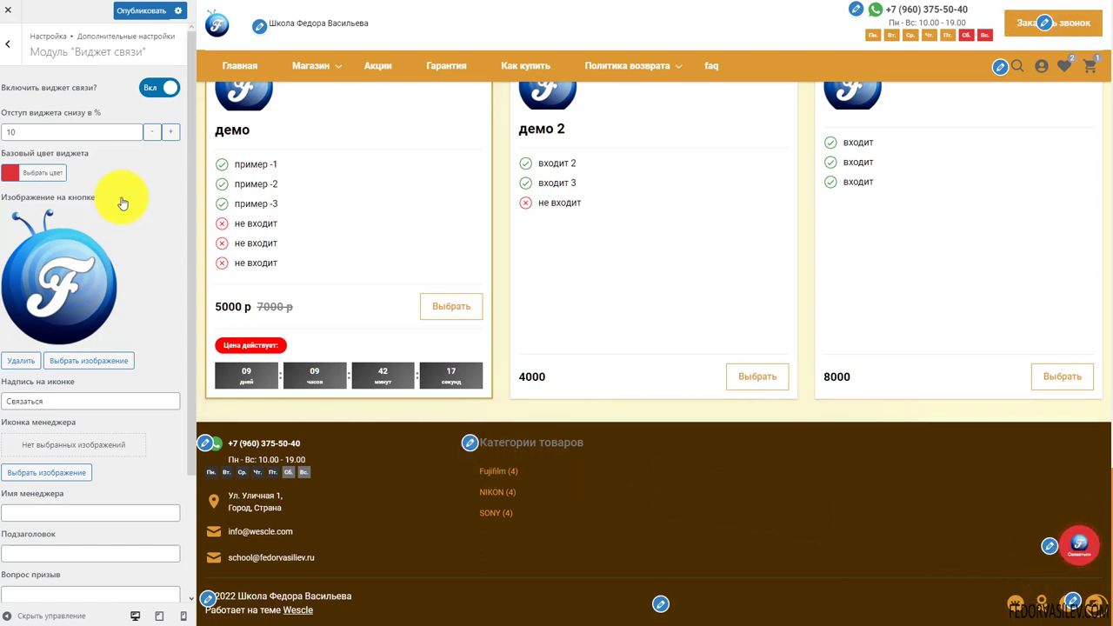
pyautogui.click(20, 359)
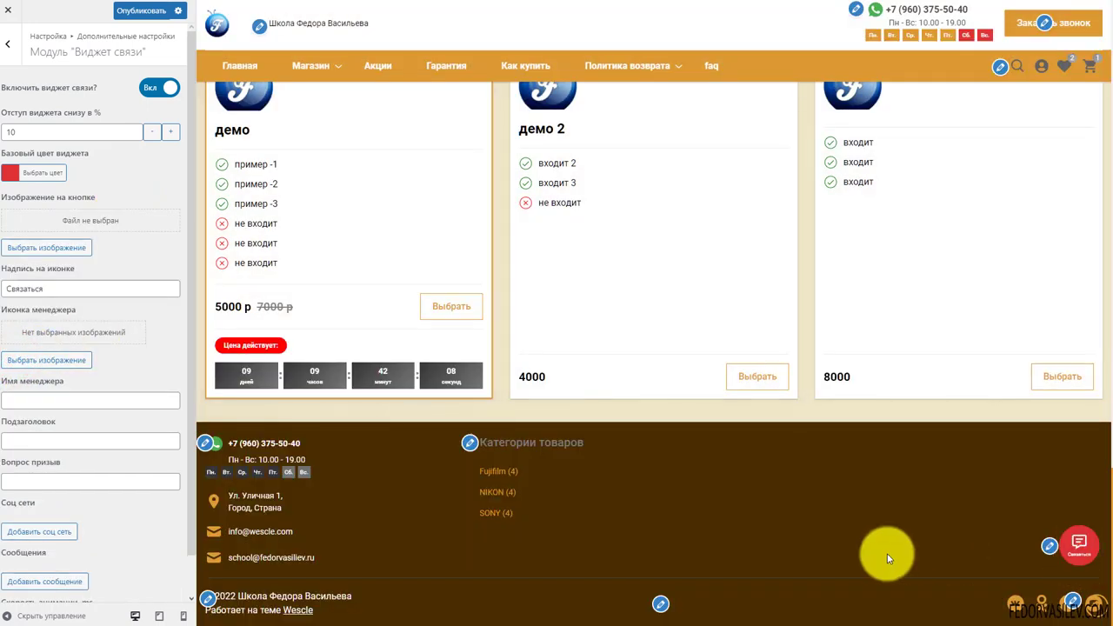
pyautogui.moveTo(55, 290); pyautogui.dragTo(9, 288)
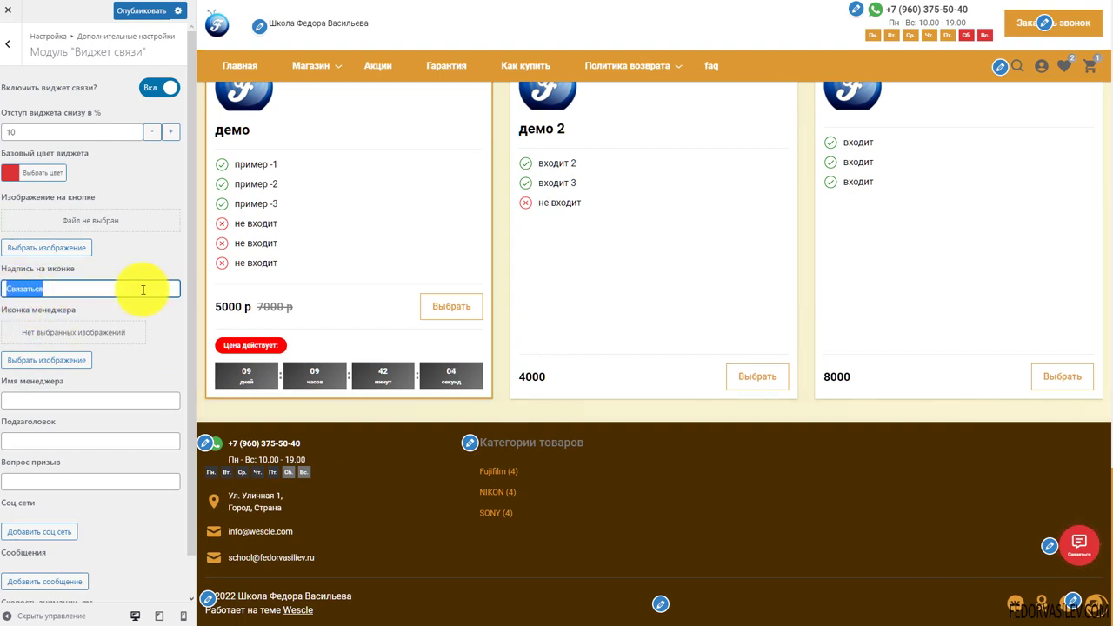
# Set the F logo as the manager icon and check the chat popup in the preview
pyautogui.scroll(-1, 38, 273)
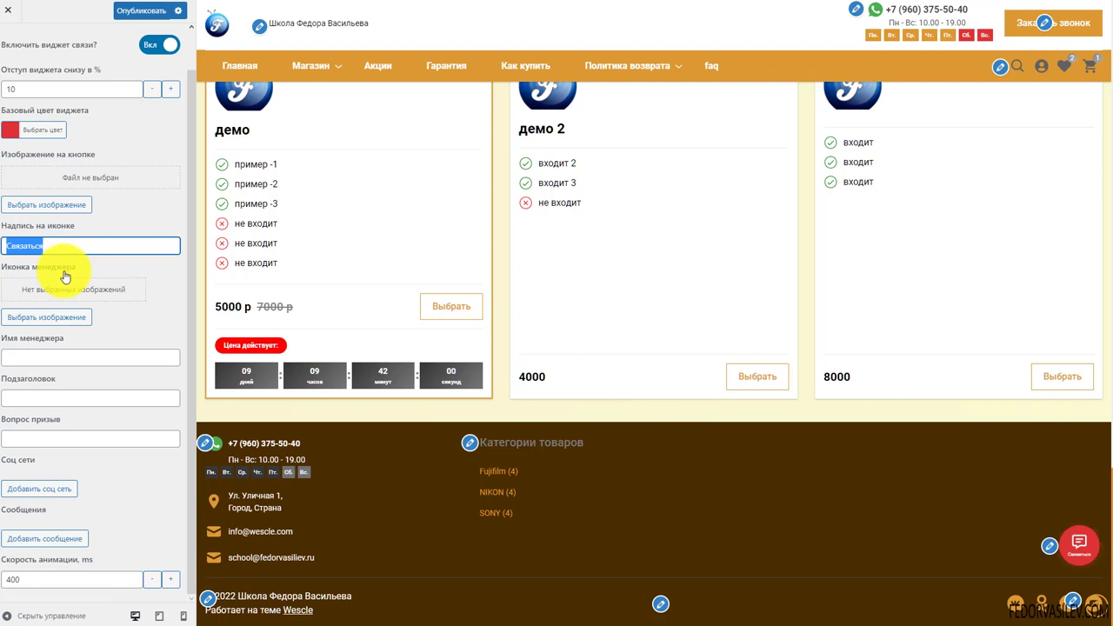
pyautogui.click(43, 318)
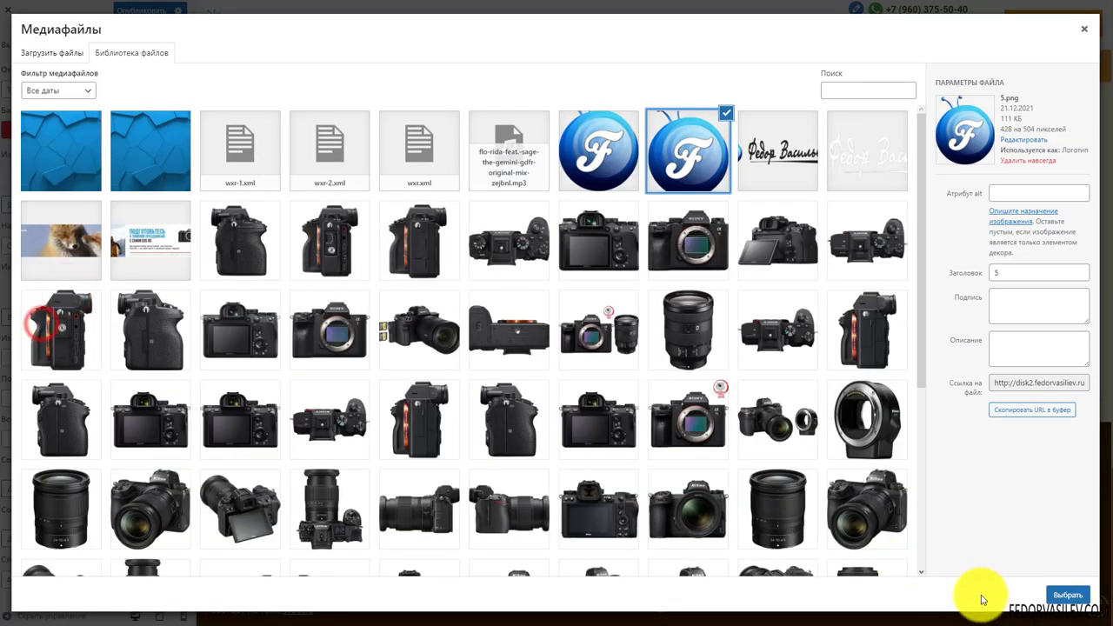
pyautogui.click(1067, 597)
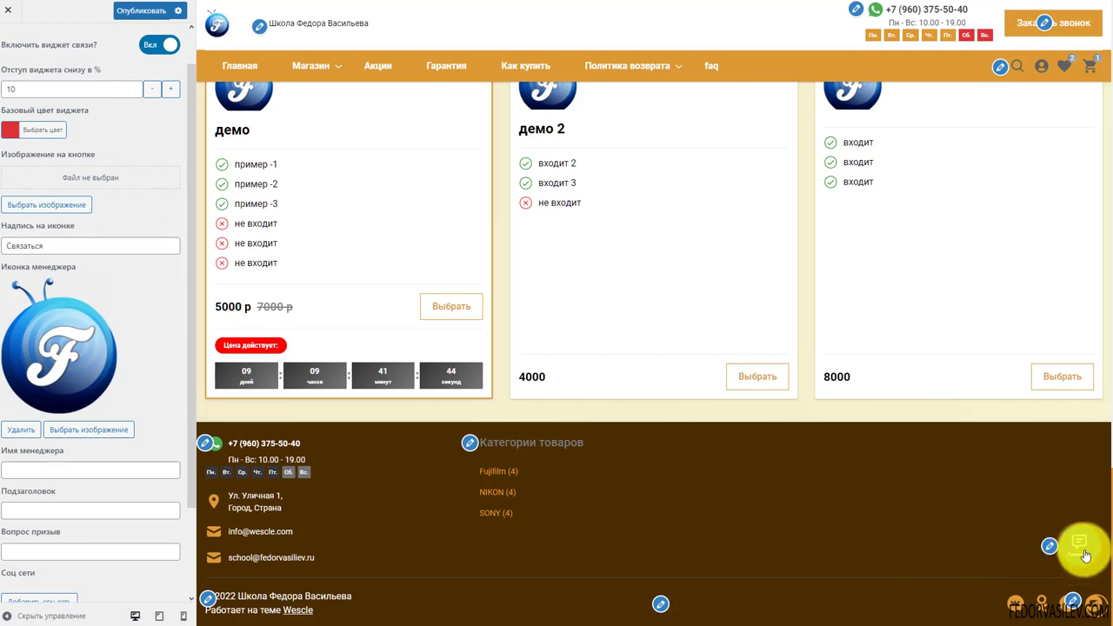
pyautogui.click(1083, 548)
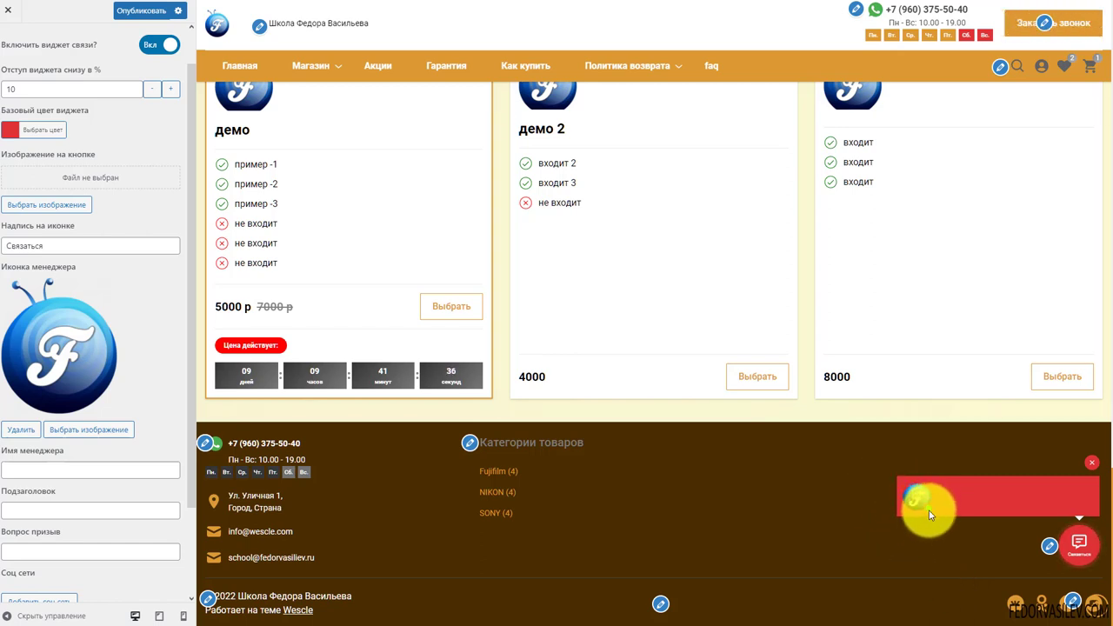
# Enter manager name Вотсап and subtitle текст
pyautogui.scroll(-2, 47, 272)
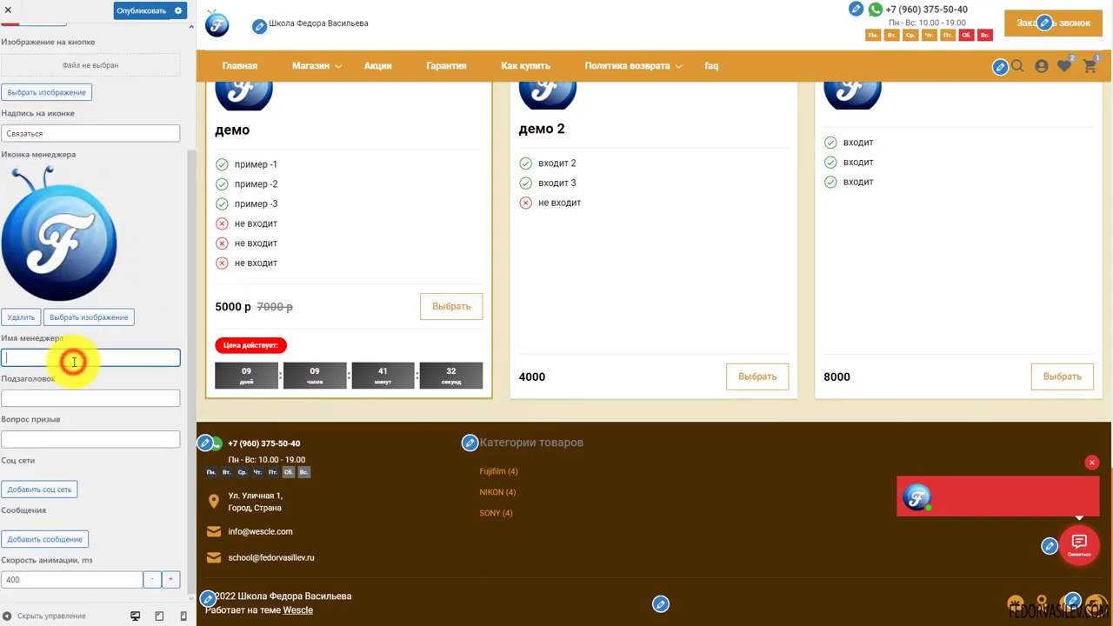
pyautogui.write('Вотсап')
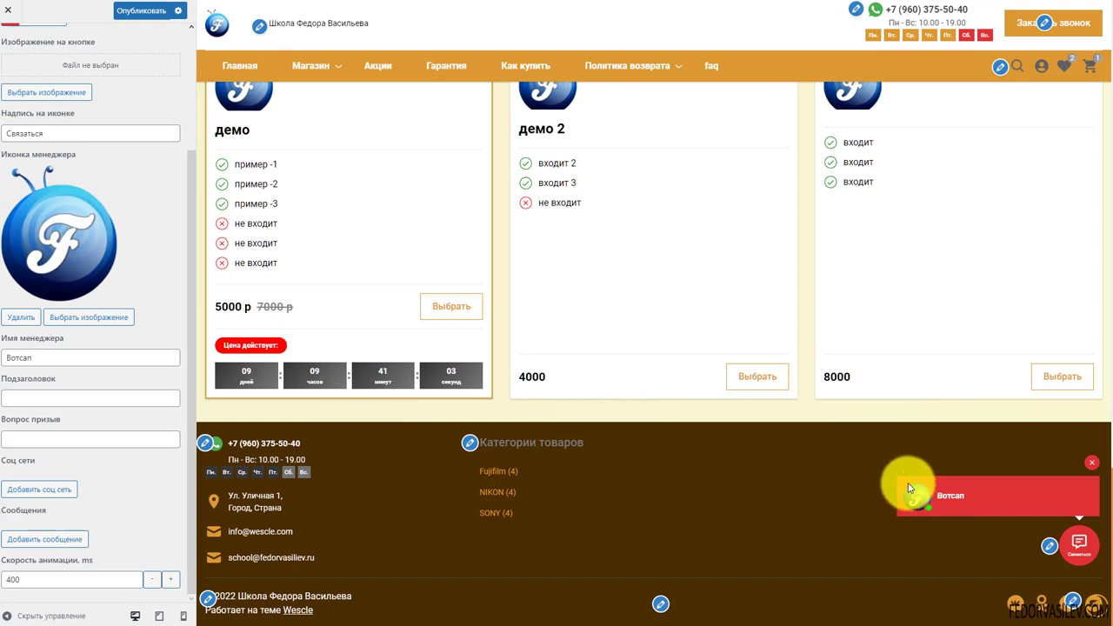
pyautogui.click(42, 395)
pyautogui.write('текст')
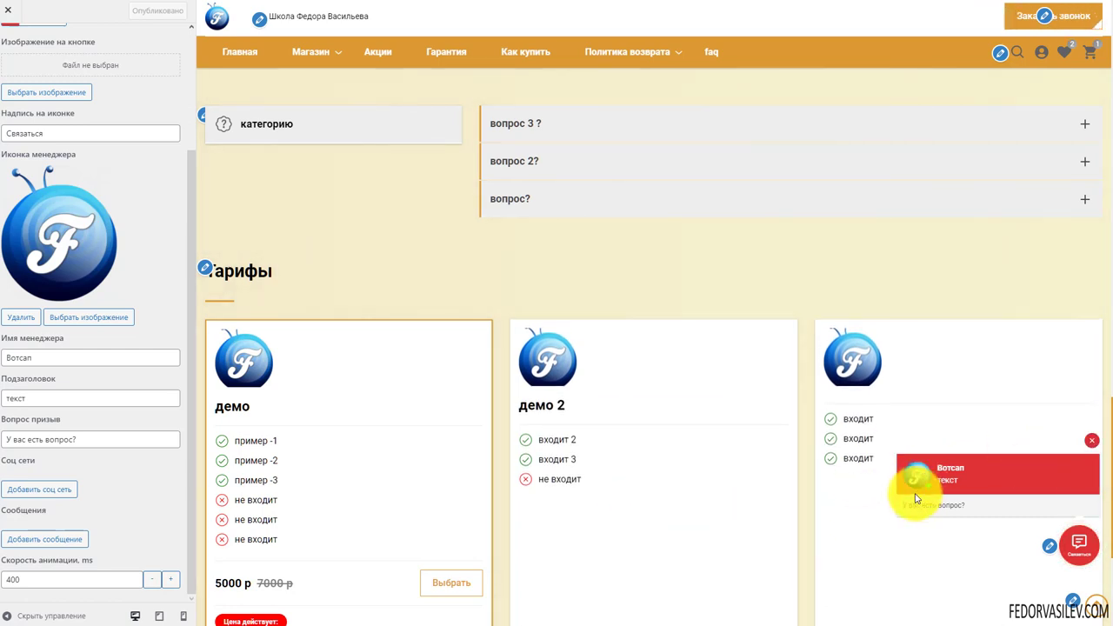
# Check the 'У вас есть вопрос?' question text in the reopened chat popup
pyautogui.moveTo(921, 474)
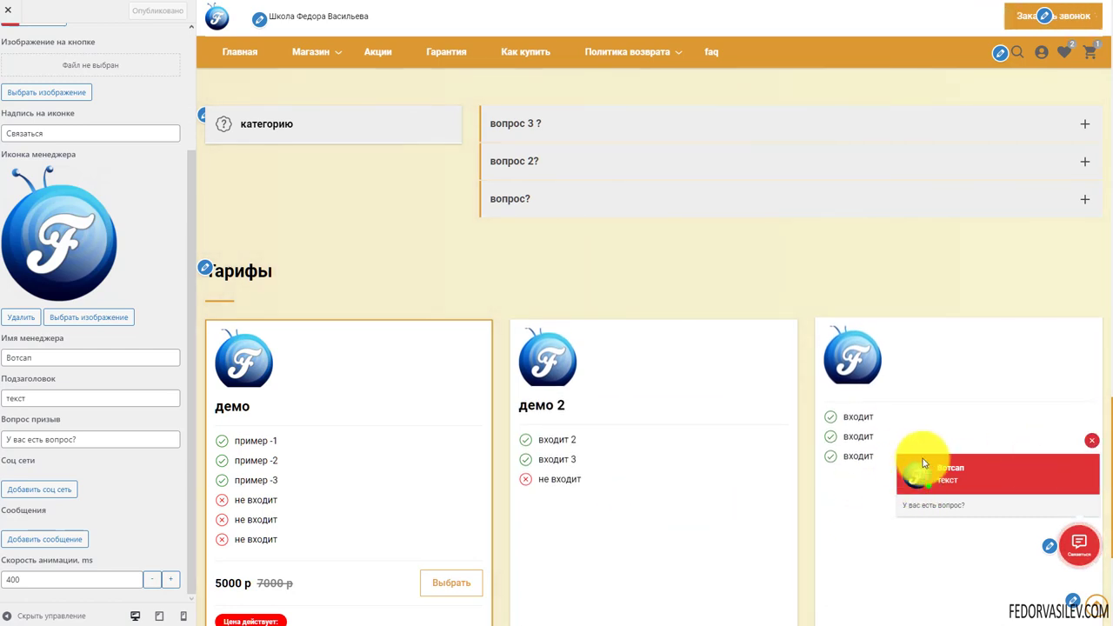
pyautogui.click(1090, 441)
pyautogui.click(80, 441)
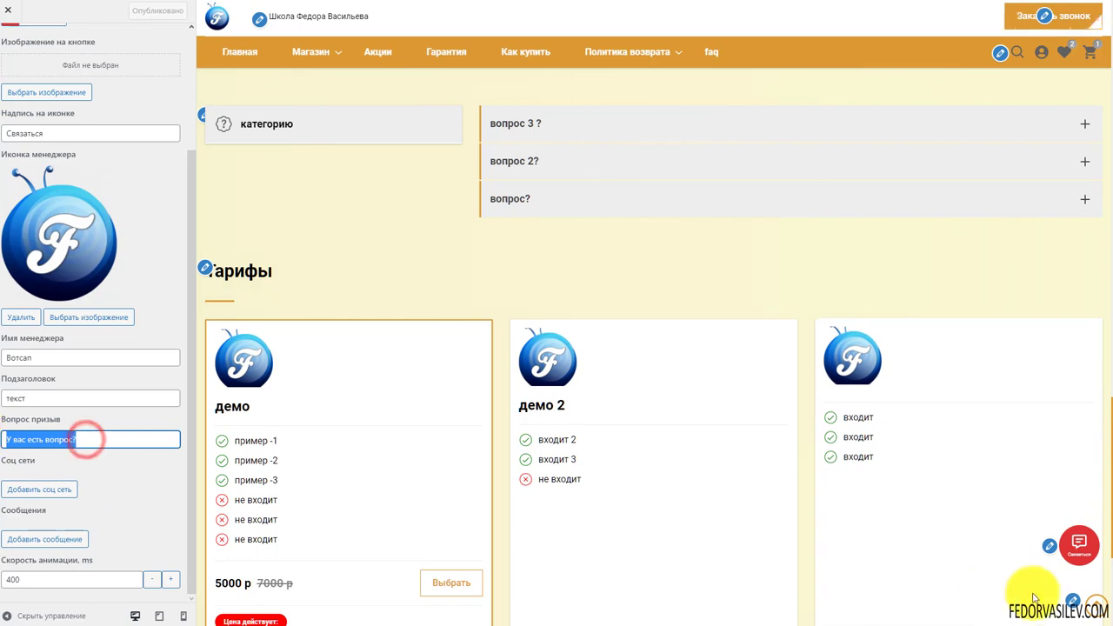
pyautogui.click(1075, 543)
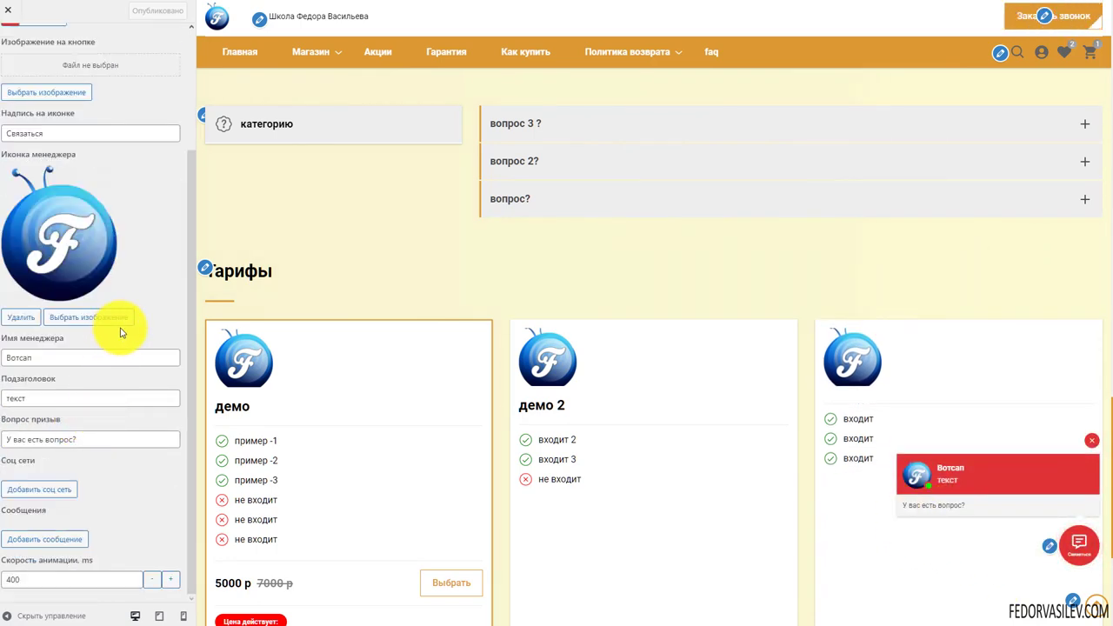
pyautogui.moveTo(45, 459); pyautogui.dragTo(12, 467)
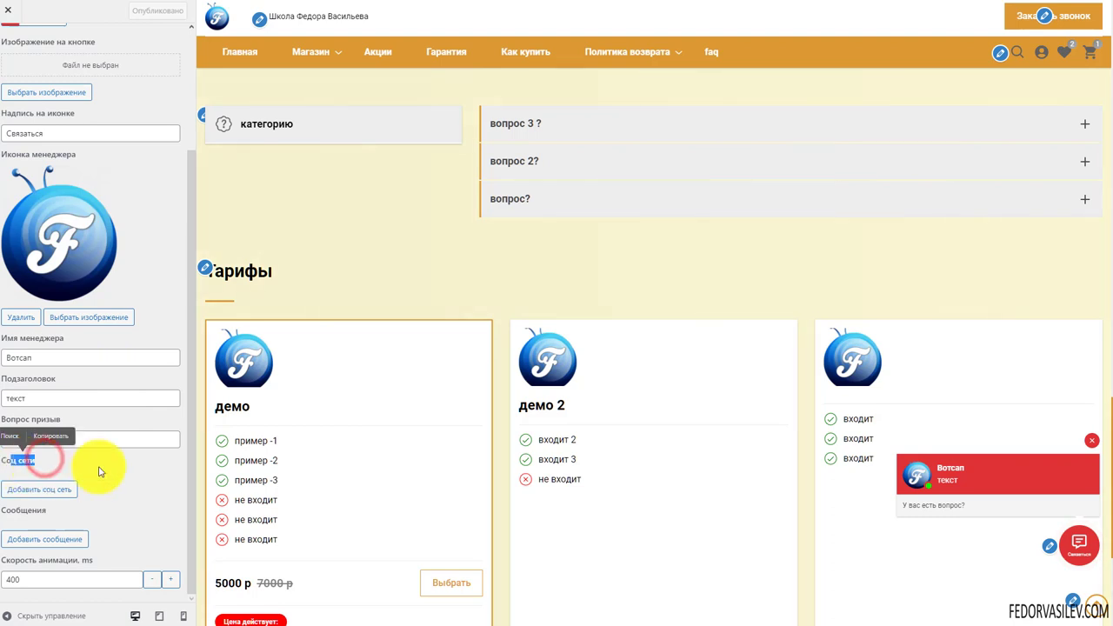
# Add a social network entry and, after trying callback phone and Чат, set its icon type to WhatsApp
pyautogui.click(44, 490)
pyautogui.scroll(-3, 126, 433)
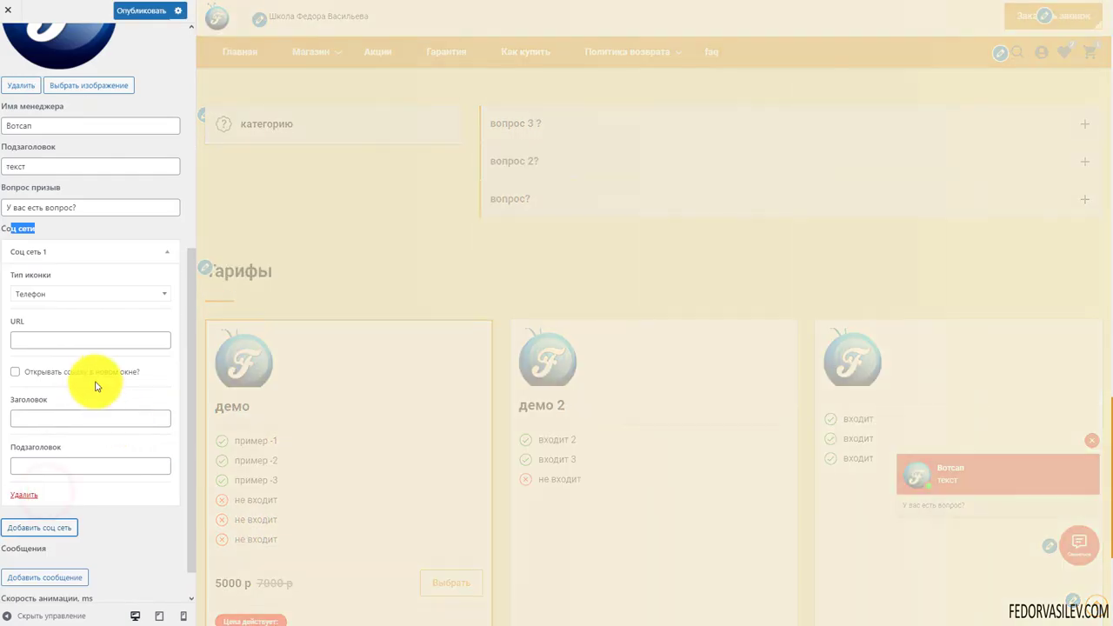
pyautogui.click(64, 295)
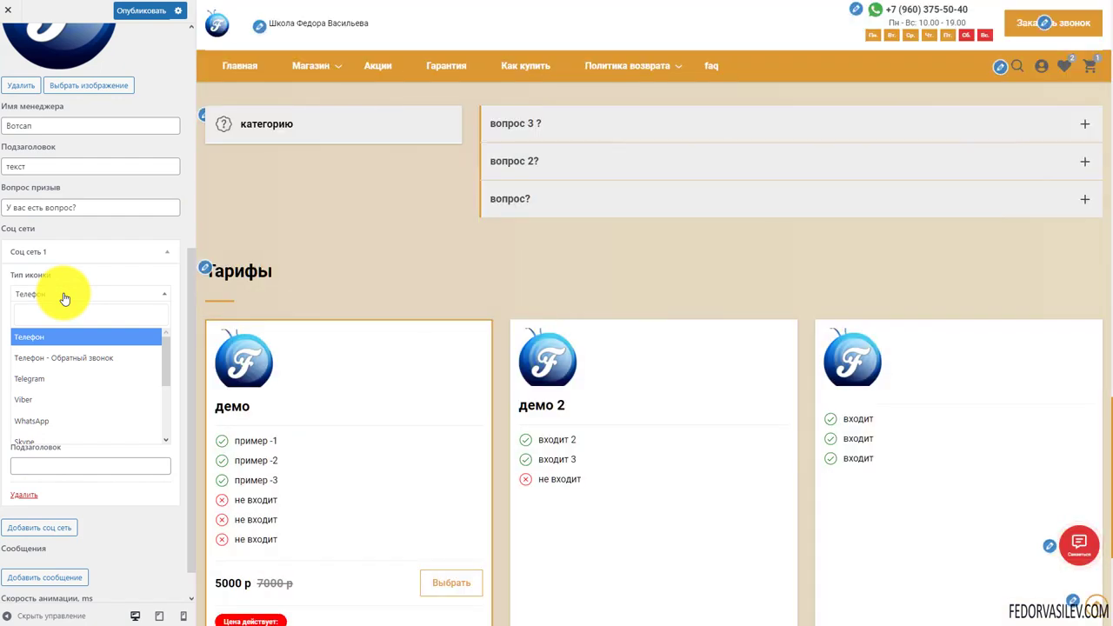
pyautogui.click(81, 358)
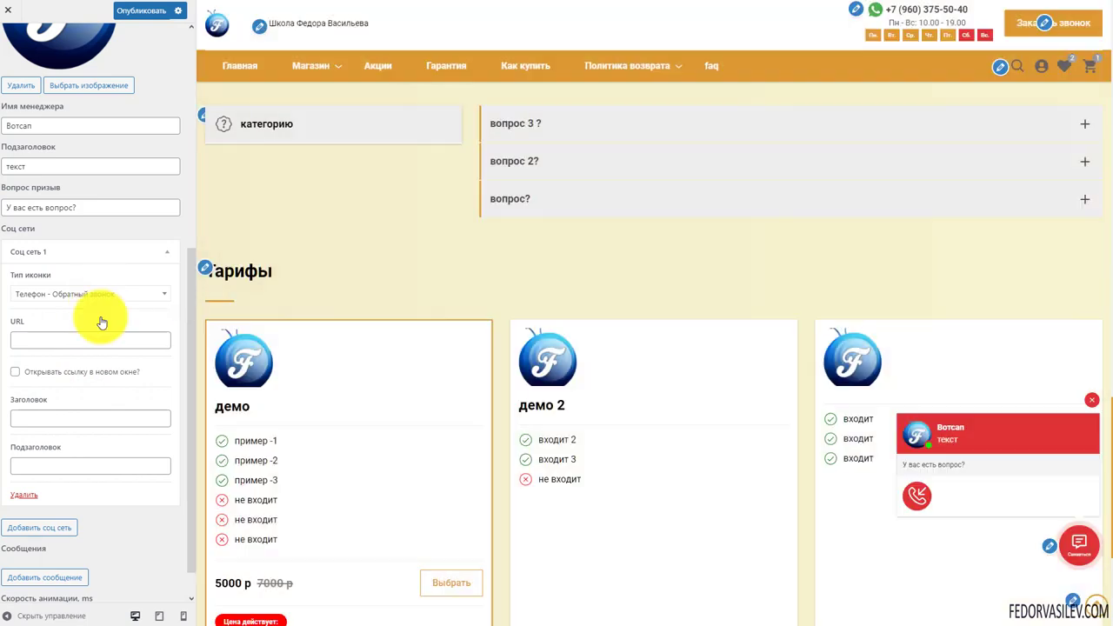
pyautogui.click(107, 294)
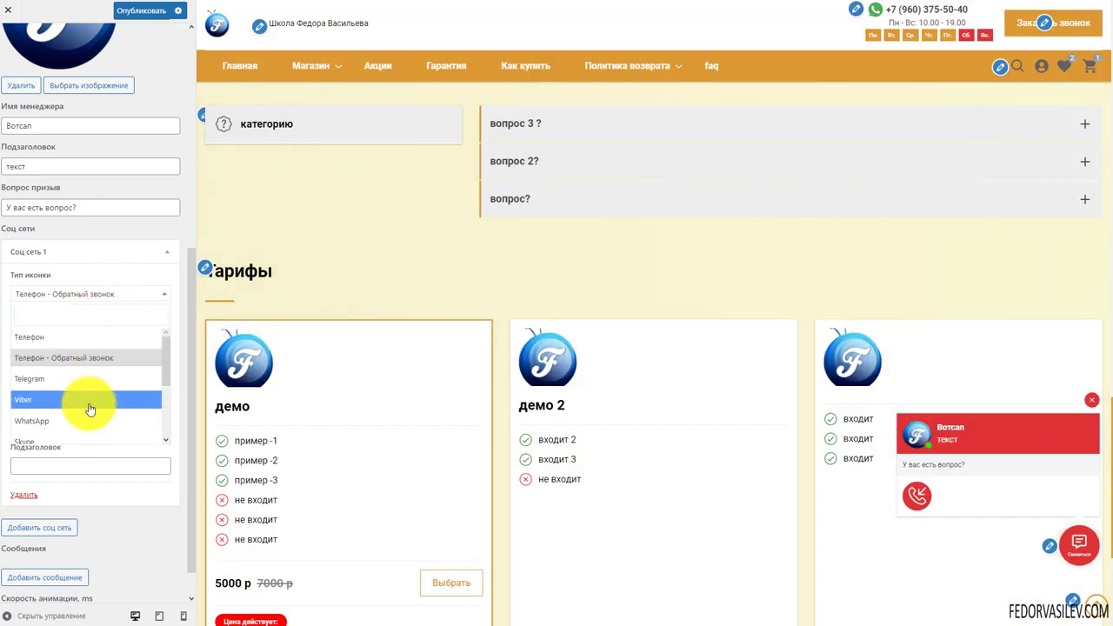
pyautogui.scroll(-3, 87, 409)
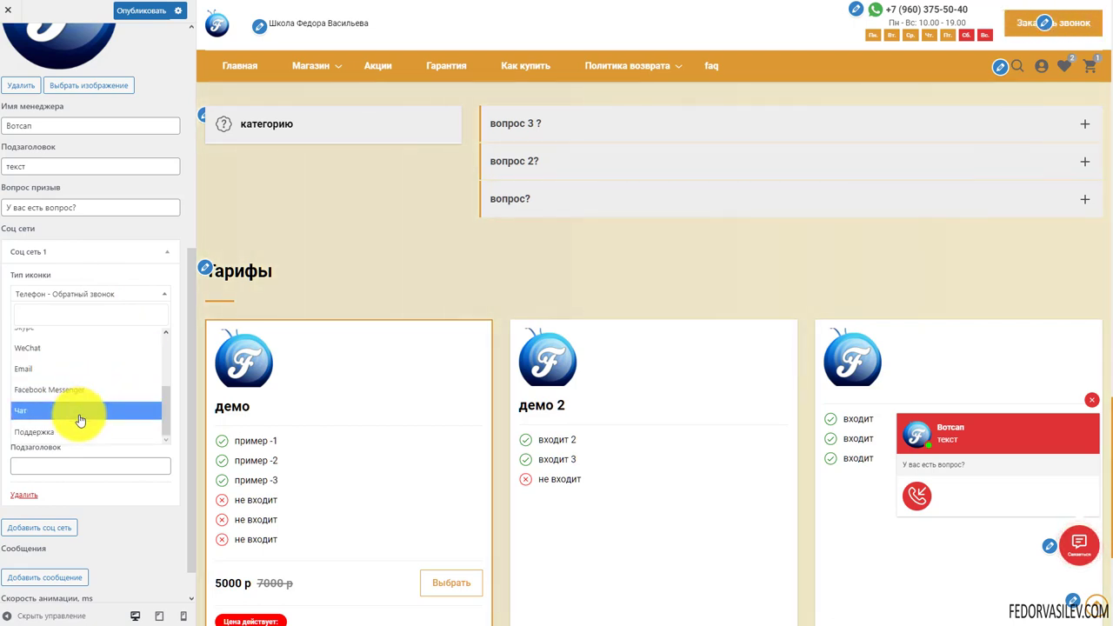
pyautogui.click(60, 435)
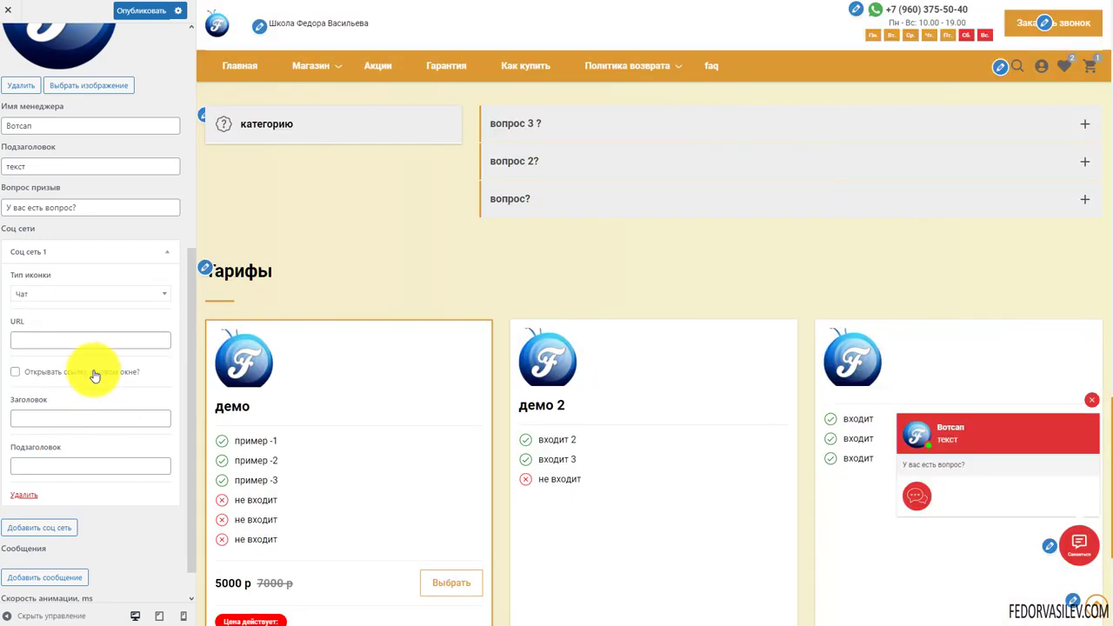
pyautogui.click(77, 298)
pyautogui.scroll(2, 55, 391)
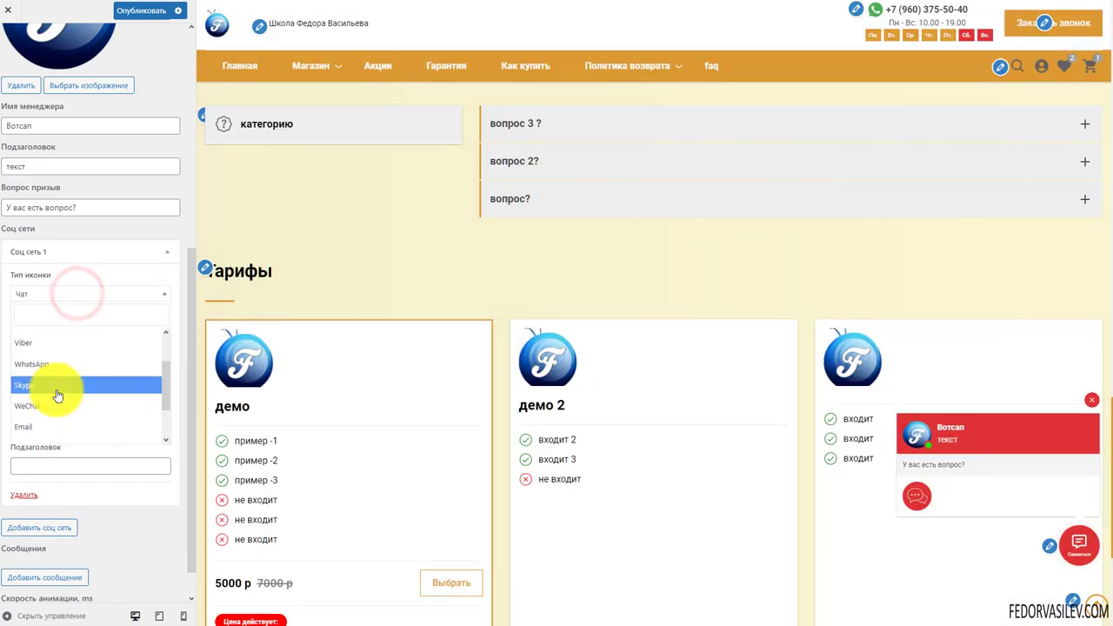
pyautogui.click(49, 360)
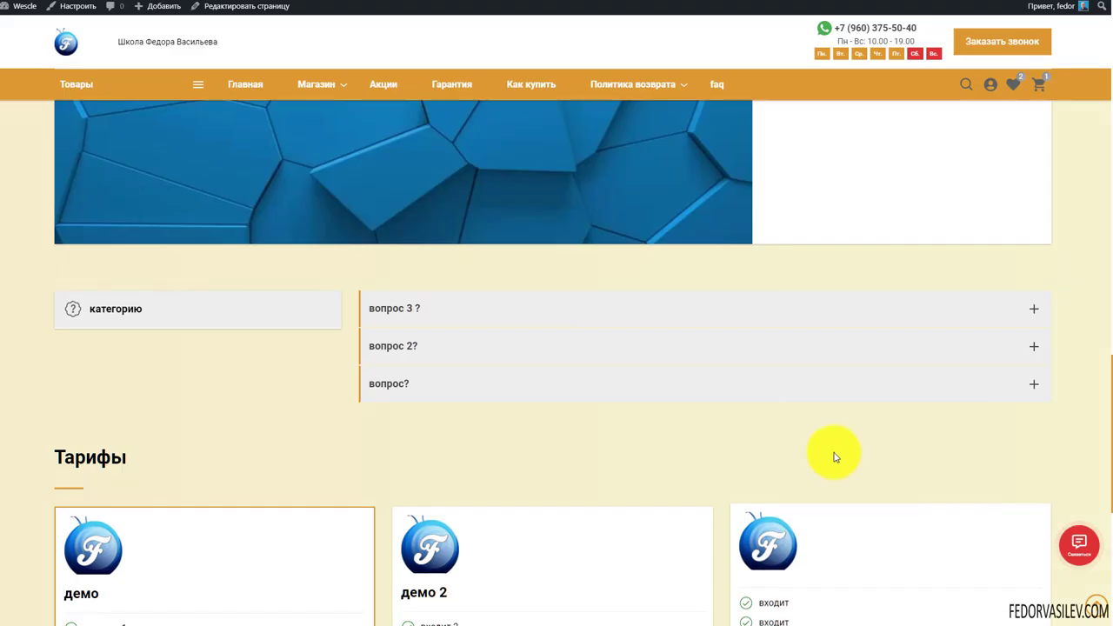
# Scroll through the manager fields and the вотсап and вайбер entries, then open the popup on the site
pyautogui.scroll(-10, 838, 455)
pyautogui.scroll(-1, 835, 469)
pyautogui.scroll(-5, 774, 435)
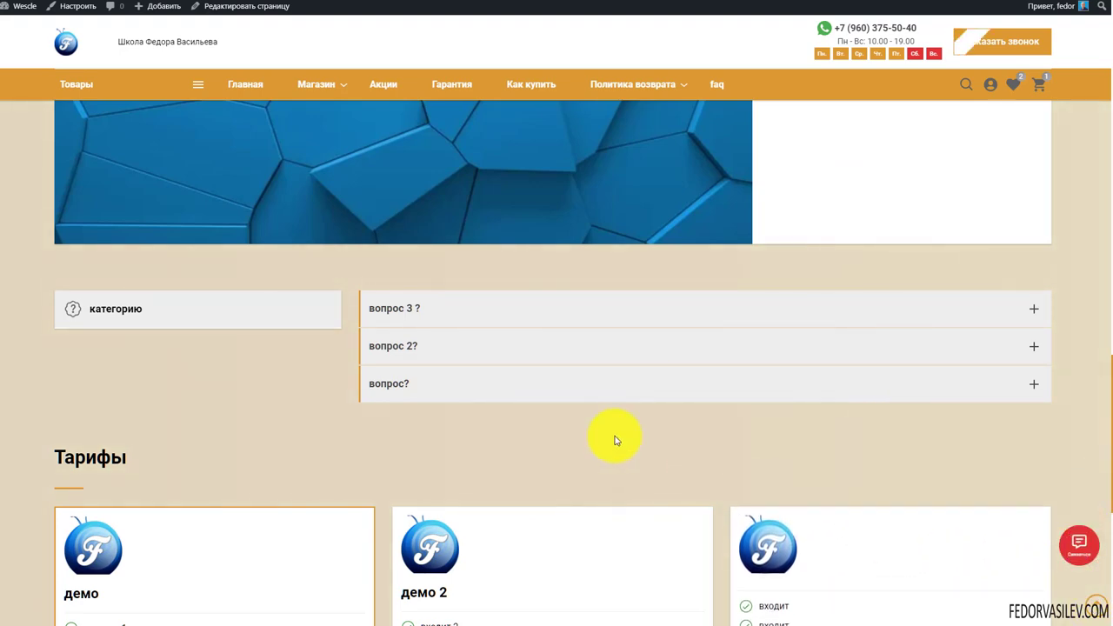
pyautogui.scroll(3, 616, 435)
pyautogui.scroll(-5, 614, 430)
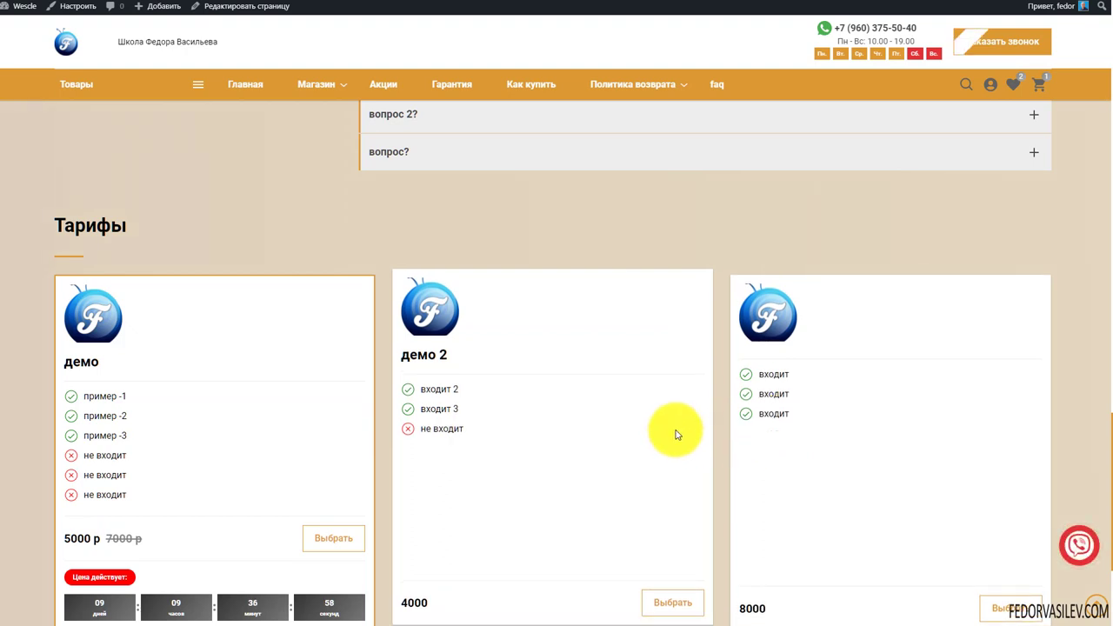
pyautogui.scroll(-2, 670, 413)
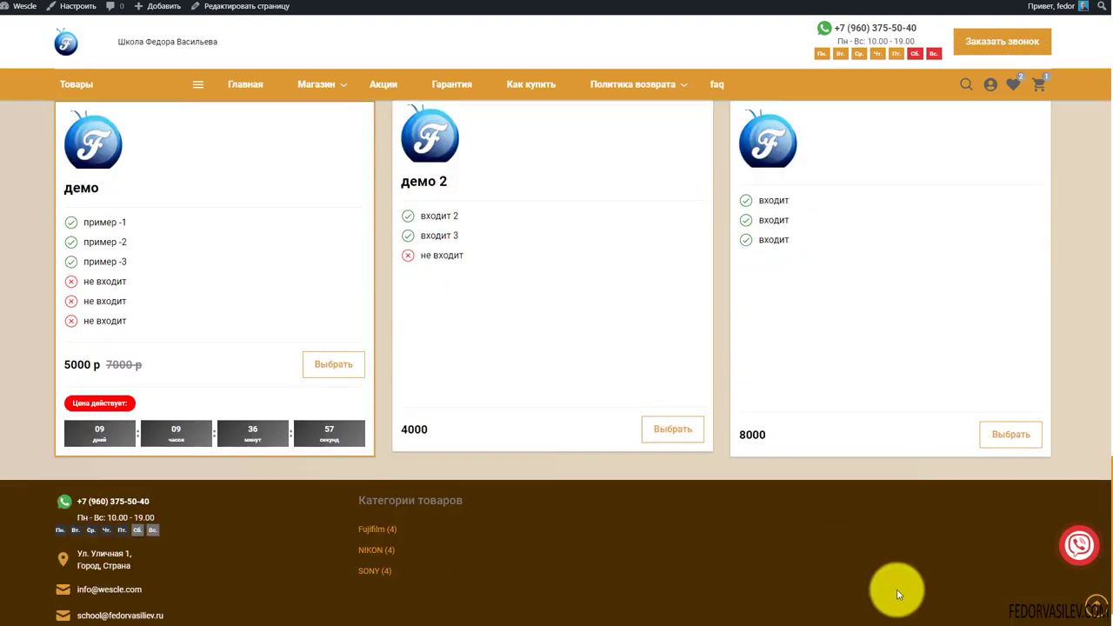
pyautogui.click(1076, 548)
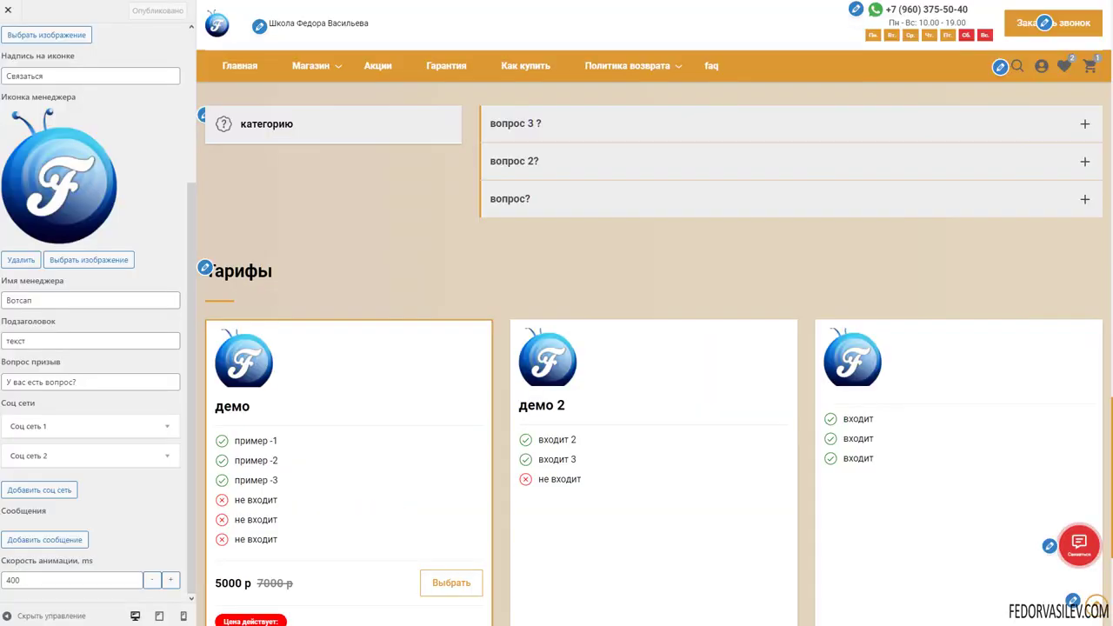
pyautogui.scroll(-3, 144, 261)
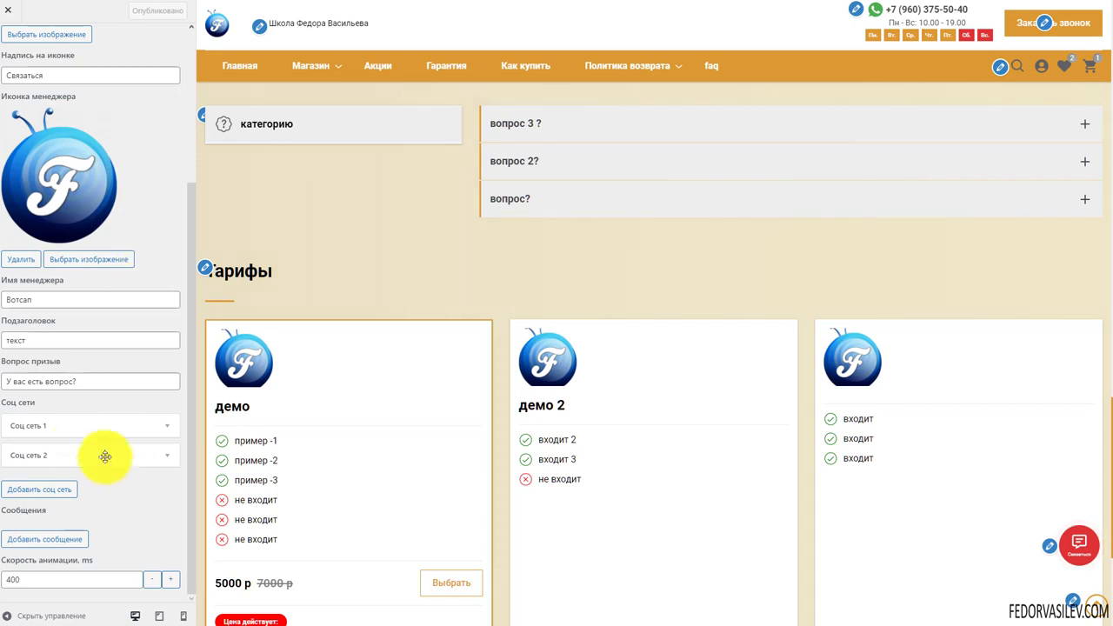
pyautogui.click(38, 425)
pyautogui.scroll(-3, 67, 323)
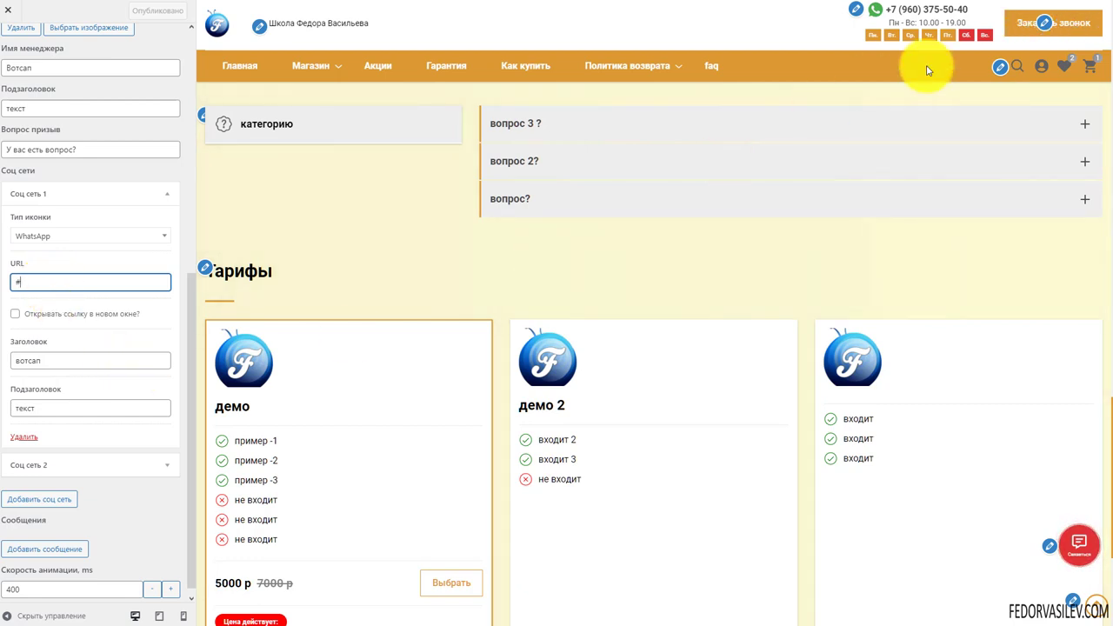
pyautogui.click(918, 11)
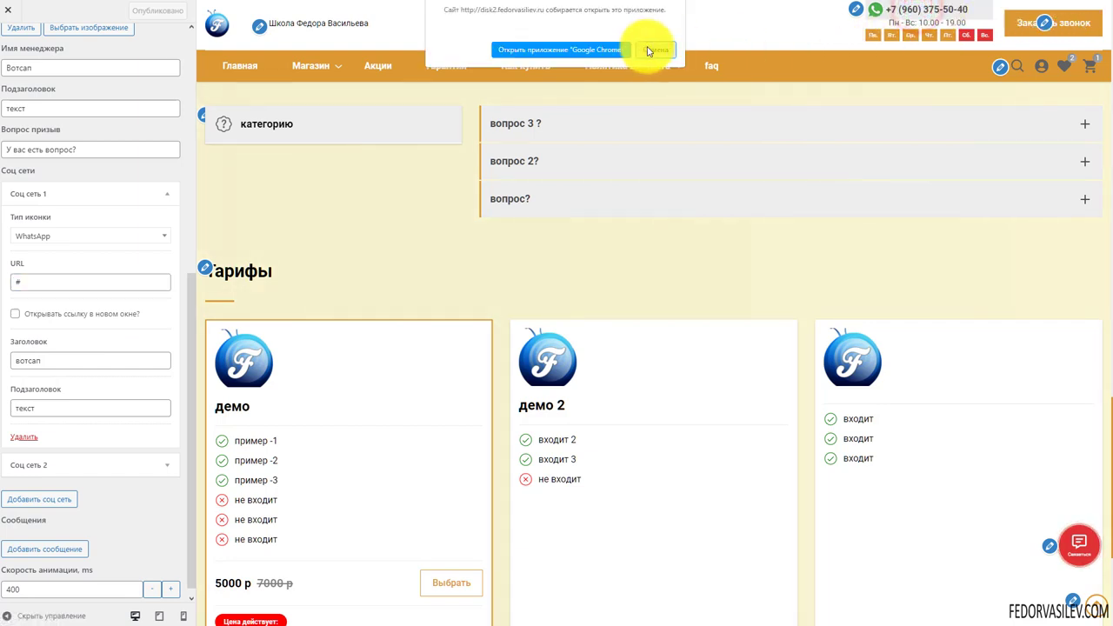
pyautogui.click(650, 44)
pyautogui.click(42, 494)
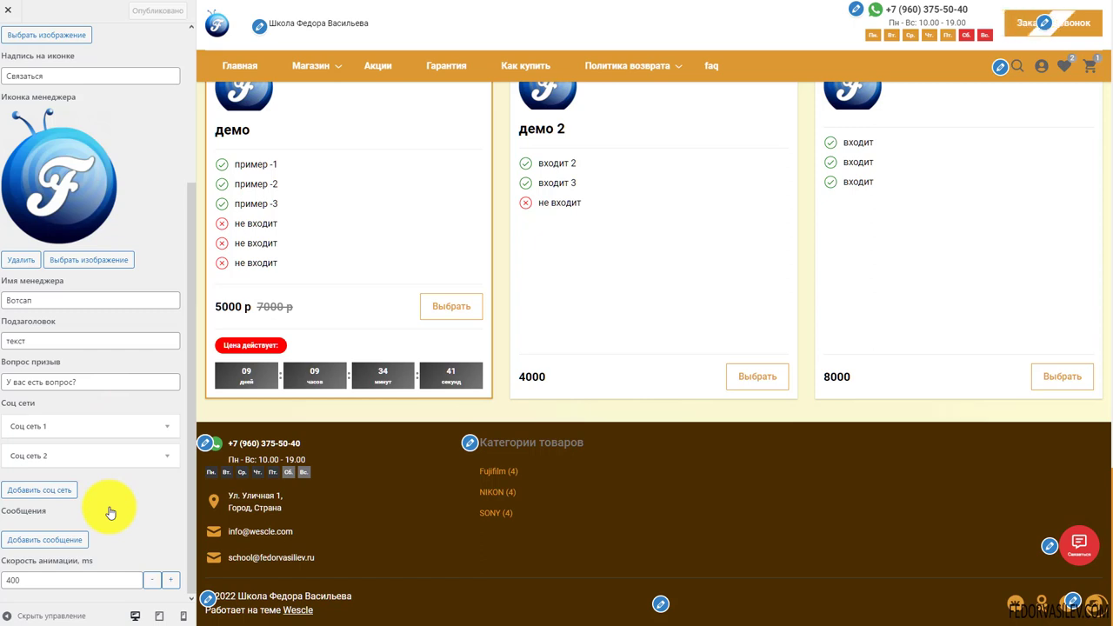
# Add a first contact widget message and paste in the text "У вас есть вопрос?"
pyautogui.click(47, 539)
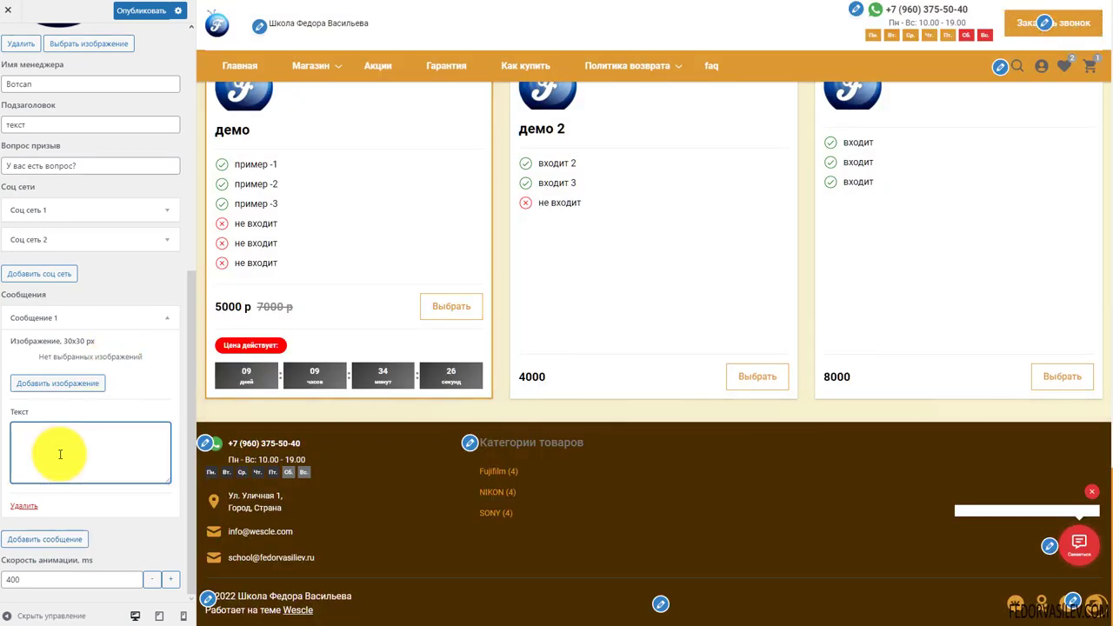
pyautogui.click(60, 454)
pyautogui.write('У вас есть вопрос?')
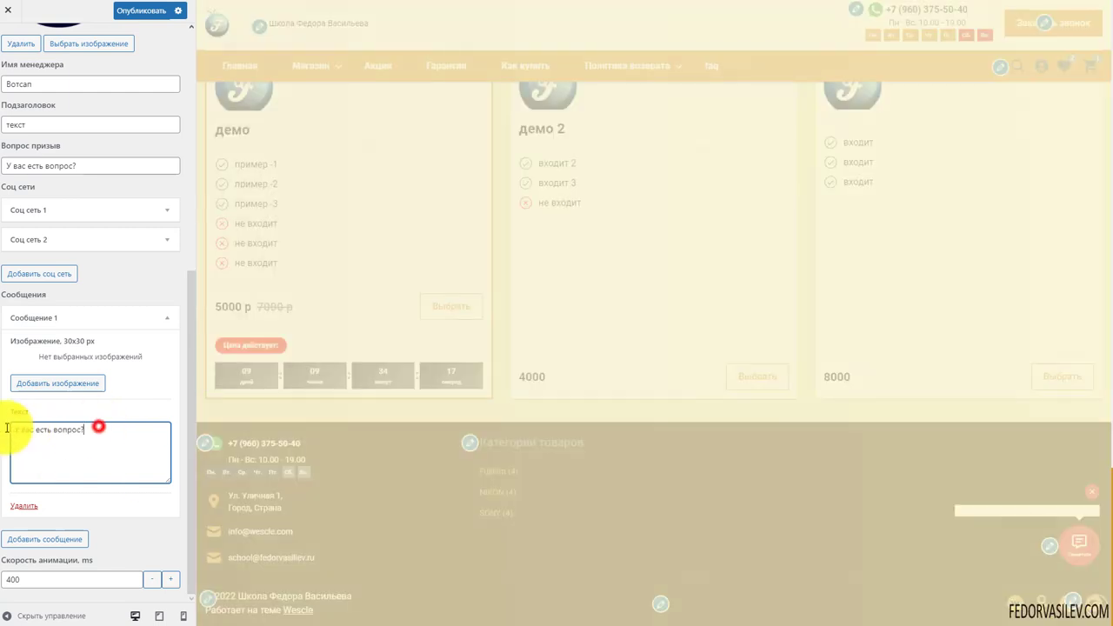
pyautogui.moveTo(12, 426); pyautogui.dragTo(107, 427)
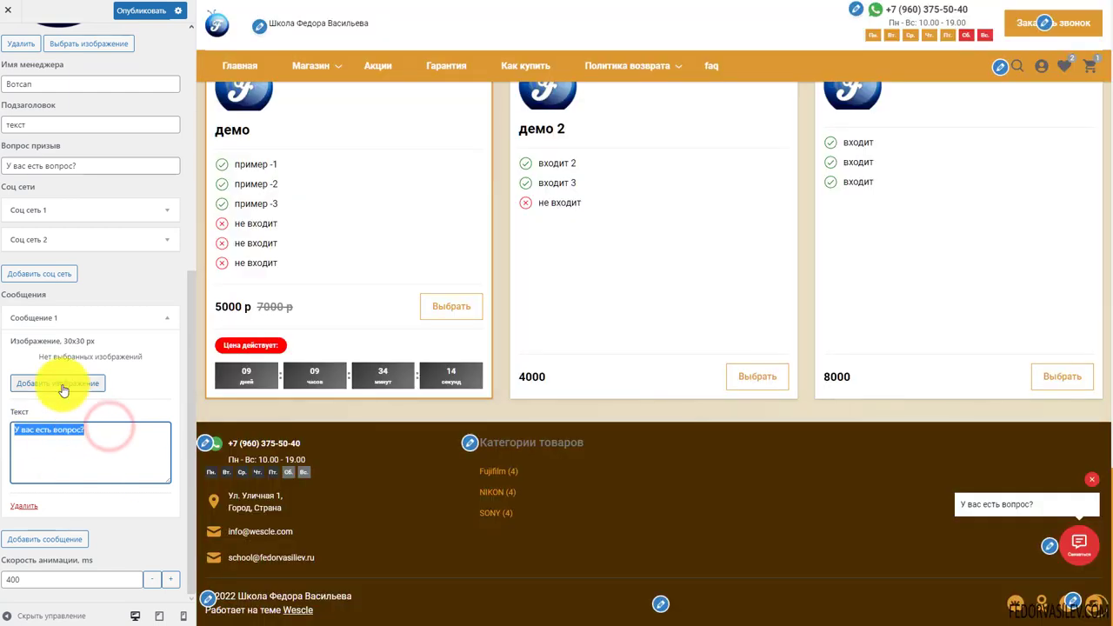
# Attach the F logo from the media library as the first message's image
pyautogui.click(61, 386)
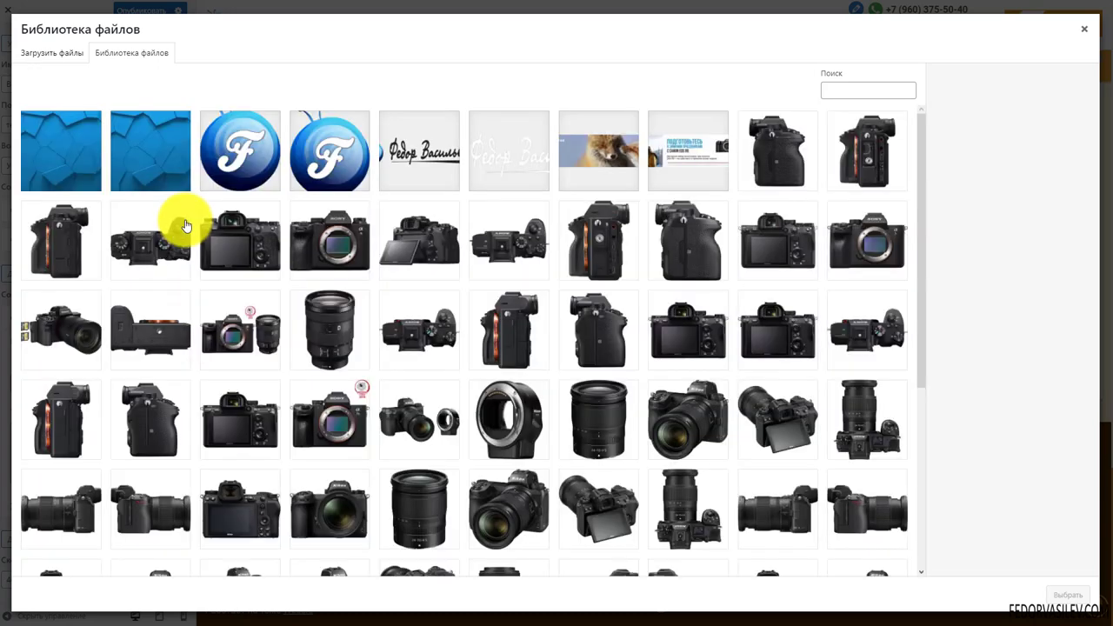
pyautogui.click(319, 172)
pyautogui.click(1068, 596)
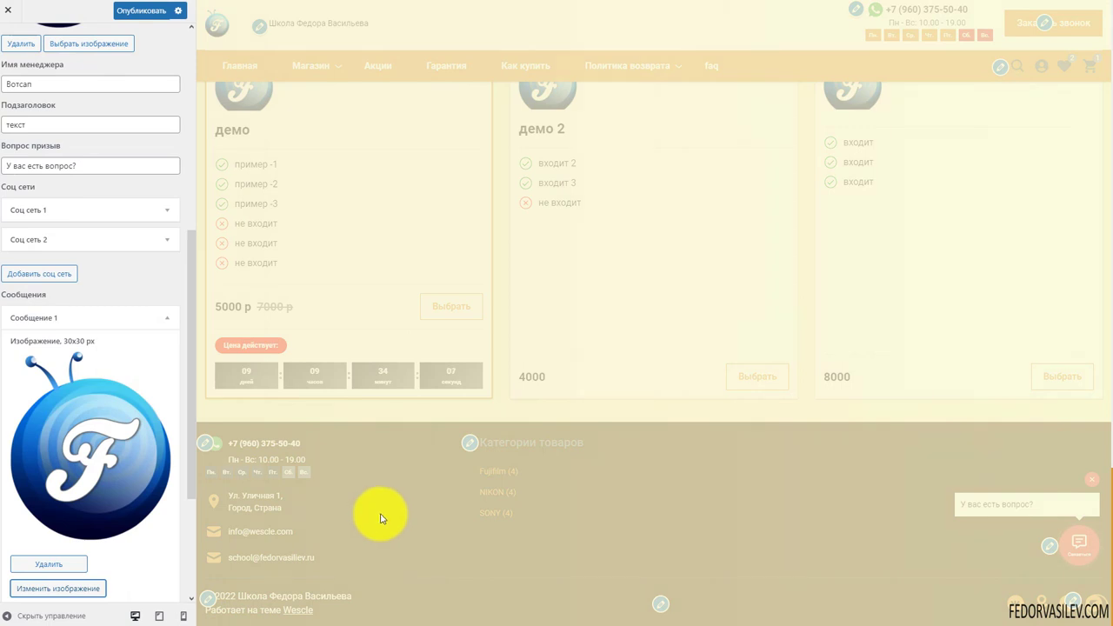
pyautogui.scroll(-2, 92, 465)
pyautogui.scroll(1, 87, 348)
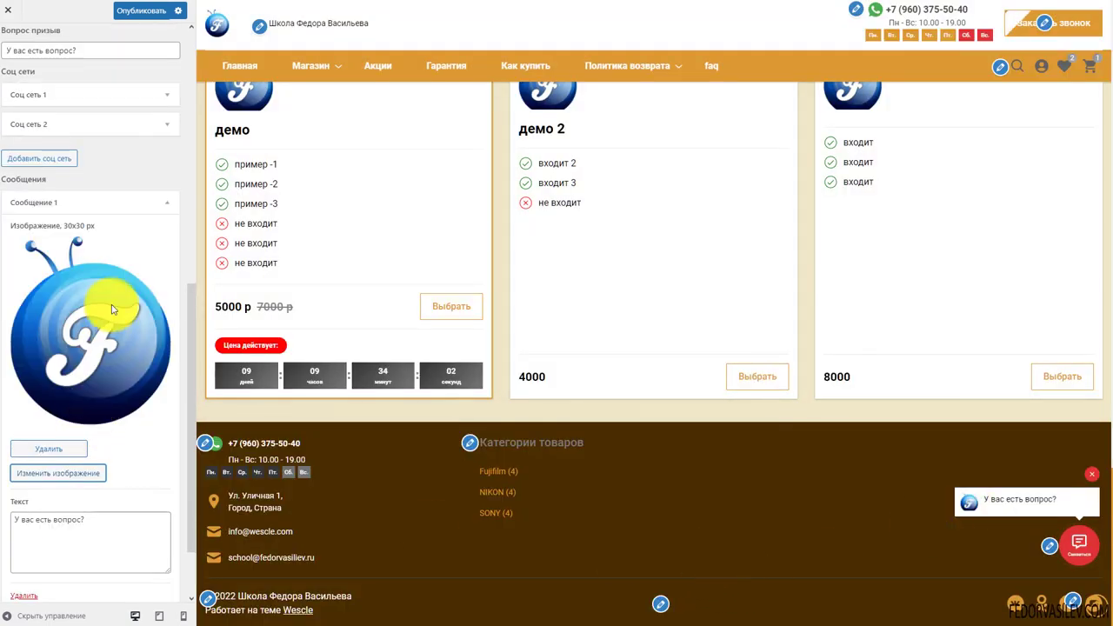
pyautogui.click(93, 202)
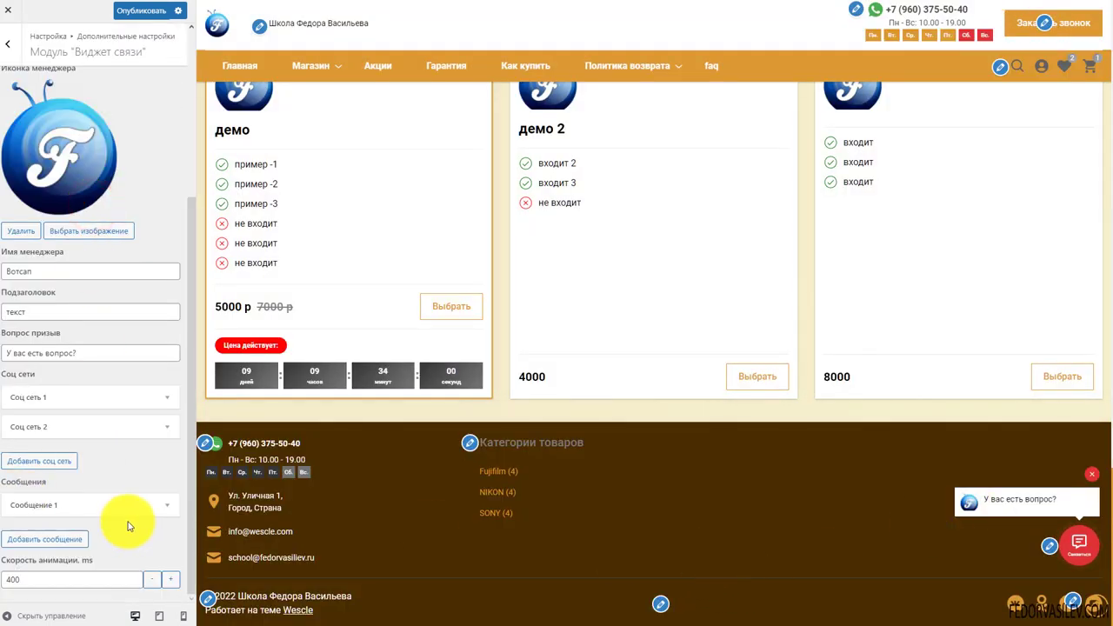
pyautogui.click(73, 502)
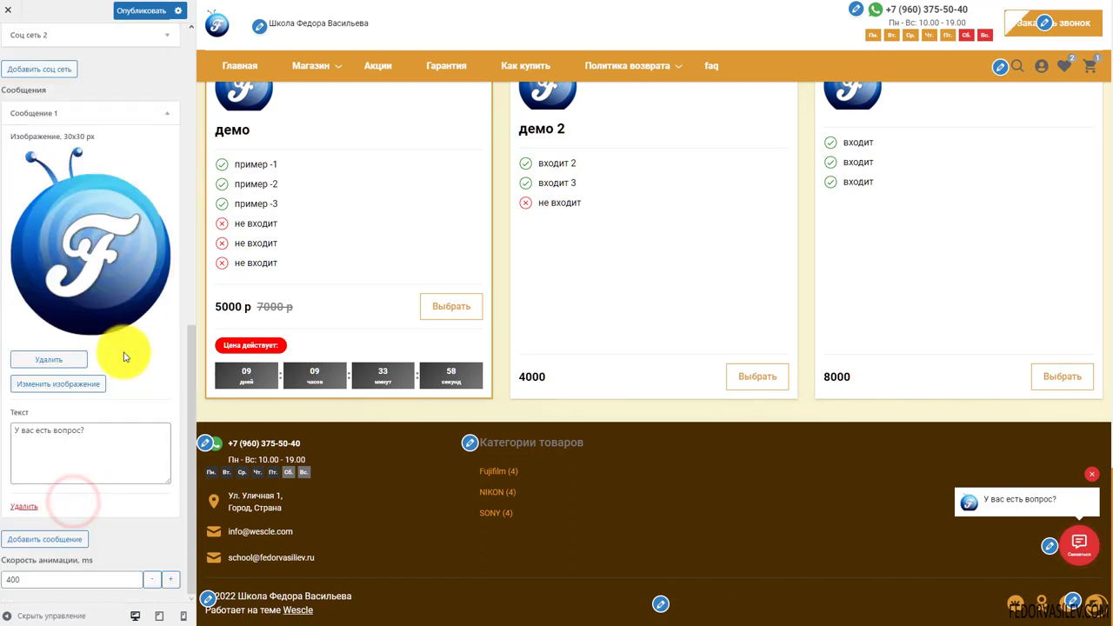
# Collapse message 1 and add a second contact message using the blue F logo image
pyautogui.scroll(3, 52, 374)
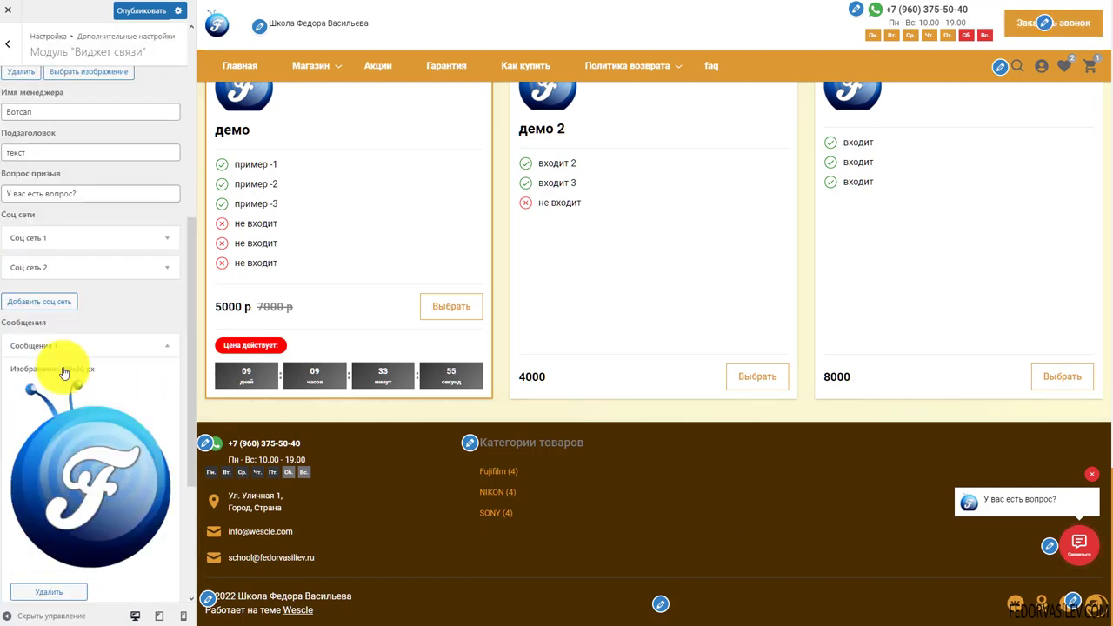
pyautogui.click(77, 348)
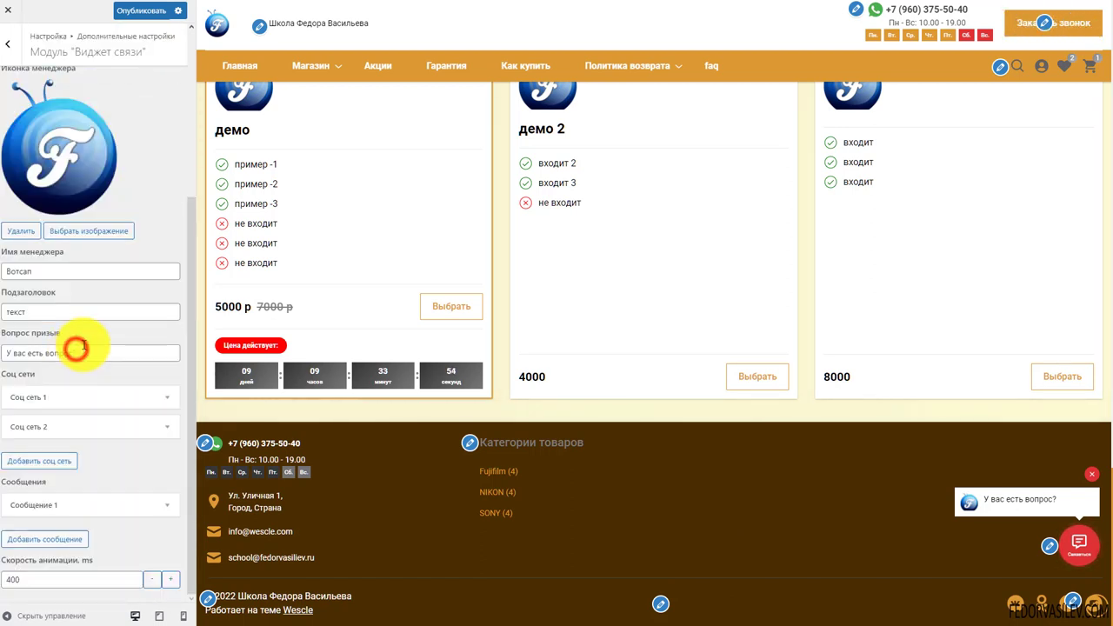
pyautogui.click(52, 540)
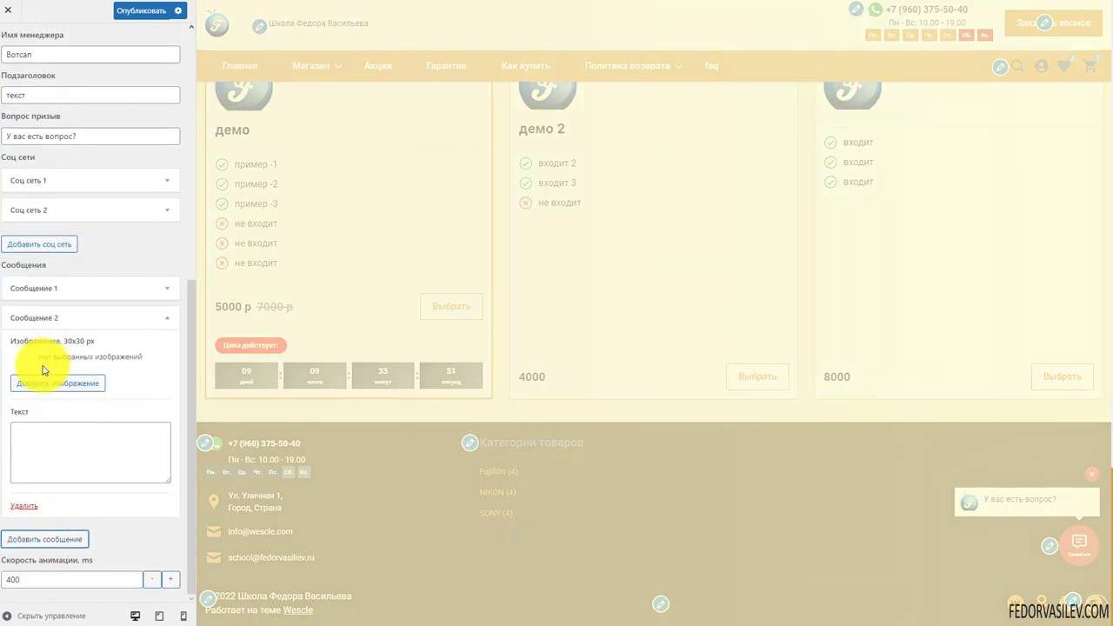
pyautogui.click(72, 382)
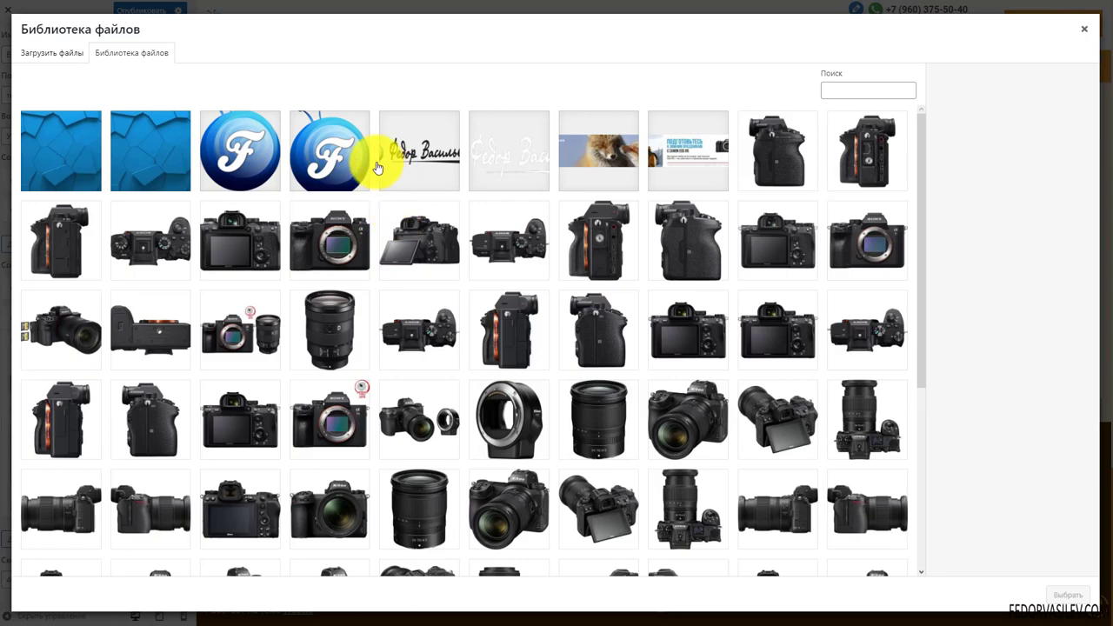
pyautogui.click(352, 155)
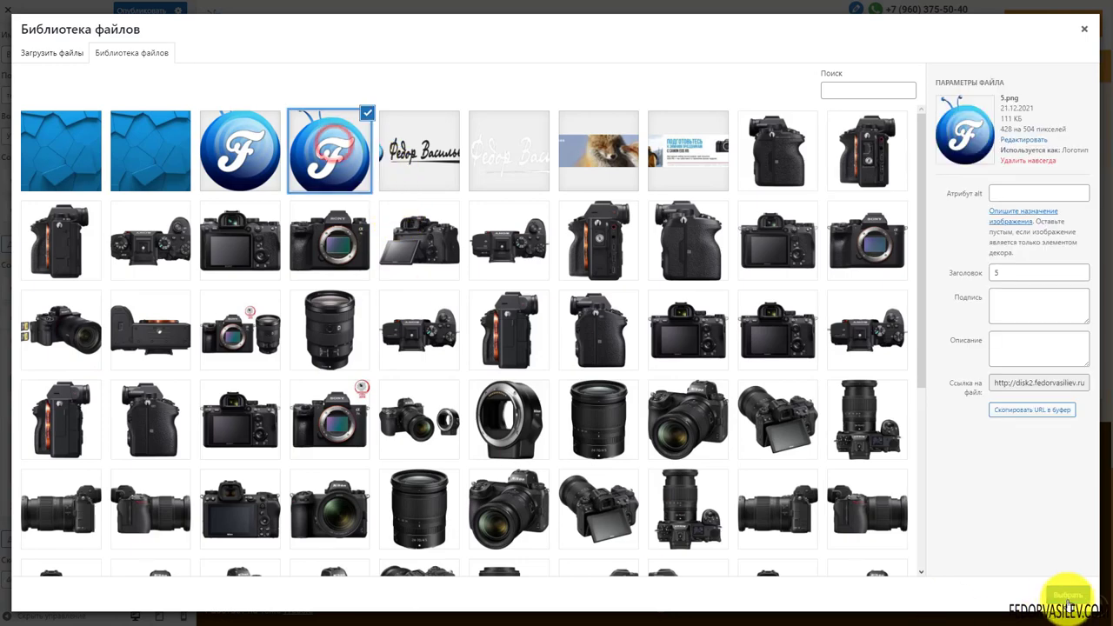
pyautogui.click(1068, 595)
pyautogui.scroll(-4, 116, 445)
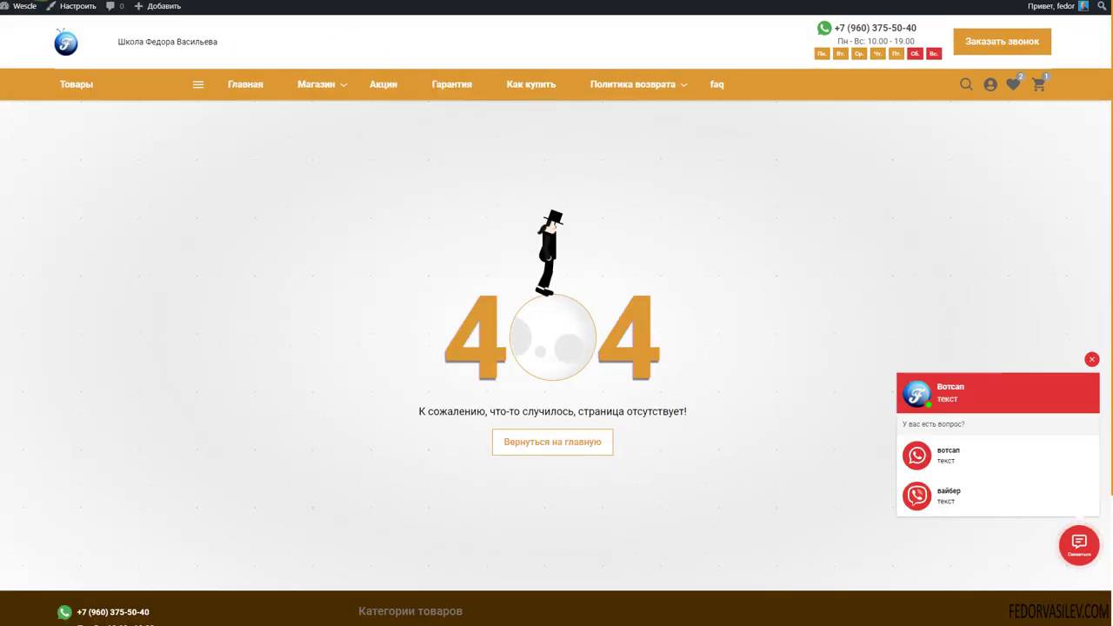
# On the live homepage, open the floating Связаться widget to see its Вотсап and вайбер options
pyautogui.click(65, 41)
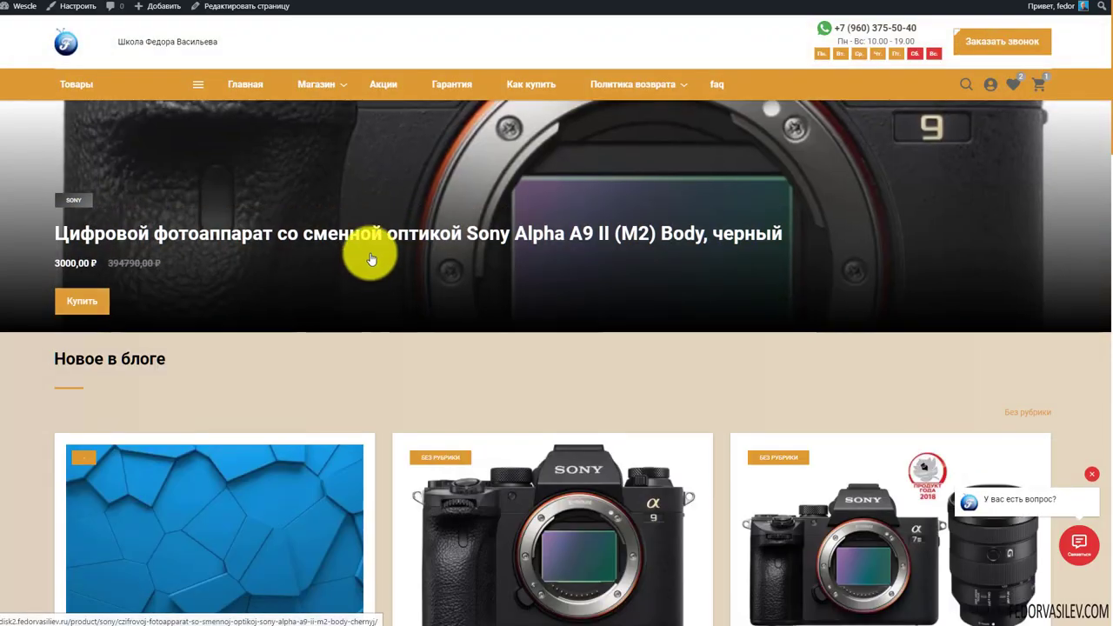
pyautogui.scroll(-3, 370, 254)
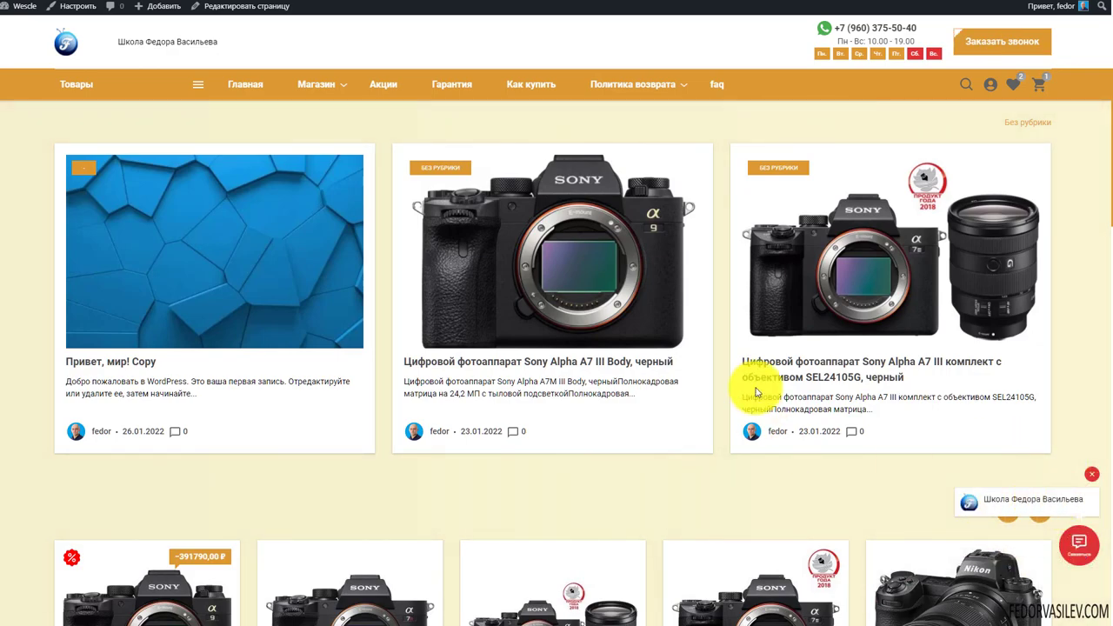
pyautogui.scroll(-5, 800, 365)
pyautogui.scroll(7, 828, 368)
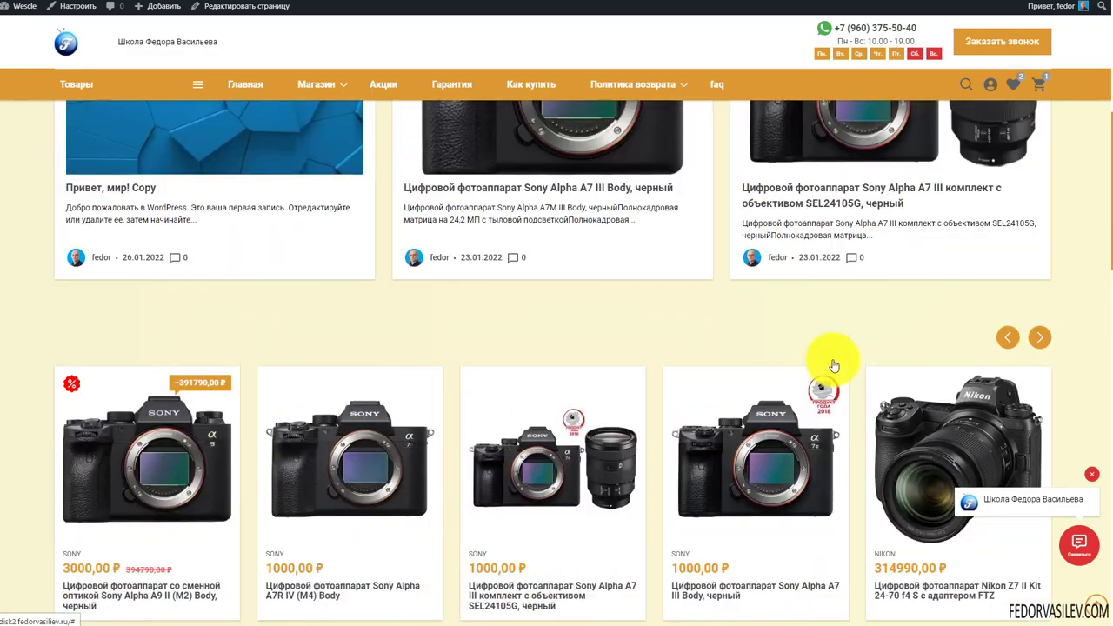
pyautogui.scroll(-10, 778, 402)
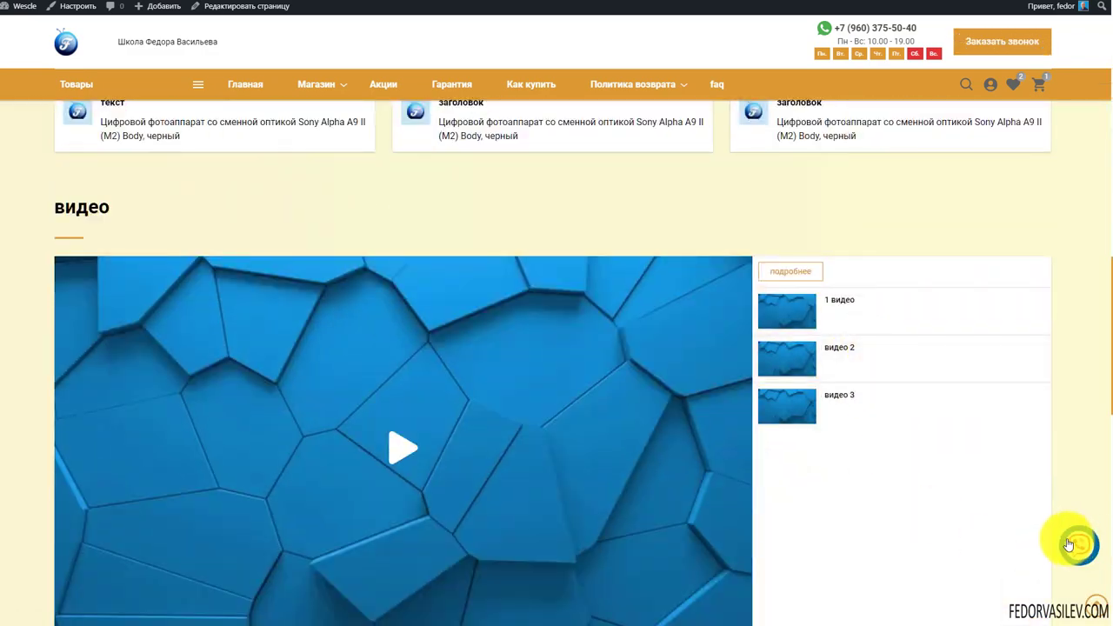
pyautogui.scroll(-3, 982, 483)
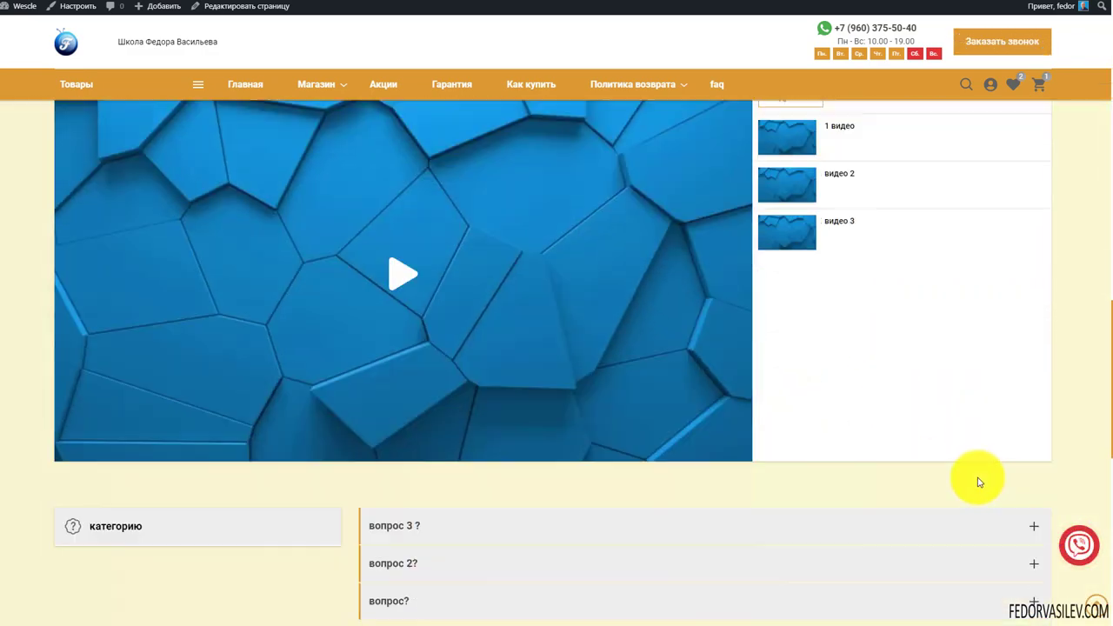
pyautogui.click(1081, 549)
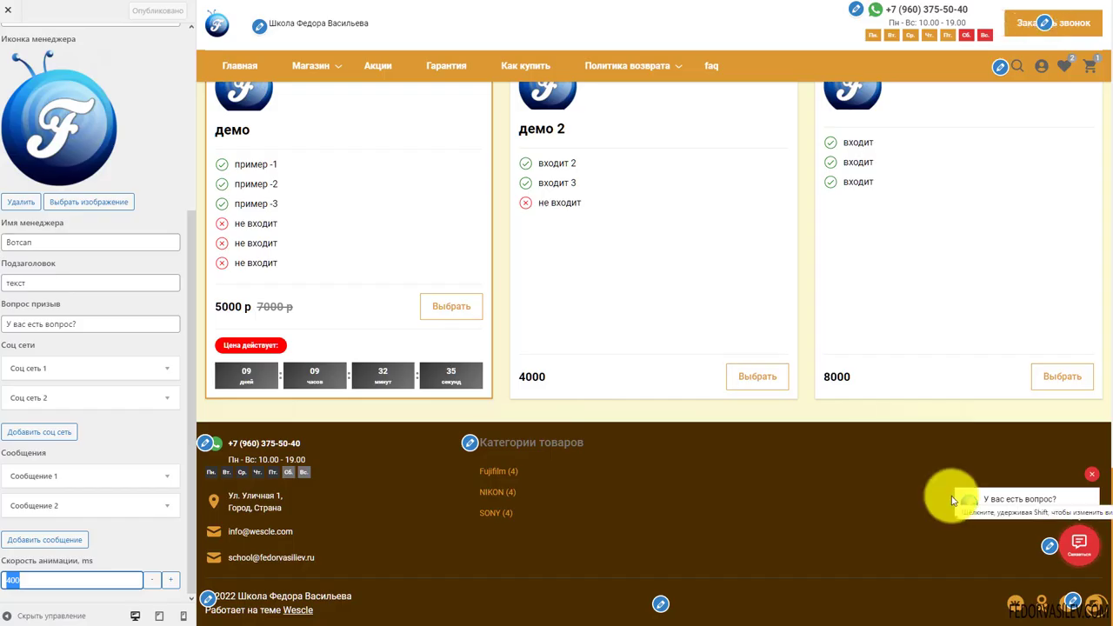
# Dismiss the preview's question bubble and back out of Виджет связи to the main Customizer panel list
pyautogui.click(1092, 474)
pyautogui.scroll(3, 97, 345)
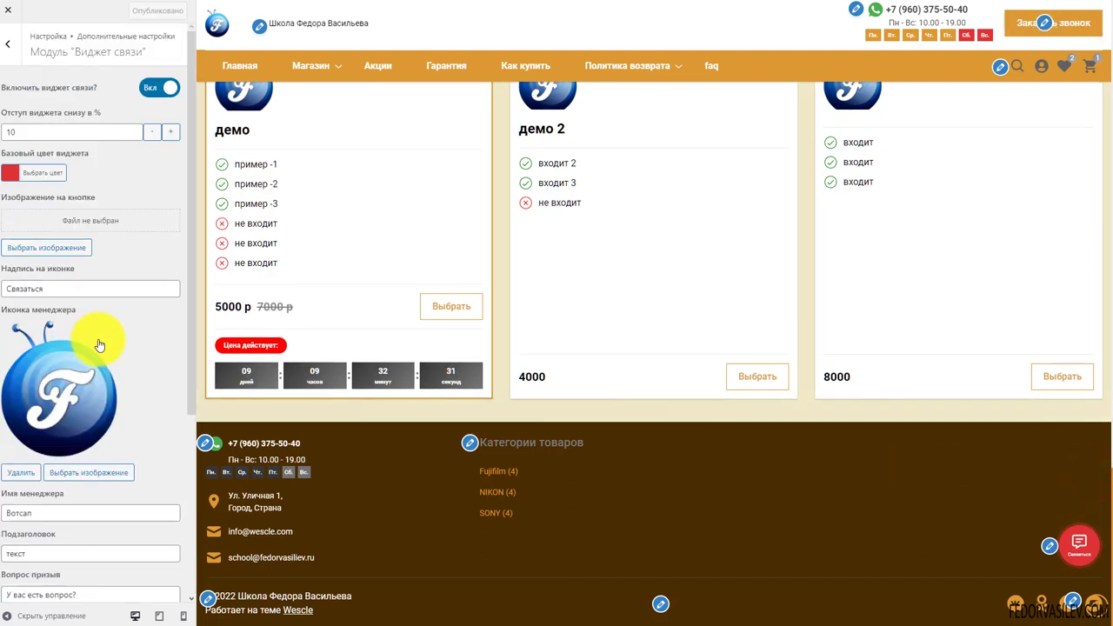
pyautogui.scroll(-3, 112, 324)
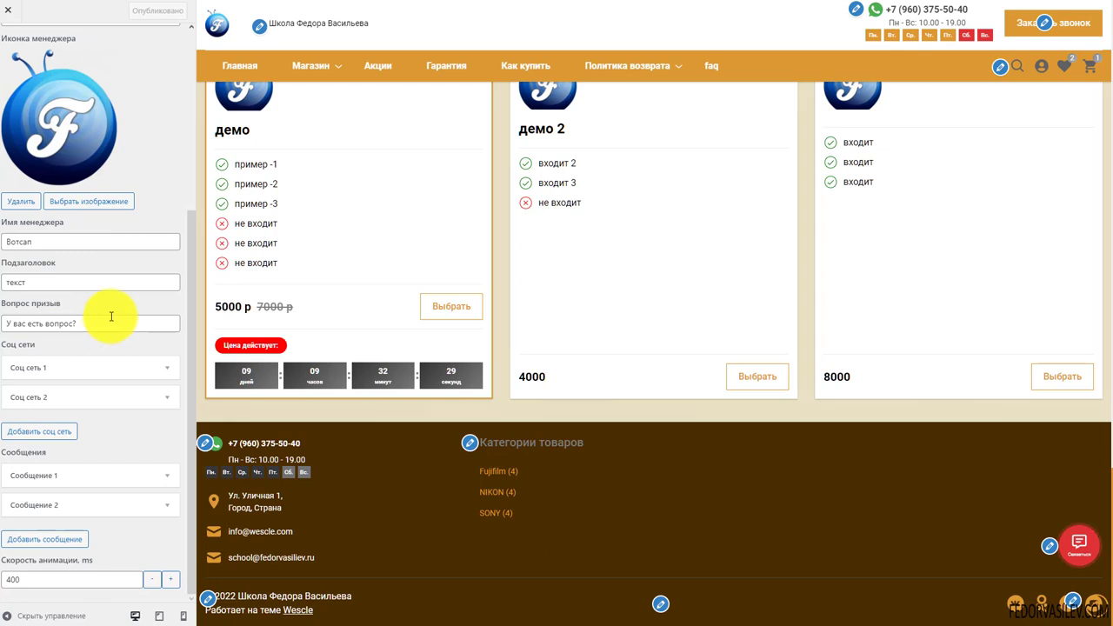
pyautogui.click(9, 43)
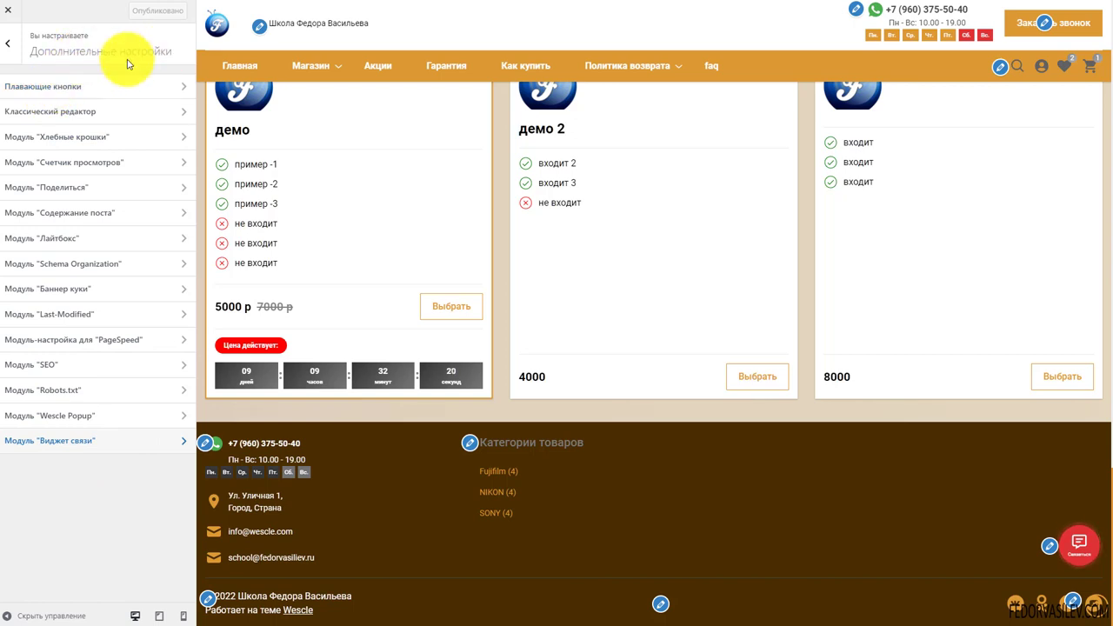
pyautogui.click(10, 46)
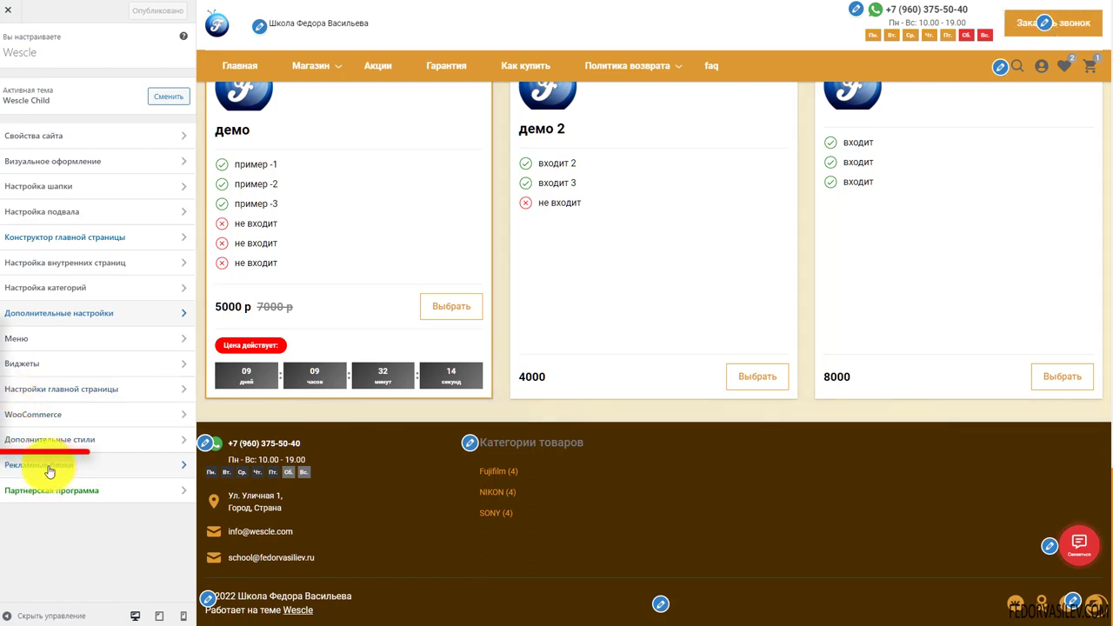
# Look over the Меню, Виджеты and Настройки главной страницы panels in turn
pyautogui.click(24, 339)
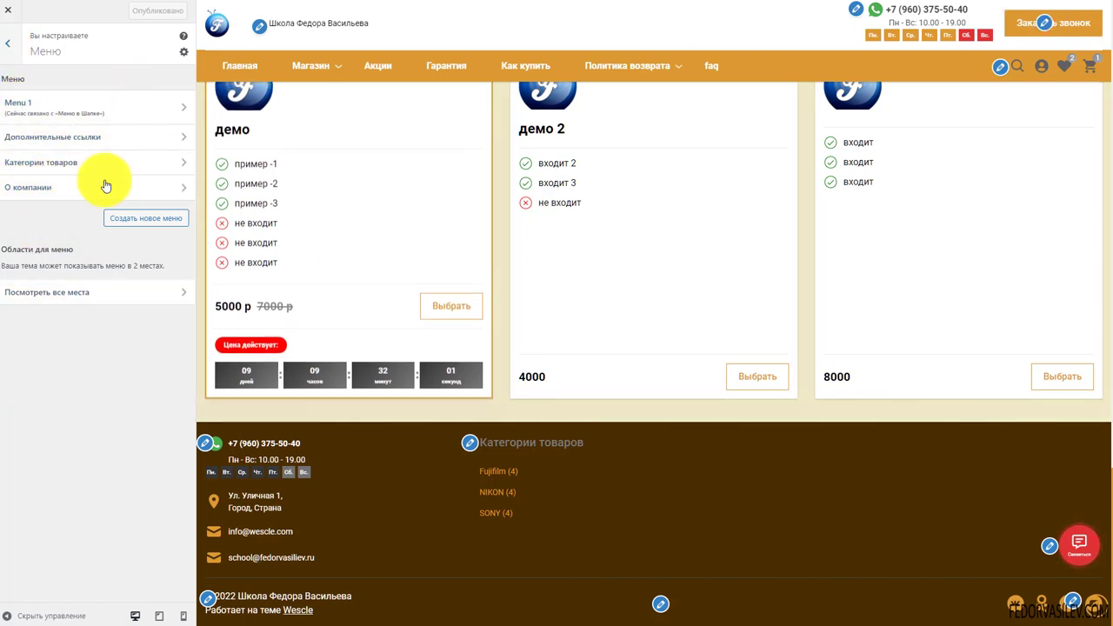
pyautogui.click(9, 42)
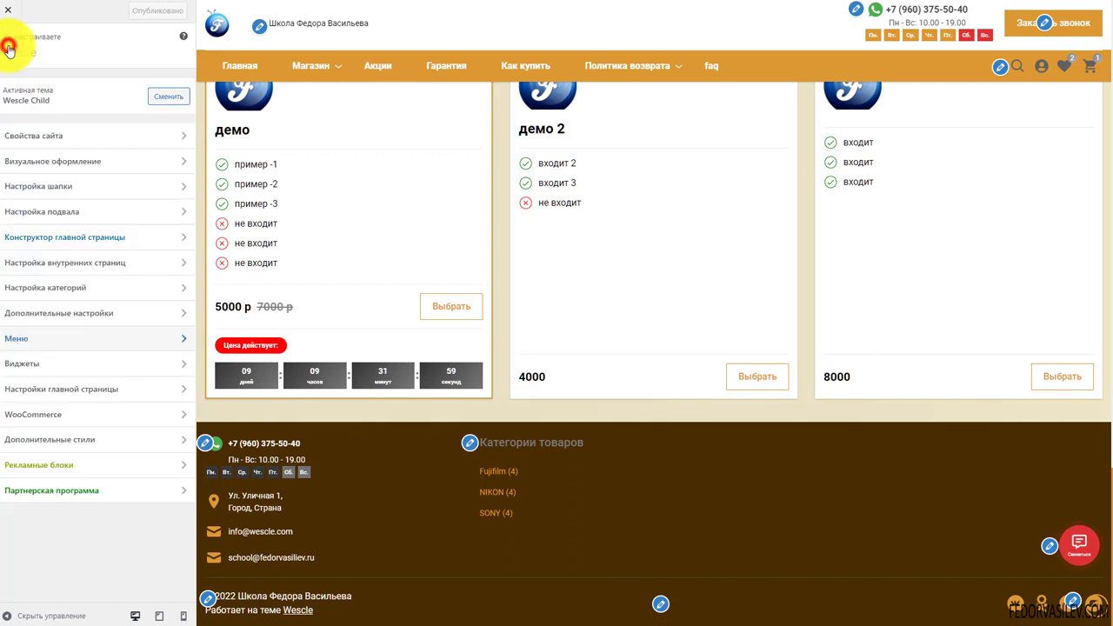
pyautogui.click(42, 366)
pyautogui.click(5, 48)
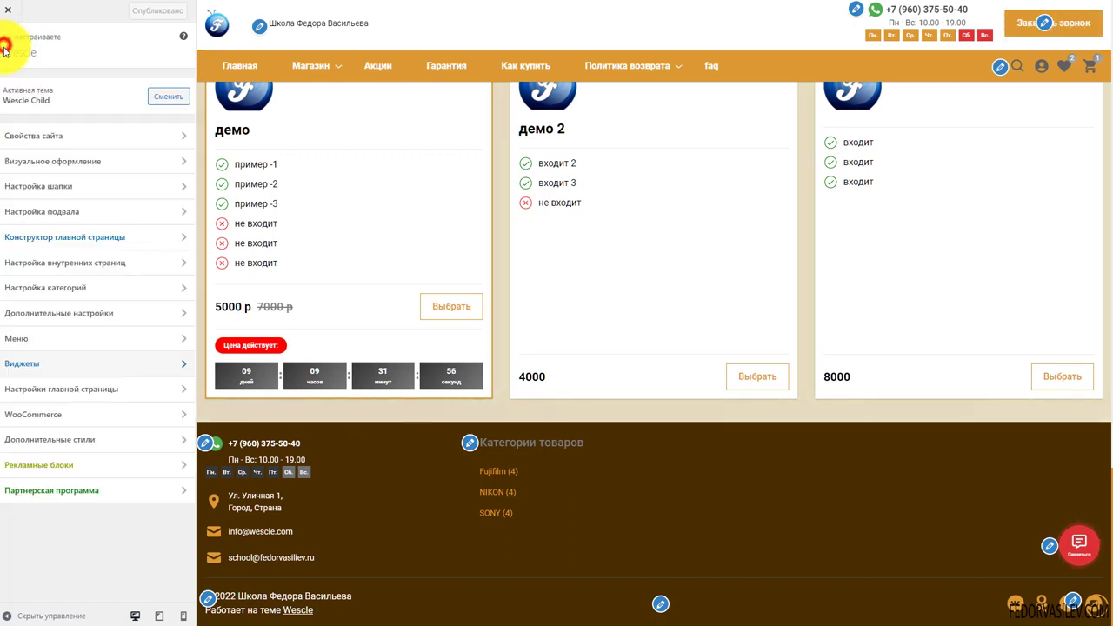
pyautogui.click(43, 391)
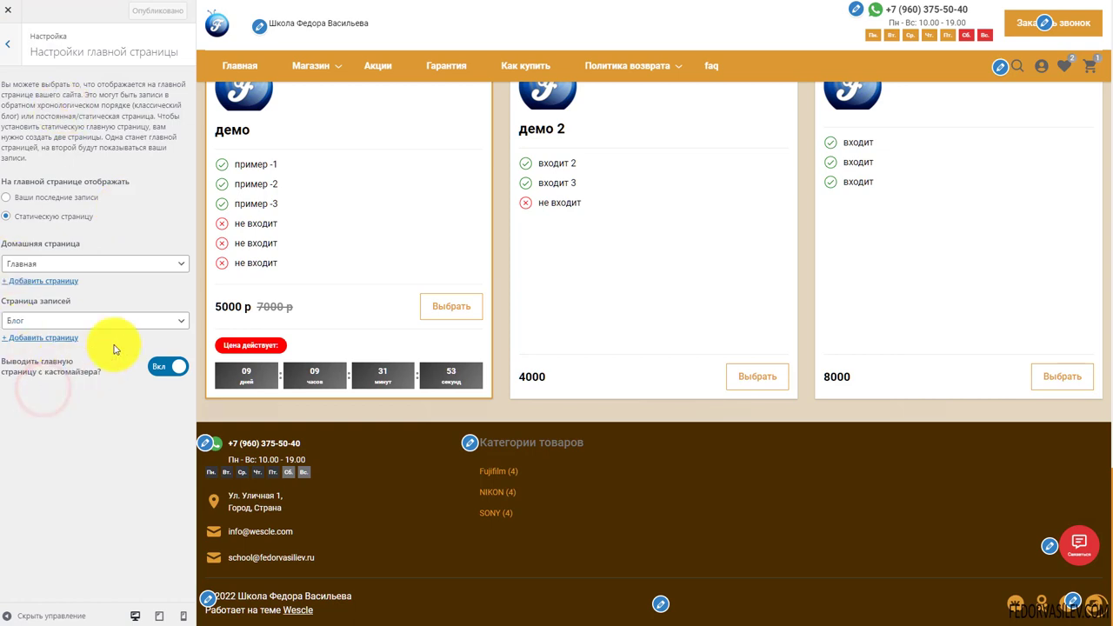
pyautogui.click(7, 44)
# Review WooCommerce's Уведомление магазина and Дополнительные стили, then open Рекламные блоки
pyautogui.click(42, 415)
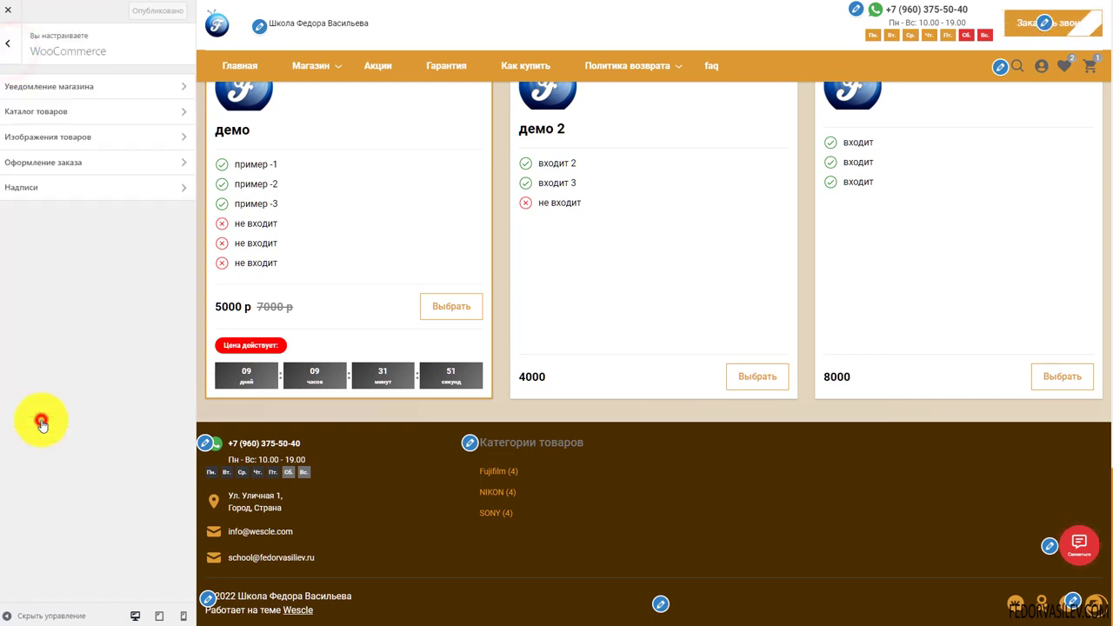
pyautogui.click(45, 92)
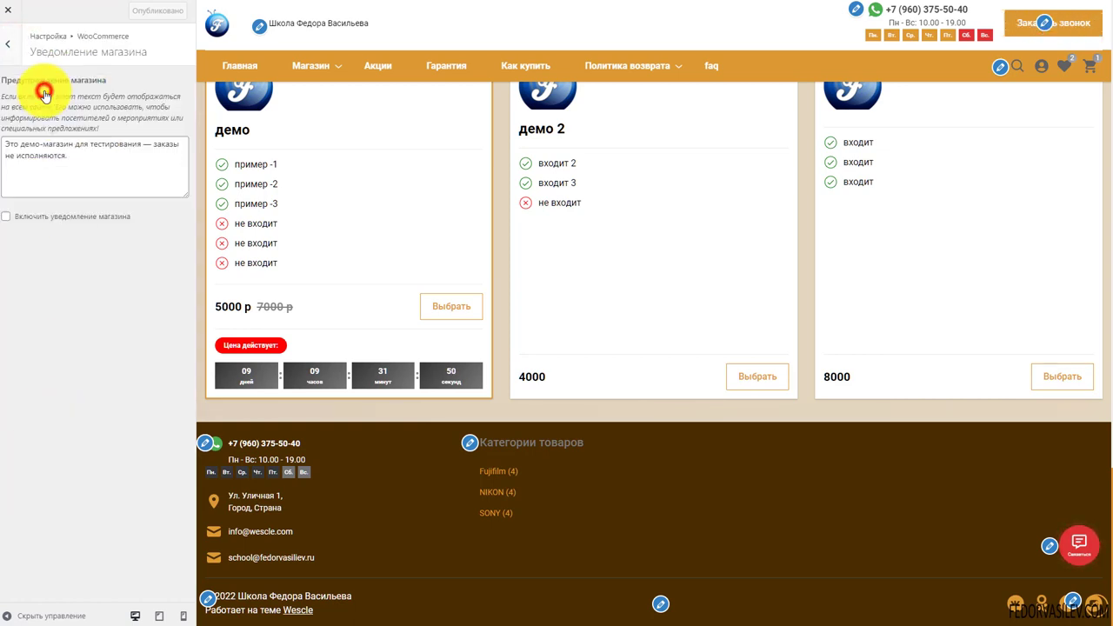
pyautogui.click(7, 45)
pyautogui.click(9, 47)
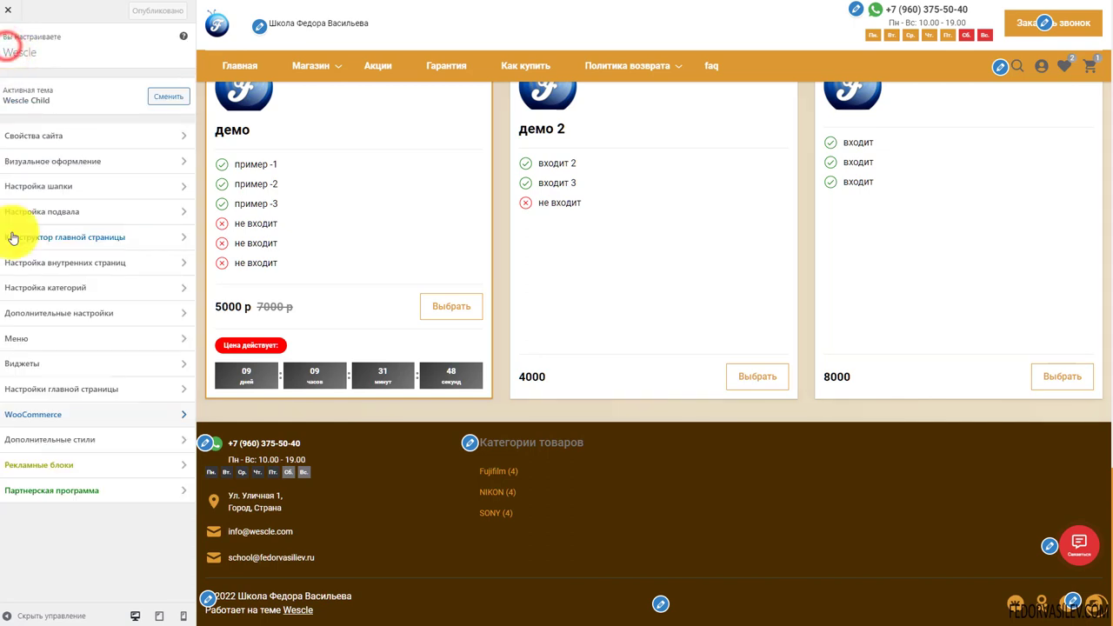
pyautogui.click(26, 440)
pyautogui.click(8, 45)
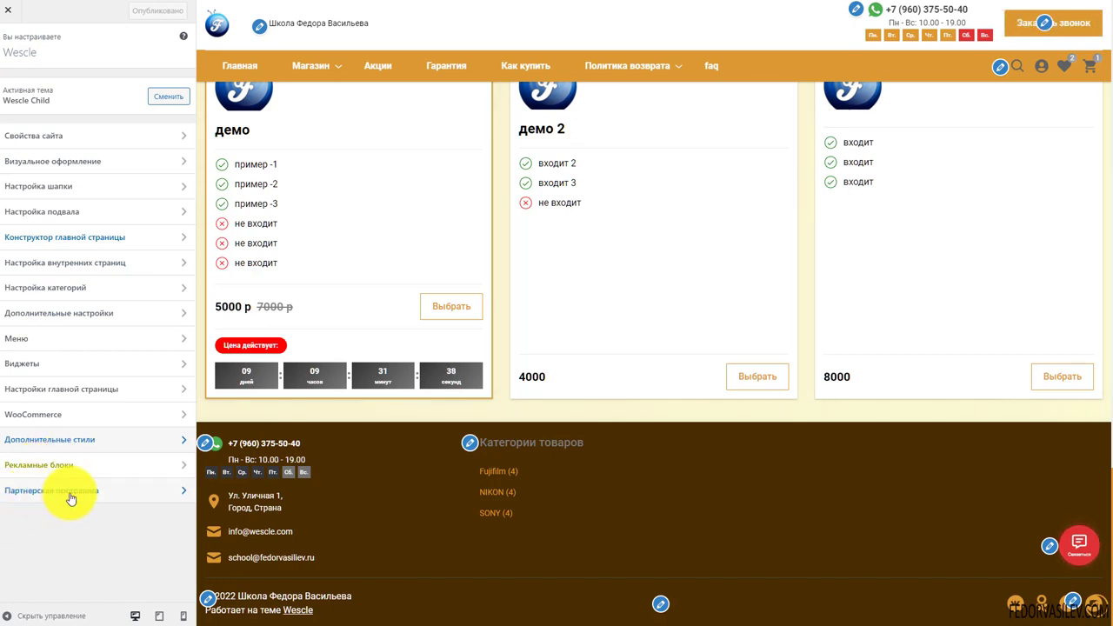
pyautogui.click(33, 461)
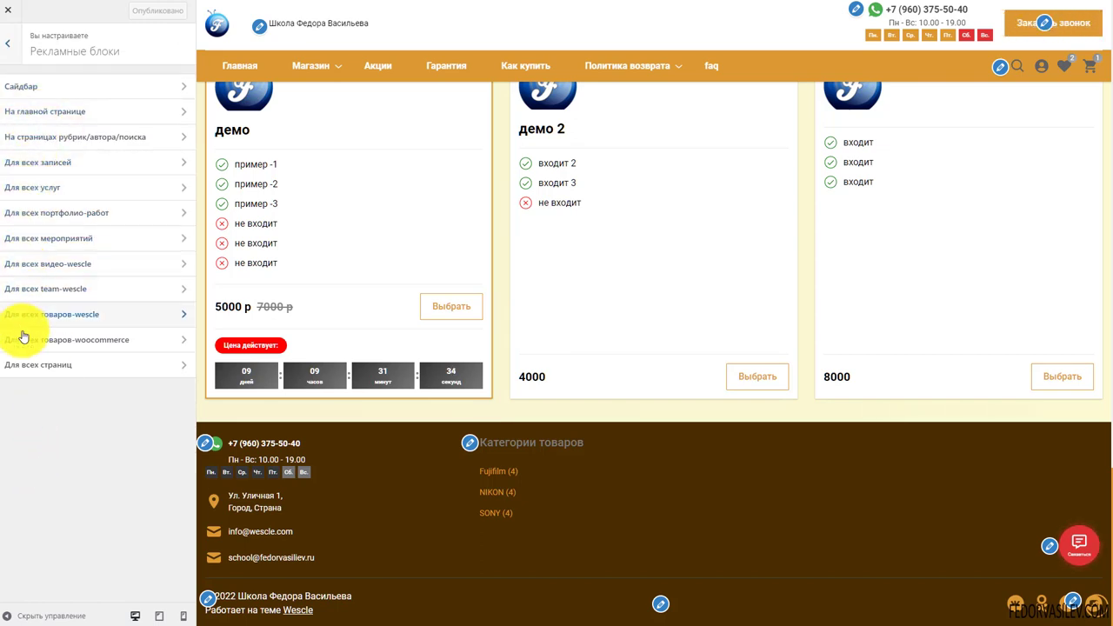
# Check the empty Сайдбар and На главной странице advertising code slots
pyautogui.click(23, 92)
pyautogui.click(74, 148)
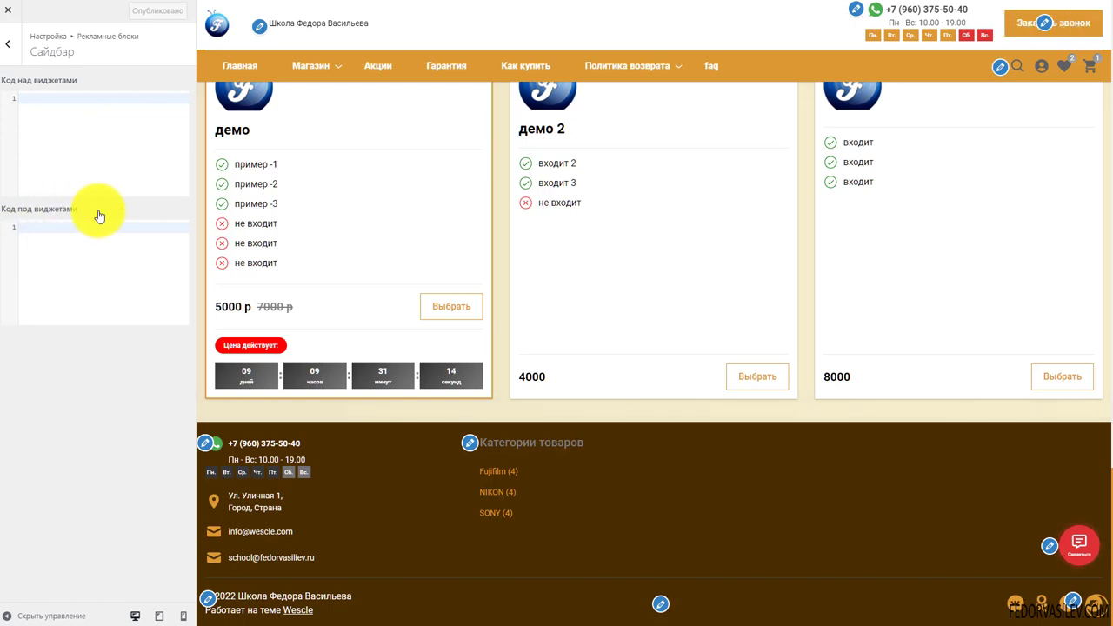
pyautogui.click(7, 46)
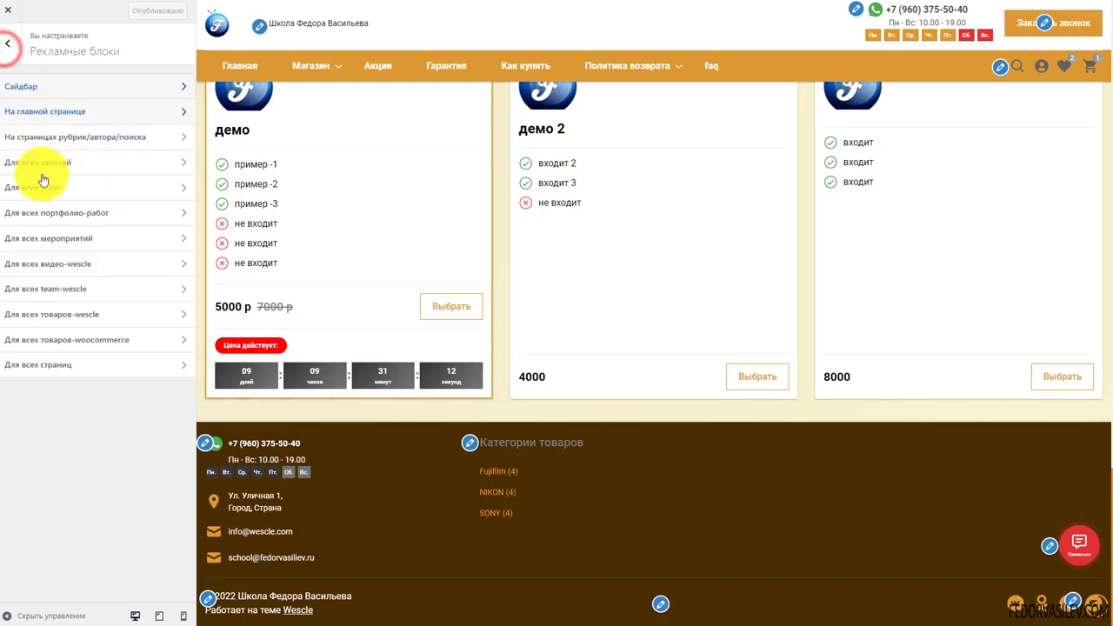
pyautogui.click(21, 118)
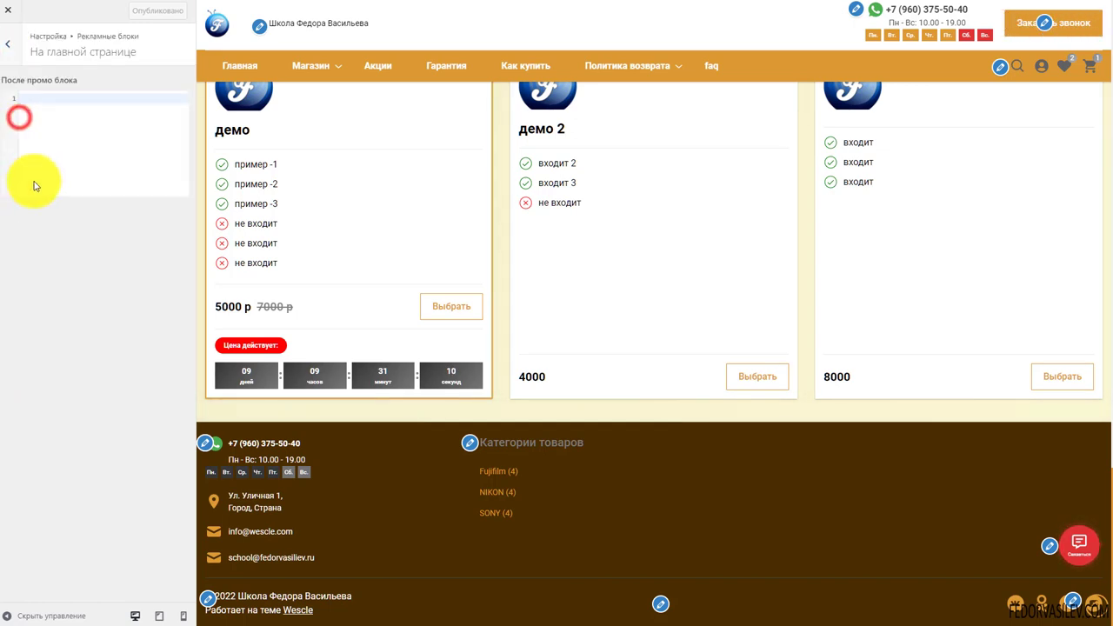
pyautogui.click(9, 47)
# Inspect the Для всех записей advertising code slots
pyautogui.click(41, 165)
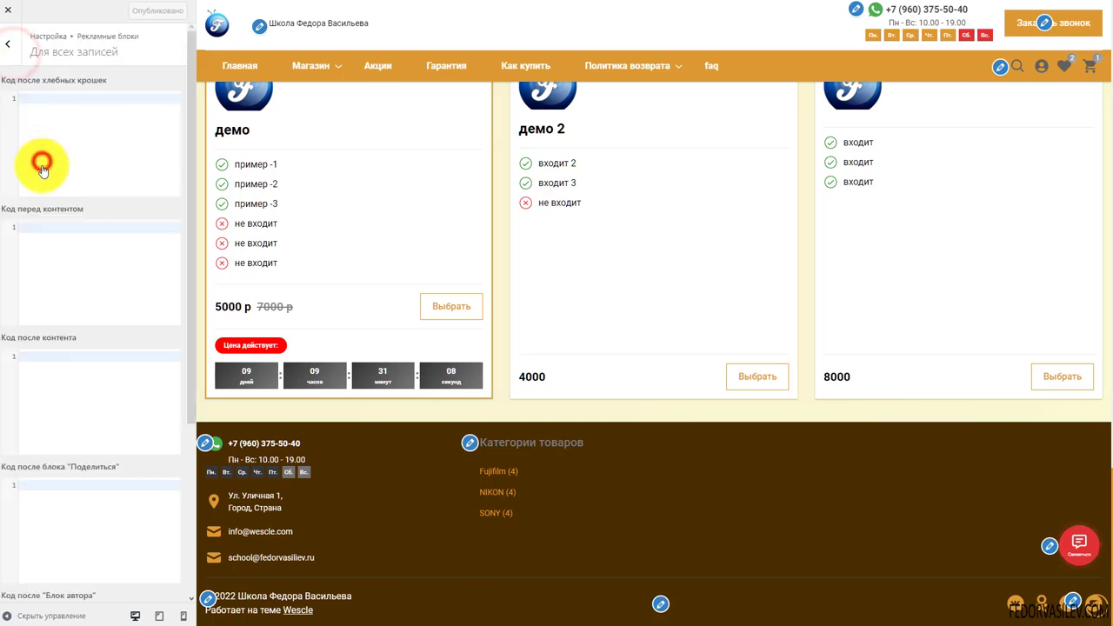
pyautogui.scroll(-3, 114, 186)
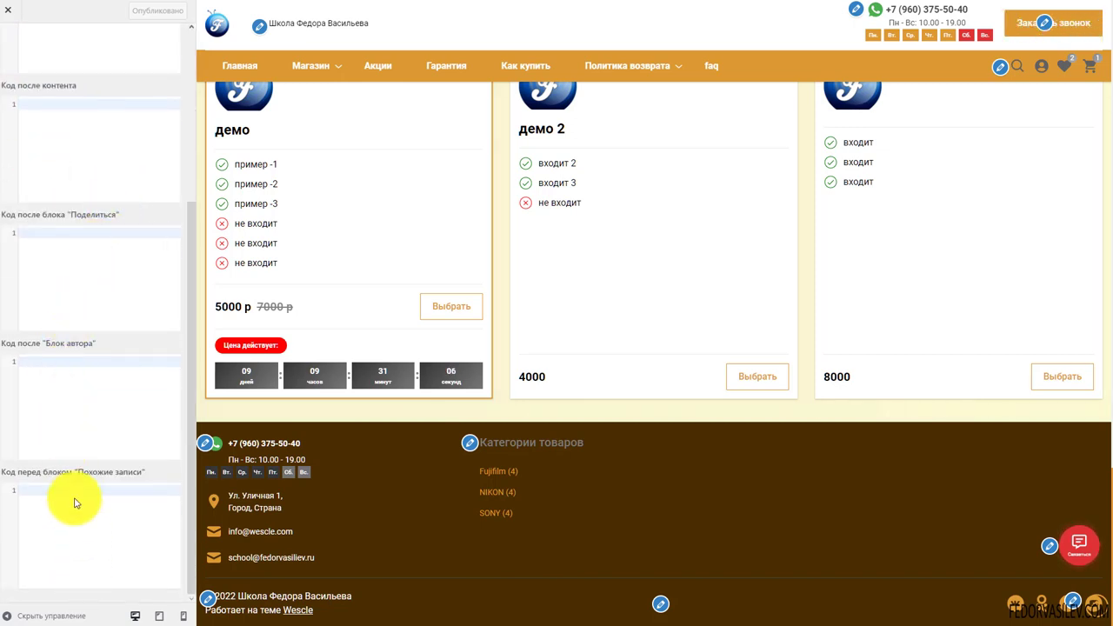
pyautogui.click(131, 221)
pyautogui.moveTo(98, 341); pyautogui.dragTo(25, 348)
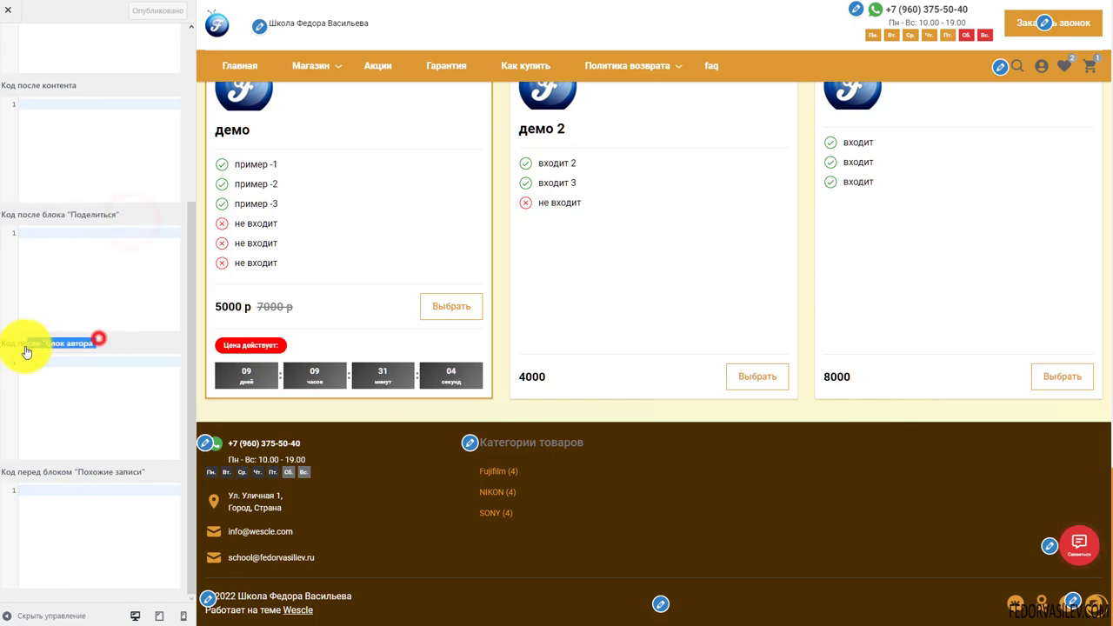
pyautogui.scroll(3, 29, 191)
pyautogui.click(14, 43)
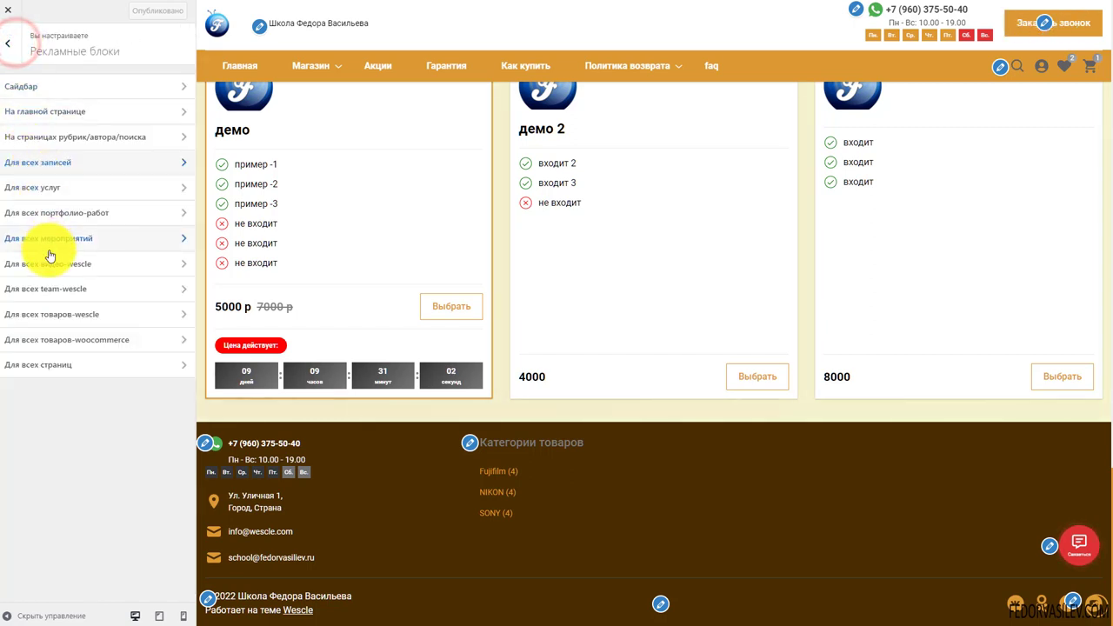
# Check the WooCommerce products and all-pages ad slots, then return to the main section list
pyautogui.click(47, 343)
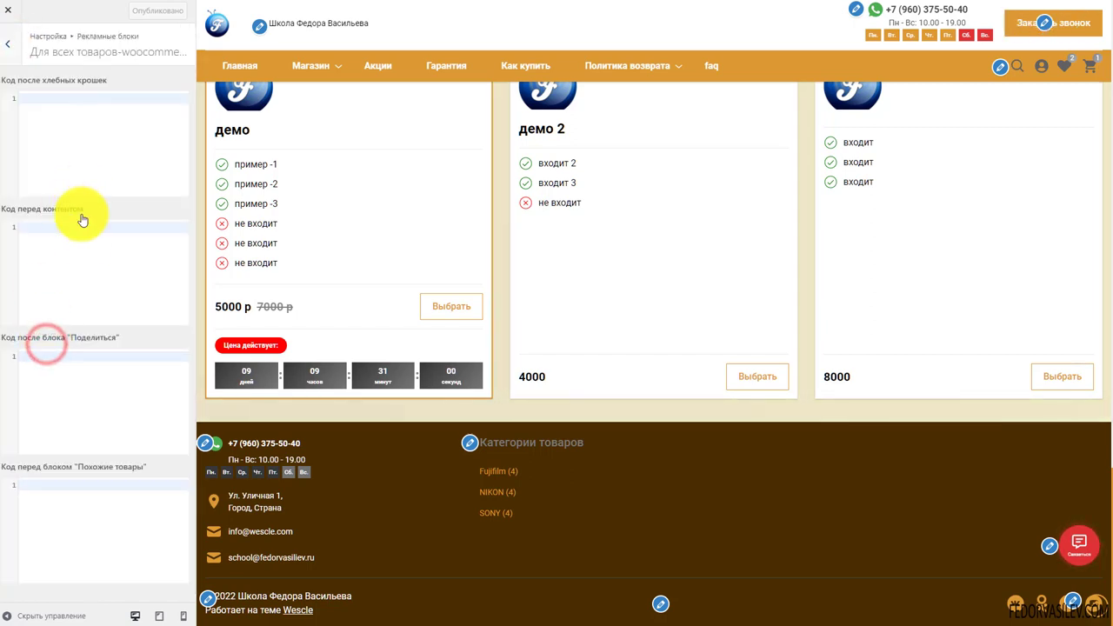
pyautogui.click(8, 45)
pyautogui.click(63, 367)
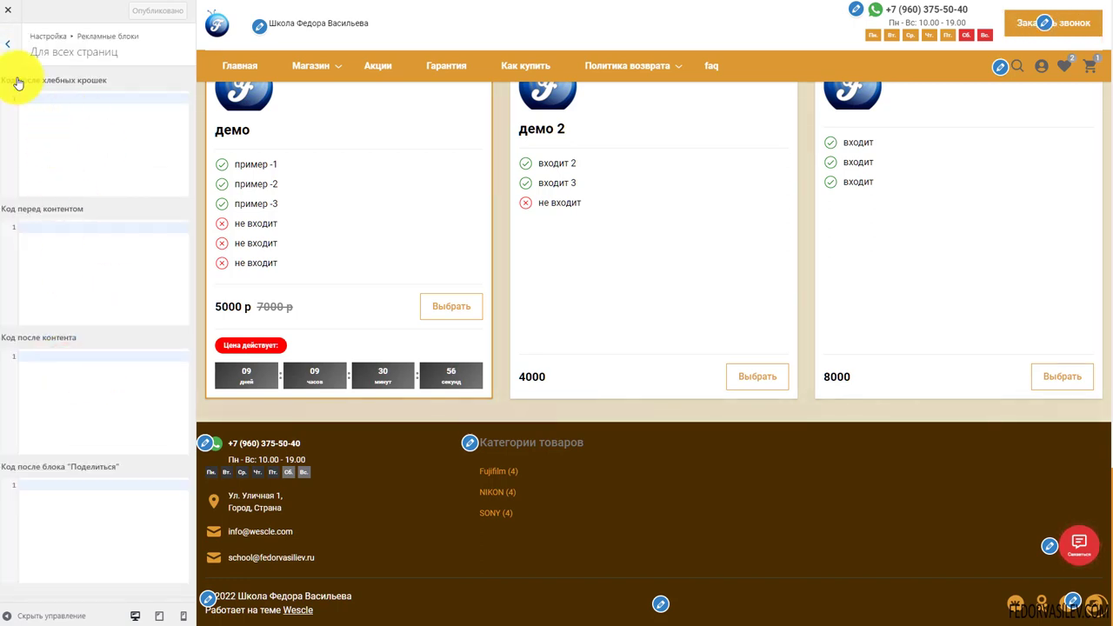
pyautogui.click(8, 44)
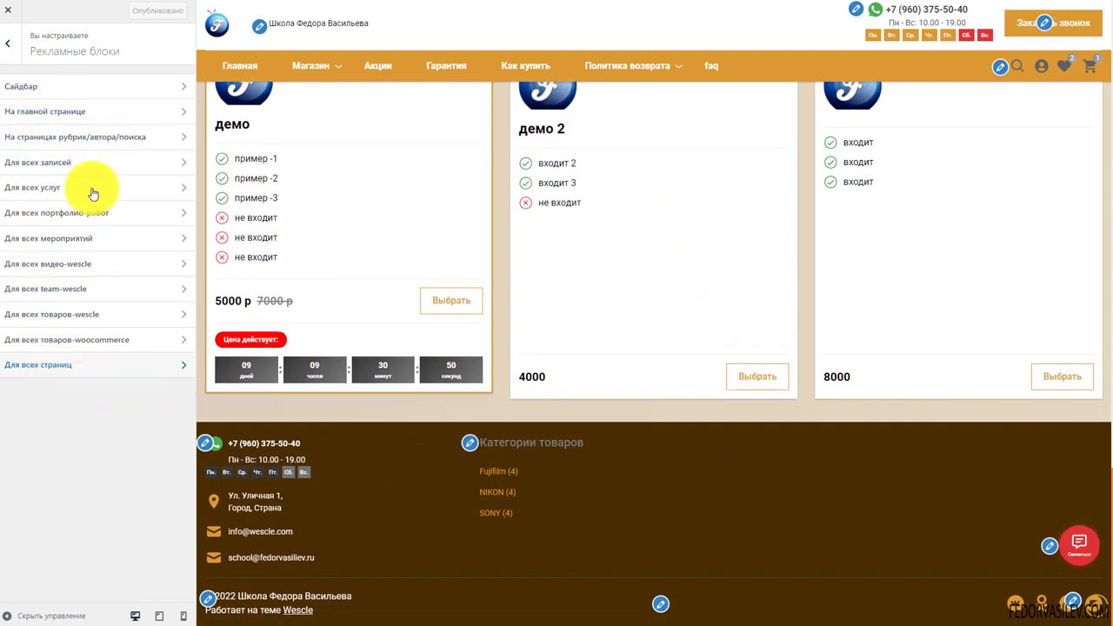
pyautogui.click(8, 44)
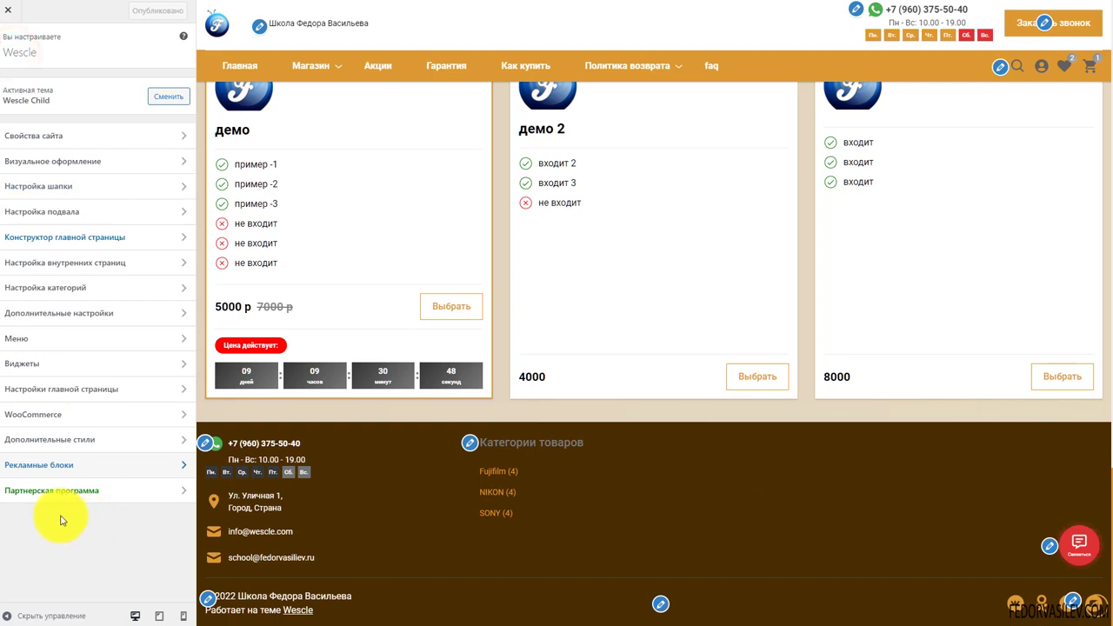
# Open Партнерская программа and select the "Работает на теме Wescle" footer credit in the preview
pyautogui.click(25, 491)
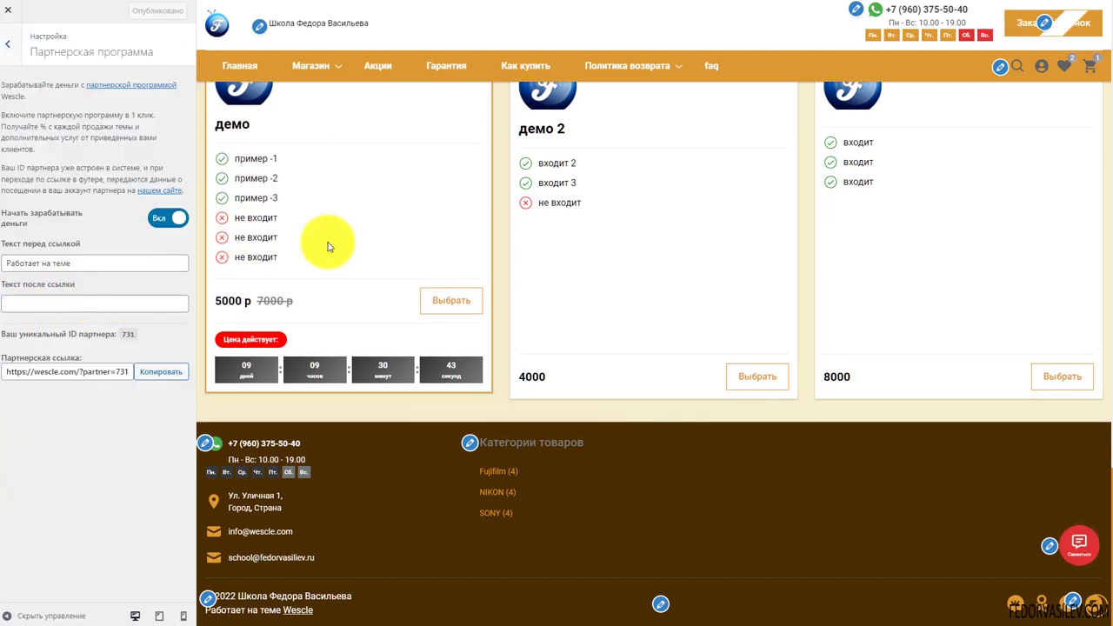
pyautogui.moveTo(352, 597); pyautogui.dragTo(217, 597)
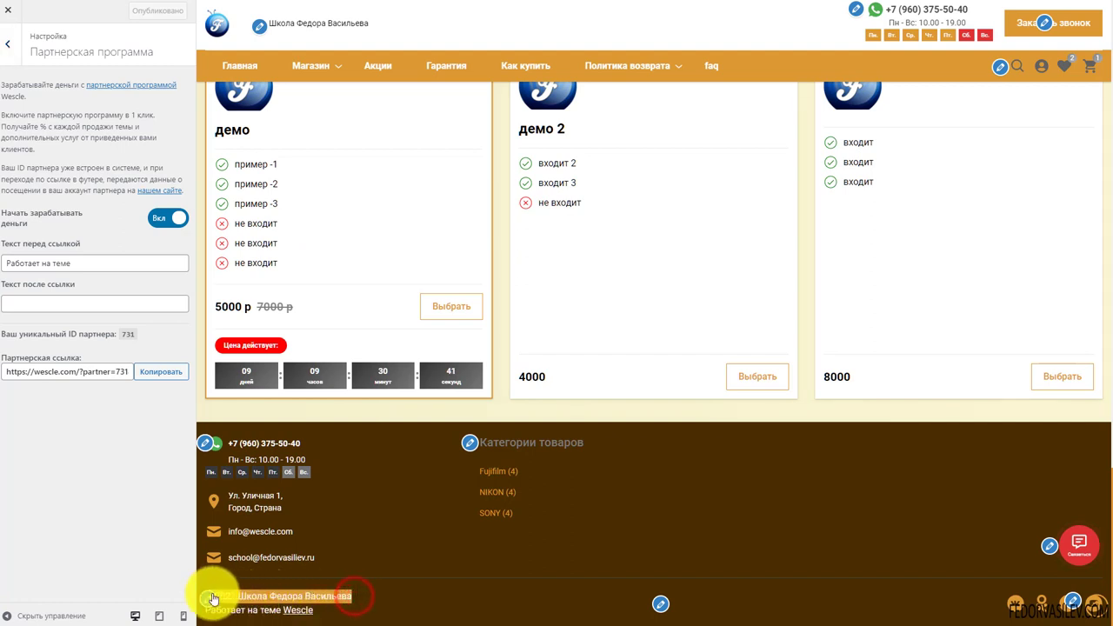
pyautogui.moveTo(332, 611); pyautogui.dragTo(218, 601)
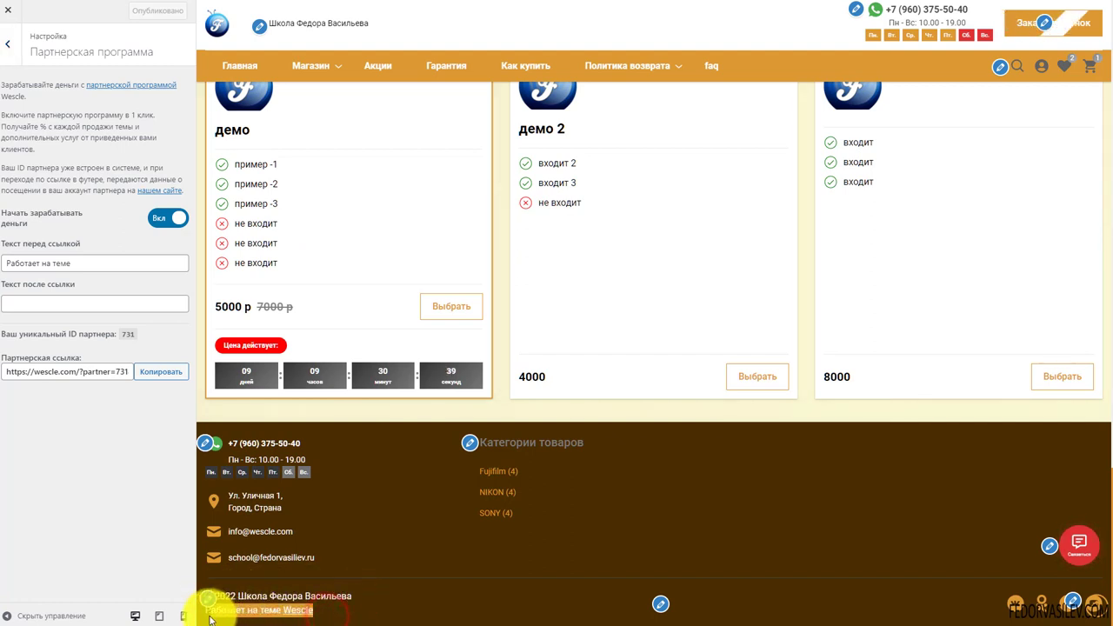
pyautogui.click(348, 619)
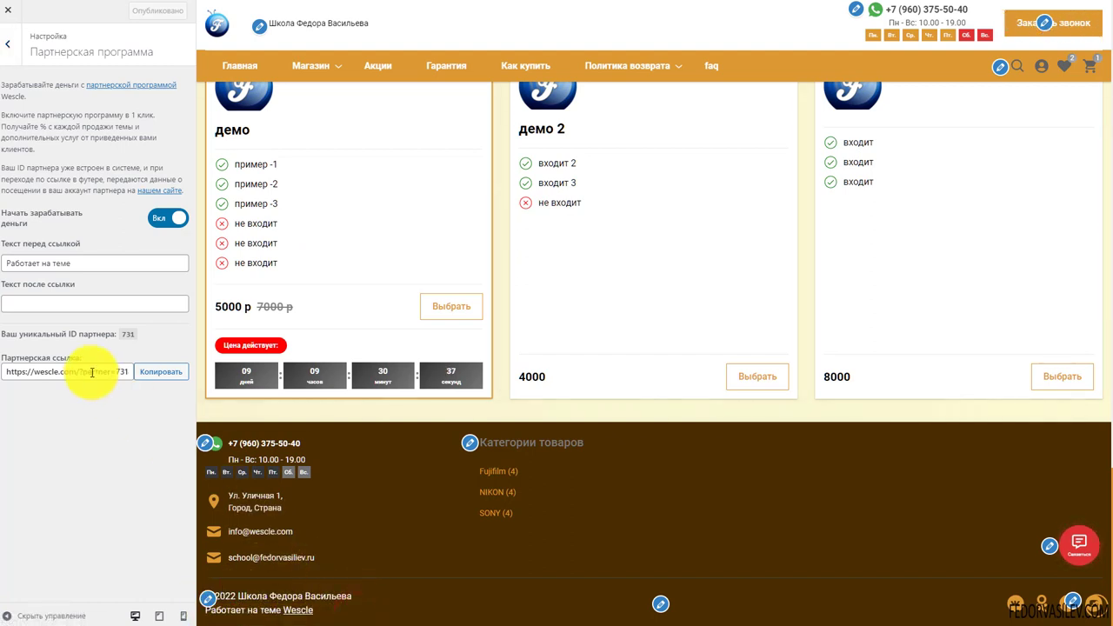
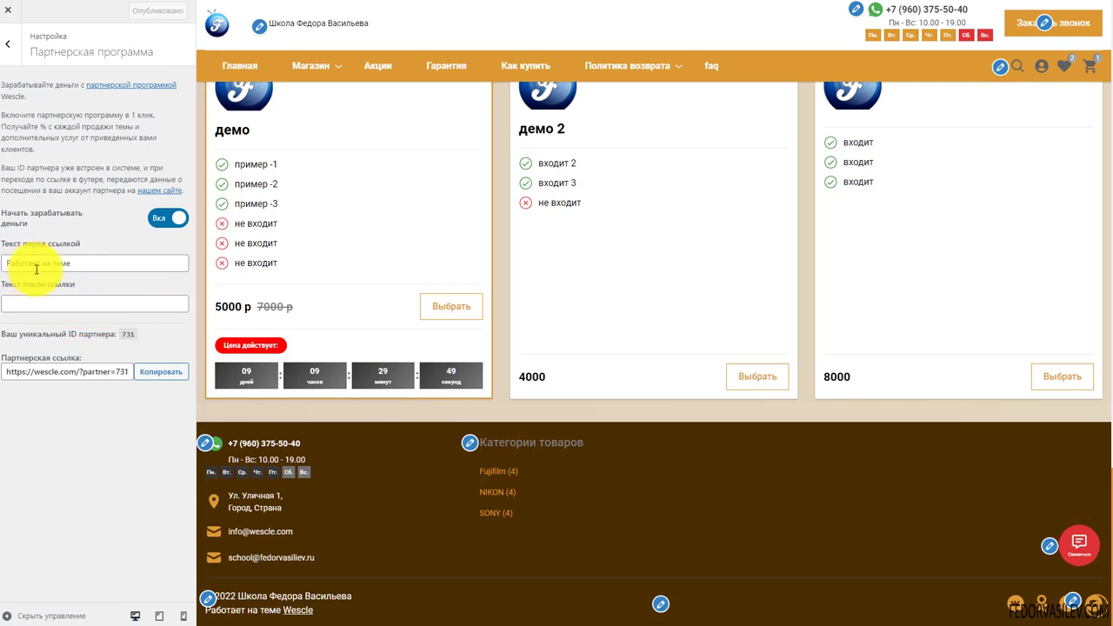
# Turn off the 'Начать зарабатывать деньги' partner toggle to remove the footer credit line
pyautogui.moveTo(78, 265); pyautogui.dragTo(5, 263)
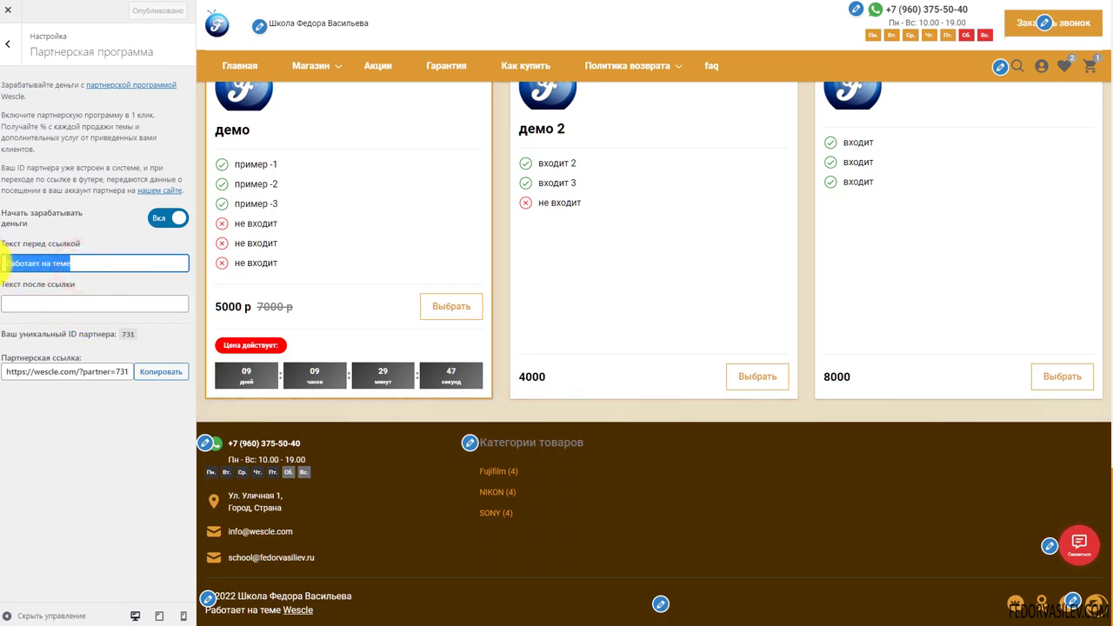
pyautogui.click(49, 304)
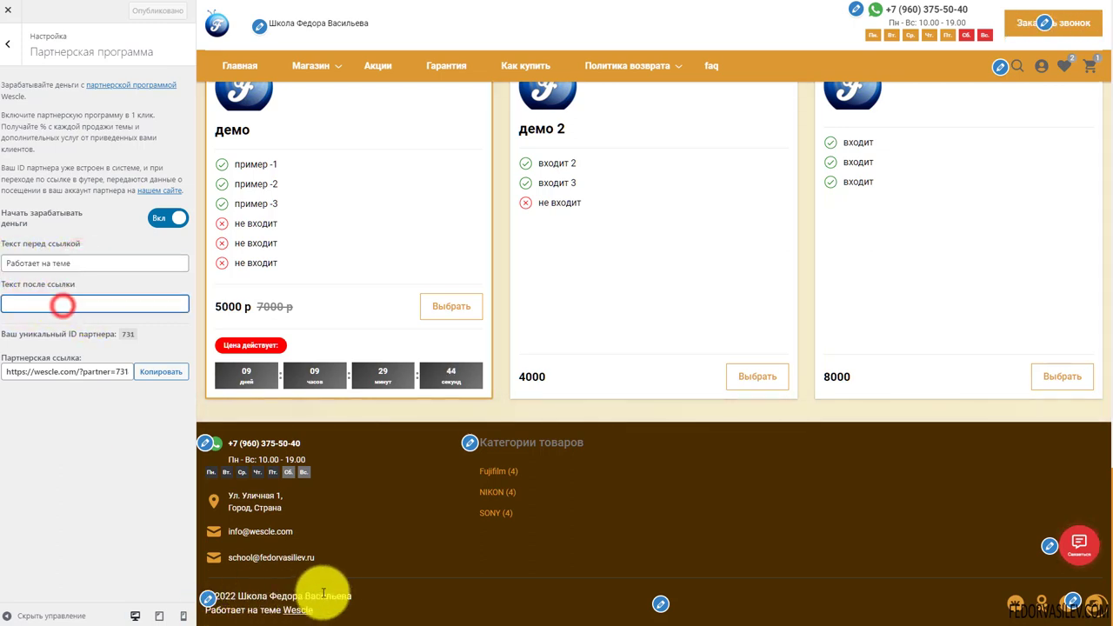
pyautogui.click(162, 229)
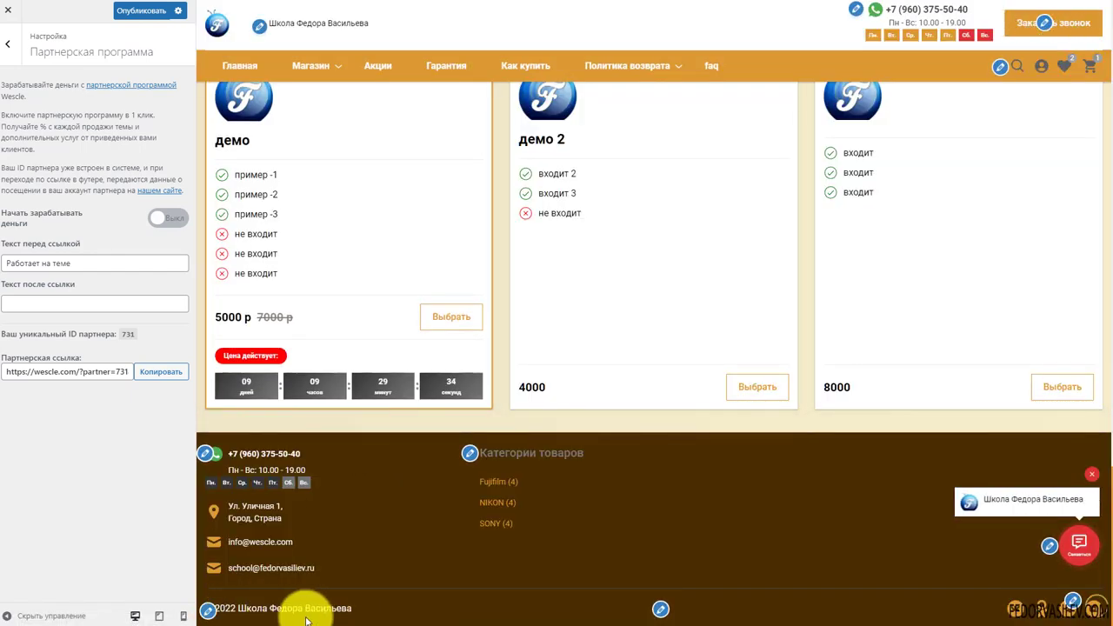
pyautogui.click(16, 54)
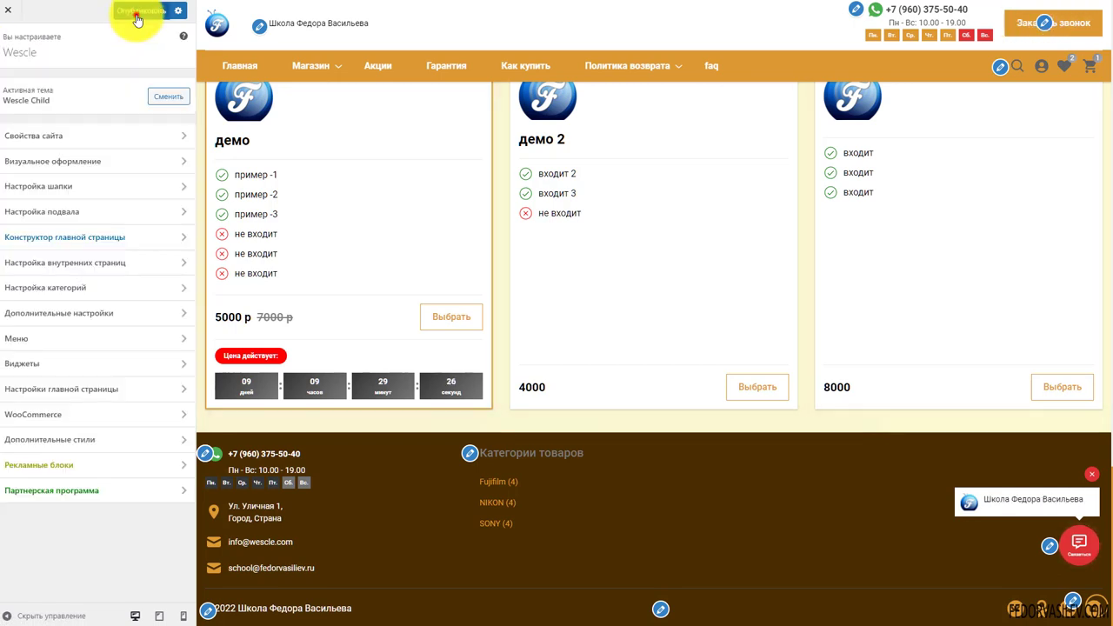
pyautogui.click(137, 11)
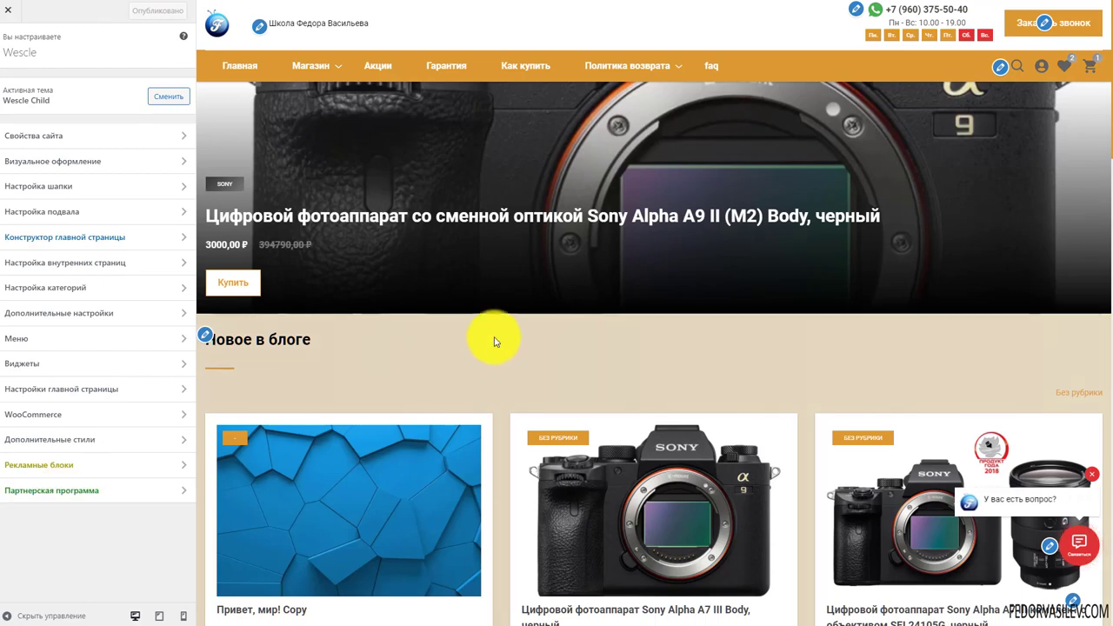
pyautogui.scroll(-5, 493, 342)
pyautogui.scroll(4, 493, 342)
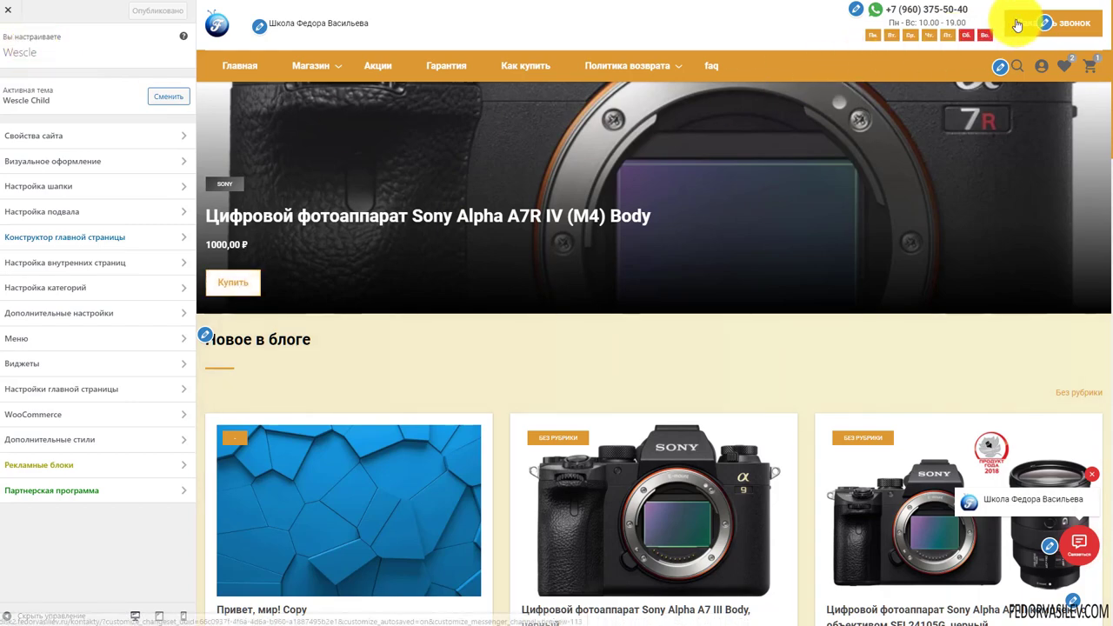
pyautogui.scroll(-10, 472, 297)
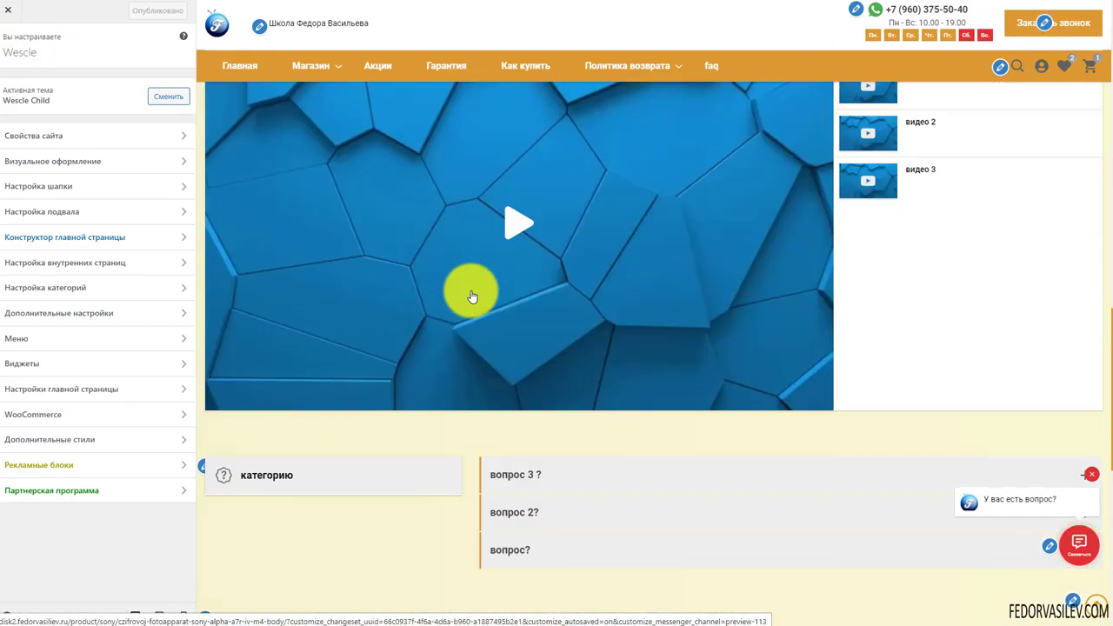
pyautogui.scroll(-6, 471, 297)
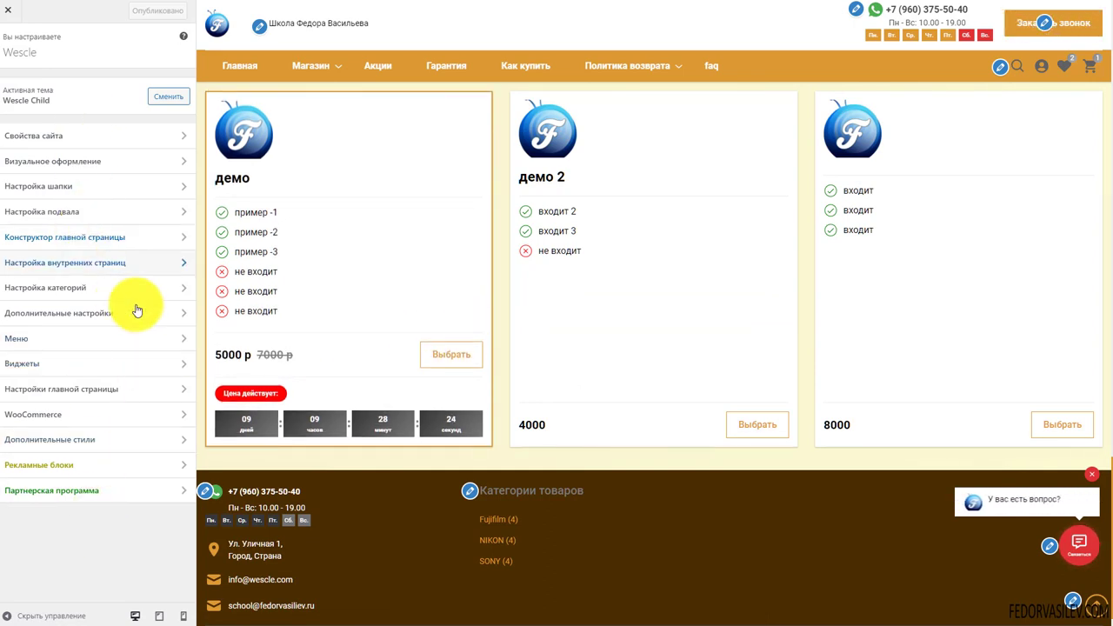
pyautogui.scroll(2, 355, 316)
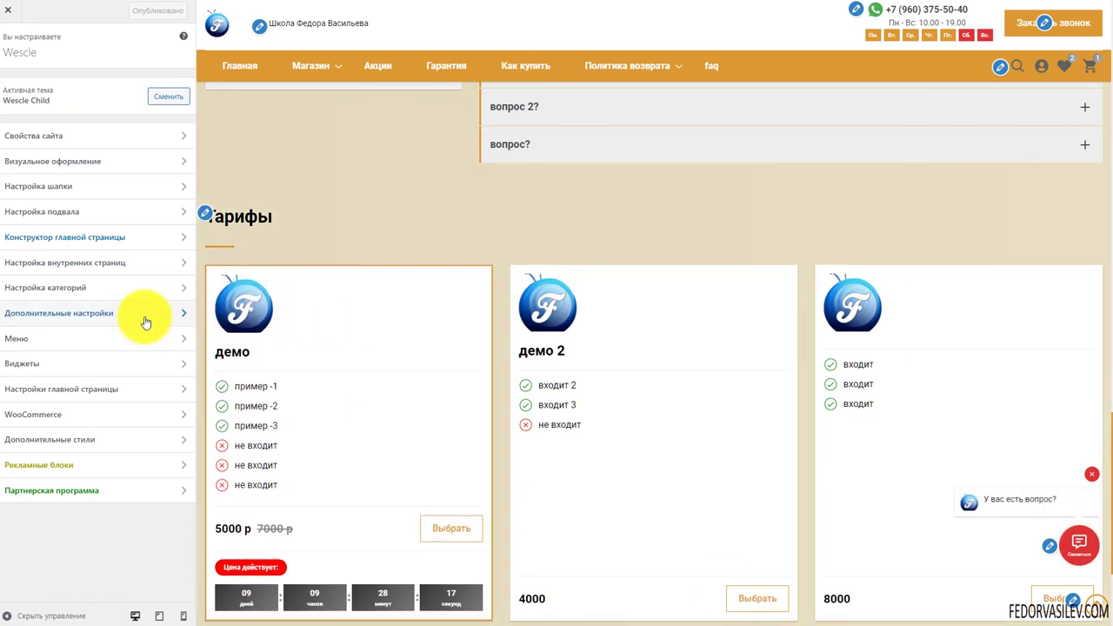
# In Настройка шапки › Кнопка, switch off 'Обычная кнопка' so the button opens a form
pyautogui.click(70, 186)
pyautogui.click(68, 189)
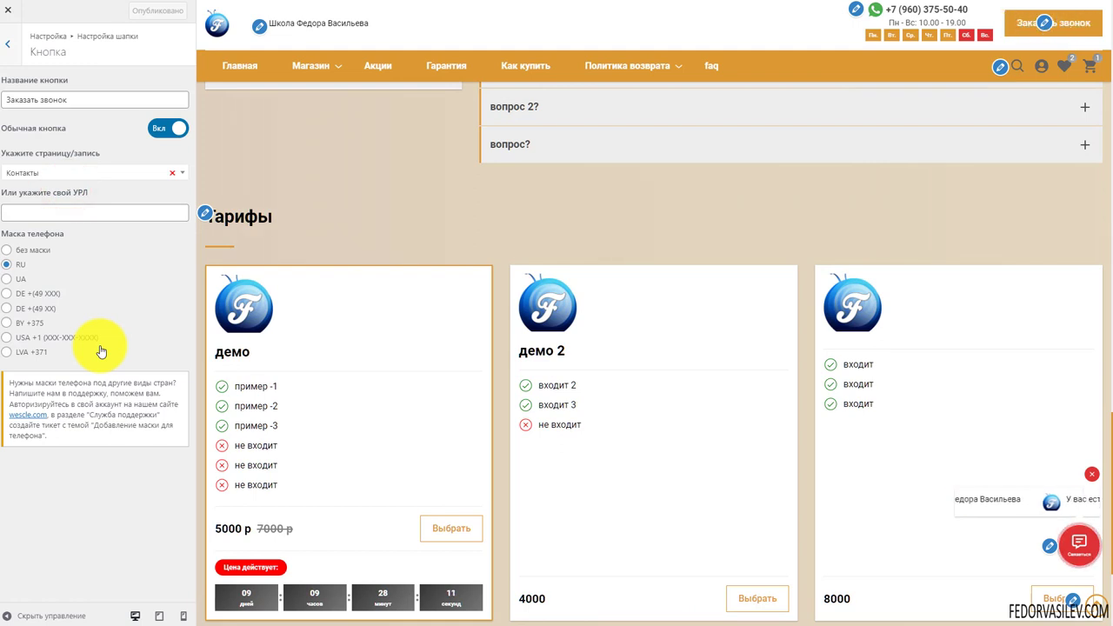
pyautogui.click(167, 128)
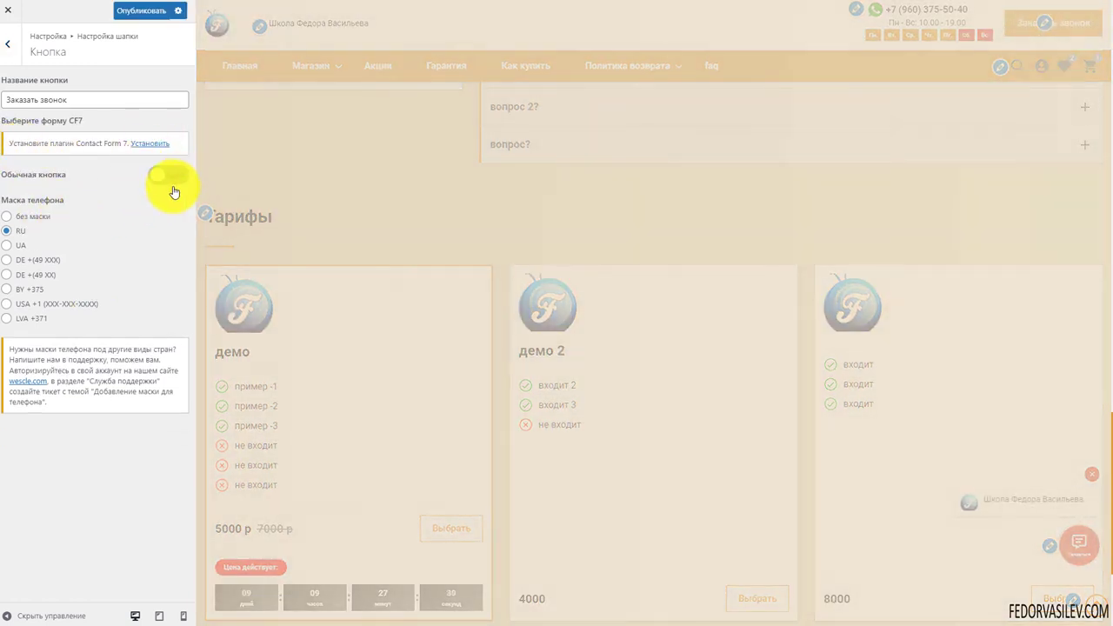
# Follow the 'установить' link in the Contact Form 7 notice
pyautogui.doubleClick(20, 143)
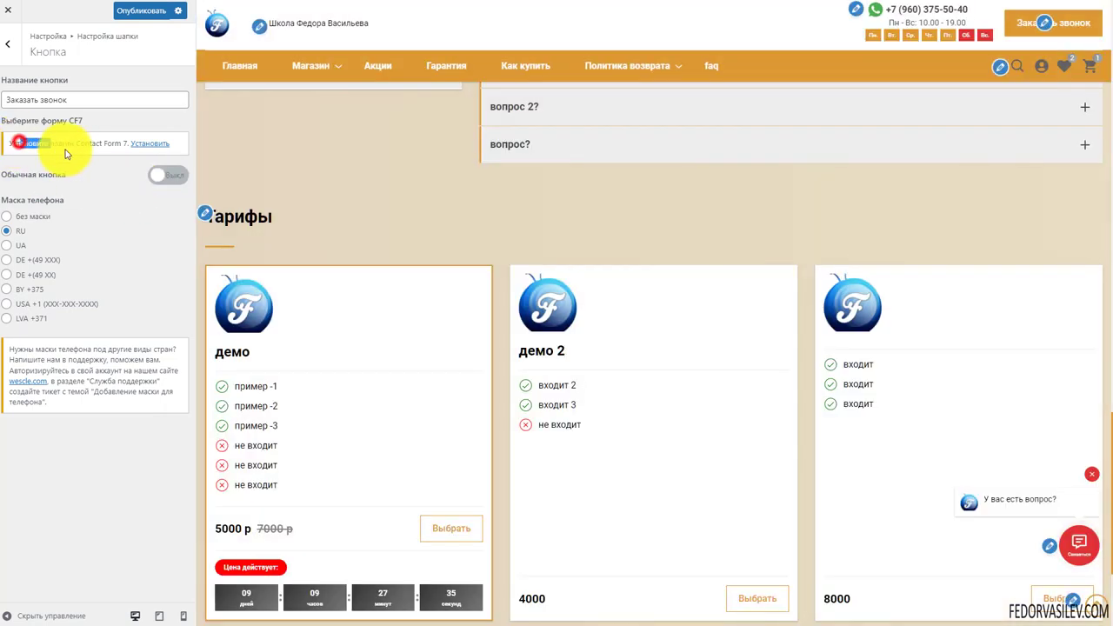
pyautogui.moveTo(19, 143); pyautogui.dragTo(149, 148)
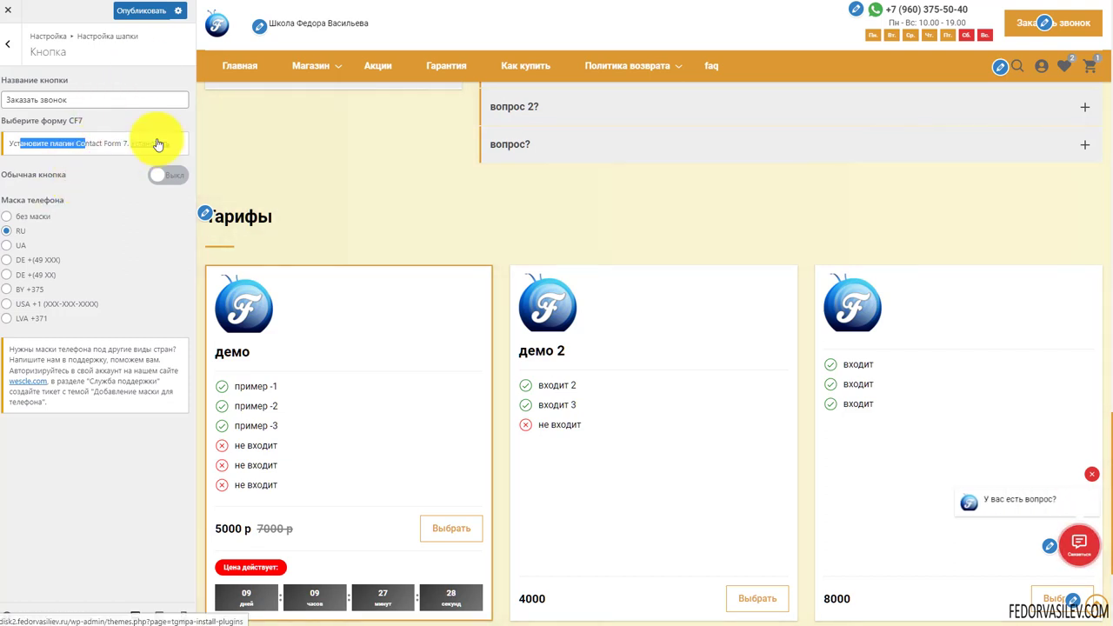
pyautogui.click(146, 142)
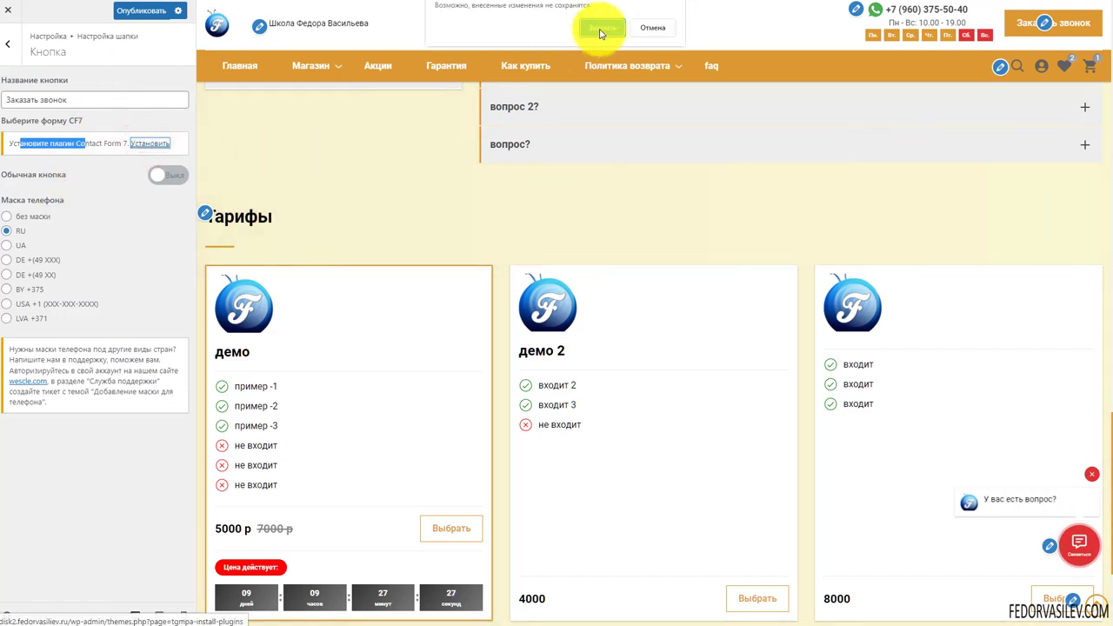
# Install Contact Form 7 5.5.4 from the required-plugins page and activate it
pyautogui.click(600, 31)
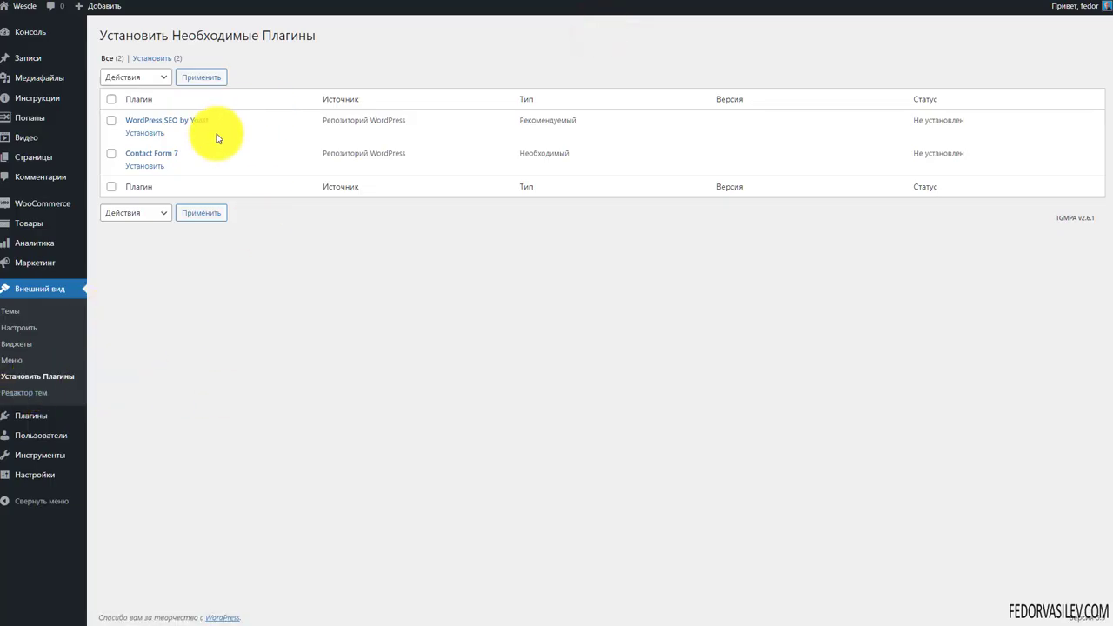
pyautogui.moveTo(224, 121); pyautogui.dragTo(167, 120)
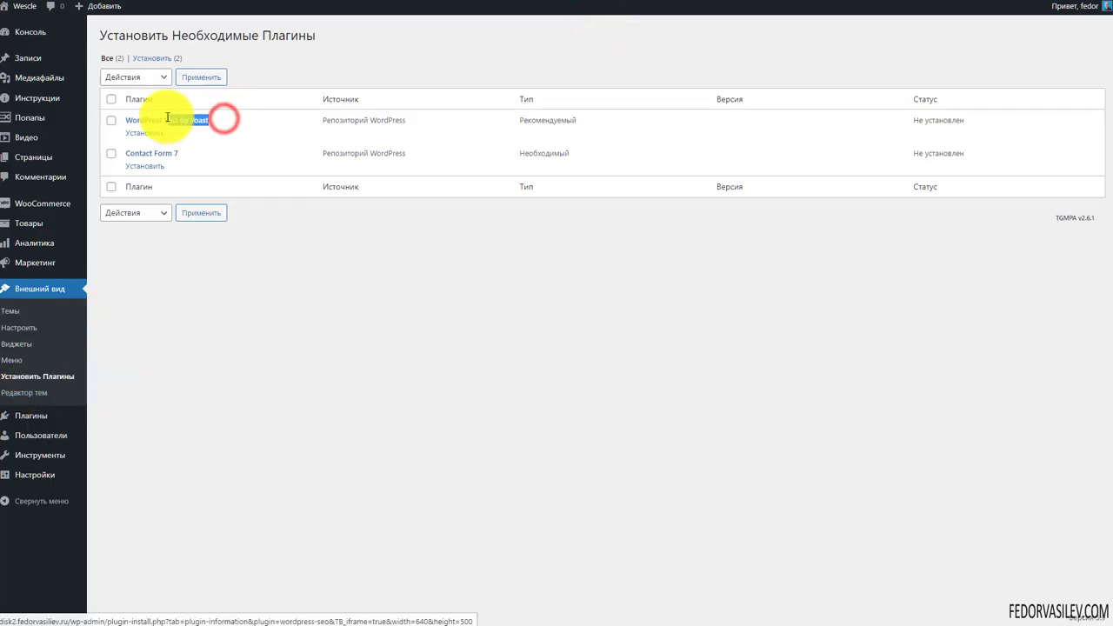
pyautogui.click(274, 299)
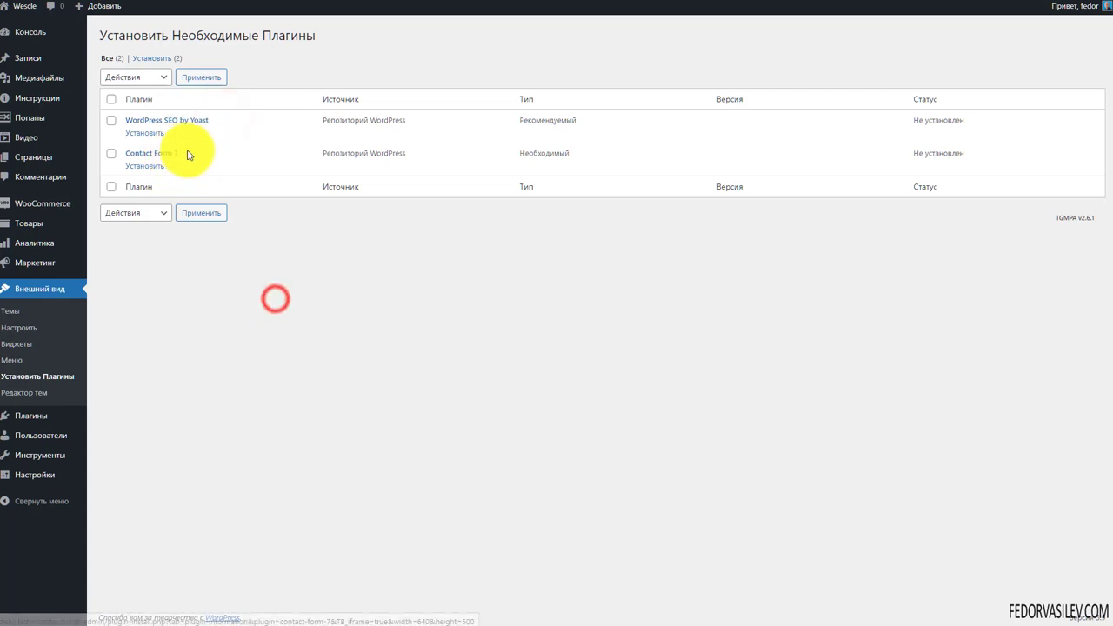
pyautogui.click(137, 166)
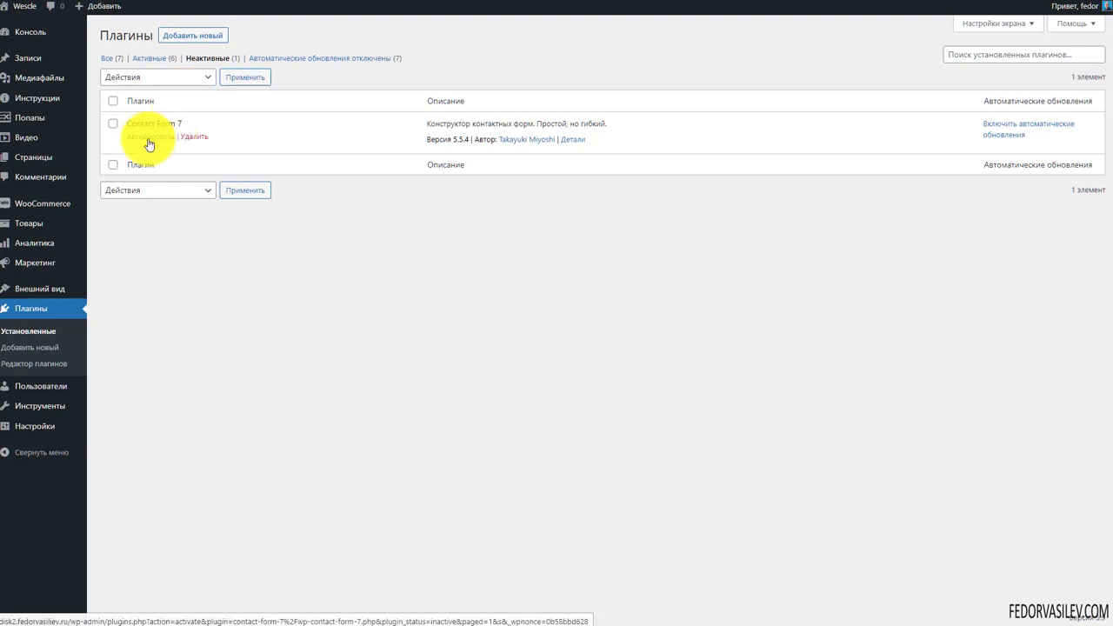
pyautogui.click(150, 136)
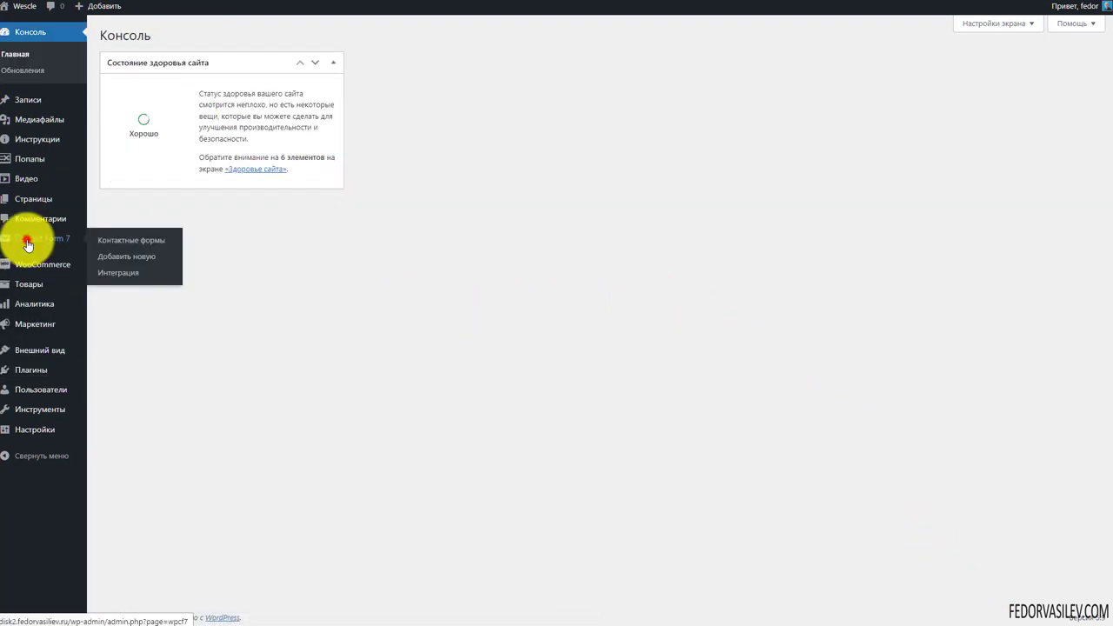
# From Контактные формы, dismiss the promo notice and open 'Форма для модального окна'
pyautogui.click(20, 236)
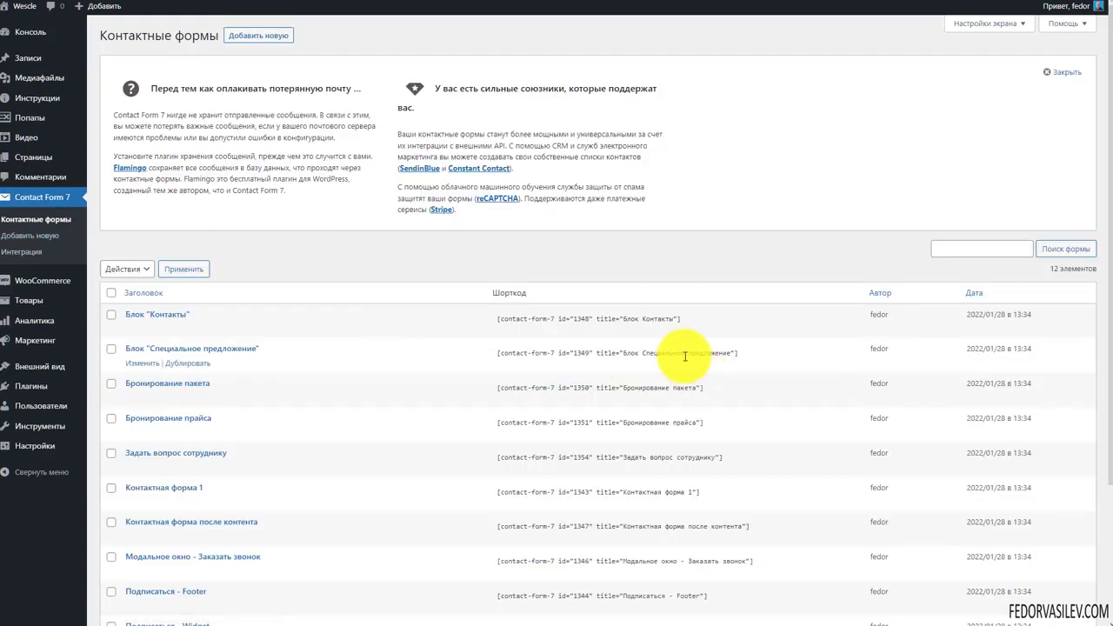
pyautogui.click(1068, 74)
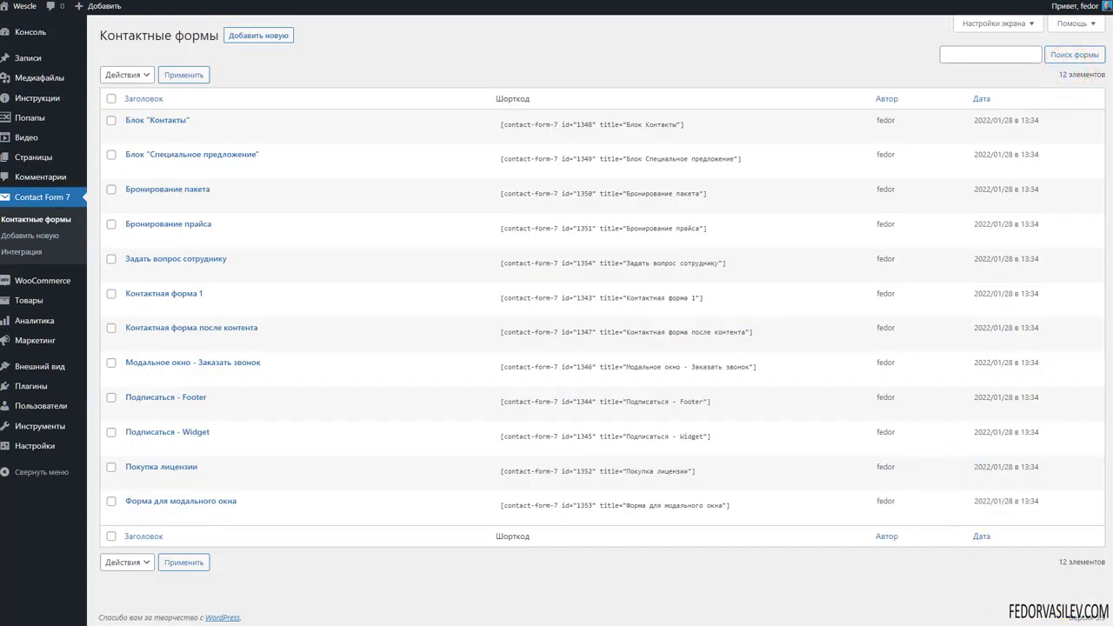
pyautogui.moveTo(154, 510)
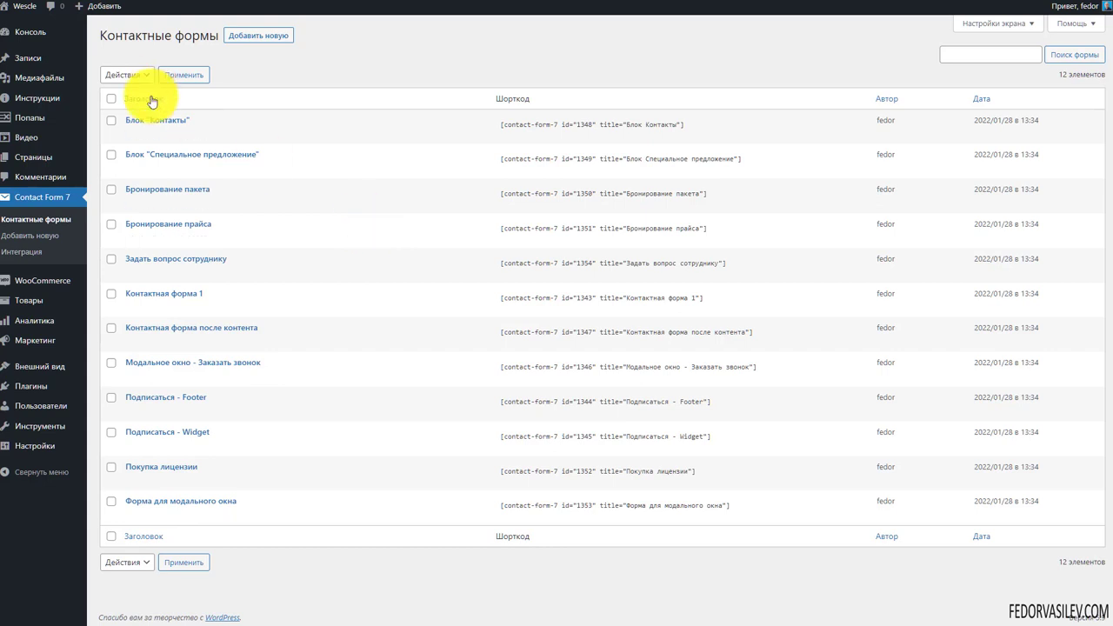
pyautogui.moveTo(185, 521)
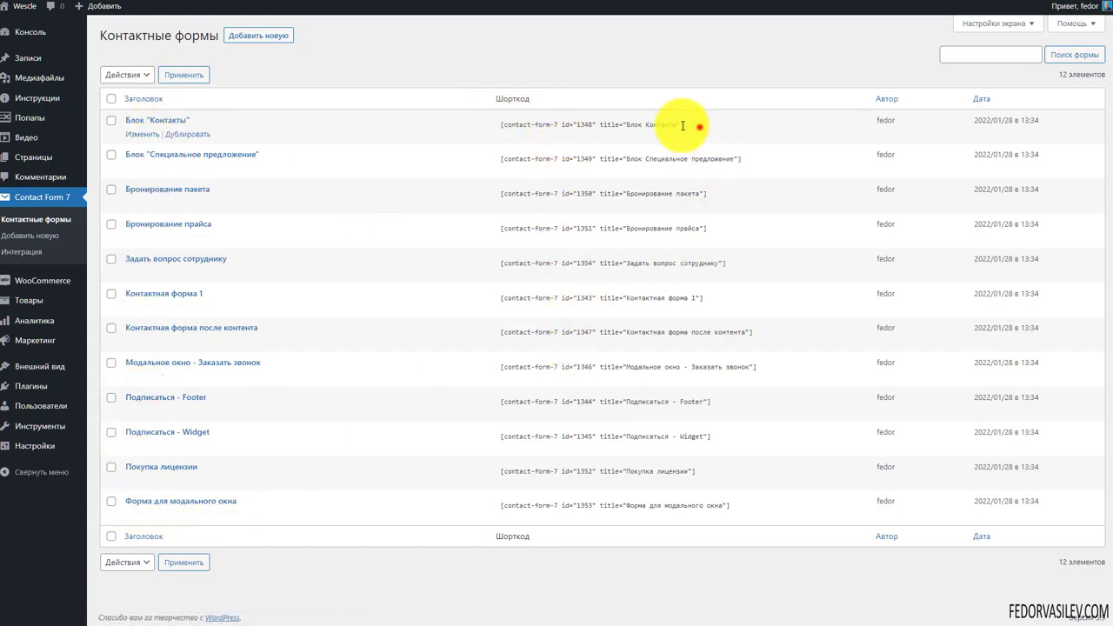
pyautogui.moveTo(703, 124); pyautogui.dragTo(500, 127)
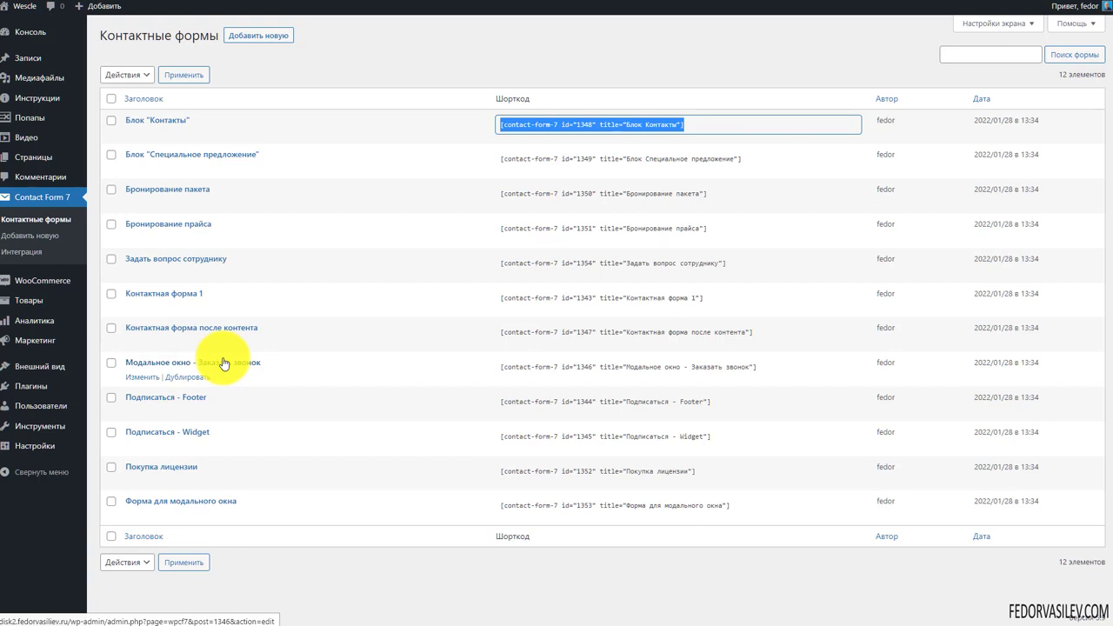
pyautogui.click(329, 77)
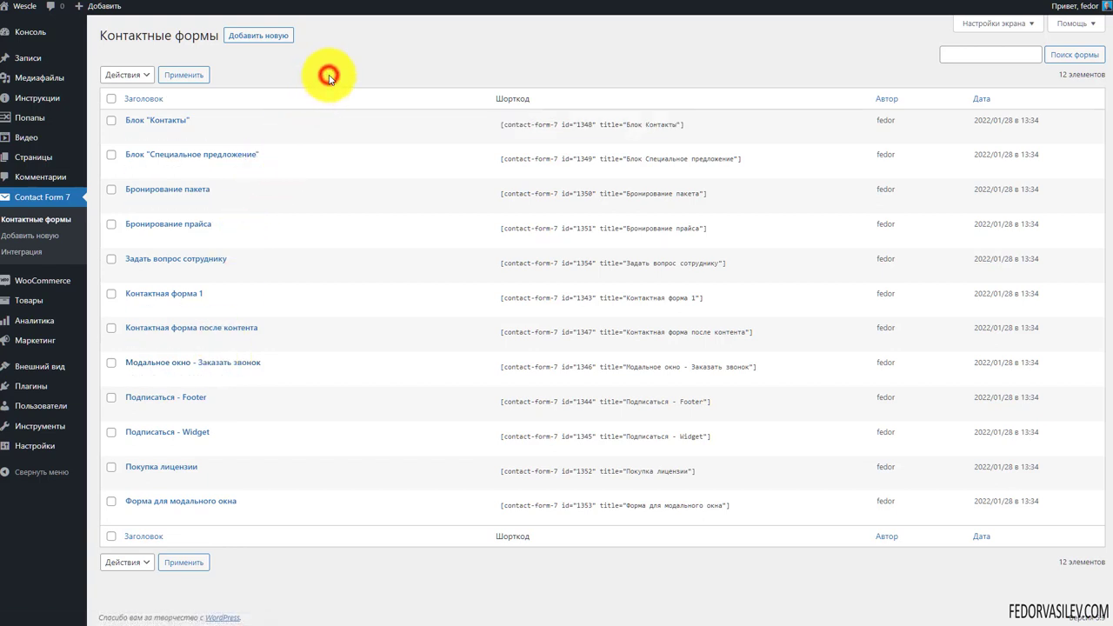
pyautogui.click(162, 506)
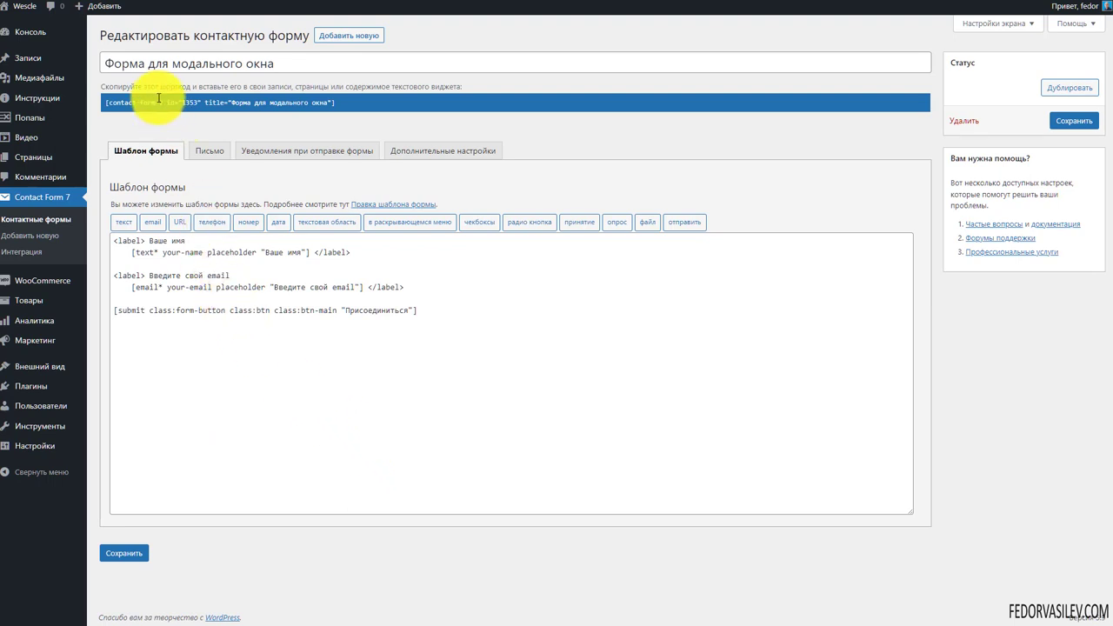
pyautogui.moveTo(276, 65); pyautogui.dragTo(34, 64)
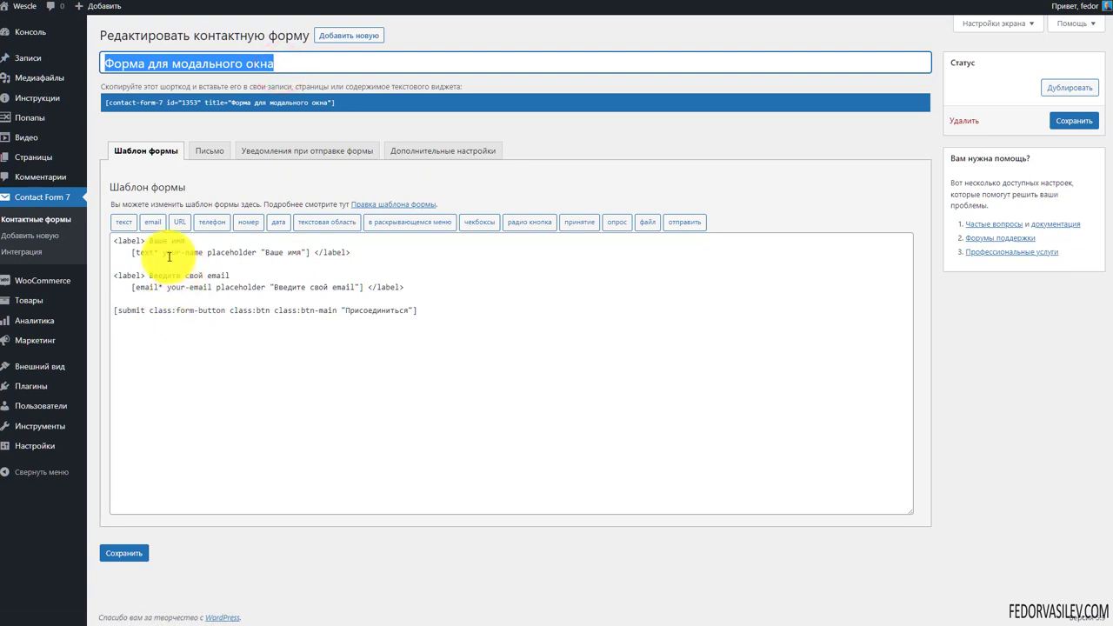
pyautogui.moveTo(193, 237); pyautogui.dragTo(150, 242)
pyautogui.click(235, 277)
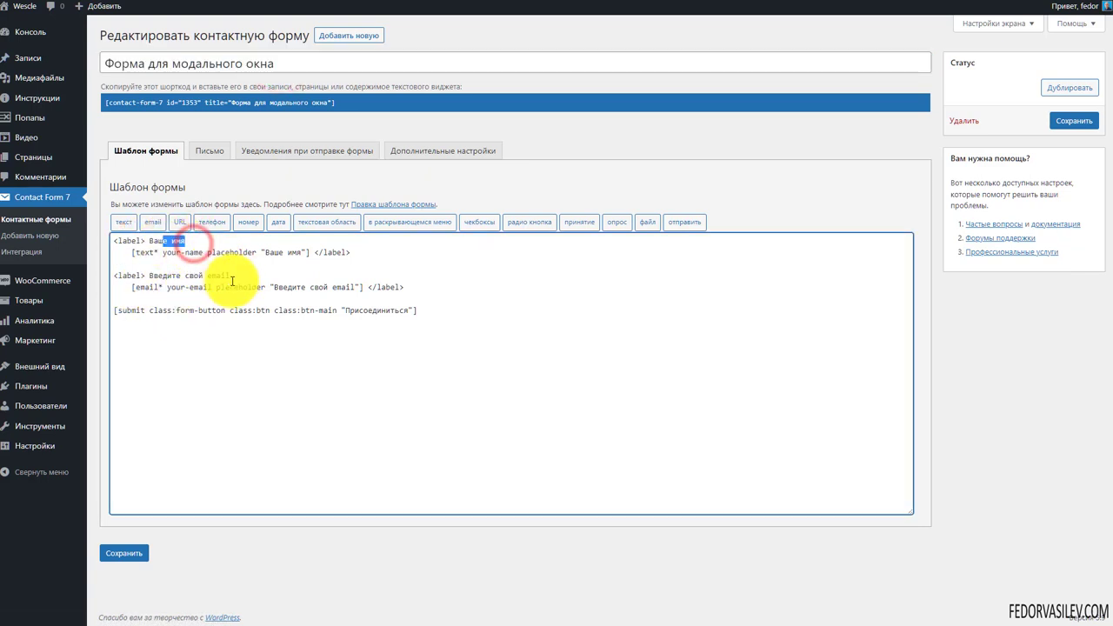
pyautogui.moveTo(232, 276); pyautogui.dragTo(181, 275)
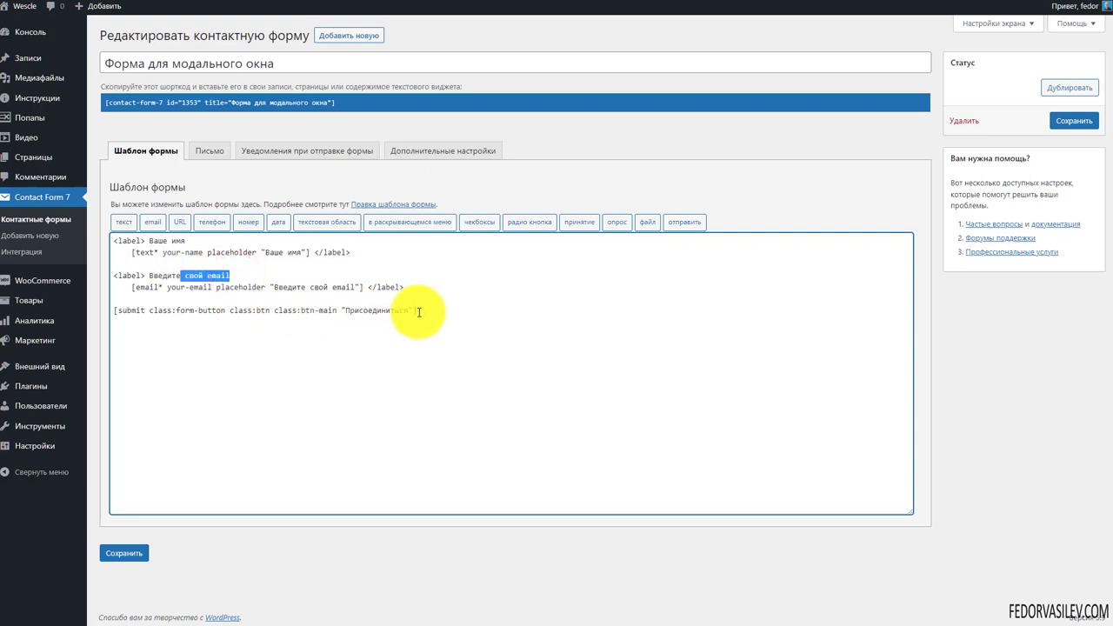
pyautogui.click(209, 150)
pyautogui.scroll(3, 266, 169)
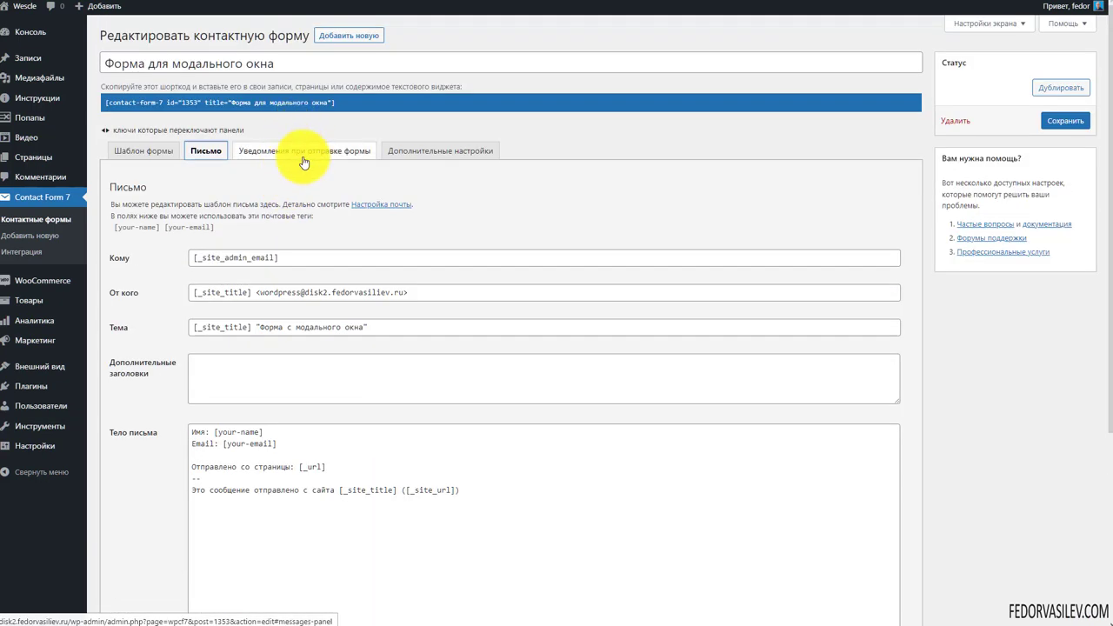
pyautogui.click(303, 155)
pyautogui.scroll(-2, 231, 462)
pyautogui.scroll(2, 288, 301)
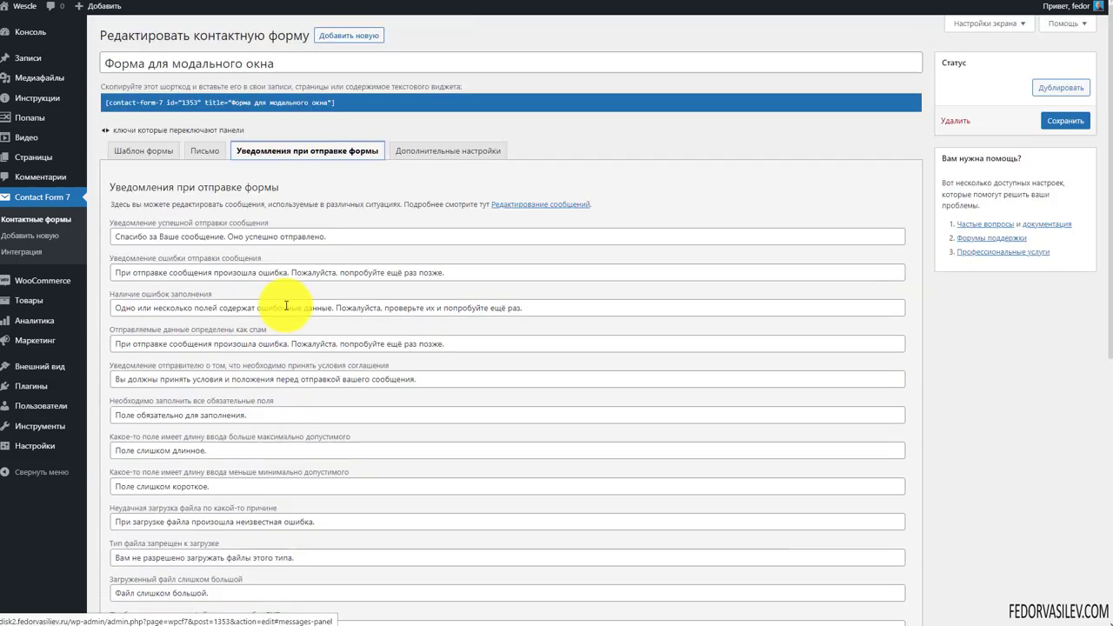
pyautogui.click(415, 156)
pyautogui.click(142, 152)
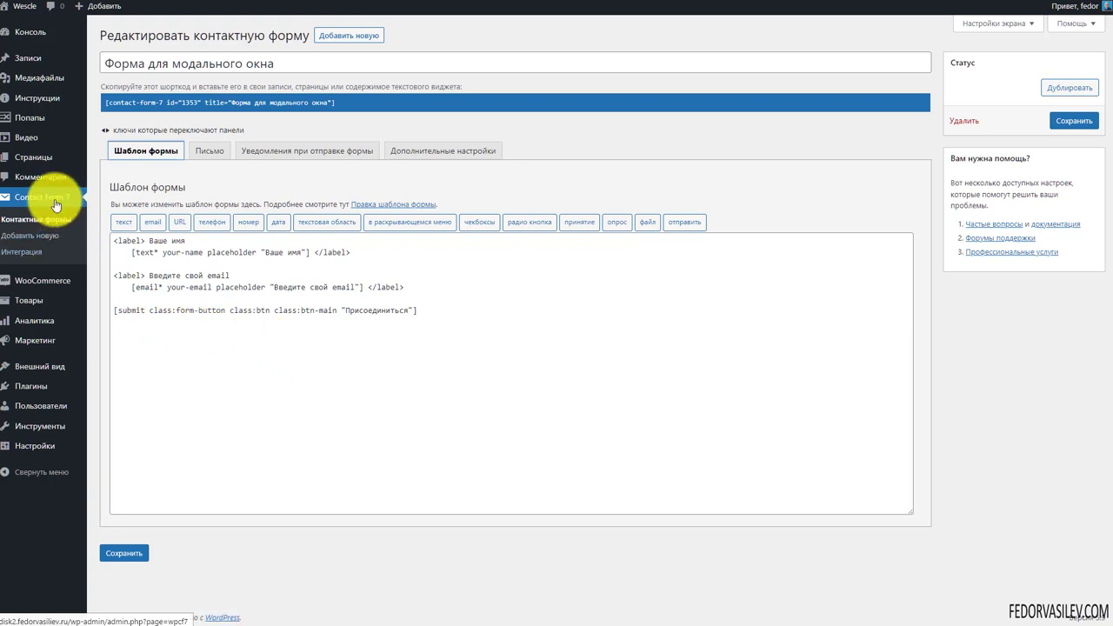
pyautogui.click(296, 150)
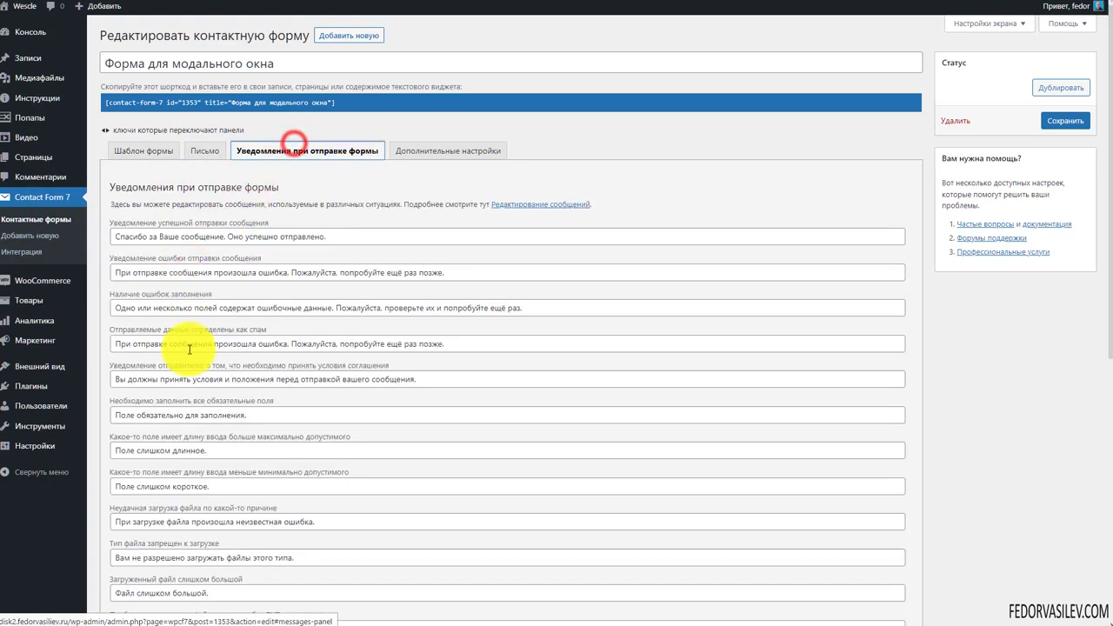
pyautogui.click(201, 157)
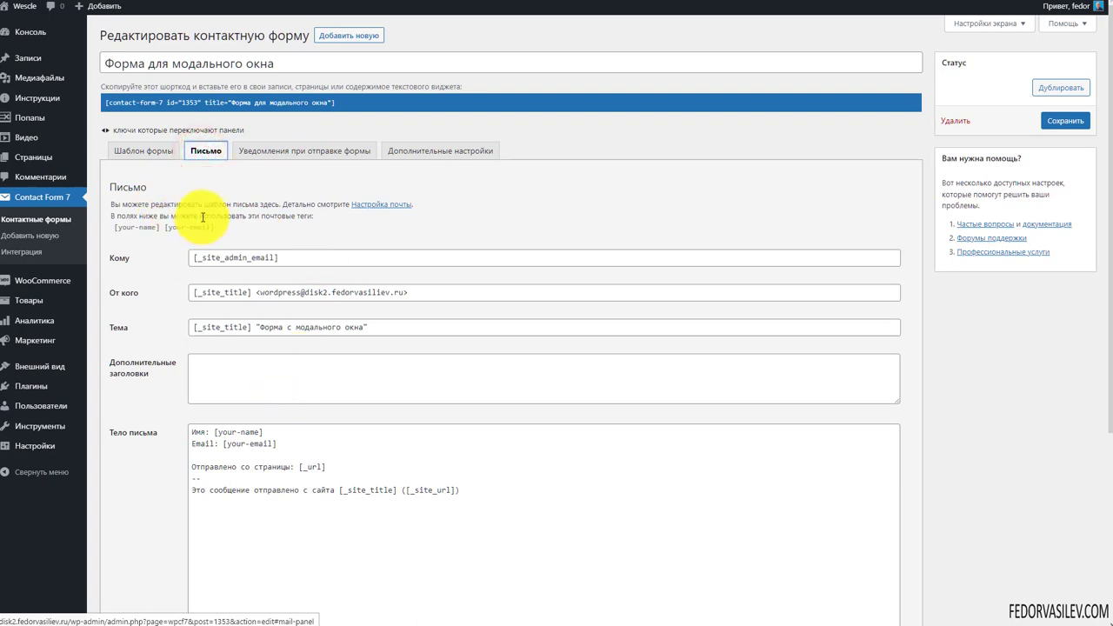
pyautogui.scroll(-2, 414, 279)
pyautogui.scroll(2, 261, 374)
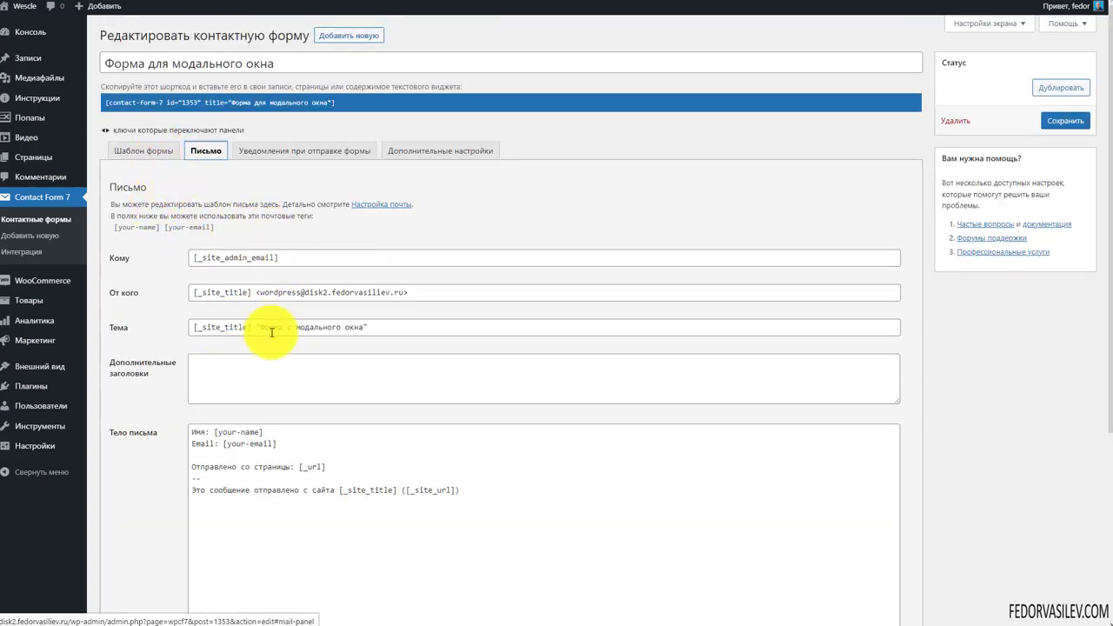
pyautogui.click(146, 157)
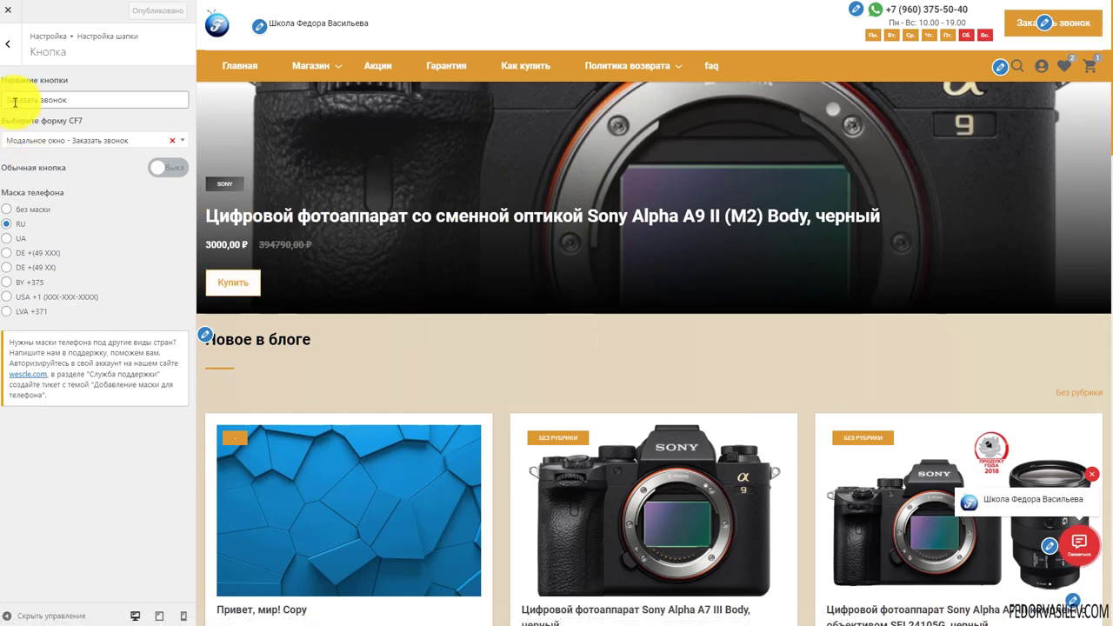
# Check that Выберите форму CF7 holds 'Модальное окно - Заказать звонок', leaving it unchanged
pyautogui.click(139, 142)
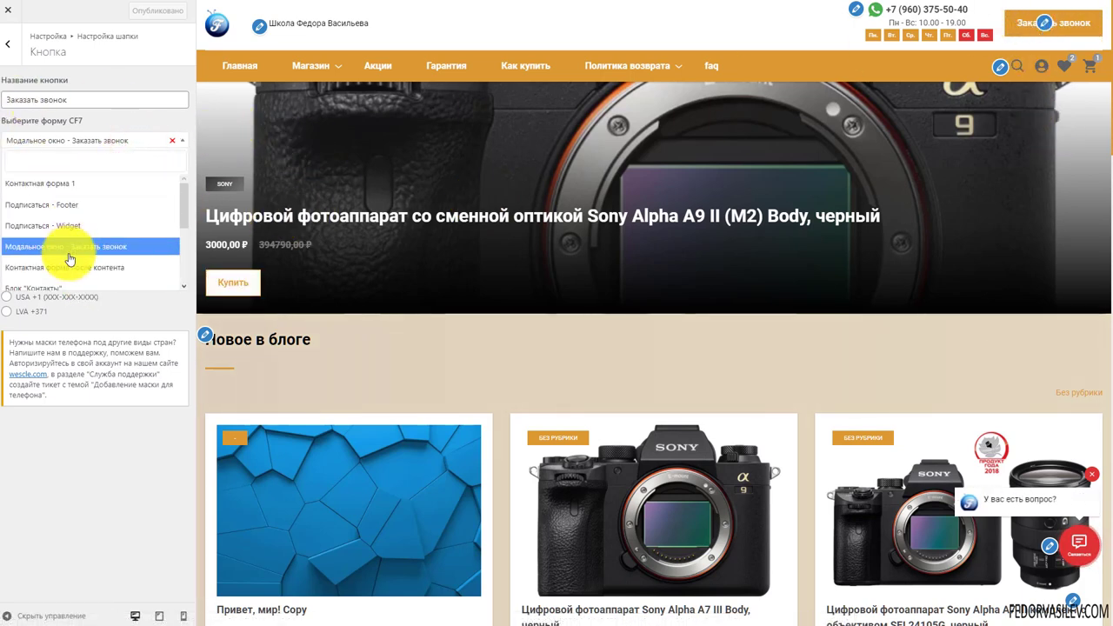
pyautogui.click(87, 120)
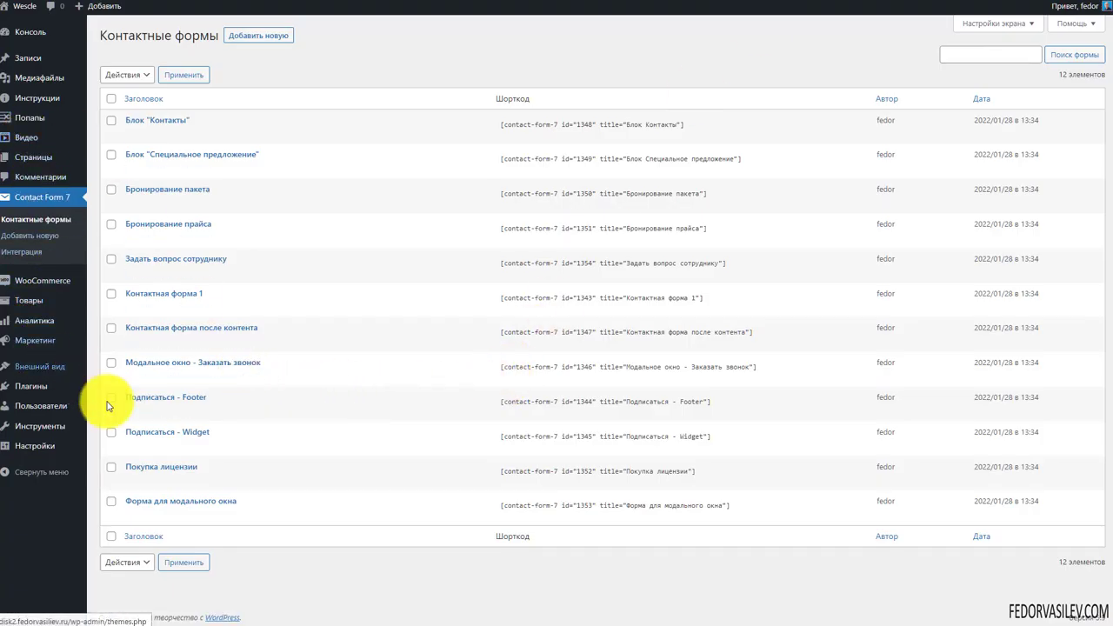
# Open the 'Модальное окно - Заказать звонок' form and select its template markup
pyautogui.click(222, 363)
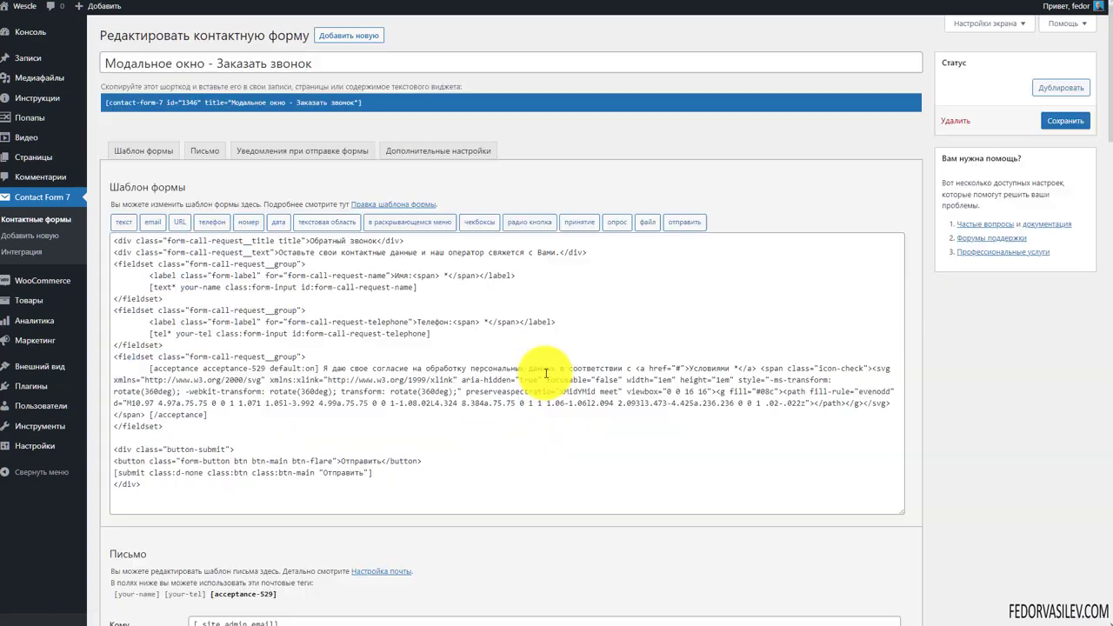
pyautogui.moveTo(402, 483); pyautogui.dragTo(167, 229)
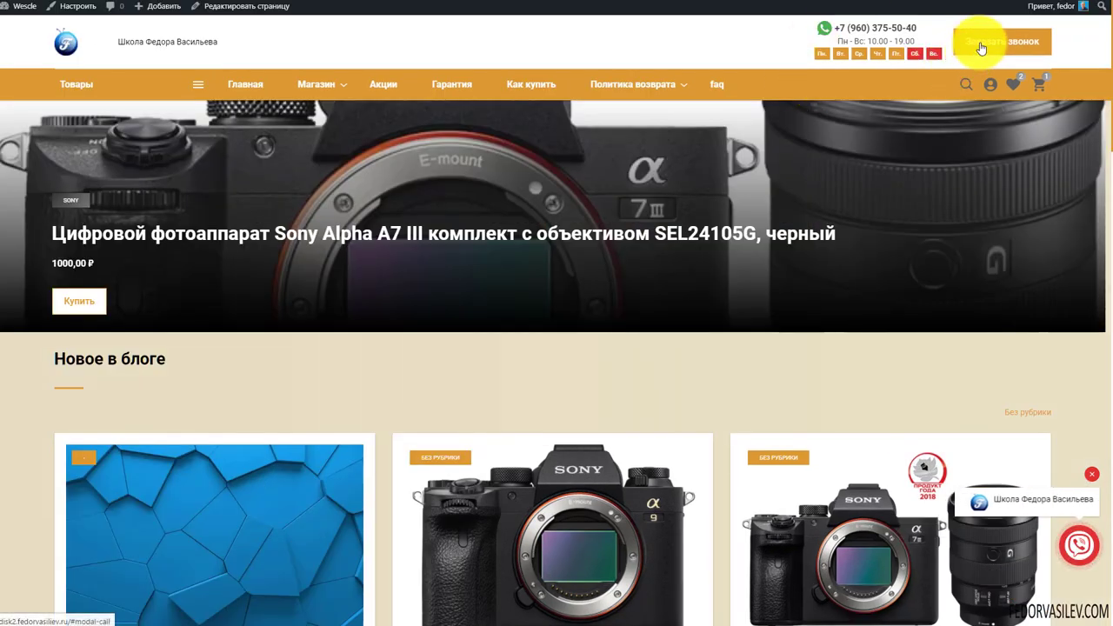
# Open the Заказать звонок popup and enter a test phone number in Телефон
pyautogui.click(979, 42)
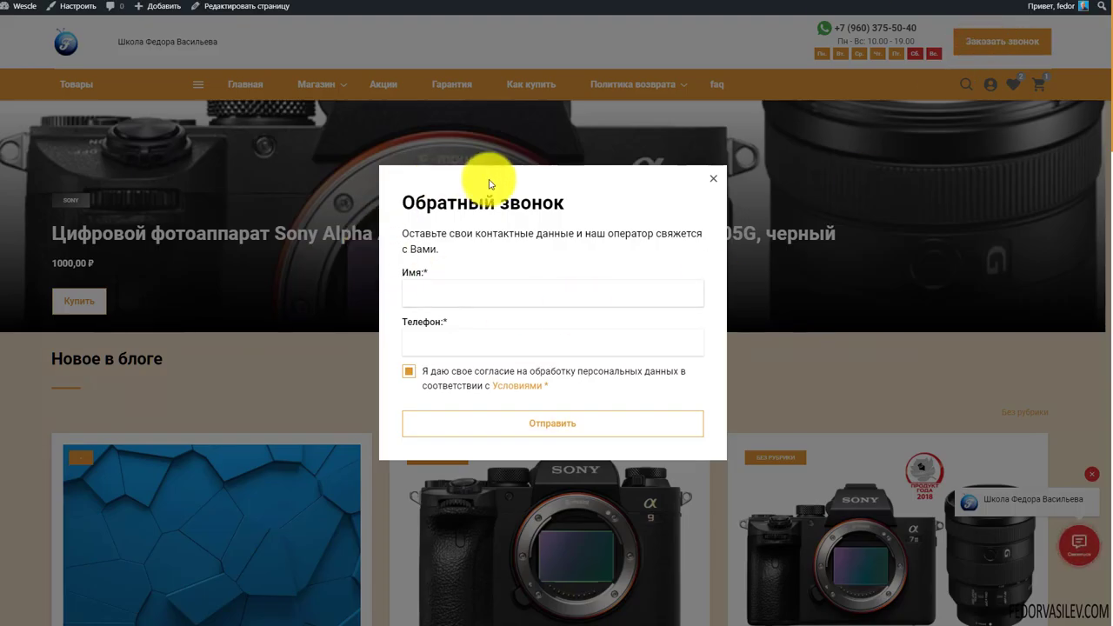
pyautogui.click(434, 292)
pyautogui.click(465, 339)
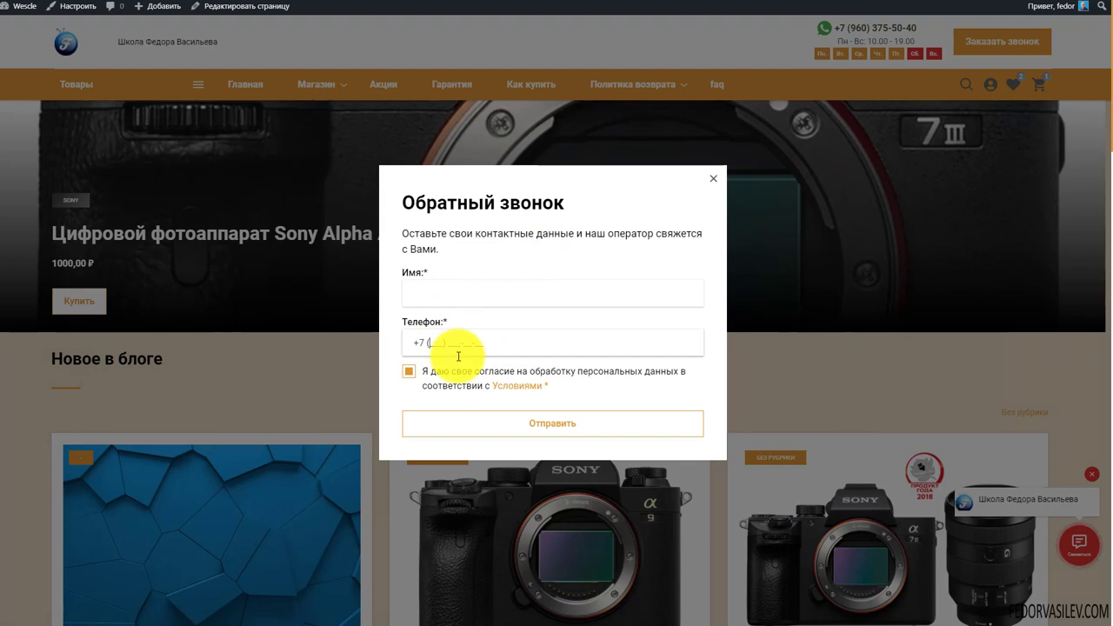
pyautogui.write('777) 777-77-77')
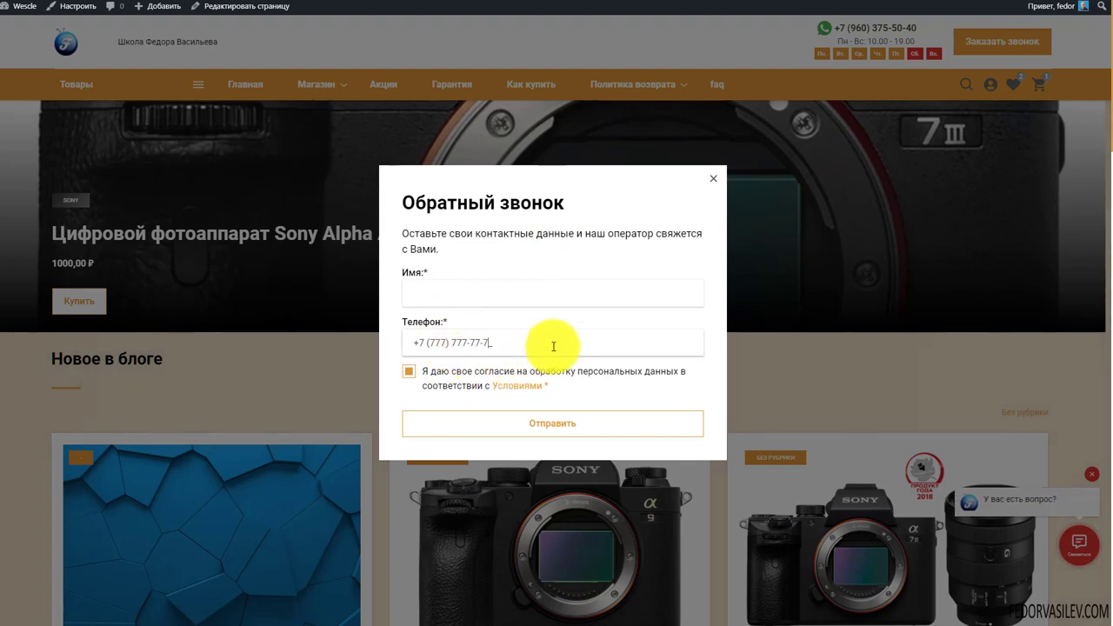
pyautogui.click(411, 376)
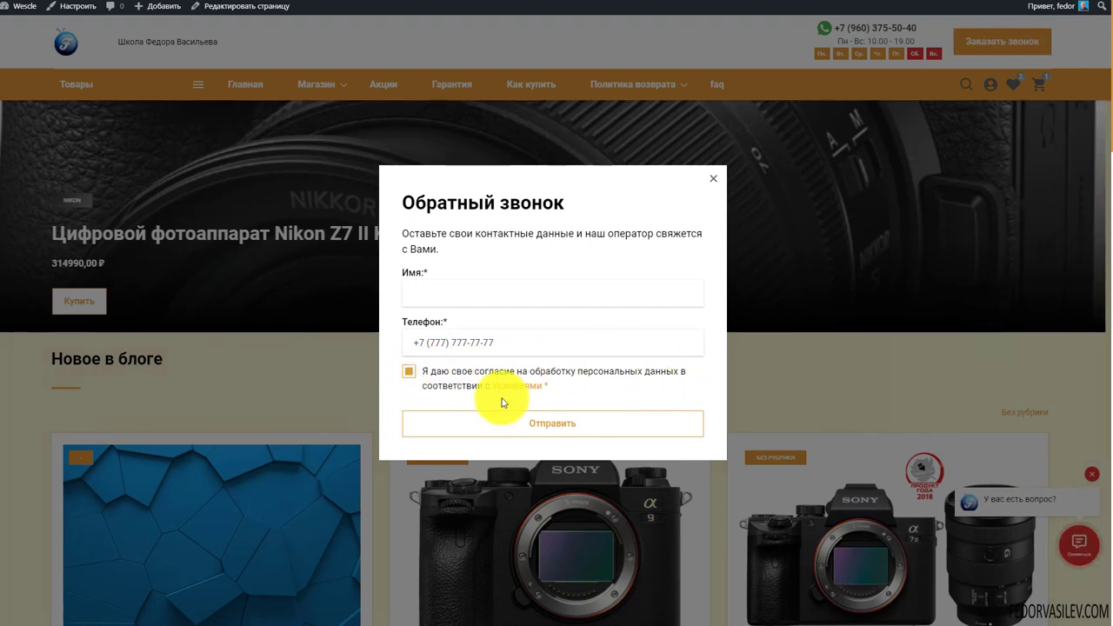
# Untick the personal-data consent box, try the Условиями link, and close the popup
pyautogui.moveTo(572, 386); pyautogui.dragTo(409, 372)
pyautogui.click(596, 396)
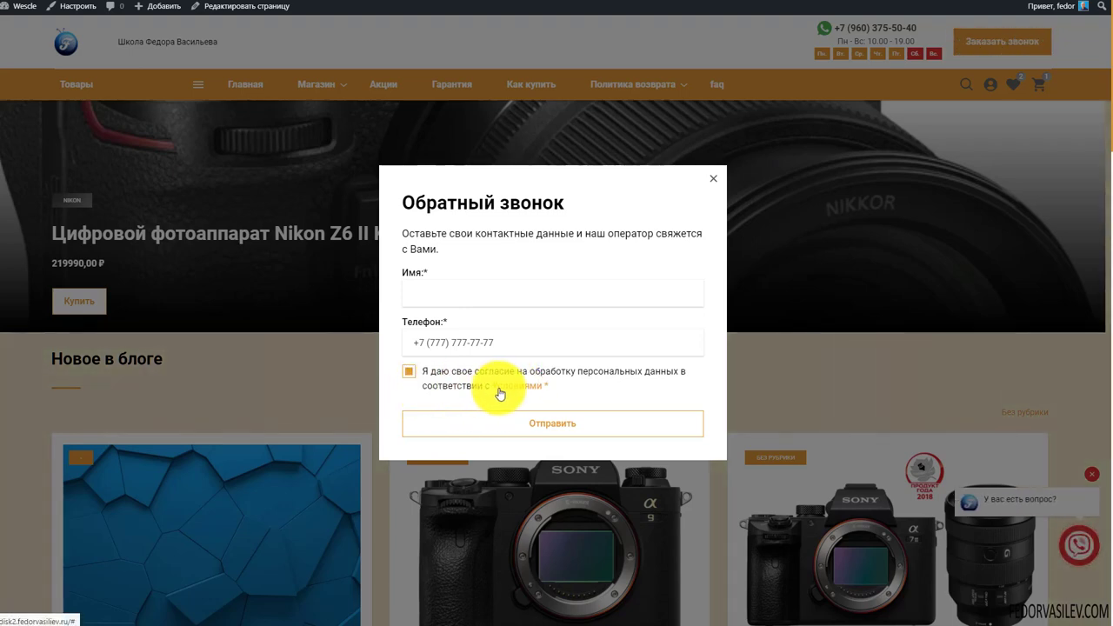
pyautogui.click(494, 386)
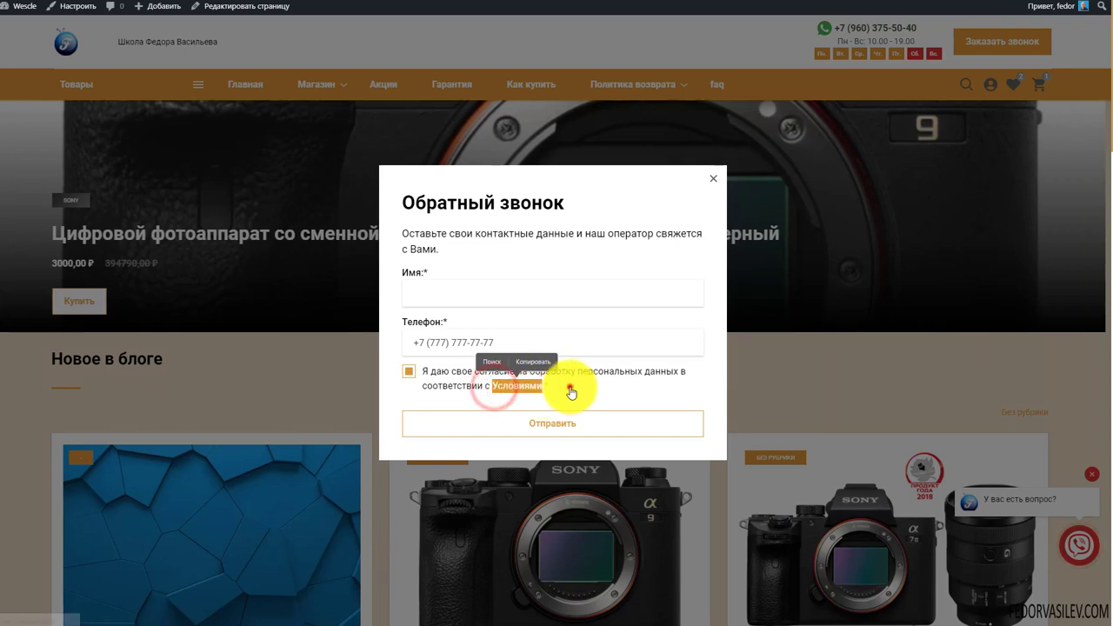
pyautogui.click(569, 389)
pyautogui.click(530, 389)
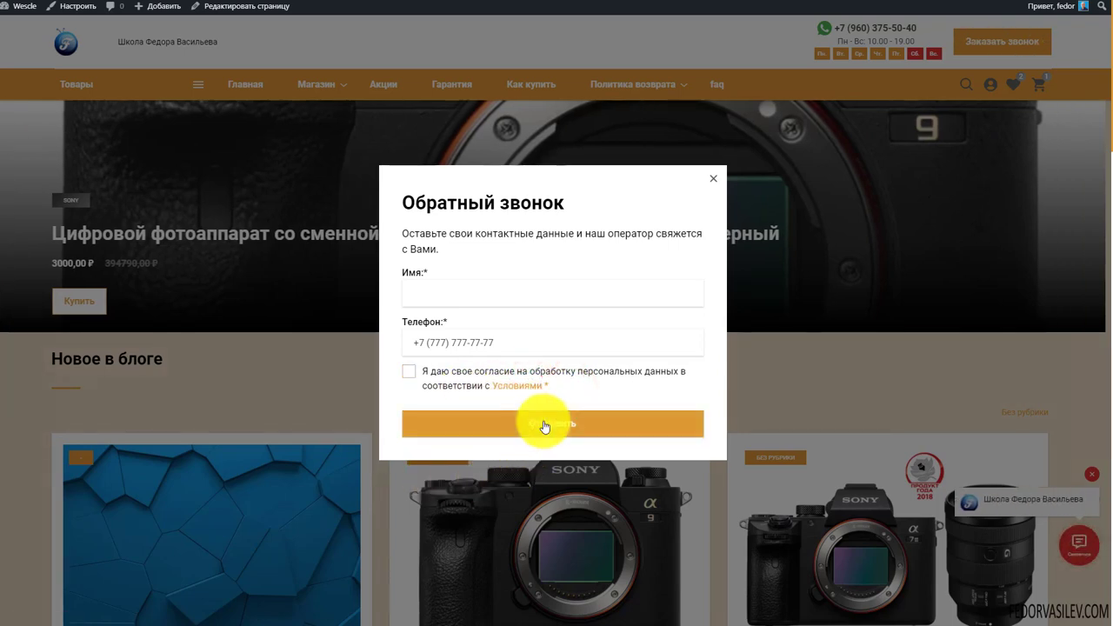
pyautogui.click(715, 184)
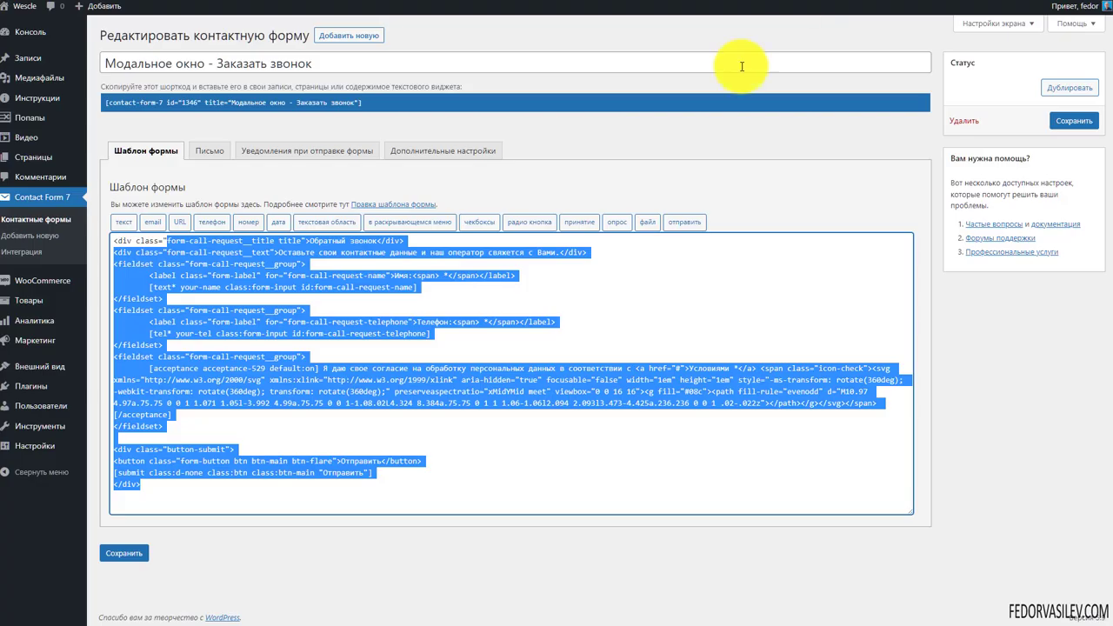
# Clear the template selection and bring up the callback popup on the live site
pyautogui.click(545, 337)
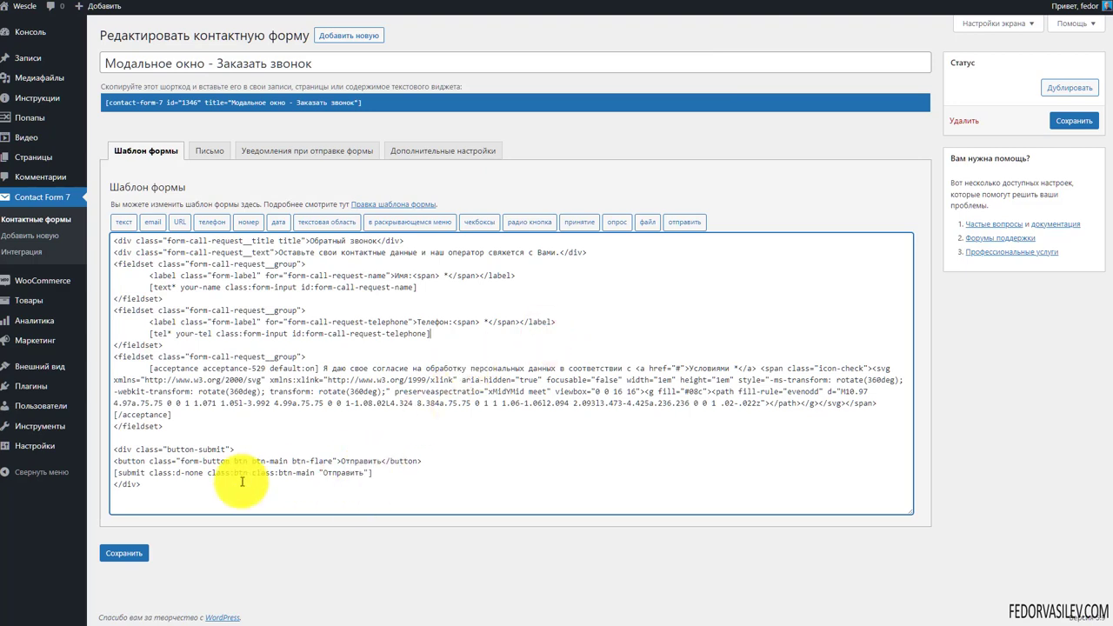
pyautogui.moveTo(278, 473); pyautogui.dragTo(167, 252)
pyautogui.click(311, 366)
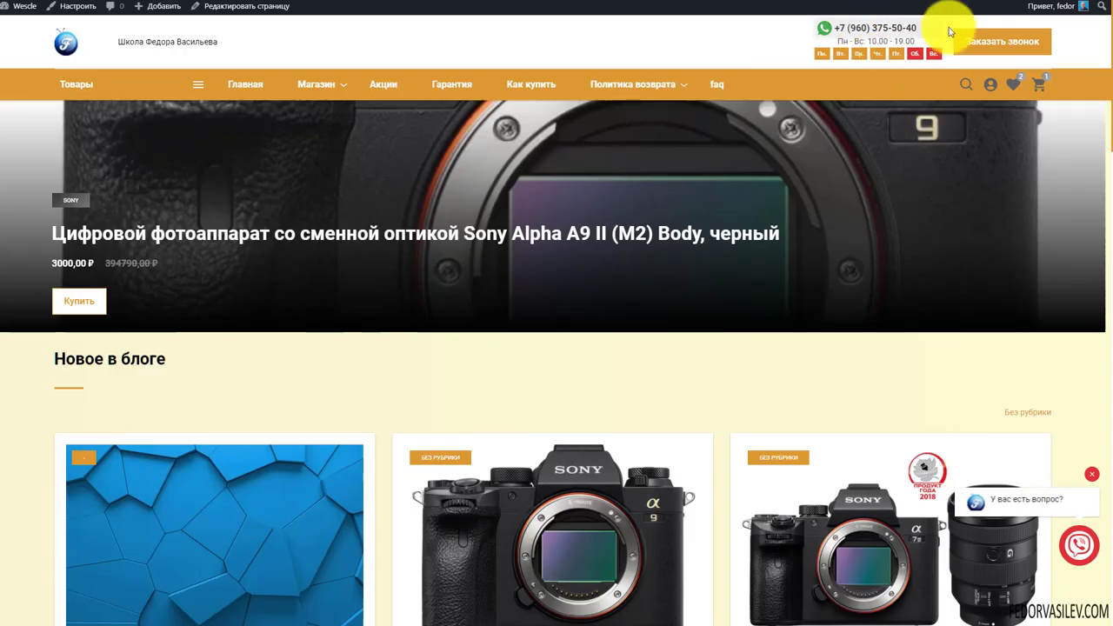
pyautogui.click(965, 41)
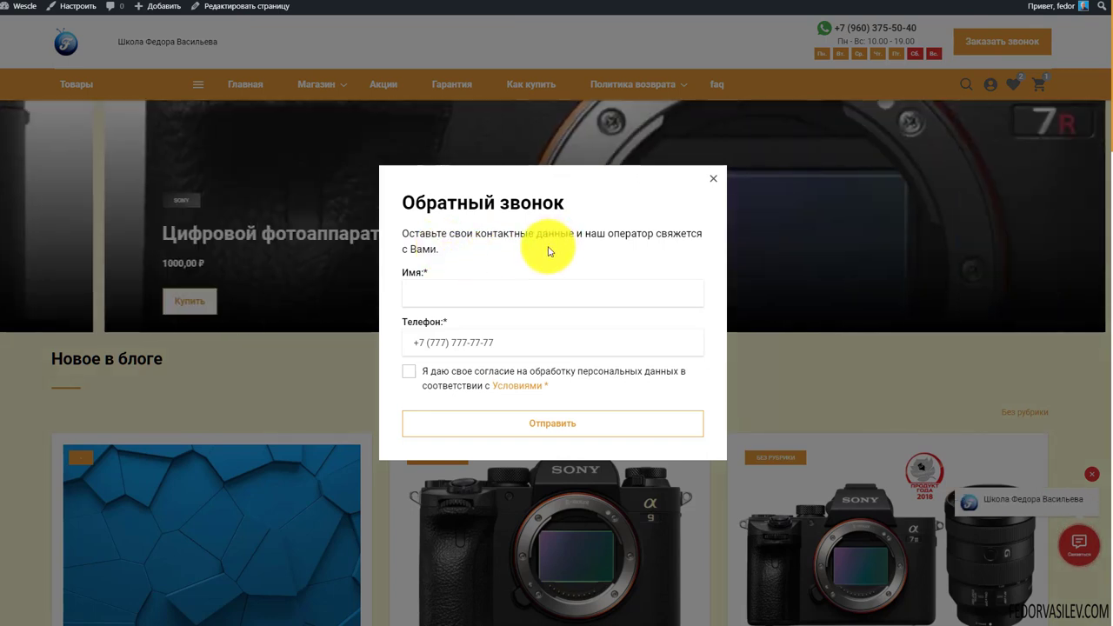
# Compare the popup's heading and fields with the template, copying the heading 'Обратный звонок'
pyautogui.moveTo(467, 248); pyautogui.dragTo(400, 203)
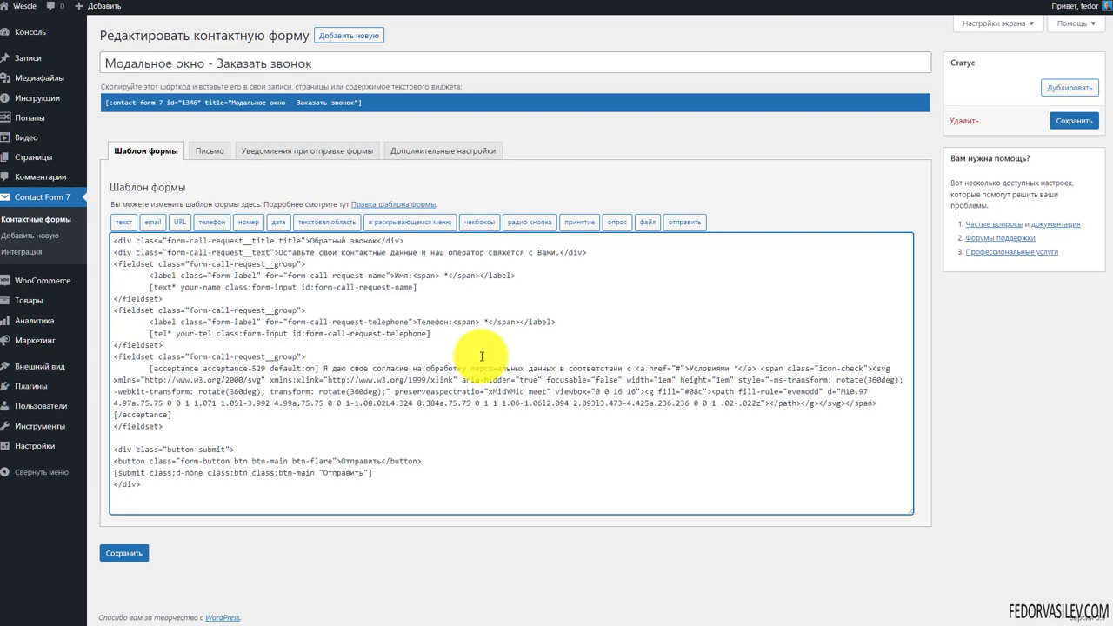
pyautogui.moveTo(279, 251); pyautogui.dragTo(561, 256)
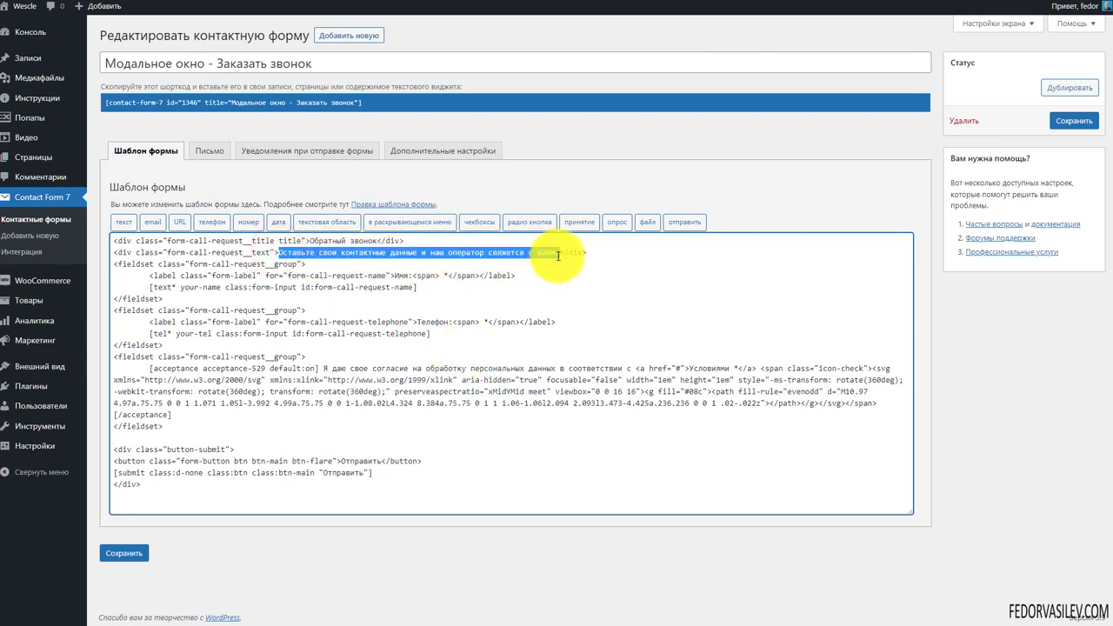
pyautogui.click(319, 258)
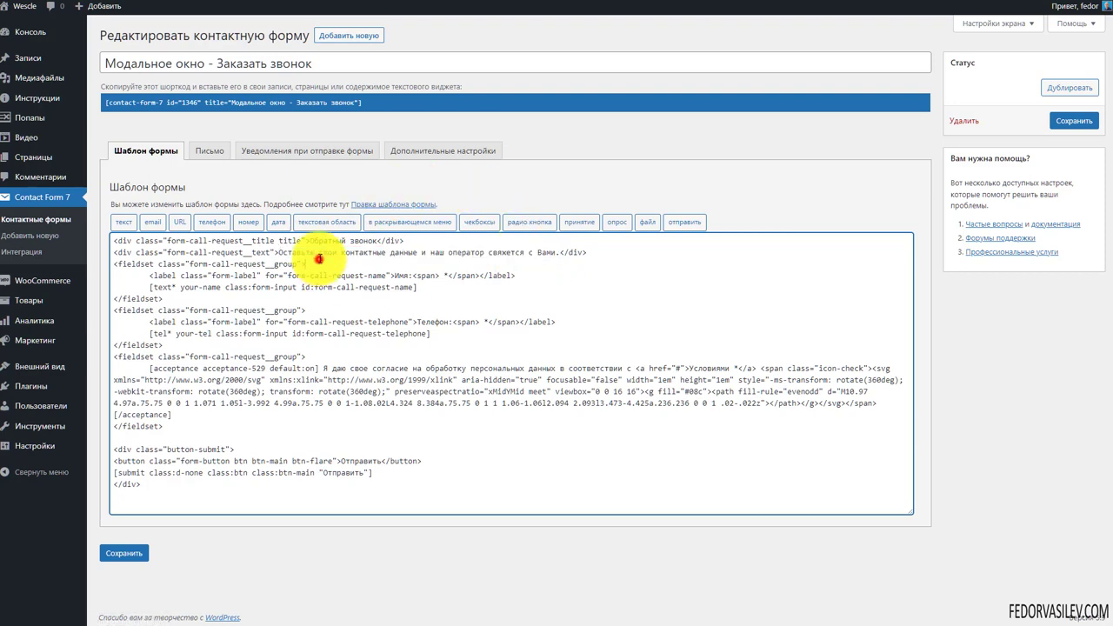
pyautogui.moveTo(378, 241); pyautogui.dragTo(309, 242)
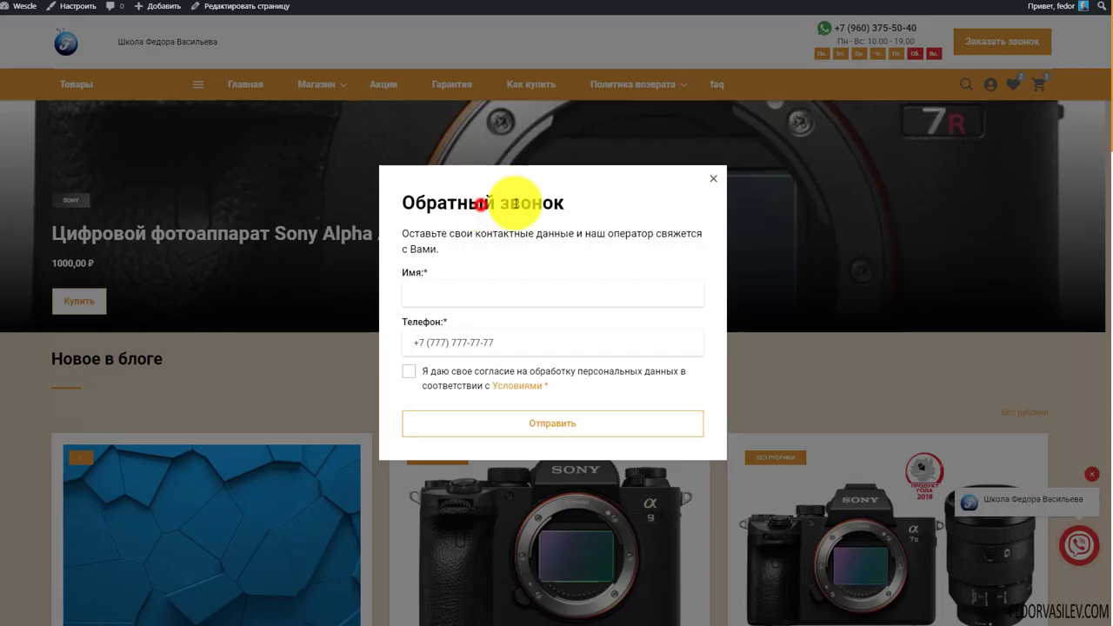
pyautogui.moveTo(626, 200); pyautogui.dragTo(404, 193)
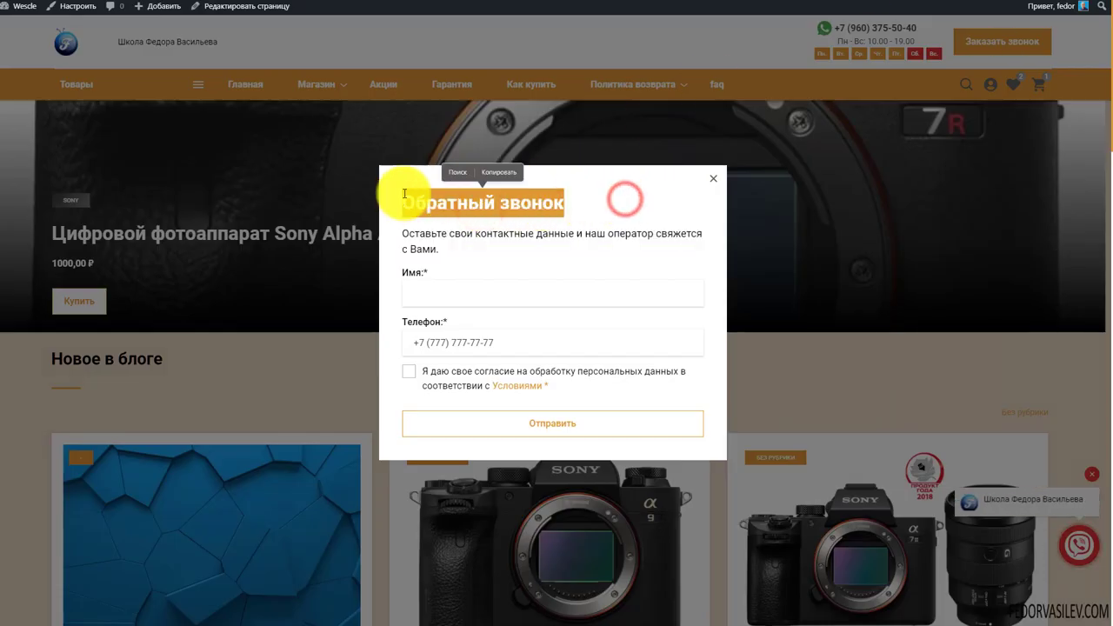
pyautogui.hotkey('ctrl', 'c')
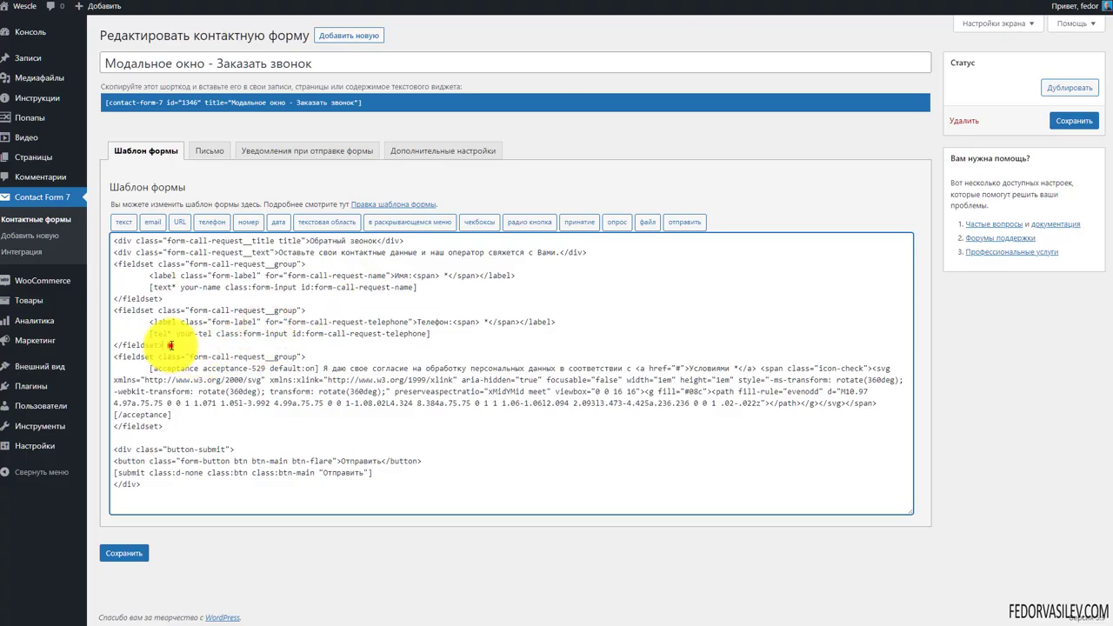
pyautogui.moveTo(164, 346); pyautogui.dragTo(100, 274)
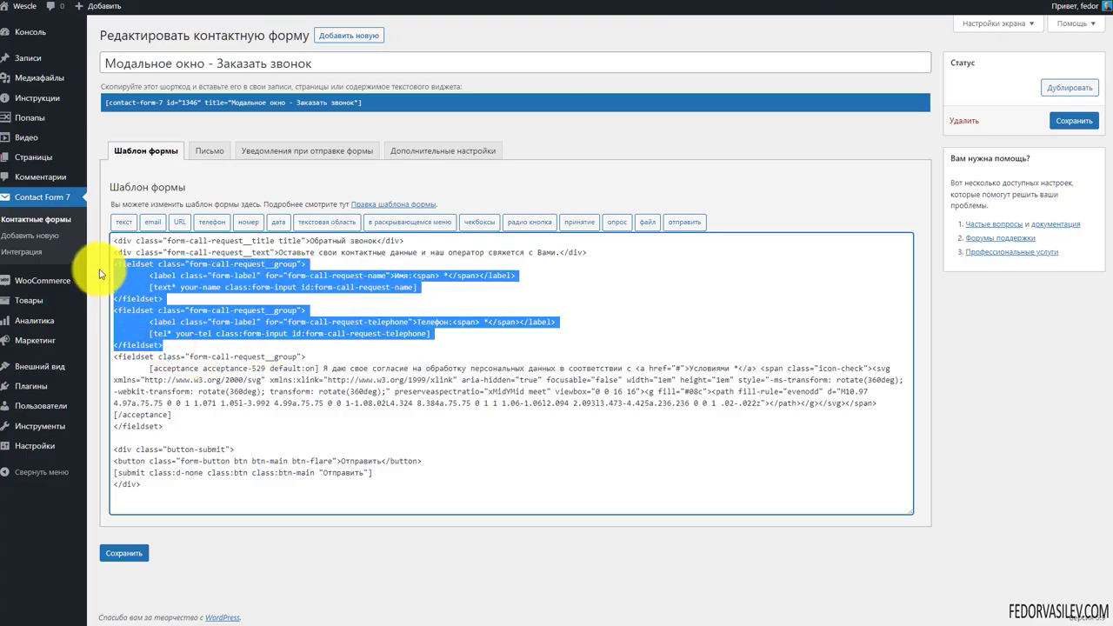
pyautogui.click(174, 270)
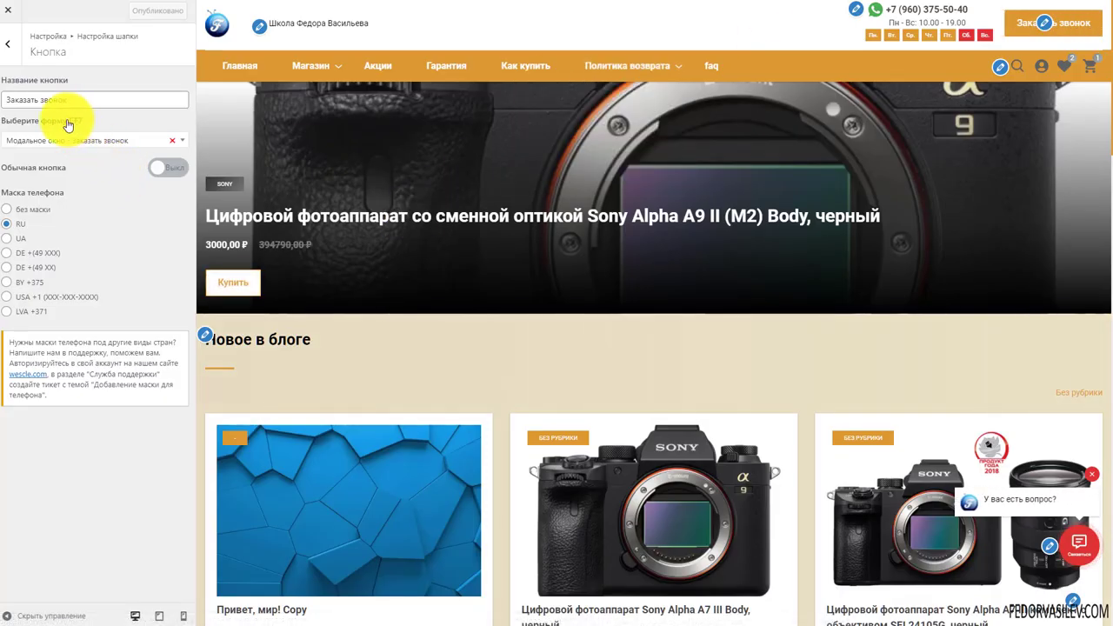
# Set Выберите форму CF7 to 'Контактная форма 1' and publish
pyautogui.click(79, 137)
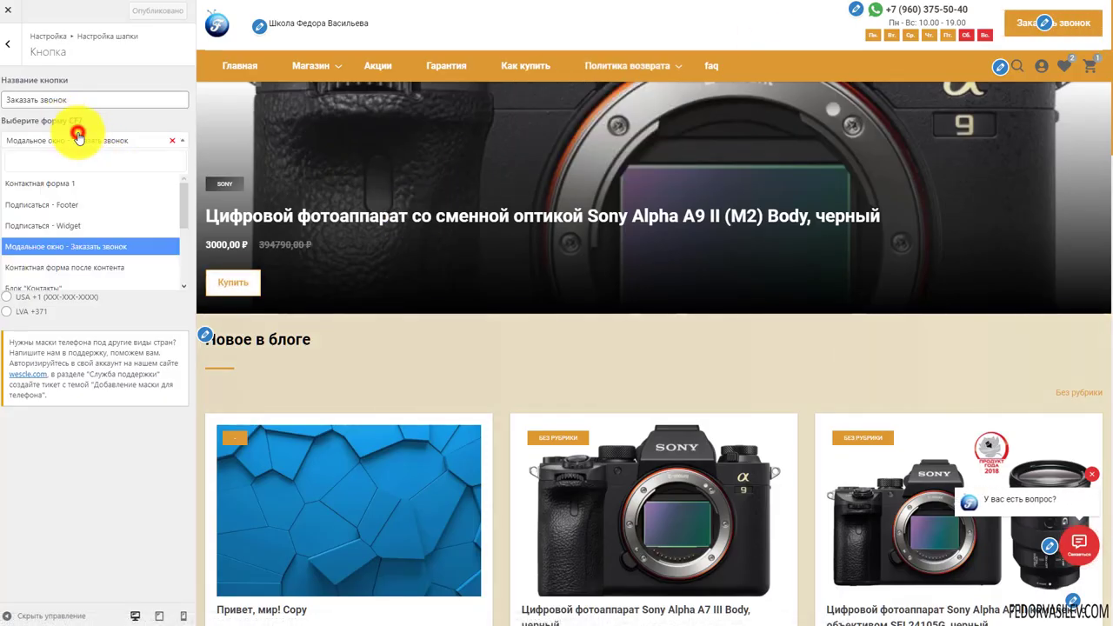
pyautogui.click(83, 182)
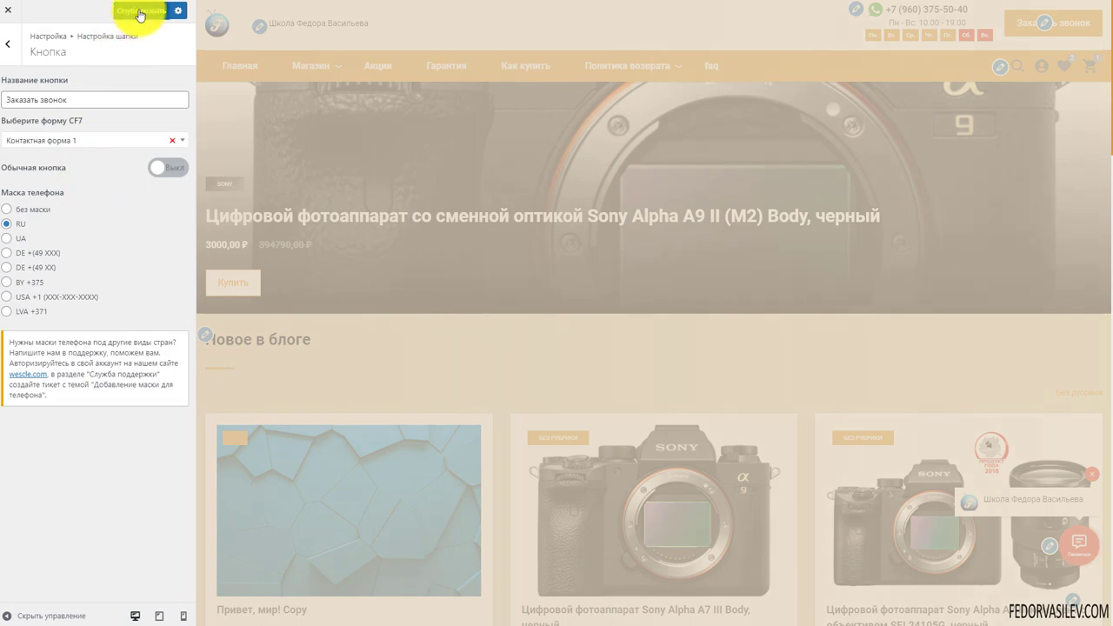
pyautogui.click(139, 12)
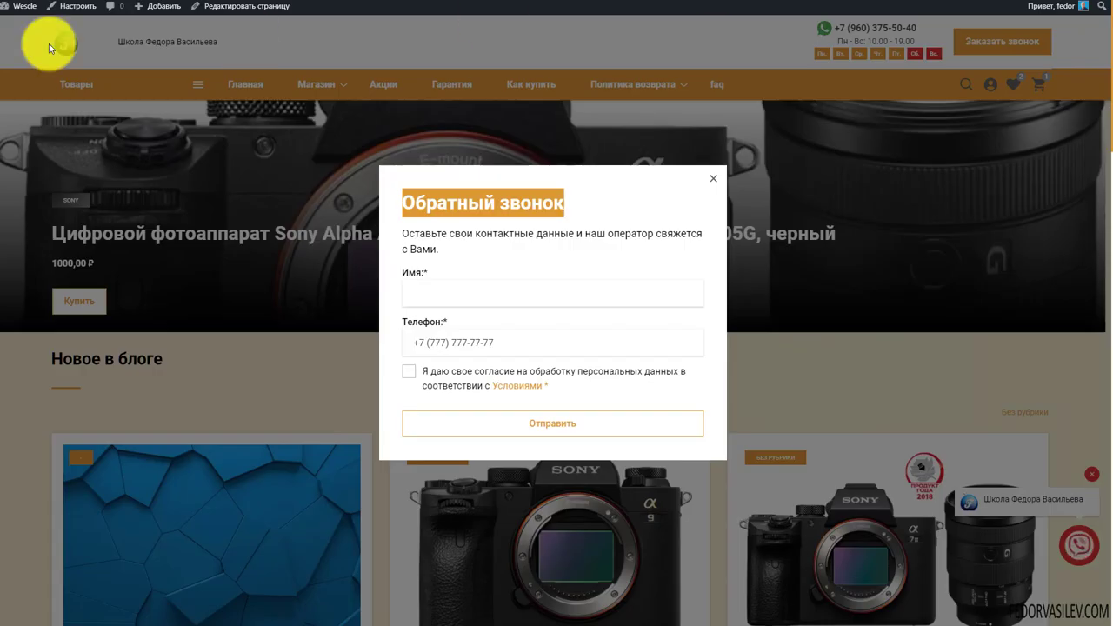
# Test the header's new contact form popup on the live site, then close it
pyautogui.click(965, 65)
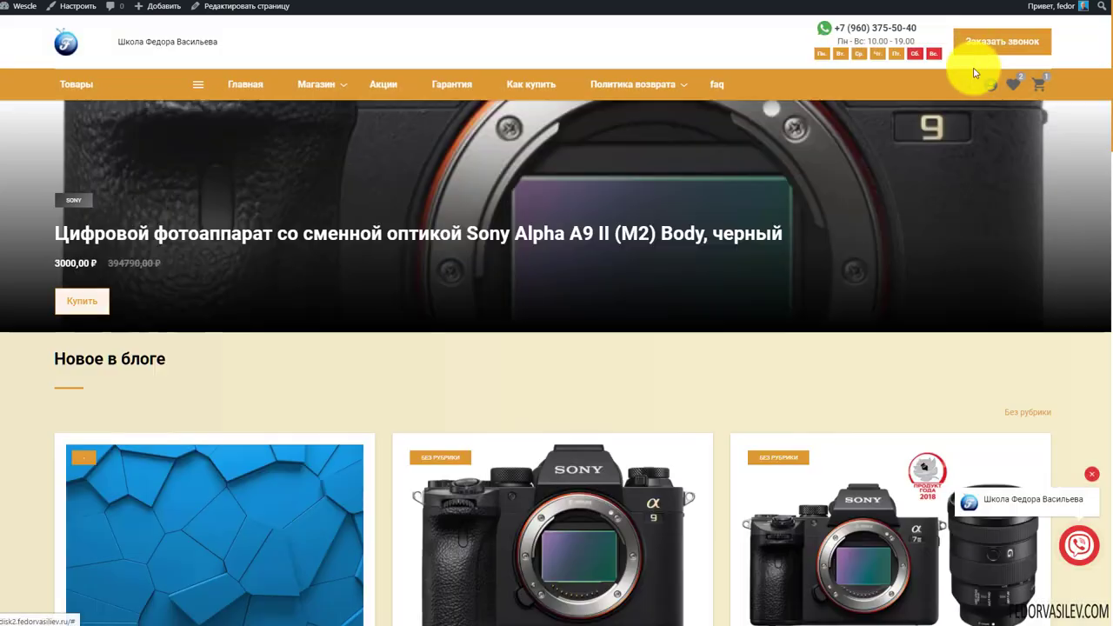
pyautogui.click(983, 40)
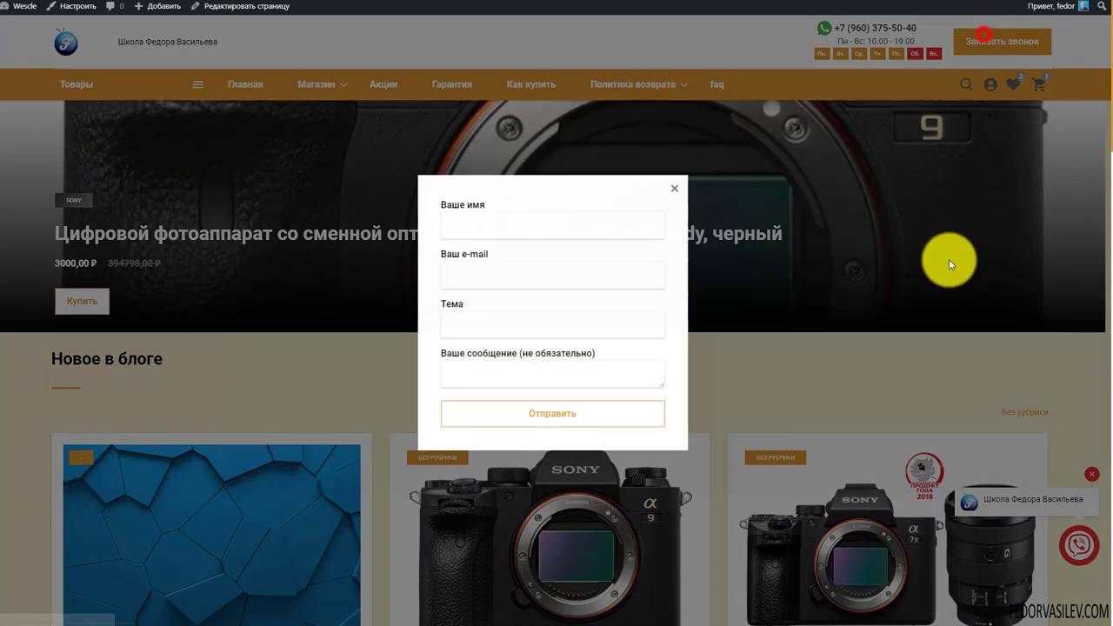
pyautogui.click(472, 217)
pyautogui.click(460, 183)
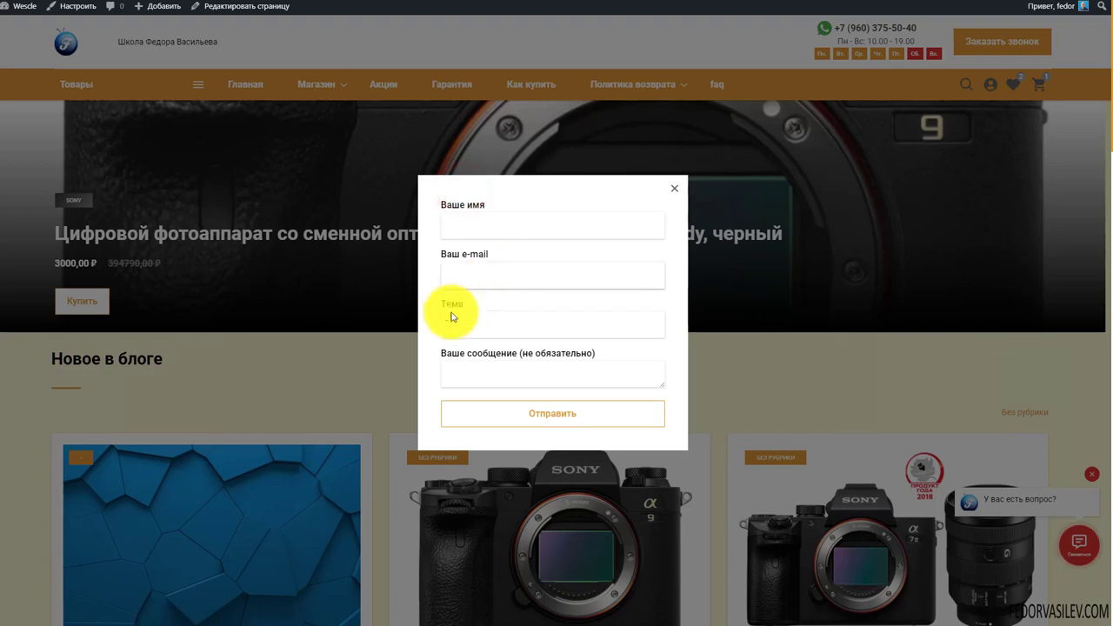
pyautogui.click(487, 365)
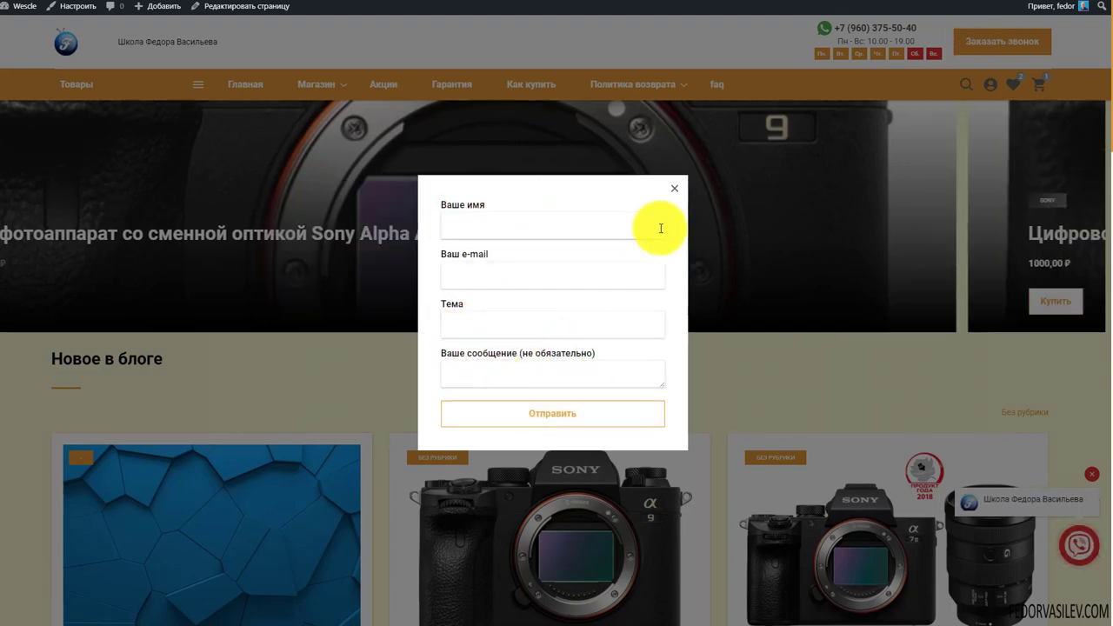
pyautogui.click(673, 187)
pyautogui.click(965, 41)
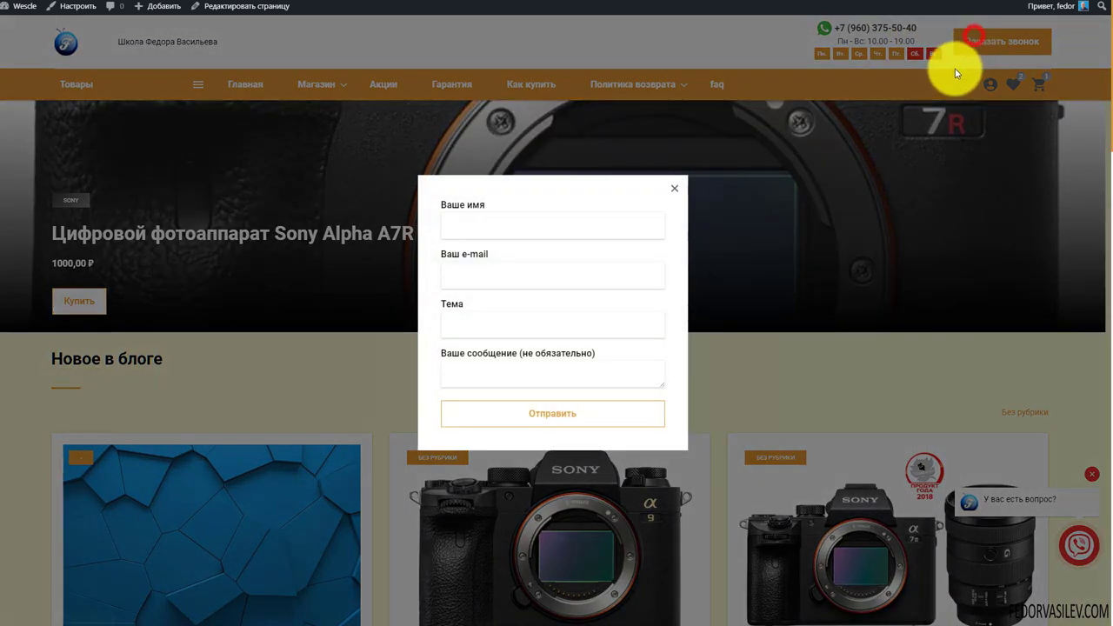
pyautogui.click(765, 184)
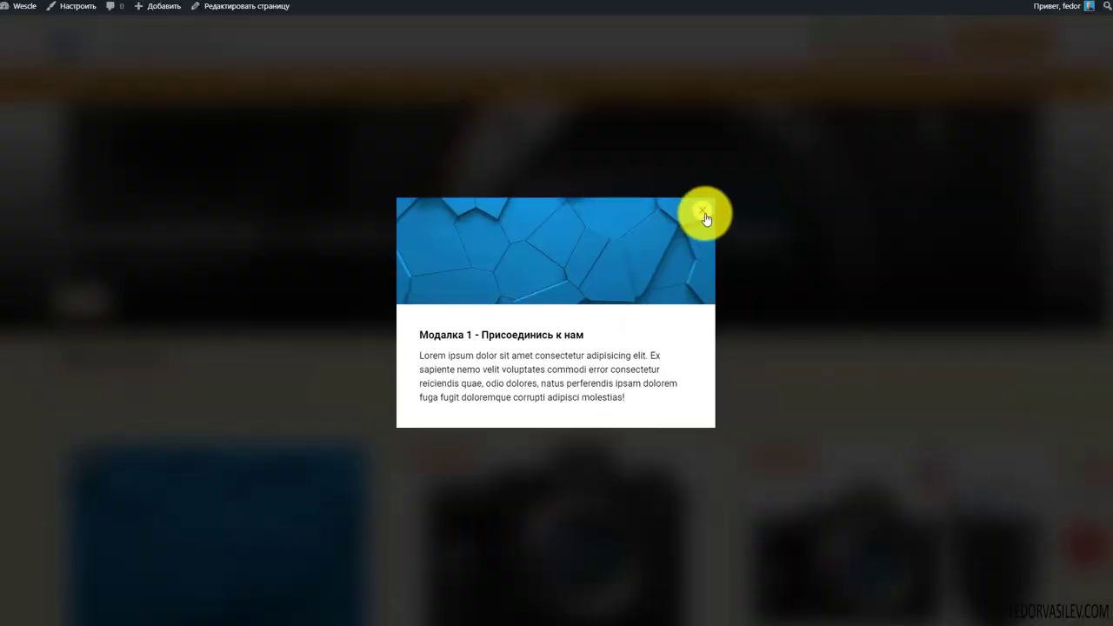
# Close the Модалка 1 popup and scroll around the homepage
pyautogui.click(706, 217)
pyautogui.scroll(-5, 567, 186)
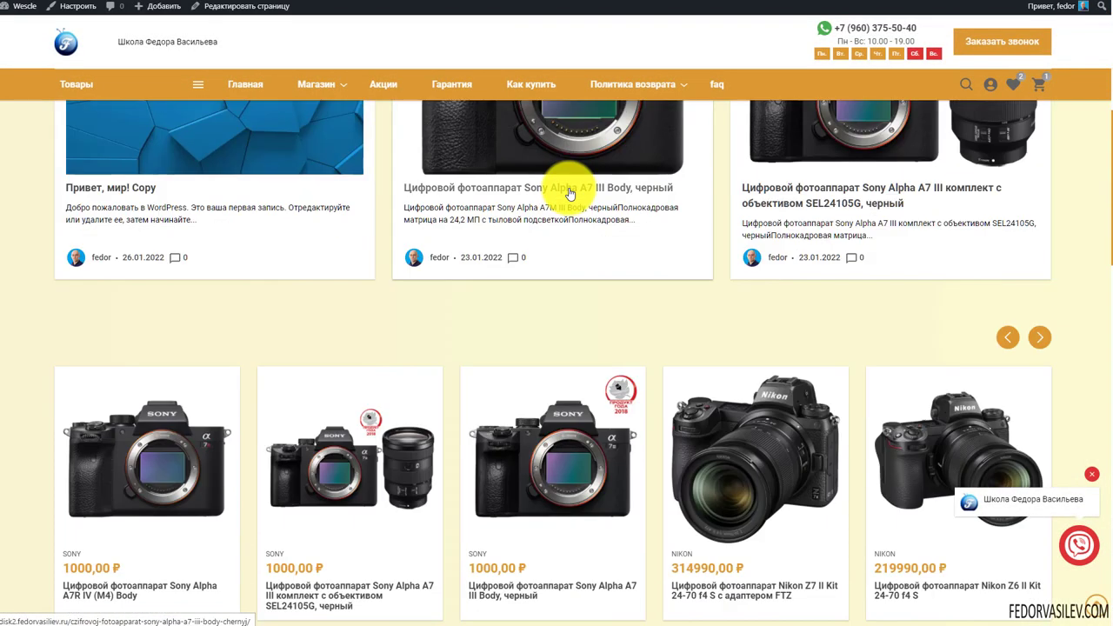
pyautogui.scroll(3, 570, 193)
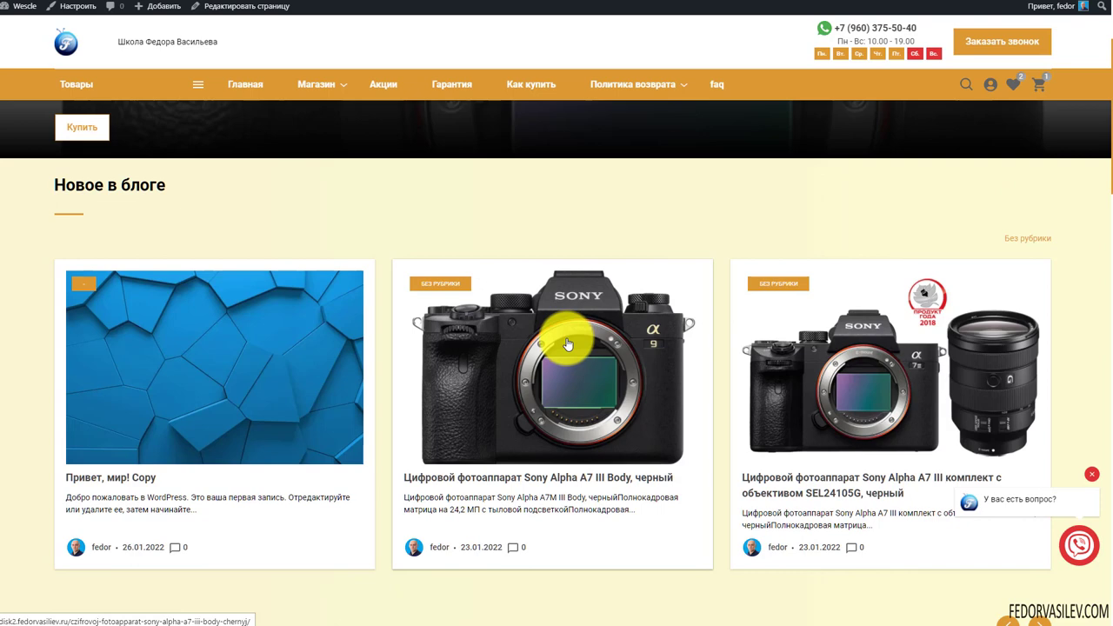
pyautogui.scroll(2, 568, 345)
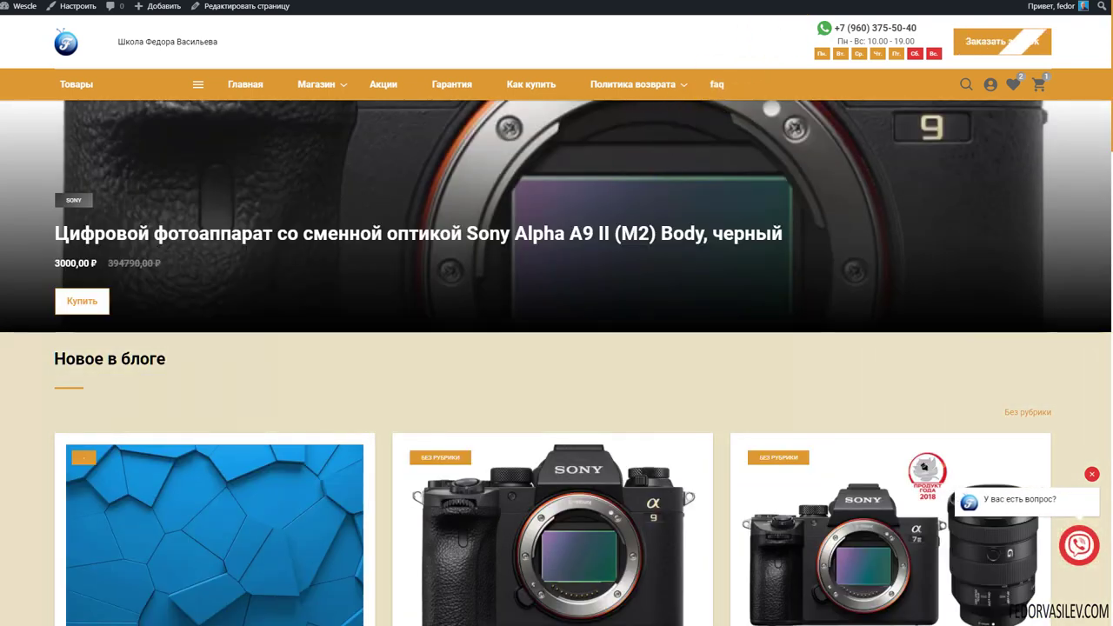
pyautogui.click(1014, 41)
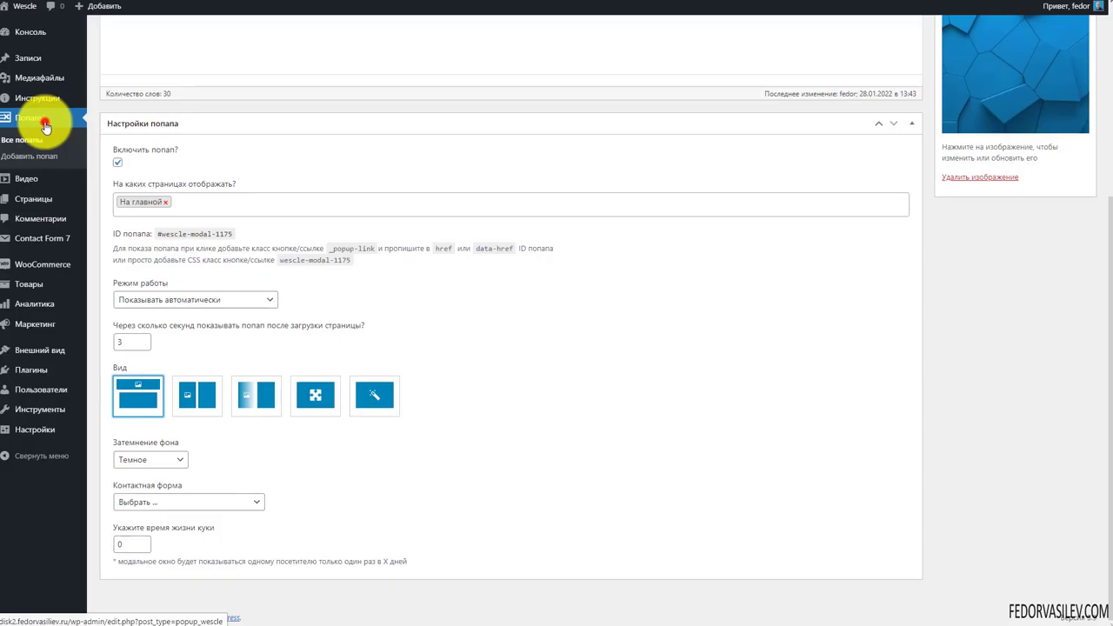
# Open 'Модалка 1 — Присоединись к нам' from Попапы and go to its Редактировать попап tab
pyautogui.click(45, 126)
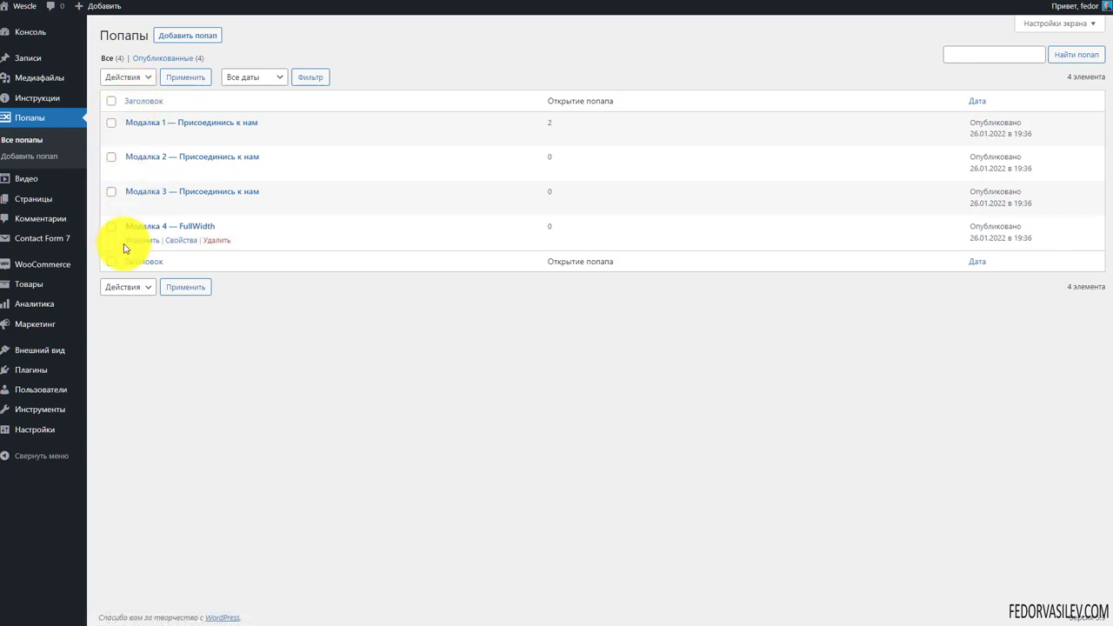
pyautogui.click(136, 119)
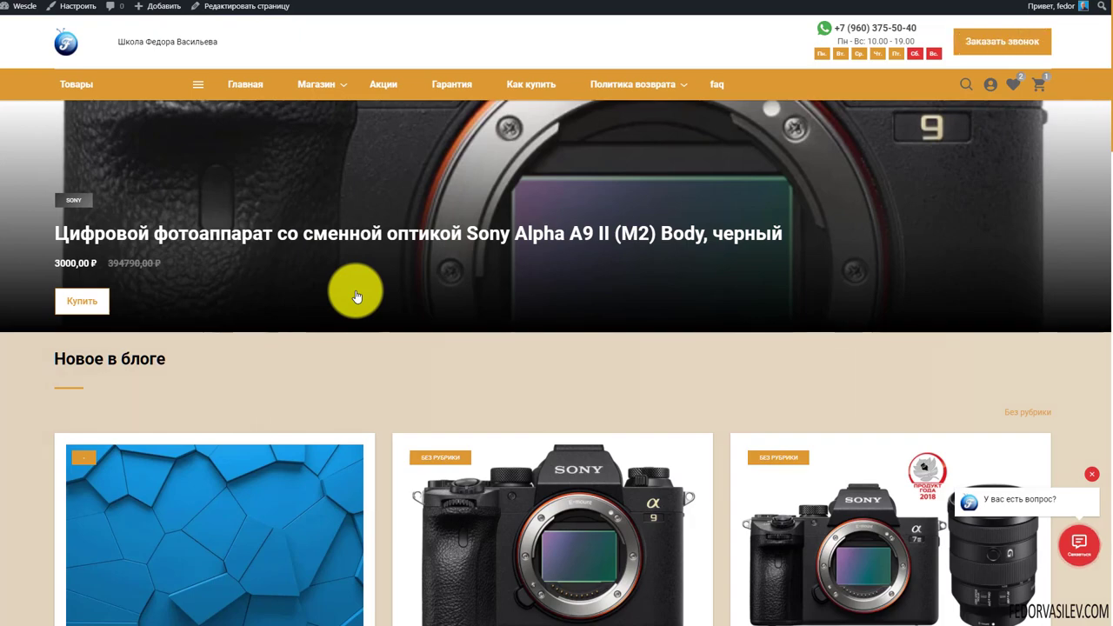
pyautogui.scroll(-4, 357, 297)
pyautogui.scroll(4, 356, 297)
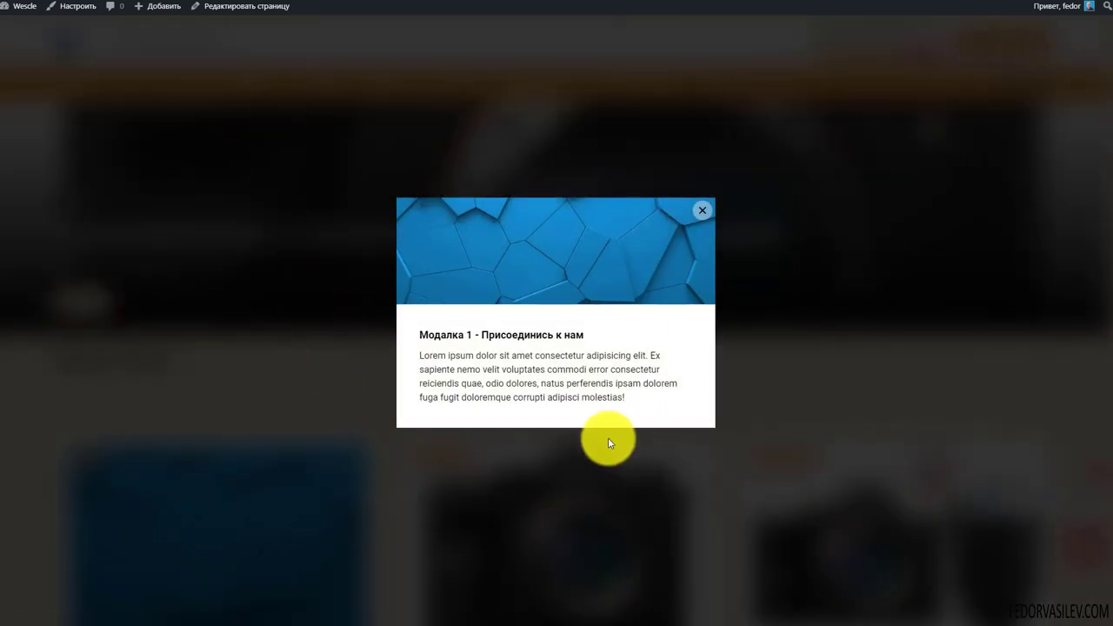
pyautogui.moveTo(607, 384); pyautogui.dragTo(466, 317)
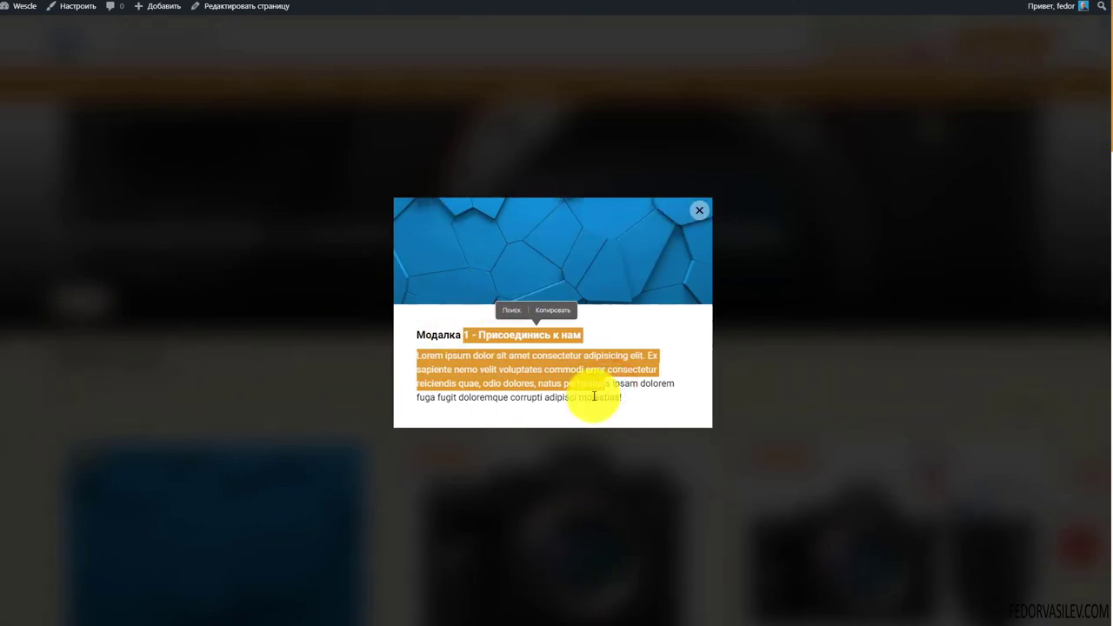
pyautogui.click(771, 8)
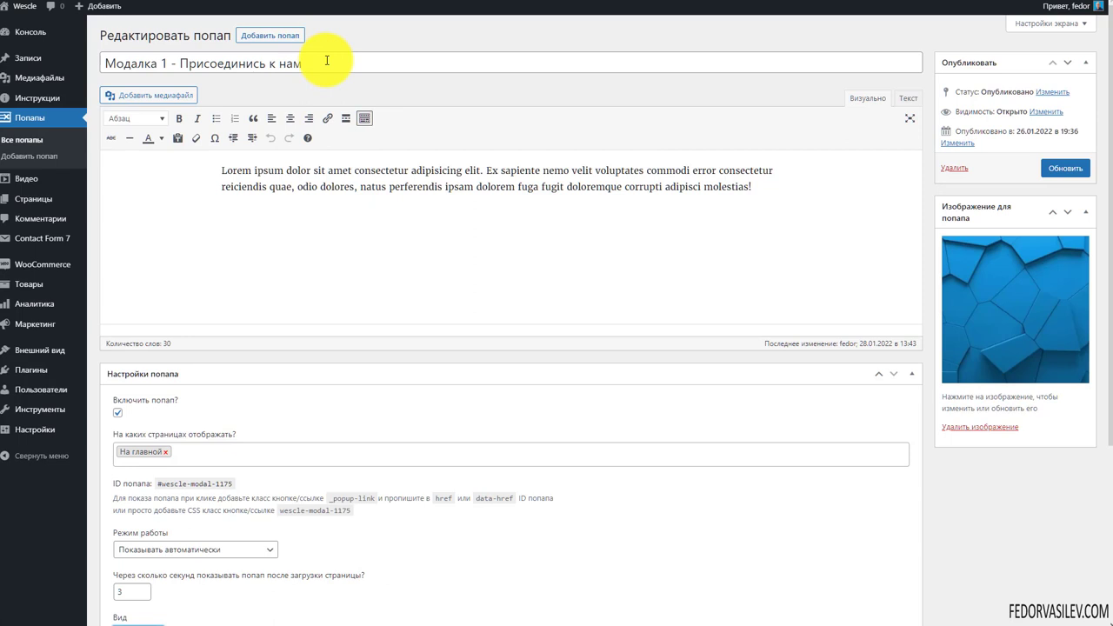
# Review the popup's title, body text, page targeting and ID usage notes, leaving them unchanged
pyautogui.moveTo(327, 60); pyautogui.dragTo(93, 49)
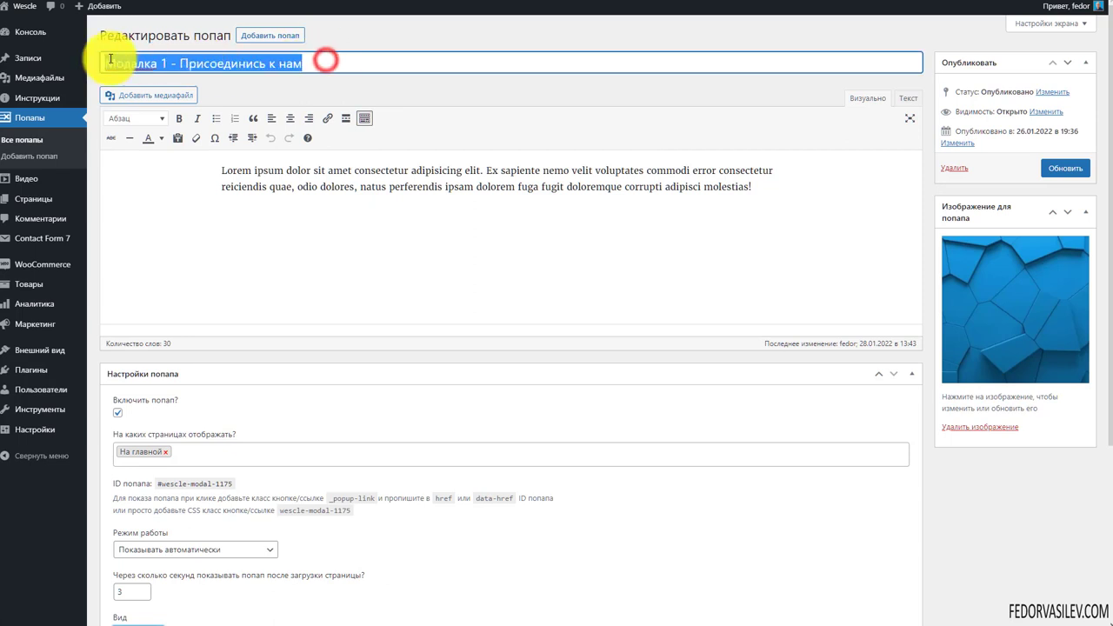
pyautogui.moveTo(790, 188); pyautogui.dragTo(219, 160)
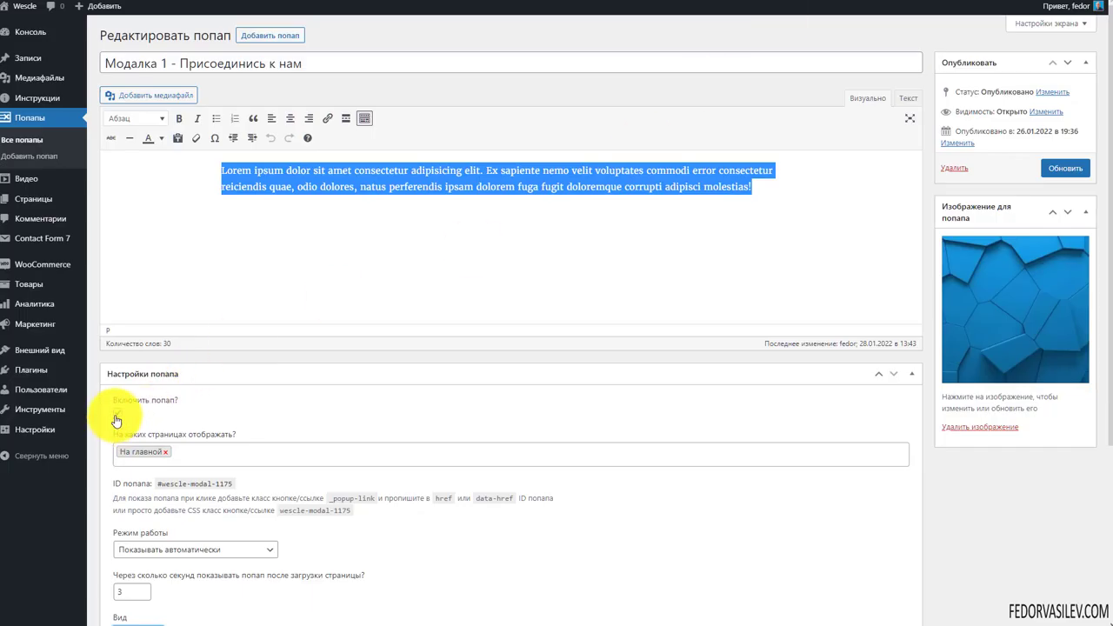
pyautogui.click(218, 455)
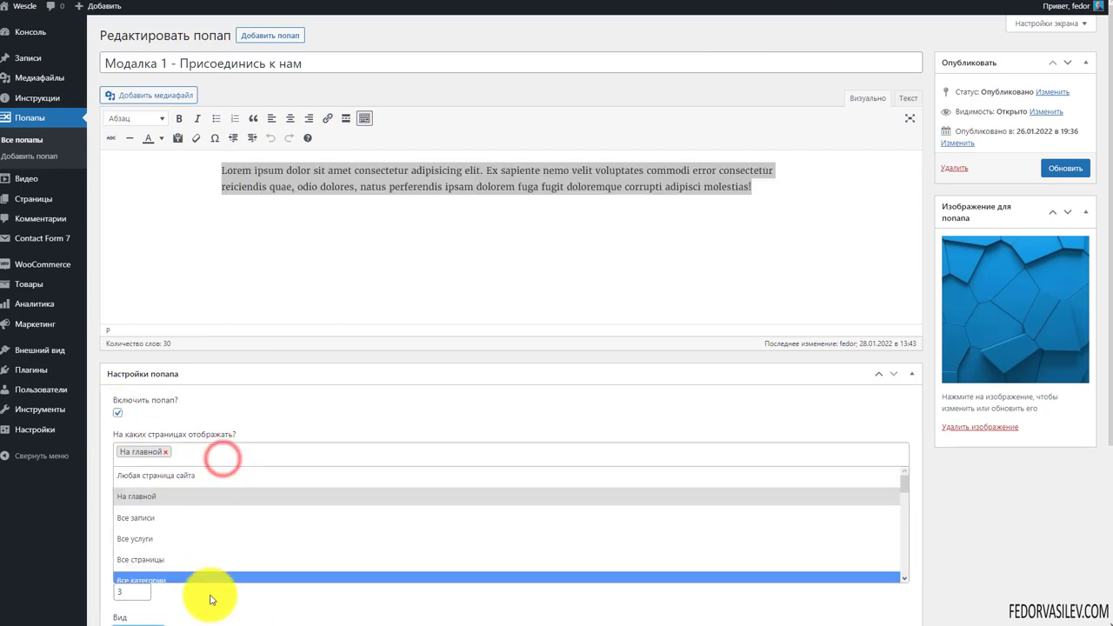
pyautogui.click(254, 427)
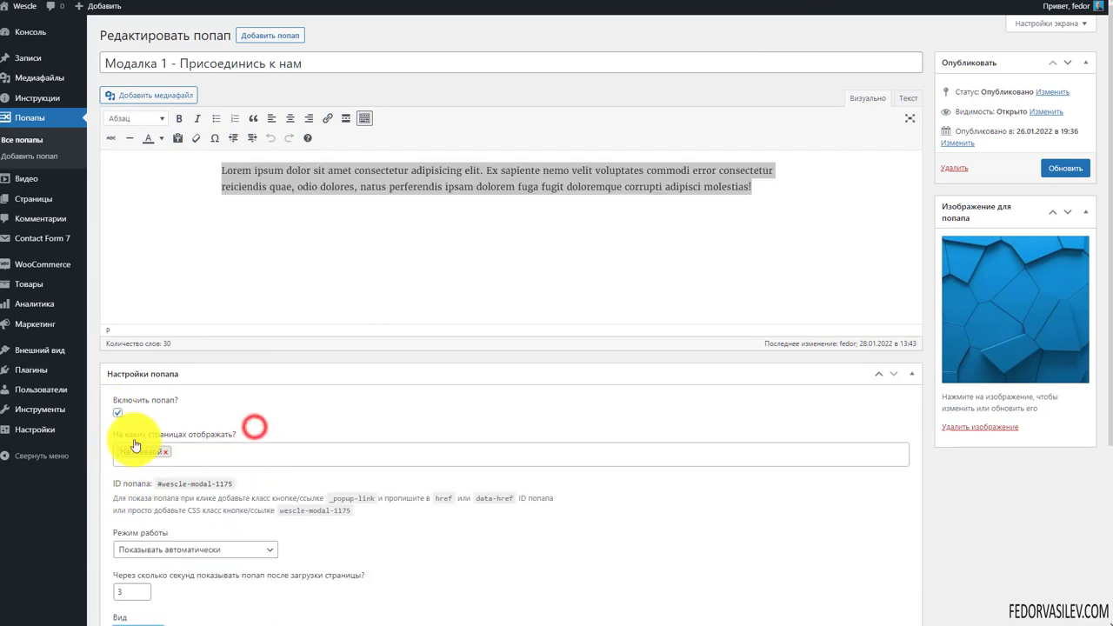
pyautogui.scroll(-2, 195, 444)
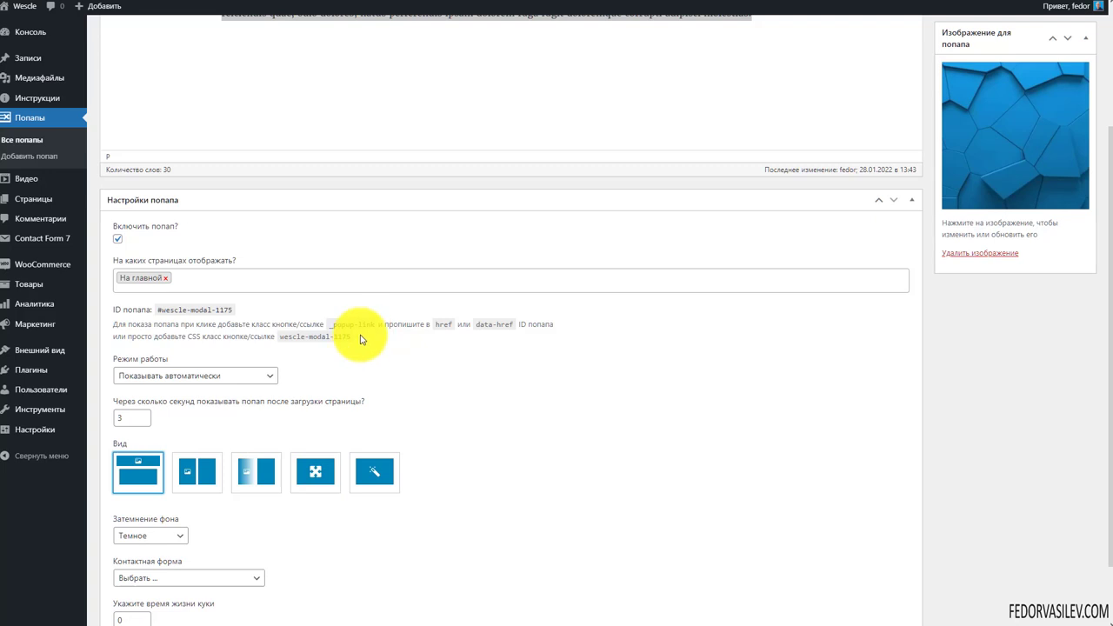
pyautogui.moveTo(362, 339); pyautogui.dragTo(111, 309)
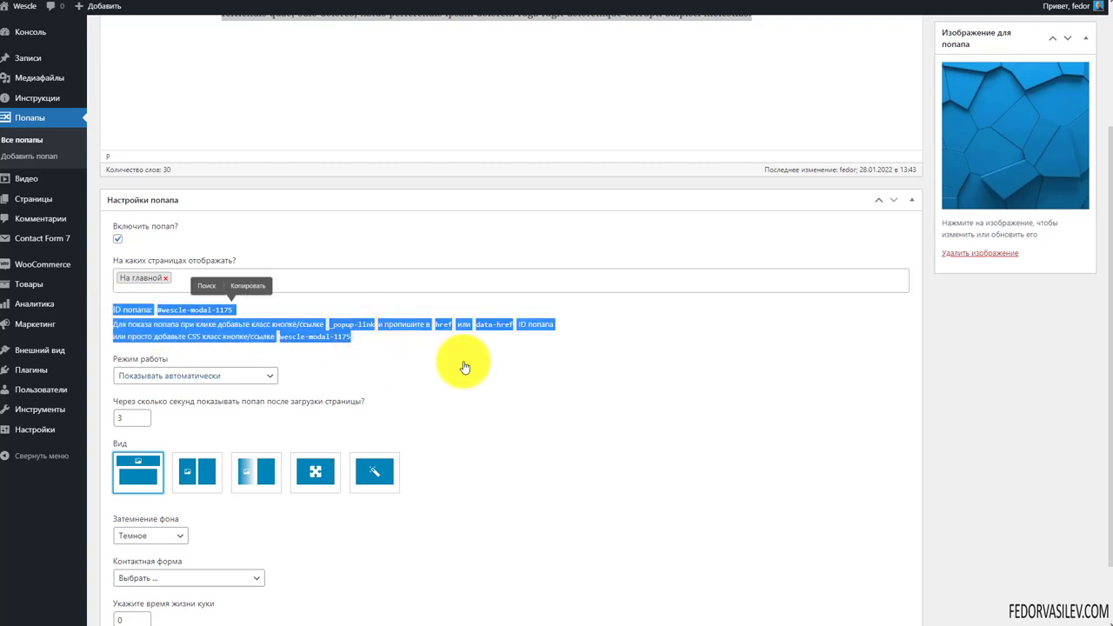
pyautogui.click(468, 365)
# Leave the display mode unchanged and keep Затемнение фона set to Темное
pyautogui.scroll(-1, 480, 360)
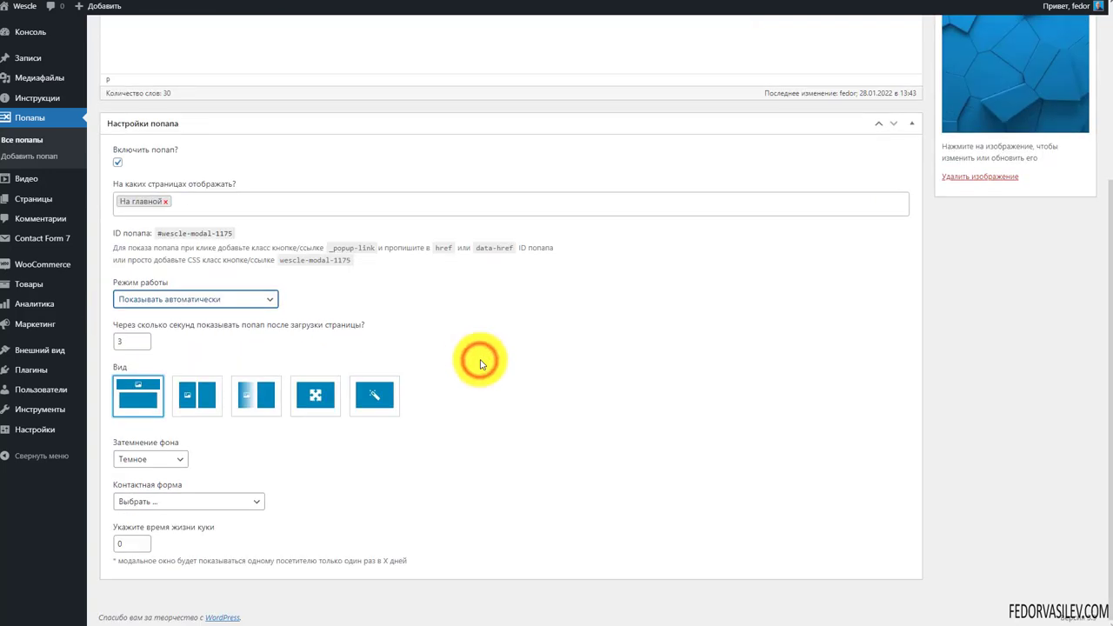
pyautogui.click(259, 300)
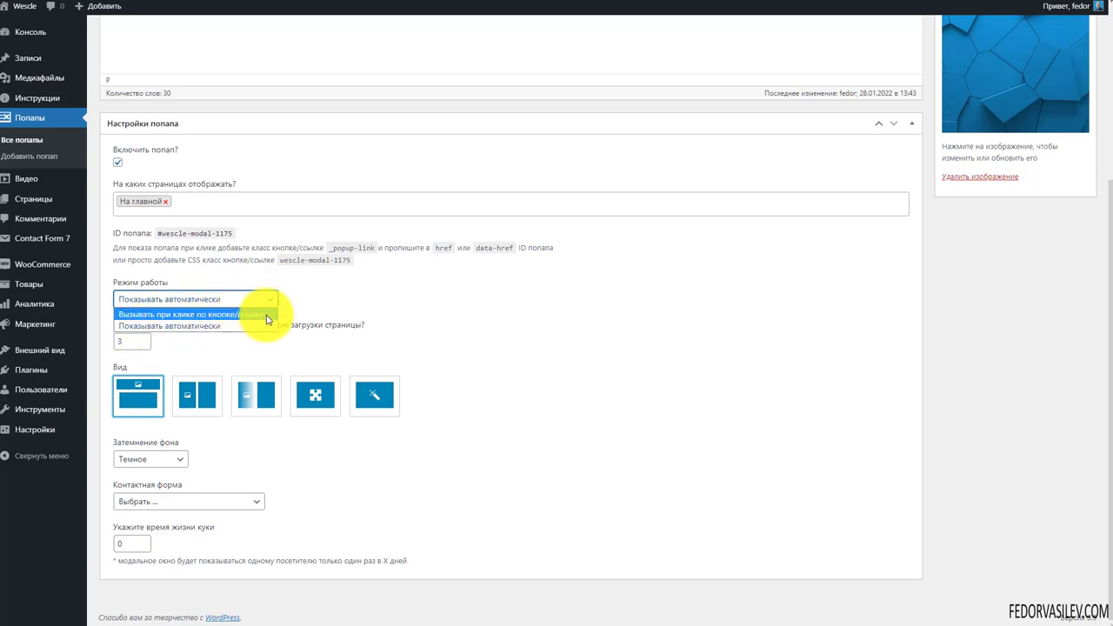
pyautogui.click(358, 310)
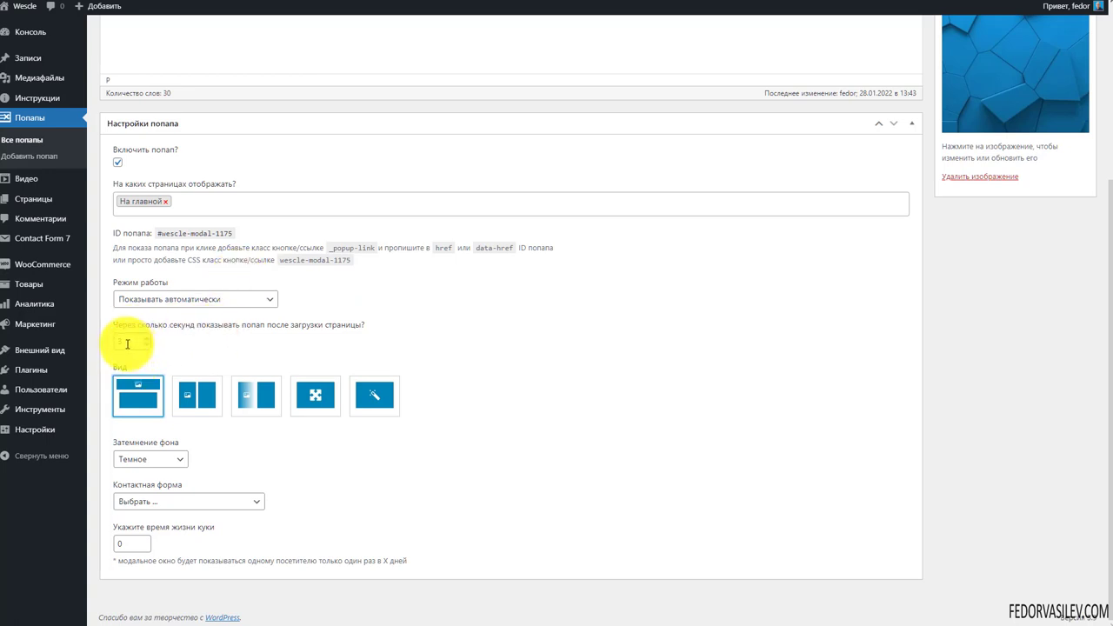
pyautogui.click(302, 347)
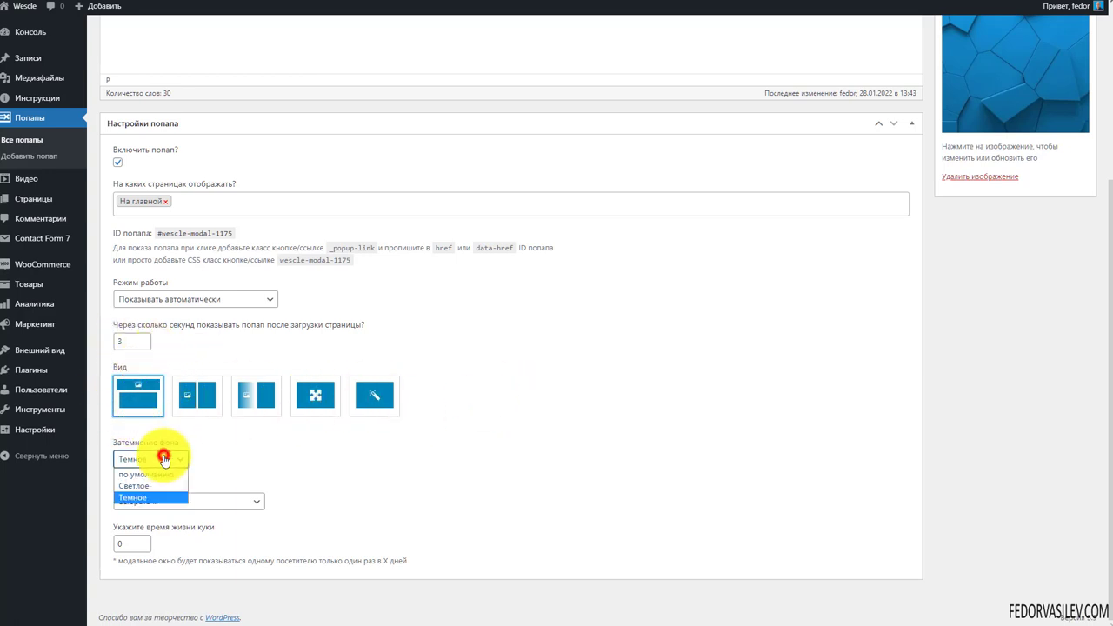
pyautogui.click(288, 460)
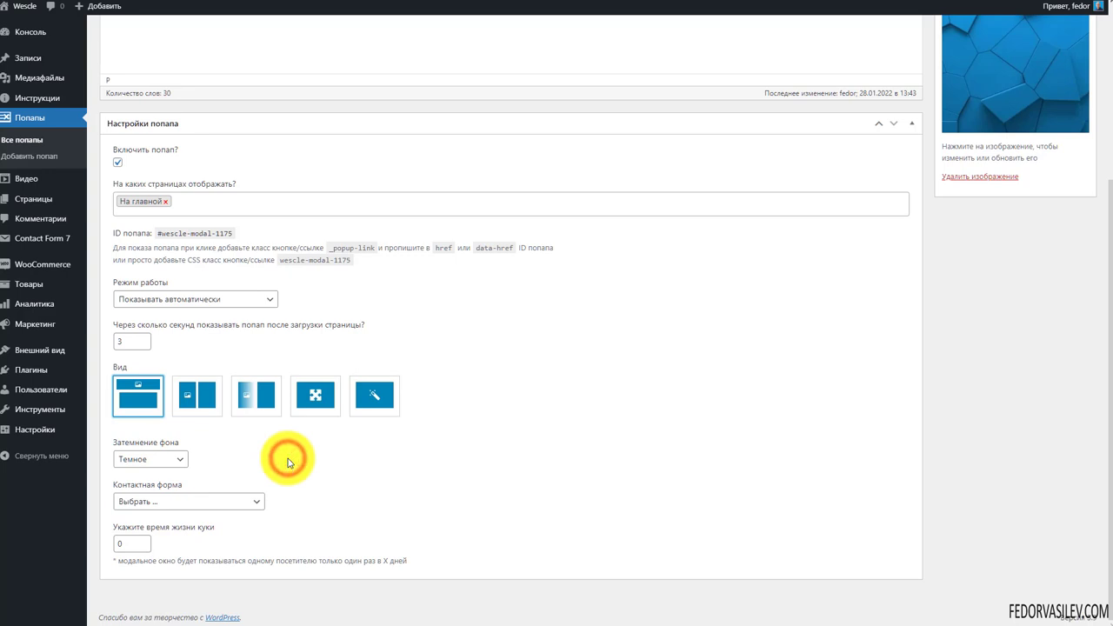
# Leave Контактная форма at Выбрать..., confirm the cookie lifetime of 0, and review the popup
pyautogui.click(223, 505)
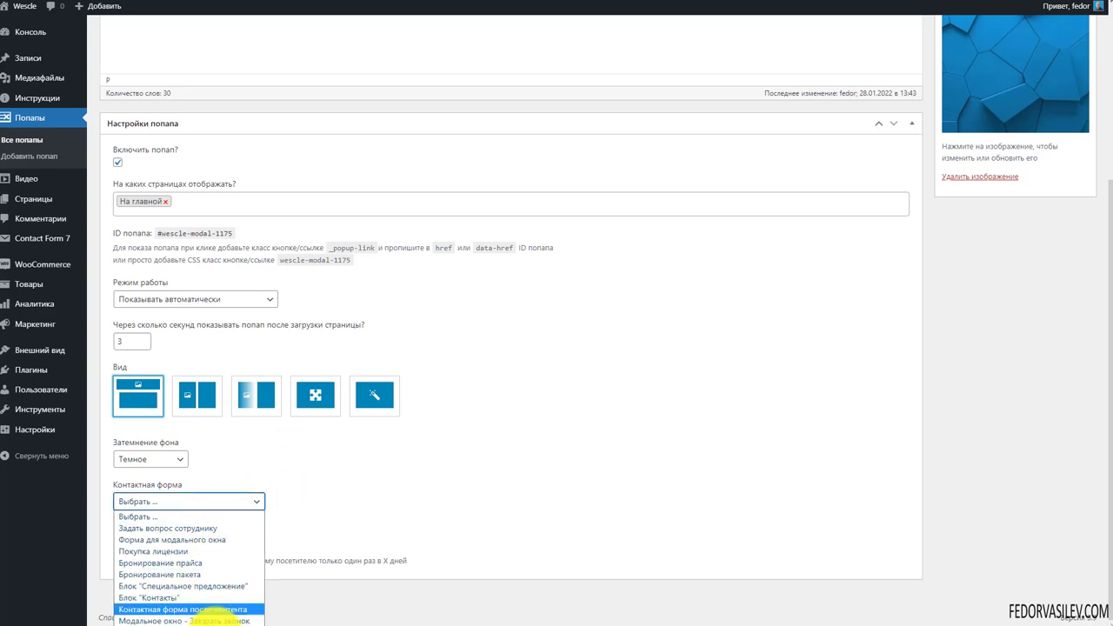
pyautogui.click(362, 478)
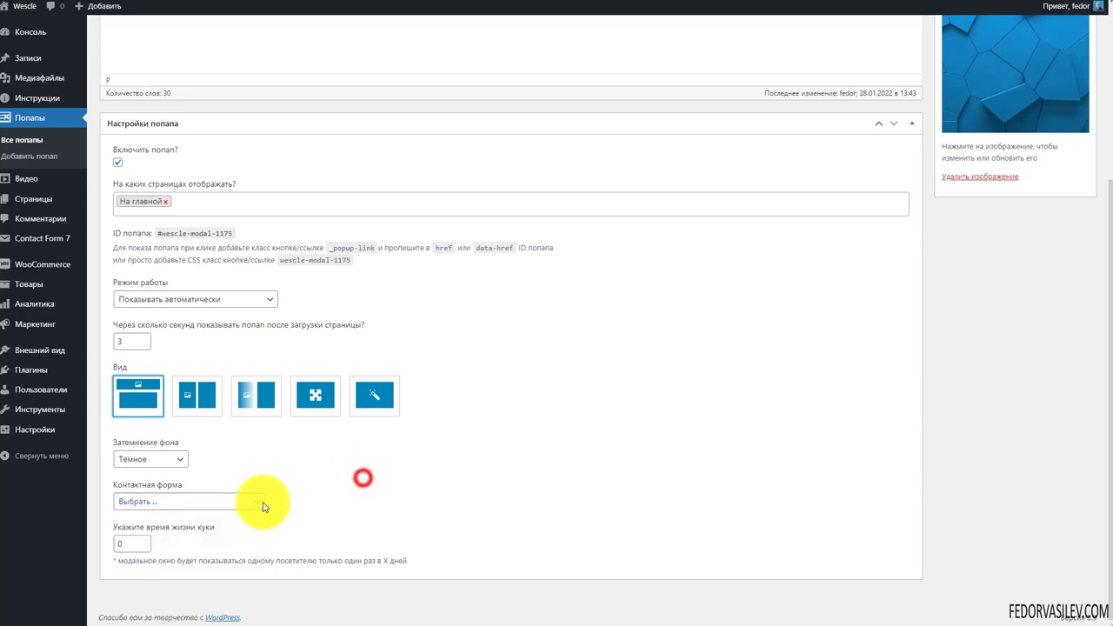
pyautogui.click(166, 499)
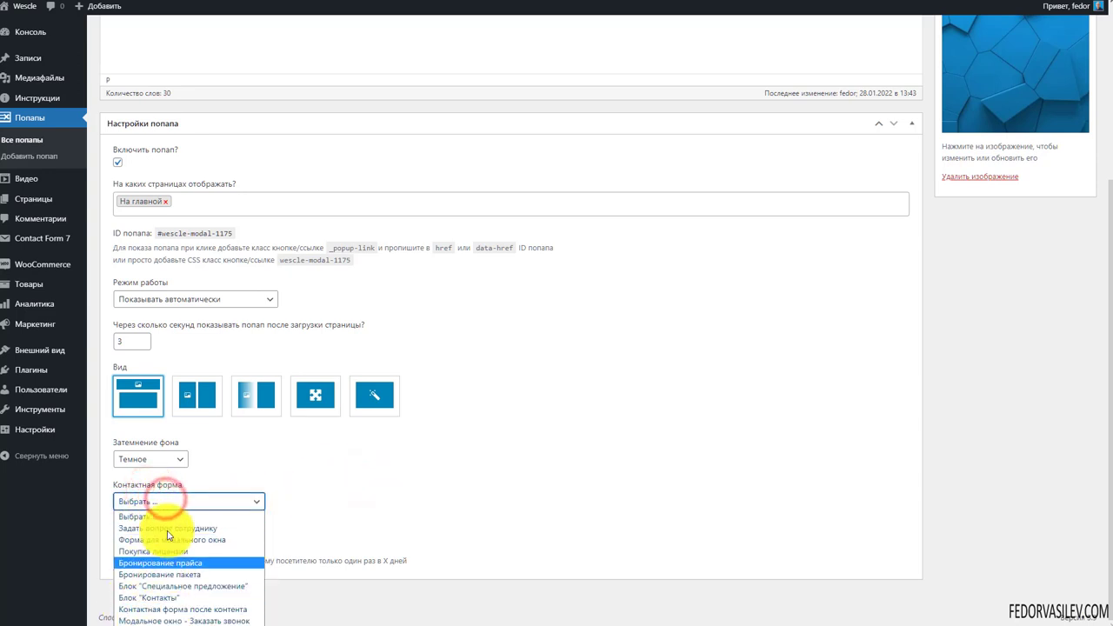
pyautogui.click(352, 496)
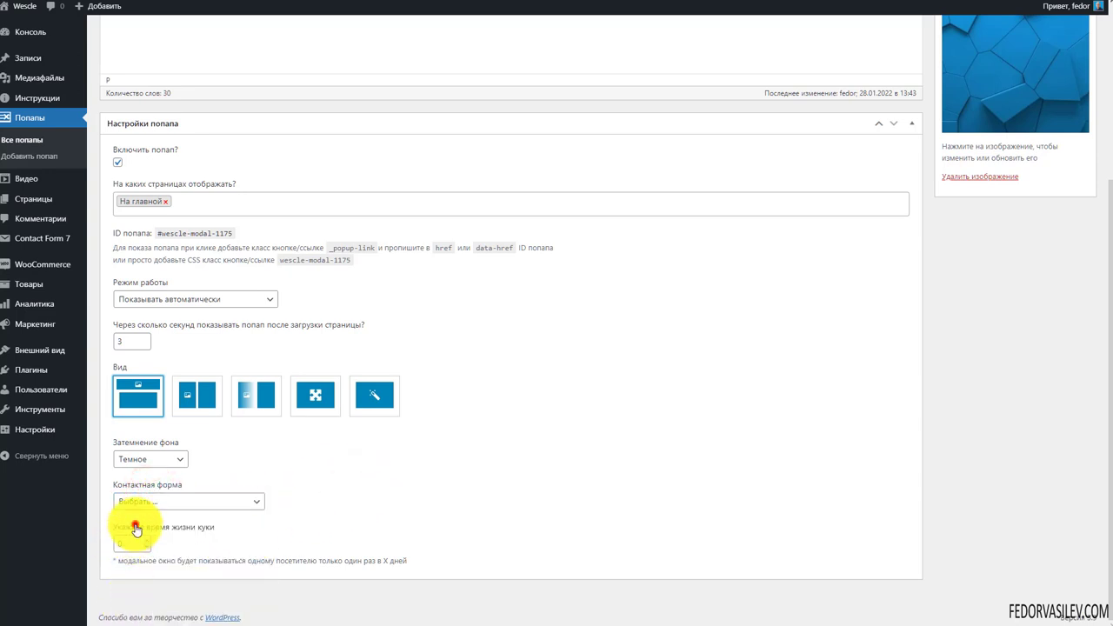
pyautogui.click(136, 529)
pyautogui.click(340, 527)
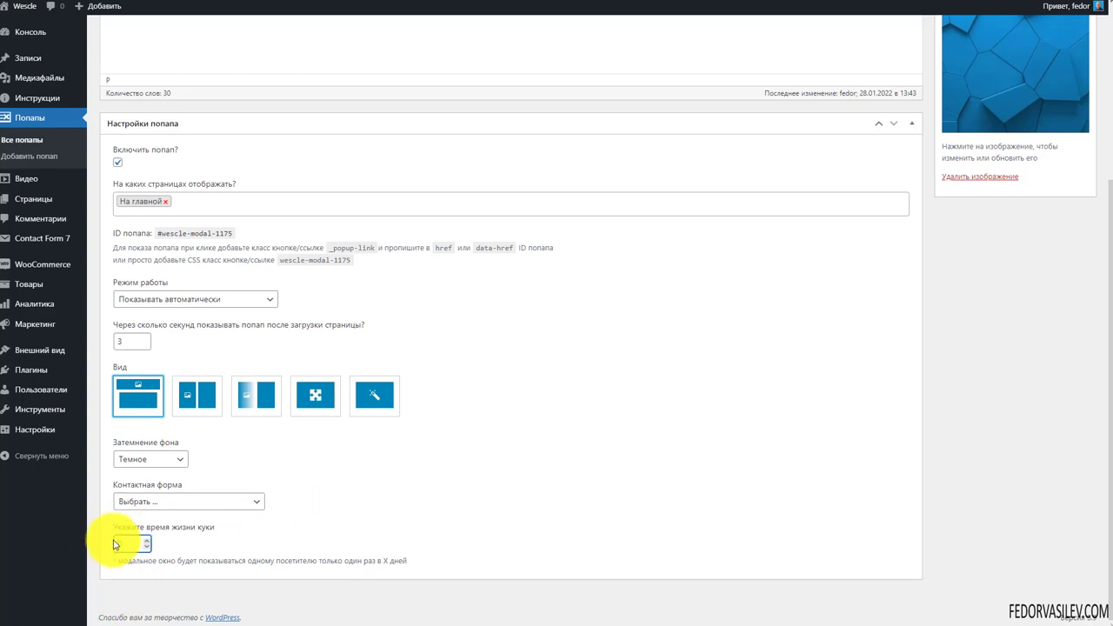
pyautogui.scroll(3, 113, 545)
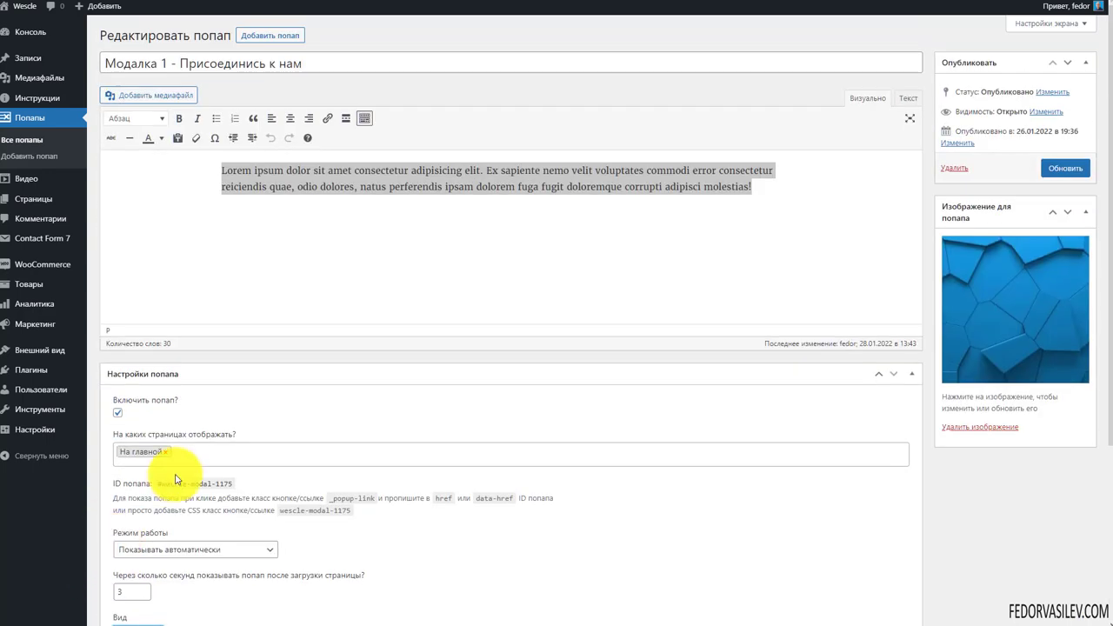
pyautogui.scroll(-3, 175, 480)
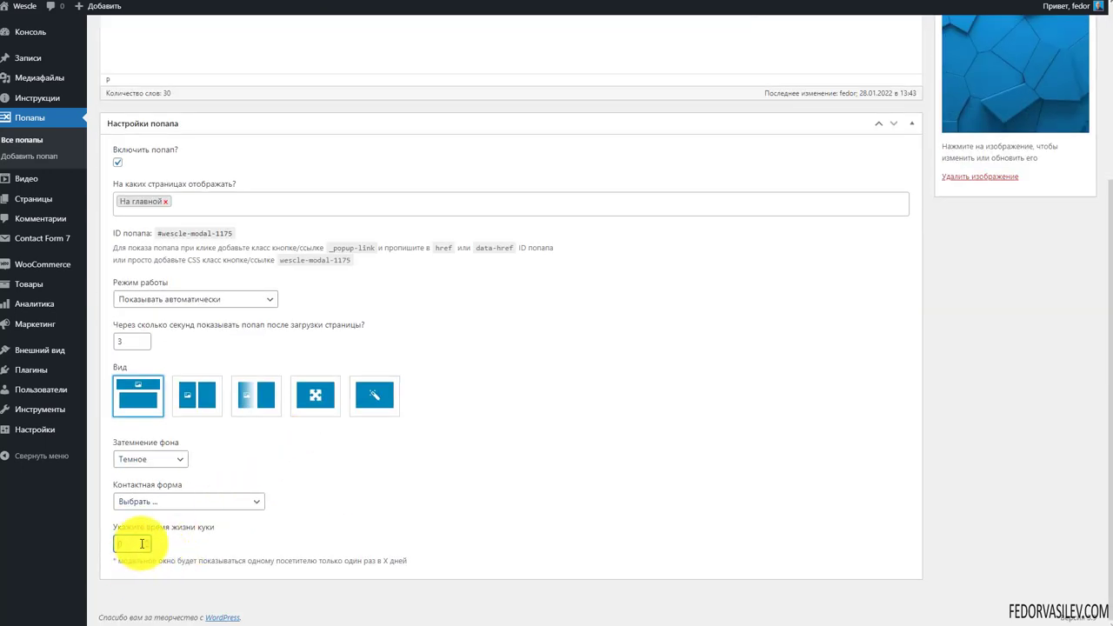
pyautogui.scroll(3, 398, 532)
pyautogui.scroll(-3, 400, 535)
pyautogui.scroll(2, 799, 28)
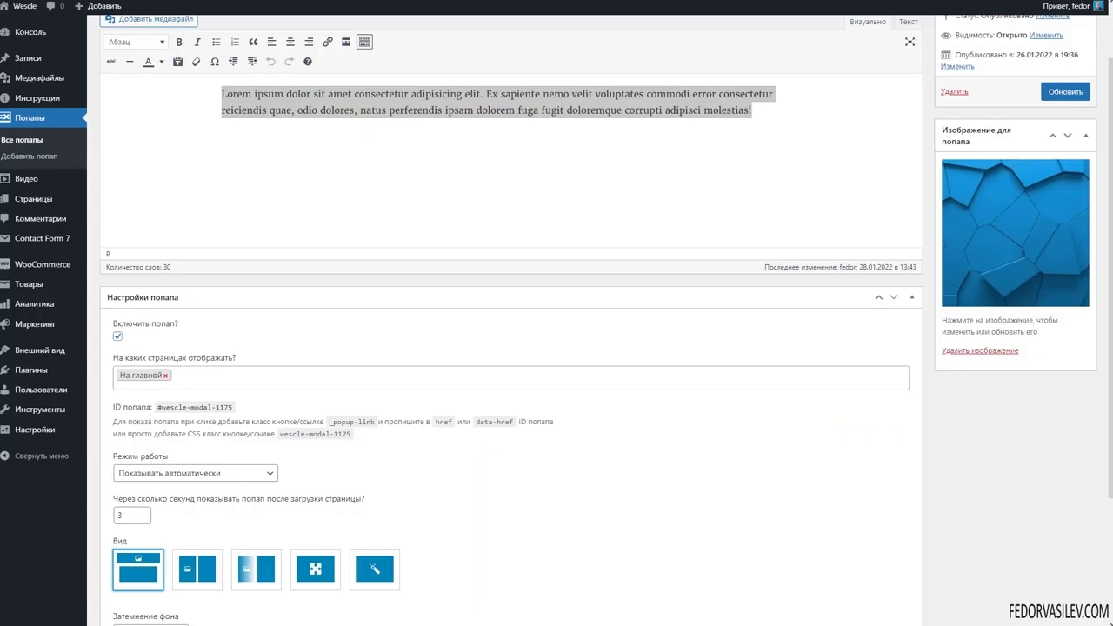
pyautogui.scroll(-2, 342, 343)
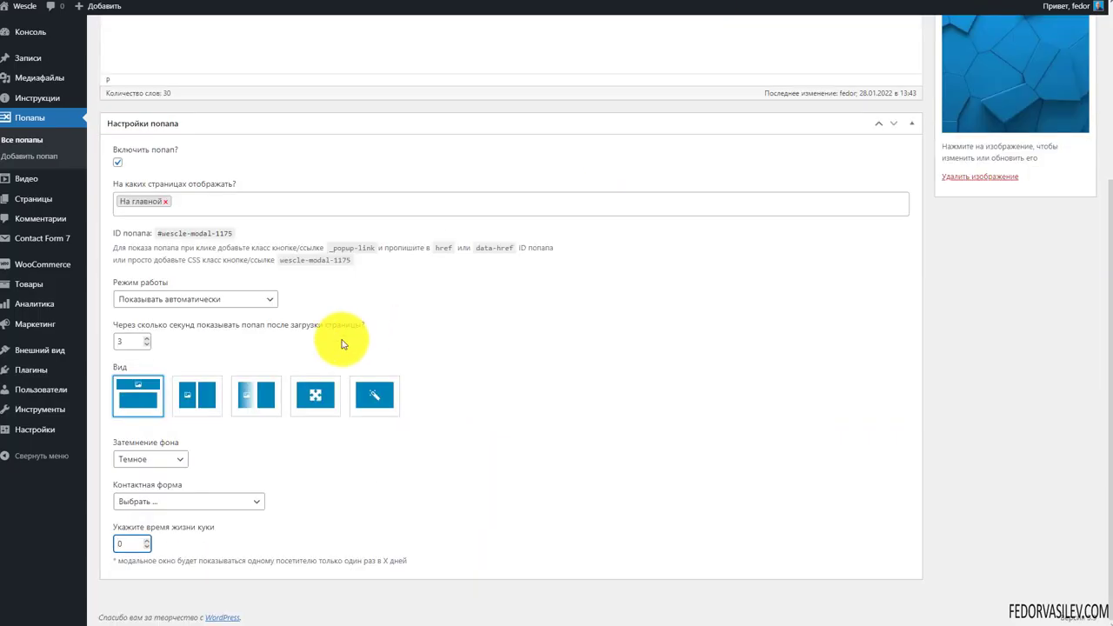
# Apply the second Вид layout to the popup and save it with Обновить
pyautogui.click(208, 398)
pyautogui.scroll(3, 208, 399)
pyautogui.scroll(-3, 644, 356)
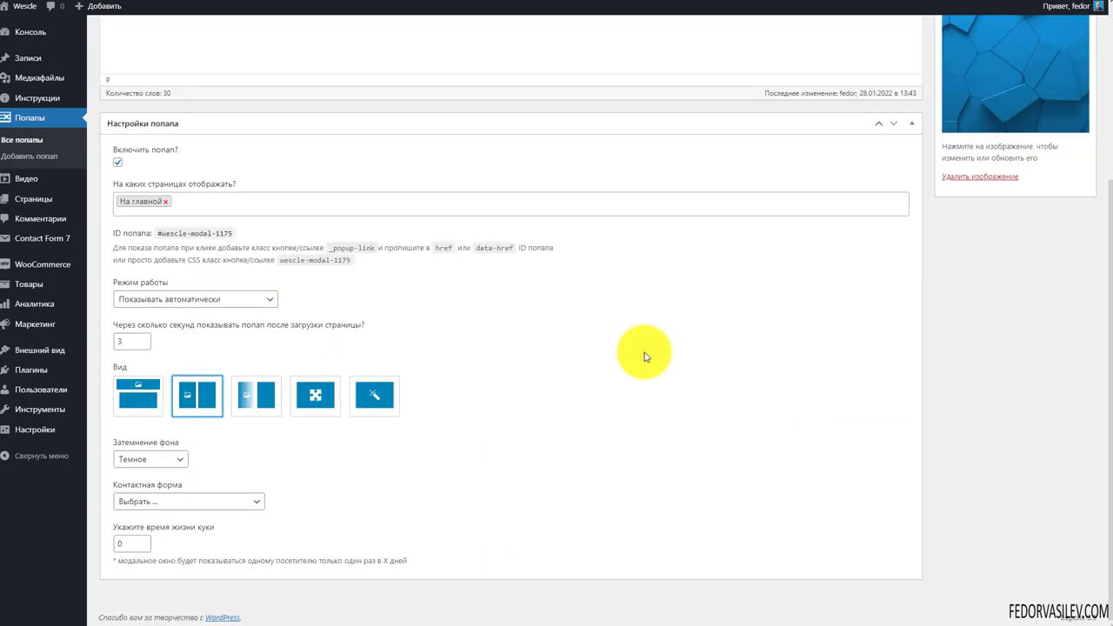
pyautogui.scroll(3, 644, 356)
pyautogui.click(1057, 166)
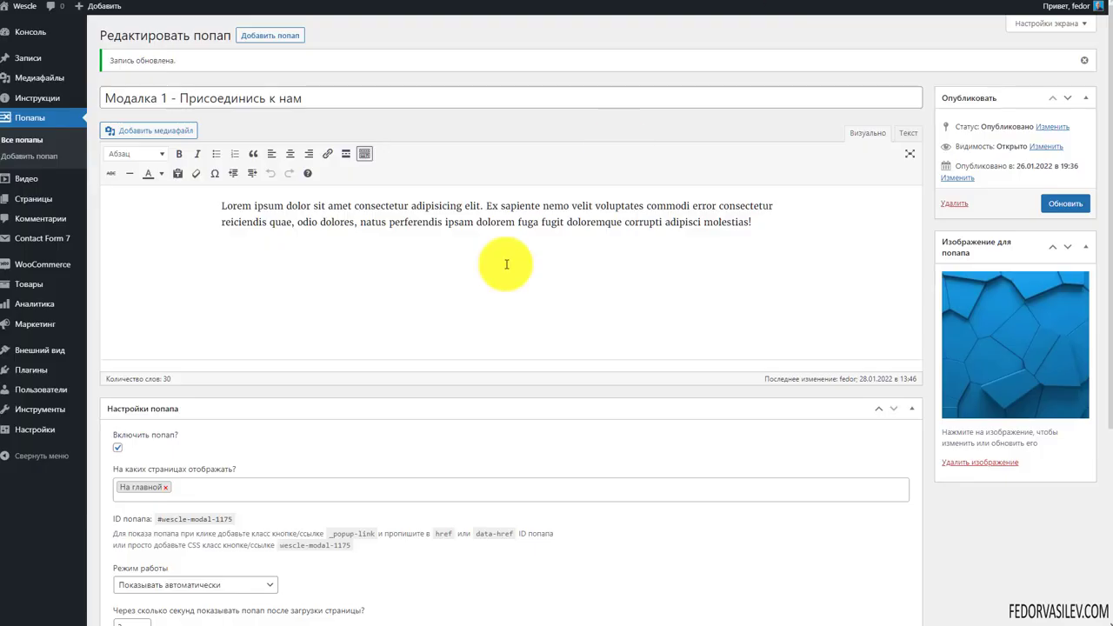
pyautogui.scroll(-5, 504, 261)
pyautogui.scroll(5, 460, 348)
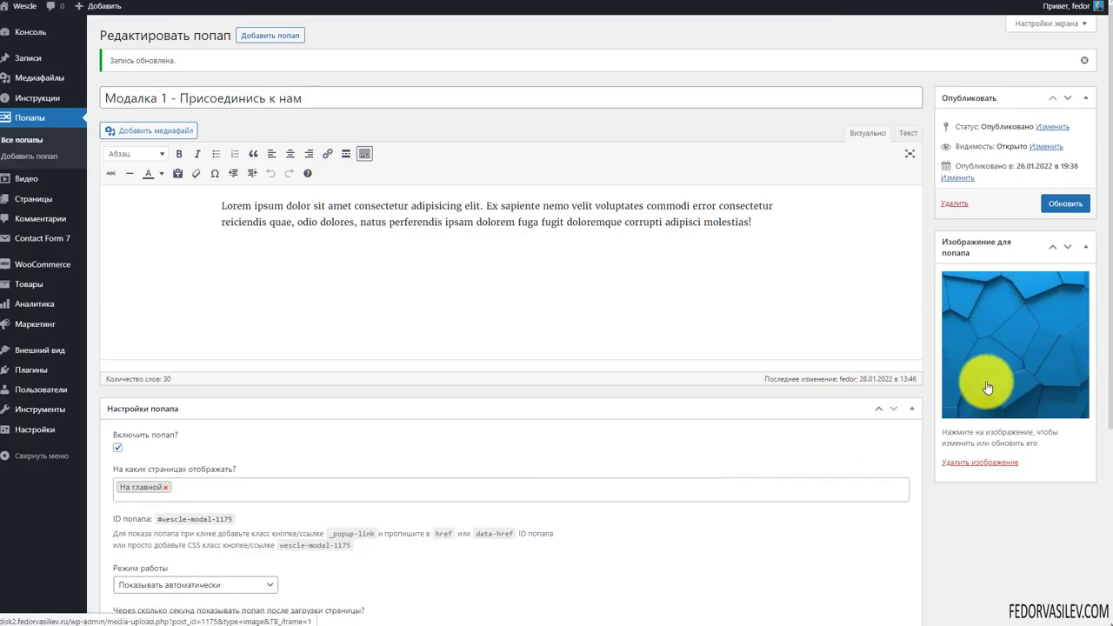
pyautogui.scroll(-2, 986, 385)
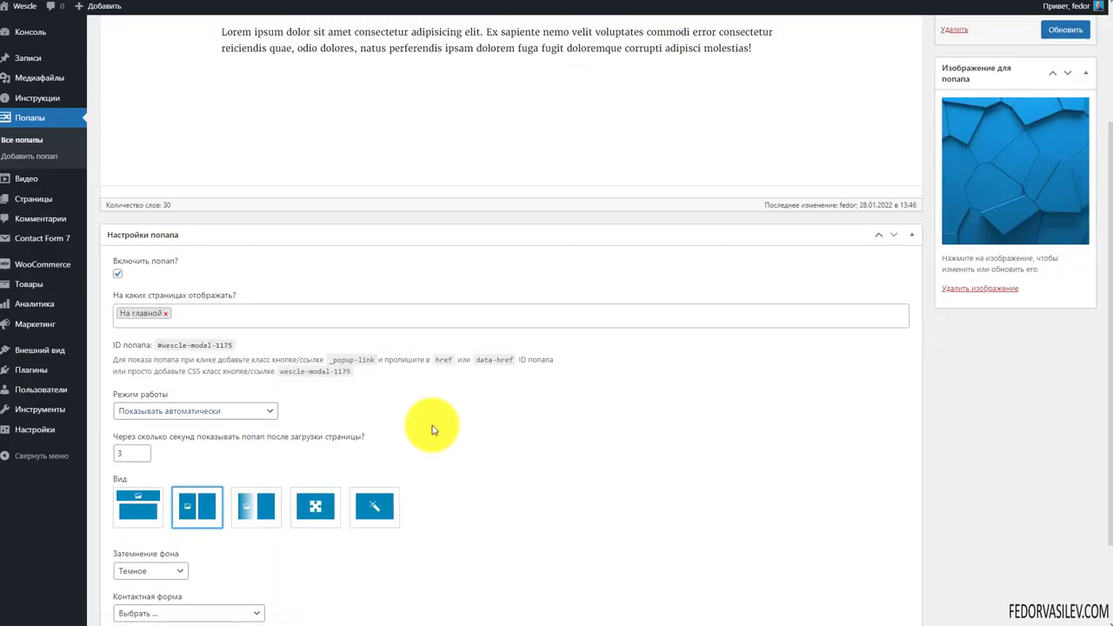
# Switch to the third layout and inspect the popup in mobile device emulation
pyautogui.click(258, 510)
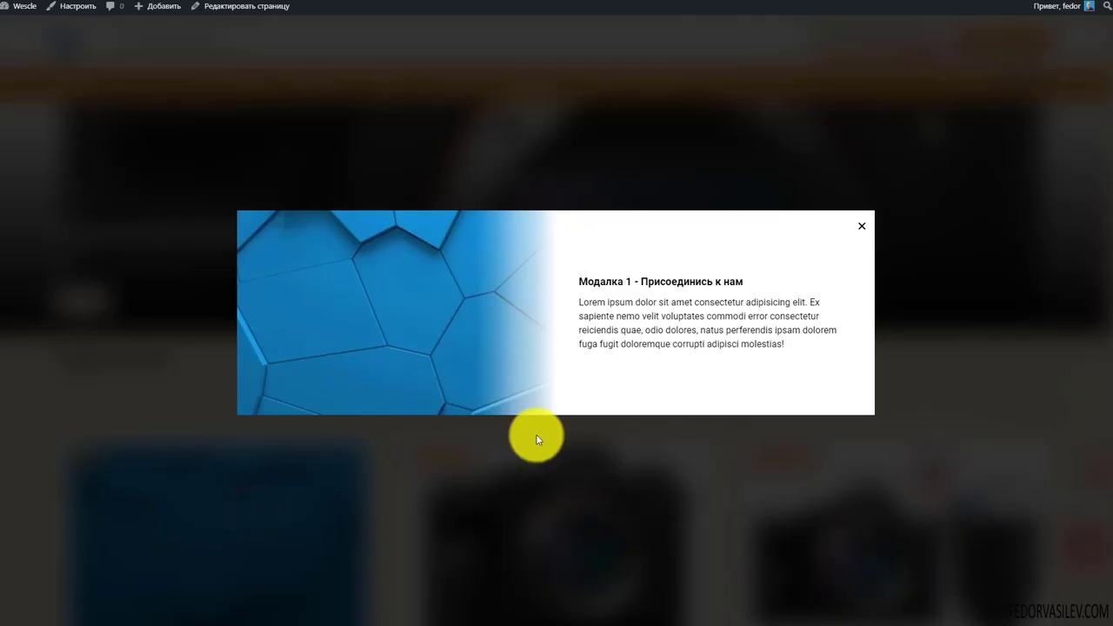
pyautogui.rightClick(454, 458)
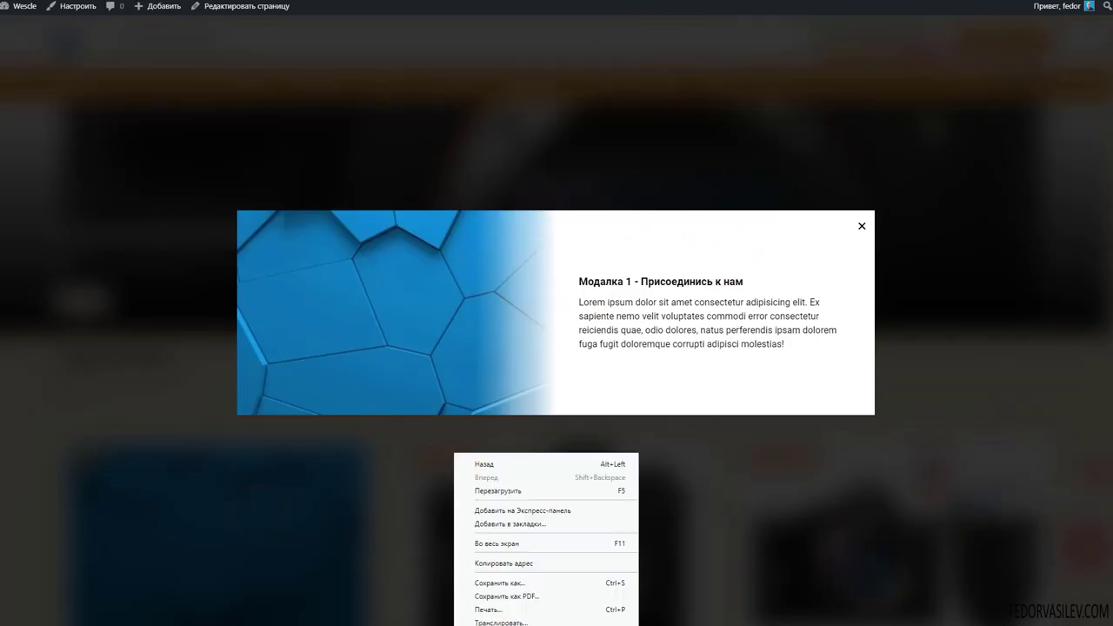
pyautogui.hotkey('ctrl', 'shift', 'i')
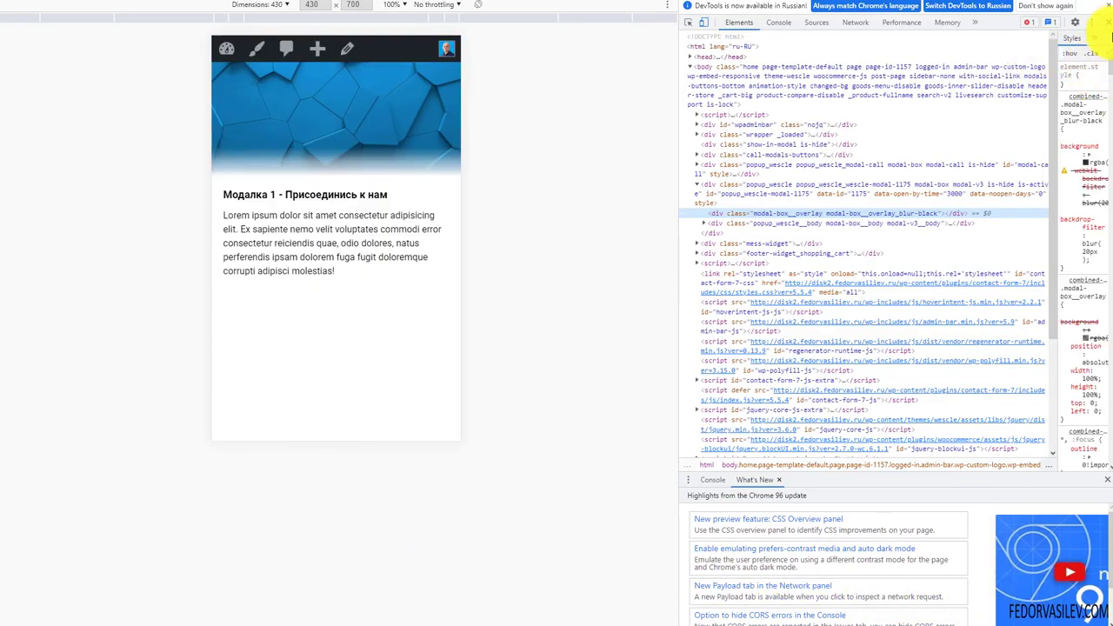
pyautogui.click(1103, 21)
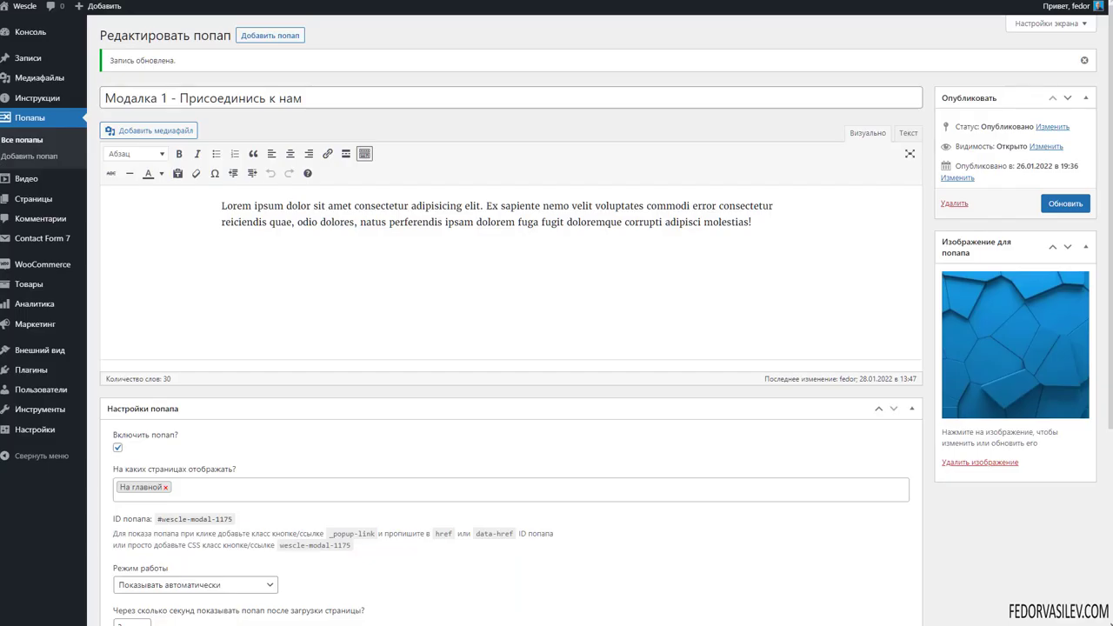
pyautogui.scroll(-3, 375, 357)
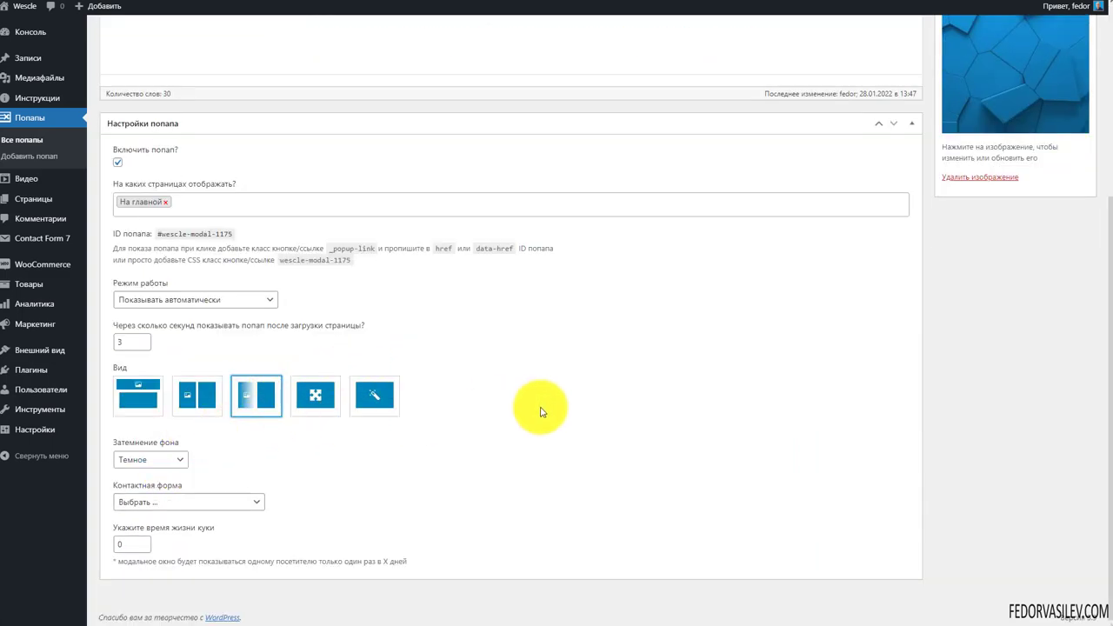
pyautogui.scroll(3, 540, 407)
pyautogui.scroll(-3, 417, 304)
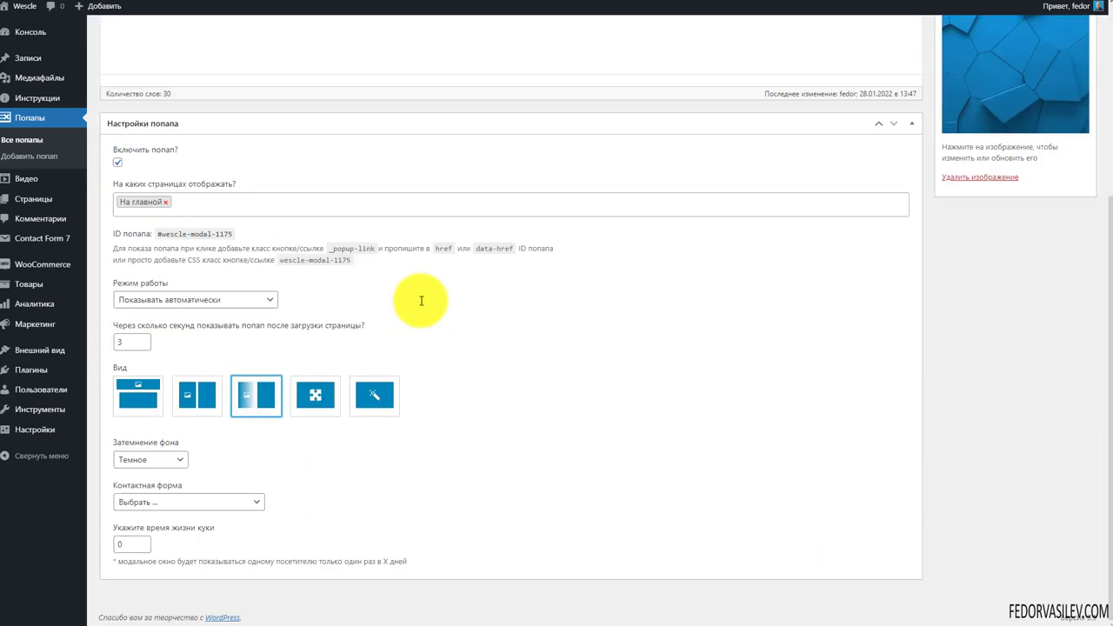
# Apply the fourth, fullscreen layout, save it, and check the popup's paragraph text
pyautogui.click(317, 405)
pyautogui.scroll(3, 566, 535)
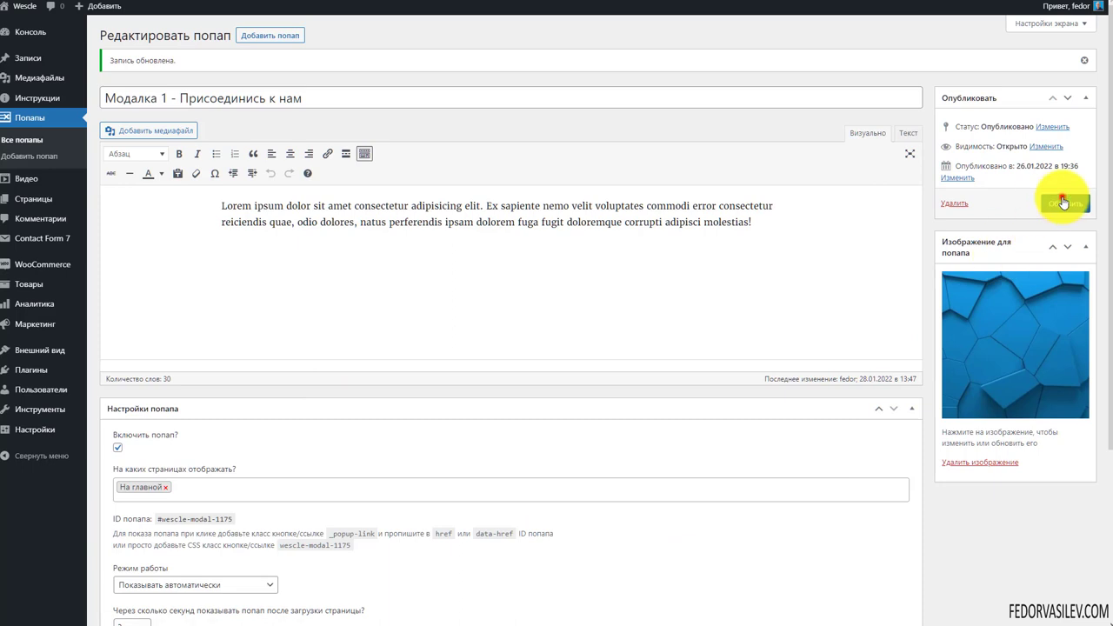
pyautogui.click(1062, 199)
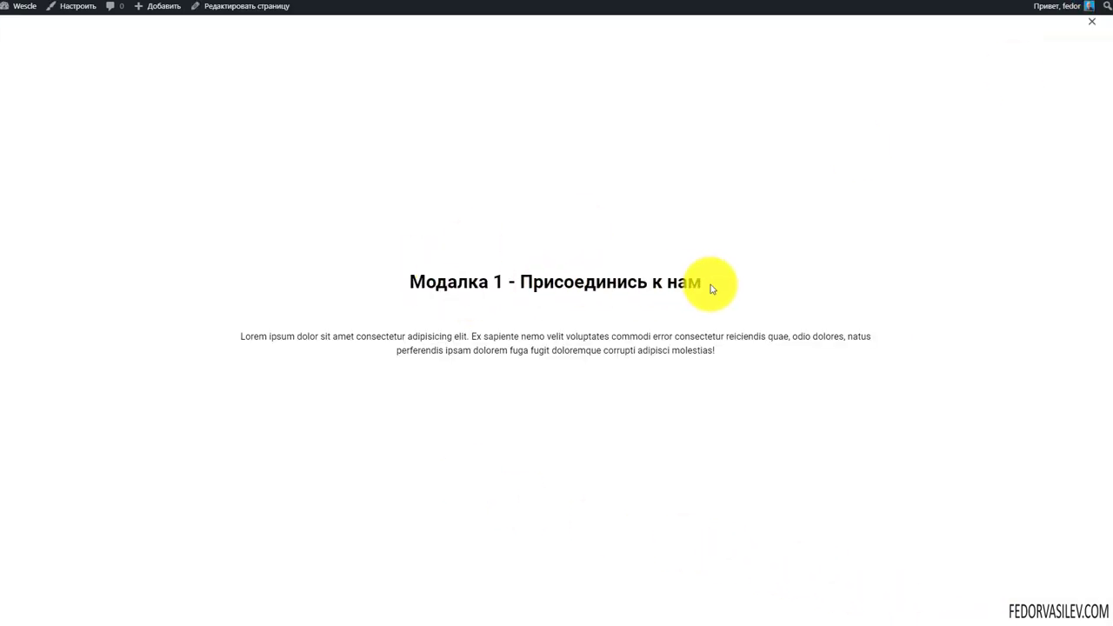
pyautogui.moveTo(743, 356); pyautogui.dragTo(219, 244)
pyautogui.click(528, 136)
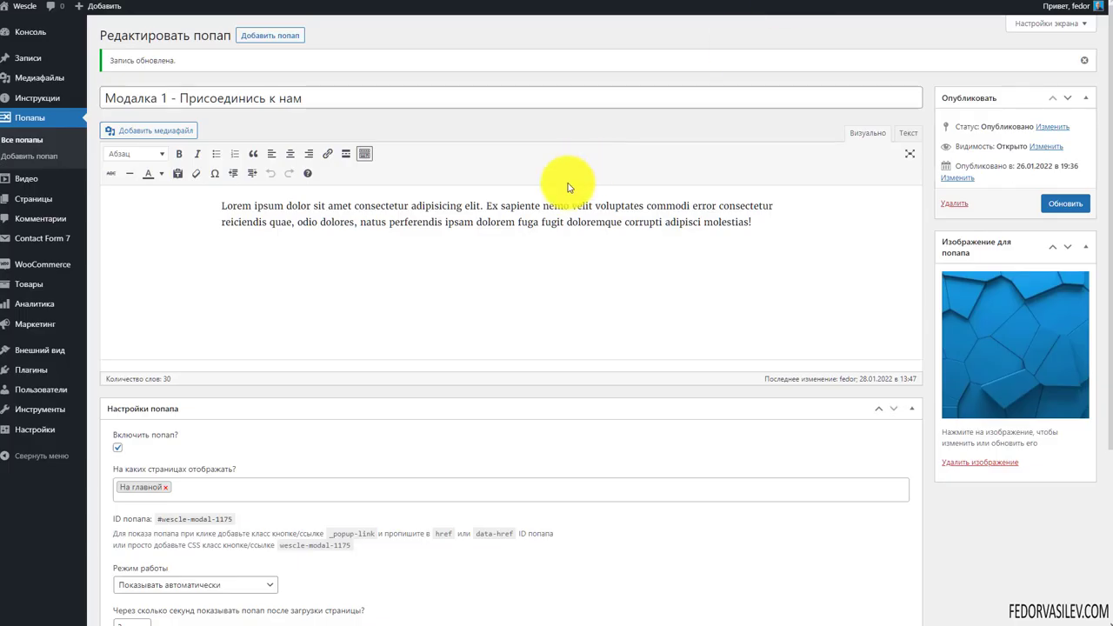
pyautogui.scroll(-3, 568, 187)
# Switch to the fifth layout and select the line of text under the popup's form
pyautogui.click(383, 435)
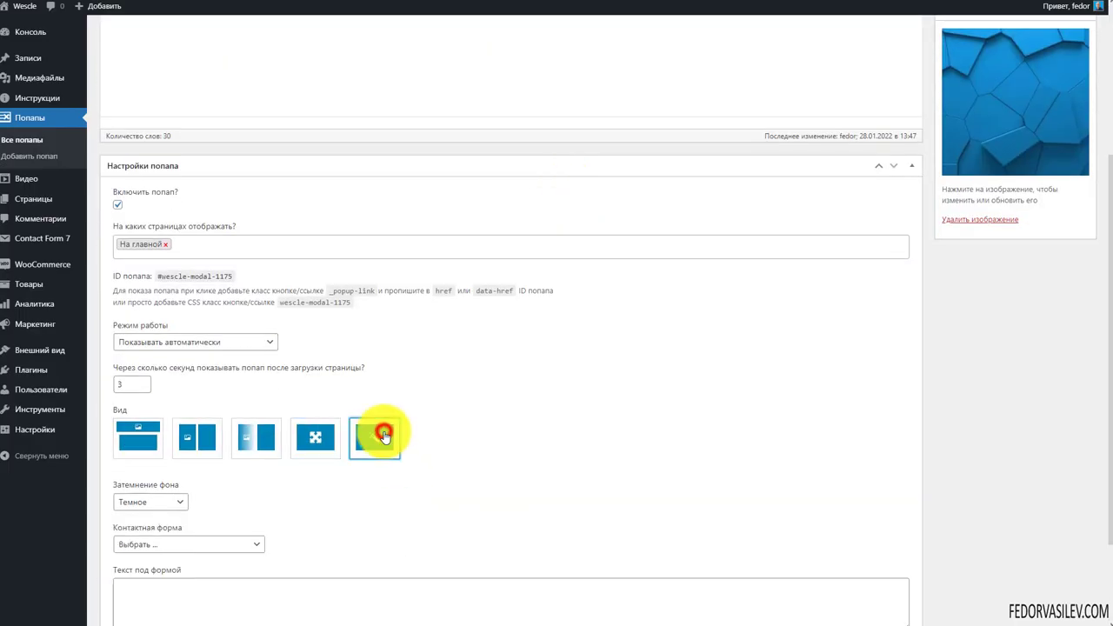
pyautogui.scroll(-2, 572, 338)
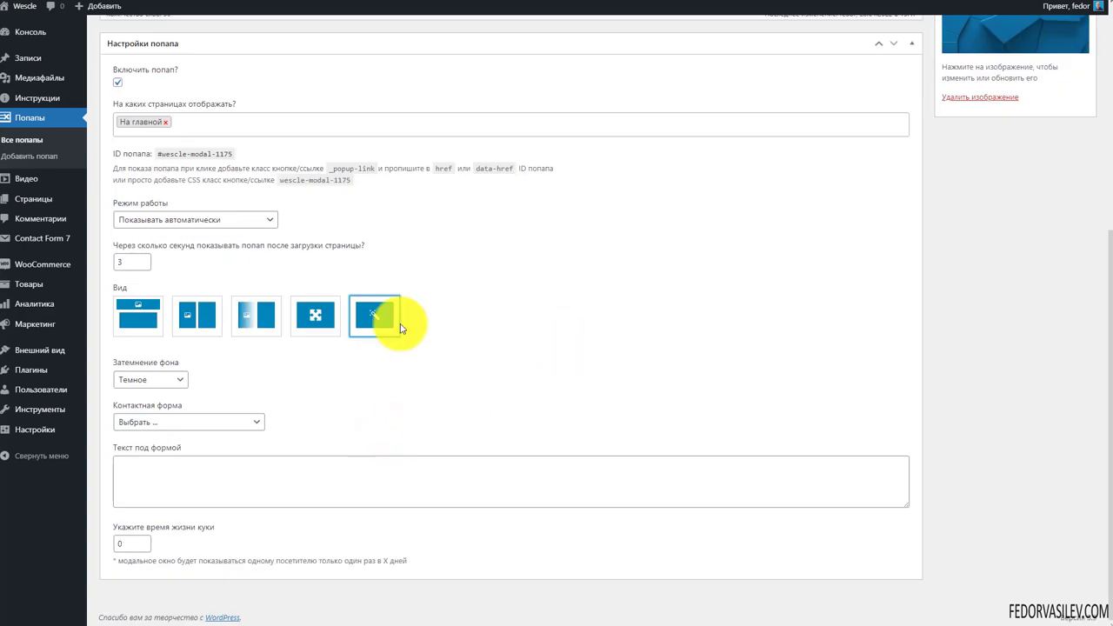
pyautogui.click(150, 487)
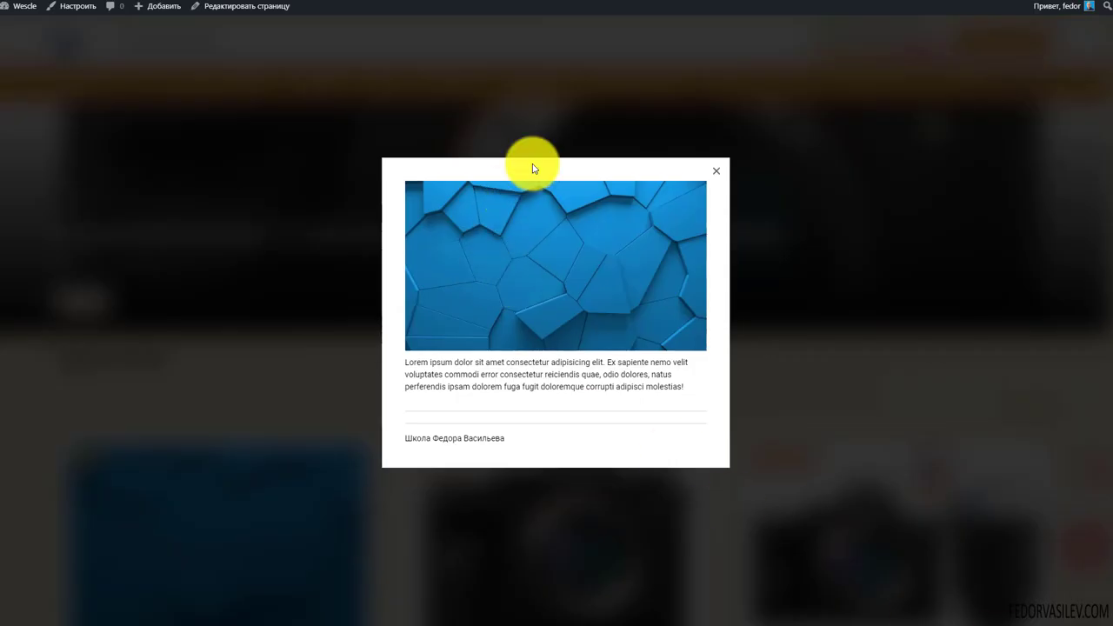
pyautogui.moveTo(513, 440); pyautogui.dragTo(408, 450)
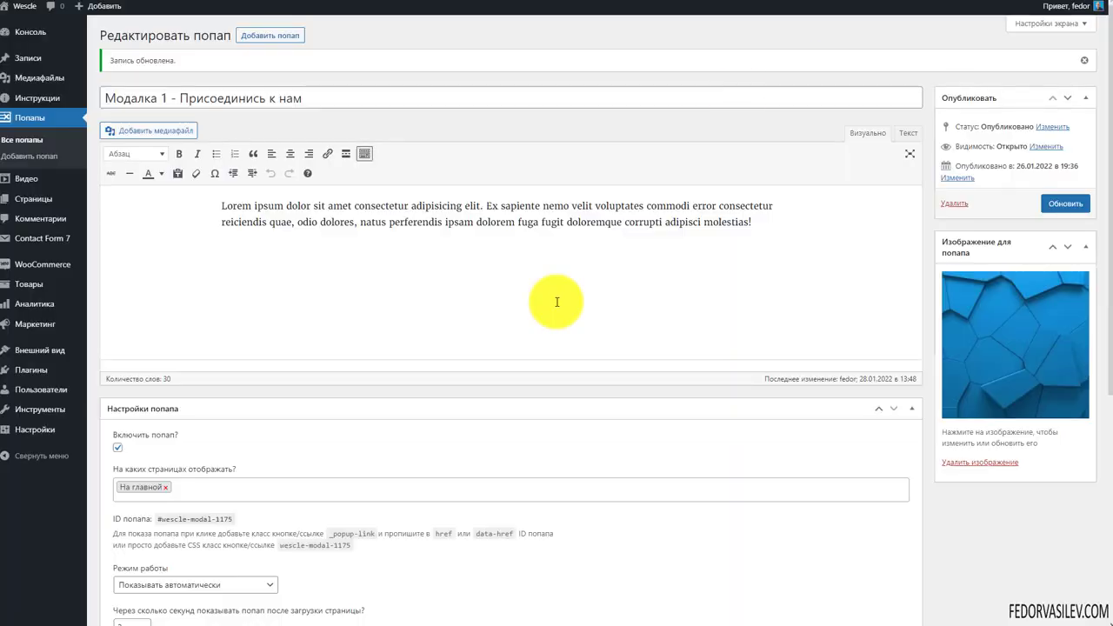
# Choose the first layout, remove the popup image, save with Обновить, and close it on the site
pyautogui.scroll(-5, 263, 450)
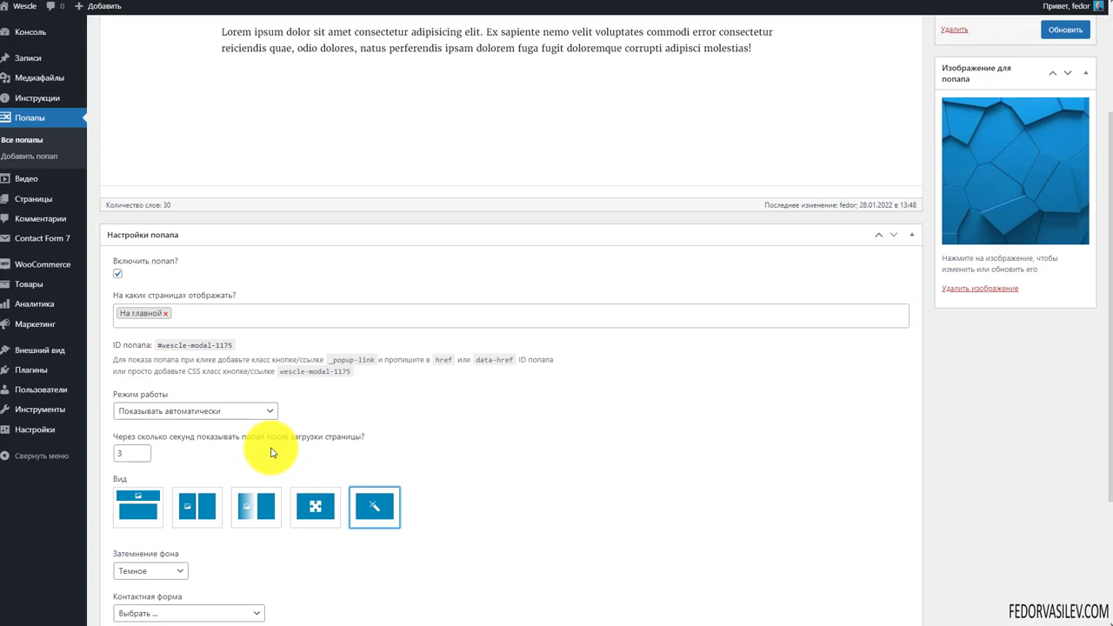
pyautogui.click(258, 467)
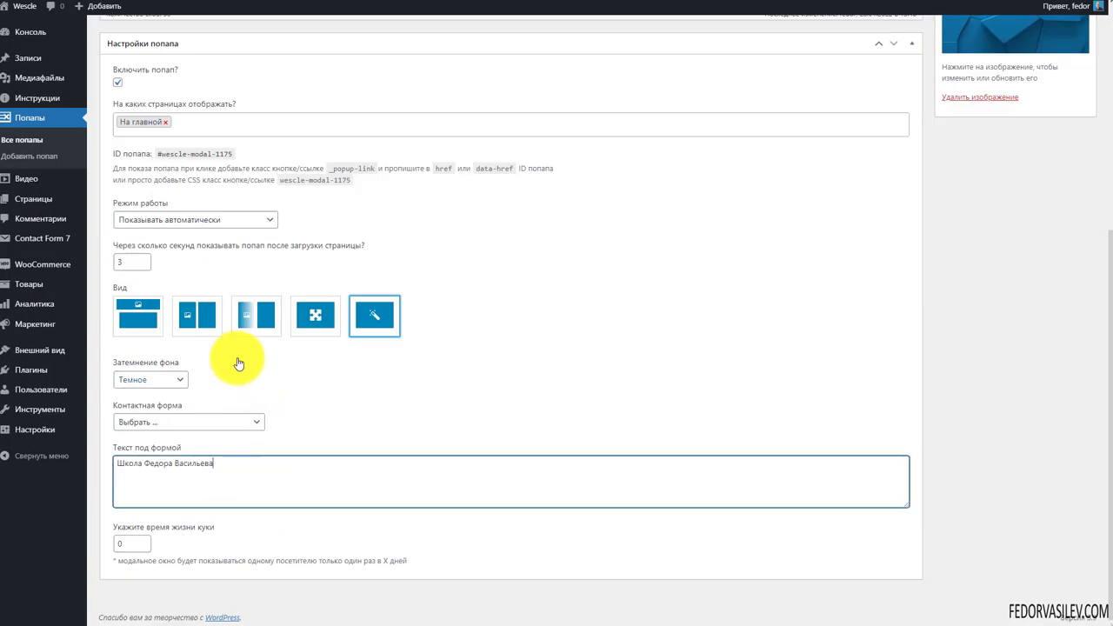
pyautogui.click(146, 326)
pyautogui.scroll(4, 377, 406)
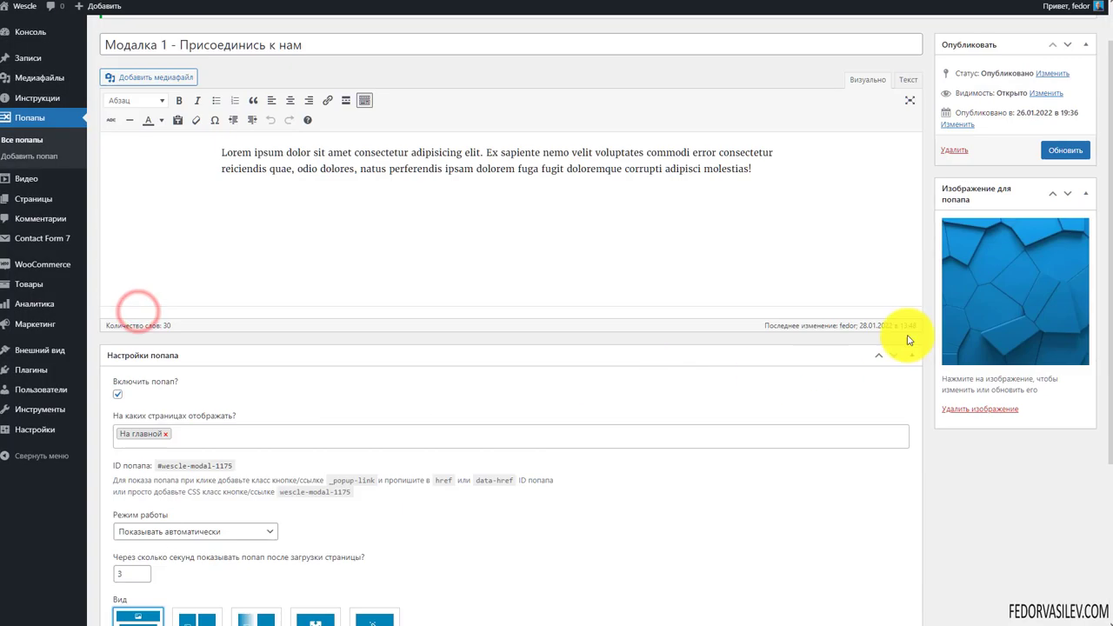
pyautogui.click(966, 414)
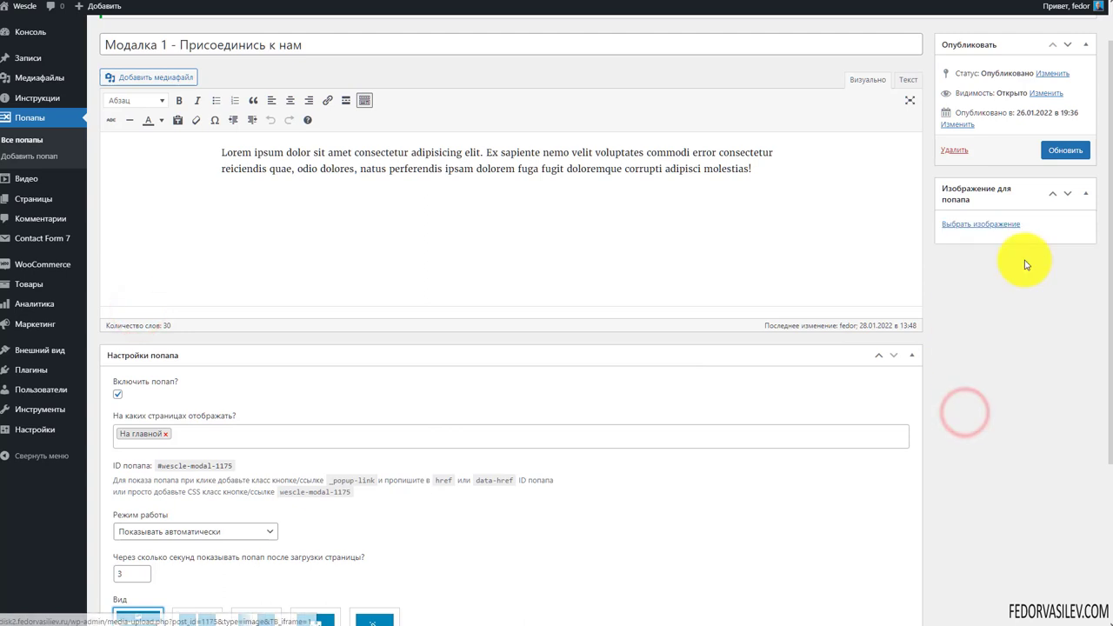
pyautogui.click(1062, 155)
pyautogui.scroll(-3, 609, 409)
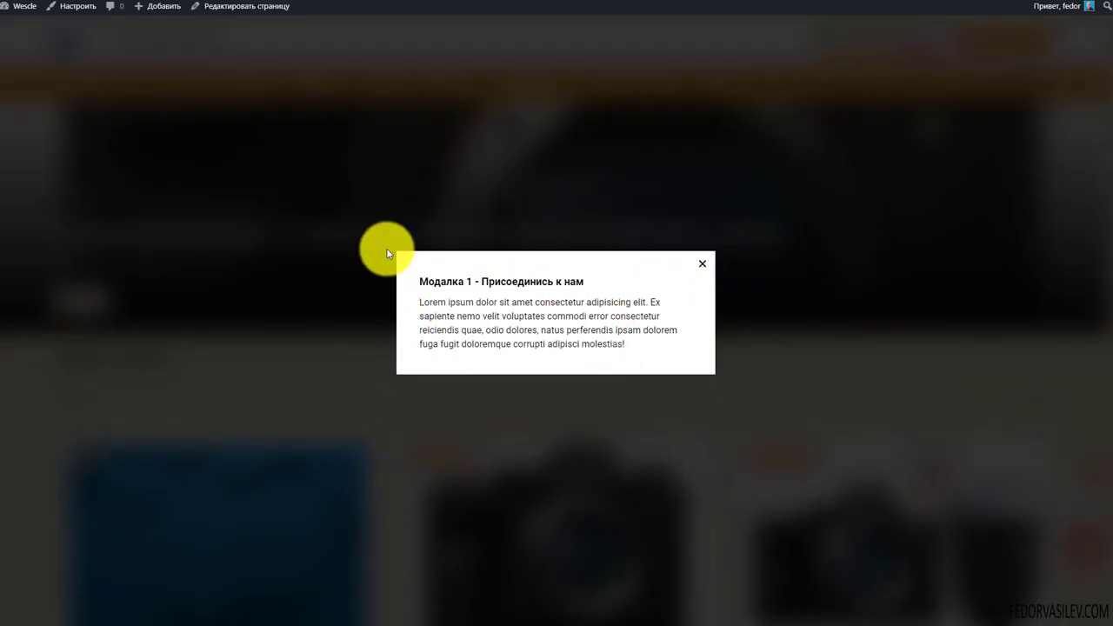
pyautogui.click(700, 266)
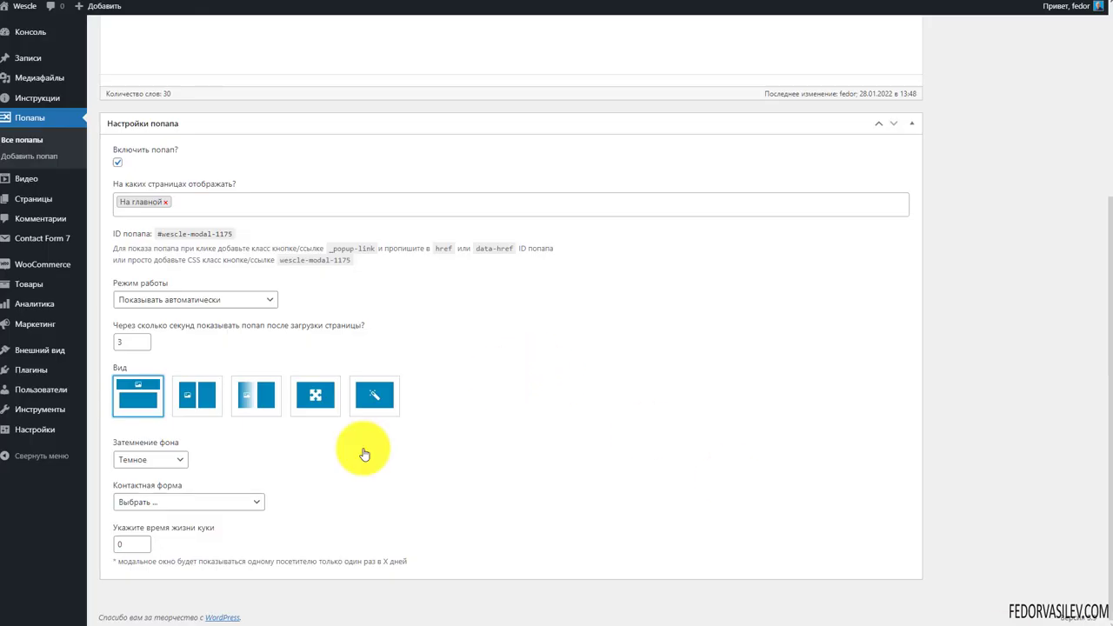
# Attach the Задать вопрос сотруднику contact form to the popup and save with Обновить
pyautogui.click(229, 503)
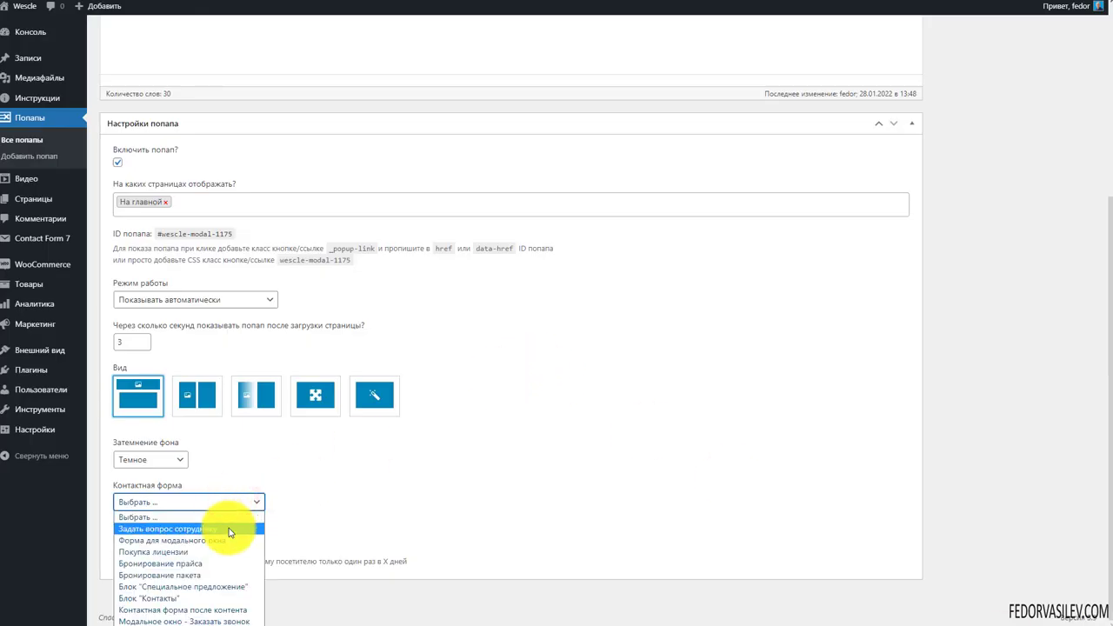
pyautogui.click(230, 530)
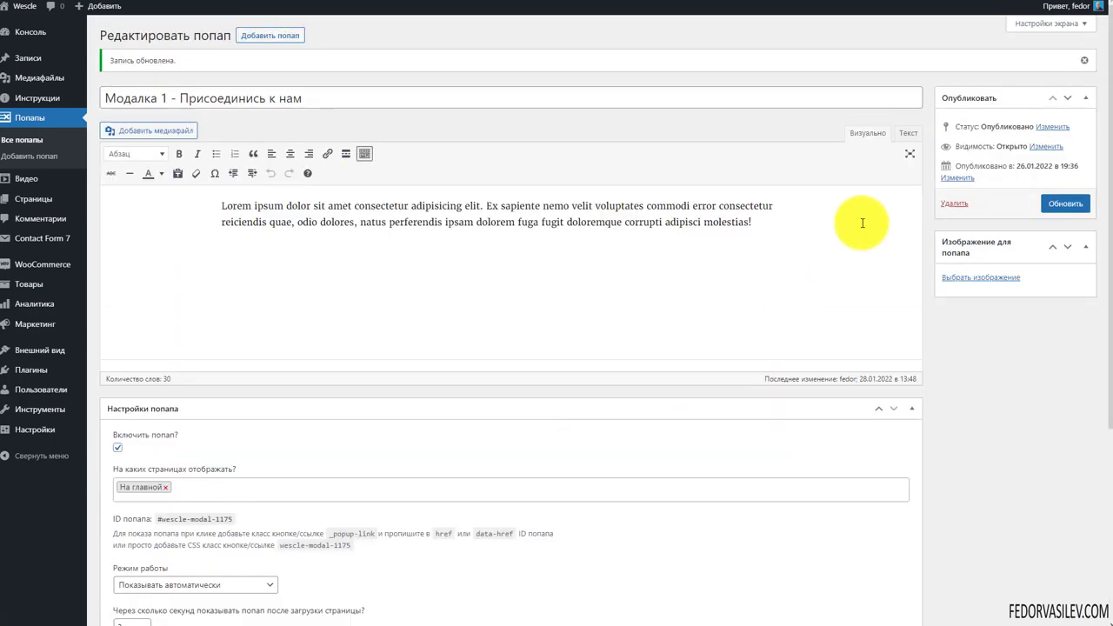
pyautogui.click(1064, 203)
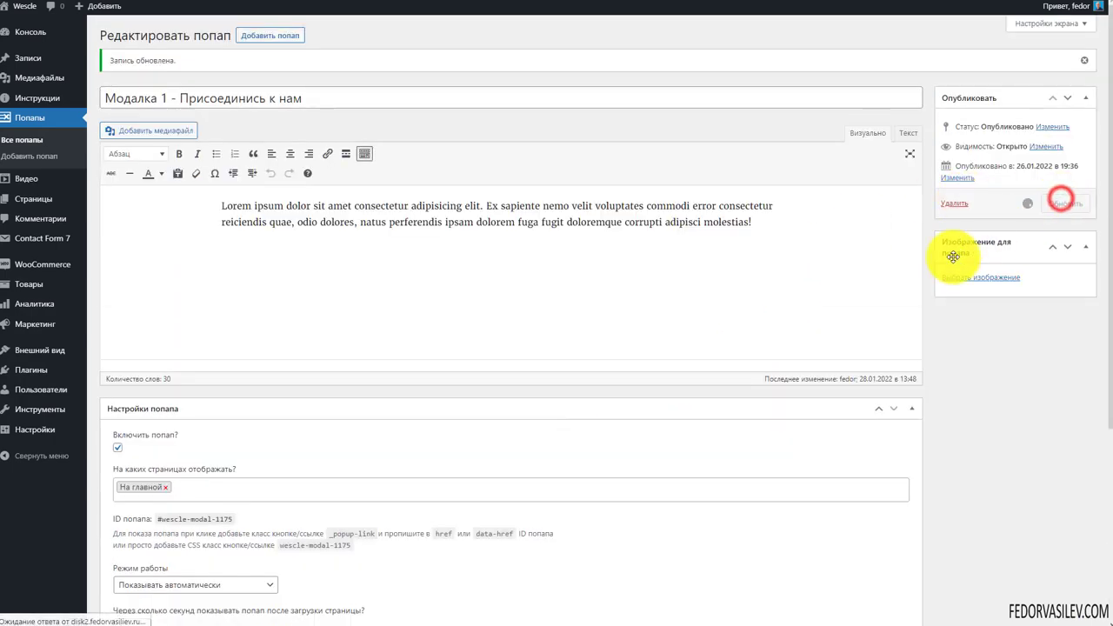
pyautogui.scroll(-3, 472, 417)
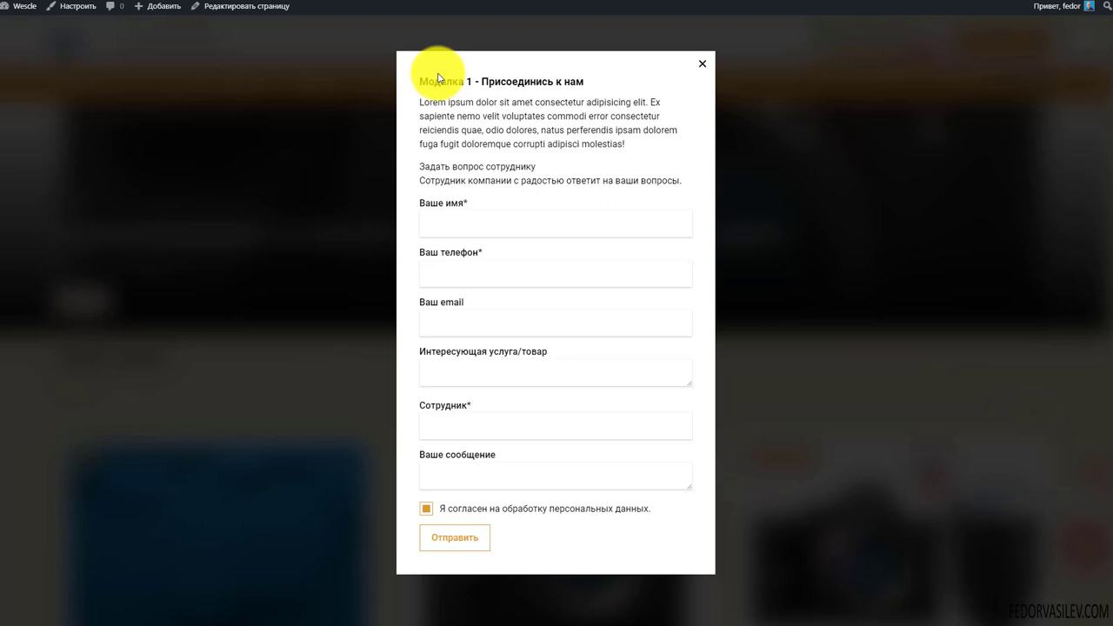
# On the live site, try the popup form's name field, then close it and the call-request form
pyautogui.click(437, 211)
pyautogui.click(552, 167)
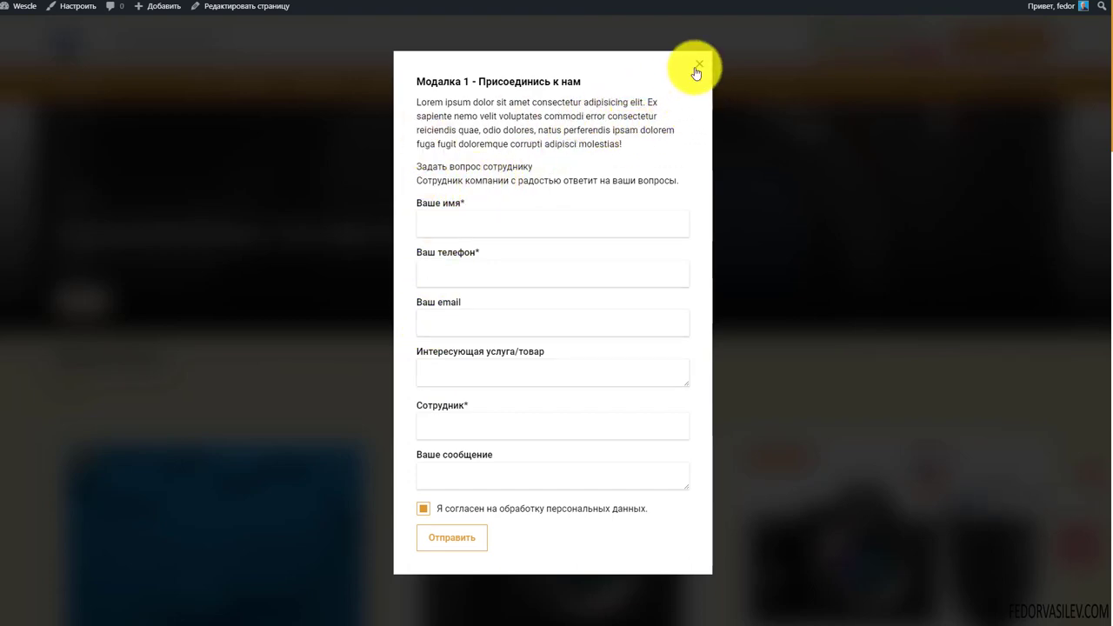
pyautogui.click(698, 68)
pyautogui.scroll(-3, 522, 335)
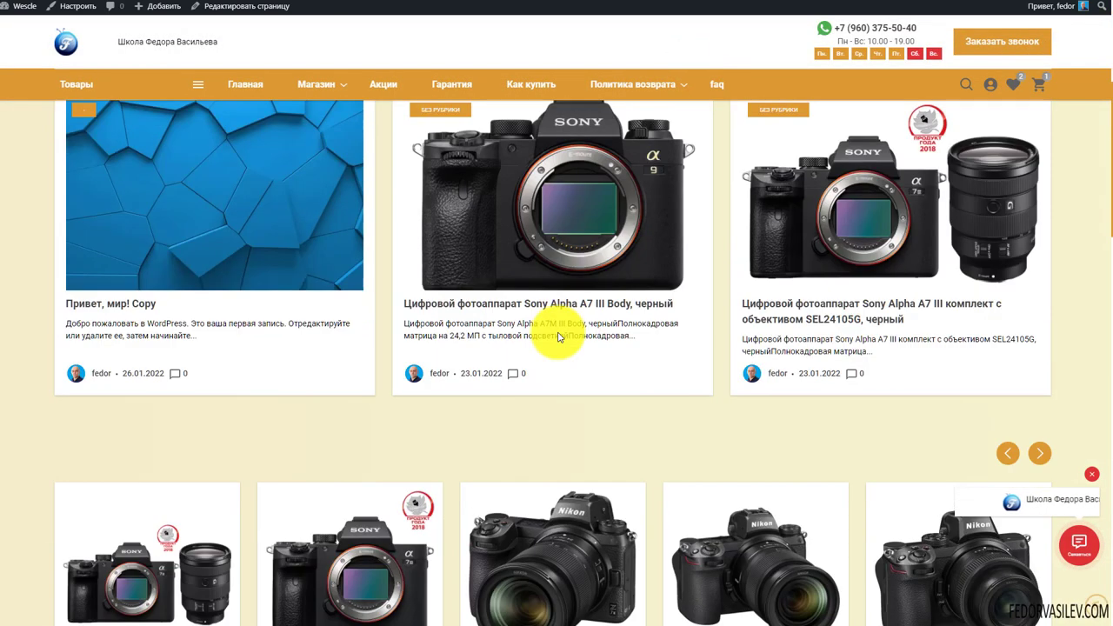
pyautogui.scroll(2, 558, 337)
pyautogui.scroll(2, 558, 335)
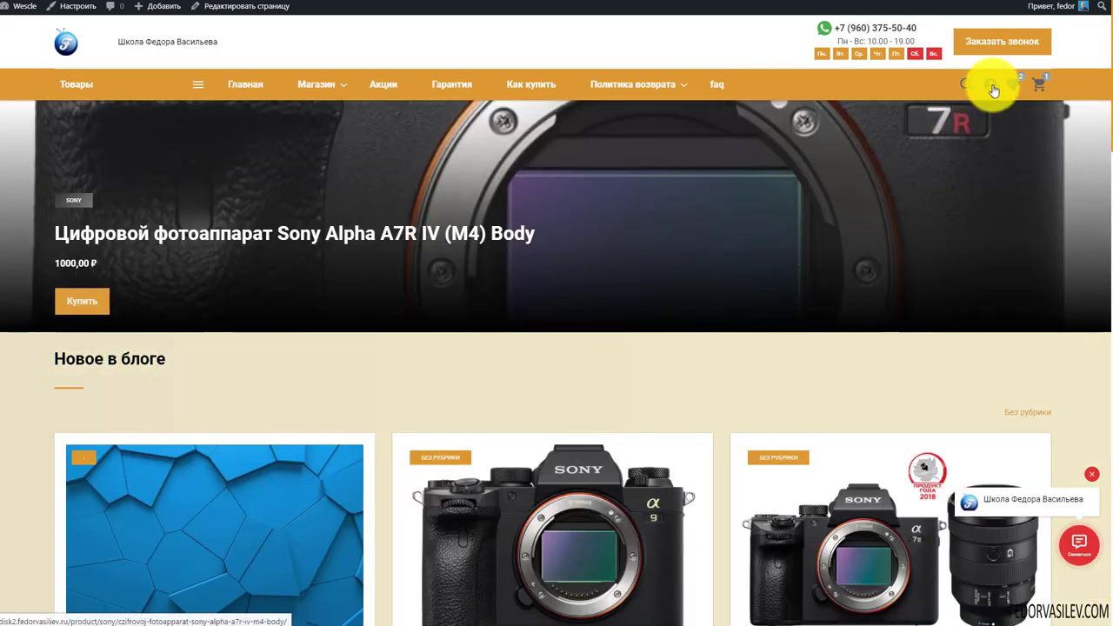
pyautogui.click(1003, 50)
pyautogui.click(674, 188)
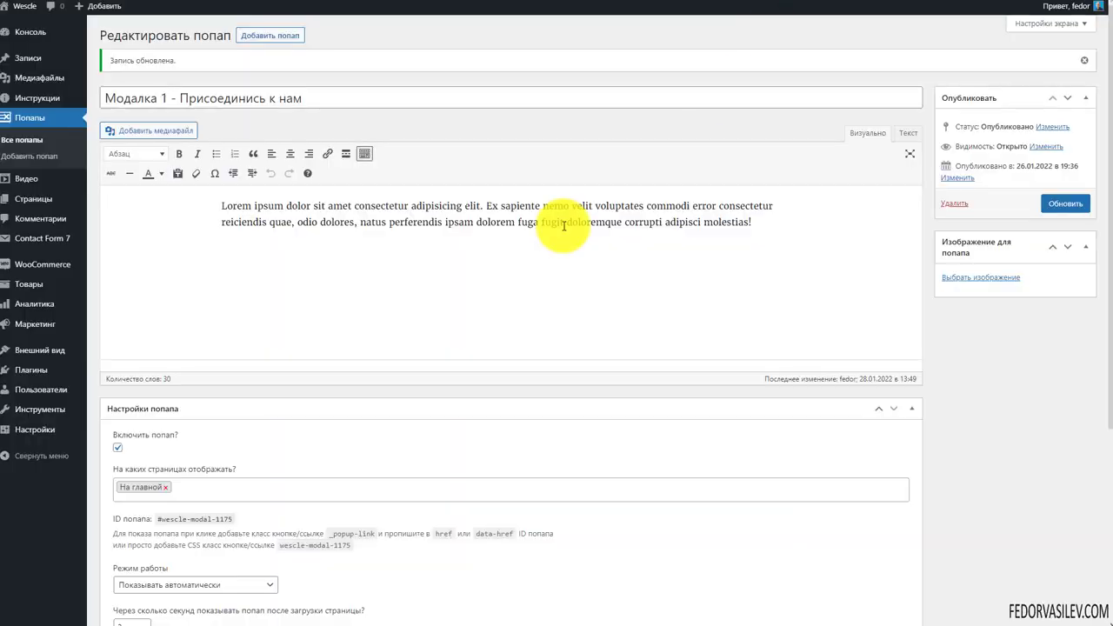
# Check the popup's page targeting and Режим работы, leaving both unchanged
pyautogui.scroll(-5, 273, 372)
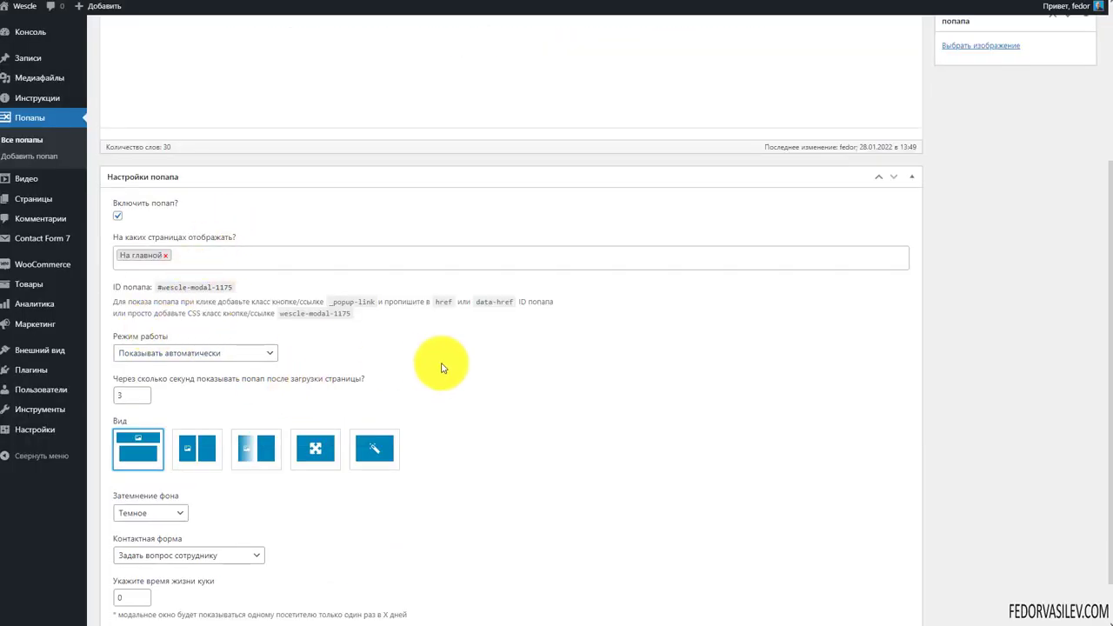
pyautogui.scroll(-1, 441, 369)
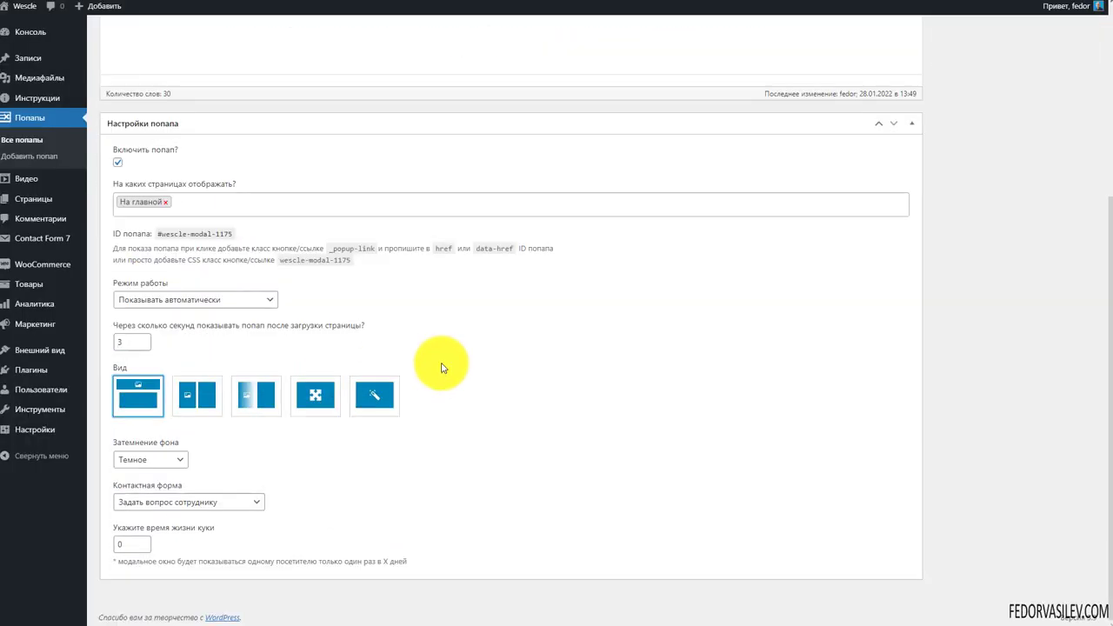
pyautogui.scroll(3, 442, 369)
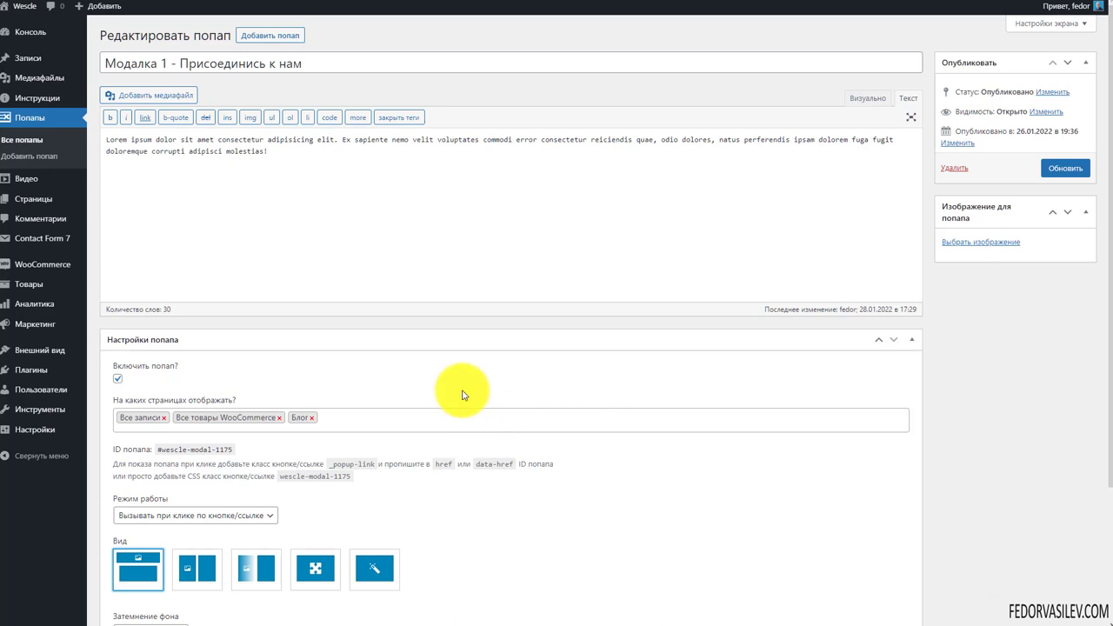
pyautogui.scroll(-1, 391, 345)
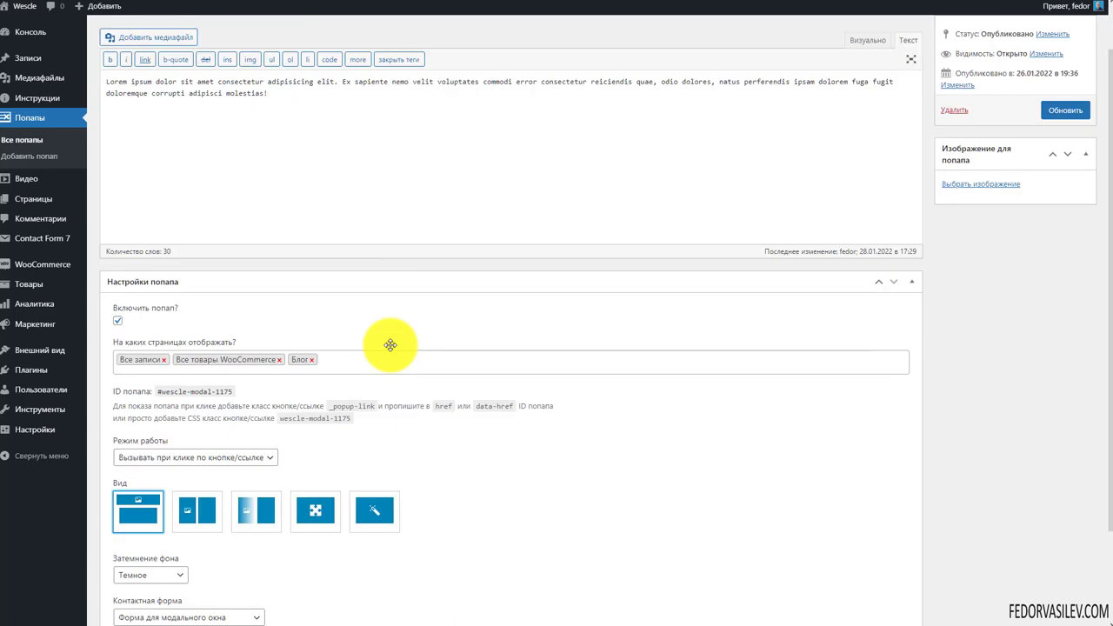
pyautogui.click(331, 359)
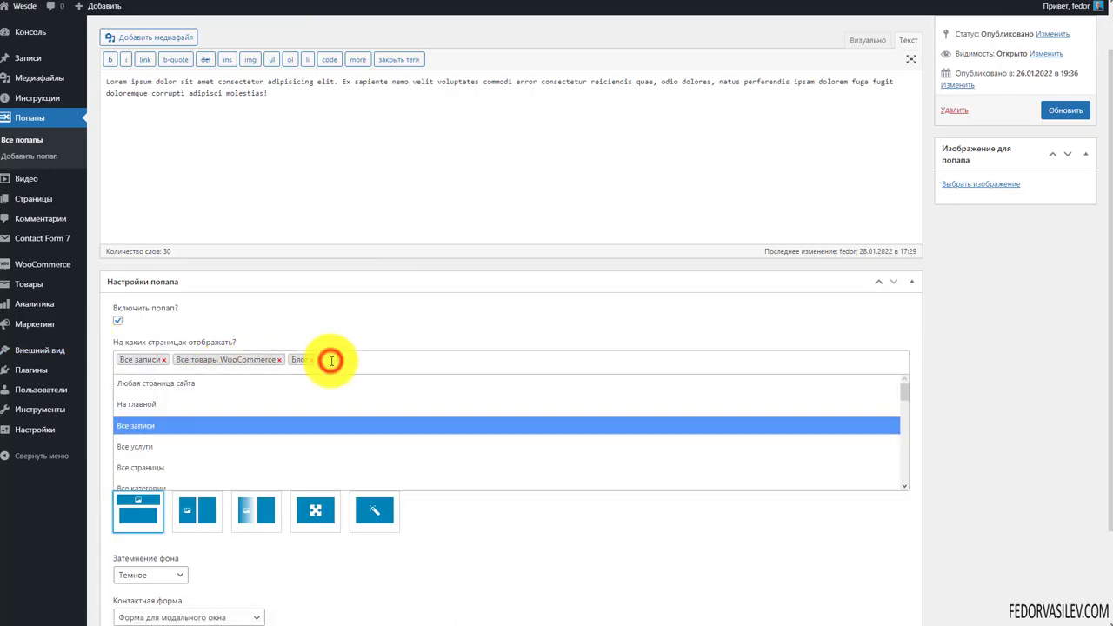
pyautogui.click(362, 324)
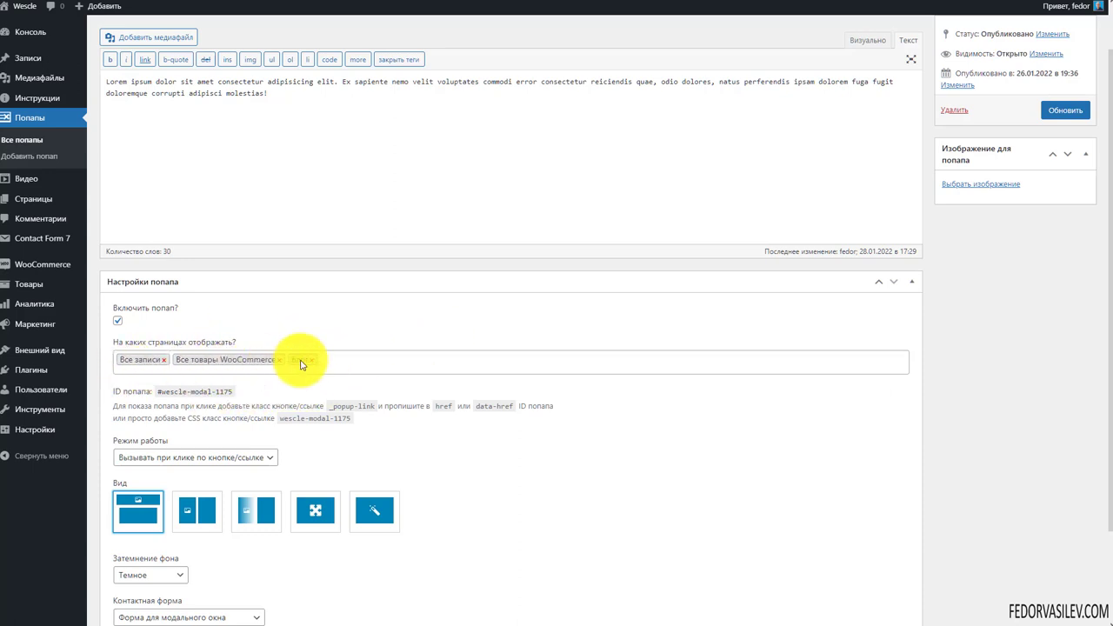
pyautogui.scroll(-2, 180, 350)
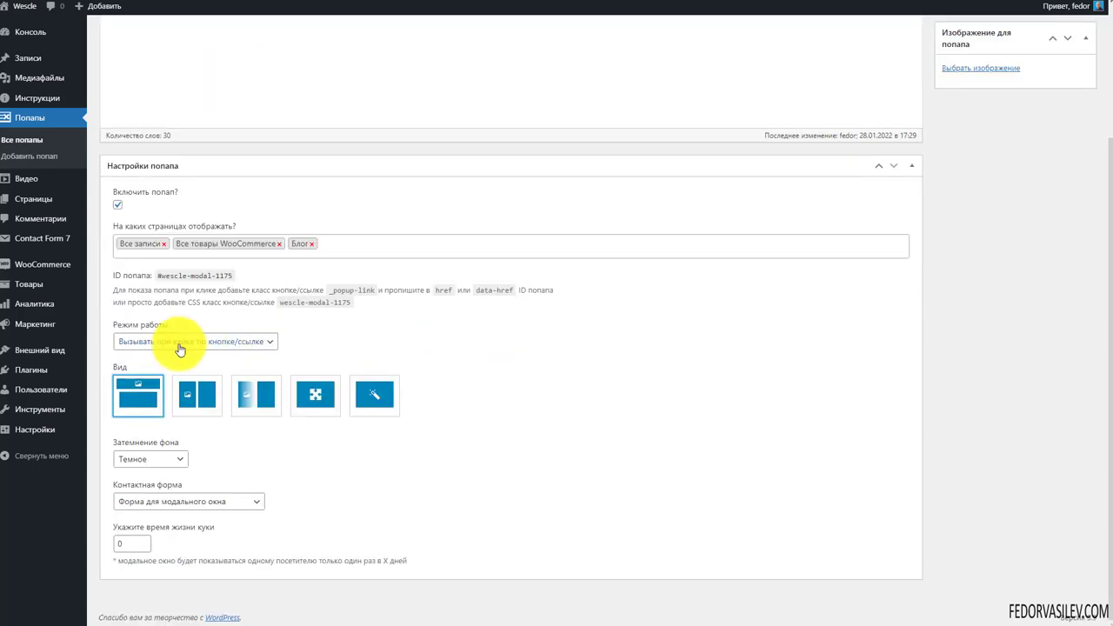
pyautogui.click(340, 347)
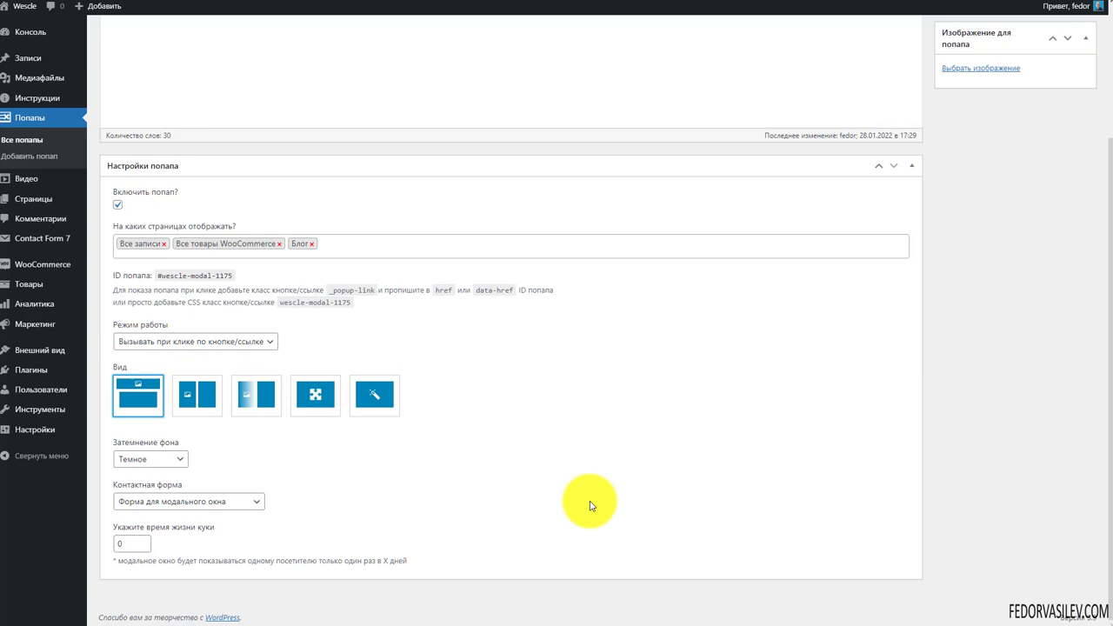
# Copy the popup ID #wescle-modal-1175 and the _popup-link class, then go to Записи
pyautogui.scroll(1, 590, 507)
pyautogui.moveTo(366, 361); pyautogui.dragTo(120, 340)
pyautogui.click(193, 357)
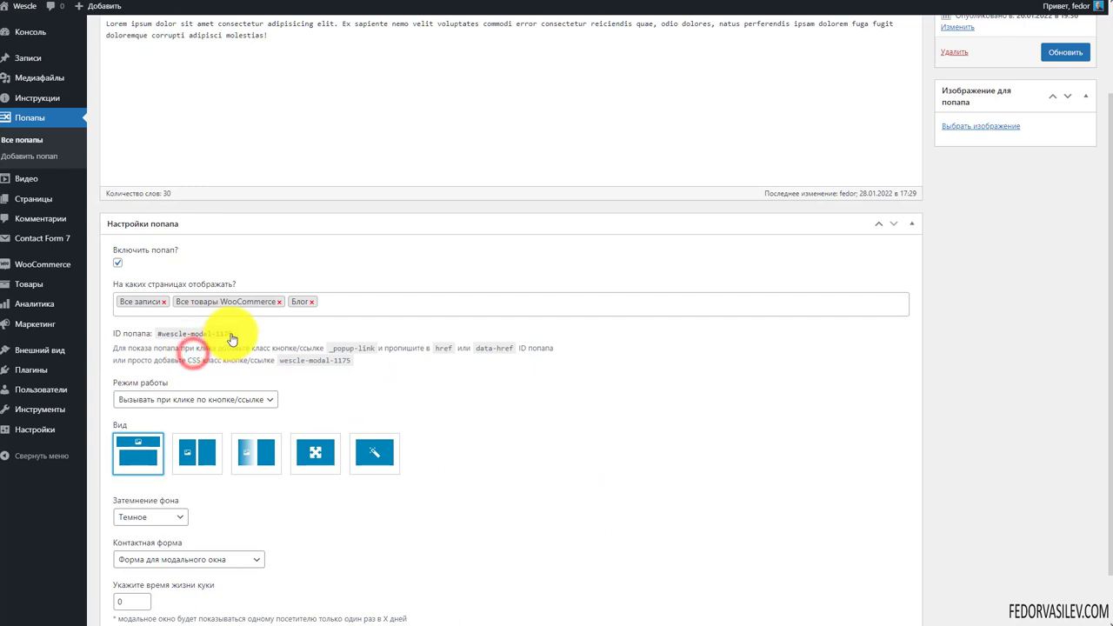
pyautogui.moveTo(235, 335); pyautogui.dragTo(167, 338)
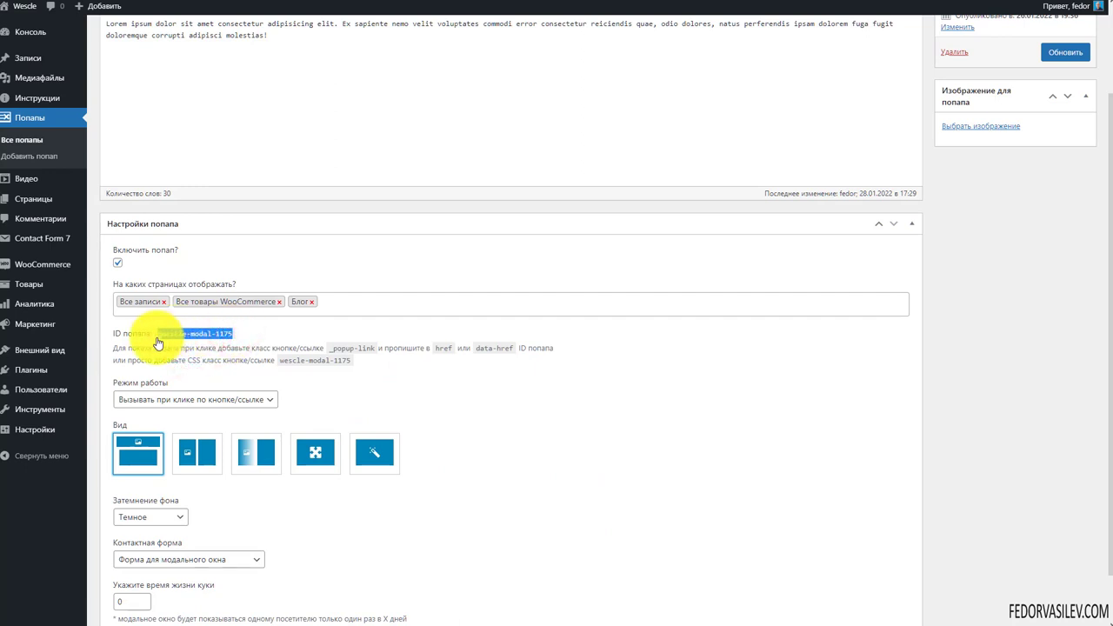
pyautogui.click(339, 348)
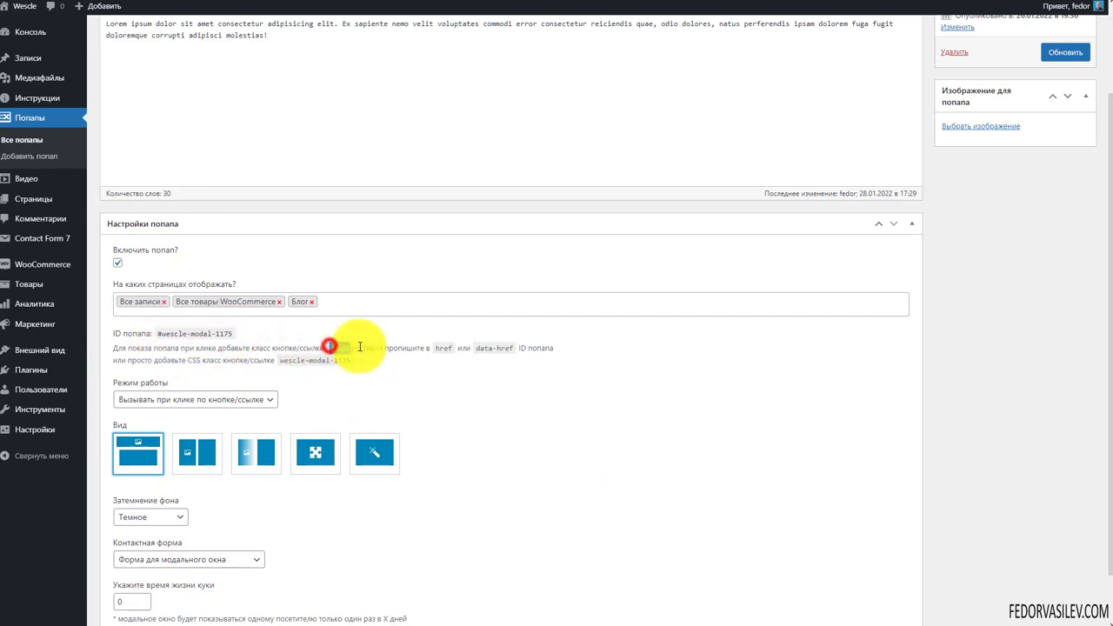
pyautogui.doubleClick(348, 348)
pyautogui.click(368, 348)
pyautogui.moveTo(380, 348); pyautogui.dragTo(135, 348)
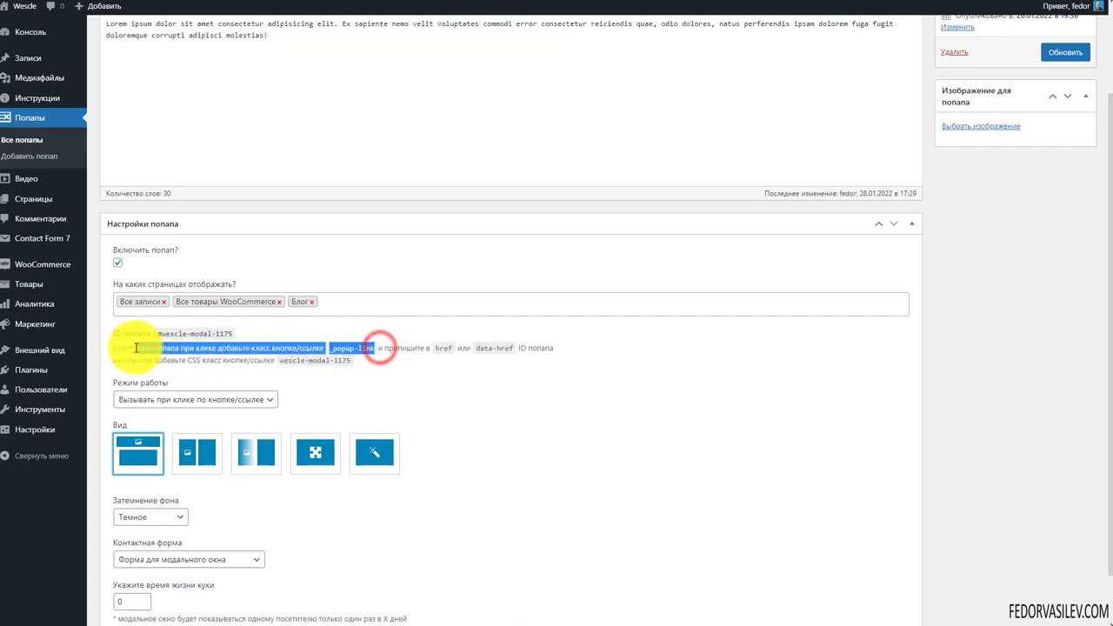
pyautogui.scroll(2, 505, 390)
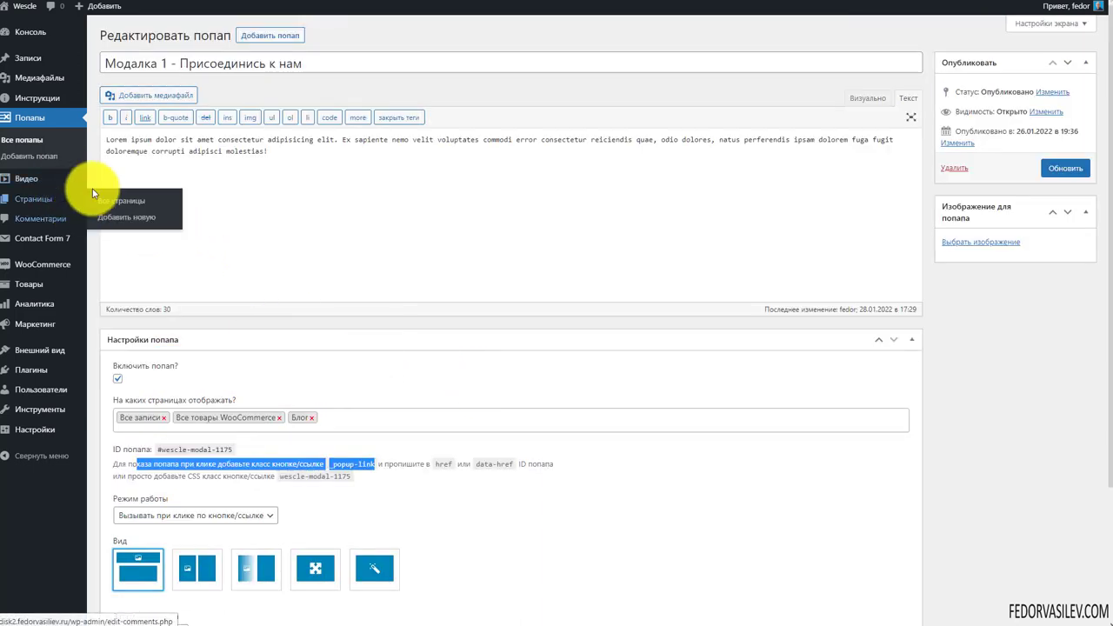
pyautogui.click(28, 54)
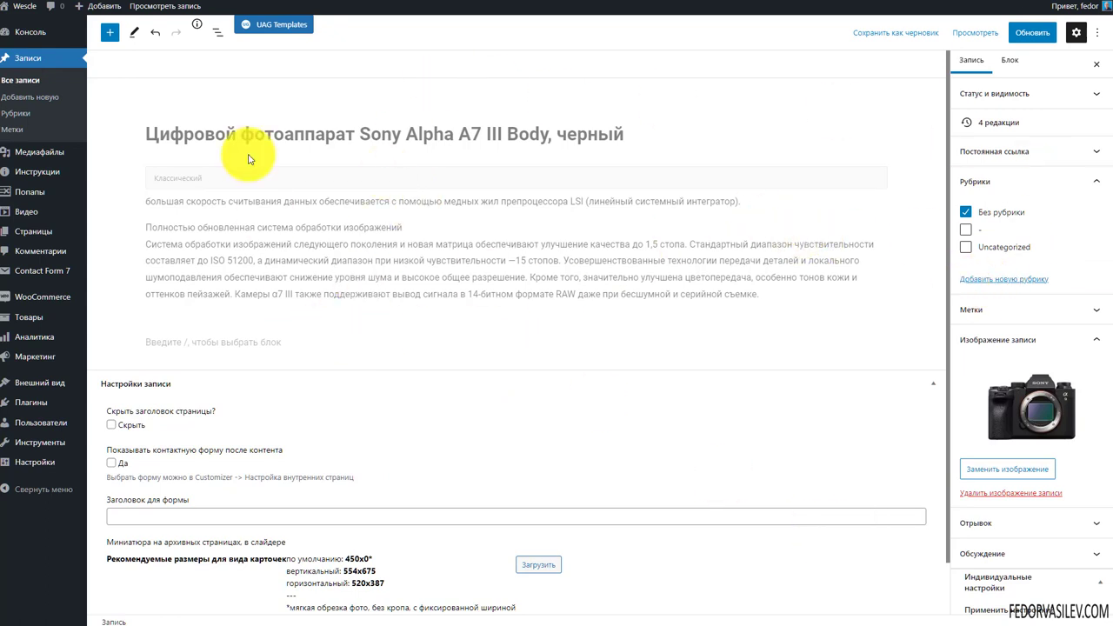
# Insert a Buttons block labelled ЗАДАТЬ ВОПРОС below the camera description
pyautogui.moveTo(465, 327)
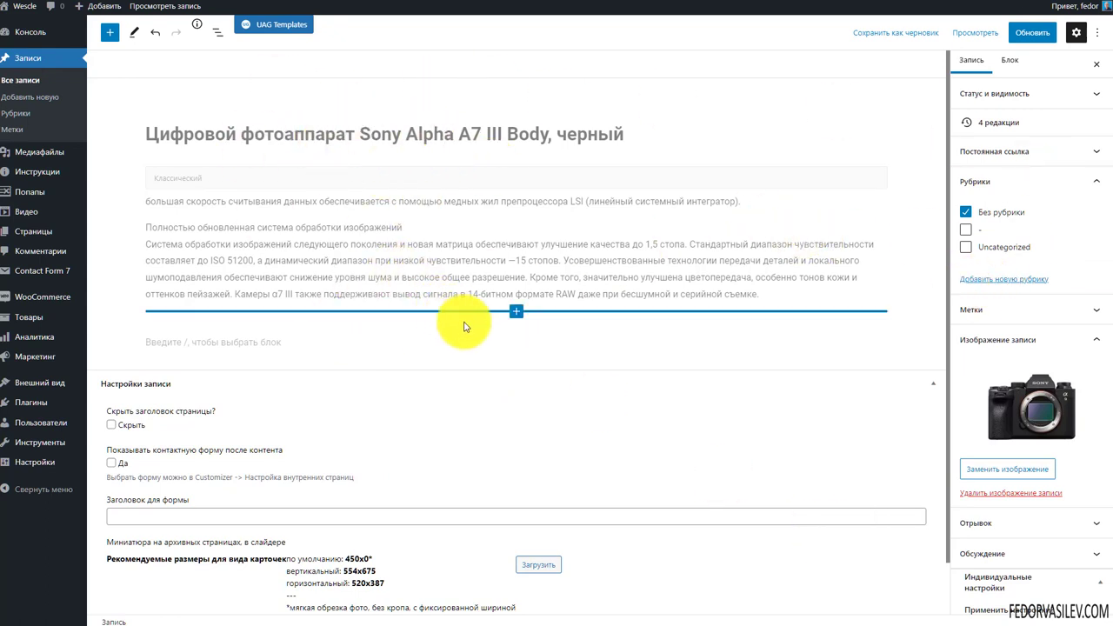
pyautogui.click(516, 313)
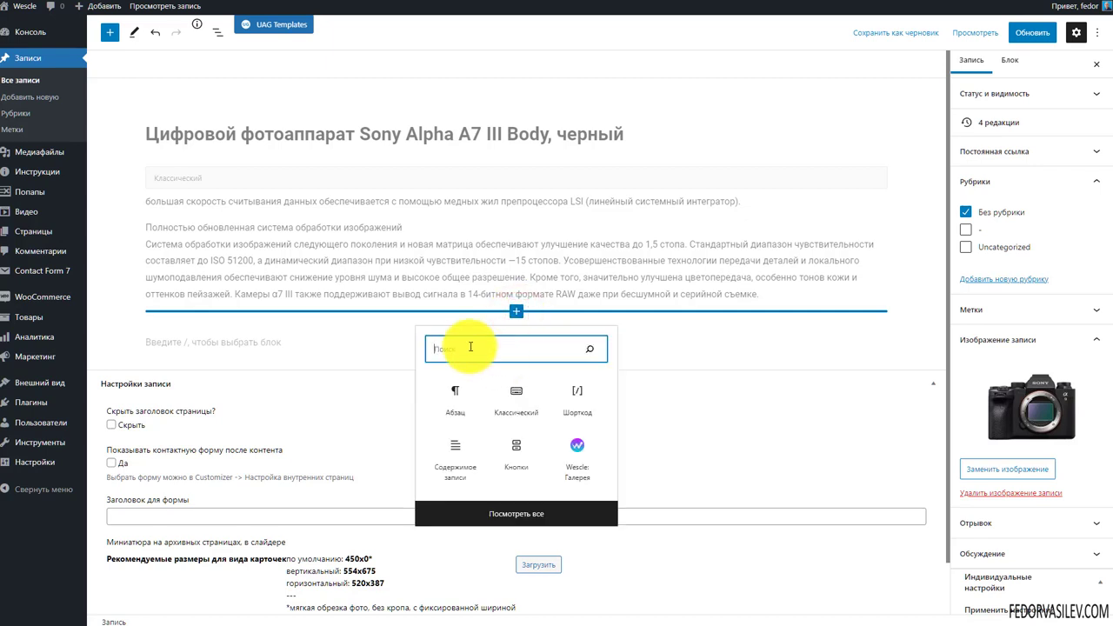
pyautogui.write('кнопка')
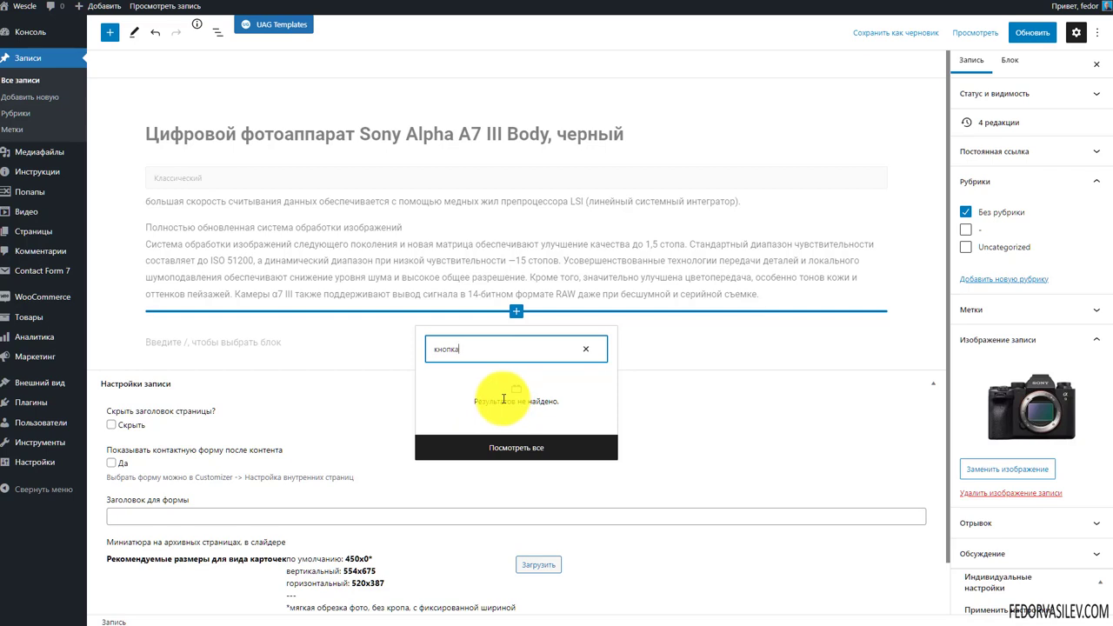
pyautogui.press('BackSpace')
pyautogui.click(458, 400)
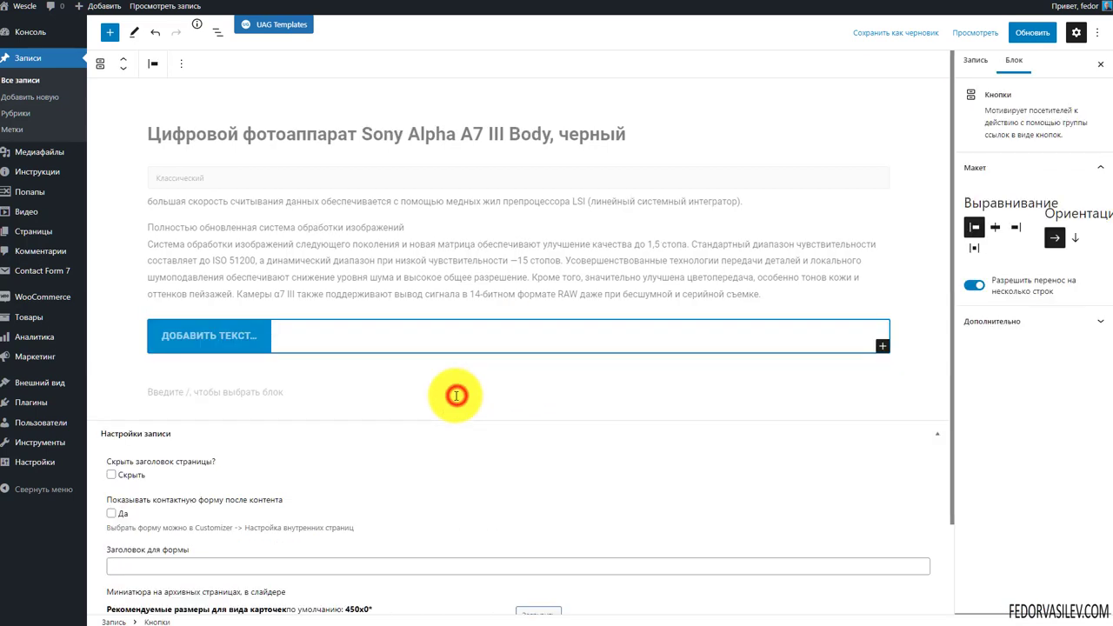
pyautogui.click(200, 344)
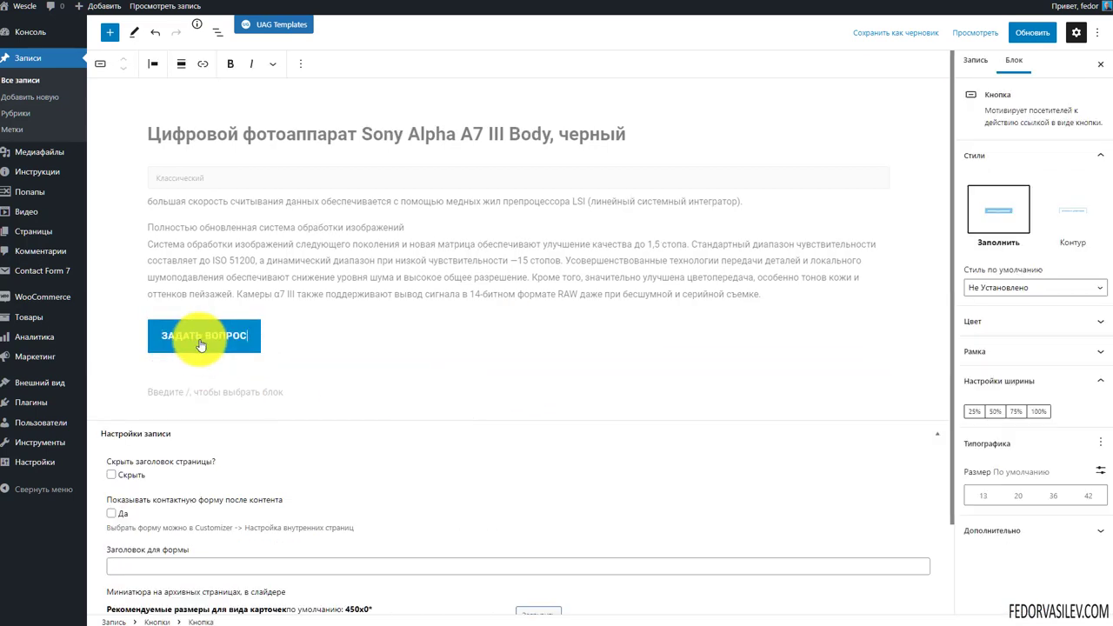
pyautogui.click(221, 345)
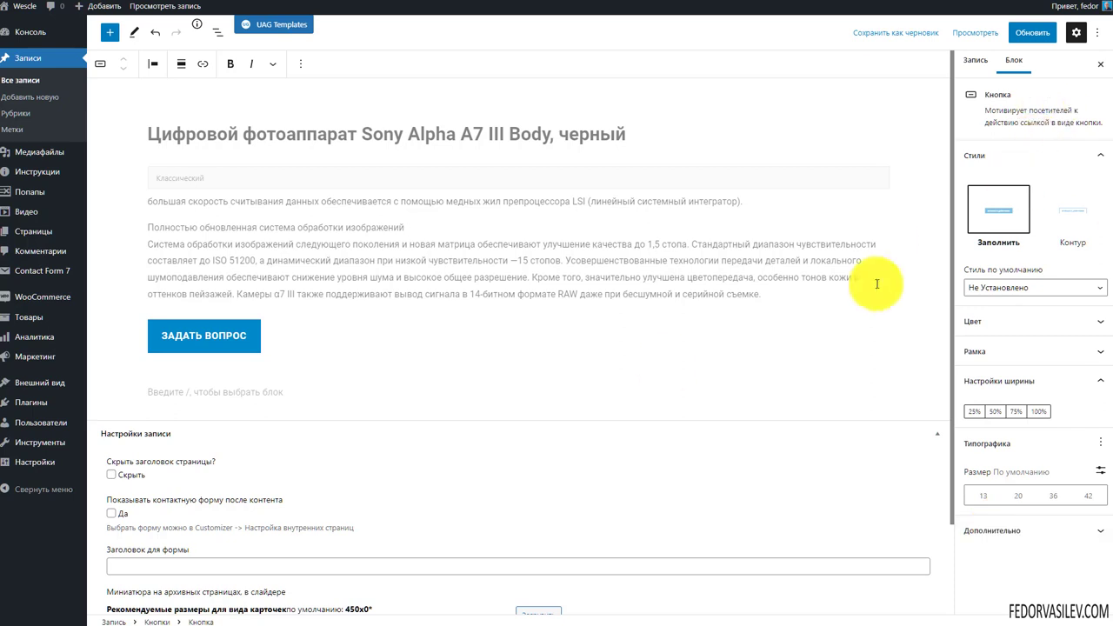
pyautogui.click(214, 338)
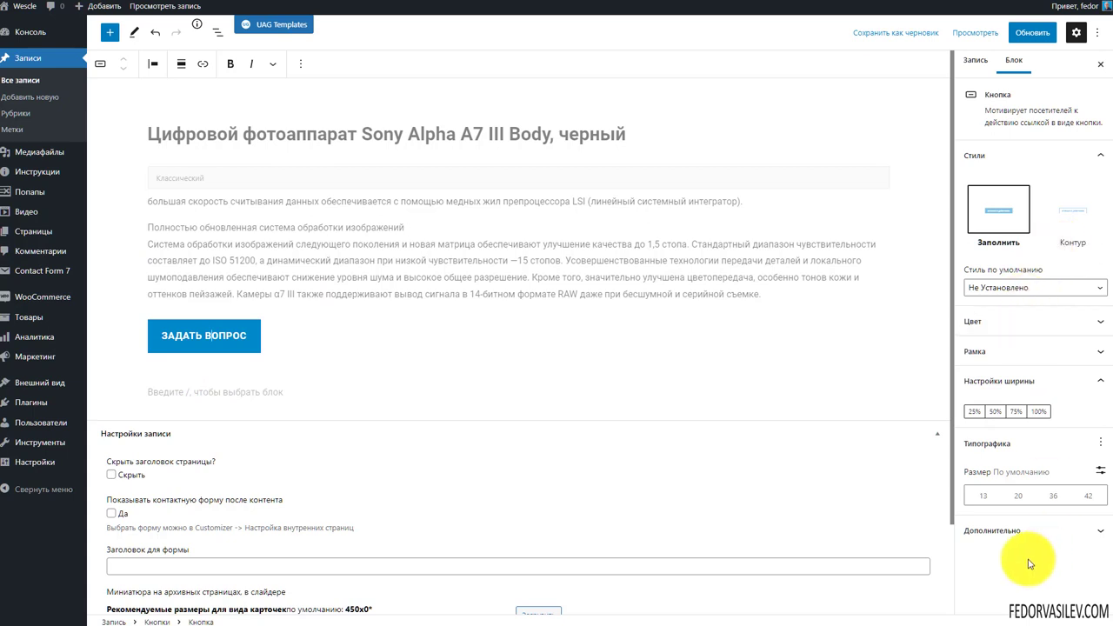
# Give the button the Additional CSS class #wescle-modal-1175 and update the post
pyautogui.click(1021, 534)
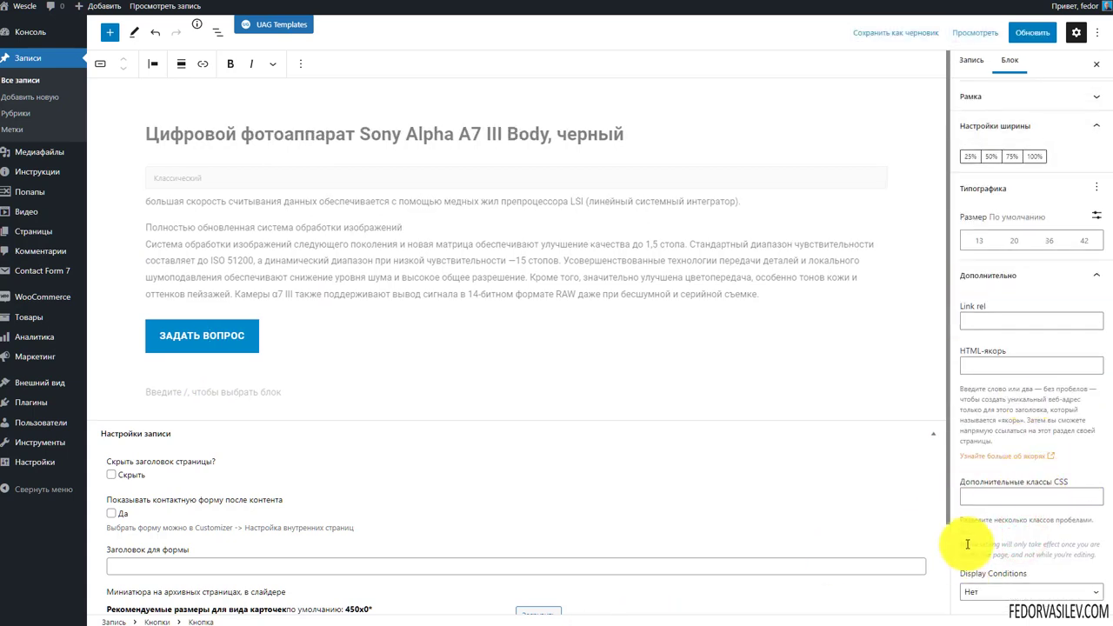
pyautogui.click(1009, 586)
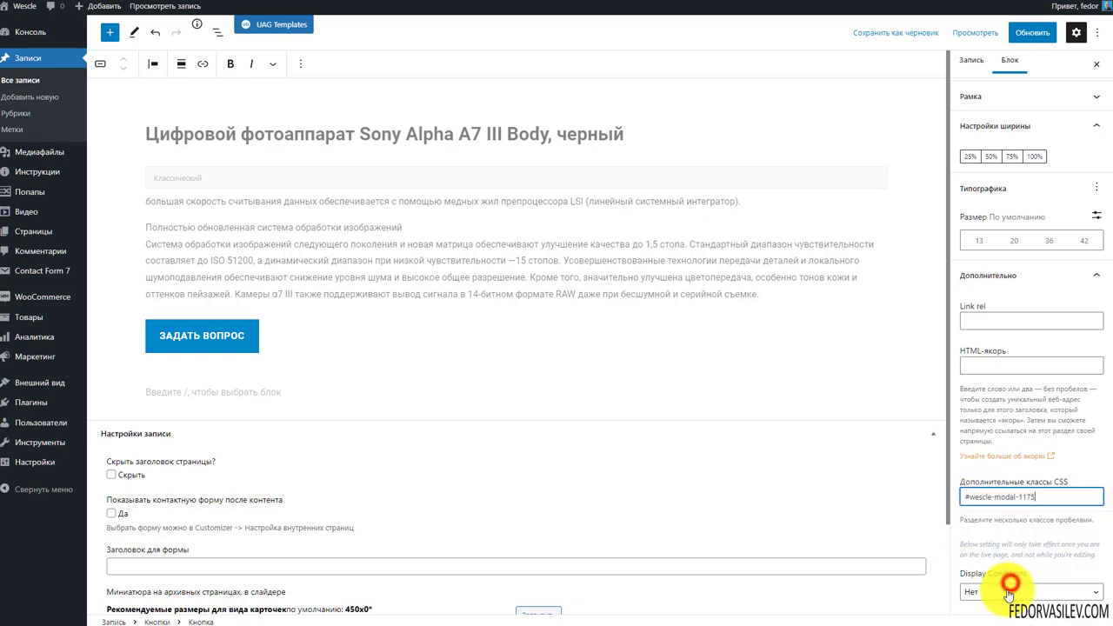
pyautogui.tripleClick(1044, 496)
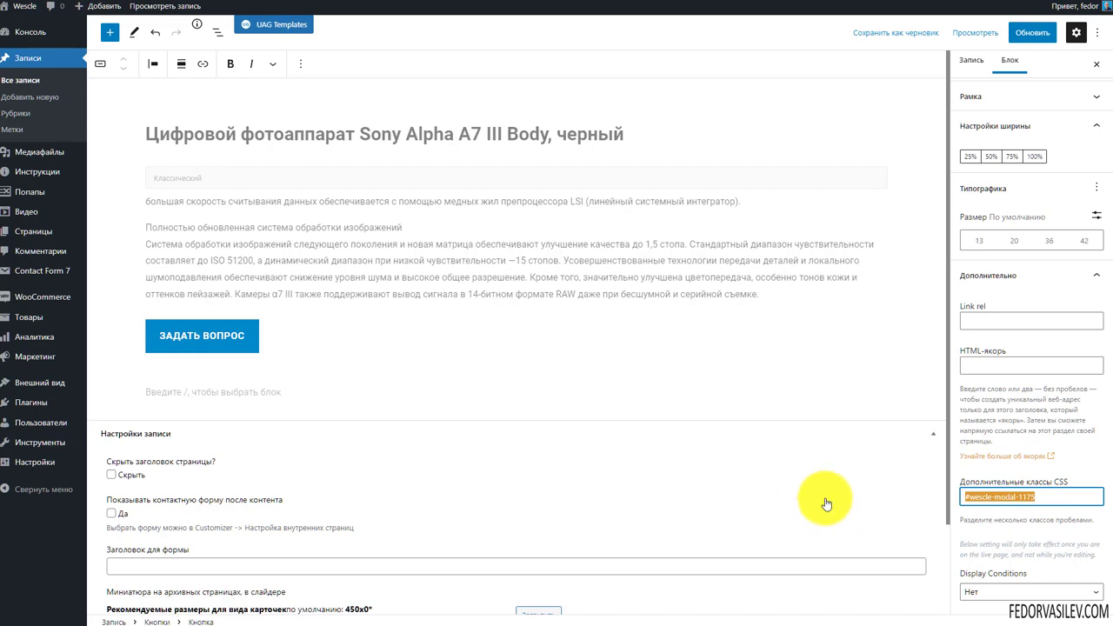
pyautogui.click(1034, 37)
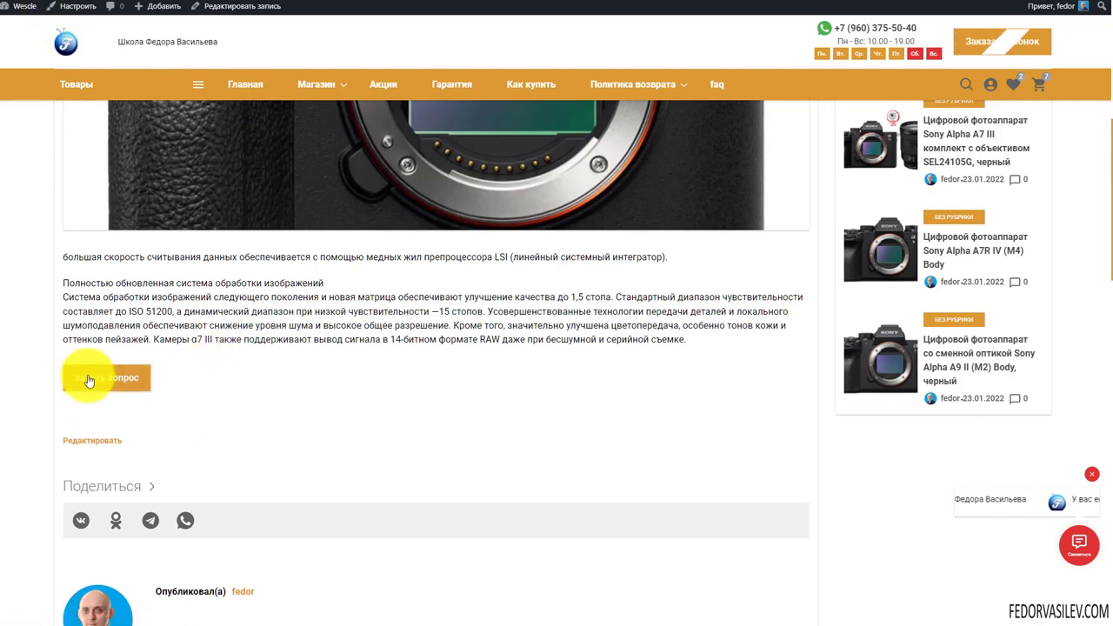
# Open and close the Модалка 1 popup three times from the post's задать вопрос button
pyautogui.scroll(-1, 199, 356)
pyautogui.scroll(2, 349, 401)
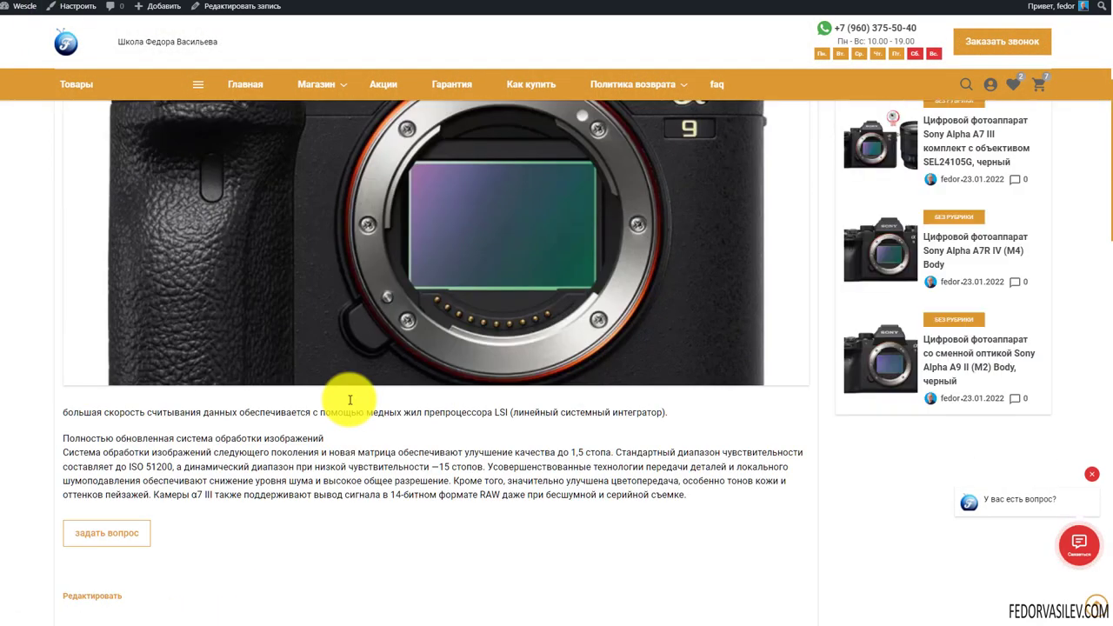
pyautogui.scroll(-1, 362, 392)
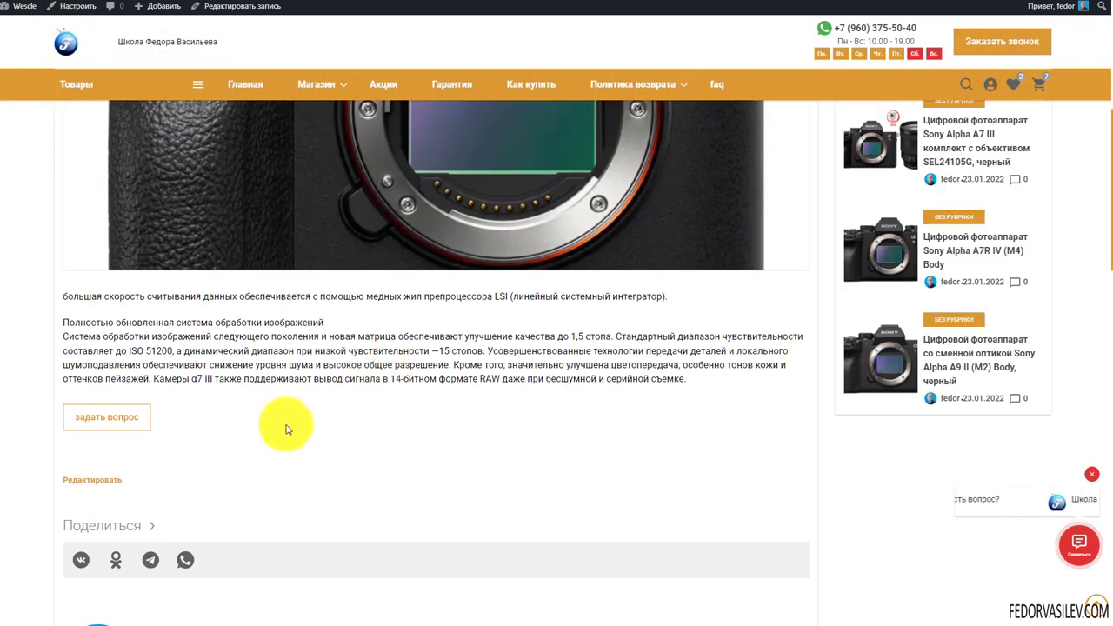
pyautogui.click(123, 423)
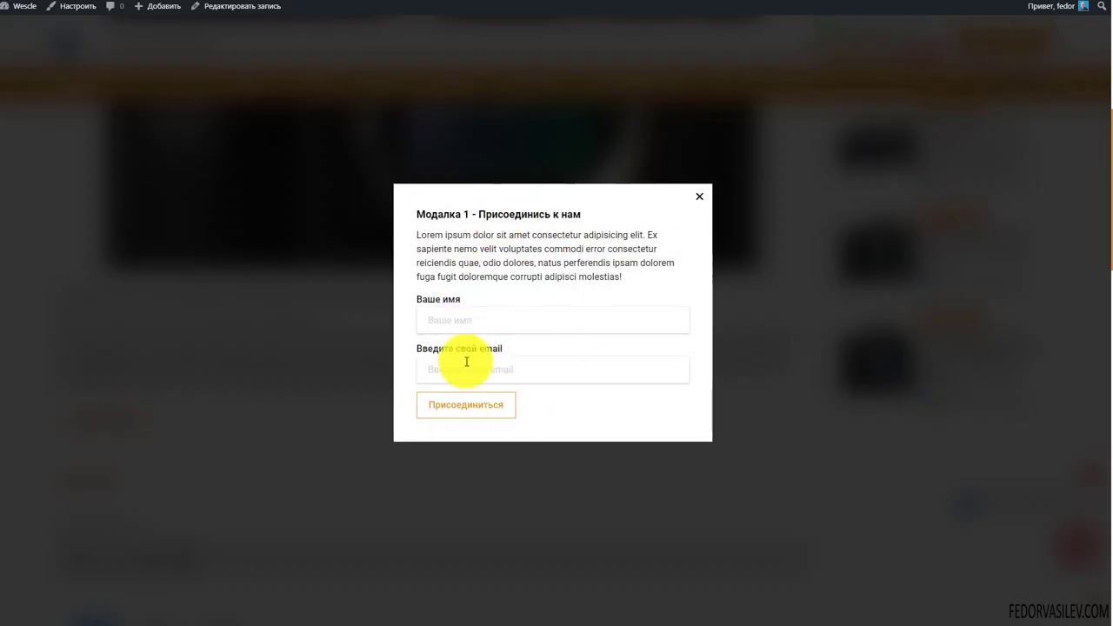
pyautogui.click(699, 196)
pyautogui.scroll(-1, 348, 413)
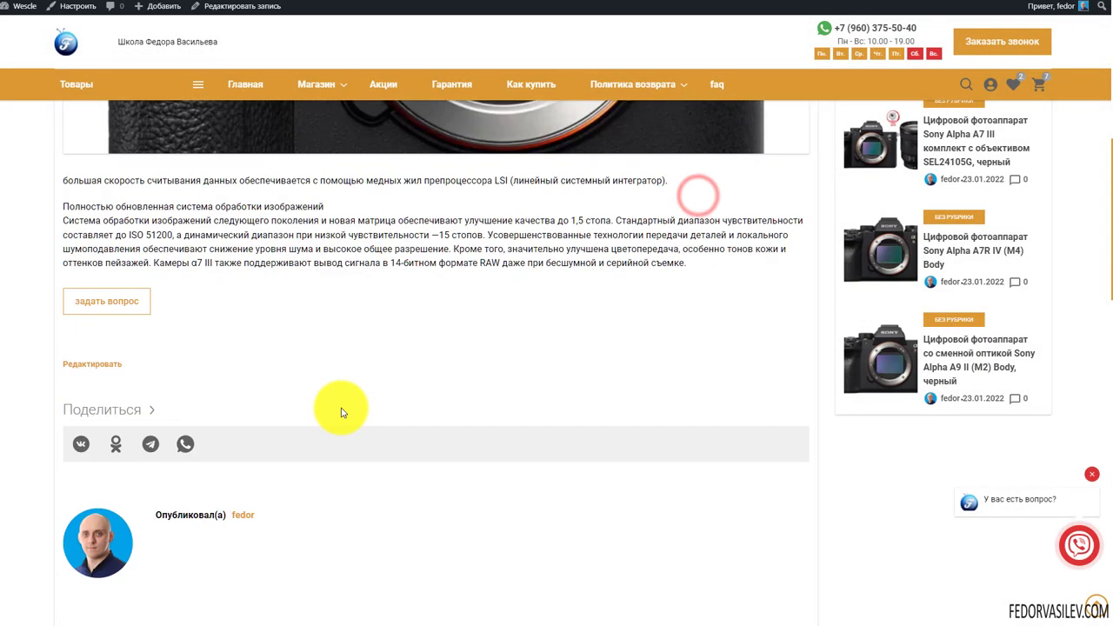
pyautogui.scroll(5, 343, 405)
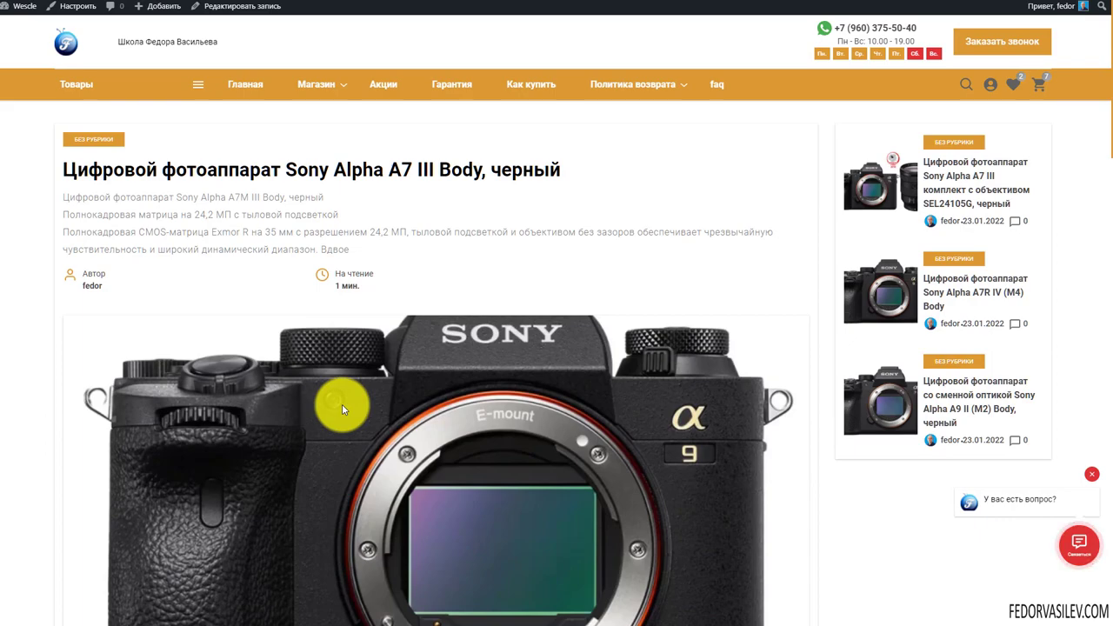
pyautogui.scroll(-1, 390, 354)
pyautogui.scroll(-4, 389, 354)
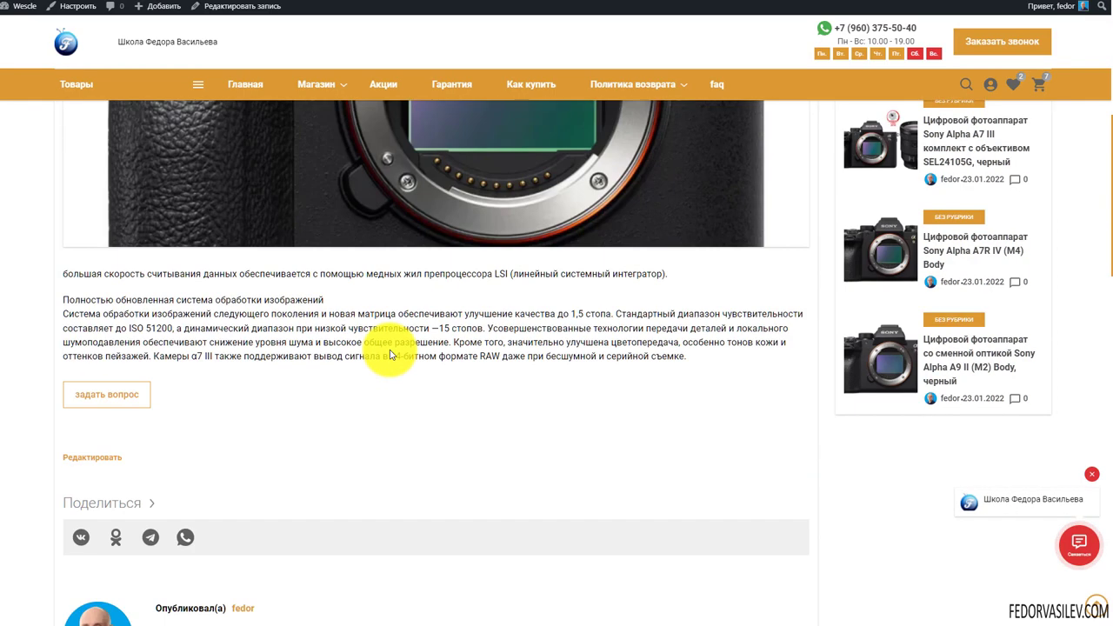
pyautogui.scroll(2, 385, 348)
pyautogui.click(122, 463)
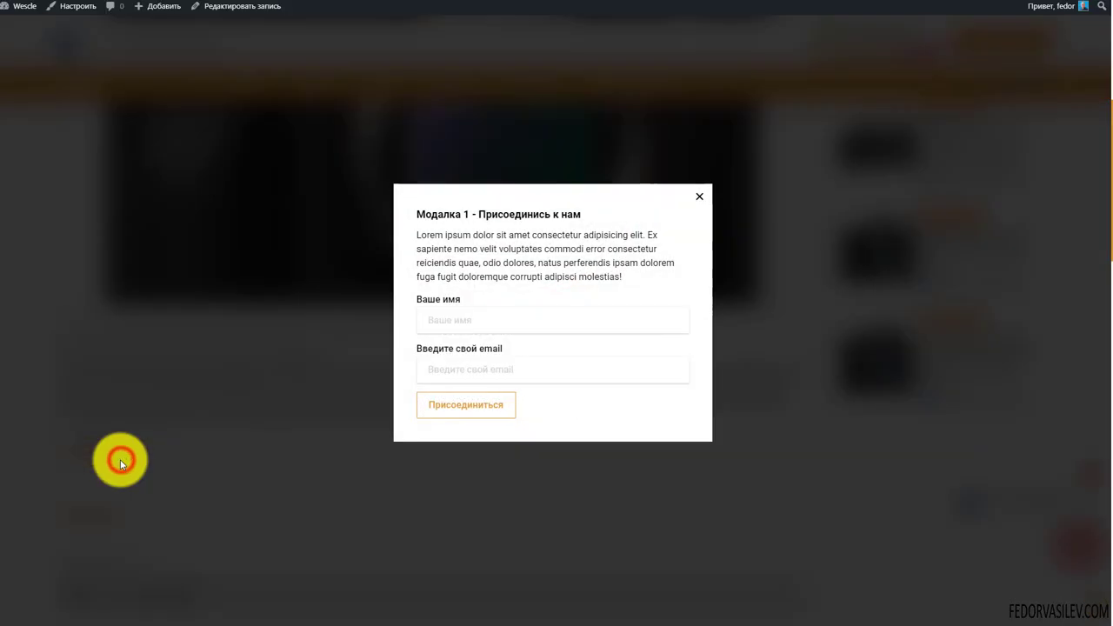
pyautogui.click(699, 199)
pyautogui.click(139, 456)
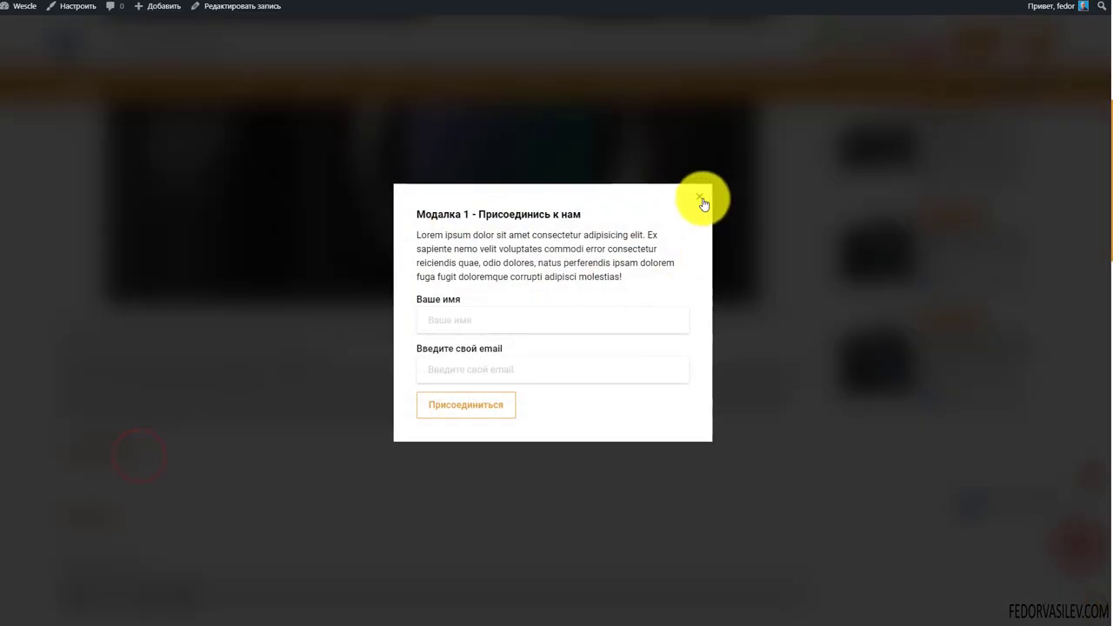
pyautogui.click(702, 200)
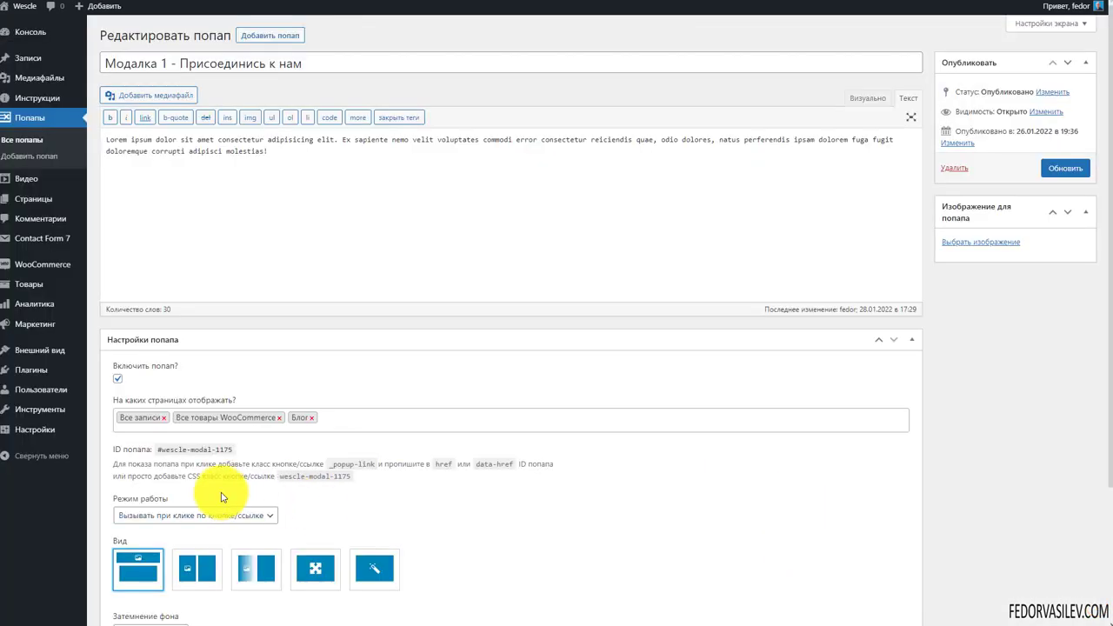
# Select the popup ID #wescle-modal-1175 and its usage instructions in the popup settings
pyautogui.moveTo(232, 450); pyautogui.dragTo(166, 460)
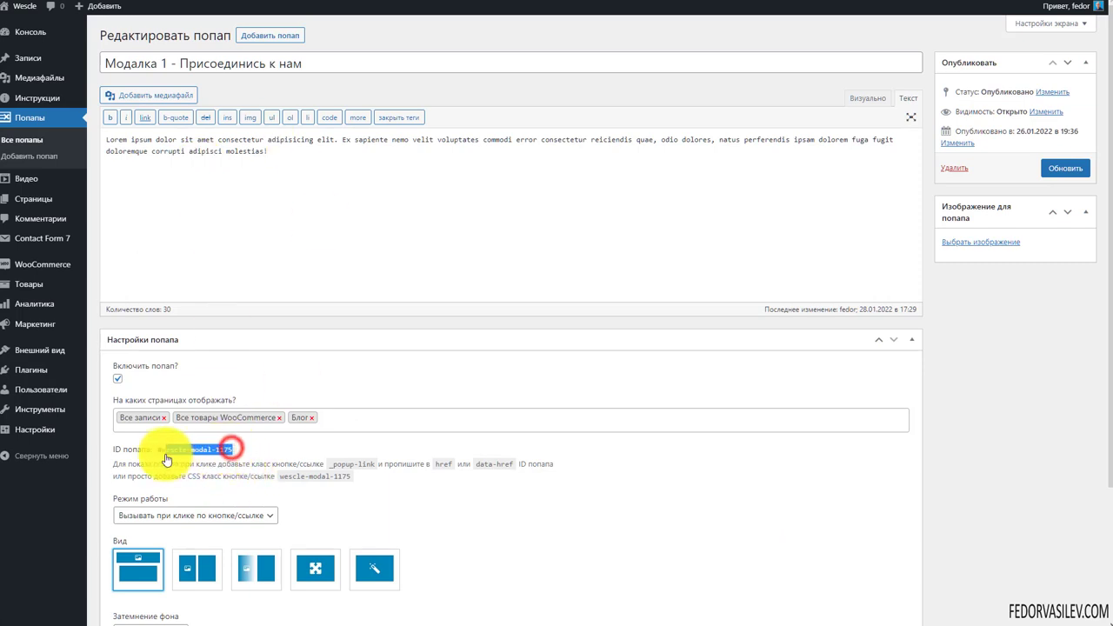
pyautogui.click(127, 453)
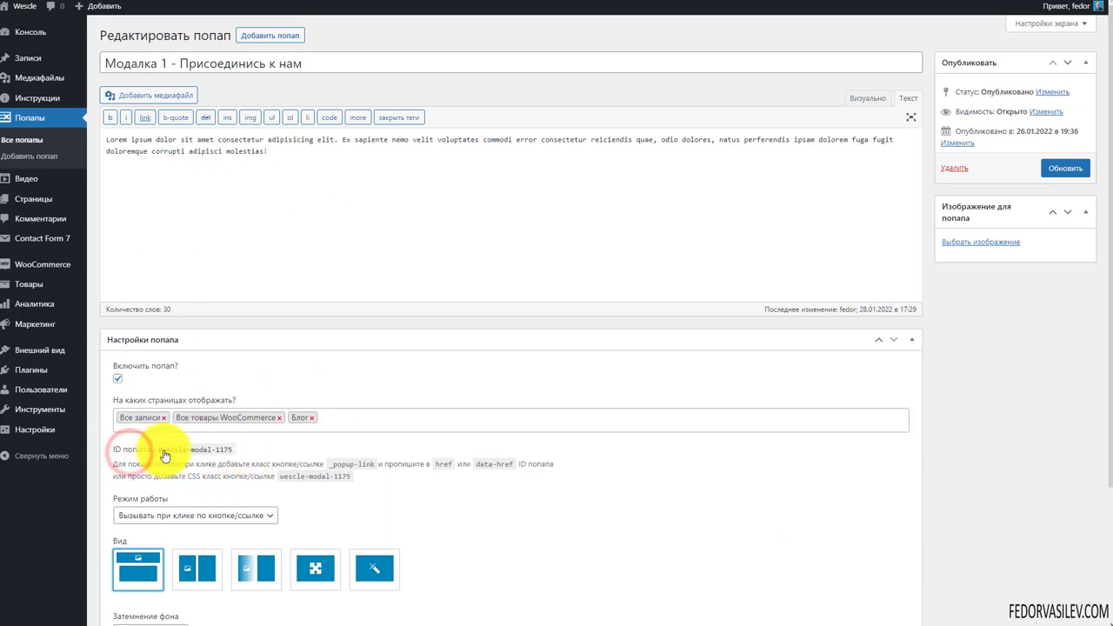
pyautogui.moveTo(181, 455); pyautogui.dragTo(248, 452)
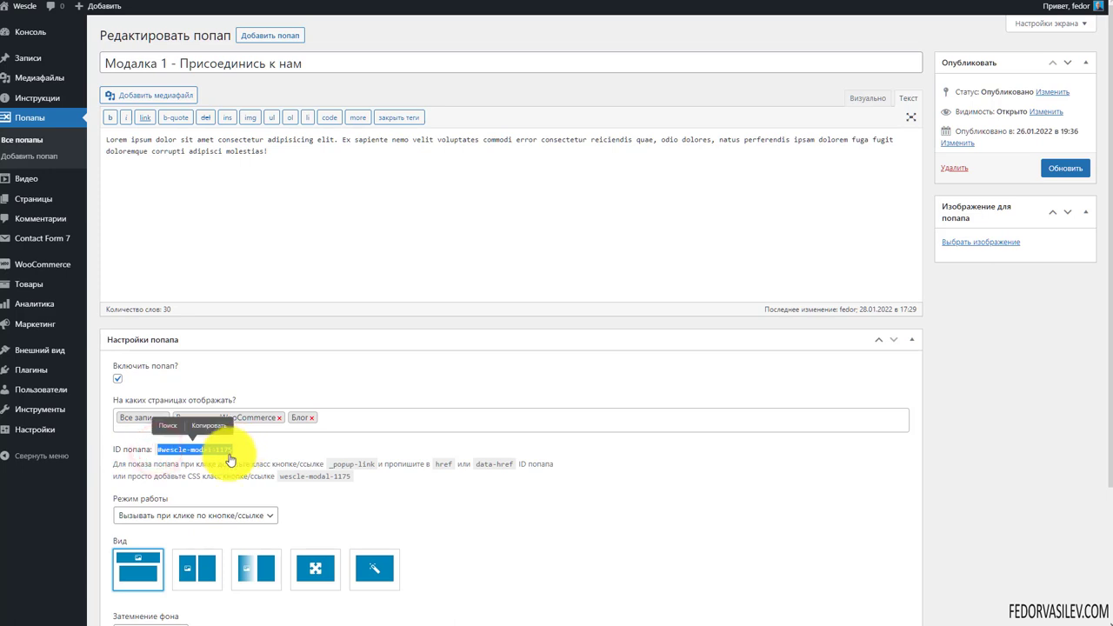
pyautogui.click(260, 461)
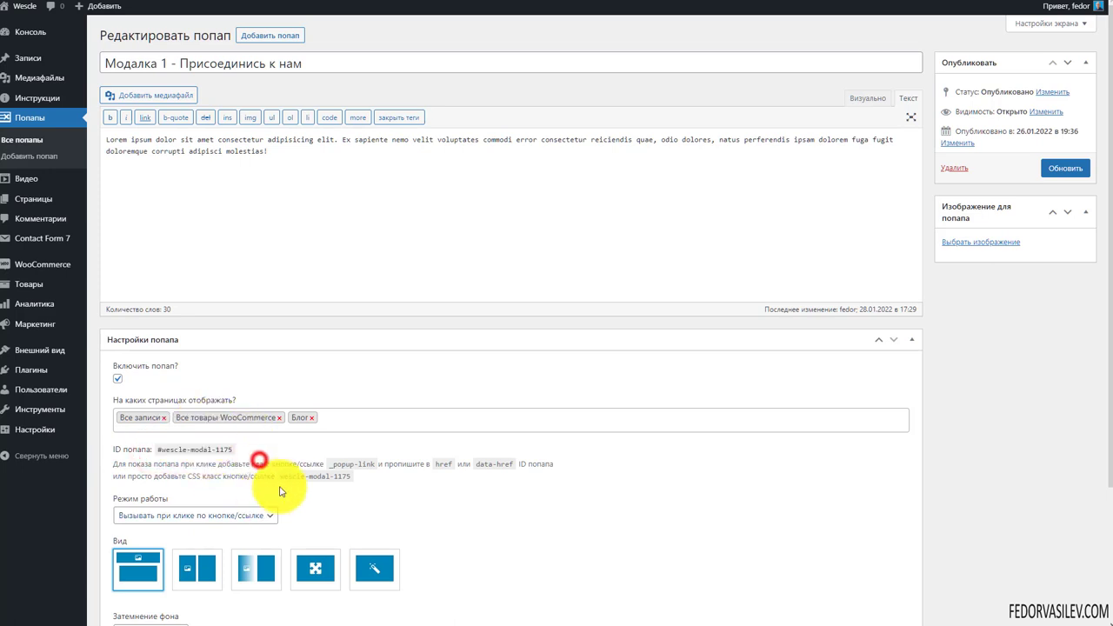
pyautogui.moveTo(117, 464); pyautogui.dragTo(416, 489)
pyautogui.click(413, 488)
pyautogui.moveTo(228, 452); pyautogui.dragTo(162, 450)
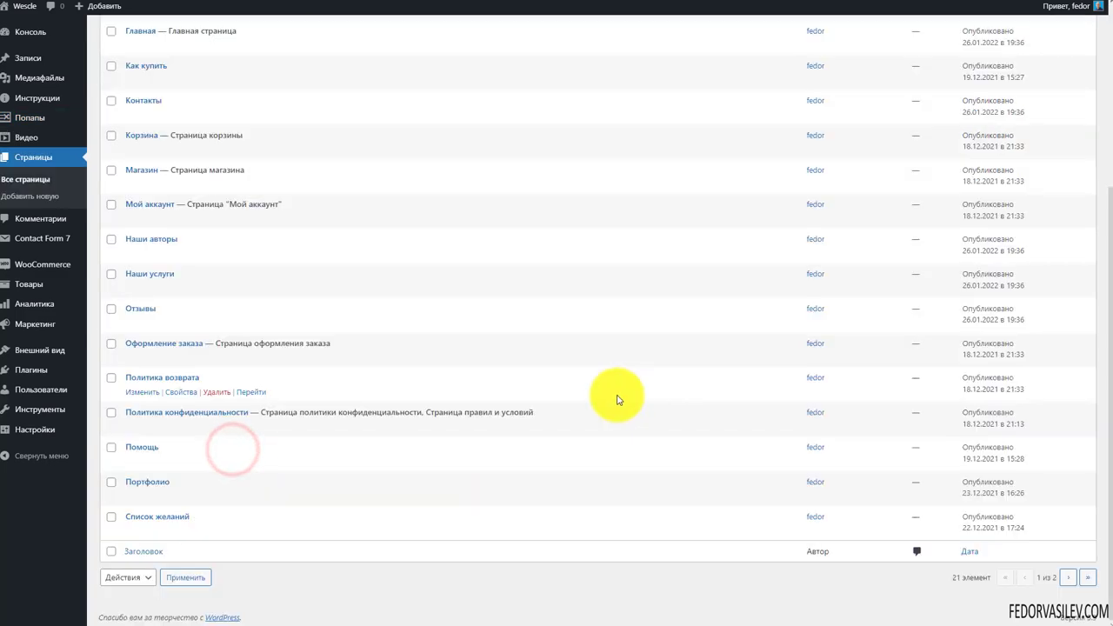
# Find the Список желаний page in the Pages list and open it for editing
pyautogui.scroll(7, 614, 398)
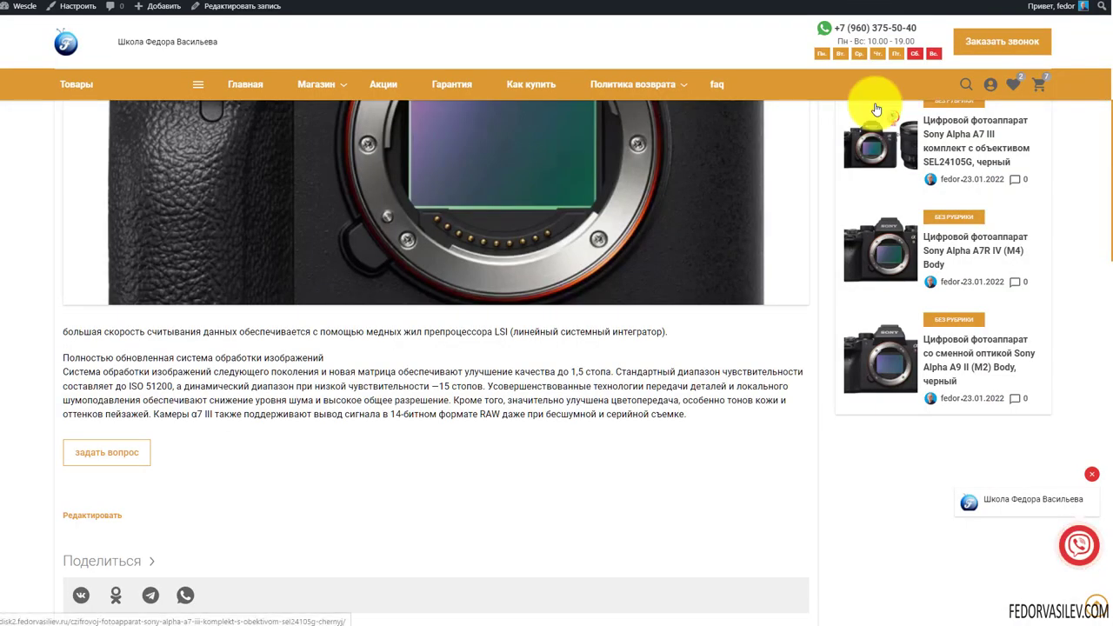
pyautogui.scroll(3, 875, 105)
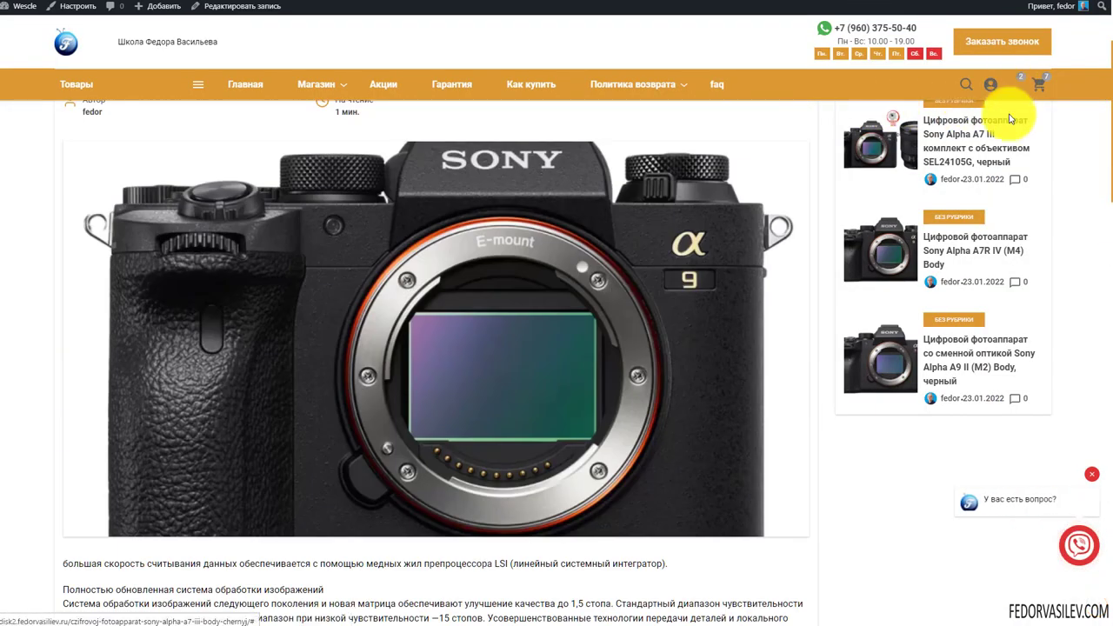
pyautogui.scroll(3, 1014, 96)
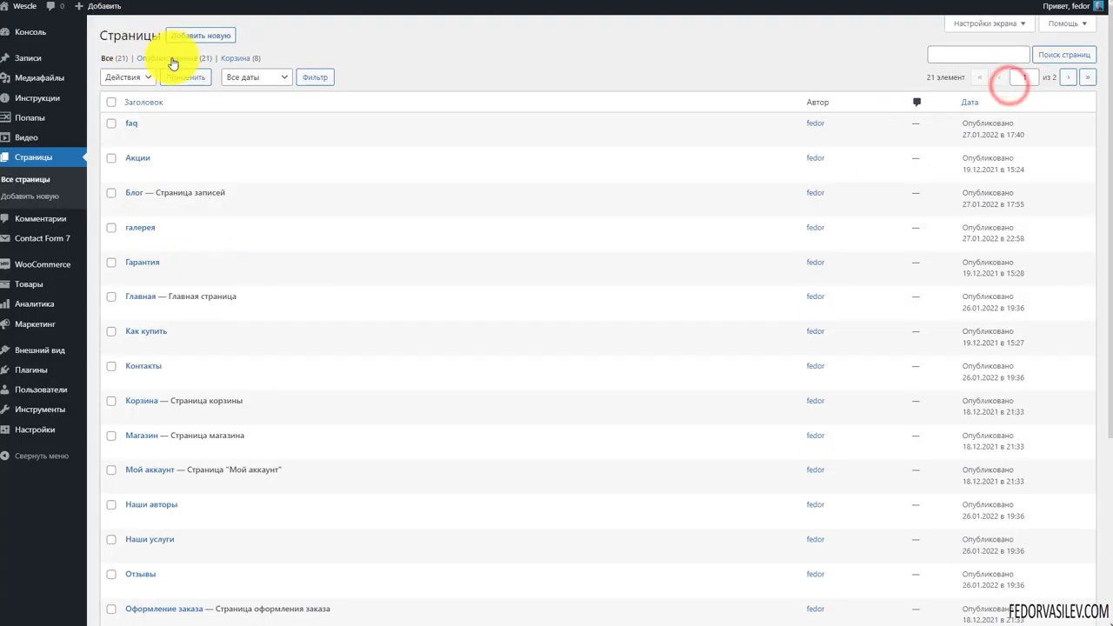
pyautogui.scroll(-3, 335, 261)
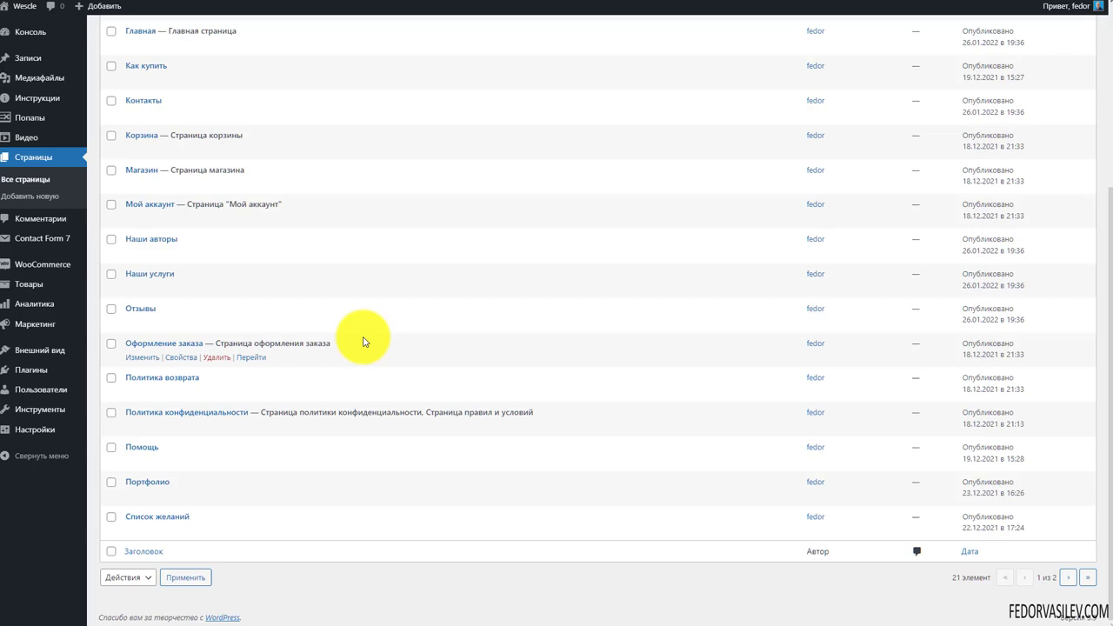
pyautogui.click(136, 517)
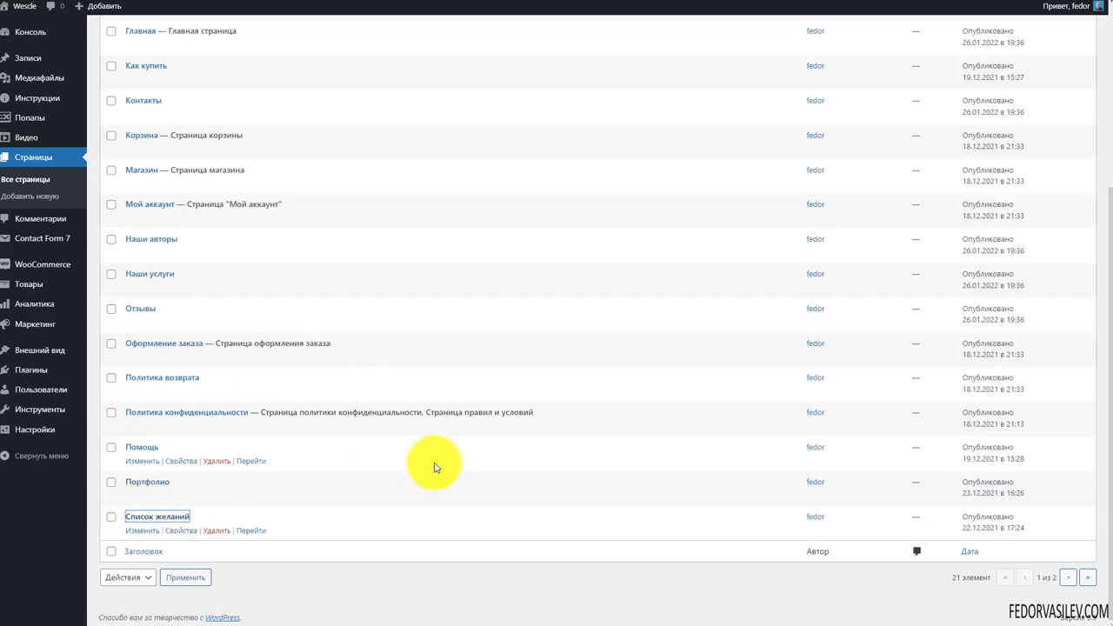
# Confirm the Wishlist template, save the Список желаний page, and view it on the live site
pyautogui.click(975, 157)
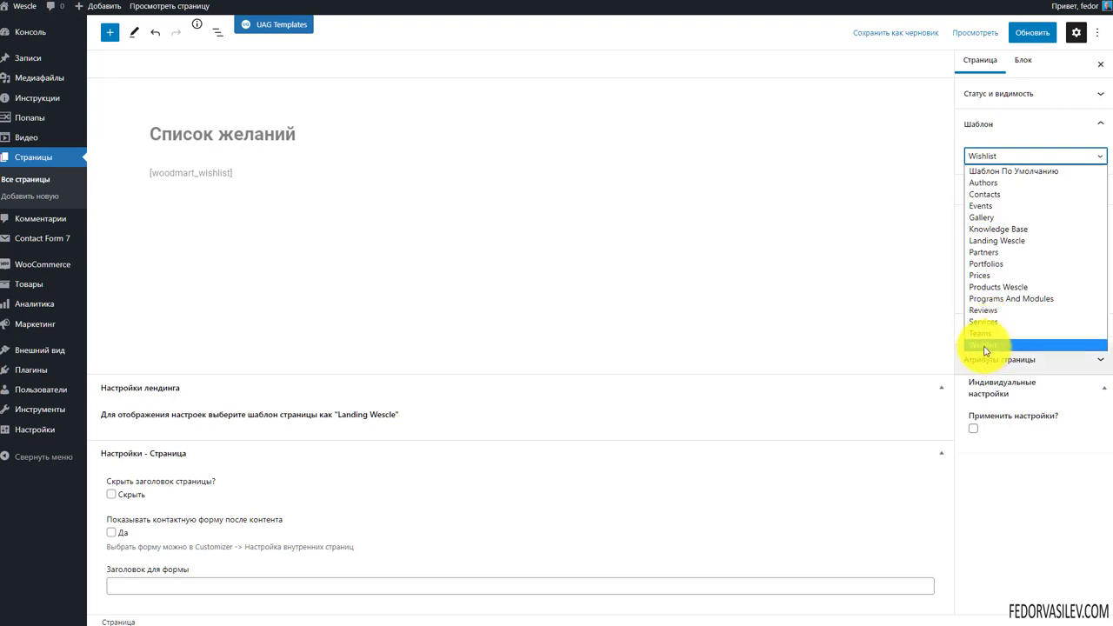
pyautogui.click(987, 125)
pyautogui.click(981, 124)
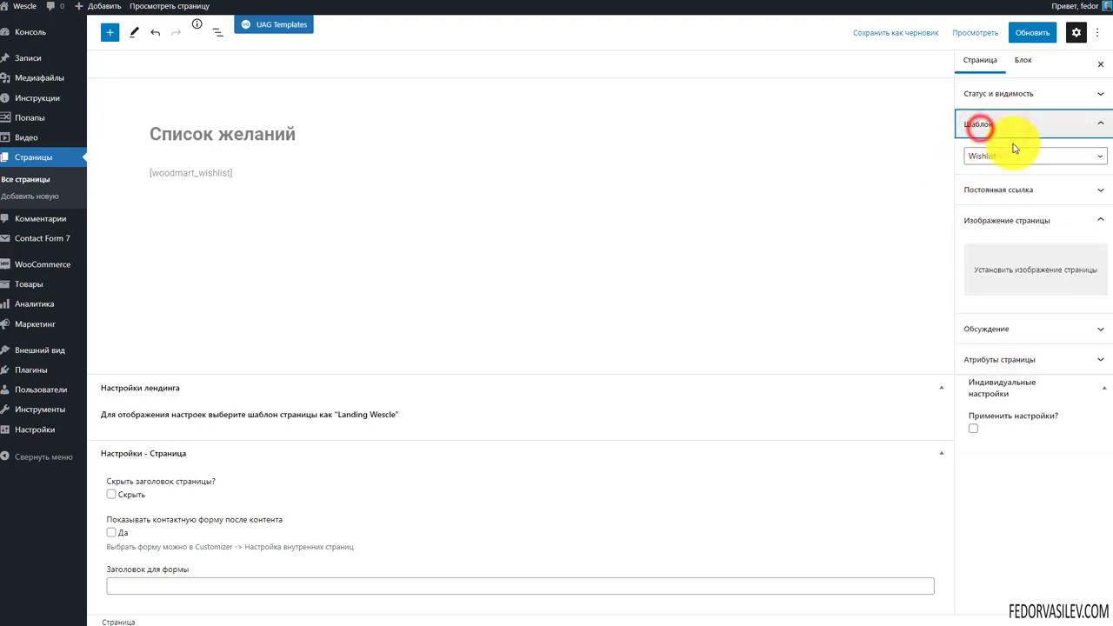
pyautogui.click(1023, 43)
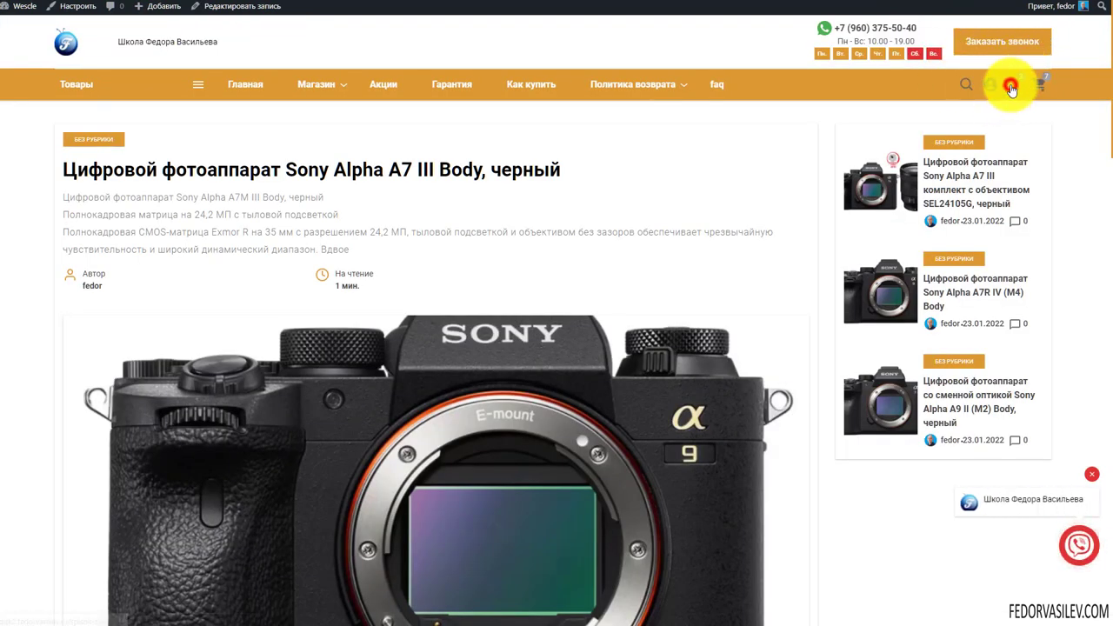
pyautogui.click(1012, 87)
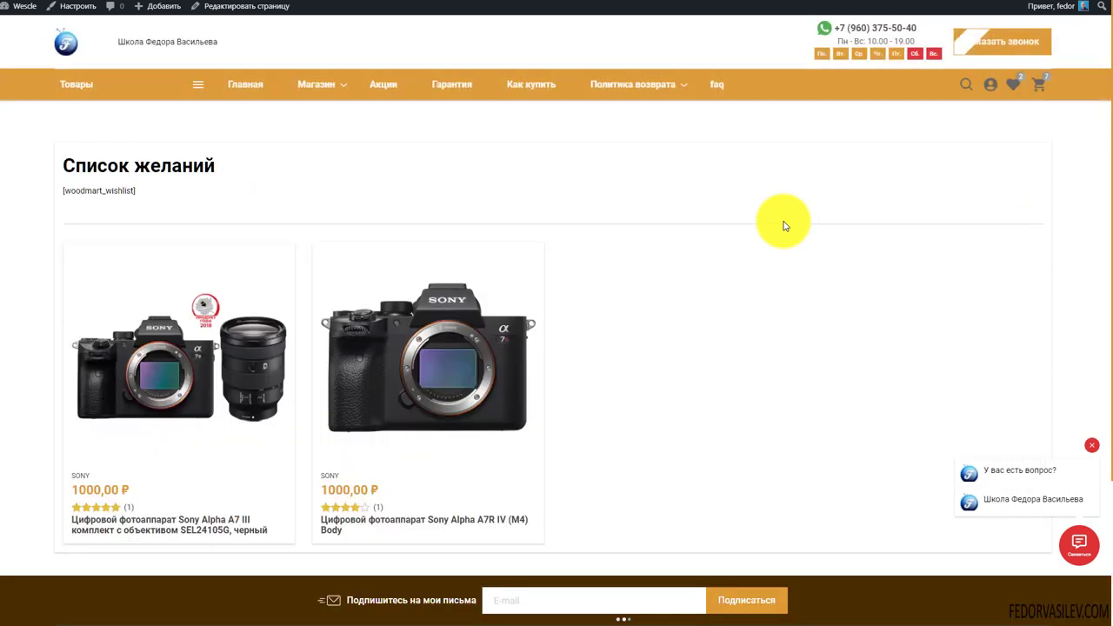
pyautogui.scroll(-1, 784, 226)
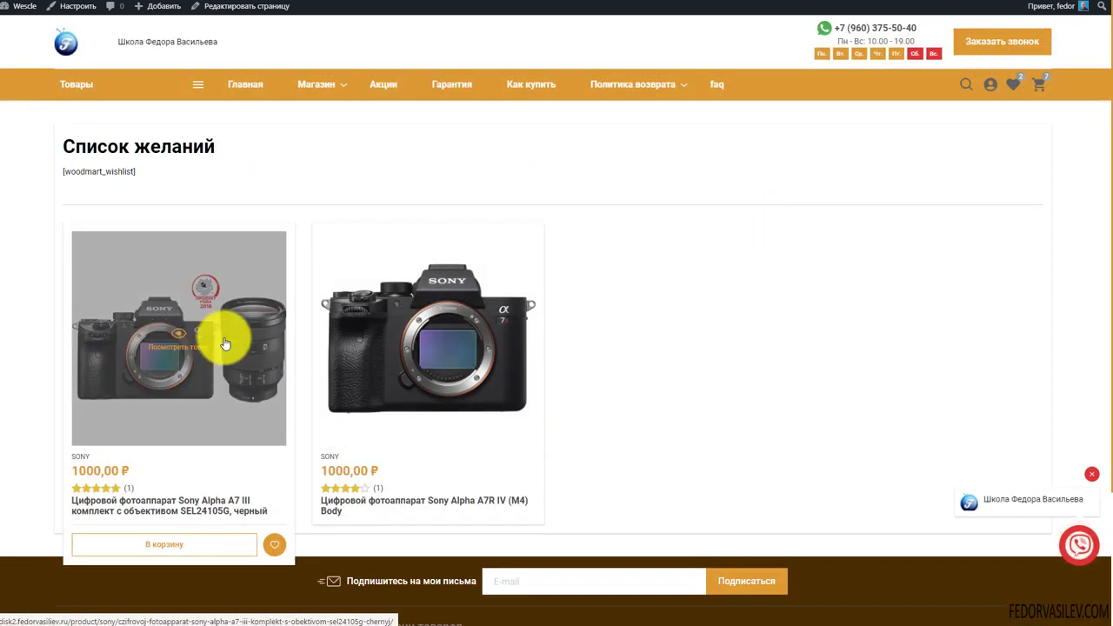
pyautogui.moveTo(139, 172); pyautogui.dragTo(59, 174)
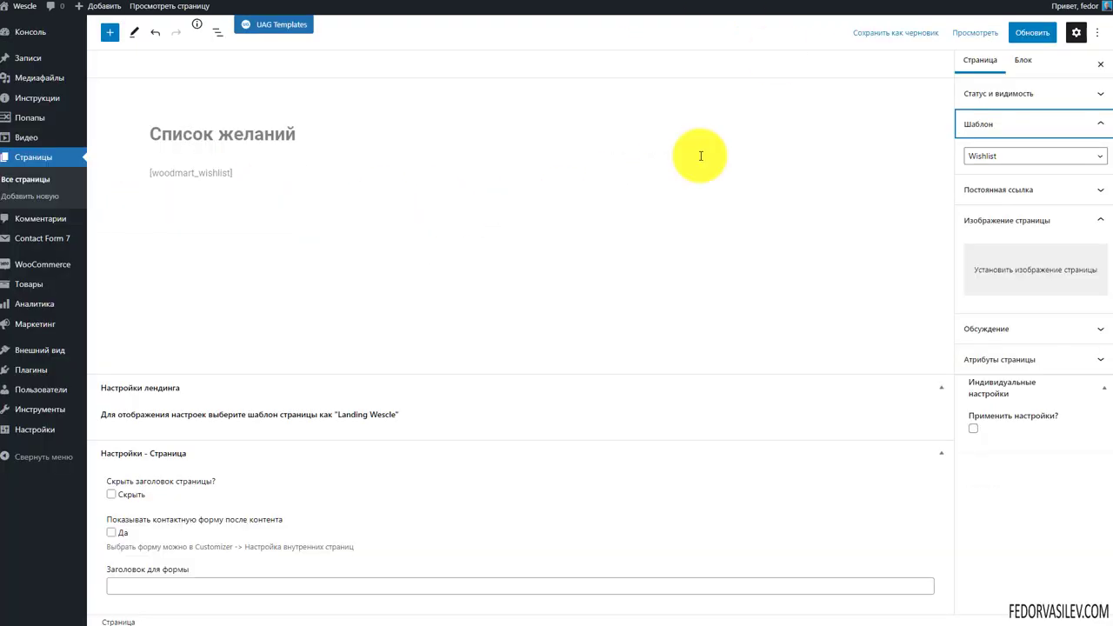
# Delete the [woodmart_wishlist] shortcode paragraph from the Список желаний page and save it
pyautogui.click(233, 175)
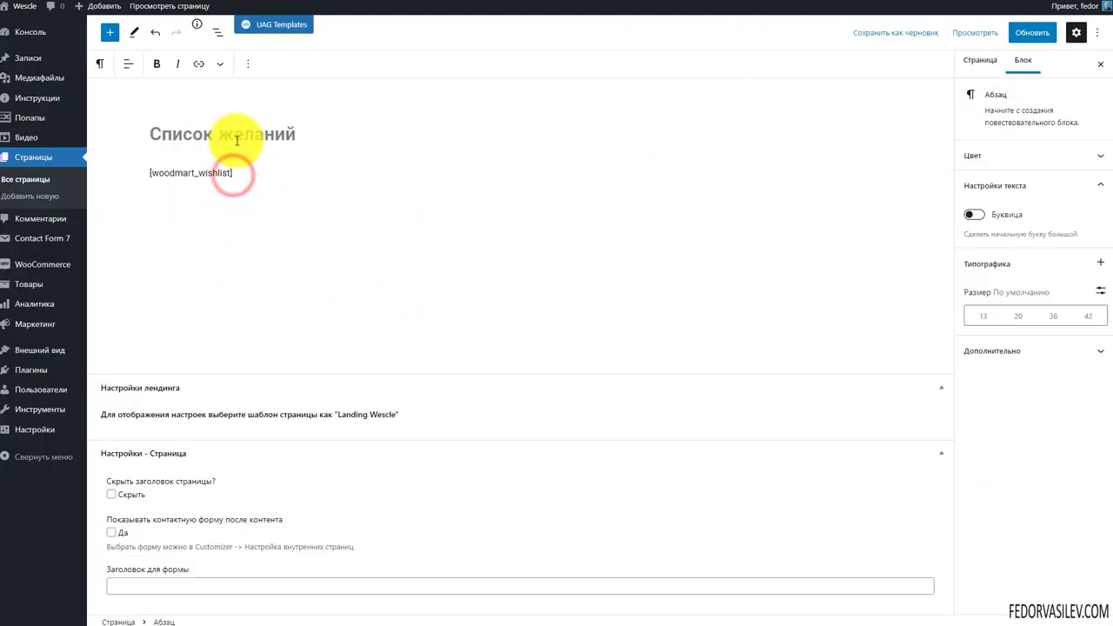
pyautogui.click(249, 65)
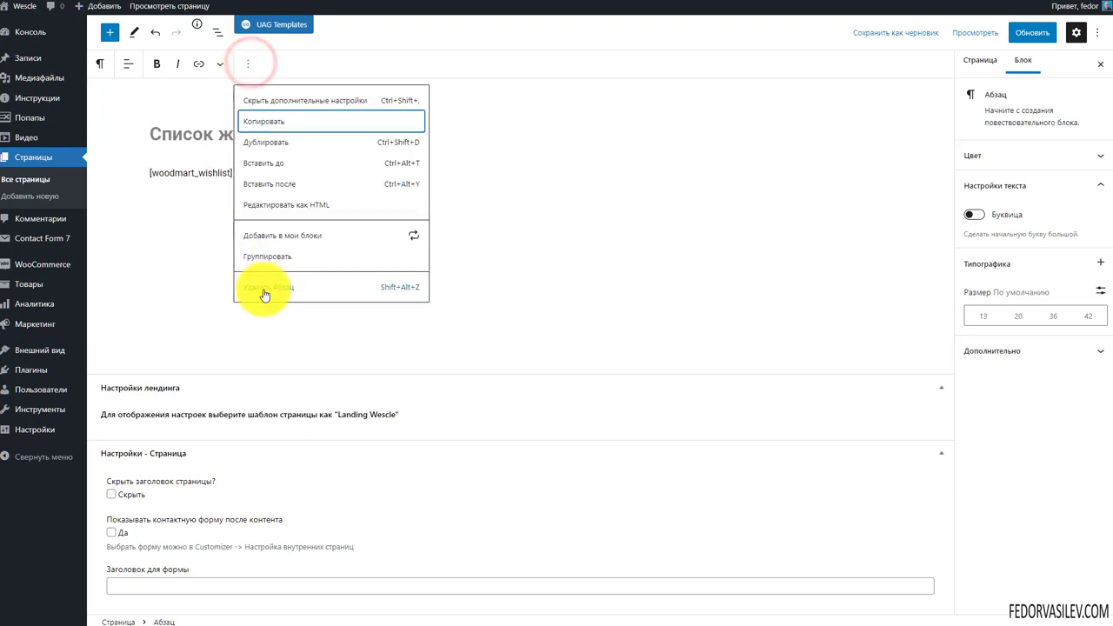
pyautogui.click(267, 287)
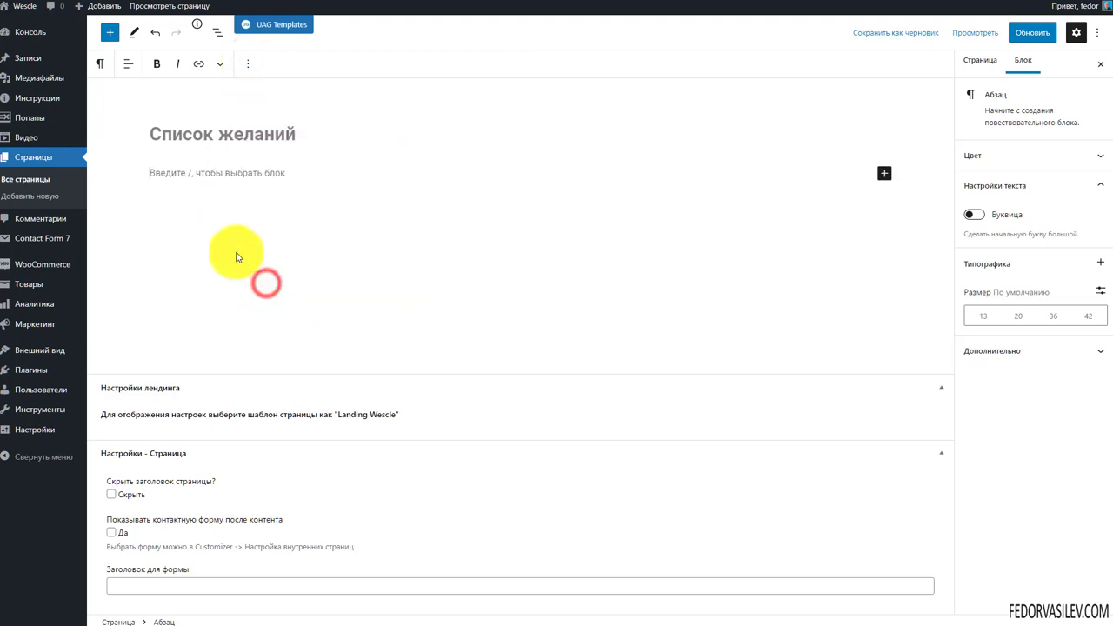
pyautogui.click(1026, 33)
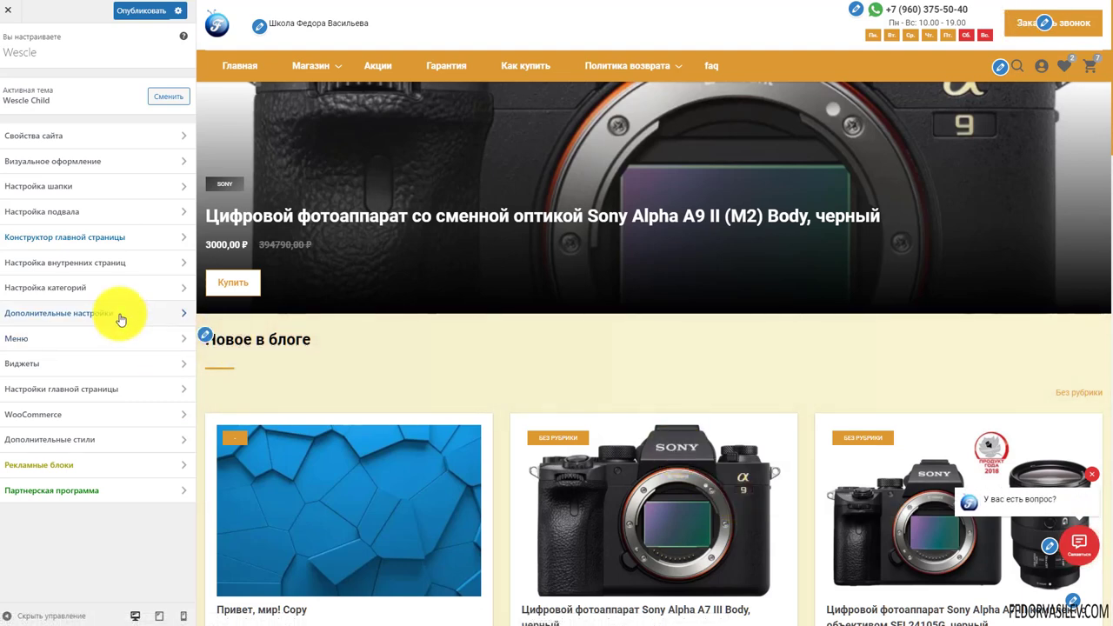
# Open the Customizer's Настройка внутренних страниц (inner pages) section
pyautogui.scroll(-2, 511, 218)
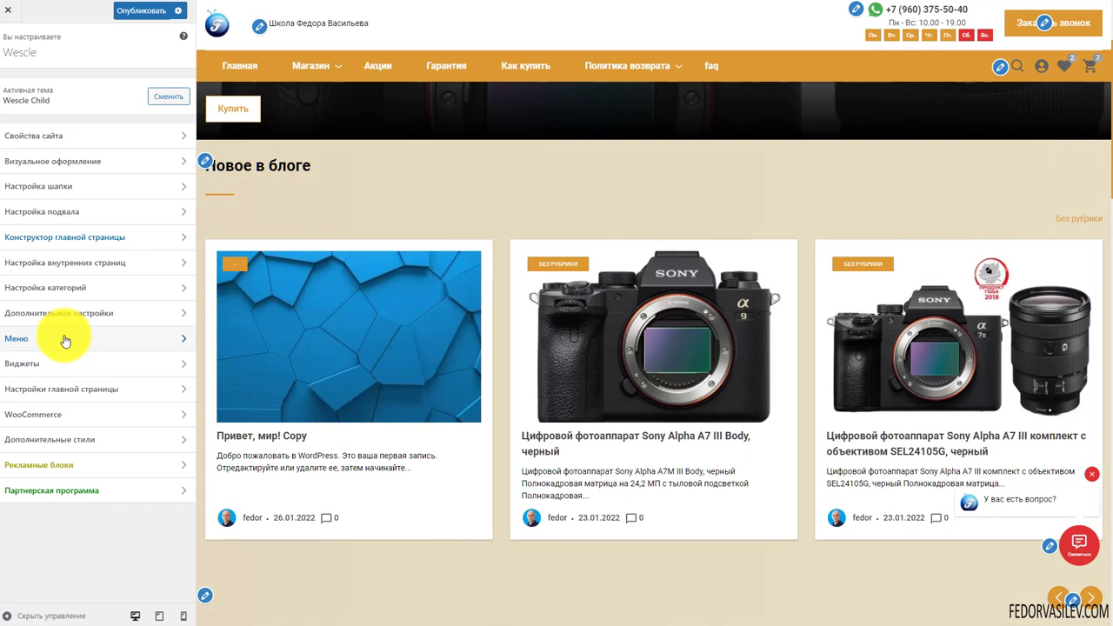
pyautogui.click(67, 263)
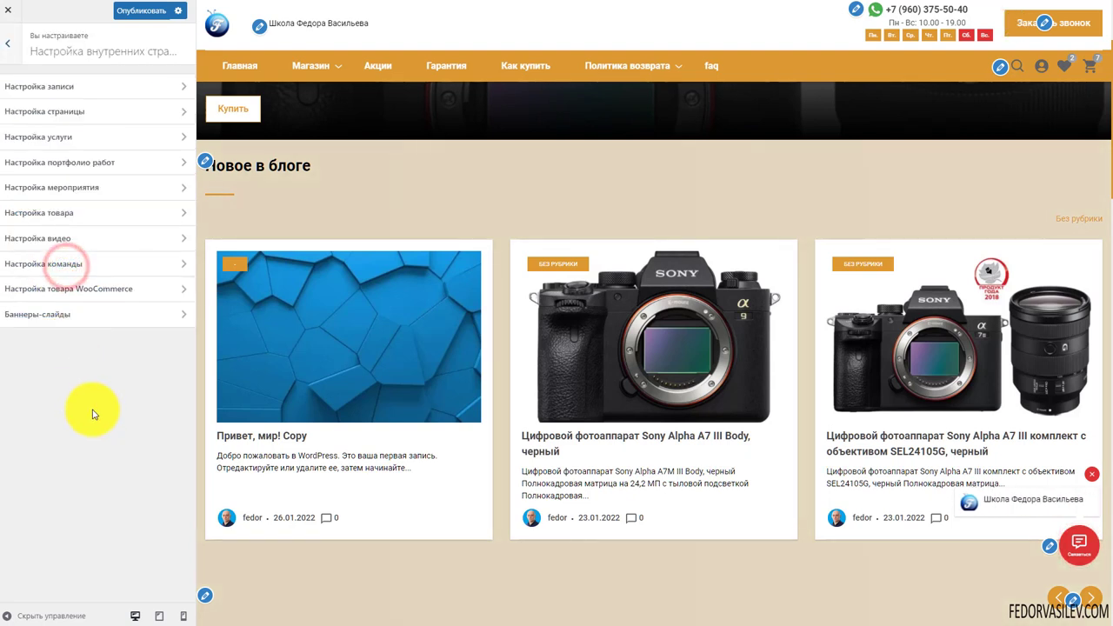
# Open the Настройка товара WooCommerce section and look through its product page options
pyautogui.click(119, 288)
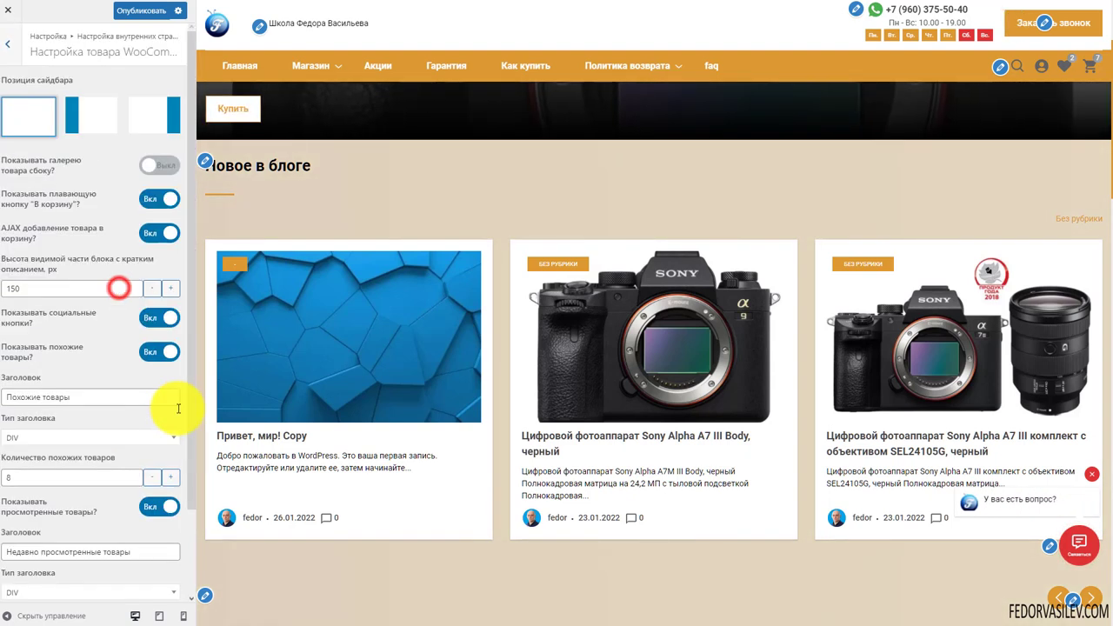
pyautogui.scroll(2, 487, 252)
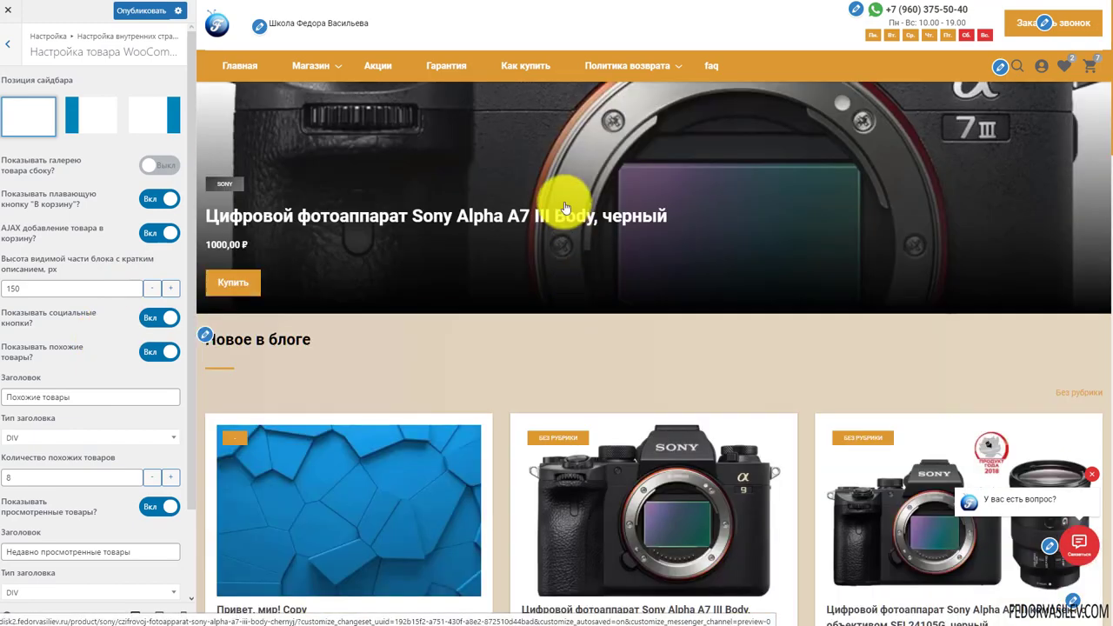
pyautogui.scroll(-2, 800, 191)
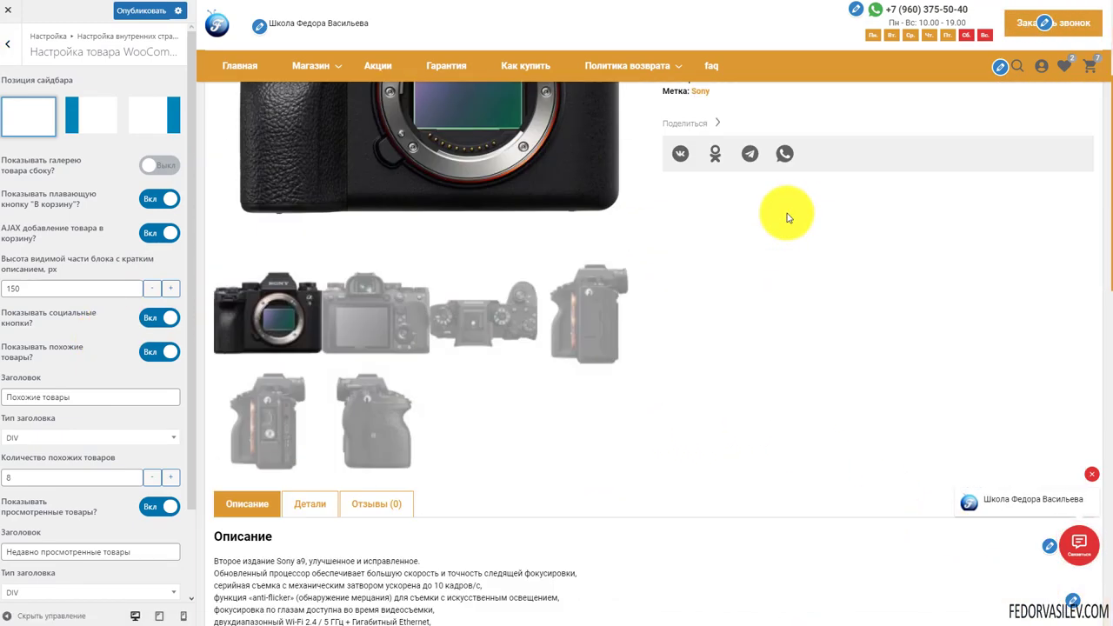
pyautogui.scroll(-2, 783, 219)
pyautogui.scroll(5, 428, 365)
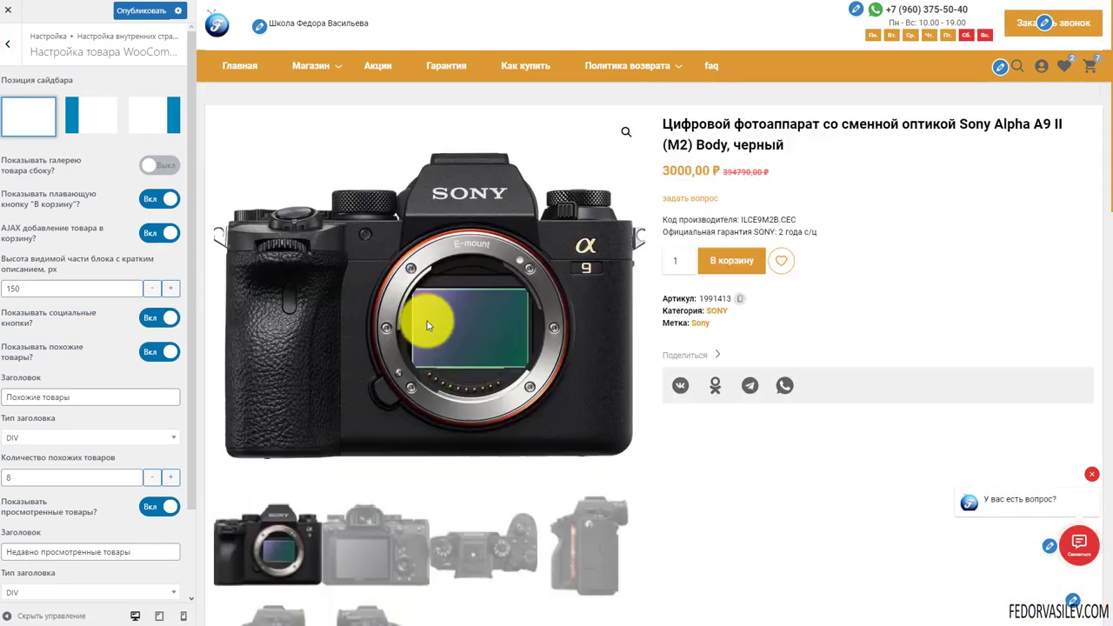
pyautogui.scroll(-5, 458, 369)
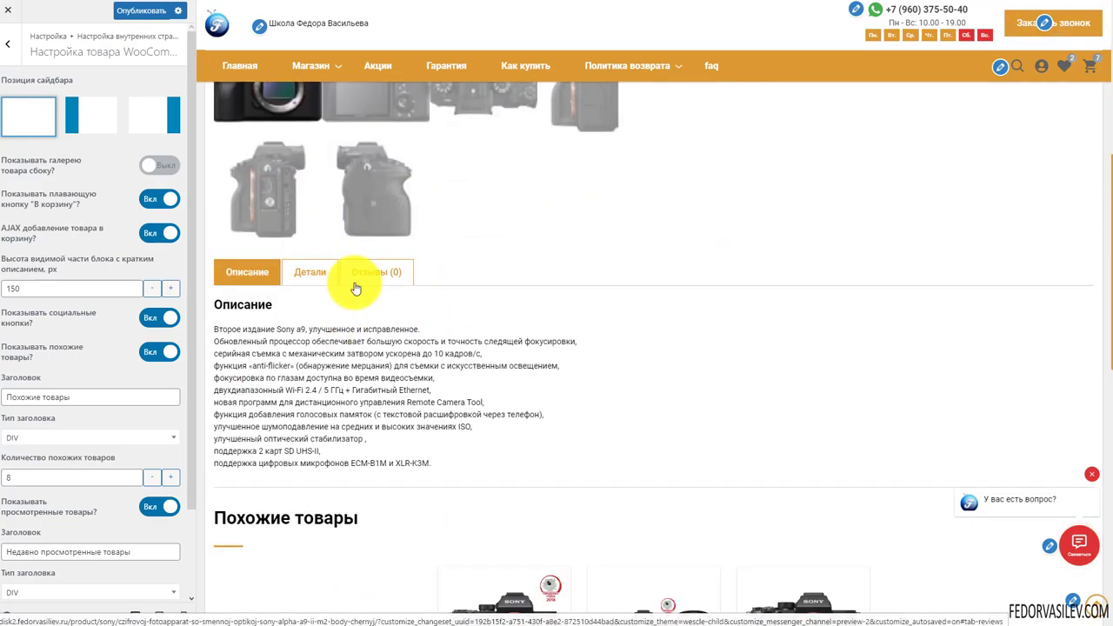
pyautogui.scroll(-8, 355, 288)
pyautogui.scroll(12, 390, 266)
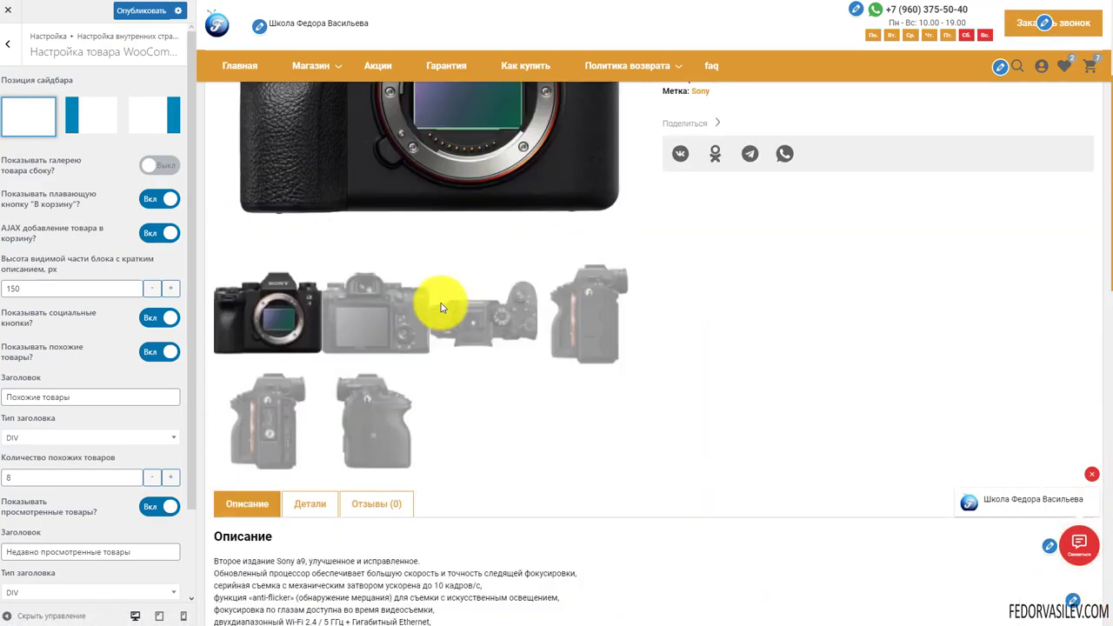
pyautogui.scroll(3, 441, 308)
# Try the left-sidebar layout under Позиция сайдбара, then switch back to no sidebar
pyautogui.click(91, 115)
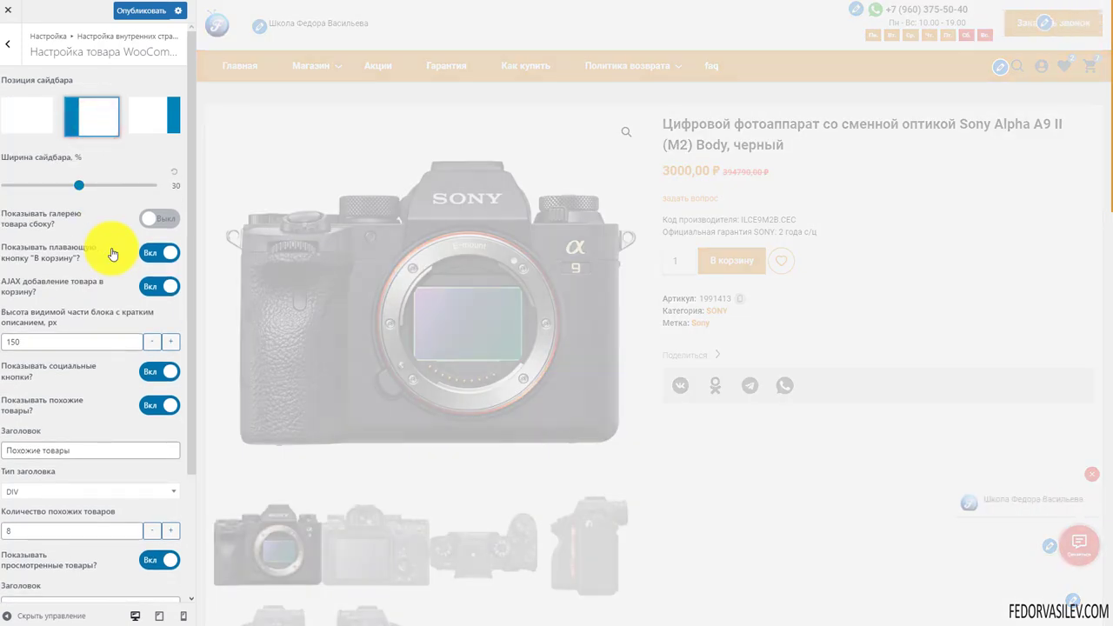
pyautogui.scroll(-2, 278, 200)
pyautogui.scroll(2, 274, 200)
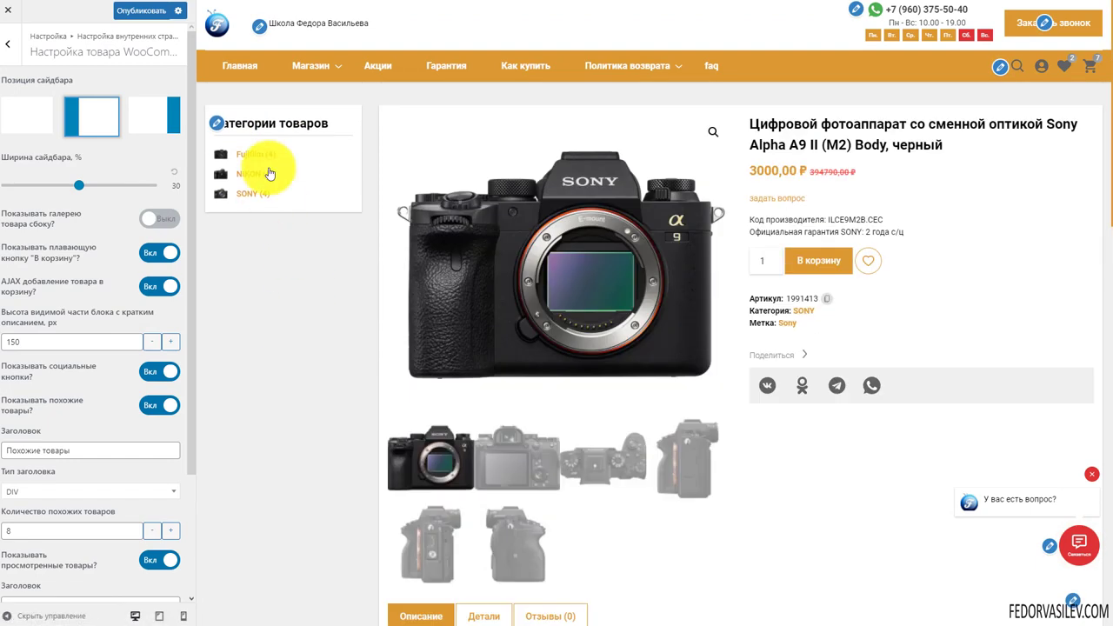
pyautogui.click(31, 117)
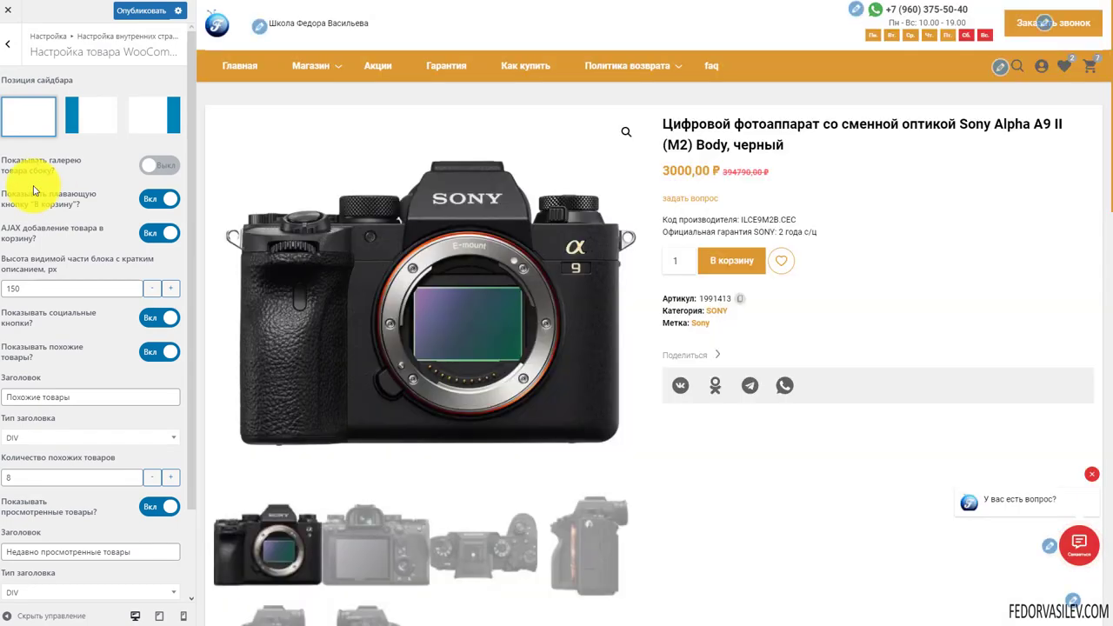
pyautogui.click(154, 174)
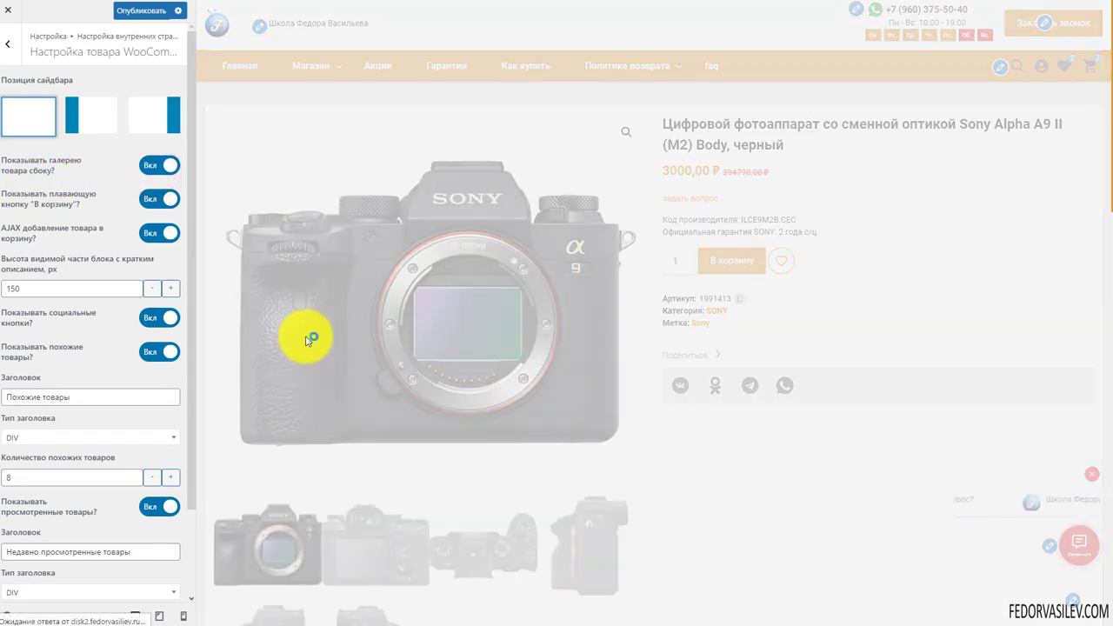
pyautogui.scroll(-2, 347, 380)
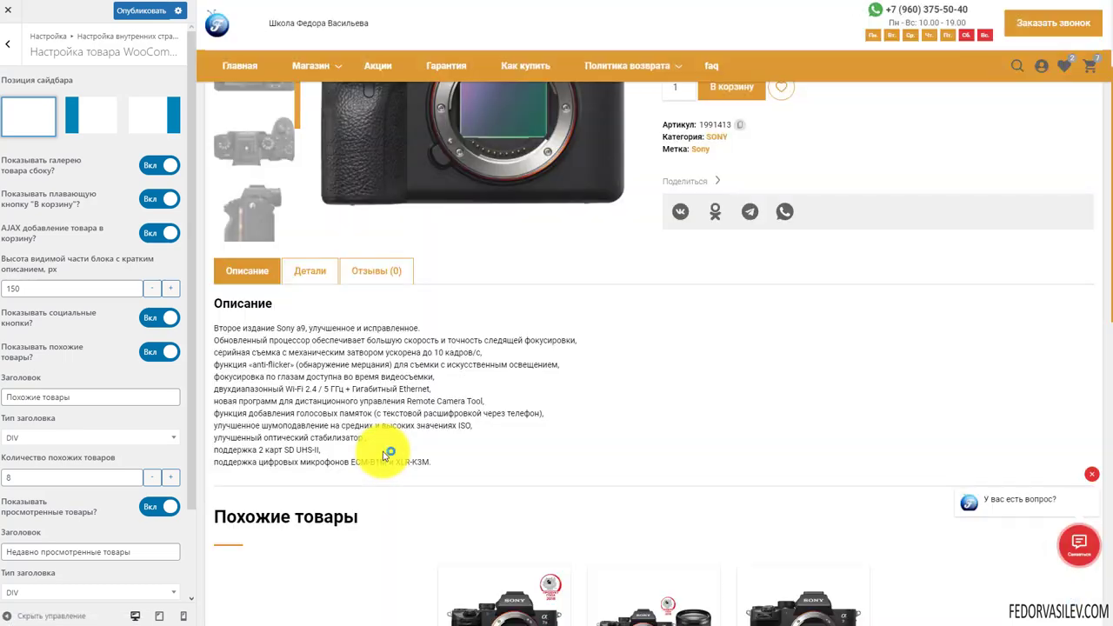
pyautogui.scroll(2, 366, 440)
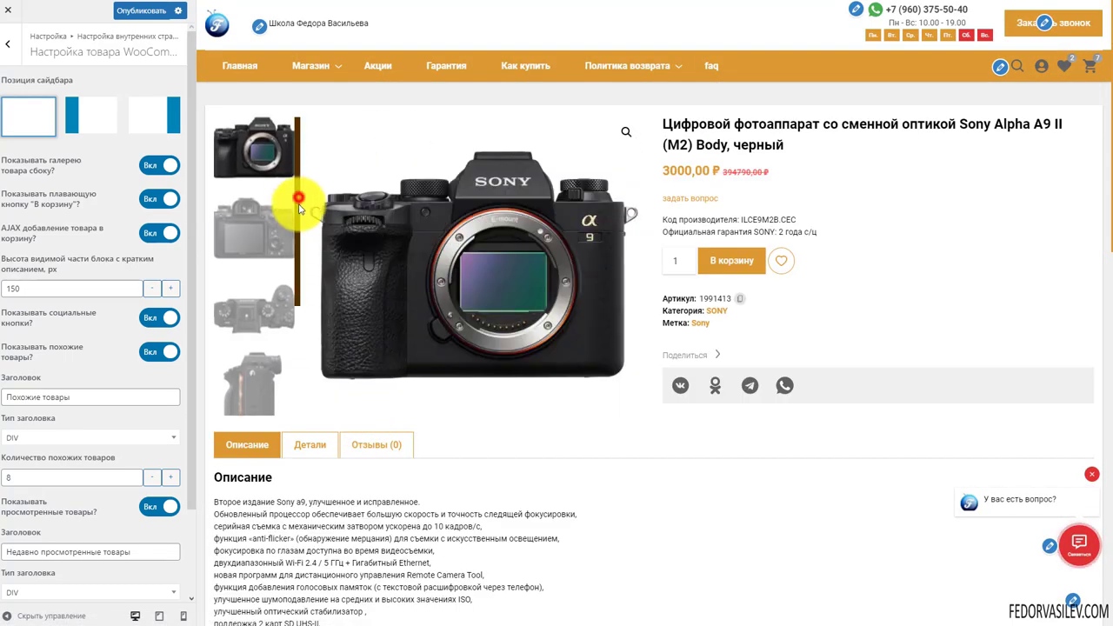
pyautogui.moveTo(296, 202); pyautogui.dragTo(300, 352)
pyautogui.moveTo(306, 248); pyautogui.dragTo(261, 137)
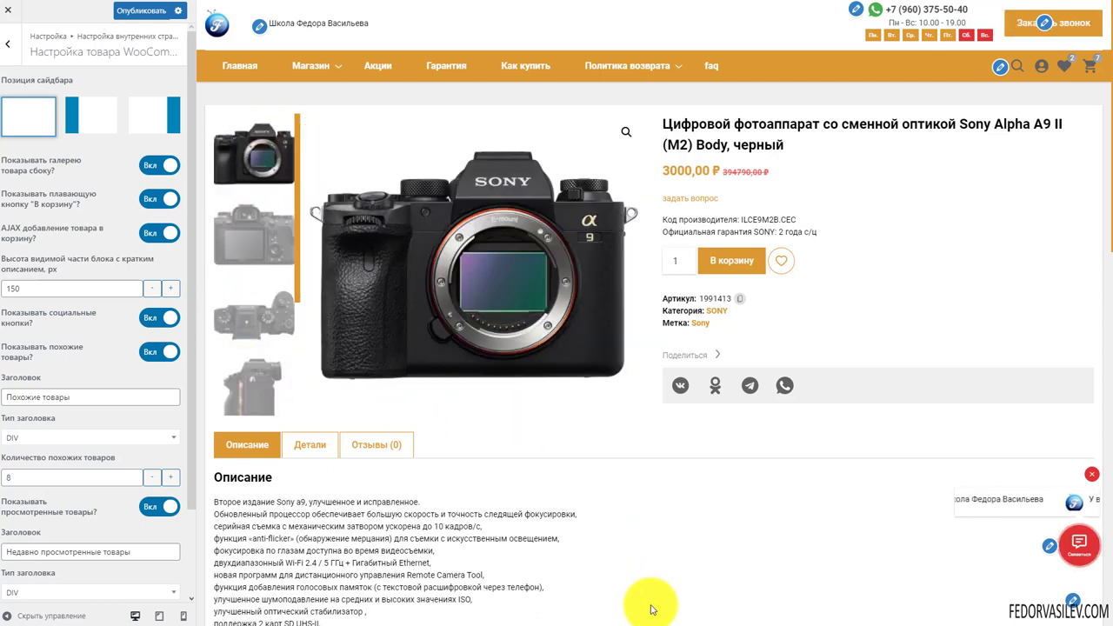
pyautogui.moveTo(297, 270); pyautogui.dragTo(302, 200)
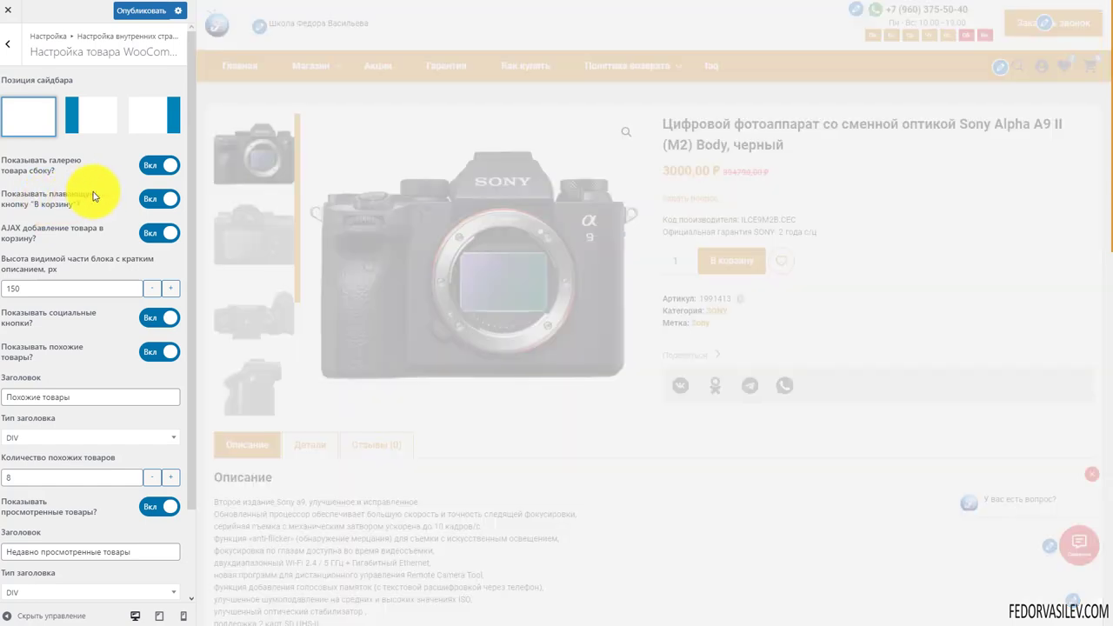
pyautogui.click(146, 202)
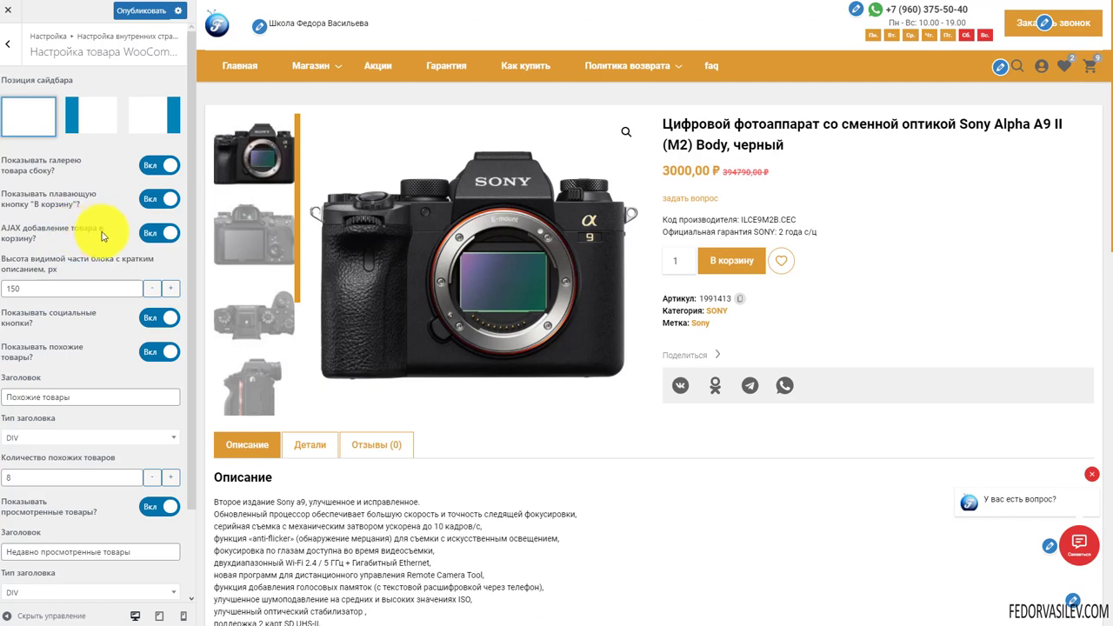
pyautogui.click(157, 233)
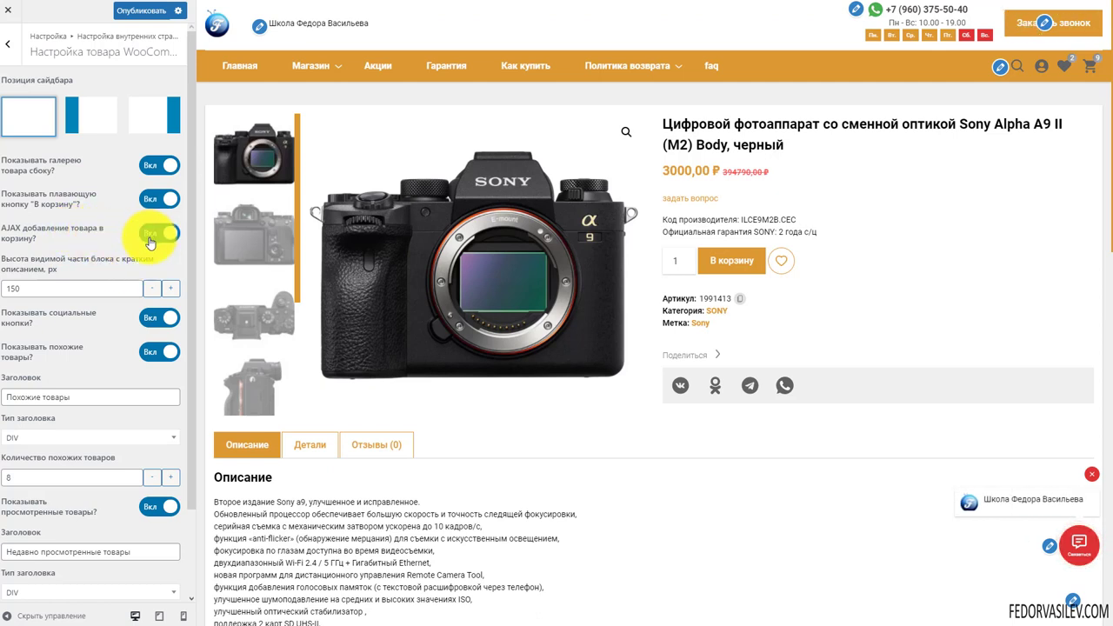
pyautogui.click(149, 237)
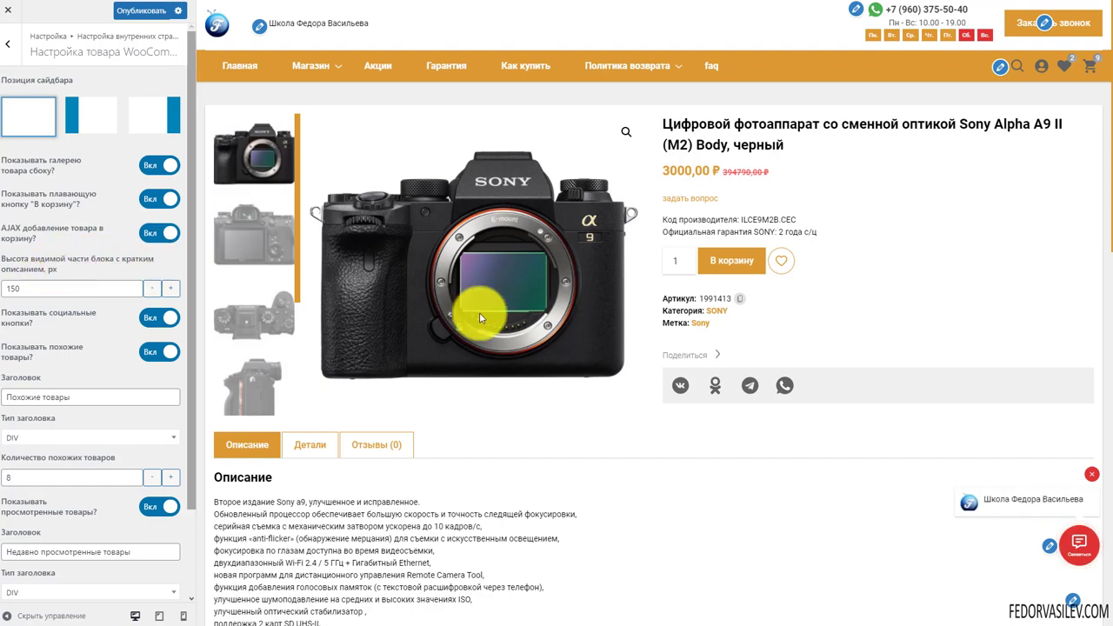
pyautogui.scroll(-2, 480, 313)
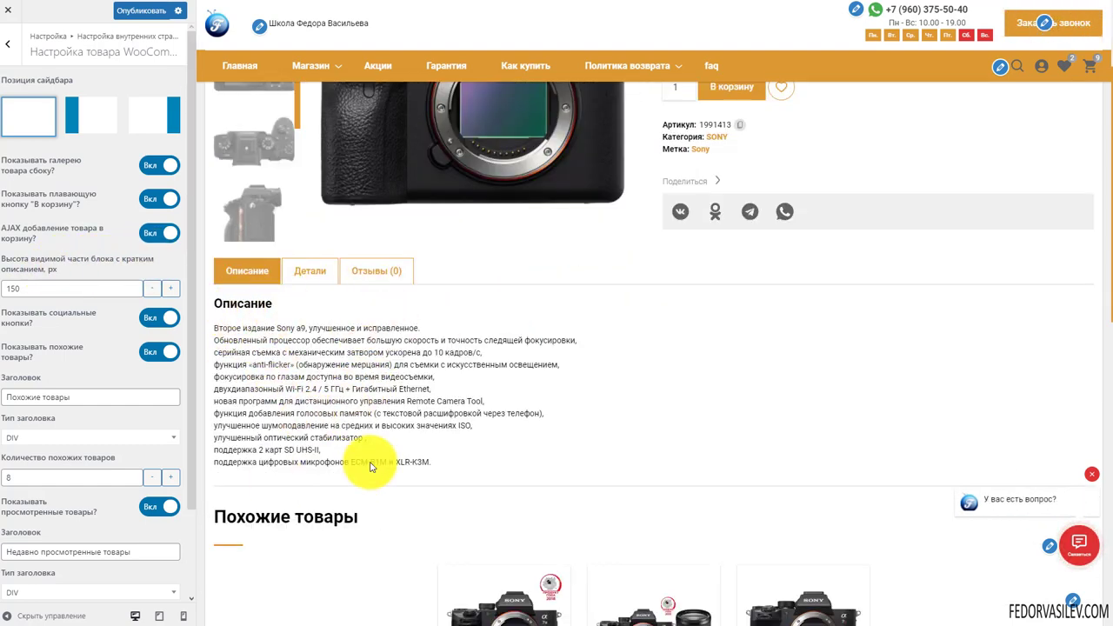
pyautogui.scroll(-4, 428, 358)
pyautogui.scroll(-5, 428, 354)
pyautogui.scroll(10, 422, 336)
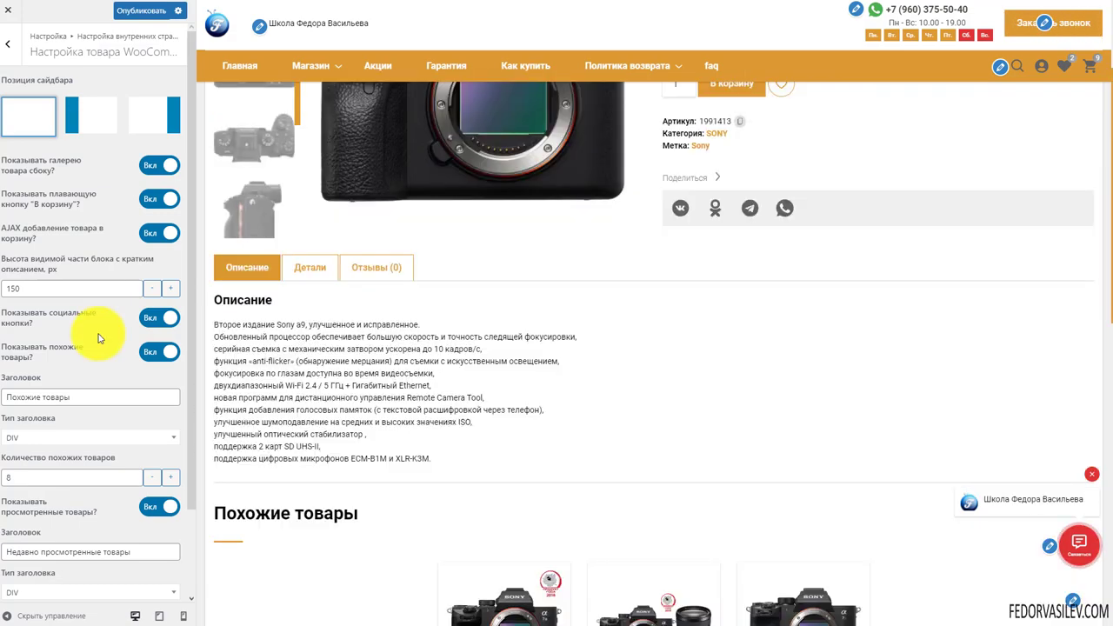
pyautogui.scroll(-2, 340, 370)
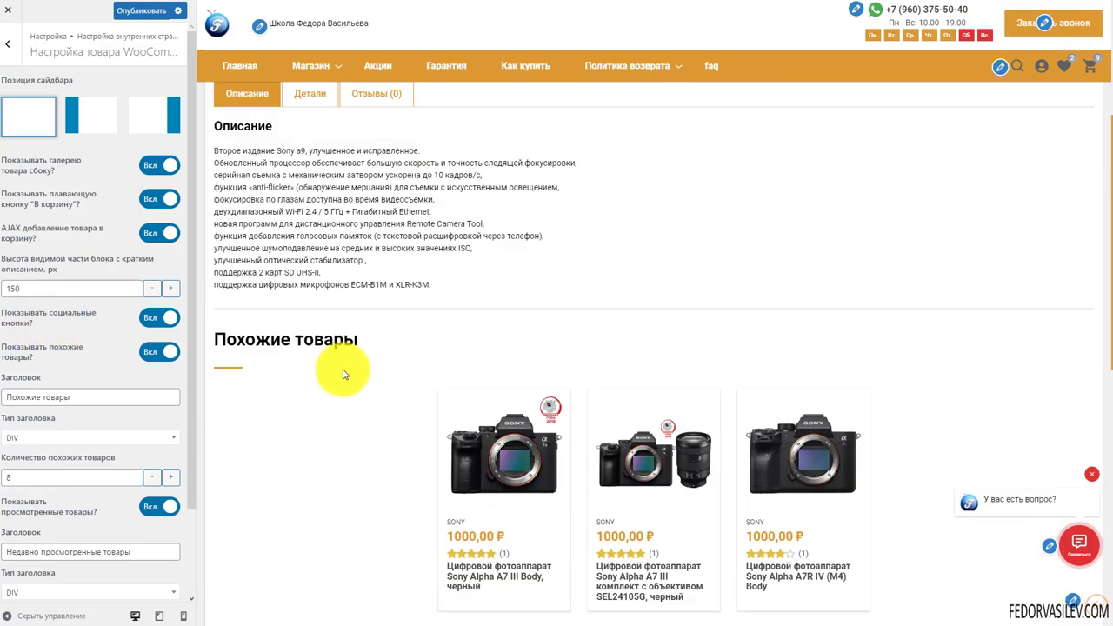
pyautogui.scroll(4, 577, 405)
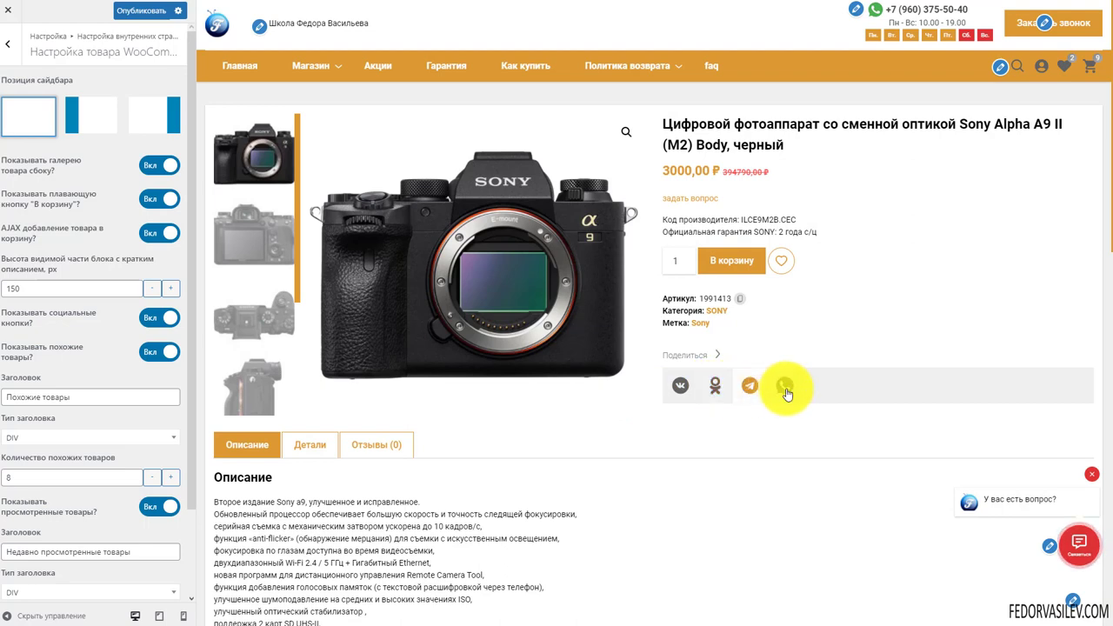
pyautogui.click(142, 321)
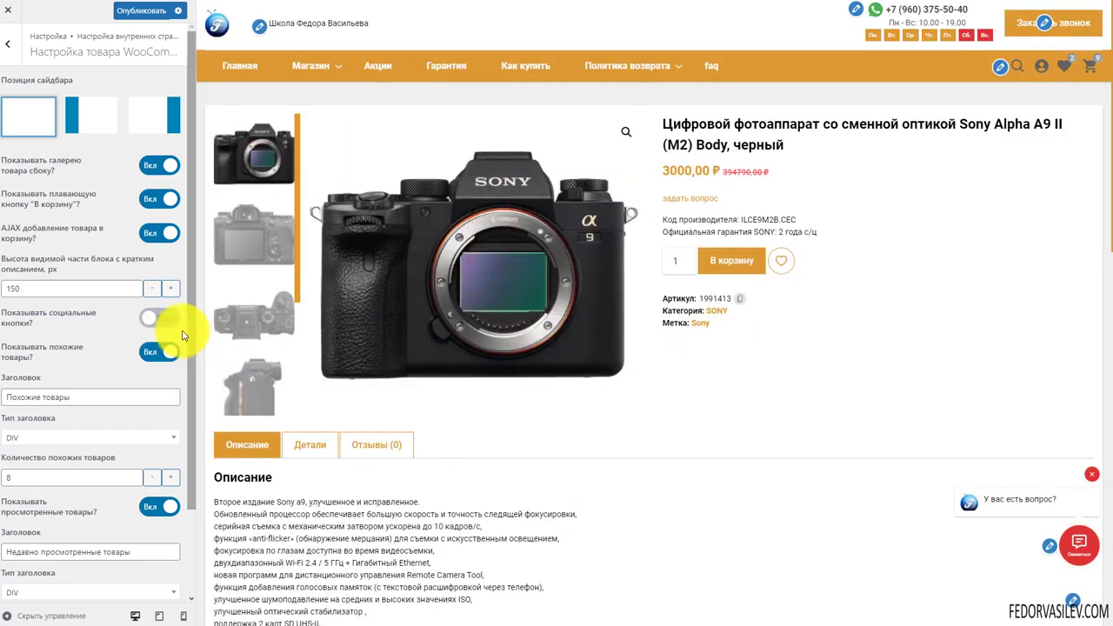
pyautogui.click(177, 318)
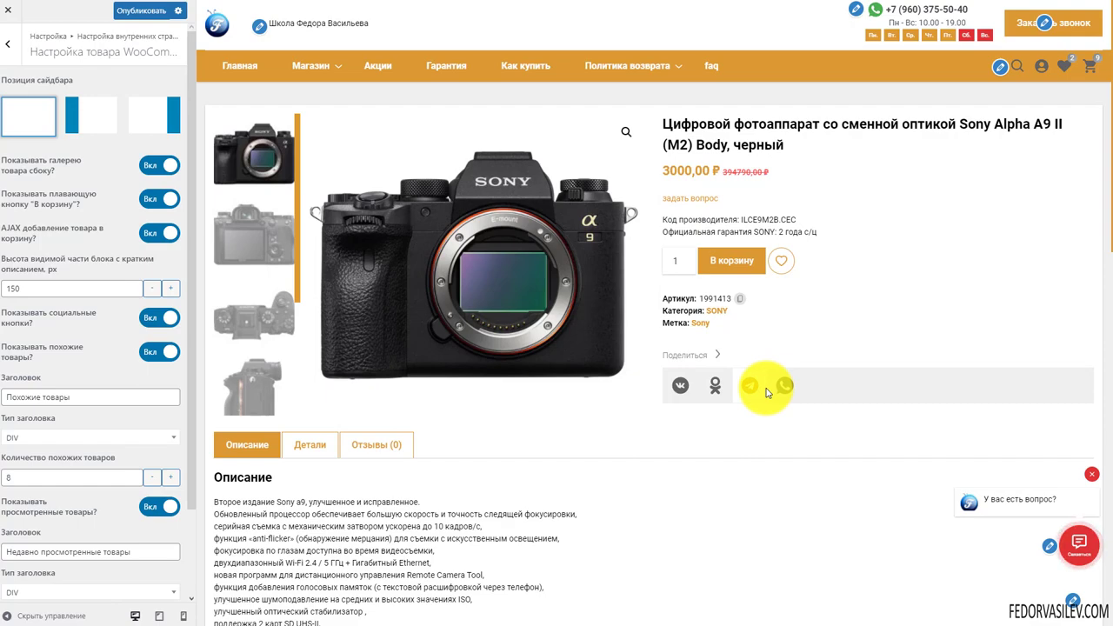
pyautogui.scroll(-5, 447, 372)
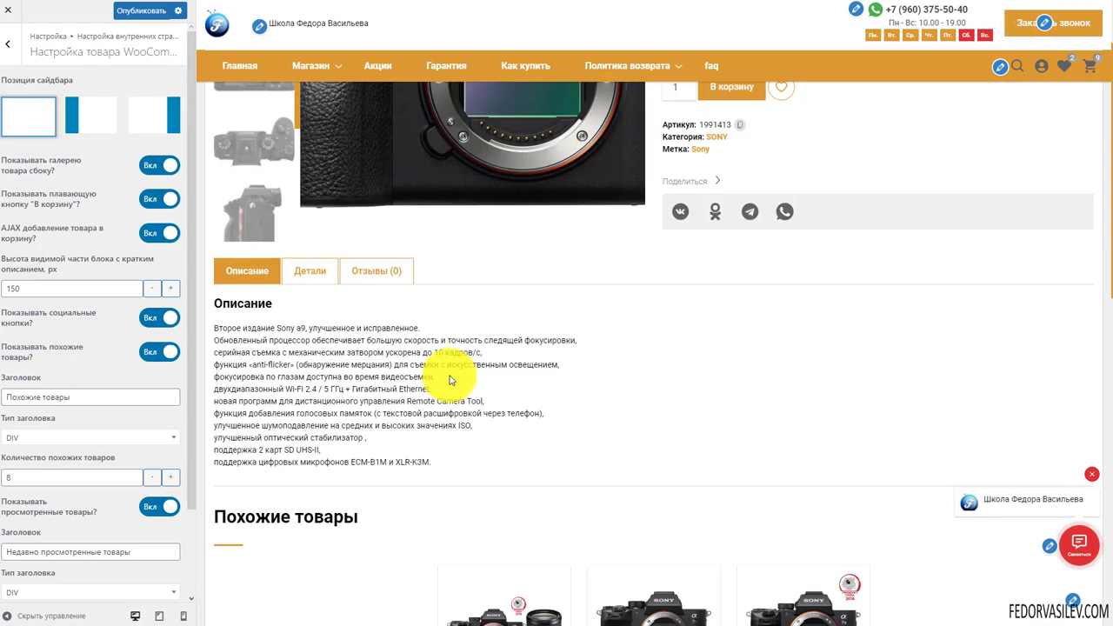
pyautogui.scroll(5, 476, 344)
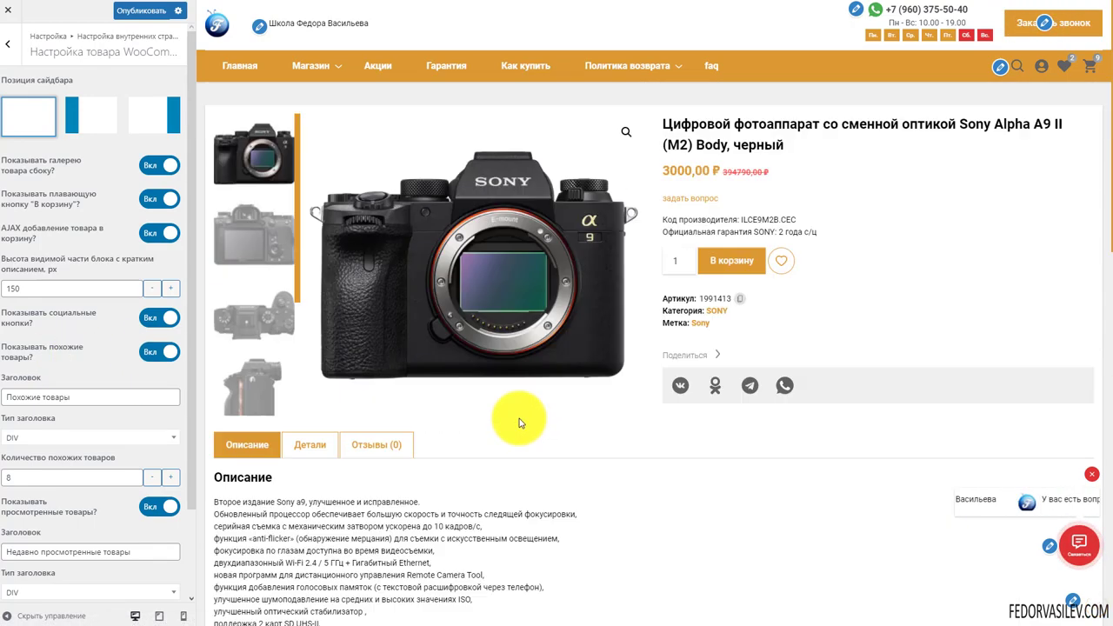
pyautogui.scroll(-4, 522, 344)
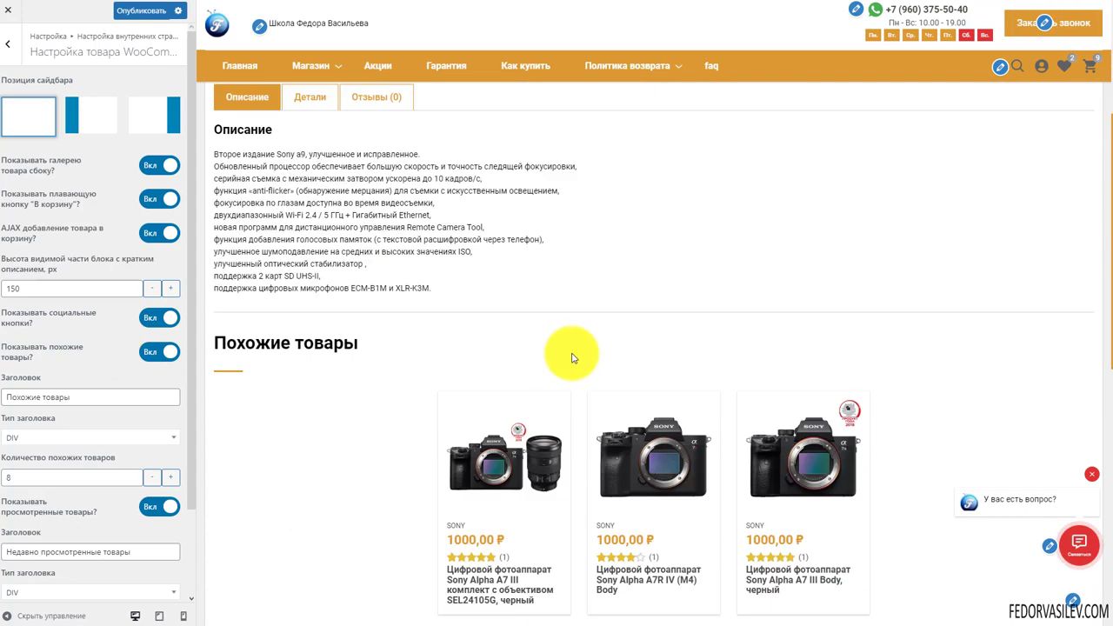
pyautogui.scroll(3, 510, 322)
pyautogui.scroll(-4, 500, 329)
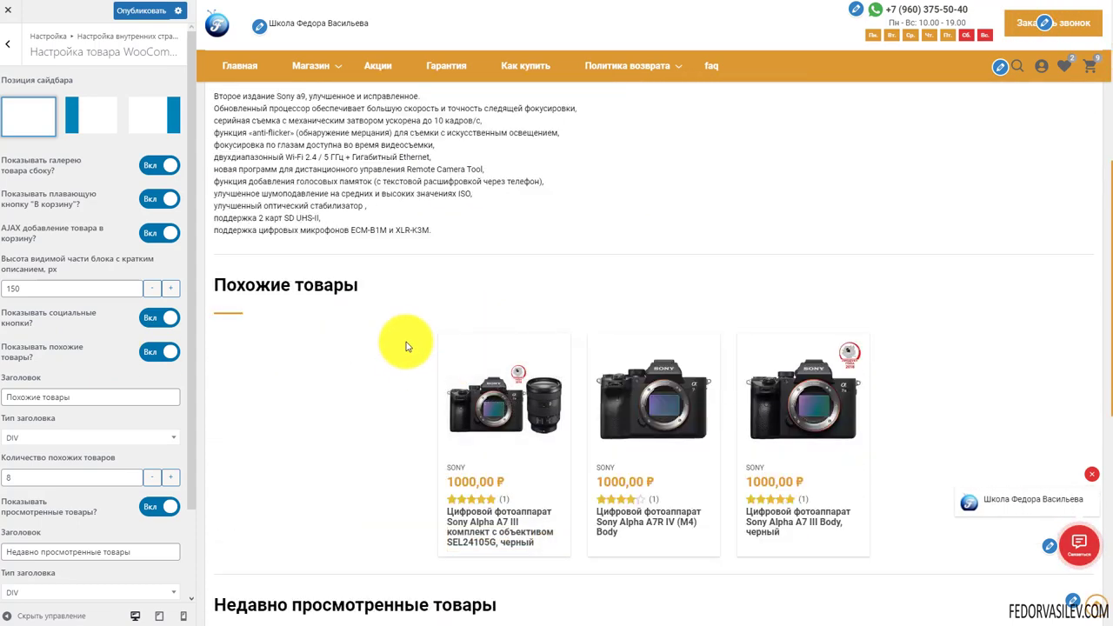
pyautogui.moveTo(52, 397); pyautogui.dragTo(80, 396)
pyautogui.tripleClick(80, 396)
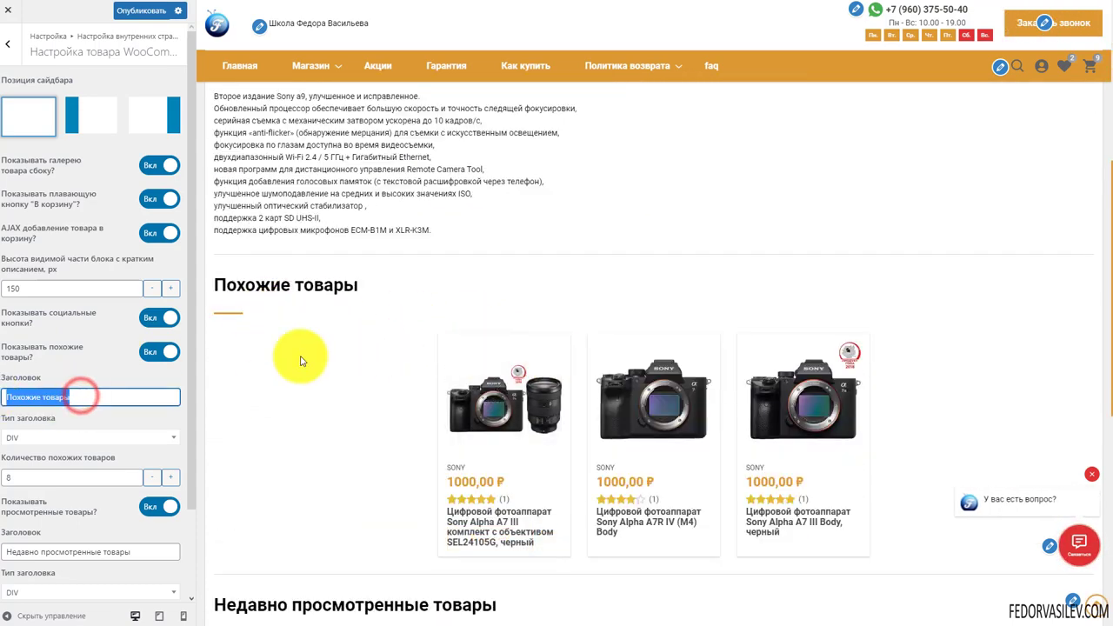
pyautogui.press('Delete')
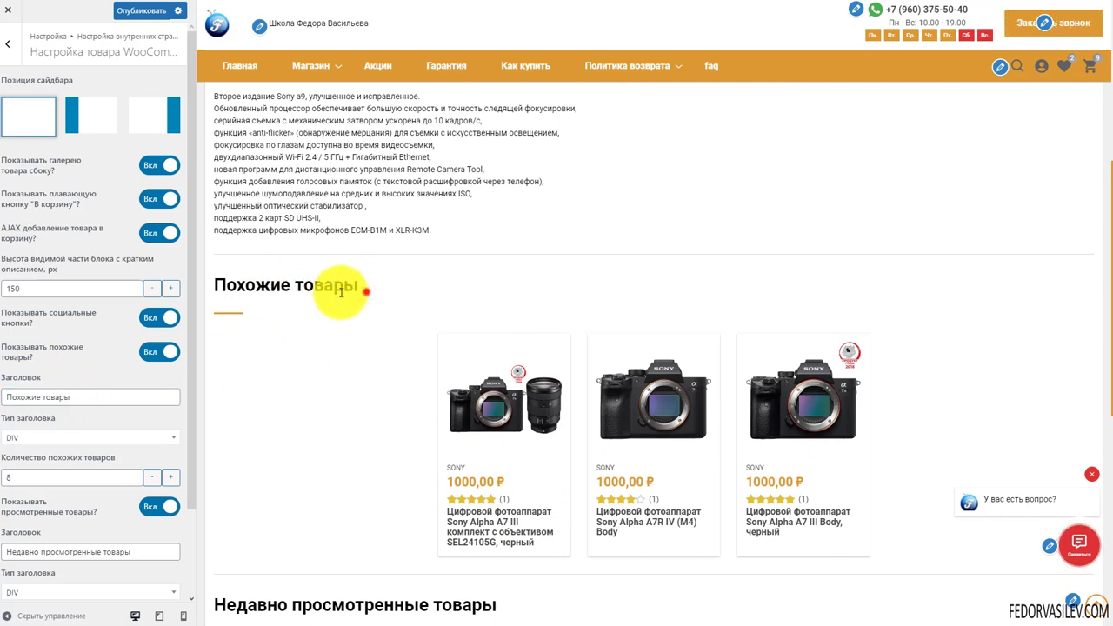
pyautogui.click(470, 294)
pyautogui.scroll(-2, 31, 313)
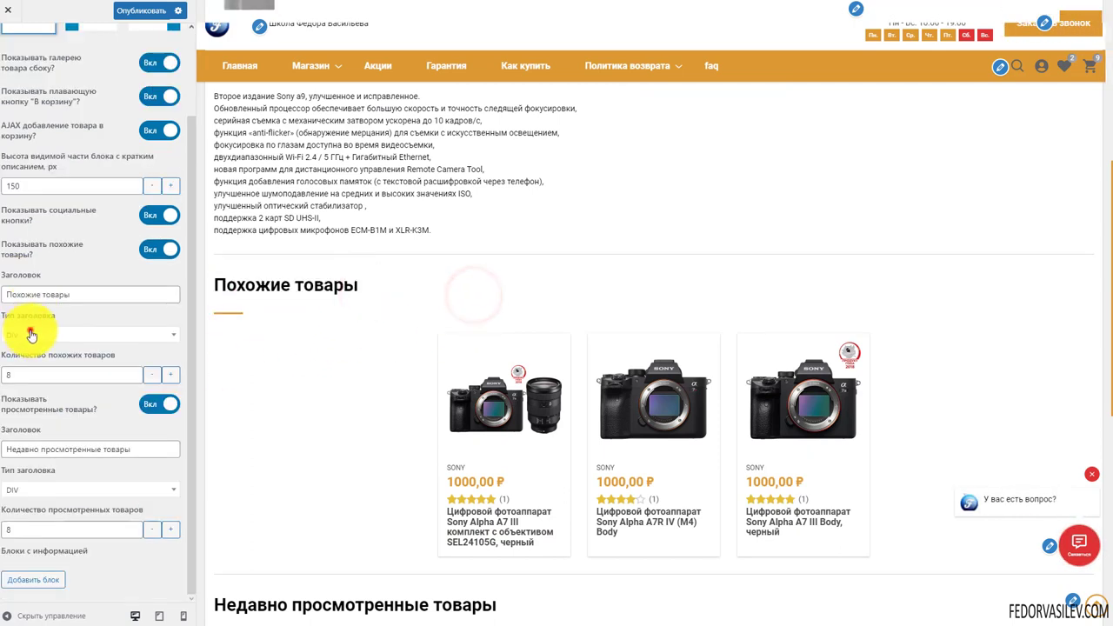
pyautogui.click(30, 335)
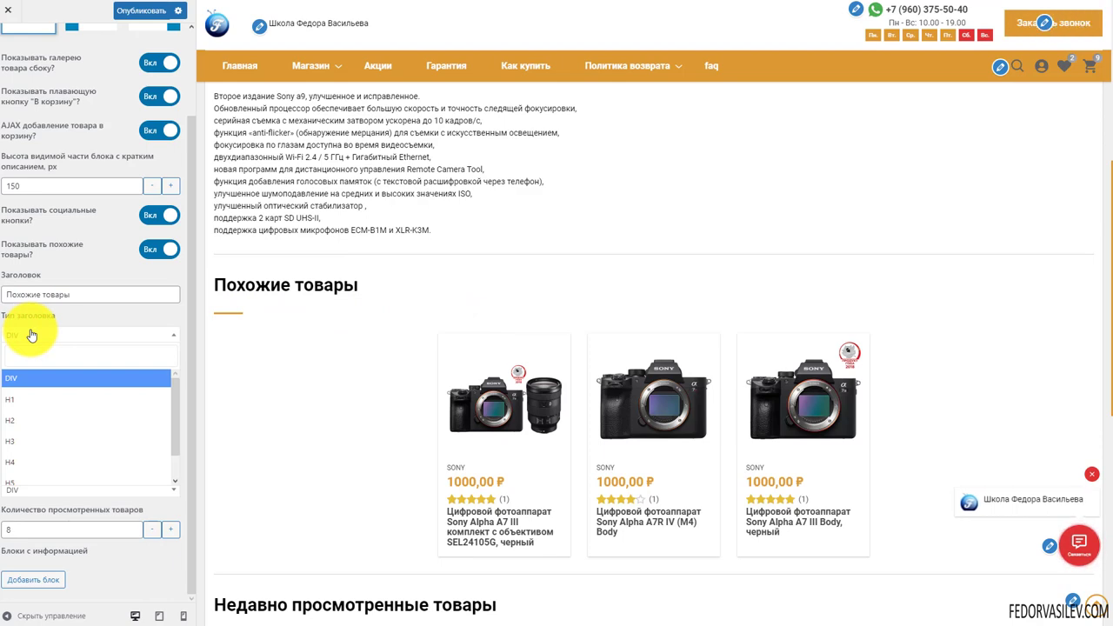
pyautogui.scroll(5, 360, 335)
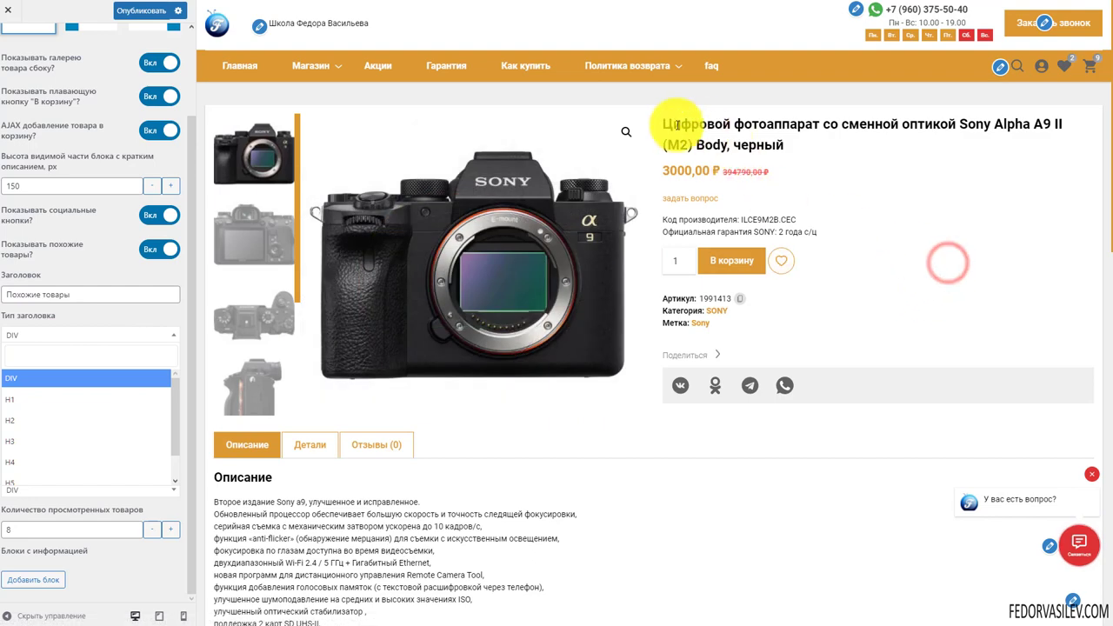
pyautogui.scroll(-4, 431, 364)
pyautogui.scroll(1, 430, 364)
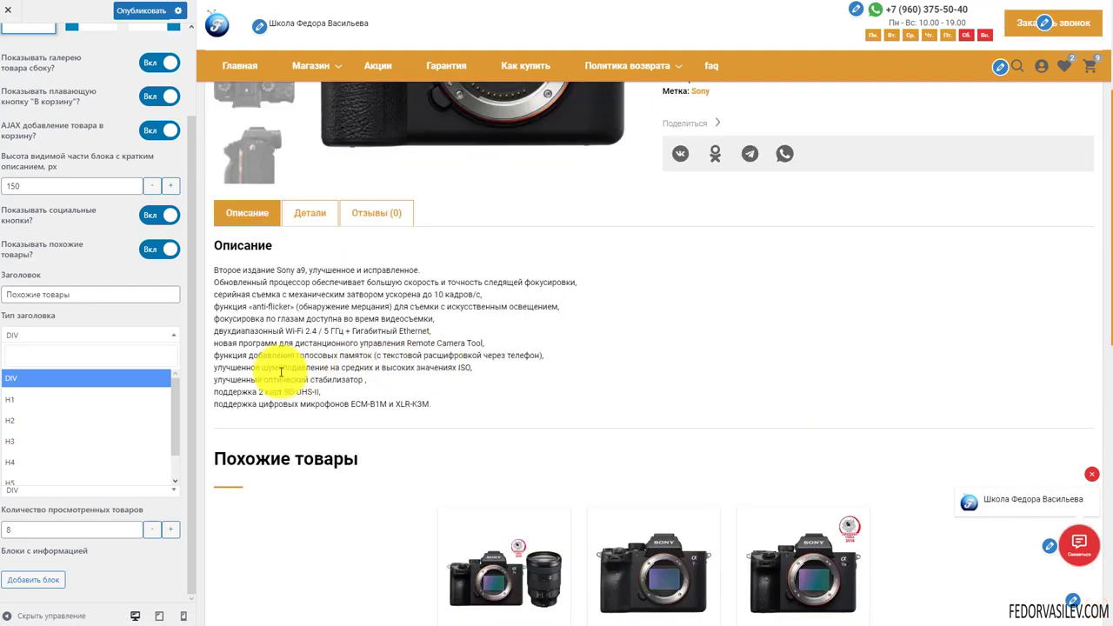
pyautogui.click(54, 339)
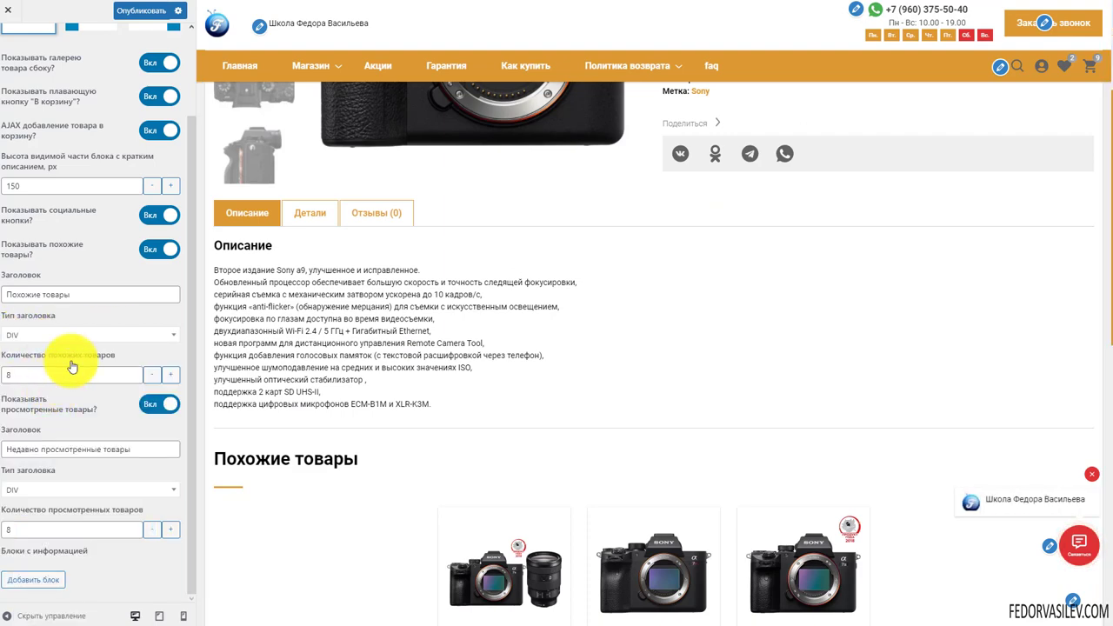
pyautogui.scroll(-2, 509, 336)
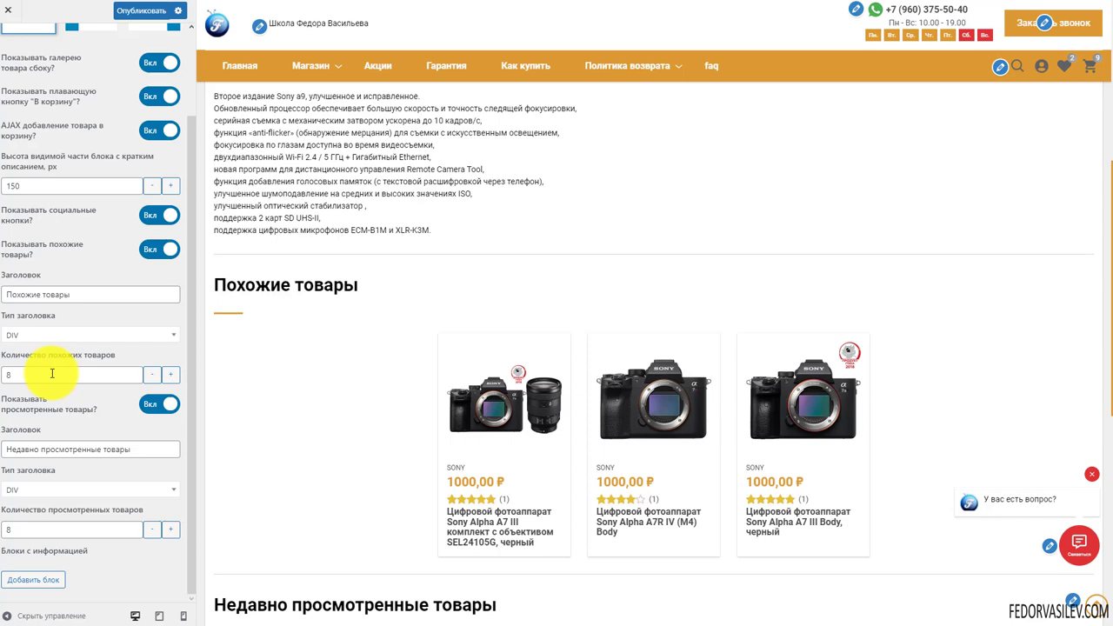
pyautogui.scroll(-4, 484, 318)
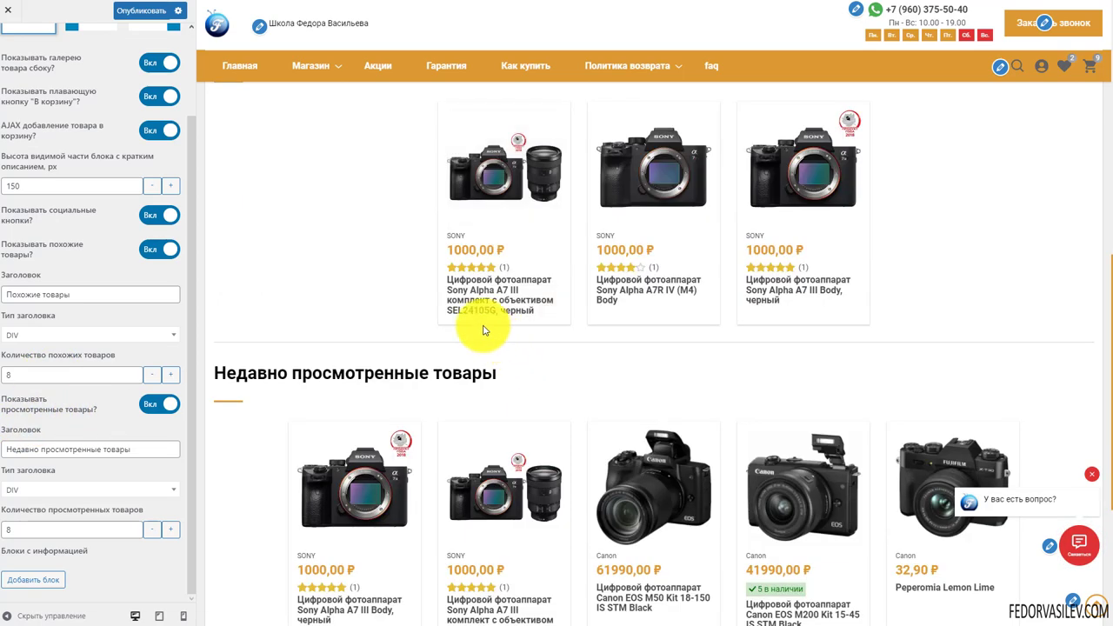
pyautogui.moveTo(508, 261); pyautogui.dragTo(257, 257)
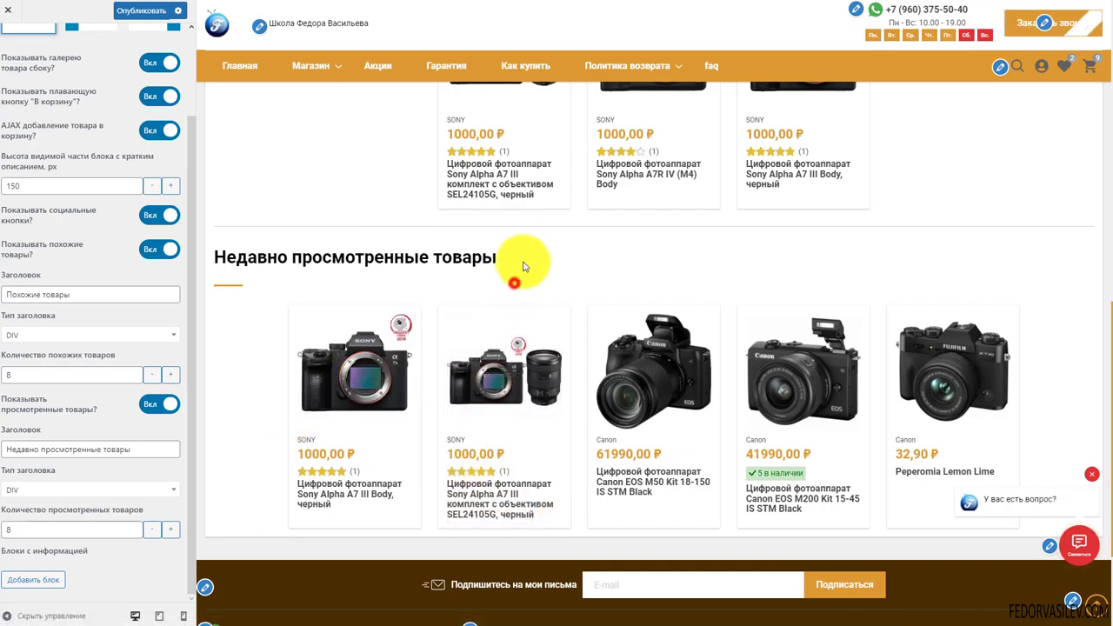
pyautogui.moveTo(519, 255); pyautogui.dragTo(343, 269)
pyautogui.tripleClick(142, 448)
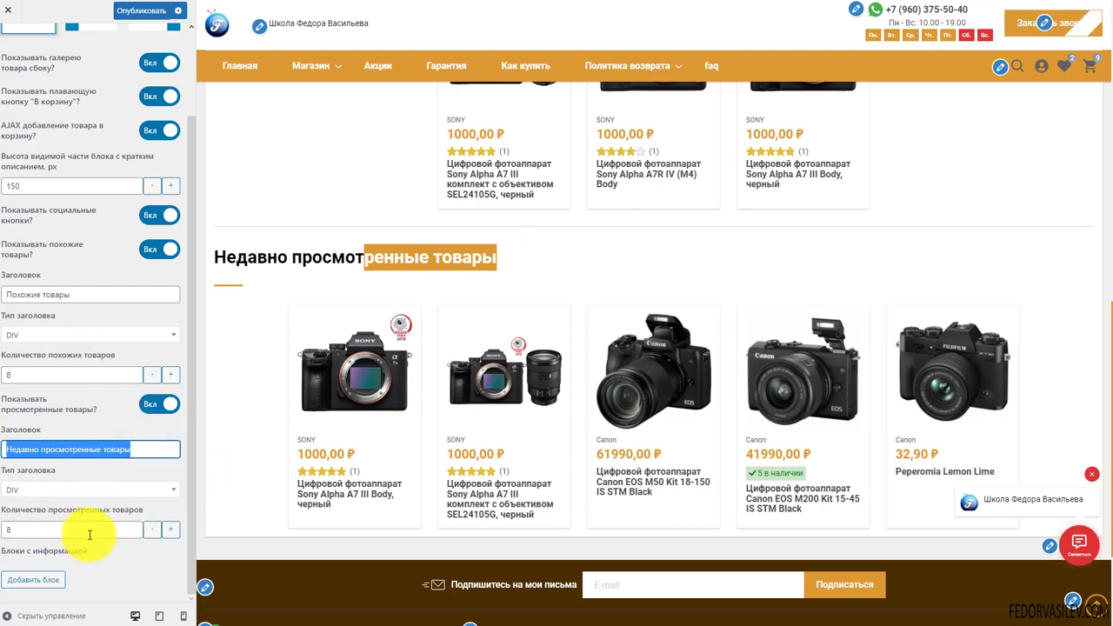
pyautogui.scroll(10, 398, 460)
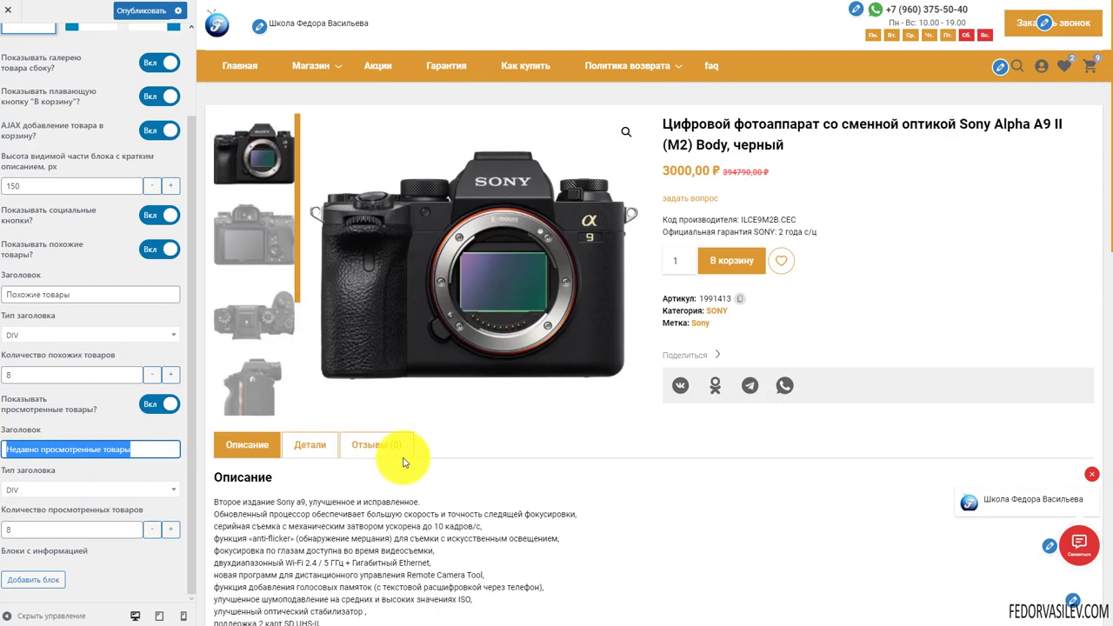
pyautogui.click(503, 444)
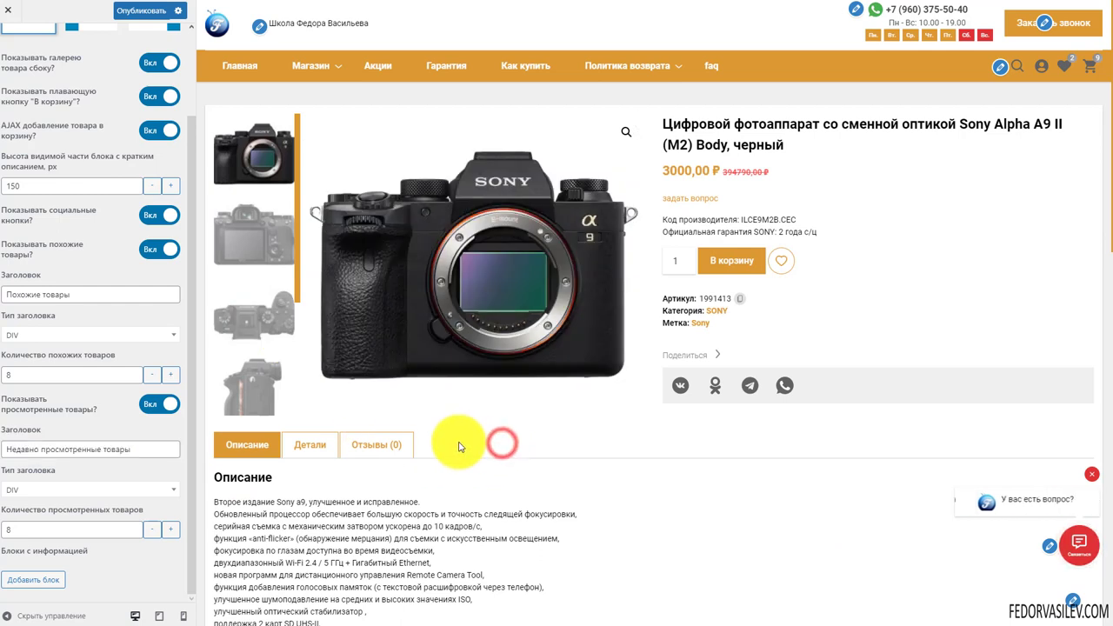
pyautogui.scroll(1, 113, 427)
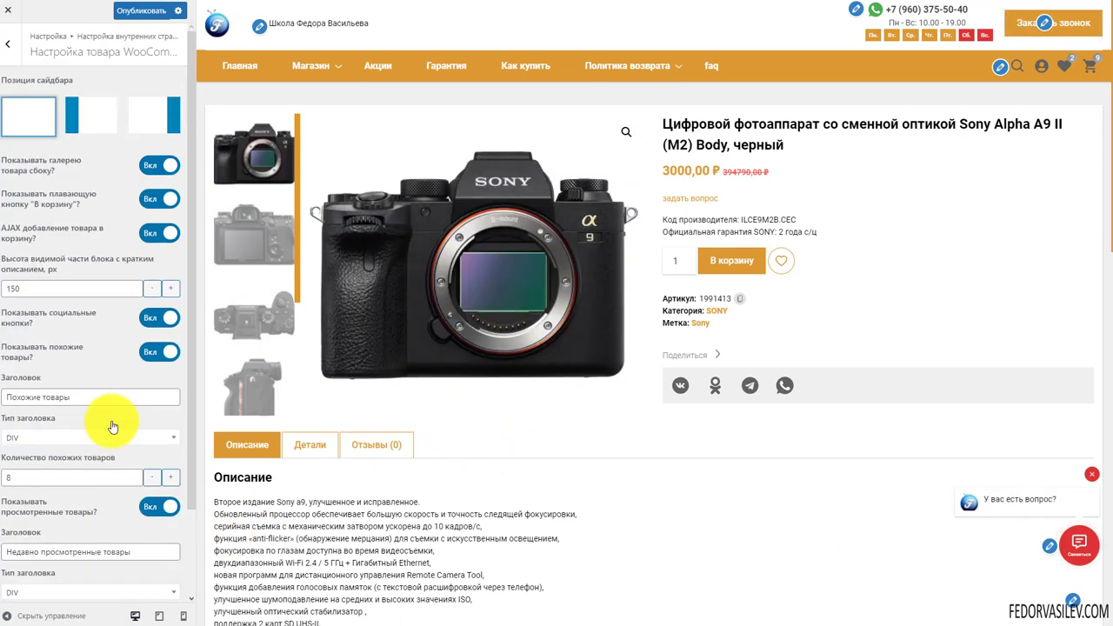
pyautogui.scroll(-1, 39, 411)
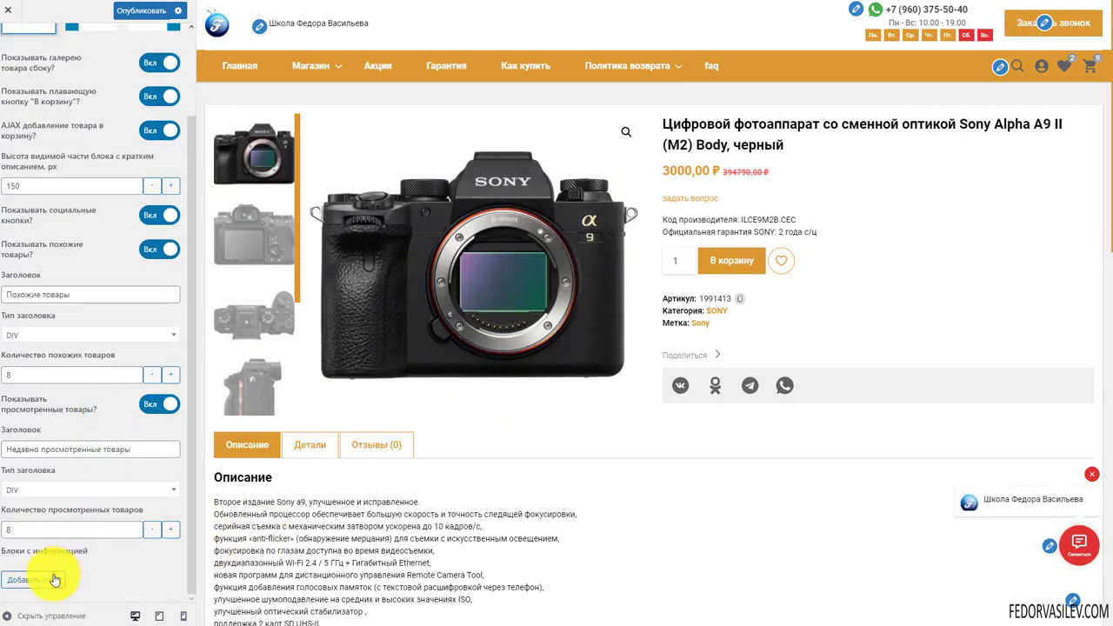
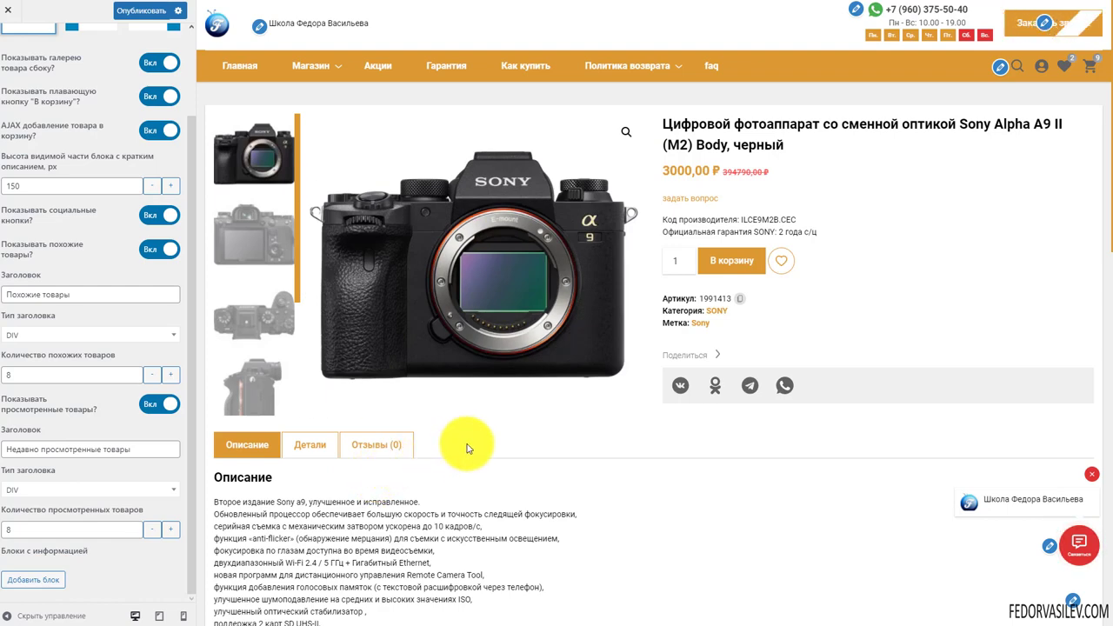
# Add an information block with the pasted camera description as its text and the title Sony
pyautogui.click(47, 578)
pyautogui.click(133, 396)
pyautogui.write('Второе издание Sony a9, улучшенное и исправленное. Обновленный процессор обеспечивает большую скорость и точность следящей фокусировки, серийная съемка с механическим затвором ускорена до 10 кадров/с, функция «anti-flicker» (обнаружение мерцания) для съемки с искусственным освещением, фокусировка по глазам доступна во время видеосъемки, двухдиапазонный Wi-Fi 2.4 / 5 ГГц + Гигабитный Ethernet, новая программ для дистанционного управления Remote Camera Tool, функция добавления голосовых памяток (с текстовой расшифровкой через телефон), улучшенное шумоподавление на средних и высоких значениях ISO, улучшенный оптический стабилизатор , поддержка 2 карт SD UHS-II, поддержка цифровых микрофонов ECM-B1M и XLR-K3M.')
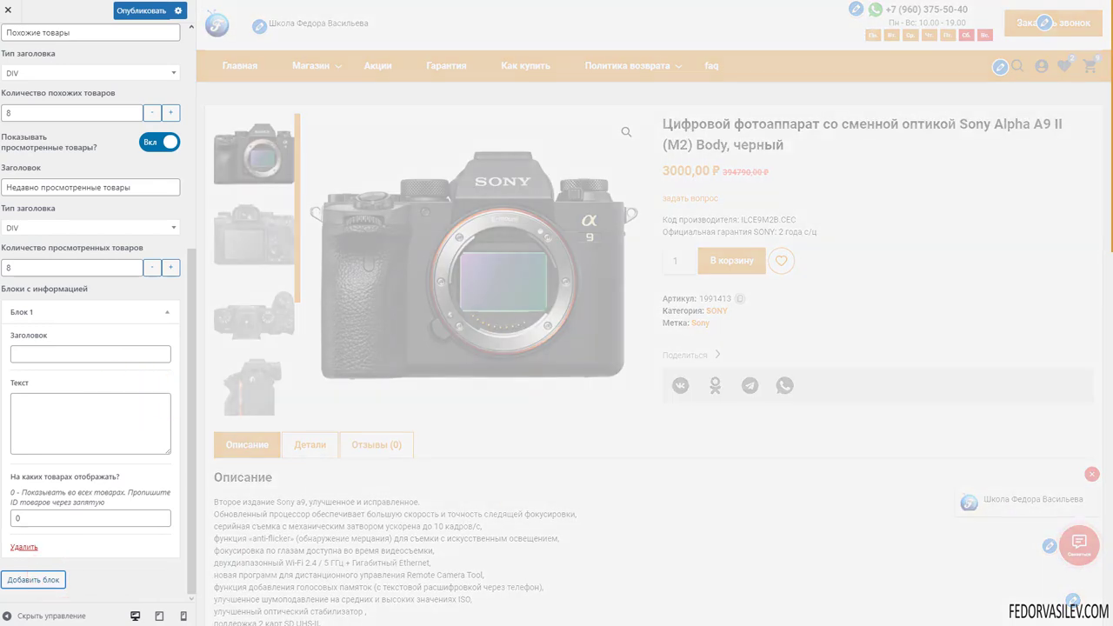
pyautogui.click(49, 354)
pyautogui.write('Sony')
pyautogui.doubleClick(23, 354)
pyautogui.click(33, 409)
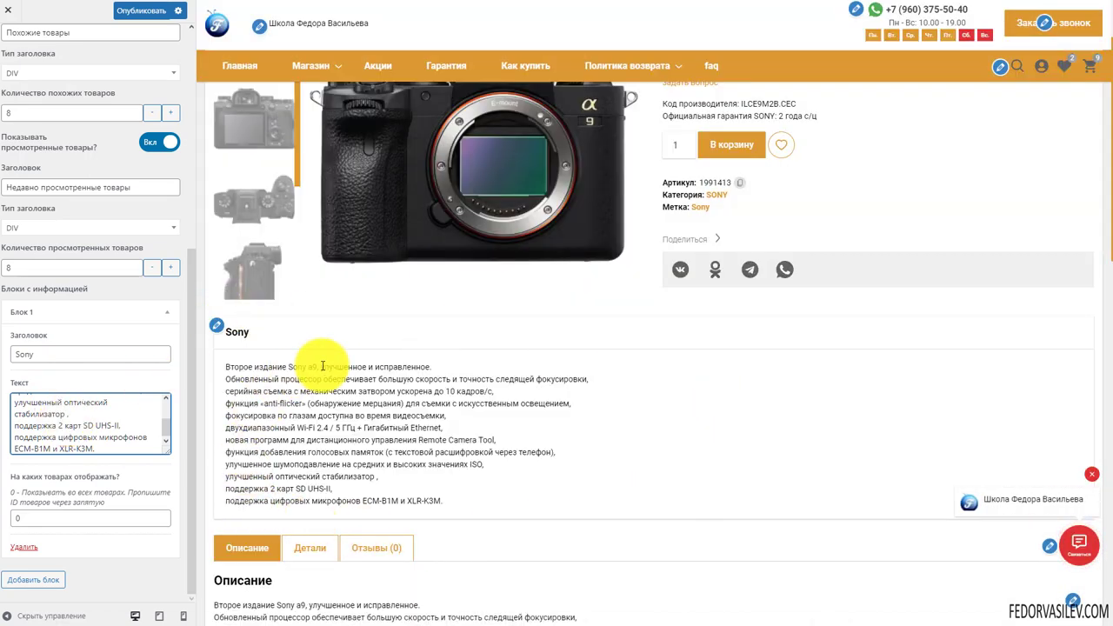
pyautogui.scroll(-3, 322, 366)
pyautogui.scroll(2, 510, 366)
pyautogui.scroll(2, 415, 427)
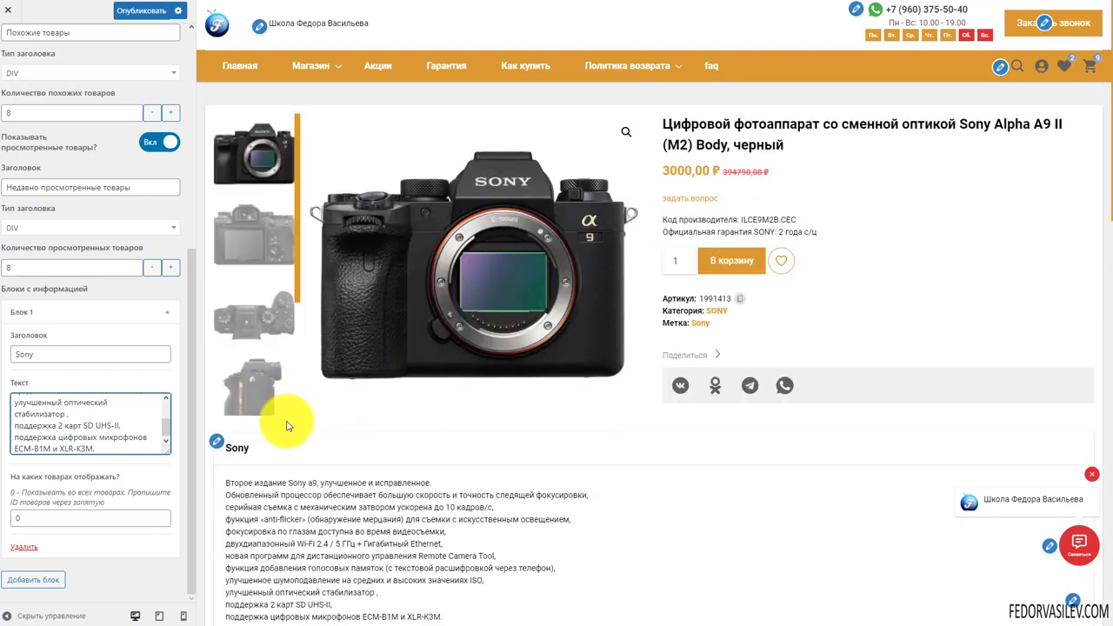
pyautogui.scroll(-2, 287, 426)
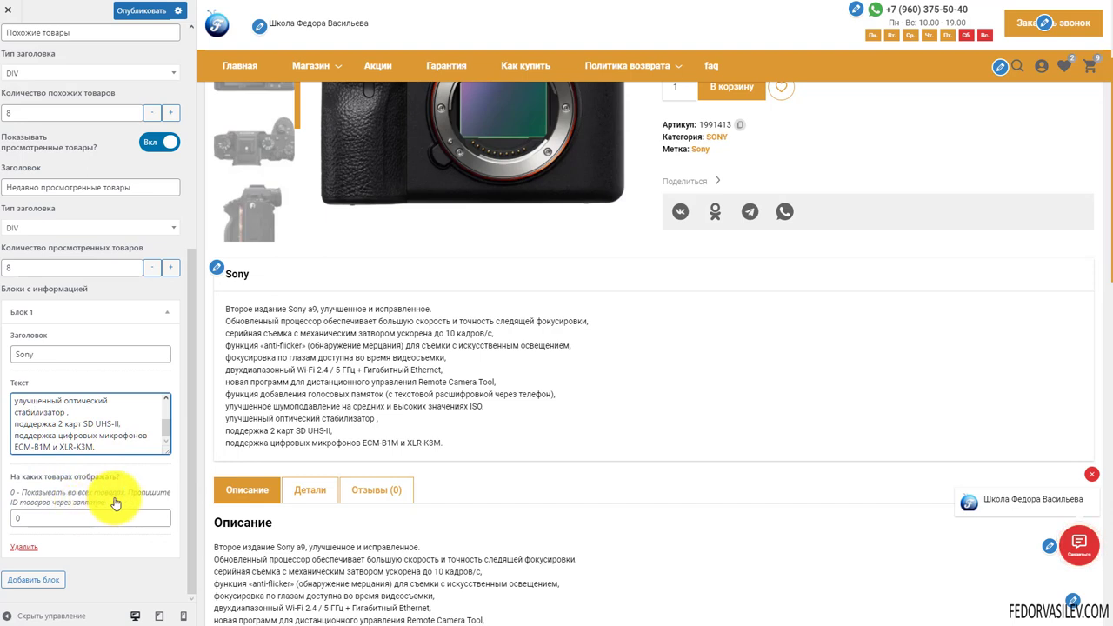
# Keep the block shown on all products, collapse Блок 1, and add a second block
pyautogui.click(35, 517)
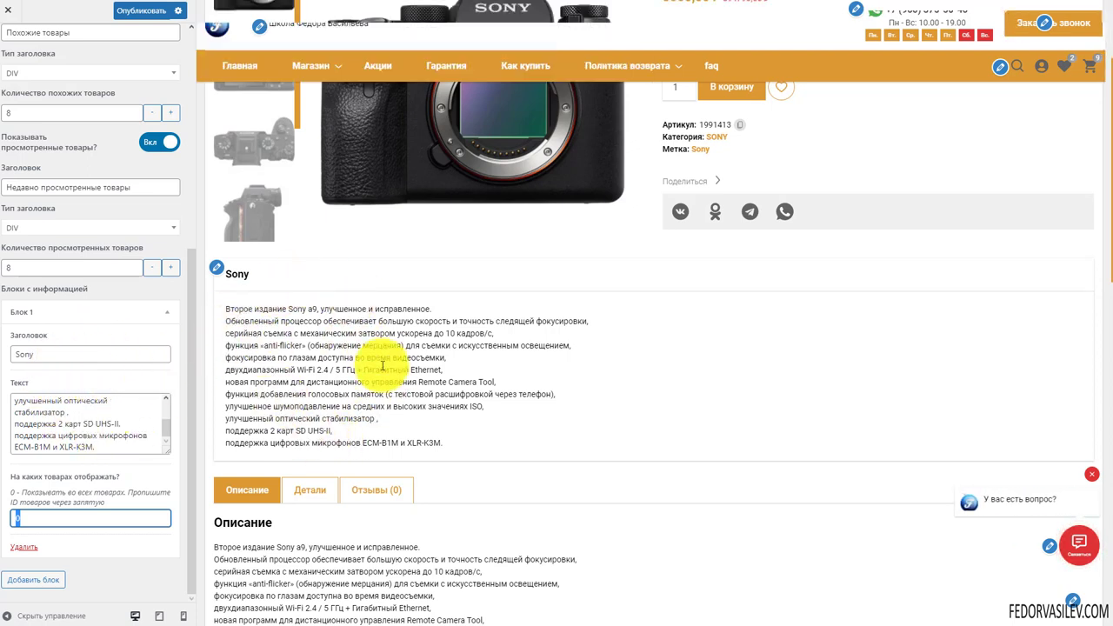
pyautogui.click(91, 519)
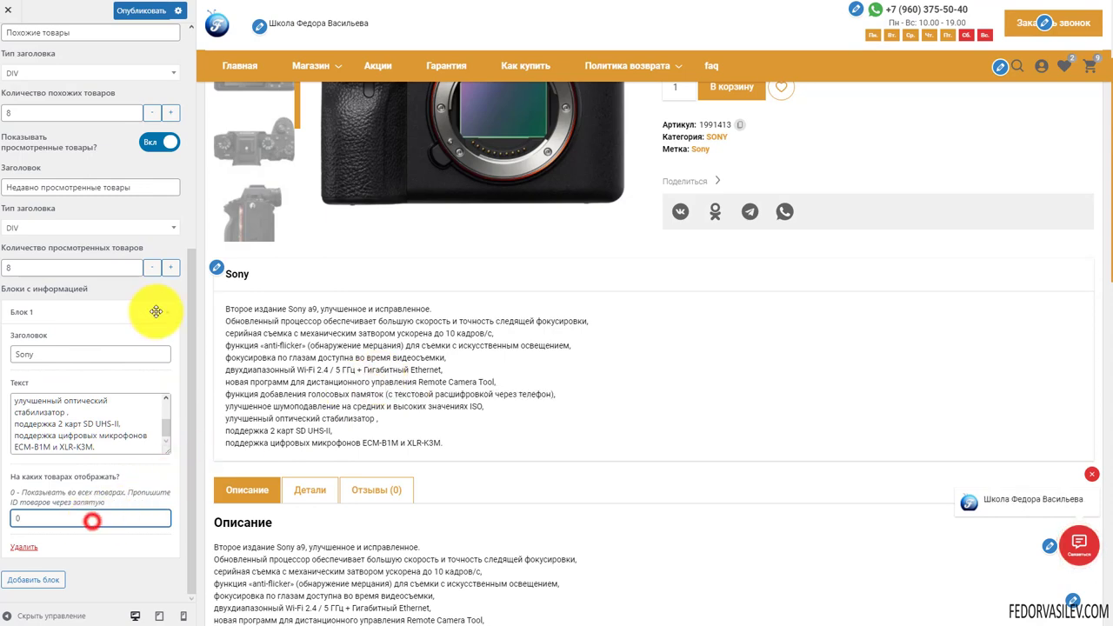
pyautogui.click(165, 315)
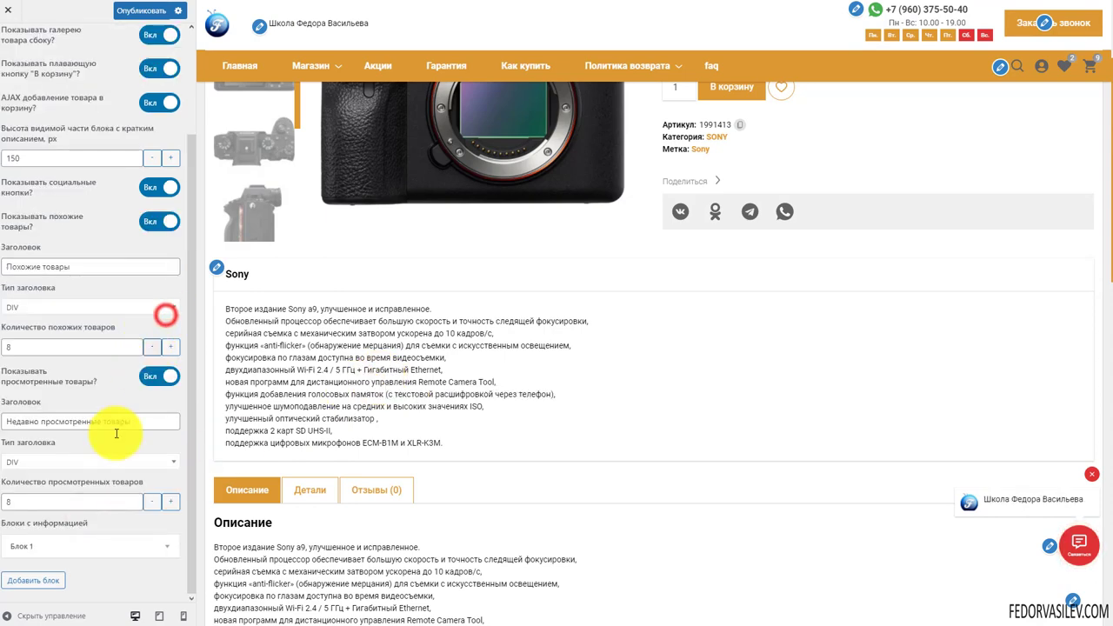
pyautogui.click(39, 581)
# Reload the live product page and scroll to the new Sony information cards
pyautogui.scroll(-3, 75, 455)
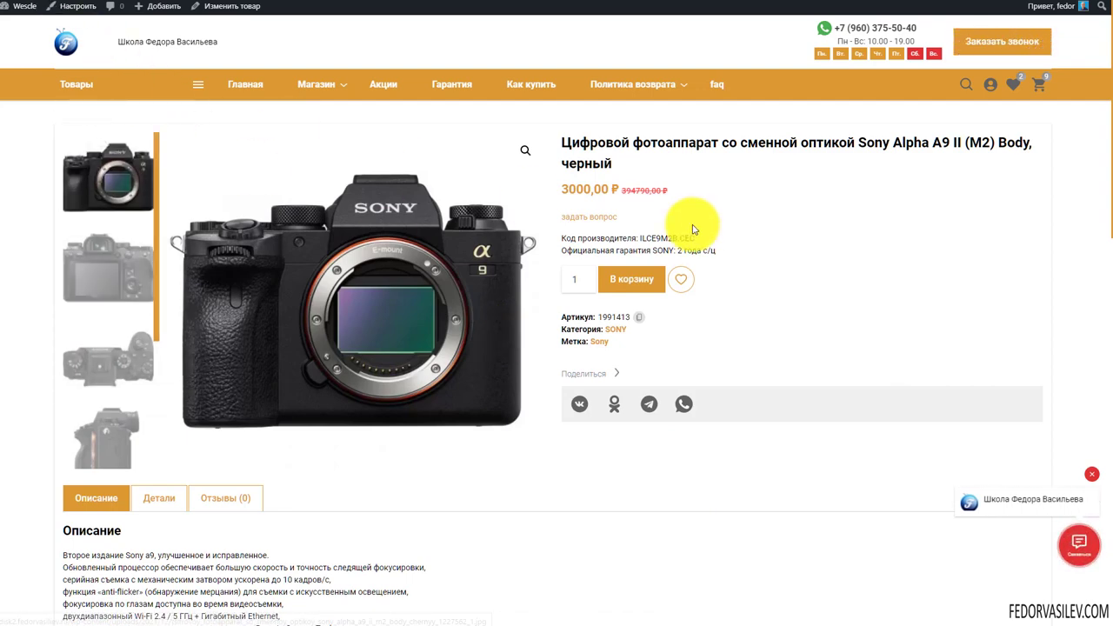
pyautogui.scroll(-3, 693, 228)
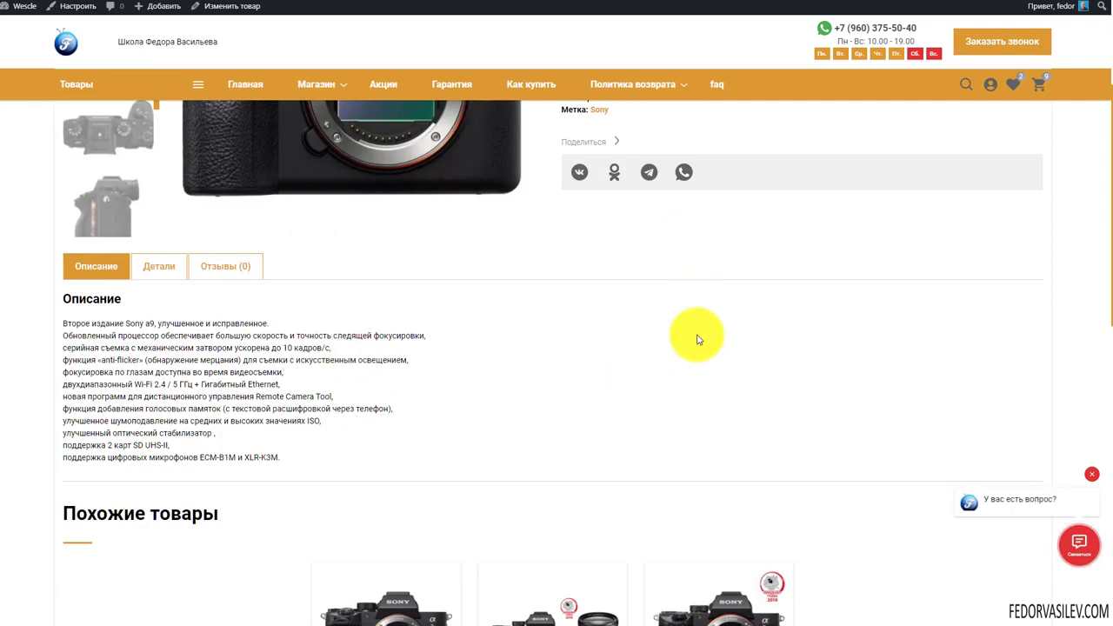
pyautogui.press('F5')
pyautogui.scroll(2, 733, 586)
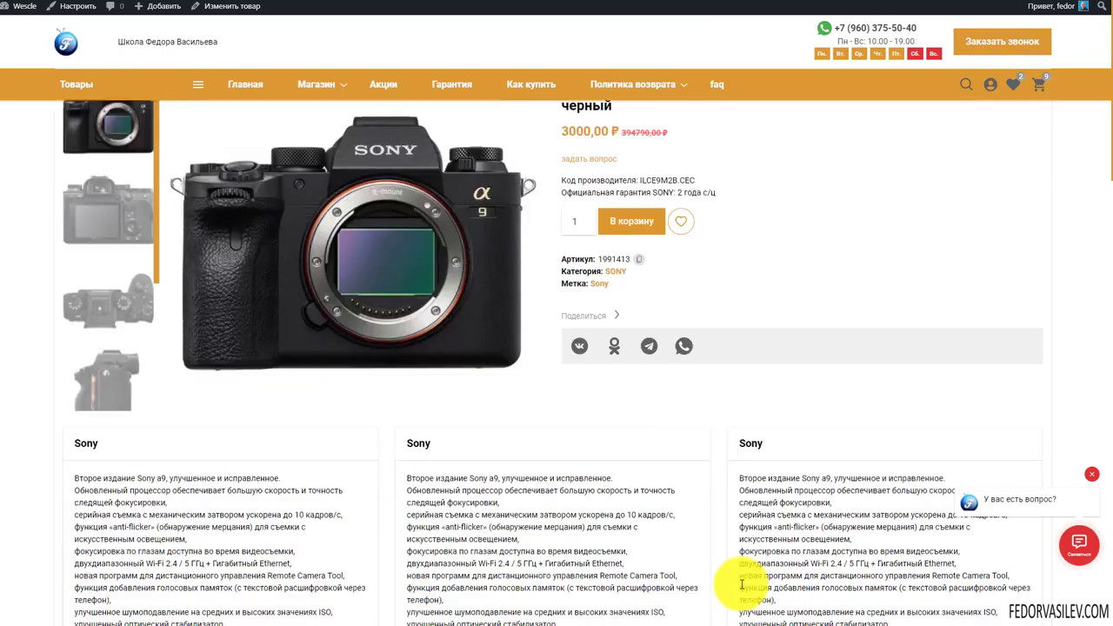
pyautogui.scroll(-3, 861, 274)
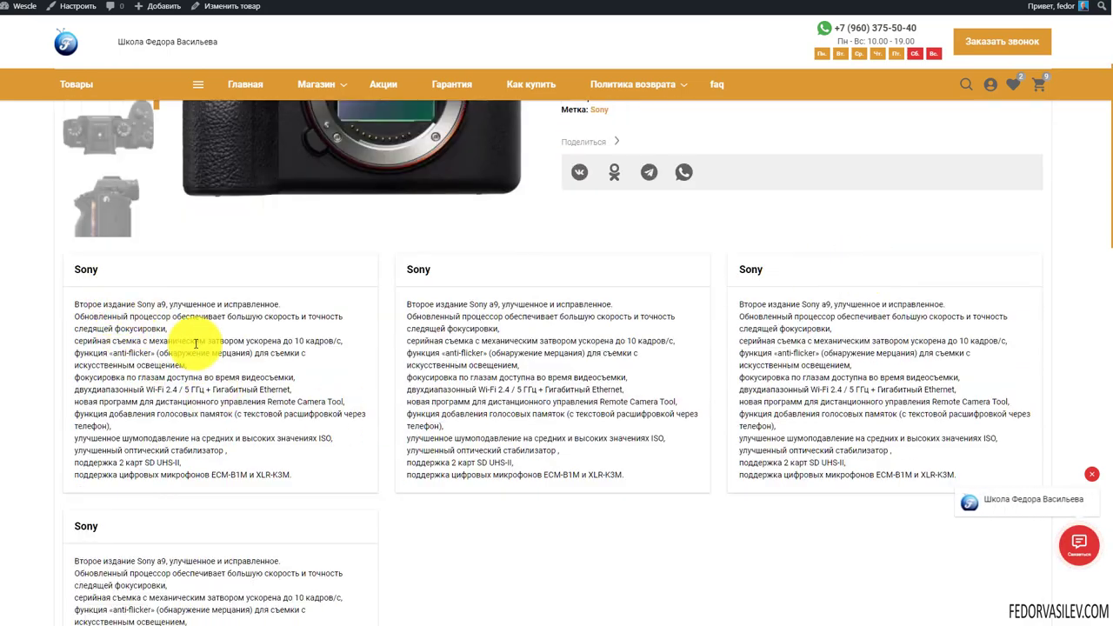
pyautogui.scroll(-4, 485, 455)
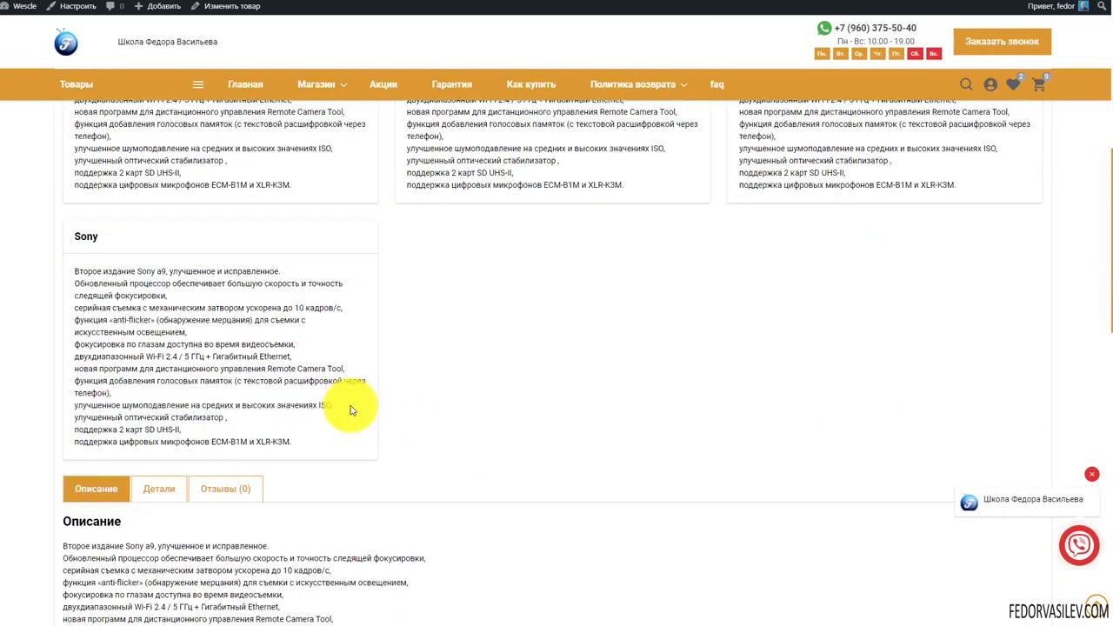
pyautogui.scroll(5, 352, 411)
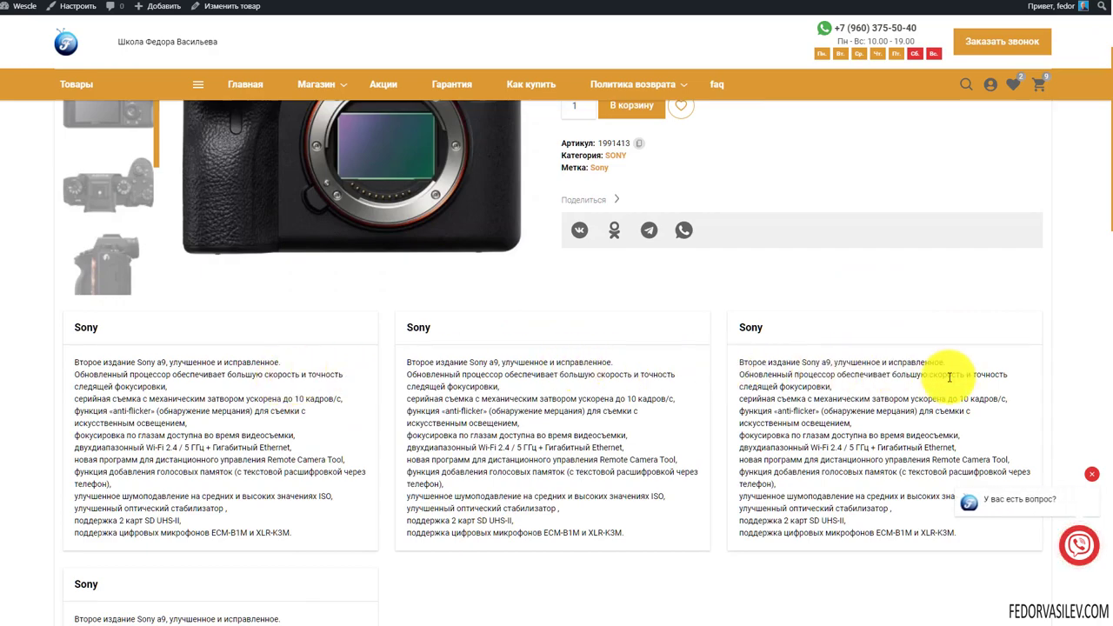
pyautogui.scroll(-2, 922, 374)
pyautogui.scroll(2, 922, 374)
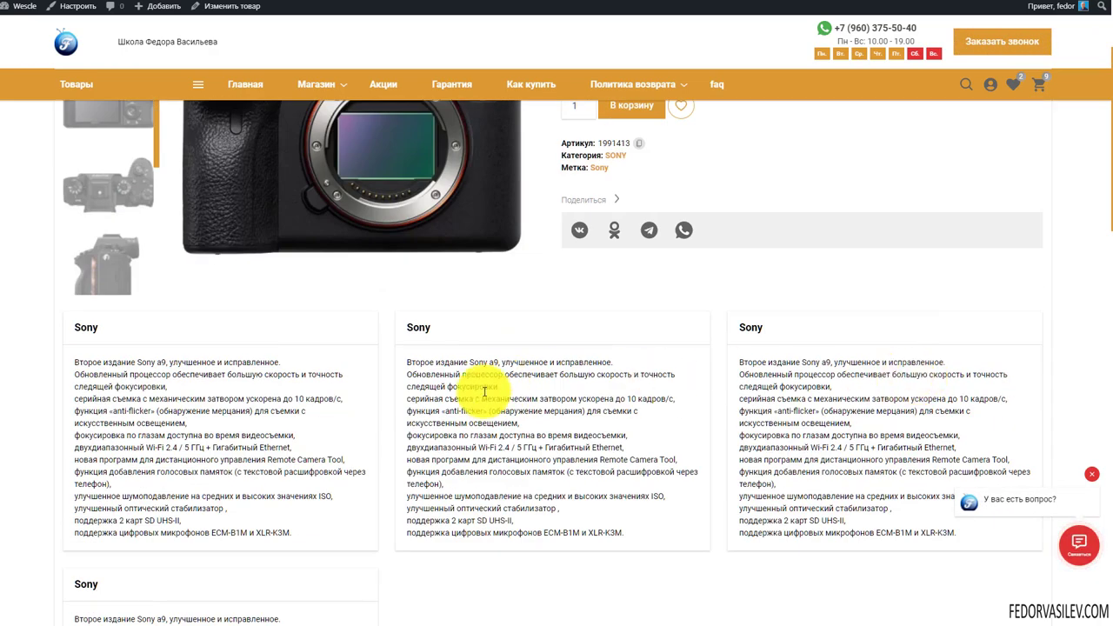
pyautogui.scroll(-4, 348, 410)
pyautogui.scroll(3, 373, 405)
pyautogui.scroll(-3, 381, 409)
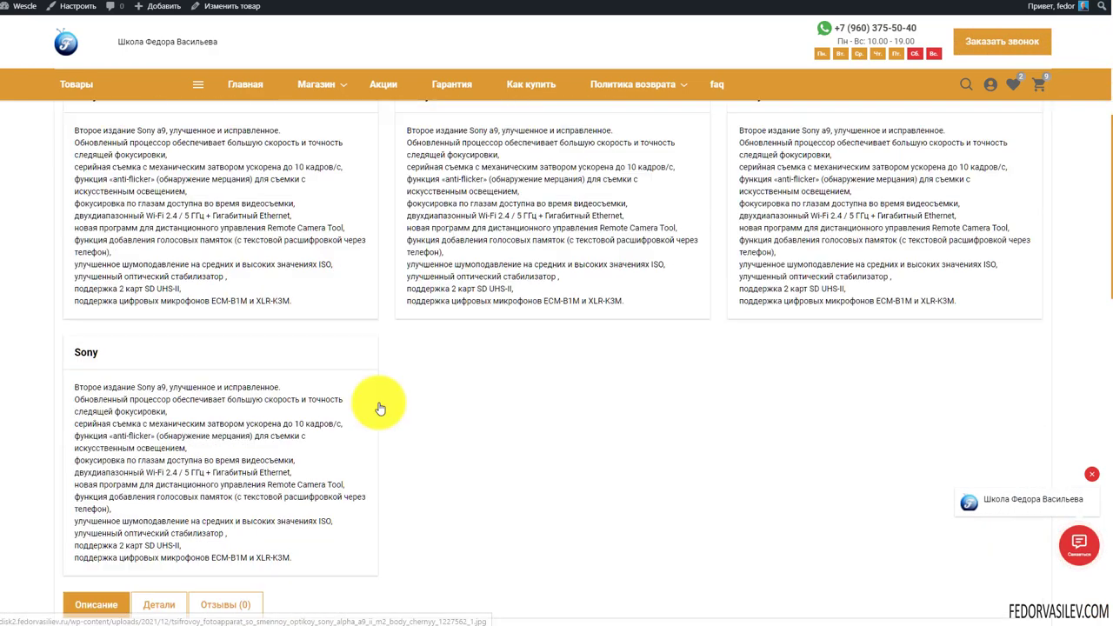
pyautogui.scroll(-10, 381, 409)
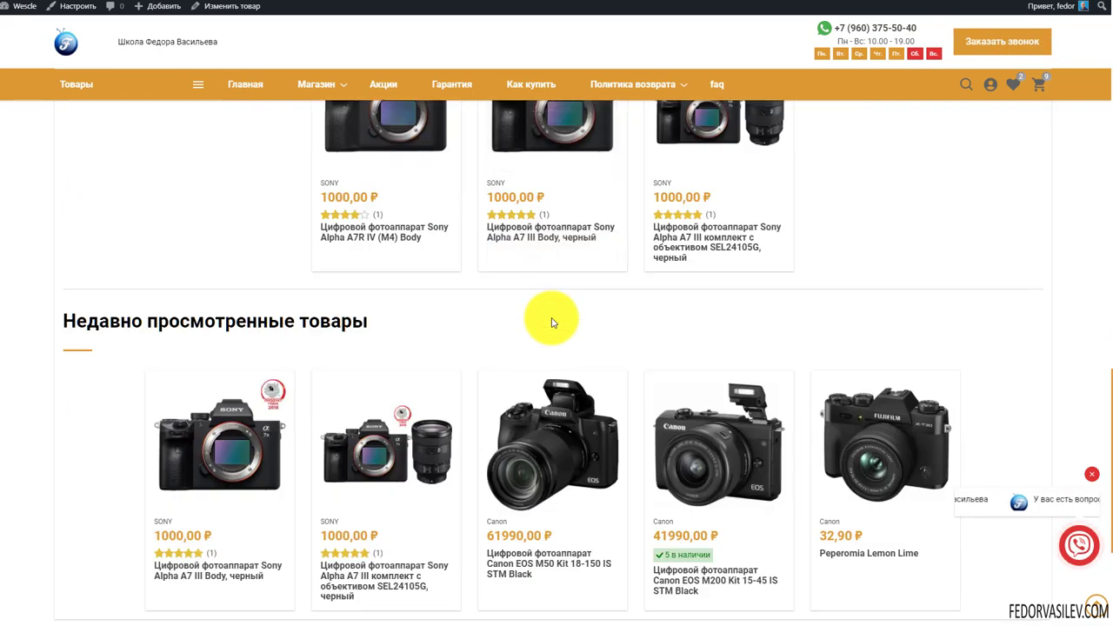
pyautogui.moveTo(710, 463)
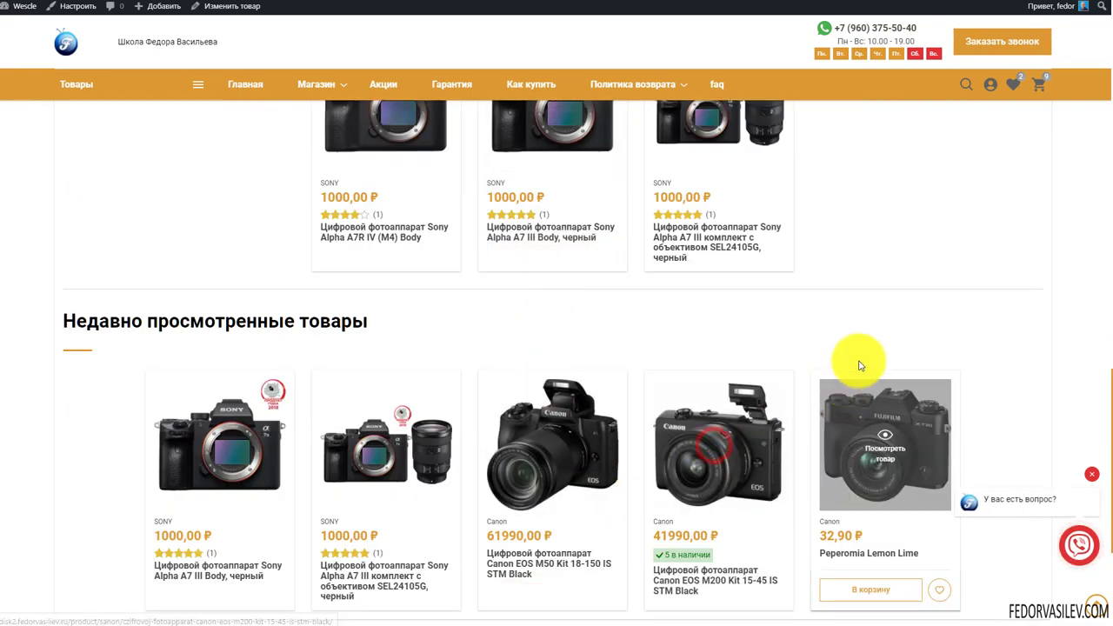
pyautogui.scroll(11, 835, 304)
pyautogui.scroll(-2, 827, 266)
# Highlight the text in each Sony card to check the camera descriptions
pyautogui.moveTo(318, 319); pyautogui.dragTo(228, 242)
pyautogui.moveTo(549, 348); pyautogui.dragTo(514, 276)
pyautogui.moveTo(858, 363); pyautogui.dragTo(759, 300)
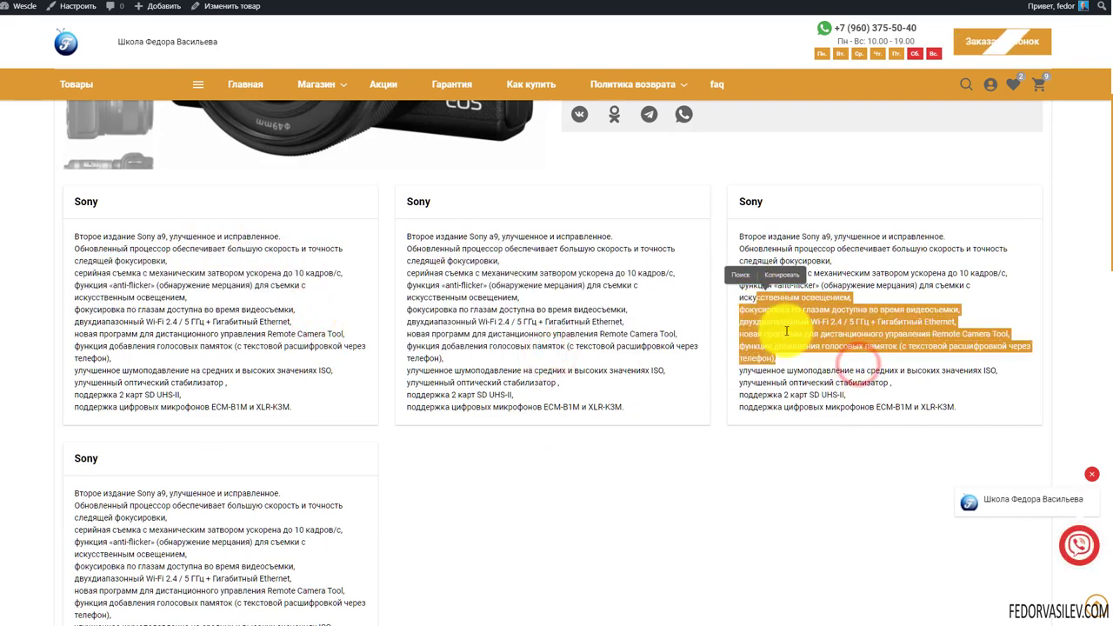
pyautogui.scroll(-2, 308, 427)
pyautogui.moveTo(314, 482); pyautogui.dragTo(215, 389)
pyautogui.scroll(3, 427, 427)
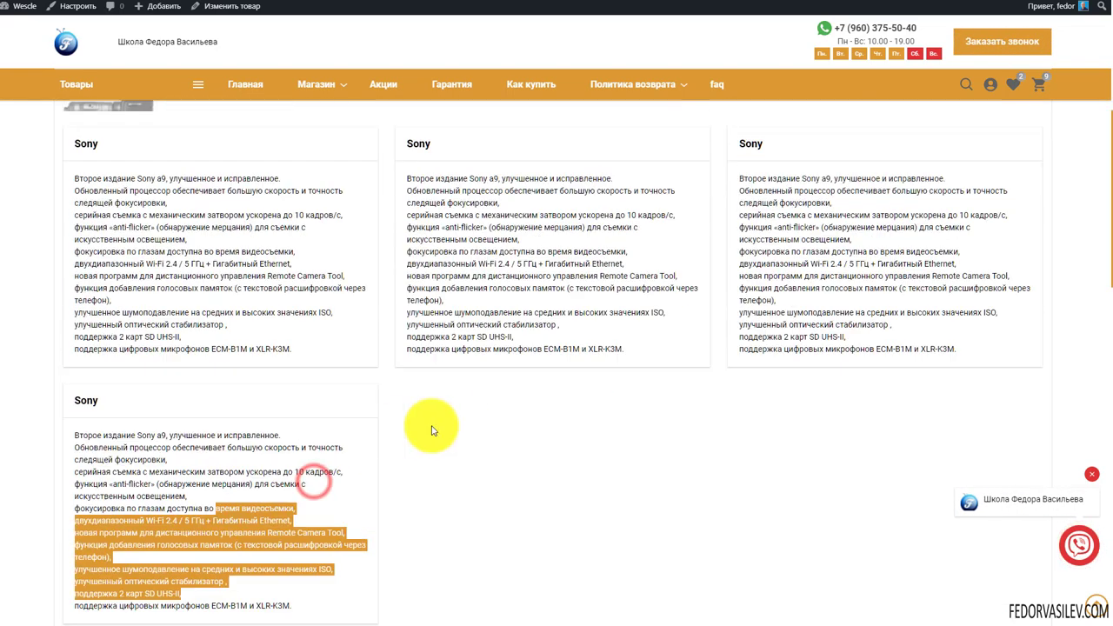
pyautogui.scroll(3, 316, 467)
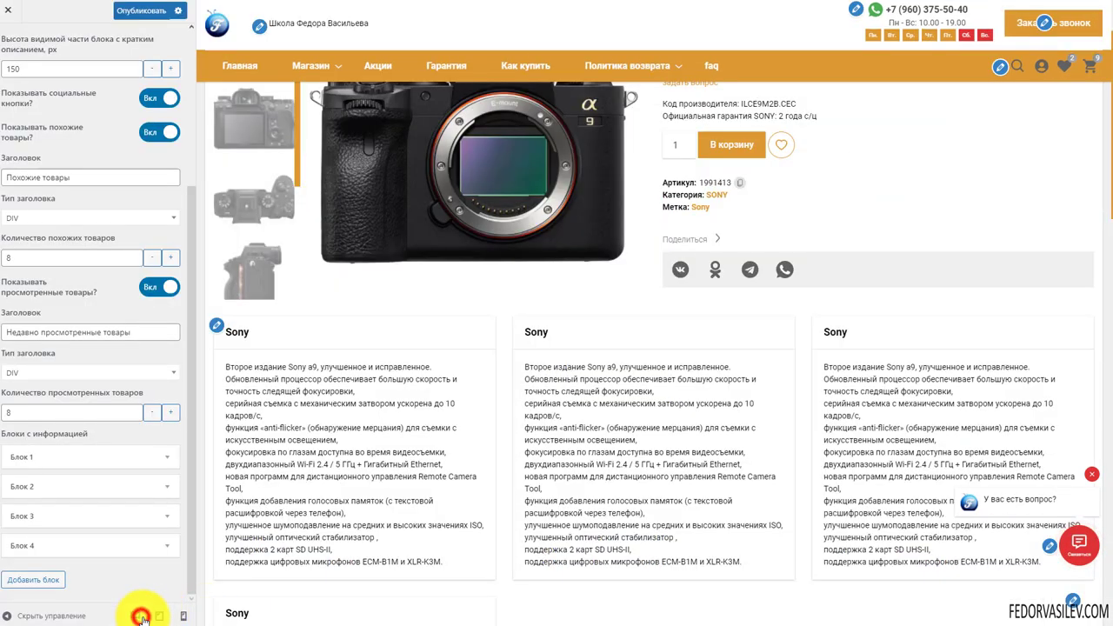
# Preview the product page at tablet and phone widths, closing the chat popup
pyautogui.click(159, 616)
pyautogui.scroll(-5, 644, 287)
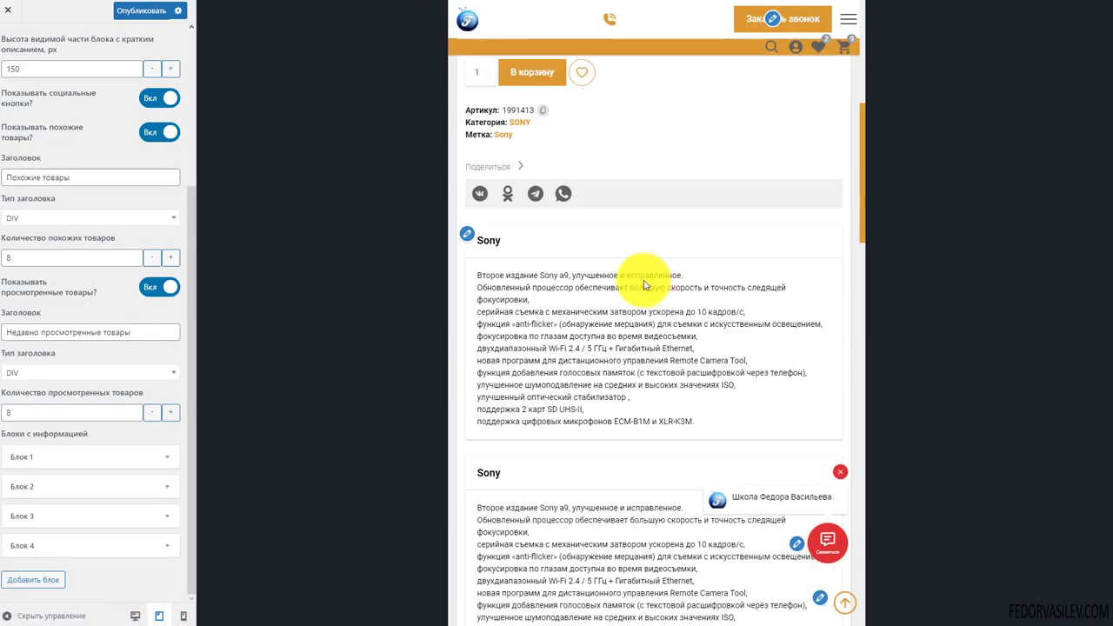
pyautogui.scroll(-5, 644, 286)
pyautogui.click(182, 616)
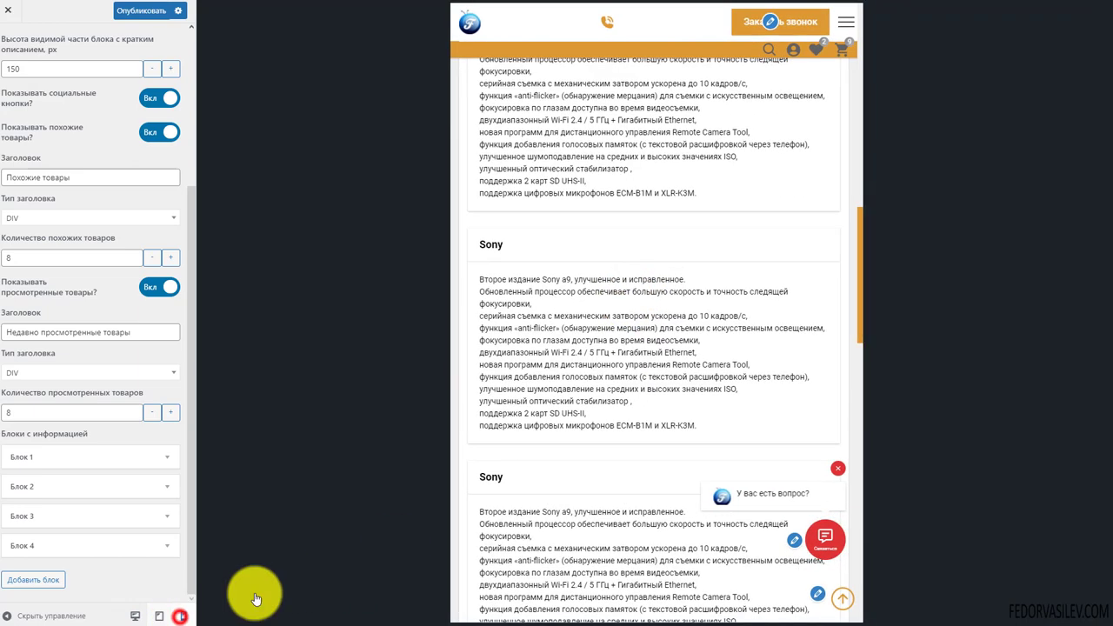
pyautogui.scroll(-3, 696, 344)
pyautogui.click(733, 331)
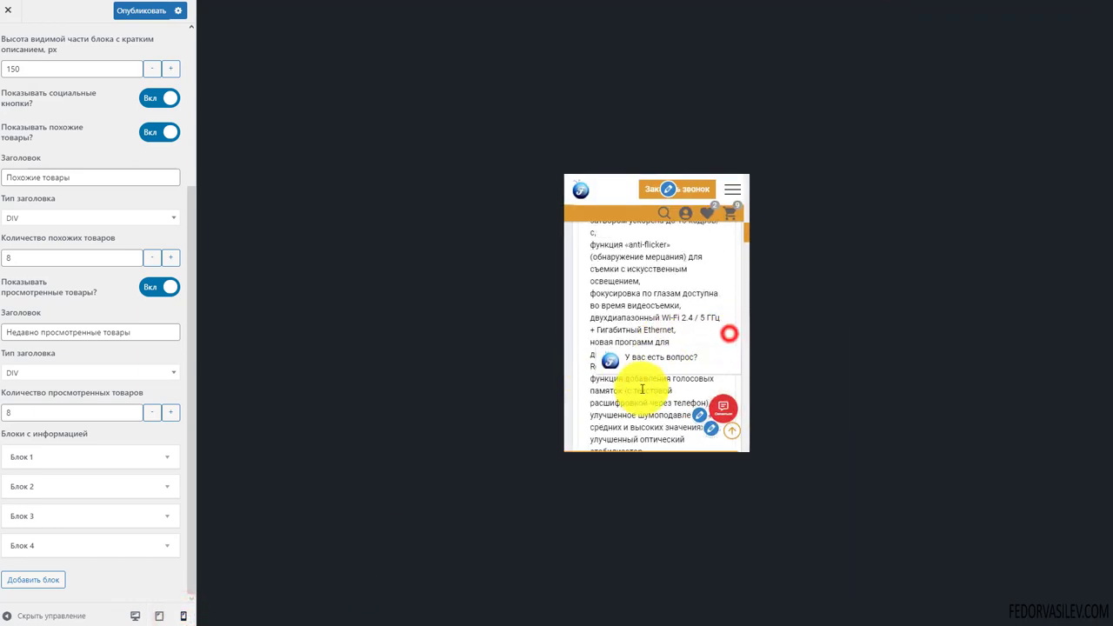
pyautogui.scroll(5, 638, 387)
pyautogui.scroll(-5, 642, 389)
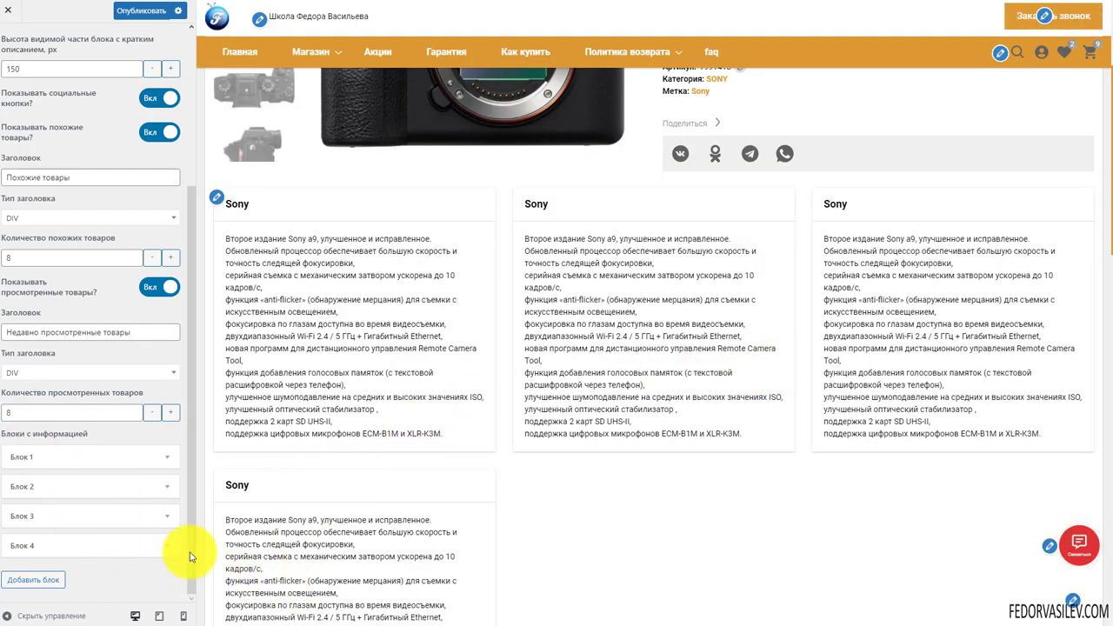
pyautogui.scroll(-1, 478, 468)
pyautogui.scroll(-2, 478, 468)
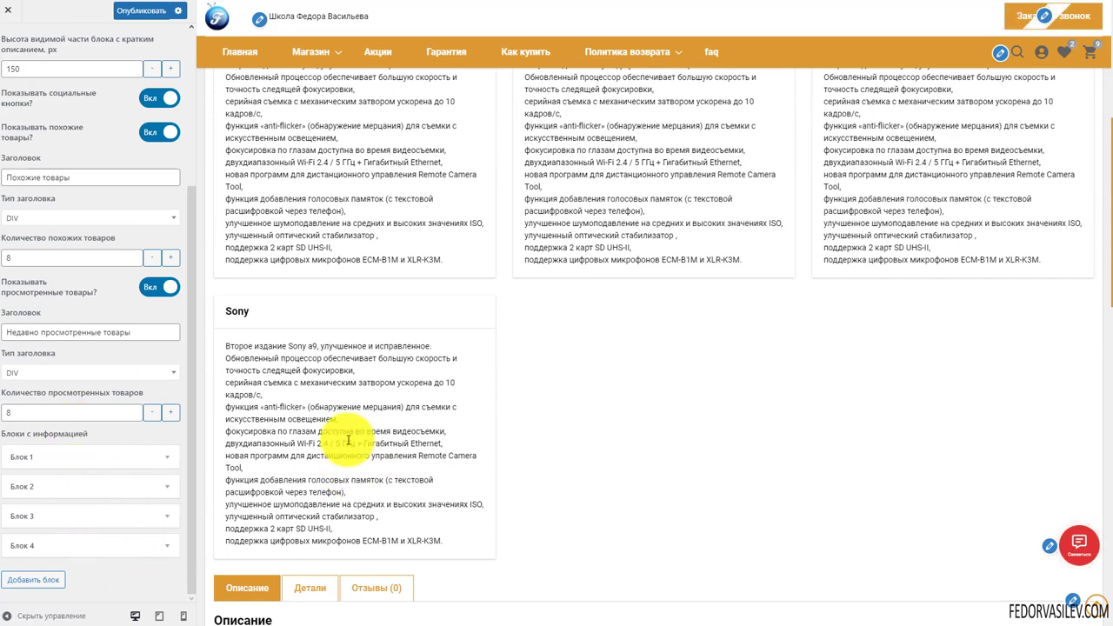
# Expand Блок 4 and delete it
pyautogui.click(168, 547)
pyautogui.scroll(-3, 139, 488)
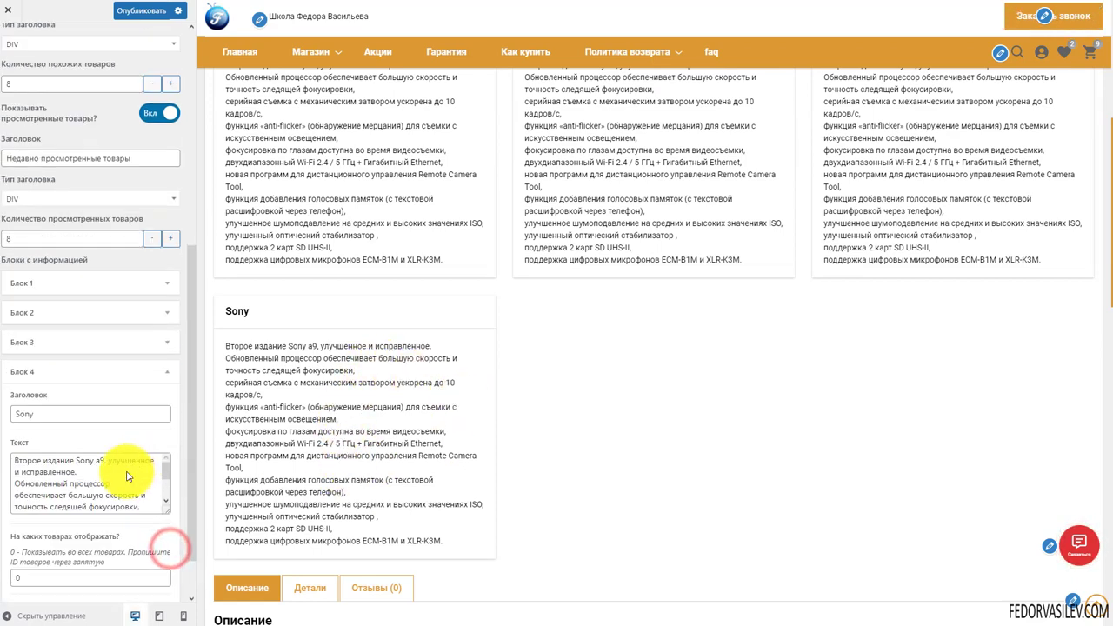
pyautogui.click(27, 550)
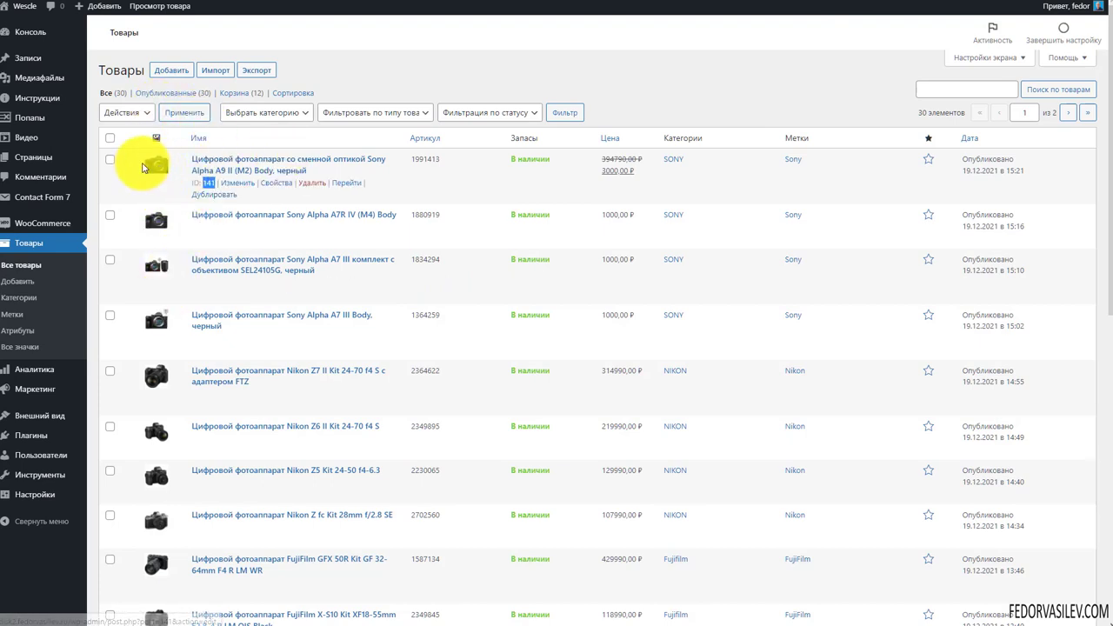
pyautogui.click(364, 55)
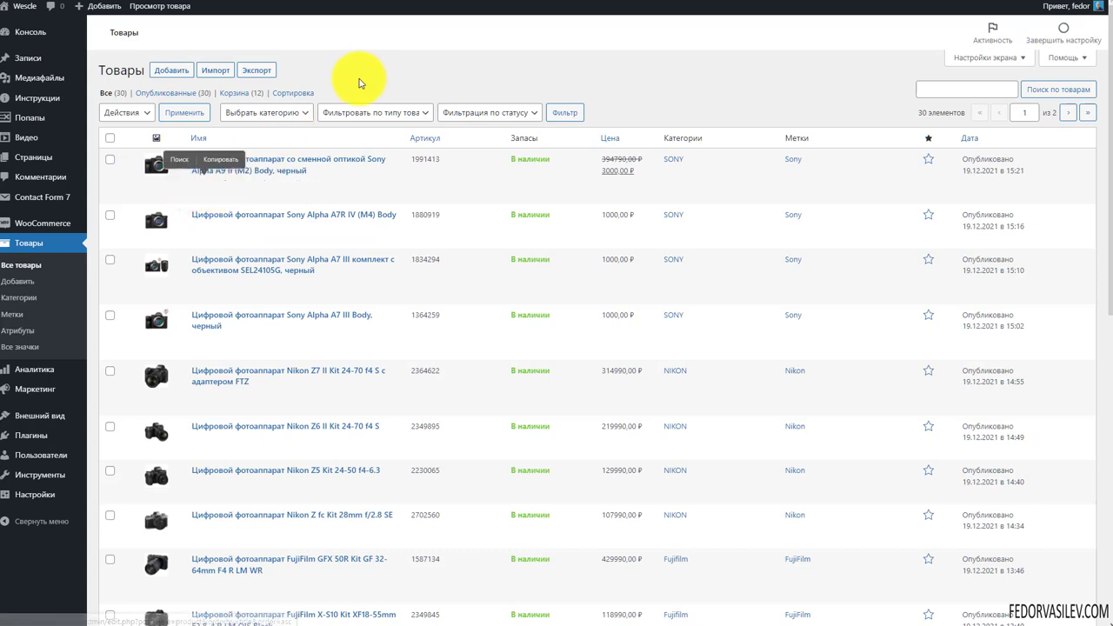
pyautogui.click(363, 78)
pyautogui.click(193, 228)
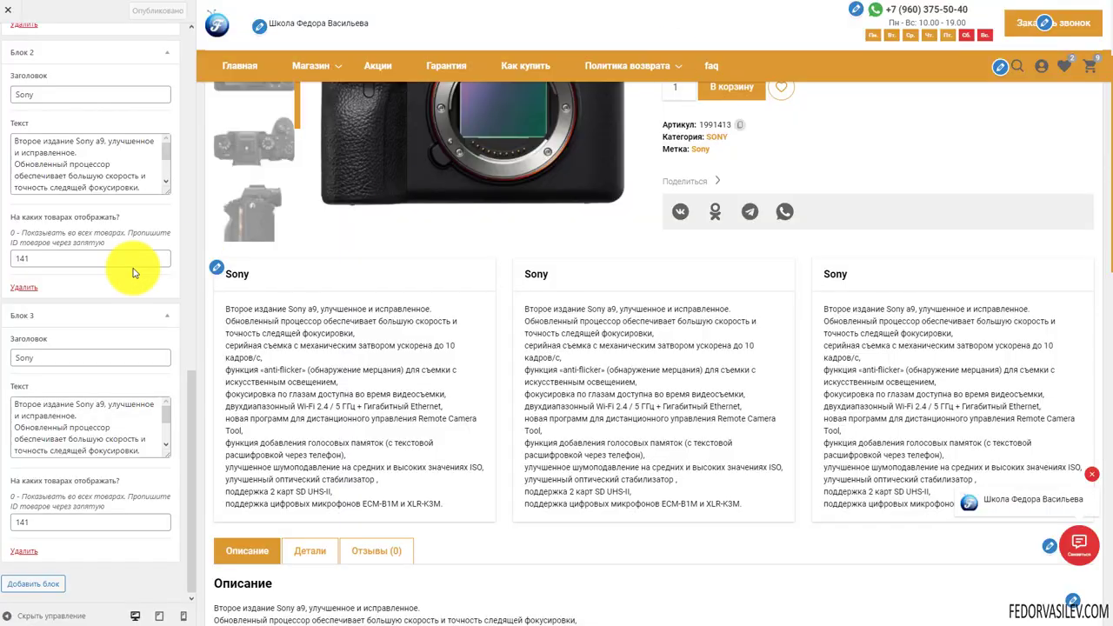
pyautogui.scroll(5, 137, 266)
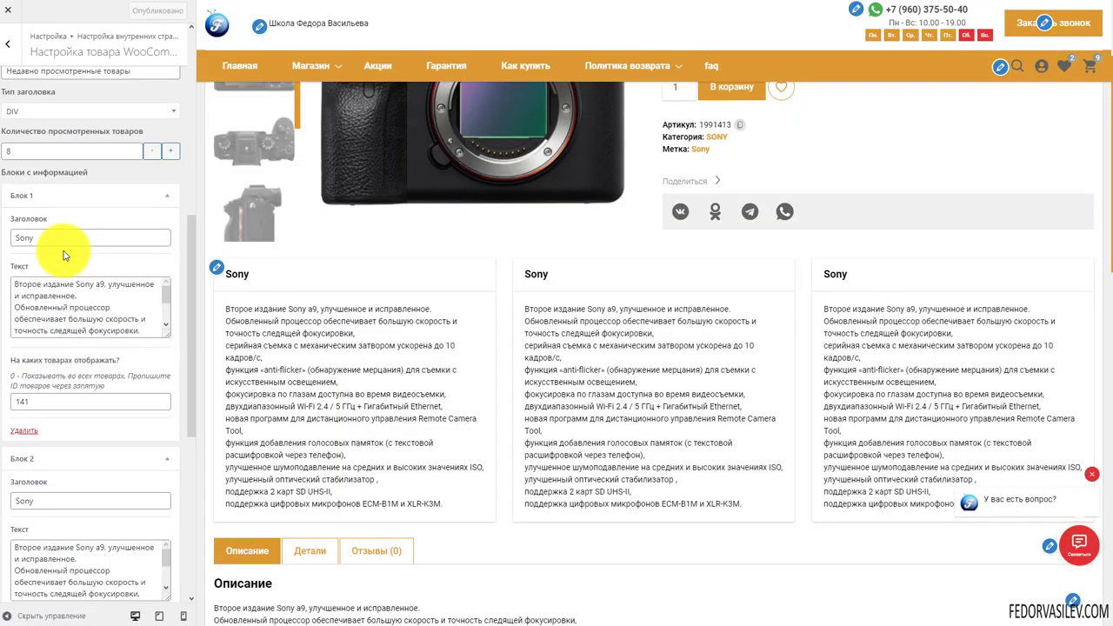
# Scroll through the settings to review Блок 1's text and ID field
pyautogui.scroll(-1, 31, 327)
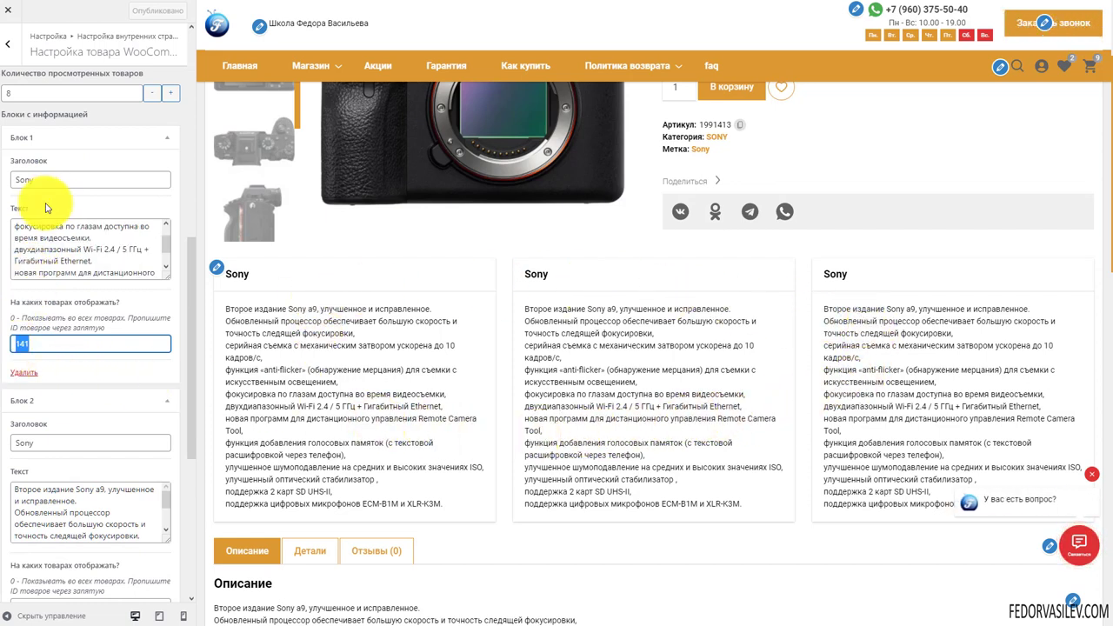
pyautogui.scroll(-5, 136, 261)
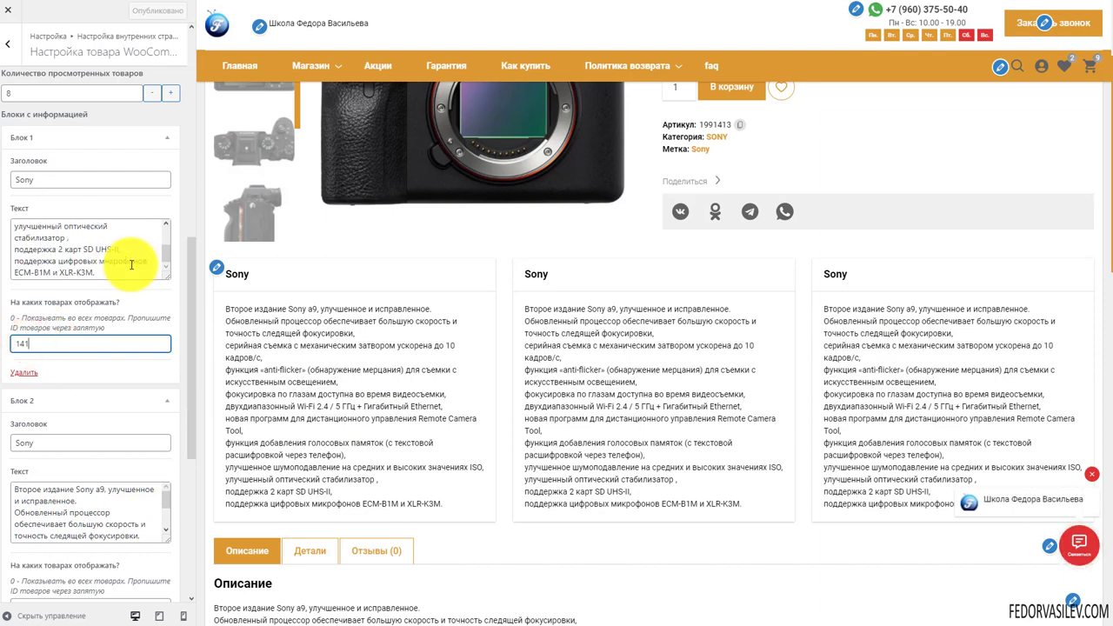
pyautogui.scroll(-3, 32, 363)
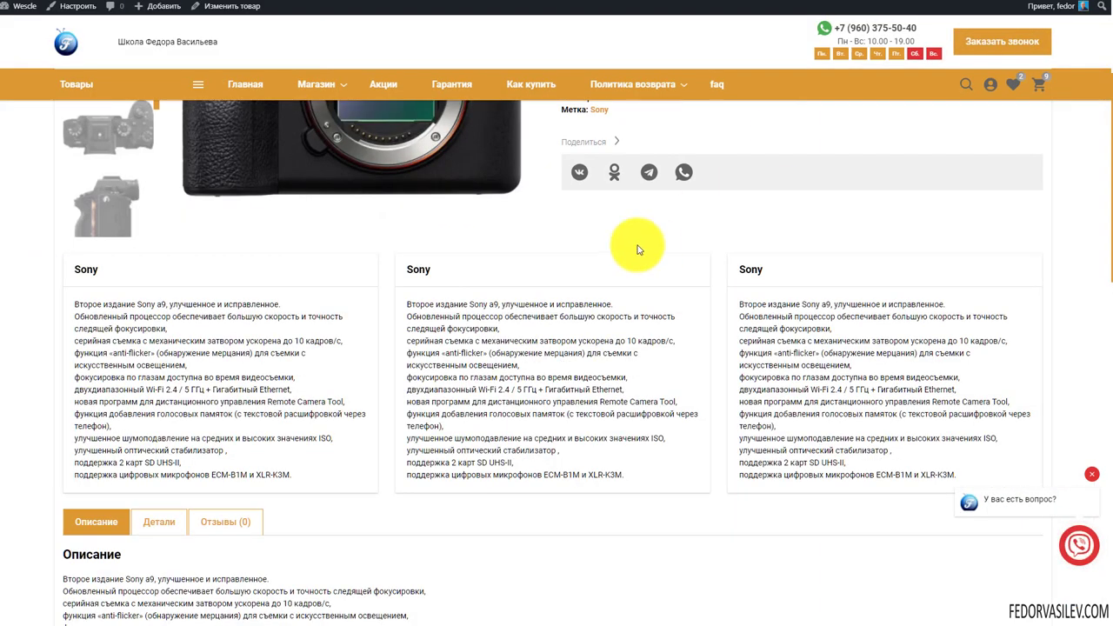
pyautogui.scroll(2, 261, 258)
pyautogui.scroll(-6, 671, 281)
# Open the Sony Alpha A7 III kit product page to compare its info cards
pyautogui.scroll(-2, 558, 280)
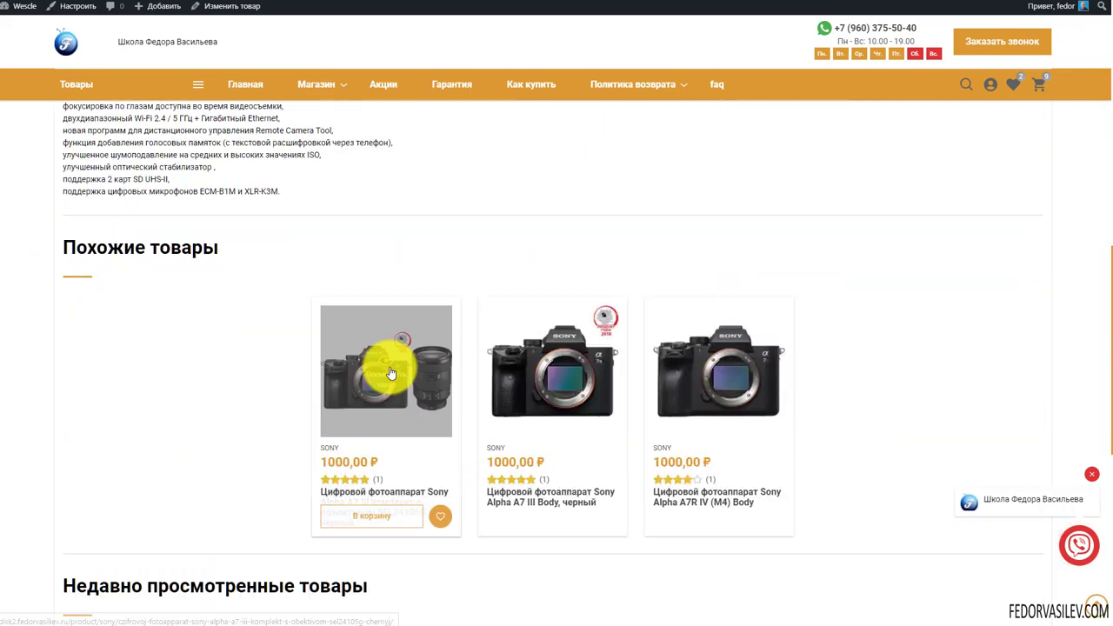
pyautogui.click(389, 372)
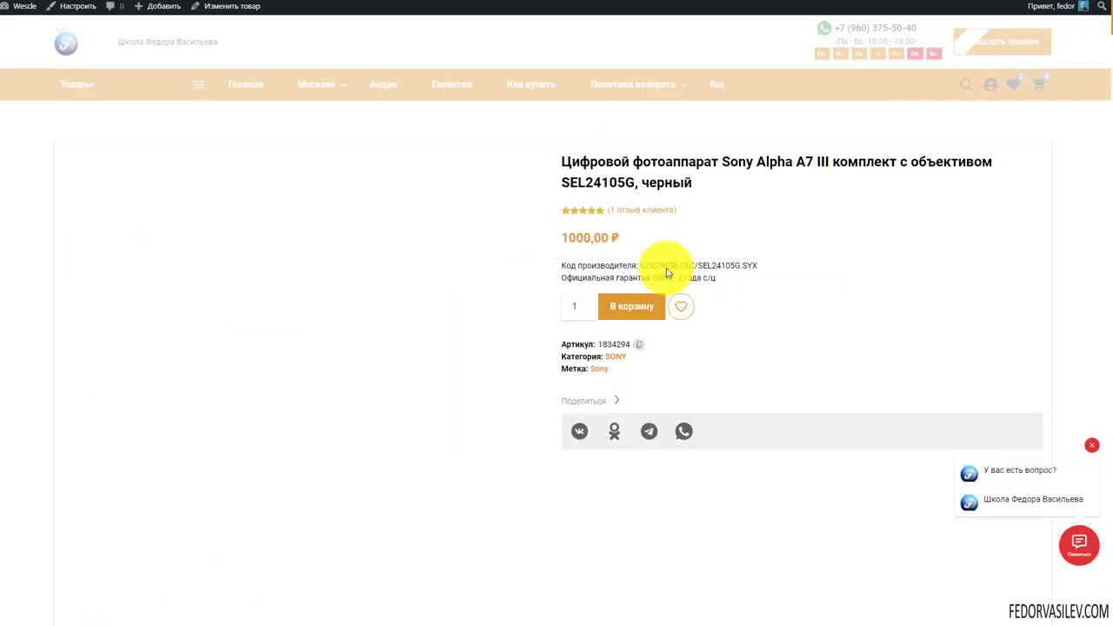
pyautogui.scroll(-2, 380, 284)
pyautogui.scroll(-10, 380, 285)
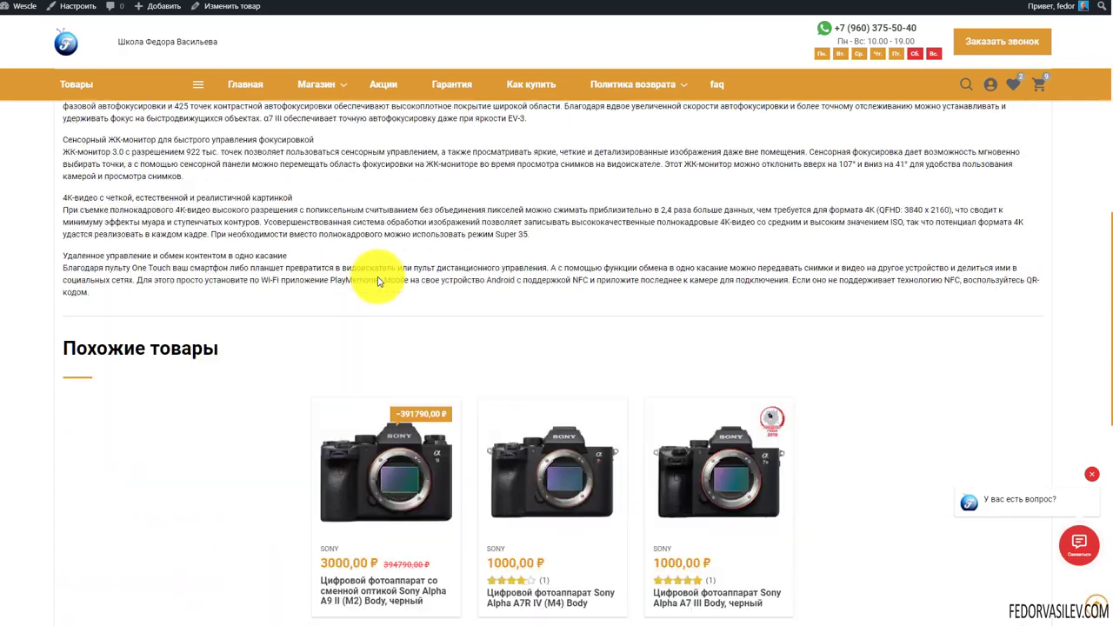
pyautogui.scroll(12, 373, 278)
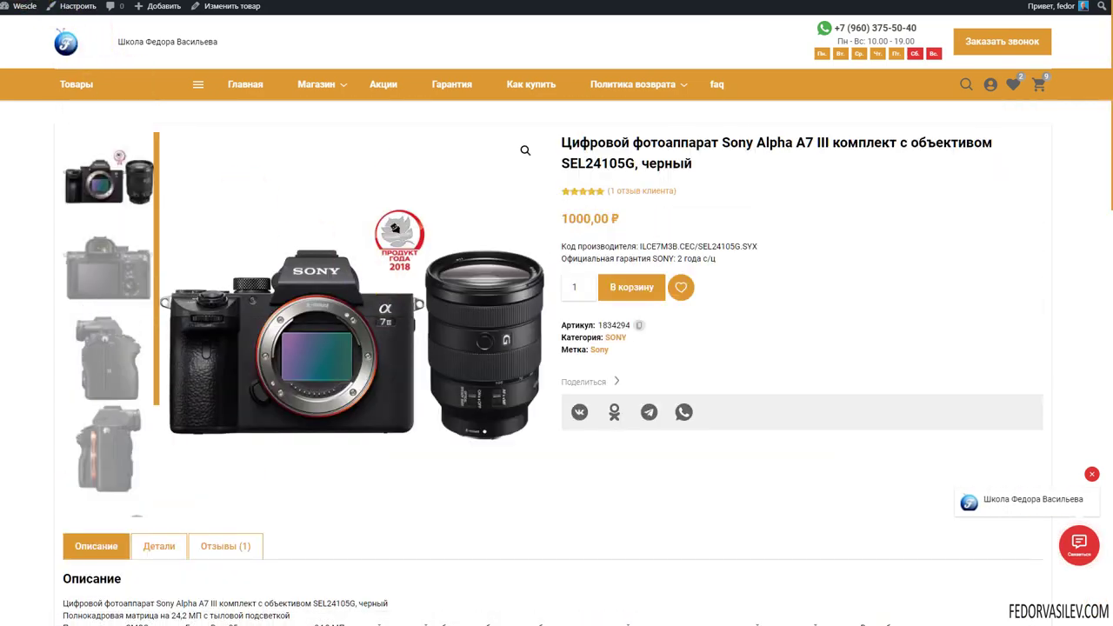
pyautogui.scroll(-10, 557, 348)
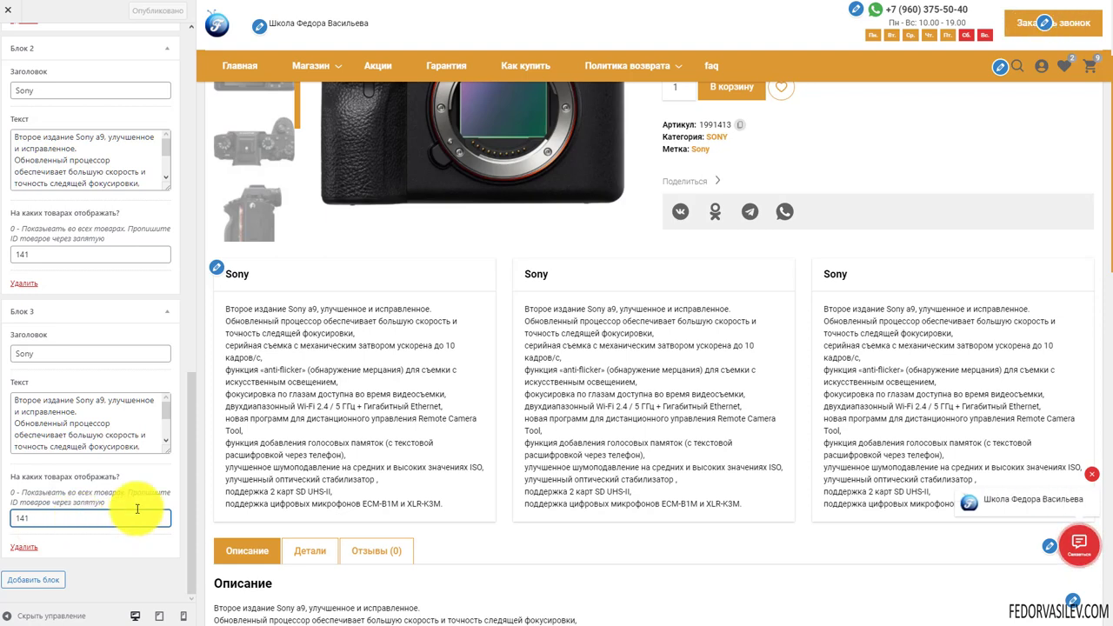
# Empty Блок 3's product ID field in the Customizer
pyautogui.click(912, 492)
pyautogui.moveTo(805, 463); pyautogui.dragTo(298, 294)
pyautogui.click(507, 356)
pyautogui.press('BackSpace')
pyautogui.press('BackSpace')
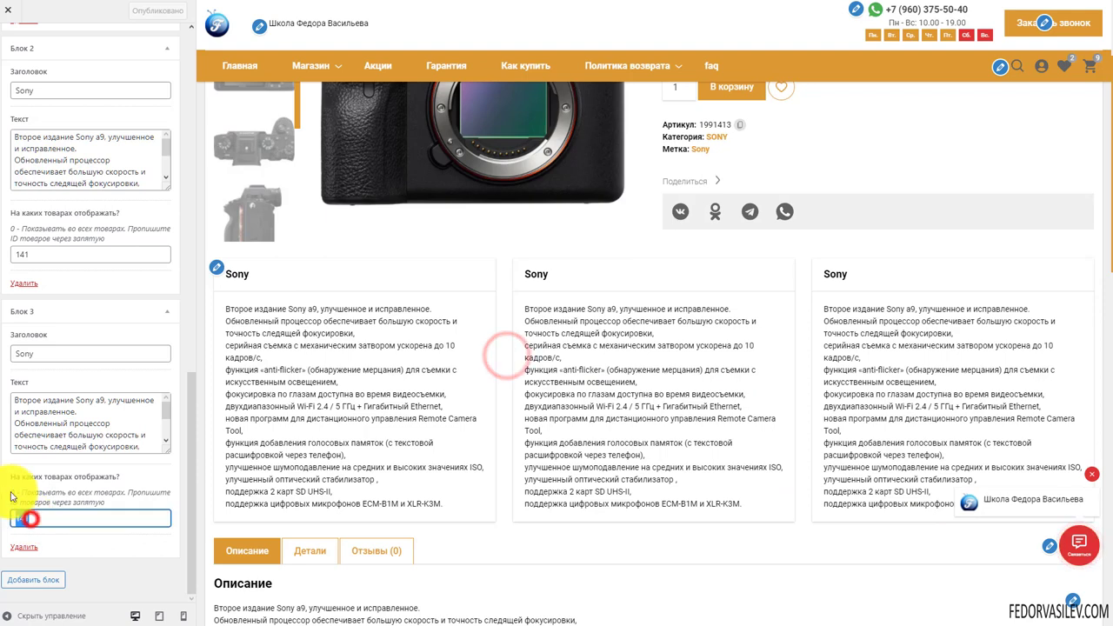
pyautogui.moveTo(44, 253); pyautogui.dragTo(7, 257)
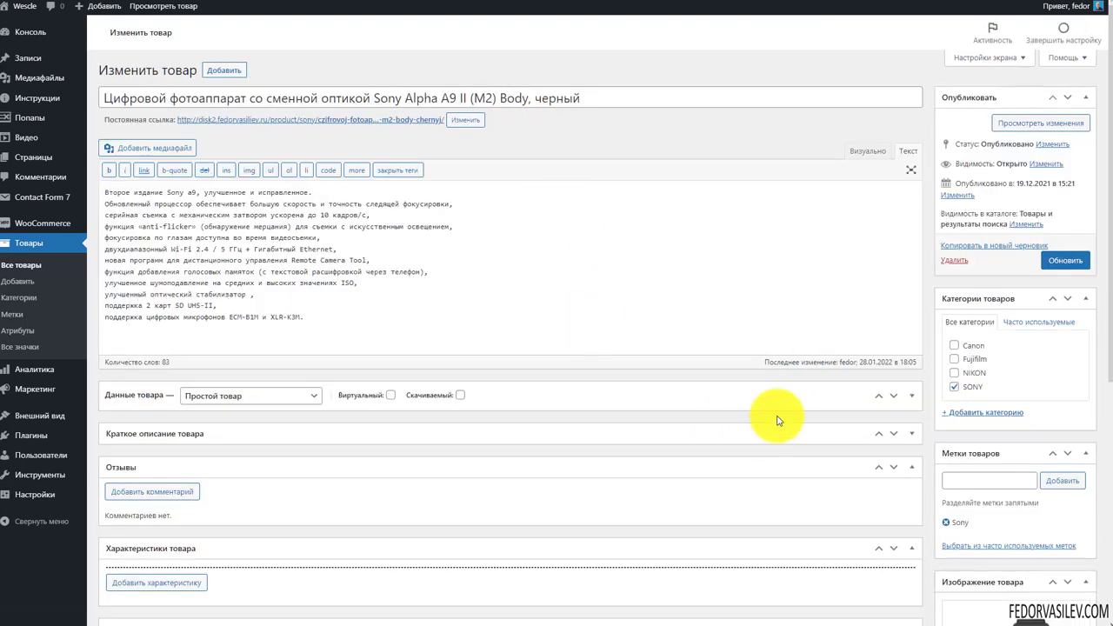
# Add a characteristic row with the blue F logo set as its icon
pyautogui.scroll(-4, 753, 375)
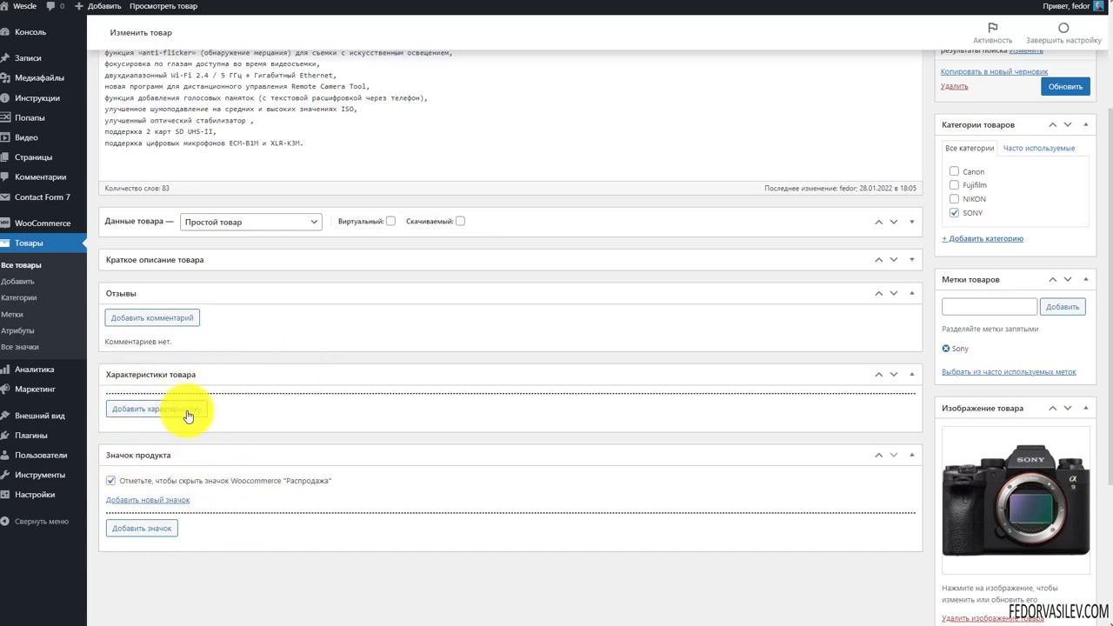
pyautogui.click(161, 410)
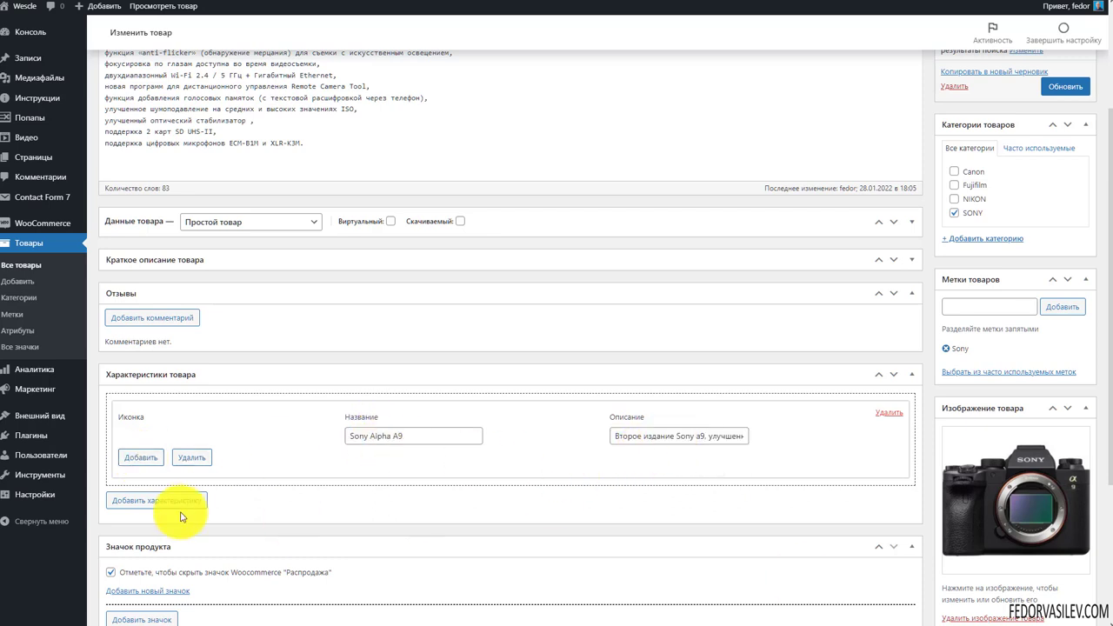
pyautogui.click(146, 459)
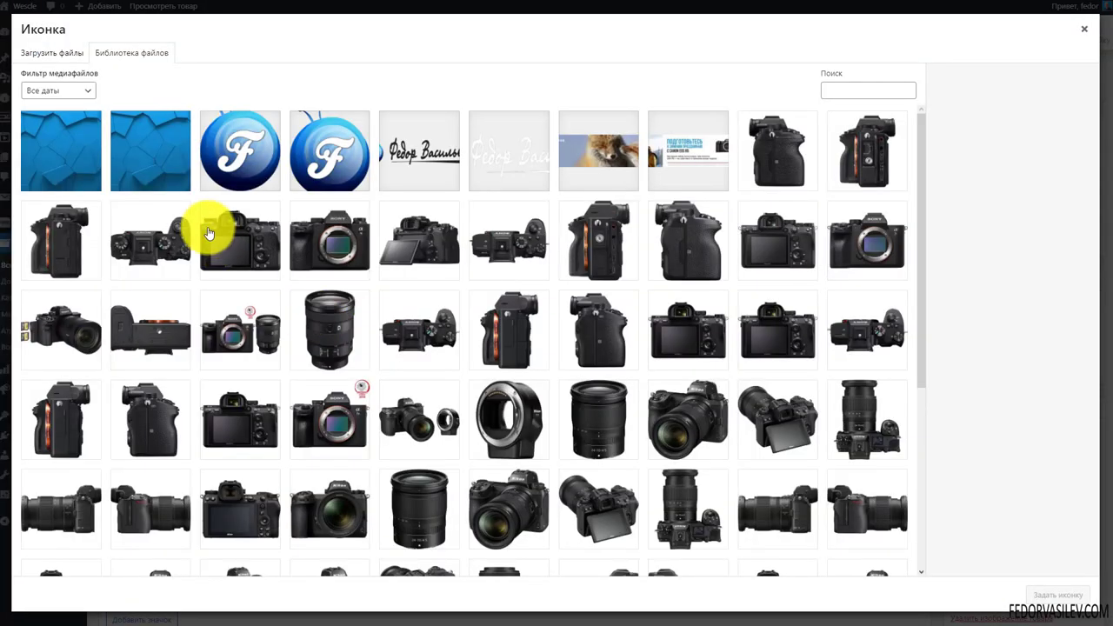
pyautogui.click(328, 165)
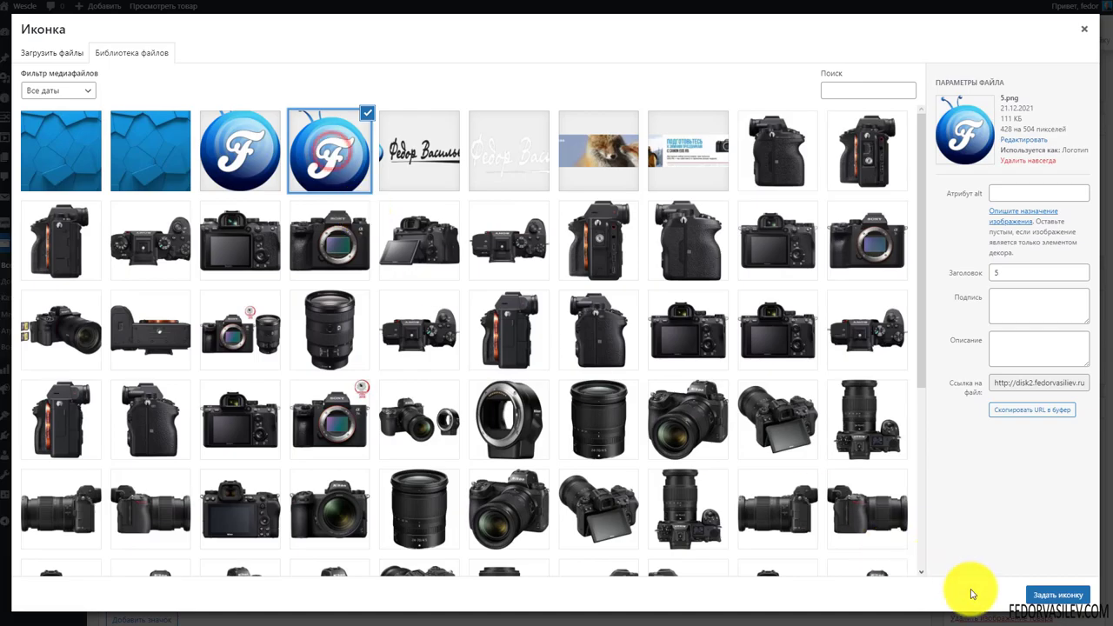
pyautogui.click(1063, 595)
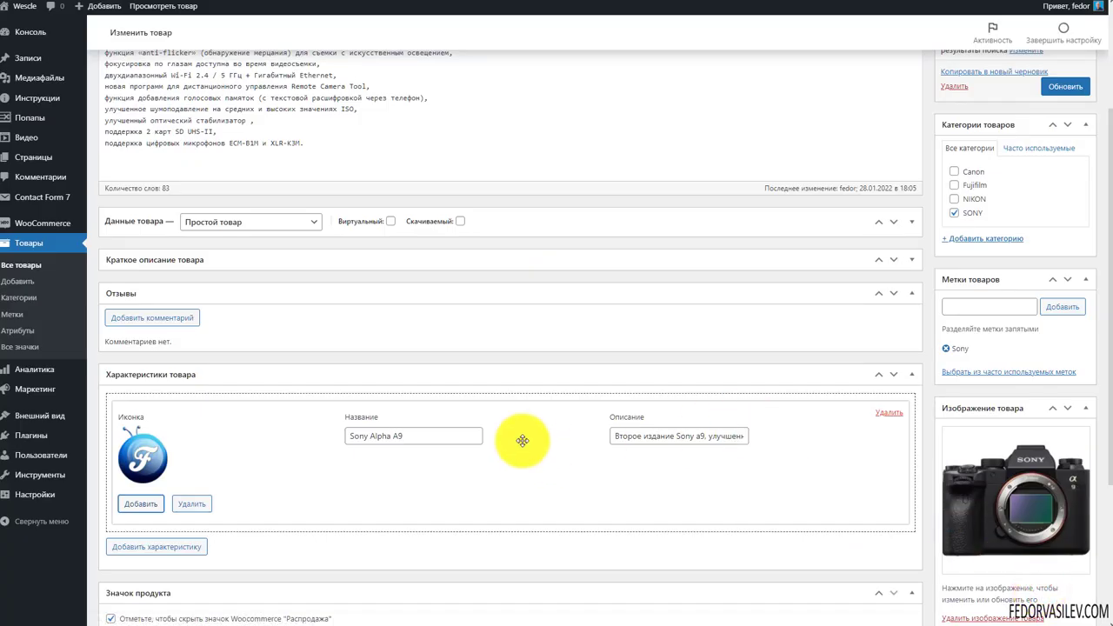
# Add a second characteristic row and update the product
pyautogui.scroll(-1, 522, 441)
pyautogui.click(225, 316)
pyautogui.click(224, 321)
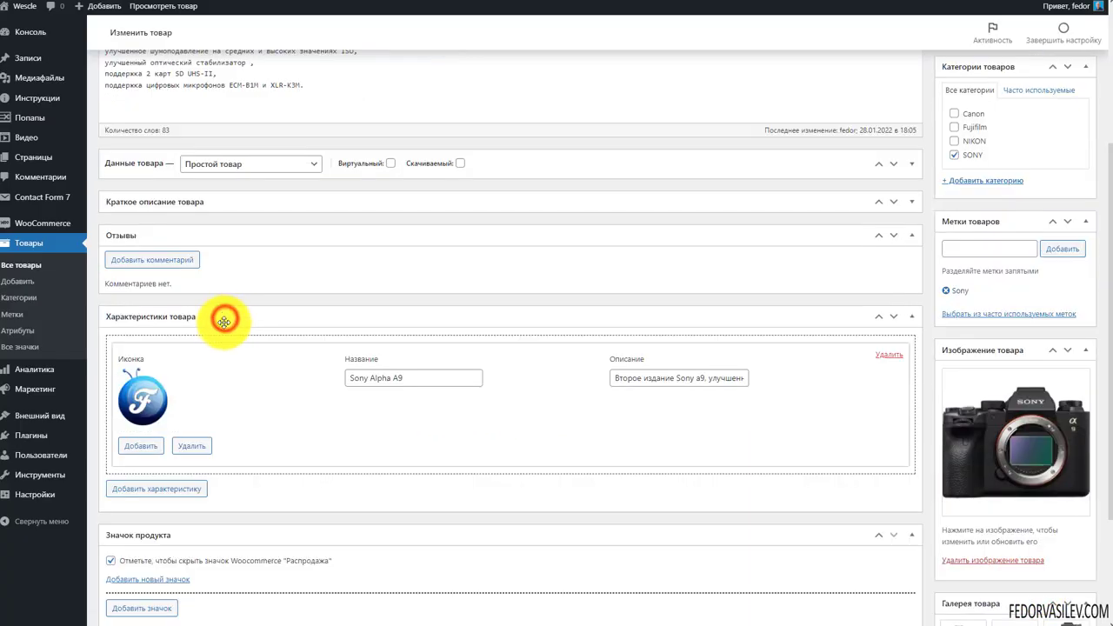
pyautogui.click(158, 489)
pyautogui.scroll(-2, 295, 402)
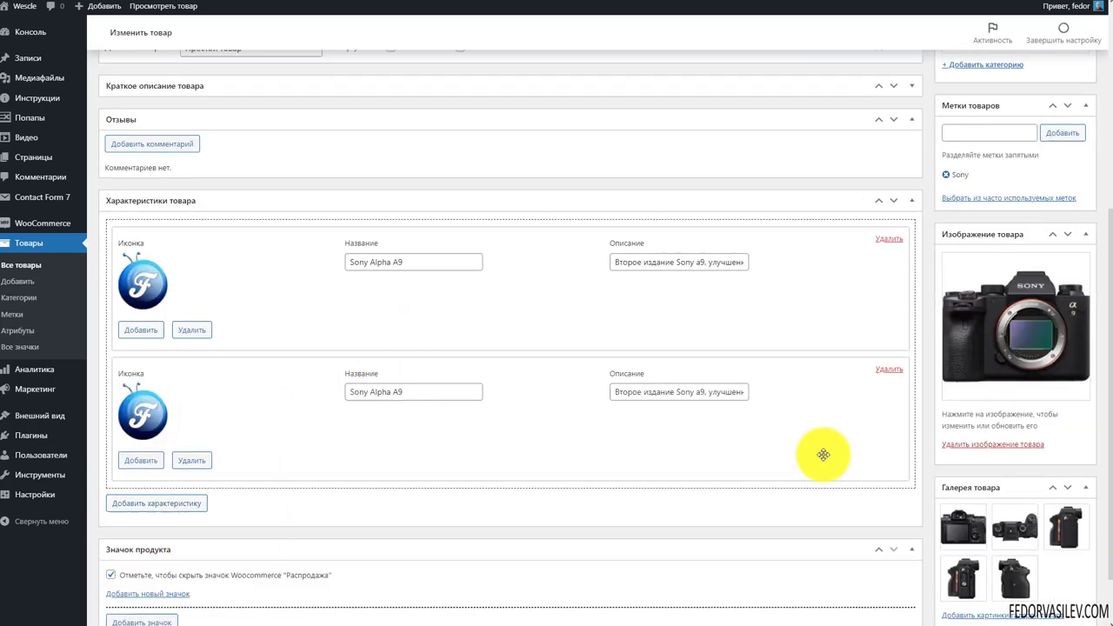
pyautogui.scroll(6, 957, 374)
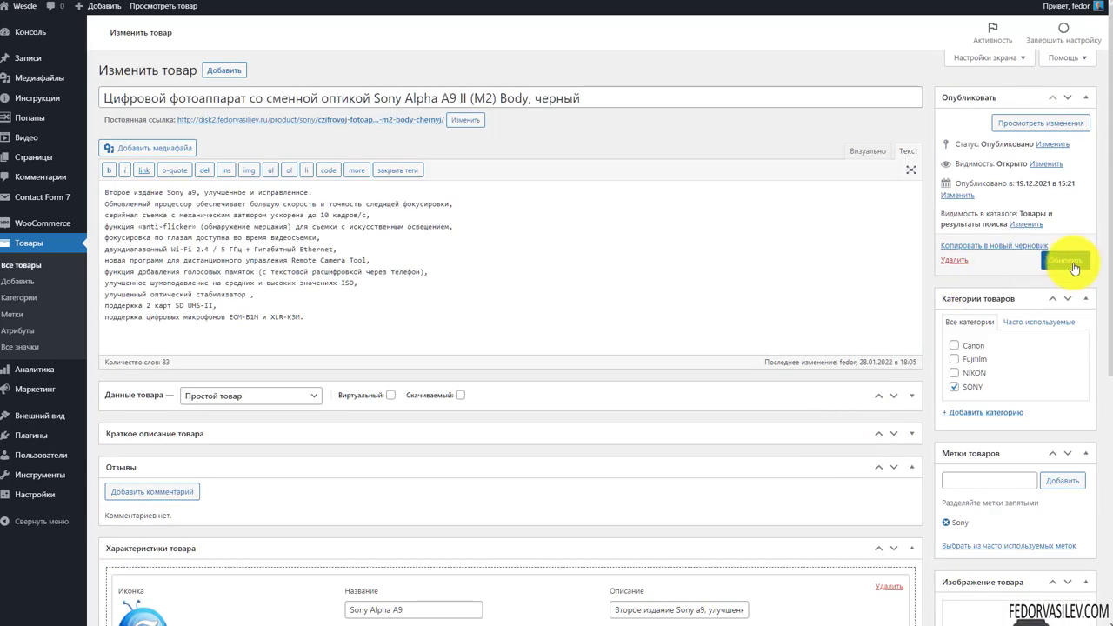
pyautogui.click(1075, 268)
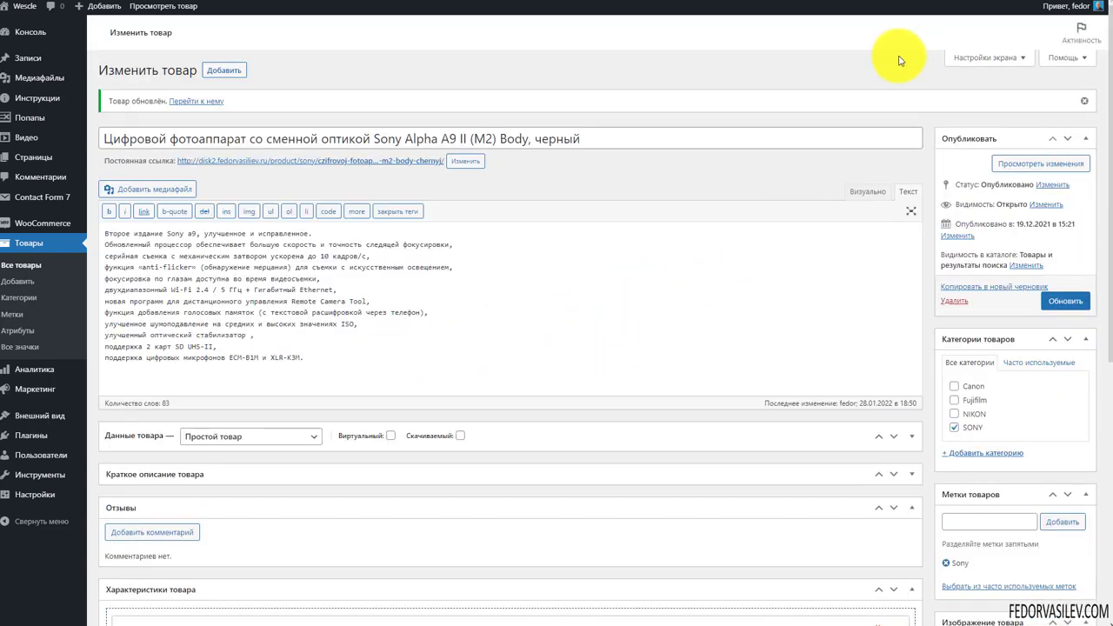
pyautogui.scroll(-4, 551, 294)
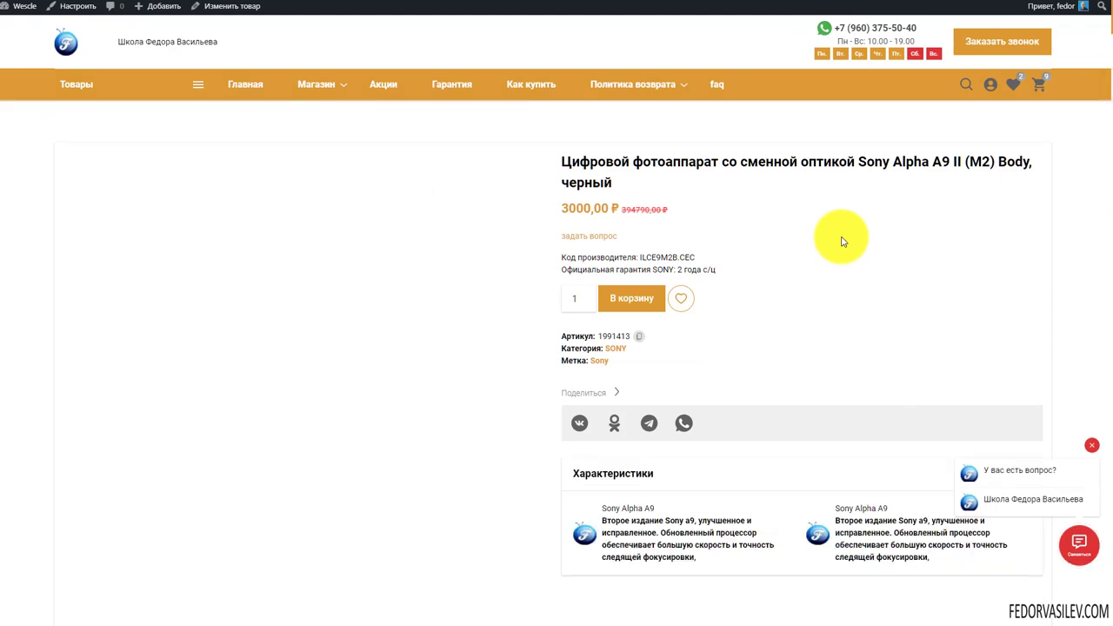
# Review the two Характеристики entries on the product page, then open the SONY category
pyautogui.scroll(-2, 842, 242)
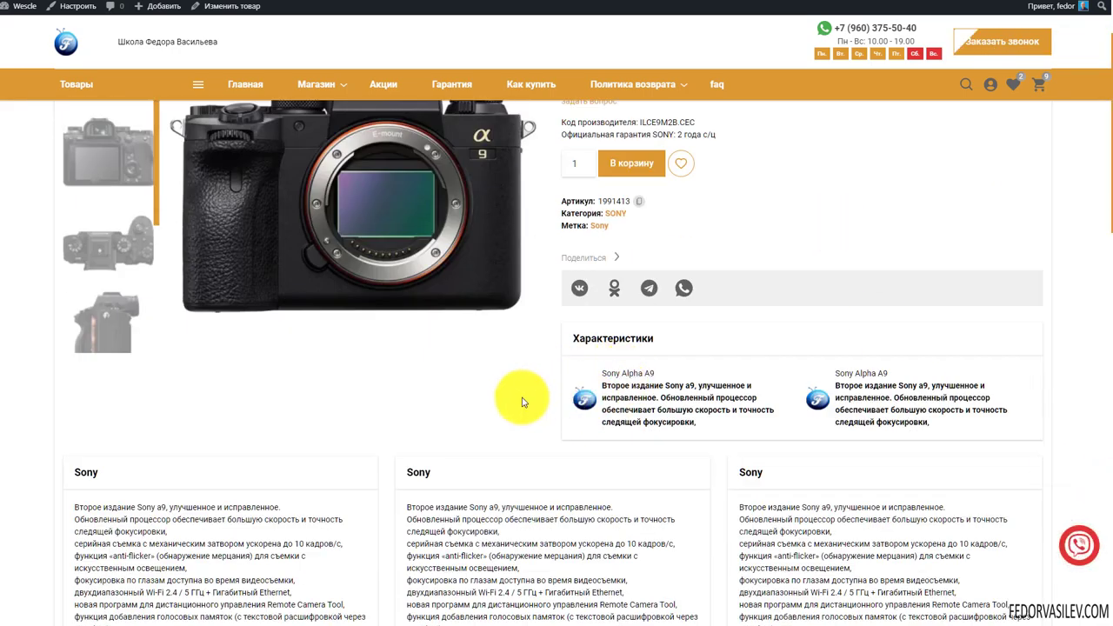
pyautogui.scroll(-3, 517, 397)
pyautogui.scroll(3, 522, 397)
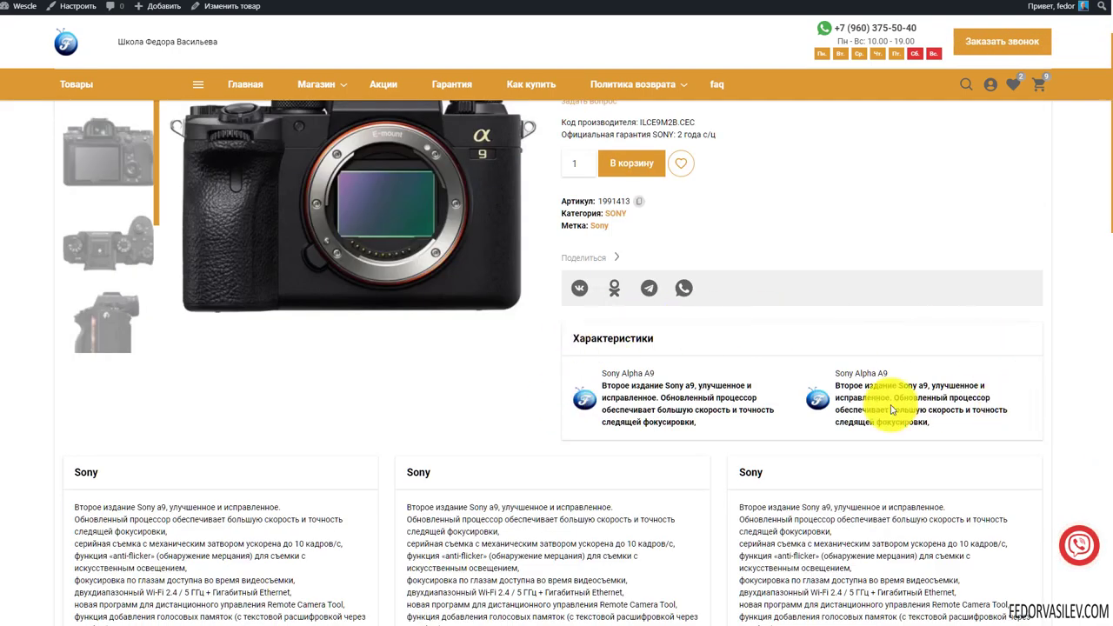
pyautogui.scroll(2, 595, 428)
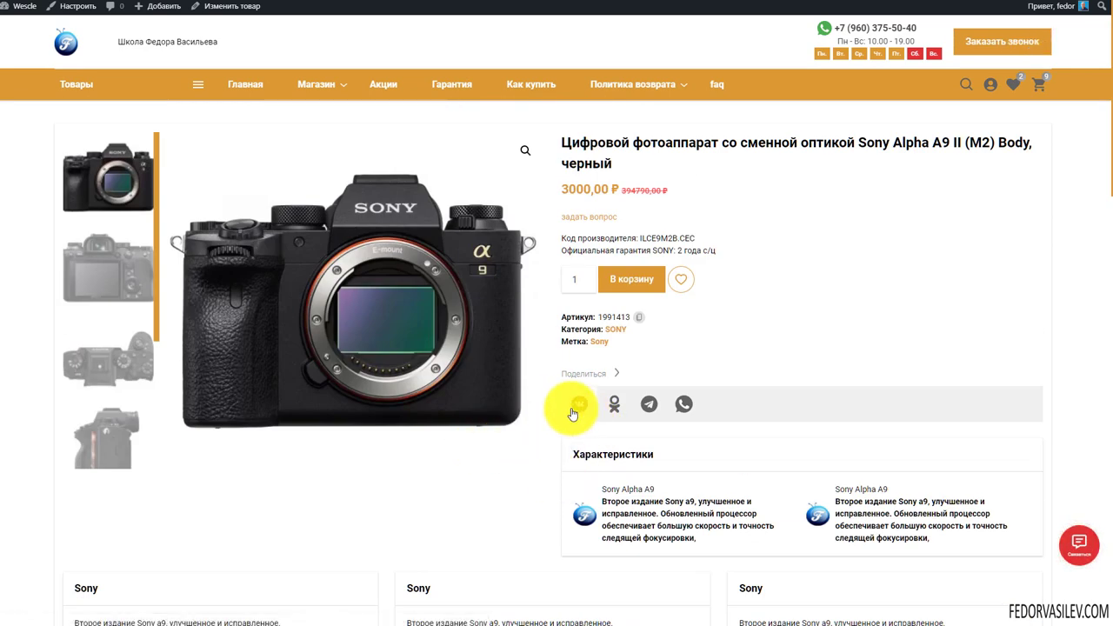
pyautogui.scroll(-2, 561, 386)
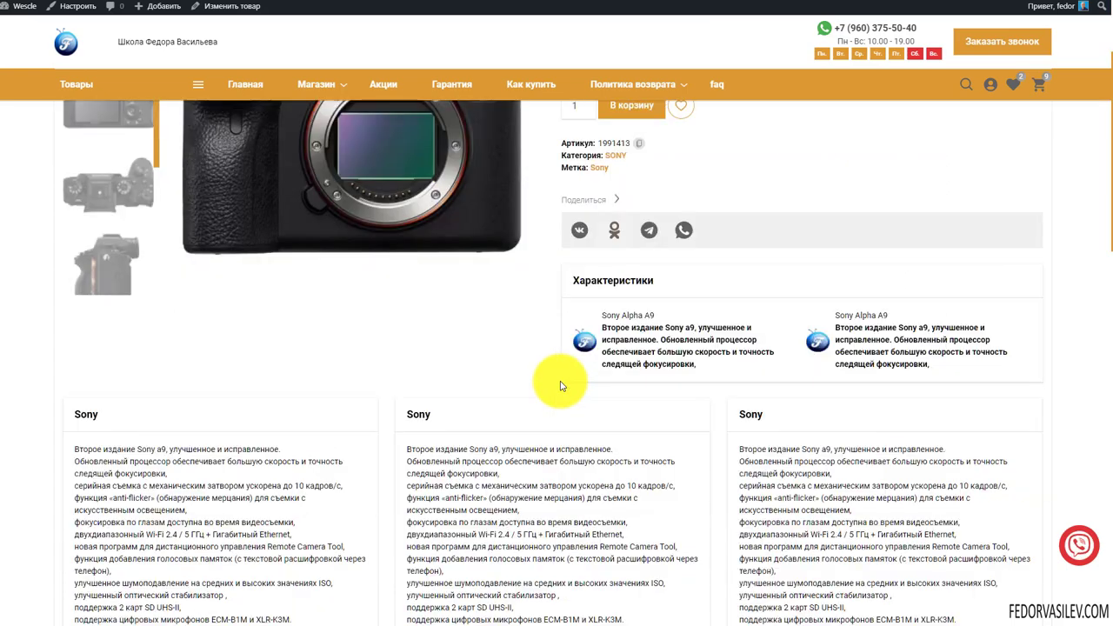
pyautogui.moveTo(609, 317); pyautogui.dragTo(729, 364)
pyautogui.moveTo(836, 311); pyautogui.dragTo(896, 363)
pyautogui.scroll(2, 801, 391)
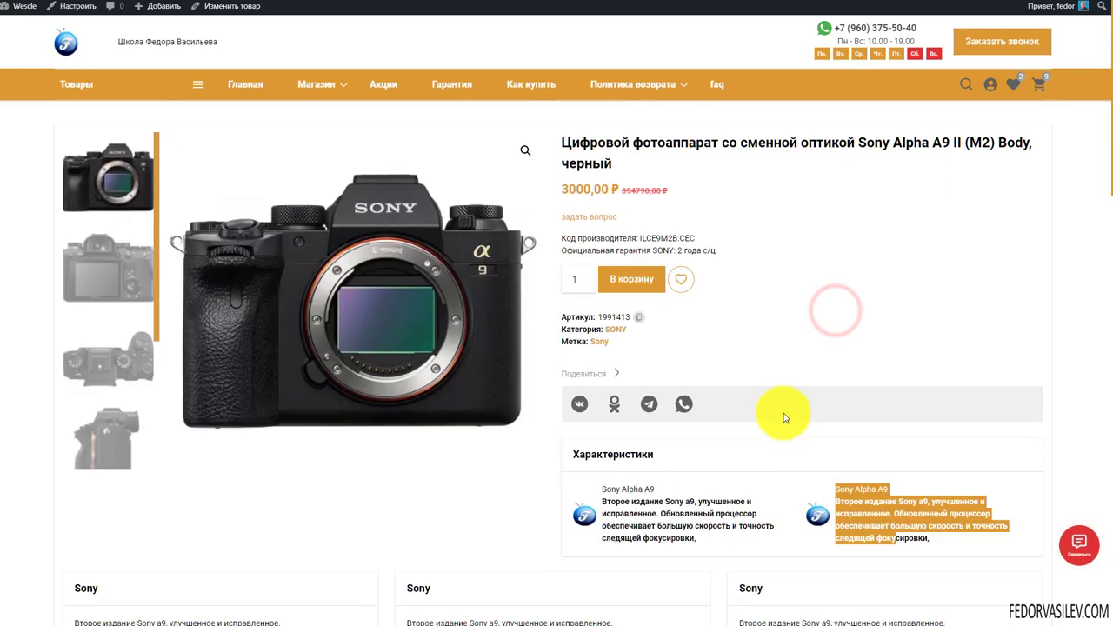
pyautogui.scroll(-7, 309, 321)
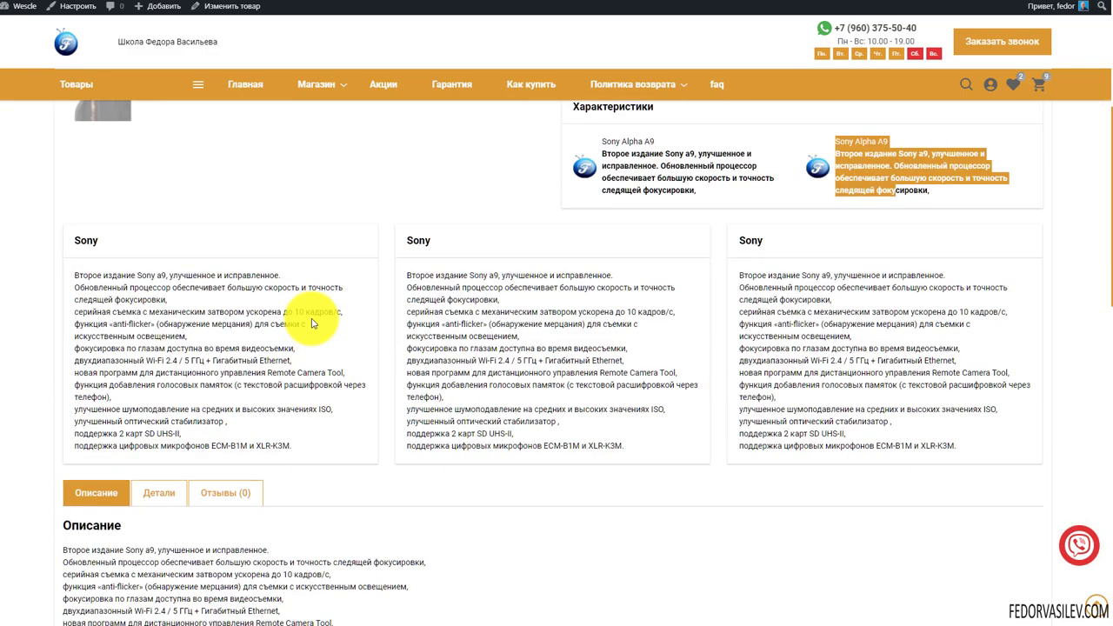
pyautogui.scroll(5, 306, 323)
pyautogui.scroll(3, 314, 324)
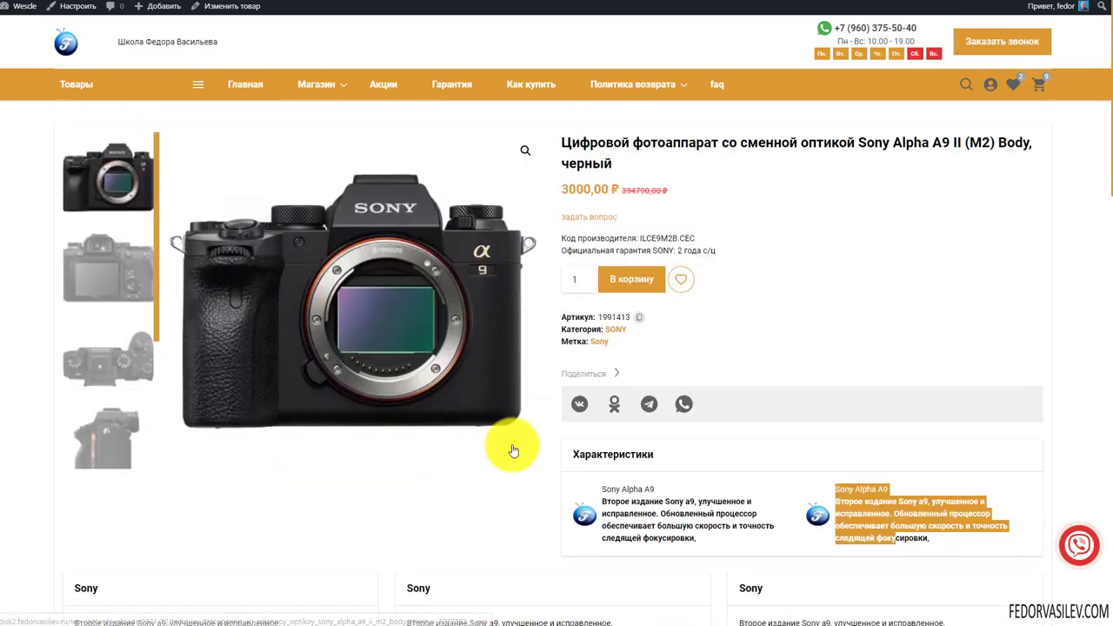
pyautogui.click(452, 484)
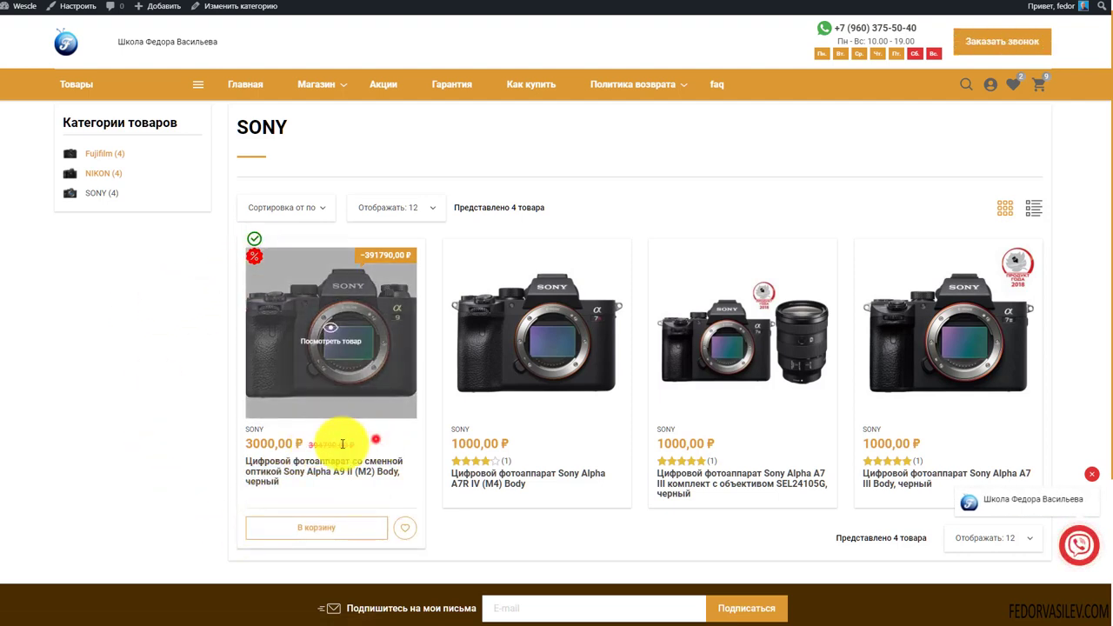
# Toggle the hide-Распродажа checkbox, add an empty badge entry, then go to Добавить новый значок
pyautogui.moveTo(374, 442); pyautogui.dragTo(281, 442)
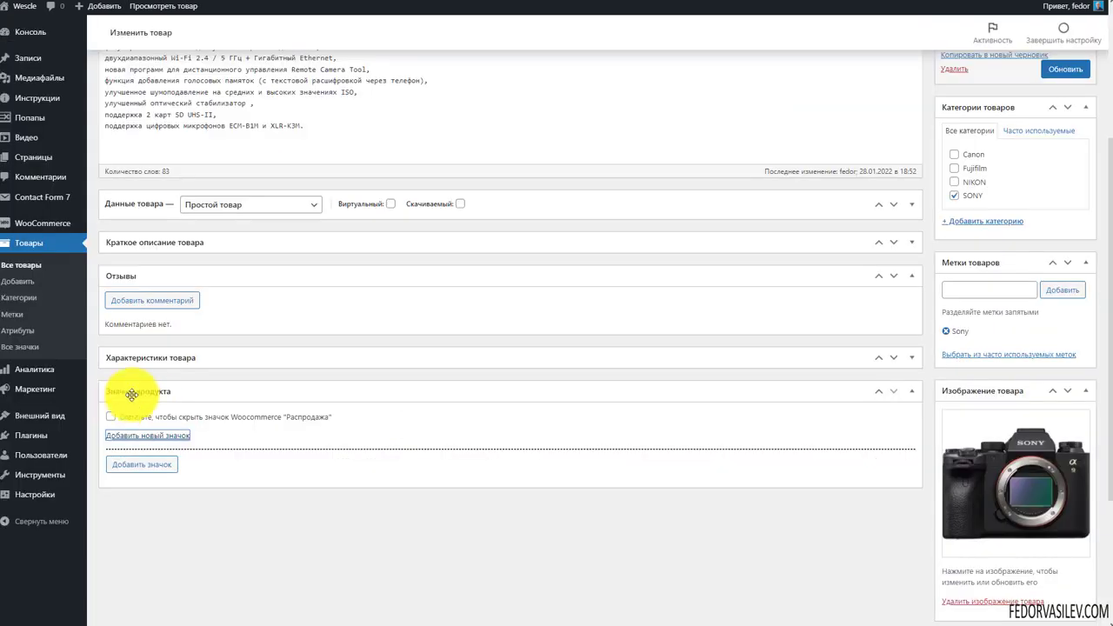
pyautogui.click(110, 417)
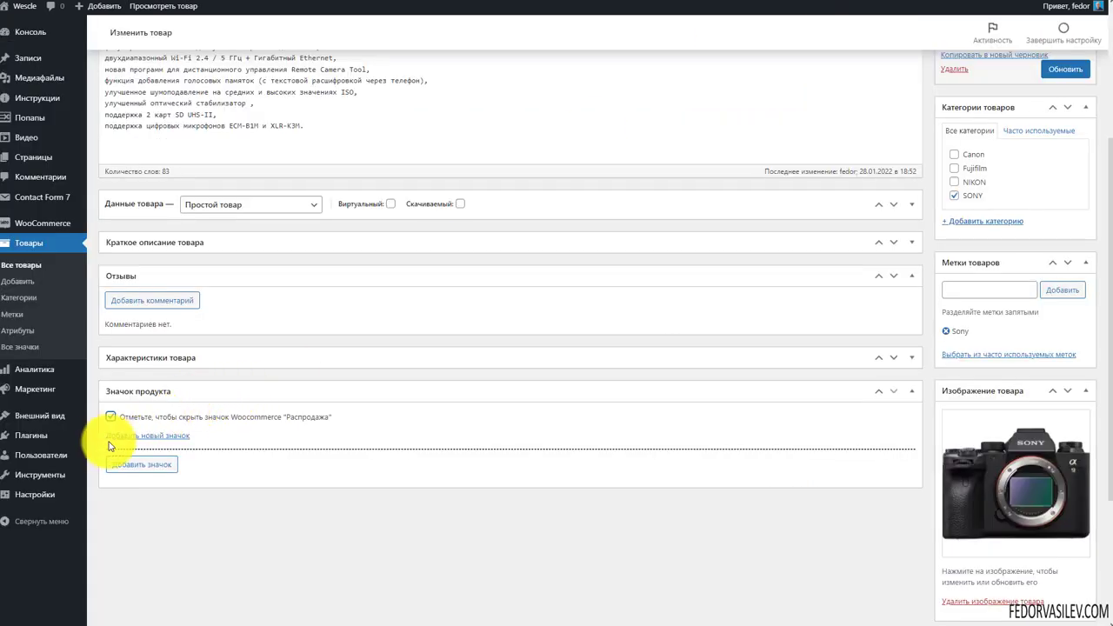
pyautogui.click(110, 419)
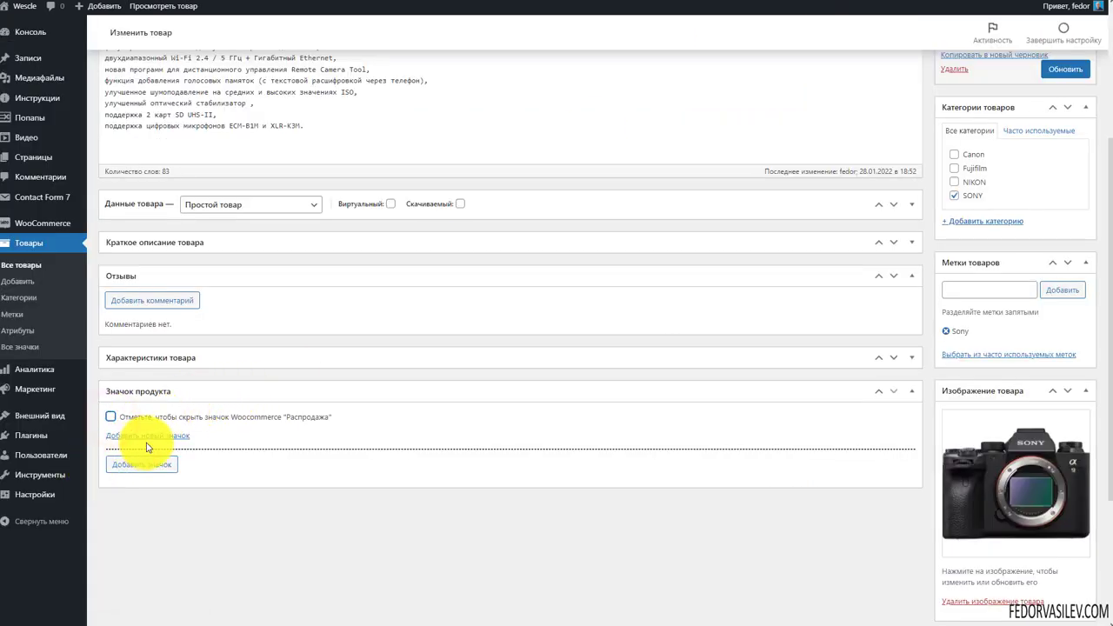
pyautogui.click(132, 461)
pyautogui.scroll(-1, 403, 378)
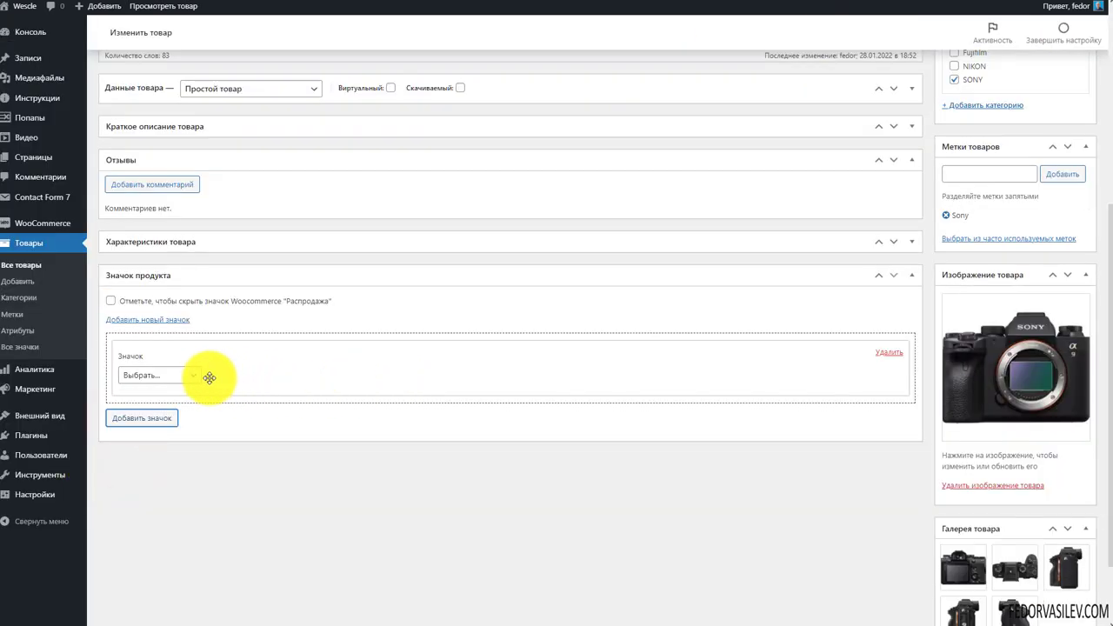
pyautogui.click(266, 373)
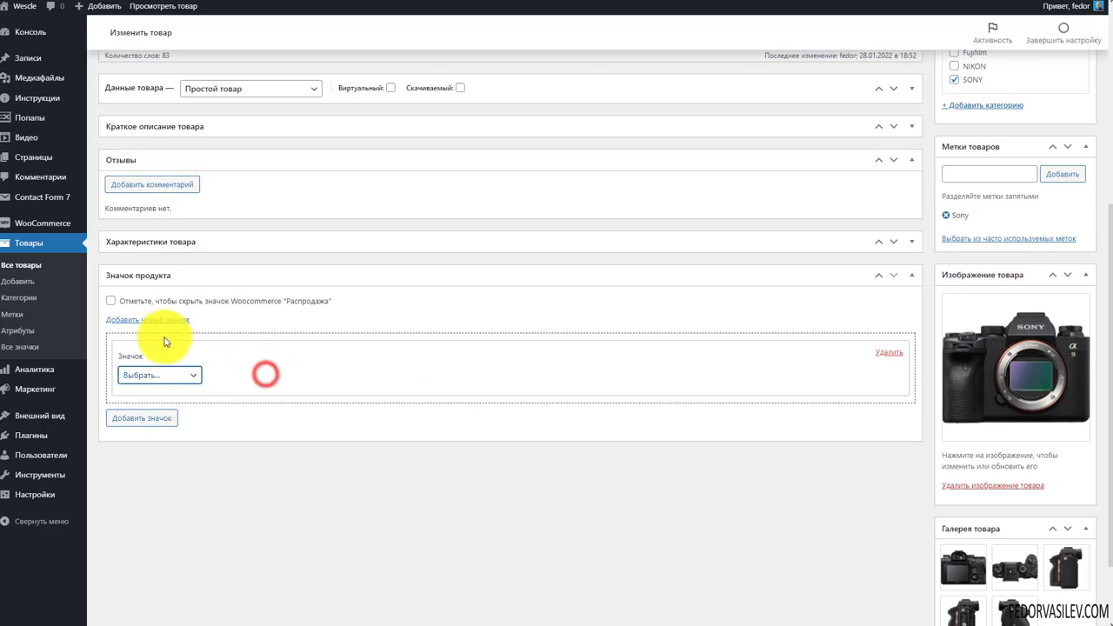
pyautogui.click(166, 320)
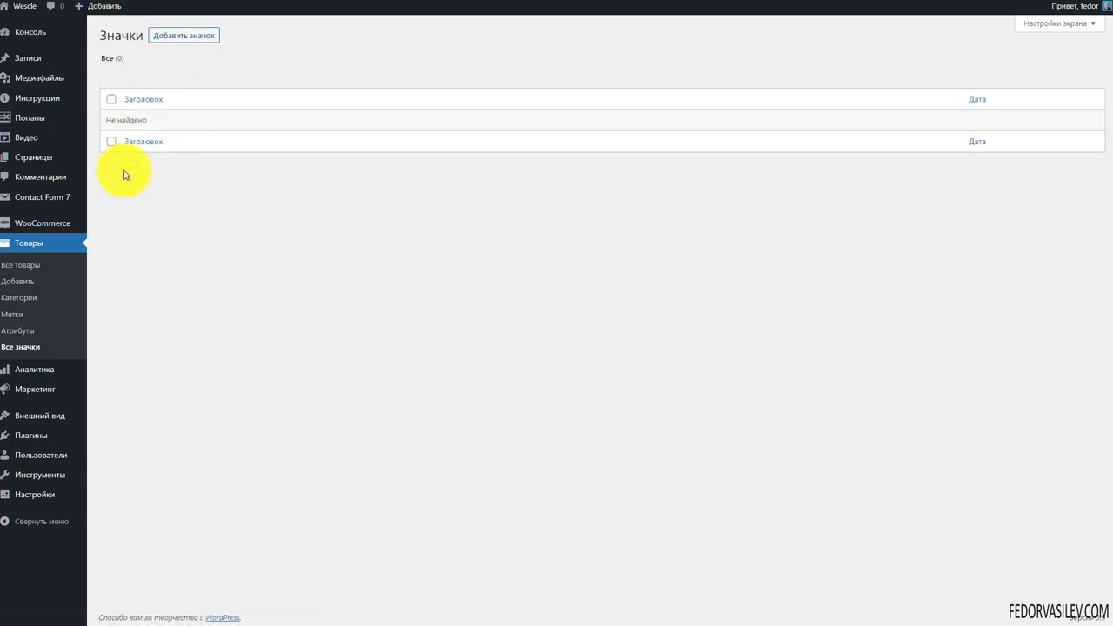
# Create a badge titled 1 with the F logo image and publish it
pyautogui.click(172, 38)
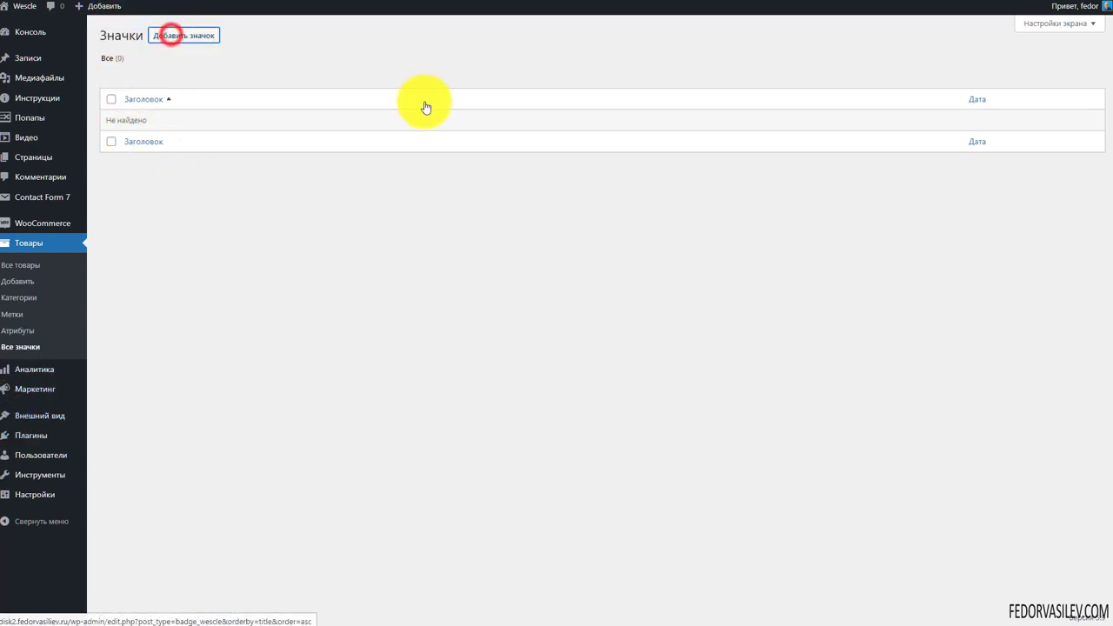
pyautogui.write('1')
pyautogui.click(134, 265)
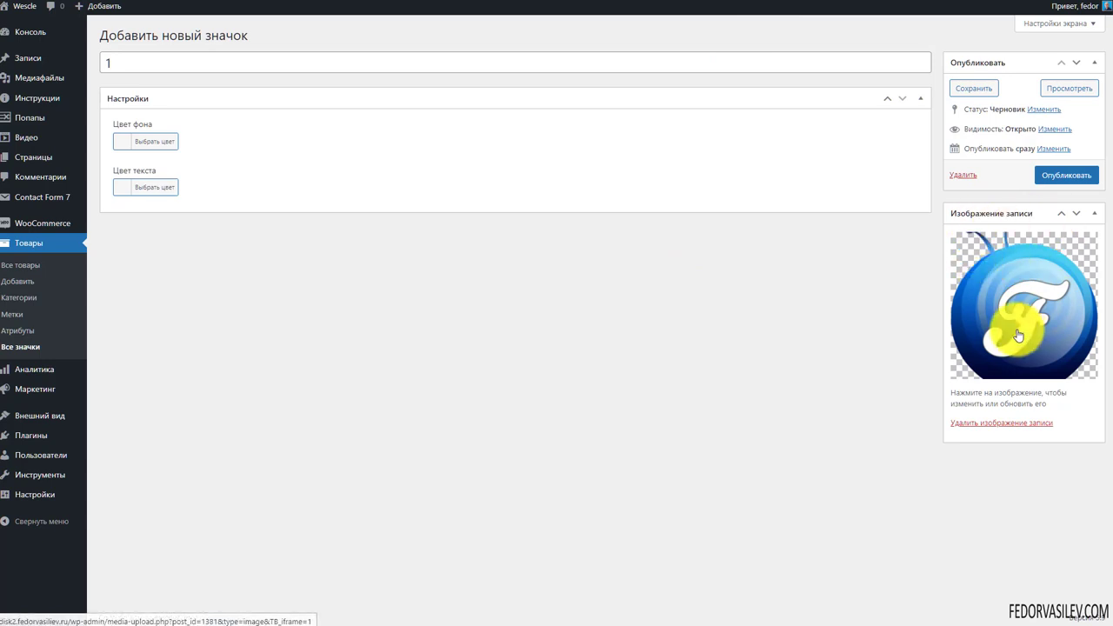
pyautogui.click(1063, 174)
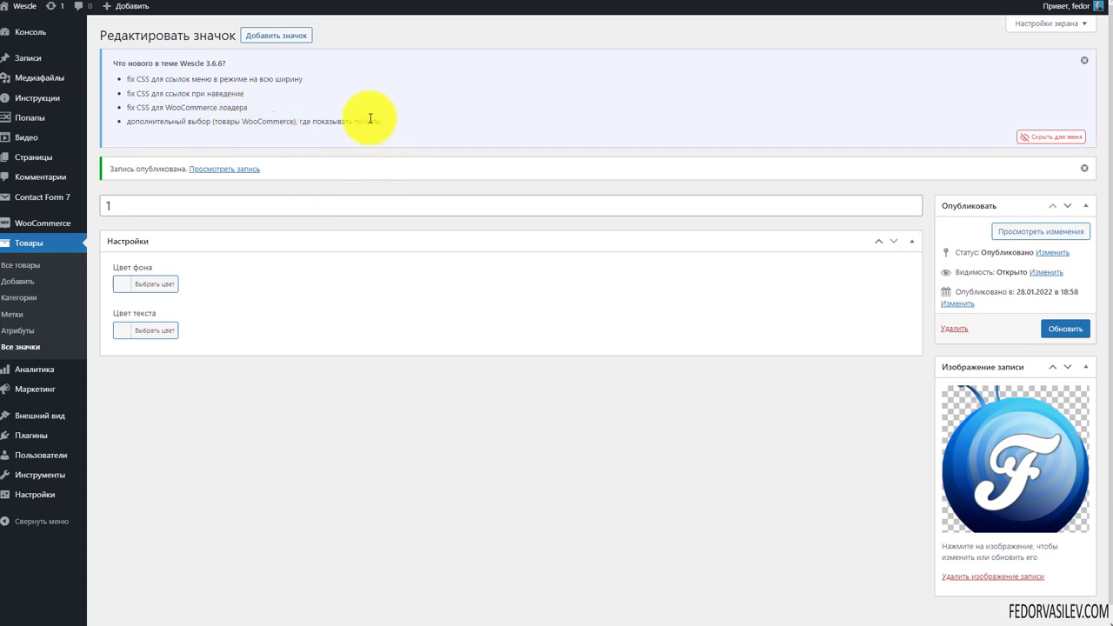
pyautogui.moveTo(162, 62); pyautogui.dragTo(209, 63)
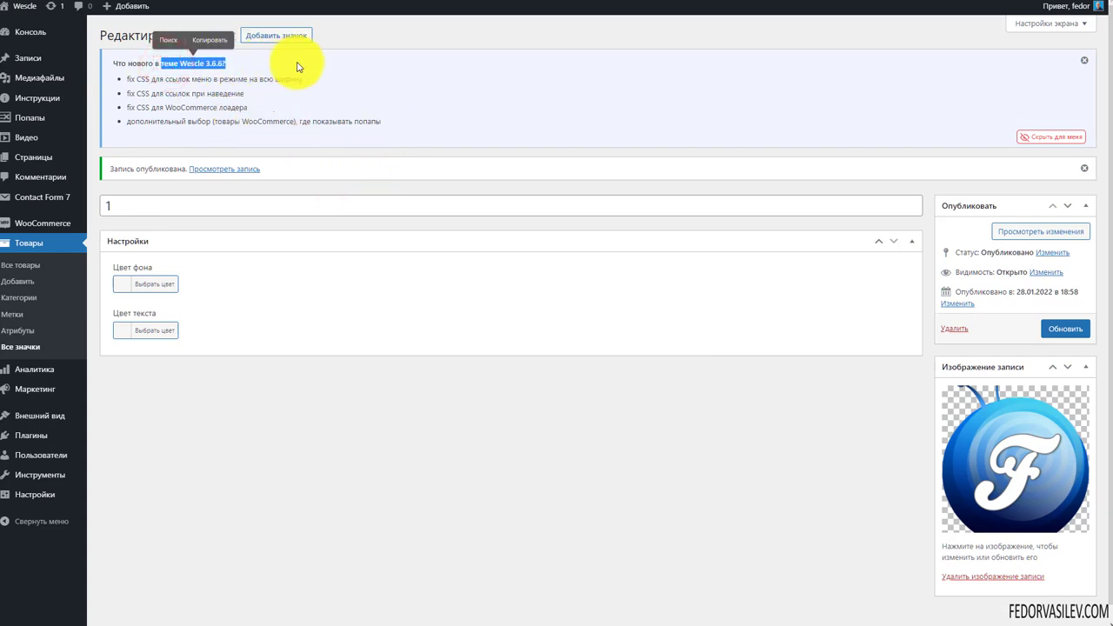
# Read through the Wescle 3.6.6 notice items, then close the notice with its × icon
pyautogui.click(296, 61)
pyautogui.click(166, 64)
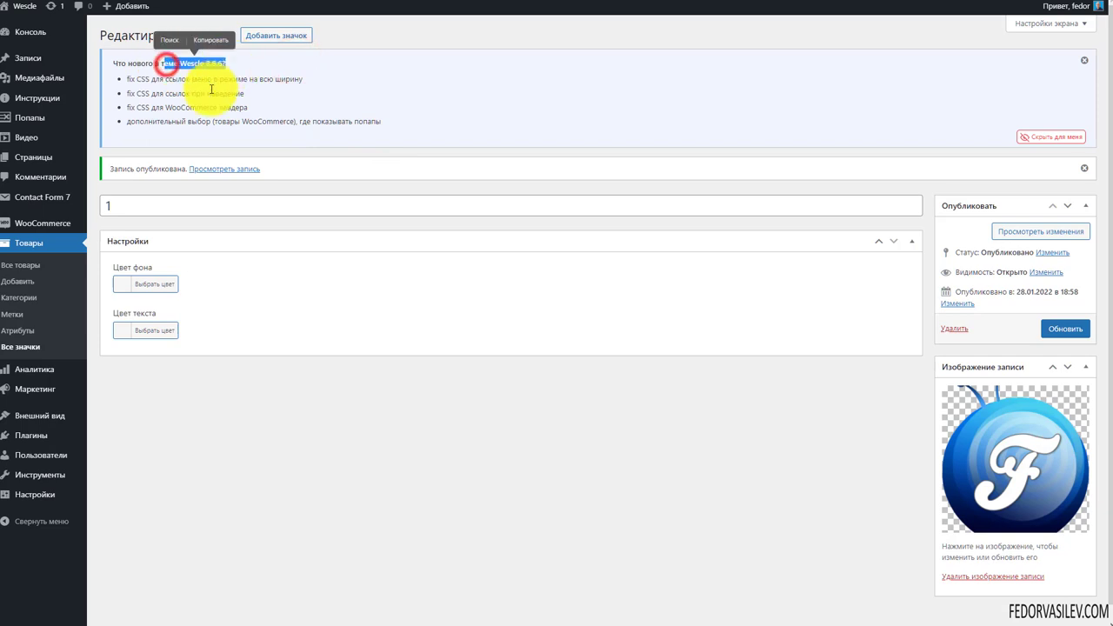
pyautogui.click(193, 91)
pyautogui.doubleClick(148, 122)
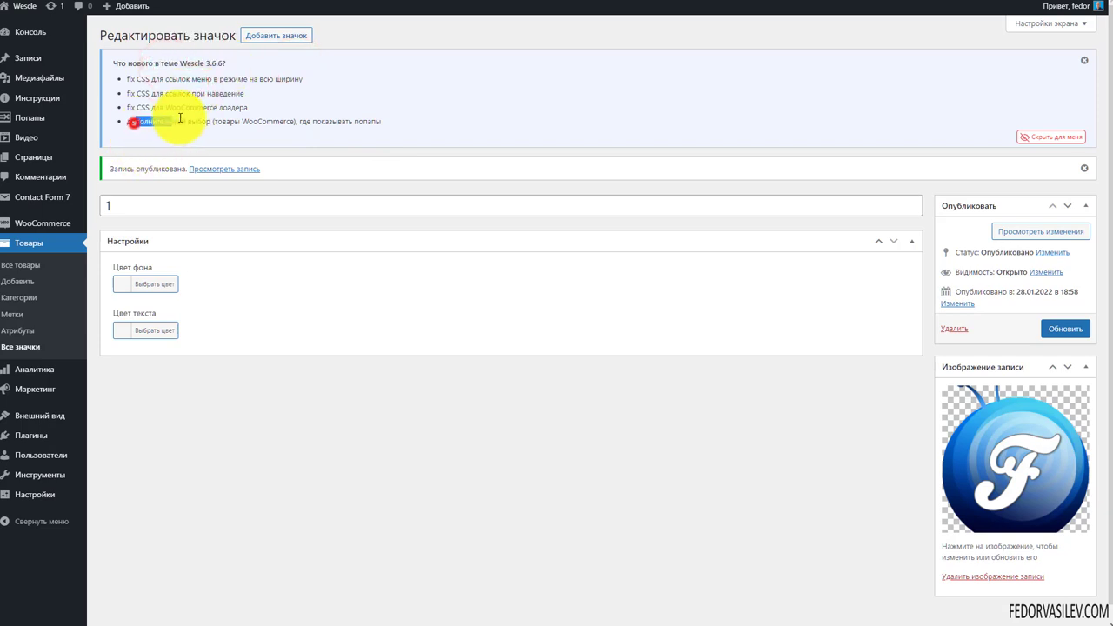
pyautogui.click(127, 68)
pyautogui.moveTo(128, 77); pyautogui.dragTo(149, 120)
pyautogui.click(148, 114)
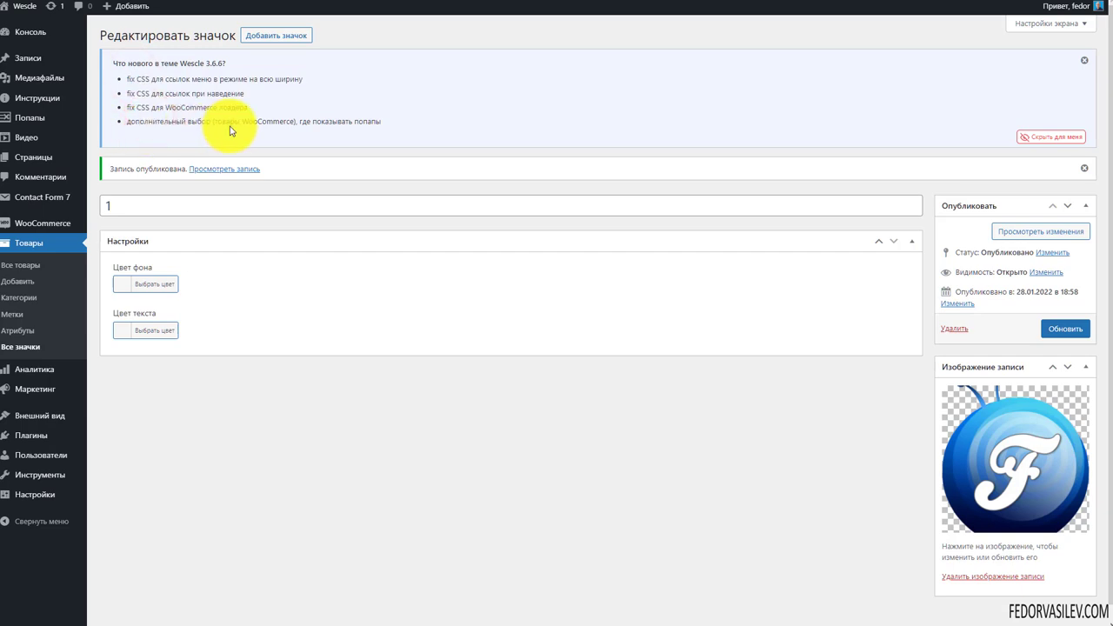
pyautogui.moveTo(380, 121); pyautogui.dragTo(178, 121)
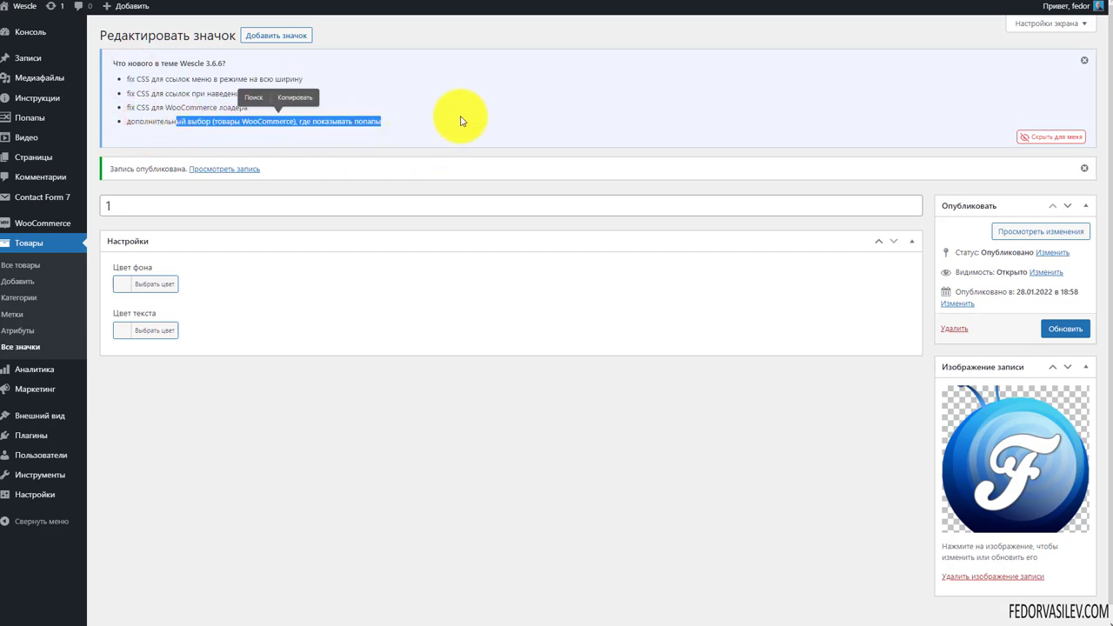
pyautogui.click(391, 122)
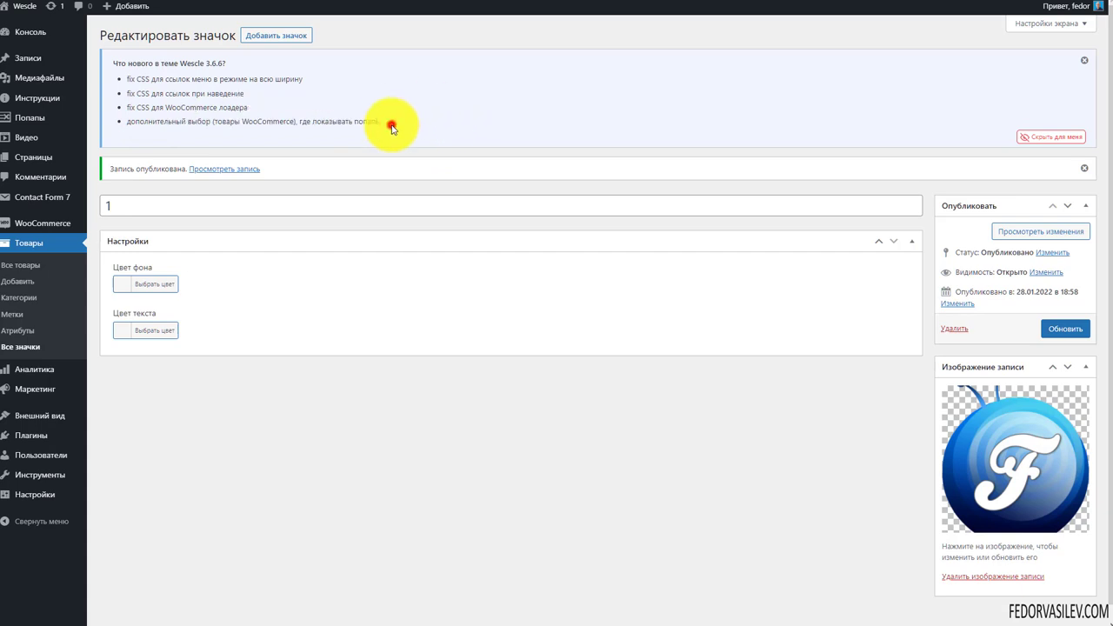
pyautogui.tripleClick(164, 131)
pyautogui.click(568, 115)
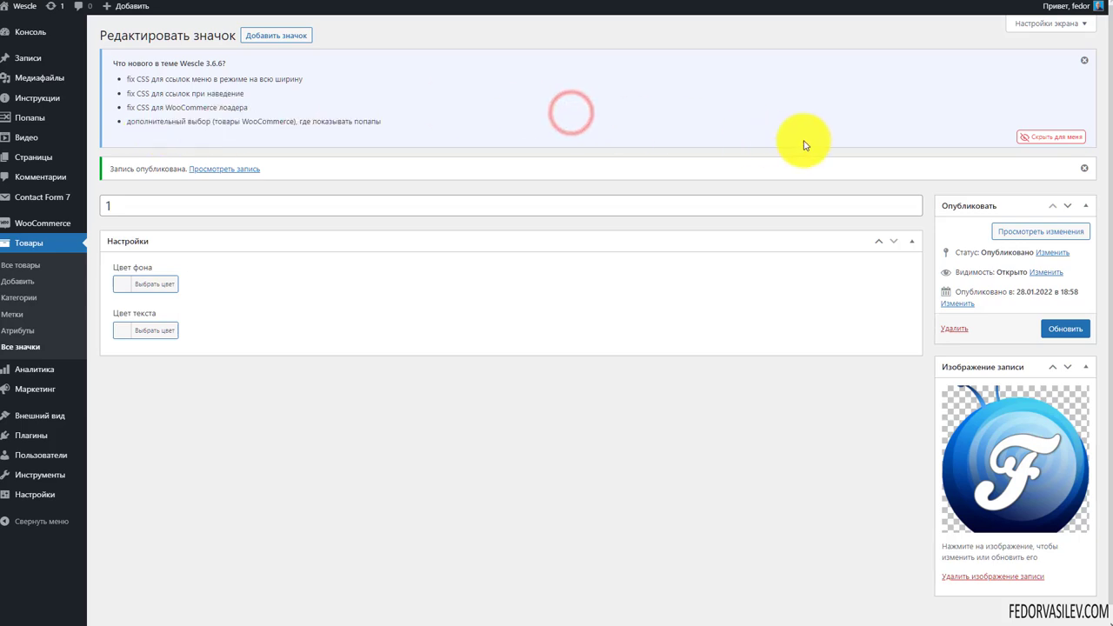
pyautogui.click(1083, 62)
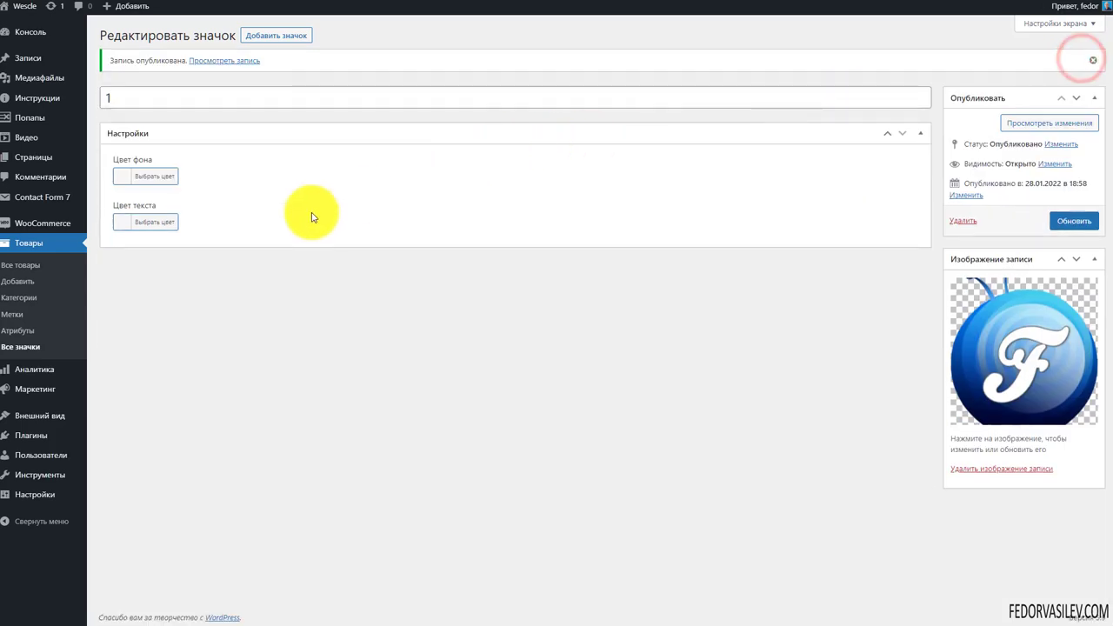
# Update badge 1 and return to the Товары > Все значки list
pyautogui.click(1074, 219)
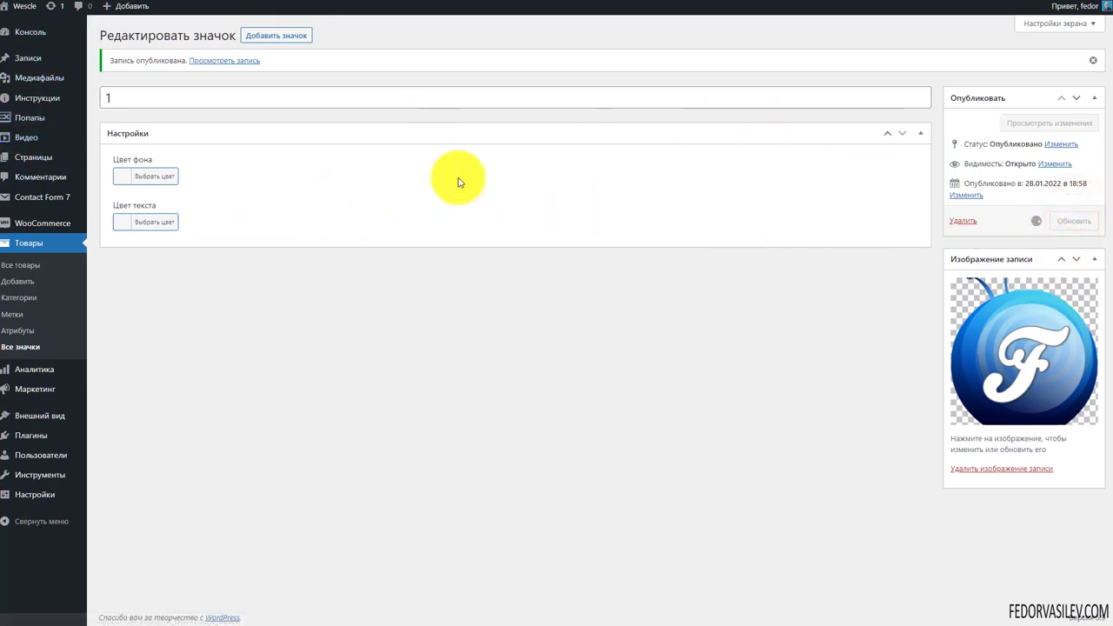
pyautogui.click(18, 345)
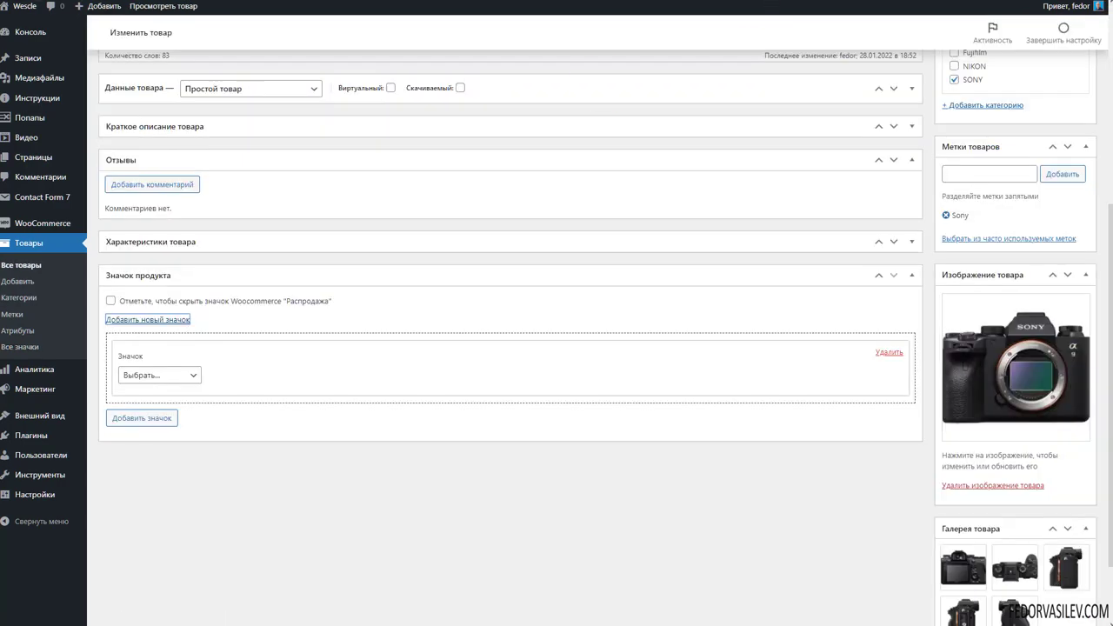
# Add a Значок продукта slot set to badge 1 on the Sony a9 and update the product
pyautogui.scroll(4, 267, 290)
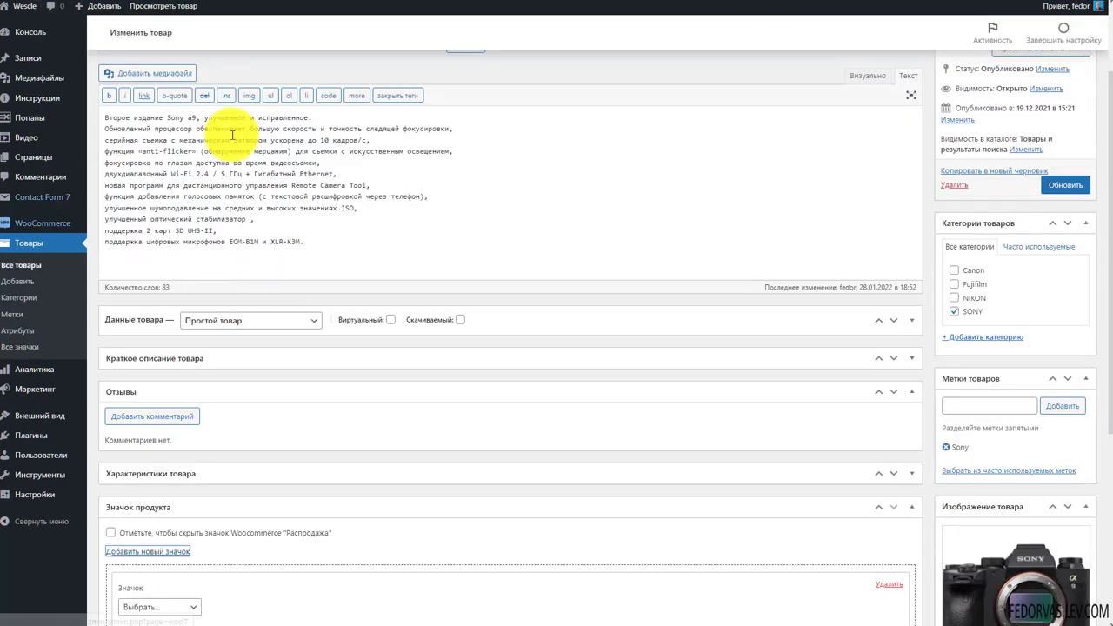
pyautogui.scroll(-4, 341, 217)
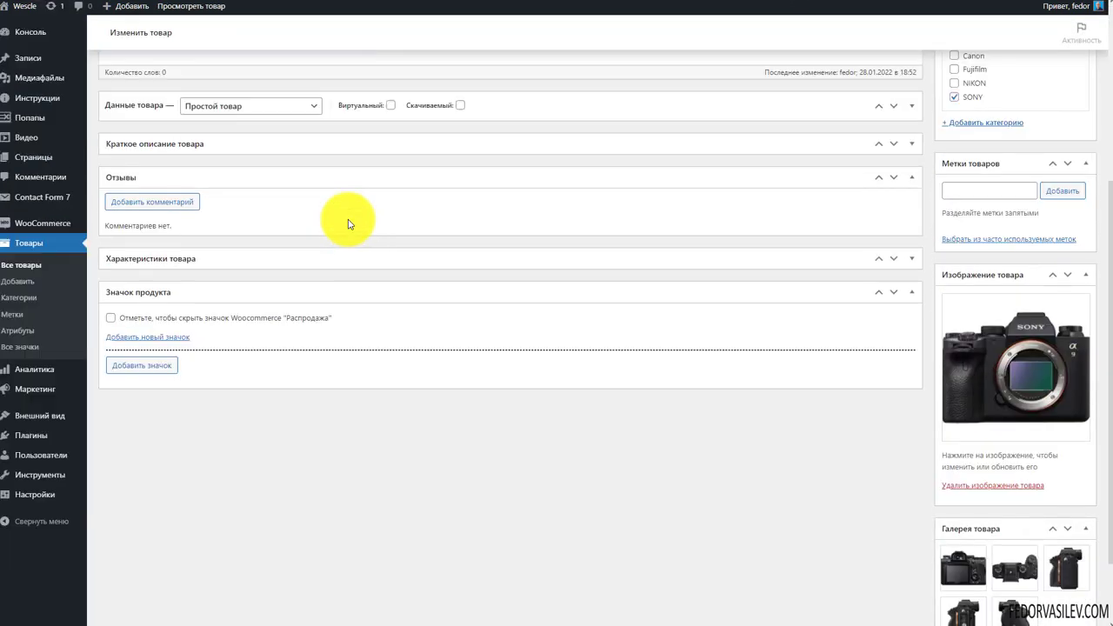
pyautogui.scroll(4, 351, 223)
pyautogui.scroll(-3, 397, 311)
pyautogui.click(162, 422)
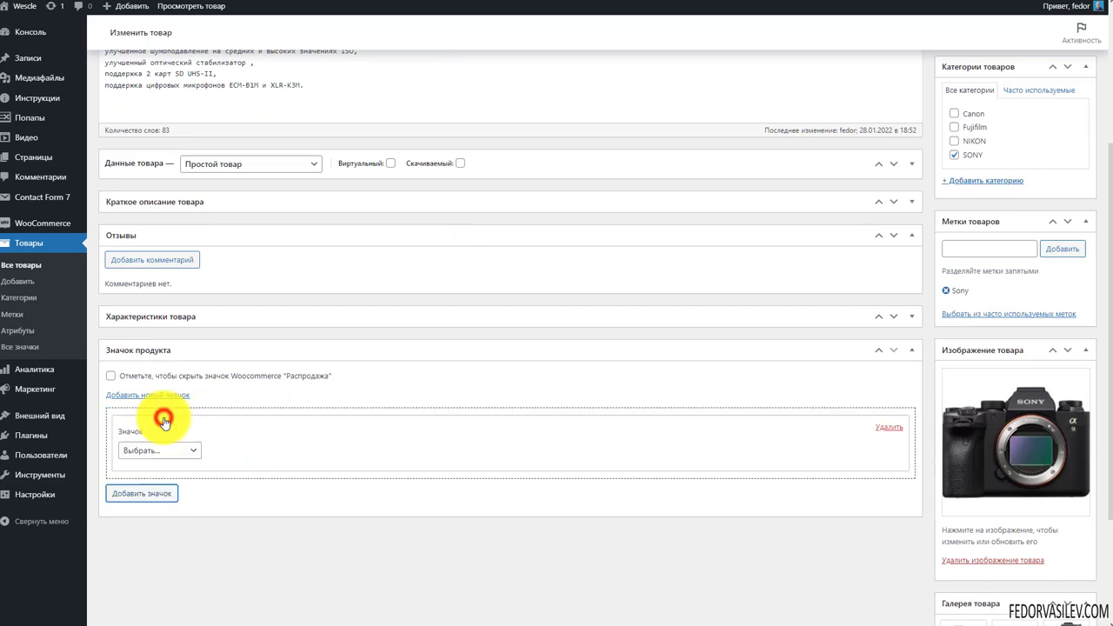
pyautogui.click(176, 455)
pyautogui.click(240, 448)
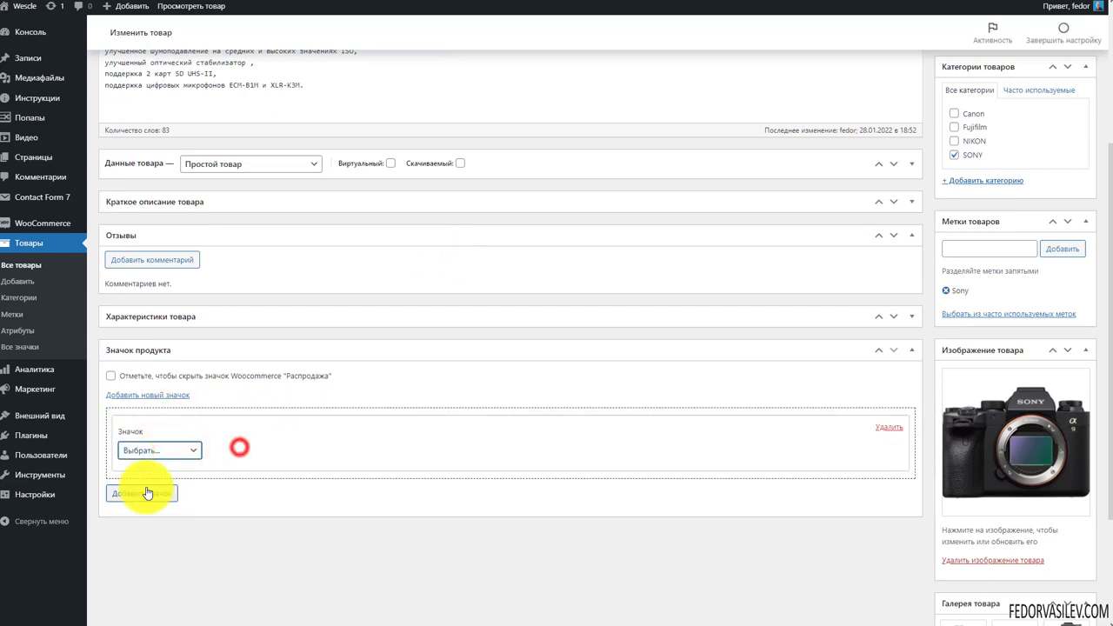
pyautogui.click(171, 455)
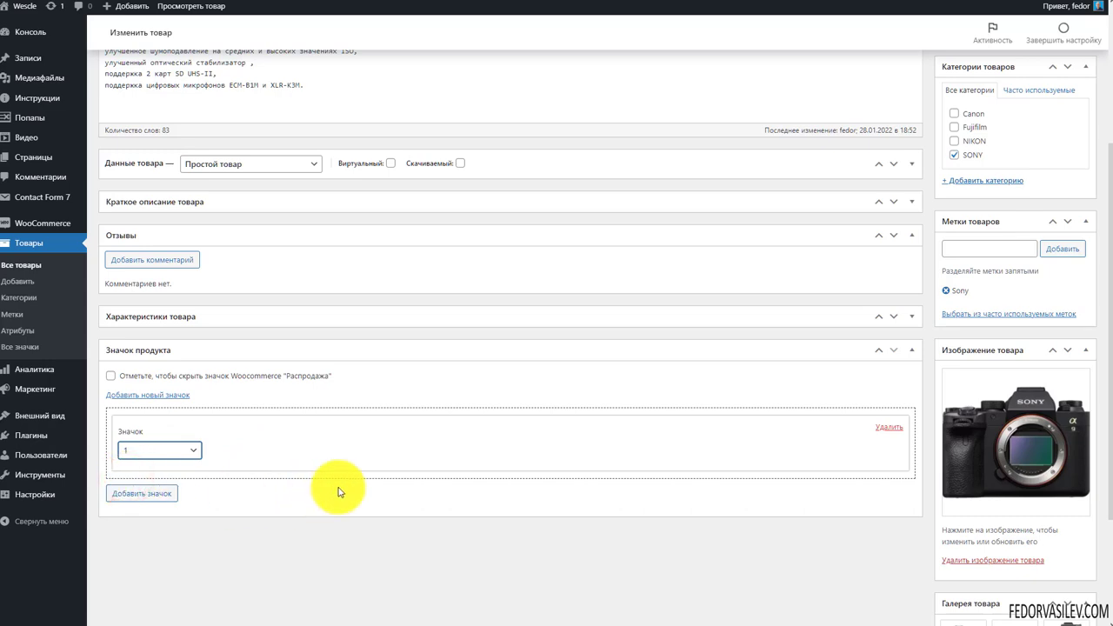
pyautogui.scroll(3, 970, 287)
pyautogui.click(1056, 254)
pyautogui.scroll(-3, 1056, 254)
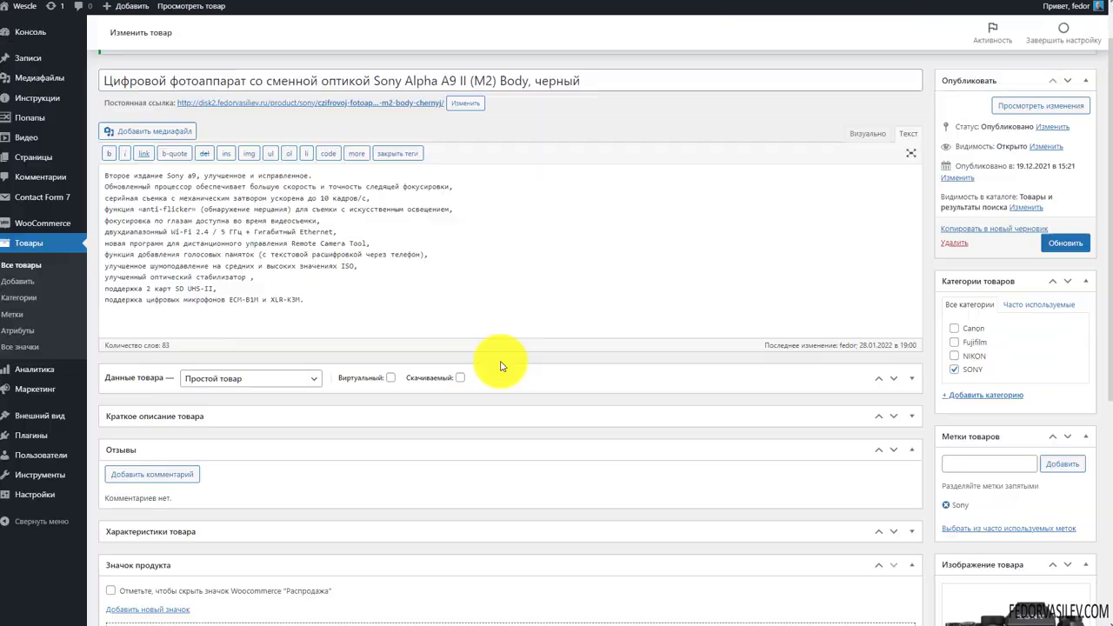
pyautogui.scroll(-5, 497, 364)
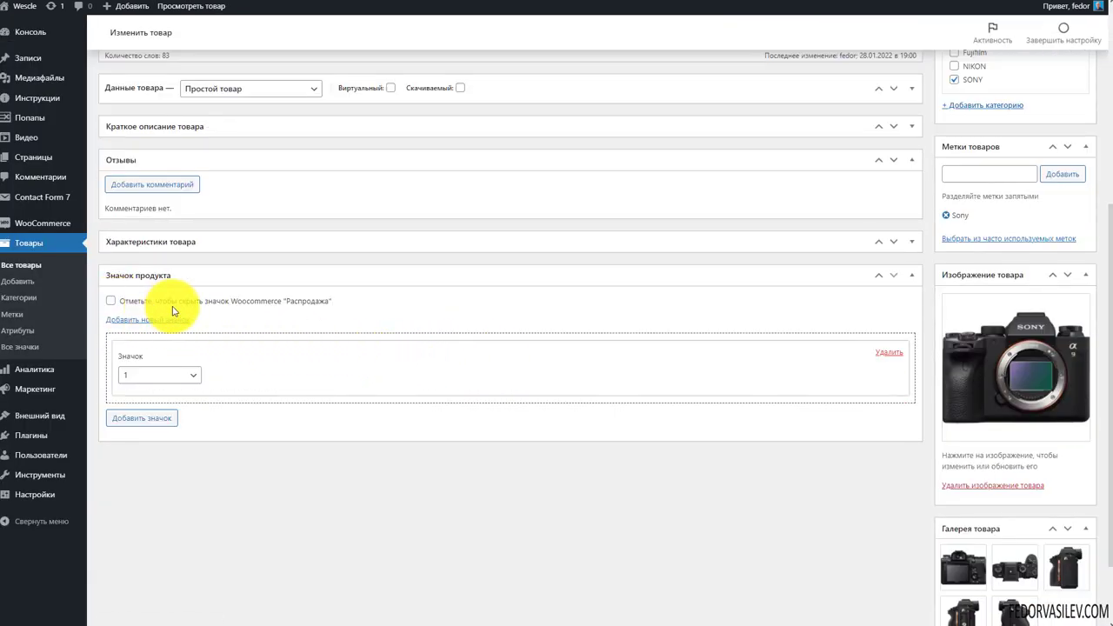
# Hide WooCommerce's Распродажа sale badge on the Sony a9 and update the product
pyautogui.click(111, 300)
pyautogui.scroll(3, 945, 393)
pyautogui.click(1069, 184)
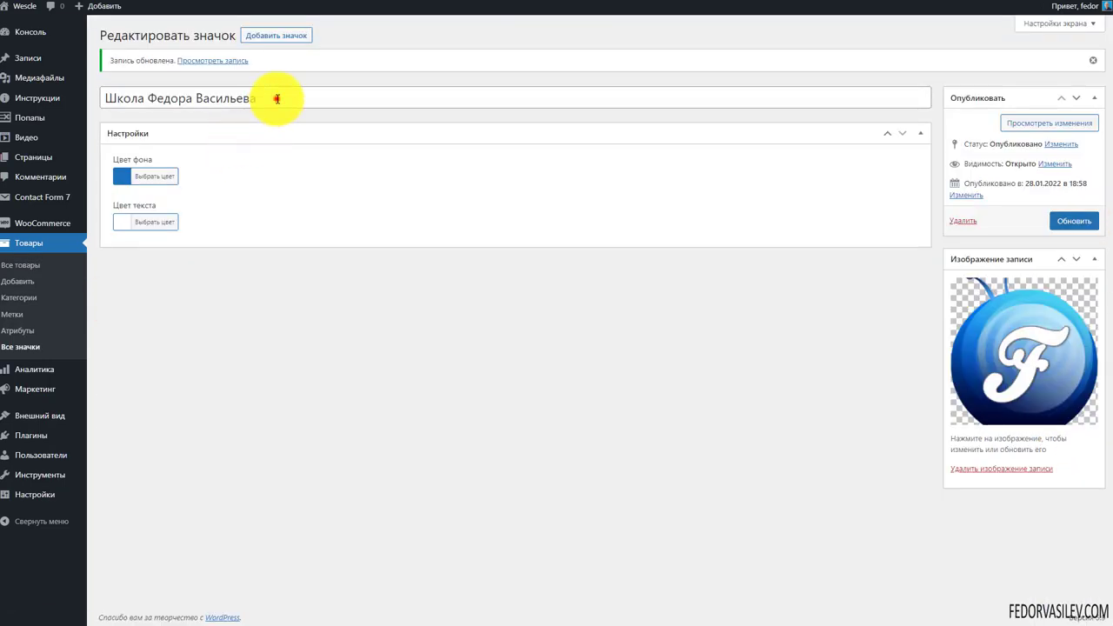
# Review the blue badge's title, Школа Федора Васильева, on its edit page
pyautogui.moveTo(274, 99); pyautogui.dragTo(212, 345)
pyautogui.click(277, 374)
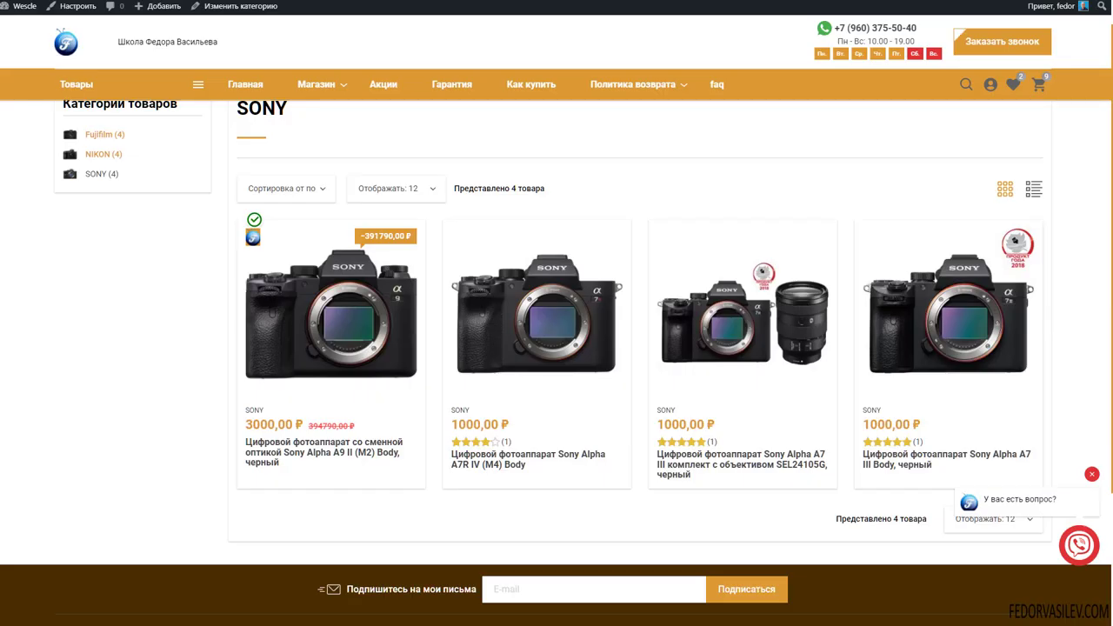
pyautogui.moveTo(241, 348)
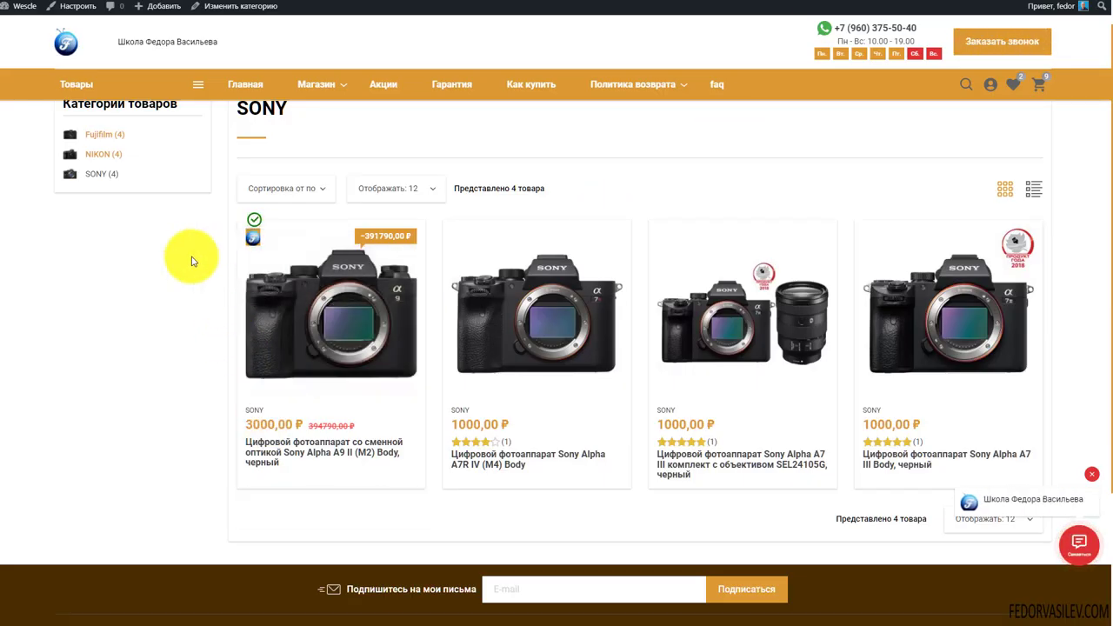
# Set the new second Значок dropdown on the Sony A9 II to Sony
pyautogui.moveTo(255, 233)
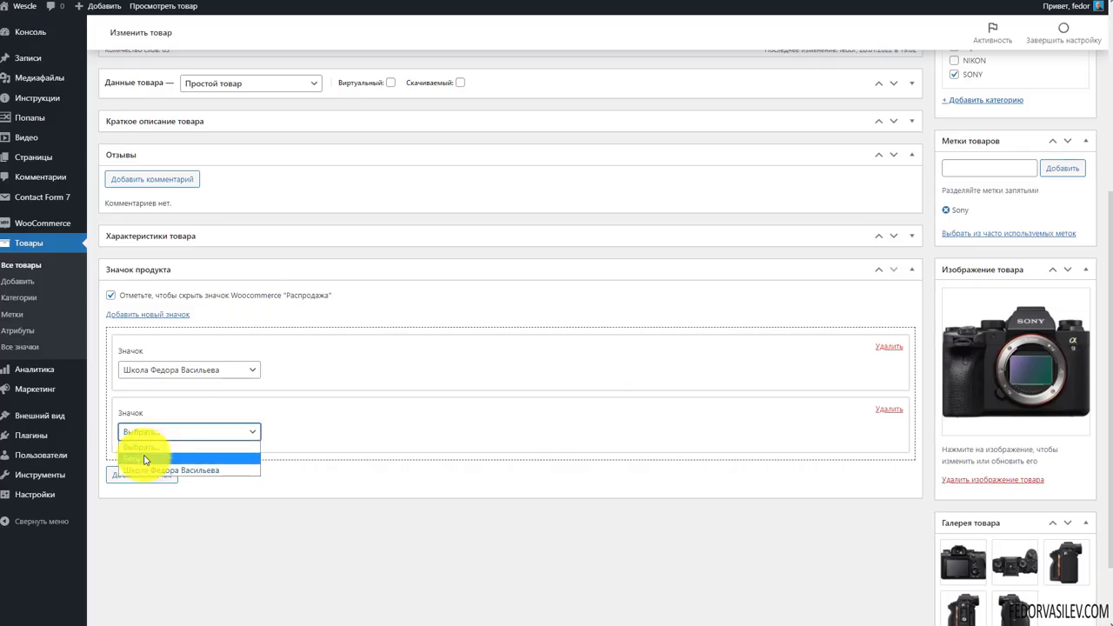
pyautogui.click(145, 455)
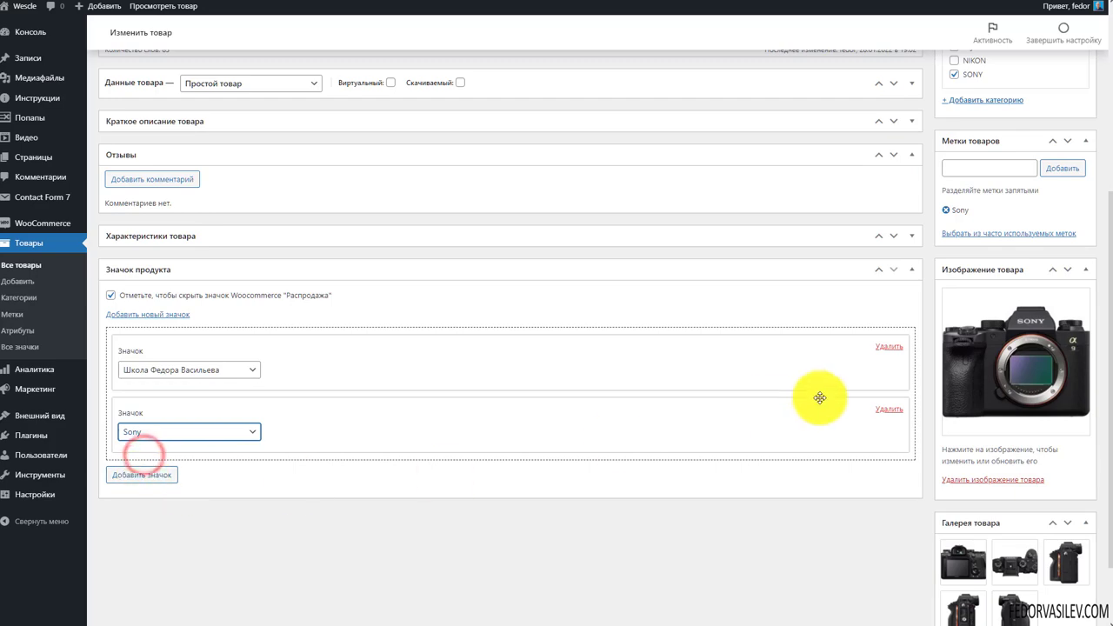
# Update the Sony A9 II so both the Школа Федора Васильева and Sony badges are saved
pyautogui.scroll(1, 815, 398)
pyautogui.scroll(3, 815, 401)
pyautogui.click(1064, 180)
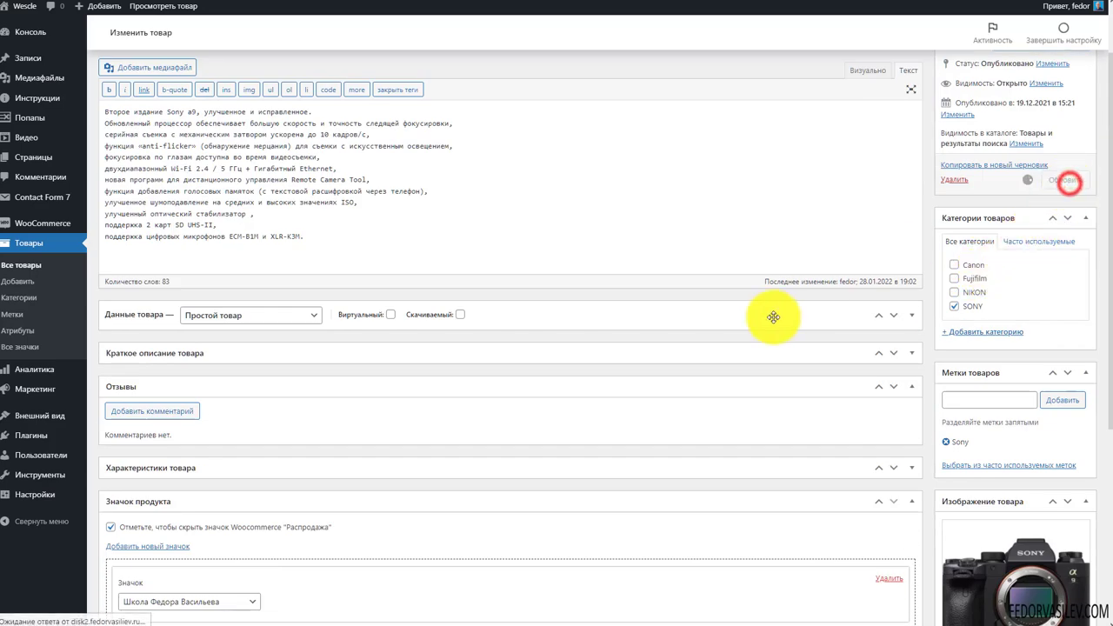
pyautogui.scroll(-3, 773, 316)
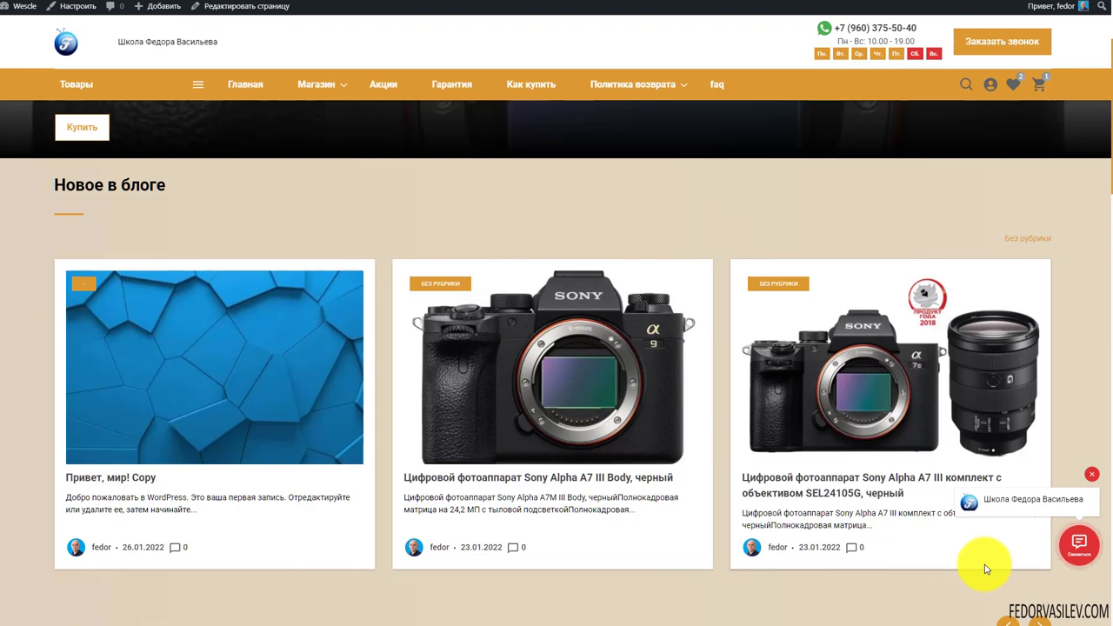
pyautogui.scroll(2, 986, 570)
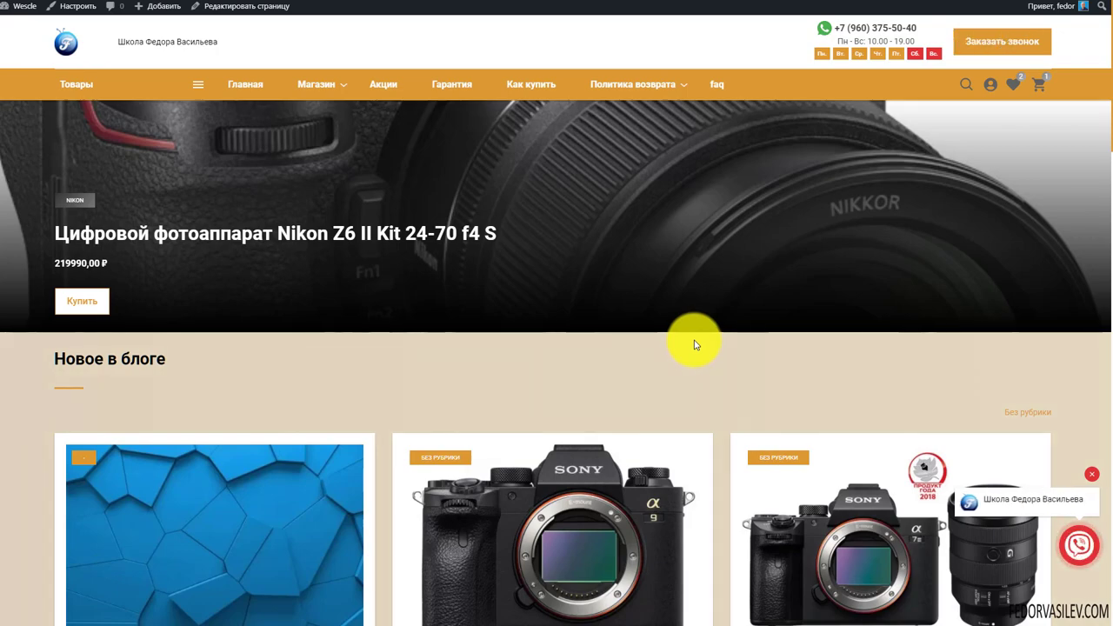
pyautogui.scroll(-6, 659, 318)
pyautogui.scroll(-8, 557, 288)
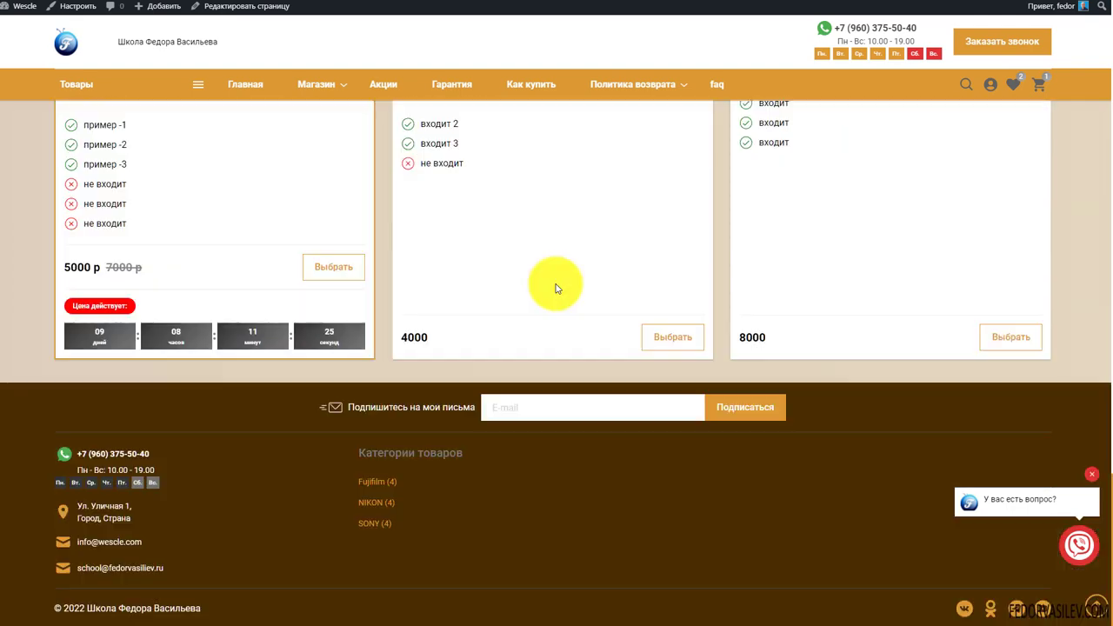
pyautogui.scroll(6, 557, 299)
pyautogui.scroll(-2, 551, 304)
pyautogui.scroll(-5, 553, 305)
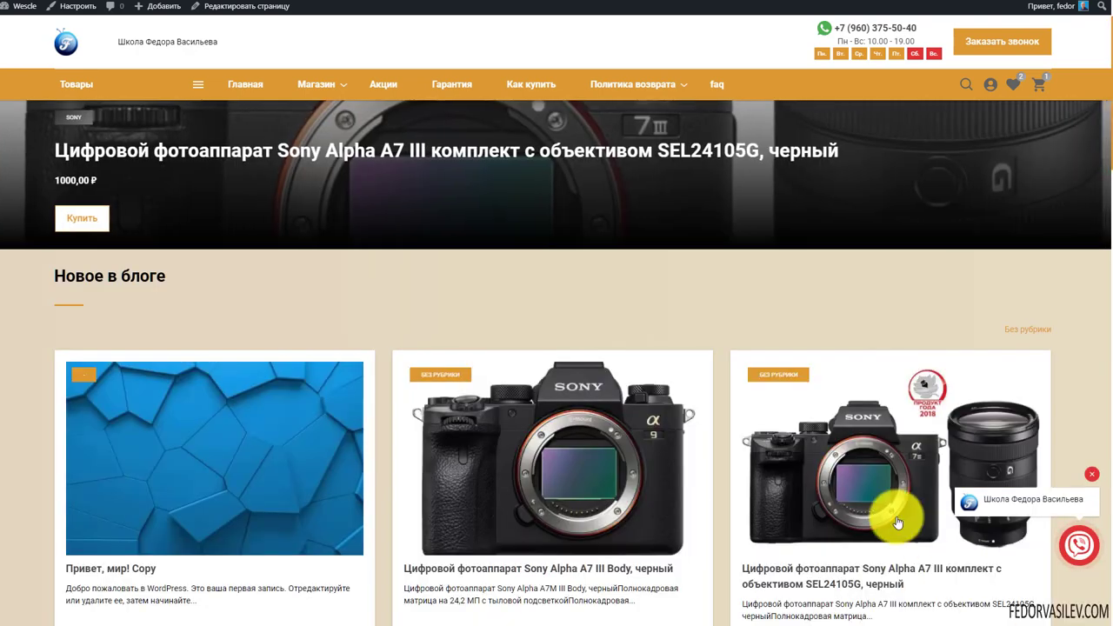
pyautogui.scroll(1, 861, 487)
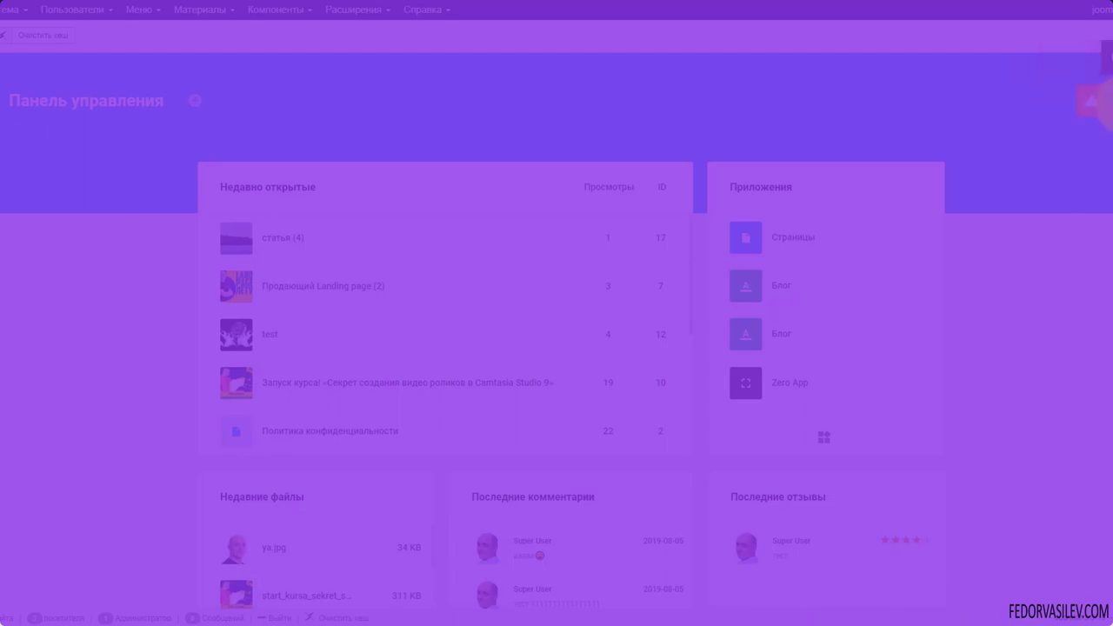
# Check the licence status notification, then open Zero App's article list and its settings menu
pyautogui.click(1089, 101)
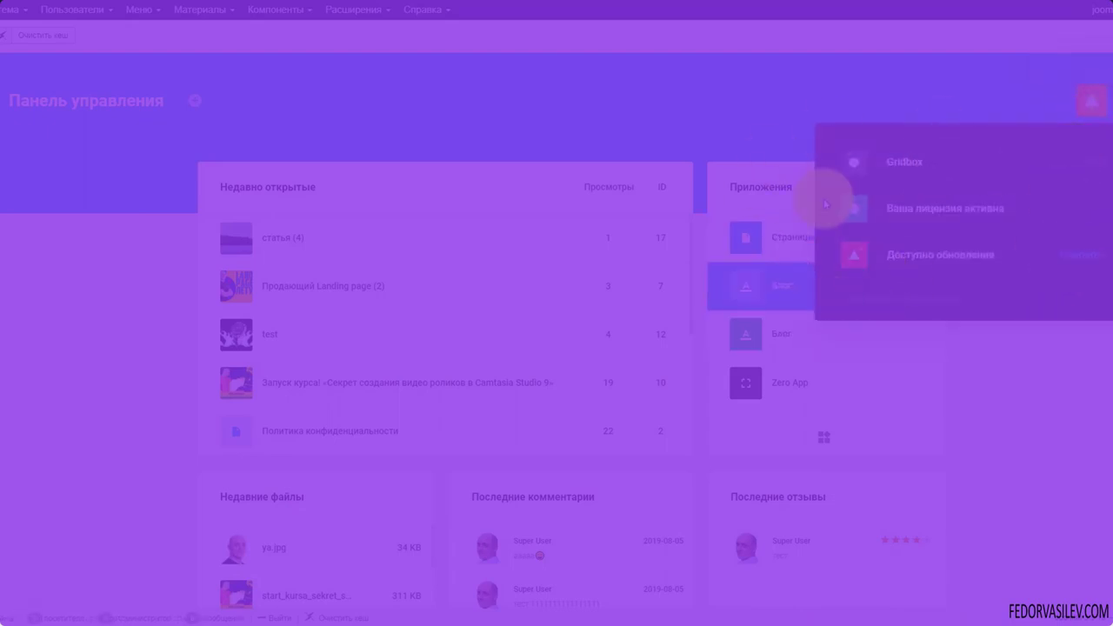
pyautogui.click(921, 216)
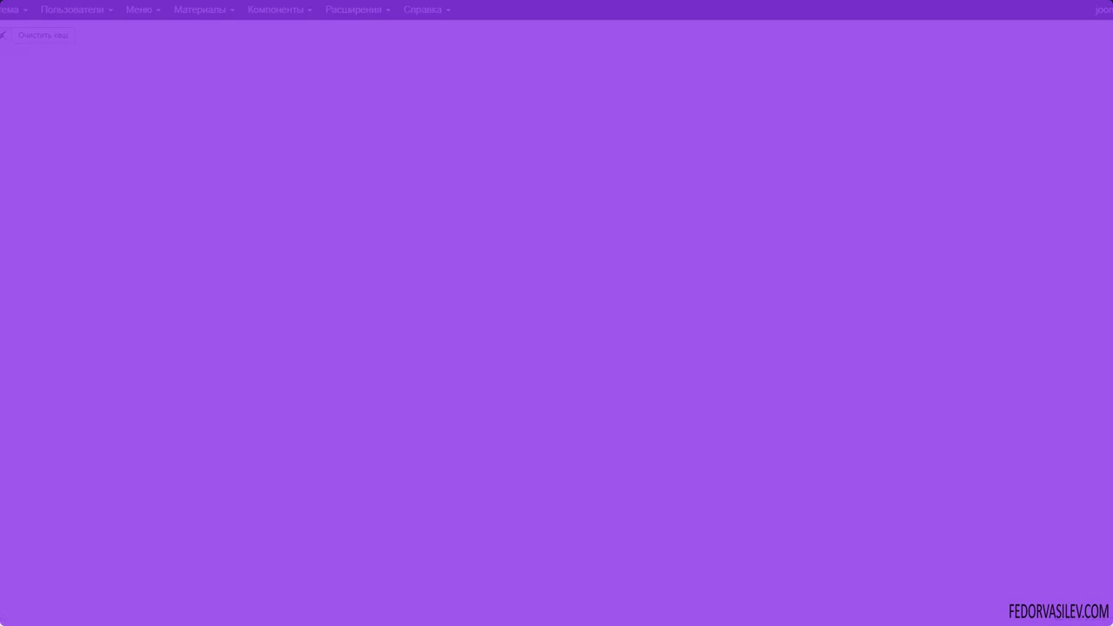
pyautogui.click(20, 208)
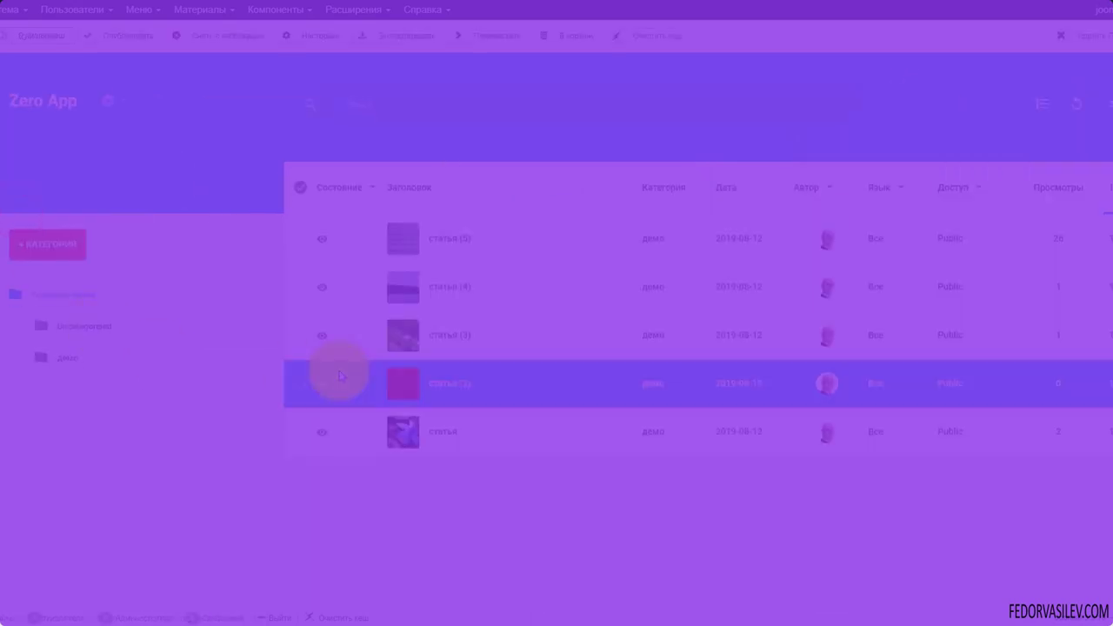
pyautogui.click(107, 101)
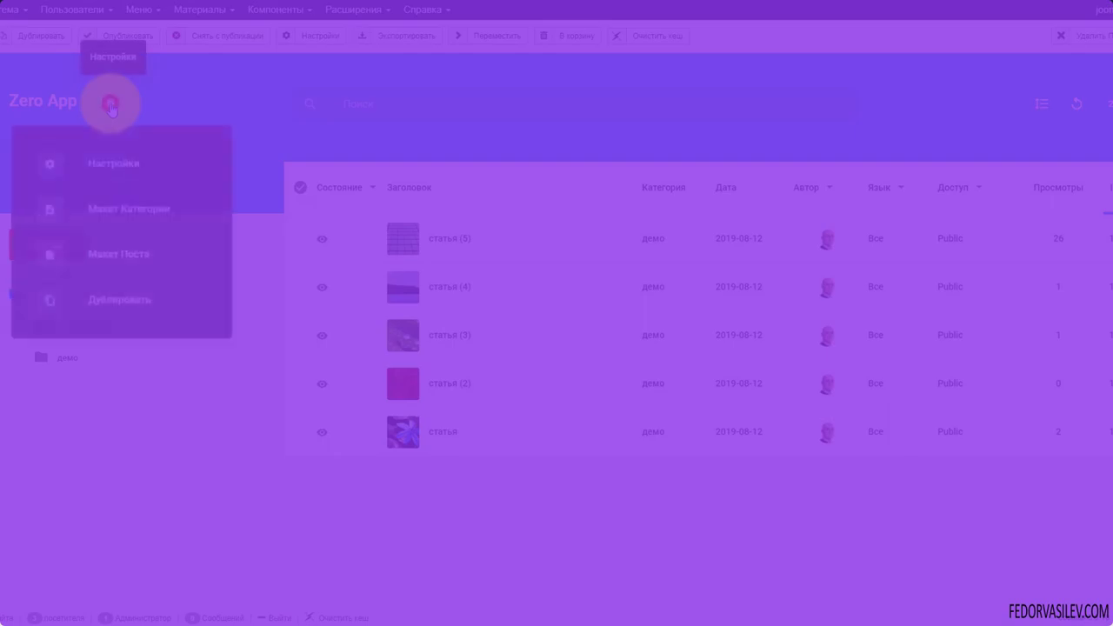